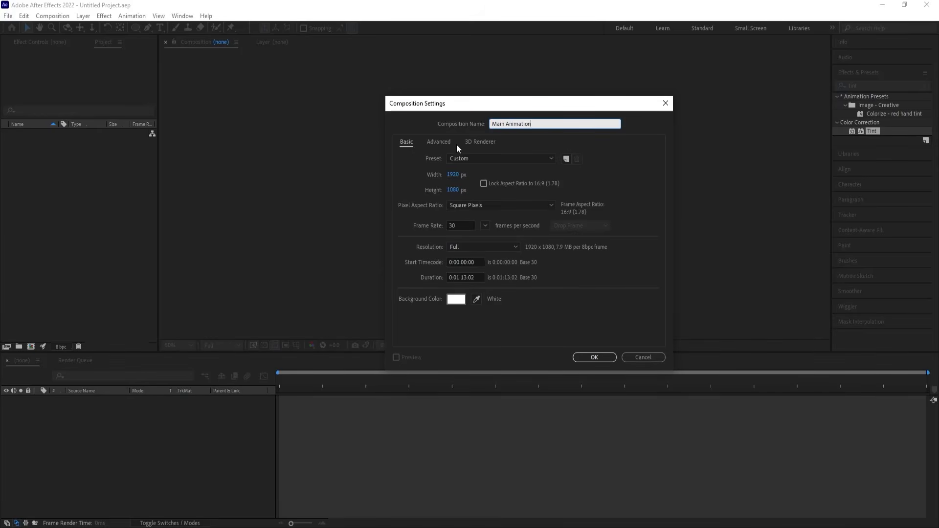
Create the Main Animation composition with a black 000000 background and display its title/action safe guides.
click(462, 305)
drag(718, 357, 632, 434)
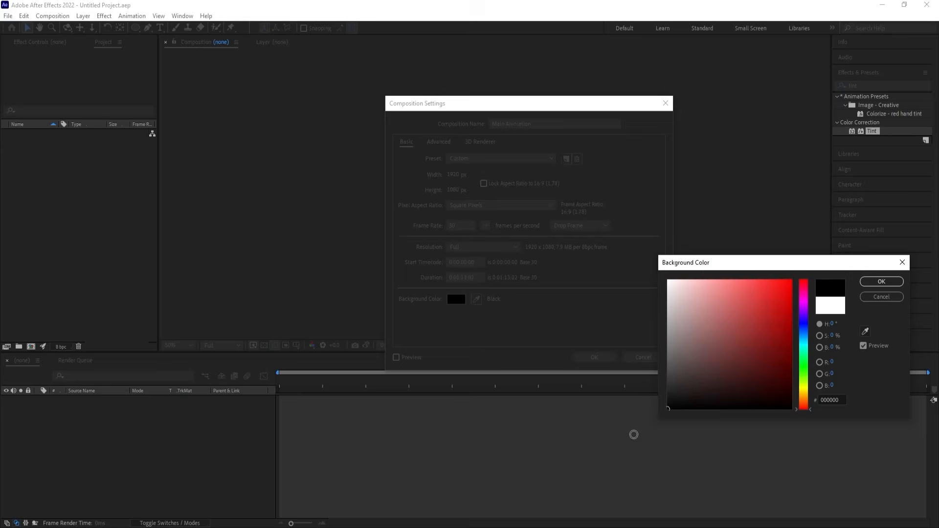
click(880, 282)
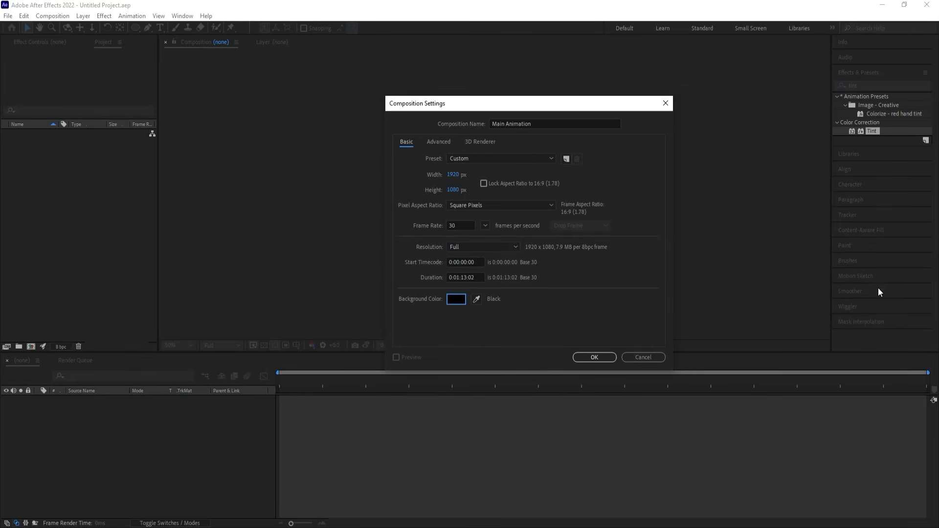
click(602, 358)
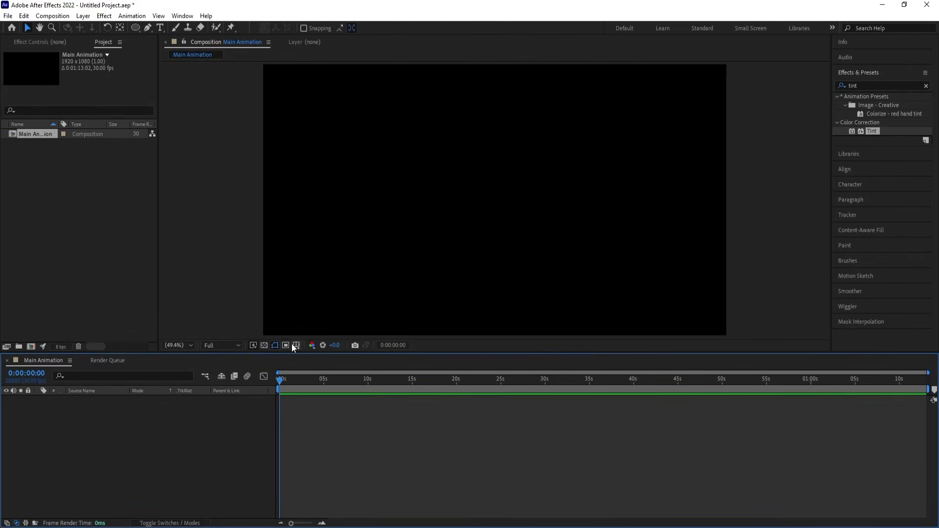
click(292, 345)
click(336, 358)
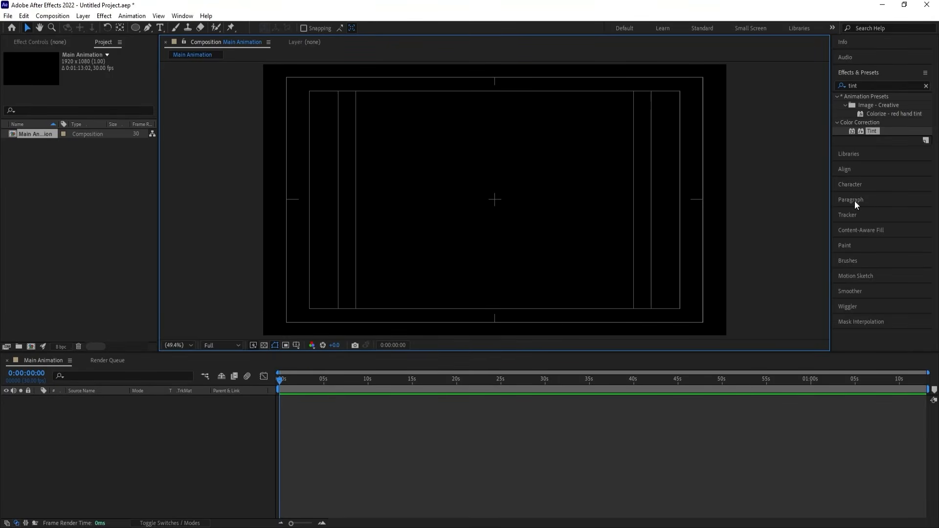
Add a text layer reading "Moving ideas turn truly creative" in the composition.
click(852, 185)
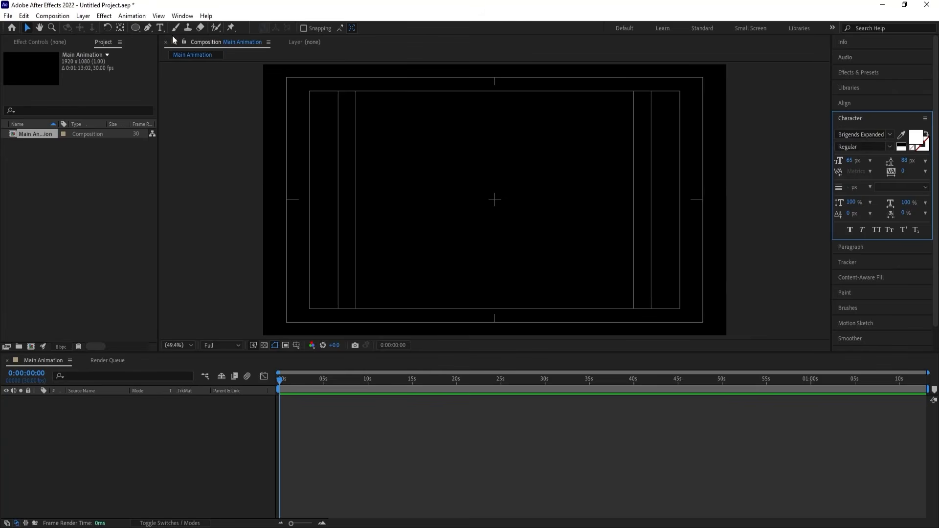
click(160, 28)
click(396, 196)
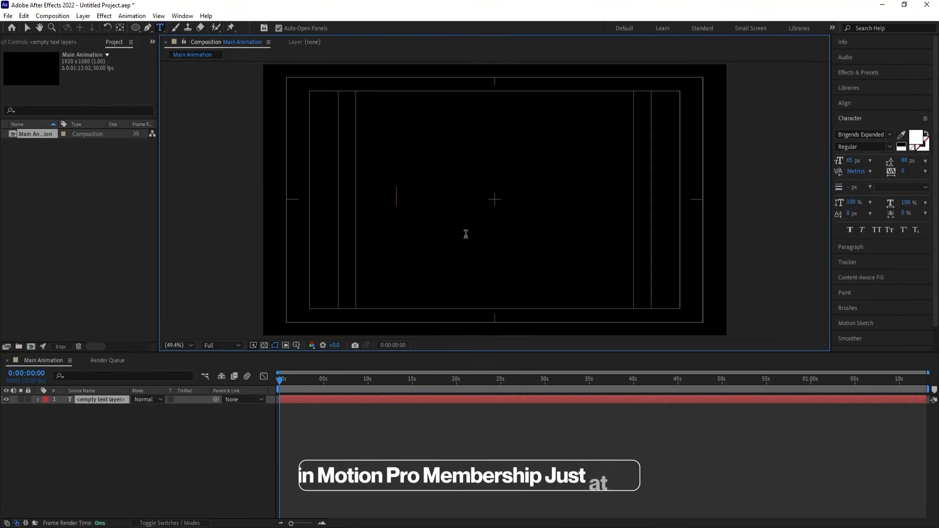
text(Moving ideas turn truly creative)
key(ctrl+a)
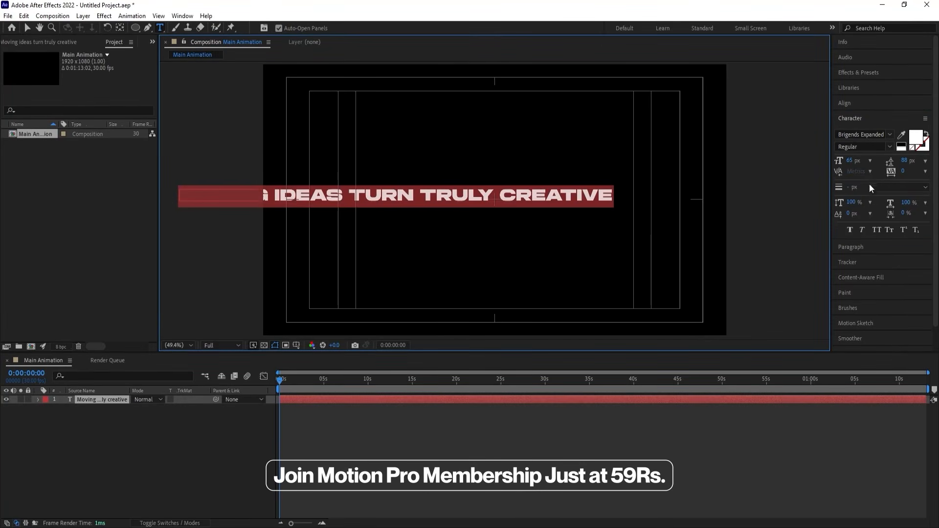
Set the font of the "Moving ideas turn truly creative" text to Cambria Math.
click(890, 134)
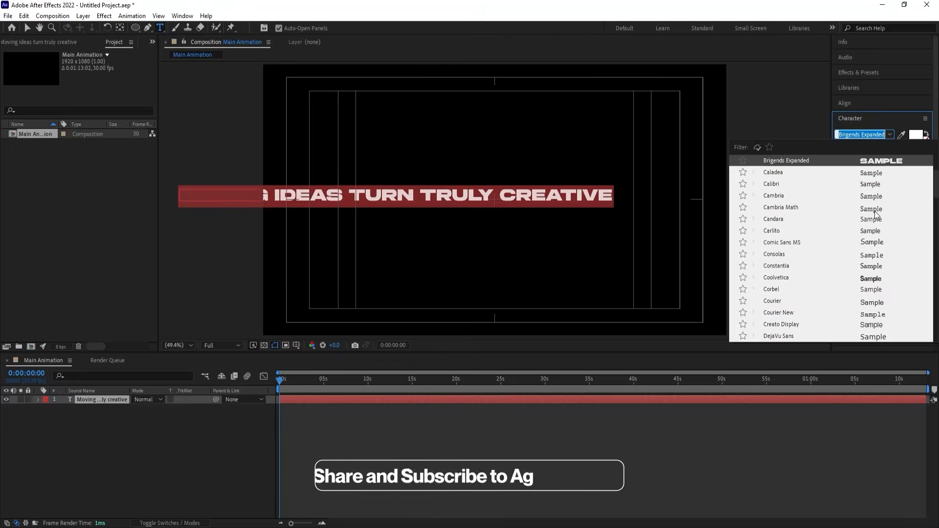
click(802, 207)
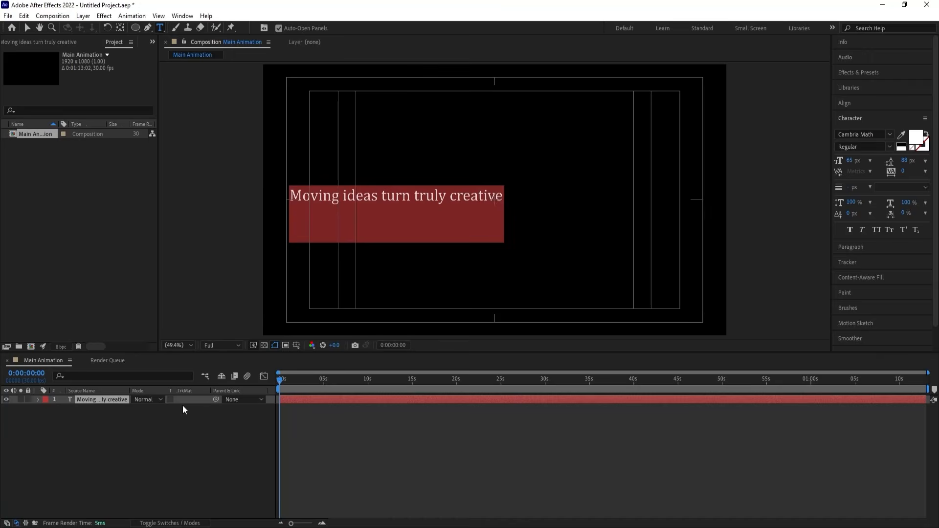
click(163, 429)
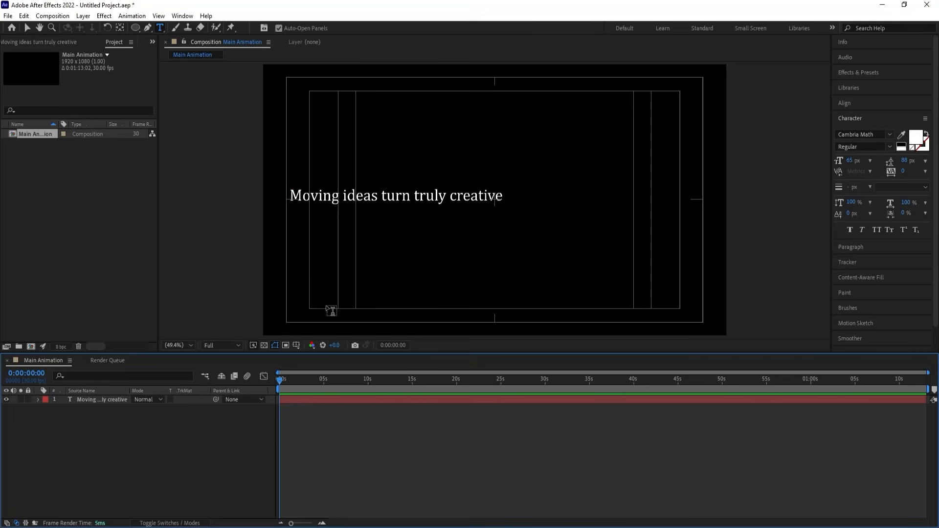
Move the "Moving ideas turn truly creative" text to the upper-left corner of the composition frame.
click(101, 402)
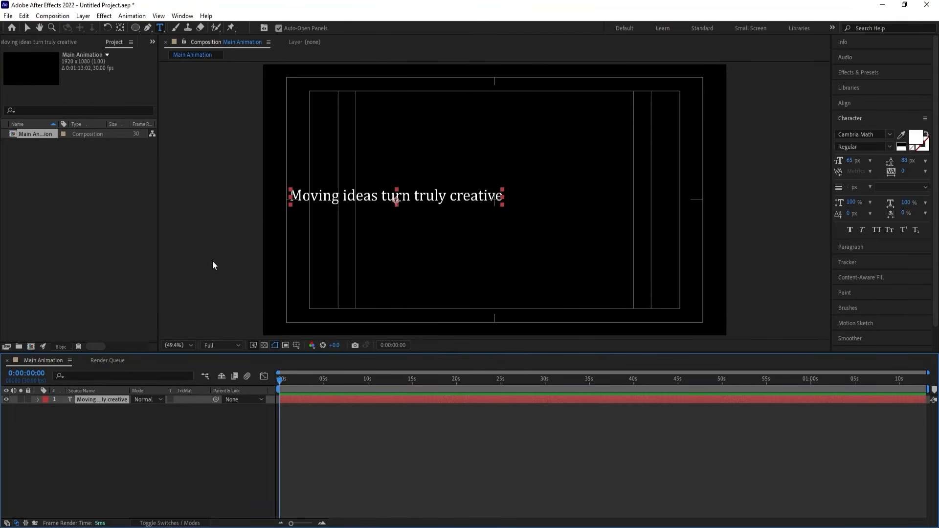
key(v)
drag(315, 198, 302, 84)
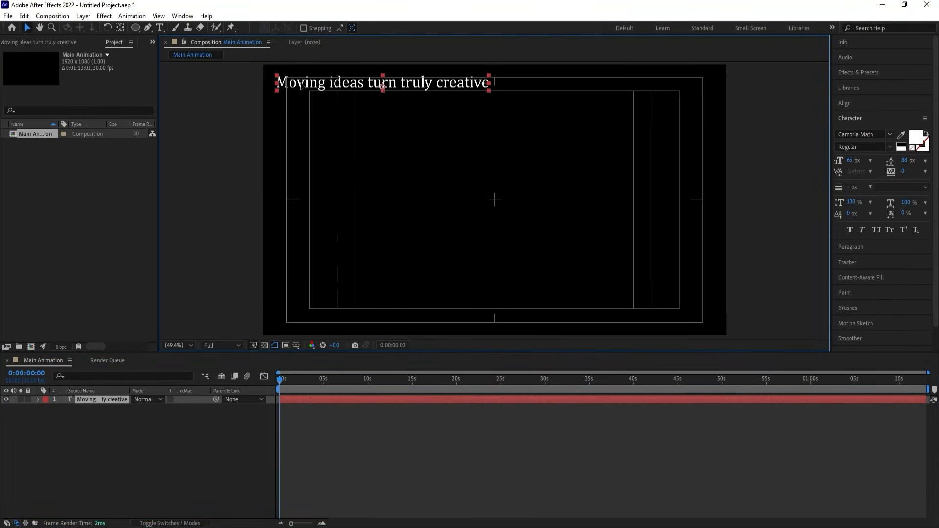
click(143, 424)
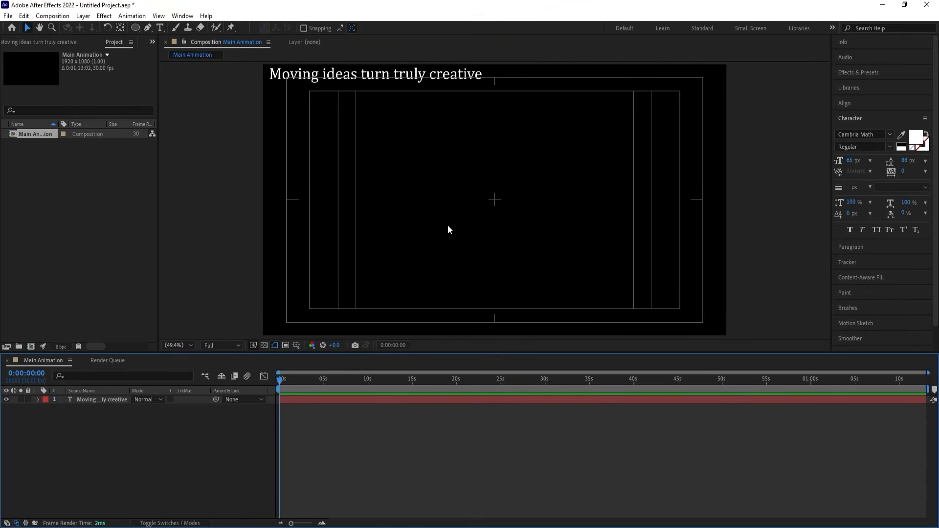
Add a second text layer reading "Creative" near the middle of the composition.
key(ctrl+t)
click(448, 211)
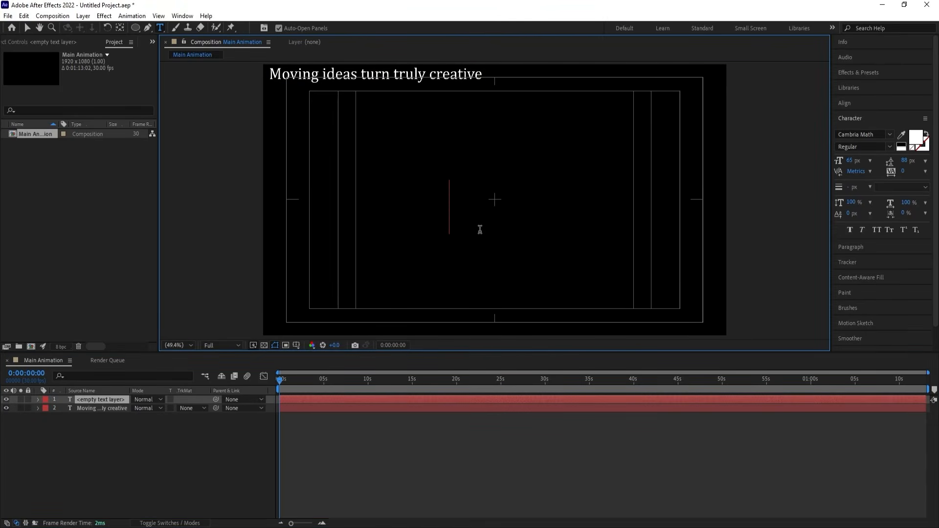
text(Crea)
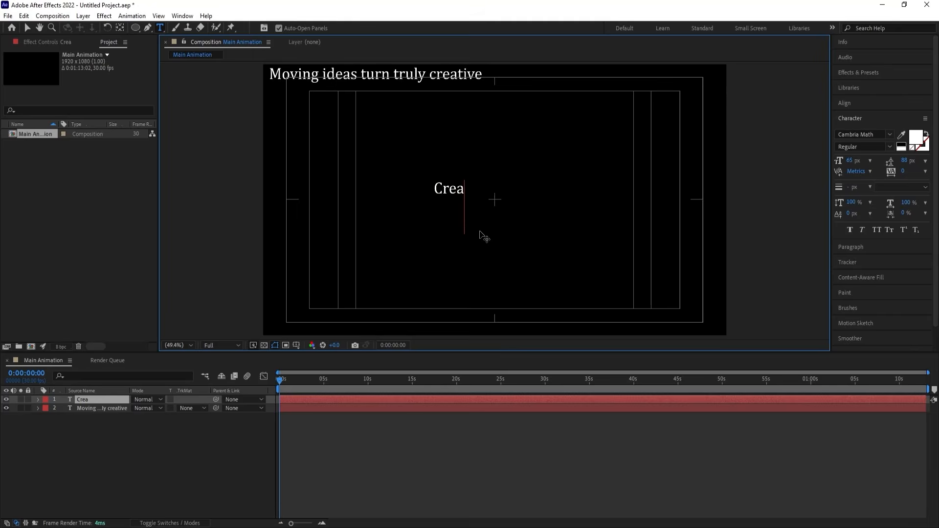
key(ctrl+a)
text(C)
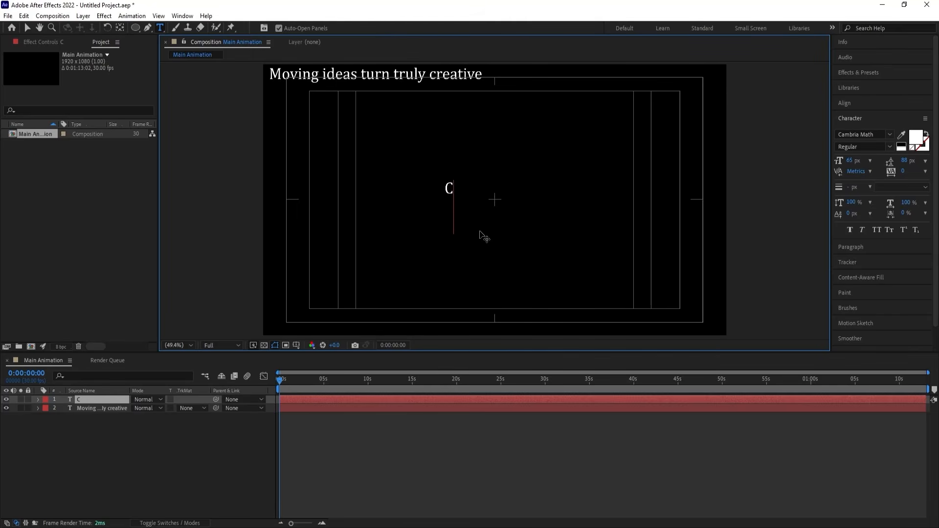
text(reative)
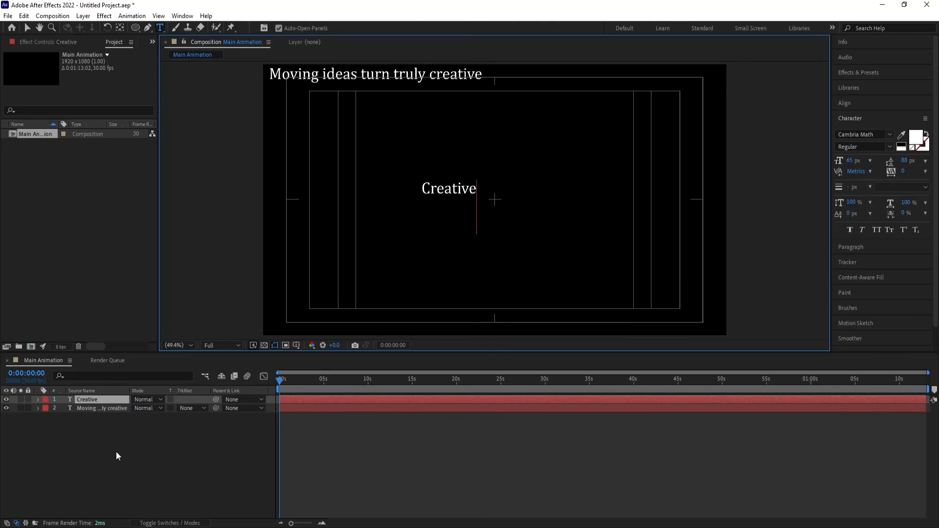
Try the MS Sans Serif font on the "Creative" text layer.
click(86, 400)
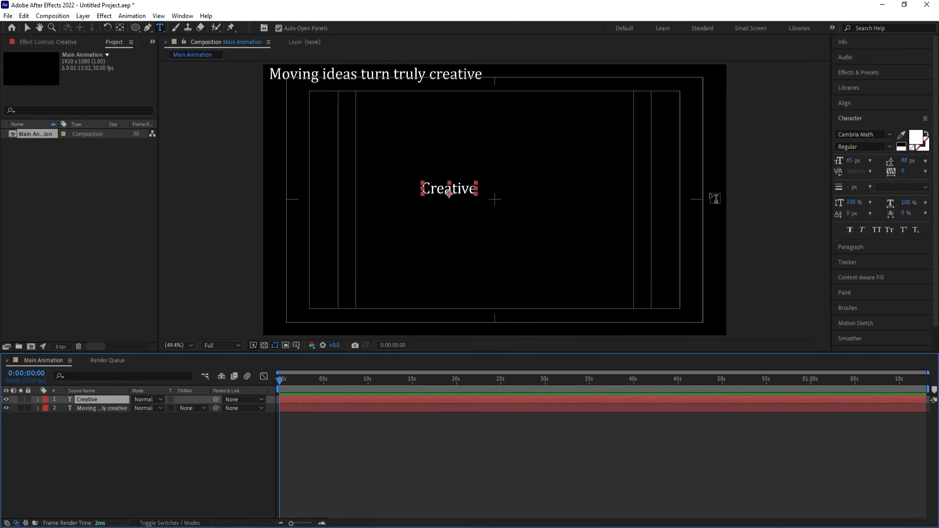
click(889, 136)
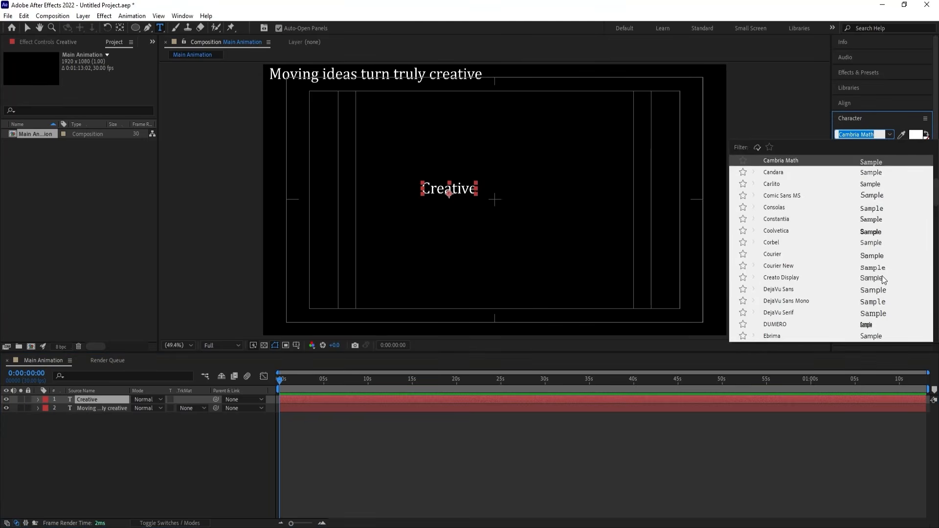
scroll(882, 276, up, 5)
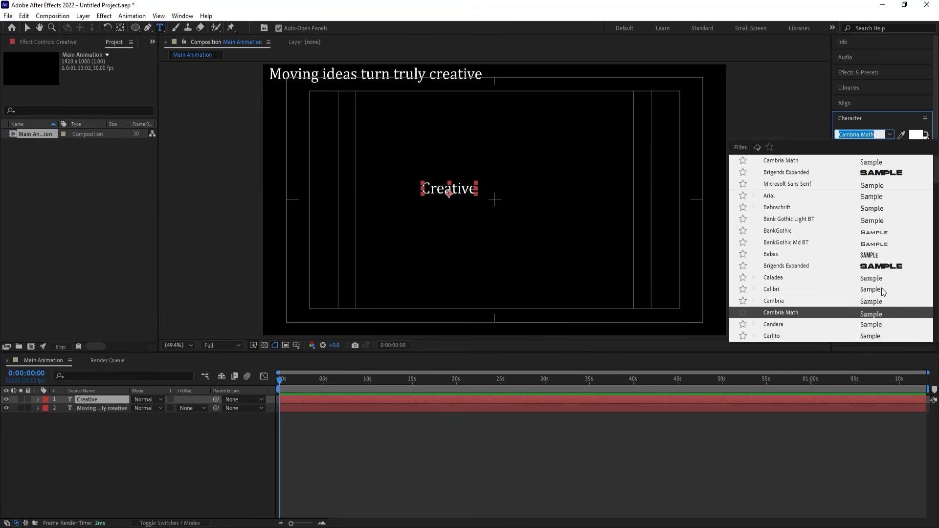
scroll(881, 287, down, 5)
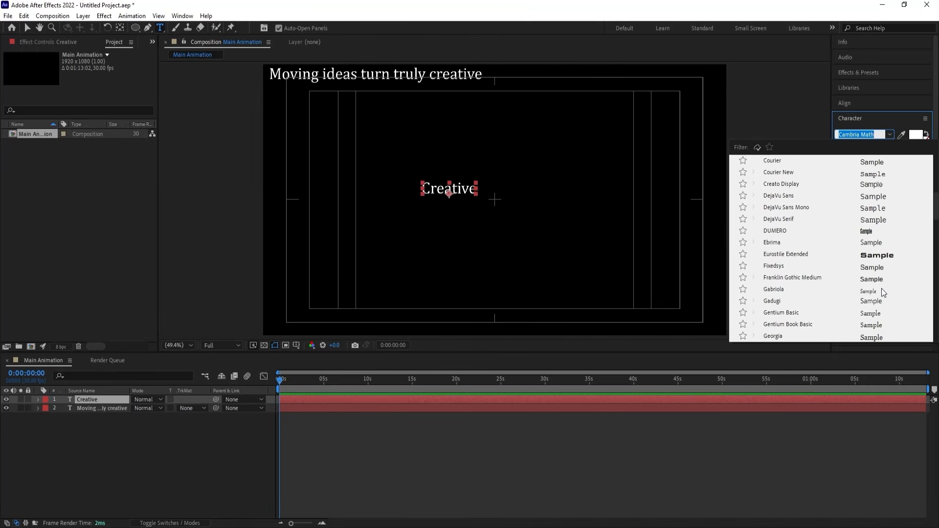
scroll(881, 288, down, 6)
scroll(880, 283, down, 5)
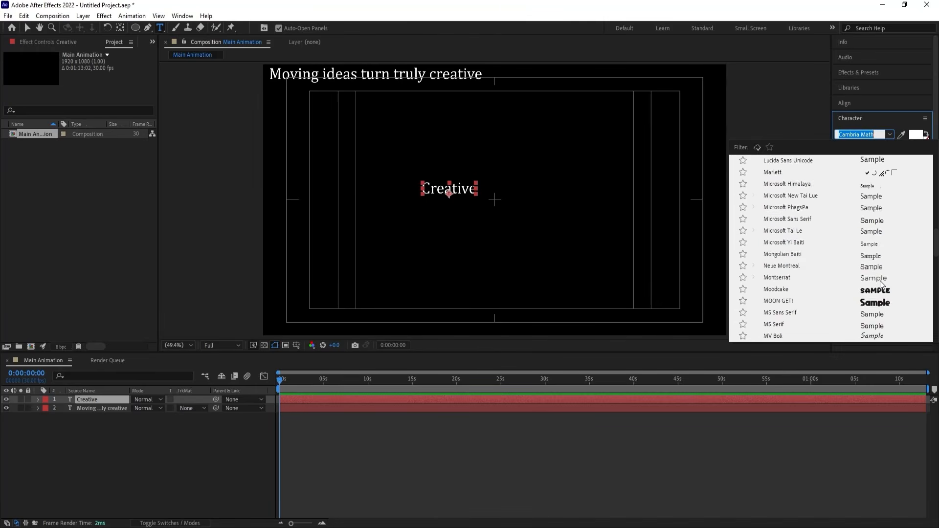
click(882, 241)
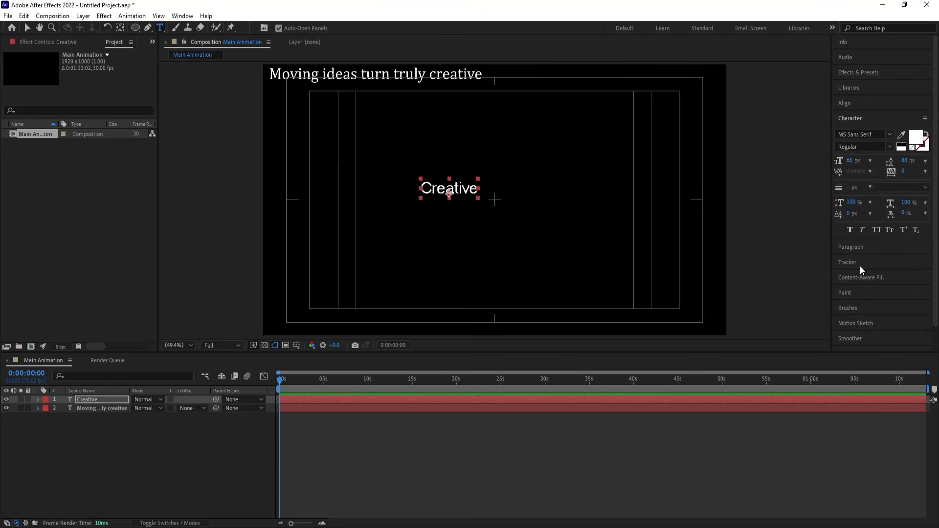
click(888, 146)
Try the Eurostile Extended font on the "Creative" text layer.
click(889, 134)
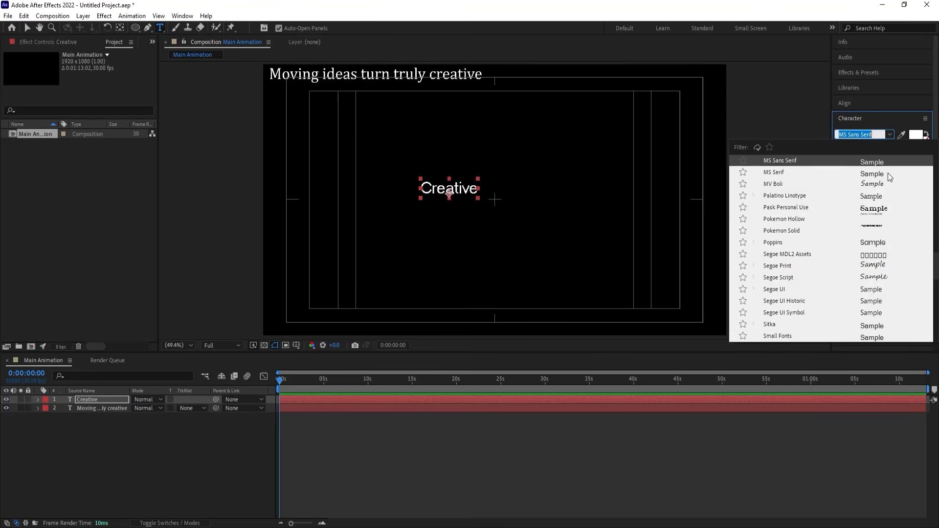
scroll(883, 255, down, 5)
scroll(882, 245, up, 10)
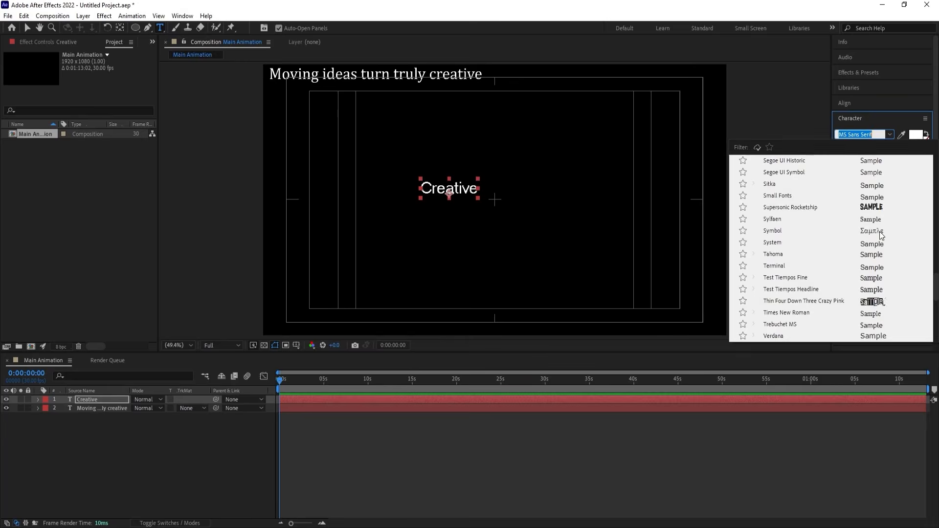
scroll(879, 230, up, 4)
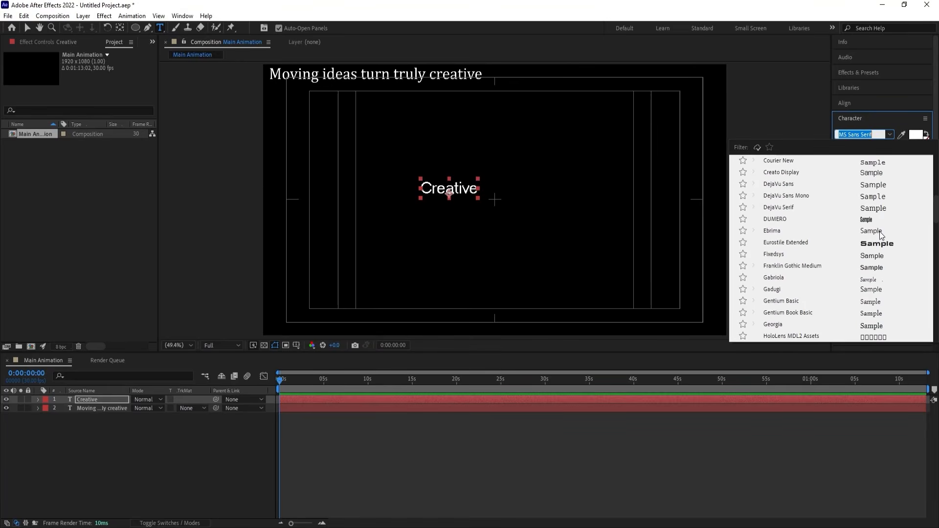
key(Escape)
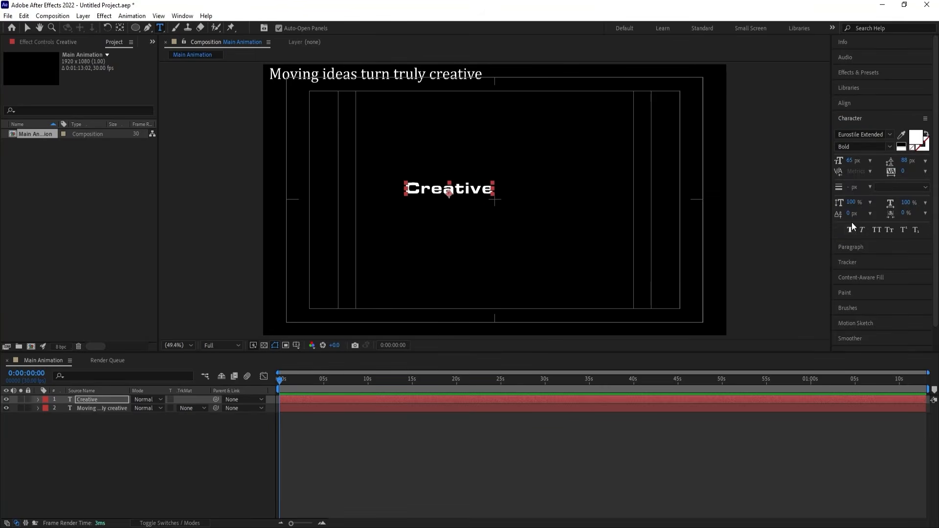
Set the "Creative" text layer's font to Coolvetica in the Regular style.
click(889, 135)
scroll(900, 221, up, 2)
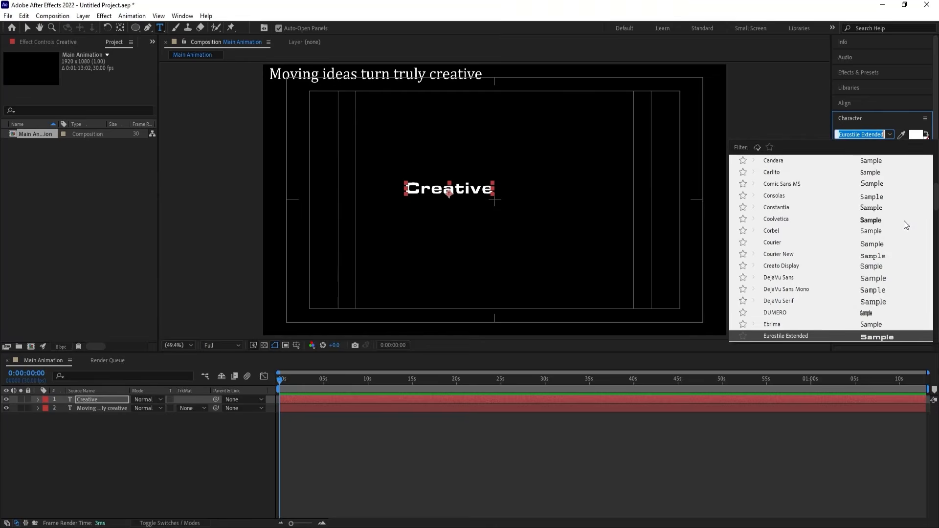
click(875, 220)
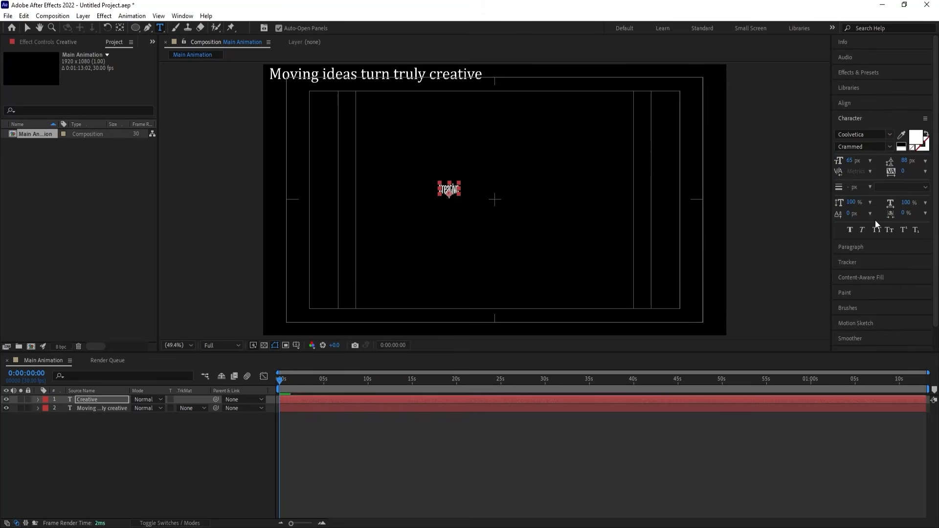
click(890, 145)
click(870, 193)
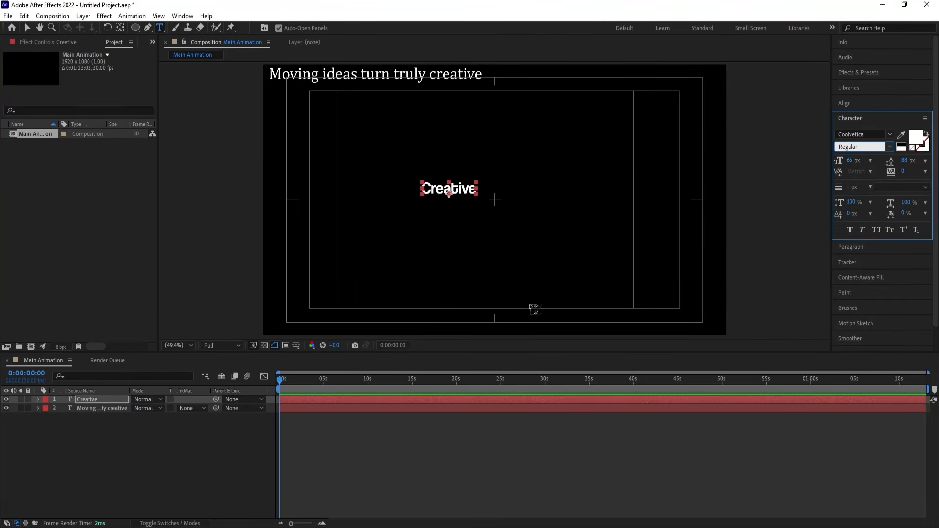
click(127, 438)
Center the "Creative" text layer horizontally and vertically in the composition.
click(97, 398)
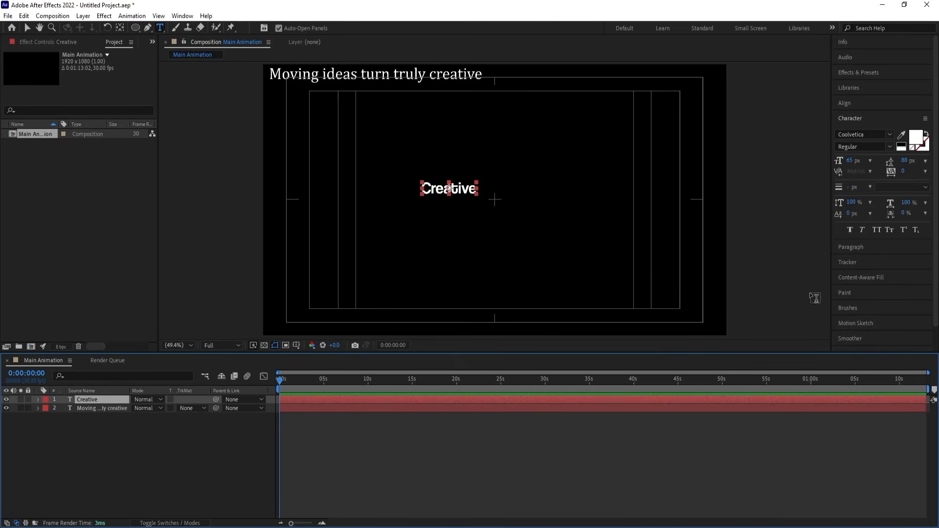
click(844, 103)
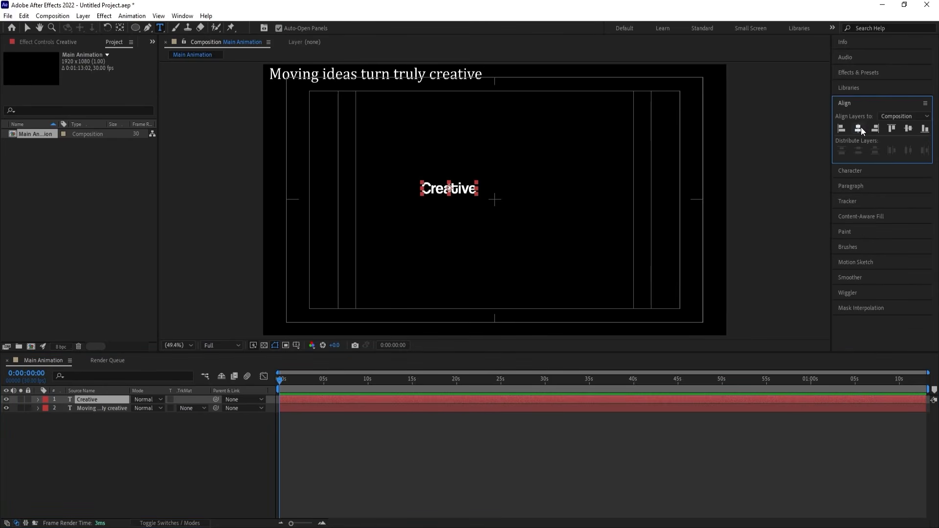
click(859, 128)
click(907, 128)
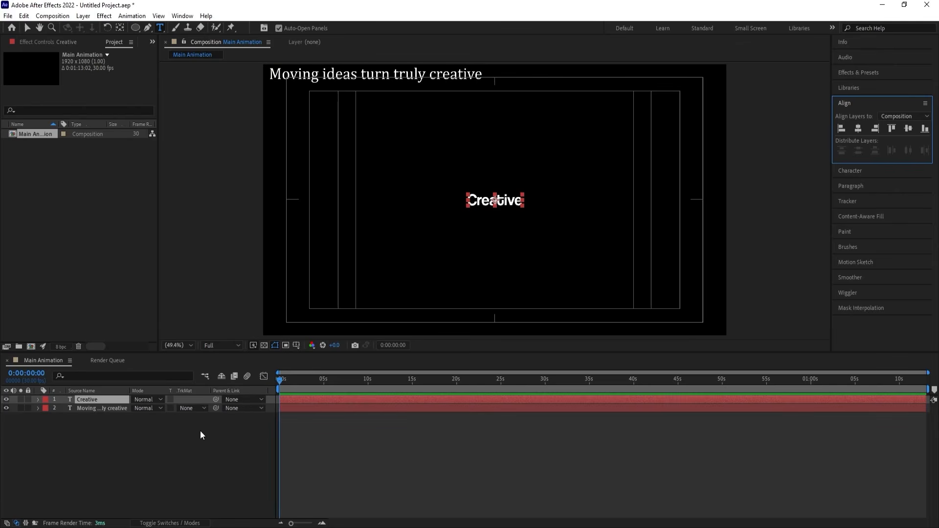
Scale the "Creative" text layer up to about 523%.
key(s)
drag(147, 408, 354, 407)
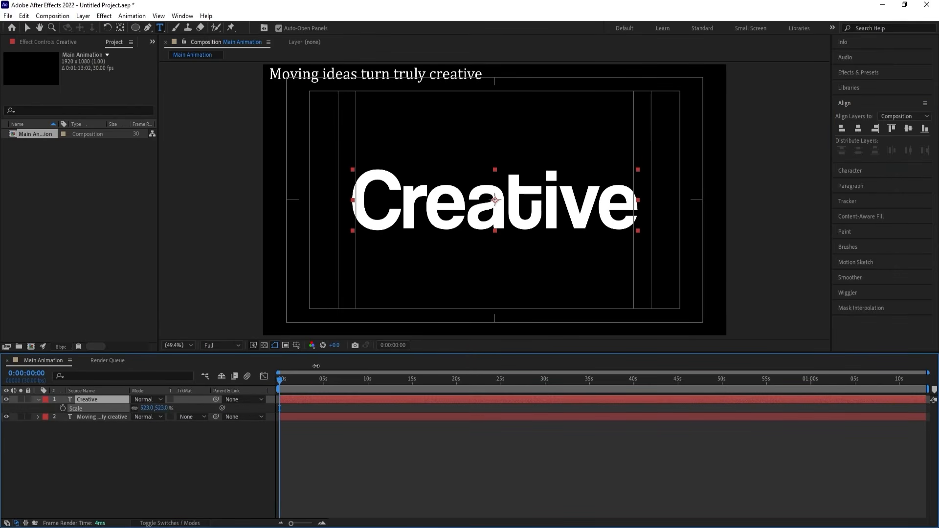
click(111, 404)
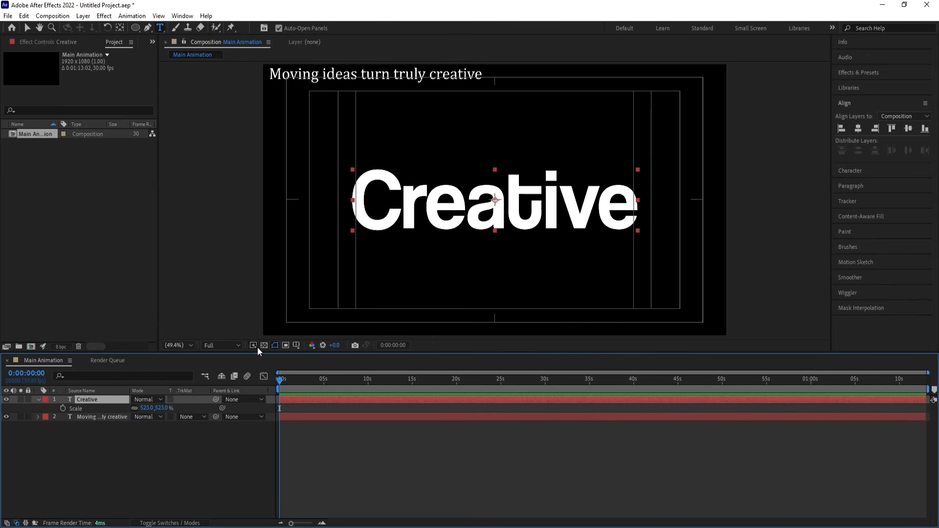
Center-align the paragraph of the "Creative" text layer and reduce its scale to 472%.
click(96, 439)
click(92, 399)
click(846, 185)
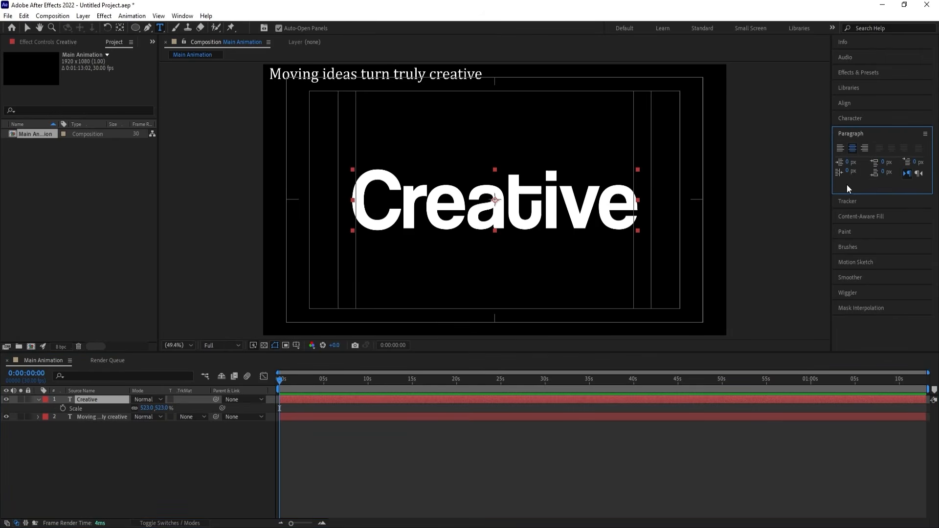
click(851, 134)
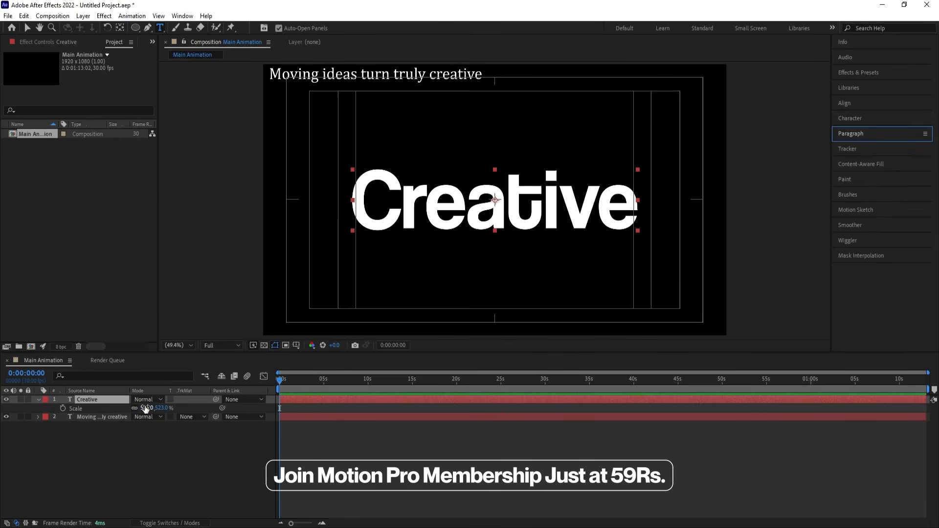
drag(145, 408, 123, 401)
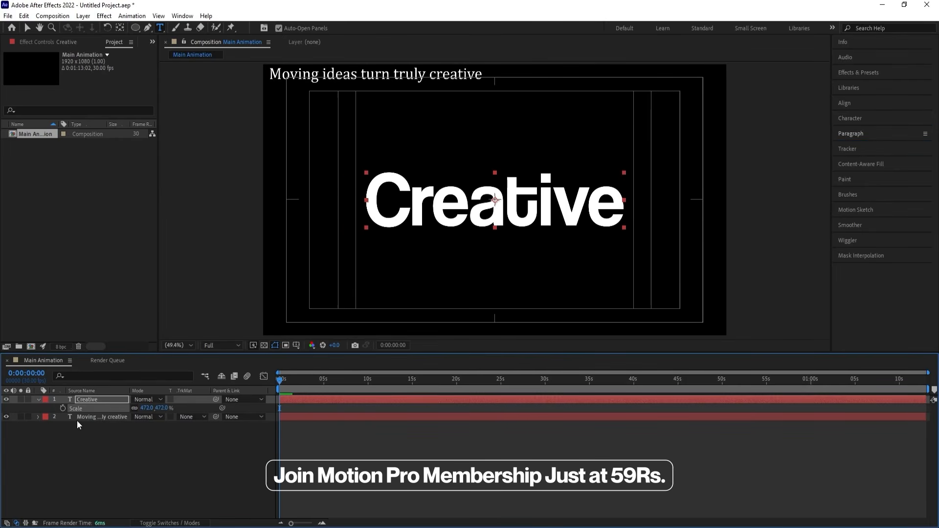
Add a Position text animator to the "Creative" layer and set its position to 0.0, 34.0.
click(39, 399)
click(39, 399)
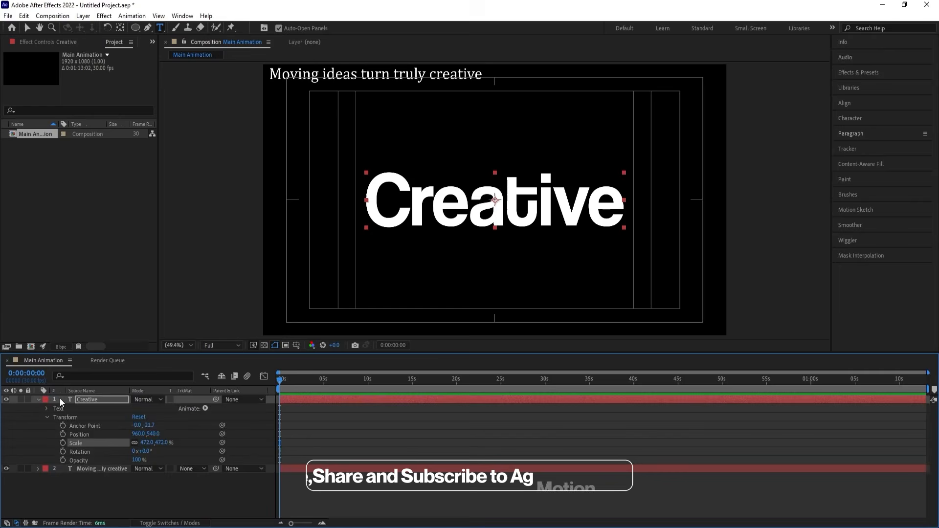
click(205, 408)
click(247, 228)
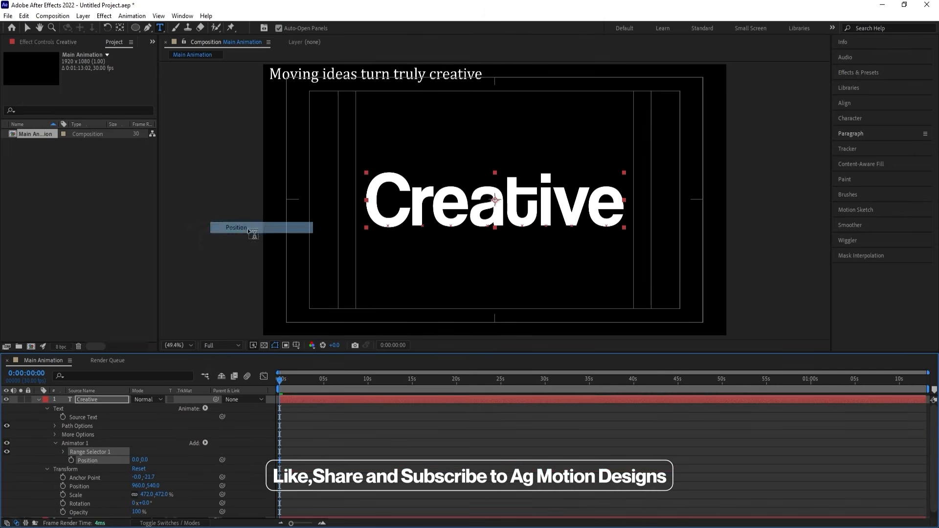
drag(147, 460, 163, 460)
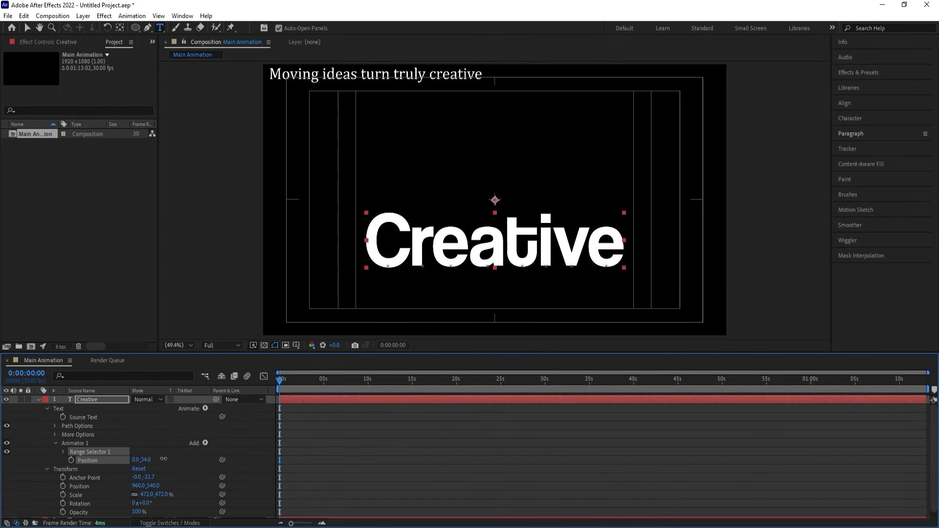
Keyframe the Position animator's Range Selector Start from 0% at 0:00:00:00 to 100% at 0:00:01:15.
click(63, 451)
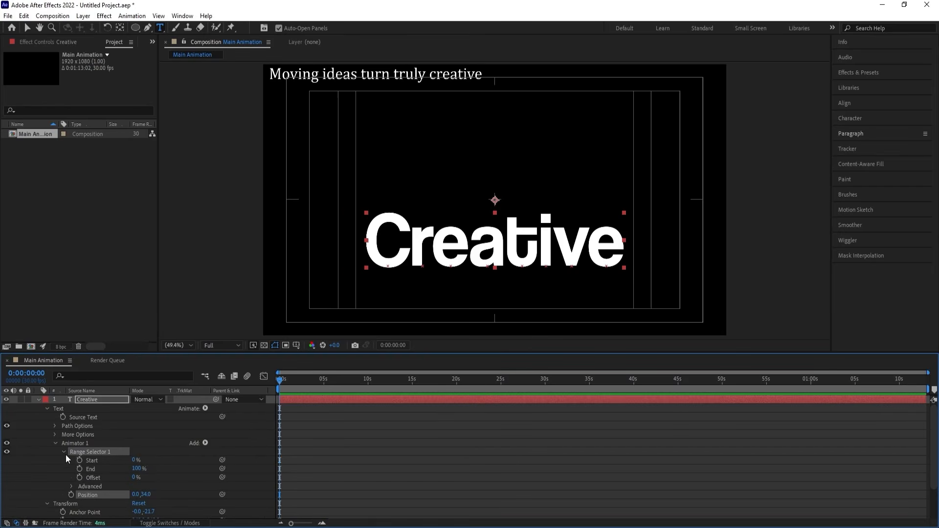
click(79, 459)
key(equal)
key(equal)
key(equal)
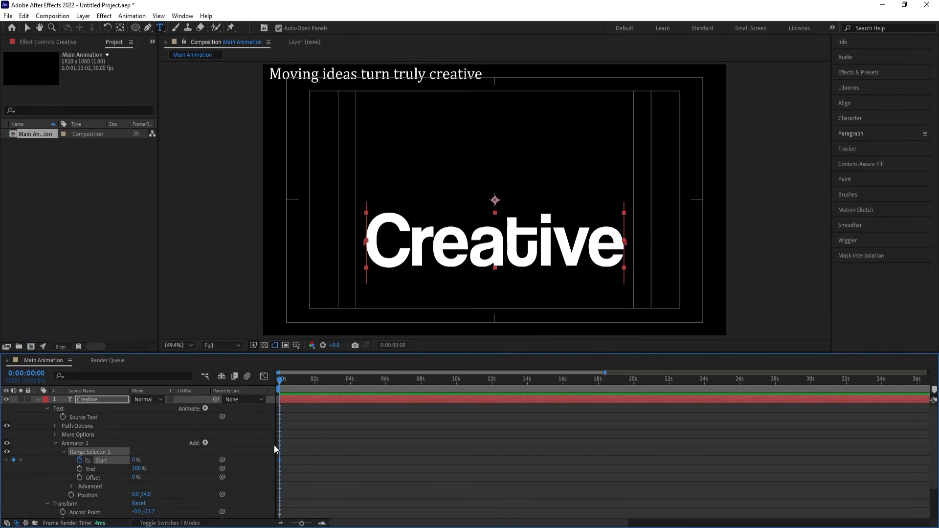
click(386, 388)
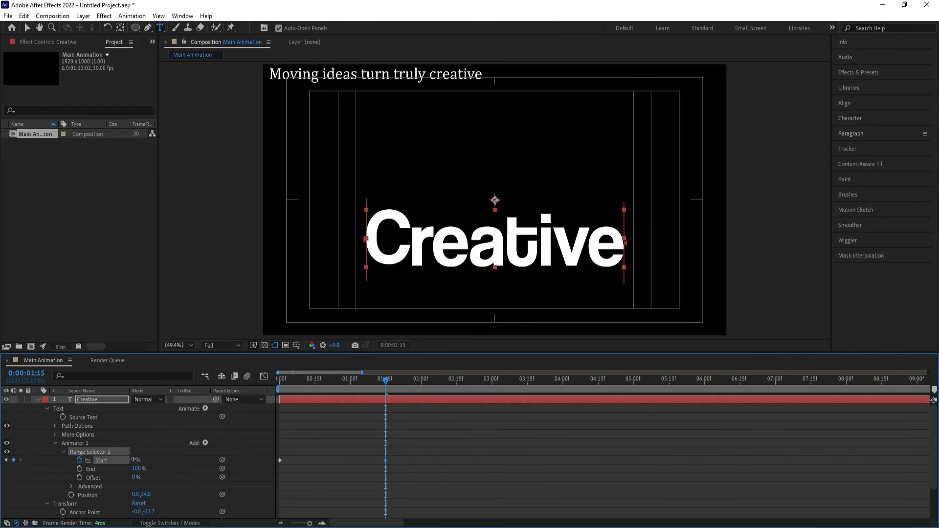
drag(132, 459, 181, 457)
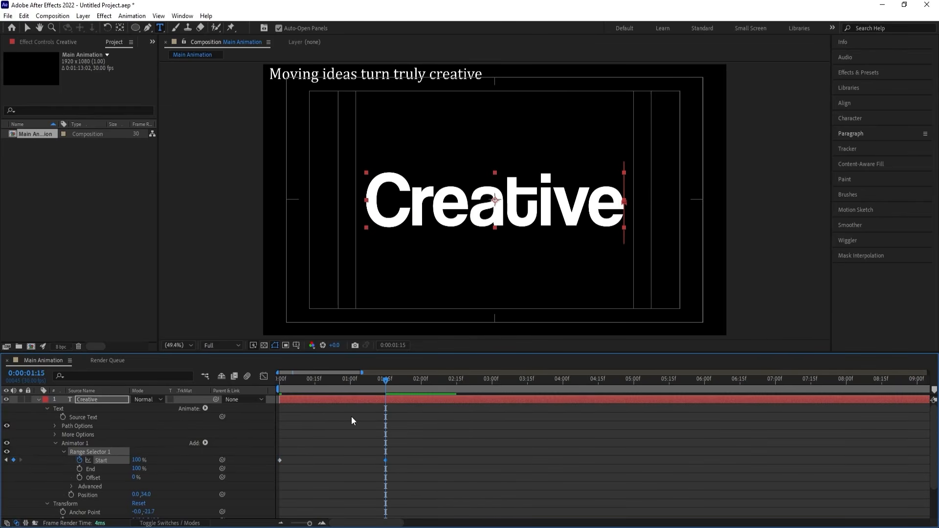
Apply Easy Ease to both Start keyframes, lengthen the ending ease in the speed graph, and preview the animation.
key(Home)
drag(451, 480, 233, 432)
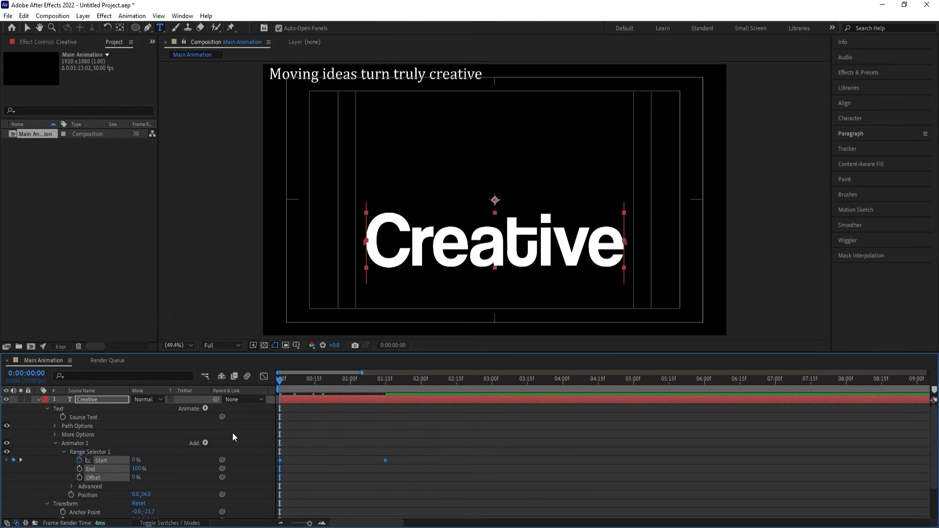
click(264, 377)
right_click(431, 435)
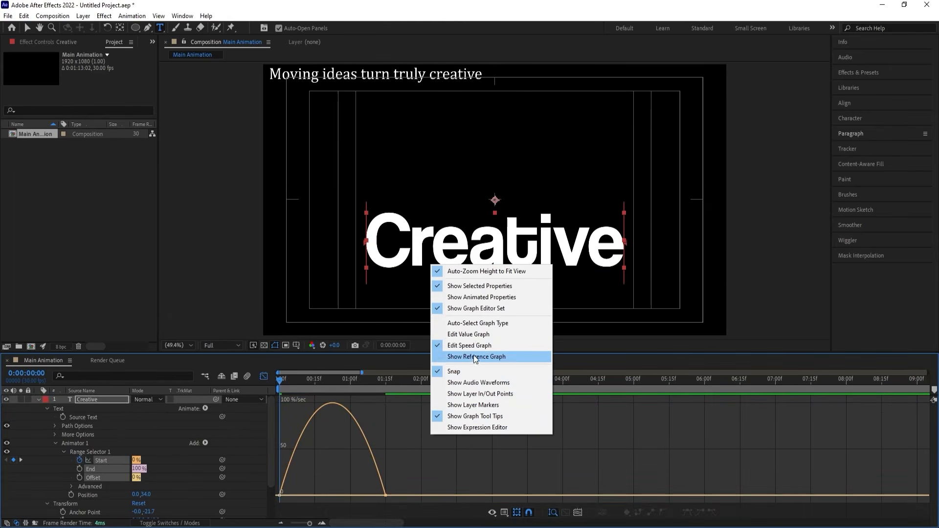
drag(426, 450, 286, 514)
drag(368, 491, 319, 492)
click(263, 376)
key(space)
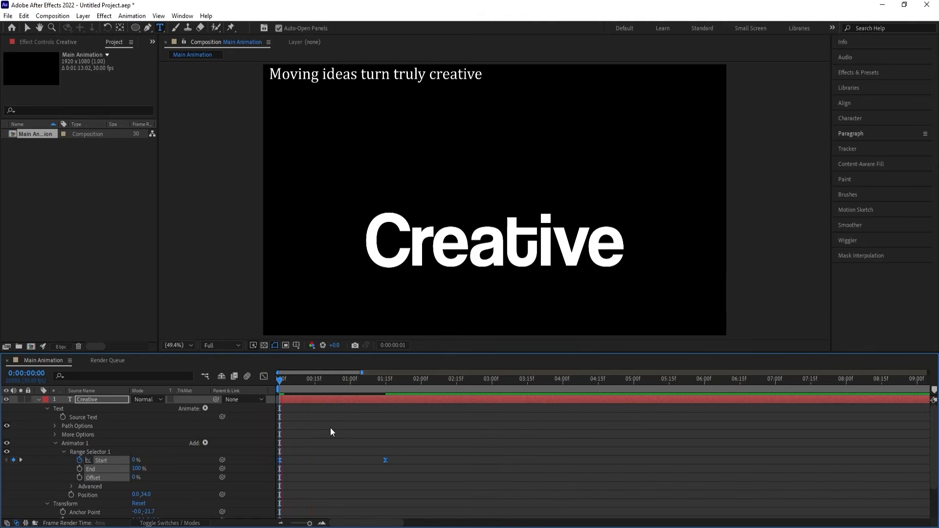
key(space)
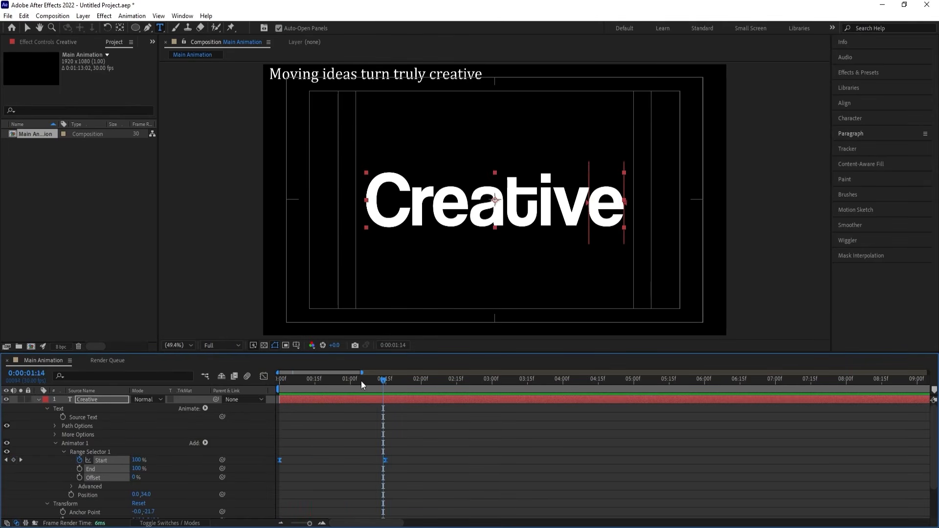
drag(345, 382, 279, 385)
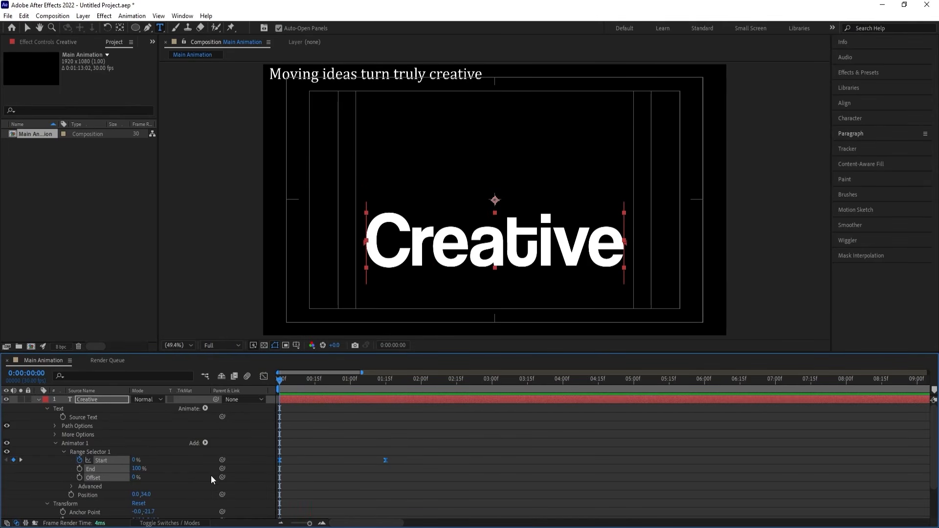
Add the Tracking property to the "Creative" layer's existing animator and set Tracking Amount to -18.
click(205, 443)
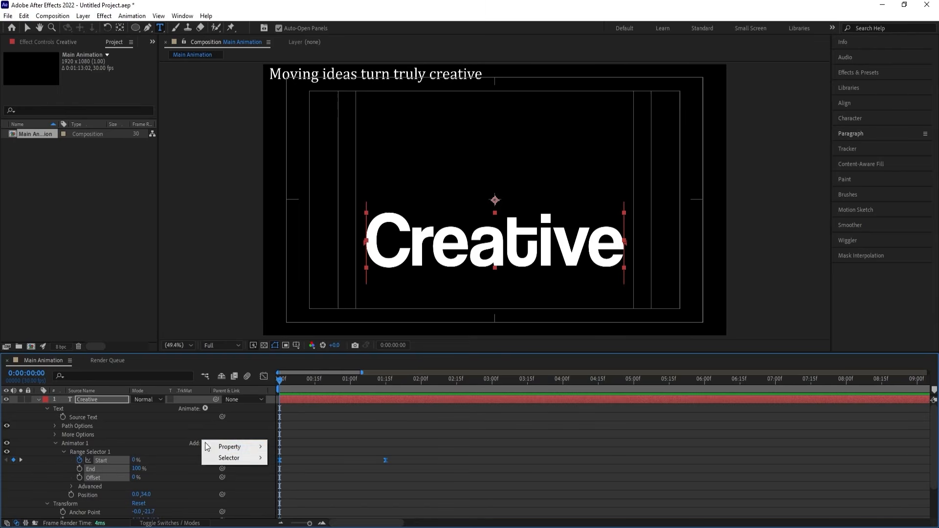
mouse_move(224, 446)
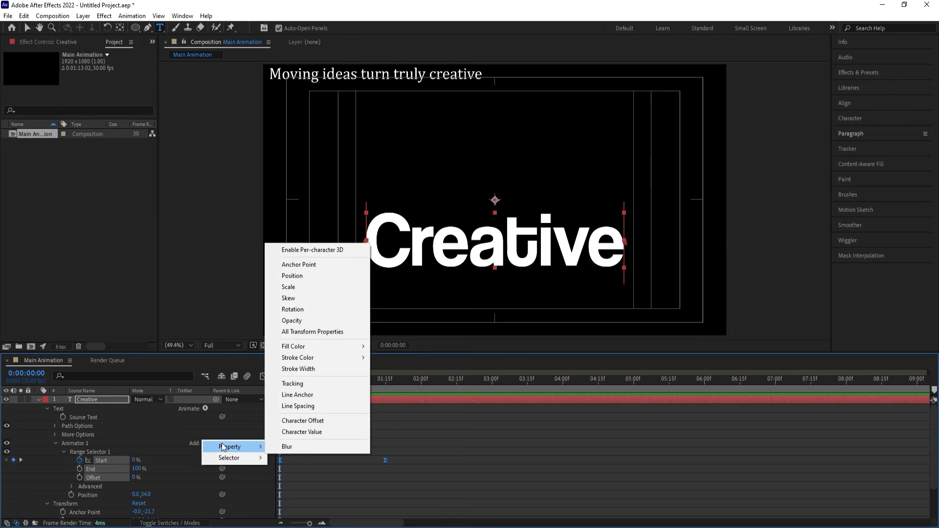
click(298, 384)
drag(133, 512, 114, 501)
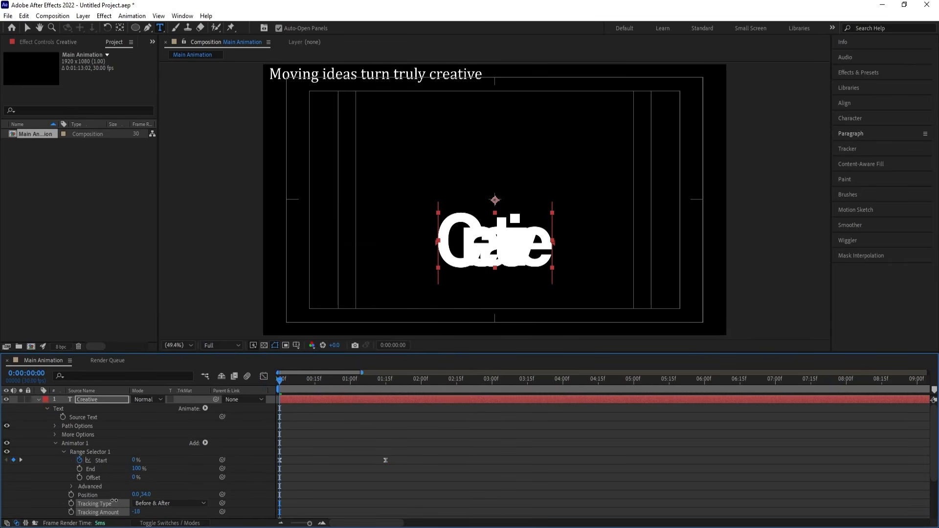
Add the Opacity property to the same text animator, set it to 0%, and preview the reveal.
click(205, 442)
mouse_move(220, 446)
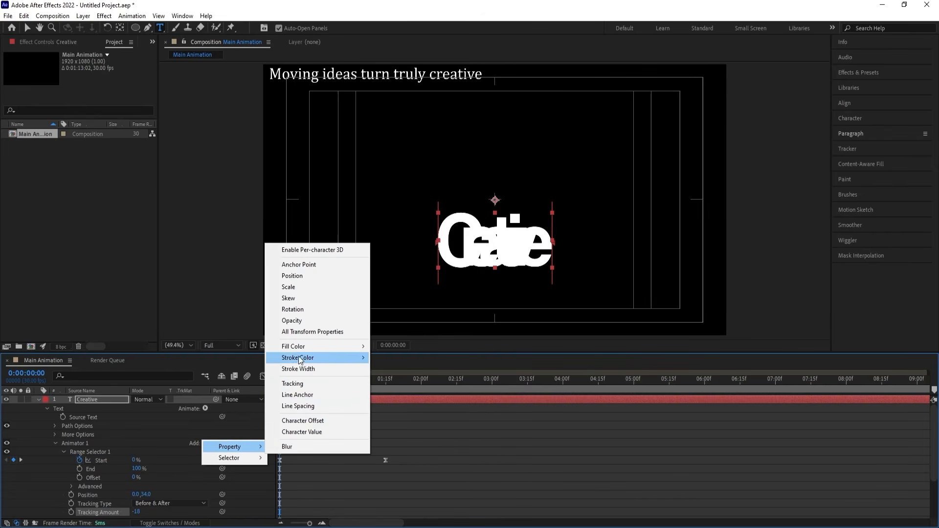
click(299, 320)
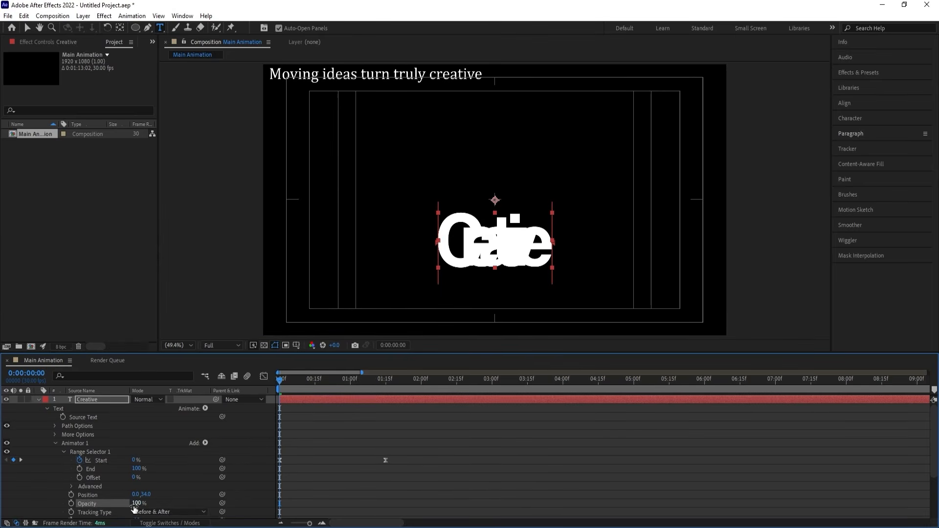
drag(133, 506, 34, 507)
key(space)
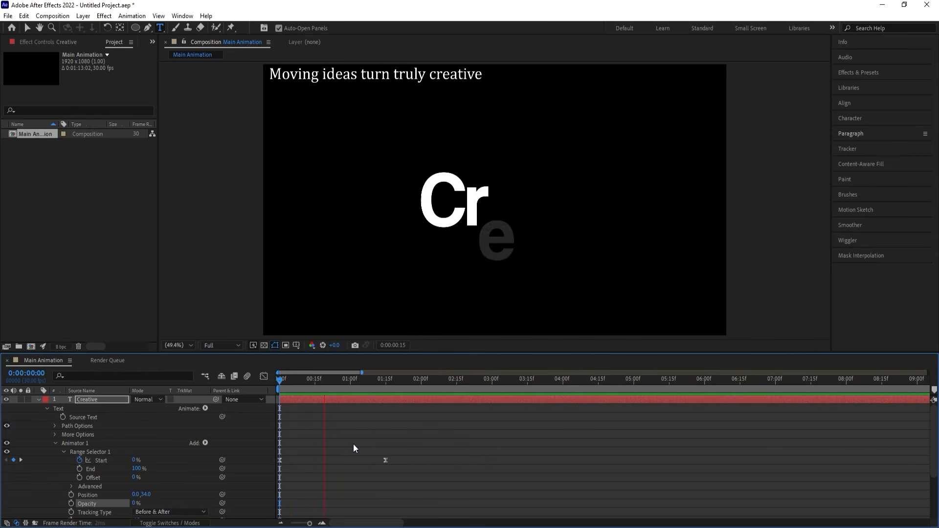
key(space)
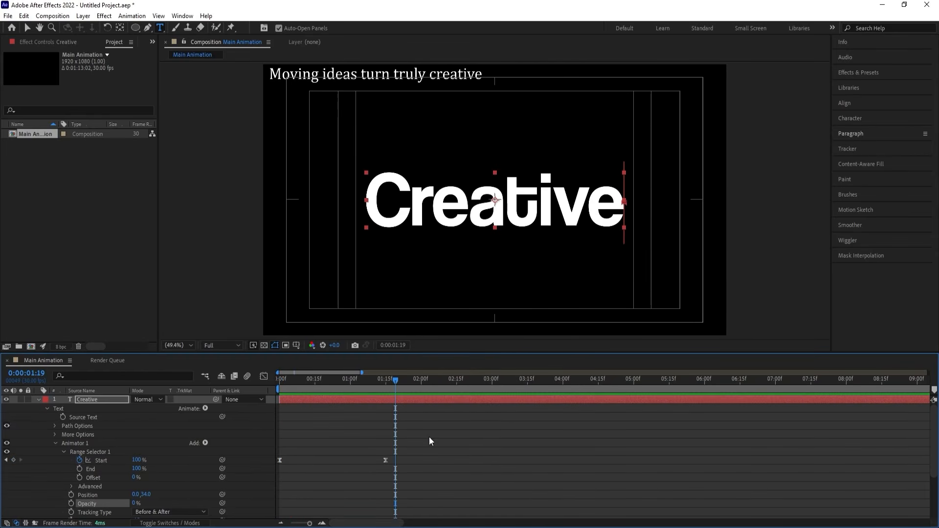
mouse_move(389, 383)
mouse_down()
mouse_move(401, 388)
mouse_move(385, 380)
mouse_up()
key(space)
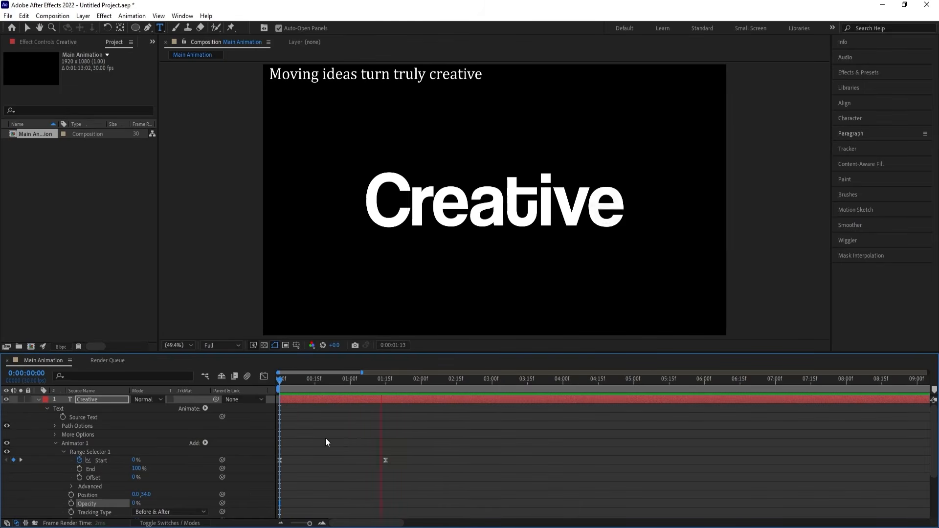
key(space)
Add a second animator with Tracking to the "Creative" layer and keyframe only its Tracking Amount, at 0, at 0:00:01:23.
drag(398, 382, 405, 383)
click(55, 441)
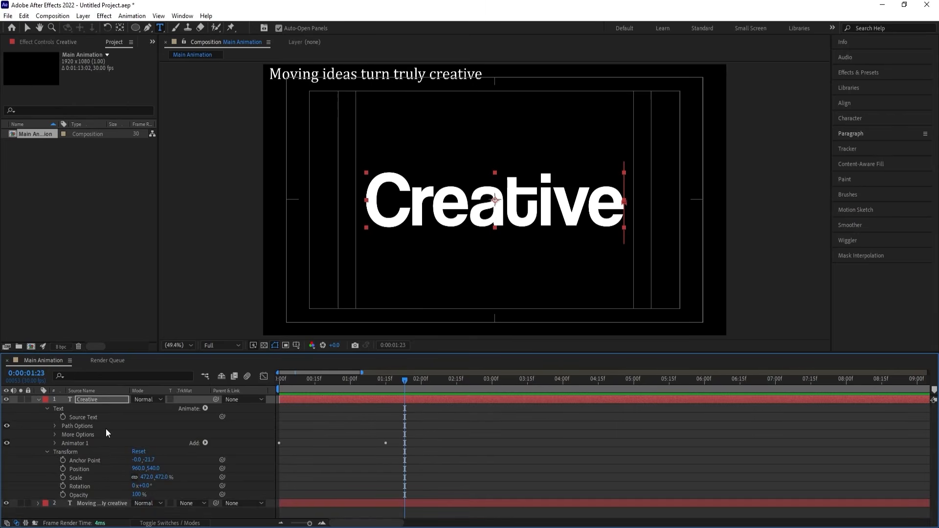
click(84, 410)
click(205, 408)
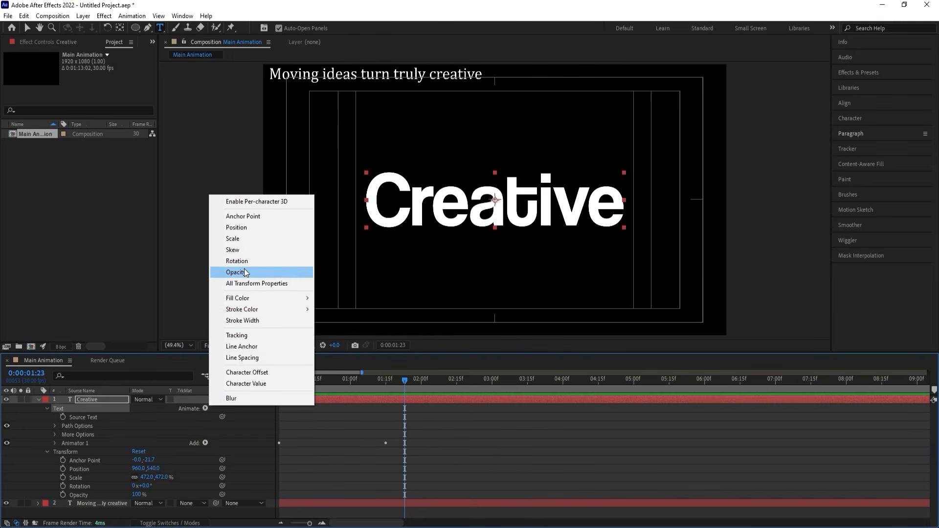
click(236, 335)
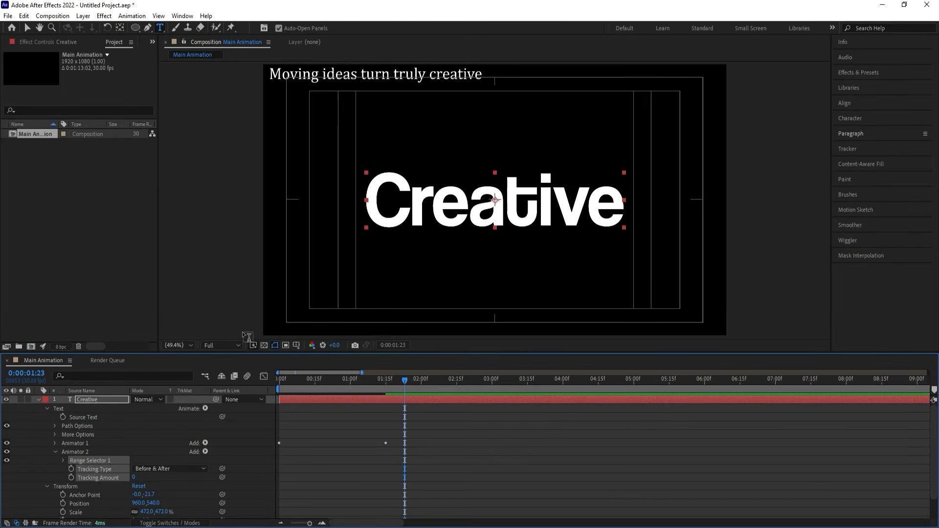
click(70, 478)
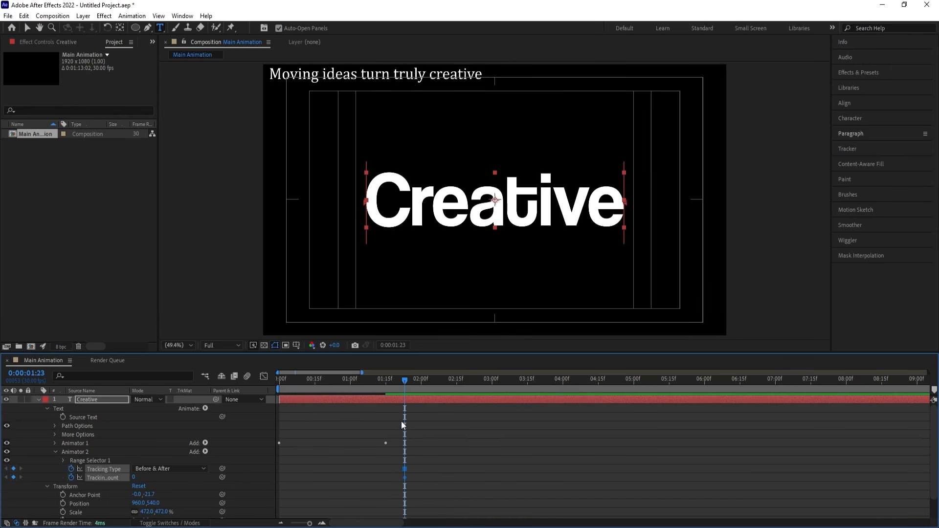
click(154, 477)
click(71, 469)
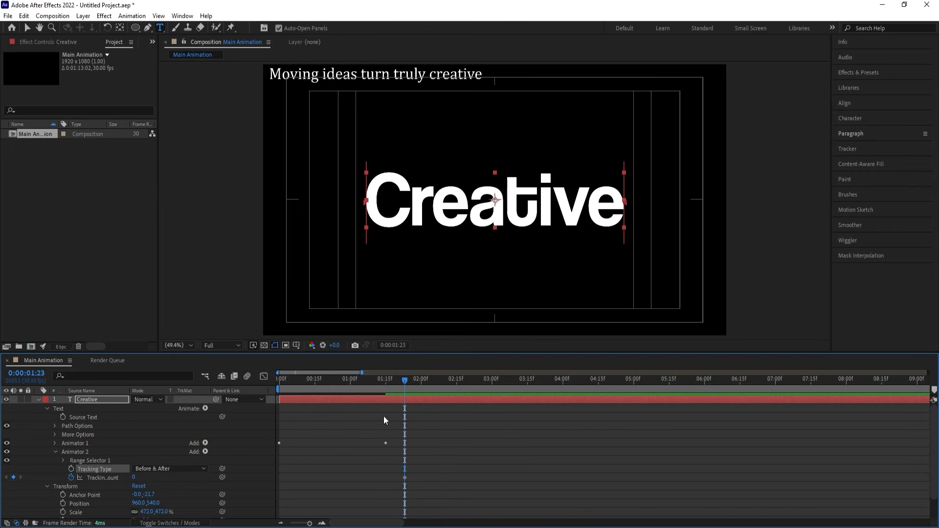
Set the second animator's Tracking Amount to 17 at 0:00:02:13 and hold it with another keyframe at 0:00:02:24.
key(space)
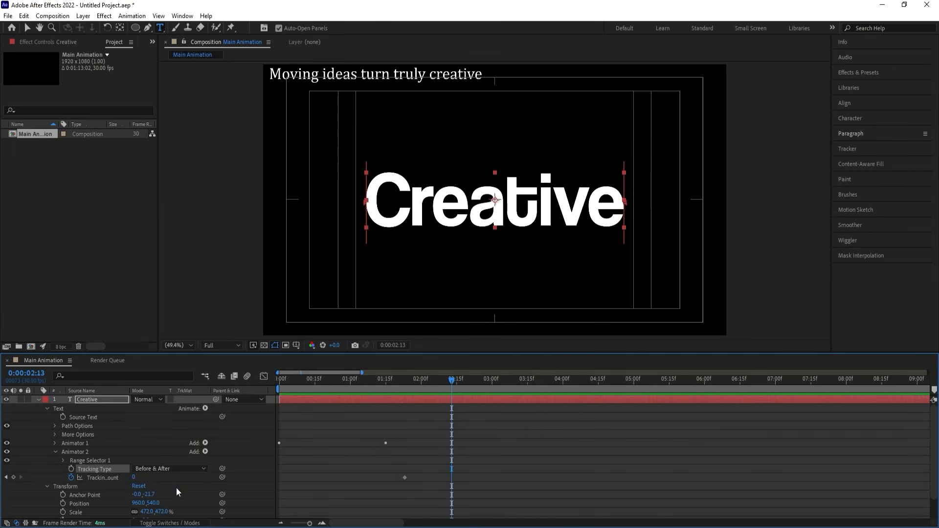
drag(136, 477, 144, 480)
key(space)
key(space)
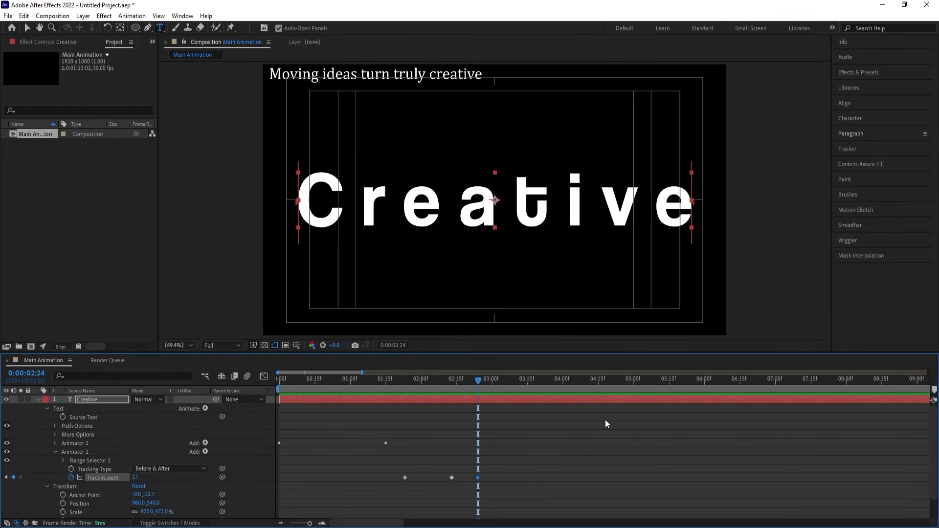
Copy the first Tracking Amount keyframe of the second animator to 0:00:03:15.
drag(480, 385, 529, 383)
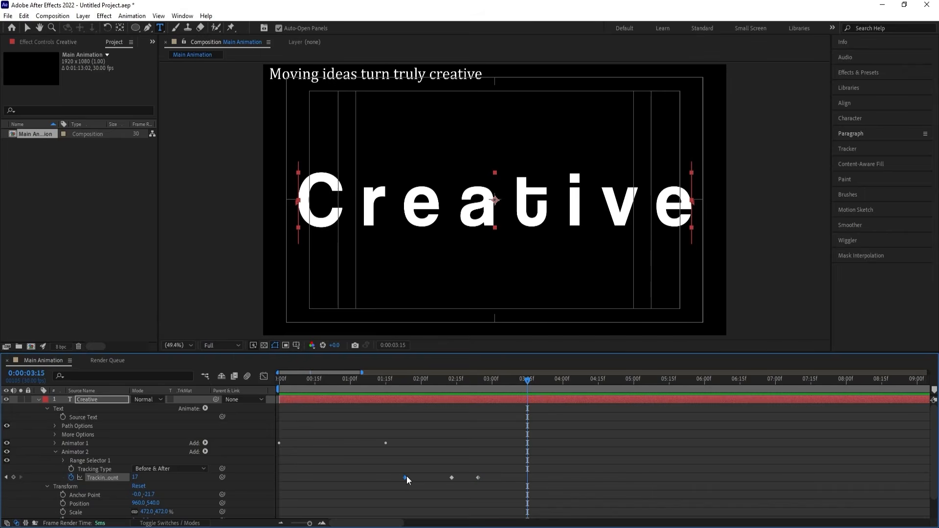
key(ctrl+c)
key(ctrl+v)
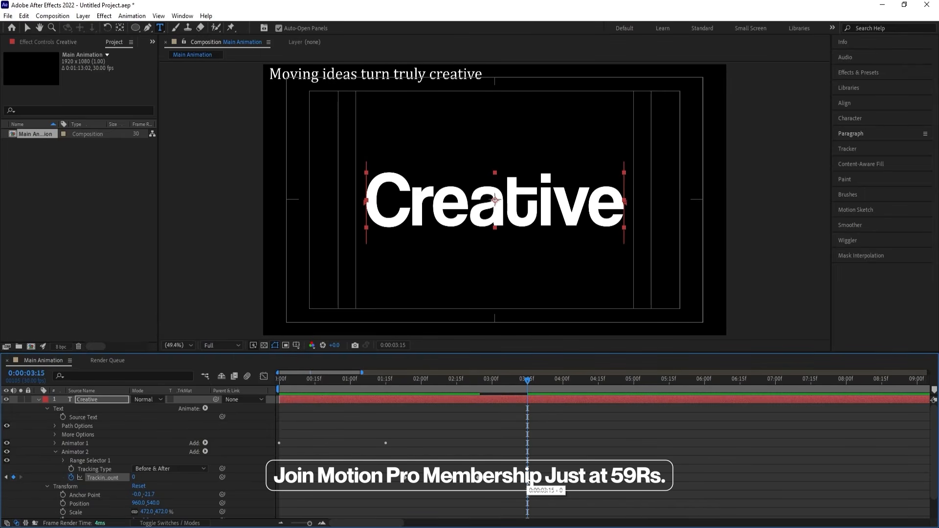
Easy Ease all four Tracking Amount keyframes, lengthen their speed-graph handles into sharp peaks, and preview the result.
drag(528, 480, 393, 483)
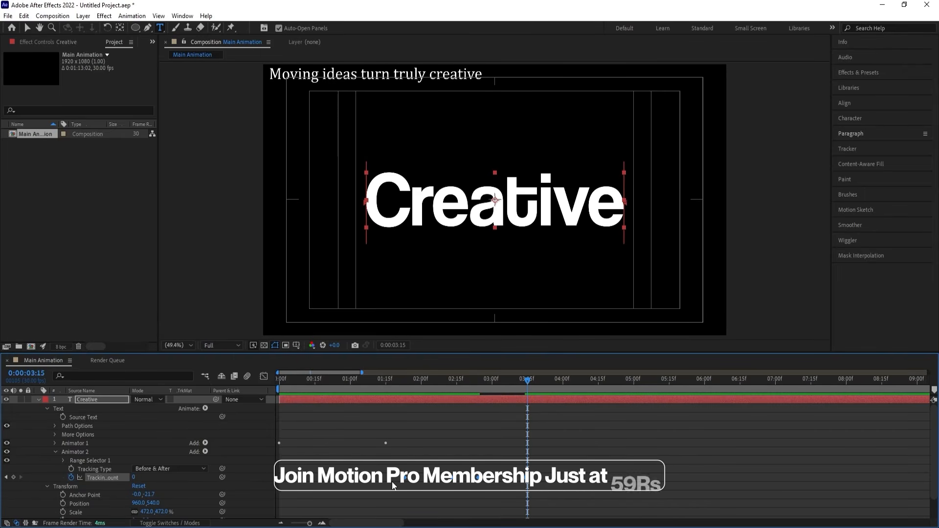
key(F9)
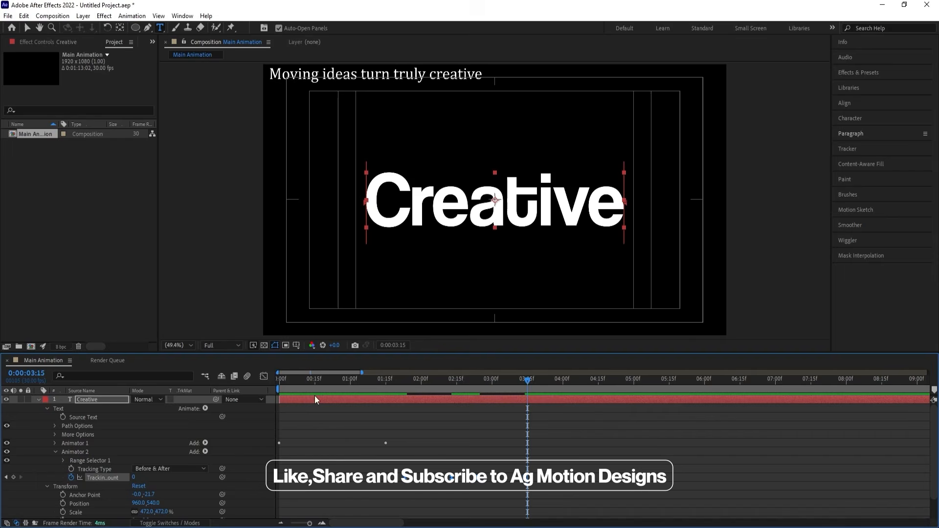
click(263, 376)
drag(576, 484, 347, 416)
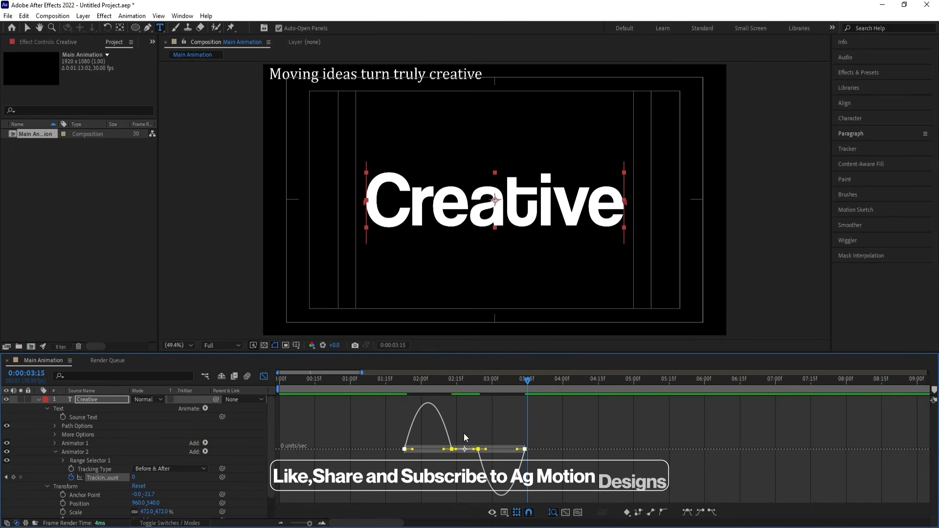
drag(518, 451, 497, 449)
key(space)
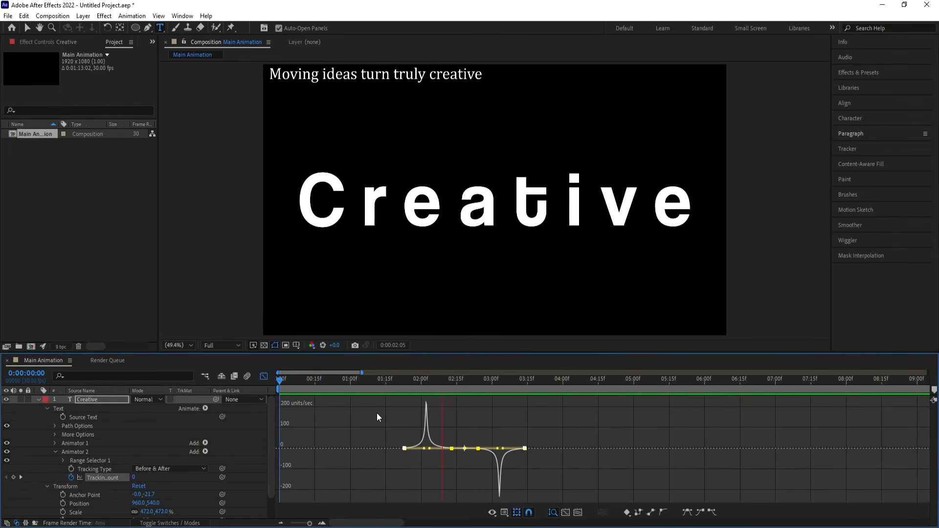
key(space)
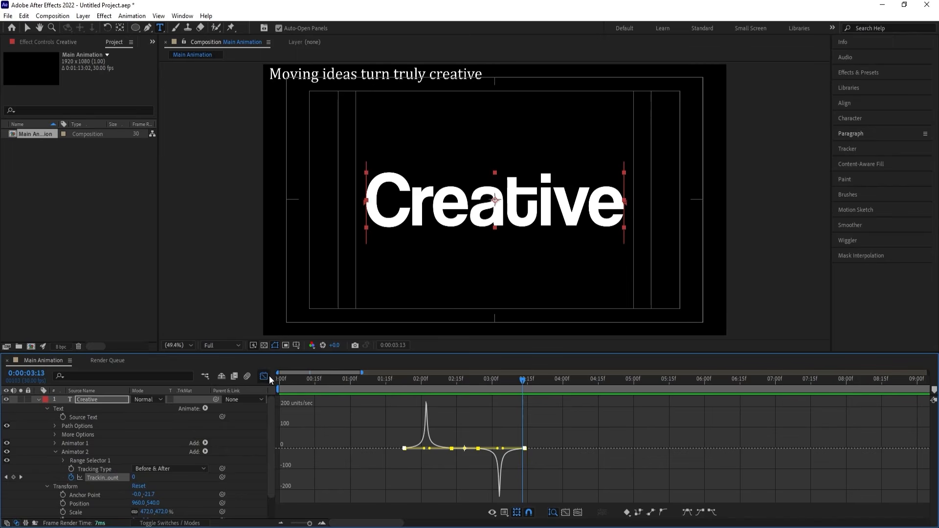
Shift all the Tracking Amount keyframes earlier so the first one lines up with the last Start keyframe at 0:00:01:15, and preview.
click(264, 376)
key(u)
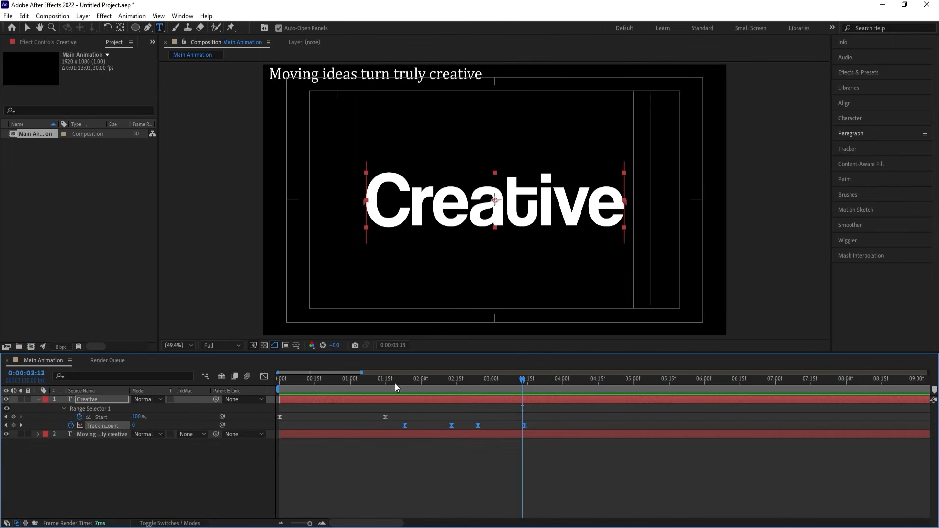
drag(394, 383, 378, 395)
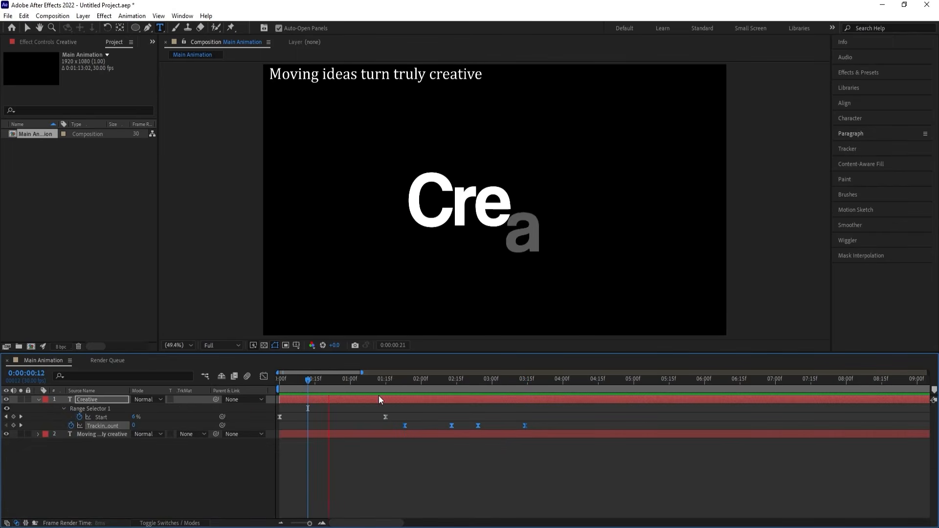
click(404, 426)
drag(545, 432, 545, 431)
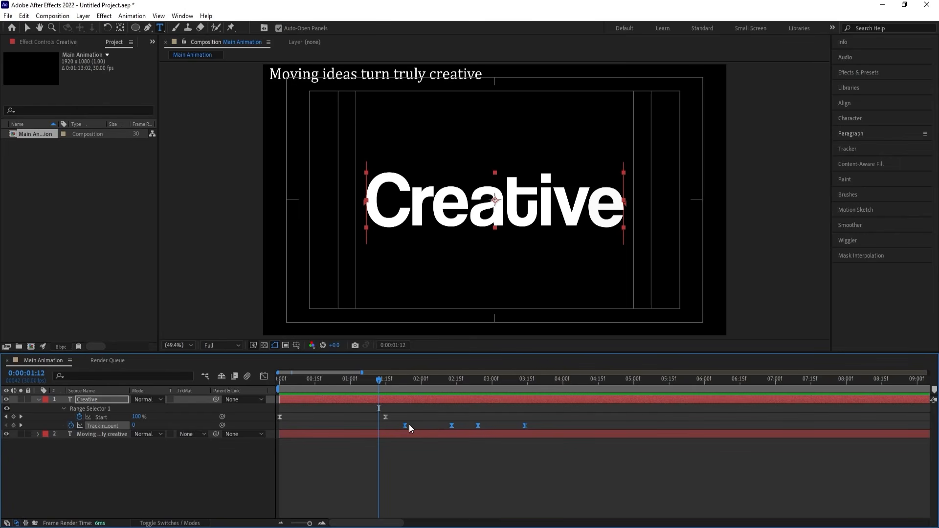
drag(409, 424, 386, 430)
key(space)
key(space)
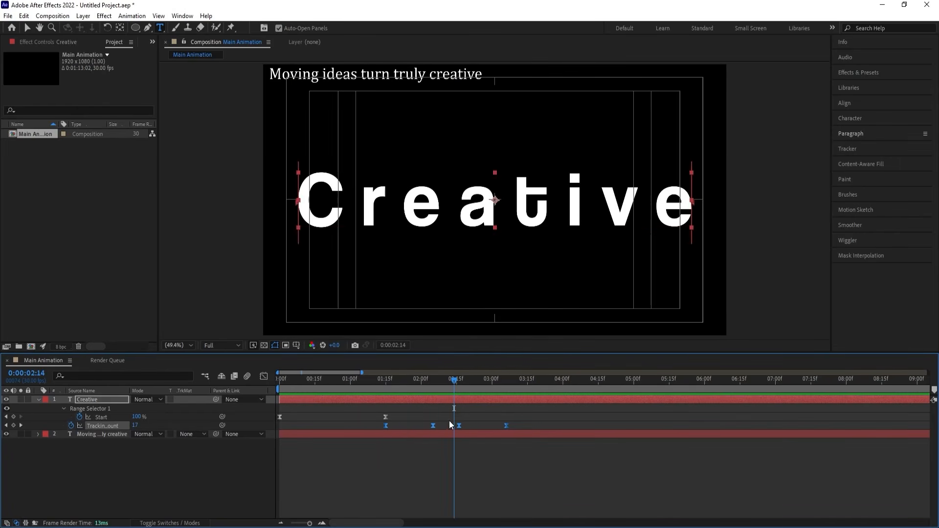
Move the last two Tracking Amount keyframes earlier, shortening the hold between the middle ones, and preview from the start.
mouse_move(449, 420)
mouse_down()
mouse_move(517, 425)
mouse_move(439, 416)
mouse_up()
drag(403, 380, 253, 386)
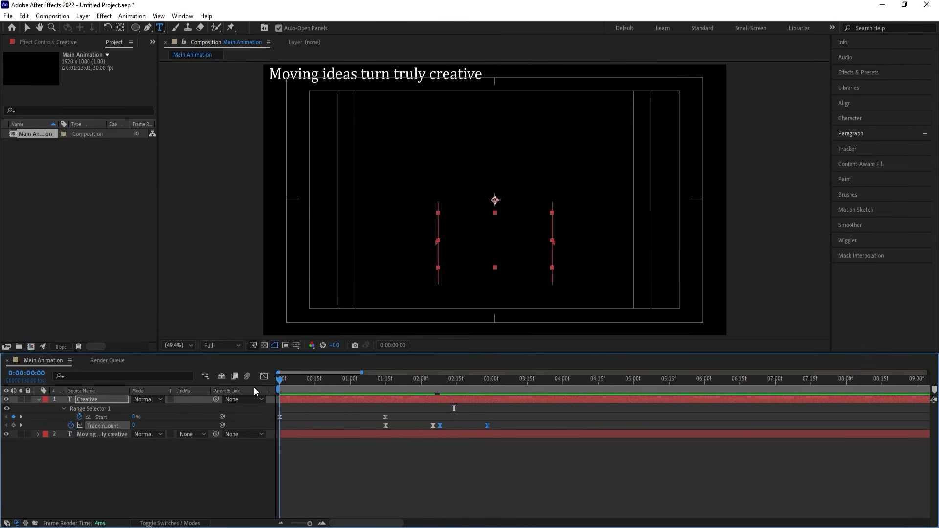
key(space)
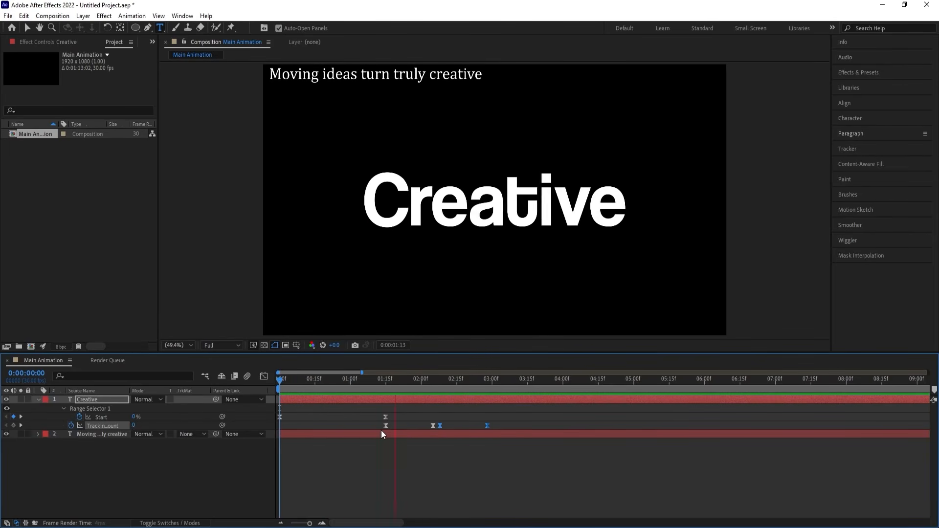
key(space)
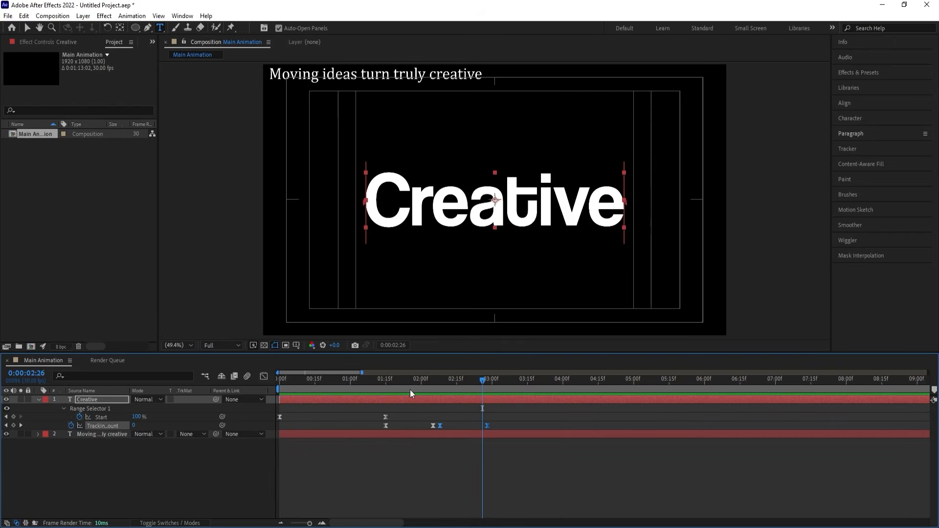
Go to 0:00:01:15, collapse the "Creative" layer's properties, and change its label colour to Yellow.
drag(410, 389, 385, 390)
click(133, 464)
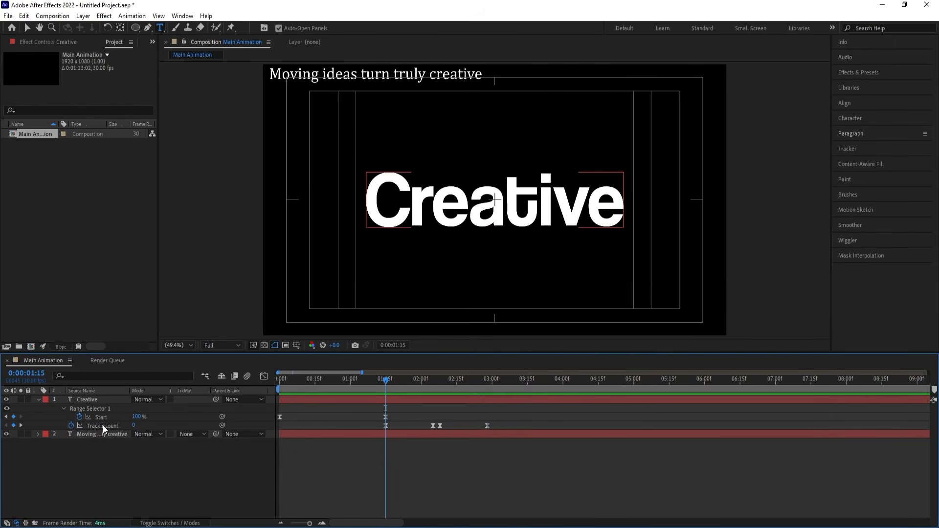
click(99, 401)
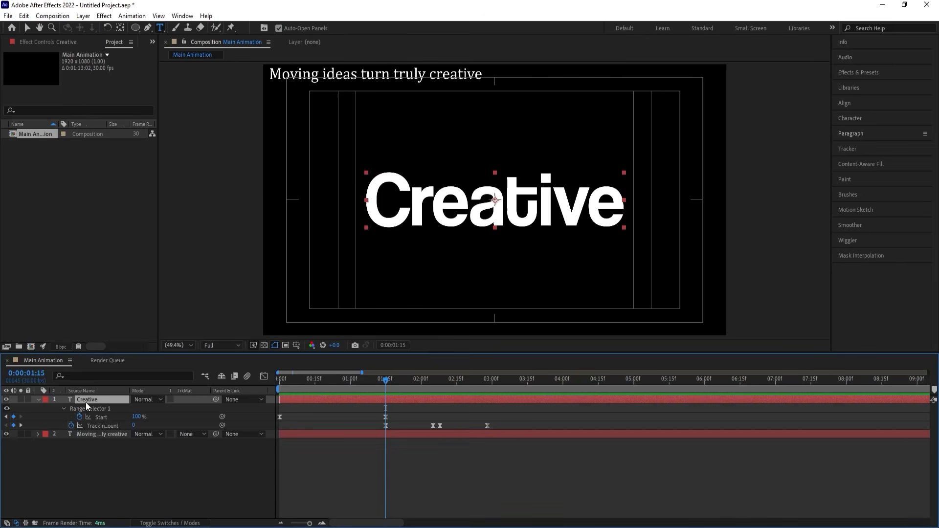
click(38, 399)
click(45, 400)
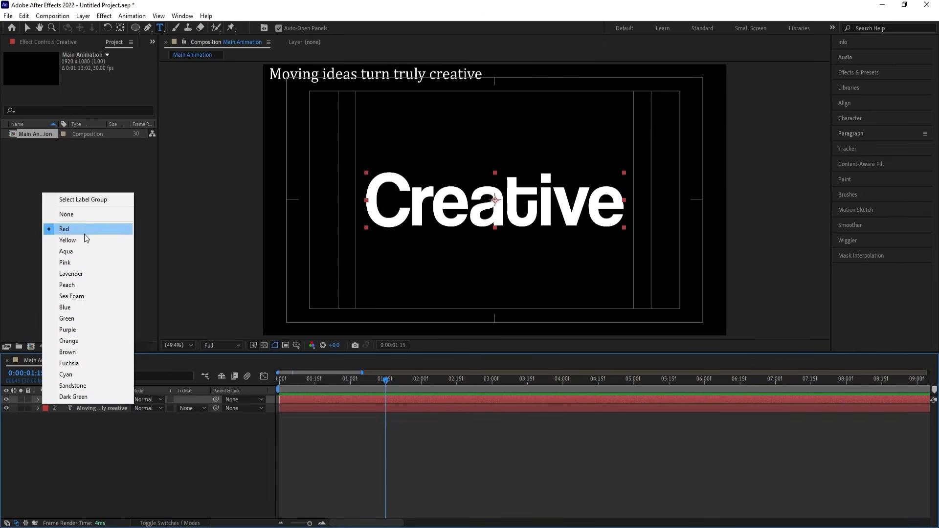
click(73, 240)
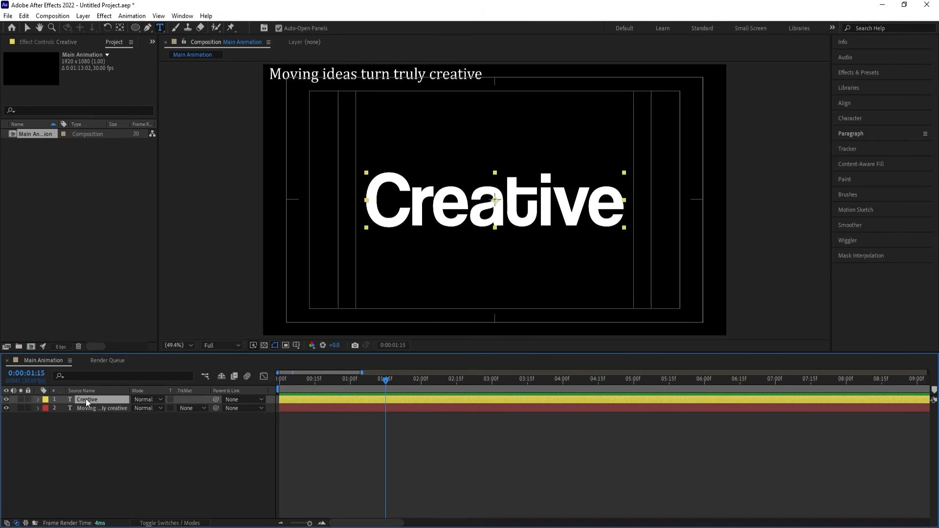
Duplicate the "Creative" layer and give the copy a Pink label.
key(ctrl+d)
click(45, 400)
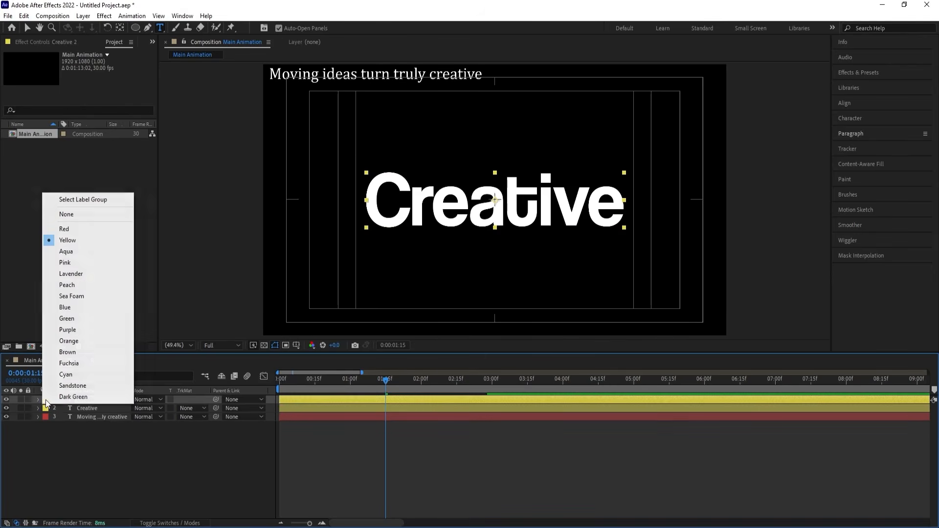
click(66, 263)
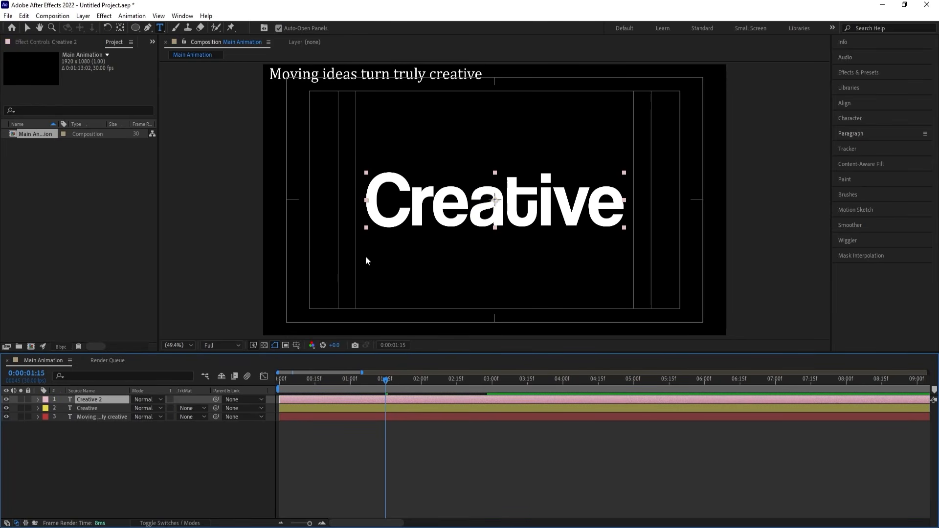
Move the pink copy down so it overlaps the lower part of the original title, and scale it to 532%.
key(v)
drag(404, 214, 405, 241)
key(s)
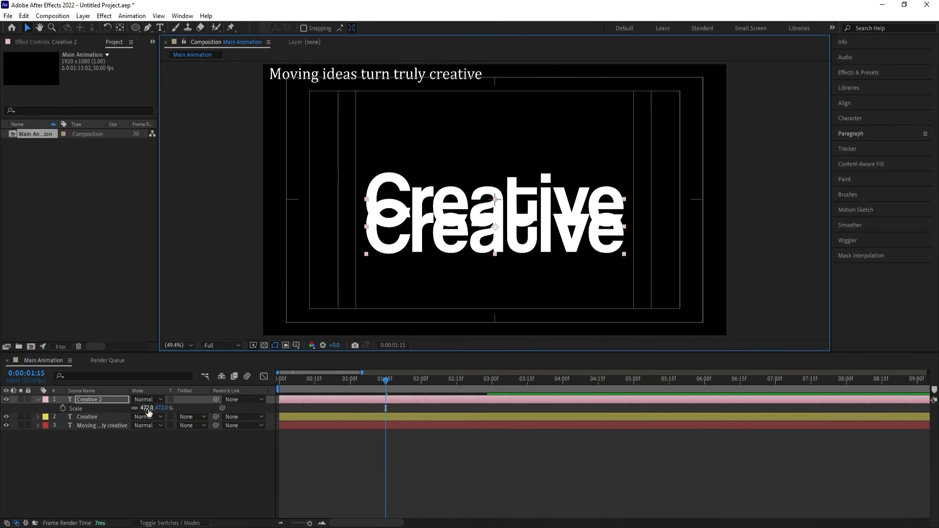
drag(147, 407, 168, 409)
drag(397, 231, 397, 238)
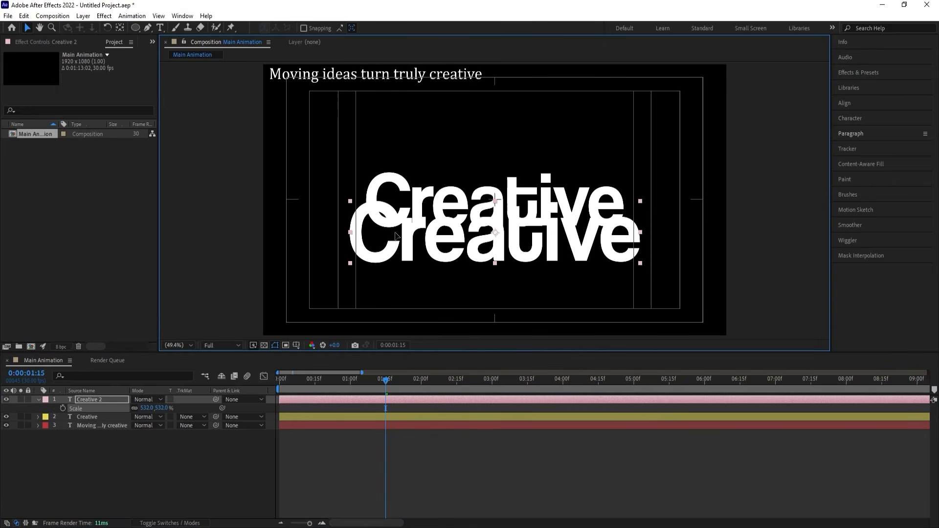
Duplicate the "Creative 2" layer, place the copy lower beneath it, and scale the copy to 580%.
click(103, 398)
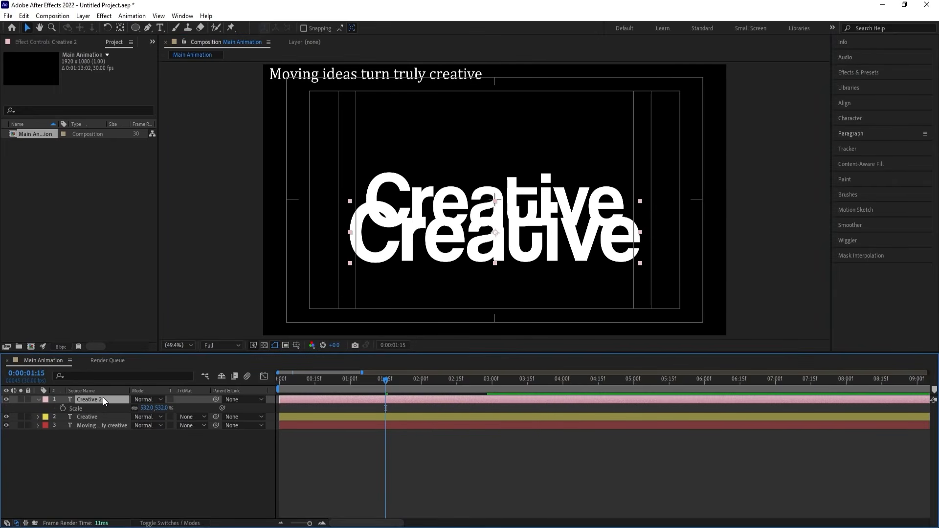
key(ctrl+d)
drag(468, 240, 461, 275)
key(s)
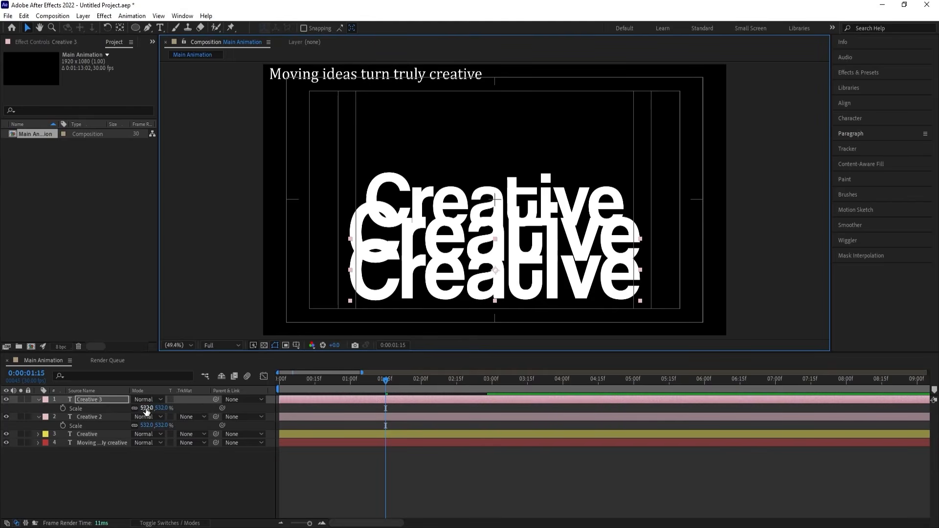
drag(147, 410, 162, 401)
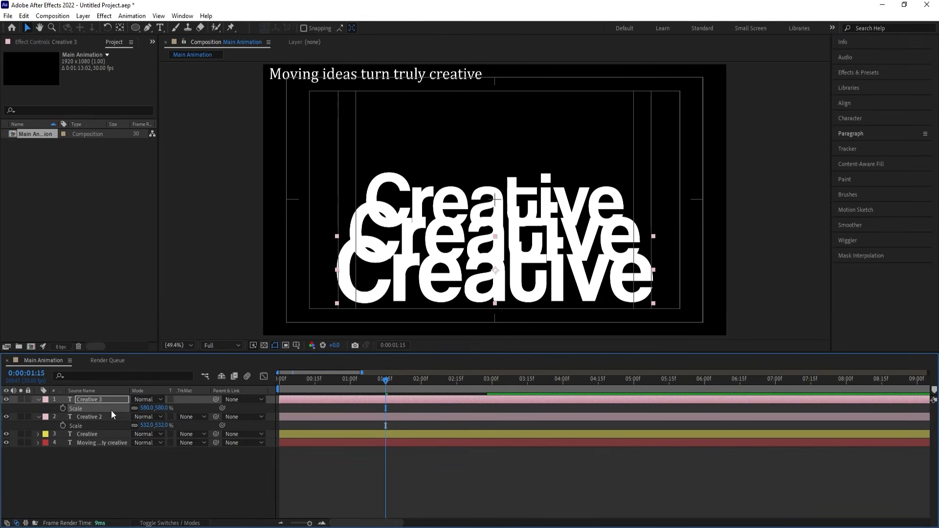
Solo the "Creative" and "Creative 2" layers.
click(100, 417)
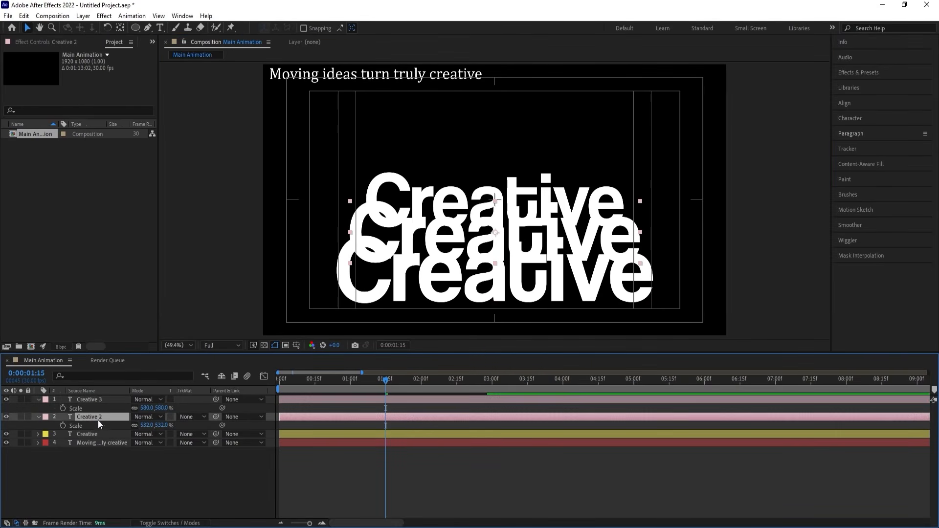
click(21, 434)
click(21, 417)
click(80, 478)
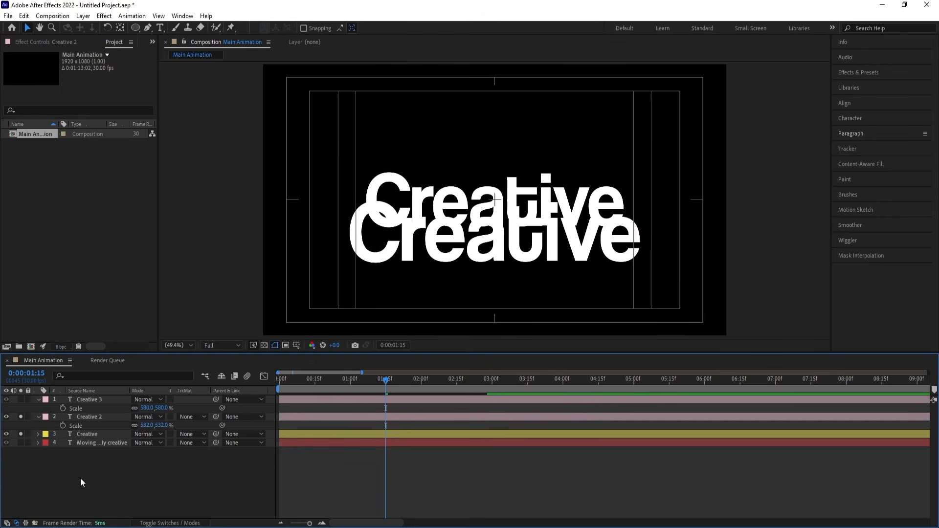
Draw a rectangular mask on "Creative 2" that keeps only the lower part of its letters, beneath the original title.
click(78, 418)
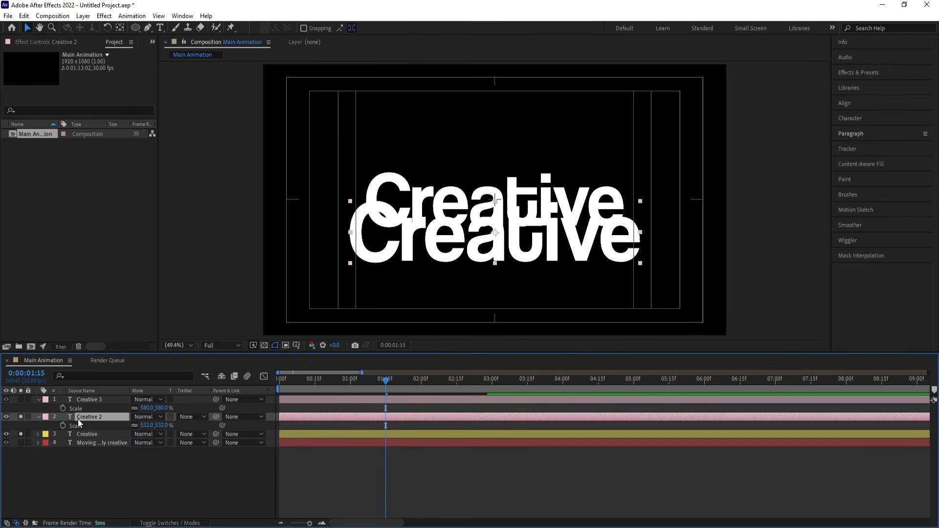
click(134, 28)
click(174, 38)
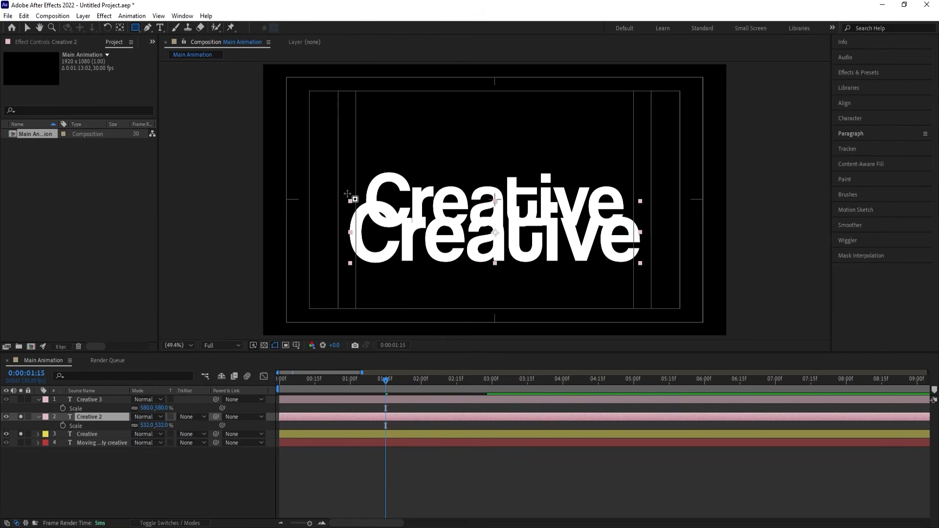
drag(307, 159, 644, 230)
key(ctrl+z)
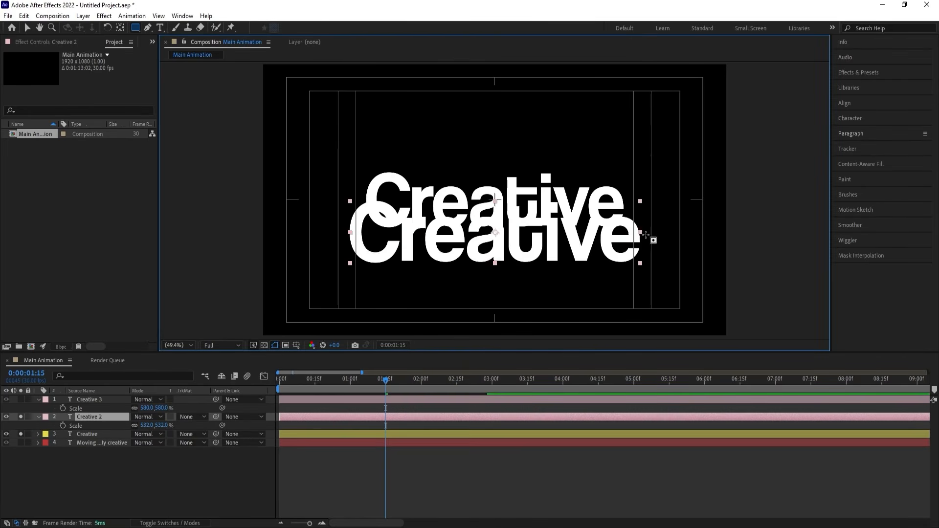
drag(679, 303, 316, 230)
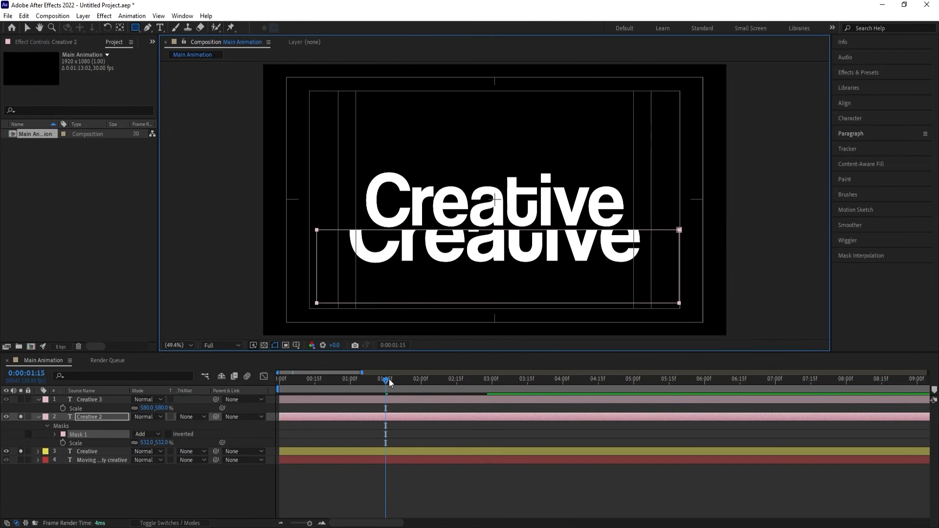
click(330, 407)
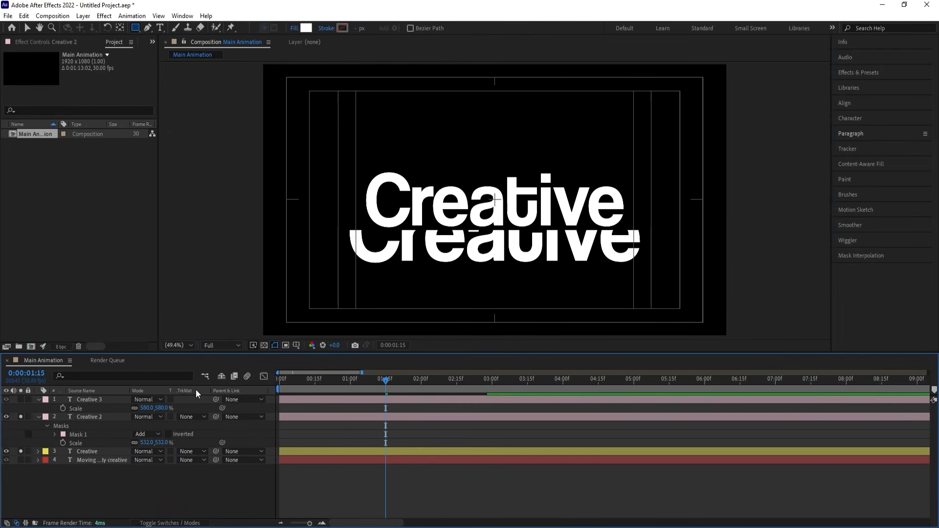
Solo "Creative 3", scale it to 599%, and mask it with a rectangle that keeps only its lower half below "Creative 2".
click(21, 399)
click(88, 400)
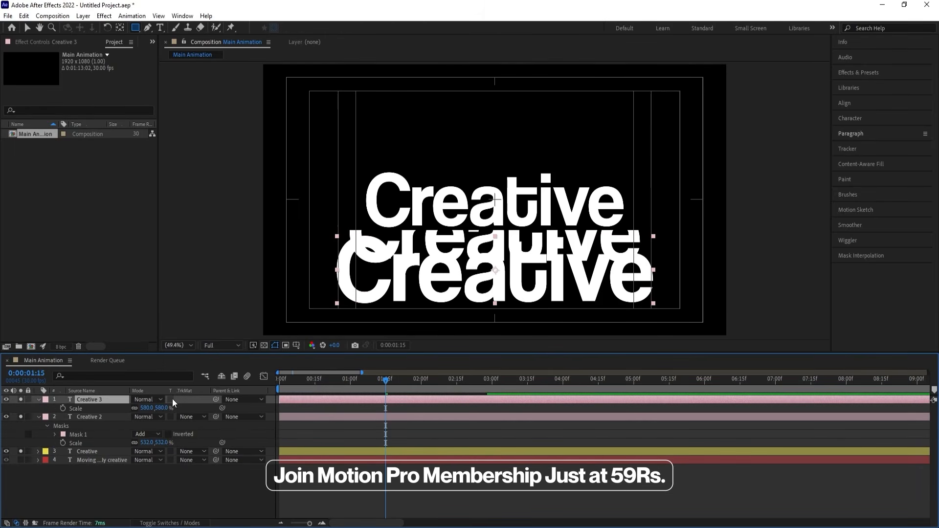
drag(146, 408, 155, 409)
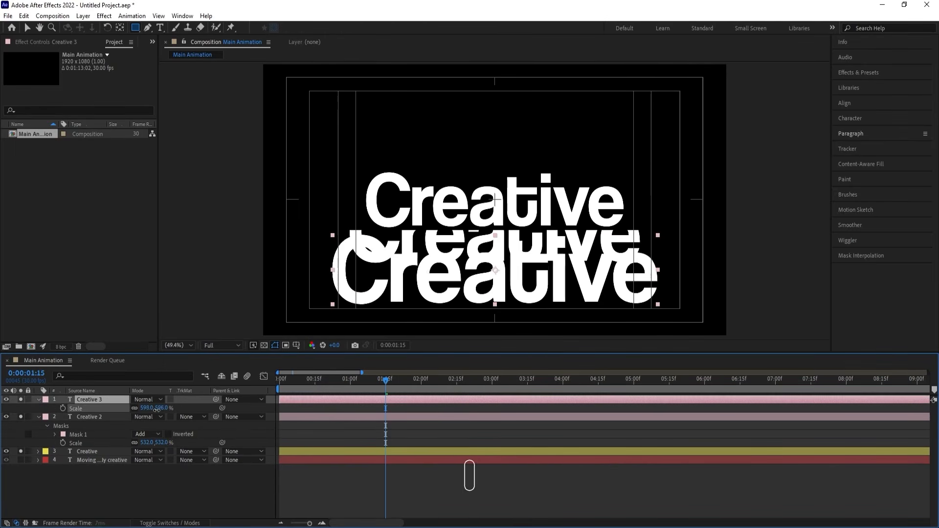
drag(684, 321, 319, 267)
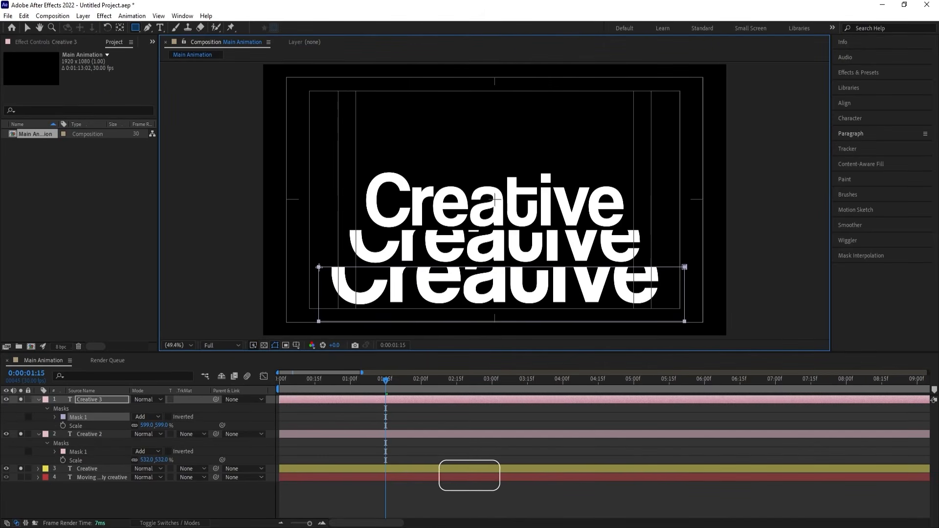
click(374, 415)
Preview the tracking animation of the three stacked "Creative" titles.
drag(373, 380, 235, 382)
key(space)
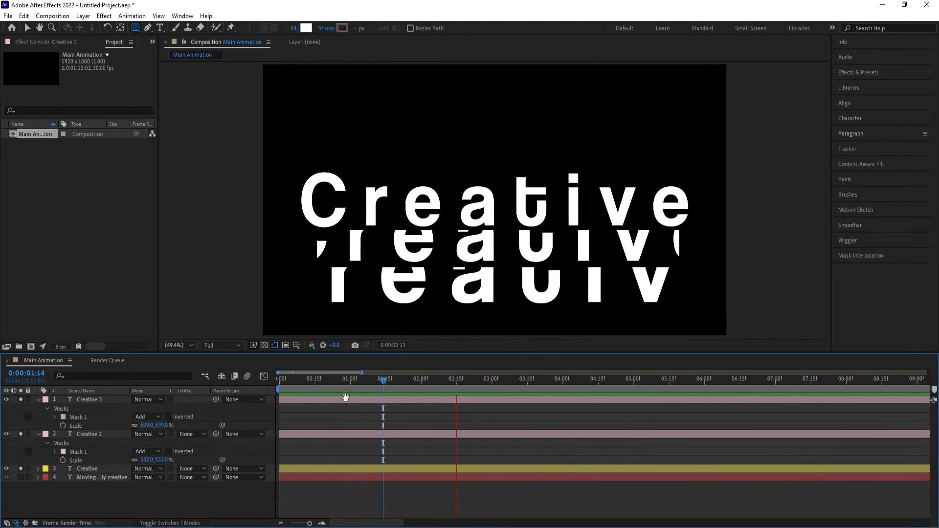
key(space)
At 0:00:01:12, widen the mask on "Creative 3" sideways past both edges of the composition.
drag(395, 384, 378, 381)
click(367, 396)
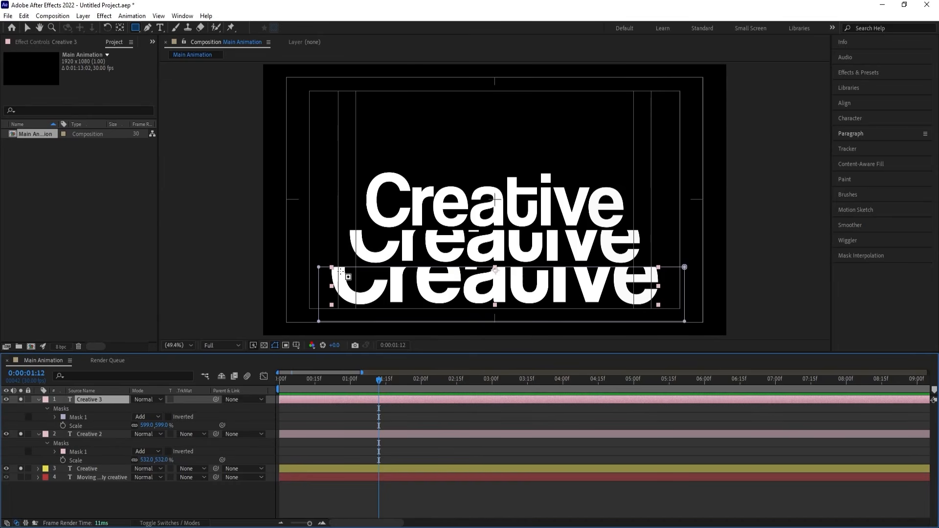
key(v)
click(318, 321)
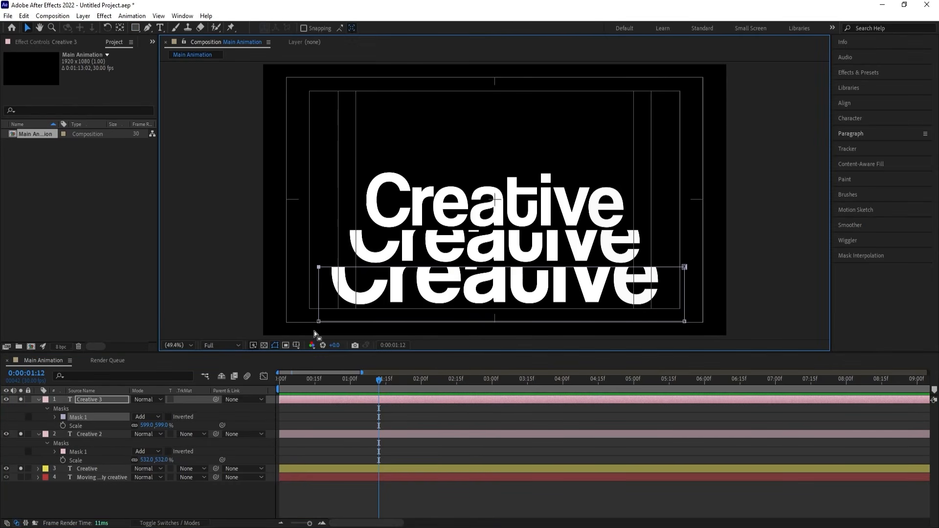
drag(318, 321, 178, 321)
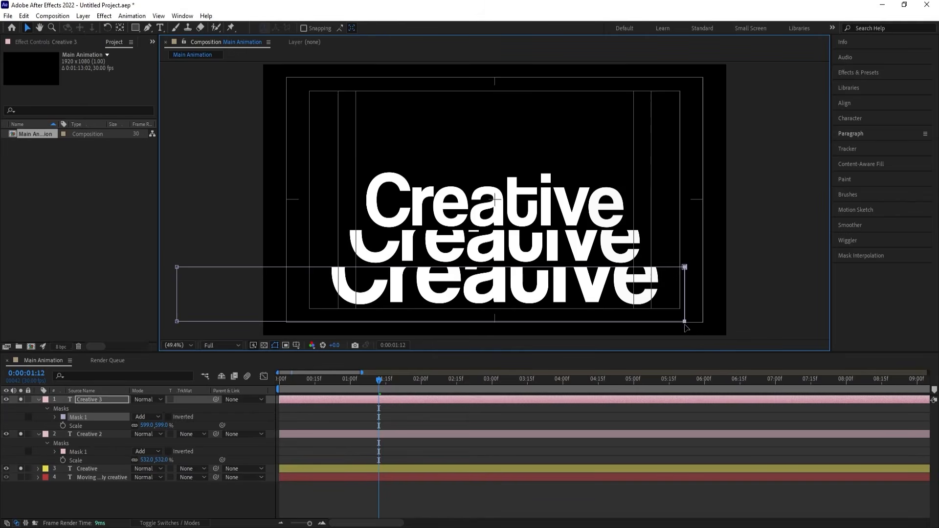
drag(687, 323, 781, 324)
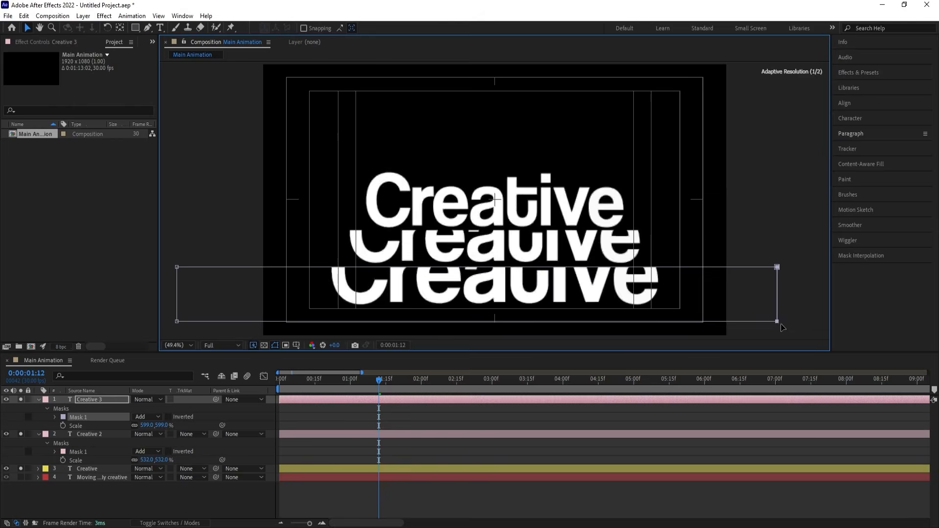
Widen the "Creative 2" mask sideways past both composition edges, and collapse all layer properties.
click(329, 435)
click(317, 230)
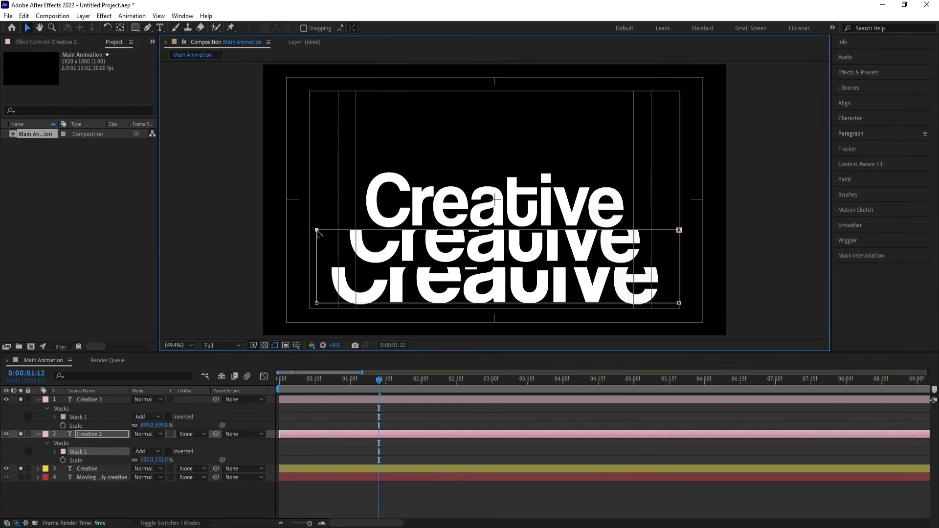
mouse_move(324, 271)
mouse_down()
mouse_move(325, 313)
mouse_move(187, 303)
mouse_up()
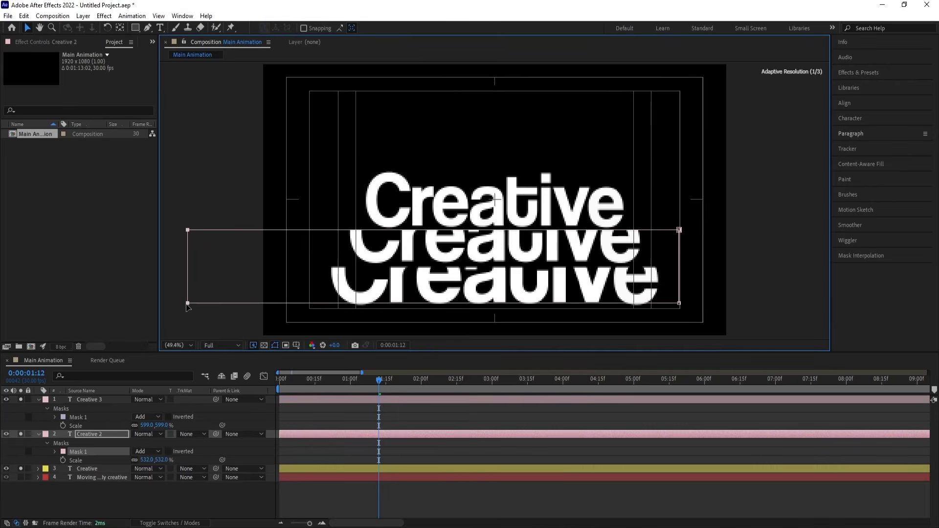
mouse_move(661, 203)
mouse_down()
mouse_move(709, 289)
mouse_move(691, 314)
mouse_move(774, 302)
mouse_up()
click(359, 422)
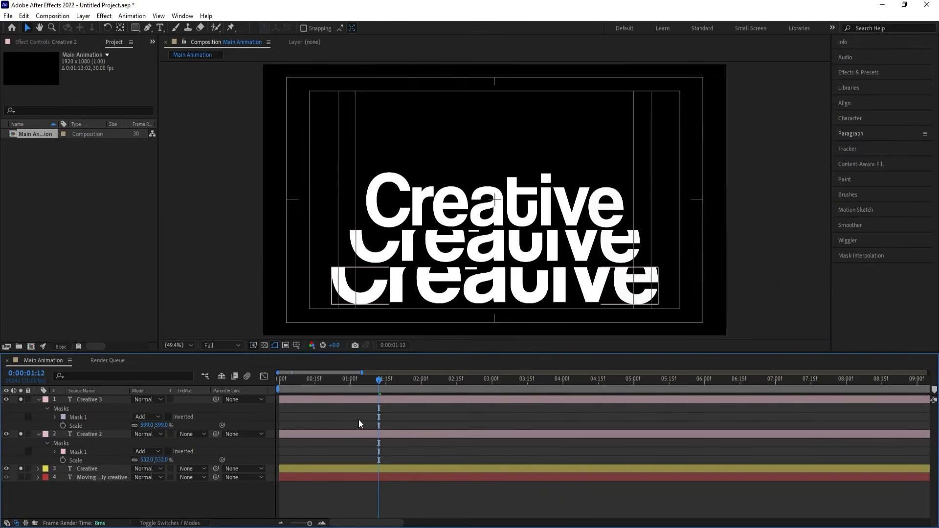
key(u)
key(u)
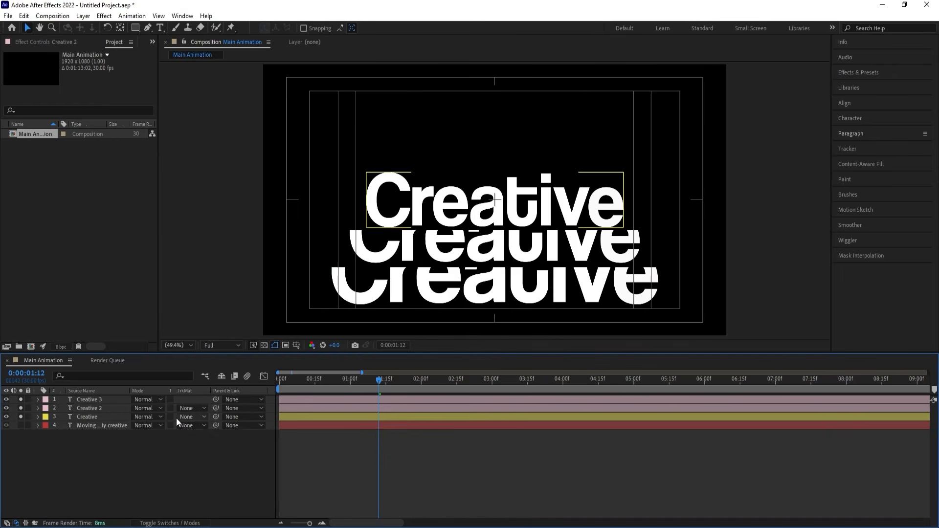
Duplicate "Creative 2" and "Creative 3" and move the copies below the "Creative" layer in the layer stack.
click(106, 408)
shift+click(96, 399)
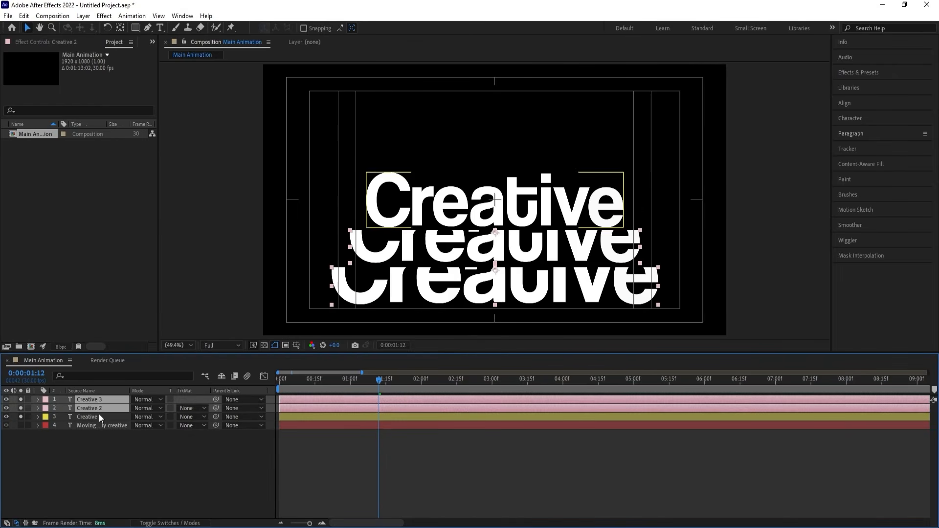
key(ctrl+d)
drag(89, 420, 101, 436)
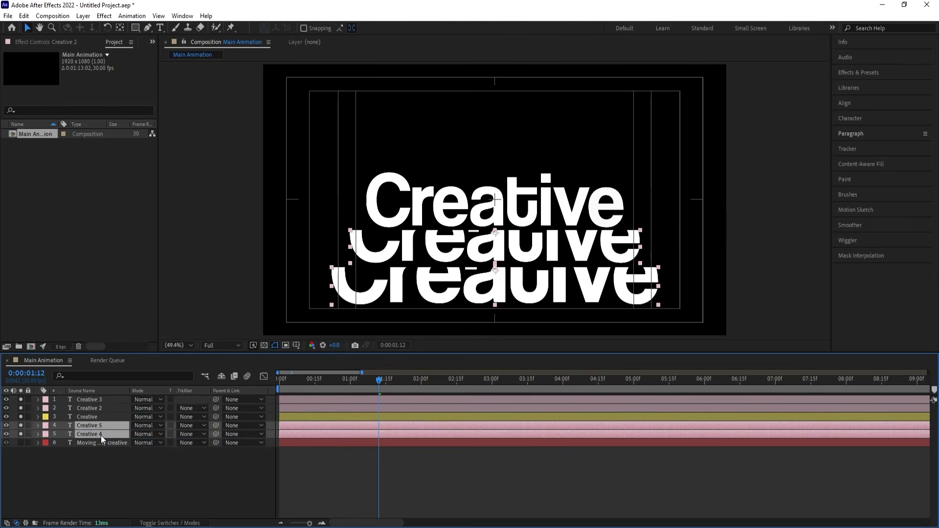
click(103, 470)
Move the "Creative 4" text straight up above the original title and delete its mask.
click(88, 433)
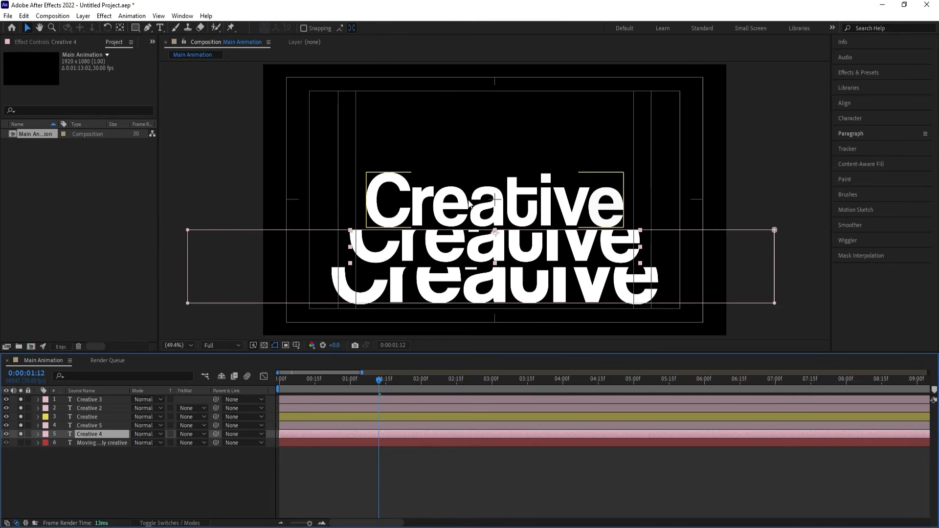
drag(442, 259, 444, 172)
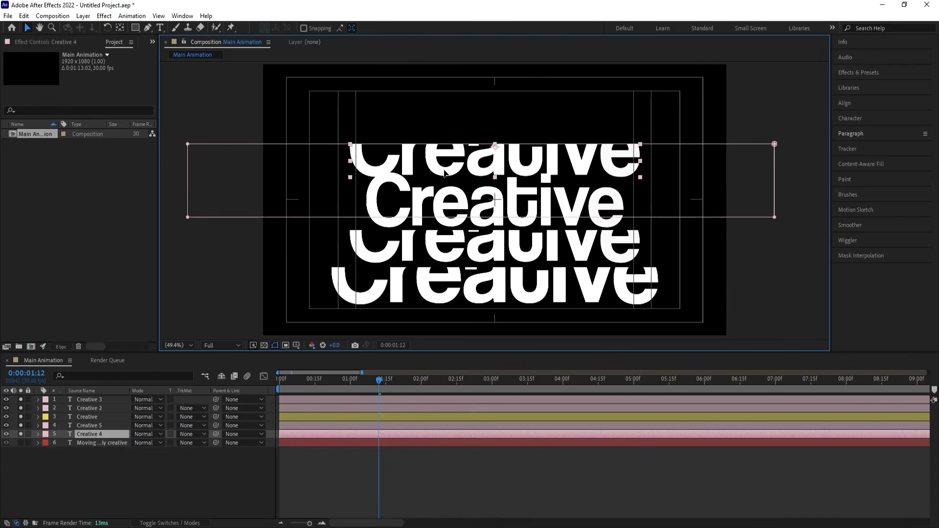
key(m)
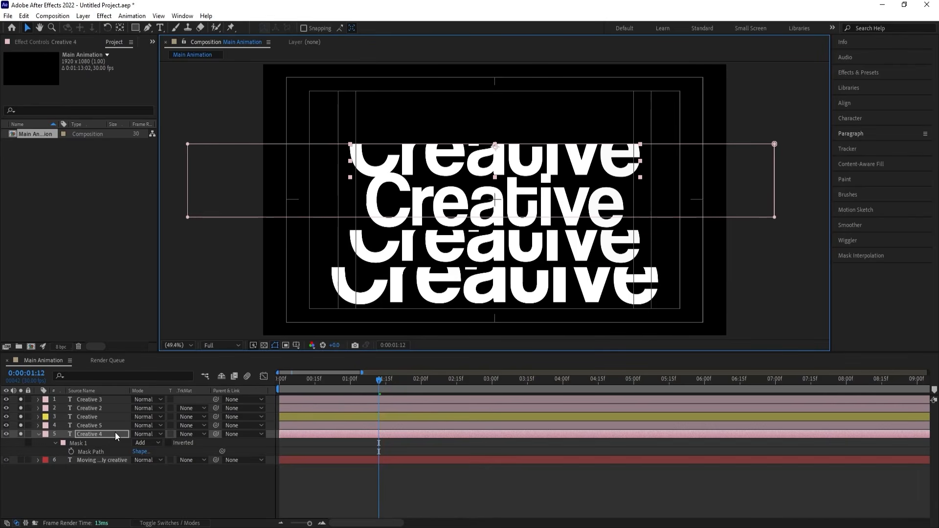
click(101, 444)
key(Delete)
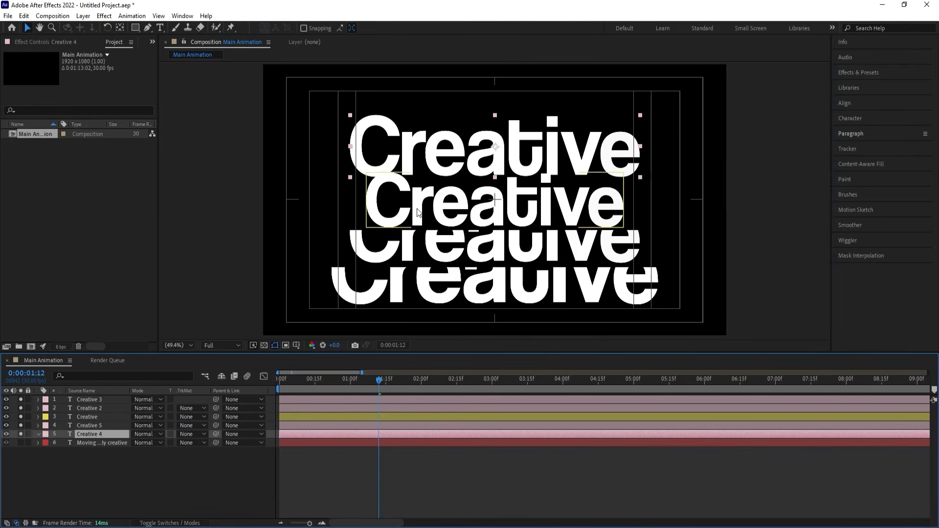
Lower "Creative 4" slightly behind the original title and draw a wide rectangular mask that keeps only its upper part.
drag(414, 164, 417, 183)
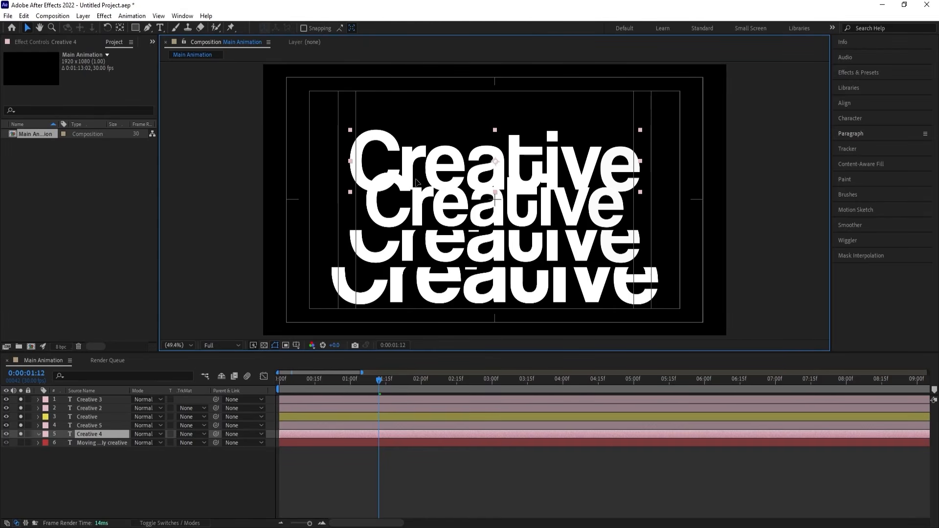
click(135, 27)
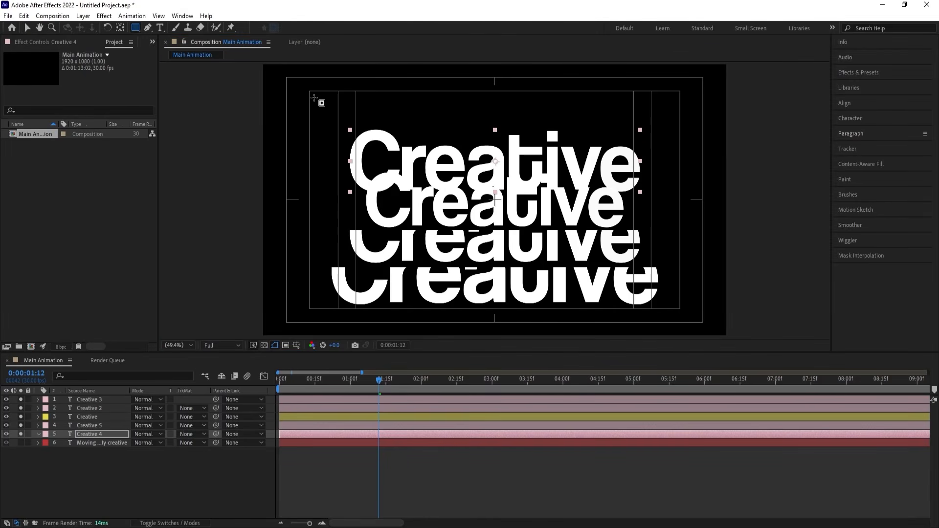
drag(225, 93, 765, 169)
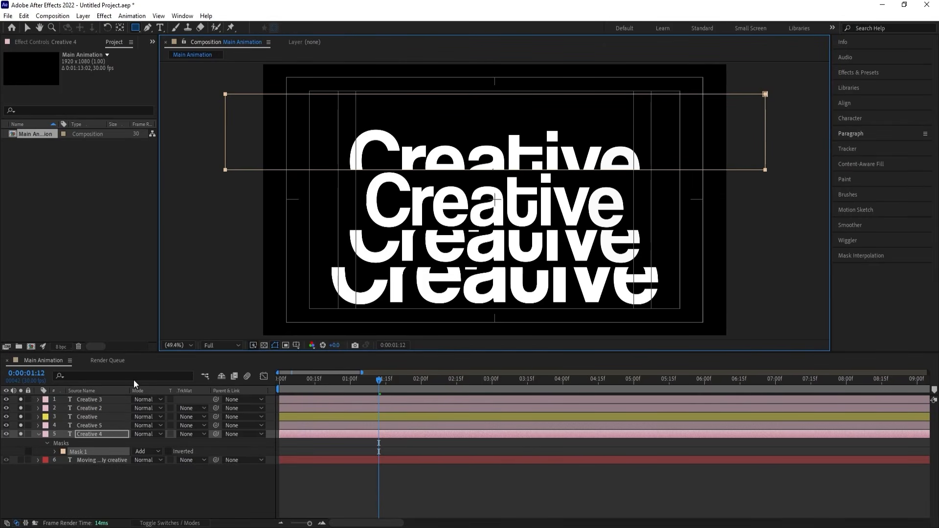
Move the "Creative 5" text straight up above "Creative 4" and delete its mask.
click(86, 426)
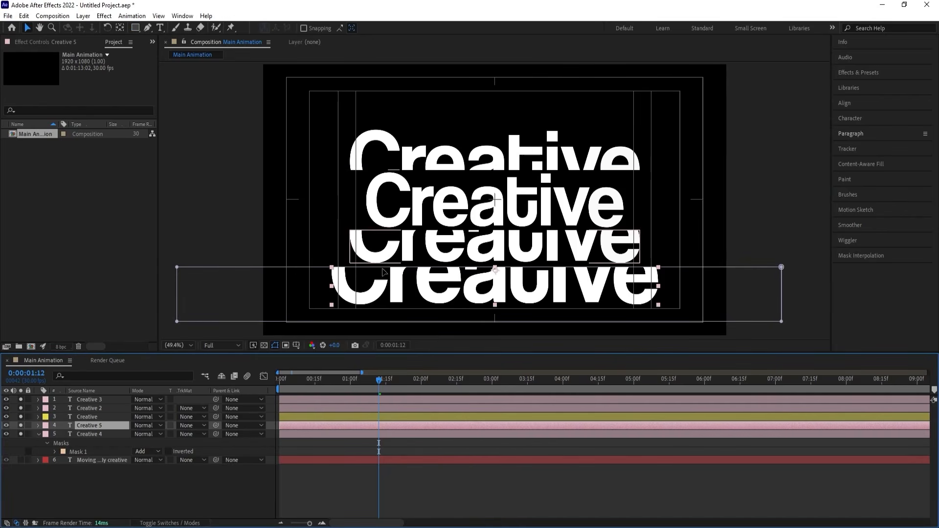
key(v)
drag(402, 287, 402, 124)
click(85, 424)
key(m)
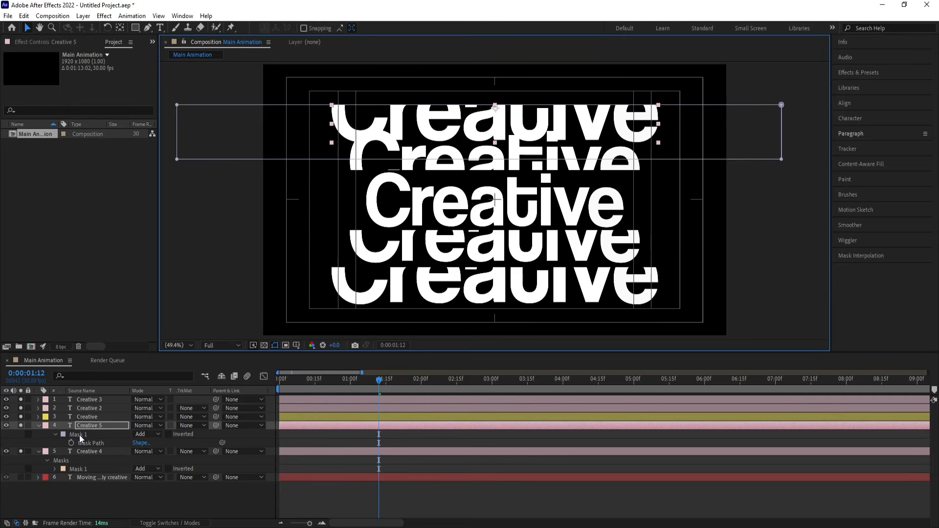
click(79, 435)
key(Delete)
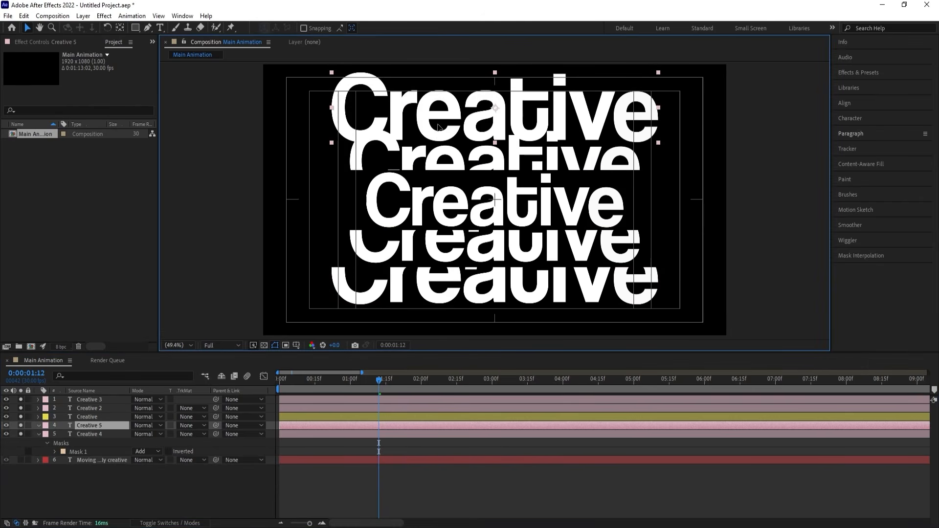
Lower "Creative 5" slightly, mask it with a wide rectangle keeping only its upper part above "Creative 4", and collapse the layers.
drag(438, 125, 367, 122)
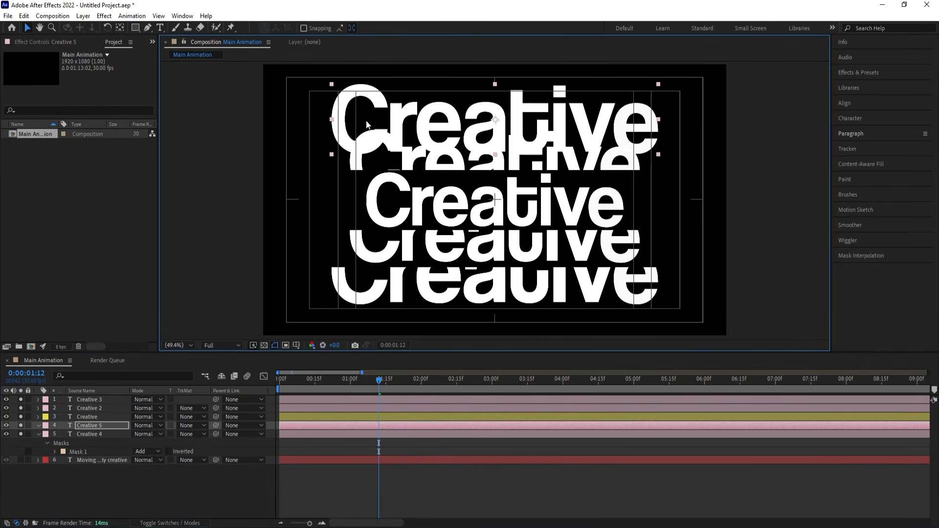
click(138, 27)
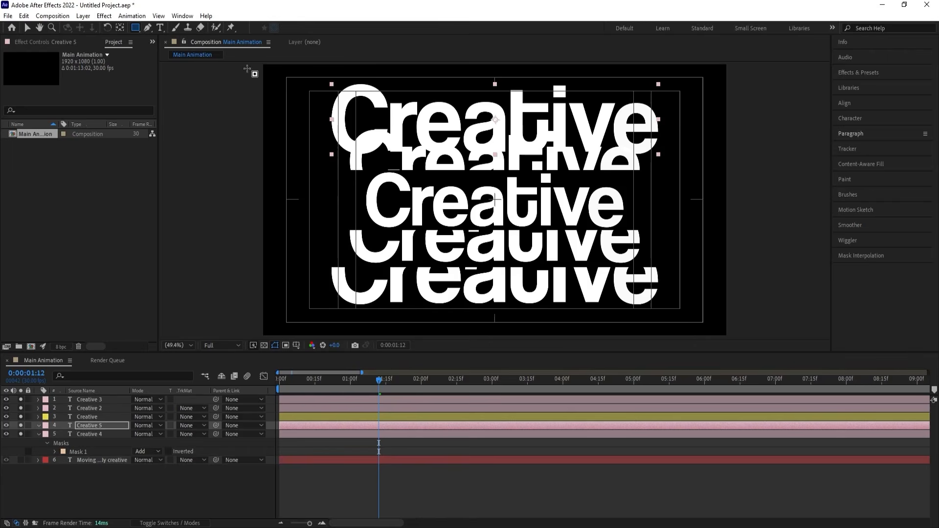
mouse_move(247, 69)
mouse_down()
mouse_move(692, 94)
mouse_move(748, 128)
mouse_up()
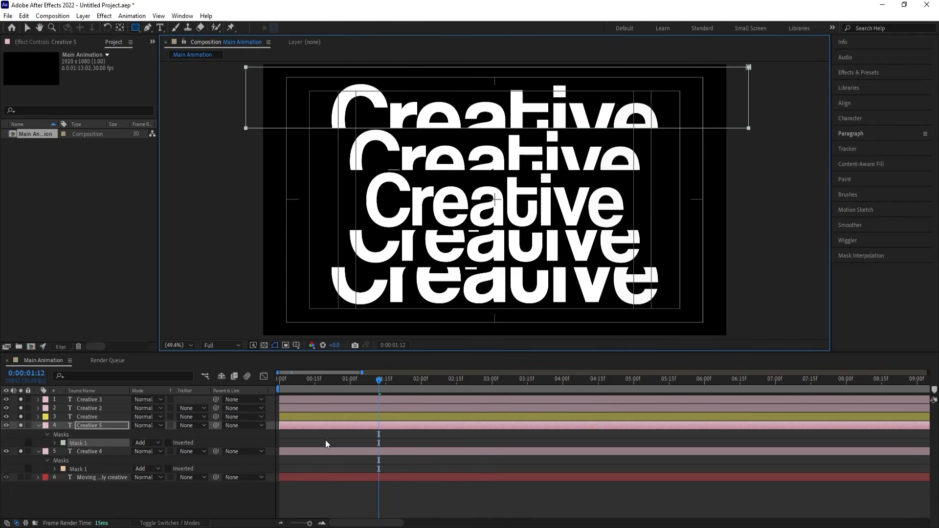
click(340, 442)
key(u)
key(u)
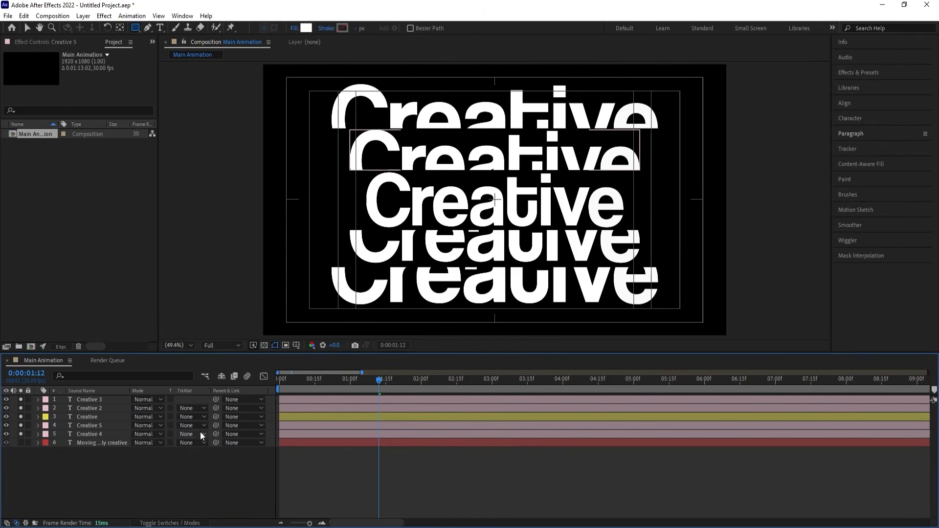
Reveal the masks of the text layers and set the mask feather of "Creative 3" to 10 pixels.
click(97, 434)
click(103, 459)
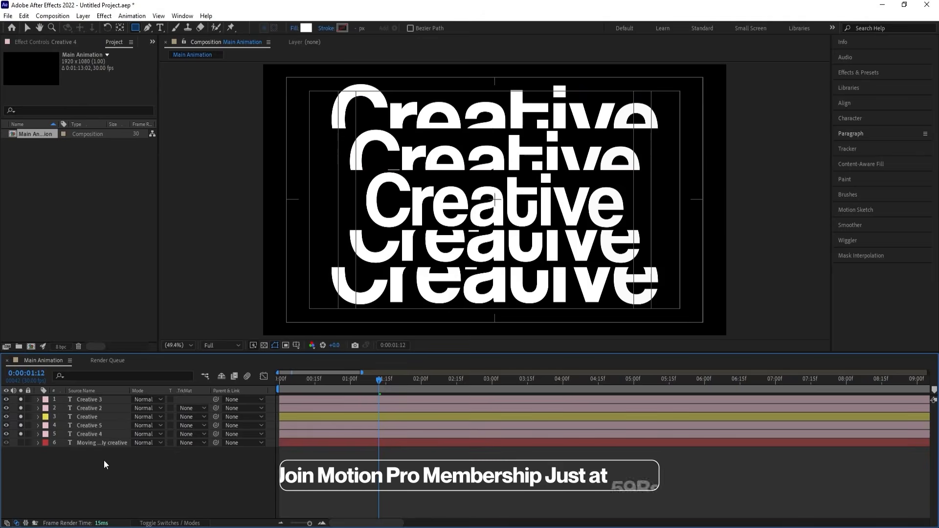
key(m)
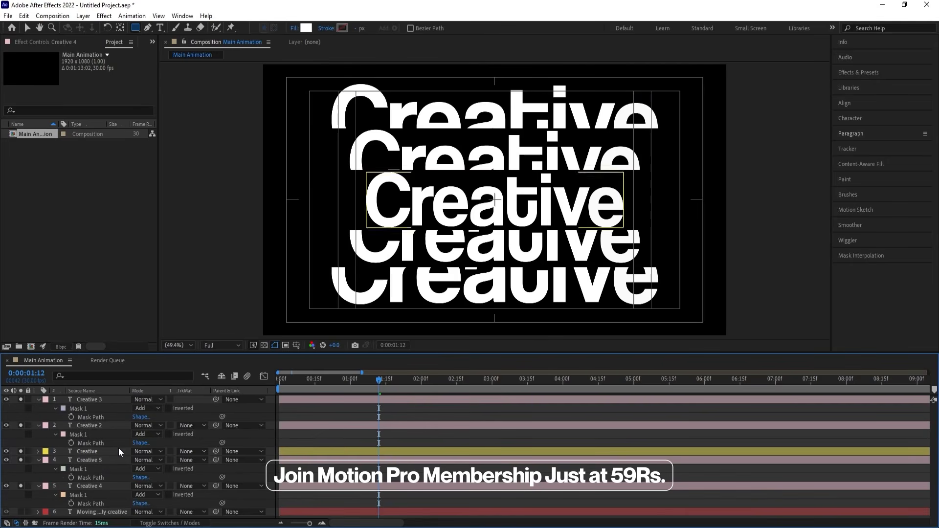
click(55, 409)
click(54, 409)
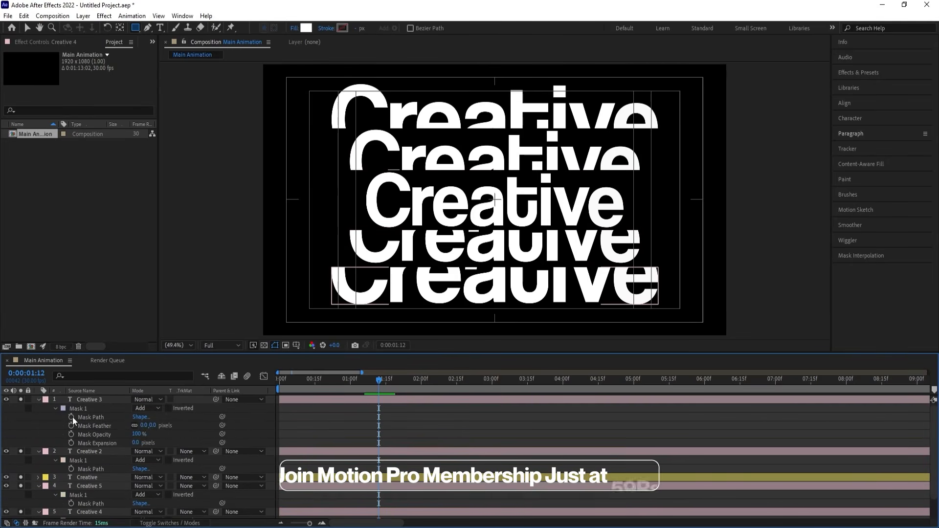
click(144, 425)
text(10)
key(Return)
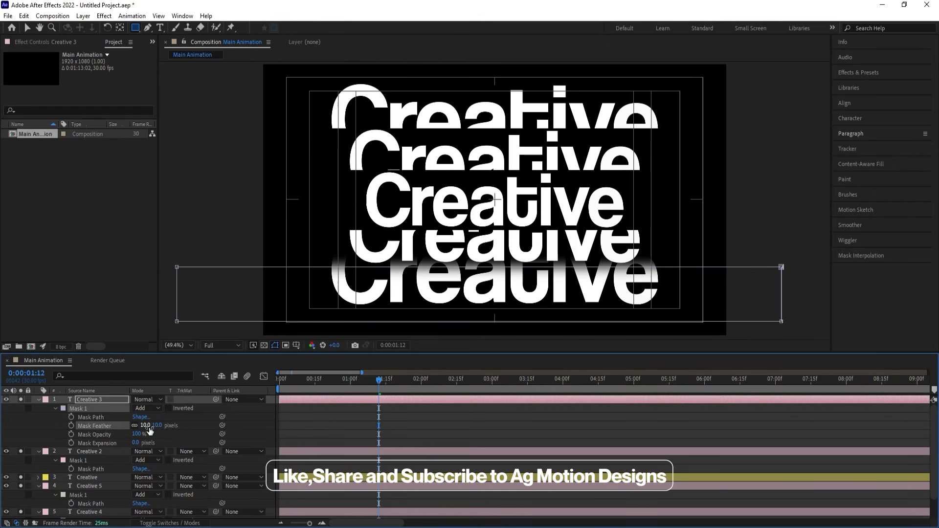
Set the mask feather of "Creative 2" to 10 pixels and collapse all layer properties.
click(82, 451)
click(57, 462)
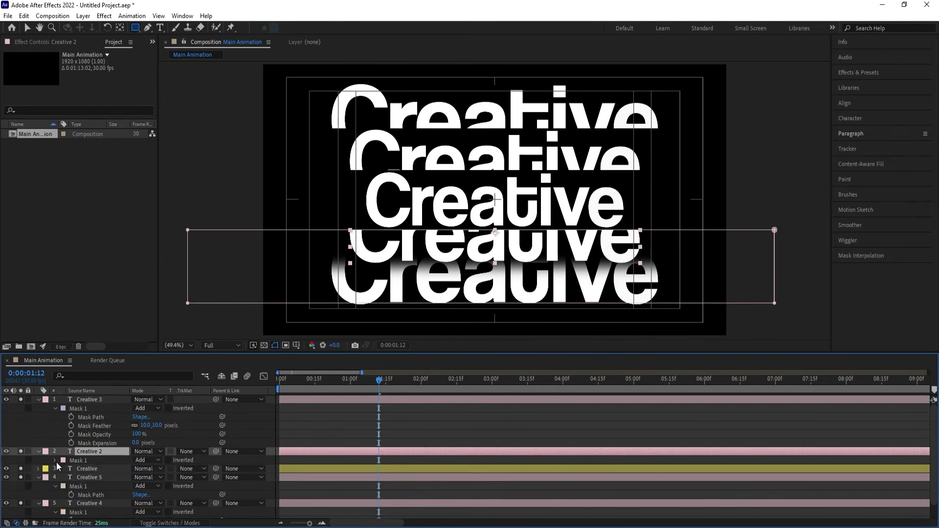
click(56, 462)
click(142, 477)
text(10)
key(Return)
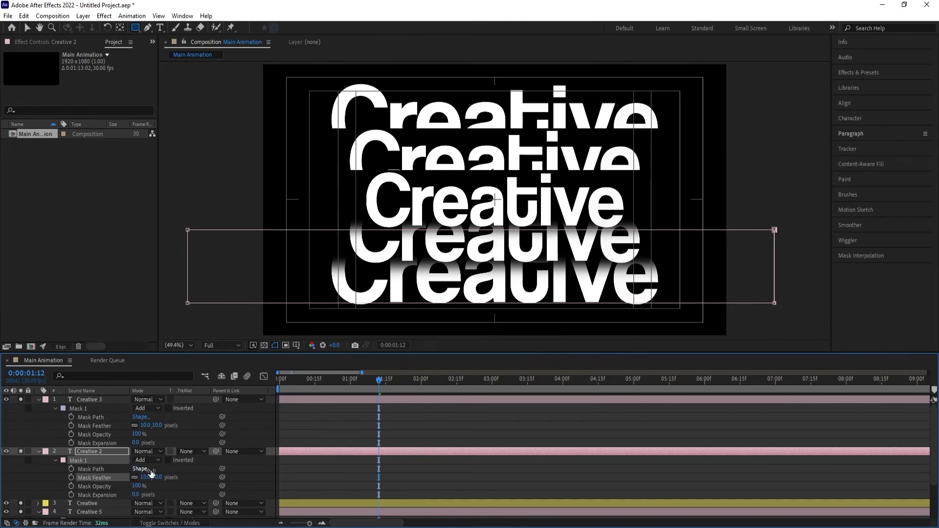
click(336, 423)
key(u)
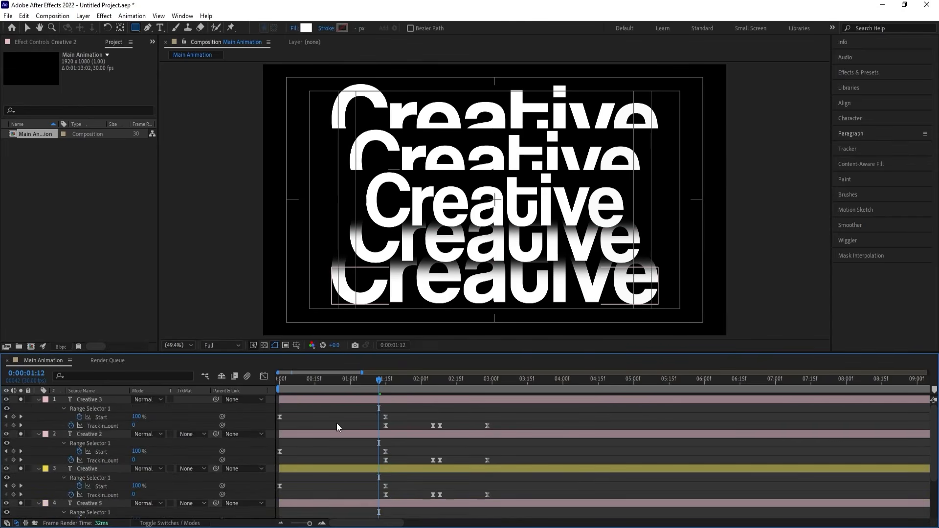
key(u)
Reveal the masks of "Creative 5" and "Creative 4" and set the mask feather of "Creative 5" to 10 pixels.
click(100, 425)
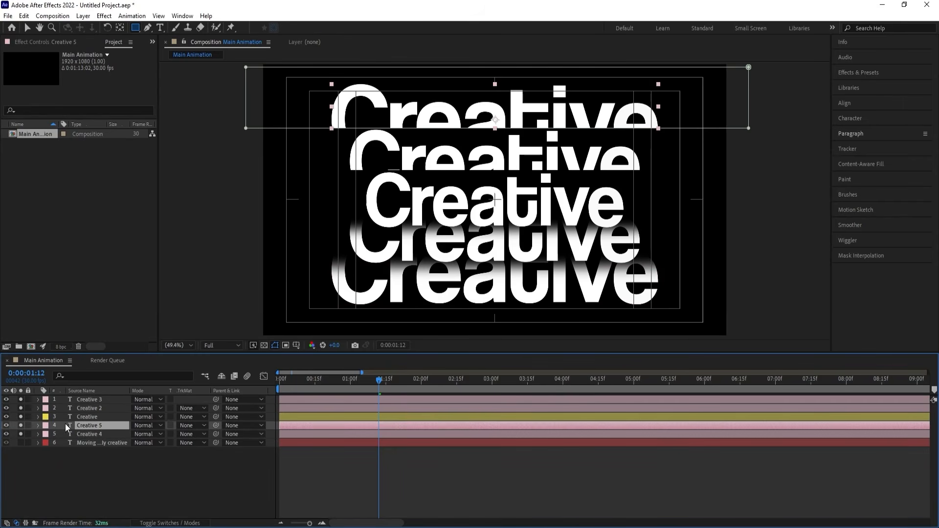
ctrl+click(98, 430)
key(m)
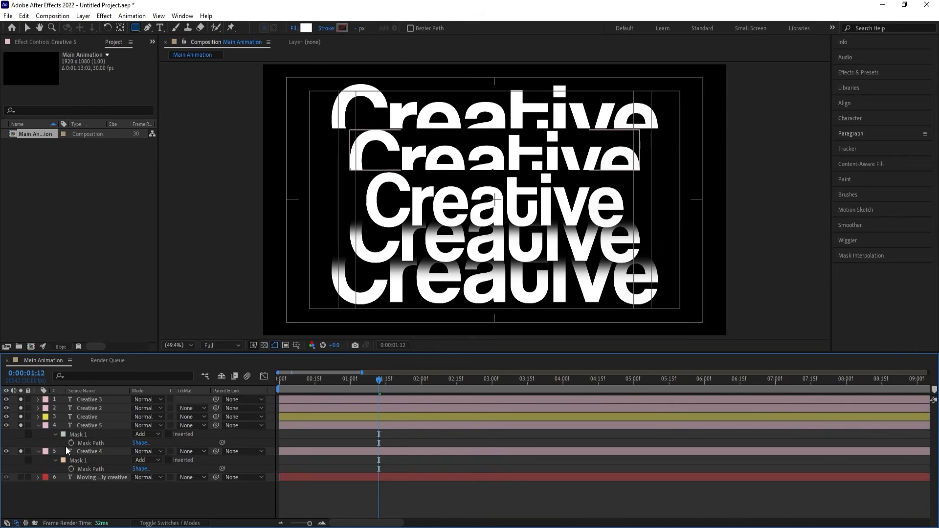
double_click(56, 434)
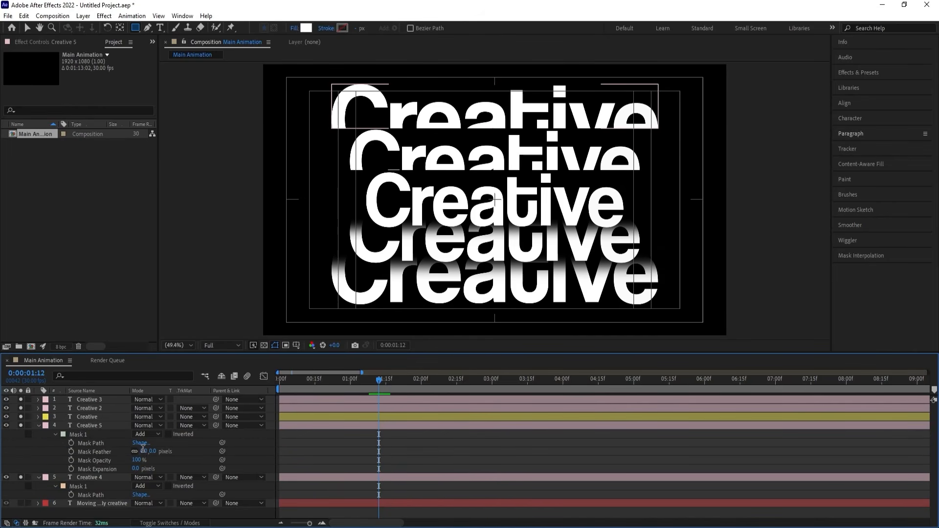
click(56, 484)
scroll(55, 487, down, 1)
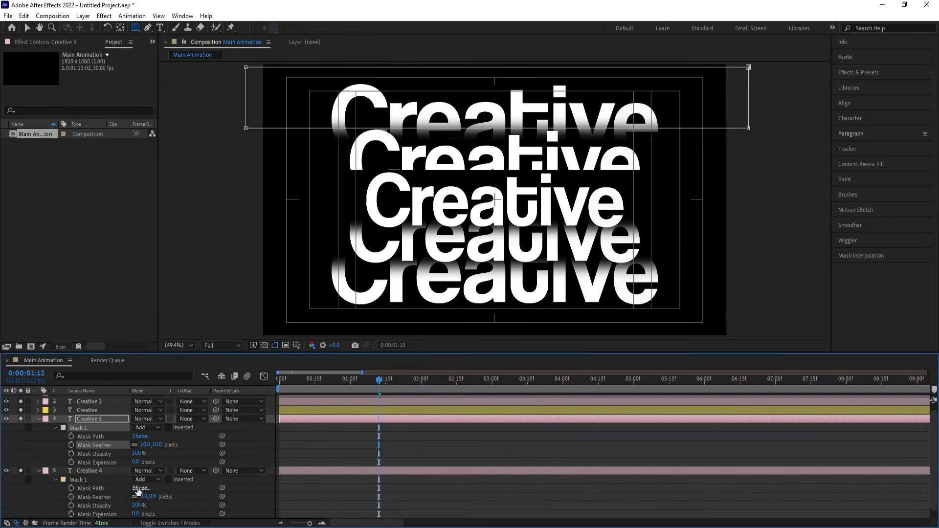
Set the mask feather of "Creative 4" to 10 pixels and collapse all layer properties.
click(142, 496)
text(10)
click(309, 492)
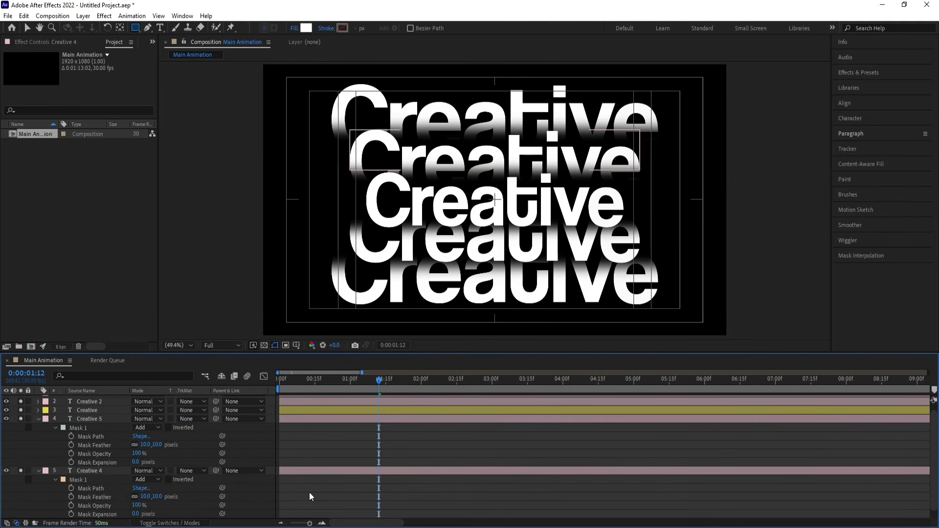
key(u)
key(u)
Preview the feathered text animation from the start of the timeline.
drag(329, 380, 297, 380)
key(space)
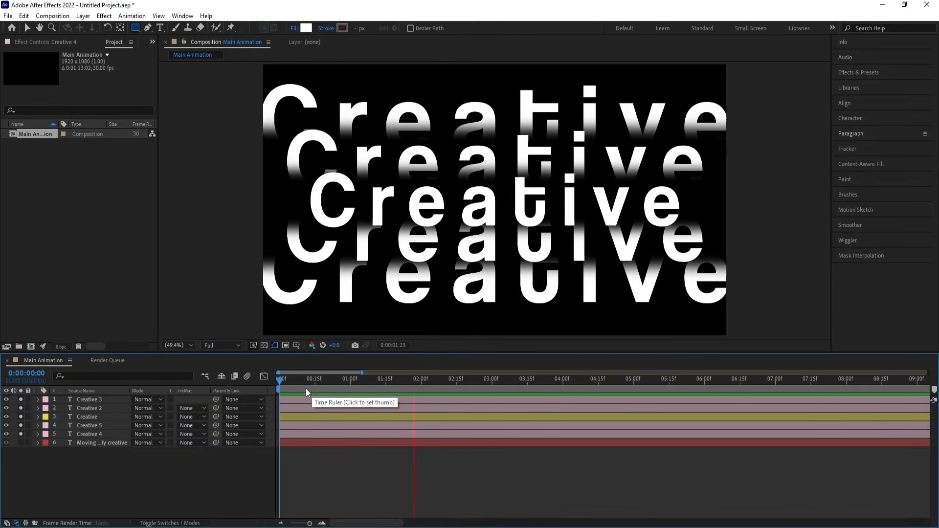
key(space)
key(space)
key(space)
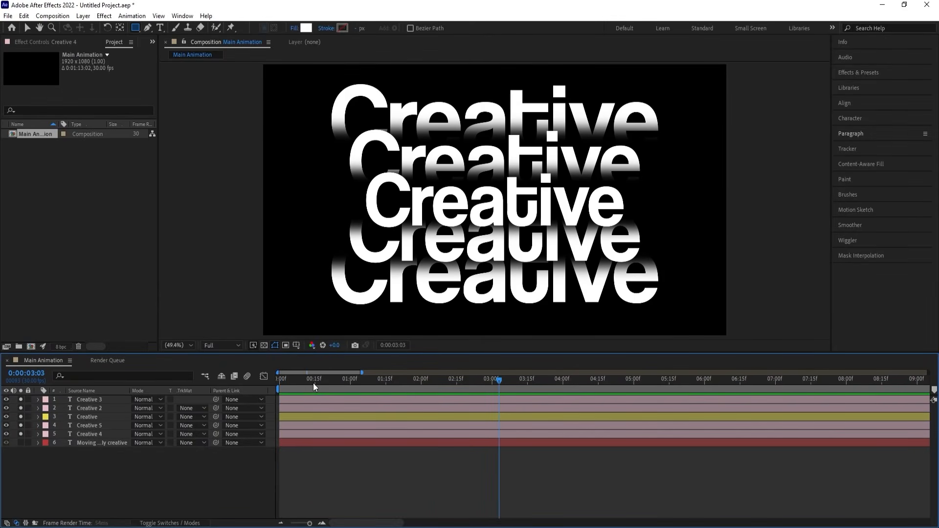
Nudge the "Creative 4" text slightly down, closer to the central "Creative" title.
click(81, 407)
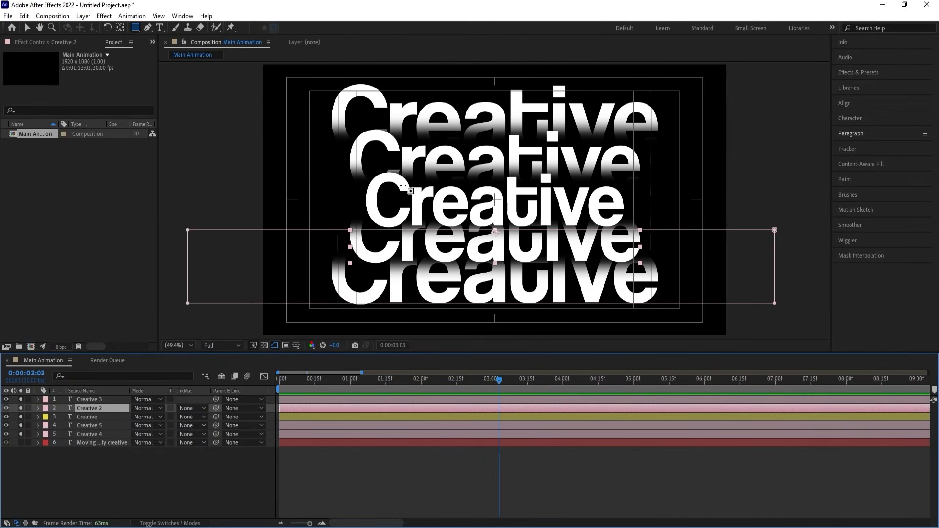
key(v)
click(389, 147)
key(Down)
key(Down)
key(Down)
key(Down)
key(Down)
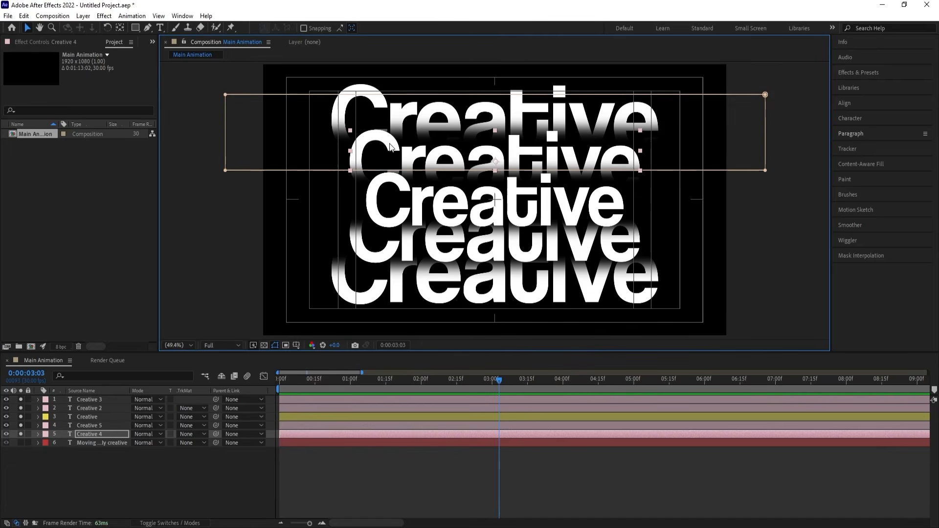
key(Down)
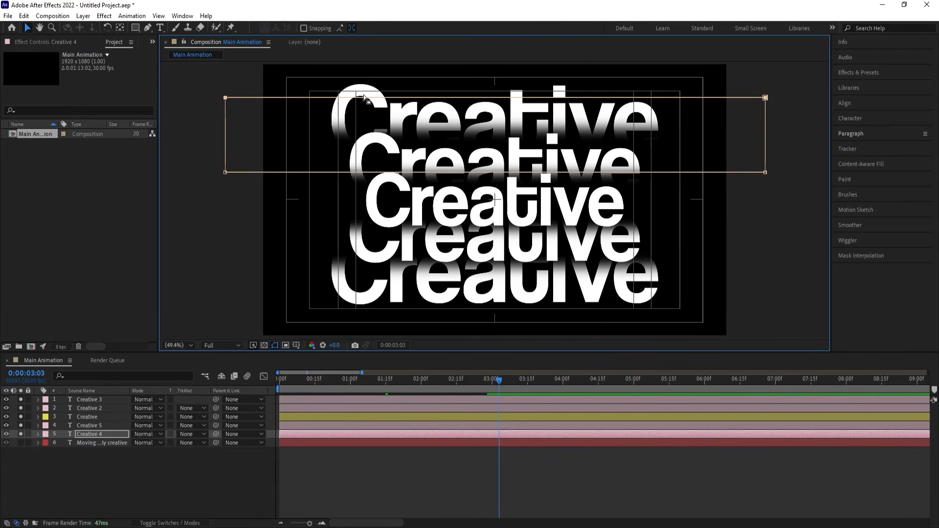
key(ctrl+z)
click(369, 89)
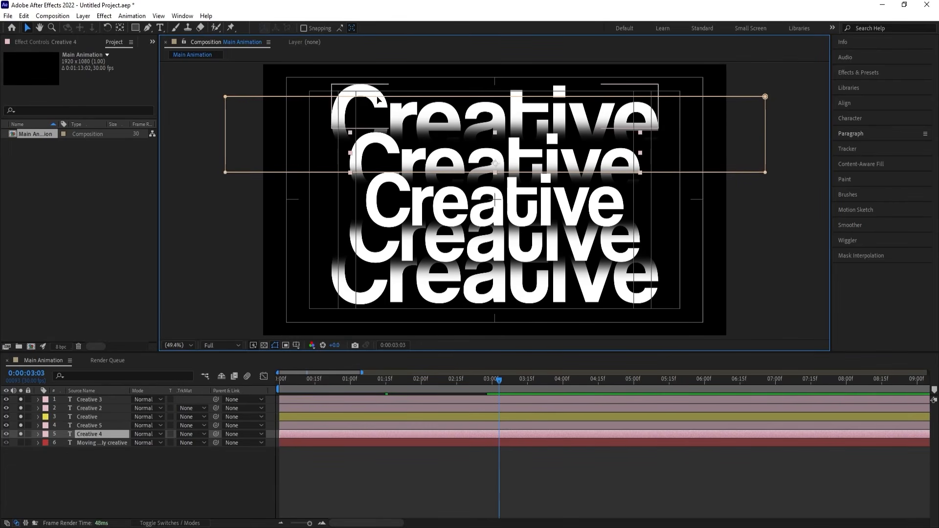
Nudge the "Creative 5" text slightly down, closer to "Creative 4".
click(92, 468)
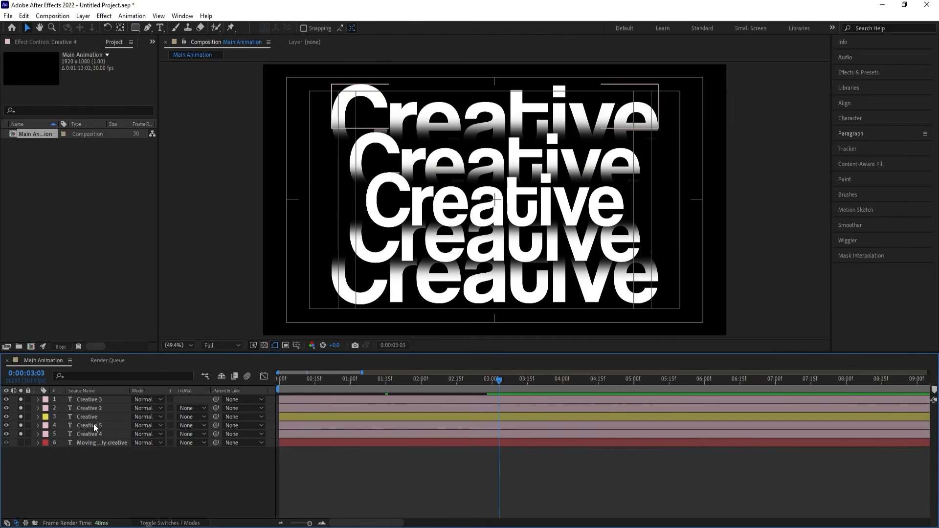
click(92, 424)
key(Down)
key(Down)
key(Down)
key(Down)
key(Down)
key(Down)
key(Down)
key(Down)
key(Down)
key(Down)
key(Down)
key(Down)
key(Down)
key(Down)
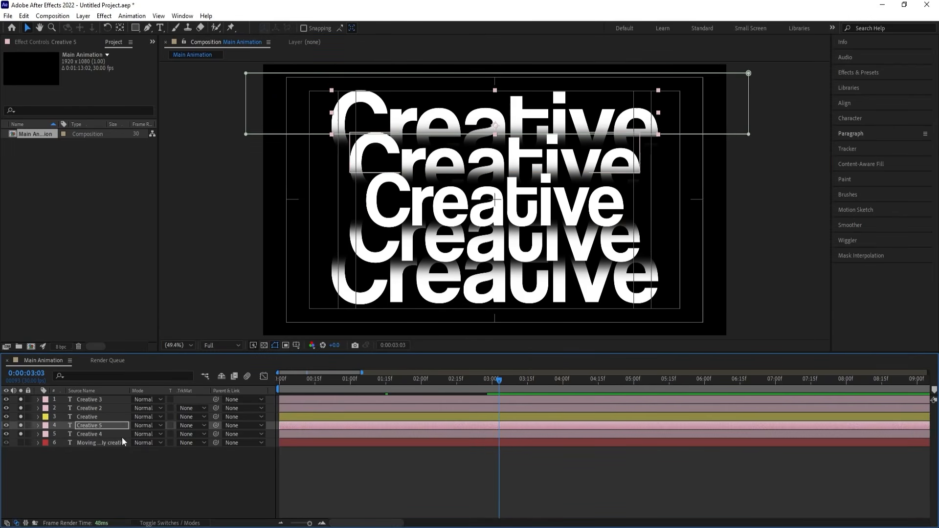
Turn "Creative 2", "Creative 3", "Creative 4" and "Creative 5" into outlines with a black fill and a white 0.5 px stroke.
click(84, 434)
shift+click(84, 425)
ctrl+click(87, 411)
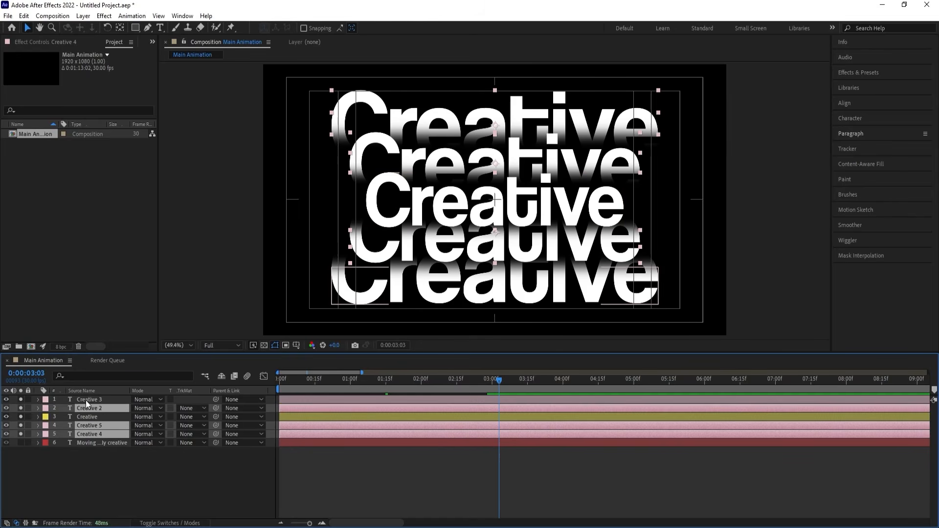
ctrl+click(86, 400)
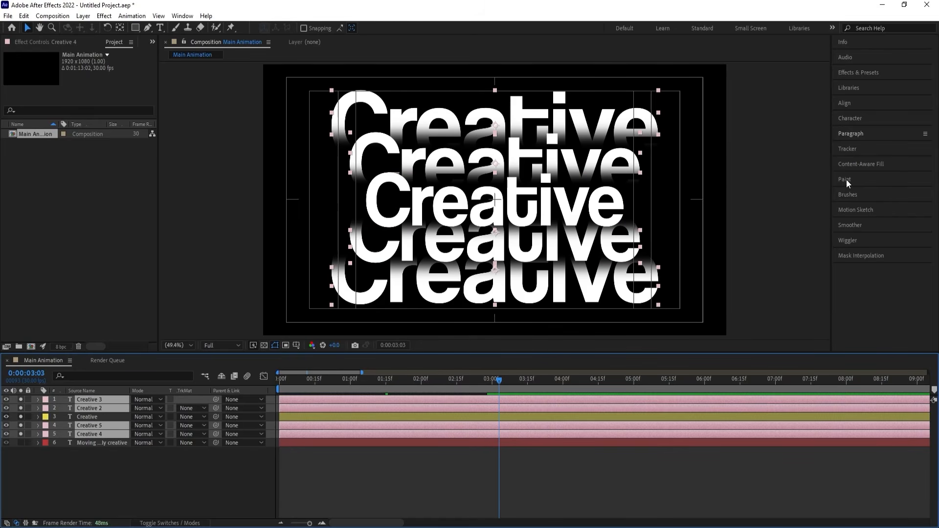
click(849, 120)
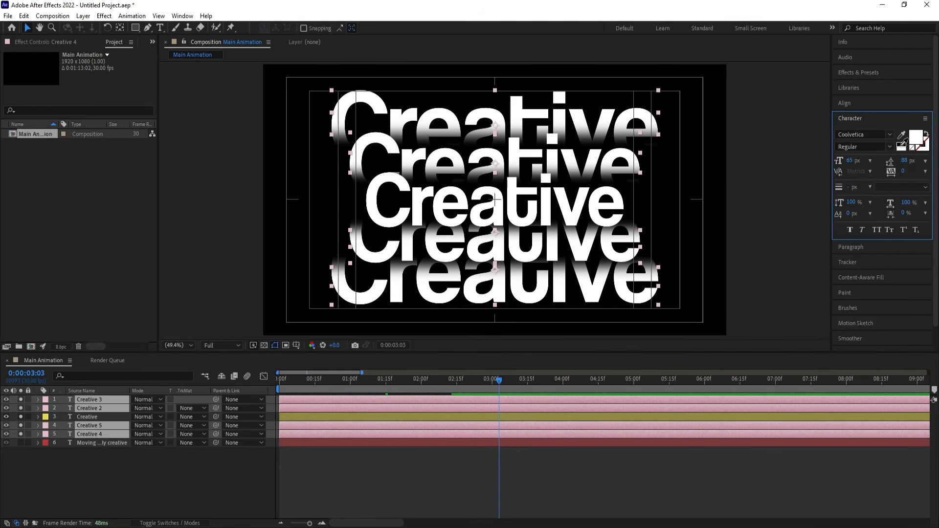
click(911, 148)
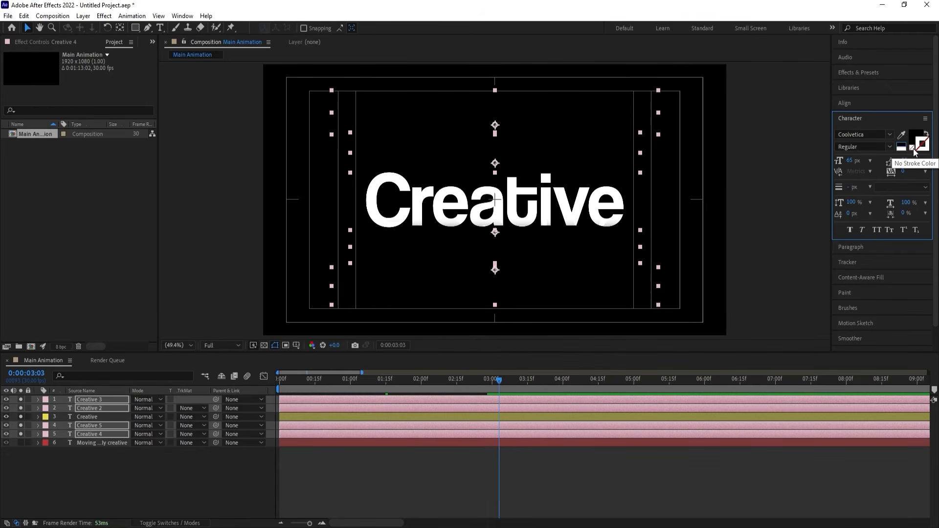
click(906, 146)
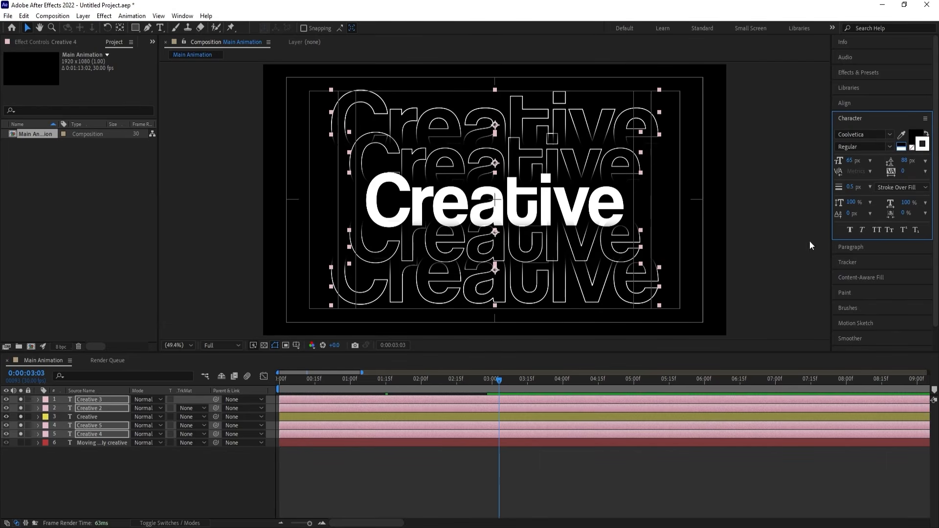
click(346, 471)
Trim the starts of "Creative 2" and "Creative 5" to frame 5.
drag(313, 379, 259, 380)
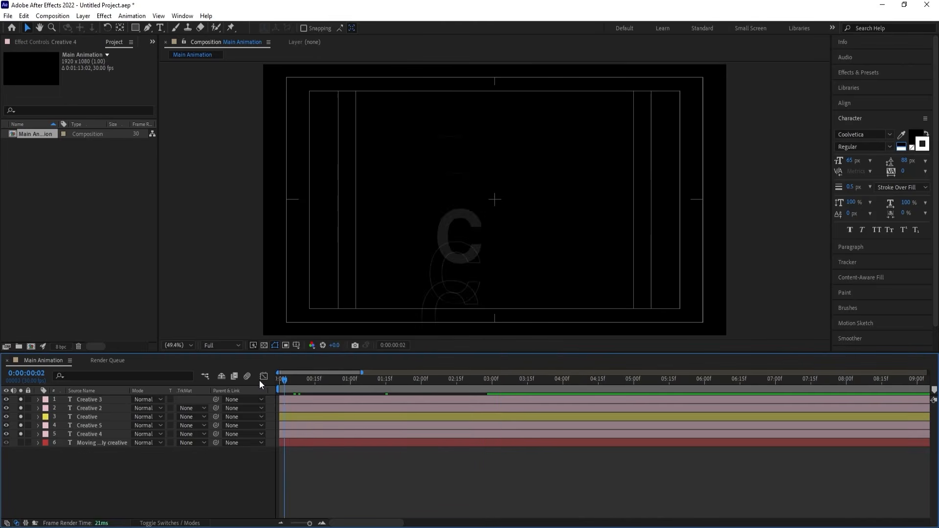
key(equal)
key(equal)
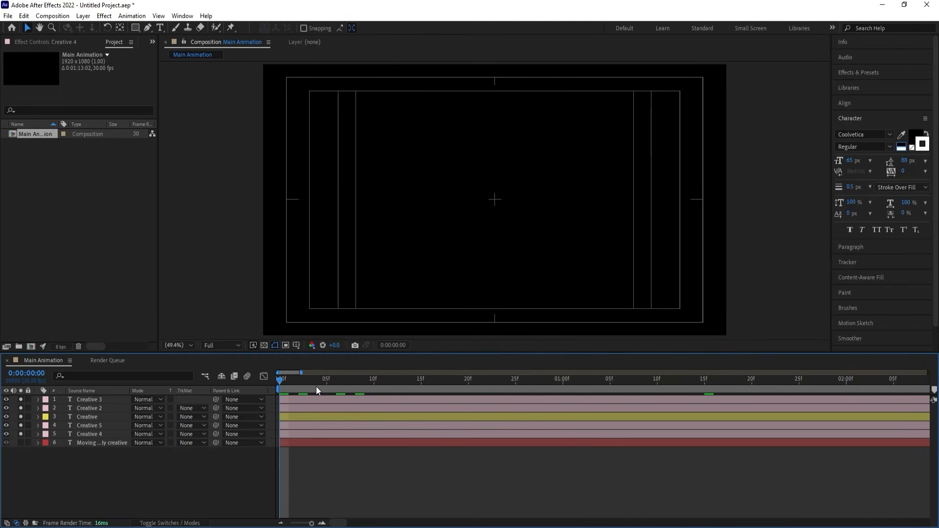
click(327, 383)
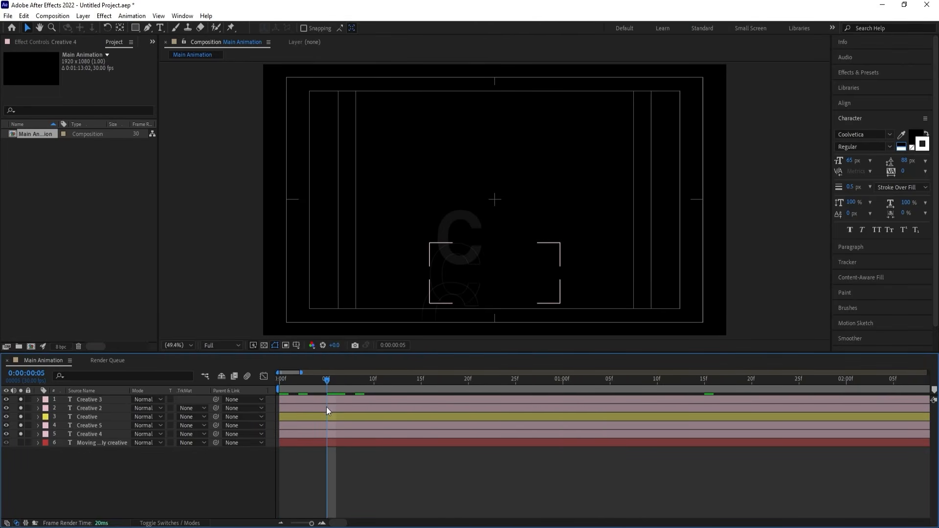
click(327, 407)
key(alt+bracketleft)
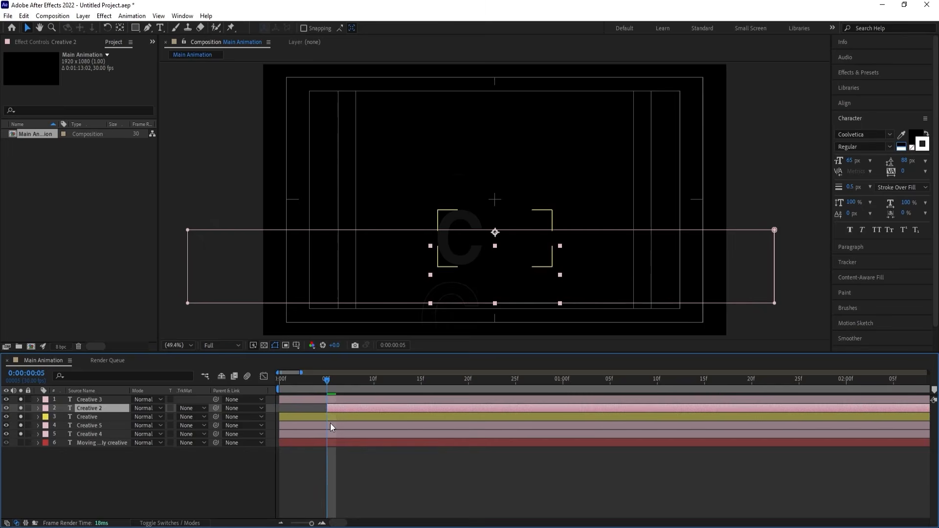
click(330, 425)
key(alt+bracketleft)
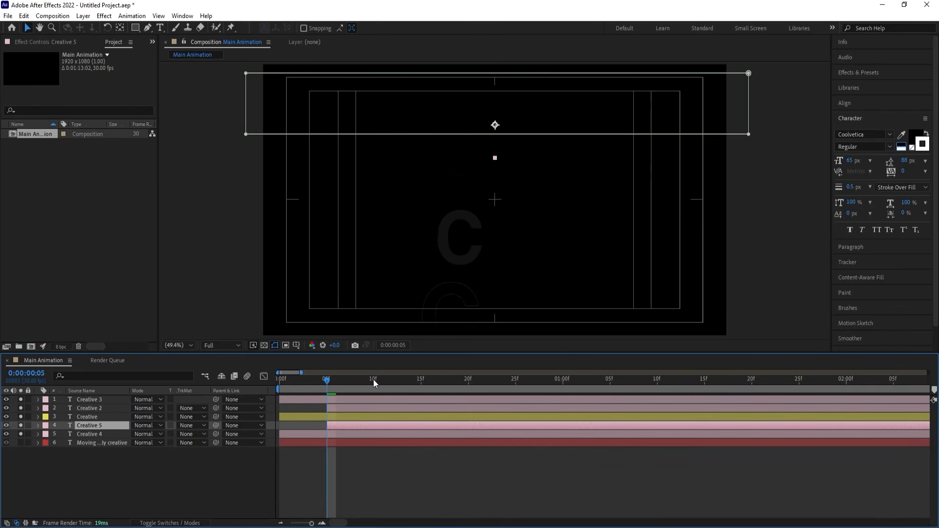
Trim the starts of "Creative 3" and "Creative 4" to frame 10.
click(373, 379)
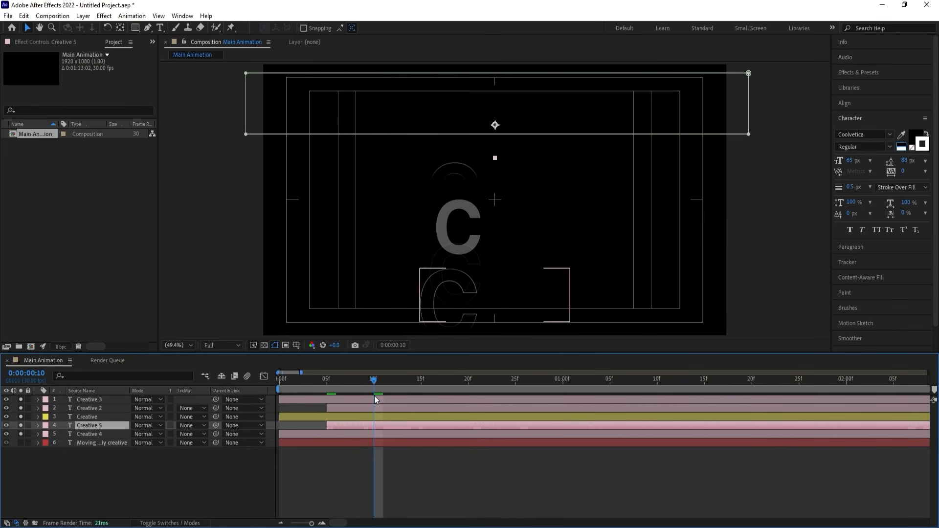
click(374, 399)
key(alt+bracketleft)
click(370, 432)
key(alt+bracketleft)
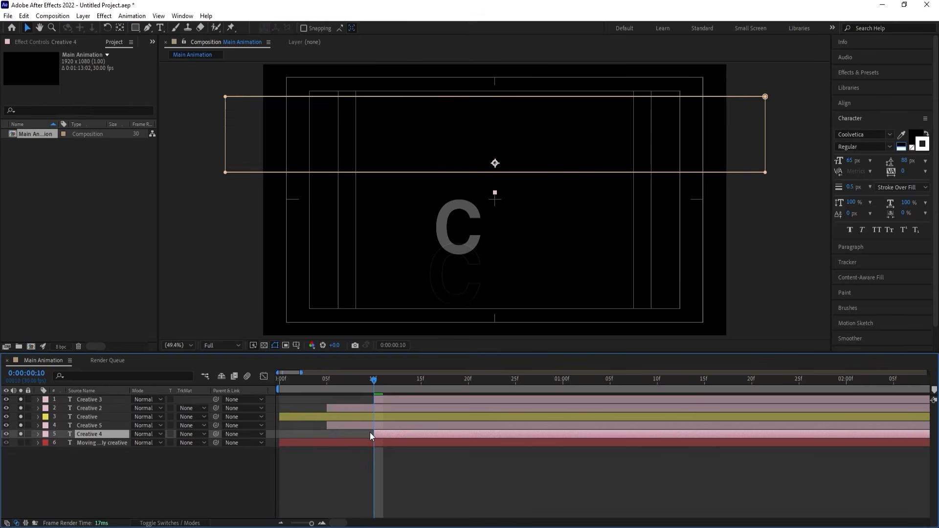
key(minus)
key(minus)
Preview the staggered outline animation, replaying it from the first frame.
key(space)
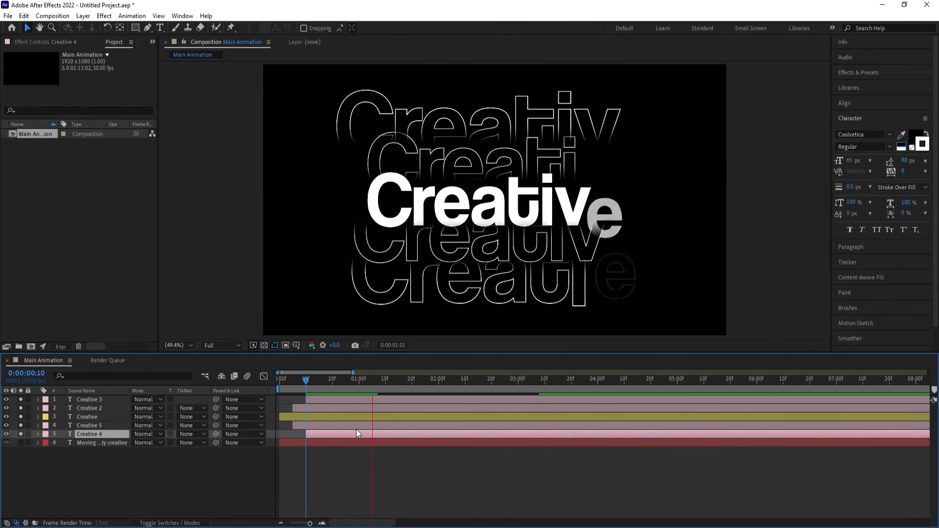
key(space)
key(space)
key(space)
key(space)
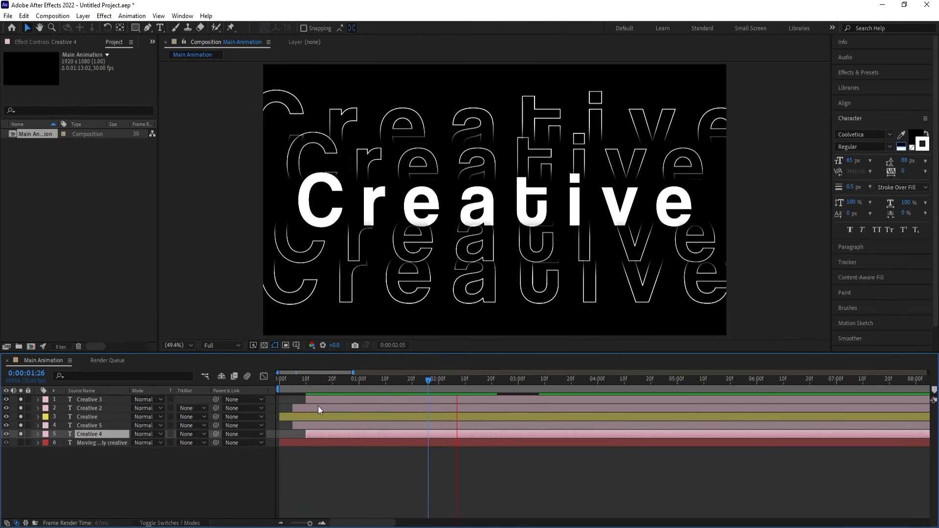
click(306, 381)
key(Home)
key(space)
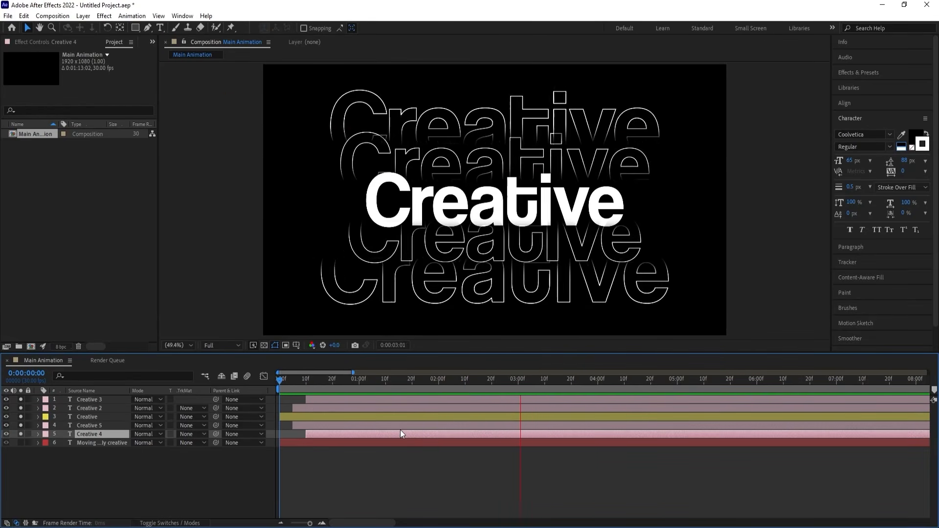
key(space)
Add a null object to the Main Animation composition.
click(150, 470)
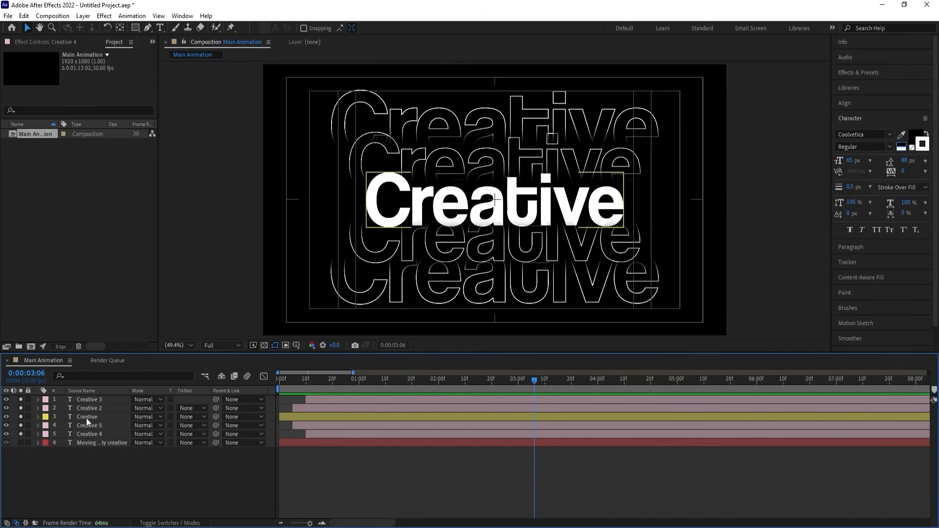
right_click(110, 468)
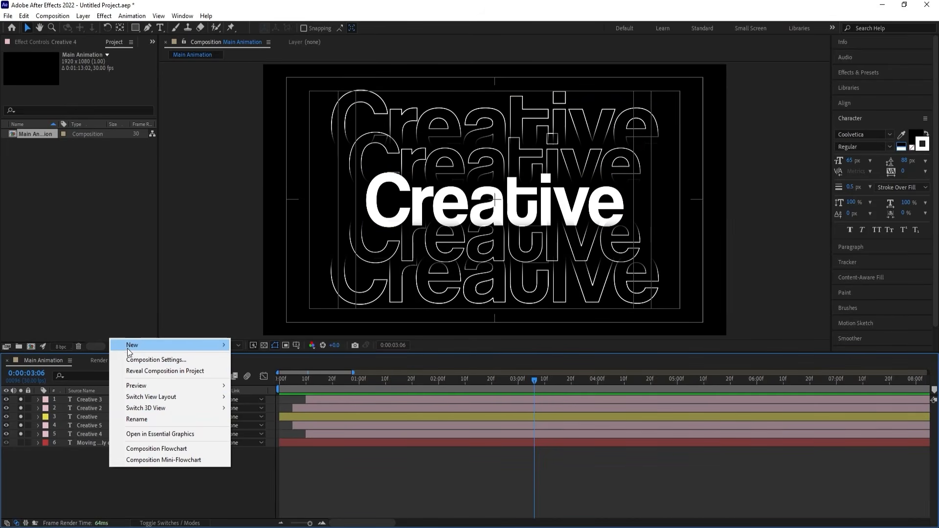
mouse_move(128, 346)
click(260, 405)
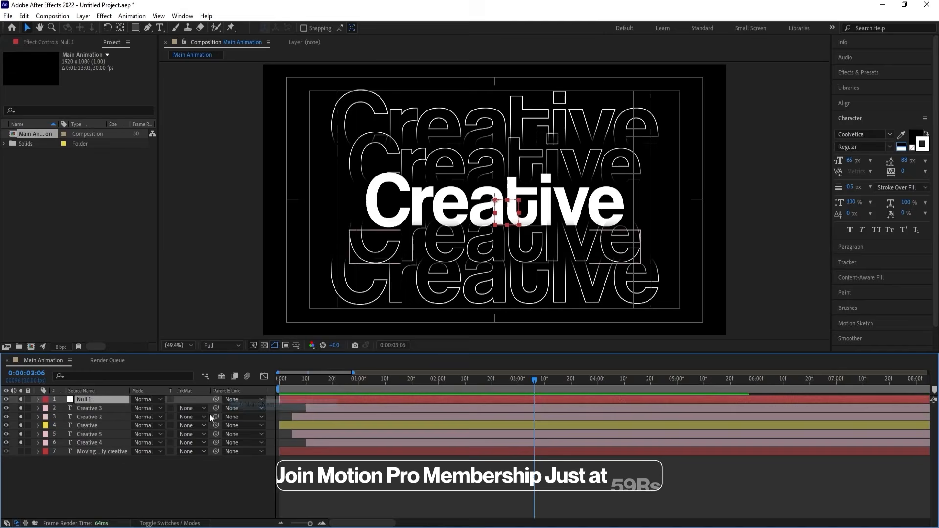
Parent all five "Creative" text layers to Null 1 and turn off solo for the layers.
click(101, 409)
shift+click(73, 444)
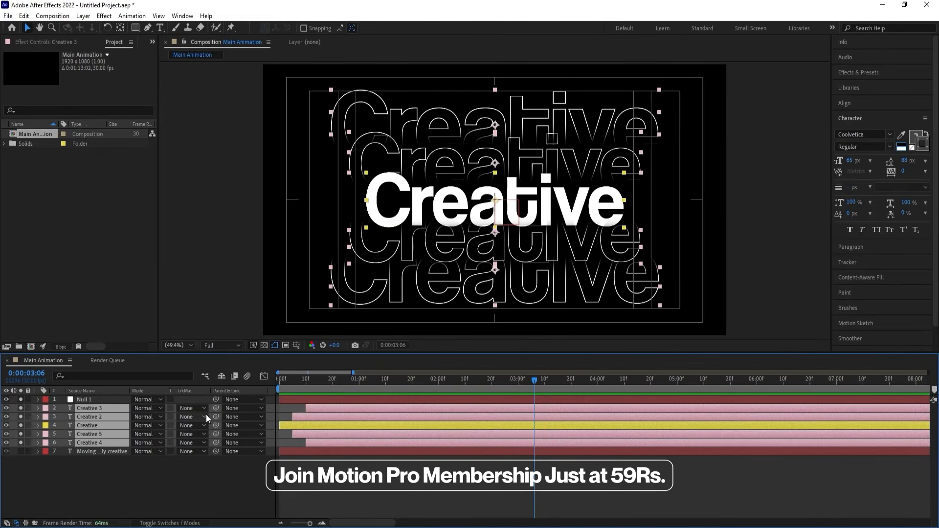
drag(215, 409, 116, 399)
click(103, 483)
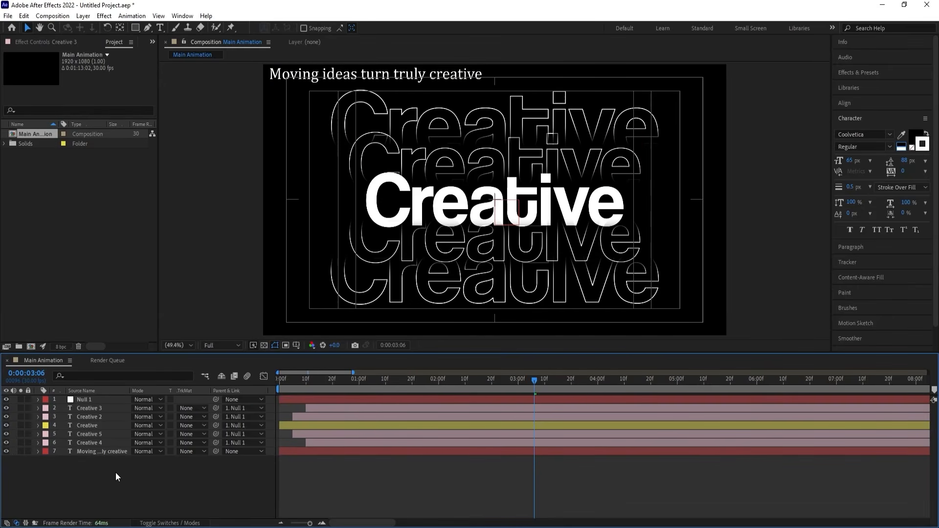
Apply the "Creative" title's Coolvetica font family to the "Moving ideas turn truly creative" text layer.
click(323, 78)
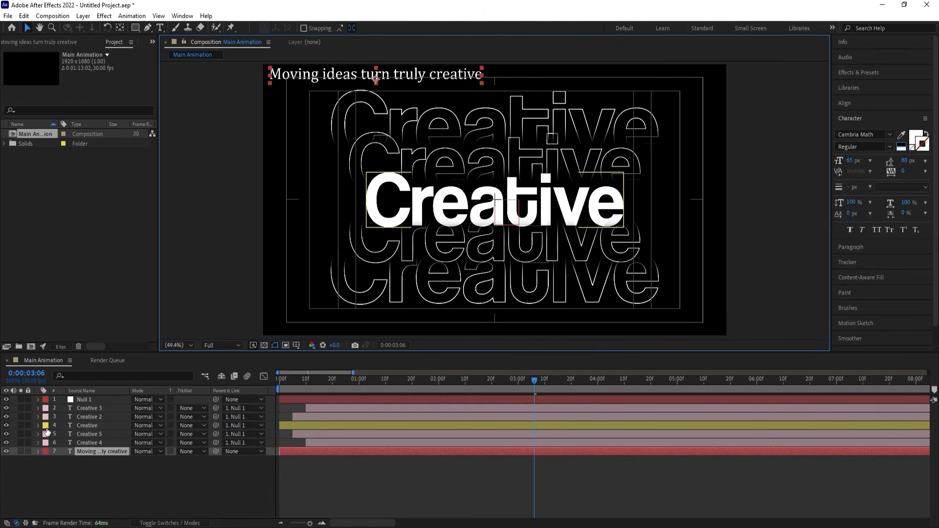
click(377, 187)
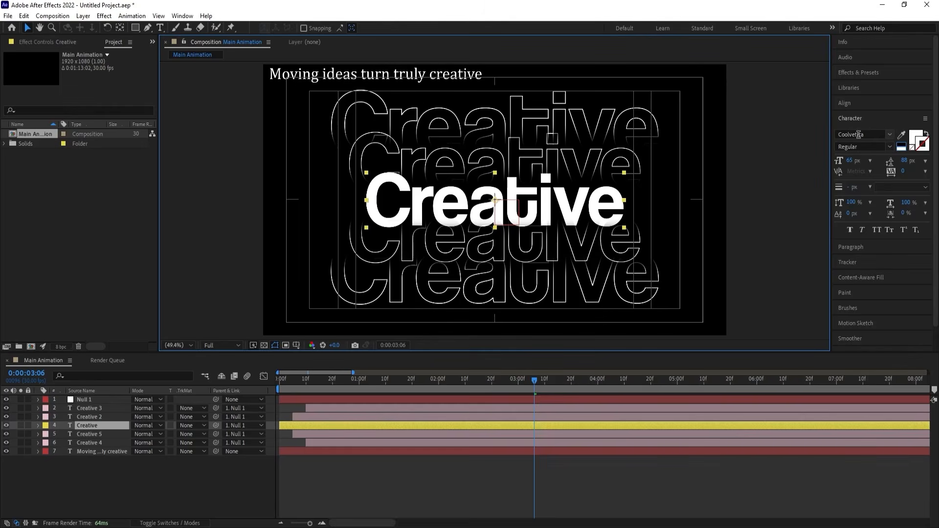
click(858, 135)
key(ctrl+c)
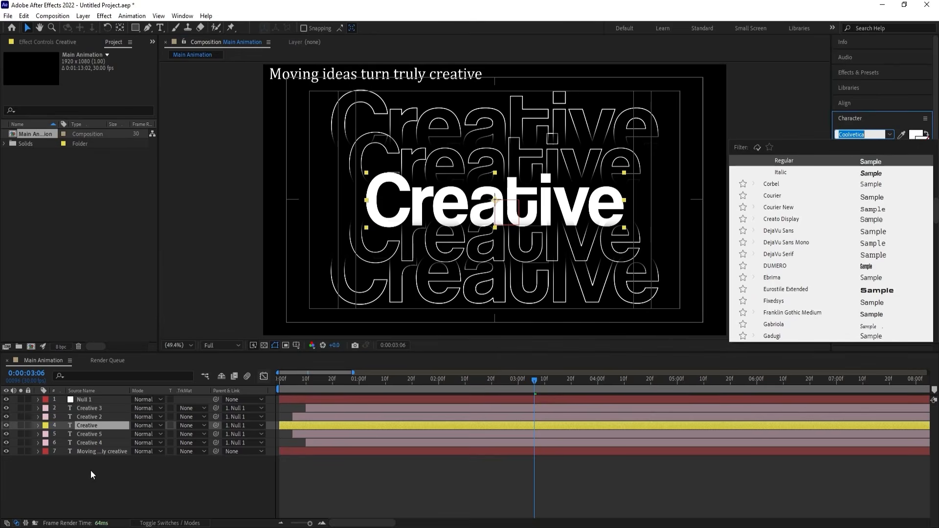
click(90, 471)
click(88, 452)
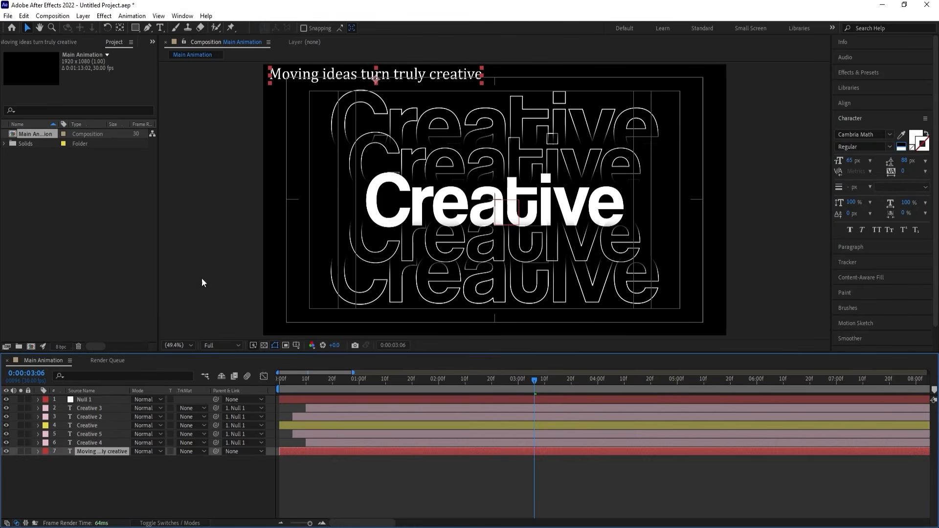
click(861, 135)
key(ctrl+v)
key(Return)
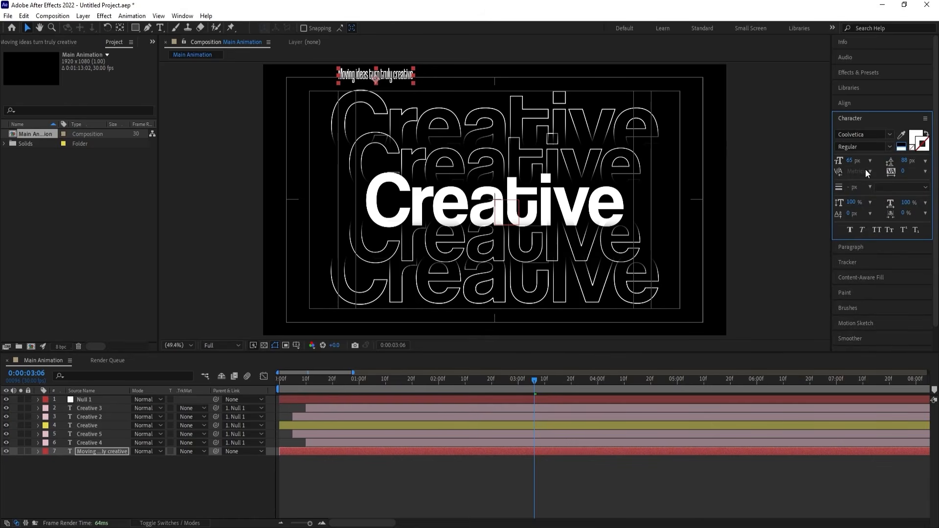
Set the "Moving ideas turn truly creative" line to the Regular style of Coolvetica, matching the "Creative" title.
click(890, 150)
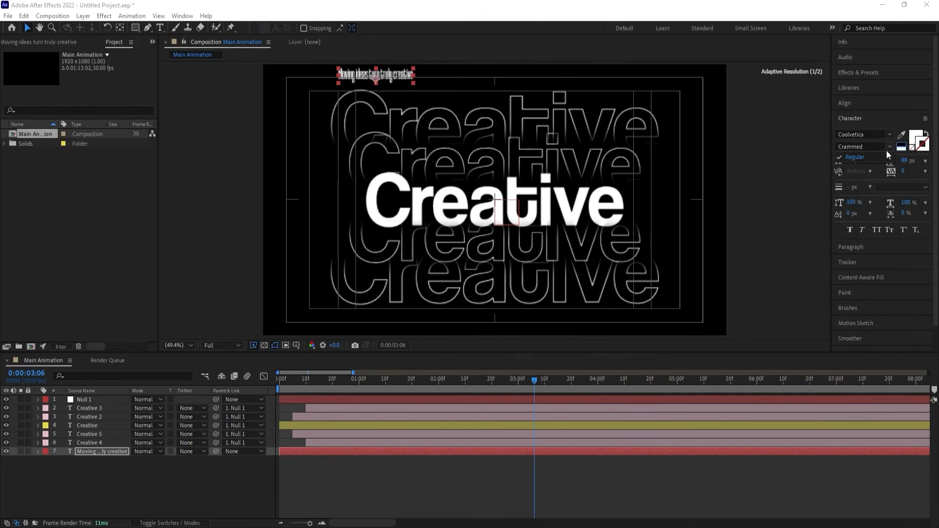
click(888, 147)
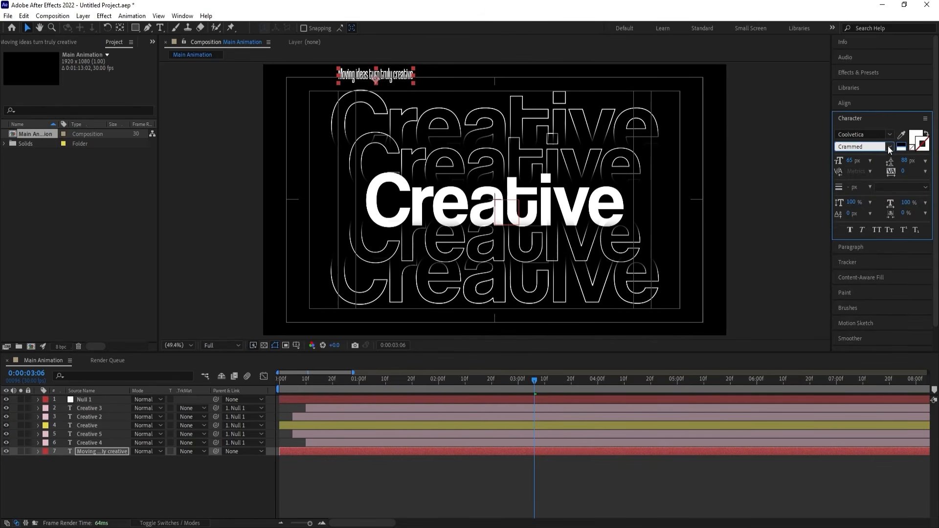
click(81, 483)
click(87, 450)
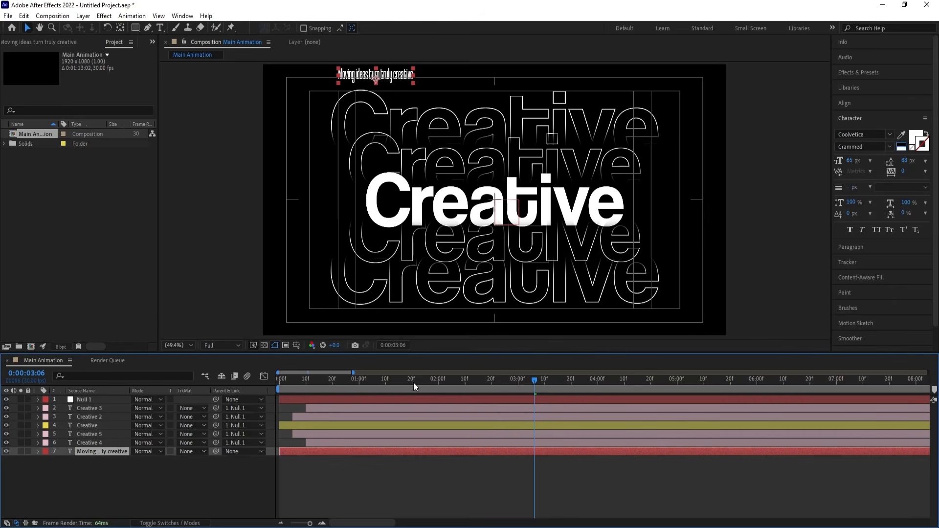
click(494, 215)
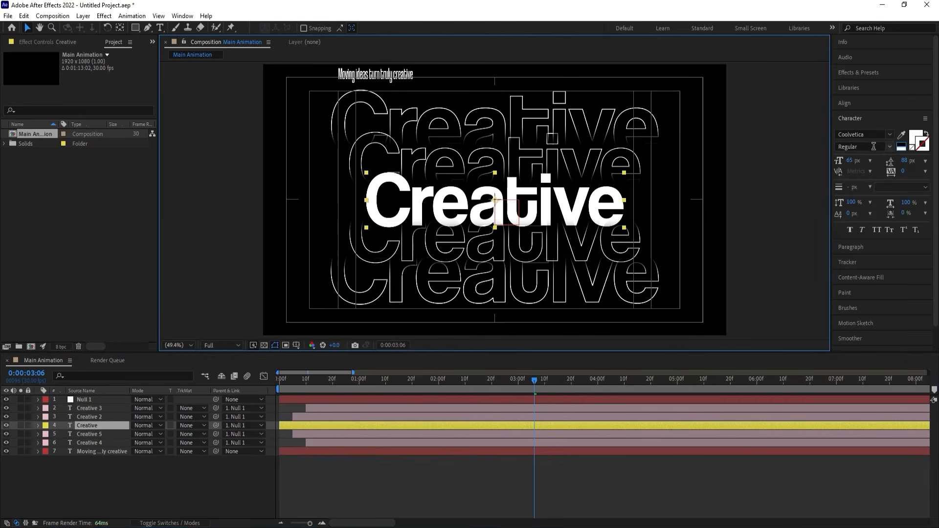
ctrl+click(145, 450)
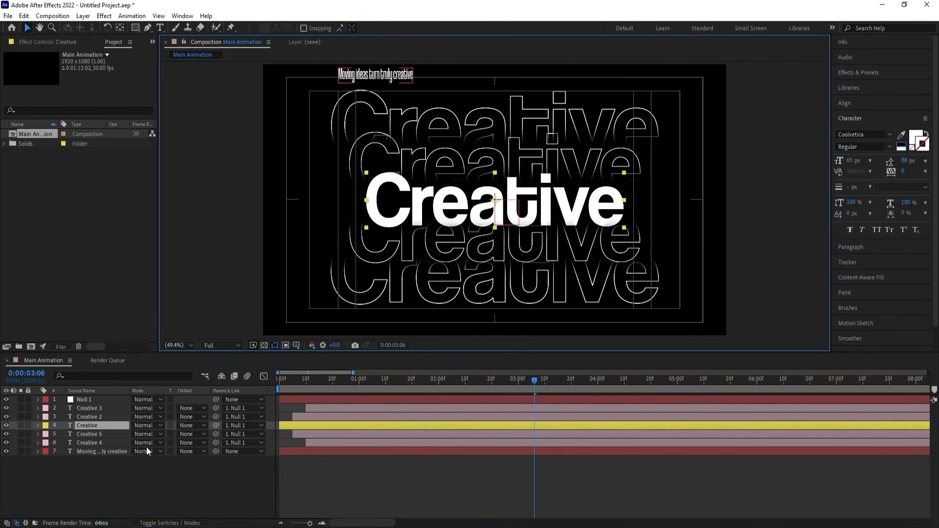
click(118, 450)
click(889, 134)
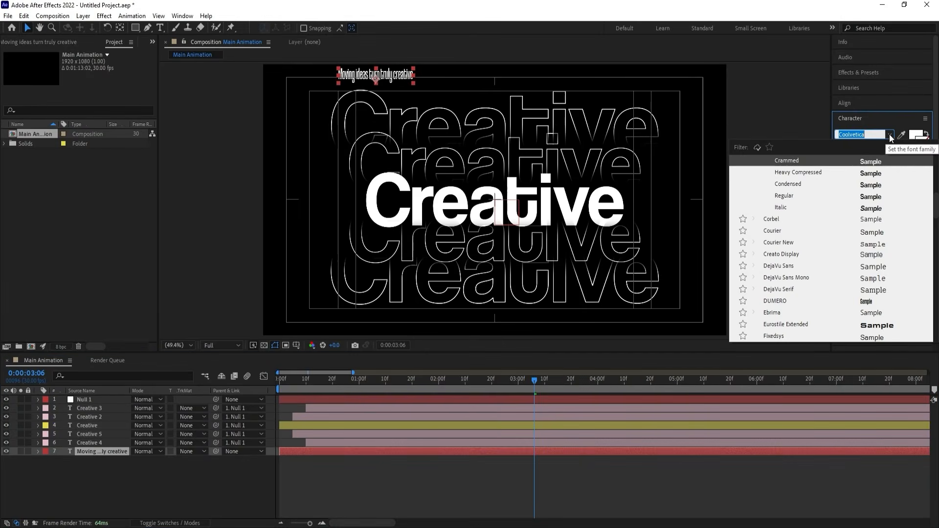
click(787, 195)
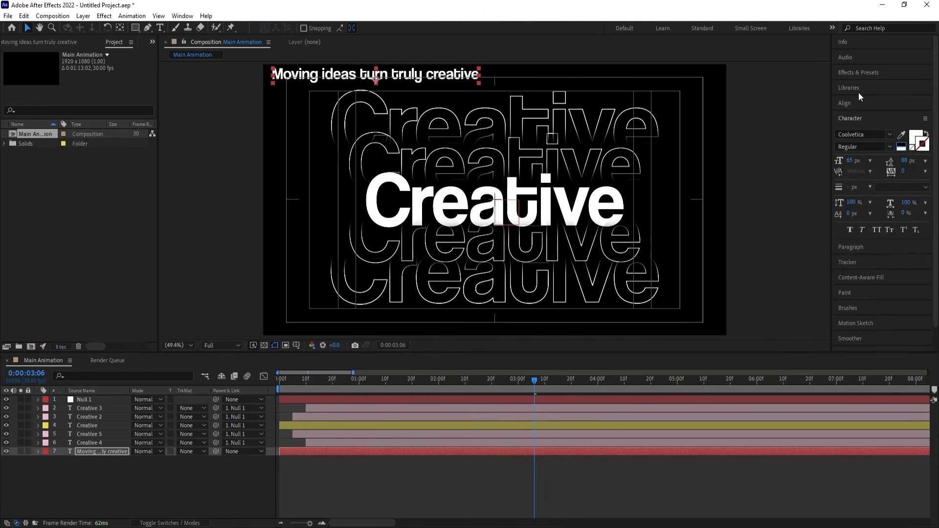
Centre the "Moving ideas" line horizontally and vertically in the composition and scale it to 172%.
click(844, 103)
click(858, 128)
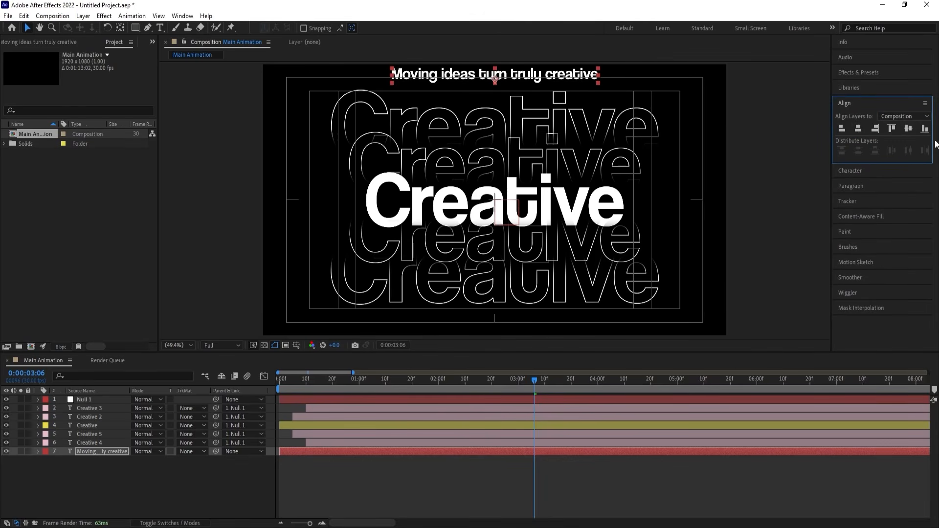
click(907, 129)
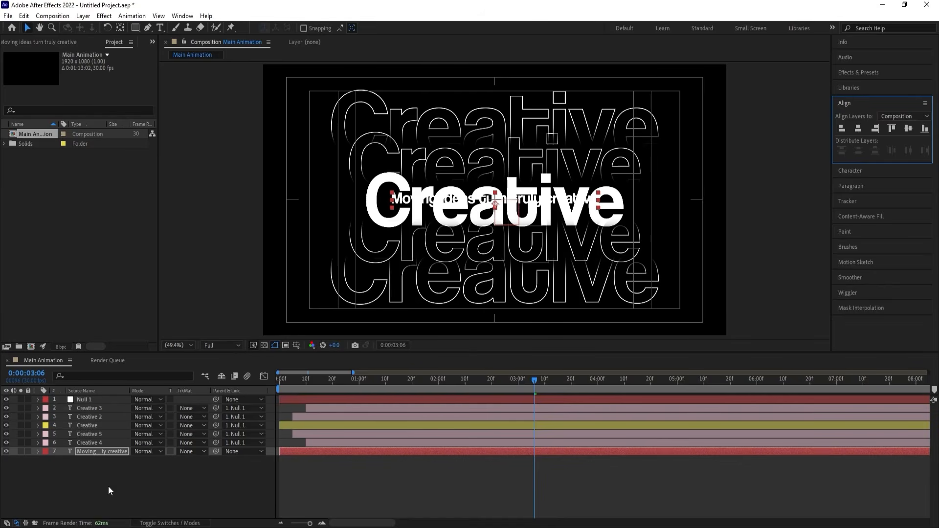
key(s)
drag(146, 459, 173, 450)
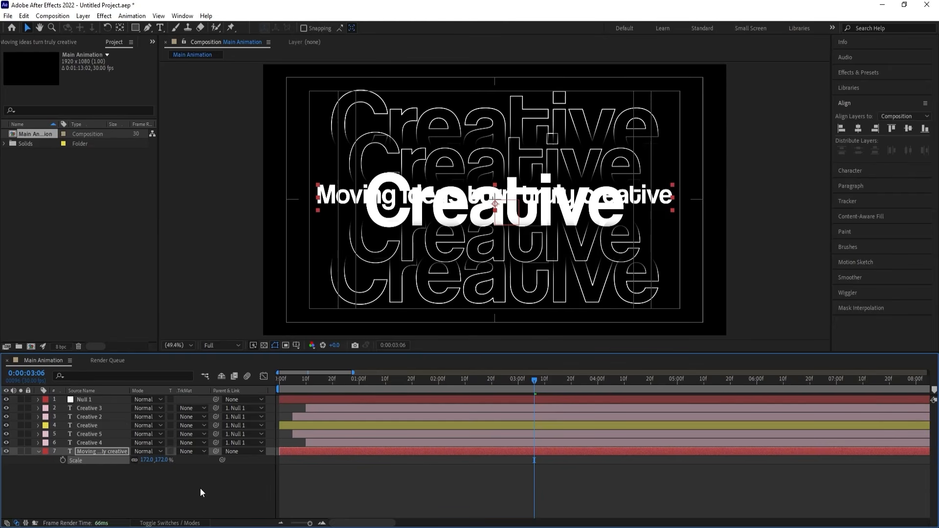
click(125, 495)
Hide the word "creative" in the "Moving ideas" line with an inverted rectangular mask, soloing the layer only while masking.
click(84, 450)
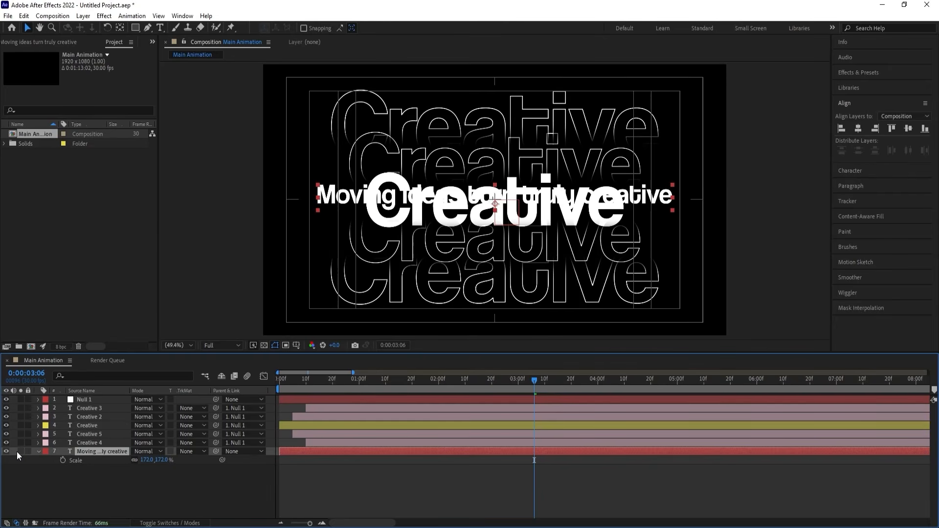
click(21, 450)
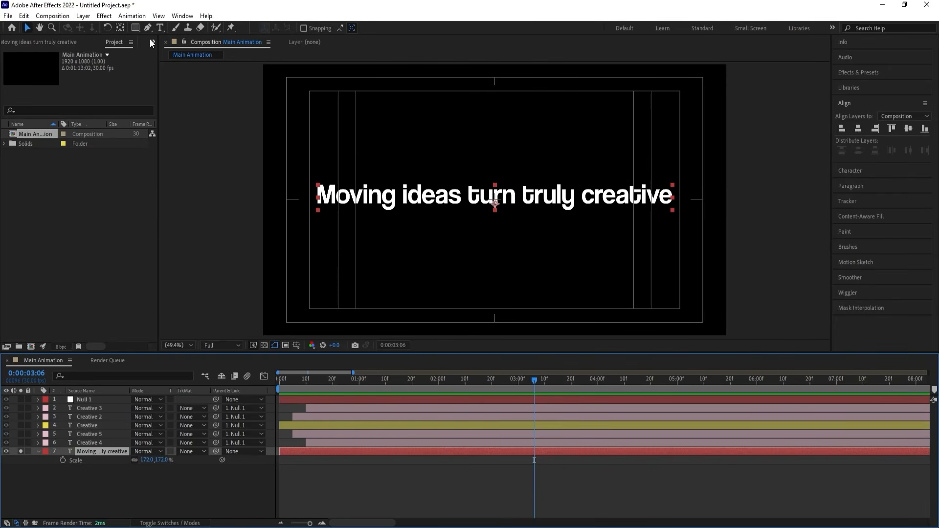
click(135, 28)
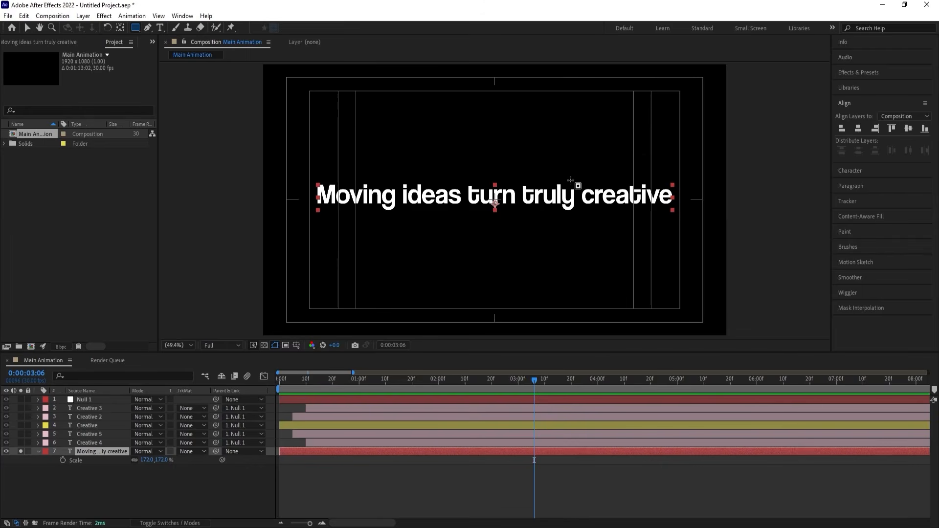
drag(578, 173, 681, 217)
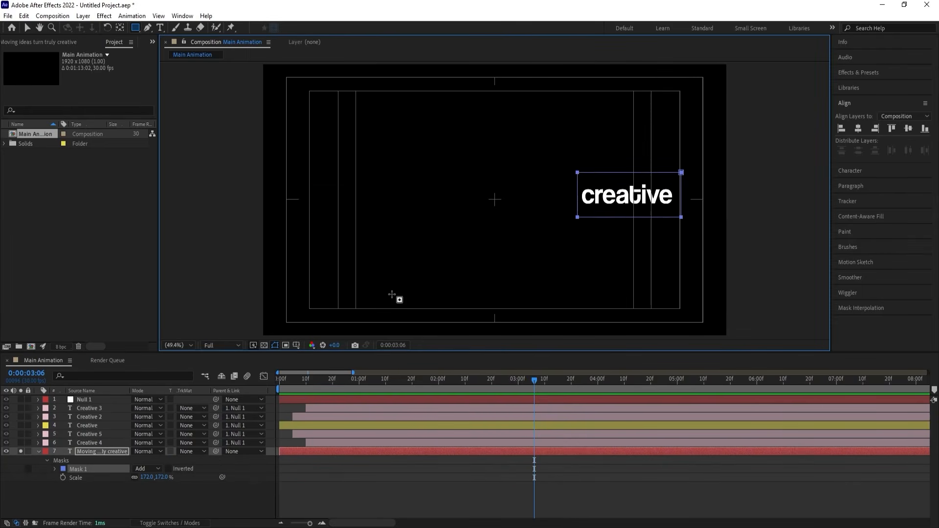
click(169, 469)
click(324, 468)
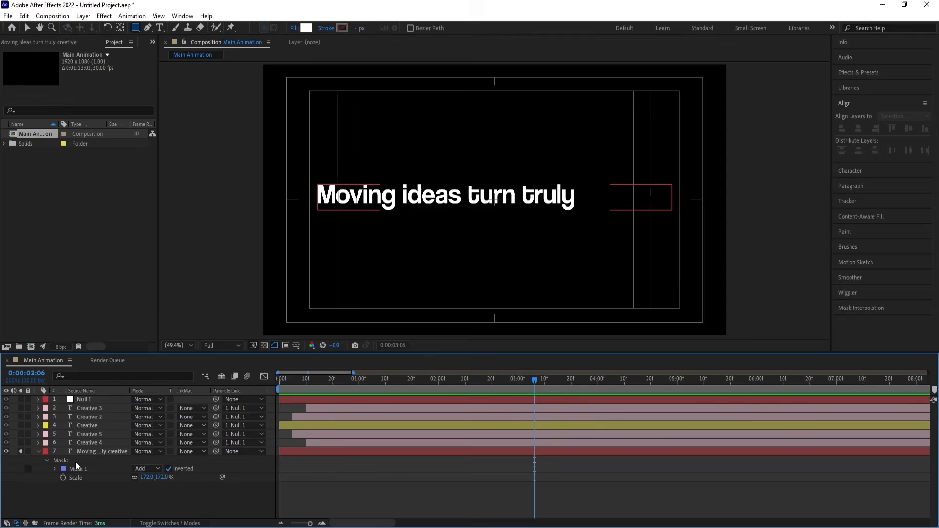
click(21, 450)
click(39, 452)
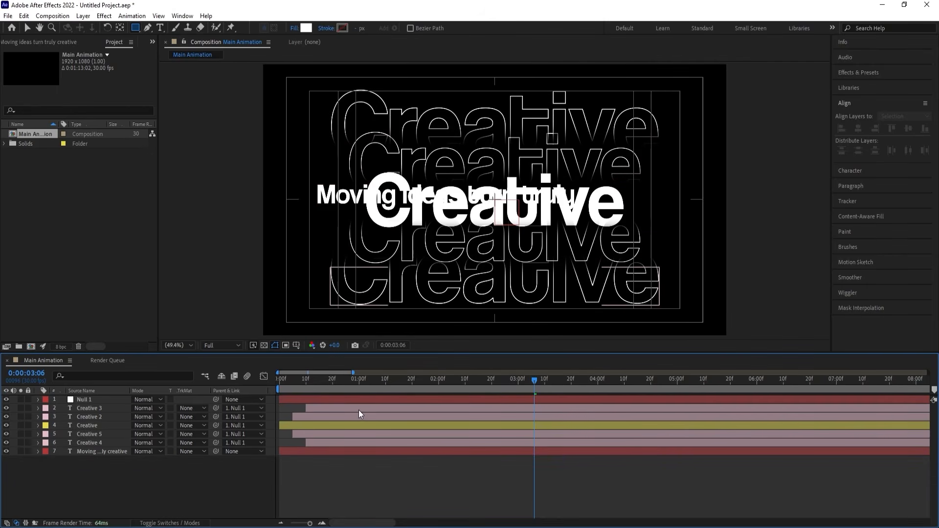
Copy Animator 1 from the "Creative" layer onto the "Moving ideas" layer at frame 0 and solo that layer.
click(86, 425)
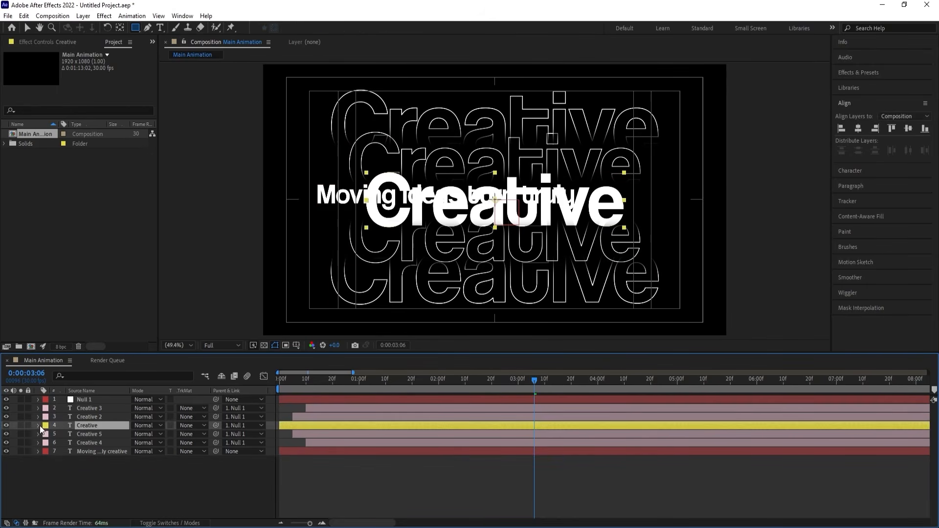
click(38, 425)
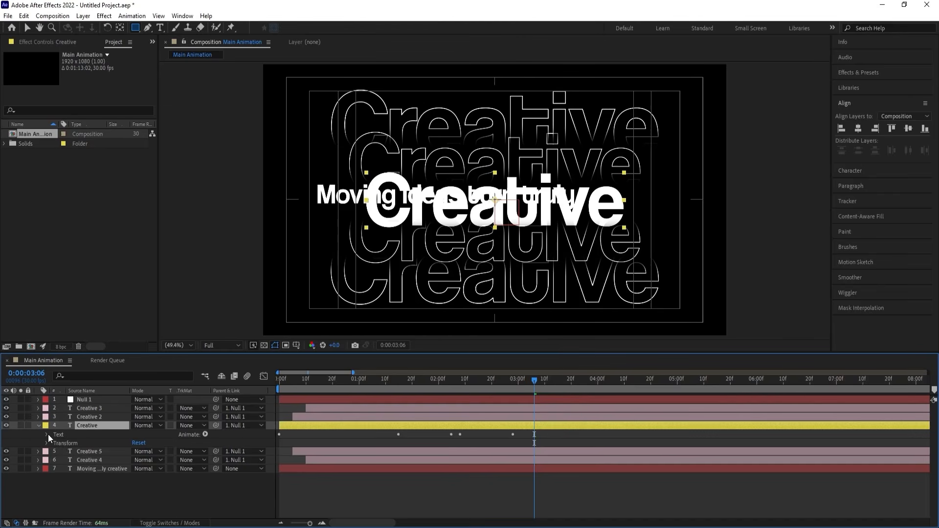
click(48, 433)
click(74, 468)
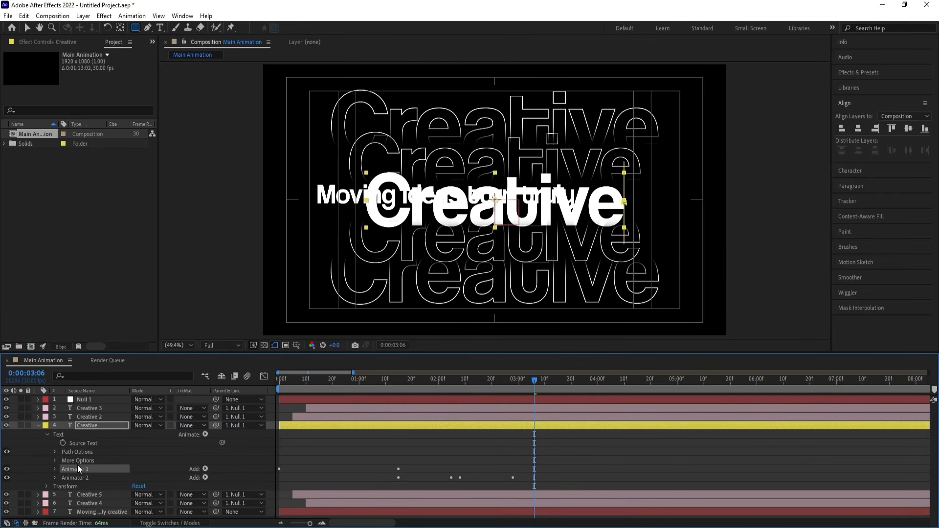
drag(287, 390, 239, 384)
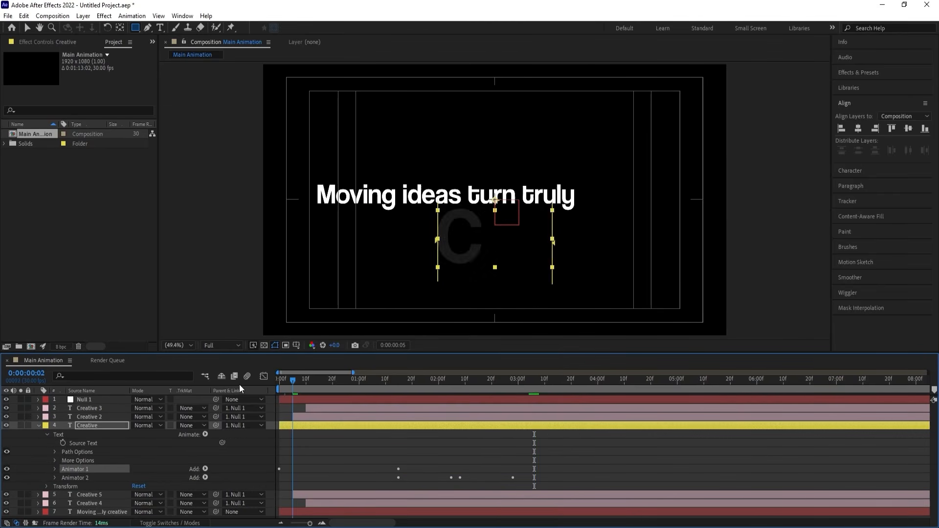
click(38, 424)
click(80, 451)
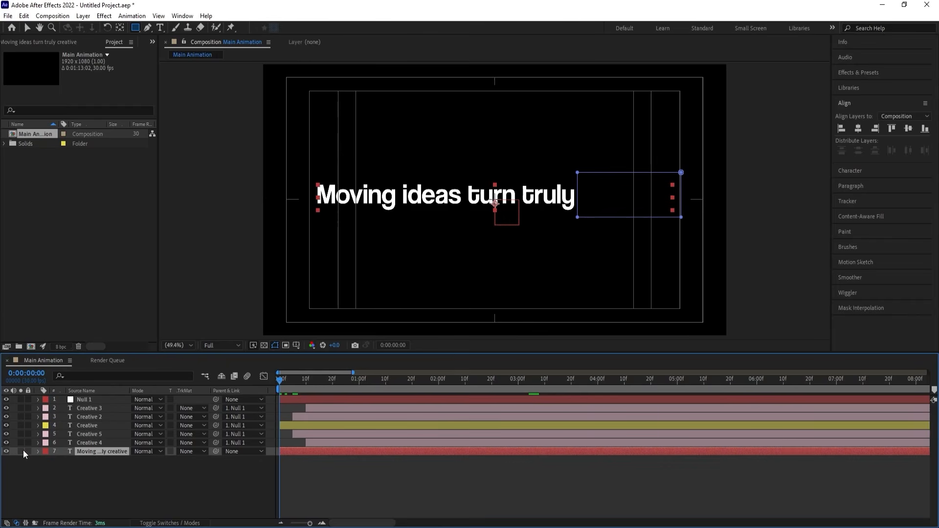
click(20, 451)
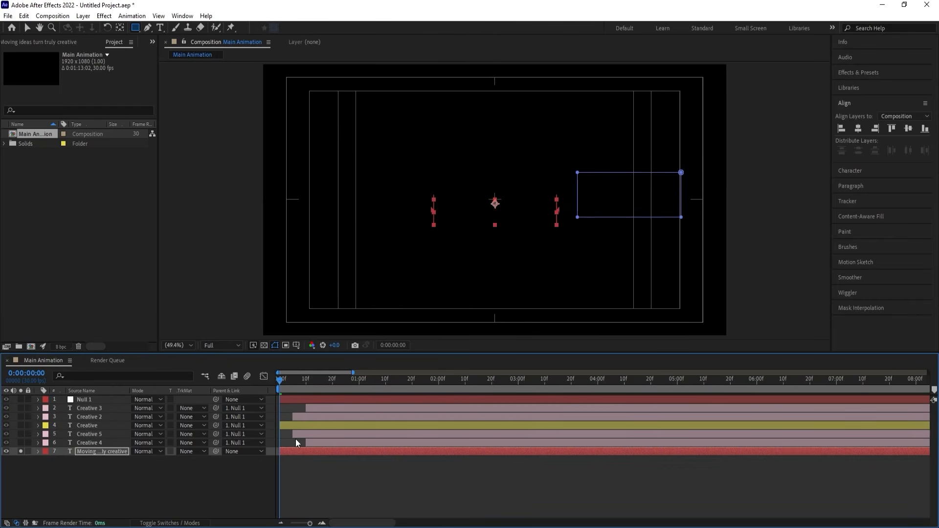
Set Range Selector 1 of the "Moving ideas" layer's Animator 1 to be based on Words.
click(38, 452)
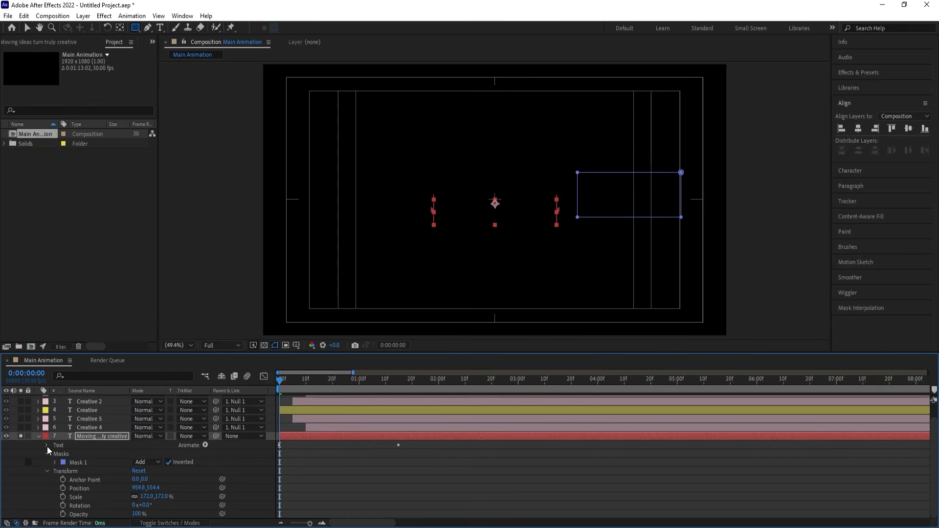
click(47, 445)
click(54, 479)
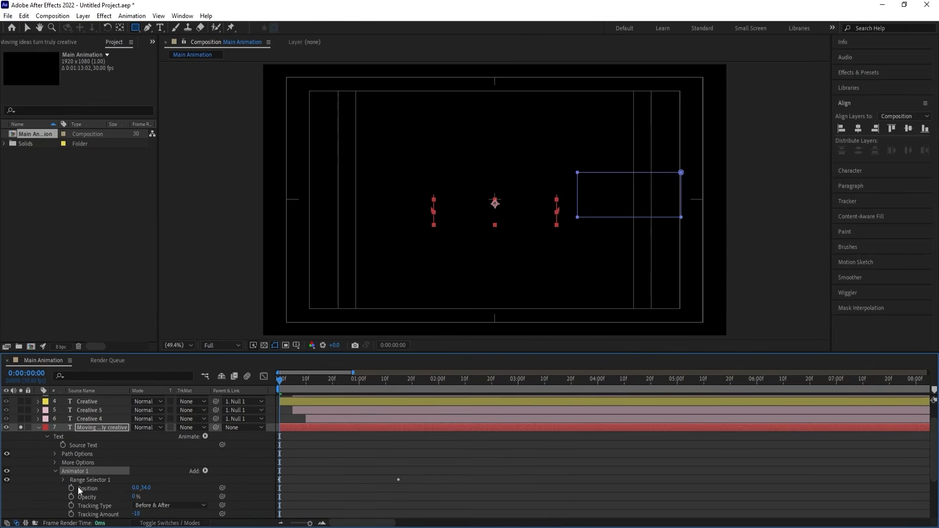
scroll(93, 482, down, 3)
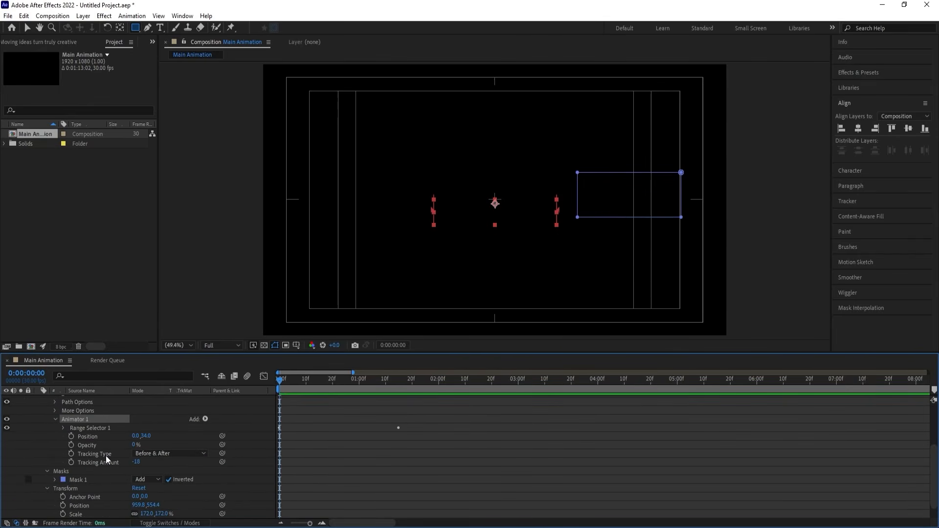
scroll(105, 459, down, 1)
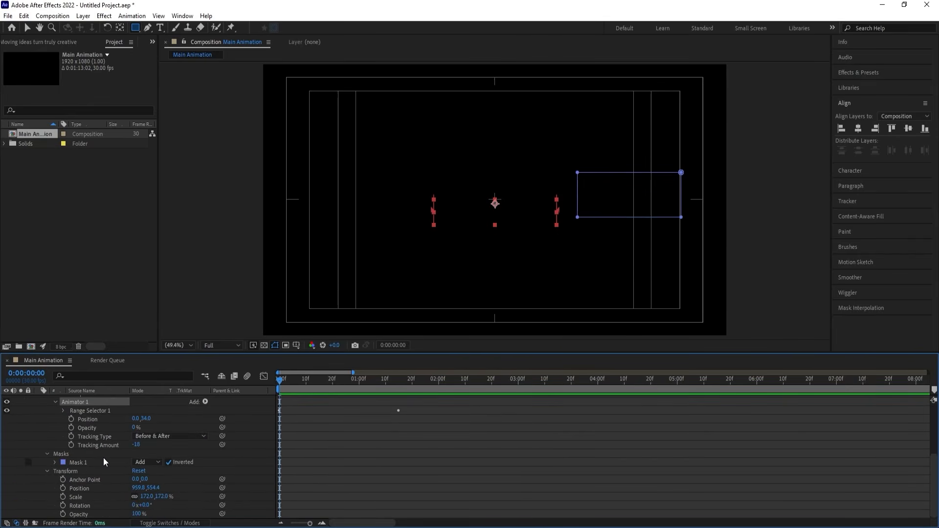
click(63, 410)
click(71, 444)
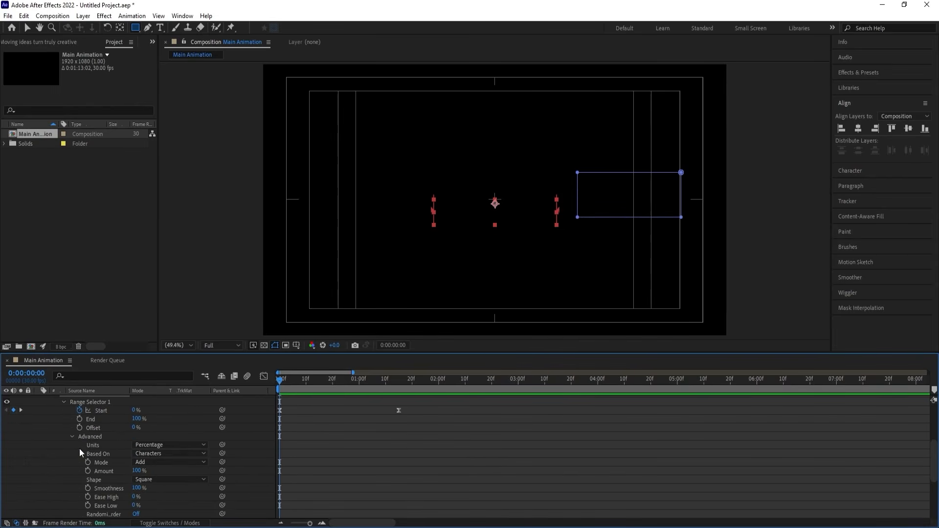
click(152, 452)
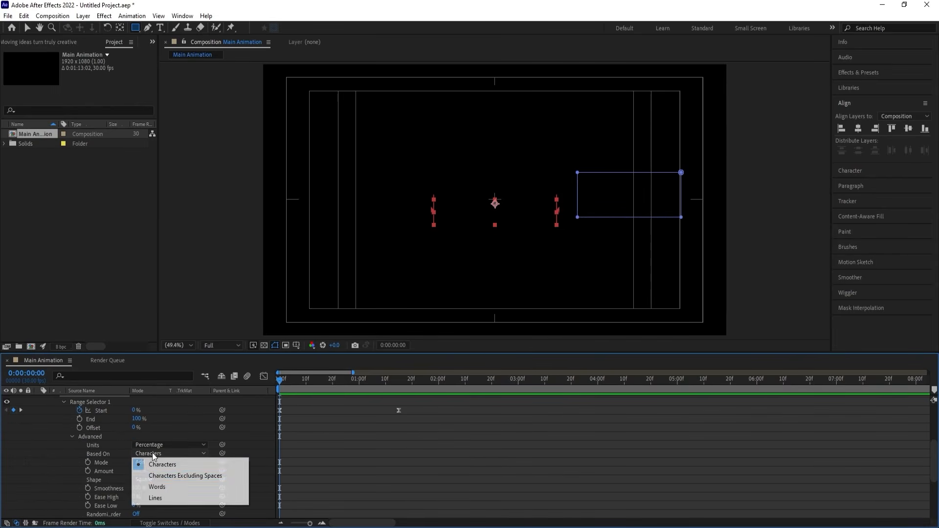
click(156, 487)
Preview the word-by-word reveal of the "Moving ideas" line, then scrub back to frame 11.
click(330, 427)
key(space)
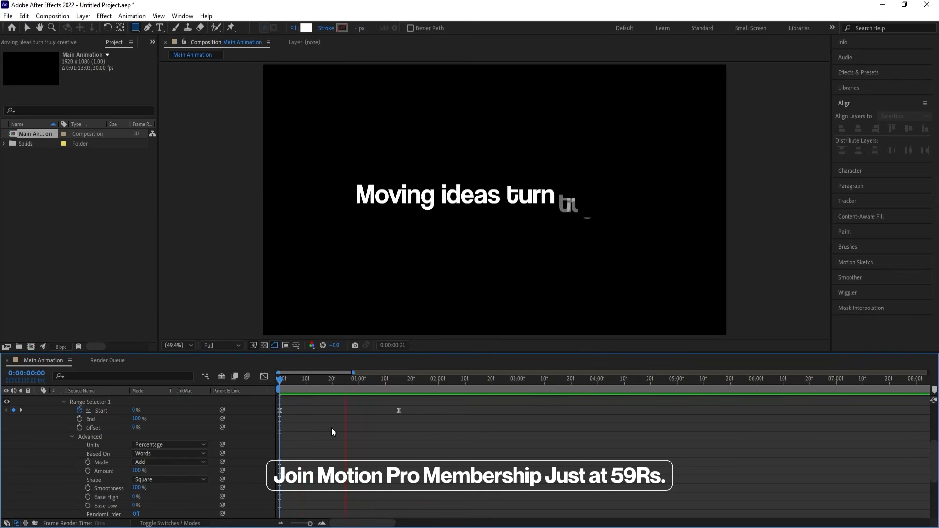
key(space)
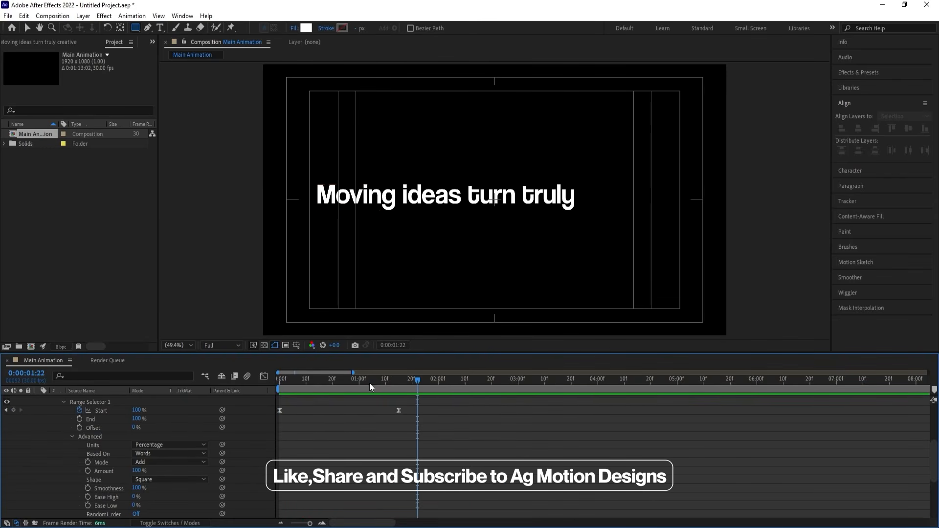
drag(369, 382, 308, 380)
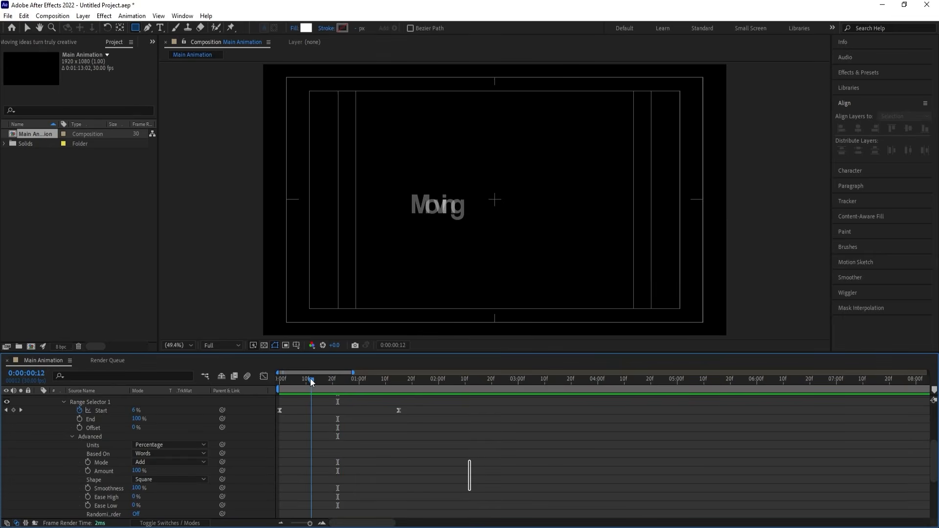
Set the Tracking Amount of the "Moving ideas" layer's Animator 1 to 0 and preview the reveal from frame 0.
click(71, 437)
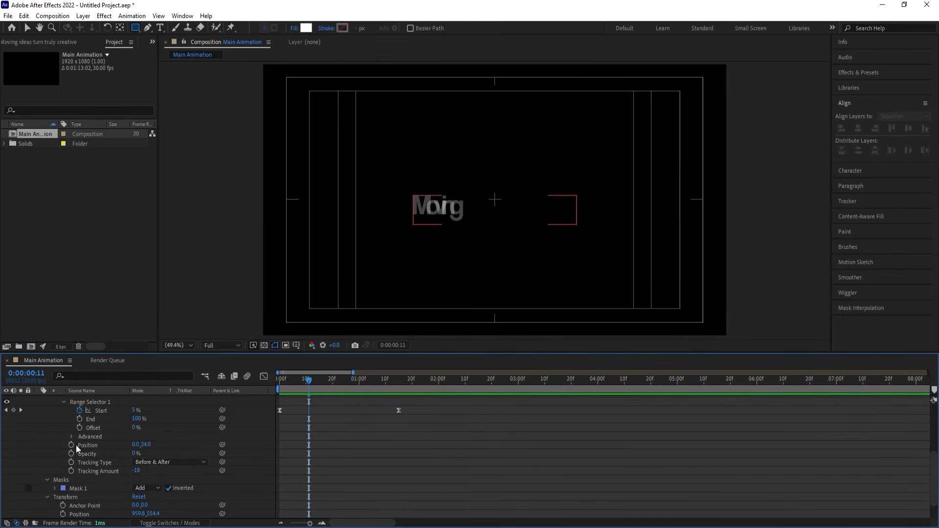
click(99, 470)
click(137, 471)
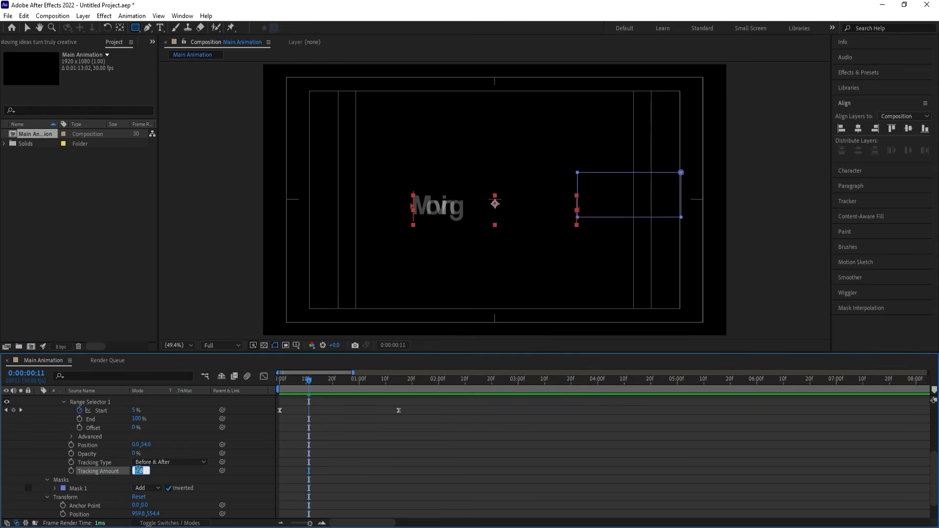
text(0)
key(Return)
drag(292, 382, 279, 380)
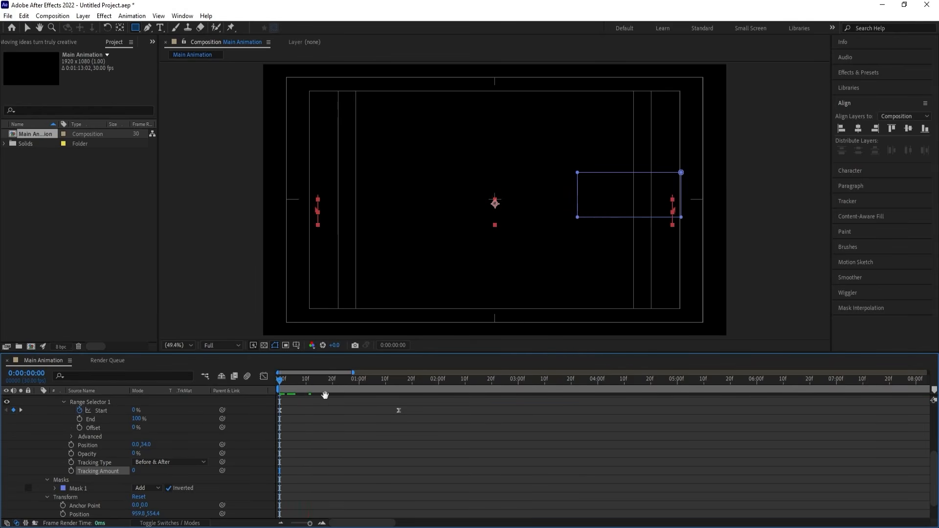
key(space)
key(space)
Unsolo and collapse the "Moving ideas" layer, and preview the whole composition from frame 0.
scroll(338, 413, up, 5)
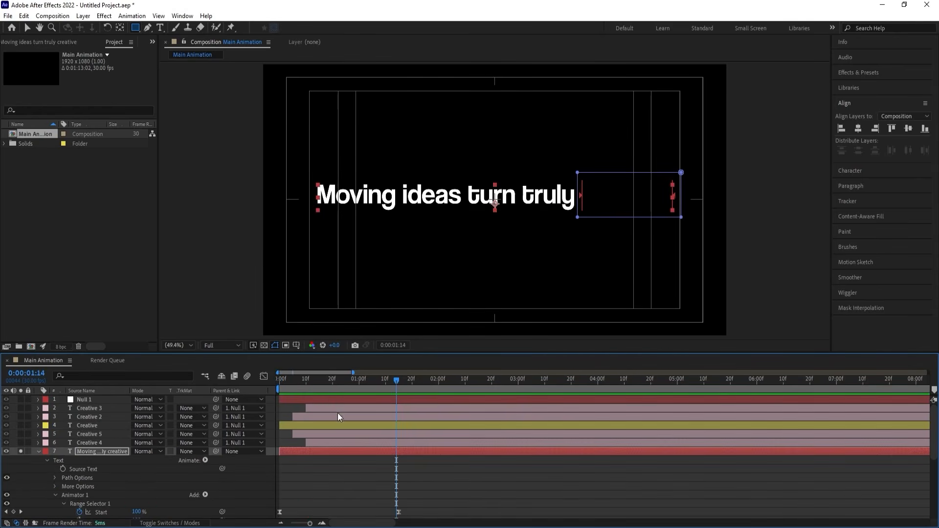
click(21, 451)
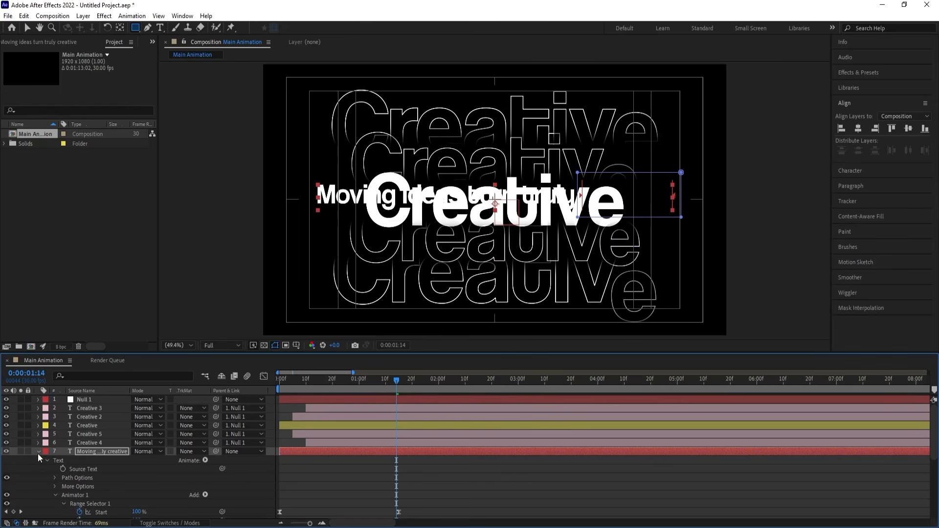
click(38, 451)
key(Home)
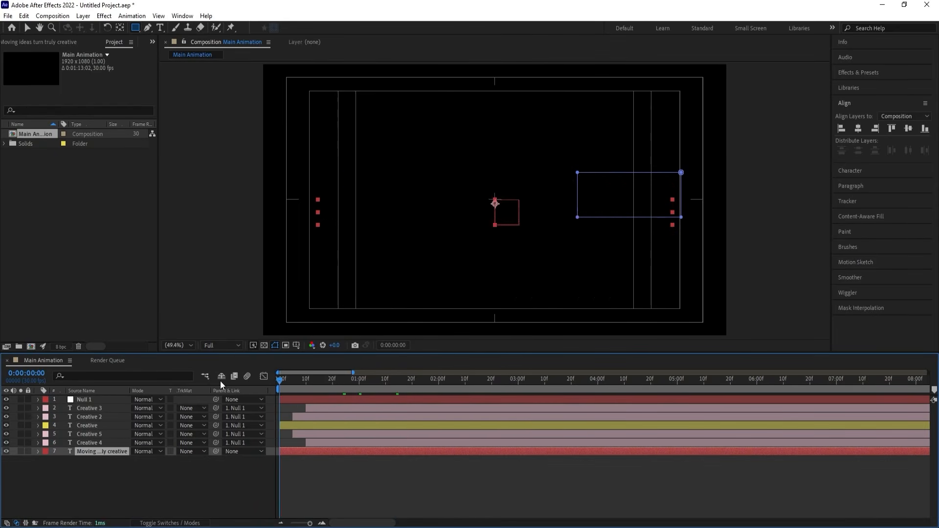
key(space)
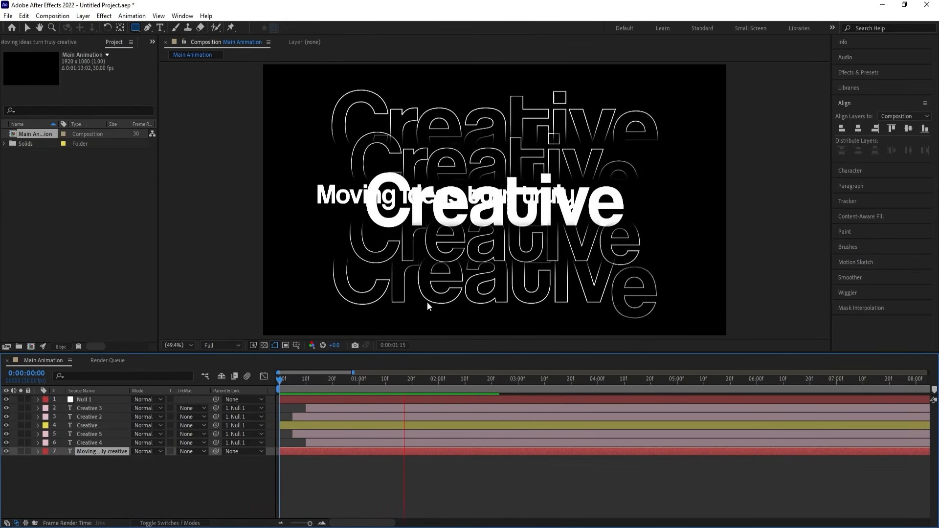
key(space)
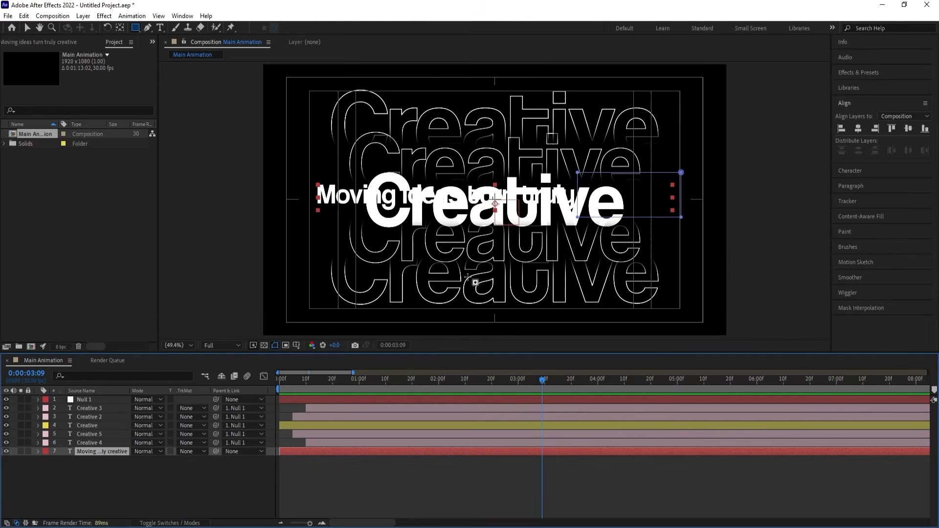
key(space)
key(space)
Add Scale and Position keyframes to Null 1 at 0:00:03:13 and show all its keyframed properties.
click(81, 399)
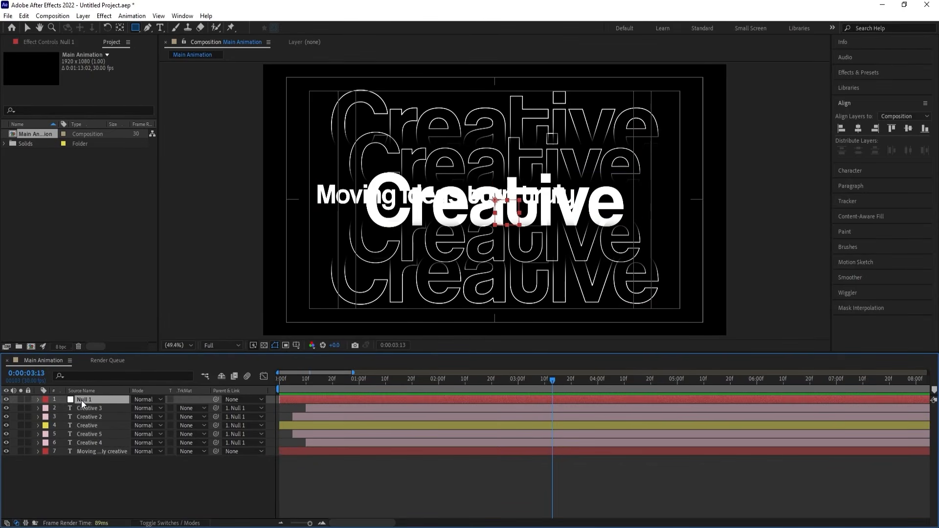
key(s)
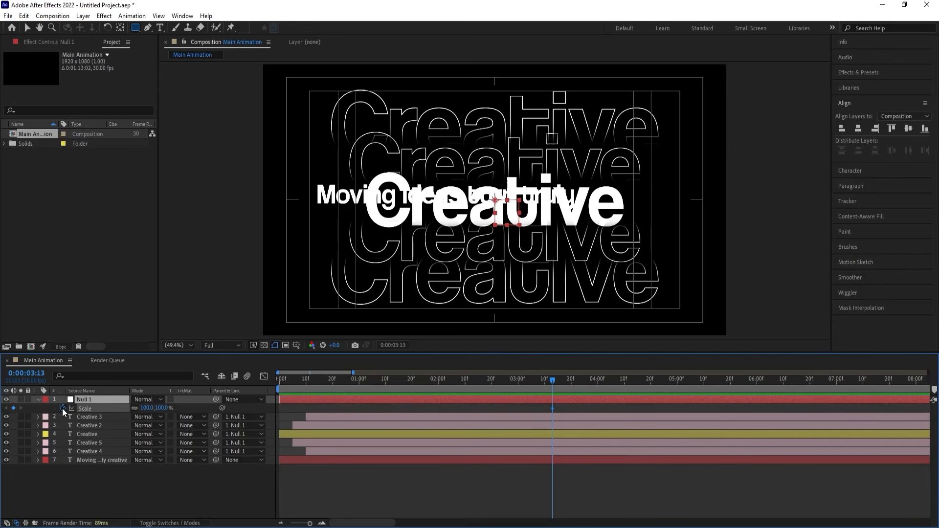
key(p)
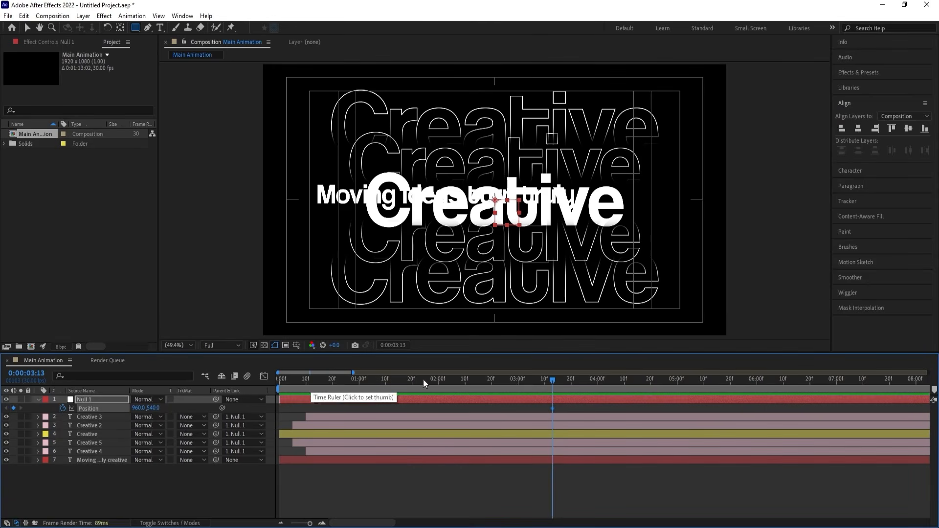
key(p)
key(u)
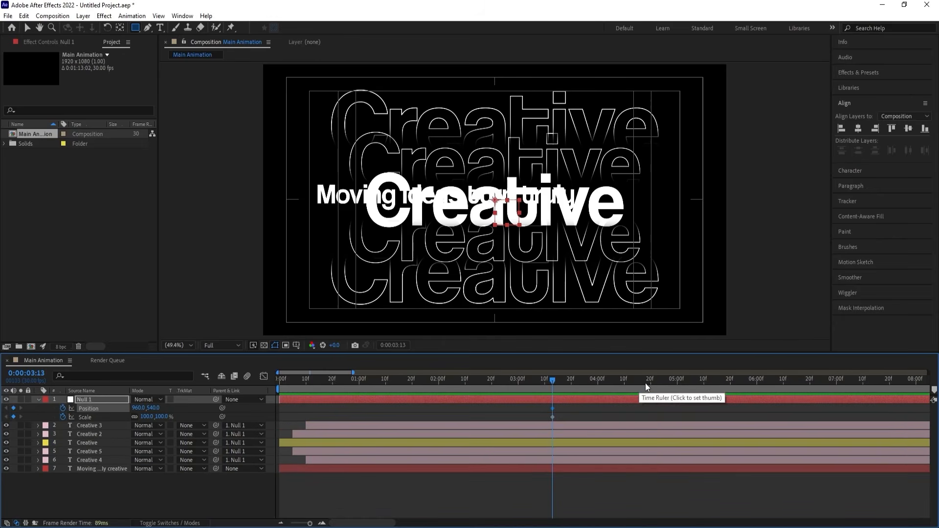
At 0:00:05:00, set Null 1's Scale to 35% and its Position to 1495, 520, at the end of the "Moving ideas" line.
drag(644, 383, 676, 383)
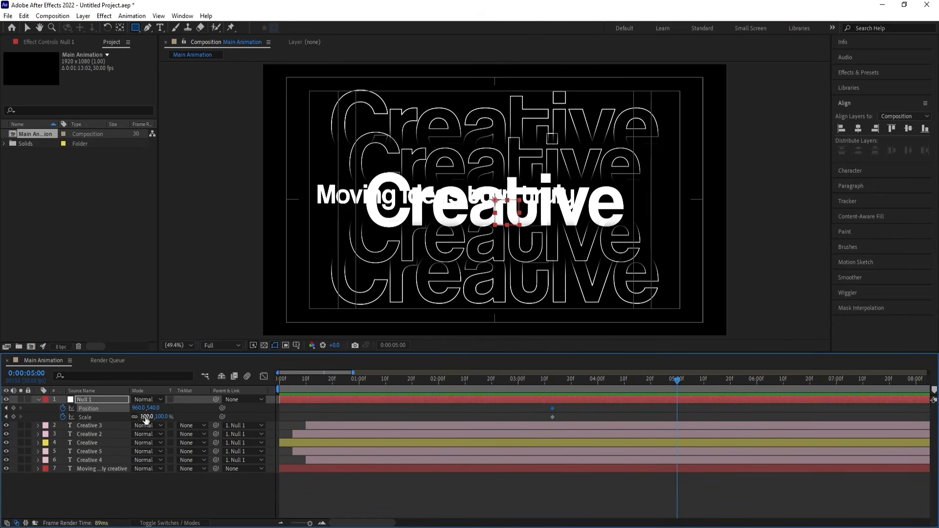
drag(146, 417, 116, 413)
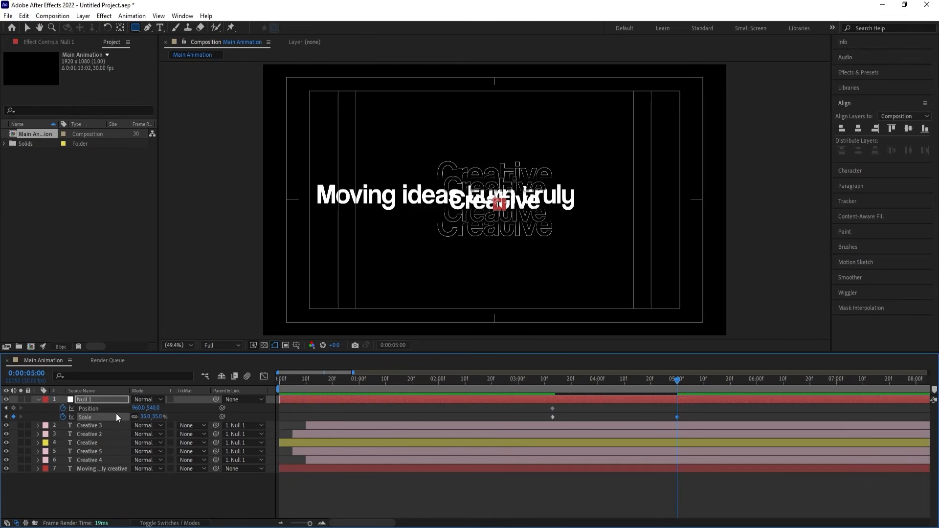
key(Up)
key(Up)
key(Up)
key(Up)
key(Up)
key(Up)
key(Up)
key(Up)
key(Up)
key(Up)
key(Up)
key(Up)
key(Up)
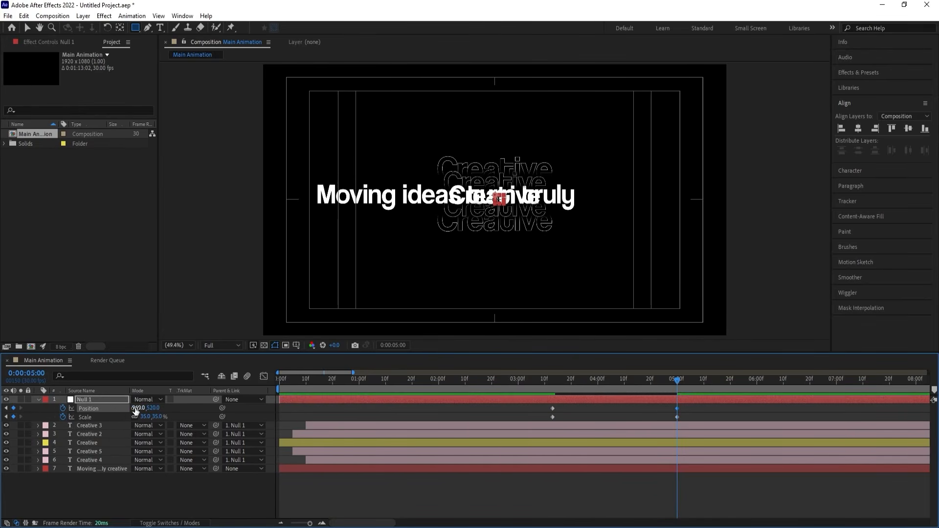
drag(135, 410, 364, 375)
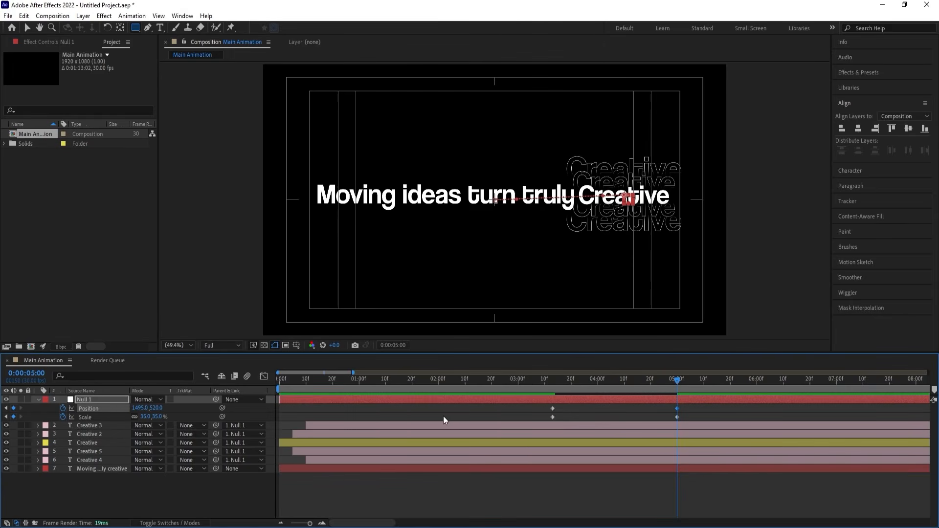
Nudge the "Moving ideas" layer and Null 1 together to the right, bringing Null 1 to 1507, 520.
click(120, 469)
ctrl+click(95, 399)
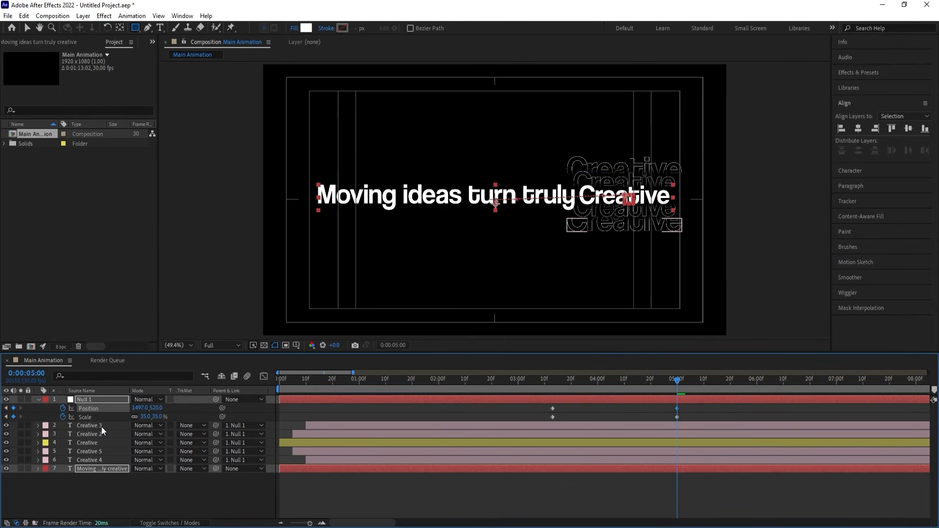
key(shift+Right)
key(Right)
key(Right)
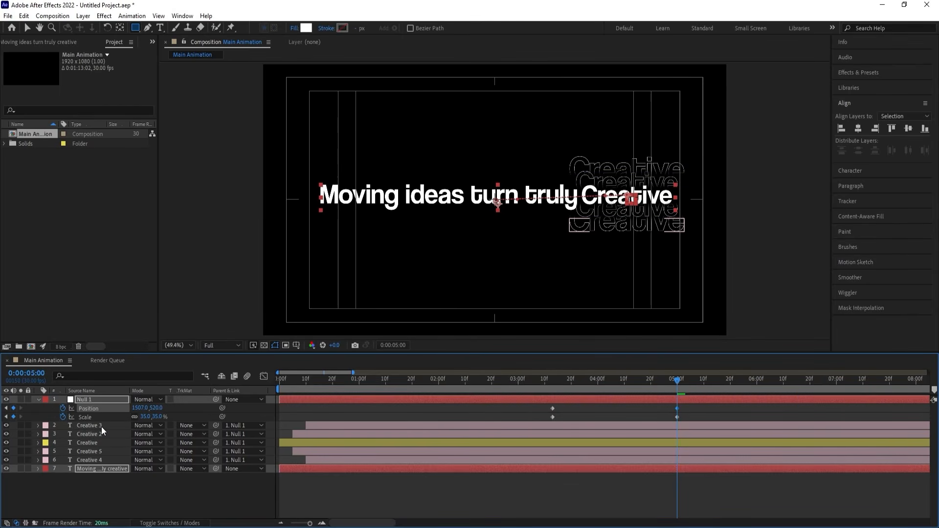
Nudge only Null 1 two pixels further right to 1509, 520.
click(107, 483)
click(101, 425)
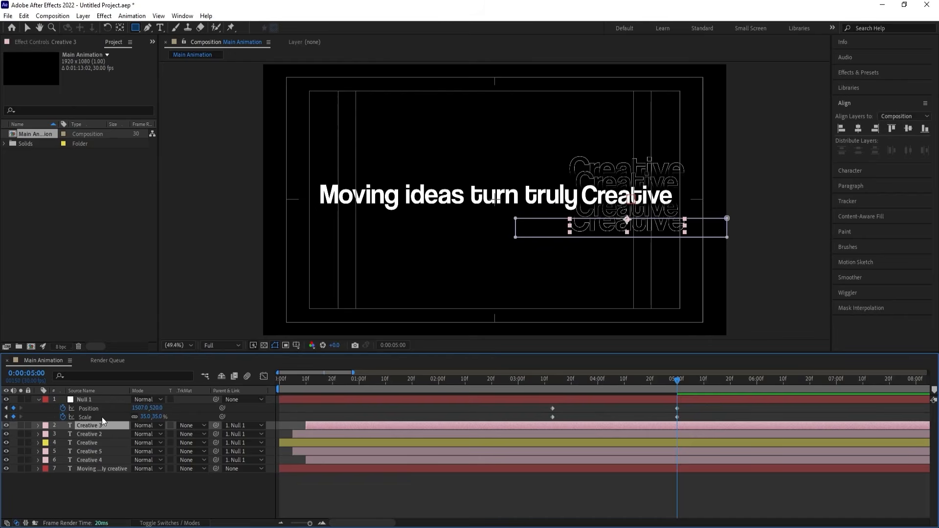
click(87, 399)
key(Right)
key(Right)
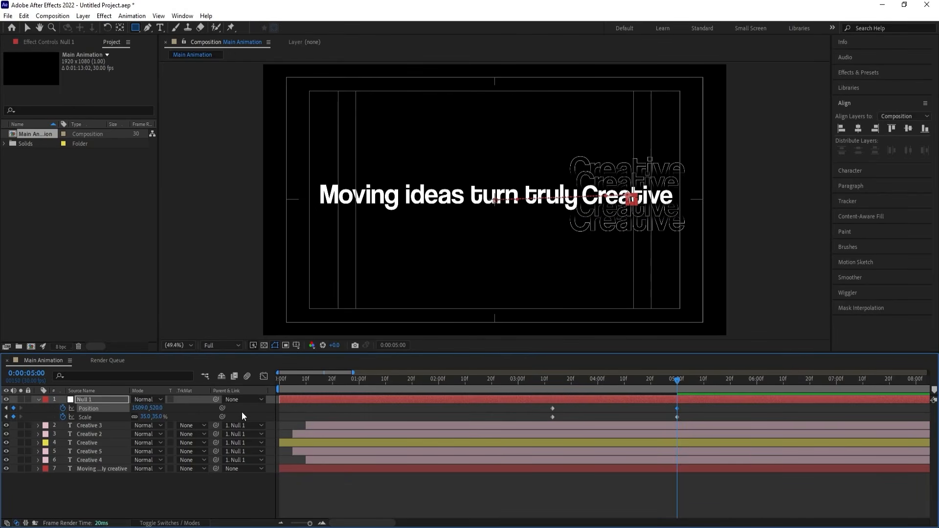
Add Position keyframes at 0:00:03:13 to the four outline layers Creative 2, 3, 4 and 5.
key(j)
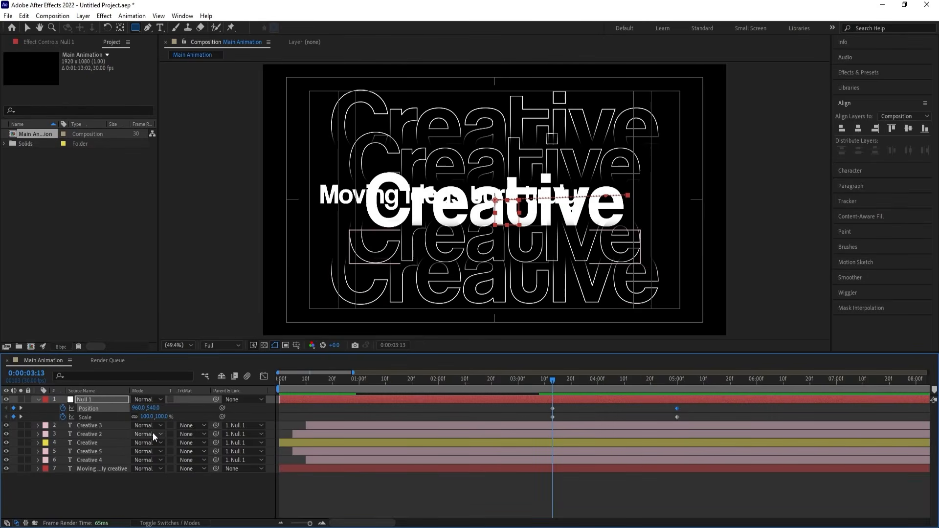
click(99, 423)
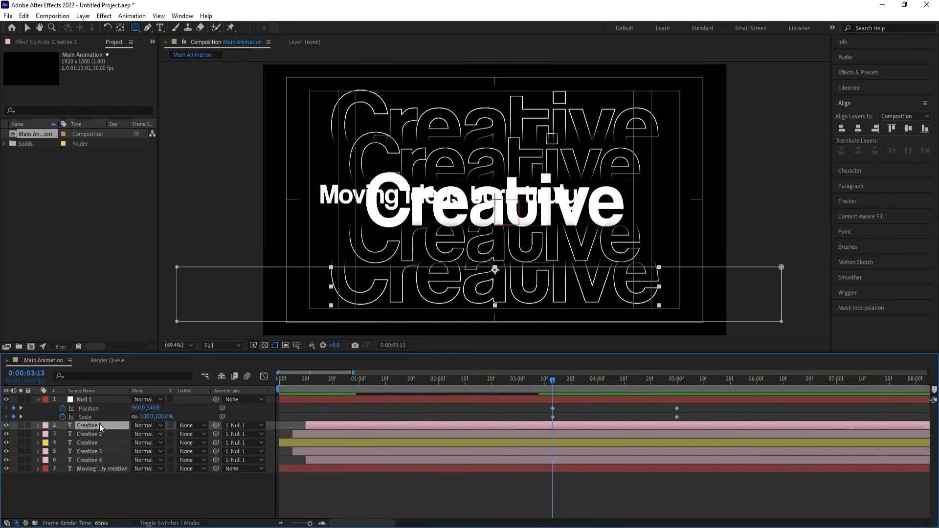
ctrl+click(78, 434)
key(p)
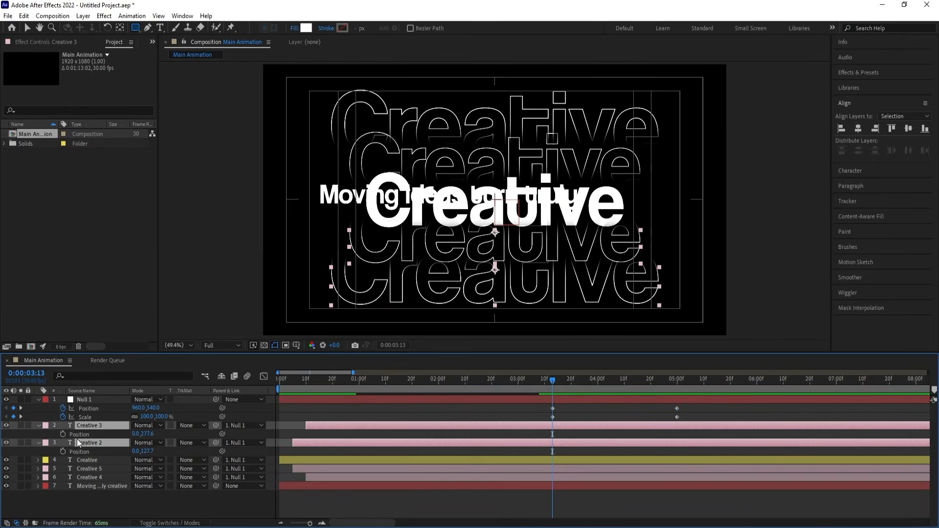
click(62, 434)
click(63, 451)
click(82, 468)
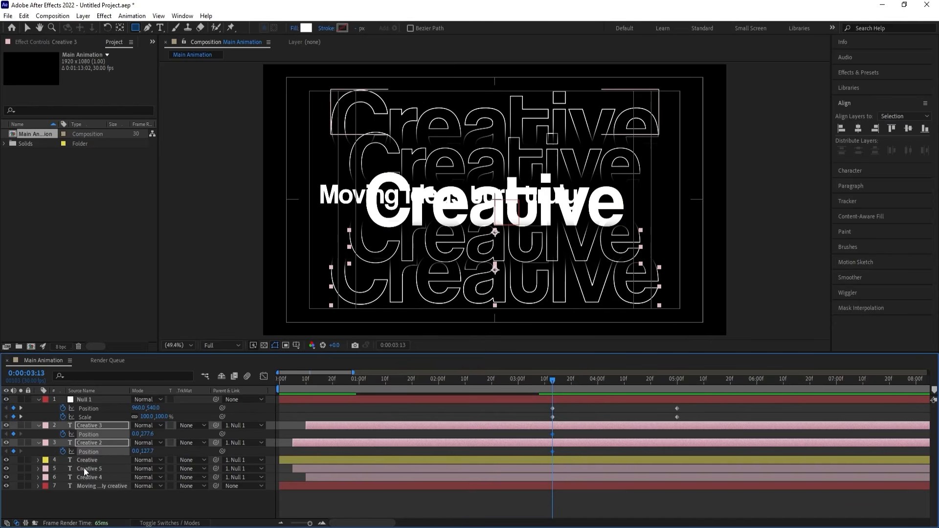
ctrl+click(84, 474)
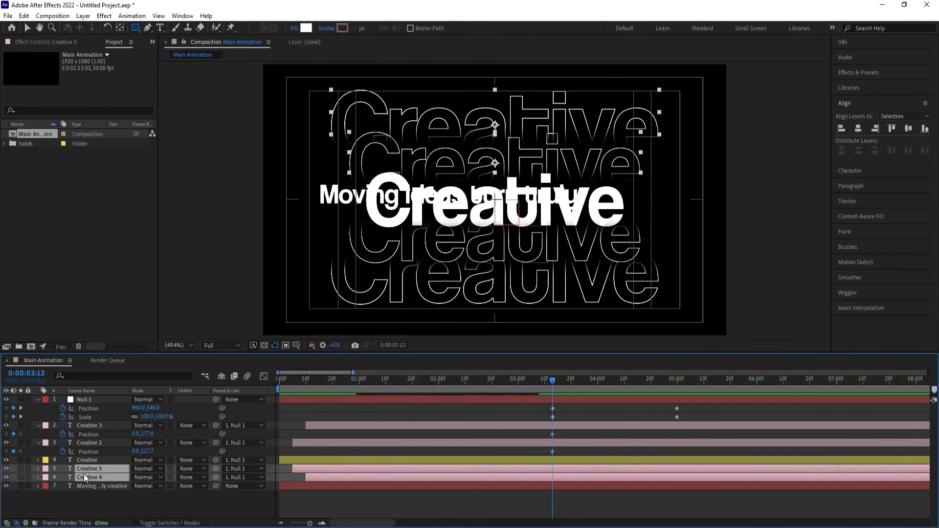
key(p)
click(62, 477)
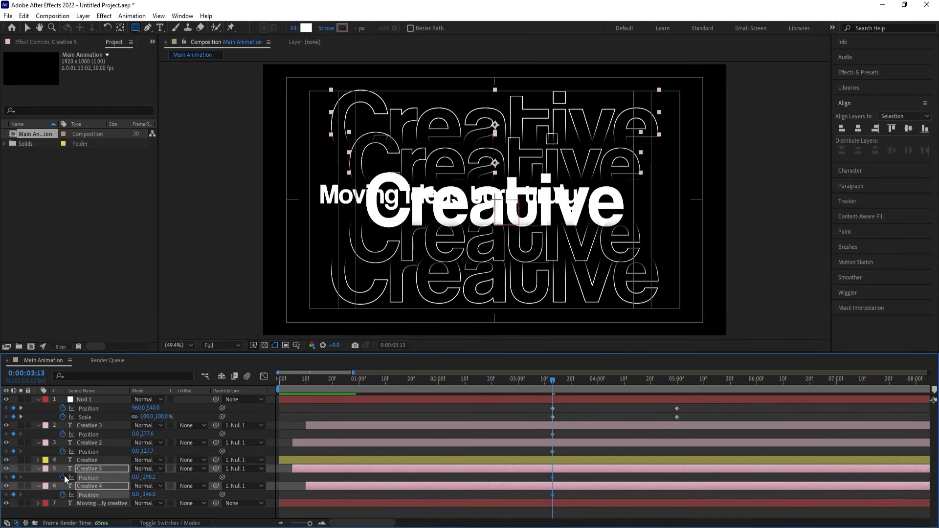
Add Opacity keyframes to all four outline layers at 0:00:03:13 and show their keyframed properties.
ctrl+click(84, 442)
ctrl+click(83, 424)
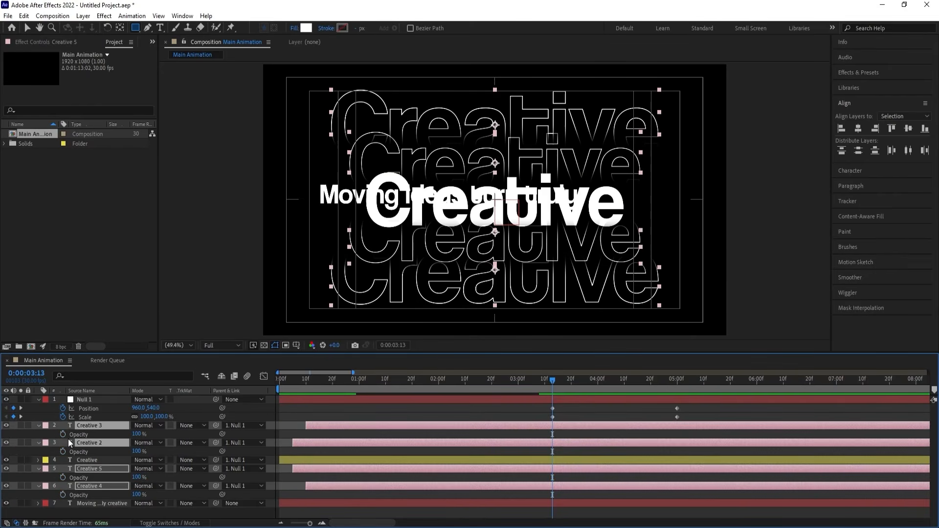
key(t)
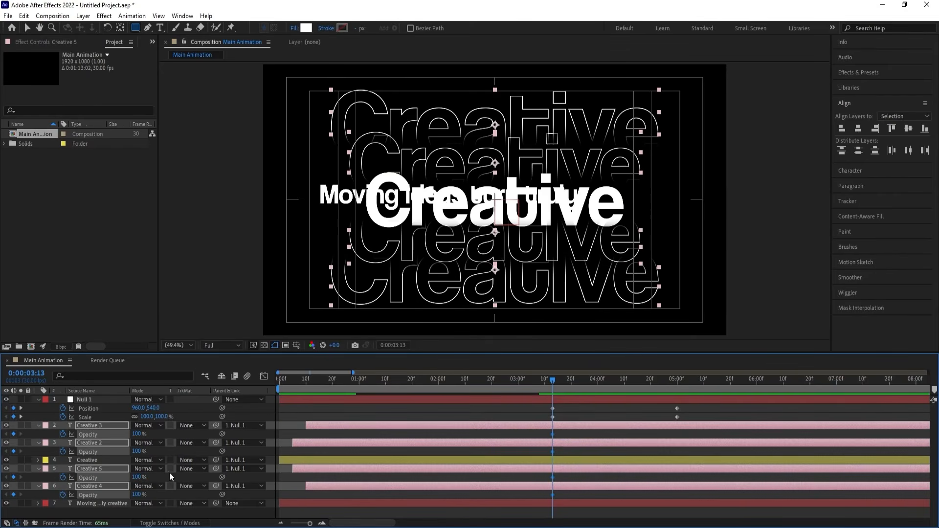
key(u)
At 0:00:05:00, move the four outline copies vertically onto the solid "Creative" word, with Creative 3 at 0, 0.5 and Creative 2 at 0, 13.4.
key(k)
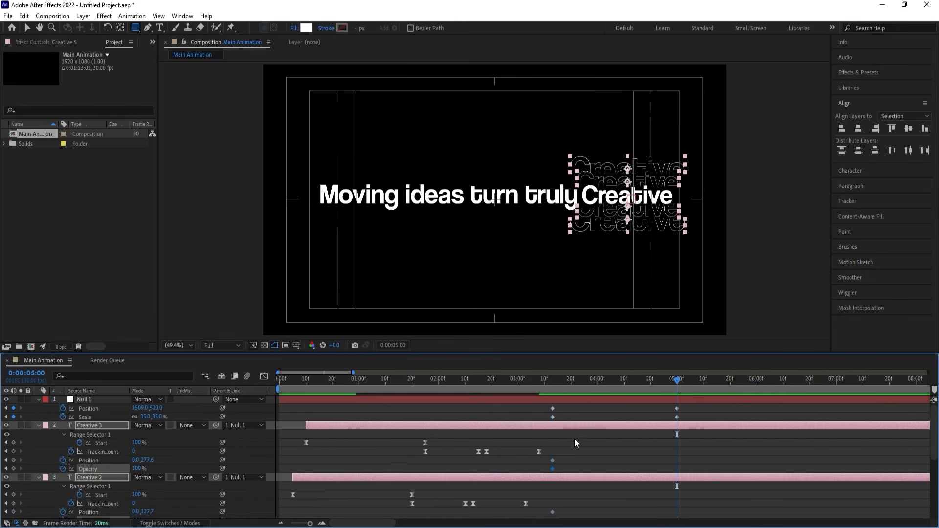
click(599, 452)
click(600, 427)
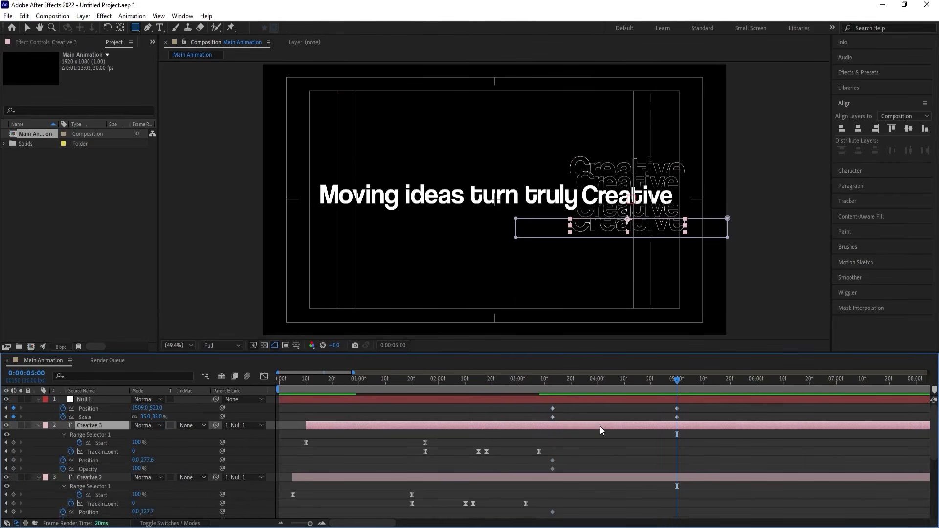
key(v)
scroll(604, 238, up, 3)
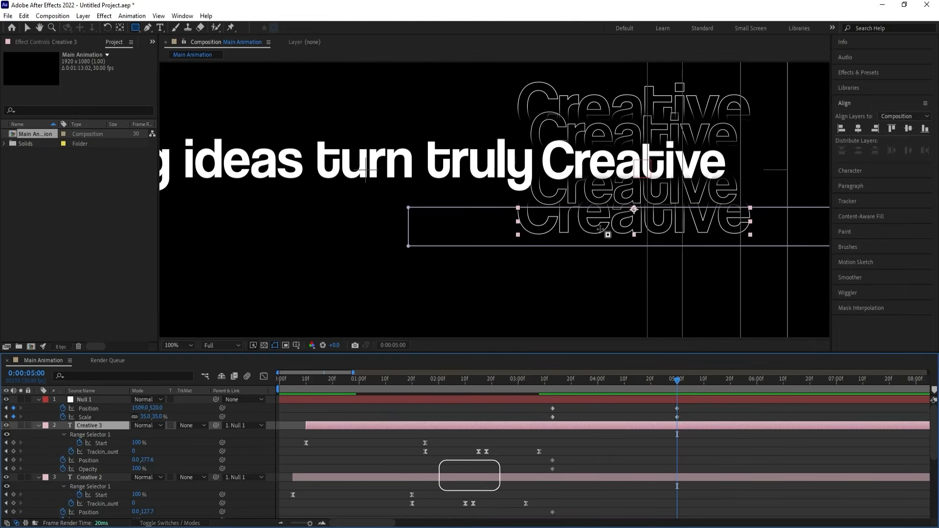
drag(601, 232, 580, 178)
click(578, 199)
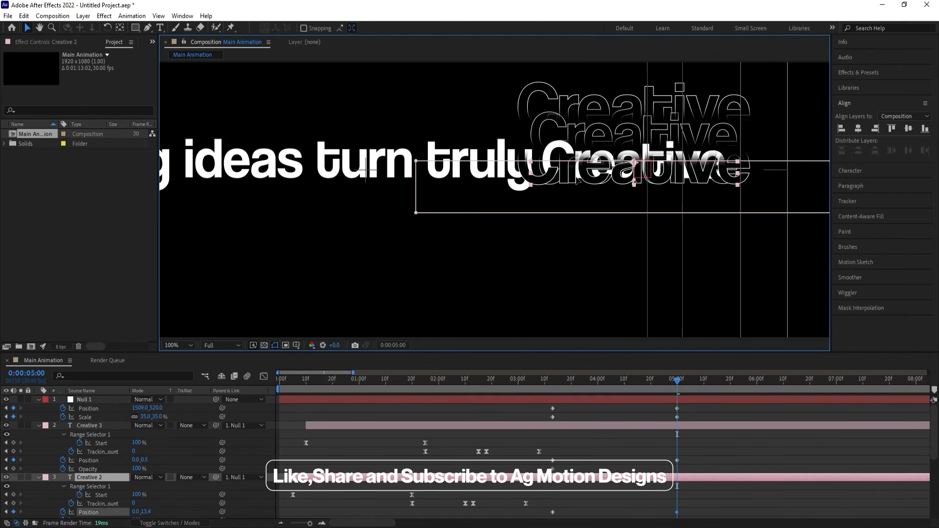
drag(589, 101, 569, 164)
click(557, 125)
Set the Opacity of Creative 3 and Creative 2 to 0% at 0:00:05:00.
click(572, 425)
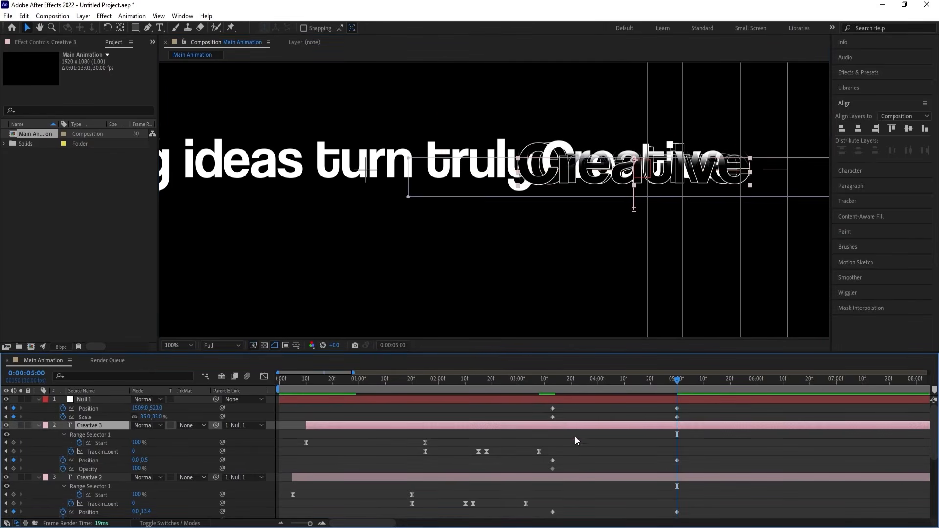
shift+click(585, 477)
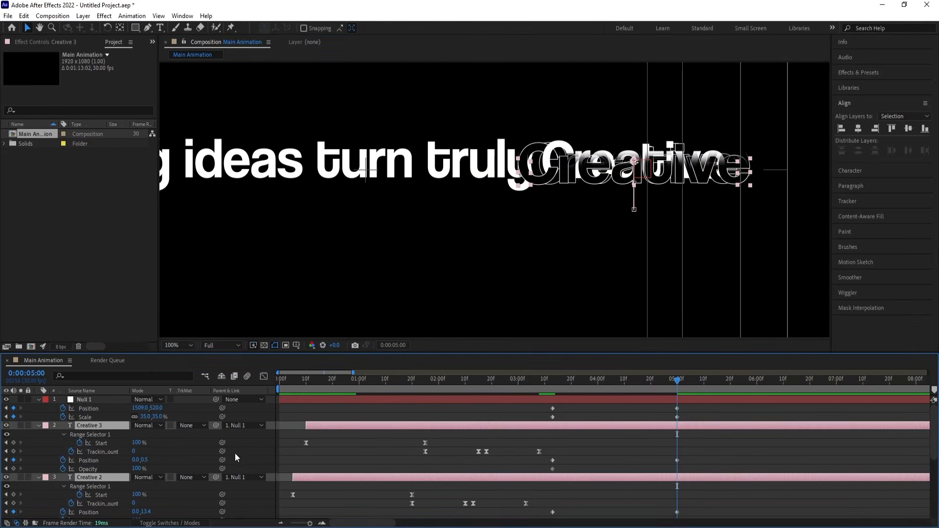
click(137, 467)
text(0)
key(Return)
scroll(669, 462, down, 3)
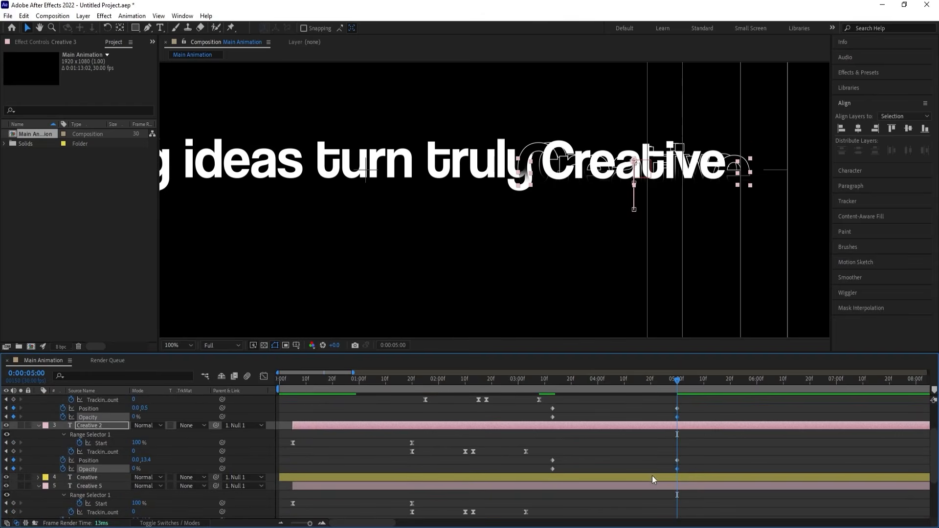
Set the Opacity of Creative 5 and Creative 4 to 0% at 0:00:05:00.
click(642, 486)
scroll(641, 486, down, 2)
shift+click(641, 487)
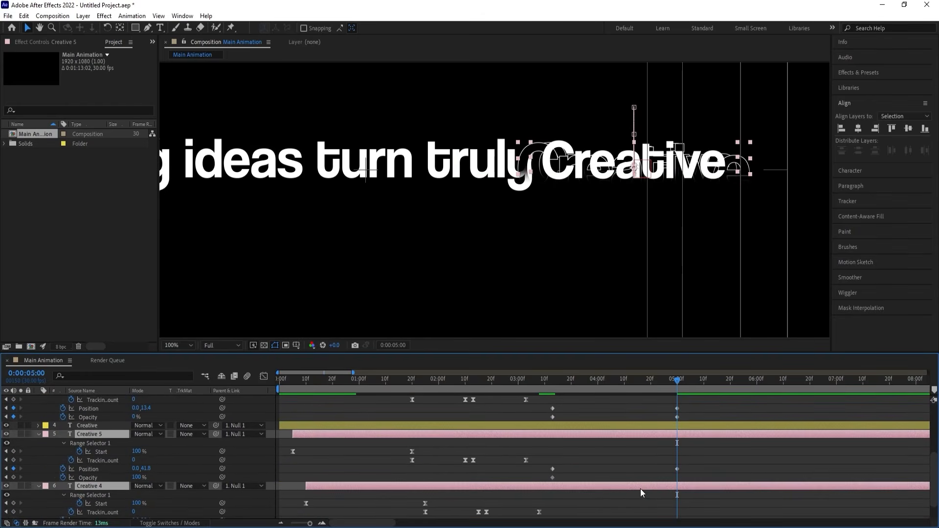
scroll(102, 482, down, 1)
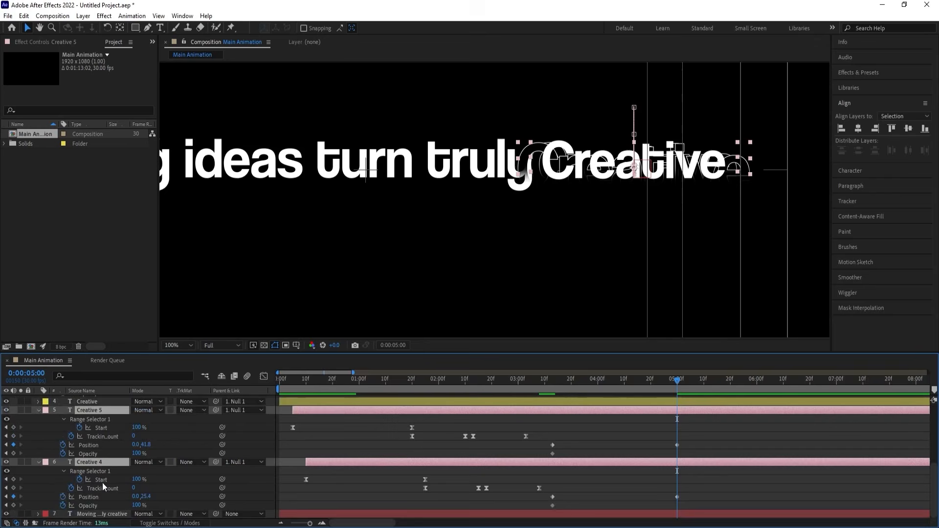
click(137, 505)
text(0)
key(Return)
scroll(674, 427, up, 5)
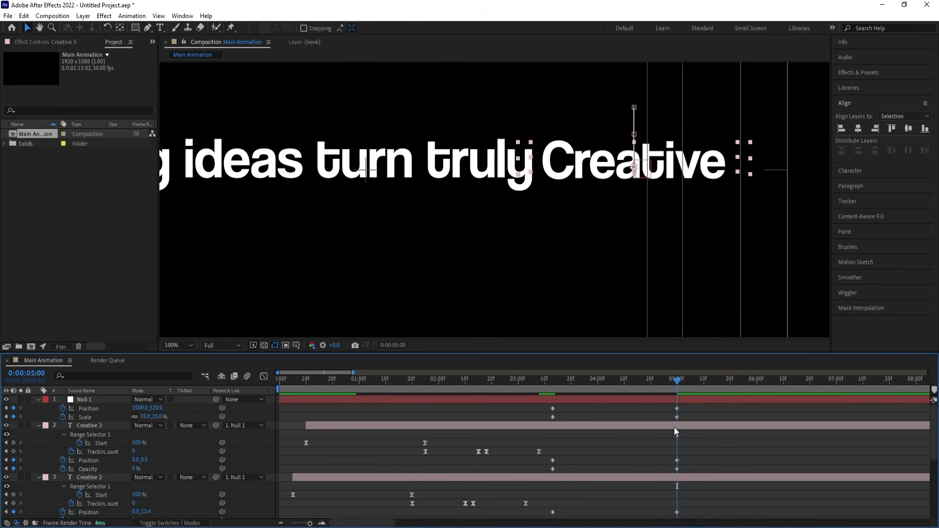
Collapse all layer properties and move the solid Creative layer above Creative 3, directly beneath Null 1.
click(611, 449)
key(u)
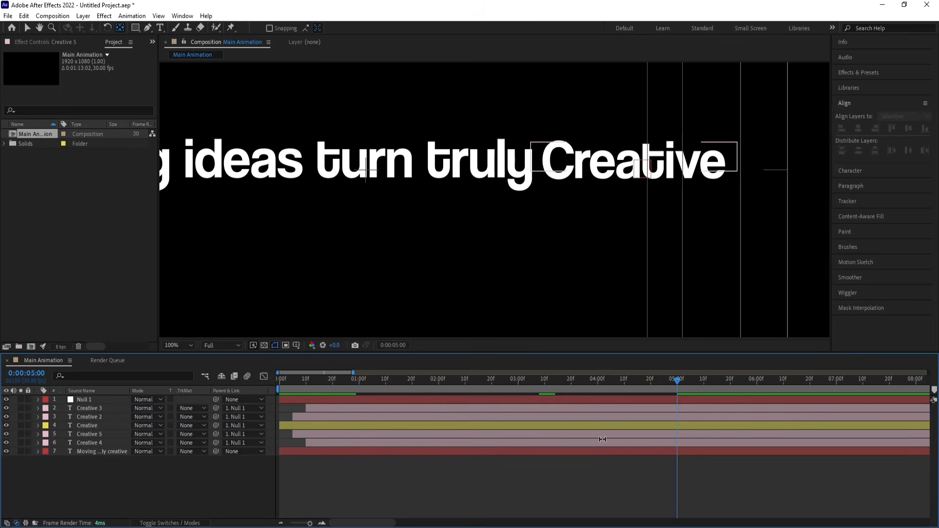
click(89, 427)
drag(89, 426, 93, 406)
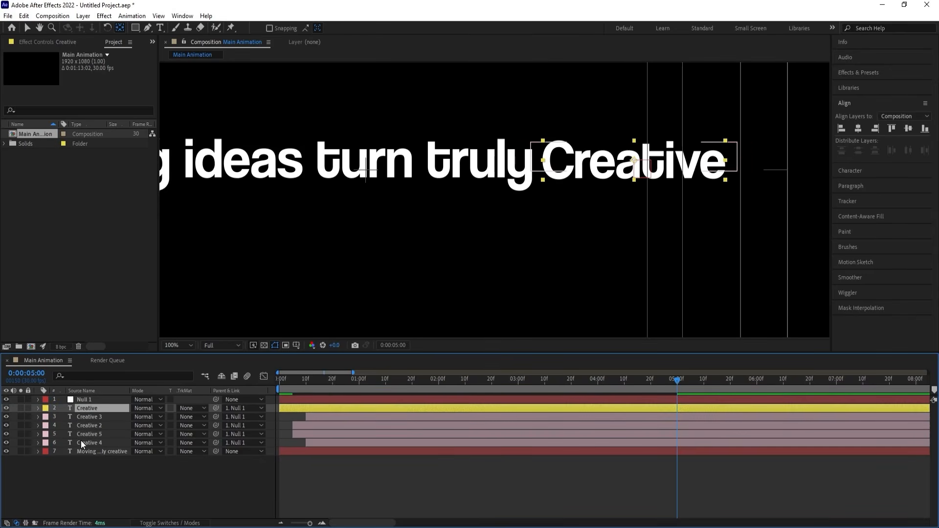
Show Null 1's keyframed properties and only Position and Opacity on Creative 3, 2, 5 and 4.
click(87, 400)
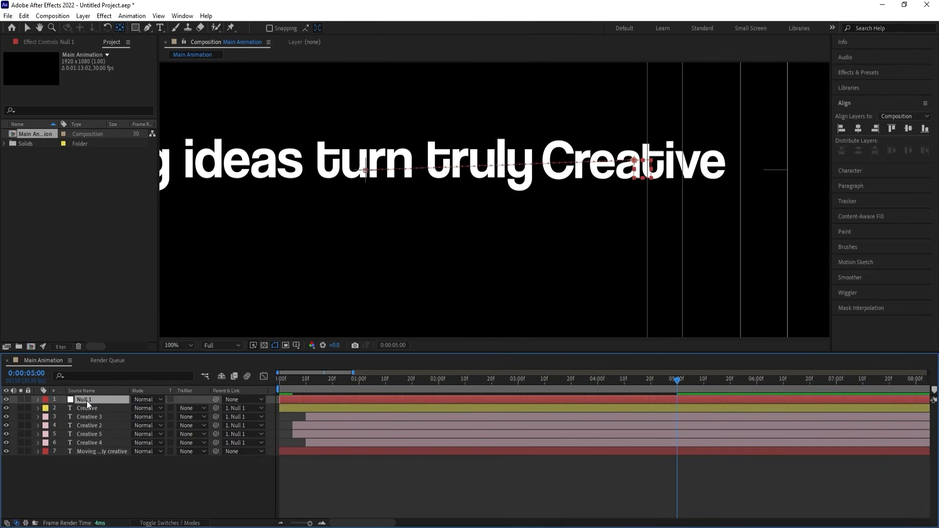
key(u)
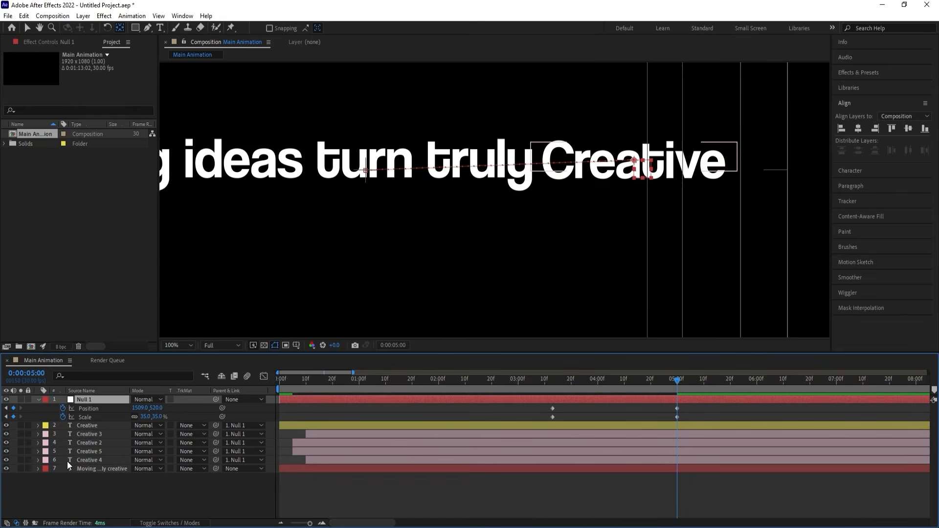
click(88, 435)
shift+click(87, 460)
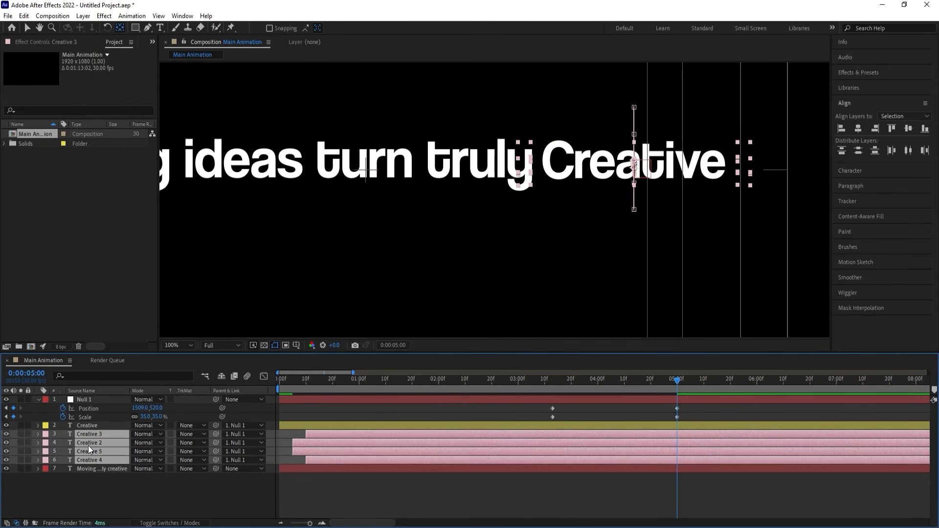
key(p)
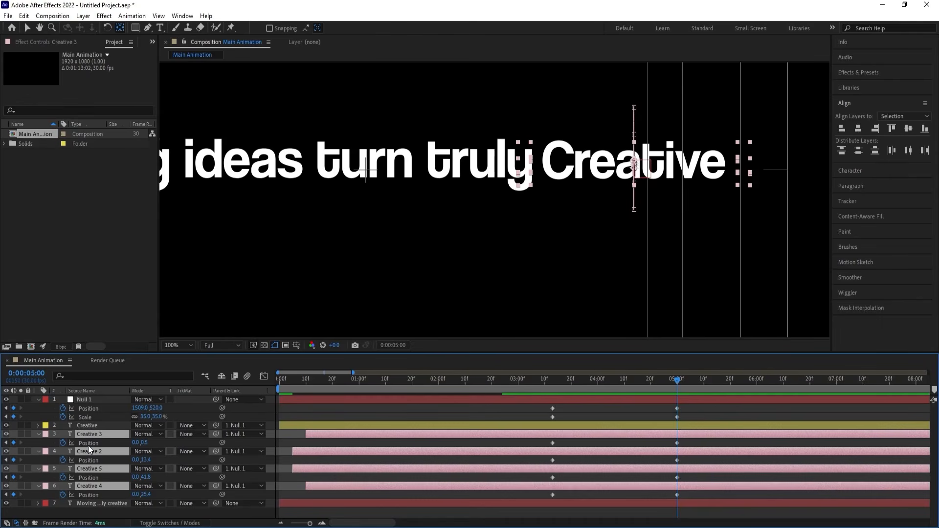
key(shift+t)
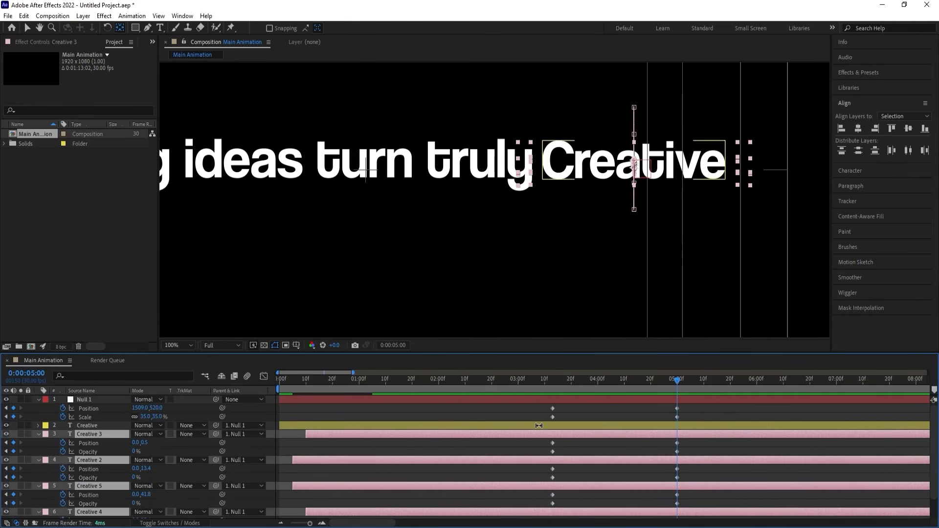
scroll(617, 479, down, 1)
scroll(617, 479, up, 1)
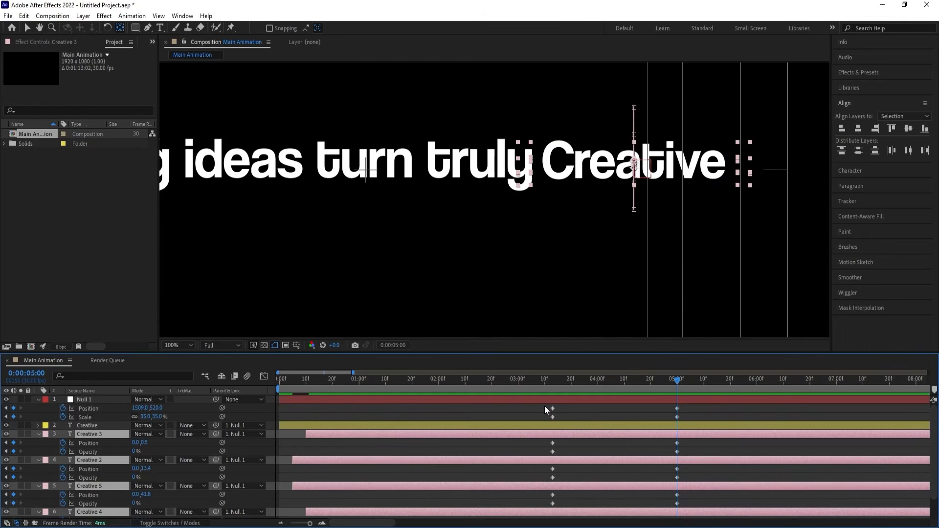
Apply Easy Ease to all Position, Scale and Opacity keyframes of Null 1 and the four outline layers.
drag(544, 406, 699, 490)
scroll(699, 490, down, 1)
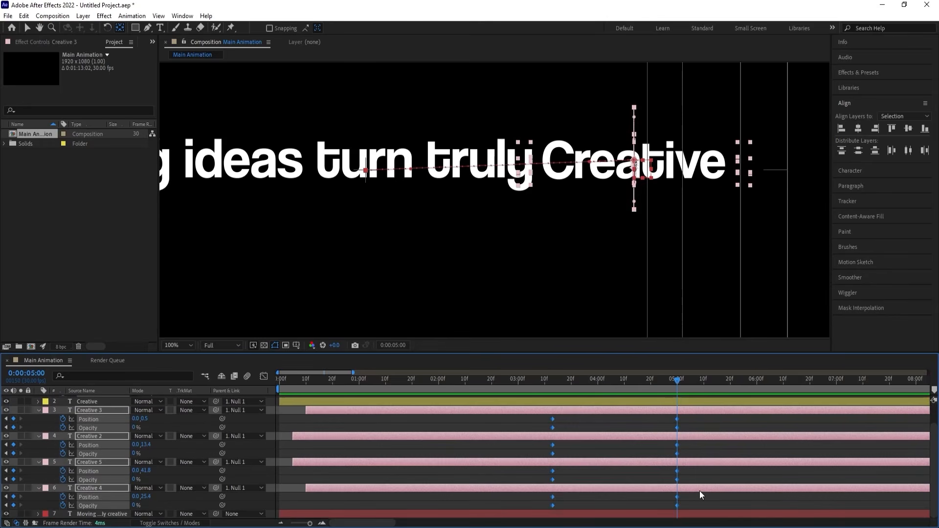
key(F9)
Lengthen the eased keyframes' influence in the speed graph to form a steep central peak, with about 73% influence on the starting keyframes.
click(267, 377)
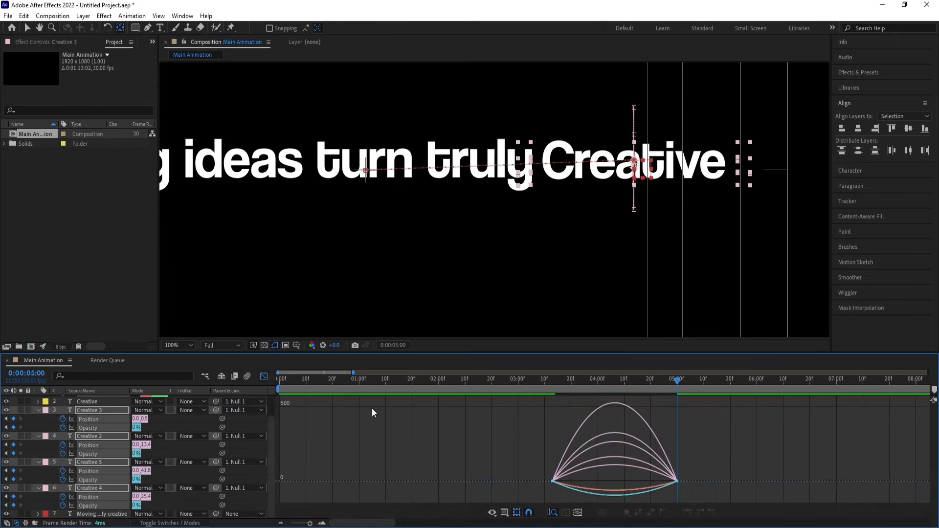
drag(718, 400, 517, 502)
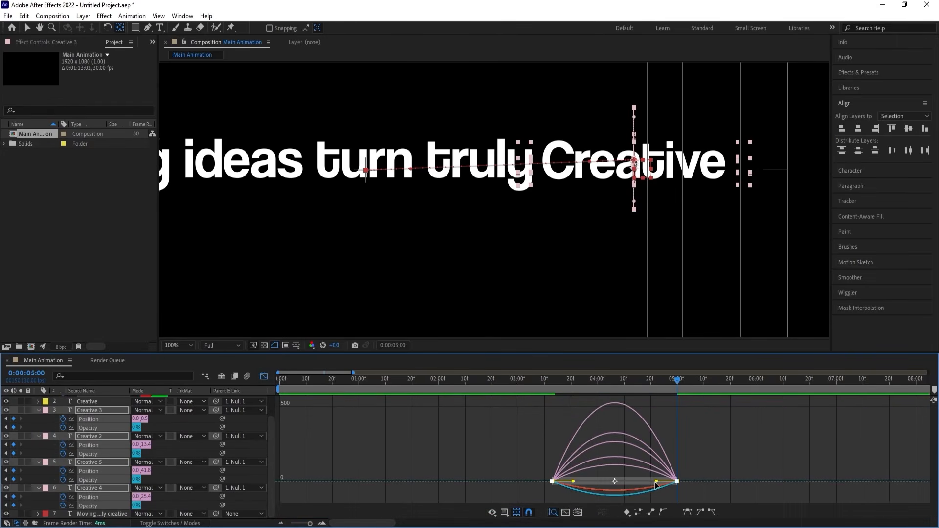
drag(654, 483, 608, 482)
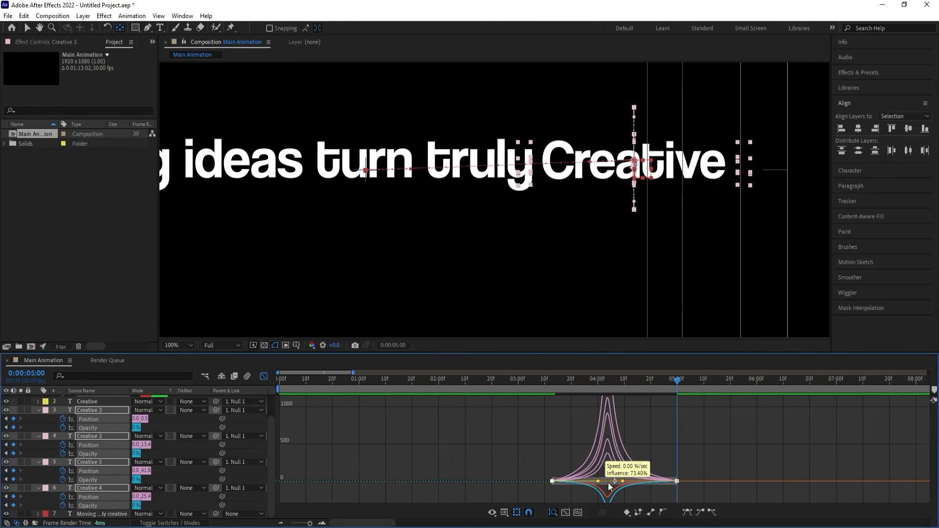
click(263, 376)
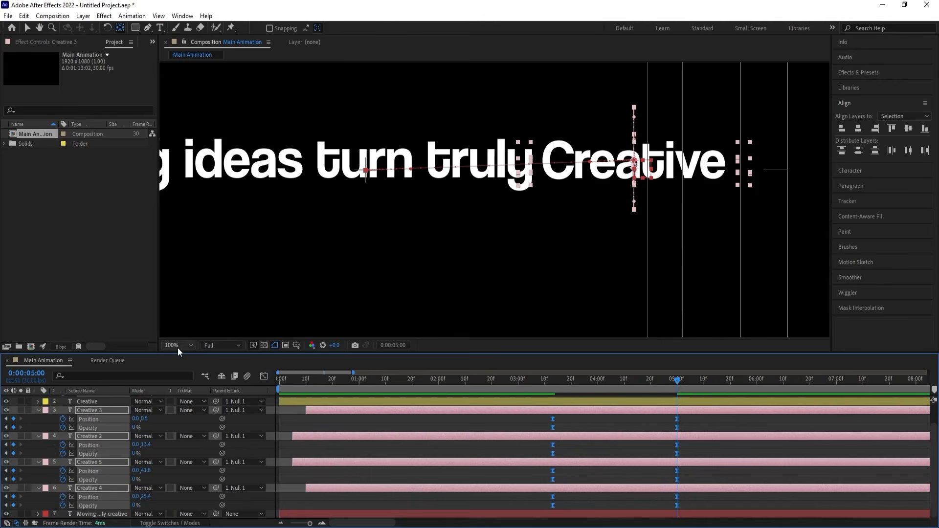
Fit the composition in the viewer and preview the shrinking transition from 0:00:03:13.
click(178, 345)
click(189, 165)
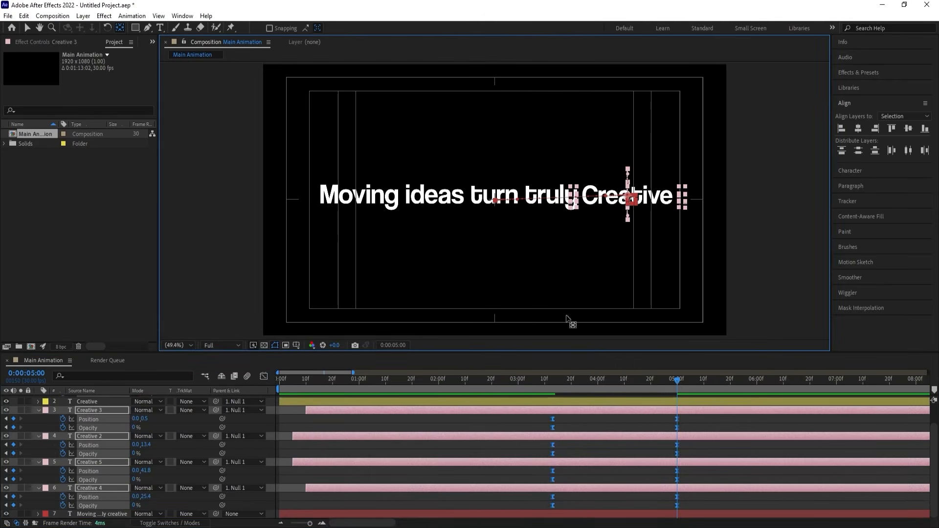
key(j)
key(space)
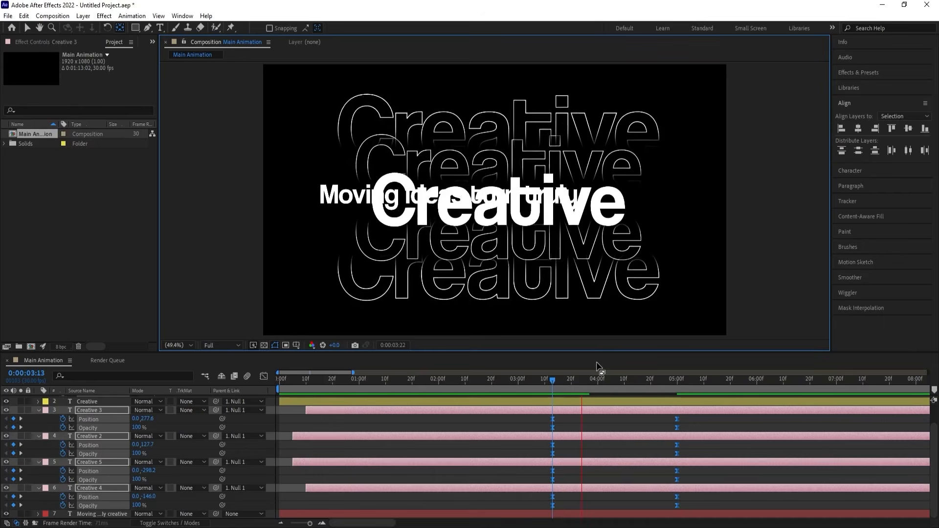
key(space)
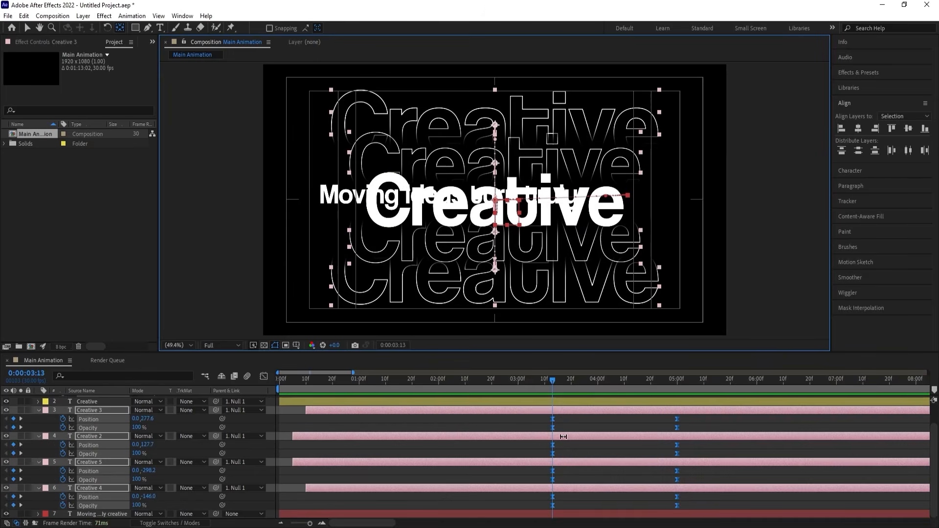
Trim the start of the "Moving ideas turn truly" layer to 0:00:03:13 and preview the result.
click(549, 514)
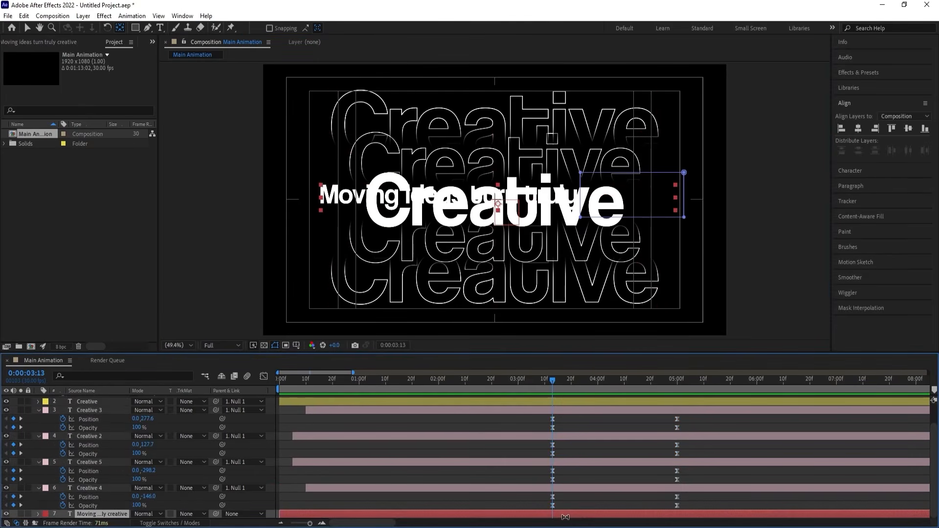
key(alt+bracketleft)
key(space)
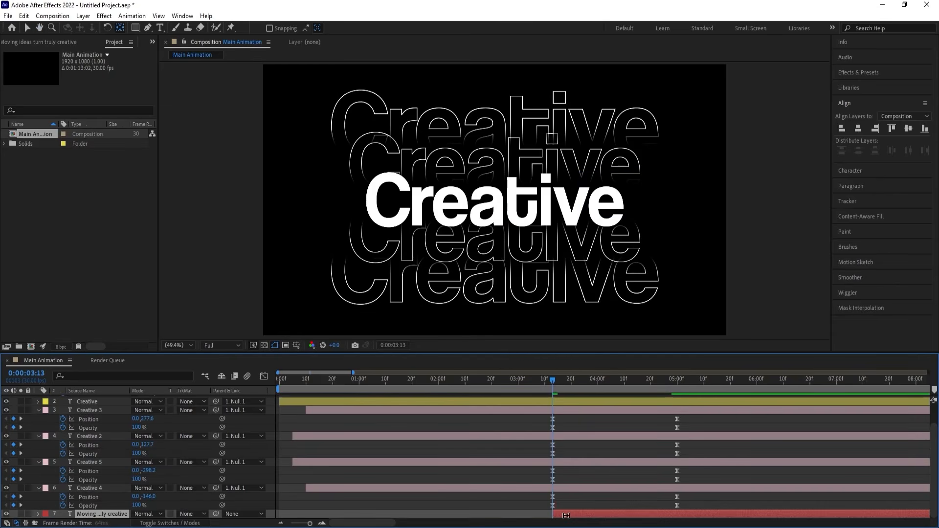
key(space)
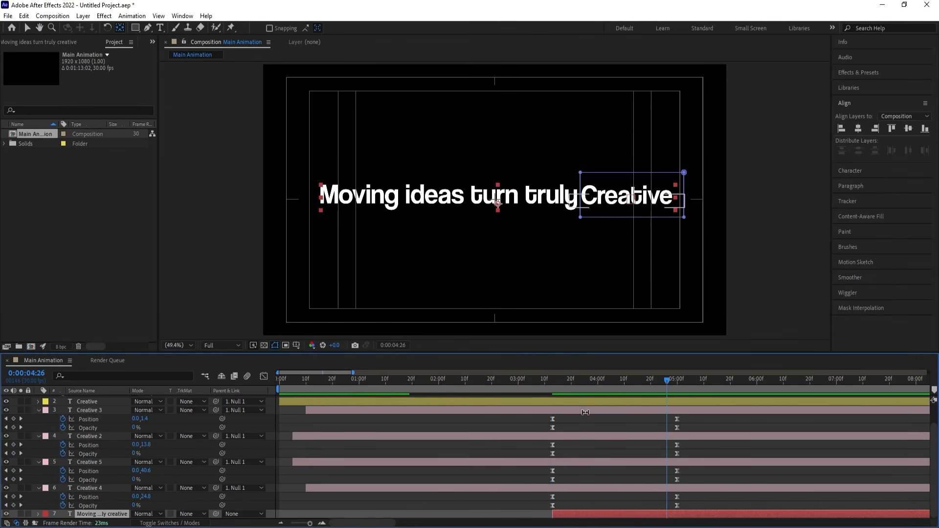
Trim the start of the "Moving ideas turn truly" layer to 0:00:04:08 and preview the transition.
drag(599, 380, 618, 396)
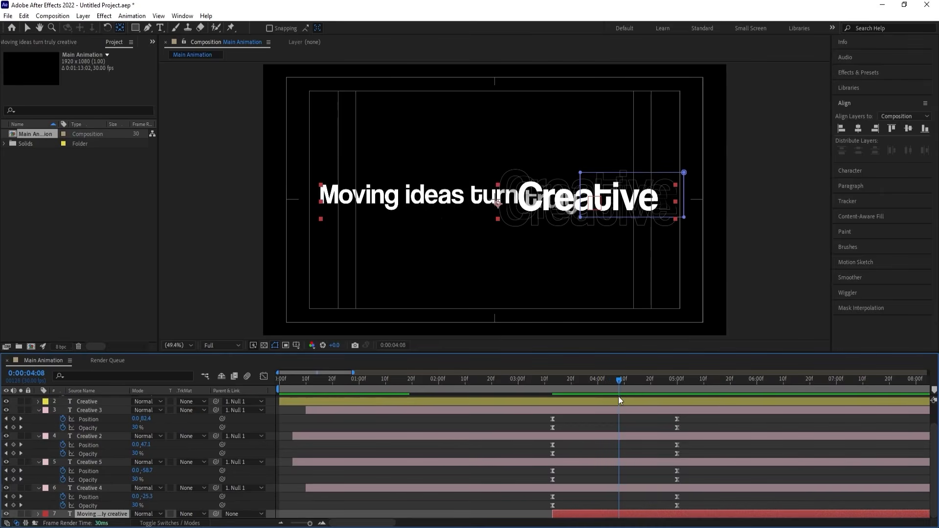
key(alt+bracketleft)
key(space)
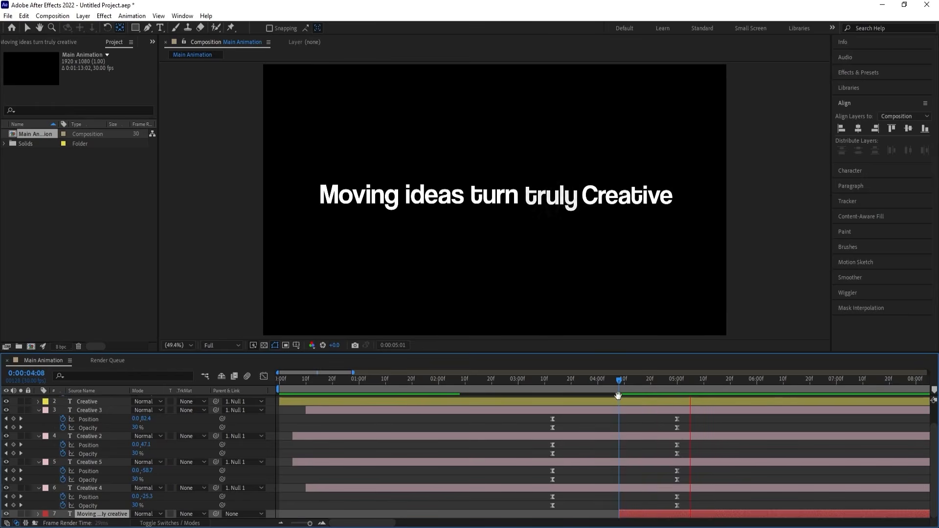
key(space)
click(617, 382)
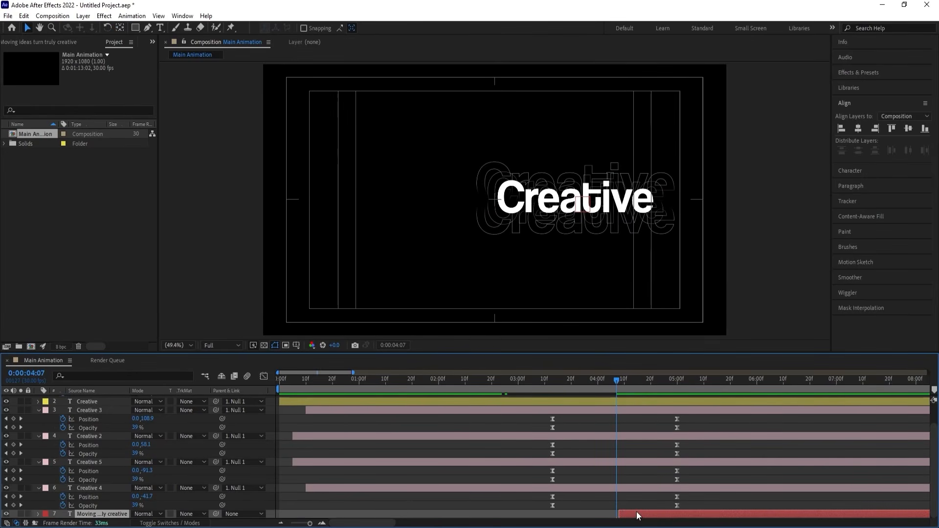
Shift the "Moving ideas turn truly" layer earlier to start at about 0:00:03:16, then preview it up to 0:00:05:00.
drag(635, 514, 574, 500)
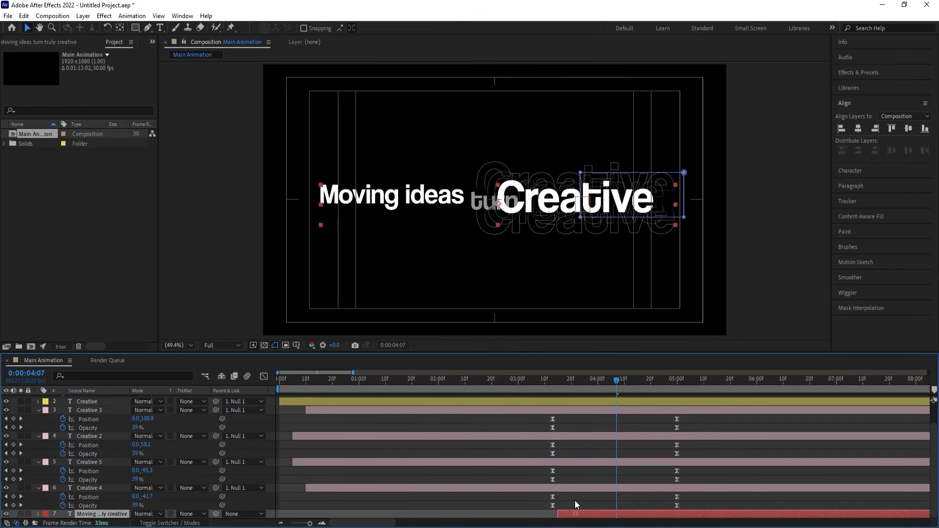
key(space)
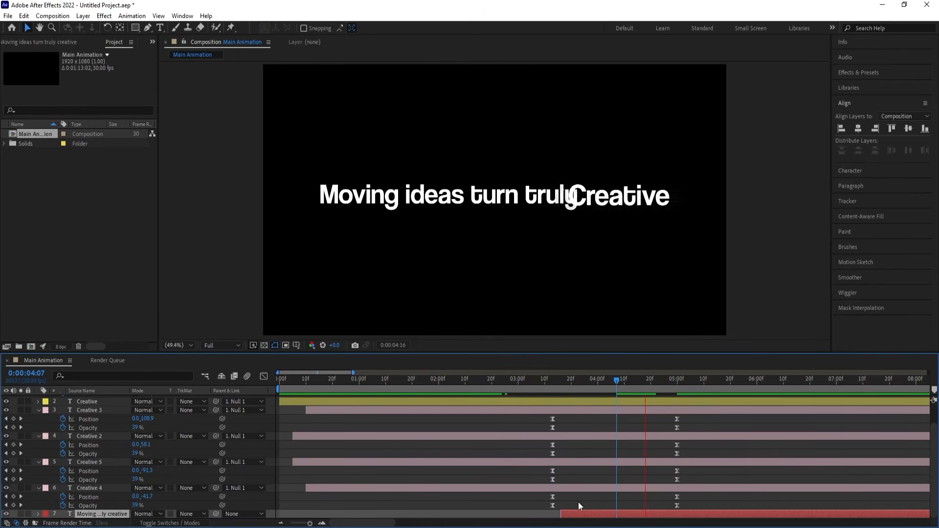
key(space)
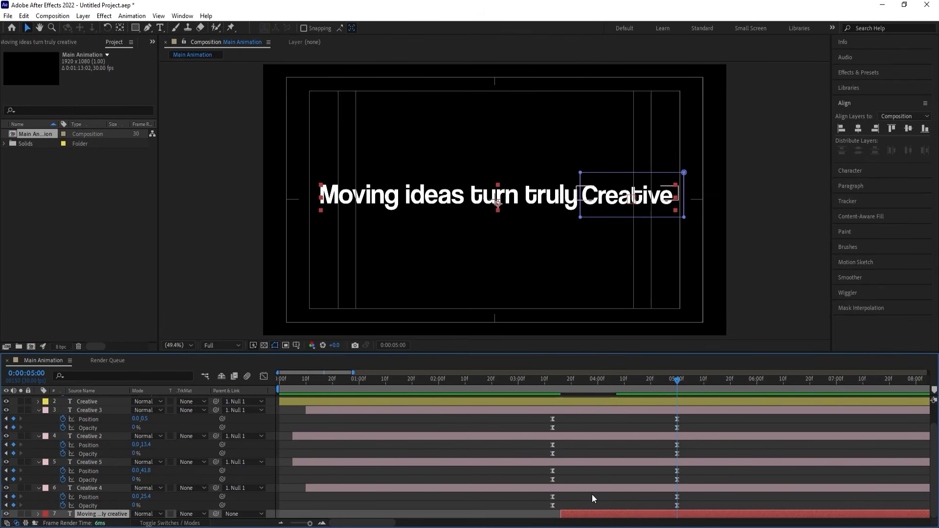
key(j)
key(k)
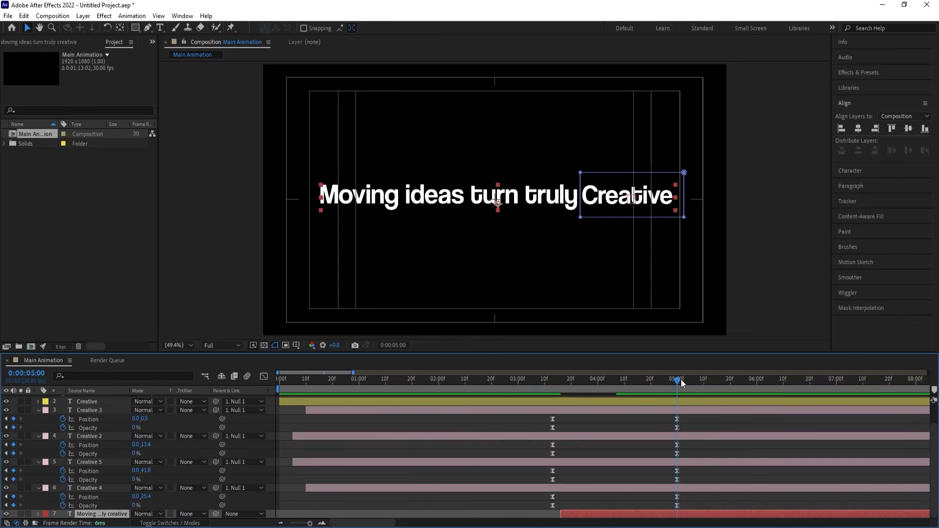
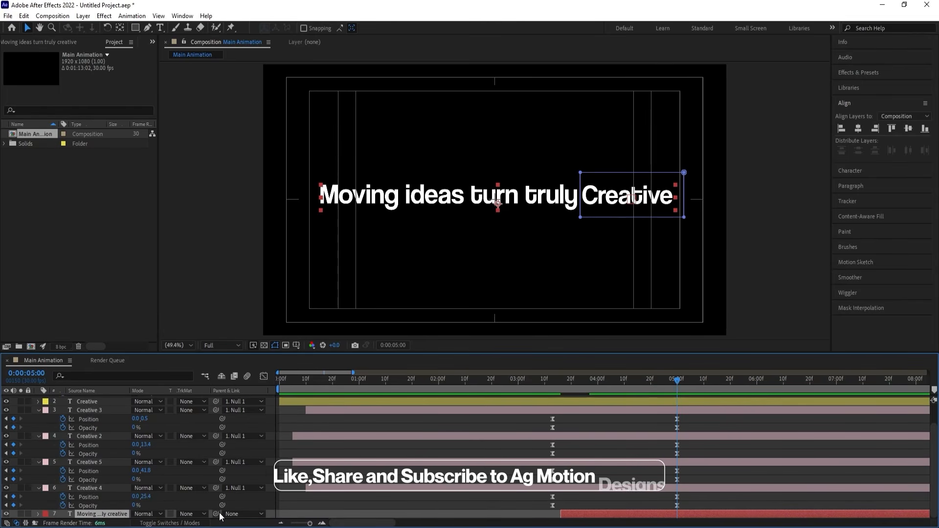
Parent the "Moving ideas turn truly creative" layer to Null 1 and preview the transition from 0:00:03:29.
drag(217, 514, 104, 398)
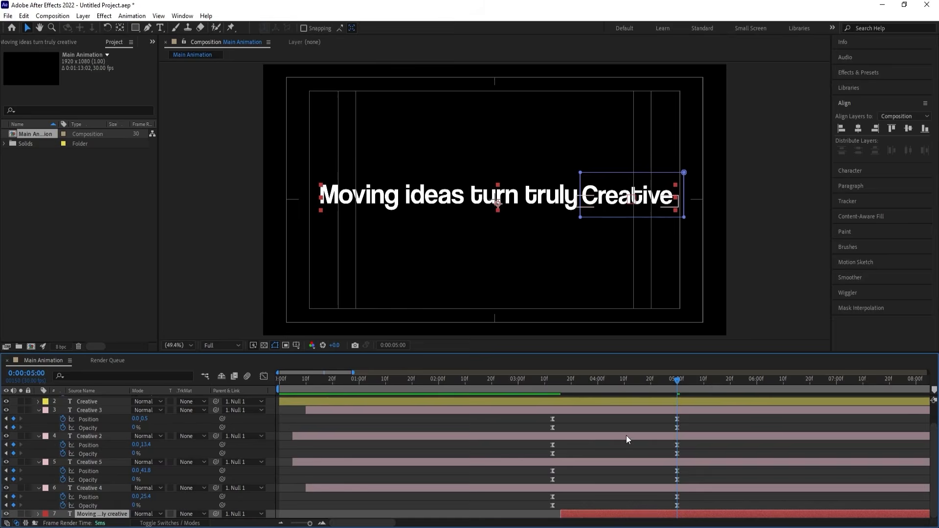
drag(634, 379, 595, 376)
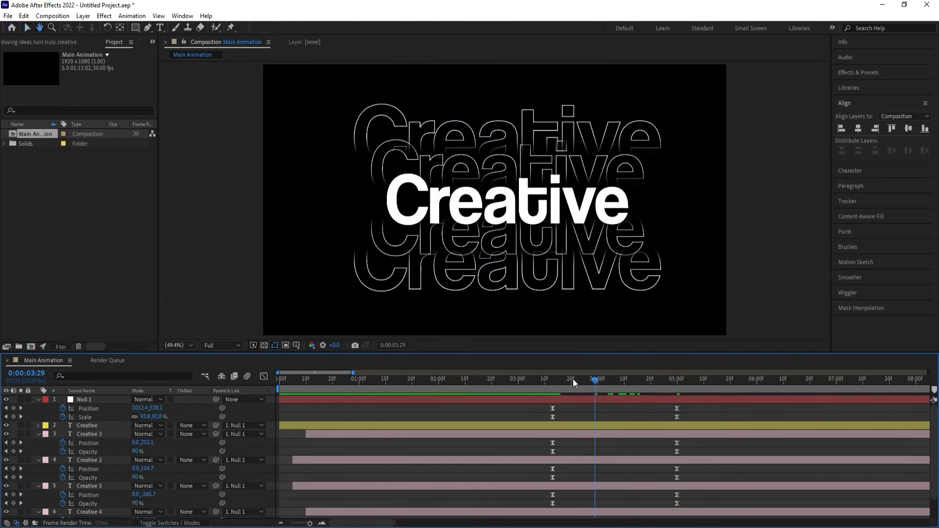
key(space)
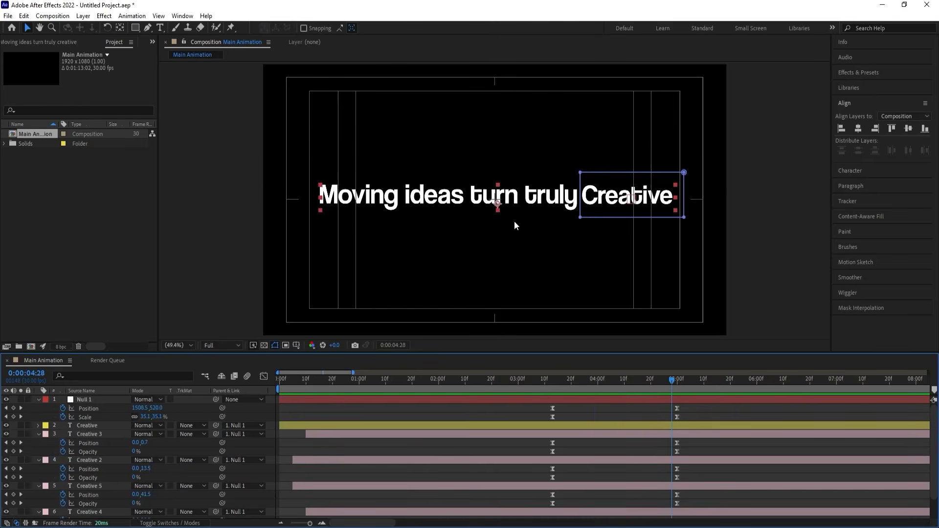
Shift the "Moving ideas turn truly creative" layer later to start at about 0:00:04:01, and preview it from 0:00:03:29.
click(594, 383)
scroll(595, 440, down, 1)
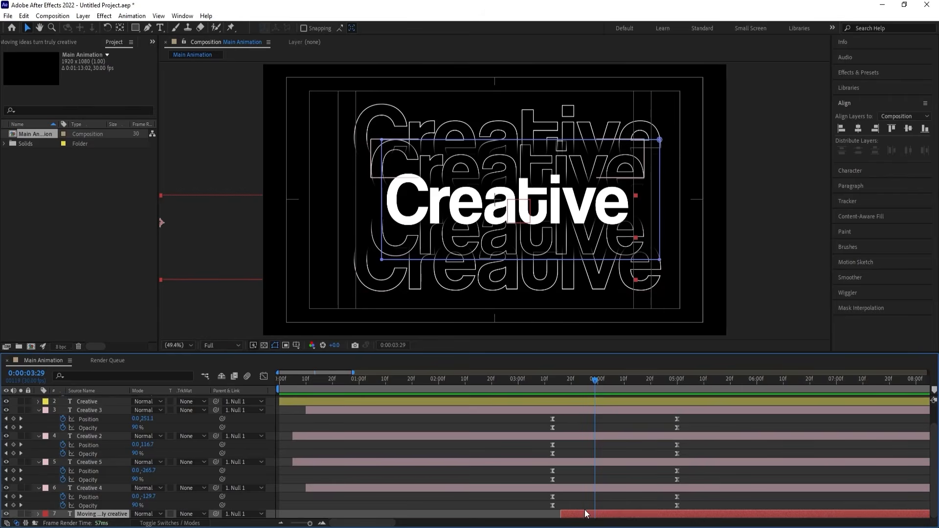
drag(587, 514, 625, 512)
key(space)
key(space)
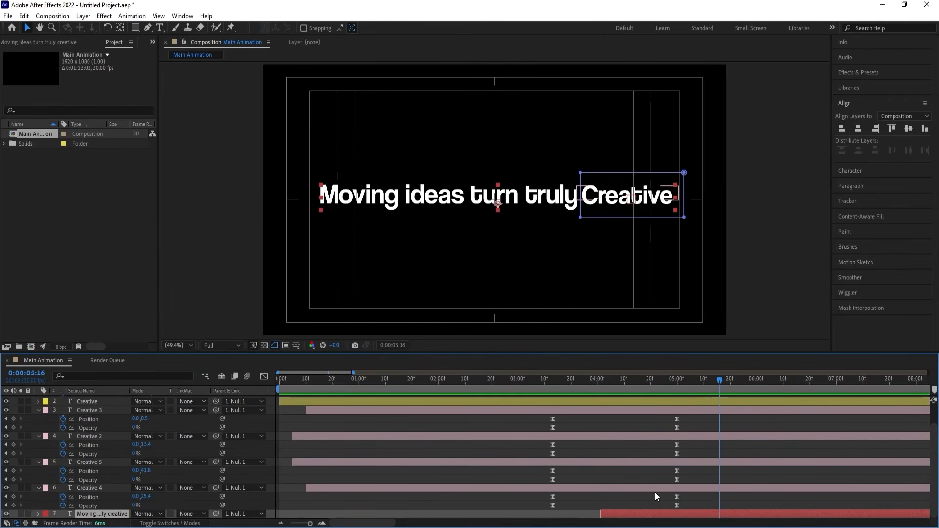
Try moving the last Start keyframe of the sentence's Range Selector 1 to about 0:00:06:09, preview the timing, and undo the move.
key(u)
click(718, 513)
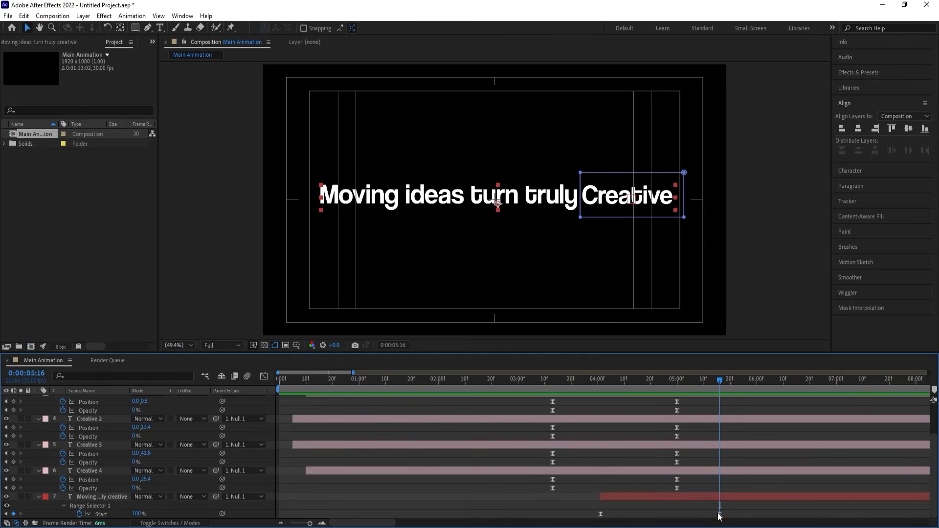
drag(719, 516, 780, 516)
click(636, 377)
key(space)
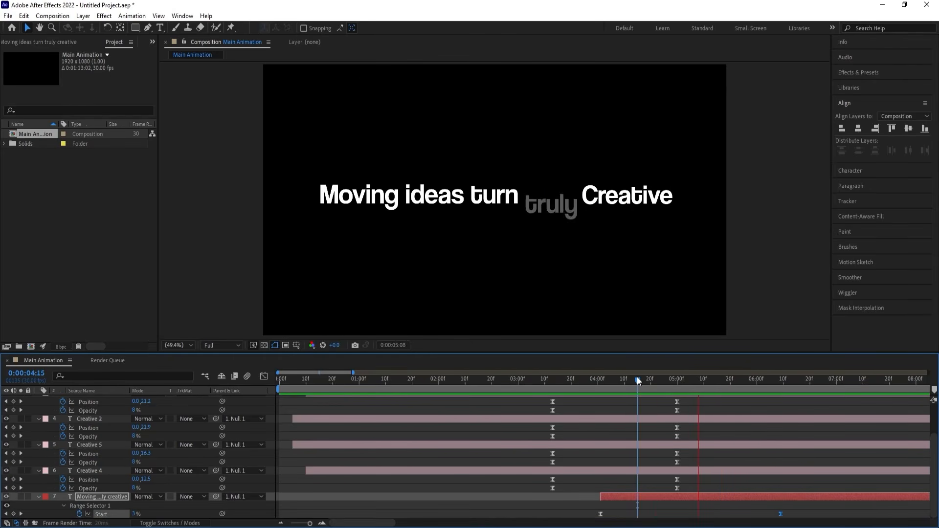
key(space)
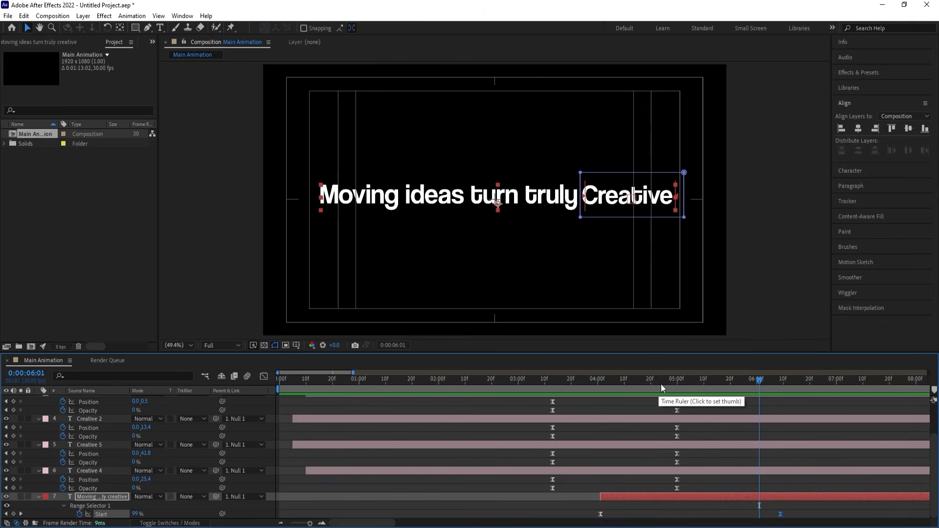
click(655, 377)
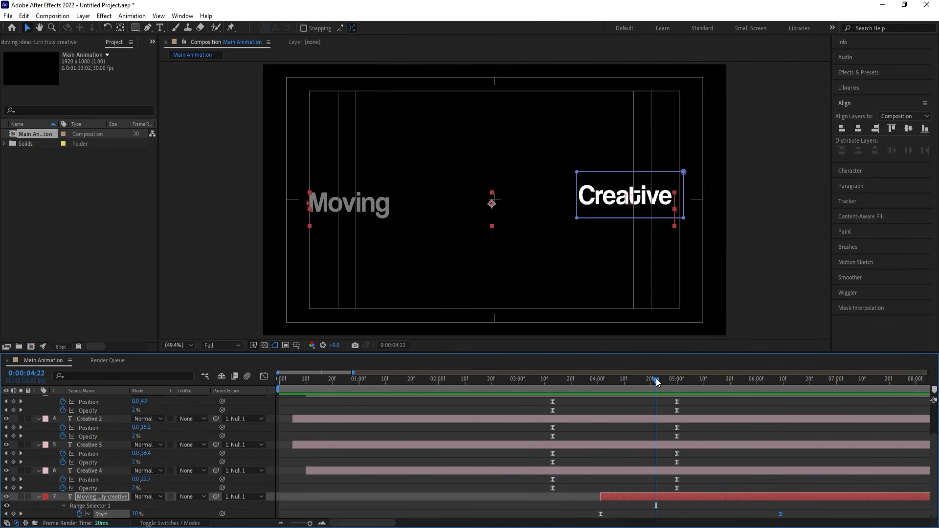
key(ctrl+z)
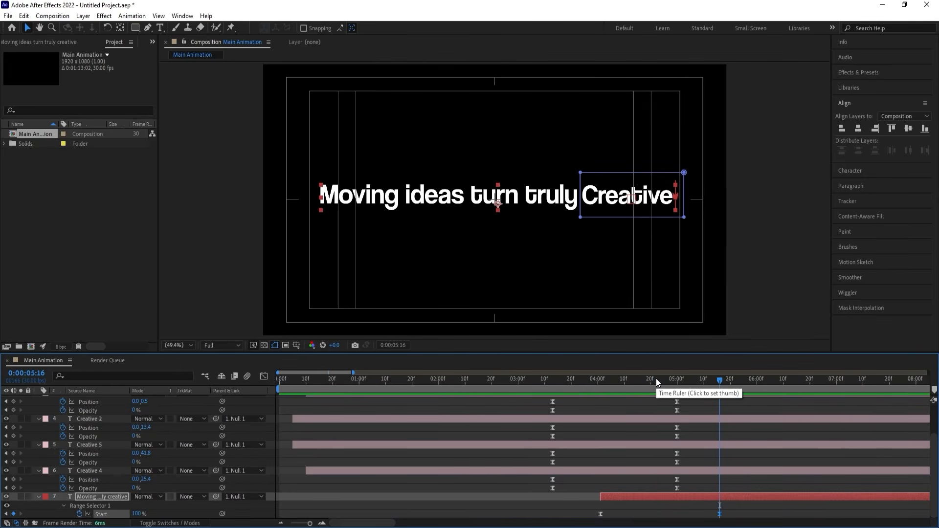
Solo the "Moving ideas turn truly creative" layer and delete its Mask 1.
click(22, 496)
click(94, 497)
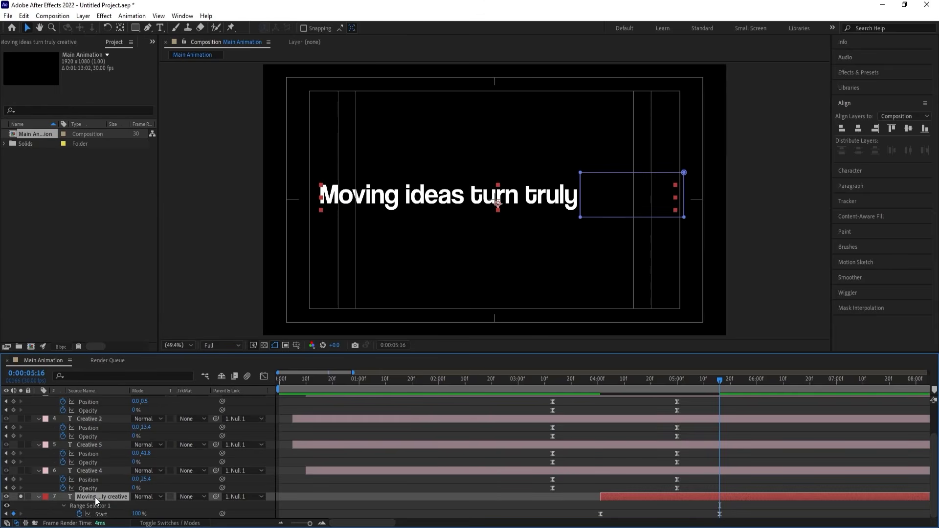
key(m)
click(93, 506)
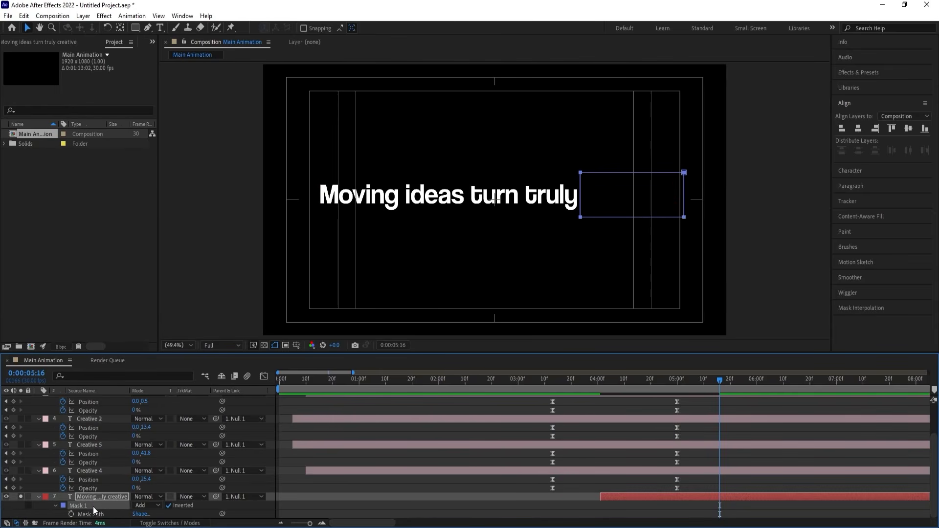
key(Delete)
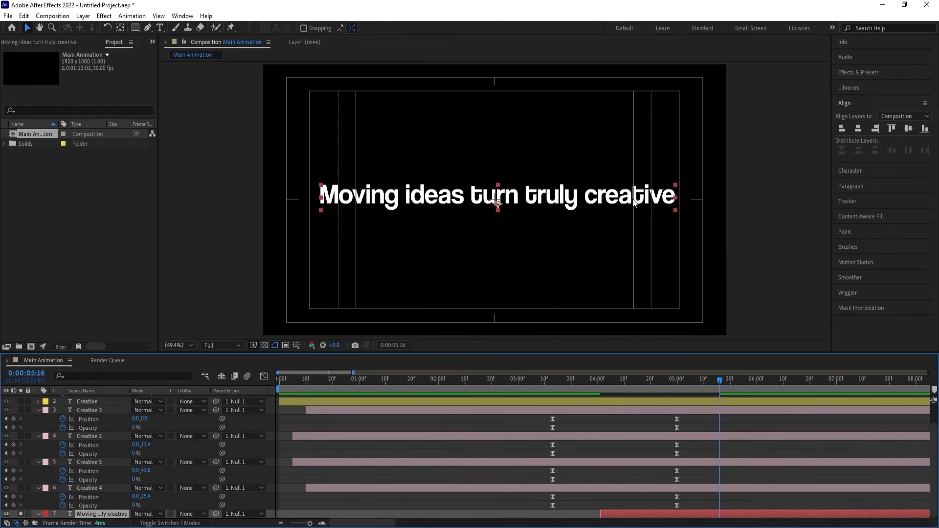
Remove the word "creative" from the sentence so it reads "Moving ideas turn truly", and turn off the layer's solo.
double_click(605, 201)
double_click(603, 198)
key(BackSpace)
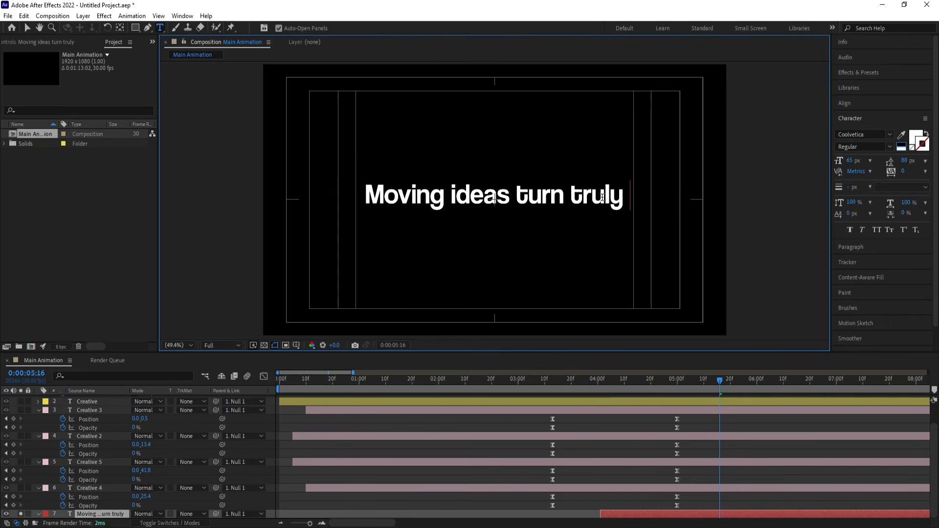
key(BackSpace)
click(615, 516)
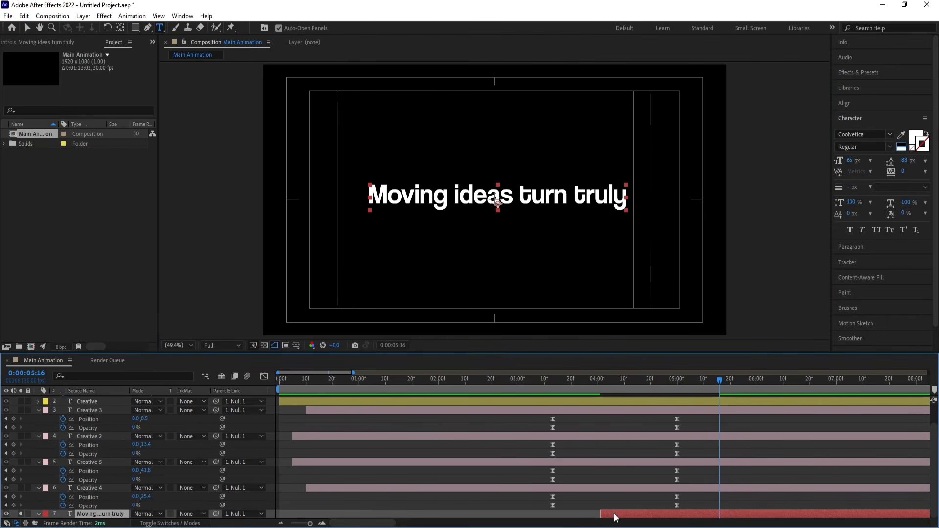
click(20, 514)
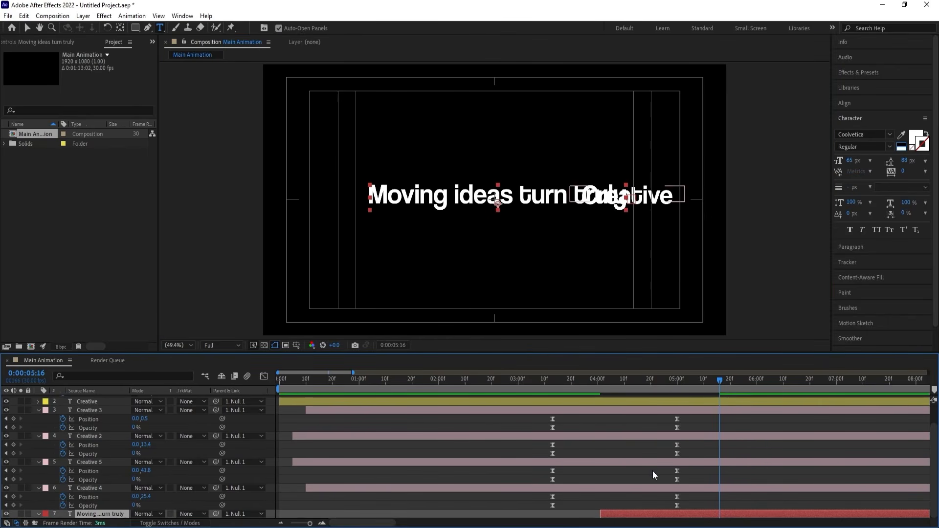
Reposition the "Moving ideas turn truly" text directly before the "Creative" title, preview from 0:00:03:11, and collapse all layer properties.
key(v)
drag(596, 195, 546, 189)
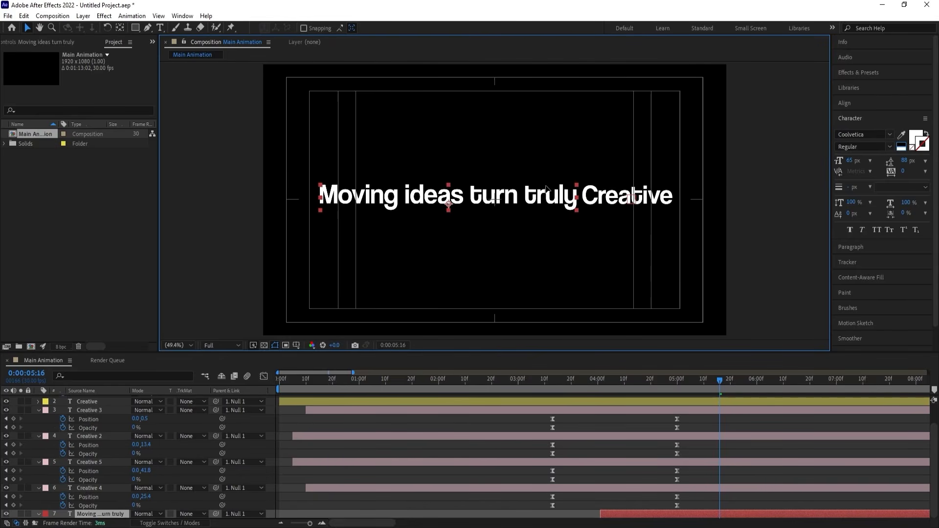
key(u)
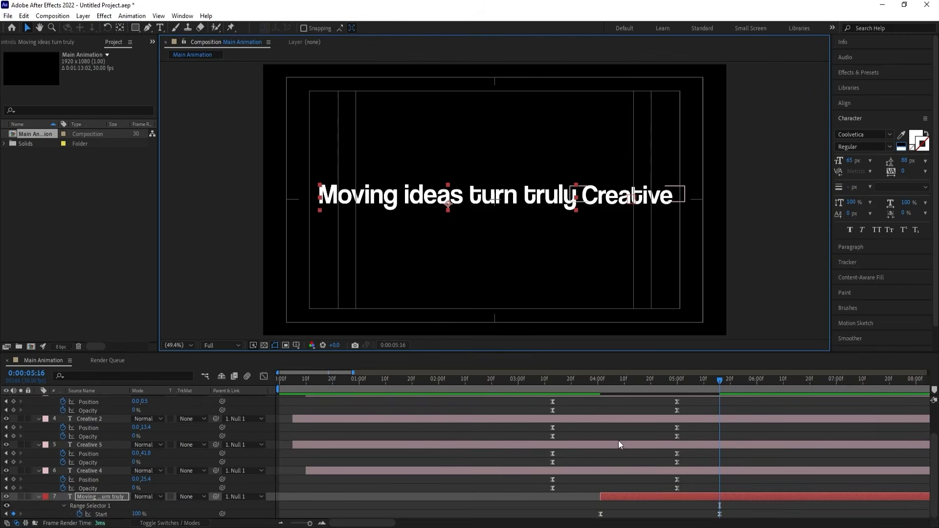
click(548, 375)
key(space)
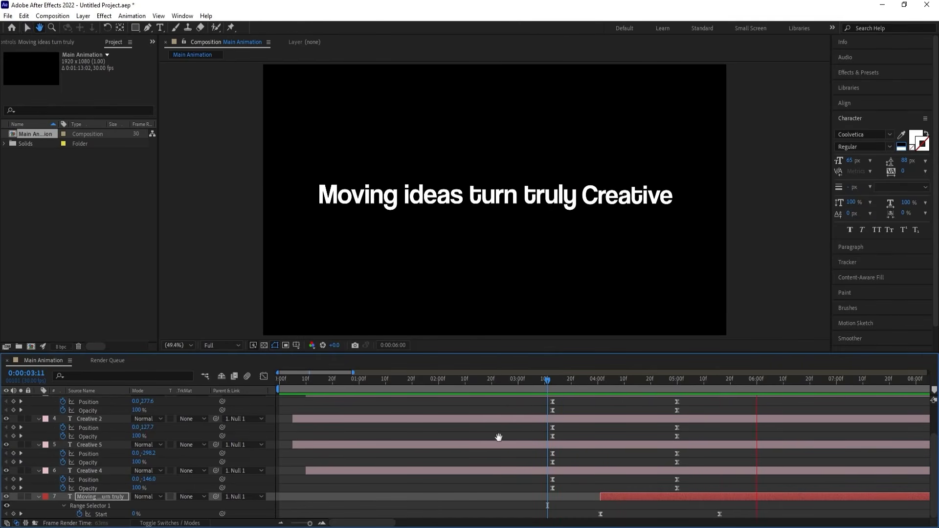
key(space)
click(407, 409)
key(u)
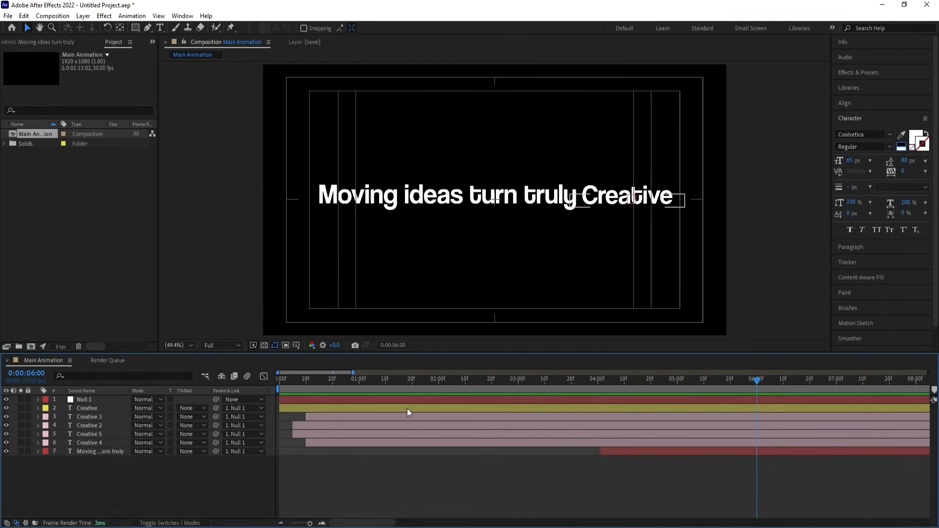
Create a black (000000) solid layer and place it below all other layers as the background.
key(ctrl+y)
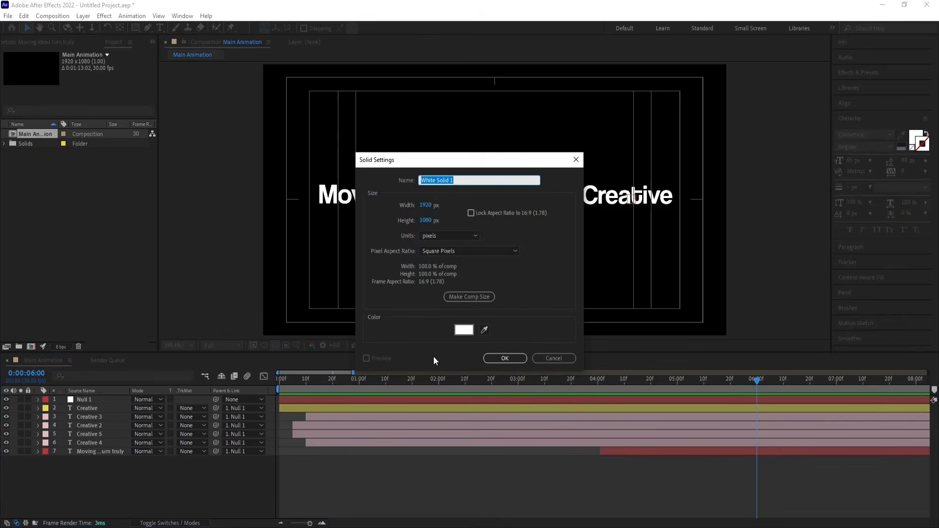
click(463, 330)
text(000000)
key(Return)
key(Return)
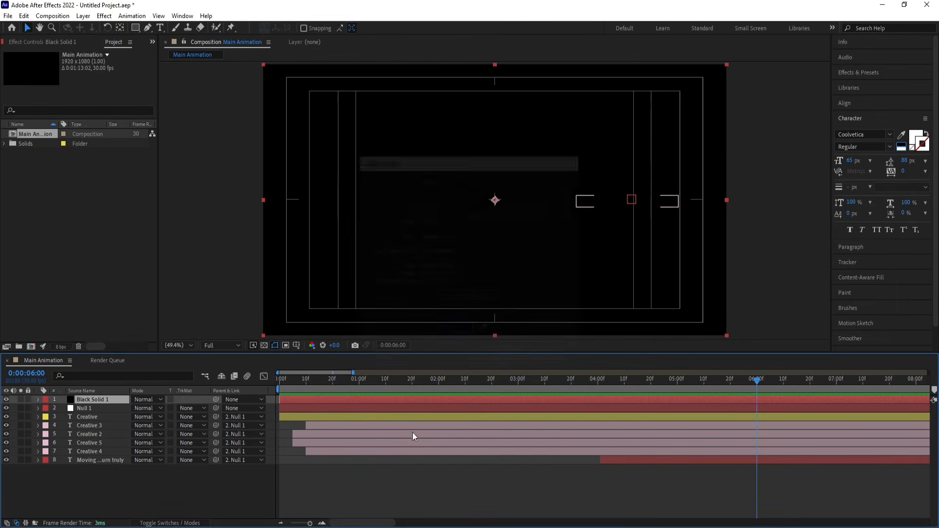
drag(113, 398, 143, 475)
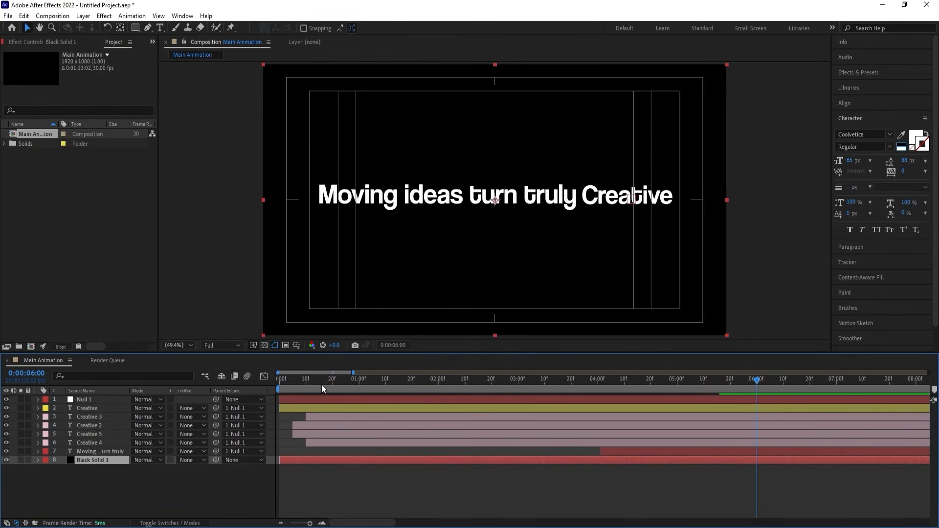
Preview the animation from the beginning and set the work area's end at 0:00:06:02.
key(Home)
key(space)
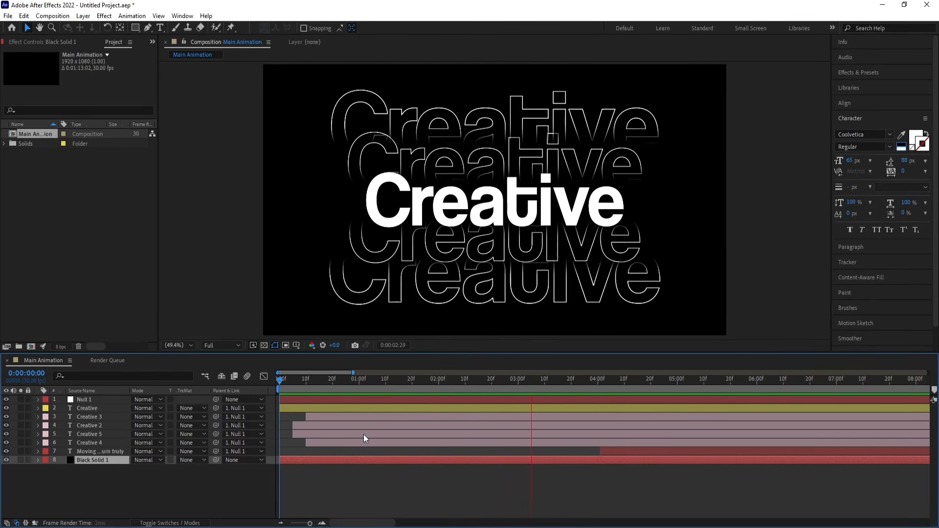
key(minus)
key(minus)
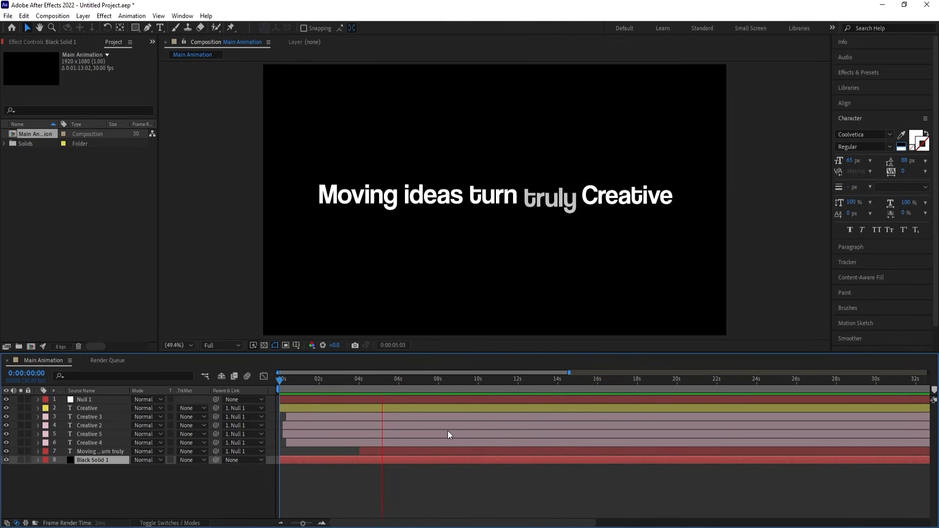
click(406, 486)
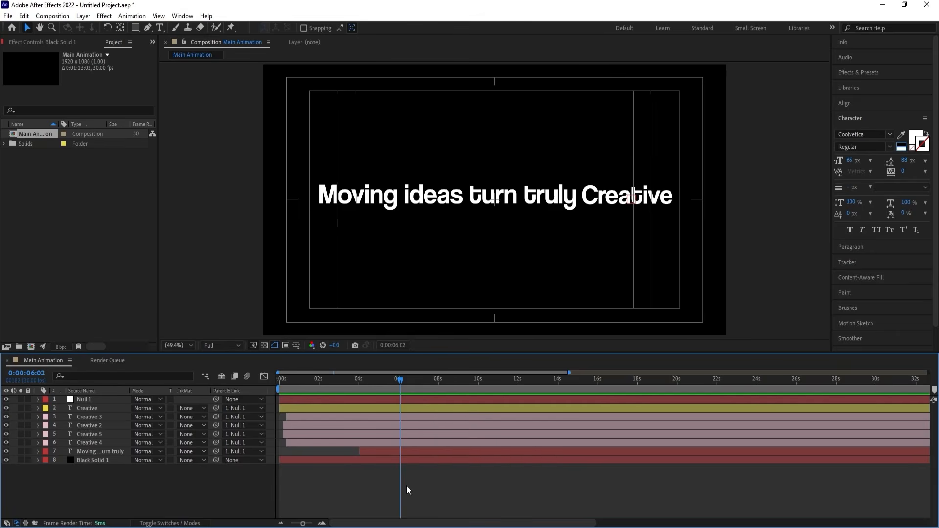
key(n)
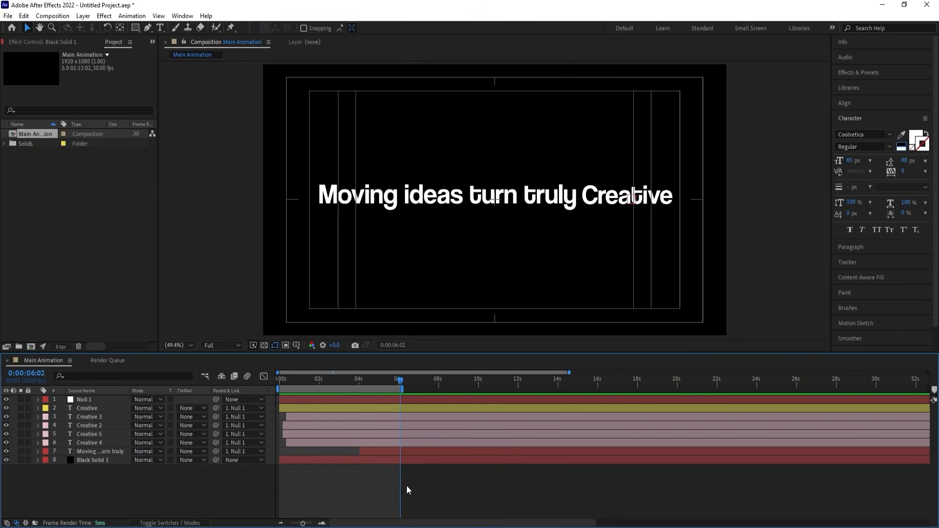
Add an adjustment layer above all other layers and apply the Tint effect to it.
right_click(184, 486)
mouse_move(204, 366)
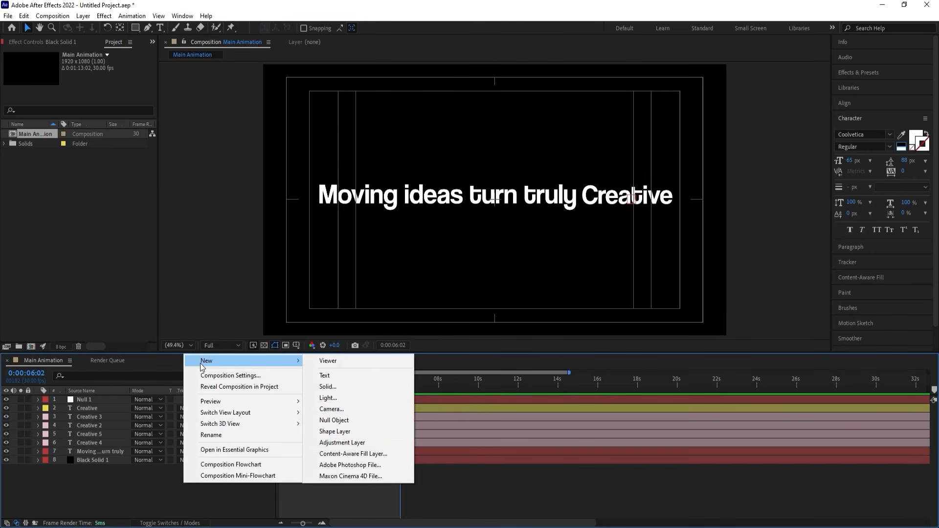
click(338, 442)
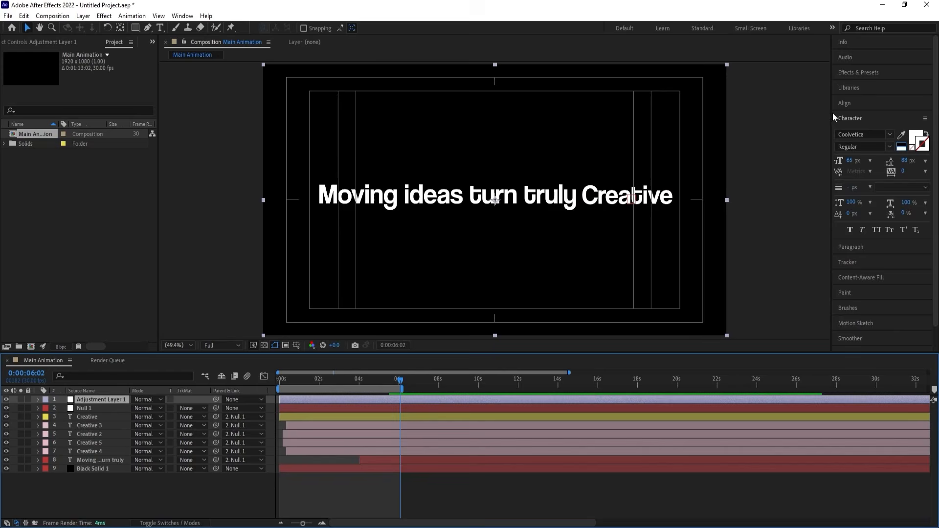
click(852, 77)
double_click(870, 131)
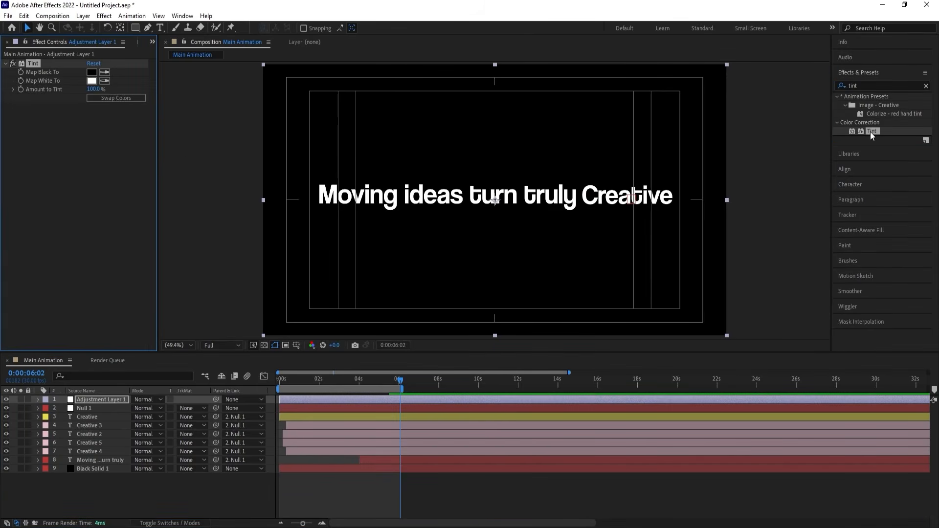
Swap the Tint colors and swap them back, and preview the whole animation from the beginning.
click(130, 99)
click(130, 99)
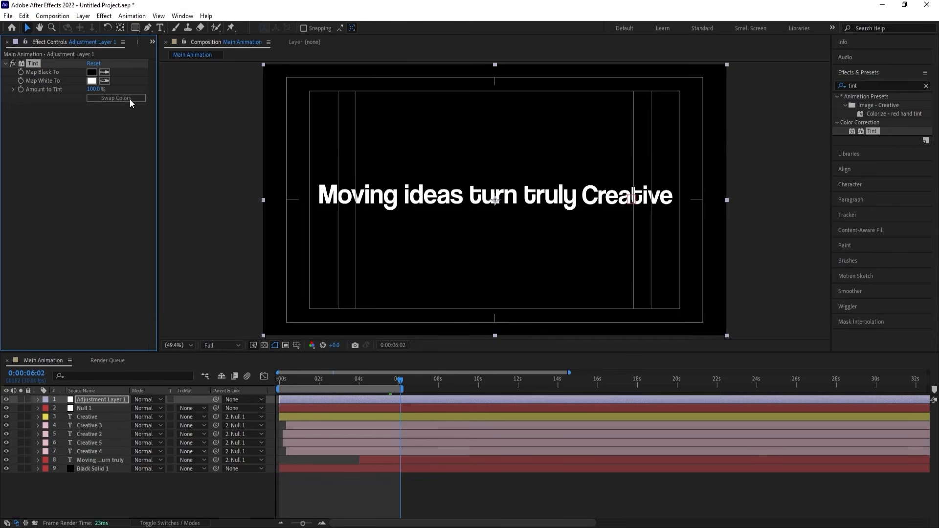
key(Home)
key(space)
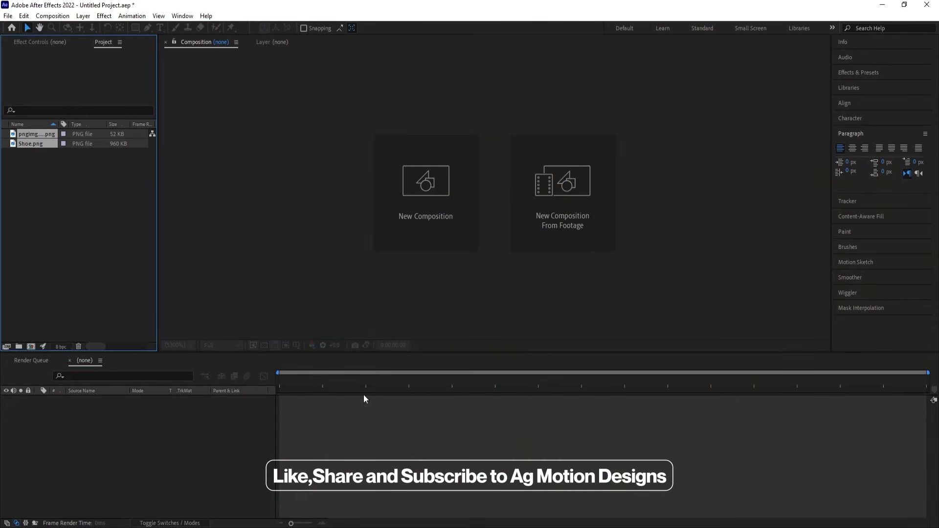
click(345, 312)
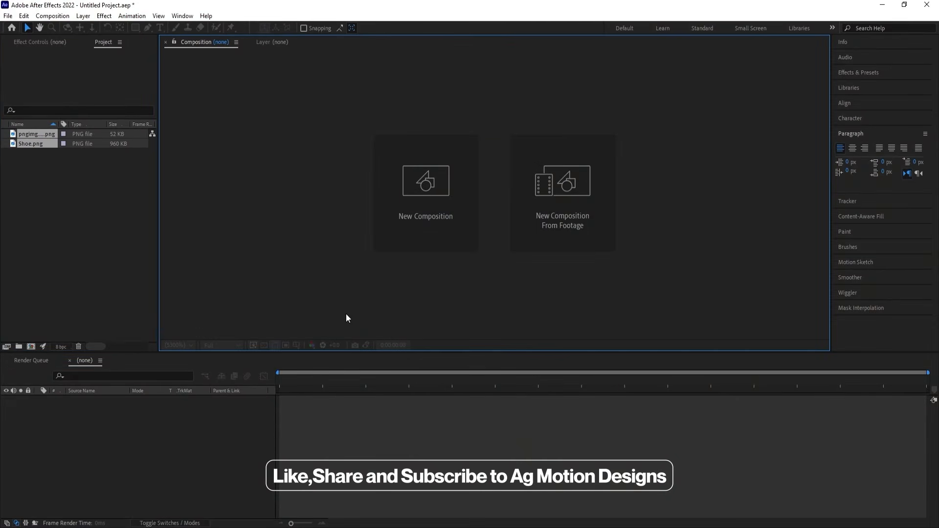
Create a new composition named "Main Animation", keeping the 1920 x 1080, 30 fps settings.
click(438, 233)
text(Ma)
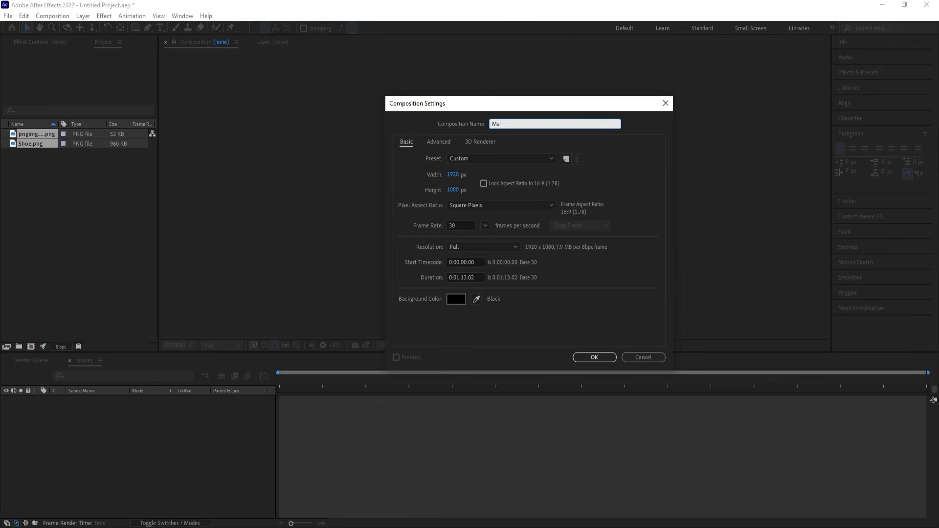
text(in Animation)
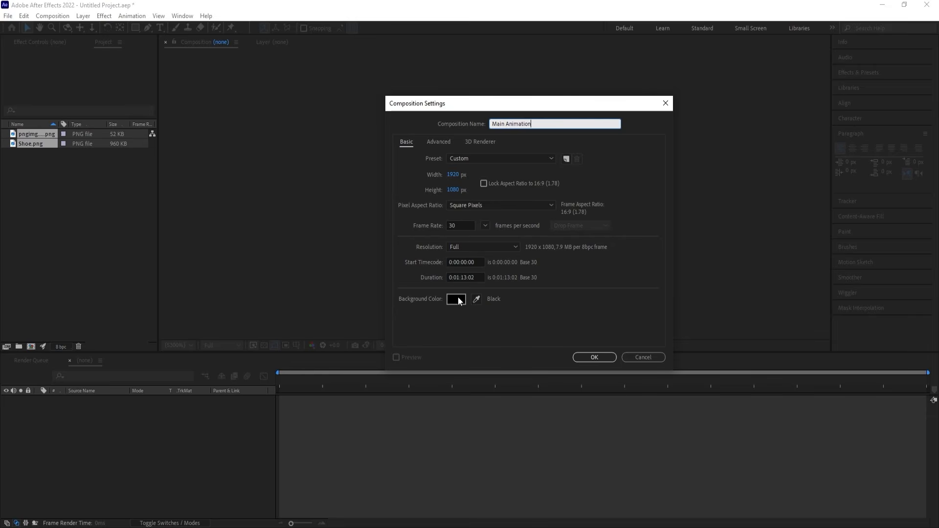
click(601, 361)
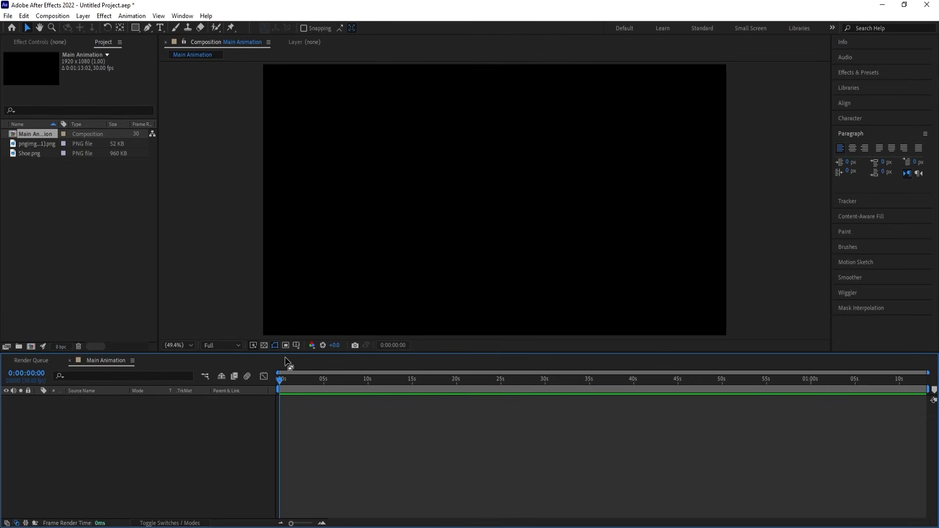
Show the title/action safe guides over the Main Animation composition.
click(296, 345)
click(320, 357)
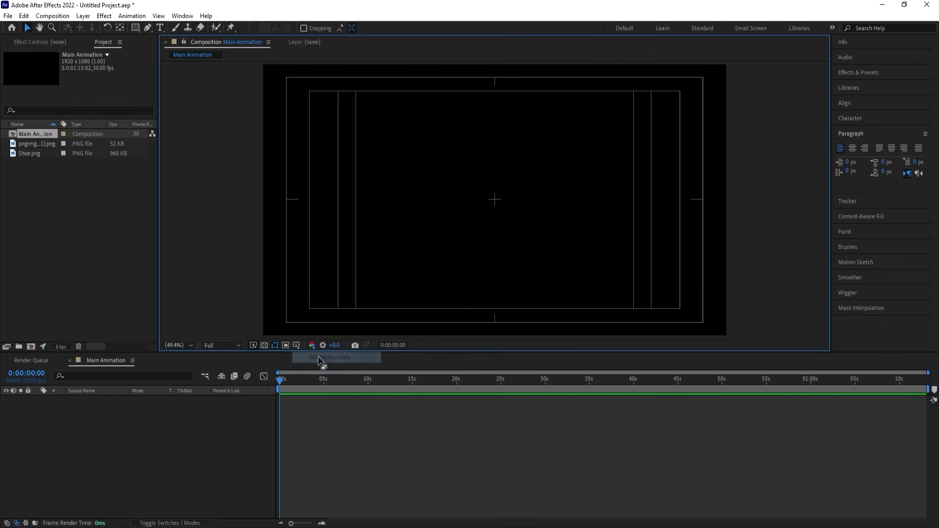
click(254, 432)
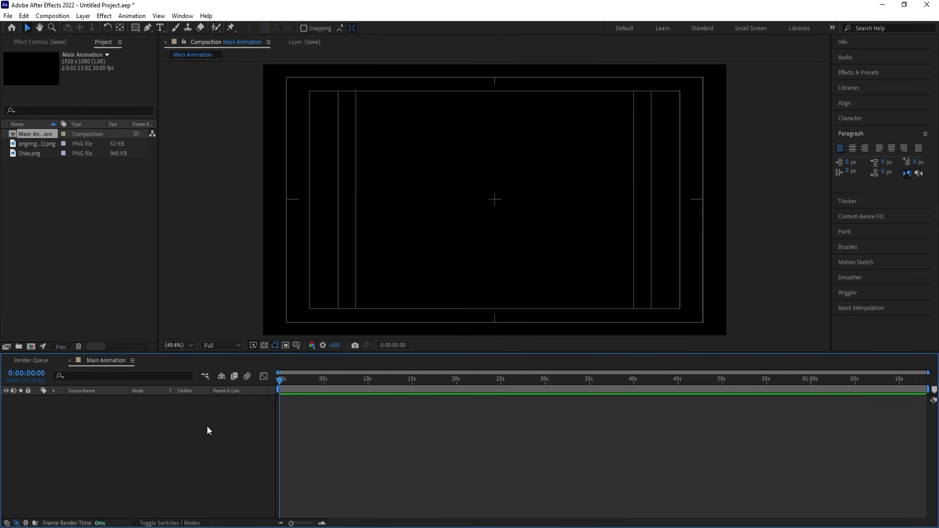
Switch to the browser and view the Nike logo PNG download page and the Nike Vomero 18 shoe's single side-view image.
key(alt+Tab)
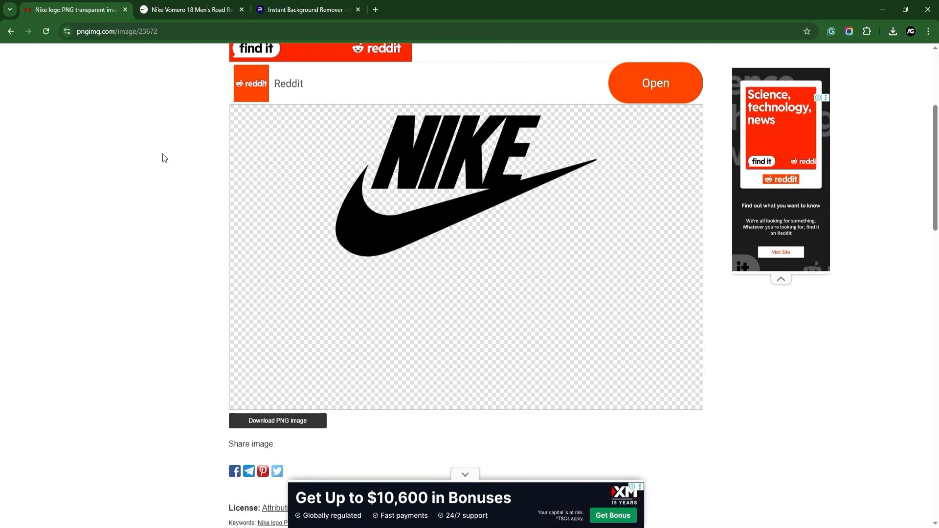
scroll(163, 154, up, 1)
scroll(427, 248, down, 1)
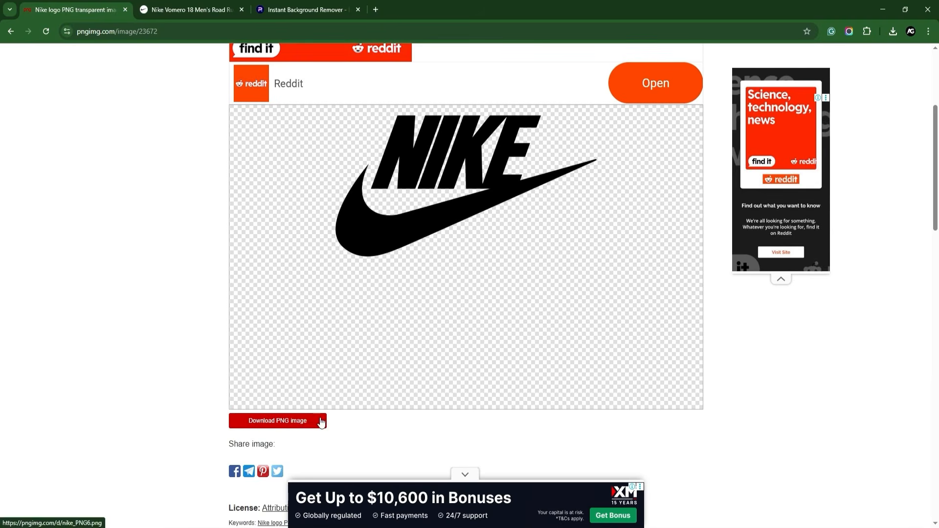
click(194, 7)
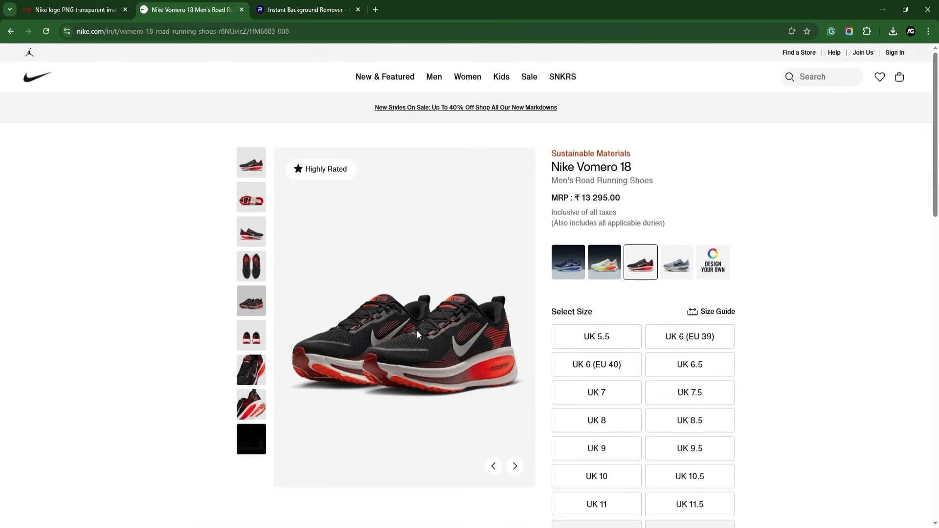
click(260, 165)
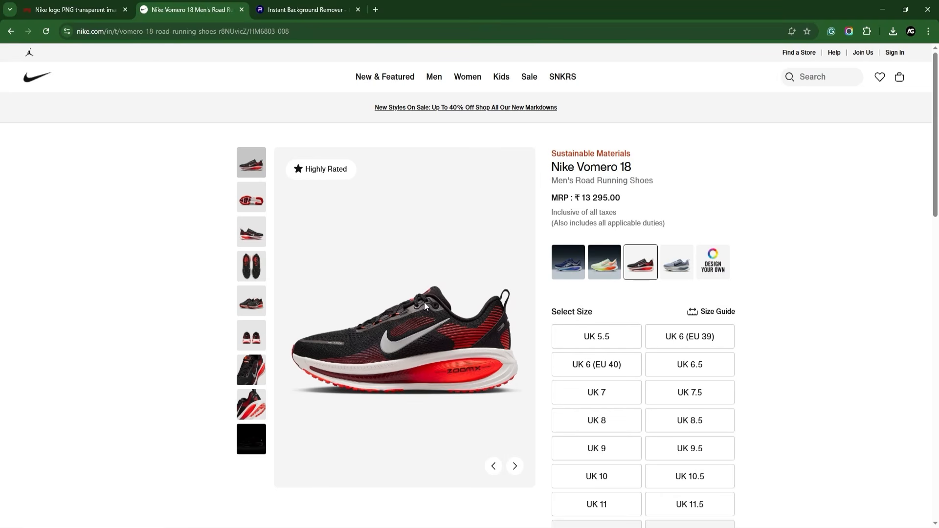
Bring up the Photoroom Background Remover page and tick its human verification.
click(330, 7)
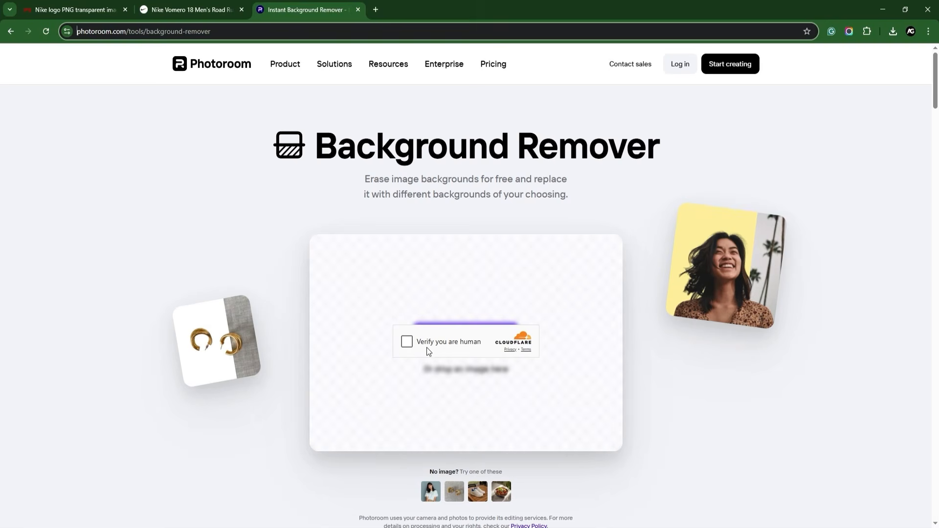
click(411, 344)
click(407, 342)
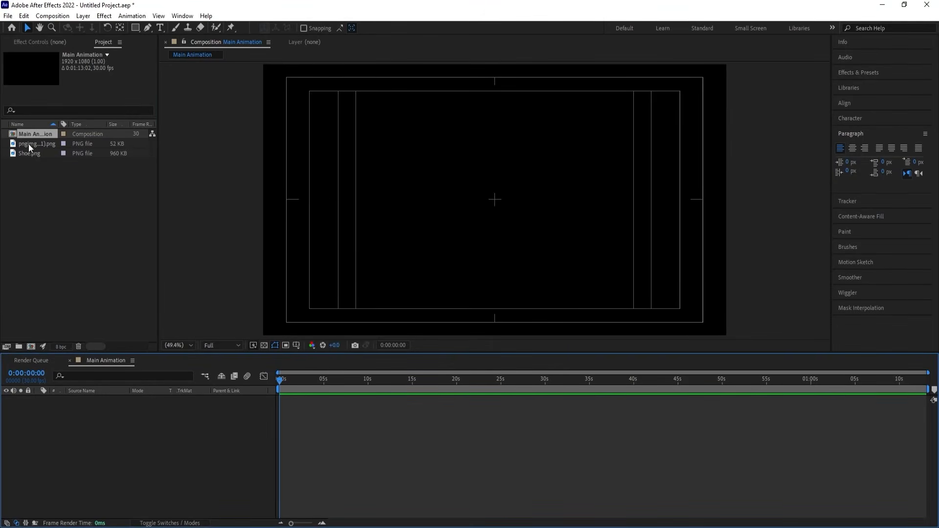
click(29, 144)
drag(34, 144, 441, 209)
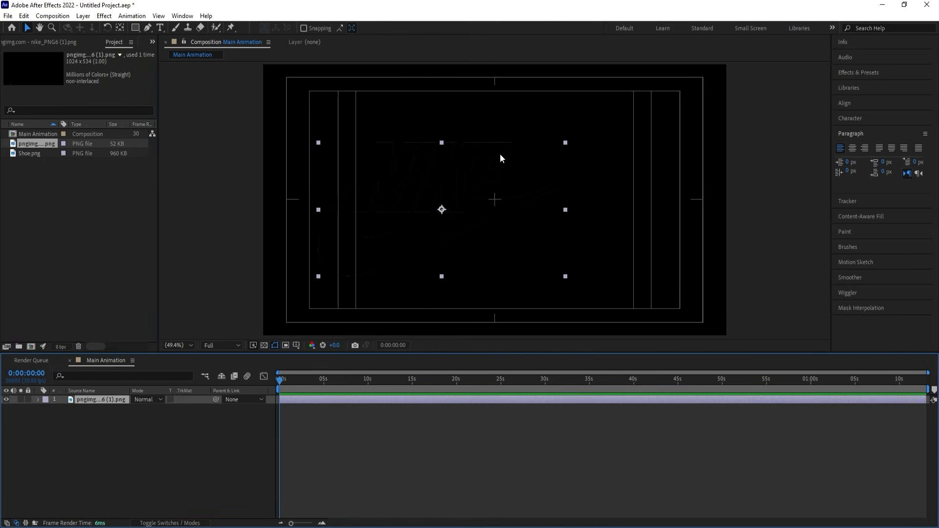
key(Delete)
click(30, 153)
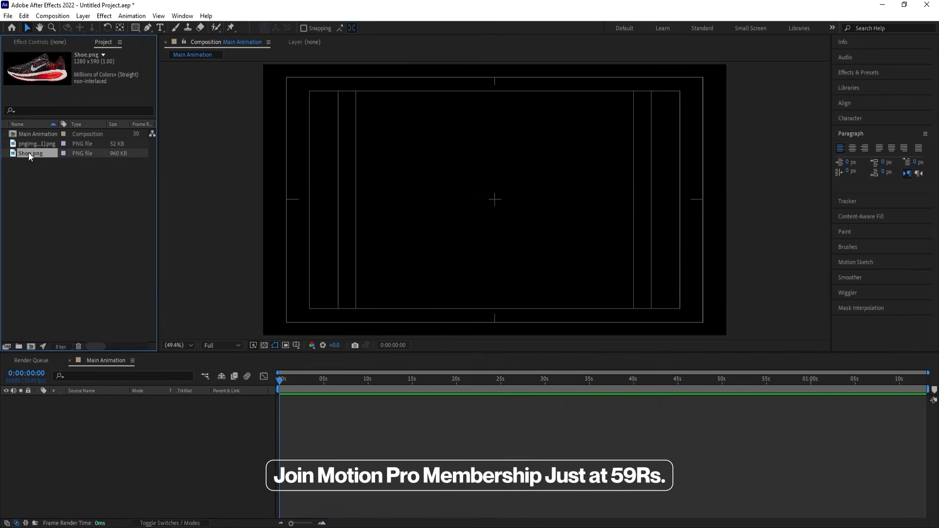
drag(28, 152, 548, 210)
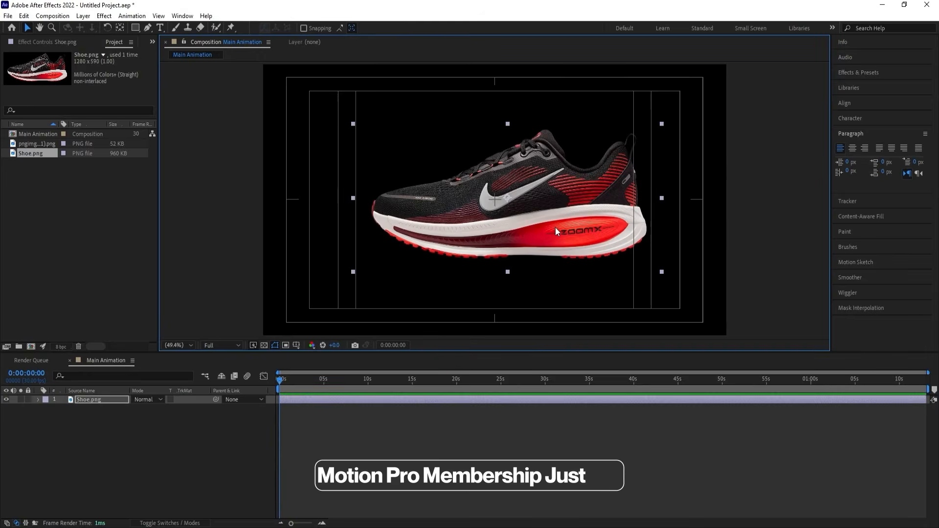
key(ctrl+z)
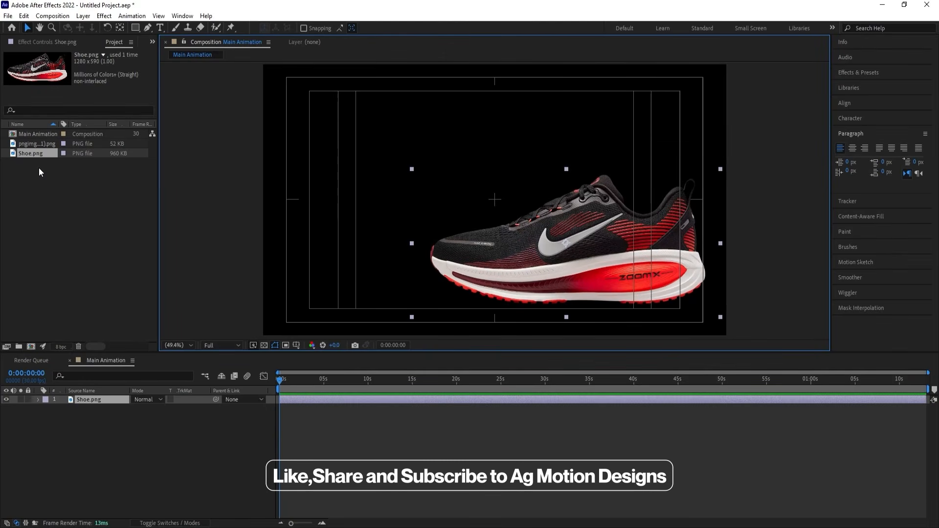
key(ctrl+z)
click(145, 434)
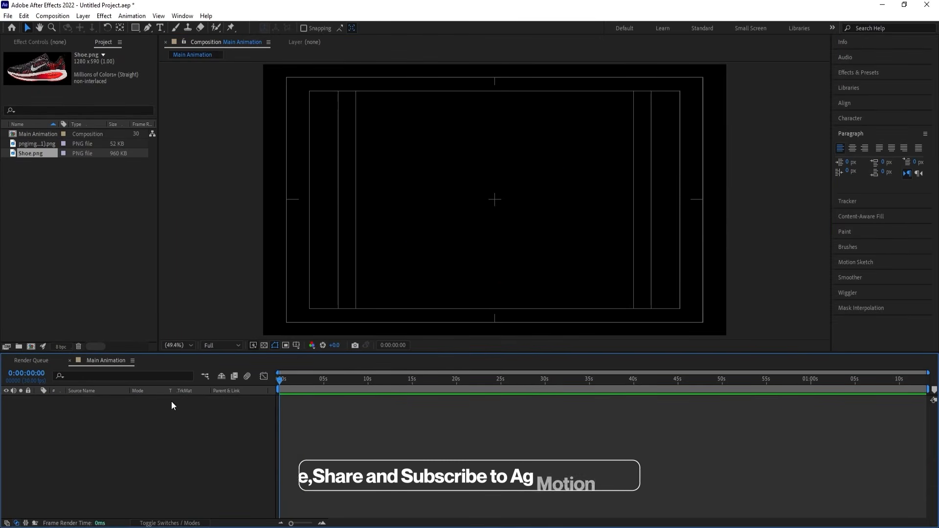
Add a text layer reading "Just Do It" to the Main Animation composition.
click(160, 27)
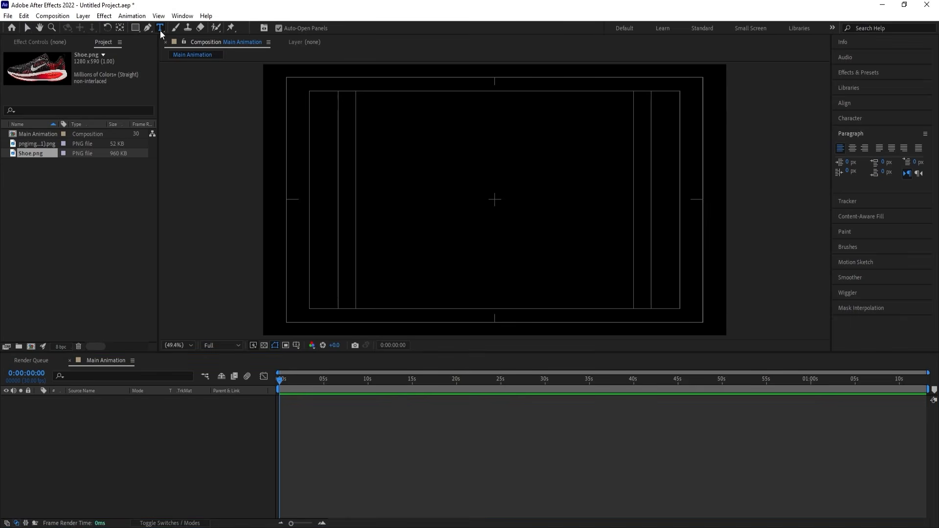
click(422, 228)
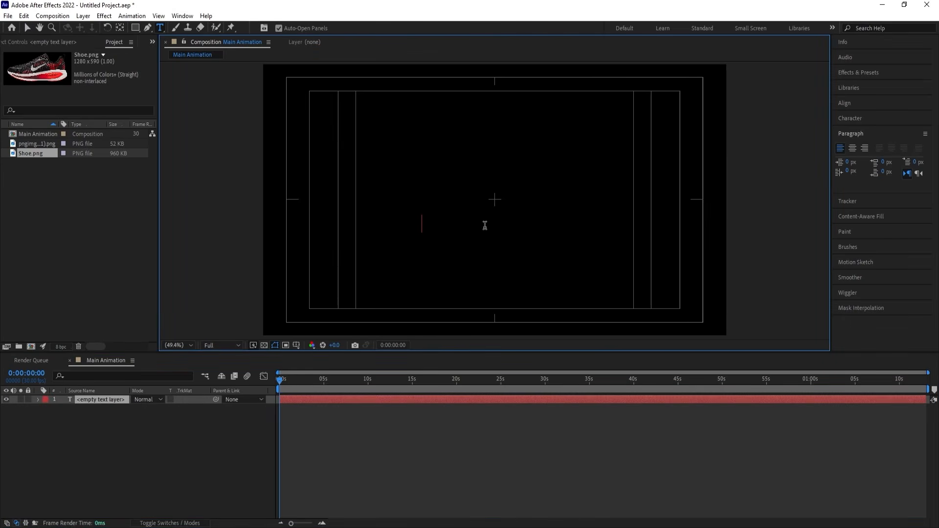
text(Just D)
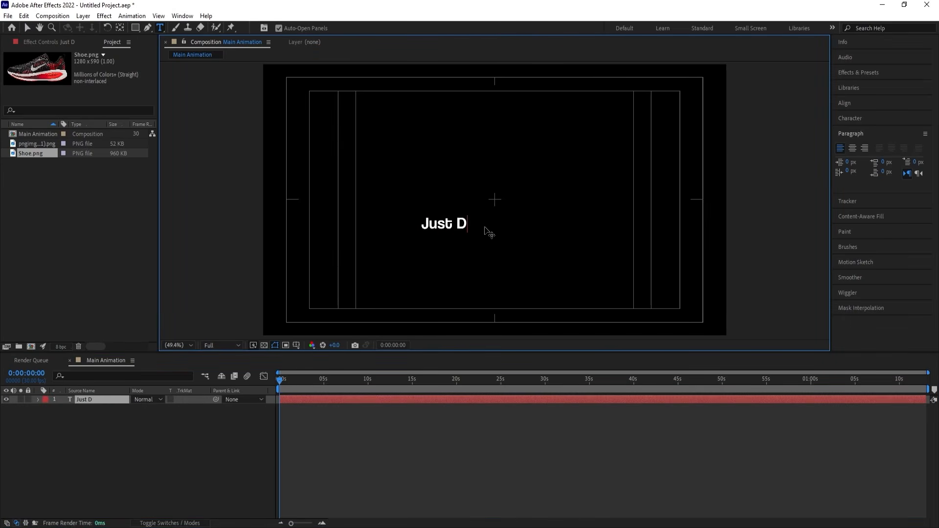
text(o It)
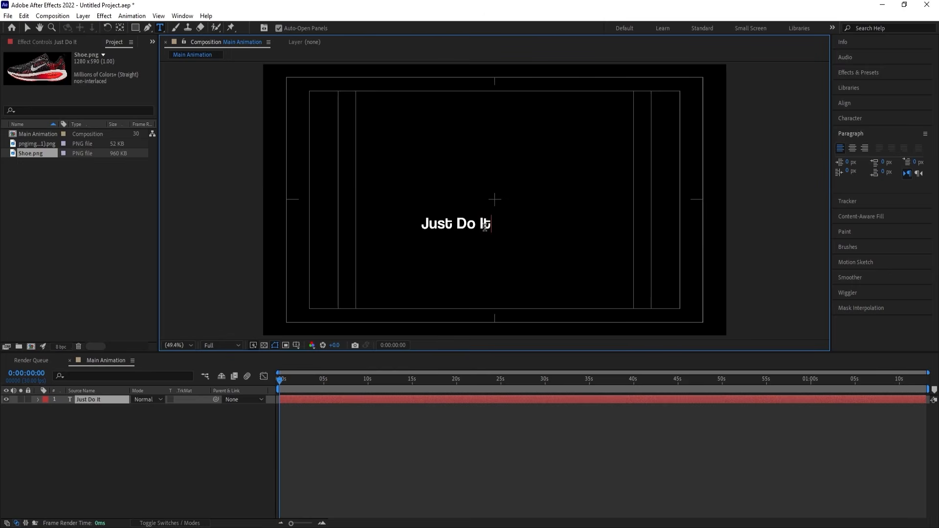
click(119, 421)
Centre the "Just Do It" layer's anchor point and align the layer horizontally and vertically to the composition's centre.
click(104, 397)
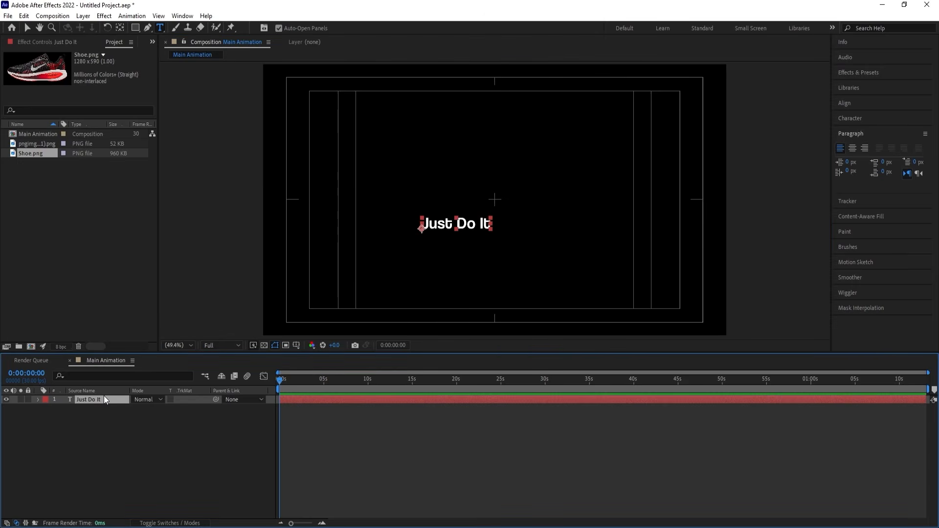
key(ctrl+alt+Home)
click(851, 102)
click(859, 129)
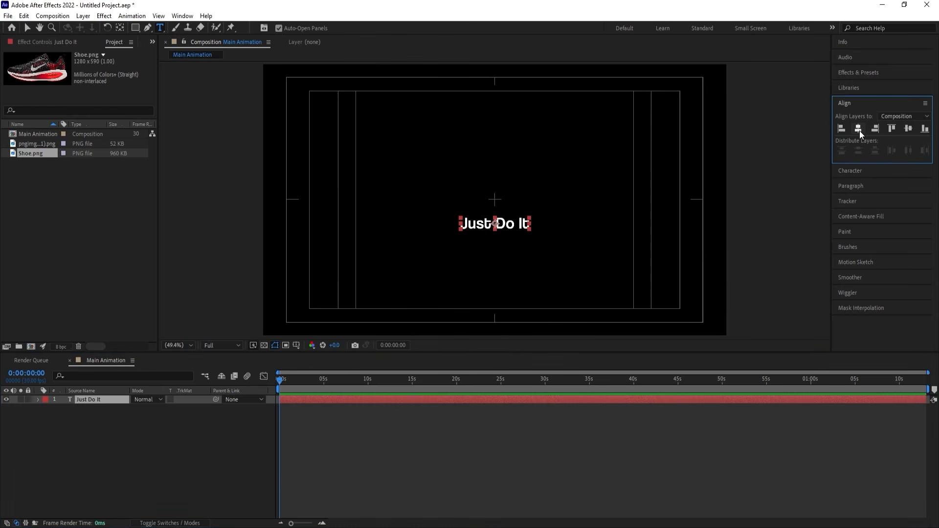
click(908, 128)
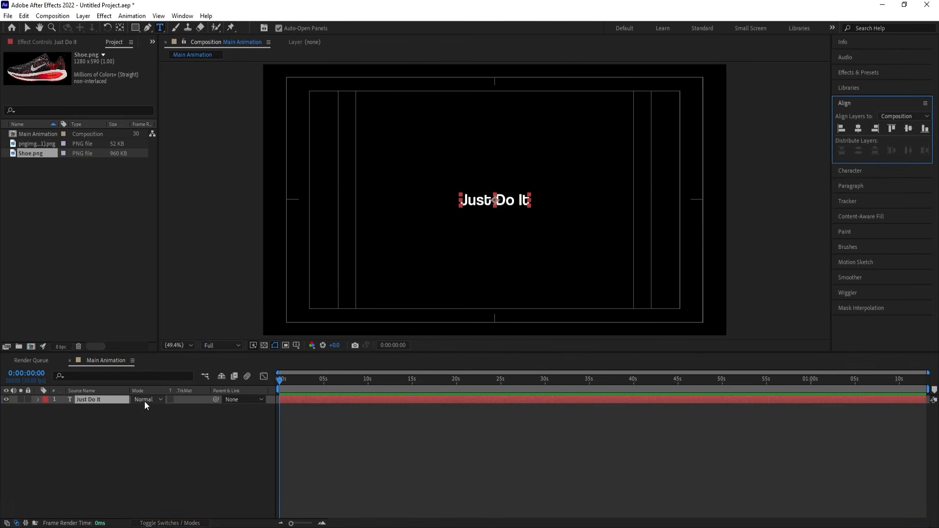
Scale the "Just Do It" text layer up to 404%.
key(s)
drag(145, 409, 254, 349)
click(170, 437)
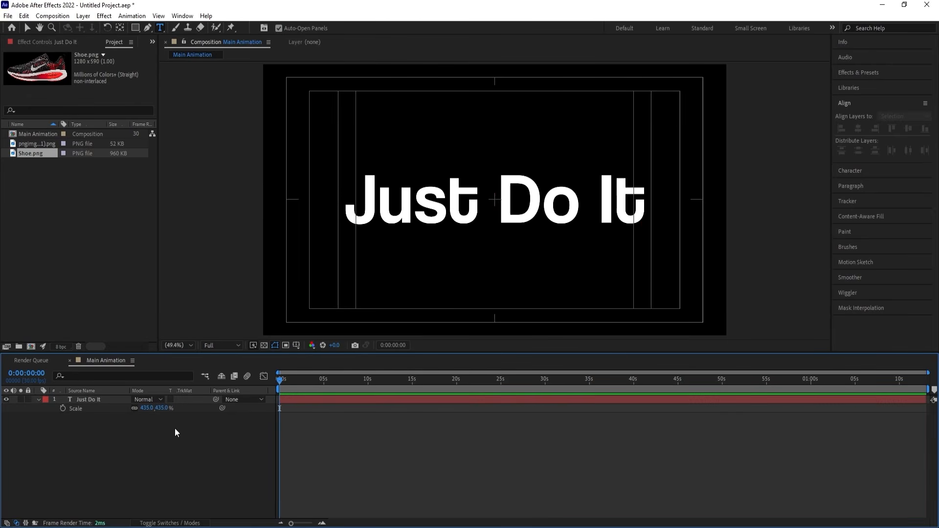
click(101, 402)
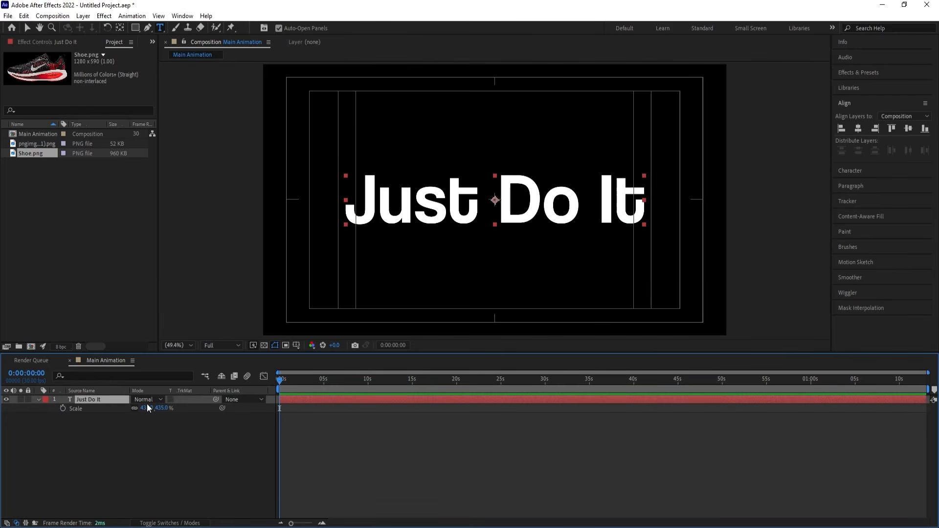
drag(146, 412, 118, 429)
click(118, 428)
Set the "Just Do It" paragraph alignment to centred, then recentre its anchor point and align the layer to the composition's centre.
click(84, 401)
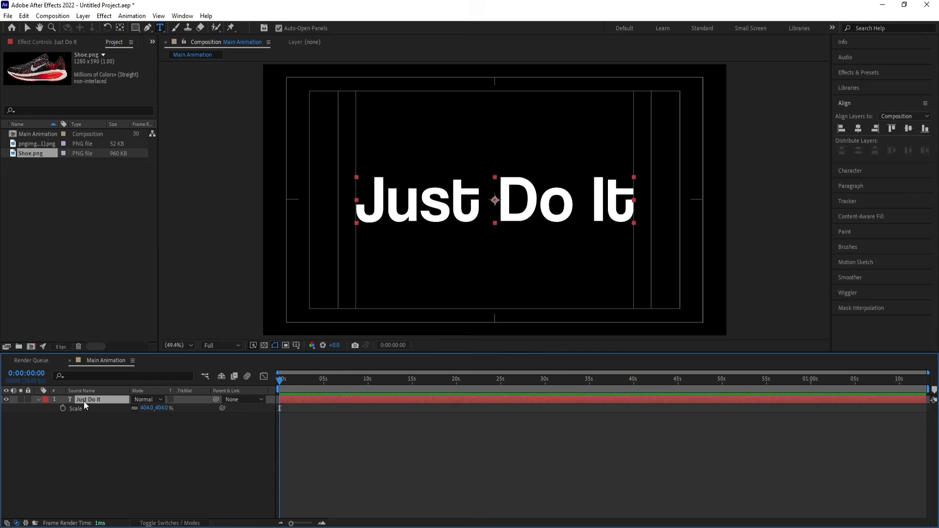
click(37, 398)
click(37, 399)
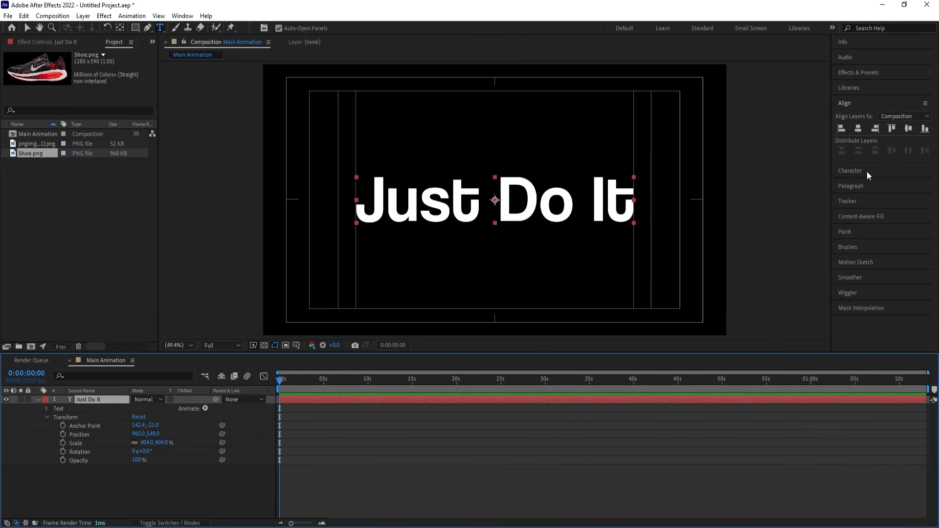
click(855, 187)
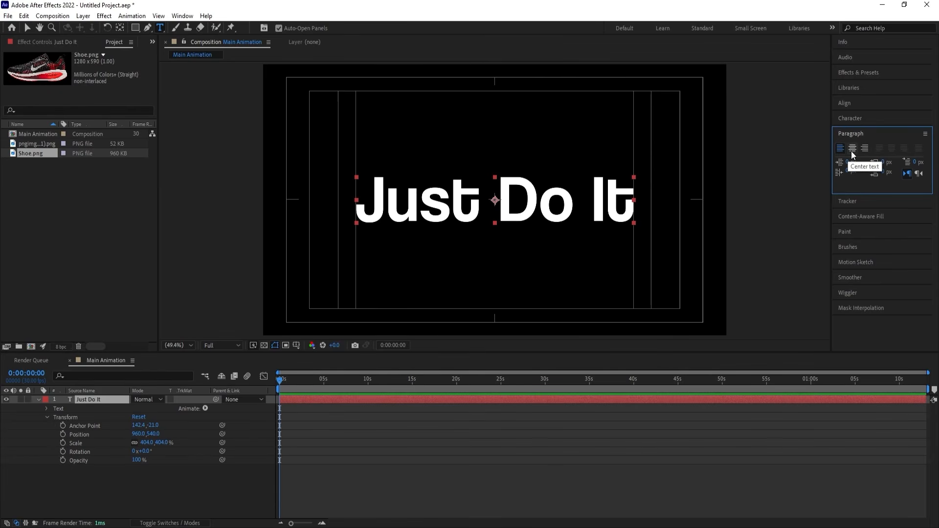
click(851, 153)
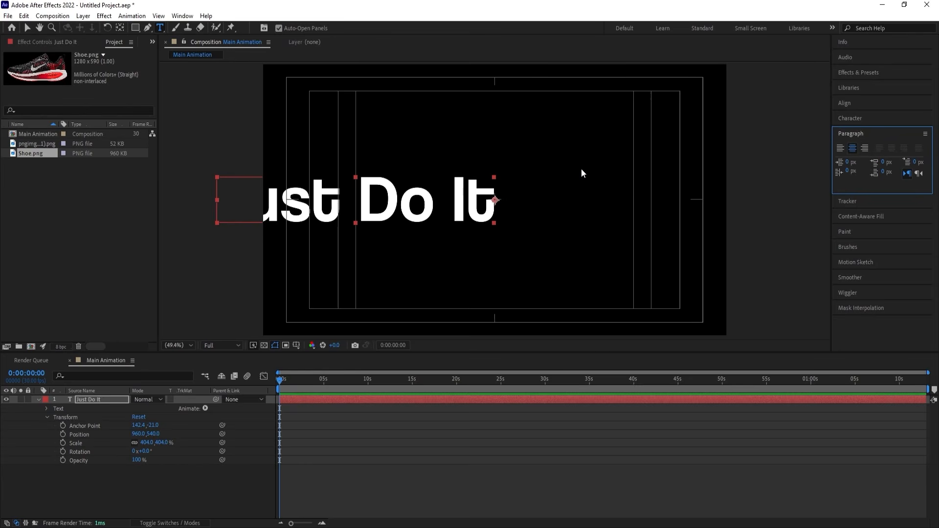
key(ctrl+alt+Home)
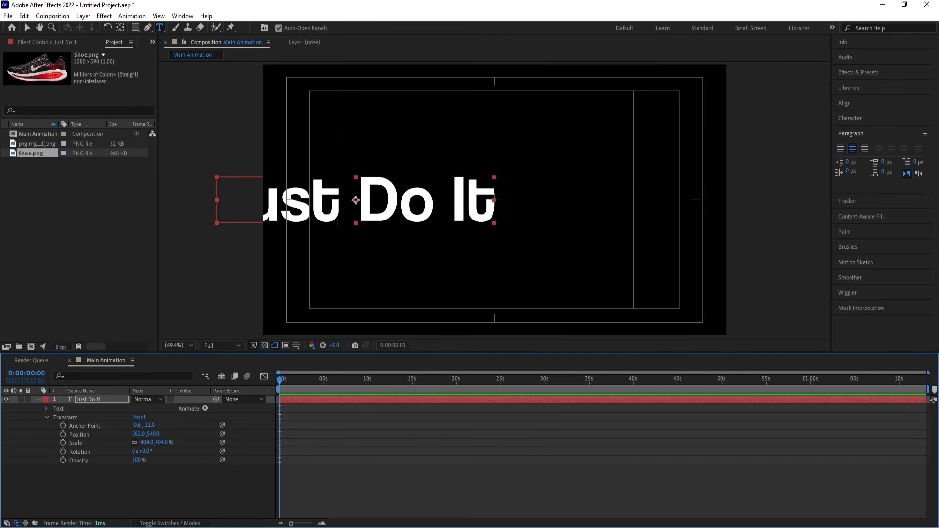
click(845, 103)
click(859, 128)
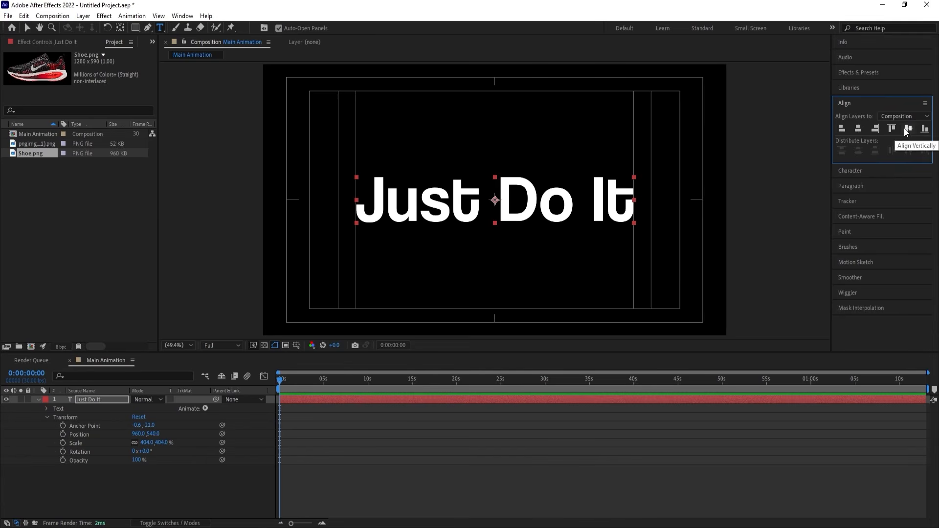
Add a Position text animator to the "Just Do It" layer and set its position to 0.0, 38.0.
click(205, 408)
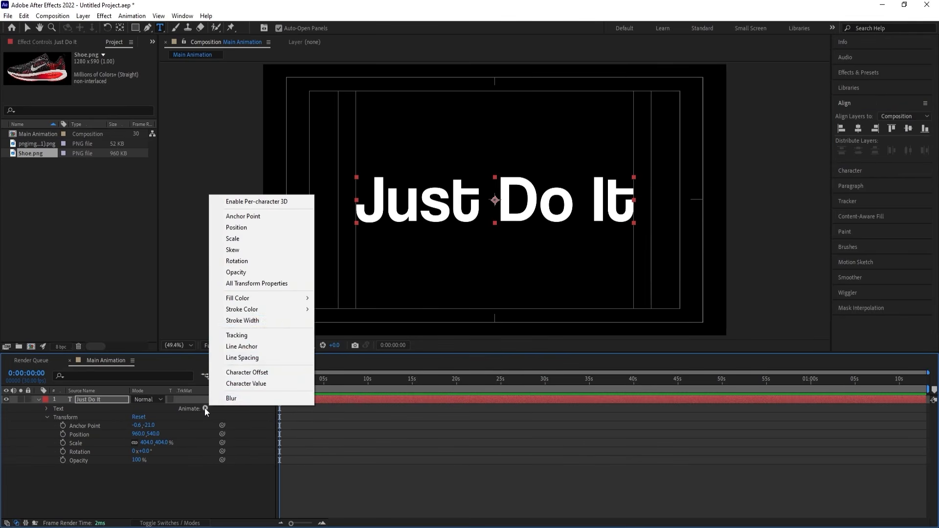
click(236, 227)
drag(147, 458, 163, 457)
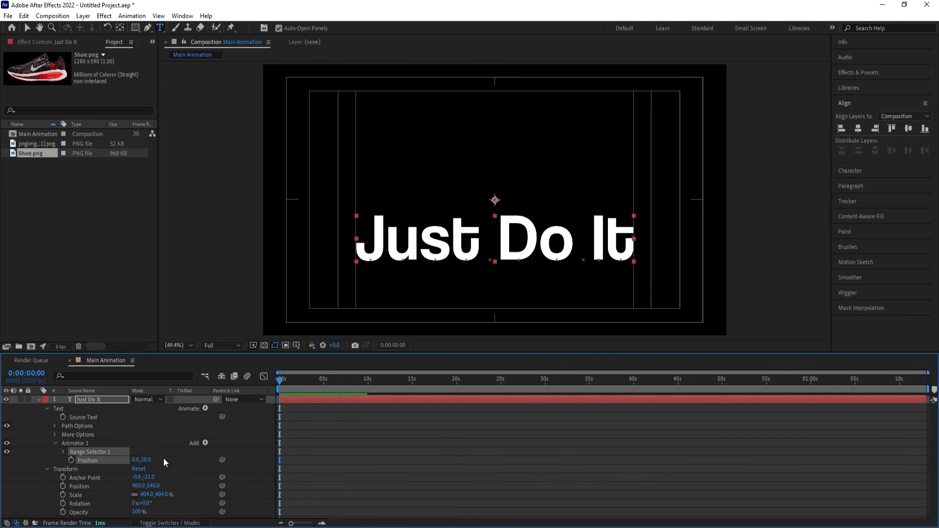
Set a keyframe on the animator's Range Selector Start at 0% at the beginning of the timeline.
click(62, 451)
click(79, 460)
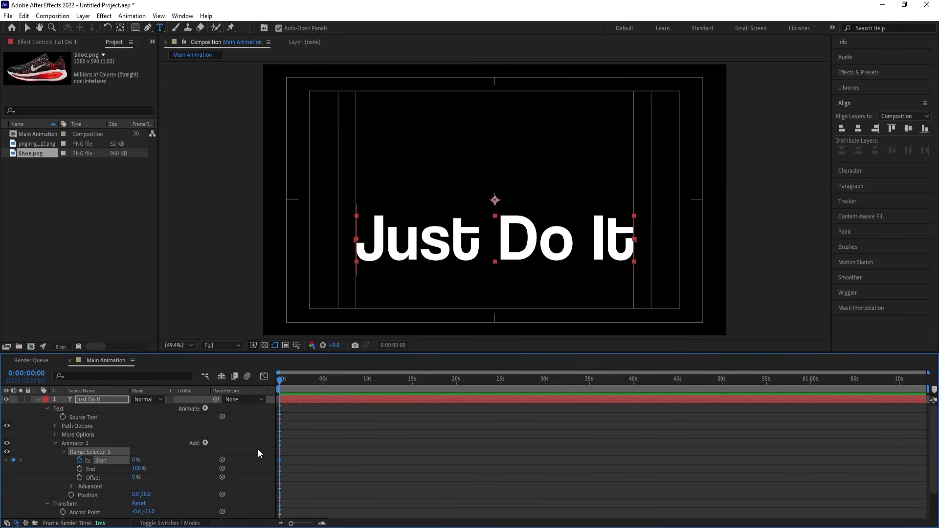
scroll(324, 434, up, 5)
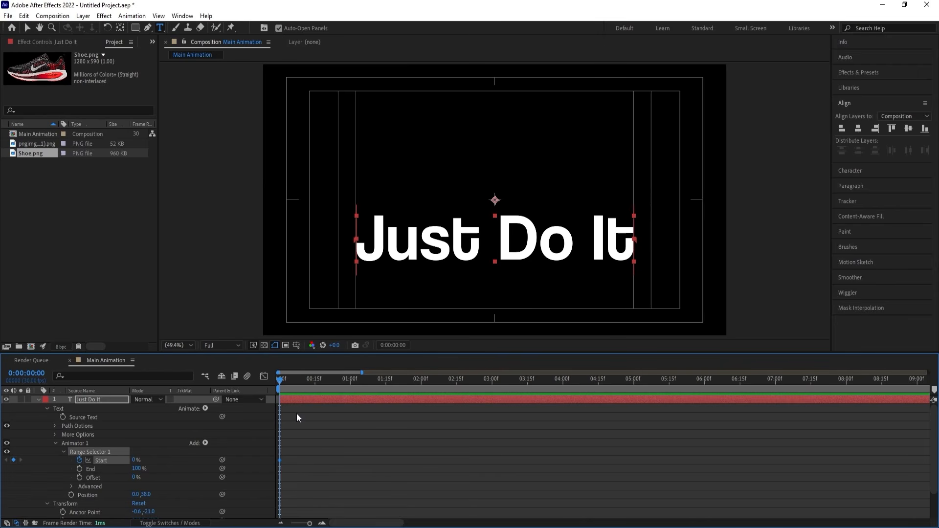
Keyframe the Range Selector Start at 100% at 0:00:01:15, and add a Tracking property to the same animator with an amount of -30.
click(387, 381)
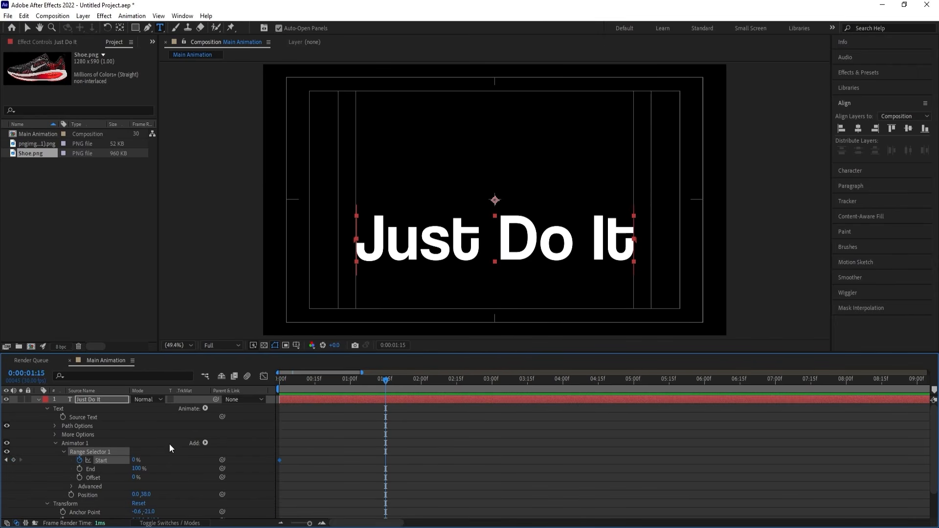
drag(136, 460, 255, 448)
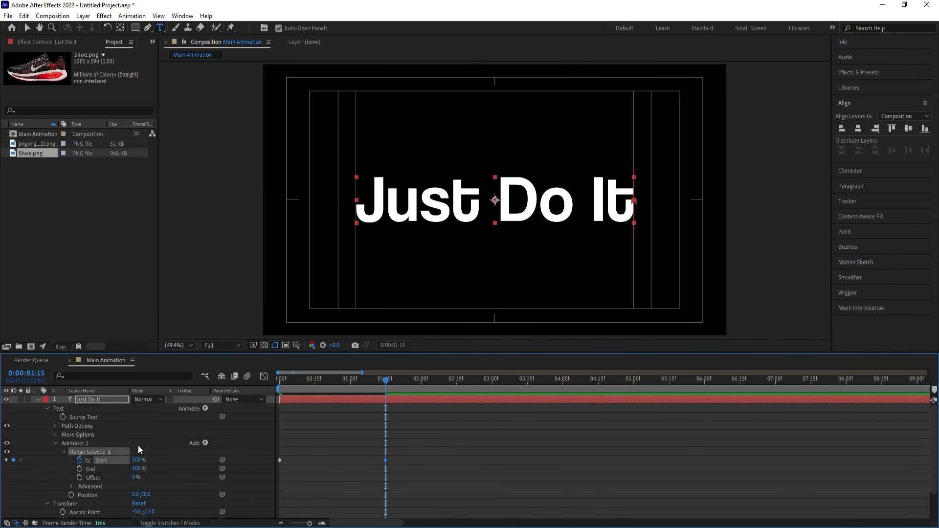
click(205, 441)
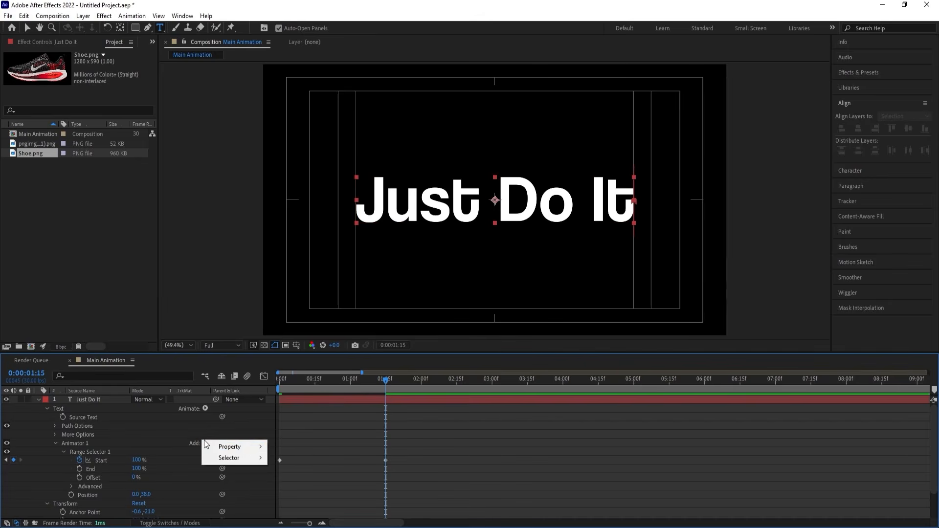
mouse_move(245, 446)
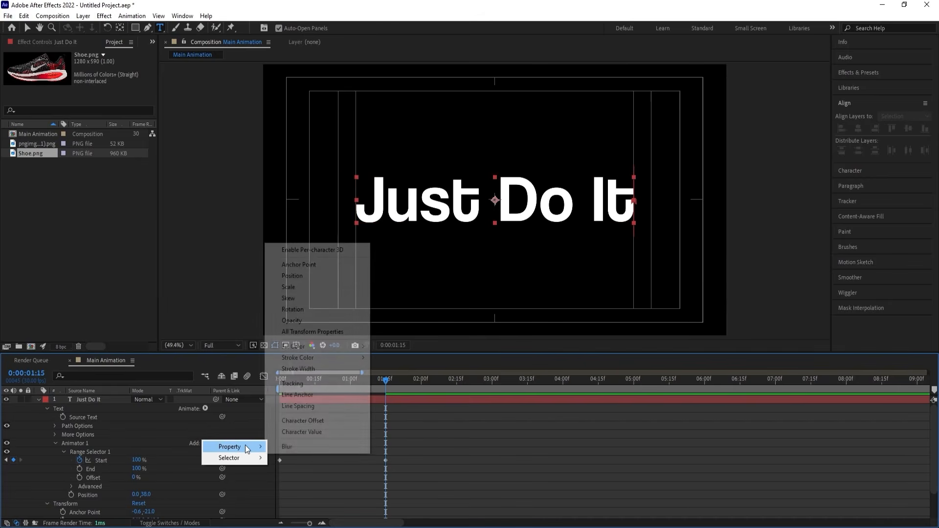
click(292, 384)
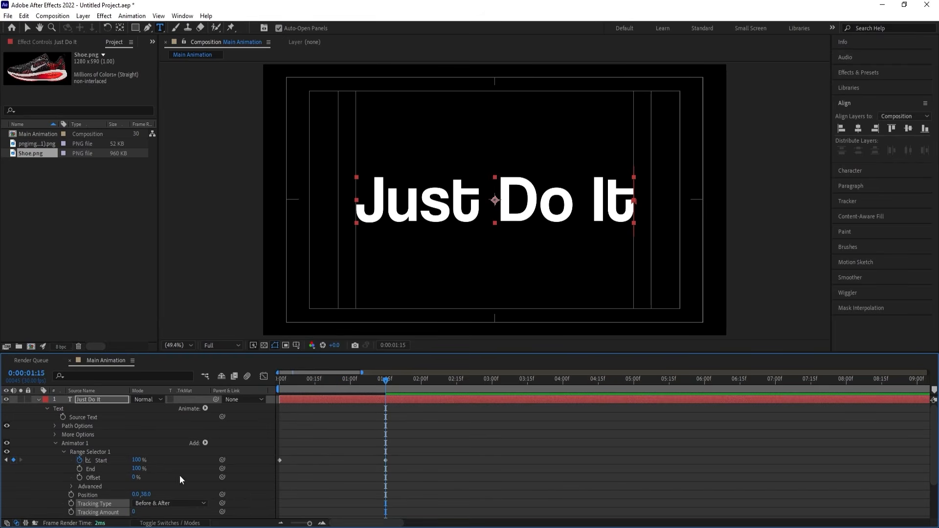
click(133, 513)
text(-30)
key(Return)
drag(327, 379, 279, 379)
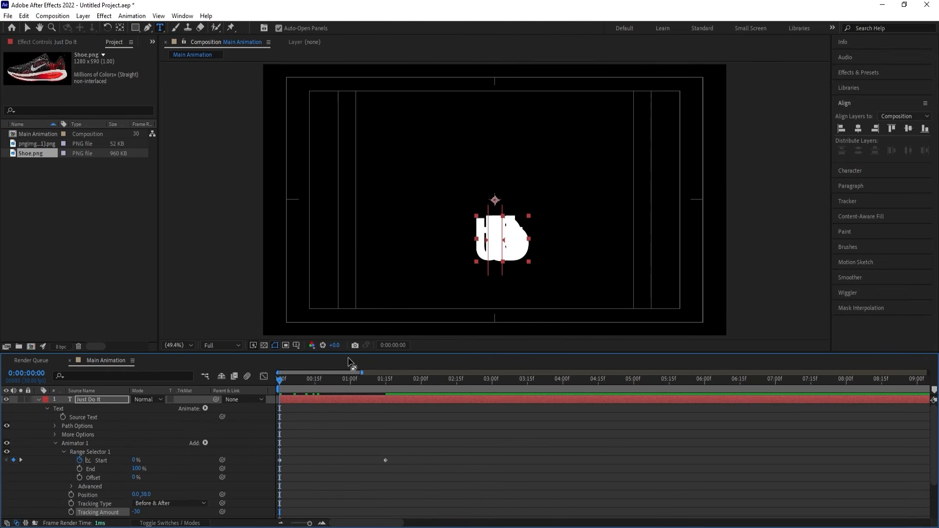
key(space)
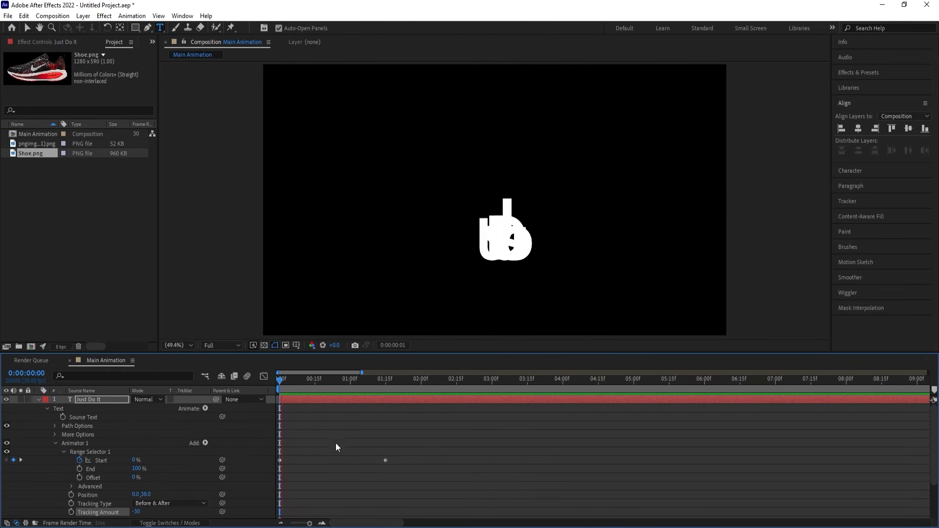
key(space)
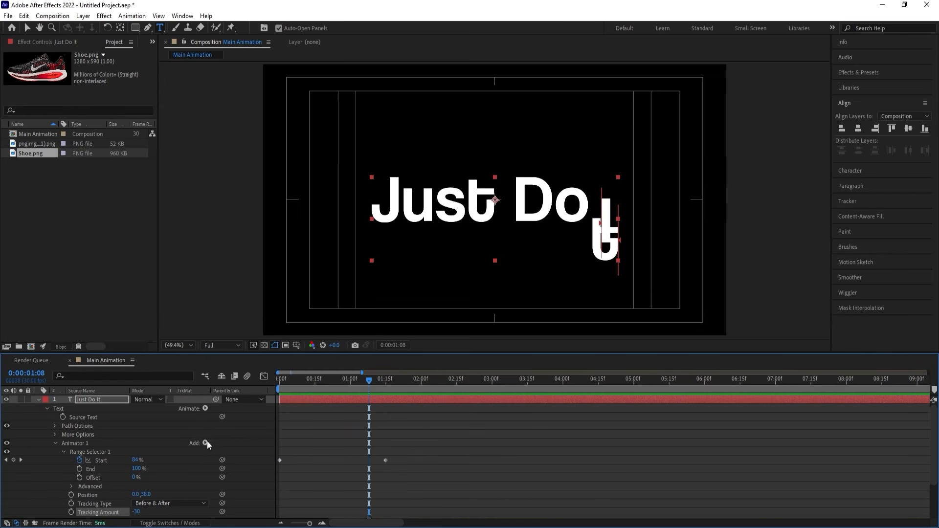
Add an Opacity property to the first animator of the "Just Do It" layer.
click(206, 442)
mouse_move(230, 447)
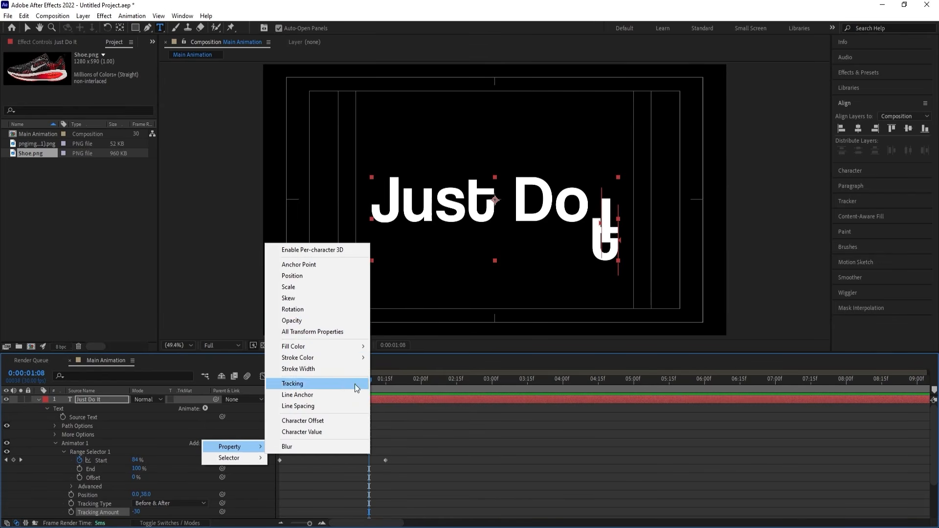
click(303, 319)
Easy ease both Range Selector Start keyframes and shape their speed graph into a sharp central peak of about 400 %/sec.
drag(419, 474, 272, 437)
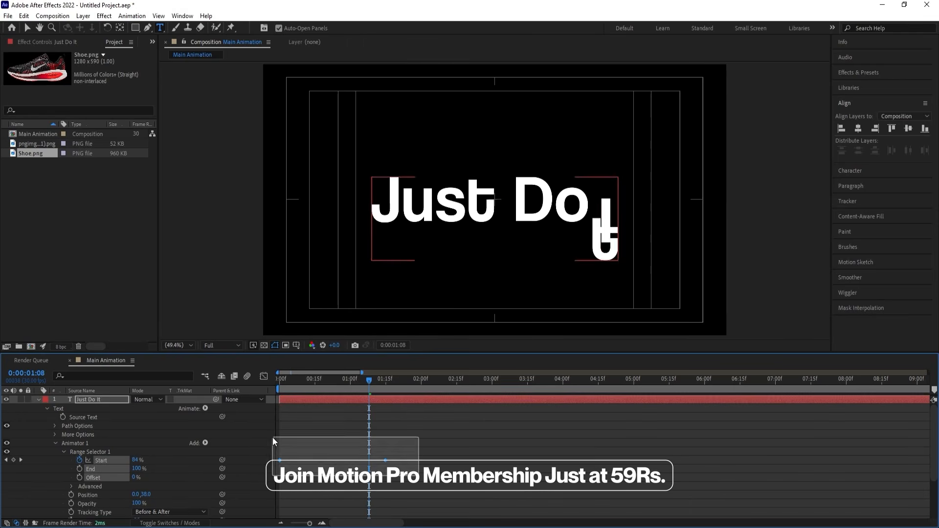
key(F9)
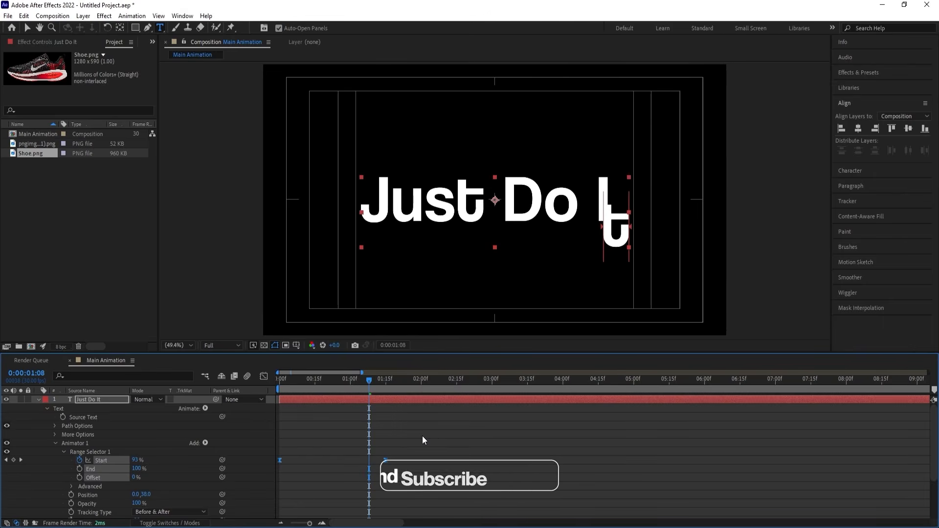
click(267, 376)
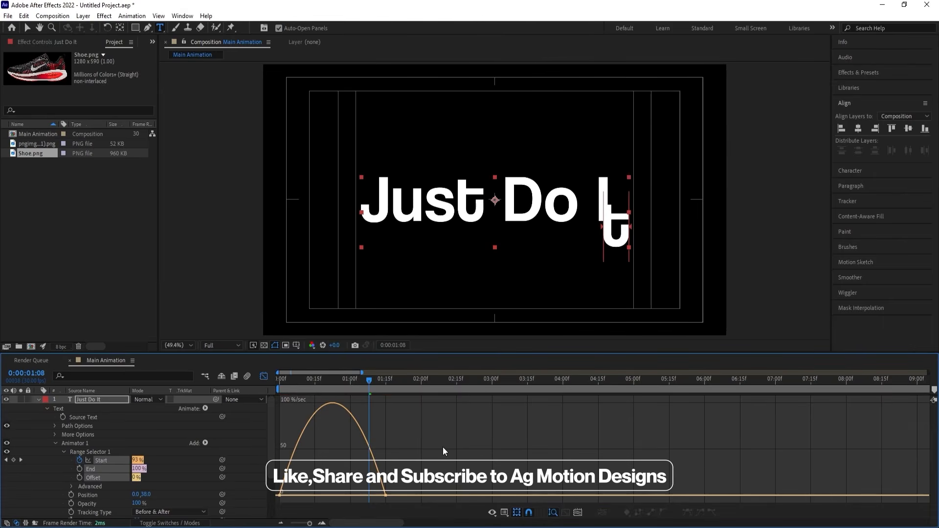
drag(443, 447, 264, 522)
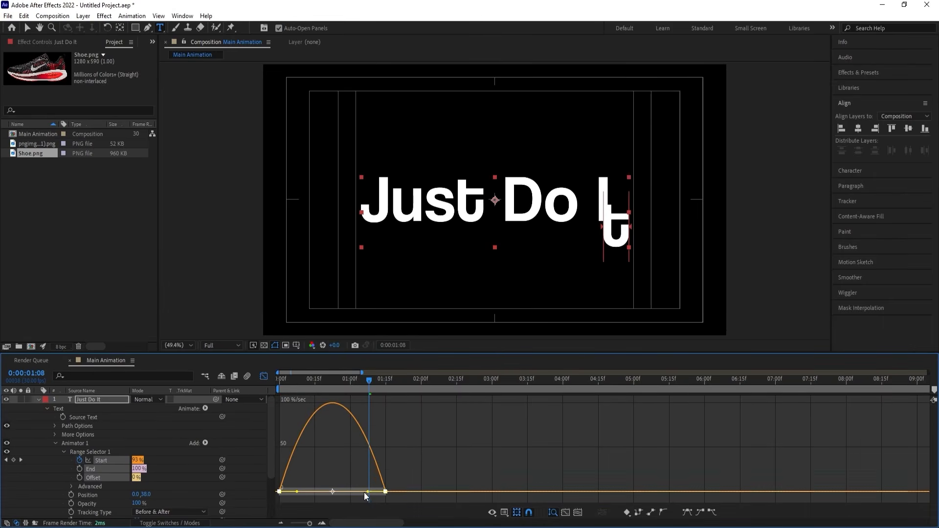
drag(364, 496, 321, 494)
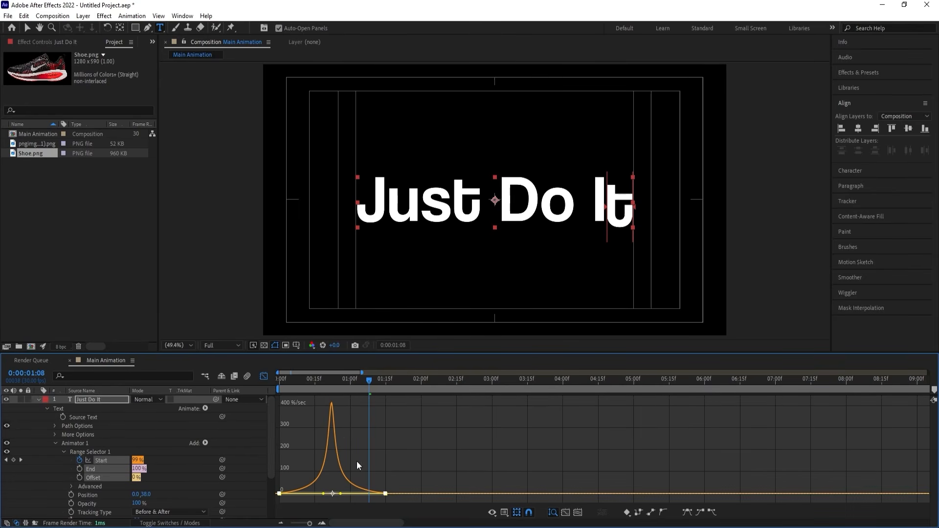
right_click(375, 426)
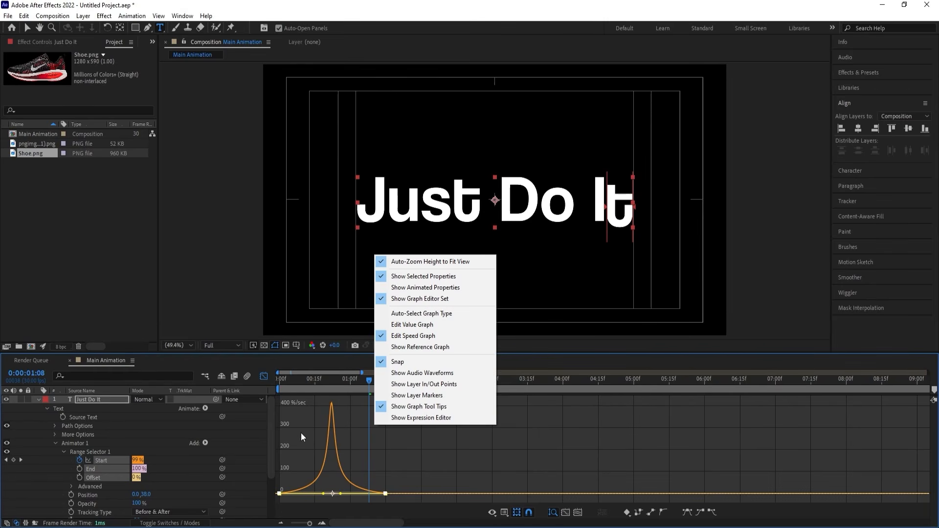
click(259, 403)
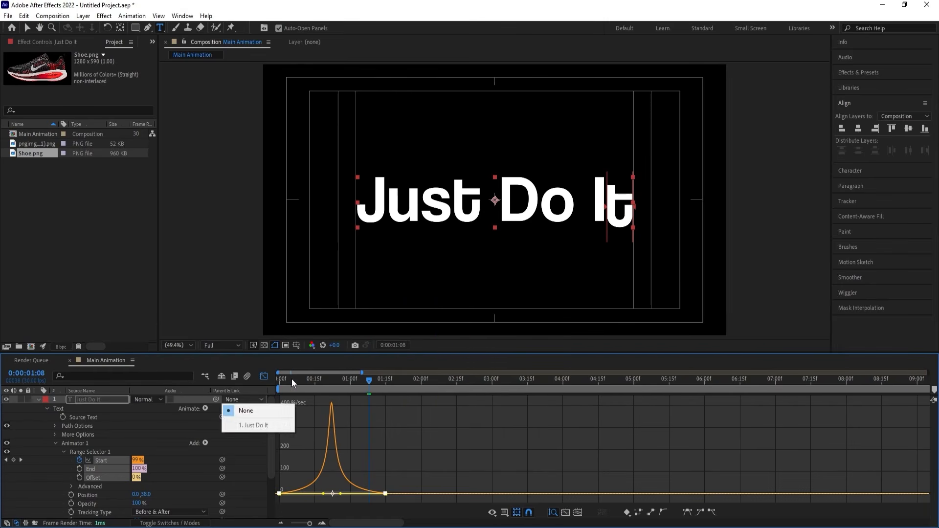
drag(292, 378, 257, 376)
key(space)
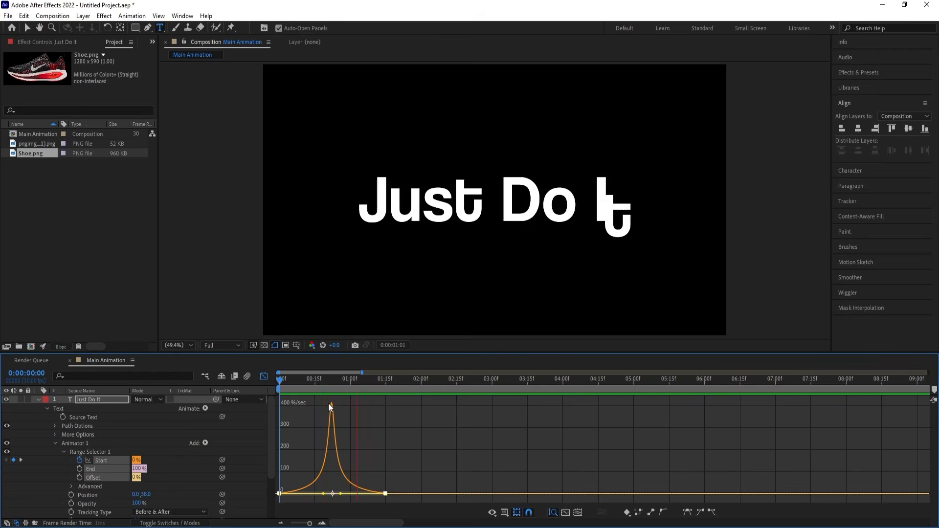
key(space)
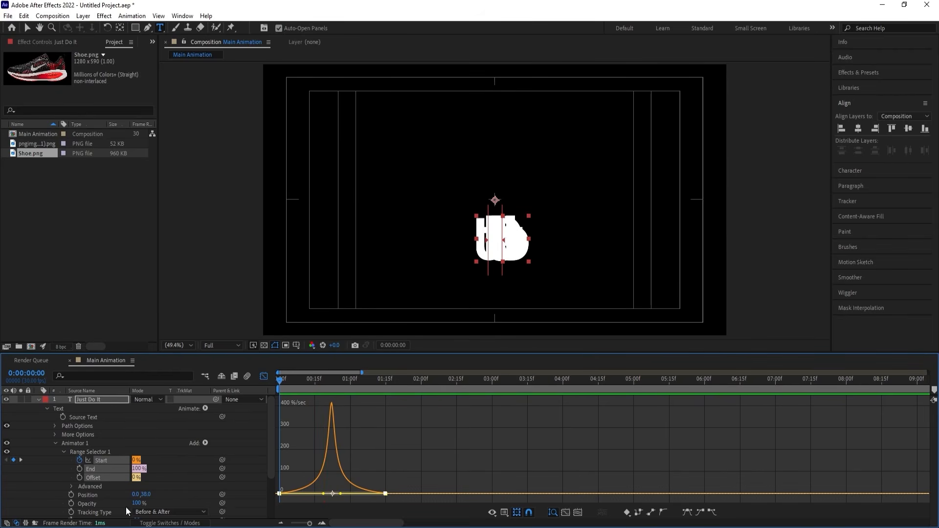
Set the animator's Opacity to 0% and preview the "Just Do It" reveal in the layer view.
click(132, 503)
text(20)
key(Return)
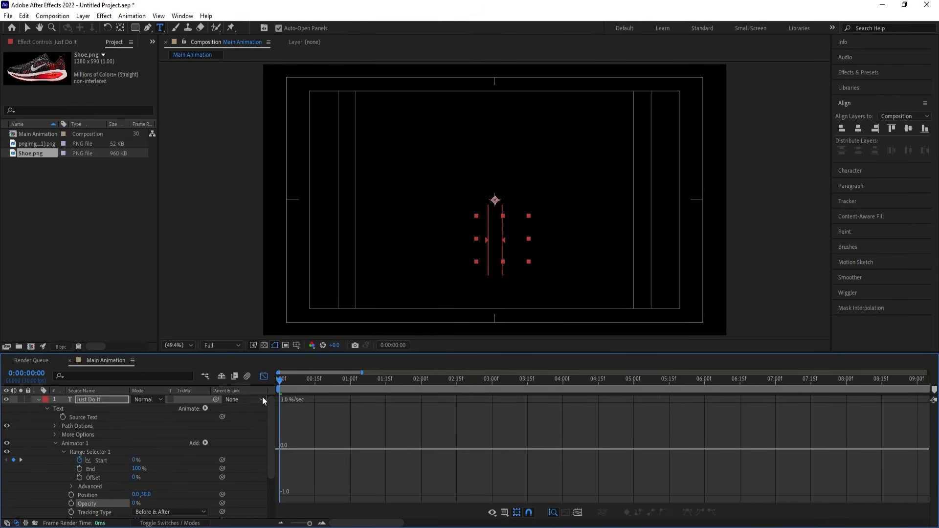
click(263, 375)
key(space)
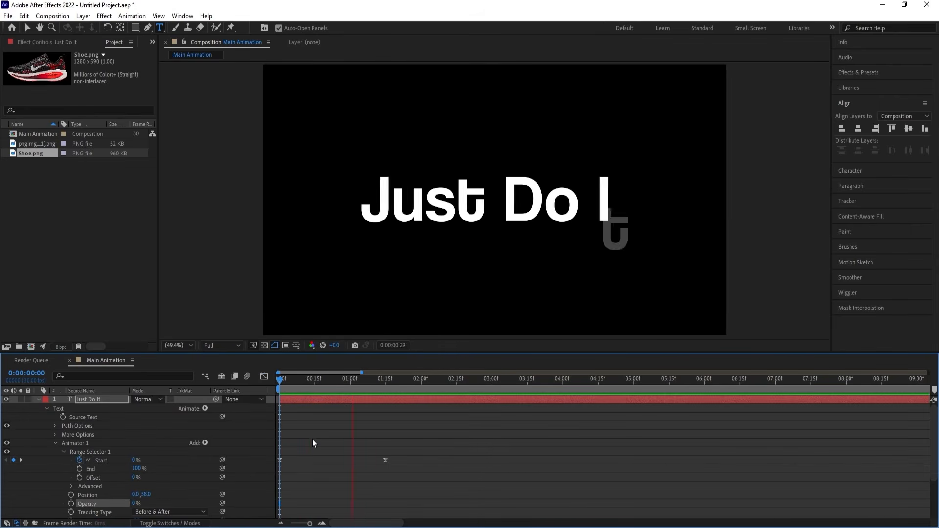
click(37, 401)
click(105, 427)
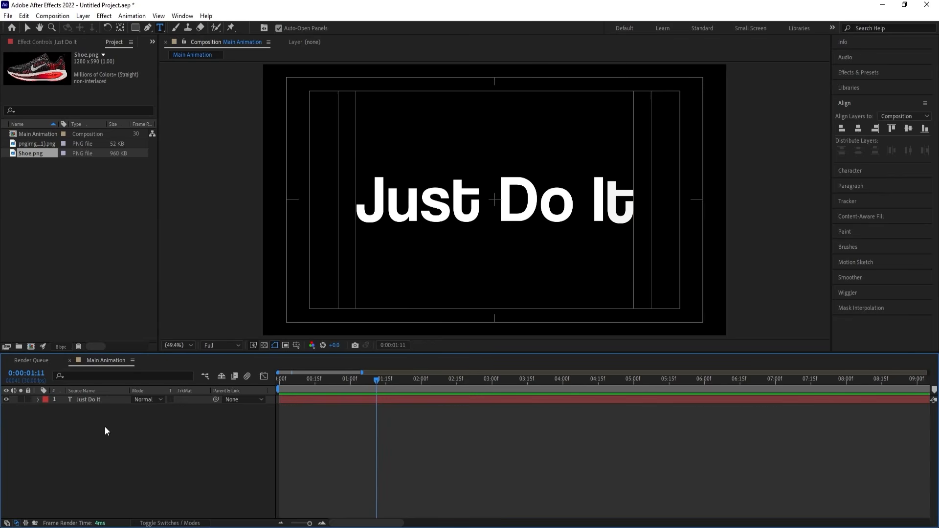
mouse_move(353, 380)
mouse_down()
mouse_move(336, 377)
mouse_move(348, 383)
mouse_up()
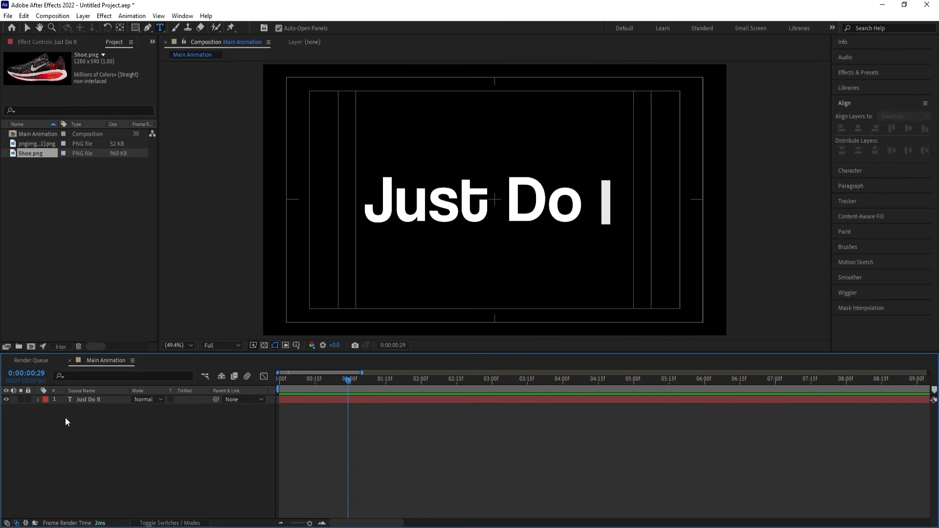
Add a second text animator with Tracking to the "Just Do It" layer and set its Tracking Amount to 6.
click(38, 401)
click(38, 403)
click(37, 403)
click(38, 403)
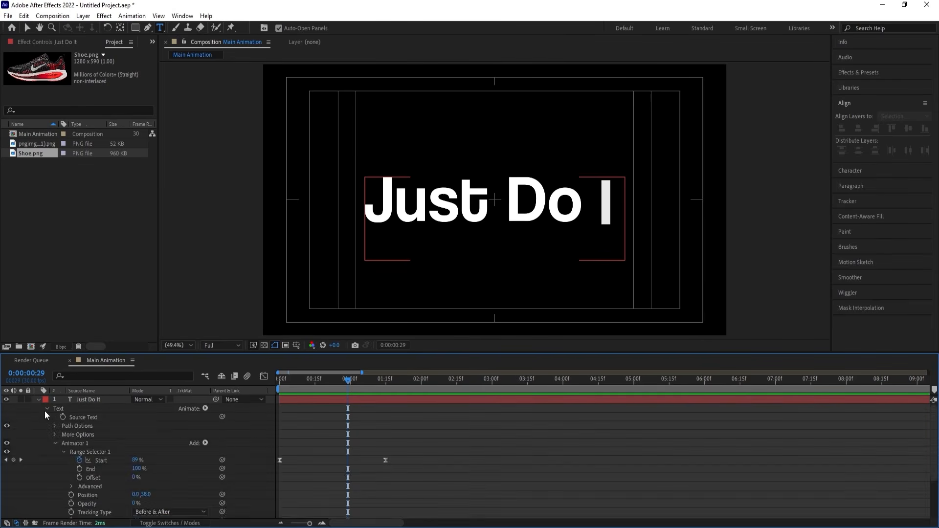
click(46, 409)
click(46, 418)
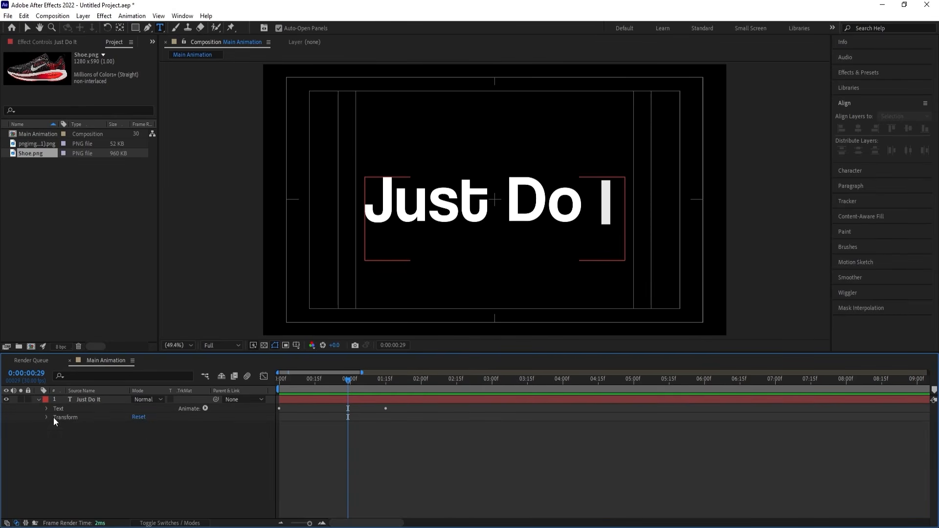
click(61, 408)
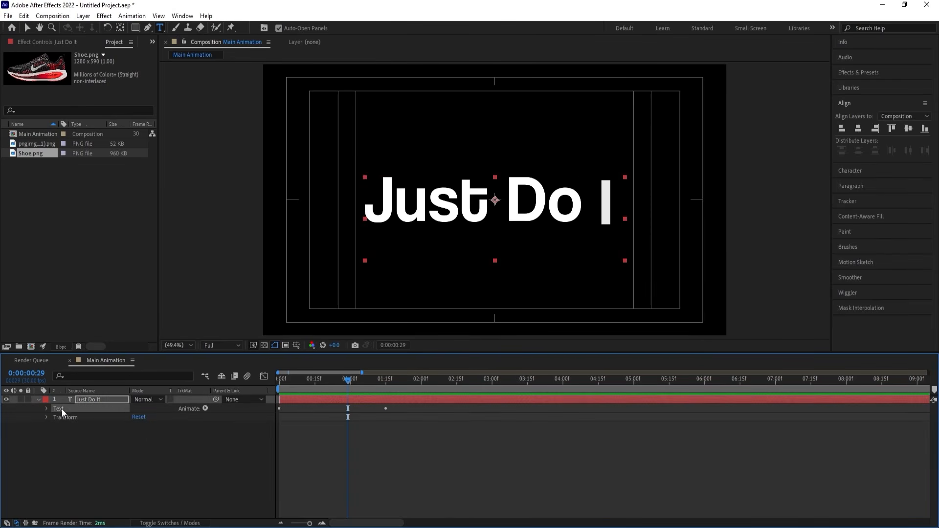
click(205, 408)
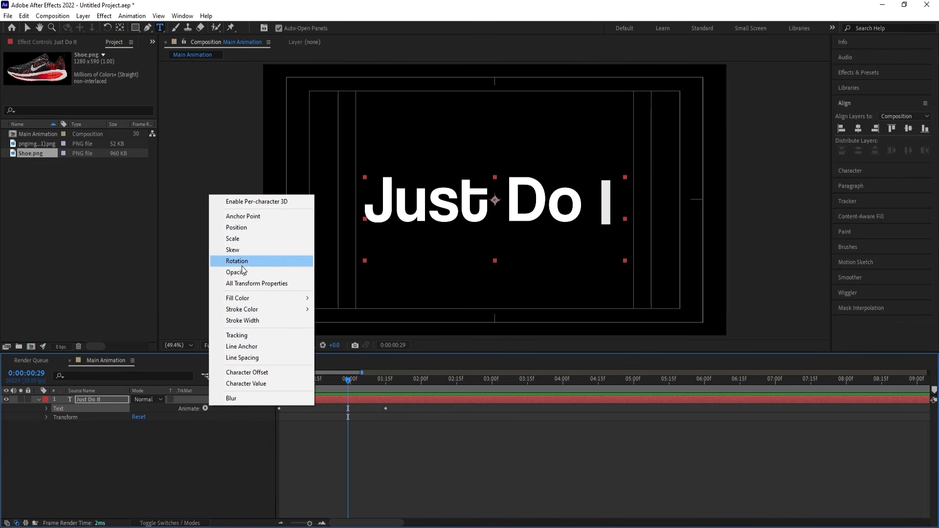
click(236, 335)
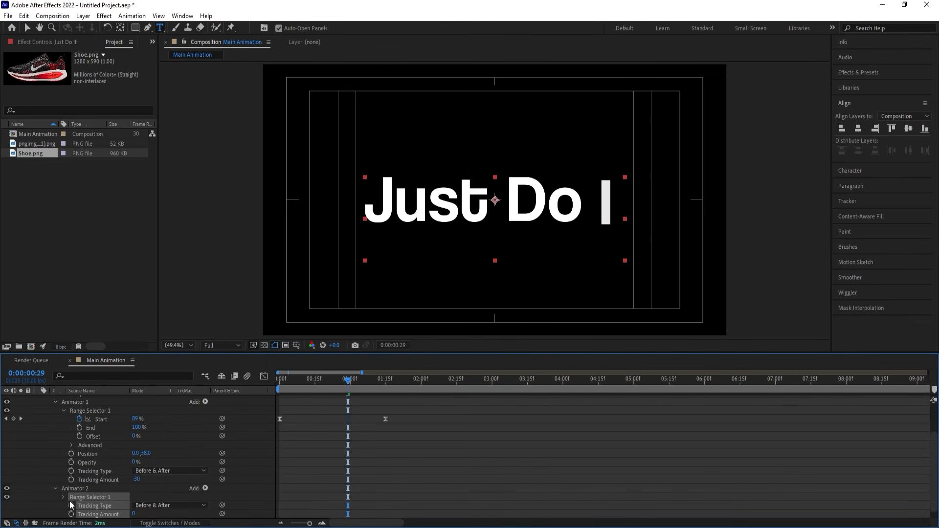
click(55, 403)
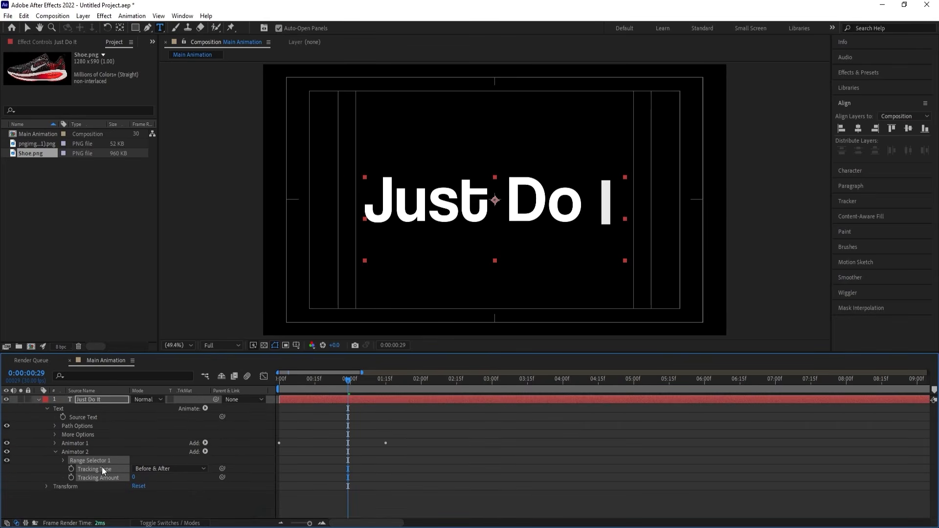
drag(136, 475, 137, 476)
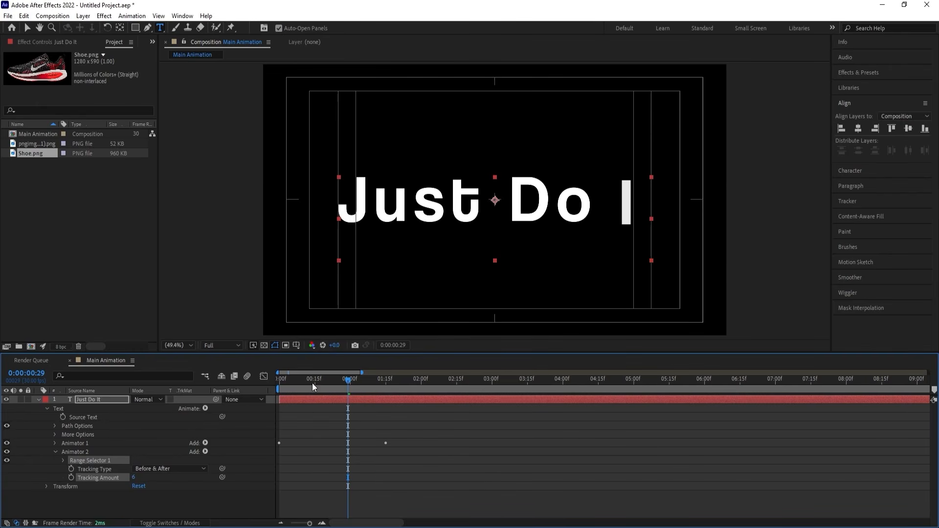
key(space)
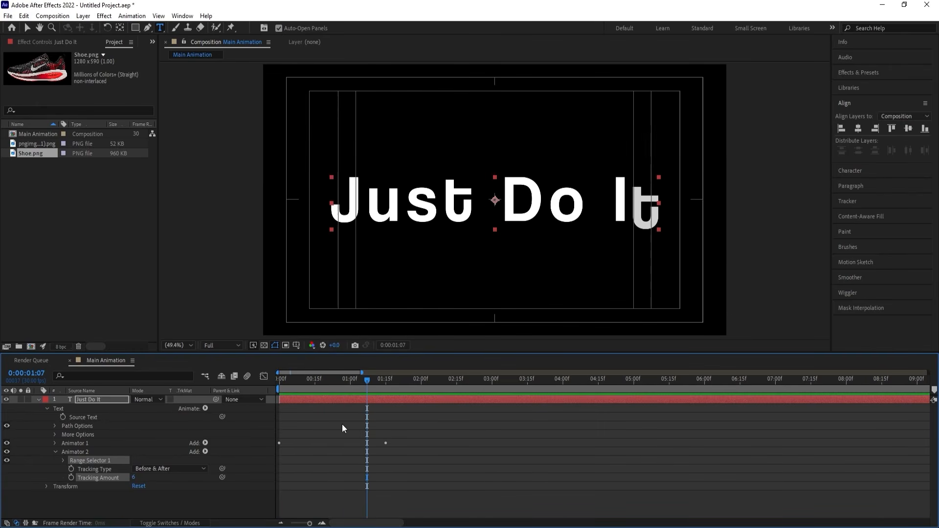
Set a keyframe on Animator 2's Tracking Amount of 6 at 0:00:01:07, near the end of the text reveal.
mouse_move(372, 381)
mouse_down()
mouse_move(361, 381)
mouse_move(373, 383)
mouse_up()
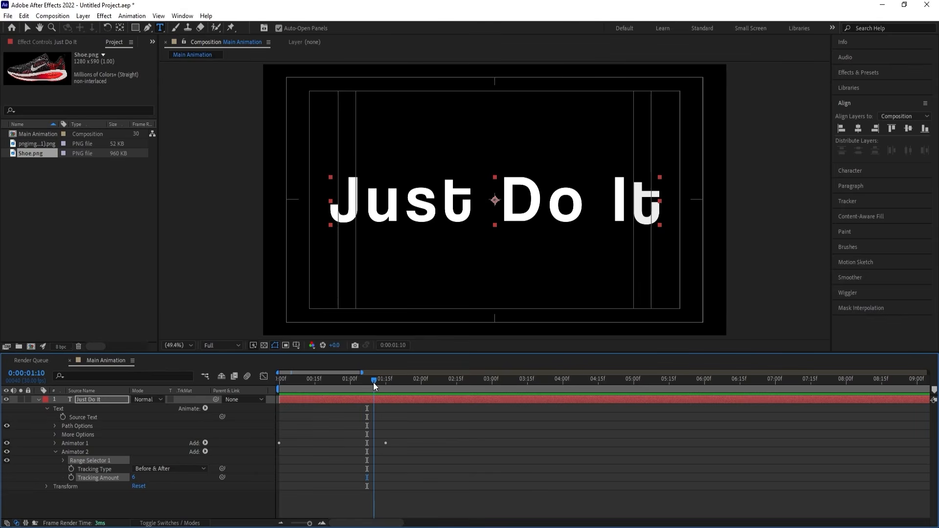
key(y)
key(u)
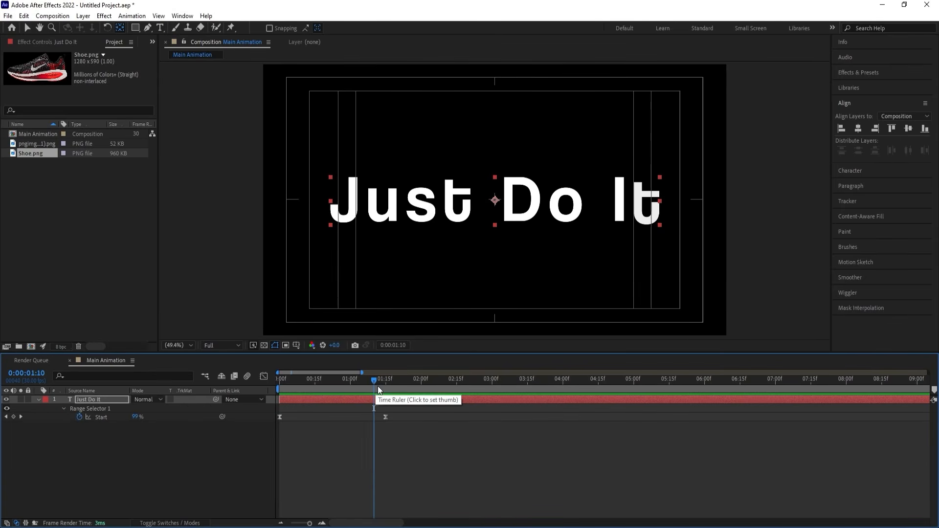
mouse_move(374, 381)
mouse_down()
mouse_move(386, 383)
mouse_move(368, 379)
mouse_up()
click(39, 399)
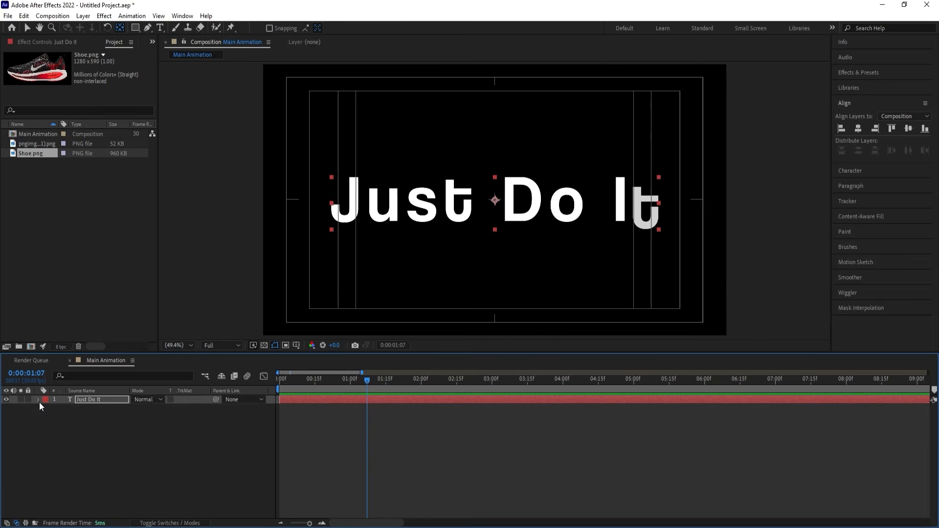
click(39, 399)
click(56, 443)
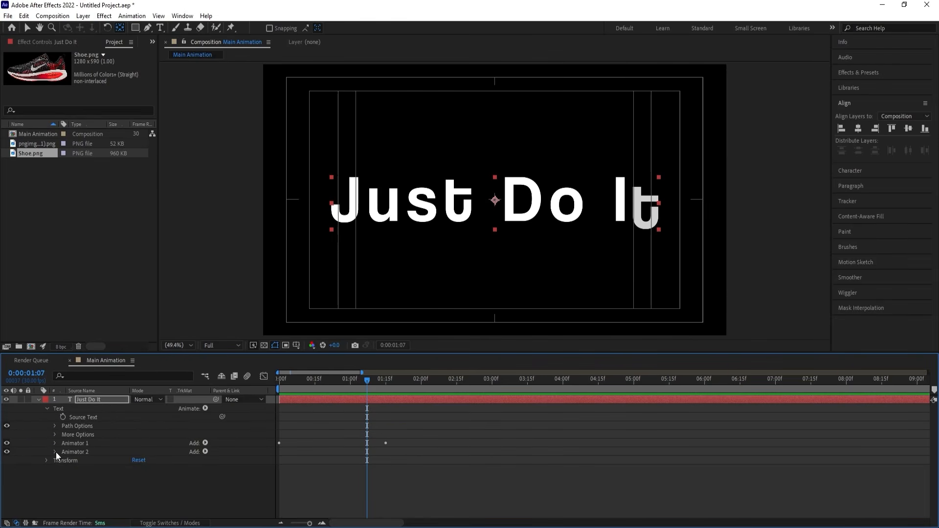
click(72, 478)
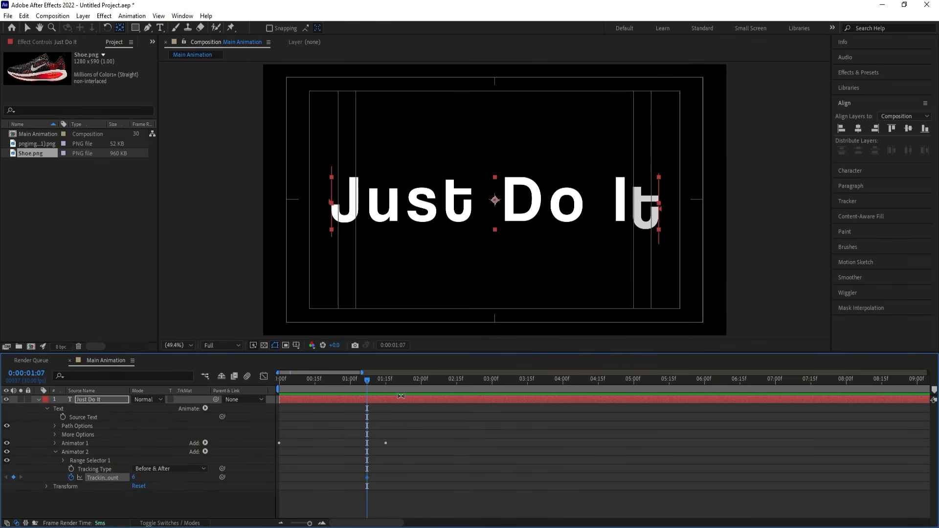
Keyframe Animator 2's Tracking Amount to -2 at 0:00:02:00 on the "Just Do It" layer.
drag(368, 383, 422, 388)
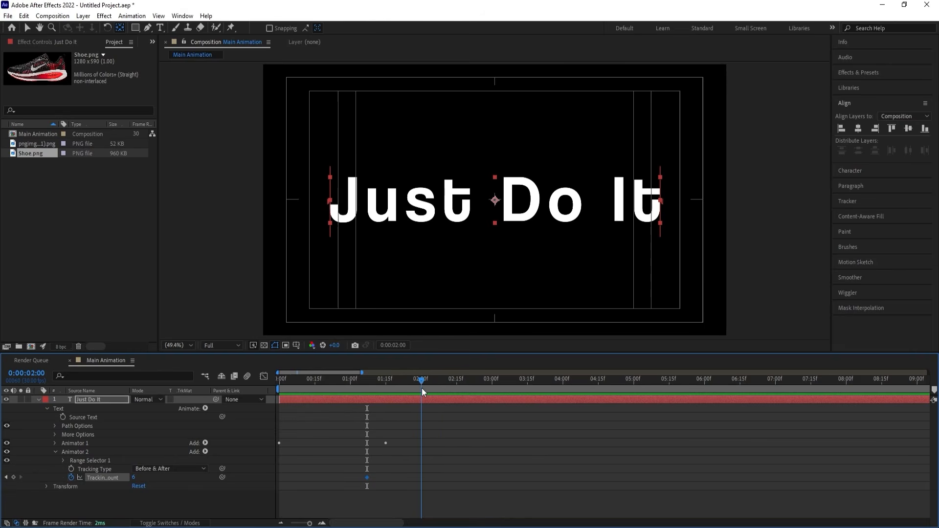
mouse_move(135, 479)
mouse_down()
mouse_move(122, 484)
mouse_move(137, 487)
mouse_up()
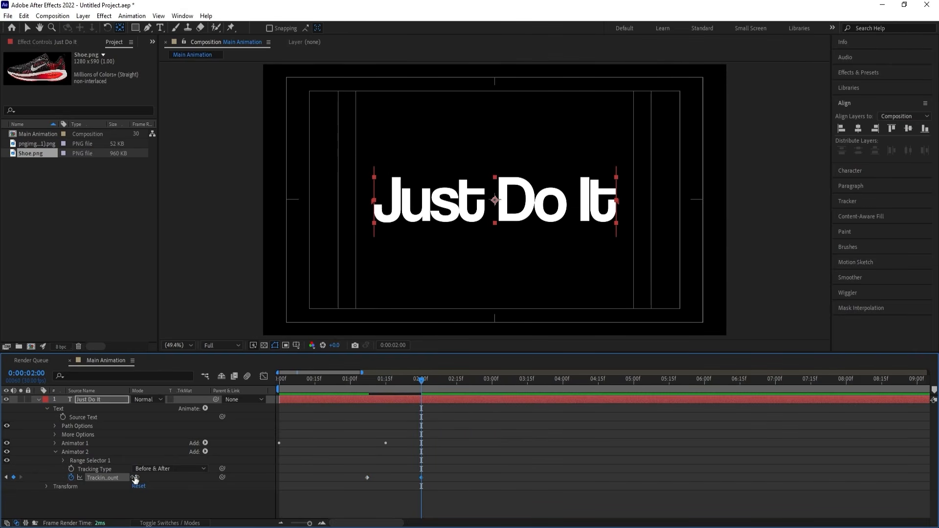
click(135, 478)
text(-2)
key(Return)
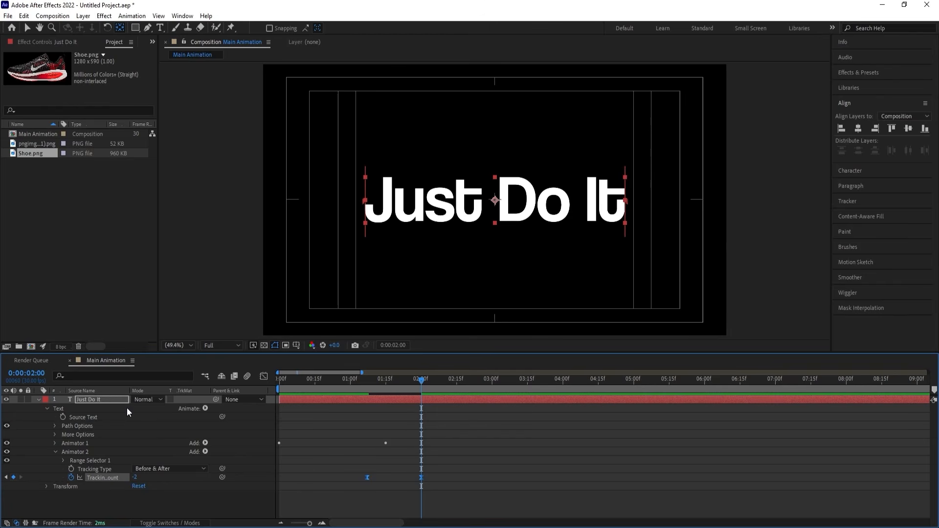
Easy ease the Tracking Amount keyframes, shape their speed graph into a sharp central peak of about -45 units/sec, and preview the text animation.
click(264, 376)
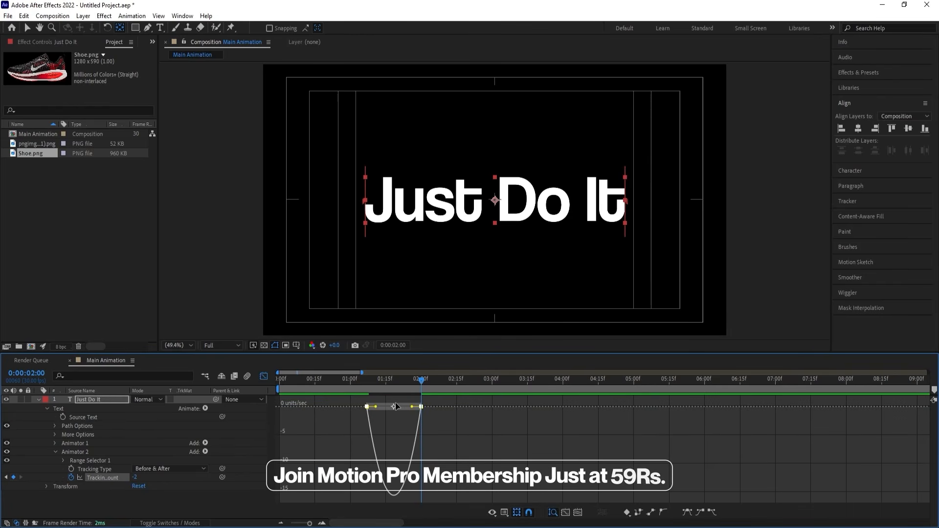
drag(412, 407, 387, 406)
drag(304, 380, 270, 380)
key(space)
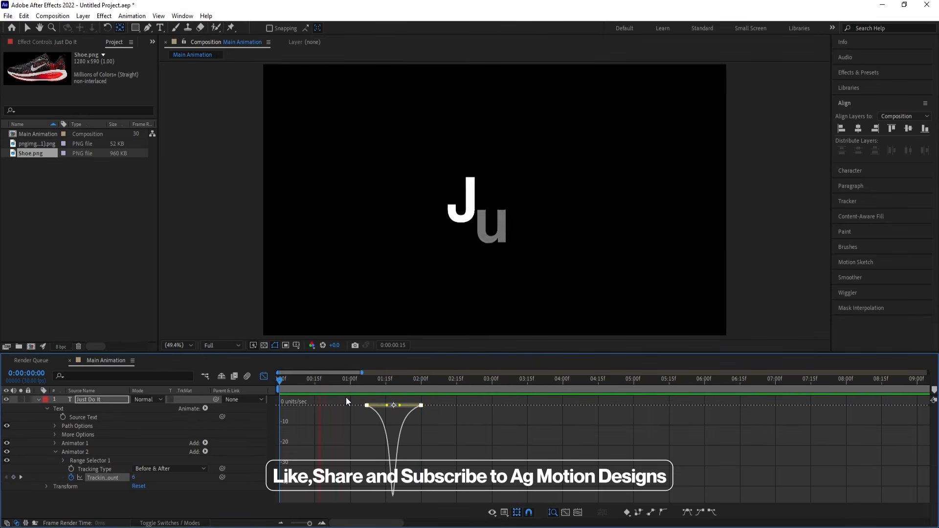
key(space)
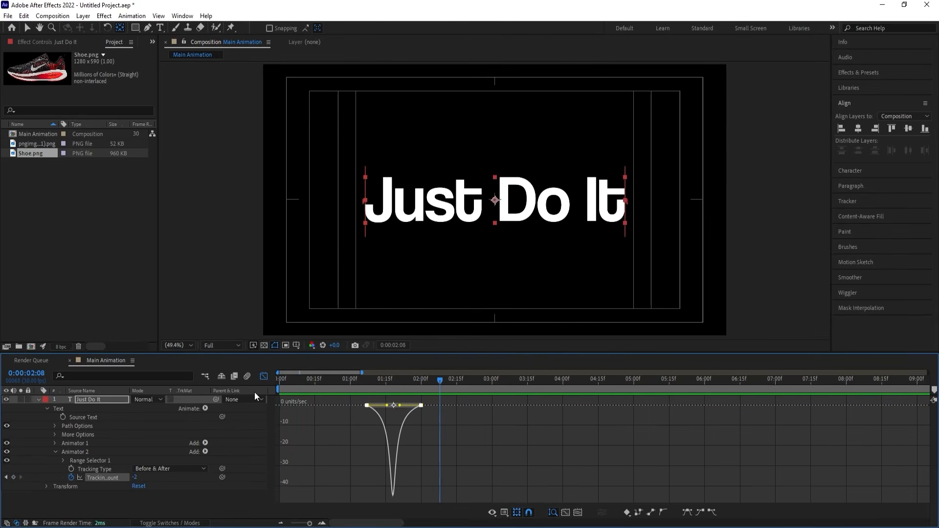
click(39, 399)
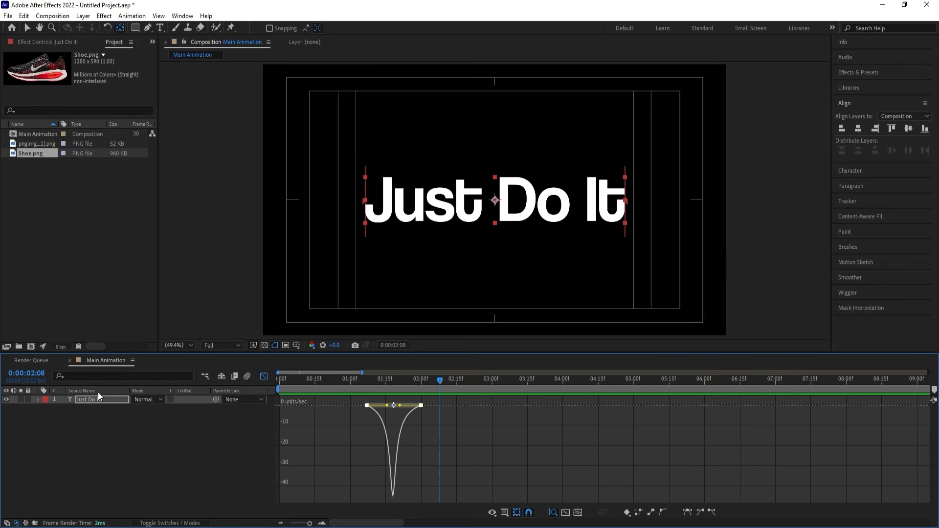
click(267, 373)
click(333, 415)
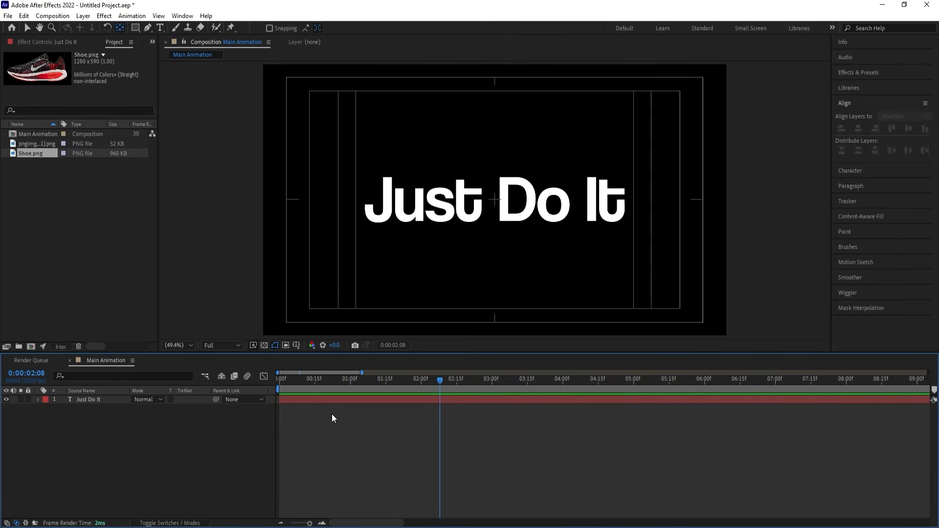
Duplicate the "Just Do It" text layer with its Position property revealed.
click(94, 397)
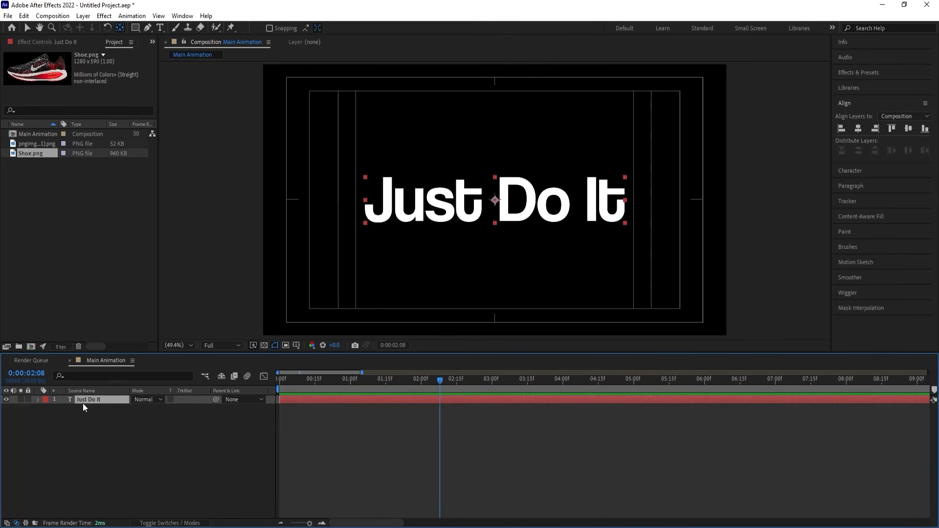
key(p)
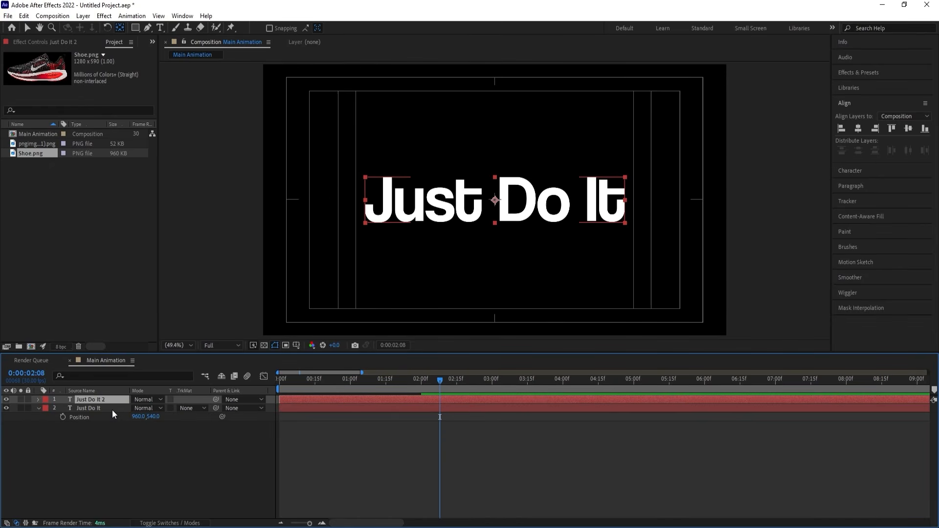
key(ctrl+d)
Try offsetting the duplicated text layer downward by adding 150 to its Y Position.
click(153, 407)
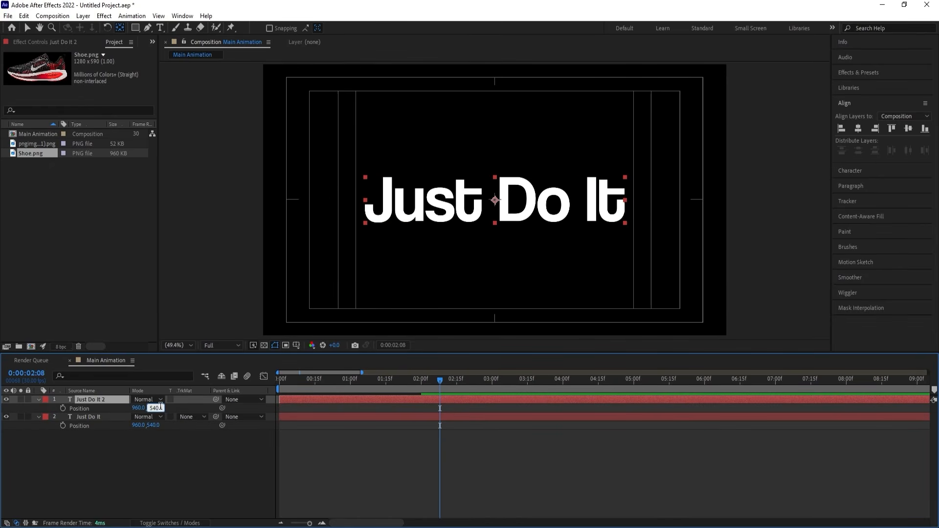
text(+150)
key(Return)
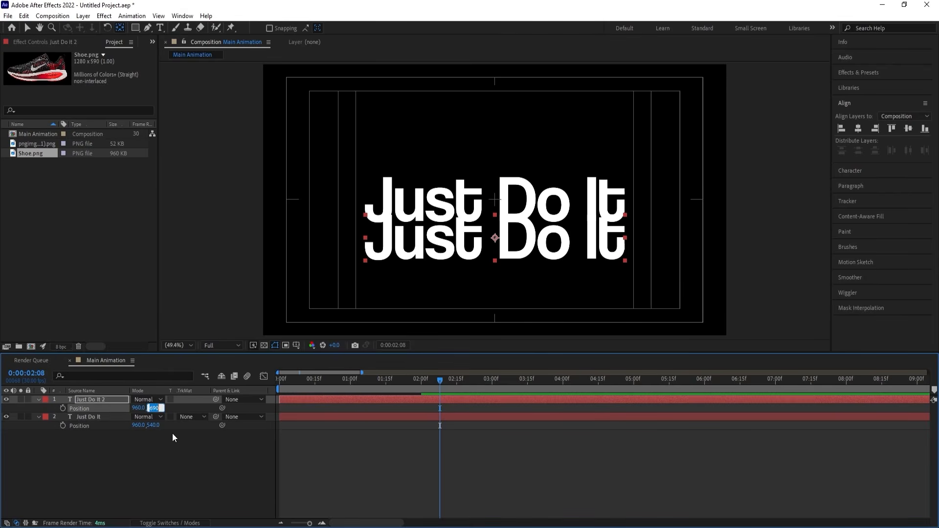
click(160, 416)
key(ctrl+z)
Add 200 to the Y Position of "Just Do It 2", placing it at 960, 740 below the original text.
click(158, 408)
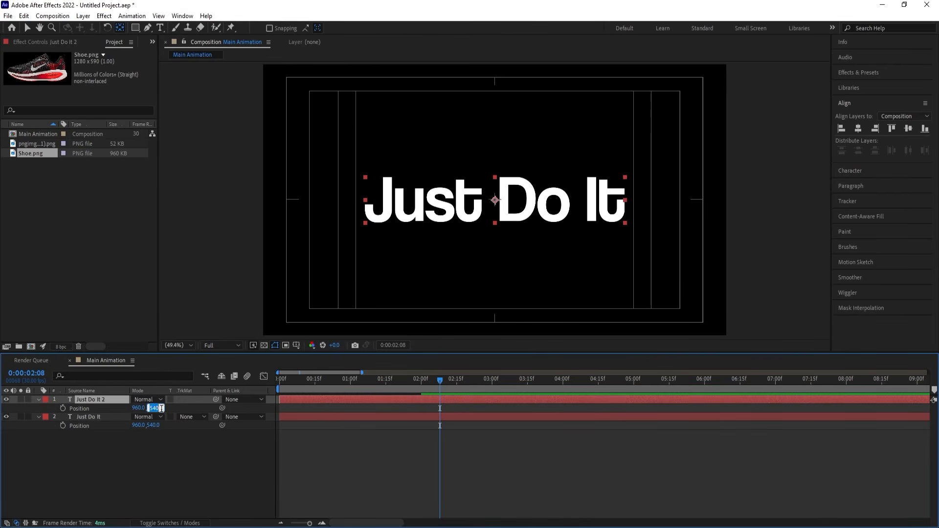
text(+200)
key(Return)
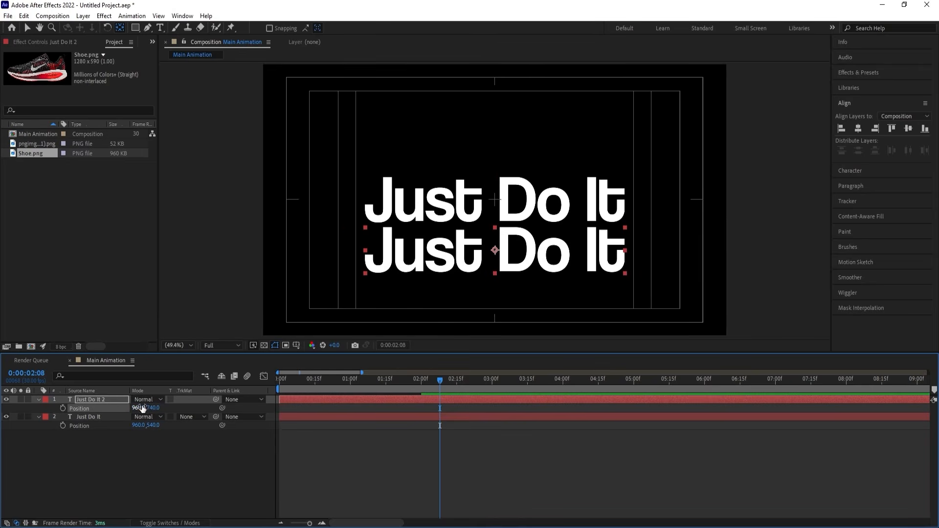
Duplicate "Just Do It 2" and add 200 to the new copy's Y Position, placing it at 960, 940.
click(122, 400)
key(ctrl+d)
key(p)
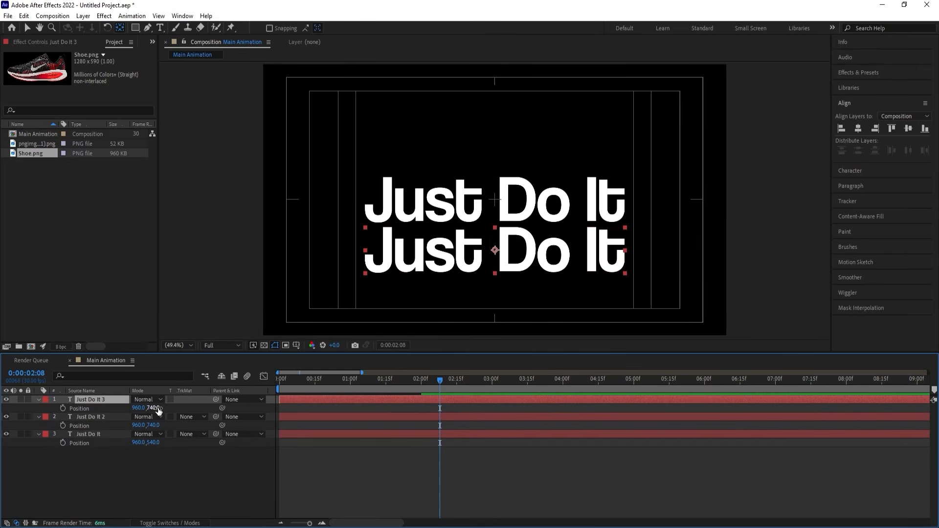
click(159, 408)
click(162, 408)
text(+200)
key(Return)
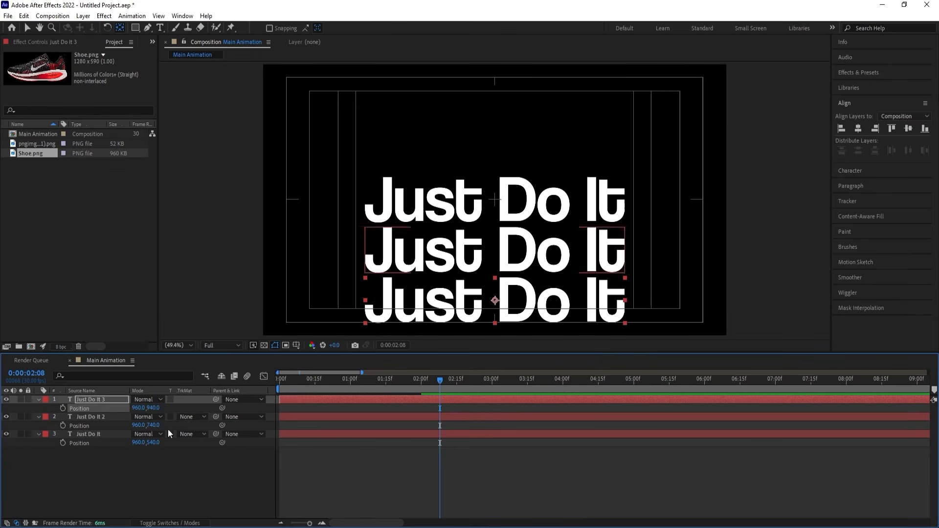
Duplicate the original "Just Do It" layer and move the original up to Position 960, 340.
click(96, 460)
click(81, 433)
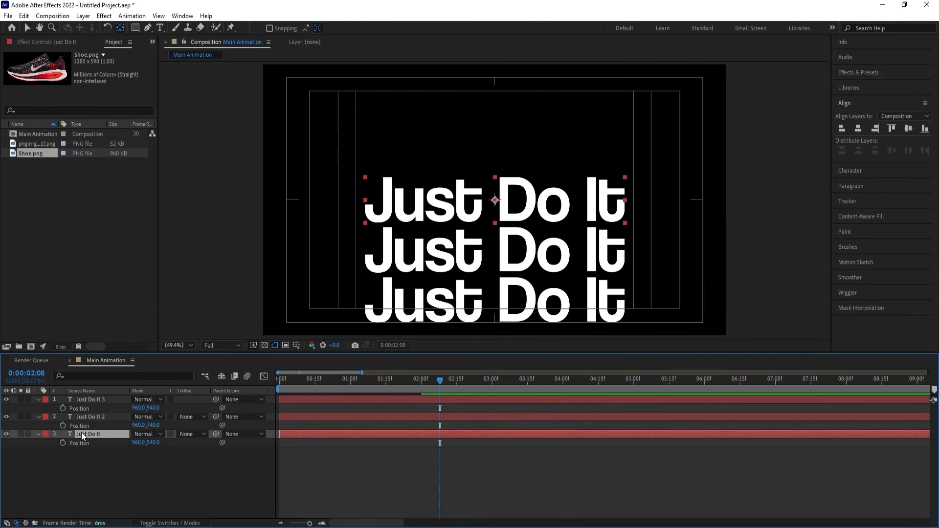
key(ctrl+d)
click(83, 443)
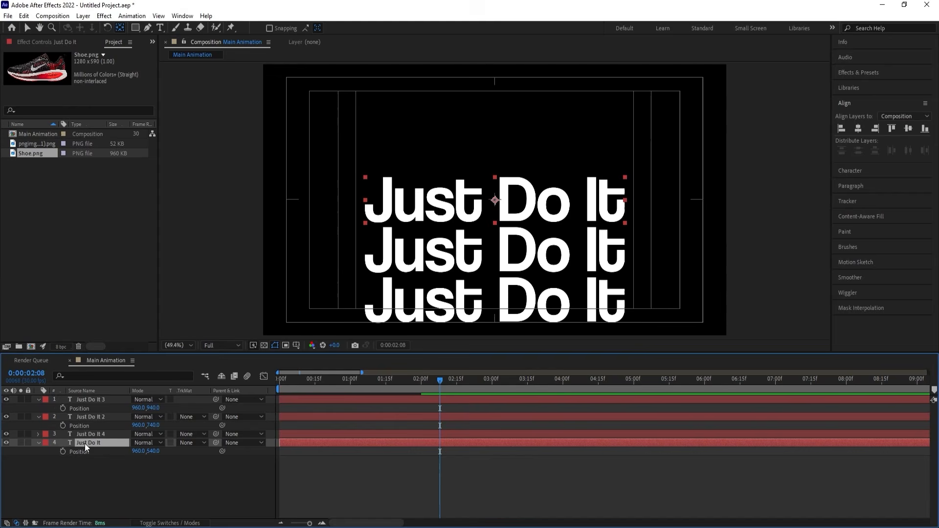
click(154, 450)
click(163, 451)
key(Return)
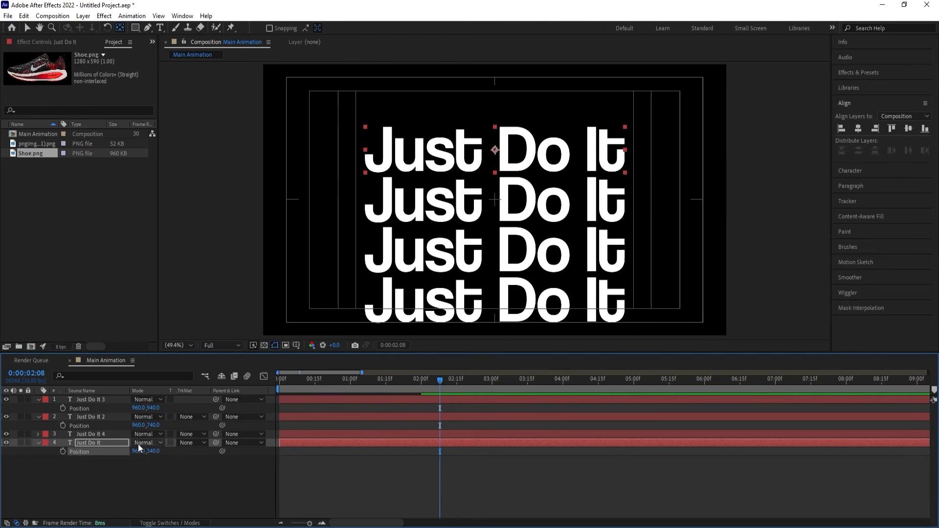
Duplicate the "Just Do It" layer again and set the original's Y Position to 140 as the topmost text row.
click(123, 442)
key(ctrl+d)
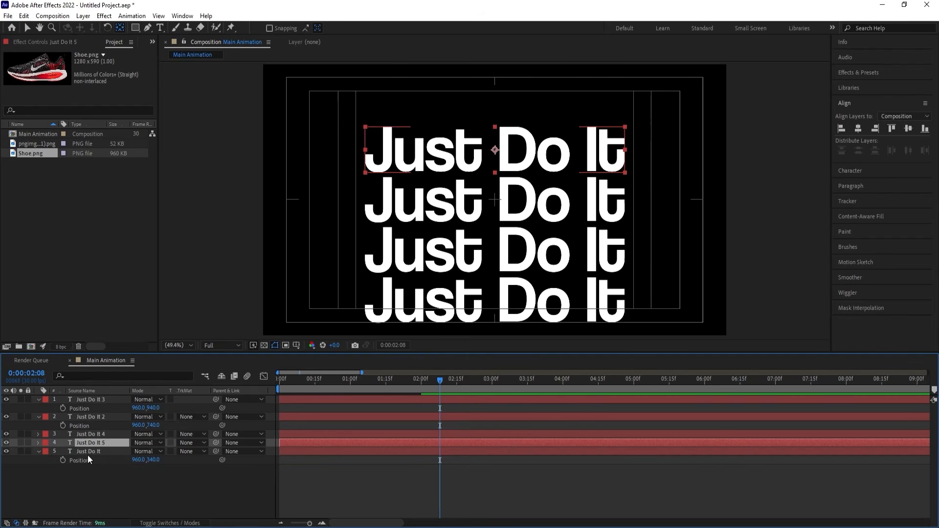
click(87, 453)
click(152, 460)
click(161, 460)
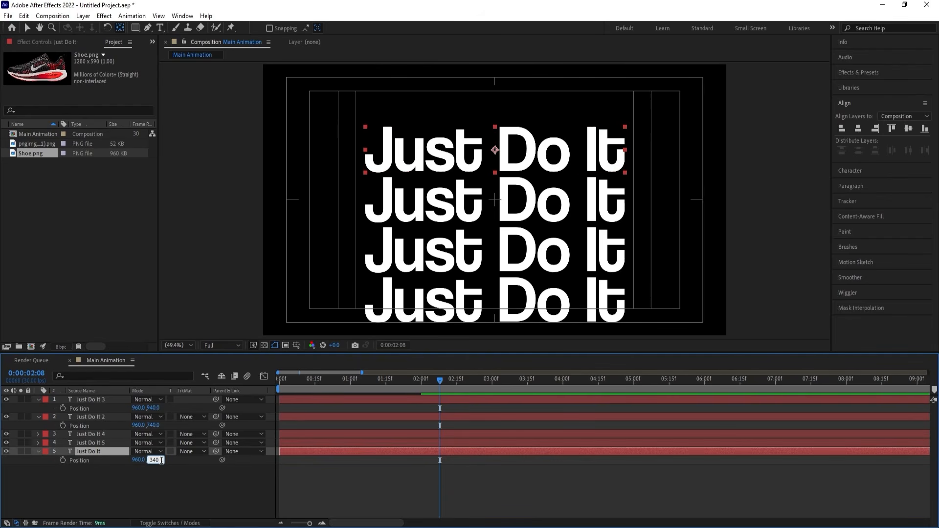
key(BackSpace)
key(BackSpace)
key(BackSpace)
text(140)
key(Return)
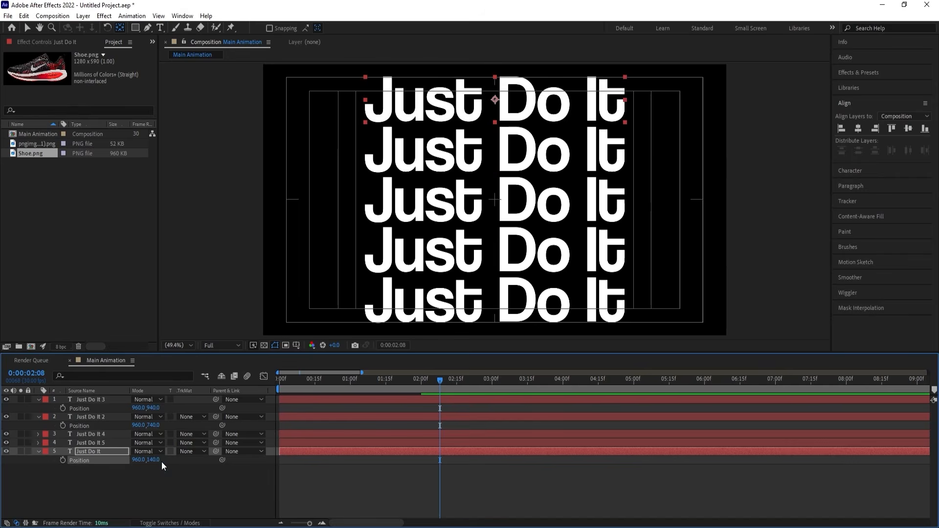
Check the keyframes on all five text layers and collapse their properties in the timeline.
click(311, 475)
key(u)
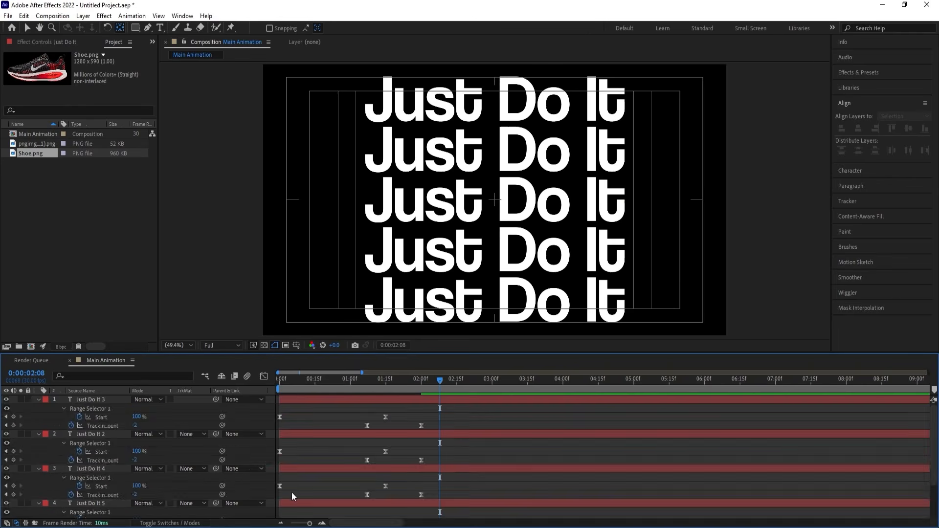
key(u)
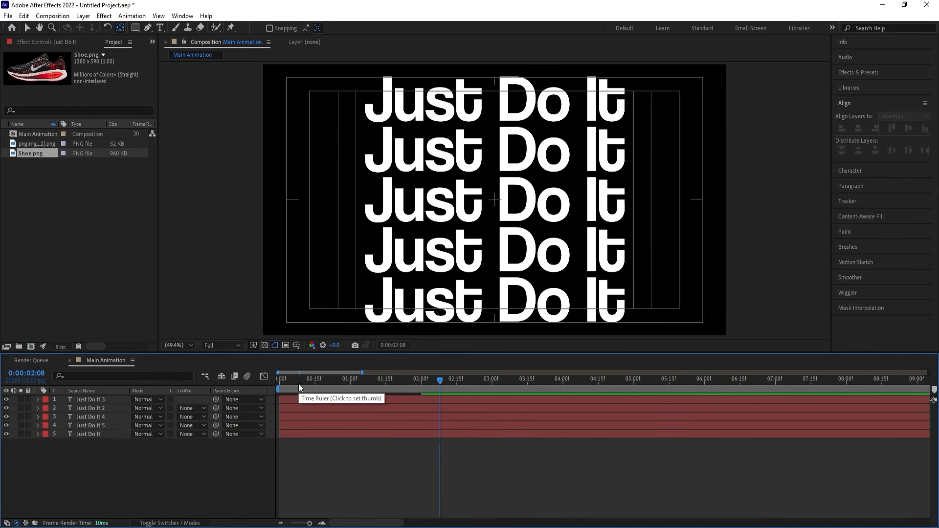
Shift the "Just Do It 2" and "Just Do It 5" layers to start at 0:00:00:05.
drag(295, 380, 246, 391)
key(equal)
key(equal)
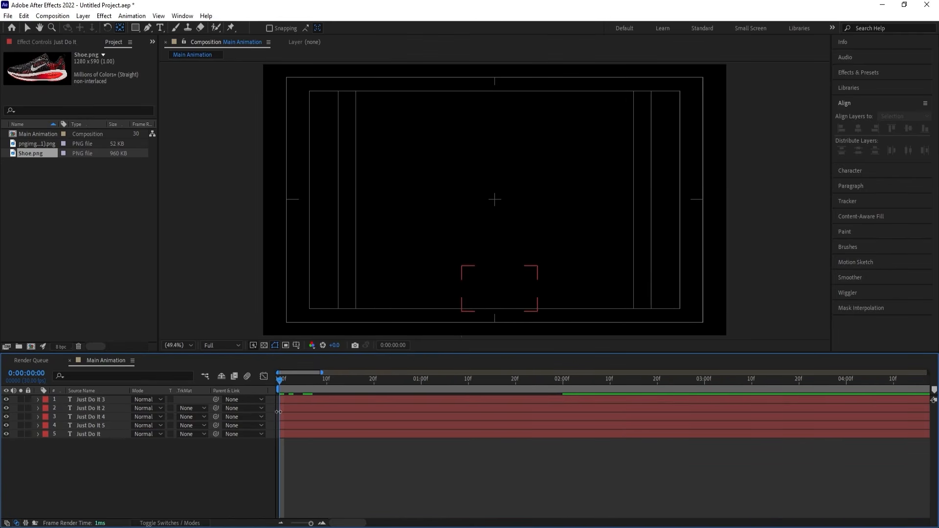
click(326, 380)
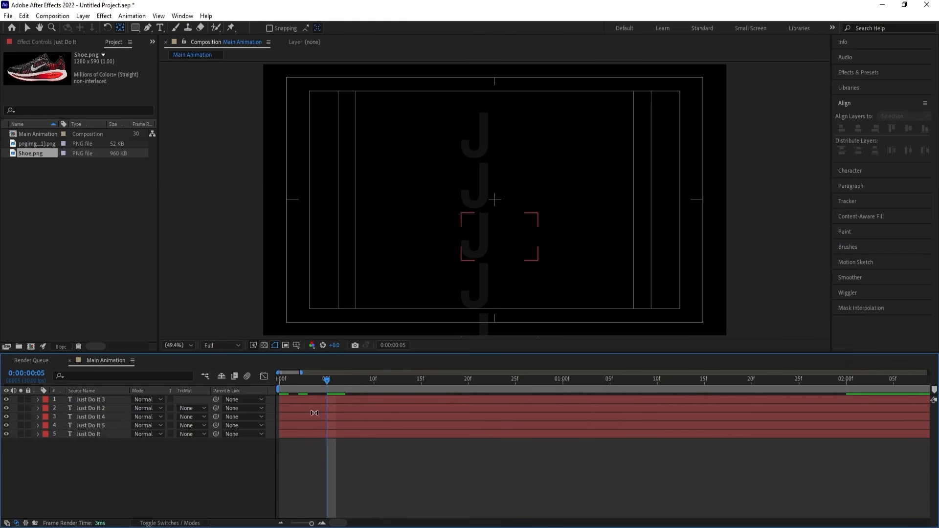
click(96, 417)
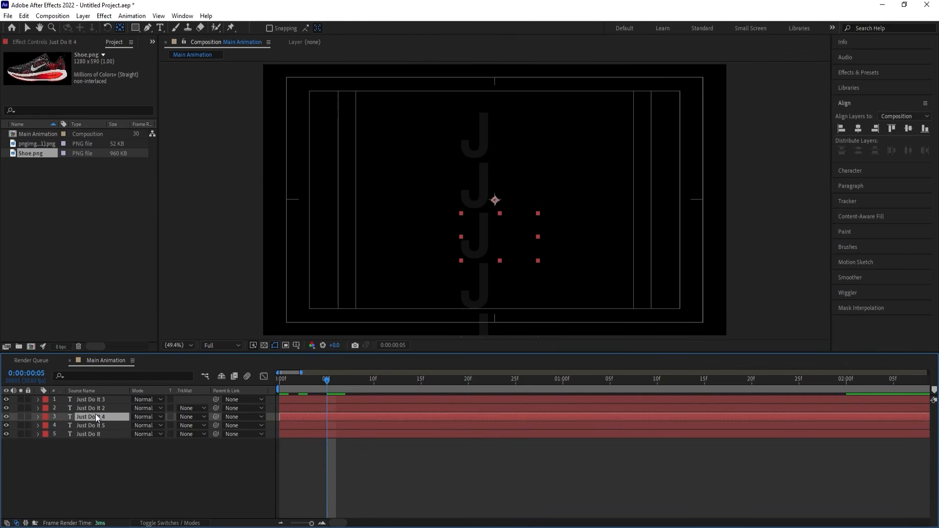
click(92, 409)
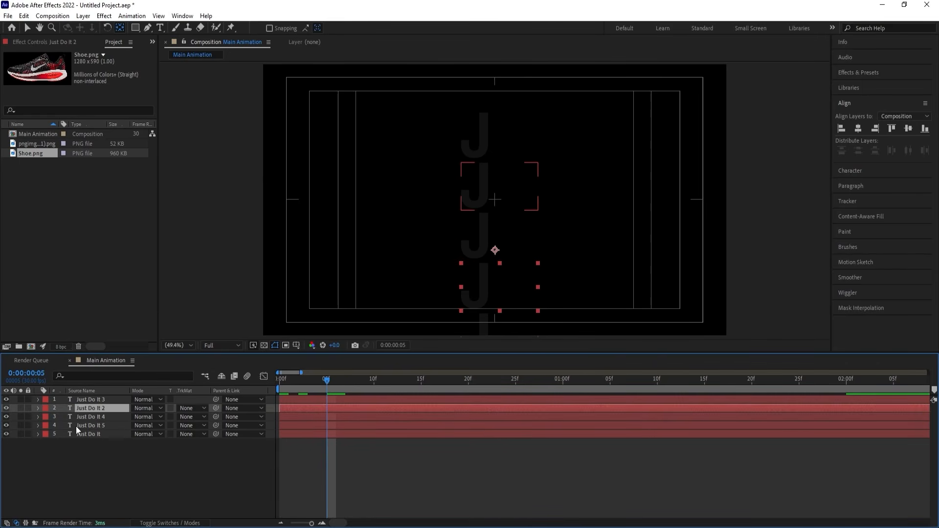
ctrl+click(87, 426)
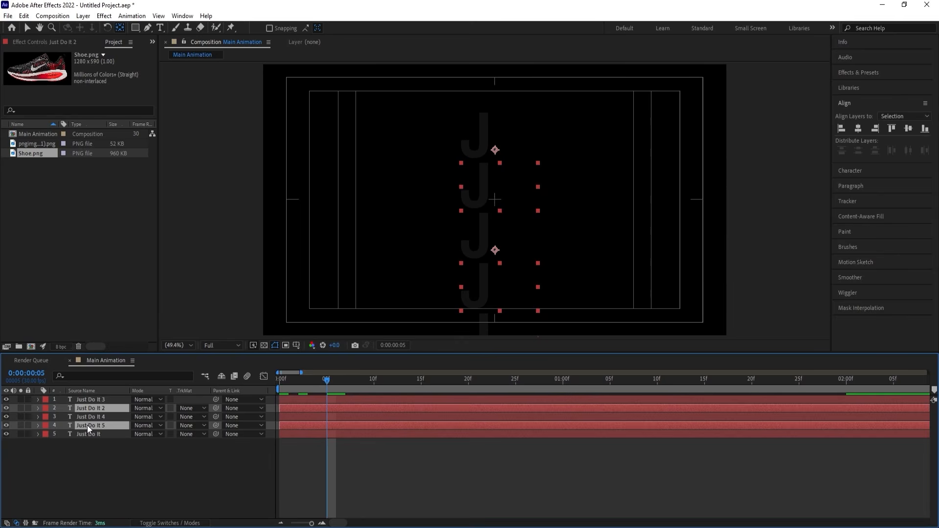
key(bracketleft)
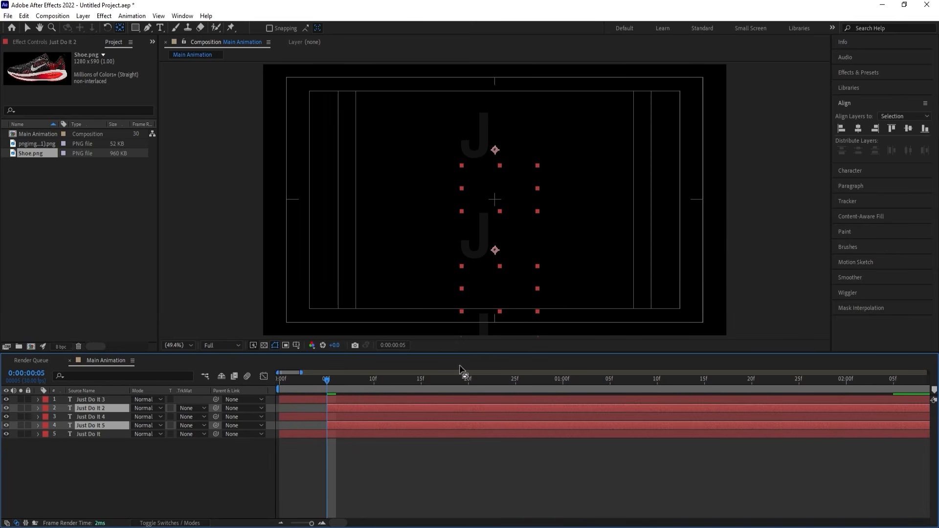
Shift the outermost "Just Do It 3" and "Just Do It" layers to start at 0:00:00:10.
click(374, 380)
click(362, 400)
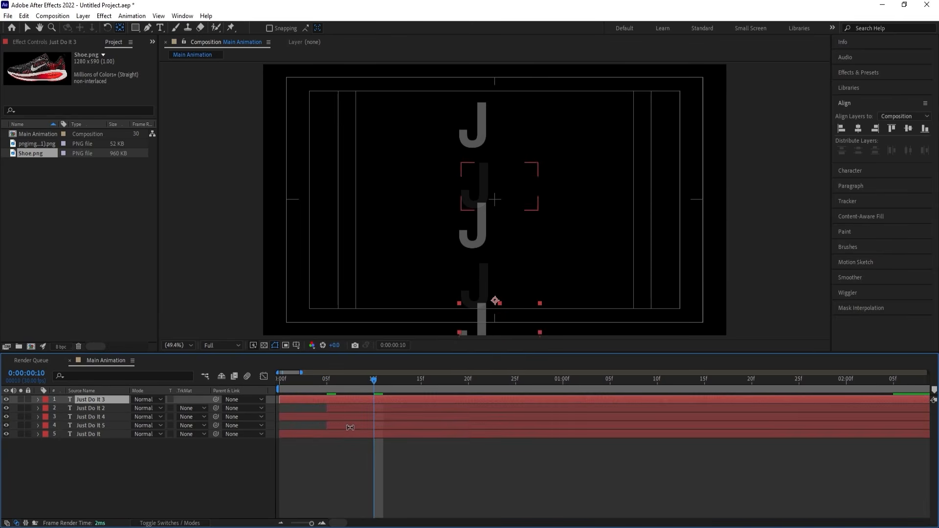
ctrl+click(340, 434)
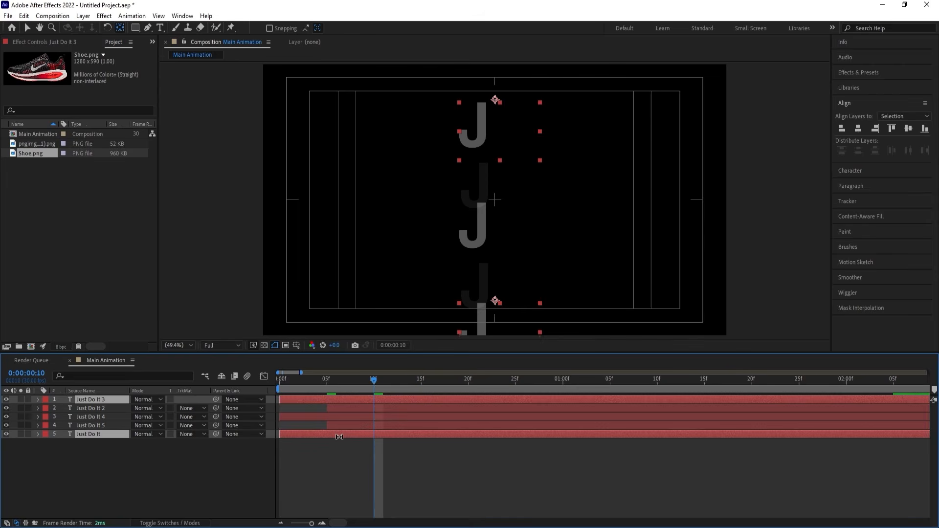
key(bracketleft)
Preview the staggered five-row text animation from the start of the composition and deselect the layers.
key(minus)
key(minus)
key(minus)
drag(293, 381, 243, 390)
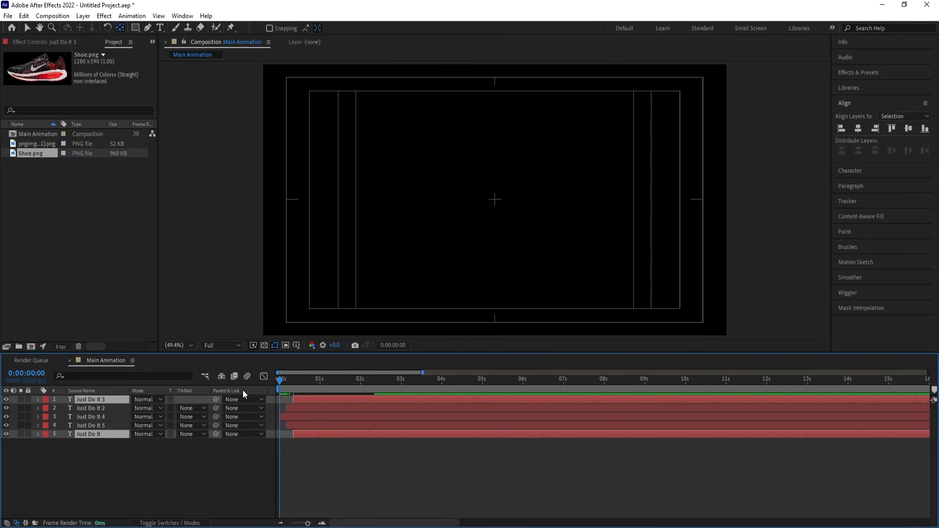
key(space)
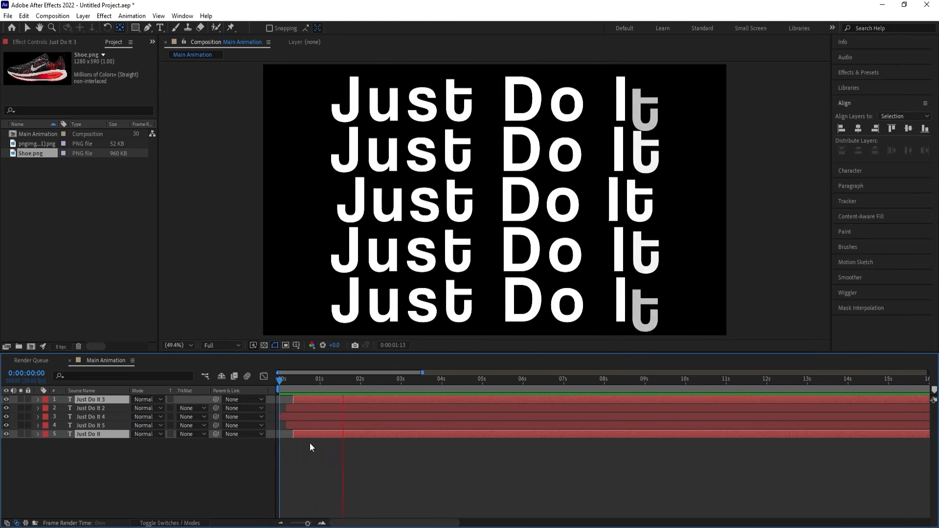
key(space)
click(257, 475)
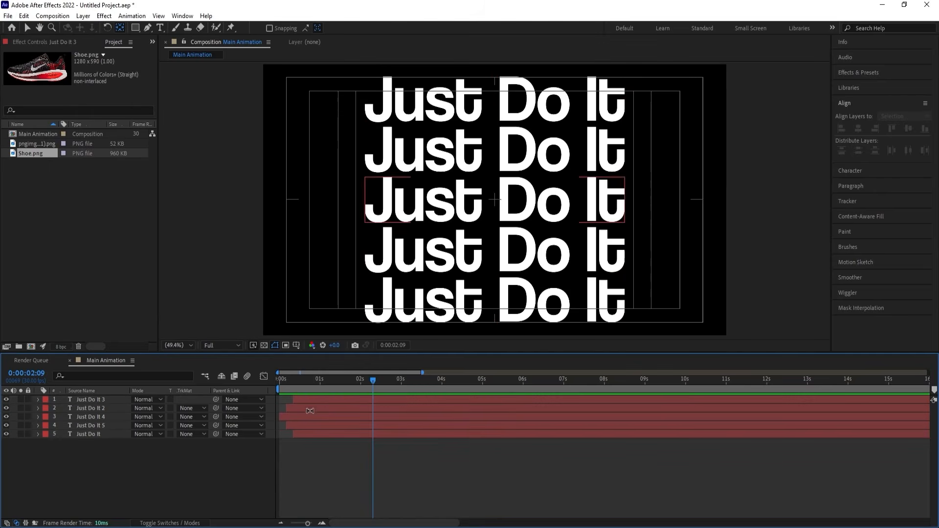
Replay the five-row text animation from 0:00:00:00 to check the staggered timing.
drag(306, 382, 236, 436)
key(space)
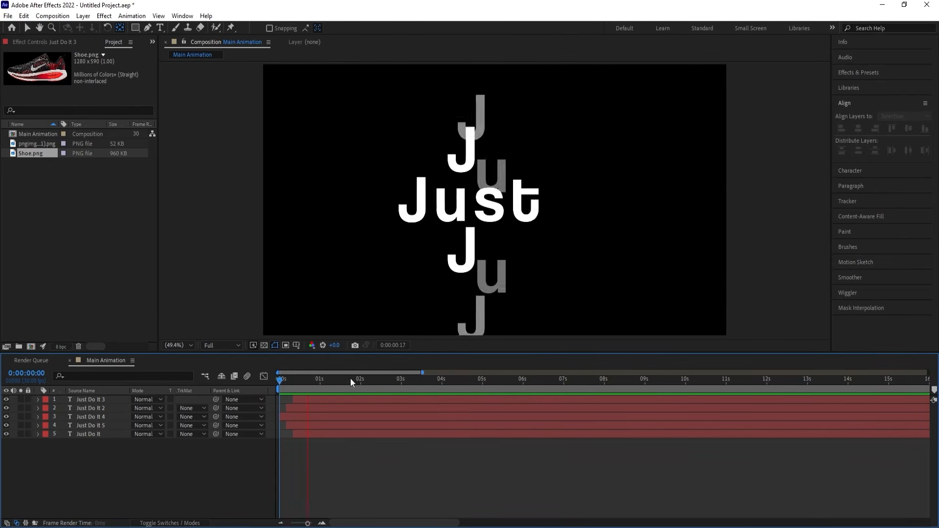
key(space)
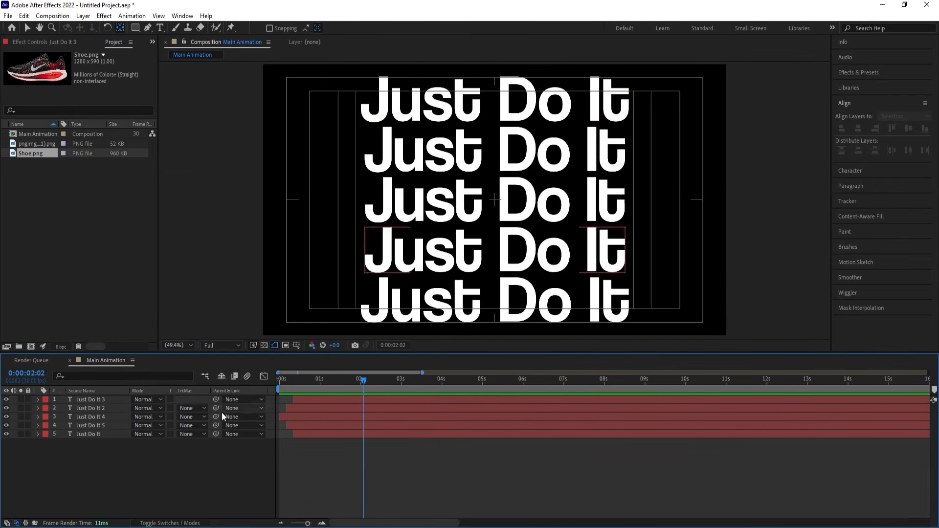
Create a null object and parent all five "Just Do It" text layers to it.
right_click(150, 469)
mouse_move(178, 348)
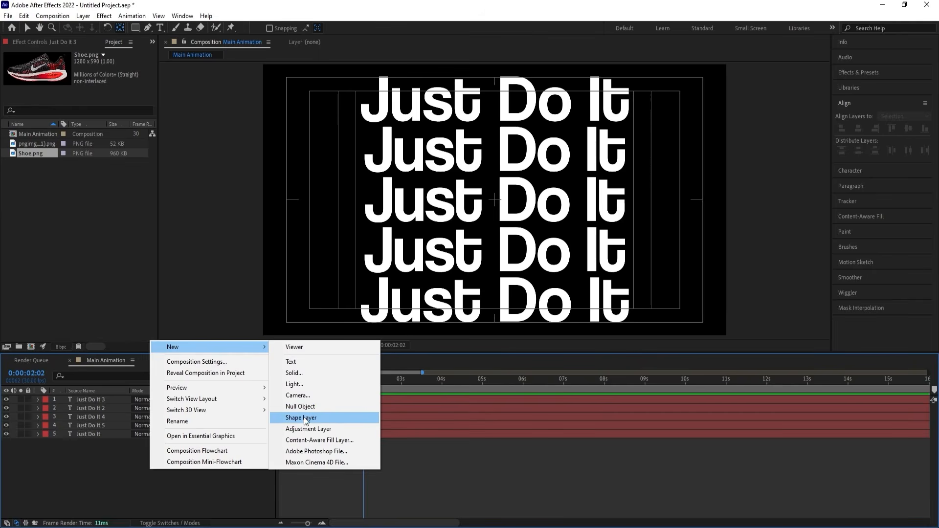
click(316, 407)
click(93, 410)
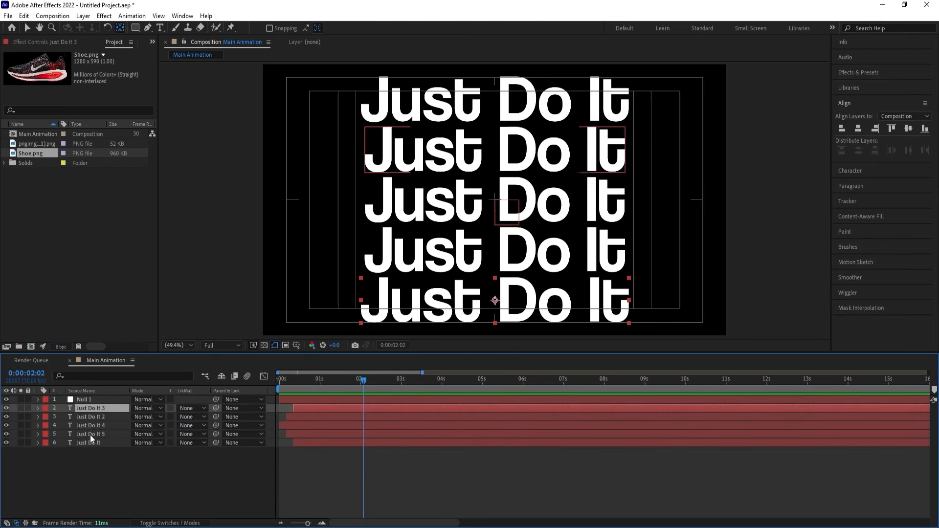
shift+click(88, 440)
drag(213, 410, 104, 399)
Set the null object's scale to 120% at 0:00:00:00 and add a scale keyframe there.
click(103, 399)
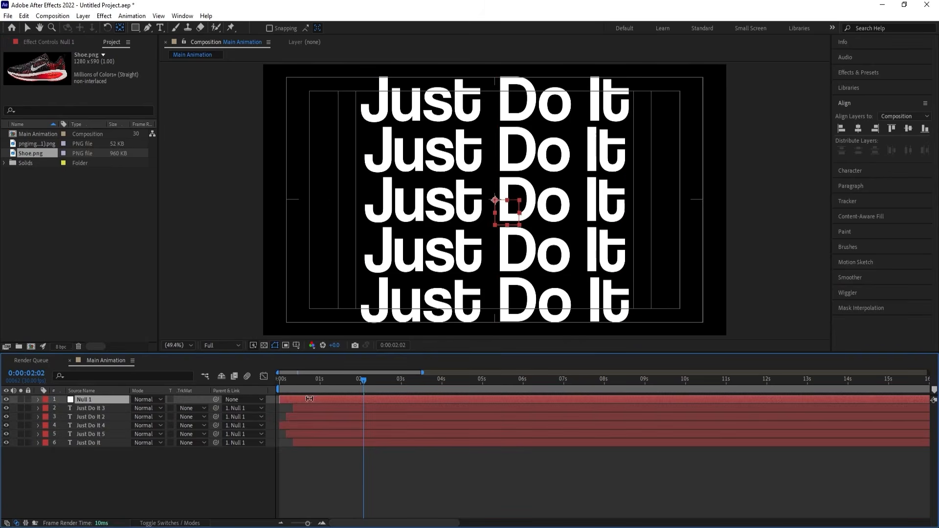
click(278, 380)
key(s)
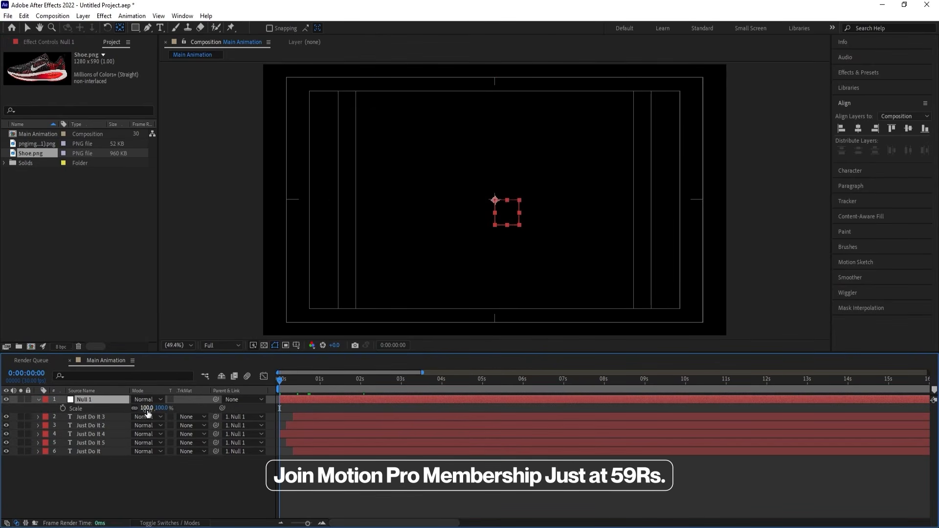
click(146, 407)
text(120)
key(Return)
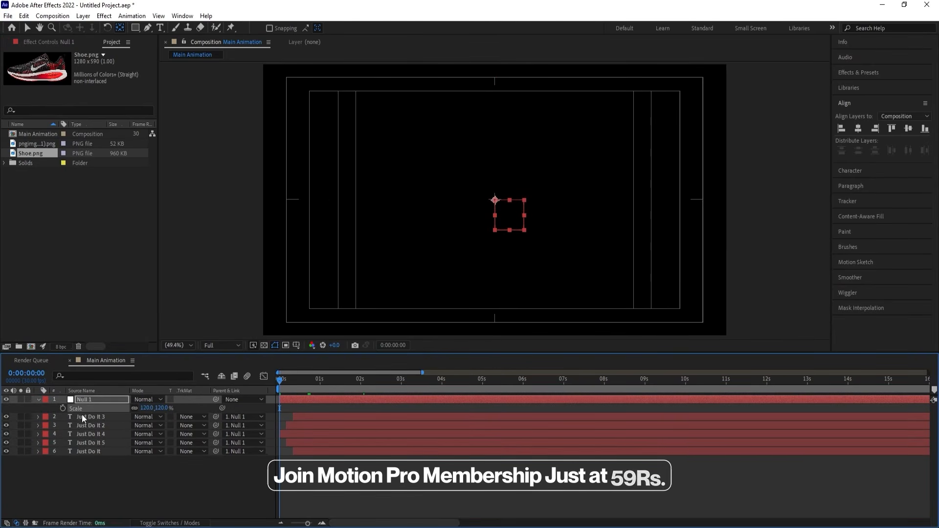
click(63, 408)
Keyframe the null object's scale at 100% at 0:00:05:01 and preview the zoom from the start.
key(space)
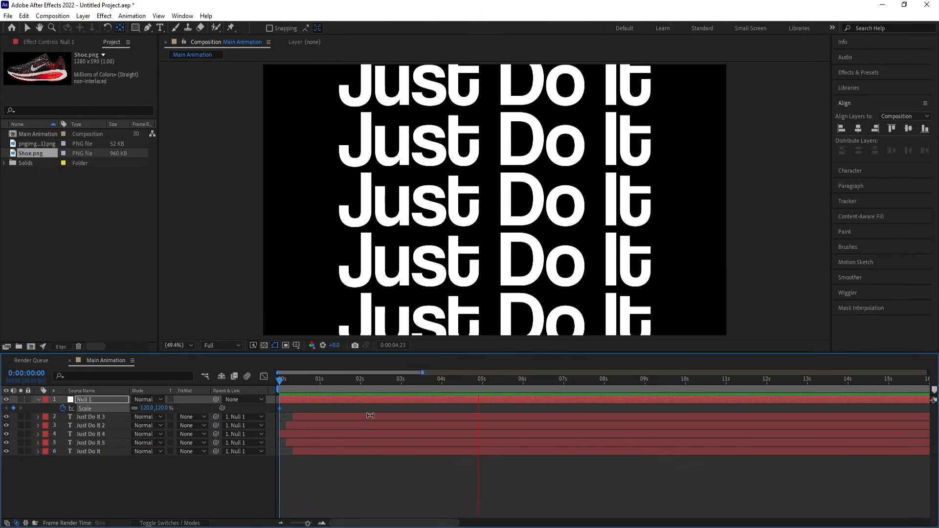
key(space)
click(145, 407)
text(100)
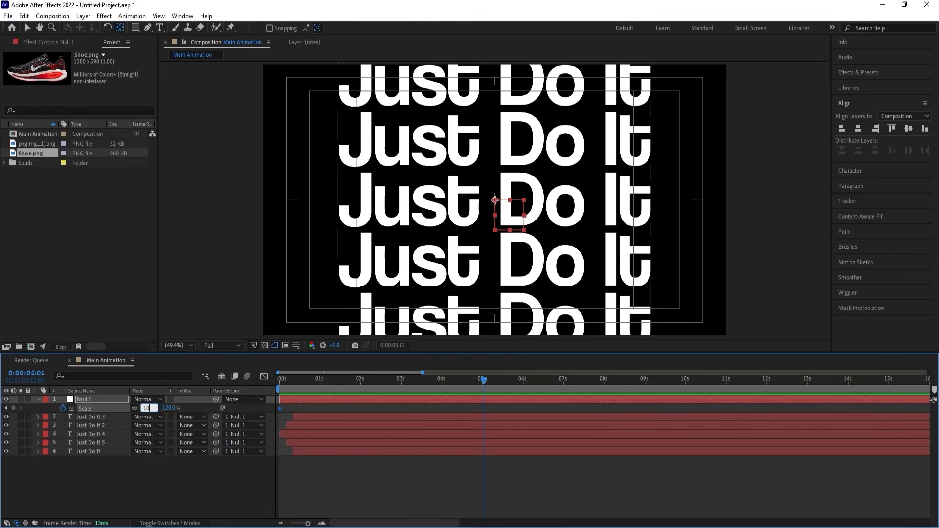
key(Return)
drag(288, 380, 277, 382)
key(space)
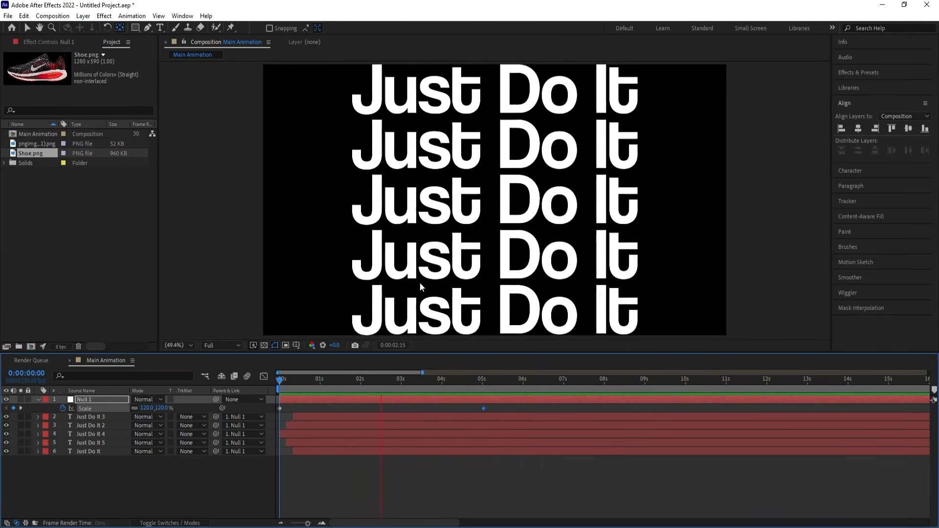
key(space)
Pre-compose the null and all five text layers into a composition named "Text 01".
click(284, 387)
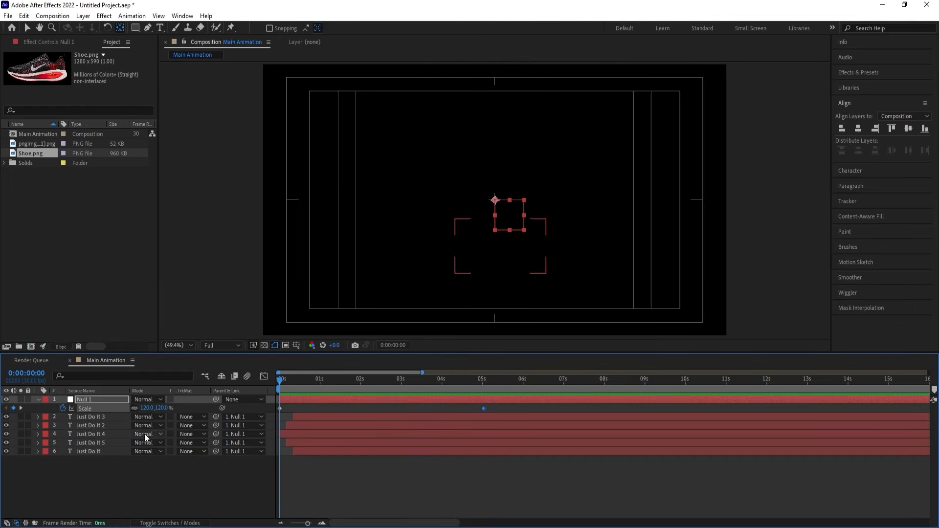
drag(139, 459, 70, 402)
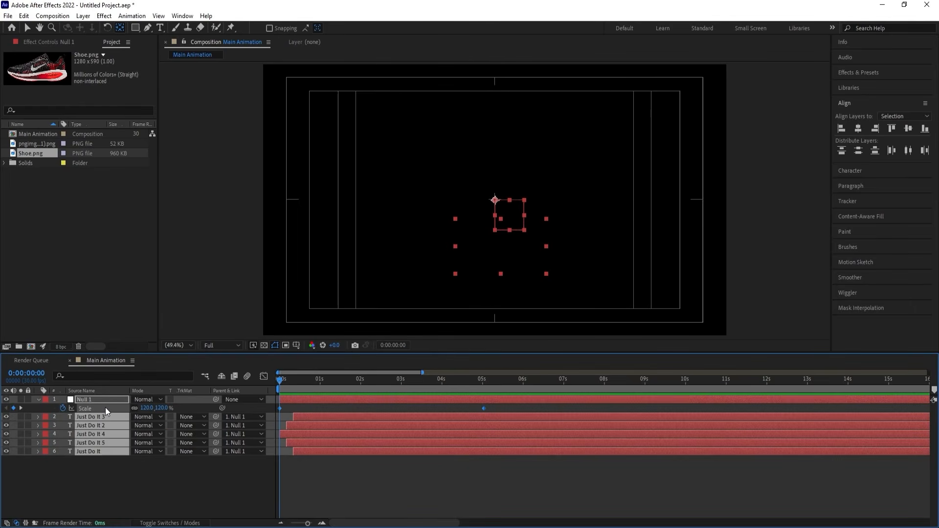
key(ctrl+shift+c)
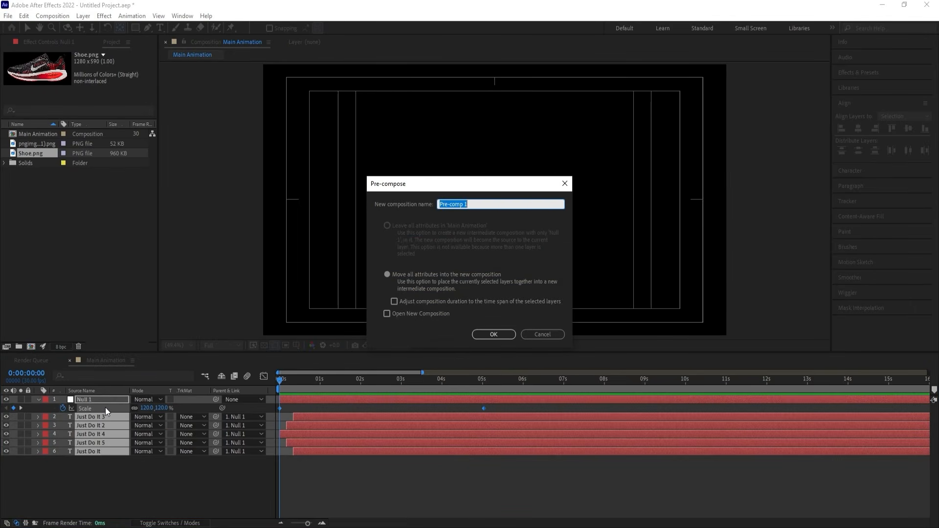
text(Text 01)
key(Return)
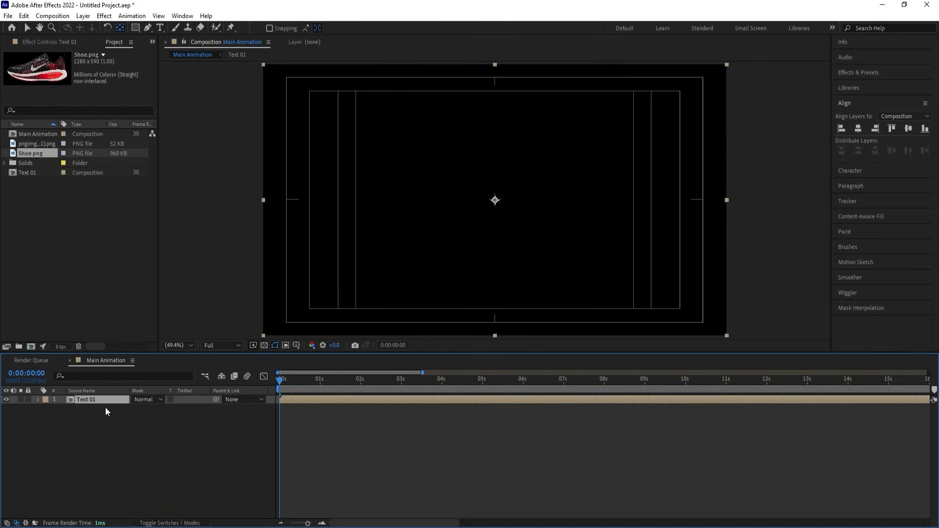
Preview the Text 01 pre-comp, open it briefly and return to the Main Animation composition.
key(space)
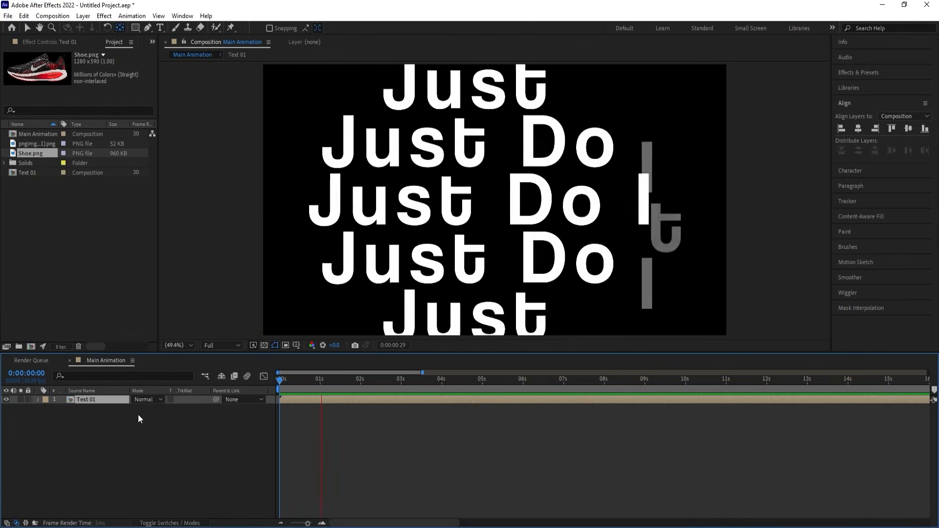
key(space)
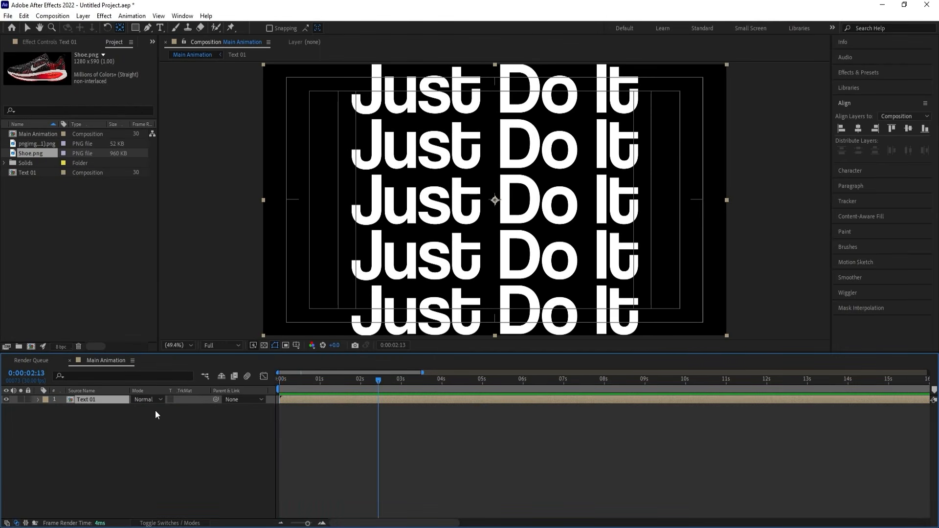
double_click(96, 398)
click(99, 361)
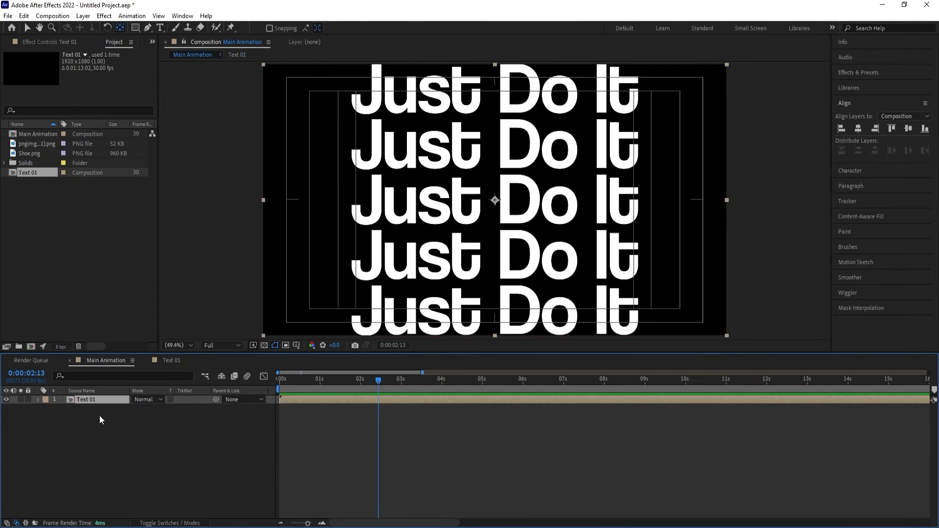
Place Shoe.png in the Main Animation timeline above the Text 01 layer.
click(36, 145)
click(34, 150)
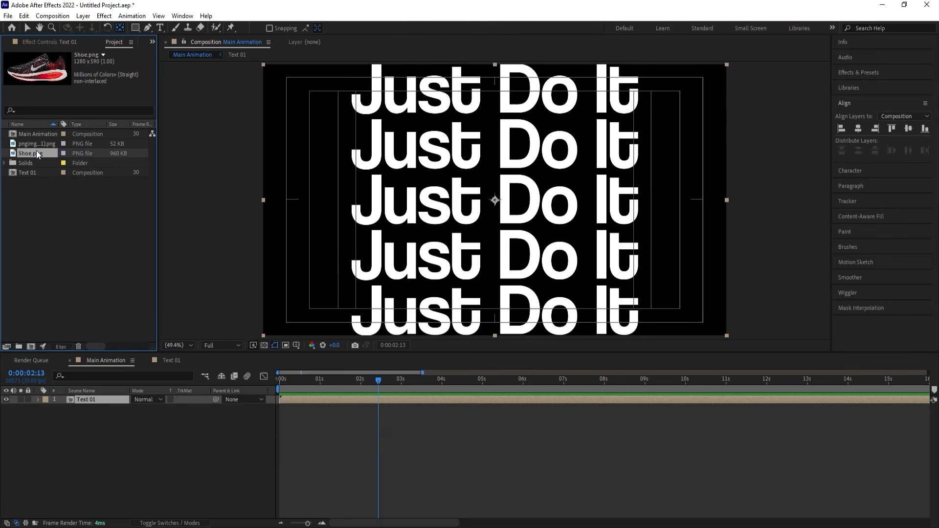
drag(36, 152, 108, 399)
drag(79, 375, 96, 398)
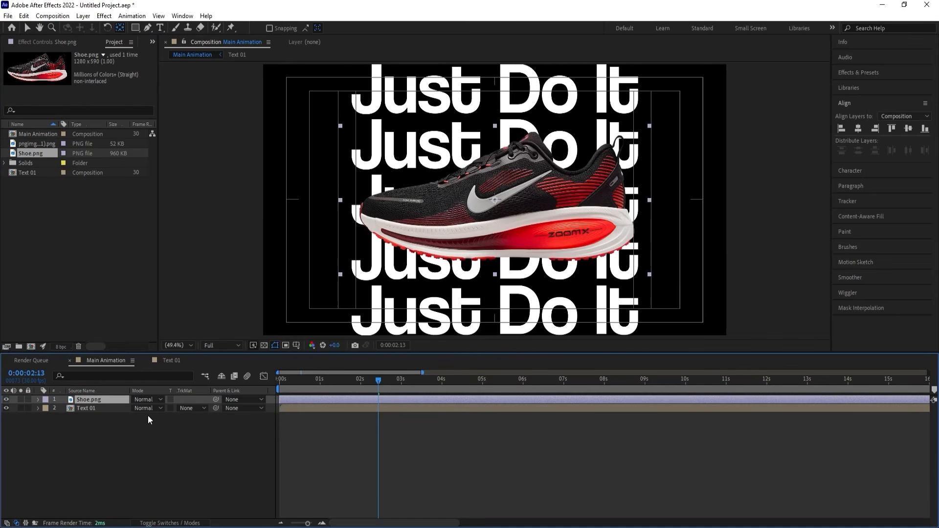
Rotate the Shoe.png layer to -15° and deselect it.
key(r)
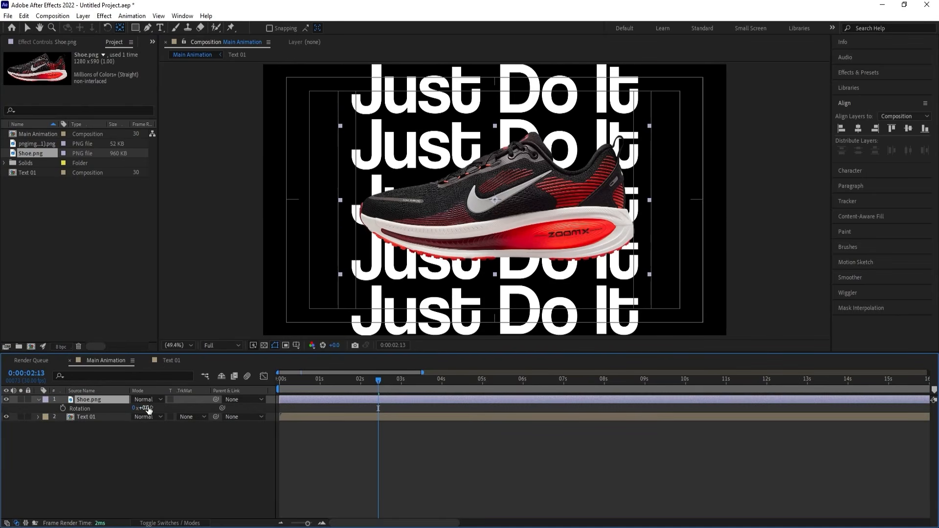
drag(146, 407, 115, 381)
click(86, 454)
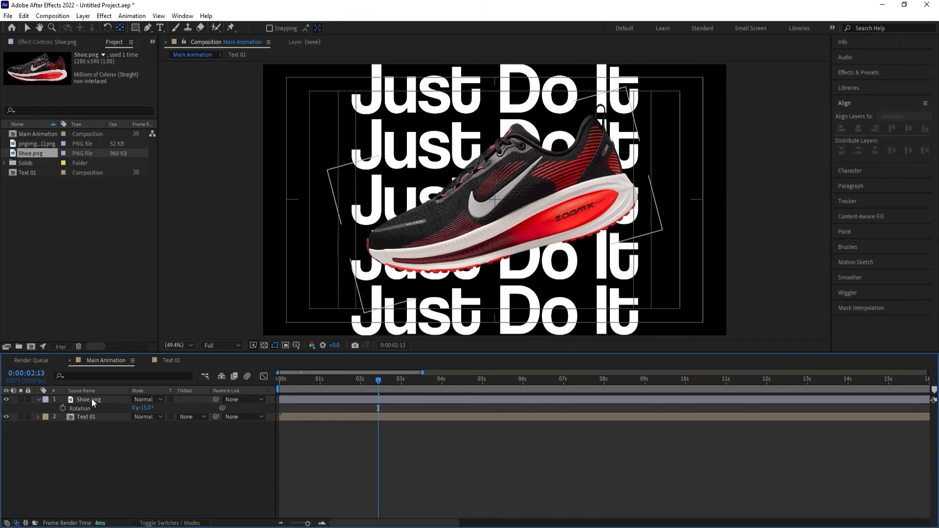
Add position and rotation keyframes to the Shoe.png layer at 0:00:00:00 and show both properties.
click(91, 398)
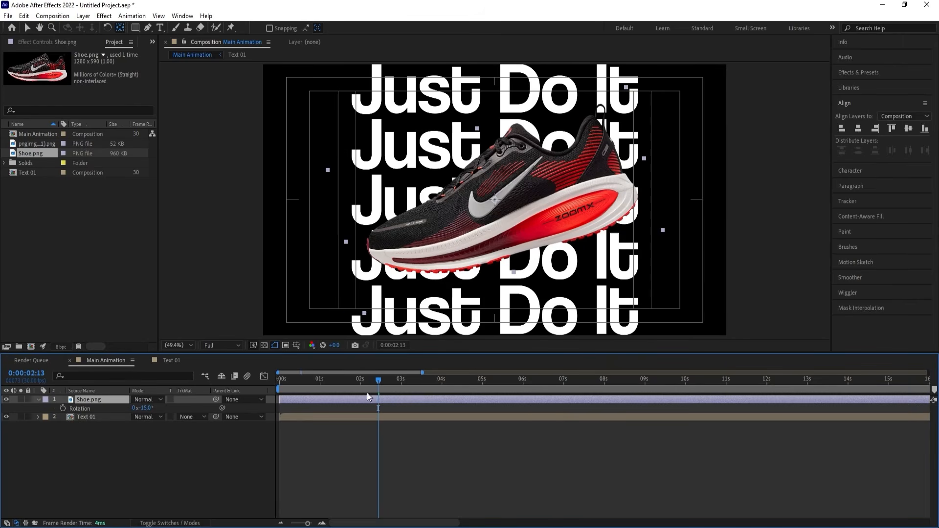
drag(371, 380, 239, 375)
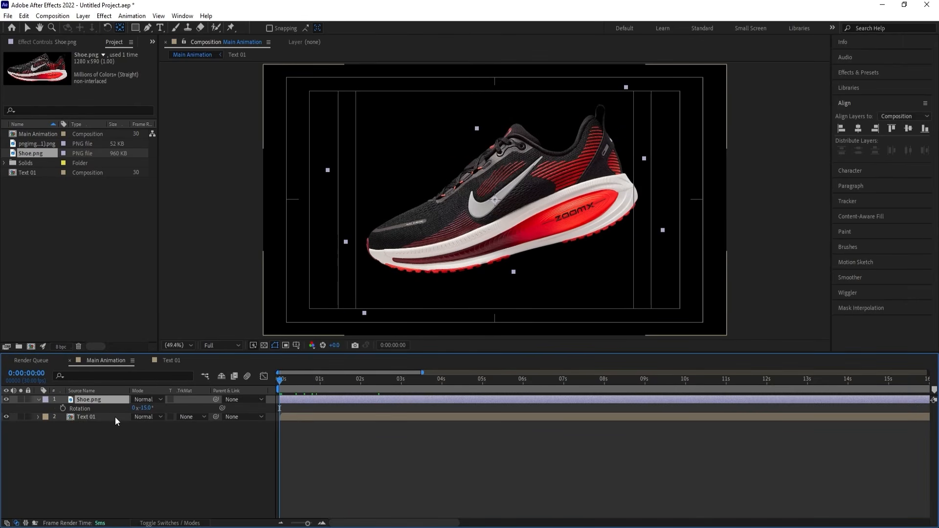
key(p)
click(63, 408)
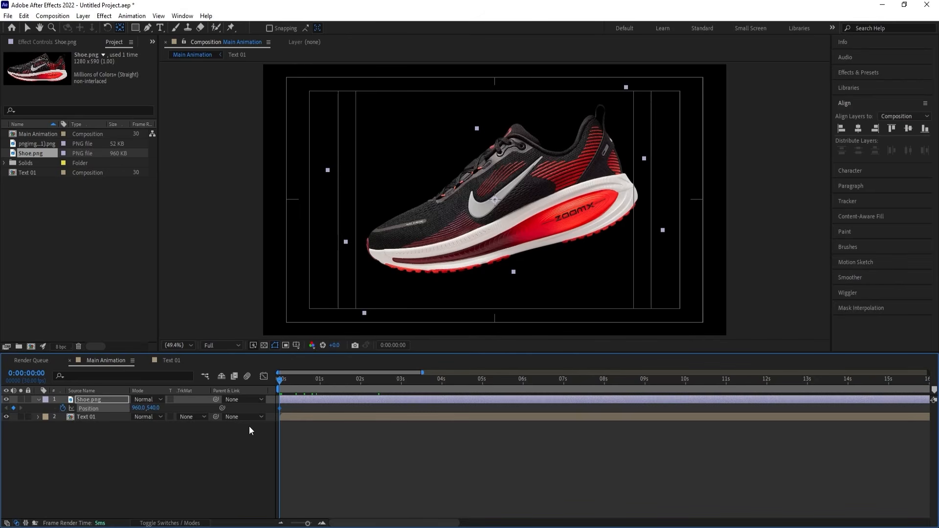
key(equal)
key(r)
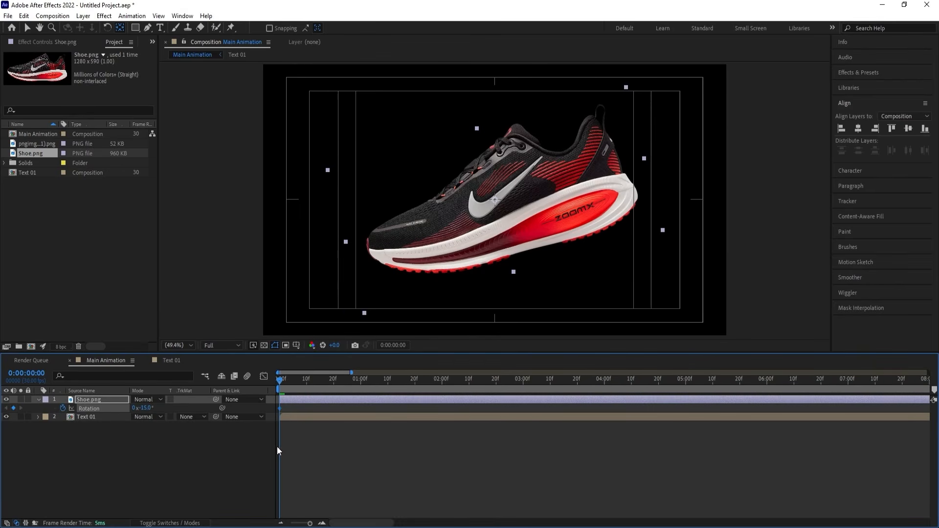
key(shift+p)
Keyframe the shoe's current position and rotation at 0:00:01:10, and change its 0:00:00:00 values to position 2487, 540 and rotation +19°.
drag(304, 381, 387, 386)
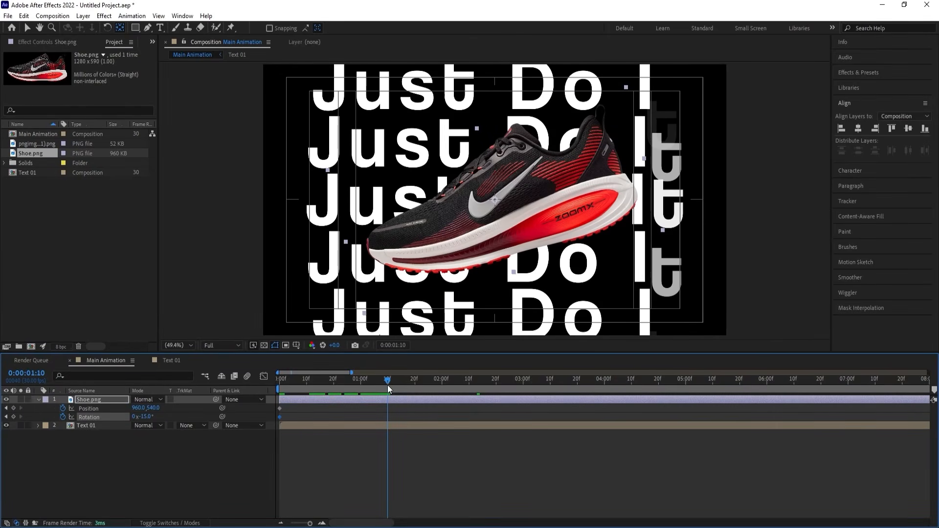
click(13, 408)
click(14, 417)
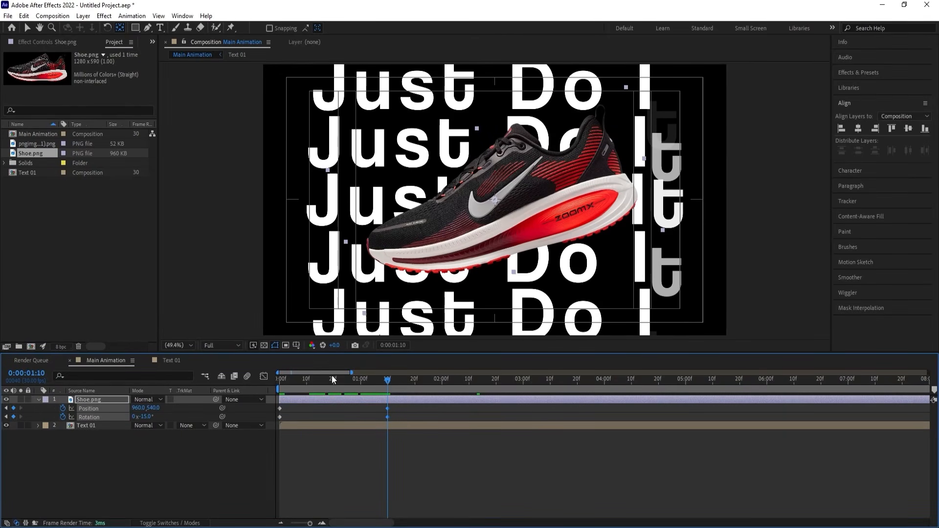
drag(331, 378, 271, 383)
drag(143, 417, 820, 340)
Ease the shoe's position and rotation keyframes, lengthen the ease into the final ones in the speed graph, and preview the entrance.
drag(415, 450, 238, 362)
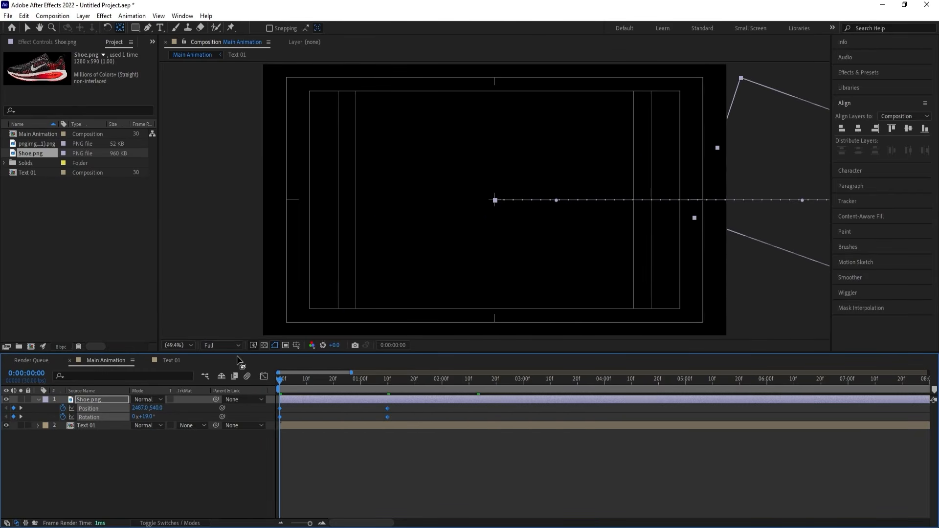
click(264, 376)
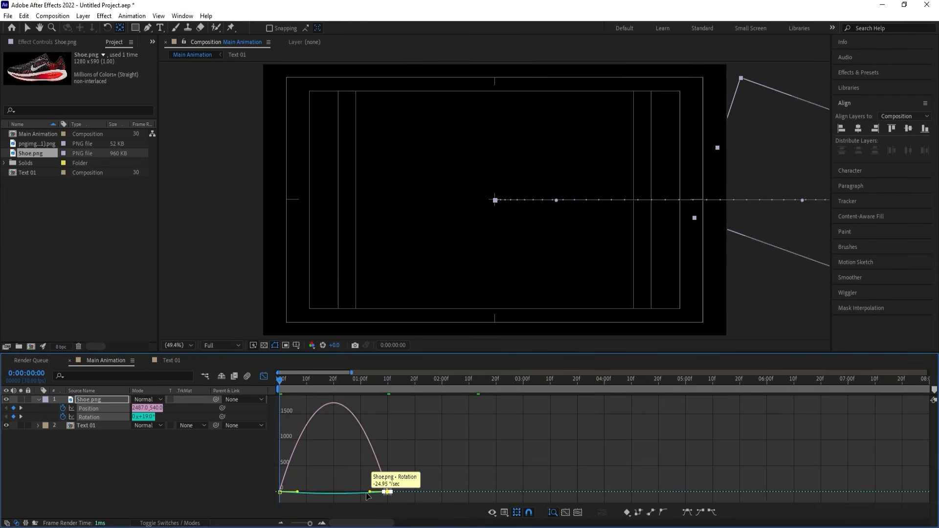
drag(366, 492, 324, 491)
click(264, 376)
key(space)
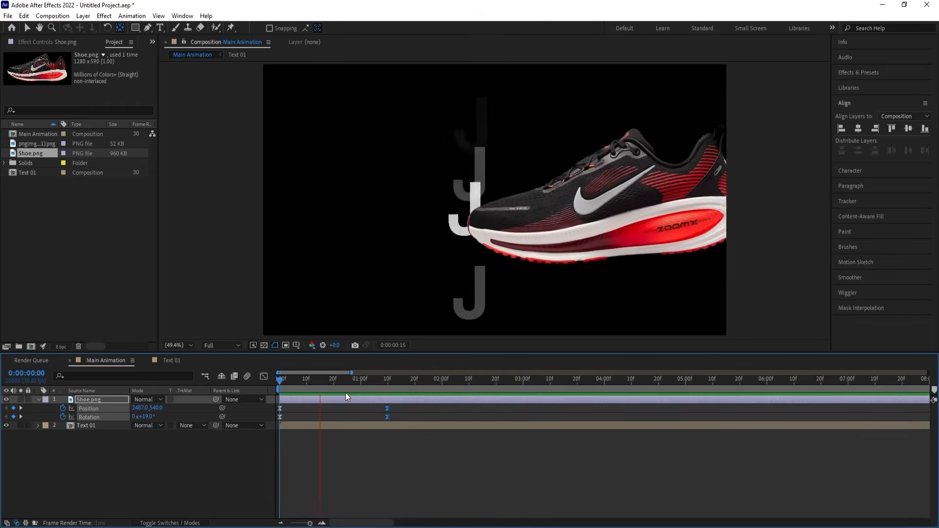
drag(354, 380, 269, 389)
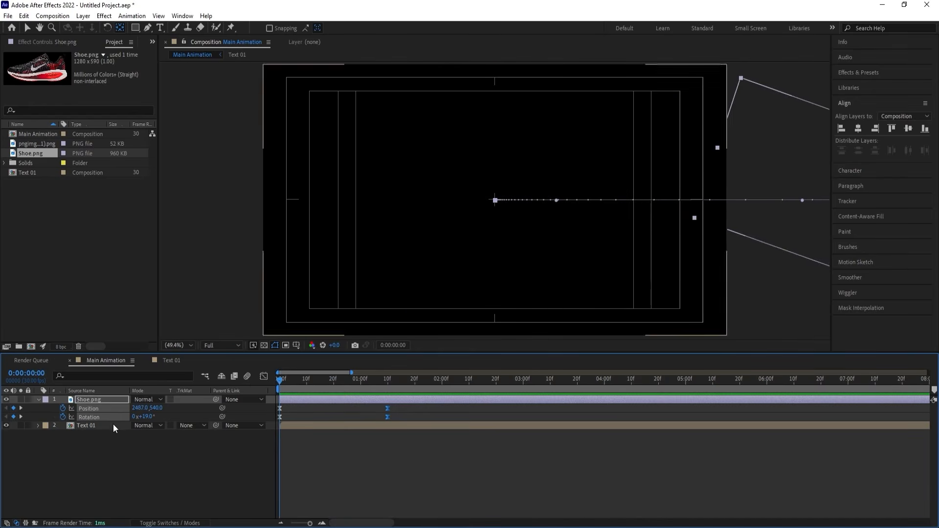
Duplicate the Text 01 layer and move the copy above the Shoe.png layer.
click(81, 424)
key(ctrl+d)
drag(80, 424, 87, 399)
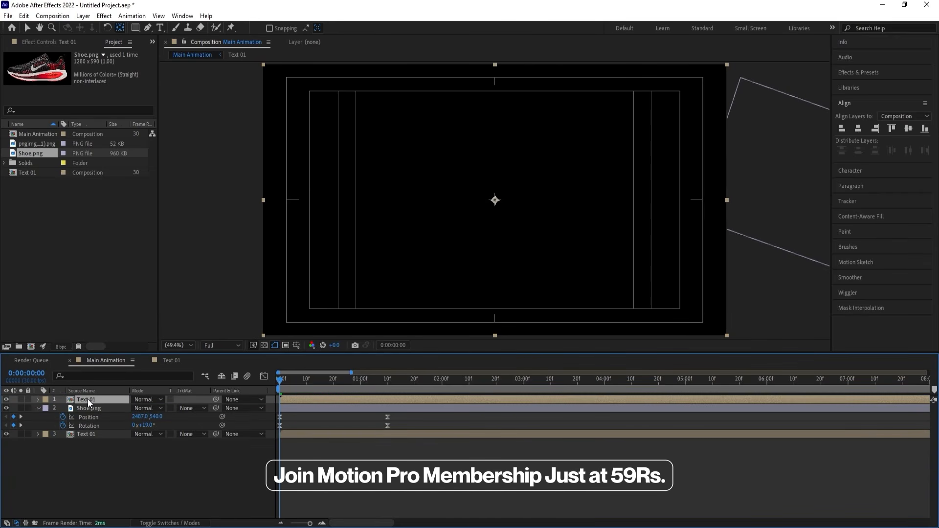
Rename the topmost text copy as "Mask" and set its label colour to Yellow.
key(Return)
text(Mask)
key(Return)
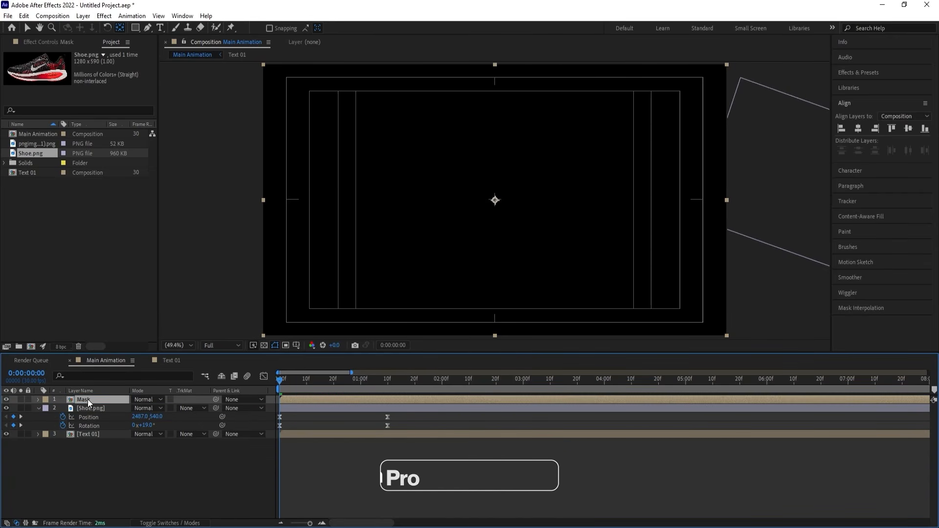
click(46, 400)
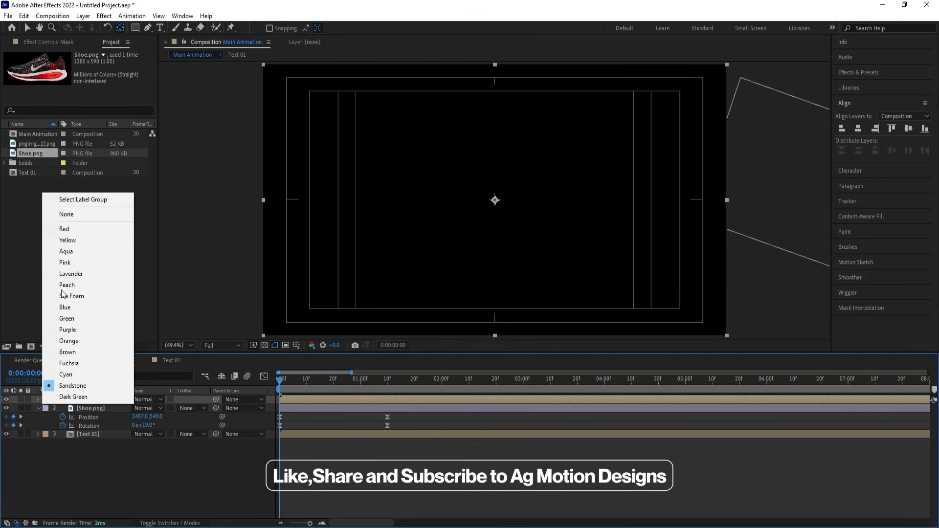
click(68, 240)
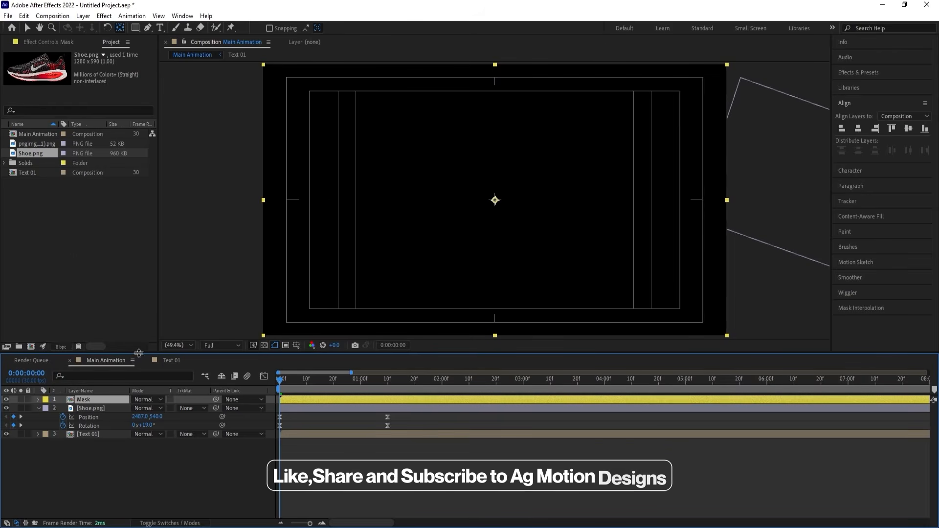
Set the Shoe.png layer's track matte to Alpha Matte "Mask", collapse its keyframes, and preview the shoe inside the text.
click(92, 408)
click(183, 408)
click(205, 432)
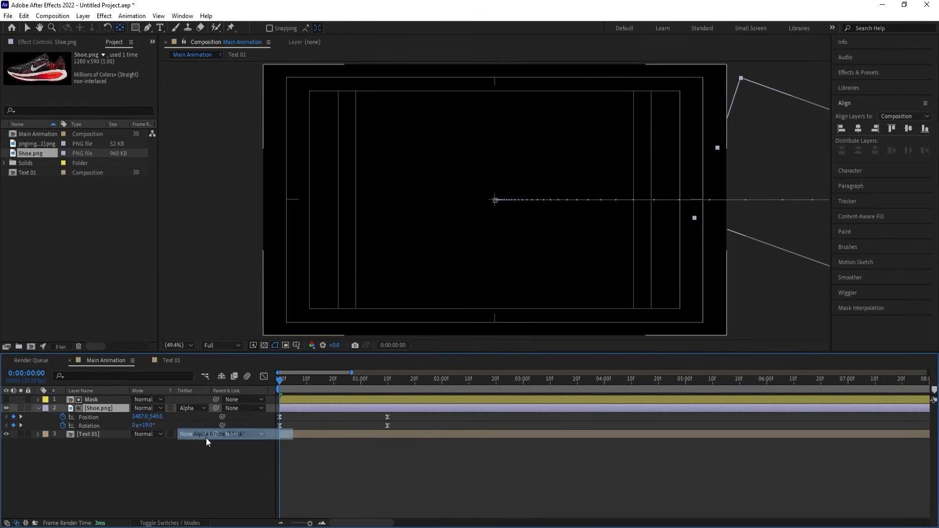
click(214, 477)
key(u)
key(space)
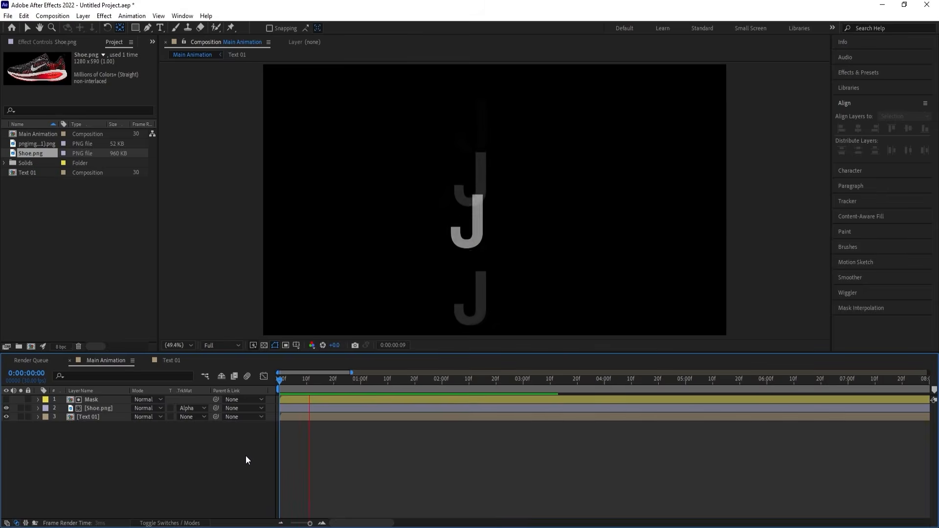
key(space)
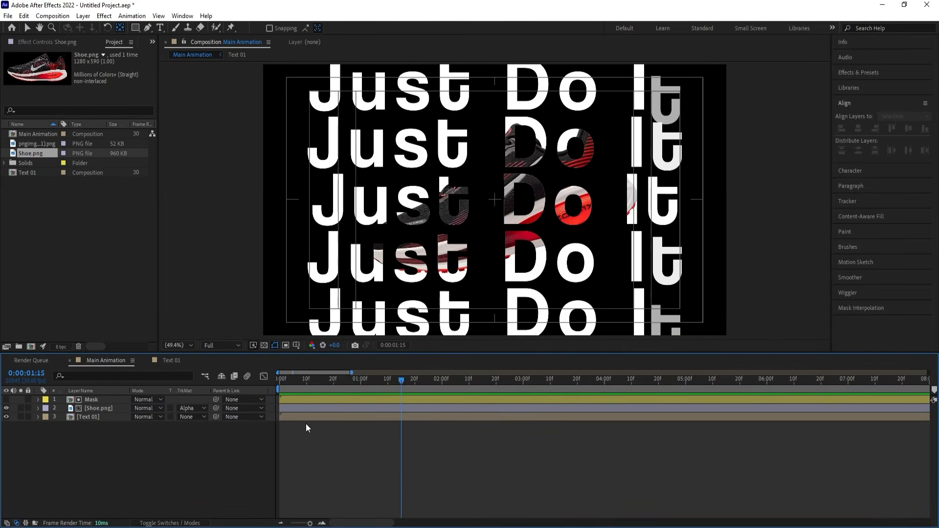
Shift the matted Shoe.png layer to start at 0:00:00:10 and preview its timing.
click(291, 403)
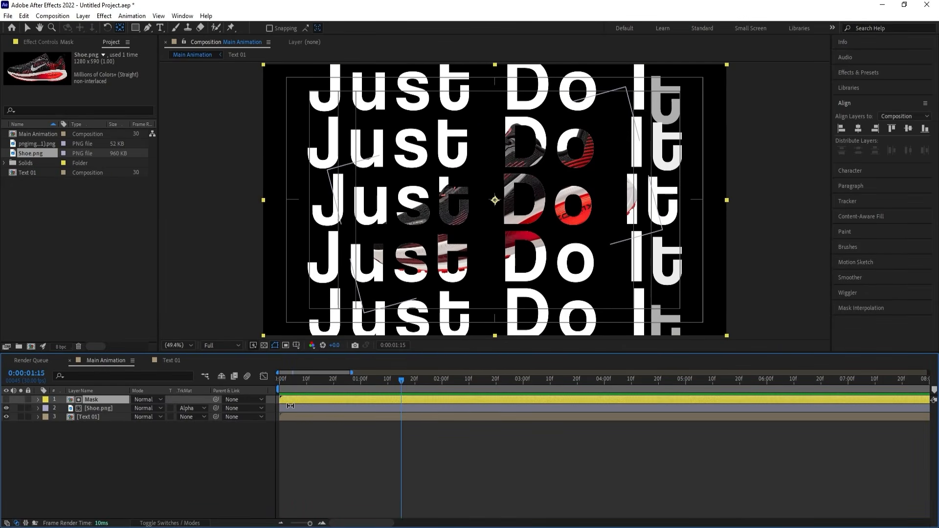
click(291, 406)
drag(295, 382, 307, 386)
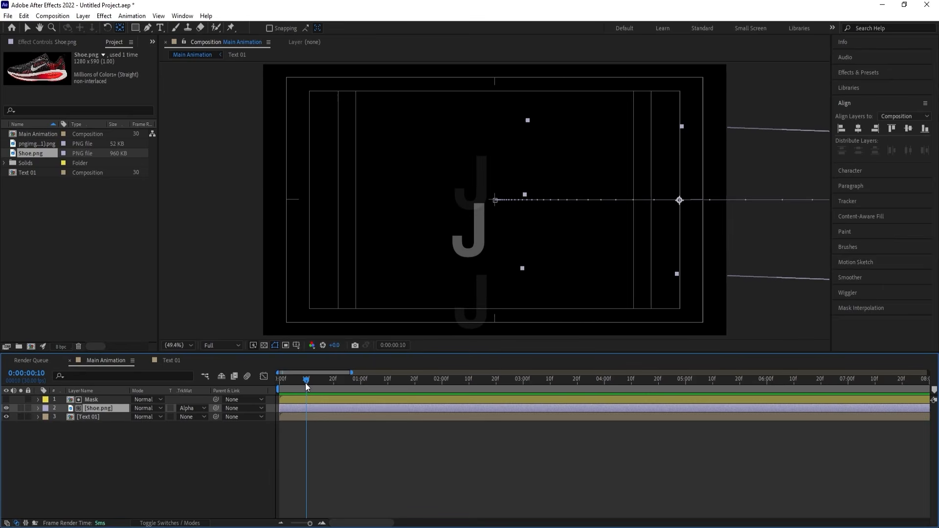
key(bracketleft)
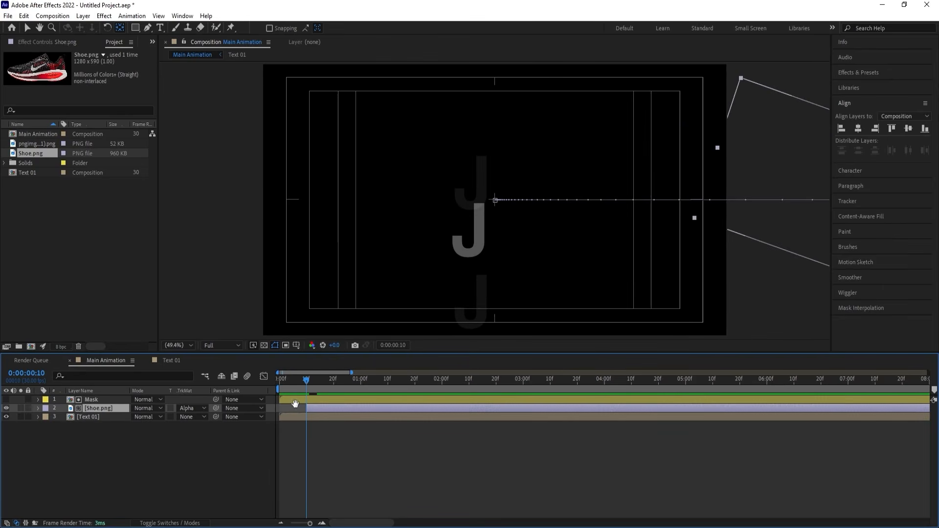
key(space)
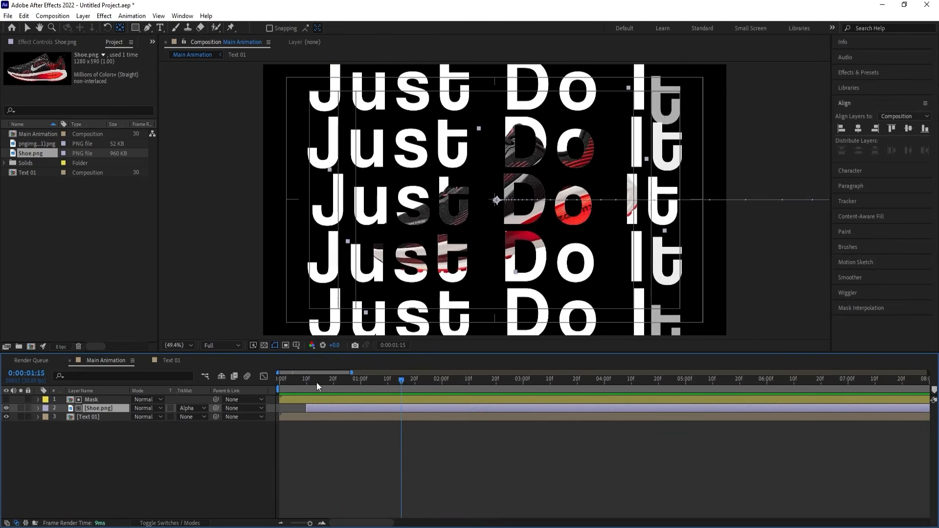
Shift the matted Shoe.png layer to start at 0:00:00:20 and preview the entrance.
drag(316, 383, 333, 382)
key(bracketleft)
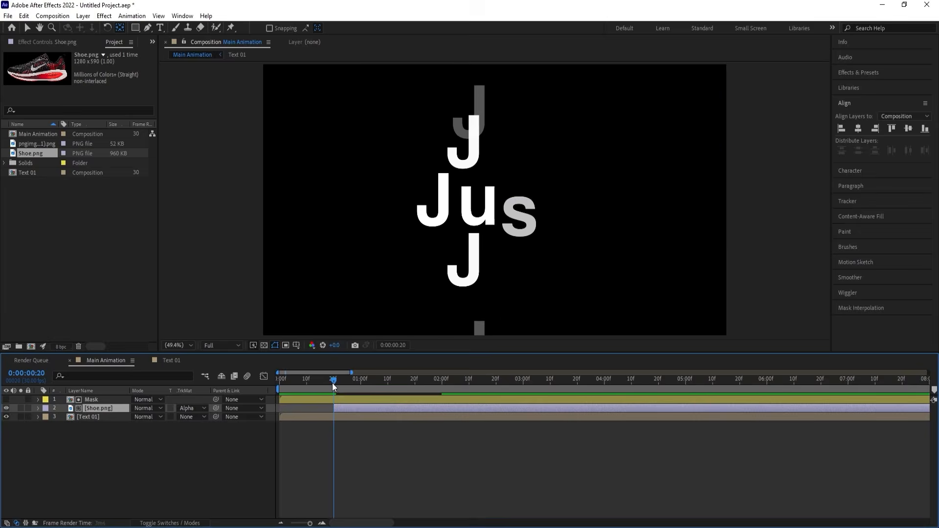
key(space)
key(space)
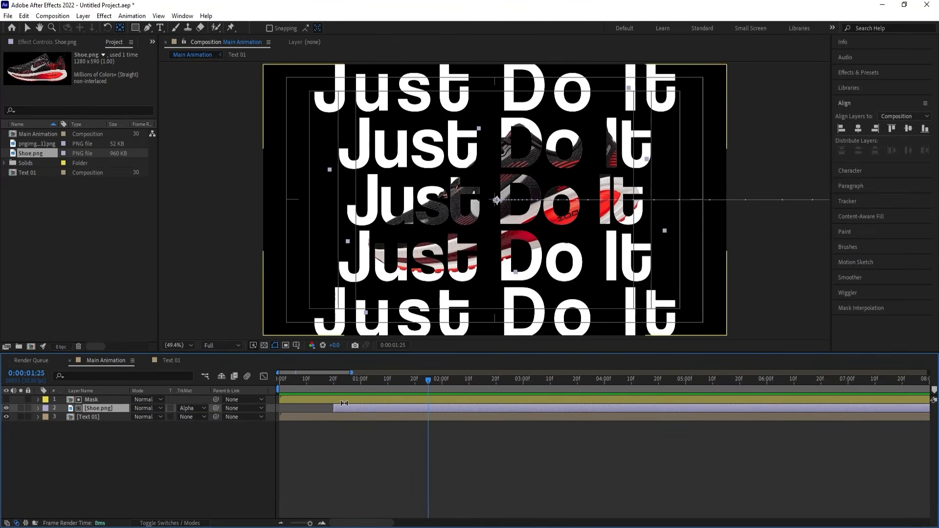
At 0:00:03:10, move the matted shoe horizontally off the left side of the frame to about -244, 540 to keyframe its exit.
key(u)
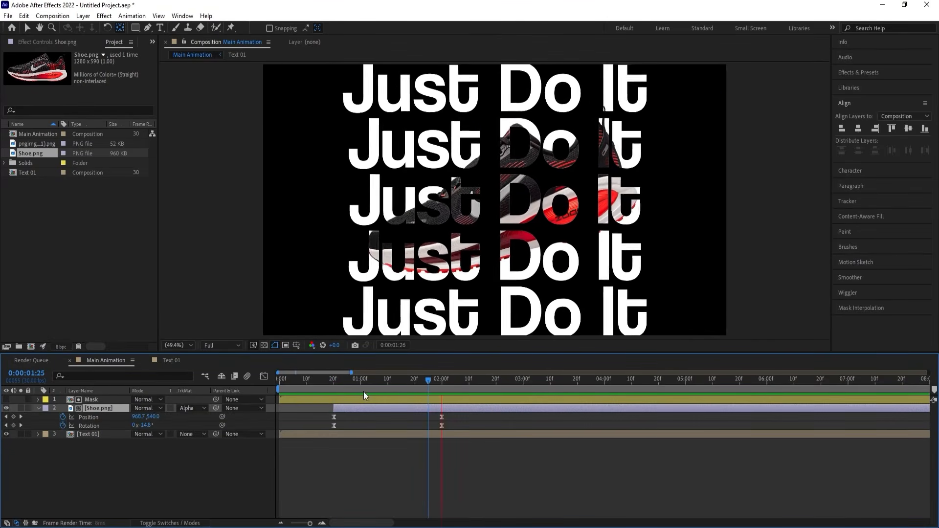
drag(427, 383, 550, 387)
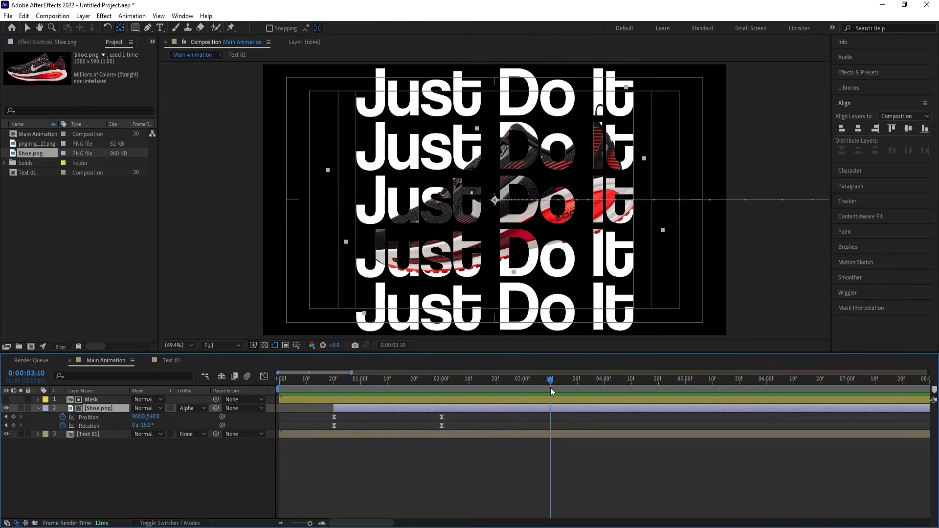
key(v)
drag(493, 247, 195, 243)
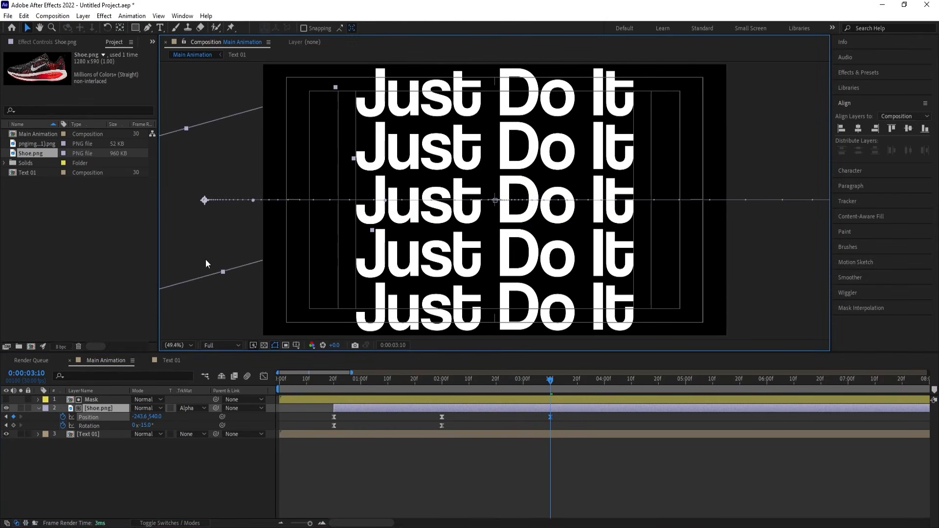
Reshape the shoe's exit speed curve to accelerate slowly from 0:00:02:00 and peak just before the final position keyframe, and preview it.
click(263, 377)
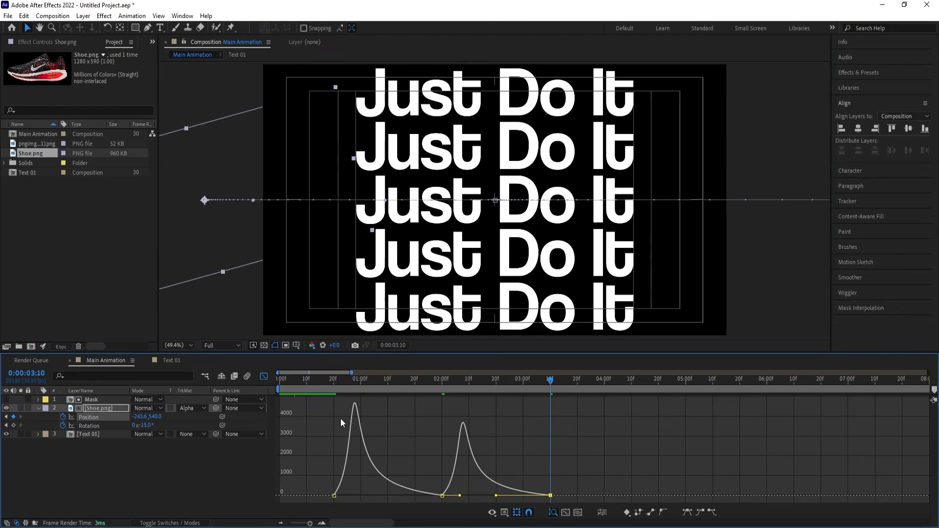
drag(574, 486, 514, 524)
key(F9)
drag(426, 468, 505, 499)
click(406, 383)
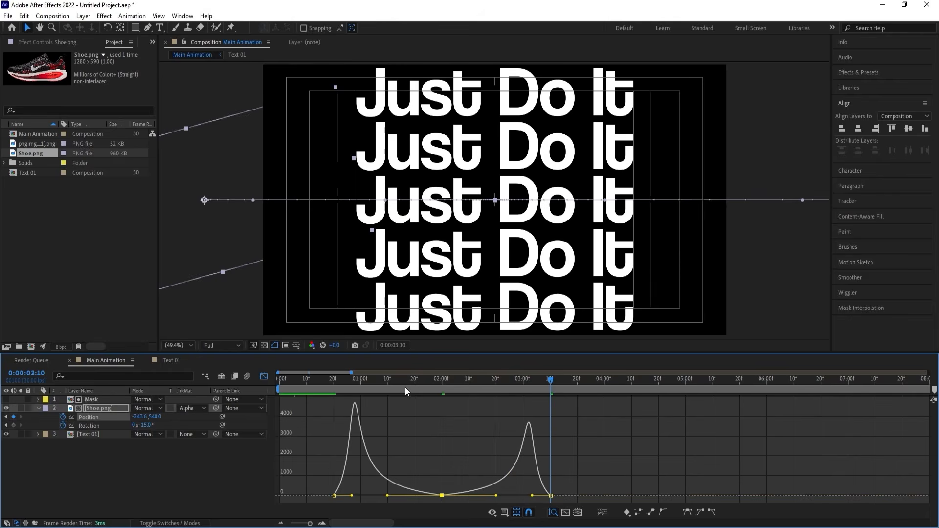
click(264, 375)
key(space)
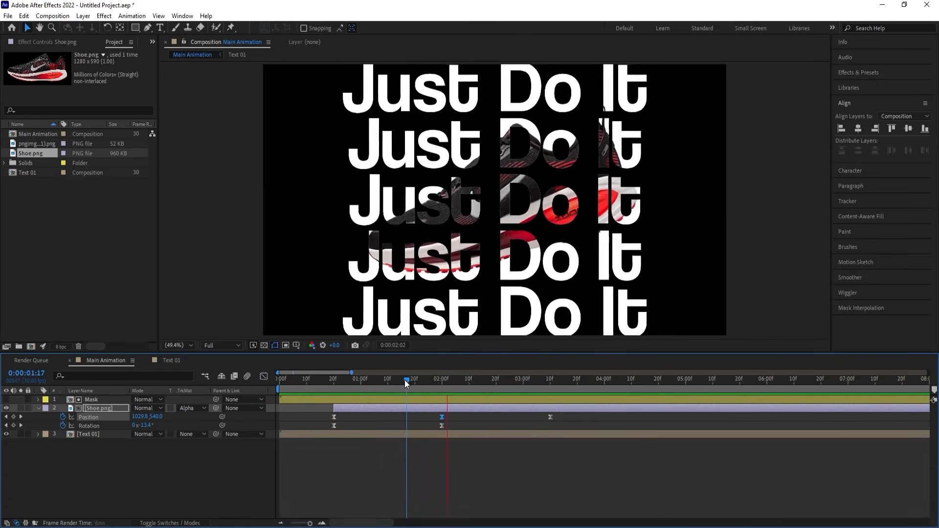
key(space)
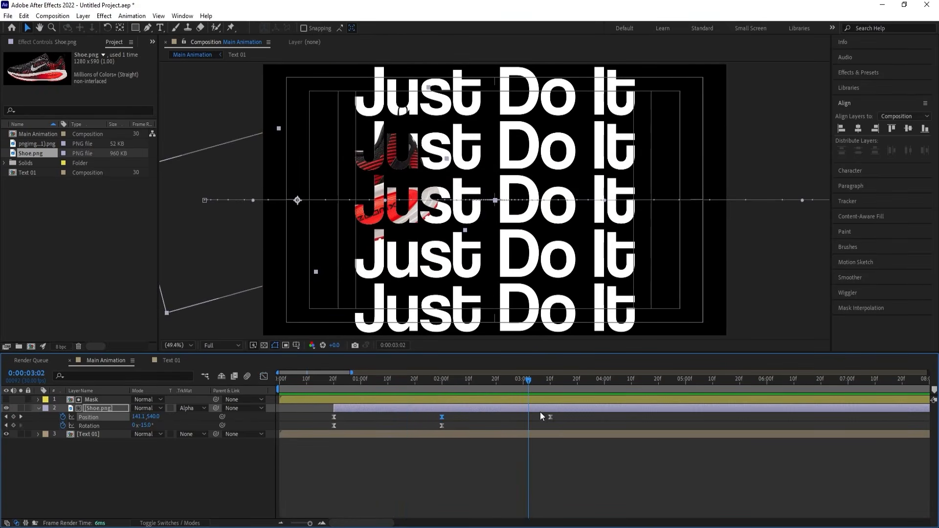
drag(412, 379, 325, 384)
key(space)
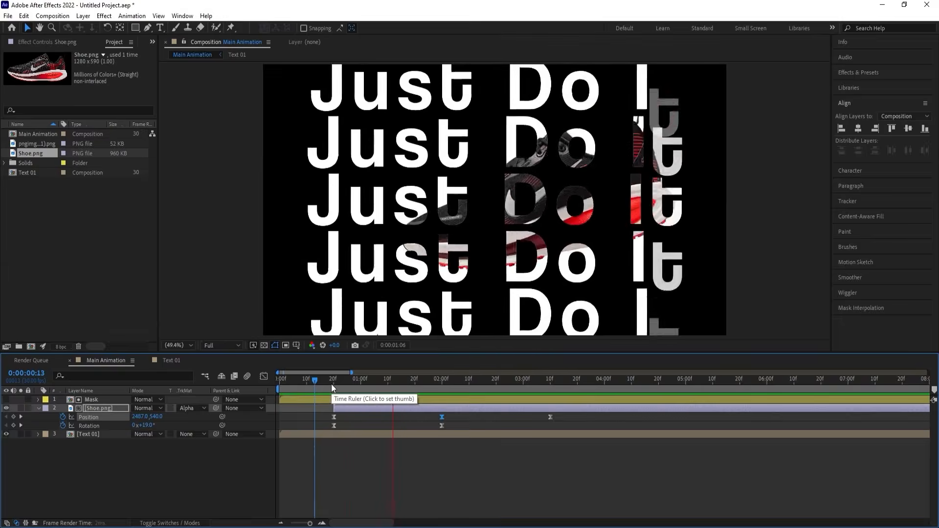
key(k)
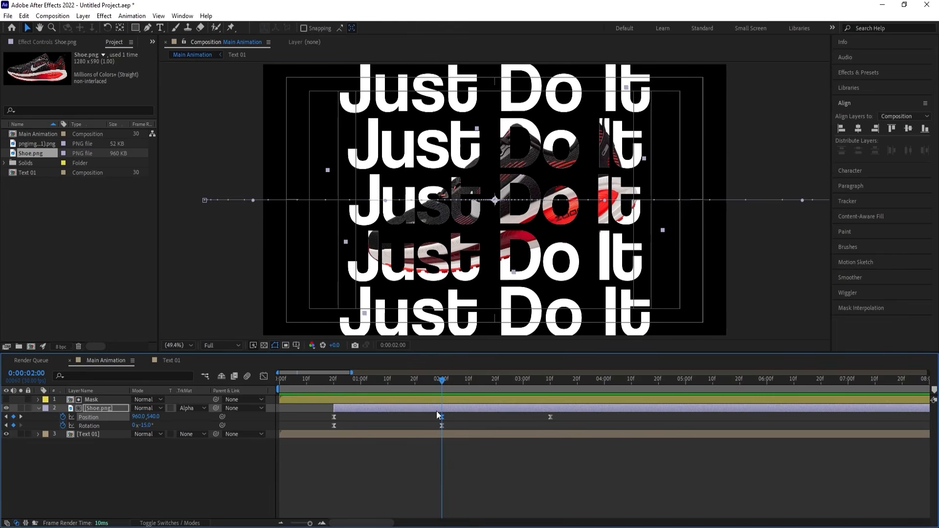
Duplicate the matted Shoe.png layer and place the copy without a matte above the Mask layer.
click(103, 409)
key(ctrl+d)
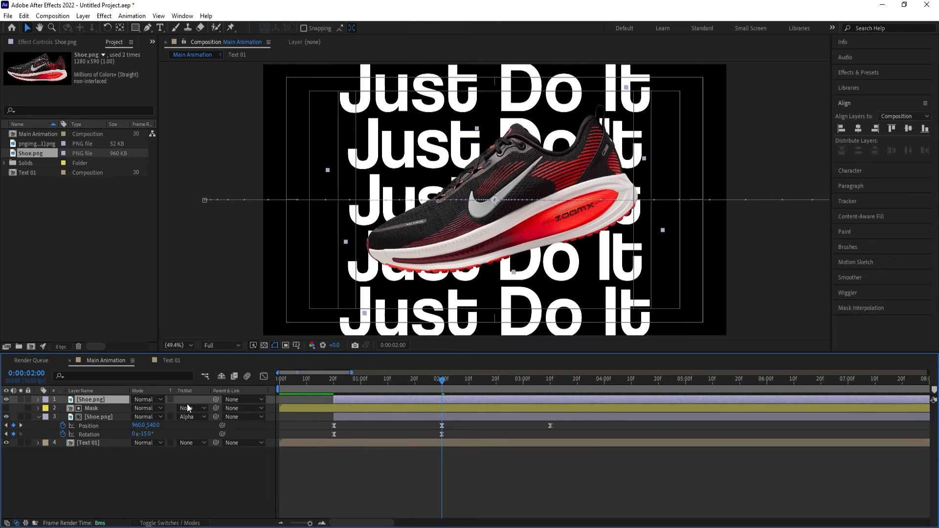
key(F4)
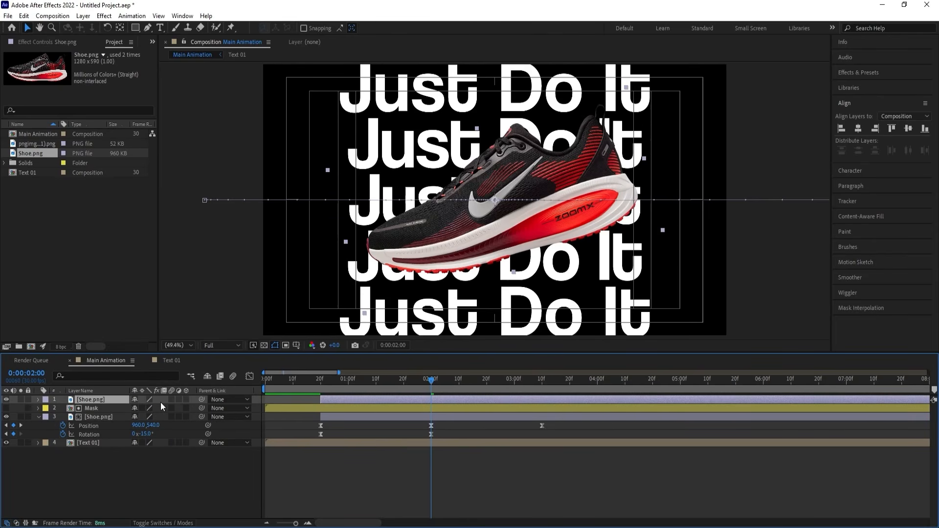
key(F4)
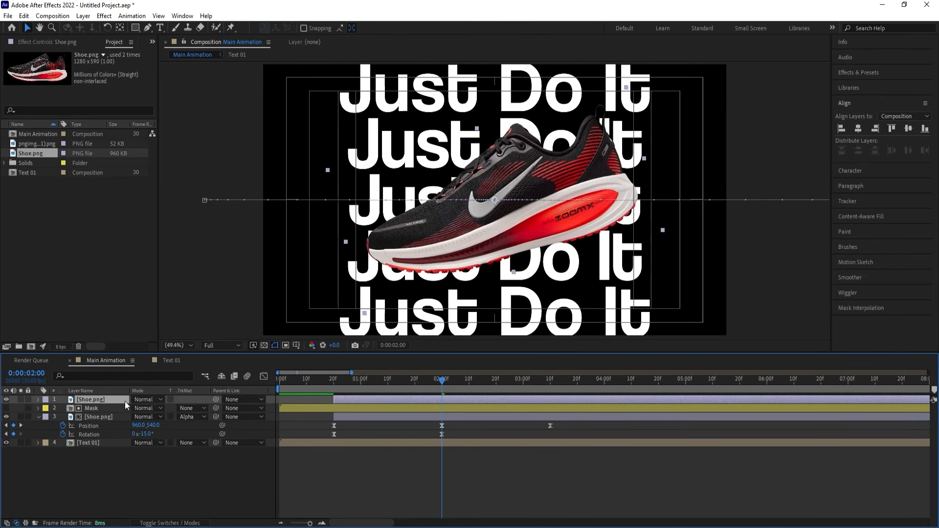
key(ctrl+d)
click(188, 407)
click(197, 420)
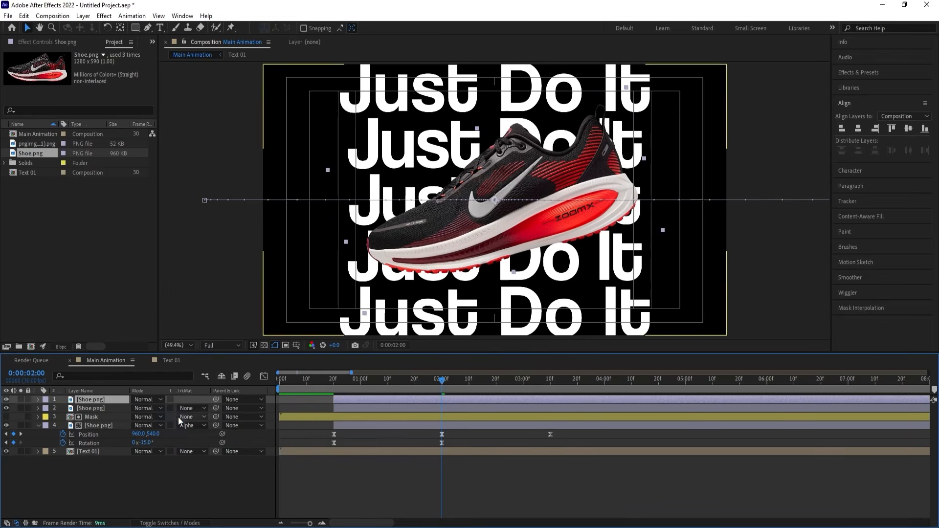
key(Delete)
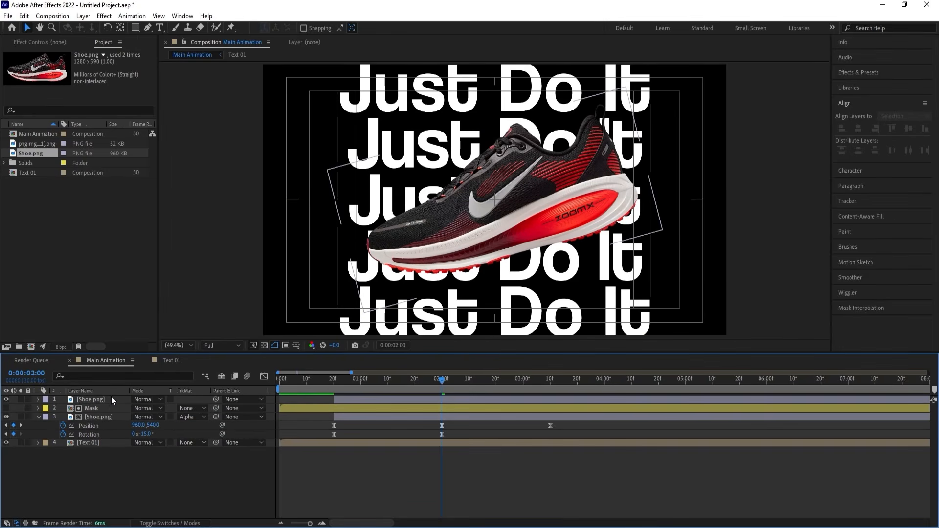
Shift the topmost Shoe.png layer to start at 0:00:02:00 and preview both shoes together.
click(93, 398)
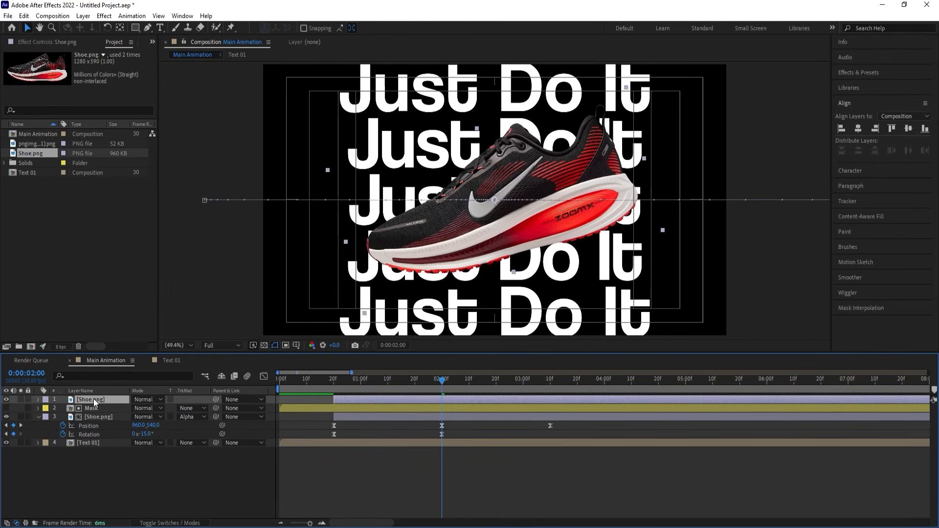
key([)
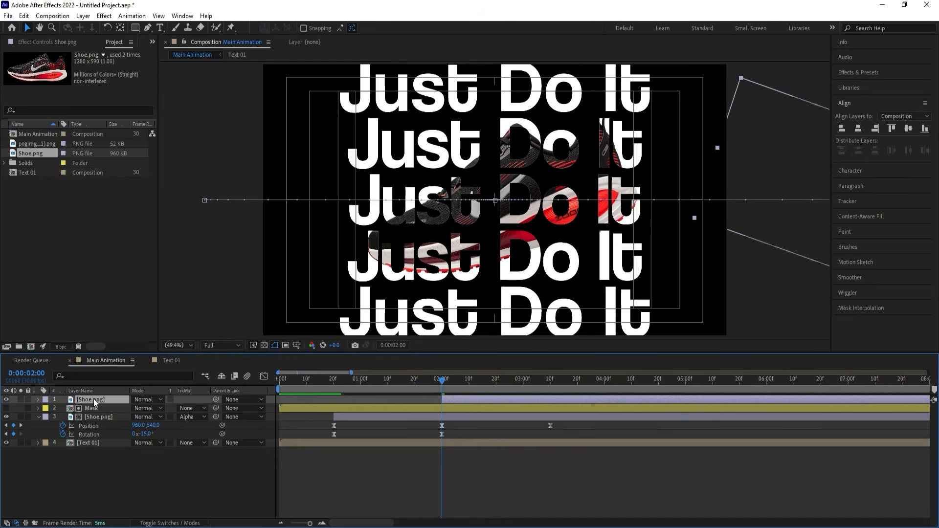
key(space)
key(space)
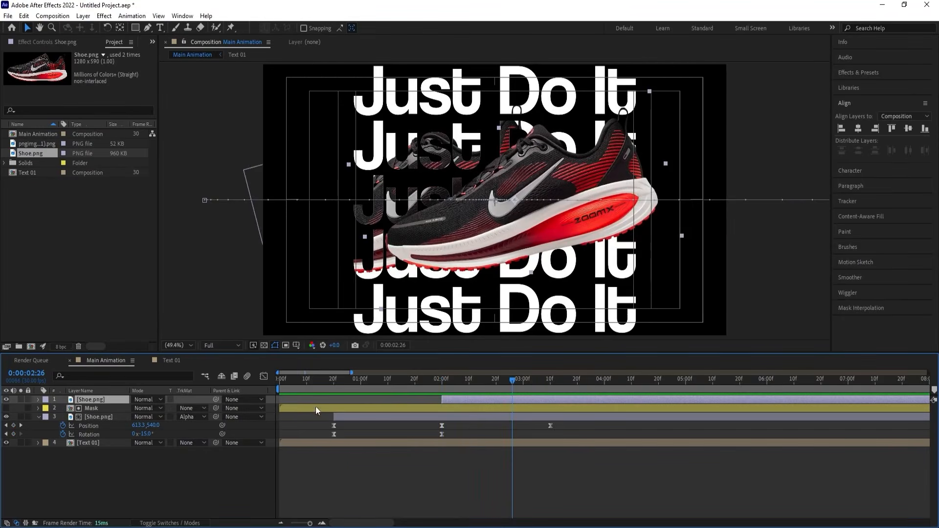
Shift the topmost Shoe.png layer to start at 0:00:02:16 and preview the full-colour shoe's entrance.
drag(465, 379, 483, 383)
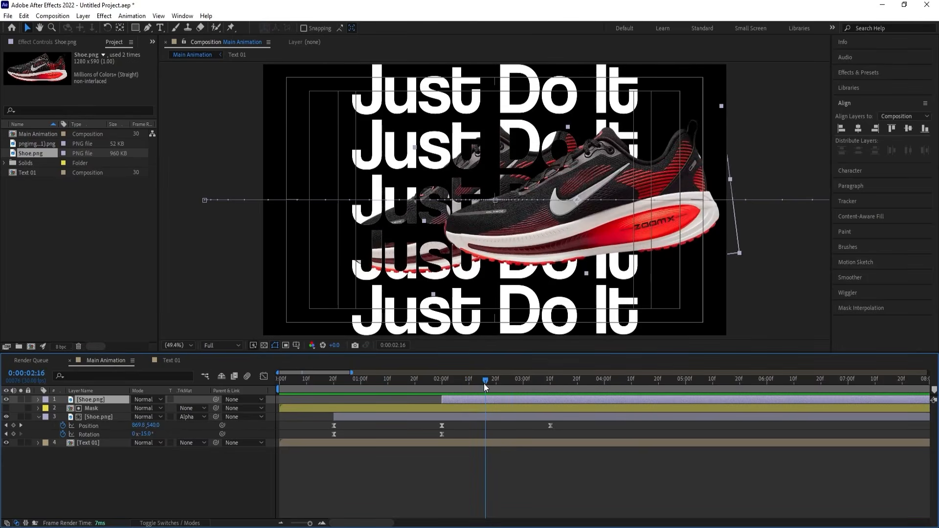
key([)
key(space)
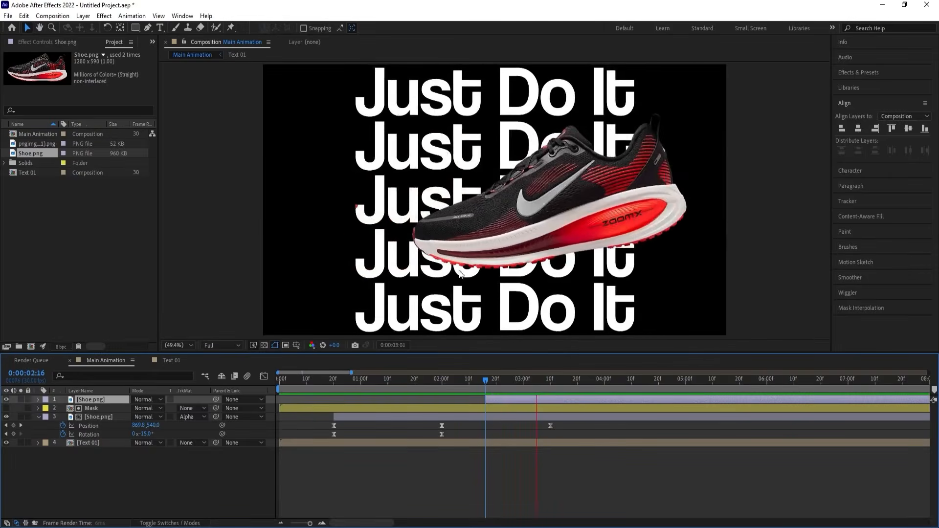
key(space)
Apply the Tint effect to the matted Shoe.png layer below Mask and preview the black-and-white shoe.
mouse_move(435, 379)
mouse_down()
mouse_move(415, 368)
mouse_move(401, 376)
mouse_move(417, 379)
mouse_up()
click(395, 416)
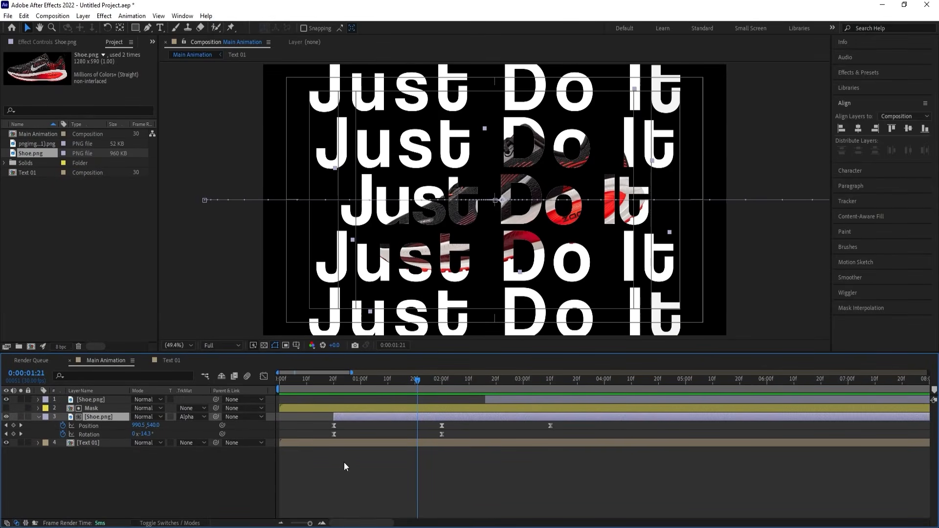
click(855, 74)
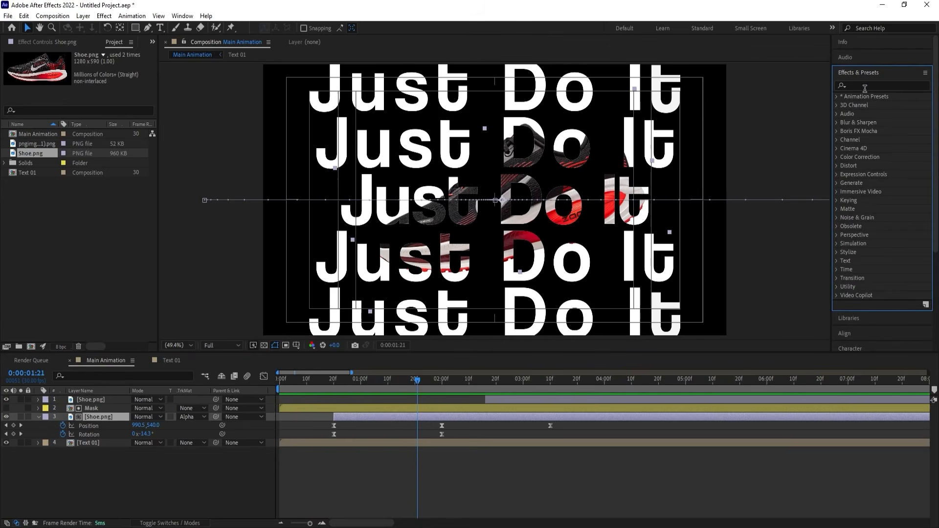
click(862, 86)
text(tint)
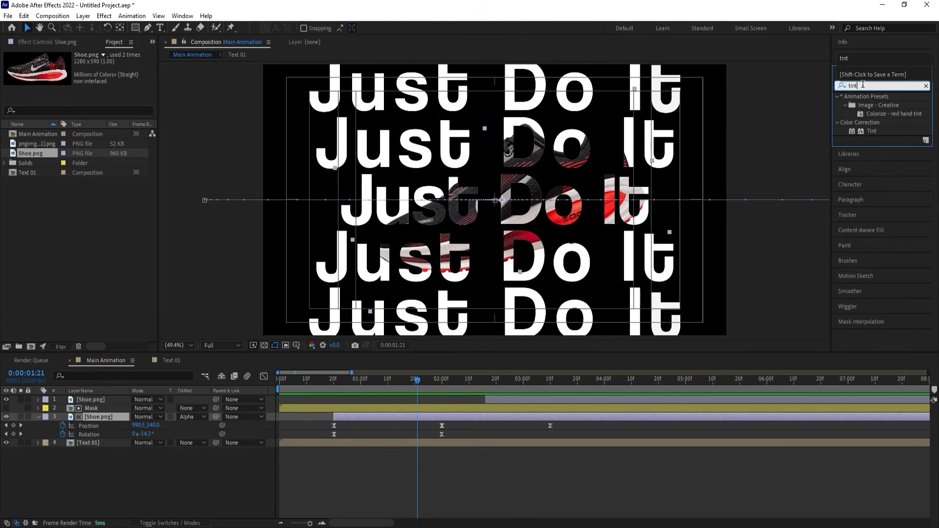
double_click(865, 132)
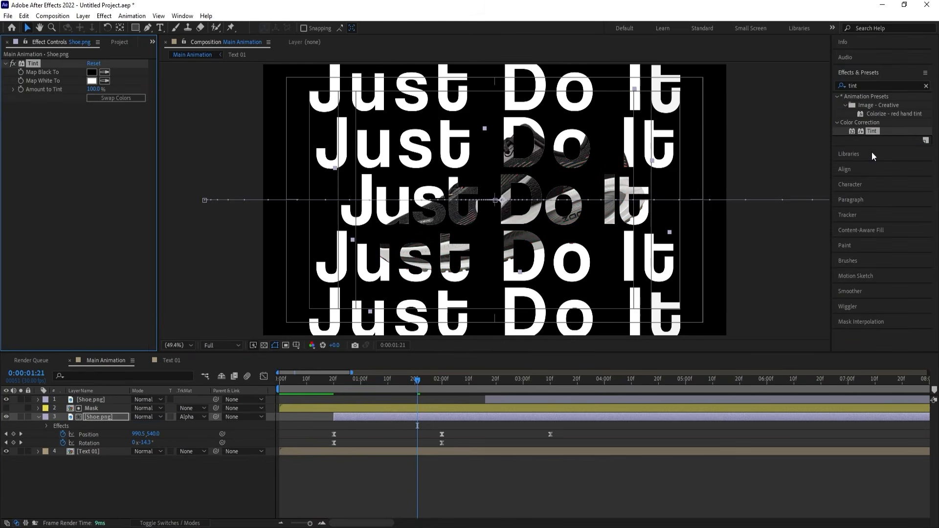
key(space)
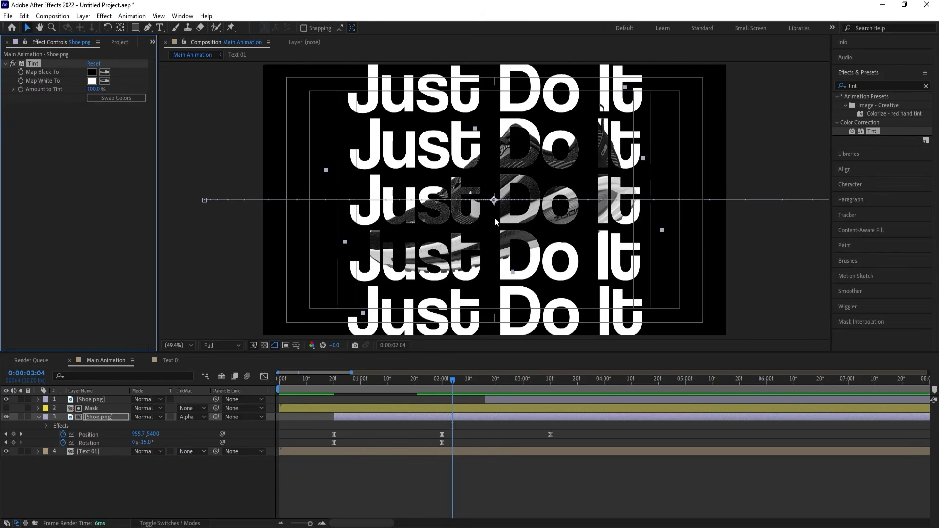
Duplicate the tinted Shoe.png layer and move the copy below the Text 01 layer.
click(108, 419)
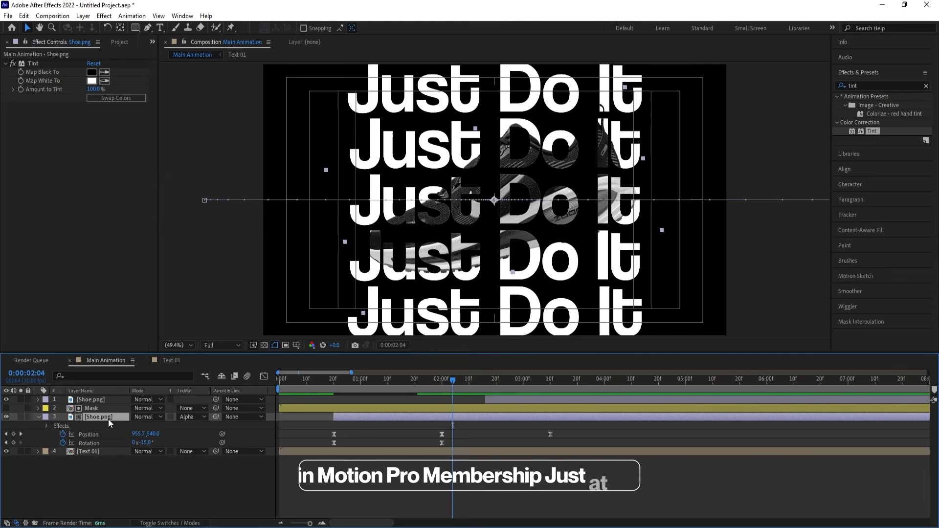
key(ctrl+d)
drag(98, 409, 104, 470)
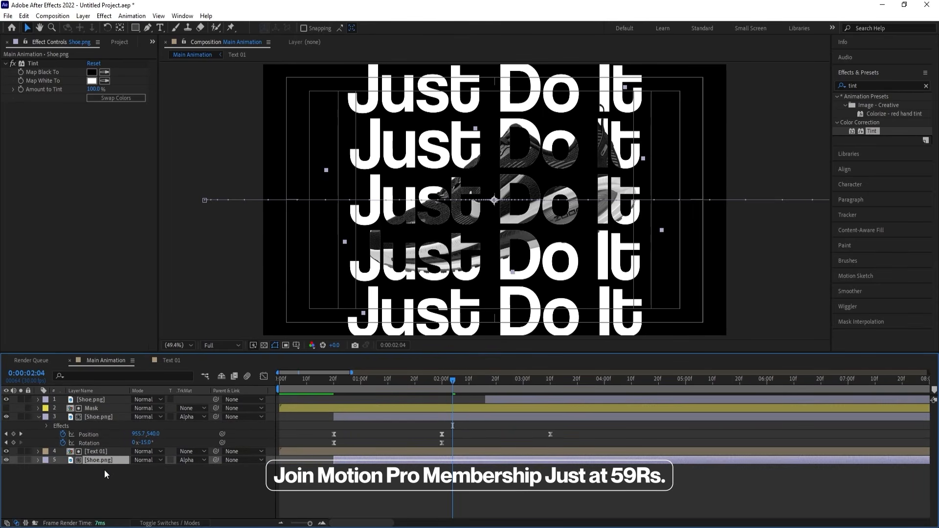
Remove the track matte from the Shoe.png layer below Text 01.
click(185, 460)
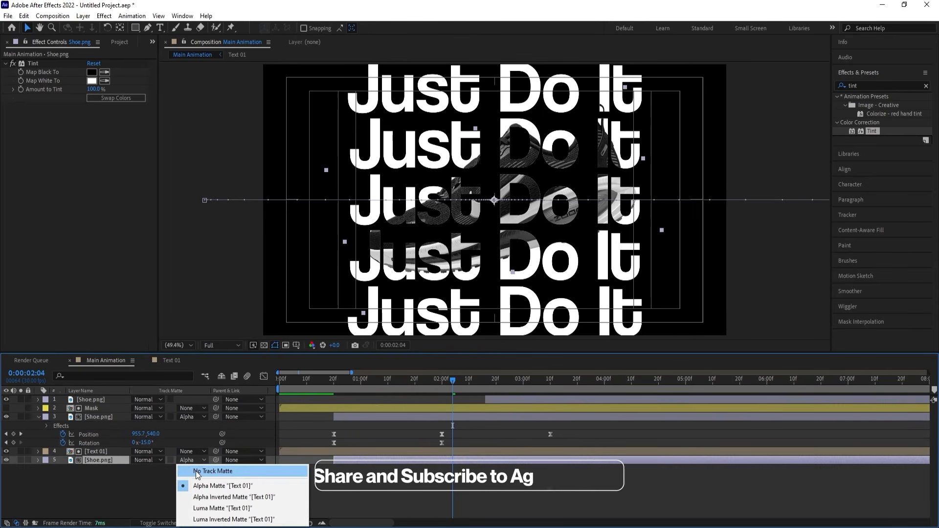
click(197, 472)
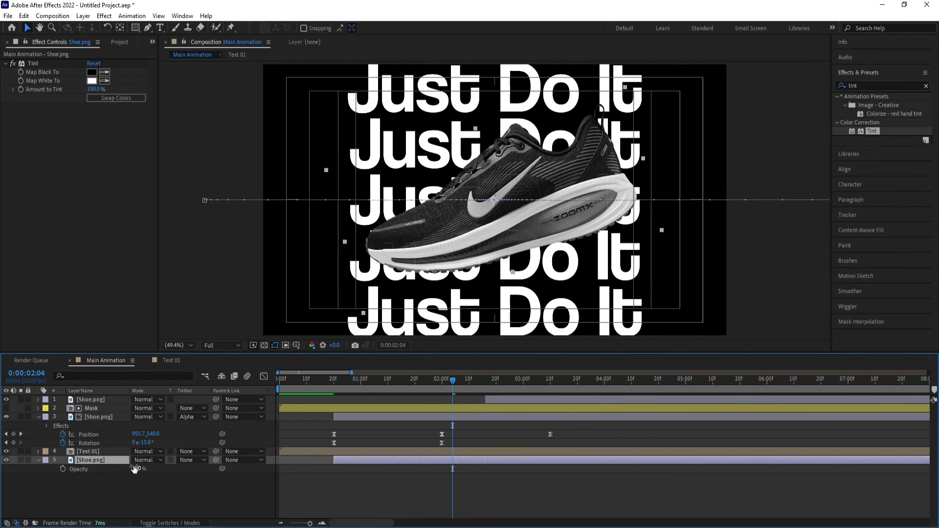
Try an Opacity of 0% on the Shoe.png layer below Text 01.
key(t)
drag(127, 463, 83, 461)
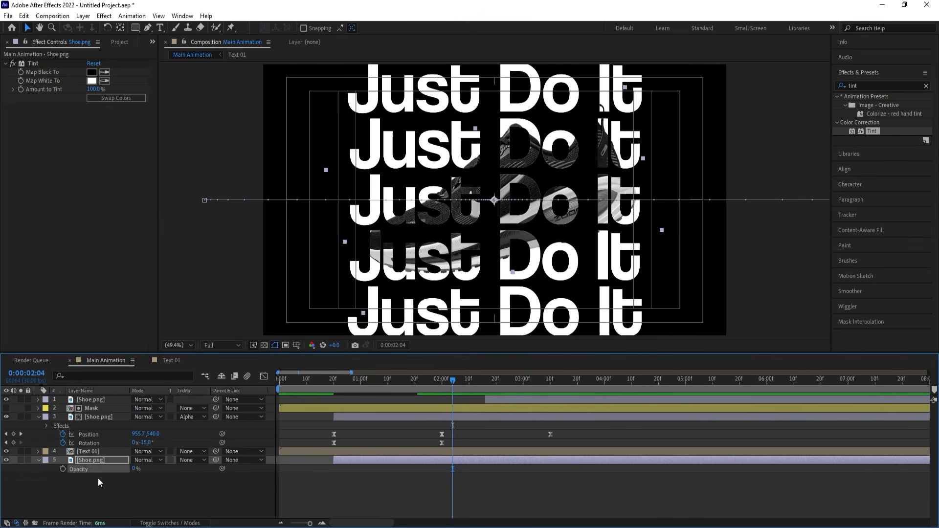
click(141, 489)
click(98, 461)
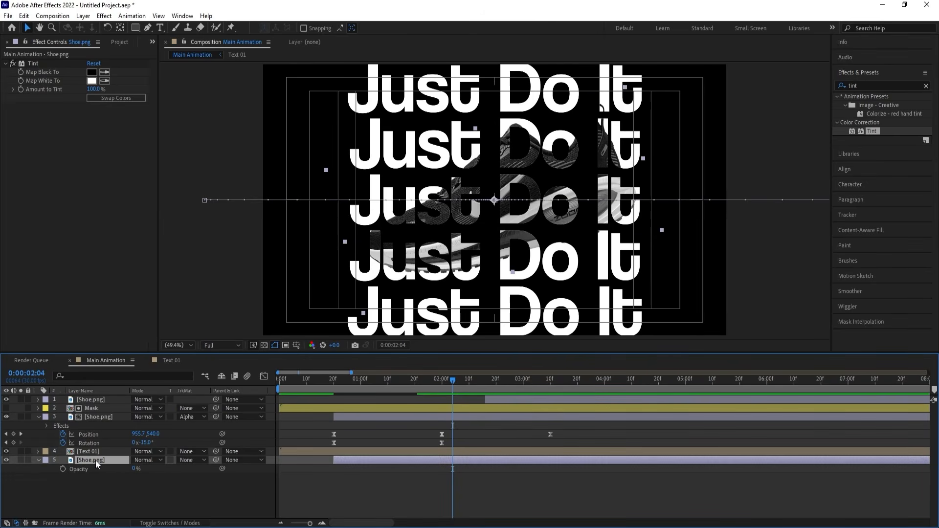
Try the bottom Shoe.png layer at 18% Opacity with its Tint effect disabled, starting from 0:00:01:12, and preview it.
click(392, 389)
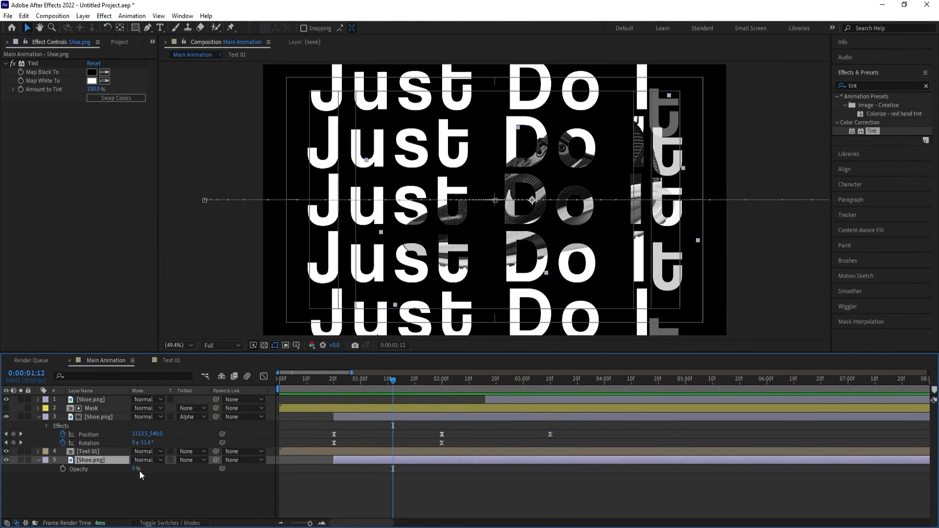
drag(134, 469, 144, 468)
click(14, 64)
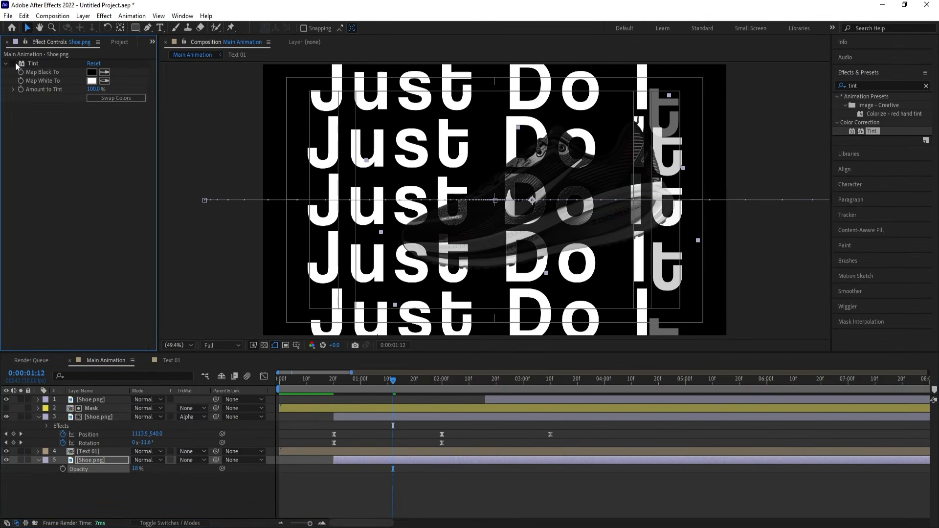
key(space)
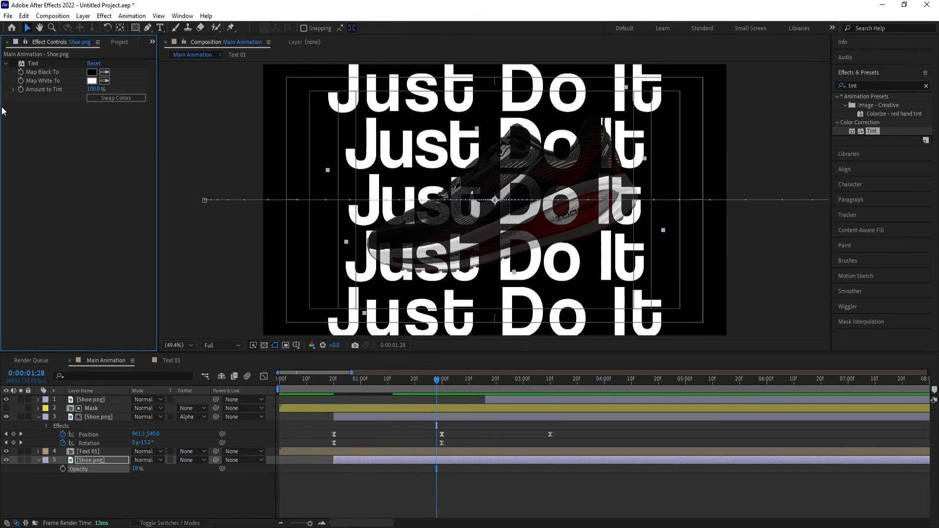
Re-enable the Tint effect on the bottom Shoe.png layer and restore its Opacity to 100%.
click(13, 63)
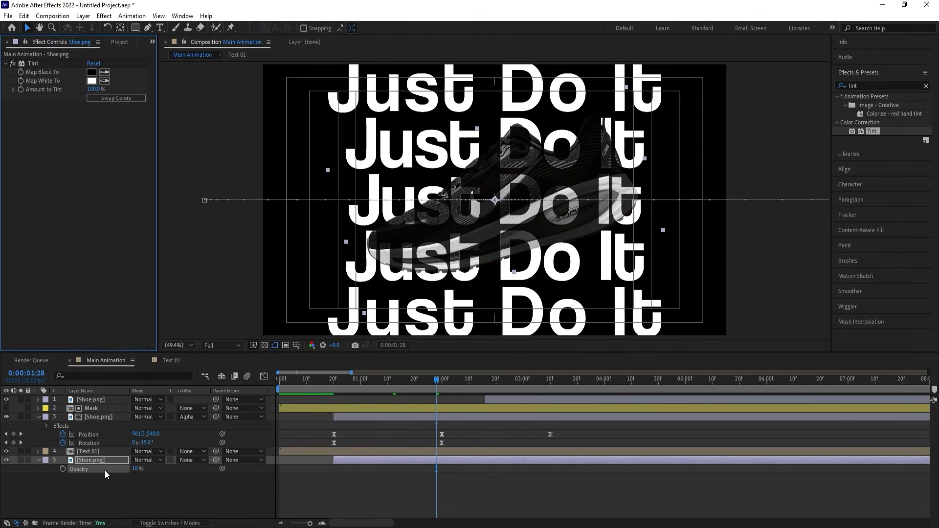
drag(137, 468, 169, 467)
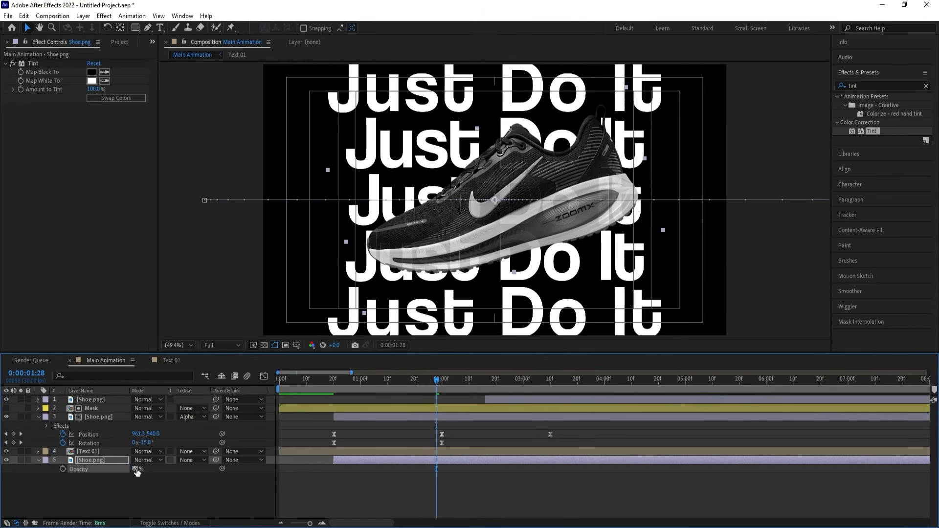
drag(136, 471, 152, 470)
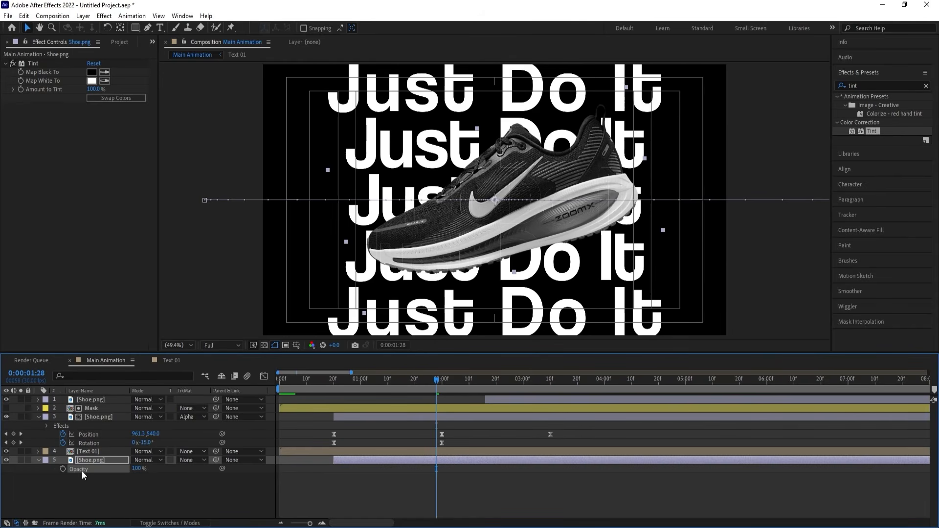
Apply the Curves effect to the bottom Shoe.png layer, pull its RGB curve steeply down to darken the shoe, and preview it.
click(93, 462)
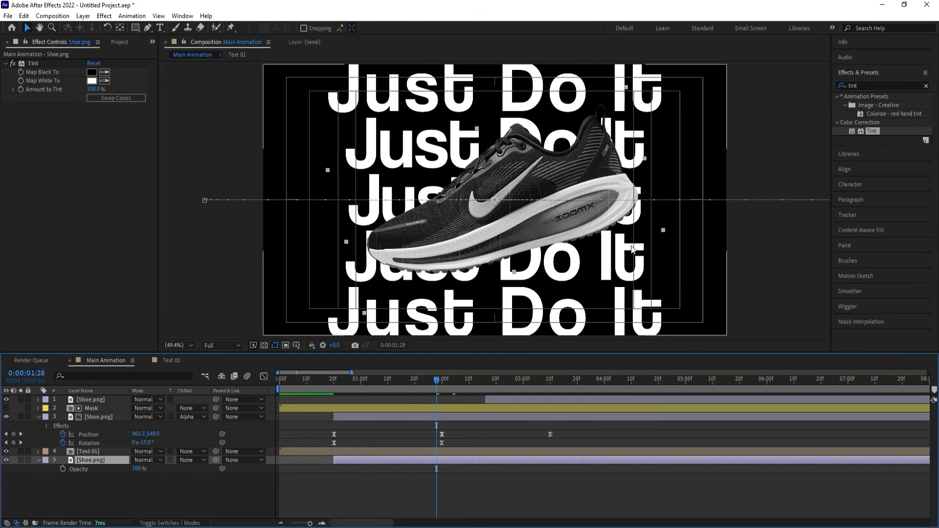
click(859, 86)
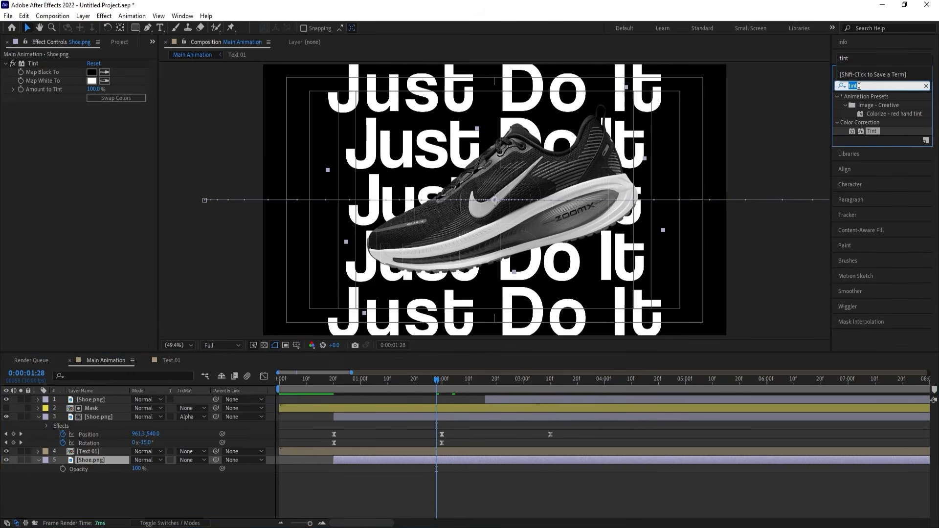
text(curve)
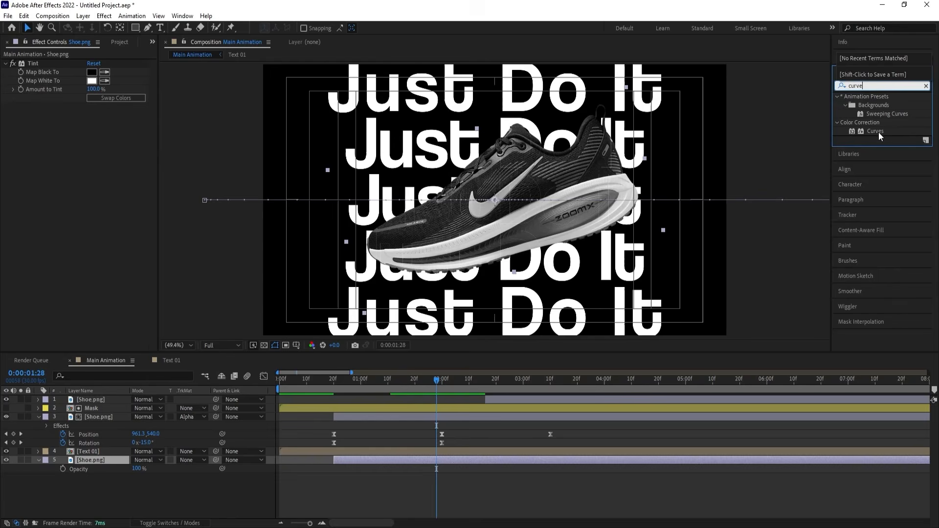
double_click(902, 131)
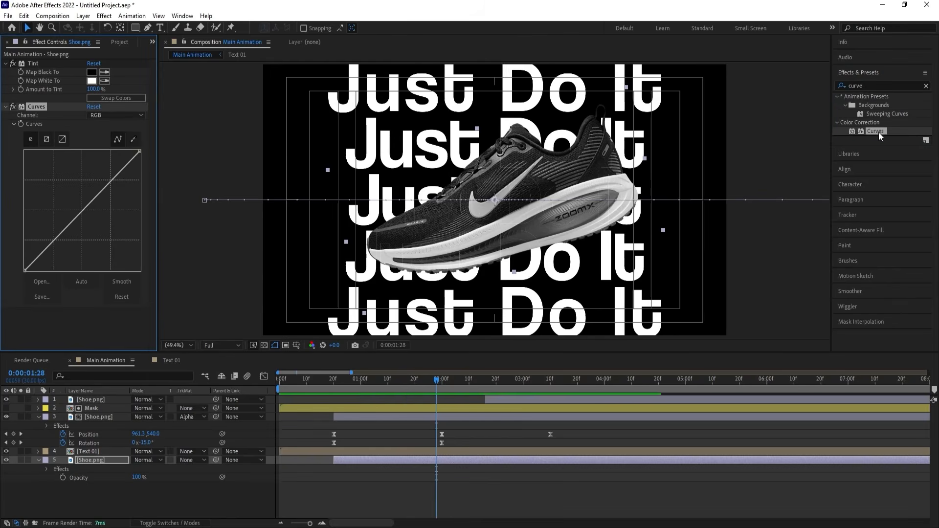
drag(85, 206, 116, 235)
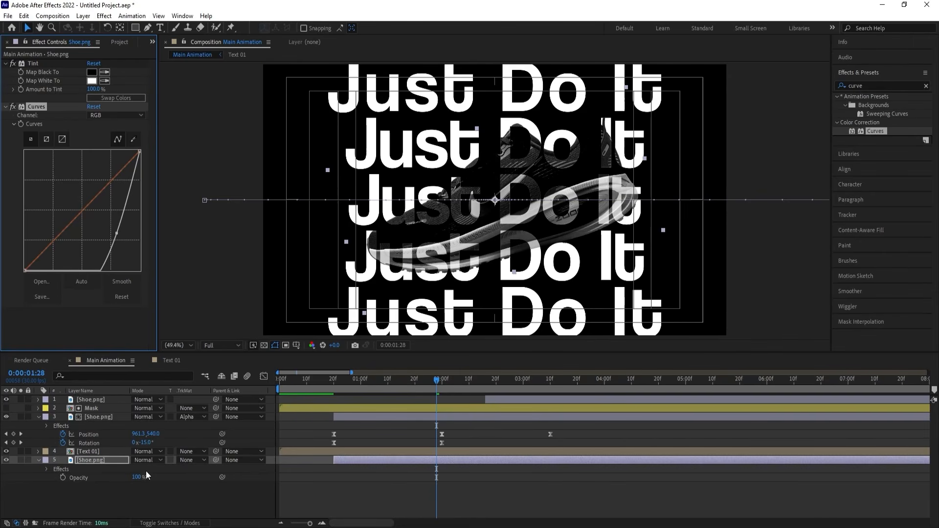
drag(116, 234, 124, 241)
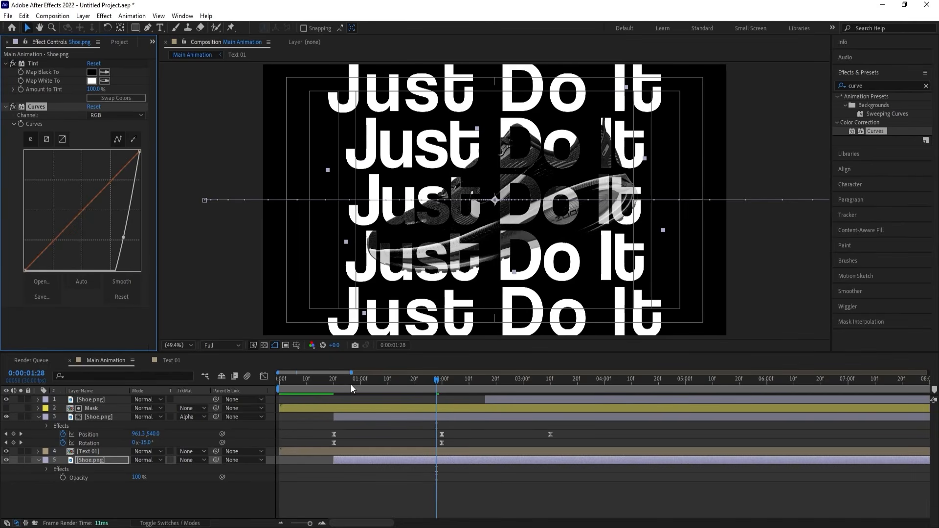
drag(351, 384, 283, 391)
key(space)
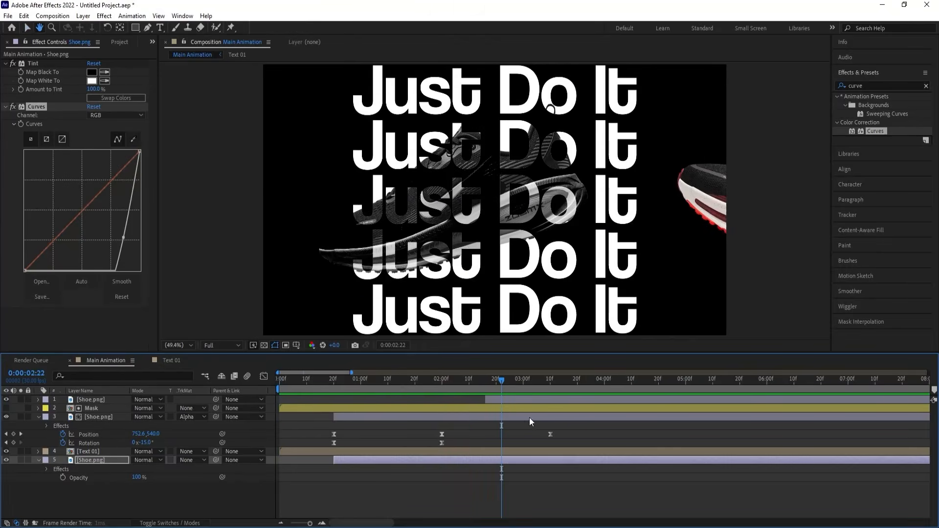
key(space)
Rotate both tinted Shoe.png layers further counter-clockwise at 0:00:03:10, adding a Rotation keyframe at their exit, and preview the motion.
click(524, 418)
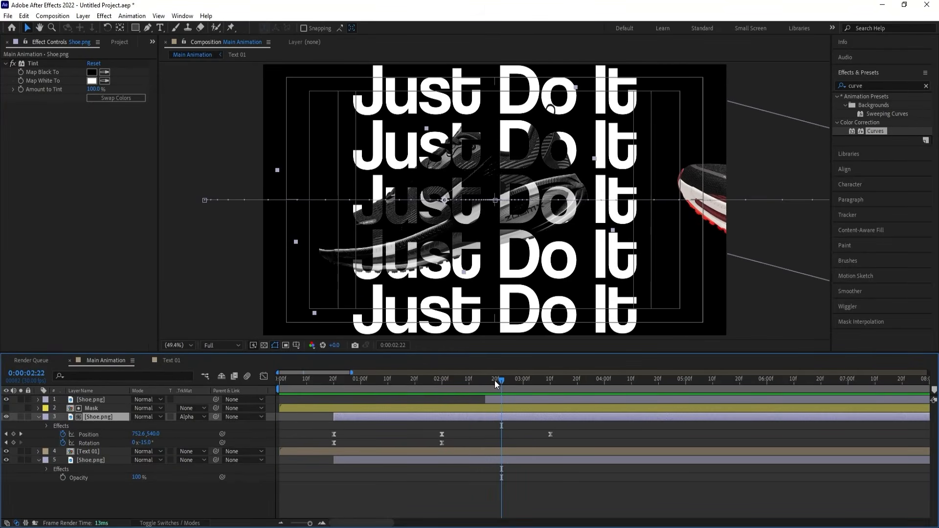
key(space)
key(space)
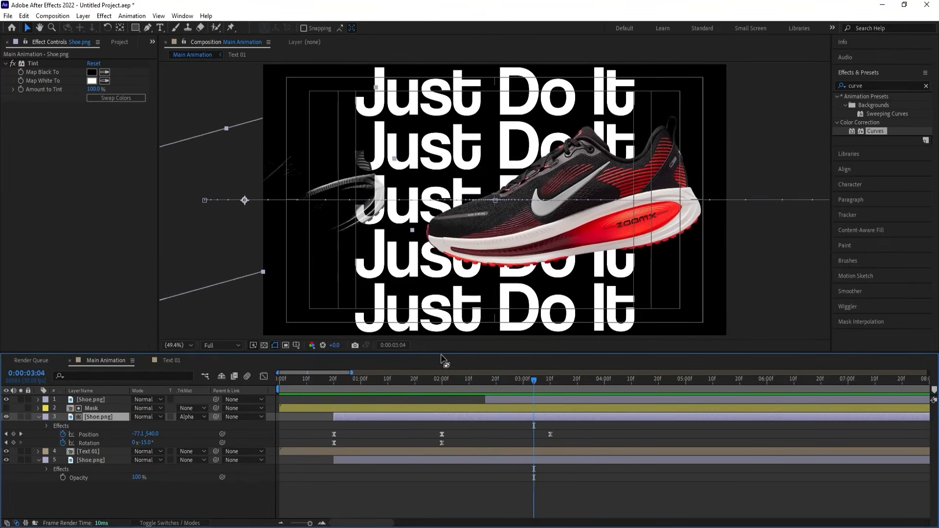
key(k)
click(450, 460)
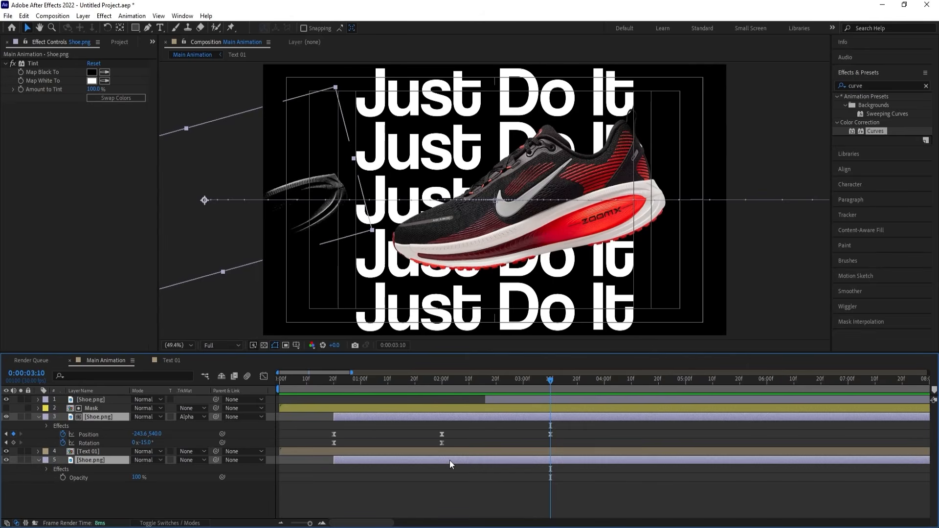
key(u)
key(u)
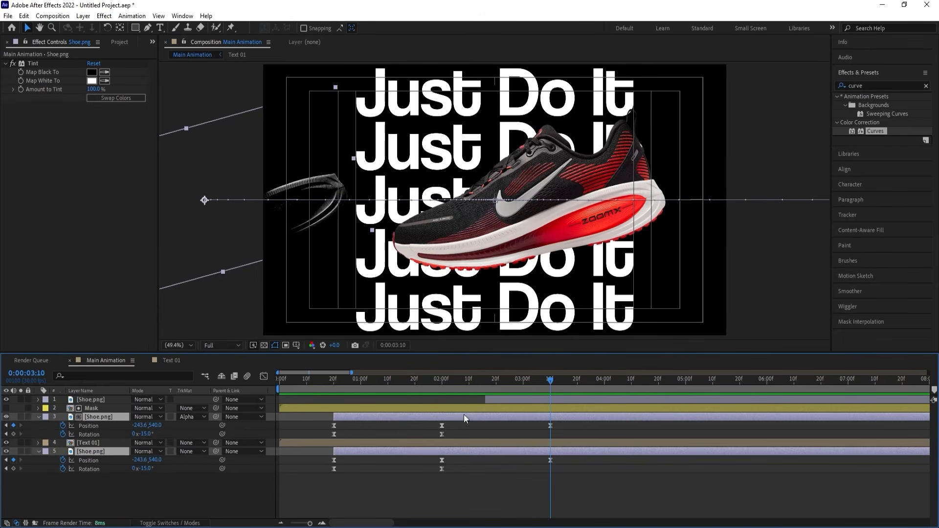
drag(146, 469, 136, 469)
key(space)
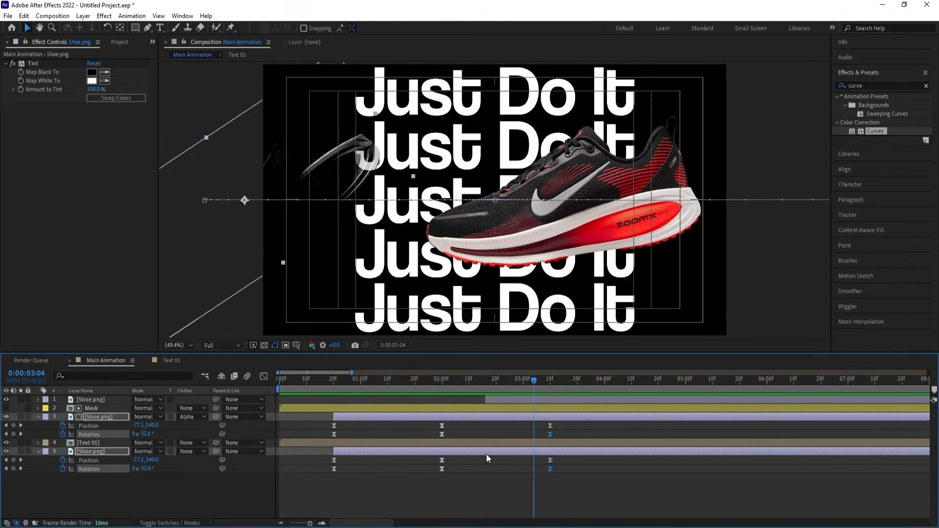
Keyframe the Opacity of both tinted Shoe.png layers from 100% at 0:00:02:24 to 0% at 0:00:03:06.
drag(497, 382, 506, 381)
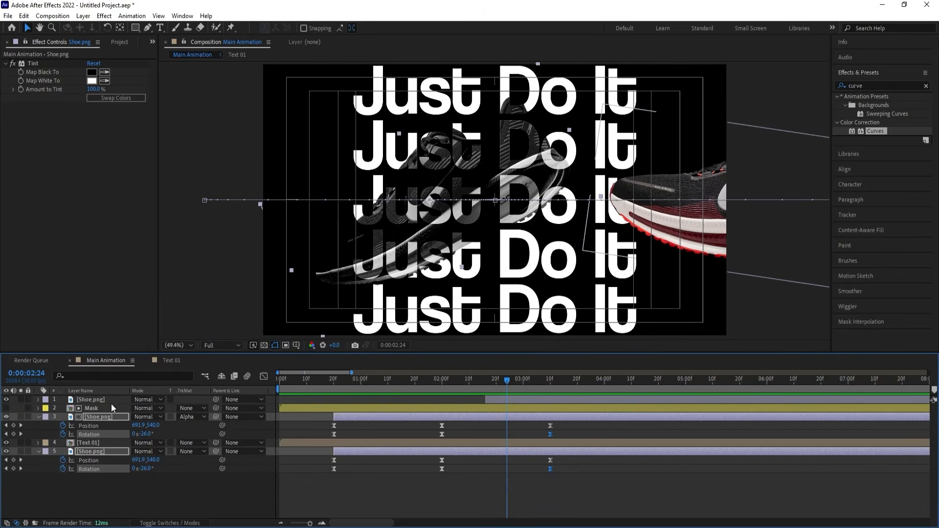
key(t)
click(63, 425)
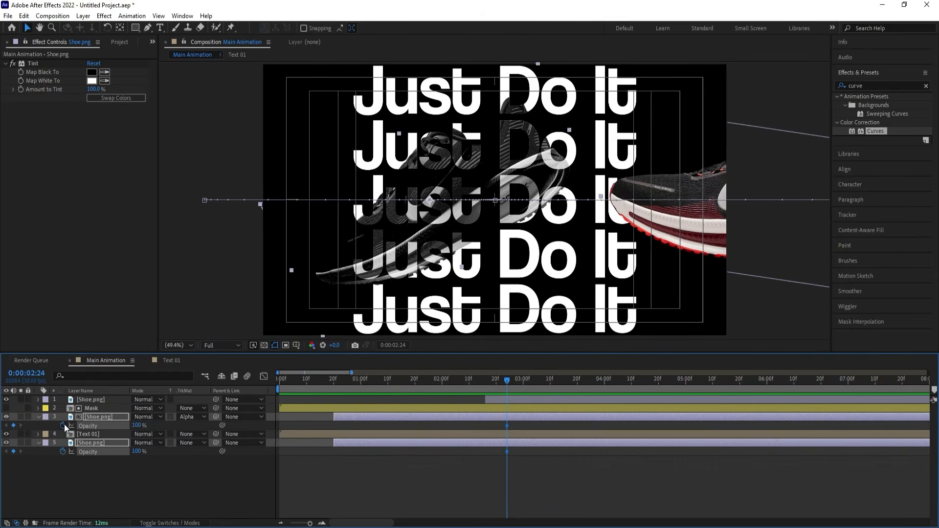
key(space)
key(space)
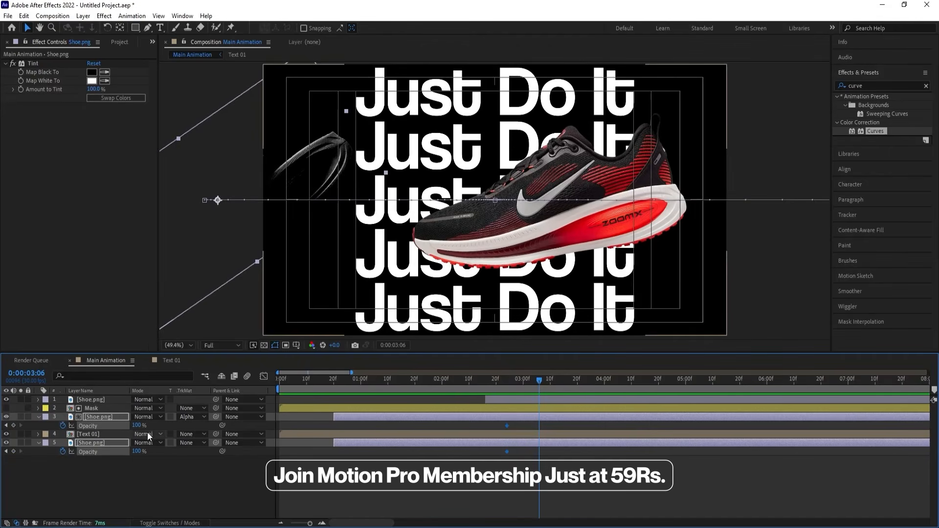
drag(137, 425, 86, 426)
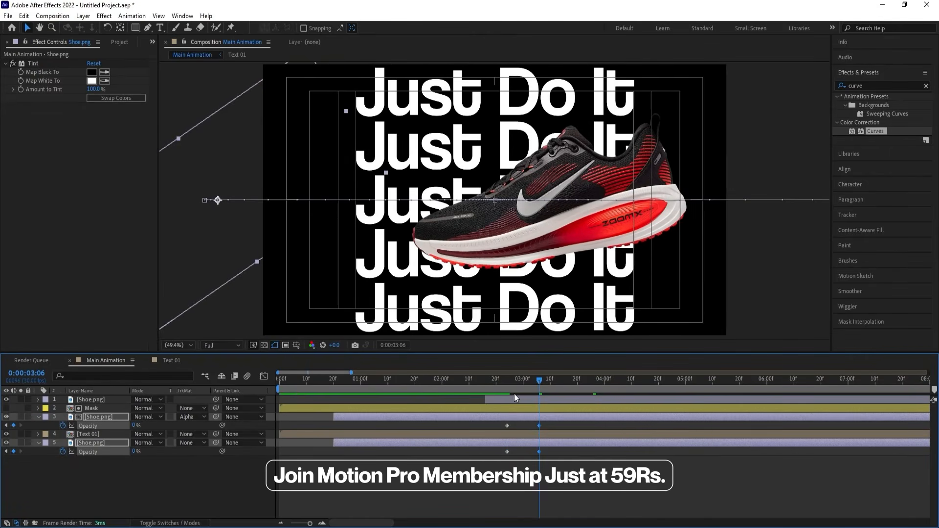
Apply Easy Ease to the Opacity keyframes of both tinted Shoe.png layers and preview the fade-out from the beginning.
drag(506, 379, 498, 378)
key(space)
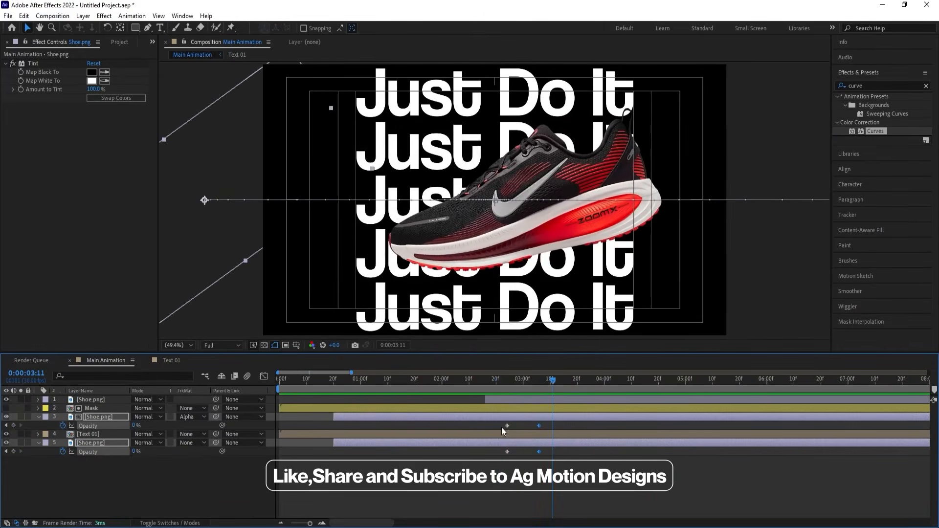
drag(497, 425, 567, 468)
key(F9)
key(Home)
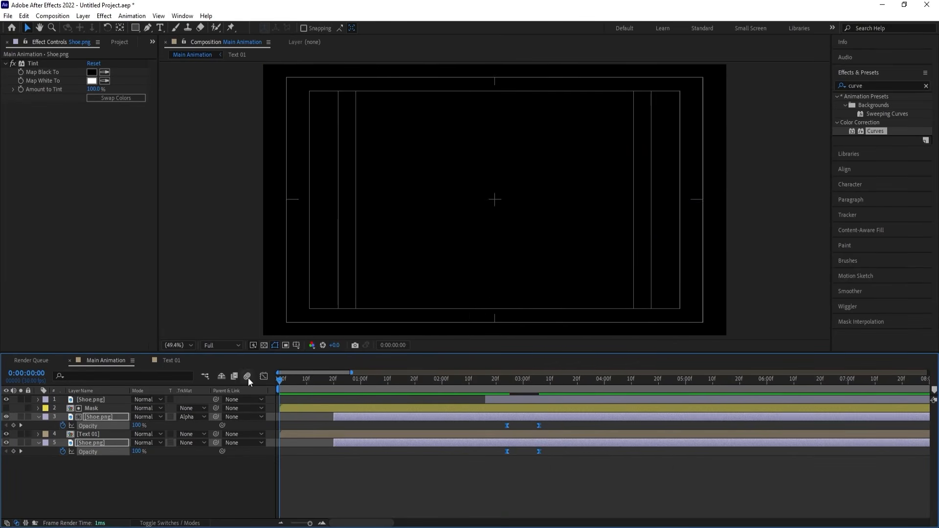
key(space)
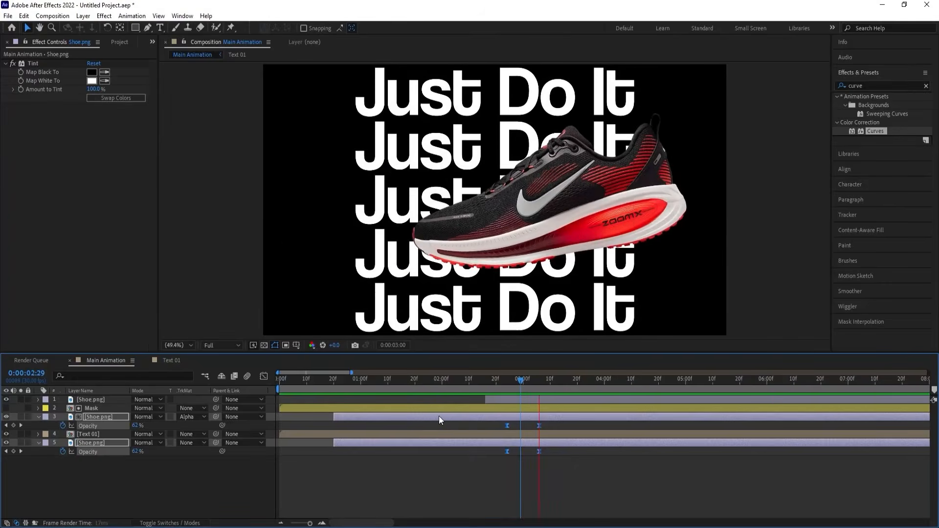
key(space)
key(space)
key(space)
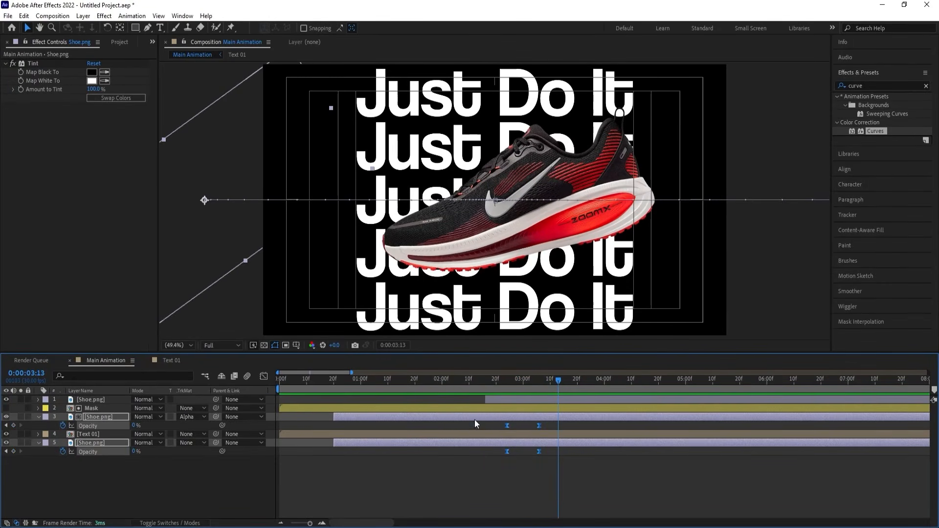
Reveal the keyframes of the topmost Shoe.png layer and preview its entrance from 0:00:01:23.
click(512, 399)
key(u)
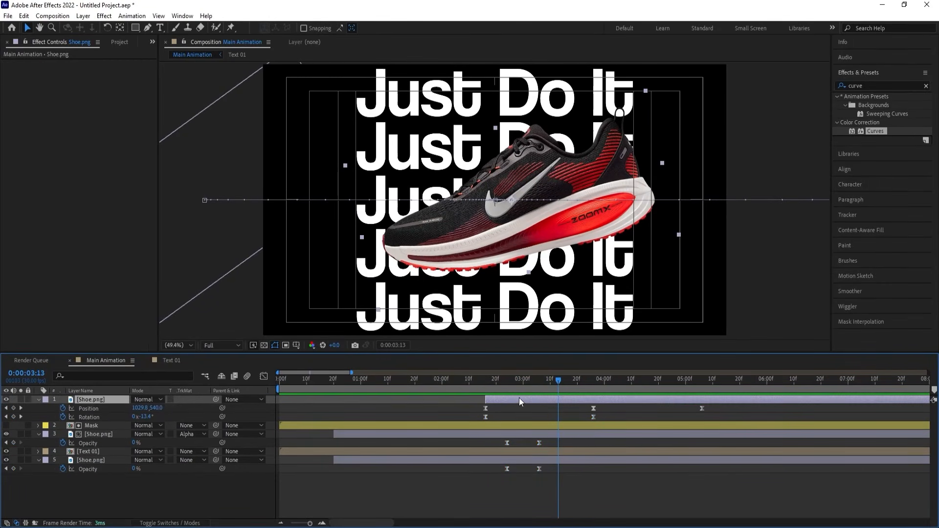
key(space)
key(space)
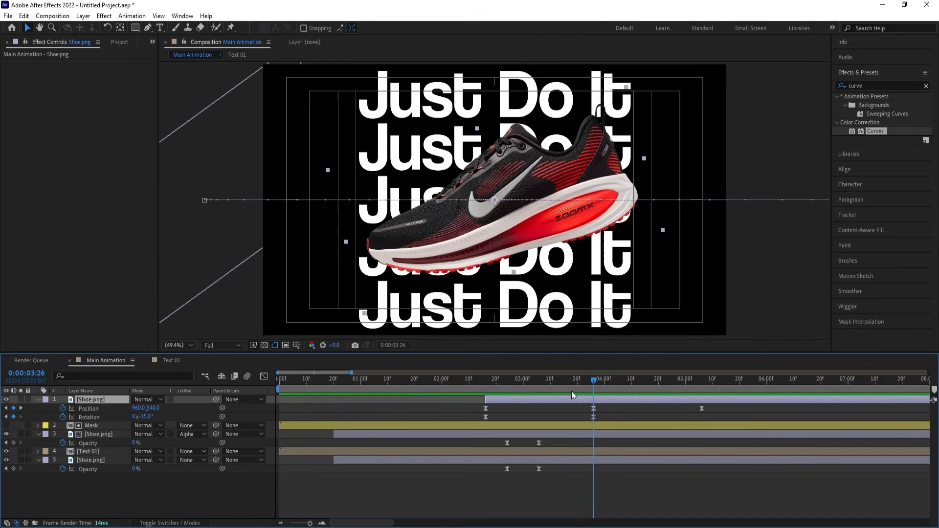
click(421, 380)
key(space)
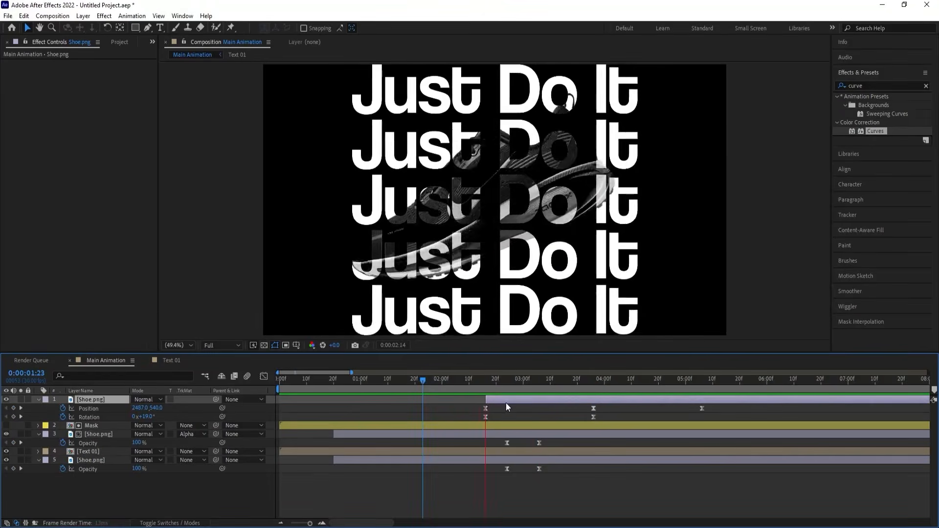
key(space)
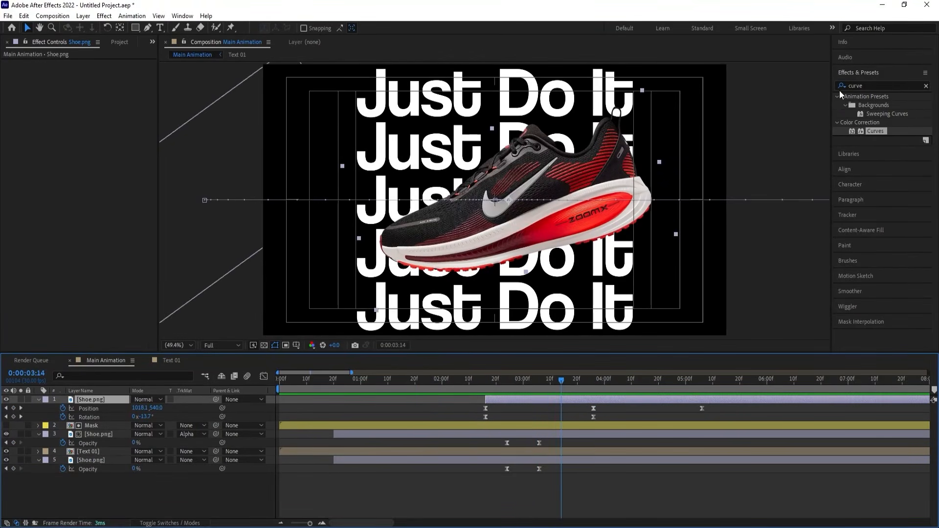
Apply a Drop Shadow with Distance 78 and Softness 200 to the topmost Shoe.png layer and preview the animation from the beginning.
click(865, 86)
text(drop)
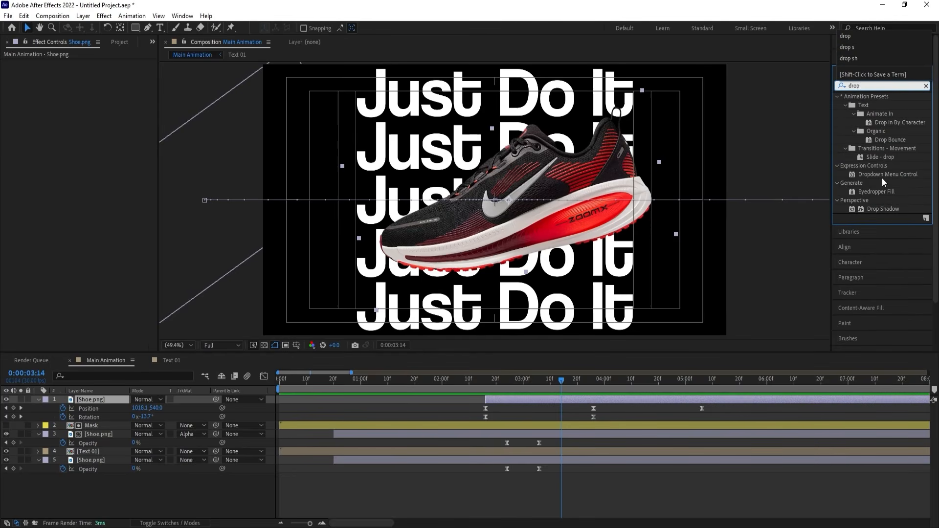
double_click(874, 209)
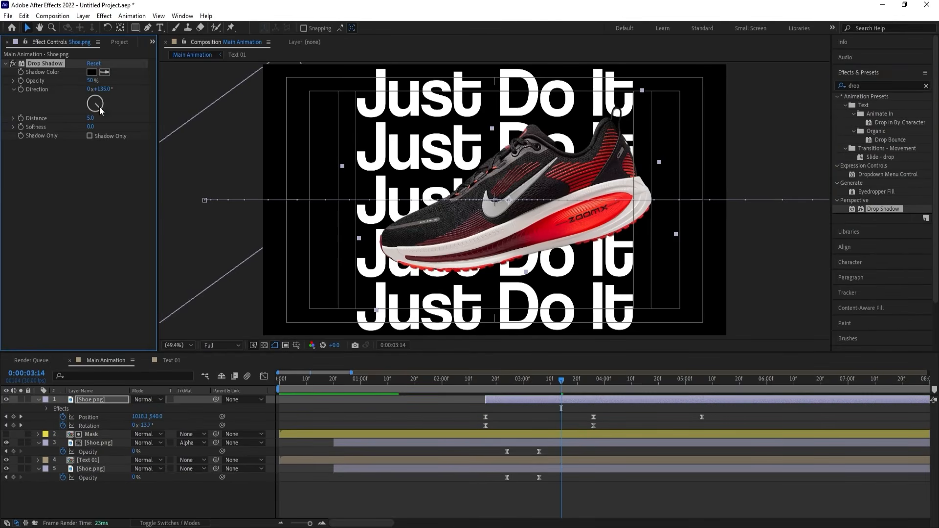
drag(90, 123, 140, 122)
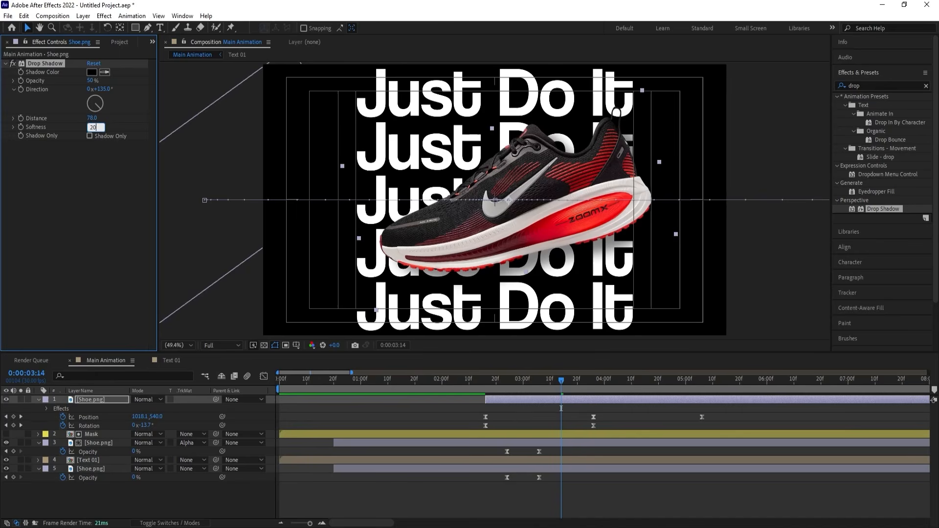
text(0)
key(Return)
key(Home)
key(space)
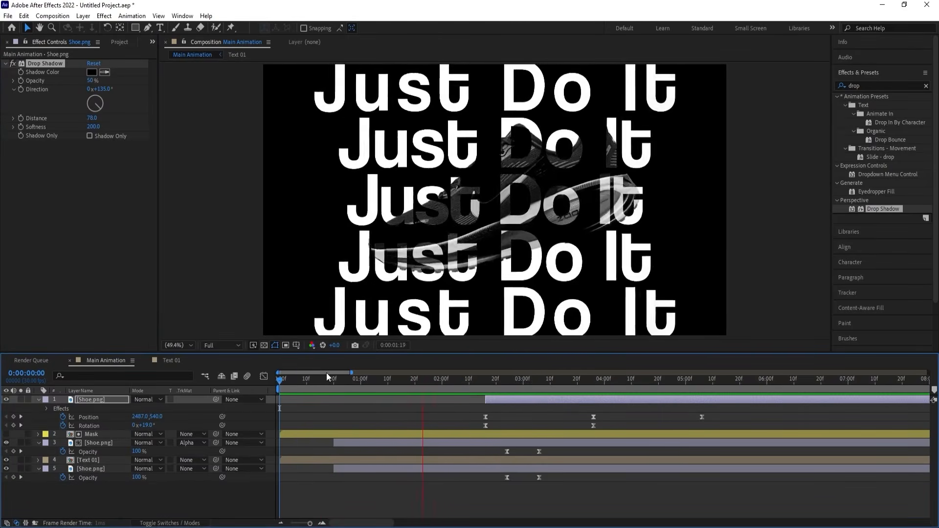
key(space)
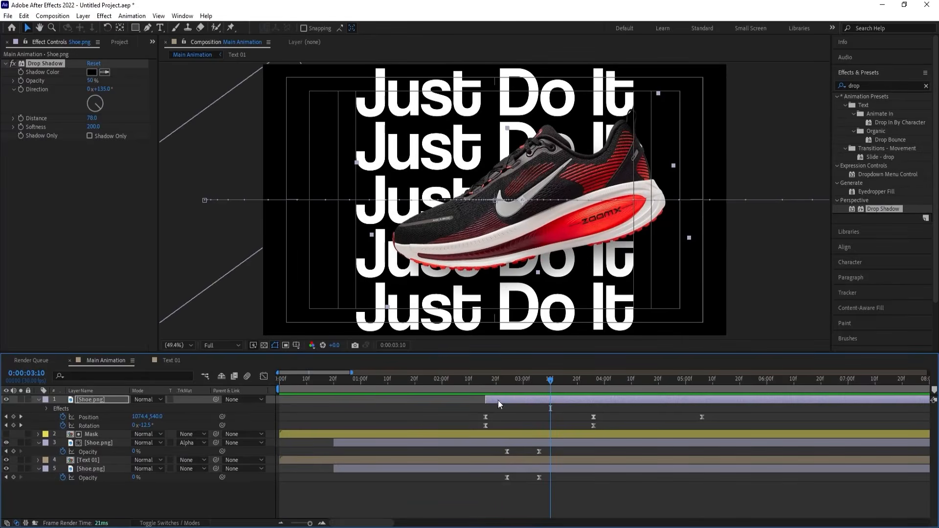
Shift the topmost Shoe.png layer with its keyframes about 8 frames earlier and preview its entrance.
mouse_move(485, 384)
mouse_down()
mouse_move(475, 380)
mouse_move(485, 396)
mouse_move(476, 395)
mouse_up()
key(space)
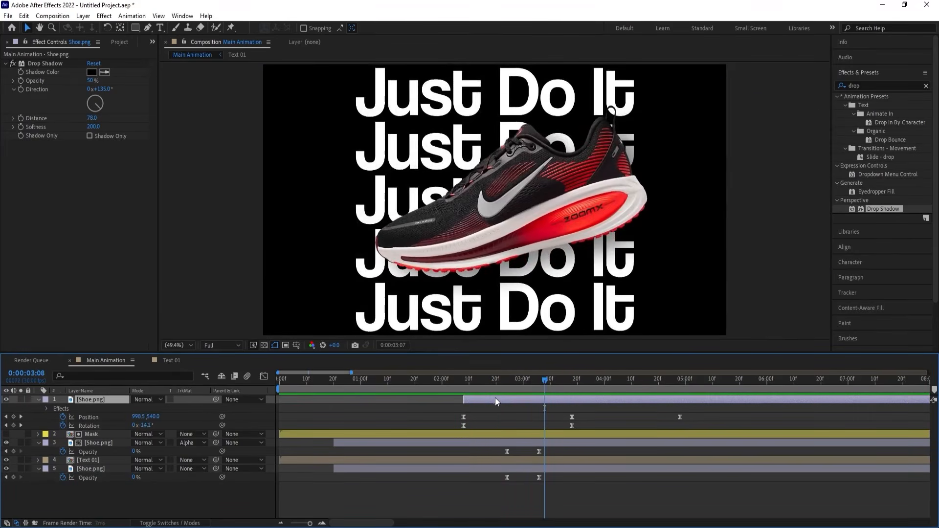
key(space)
Add a 100% Scale keyframe to the topmost Shoe.png layer at 0:00:03:10 and reveal all of the layer's keyframes.
drag(567, 380, 548, 373)
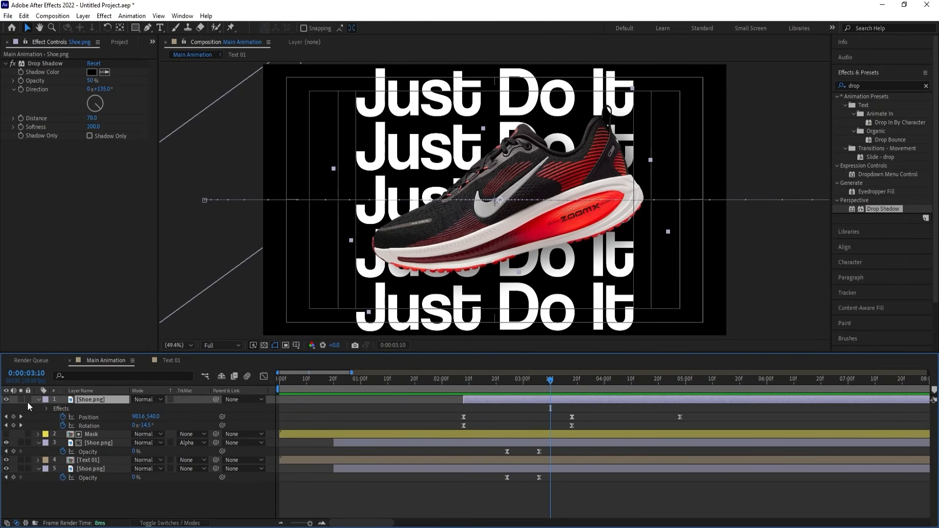
key(s)
click(60, 407)
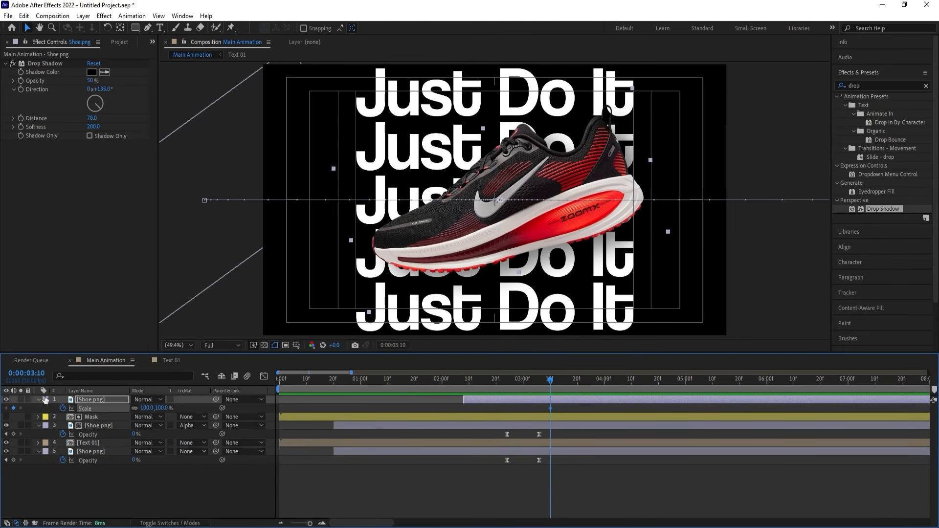
key(u)
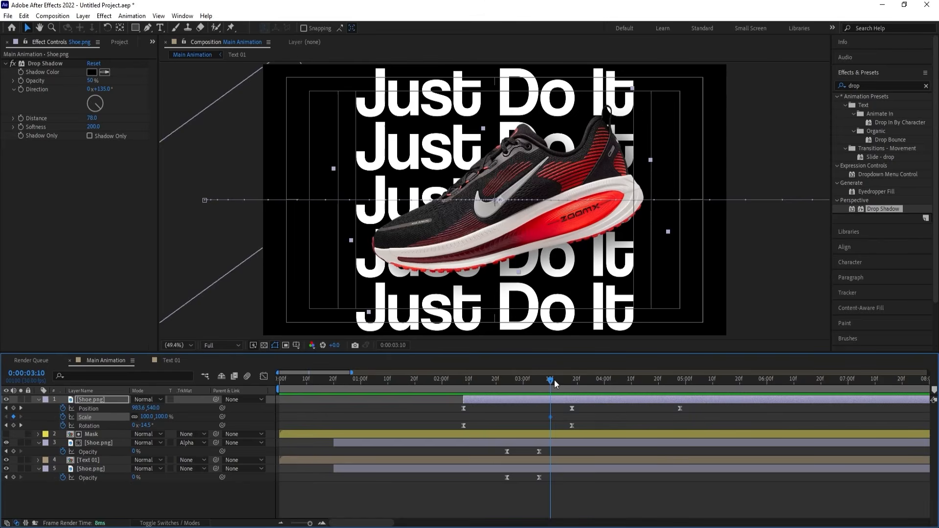
Delete the last Position keyframe of the topmost Shoe.png layer.
drag(554, 379, 605, 390)
click(679, 408)
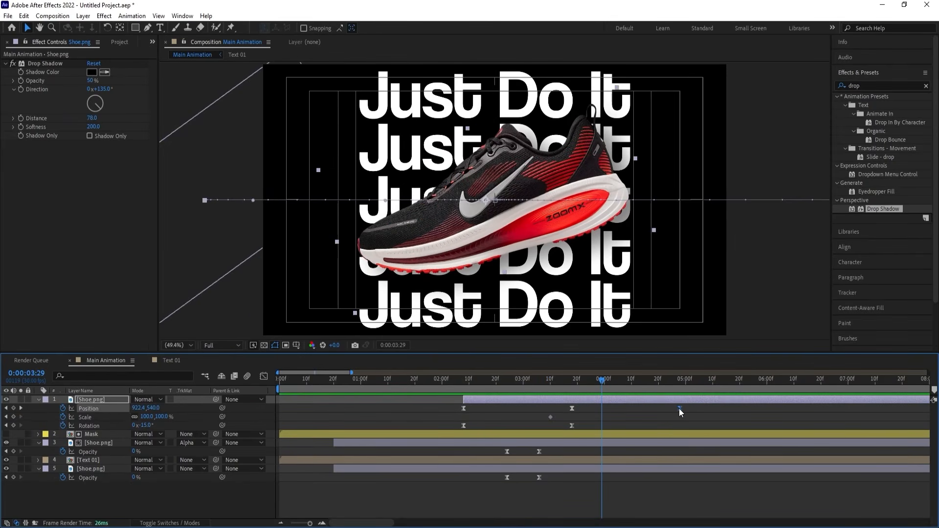
key(Delete)
Keyframe the topmost Shoe.png layer's Scale at 57% at 0:00:04:20 and apply Easy Ease to both Scale keyframes.
drag(578, 386, 658, 394)
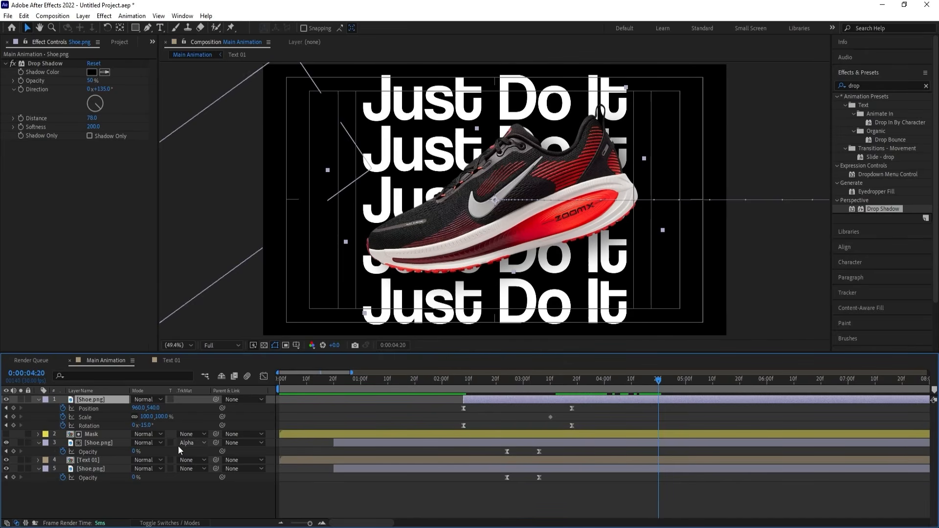
drag(149, 417, 123, 417)
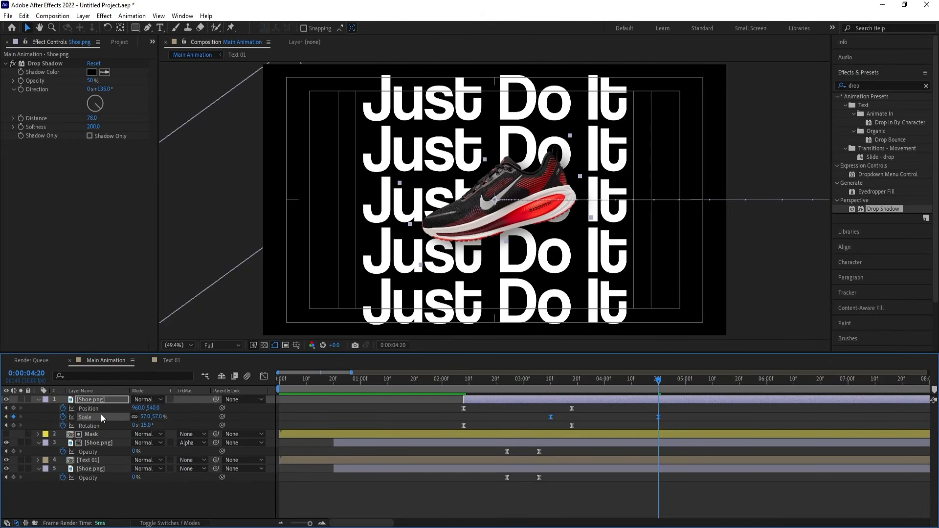
Stretch the first Scale keyframe's outgoing ease toward the second keyframe in the speed graph and preview the scaling from 0:00:03:08.
click(262, 376)
drag(566, 408, 513, 362)
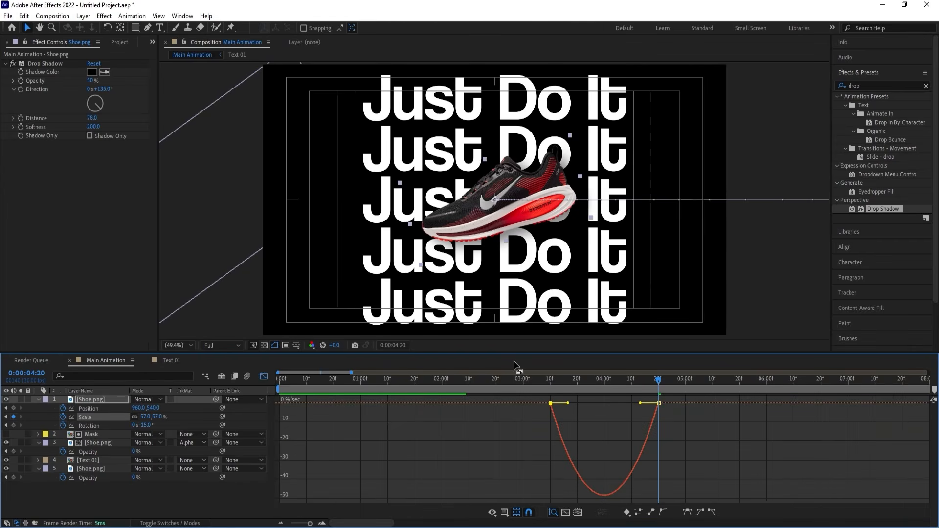
drag(567, 403, 653, 404)
click(659, 403)
click(264, 379)
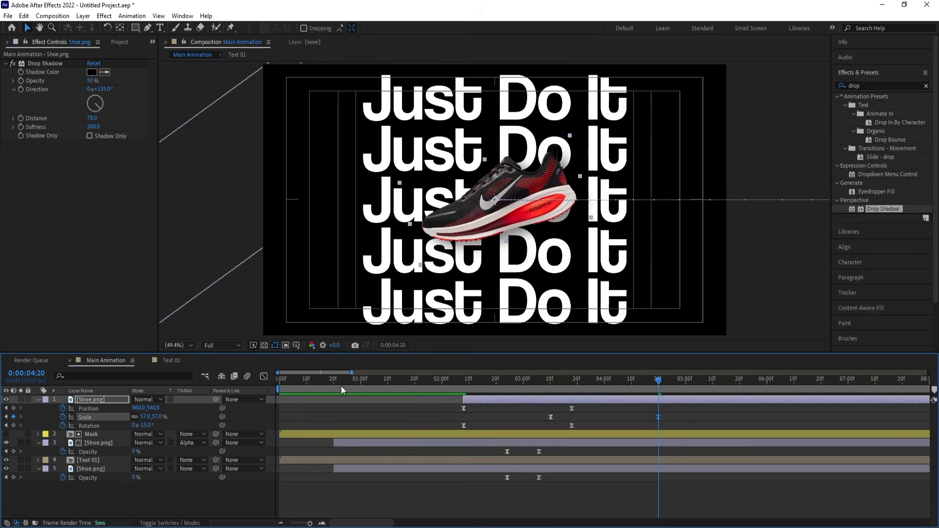
click(545, 380)
key(space)
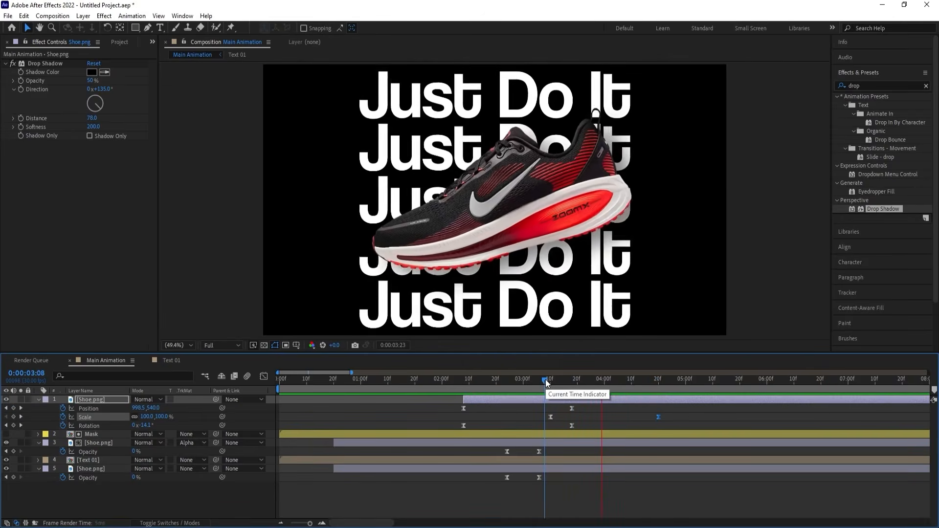
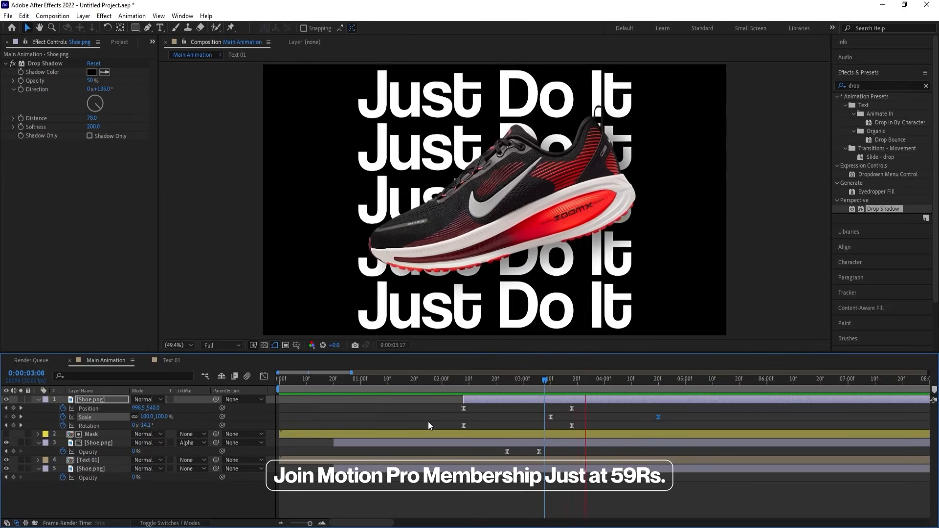
Duplicate the Text 01 layer at 0:00:03:10 and move the copy to the top of the layer stack.
key(space)
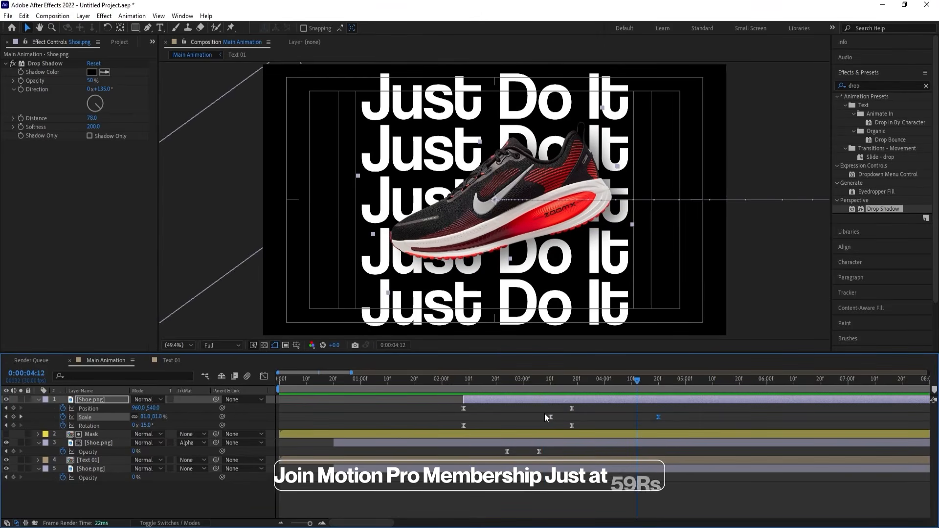
key(j)
key(j)
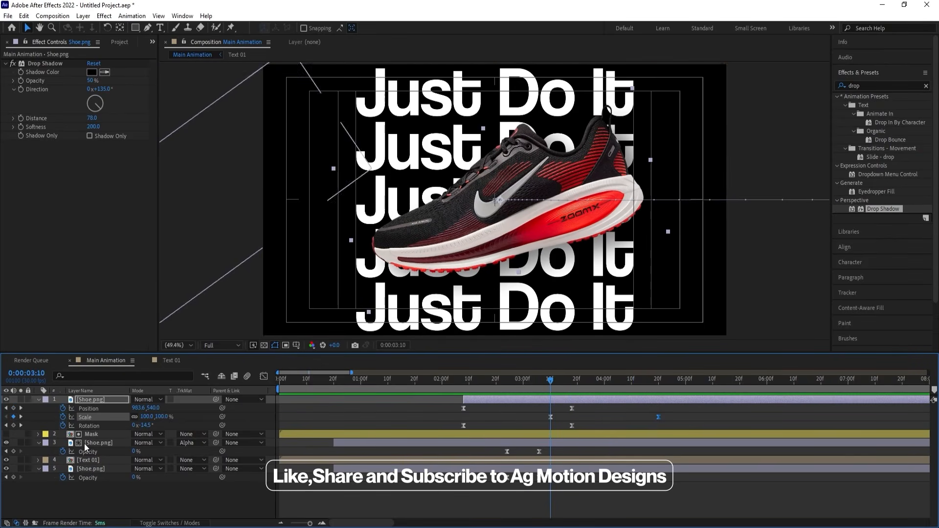
click(87, 461)
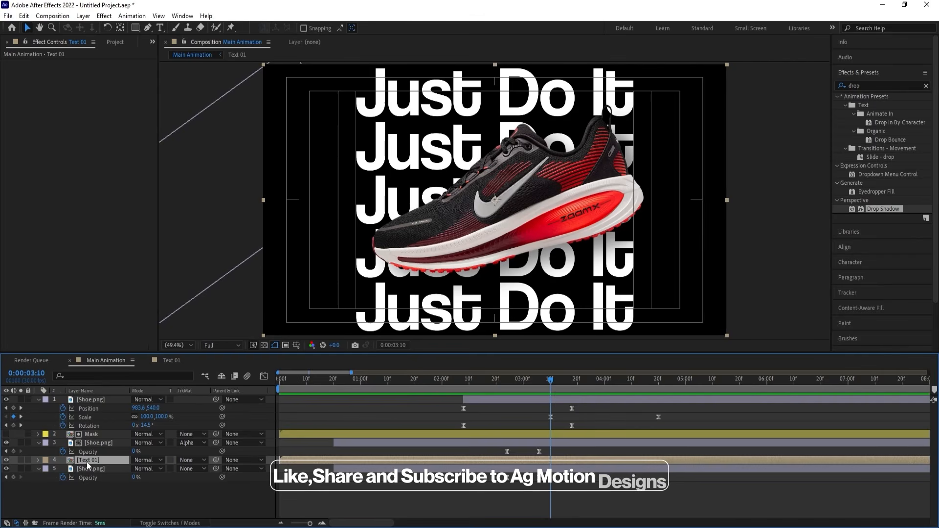
key(ctrl+d)
drag(87, 462, 185, 405)
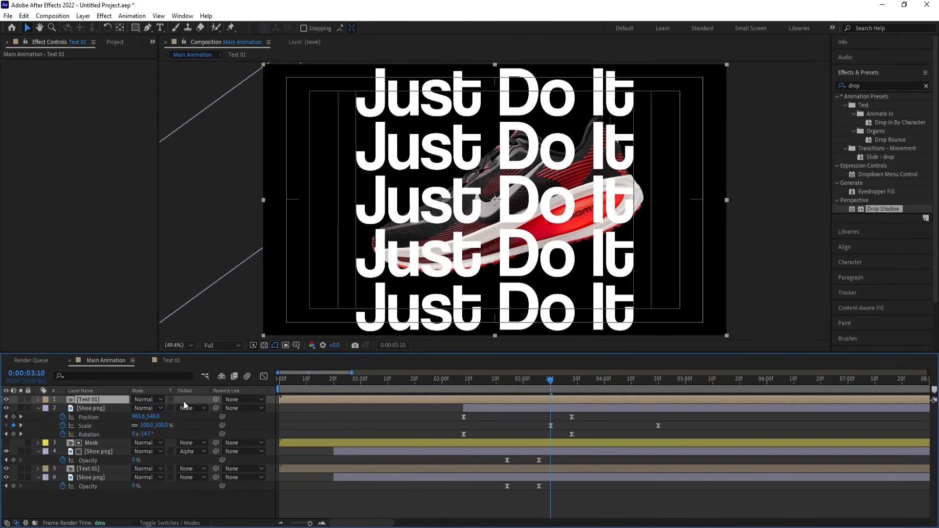
Duplicate the Text 01 composition as Text 02, replace the topmost text layer's source with it, and open Text 02.
right_click(112, 399)
mouse_move(145, 308)
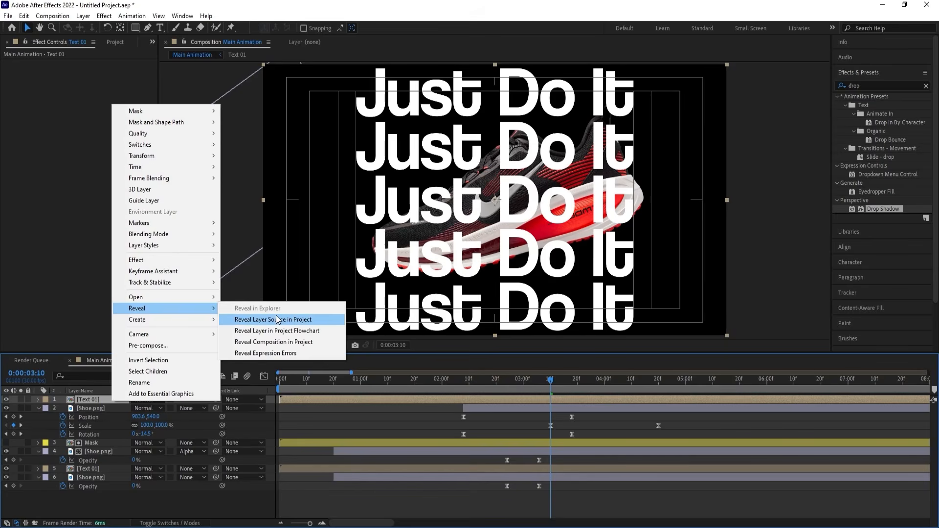
click(277, 320)
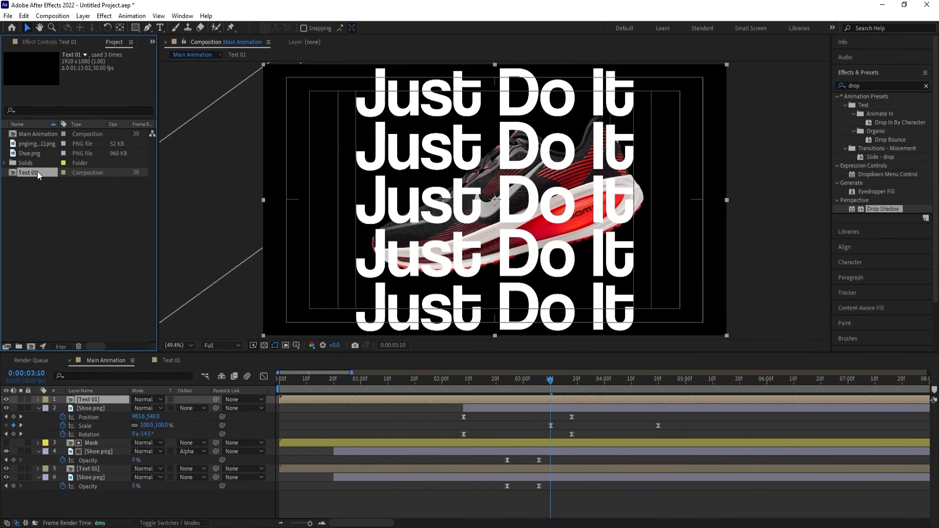
key(ctrl+d)
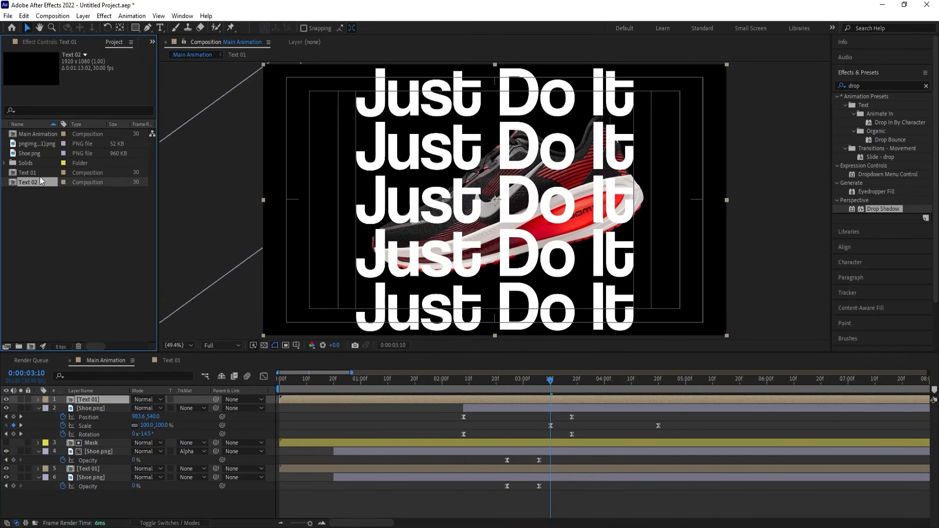
drag(122, 400, 122, 400)
double_click(123, 400)
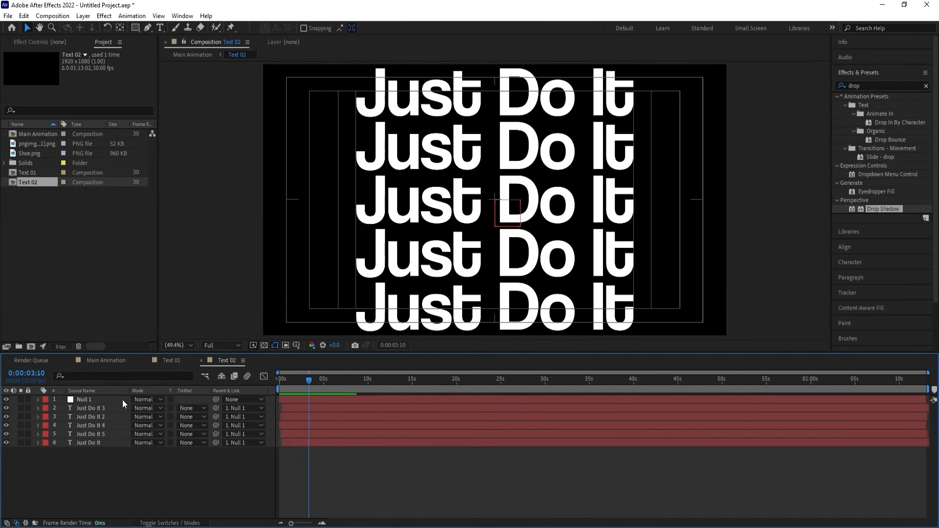
Swap fill and stroke on all five "Just Do It" text layers in Text 02, leaving a white outline without fill.
click(103, 407)
shift+click(90, 442)
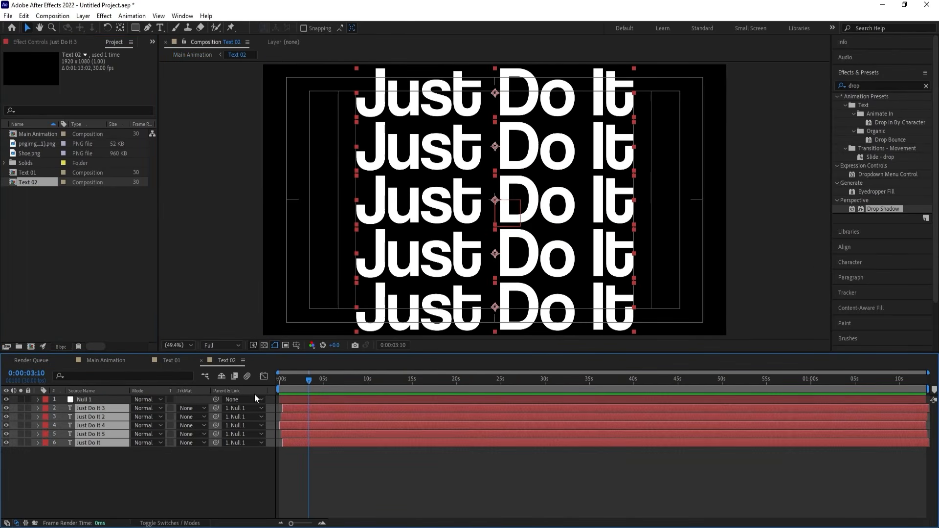
click(843, 264)
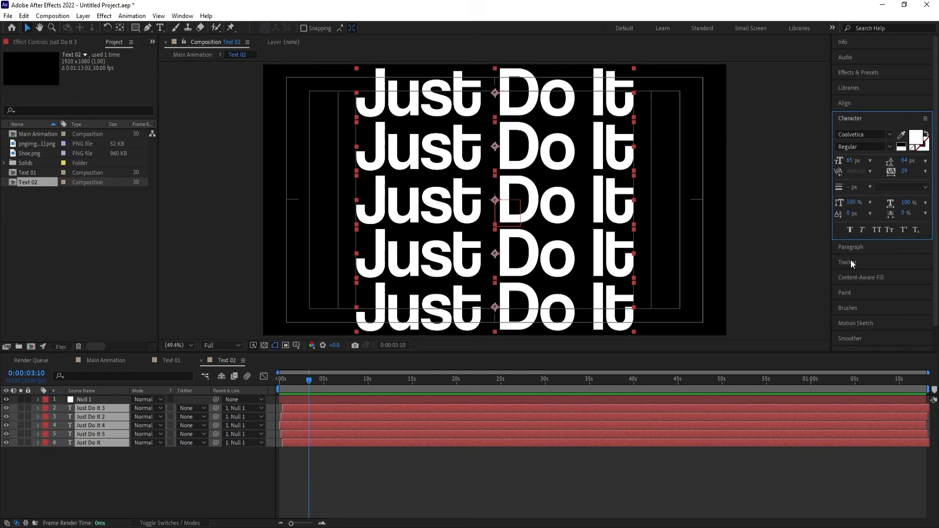
click(911, 149)
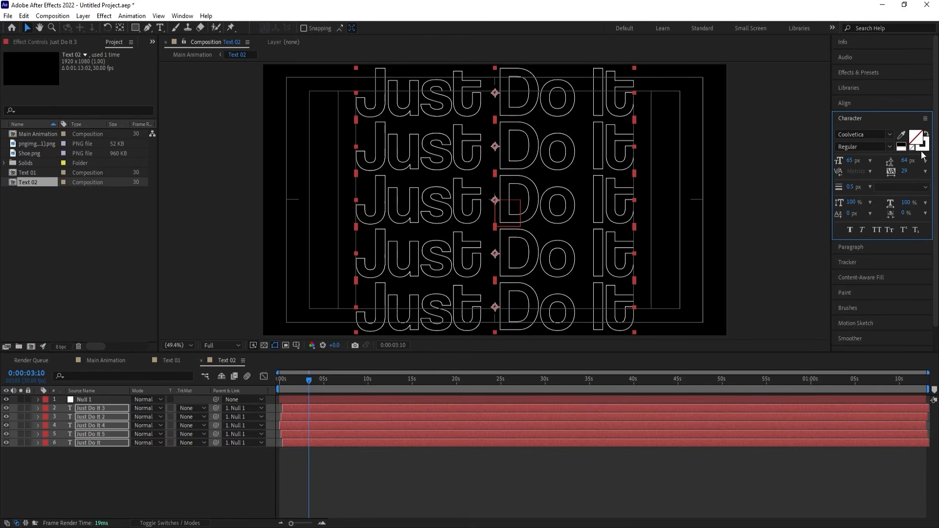
click(922, 144)
Return to Main Animation, move the Text 02 layer's start to 0:00:03:18, and preview the timing.
click(111, 360)
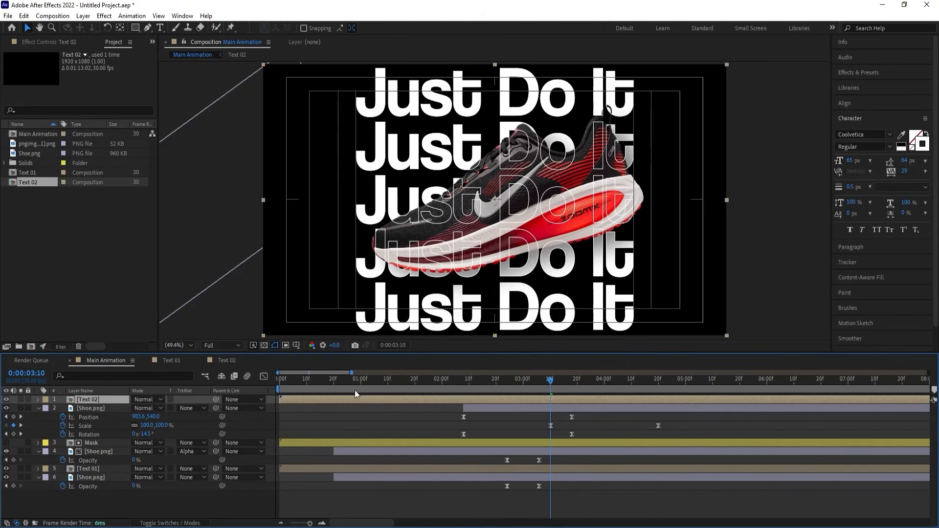
drag(289, 399, 520, 400)
key(space)
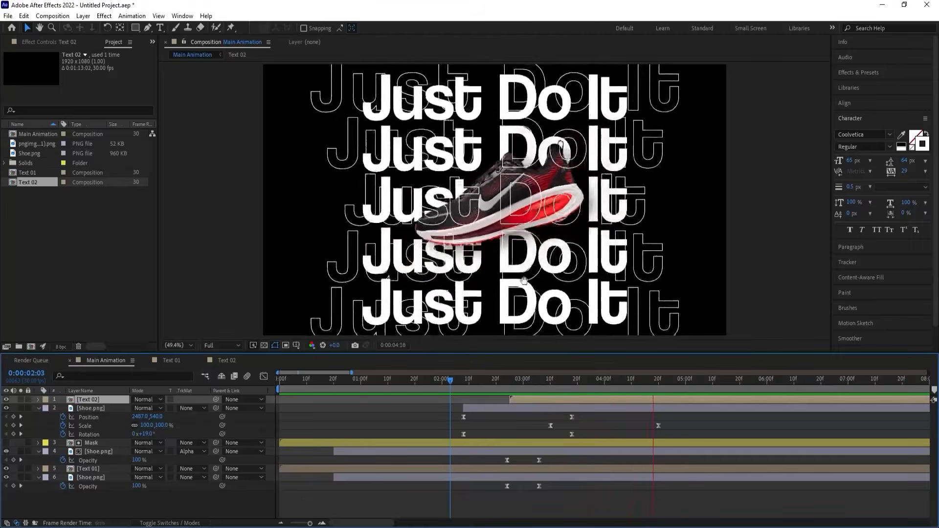
key(space)
drag(572, 384, 570, 383)
key(bracketleft)
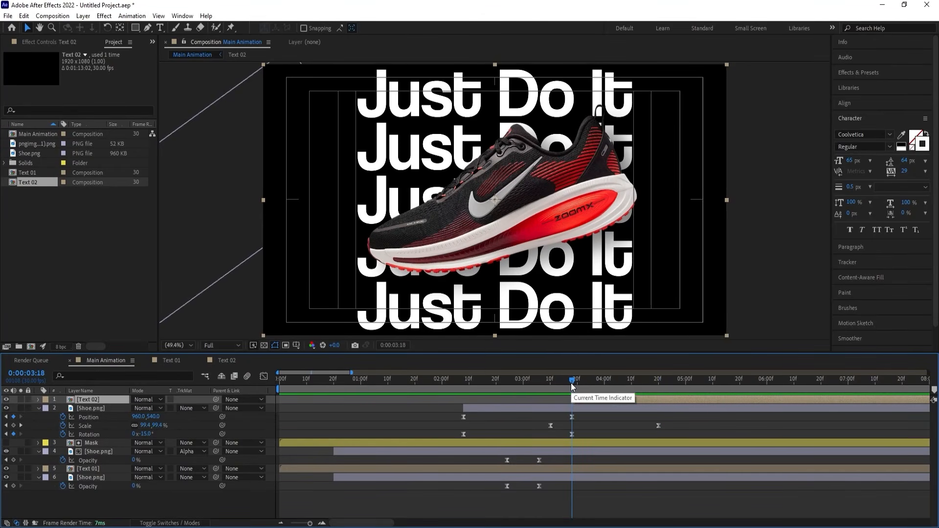
key(space)
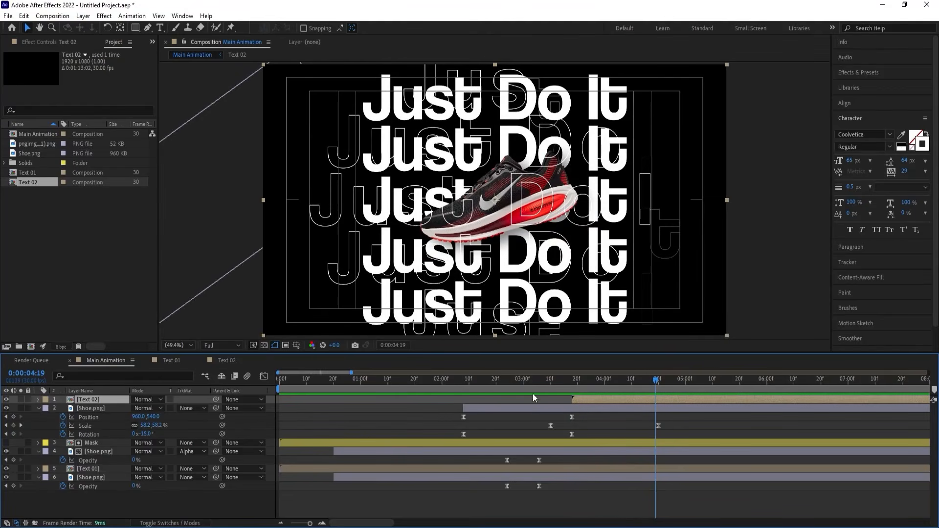
Collapse the layers' keyframe properties and draw a small white circle as a new shape layer over the shoe at 0:00:04:20.
click(660, 381)
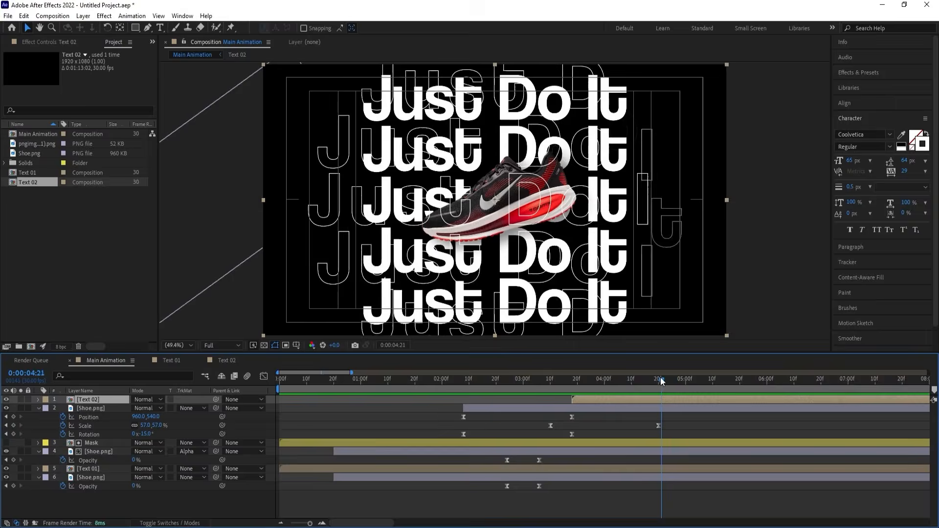
drag(660, 381, 658, 383)
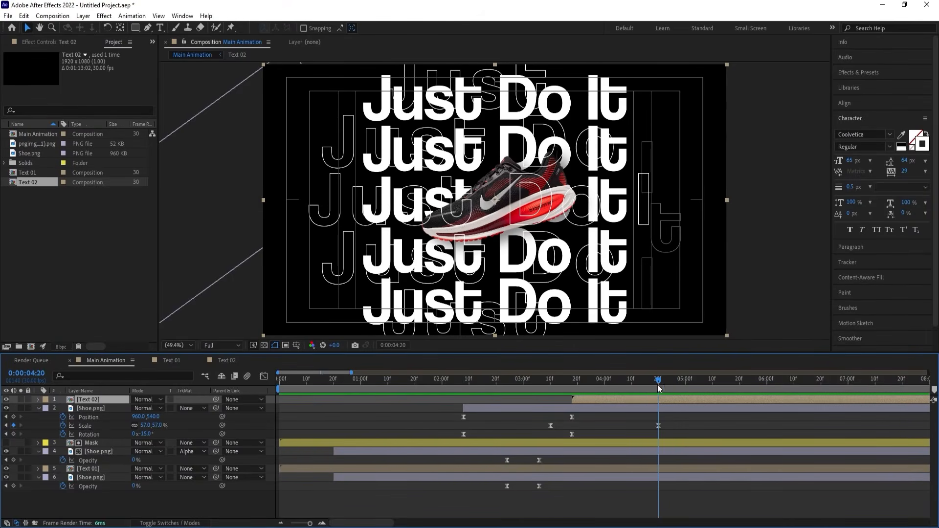
click(603, 421)
key(u)
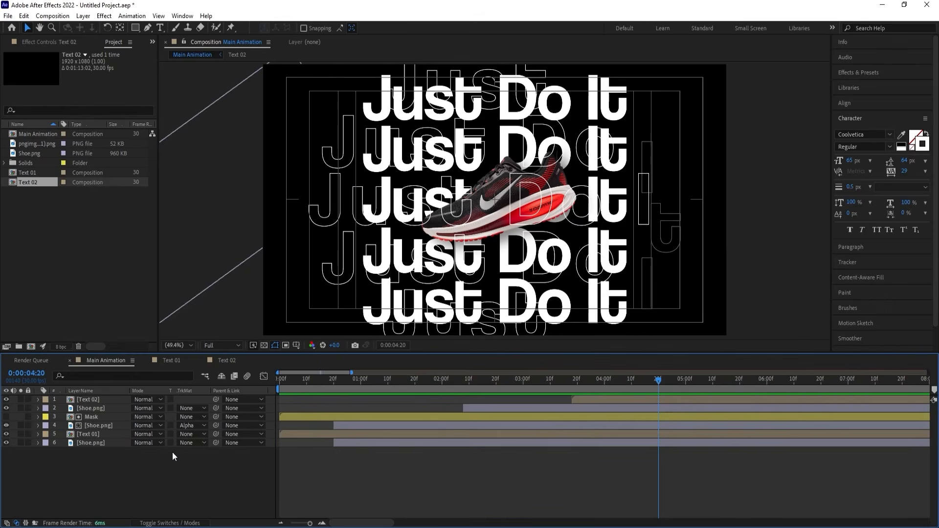
drag(136, 28, 177, 55)
drag(477, 186, 495, 200)
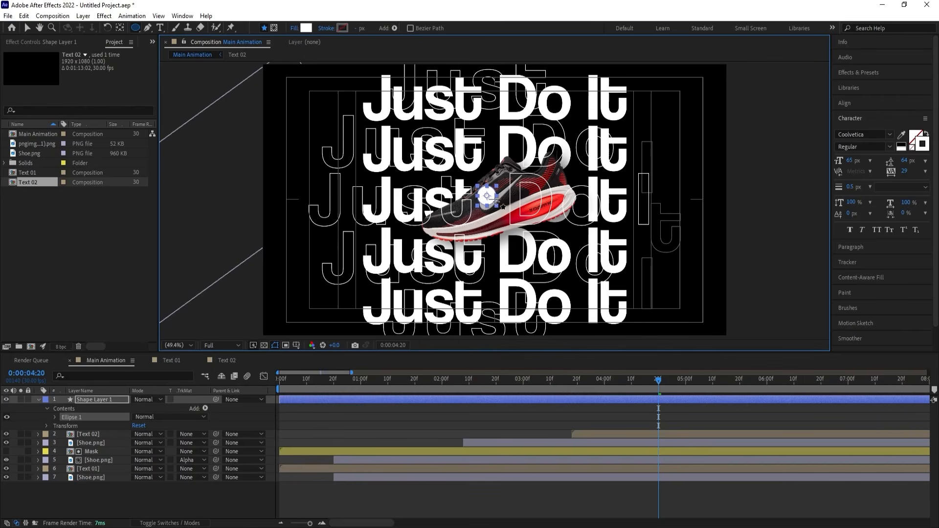
Centre the circle horizontally and vertically in the composition and set its Scale to 127%.
click(854, 105)
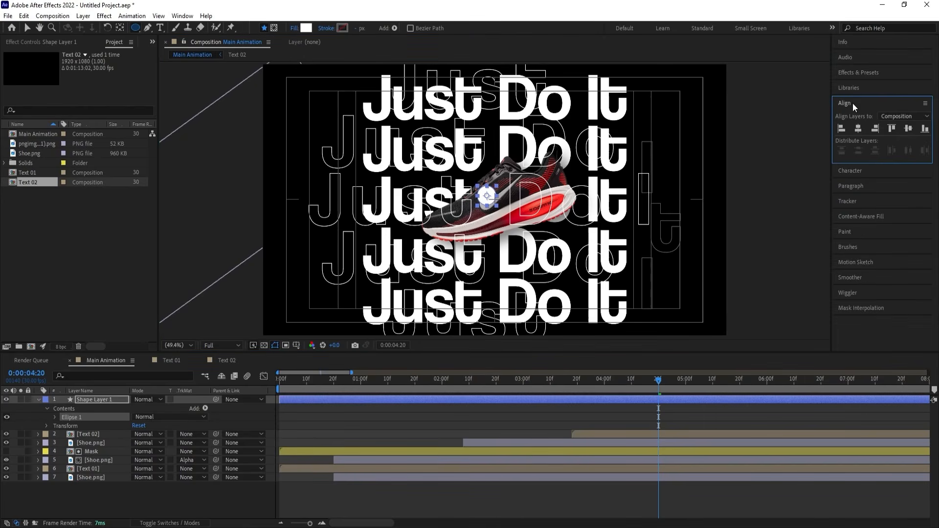
click(858, 128)
click(908, 128)
key(s)
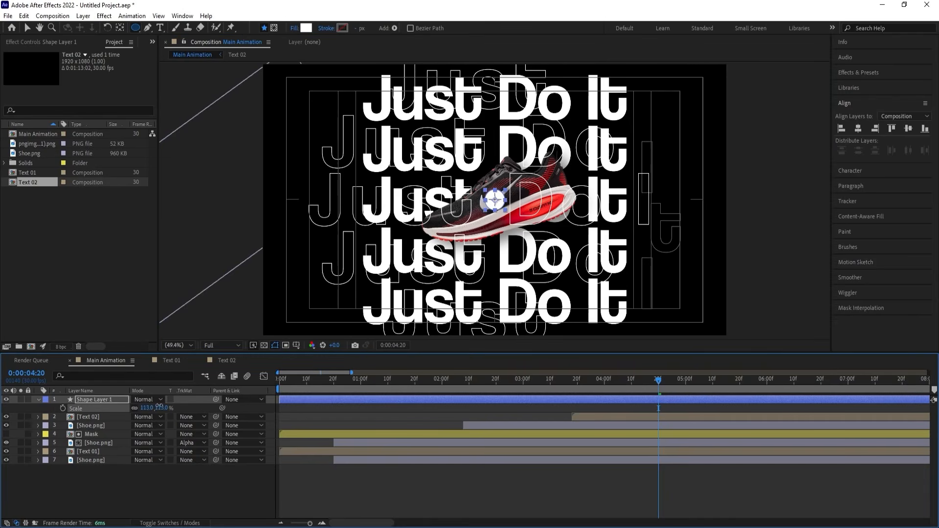
drag(154, 408, 161, 407)
Preview the shoe's shrinking and trim the start of Shape Layer 1 to 0:00:04:19.
drag(658, 381, 609, 381)
key(space)
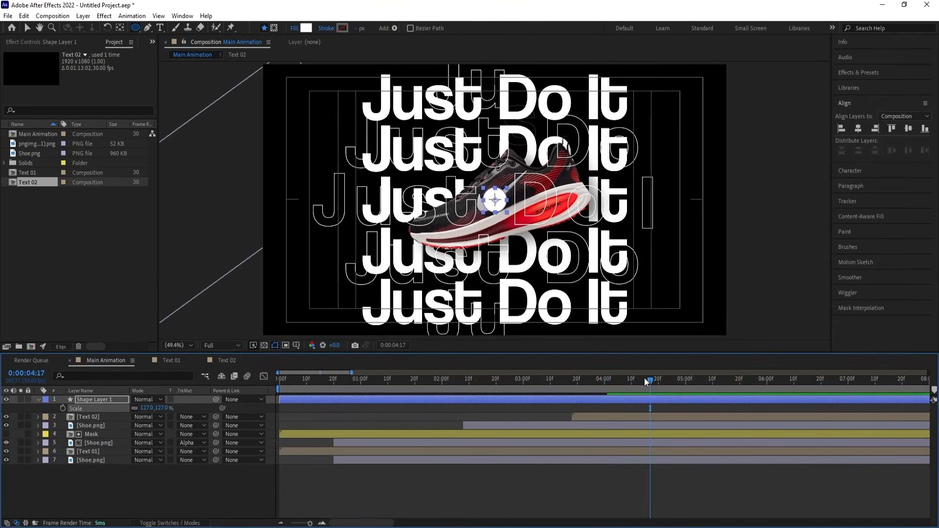
click(656, 382)
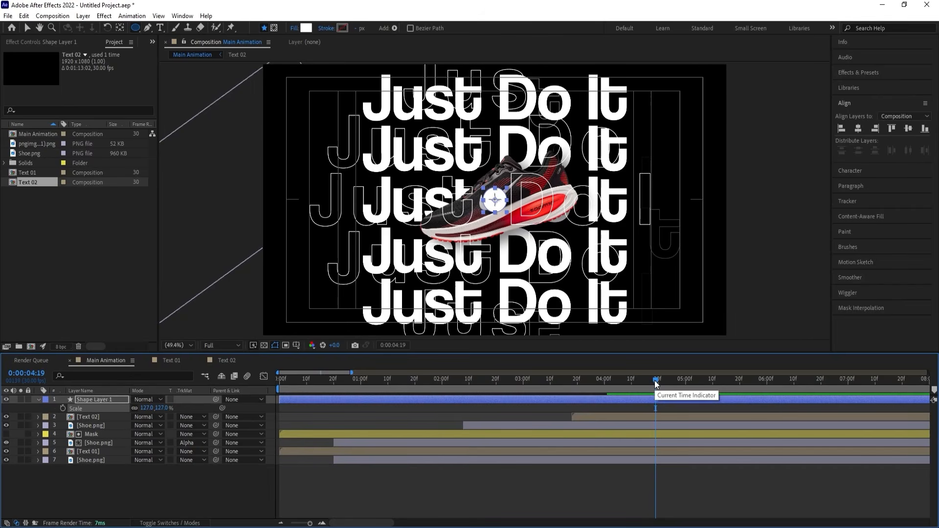
key(alt+bracketleft)
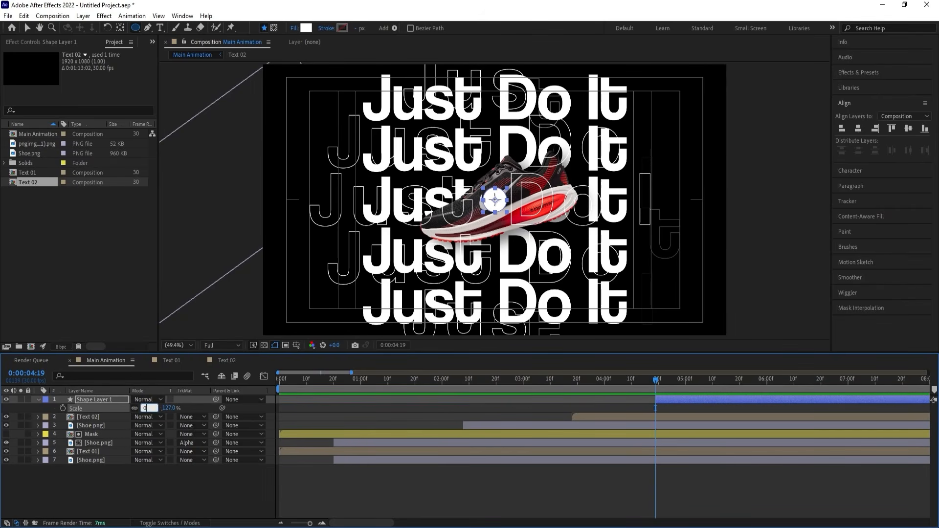
Keyframe Shape Layer 1's Scale from 0% at 0:00:04:19 to 2951% at 0:00:05:17, with Easy Ease on both keyframes.
key(Return)
key(space)
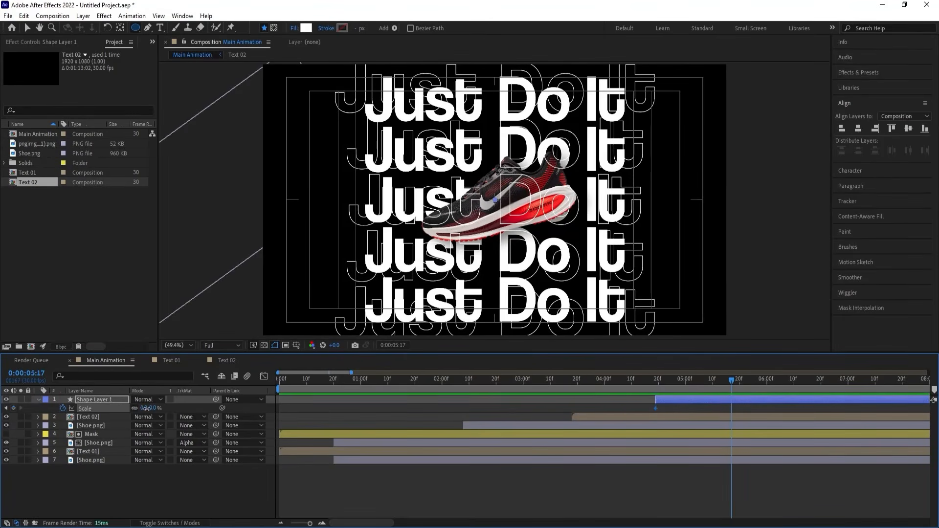
drag(146, 408, 657, 306)
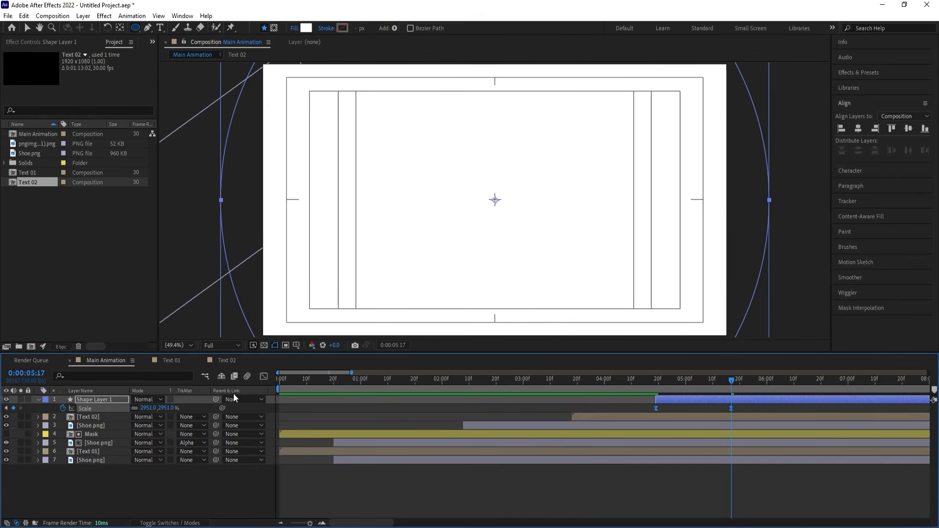
Stretch the last Scale keyframe's incoming ease toward the first in the speed graph so the circle expands fast early, and preview it.
click(263, 376)
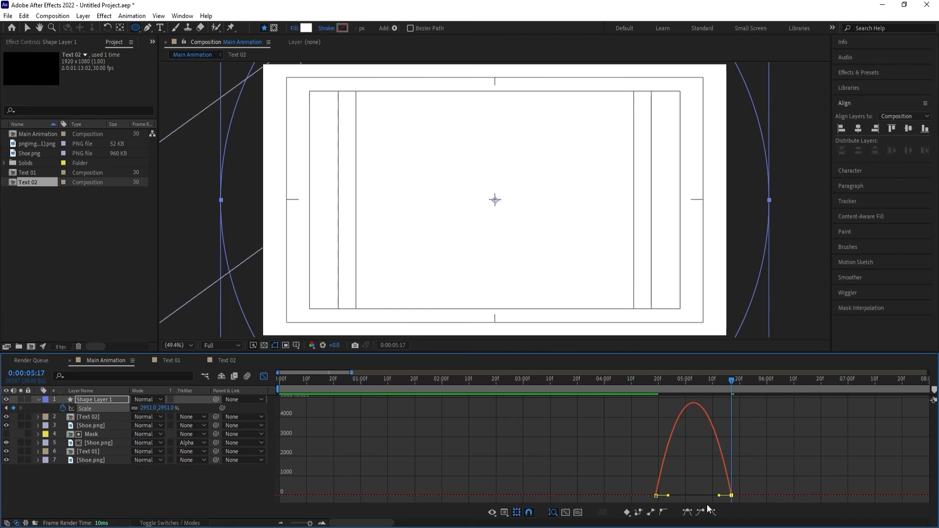
drag(719, 496, 660, 494)
drag(655, 383, 630, 383)
key(space)
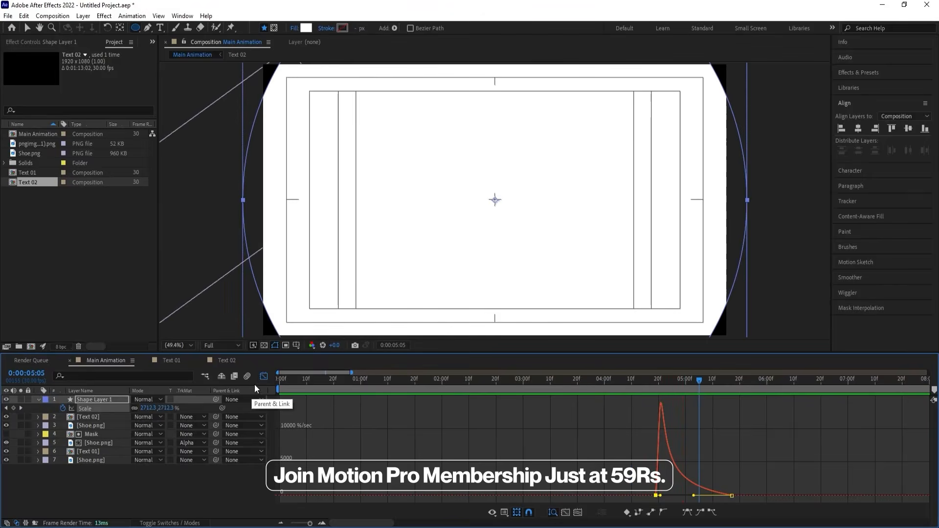
click(264, 376)
drag(685, 380, 655, 380)
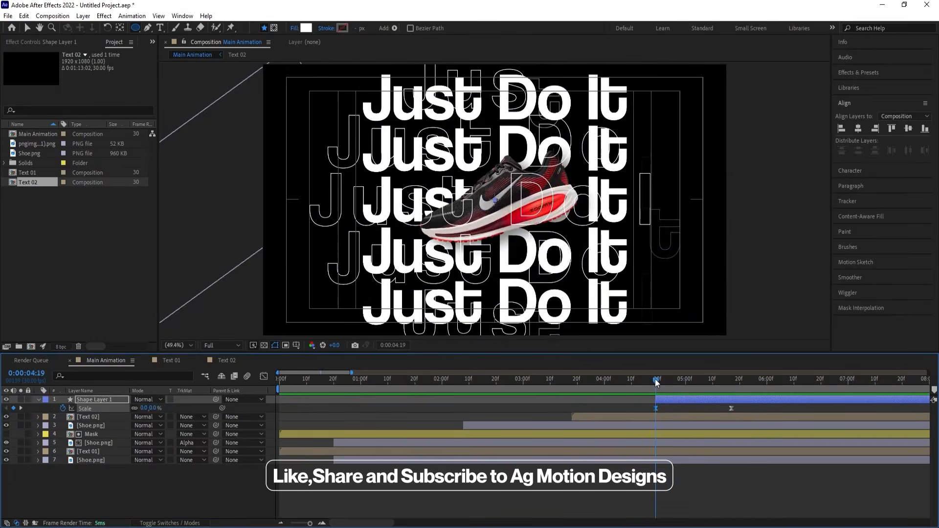
key(space)
key(space)
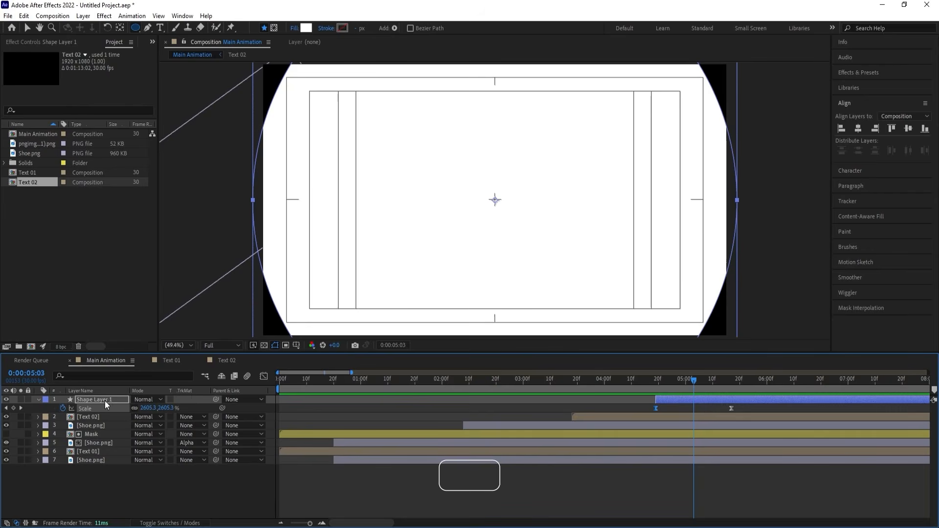
Move Shape Layer 1 below the topmost Shoe.png layer, preview it, and shift its start to 0:00:04:18.
drag(101, 397, 112, 427)
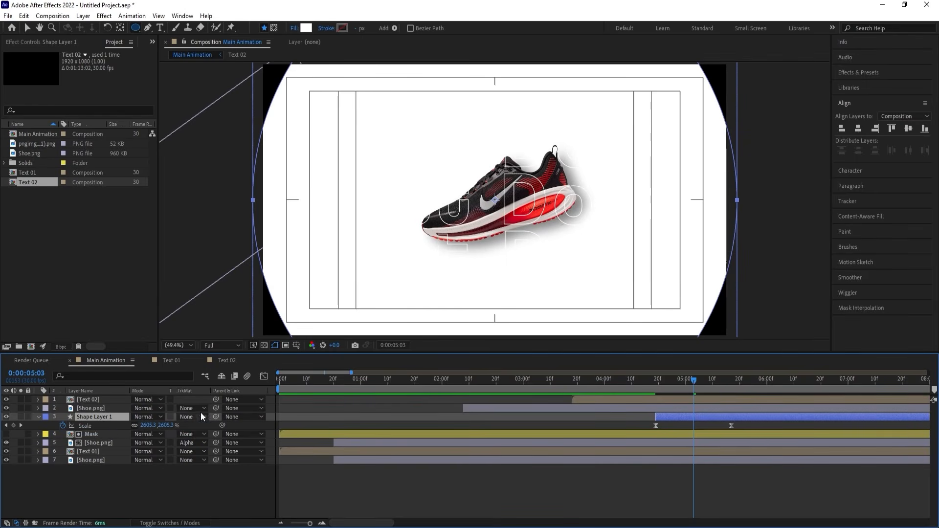
click(651, 380)
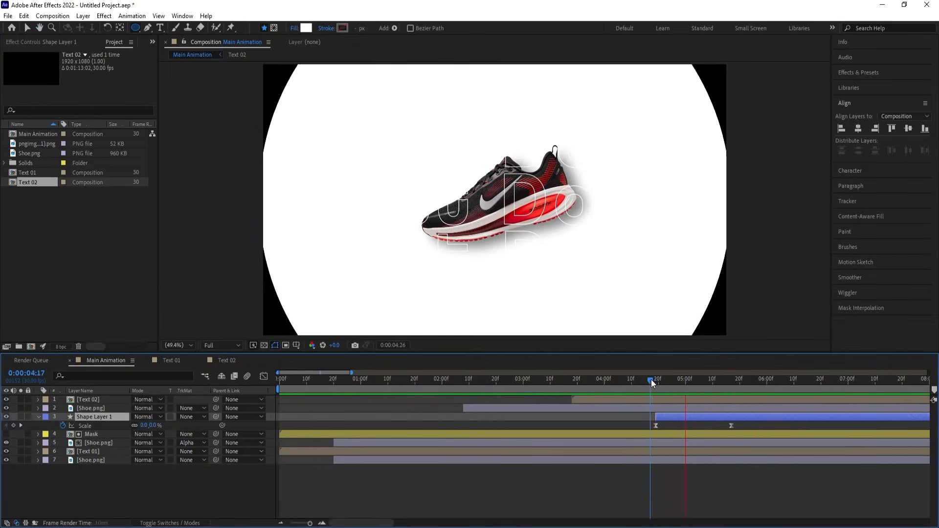
mouse_move(651, 380)
mouse_down()
mouse_move(664, 381)
mouse_move(644, 379)
mouse_move(652, 382)
mouse_up()
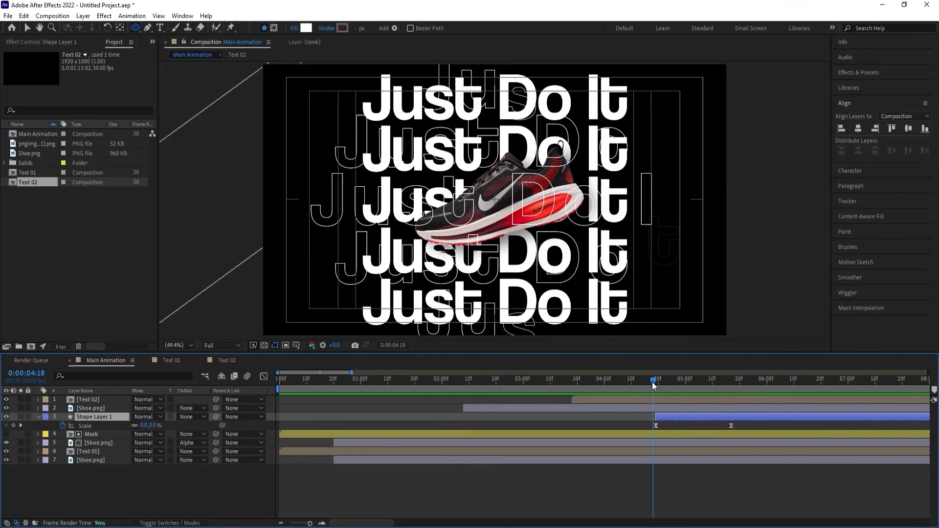
key([)
Lower the topmost Shoe.png layer's Drop Shadow opacity to 20% and preview the shoe over the expanding white circle.
click(650, 399)
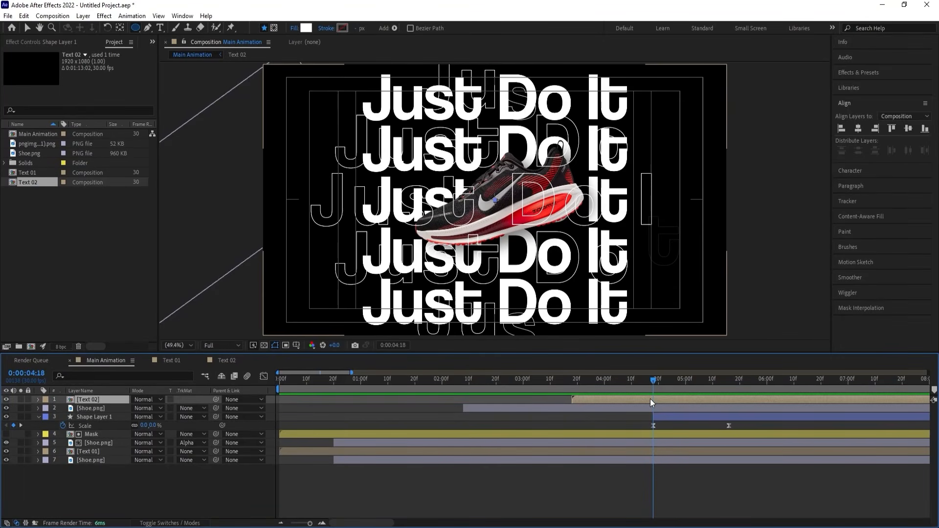
click(63, 44)
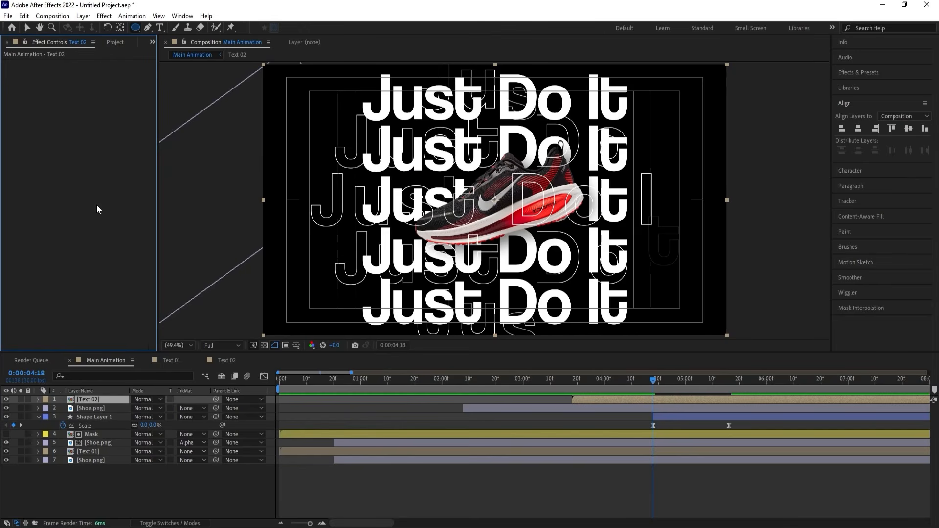
key(ctrl+Down)
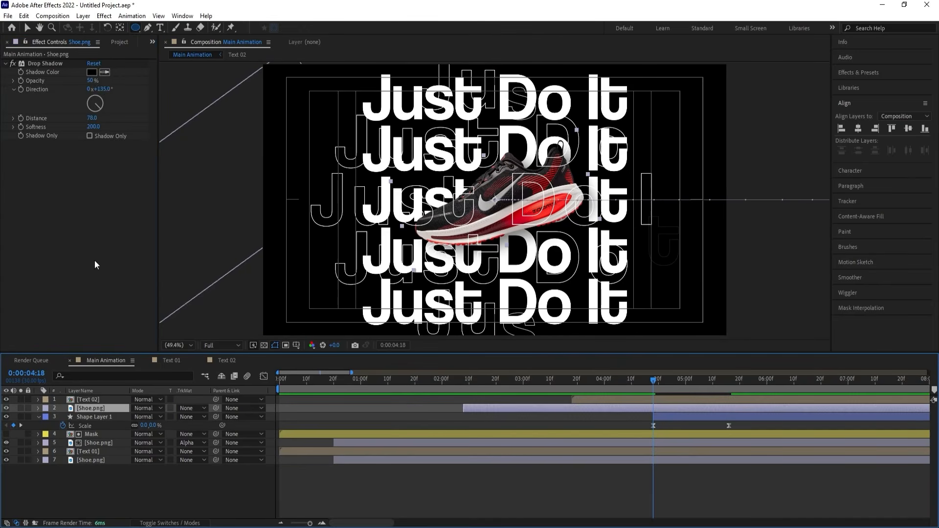
click(92, 81)
key(Return)
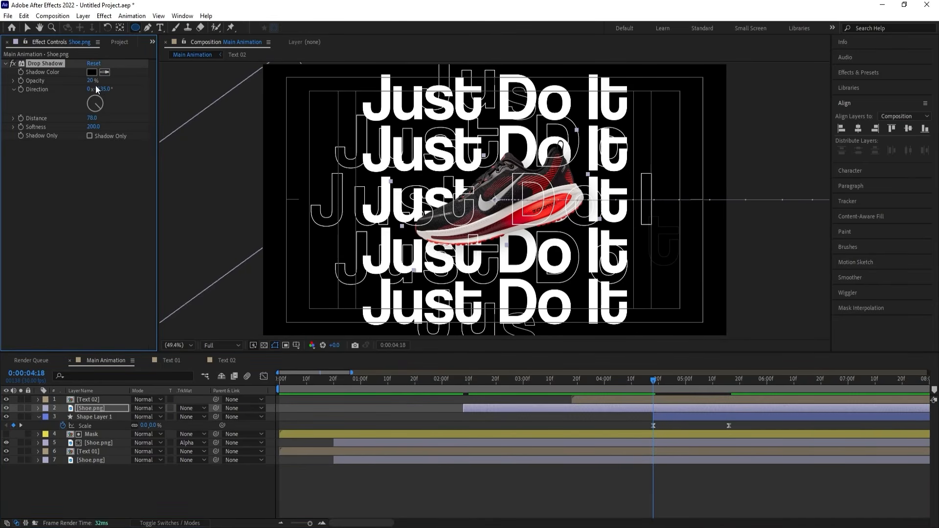
key(space)
key(space)
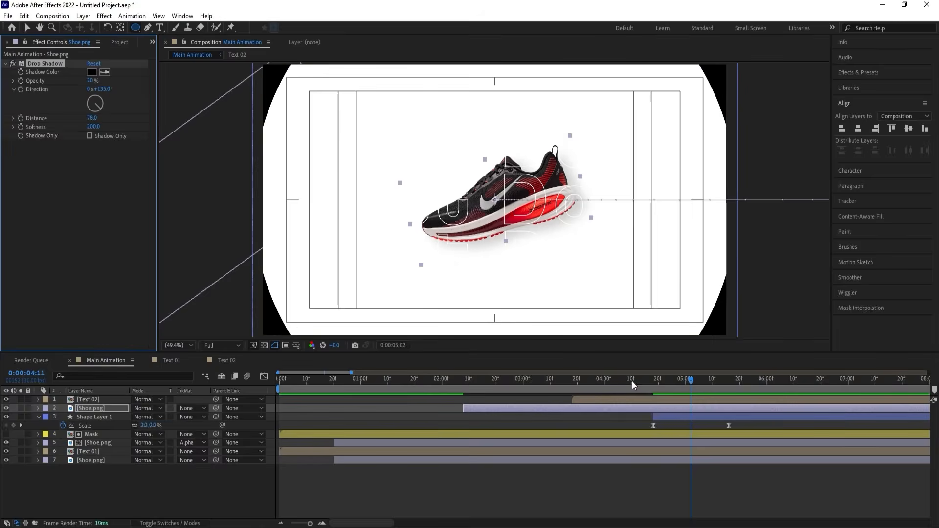
click(560, 378)
key(space)
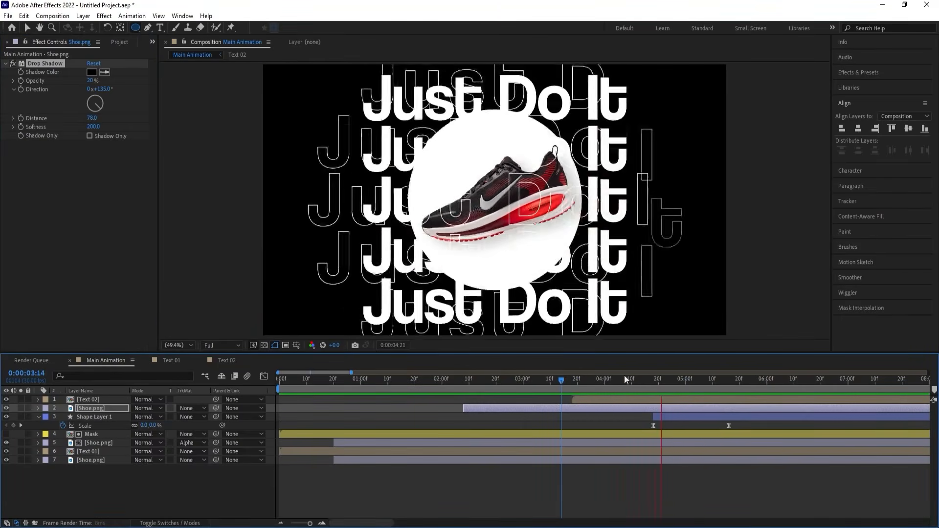
click(603, 381)
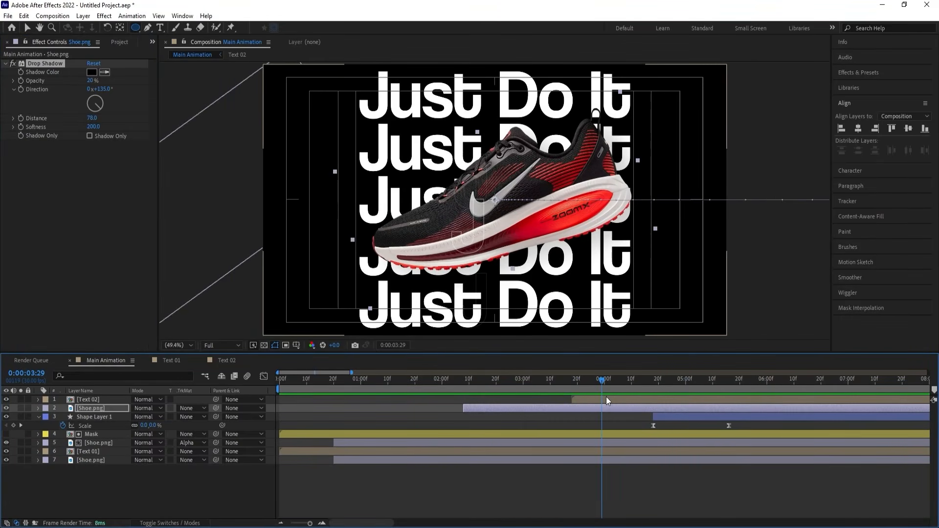
Shift Shape Layer 1 earlier to start at about 0:00:04:13, during the shoe's shrinking, and preview the overlap.
key(u)
key(space)
key(space)
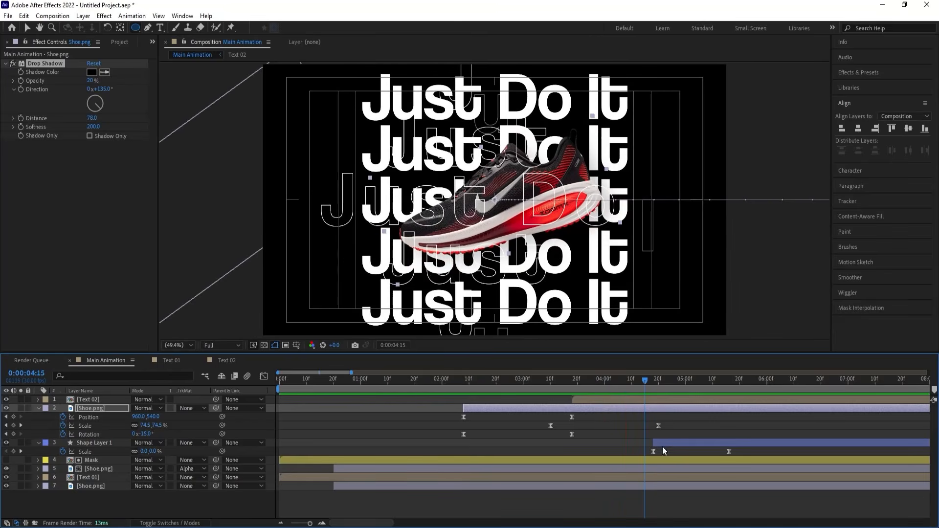
drag(663, 446, 648, 444)
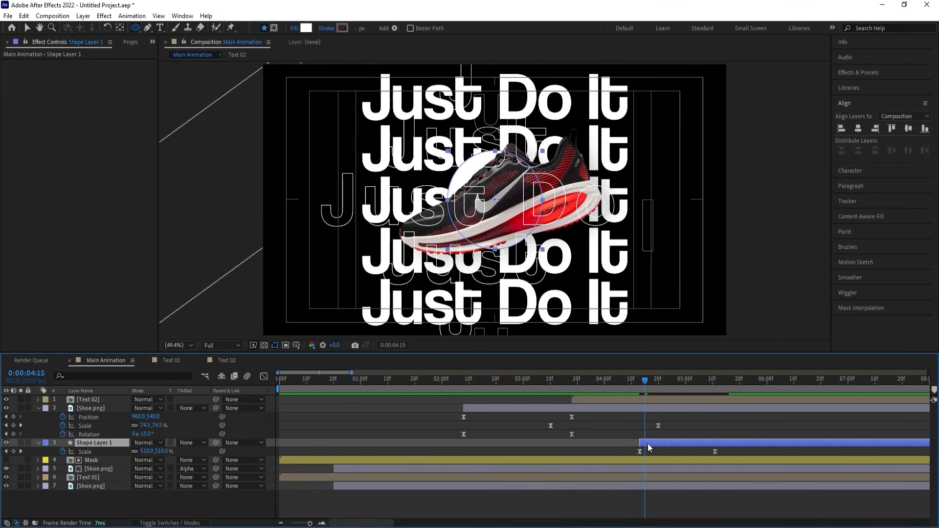
key(space)
key(space)
drag(617, 381, 556, 380)
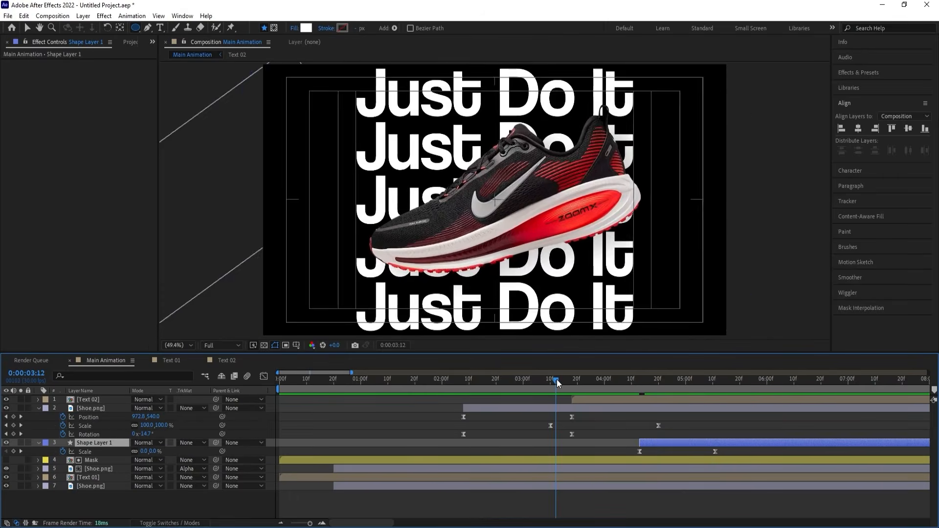
key(space)
Set the topmost Shoe.png layer's last Scale keyframe at 0:00:04:20 to 67% and check the motion.
key(space)
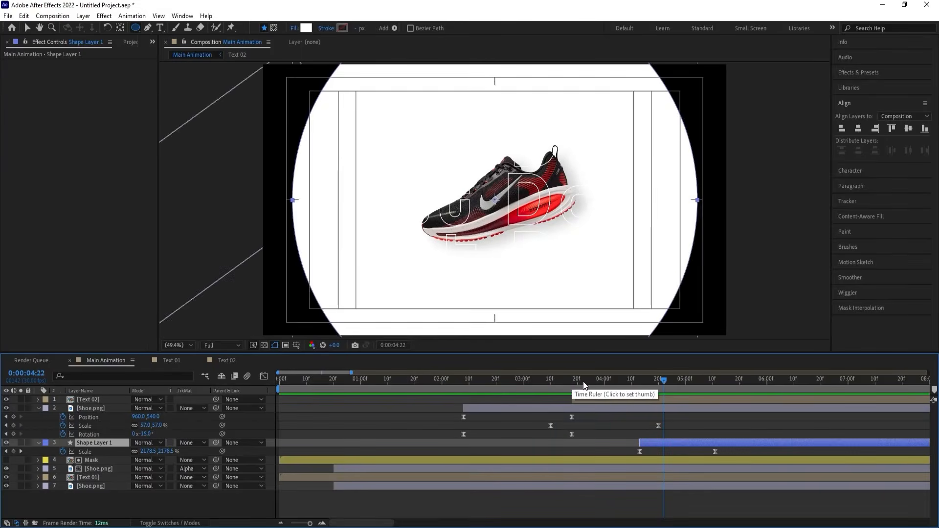
key(space)
key(space)
key(j)
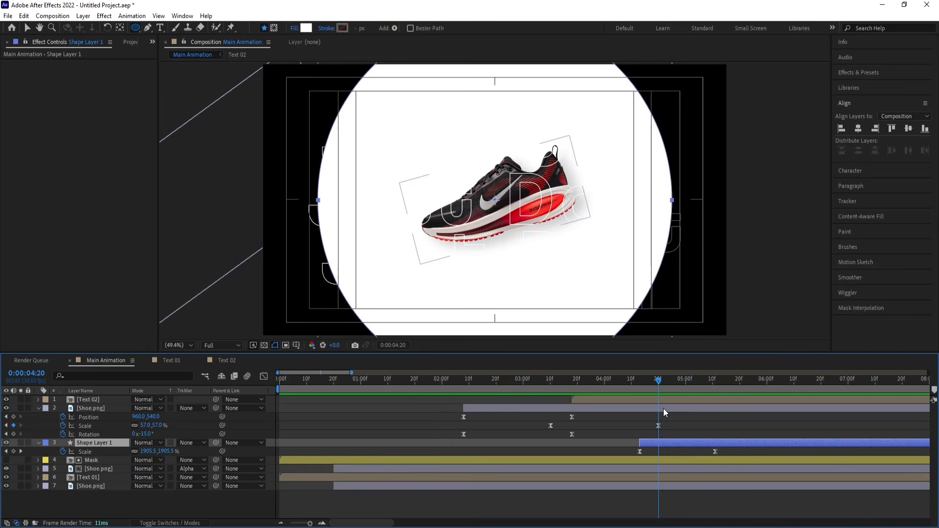
click(663, 408)
key(s)
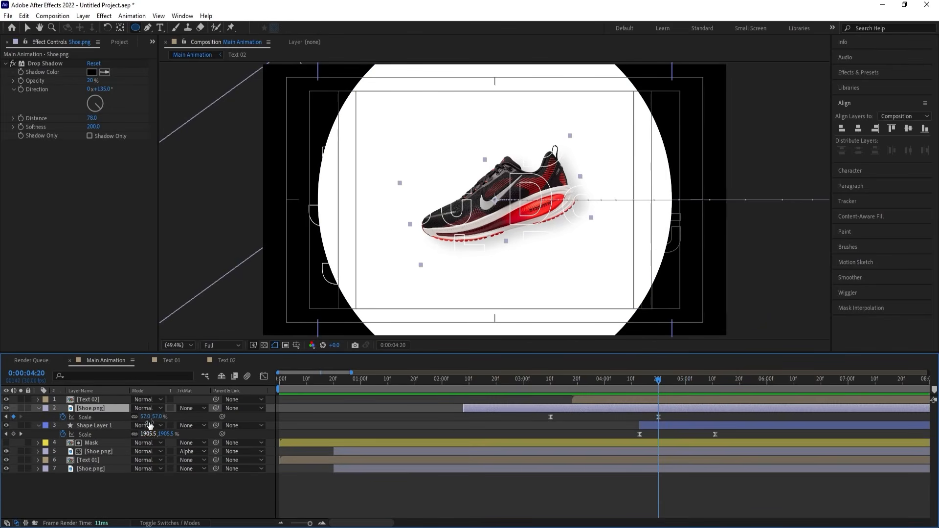
drag(146, 416, 152, 417)
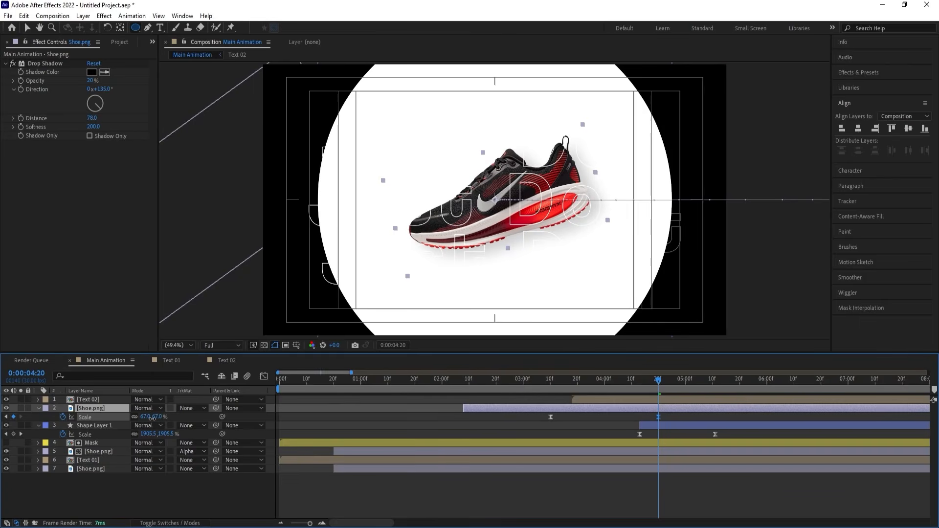
drag(577, 383, 652, 385)
Duplicate Shape Layer 1 and offset the copy to start at about 0:00:04:16.
click(648, 425)
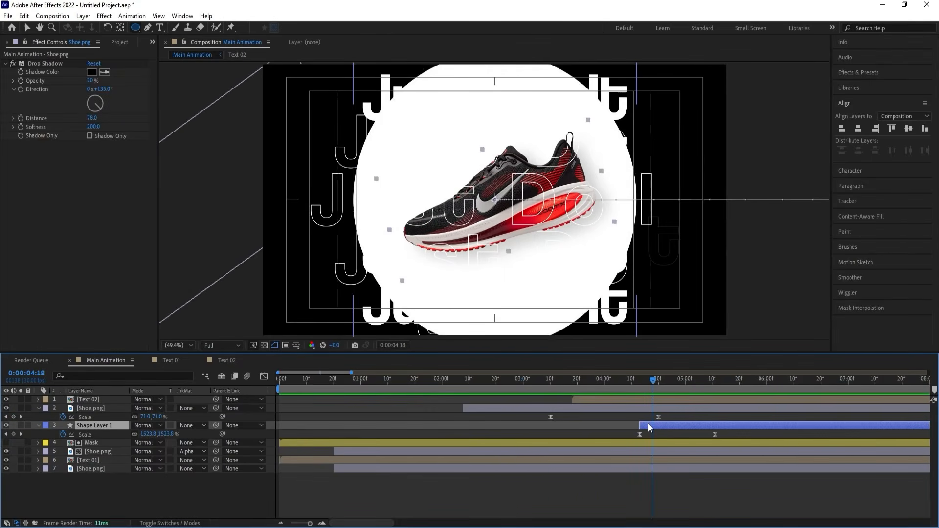
key(ctrl+d)
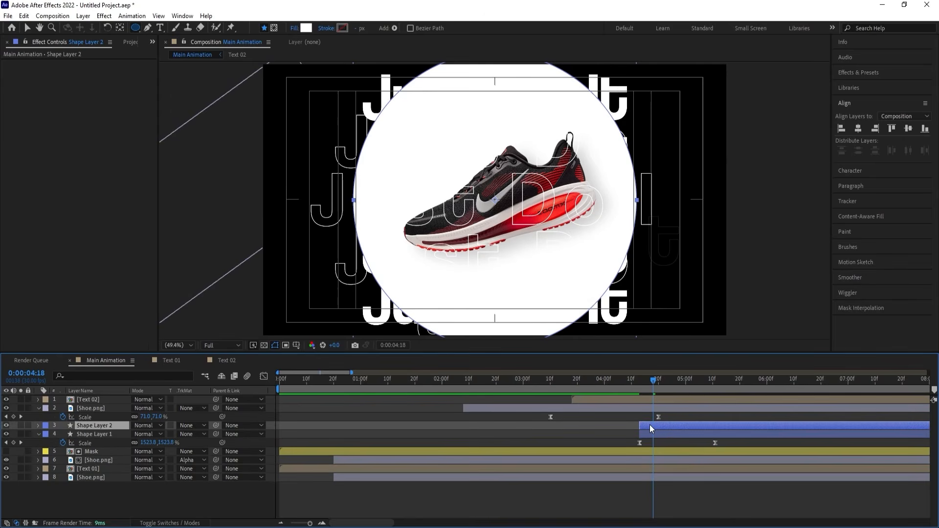
drag(650, 425, 656, 425)
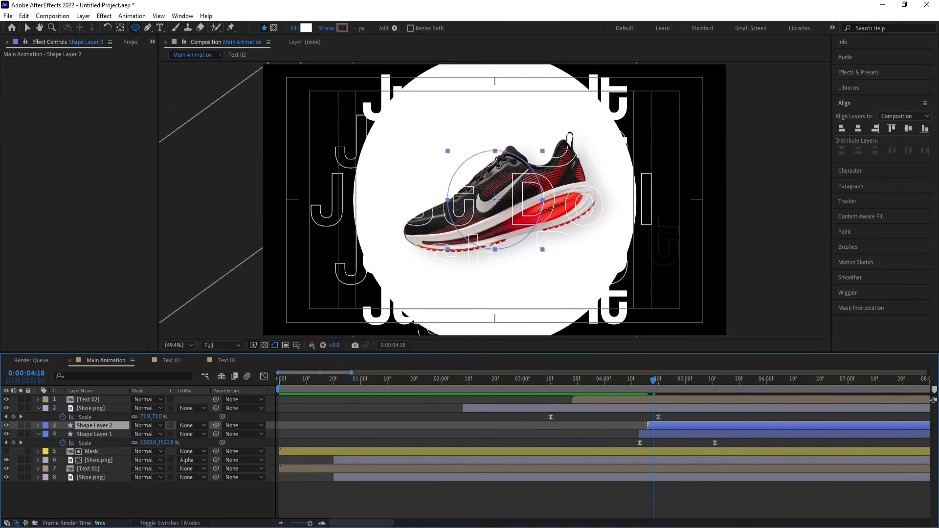
Fill Shape Layer 2 with a red sampled from the shoe's sole and check it at 0:00:04:24.
click(307, 28)
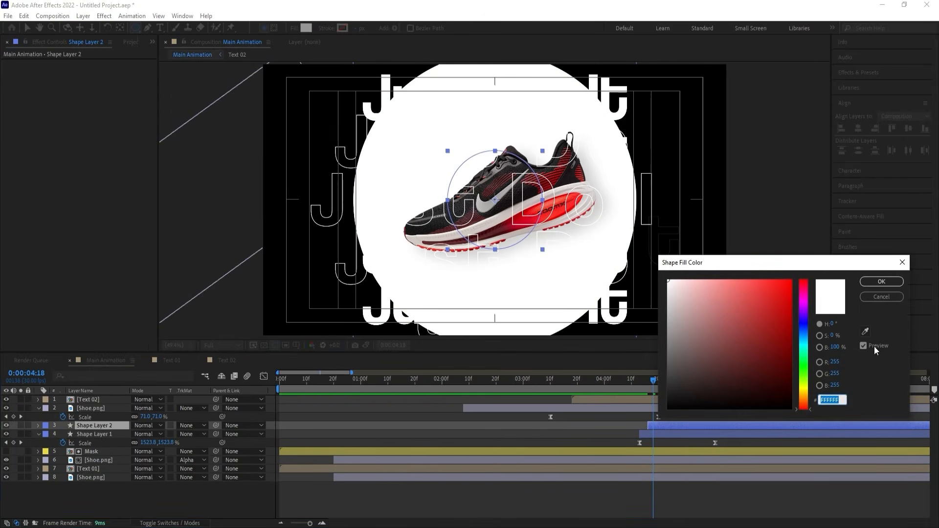
click(864, 332)
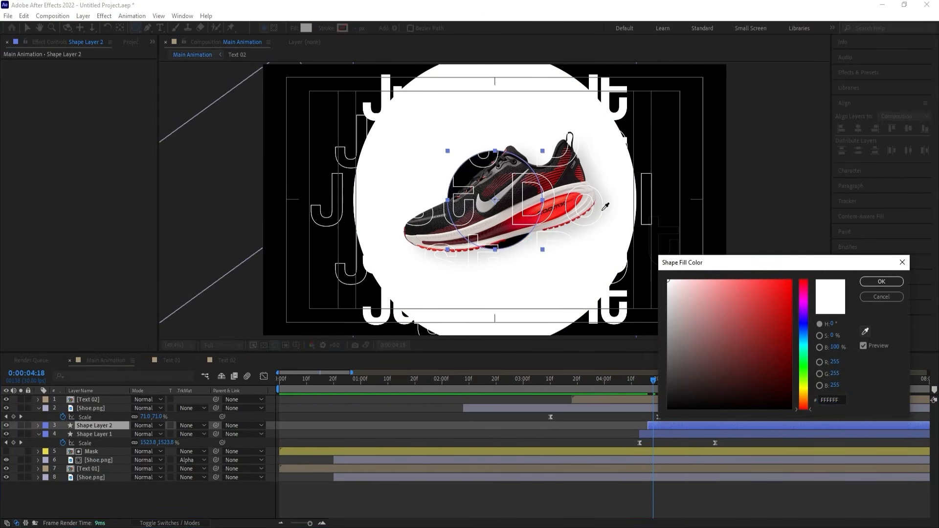
click(560, 211)
click(874, 284)
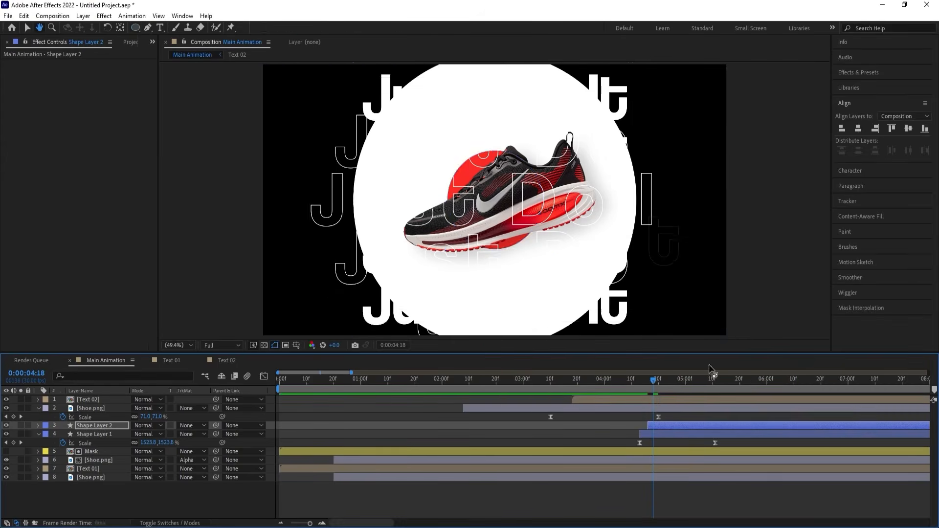
click(669, 380)
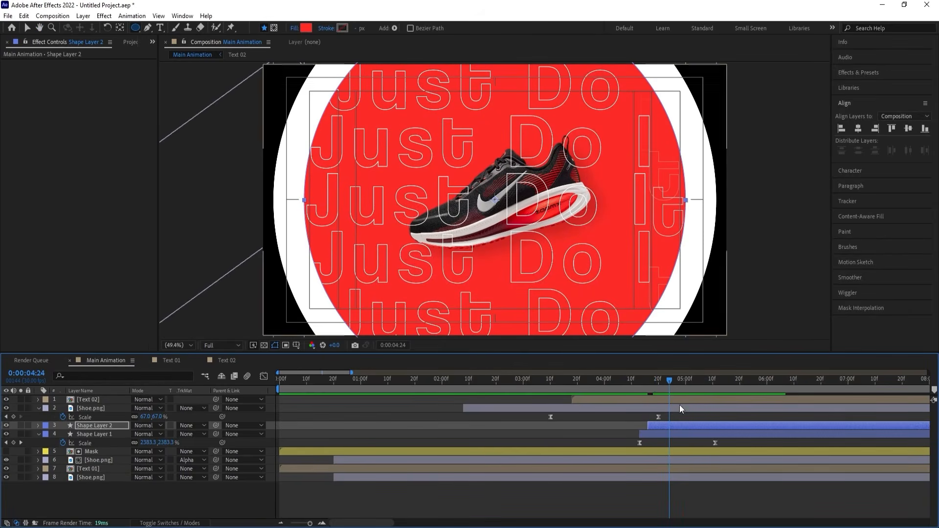
Duplicate the white circle layer, place the copy above the topmost Shoe.png starting at about 0:00:04:20, and preview the transition.
click(648, 434)
key(ctrl+d)
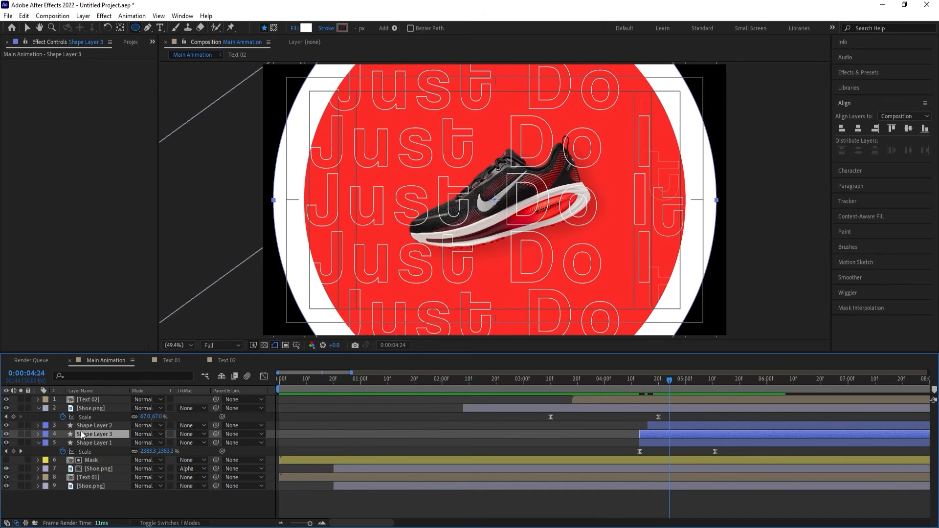
drag(82, 434, 83, 406)
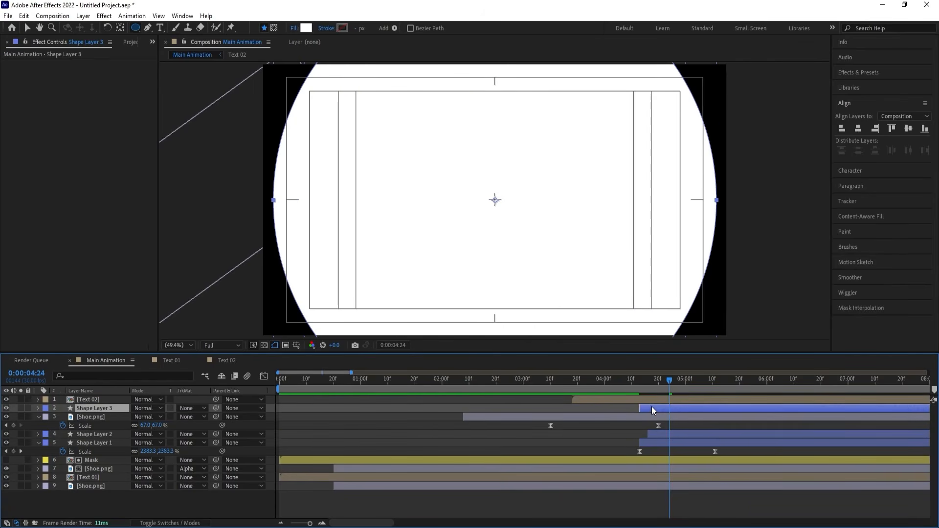
drag(651, 409, 621, 383)
click(636, 383)
key(space)
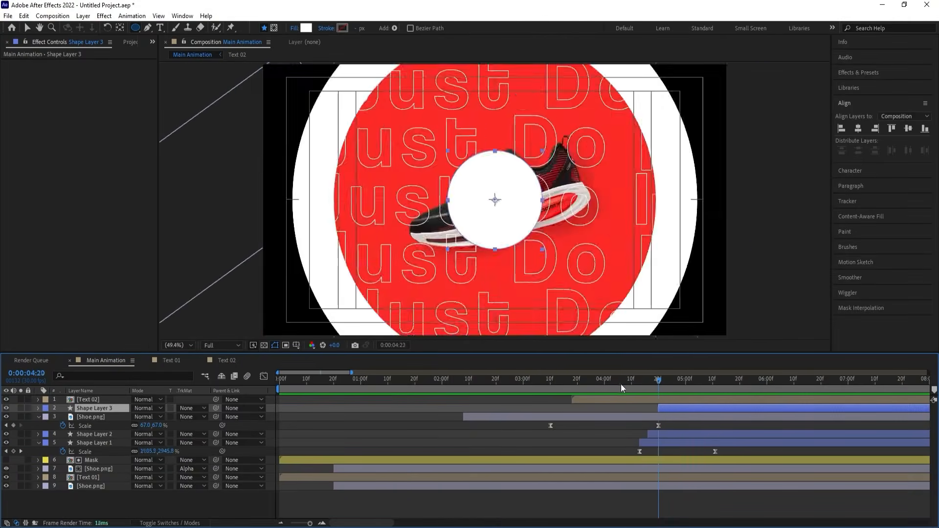
click(527, 388)
key(space)
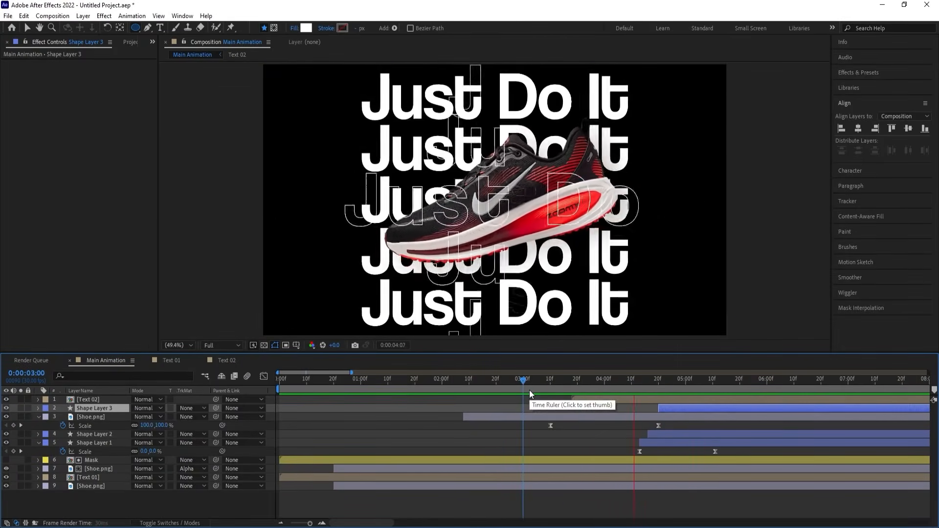
click(660, 387)
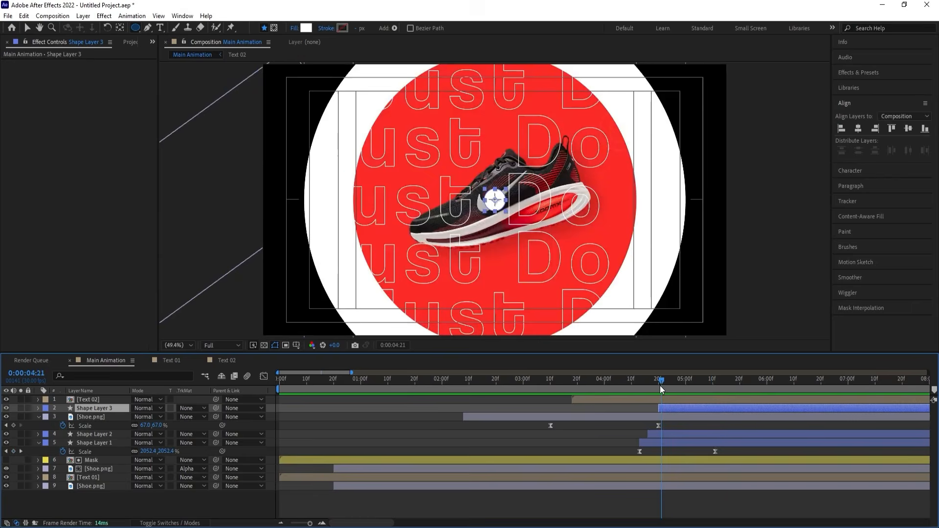
drag(659, 385, 609, 386)
Collapse the keyframed properties of all layers and play the circle transition up to 0:00:04:29.
click(410, 405)
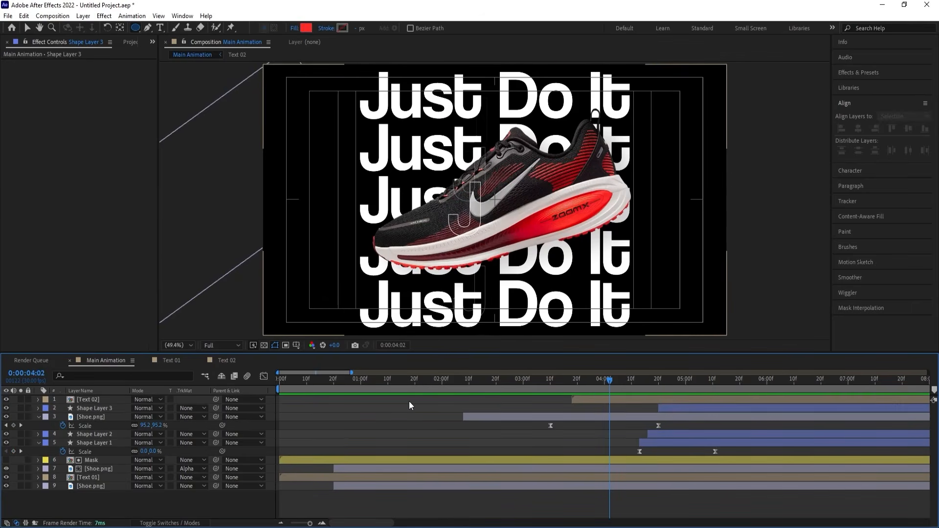
key(u)
key(u)
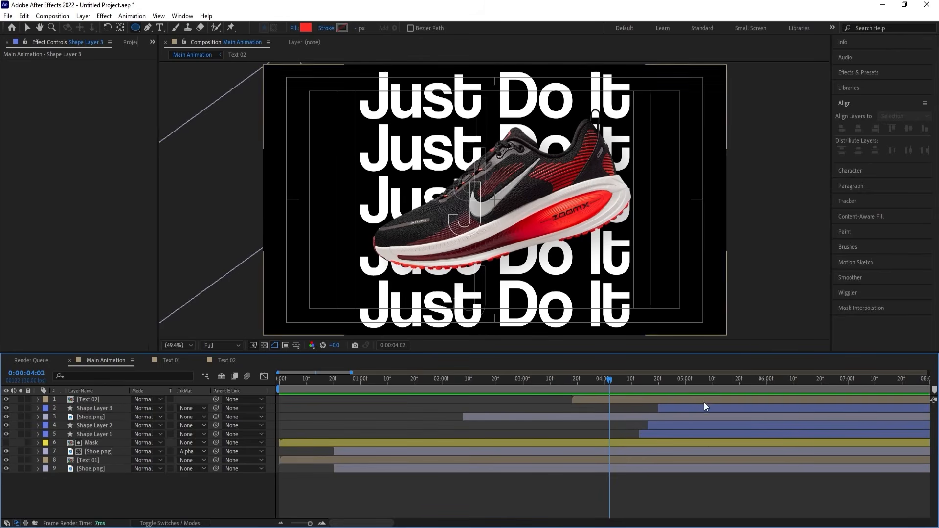
key(space)
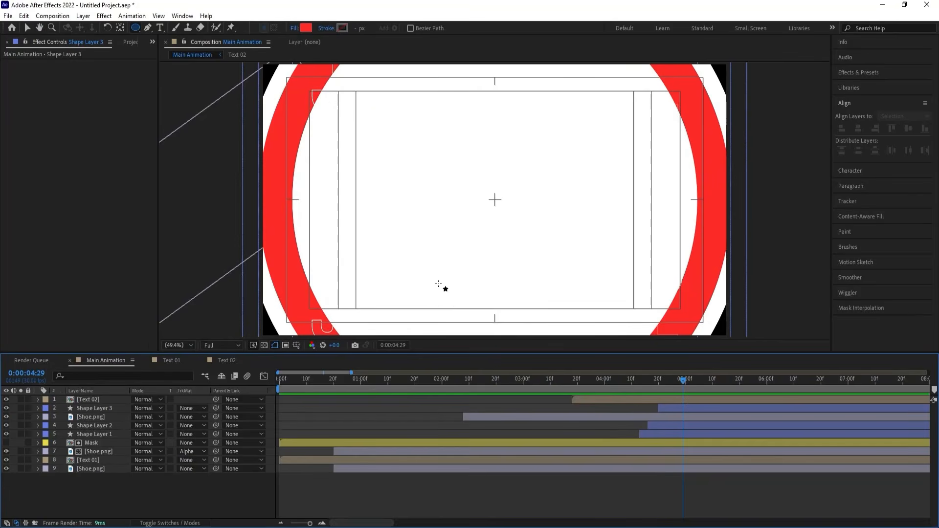
Add the Nike logo PNG above Text 02 at 56% scale, positioned slightly below the frame's centre.
key(ctrl+0)
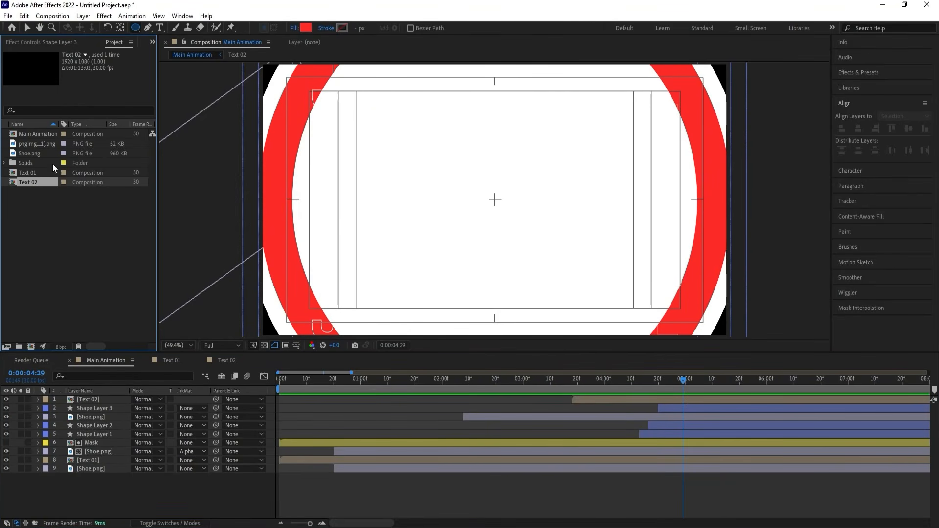
click(37, 147)
drag(33, 144, 124, 406)
key(s)
key(v)
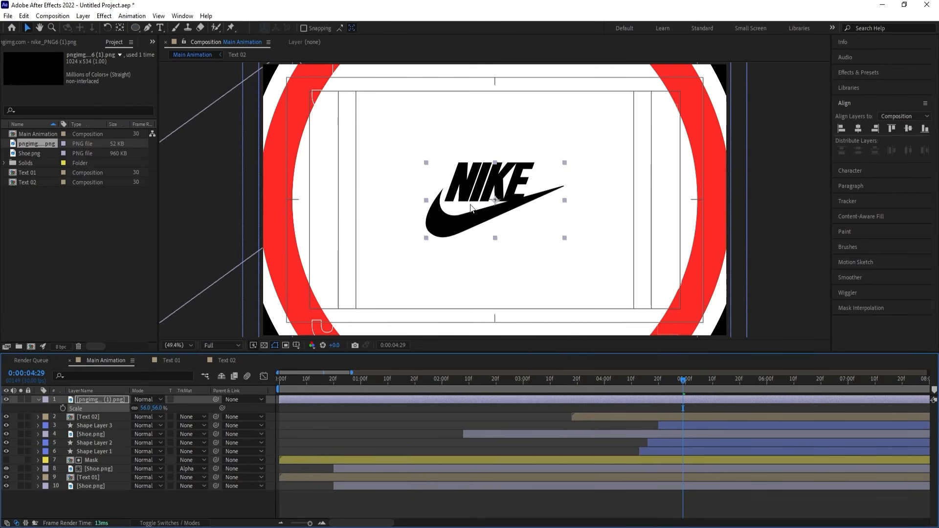
drag(471, 208, 471, 212)
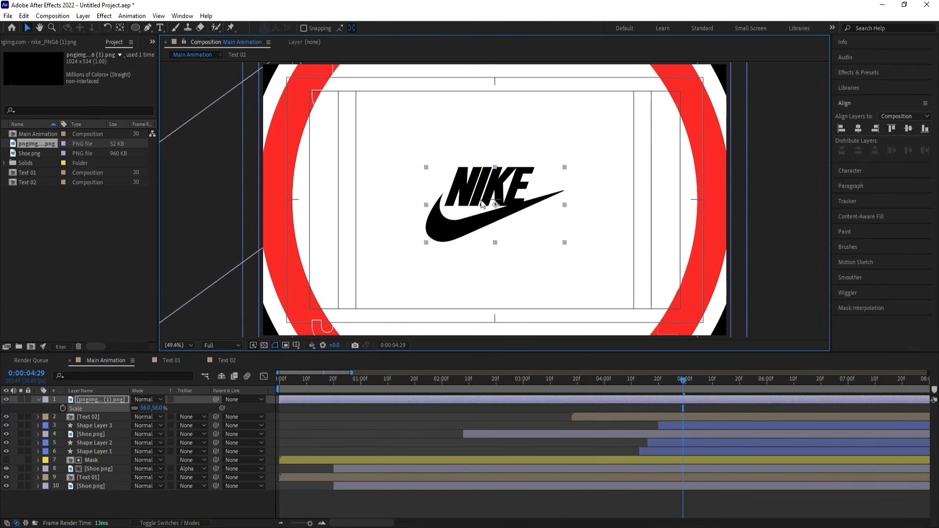
Pre-compose the Nike logo layer as "Logo Reveal" with all attributes moved into it, and start the new layer at 0:00:04:20.
click(88, 401)
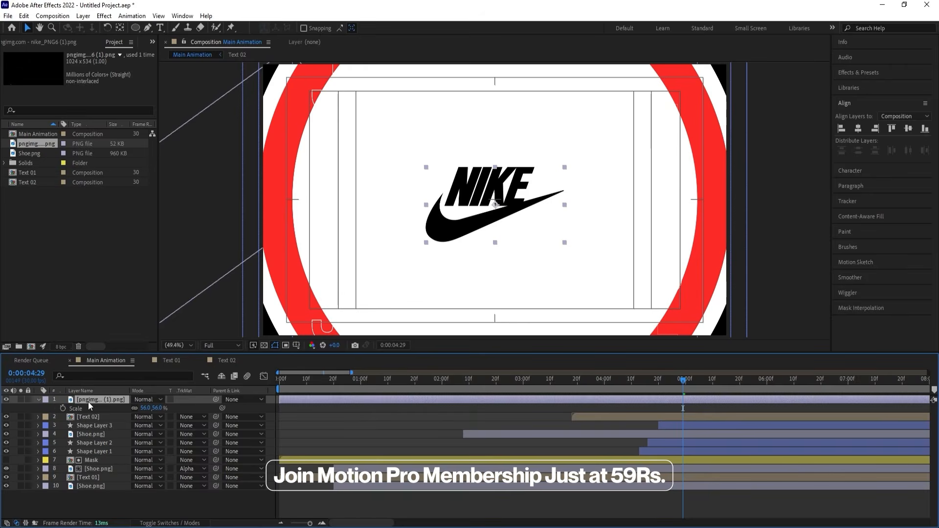
key(ctrl+shift+c)
text(Logo)
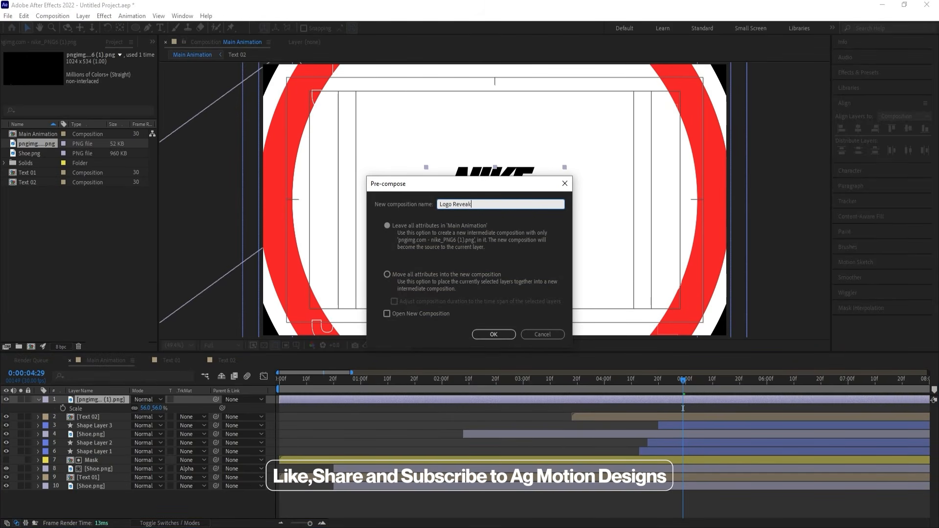
text( Reveal)
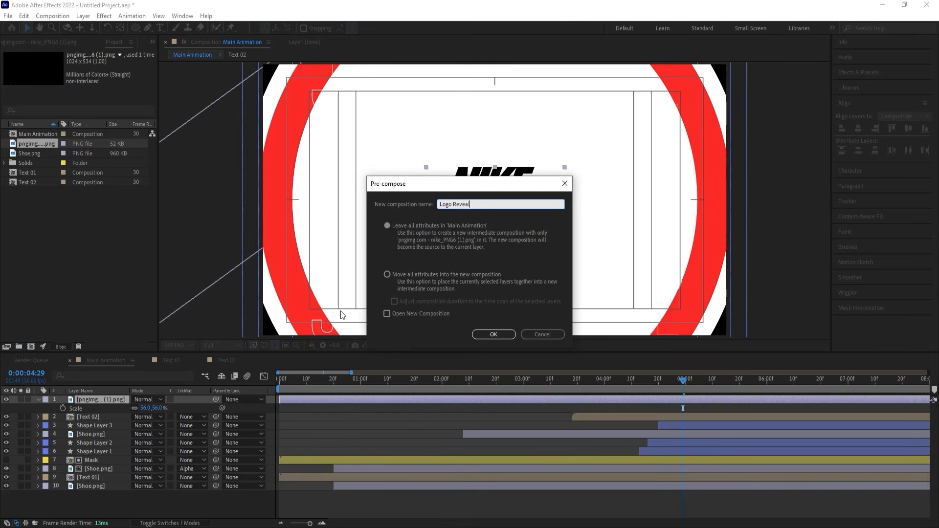
click(386, 274)
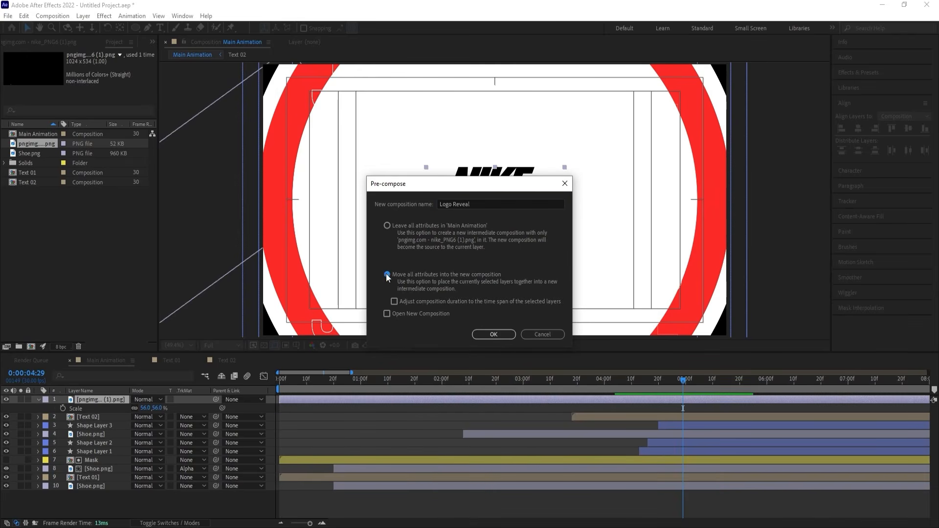
click(482, 335)
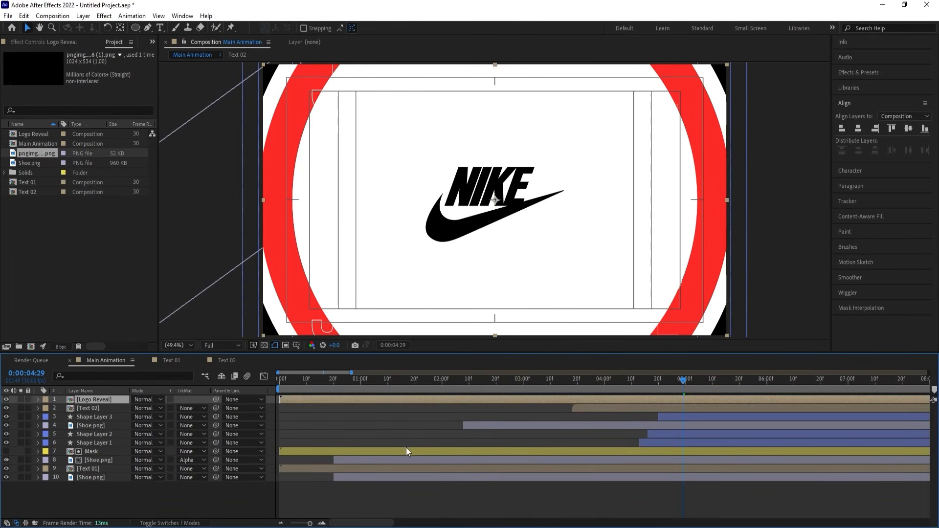
drag(665, 380, 659, 378)
key([)
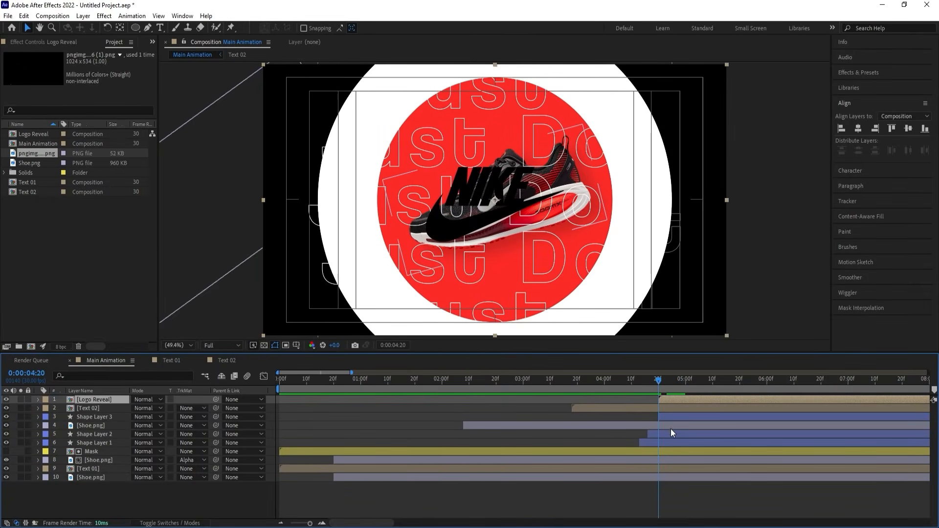
Duplicate Shape Layer 3 above Logo Reveal, use the copy as Logo Reveal's alpha matte, and preview the transition.
click(663, 420)
key(space)
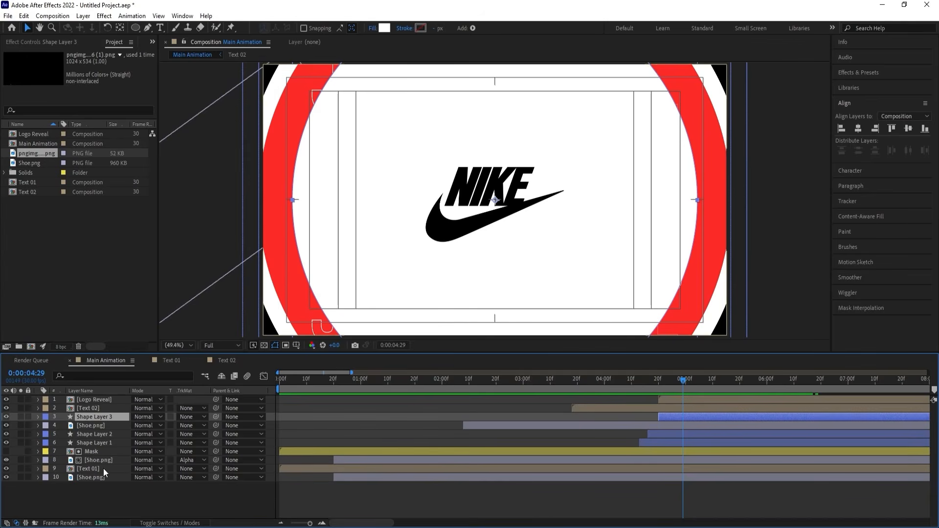
key(ctrl+d)
drag(91, 416, 91, 398)
click(185, 409)
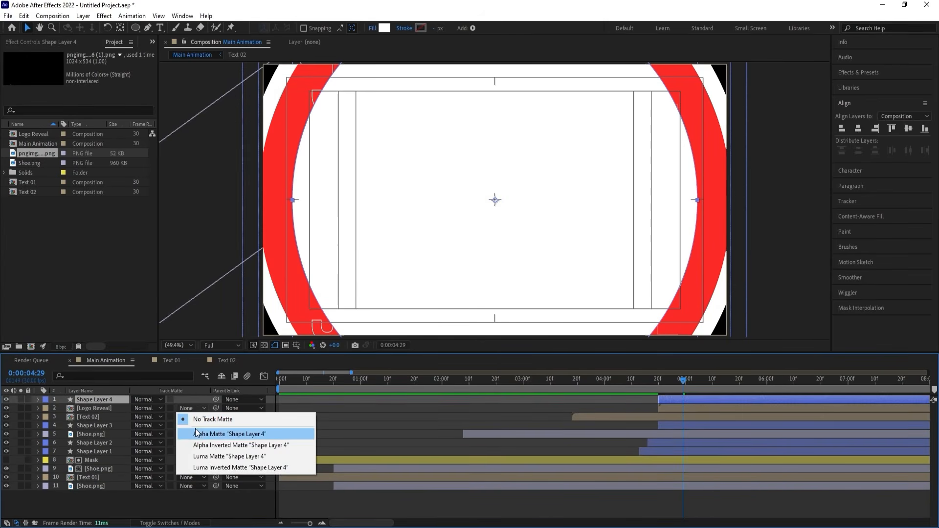
click(220, 434)
click(644, 377)
key(space)
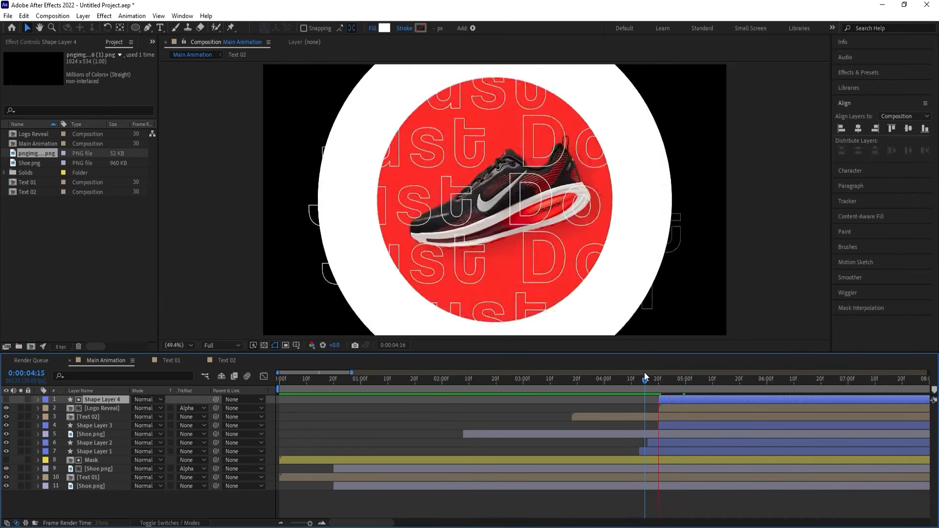
key(space)
key(space)
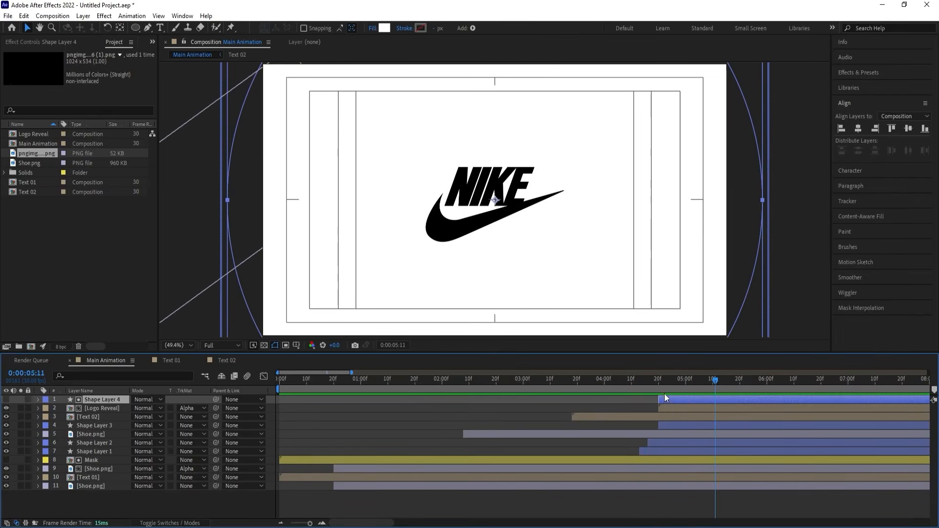
Duplicate the topmost Shoe.png, trim the copy's start to 0:00:04:20, and delete its position, scale and rotation keyframes.
click(658, 383)
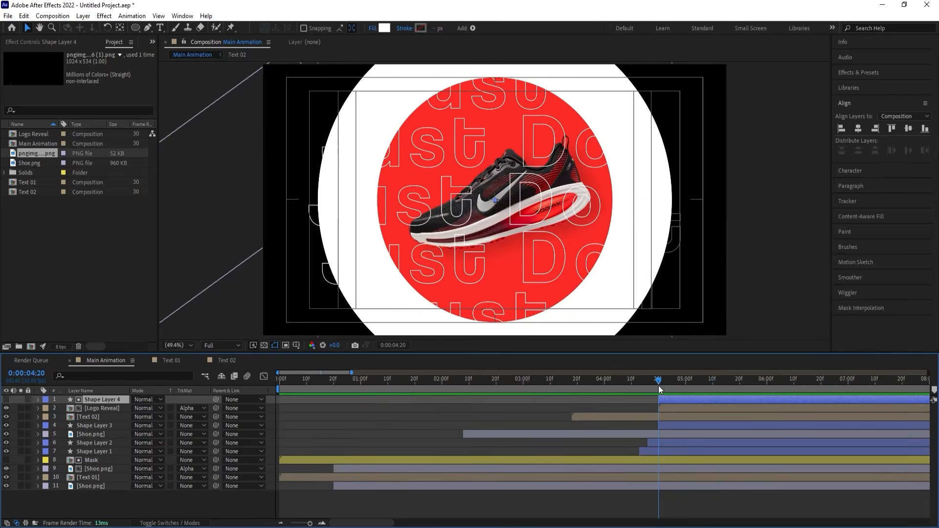
click(88, 435)
key(u)
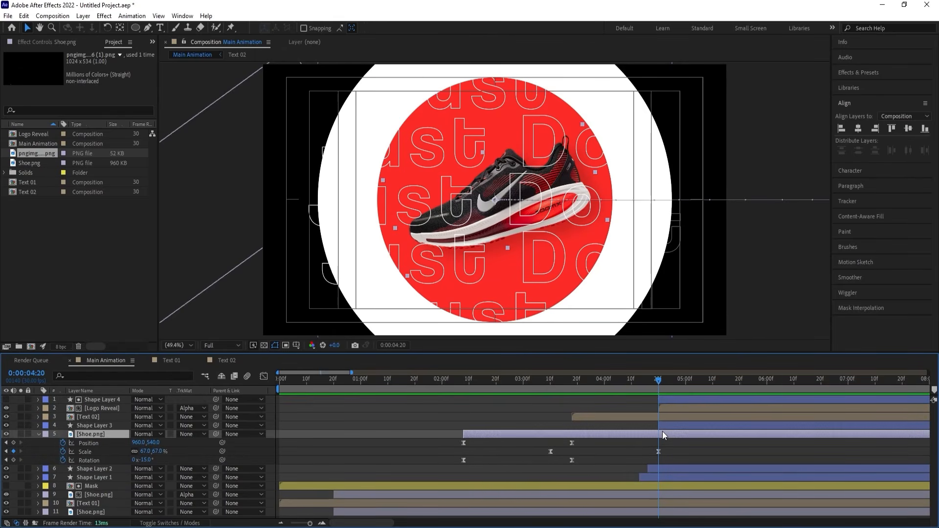
key(ctrl+d)
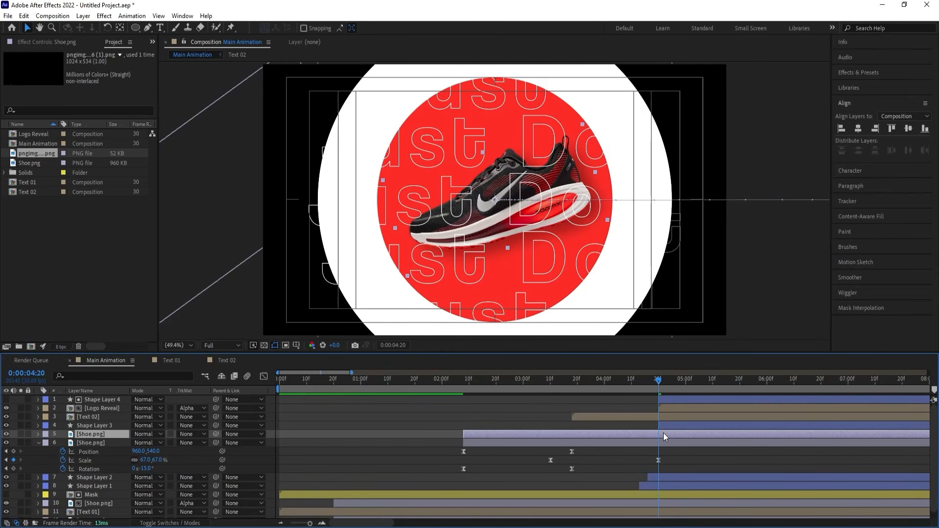
key(alt+bracketleft)
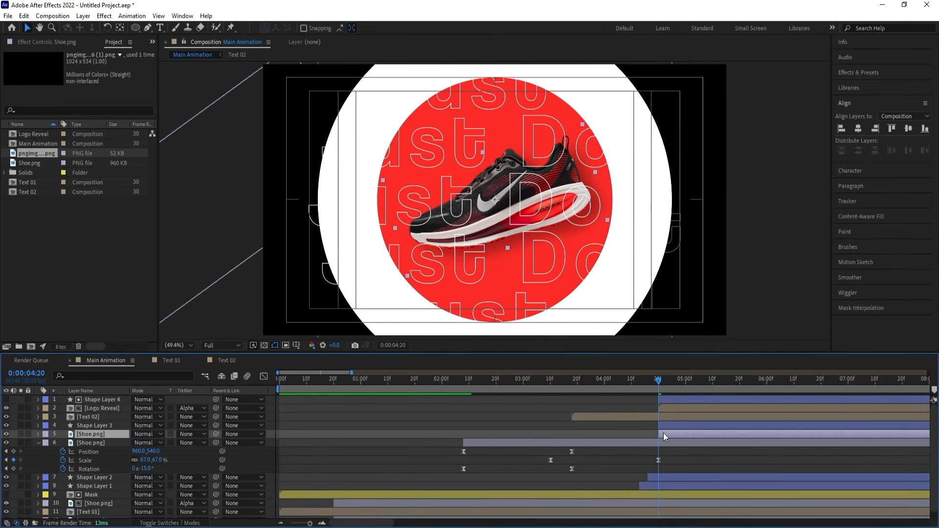
key(u)
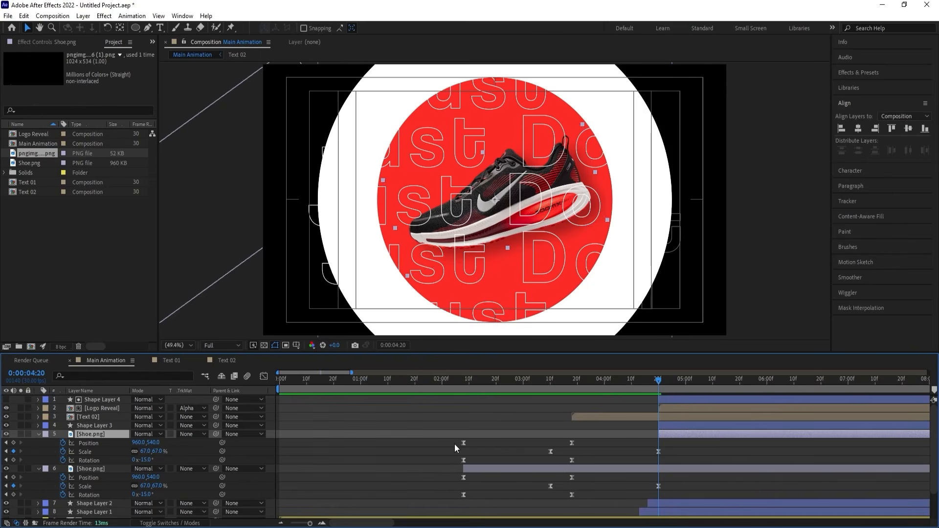
drag(455, 447, 659, 465)
key(Delete)
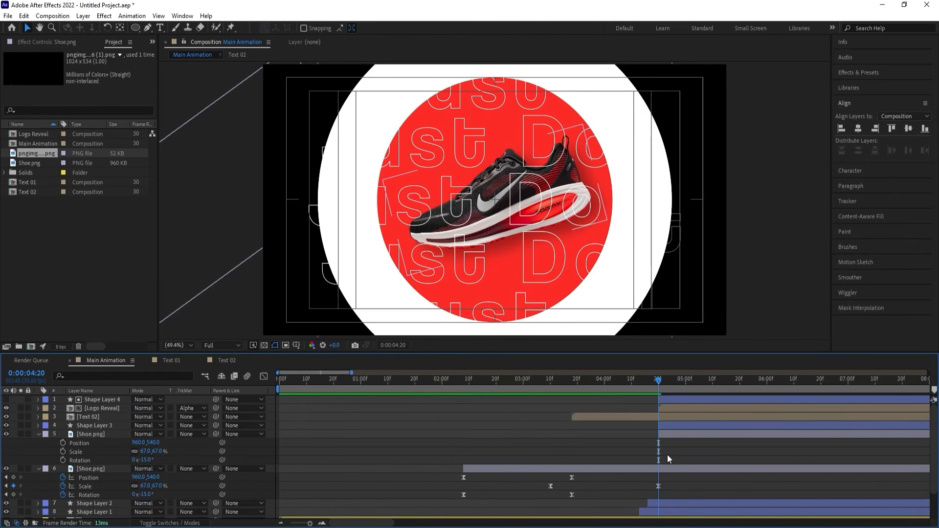
Move the trimmed Shoe.png copy into the Logo Reveal composition and start it at 0:00:00:00.
click(664, 434)
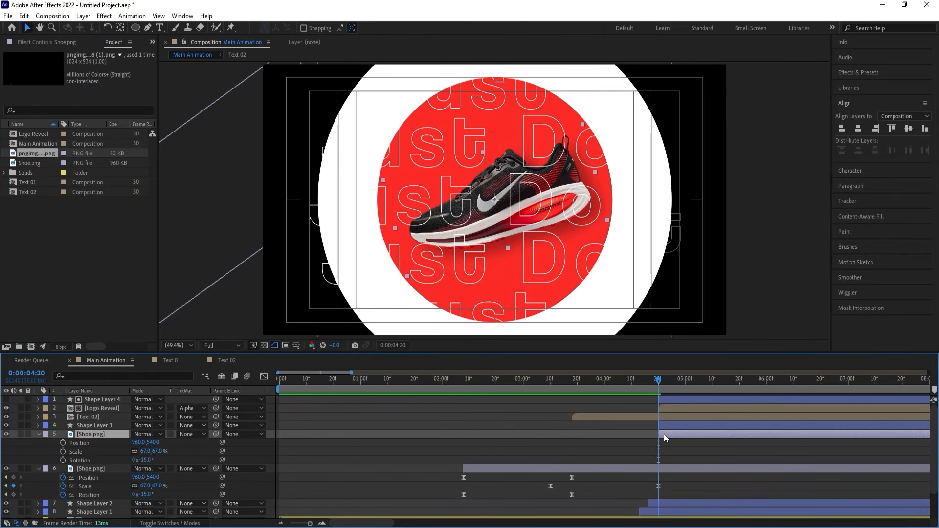
key(Delete)
click(662, 409)
double_click(662, 409)
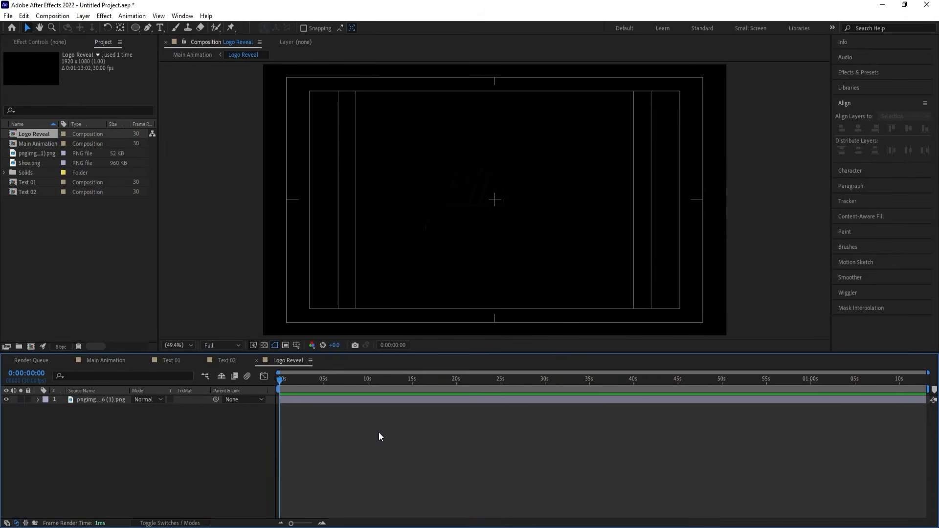
key(ctrl+v)
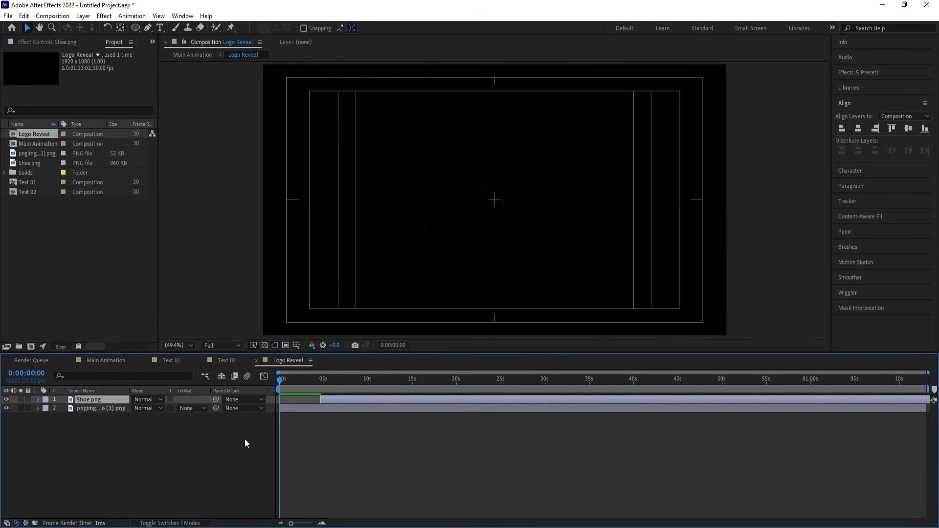
key([)
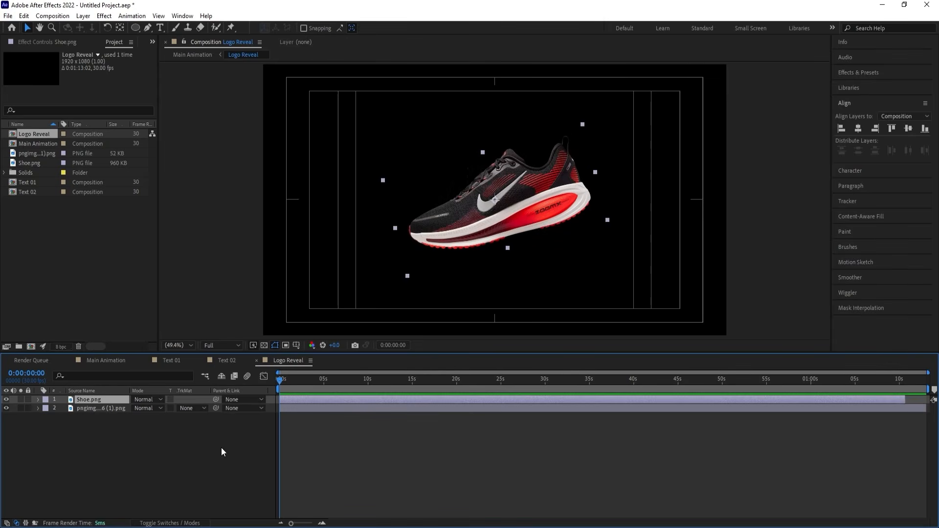
Set the Logo Reveal composition's background colour to white.
click(168, 451)
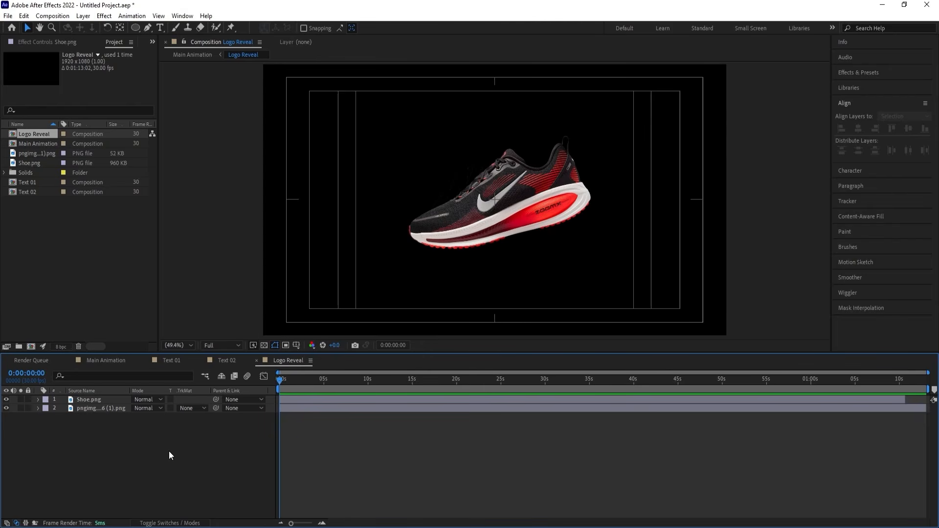
key(ctrl+k)
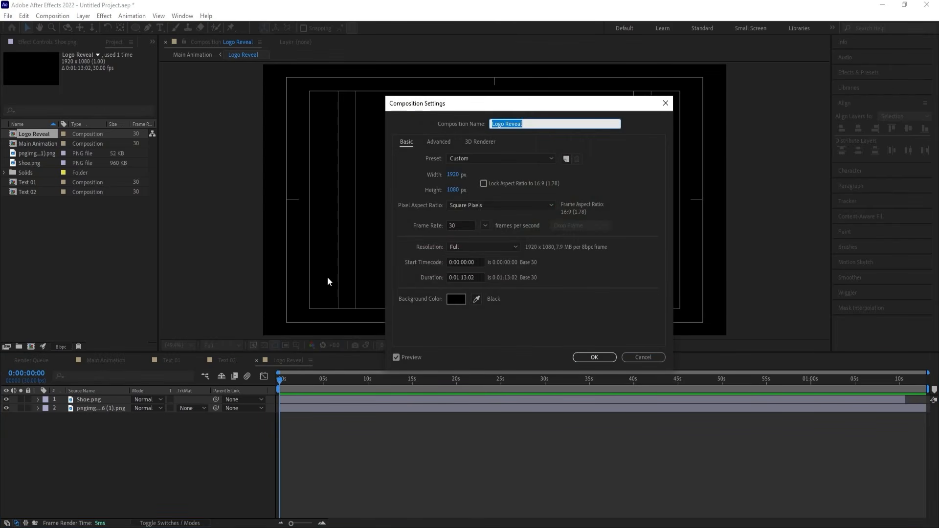
click(452, 300)
drag(691, 298, 623, 231)
key(Return)
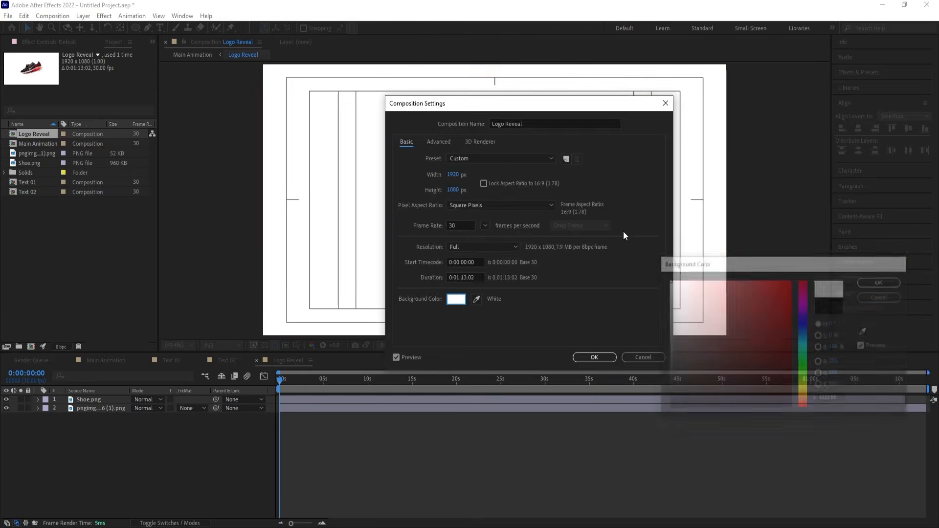
key(Return)
key(=)
key(=)
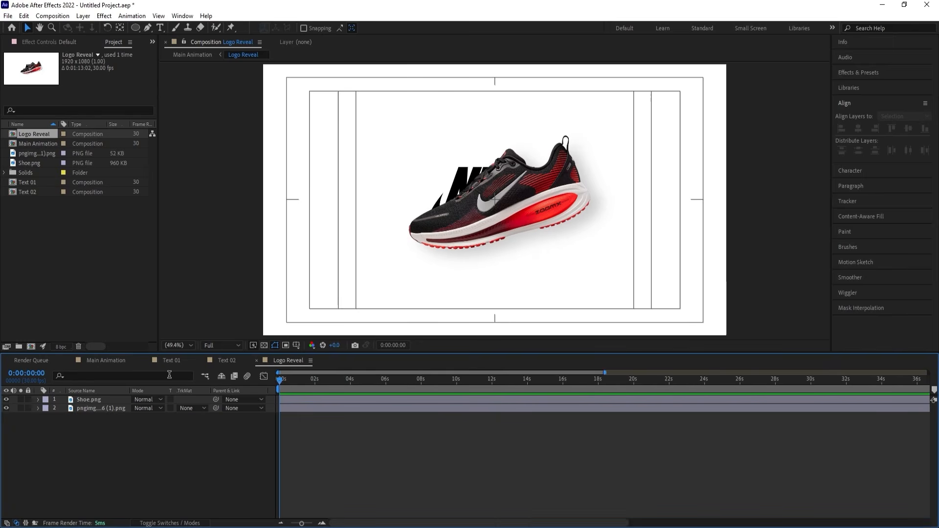
Try using Shoe.png as the alpha matte for the Nike logo layer.
click(112, 408)
click(183, 408)
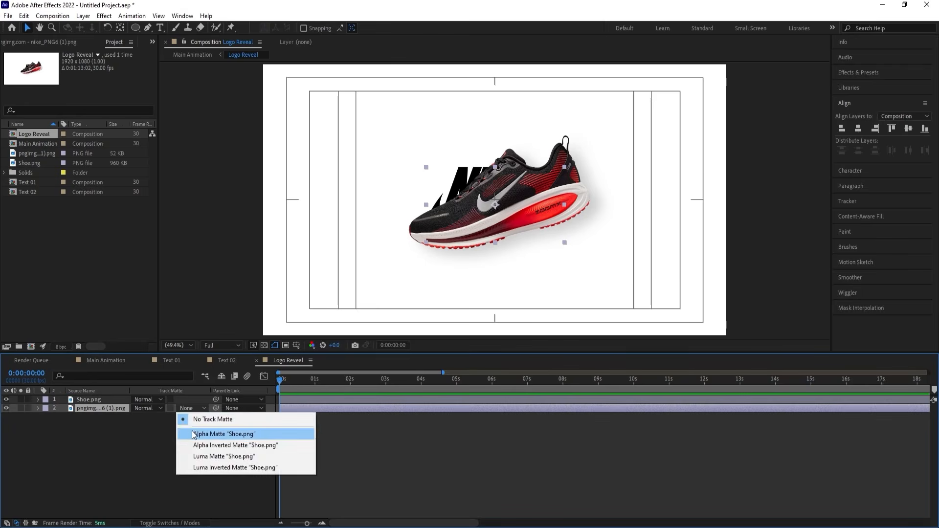
click(198, 434)
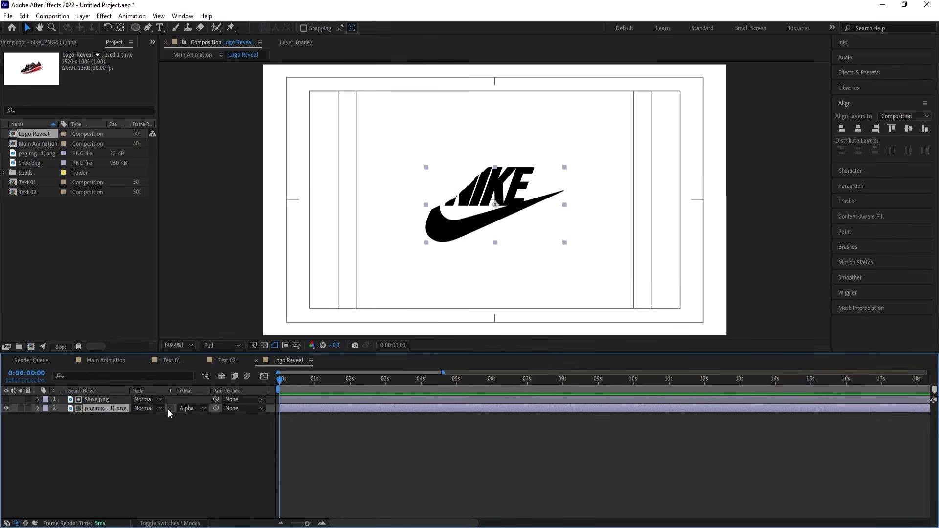
key(ctrl+z)
Place Shoe.png below the Nike logo layer and use the logo as its alpha matte.
click(84, 400)
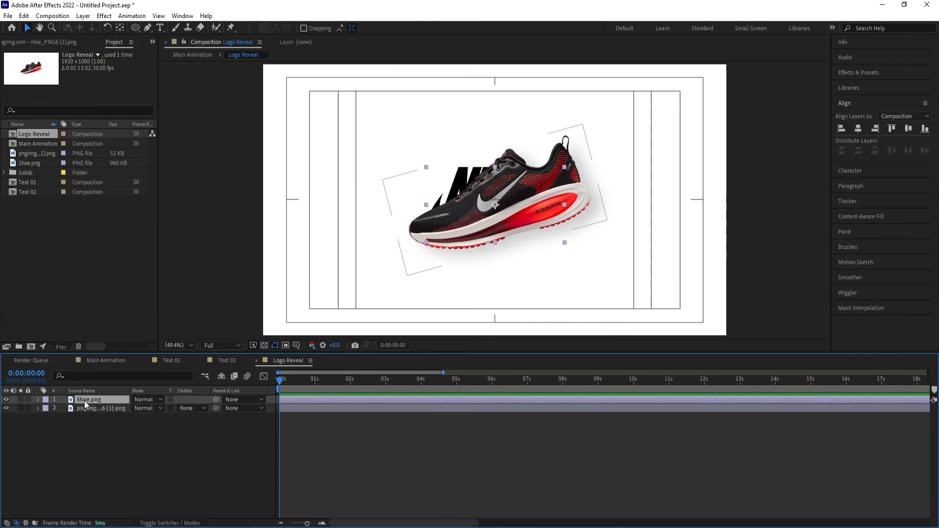
drag(92, 402, 100, 412)
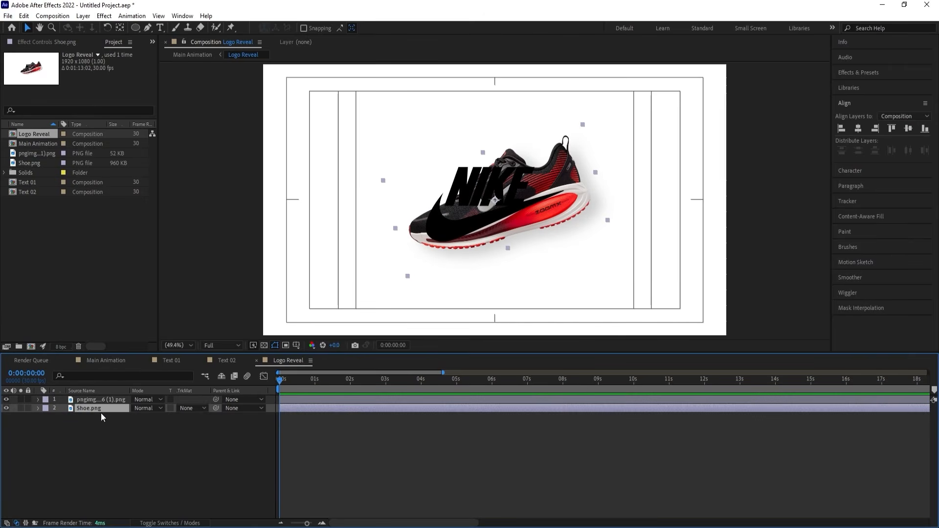
click(189, 409)
click(191, 428)
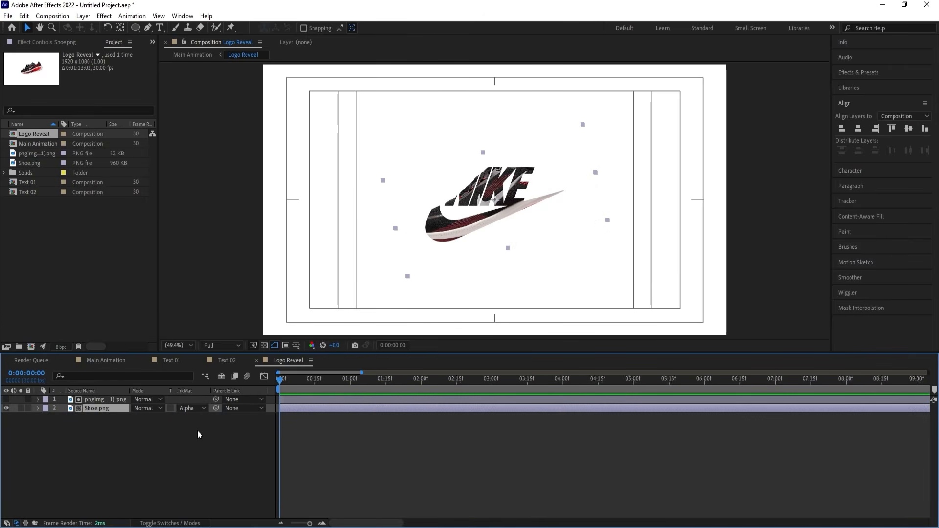
key(=)
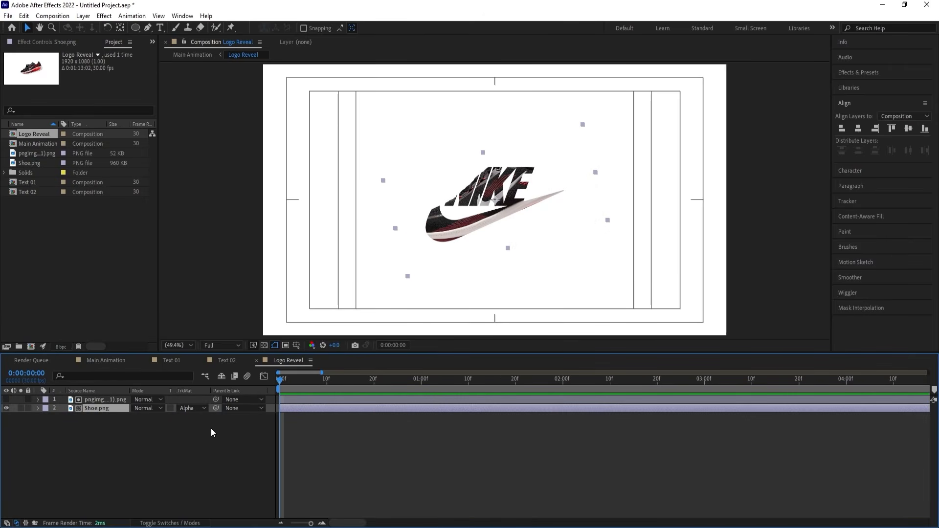
Play the circle transition with the shoe-textured logo in Main Animation and return to the Logo Reveal composition.
click(109, 359)
key(space)
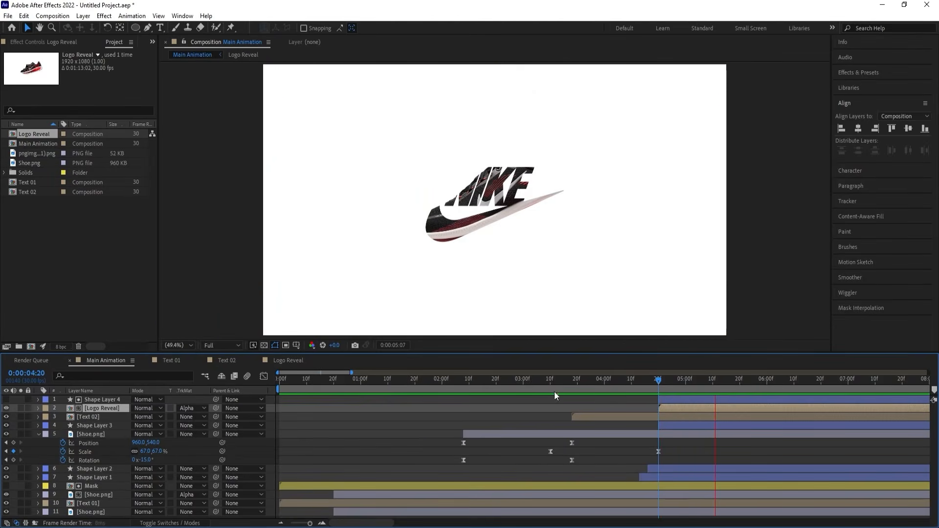
key(space)
click(291, 362)
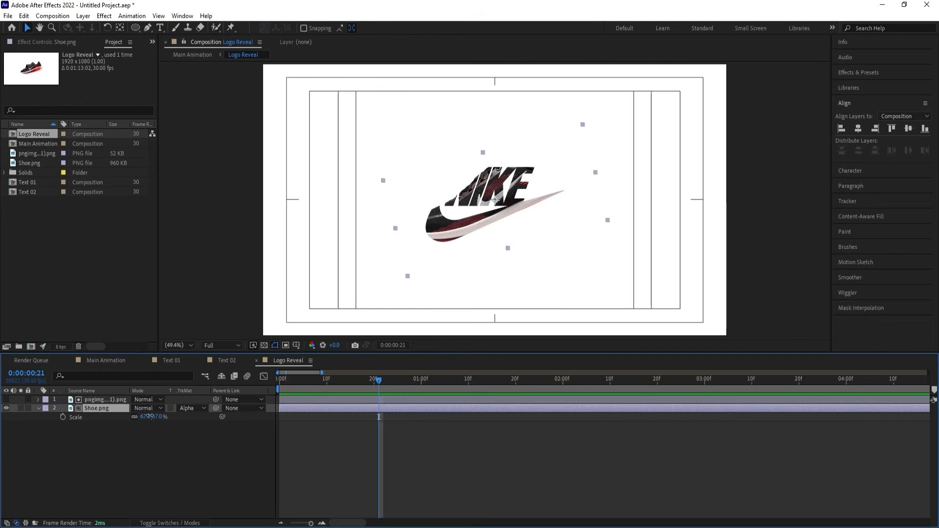
Scale Shoe.png to 165% and shift it left to a horizontal position of about 327.8 behind the logo matte.
drag(149, 416, 266, 322)
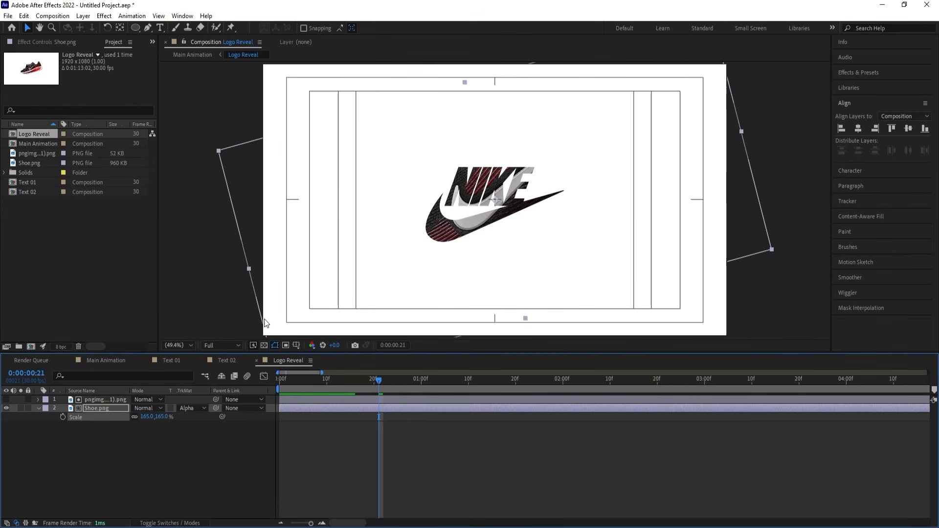
drag(471, 219, 318, 208)
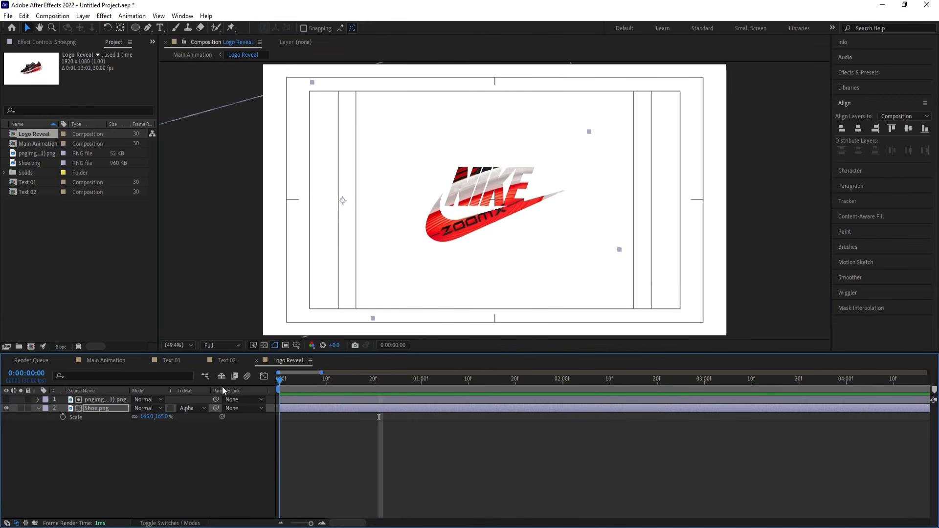
Animate Shoe.png's horizontal Position from 327.8 at the first frame to about 772.8 at 0:00:03:29, and preview the moving texture.
key(Home)
key(p)
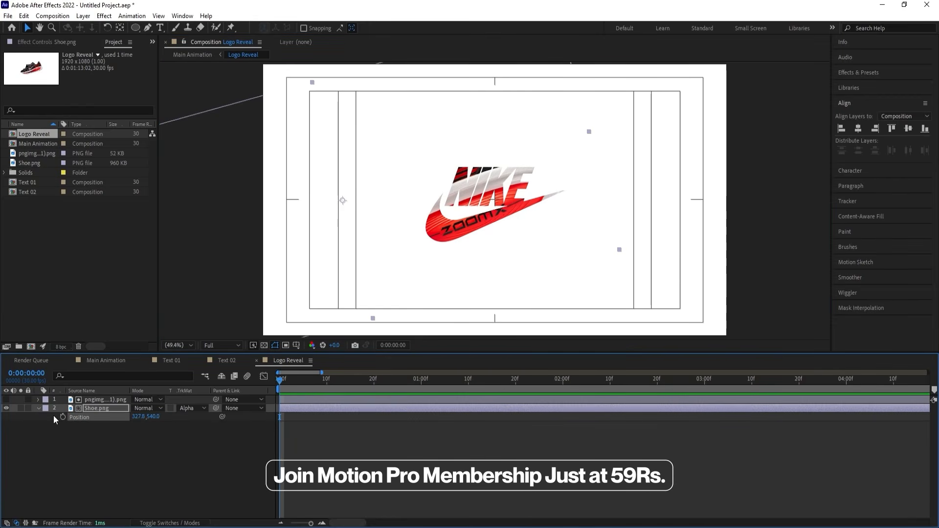
key(minus)
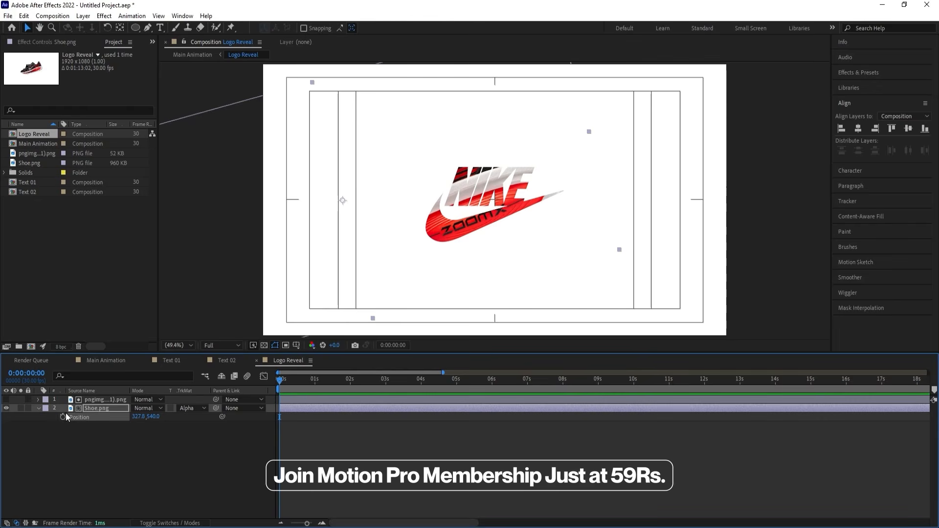
click(63, 417)
drag(337, 383, 419, 385)
drag(141, 421, 346, 406)
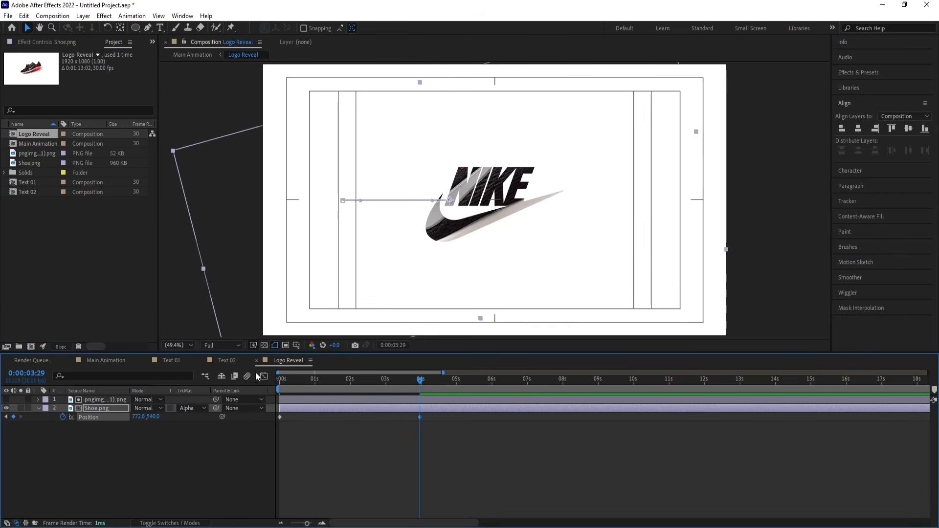
key(Home)
key(space)
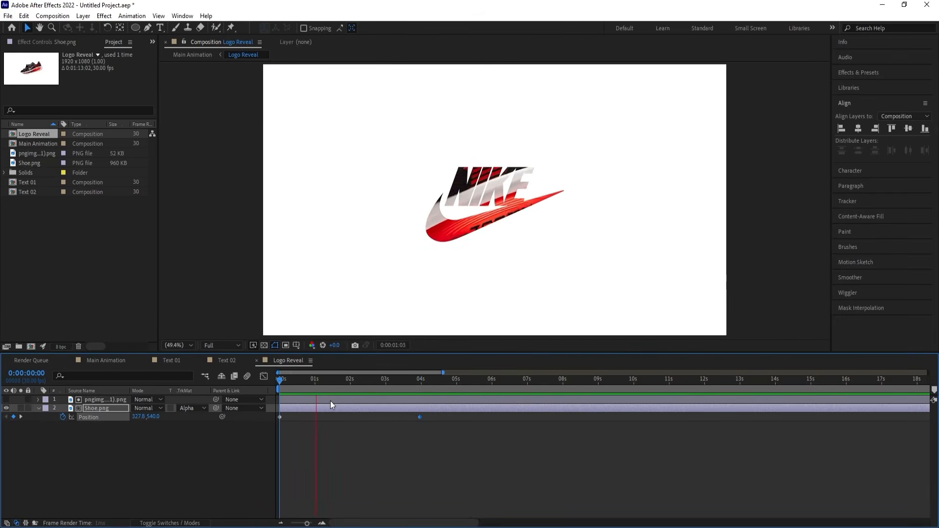
key(space)
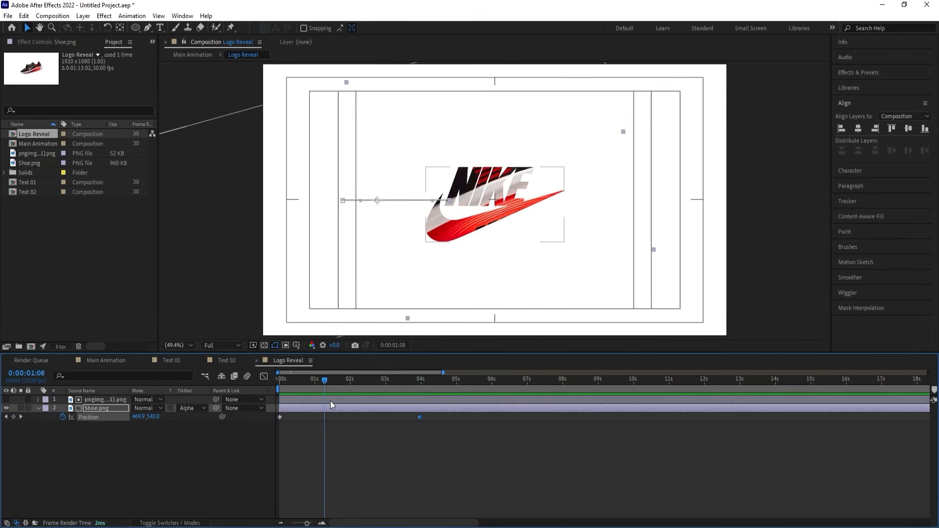
Duplicate the Nike logo layer, make the copy visible and trim its start to 0:00:01:18.
click(84, 400)
key(ctrl+d)
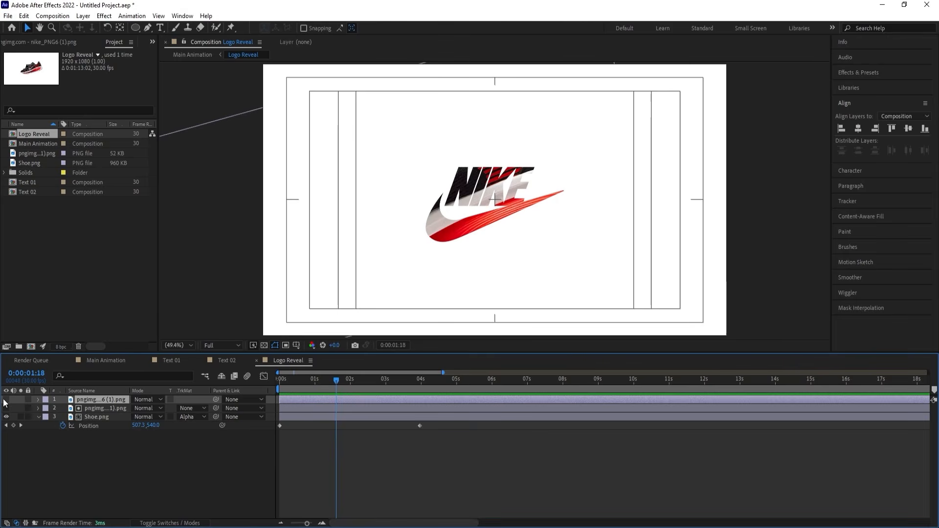
click(6, 401)
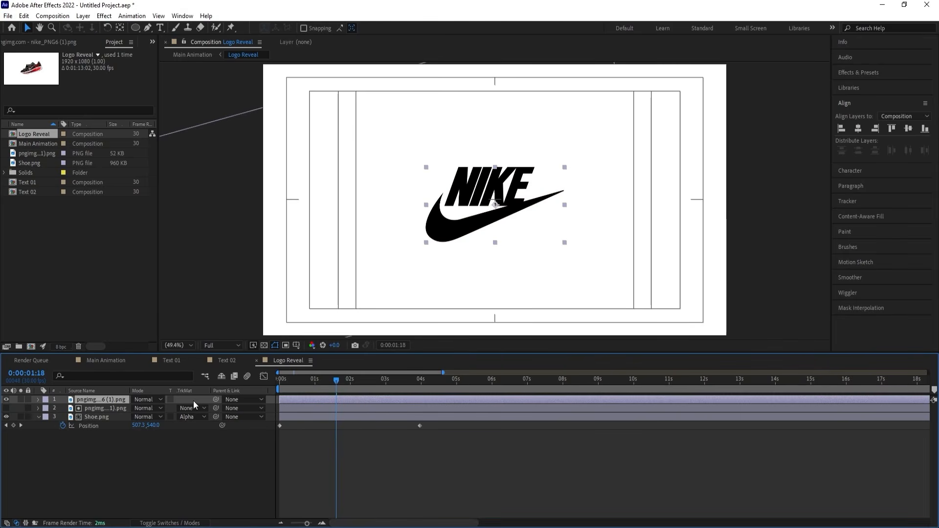
key(alt+bracketleft)
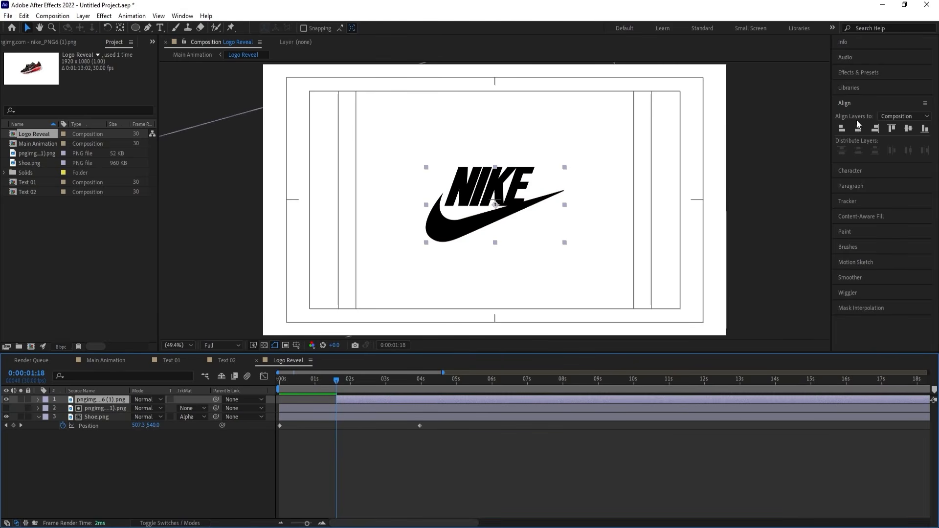
Apply the Linear Wipe transition preset to the duplicated logo layer, show its keyframes and preview the wipe.
click(848, 72)
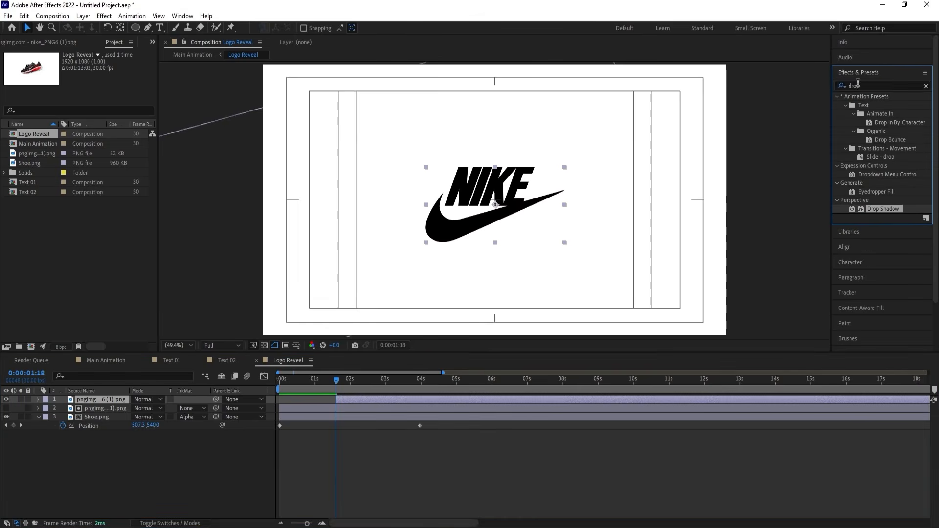
click(863, 85)
text(linea)
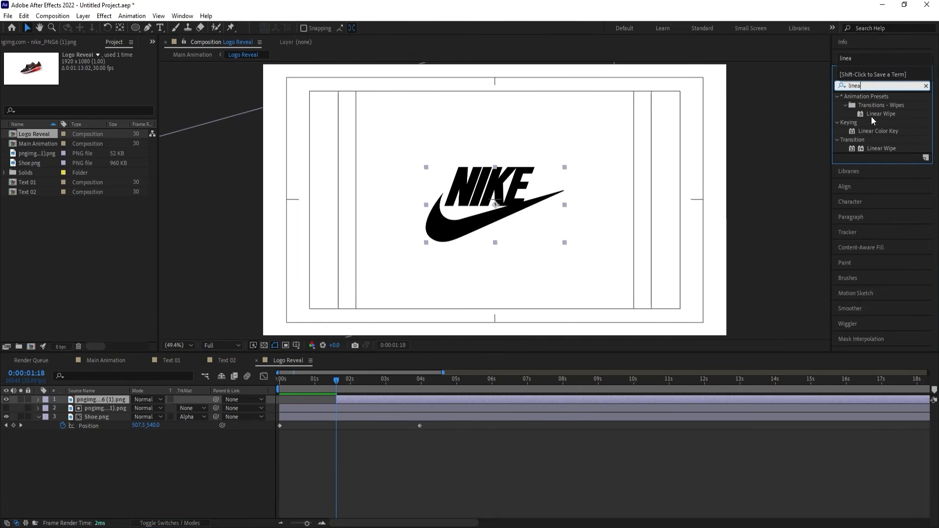
double_click(871, 116)
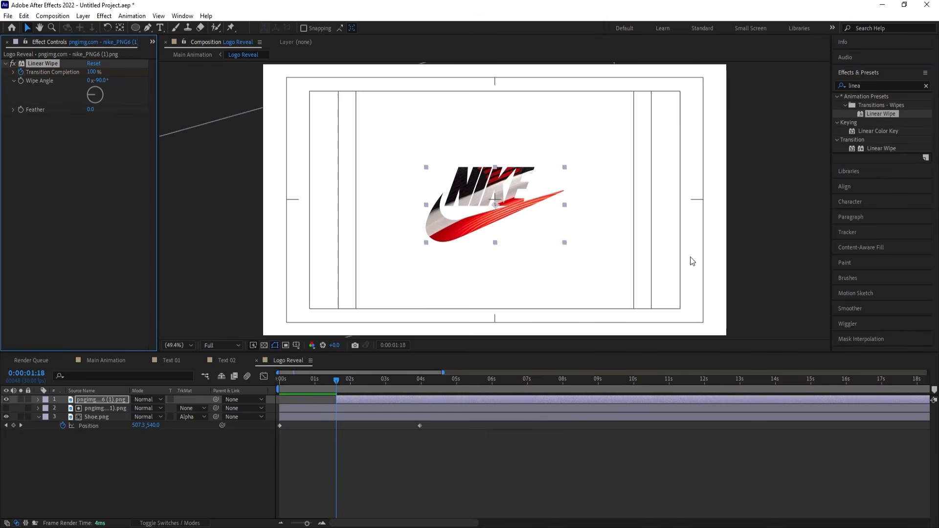
key(u)
key(space)
key(space)
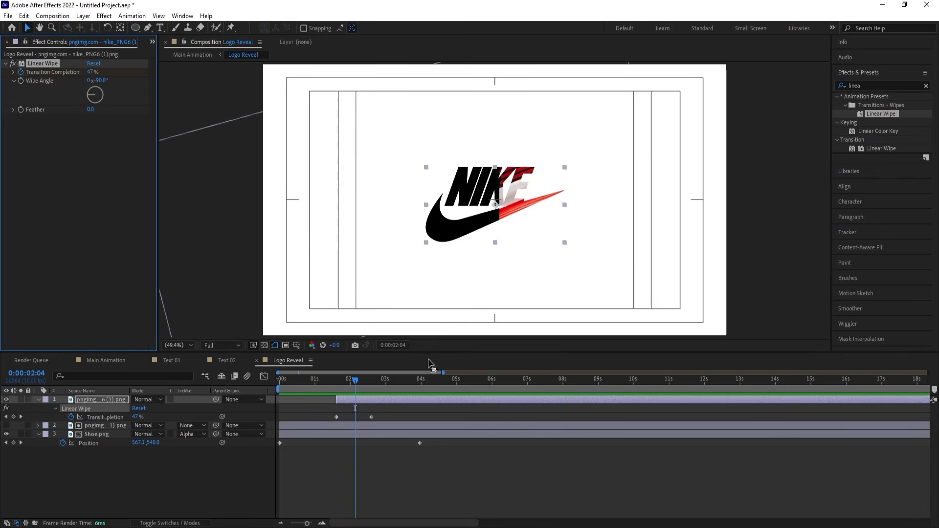
Set the Linear Wipe's Wipe Angle to -61° and Feather to 338, and preview the softened transition.
drag(100, 80, 108, 81)
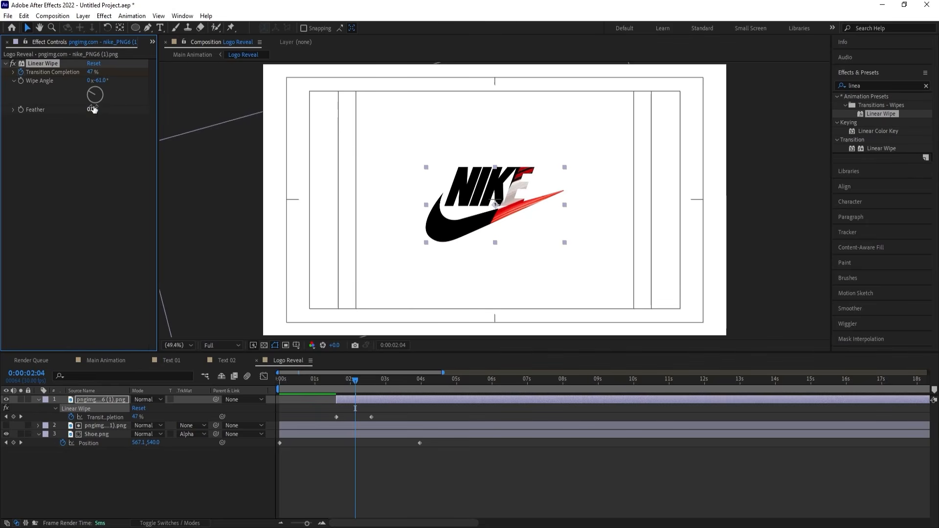
drag(92, 109, 259, 110)
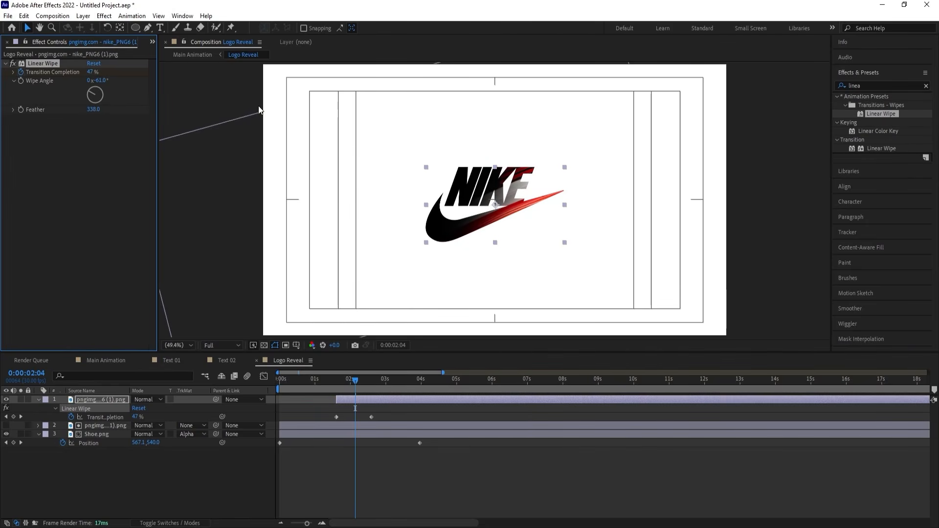
key(j)
key(space)
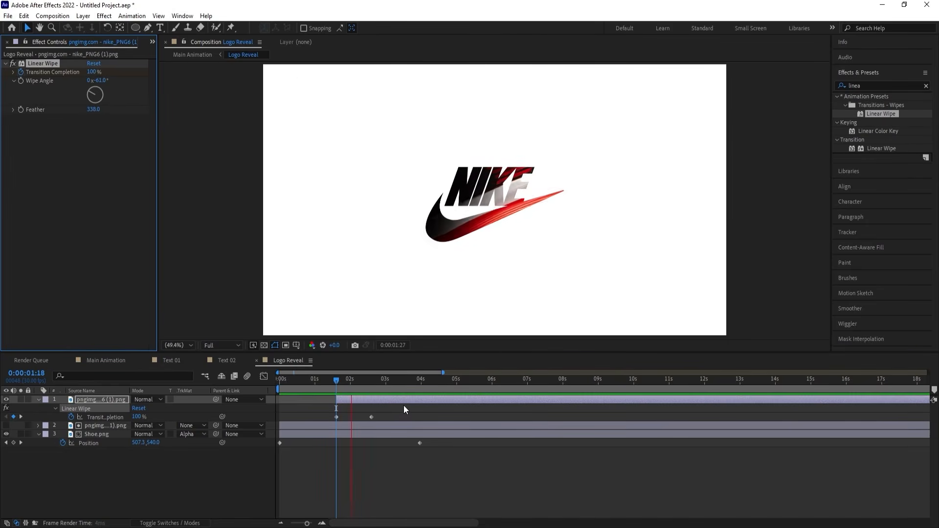
key(space)
Apply Easy Ease to both Transition Completion keyframes of the Linear Wipe and return to the first frame.
drag(398, 412, 324, 423)
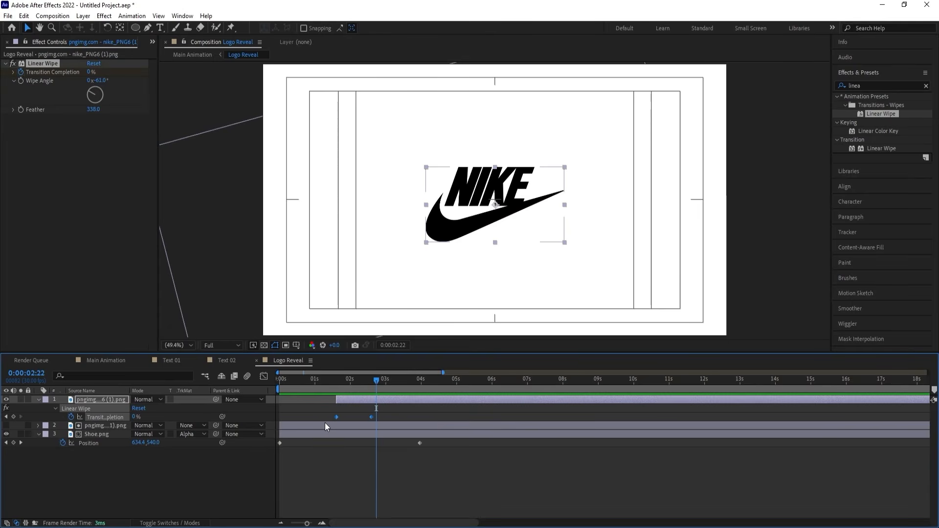
key(F9)
key(Home)
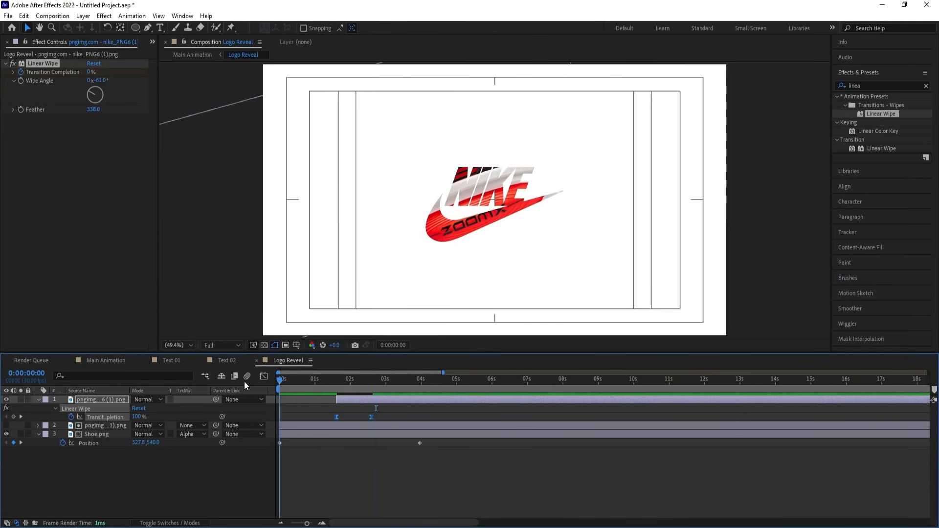
Add a null object to Logo Reveal and parent both Nike logo layers and Shoe.png to it.
right_click(145, 470)
mouse_move(235, 348)
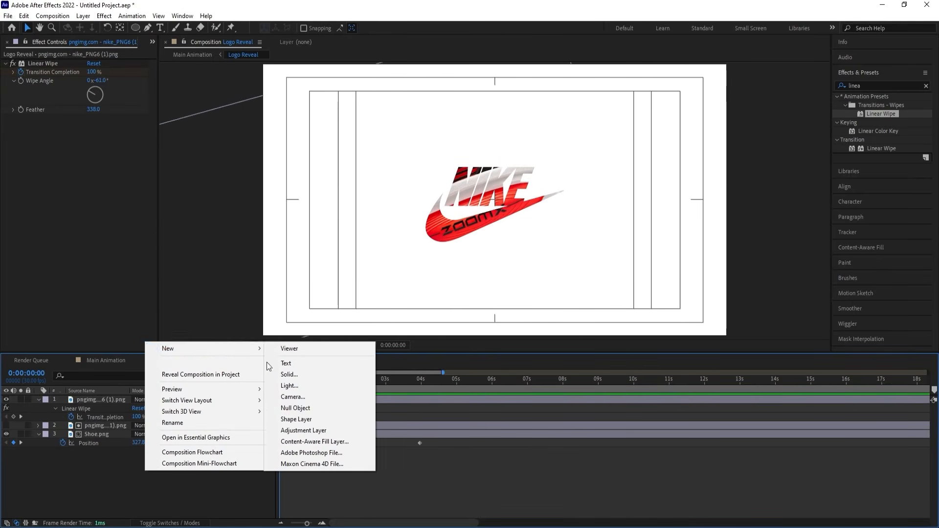
click(297, 409)
click(87, 408)
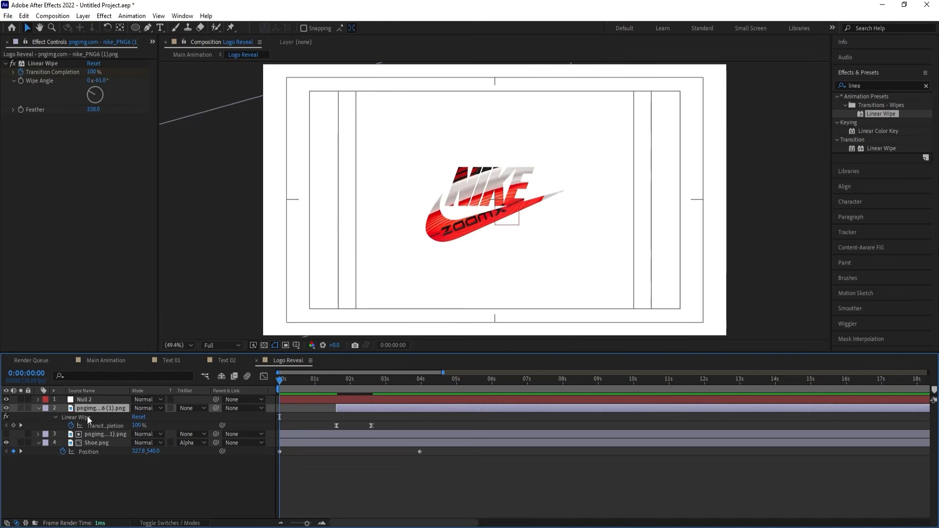
shift+click(87, 442)
drag(216, 408, 108, 397)
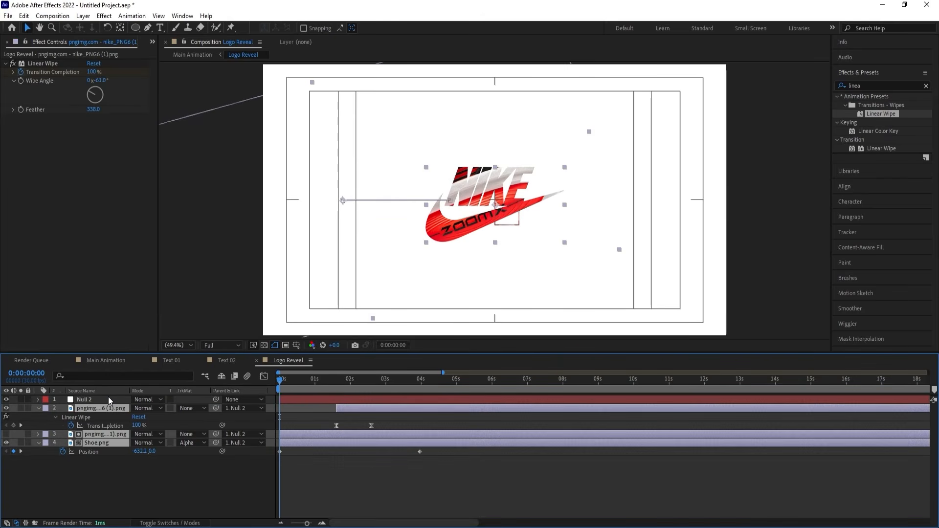
Animate the null's Scale from 115% at the first frame to 100% at 0:00:06:00, and preview the logo reveal.
click(108, 400)
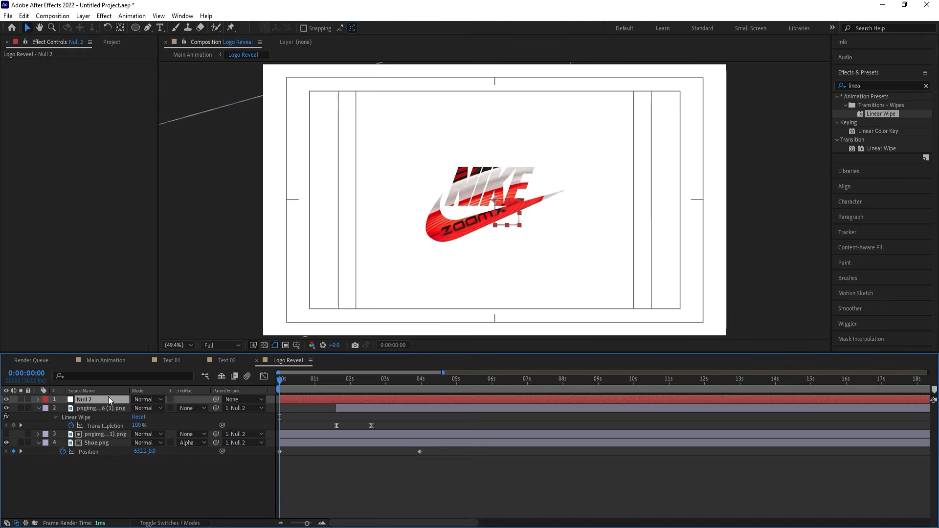
key(s)
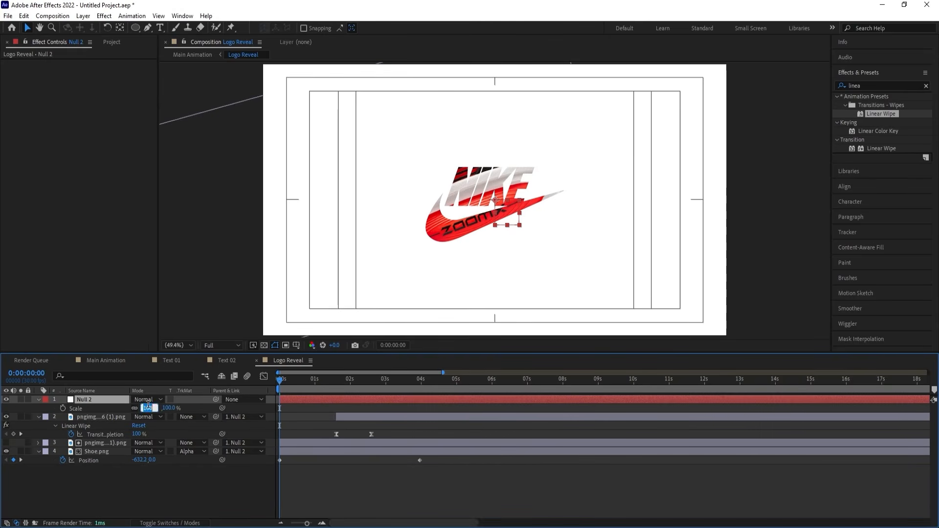
text(115)
key(Return)
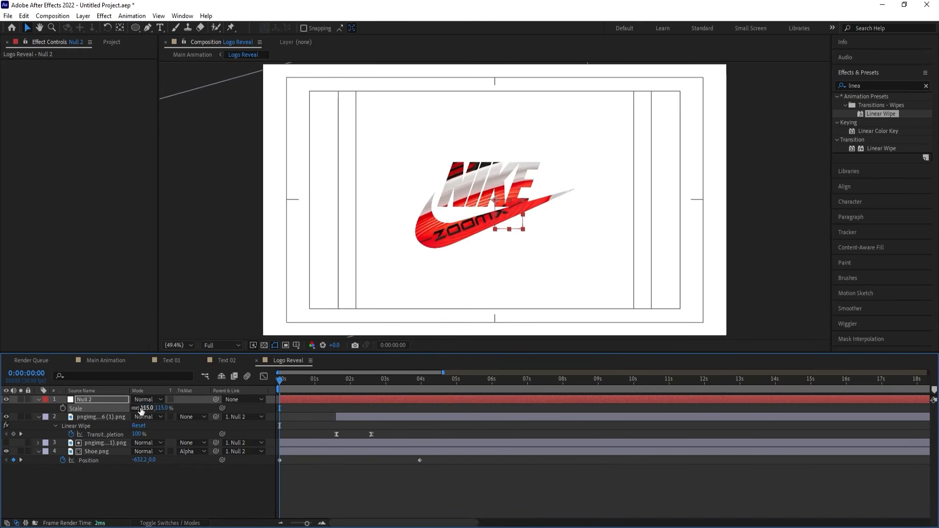
click(63, 408)
drag(454, 385, 491, 386)
text(1)
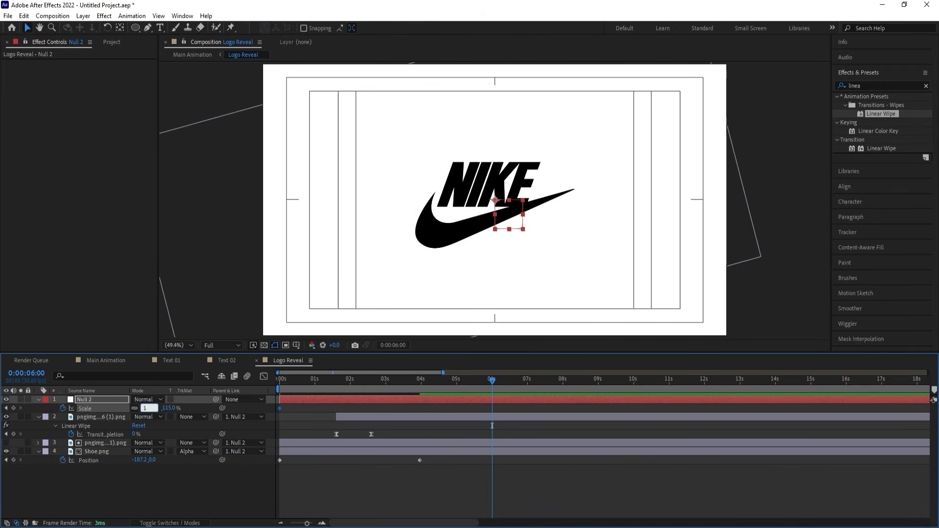
text(00)
key(Return)
drag(295, 383, 193, 382)
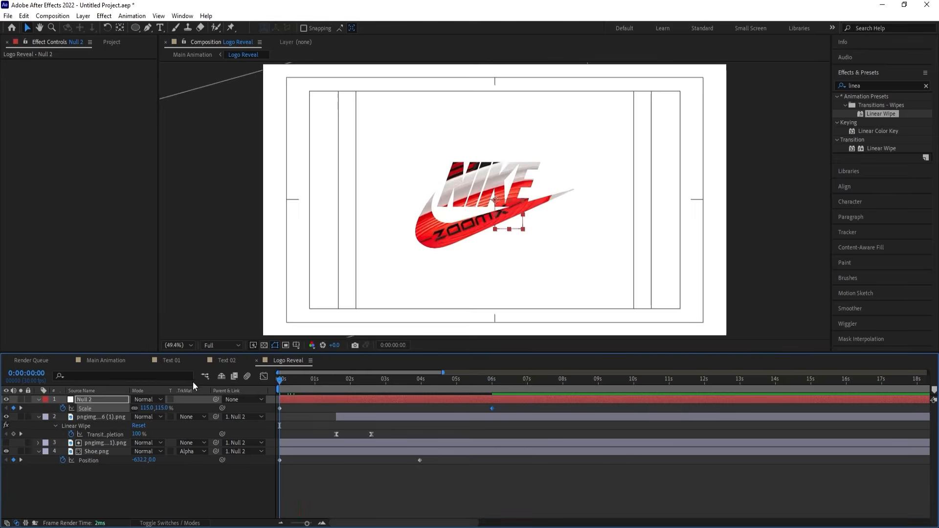
key(space)
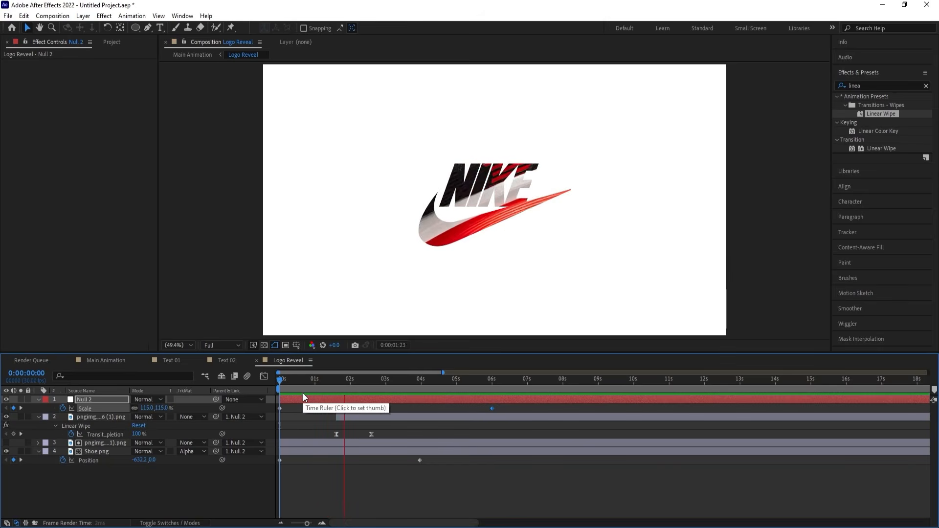
key(space)
Apply the CC Light Sweep effect to the visible top Nike logo layer.
click(366, 418)
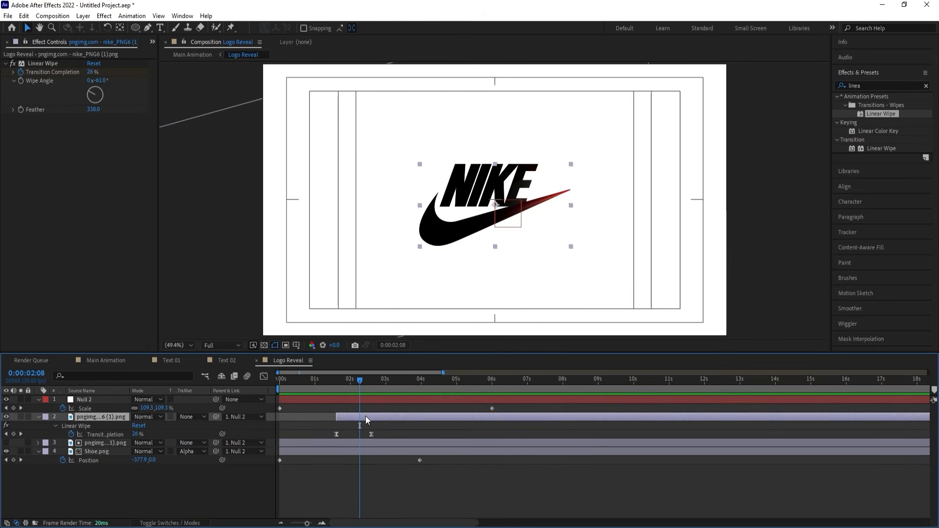
click(860, 85)
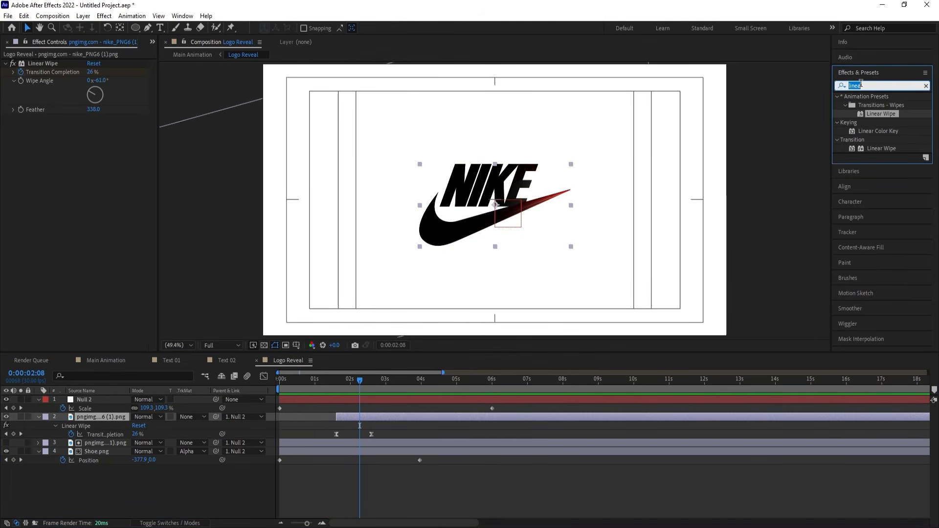
text(light)
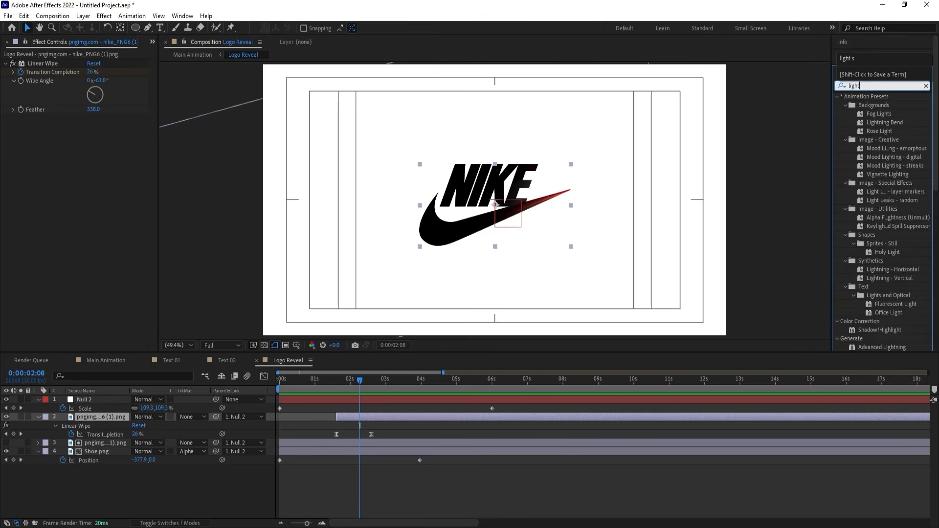
text( s)
double_click(872, 105)
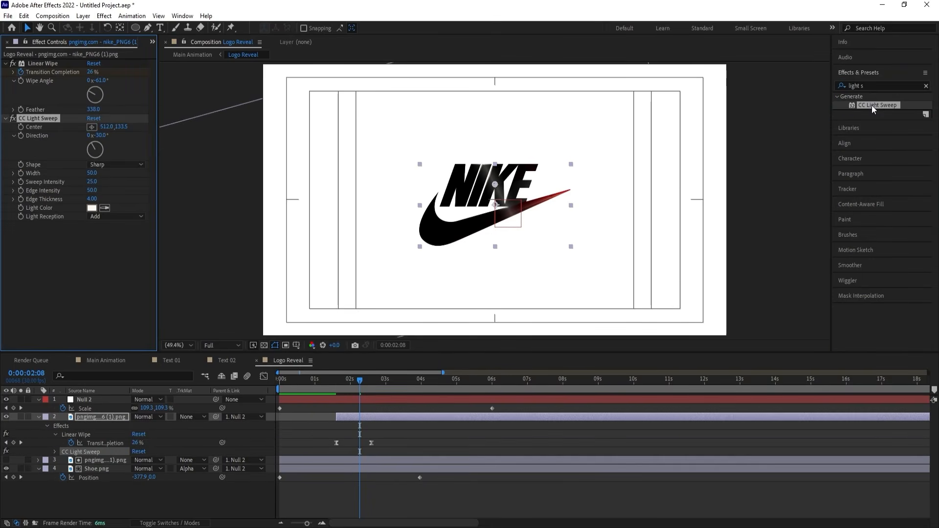
Animate the CC Light Sweep Center from -308.7,222.9 at 0:00:02:08 to 1176.3,222.9 at 0:00:05:00, and preview the sweep.
drag(495, 185, 374, 200)
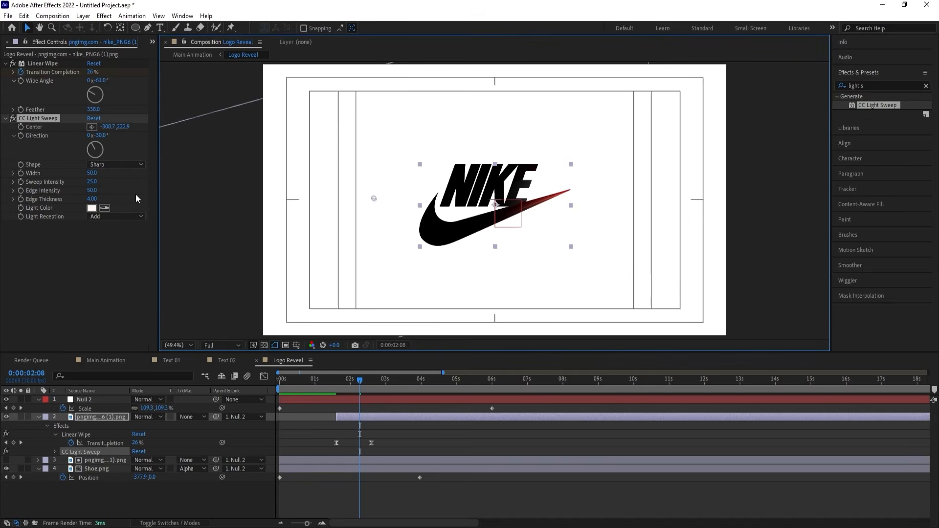
click(21, 127)
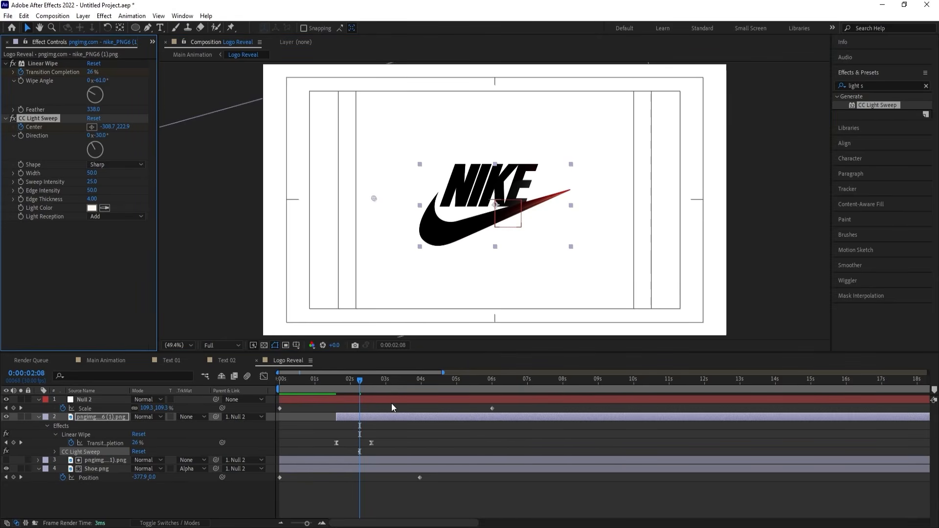
key(u)
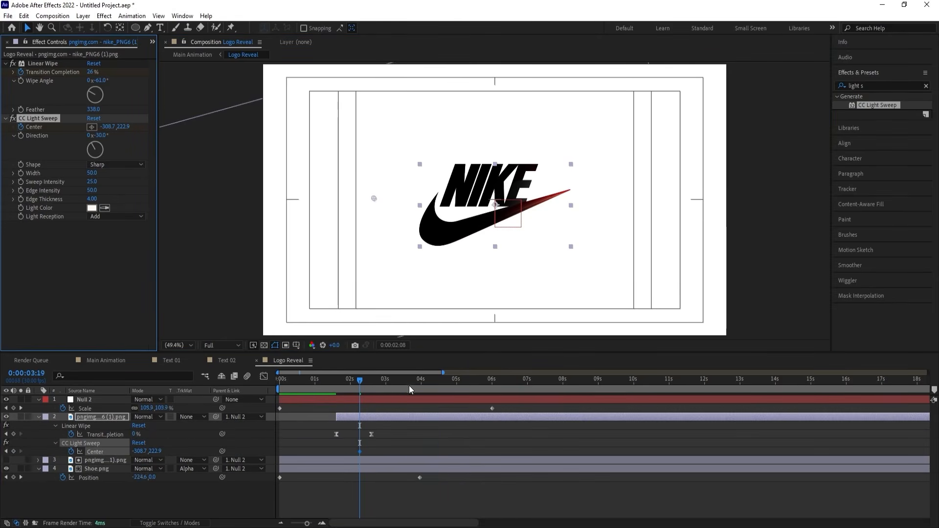
drag(409, 385, 456, 383)
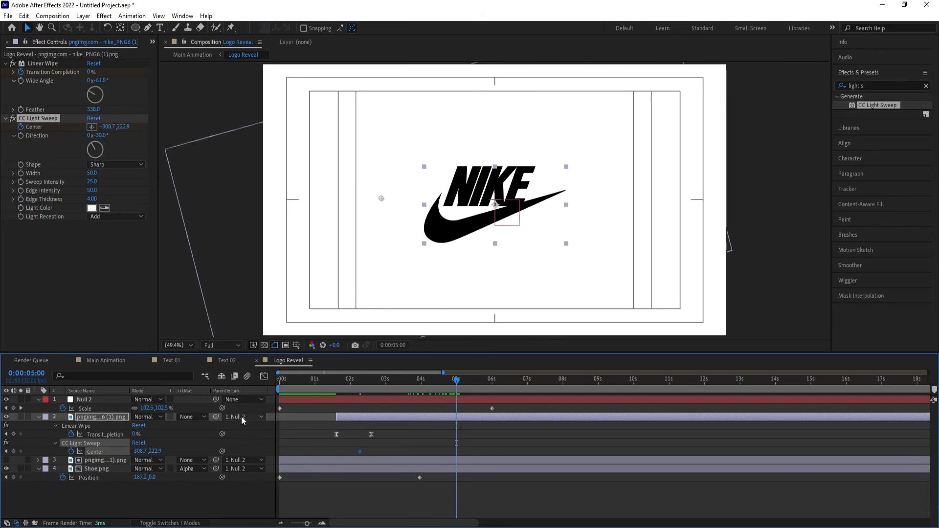
drag(139, 451, 519, 384)
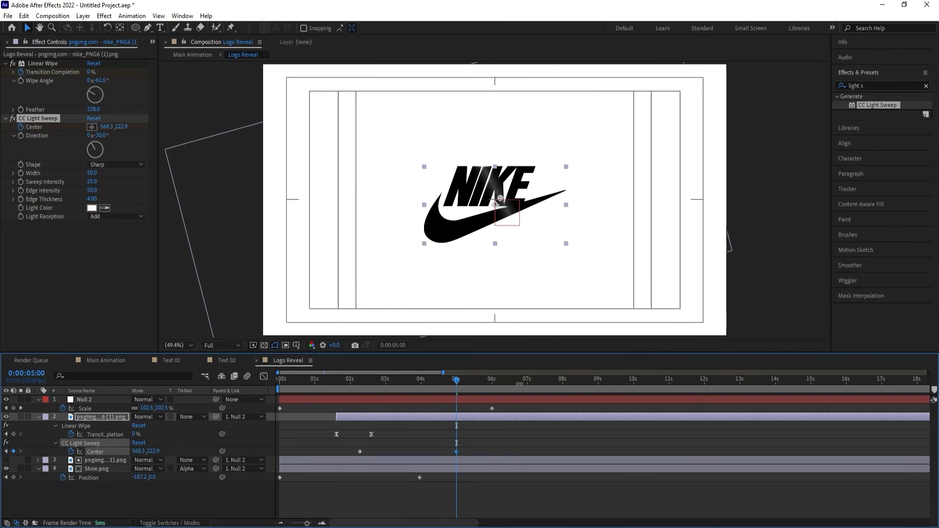
click(341, 381)
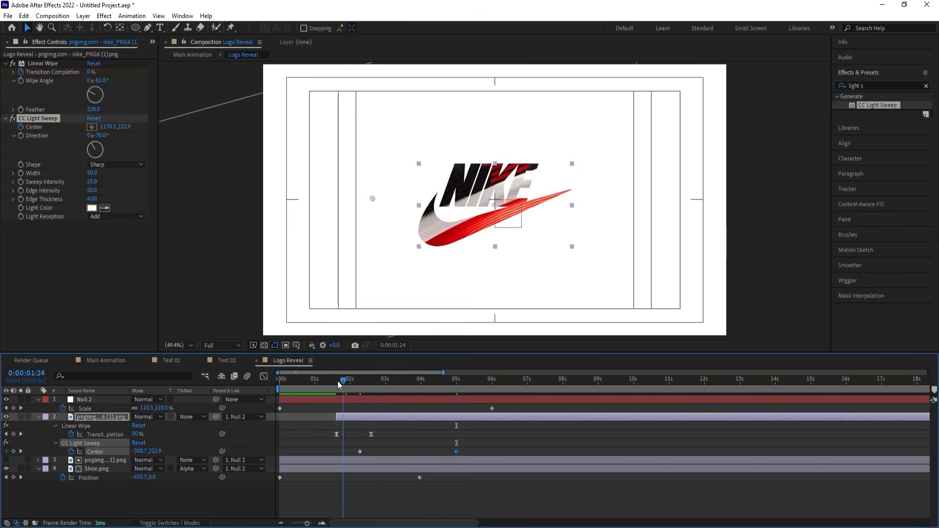
drag(338, 380, 320, 378)
key(space)
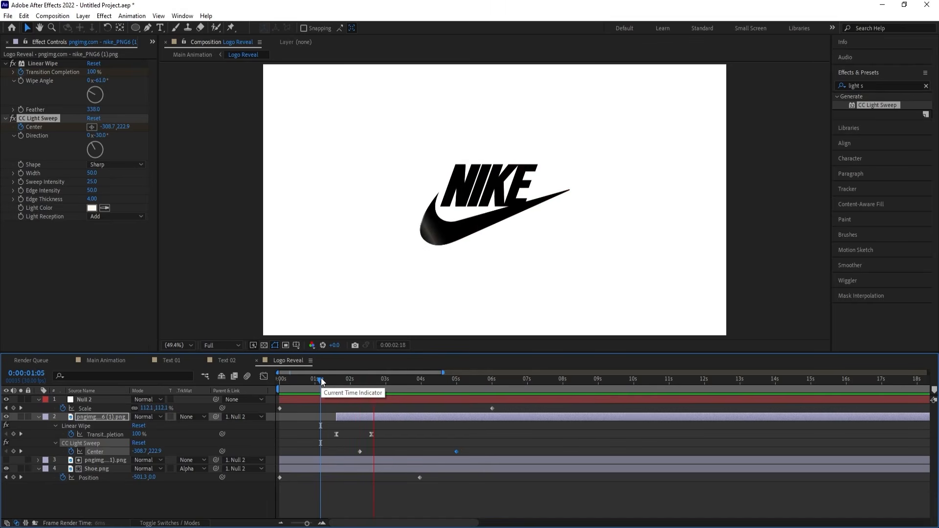
key(space)
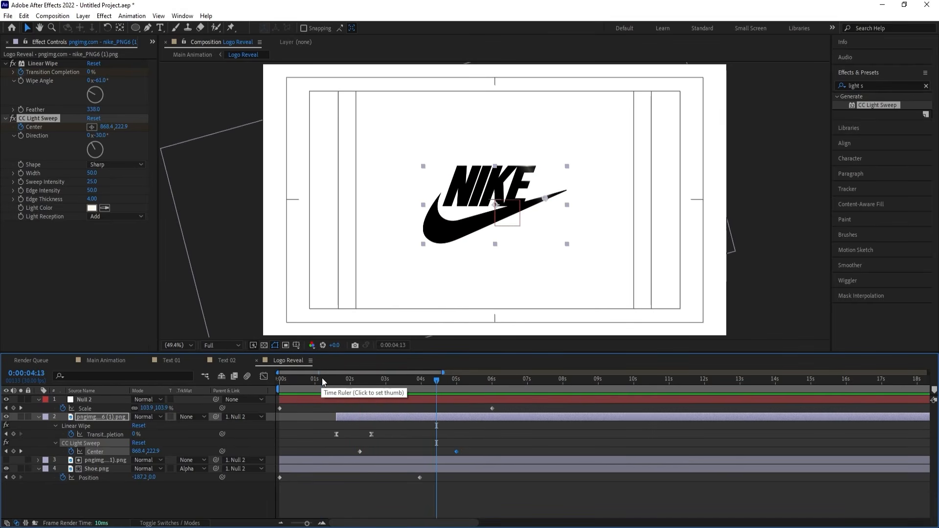
Set the light sweep's Width to 155 and Edge Intensity to 248, and preview the logo reveal.
click(407, 380)
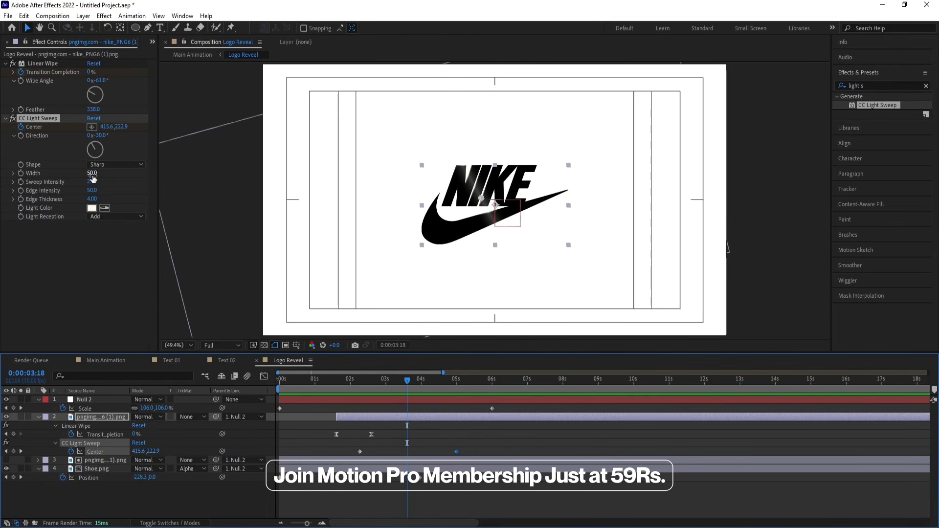
drag(92, 175, 140, 174)
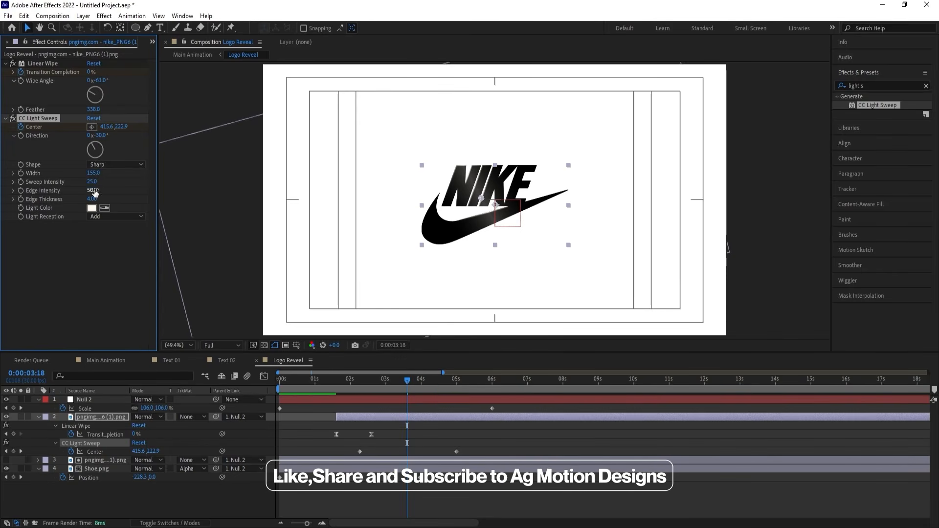
drag(138, 186, 188, 186)
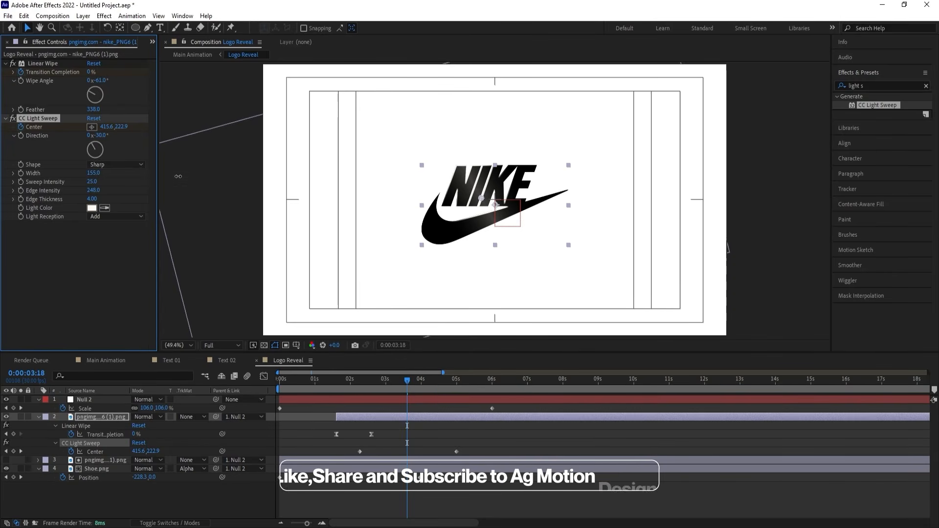
key(space)
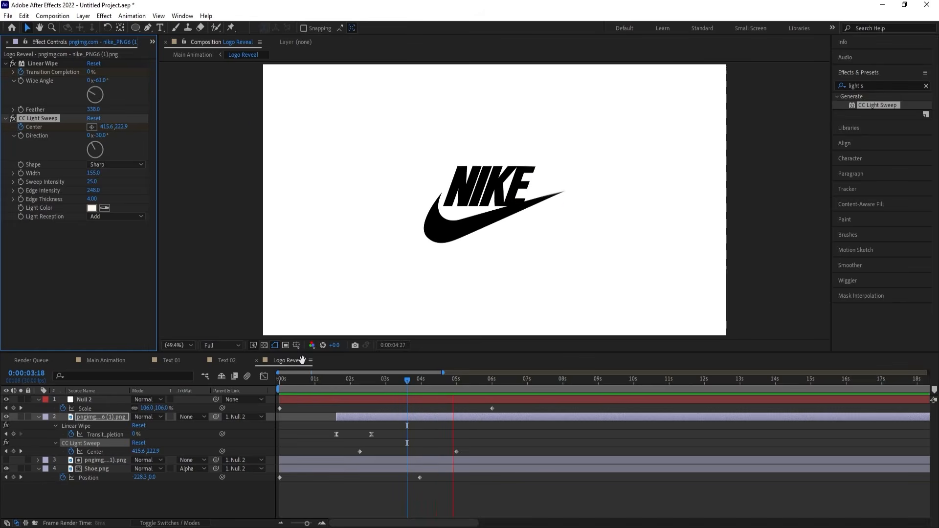
key(space)
In the Main Animation composition, duplicate the Text 02 layer and move the copy to the top of the layer stack.
click(115, 362)
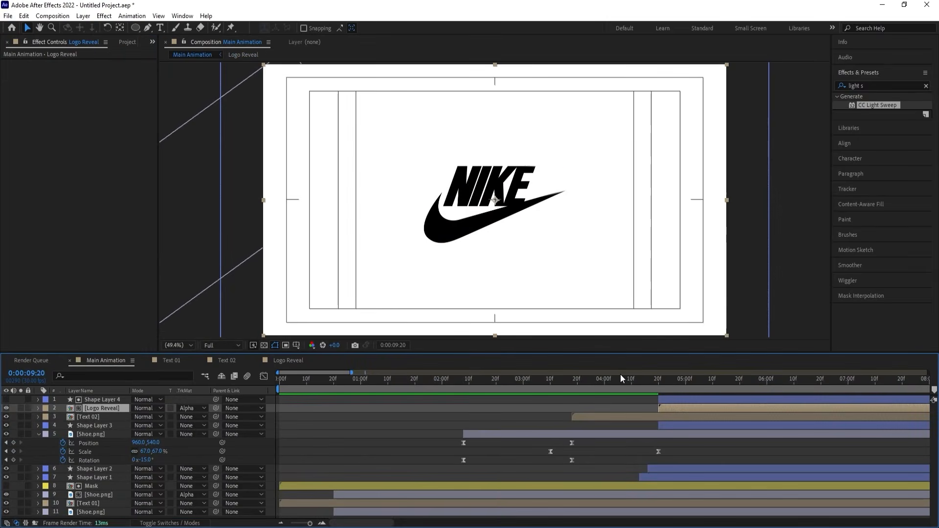
key(space)
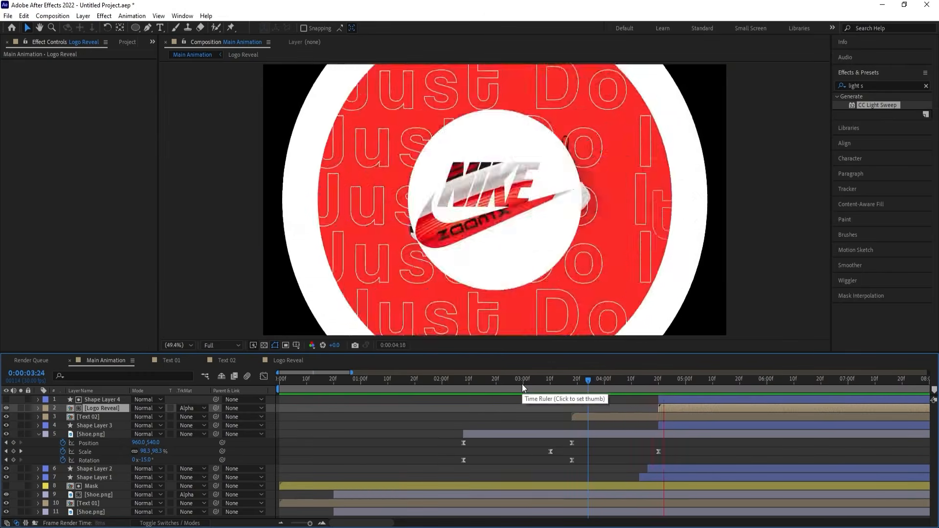
key(space)
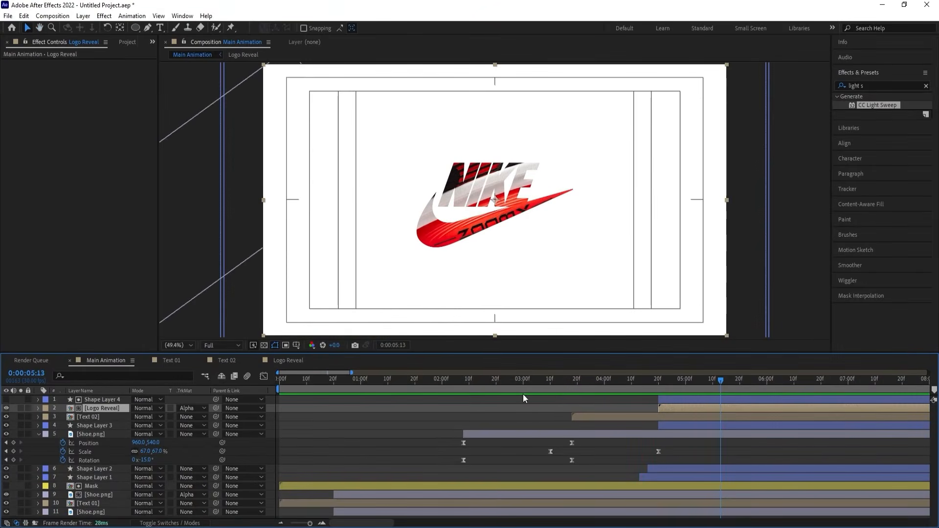
click(596, 415)
key(ctrl+d)
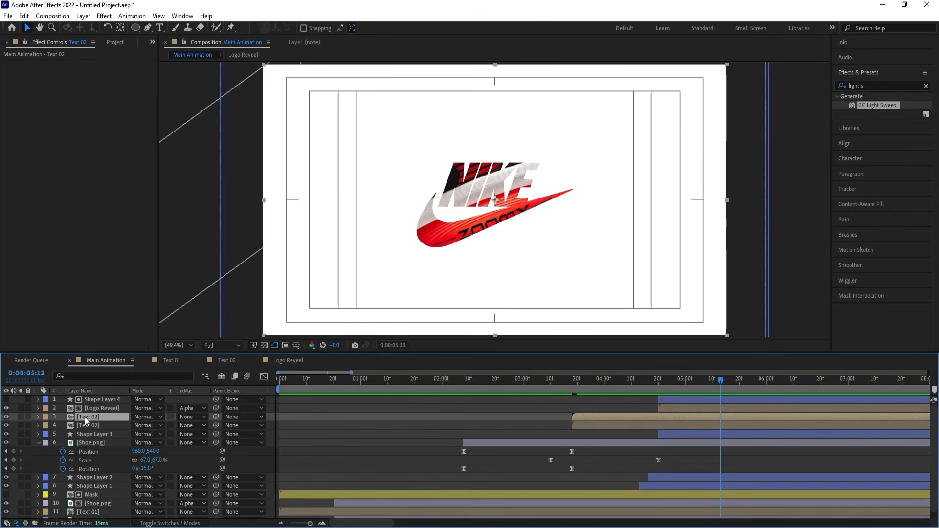
drag(84, 416, 85, 398)
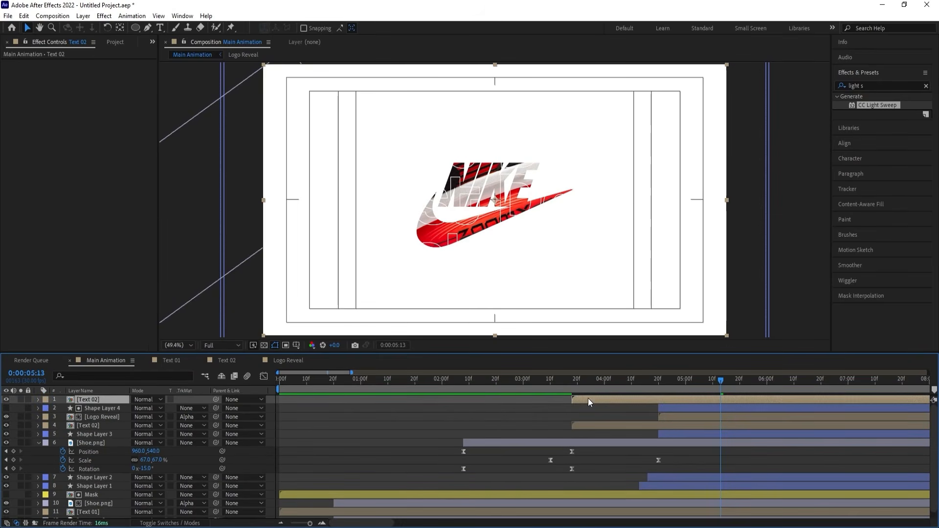
Move the start of the top Text 02 layer to 0:00:04:21 and preview it over the logo reveal.
click(660, 380)
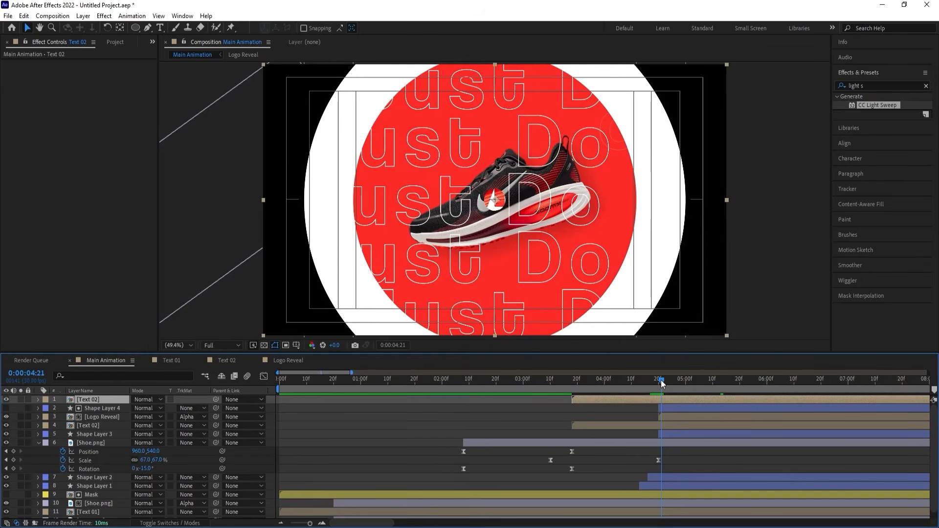
key(bracketleft)
key(space)
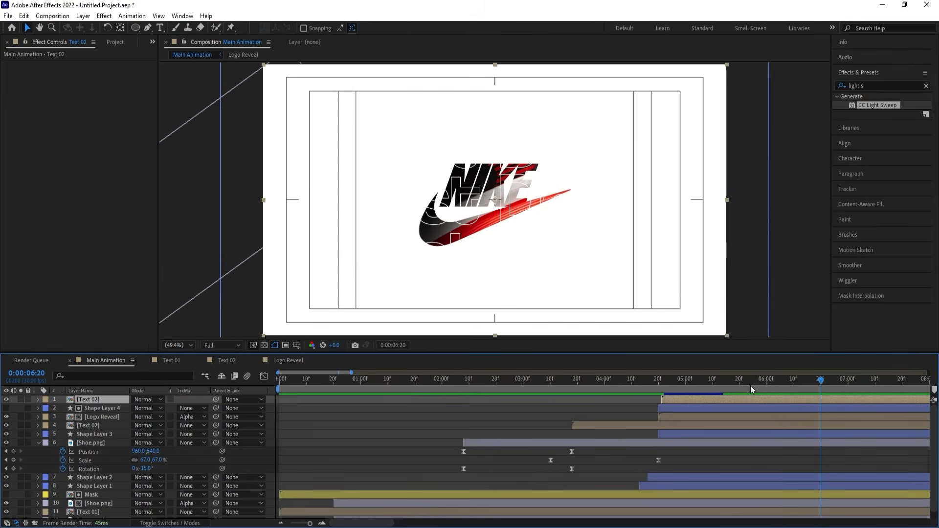
Animate the top Text 02 layer's Opacity from 100% at 0:00:06:14 to 0% at 0:00:07:06, and preview the fade.
drag(797, 380, 804, 380)
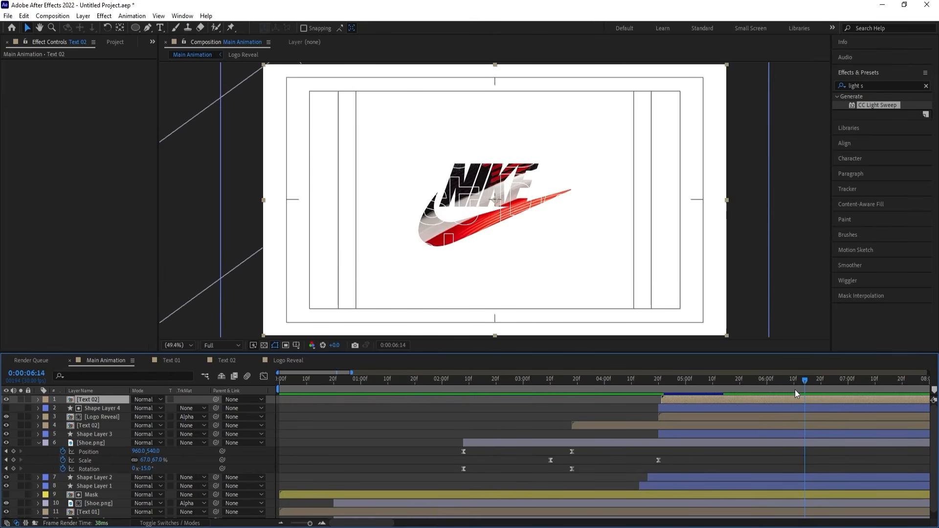
key(t)
click(64, 406)
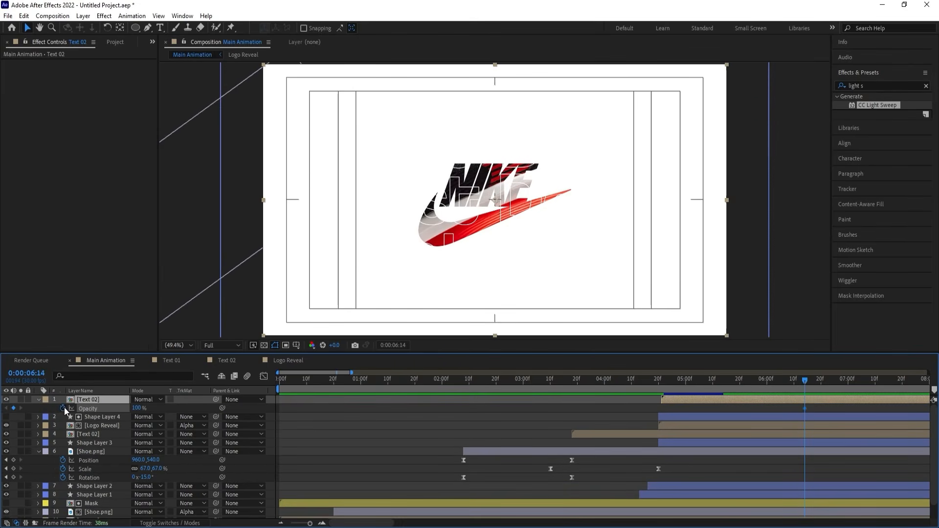
key(space)
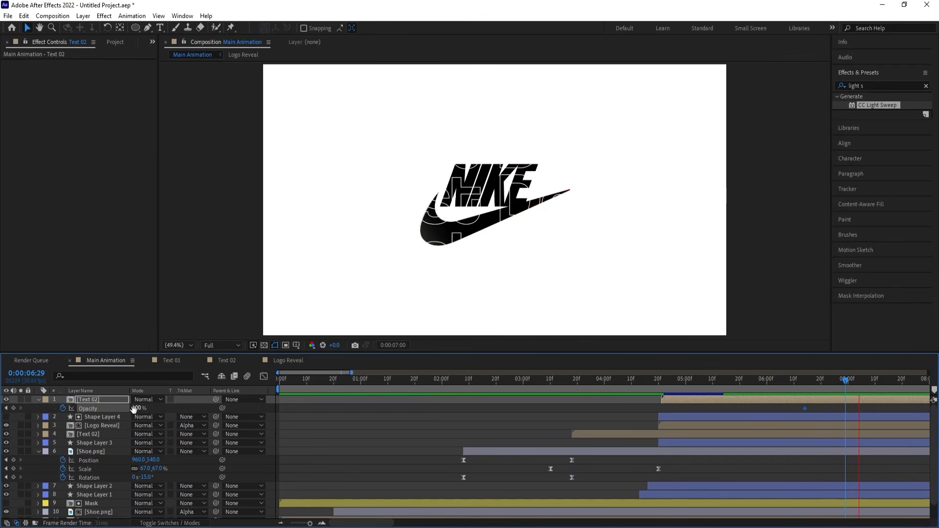
key(space)
drag(136, 408, 62, 408)
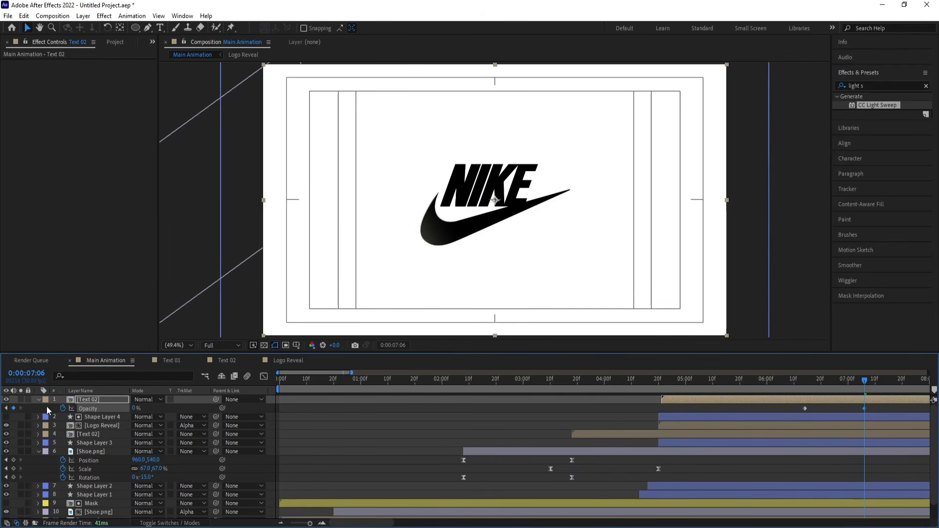
click(650, 379)
key(space)
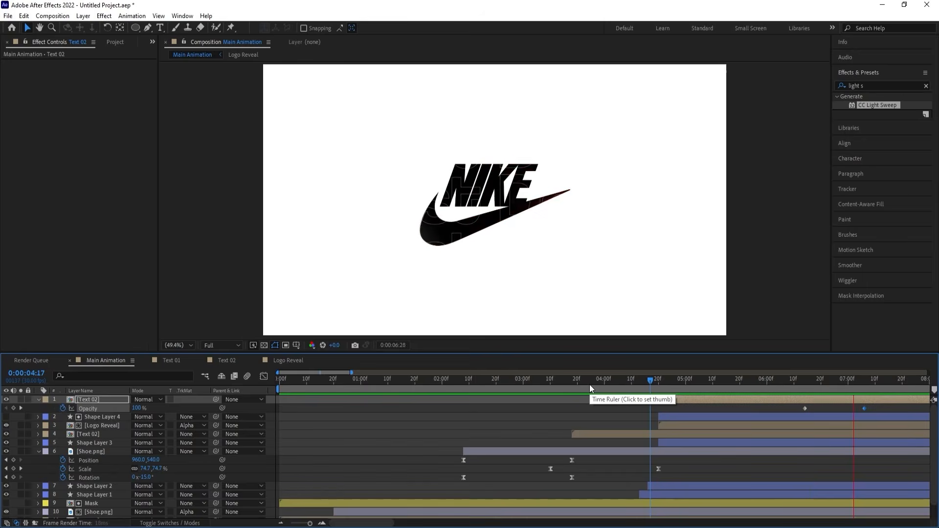
scroll(590, 386, down, 3)
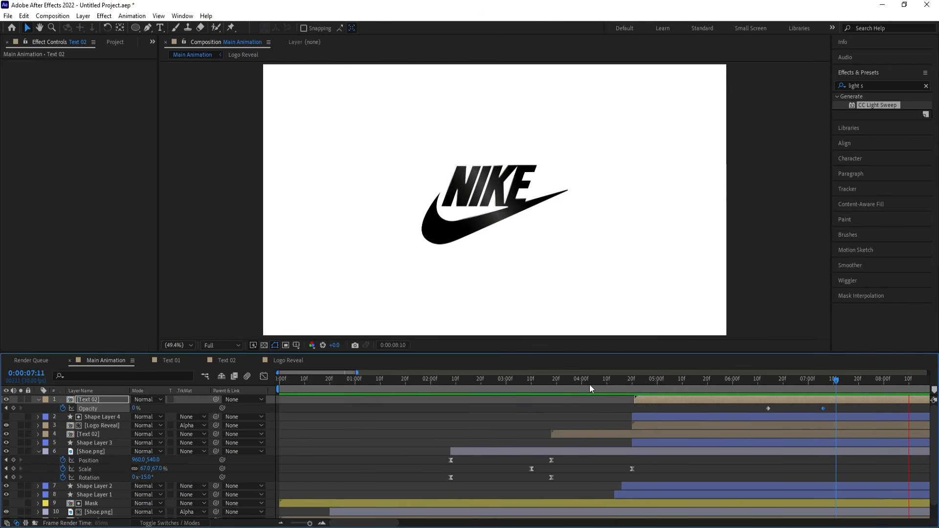
key(space)
Set the end of the Main Animation work area to 0:00:10:00.
scroll(600, 383, down, 2)
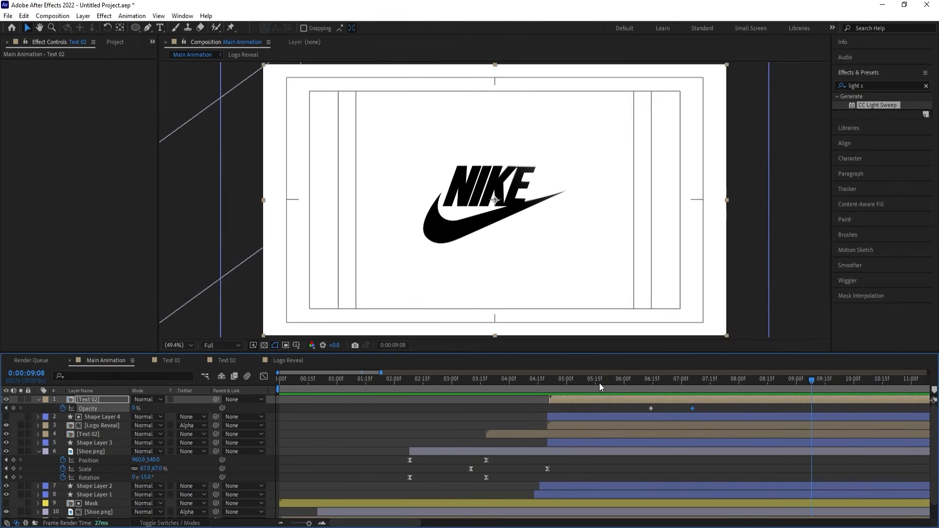
key(space)
drag(834, 381, 854, 382)
key(n)
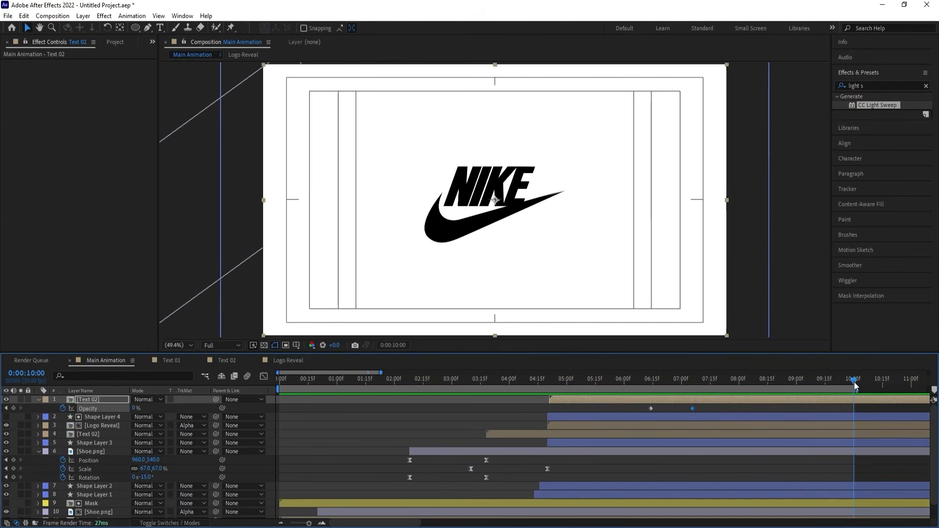
Collapse the layers' keyframe properties and play back Main Animation from the first frame, checking the text over the logo reveal.
scroll(684, 382, down, 5)
drag(298, 382, 238, 380)
click(280, 414)
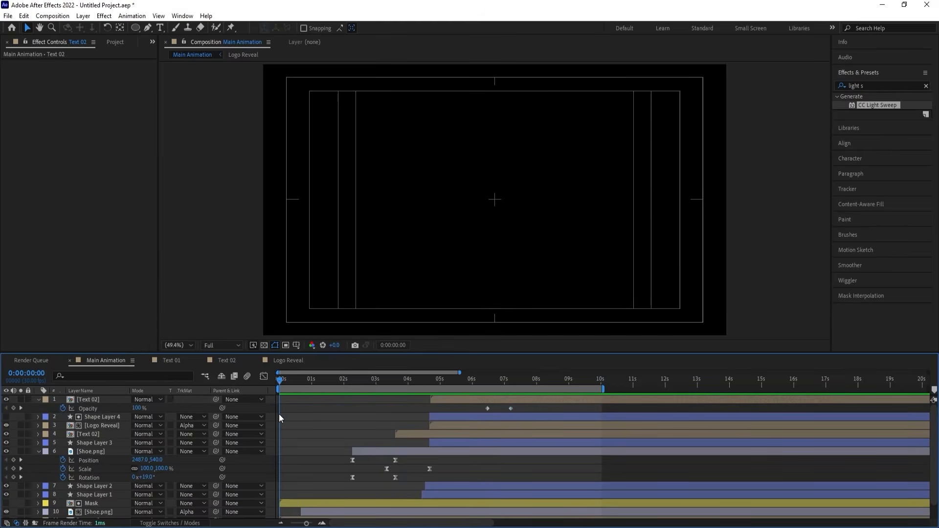
key(u)
key(space)
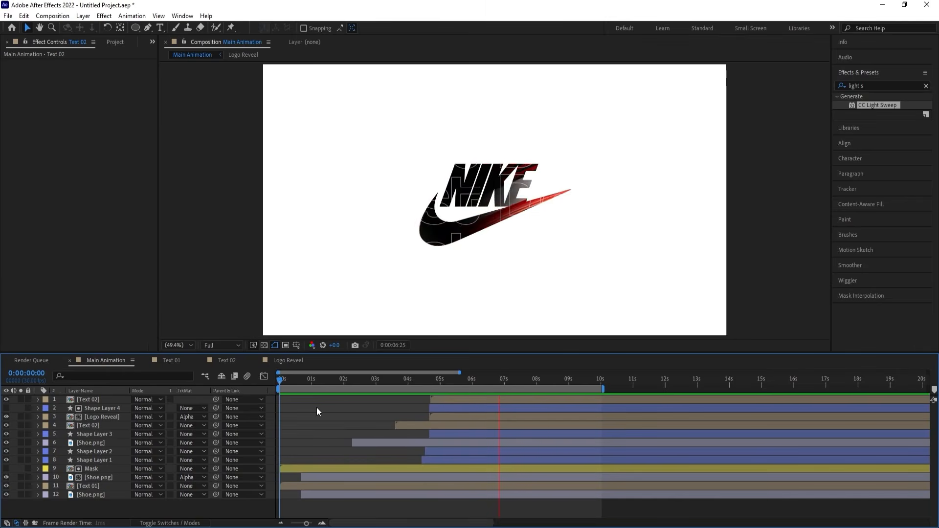
key(space)
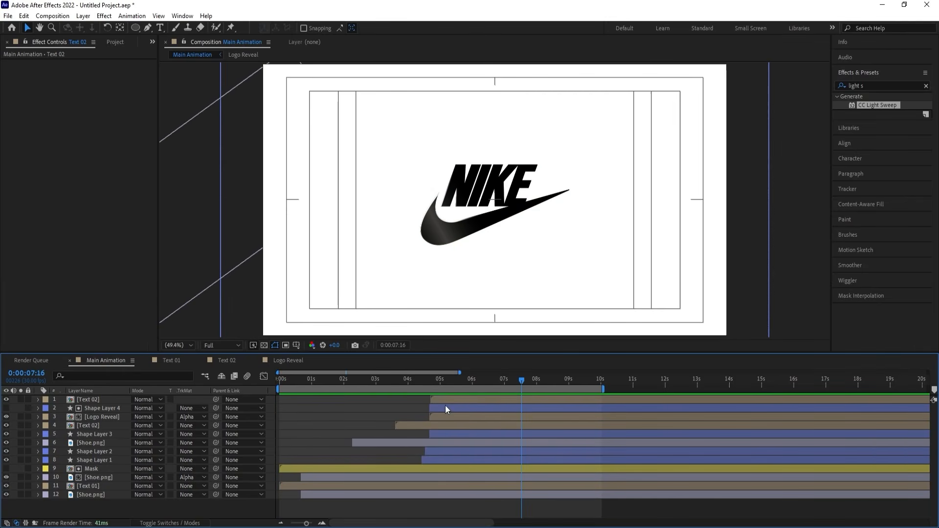
click(433, 384)
key(space)
key(space)
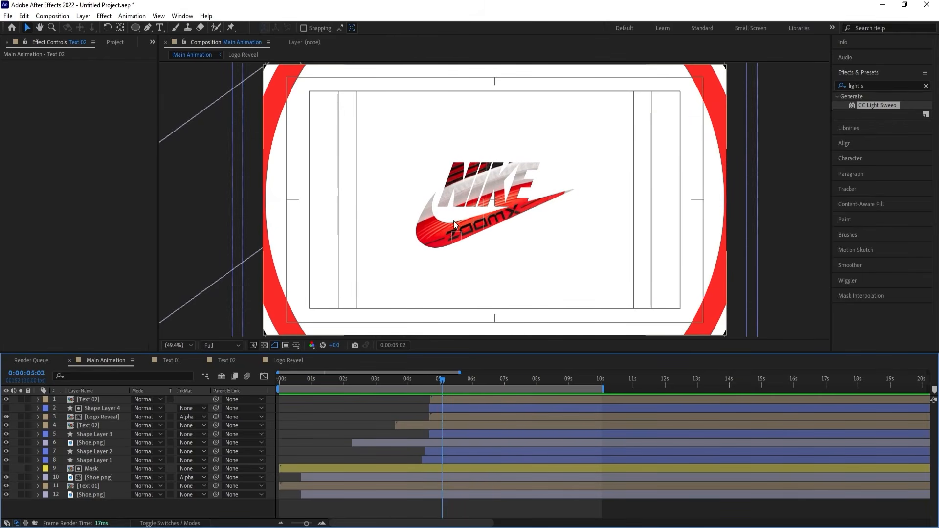
Duplicate the top Text 02 layer and apply the Fill effect to the copy.
click(101, 399)
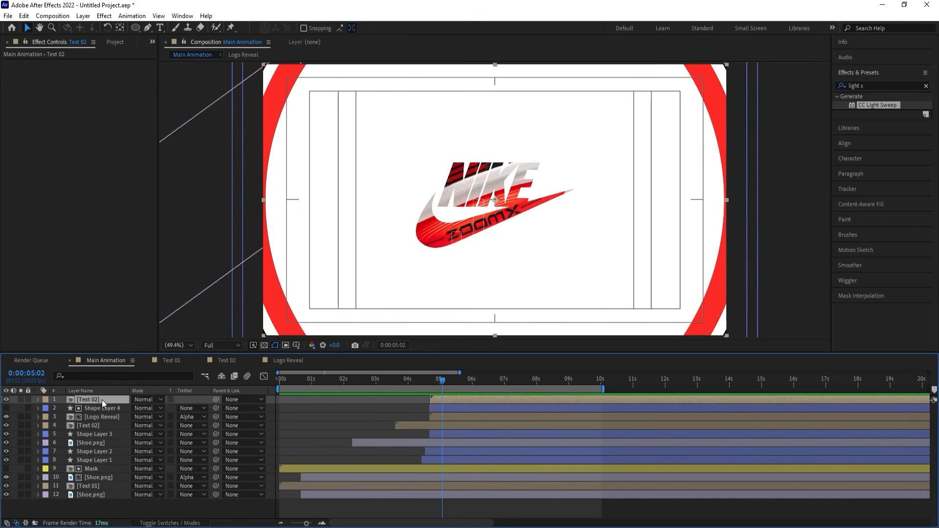
key(ctrl+d)
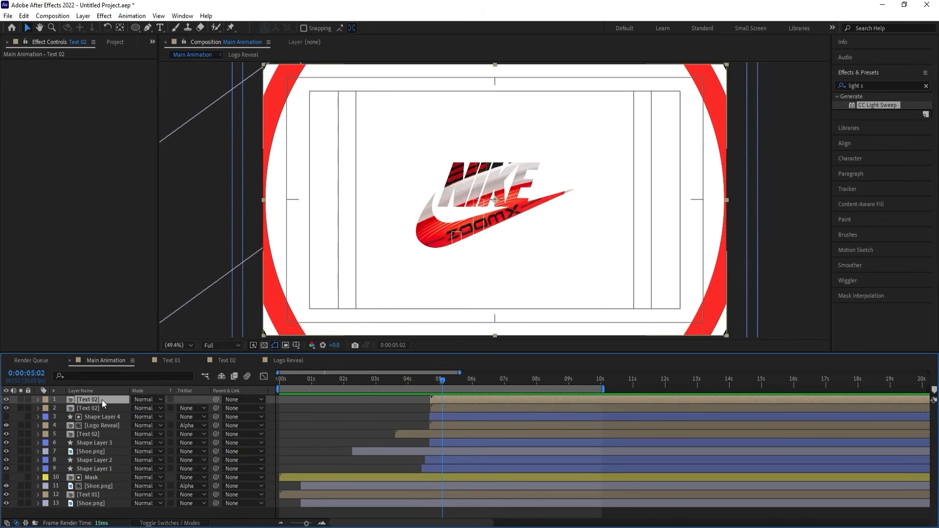
click(897, 87)
text(fill)
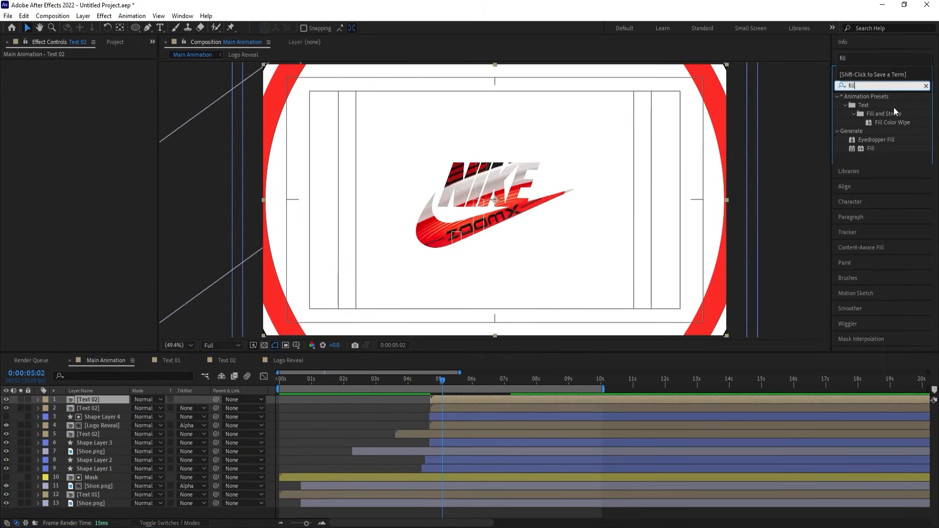
double_click(872, 148)
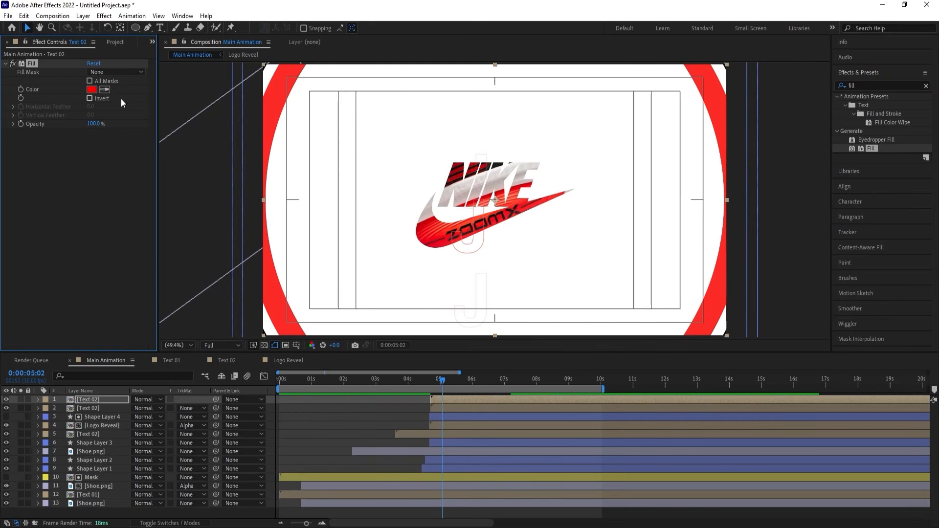
Match the Text 02 copy's Fill color to the red ring around the logo.
click(104, 90)
click(465, 381)
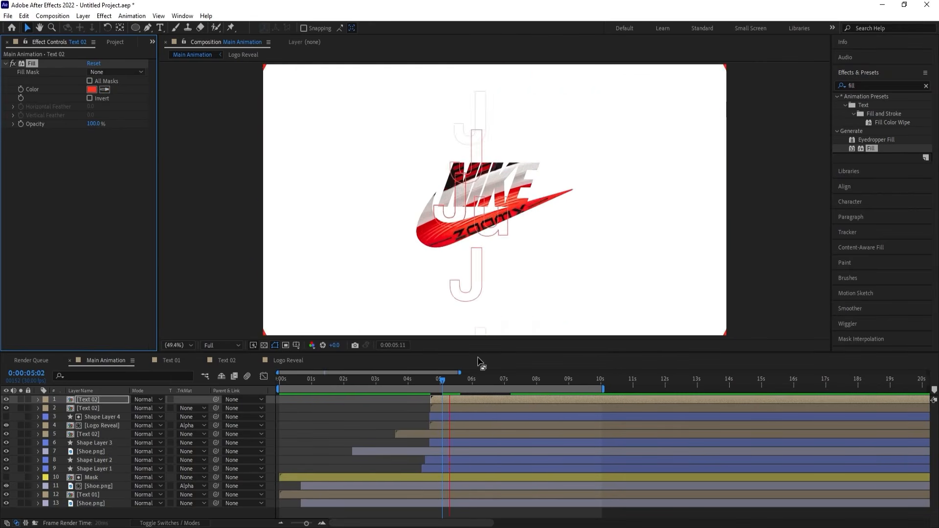
Shift the unfilled top Text 02 layer to start at about 0:00:05:00 and preview the staggered text.
click(104, 410)
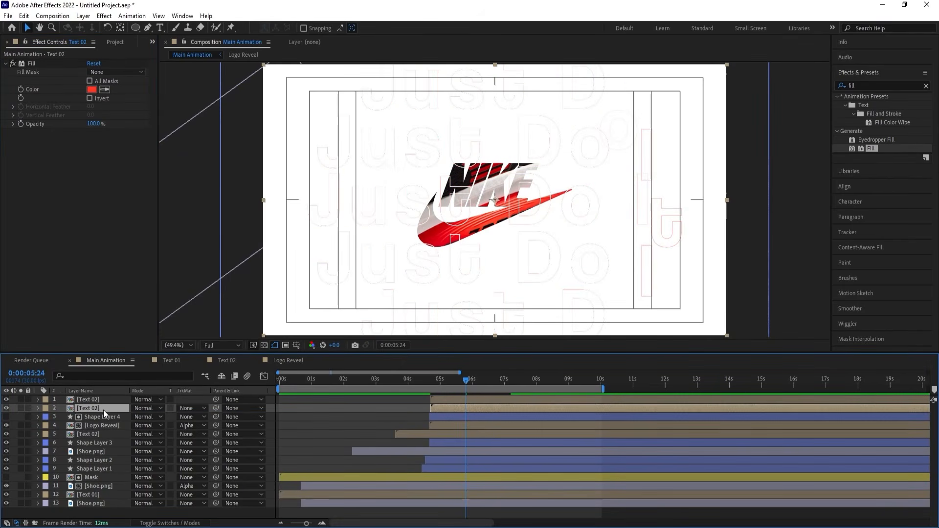
click(95, 400)
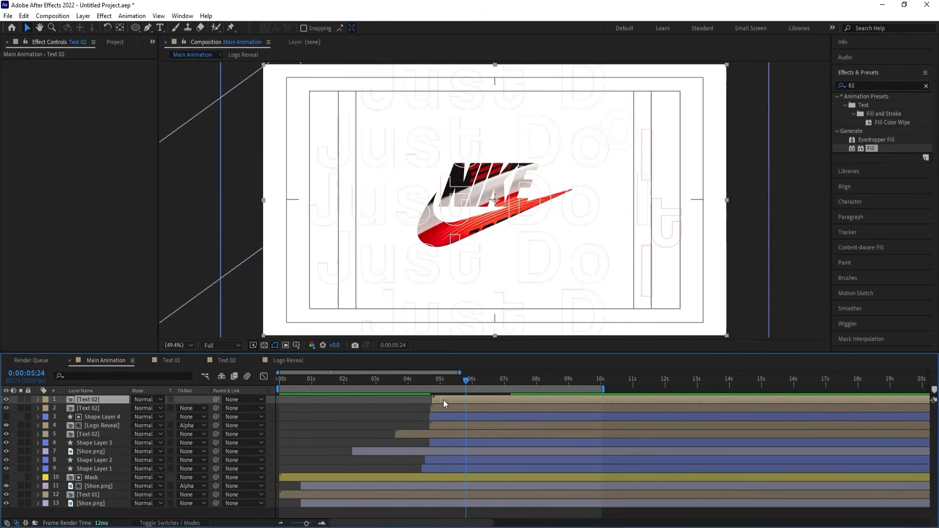
drag(443, 400, 449, 399)
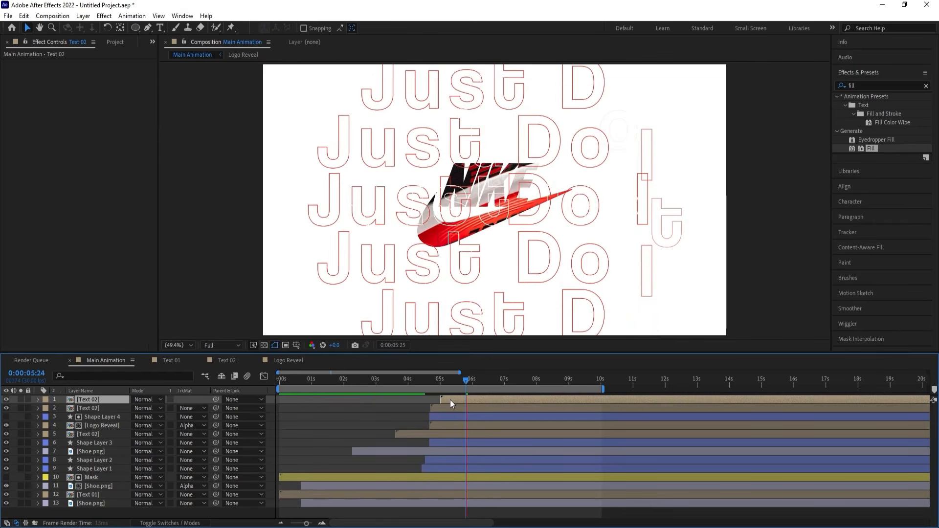
key(space)
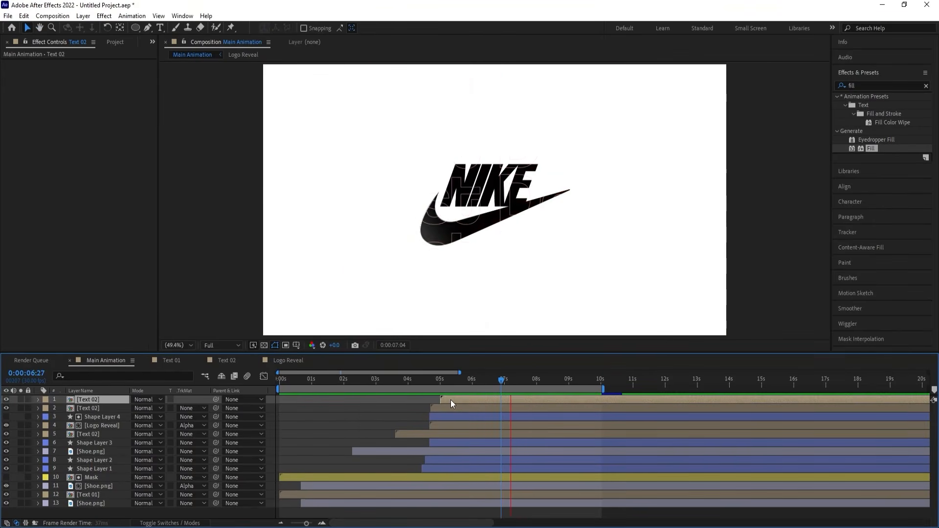
key(space)
drag(444, 381, 435, 382)
key(space)
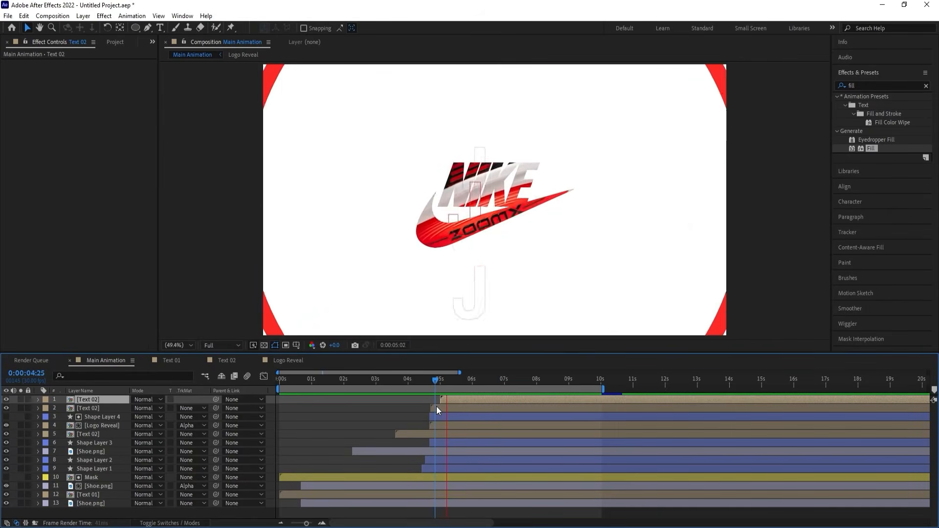
Move the red-filled Text 02 layer beneath Logo Reveal and set its Scale to 182%.
click(442, 407)
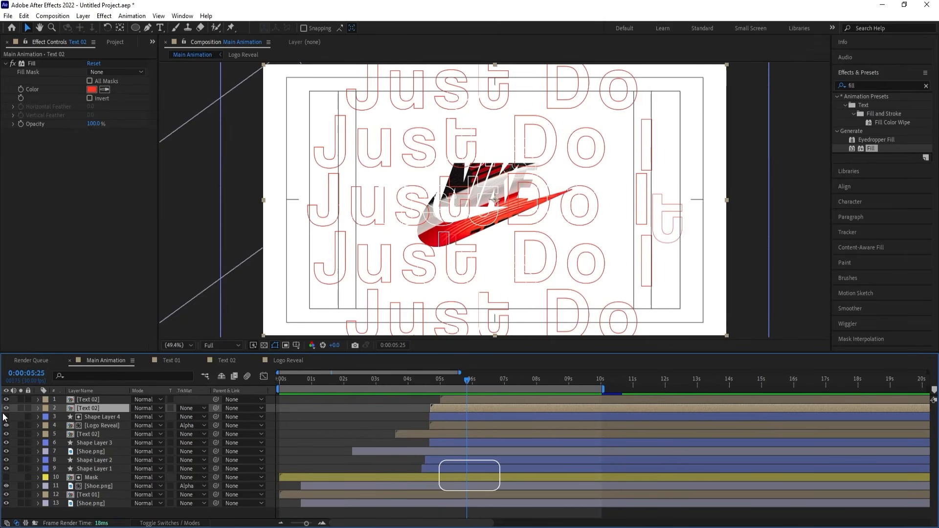
drag(101, 405, 171, 424)
key(s)
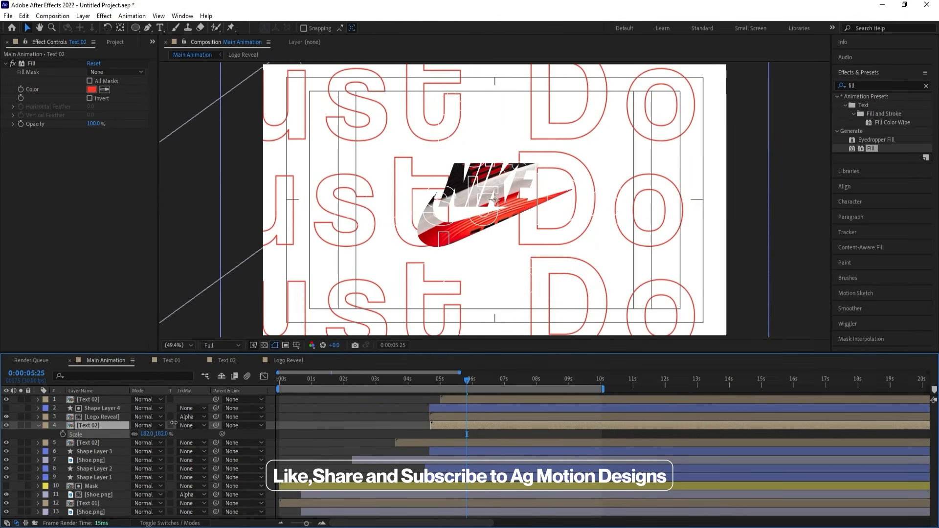
Set the red-filled Text 02 layer's Opacity keyframe at 0:00:06:14 to 10%.
key(t)
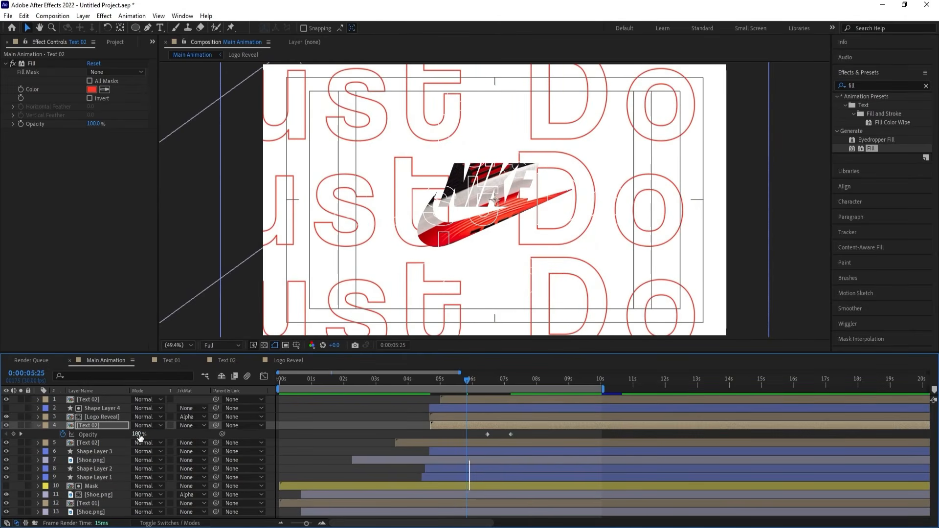
key(k)
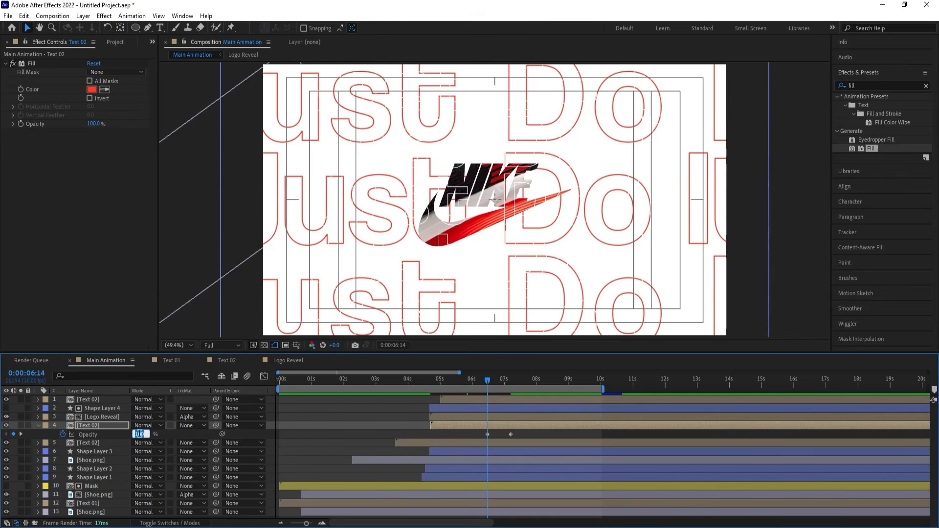
key(Return)
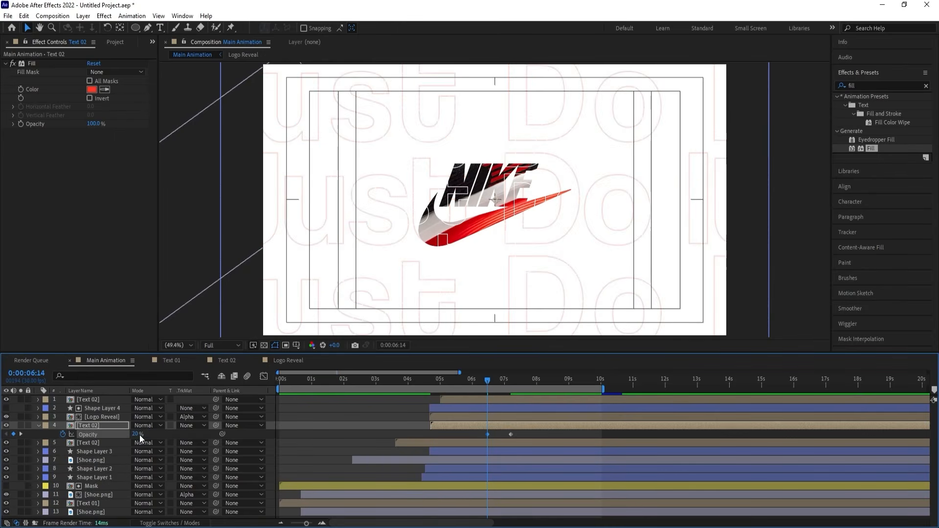
drag(139, 435, 134, 434)
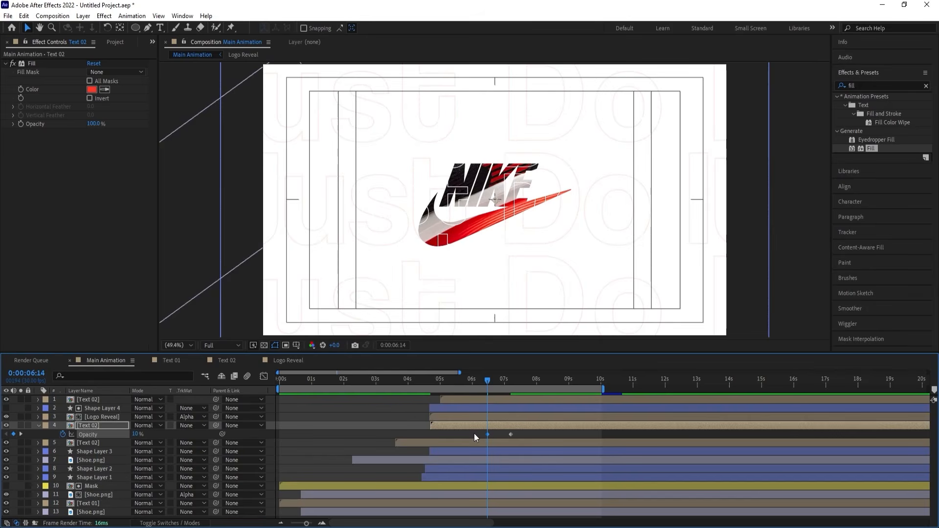
Play back Main Animation from the first frame to check the faint background text, and collapse the layer's keyframe properties.
key(space)
key(space)
drag(460, 382, 407, 385)
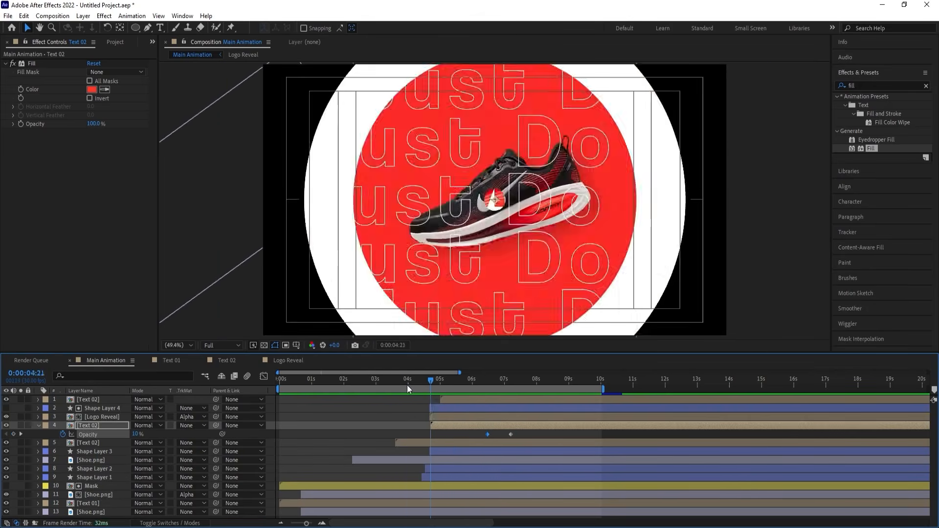
key(space)
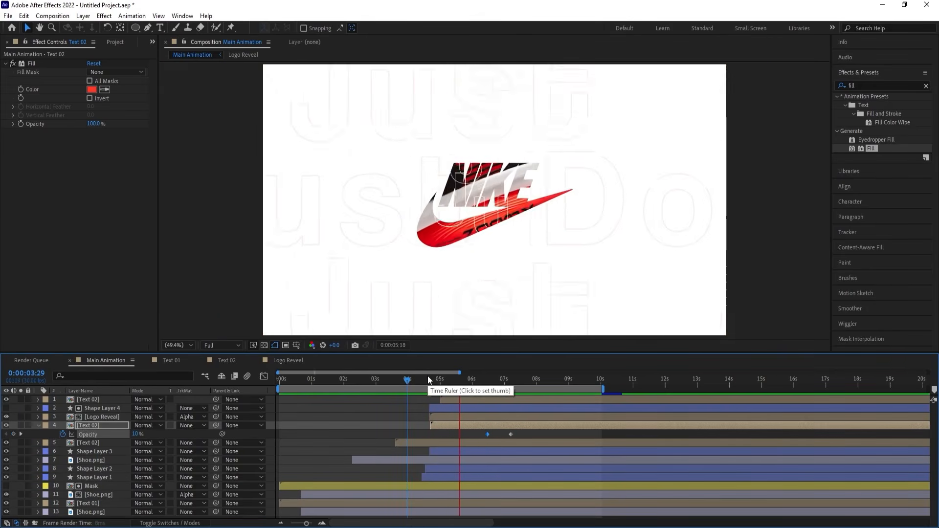
key(space)
drag(302, 378, 208, 395)
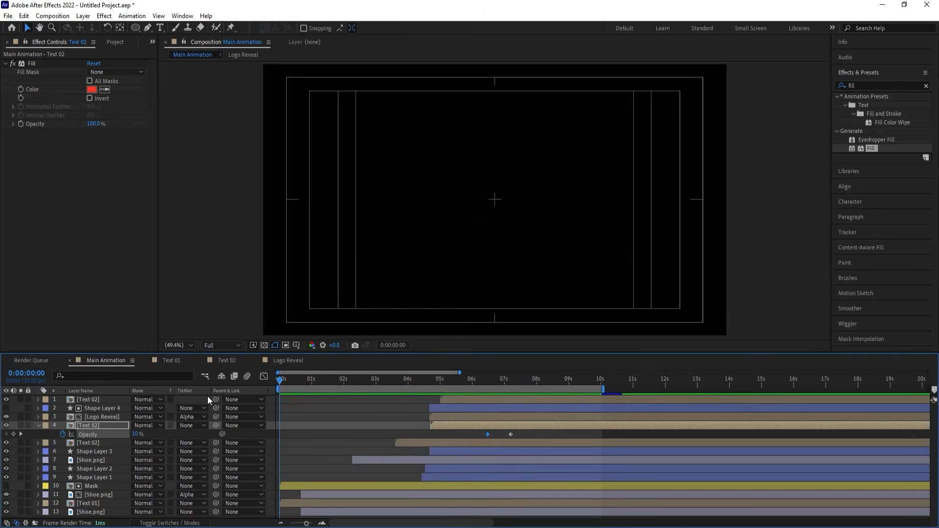
key(space)
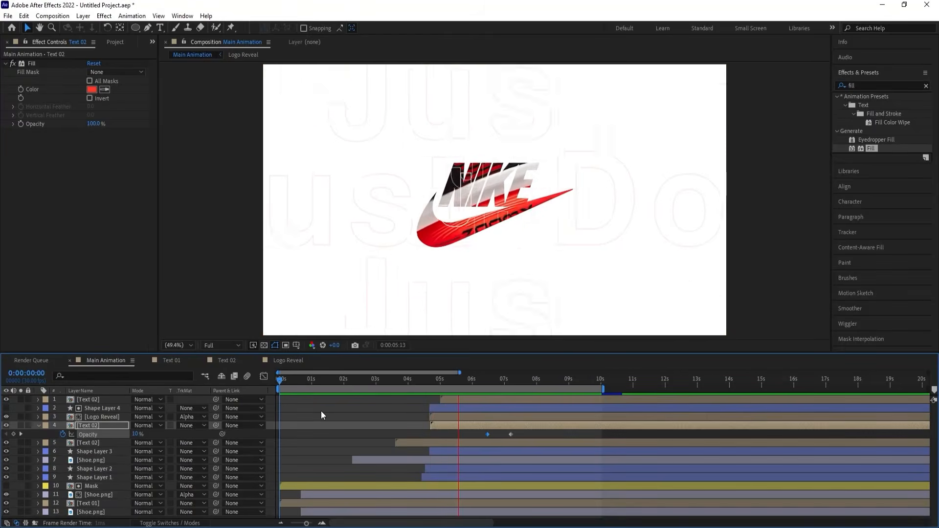
key(space)
click(321, 412)
key(u)
key(u)
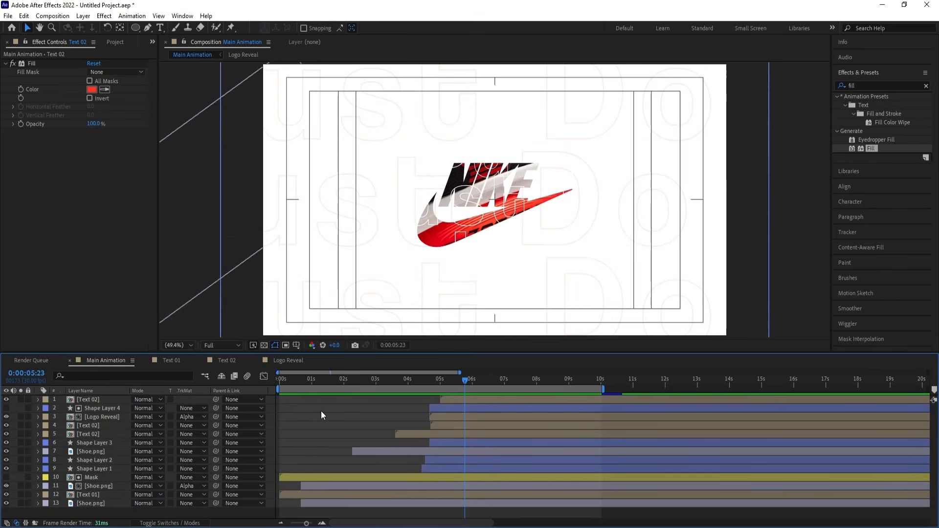
Add a new adjustment layer on top of Main Animation, with the playhead at 0:00:01:28.
drag(310, 380, 325, 380)
key(space)
key(space)
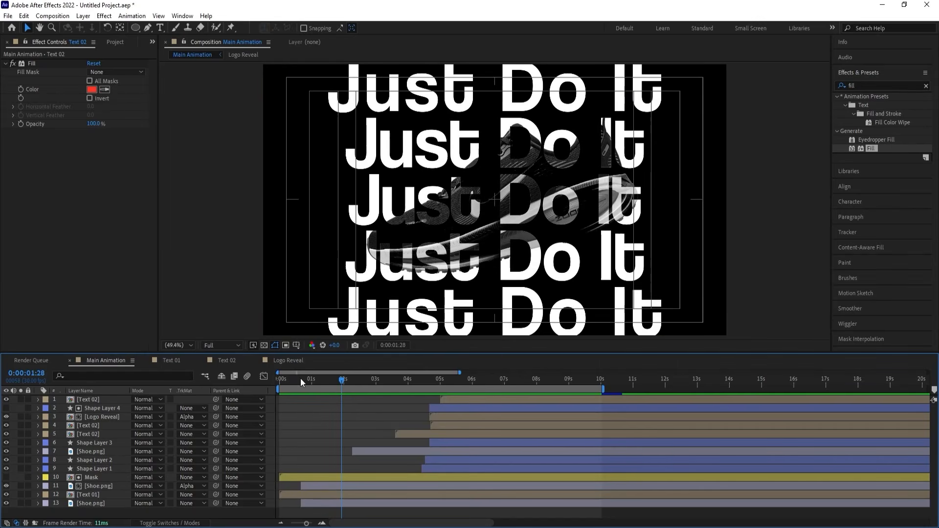
right_click(301, 409)
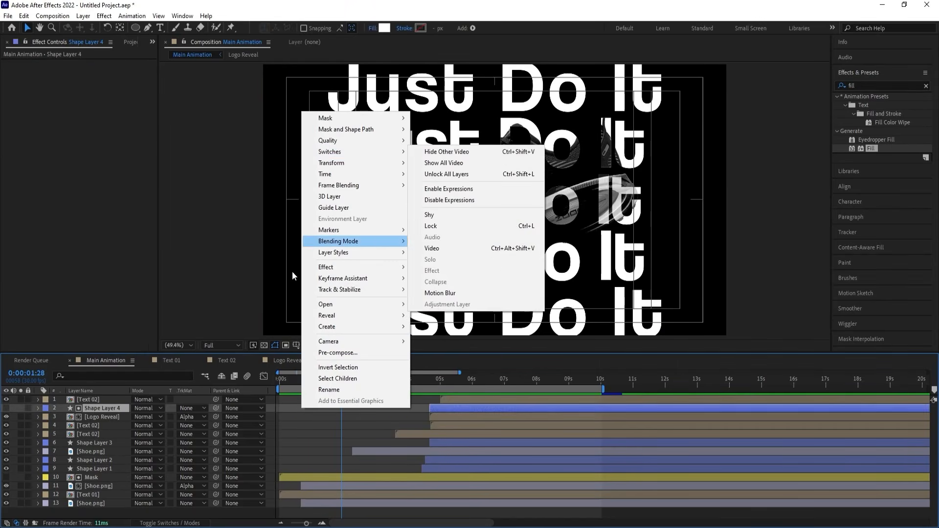
right_click(269, 403)
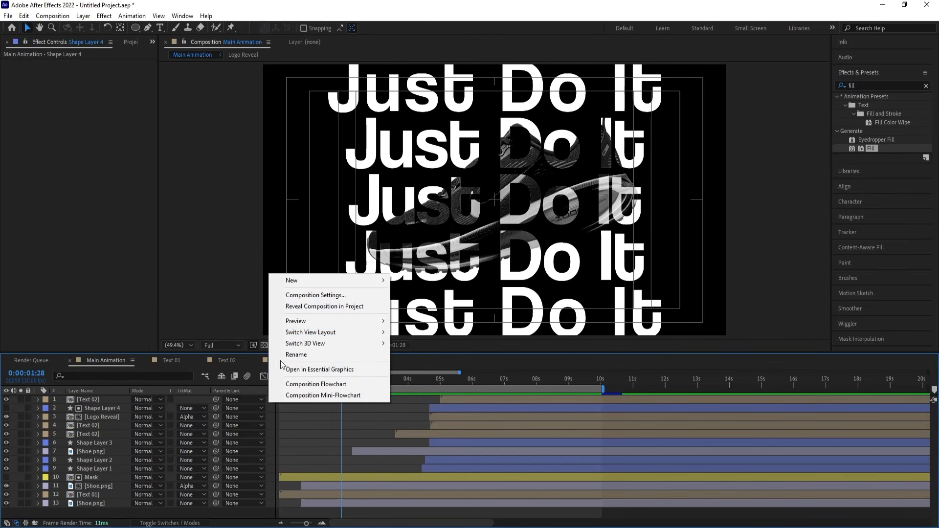
mouse_move(292, 281)
click(440, 359)
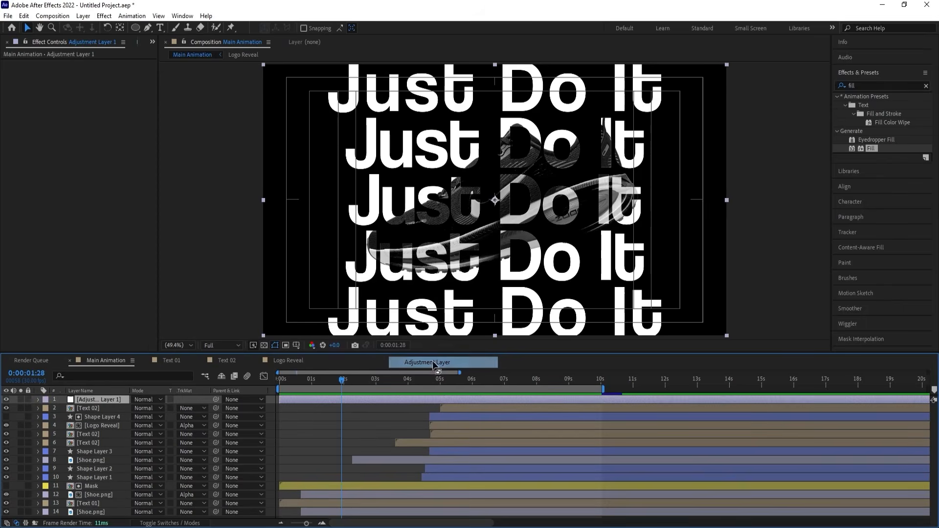
Apply the Magnify effect to the adjustment layer, centered at about 411, 227 with Size 203.
click(862, 84)
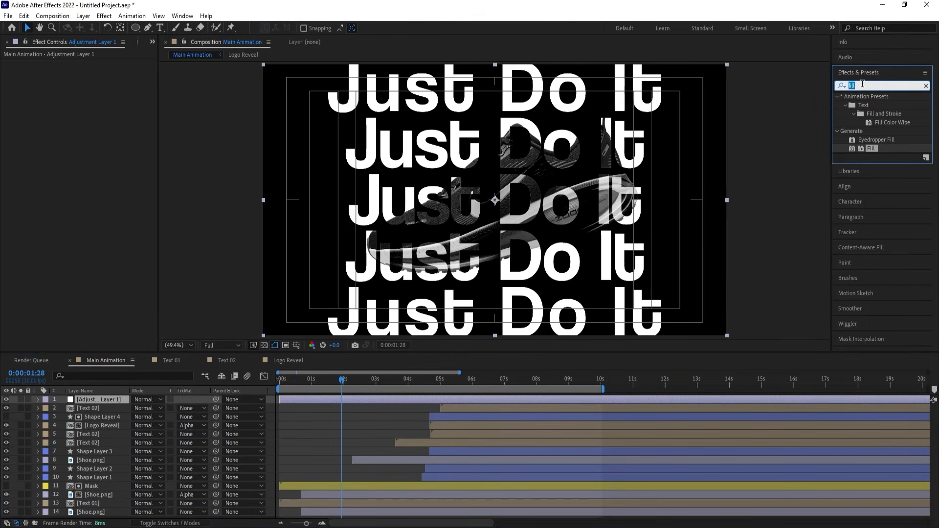
text(magni)
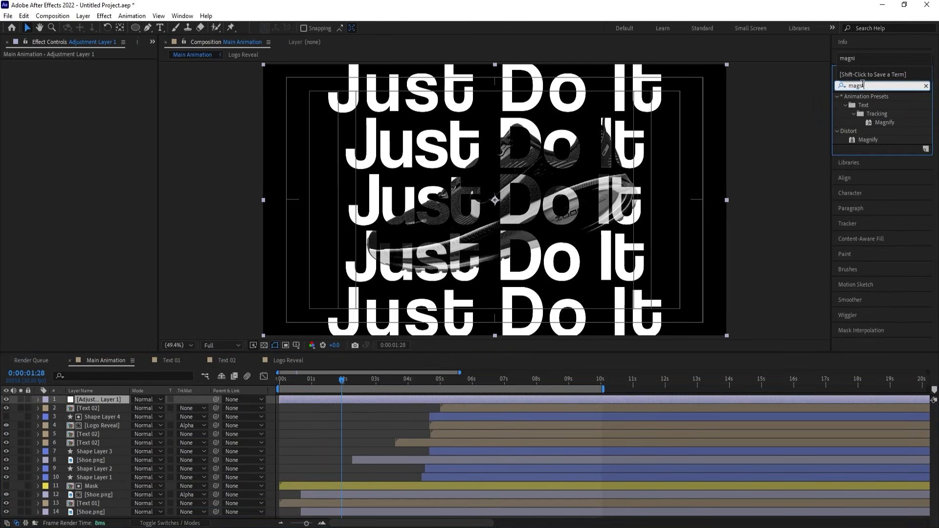
double_click(868, 140)
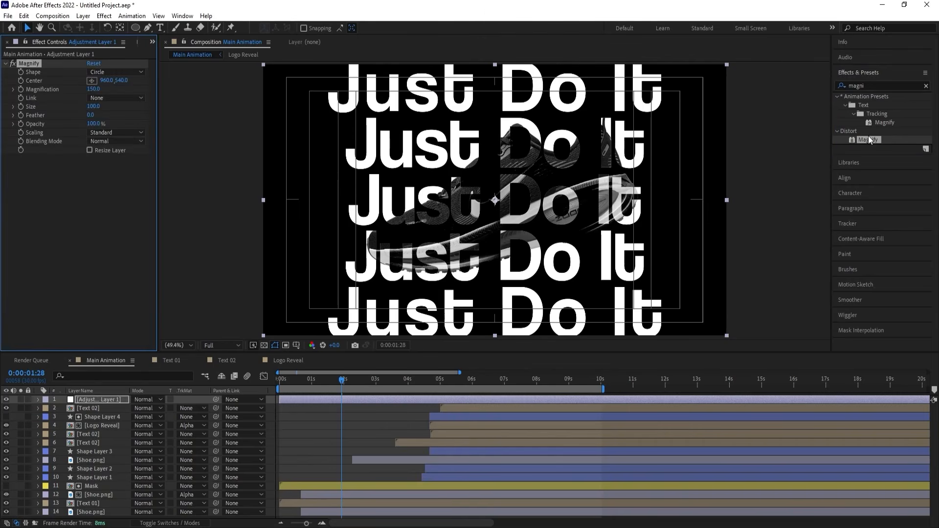
click(92, 81)
click(354, 122)
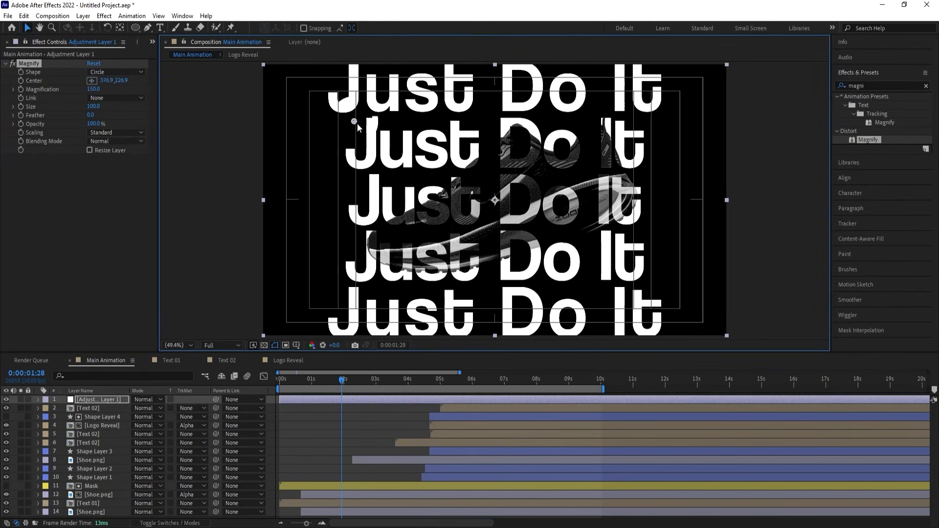
drag(357, 124, 366, 125)
drag(94, 107, 132, 106)
Preview the magnified area, and reposition the Magnify center near the lower-left text at about 310, 869.
key(space)
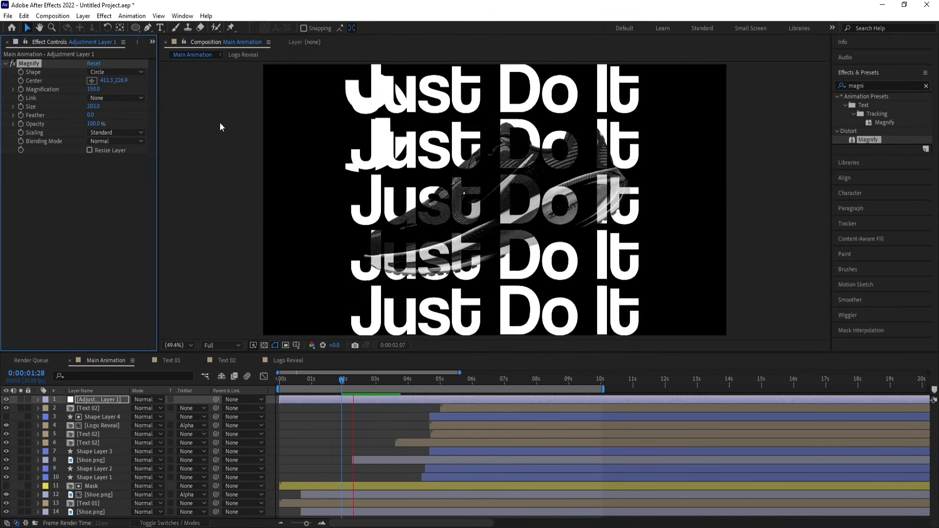
key(space)
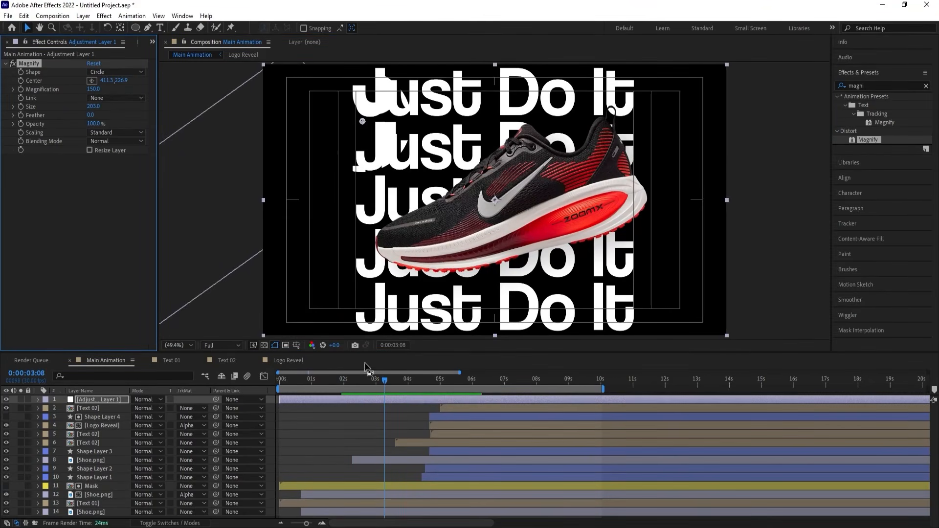
drag(362, 380, 347, 380)
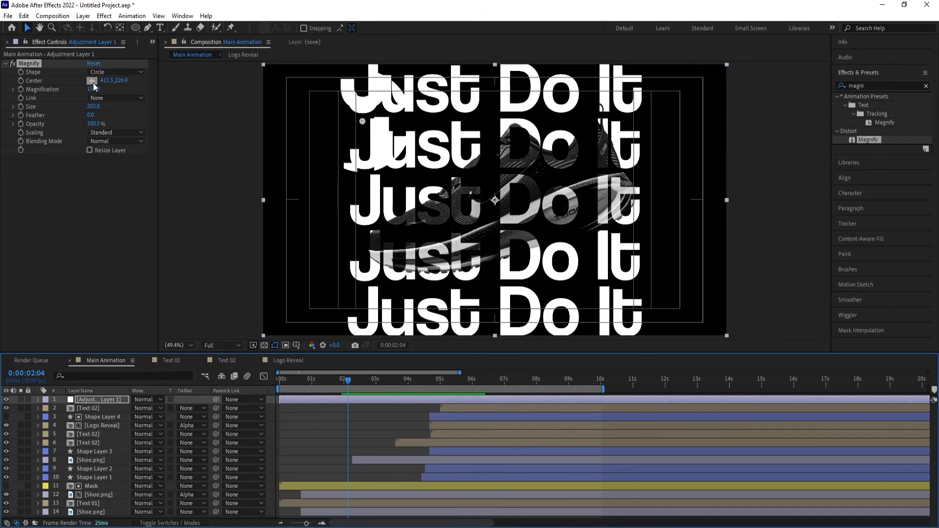
click(344, 132)
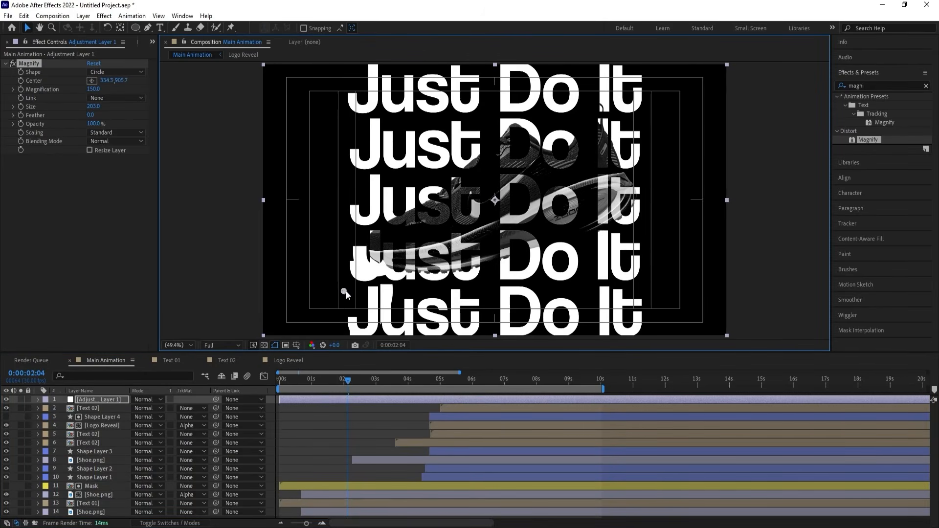
drag(332, 311, 341, 284)
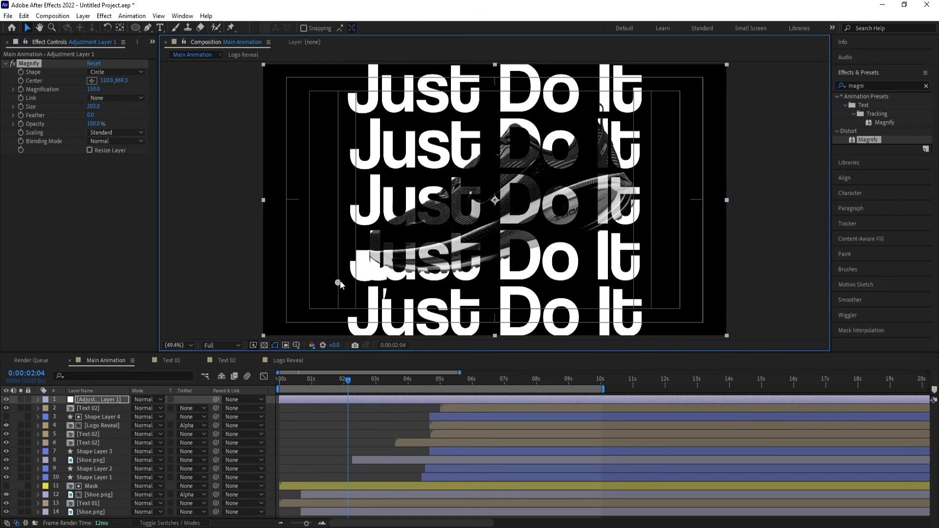
Duplicate the adjustment layer and place the copy's Magnify center near the upper-right text at about 1641, 166.
click(123, 397)
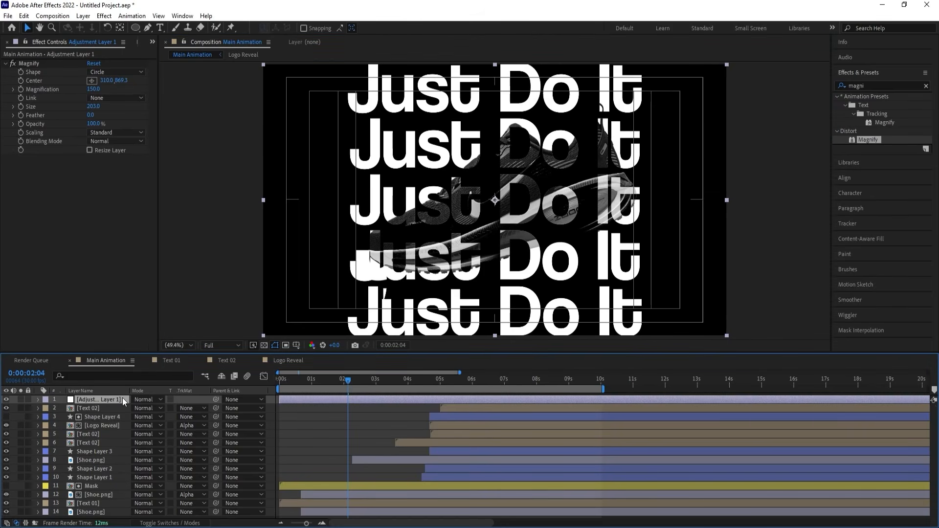
key(ctrl+d)
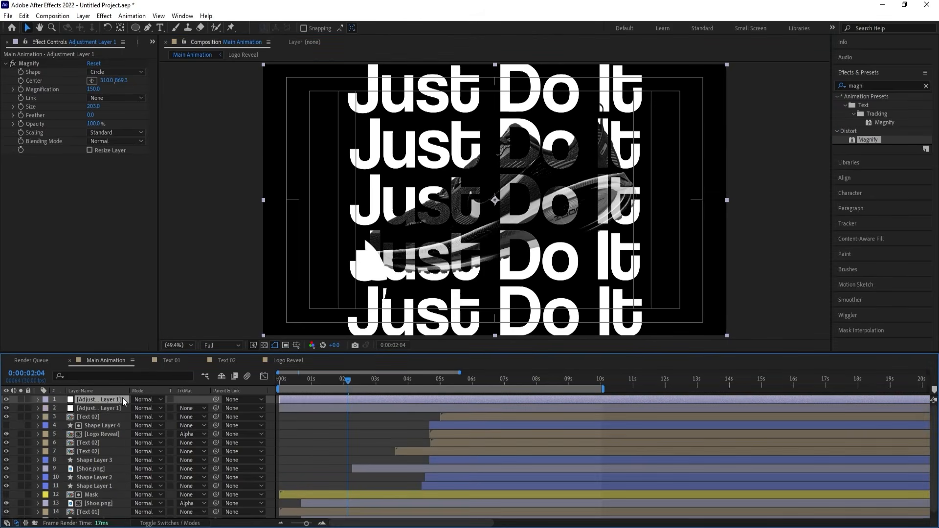
click(91, 81)
click(649, 98)
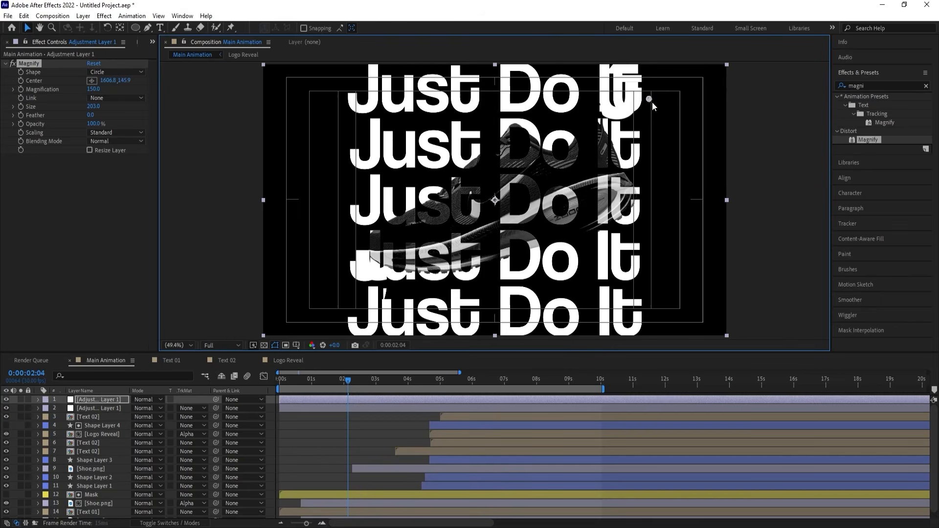
drag(652, 102, 660, 108)
Play back both Magnify areas over the animation and return to the first frame.
key(space)
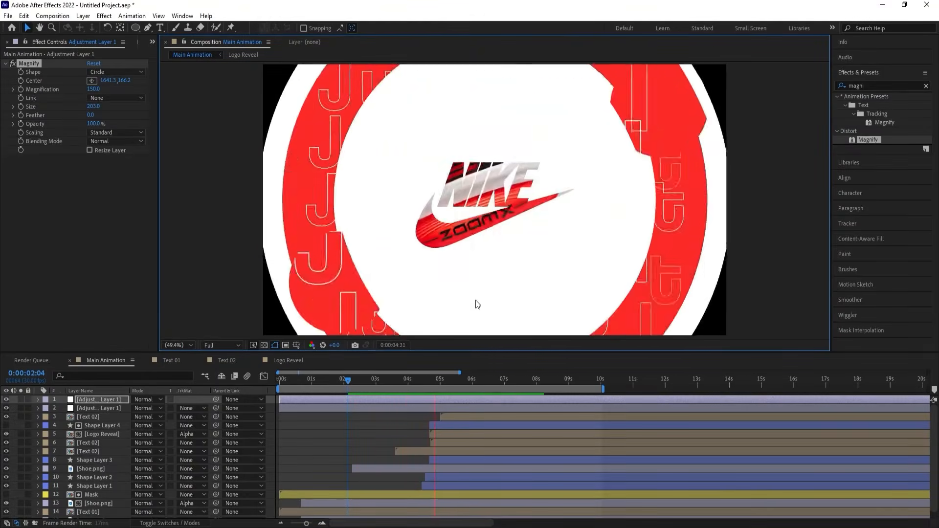
key(space)
drag(316, 383, 228, 390)
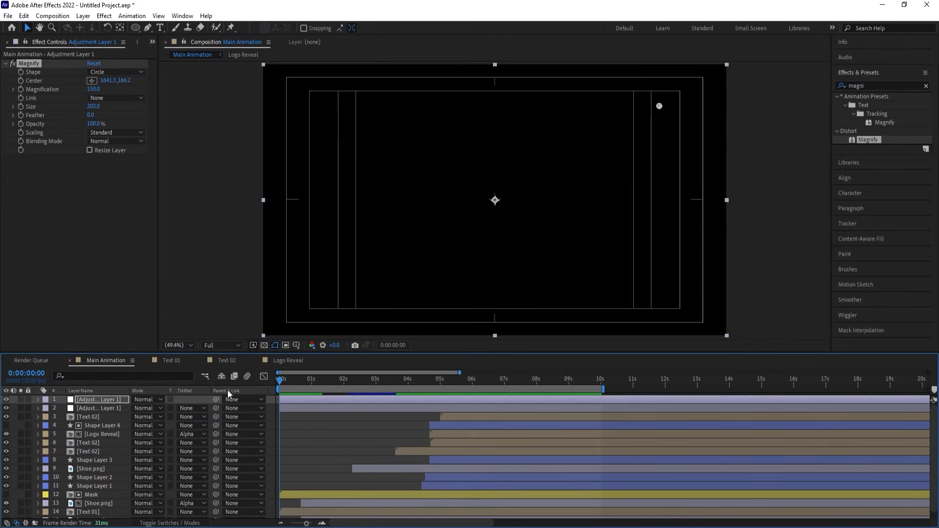
Keyframe the top adjustment layer's Magnify Center at the first frame, and at 0:00:04:06 set it to 1409.3, 166.2.
key(space)
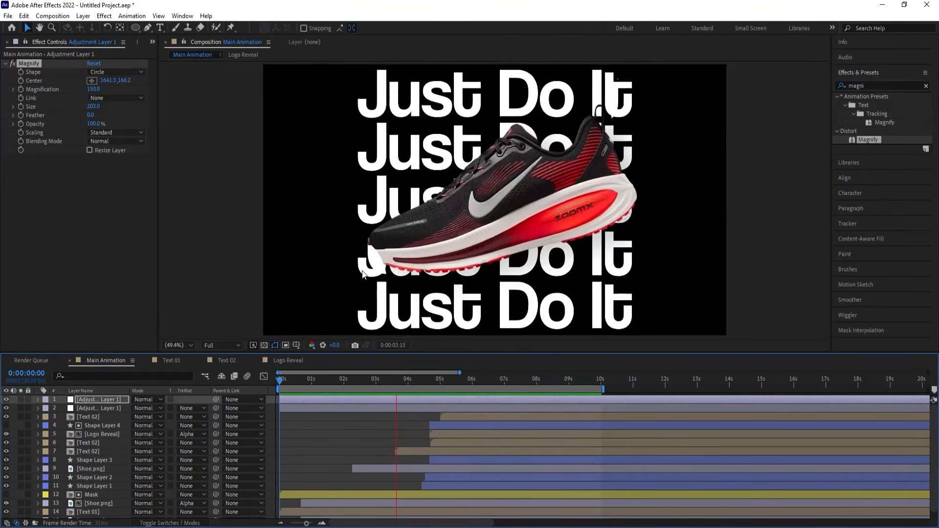
key(space)
drag(340, 383, 242, 389)
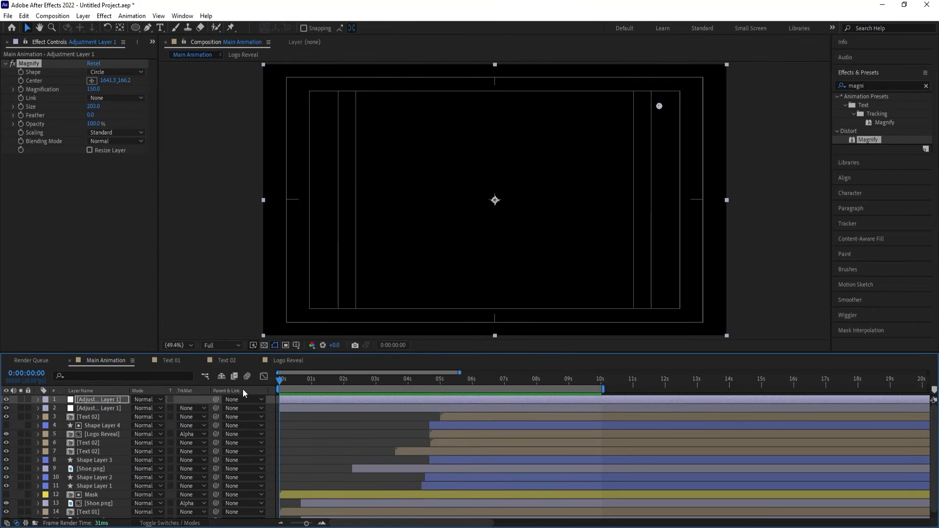
click(22, 82)
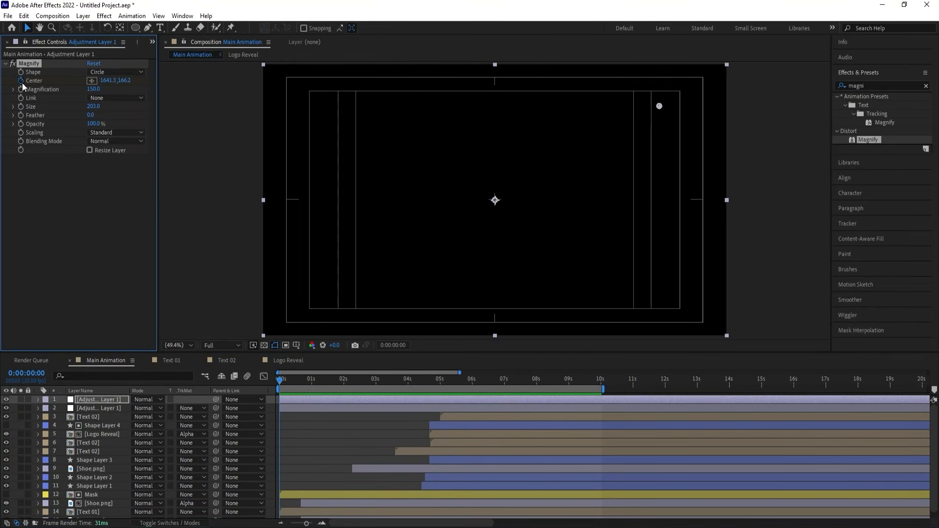
key(u)
click(425, 380)
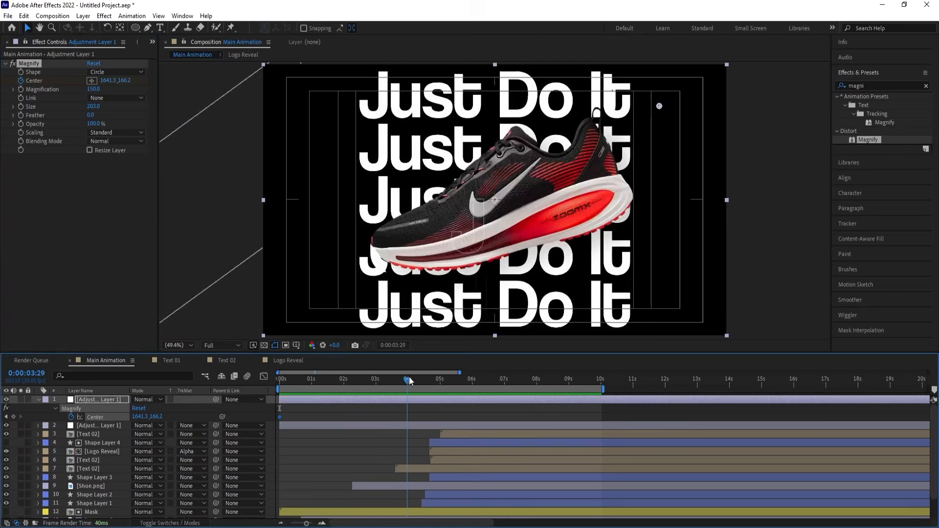
drag(426, 380, 429, 379)
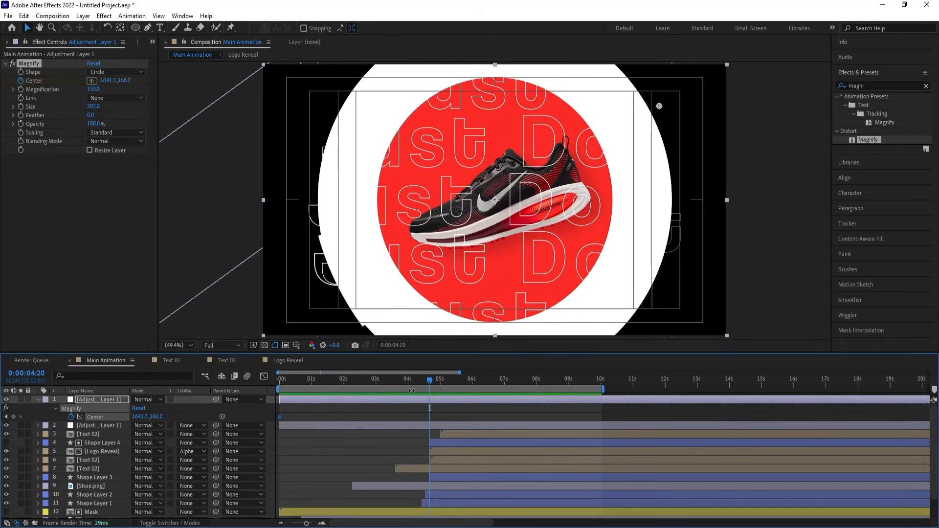
click(414, 379)
drag(141, 416, 25, 412)
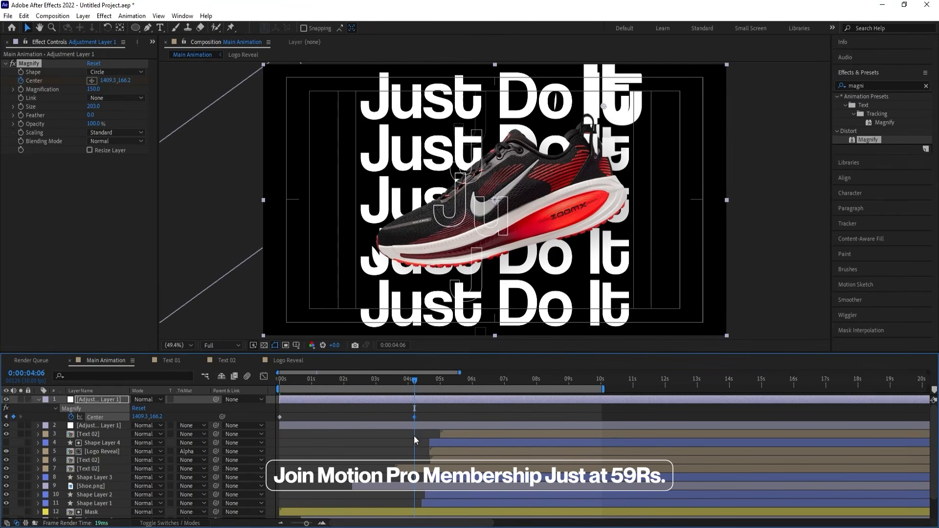
Play back the upper-right magnified area's movement from the start and return to the first frame.
drag(377, 381, 208, 385)
key(space)
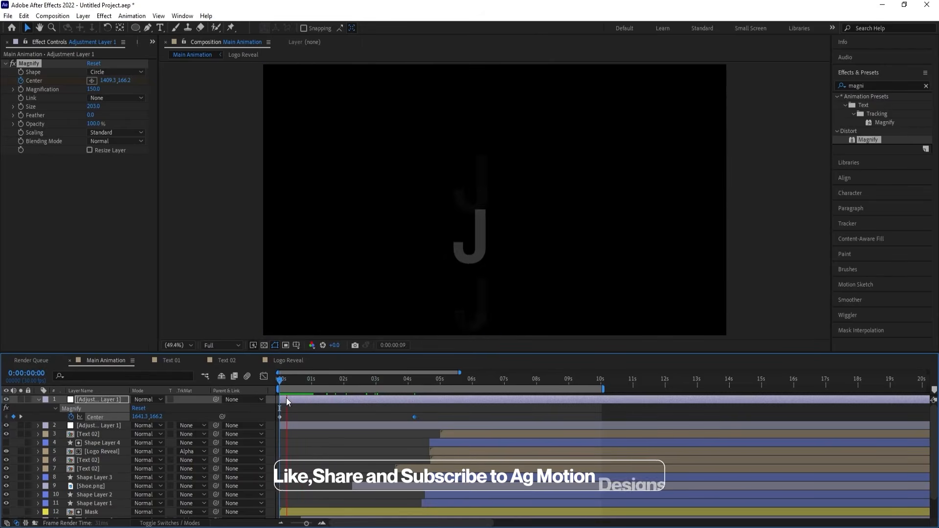
key(space)
drag(295, 385, 217, 383)
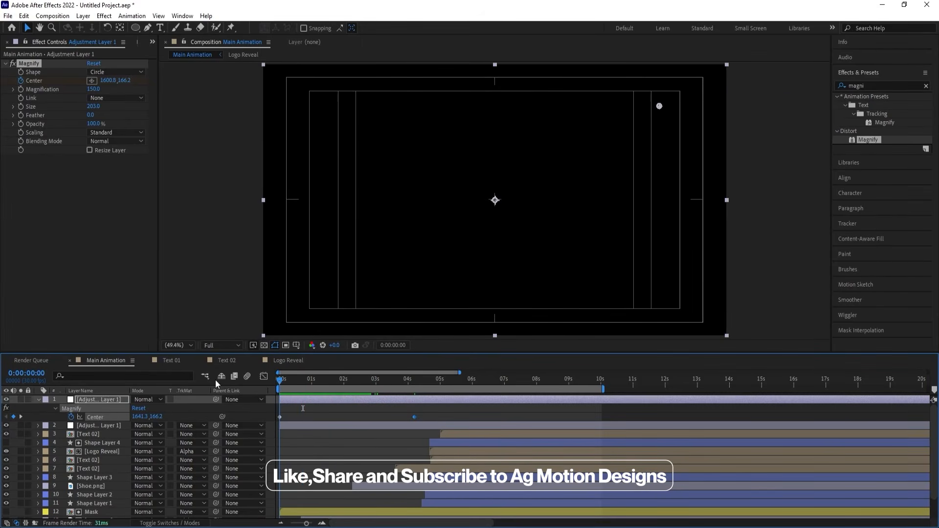
Keyframe the second adjustment layer's Magnify Center at the first frame, set it to 603.0, 869.3 at 0:00:04:06, and preview the motion.
click(98, 424)
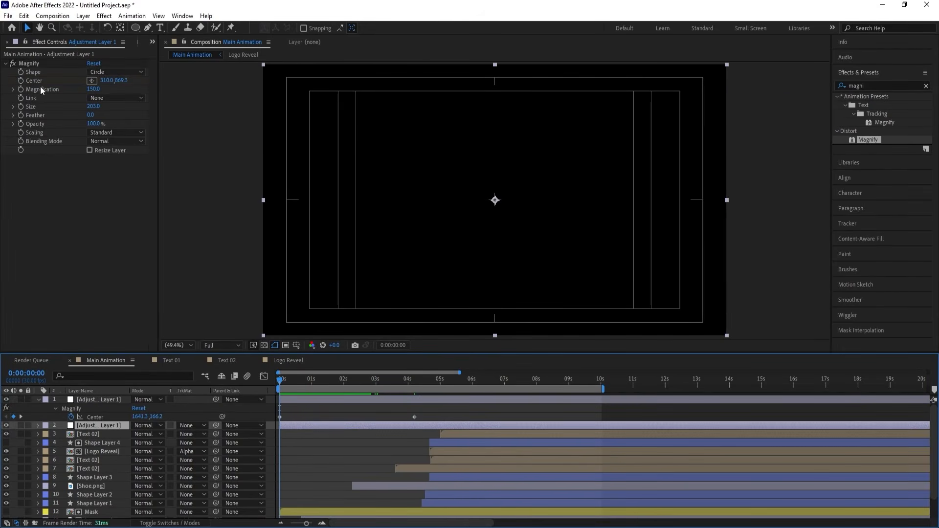
click(23, 77)
key(u)
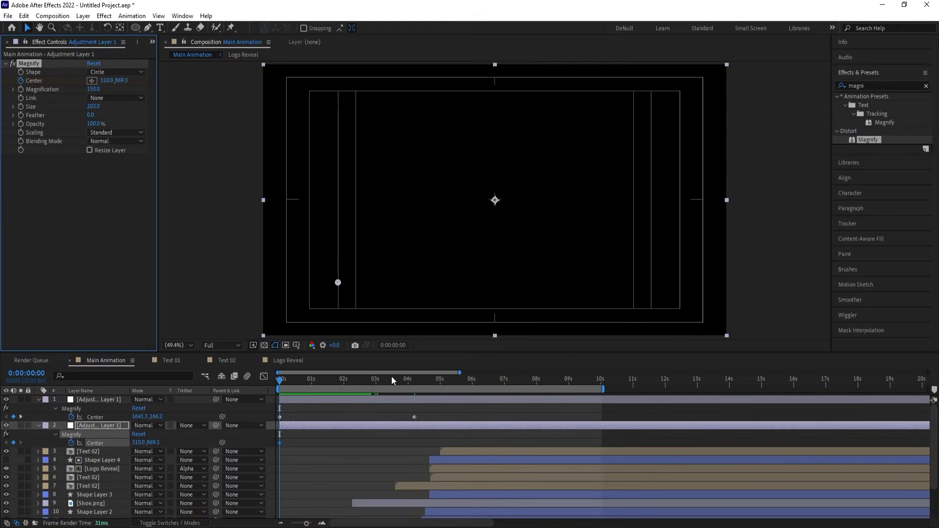
key(k)
drag(136, 444, 266, 432)
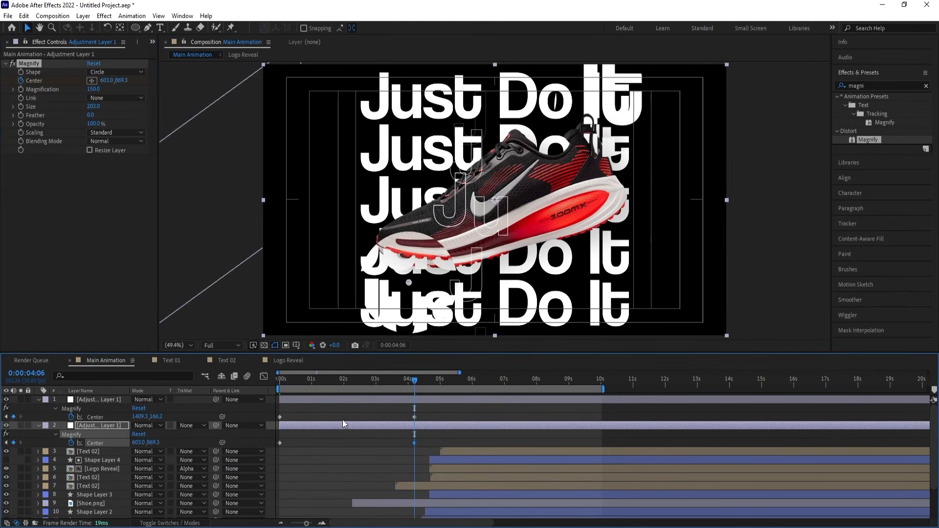
key(Home)
key(space)
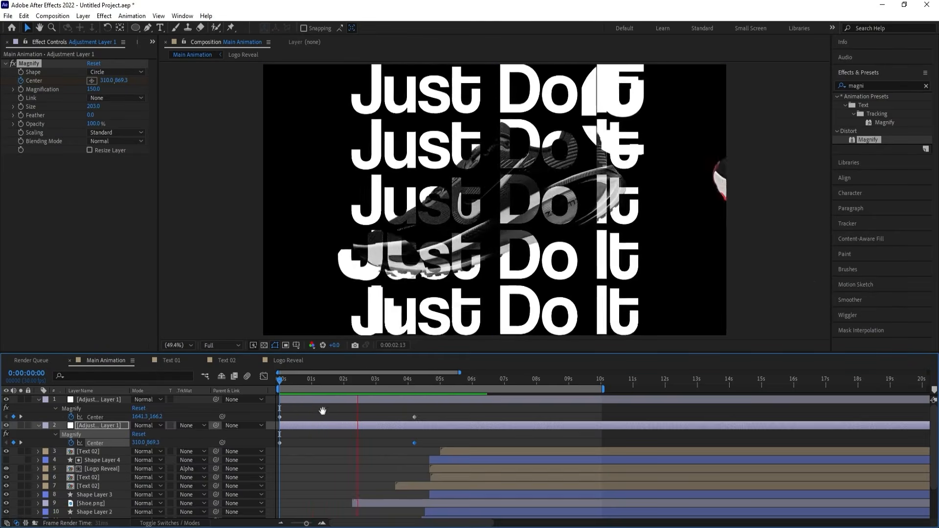
key(space)
Add a black solid layer and move it to the bottom of the stack, beneath the lowest Shoe.png layer.
scroll(311, 444, down, 2)
click(91, 514)
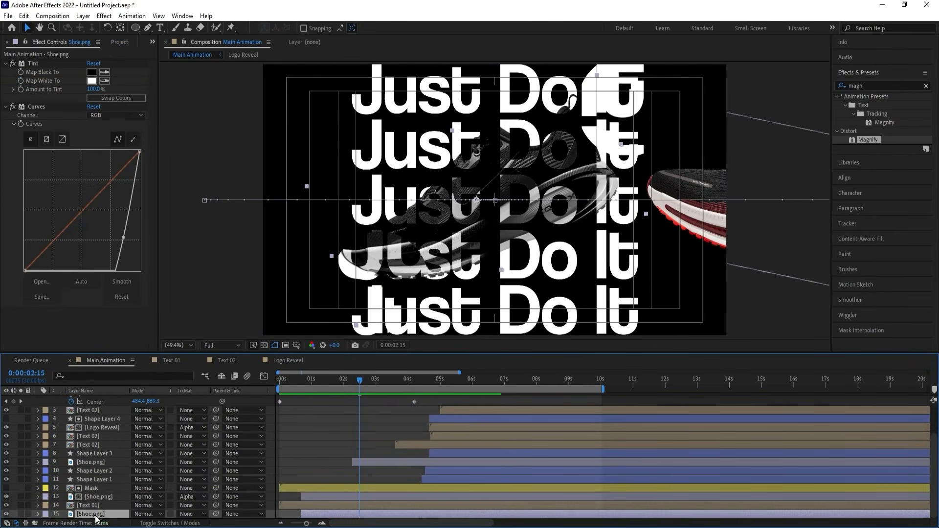
key(ctrl+y)
key(Return)
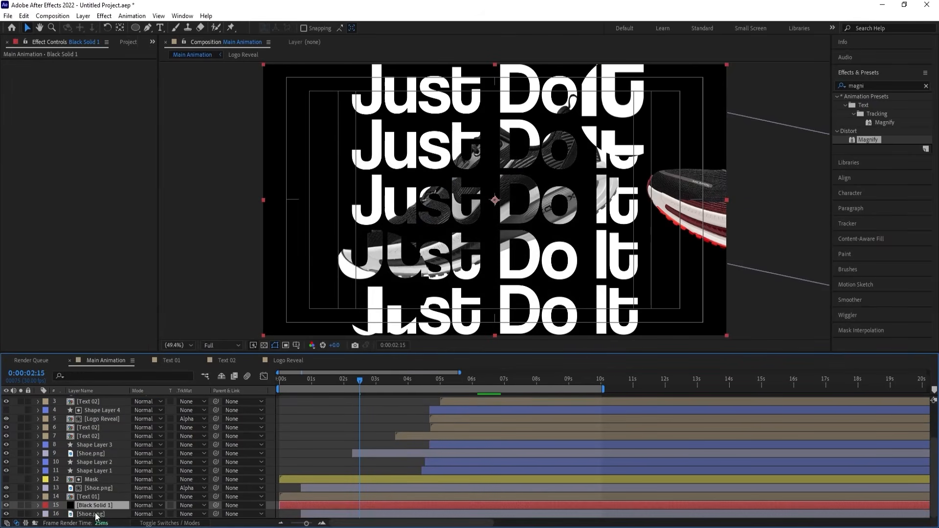
drag(99, 515, 103, 516)
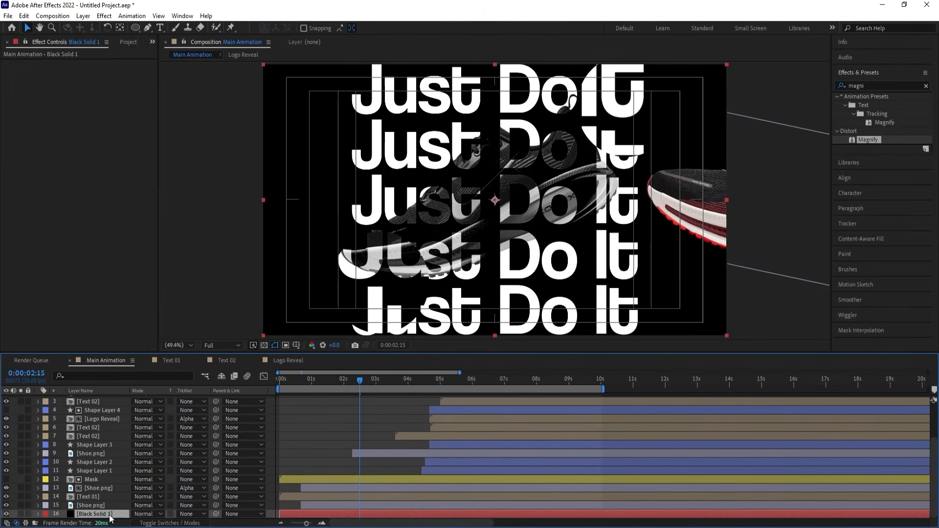
Play back the animation over the black solid background from the first frame.
drag(309, 384, 260, 377)
key(space)
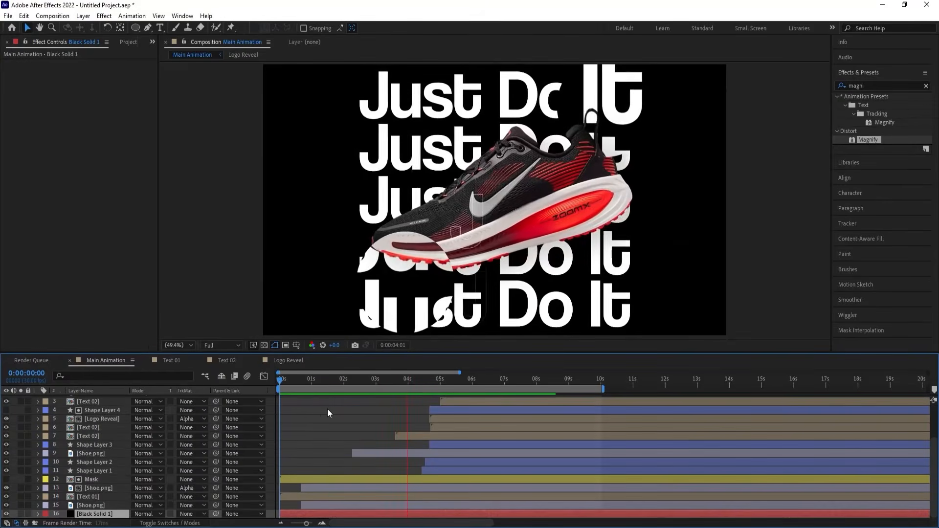
key(space)
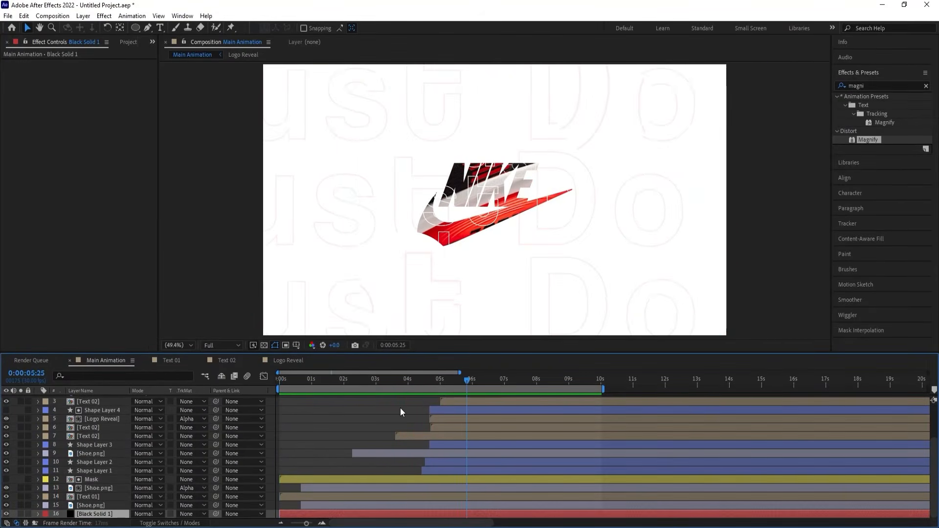
Fade both Magnify adjustment layers from 100% opacity at 0:00:04:18 to 0% at 0:00:05:00, and trim their ends there.
scroll(430, 432, up, 3)
click(417, 381)
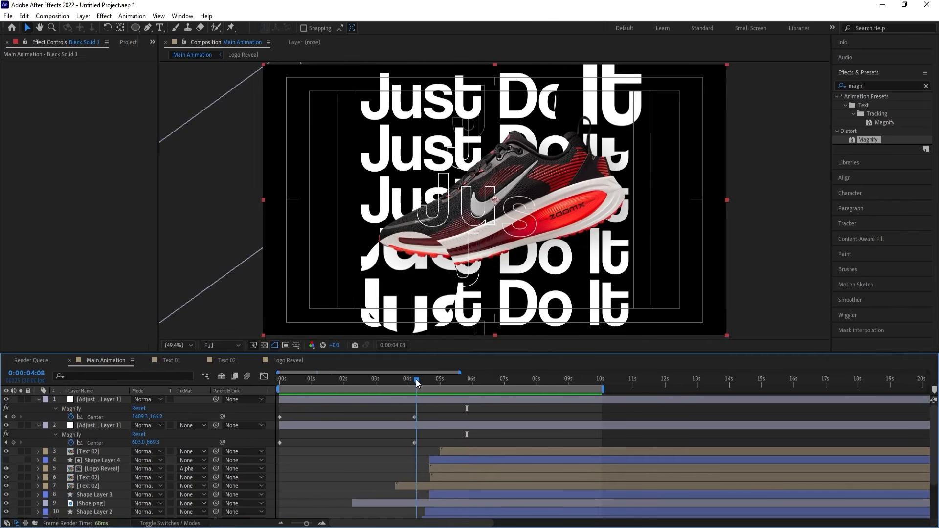
drag(418, 381, 427, 385)
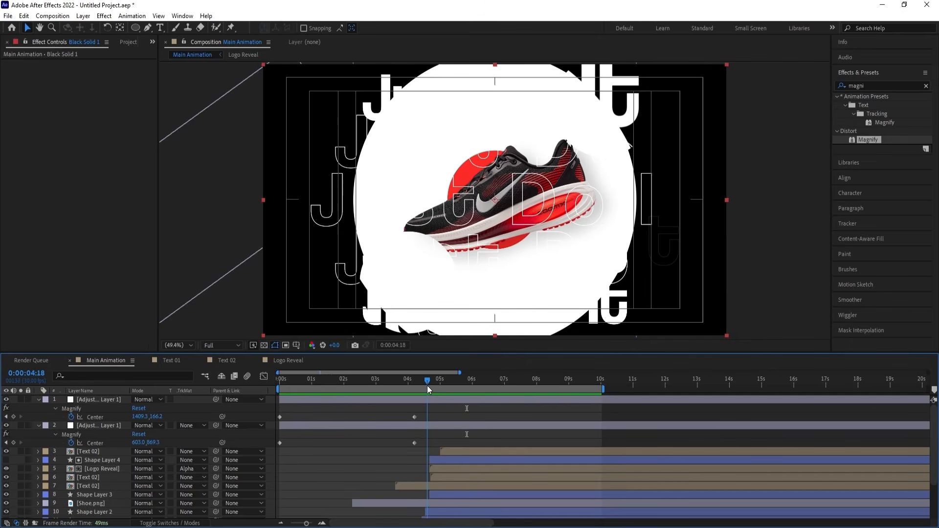
click(430, 400)
shift+click(427, 423)
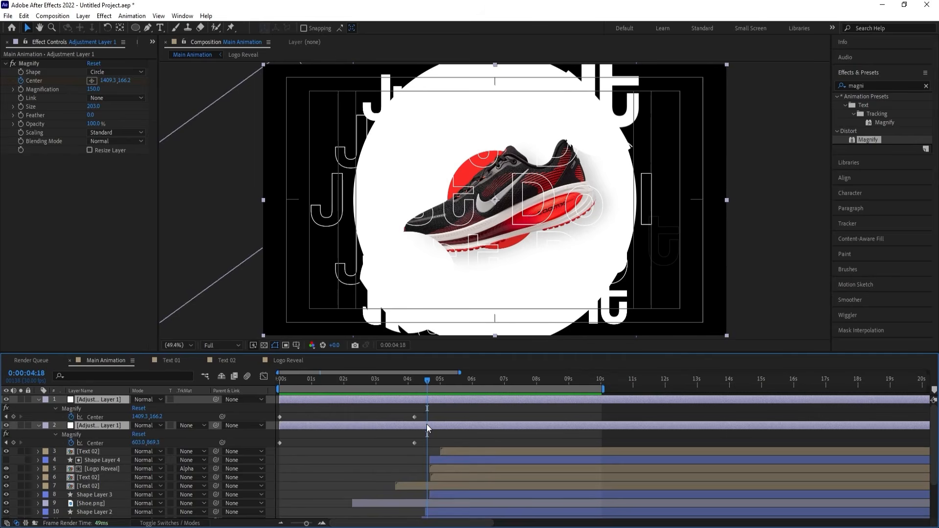
key(t)
key(Page_Down)
key(Page_Down)
key(Page_Down)
key(Page_Down)
key(Page_Down)
key(Page_Down)
key(Page_Down)
key(Page_Down)
key(Page_Down)
key(Page_Down)
key(Page_Down)
key(Page_Down)
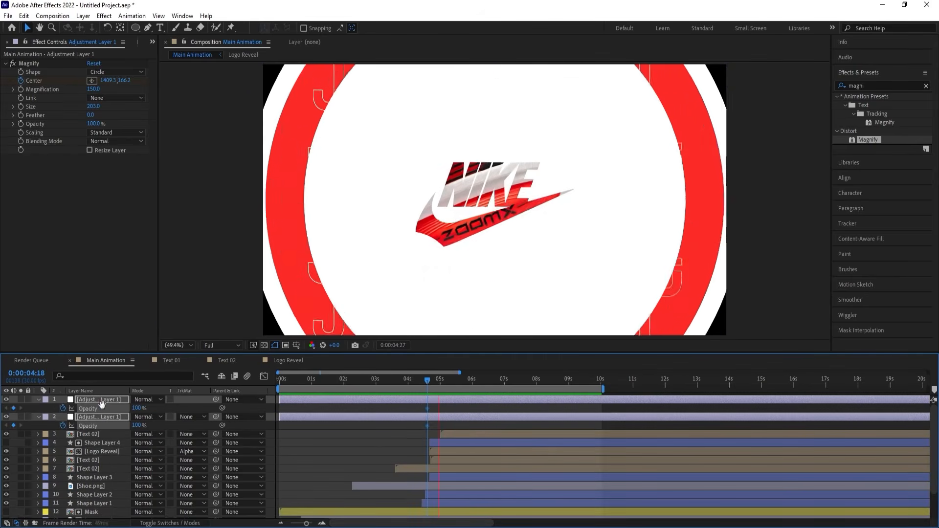
drag(140, 407, 126, 406)
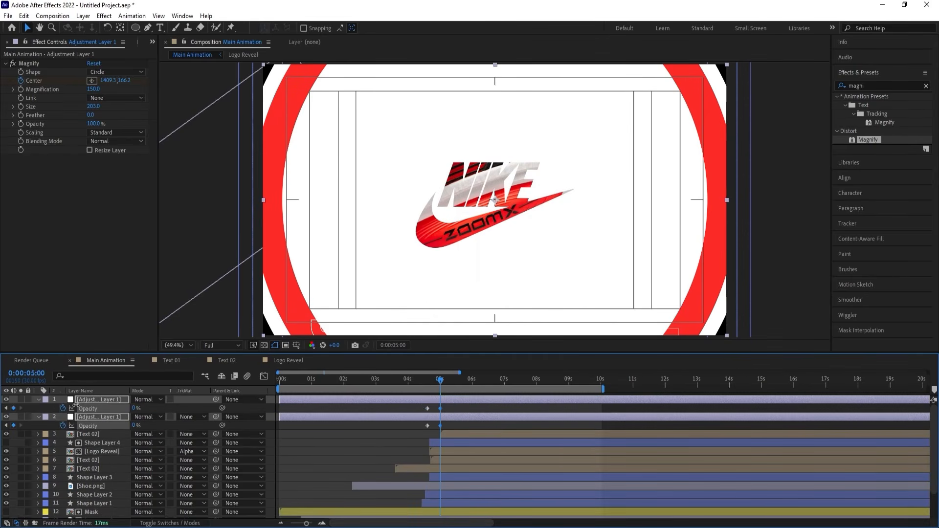
key(alt+])
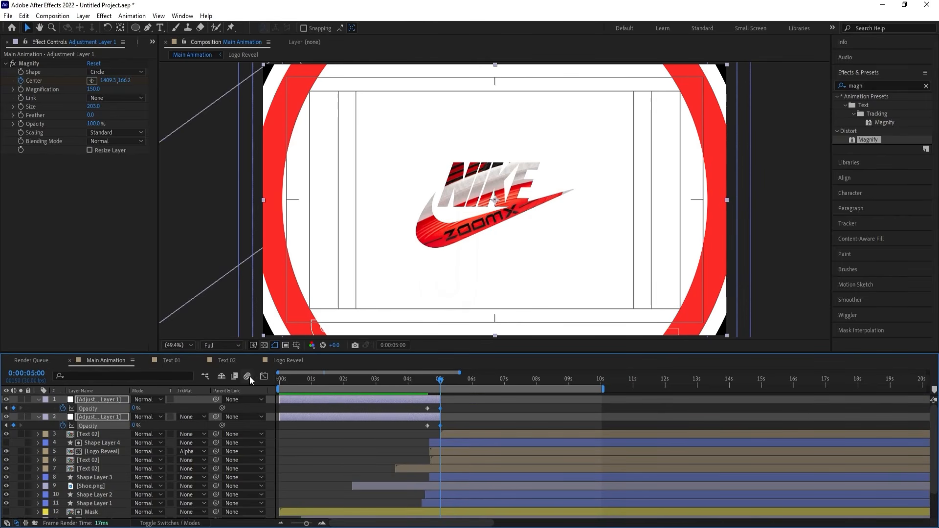
Play back the animation to check the magnifier fade-out, and collapse the adjustment layers' properties.
click(288, 379)
key(space)
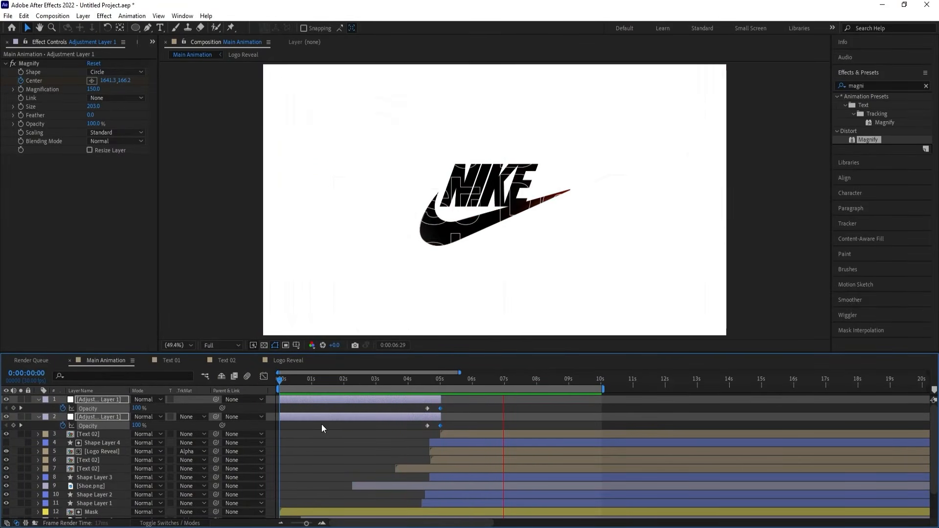
key(space)
click(313, 409)
key(u)
key(u)
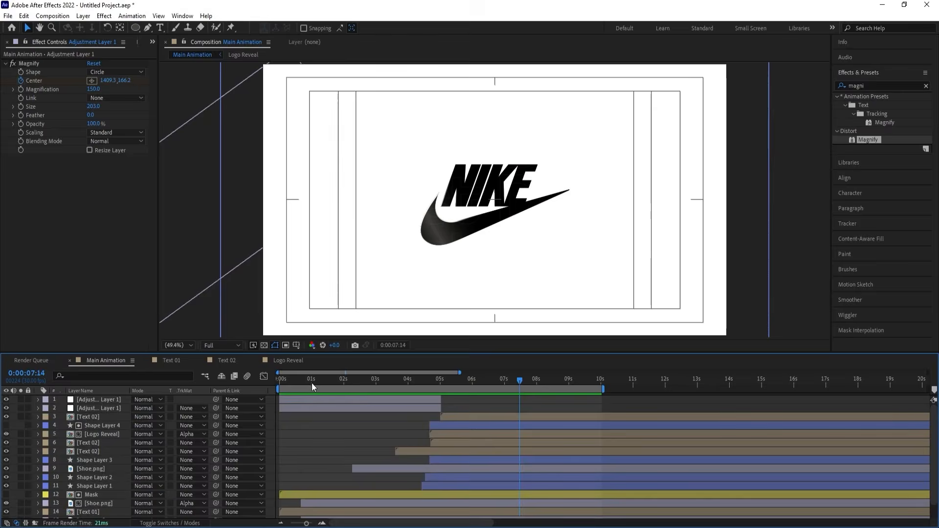
click(282, 376)
key(space)
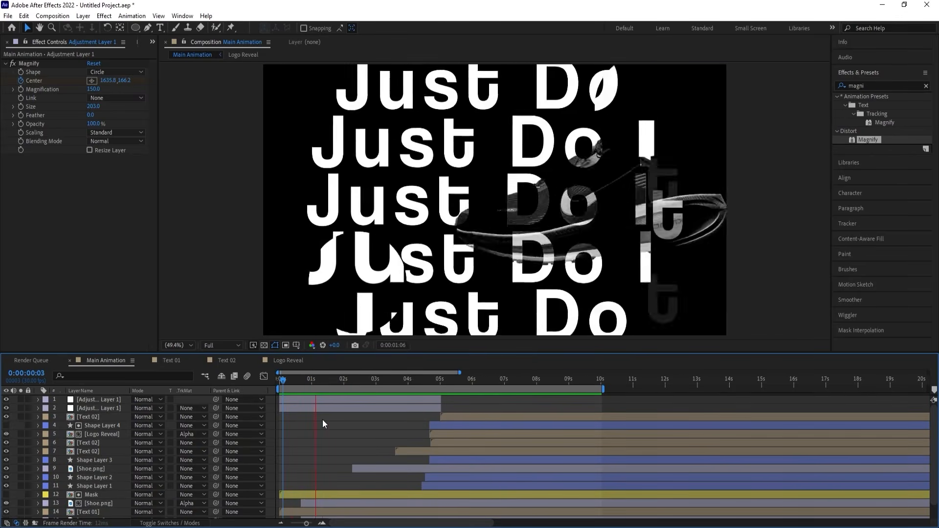
Create a new adjustment layer above all layers and apply the Noise effect with Amount of Noise at 57%.
right_click(270, 403)
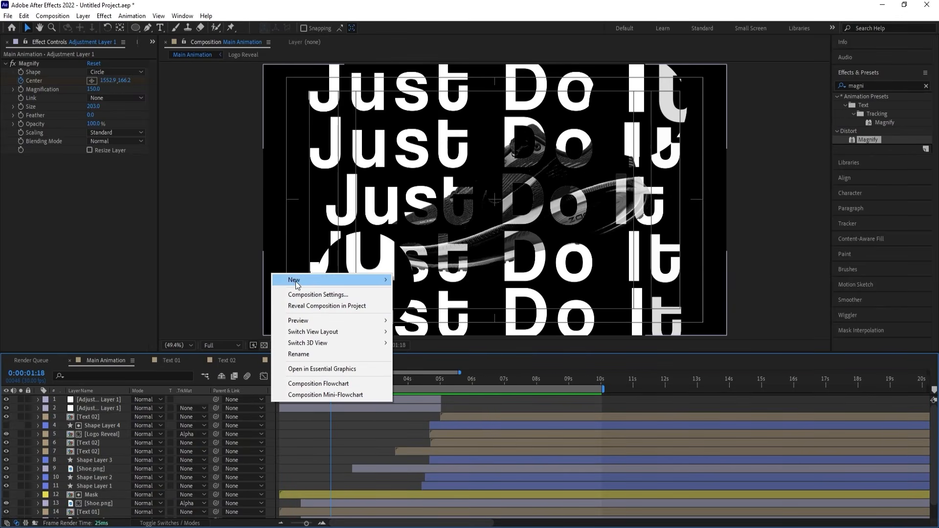
mouse_move(295, 280)
click(423, 363)
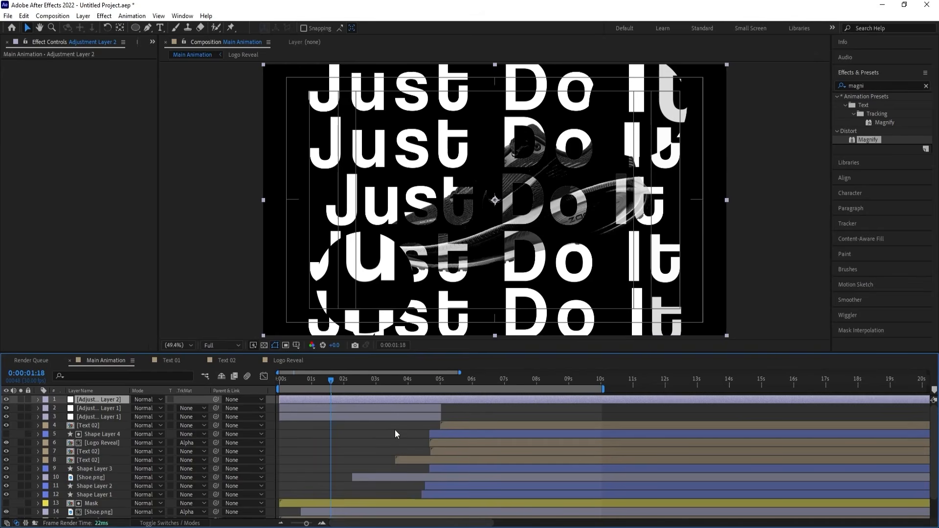
click(858, 86)
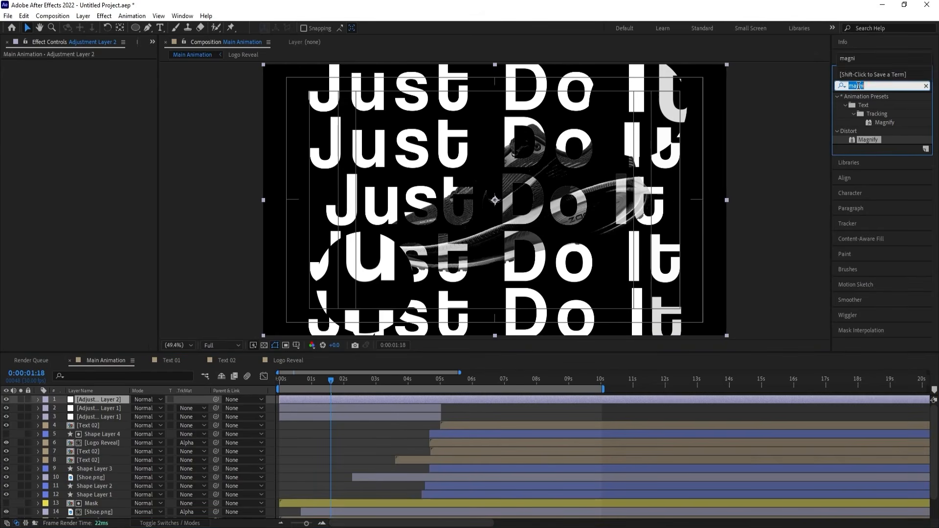
text(nois)
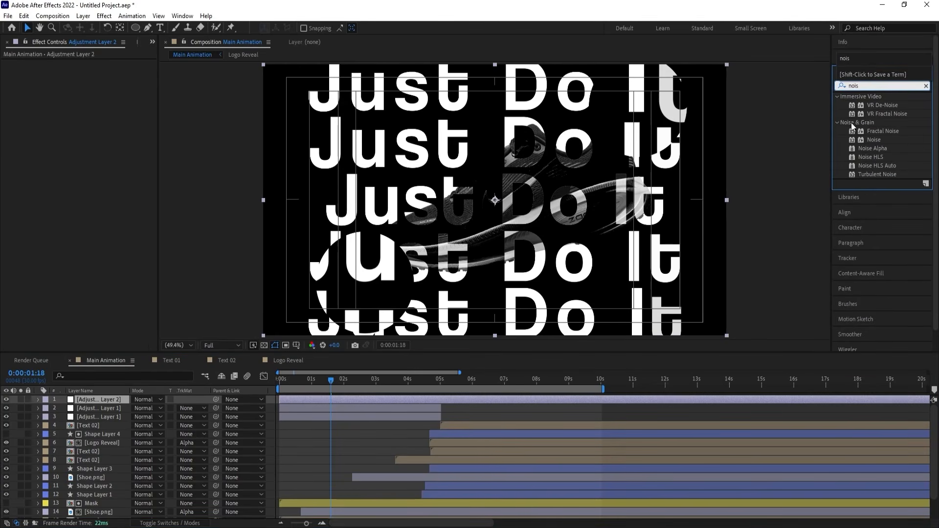
double_click(872, 140)
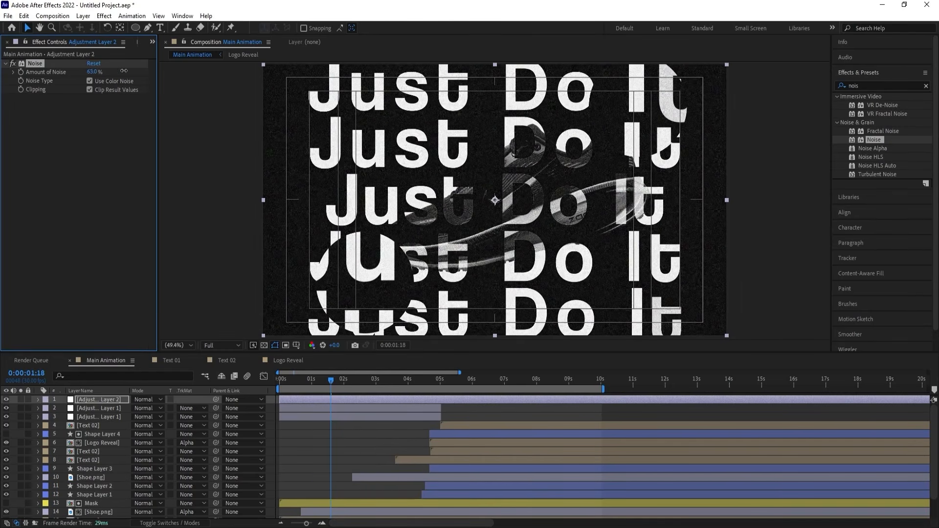
Play back the opening text and shoe sections to examine the noise texture in motion.
key(space)
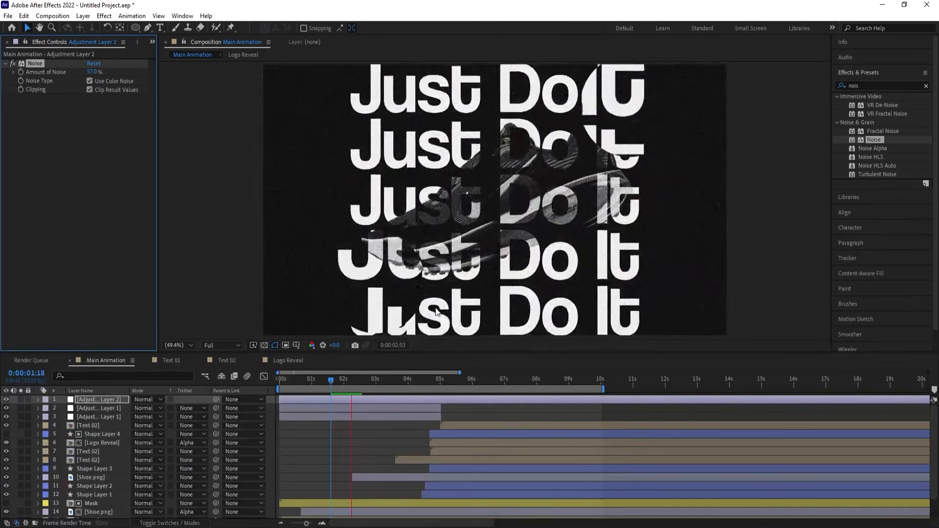
key(space)
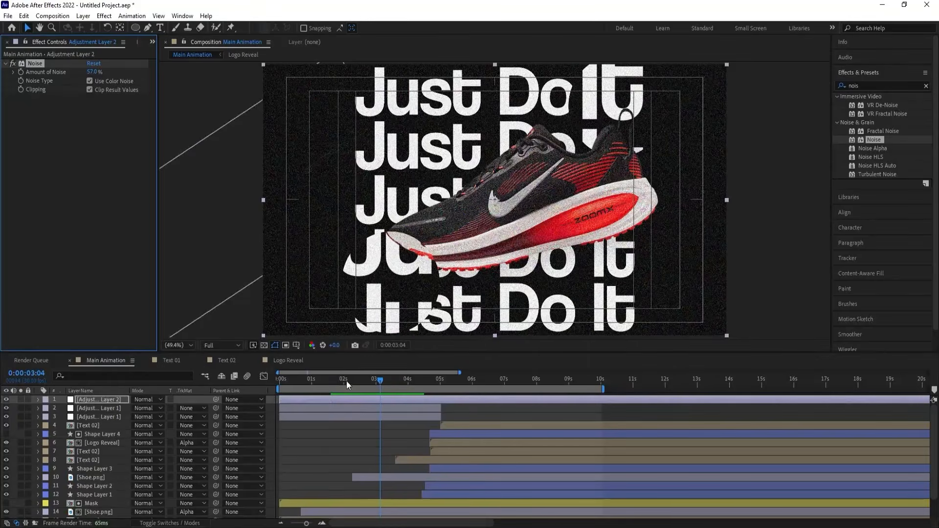
drag(346, 384, 254, 379)
key(space)
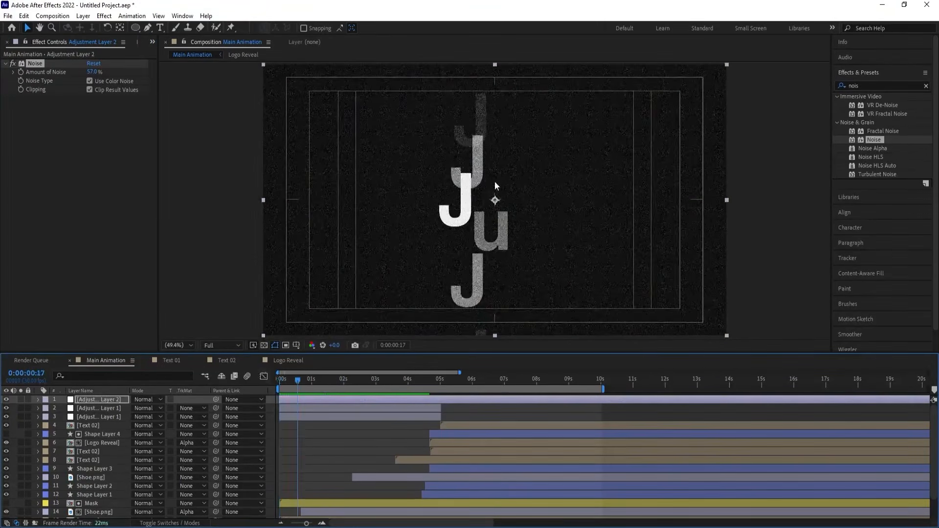
key(space)
key(space)
key(space)
key(space)
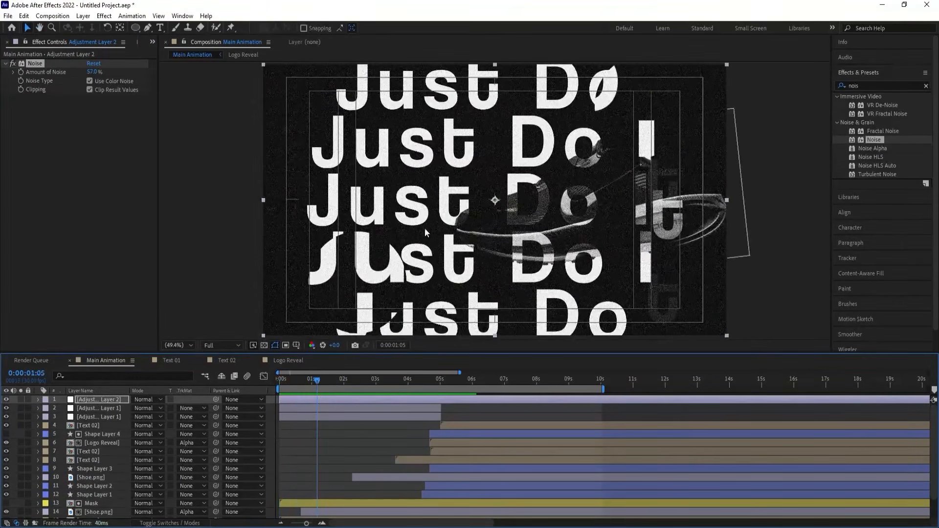
key(space)
key(space)
Raise Amount of Noise to 71%, keyframe it at 0:00:02:02 and at 0% at 0:00:02:22, and preview from the start.
drag(93, 73, 98, 72)
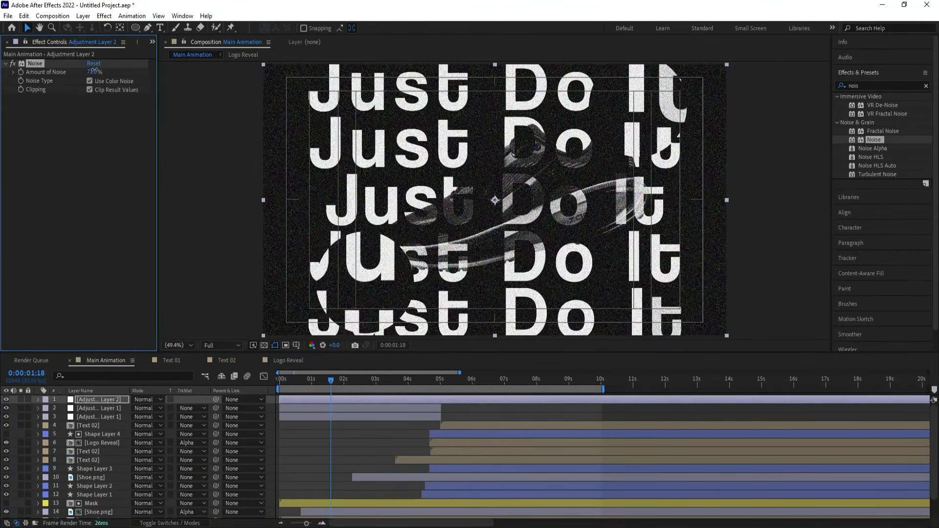
key(space)
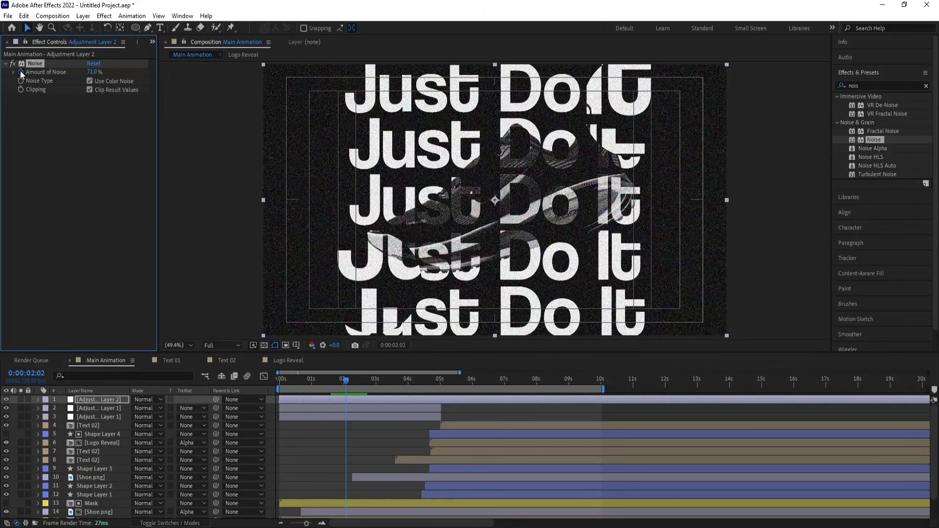
key(u)
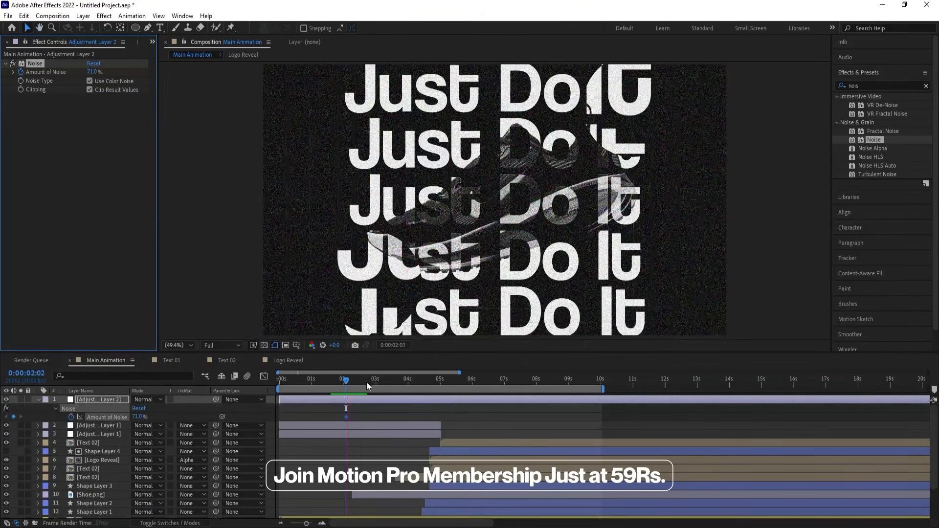
drag(136, 419, 56, 423)
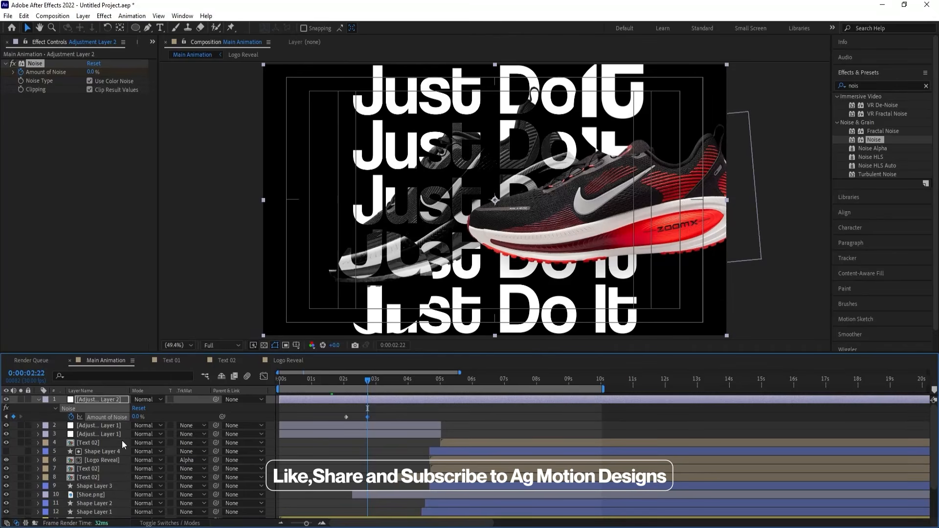
key(Home)
key(space)
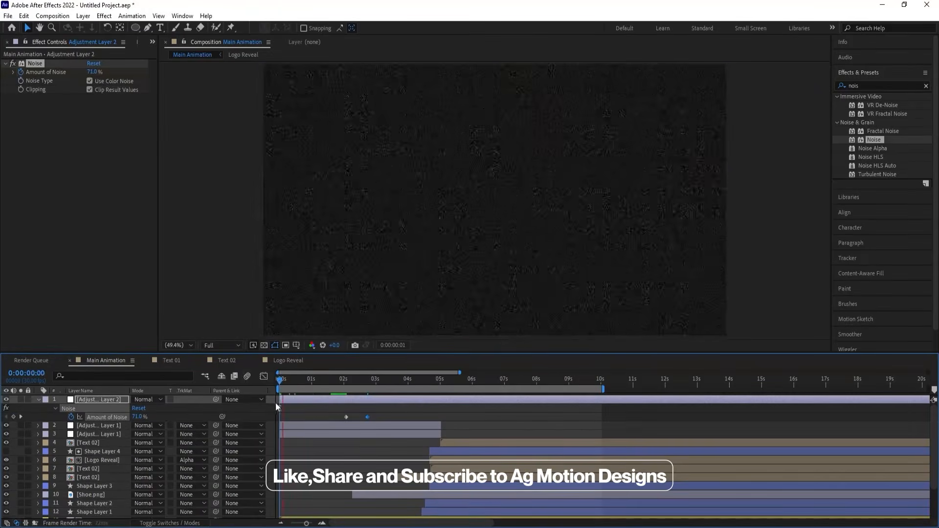
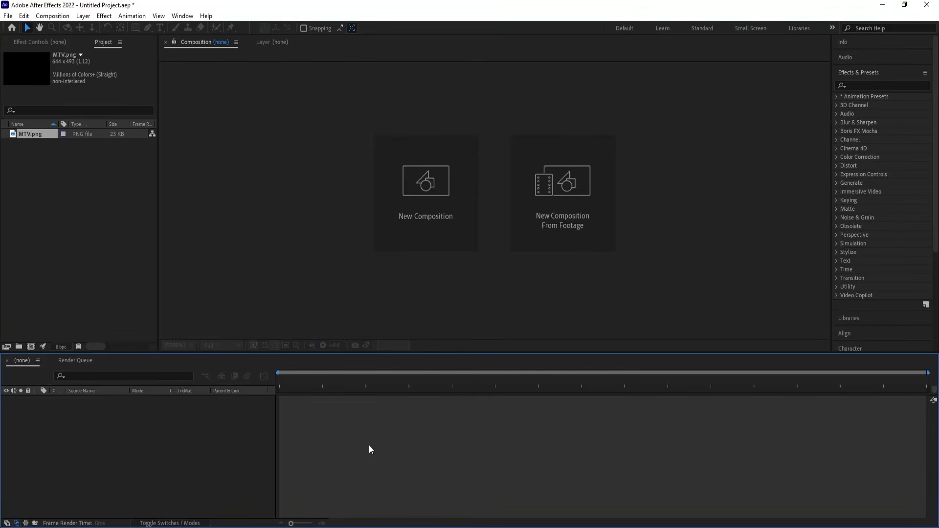
Create a 1920 x 1080, 30 fps composition named Main Animation with a black background.
click(403, 219)
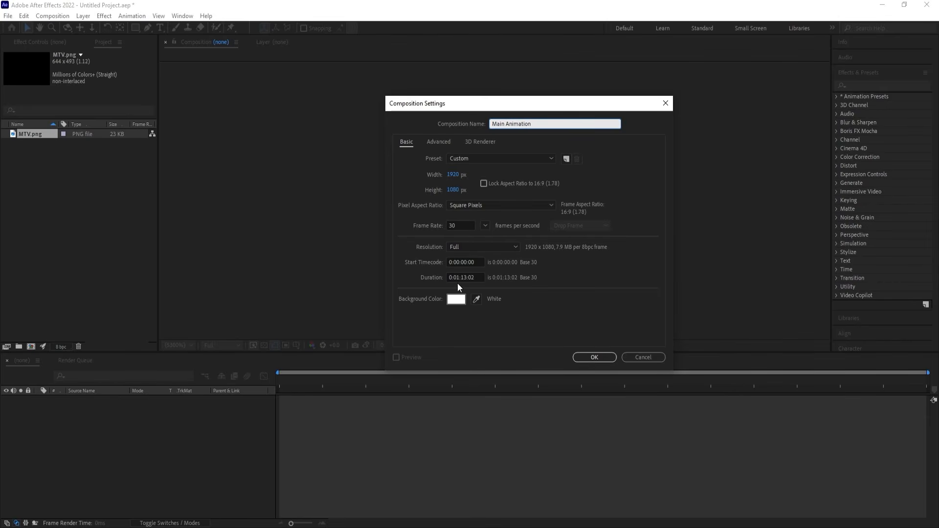
click(455, 299)
drag(669, 355, 660, 443)
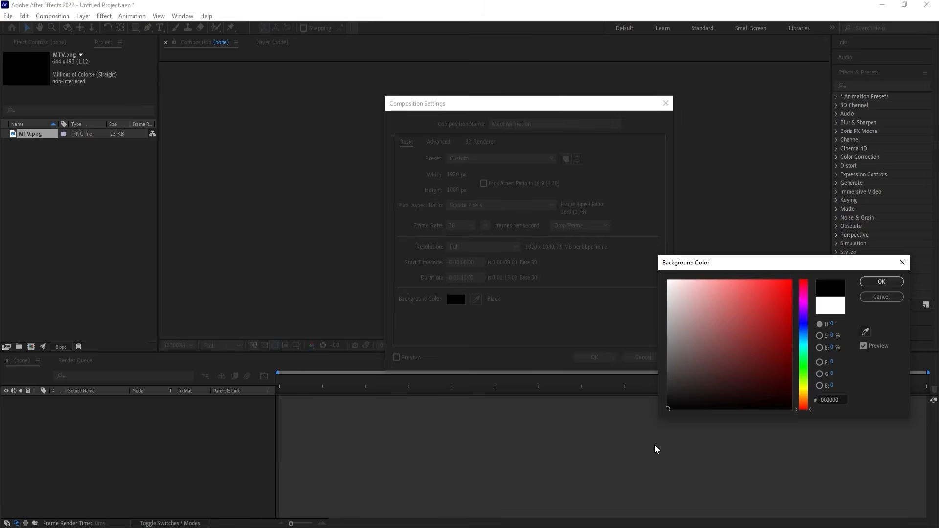
key(Return)
key(Return)
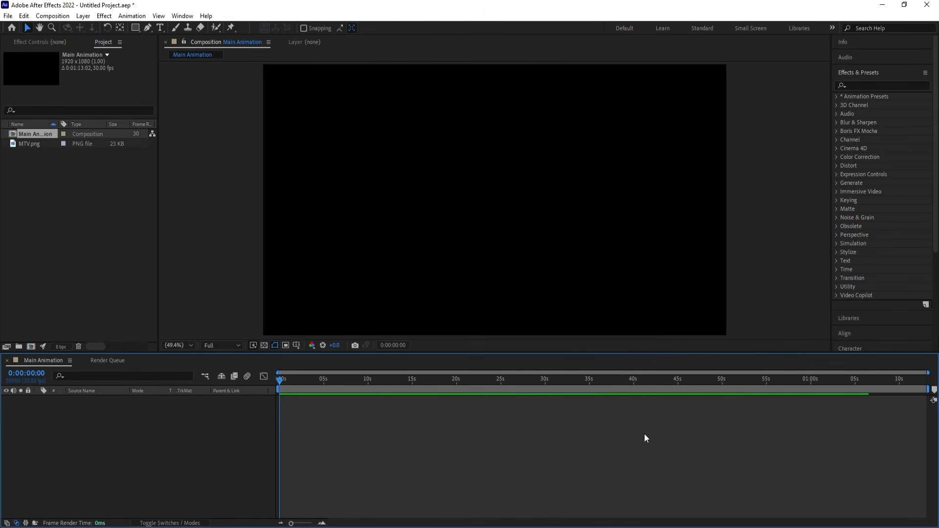
Show the Title/Action Safe guides and add MTV.png to the Main Animation composition.
click(296, 345)
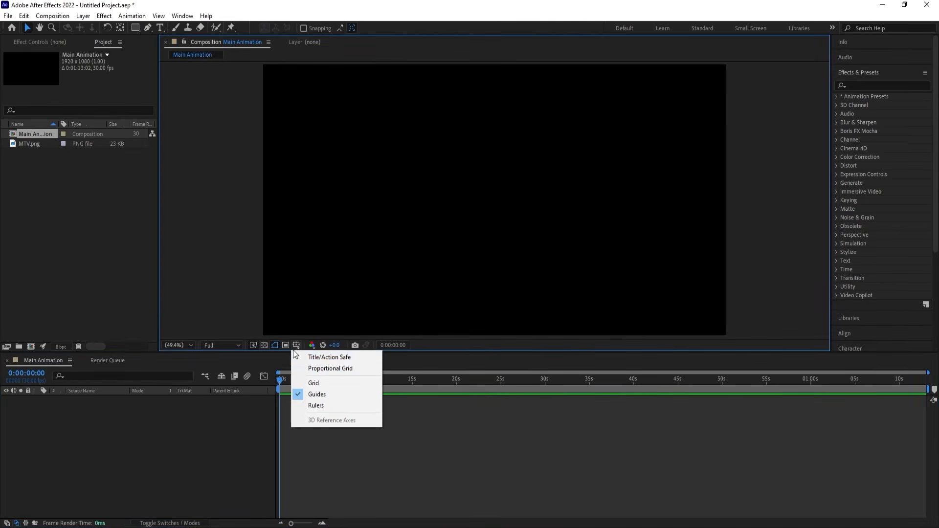
click(328, 360)
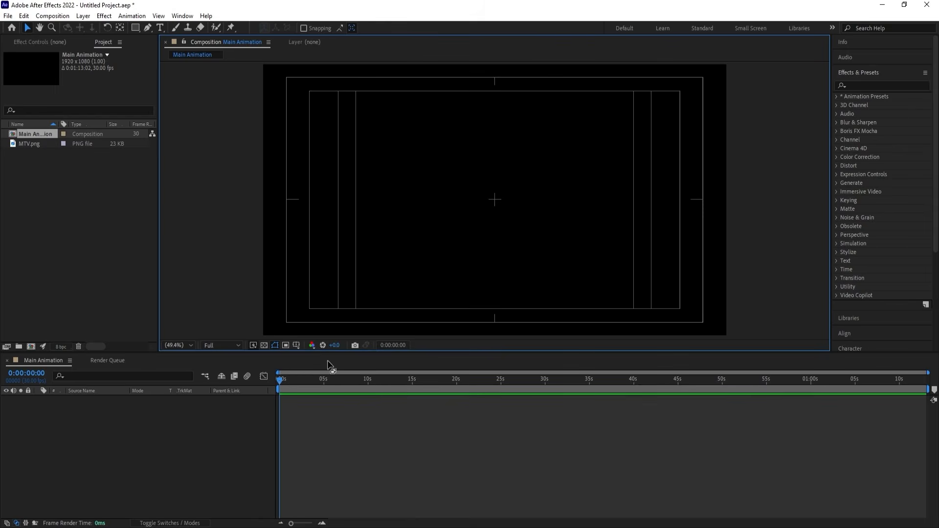
click(32, 147)
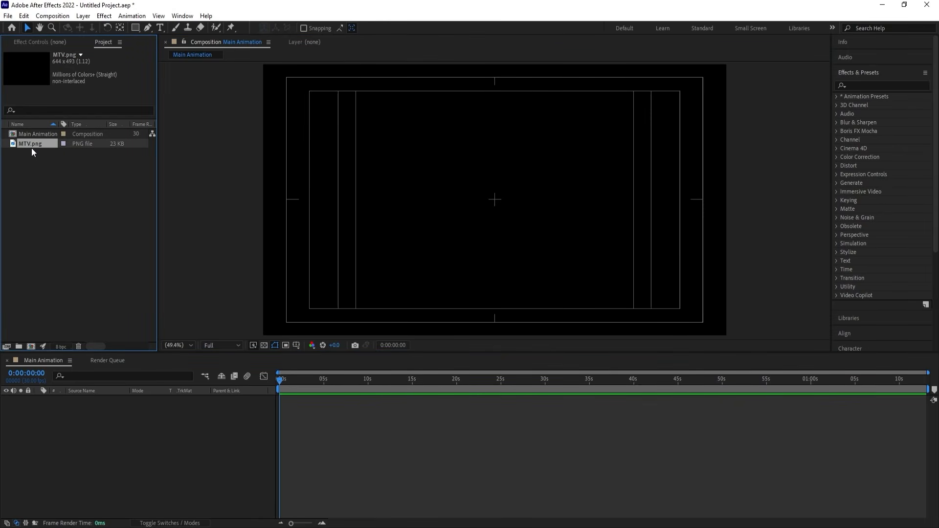
drag(130, 434, 130, 436)
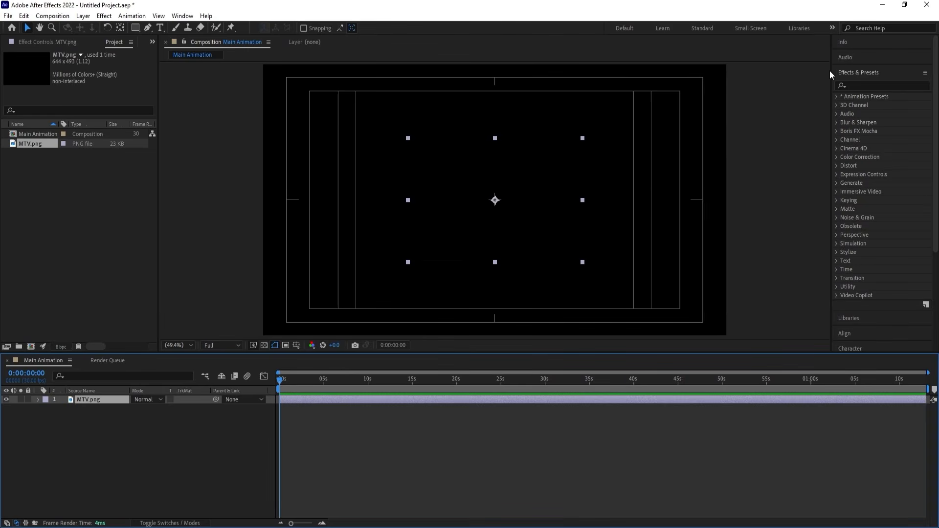
Apply the Fill effect to the MTV.png layer and set its color to white (FFFFFF).
click(866, 85)
text(fill)
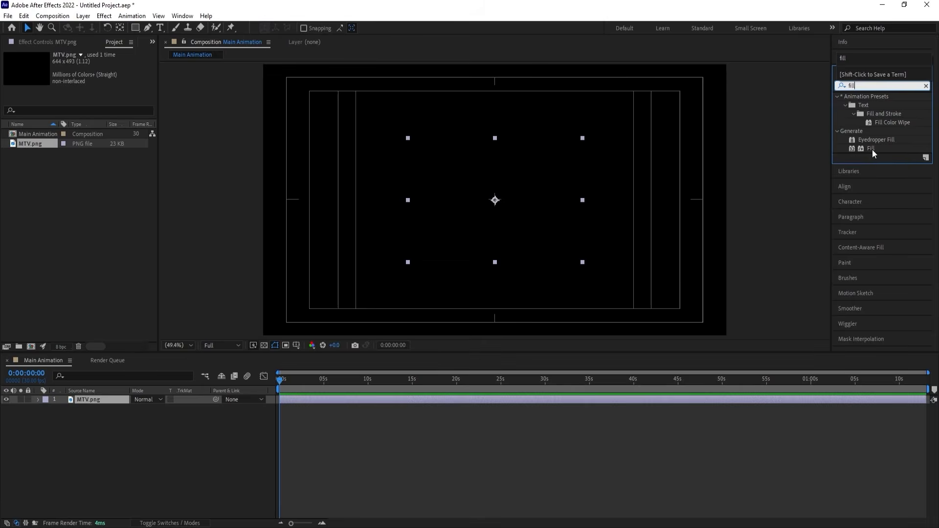
double_click(871, 148)
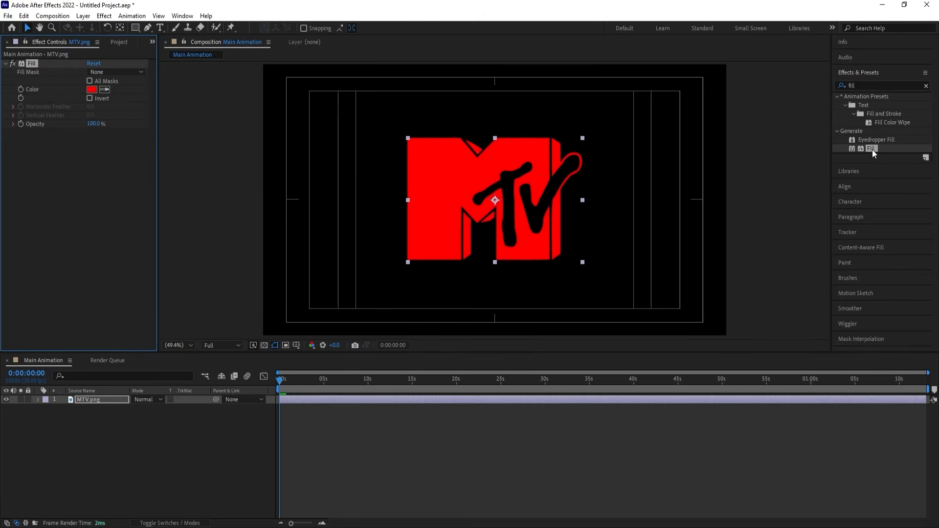
click(91, 89)
click(668, 280)
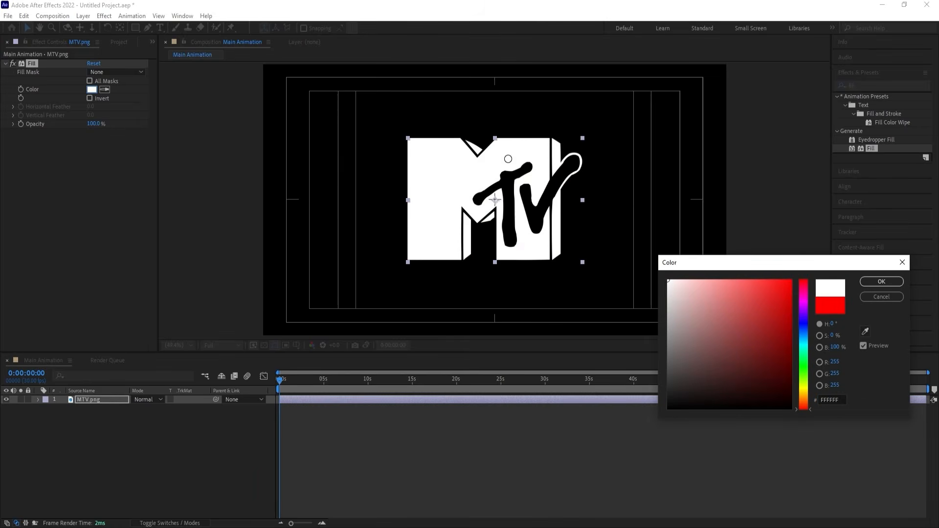
click(867, 282)
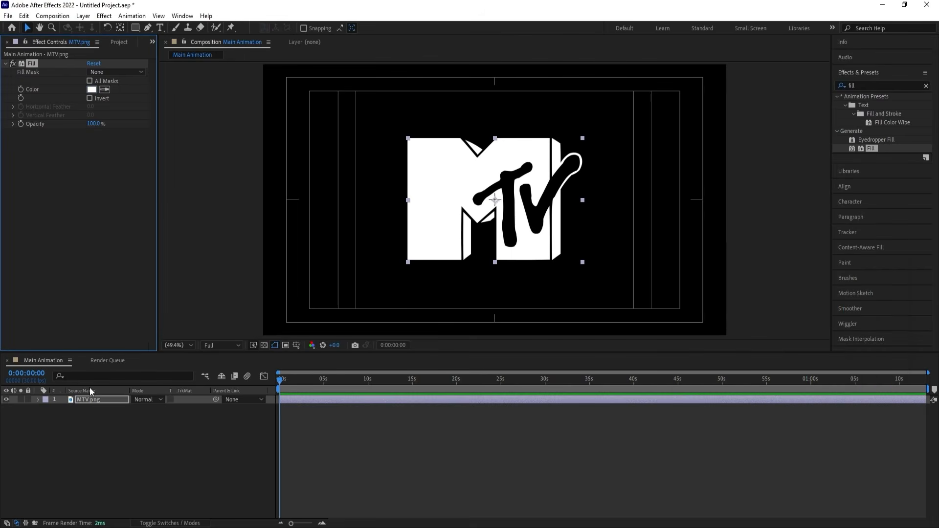
Scale the MTV logo layer to 71%.
key(s)
drag(149, 412, 133, 405)
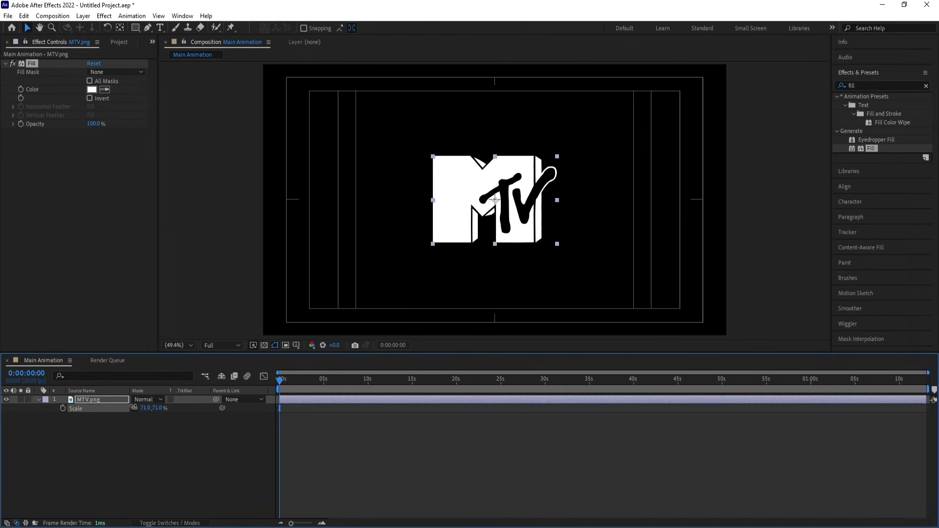
click(166, 456)
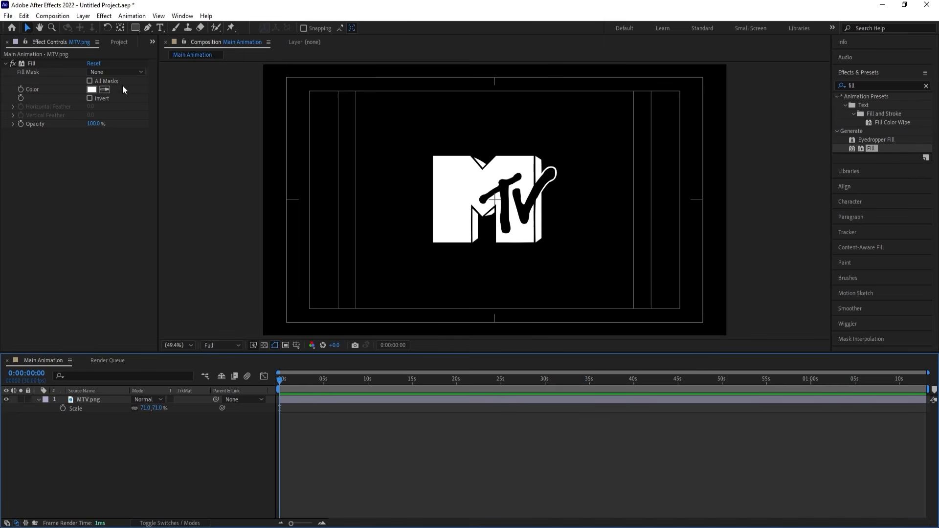
Draw a straight vertical line with the Pen tool beside the logo's left edge, extending past the frame's upper and lower edges.
click(146, 29)
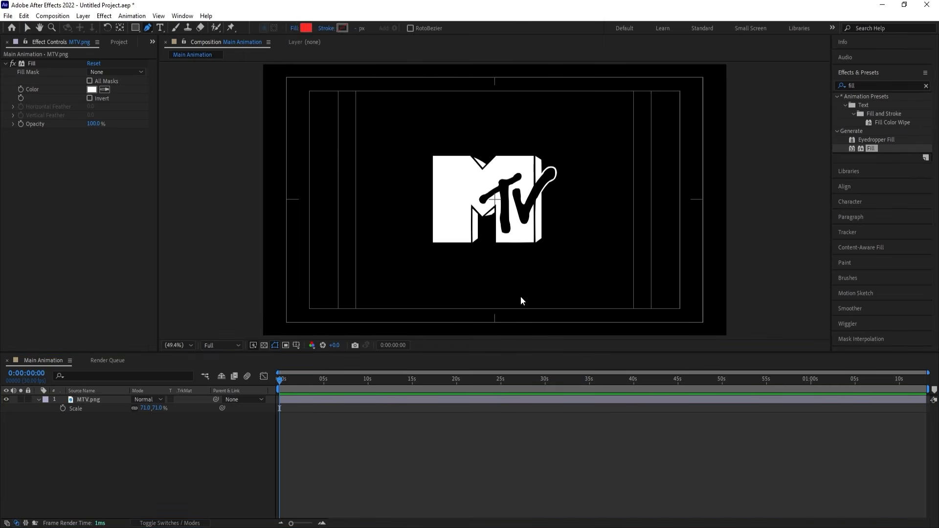
scroll(520, 296, down, 2)
click(474, 159)
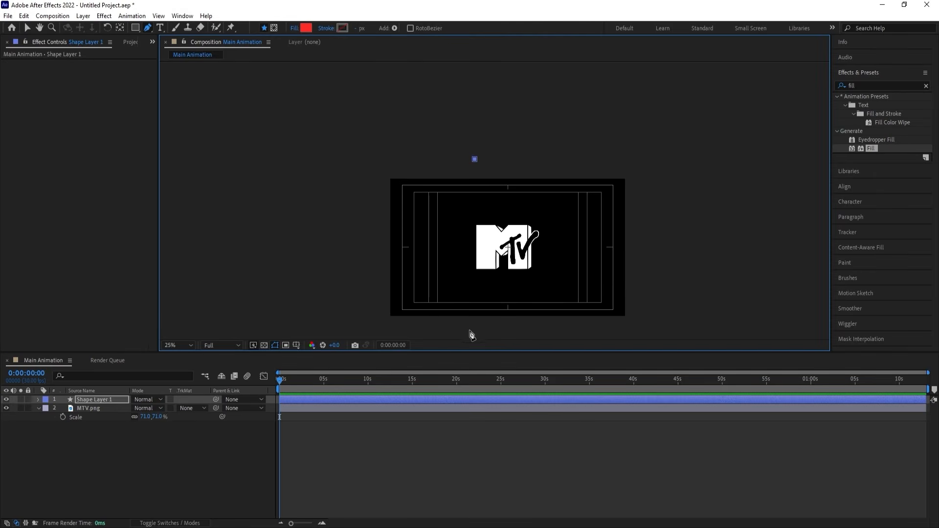
click(474, 327)
click(182, 345)
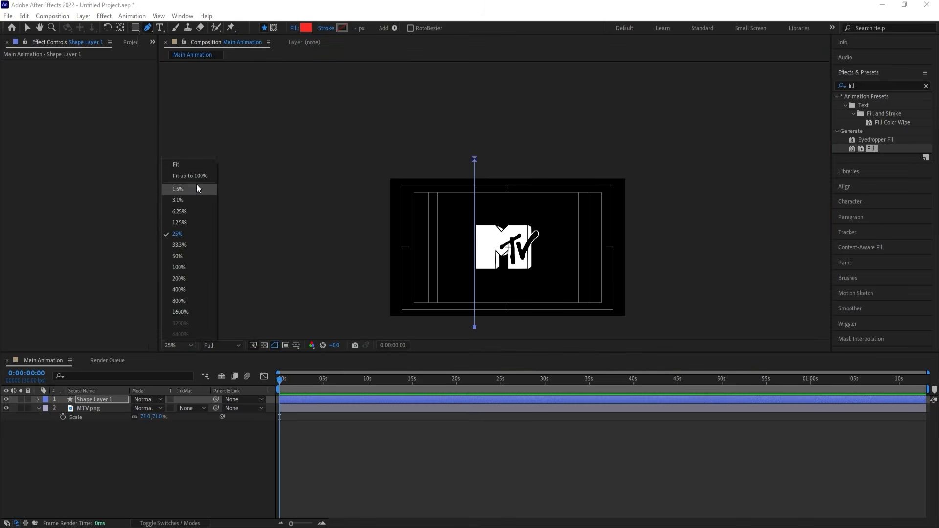
click(191, 164)
click(155, 465)
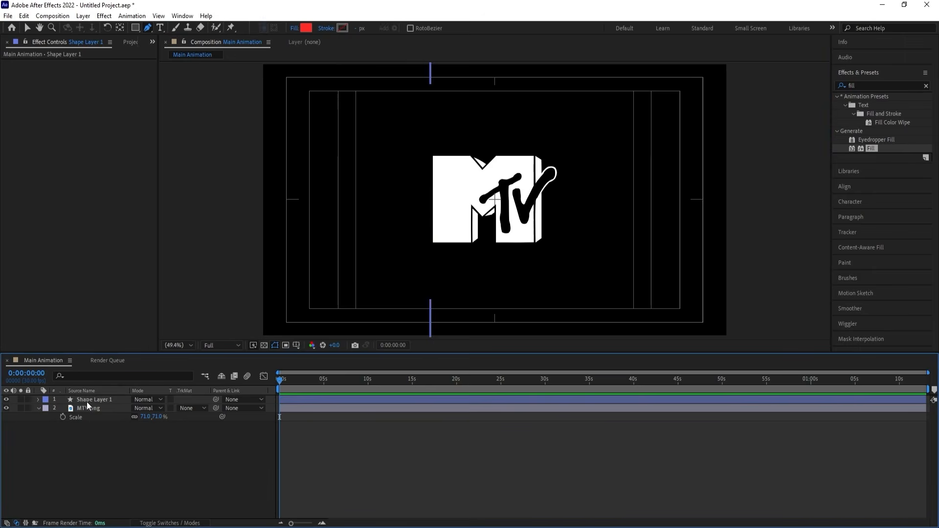
Give the vertical line a white (ffffff) stroke with a width of 5 px.
click(87, 399)
click(343, 28)
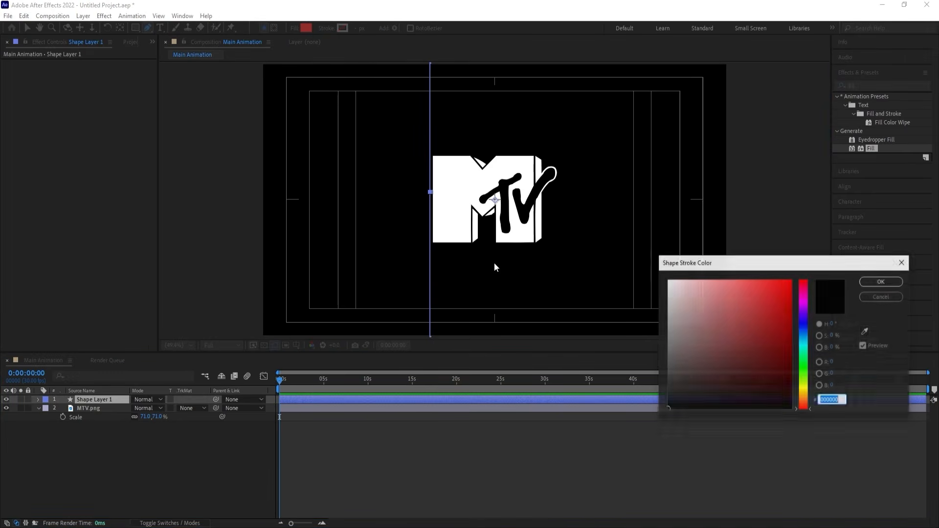
text(ffffff)
key(Return)
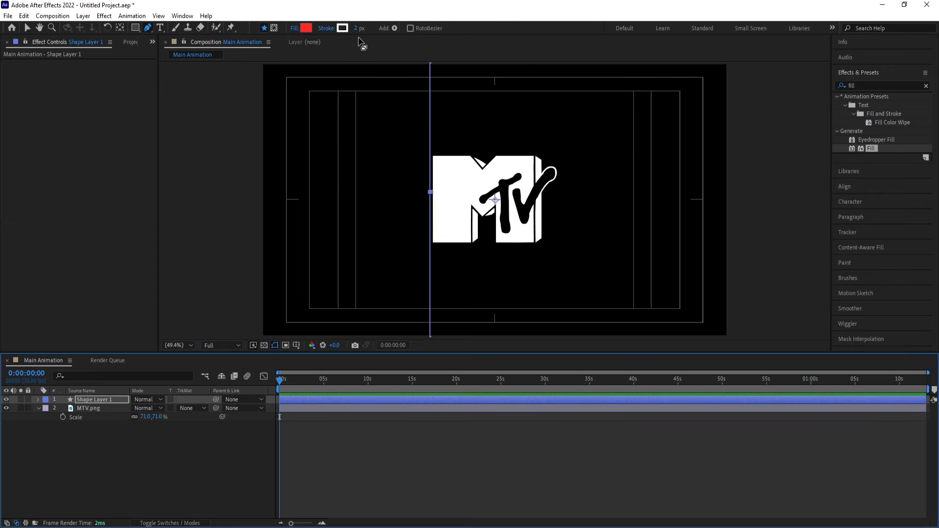
click(356, 29)
text(5)
key(Return)
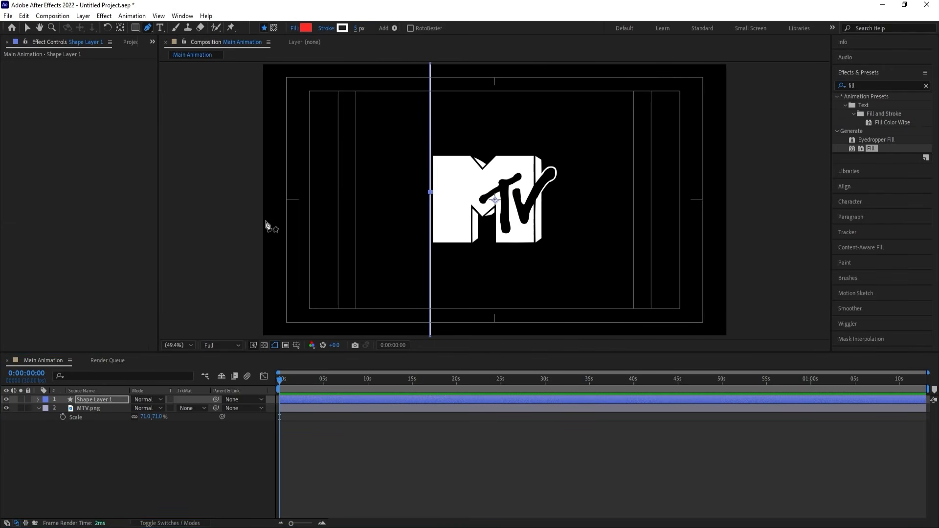
click(144, 445)
Align the vertical line to the center of the composition.
click(107, 402)
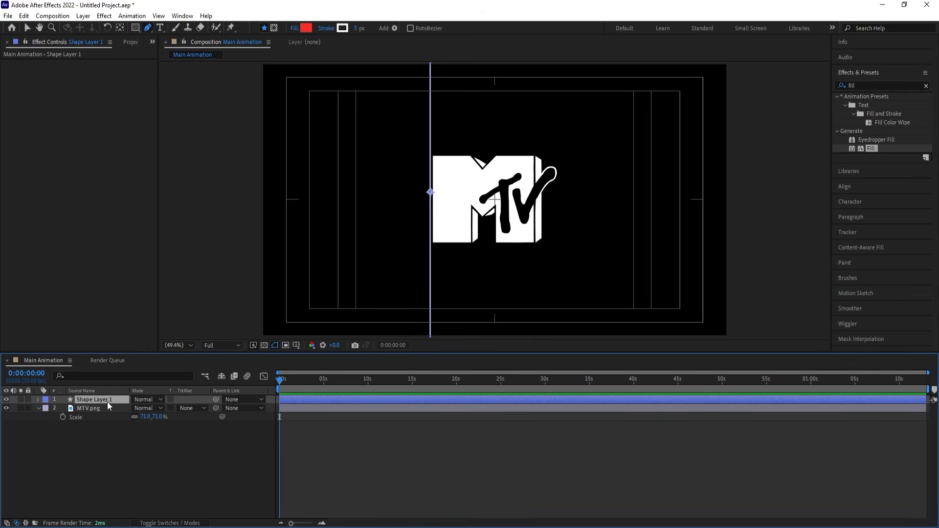
click(846, 187)
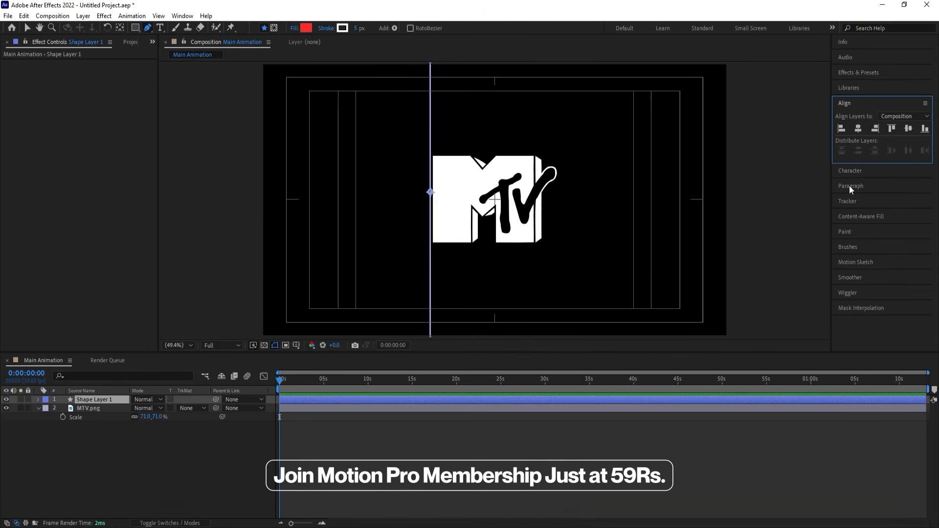
click(858, 128)
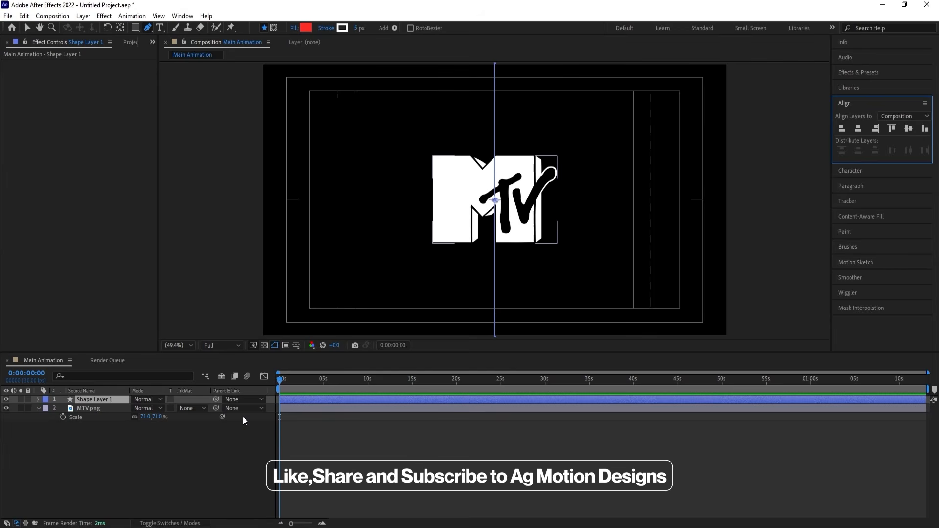
Set the vertical line's X position to 650.
key(p)
drag(138, 408, 0, 407)
drag(137, 408, 121, 409)
click(135, 408)
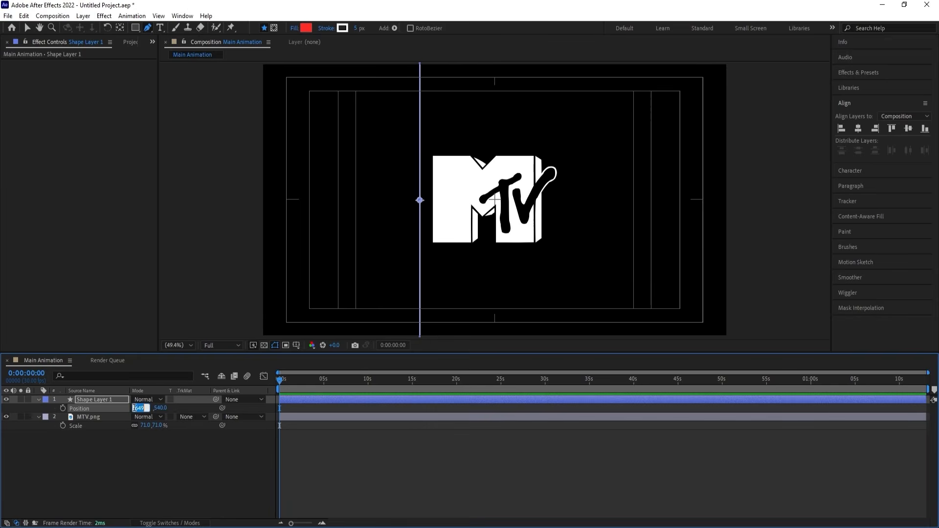
text(650)
key(Return)
click(131, 441)
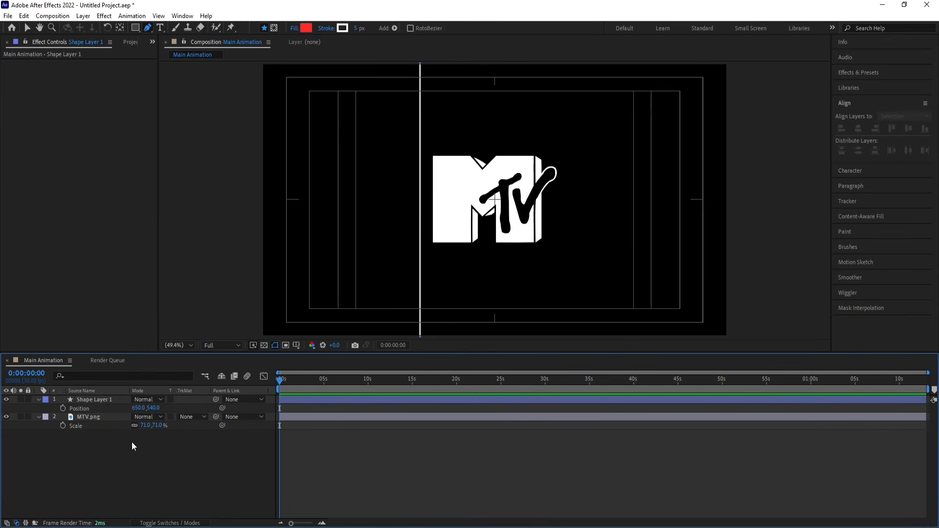
Duplicate the vertical line layer and offset the copy by +200 to an X position of 850.
click(99, 398)
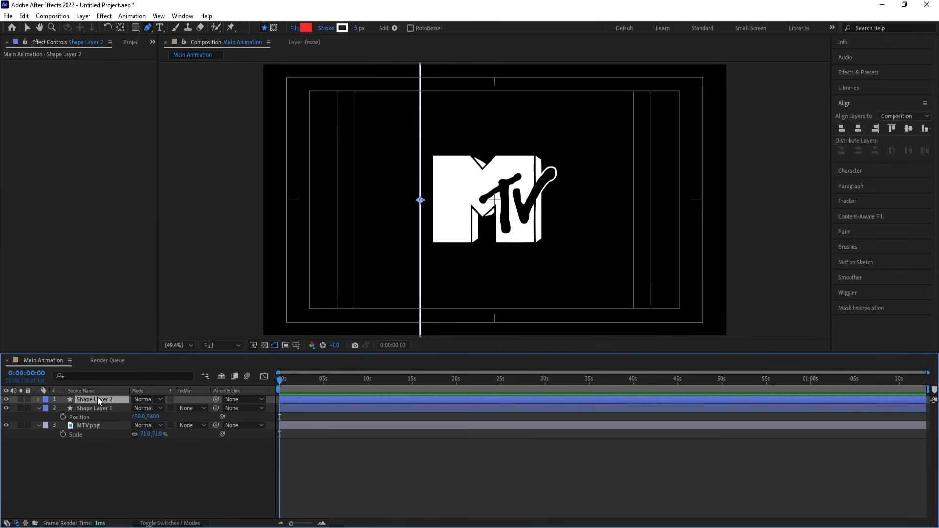
key(ctrl+d)
click(136, 408)
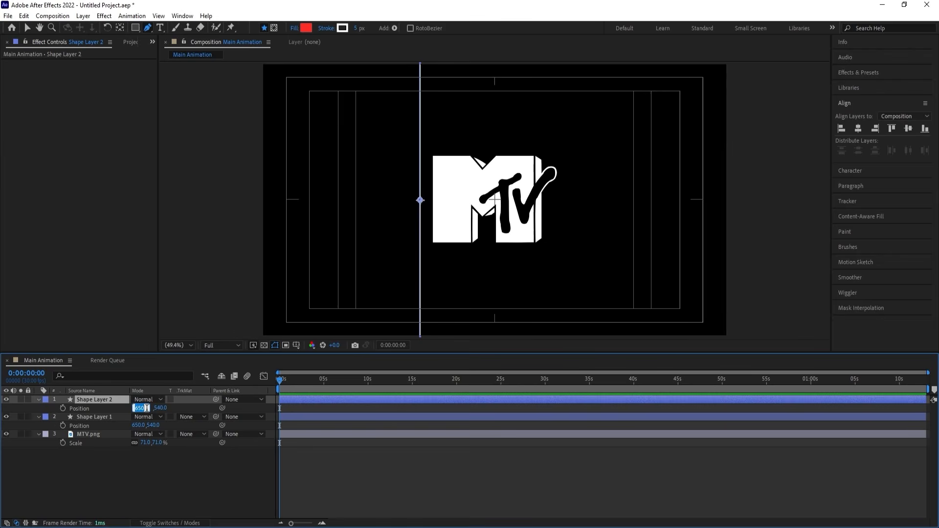
click(146, 407)
text(+200)
key(Return)
Duplicate Shape Layer 2 and offset the new line by +200 to an X position of 1050.
click(108, 402)
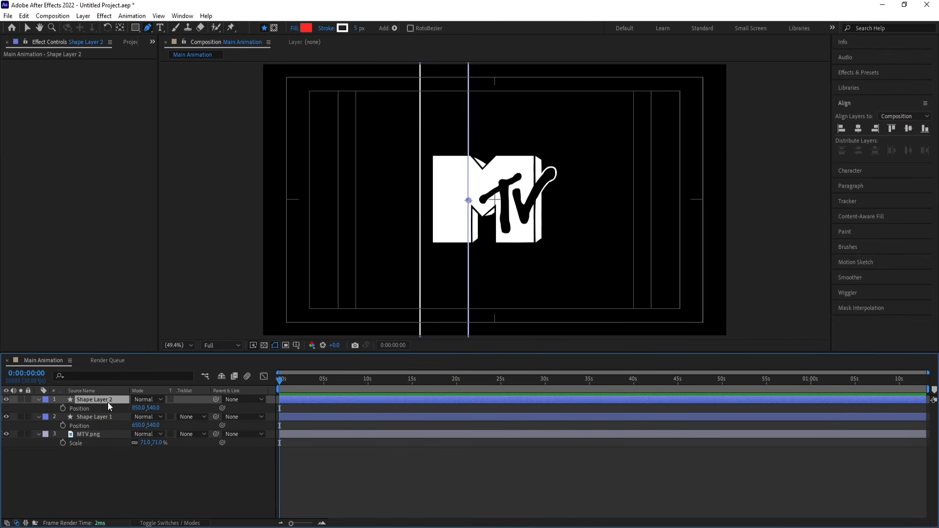
key(ctrl+d)
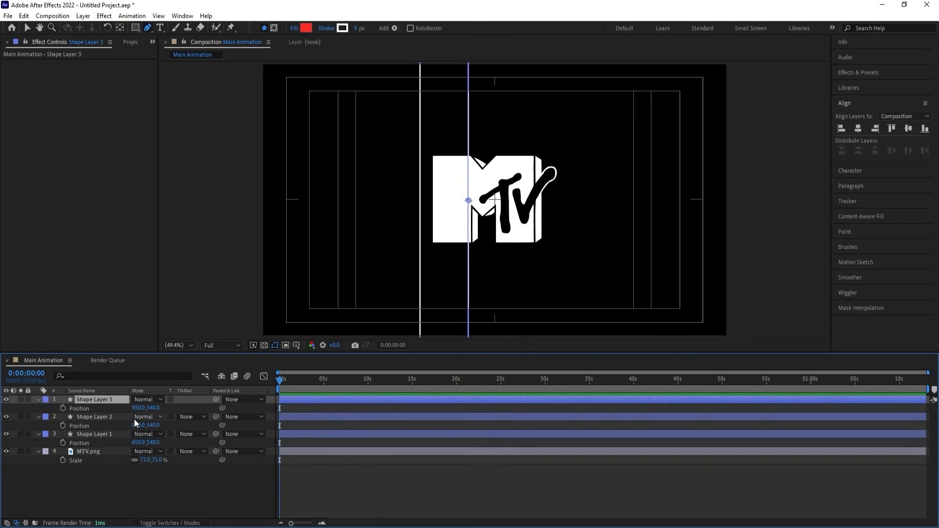
click(137, 407)
text(850+200)
key(Return)
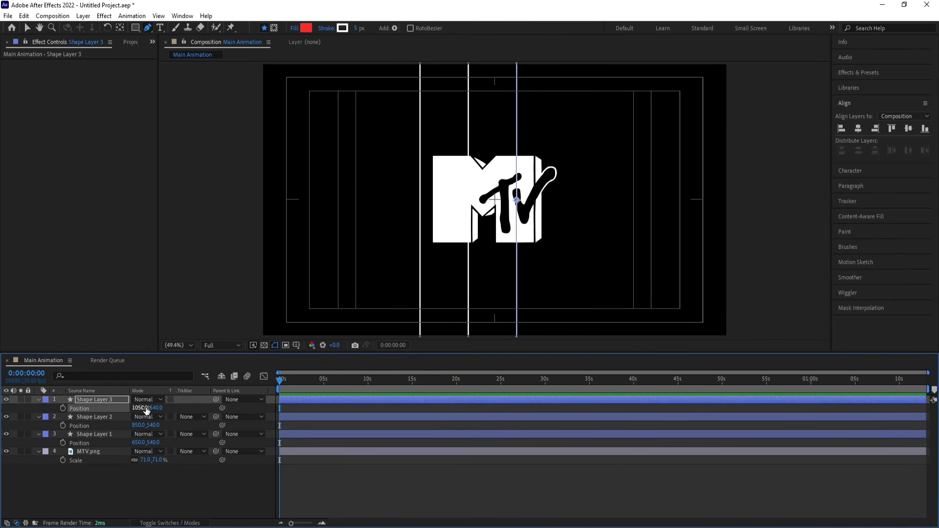
Duplicate Shape Layer 3, offset the new line by +200 to an X position of 1250, and collapse all layer properties.
key(ctrl+d)
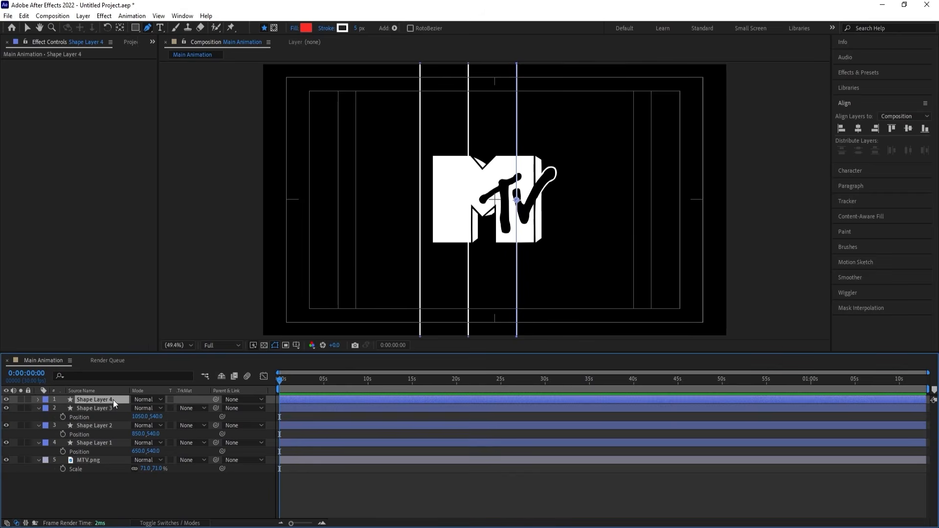
click(139, 407)
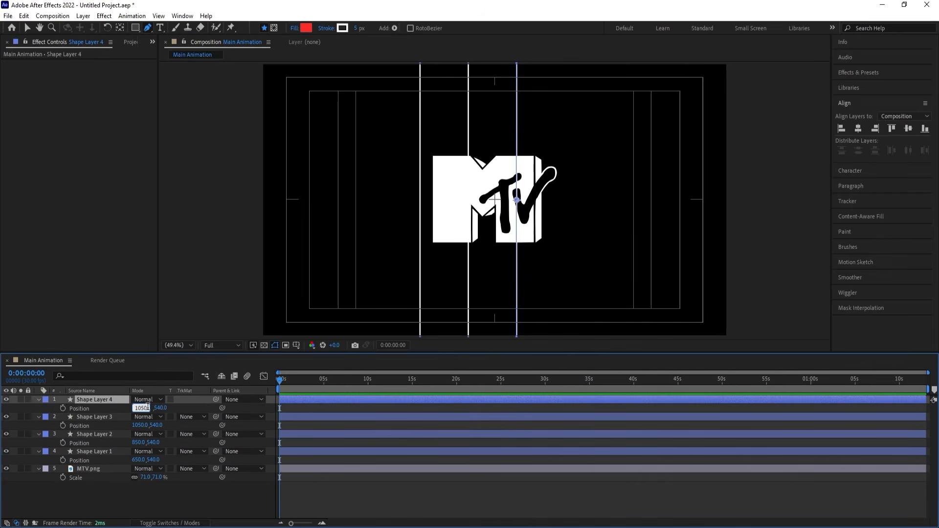
text(1050+200)
key(Return)
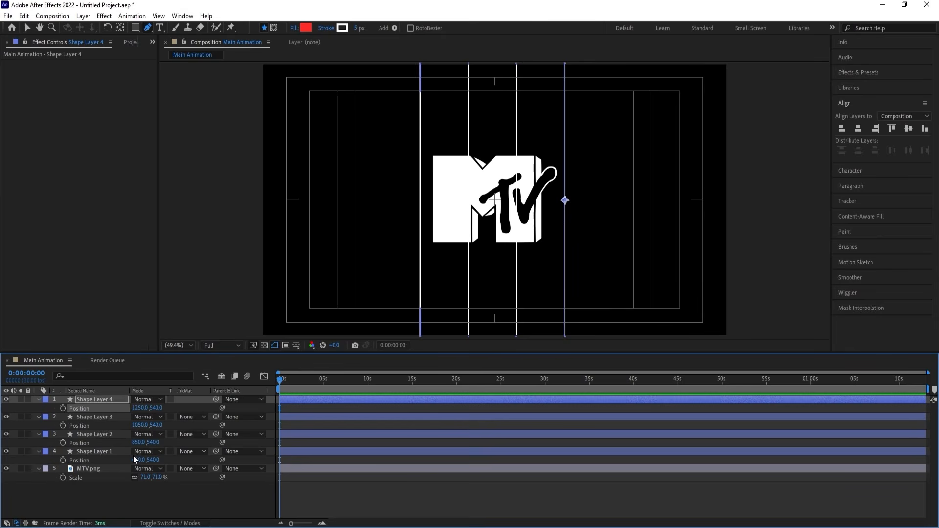
click(137, 493)
key(u)
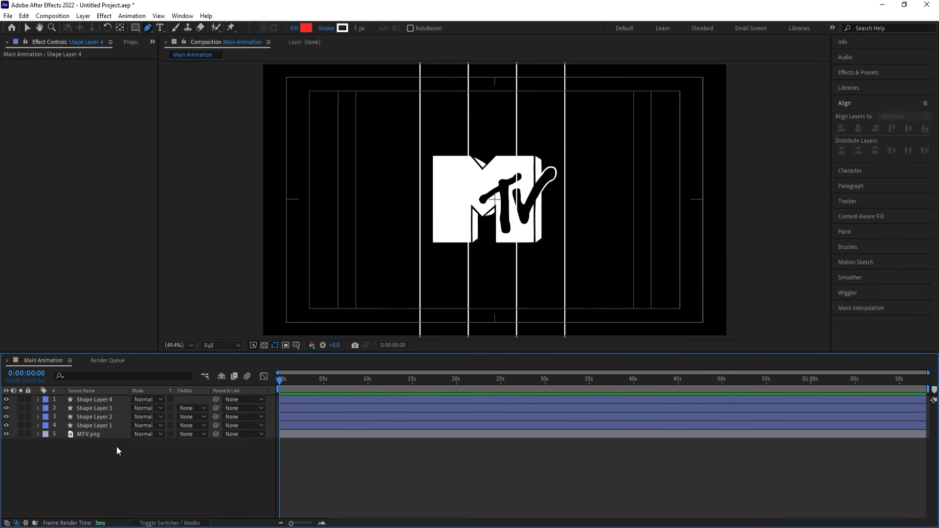
Duplicate the four vertical line layers, stack the copies above the originals, and set the copies' label colour to yellow.
click(101, 425)
shift+click(100, 399)
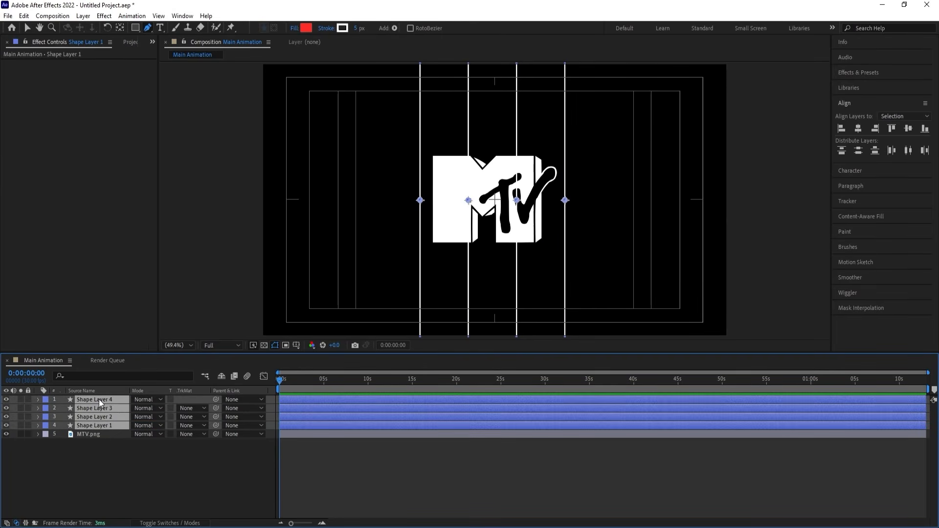
key(ctrl+d)
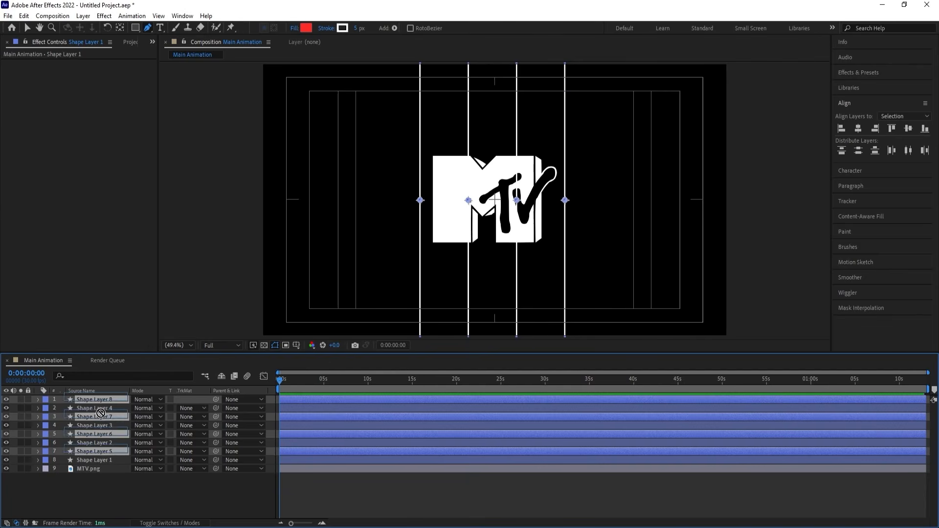
drag(102, 416, 100, 408)
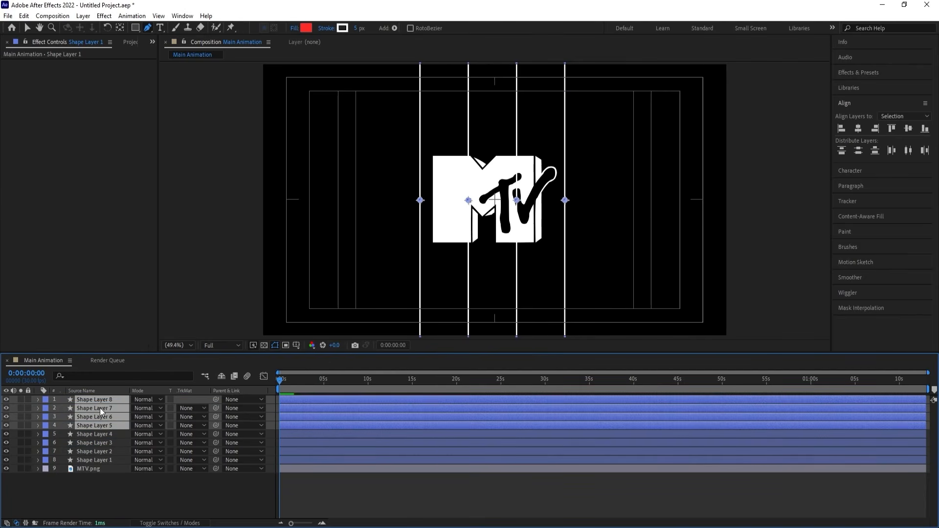
click(46, 426)
click(106, 266)
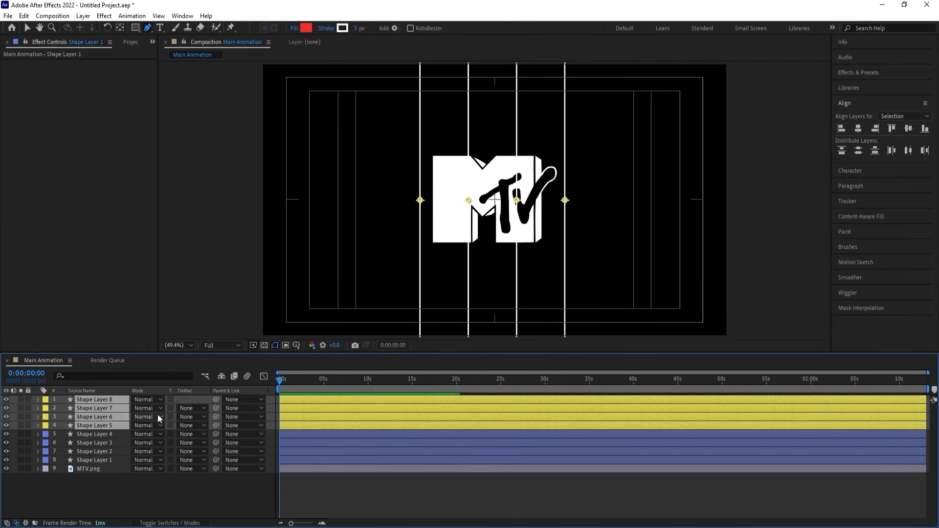
Create a null object and parent the four yellow-labelled line layers, Shape Layers 5 to 8, to it.
right_click(125, 487)
mouse_move(151, 368)
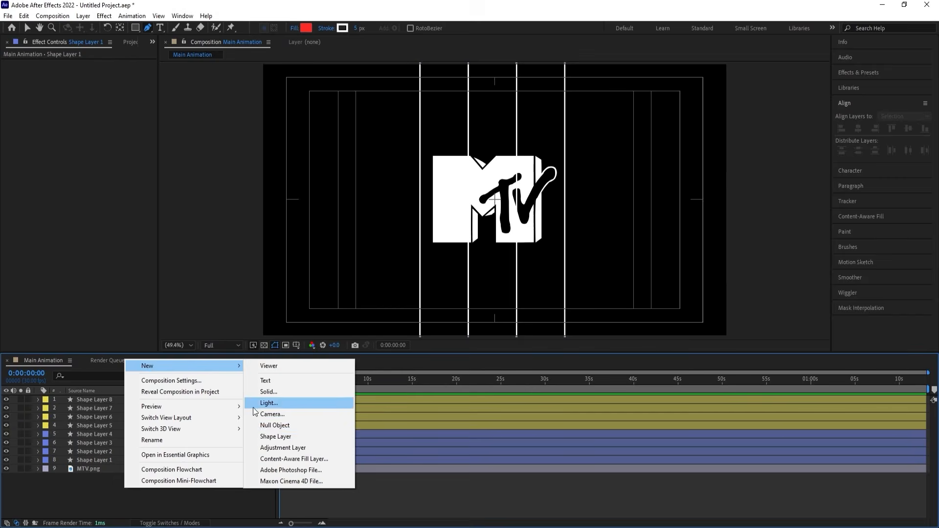
click(274, 425)
click(88, 405)
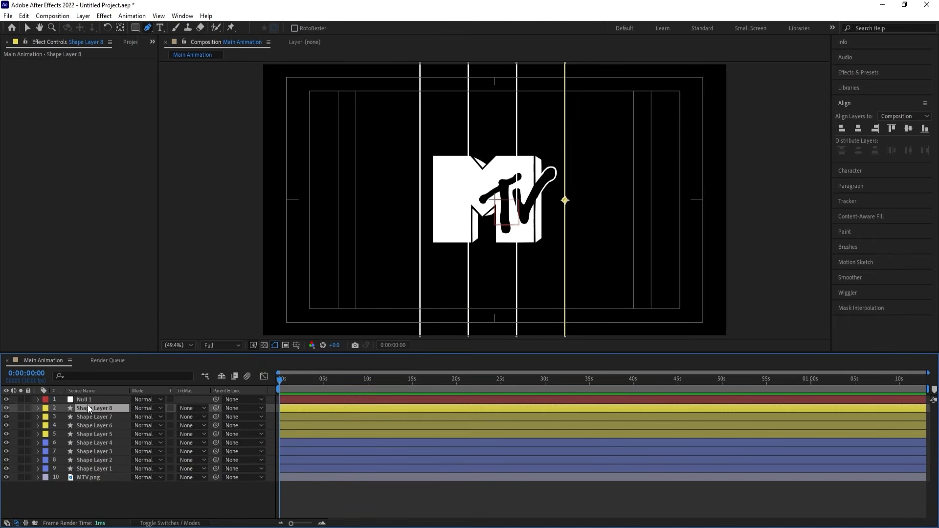
shift+click(80, 432)
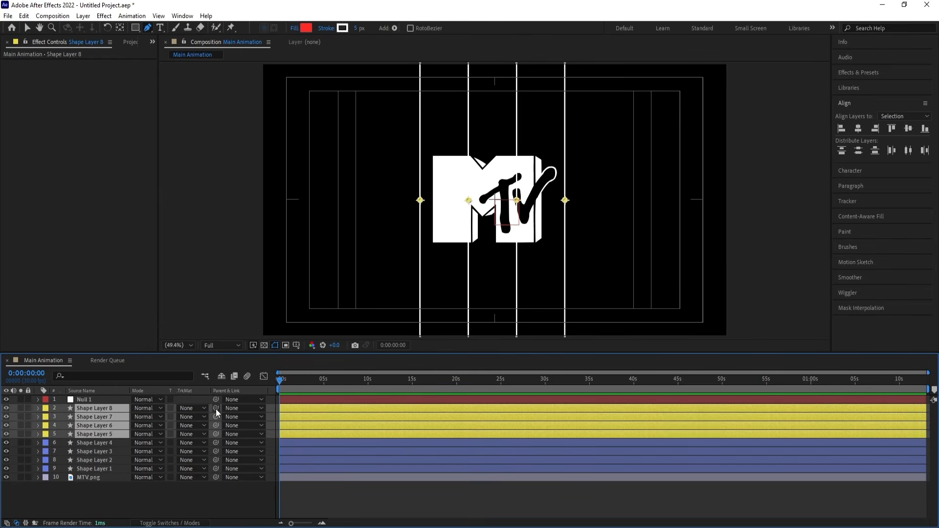
drag(215, 408, 125, 402)
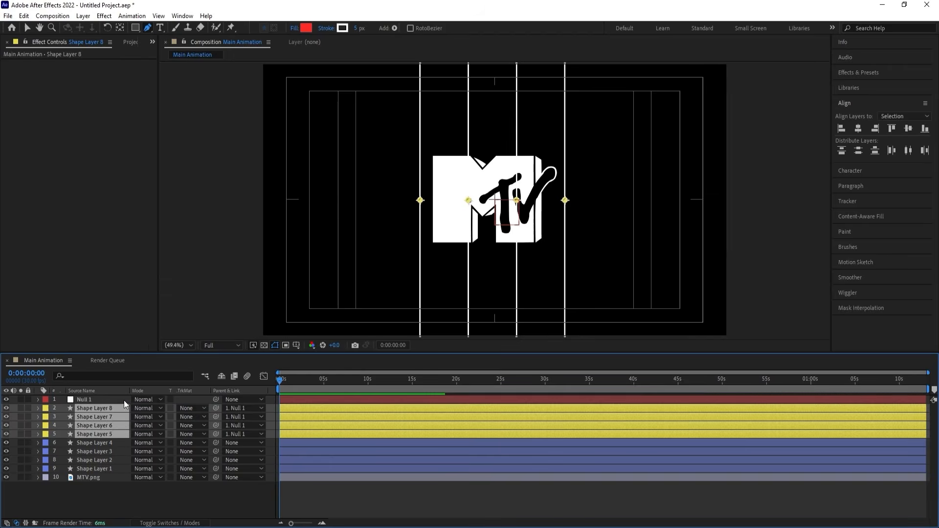
Set the null's rotation to 90° to turn its parented lines horizontal.
click(124, 400)
key(r)
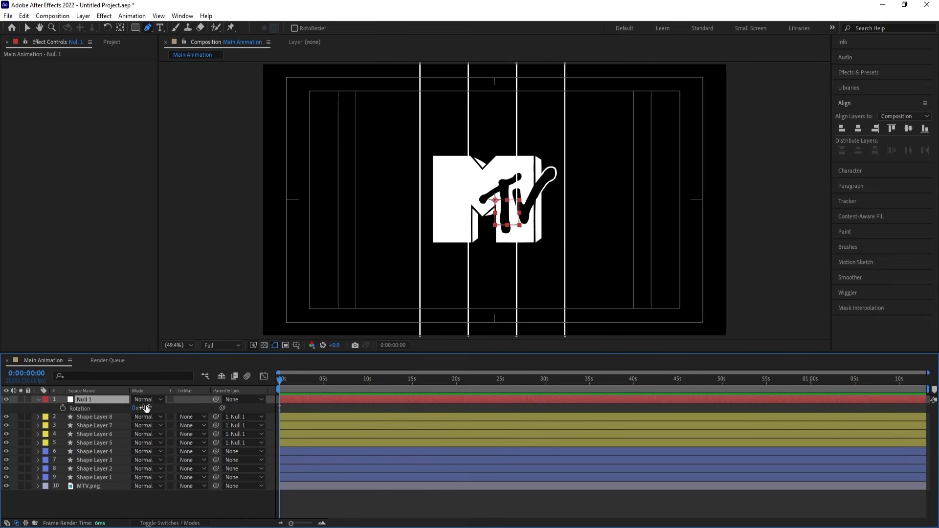
click(146, 407)
text(90)
key(Return)
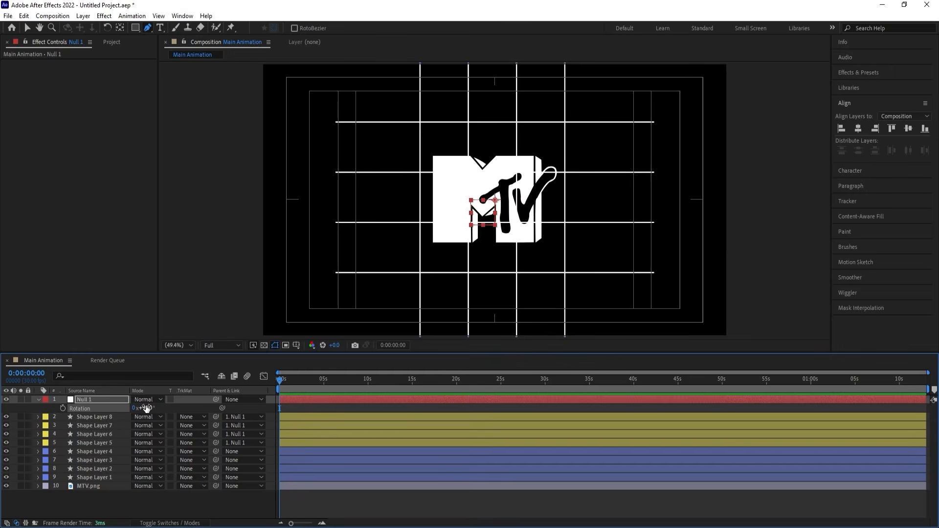
Unlink the null's scale dimensions and stretch only its Y scale to 184% to extend the horizontal lines past the frame.
key(s)
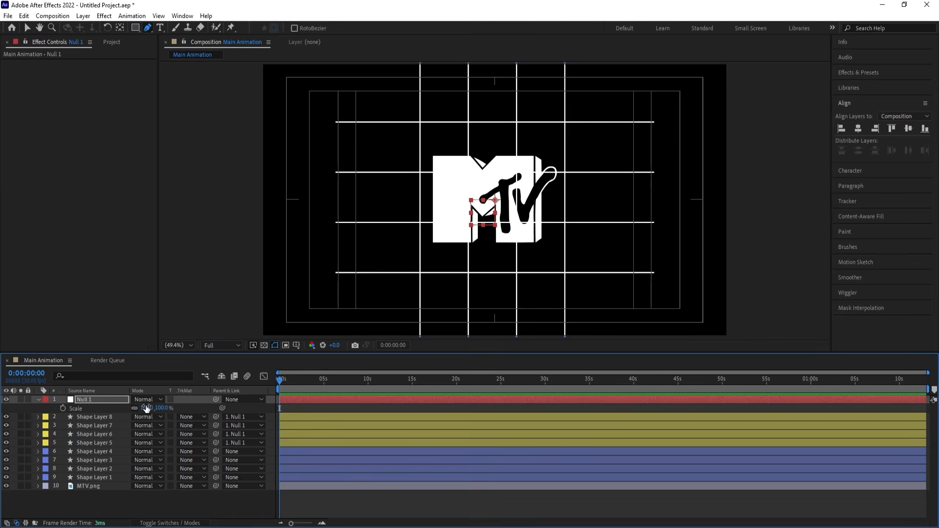
click(134, 408)
drag(146, 408, 204, 412)
key(ctrl+z)
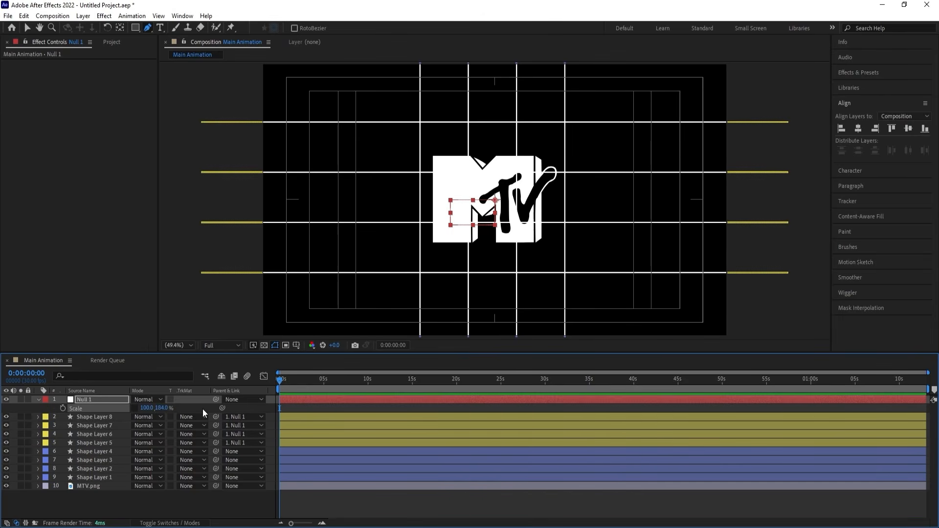
click(294, 405)
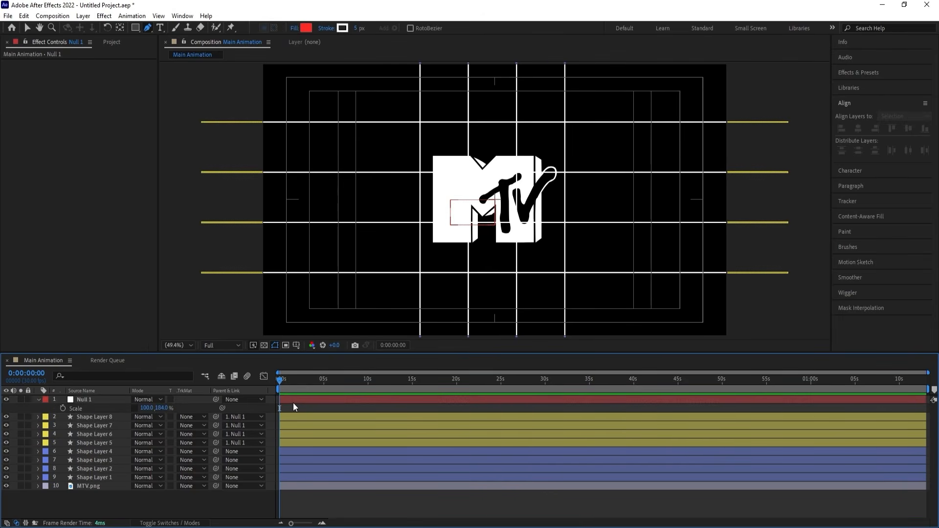
Delete the null layer, keeping the horizontal lines in place.
key(s)
click(291, 400)
key(Delete)
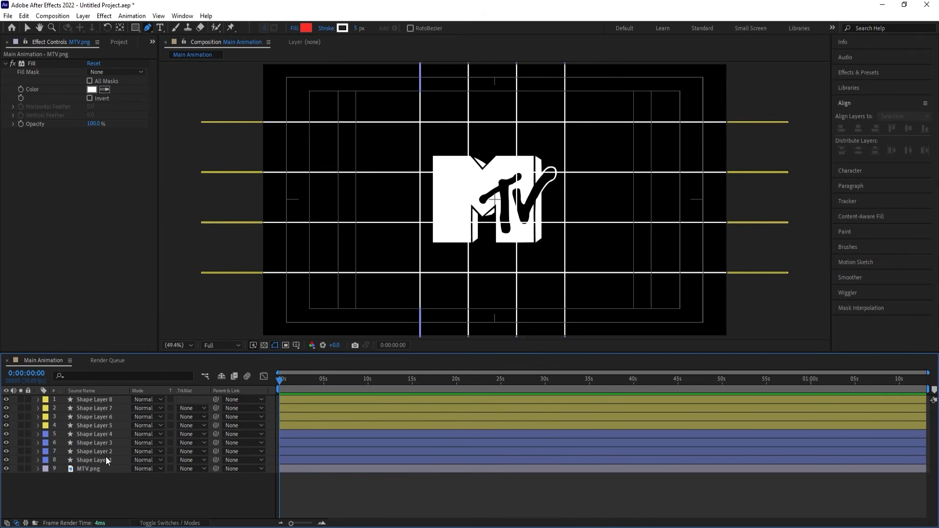
Lock all eight line layers, Shape Layers 1 to 8.
click(92, 460)
shift+click(104, 401)
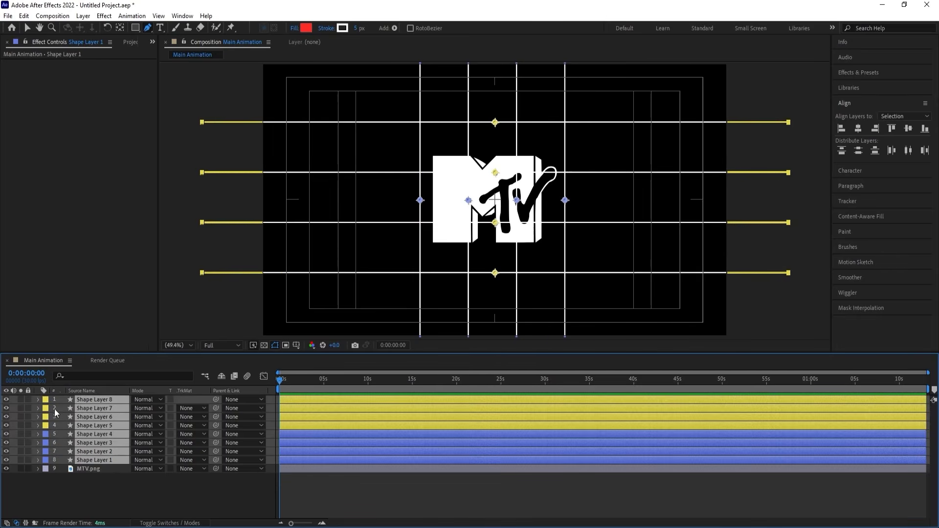
click(28, 399)
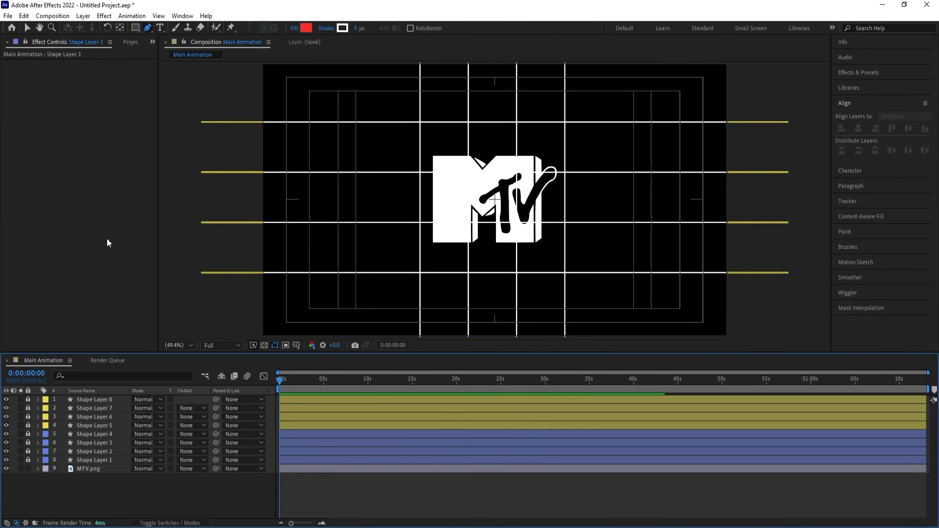
Activate the Rectangle tool and set its stroke to None, keeping the red fill.
click(133, 28)
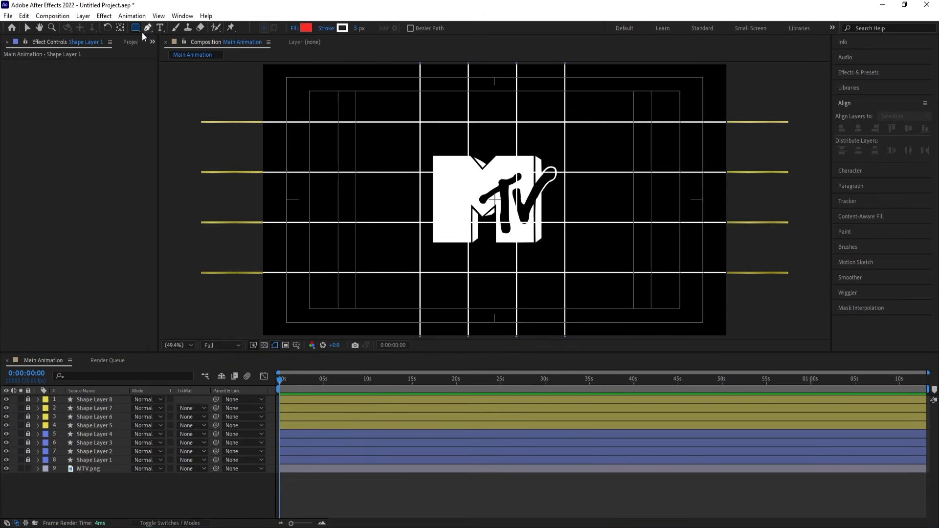
click(326, 28)
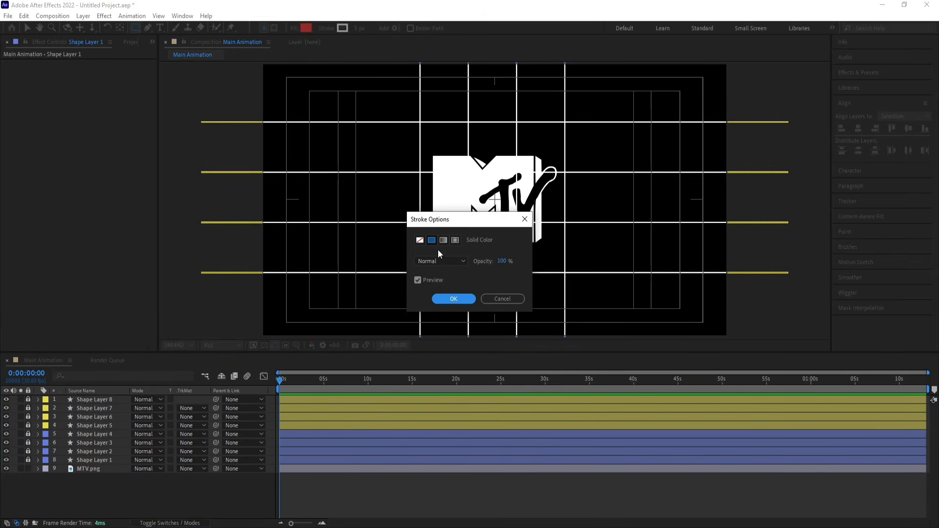
click(420, 240)
click(452, 299)
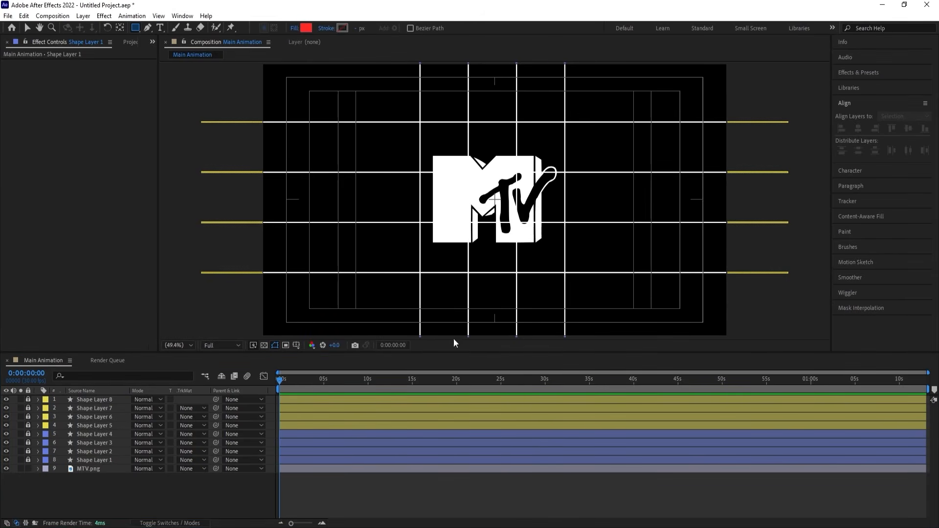
Hide the MTV.png layer and draw a red rectangle filling the upper-left enclosed cell of the line grid.
scroll(421, 118, up, 5)
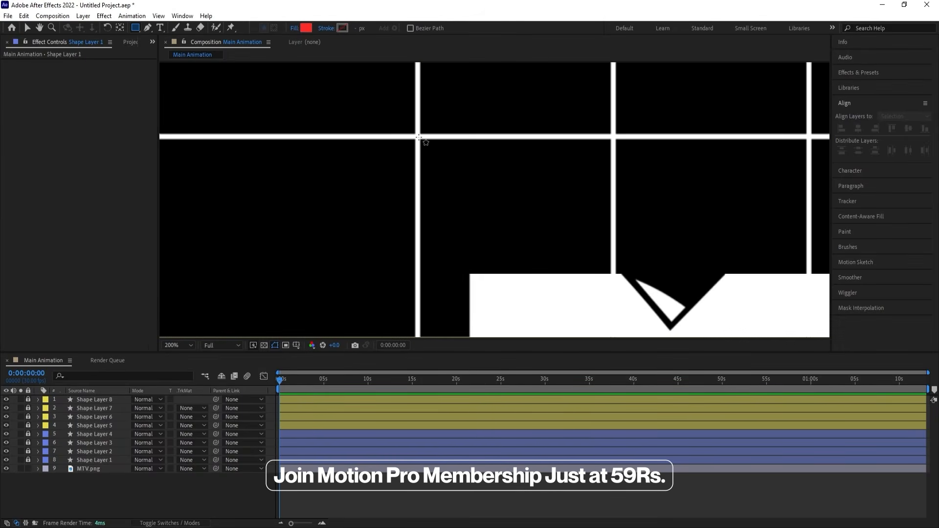
scroll(419, 138, down, 2)
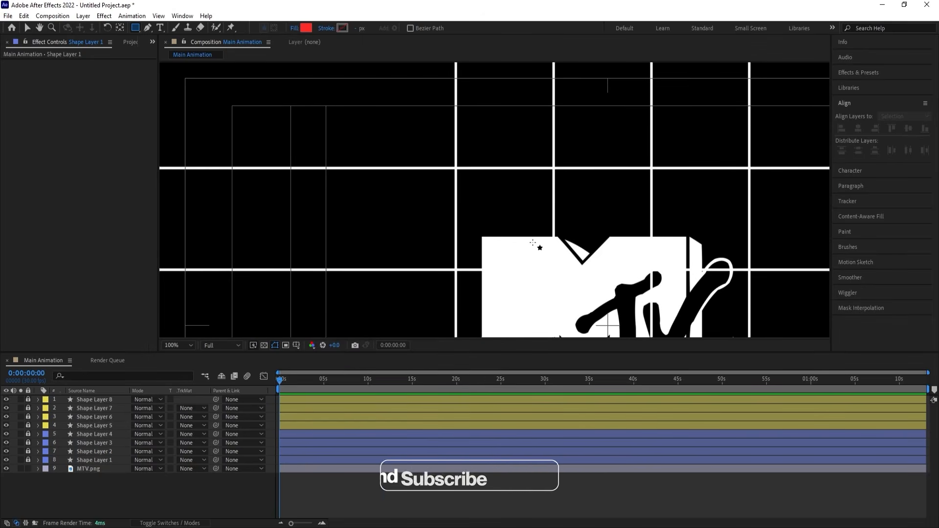
click(6, 468)
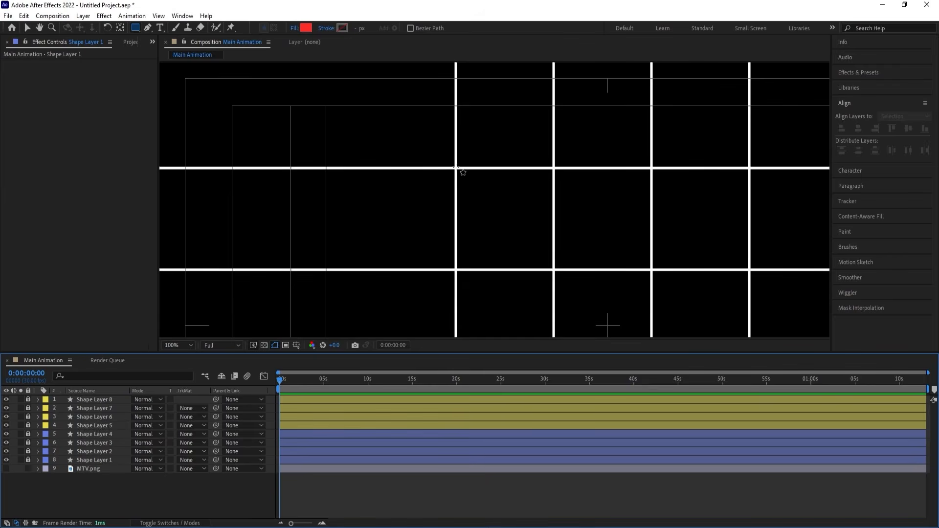
drag(456, 167, 559, 267)
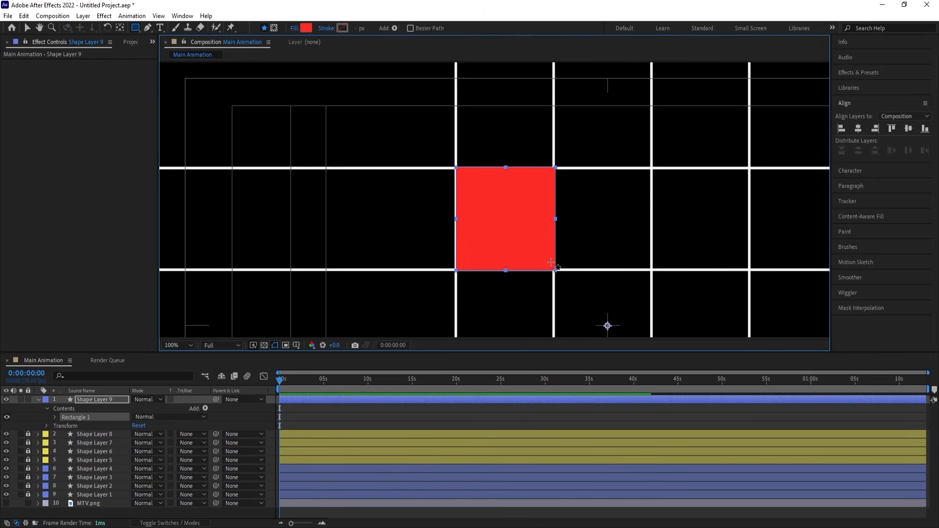
Centre the red rectangle's anchor point on the shape and rename its layer 01.
key(ctrl+alt+Home)
key(ctrl+Home)
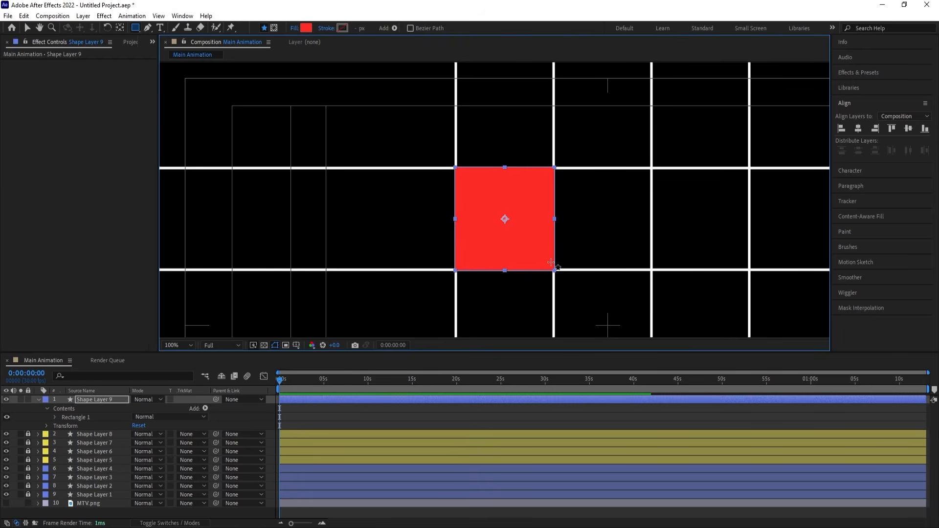
click(39, 400)
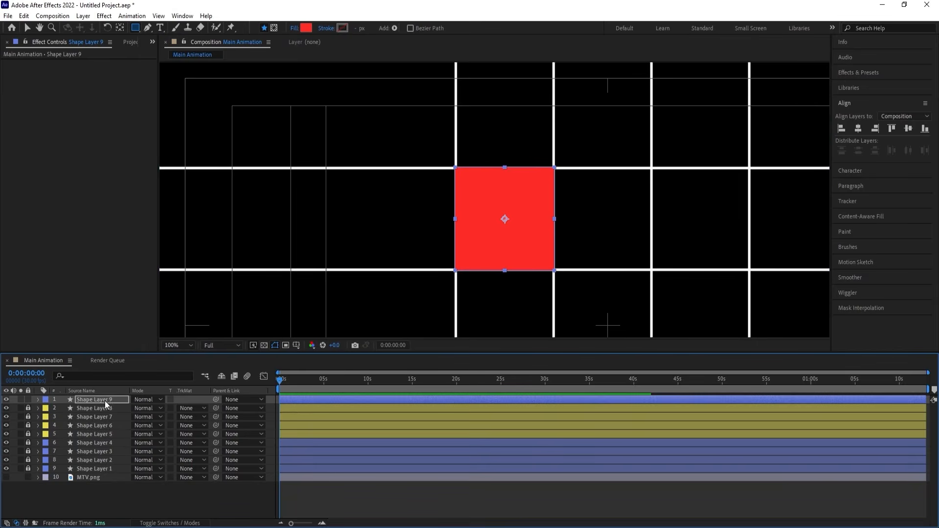
key(Return)
text(01)
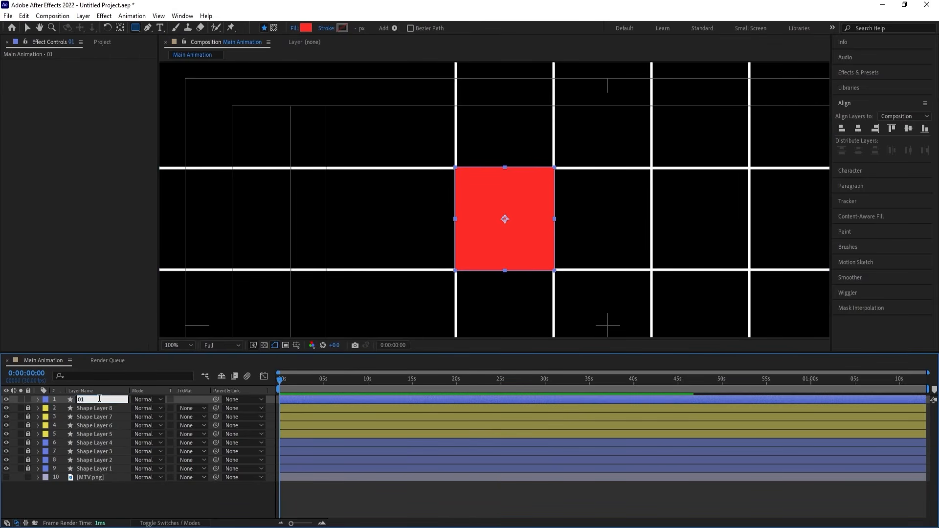
text(p)
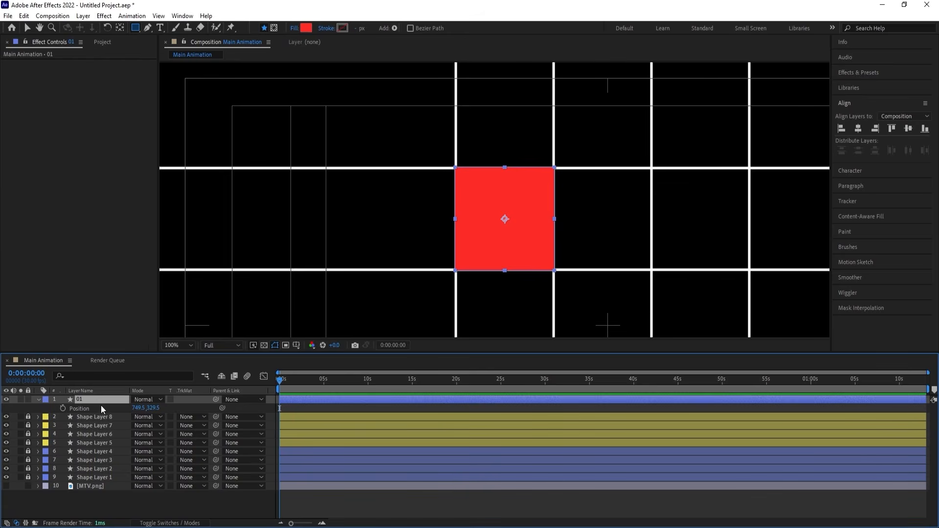
Set layer 01's X position to 750 and deselect the layer.
click(139, 408)
text(750)
key(Return)
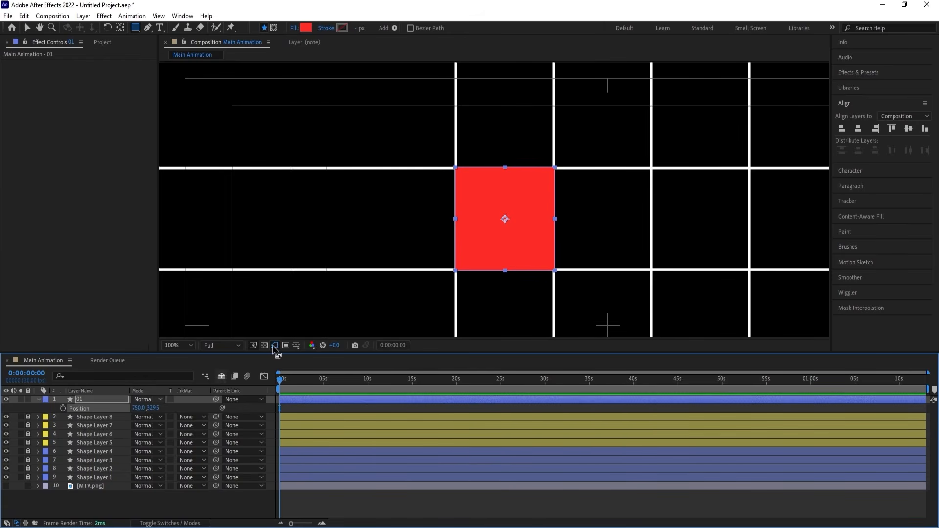
click(328, 407)
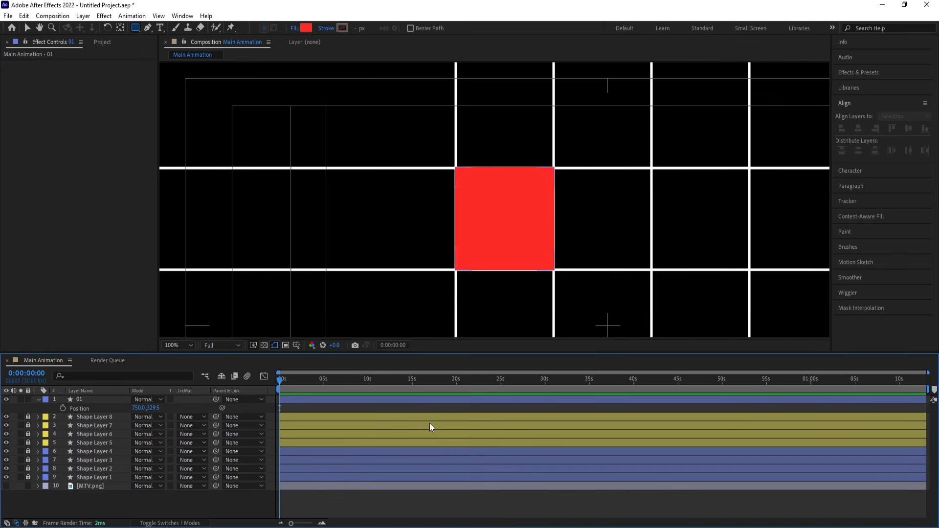
Duplicate layer 01 and offset the copy by +200 to an X position of 950.
click(96, 400)
key(ctrl+d)
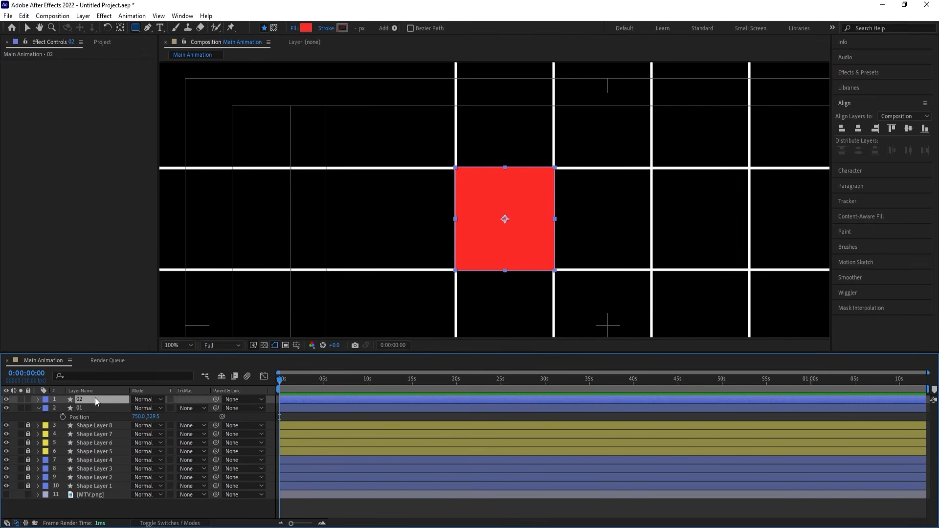
click(141, 408)
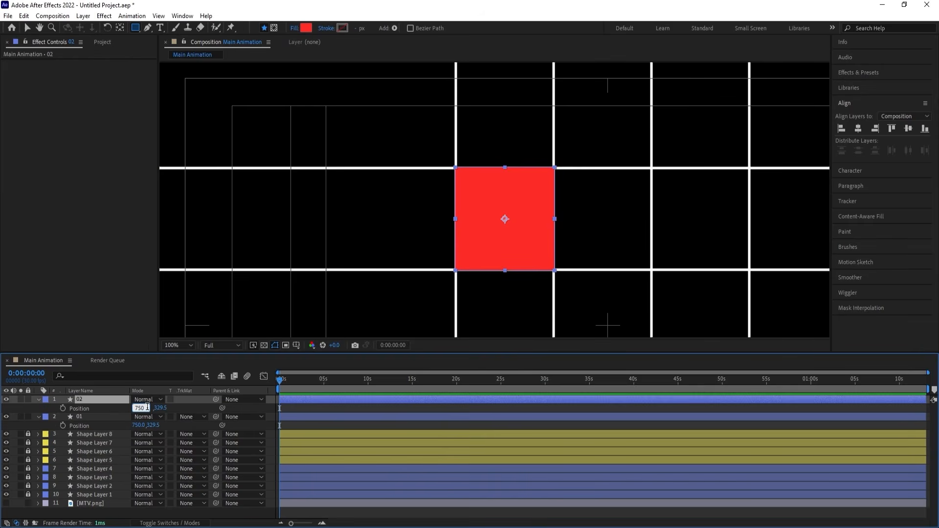
text(+200)
key(Return)
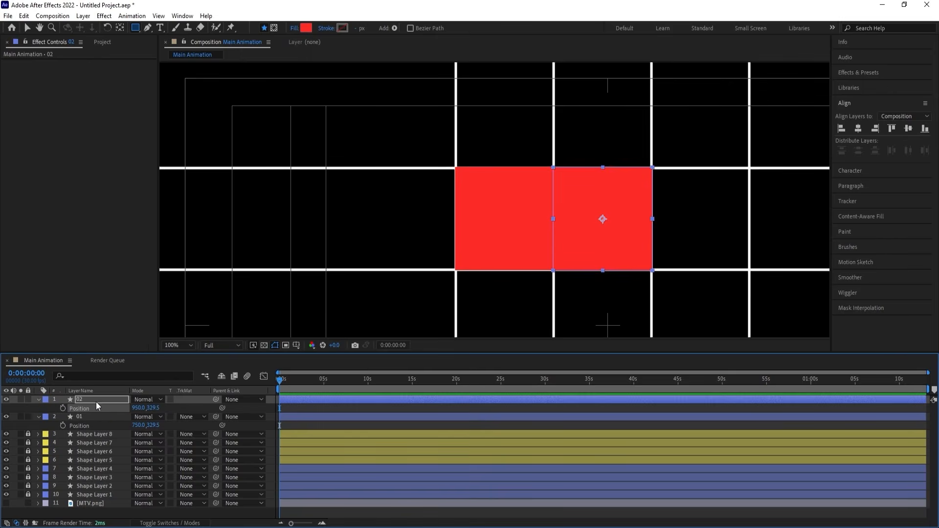
Duplicate layer 02 and offset the new rectangle by +200 to an X position of 1150.
key(ctrl+d)
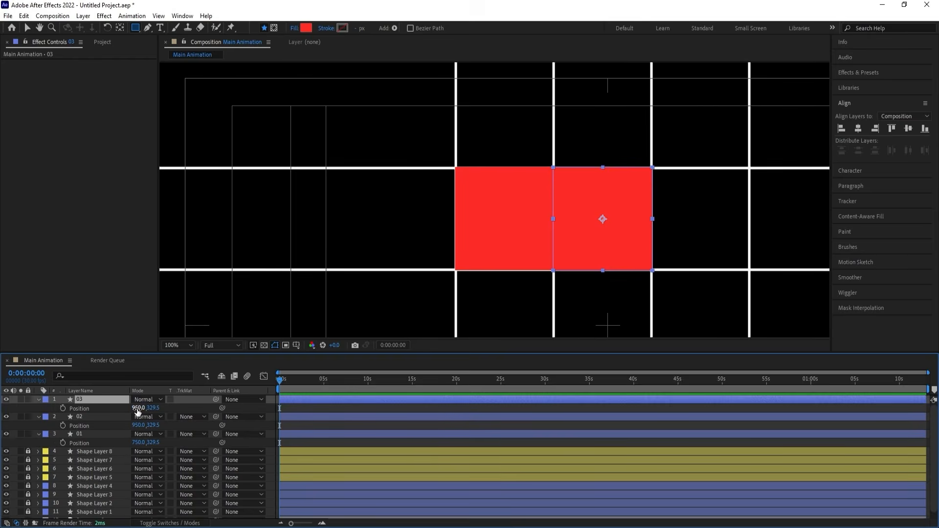
click(146, 407)
text(+200)
key(Return)
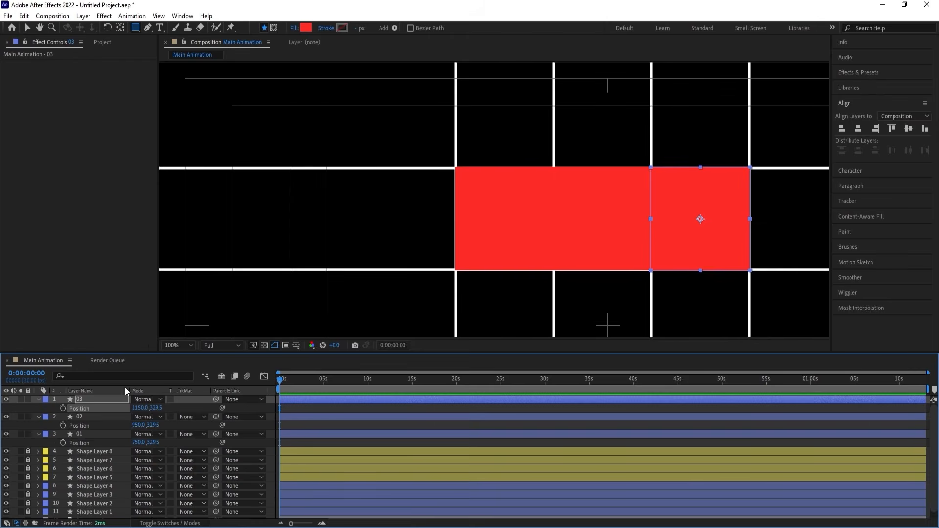
key(ctrl+d)
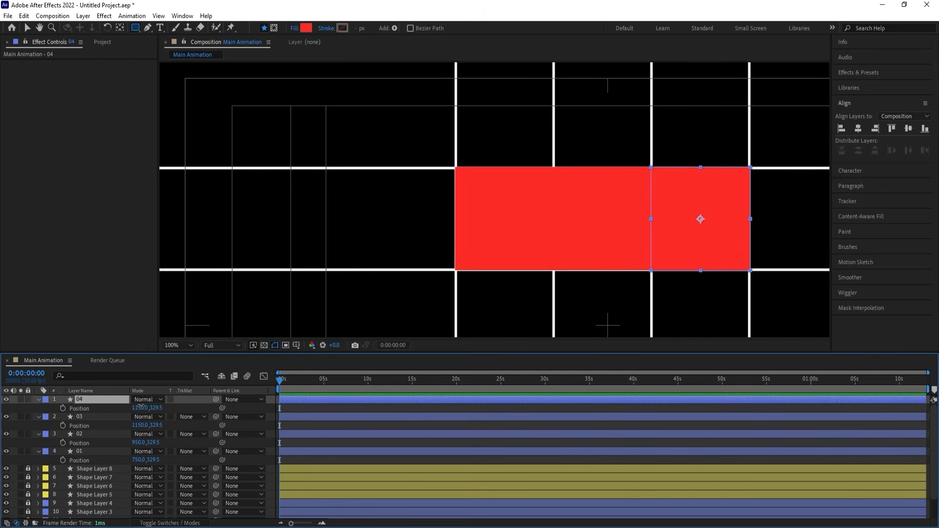
click(140, 407)
key(Right)
text(+200)
key(Return)
scroll(582, 276, down, 4)
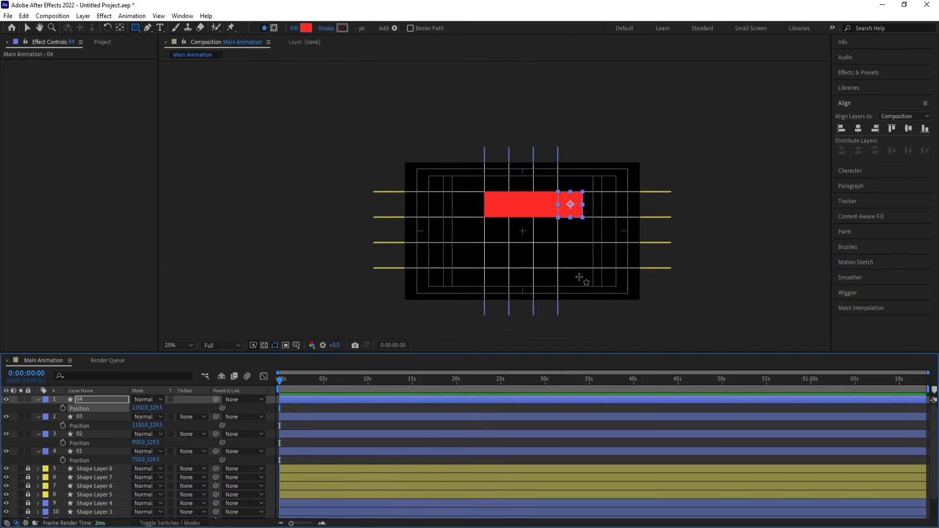
scroll(582, 276, up, 2)
scroll(582, 277, down, 2)
scroll(581, 230, up, 2)
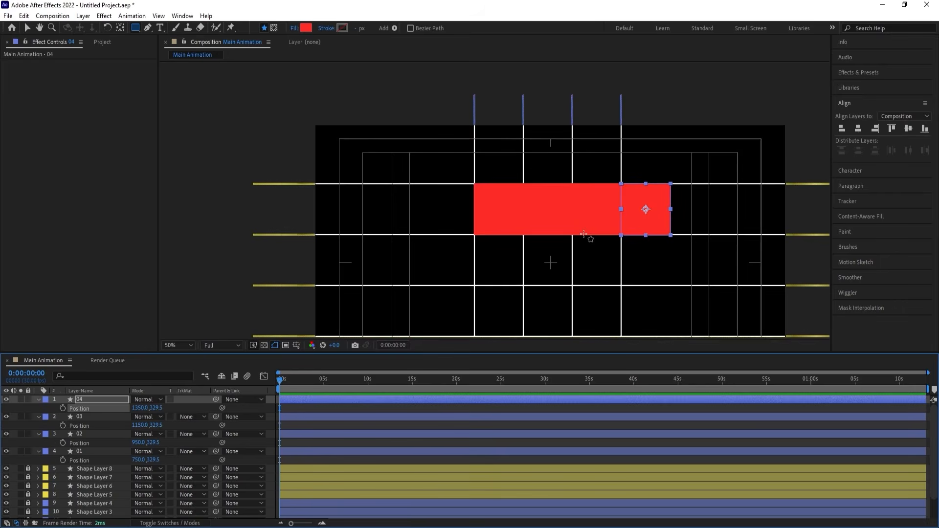
key(v)
key(Delete)
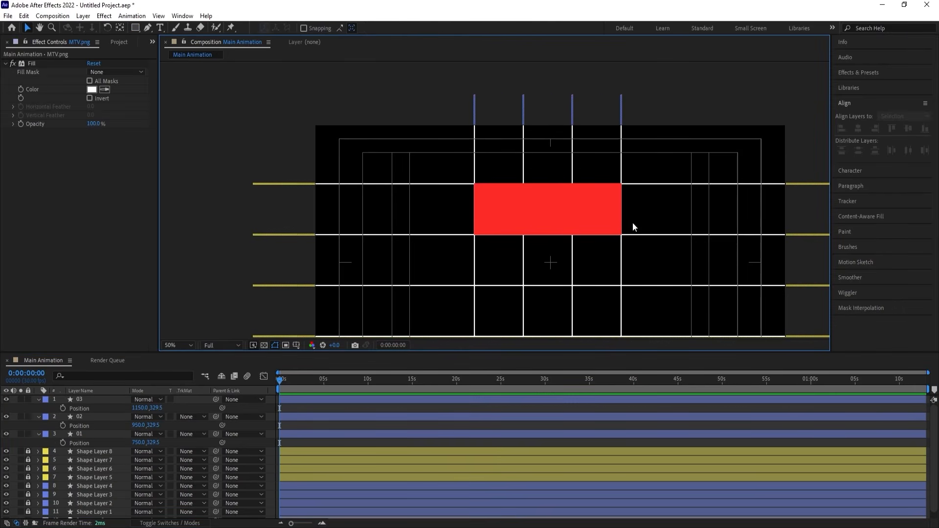
Duplicate layers 01, 02 and 03 and move the three copies together above layer 03.
click(96, 433)
shift+click(93, 403)
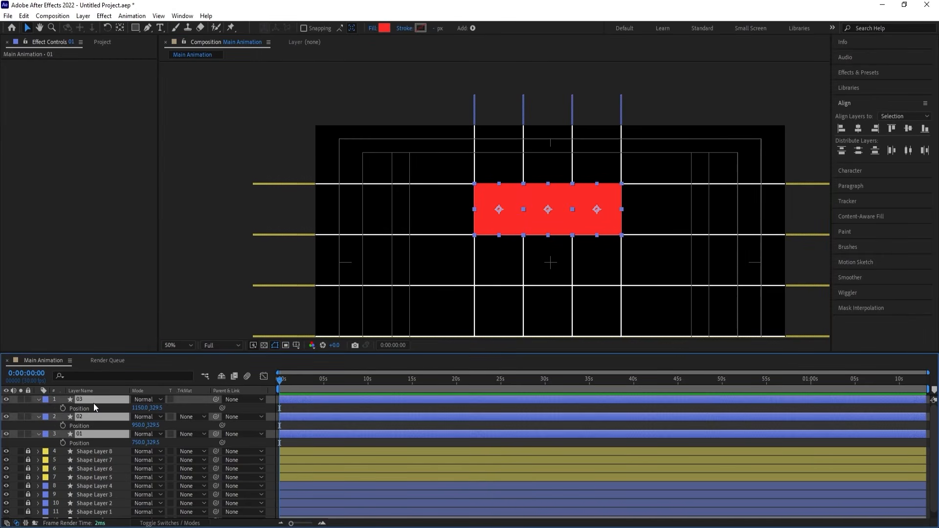
key(ctrl+d)
drag(96, 427, 98, 406)
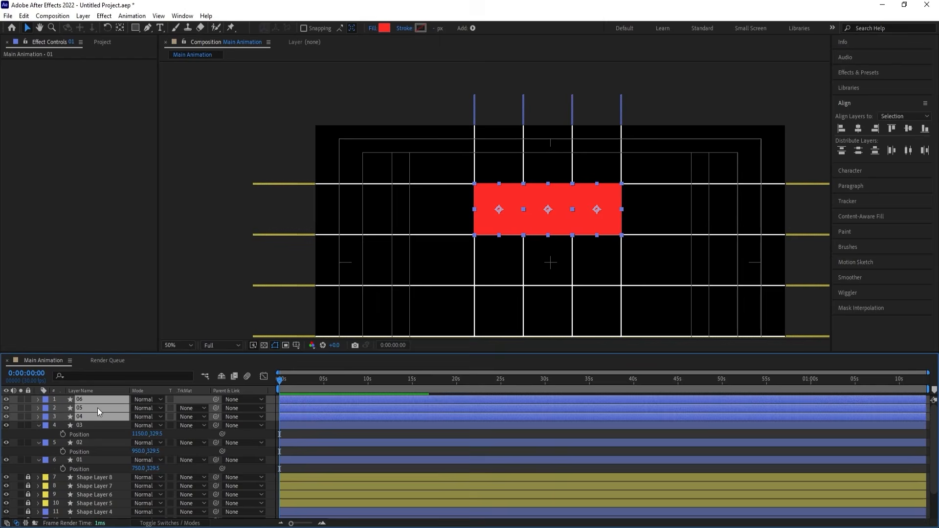
Create a null object and parent layers 04, 05 and 06 to it.
click(183, 398)
right_click(184, 400)
mouse_move(209, 405)
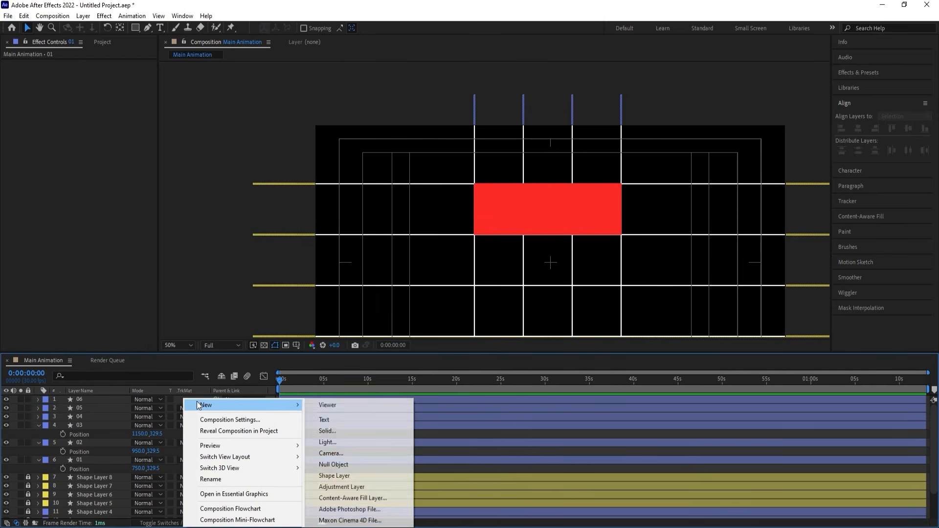
click(333, 462)
click(88, 408)
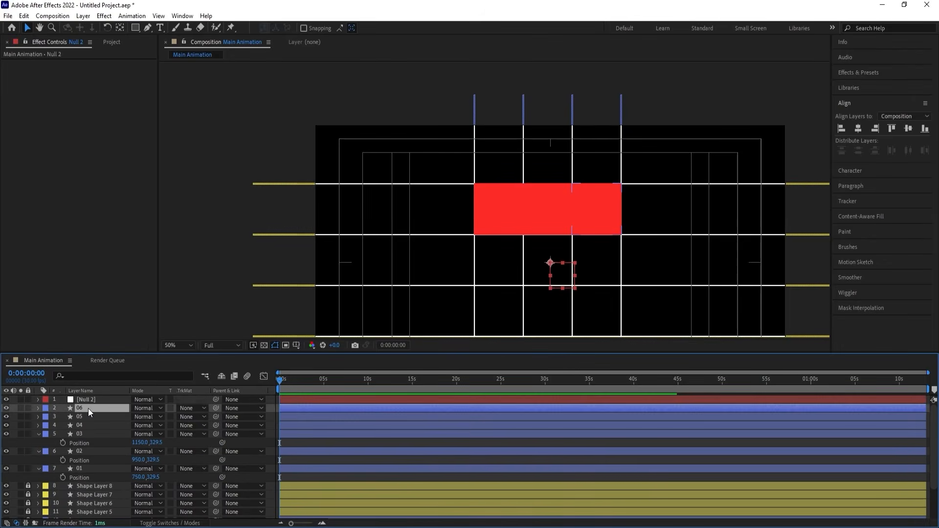
shift+click(81, 424)
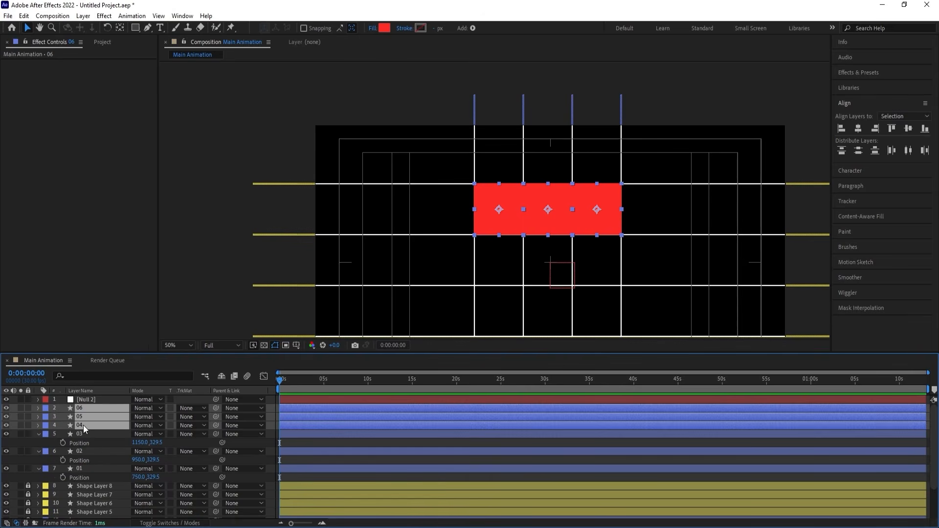
drag(215, 408, 105, 402)
Set the null's Y position to 740 to move its child rectangles down one row.
click(98, 398)
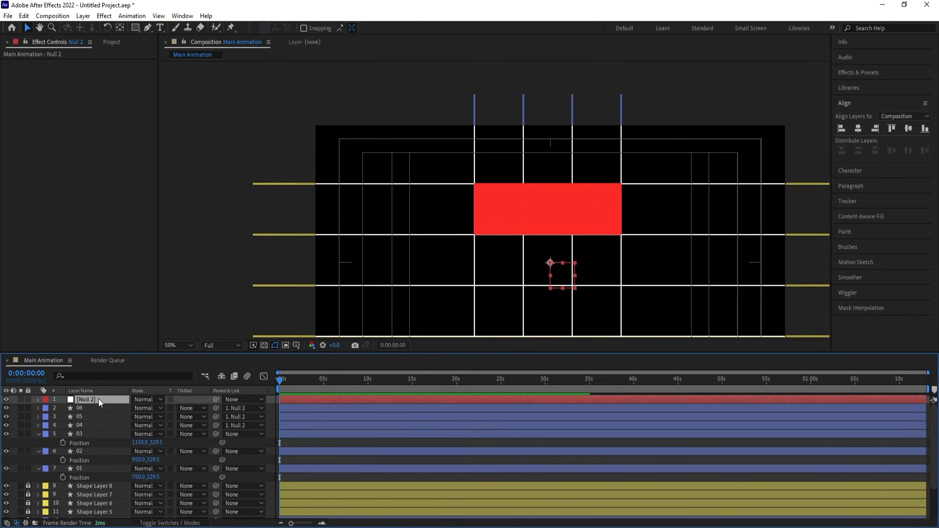
key(p)
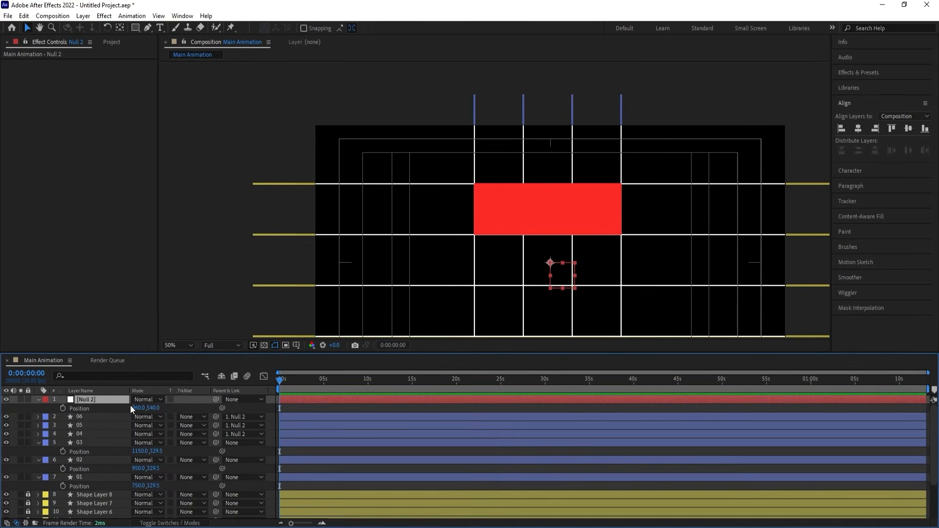
click(158, 408)
key(Return)
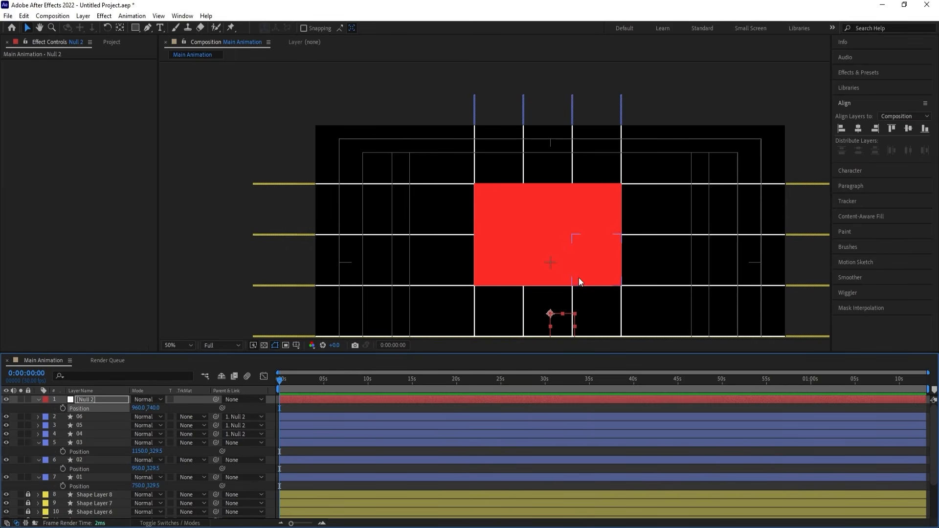
Duplicate layers 04, 05 and 06 and move the three copies together above layer 06.
click(86, 433)
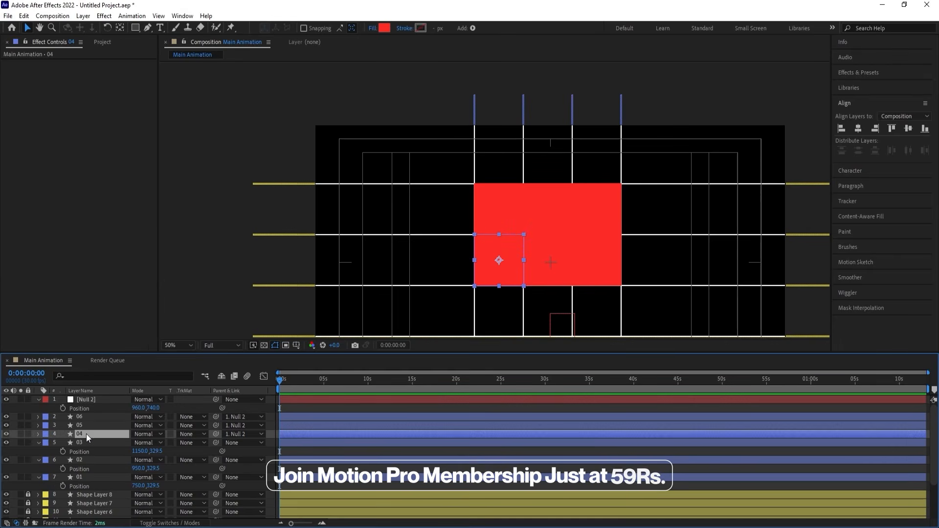
shift+click(86, 415)
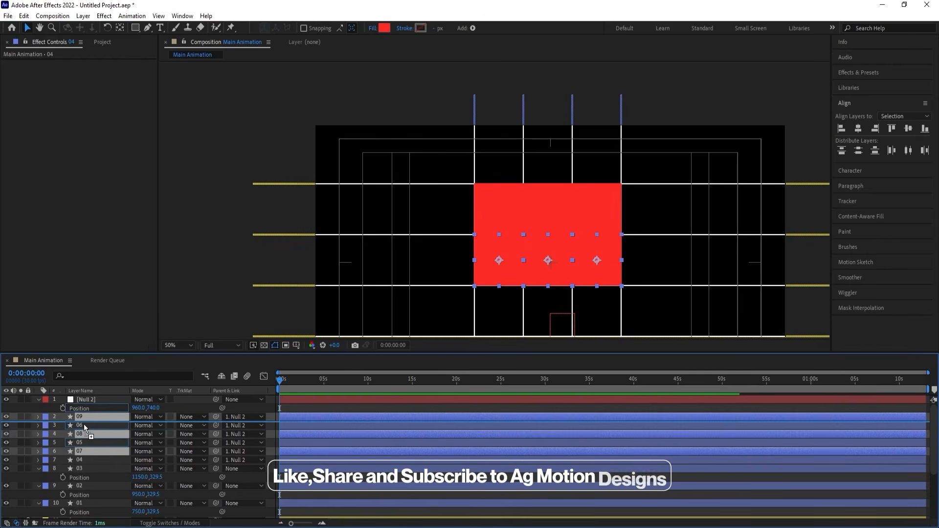
key(ctrl+d)
Set the parent of layers 04, 05 and 06 to None.
click(81, 442)
shift+click(83, 451)
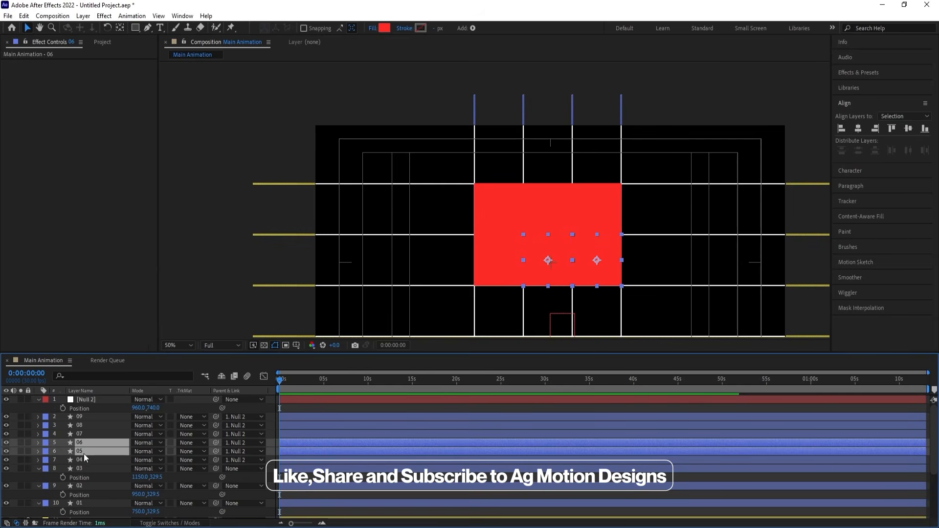
shift+click(83, 459)
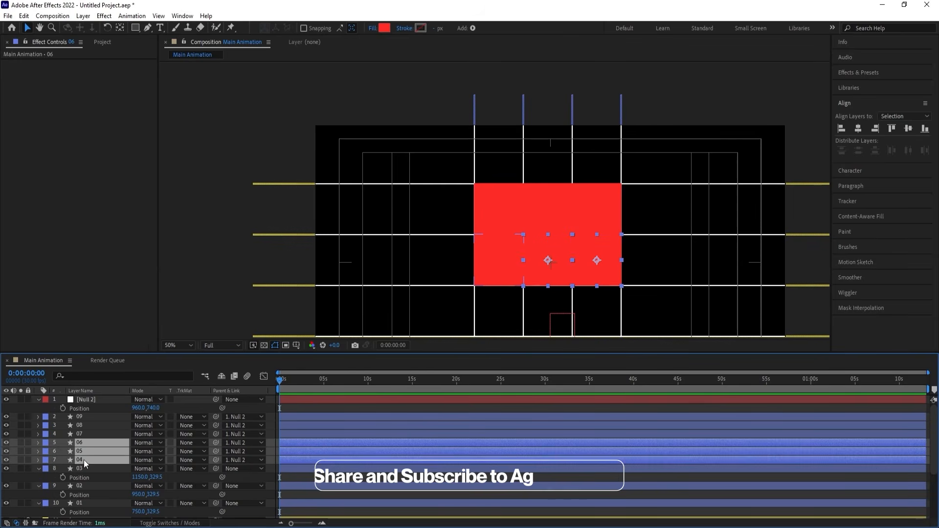
click(251, 443)
click(250, 216)
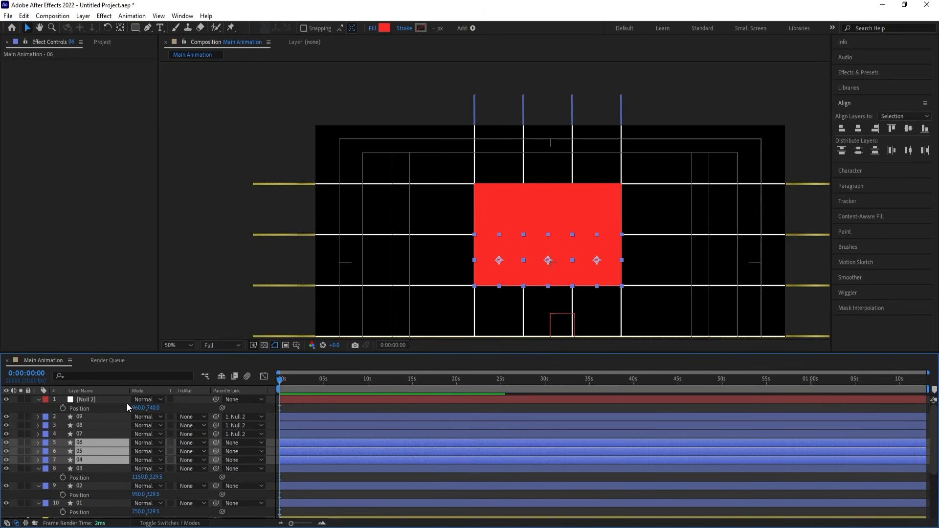
Offset the null by +200 to a Y position of 940, placing the third row, and delete the null.
click(111, 401)
click(154, 407)
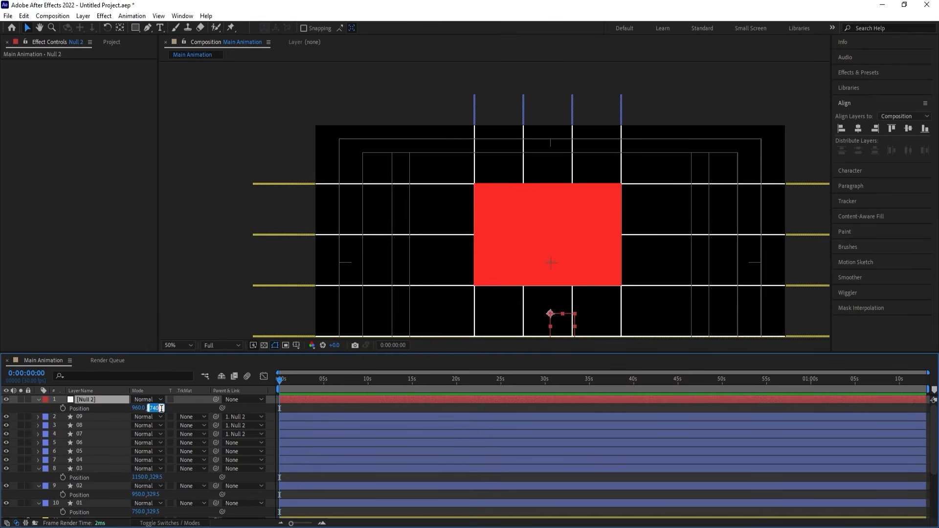
text(+50)
text(200)
key(Return)
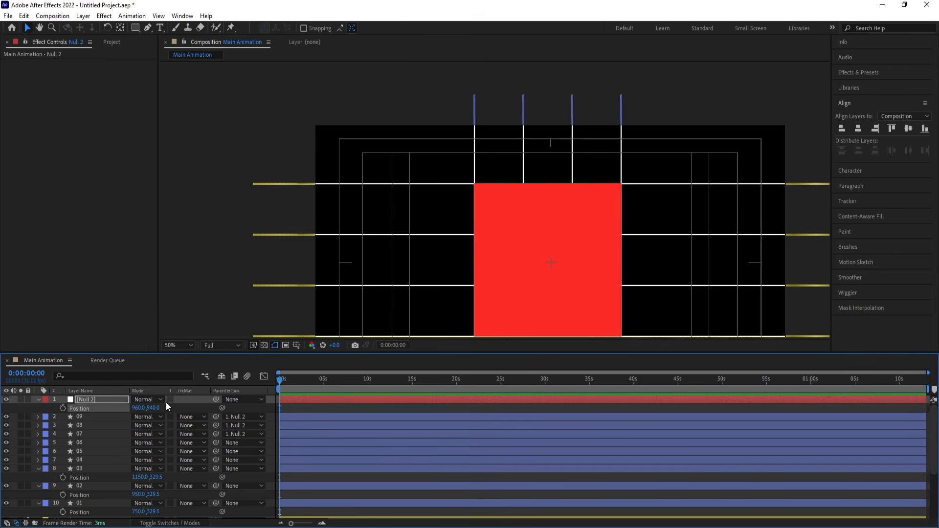
key(Delete)
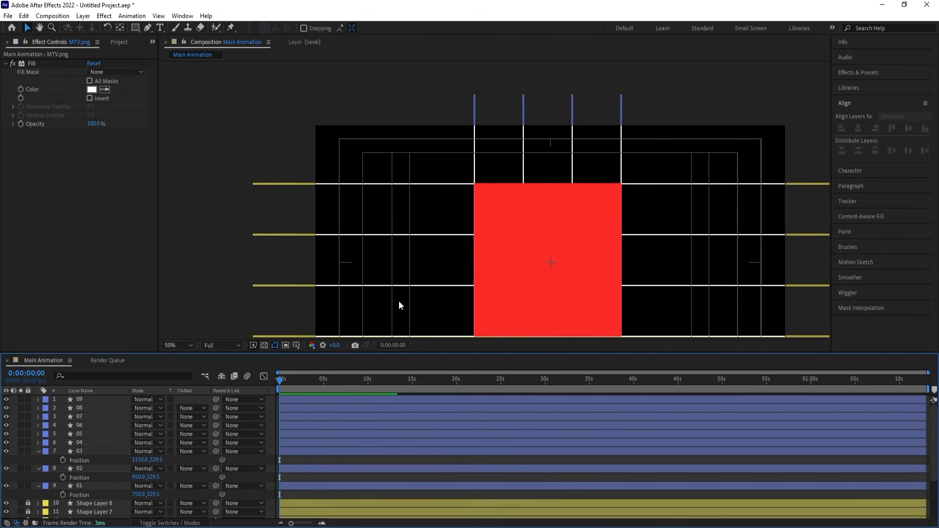
Collapse the open layer properties, then make the MTV.png layer visible and solo it.
click(183, 343)
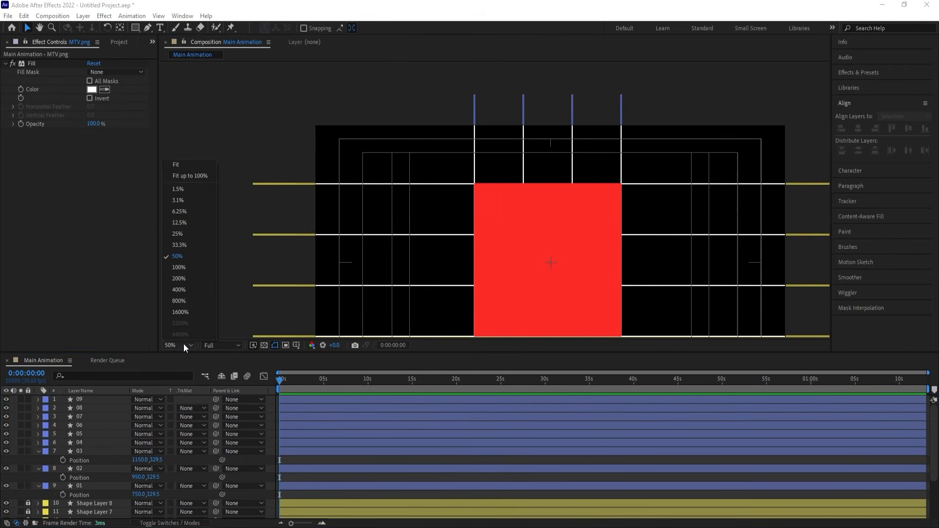
click(195, 162)
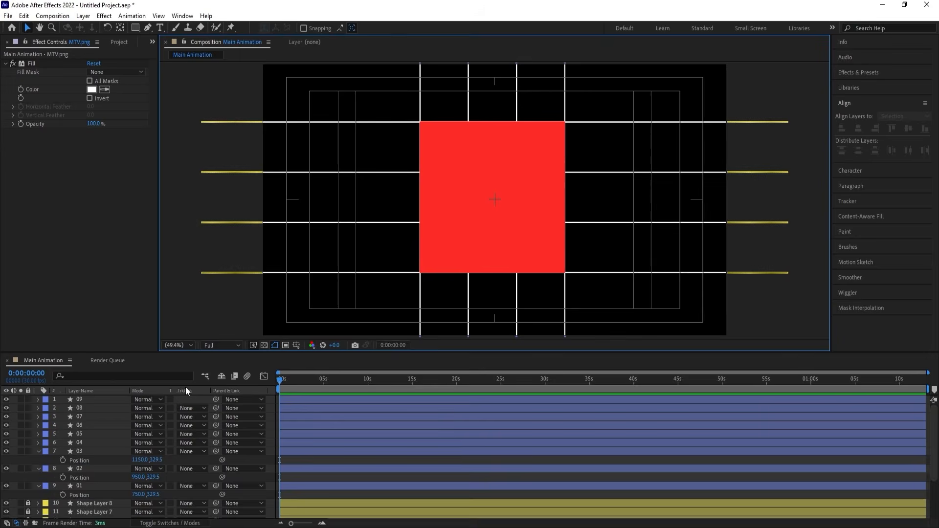
key(u)
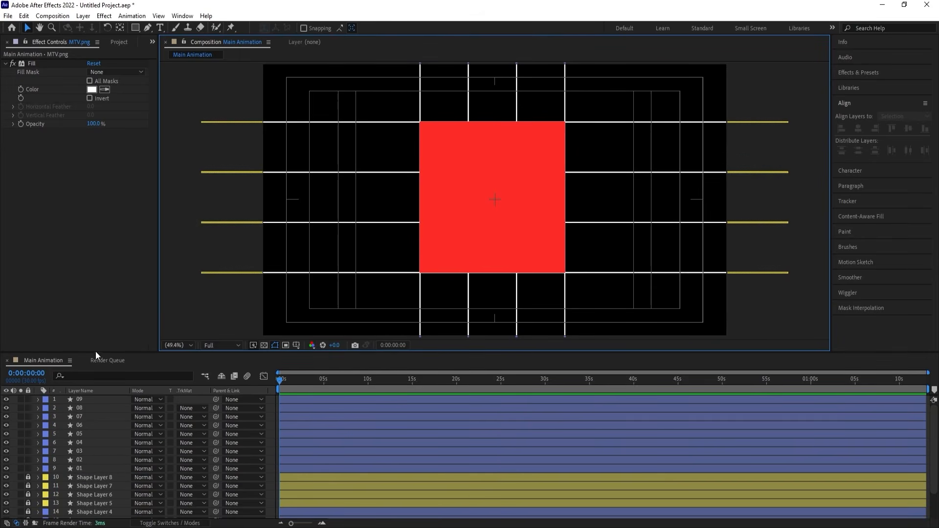
scroll(97, 438, down, 2)
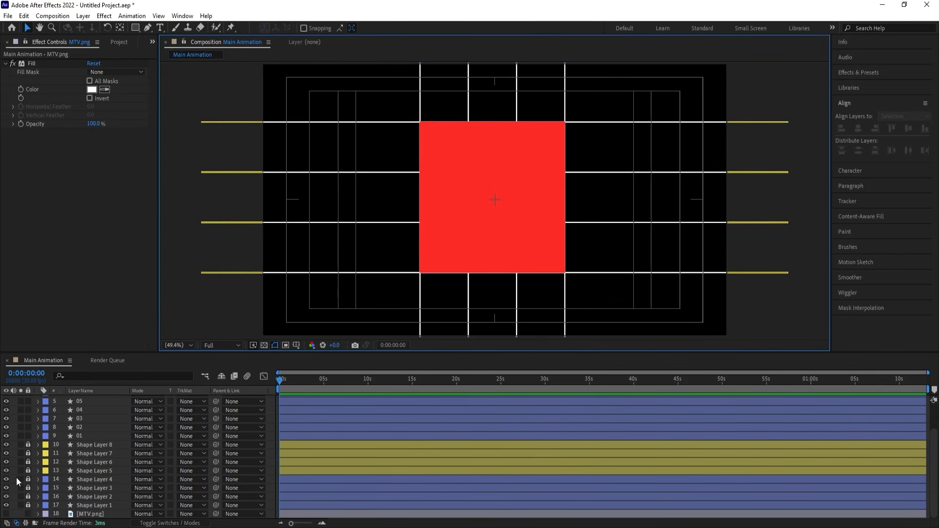
click(5, 514)
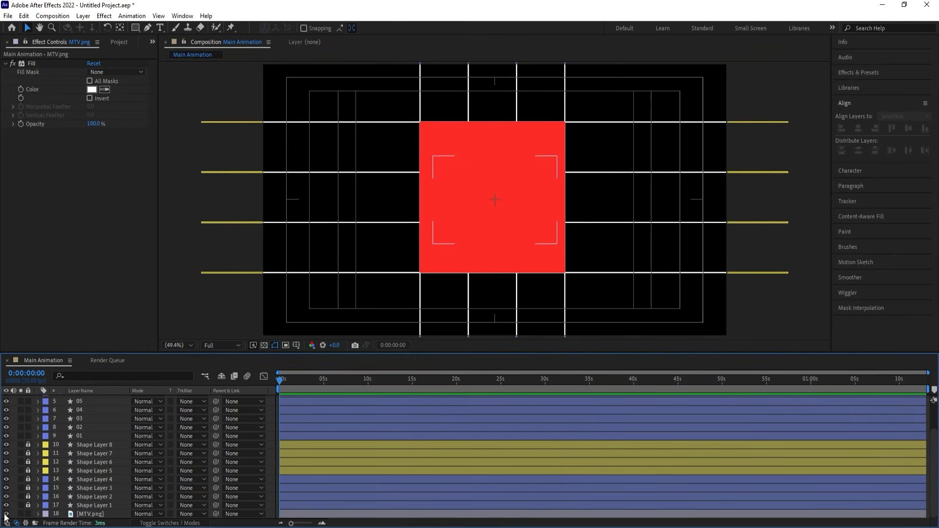
click(22, 514)
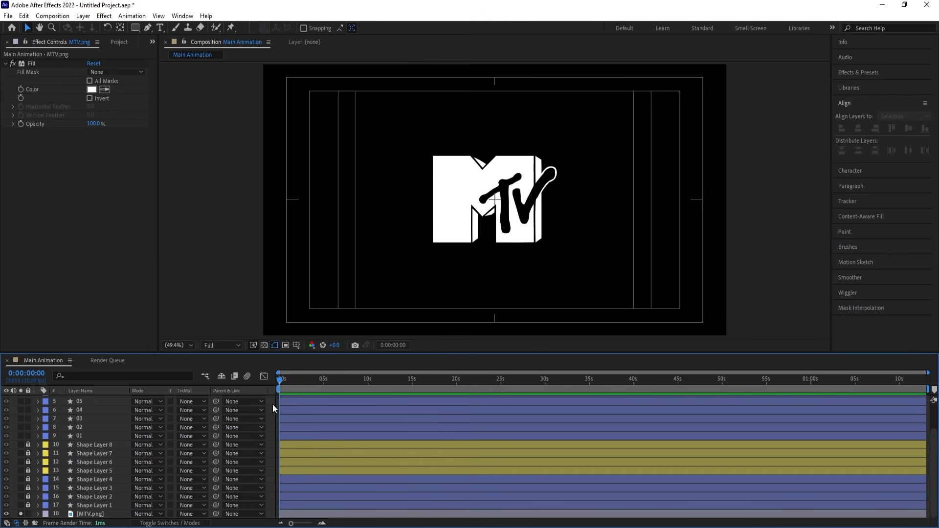
Keyframe MTV.png's position to slide horizontally from about X 1505 at the first frame to 960, 540 at 01:15f.
click(76, 515)
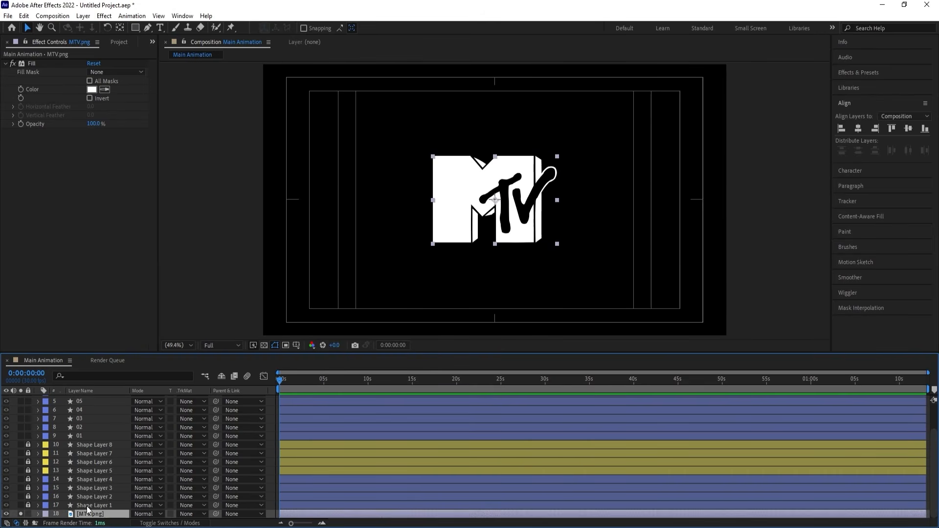
key(p)
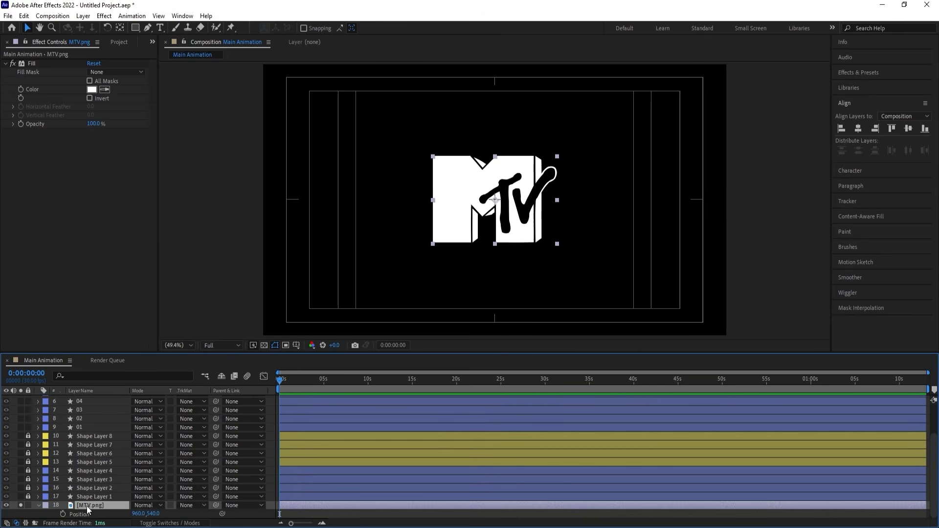
click(63, 514)
key(equal)
key(equal)
key(equal)
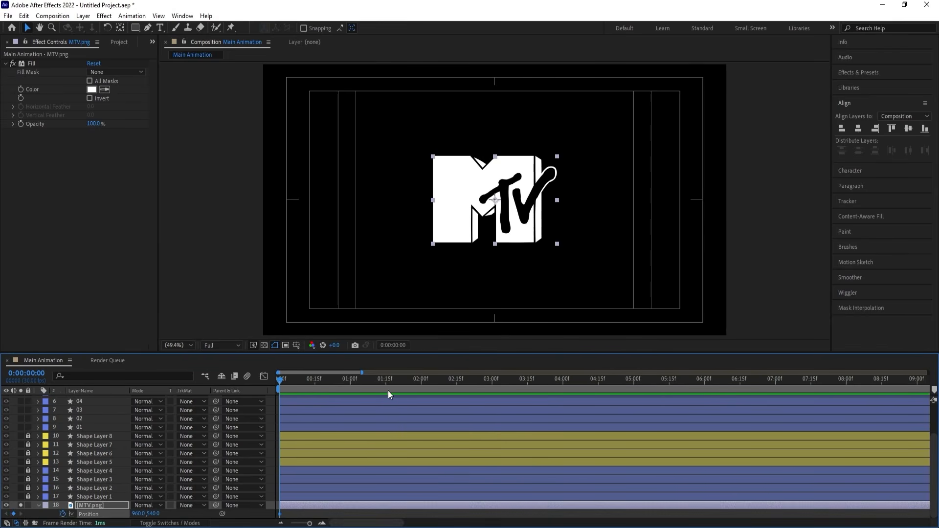
click(385, 381)
key(Home)
drag(449, 228, 584, 204)
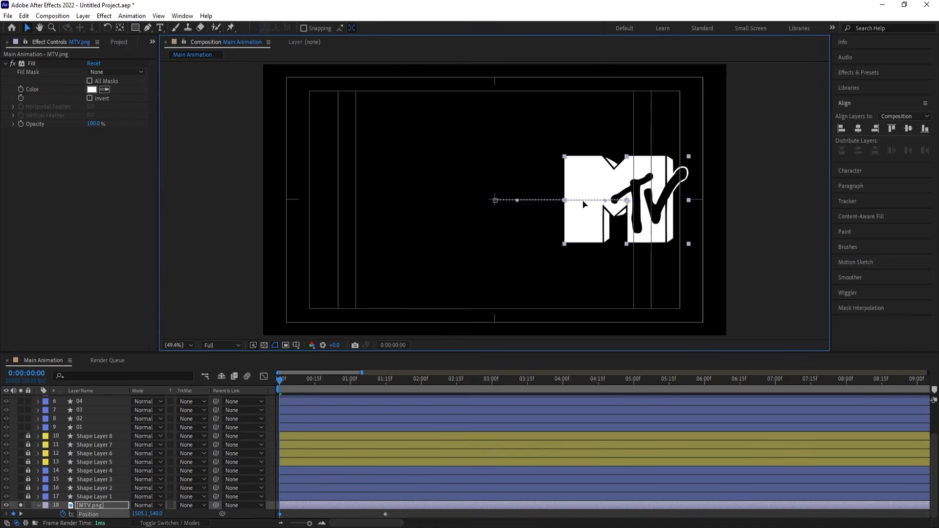
Duplicate MTV.png and replace the copy's first position keyframe with one about Y 937, so it rises vertically to the centre.
click(113, 505)
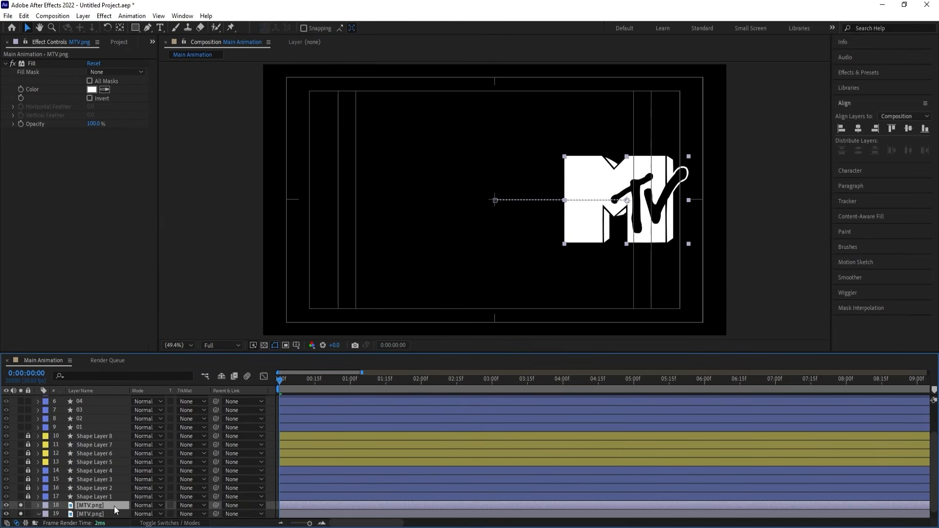
key(ctrl+d)
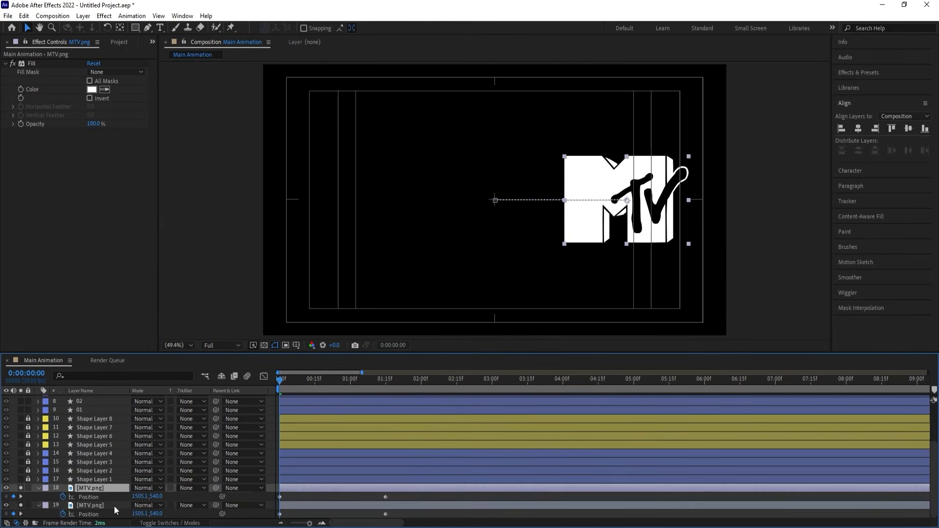
click(281, 497)
key(Delete)
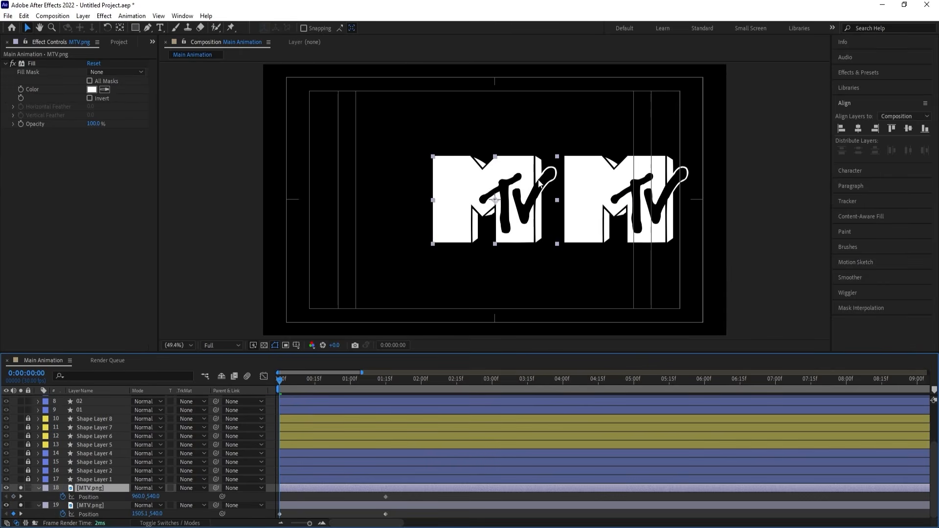
drag(533, 174, 538, 276)
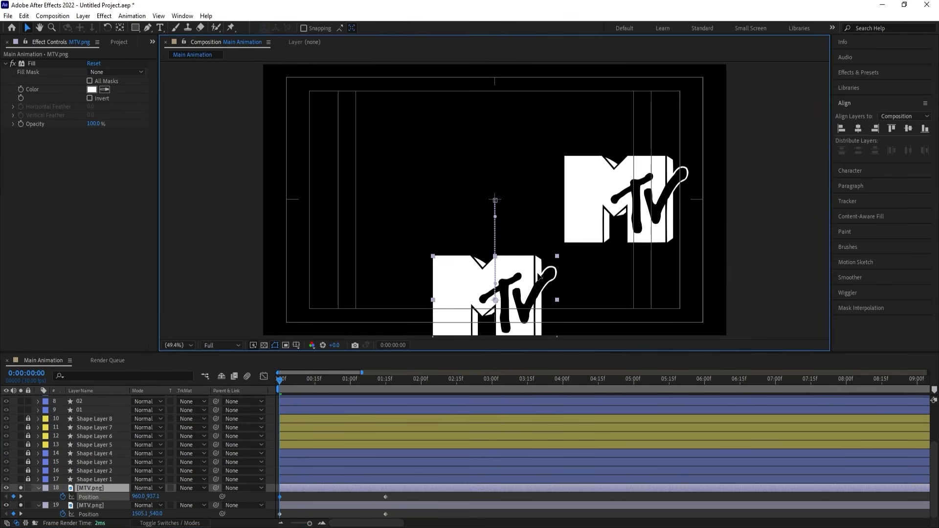
click(85, 490)
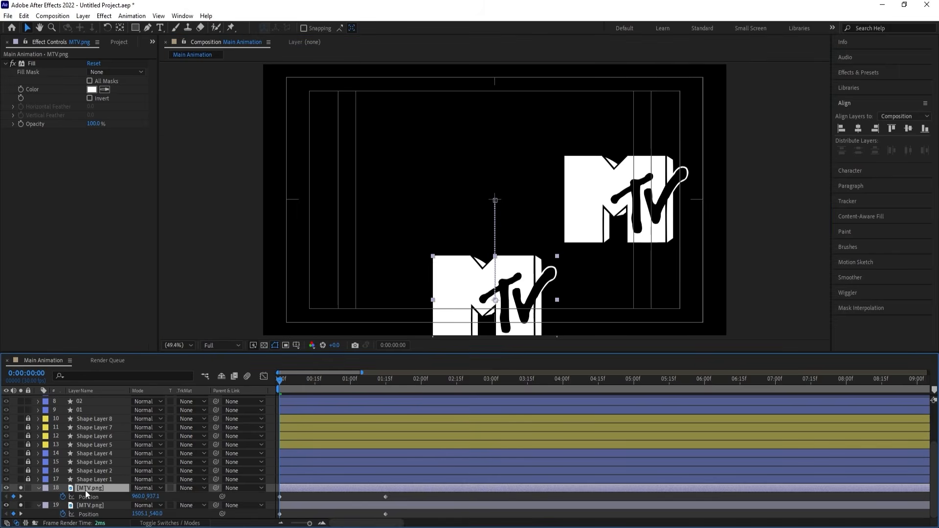
Duplicate the rising MTV.png copy and replace the duplicate's first position keyframe with one at about X 405, Y 540, so it slides in from the left.
key(ctrl+d)
key(u)
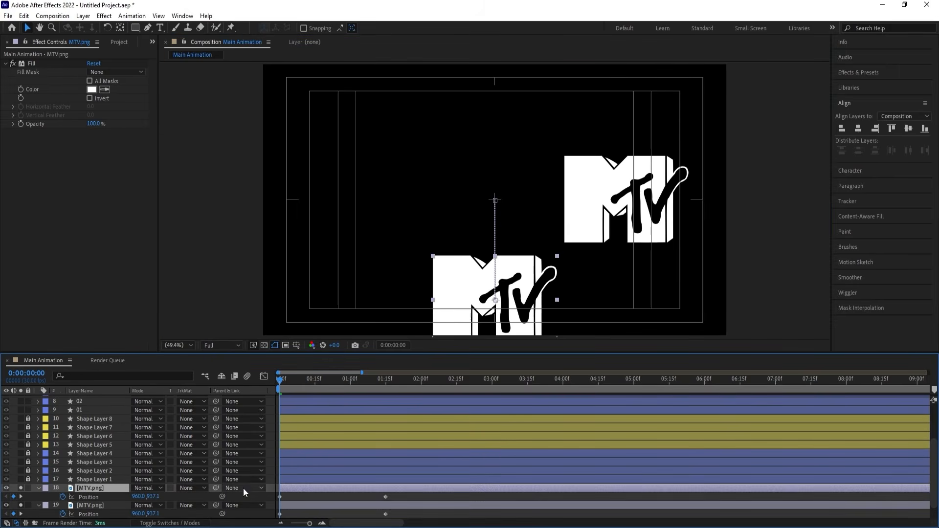
click(280, 497)
key(Delete)
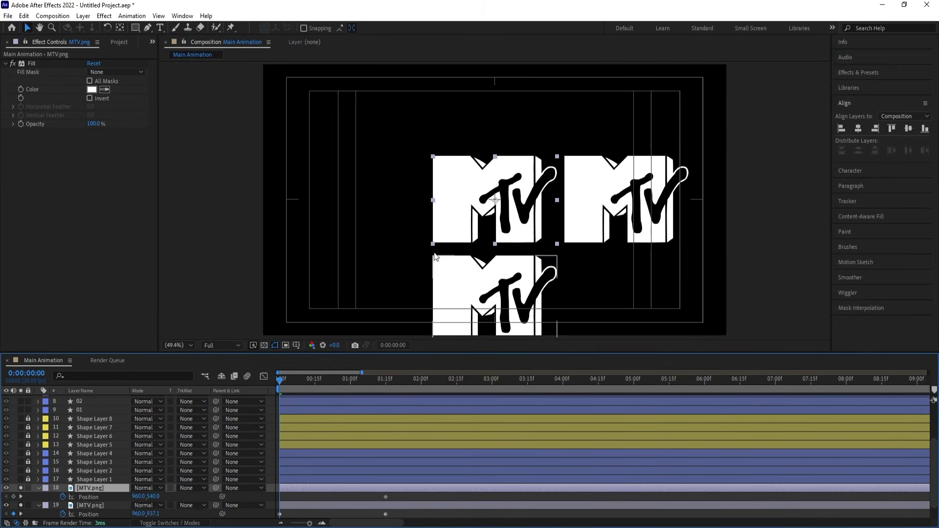
drag(497, 224, 362, 223)
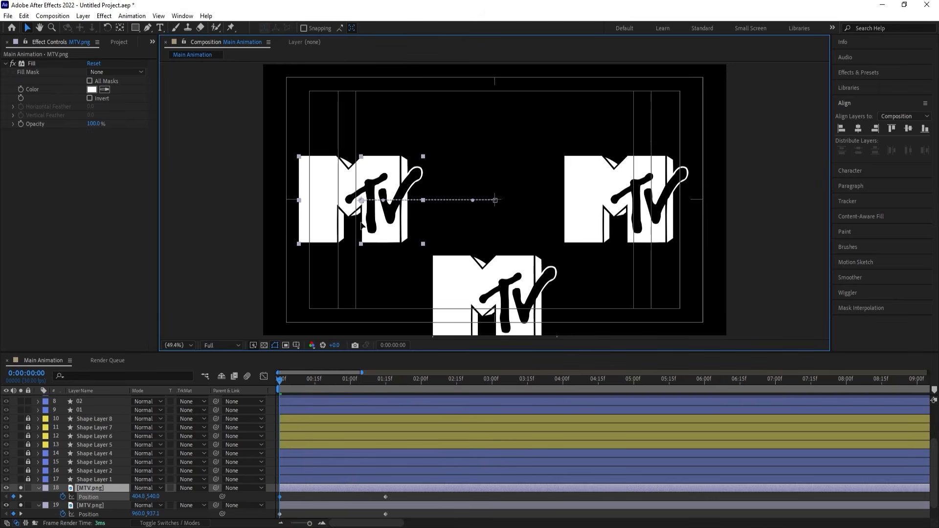
Duplicate the left-side MTV.png copy and replace the duplicate's first position keyframe with one at about 960, 127, so it drops from above.
click(89, 488)
key(ctrl+d)
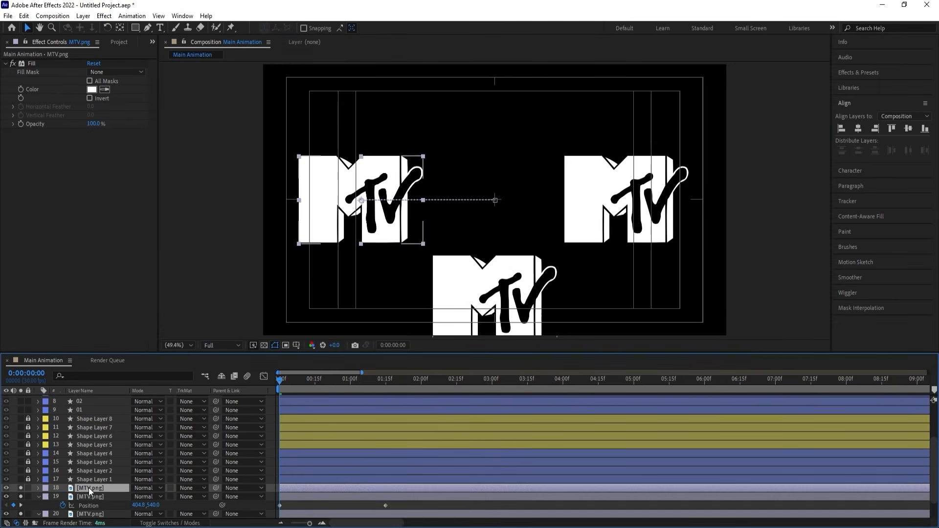
key(p)
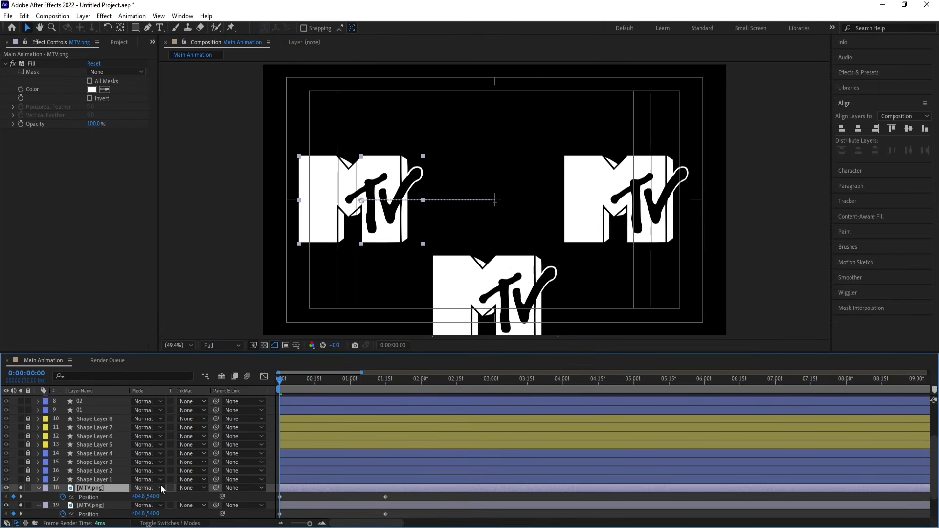
click(280, 497)
key(Delete)
drag(510, 226, 511, 125)
click(505, 340)
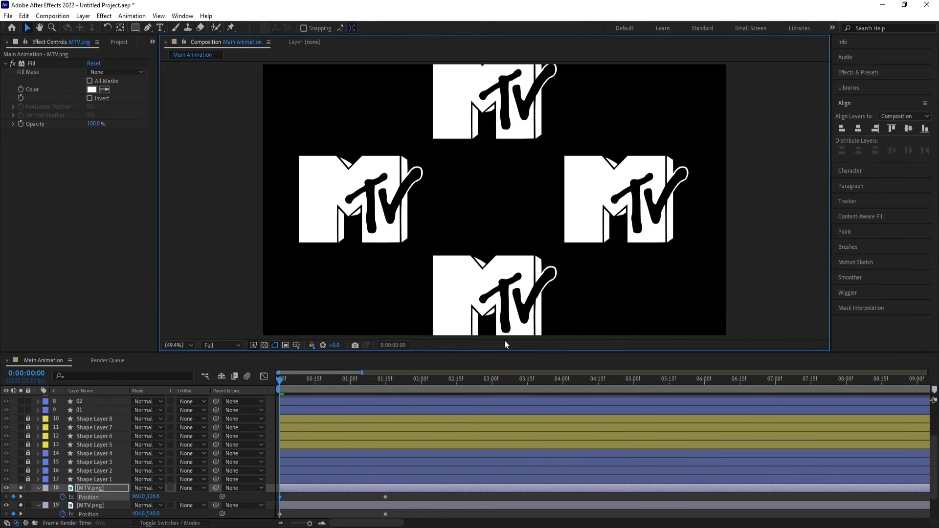
Ease all position keyframes of the four MTV.png layers, shape their speed graph to peak early with a long slow finish, and preview it.
key(space)
scroll(357, 371, down, 2)
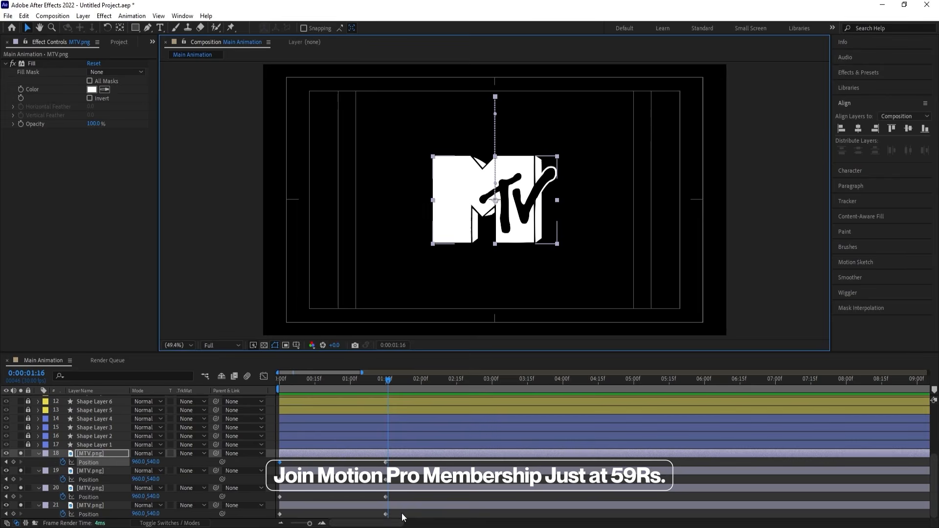
drag(401, 513, 263, 433)
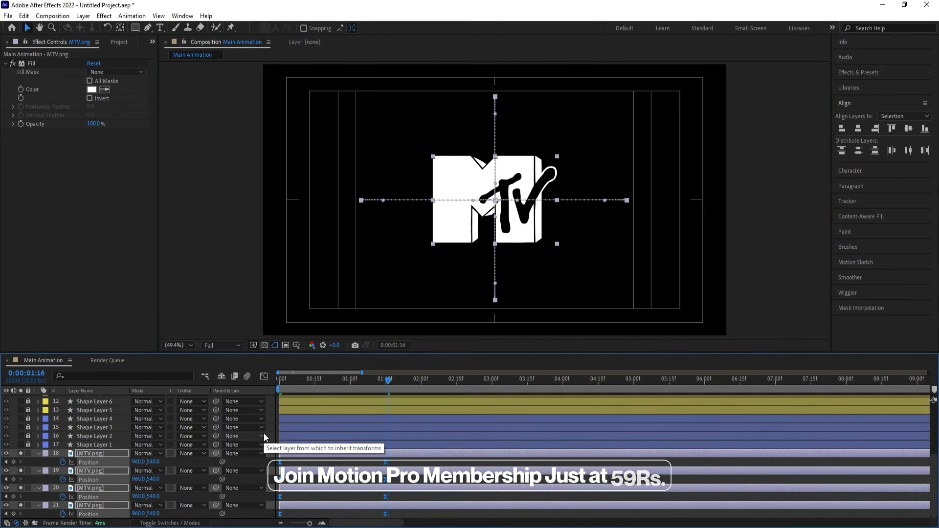
click(263, 376)
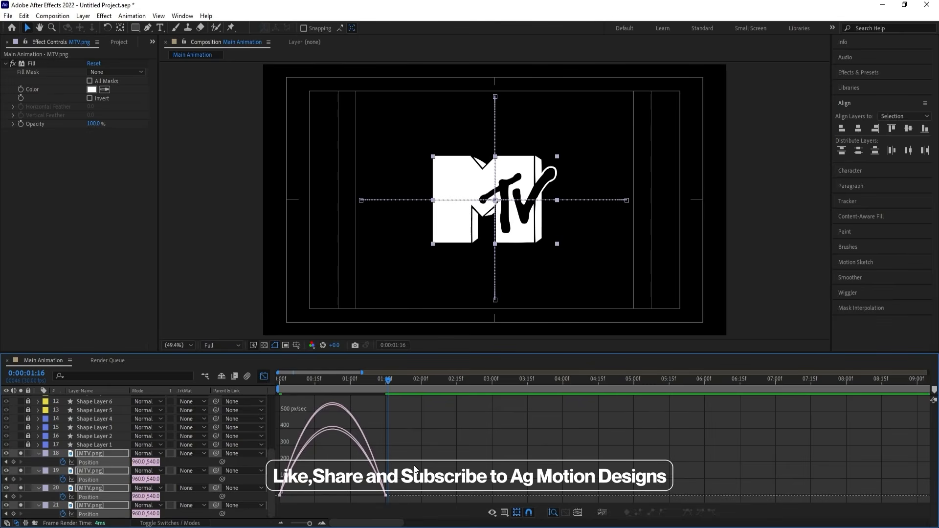
drag(413, 428, 333, 492)
key(space)
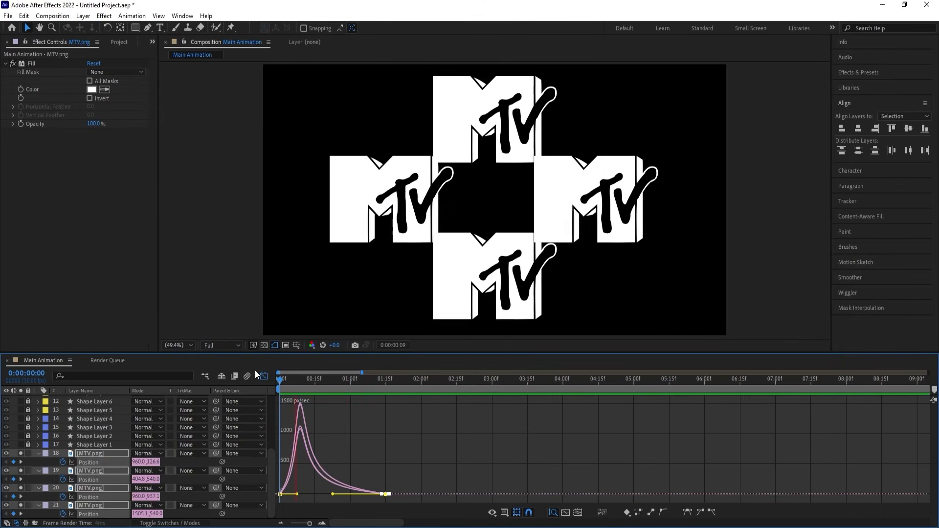
key(space)
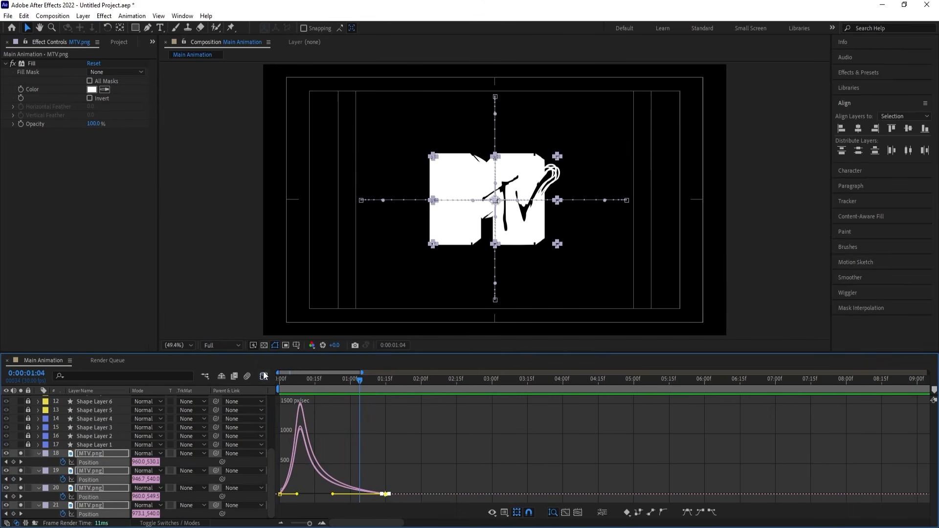
click(264, 376)
Return to the first frame, unsolo the four MTV.png layers and collapse their keyframed properties.
drag(296, 386, 224, 383)
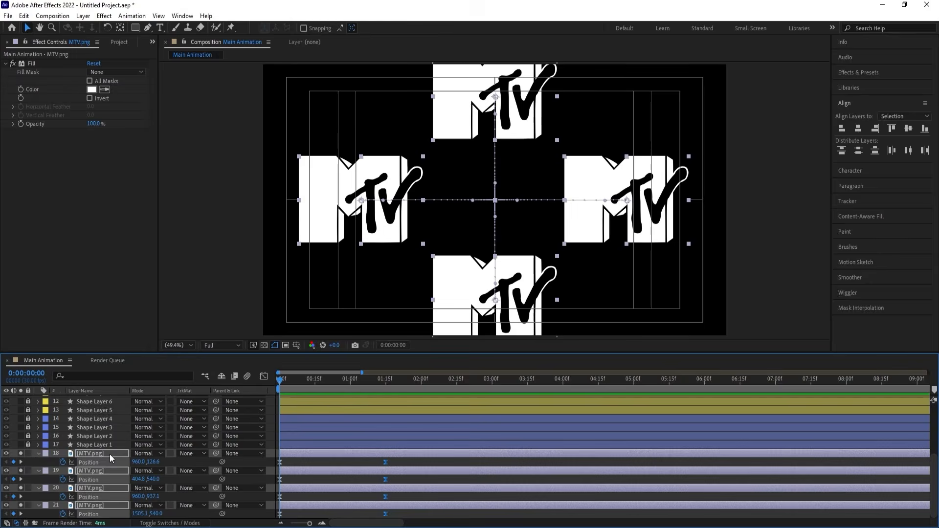
scroll(110, 454, up, 1)
scroll(110, 453, down, 1)
click(21, 452)
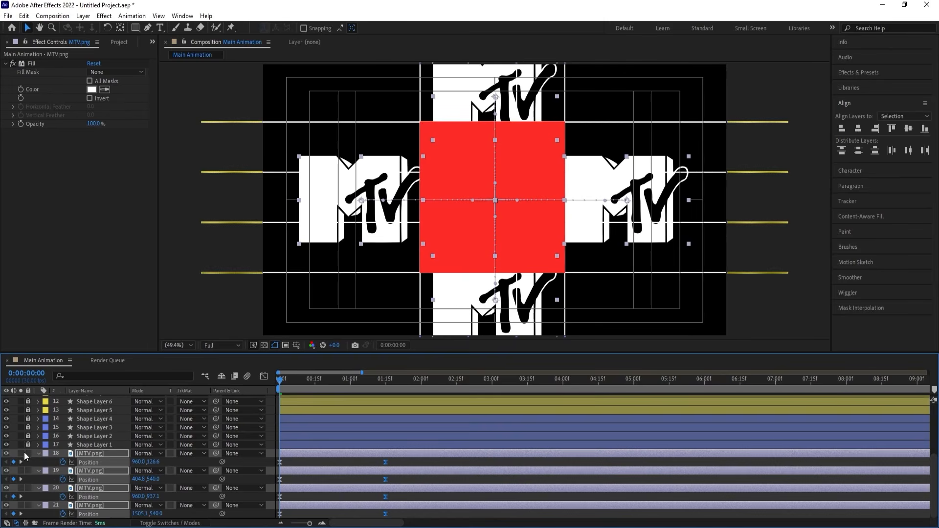
click(294, 462)
key(u)
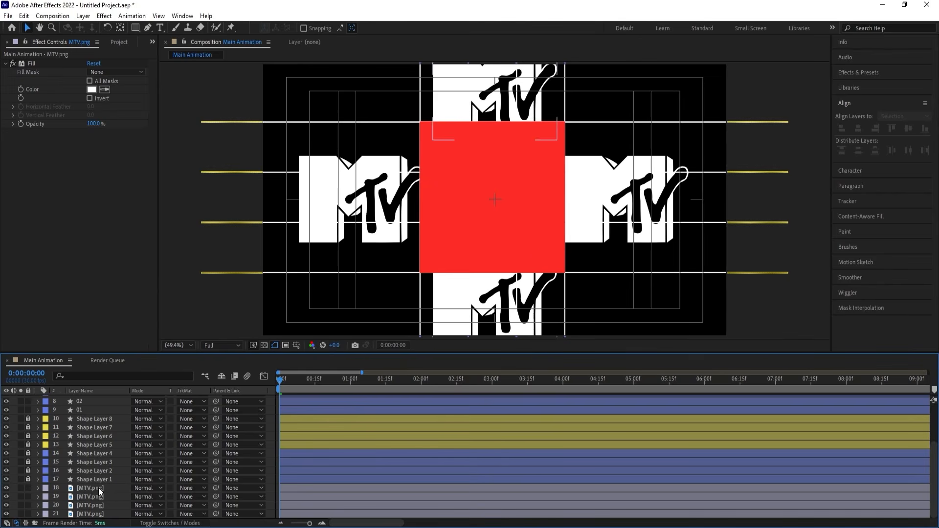
Move the MTV.png layer that slides in from the right directly beneath layer 01 and set its track matte to Alpha Matte "01".
click(87, 514)
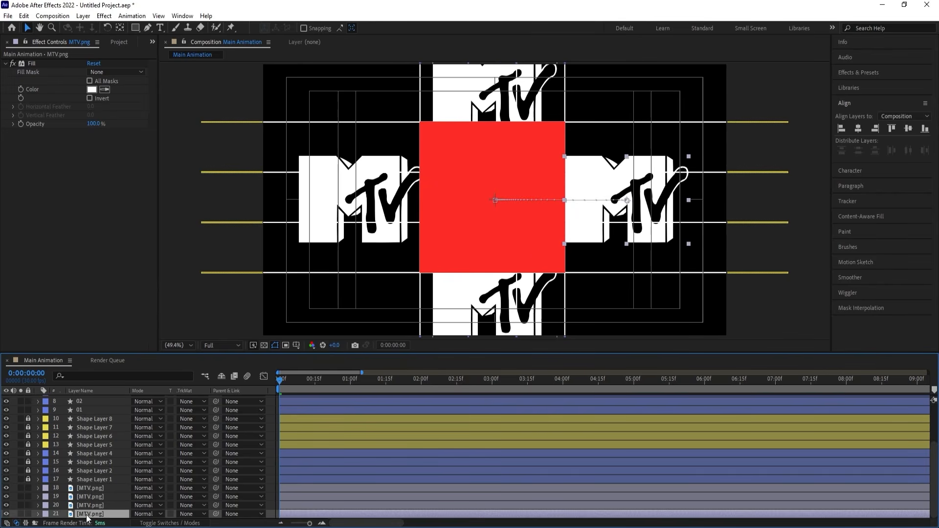
drag(87, 517, 105, 420)
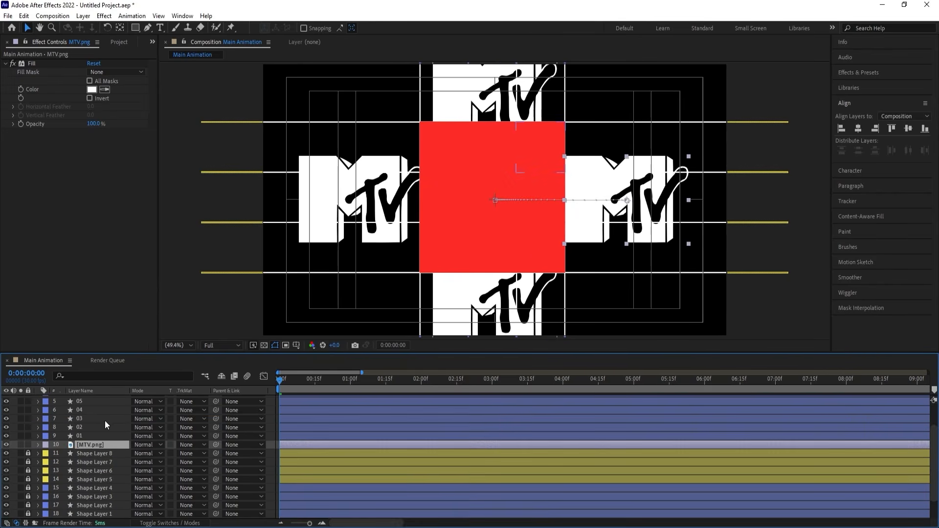
click(191, 445)
click(200, 469)
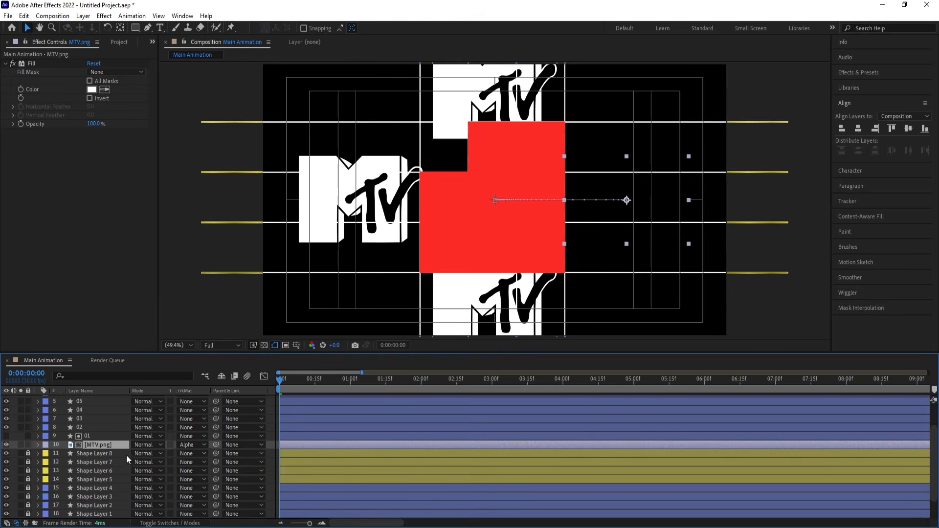
Move the MTV.png copy that rises from below directly beneath layer 03 and give it an alpha track matte from that layer.
scroll(120, 460, down, 1)
click(87, 514)
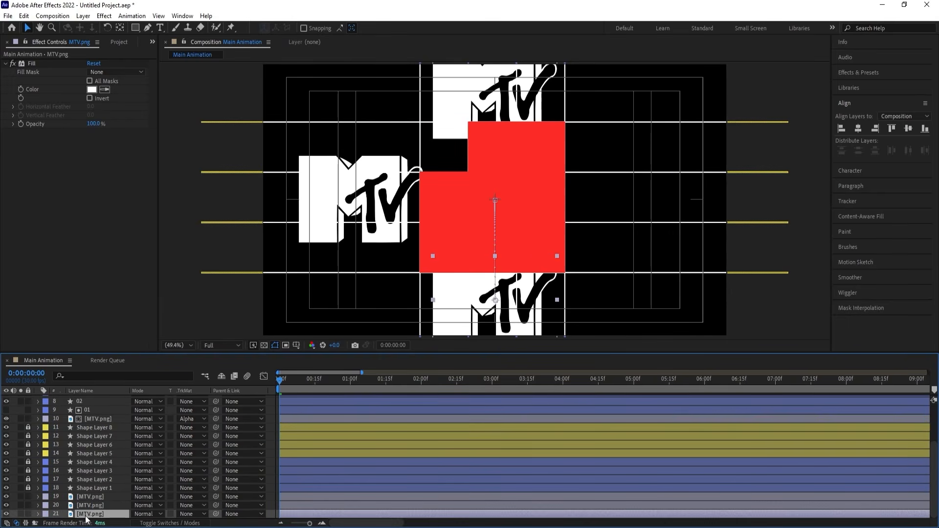
drag(87, 514, 98, 455)
scroll(100, 465, down, 5)
scroll(151, 420, up, 3)
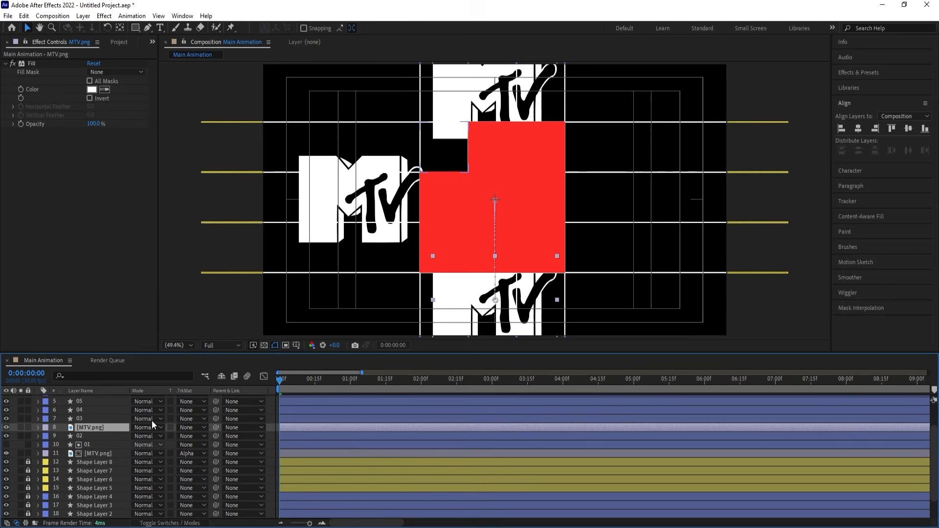
click(199, 427)
click(206, 448)
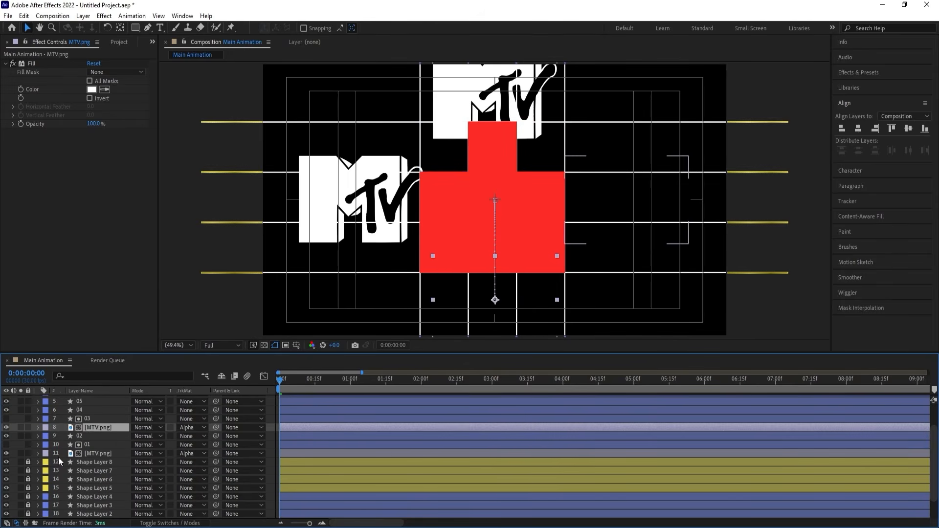
Unlock Shape Layers 1 to 8, mark them as shy and hide the shy layers from the timeline.
scroll(57, 457, down, 2)
drag(30, 435, 28, 496)
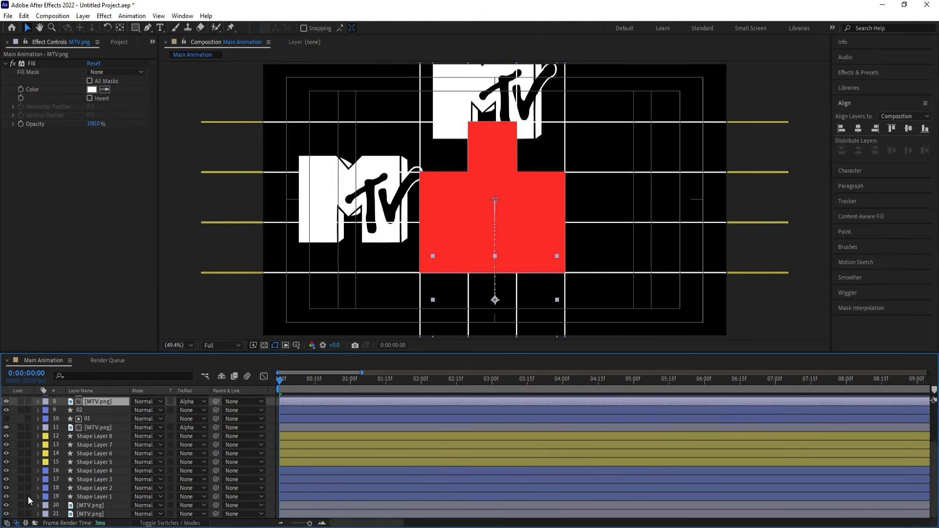
click(80, 496)
shift+click(87, 436)
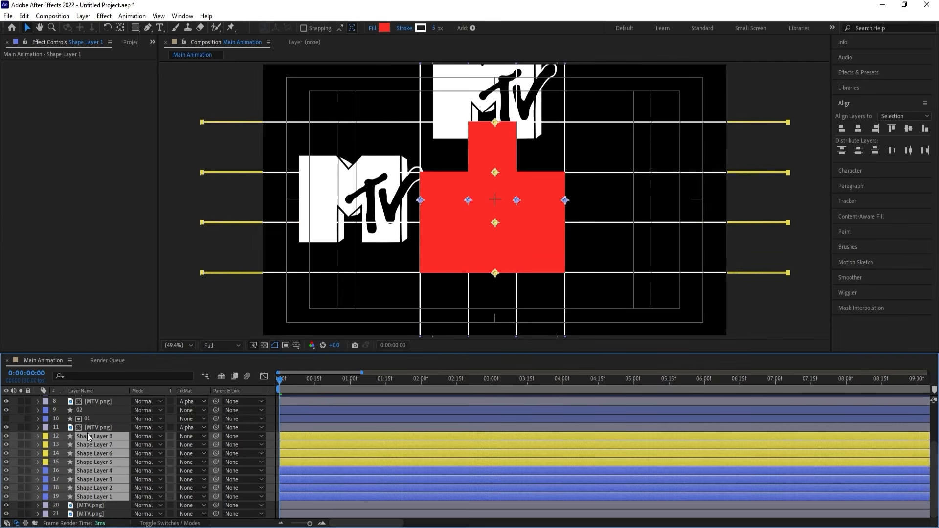
key(F4)
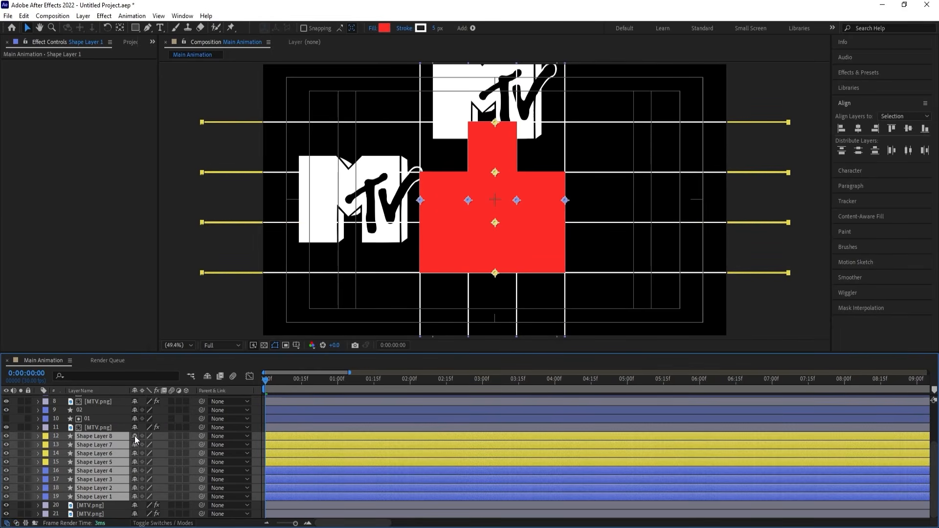
click(135, 436)
click(207, 376)
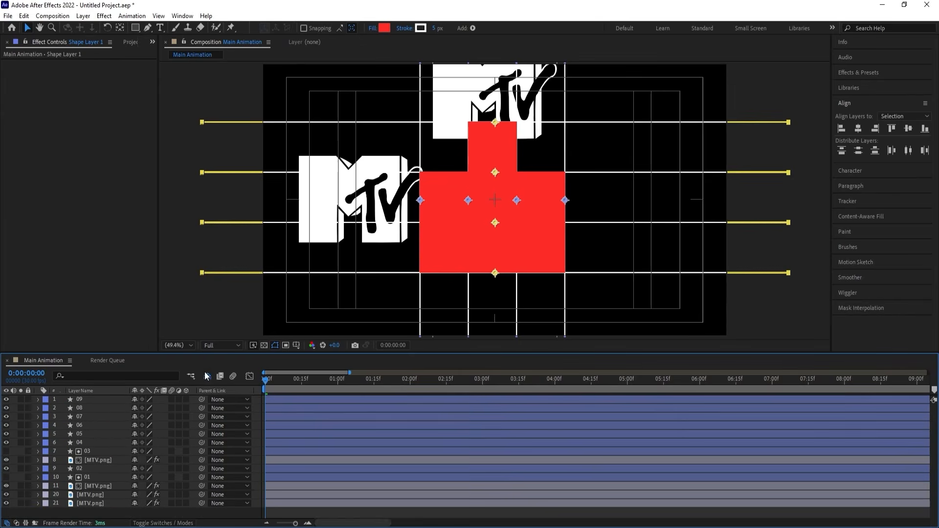
Move the rising MTV.png copy beneath layer 02, and place the left-side copy beneath layer 03 with its track matte set to Alpha Matte "03".
click(85, 504)
drag(102, 500, 106, 448)
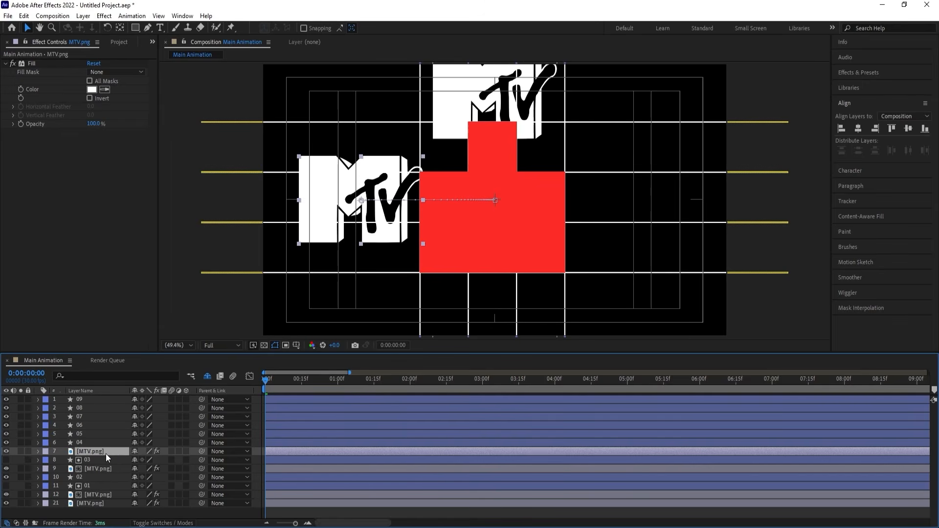
drag(92, 470, 107, 478)
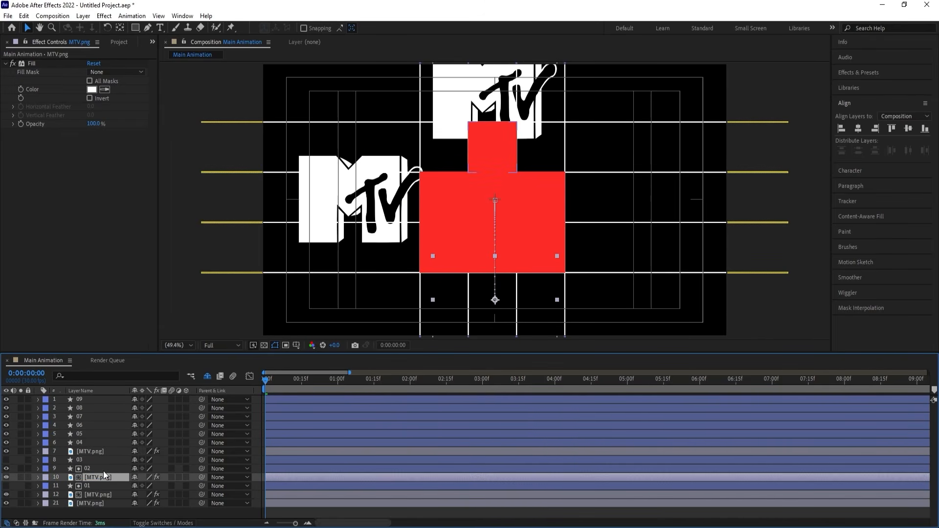
key(F4)
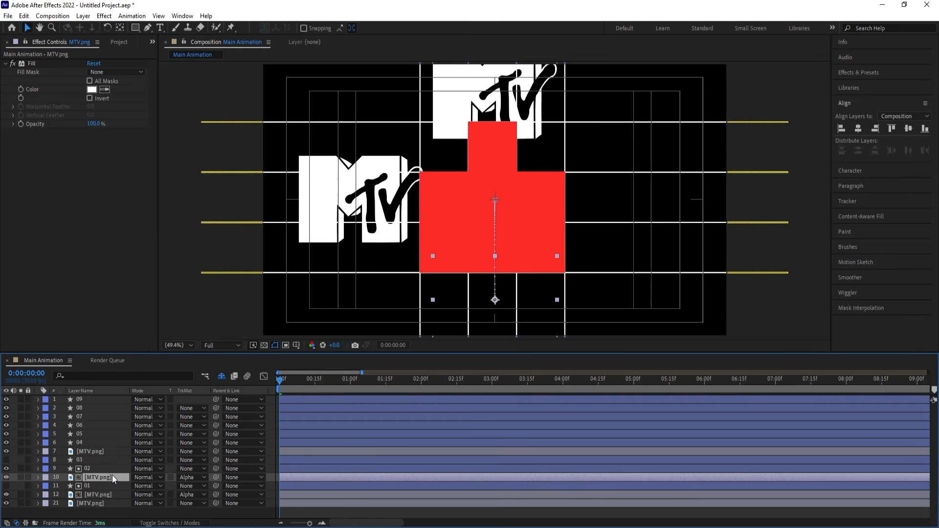
drag(89, 452, 97, 465)
click(187, 460)
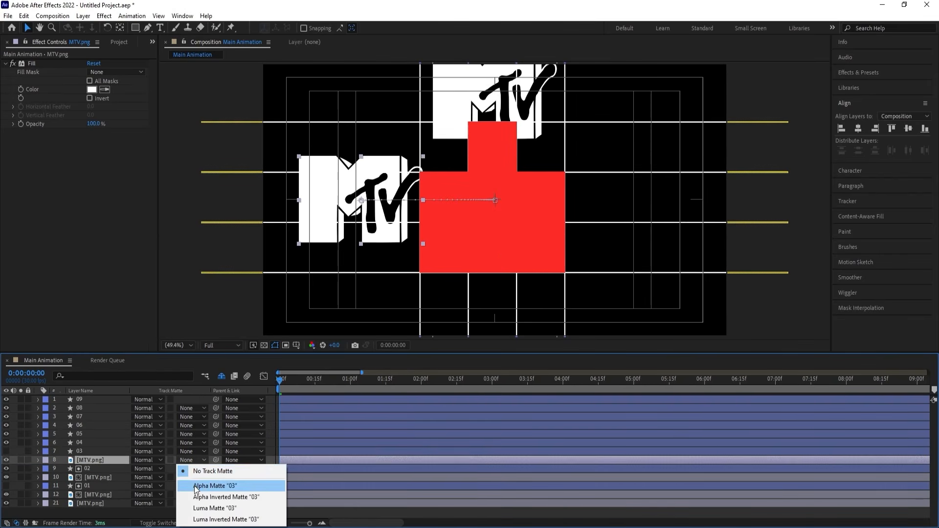
click(195, 482)
Move the MTV.png copy that drops from above beneath layer 04, give it an alpha track matte from that layer, and preview the animation.
drag(101, 501, 106, 447)
click(189, 451)
click(196, 474)
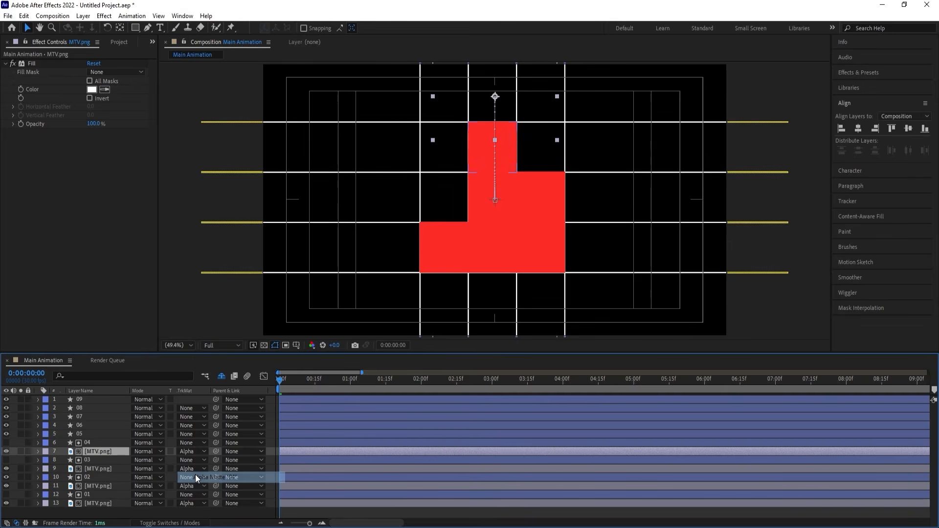
key(space)
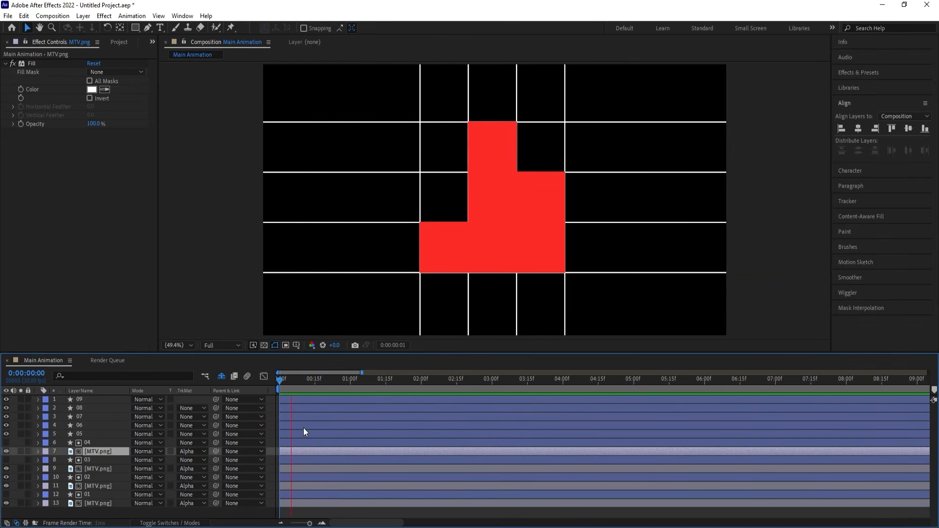
key(space)
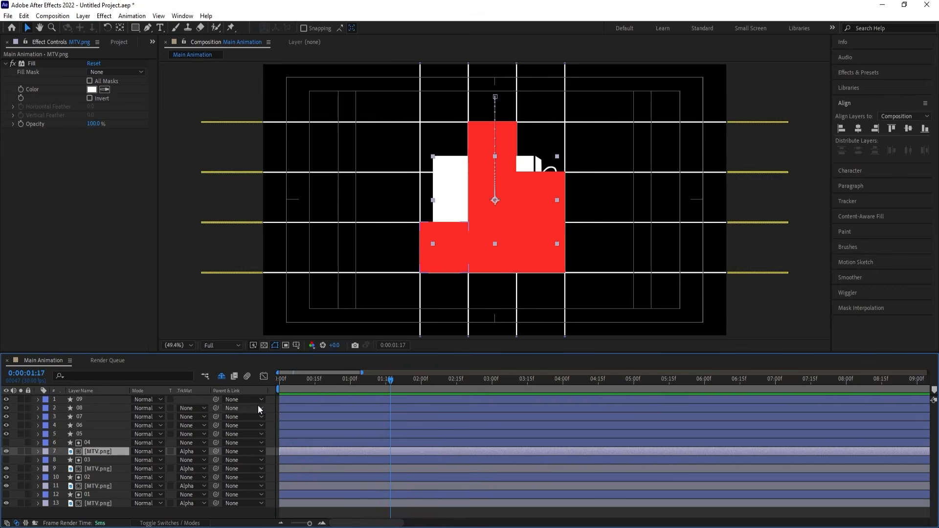
key(Home)
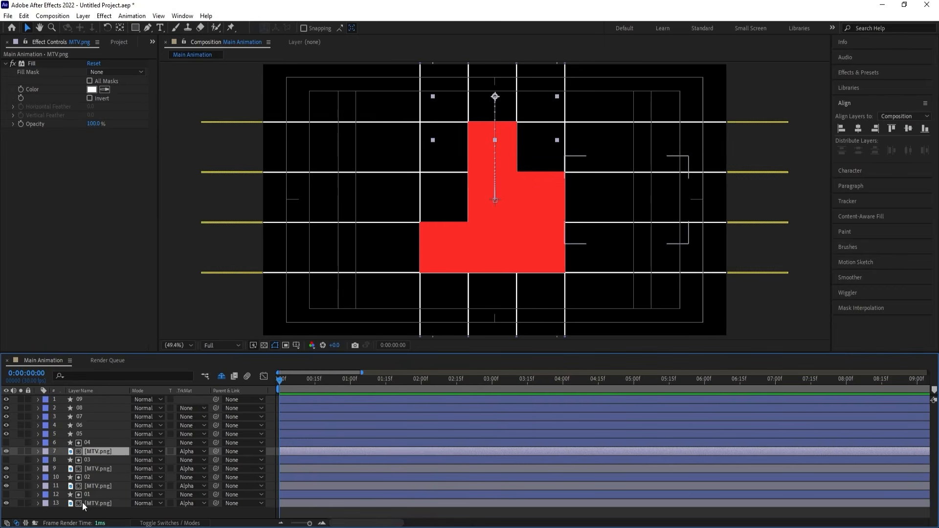
Duplicate the MTV.png layers matted by 01 and 02, and move the duplicates directly beneath layers 05 and 06 respectively.
click(82, 503)
key(ctrl+d)
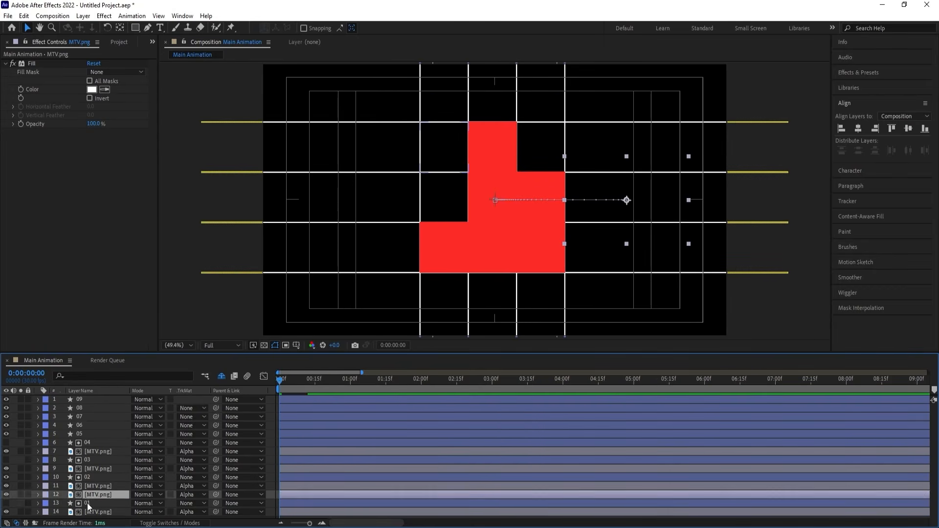
drag(87, 503, 90, 442)
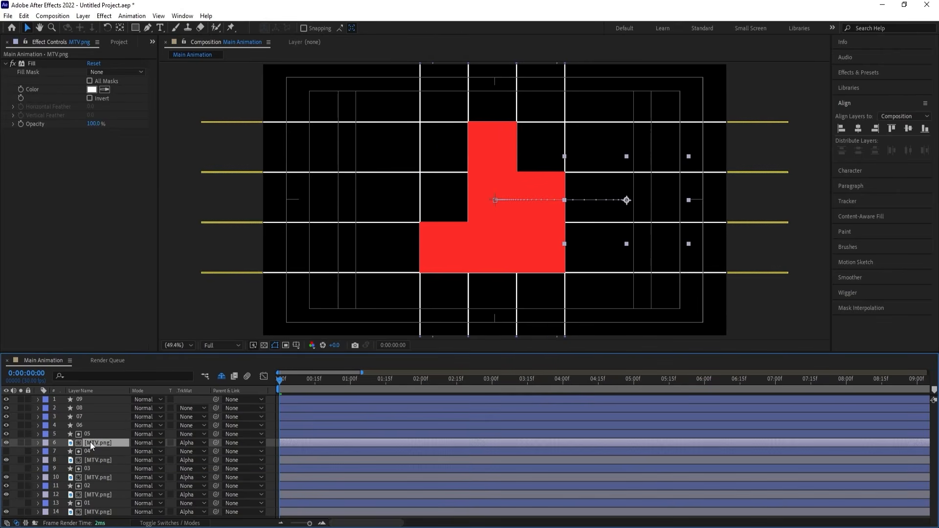
click(88, 497)
key(ctrl+d)
drag(94, 487, 92, 432)
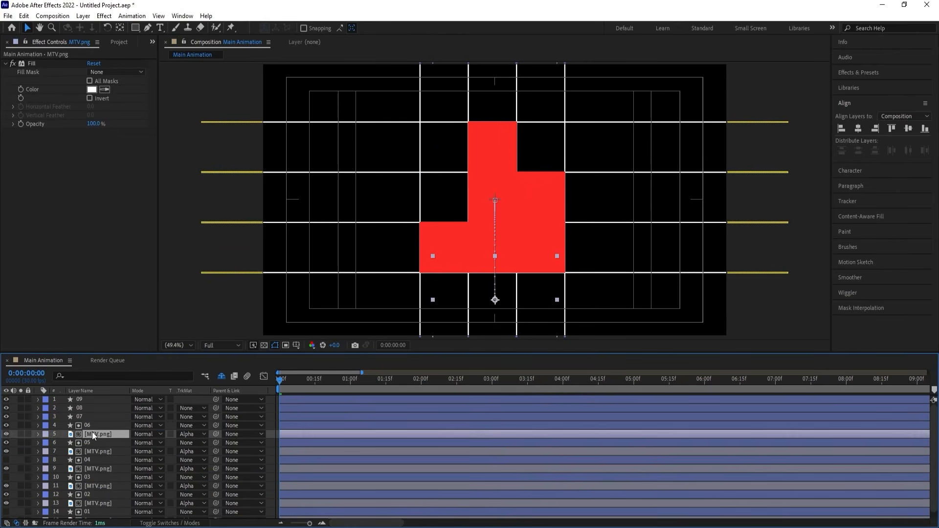
Duplicate the MTV.png layers matted by 03 and 04, and move the duplicates directly beneath layers 07 and 08 respectively.
scroll(88, 487, down, 1)
click(90, 479)
key(ctrl+bracketright)
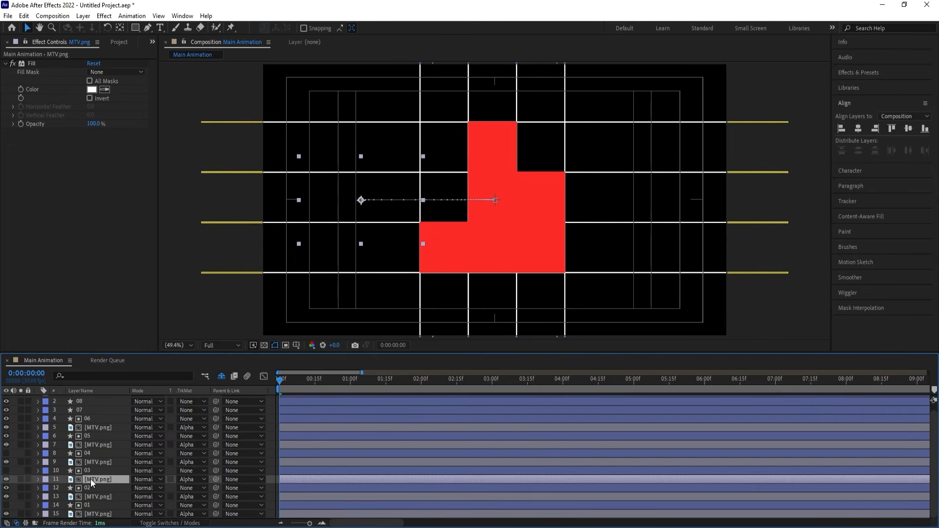
drag(91, 473, 93, 412)
click(89, 469)
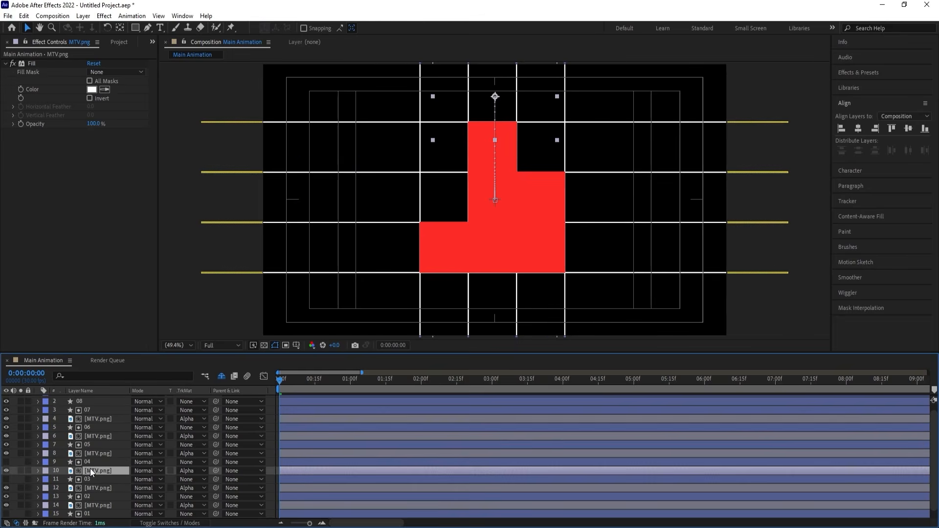
key(ctrl+bracketright)
drag(91, 459, 104, 407)
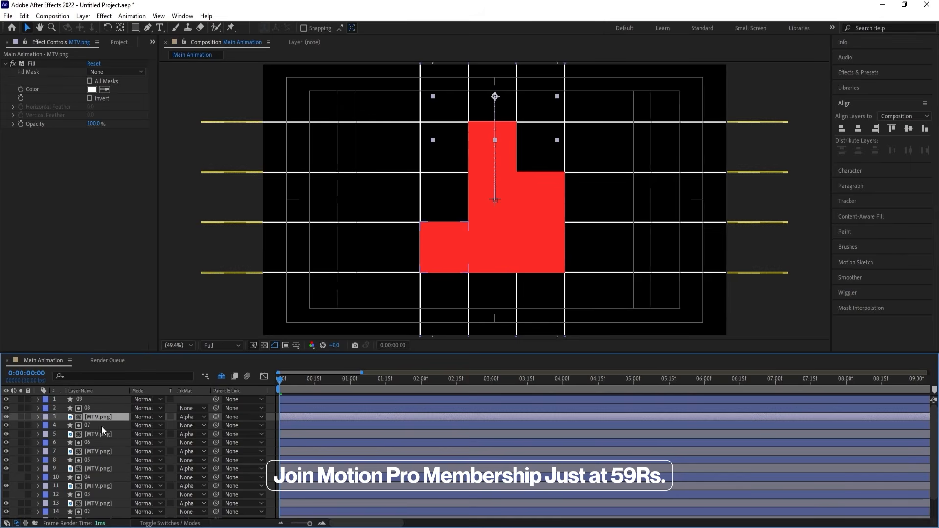
Turn off the visibility of the red matte layers 08, 07, 06, 05 and 02.
click(8, 408)
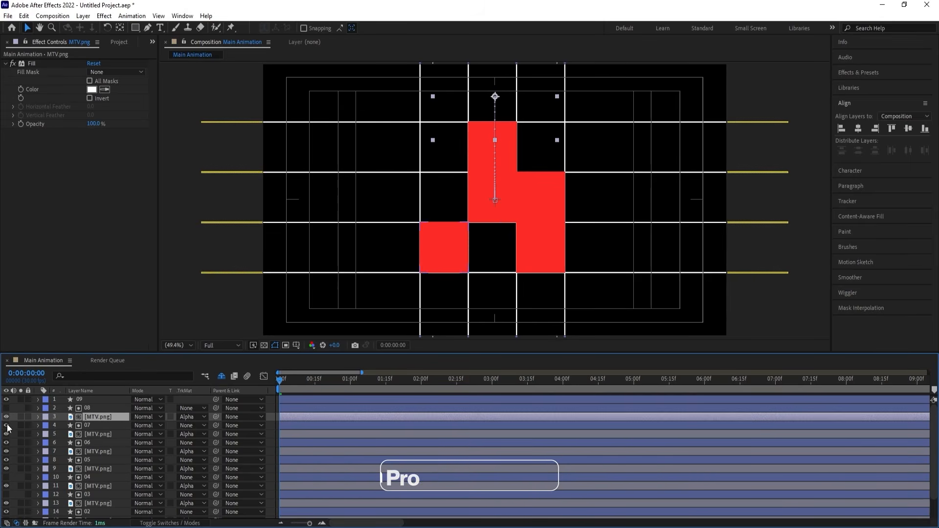
click(8, 425)
click(8, 443)
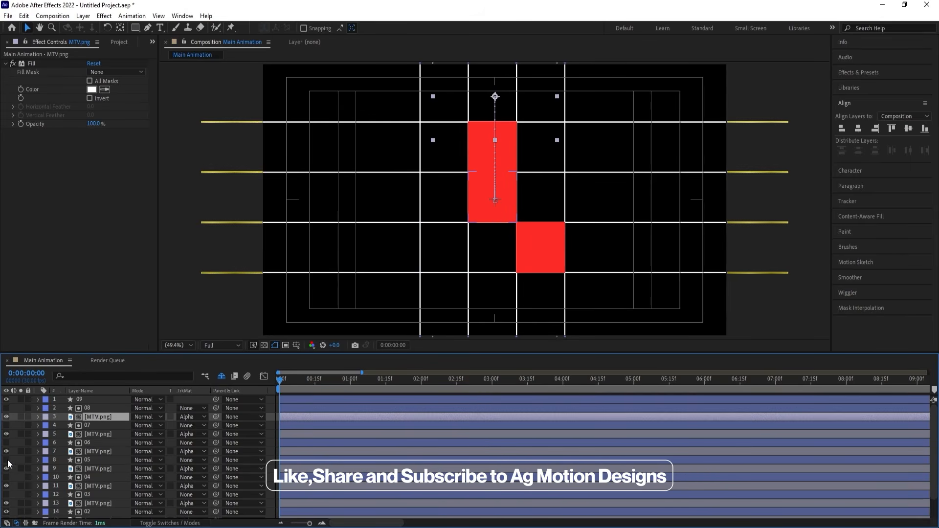
click(7, 460)
scroll(132, 468, down, 1)
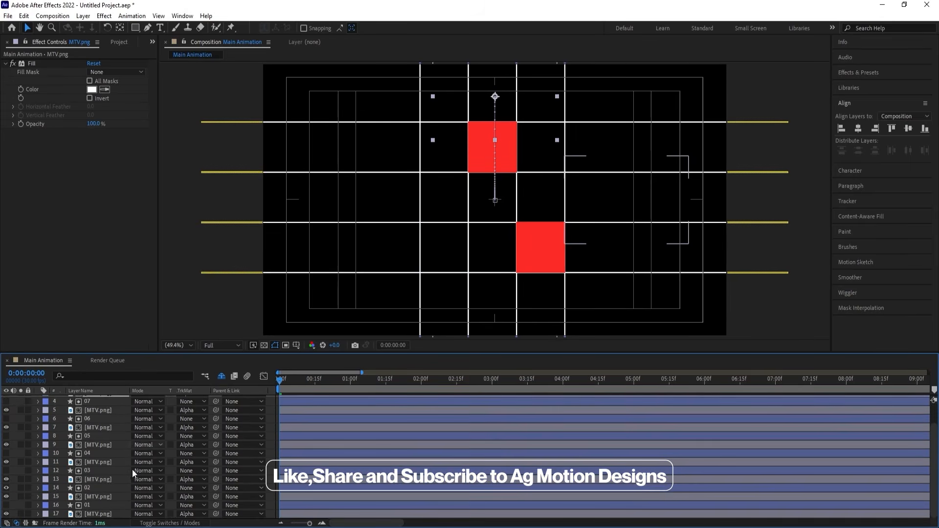
click(90, 480)
click(13, 488)
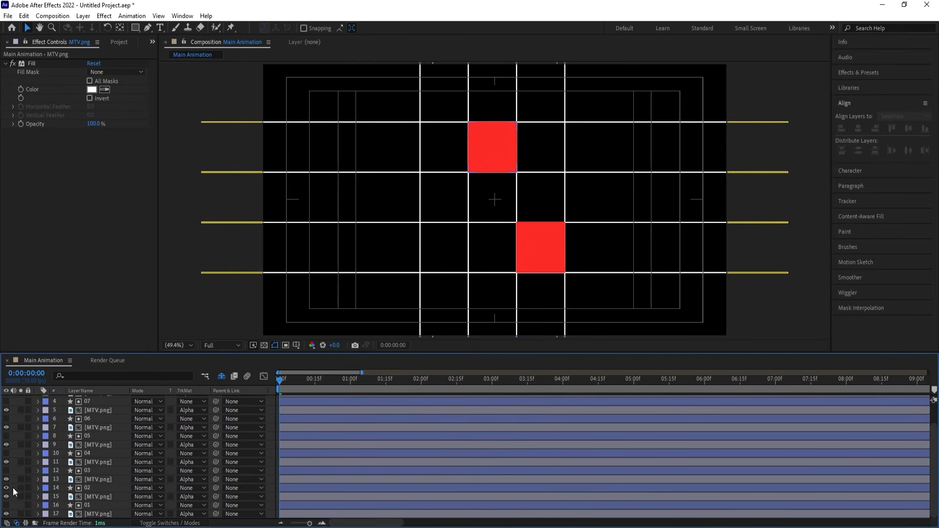
click(6, 495)
scroll(144, 478, up, 1)
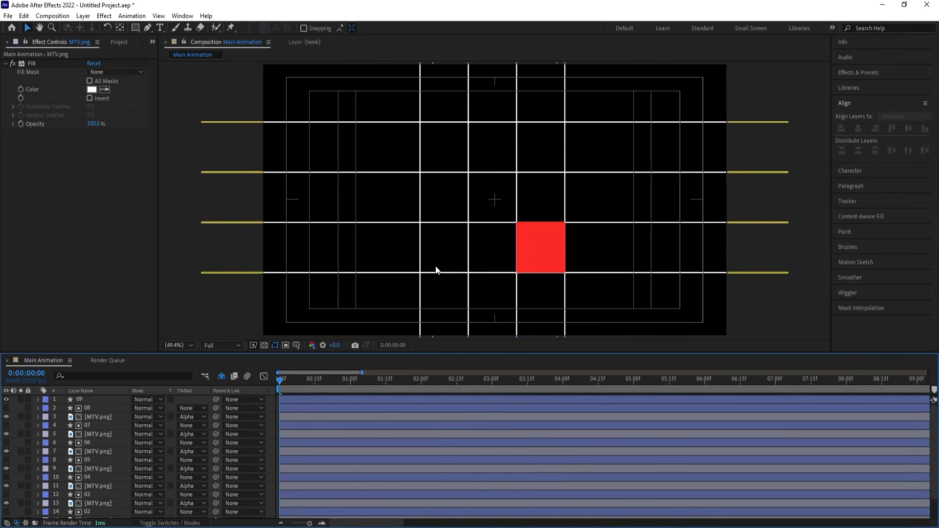
Duplicate the MTV.png layer matted by 01, place the duplicate beneath layer 09 with Alpha Matte "09", and hide layer 09.
scroll(83, 440, down, 1)
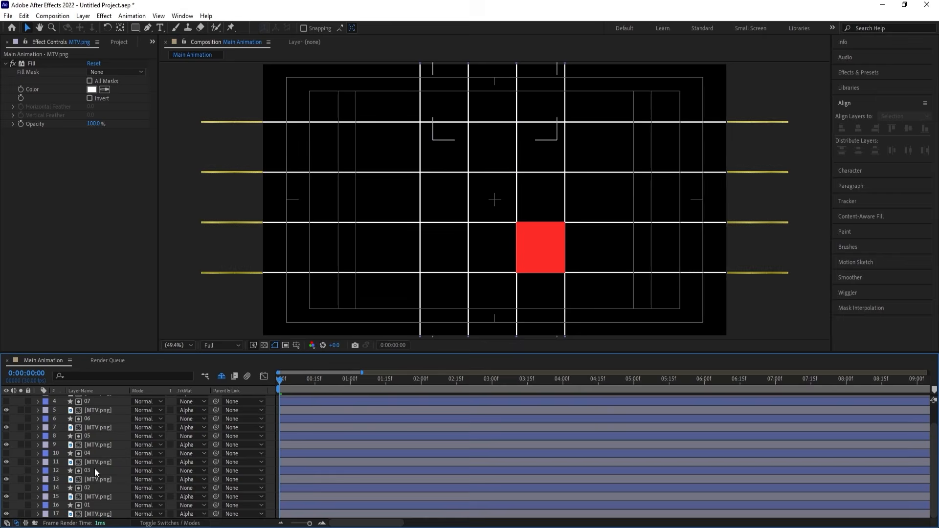
click(91, 514)
key(ctrl+alt+Up)
drag(90, 506, 88, 403)
click(187, 408)
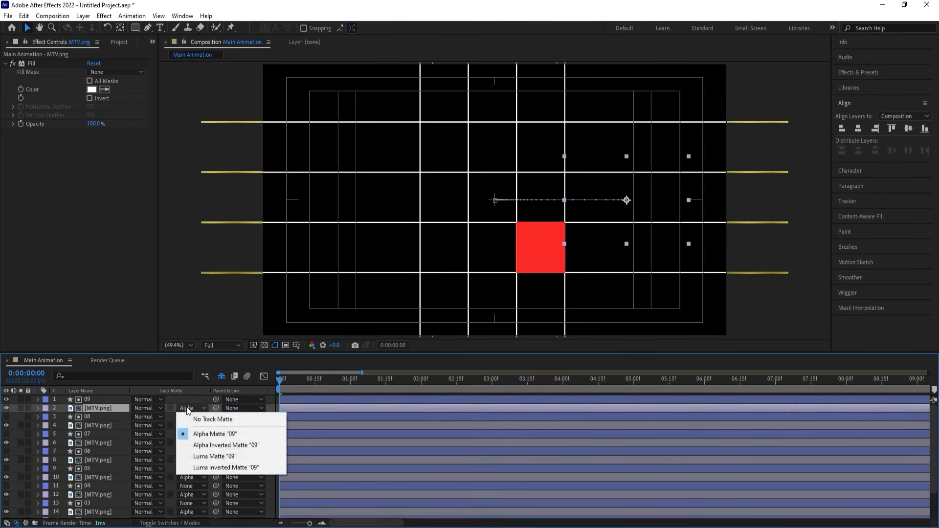
click(203, 433)
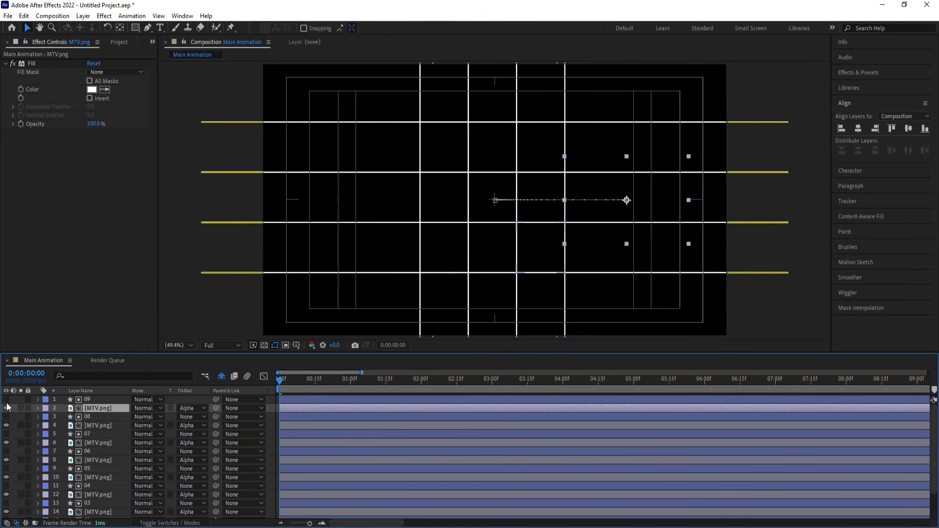
Preview the complete logo animation twice from the first frame to check how the nine pieces assemble.
key(space)
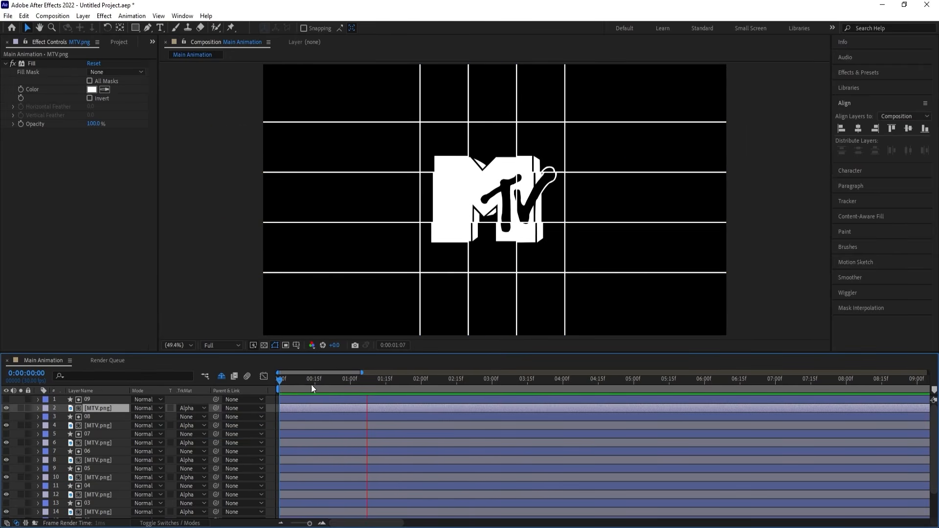
key(space)
key(Home)
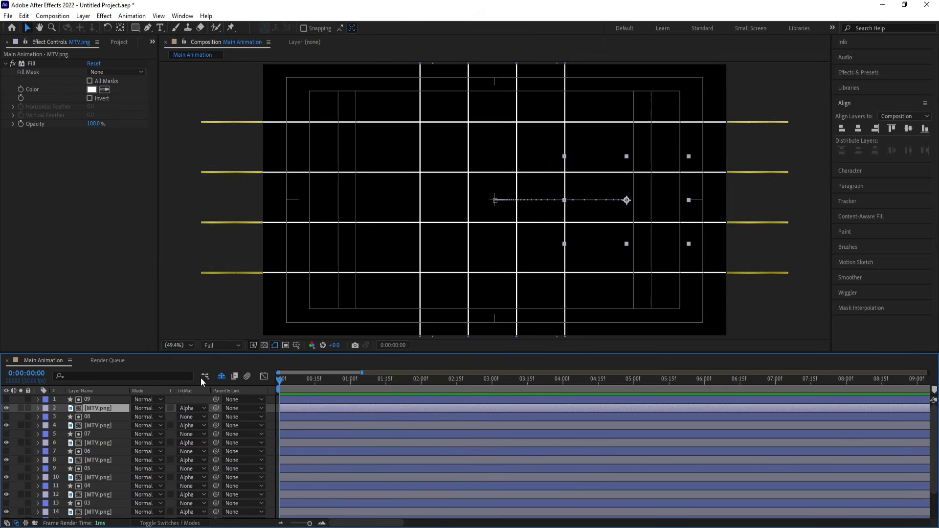
key(space)
key(space)
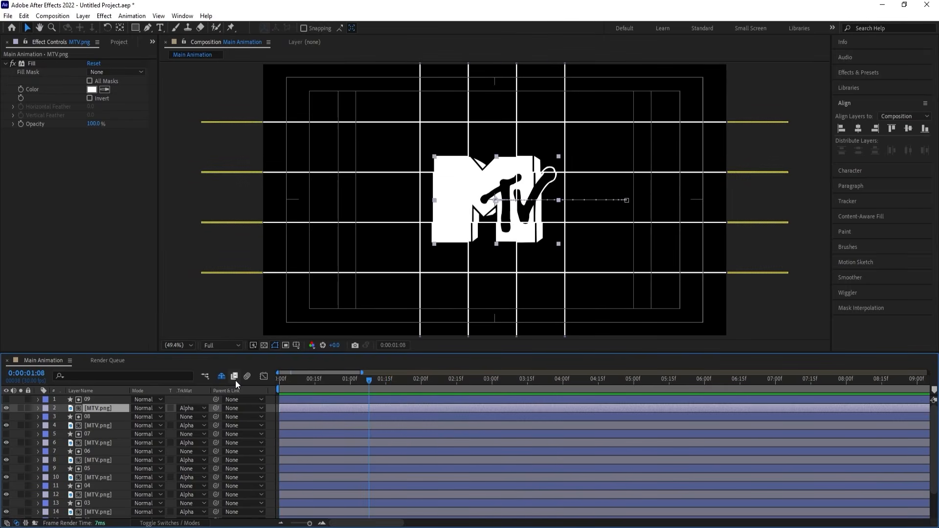
key(Home)
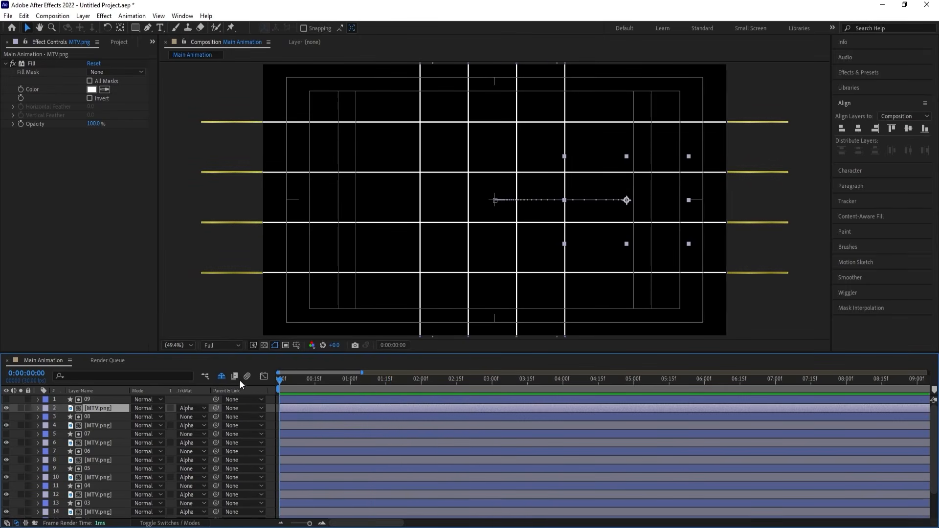
Scrub through the first five frames at a closer timeline scale to examine when the logo pieces start entering.
scroll(323, 503, down, 2)
alt+scroll(313, 499, up, 4)
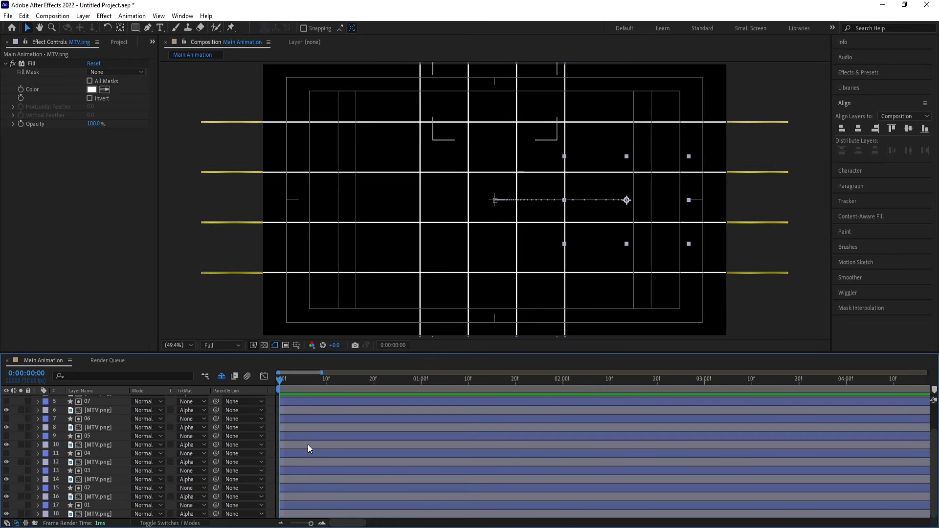
click(326, 379)
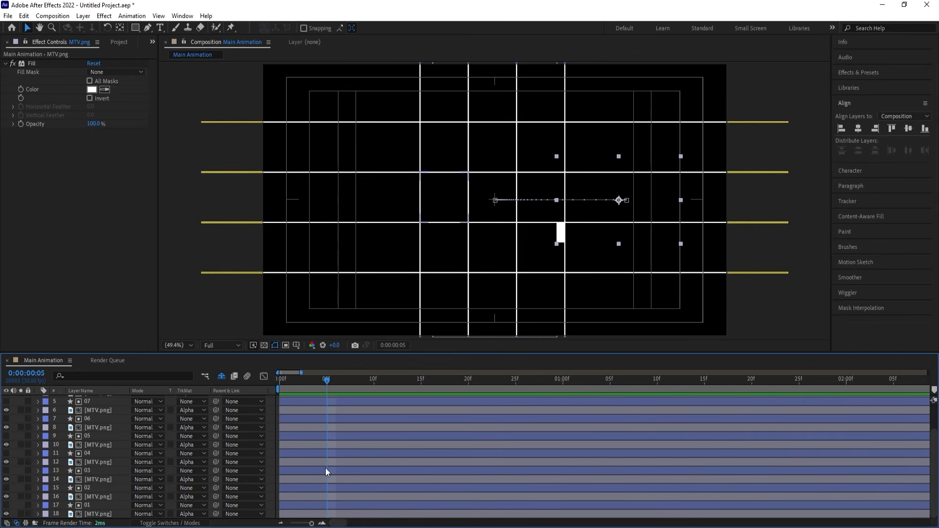
click(300, 497)
drag(301, 380, 245, 371)
click(298, 386)
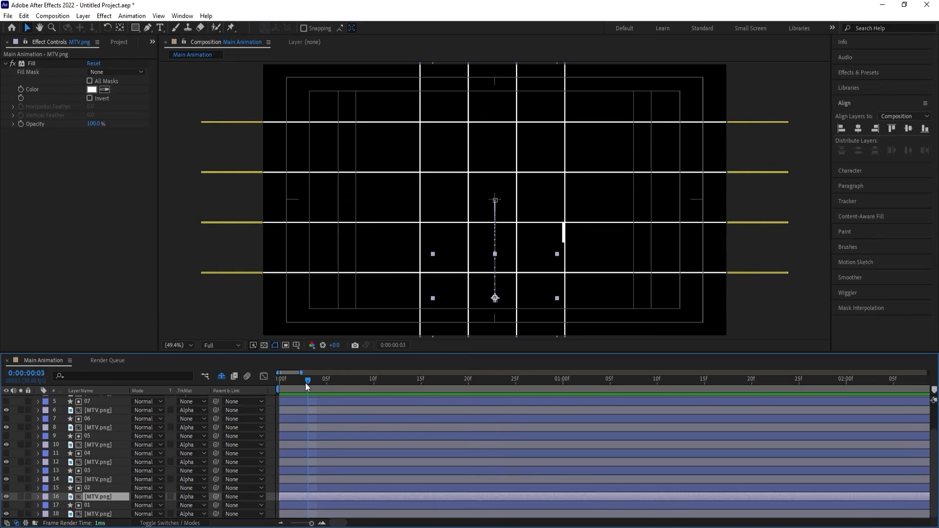
drag(305, 383, 222, 382)
Precompose layer 01 with its matted MTV.png layer, and layer 02 with its own MTV.png layer, keeping the default names.
click(89, 504)
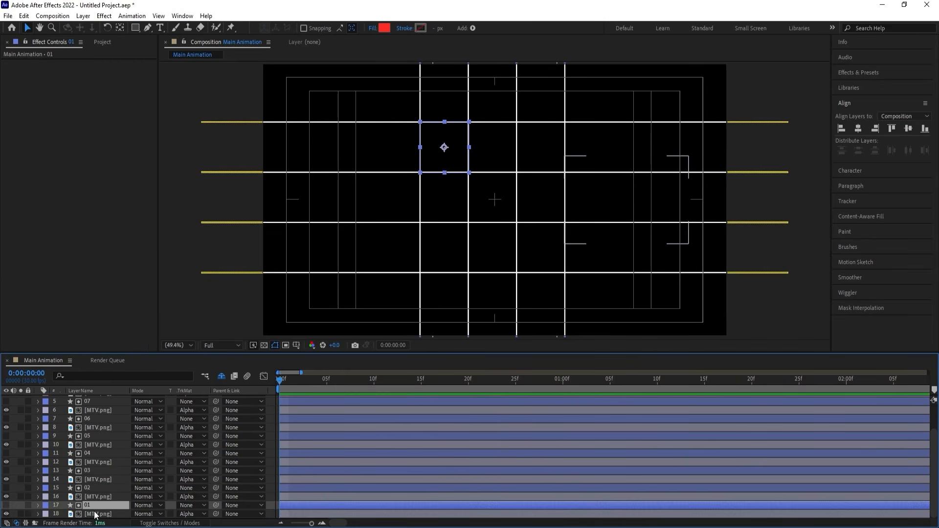
shift+click(95, 514)
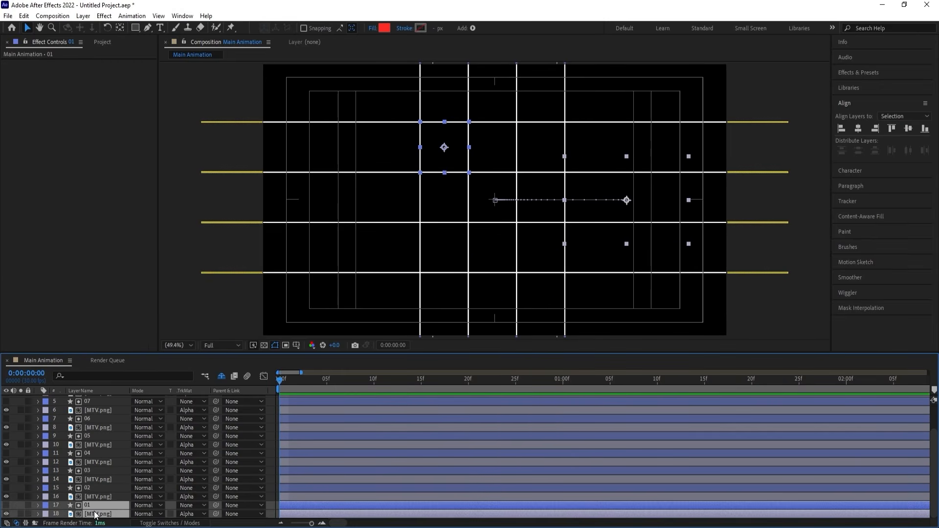
key(ctrl+shift+c)
key(Return)
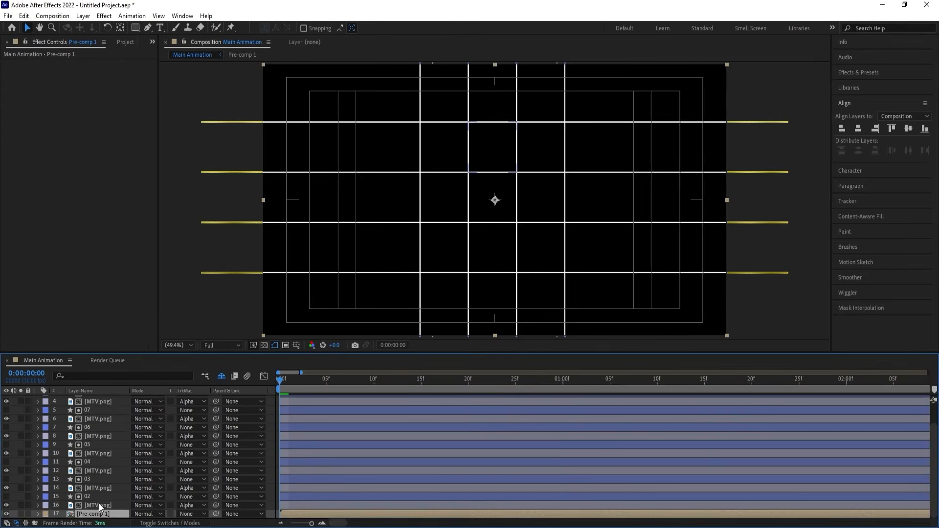
click(98, 505)
shift+click(90, 497)
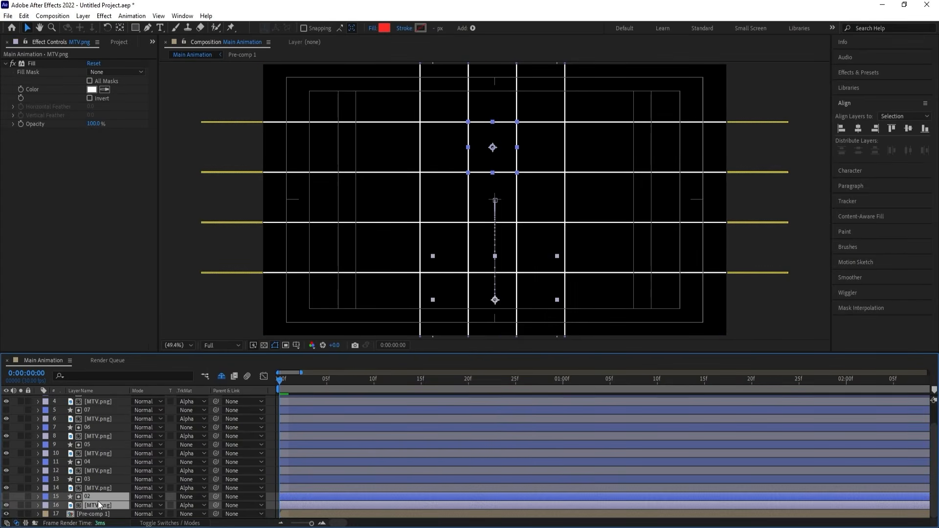
key(ctrl+shift+c)
key(Return)
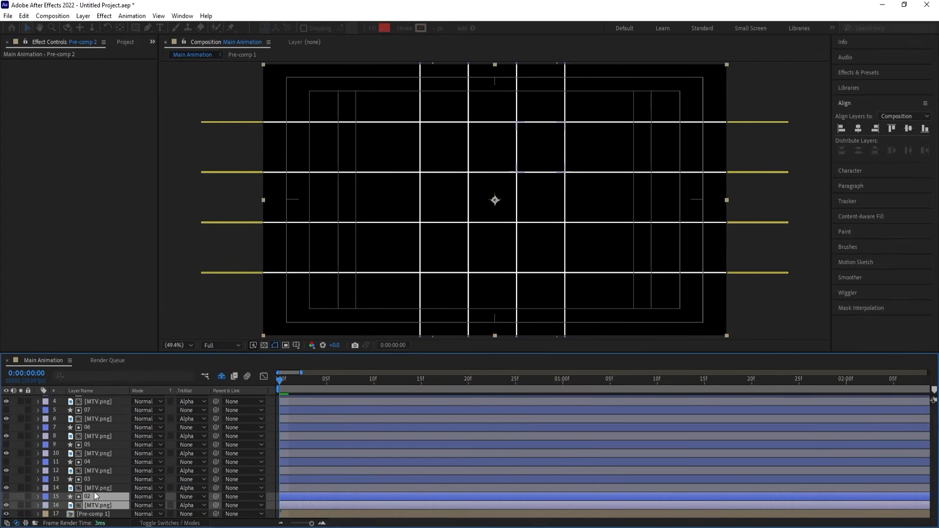
Precompose layers 03 and 04 separately, each together with the MTV.png layer directly beneath it, keeping the default names.
click(87, 497)
shift+click(87, 488)
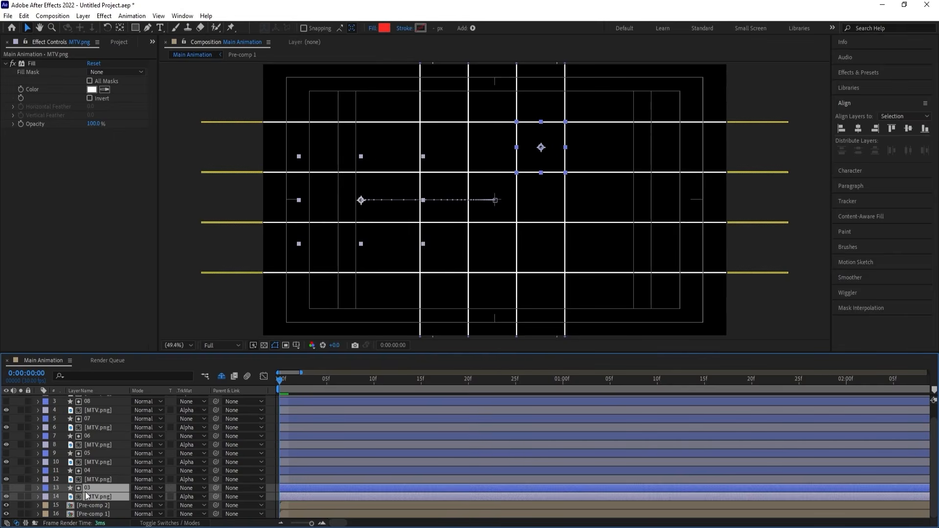
key(ctrl+shift+c)
key(Return)
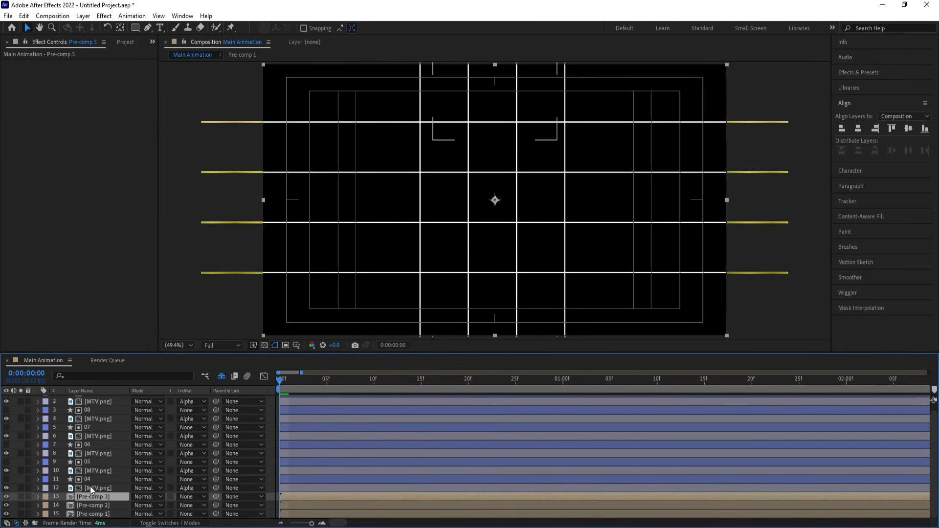
click(90, 487)
shift+click(89, 479)
key(ctrl+shift+c)
key(Return)
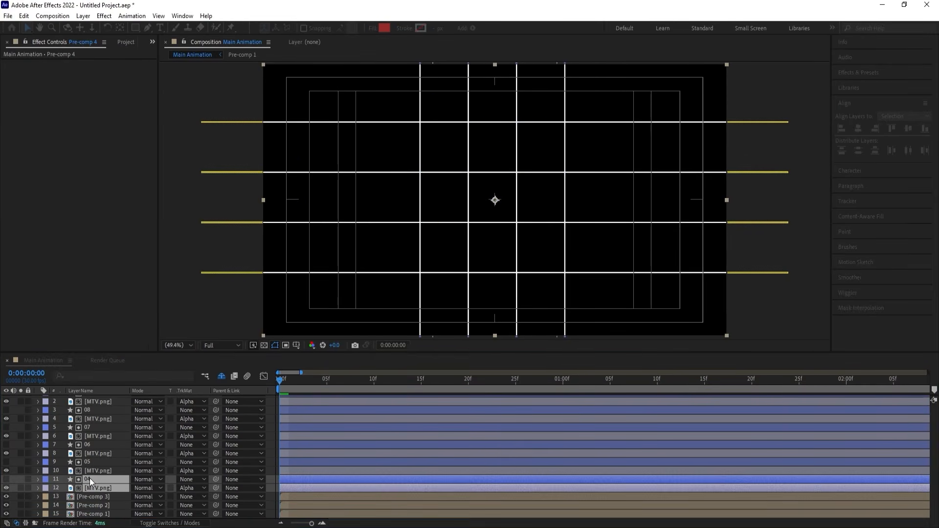
Precompose layers 05 and 06 separately, each together with the MTV.png layer directly beneath it, keeping the default names.
click(90, 477)
shift+click(90, 471)
key(ctrl+shift+c)
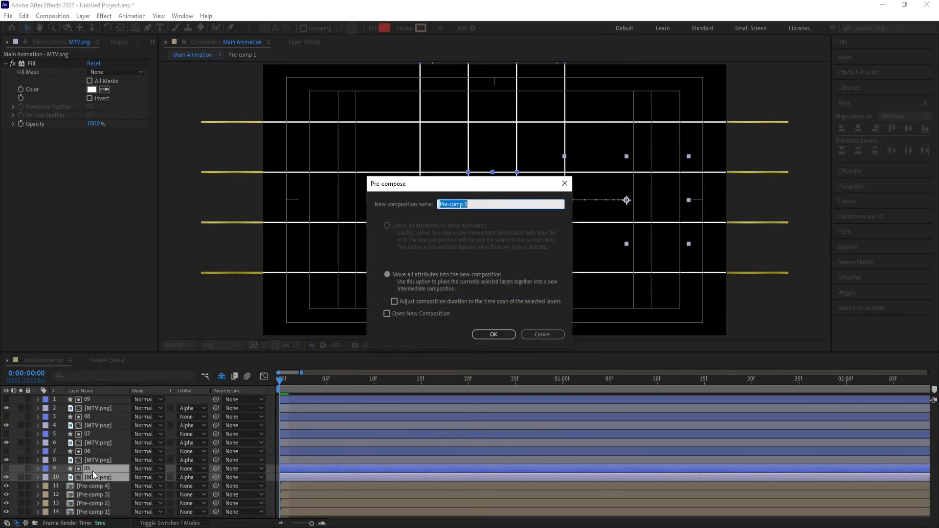
key(Return)
click(95, 459)
shift+click(90, 453)
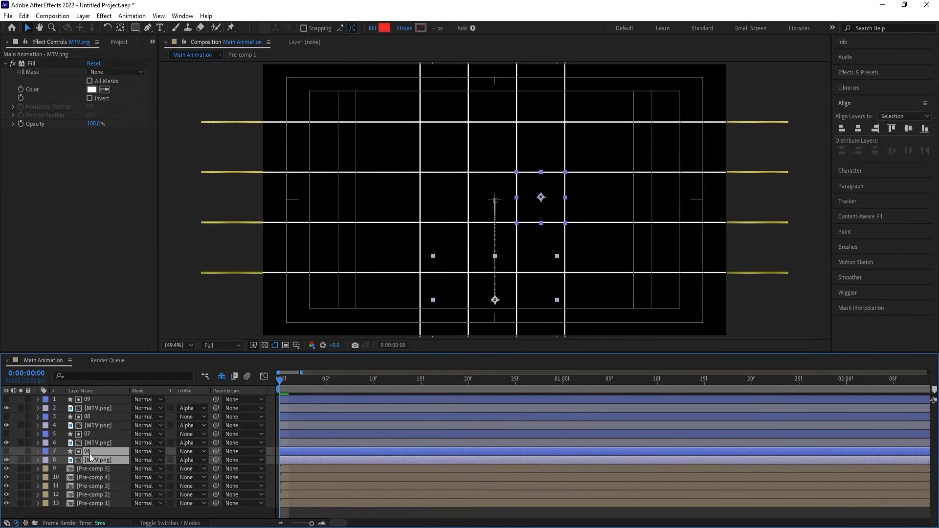
key(ctrl+shift+c)
key(Return)
Precompose layers 07 and 08 separately, each together with the MTV.png layer directly beneath it, keeping the default names.
click(86, 443)
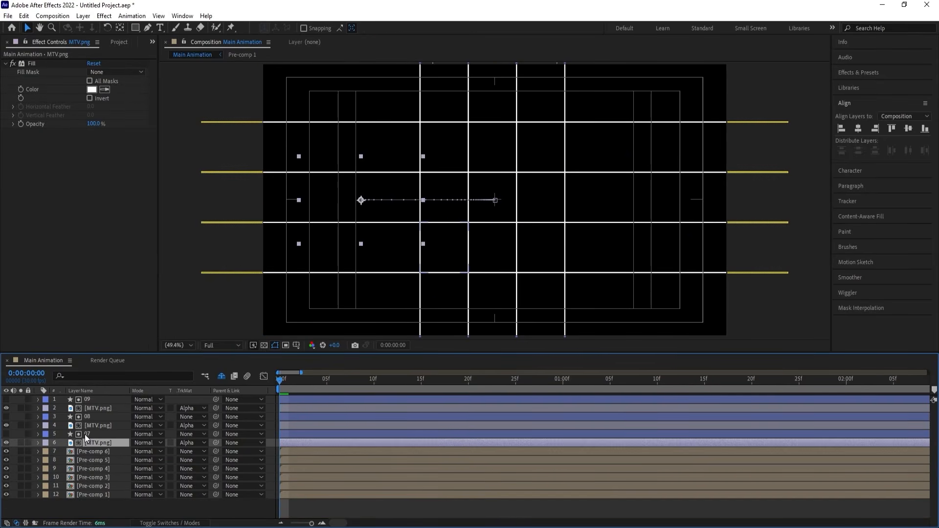
shift+click(84, 434)
key(ctrl+shift+c)
key(Return)
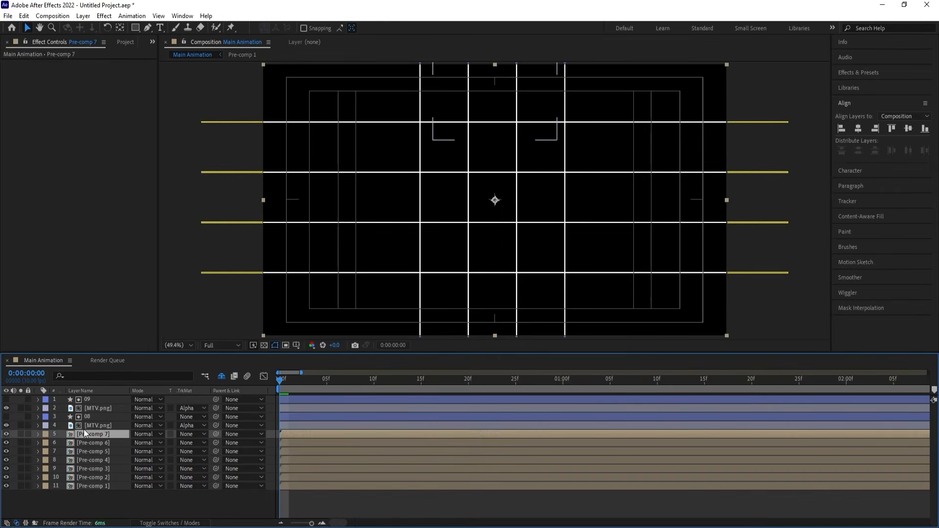
click(85, 425)
shift+click(87, 416)
key(ctrl+shift+c)
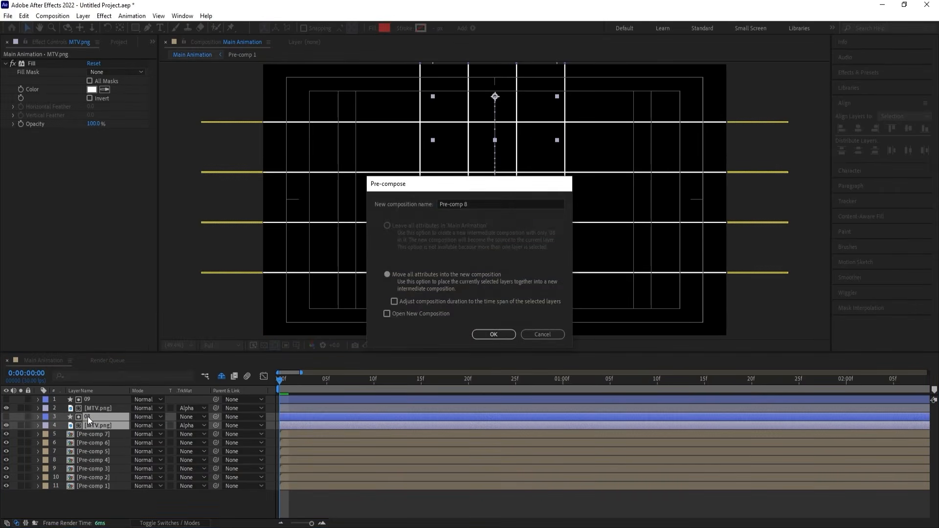
key(Return)
Precompose layer 09 with its matted MTV.png layer under the default name, and preview the animation.
click(90, 408)
shift+click(89, 400)
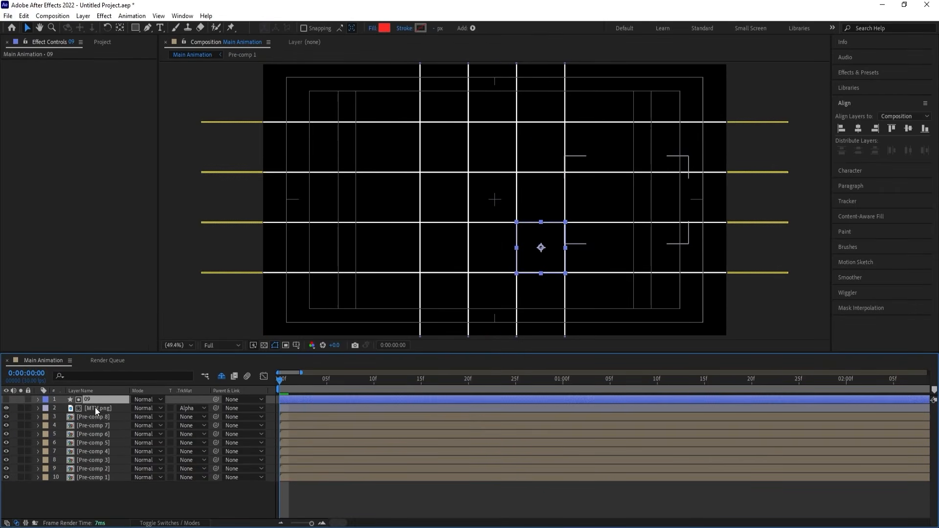
key(ctrl+shift+c)
key(Return)
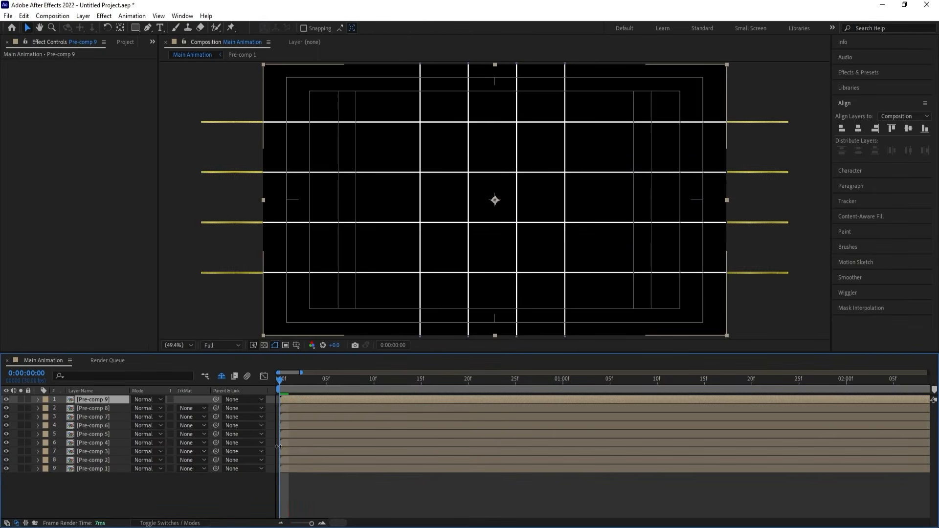
key(space)
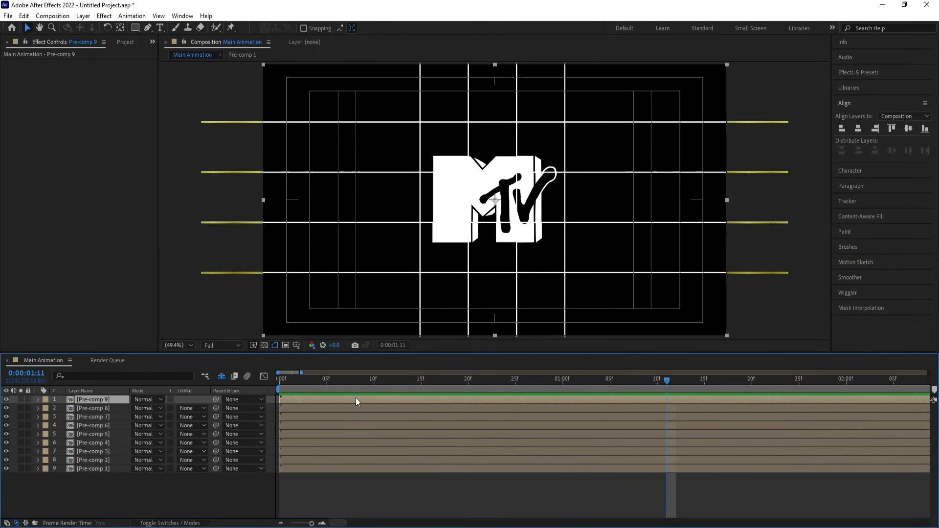
key(space)
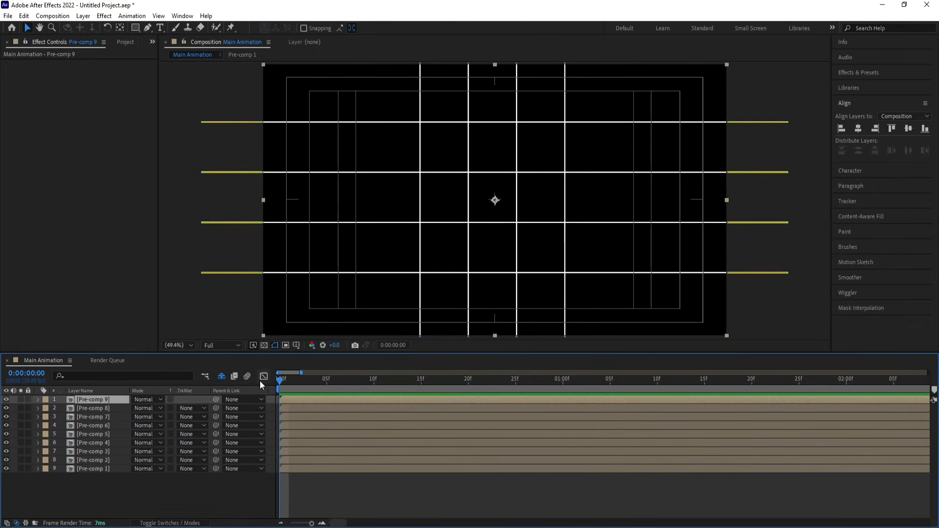
Shift Pre-comp 2 to start at frame 2 and Pre-comp 3 to start at frame 4.
key(space)
drag(281, 455, 329, 450)
click(340, 450)
key(alt+bracketleft)
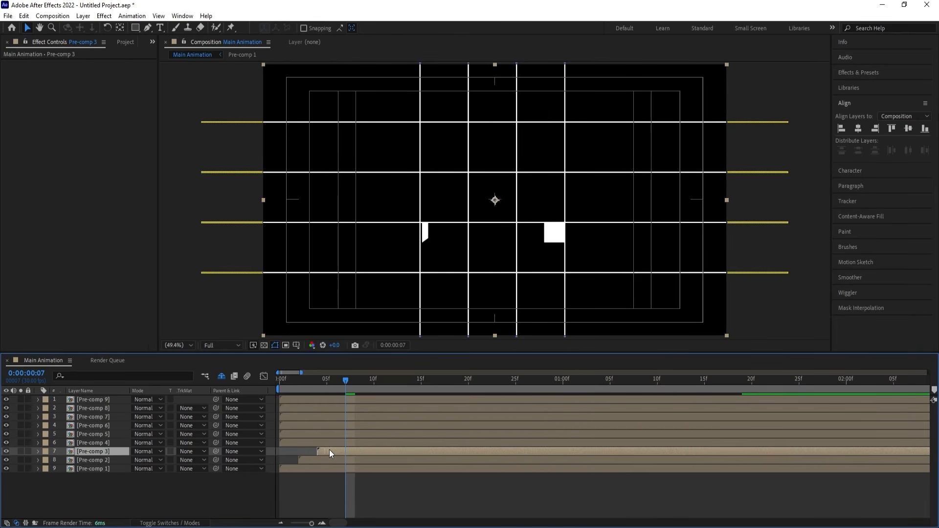
Shift Pre-comp 4 to start at frame 6 and Pre-comp 5 to start at frame 8.
key(Page_Up)
key(Page_Up)
key(Page_Up)
key(Page_Down)
key(Page_Down)
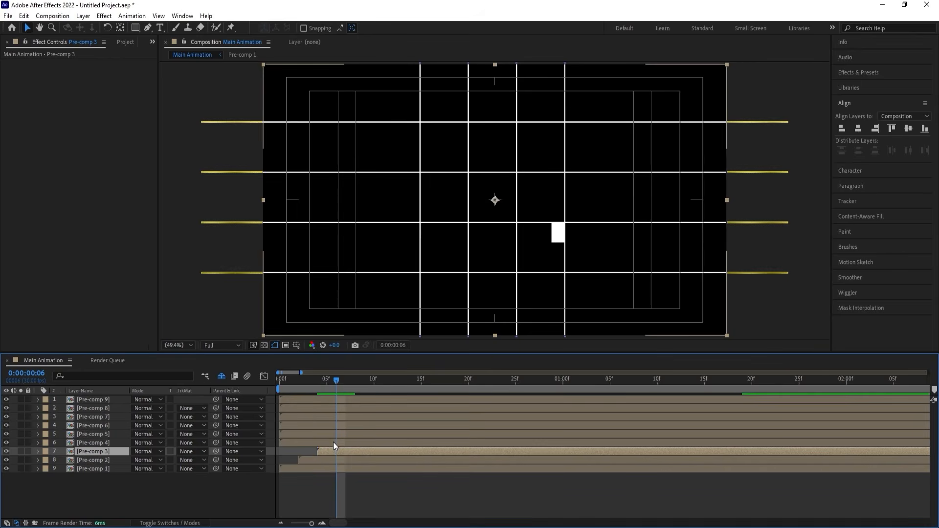
click(333, 443)
key(alt+bracketleft)
key(Page_Down)
key(Page_Down)
click(341, 434)
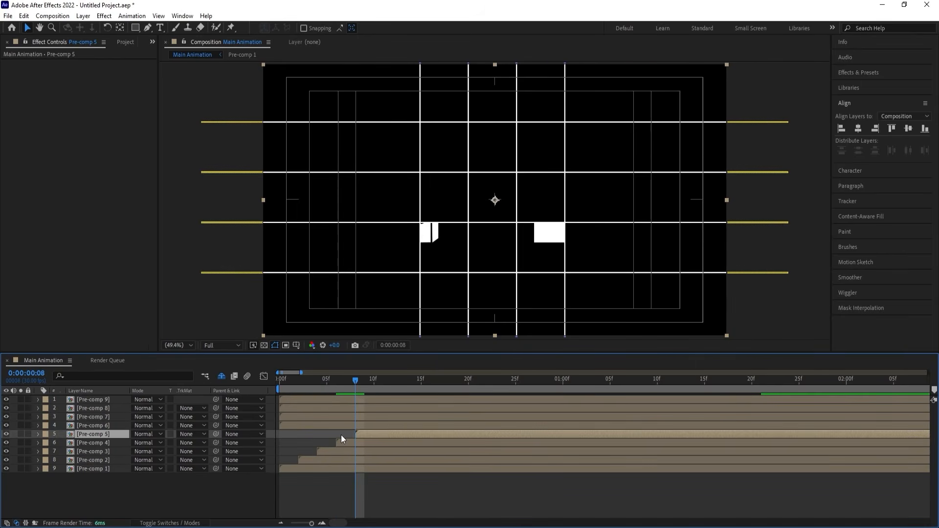
key(alt+bracketleft)
Shift Pre-comp 6 to start at frame 10 and Pre-comp 7 to start at frame 12.
key(Page_Down)
key(Page_Down)
click(353, 425)
key(alt+bracketleft)
key(Page_Down)
key(Page_Down)
click(371, 416)
key(alt+bracketleft)
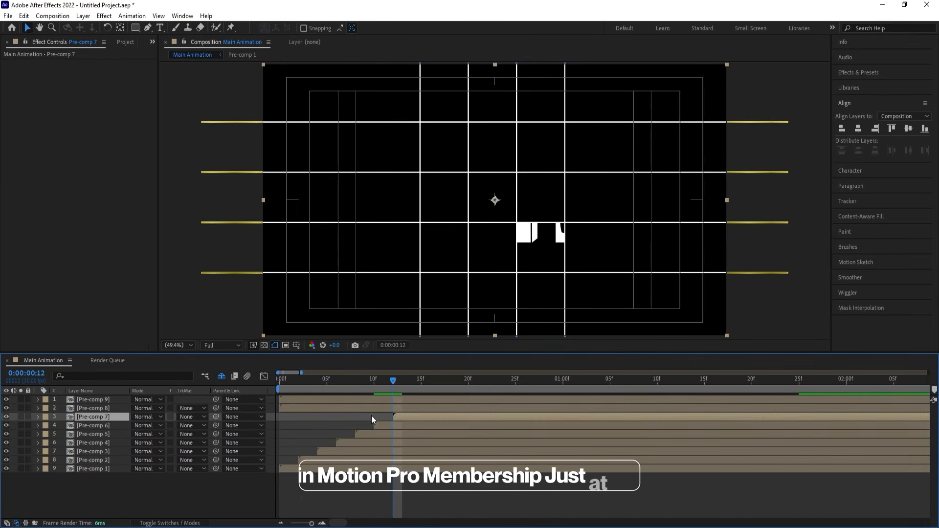
Shift Pre-comp 8 to start at frame 14 and Pre-comp 9 to start at frame 16, and preview the staggered animation.
key(Page_Down)
key(Page_Down)
click(389, 408)
key(alt+bracketleft)
key(Page_Down)
key(Page_Down)
click(415, 401)
key(alt+bracketleft)
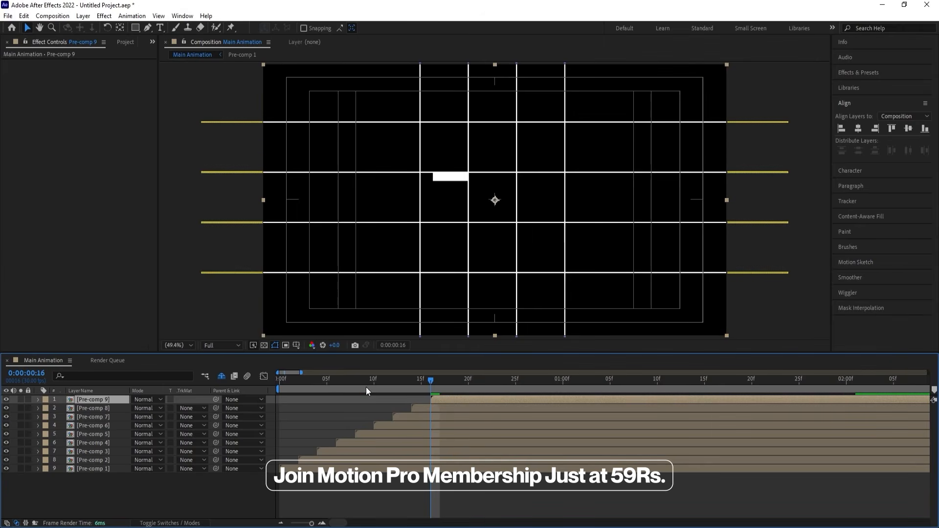
key(Home)
key(space)
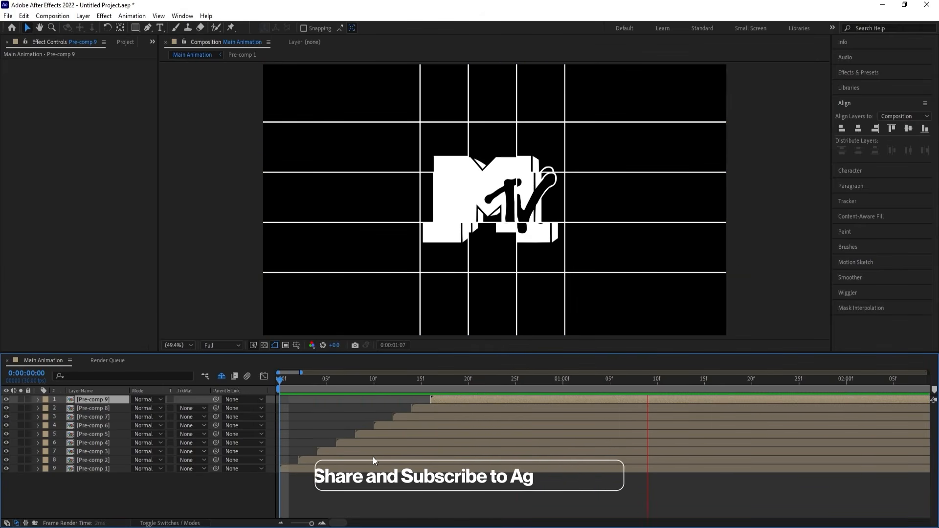
key(space)
Precompose all nine Pre-comp layers together into a composition named Logo Reveal.
key(minus)
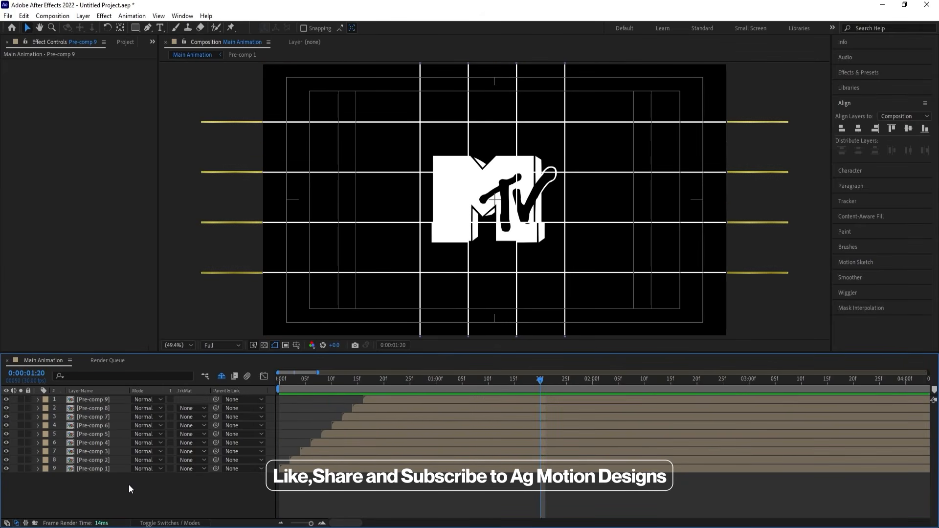
drag(127, 486, 102, 400)
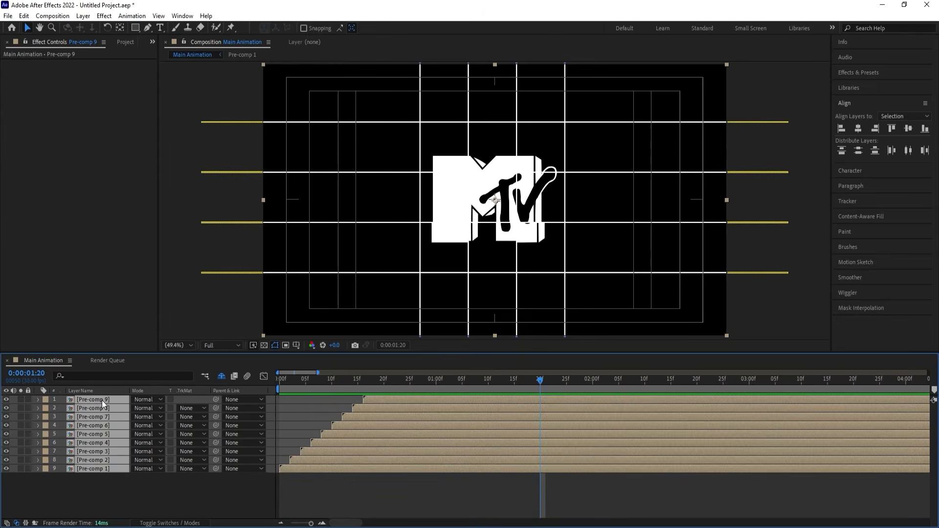
key(ctrl+shift+c)
text(Logo)
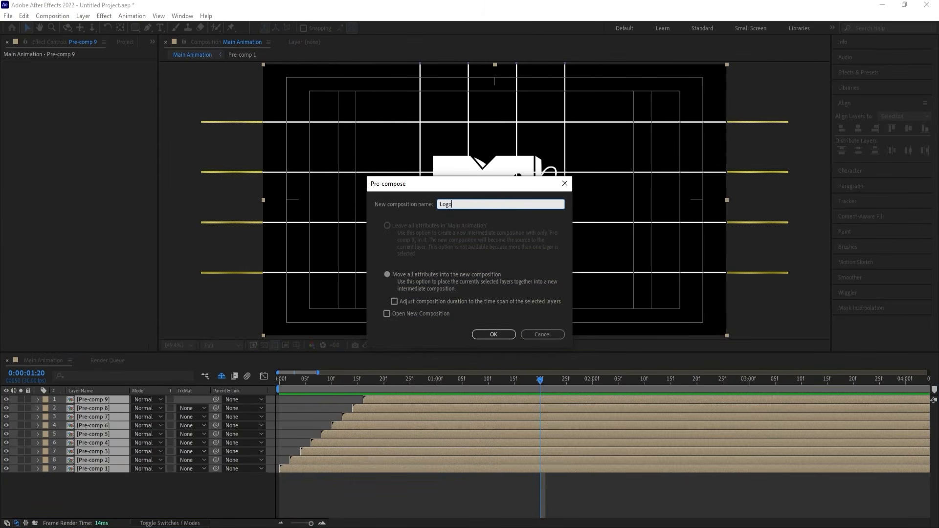
text( Reveal)
key(Return)
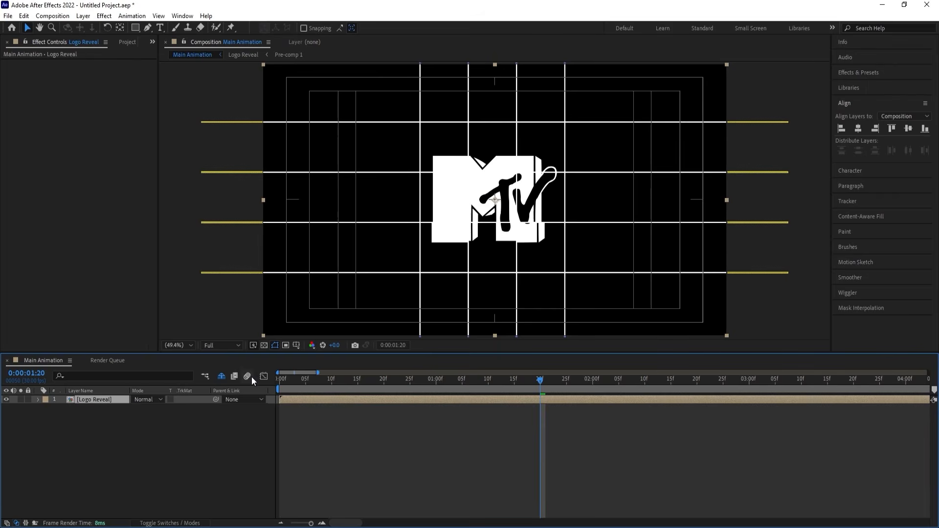
Stack two duplicates above the Logo Reveal layer, starting one at frame 5 and the other at frame 10.
drag(300, 382, 276, 380)
key(ctrl+d)
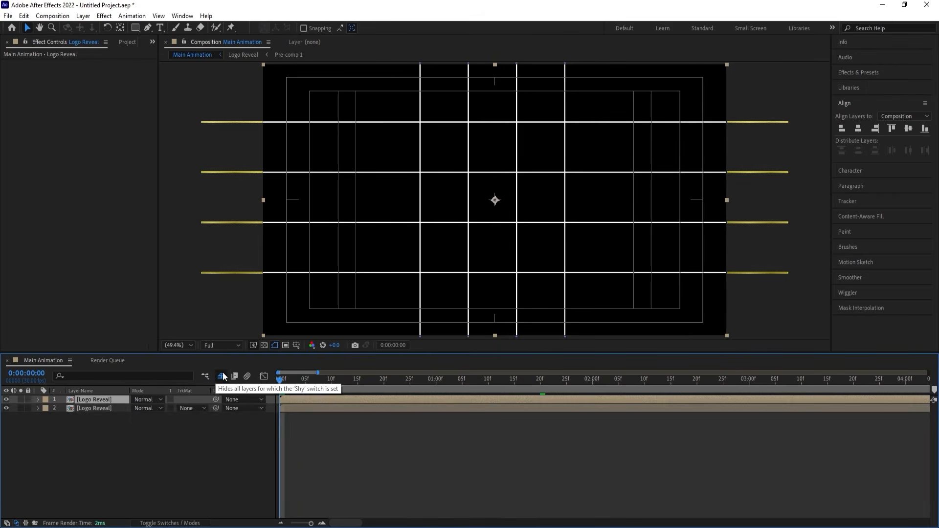
click(305, 380)
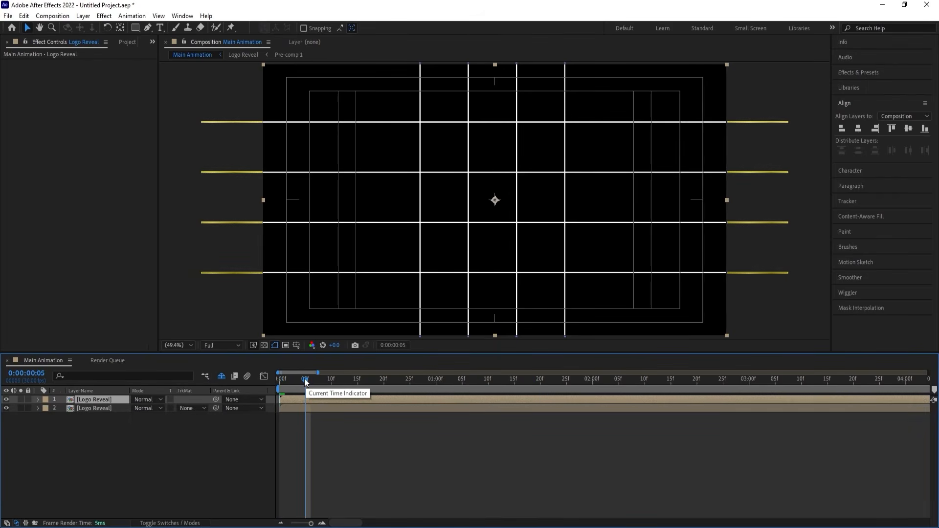
key(bracketleft)
drag(306, 380, 332, 383)
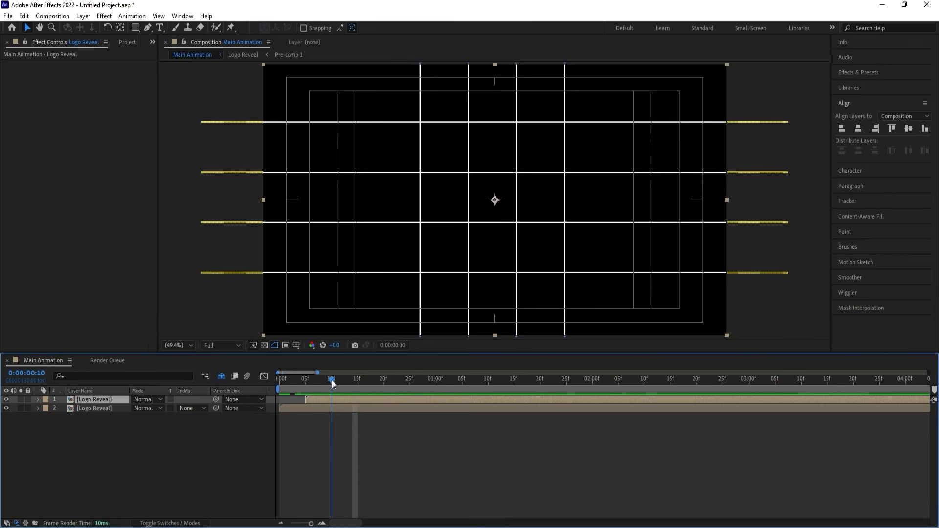
key(ctrl+d)
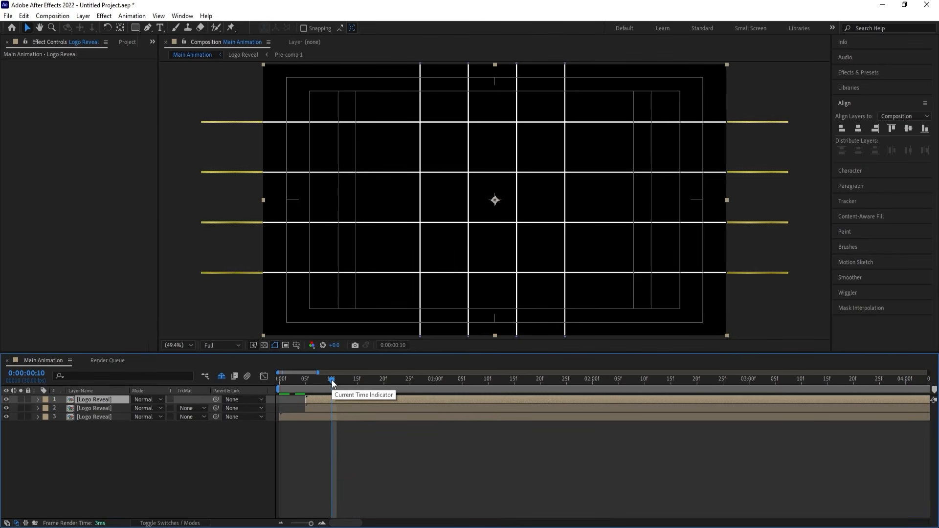
key(bracketleft)
Add two more Logo Reveal duplicates on top, starting at frames 15 and 20, previewing the result between them.
key(ctrl+d)
click(359, 380)
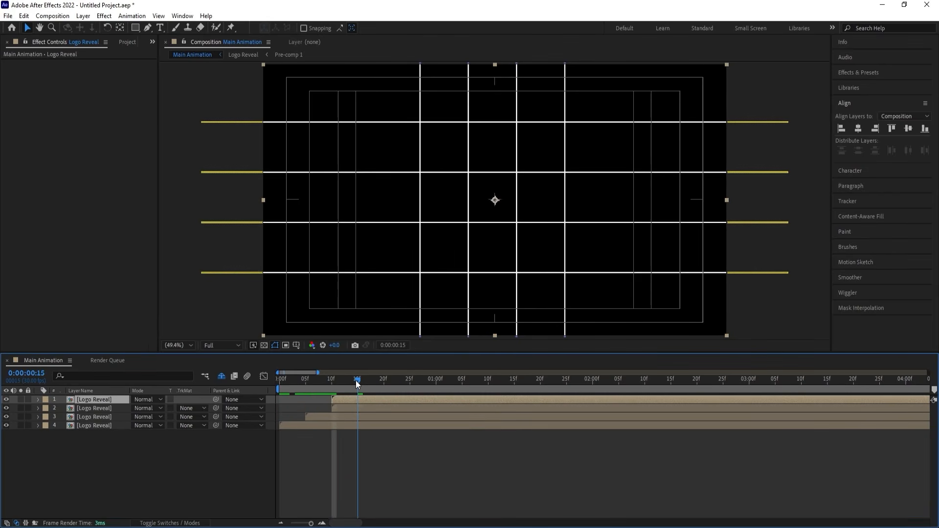
key(bracketleft)
key(space)
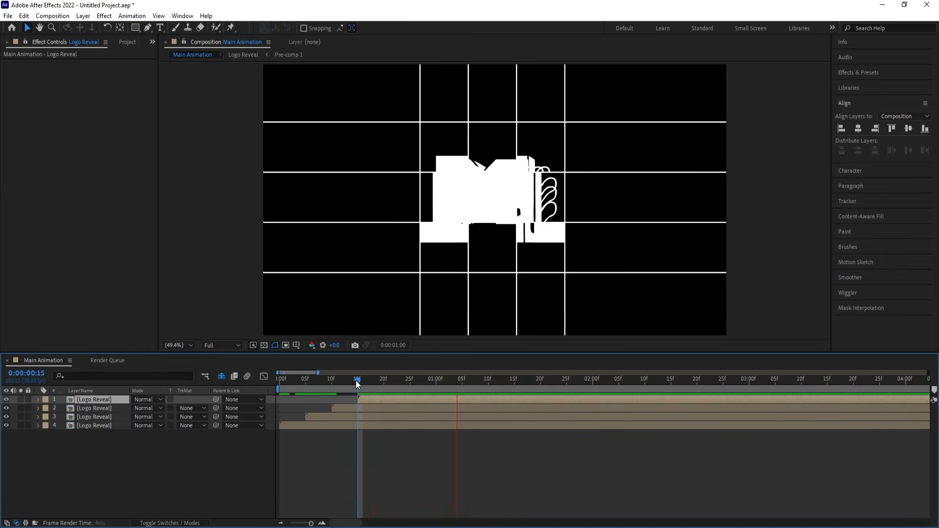
key(space)
key(ctrl+d)
click(383, 380)
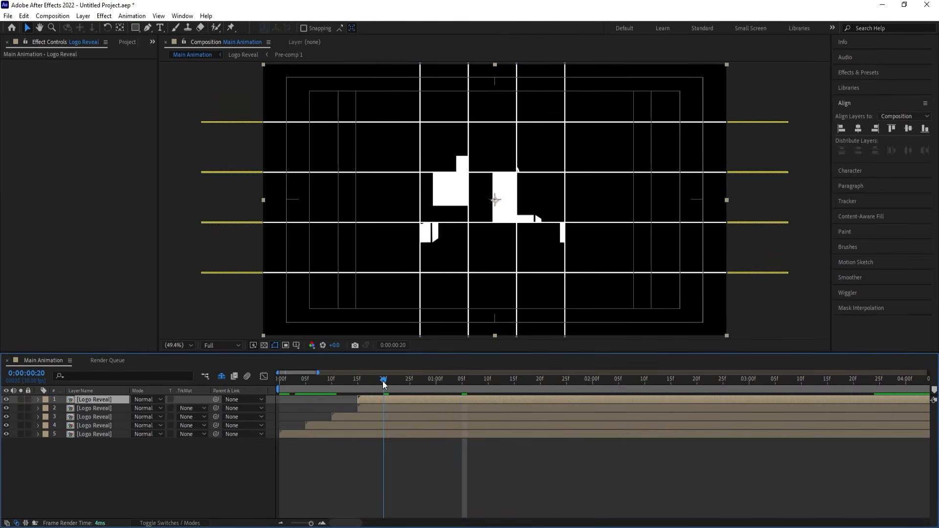
key(bracketleft)
Apply the Fill effect with its default red colour to the bottom Logo Reveal layer.
click(321, 434)
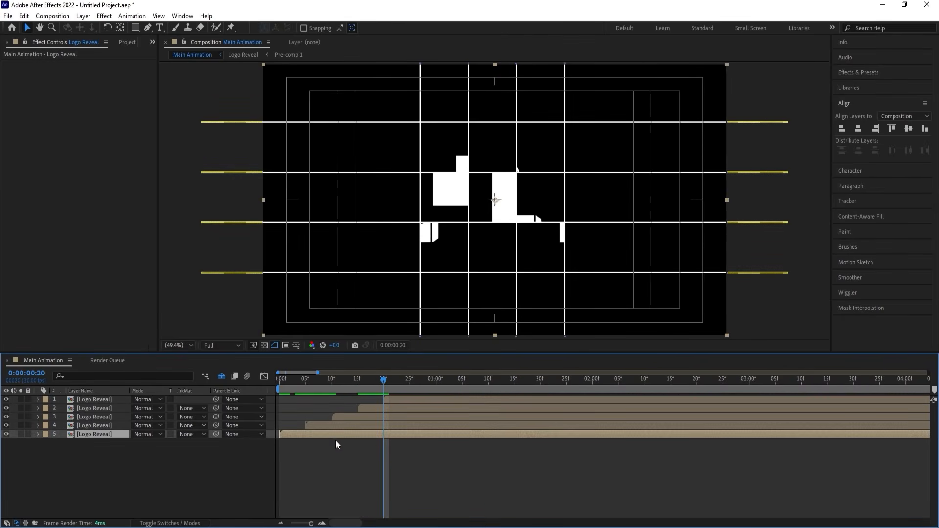
click(857, 73)
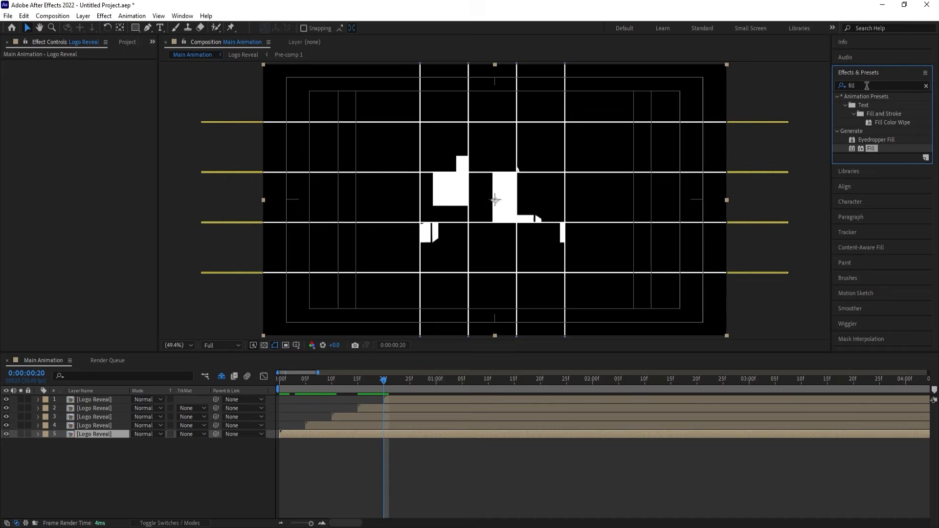
double_click(871, 148)
Apply the Fill effect to the Logo Reveal layer starting at frame 5 and set its colour to green.
click(343, 426)
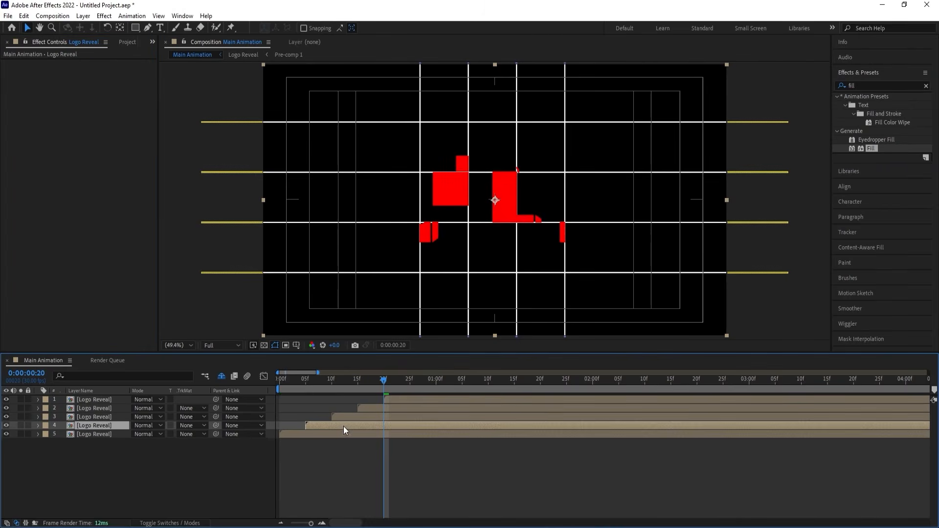
double_click(870, 149)
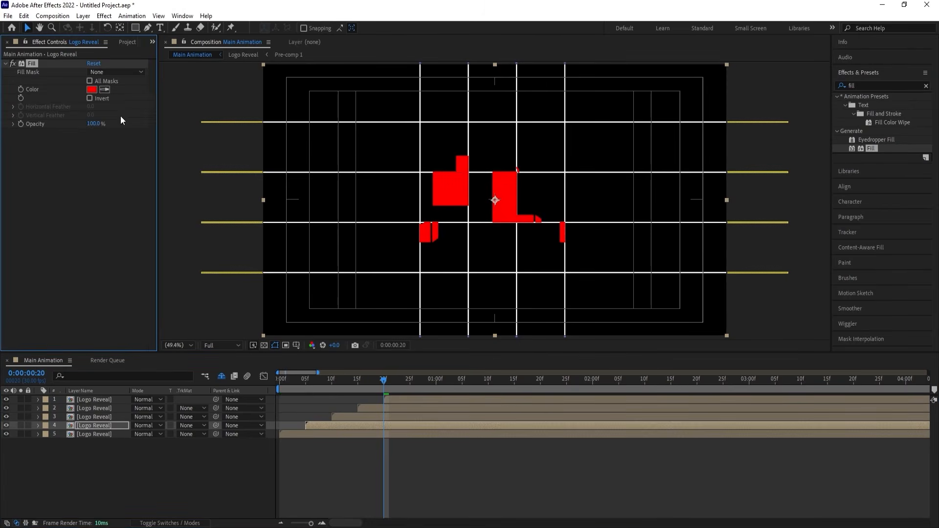
click(92, 89)
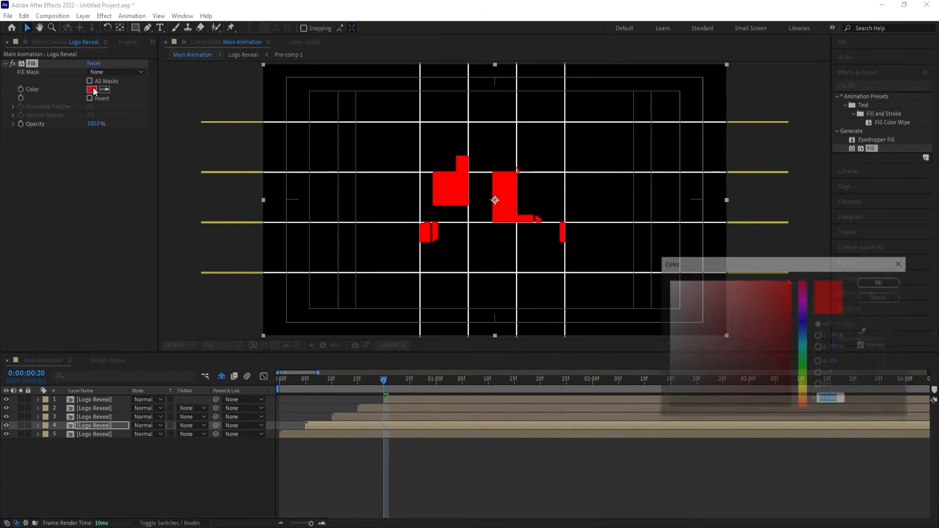
click(802, 366)
key(Return)
Apply the Fill effect to the Logo Reveal layer starting at frame 10 and set its colour to blue.
click(366, 417)
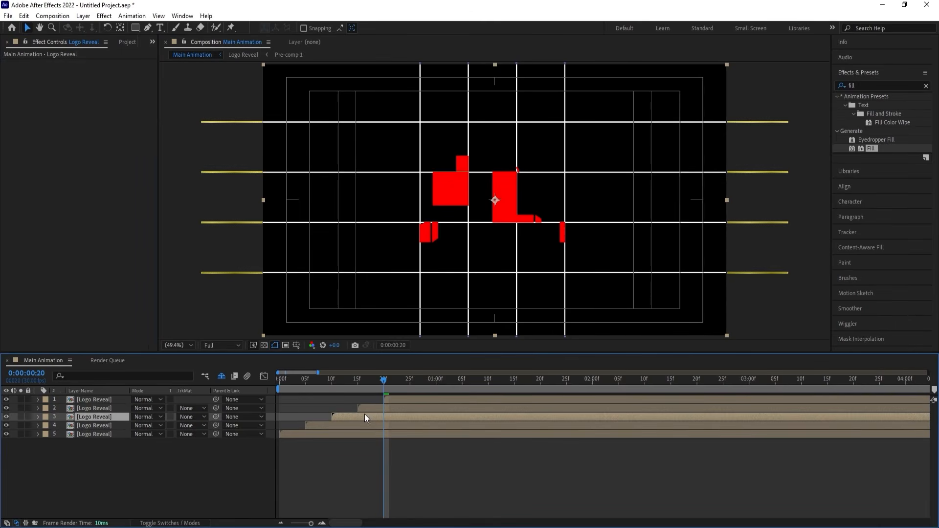
double_click(869, 148)
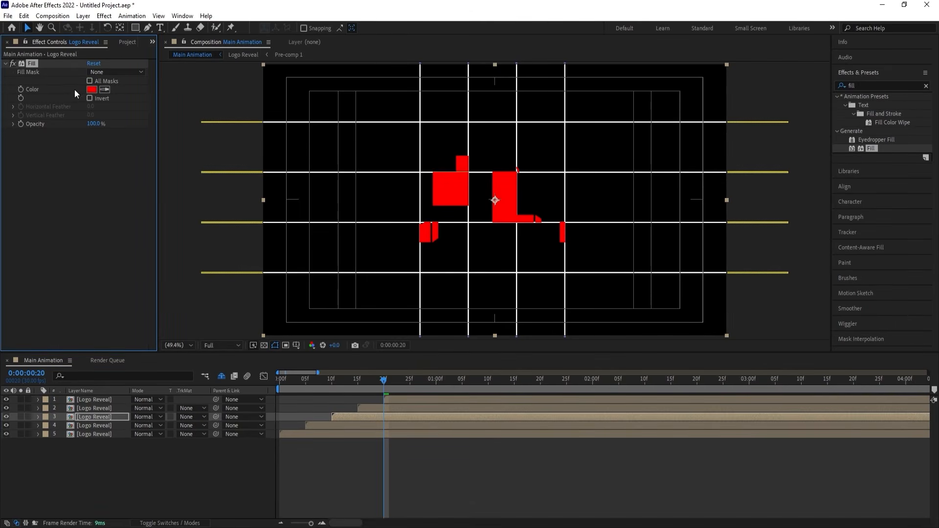
click(92, 90)
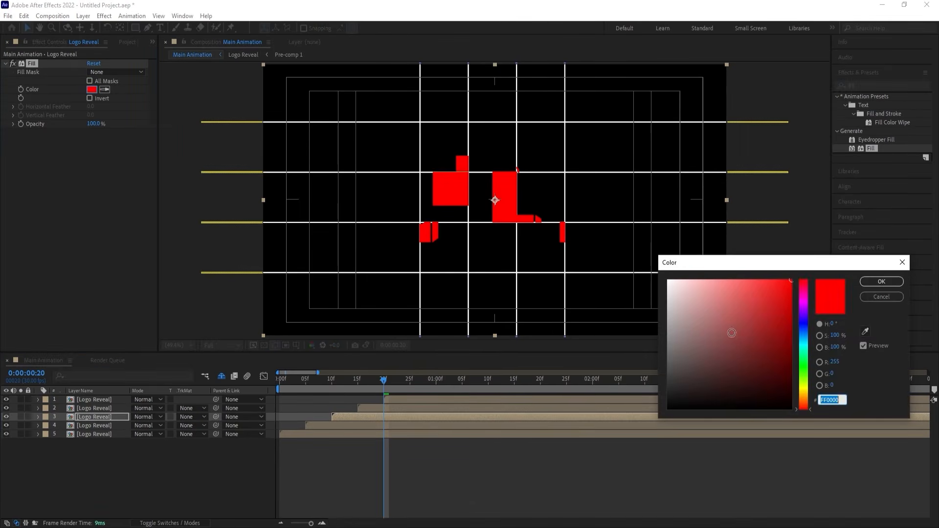
click(803, 329)
key(Return)
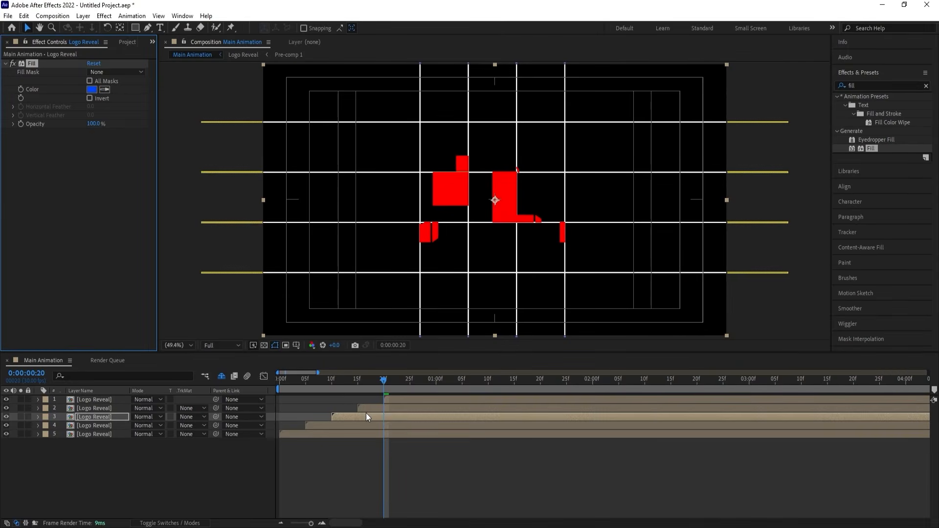
Apply the Find Edges effect with Invert enabled to the Logo Reveal layer starting at frame 15, and preview the whole animation.
click(366, 410)
click(863, 85)
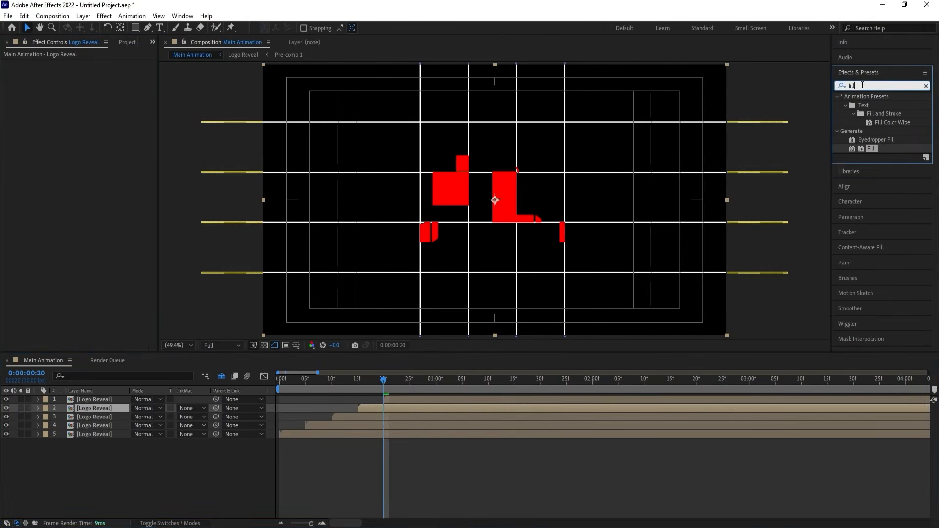
text(fin)
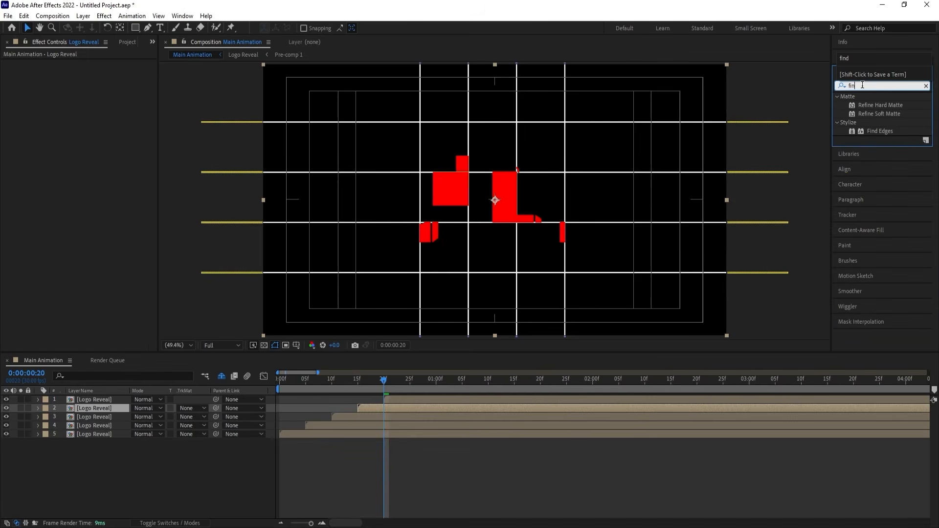
double_click(871, 129)
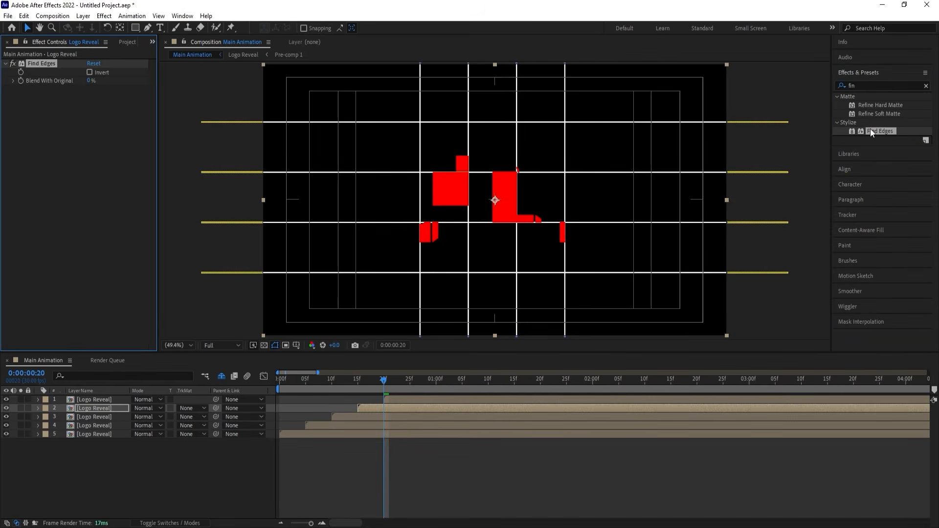
key(space)
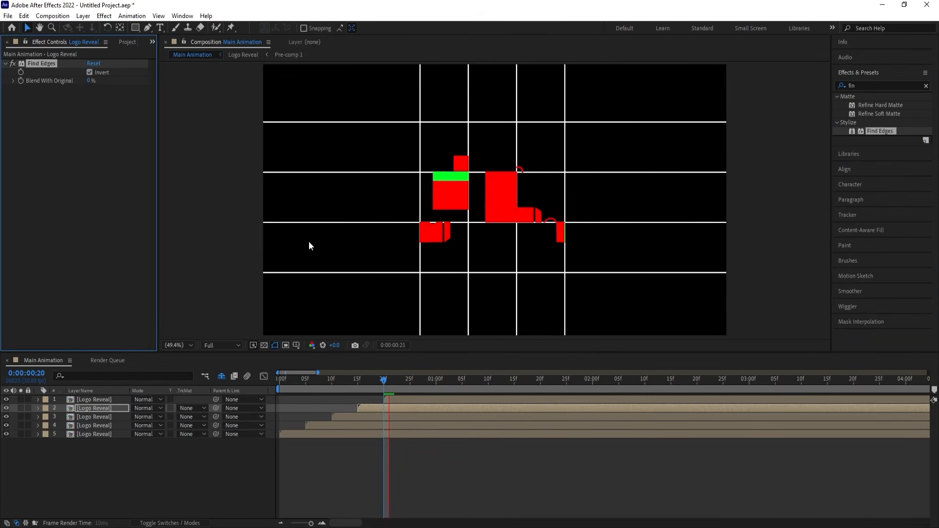
key(space)
key(space)
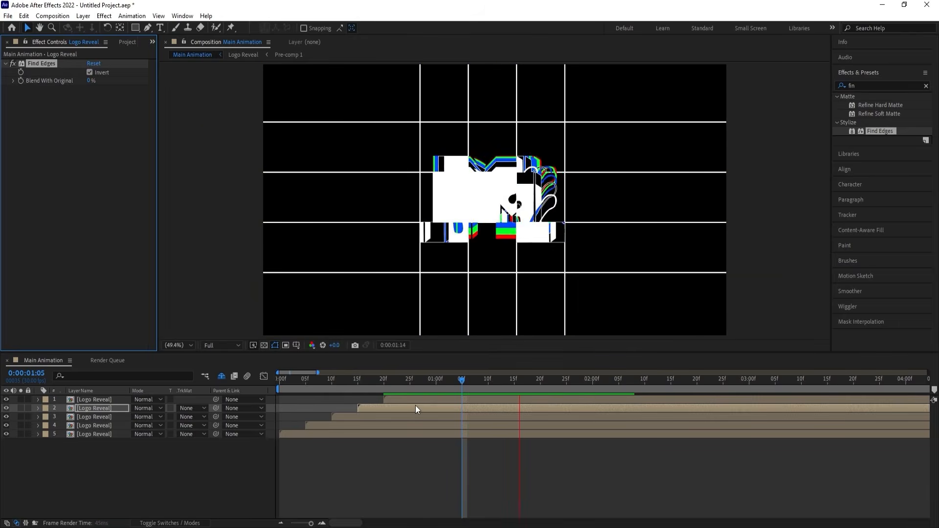
key(space)
drag(312, 380, 274, 393)
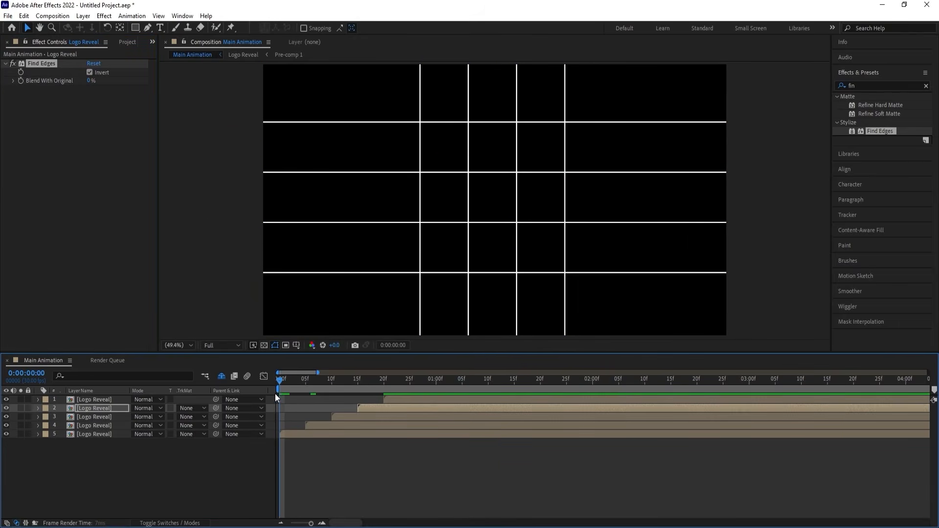
key(space)
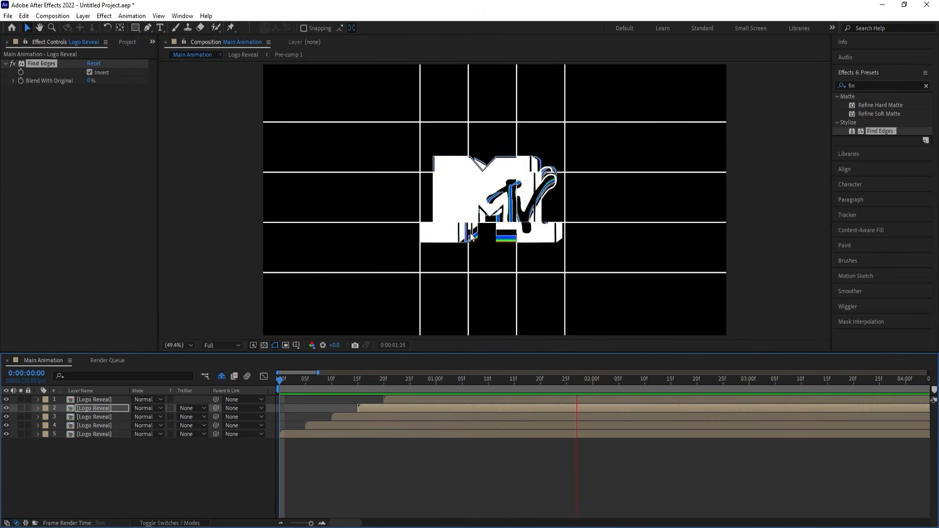
key(space)
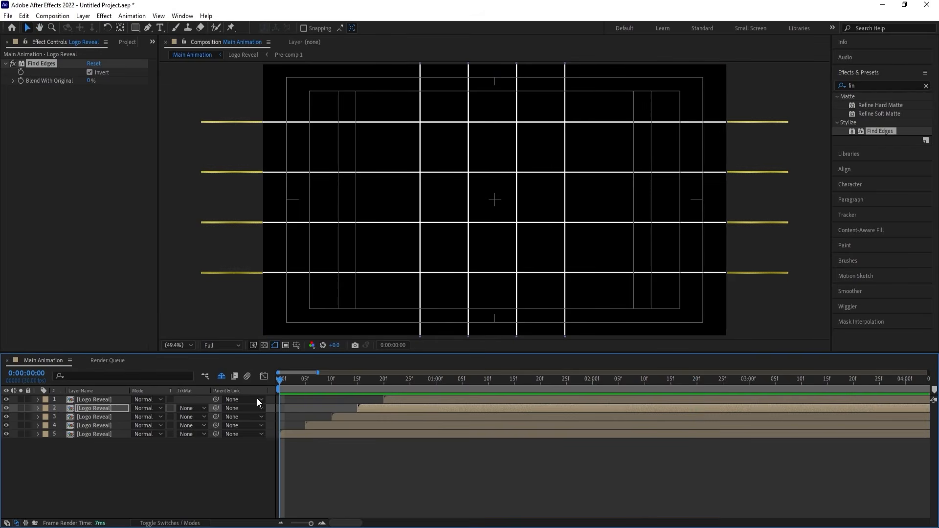
Move the green-filled Logo Reveal layer so that it starts at frame 2.
click(309, 465)
key(Page_Down)
key(Page_Down)
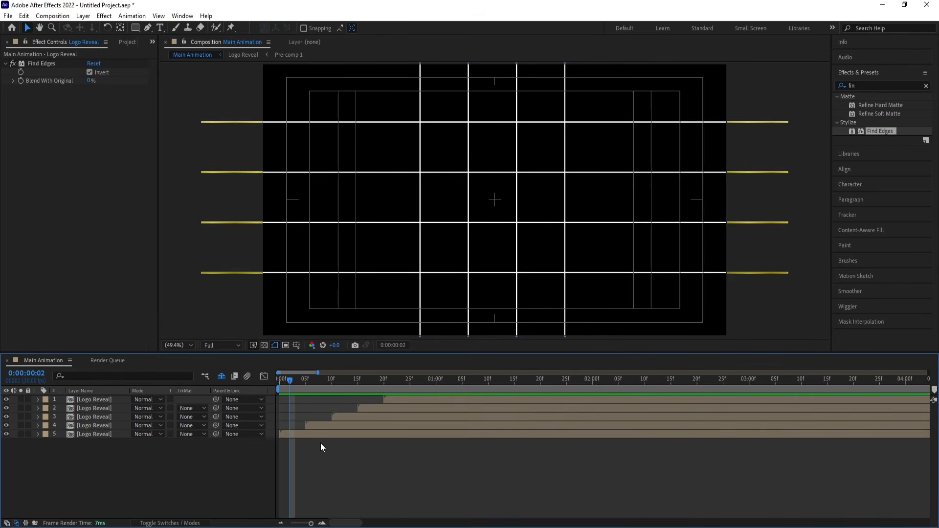
click(321, 427)
key(bracketleft)
Move the blue-filled Logo Reveal layer to start at frame 4 and the Find Edges copy to start at frame 6.
key(Page_Down)
key(Page_Down)
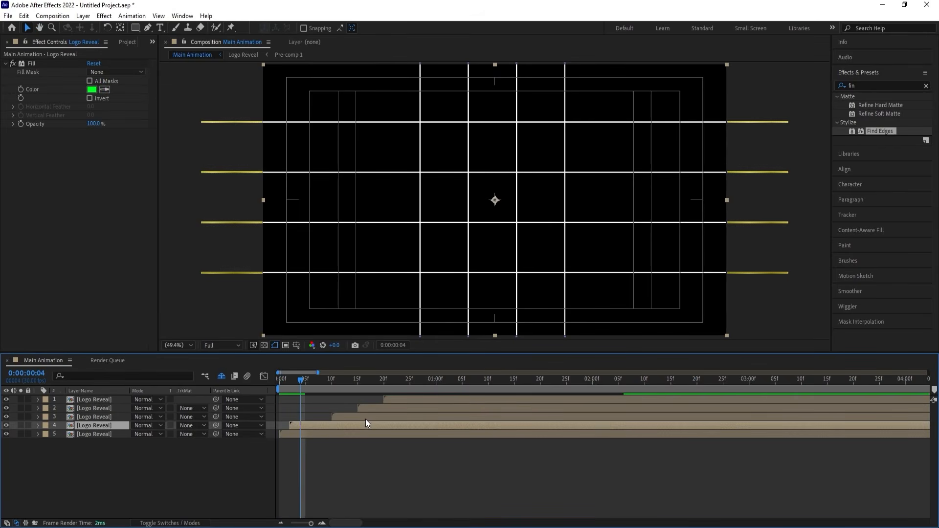
click(365, 419)
key(bracketleft)
key(Page_Down)
key(Page_Down)
click(374, 406)
key(bracketleft)
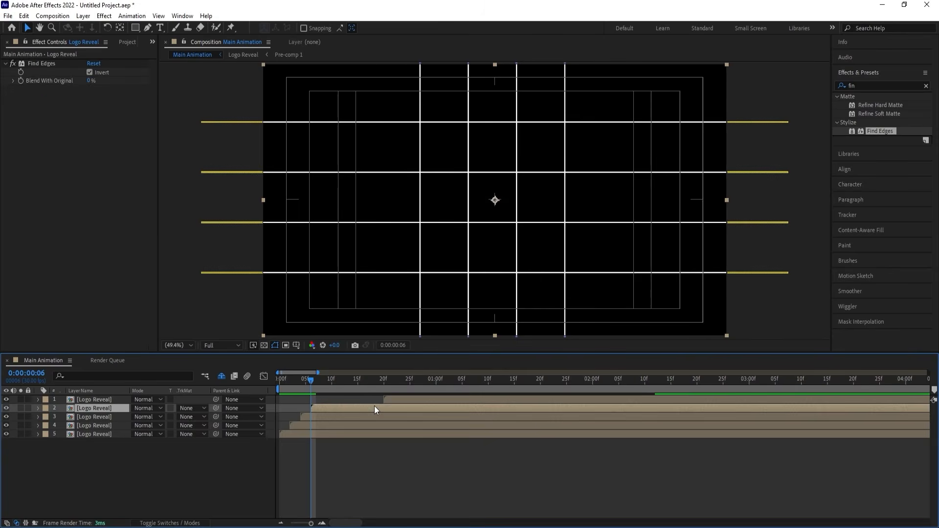
Shift the topmost Logo Reveal layer to start at frame 15, and preview the tightened animation from the beginning.
drag(391, 395, 368, 389)
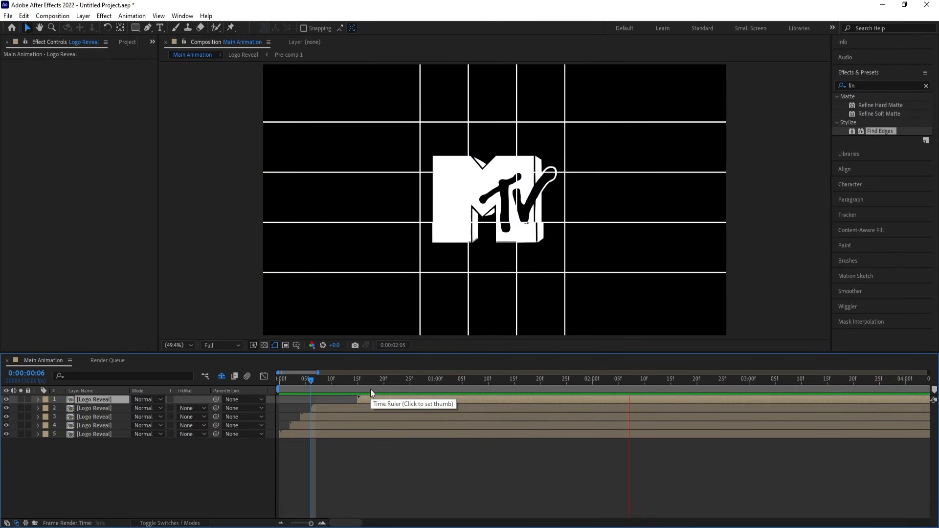
key(space)
key(space)
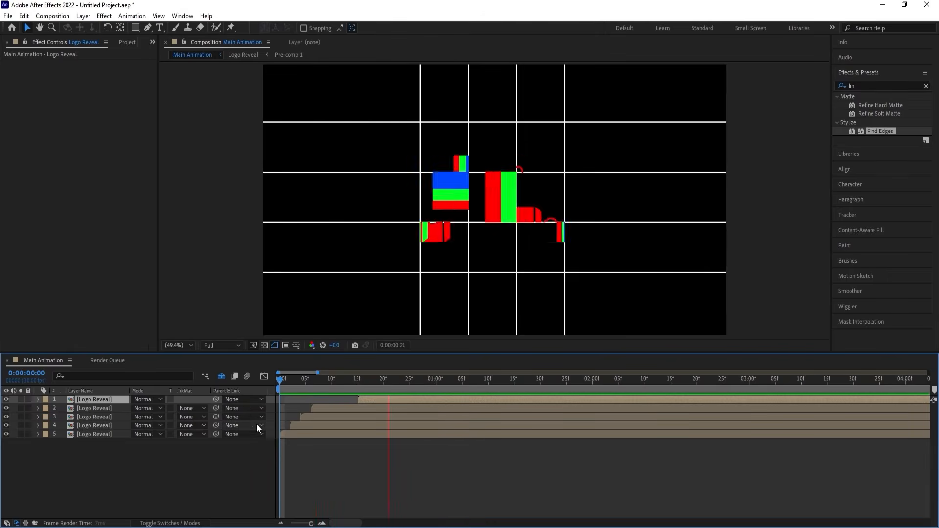
key(space)
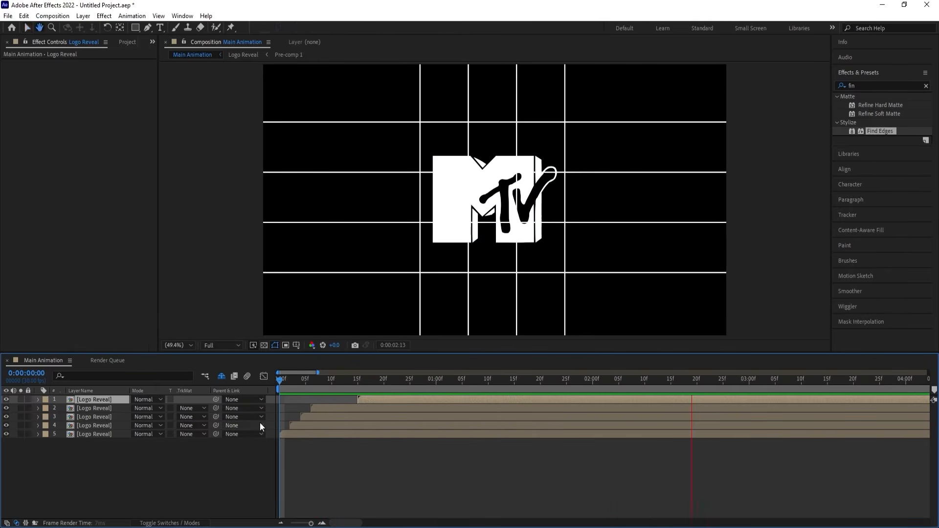
key(space)
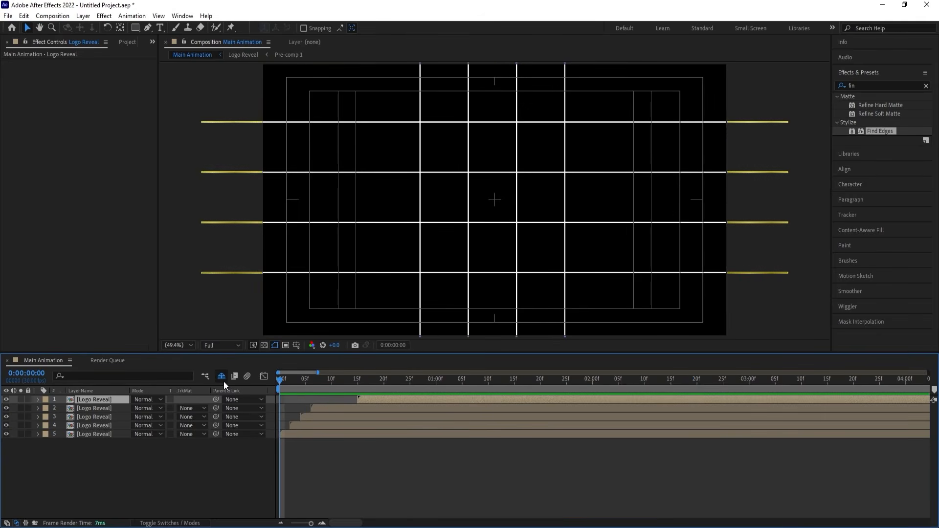
Show the shy grid line layers and shift all five Logo Reveal layers together so the lowest one starts at about 2 seconds 9 frames.
click(222, 376)
click(295, 434)
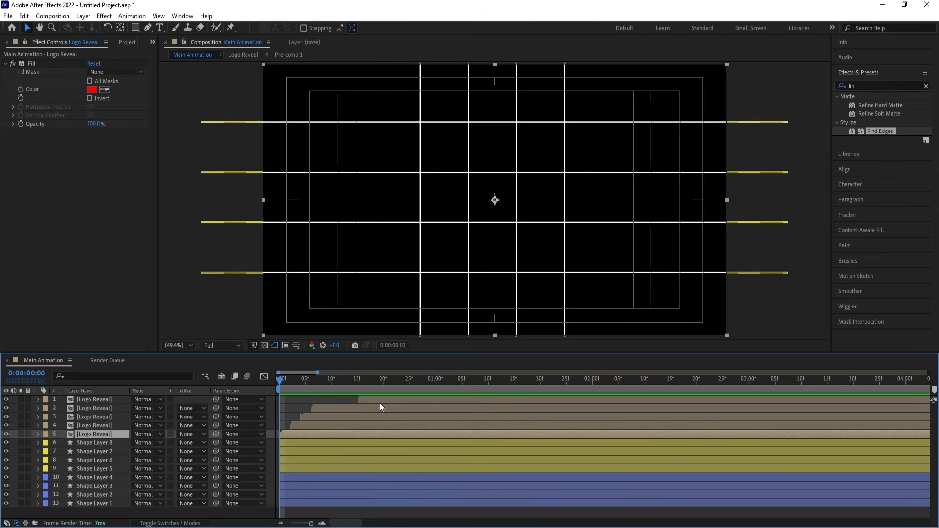
shift+click(380, 403)
drag(309, 438, 668, 402)
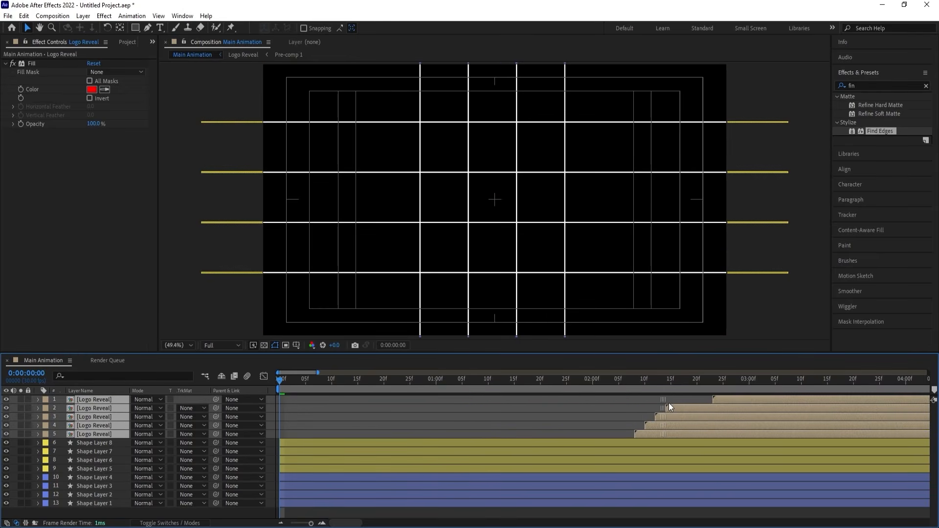
Select Shape Layer 1, the leftmost vertical grid line.
click(102, 505)
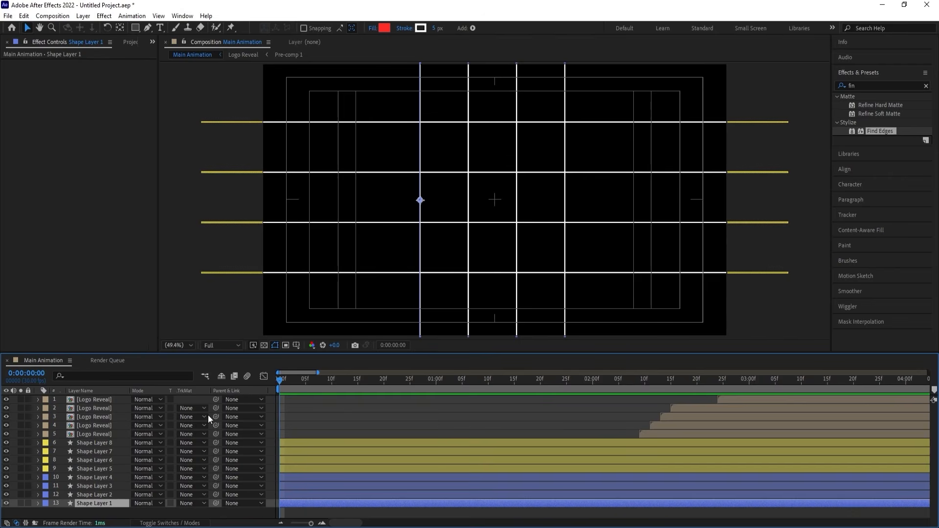
Unlink Shape Layer 1's scale proportions and add Scale keyframes at 0:00:00:00 and 0:00:01:00.
key(s)
drag(156, 513, 133, 504)
key(ctrl+z)
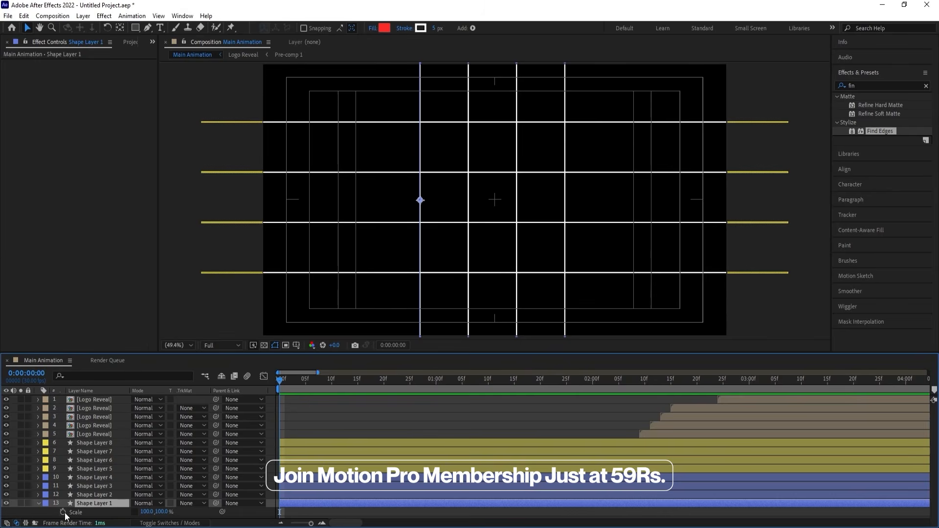
click(63, 512)
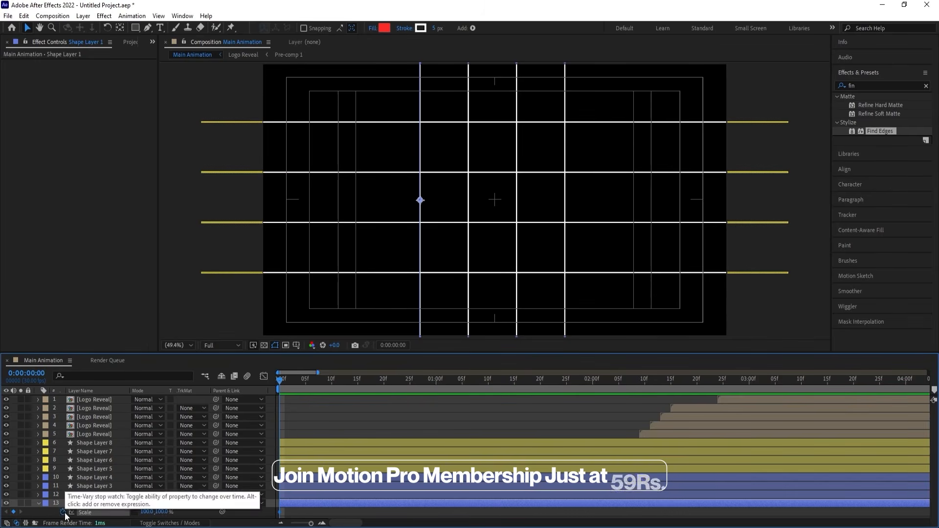
click(435, 380)
click(13, 511)
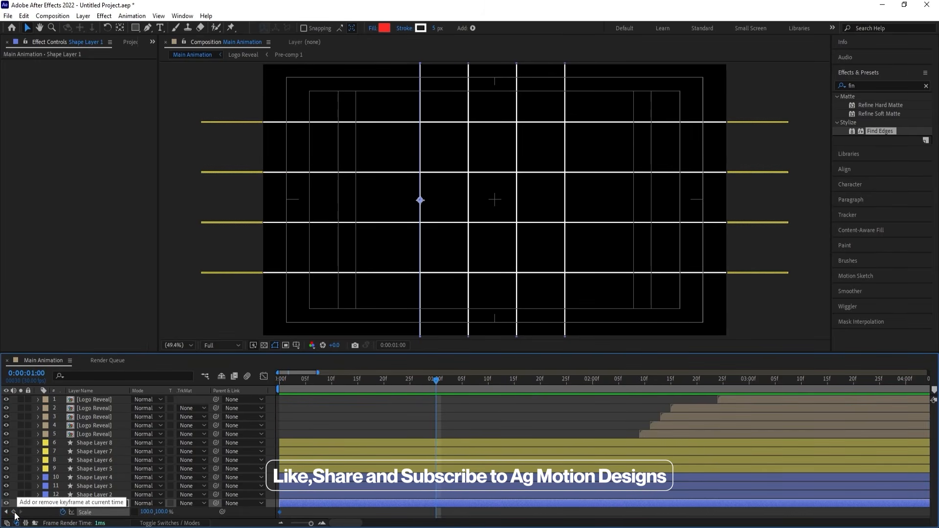
Set Shape Layer 1's vertical scale to 0% at 0:00:00:00 and apply Easy Ease to both Scale keyframes.
key(Home)
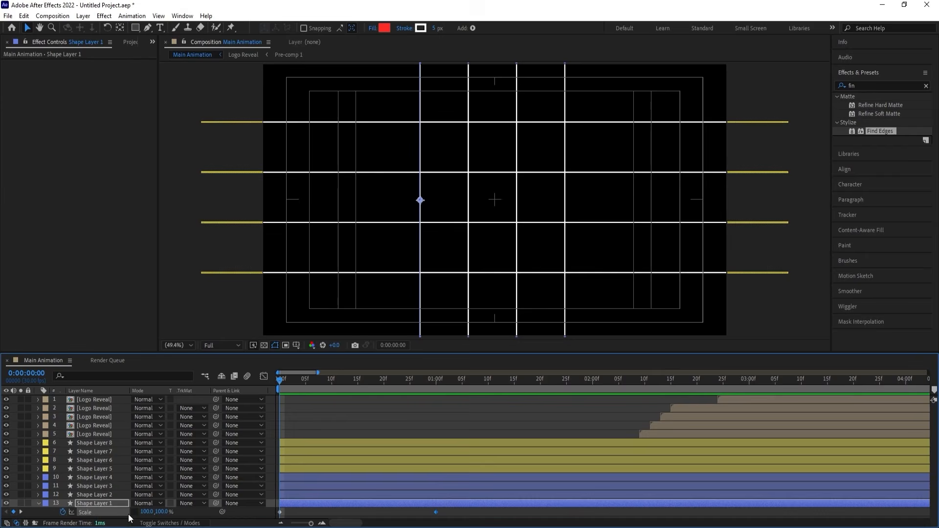
click(158, 512)
key(BackSpace)
text(0)
key(Return)
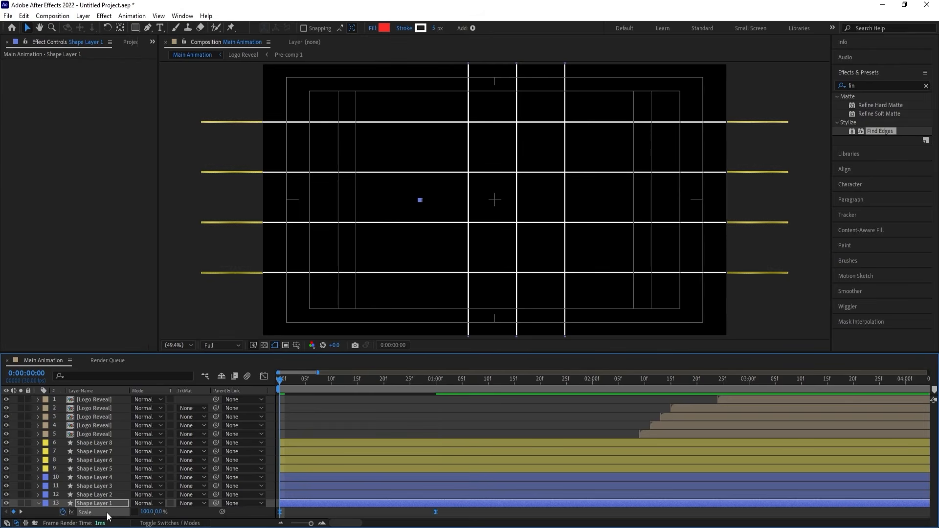
Raise the incoming influence of Shape Layer 1's last Scale keyframe to 100% in the speed graph and preview the animation.
click(264, 376)
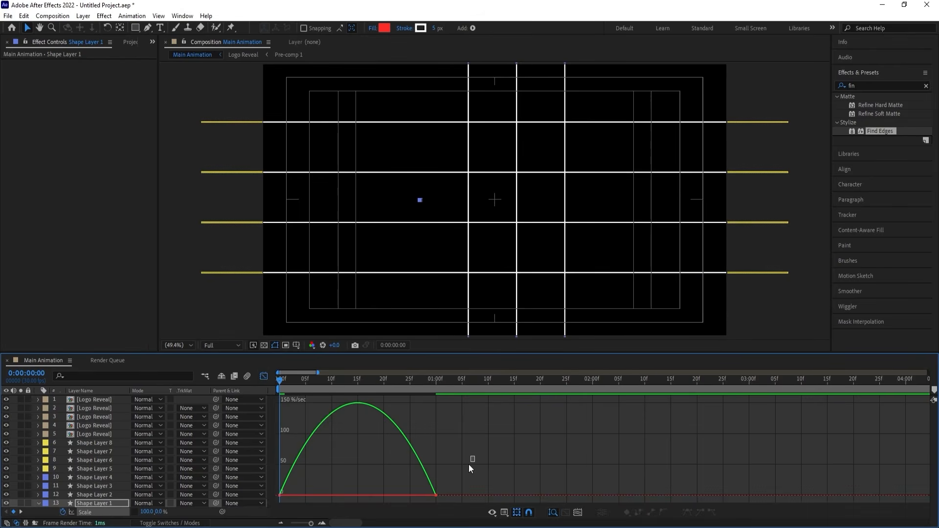
drag(410, 495, 355, 495)
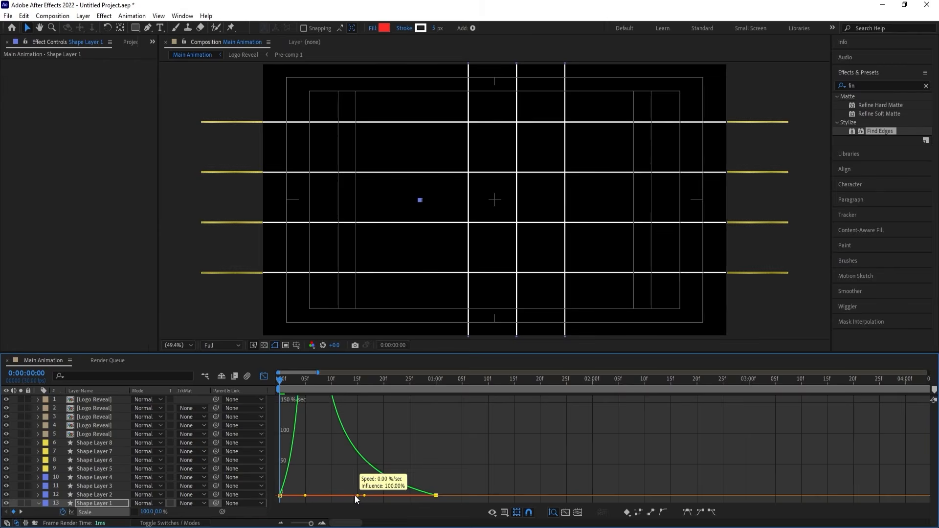
click(264, 377)
key(space)
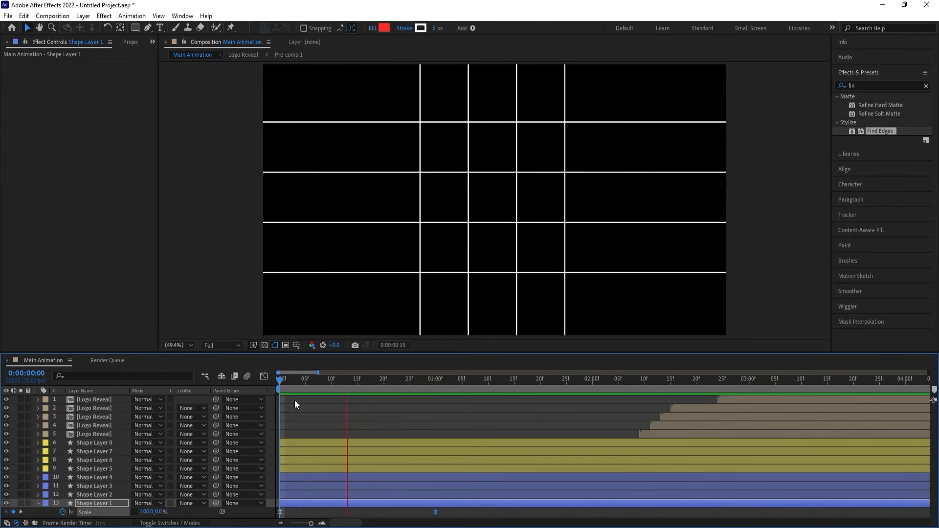
Copy Shape Layer 1's Scale animation onto Shape Layers 2, 3 and 4, starting at 0:00:00:00.
drag(415, 379, 136, 445)
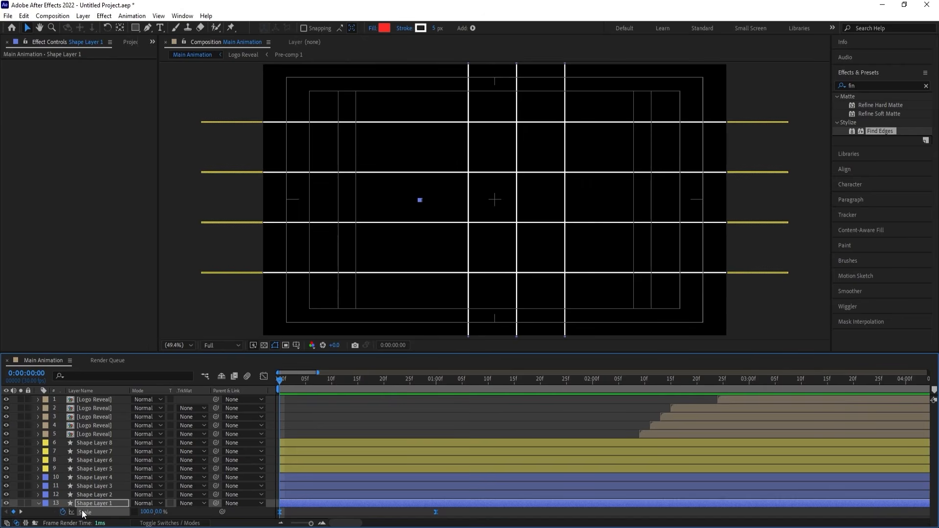
click(89, 497)
shift+click(89, 476)
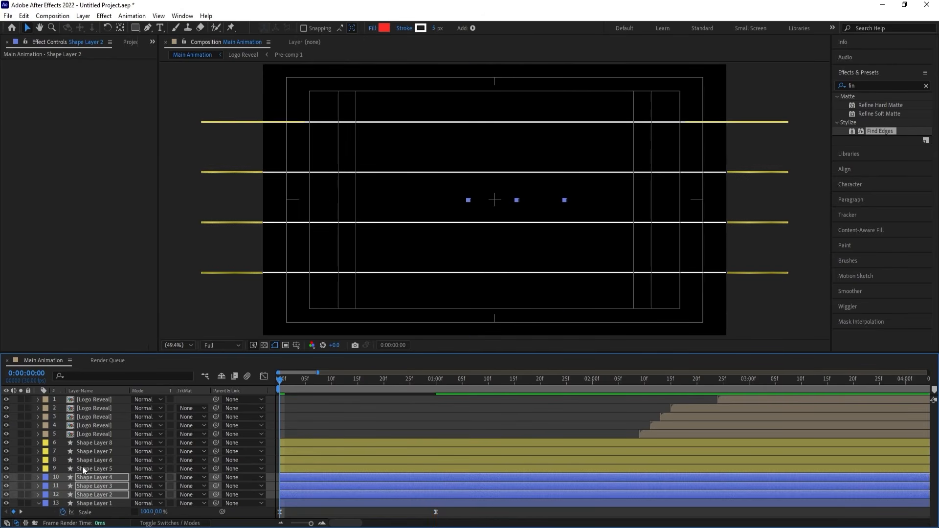
Unlink Shape Layer 5's scale proportions and add Scale keyframes at 0:00:00:00 and 0:00:01:00.
click(82, 467)
key(s)
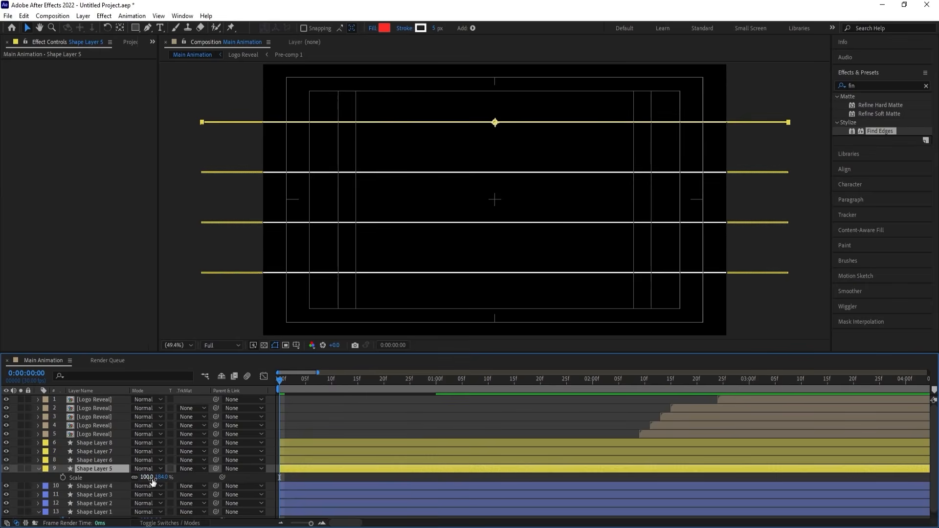
click(62, 477)
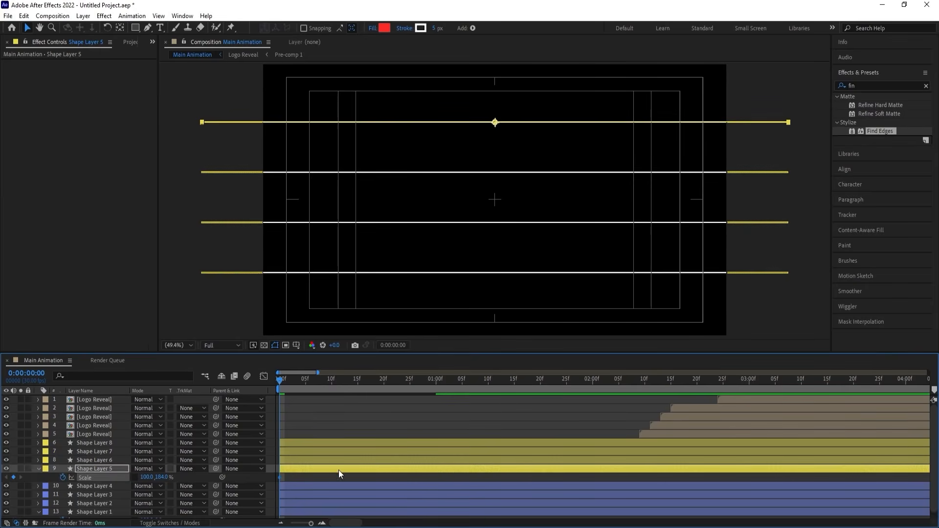
scroll(338, 470, down, 1)
key(k)
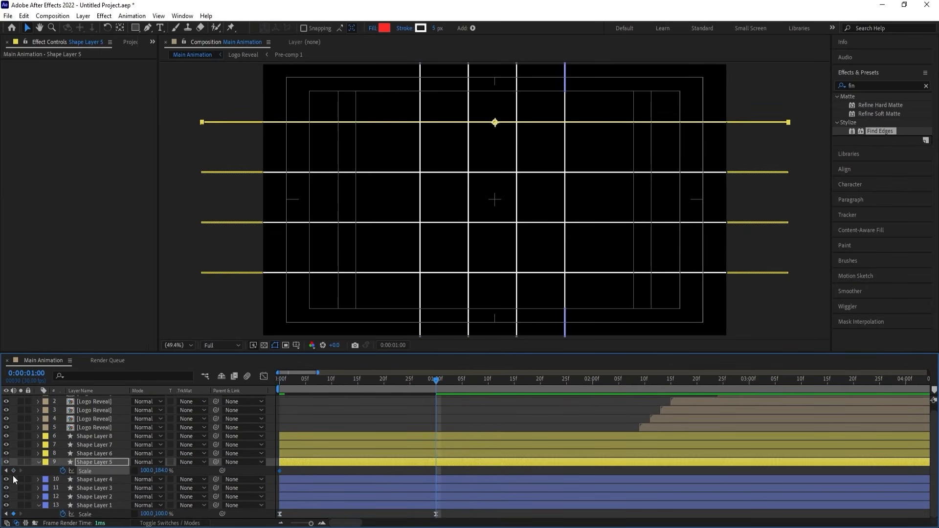
click(13, 470)
Set Shape Layer 5's vertical scale to 0% at 0:00:00:00, keeping its horizontal scale at 100%.
key(j)
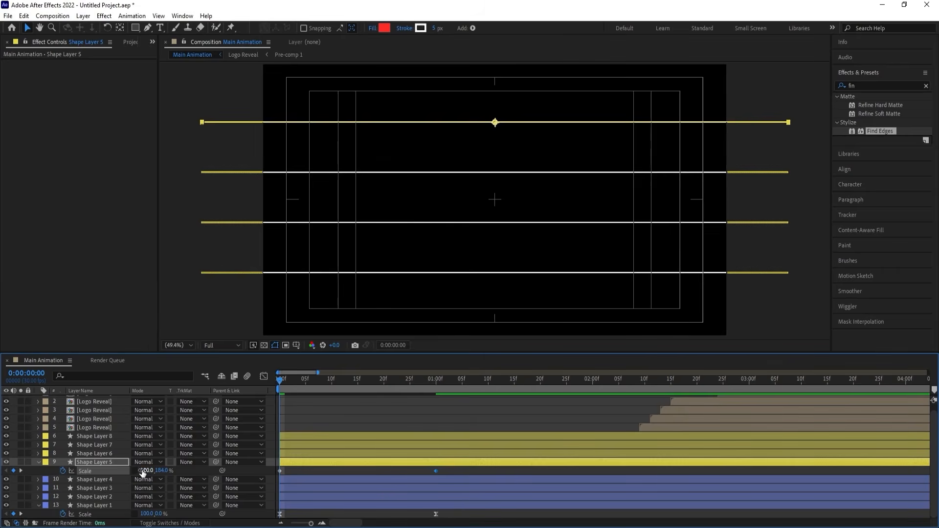
drag(145, 471, 125, 471)
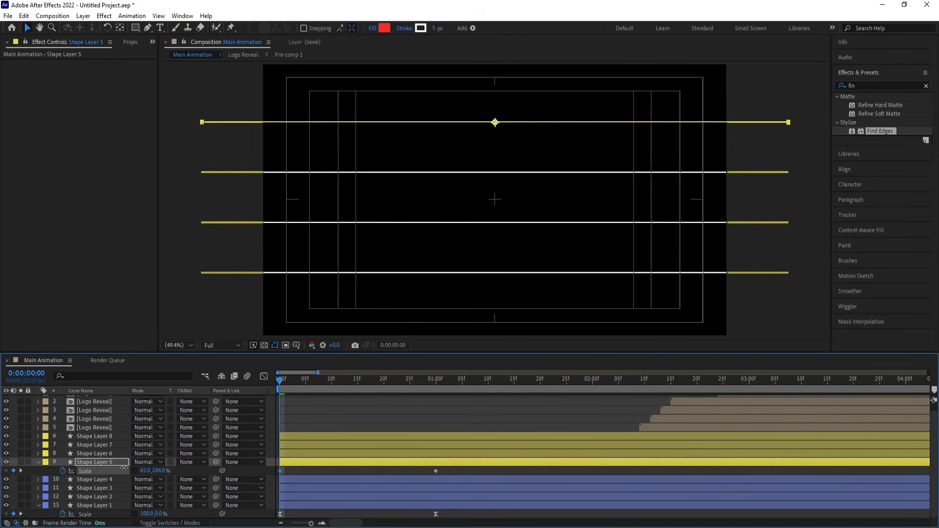
click(197, 471)
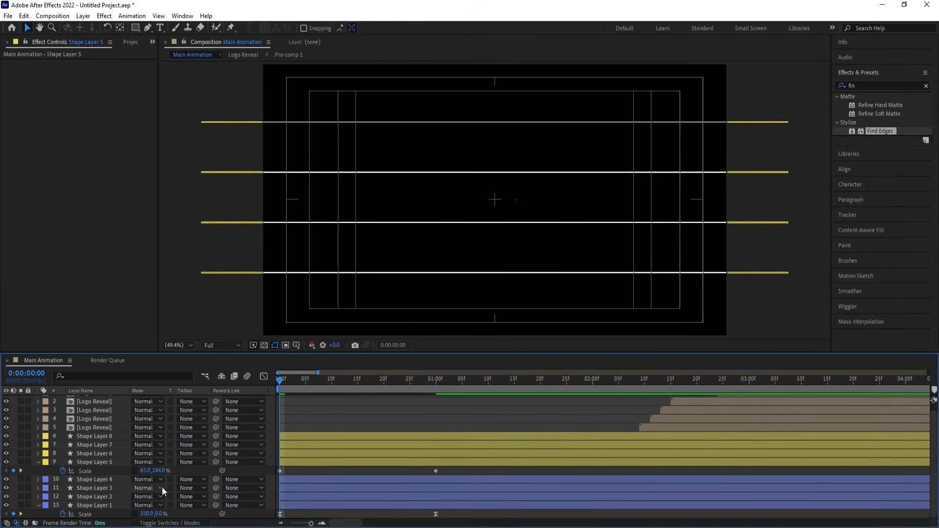
drag(164, 471, 164, 471)
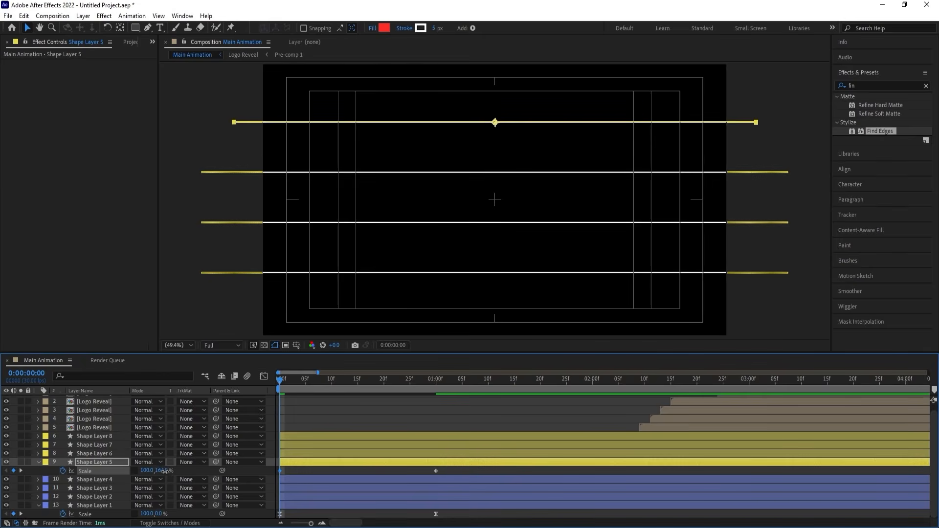
click(164, 471)
text(0)
key(Return)
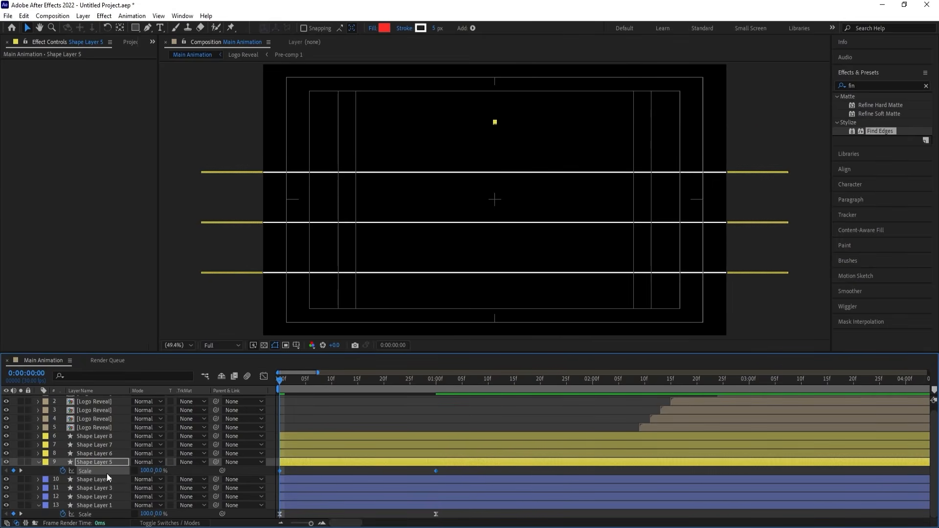
Apply Easy Ease to Shape Layer 5's Scale keyframes and raise the last keyframe's incoming influence to 100%.
key(F9)
click(264, 376)
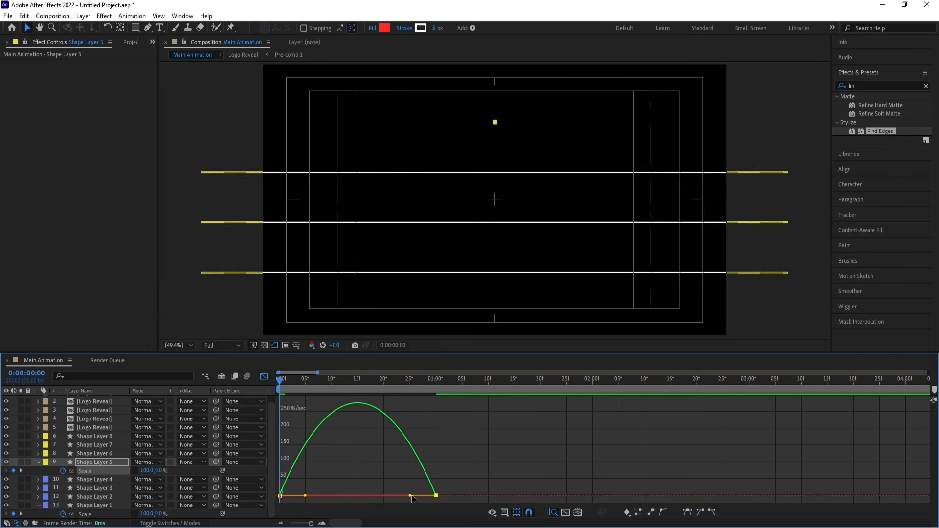
drag(410, 495, 346, 493)
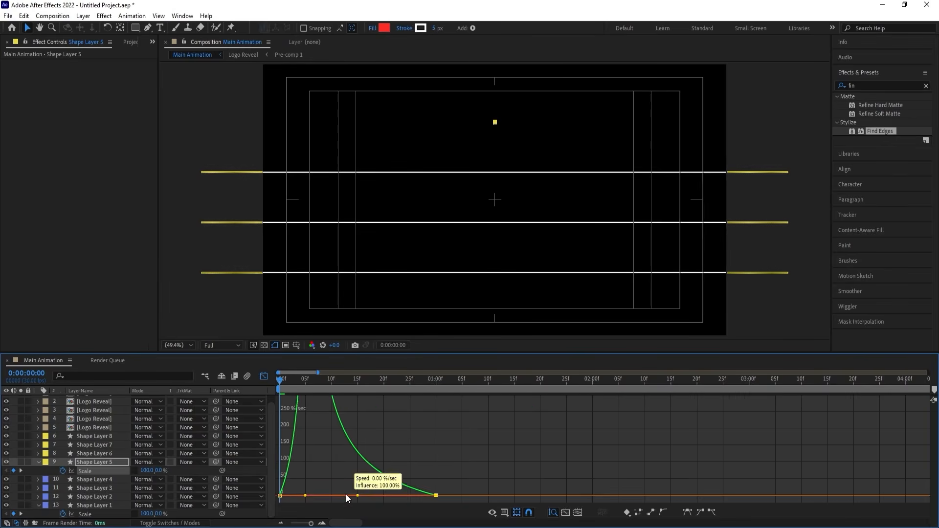
click(263, 376)
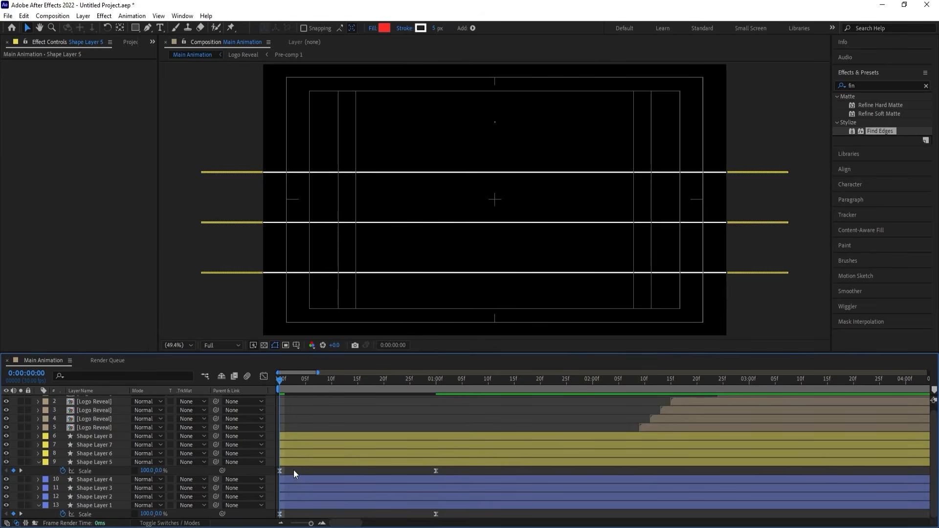
Copy Shape Layer 5's Scale animation onto Shape Layers 6, 7 and 8, and preview the line animation.
click(96, 463)
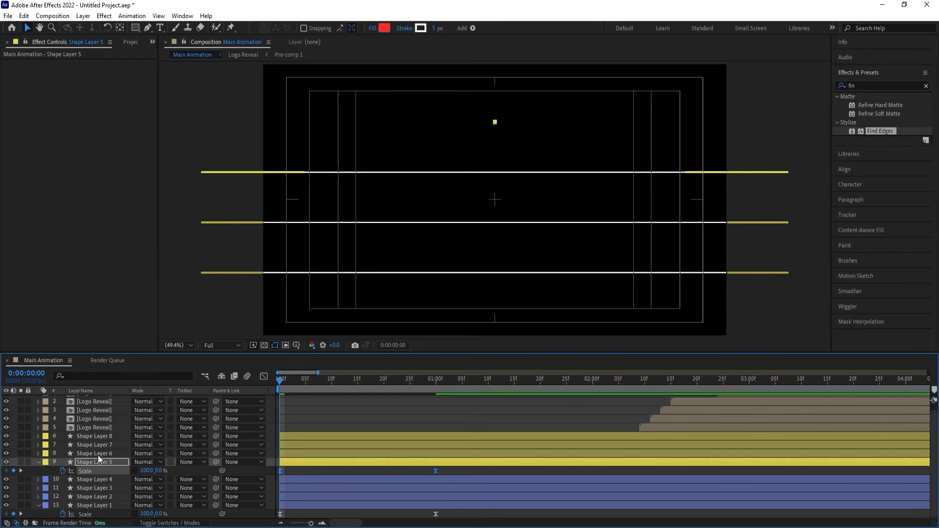
click(97, 456)
shift+click(97, 436)
key(space)
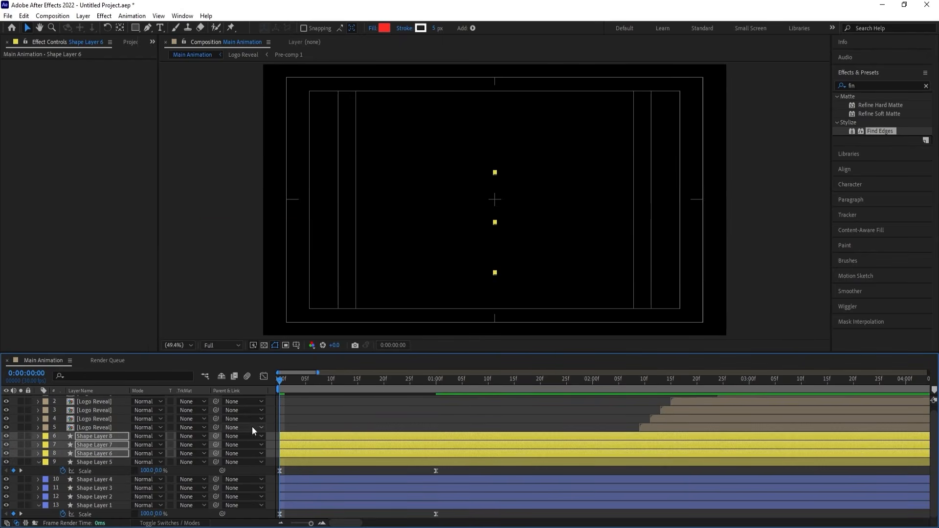
key(space)
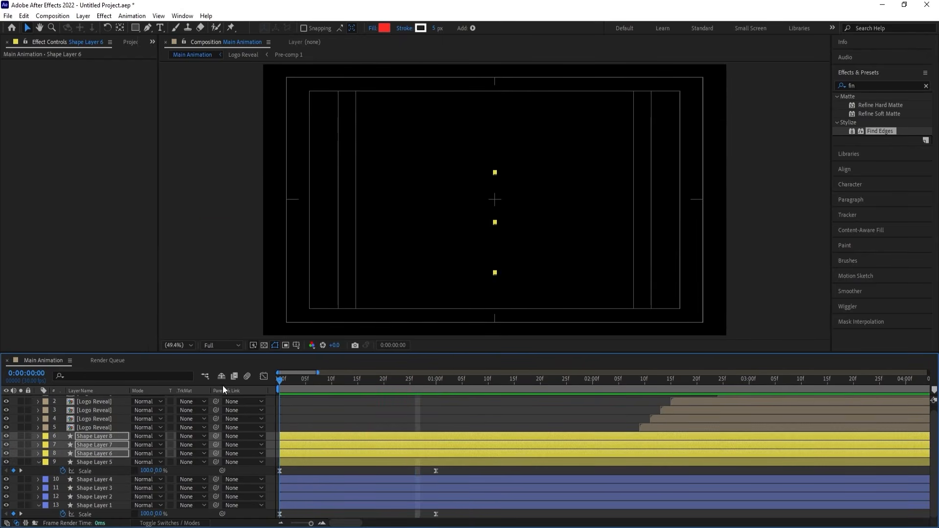
Reveal the layers' keyframes, and move Shape Layer 2 to start at 0:00:00:05 and Shape Layer 3 at 0:00:00:10.
click(291, 415)
key(u)
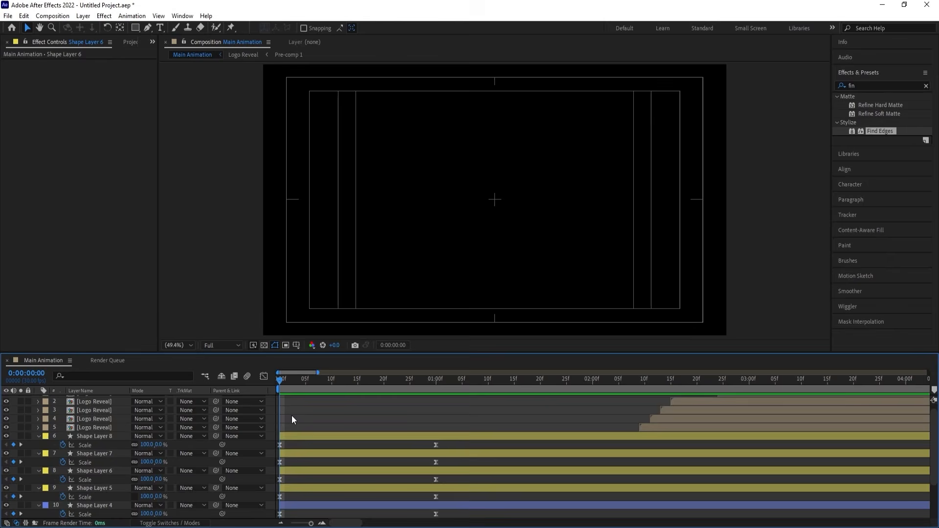
click(304, 383)
scroll(313, 498, down, 3)
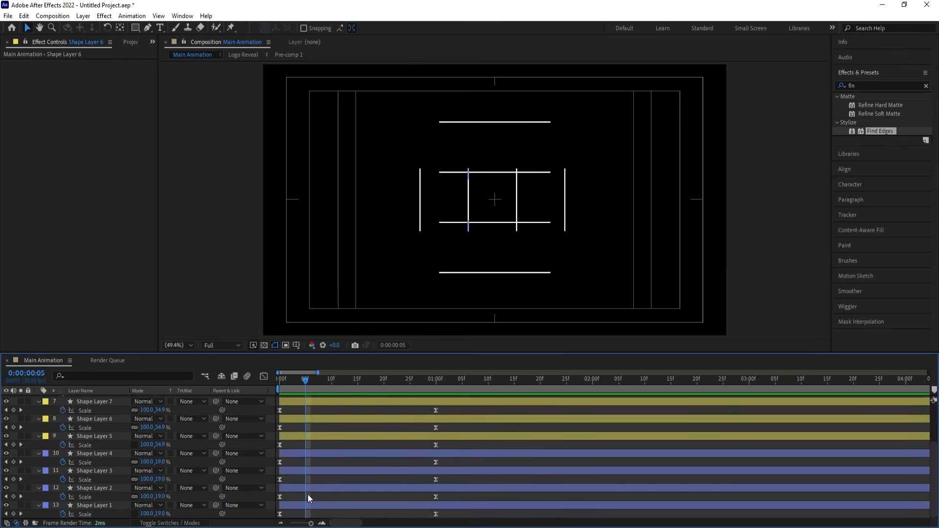
click(309, 486)
key(bracketleft)
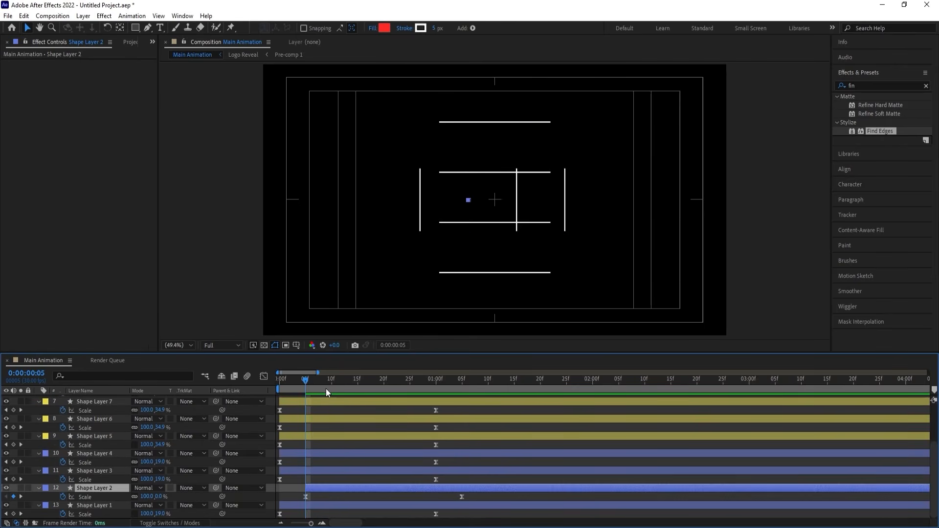
click(331, 383)
click(327, 470)
key(bracketleft)
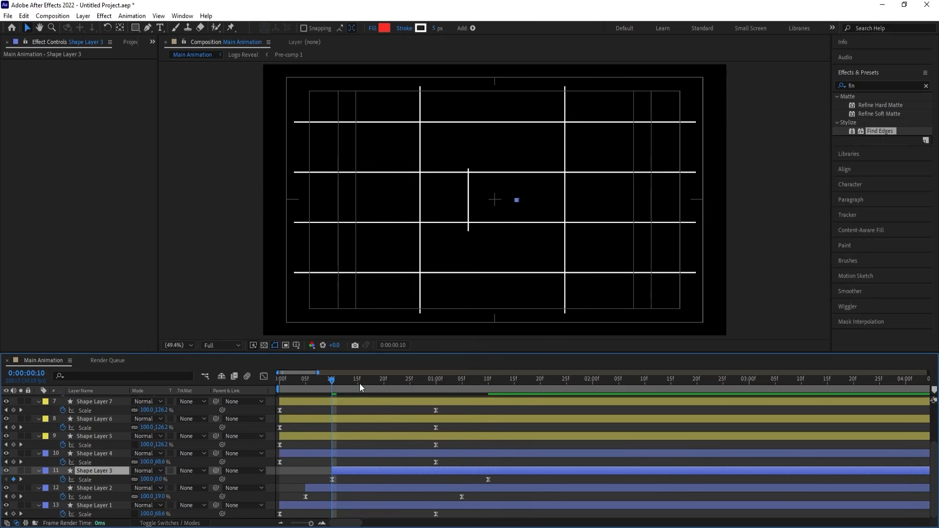
Move Shape Layer 4 to start at 0:00:00:15 and Shape Layer 5 at 0:00:00:20.
click(357, 380)
click(356, 452)
key(bracketleft)
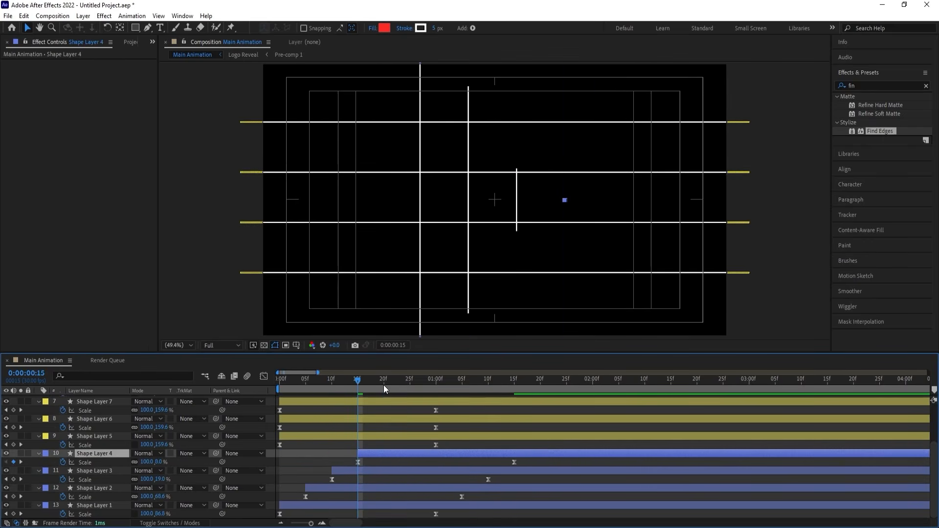
click(383, 385)
click(381, 435)
key(bracketleft)
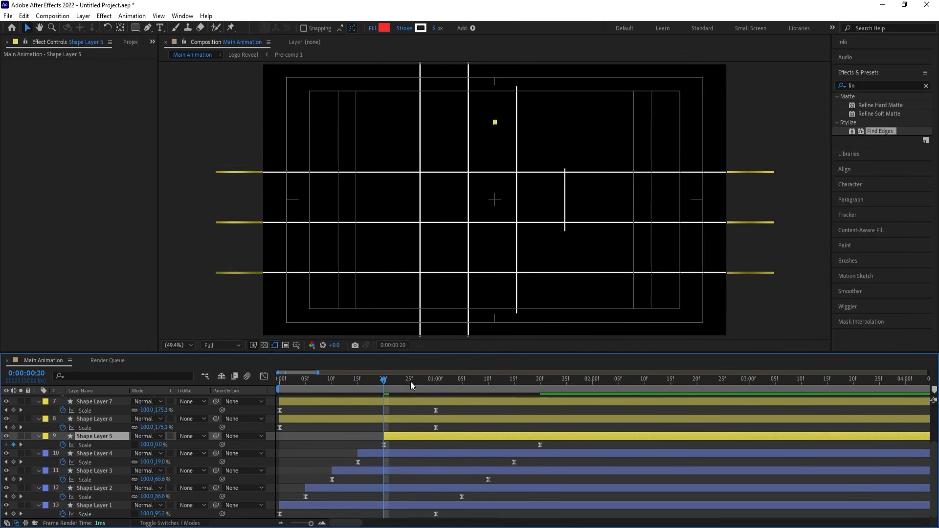
Move Shape Layer 6 to start at 0:00:00:25 and Shape Layer 7 at 0:00:01:00.
click(410, 382)
click(411, 419)
key(bracketleft)
click(436, 387)
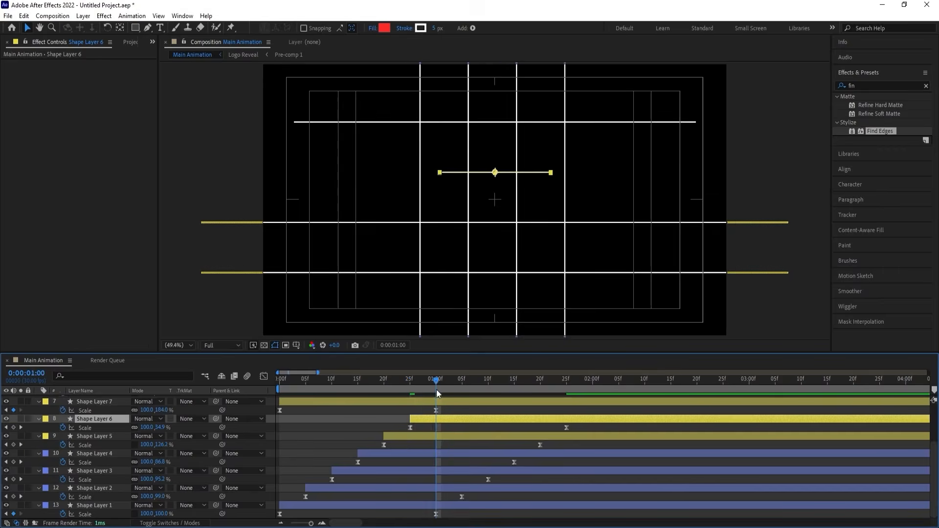
scroll(440, 431, up, 1)
click(439, 425)
key(bracketleft)
Move Shape Layer 8 to start at 0:00:01:05.
click(464, 379)
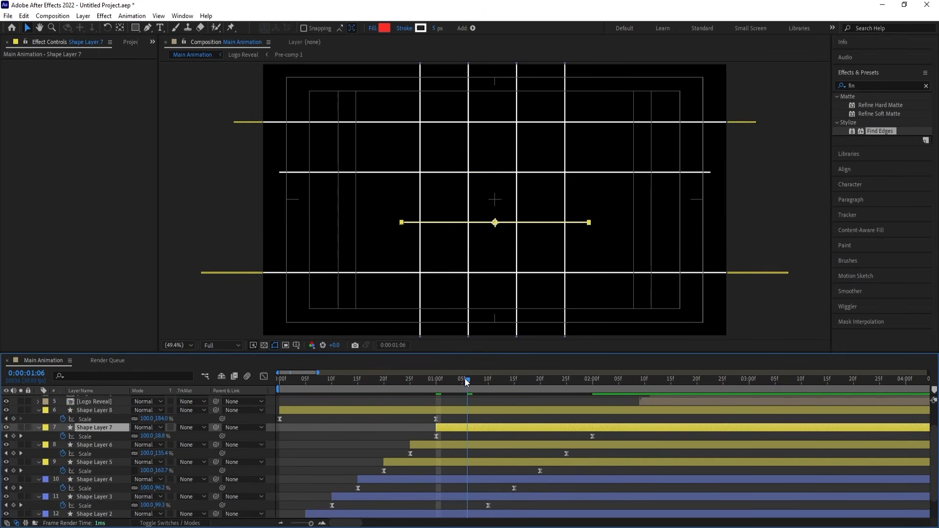
click(461, 378)
click(457, 411)
key(bracketleft)
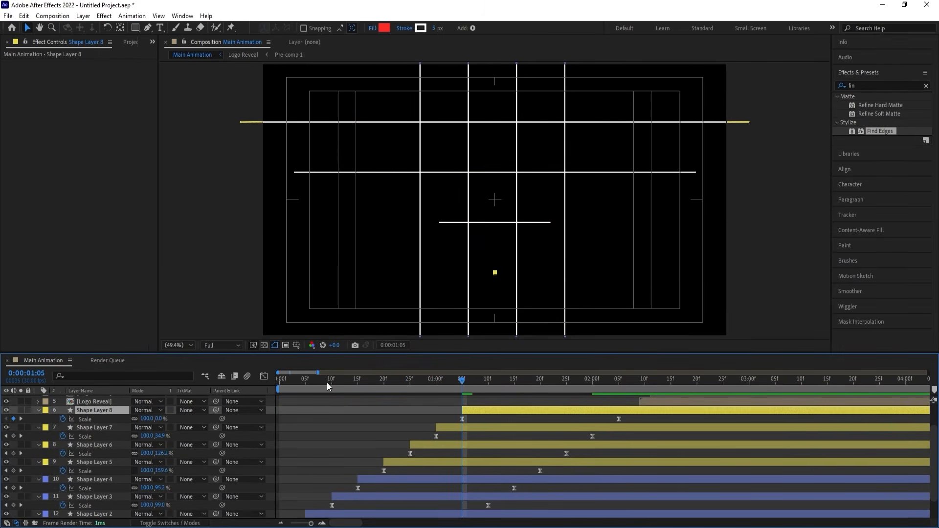
Preview the staggered line animation from the beginning and collapse the layers' Scale properties.
drag(327, 382, 192, 381)
key(space)
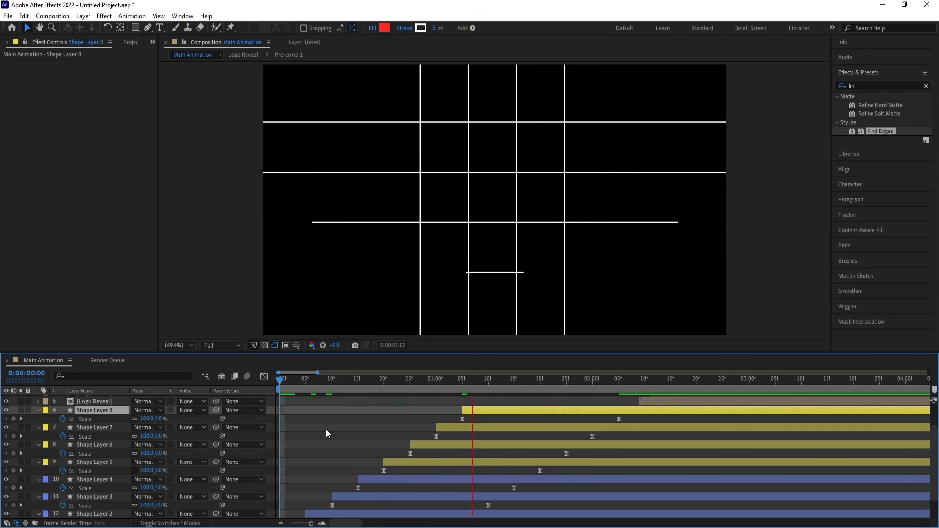
key(space)
click(349, 416)
key(u)
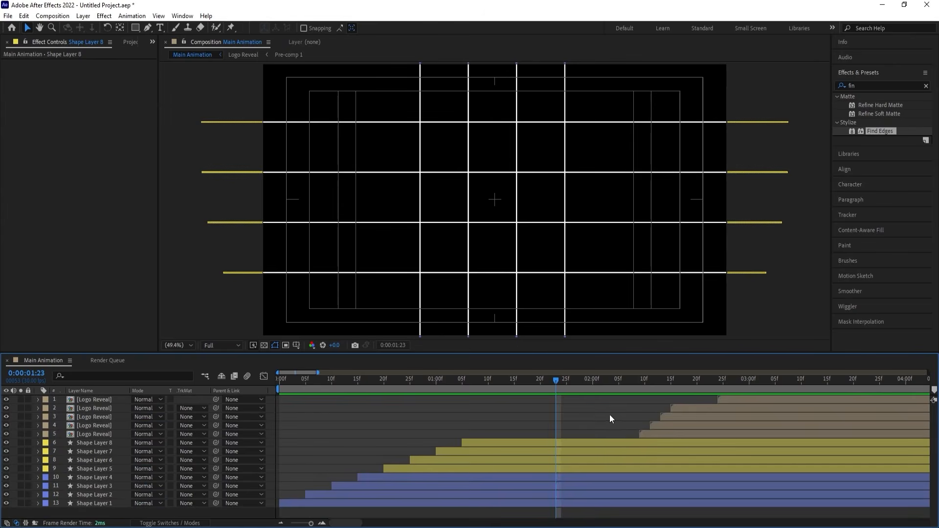
Shift all five Logo Reveal layers together so the earliest starts at 0:00:01:08, and preview the timing.
click(647, 434)
shift+click(750, 399)
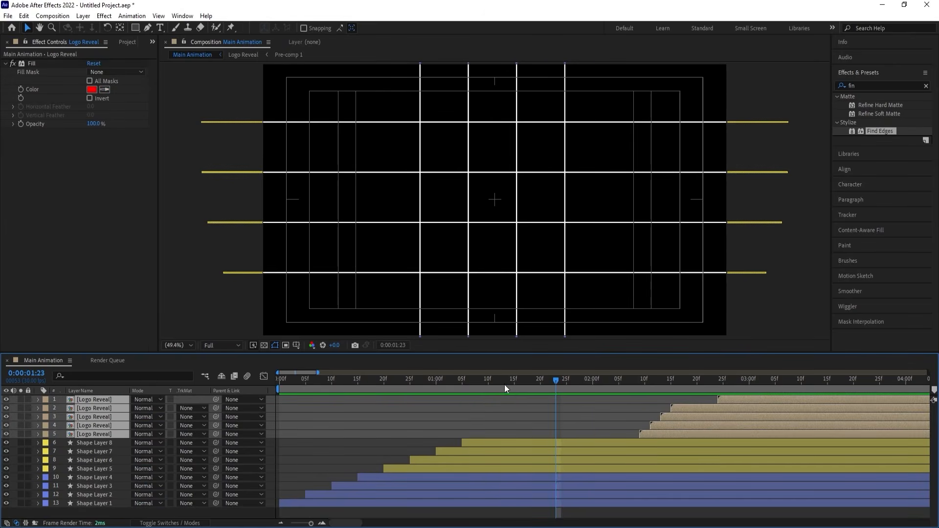
drag(503, 384, 477, 382)
drag(643, 435, 480, 424)
key(space)
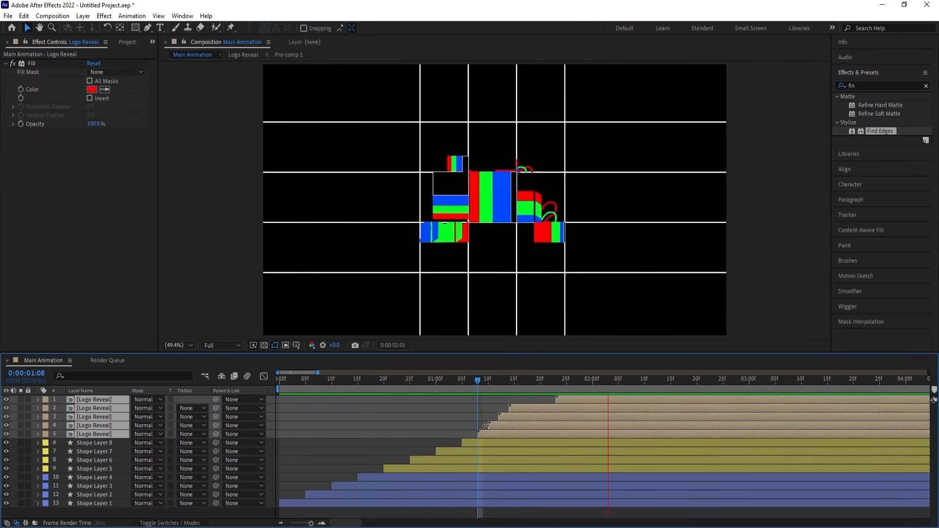
Shift the five Logo Reveal layers together so the earliest starts at 0:00:01:01, and preview the reveal.
drag(472, 380, 441, 379)
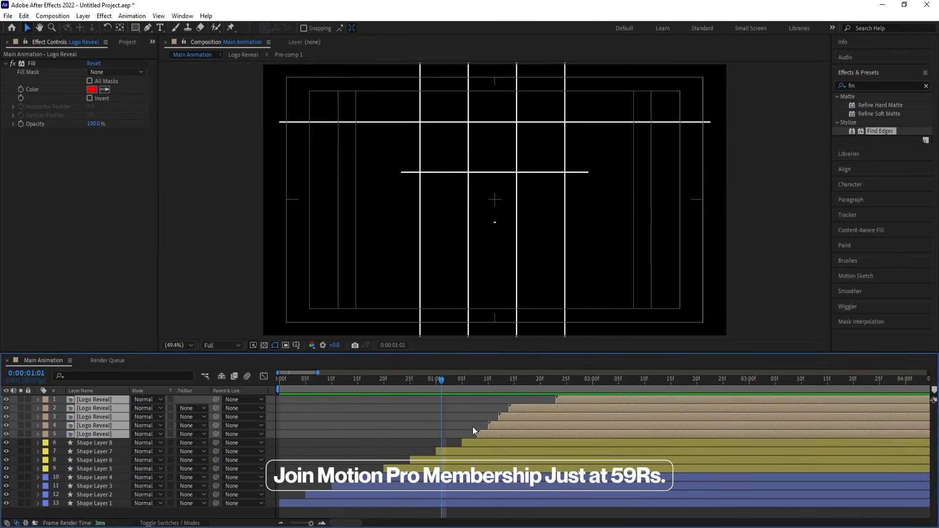
drag(487, 436, 449, 427)
key(space)
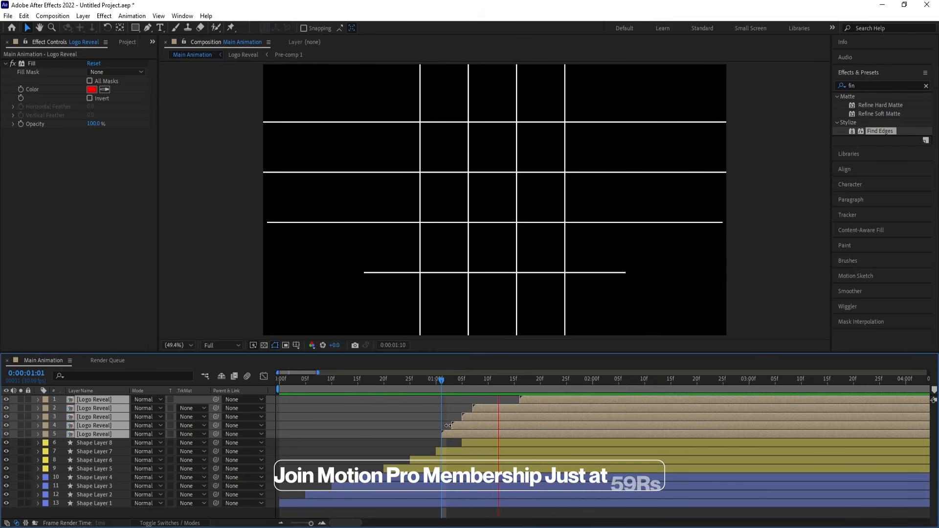
click(398, 427)
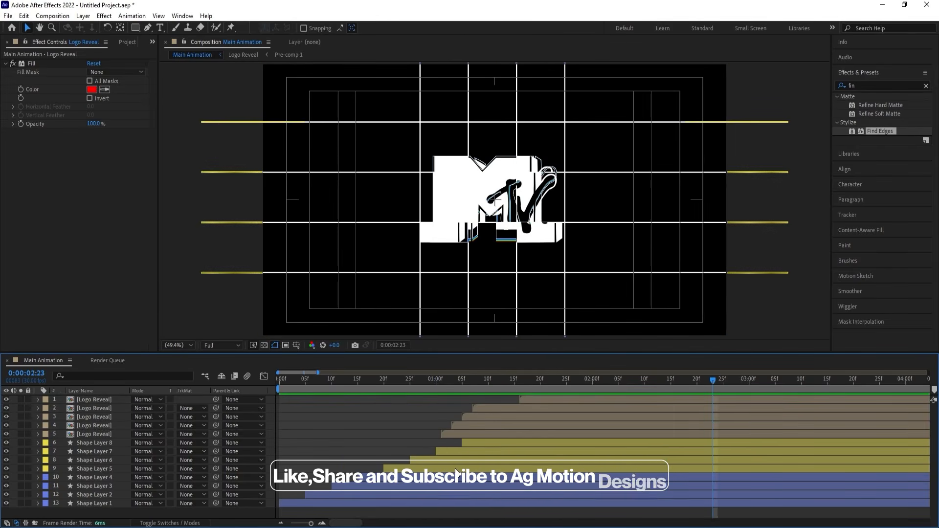
Select Shape Layers 1 to 8 and filter the timeline properties with "stroke wi".
scroll(455, 468, down, 5)
click(416, 442)
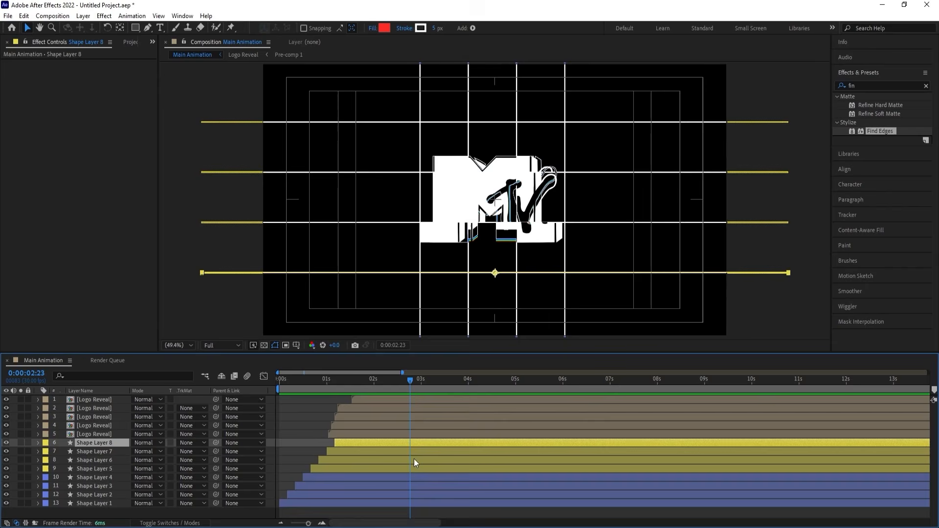
click(398, 504)
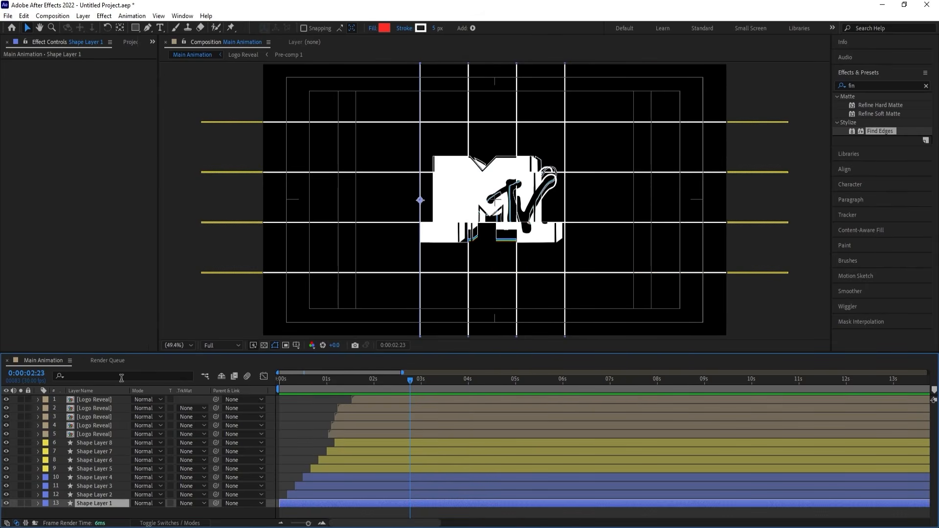
shift+click(101, 442)
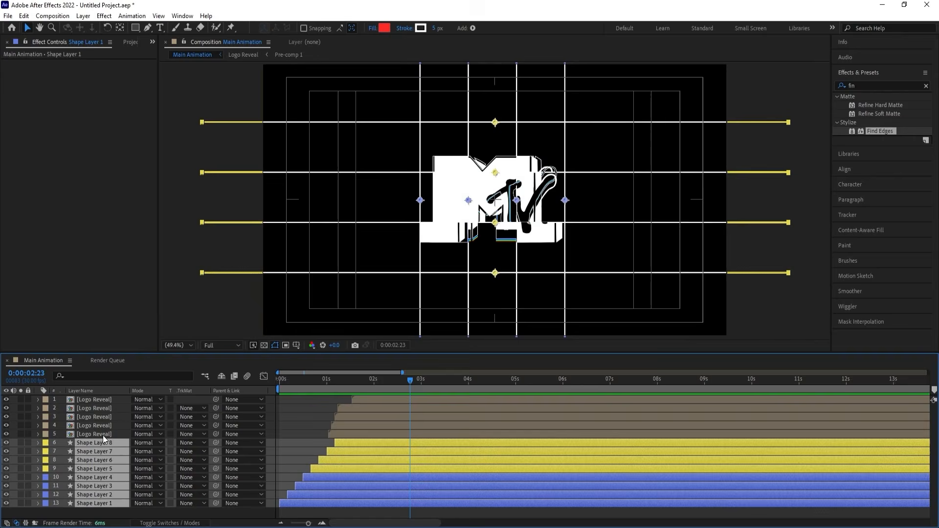
click(100, 376)
text(stroke wi)
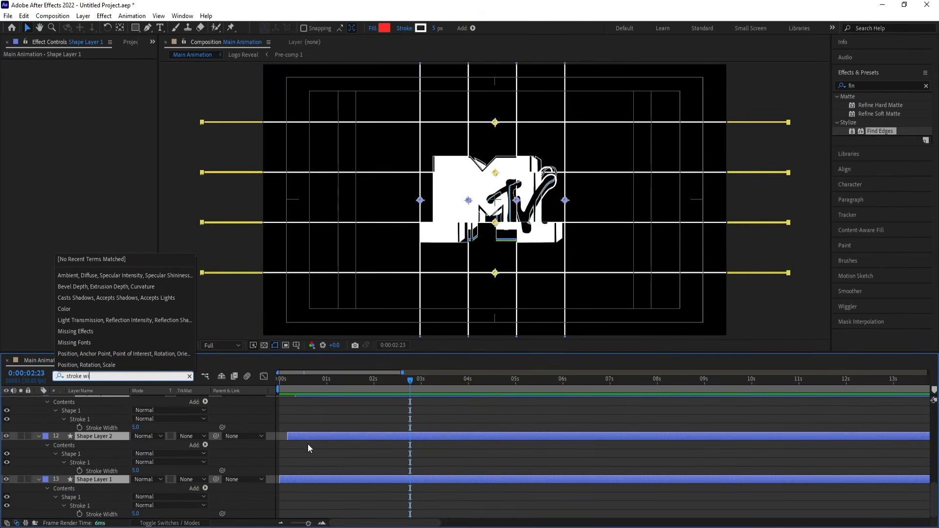
Add Stroke Width keyframes at 0:00:02:23 on Shape Layers 2, 3, 4 and 5.
click(79, 427)
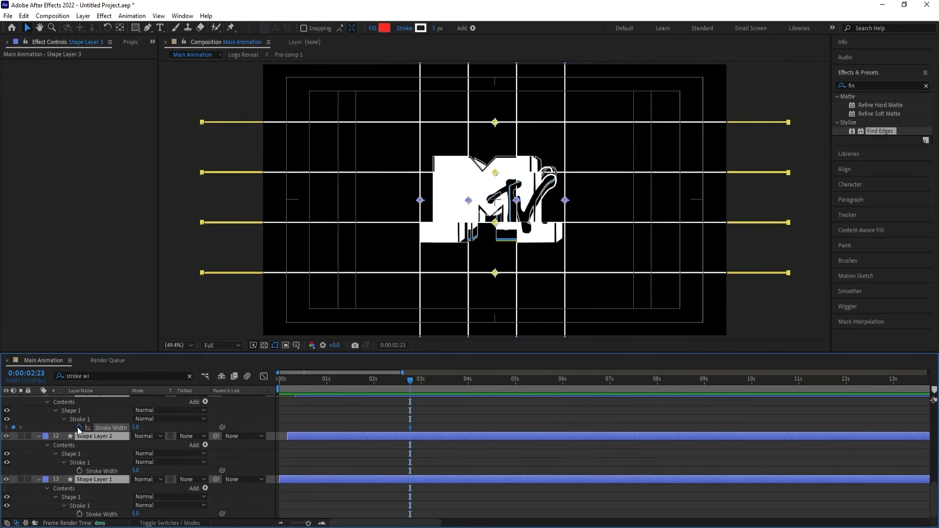
click(79, 471)
scroll(82, 475, up, 3)
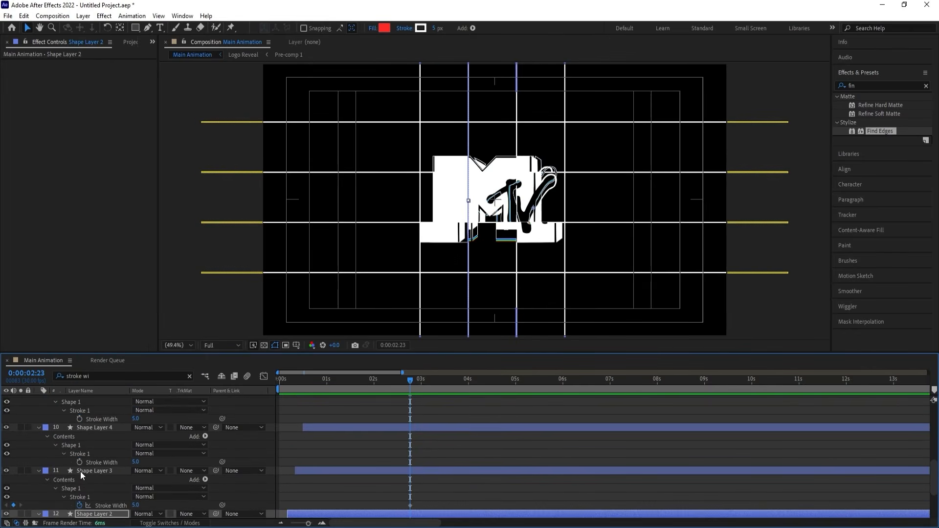
click(79, 462)
click(80, 417)
scroll(88, 425, up, 2)
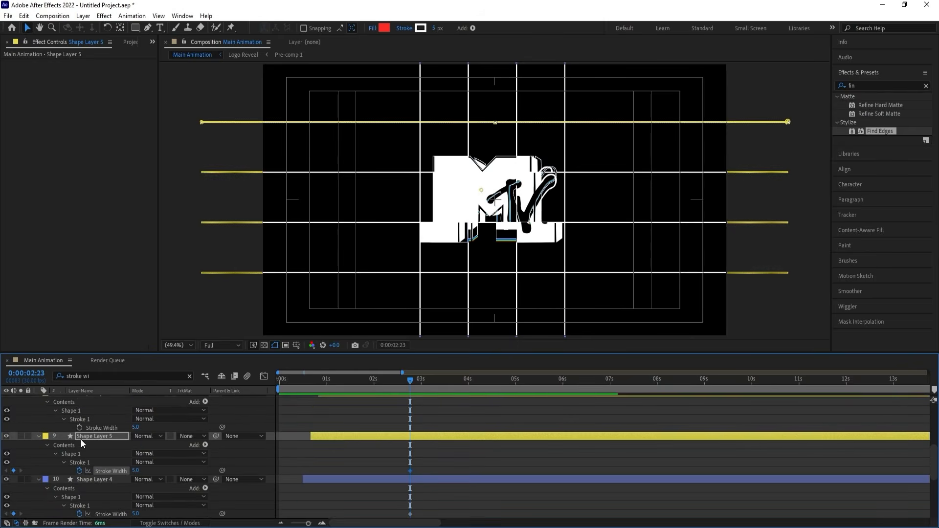
Add Stroke Width keyframes at 0:00:02:23 on Shape Layers 6, 7 and 1.
click(80, 427)
scroll(101, 442, up, 1)
scroll(97, 444, up, 1)
click(81, 438)
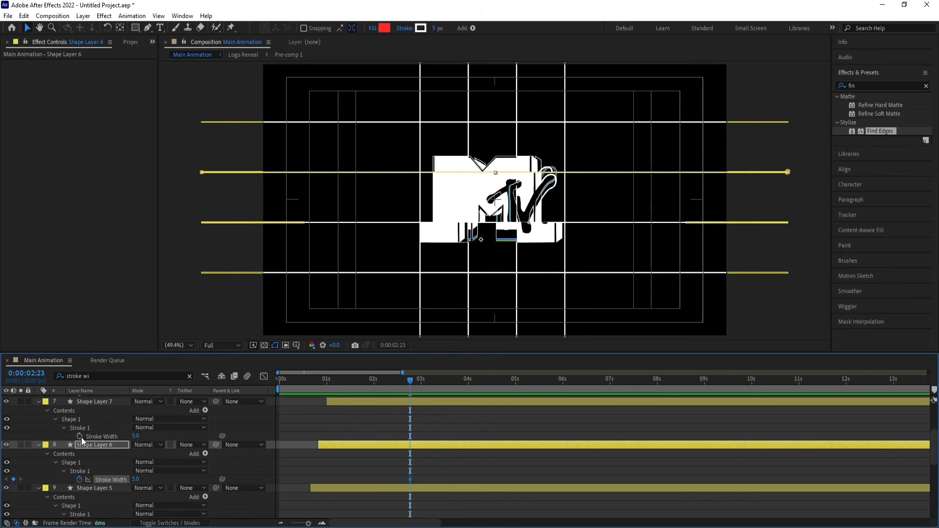
scroll(104, 459, down, 5)
scroll(104, 458, down, 2)
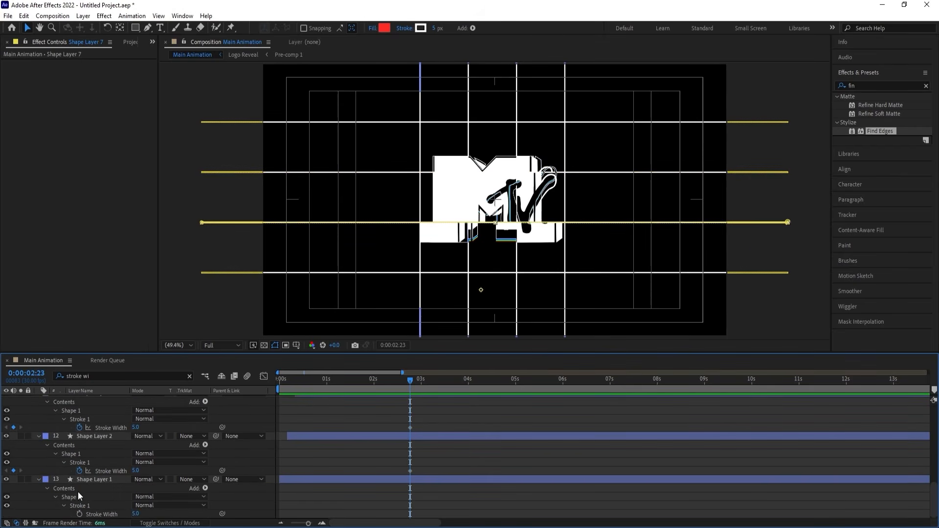
click(81, 512)
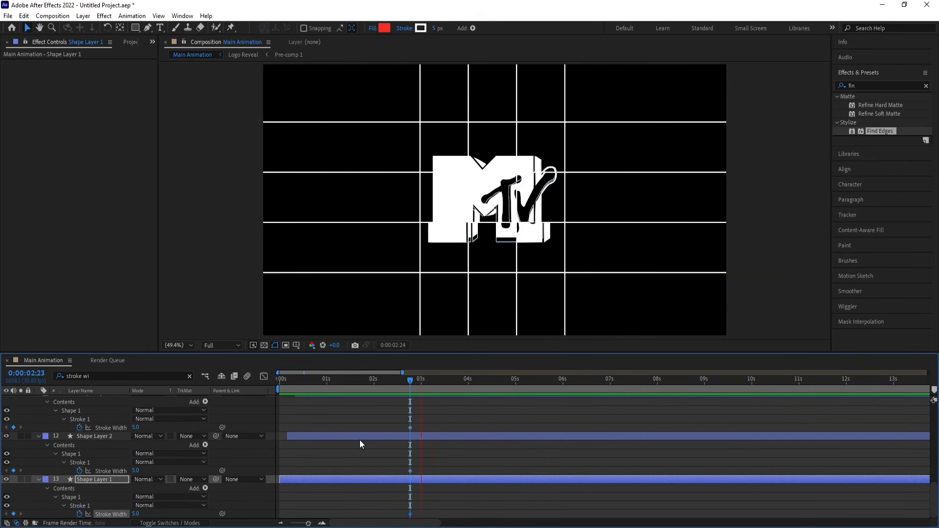
At 0:00:03:11, set the Stroke Width of Shape Layers 1, 2 and 3 to 0.
key(space)
click(137, 513)
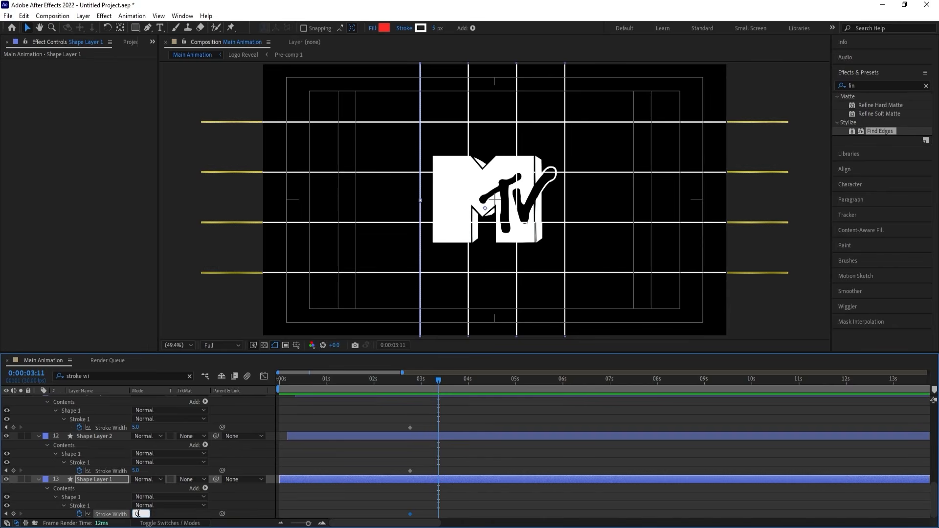
text(0)
key(Return)
key(ctrl+c)
click(140, 431)
key(ctrl+v)
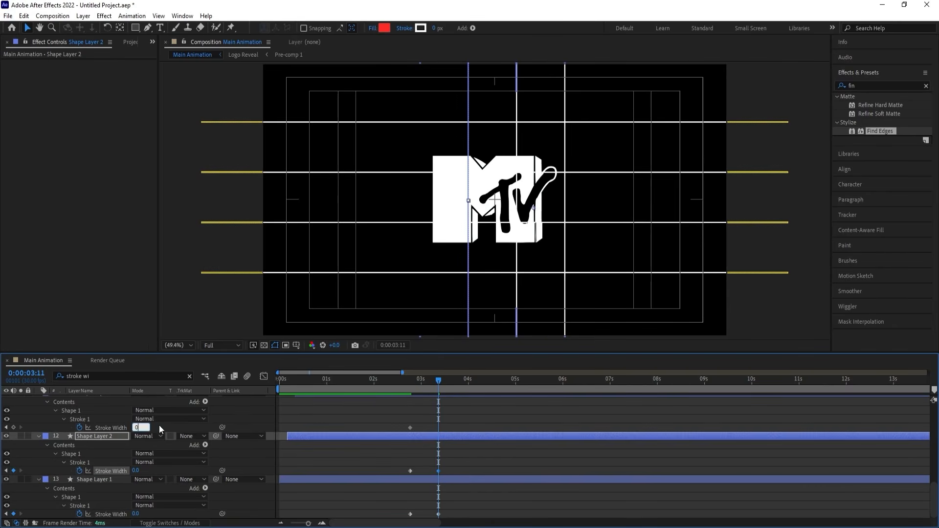
key(Return)
Set the Stroke Width of Shape Layers 4 and 5 to 0 at 0:00:03:11.
scroll(209, 418, up, 1)
click(136, 411)
text(0)
key(Return)
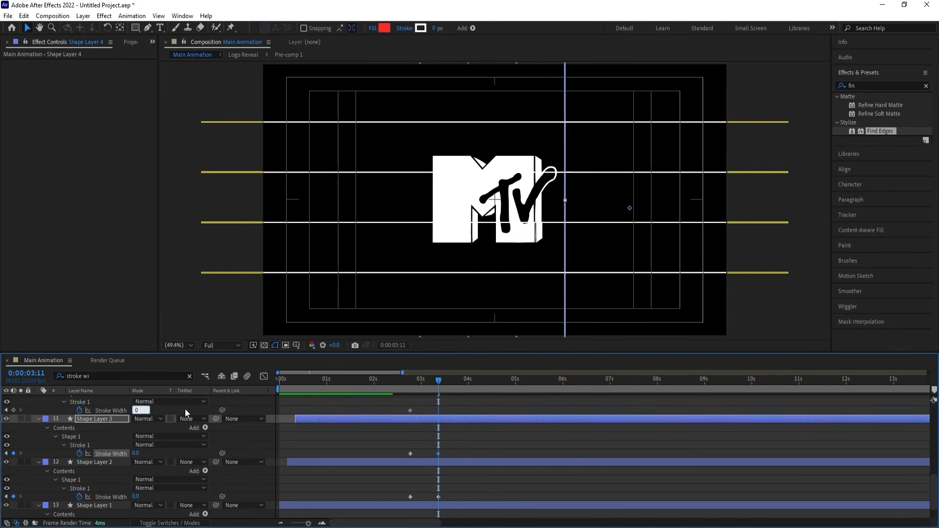
scroll(191, 412, up, 3)
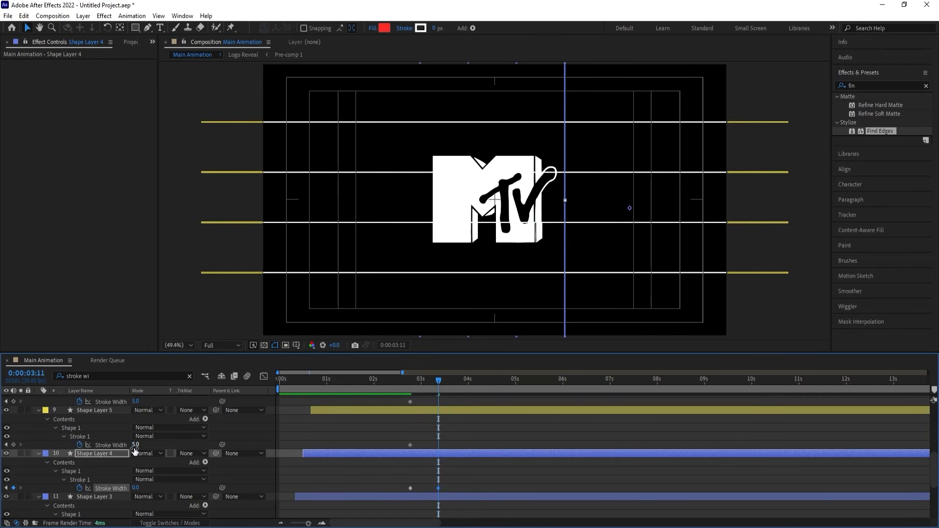
click(136, 445)
text(0)
key(Return)
Set the Stroke Width of Shape Layers 6 and 7 to 0 at 0:00:03:11.
click(136, 401)
text(0)
key(Return)
scroll(144, 436, up, 1)
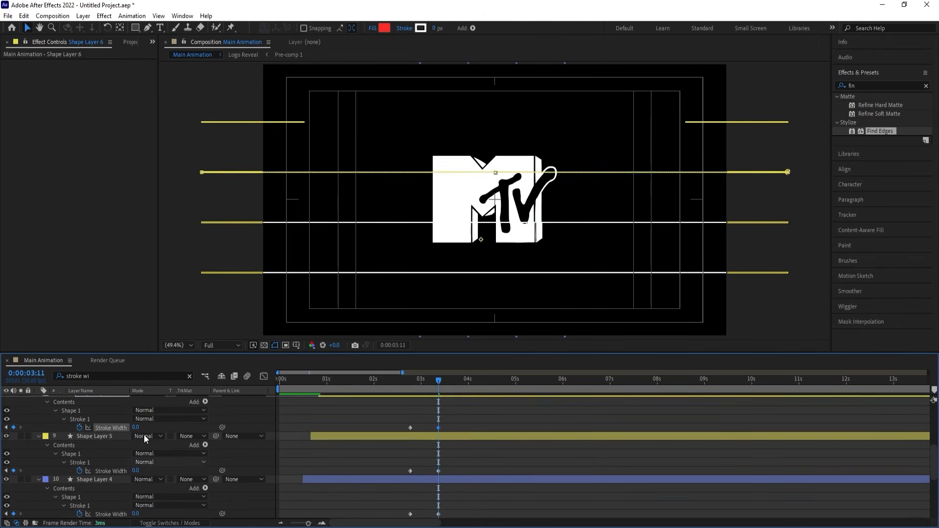
scroll(143, 437, up, 2)
click(135, 436)
text(0)
key(Return)
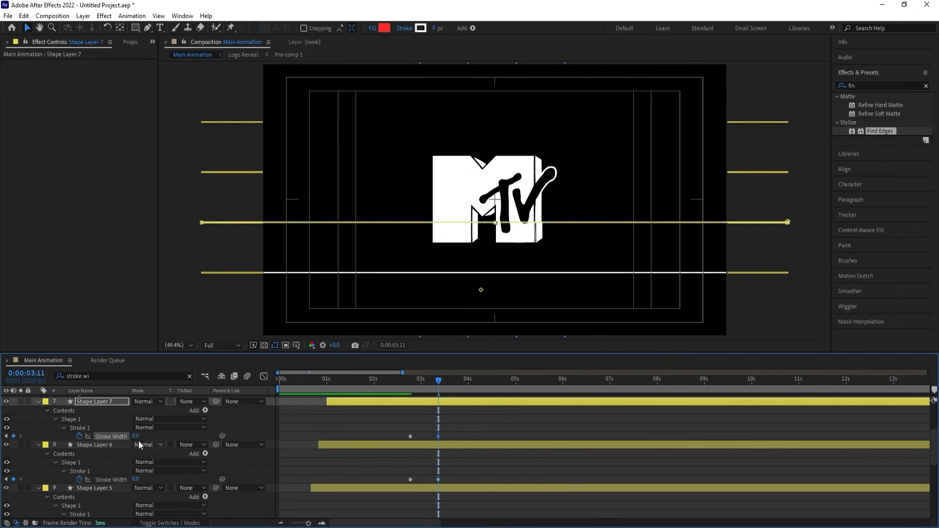
scroll(146, 442, up, 2)
click(136, 445)
text(0)
key(Return)
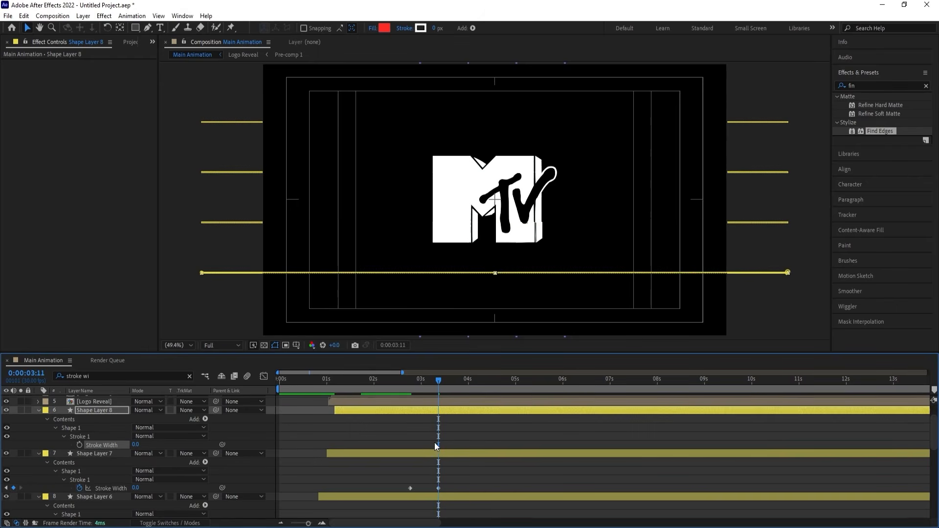
click(394, 444)
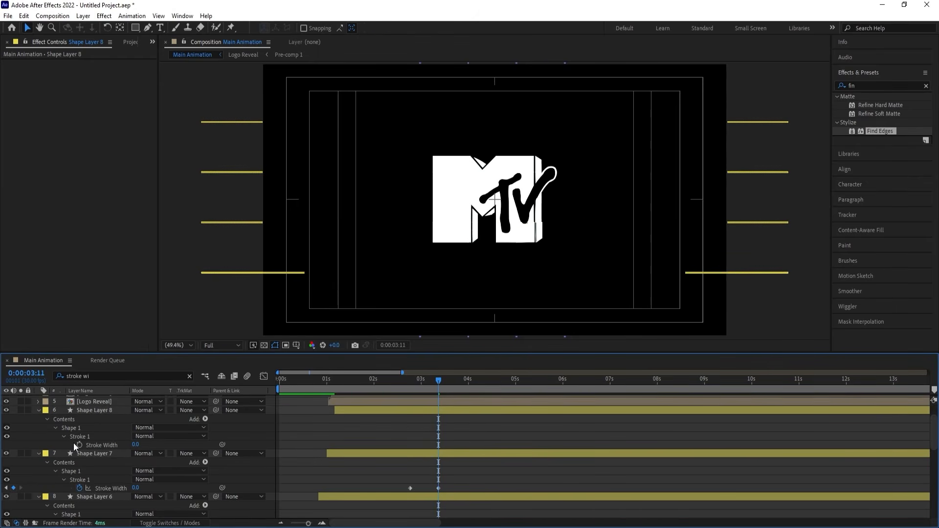
key(ctrl+z)
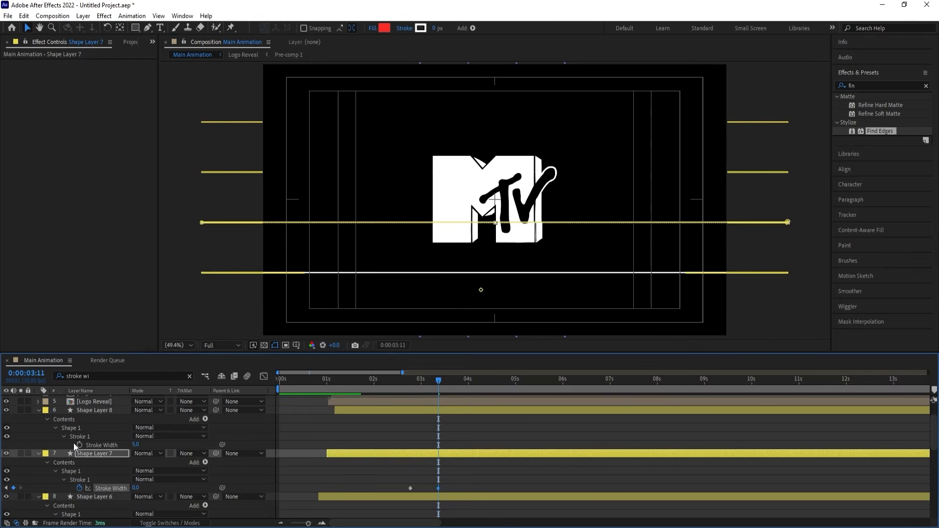
Keyframe Shape Layer 8's Stroke Width at 0:00:02:23 and set it to 0 at 0:00:03:11.
key(j)
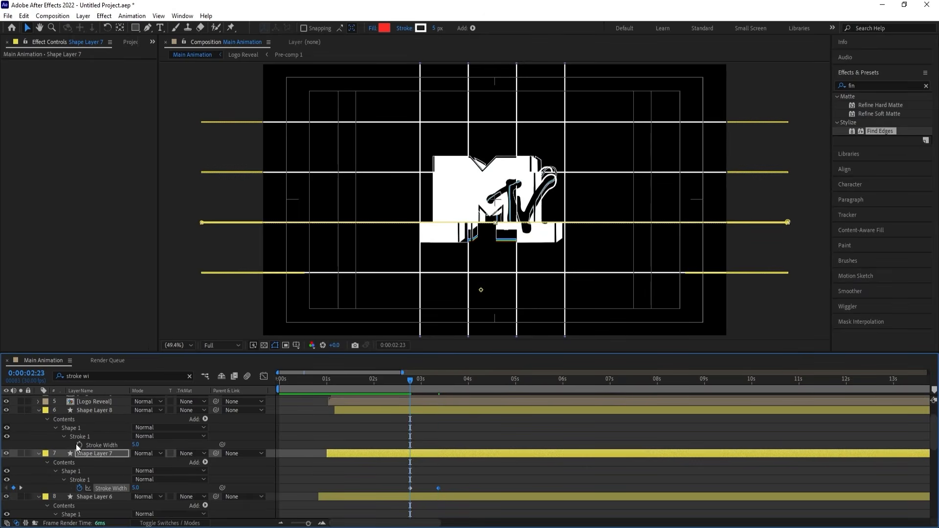
click(80, 445)
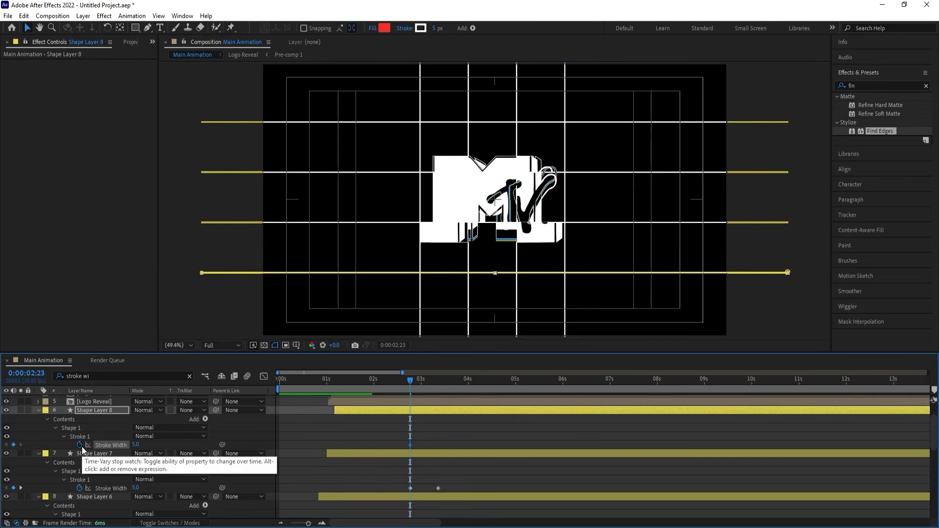
text(k)
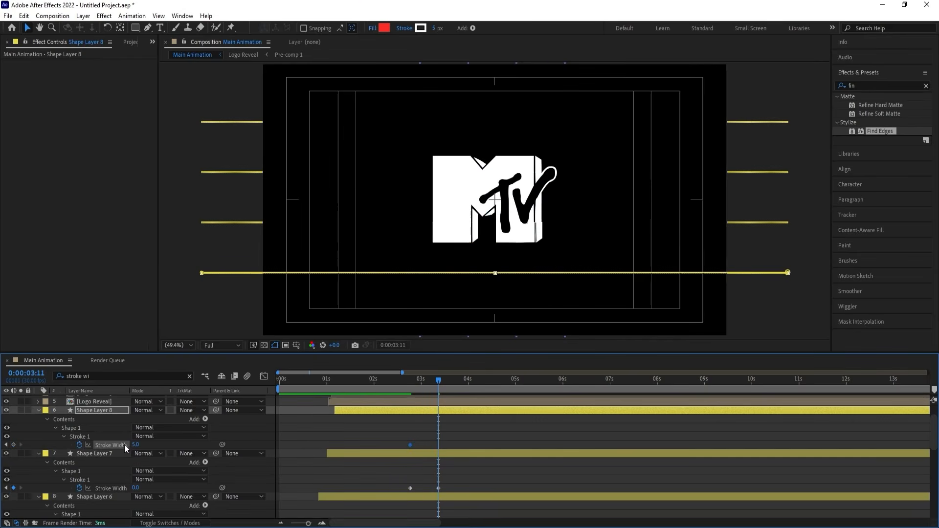
text(0)
key(Return)
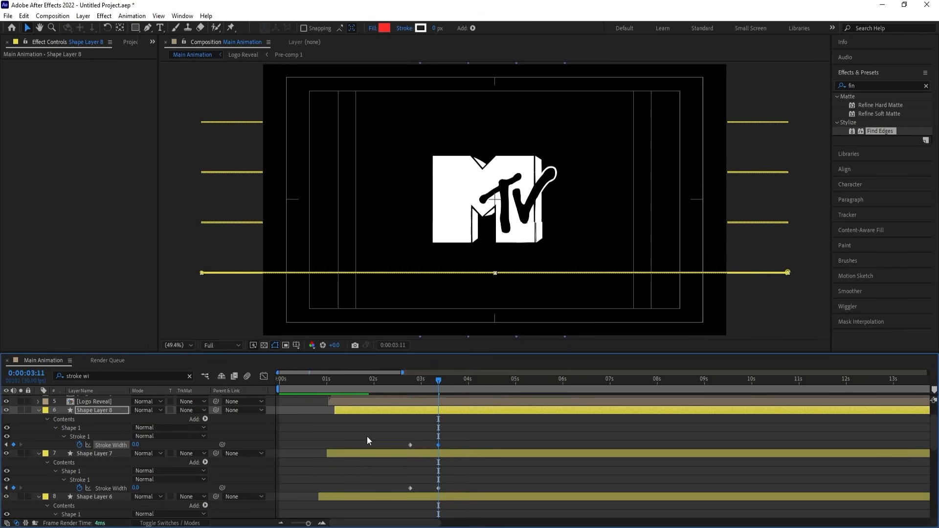
Preview the line fade-out from 0:00:02:23 and apply Easy Ease to all the Stroke Width keyframes.
key(j)
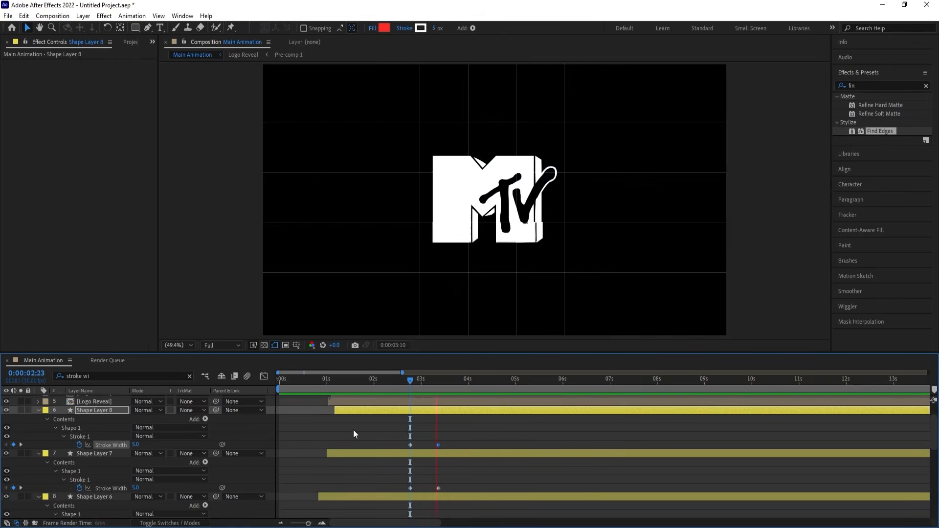
drag(397, 441, 481, 521)
key(F9)
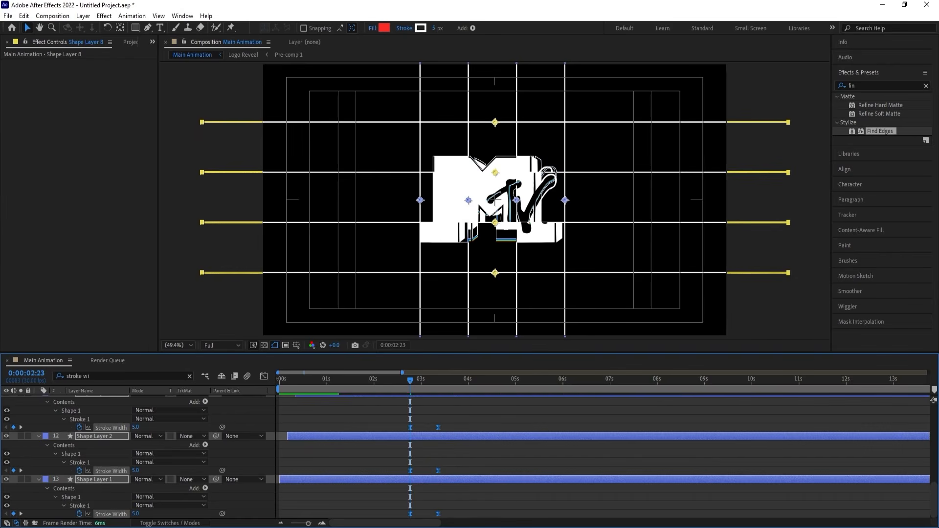
Reshape the Stroke Width speed curves in the Graph Editor into a sharp peak midway between the keyframes, and preview the result.
click(266, 375)
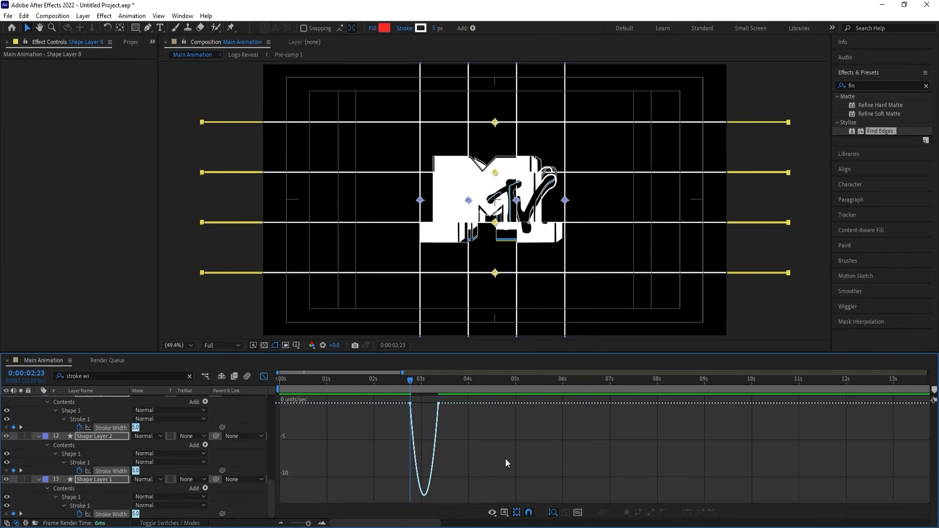
drag(506, 460, 373, 365)
key(equal)
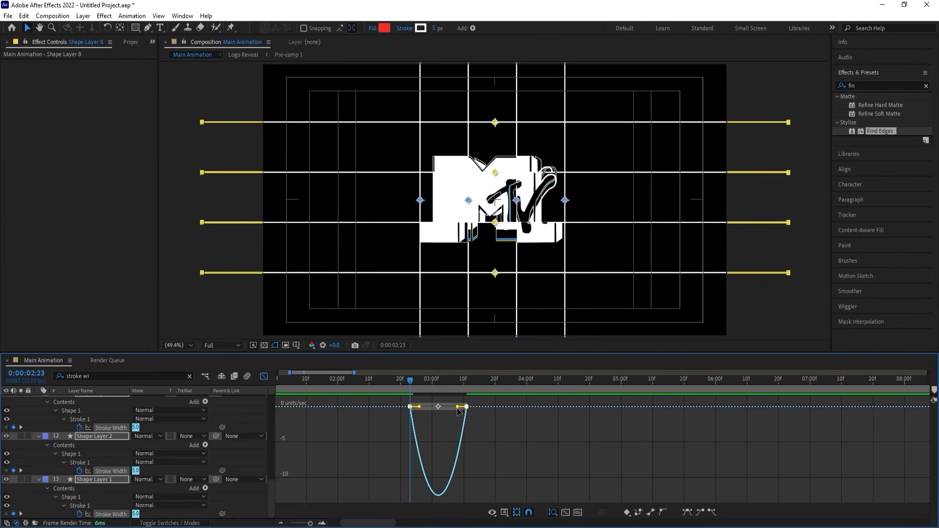
mouse_move(456, 407)
mouse_down()
mouse_move(423, 404)
mouse_move(432, 405)
mouse_up()
key(space)
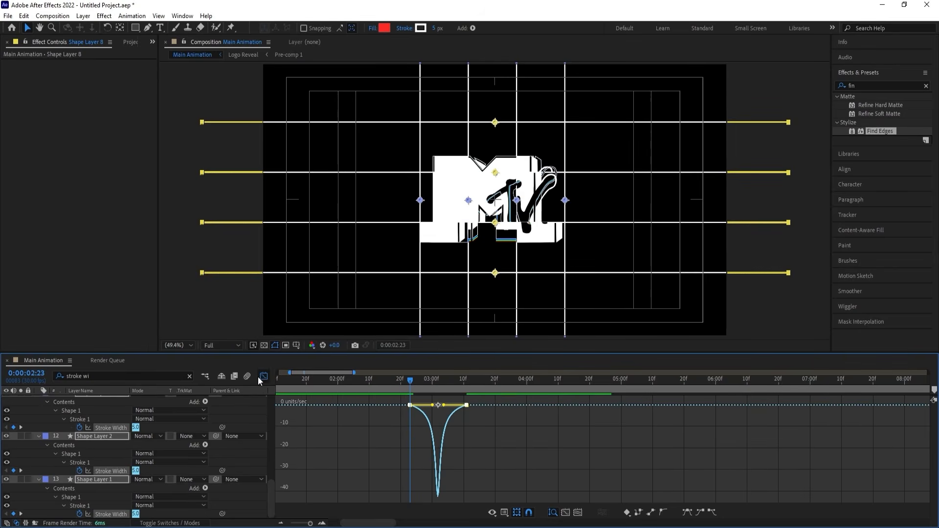
click(263, 375)
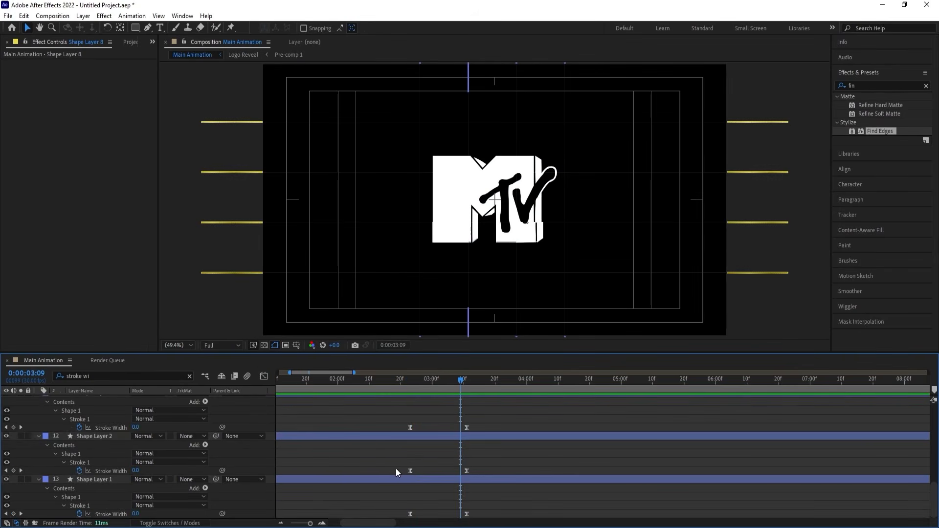
Shift the Stroke Width keyframe pairs of Shape Layers 2 to 4 progressively later so these lines thin out one after another.
drag(391, 467, 495, 471)
drag(411, 470, 421, 472)
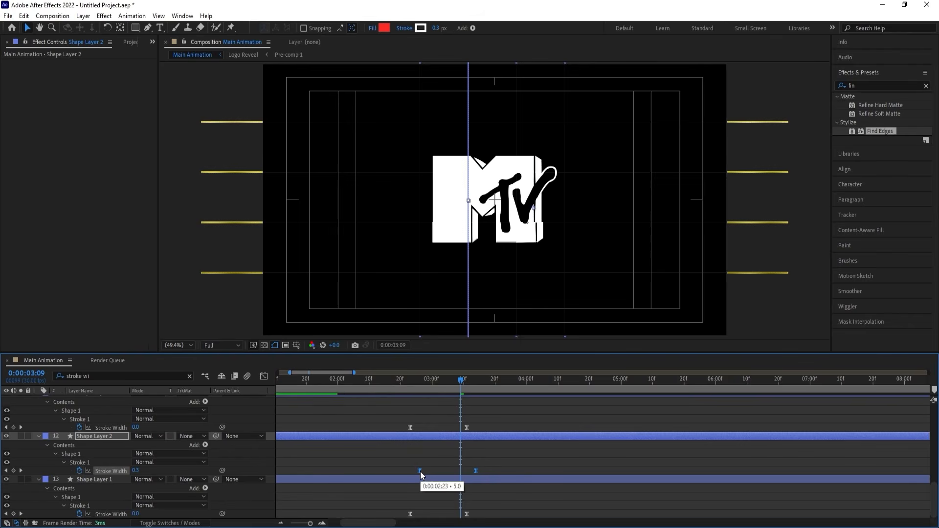
drag(398, 423, 503, 432)
mouse_move(411, 428)
mouse_down()
mouse_move(425, 433)
mouse_move(414, 437)
mouse_move(530, 446)
mouse_up()
scroll(420, 432, up, 2)
Continue the stagger by moving the Stroke Width keyframe pairs of Shape Layers 5 to 8 progressively later.
drag(412, 435, 474, 450)
scroll(433, 440, up, 2)
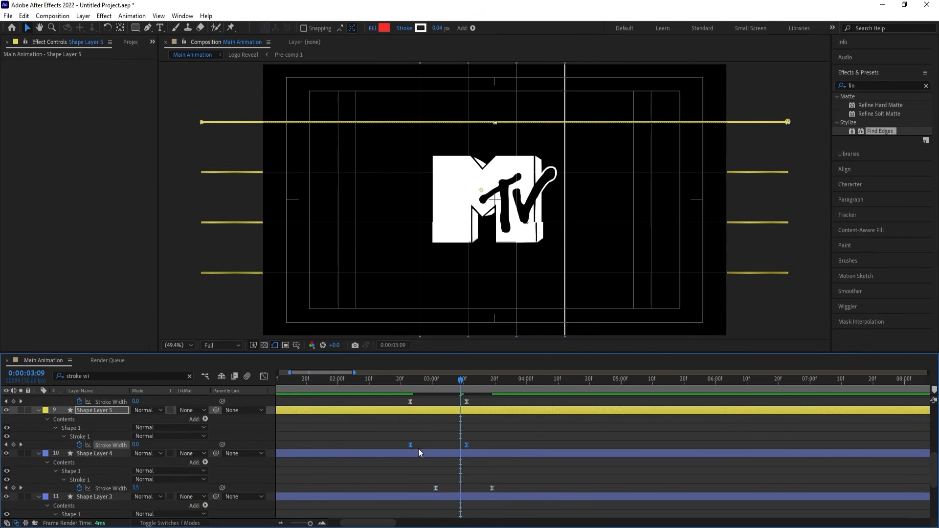
drag(411, 445, 445, 451)
scroll(445, 450, up, 2)
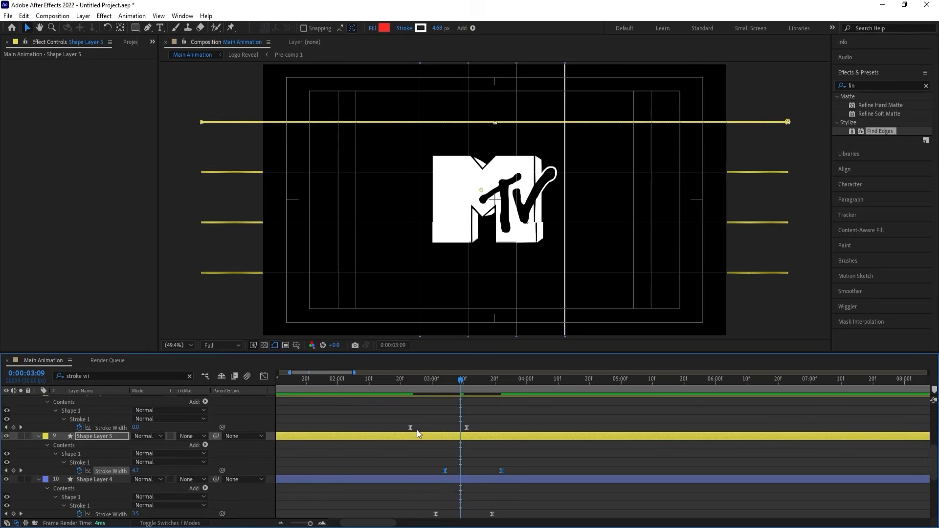
drag(405, 421, 474, 429)
drag(410, 426, 453, 429)
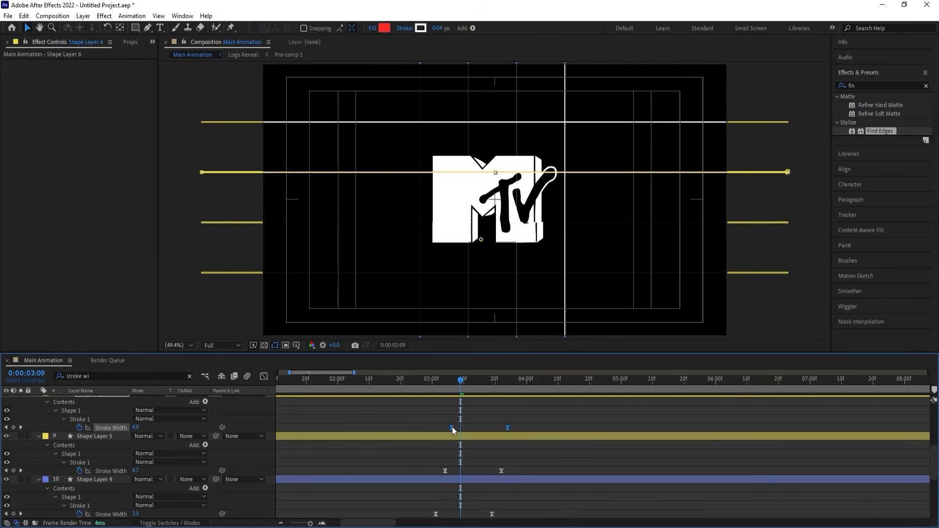
scroll(458, 436, up, 2)
scroll(458, 436, up, 2)
drag(393, 433, 503, 443)
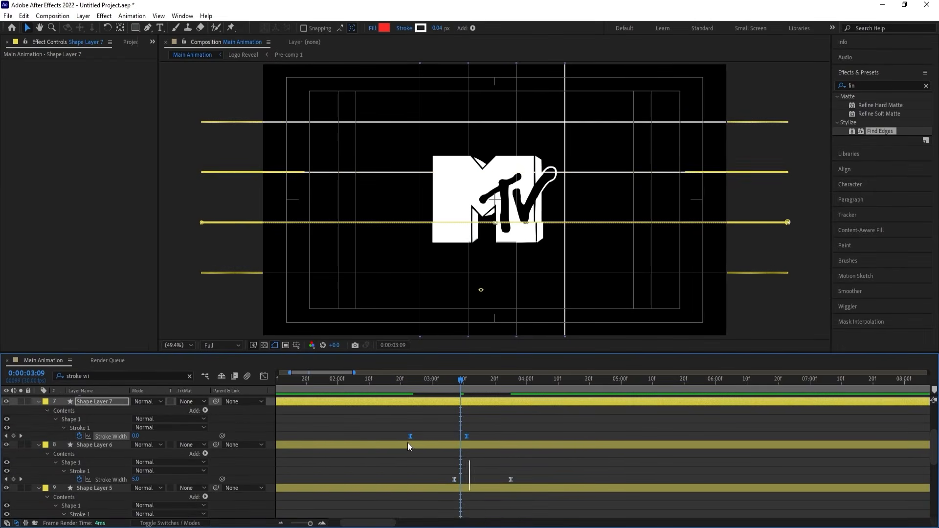
mouse_move(411, 436)
mouse_down()
mouse_move(464, 436)
mouse_move(472, 447)
mouse_move(401, 443)
mouse_move(474, 444)
mouse_up()
scroll(465, 440, up, 2)
Preview the Main Animation composition from its start to check the staggered line fade-out.
click(372, 379)
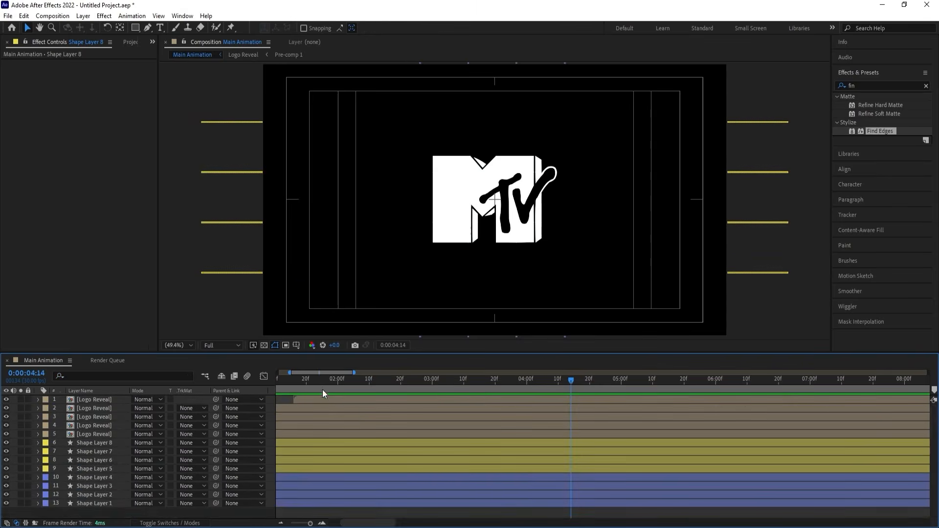
key(Home)
key(space)
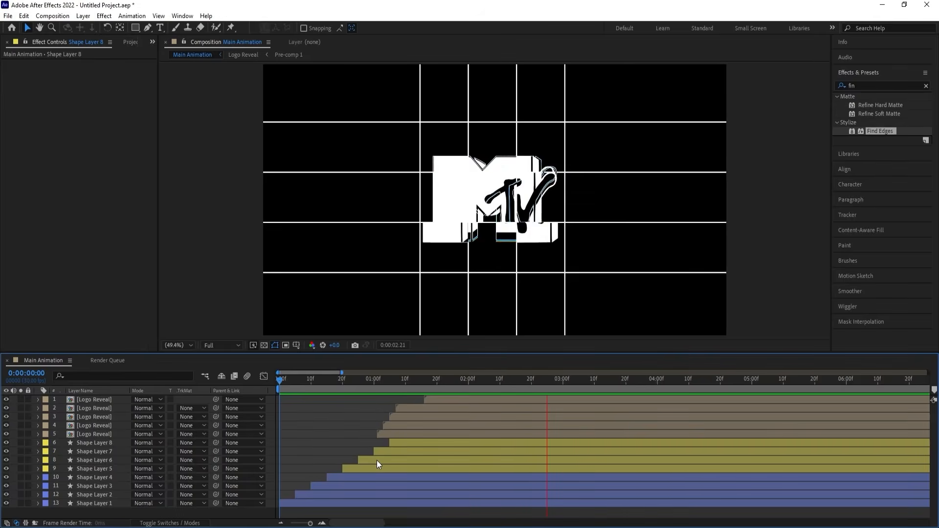
key(space)
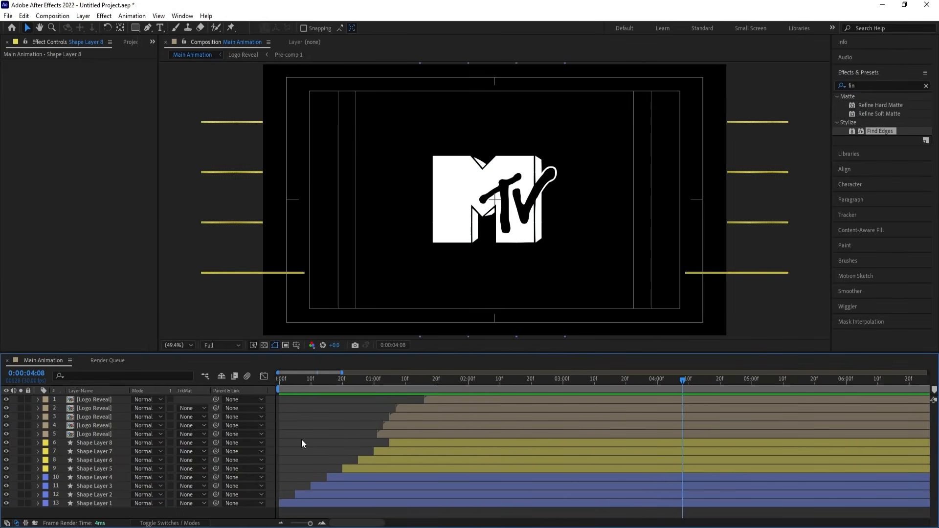
Add a null object to Main Animation and parent all Logo Reveal and Shape Layer layers to it.
right_click(272, 407)
mouse_move(306, 290)
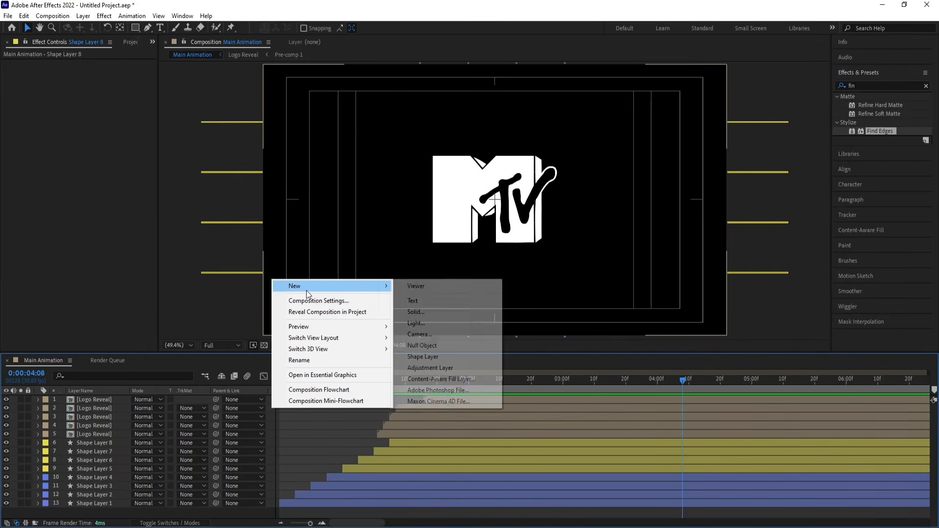
click(414, 347)
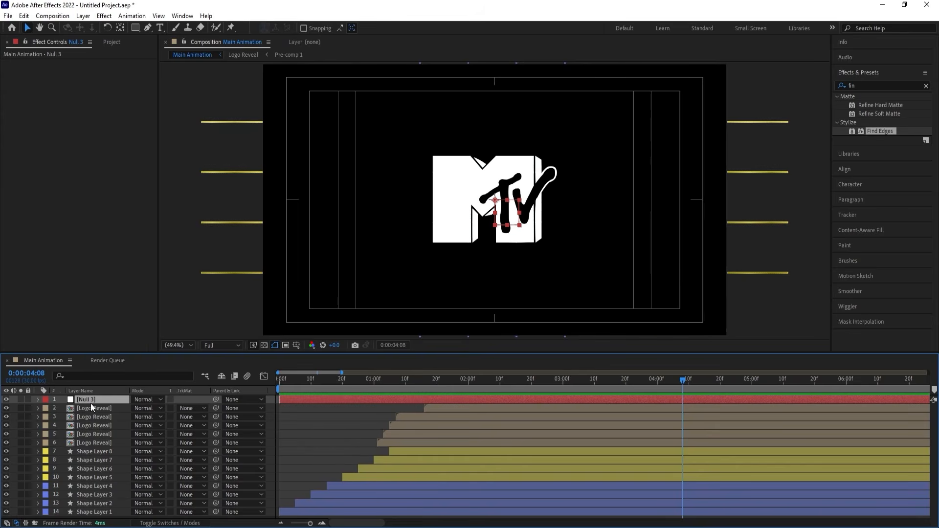
click(87, 408)
shift+click(103, 511)
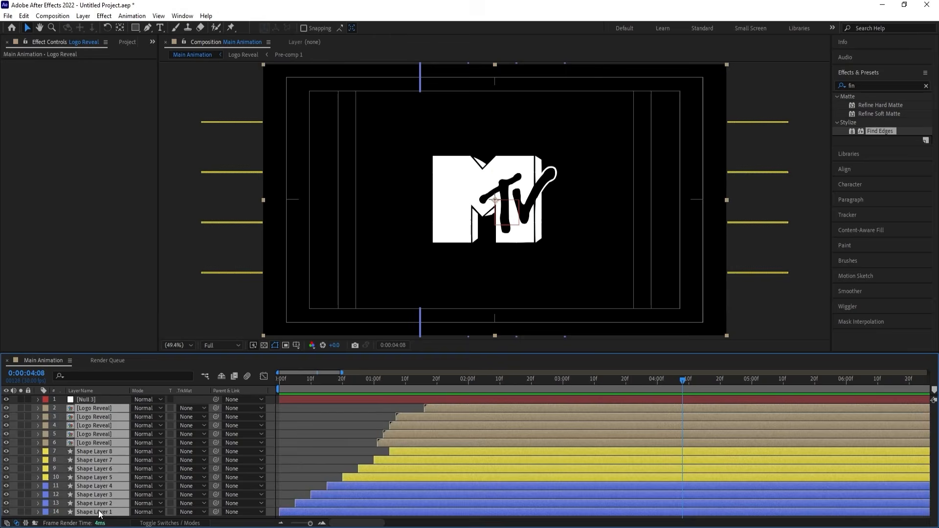
drag(216, 407, 116, 403)
Keyframe the null's Scale at 120% at the start of the composition.
click(310, 398)
key(Home)
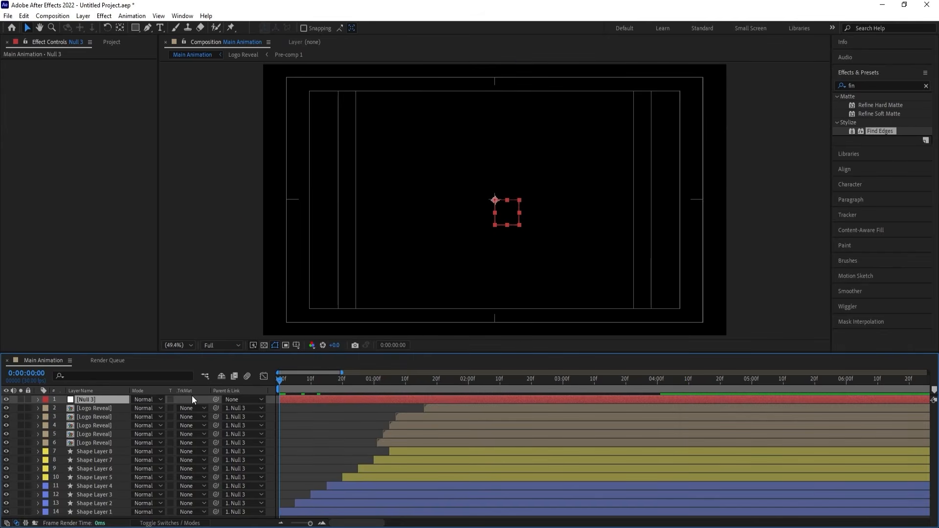
key(s)
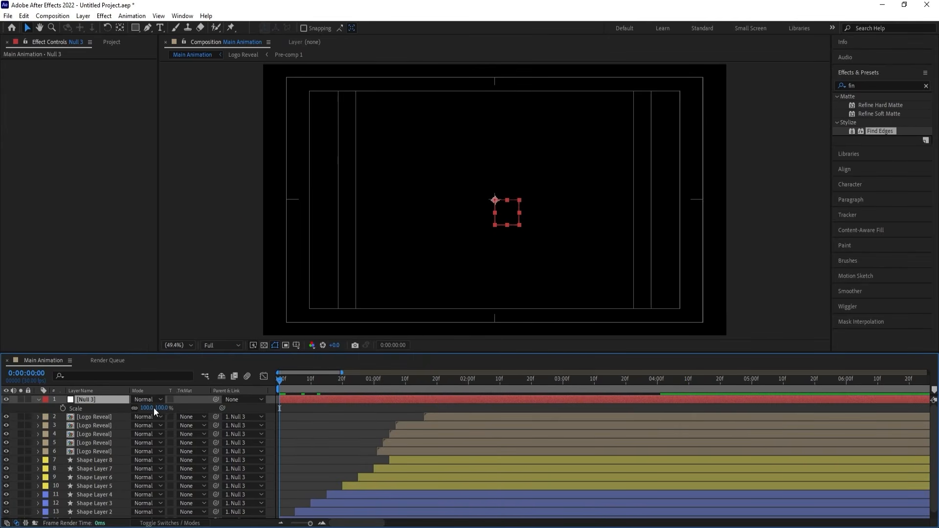
click(149, 408)
text(120)
key(Return)
click(63, 408)
Play to 0:00:05:18 and set the null's Scale to 100% there, closing its Scale property.
key(space)
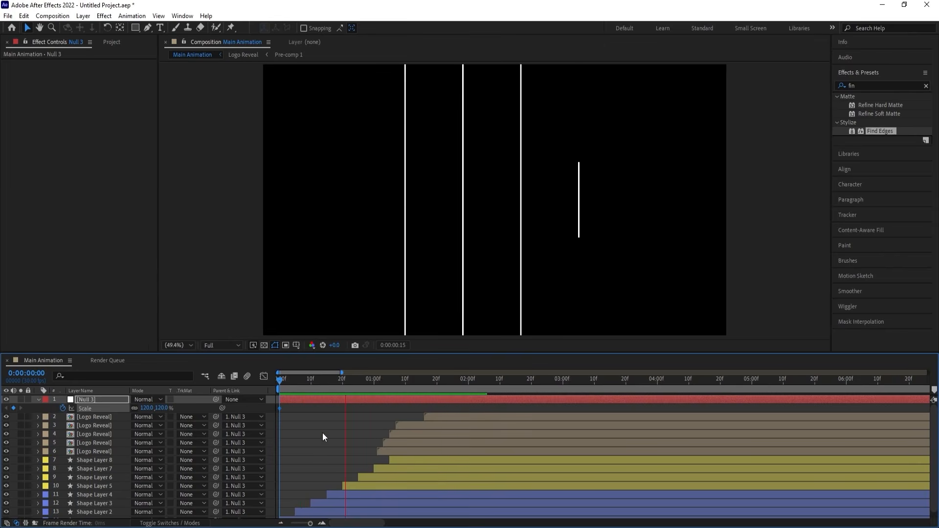
scroll(324, 430, down, 2)
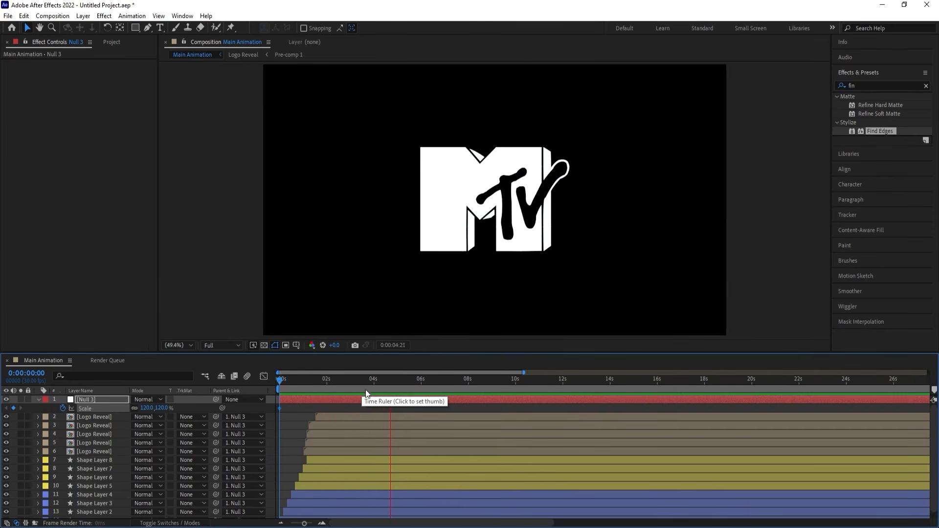
click(149, 408)
text(10)
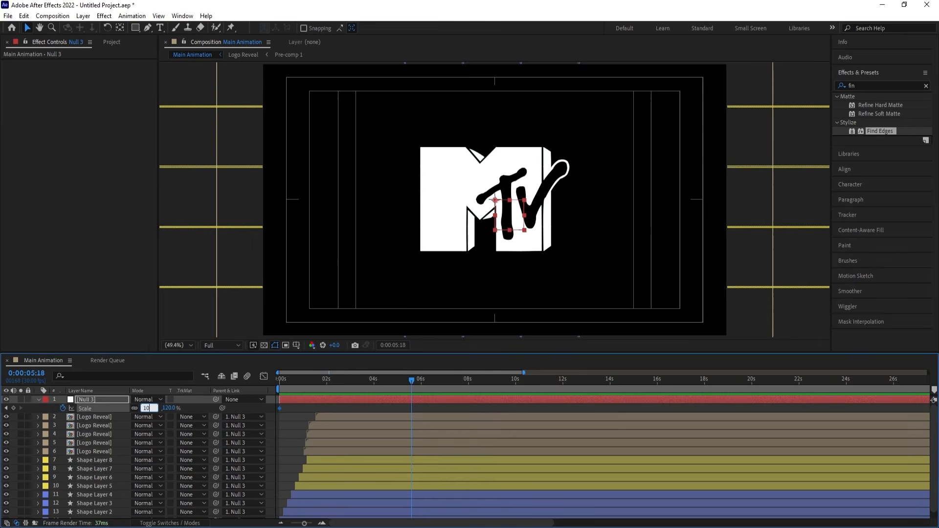
text(0)
key(Return)
key(s)
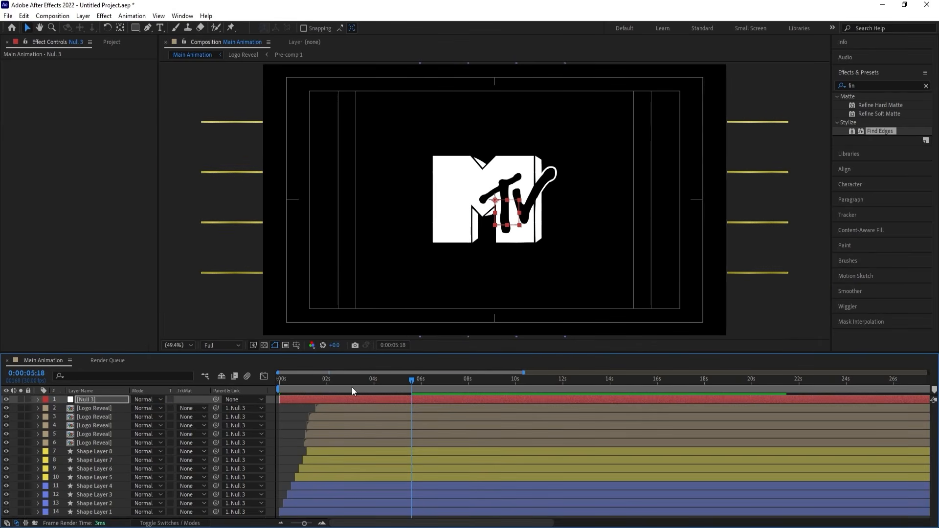
End the work area at 0:00:05:18 and preview the slow zoom-out.
key(n)
key(space)
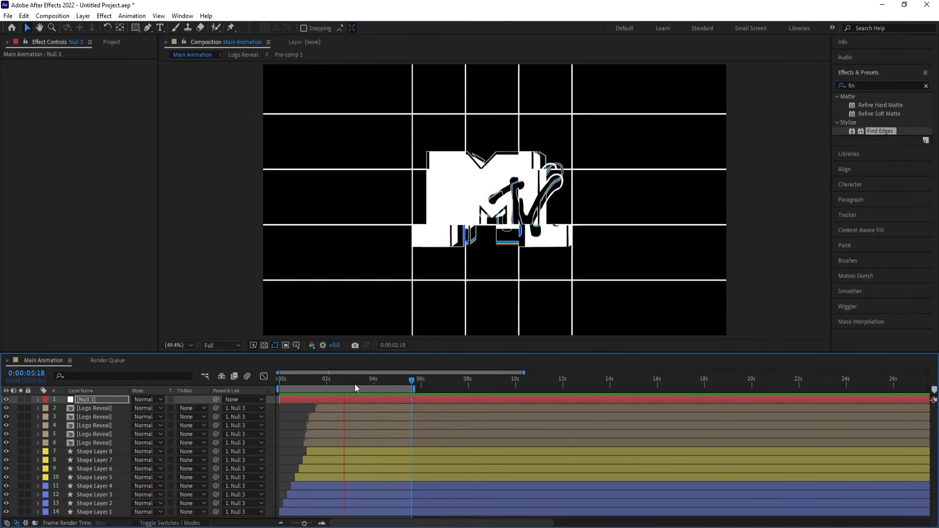
key(space)
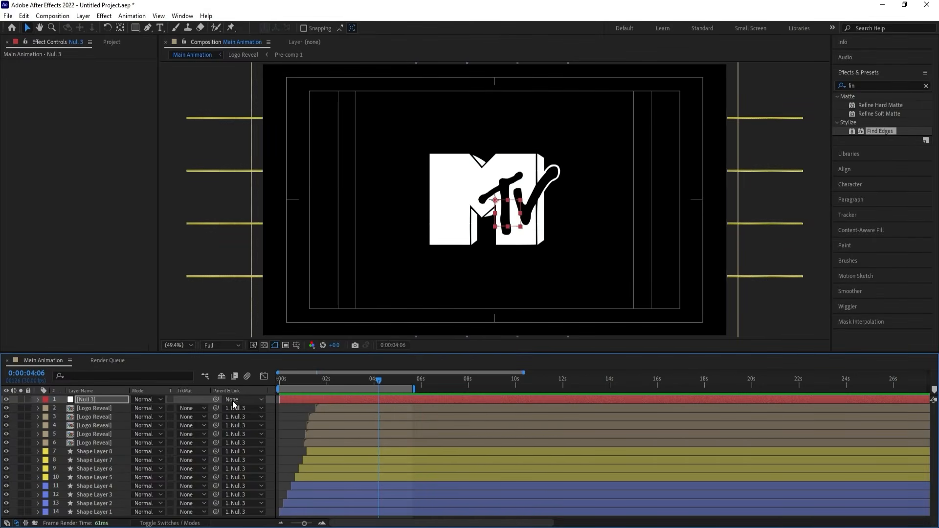
Add the expression wiggle(3,3) to the null's Position.
key(p)
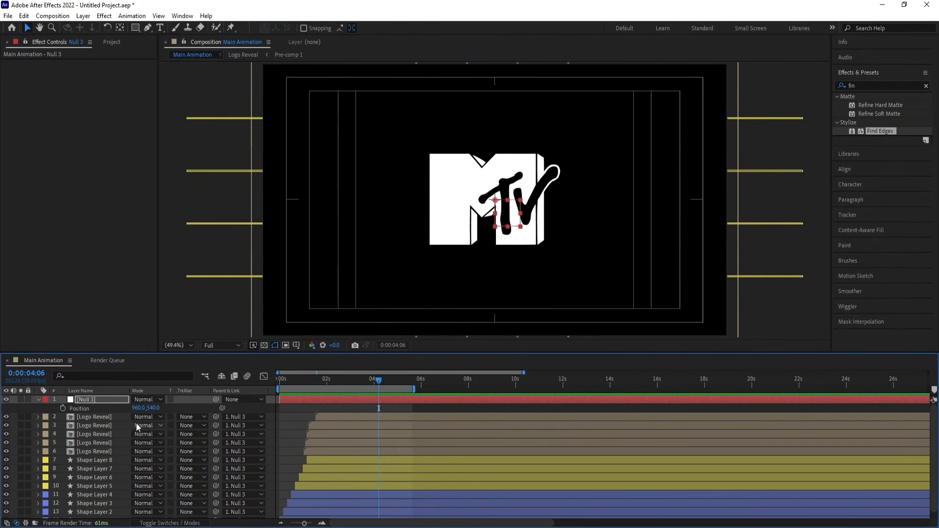
alt+click(63, 406)
text(wigg)
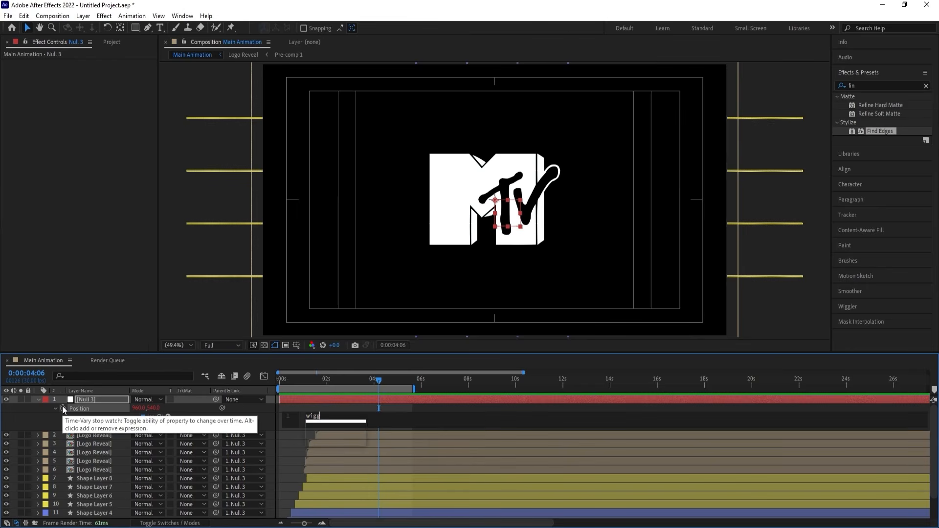
key(Return)
click(325, 408)
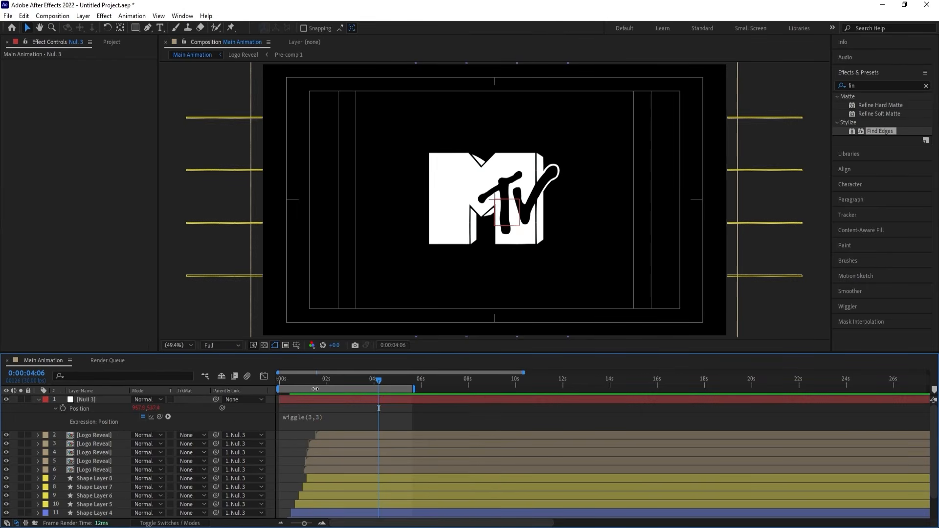
Preview the wiggle motion from the start of the composition and collapse the null's properties.
drag(309, 382, 278, 382)
key(space)
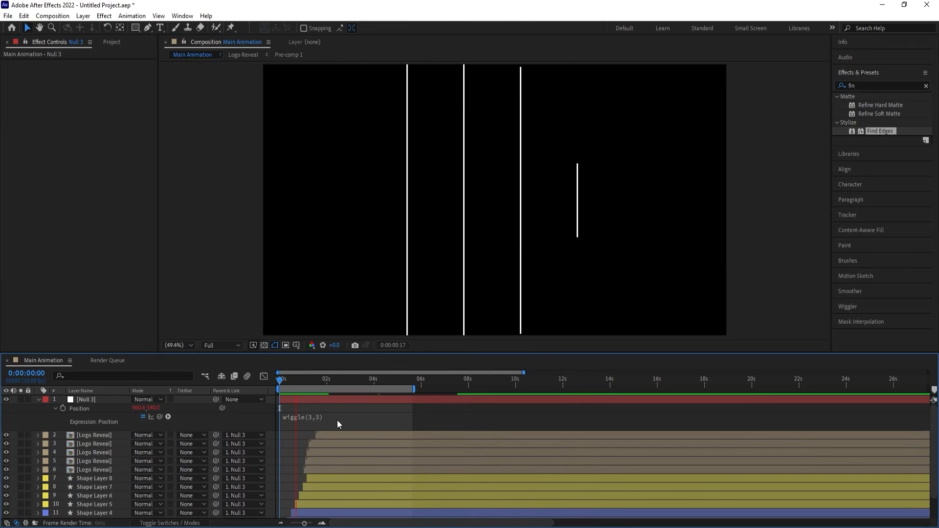
key(space)
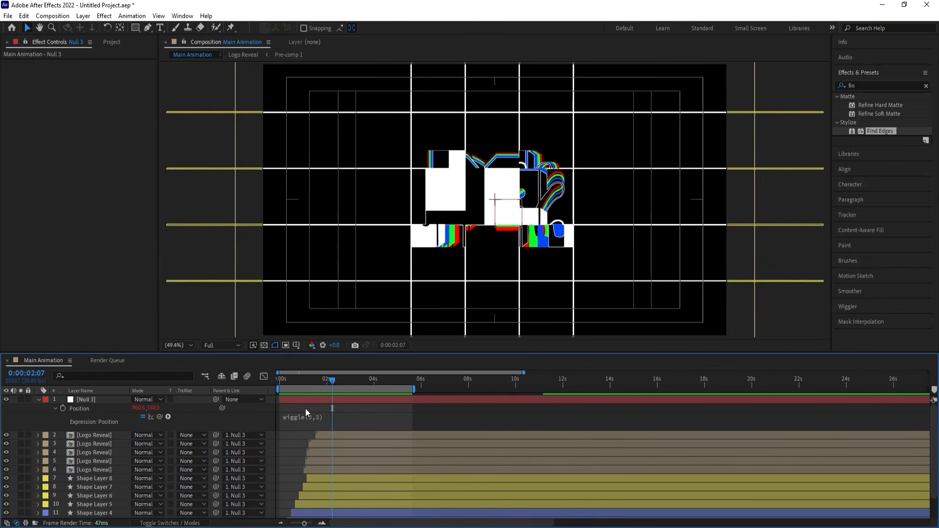
key(u)
key(u)
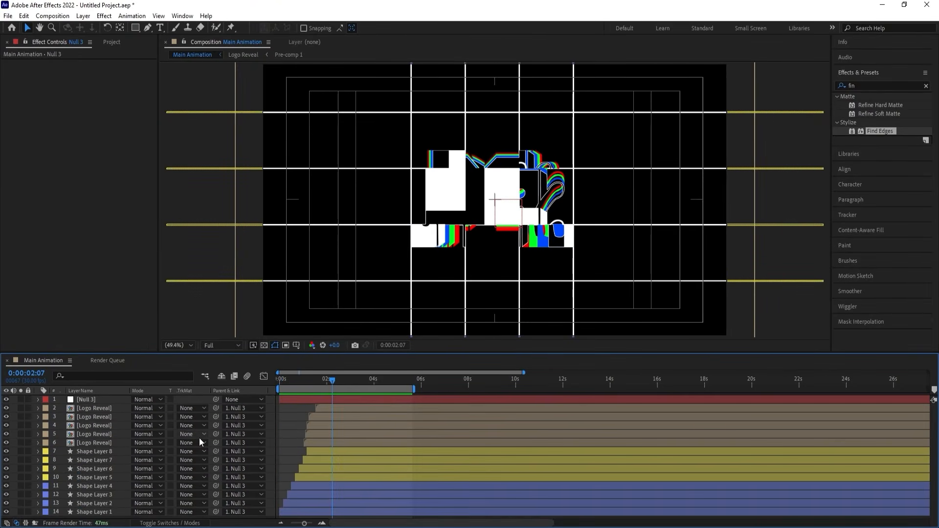
Create a full-frame solid in dark gray 181818, place it beneath all other layers, and preview it as the background.
key(ctrl+y)
click(464, 331)
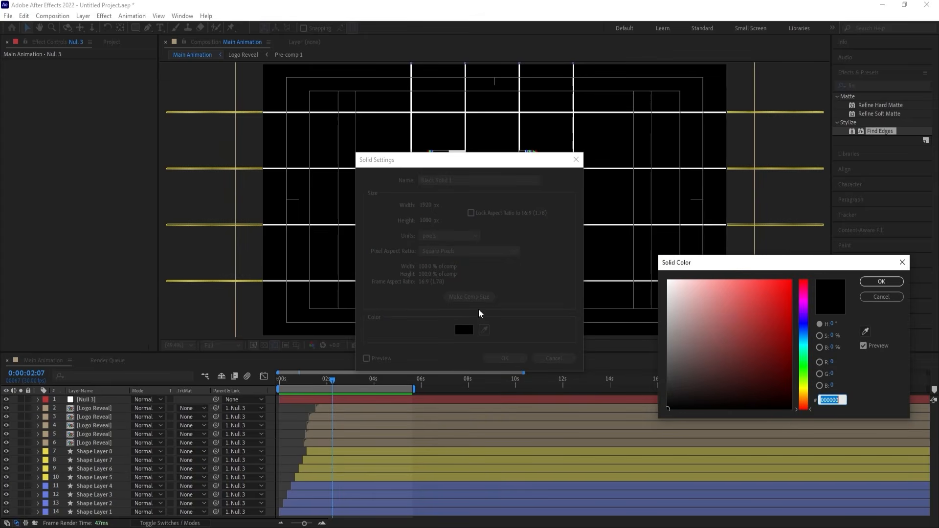
mouse_move(664, 388)
mouse_down()
mouse_move(662, 379)
mouse_move(656, 389)
mouse_up()
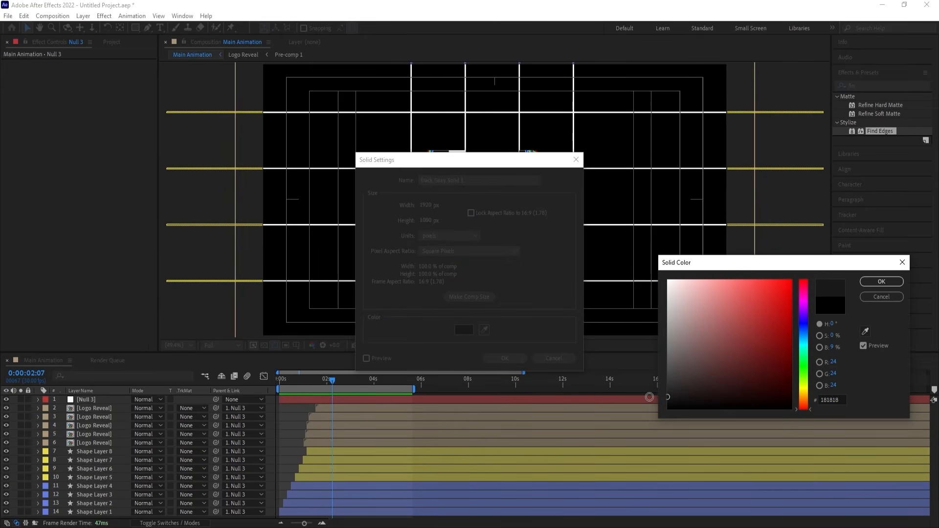
key(Return)
key(Return)
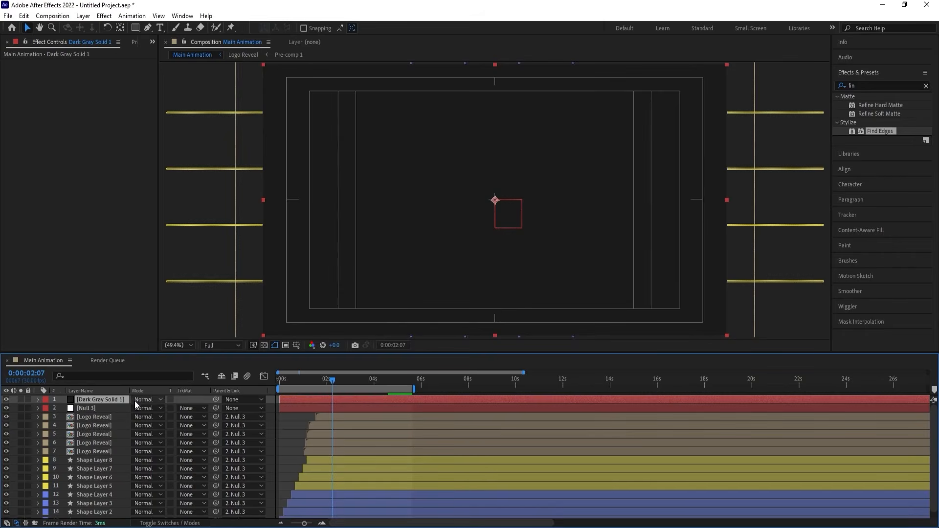
drag(123, 398, 137, 520)
key(space)
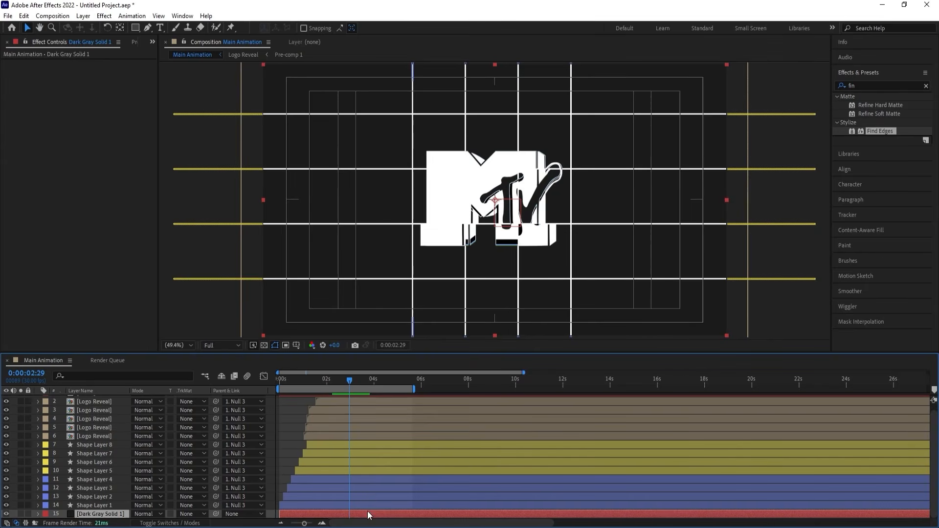
Apply the CC Vignette effect to the dark gray background solid and preview the result.
click(875, 86)
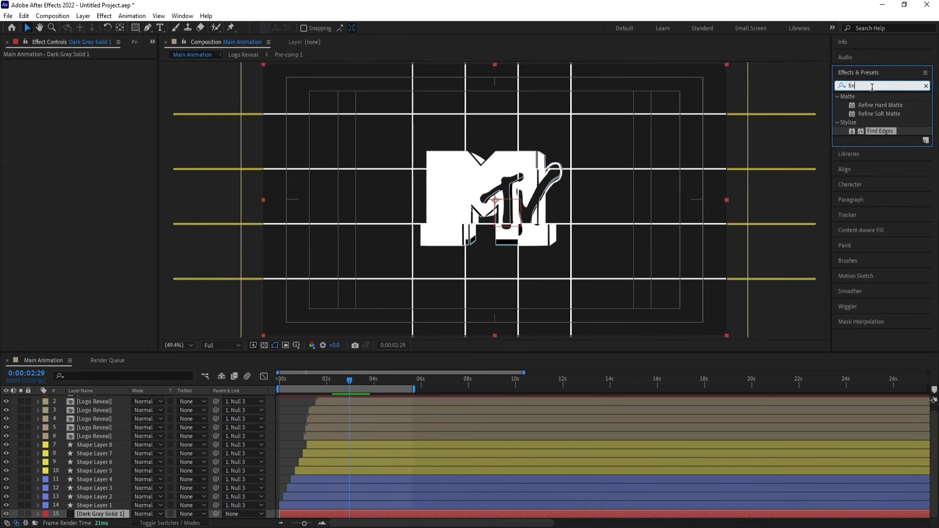
text(cc v)
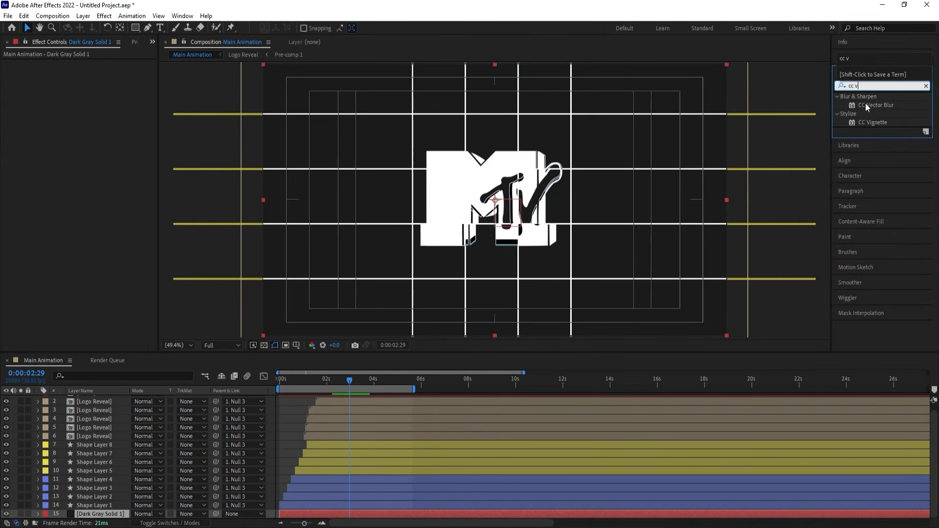
double_click(866, 122)
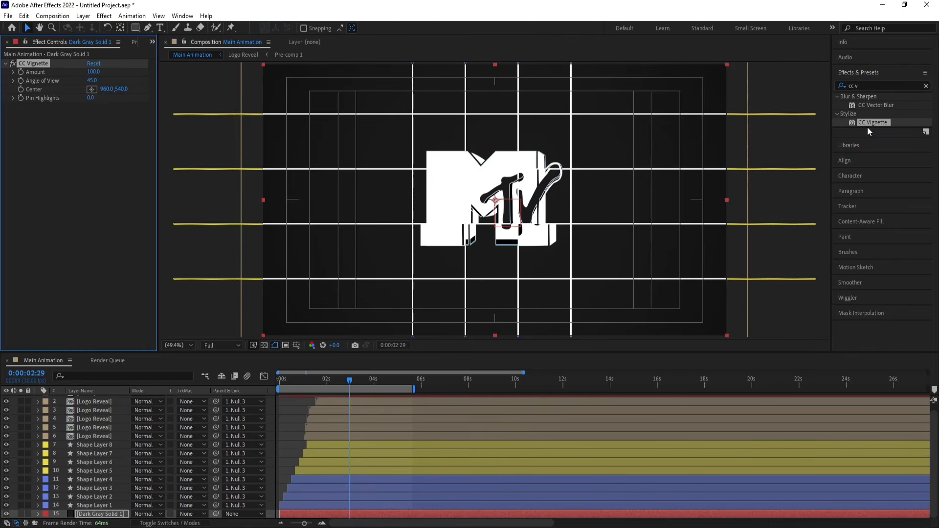
key(space)
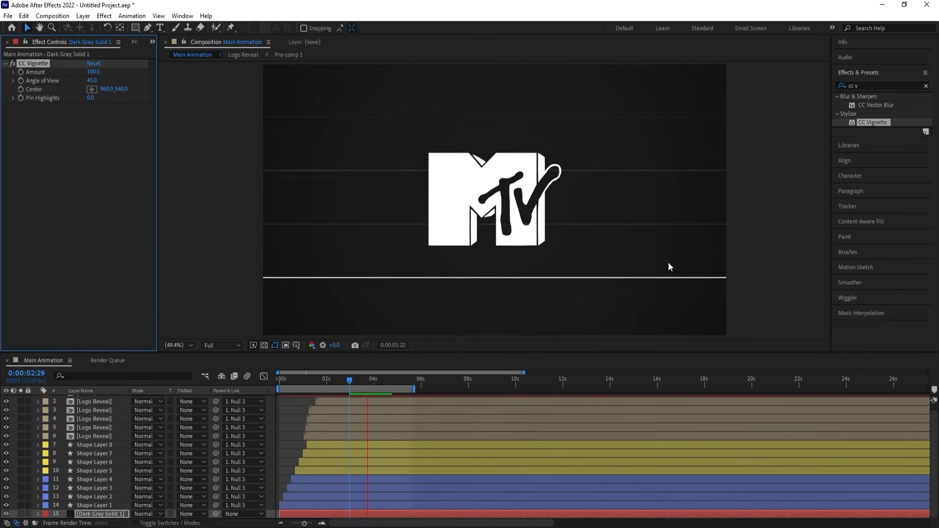
right_click(294, 412)
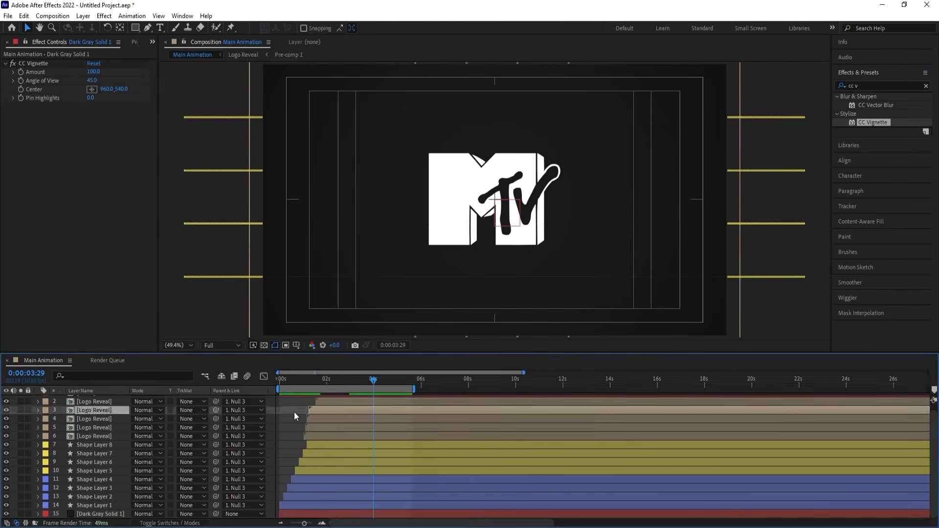
click(264, 409)
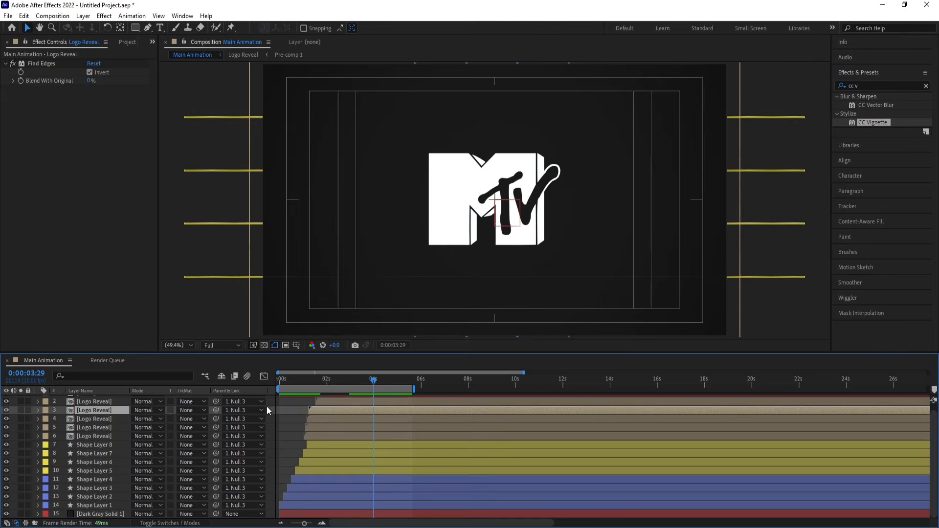
Add a new adjustment layer above all layers in the Main Animation composition.
click(267, 407)
scroll(268, 406, up, 1)
right_click(268, 406)
mouse_move(299, 413)
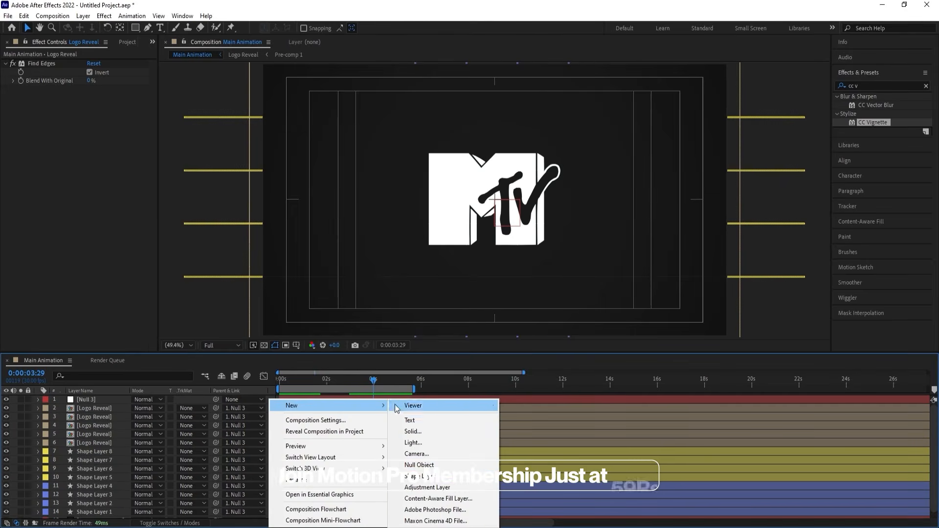
click(430, 480)
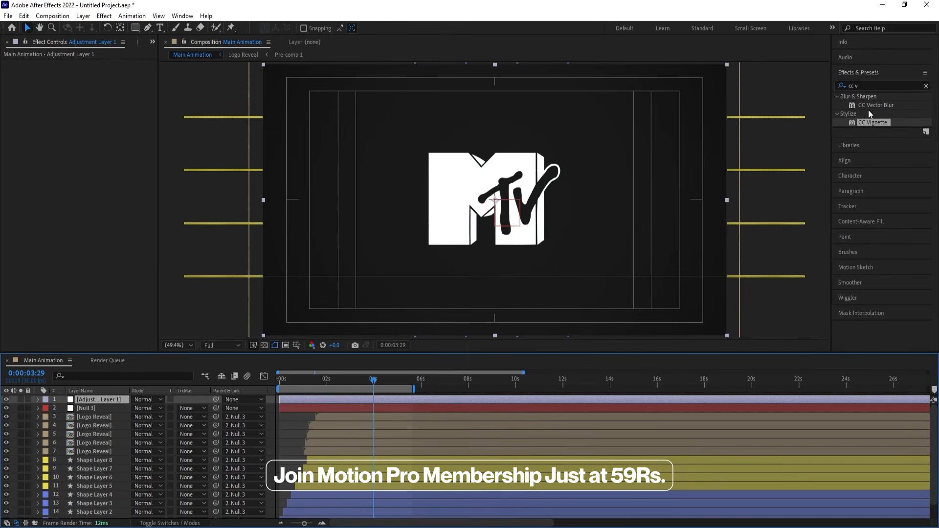
Apply the Noise effect to the adjustment layer with Amount of Noise at 25% and preview the result.
click(865, 87)
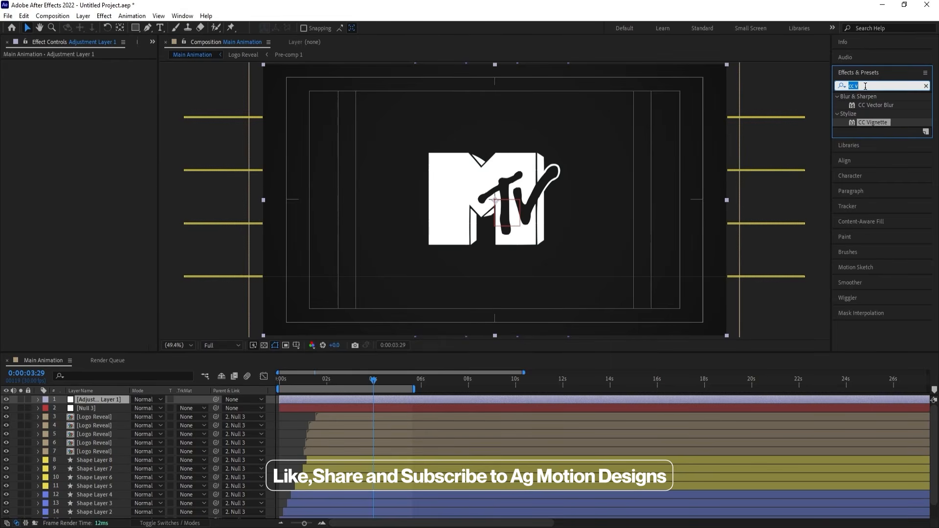
text(noi)
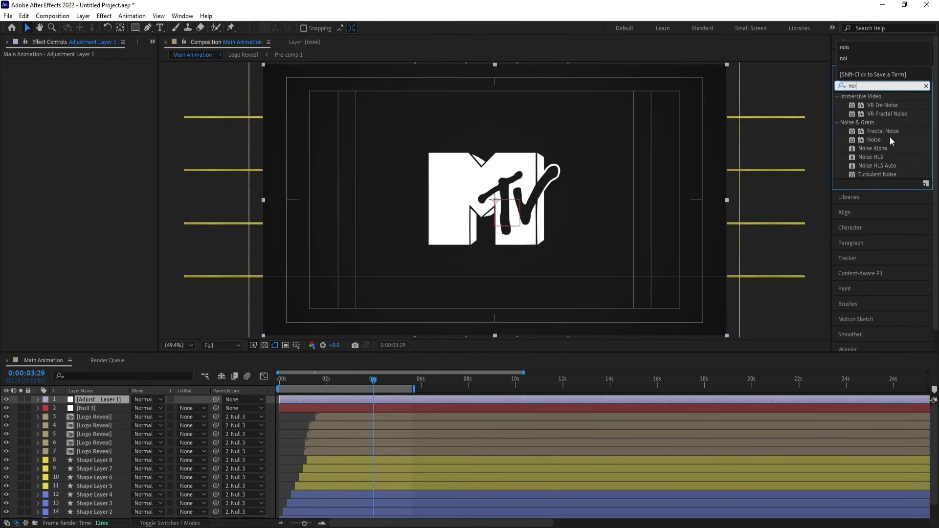
double_click(874, 139)
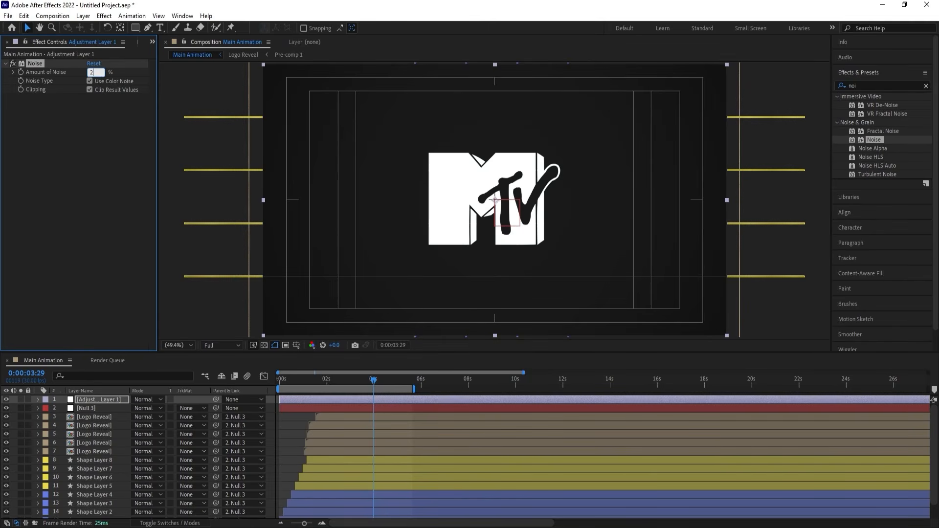
text(25)
key(Return)
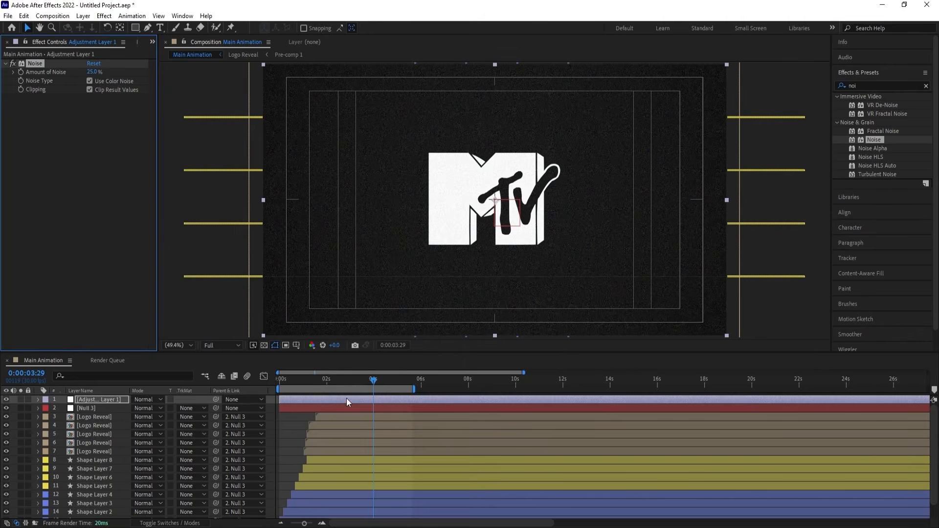
key(space)
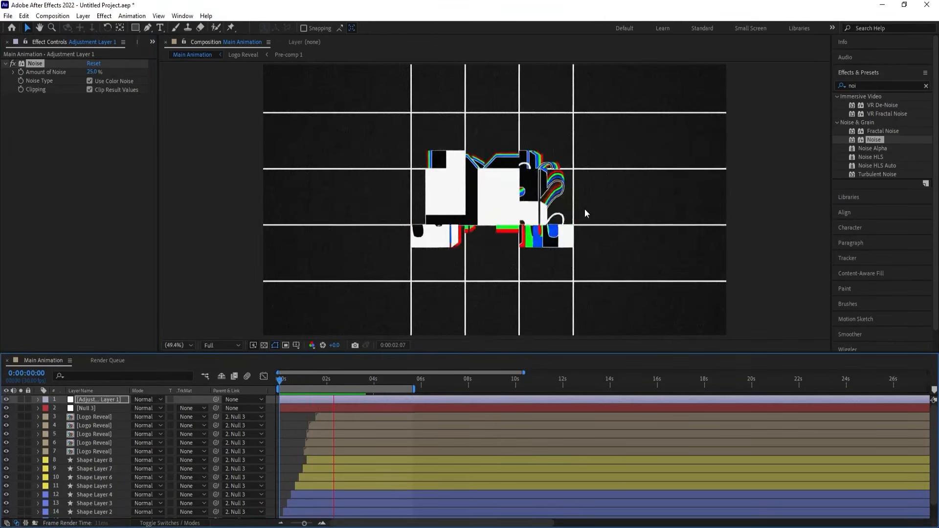
key(space)
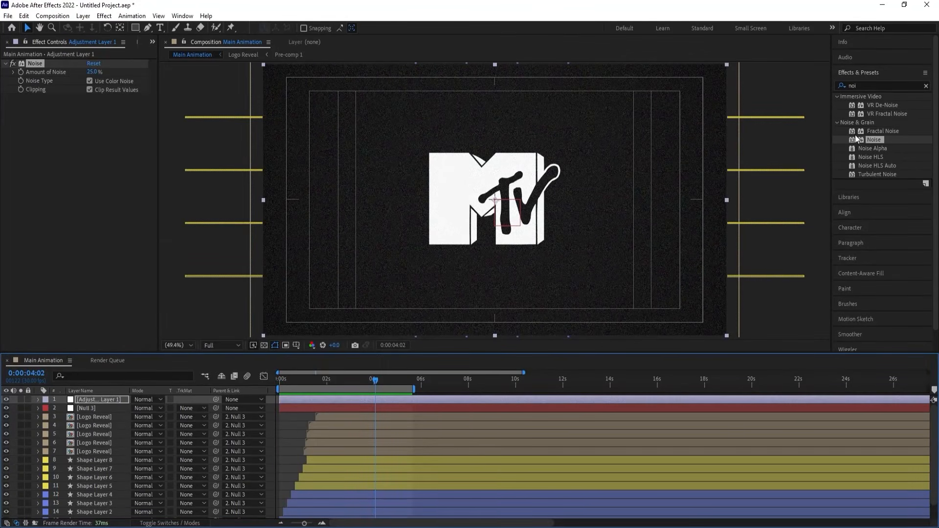
Apply the Posterize Time effect to the noise adjustment layer with a Frame Rate of 15.
click(864, 87)
double_click(864, 87)
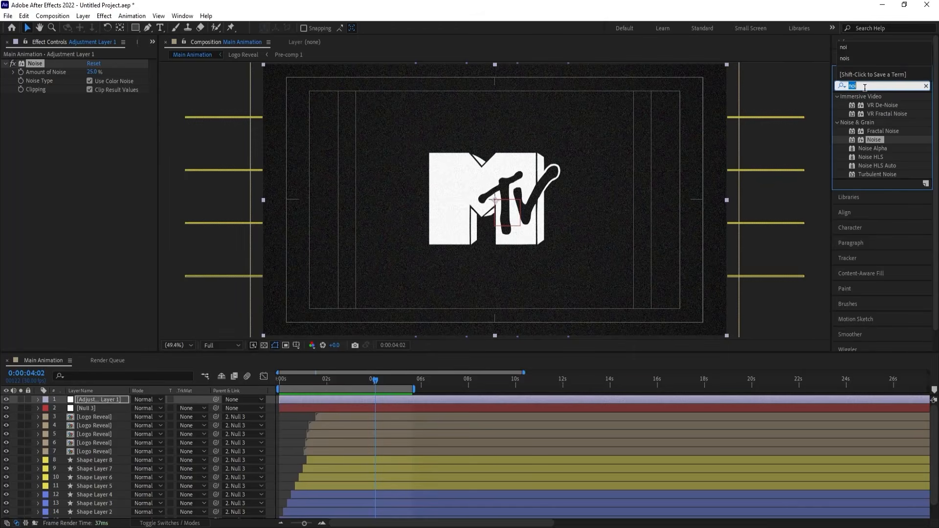
text(pos)
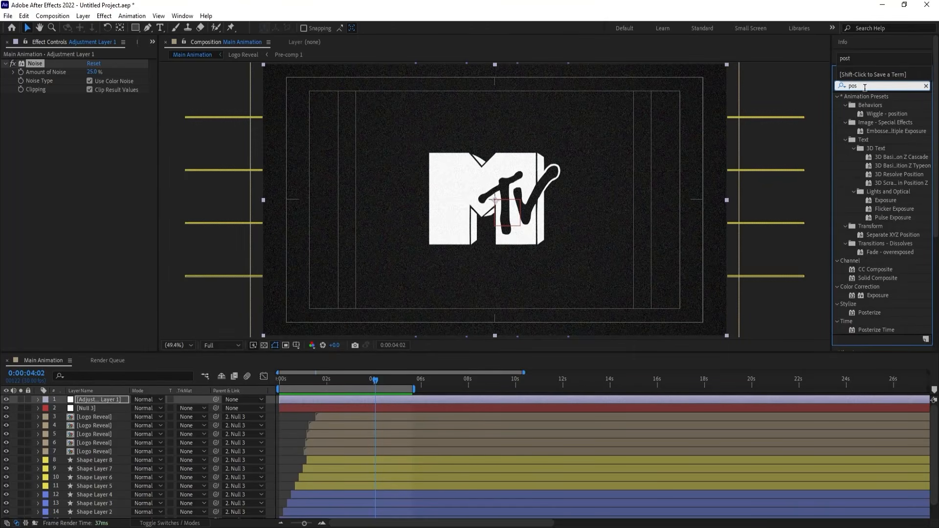
double_click(872, 330)
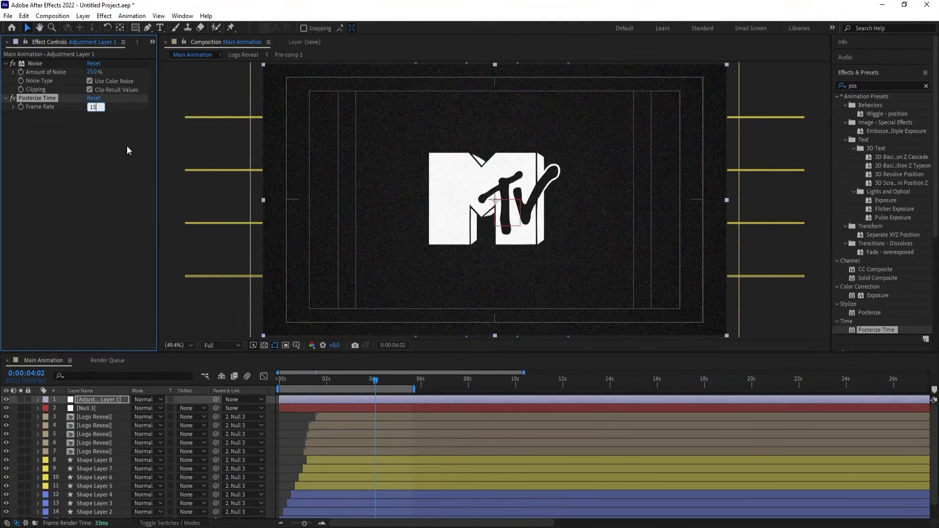
key(Return)
Preview the posterized noise animation from the start of the composition.
key(Home)
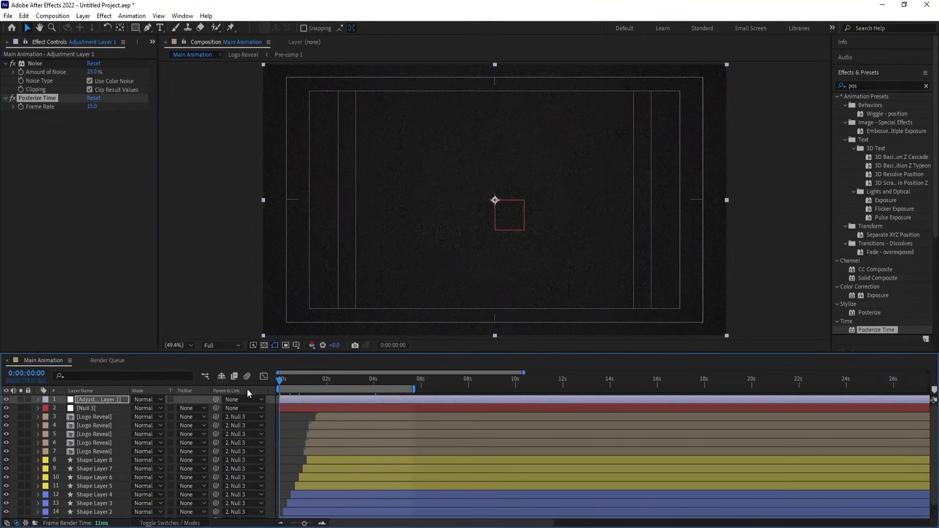
click(269, 405)
key(space)
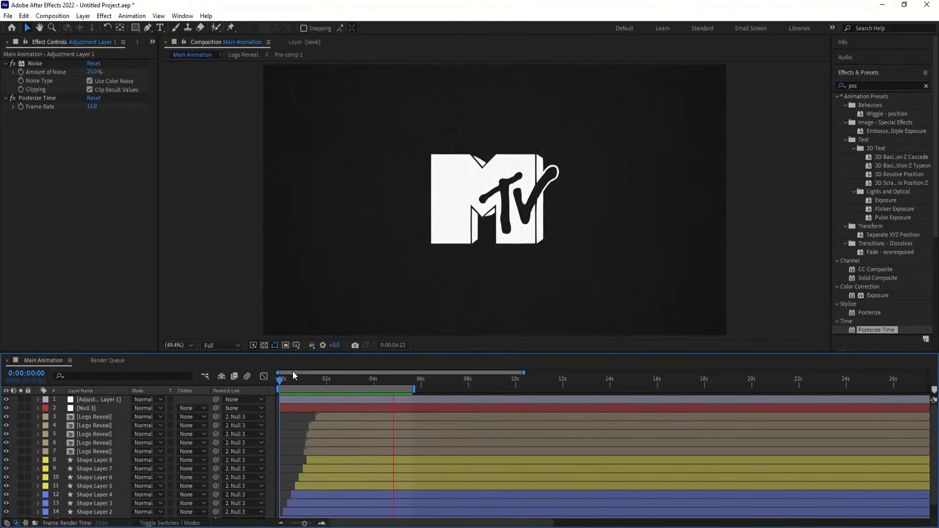
key(space)
key(space)
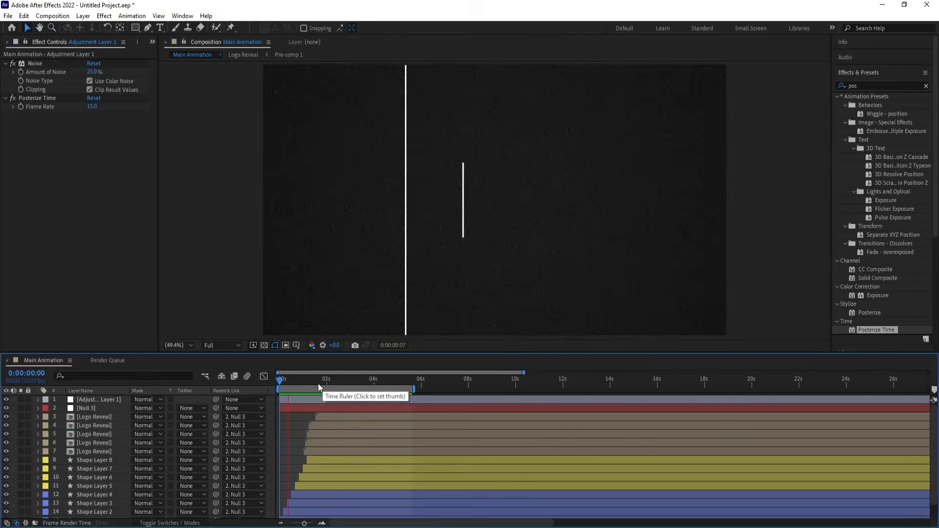
Add a second adjustment layer at the top of the layer stack.
right_click(268, 406)
mouse_move(315, 286)
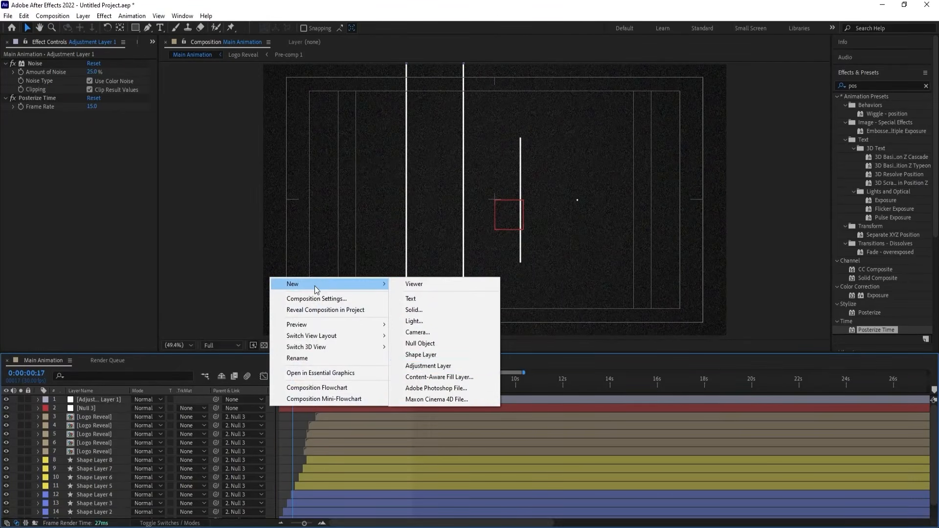
click(423, 363)
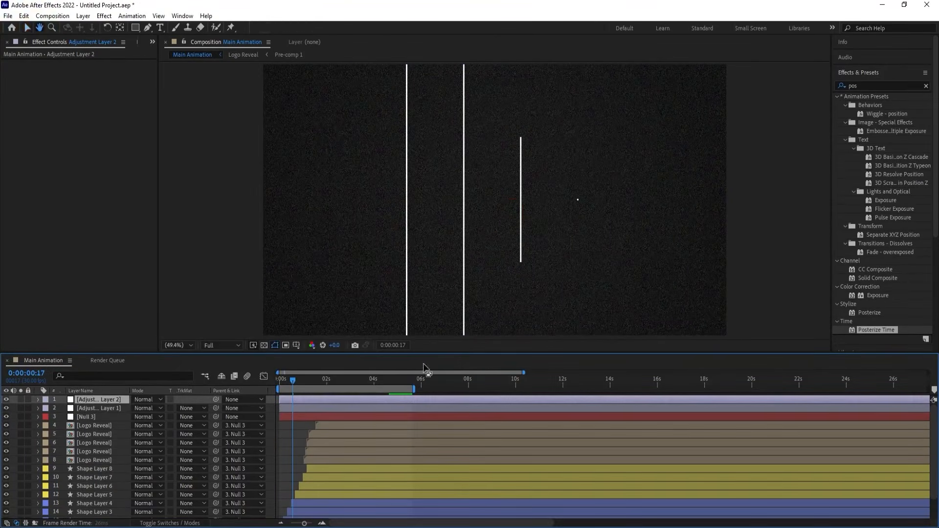
Apply the CC Lens effect to the second adjustment layer and set its Size to 185.
click(863, 86)
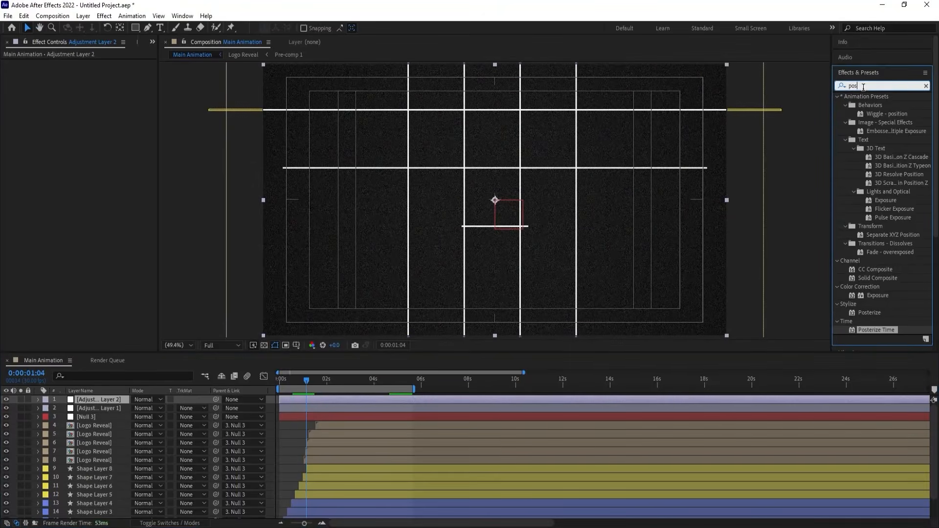
double_click(863, 86)
text(cc)
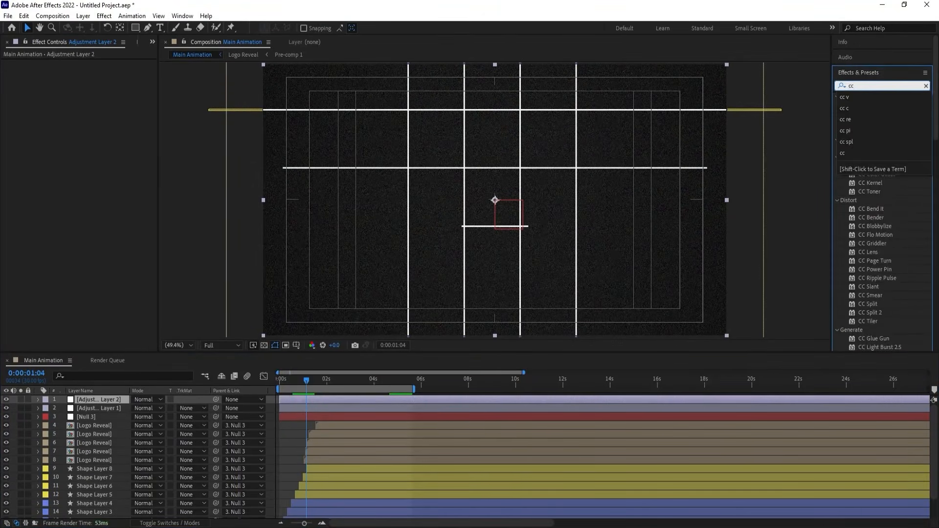
text( l)
double_click(869, 105)
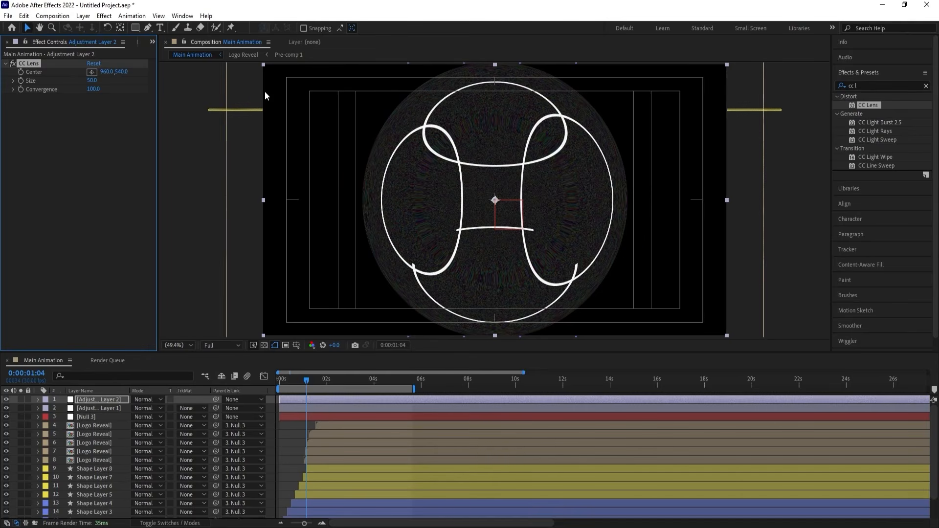
drag(90, 82, 156, 81)
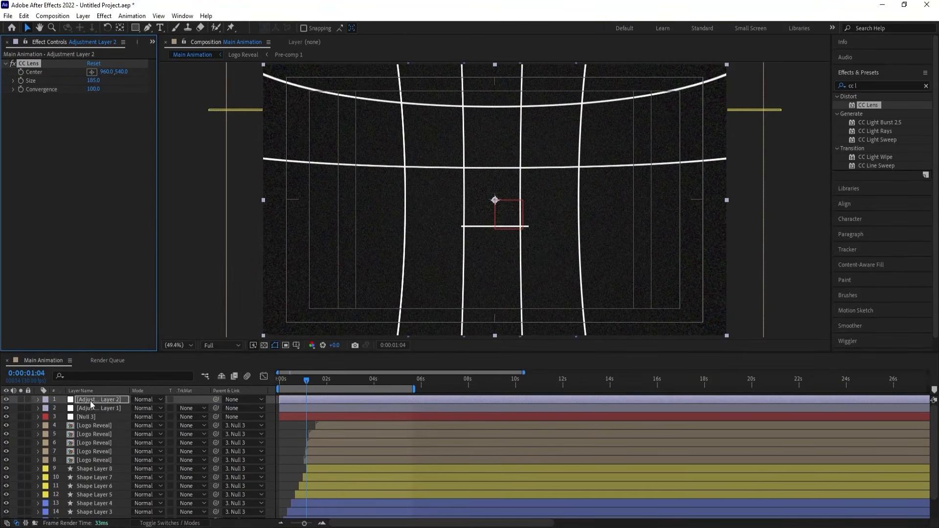
Move the CC Lens adjustment layer beneath the noise adjustment layer and preview the animation from the start.
drag(90, 401, 95, 412)
key(space)
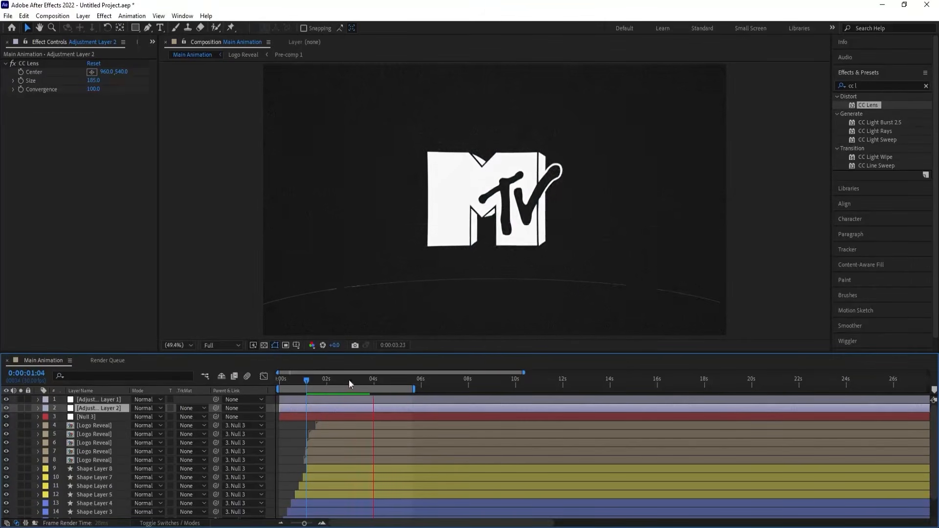
drag(305, 381, 238, 383)
key(space)
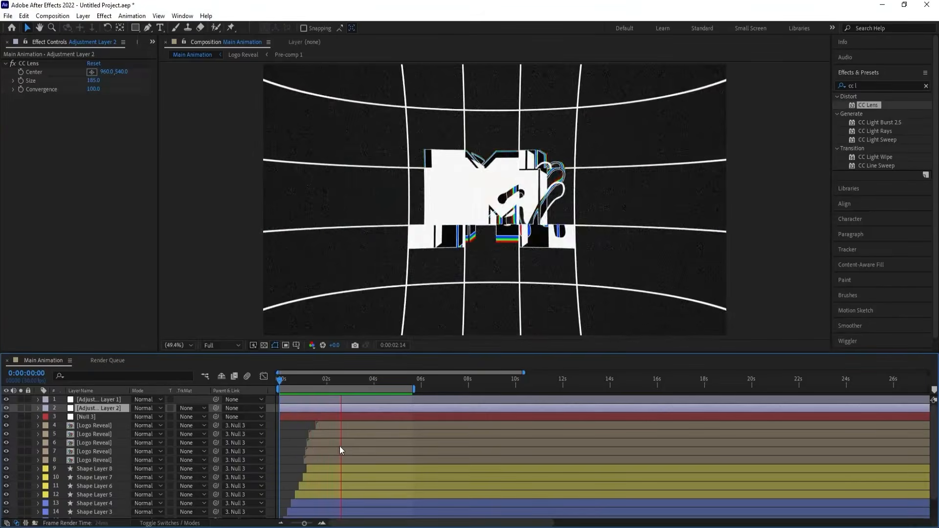
key(space)
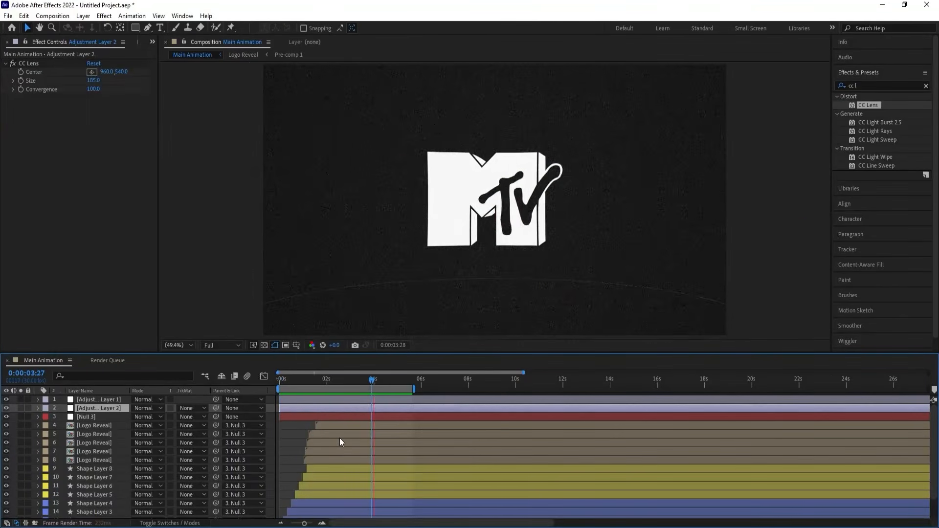
key(space)
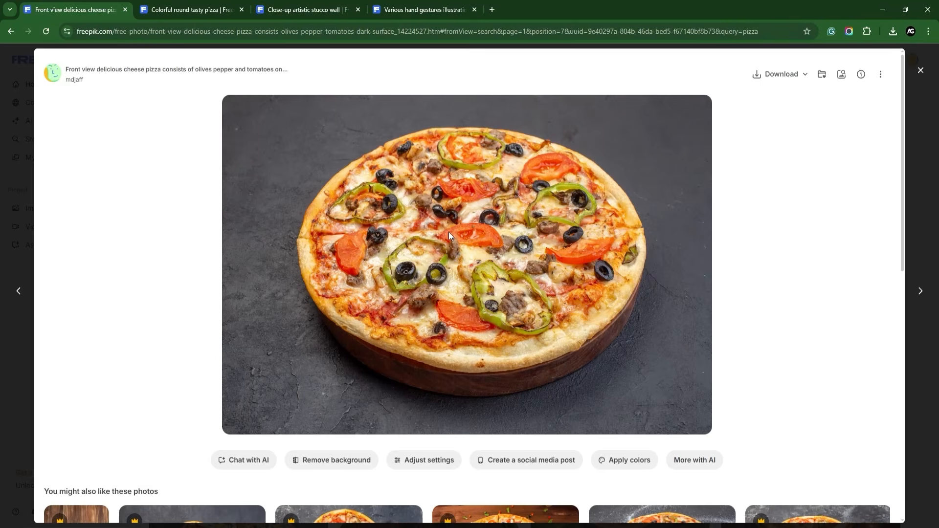
Review the Freepik source images for the round pizza vector, the stucco wall texture and the hand gestures.
click(222, 3)
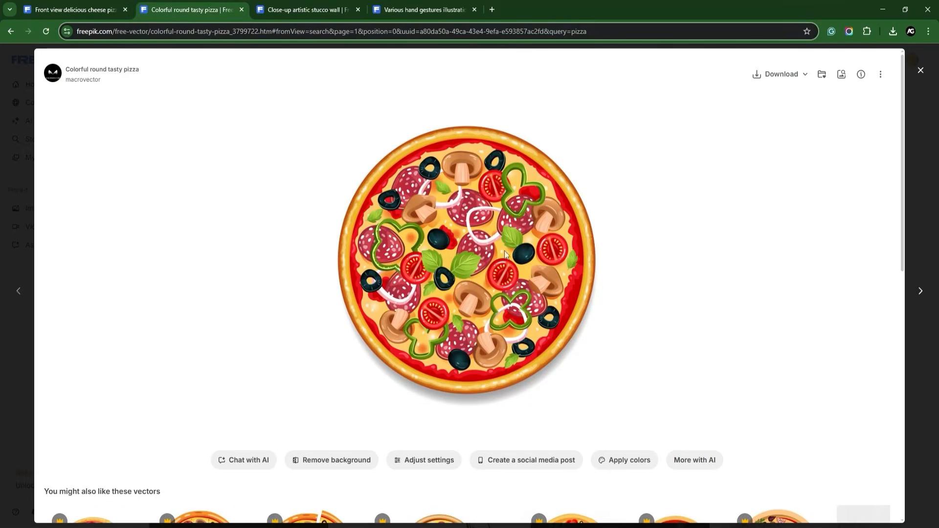
click(338, 10)
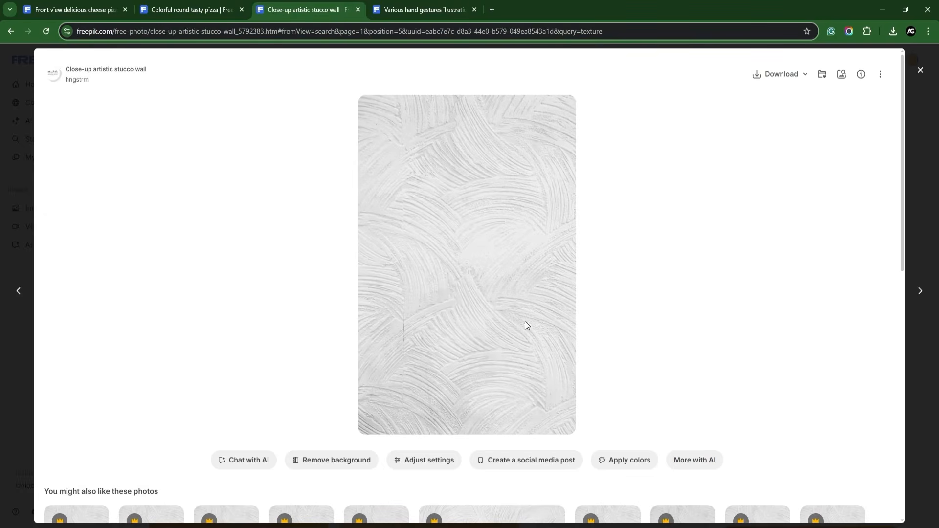
click(408, 6)
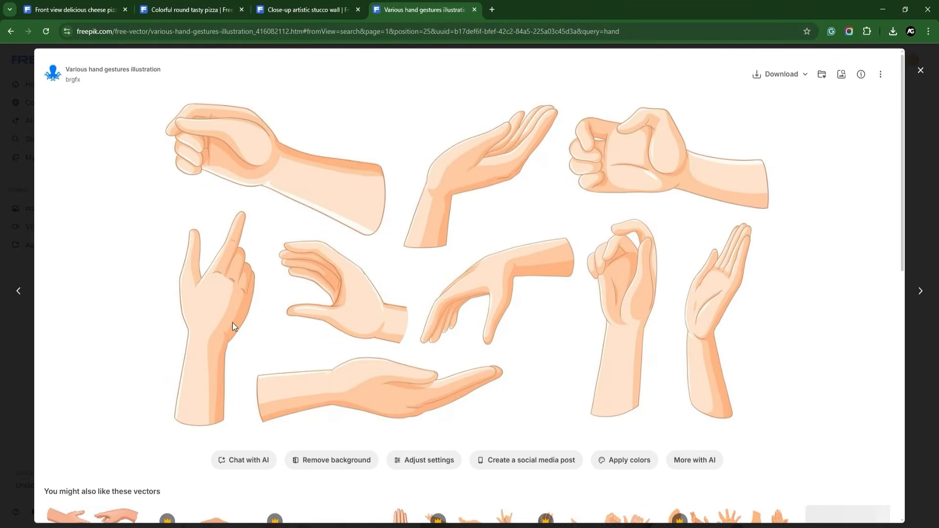
click(171, 5)
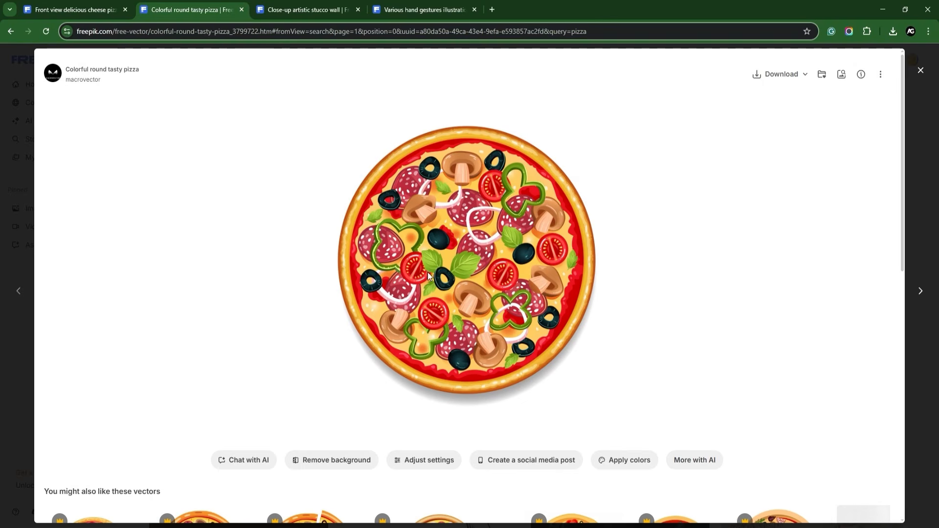
Switch to Illustrator, check the converted pizza artwork, and exit isolation mode in the hand gestures document before returning to Pizza.ai.
click(384, 527)
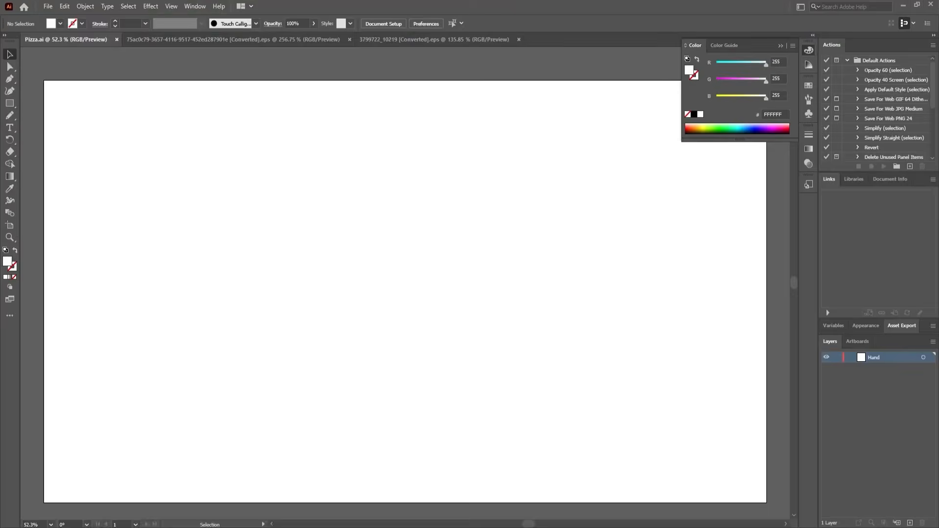
click(373, 41)
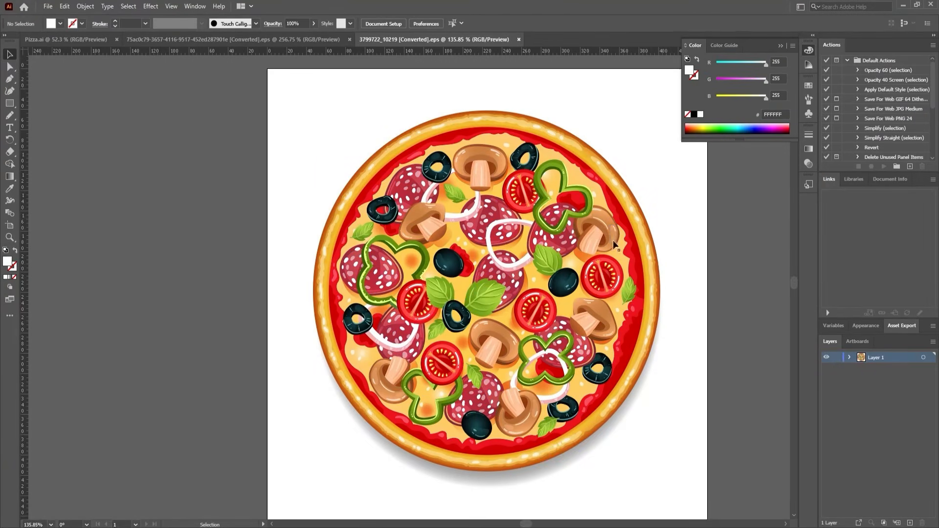
click(177, 38)
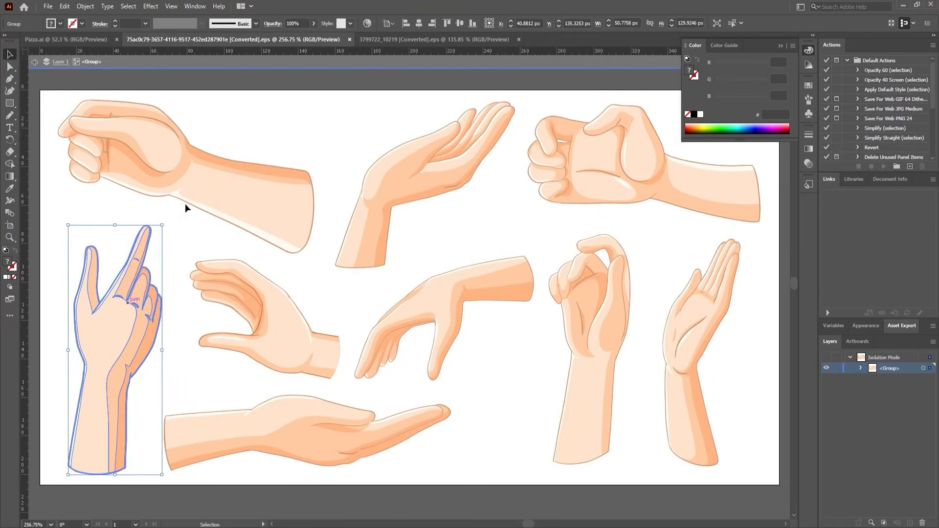
click(227, 119)
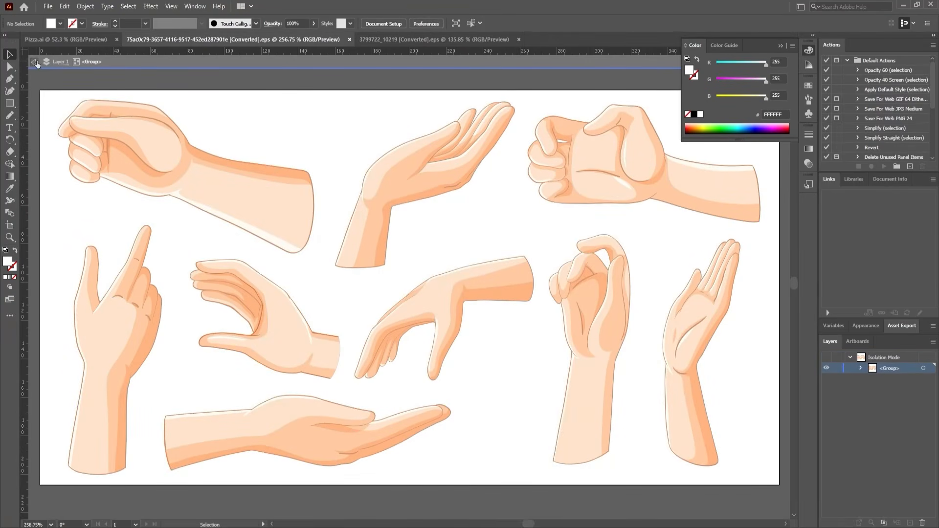
click(36, 60)
click(69, 38)
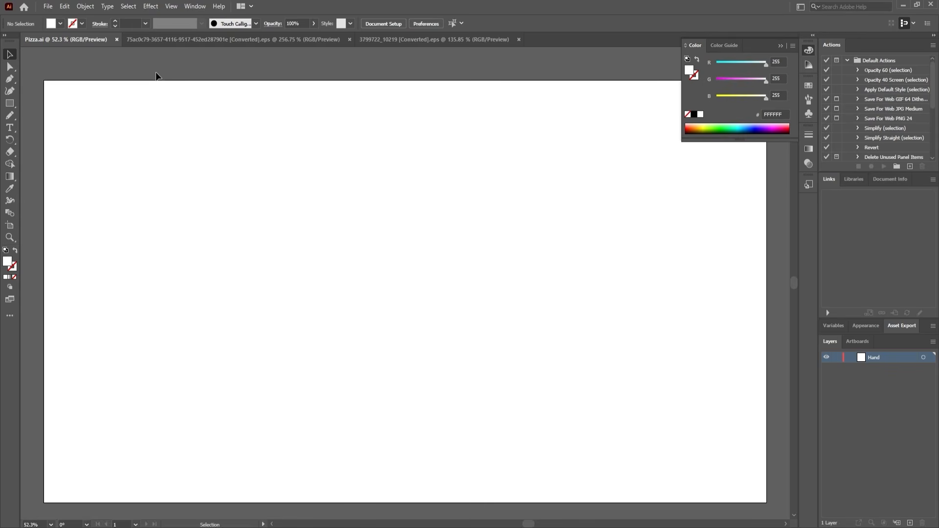
Copy the pizza group from the converted pizza document and paste it into Pizza.ai.
click(442, 43)
click(532, 304)
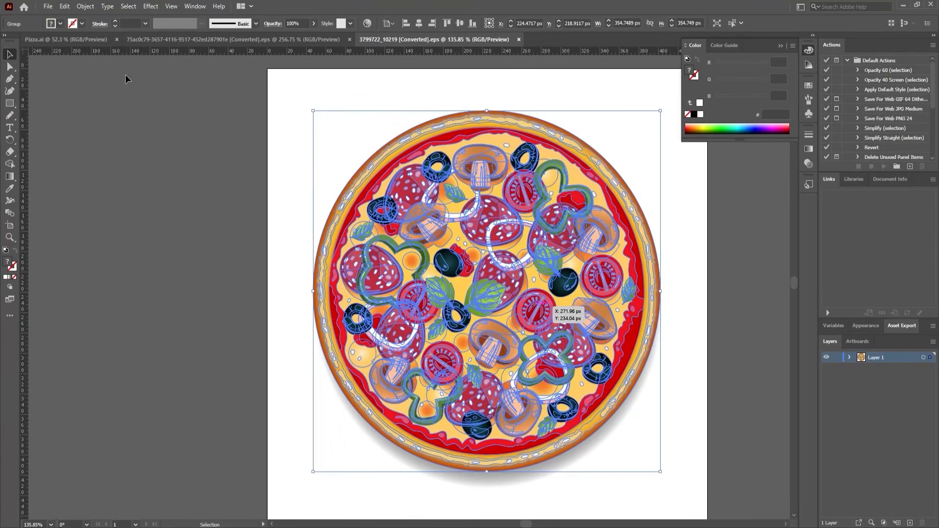
click(66, 40)
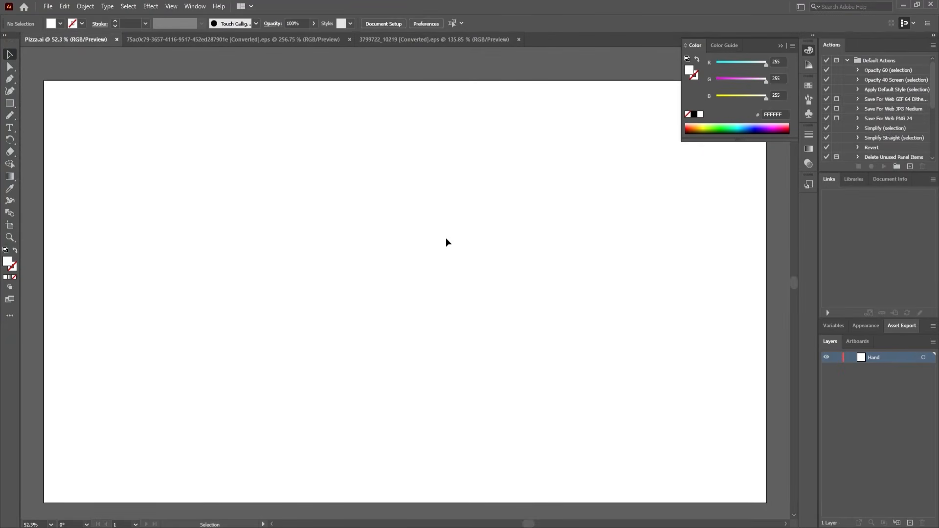
key(a)
key(ctrl+v)
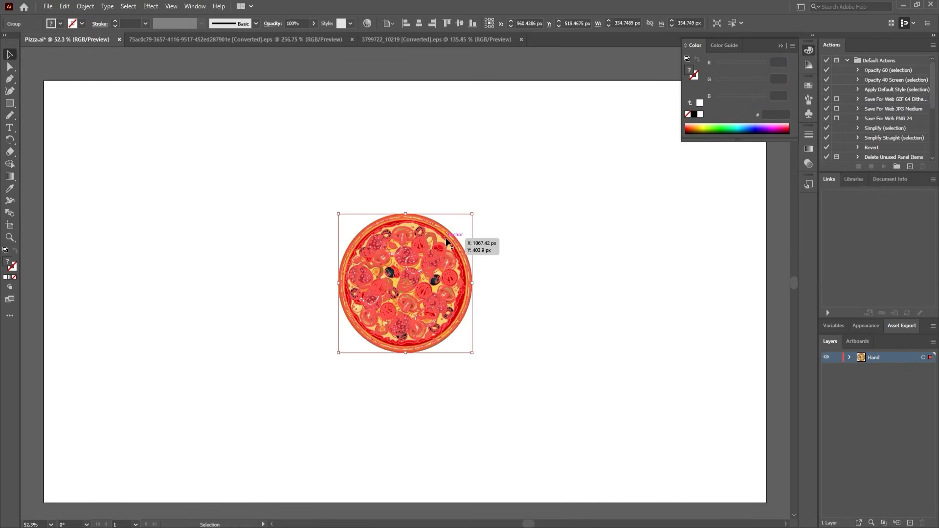
Enlarge the pasted pizza to about 816 px wide and position it near the centre of the artboard.
key(e)
drag(472, 214, 646, 36)
drag(514, 230, 443, 316)
key(v)
click(650, 313)
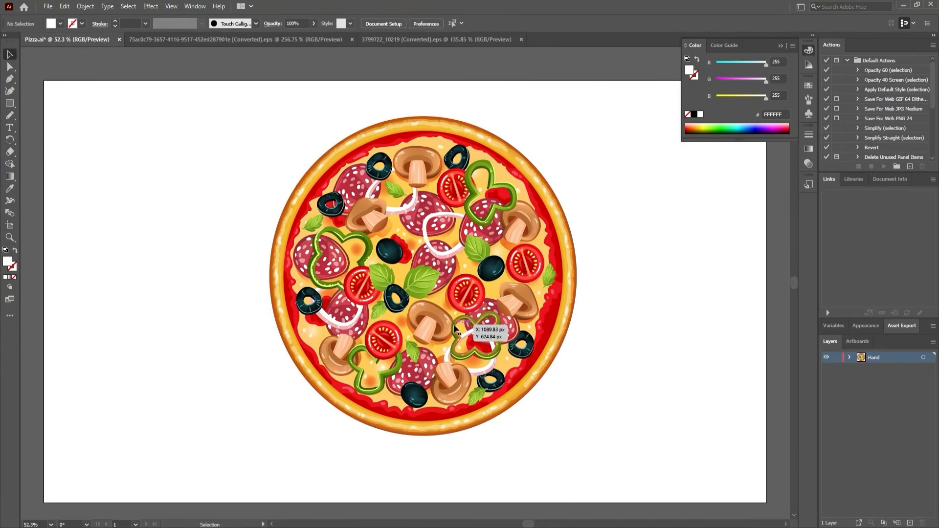
Ungroup the pizza artwork and check that a single topping can be selected separately.
click(456, 325)
right_click(461, 307)
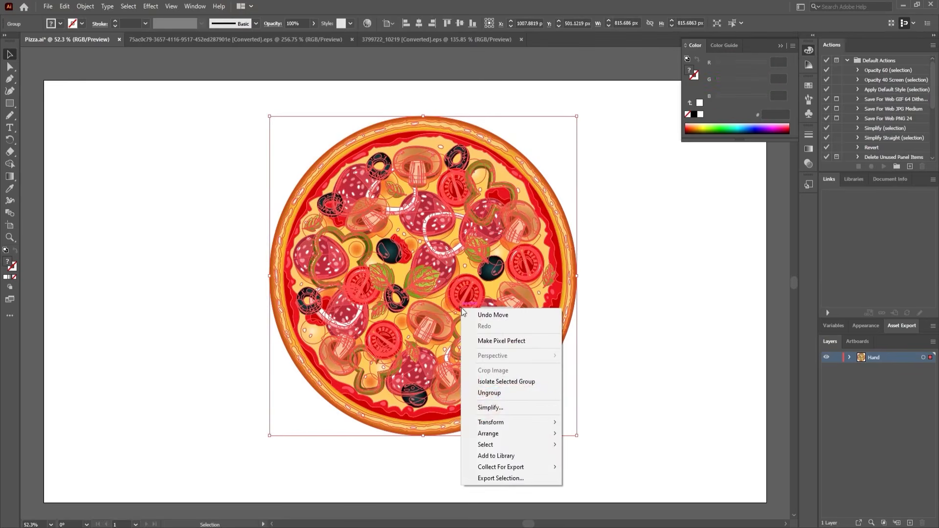
click(497, 394)
click(673, 376)
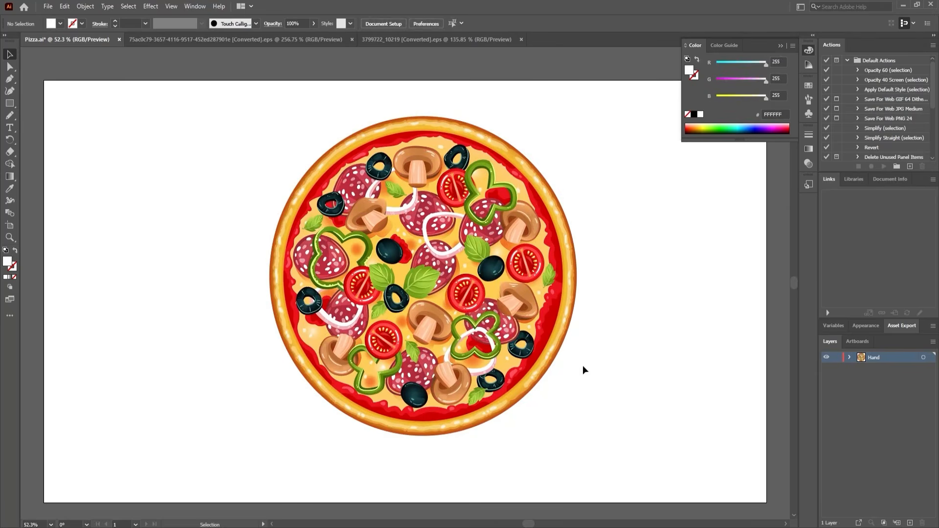
click(506, 322)
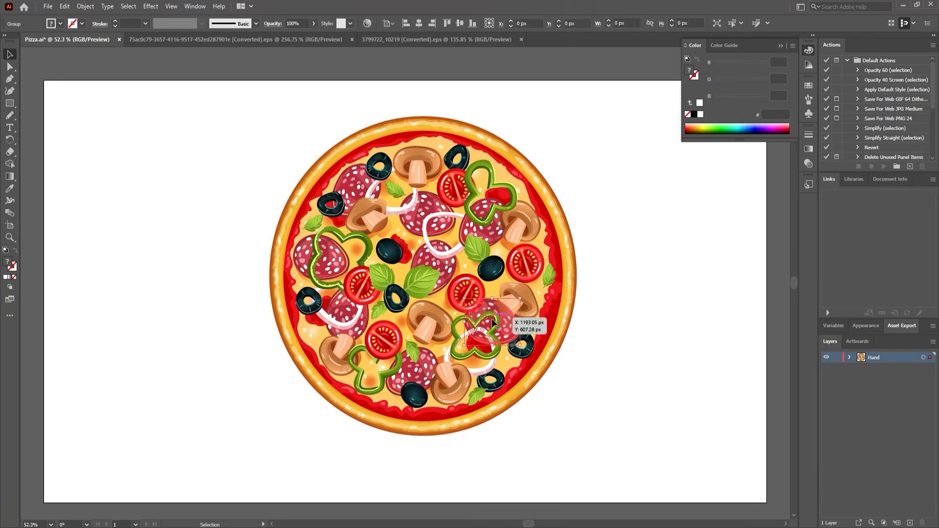
Expand the Hand layer, target all its pizza groups, and release them to separate layers as a sequence.
click(849, 357)
scroll(904, 426, down, 2)
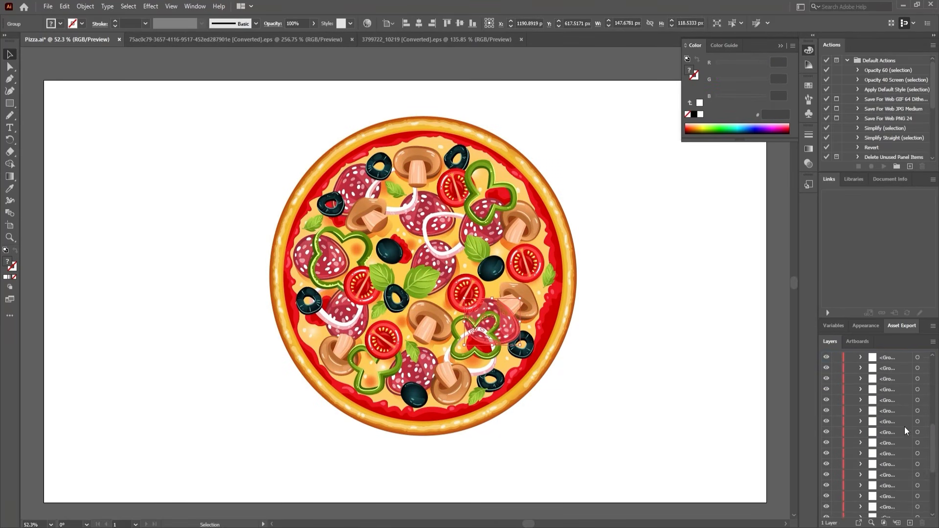
scroll(904, 427, down, 3)
scroll(887, 442, up, 5)
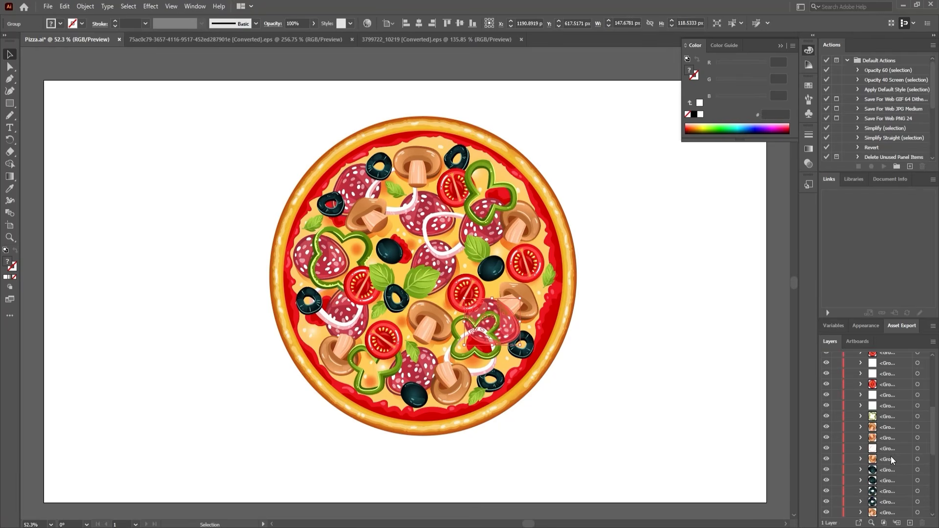
scroll(892, 406, up, 1)
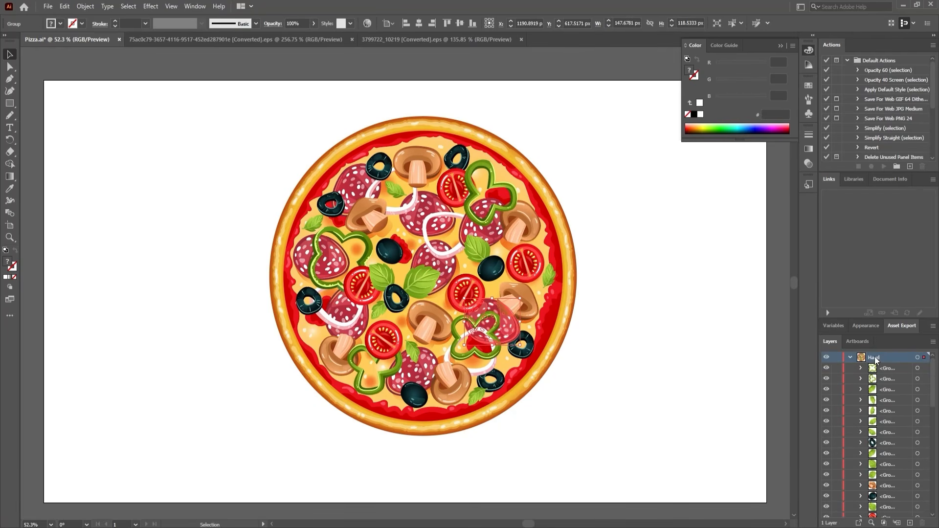
click(917, 357)
click(932, 341)
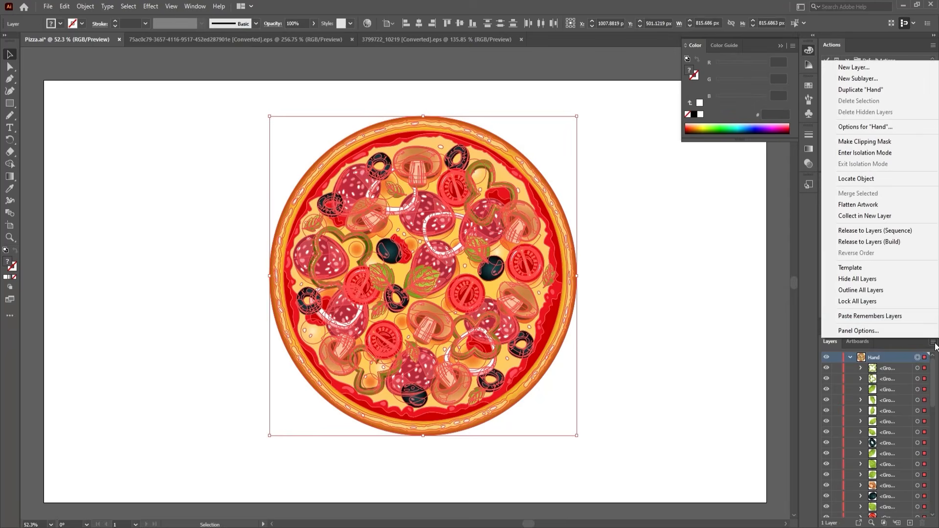
click(874, 233)
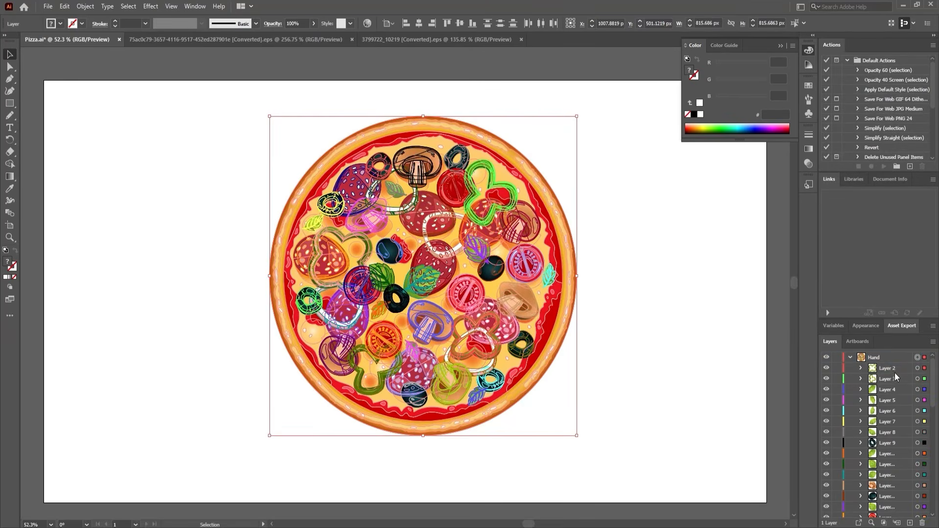
Move all the released sublayers out of the Hand layer to the top level, and deselect the artwork.
scroll(886, 468, down, 2)
scroll(887, 484, down, 3)
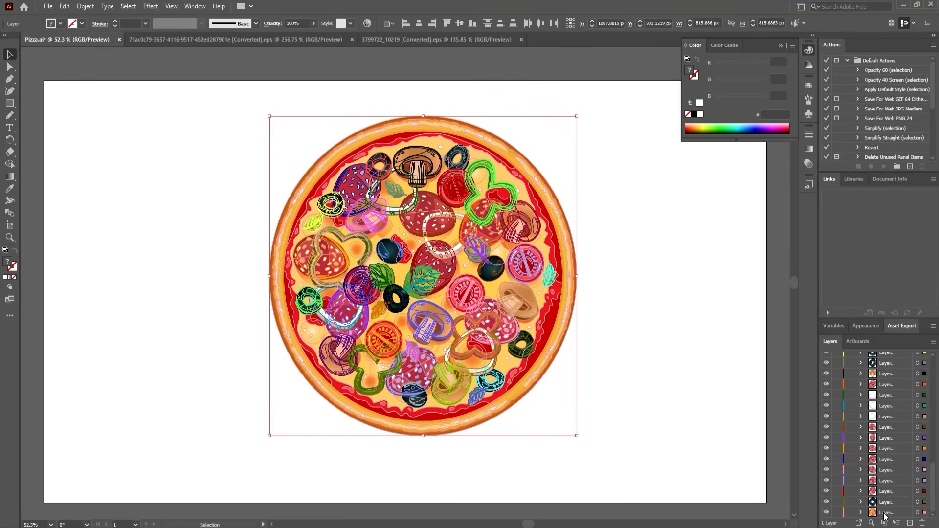
shift+click(885, 513)
scroll(887, 440, up, 10)
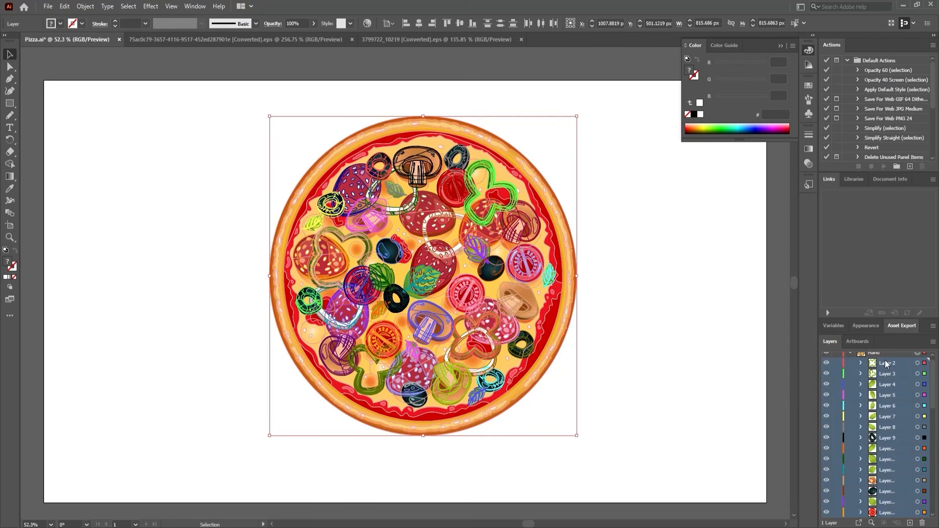
drag(885, 362, 879, 355)
scroll(842, 486, down, 7)
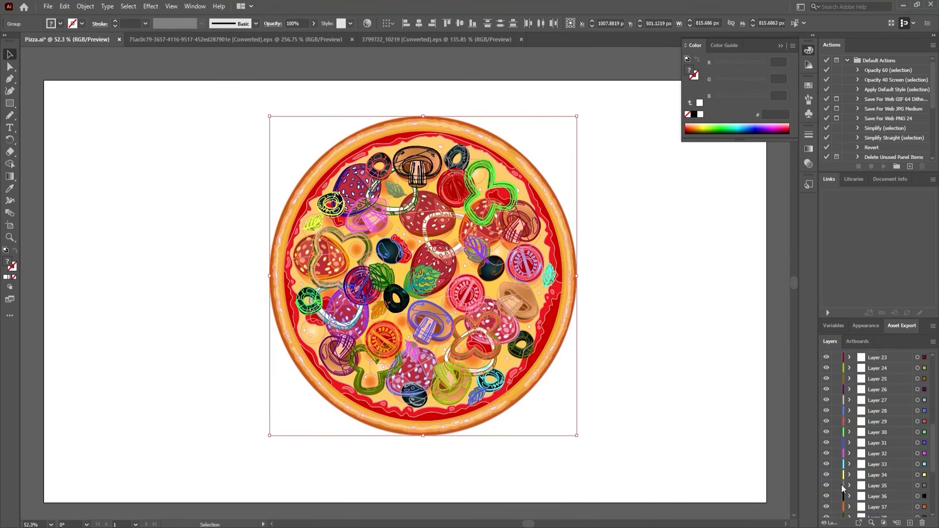
click(727, 445)
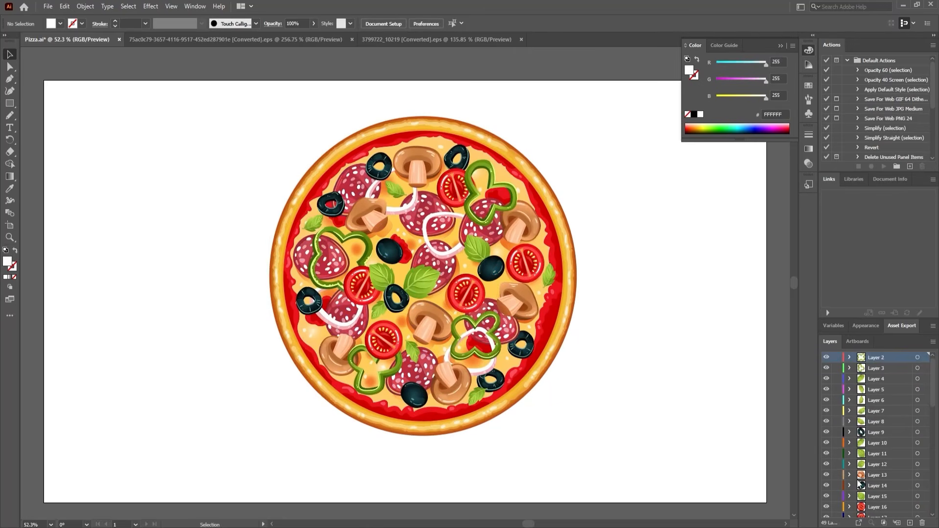
Hide the topping layers from Layer 48 up to Layer 2, keeping only the pizza base shown.
scroll(860, 484, down, 10)
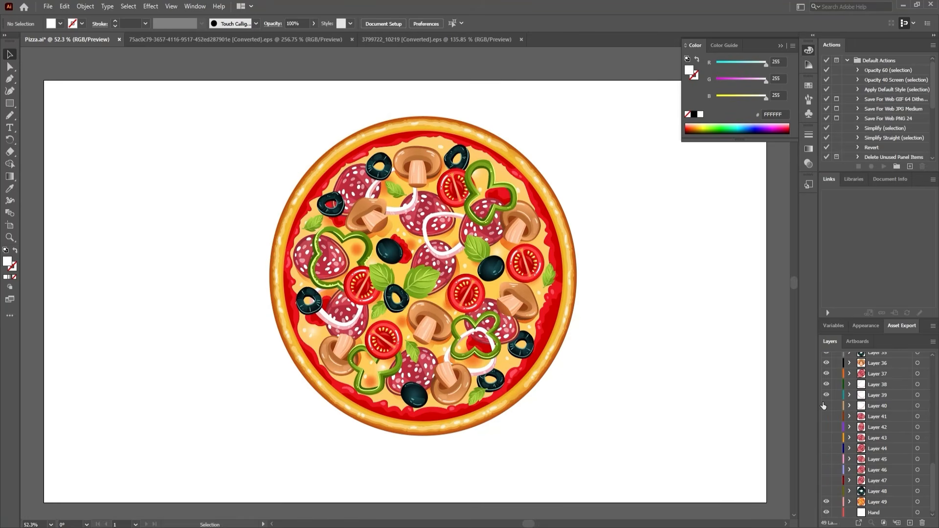
drag(823, 356, 823, 344)
scroll(830, 389, up, 4)
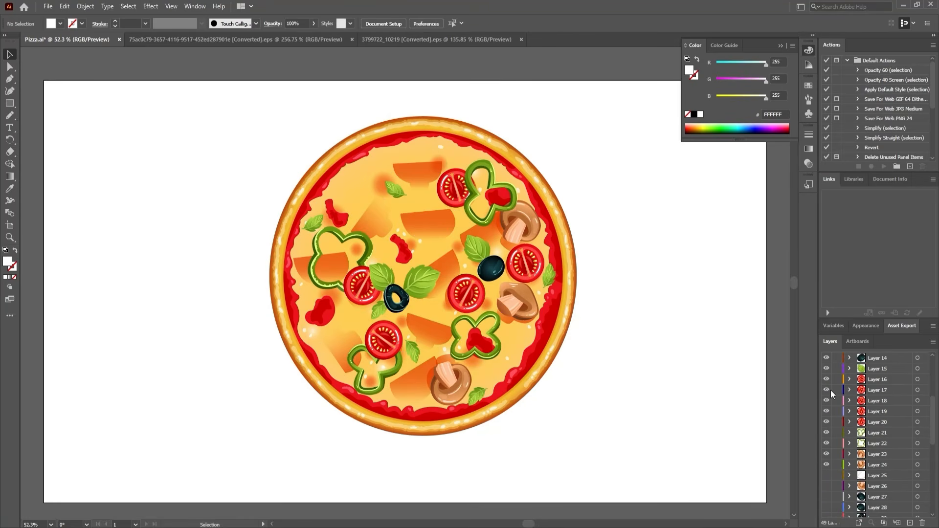
drag(828, 462, 827, 343)
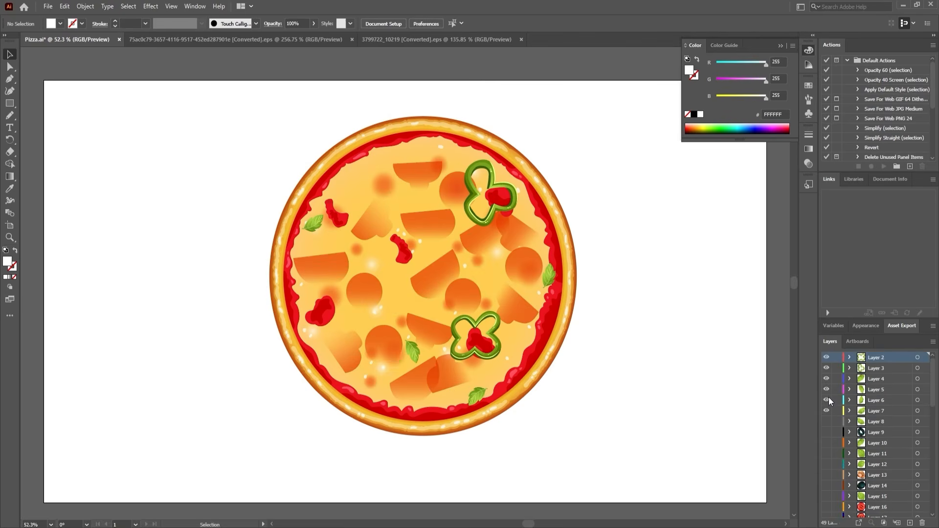
drag(827, 413, 830, 332)
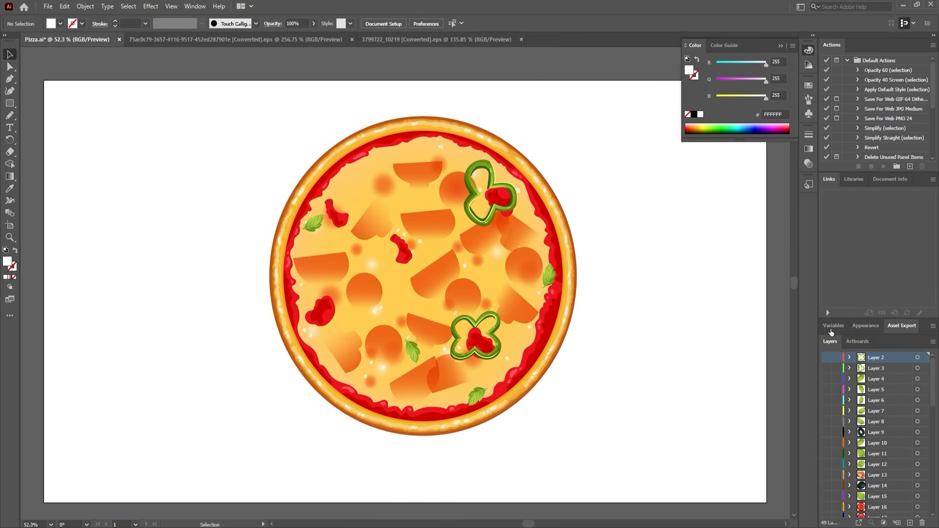
Isolate the nested group in the pizza base, delete its orange topping shadows, sauce blobs and highlights, and exit isolation mode.
click(490, 297)
scroll(880, 474, down, 1)
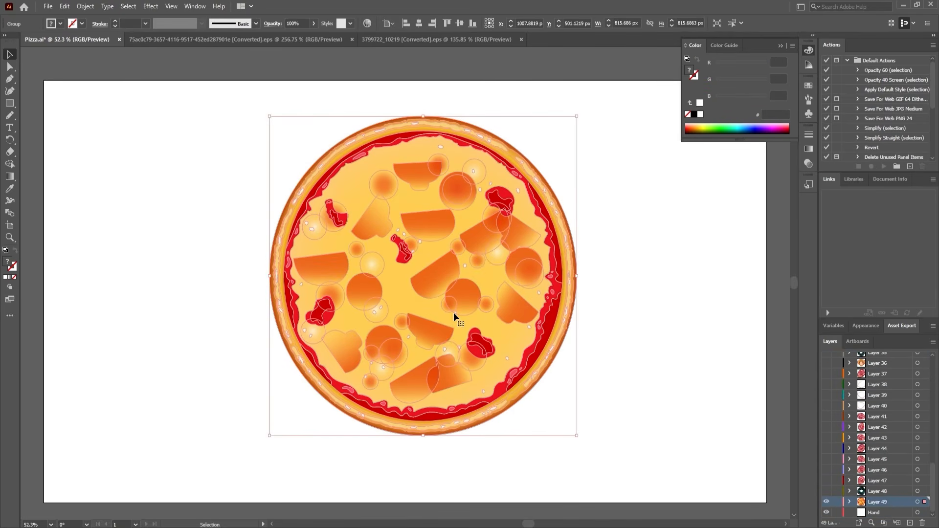
double_click(462, 298)
click(463, 298)
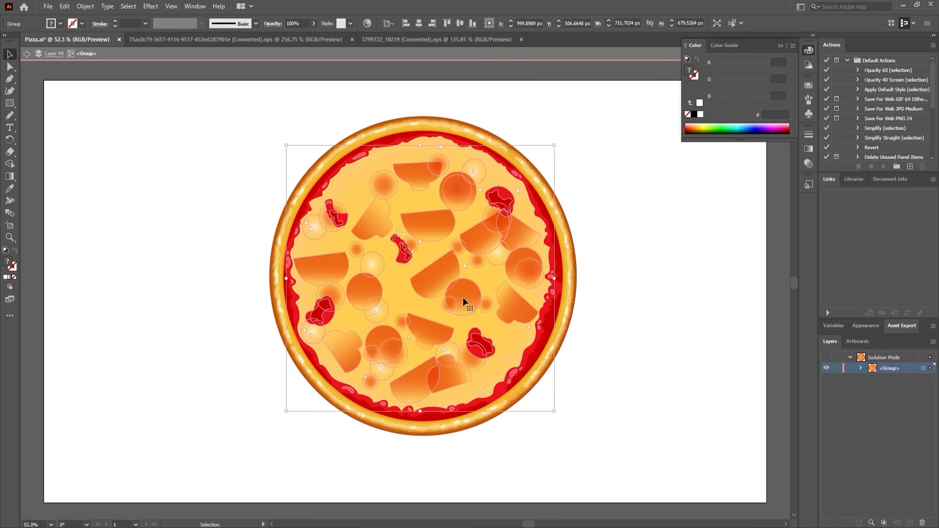
double_click(463, 297)
click(463, 297)
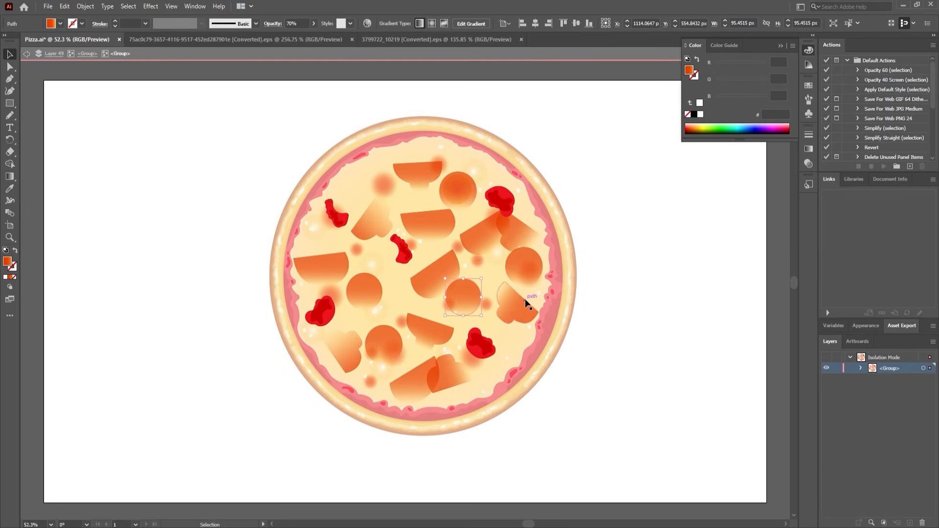
drag(581, 369, 283, 166)
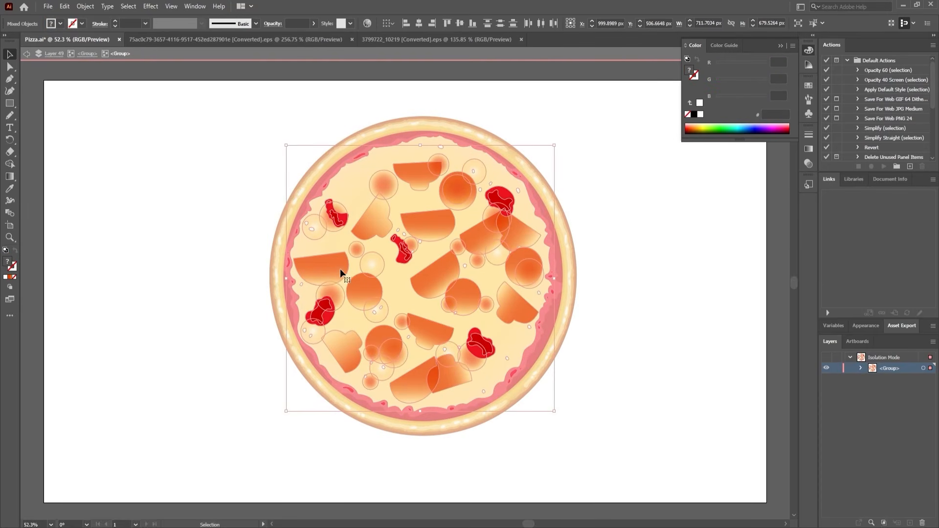
key(Delete)
click(39, 56)
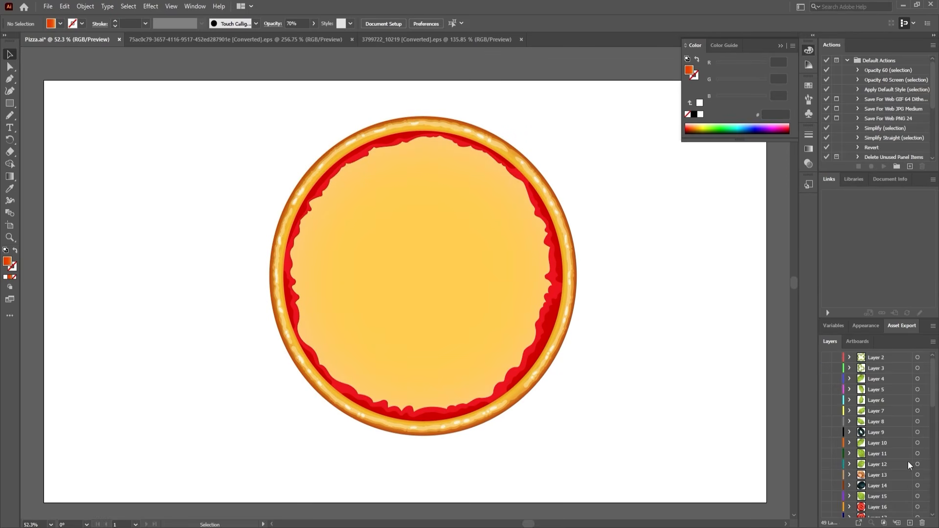
Show all the topping layers again above the cleaned pizza base and save Pizza.ai.
scroll(907, 461, down, 10)
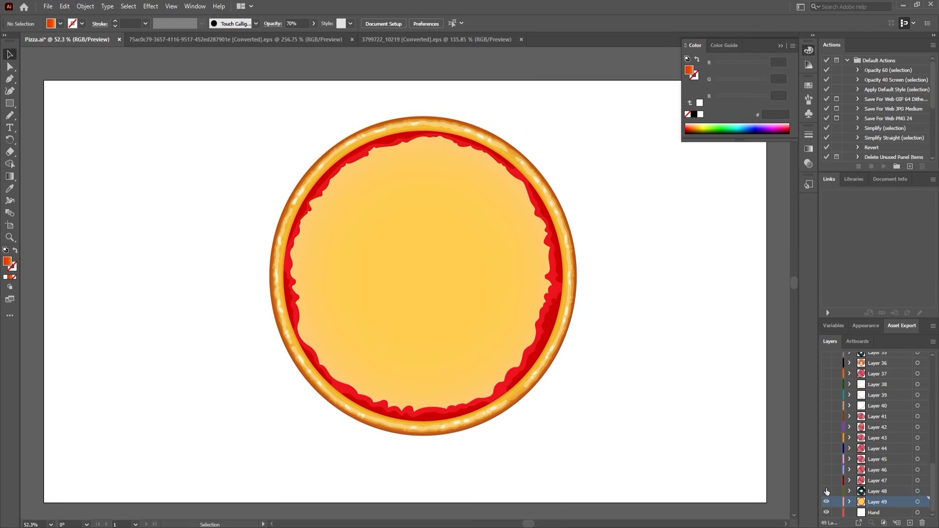
drag(826, 488, 826, 338)
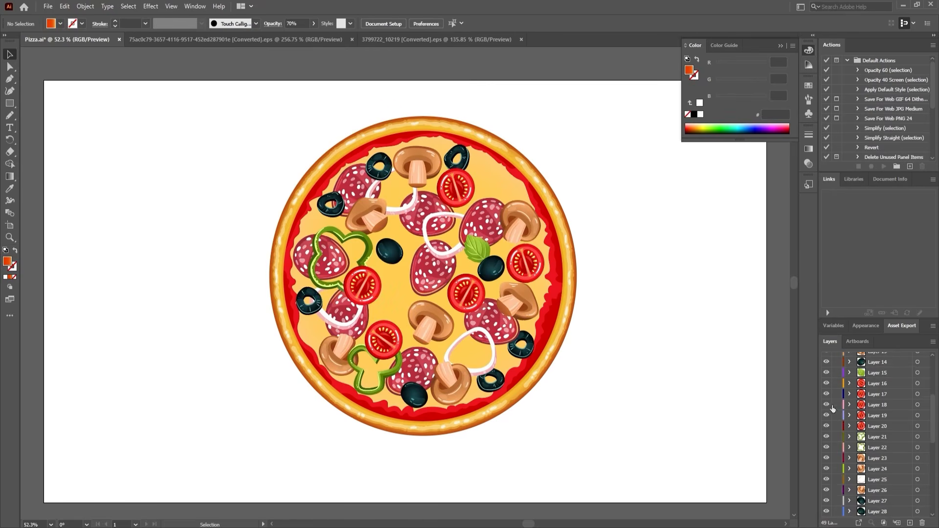
drag(827, 470, 827, 372)
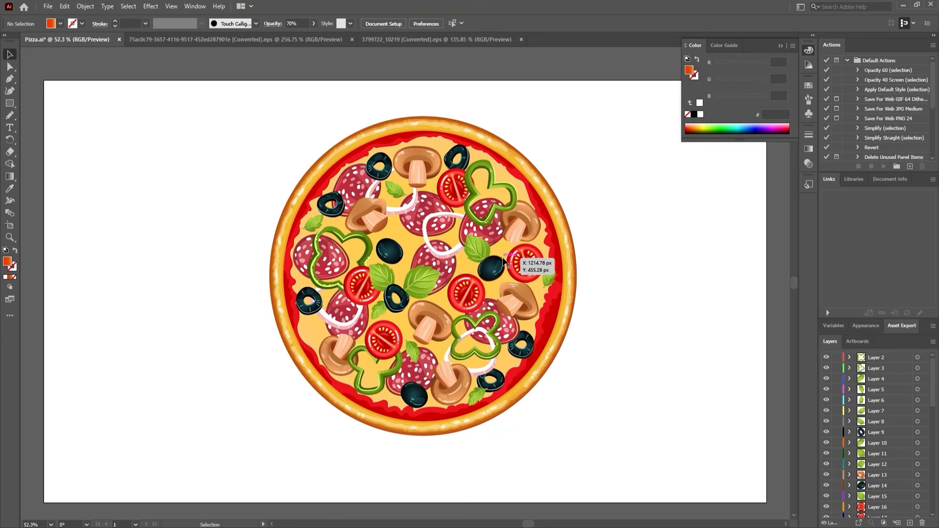
key(a)
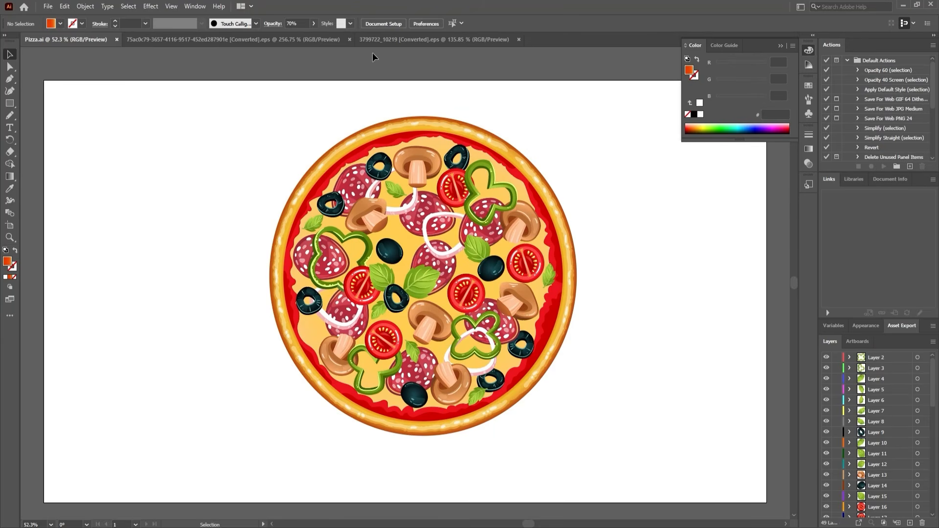
In the hand gestures document, isolate the group and copy the upright hand with the extended index finger.
click(268, 37)
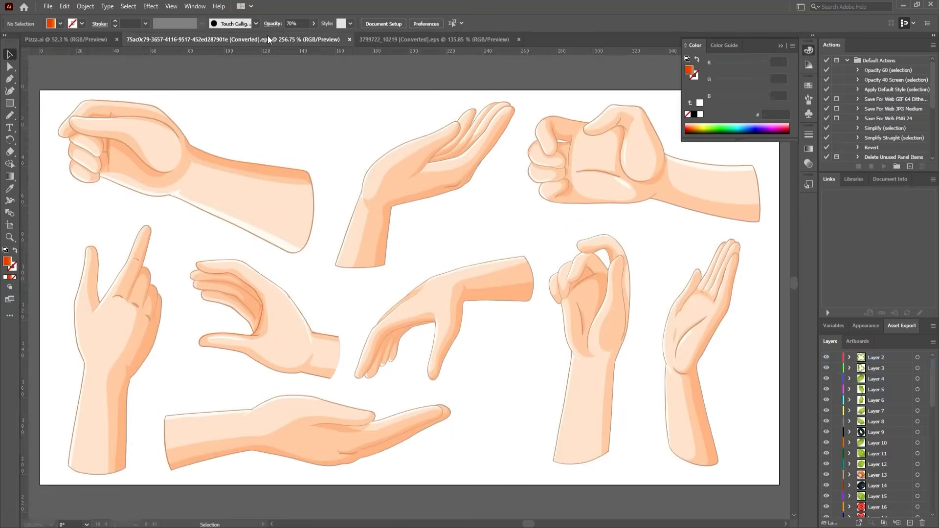
click(128, 308)
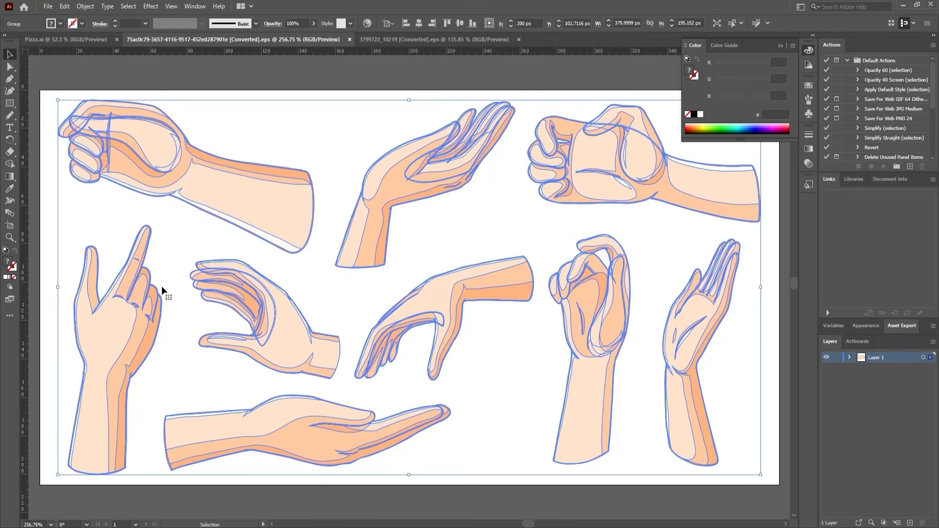
double_click(132, 282)
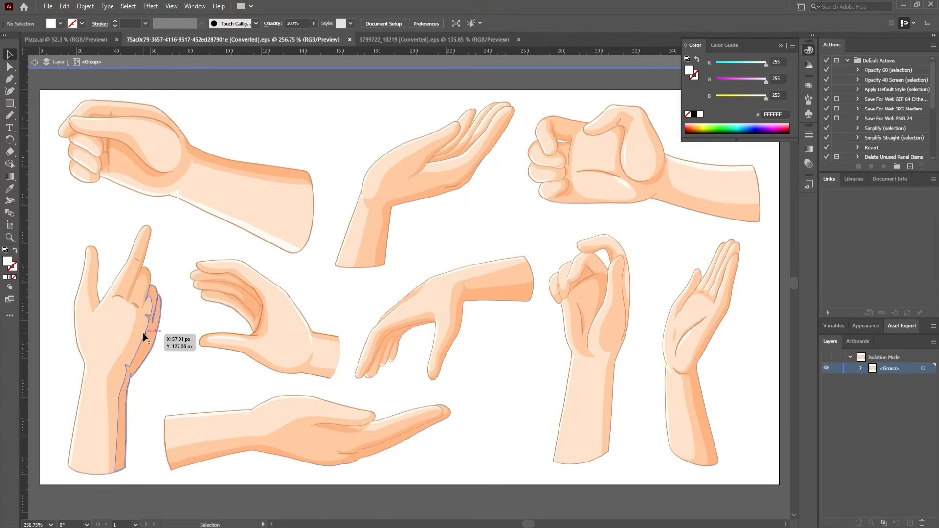
click(143, 332)
key(a)
key(v)
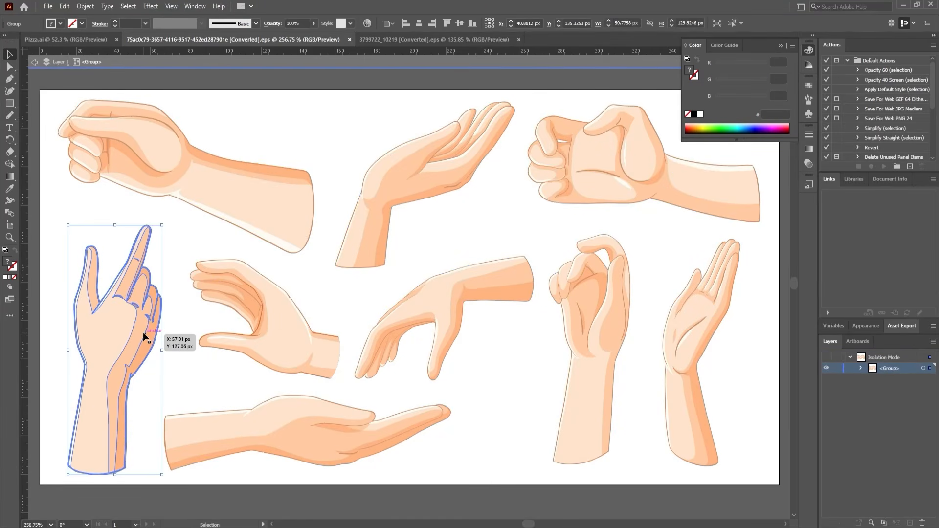
In Pizza.ai, paste the hand onto a new layer above Layer 2, enlarge it to about 270 × 692 px and place it beside the pizza.
click(85, 40)
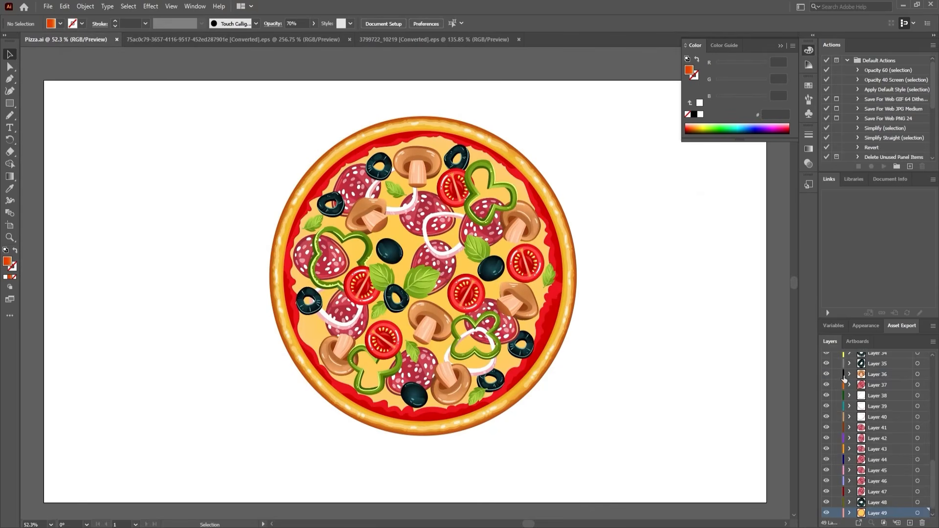
scroll(844, 374, up, 10)
click(879, 357)
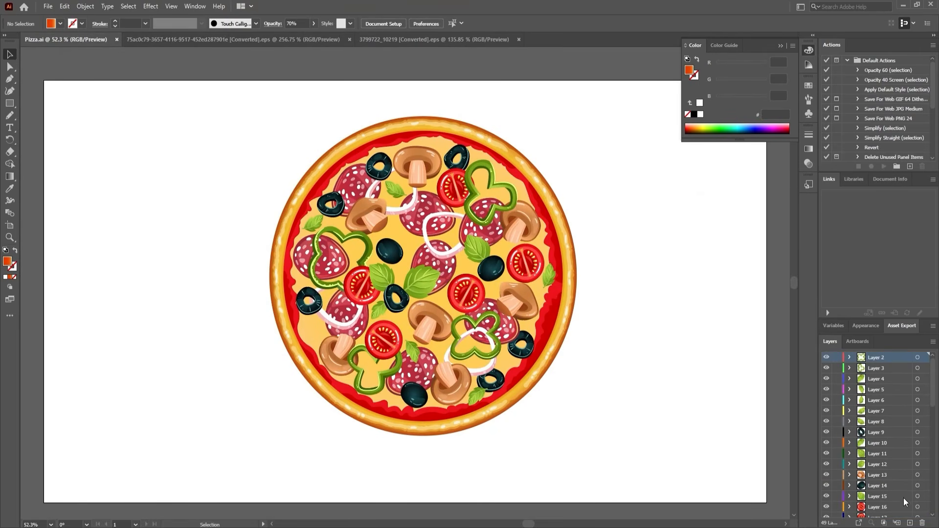
click(910, 523)
key(ctrl+v)
key(e)
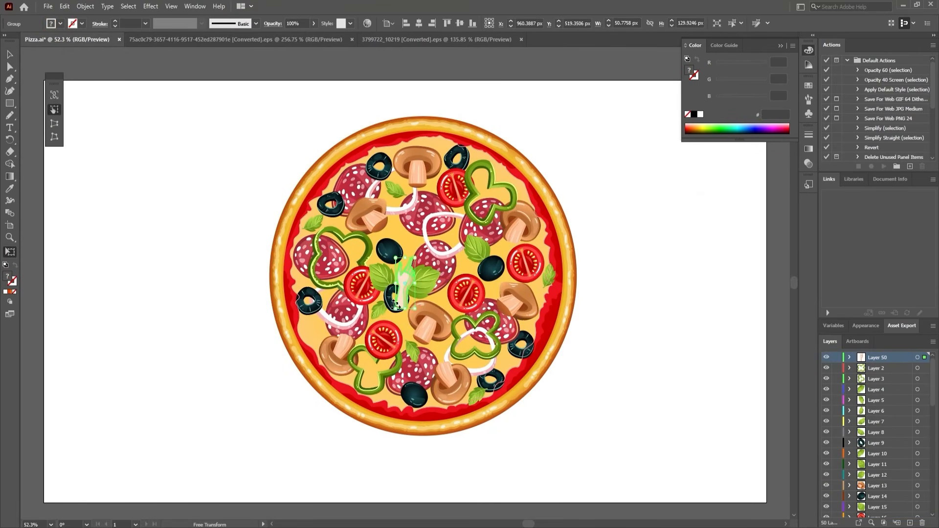
drag(413, 258, 553, 60)
drag(446, 219, 643, 330)
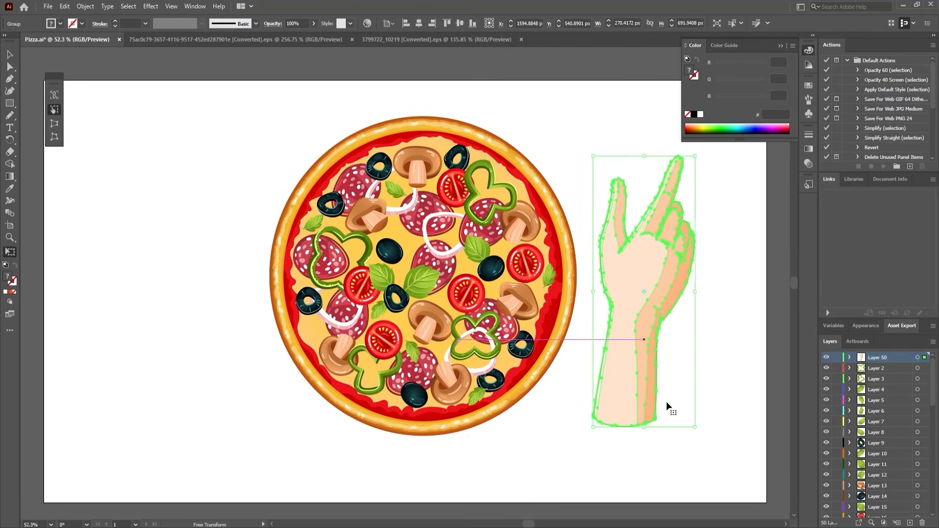
Adjust the anchor points at the lower end of the hand's forearm, deselect the hand and save Pizza.ai.
key(a)
drag(670, 402, 574, 440)
drag(668, 400, 541, 450)
drag(604, 414, 634, 442)
key(v)
click(713, 330)
key(ctrl+s)
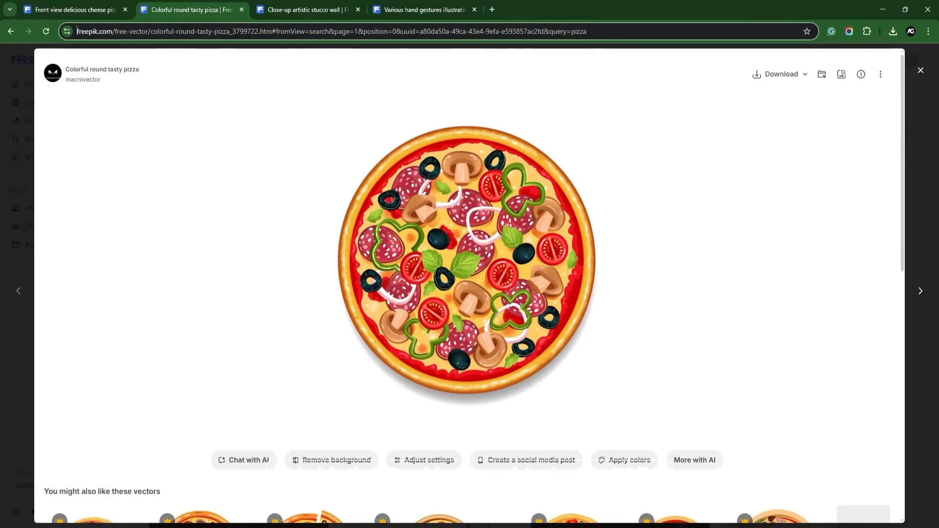
Switch to the browser and review the Freepik source pages for the cheese pizza photo and the stucco wall texture.
click(56, 2)
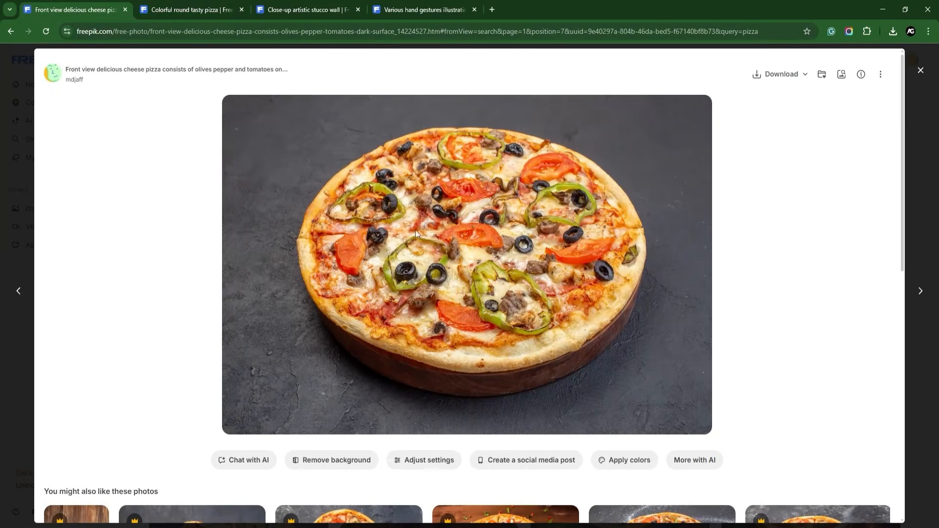
click(308, 7)
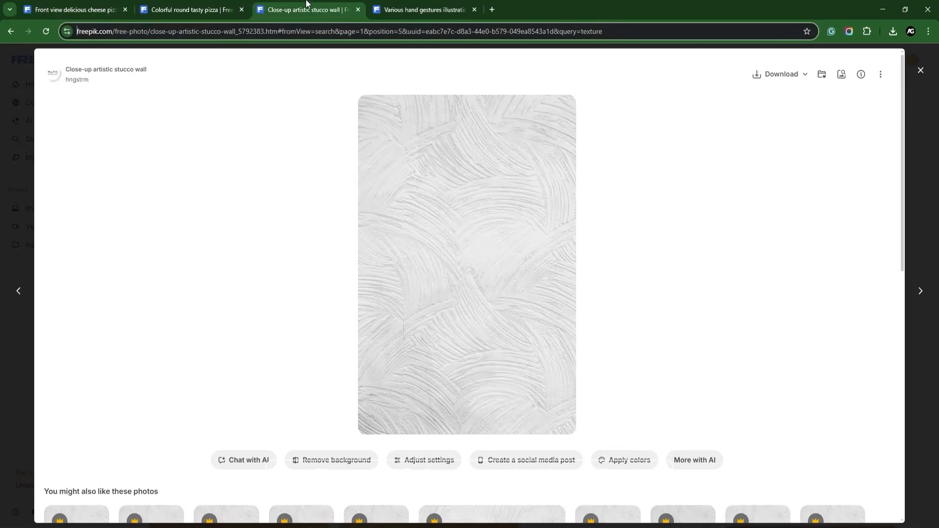
click(88, 4)
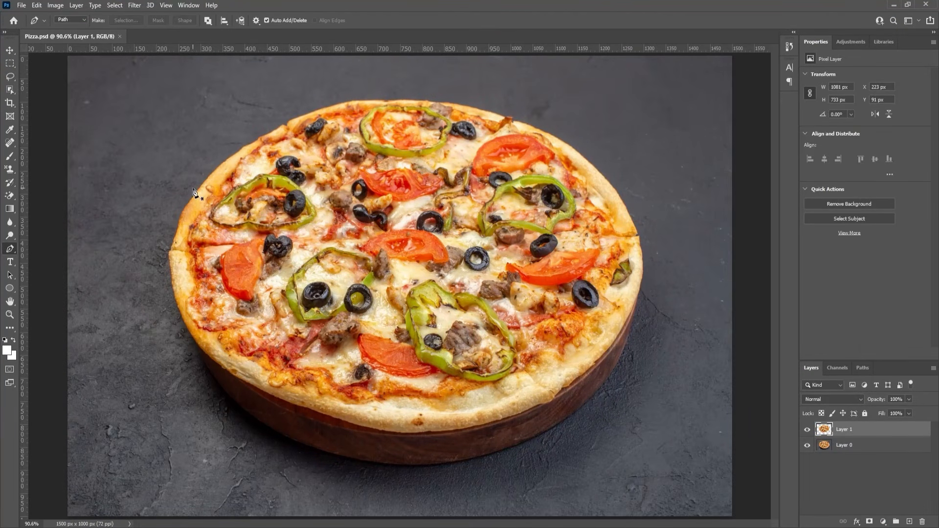
In Photoshop, hide Layer 0 so only the cut-out pizza shows on transparency, and save Pizza.psd.
click(807, 446)
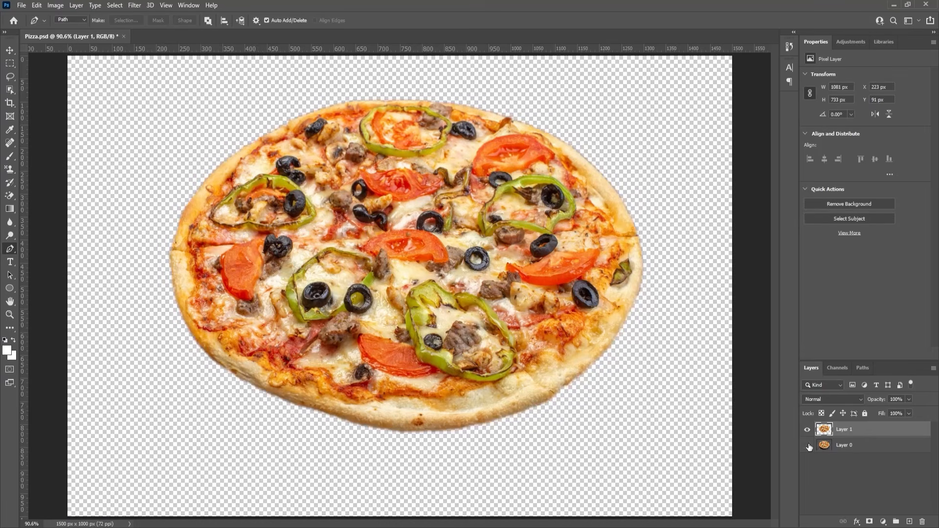
key(v)
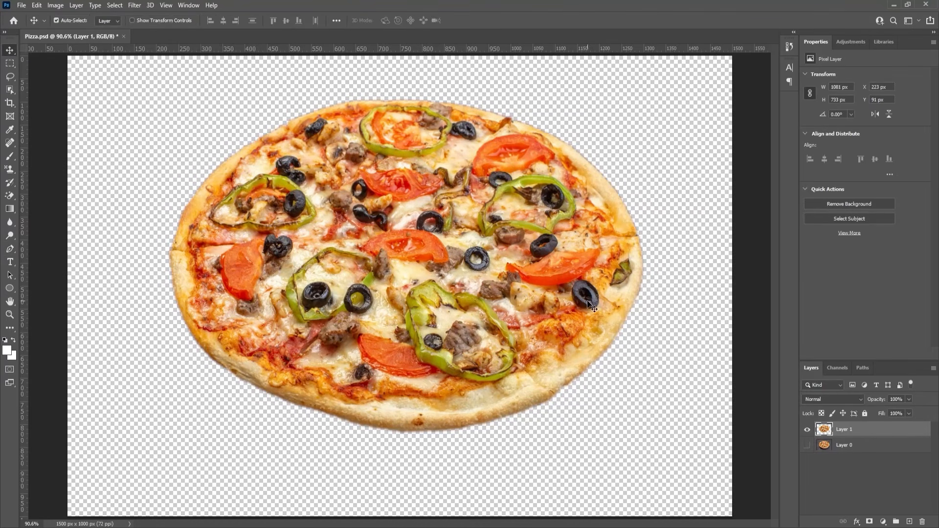
scroll(509, 342, down, 2)
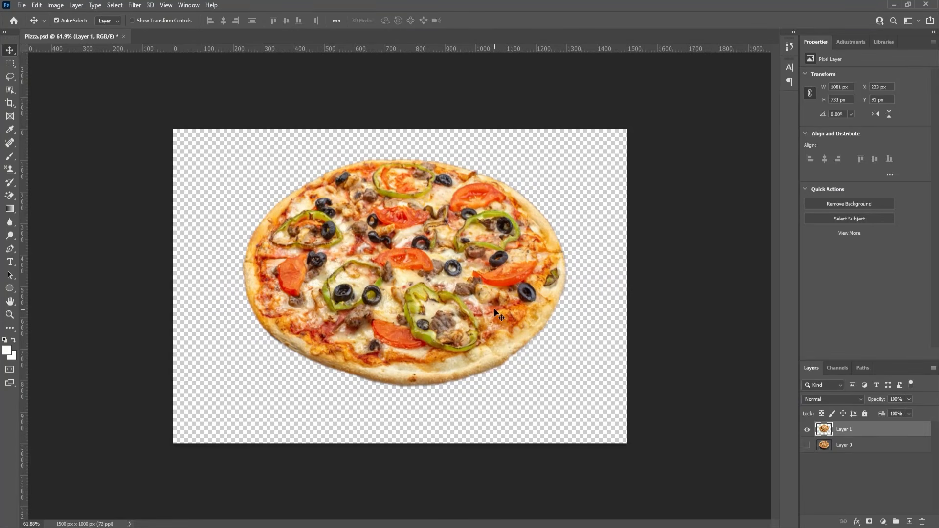
key(ctrl+s)
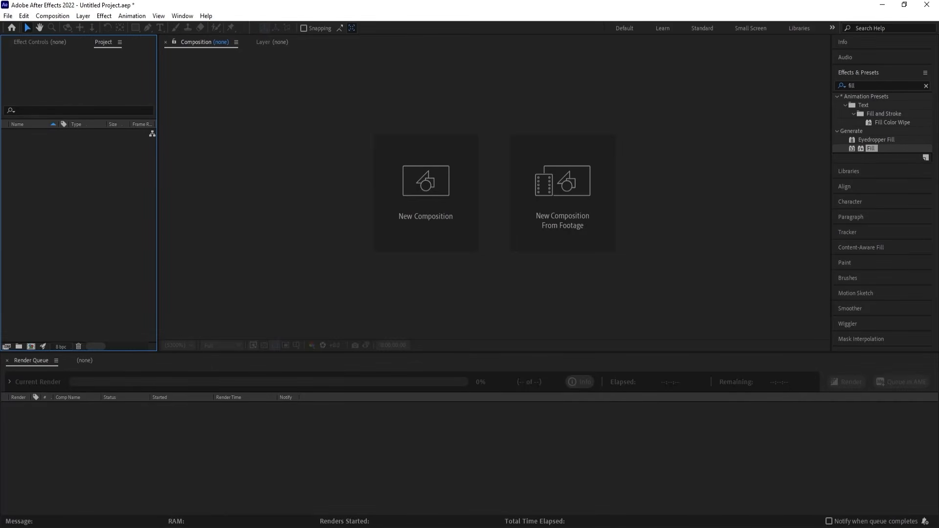
In After Effects, create a 1920 × 1080, 30 fps composition named Main Animation with a white FFFFFF background, and show the title/action safe guides.
click(457, 201)
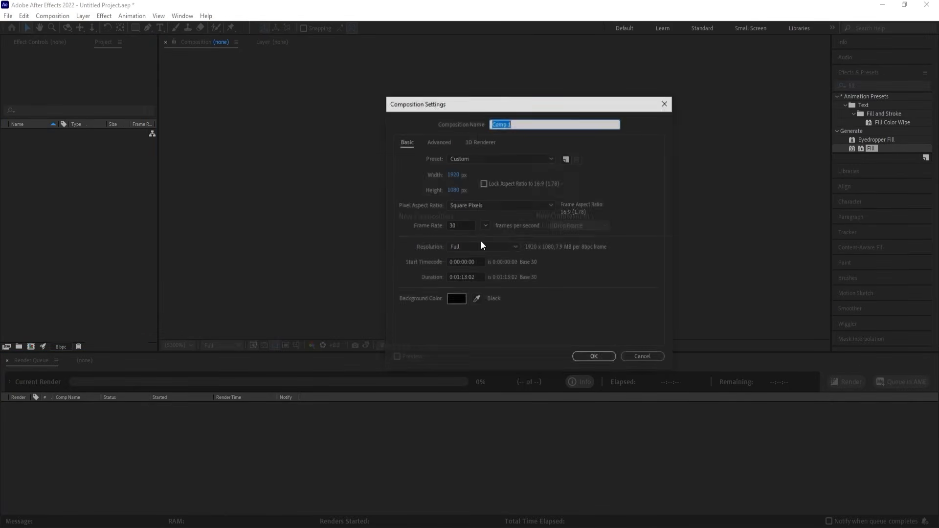
text(Main Animation)
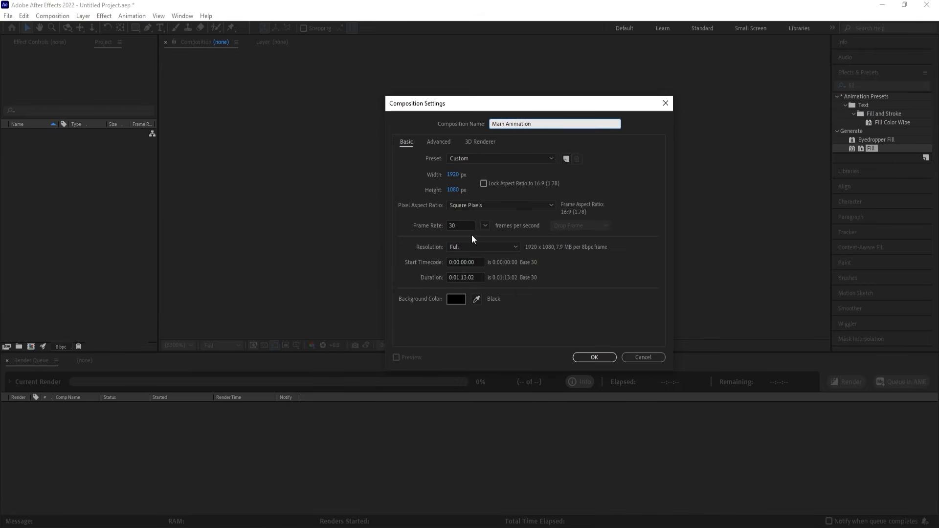
click(464, 298)
text(FFFFFF)
key(Return)
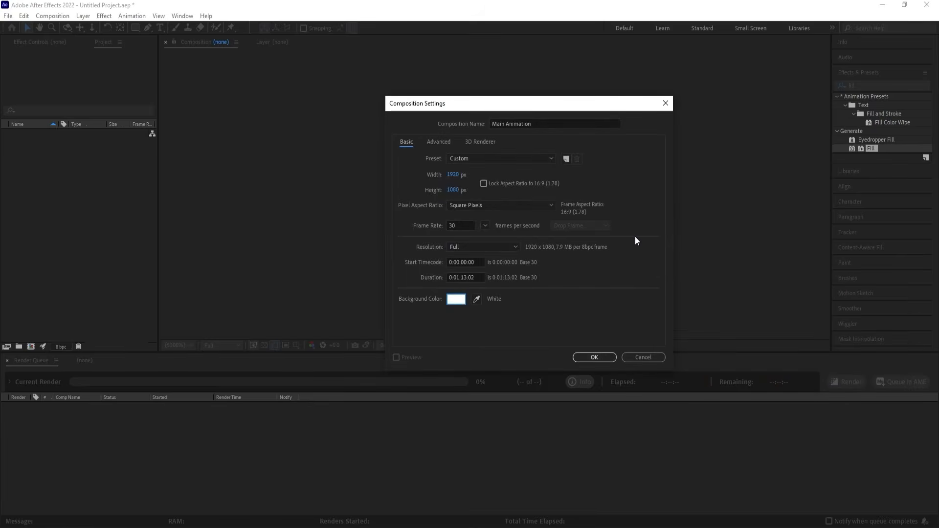
key(Return)
click(296, 344)
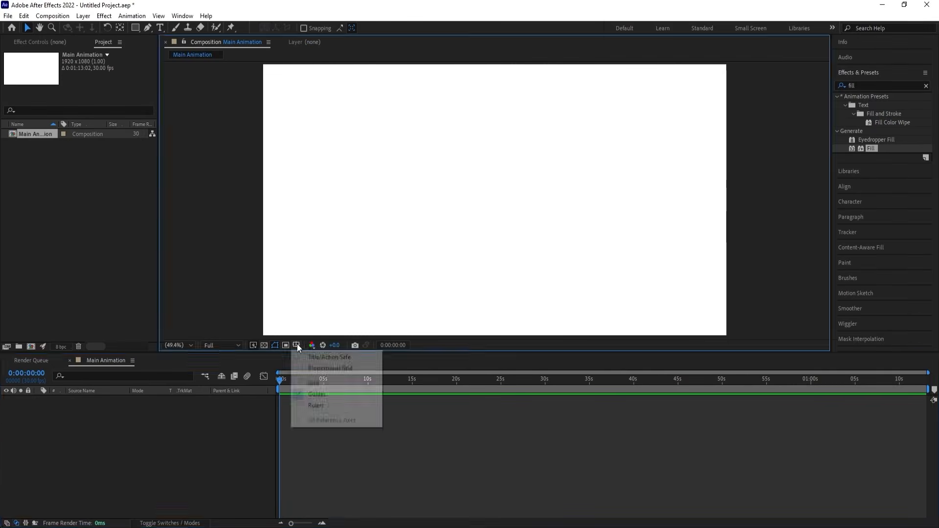
click(316, 355)
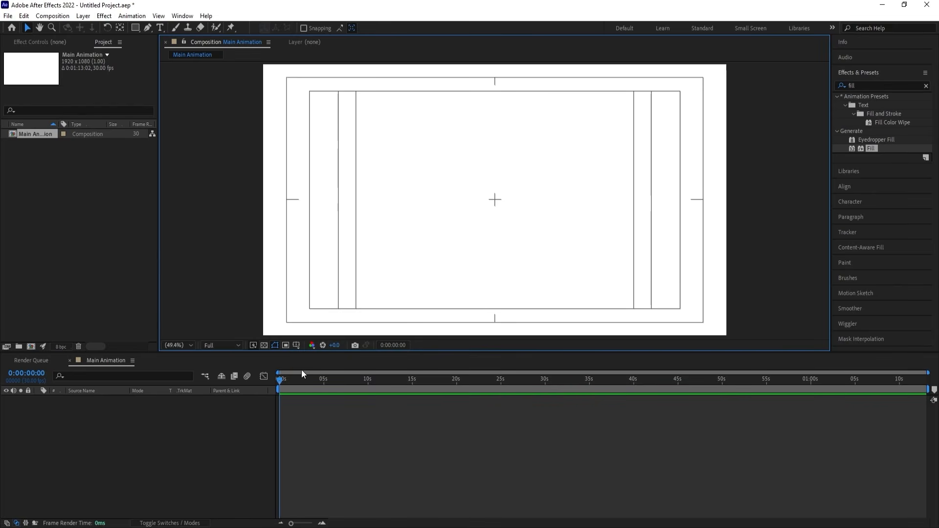
Import the stucco texture Bg.jpg as footage, checking its source page in the browser.
key(ctrl+i)
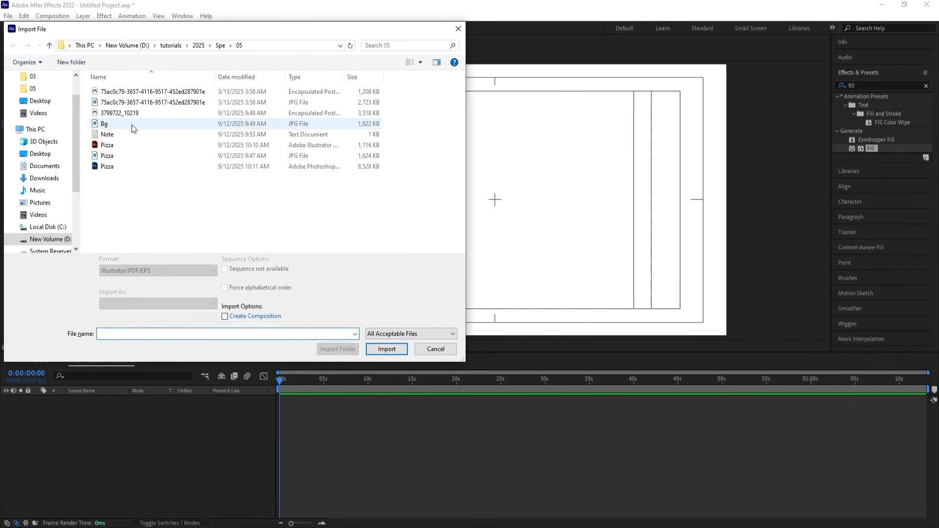
click(133, 128)
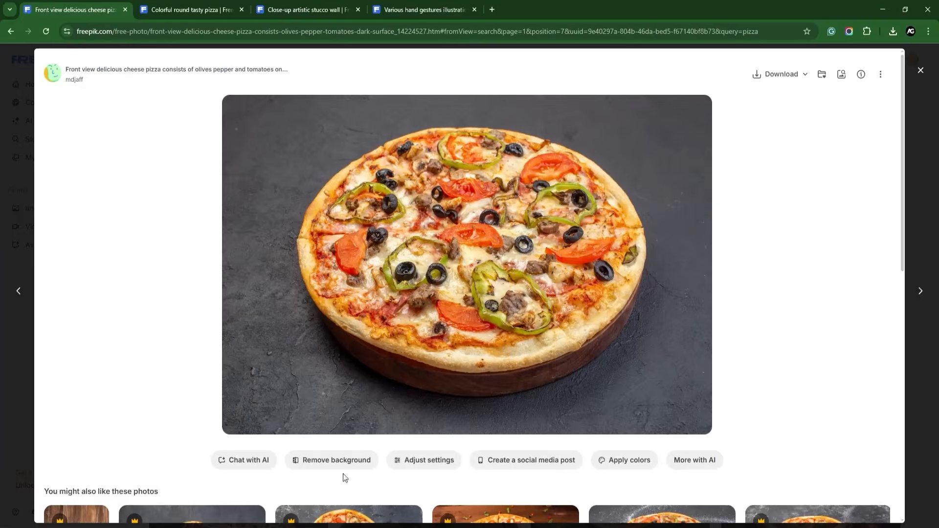
click(440, 9)
click(305, 10)
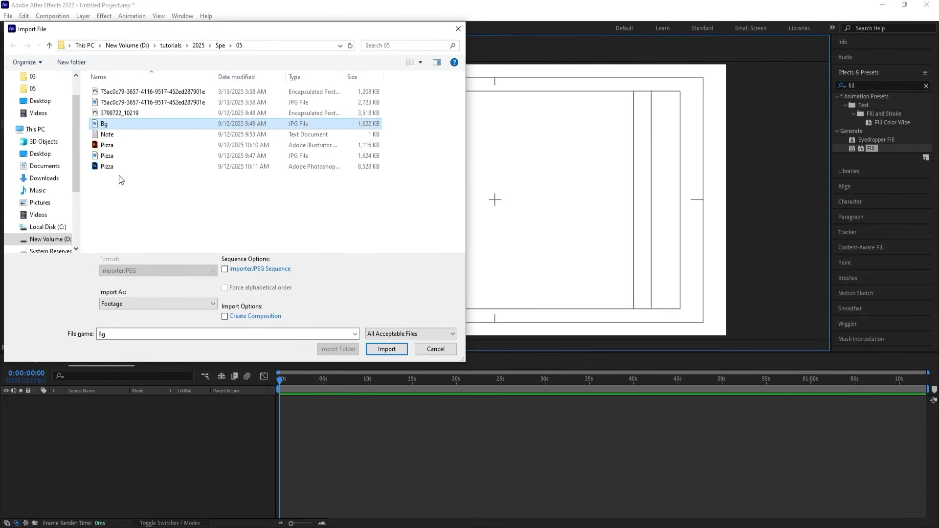
click(407, 350)
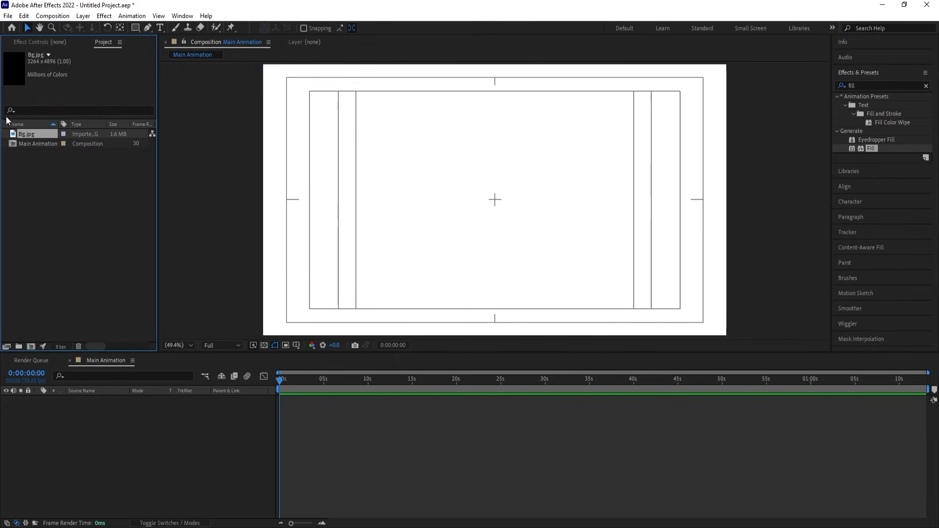
Add Bg.jpg to the Main Animation timeline, rotate it to -90° and scale it to 40% to fill the frame.
drag(128, 369, 119, 408)
key(s)
drag(112, 405, 145, 408)
key(r)
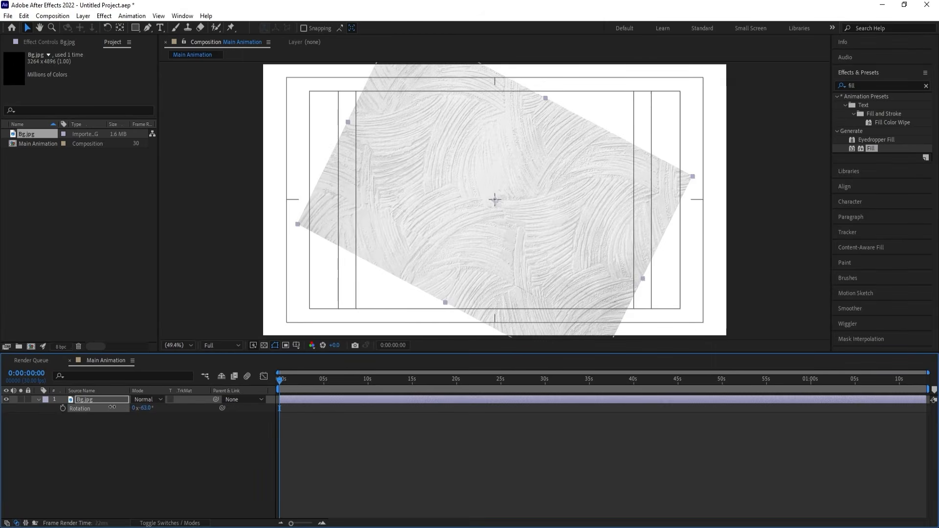
click(145, 407)
text(-90)
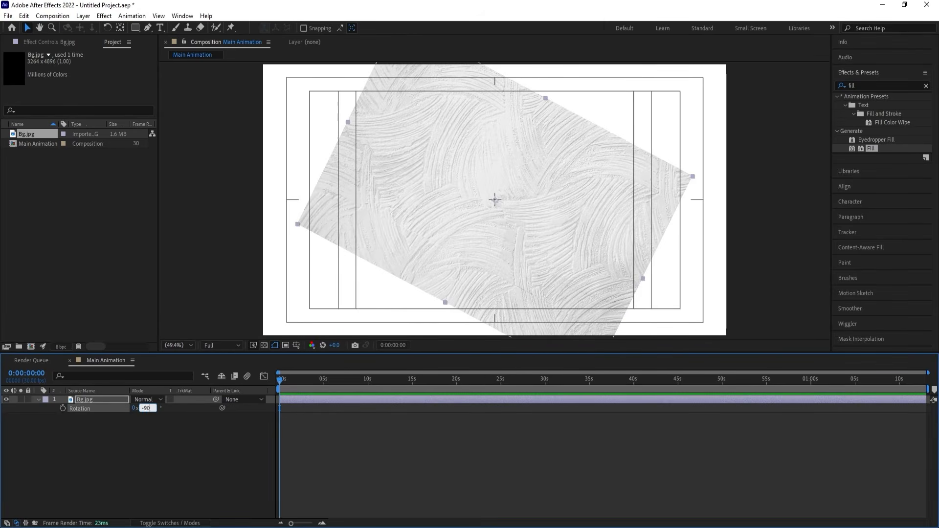
key(Return)
key(s)
drag(149, 408, 154, 412)
click(110, 418)
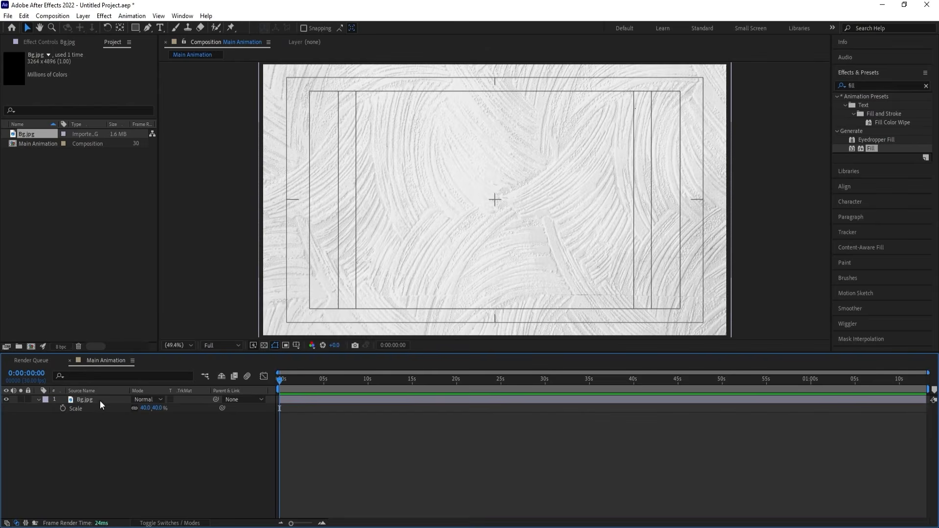
Pre-compose the Bg.jpg layer as 2nd Animation, moving all attributes into the new composition, and open that composition.
click(100, 402)
key(ctrl+shift+c)
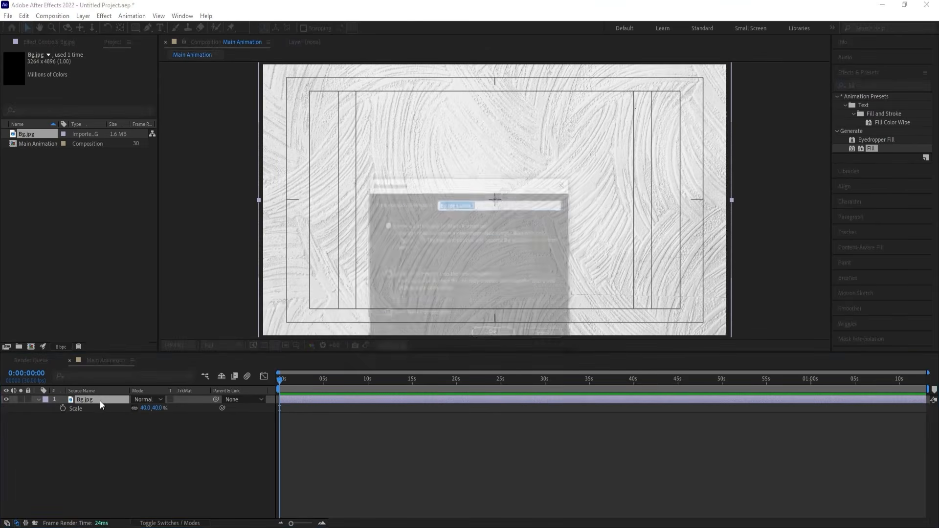
click(387, 274)
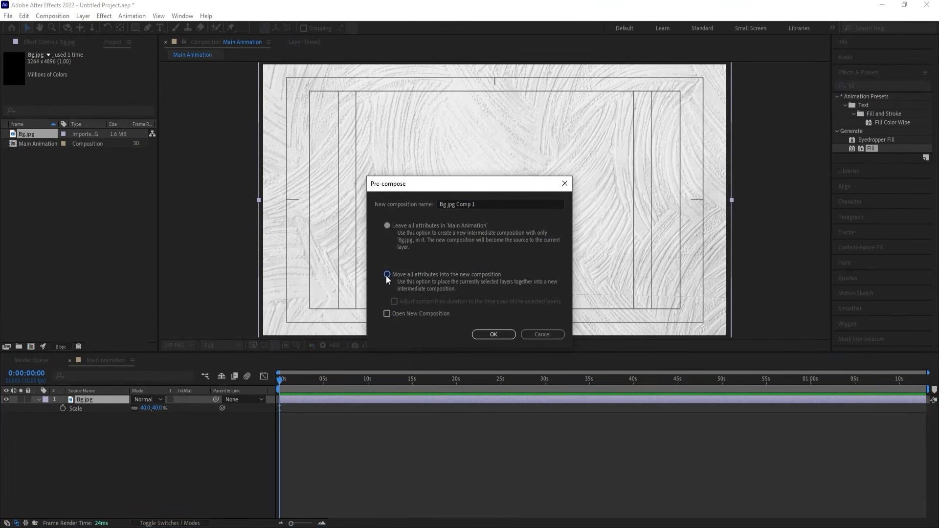
click(500, 201)
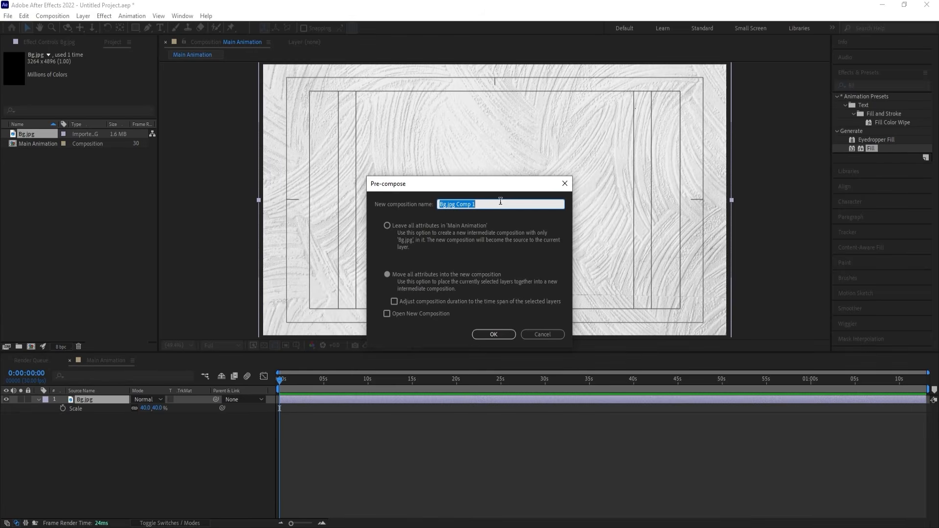
text(@nd ANimation)
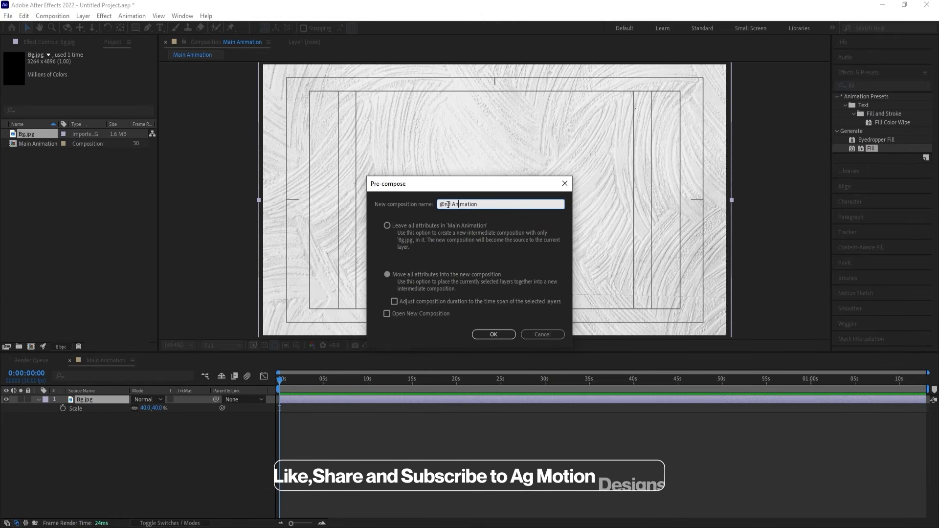
text(2)
key(Return)
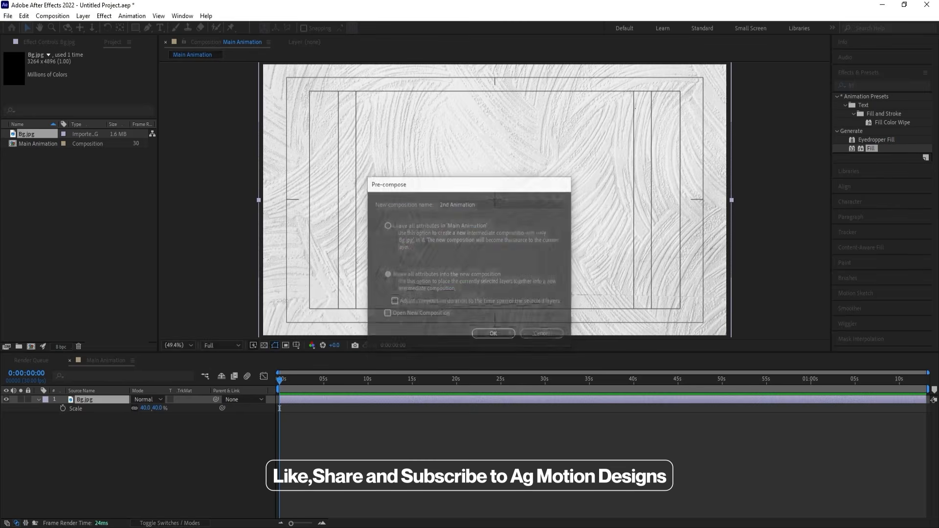
double_click(113, 398)
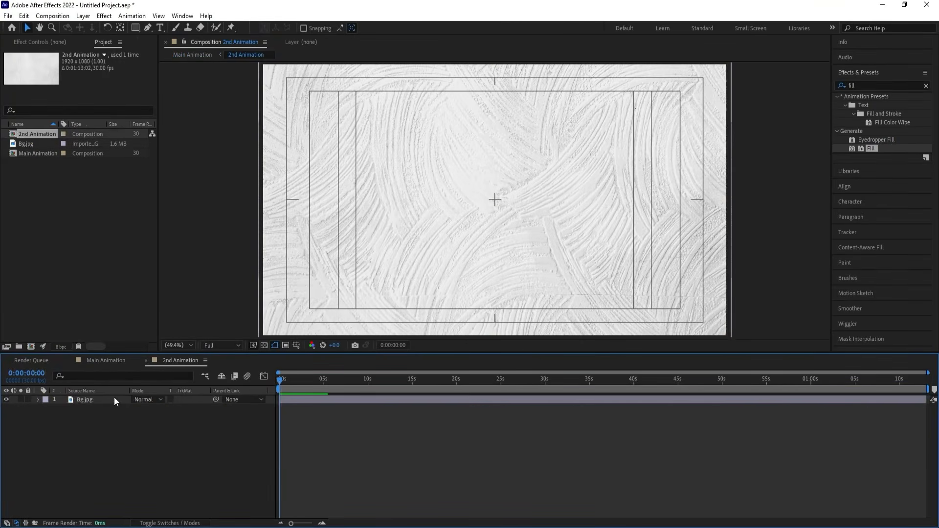
Import the Photoshop Pizza file as Composition - Retain Layer Sizes, accepting the layer import options.
key(ctrl+i)
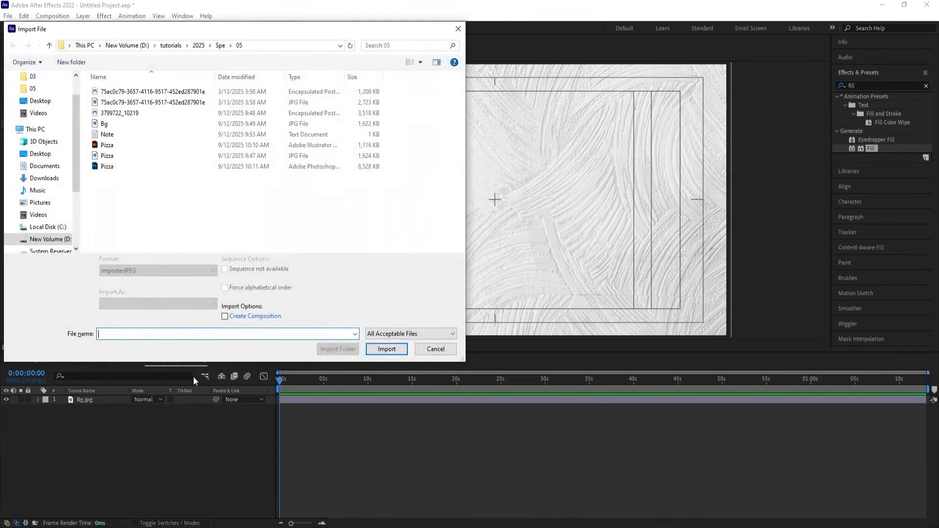
click(130, 167)
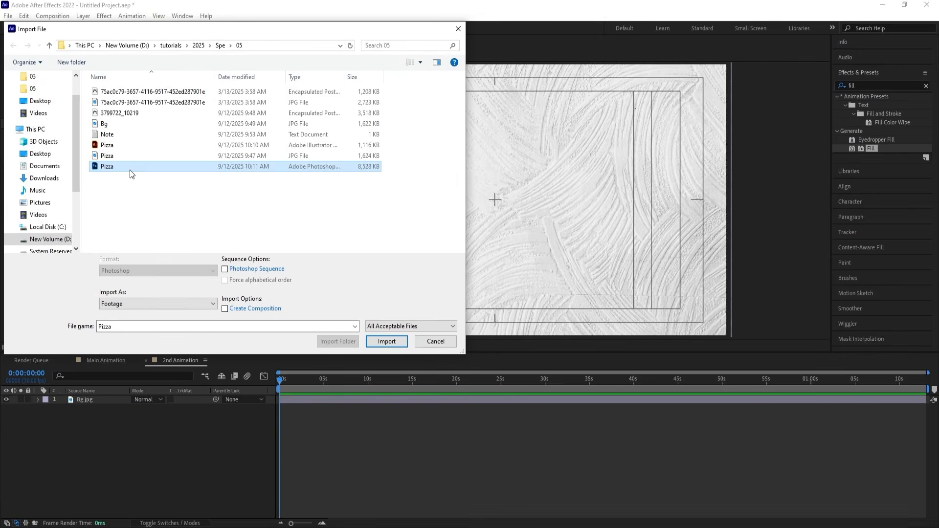
click(130, 304)
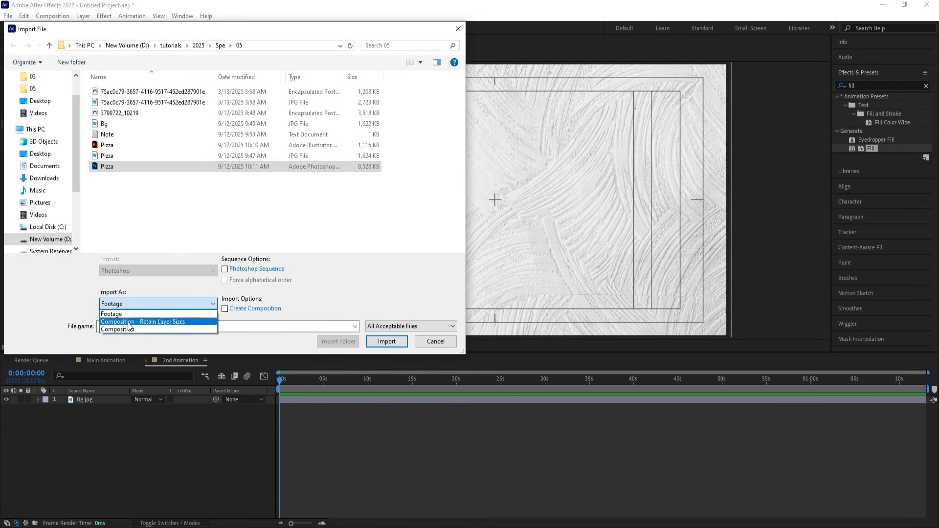
click(129, 323)
click(376, 343)
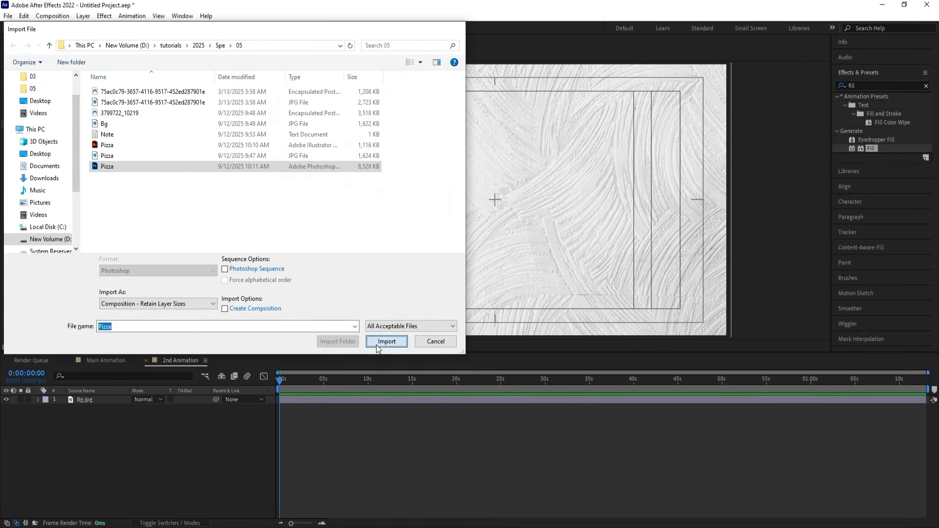
click(475, 330)
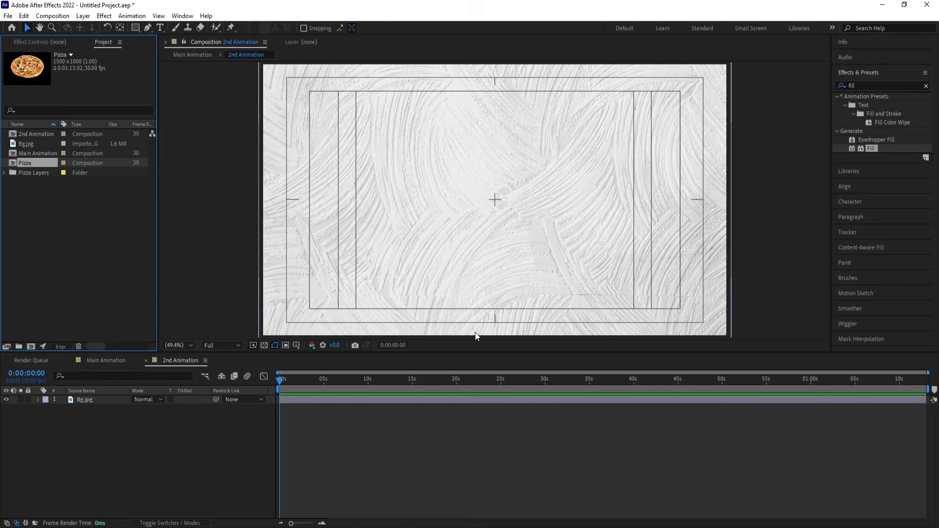
Copy the cut-out pizza, Layer 1, from the Pizza composition into the 2nd Animation composition above Bg.jpg.
double_click(31, 162)
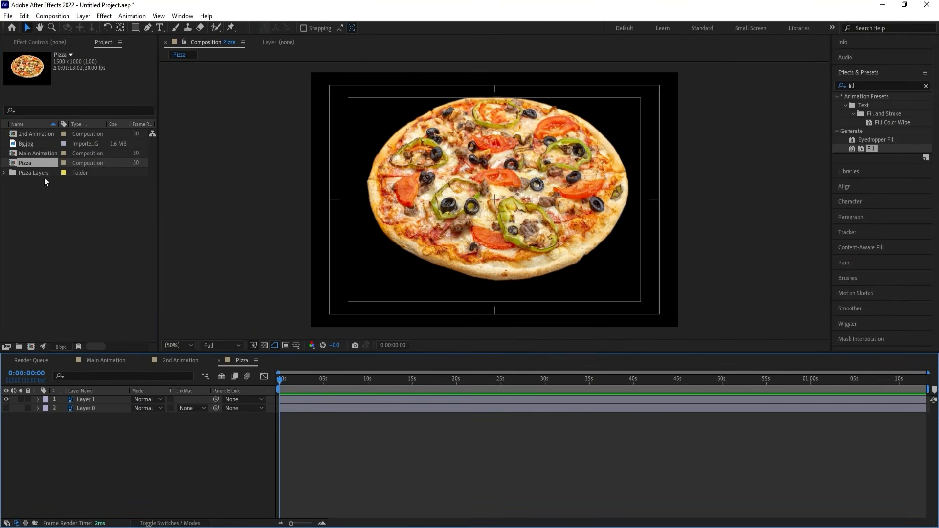
click(98, 401)
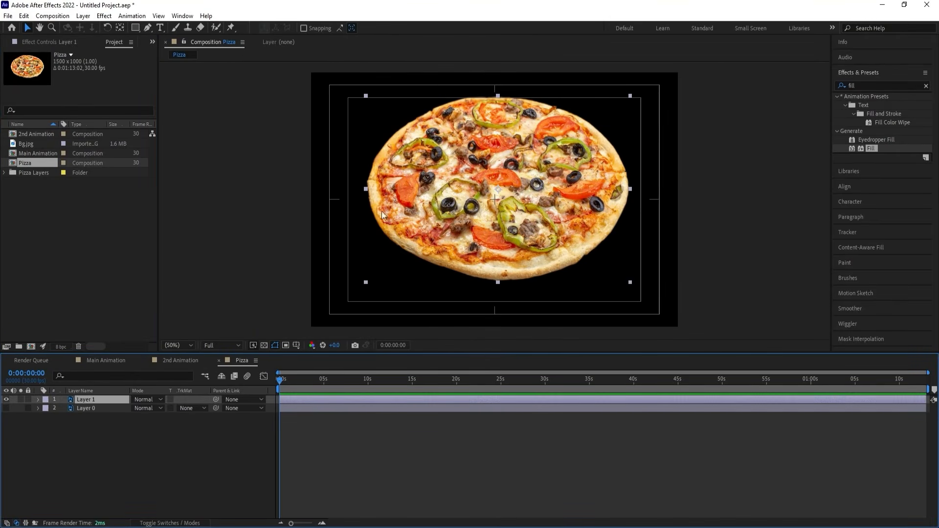
click(6, 408)
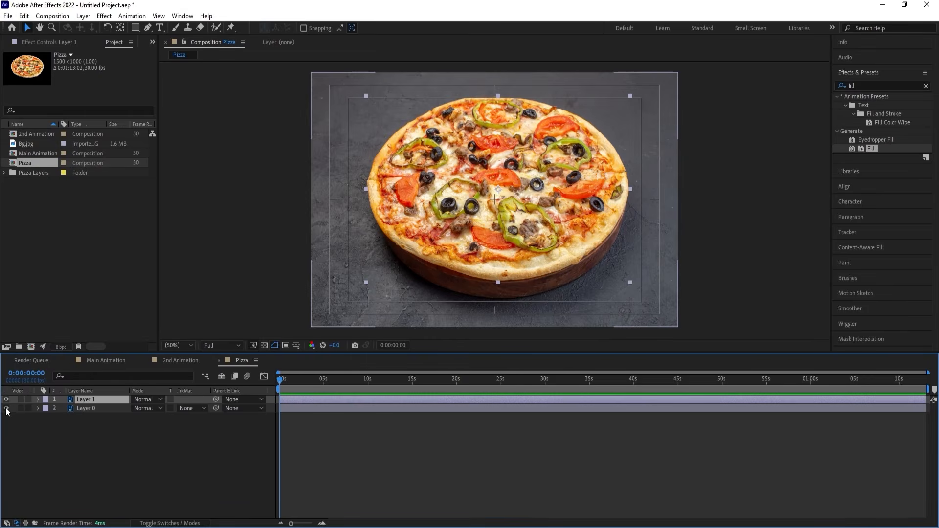
click(7, 408)
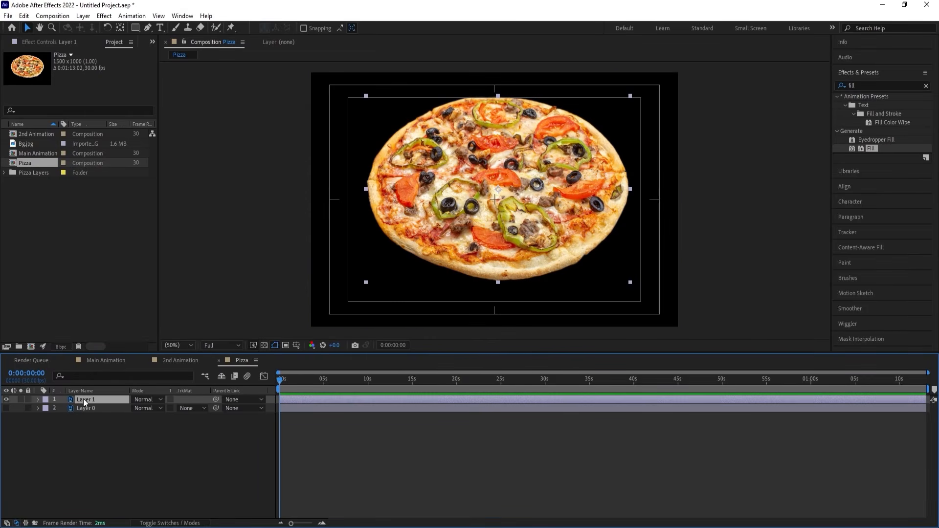
click(188, 363)
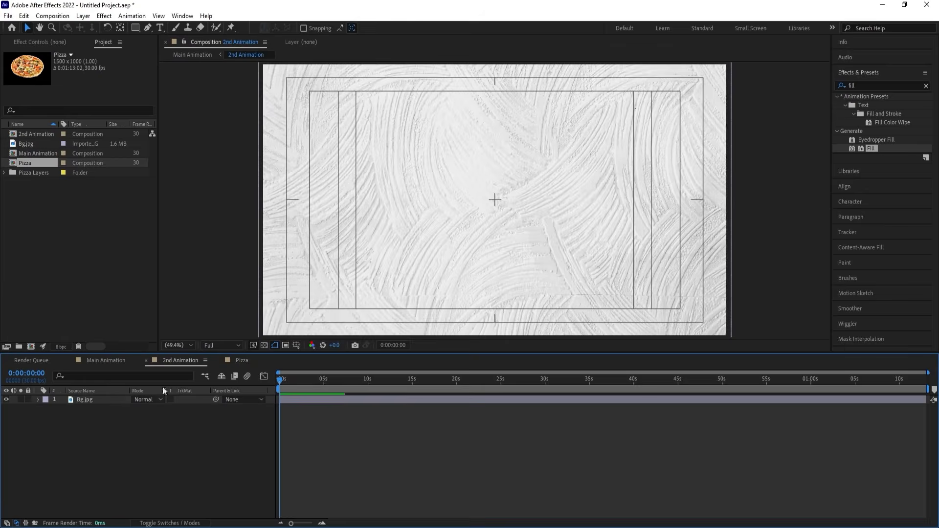
Scale the pizza layer to 70%, move it to the lower part of the frame and tilt it clockwise.
key(s)
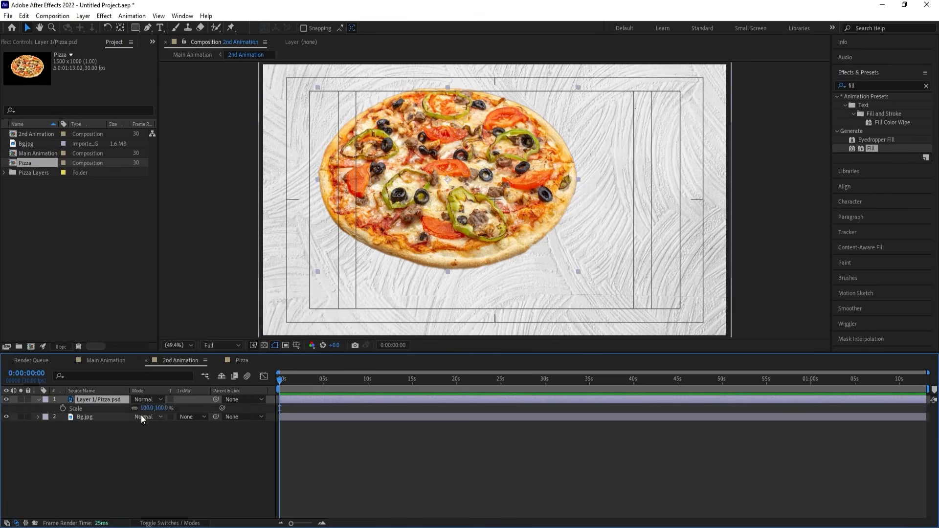
drag(144, 408, 128, 408)
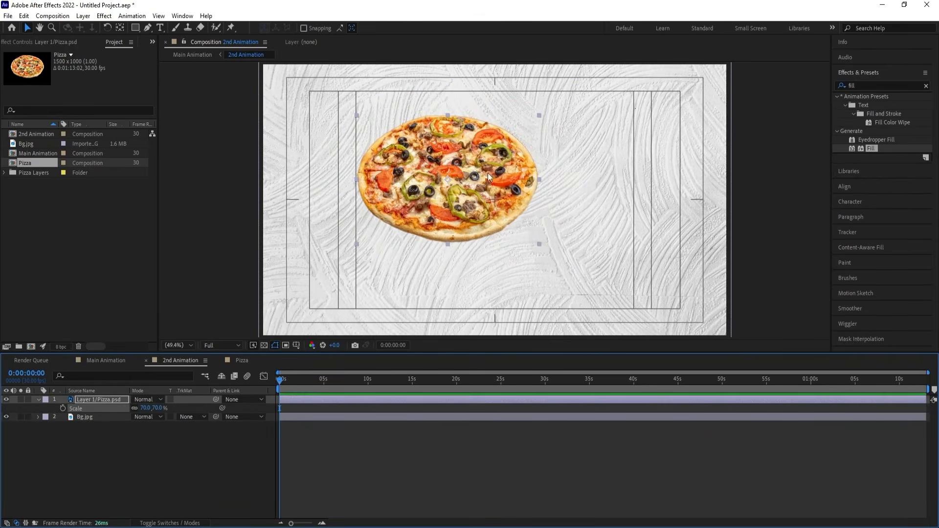
drag(477, 192, 492, 257)
key(w)
key(v)
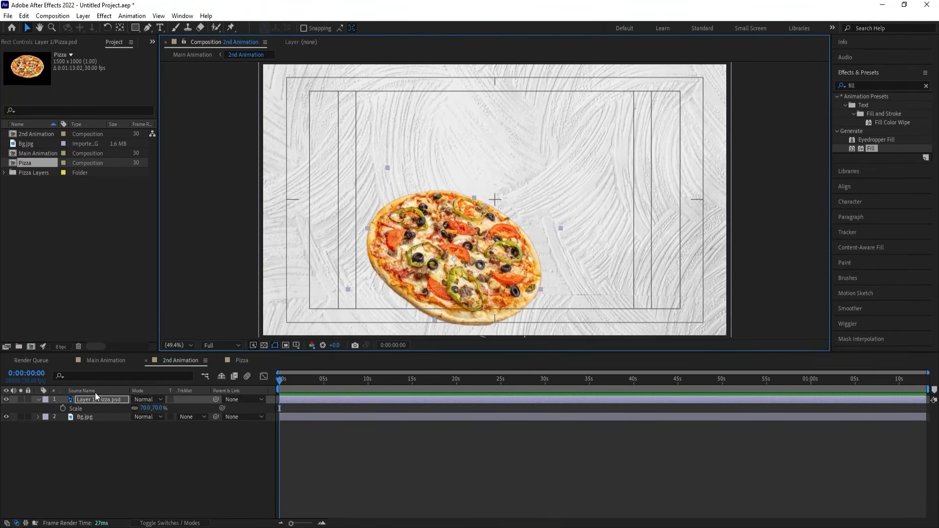
Duplicate the pizza layer, tilt the copy counterclockwise, scale it to 89% and place it to the right, overlapping the first pizza.
click(92, 398)
key(ctrl+d)
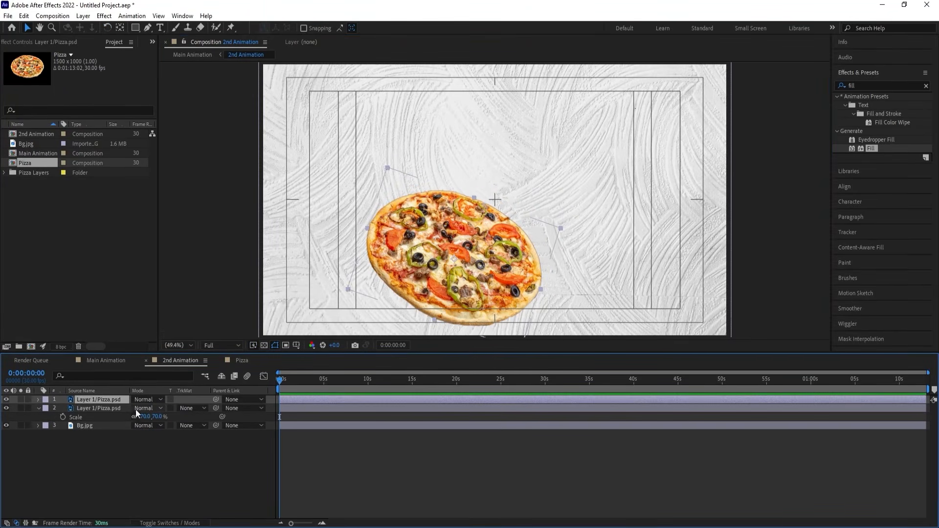
key(r)
drag(143, 407, 113, 395)
drag(455, 249, 512, 243)
key(s)
drag(145, 409, 163, 406)
drag(443, 235, 453, 245)
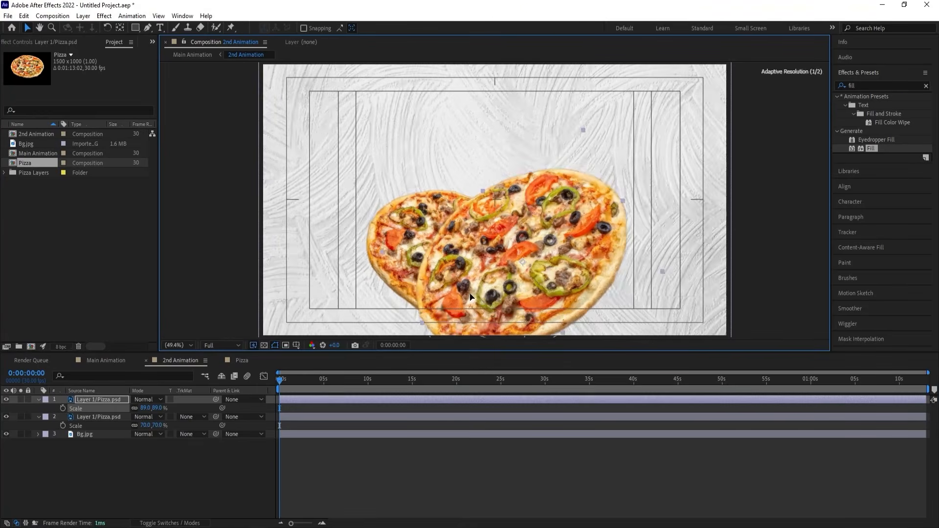
Shift the smaller pizza down and left, and rotate the larger pizza slightly in the lower half of the frame.
click(86, 418)
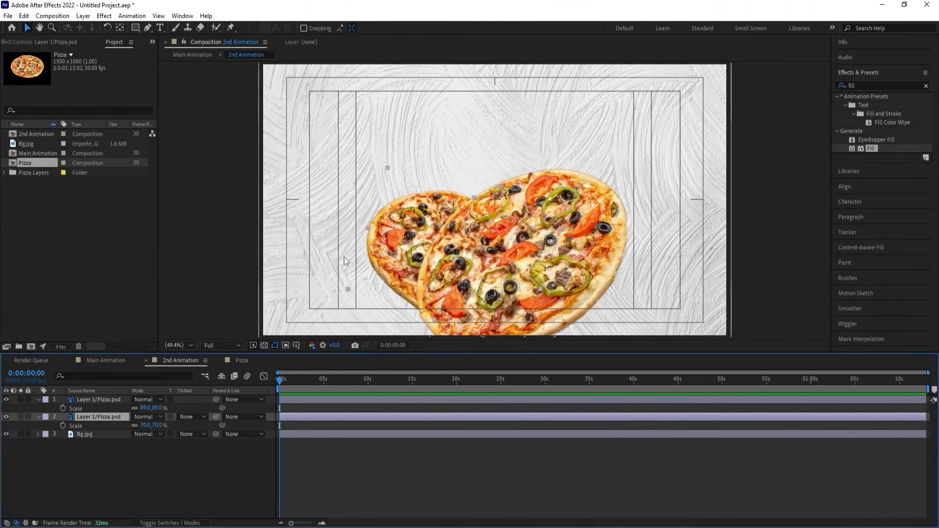
drag(383, 254, 367, 268)
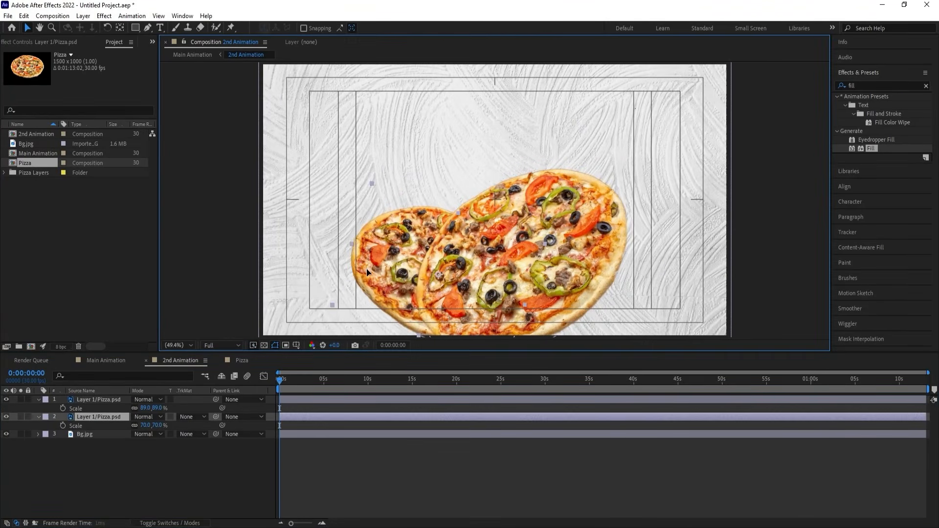
click(533, 208)
key(w)
drag(557, 220, 580, 233)
key(v)
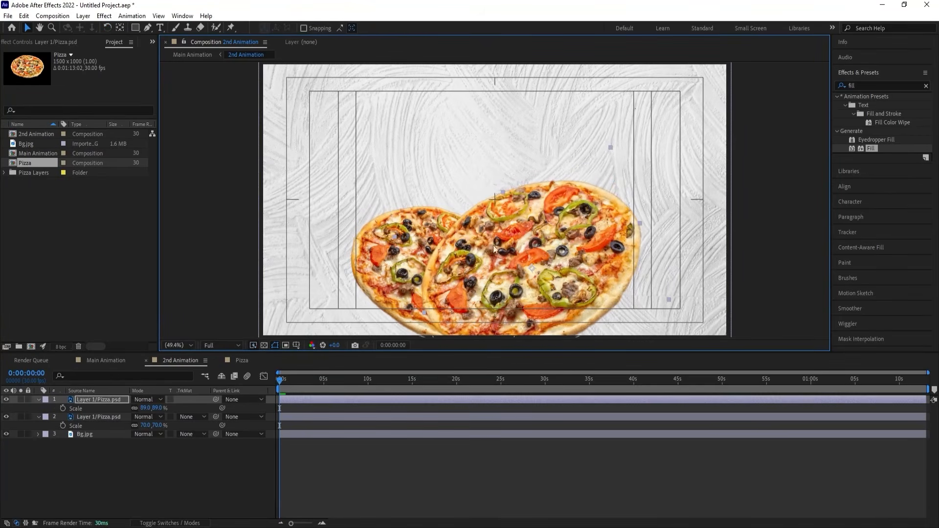
Spread the pizzas apart by moving the smaller one further down-left and the larger one slightly up-right.
click(371, 268)
drag(371, 268, 362, 280)
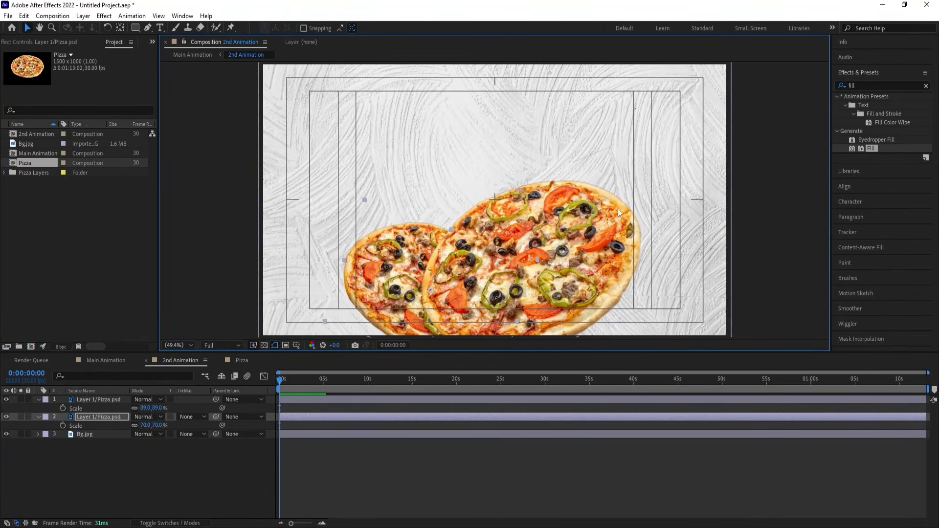
click(617, 207)
drag(617, 206, 624, 199)
click(361, 278)
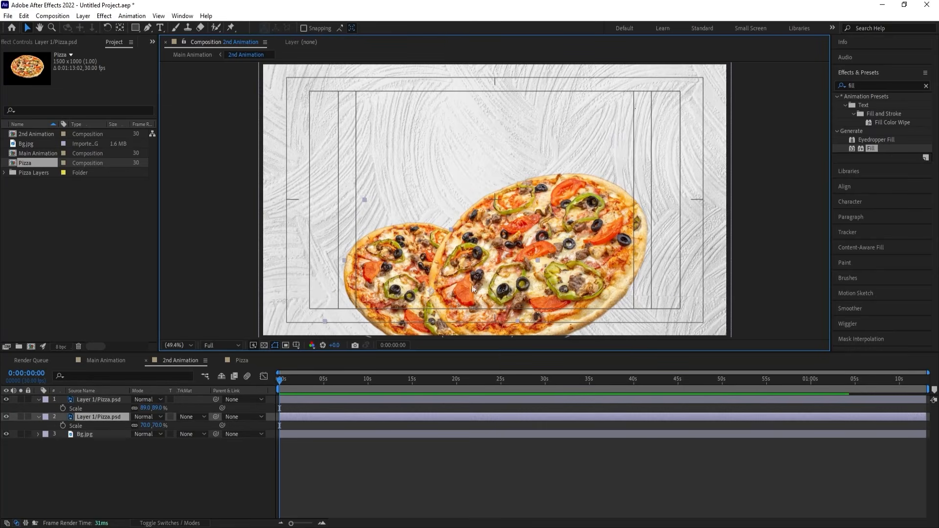
click(868, 88)
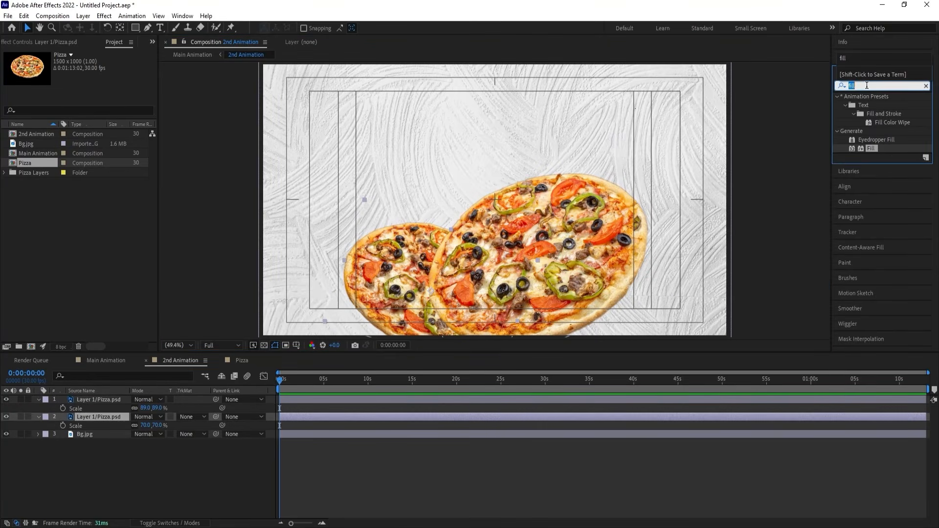
text(drop)
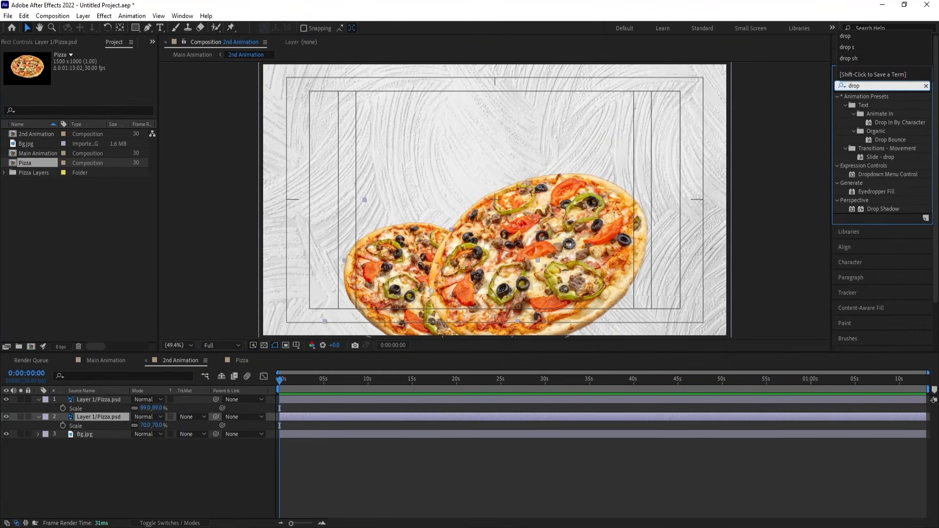
double_click(883, 209)
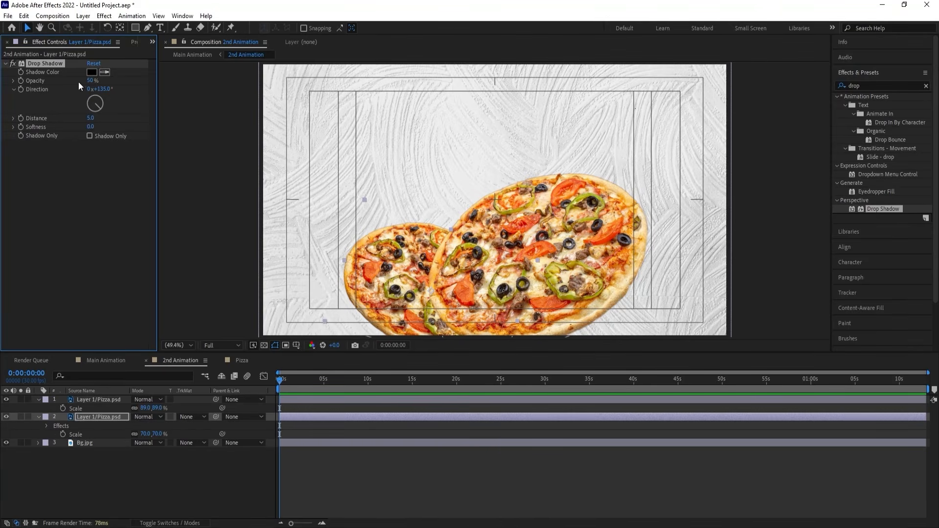
key(Delete)
Apply Gaussian Blur to the smaller pizza layer behind and raise its blurriness for a soft, out-of-focus look.
click(866, 86)
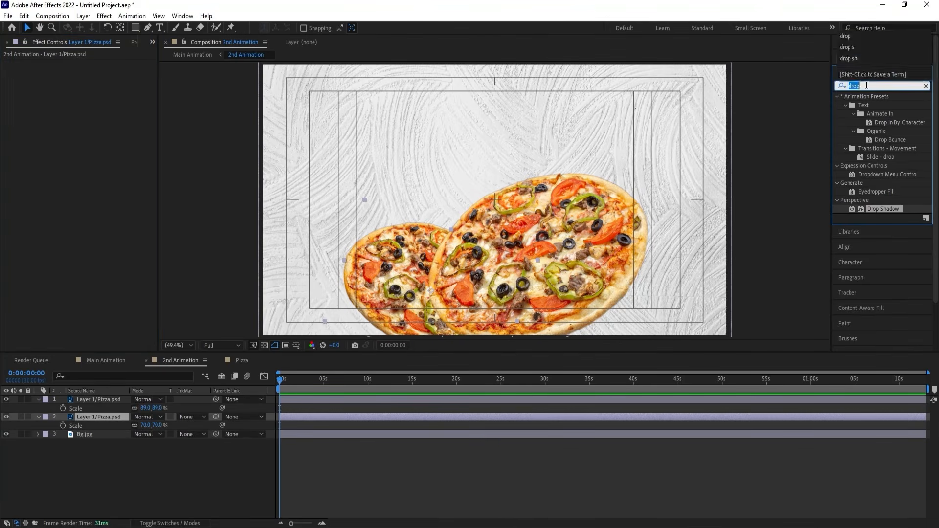
text(gau)
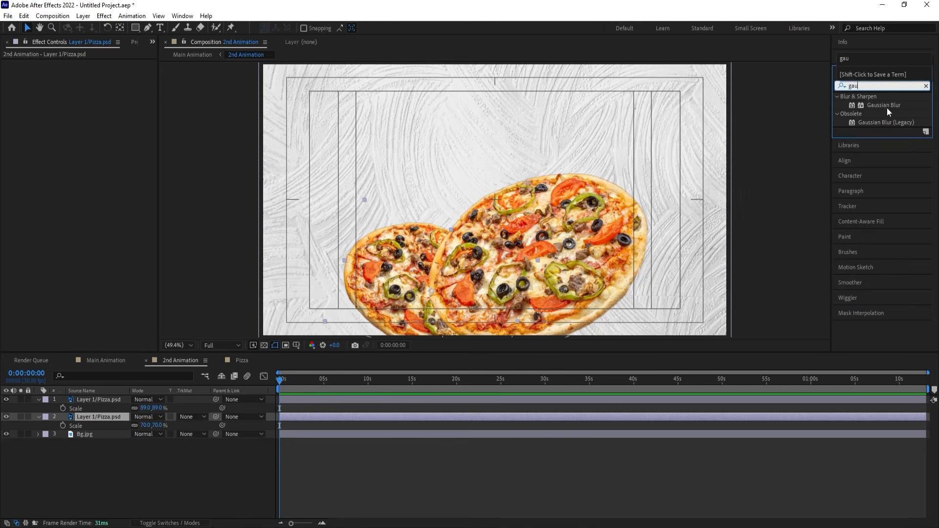
double_click(883, 105)
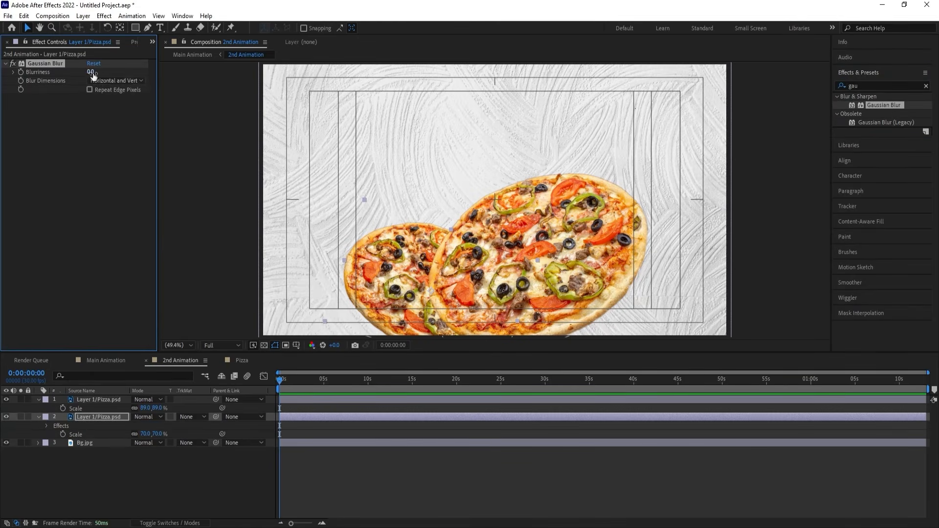
drag(92, 75, 135, 70)
Apply a Drop Shadow to the larger pizza layer with direction 176°, distance 85 and softness 104.
click(573, 266)
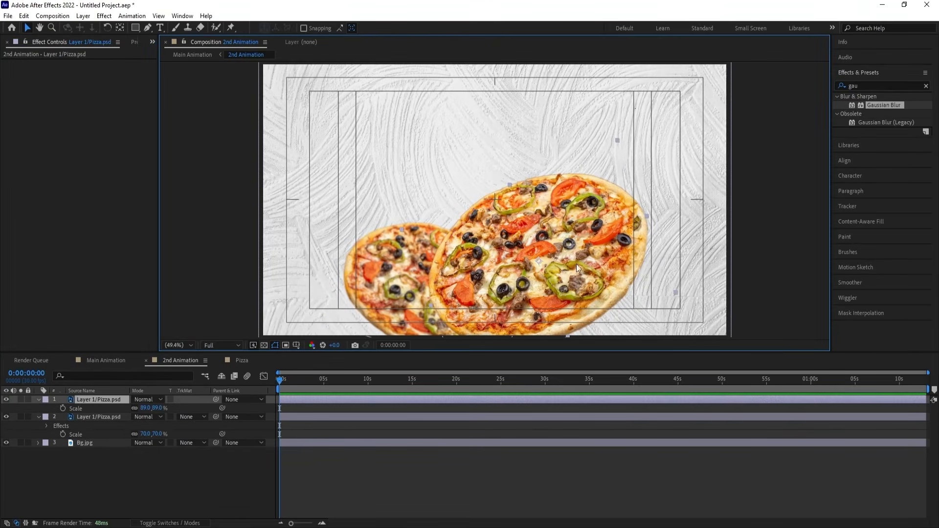
click(871, 85)
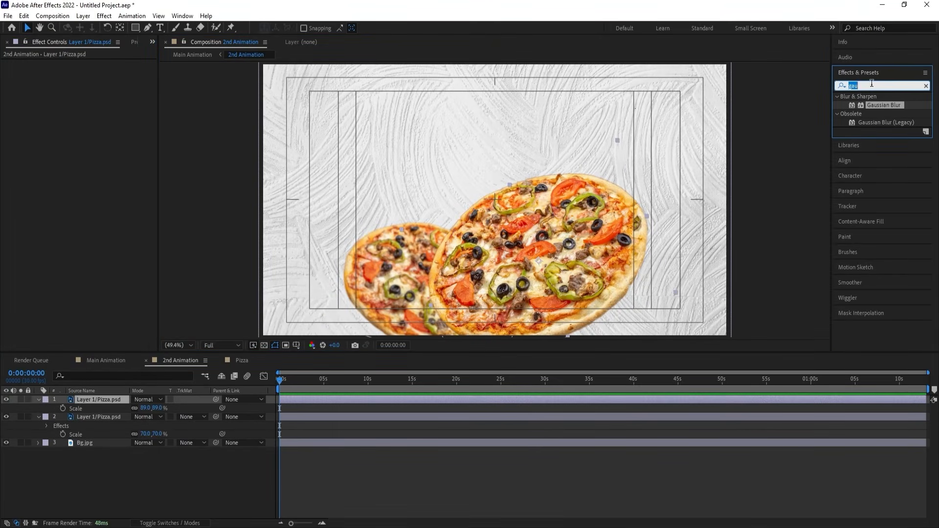
text(drop)
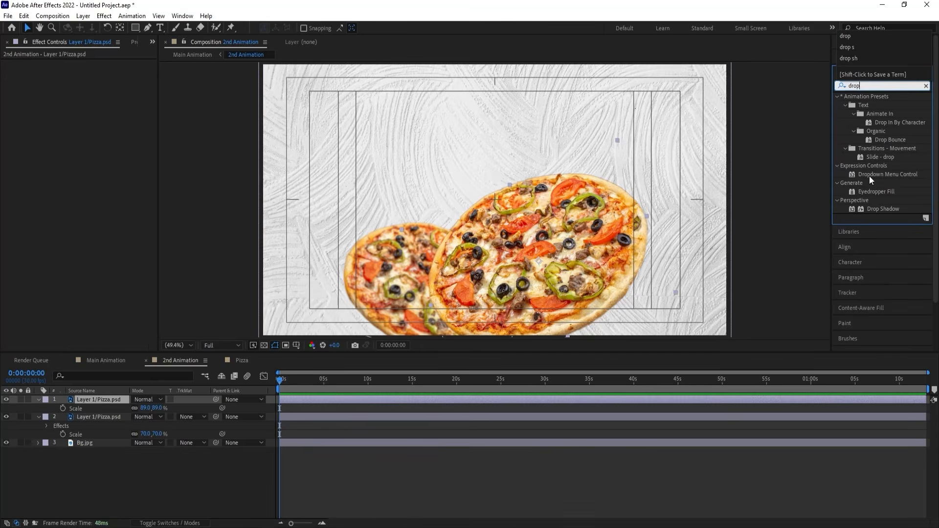
double_click(887, 210)
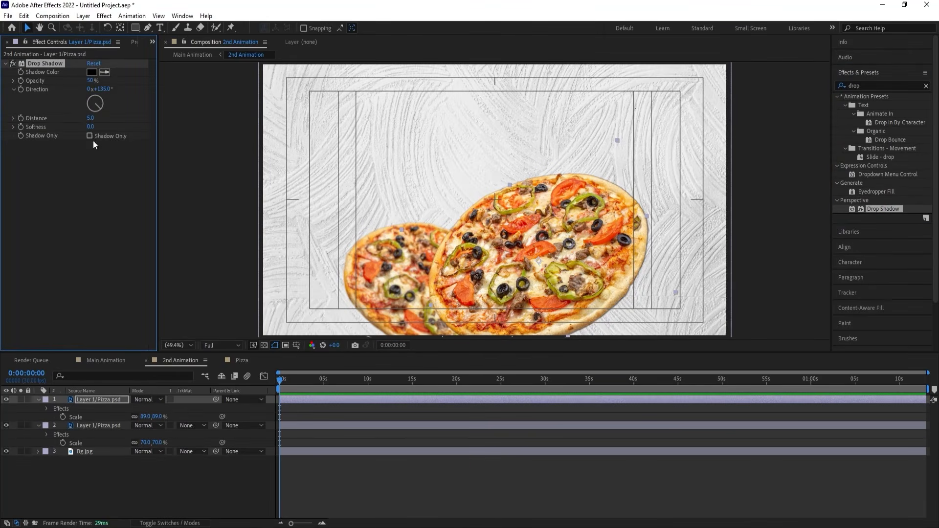
drag(92, 128, 96, 107)
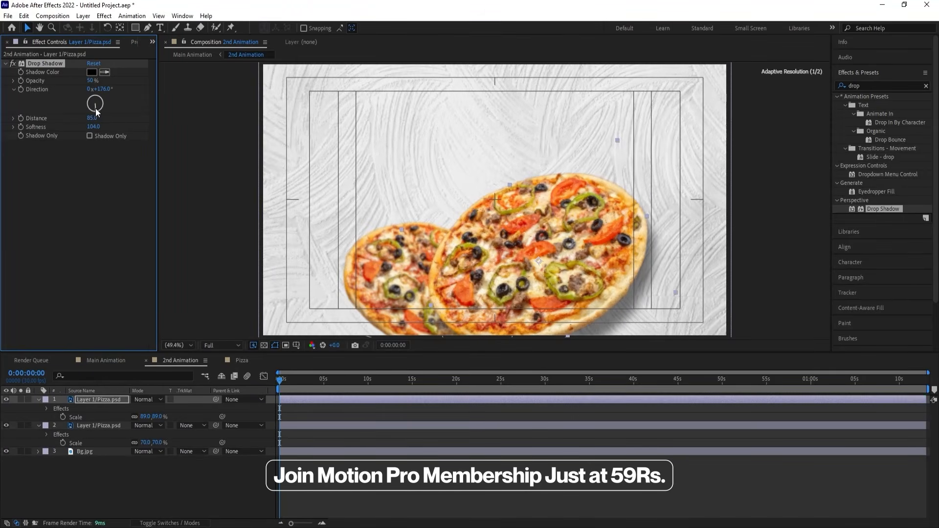
Set the larger pizza's drop shadow softness to 250 and its distance to 99.
click(93, 123)
text(2)
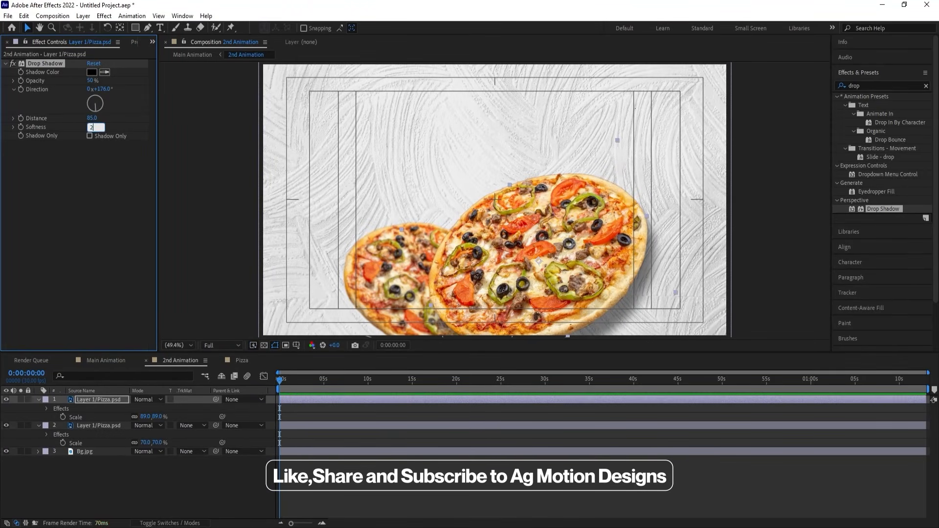
text(50)
key(Return)
drag(92, 118, 100, 119)
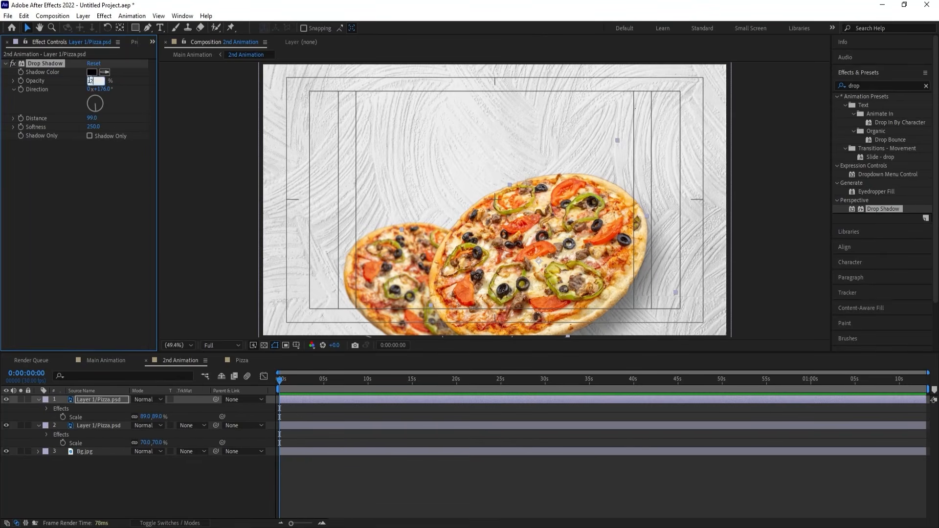
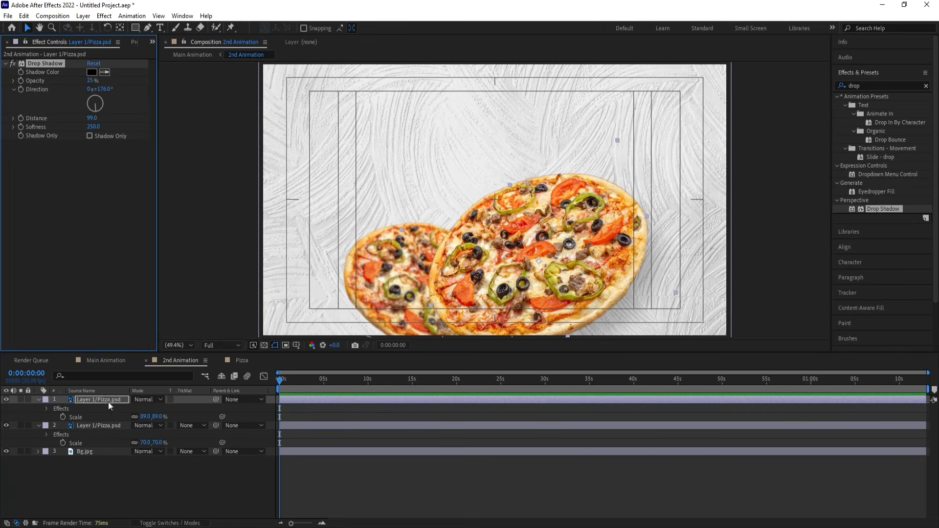
Draw a red circle on a new shape layer over the pizzas, extending down to the frame's lower edge.
click(98, 427)
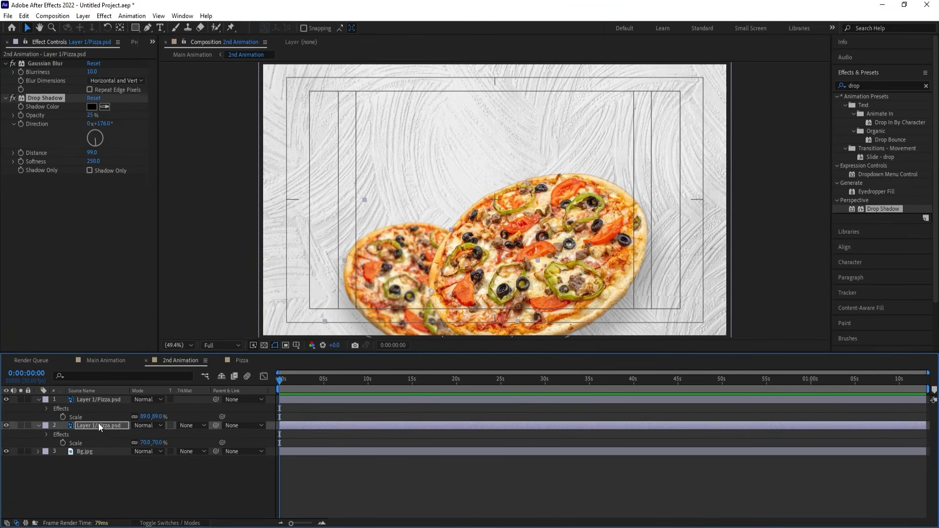
click(140, 486)
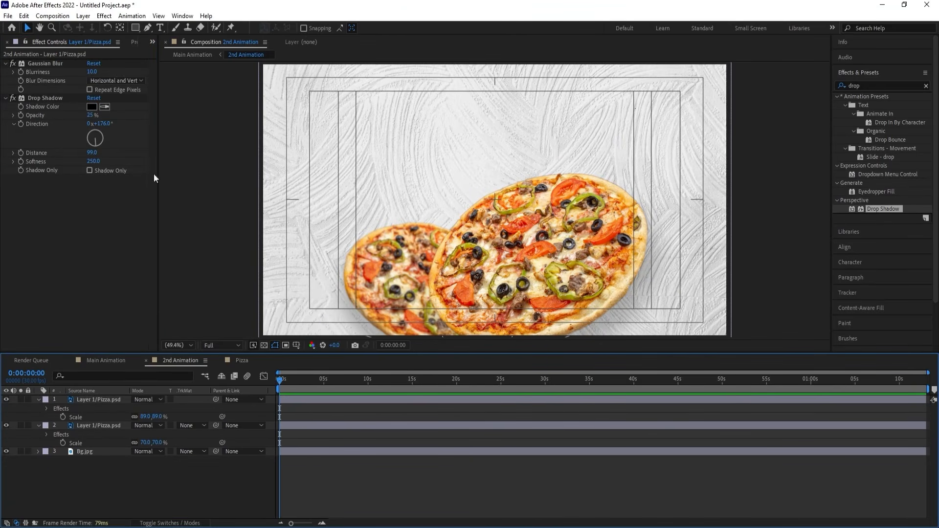
drag(137, 27, 163, 52)
mouse_move(408, 145)
mouse_down()
mouse_move(552, 336)
mouse_move(591, 335)
mouse_up()
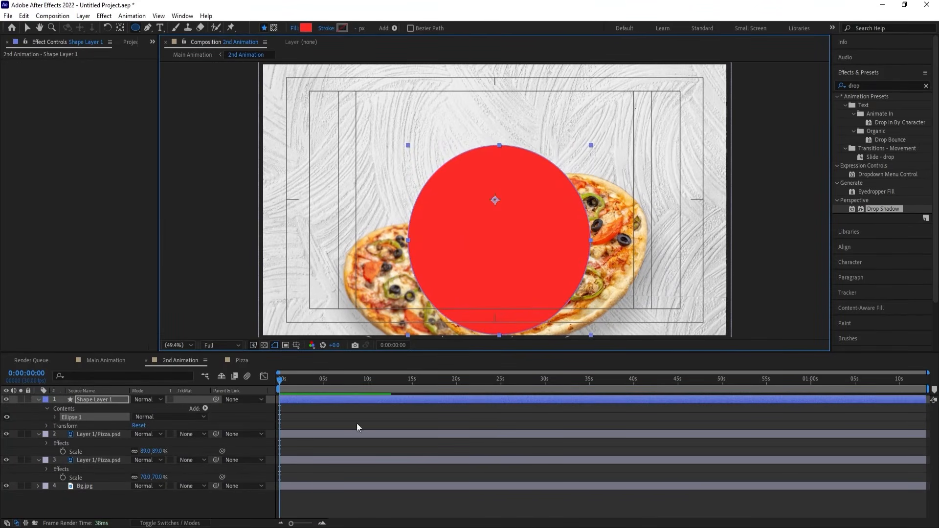
Center the red circle horizontally and vertically in the composition.
click(306, 422)
click(299, 399)
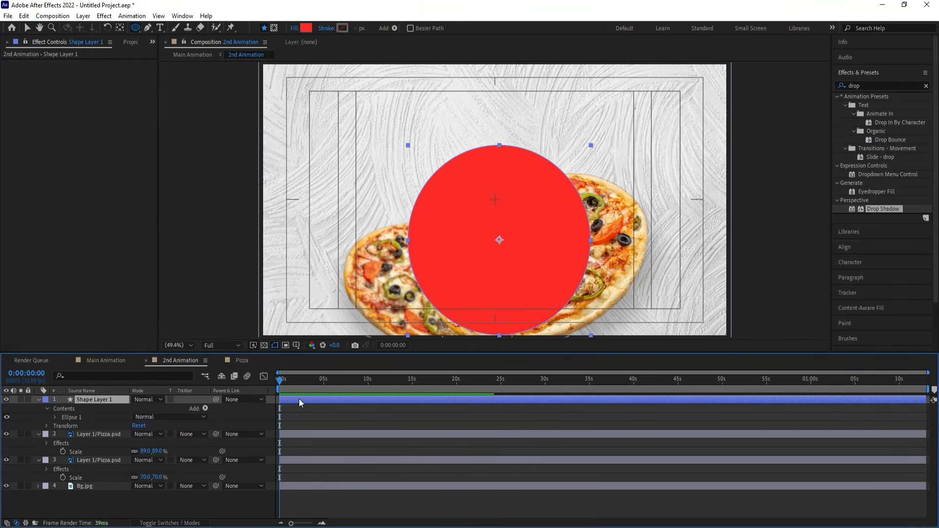
click(844, 73)
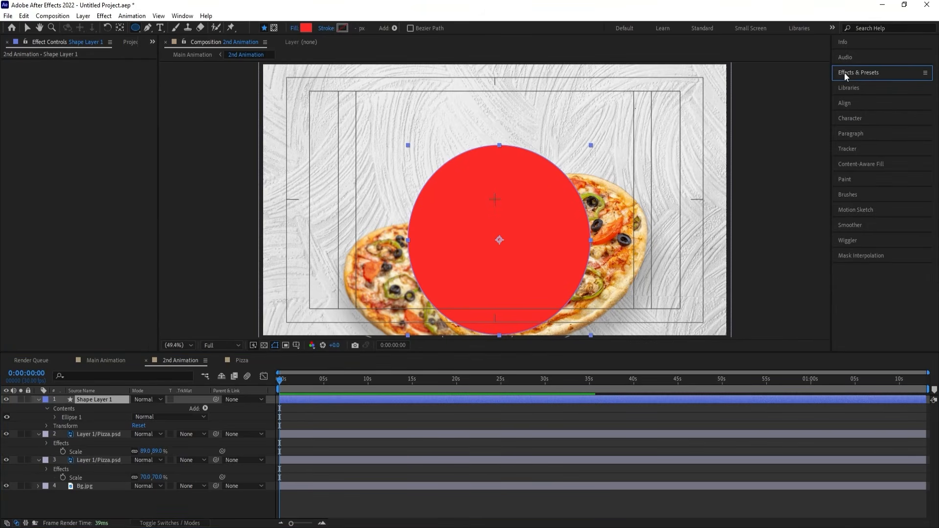
click(845, 104)
click(858, 129)
click(907, 129)
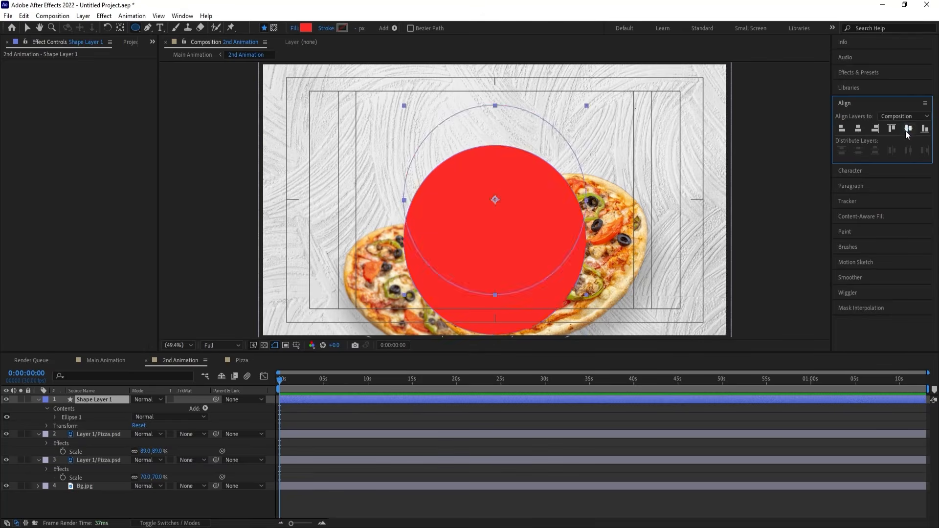
Place the circle's layer below both pizza layers and scale it to 159%.
click(295, 413)
key(u)
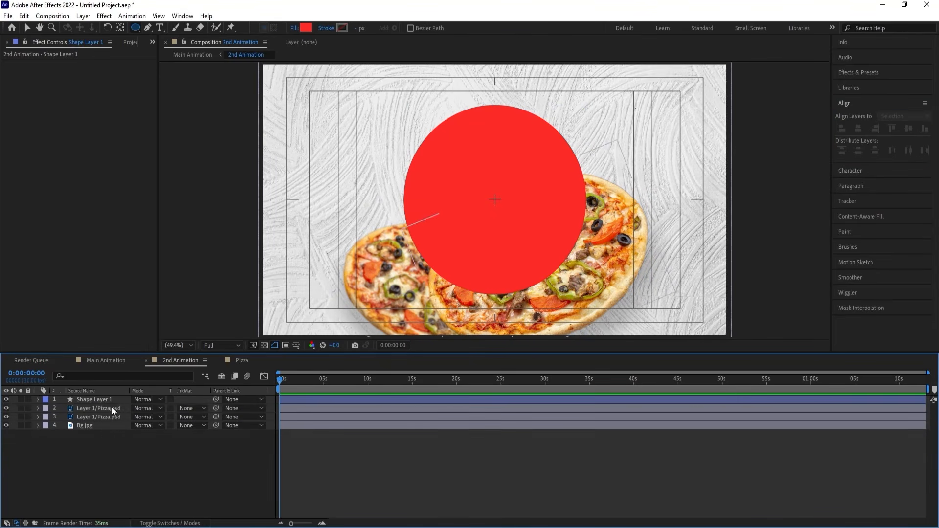
click(93, 398)
drag(94, 397, 163, 416)
key(s)
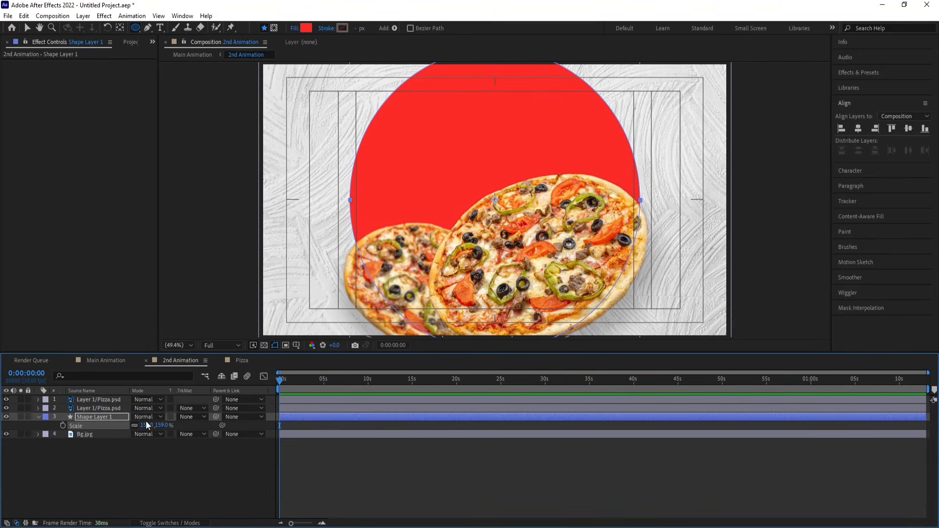
Try the Screen, Overlay, Multiply, Lighten and Hard Light blending modes on the circle, returning to Multiply.
click(145, 417)
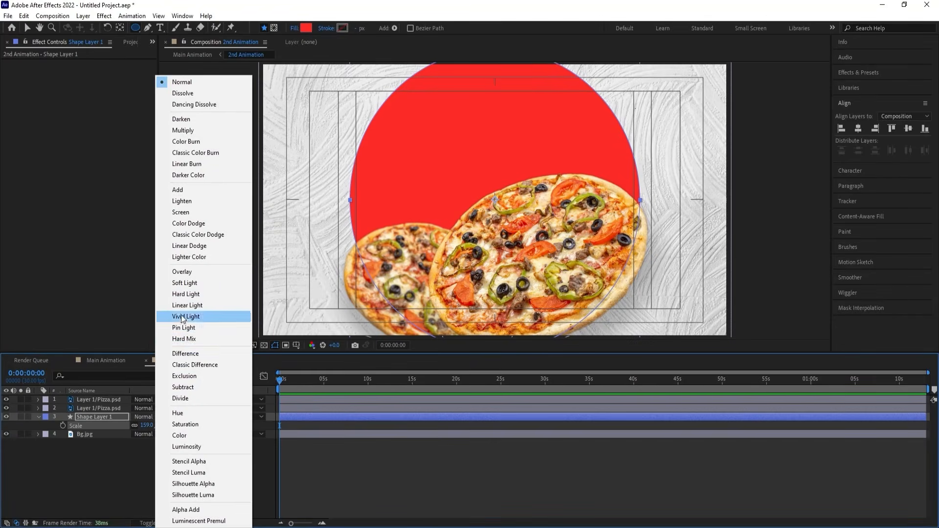
click(181, 213)
click(149, 417)
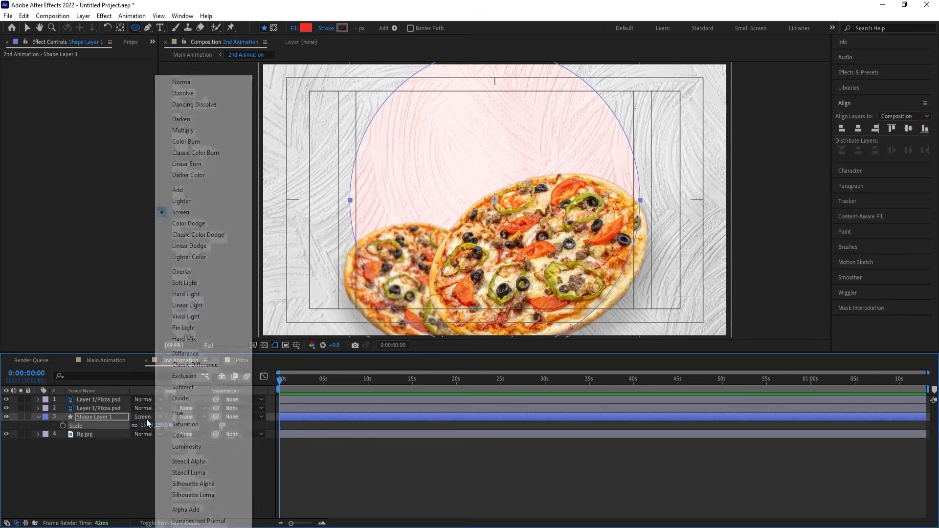
click(179, 272)
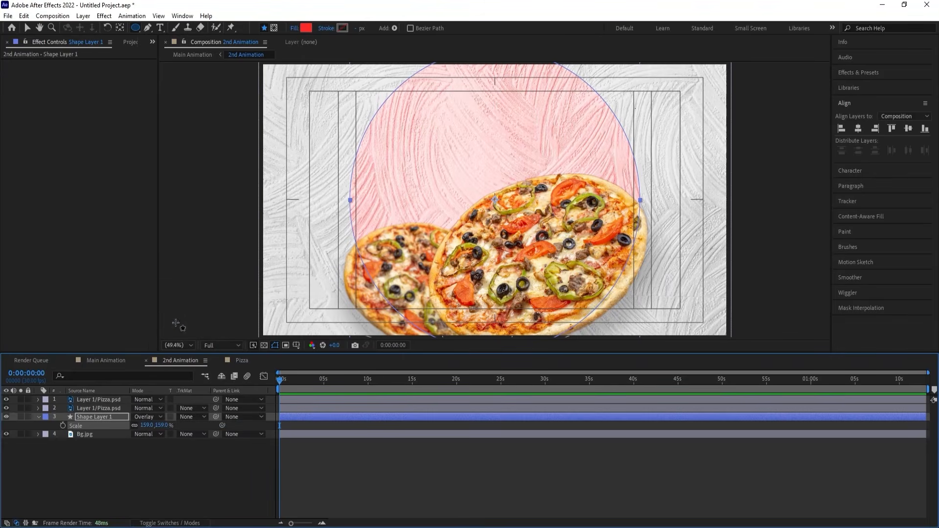
click(150, 417)
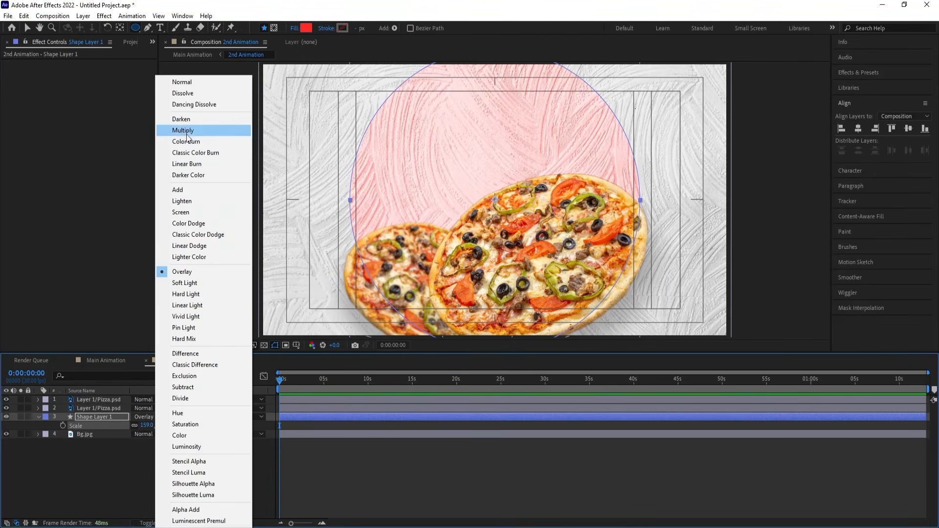
click(184, 131)
click(150, 417)
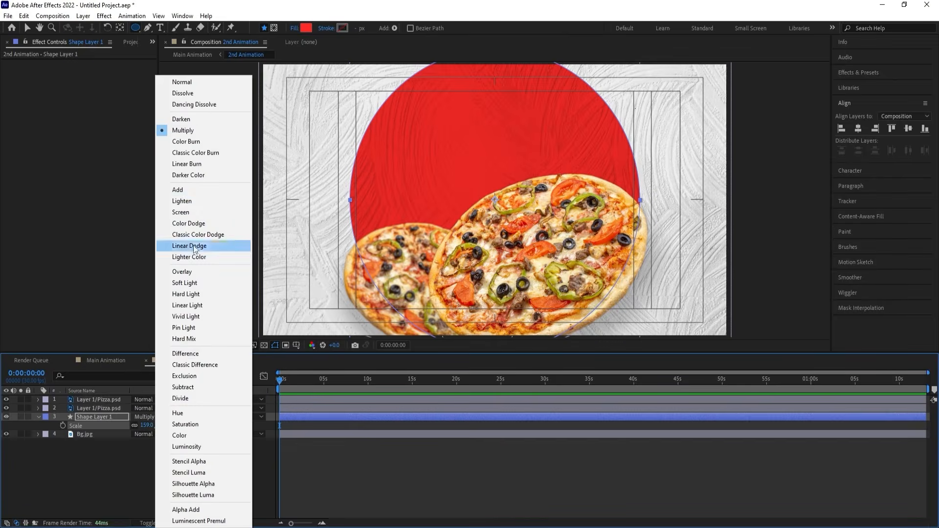
click(195, 201)
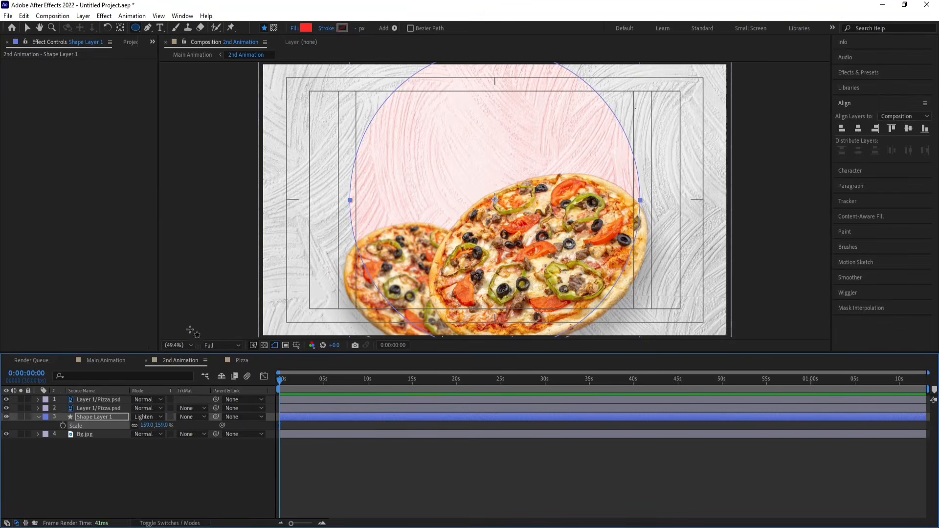
click(156, 416)
click(183, 293)
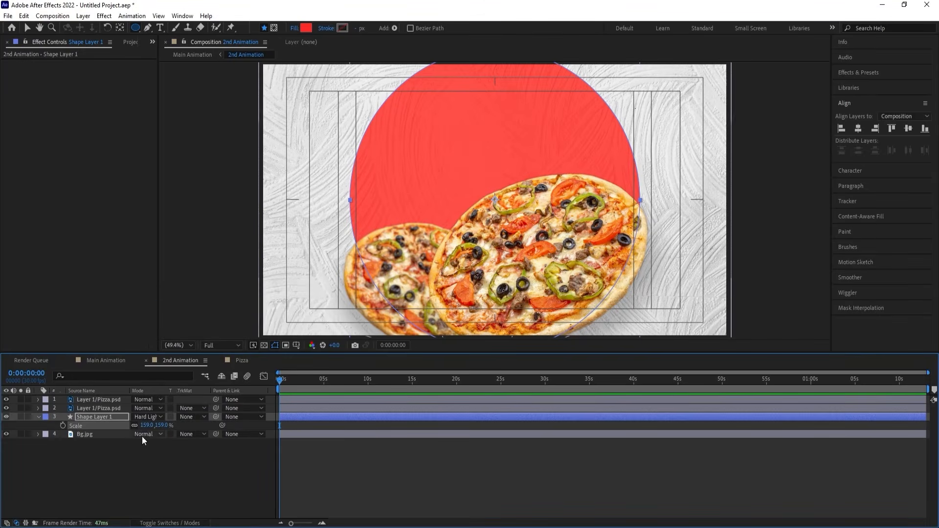
click(146, 417)
click(210, 132)
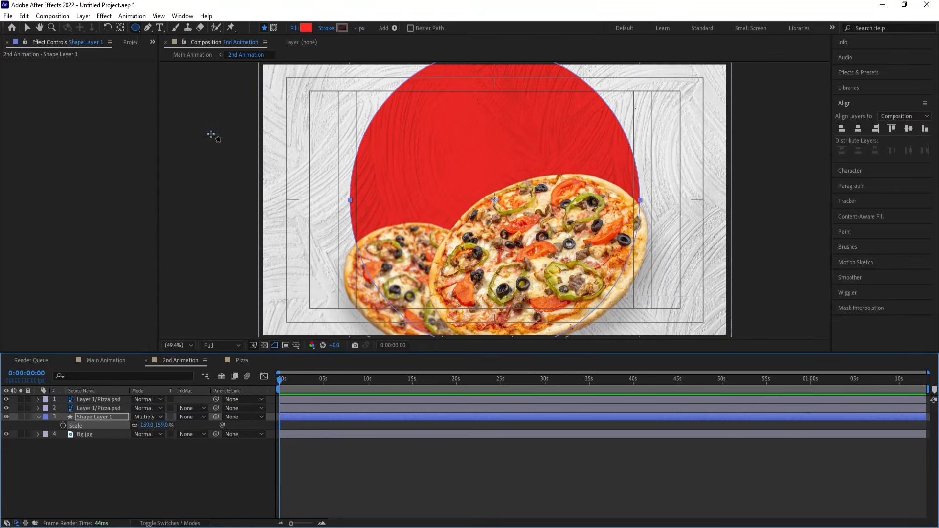
Set the red circle layer's blending mode to Darken.
click(149, 420)
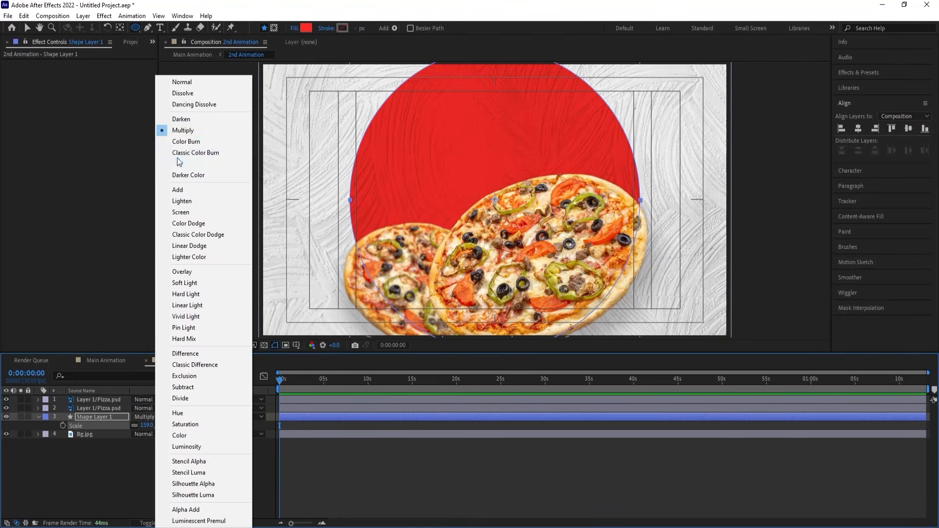
click(188, 120)
click(130, 474)
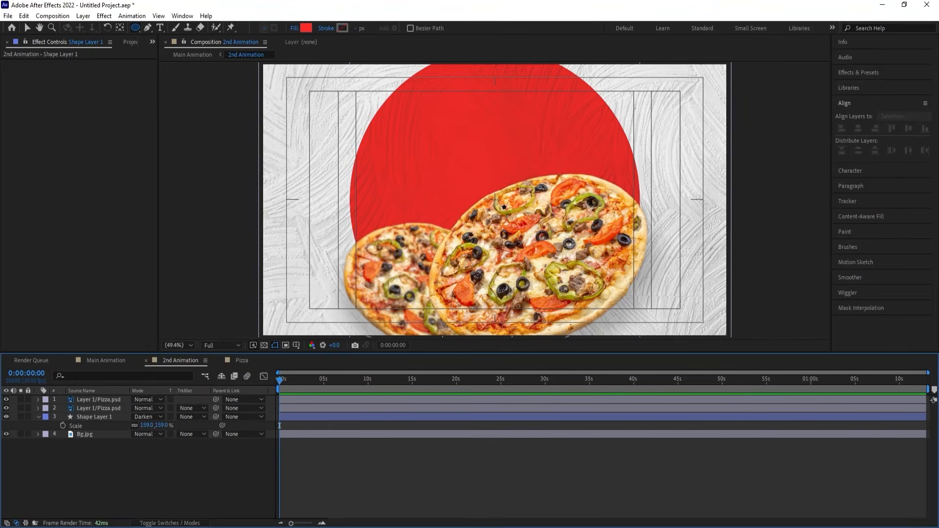
Move the red circle down so that its lower half extends below the frame behind the pizzas.
scroll(497, 203, up, 1)
click(111, 417)
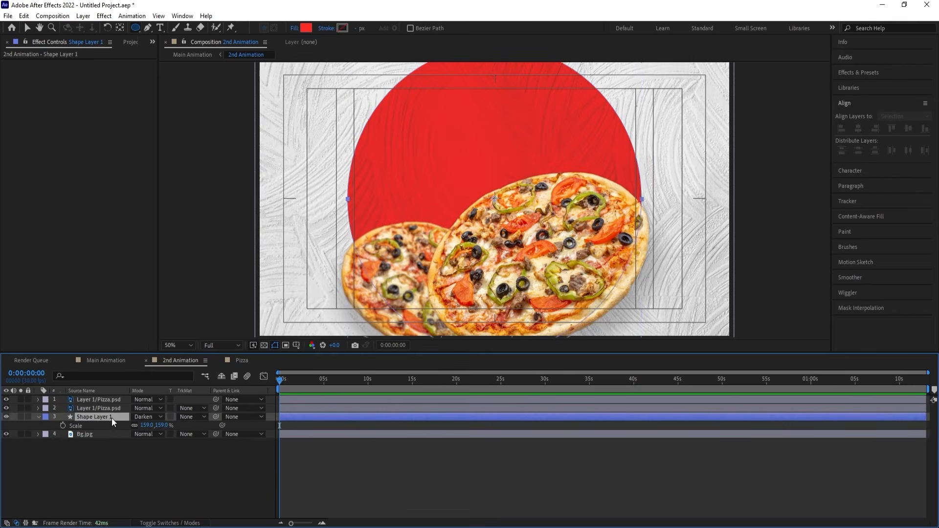
key(v)
key(s)
drag(473, 142, 468, 265)
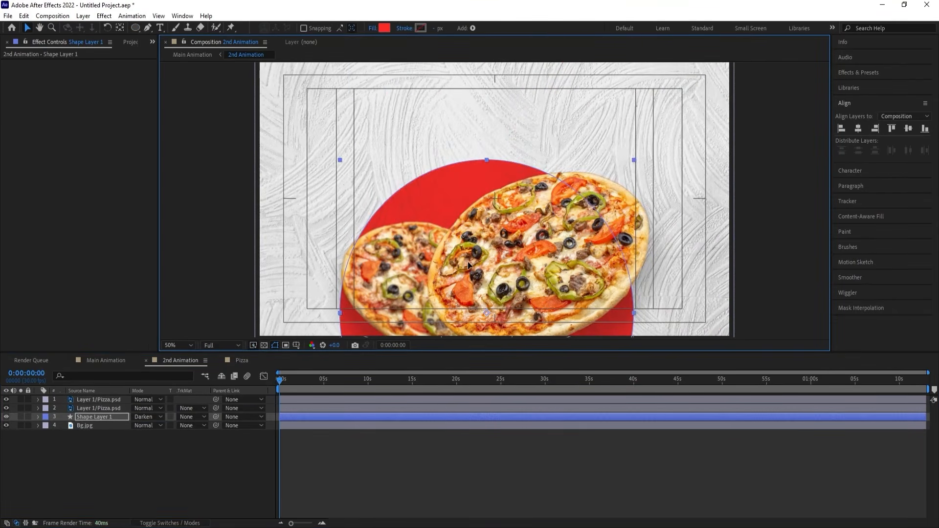
Scale the red circle to 232%, adjust its height near the frame's upper edge, and center it horizontally in the composition.
key(s)
drag(147, 425, 182, 416)
drag(401, 186, 412, 181)
drag(503, 156, 504, 146)
click(858, 129)
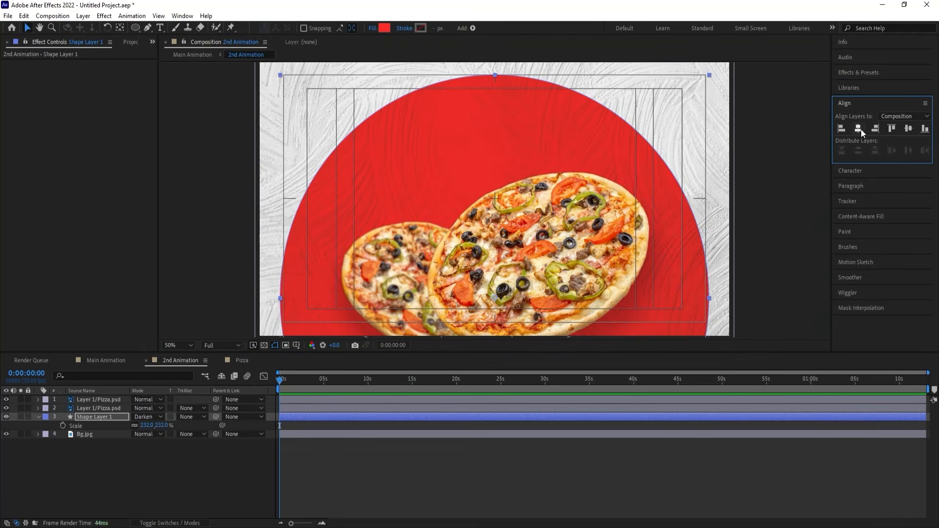
click(210, 482)
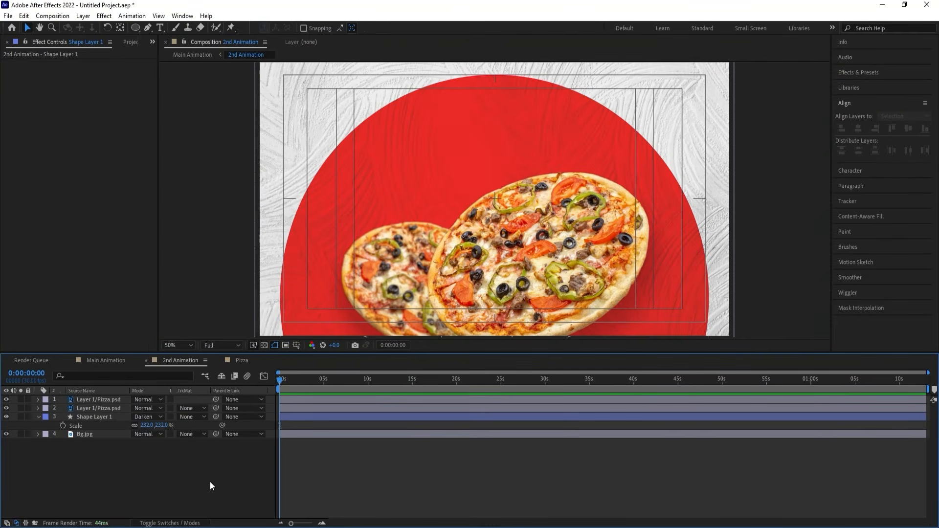
key(u)
Copy "Todays Special Pizza" from the Notepad note and paste it as a text layer over the red circle in After Effects.
key(alt+Tab)
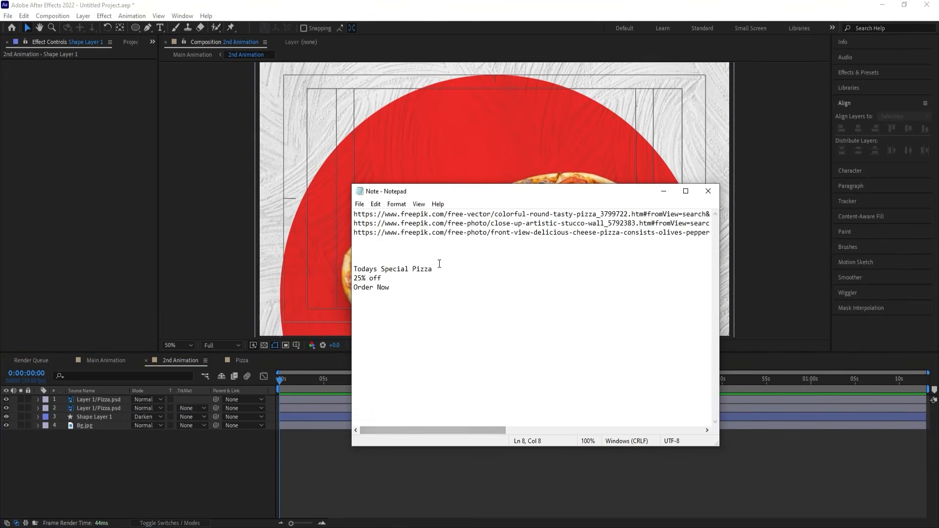
drag(436, 269, 369, 269)
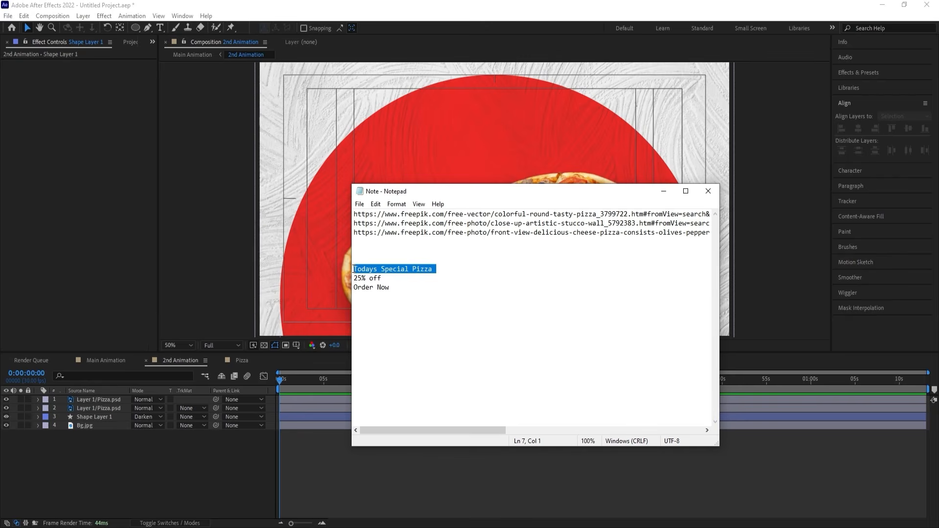
key(alt+Tab)
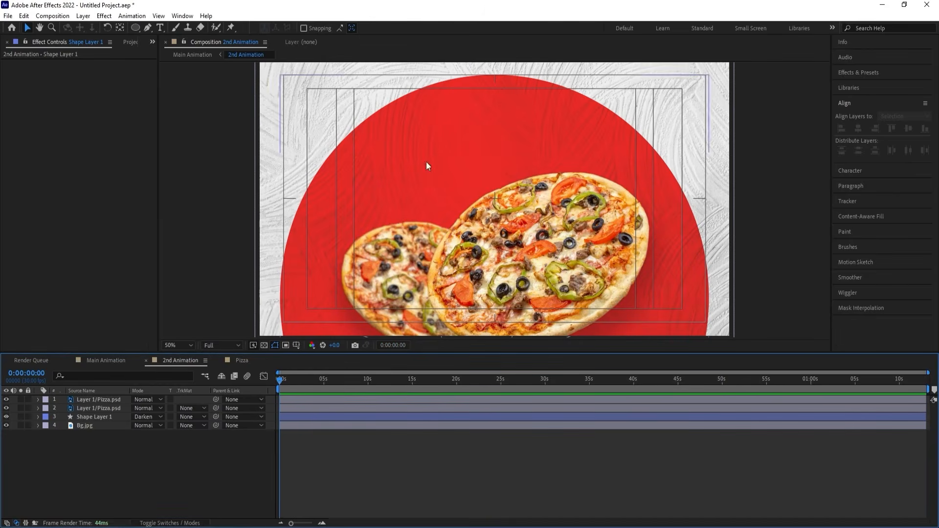
key(ctrl+t)
click(430, 135)
text(Todays Special Pizza)
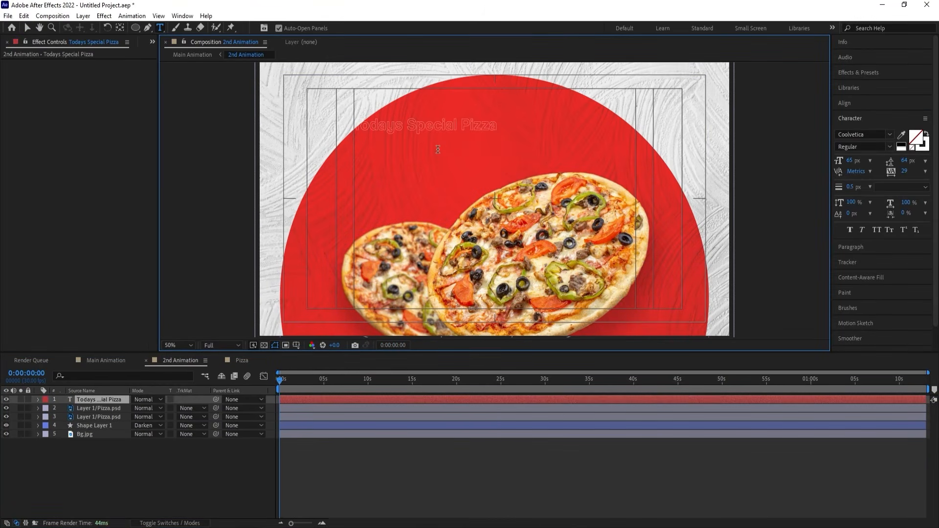
Give the "Todays Special Pizza" text a solid white fill with no stroke.
click(904, 149)
click(912, 148)
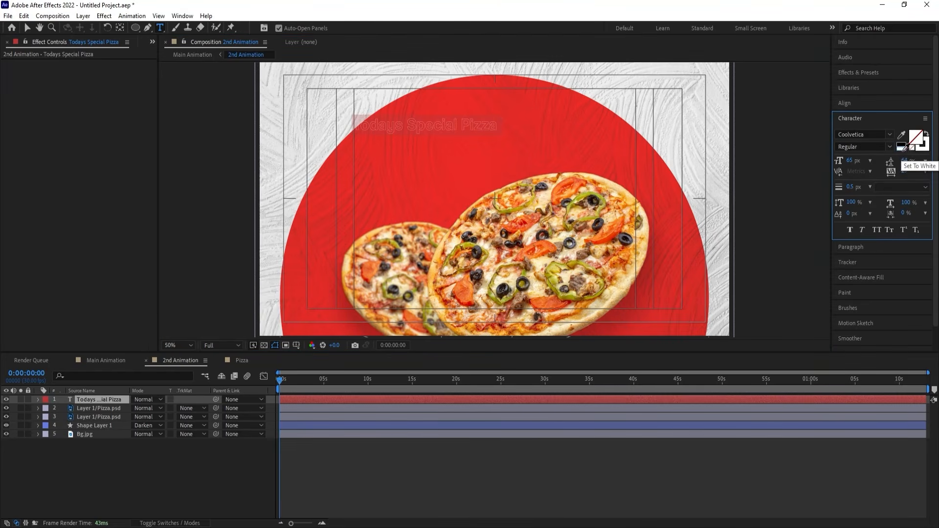
click(902, 147)
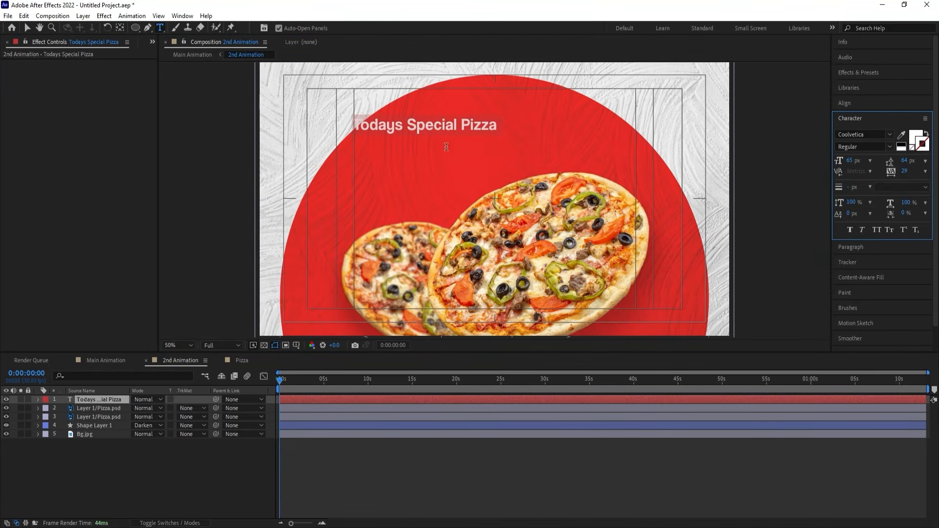
Split the heading into two lines, "Todays" above "Special Pizza".
click(409, 119)
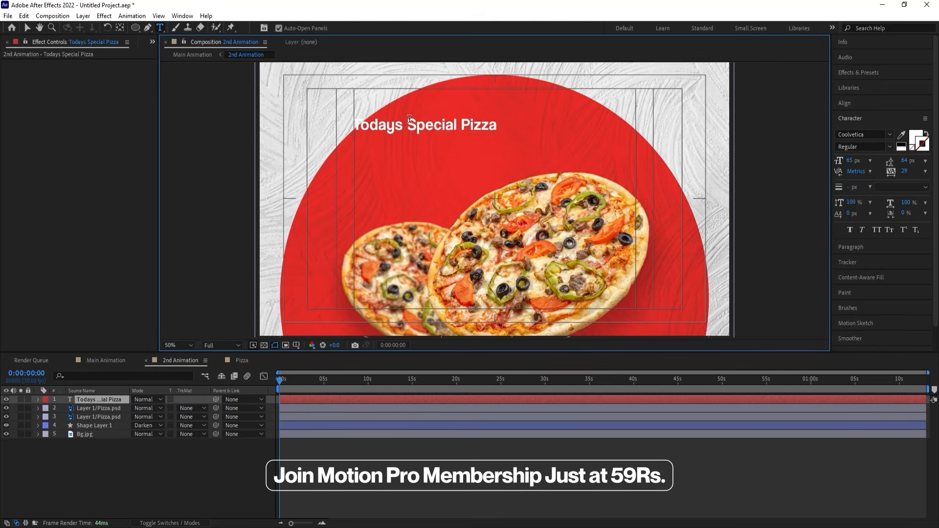
key(BackSpace)
key(Return)
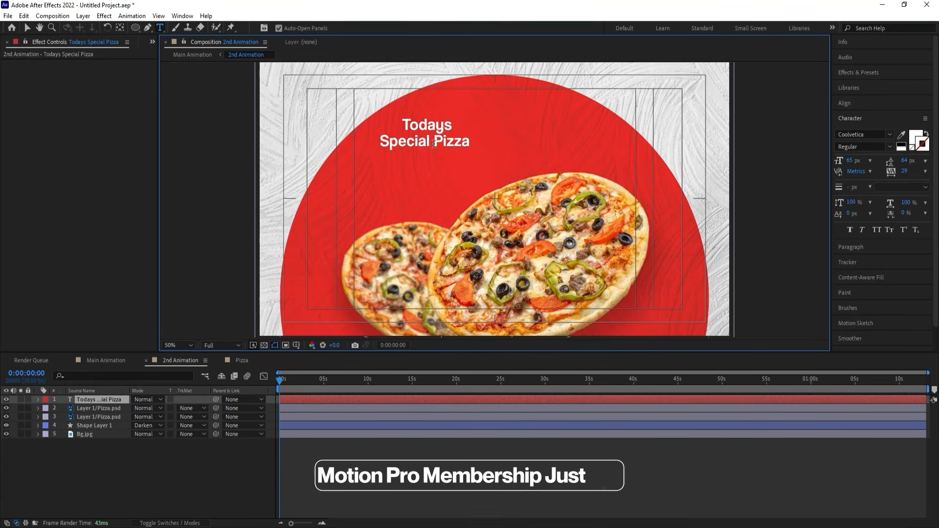
Try "Pizza" on a third line of its own, then rejoin it with "Special".
click(433, 143)
key(BackSpace)
key(Return)
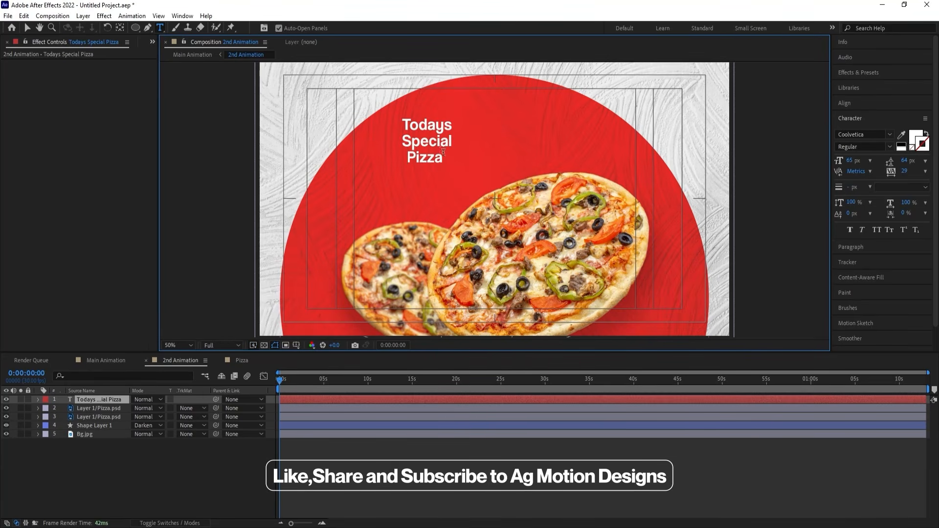
key(BackSpace)
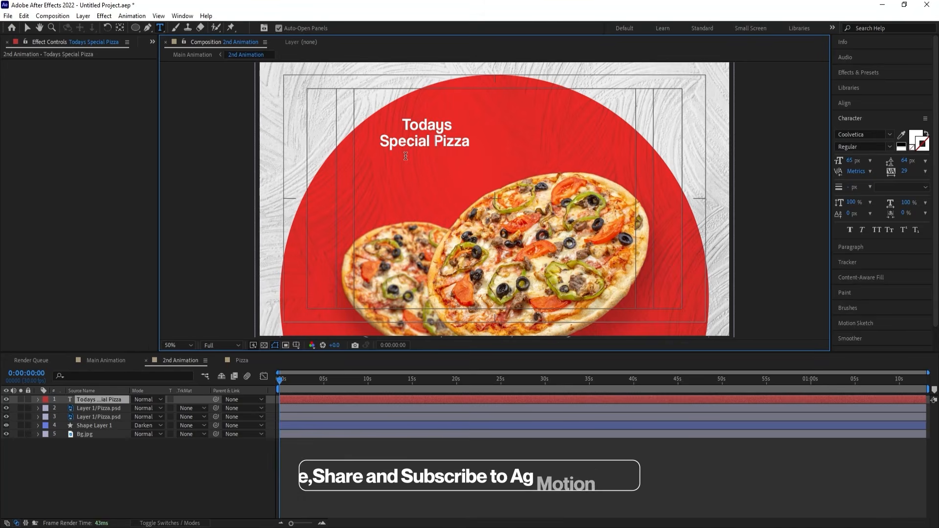
Italicize the heading and enlarge the word "Todays", with the leading at 80 px.
click(863, 229)
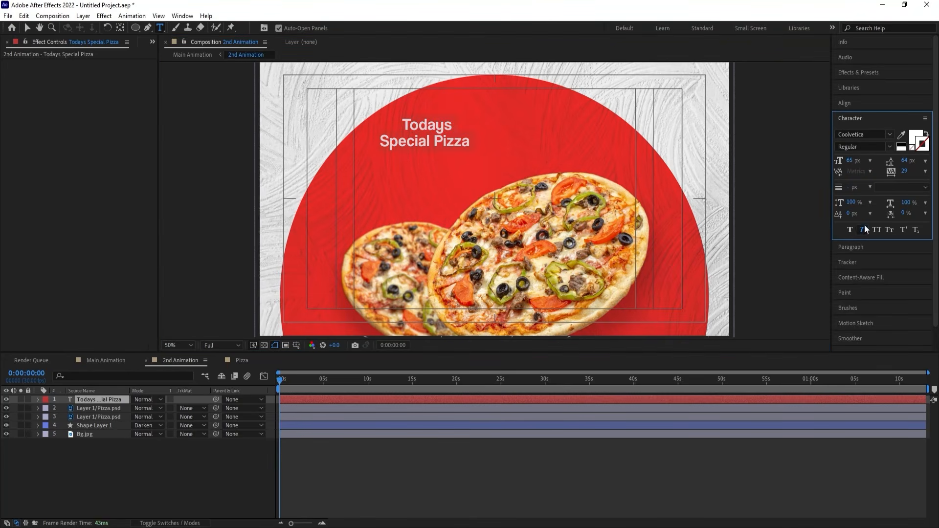
click(418, 119)
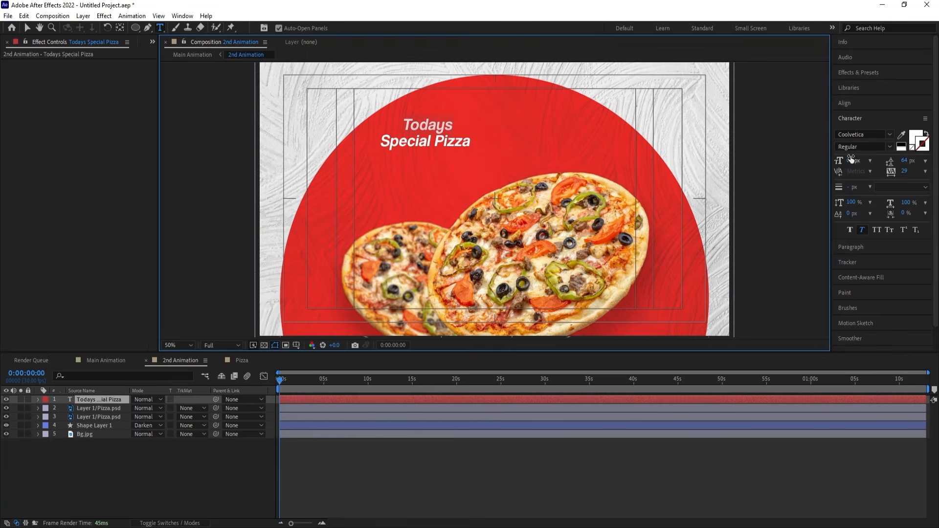
drag(851, 160, 889, 154)
key(ctrl+a)
click(395, 140)
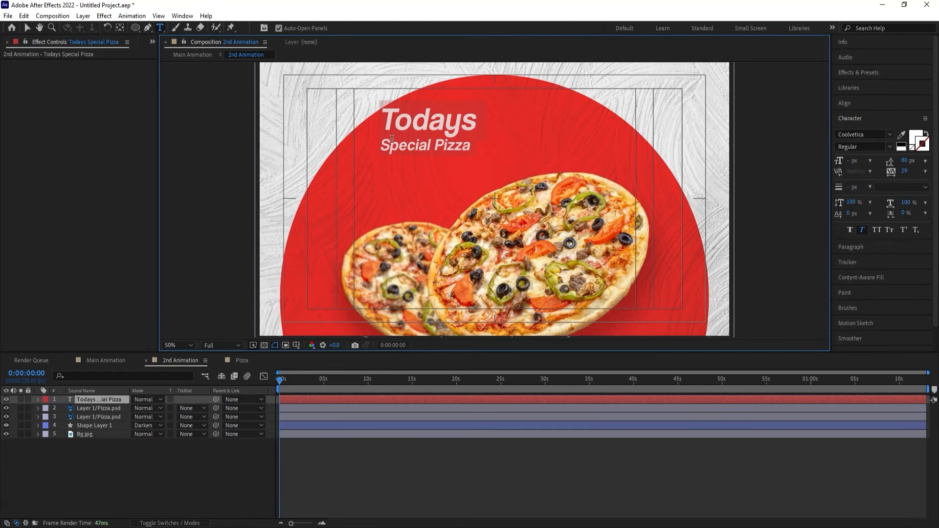
Center the "Todays Special Pizza" heading horizontally in the composition.
click(169, 467)
click(100, 399)
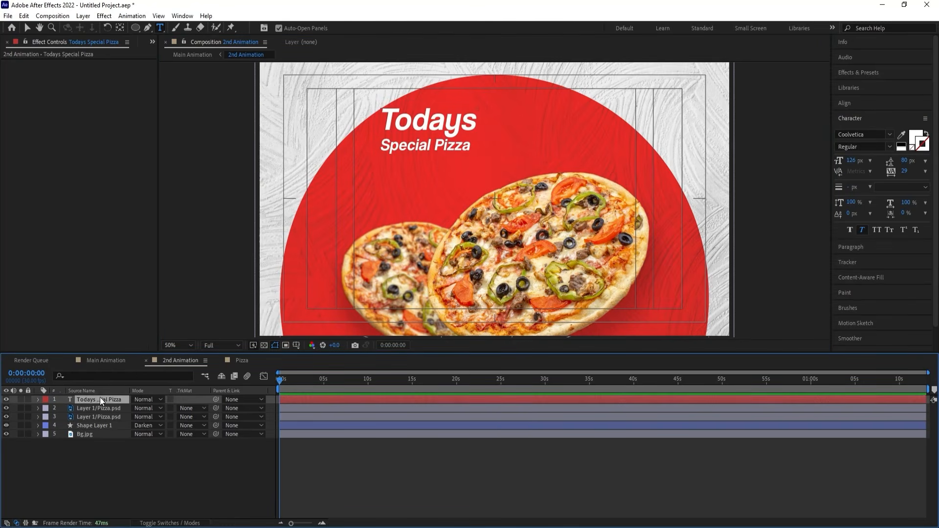
click(844, 103)
click(858, 129)
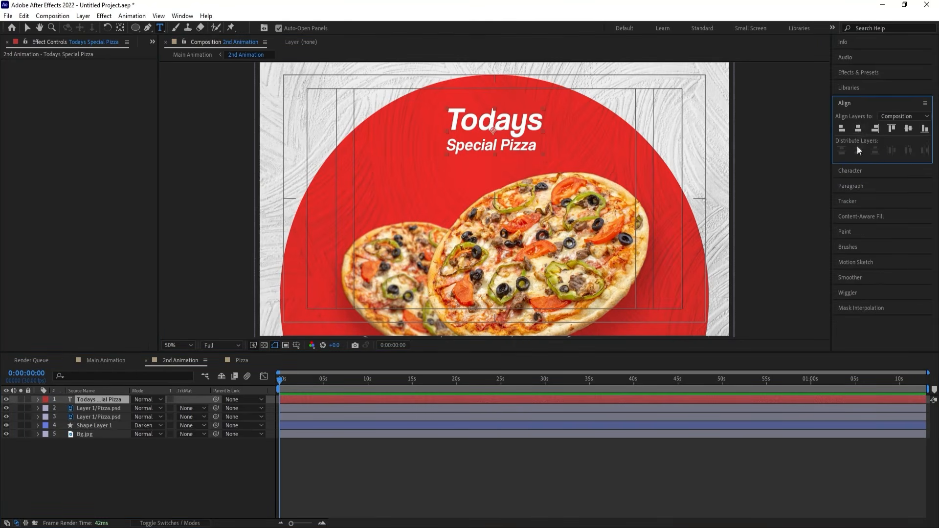
Delete the "Special Pizza" line from the heading, keeping only "Todays".
click(449, 144)
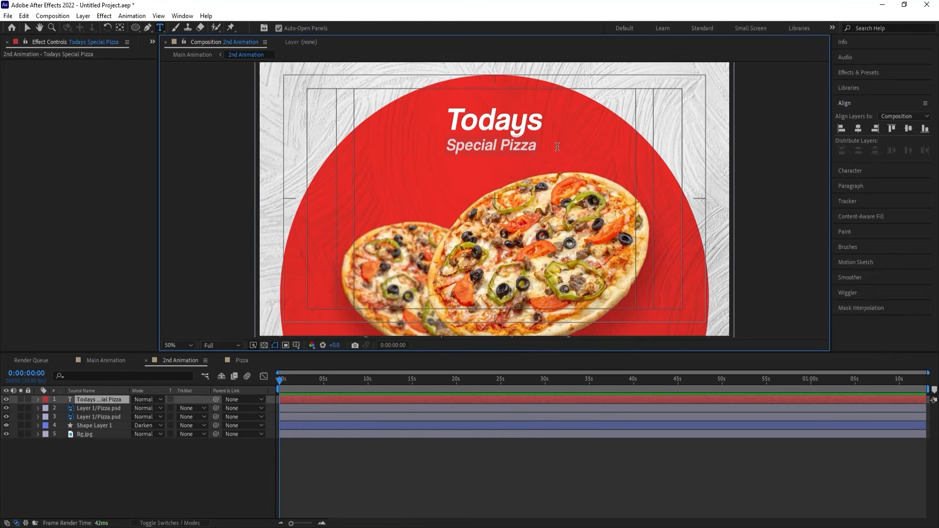
shift+click(556, 147)
key(BackSpace)
click(85, 456)
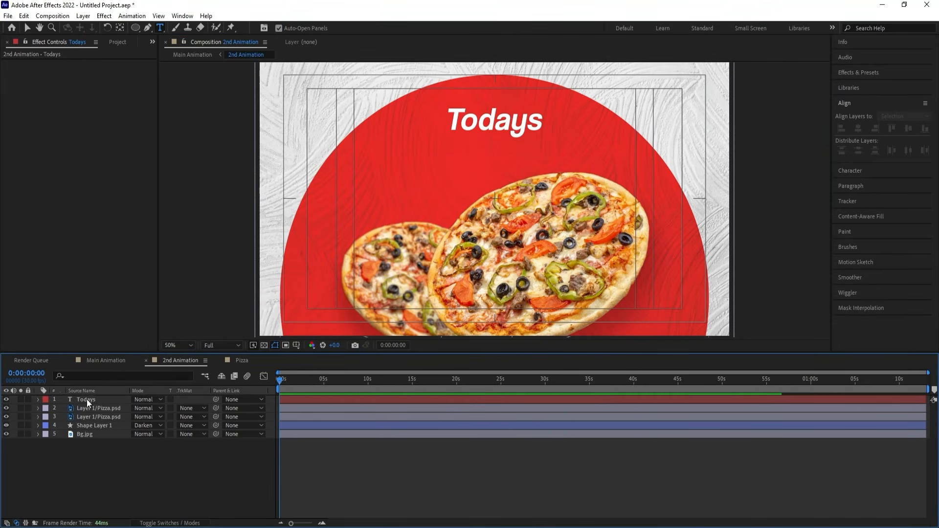
Scale the "Todays" text layer up to 147%.
click(87, 399)
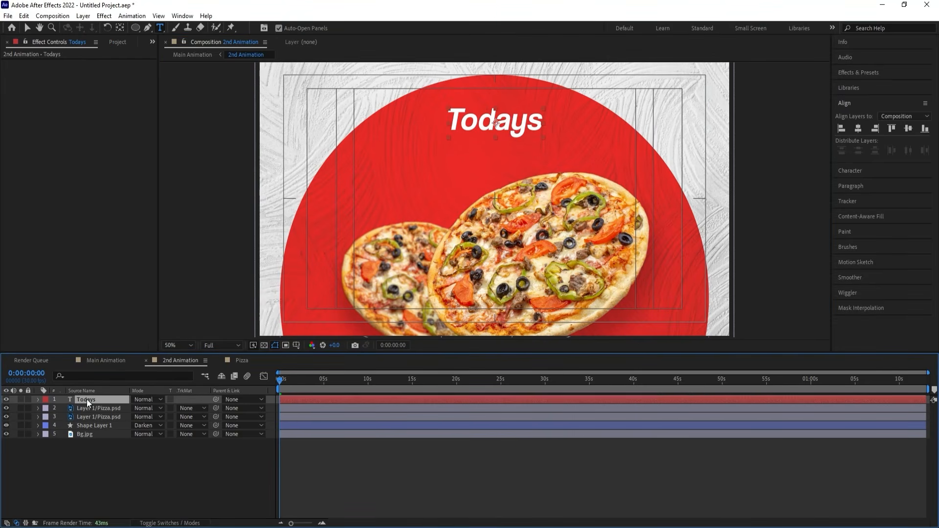
key(s)
drag(145, 408, 167, 408)
Duplicate the "Todays" text layer and place the two words one directly above the other over the red circle.
key(v)
drag(461, 130, 435, 173)
key(ctrl+d)
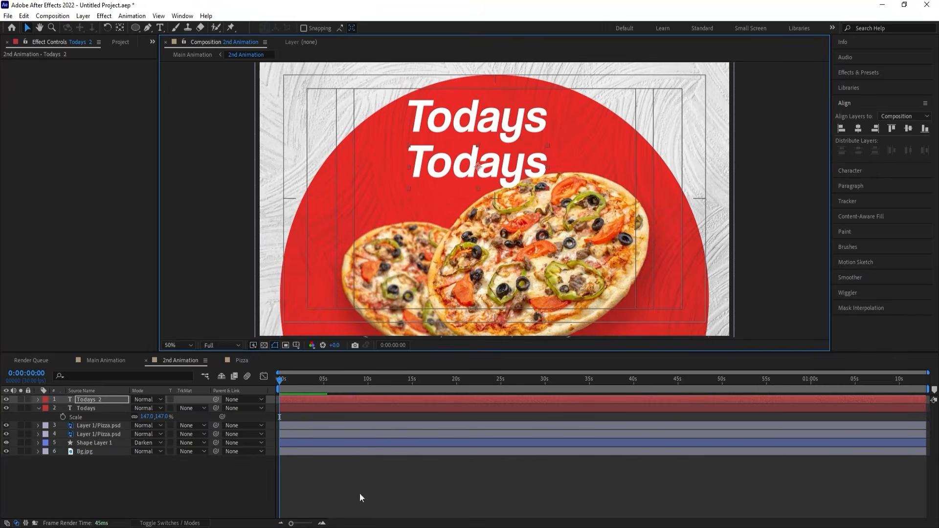
Copy the word "Special" from the Notepad note and replace the text of the lower "Todays" duplicate with it.
click(356, 527)
double_click(396, 274)
key(ctrl+c)
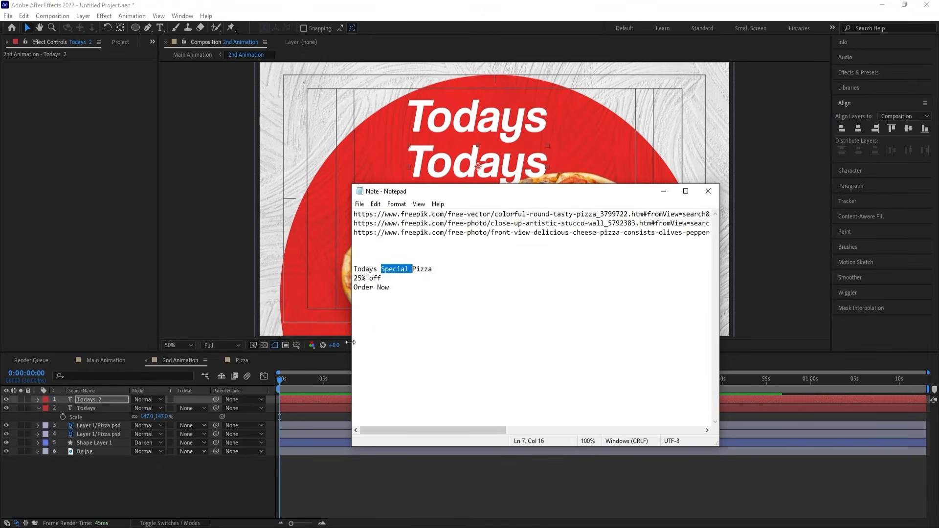
click(163, 471)
click(444, 169)
key(ctrl+t)
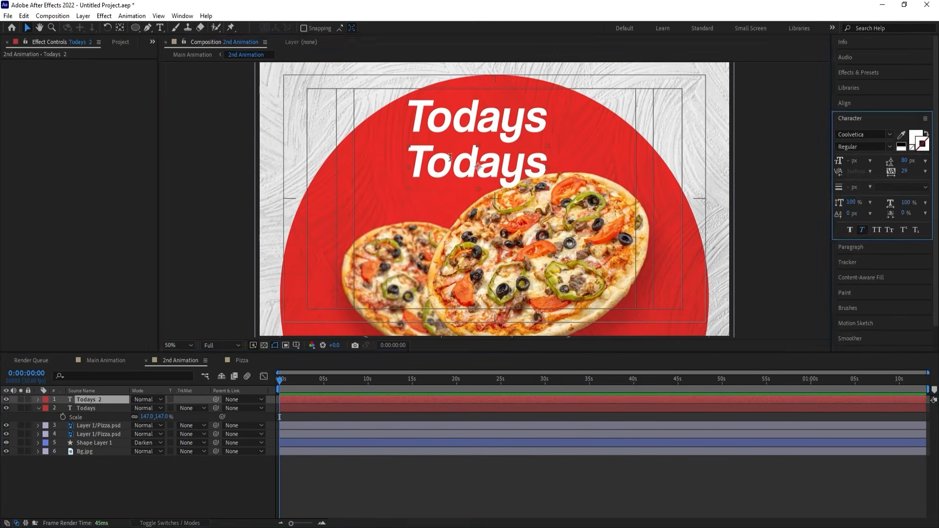
double_click(445, 169)
key(ctrl+v)
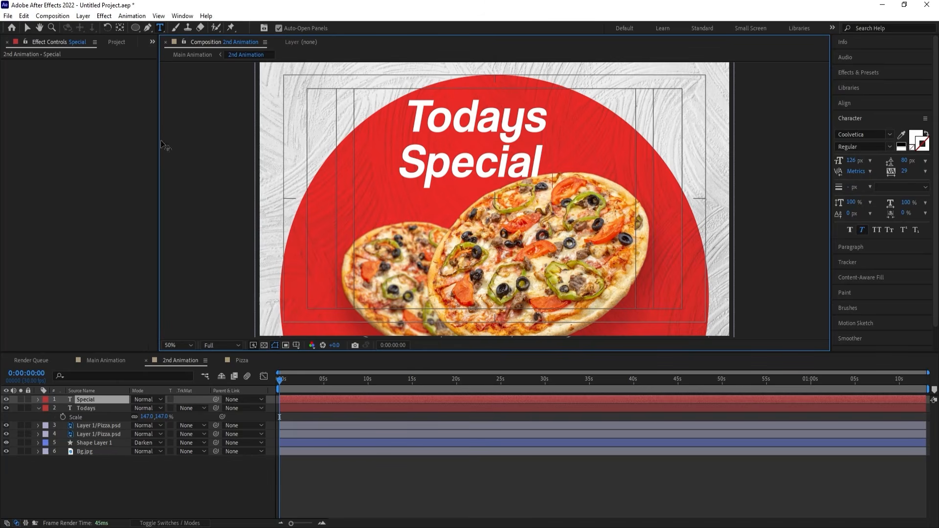
Offset "Special" to the right just beneath "Todays", then shift both words together slightly down and left.
click(27, 27)
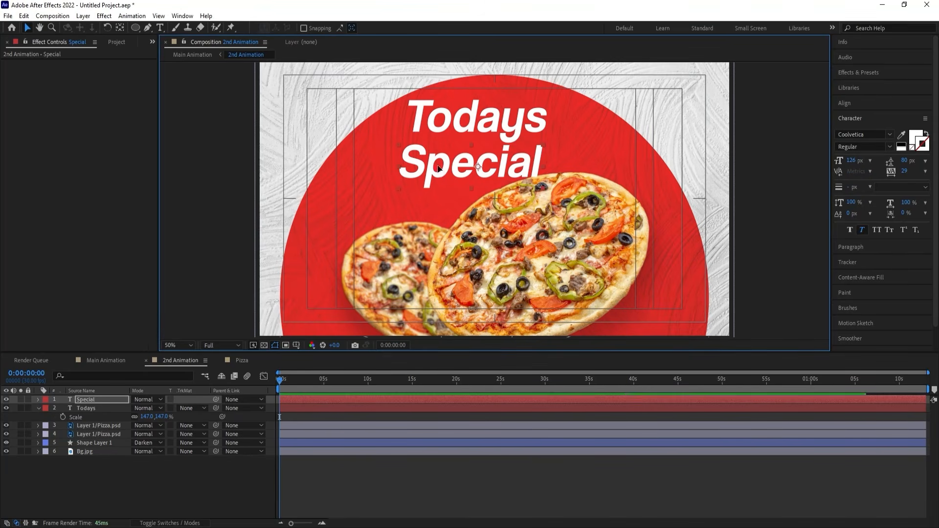
drag(438, 166, 481, 161)
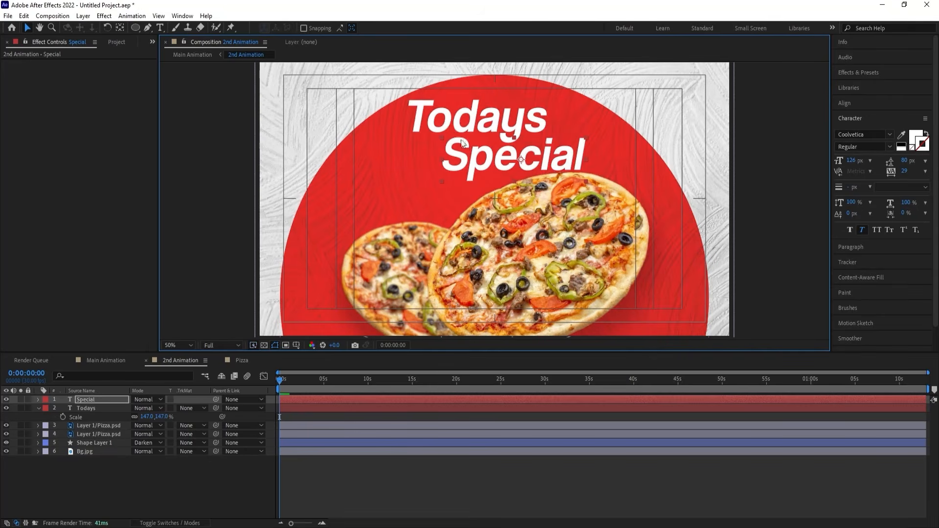
shift+click(463, 126)
drag(462, 126, 451, 131)
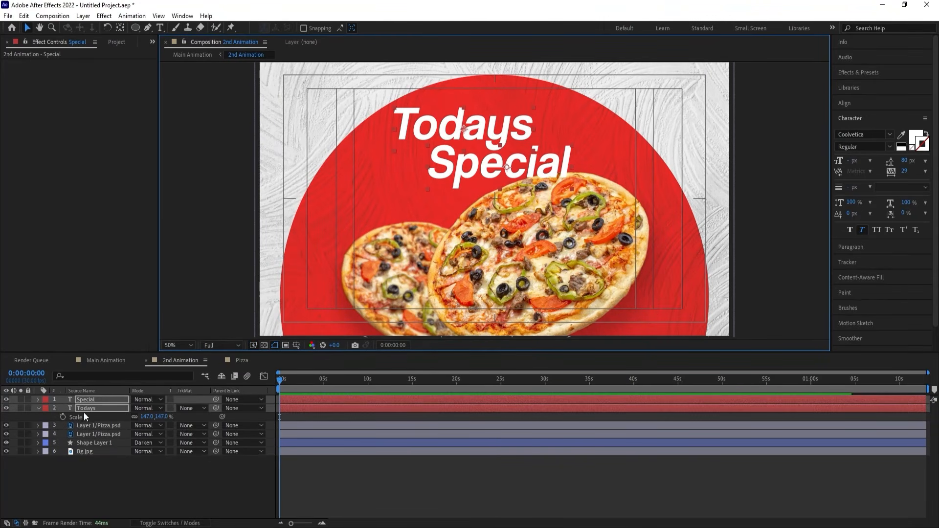
Move the "Special" and "Todays" layers below both pizza layers in the stack and nudge the two words slightly.
drag(86, 409, 93, 439)
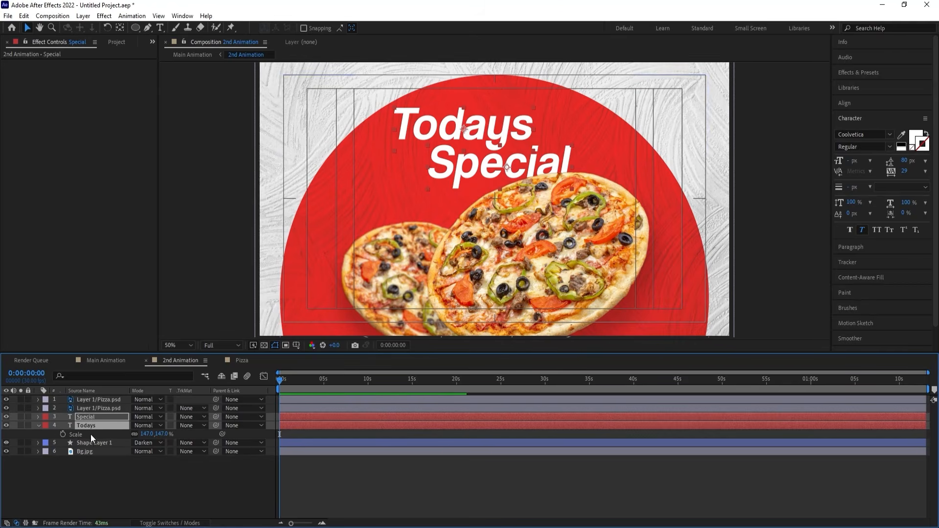
drag(447, 159, 446, 161)
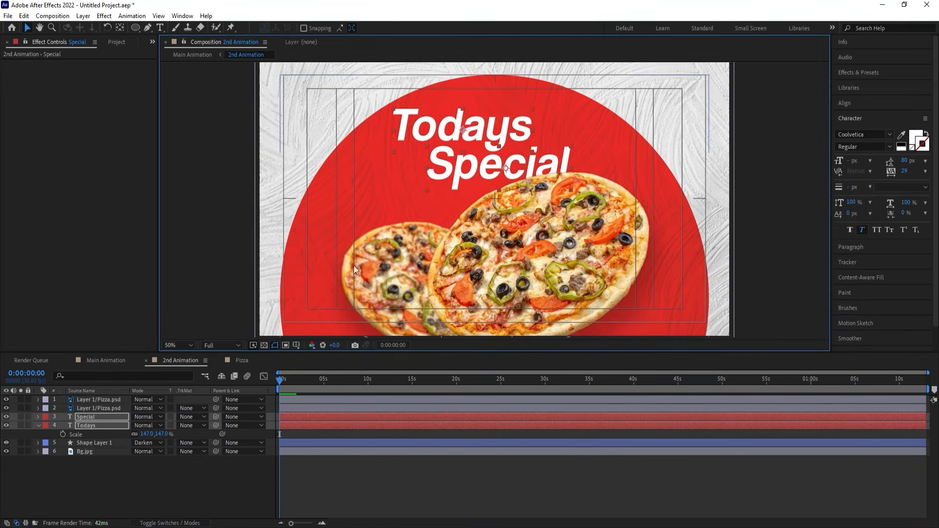
Try scaling the "Todays" text to 176% and move it slightly upward above "Special".
click(105, 425)
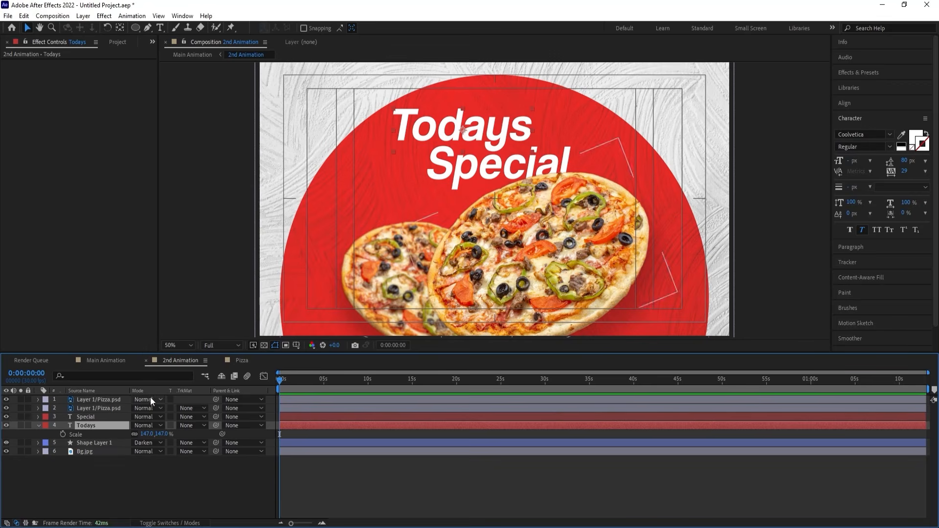
key(s)
key(s)
drag(146, 434, 160, 434)
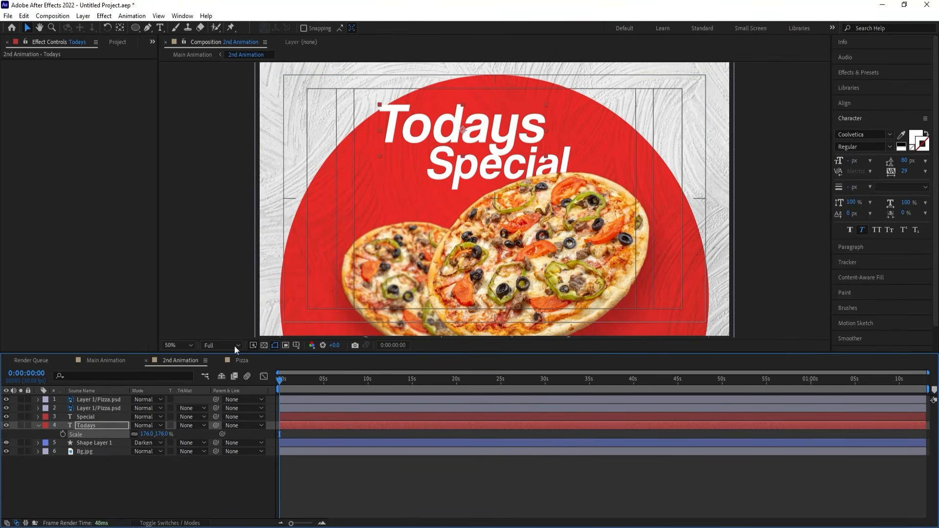
drag(409, 137, 410, 133)
Try the Comic Sans MS font on the word "Special".
click(458, 176)
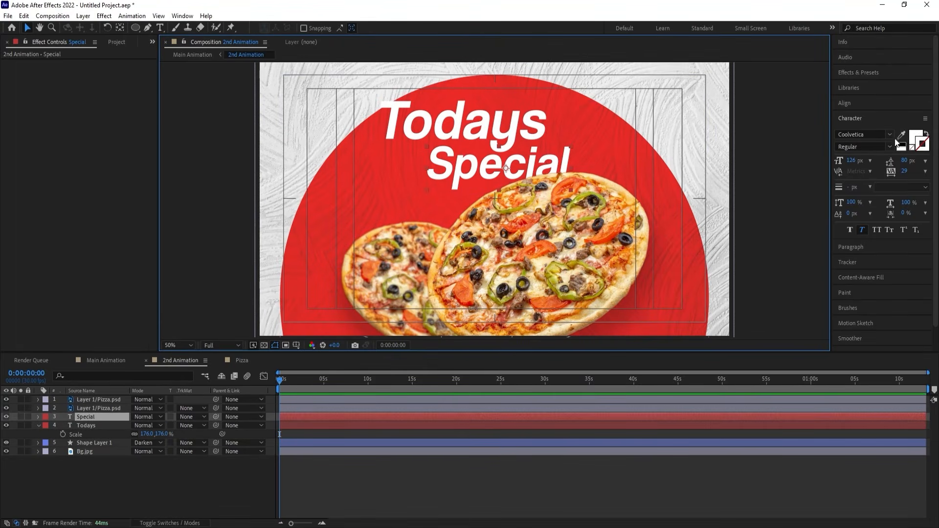
click(888, 135)
scroll(877, 275, up, 3)
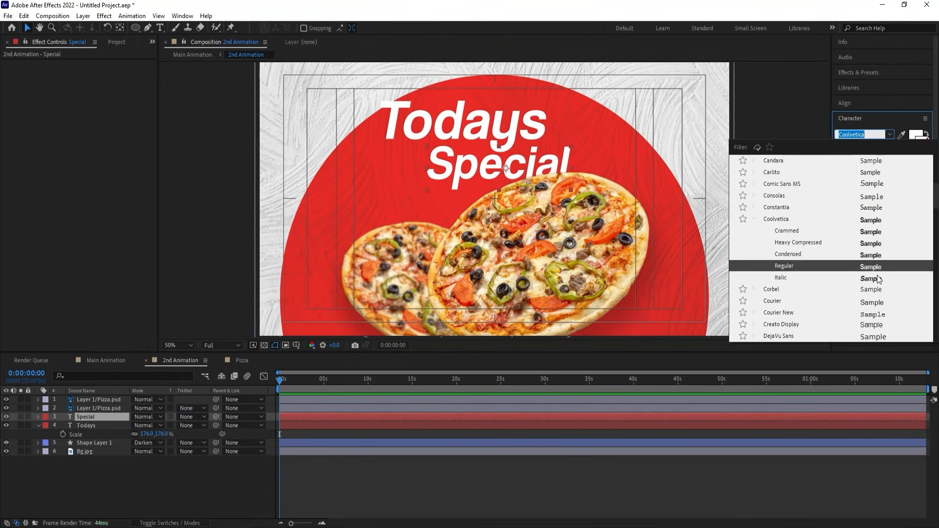
click(875, 183)
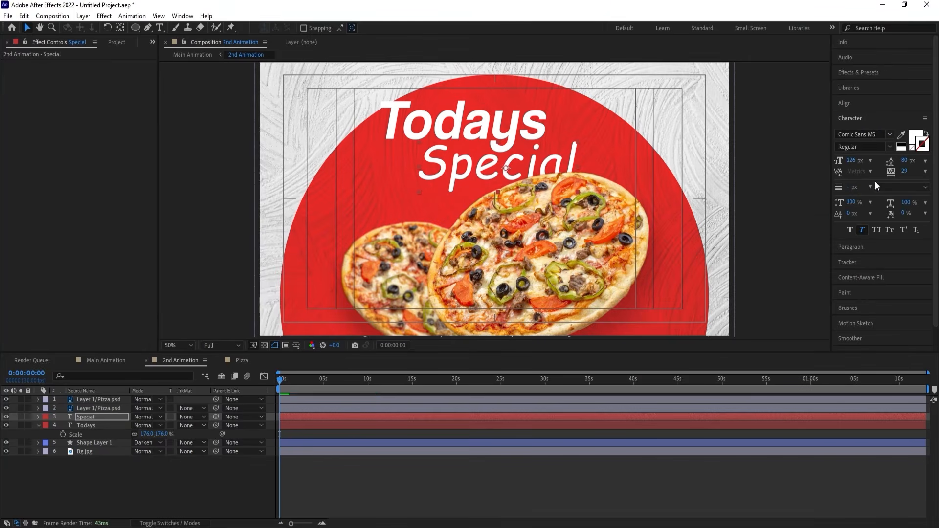
Browse the font list for a handwritten style and try MV Boli on the word "Special".
click(890, 136)
scroll(876, 254, up, 5)
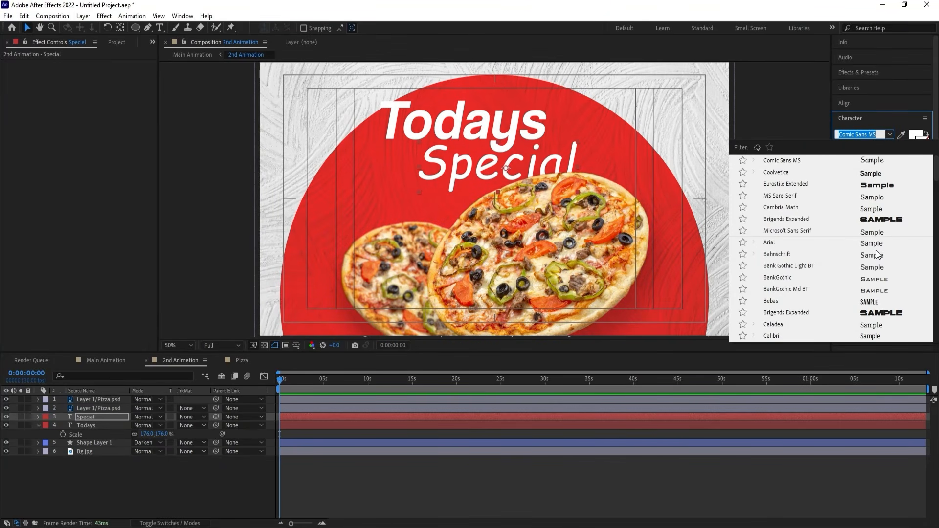
scroll(876, 254, down, 5)
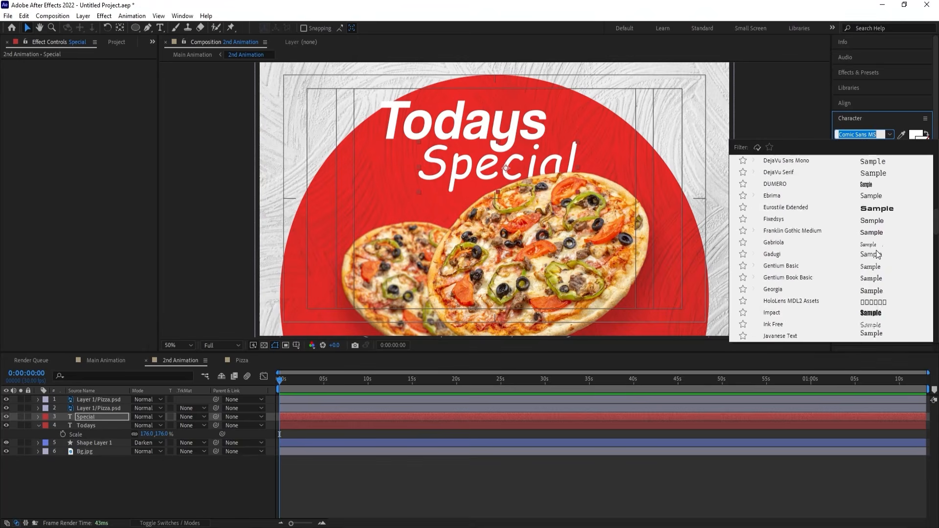
scroll(876, 254, down, 10)
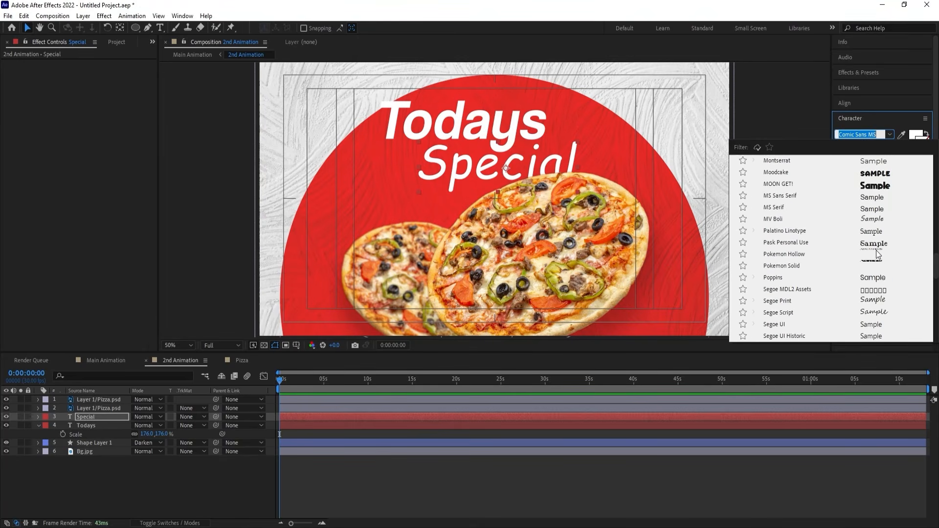
click(872, 219)
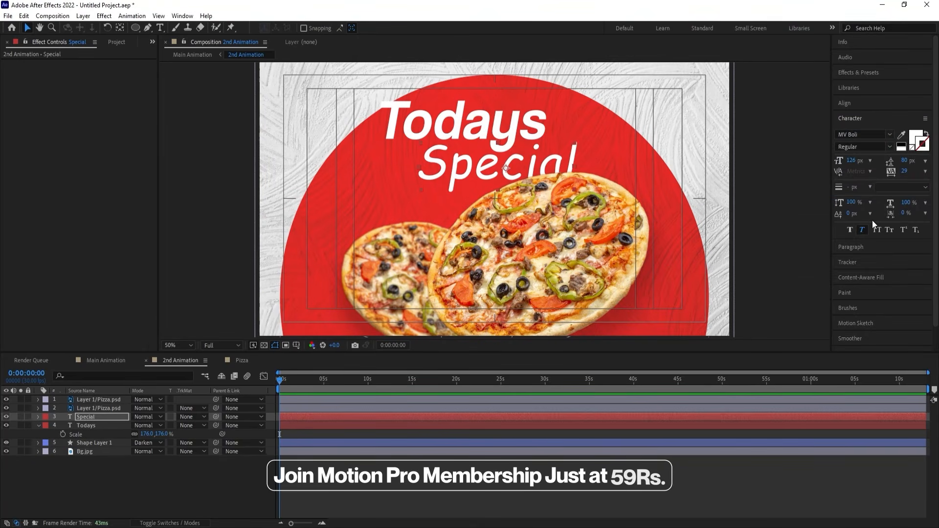
Set the font of "Special" to Segoe Script and nudge the word slightly to the right.
click(888, 146)
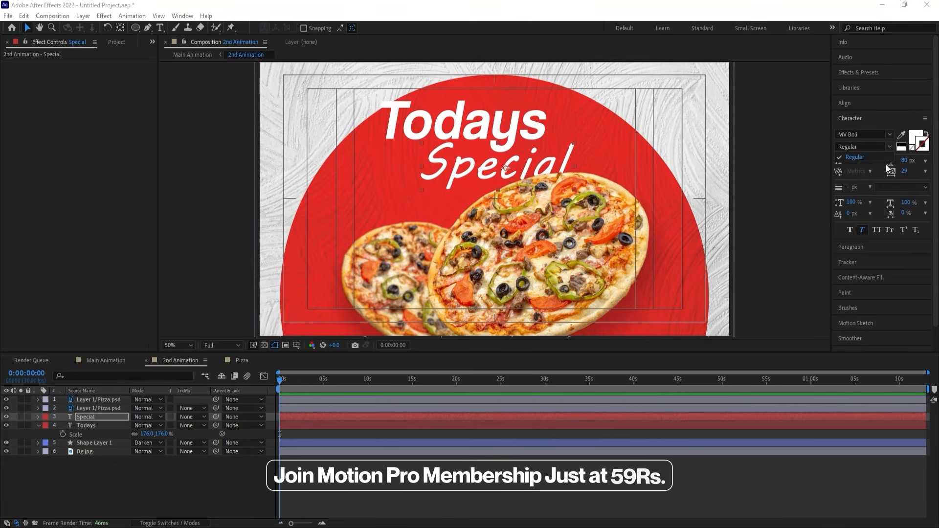
click(890, 137)
click(878, 253)
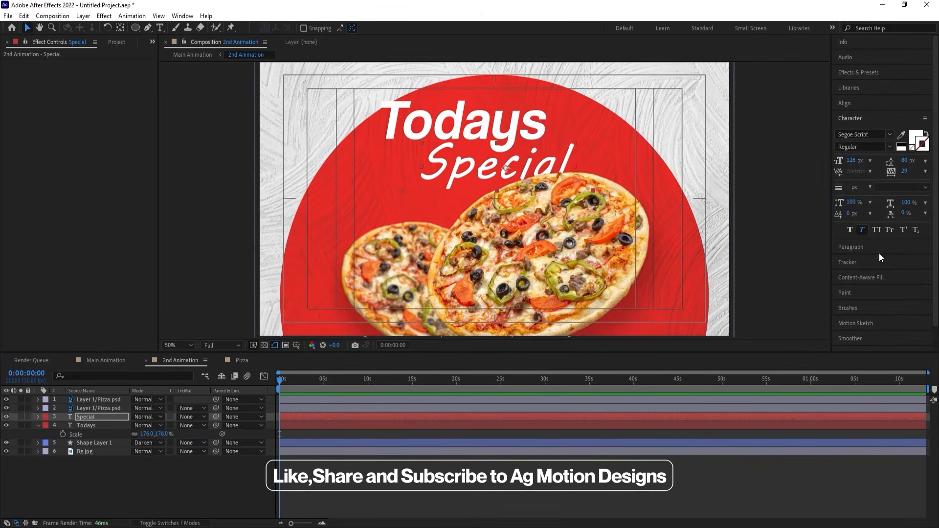
click(453, 160)
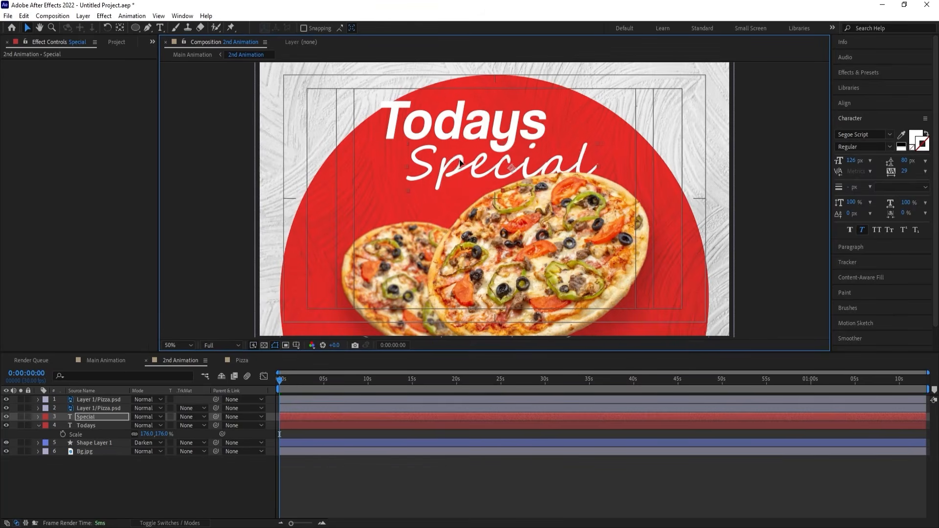
Set the scale of the "Todays" text to 155% and shift it slightly left above "Special".
click(435, 133)
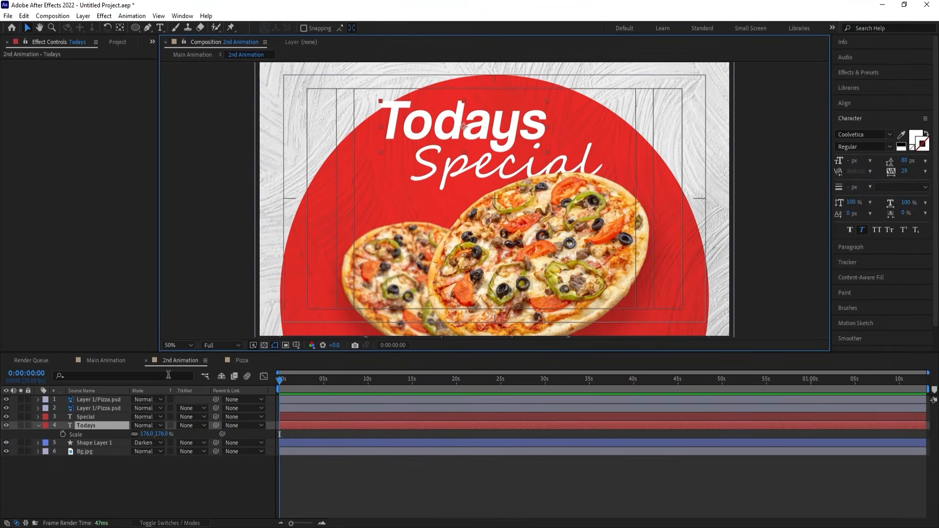
drag(147, 434, 130, 430)
click(409, 132)
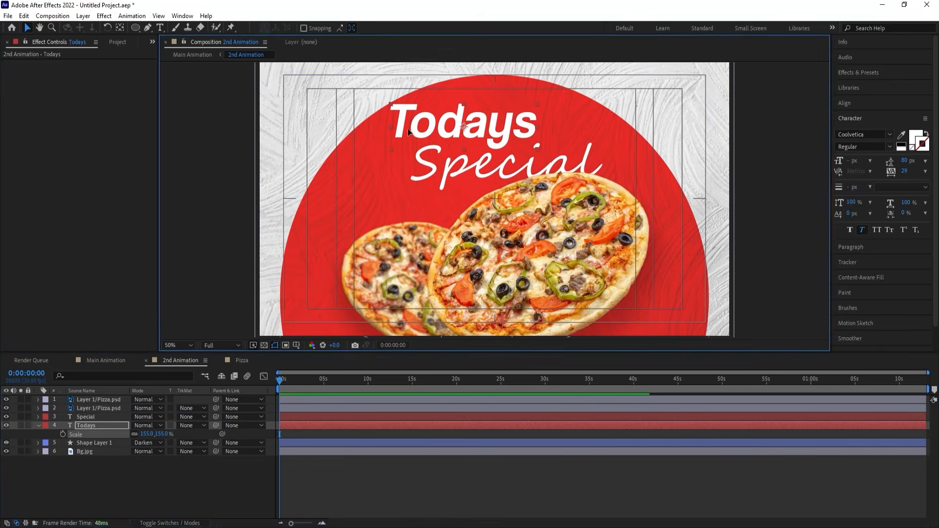
drag(408, 132, 403, 128)
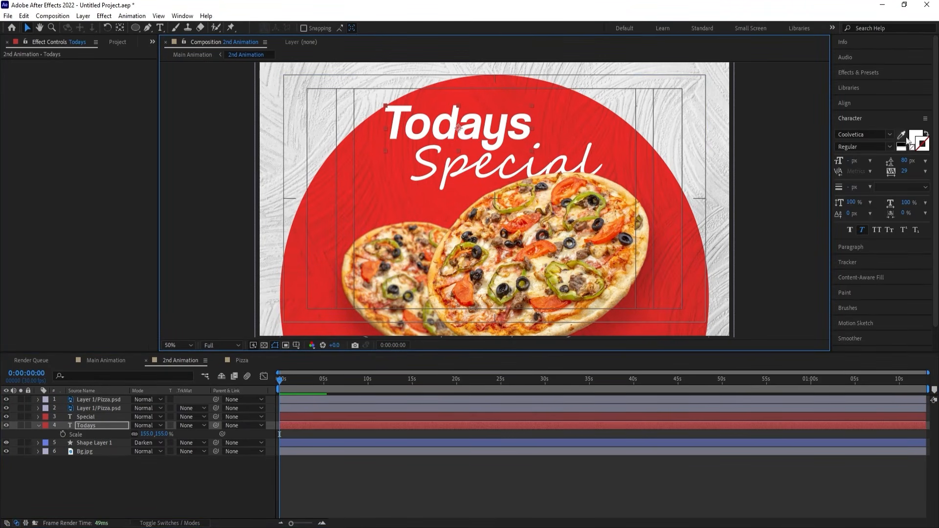
Switch "Todays" to the Coolvetica Italic style, nudge it slightly left, and collapse its scale property.
click(889, 135)
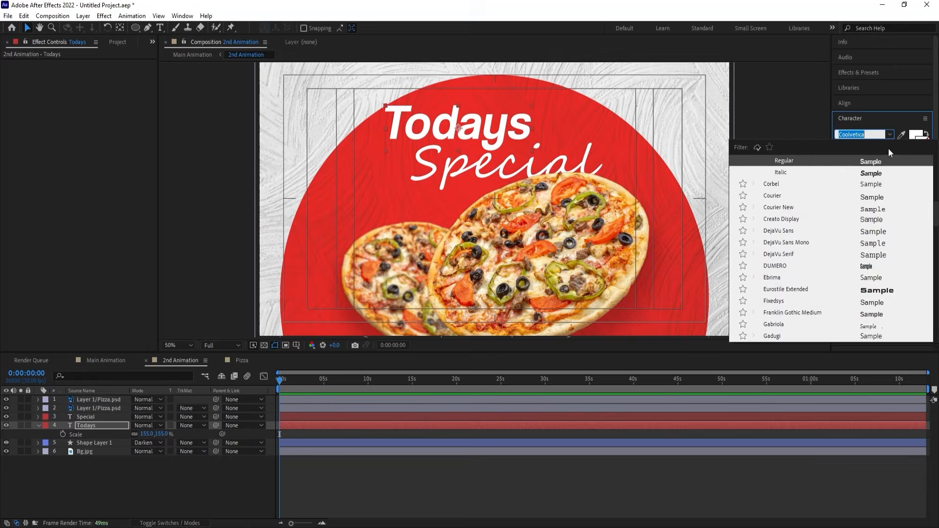
click(879, 175)
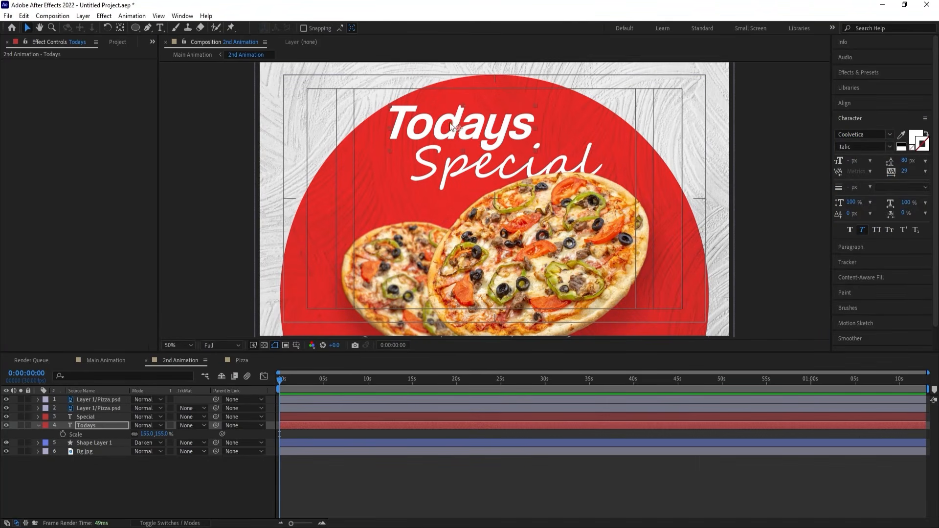
drag(450, 126, 440, 128)
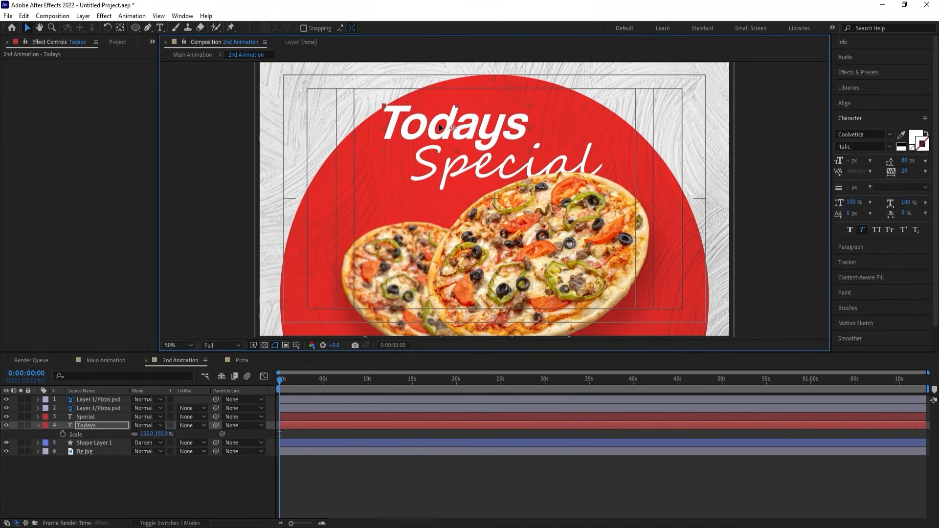
click(103, 484)
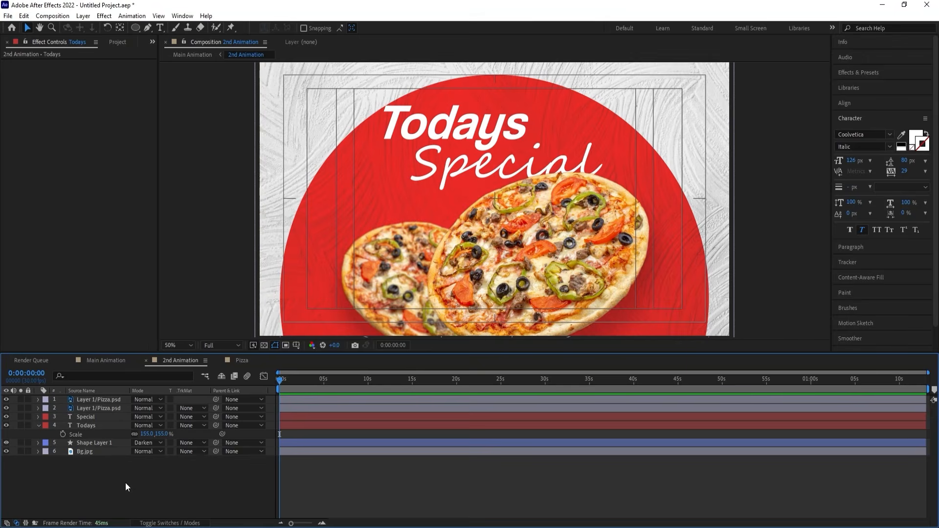
key(s)
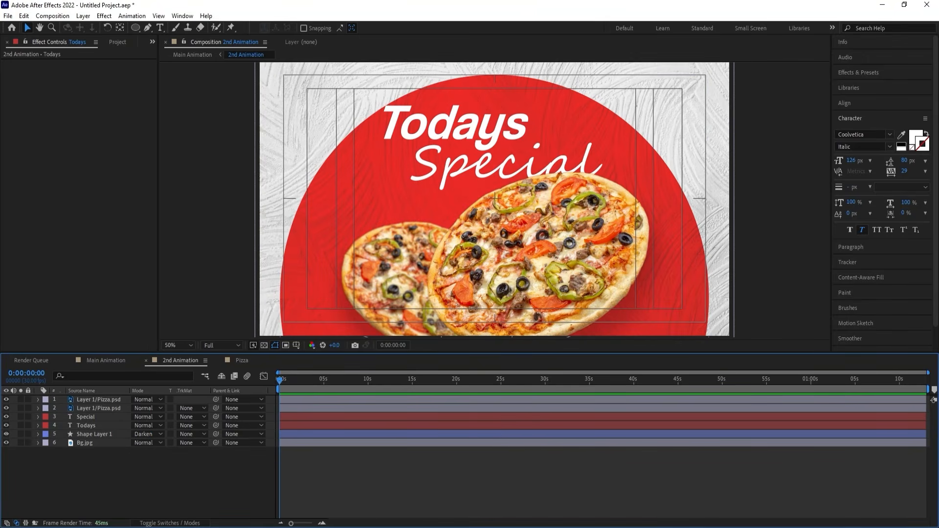
Check the heading wording in the Notepad note and add a separate text layer reading "PIZZA" to 2nd Animation.
key(alt+Tab)
click(424, 267)
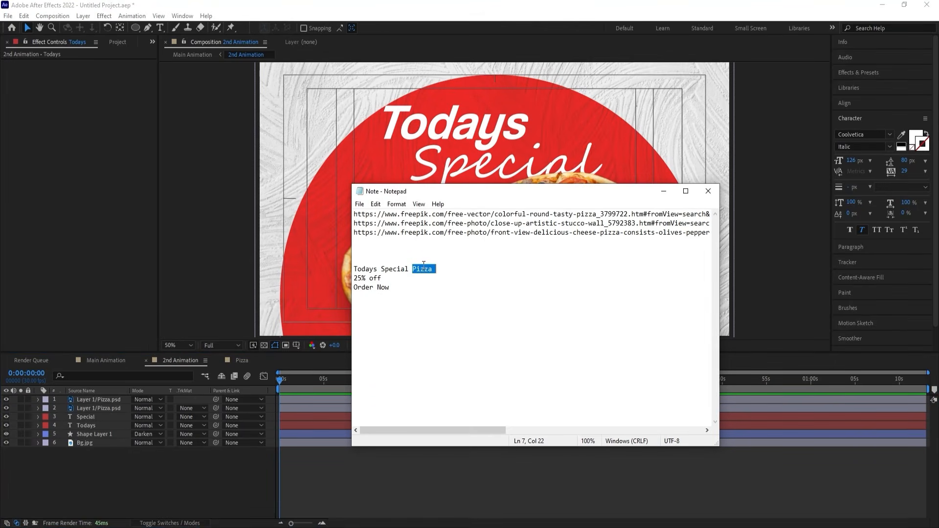
key(alt+Tab)
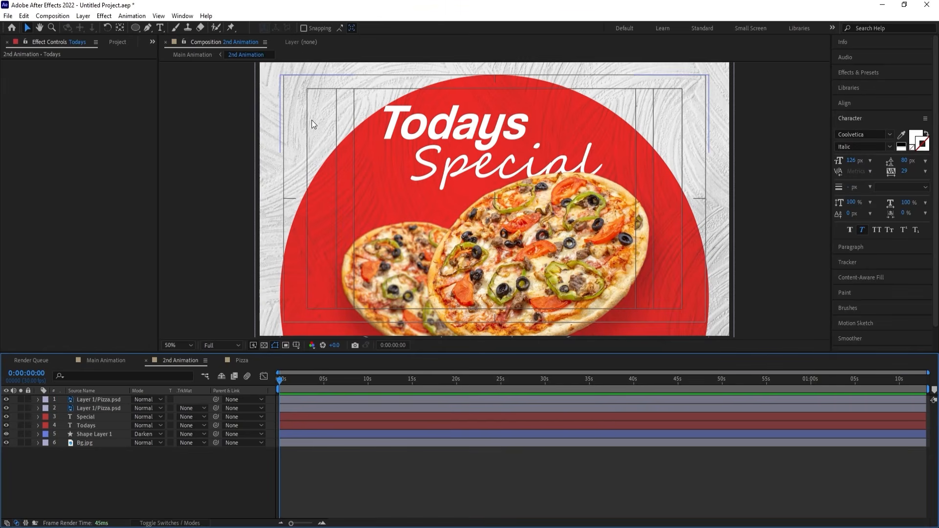
key(ctrl+t)
click(321, 127)
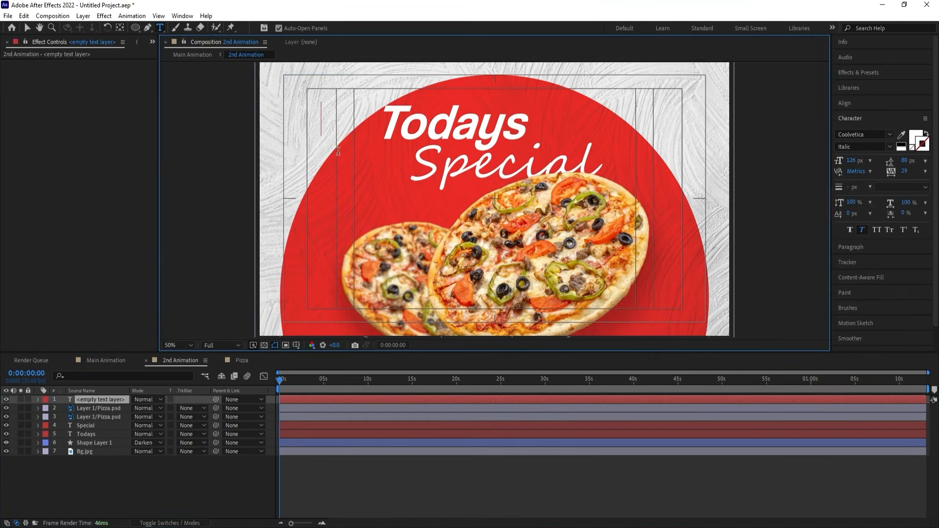
text(PIZZA)
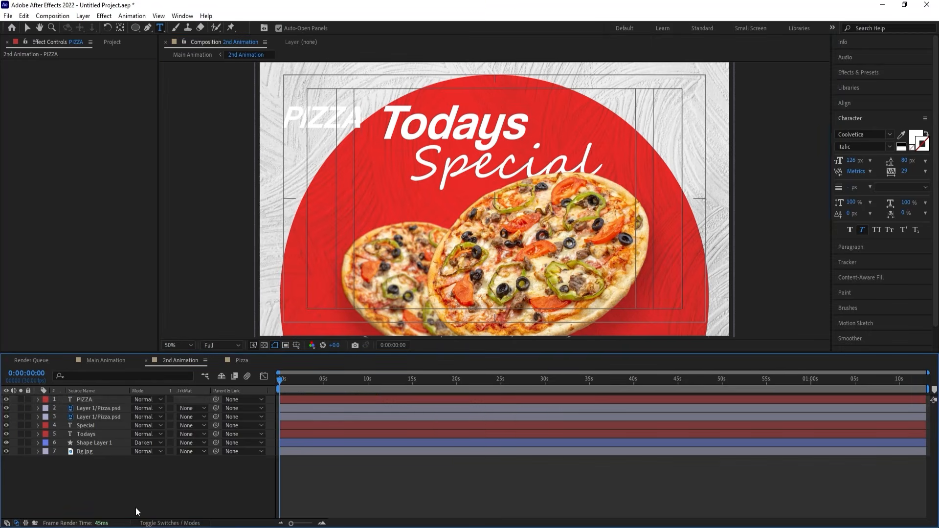
Center the anchor point of the "PIZZA" text and align the layer horizontally and vertically to the composition's center.
click(101, 398)
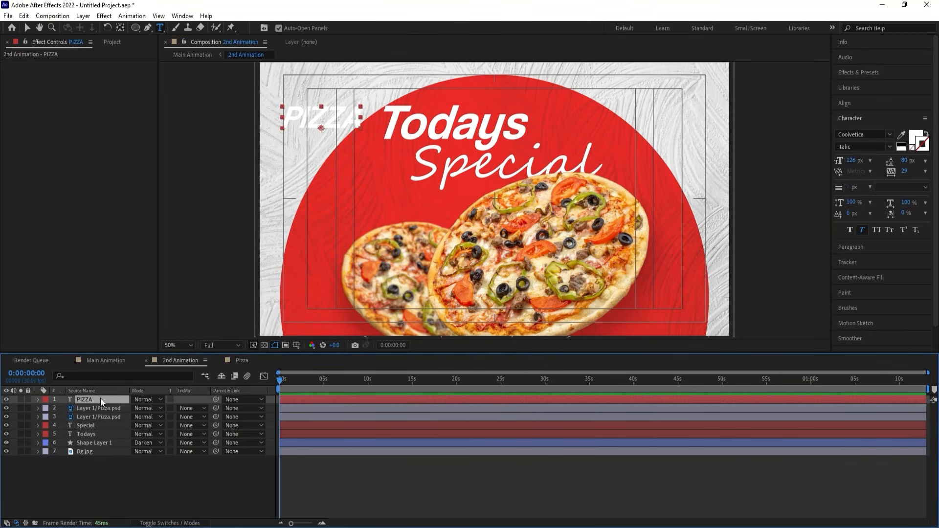
key(ctrl+alt+Home)
click(842, 102)
click(855, 127)
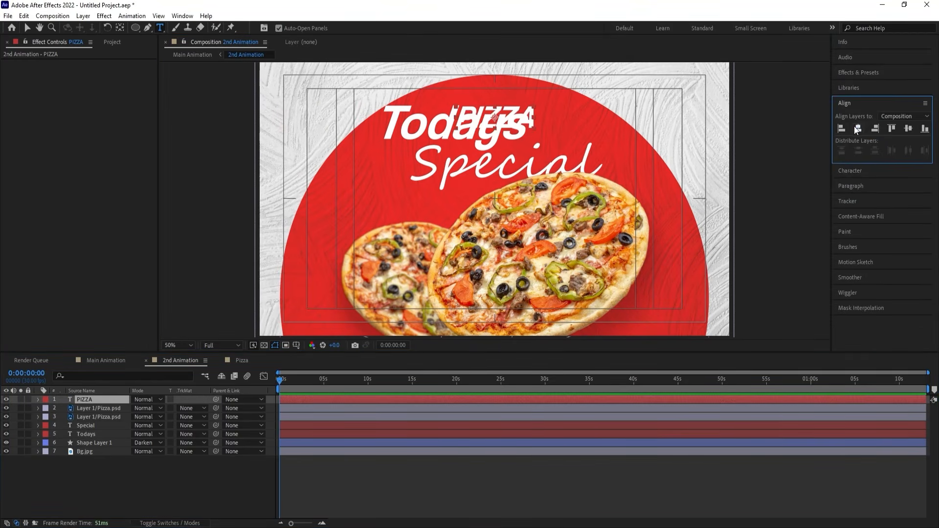
click(904, 129)
Scale the "PIZZA" text to 556% lower in the frame and place its layer directly beneath "Todays".
key(s)
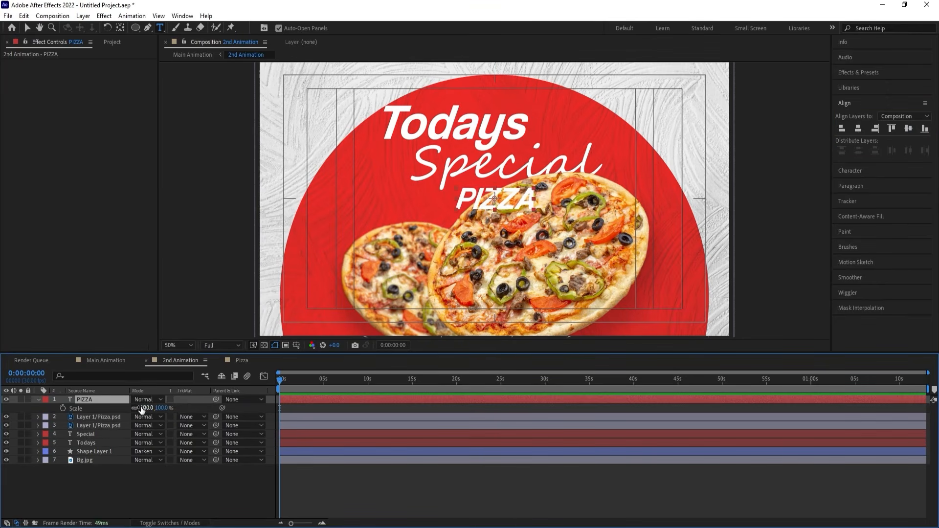
drag(142, 410, 323, 353)
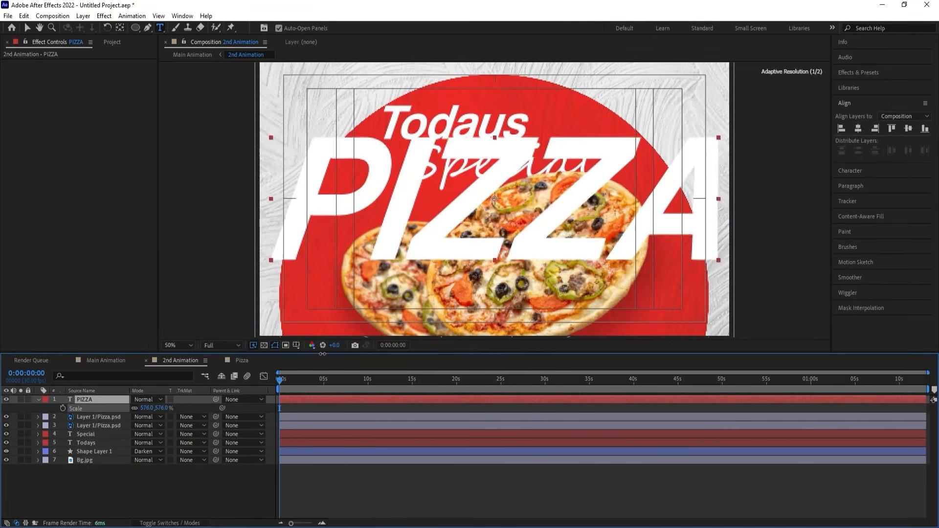
key(v)
drag(451, 209, 450, 254)
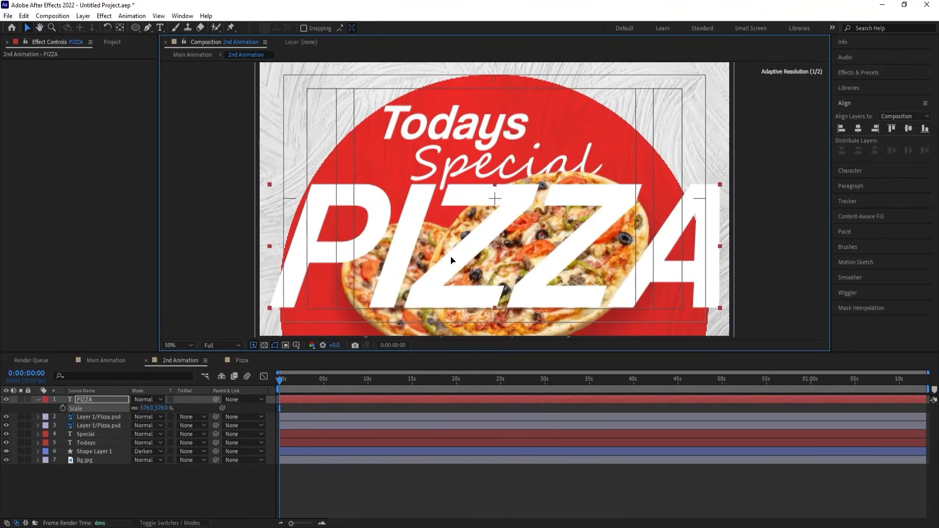
drag(150, 406, 131, 448)
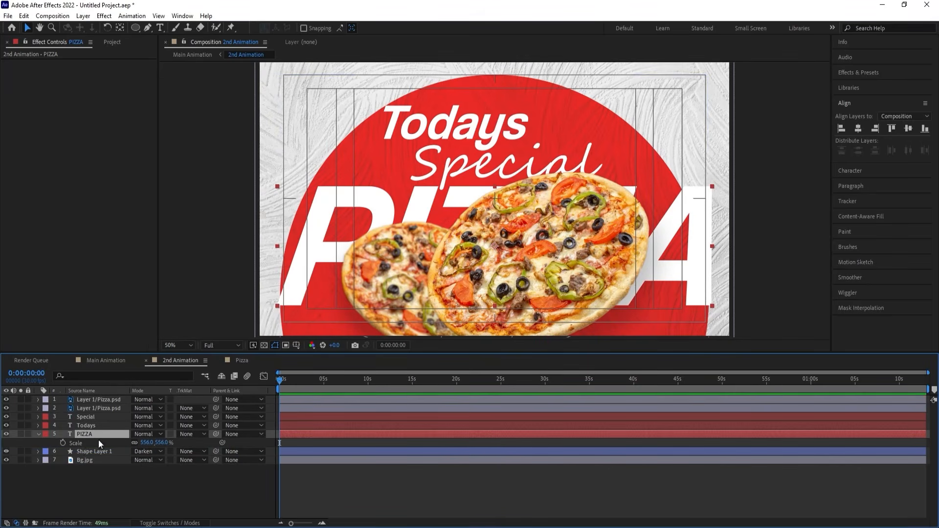
Turn "PIZZA" into a white outline without fill by swapping fill and stroke, and shift it slightly down.
click(870, 171)
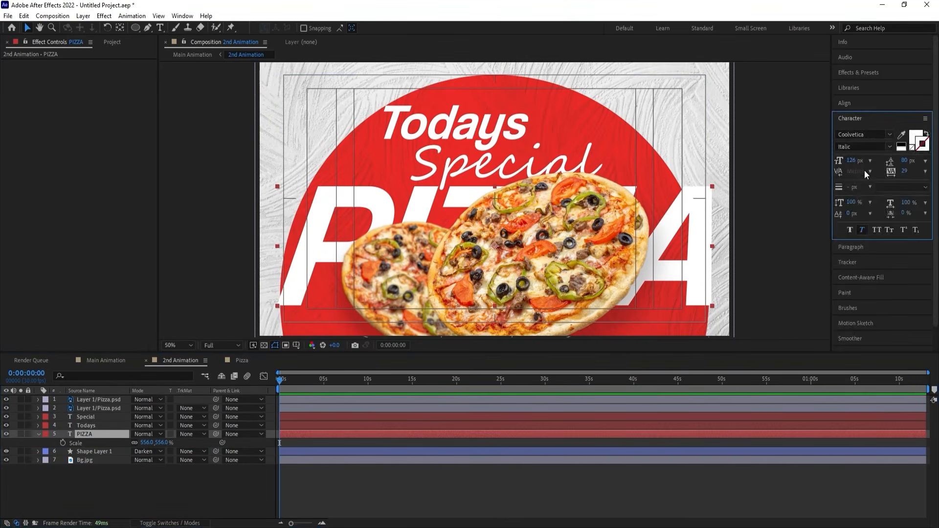
click(912, 148)
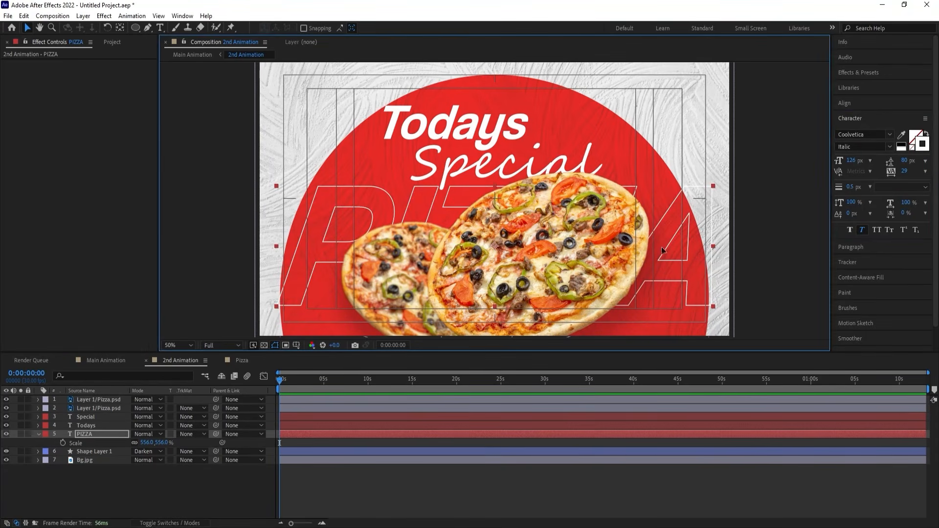
drag(662, 248, 662, 252)
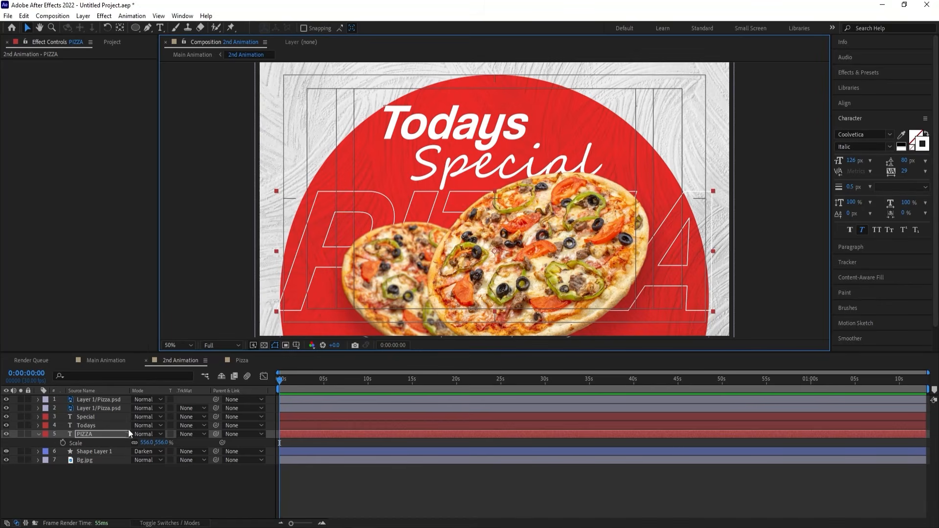
Try the red sampled from the circle as the outline color of "PIZZA" and undo the change.
click(901, 136)
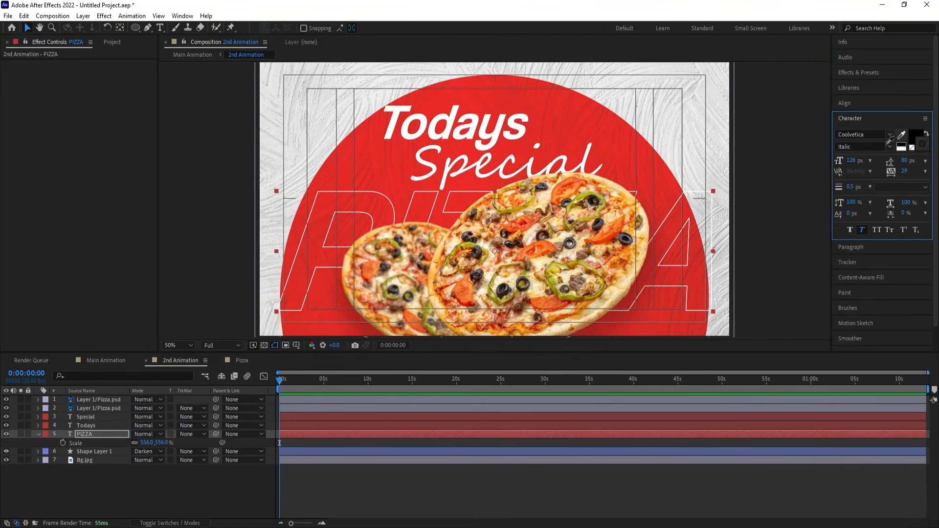
click(656, 192)
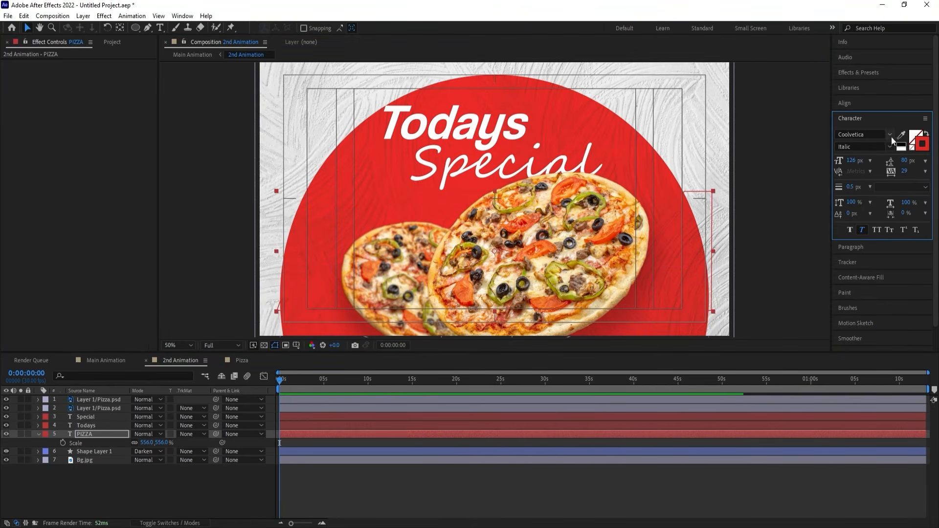
drag(391, 230, 381, 116)
key(ctrl+z)
key(ctrl+z)
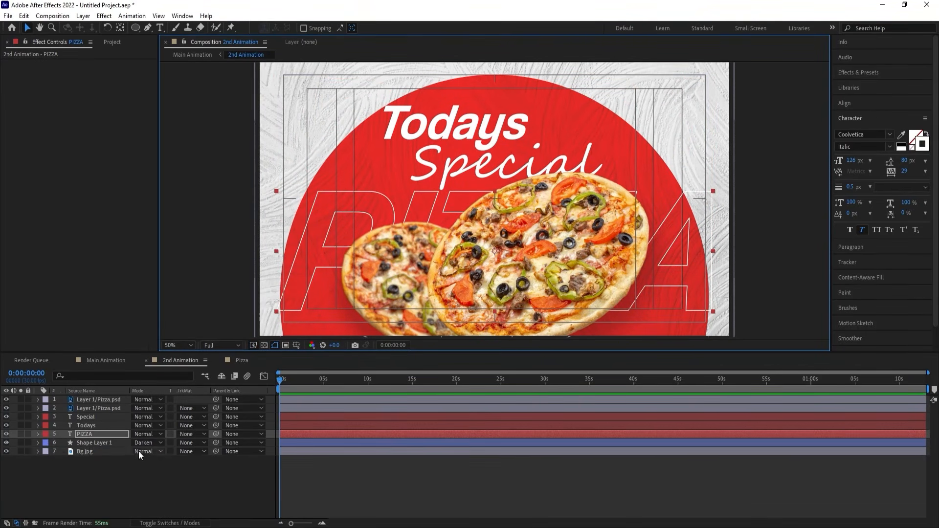
Set the scale of the outlined "PIZZA" text to 515% and shift it slightly left within the red circle.
drag(147, 442, 124, 442)
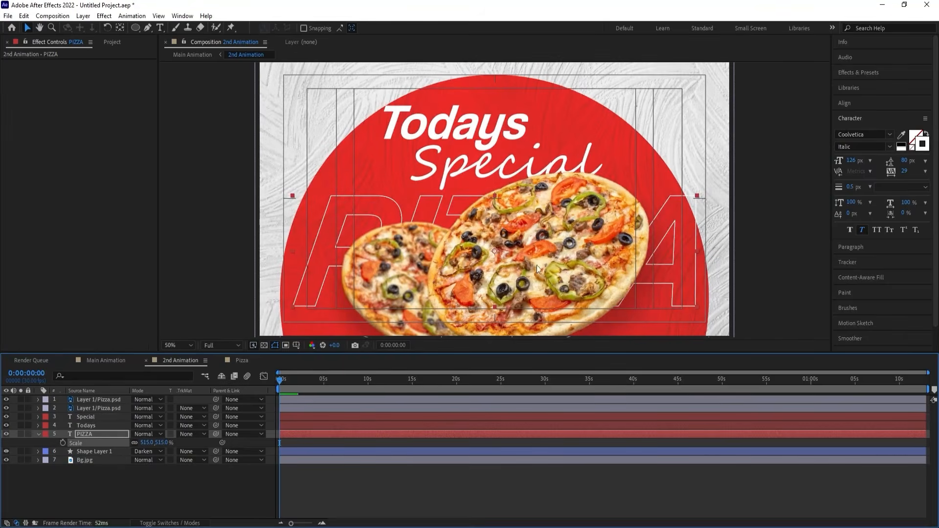
drag(654, 240, 639, 241)
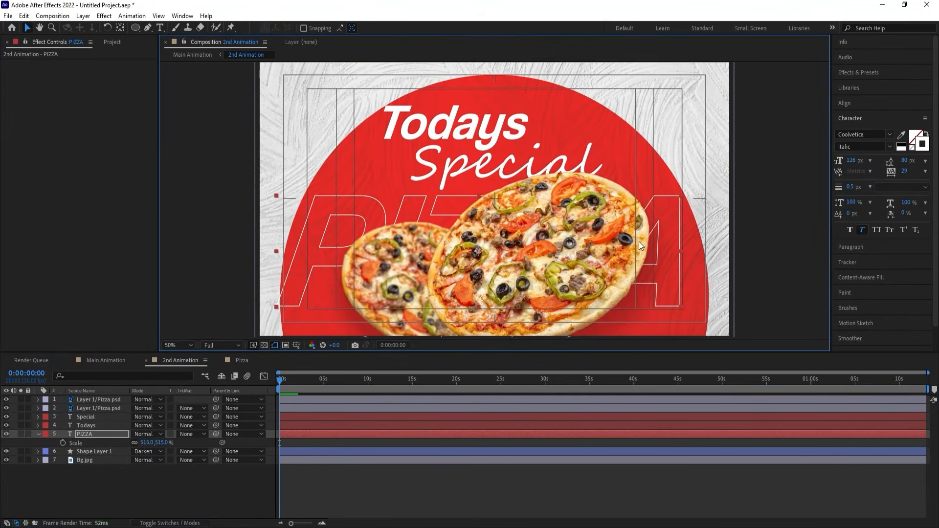
click(226, 489)
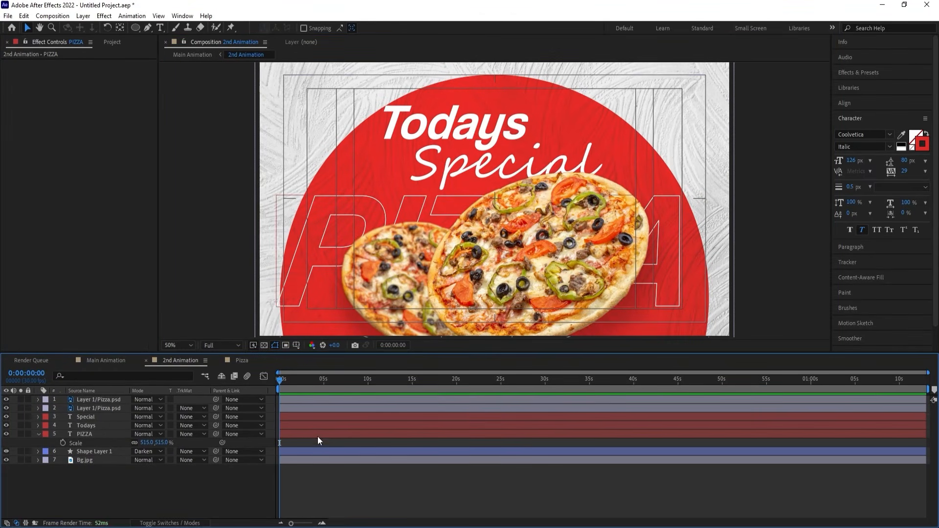
Add a text layer reading "Your Logo" near the composition's upper-left corner, with black fill and no stroke.
click(159, 28)
click(276, 83)
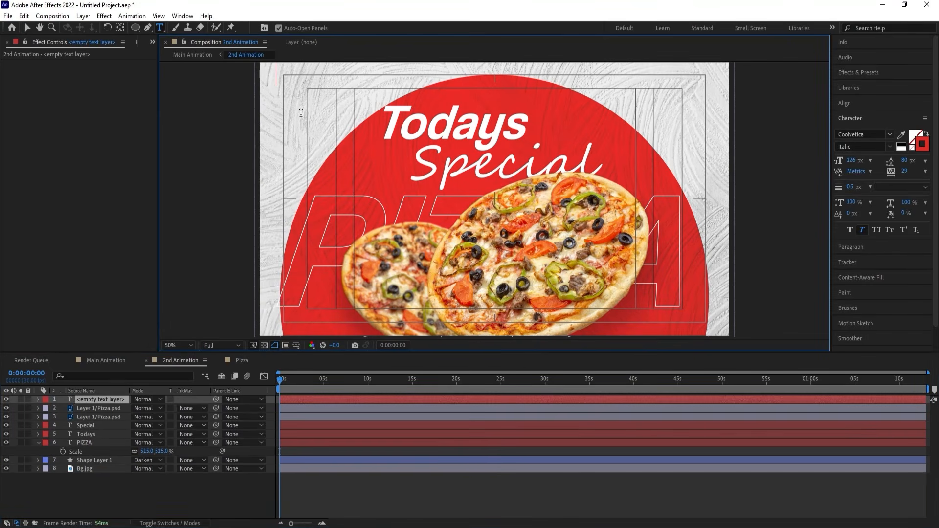
text(You)
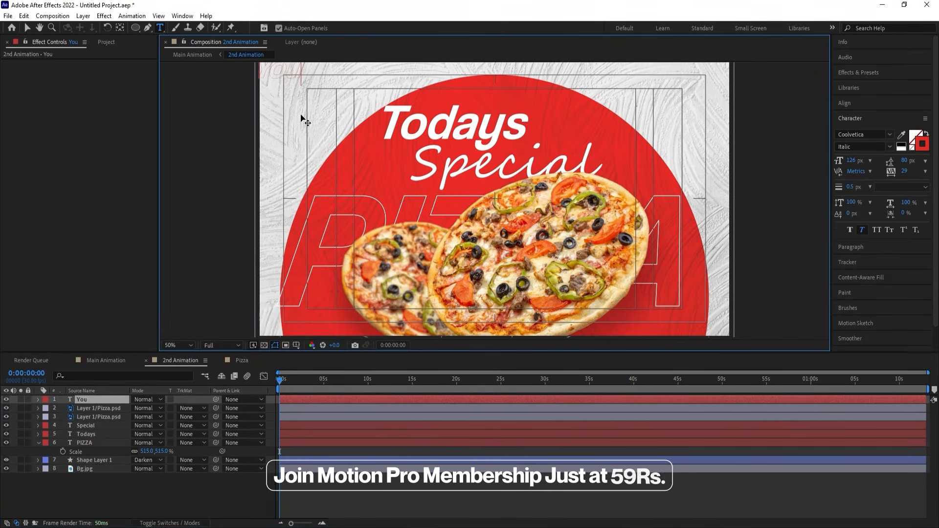
click(912, 148)
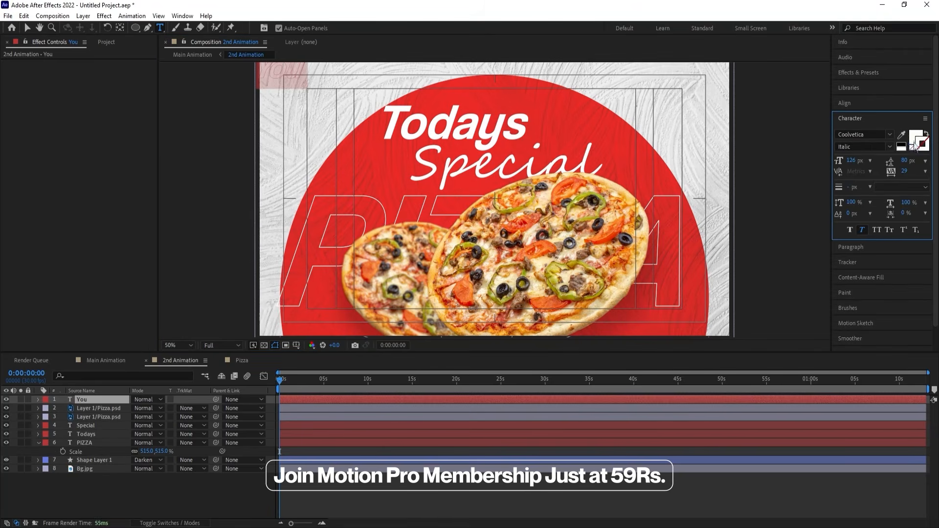
click(913, 138)
click(903, 149)
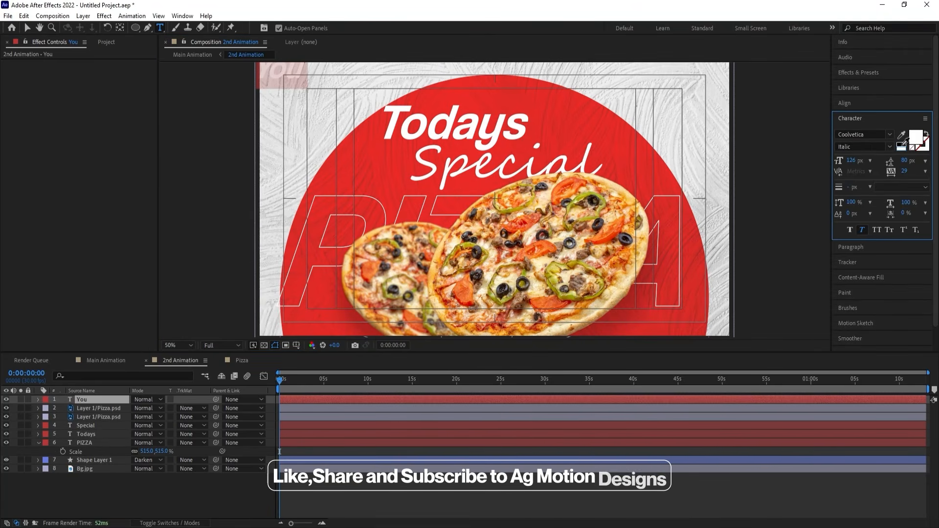
click(901, 144)
double_click(308, 72)
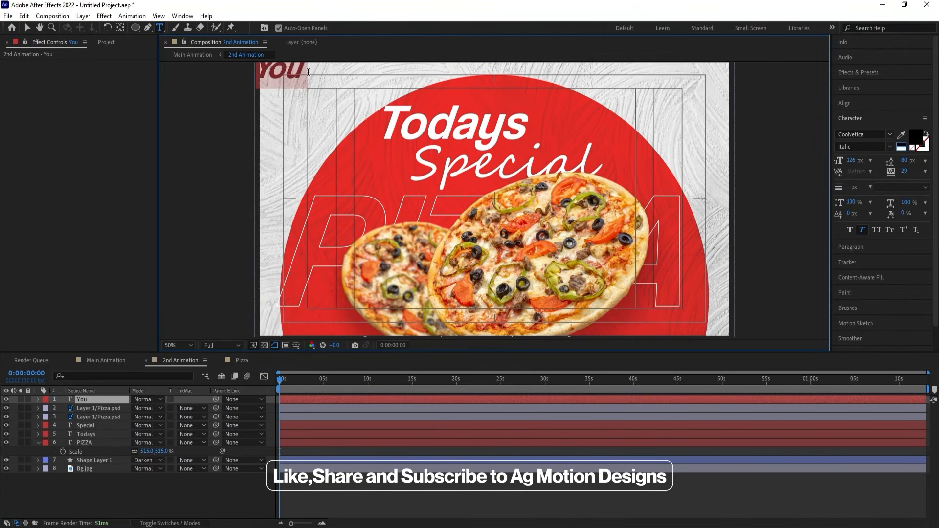
text(Your Logo)
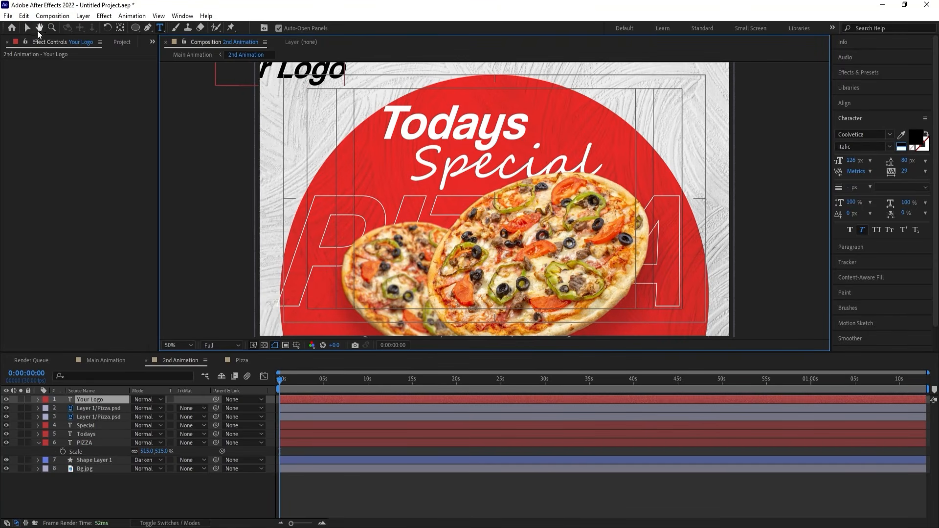
Scale the "Your Logo" text to 42% and place it in the upper-left corner of the composition.
click(27, 28)
drag(302, 76, 364, 90)
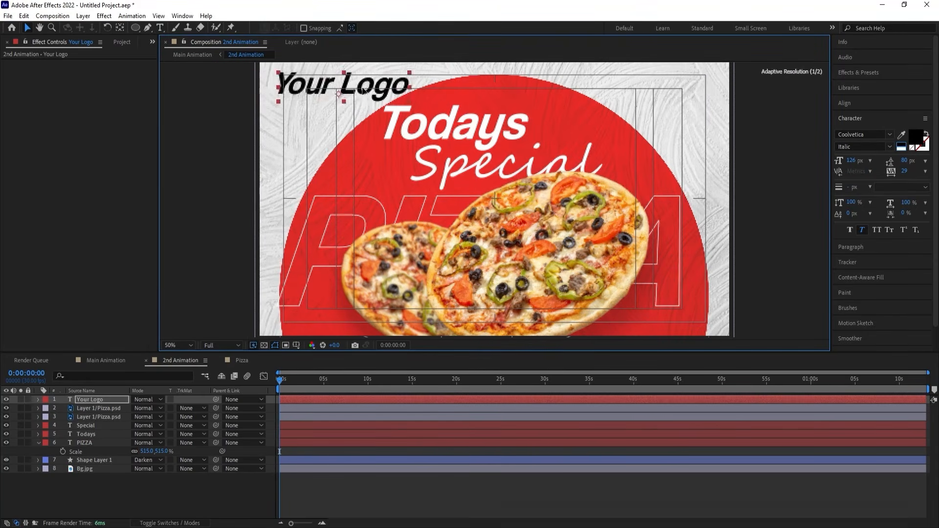
key(s)
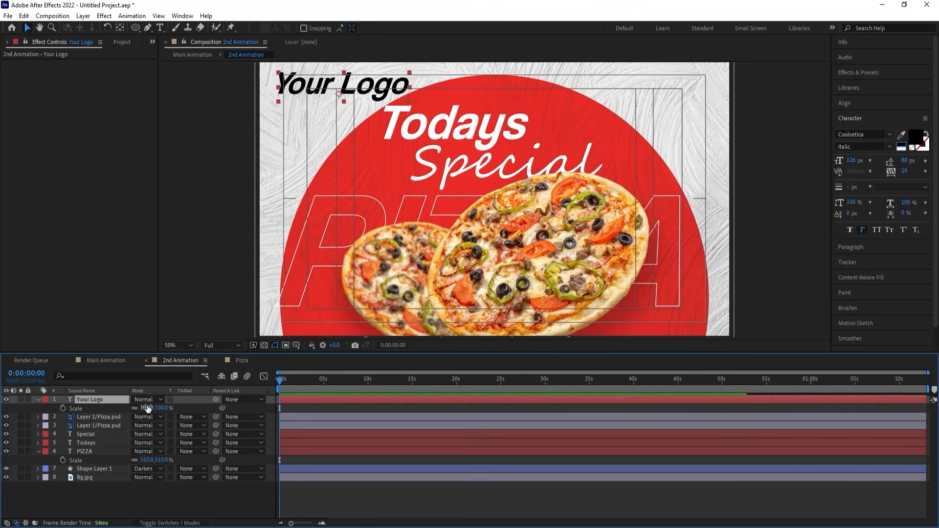
click(146, 407)
text(42)
key(Return)
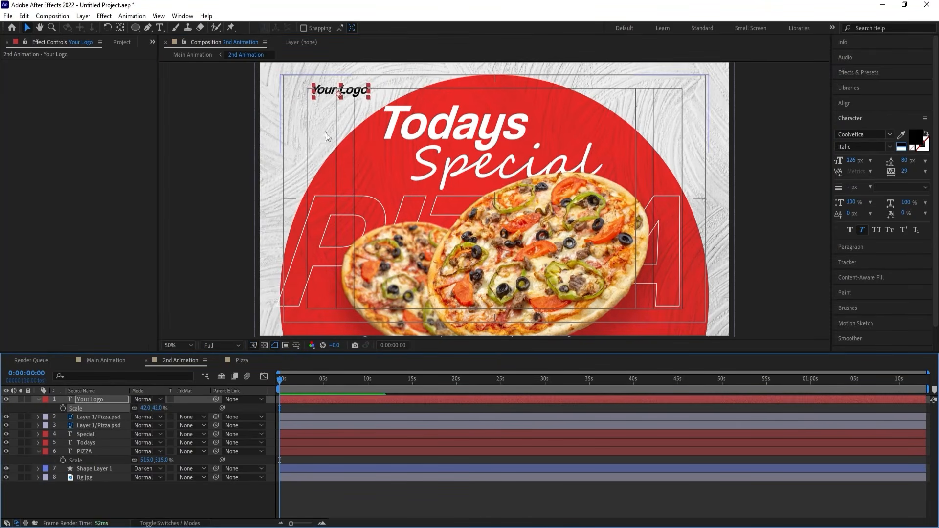
drag(326, 95, 290, 84)
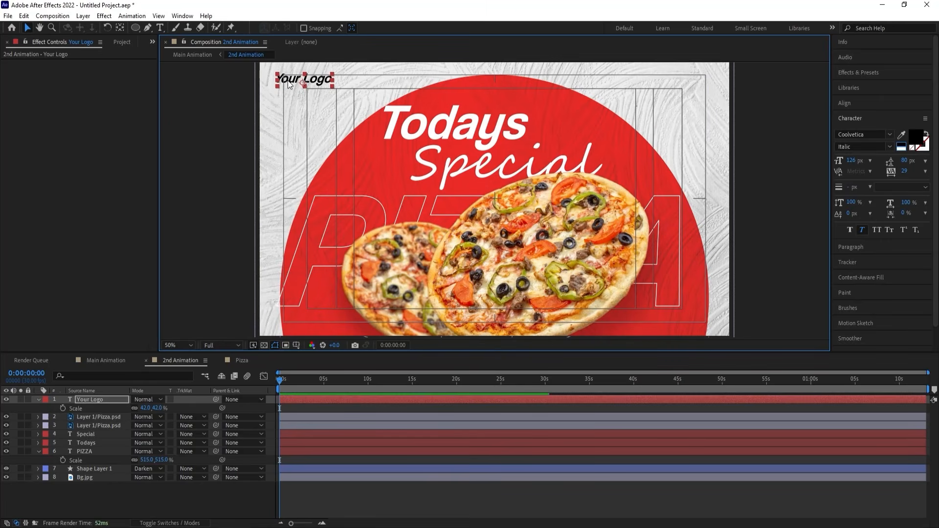
click(226, 497)
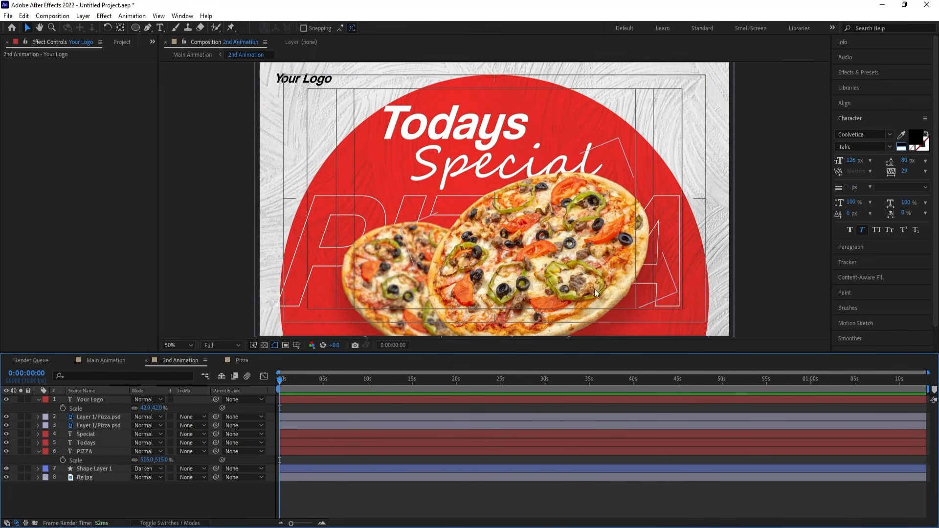
Draw a small circle with the Ellipse tool over the large pizza's lower-right edge and fill it with white.
click(135, 28)
drag(612, 234, 678, 303)
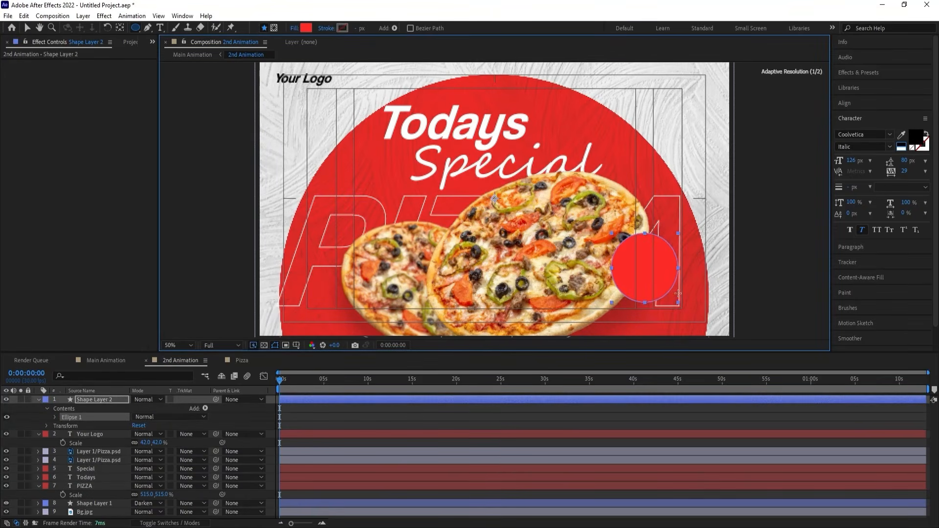
click(307, 29)
drag(718, 383, 665, 279)
key(Return)
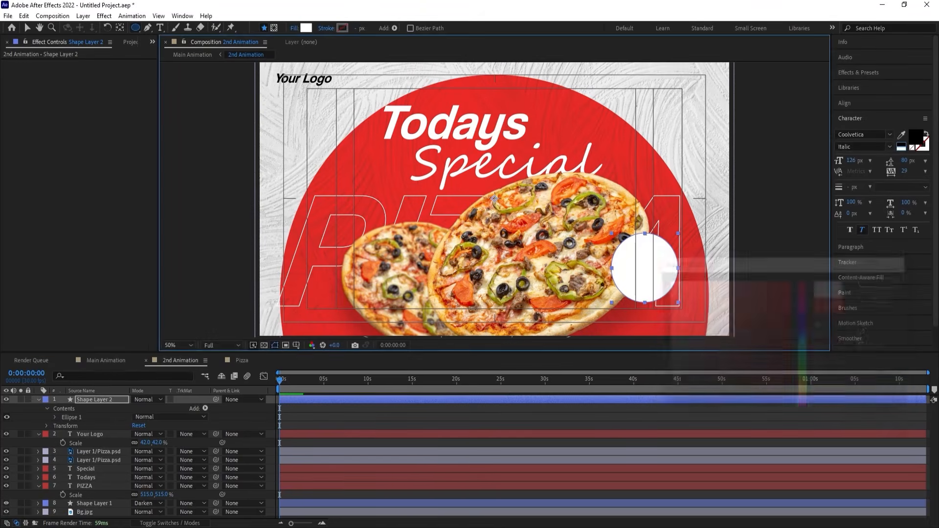
click(353, 418)
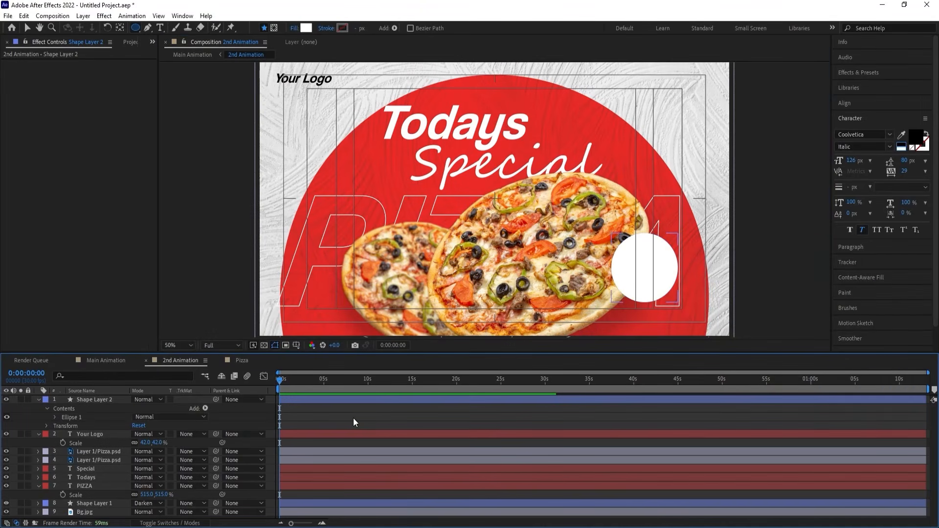
Center the white circle's anchor point on the shape and move the circle slightly left over the large pizza.
click(284, 400)
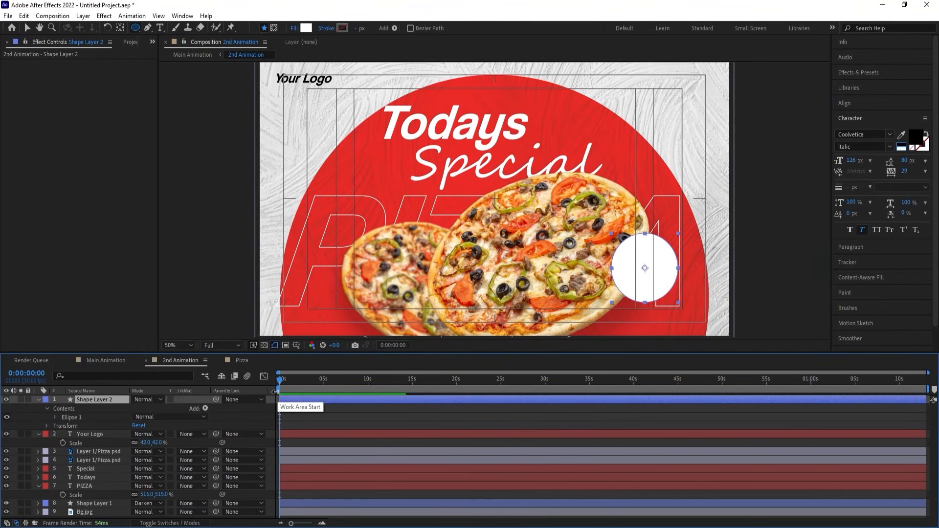
key(v)
drag(652, 296, 642, 296)
click(301, 421)
click(291, 401)
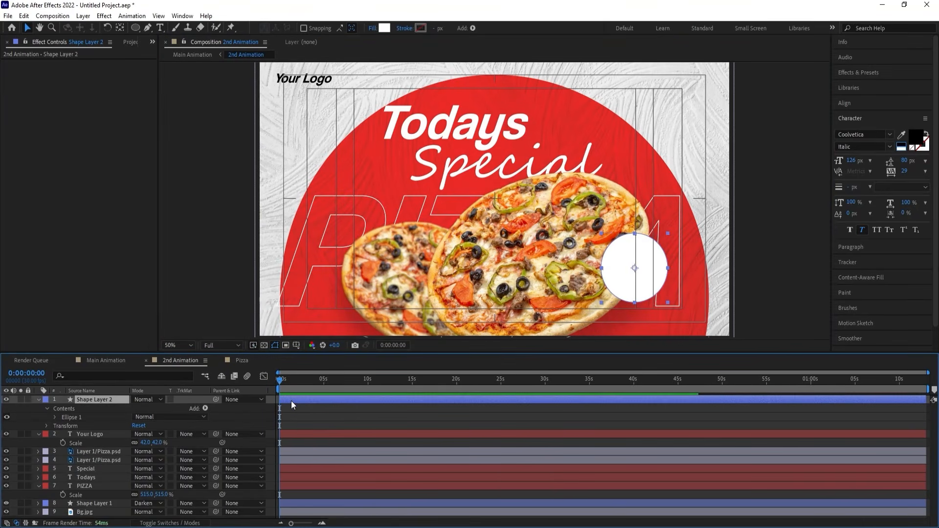
Duplicate the white circle layer, scale the copy to 14% and move it near the upper edge of the white circle.
key(ctrl+d)
key(s)
drag(146, 408, 106, 404)
scroll(636, 266, up, 4)
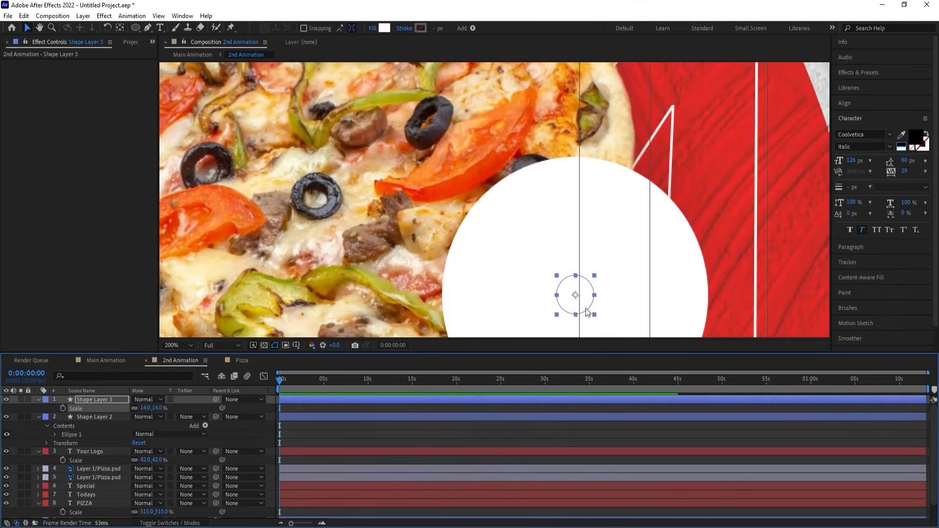
drag(586, 311, 576, 219)
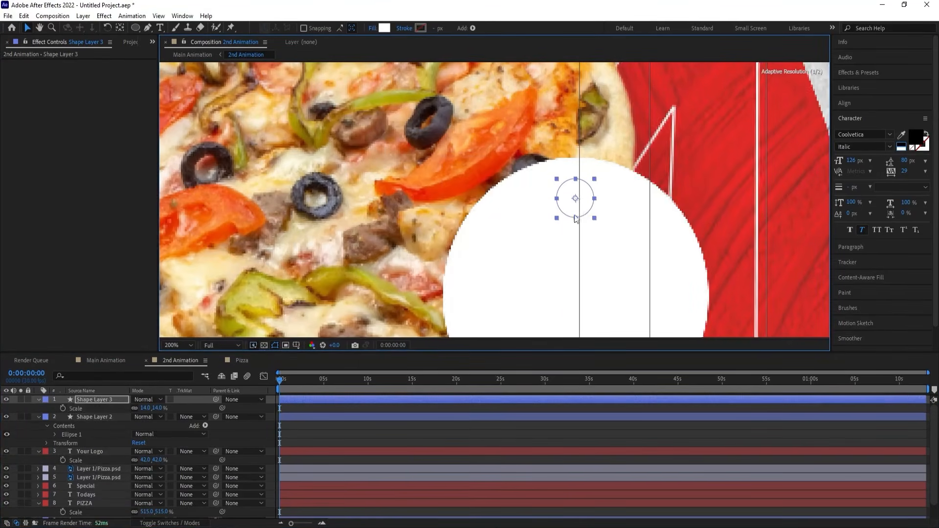
Fill the small duplicate circle with black (000000).
click(385, 27)
drag(675, 401, 614, 452)
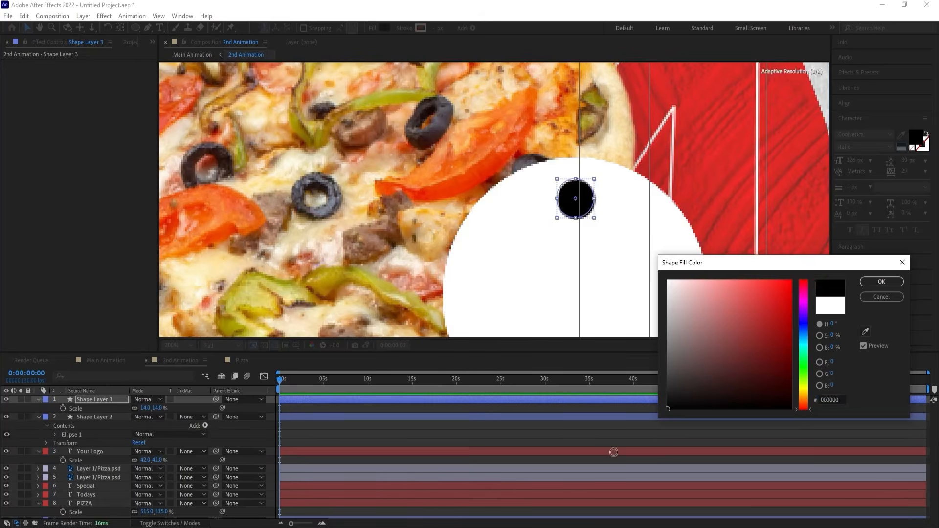
key(Return)
scroll(562, 225, down, 4)
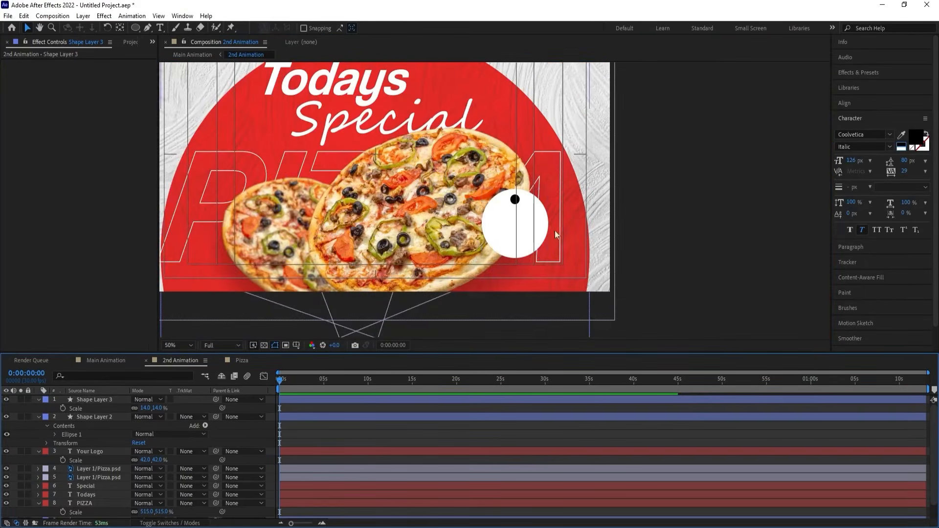
scroll(554, 230, up, 4)
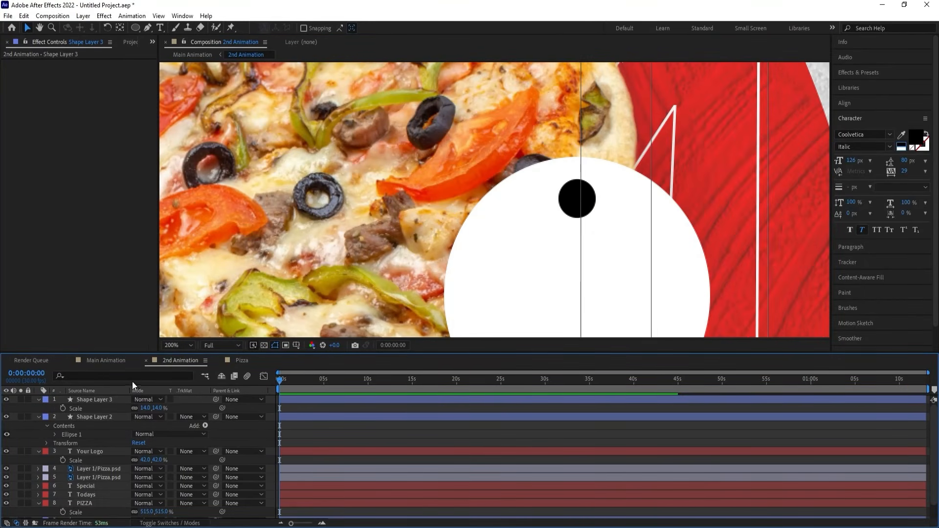
Set the track matte of Shape Layer 2 to Alpha Inverted Matte "Shape Layer 3" to punch a hole in the badge.
key(F4)
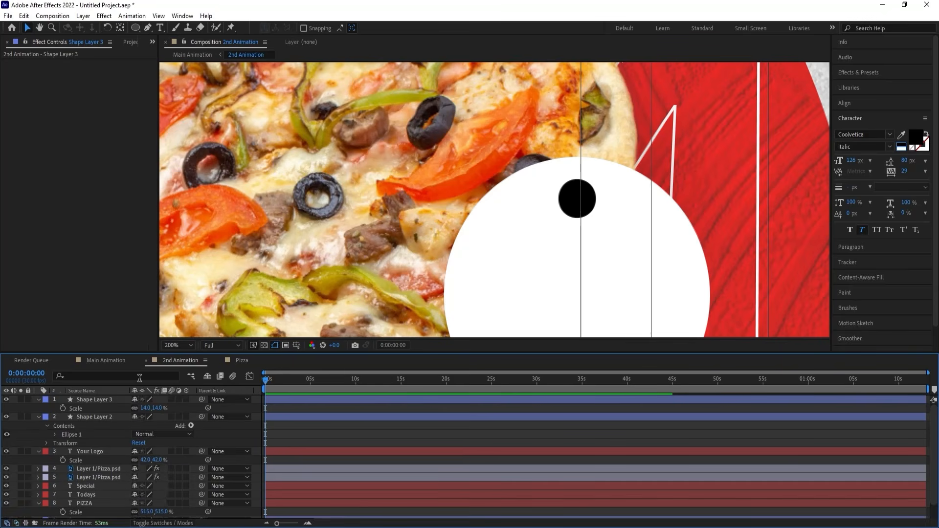
click(96, 417)
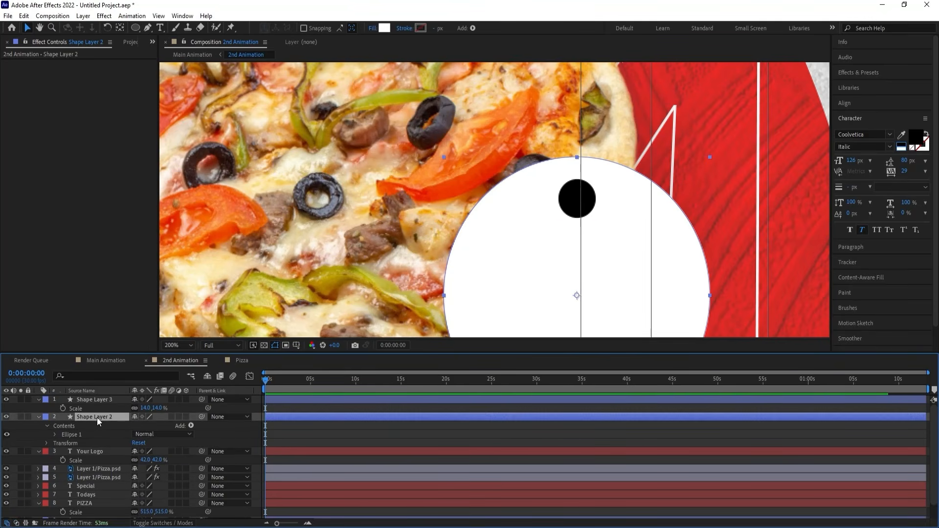
key(F4)
click(192, 417)
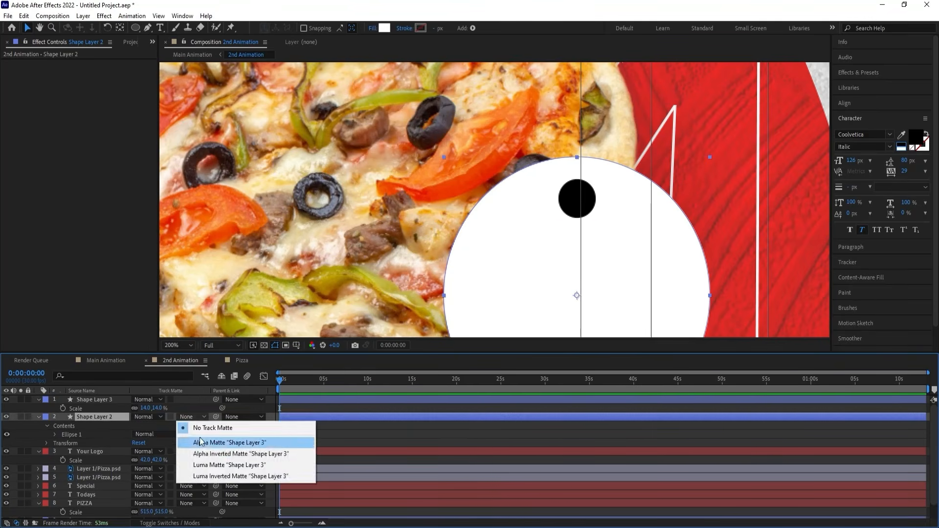
click(204, 452)
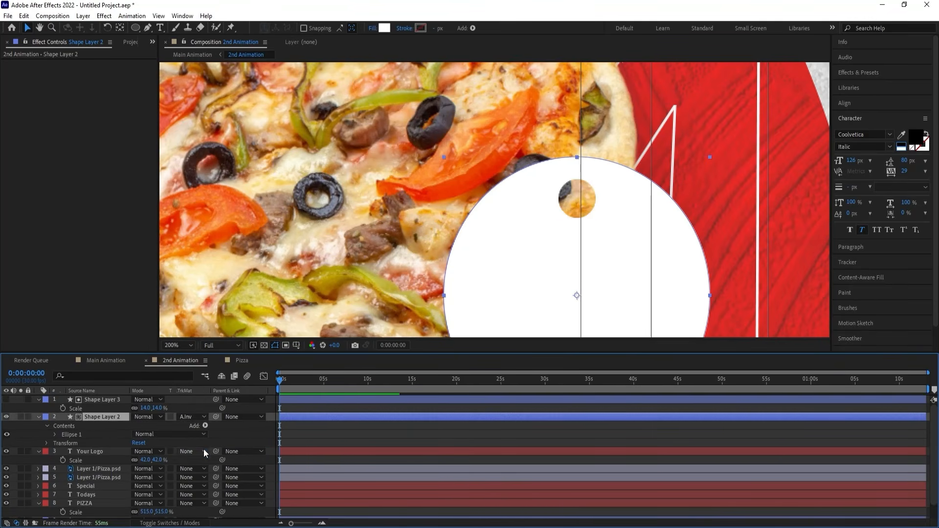
click(177, 346)
click(191, 166)
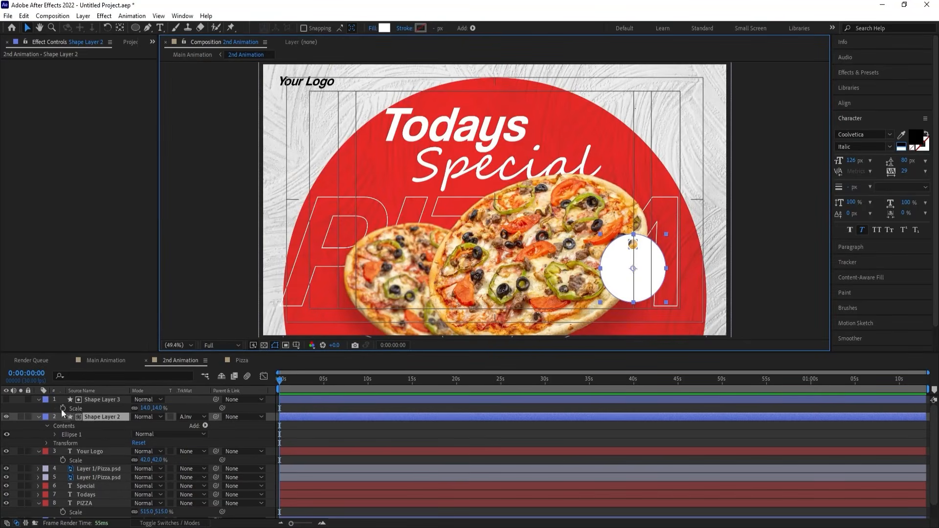
Parent Shape Layer 2 to Shape Layer 3 and collapse the expanded layer properties in the timeline.
click(38, 400)
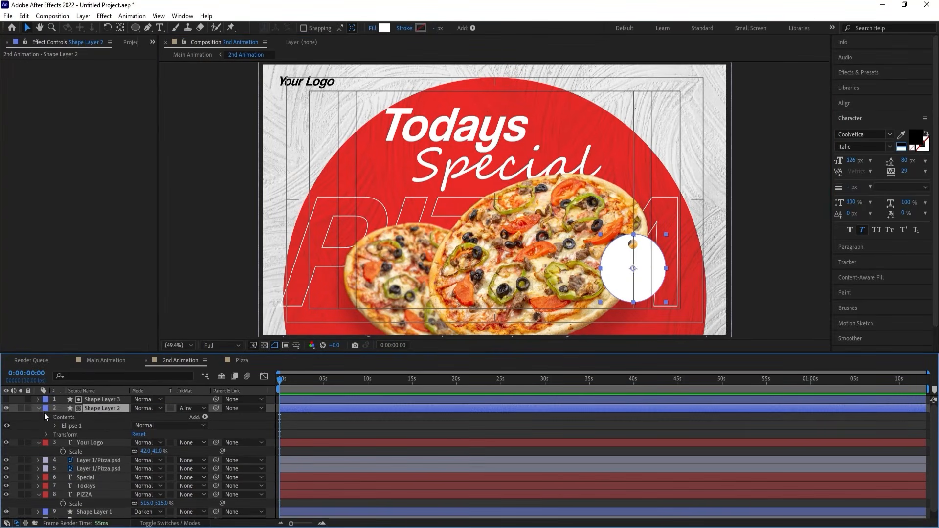
drag(215, 407, 99, 401)
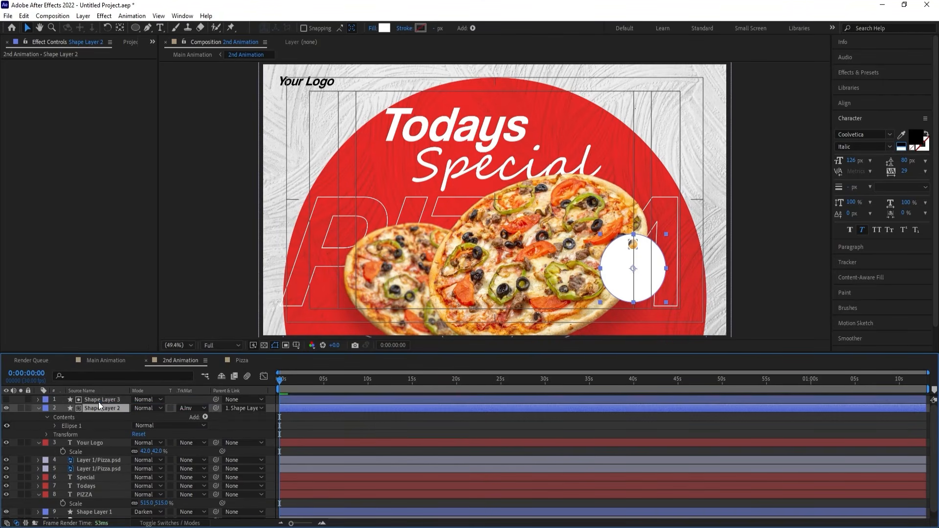
click(98, 401)
click(296, 421)
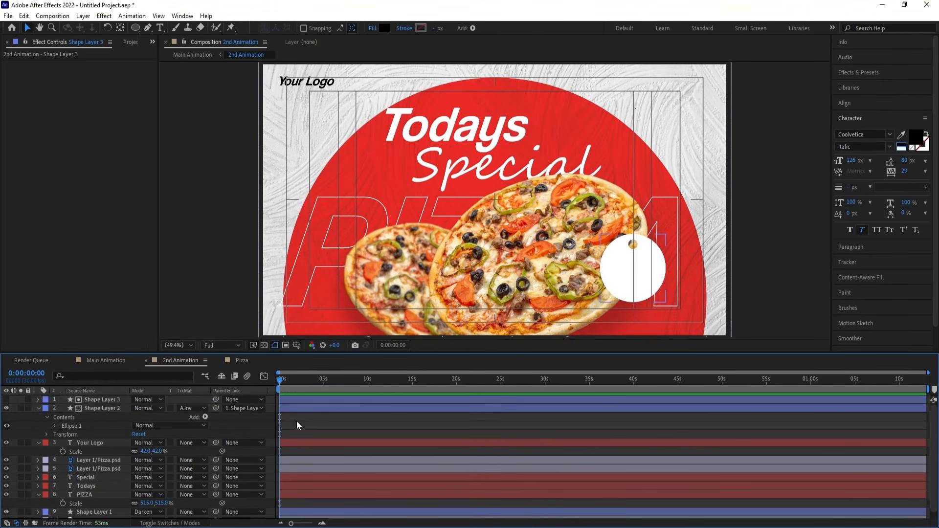
key(u)
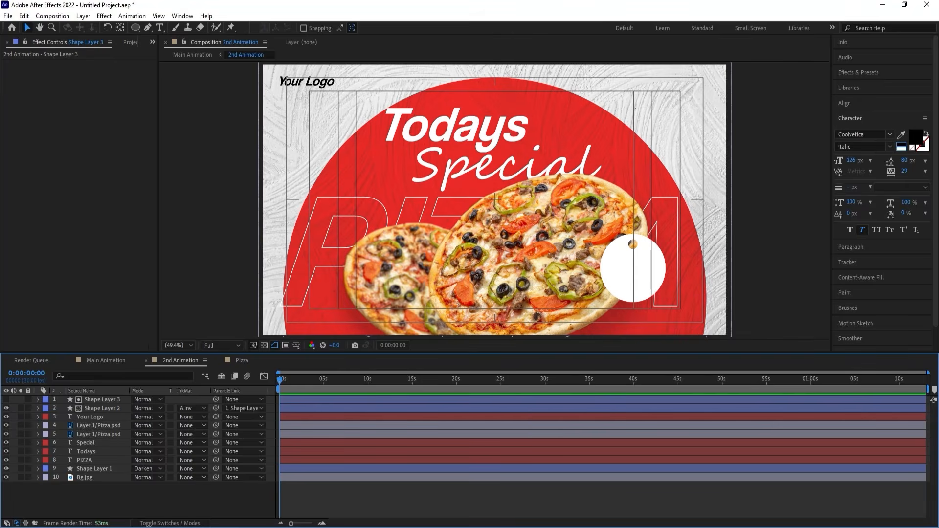
Switch to the Notepad note, select the "25% off" line and return to After Effects.
key(alt+Tab)
drag(382, 278, 342, 282)
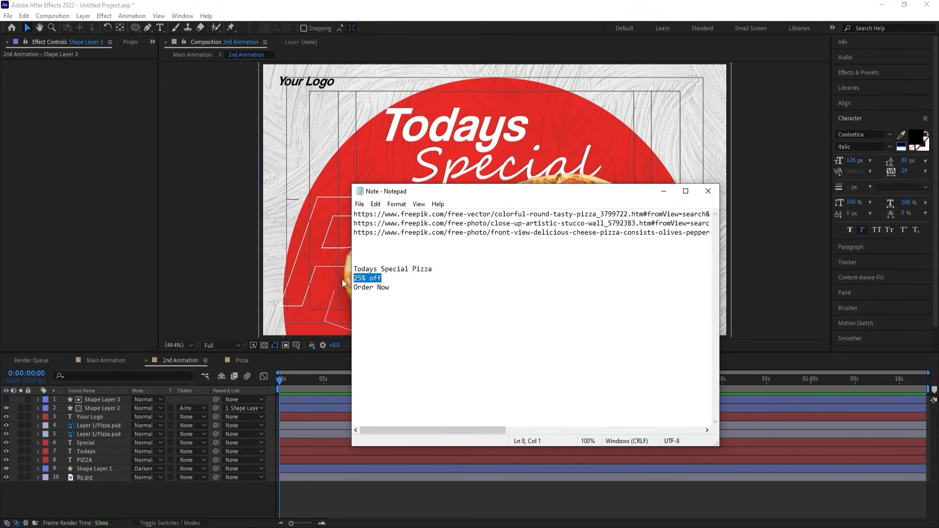
key(alt+Tab)
Add a text layer reading "25% off" near the composition's upper-right corner.
scroll(629, 274, up, 3)
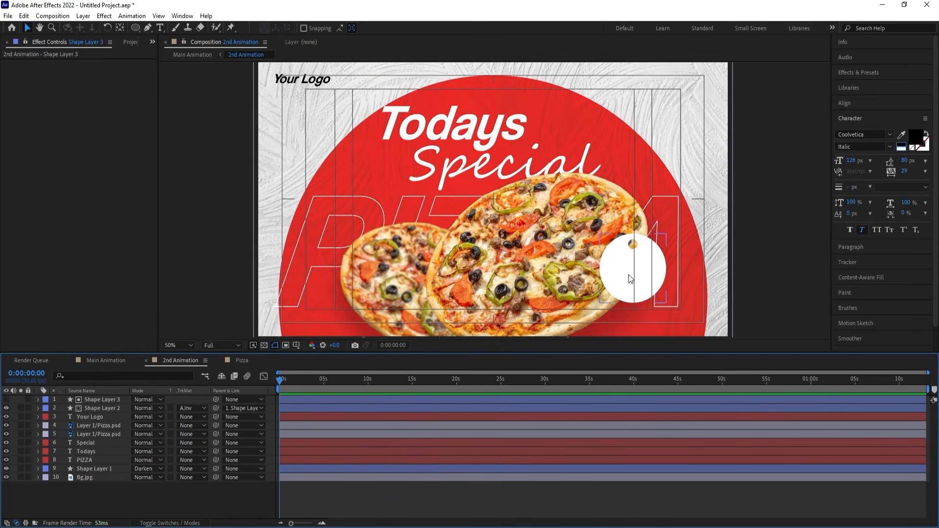
key(ctrl+t)
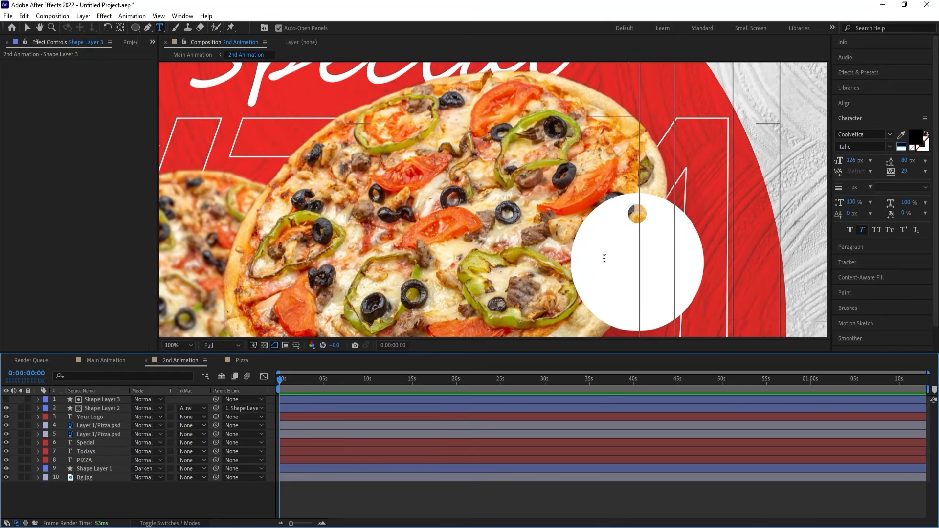
click(604, 258)
click(186, 505)
scroll(499, 209, down, 3)
scroll(552, 169, up, 2)
click(431, 204)
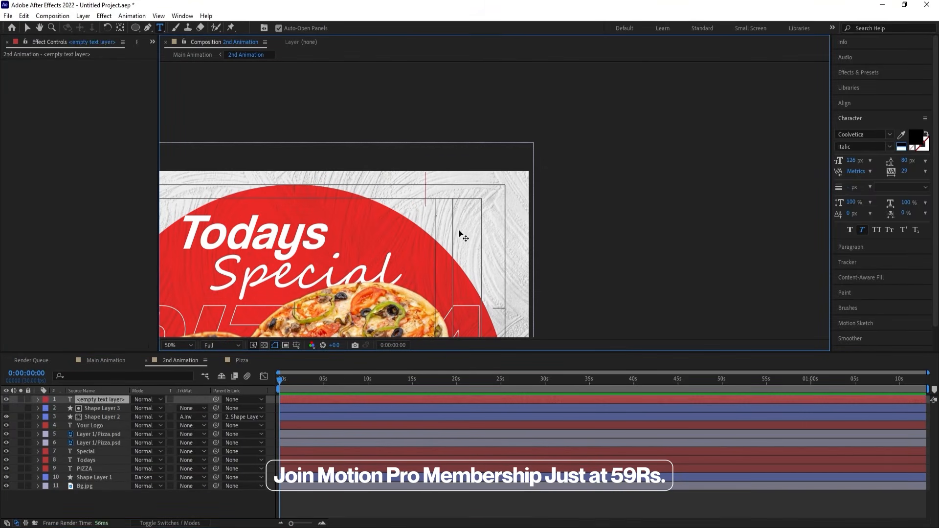
text(25% off)
click(31, 30)
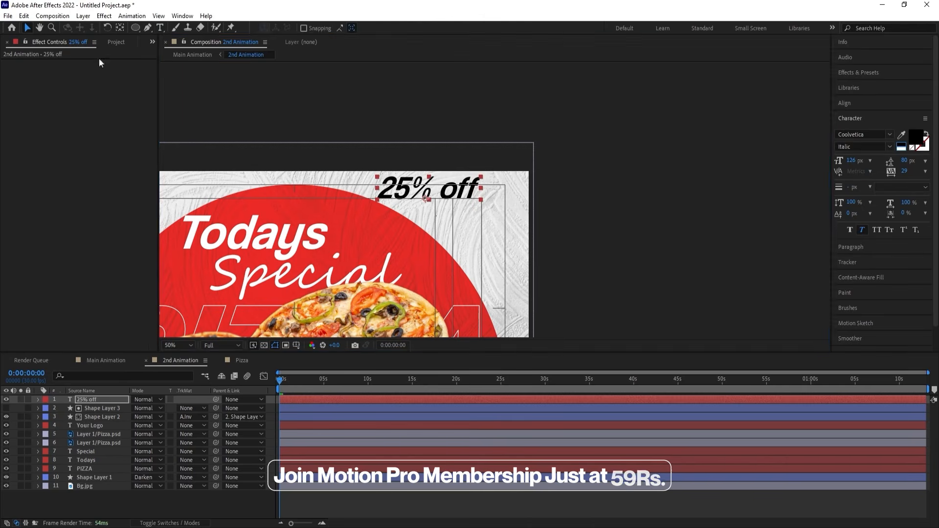
Move the "25% off" text onto the white circle badge and scale it to 43%.
scroll(425, 146, down, 2)
drag(424, 133, 639, 78)
scroll(435, 312, up, 2)
key(space)
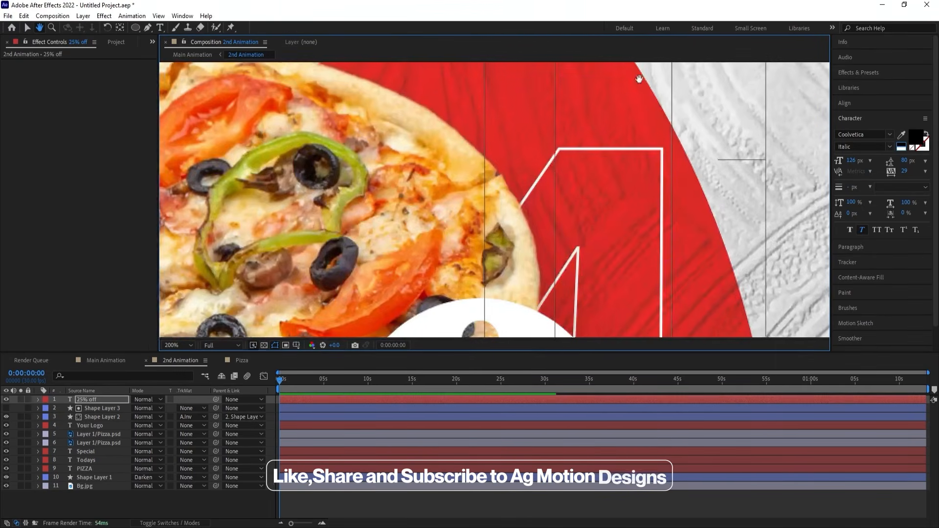
drag(504, 300, 576, 110)
key(s)
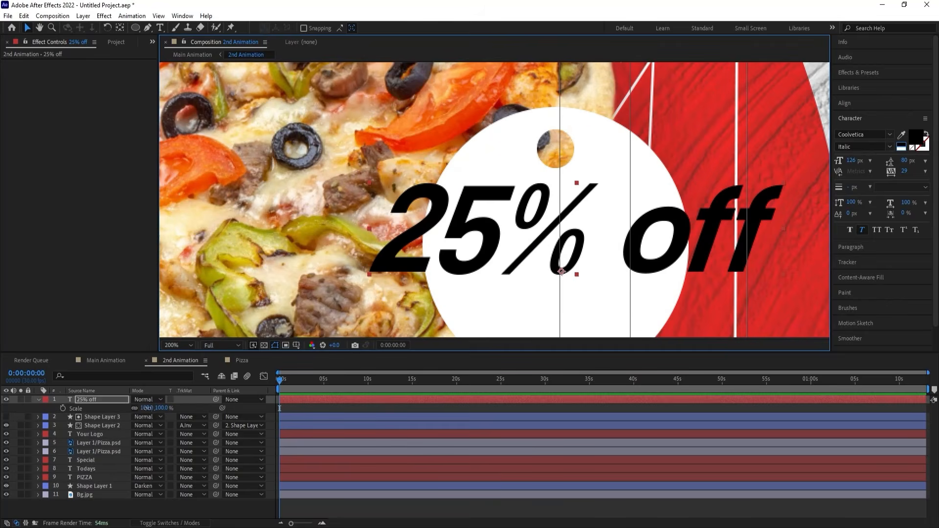
drag(146, 408, 124, 397)
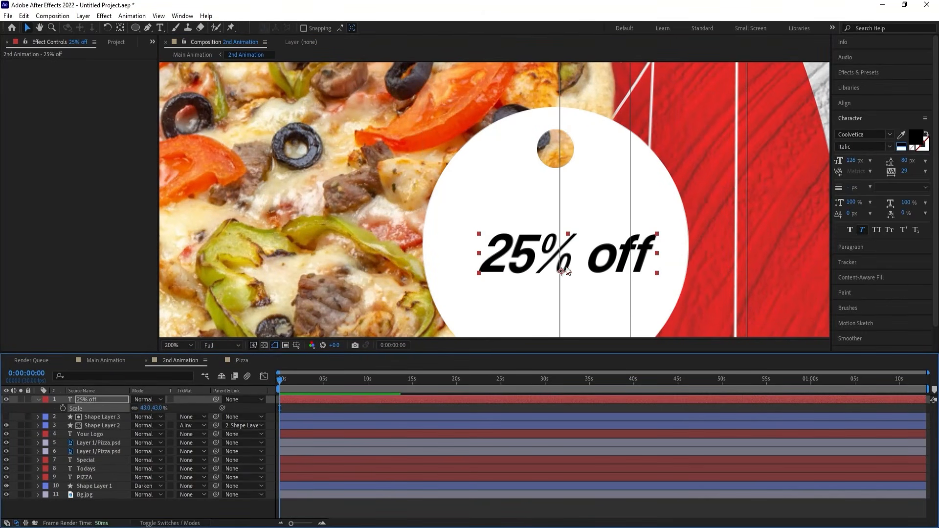
drag(586, 260, 576, 248)
Break the badge text into two lines, "25%" above "off", and select all of it.
key(ctrl+t)
click(580, 241)
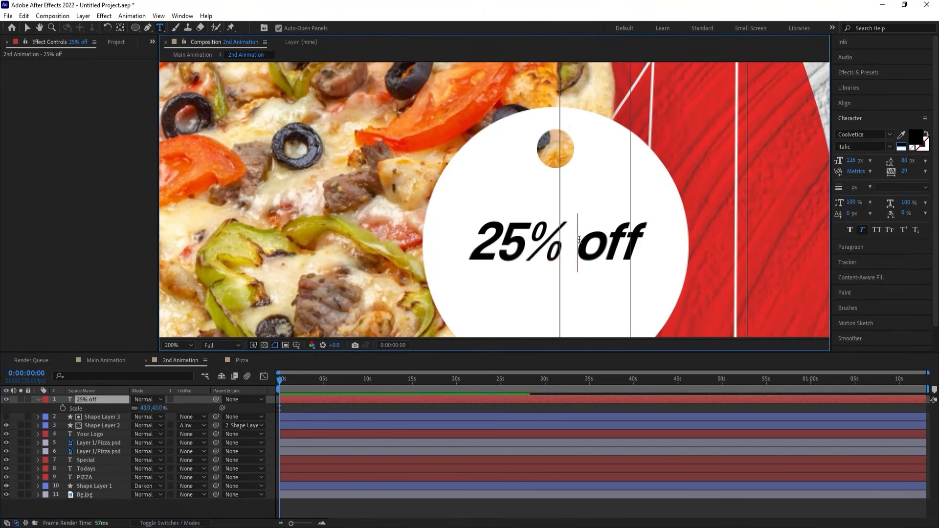
key(BackSpace)
key(Return)
key(ctrl+a)
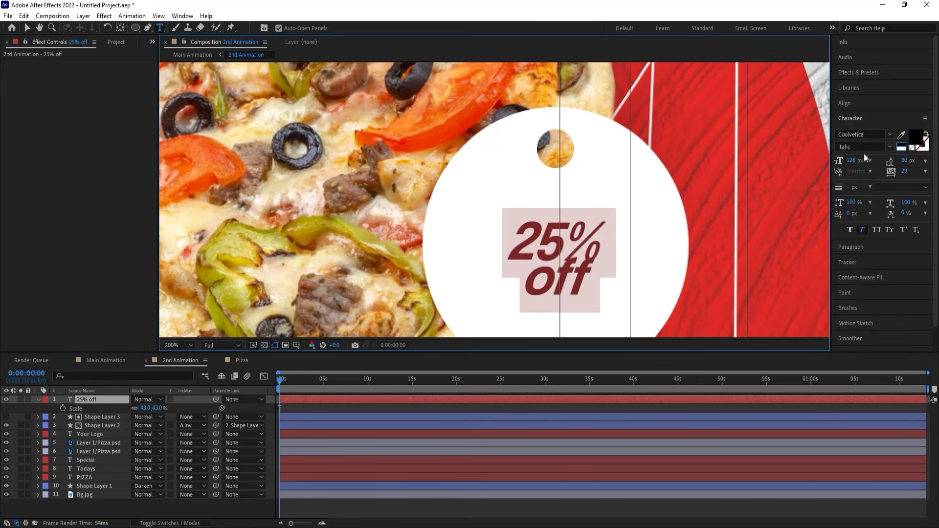
Left-align the two-line badge text and set its leading to 93 px.
click(853, 116)
click(850, 134)
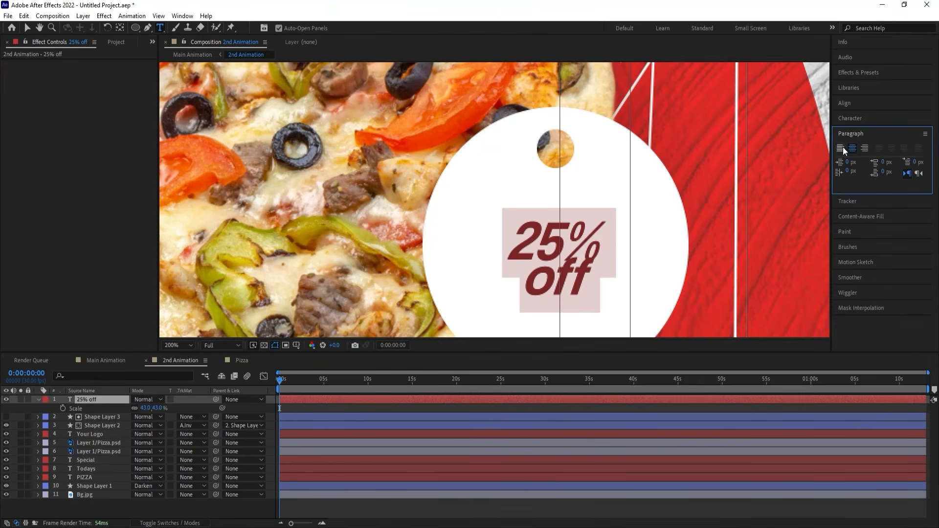
click(841, 148)
click(849, 116)
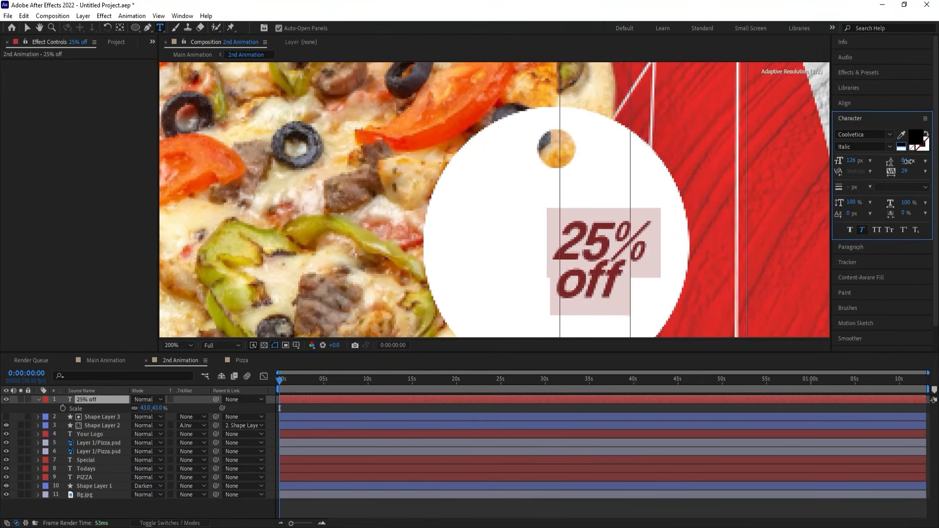
drag(907, 161, 910, 162)
click(27, 27)
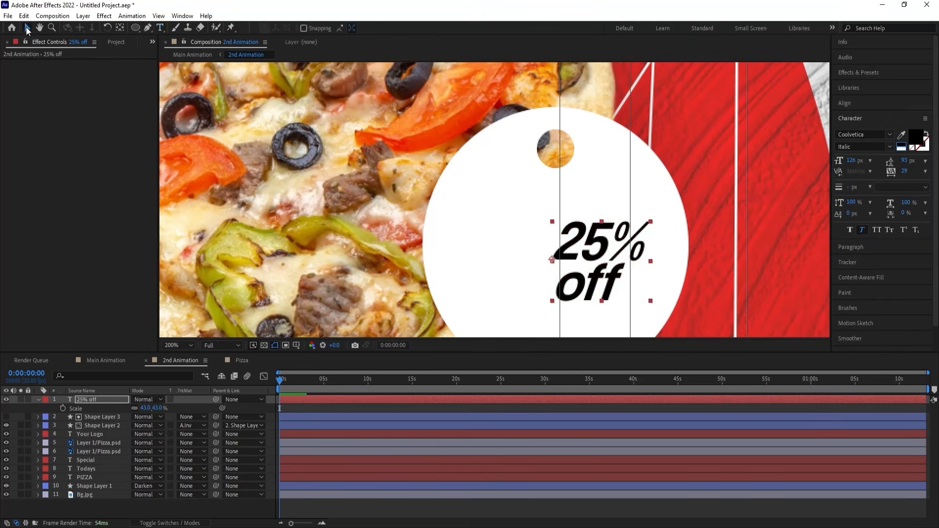
Center the "25% off" text's anchor point, scale the text to 72% and position it in the middle of the white circle.
drag(590, 254, 544, 249)
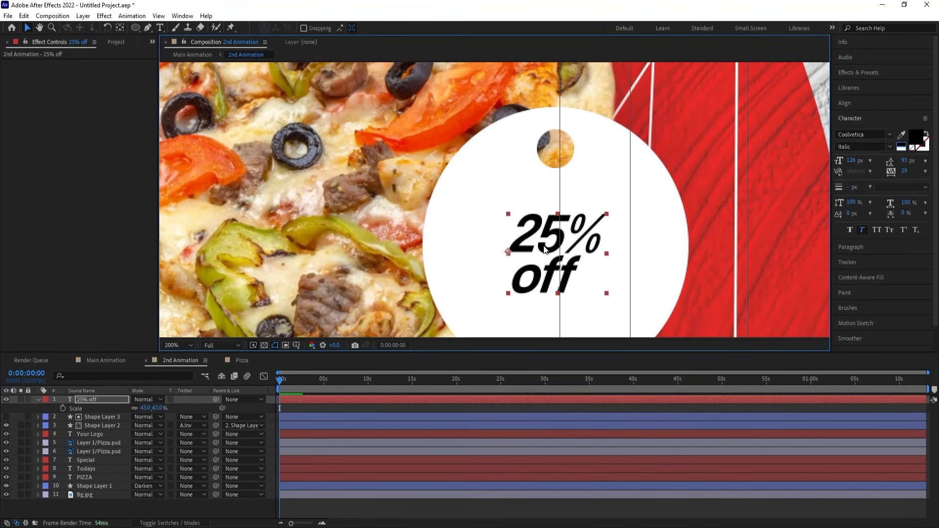
key(ctrl+alt+Home)
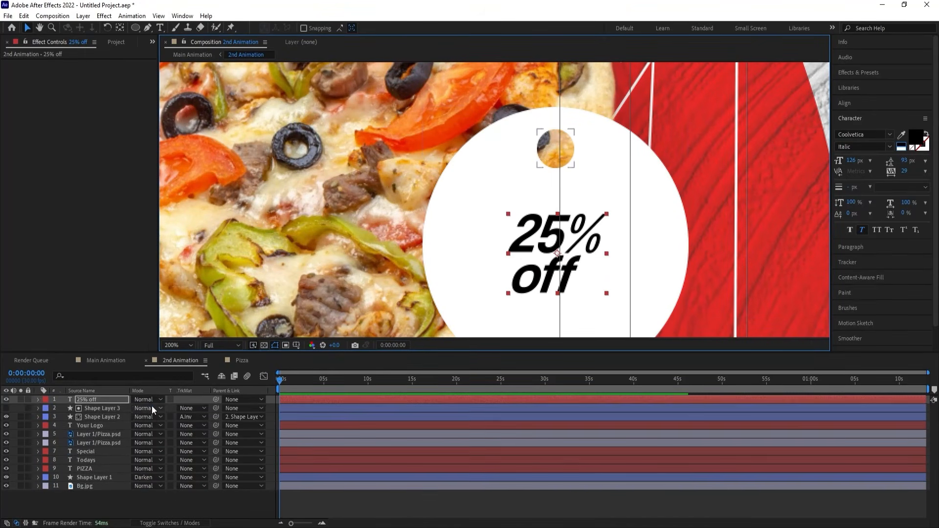
drag(146, 408, 160, 403)
drag(539, 232, 543, 232)
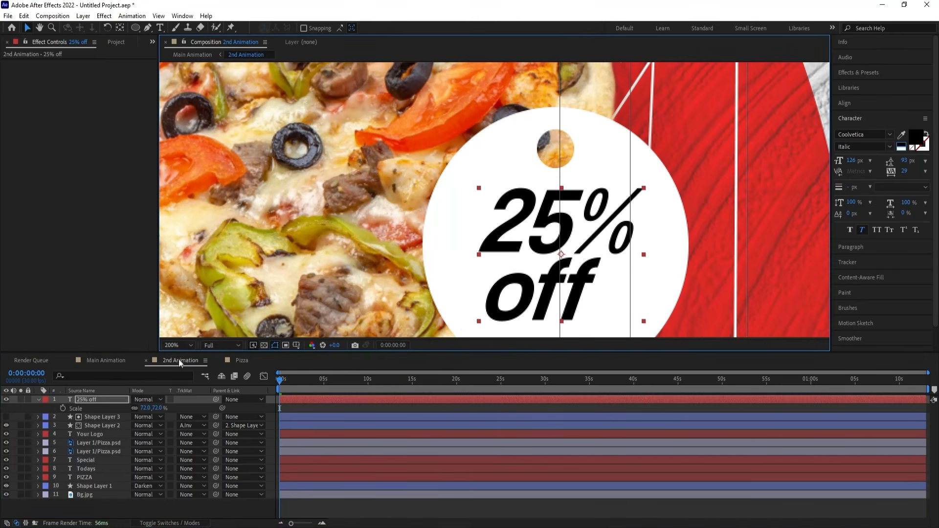
Fit the composition in view and fill the "25% off" text with red sampled from the large background circle.
click(174, 346)
click(184, 165)
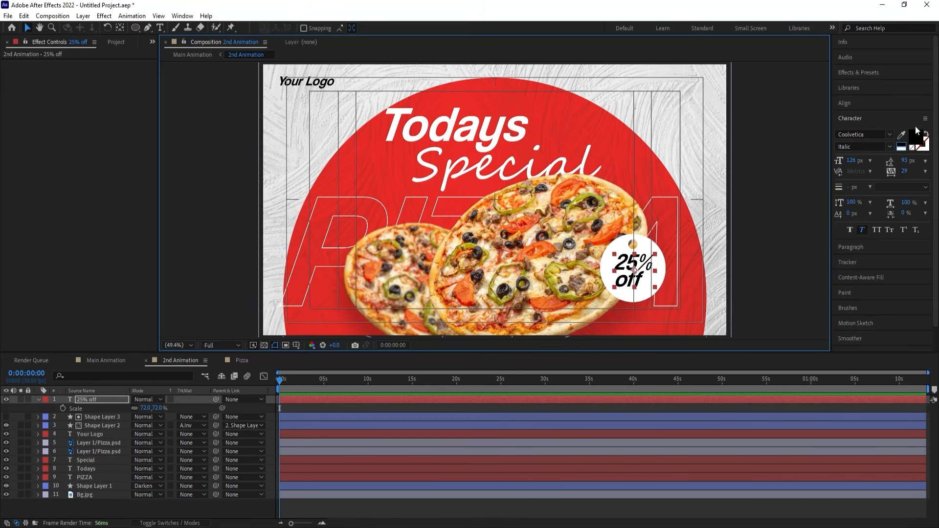
click(901, 134)
click(643, 167)
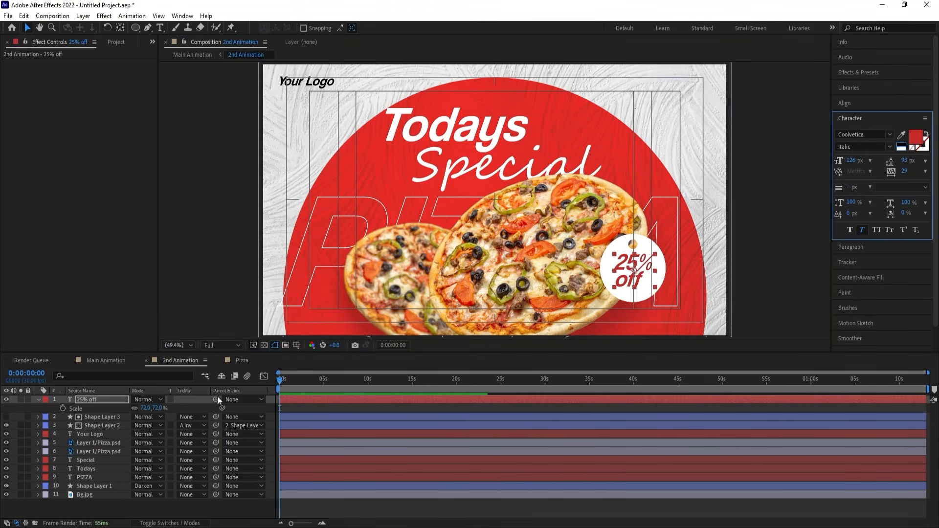
Parent the "25% off" text layer to Shape Layer 3 and reveal that parent layer's Rotation property.
click(108, 400)
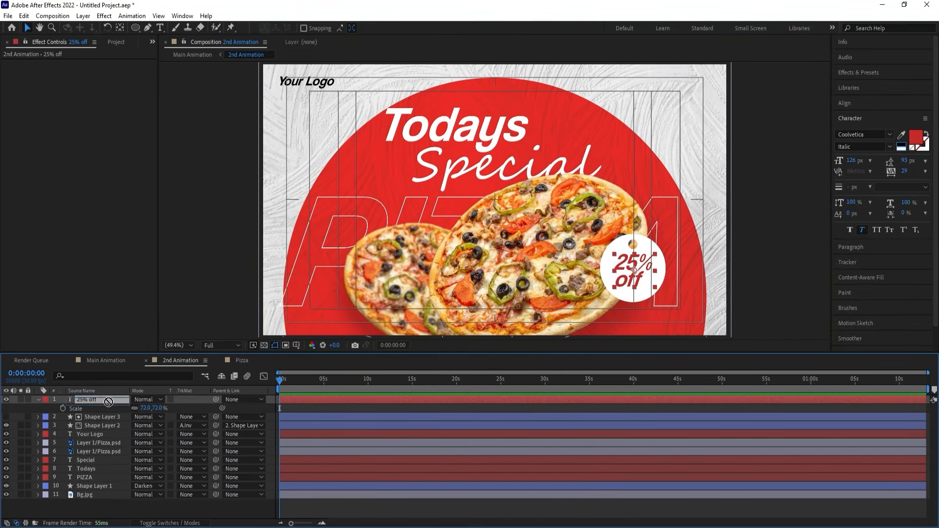
drag(213, 400, 130, 426)
key(r)
key(ctrl+z)
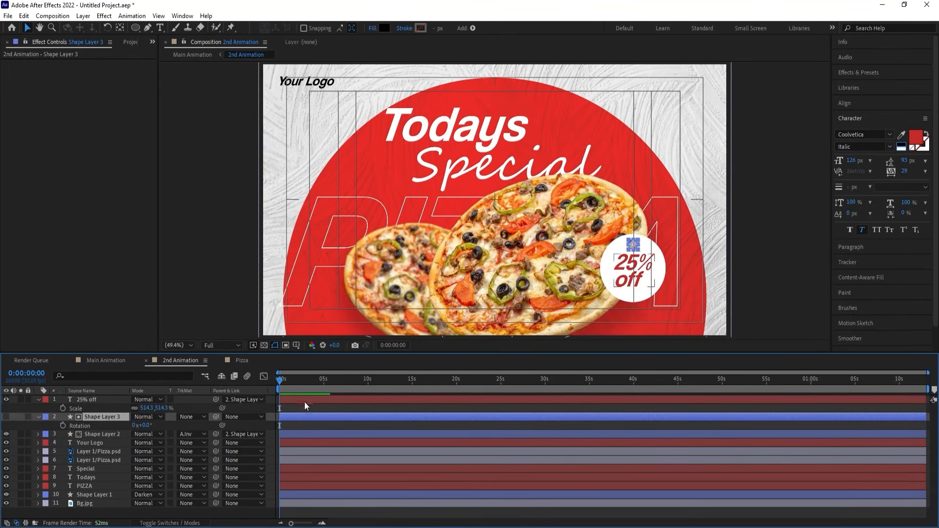
click(284, 407)
Fill the "Your Logo" text with red sampled from the large background circle and collapse the open layer properties.
click(329, 86)
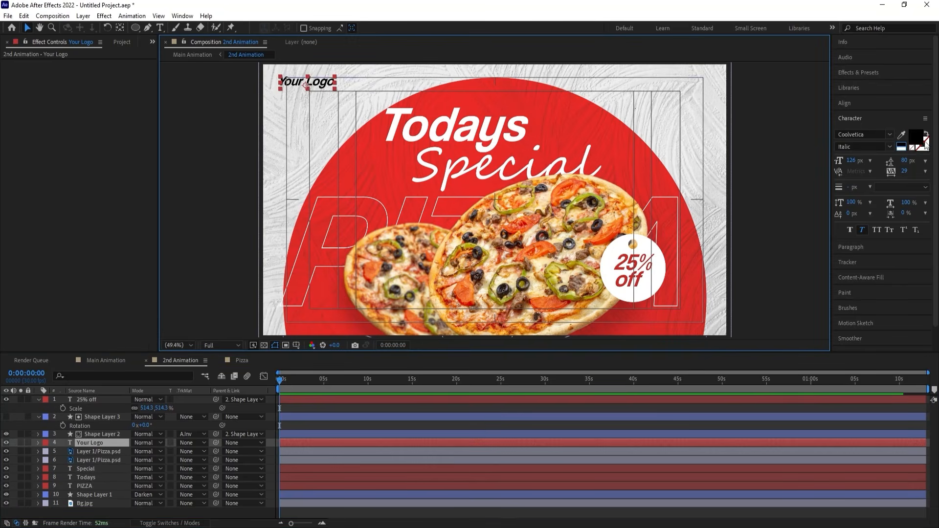
click(901, 135)
click(655, 169)
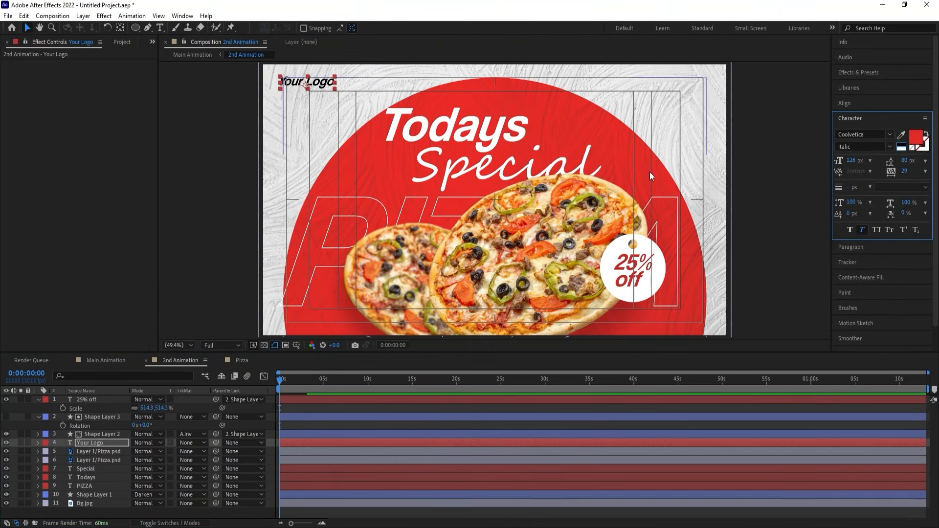
click(283, 408)
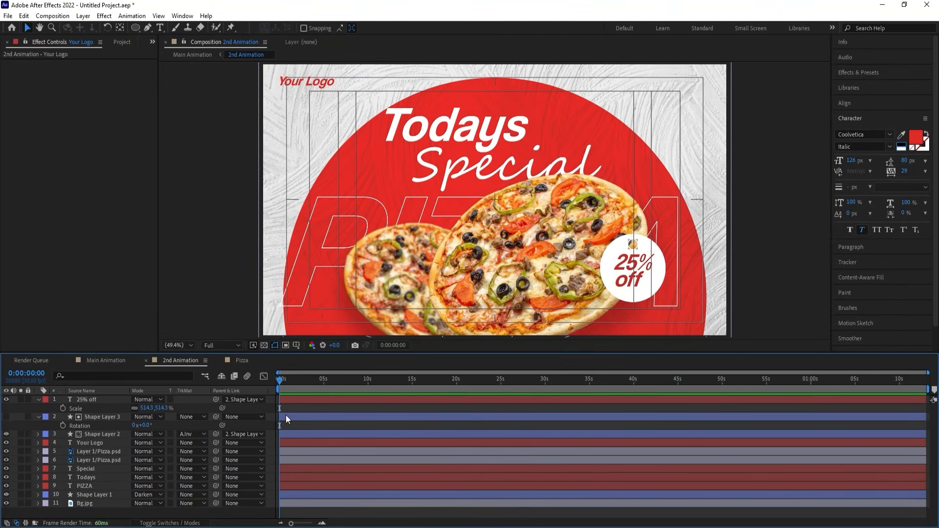
key(u)
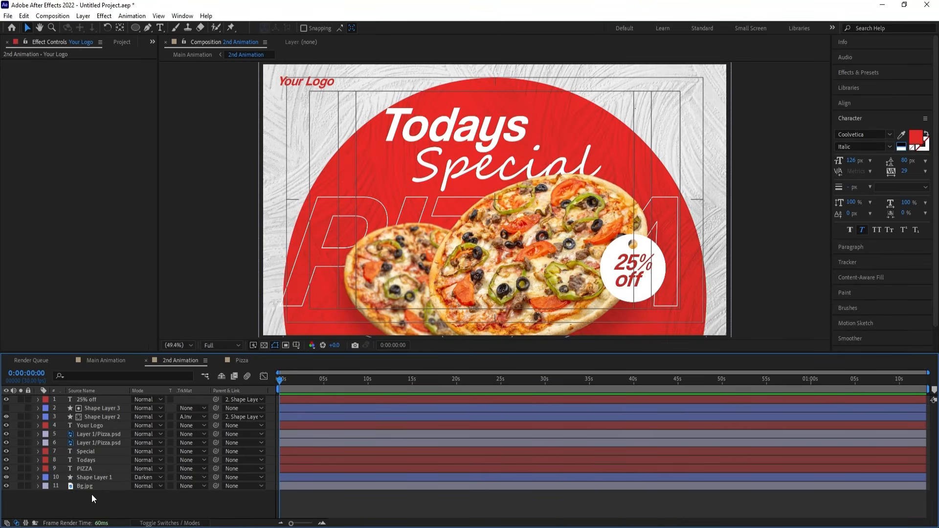
Keyframe the Scale of Shape Layer 1, the large red circle, at the first frame and at 0:00:01:15.
click(89, 477)
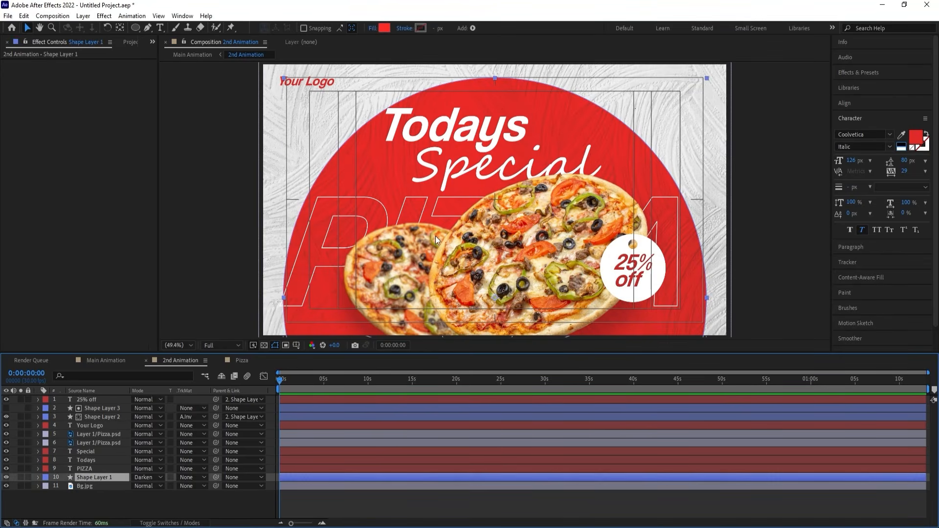
click(6, 477)
click(6, 477)
key(s)
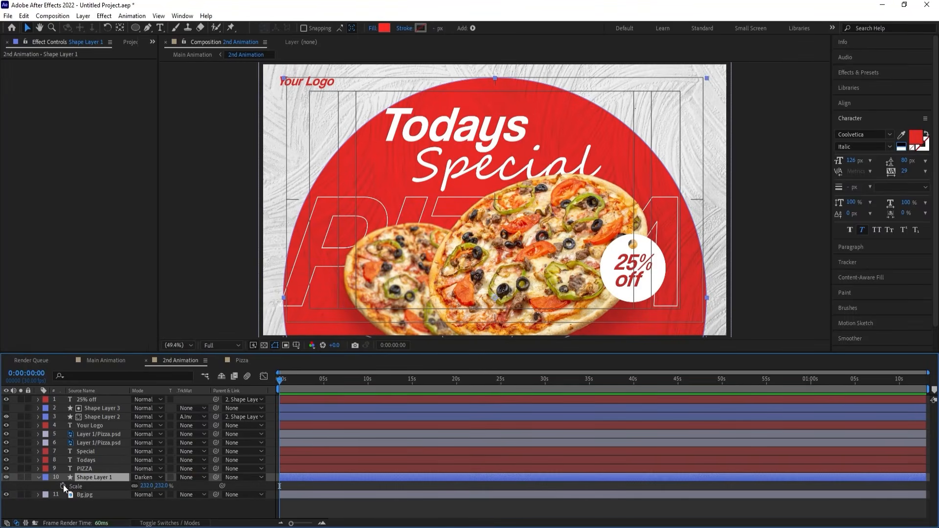
click(62, 486)
key(equal)
key(equal)
key(equal)
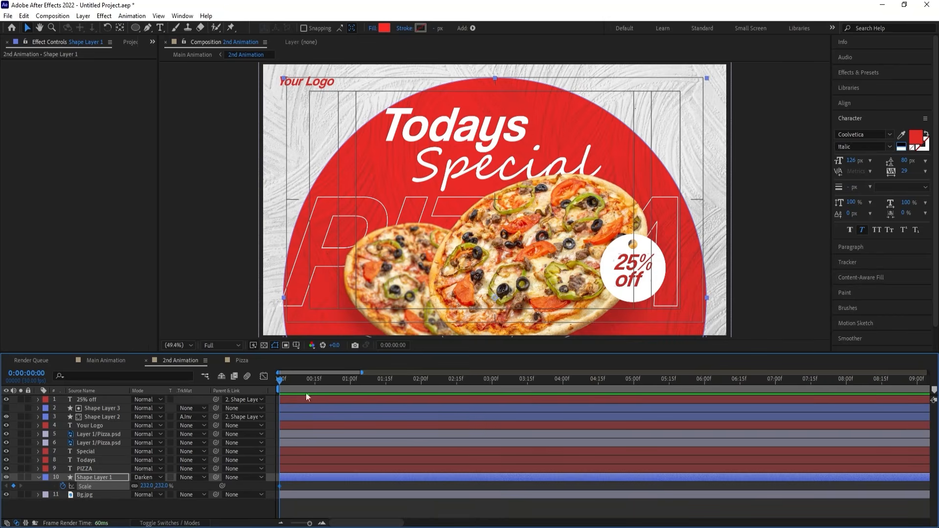
drag(348, 380, 385, 384)
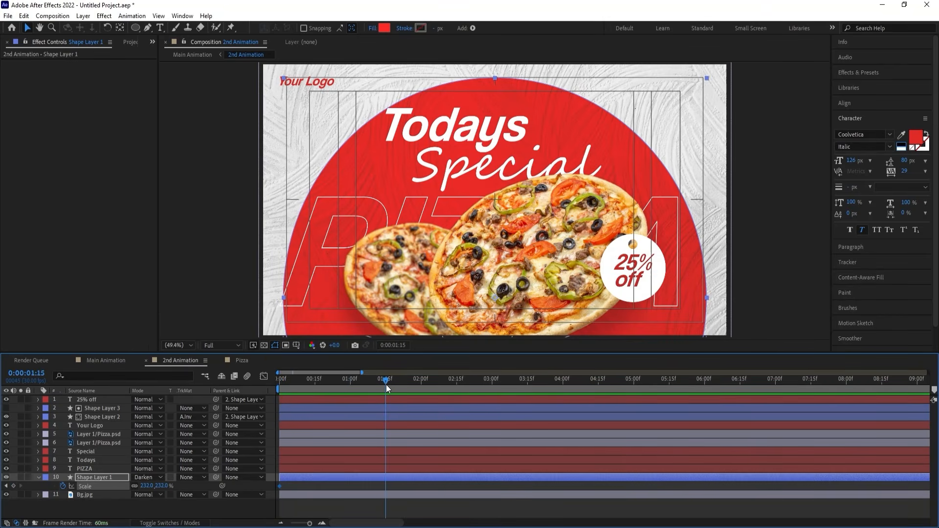
Set Shape Layer 1's Scale to 0% at the first frame and apply Easy Ease to both scale keyframes.
click(5, 485)
click(147, 485)
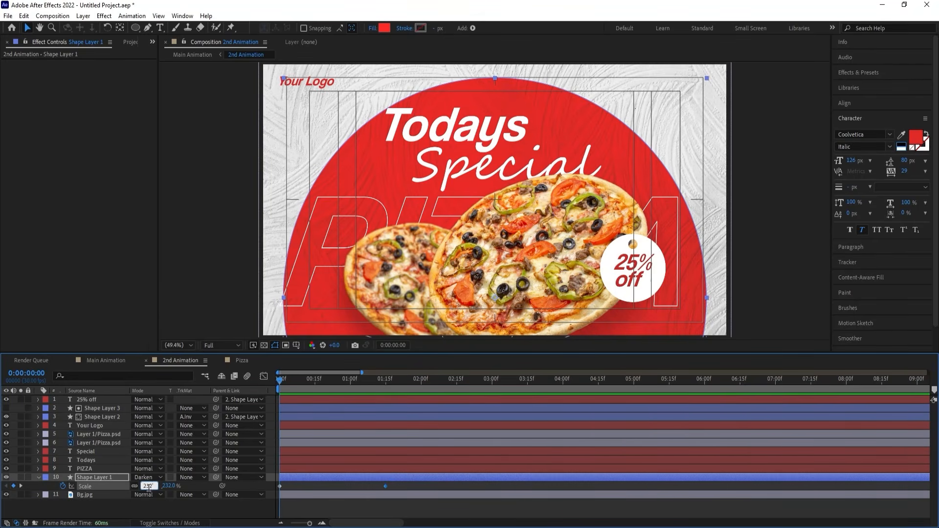
text(0)
key(Return)
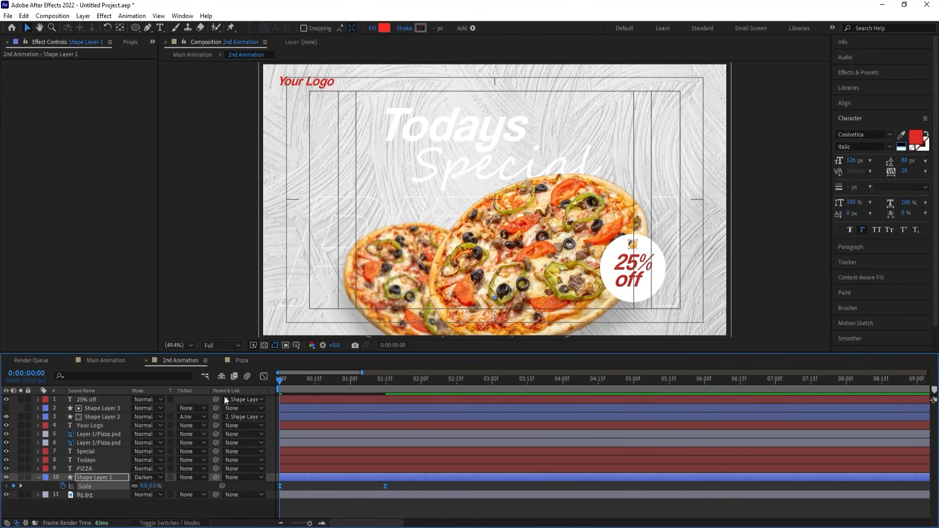
Reshape the speed curve of Shape Layer 1's scale into a sharp central peak and preview the circle's growth.
click(264, 376)
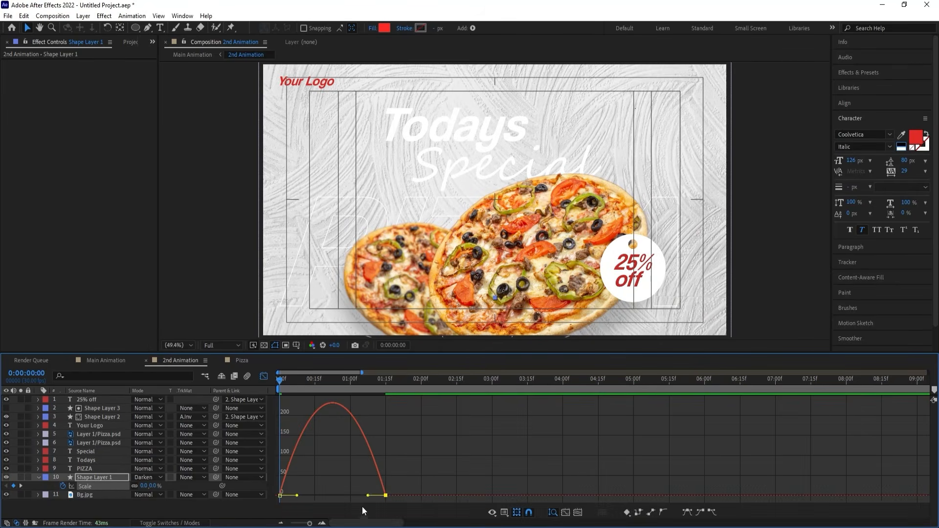
drag(368, 496, 317, 495)
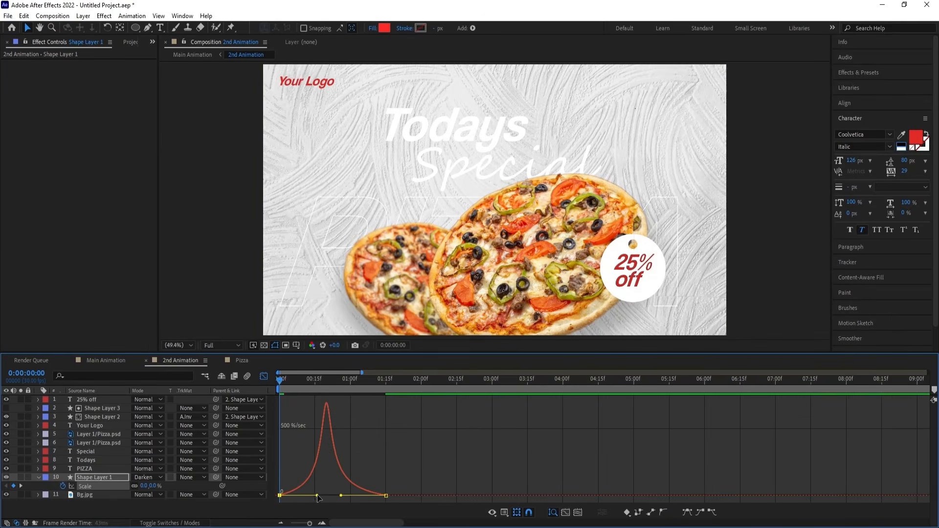
key(space)
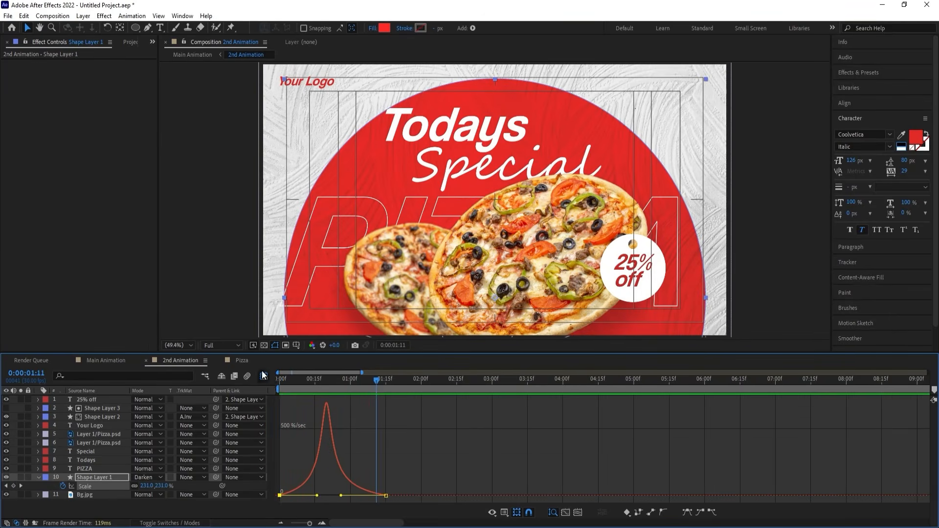
click(264, 376)
key(Home)
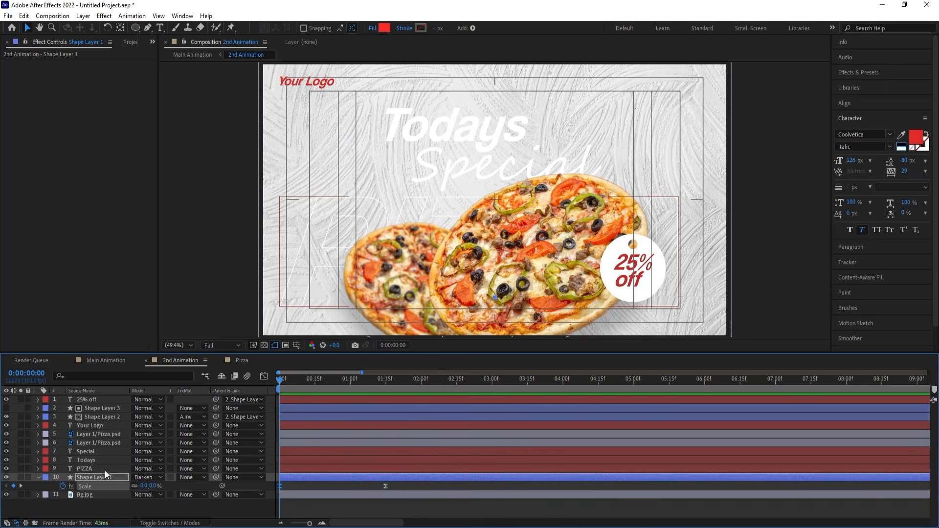
Solo the PIZZA text layer and change the composition's background color to black.
click(101, 470)
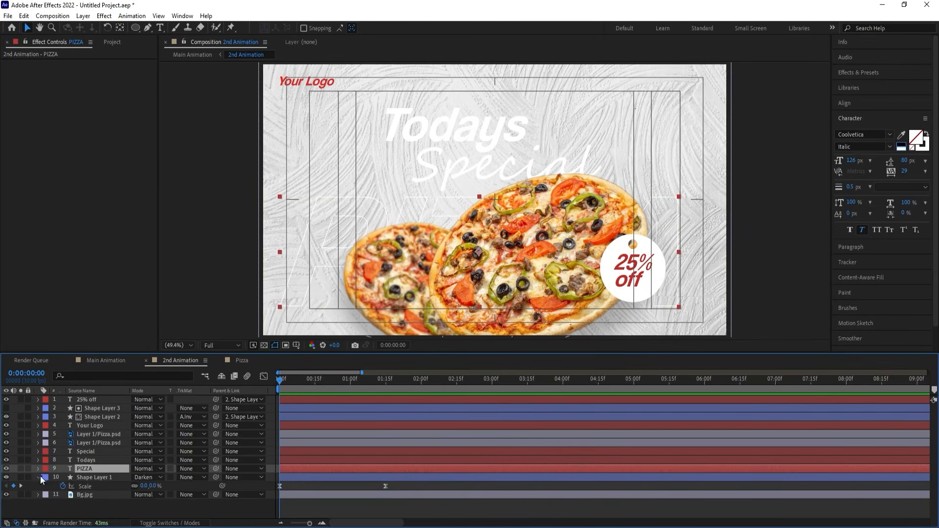
click(21, 468)
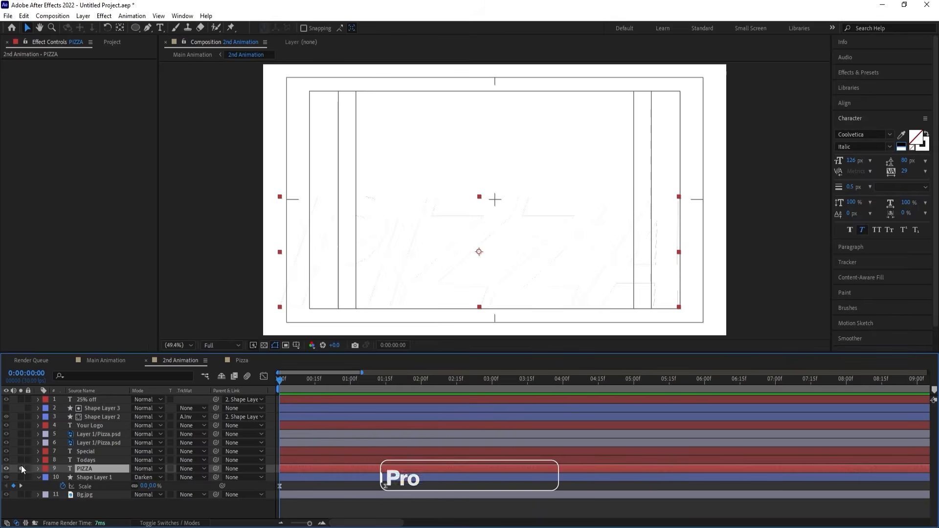
key(ctrl+k)
click(456, 299)
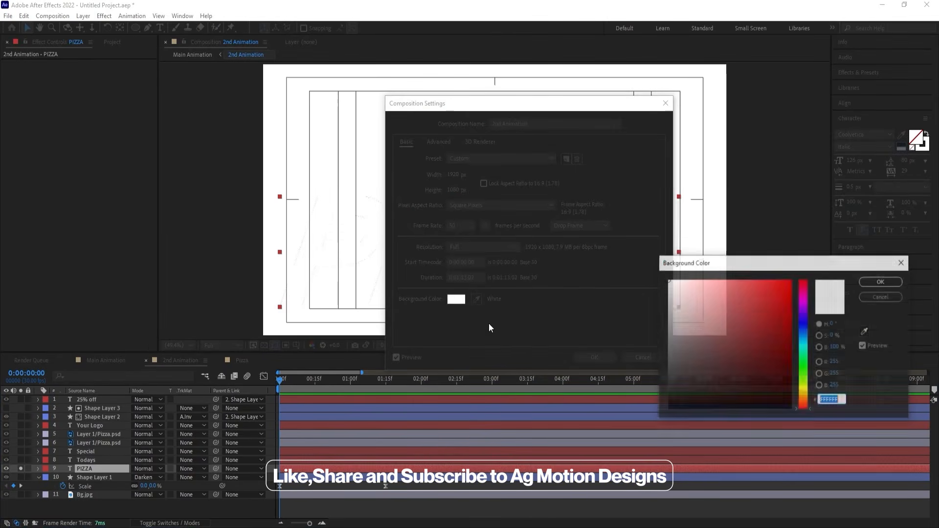
click(668, 407)
click(880, 283)
click(594, 358)
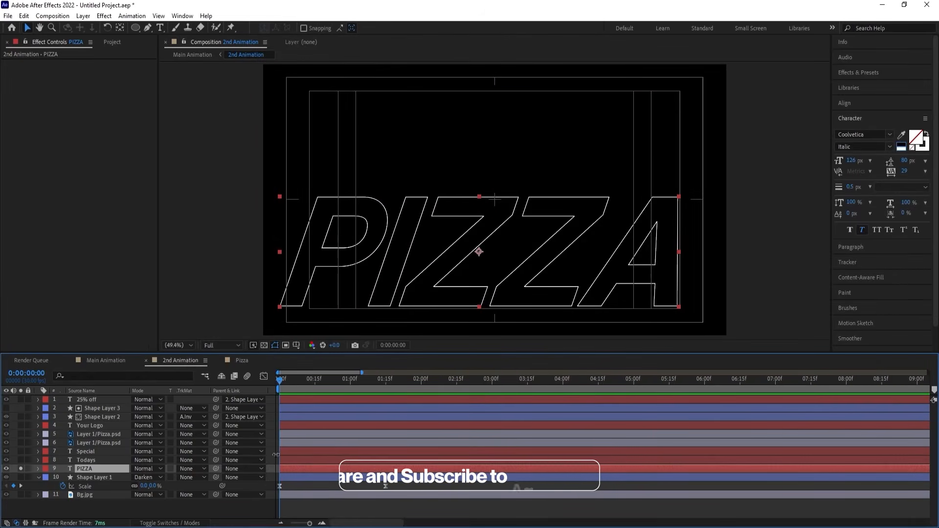
Add a Position text animator to the PIZZA layer and set its offset to 0, 70.
click(38, 469)
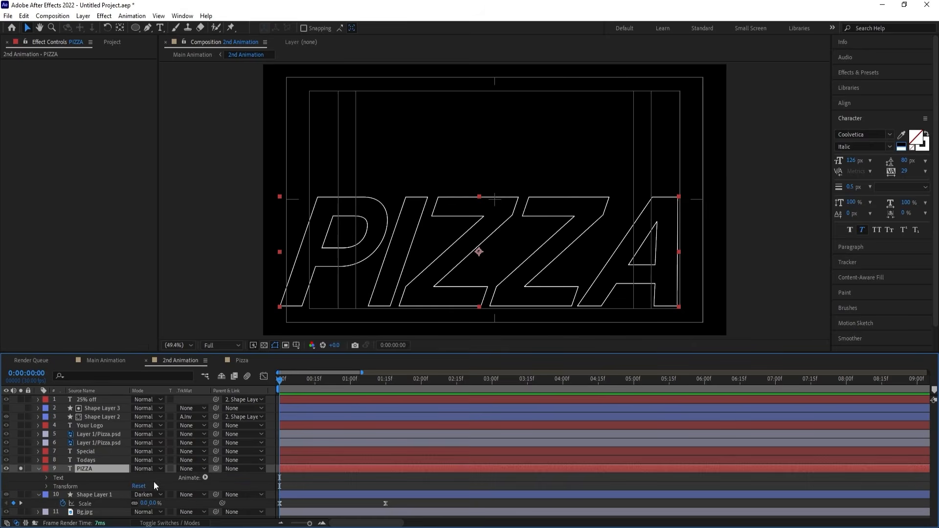
click(204, 477)
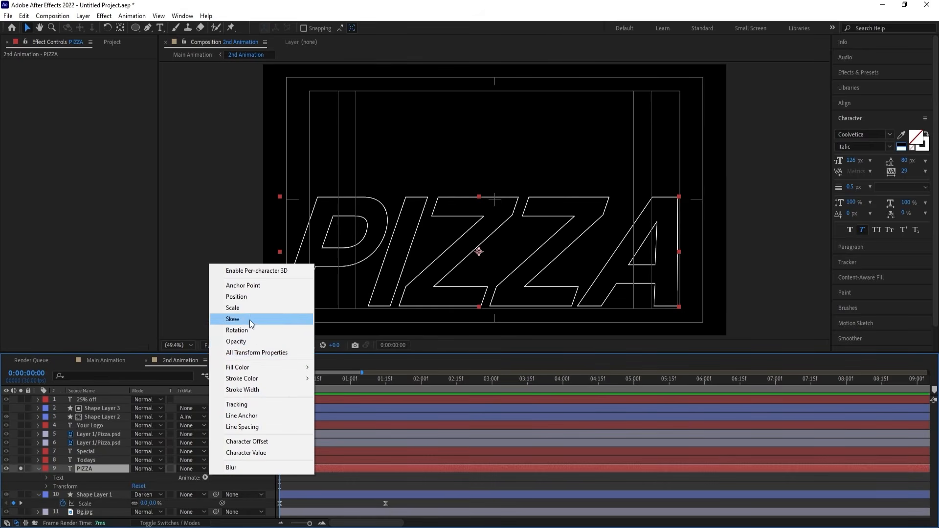
click(245, 298)
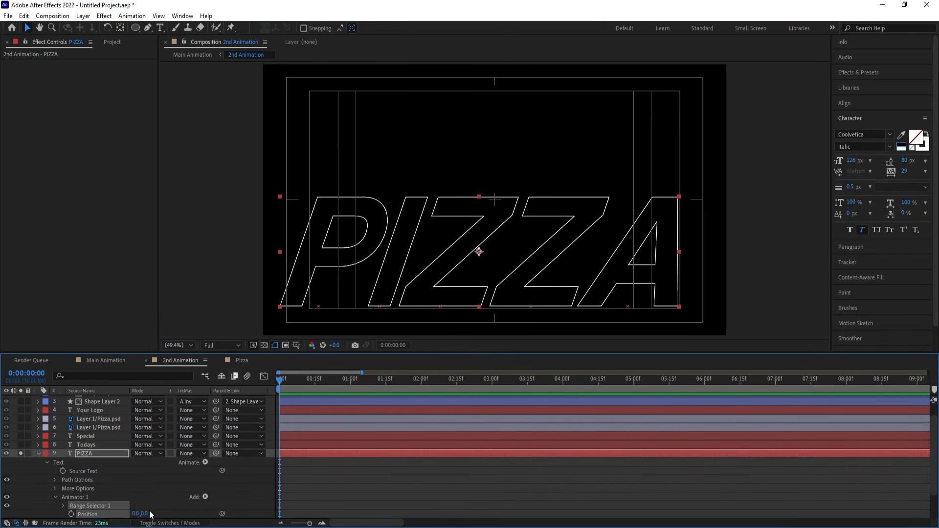
drag(149, 513, 181, 512)
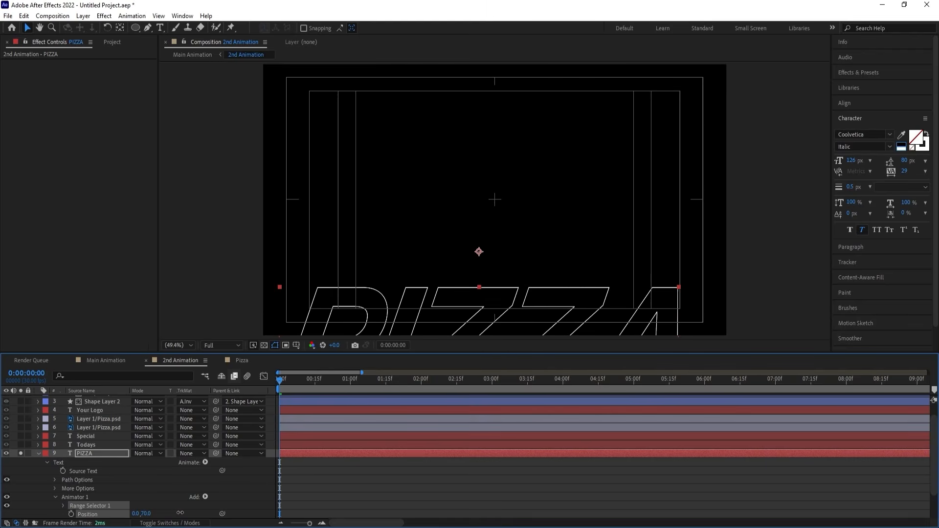
Keyframe the PIZZA animator's Range Selector Start from 0% at the first frame to 100% at 0:00:01:15.
click(64, 505)
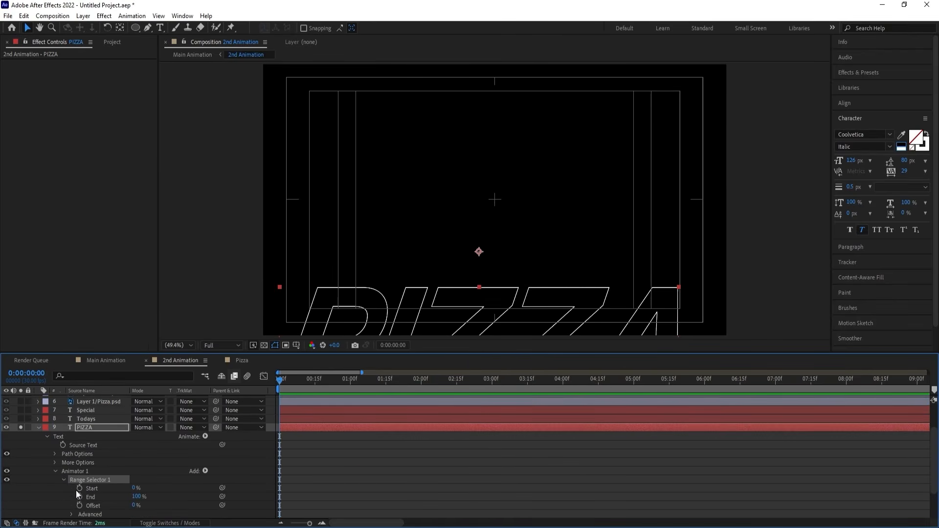
click(79, 486)
scroll(381, 463, down, 2)
scroll(381, 463, down, 2)
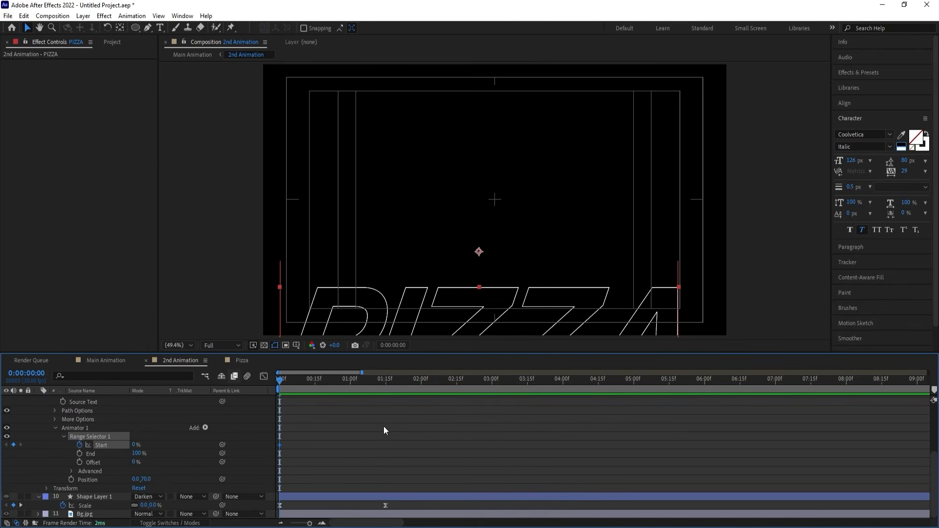
click(385, 382)
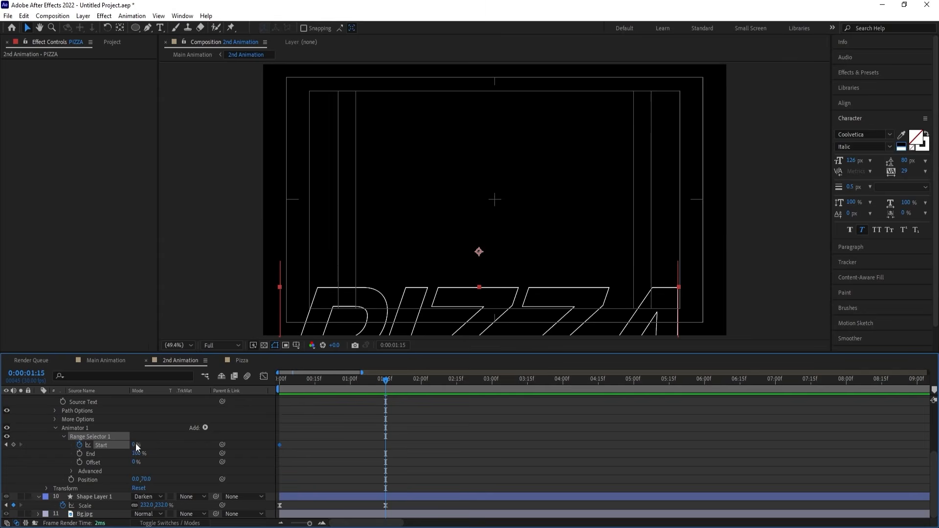
drag(136, 445, 221, 432)
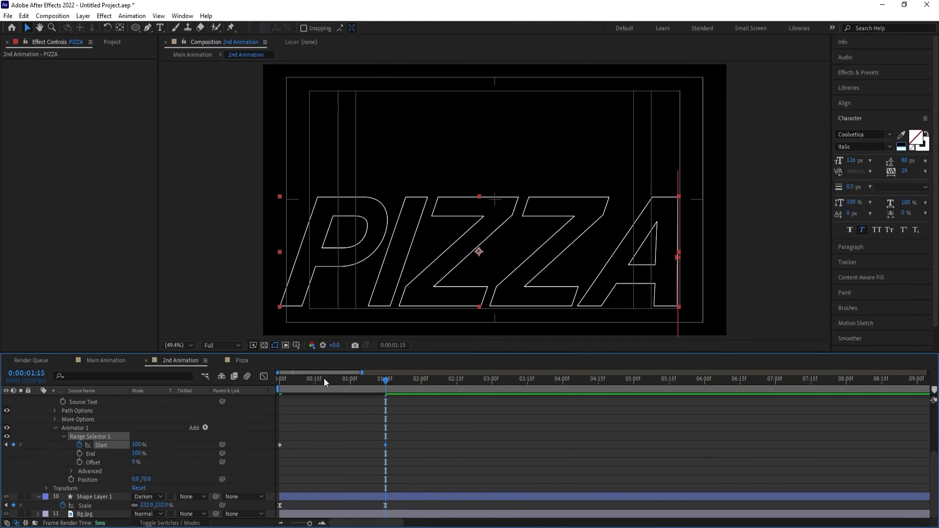
key(Home)
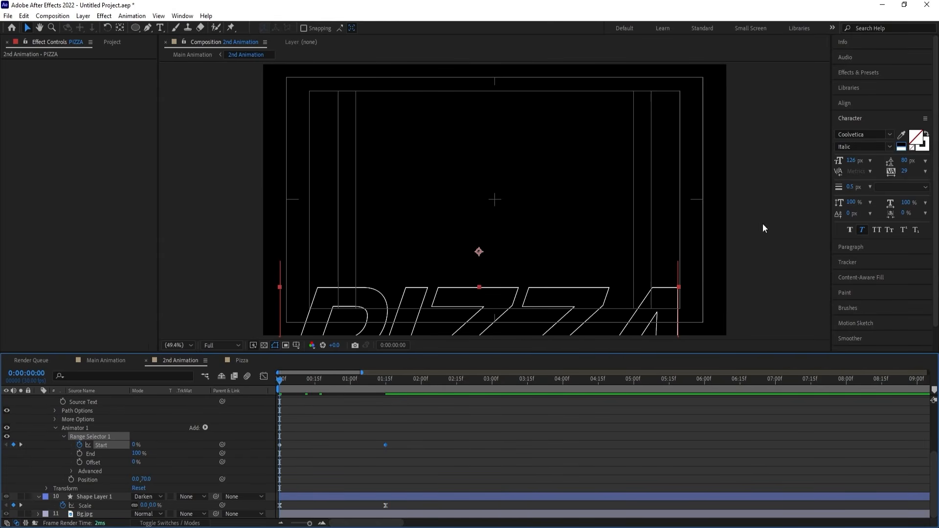
Display the PIZZA text's paragraph alignment and add Tracking to Animator 1 with an amount of -36.
click(855, 120)
click(855, 134)
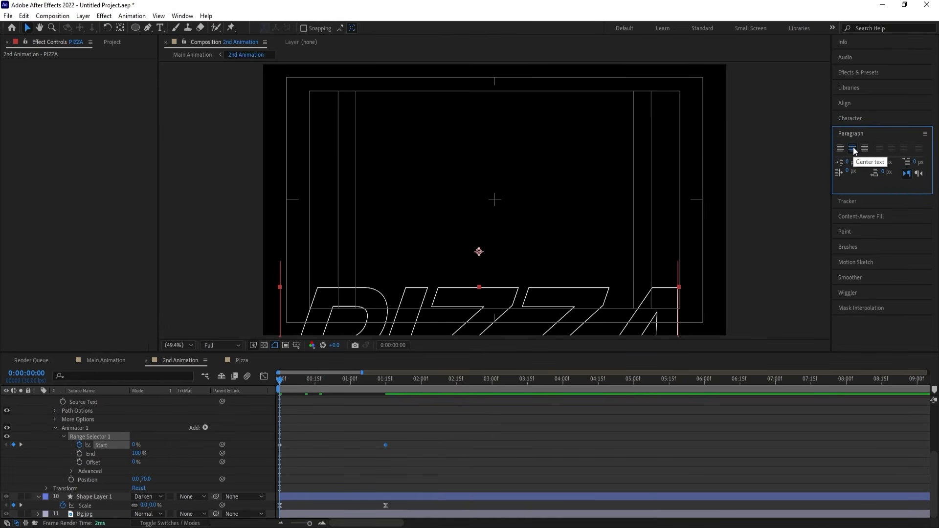
click(206, 428)
mouse_move(218, 431)
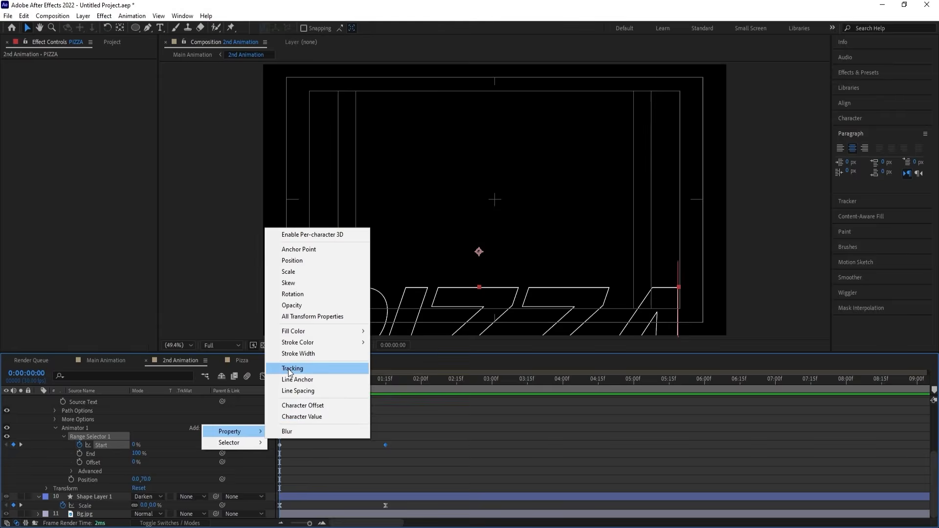
click(303, 368)
drag(134, 498, 112, 488)
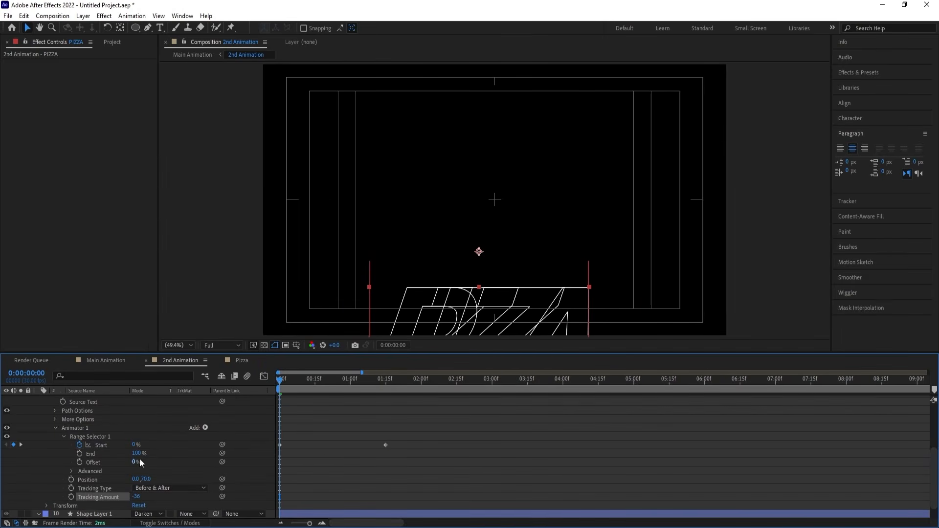
Add an Opacity property of 0% to the PIZZA text's animator and preview the letter reveal.
click(206, 427)
mouse_move(222, 433)
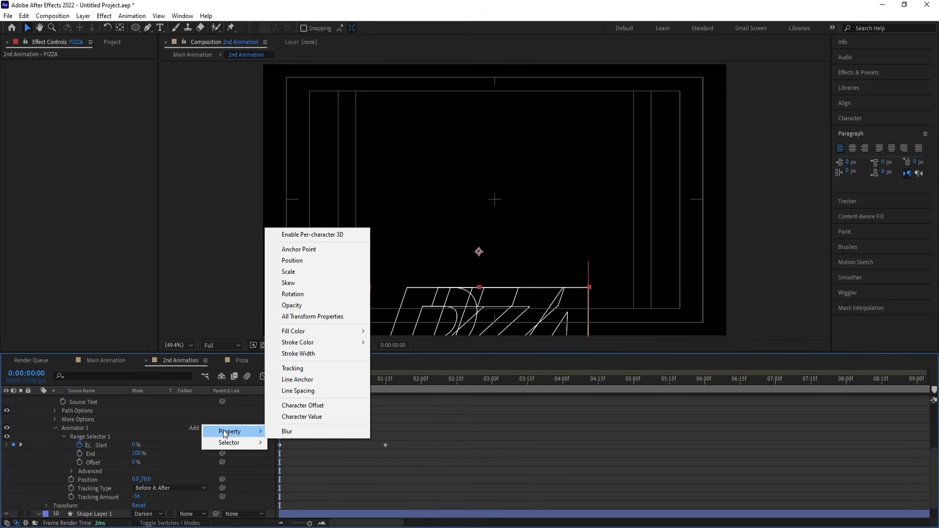
click(300, 305)
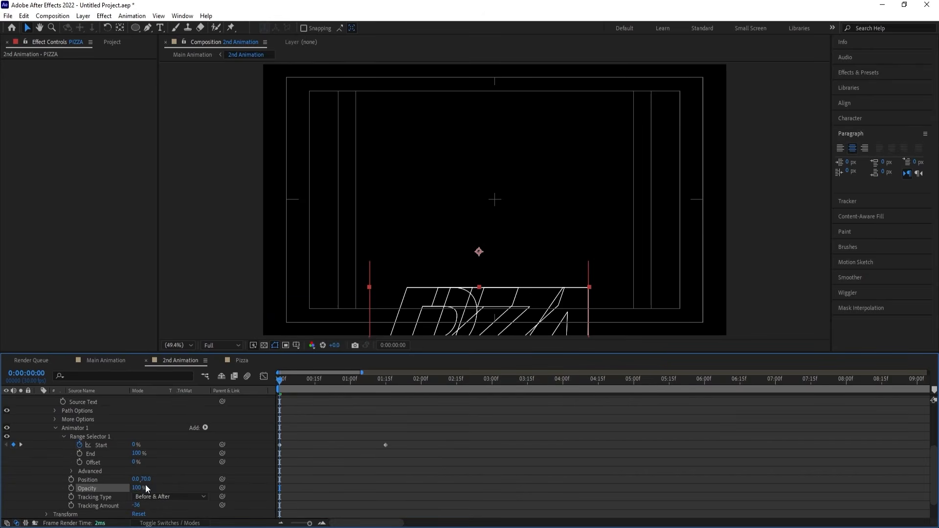
drag(136, 487, 63, 483)
key(space)
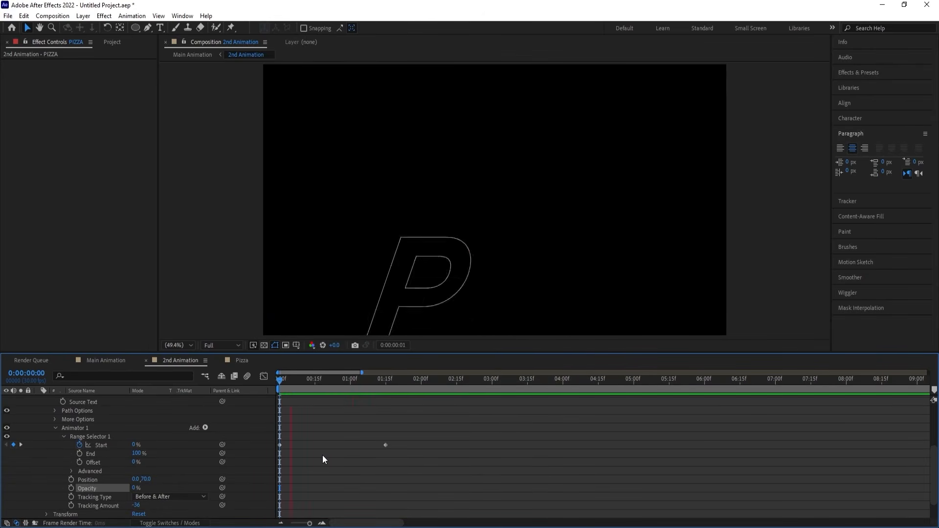
Easy Ease the PIZZA Range Selector Start keyframes, reshape their speed curve into a narrow central peak, and preview the reveal.
drag(388, 477, 243, 428)
key(F9)
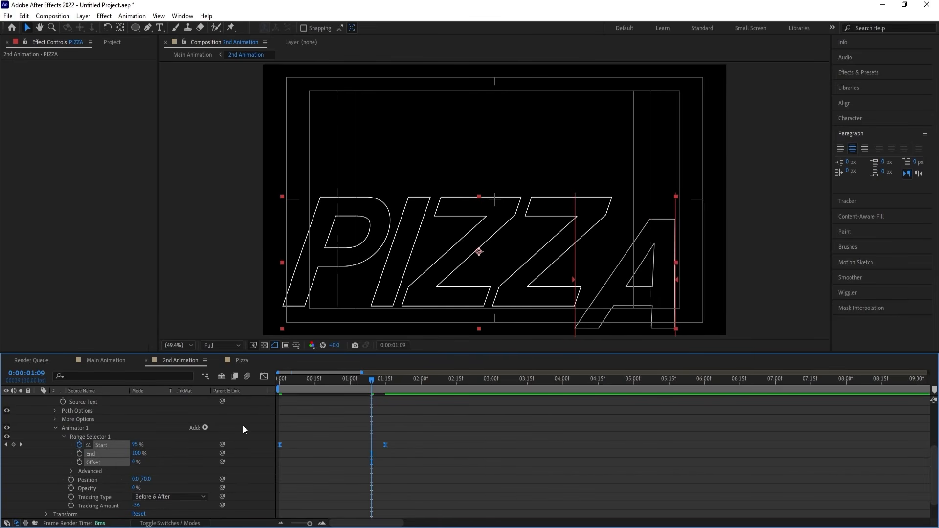
click(264, 376)
drag(447, 450, 288, 500)
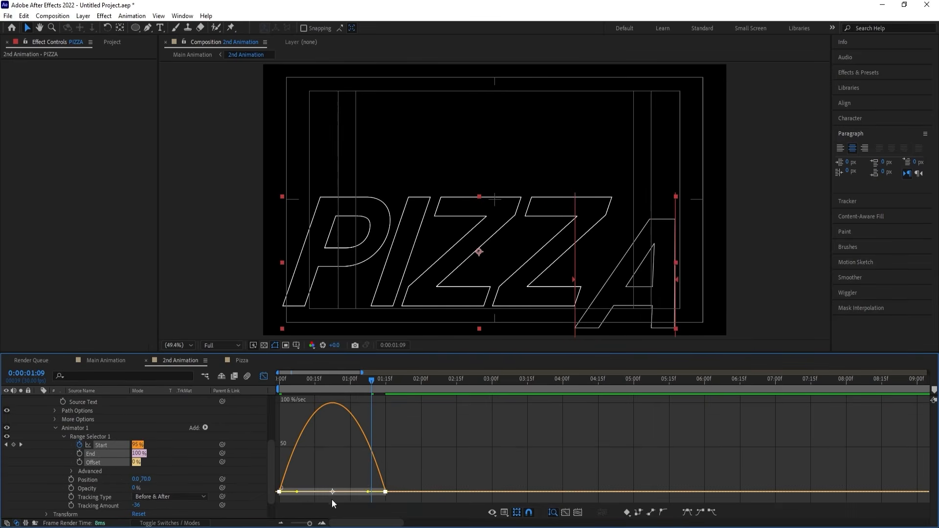
drag(368, 493, 324, 492)
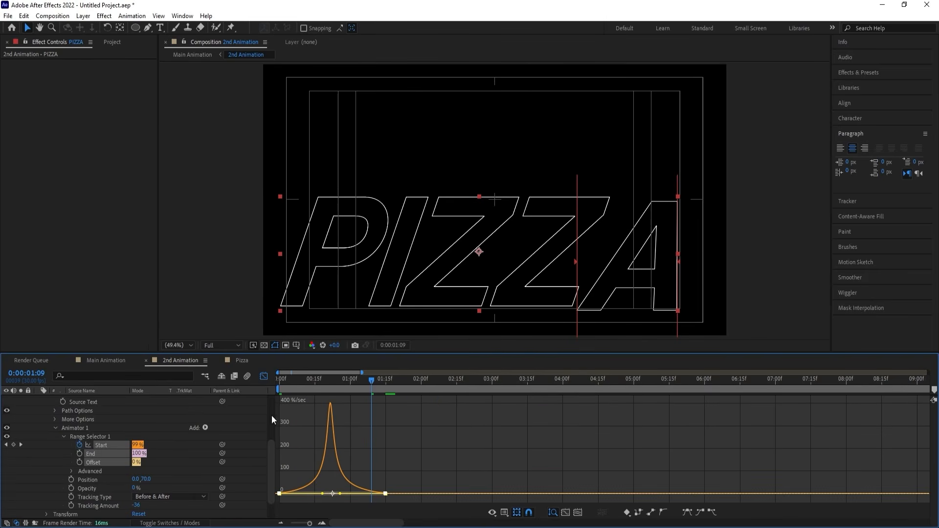
click(260, 375)
key(space)
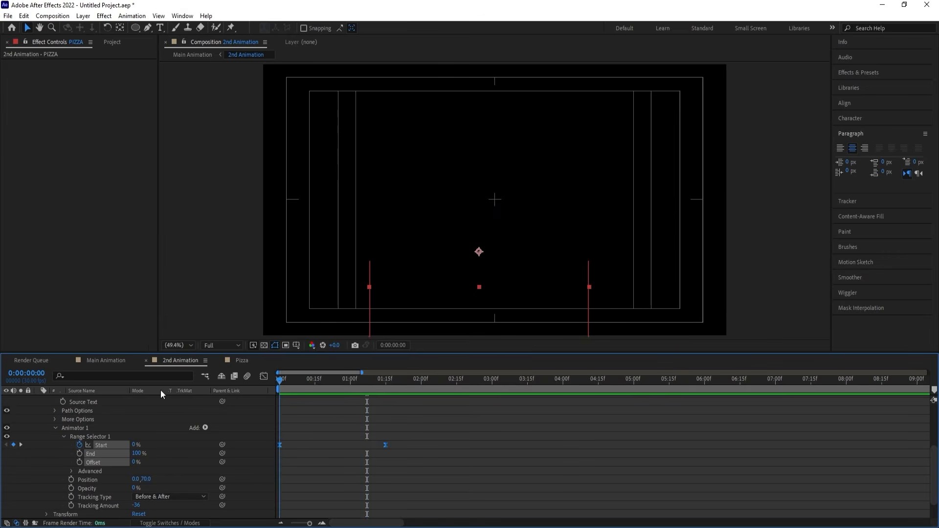
Copy the PIZZA layer's Animator 1, collapse the layer and turn off its solo.
click(85, 428)
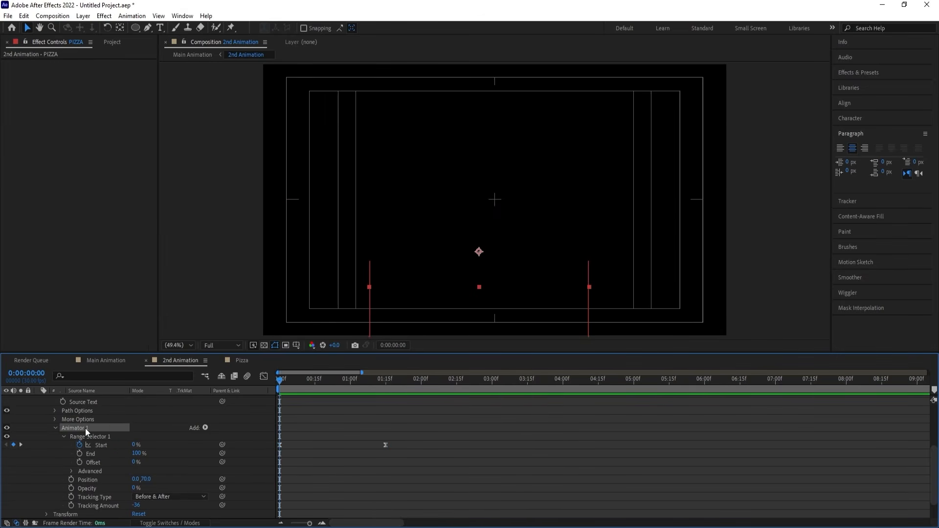
scroll(235, 420, up, 1)
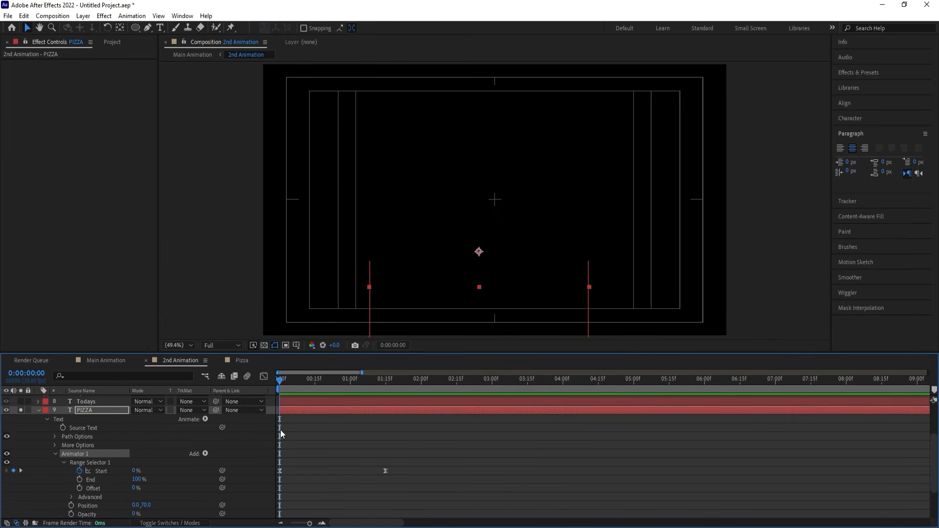
click(38, 410)
click(20, 468)
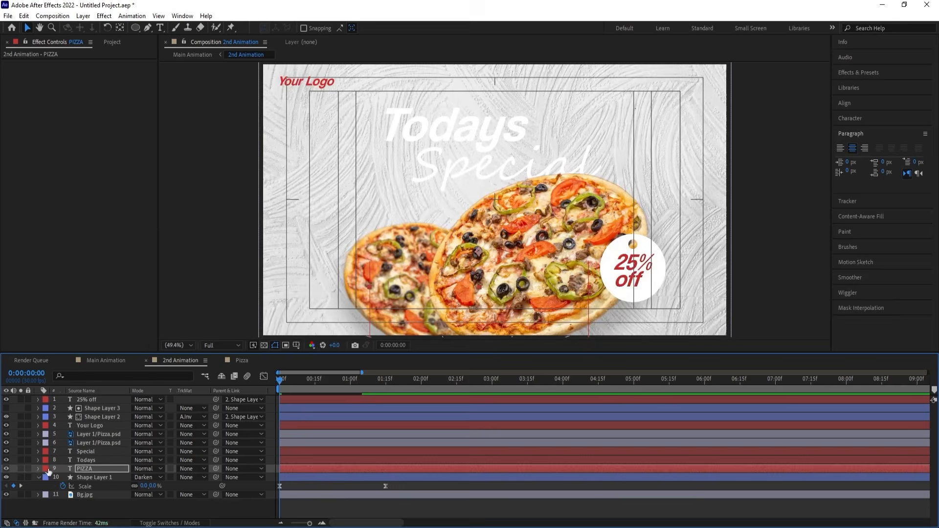
Paste the copied text animator onto the Todays, Special, Your Logo and 25% off layers and preview the composition.
click(84, 460)
ctrl+click(84, 449)
ctrl+click(93, 425)
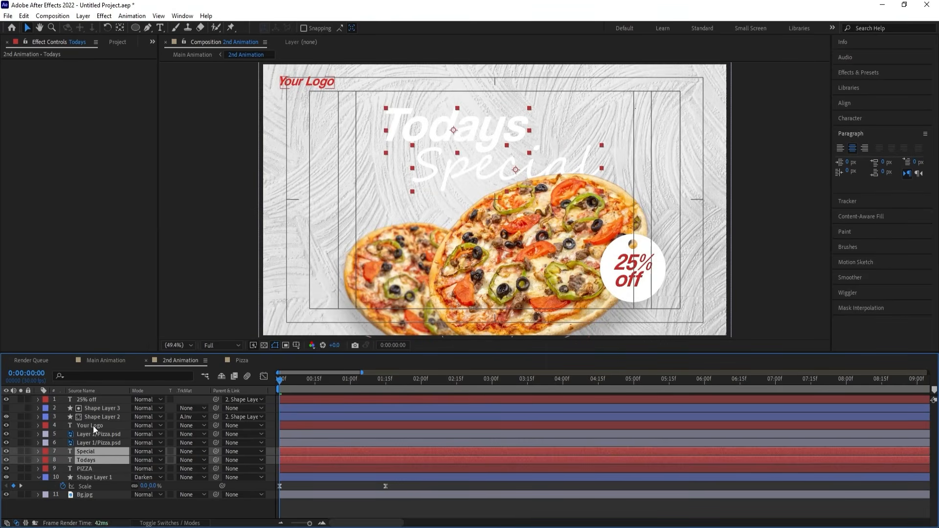
ctrl+click(90, 399)
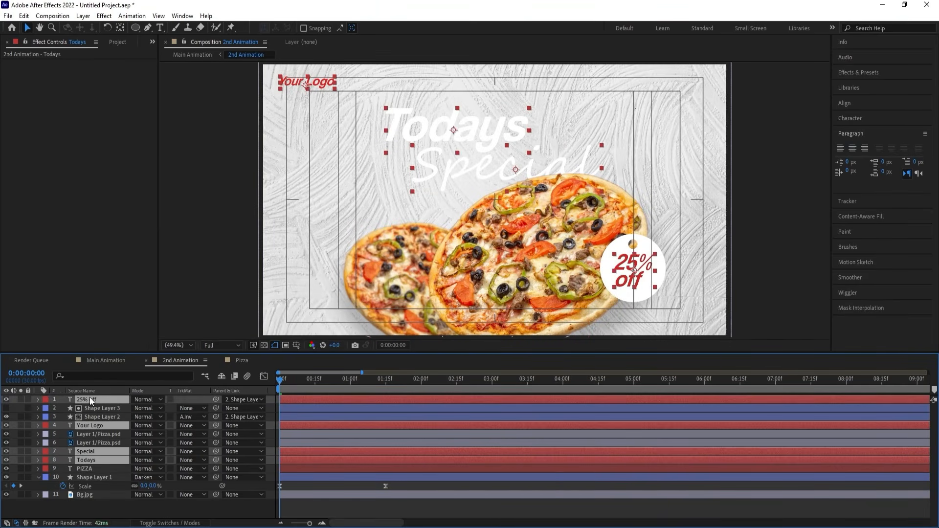
key(ctrl+v)
key(space)
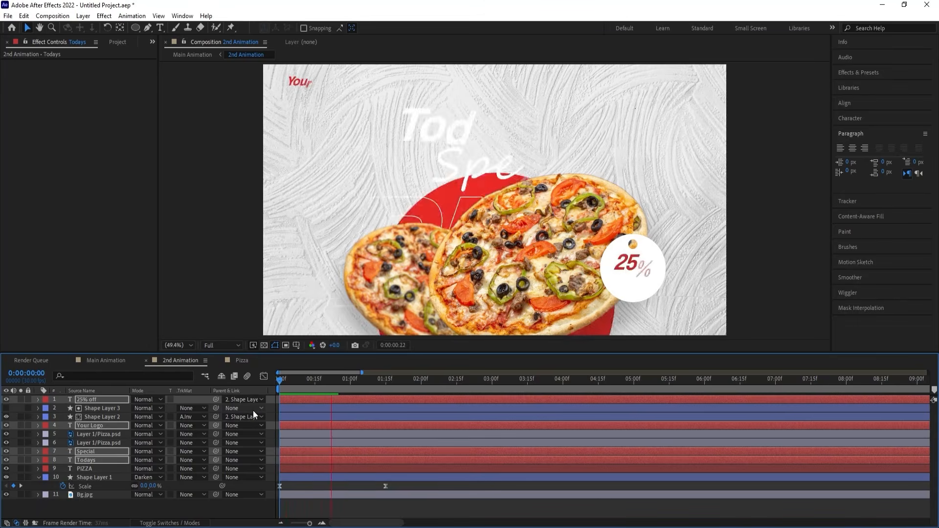
key(space)
drag(286, 379, 269, 379)
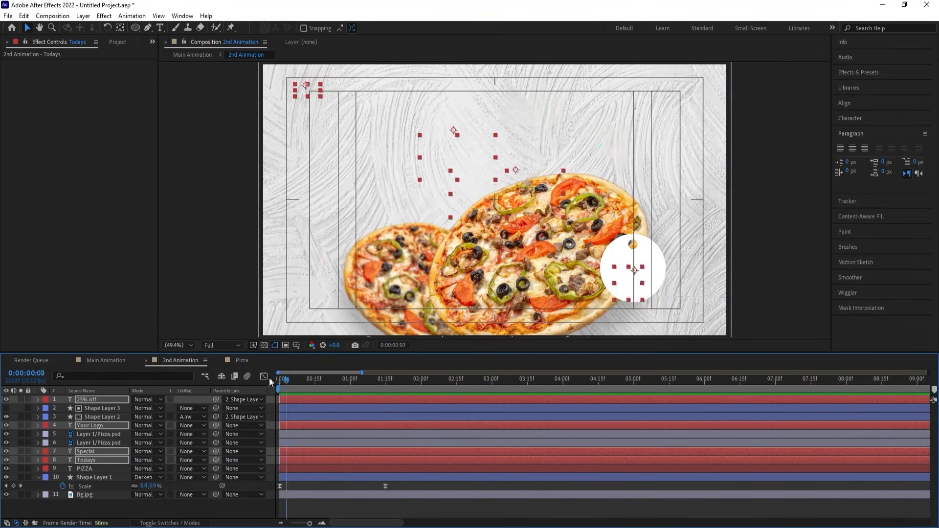
Add Position and Rotation keyframes to both pizza layers at the first frame and at 0:00:01:15.
click(108, 441)
ctrl+click(104, 434)
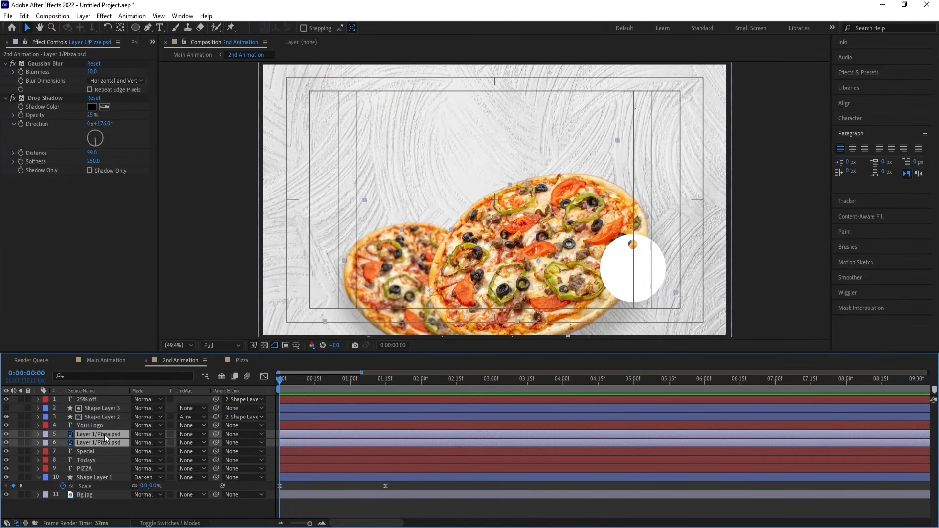
key(p)
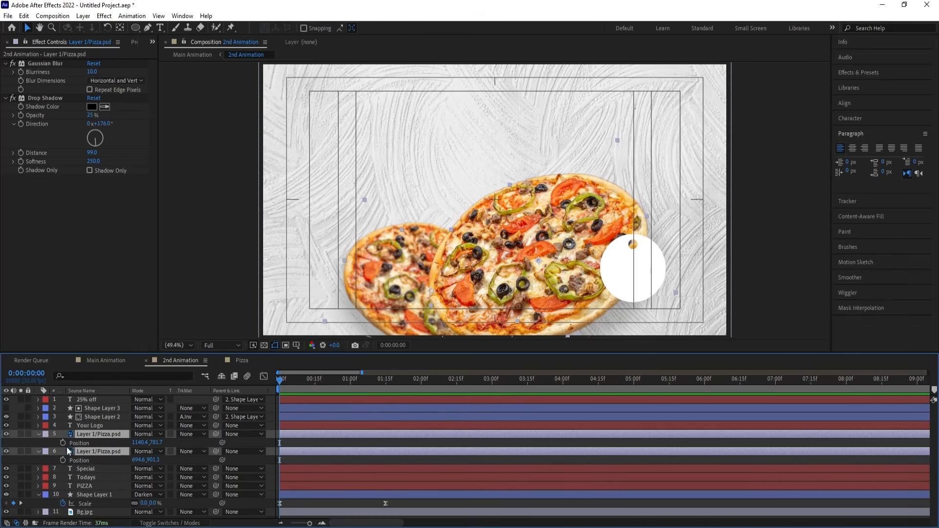
key(r)
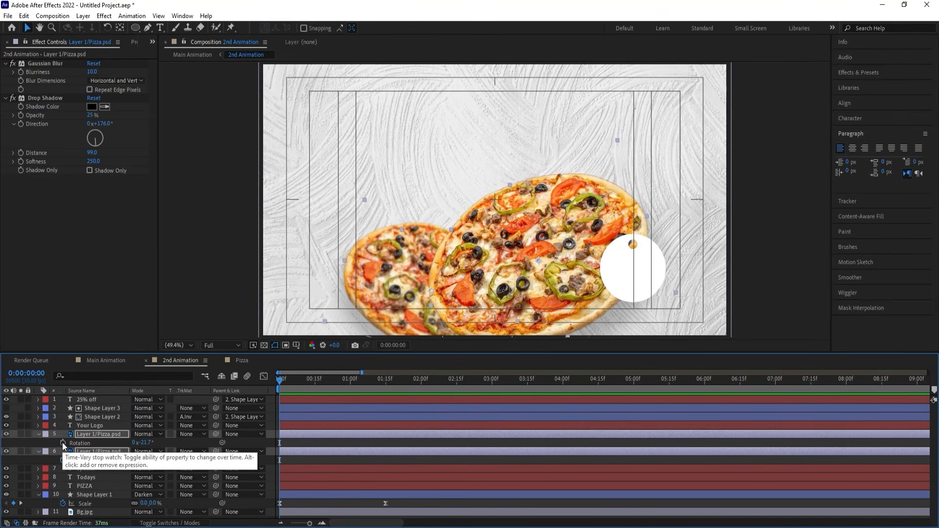
click(63, 442)
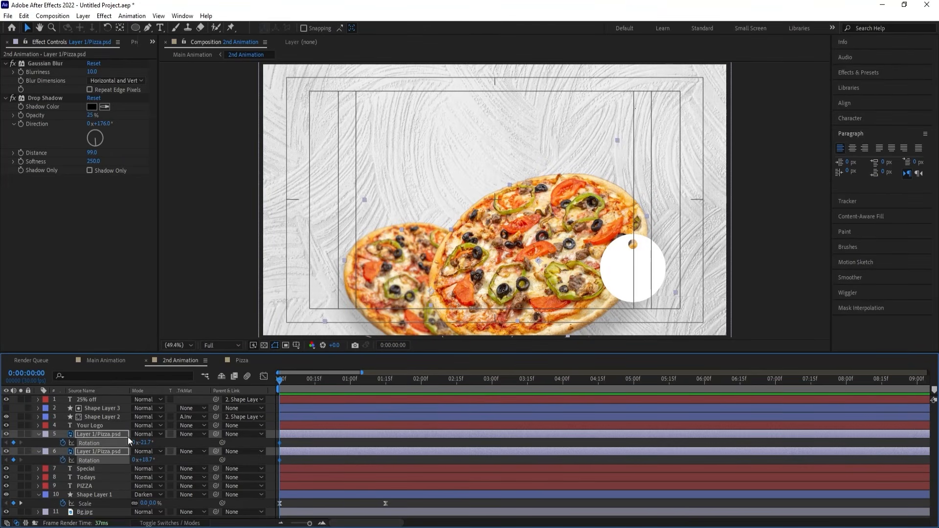
key(shift+p)
key(k)
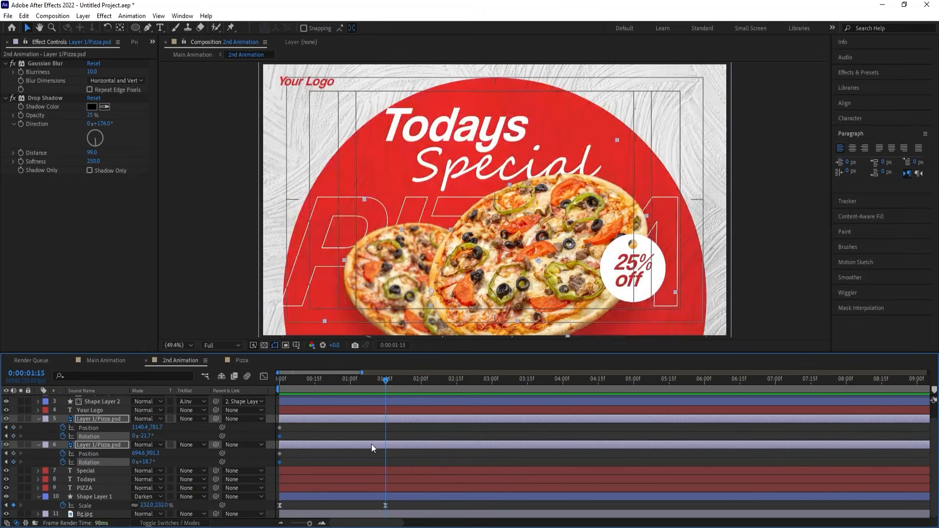
click(13, 428)
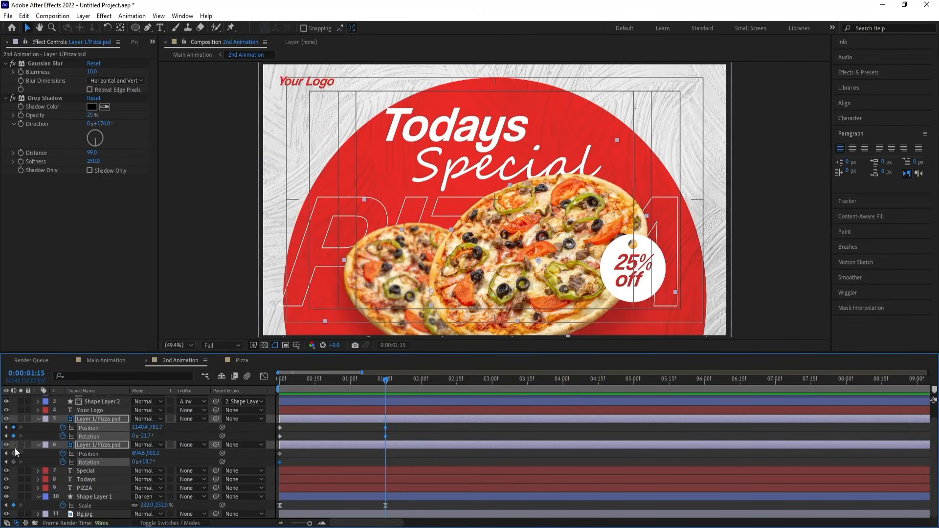
click(14, 453)
At the first frame, rotate the front pizza to 23.3° and the back one to -28.3°, and move both below the frame.
key(Home)
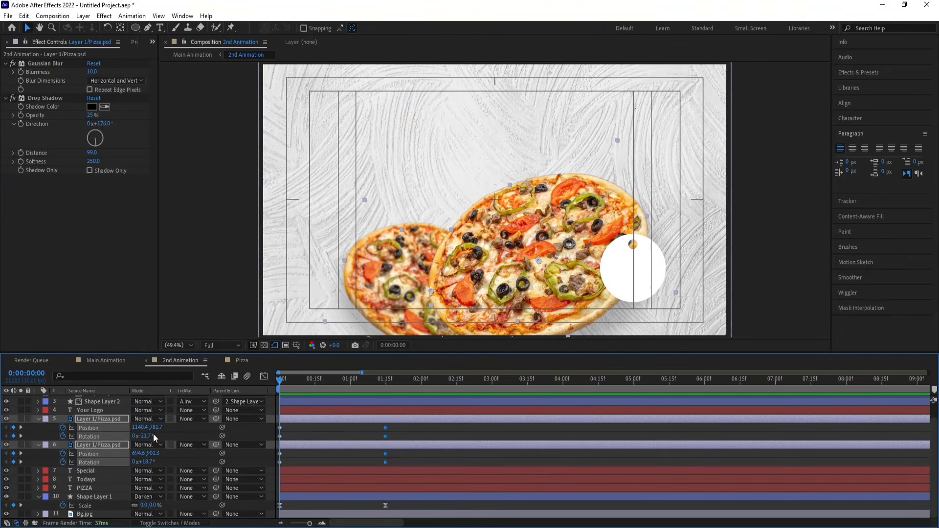
drag(157, 432, 126, 462)
click(105, 444)
ctrl+click(101, 418)
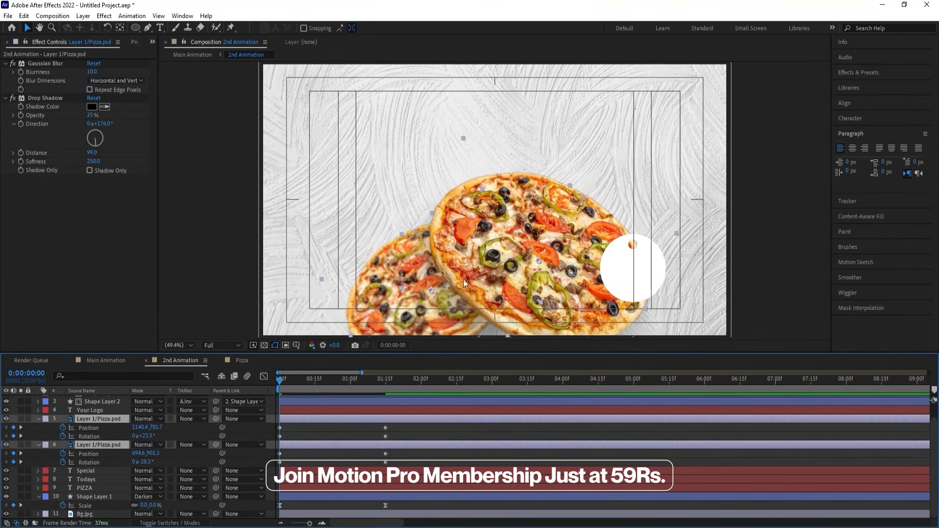
drag(463, 280, 455, 412)
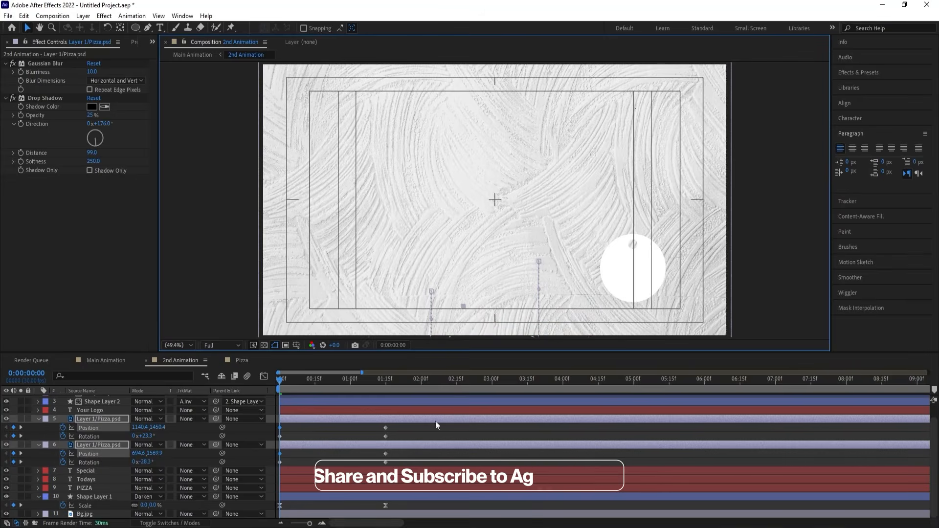
Easy Ease both pizza layers' Position and Rotation keyframes, adjust their speed curves, and preview the entrance.
drag(402, 465, 275, 410)
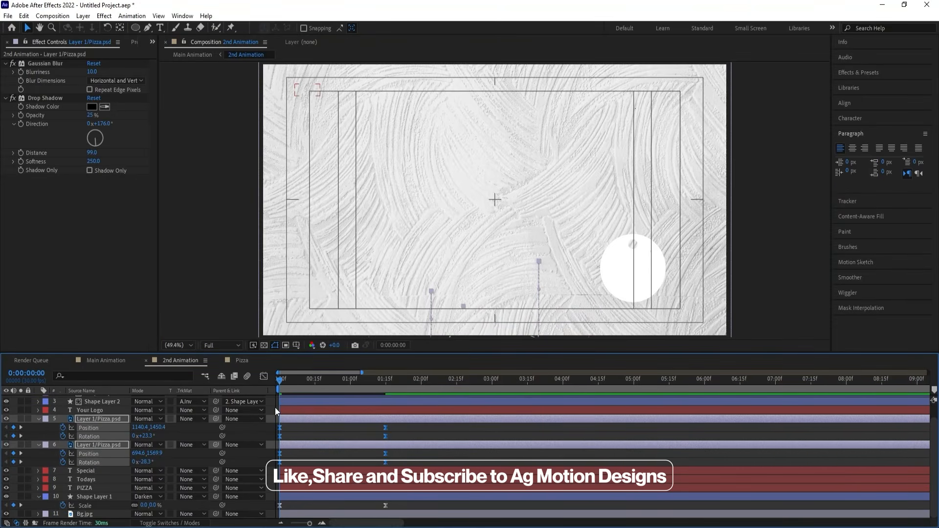
click(263, 376)
drag(399, 437, 317, 489)
click(264, 377)
key(space)
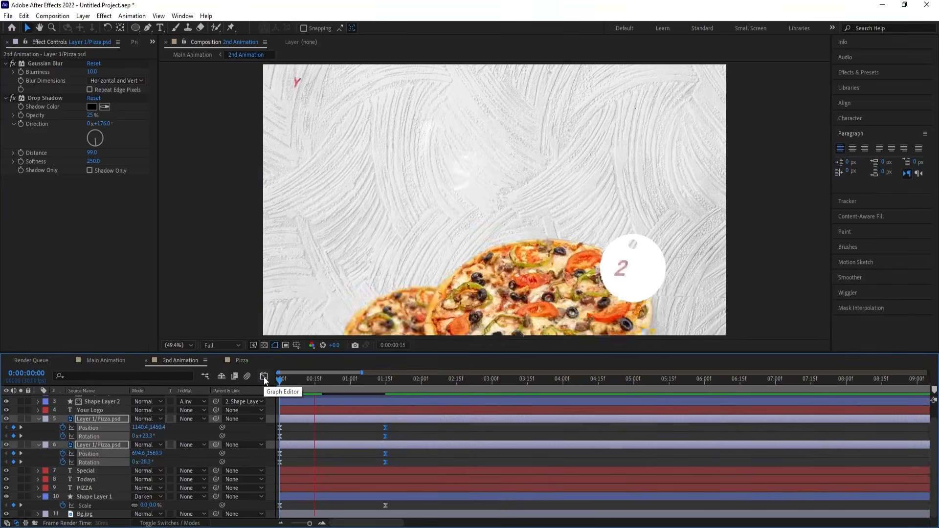
Start both pizza layers at 0:00:00:13 and delay the front pizza layer by about 7 more frames.
mouse_move(319, 382)
mouse_down()
mouse_move(290, 382)
mouse_move(309, 387)
mouse_up()
key(bracketleft)
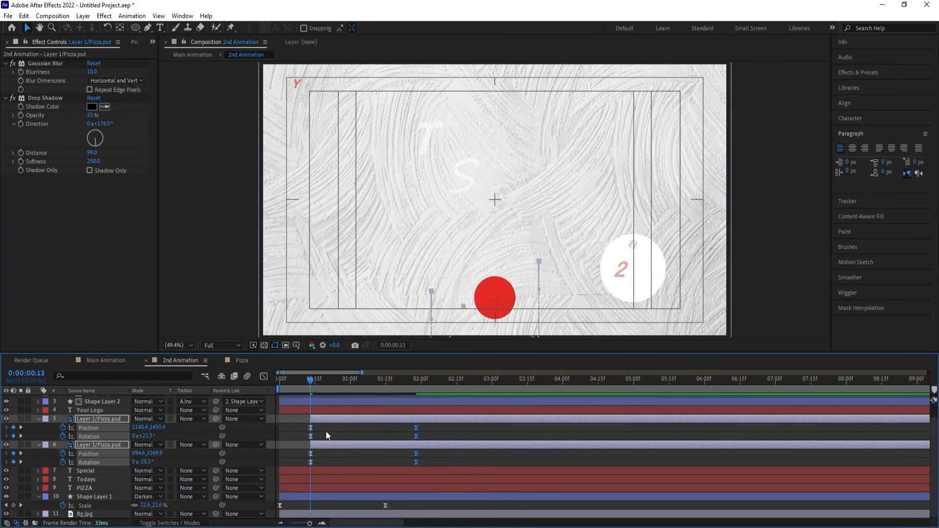
click(325, 431)
key(space)
drag(327, 418, 345, 419)
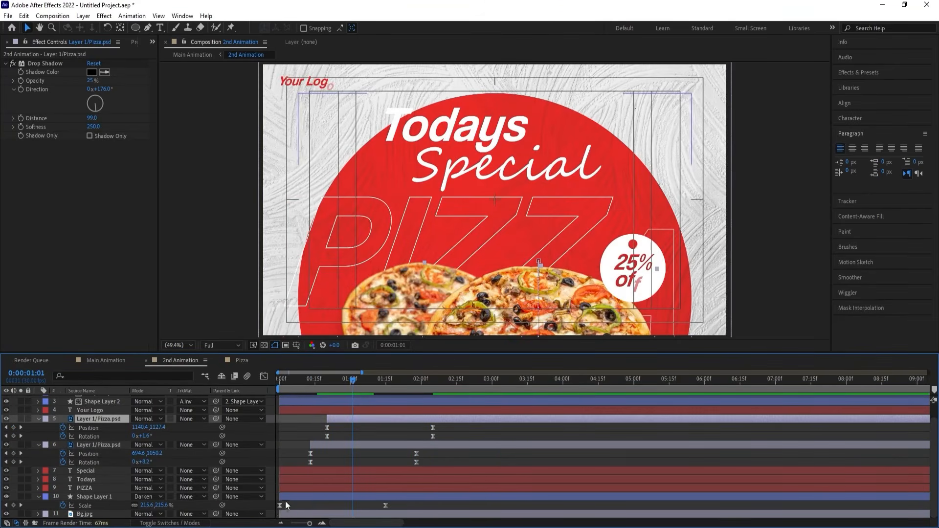
Start the PIZZA layer at 0:00:01:01 and the Todays layer at 0:00:01:15.
click(294, 487)
key(bracketleft)
key(space)
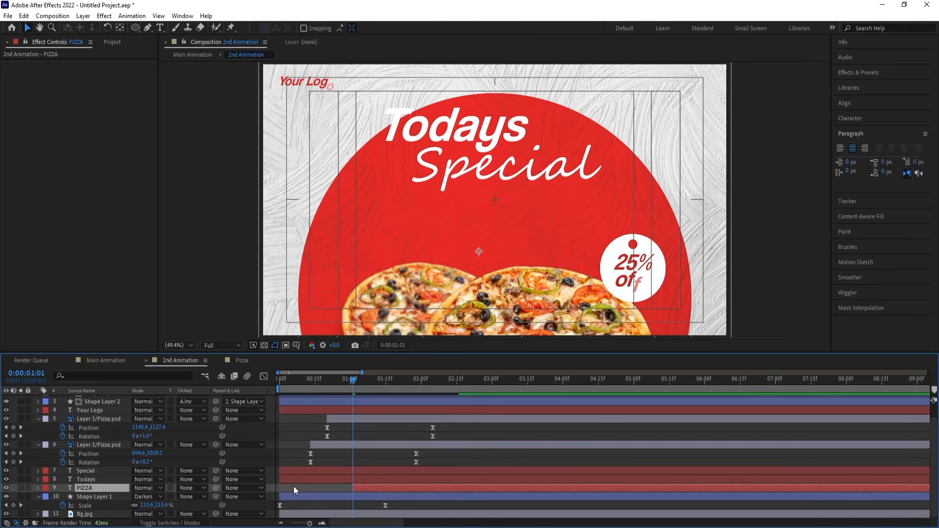
click(360, 479)
key(p)
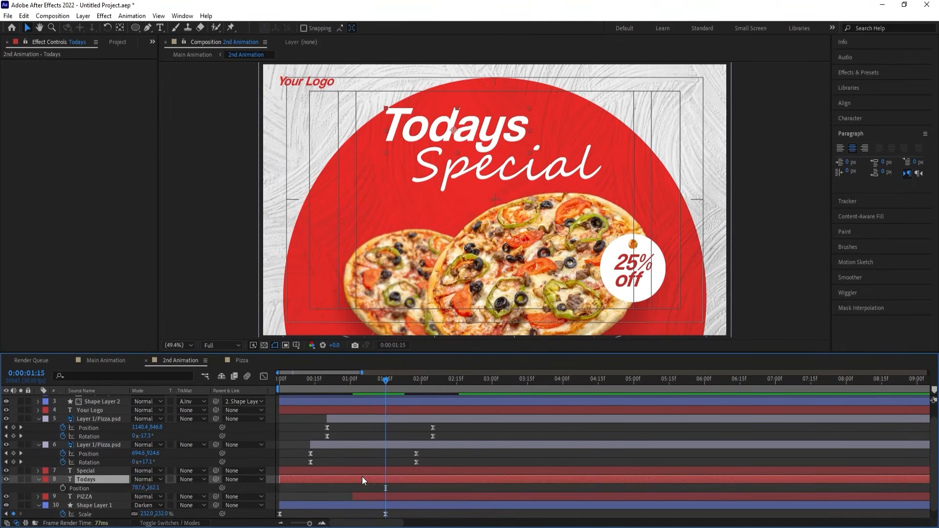
key(bracketleft)
key(space)
Start the Special layer at 0:00:01:29 and preview the composition from the first frame.
click(380, 471)
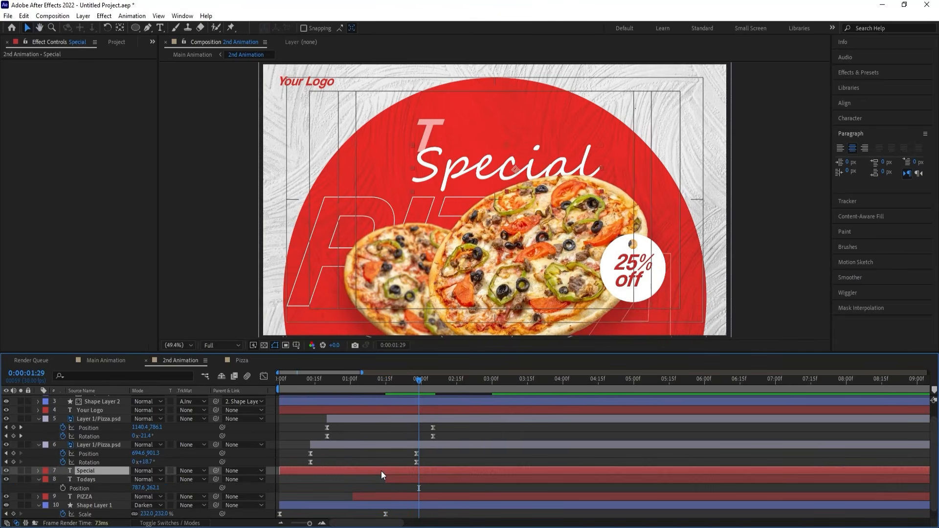
key(bracketleft)
key(space)
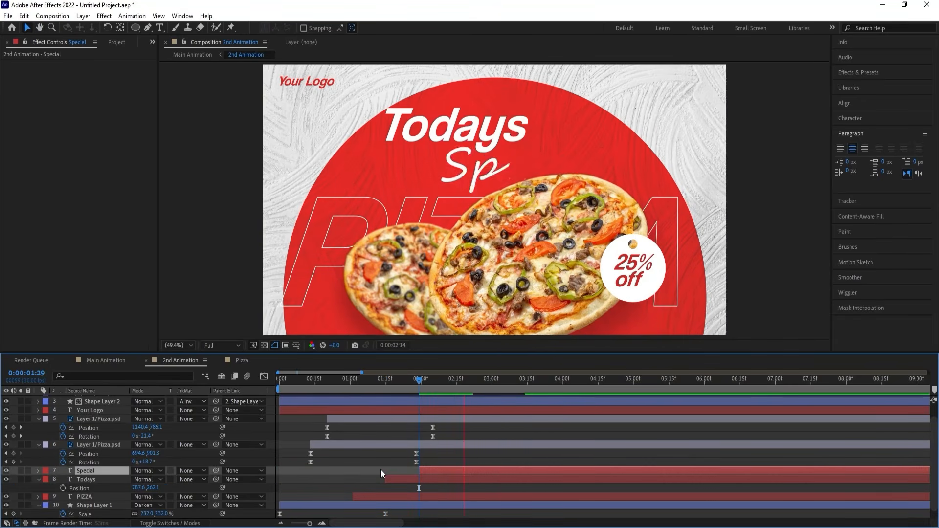
key(space)
key(Home)
key(space)
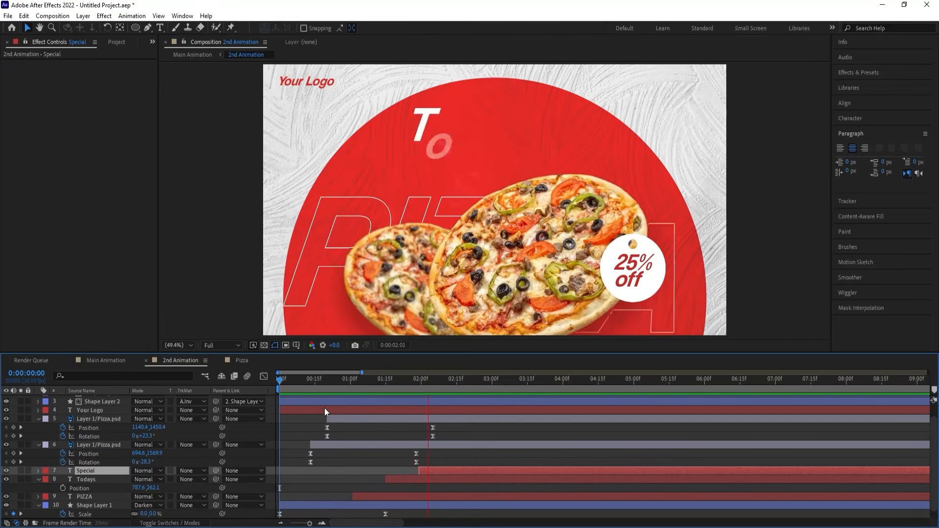
key(space)
Shift the PIZZA, Todays and Special layers together about 12 frames earlier and preview the timing.
shift+click(373, 496)
drag(375, 496, 346, 496)
click(289, 376)
key(space)
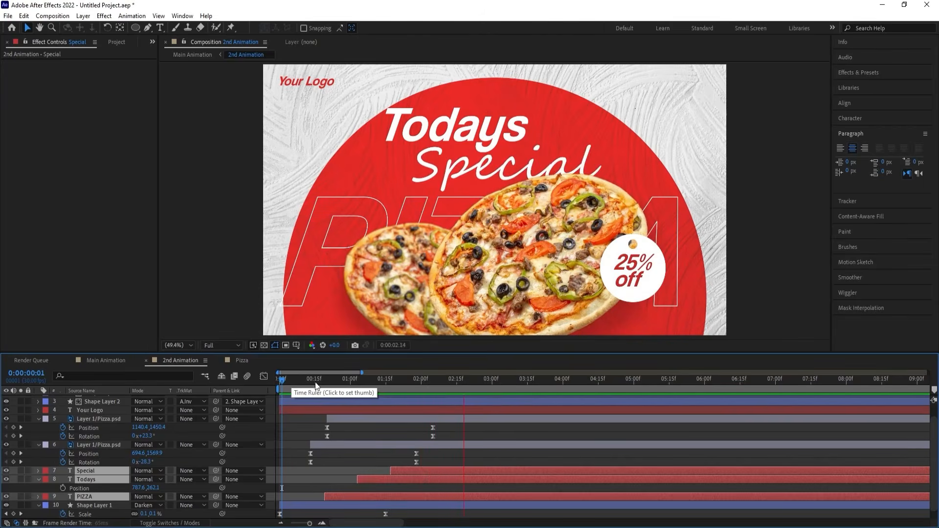
key(space)
drag(323, 382, 250, 381)
Add Scale keyframes to Shape Layer 3 at the first frame and at 0:00:01:01, both at 14%.
scroll(115, 435, up, 2)
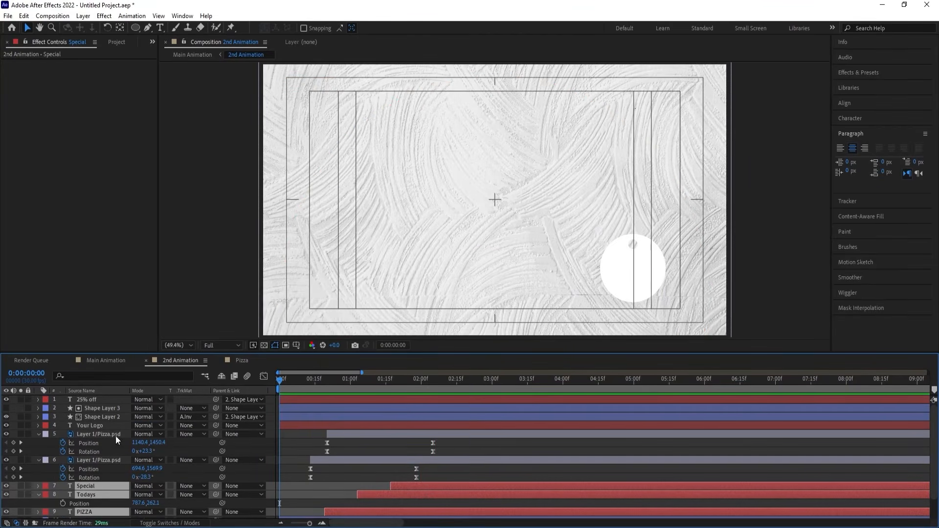
click(98, 409)
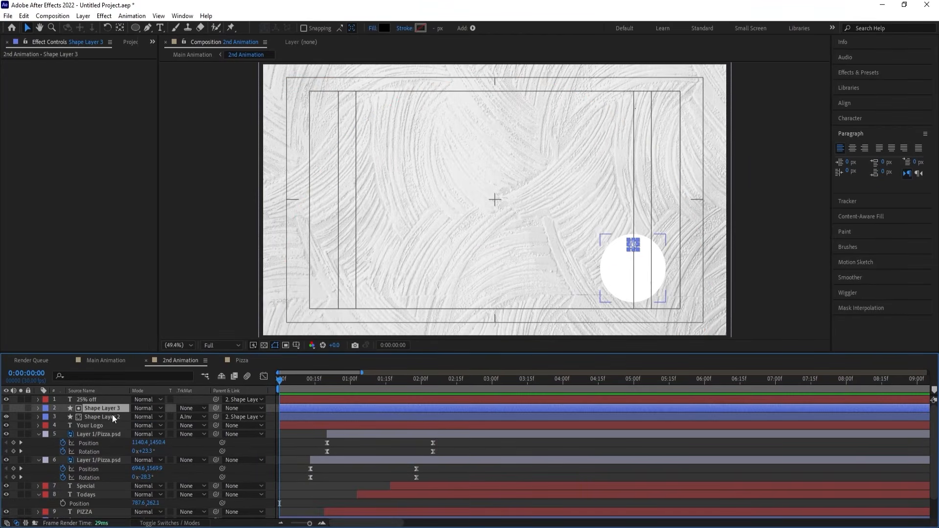
key(s)
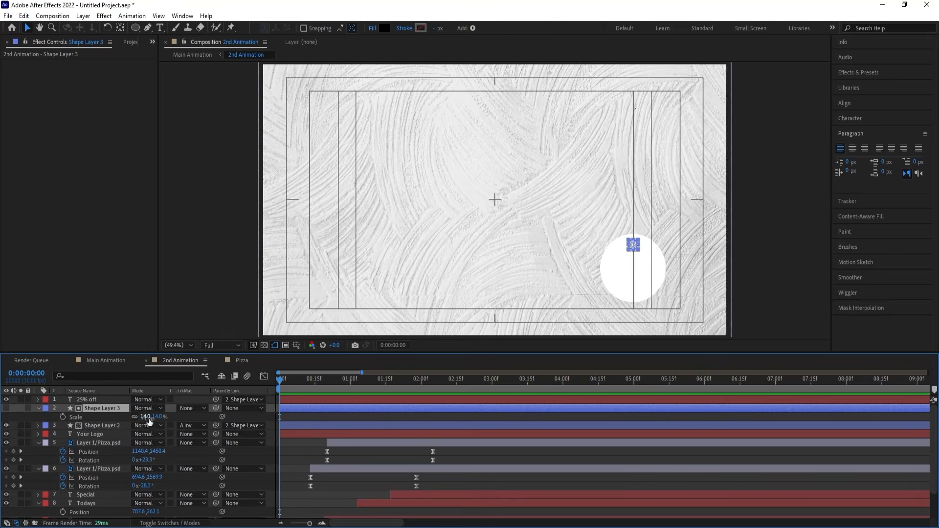
click(63, 416)
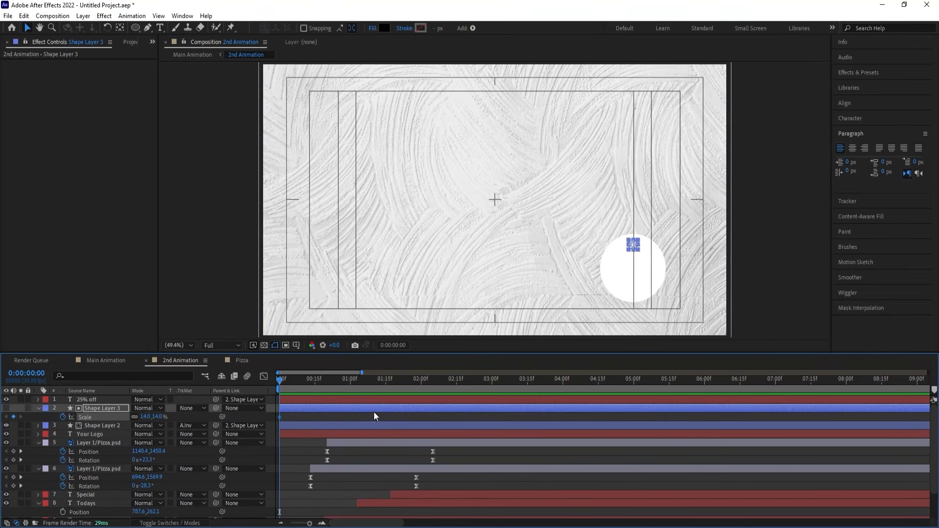
key(space)
key(space)
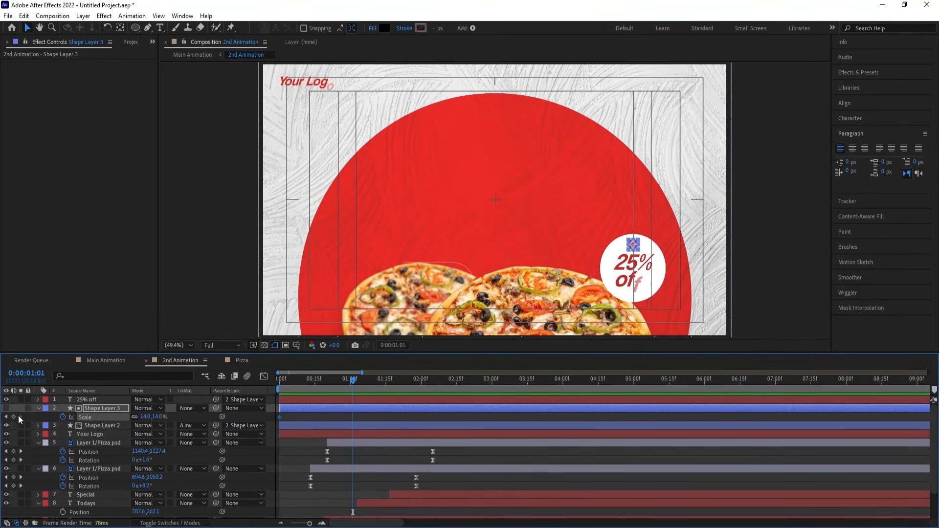
click(14, 416)
Set Shape Layer 3's Scale keyframe at the first frame to 0%.
key(Home)
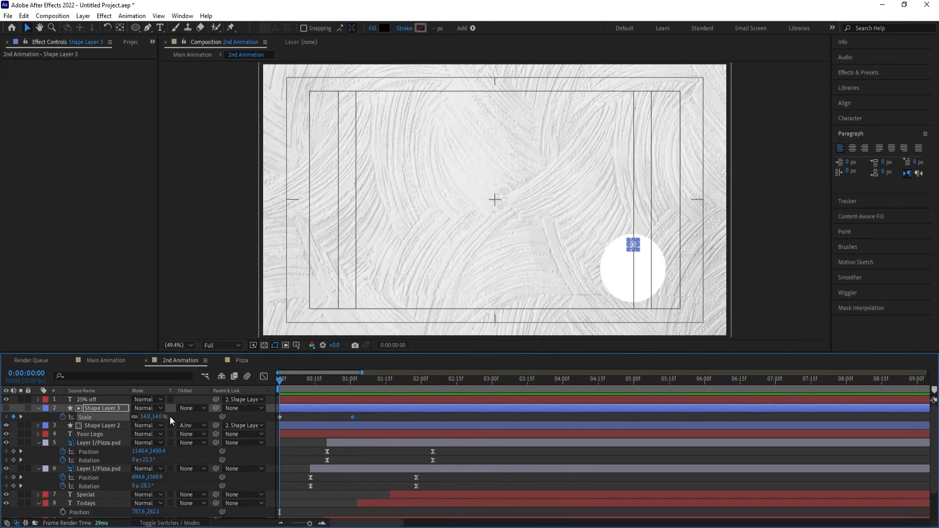
key(Return)
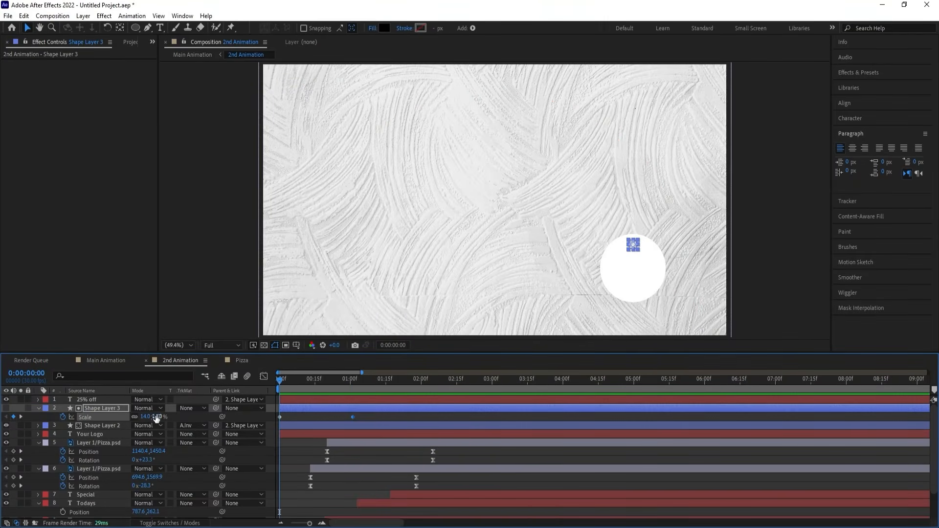
text(0)
key(Return)
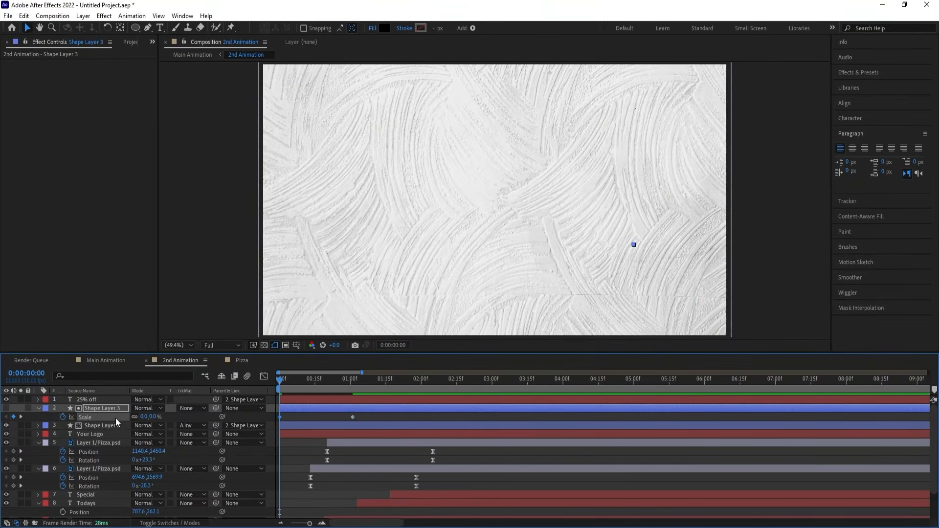
Ease Shape Layer 3's Scale keyframes with a speed curve that peaks early and slows down gradually, and preview the animation.
click(259, 379)
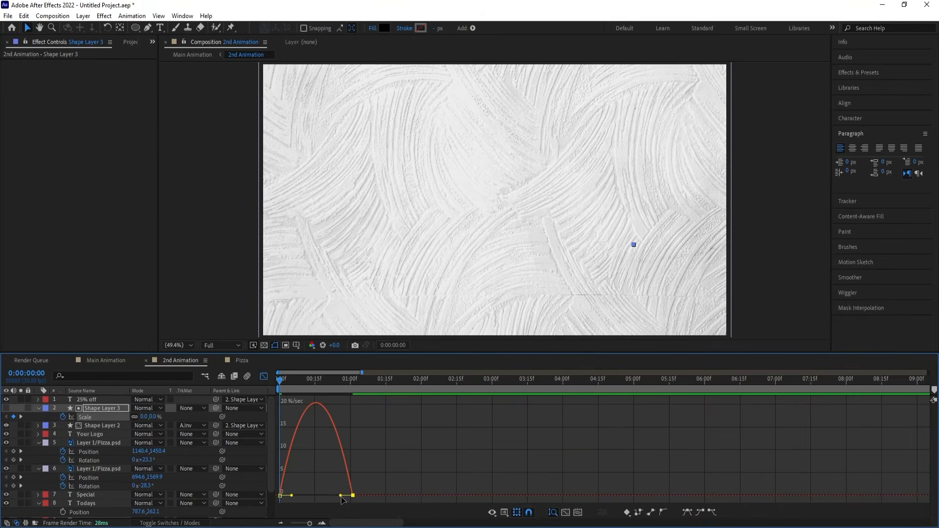
drag(340, 496, 312, 500)
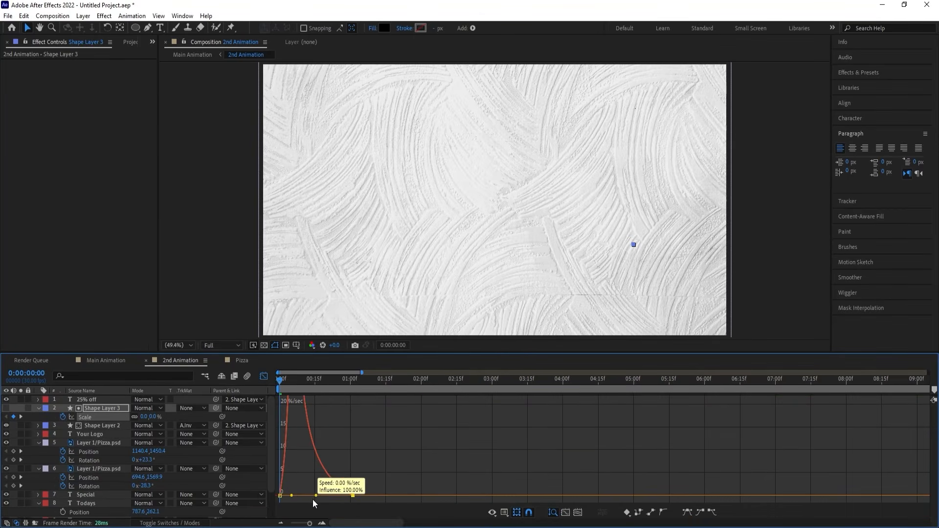
click(263, 376)
key(space)
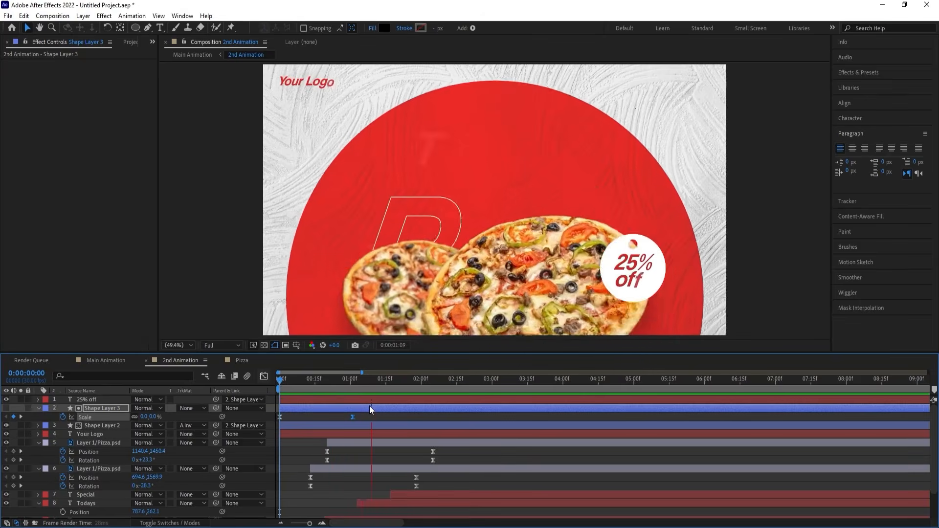
key(space)
Start the 25% off, Shape Layer 3 and Shape Layer 2 layers at 0:00:02:02, preview them and collapse all layer properties.
click(327, 424)
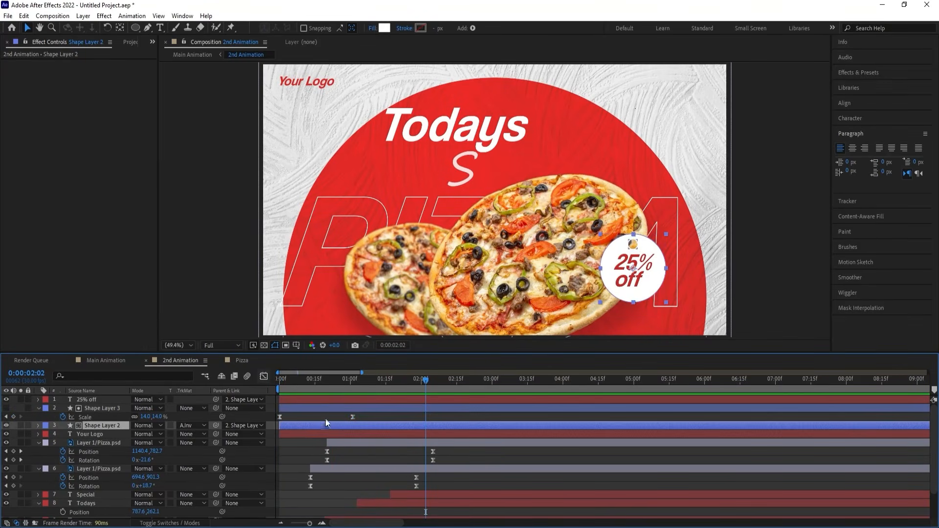
shift+click(322, 398)
key(bracketleft)
key(space)
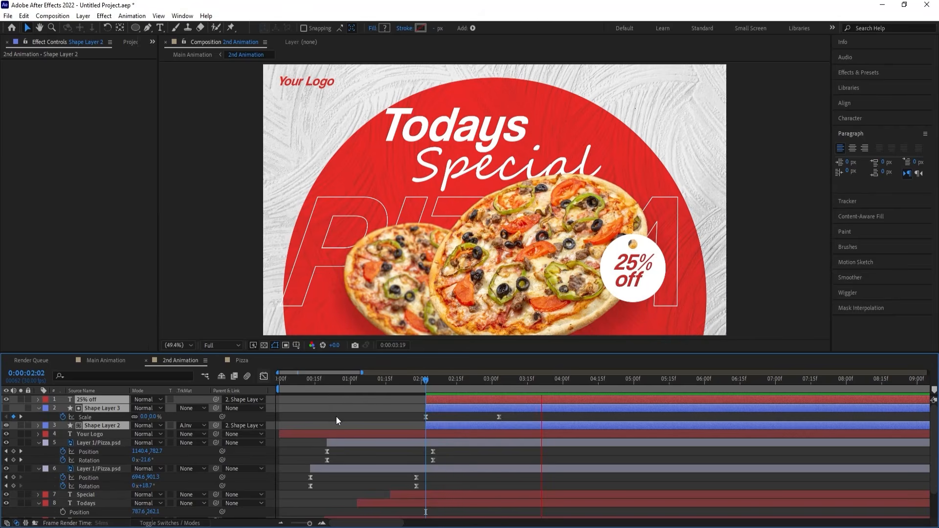
click(336, 415)
key(u)
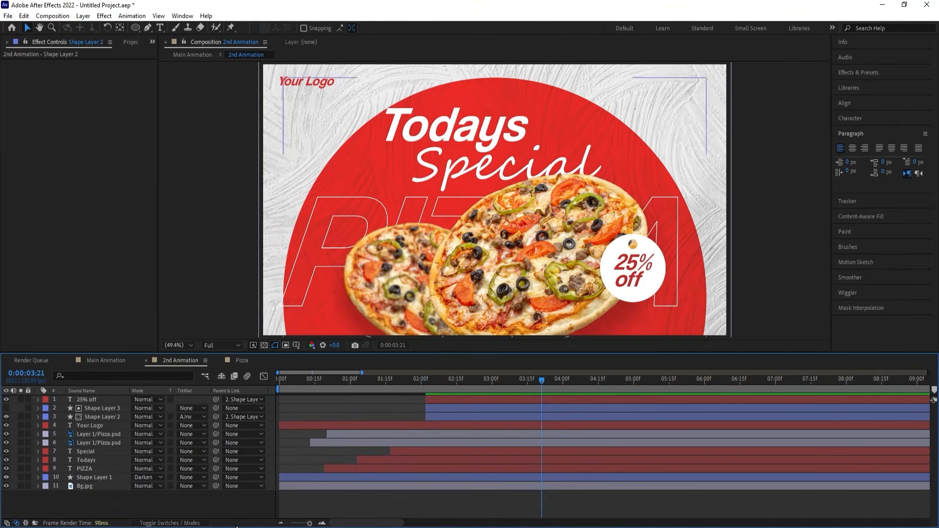
Apply the Wiggle - position preset to both pizza layers and preview the composition from the first frame.
click(95, 443)
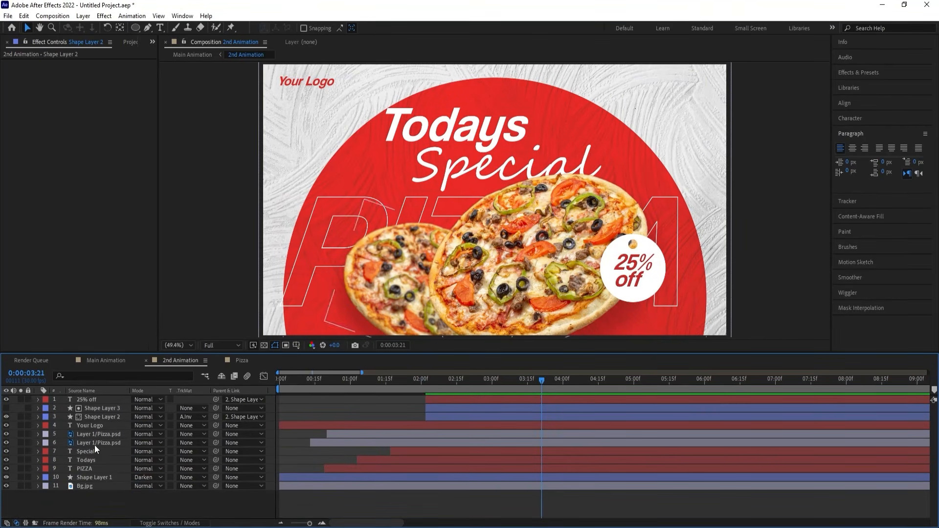
ctrl+click(92, 435)
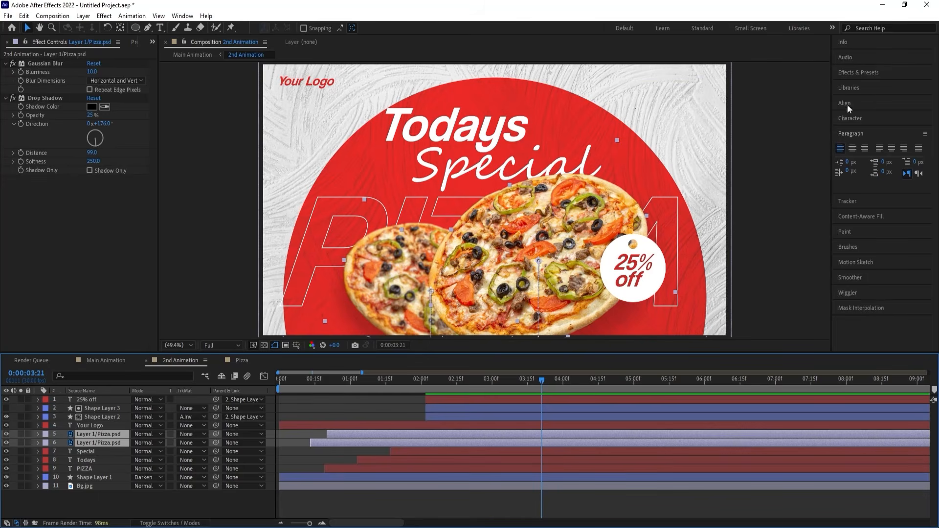
click(846, 75)
double_click(861, 87)
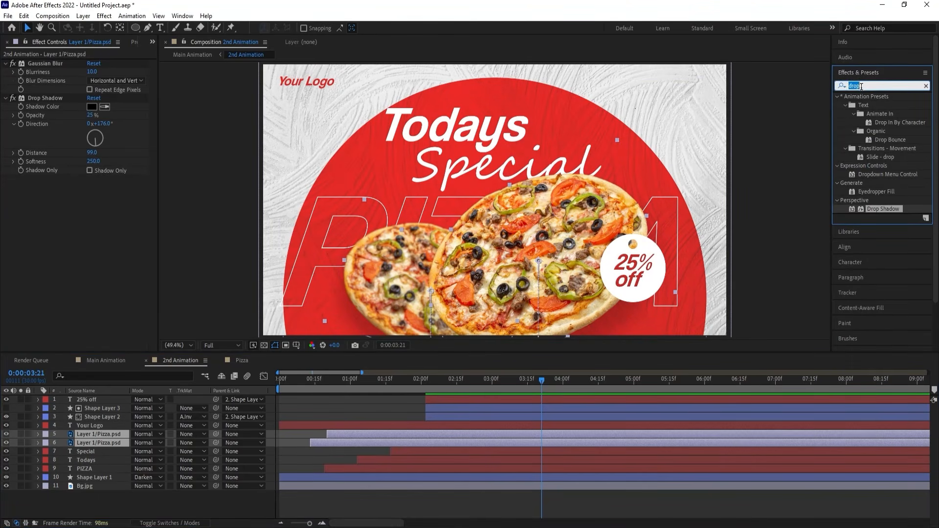
text(wigg)
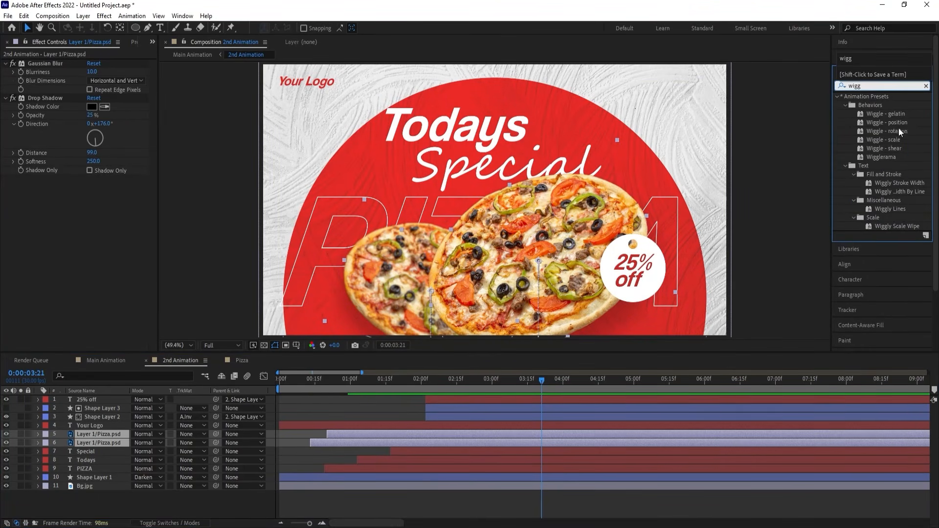
double_click(894, 123)
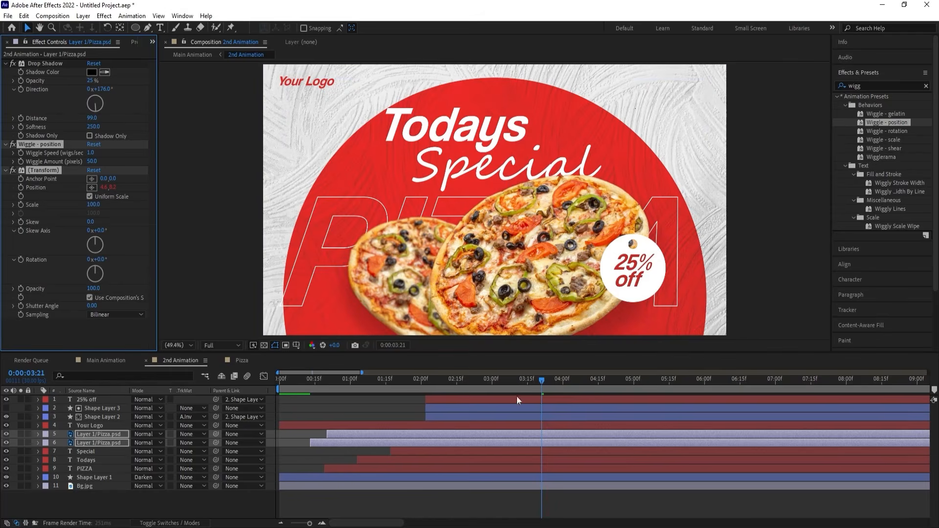
key(space)
drag(448, 382, 326, 391)
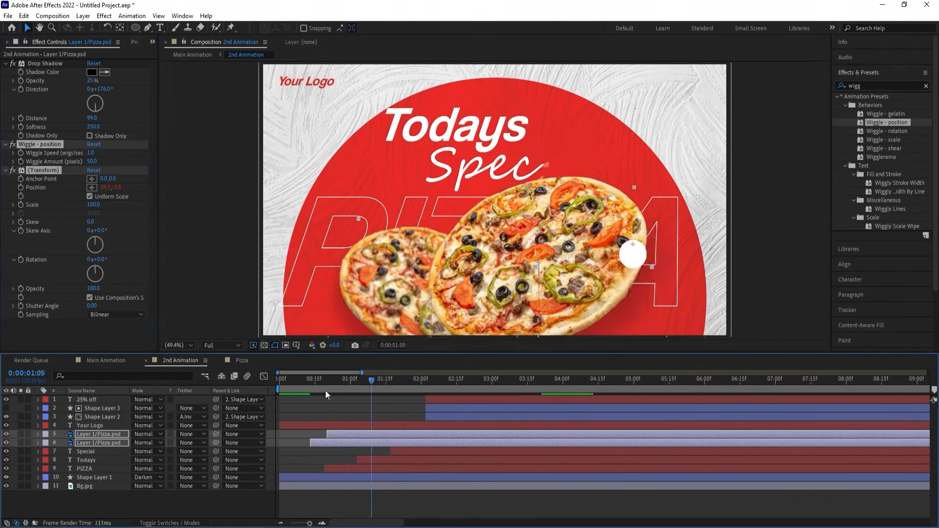
key(Home)
key(space)
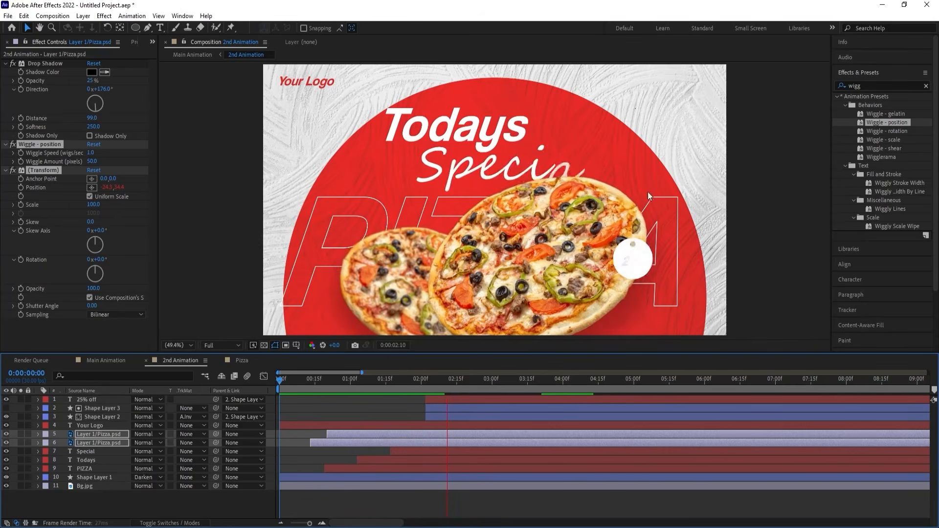
key(space)
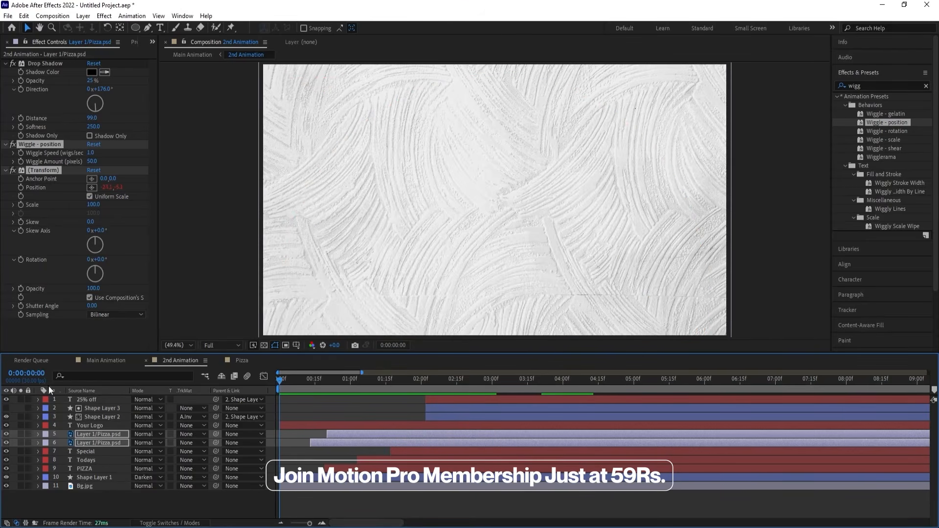
Move the Bg.jpg layer down to Position 960, 644 and add a Position keyframe at the first frame.
click(79, 485)
scroll(395, 250, down, 2)
scroll(471, 246, up, 2)
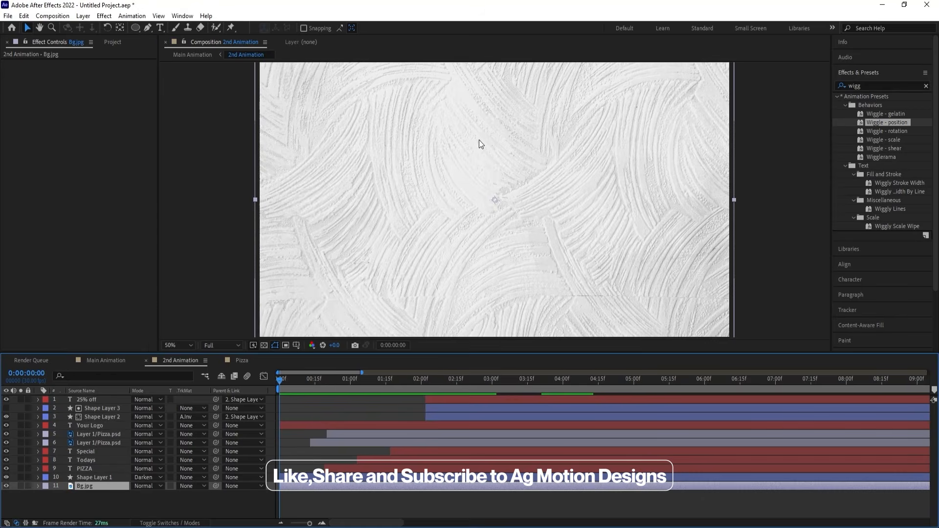
drag(479, 143, 478, 167)
key(p)
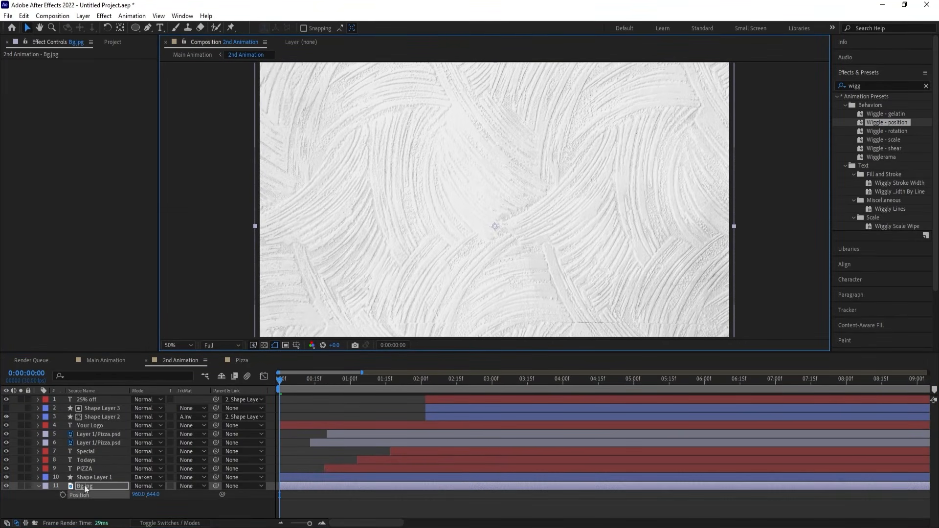
click(63, 495)
Move Bg.jpg up by about 200 px at about 6 seconds to keyframe its upward drift, and preview it from the start.
drag(424, 381, 702, 382)
drag(716, 302, 712, 251)
key(Home)
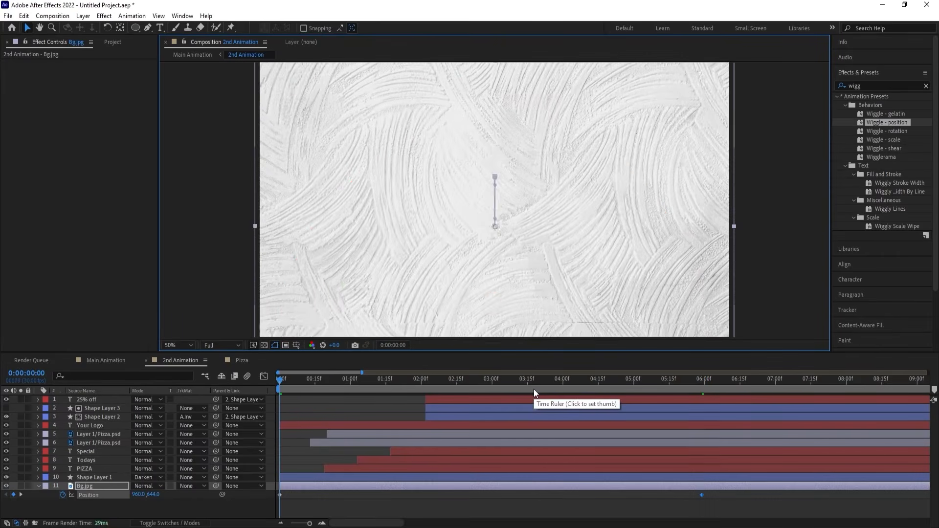
key(space)
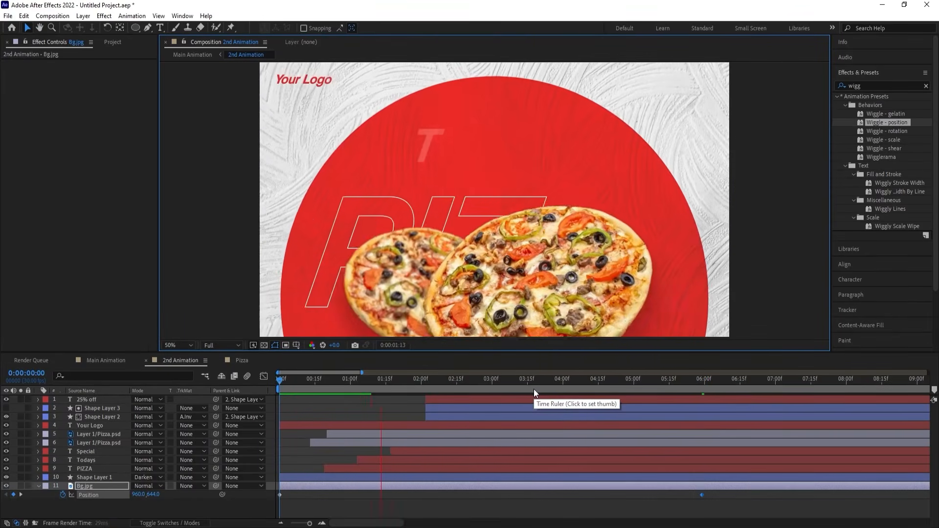
key(minus)
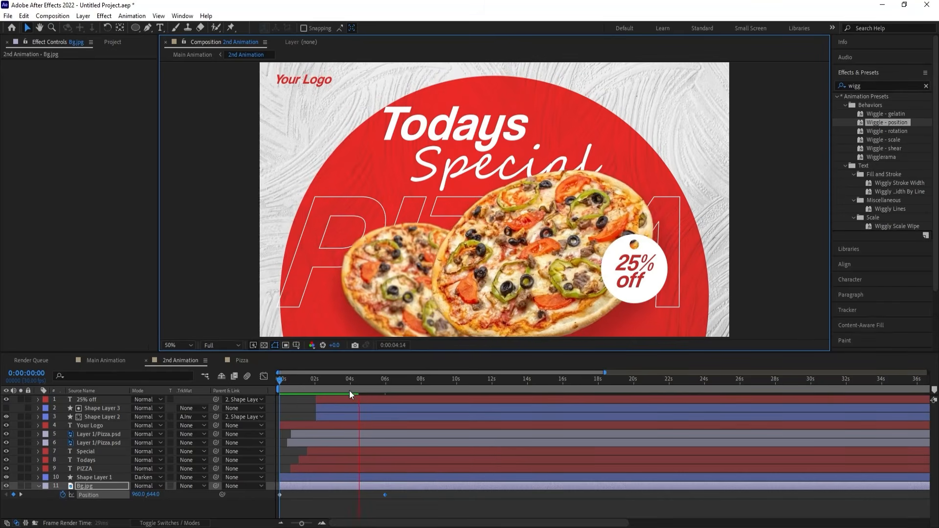
key(space)
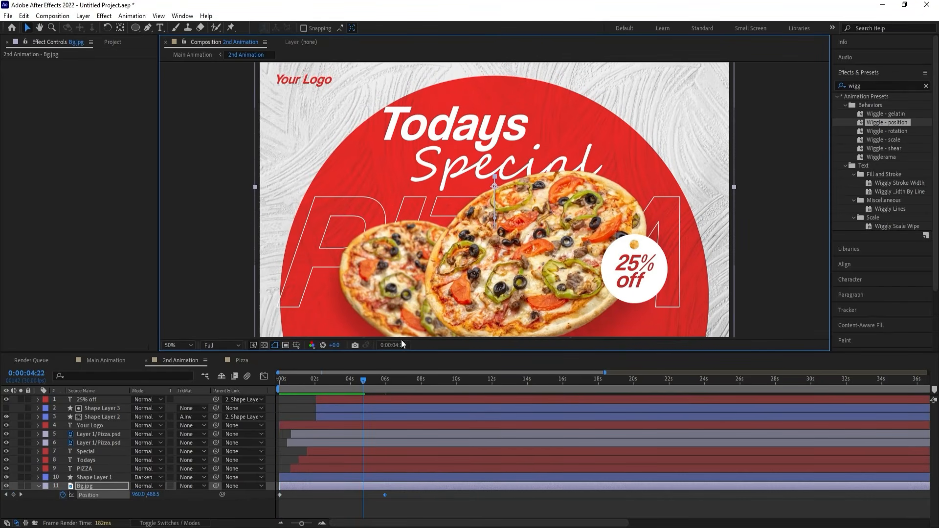
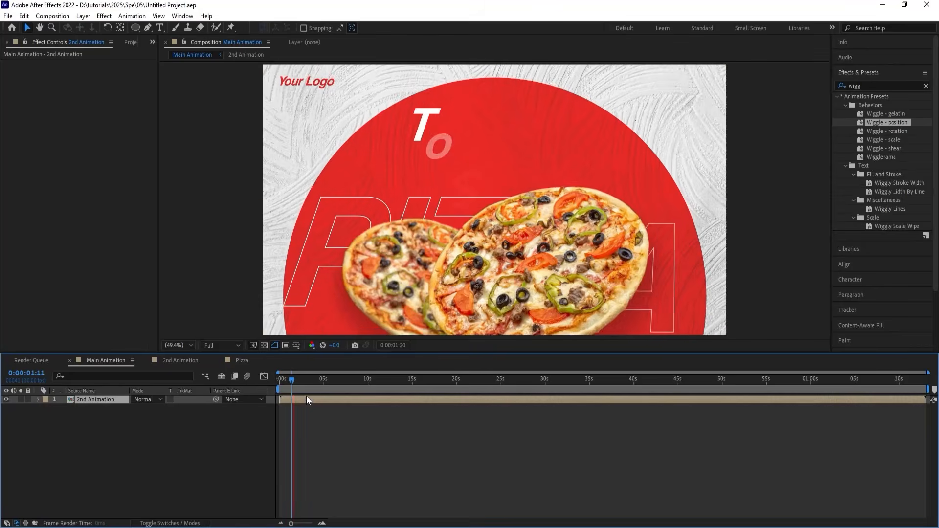
Preview the Main Animation composition from the first frame.
drag(304, 379, 263, 393)
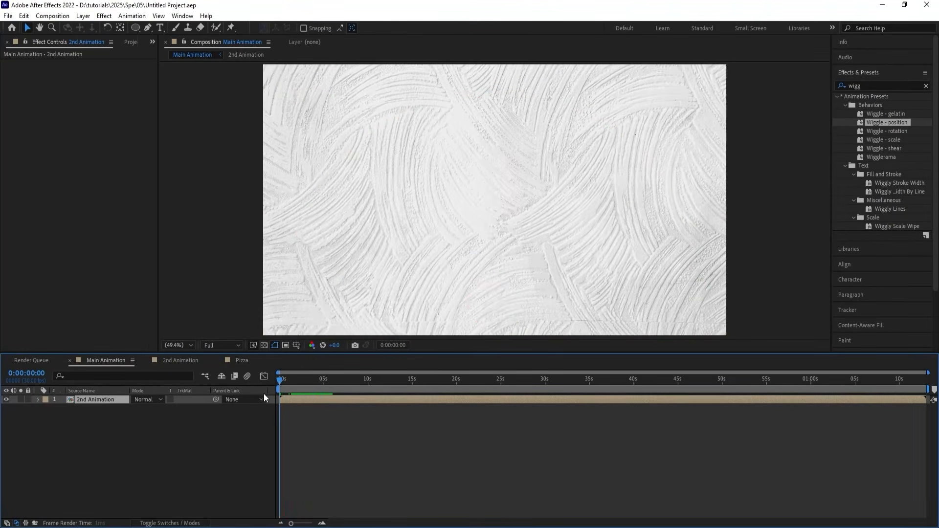
key(space)
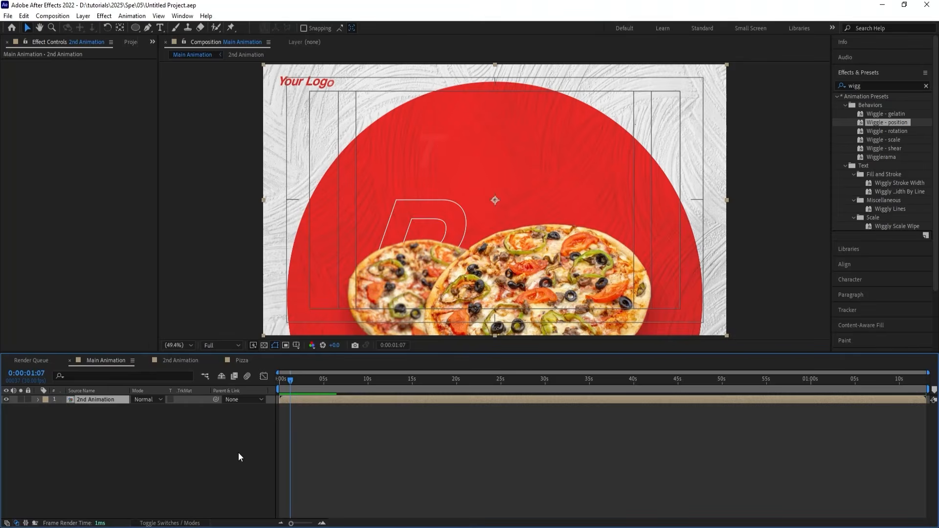
Create a 1920 x 1080 composition named 1st animation and close the Pizza composition's timeline.
key(ctrl+n)
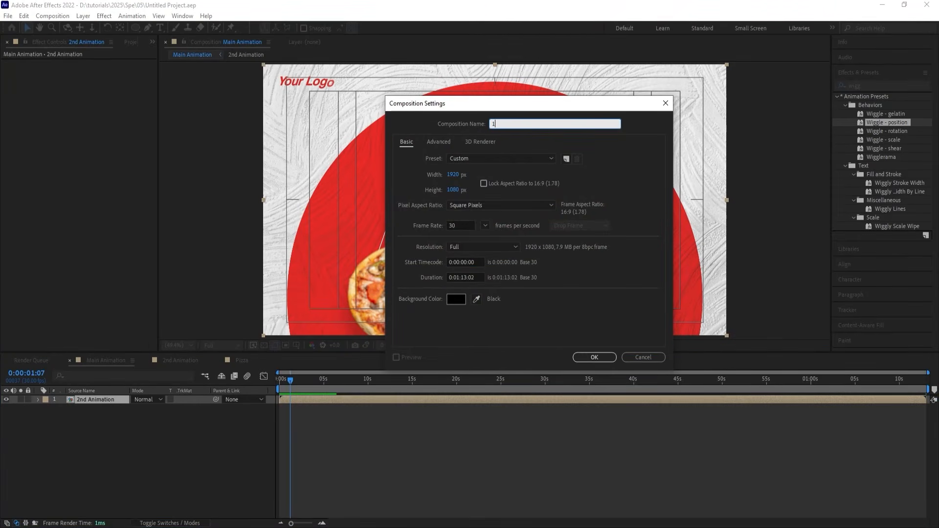
text(1st animation)
key(Return)
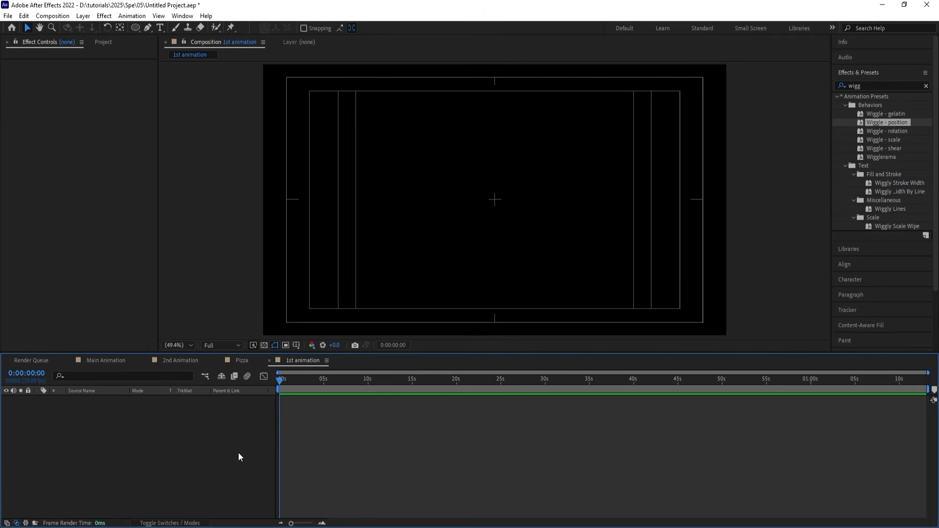
click(221, 360)
key(ctrl+0)
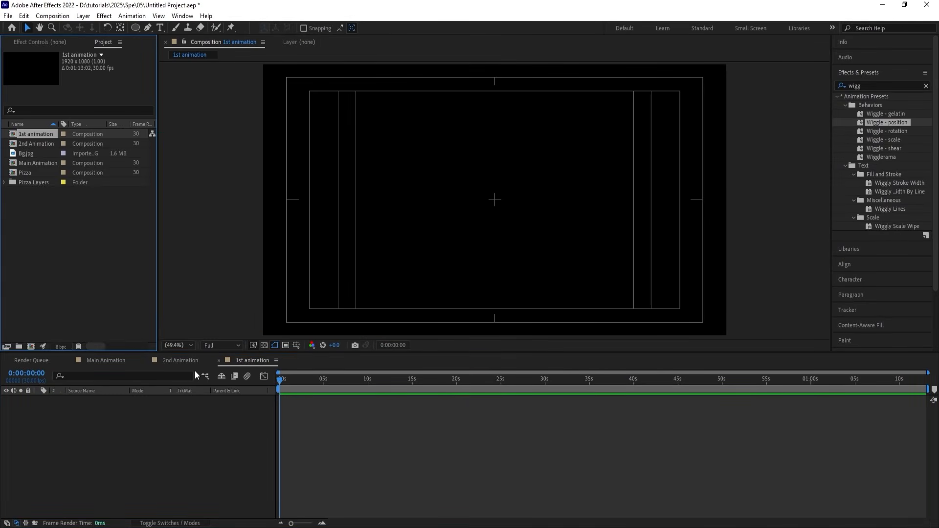
Add Bg.jpg to the 1st animation composition and set its Rotation to -90°.
drag(34, 157, 112, 439)
key(r)
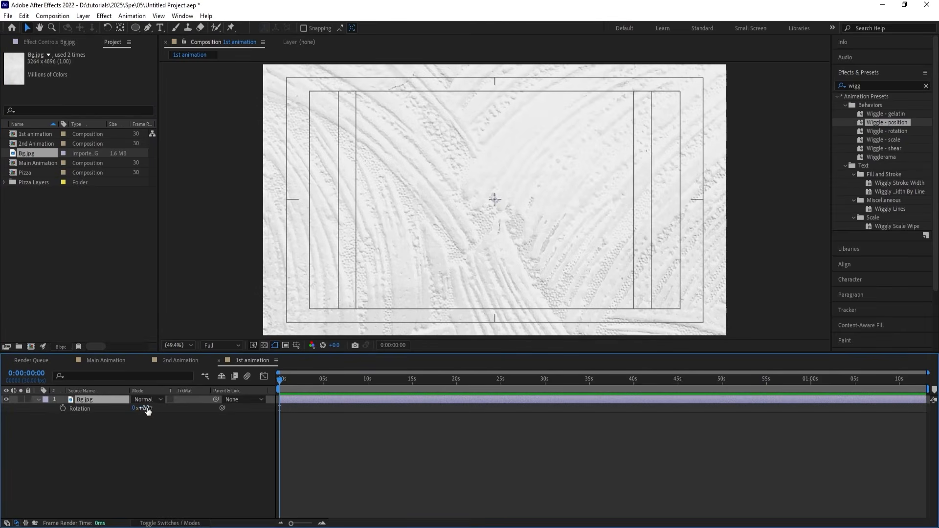
drag(148, 411, 143, 411)
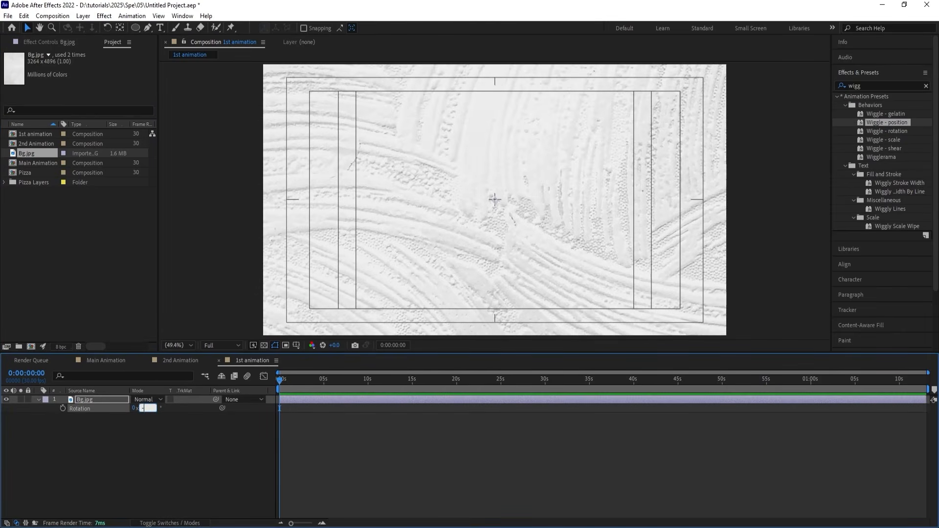
text(-90)
key(Return)
Scale Bg.jpg down to 41% so it just fills the frame, and save the project.
key(s)
drag(145, 408, 113, 404)
click(136, 456)
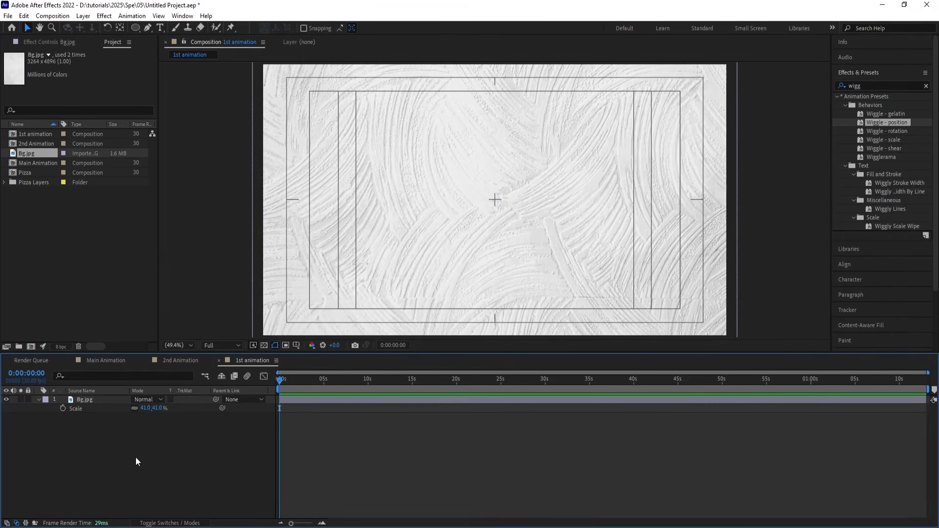
key(ctrl+s)
Import the Illustrator file Pizza as Composition - Retain Layer Sizes and place the Pizza 2 composition above Bg.jpg.
key(ctrl+i)
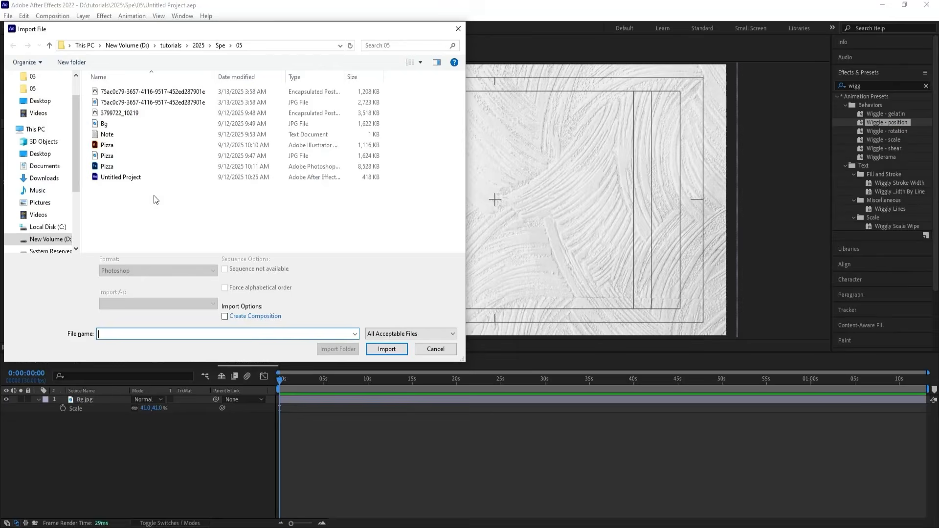
click(123, 147)
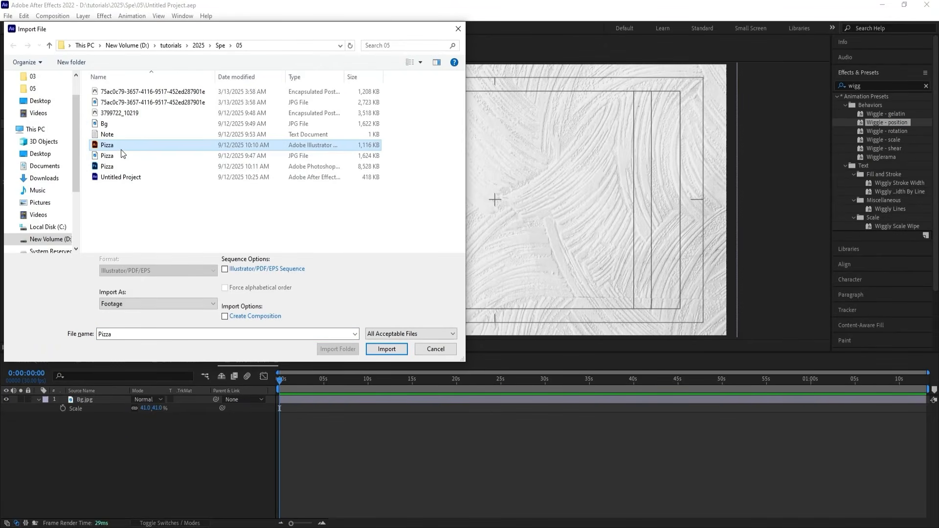
click(120, 307)
click(126, 323)
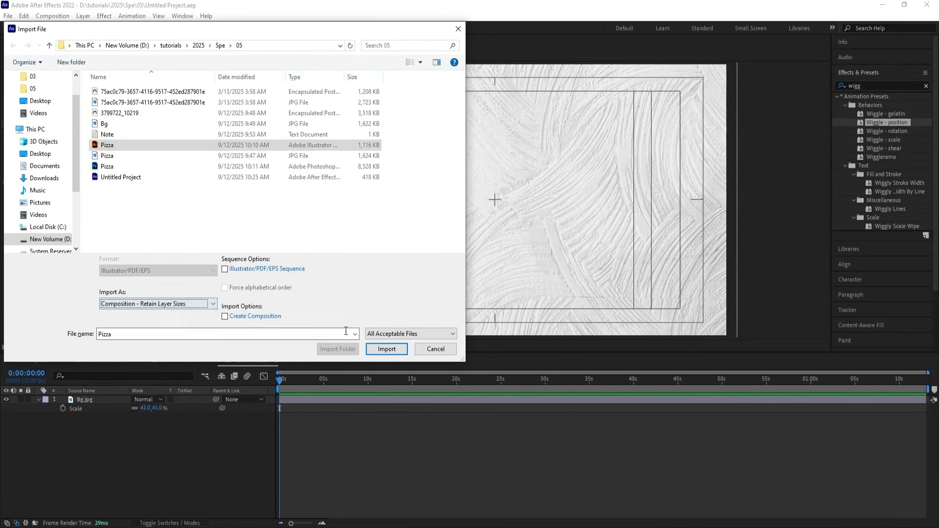
click(388, 348)
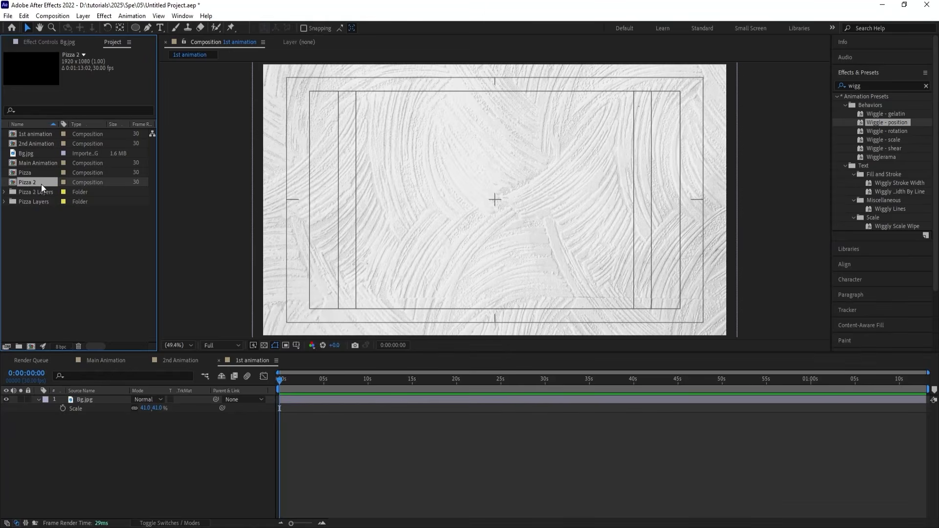
drag(41, 184, 124, 397)
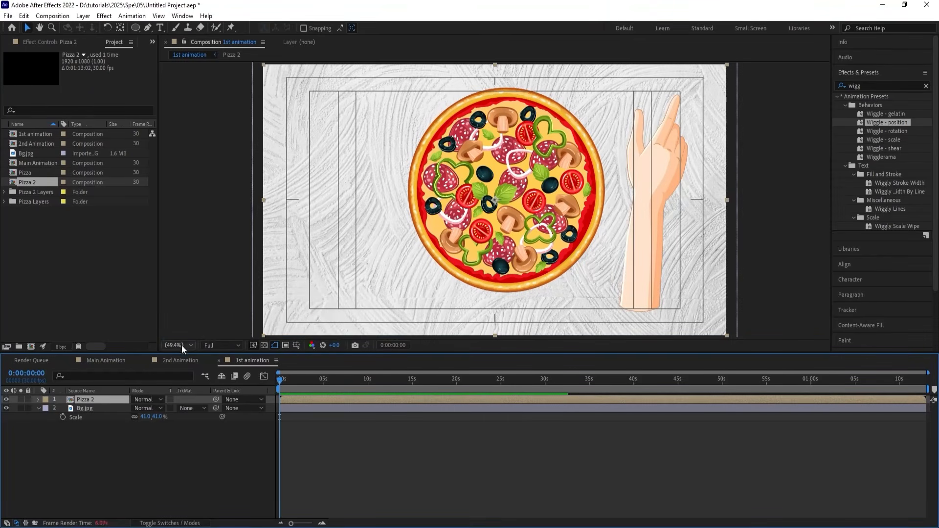
Open the Pizza 2 composition and move the hand (Layer 50) out past the frame's right edge.
double_click(98, 398)
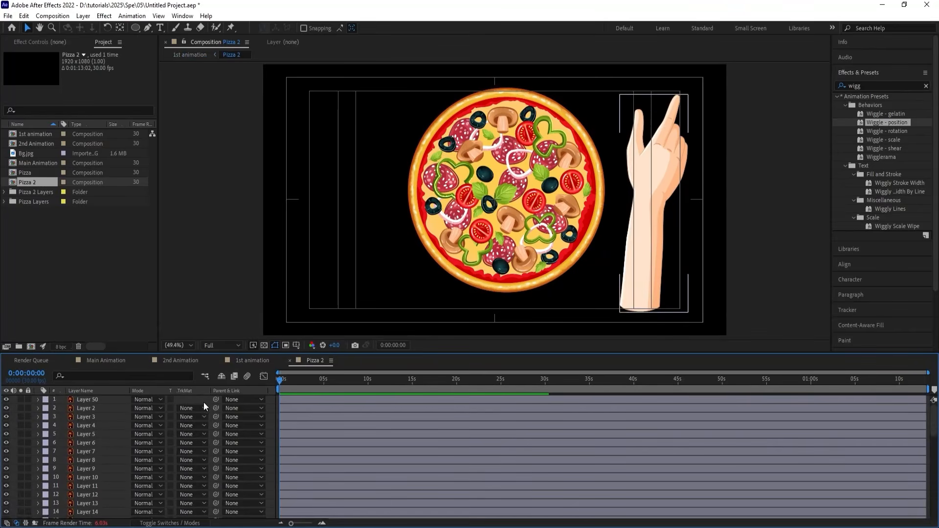
drag(419, 139, 591, 338)
drag(646, 201, 749, 198)
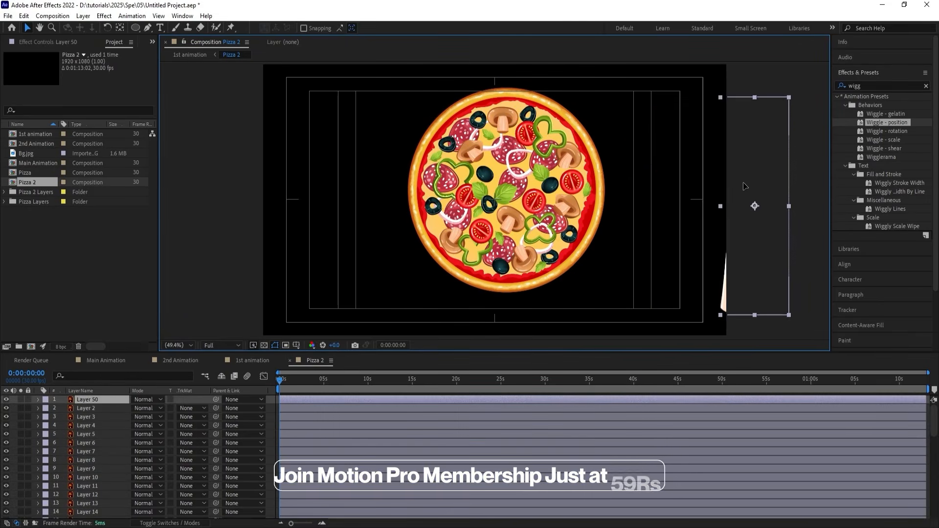
Select all the pizza and topping layers and move them together to the centre of the frame.
drag(606, 298, 360, 39)
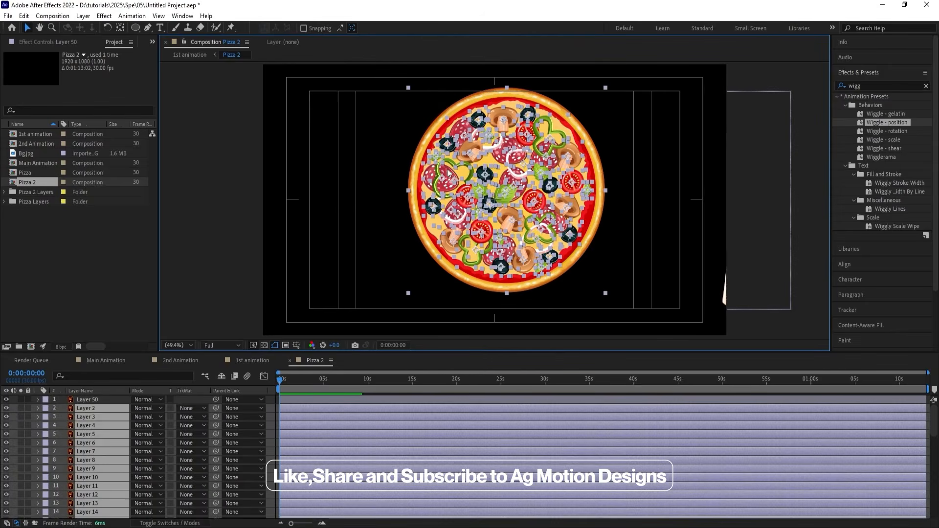
drag(529, 226, 519, 237)
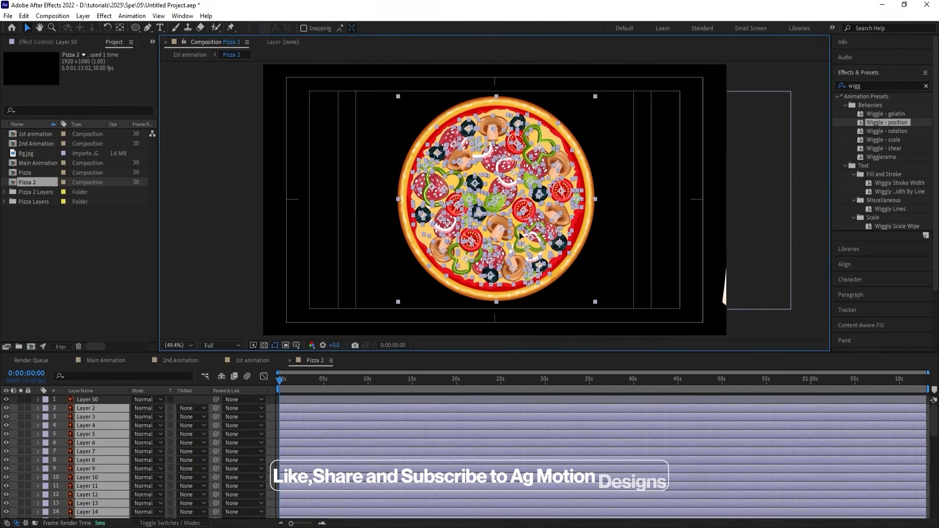
click(631, 212)
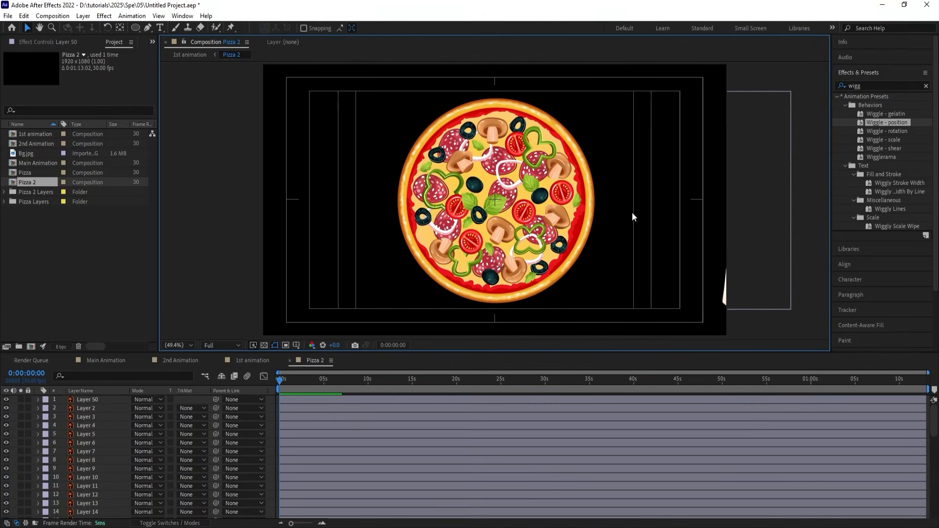
Solo Layer 49, the pizza base, so that only the plain base is shown.
scroll(122, 456, down, 12)
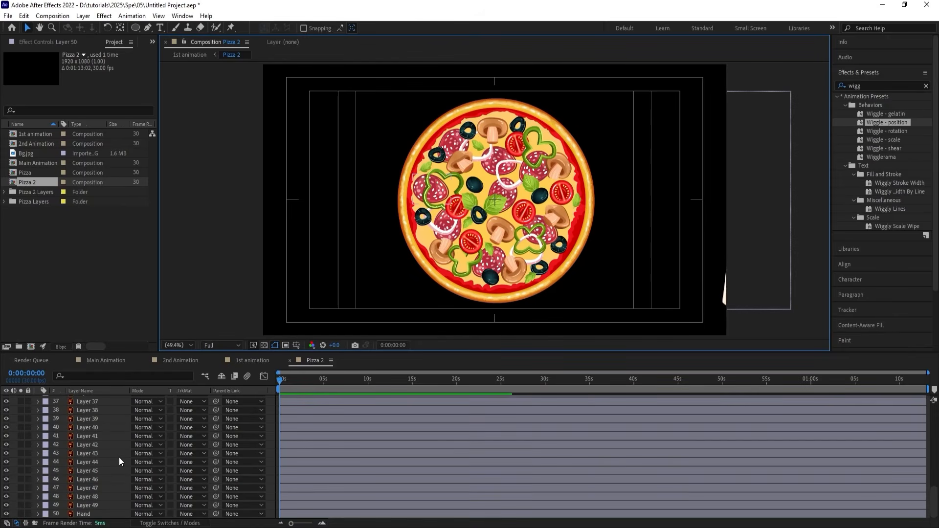
click(90, 506)
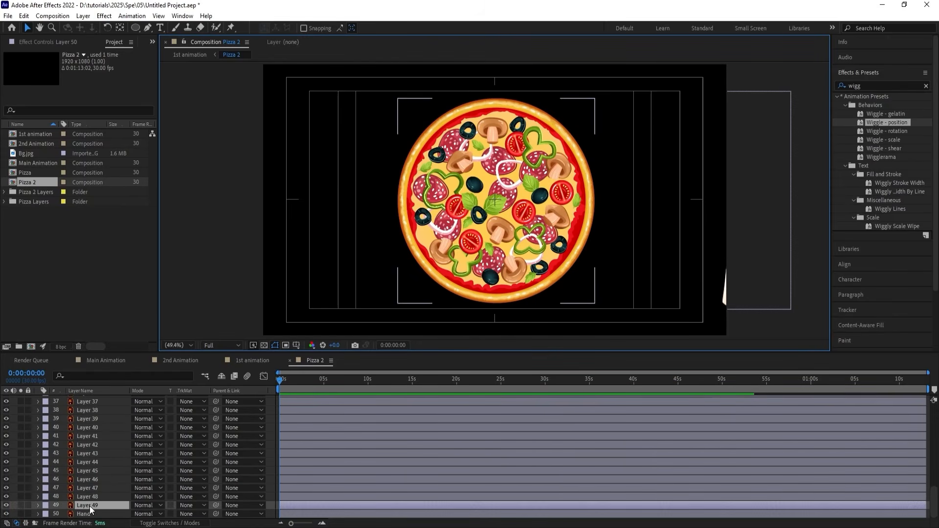
click(21, 505)
click(20, 505)
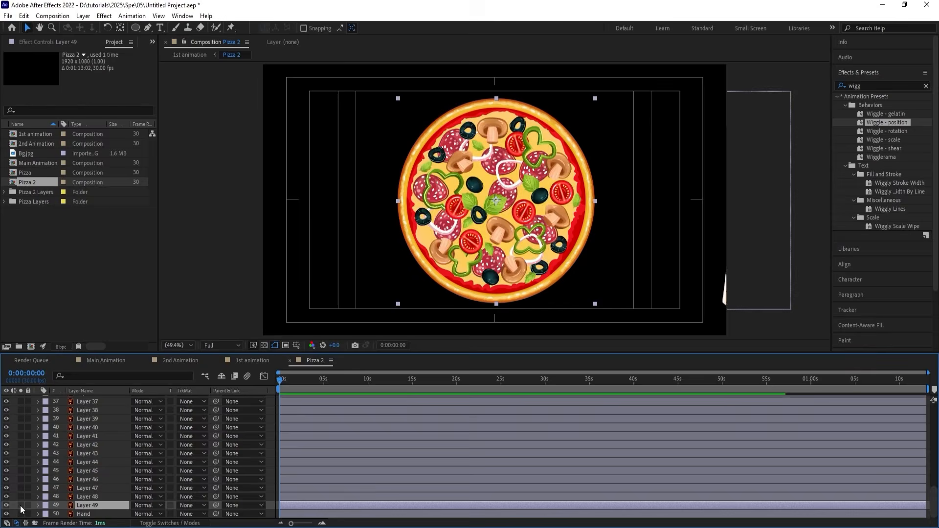
click(20, 505)
click(20, 505)
click(20, 505)
drag(522, 239, 453, 196)
key(ctrl+Home)
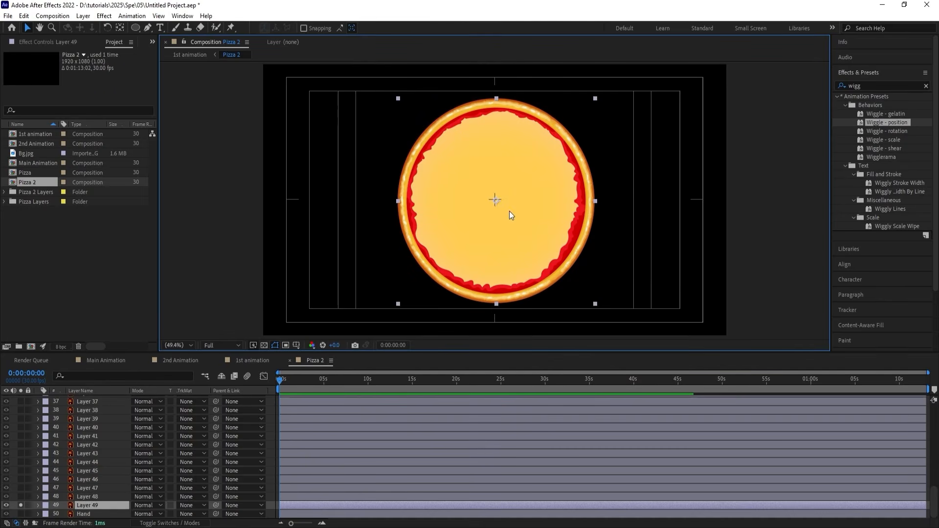
Add Position and Rotation keyframes to Layer 49 at the first frame and reveal both properties.
key(p)
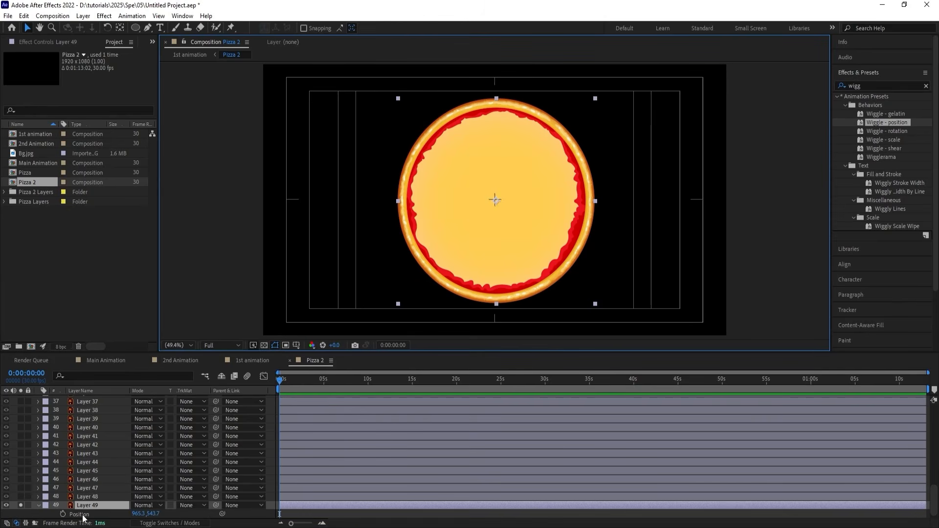
key(r)
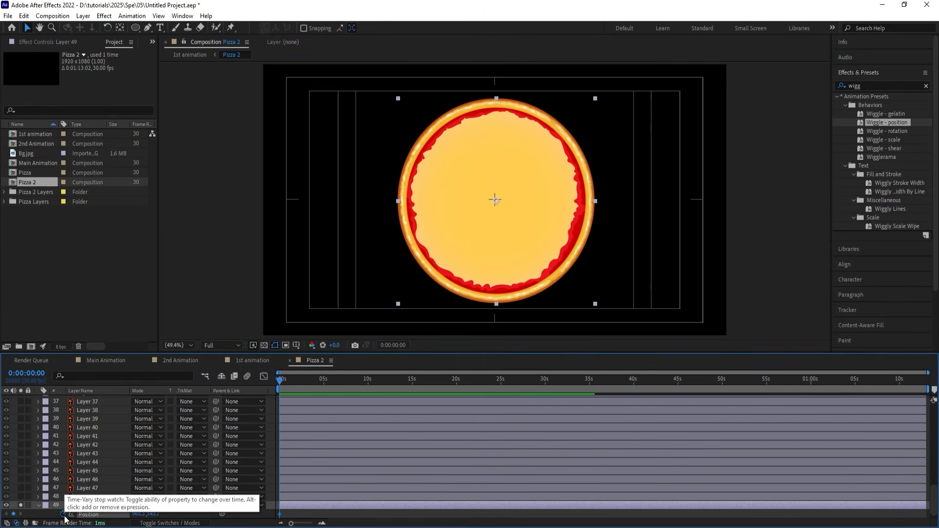
click(63, 514)
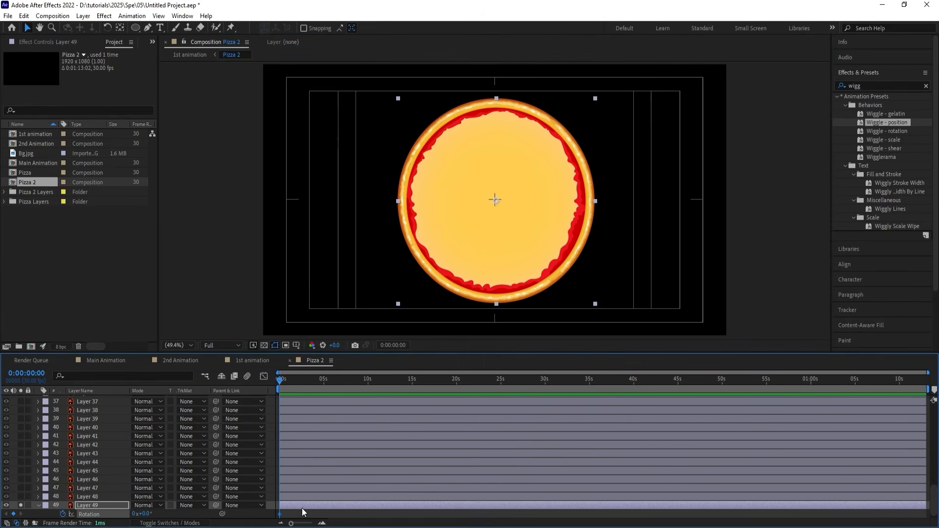
key(shift+p)
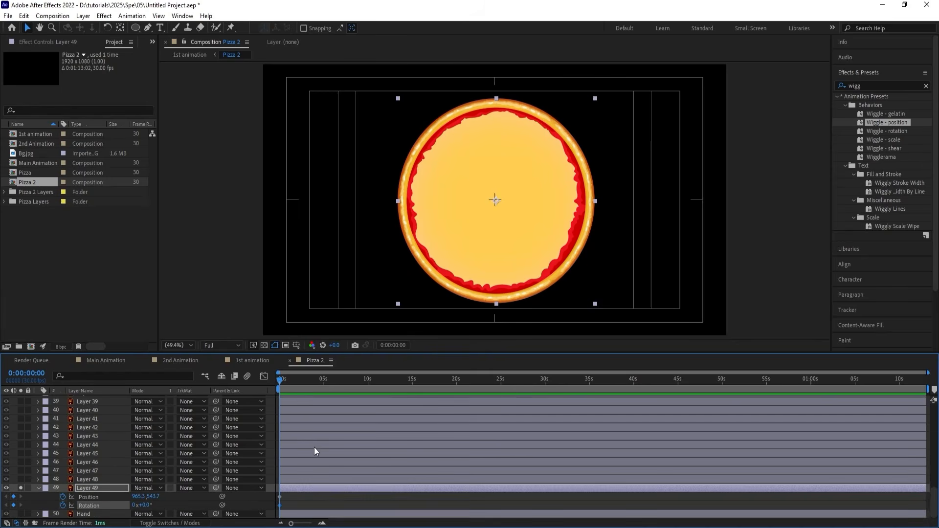
Add Position and Rotation keyframes to Layer 49 at 0:00:01:00 with the current values.
key(equal)
key(equal)
key(equal)
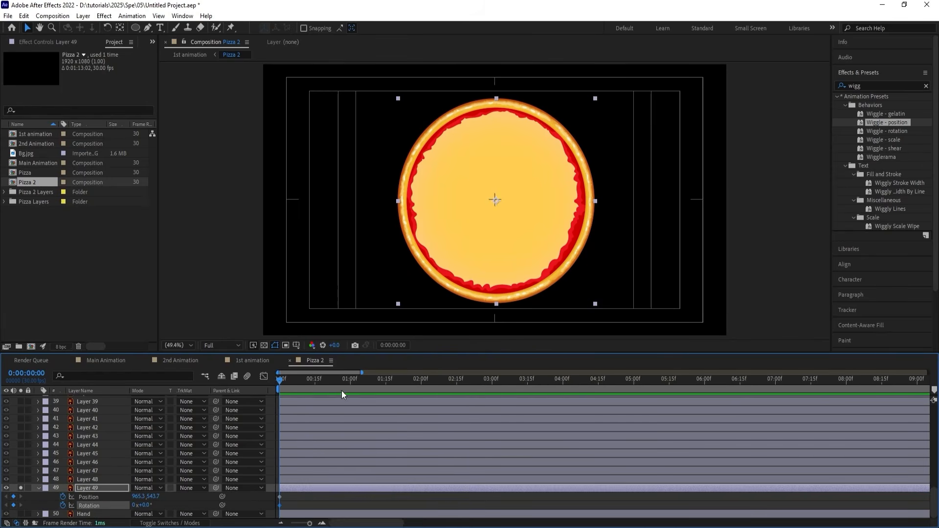
click(349, 379)
click(13, 497)
click(13, 505)
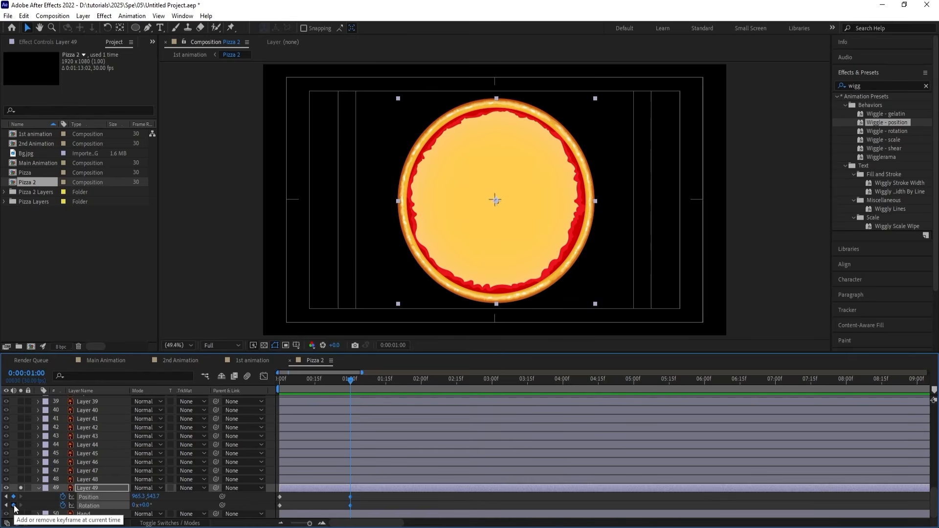
At the first frame, set Layer 49's Rotation to 180° and its X position to 2355.3, off the frame's right side.
key(Home)
click(166, 508)
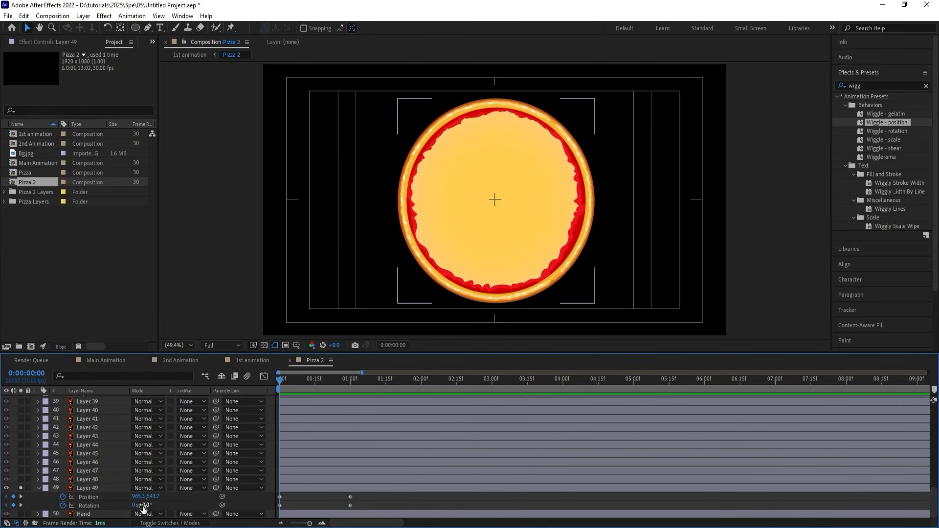
drag(144, 505, 158, 507)
click(152, 505)
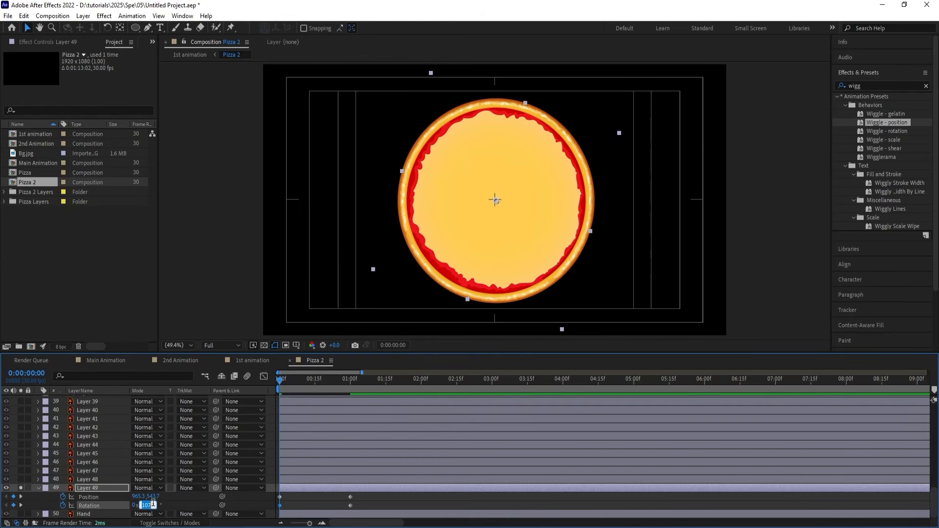
text(180)
key(Return)
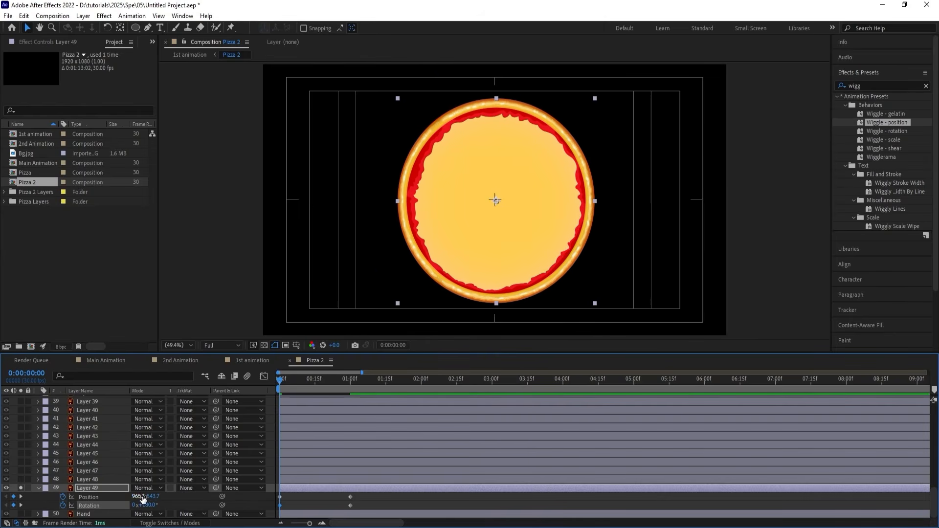
drag(137, 496, 273, 476)
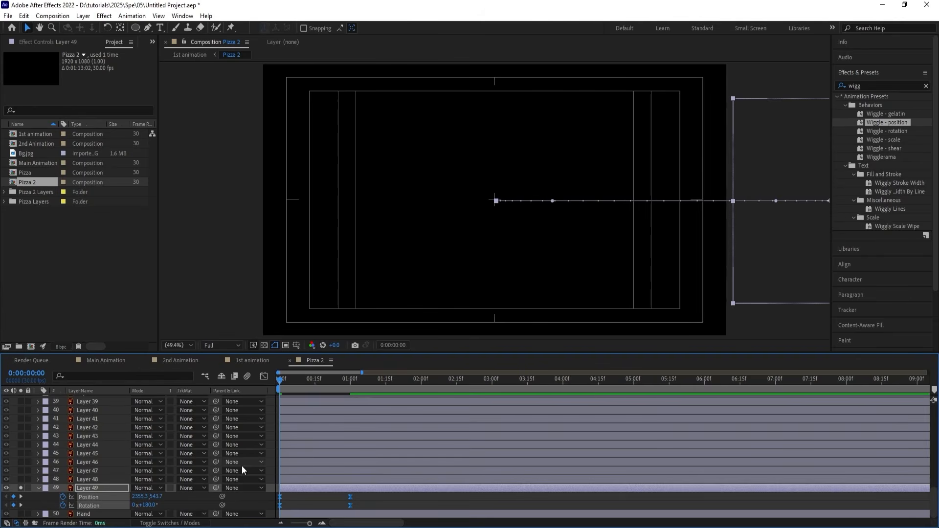
Apply Easy Ease to Layer 49's keyframes and reshape their graph for a fast start and a long slow finish.
key(F9)
click(264, 377)
drag(377, 463, 295, 486)
click(265, 377)
Preview the pizza base rolling in, go to 0:00:00:28 and unsolo Layer 49 to show the toppings.
key(space)
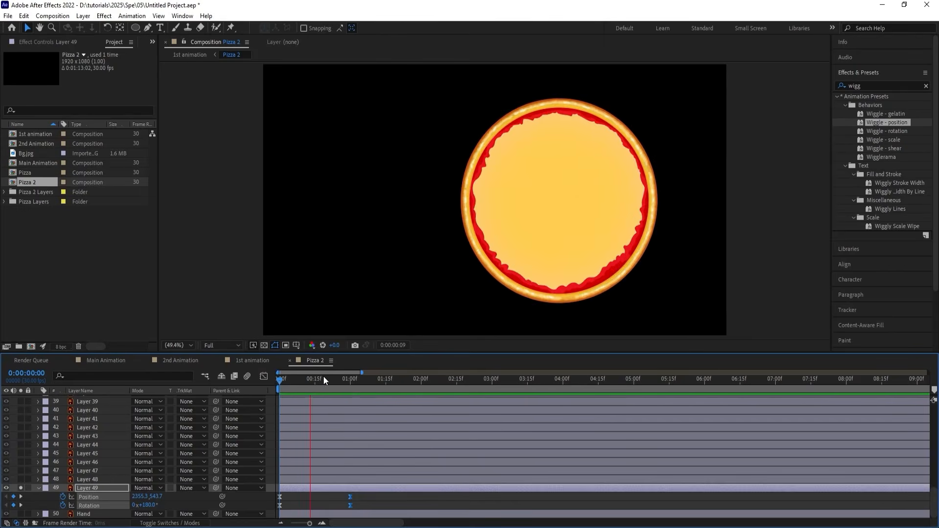
key(space)
click(345, 382)
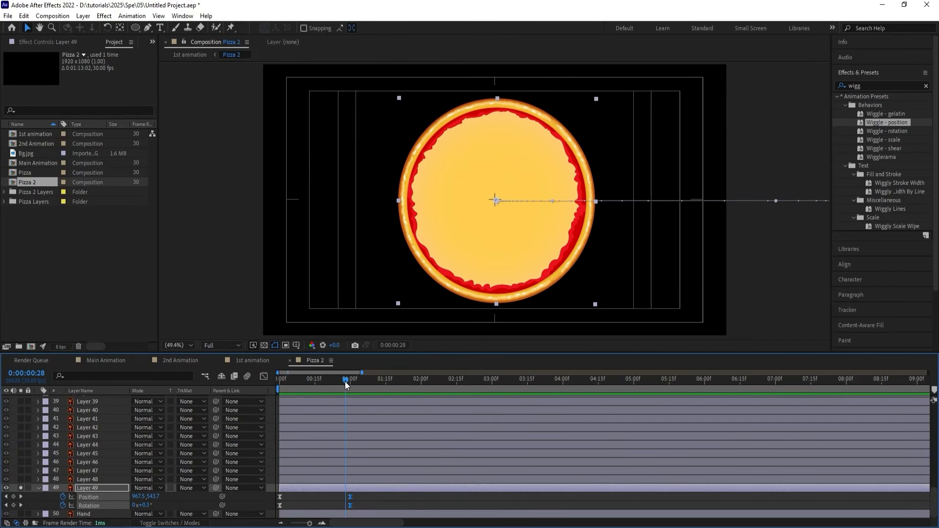
click(21, 487)
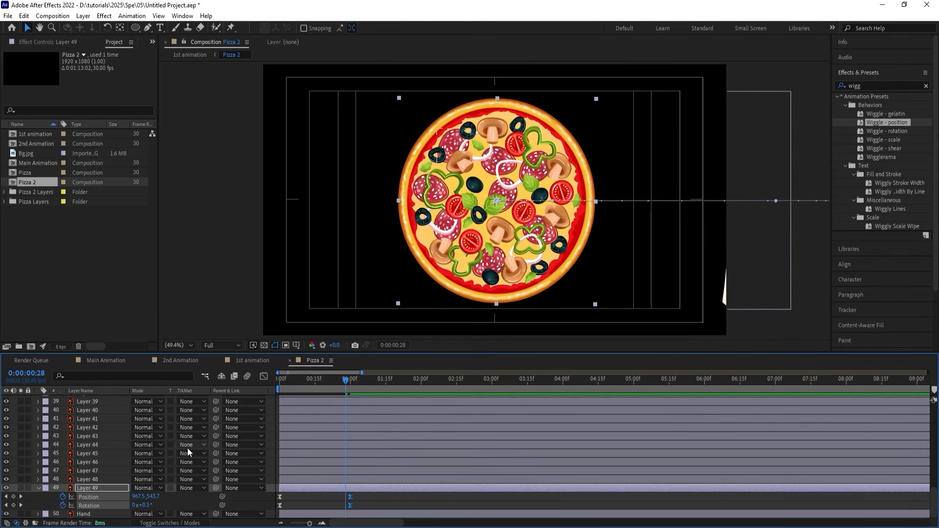
Pre-compose all the topping layers from Layer 48 up to the first layer, excluding Layer 49 and Hand, as Topping.
click(92, 478)
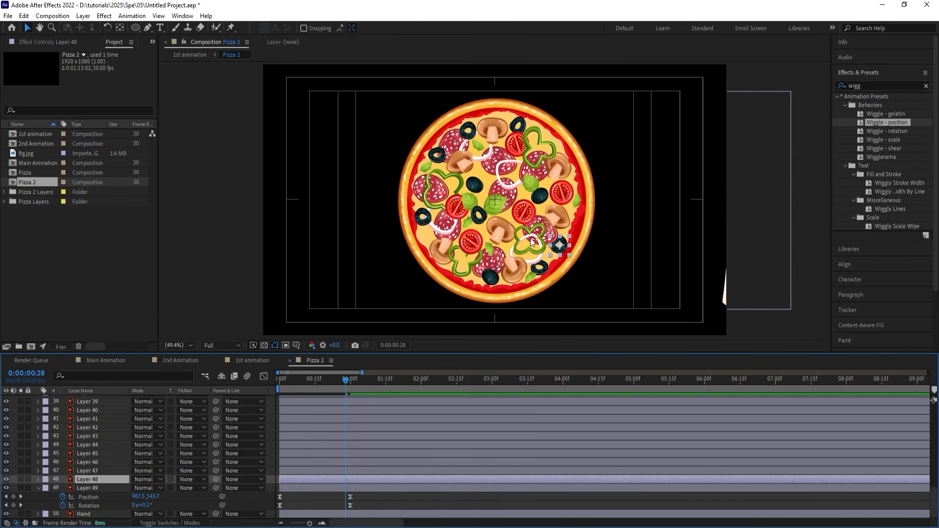
scroll(99, 470, up, 10)
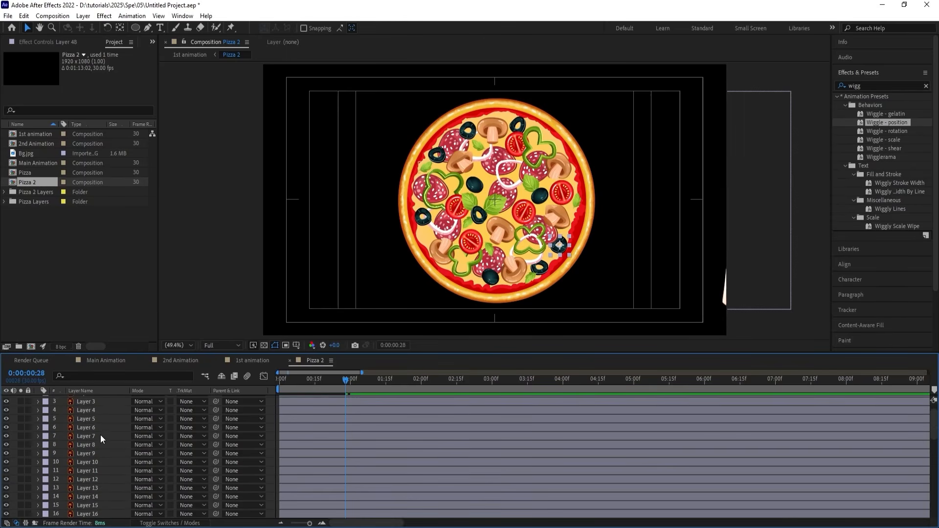
key(ctrl+a)
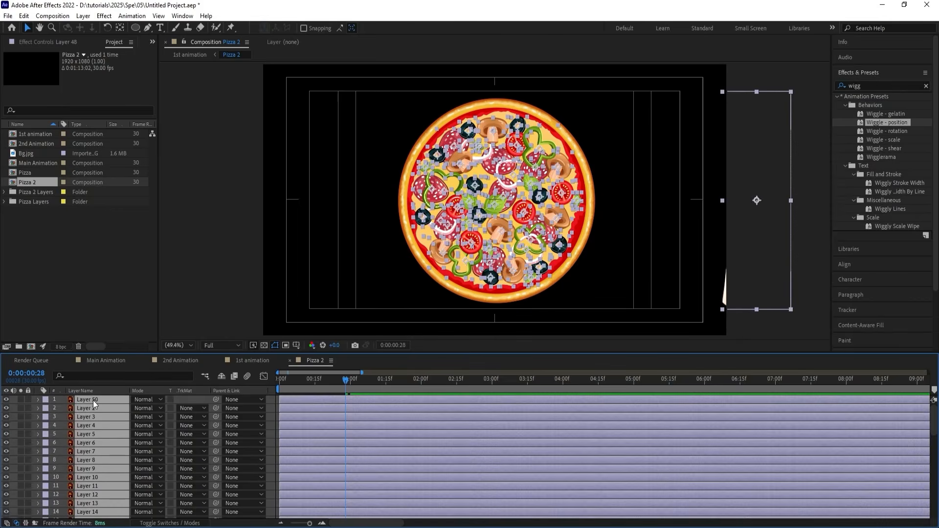
key(ctrl+shift+c)
text(T)
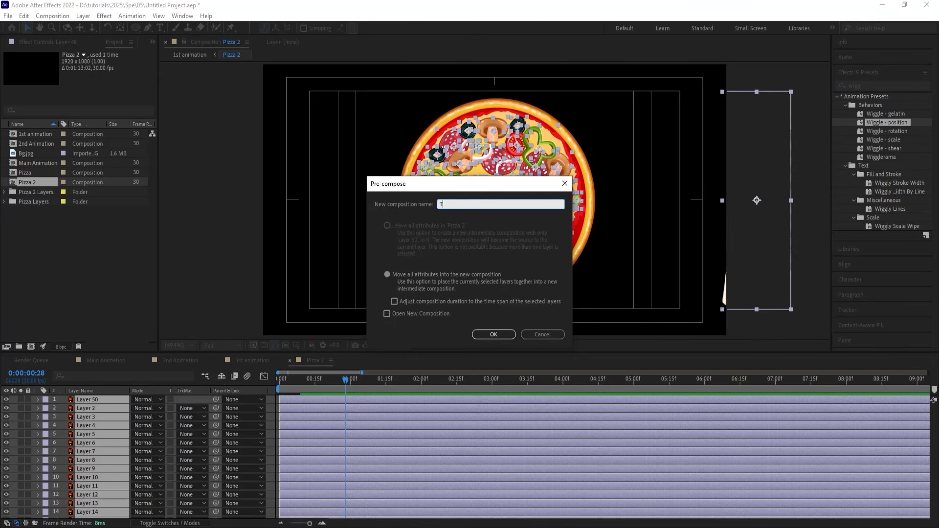
text(opping)
key(Return)
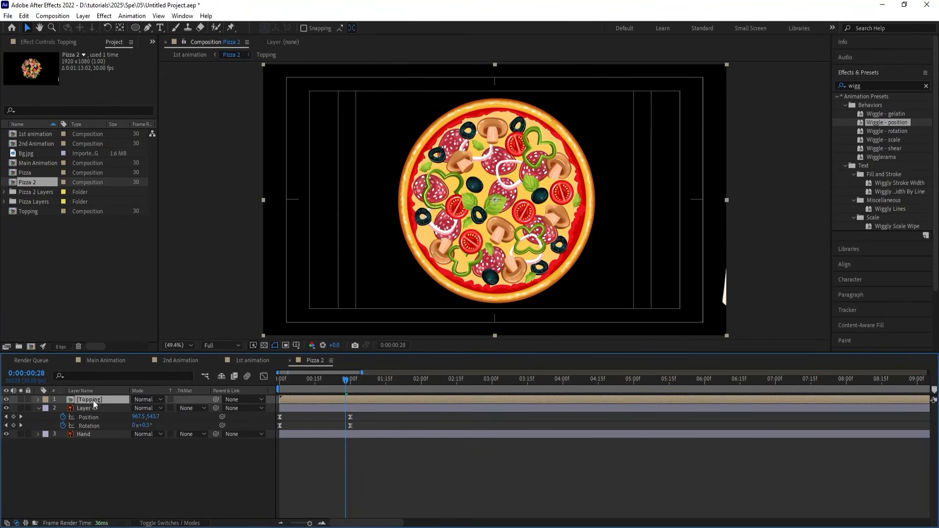
Copy Layer 49 at 0:00:01:00 from Pizza 2 into the Topping composition and place it beneath all the toppings.
double_click(93, 400)
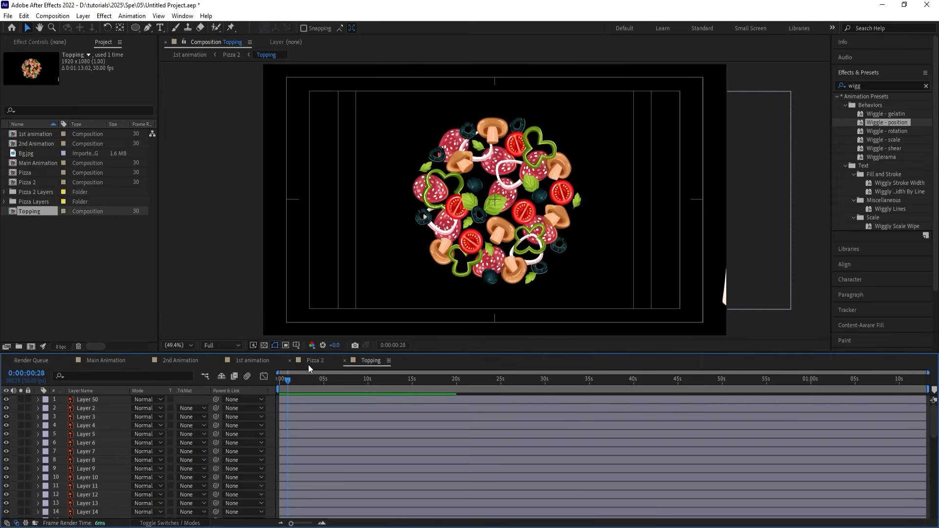
click(309, 362)
click(96, 409)
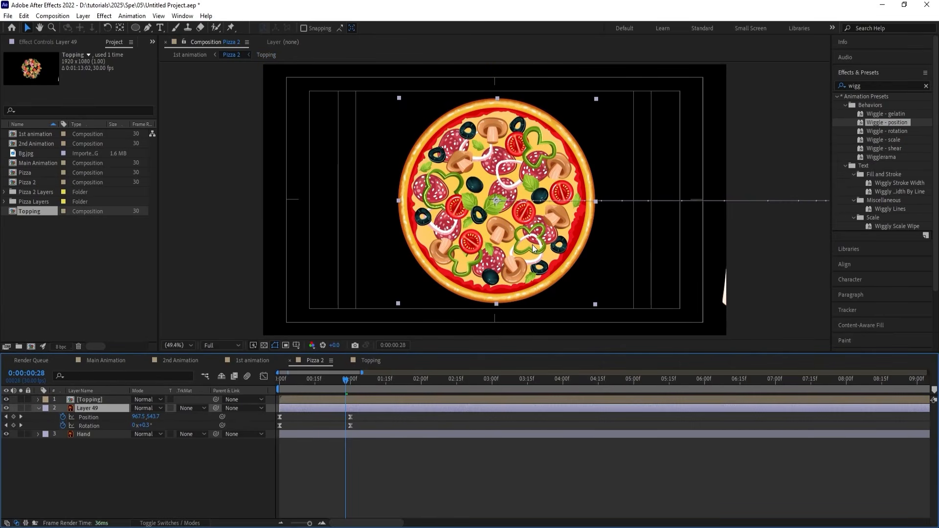
key(k)
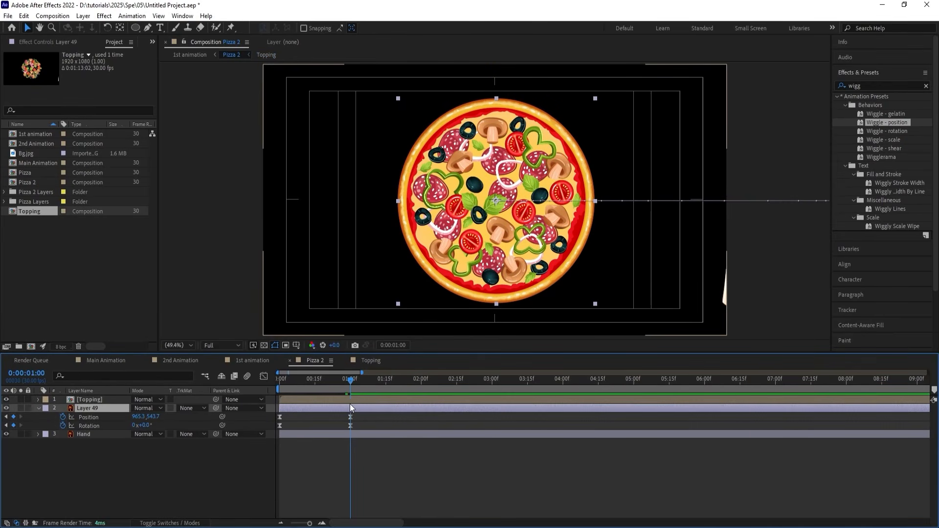
double_click(351, 398)
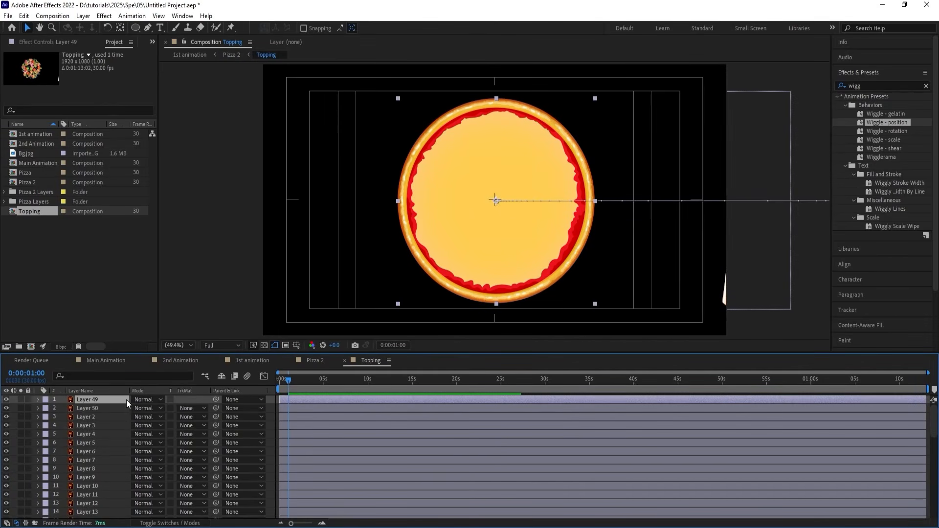
drag(126, 400, 123, 520)
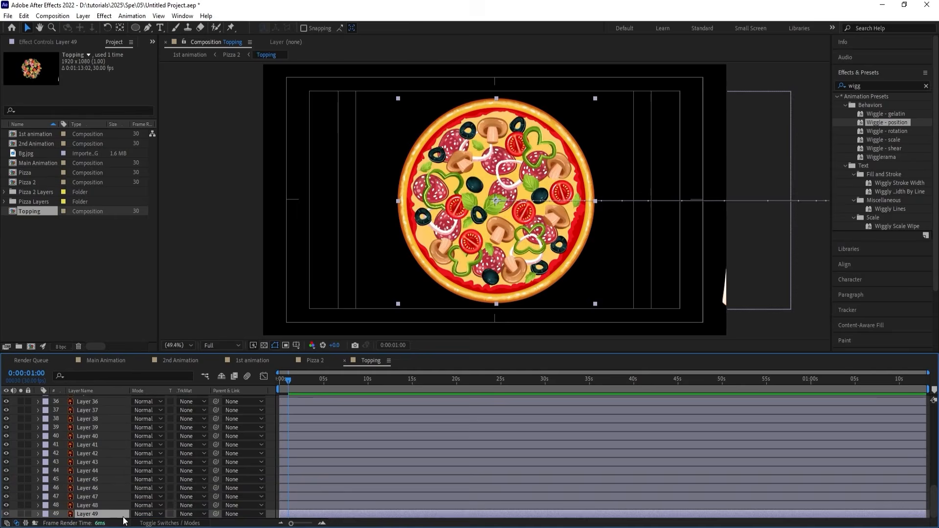
Move the hand in Topping into the frame beside the pizza, and delete the separate Hand layer from Pizza 2.
drag(738, 290, 667, 288)
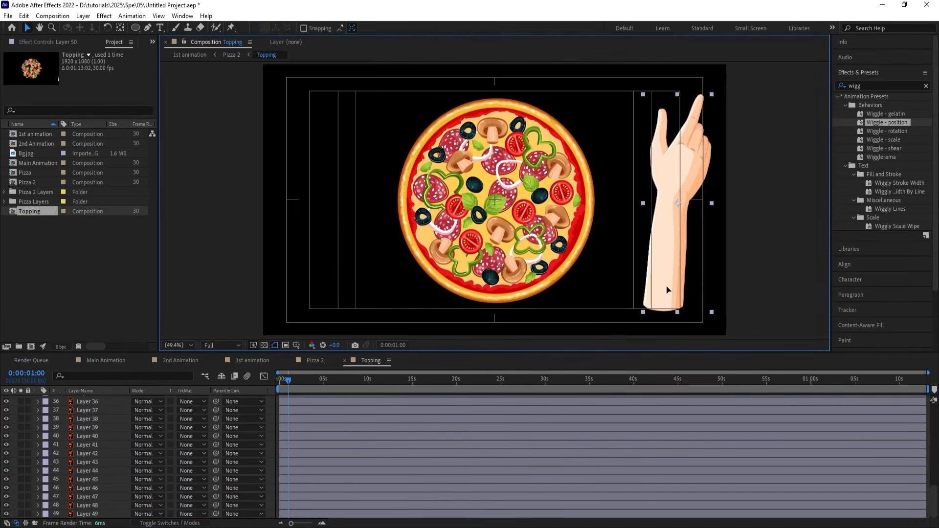
click(308, 360)
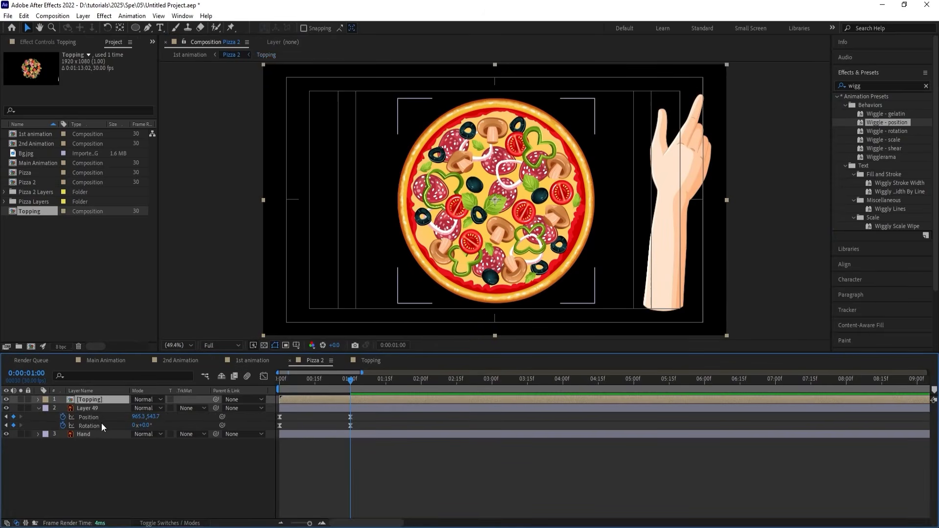
key(Delete)
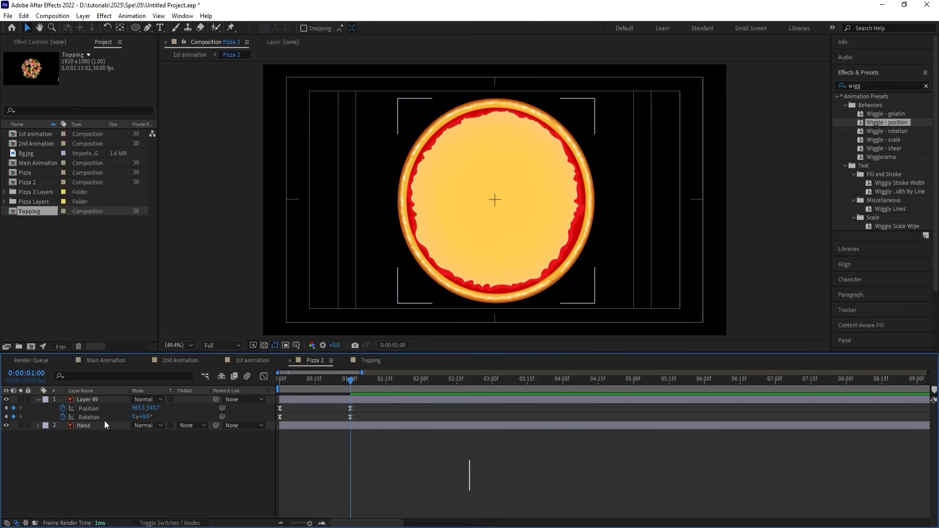
key(ctrl+z)
click(88, 432)
scroll(561, 208, down, 2)
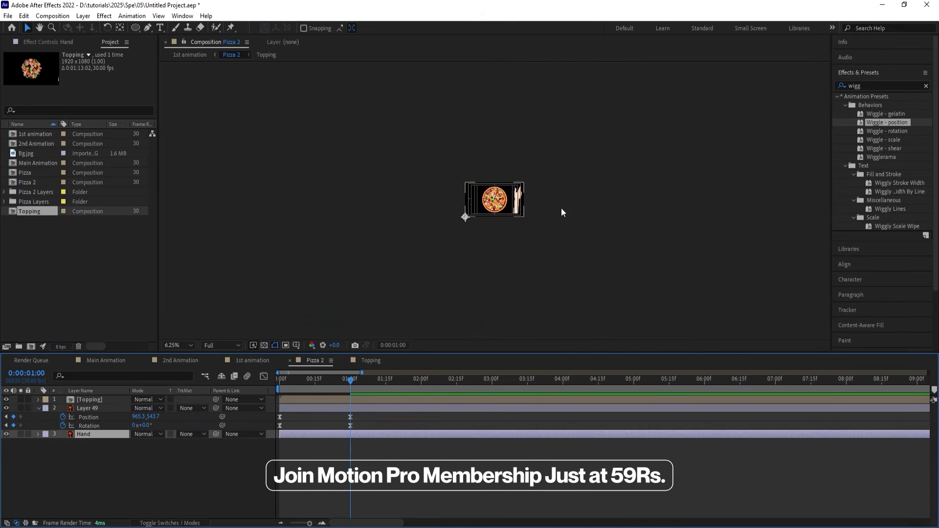
key(Delete)
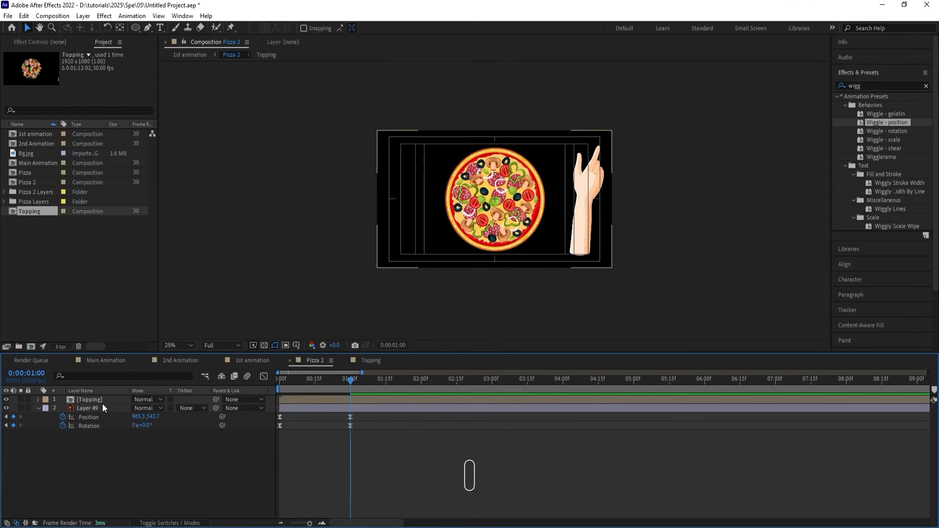
Transfer the hand artwork, Layer 50, from Topping to the top of Pizza 2 and rename it Hand.
click(102, 400)
double_click(102, 400)
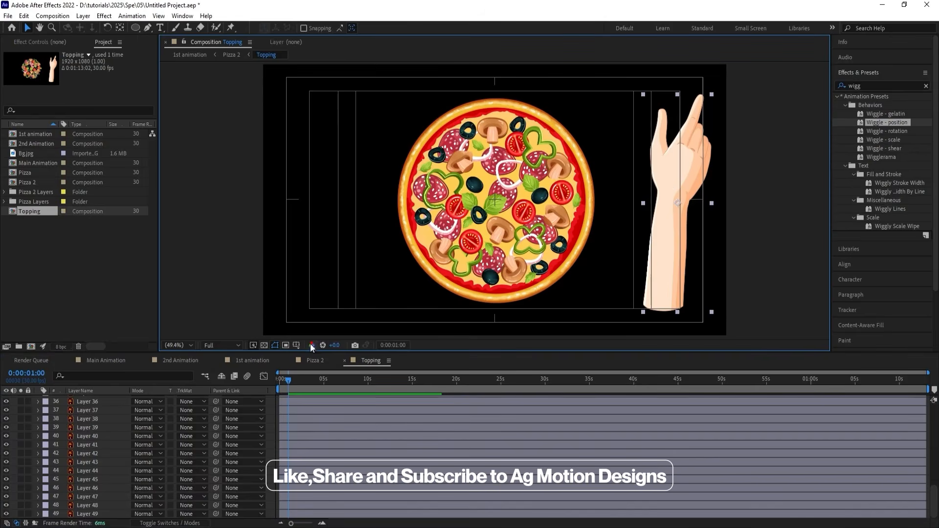
click(315, 356)
key(ctrl+v)
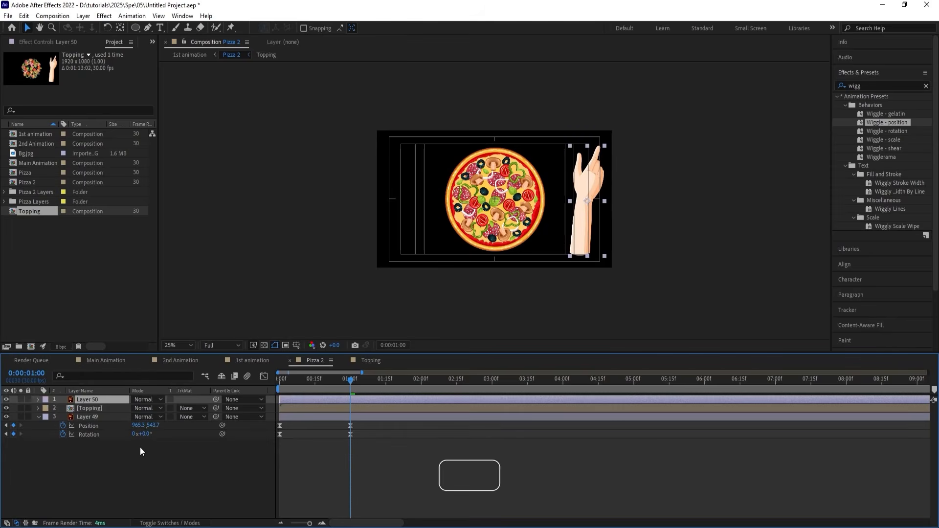
key(Return)
text(Hand)
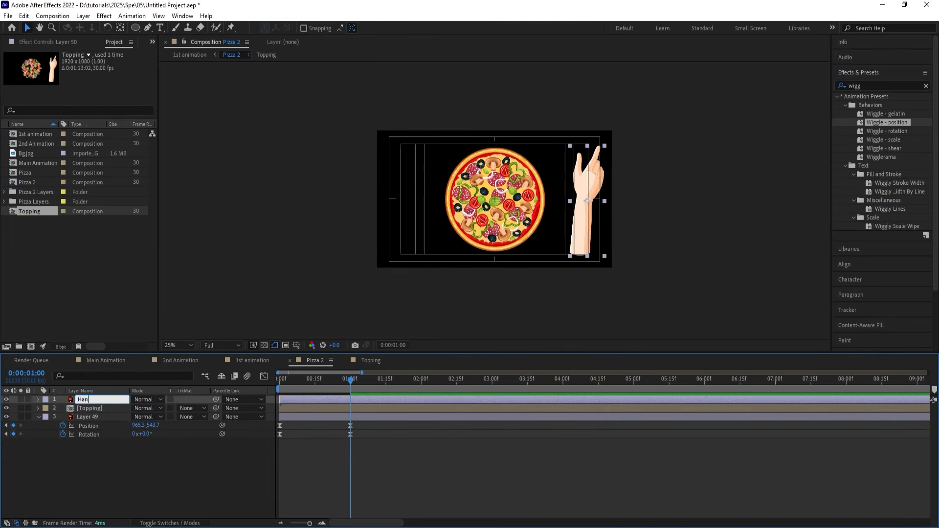
key(Return)
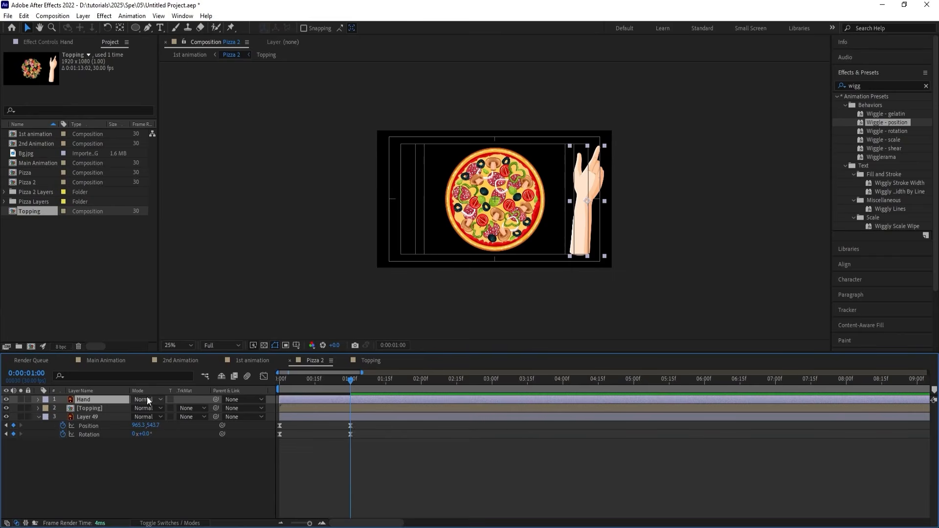
Delete all Position and Rotation keyframes from Layer 49 in the Topping composition.
click(370, 361)
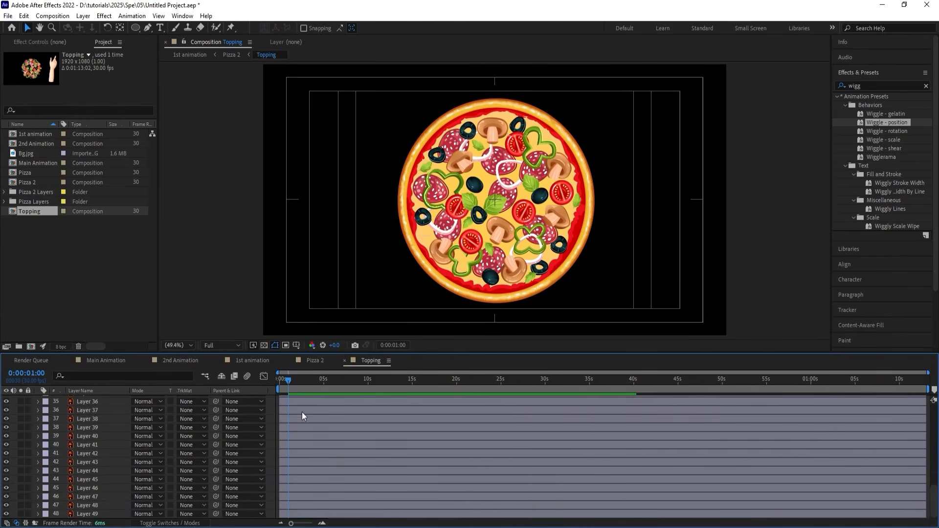
click(117, 514)
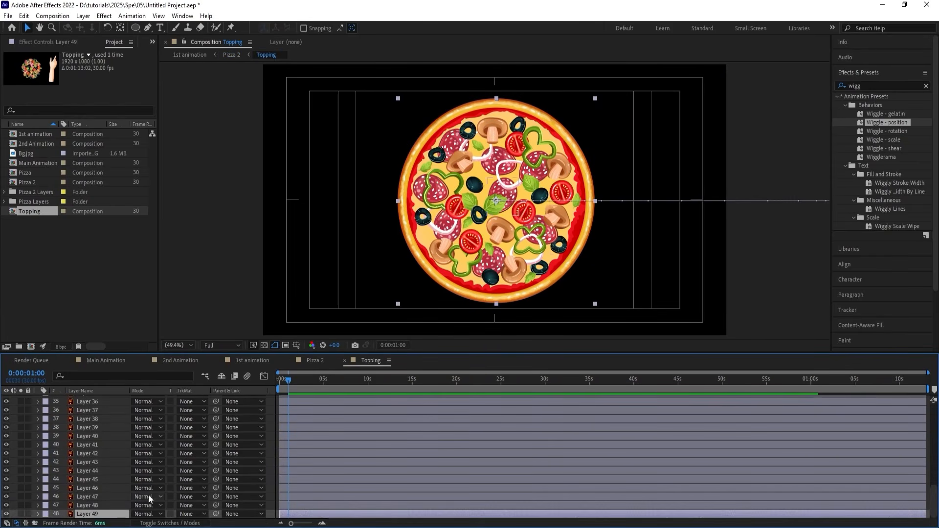
key(p)
key(shift+r)
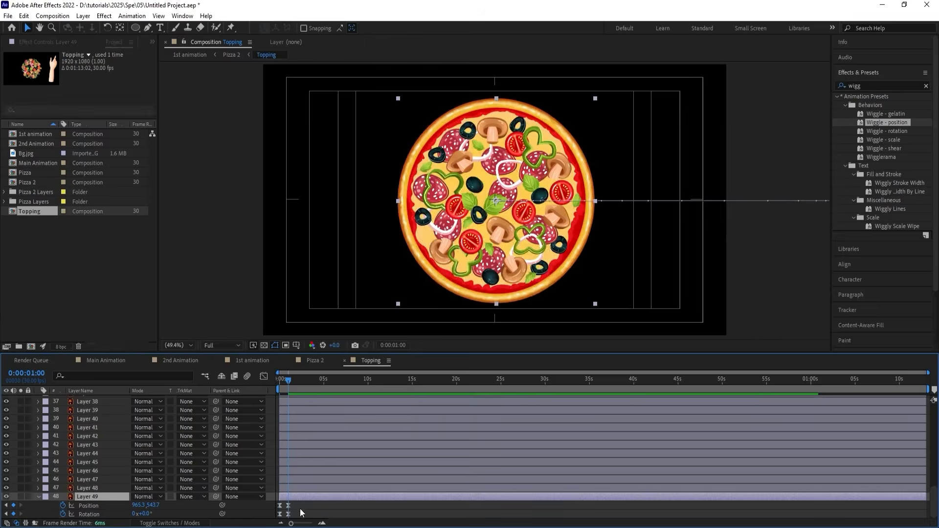
drag(300, 508, 274, 515)
key(Delete)
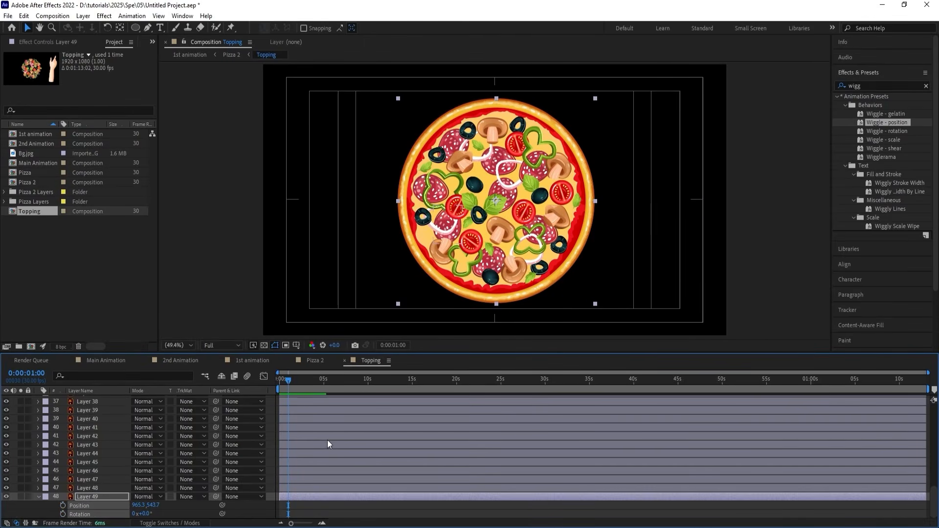
Turn every layer in the Topping composition into a 3D layer.
scroll(288, 409, up, 2)
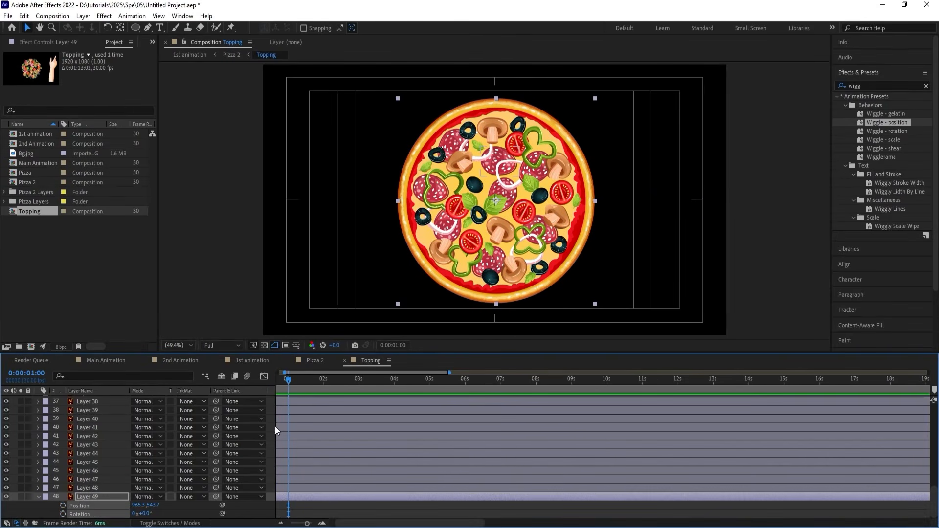
key(F4)
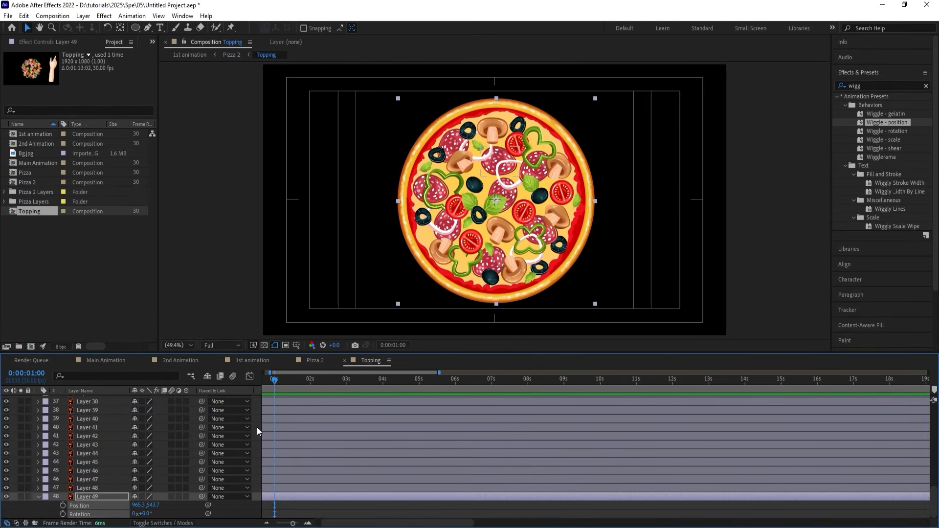
key(ctrl+a)
click(187, 404)
key(F2)
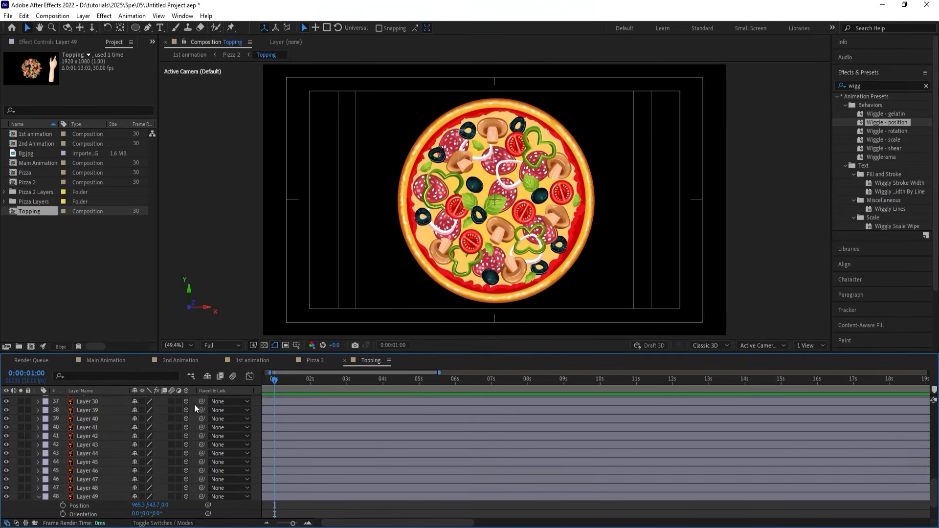
Add a two-node camera with the default settings to the Topping composition.
right_click(260, 399)
mouse_move(278, 406)
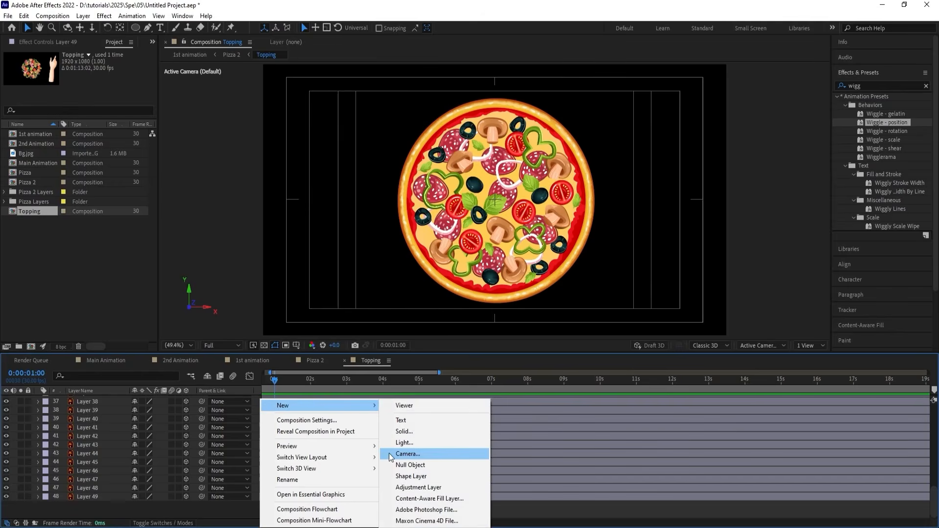
click(404, 453)
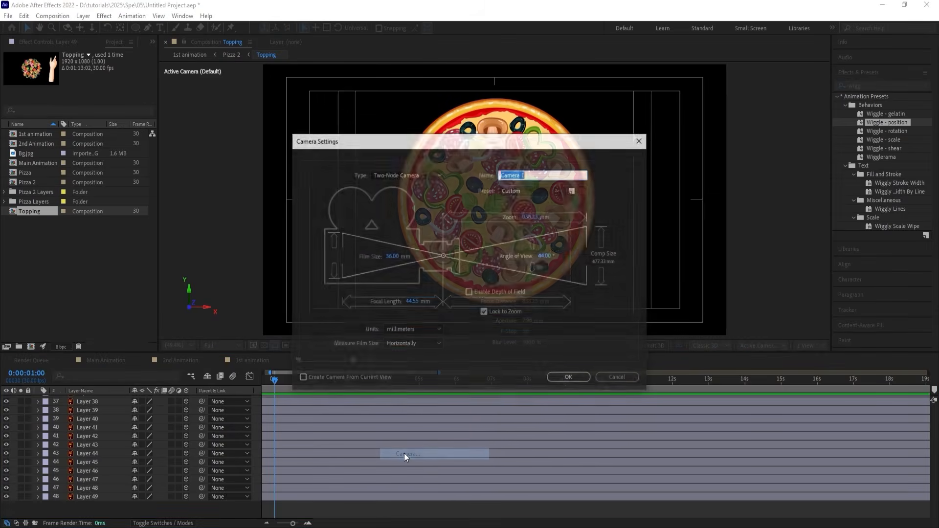
click(553, 374)
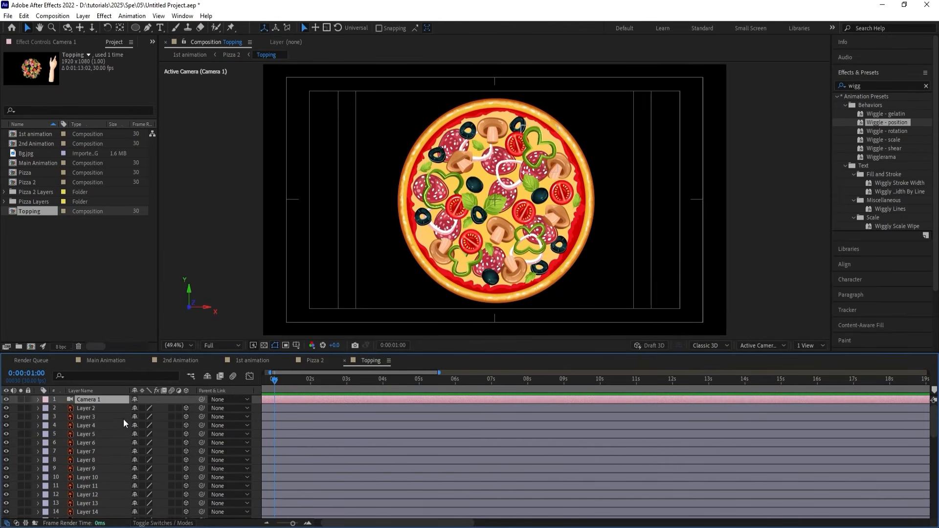
Try bringing Layer 2 toward the camera with a Z position of -450 and beyond, and undo both moves.
click(101, 408)
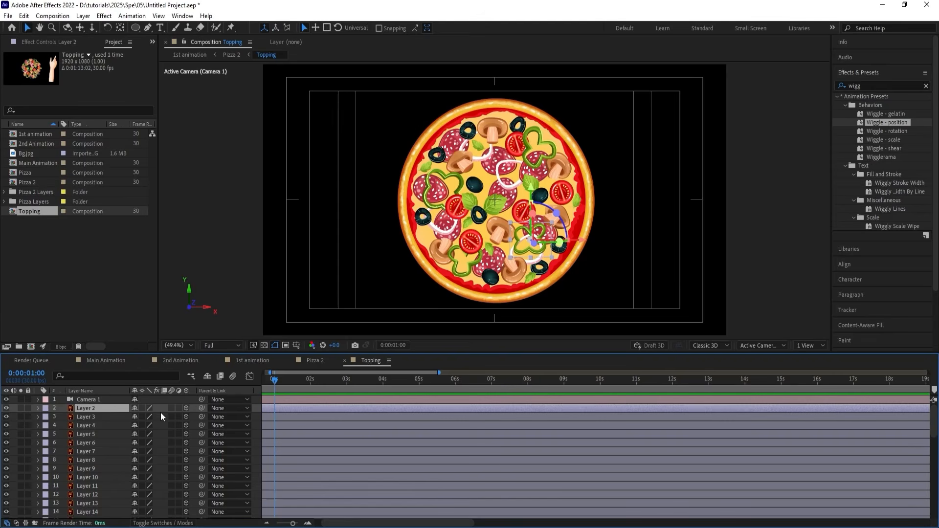
key(p)
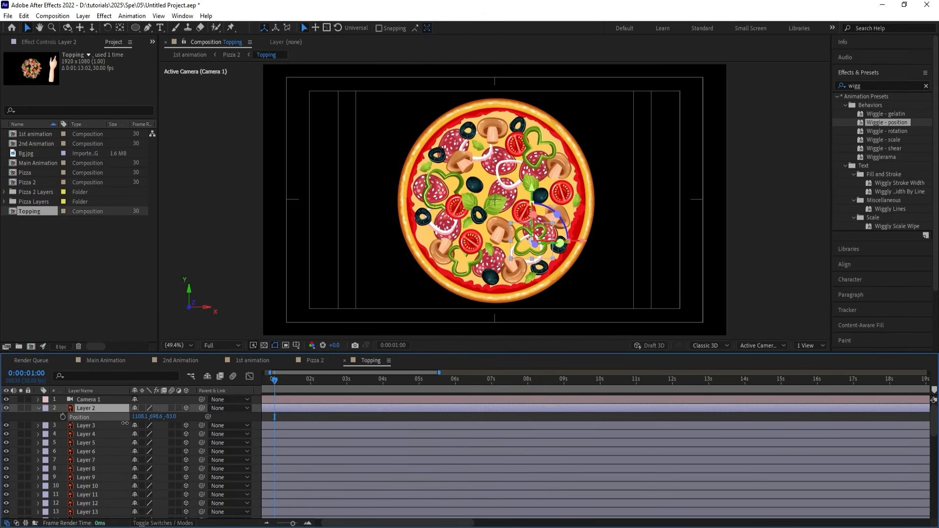
drag(125, 423, 2, 442)
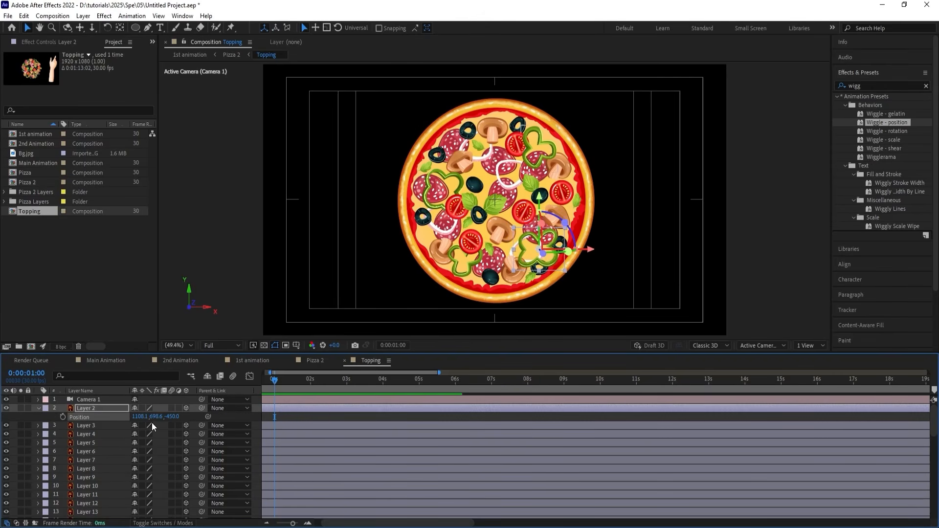
drag(169, 417, 2, 445)
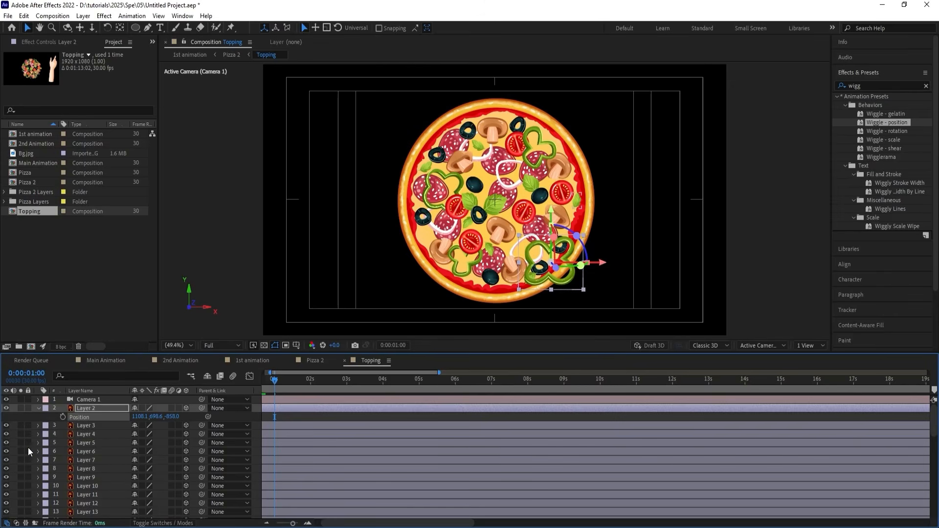
key(ctrl+z)
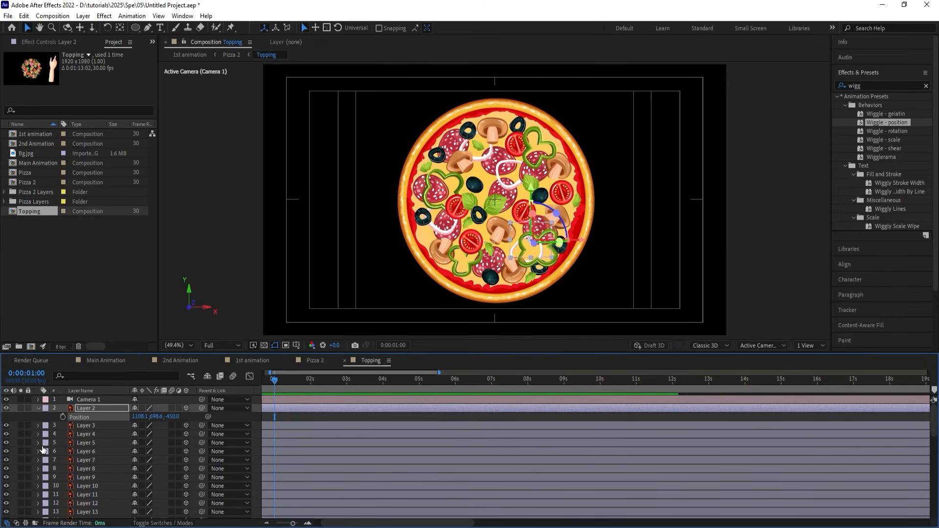
key(ctrl+z)
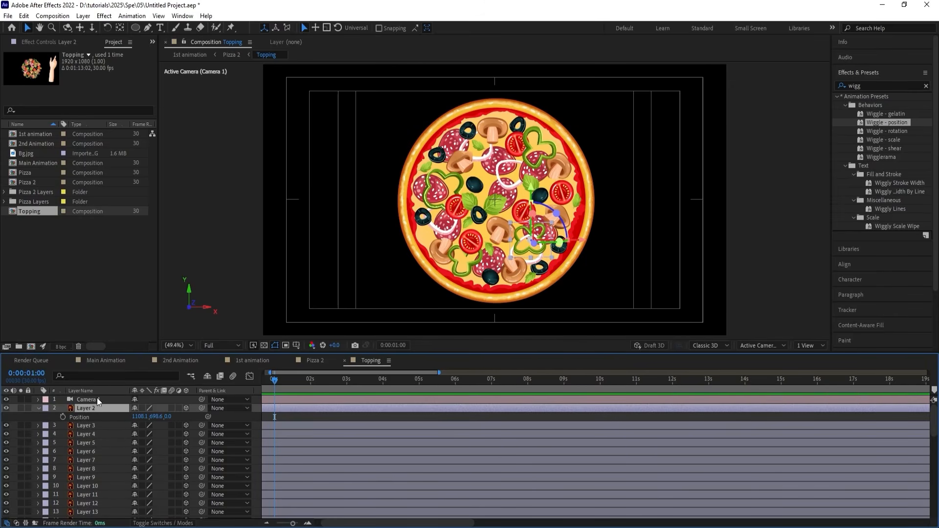
Turn on Camera 1's depth of field, with the aperture at 100 pixels and the blur level at 200%.
click(97, 399)
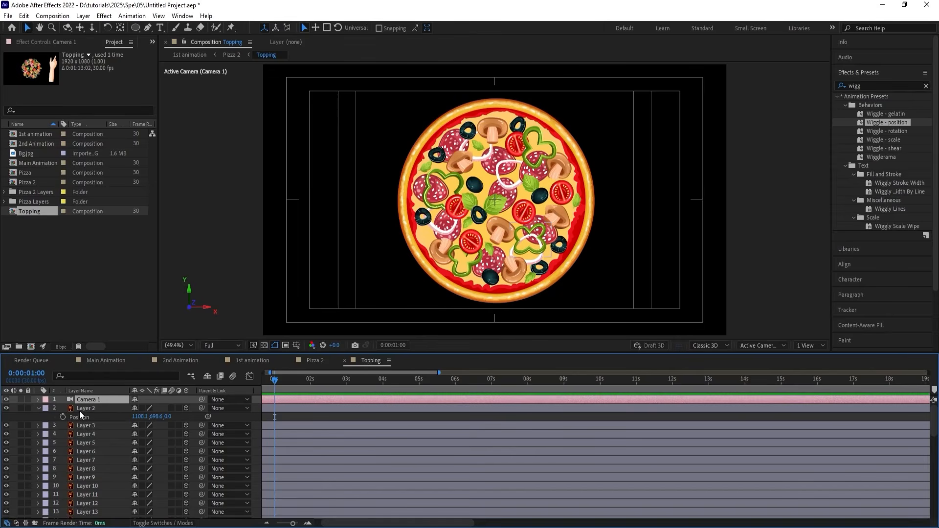
key(a)
key(a)
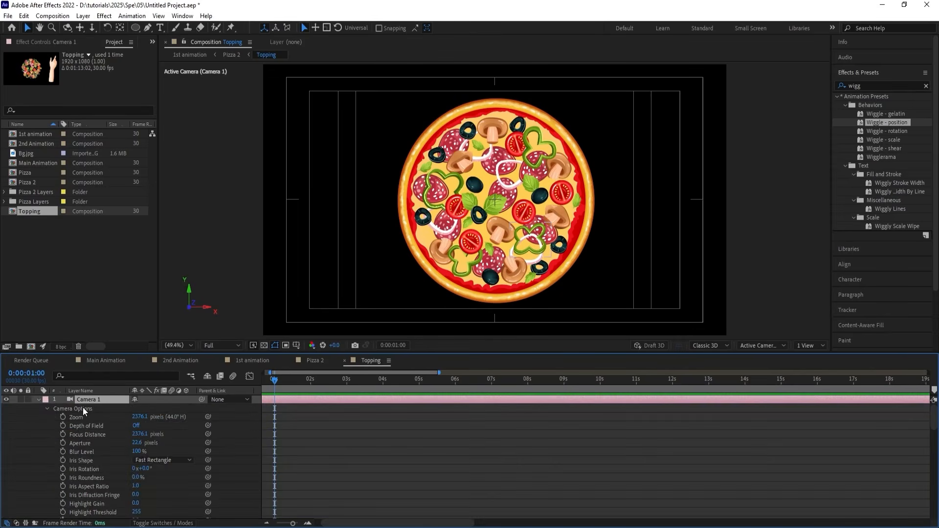
click(133, 425)
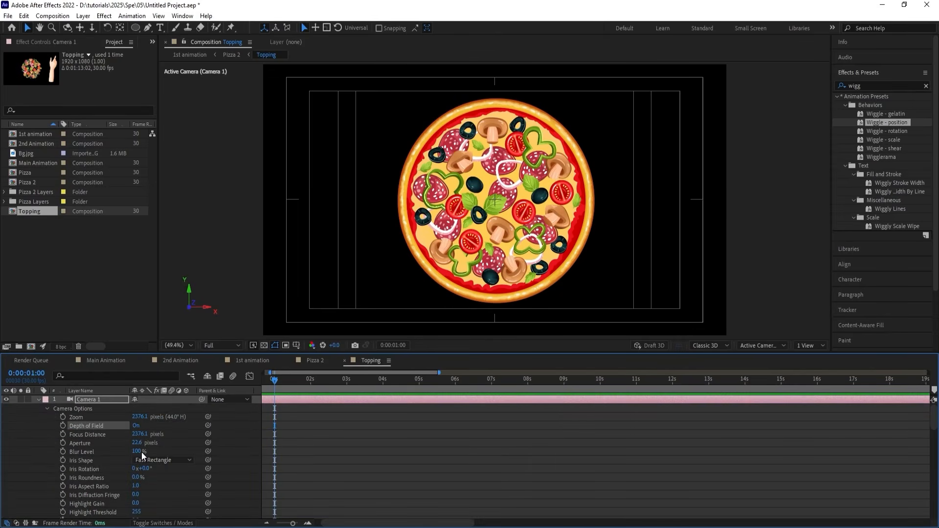
click(138, 443)
text(100)
key(Return)
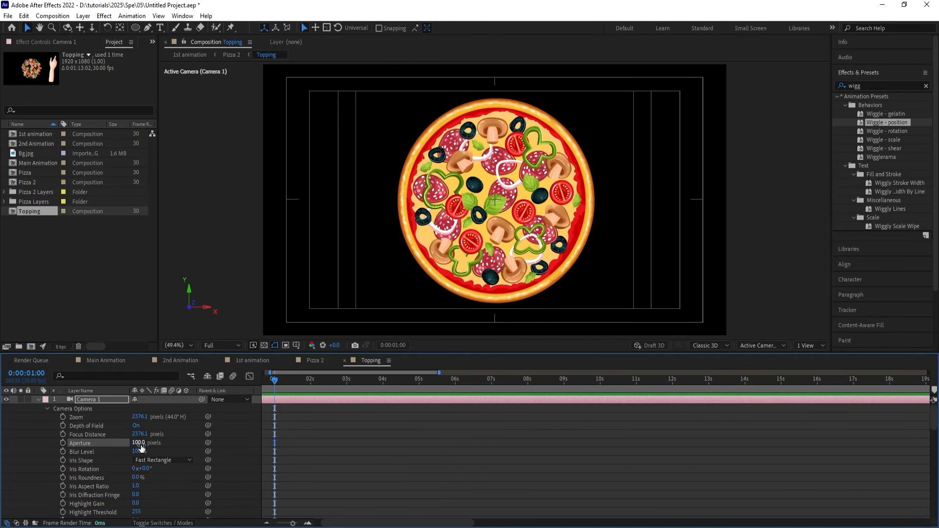
click(138, 451)
key(Return)
click(298, 439)
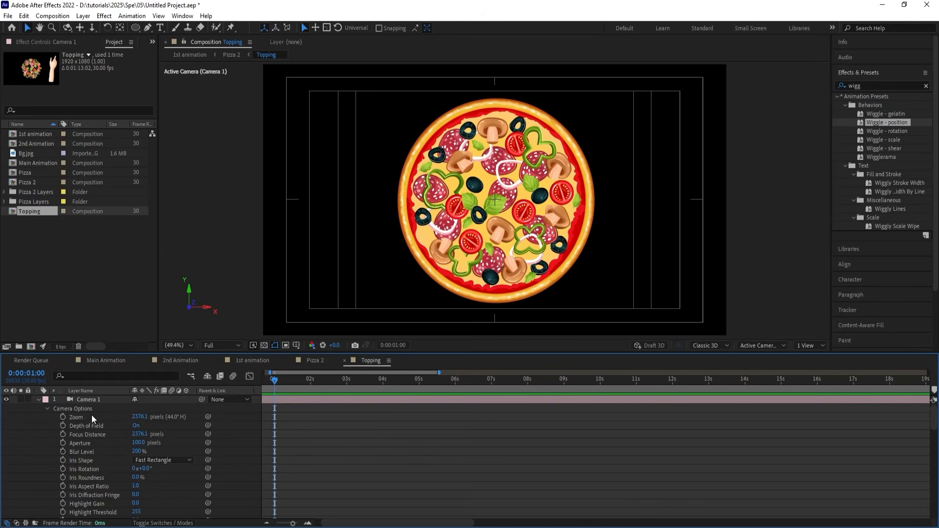
click(38, 400)
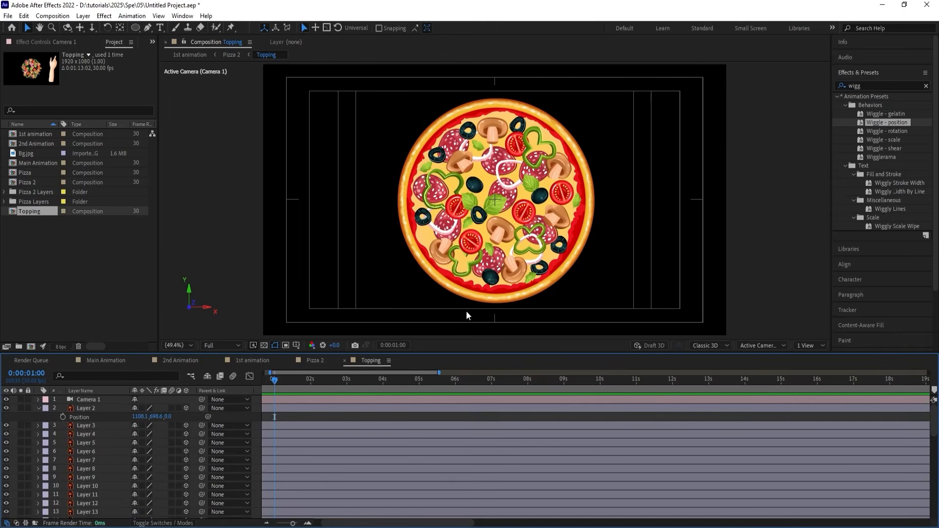
Try bringing Layer 2 toward the camera to a Z position of about -1194 to test the blur, and undo the moves.
click(92, 410)
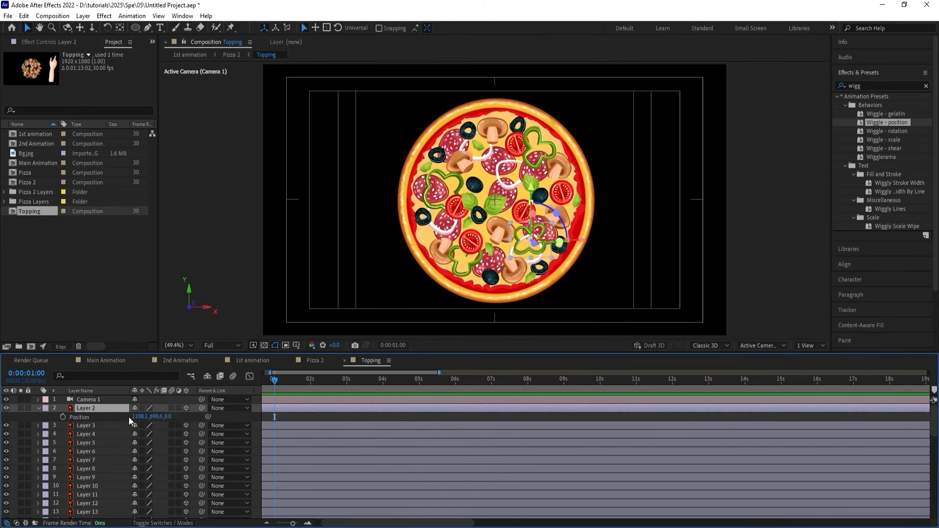
drag(168, 420, 79, 426)
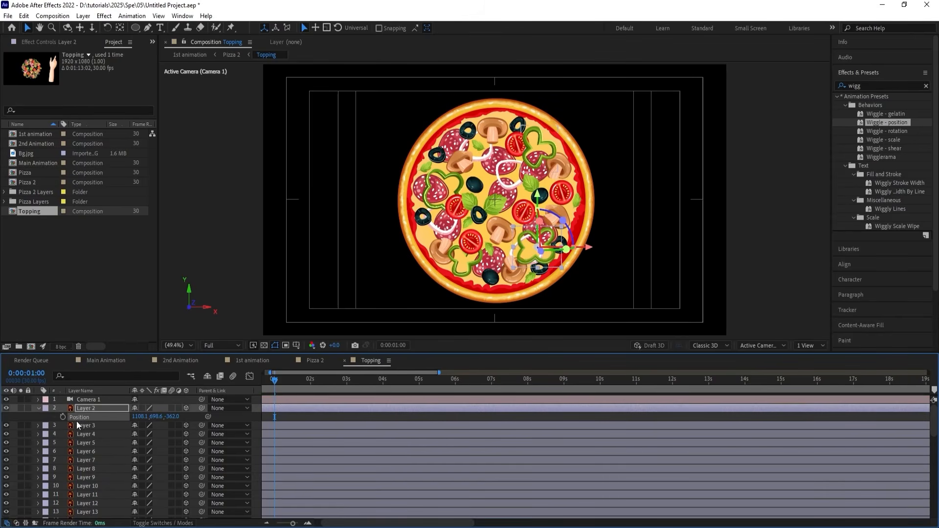
drag(170, 417, 75, 423)
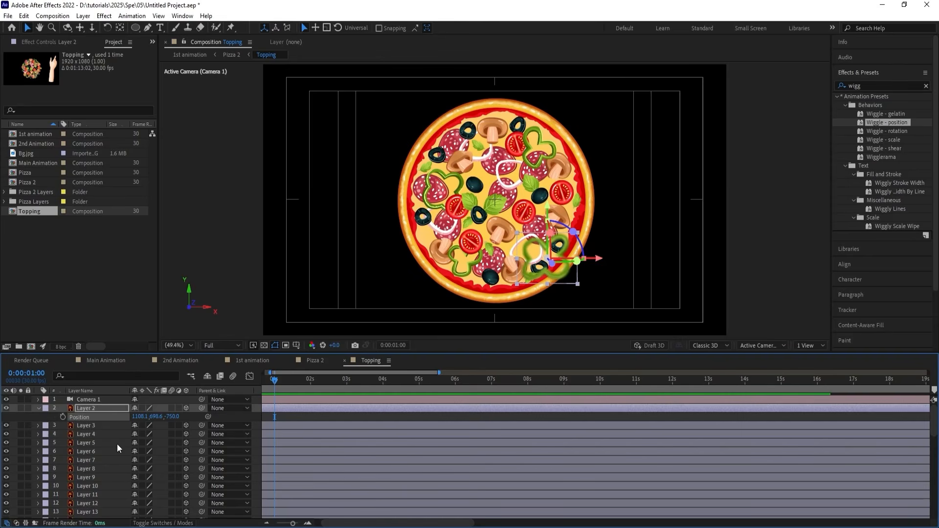
drag(172, 416, 63, 463)
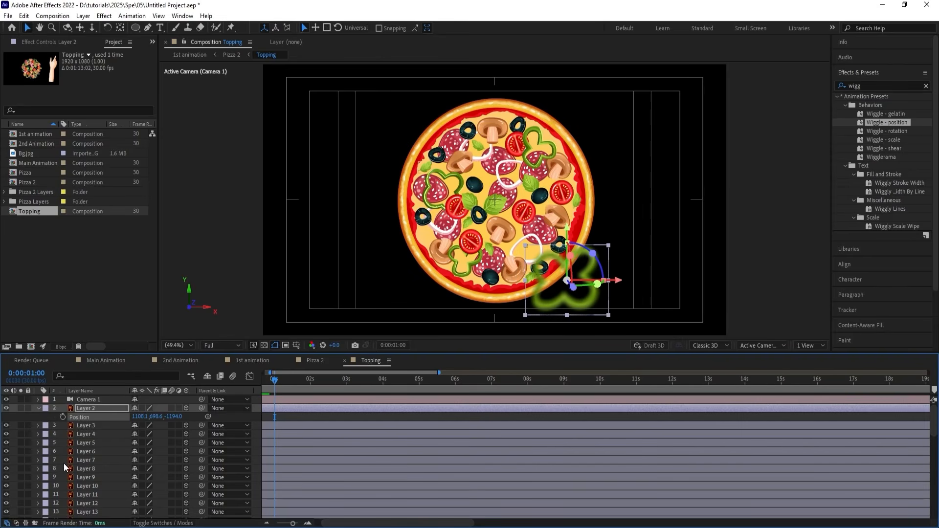
key(ctrl+z)
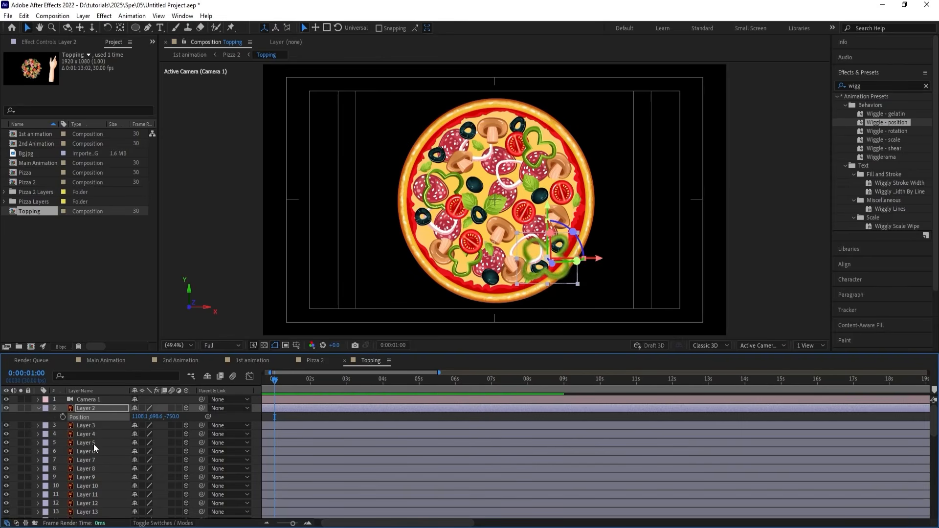
key(ctrl+z)
key(ctrl+z)
key(ctrl+z)
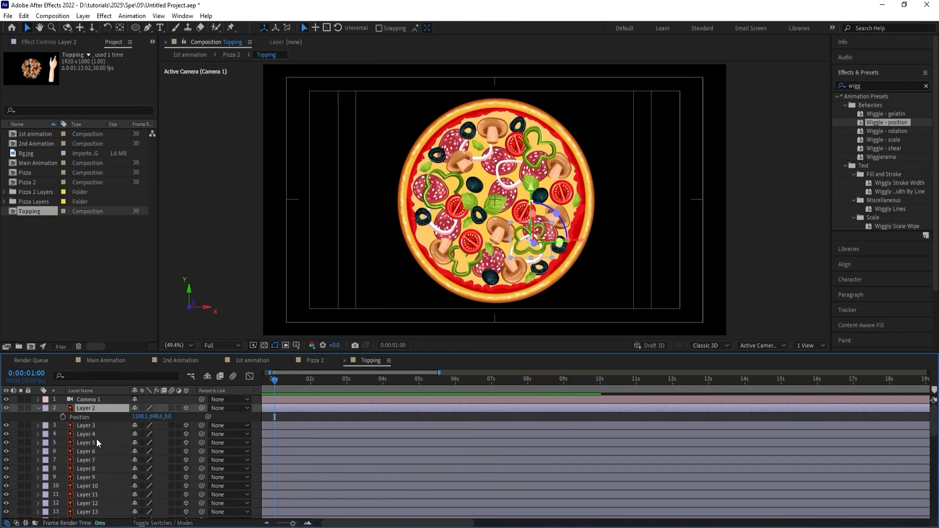
Reveal the Position property of Layers 2 through 48 in the Topping composition.
click(85, 428)
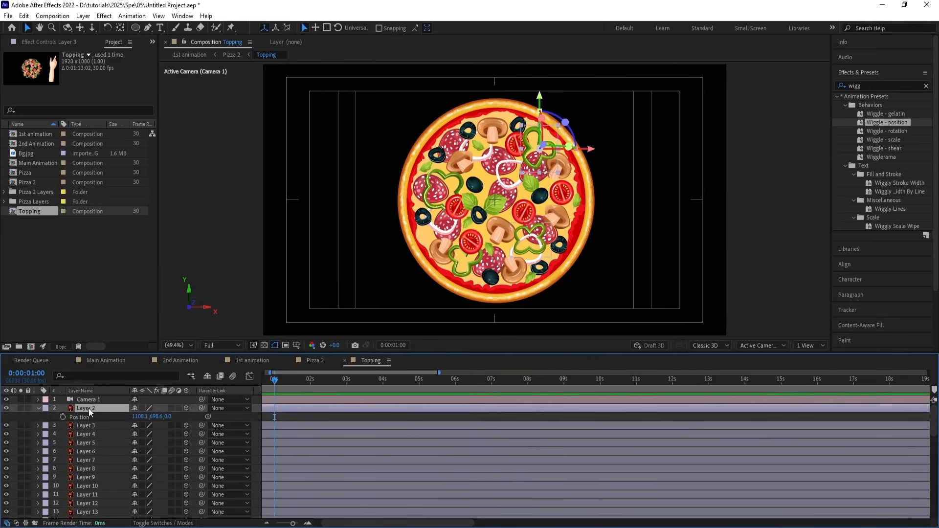
click(89, 409)
scroll(95, 466, down, 10)
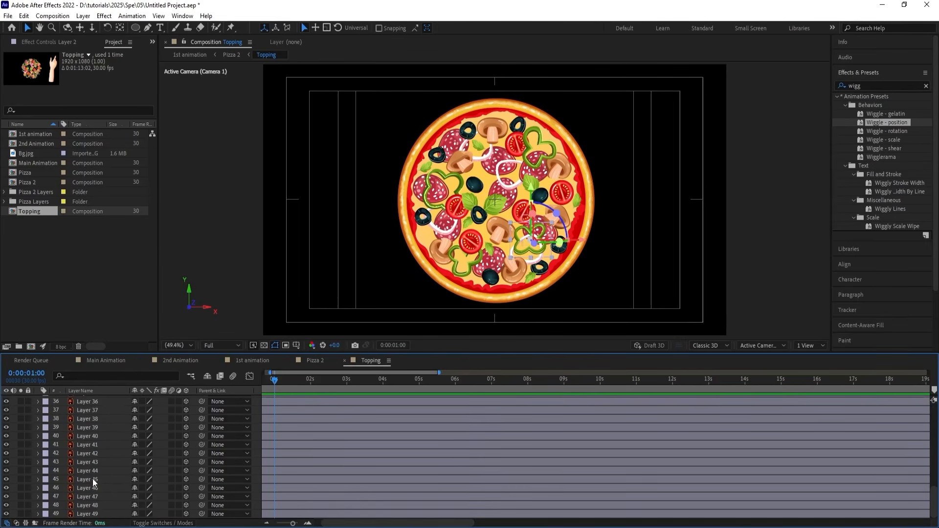
shift+click(84, 511)
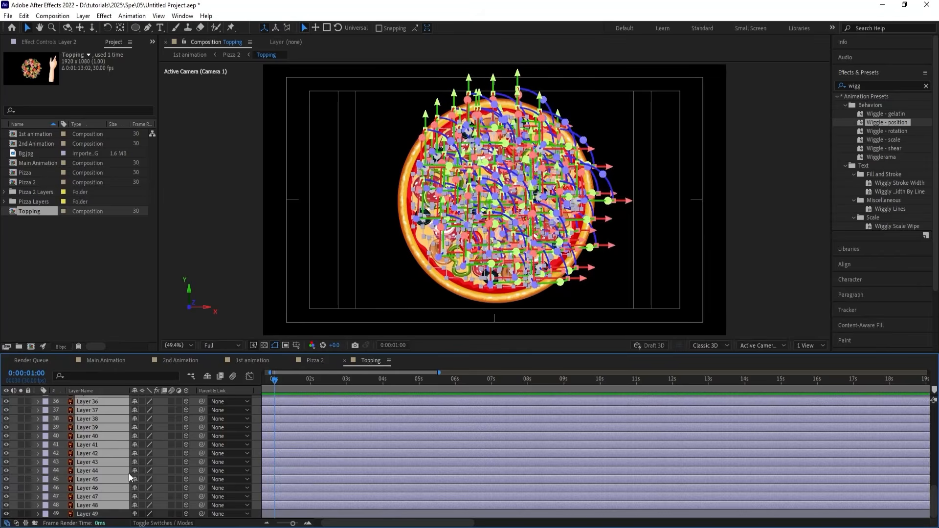
key(p)
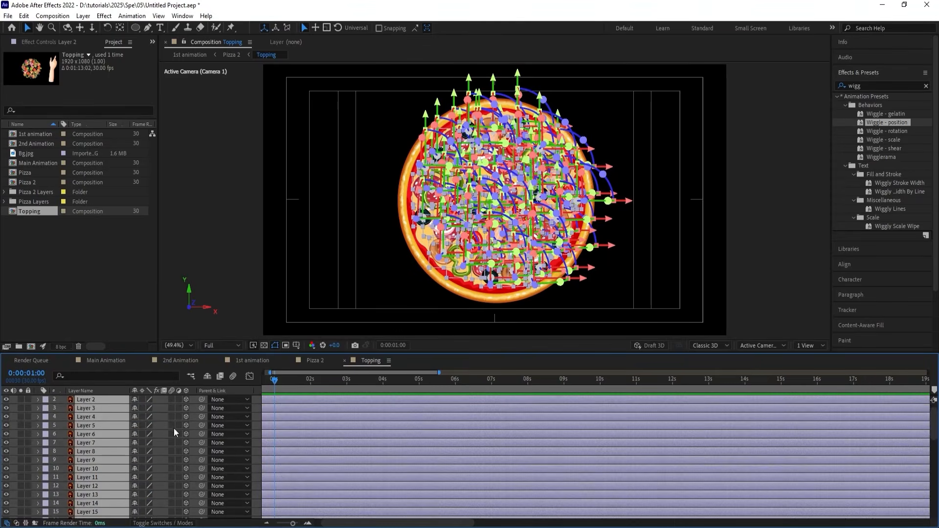
key(p)
scroll(163, 421, down, 5)
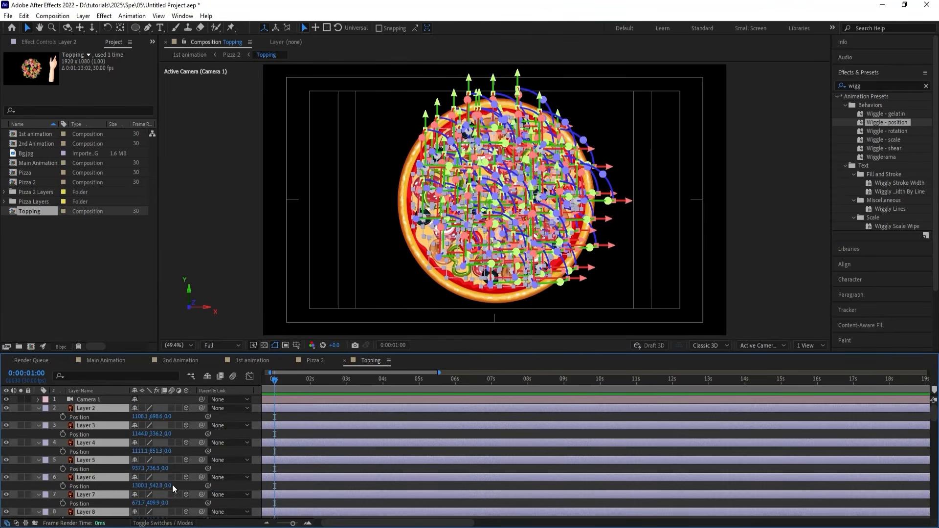
scroll(170, 489, up, 5)
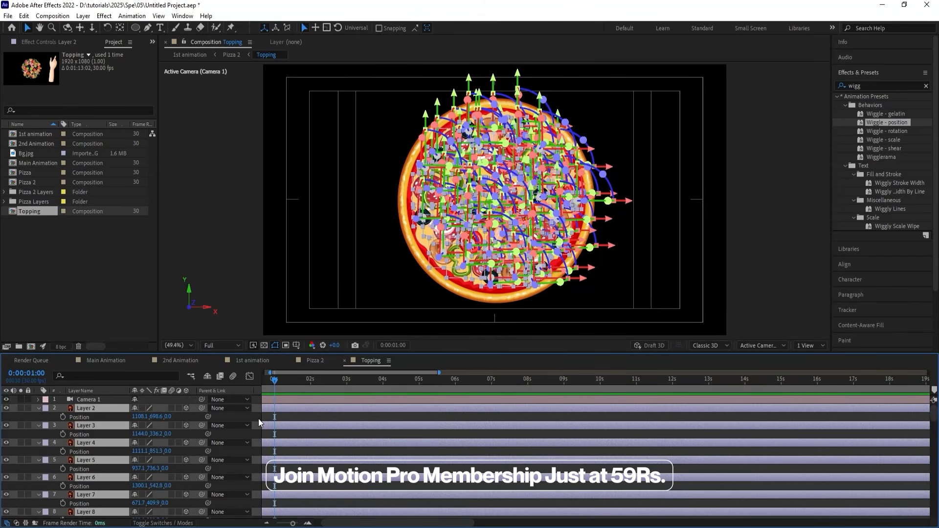
Add Position keyframes to Layer 2 at 0:00 and 1:00, both holding its resting place on the pizza.
key(Home)
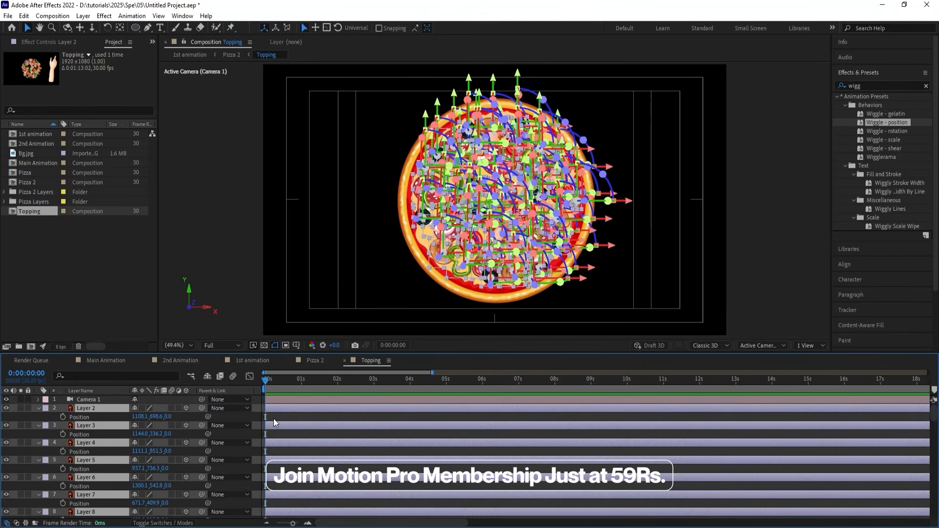
click(274, 418)
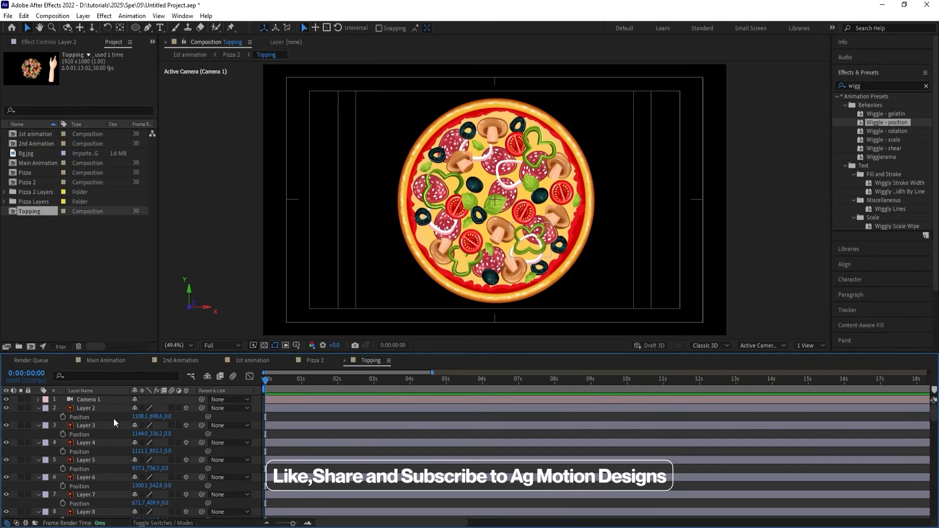
click(98, 411)
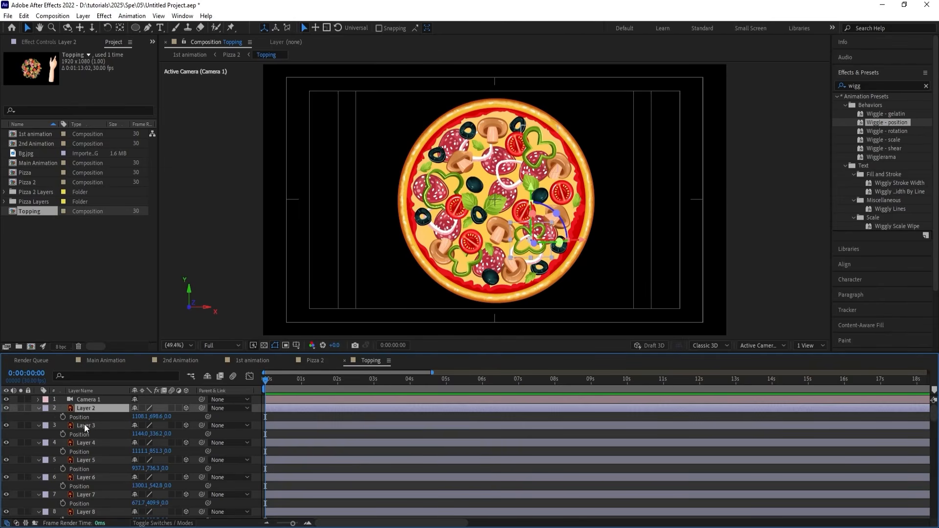
click(62, 416)
key(equal)
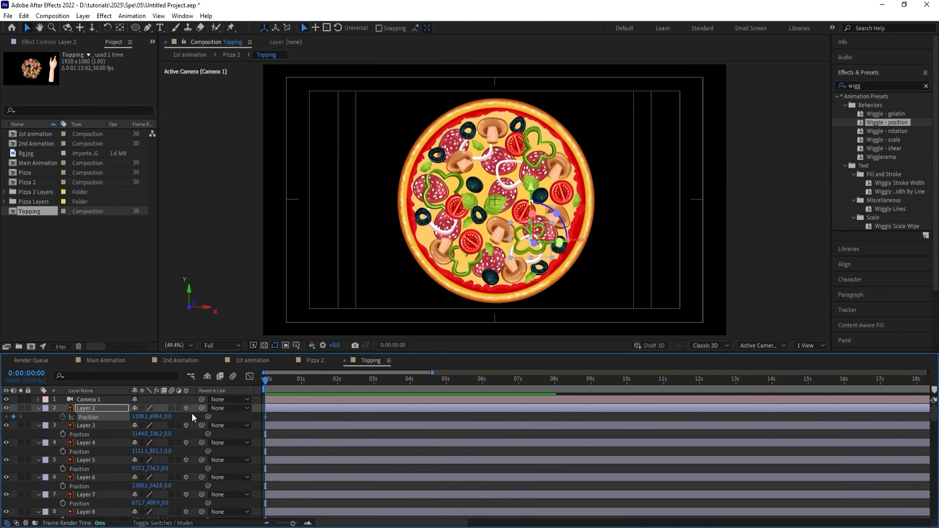
click(337, 381)
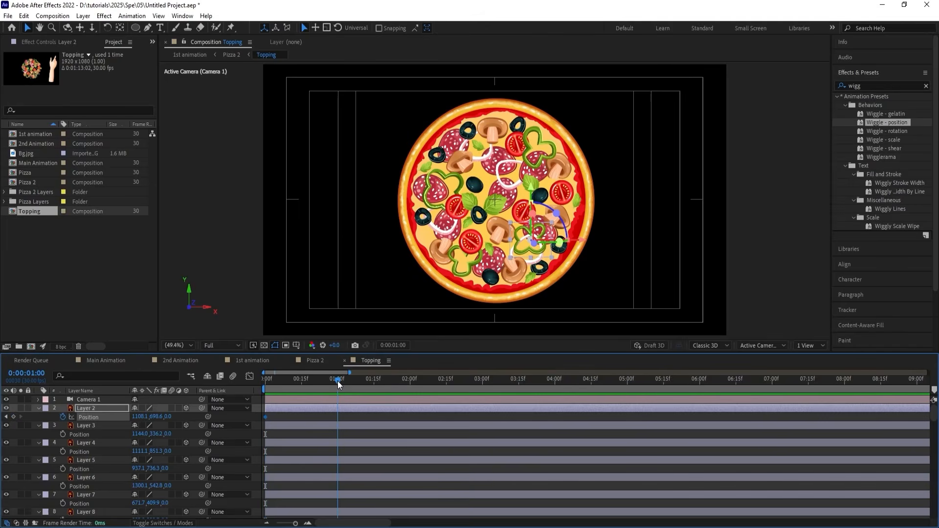
click(13, 416)
Set Layer 2's Z position to -2500 at the first frame so it starts out of view.
key(Home)
drag(168, 417, 25, 424)
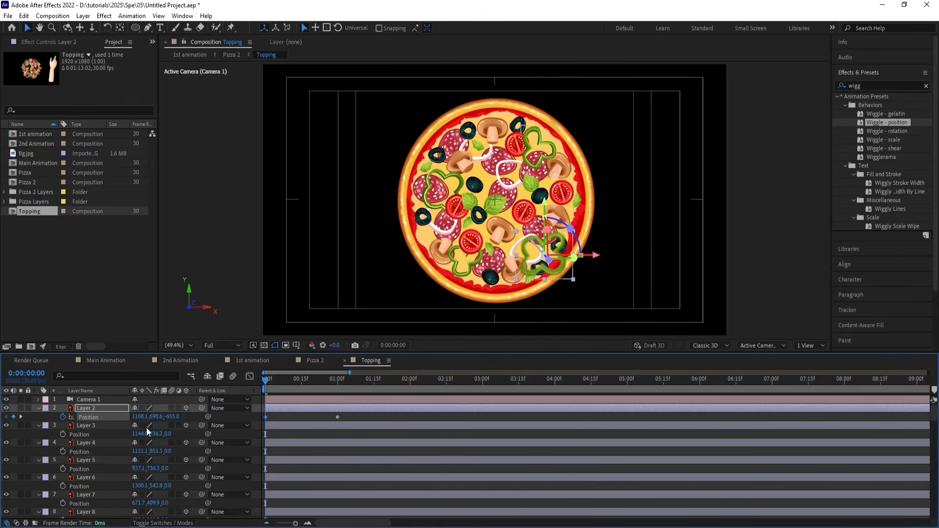
drag(169, 418, 5, 428)
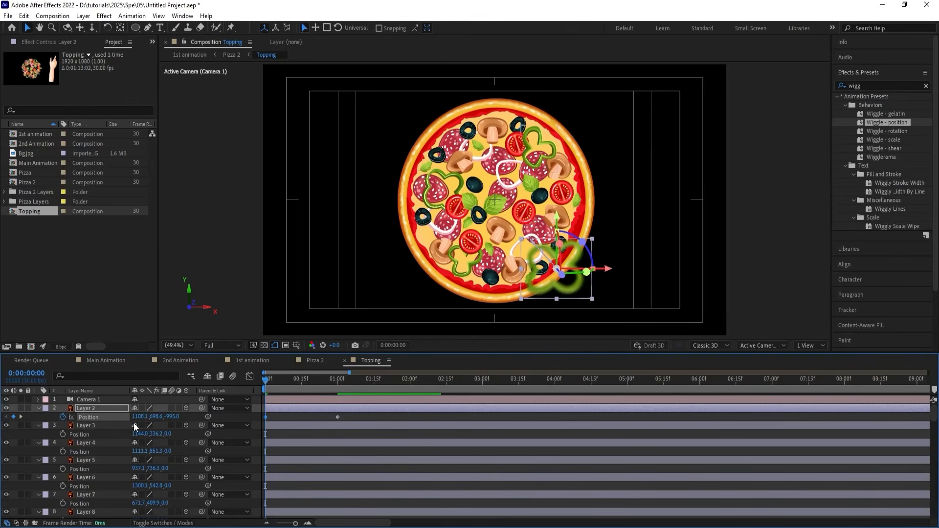
drag(169, 417, 2, 428)
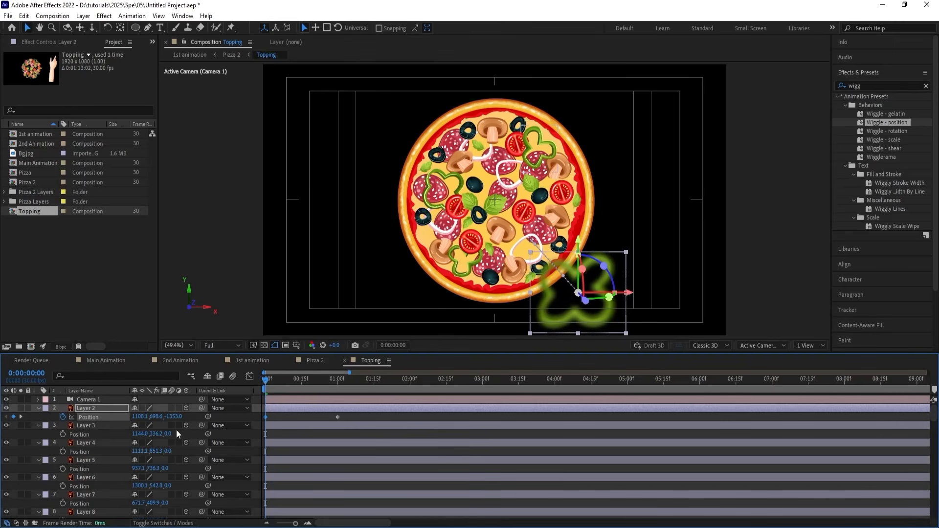
drag(169, 422, 3, 428)
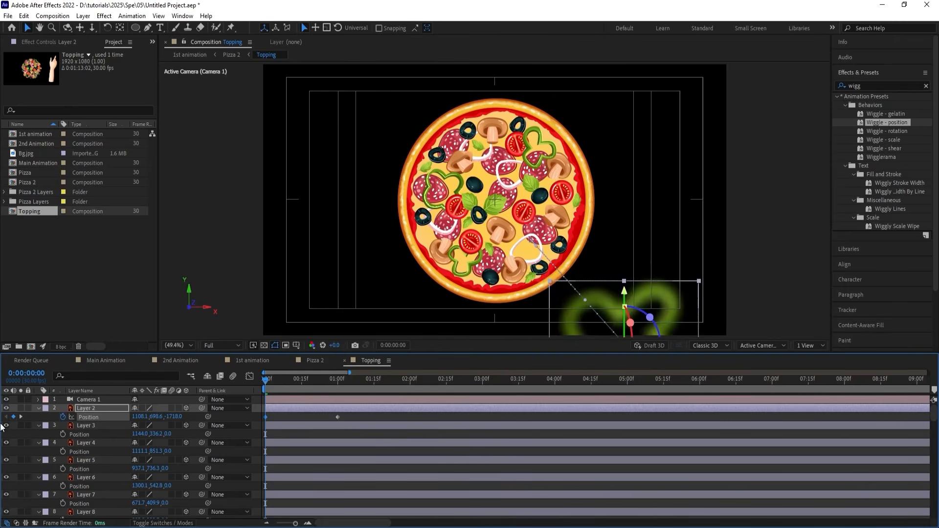
click(174, 417)
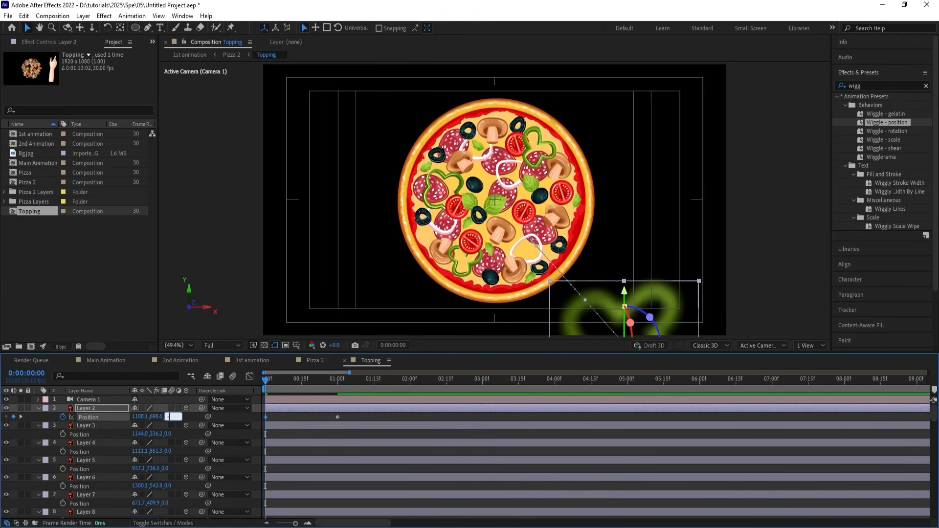
key(Return)
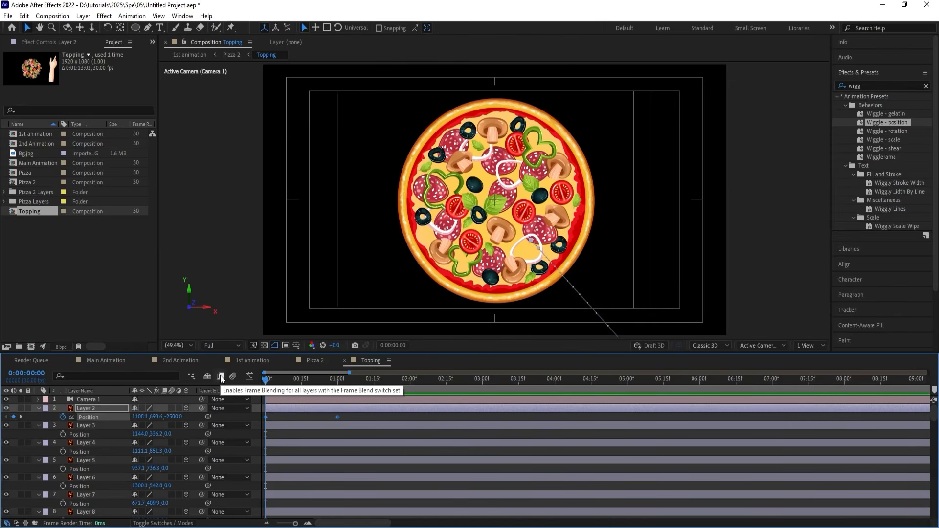
Apply Easy Ease to both of Layer 2's Position keyframes, check the speed graph and preview the drop.
key(F9)
click(249, 377)
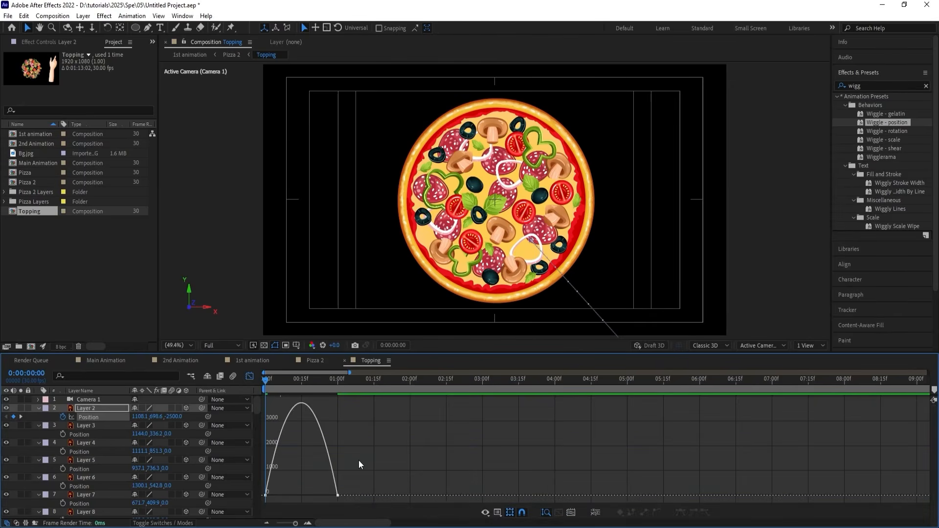
drag(359, 465, 282, 497)
click(250, 376)
key(space)
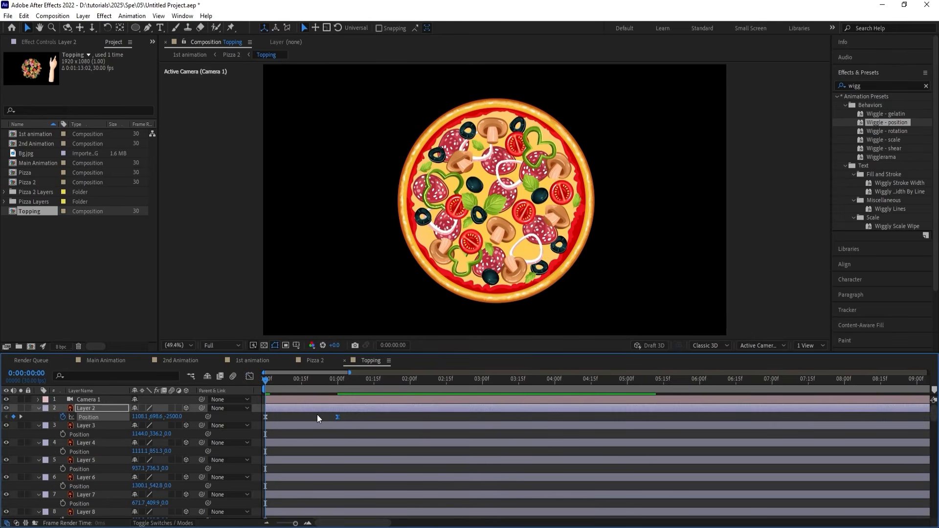
key(space)
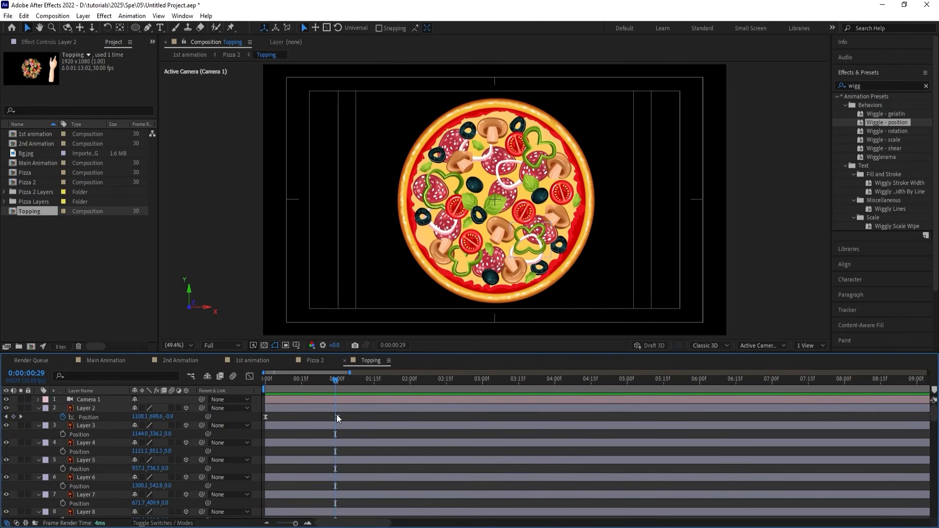
Delay Layer 2's second Position keyframe to 1:15, preview the slower drop, and separate the Position dimensions.
drag(336, 415, 371, 414)
key(space)
key(space)
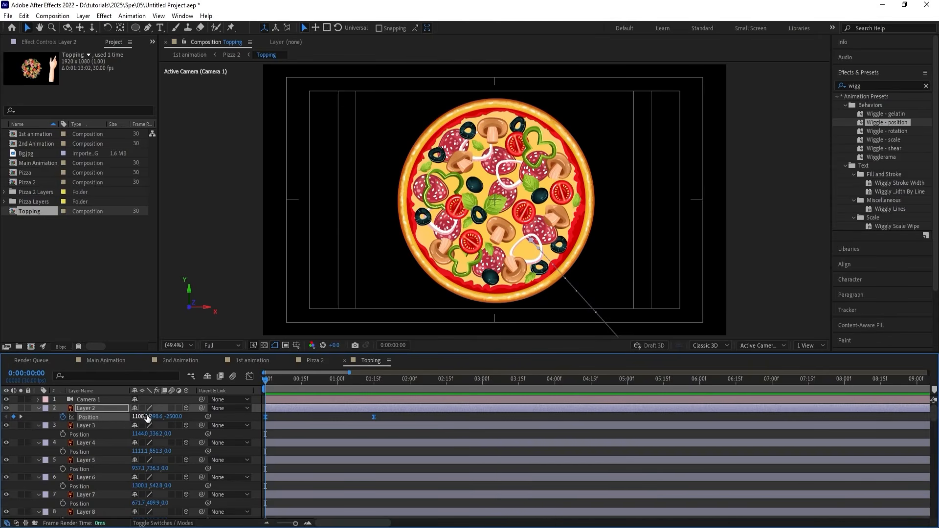
right_click(103, 418)
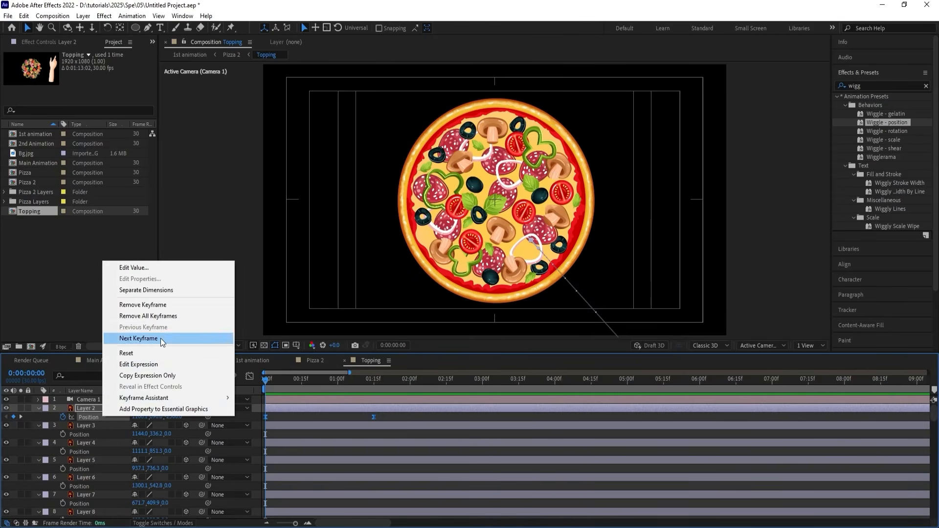
click(149, 290)
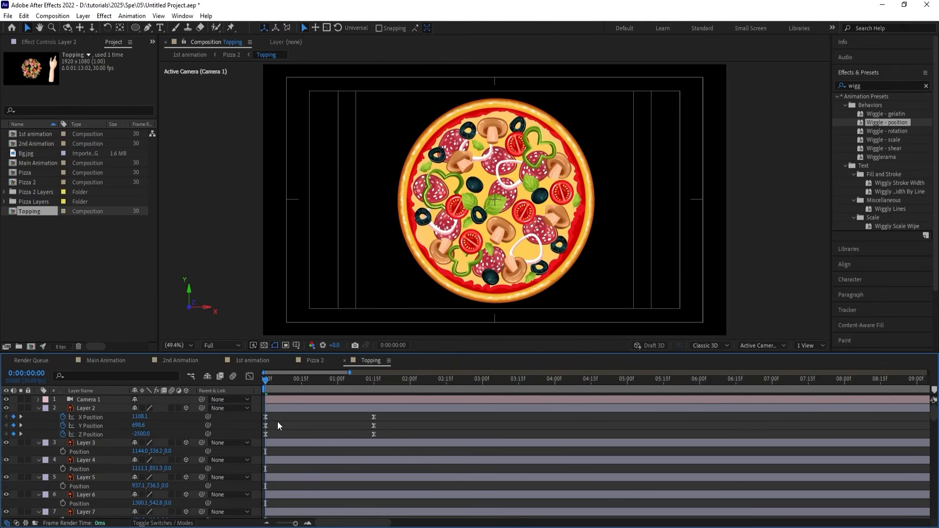
Remove Layer 2's X Position and Y Position keyframes, keeping only the Z Position animation.
click(96, 425)
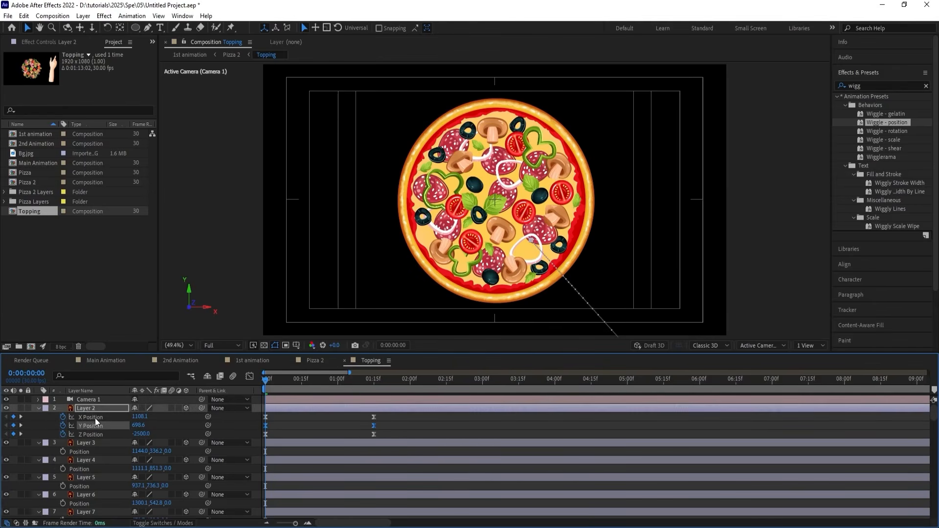
shift+click(95, 417)
key(Delete)
click(80, 448)
scroll(81, 449, down, 1)
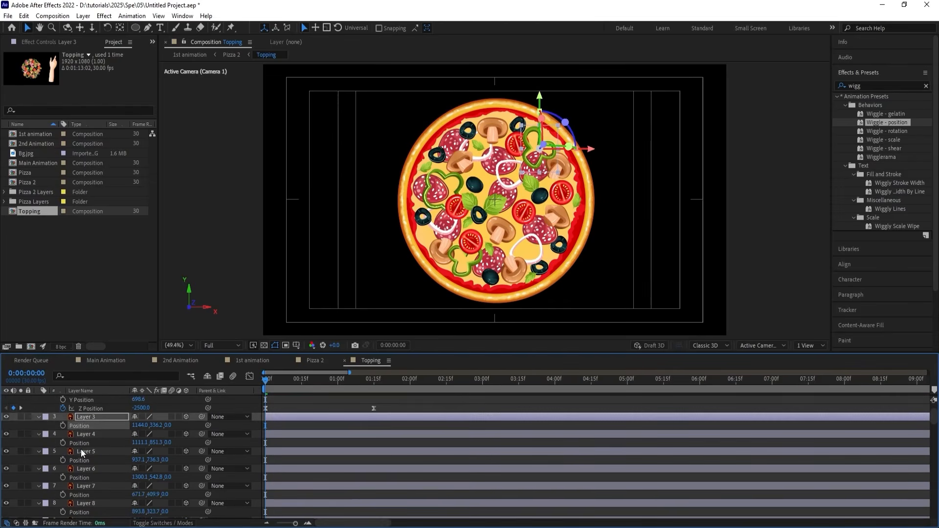
scroll(81, 449, down, 3)
ctrl+click(84, 444)
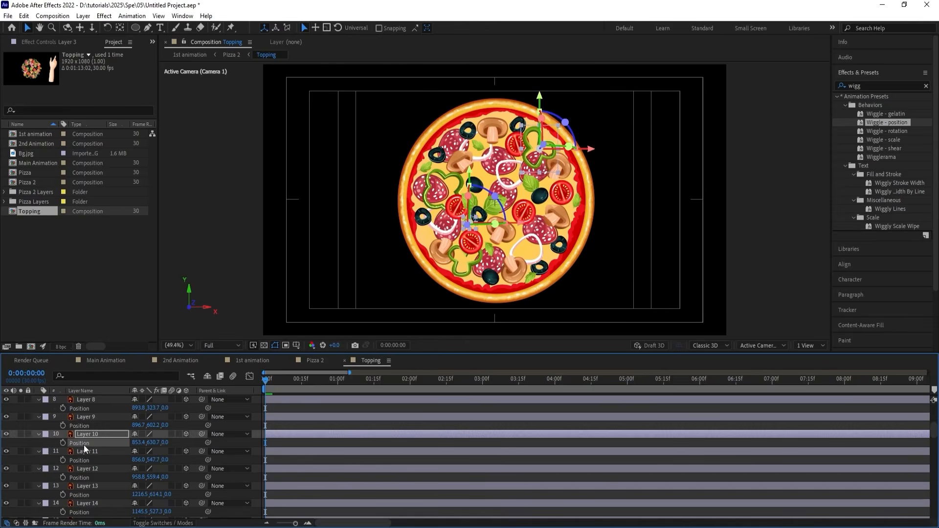
scroll(86, 442, up, 4)
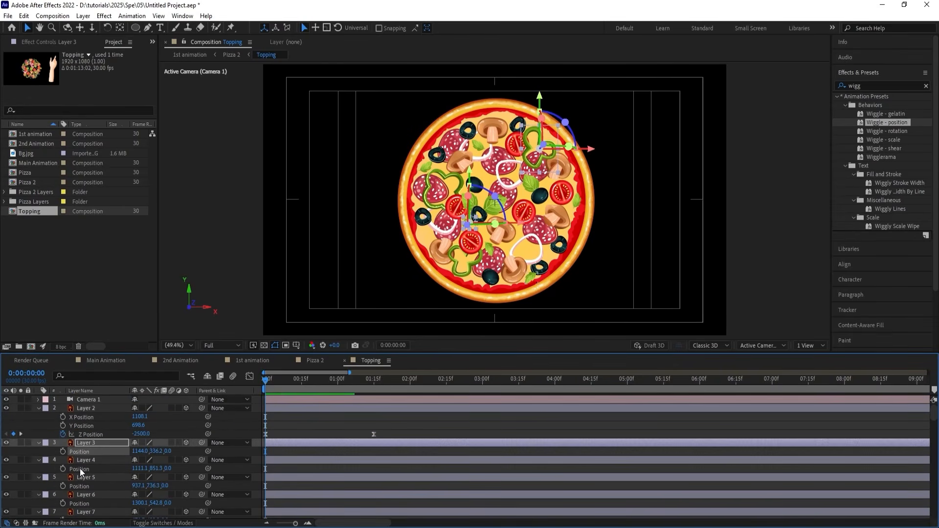
Select the Position property of every topping from Layer 3 through Layer 48 and separate its dimensions.
click(80, 468)
click(81, 453)
ctrl+click(78, 469)
ctrl+click(80, 486)
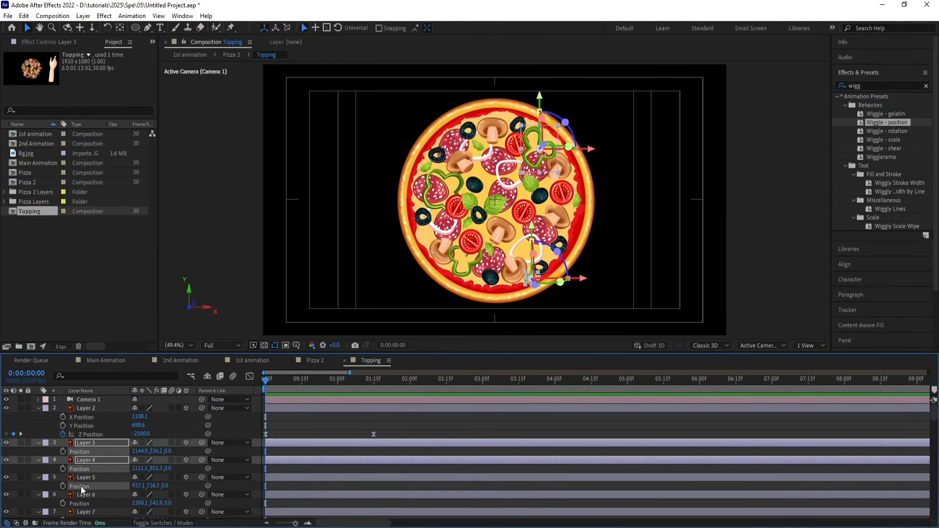
ctrl+click(81, 502)
scroll(82, 502, down, 2)
ctrl+click(83, 469)
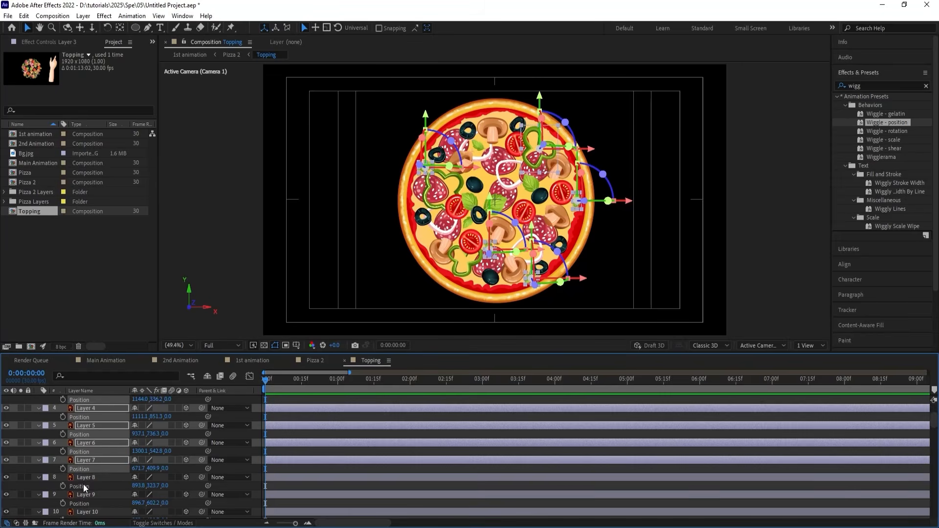
ctrl+click(84, 486)
ctrl+click(85, 503)
scroll(86, 504, down, 1)
ctrl+click(84, 493)
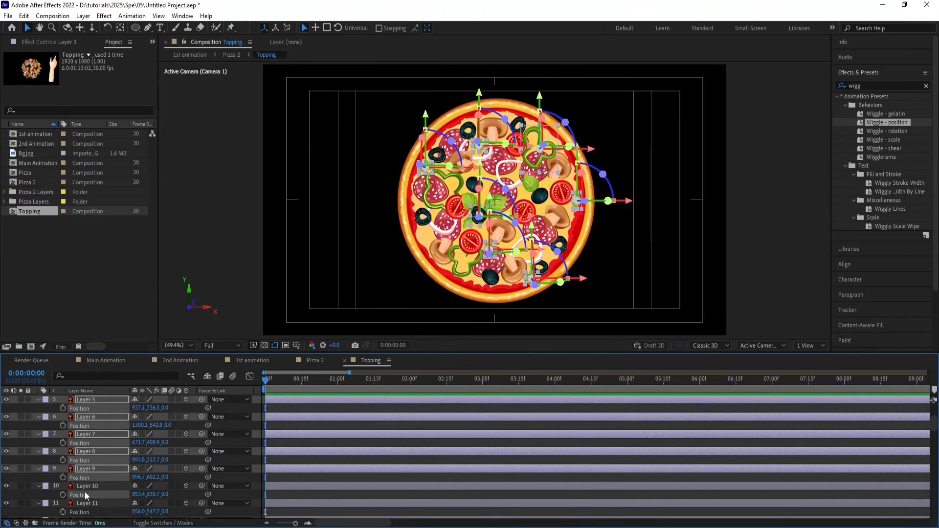
scroll(84, 493, down, 1)
ctrl+click(82, 484)
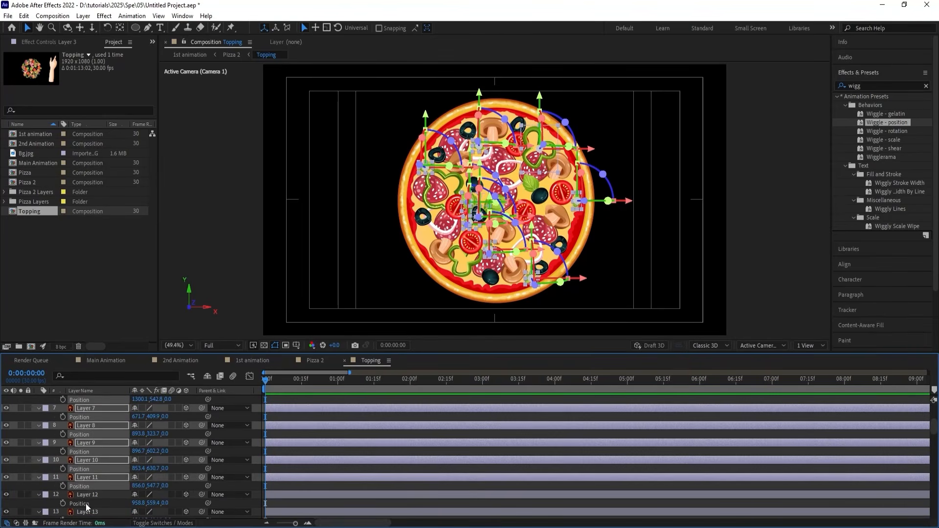
ctrl+click(87, 503)
scroll(86, 503, down, 1)
ctrl+click(85, 496)
scroll(84, 494, down, 1)
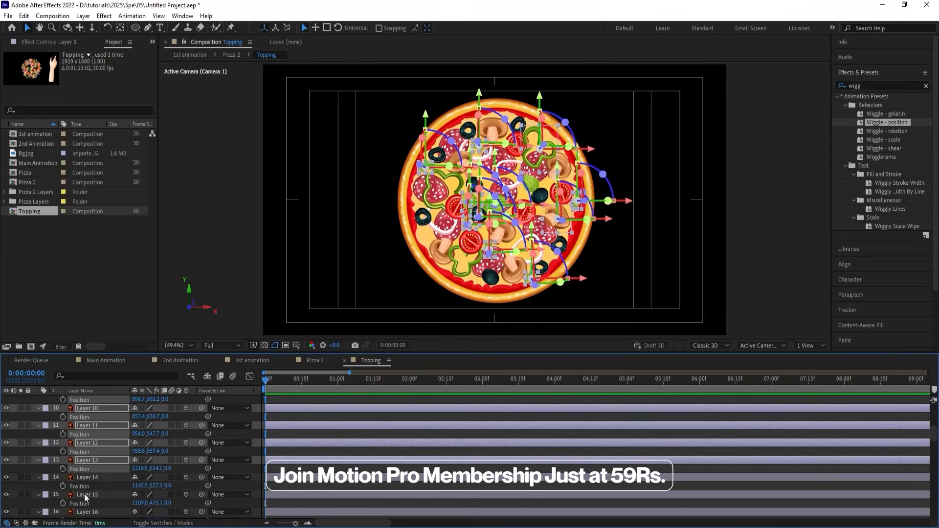
ctrl+click(83, 488)
ctrl+click(84, 503)
scroll(83, 503, down, 2)
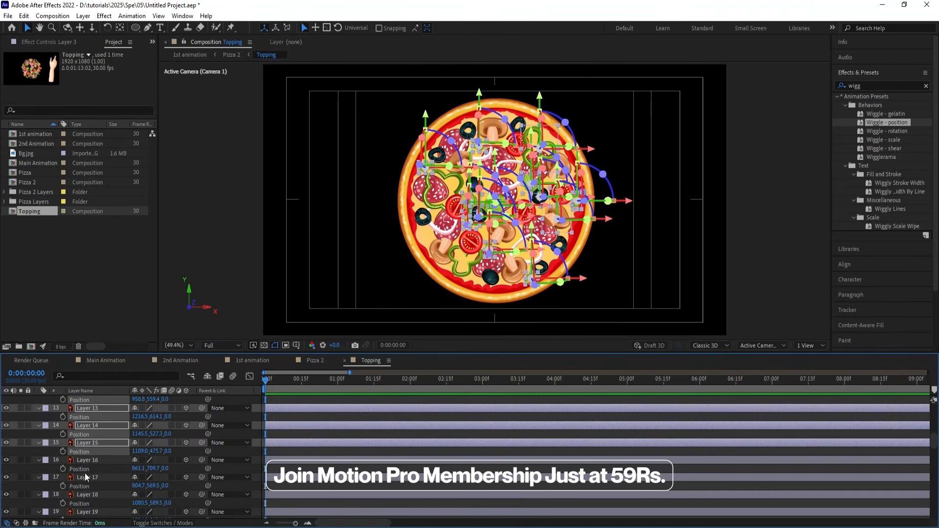
ctrl+click(85, 470)
ctrl+click(83, 485)
ctrl+click(83, 503)
scroll(84, 503, down, 2)
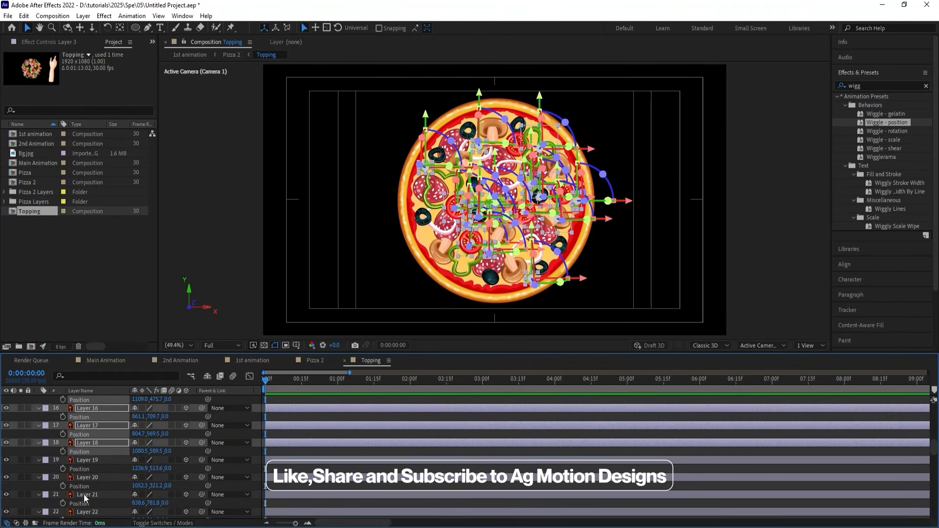
ctrl+click(84, 467)
ctrl+click(84, 485)
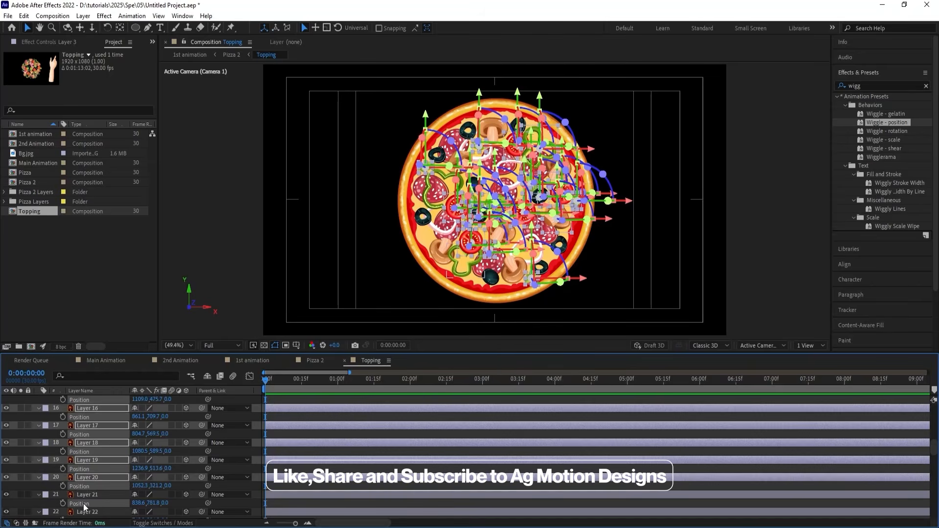
ctrl+click(83, 503)
scroll(84, 499, down, 2)
ctrl+click(85, 468)
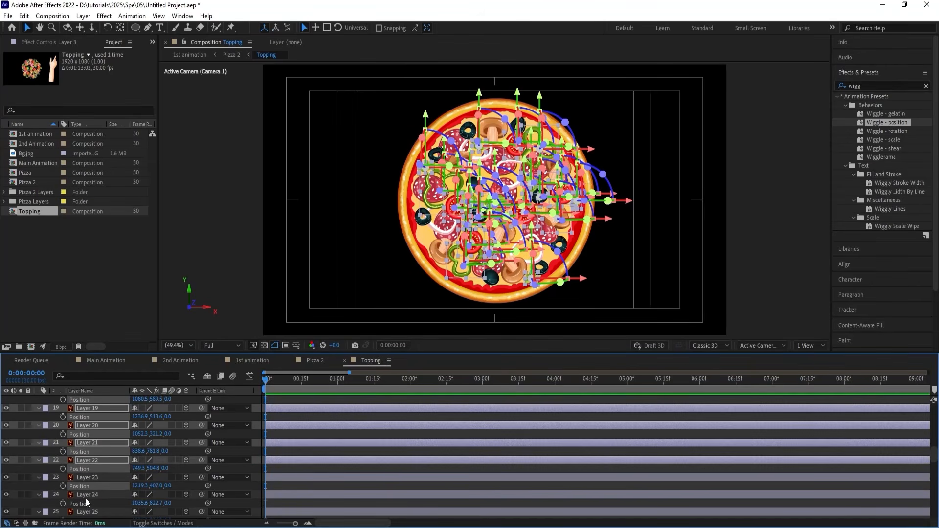
shift+click(86, 504)
scroll(86, 503, down, 2)
shift+click(86, 494)
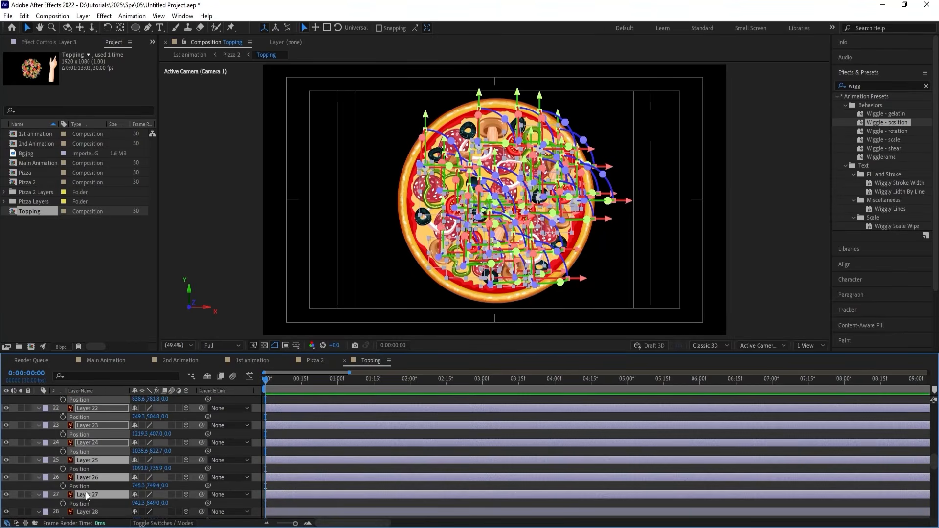
ctrl+click(83, 468)
ctrl+click(83, 486)
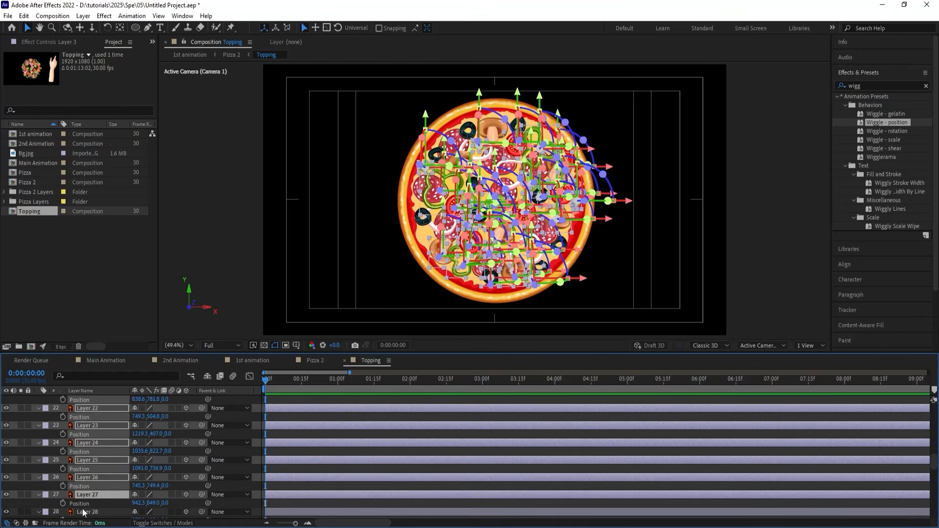
ctrl+click(83, 512)
scroll(84, 502, down, 1)
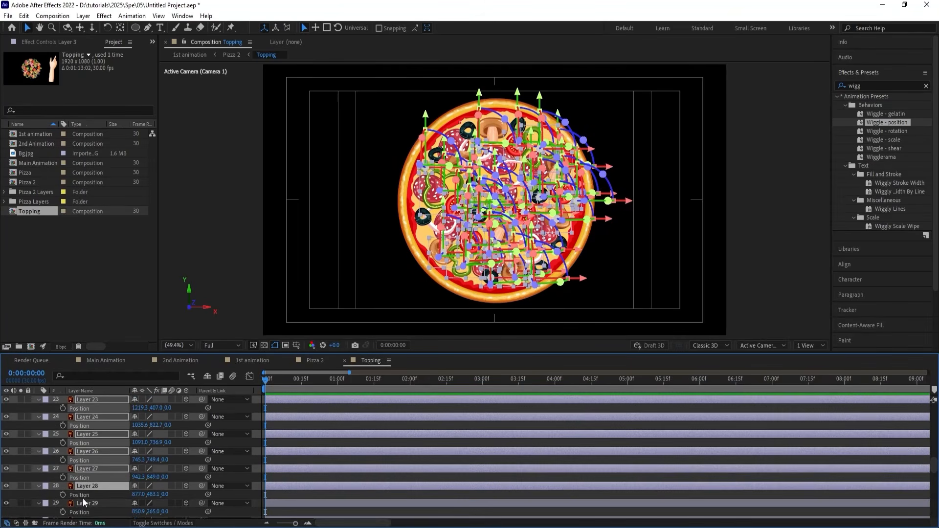
ctrl+click(83, 495)
ctrl+click(83, 512)
scroll(88, 487, down, 3)
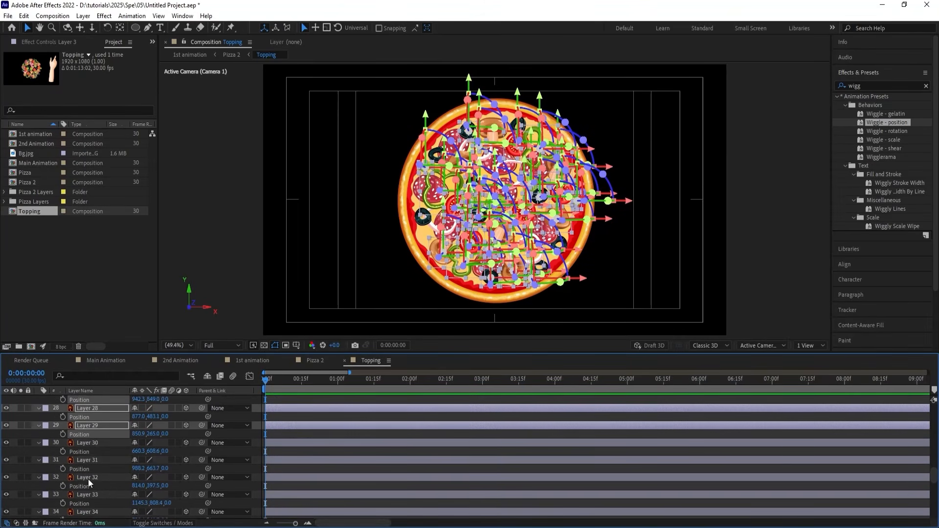
ctrl+click(85, 451)
ctrl+click(83, 468)
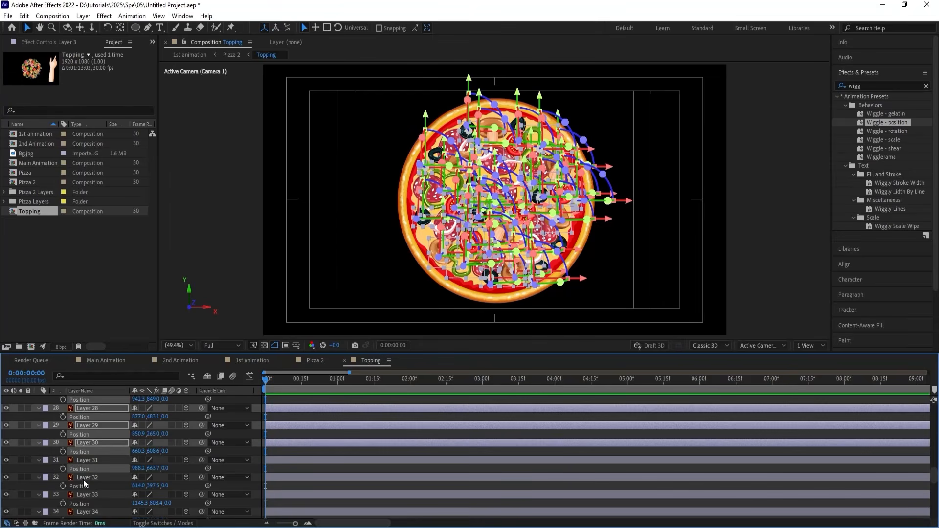
ctrl+click(83, 485)
ctrl+click(80, 502)
scroll(80, 502, down, 1)
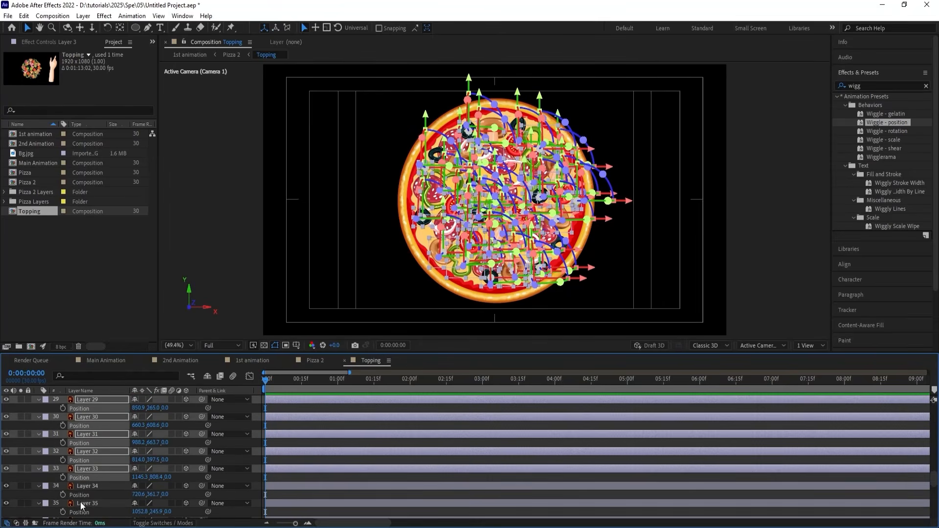
ctrl+click(80, 494)
scroll(80, 494, down, 1)
ctrl+click(80, 484)
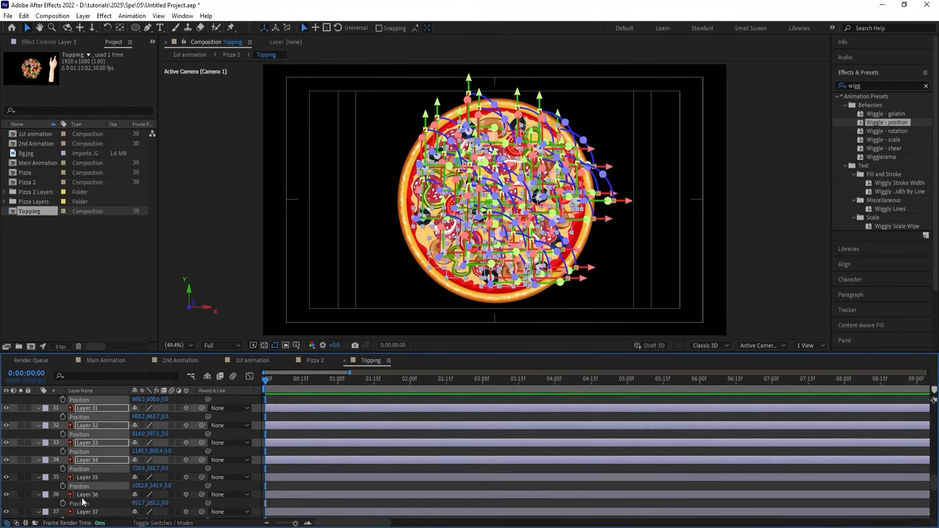
ctrl+click(81, 500)
scroll(82, 501, down, 1)
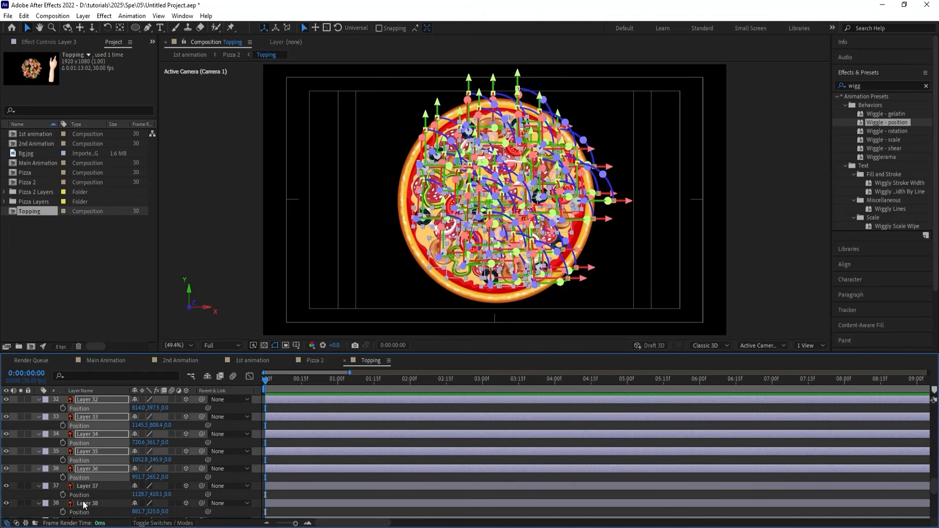
ctrl+click(83, 494)
ctrl+click(82, 511)
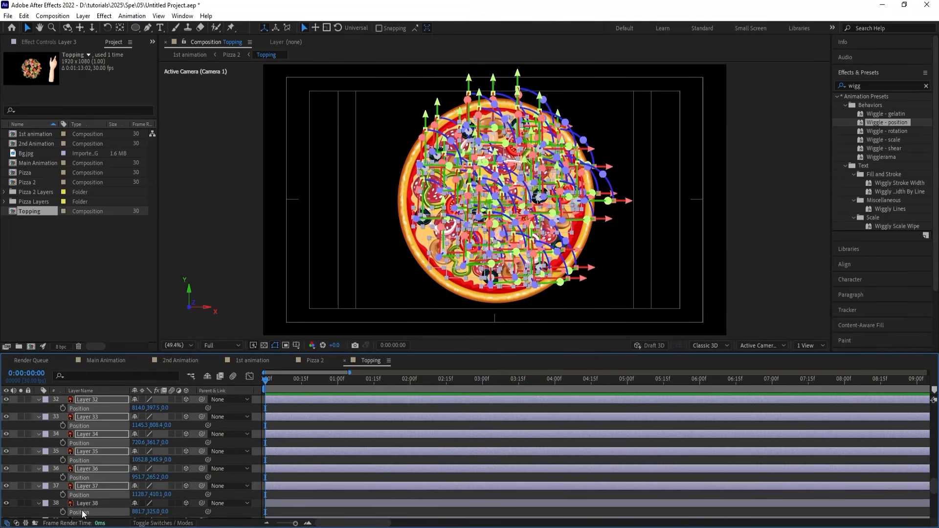
scroll(82, 512, down, 2)
ctrl+click(84, 494)
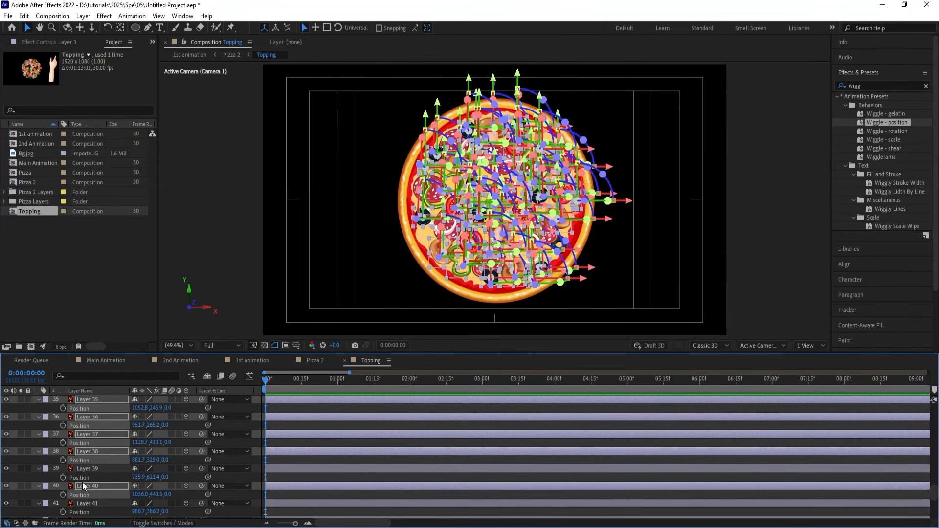
ctrl+click(82, 475)
scroll(82, 487, down, 2)
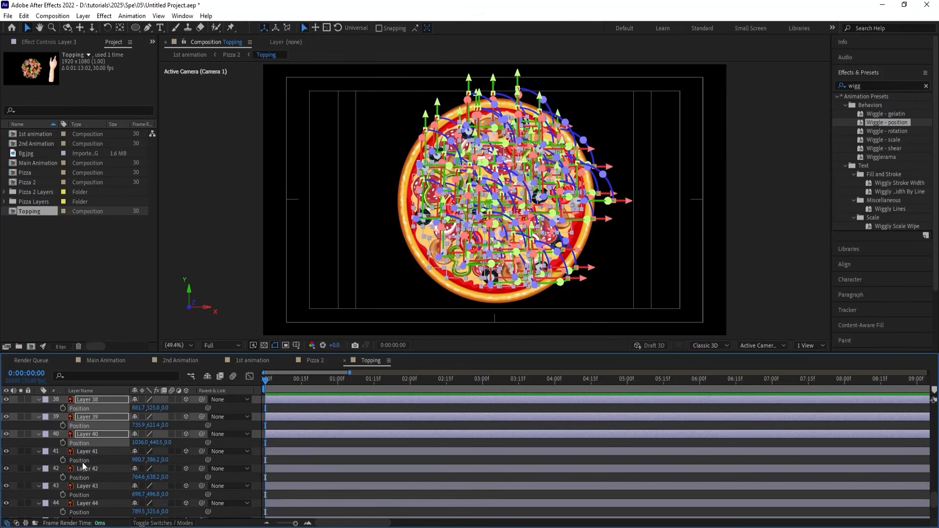
ctrl+click(82, 460)
ctrl+click(81, 479)
ctrl+click(82, 494)
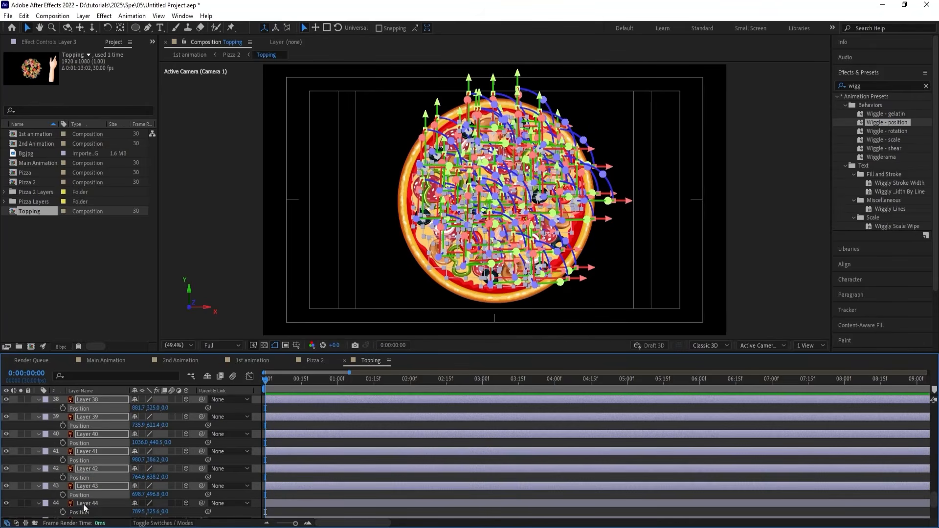
ctrl+click(84, 512)
scroll(83, 506, down, 2)
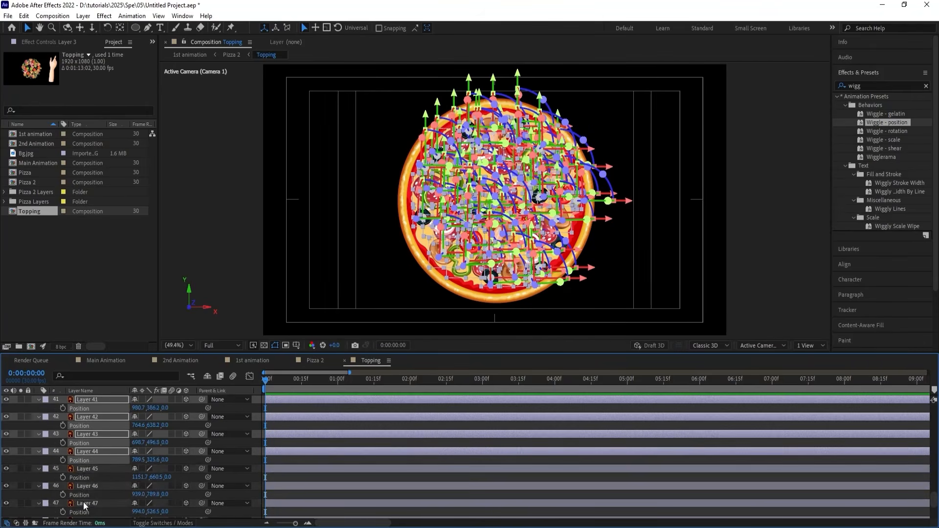
ctrl+click(81, 477)
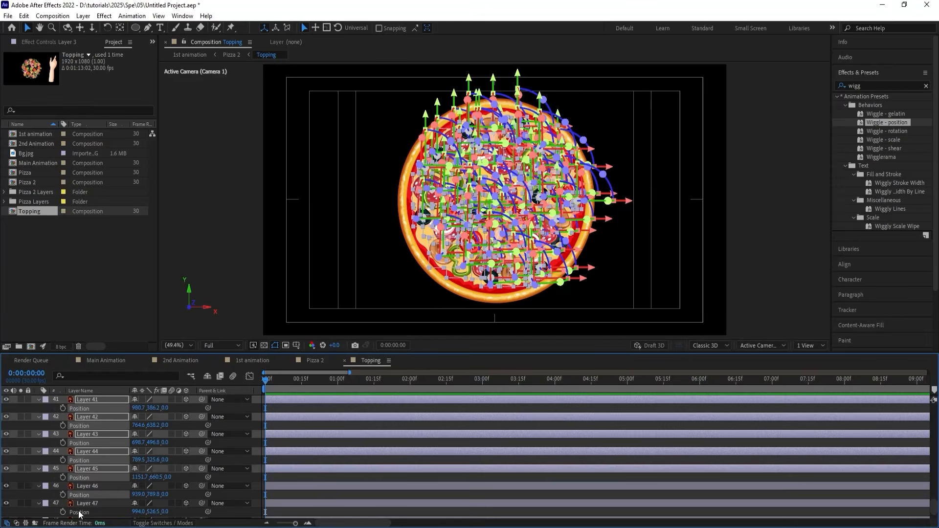
shift+click(79, 512)
scroll(80, 512, down, 1)
ctrl+click(81, 505)
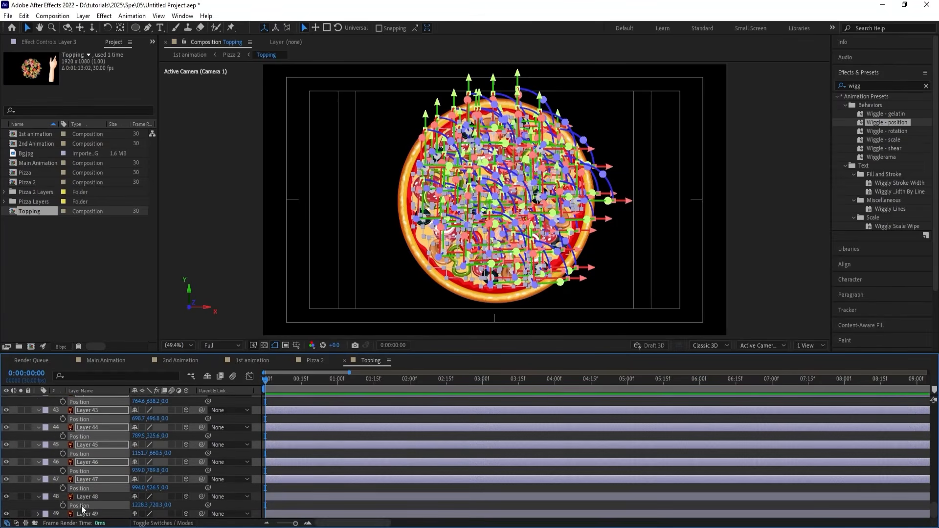
right_click(82, 506)
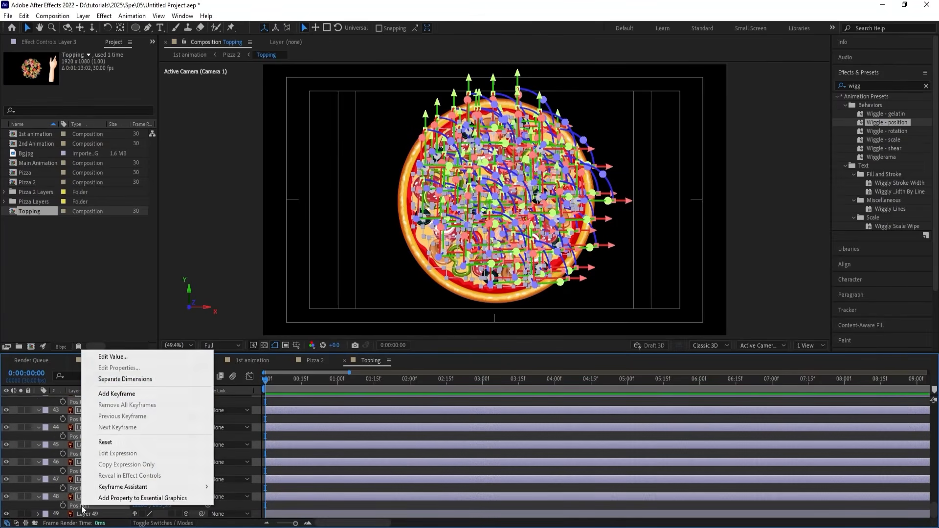
click(107, 381)
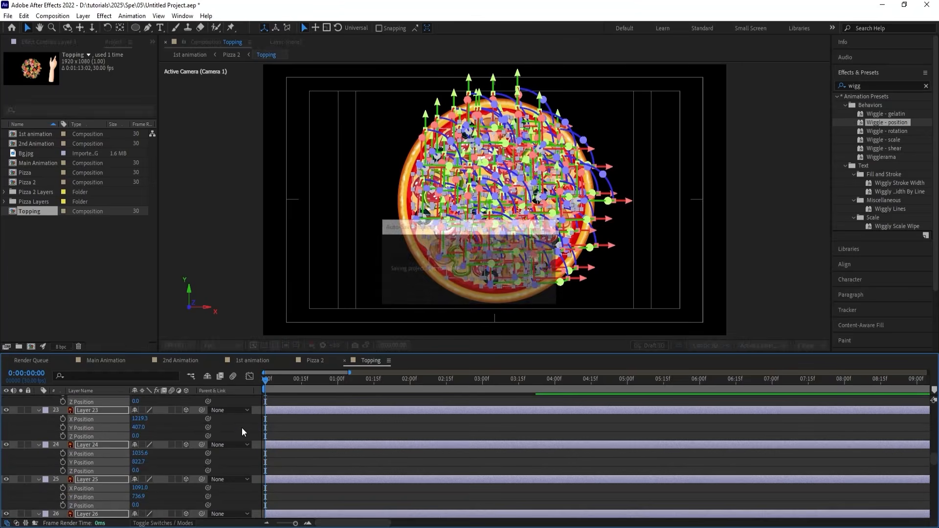
Copy Layer 2's Z Position keyframes and paste them onto Layer 3 through Layer 48 at 0:00:00:00.
scroll(285, 430, up, 6)
scroll(285, 429, up, 8)
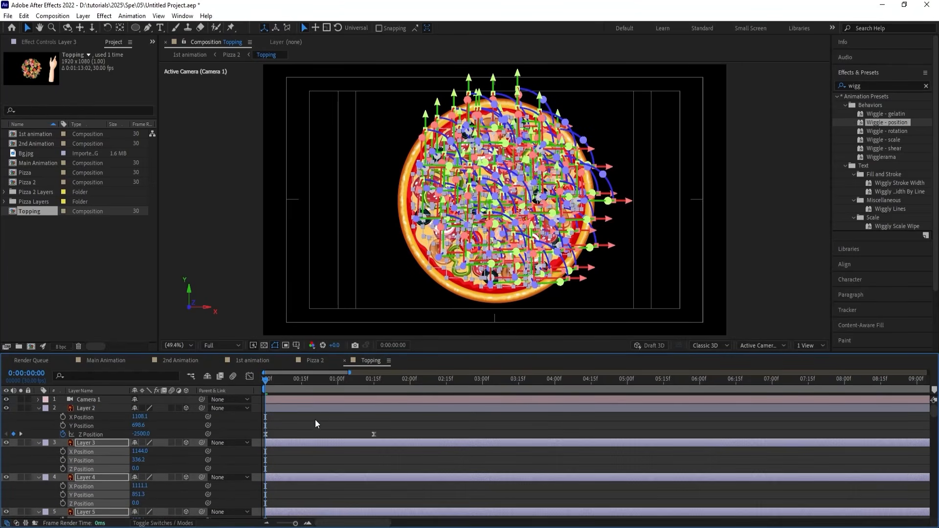
click(314, 419)
click(99, 434)
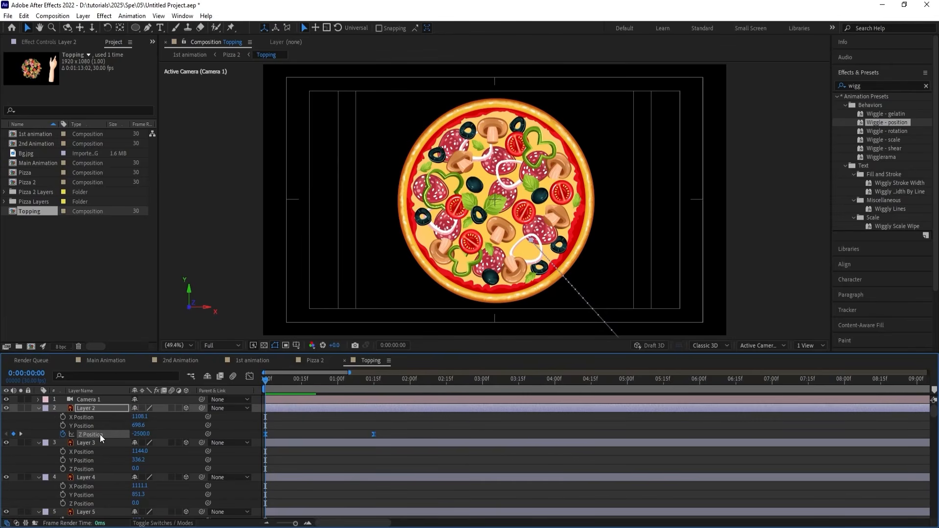
click(89, 443)
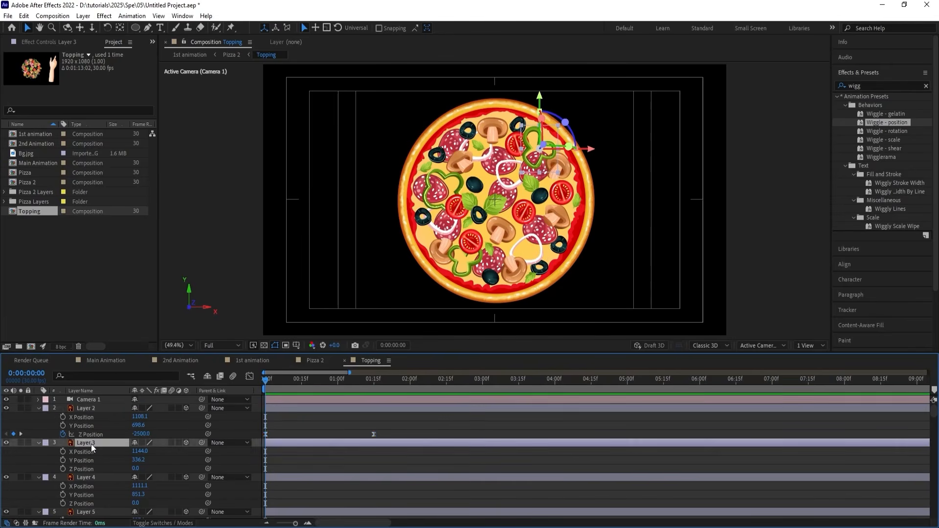
scroll(91, 444, down, 10)
scroll(92, 454, down, 15)
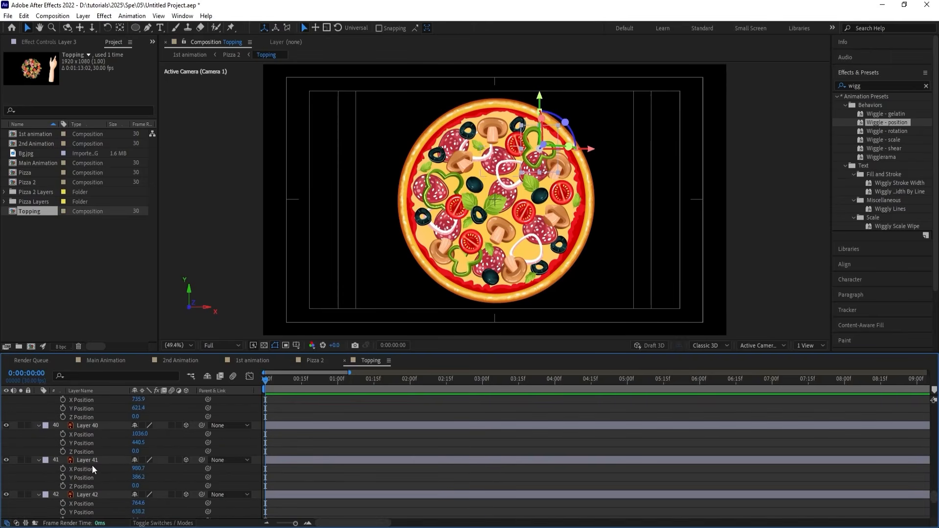
shift+click(89, 478)
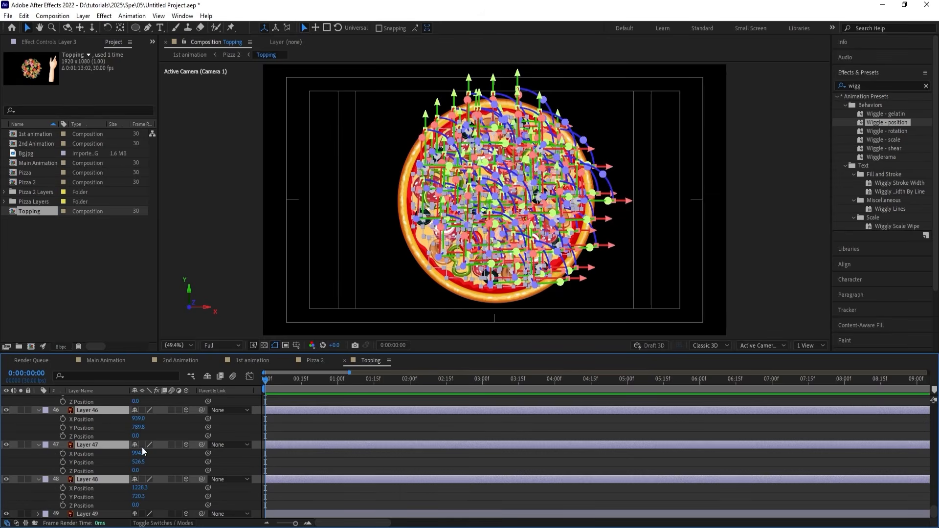
key(ctrl+v)
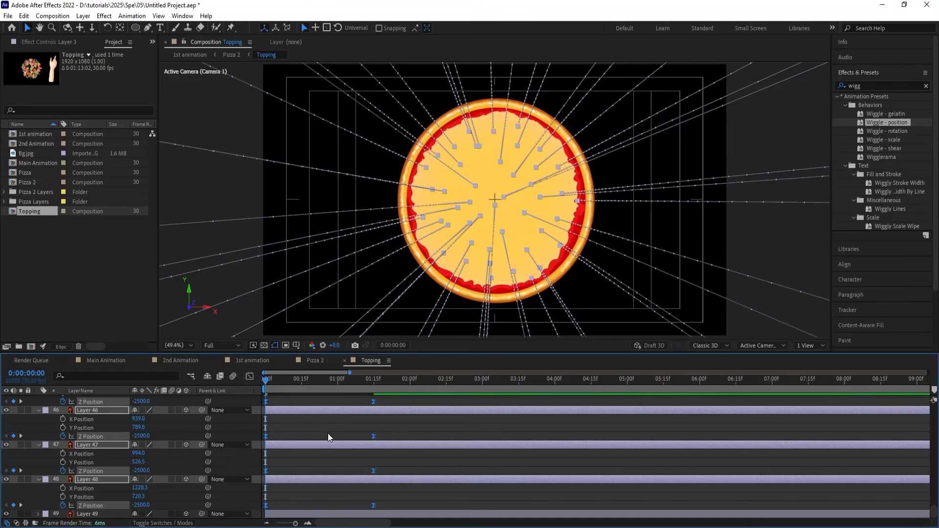
Look over the pasted Z Position keyframes and preview all toppings dropping onto the base together.
scroll(331, 433, up, 10)
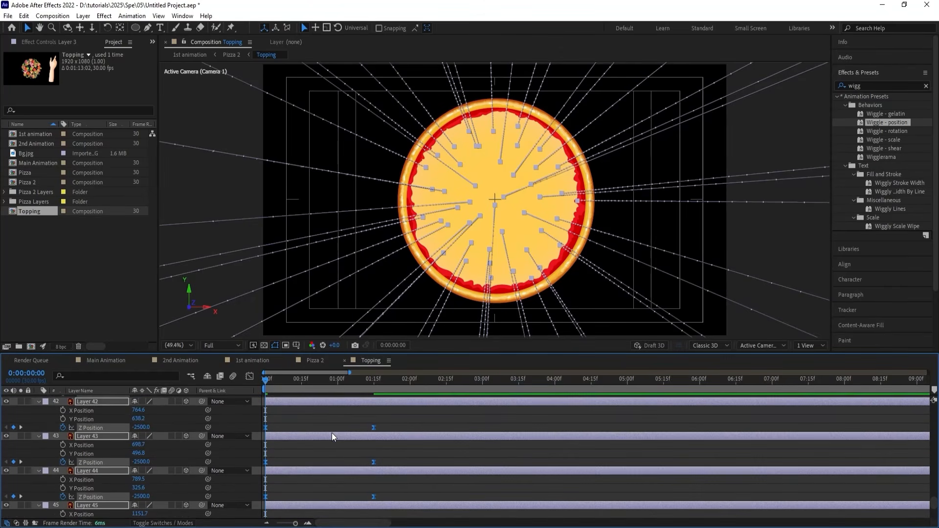
scroll(331, 432, up, 15)
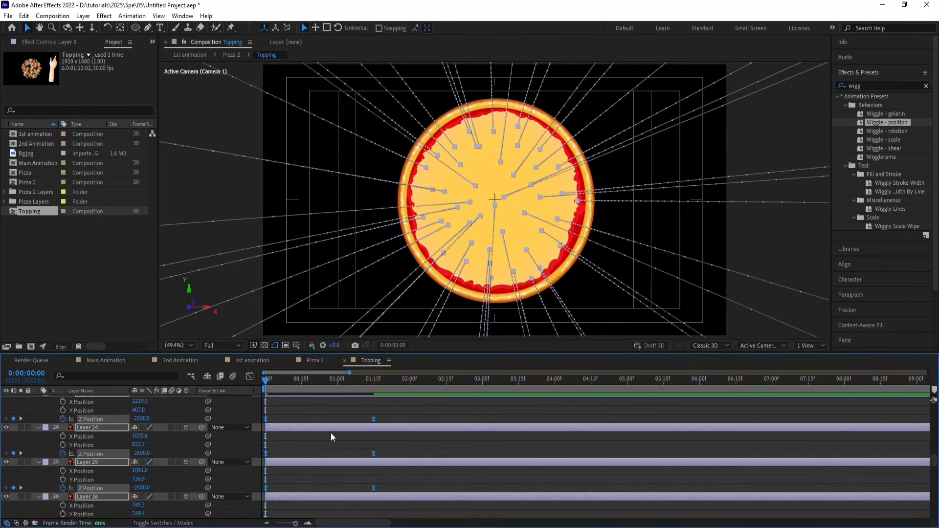
scroll(331, 432, up, 9)
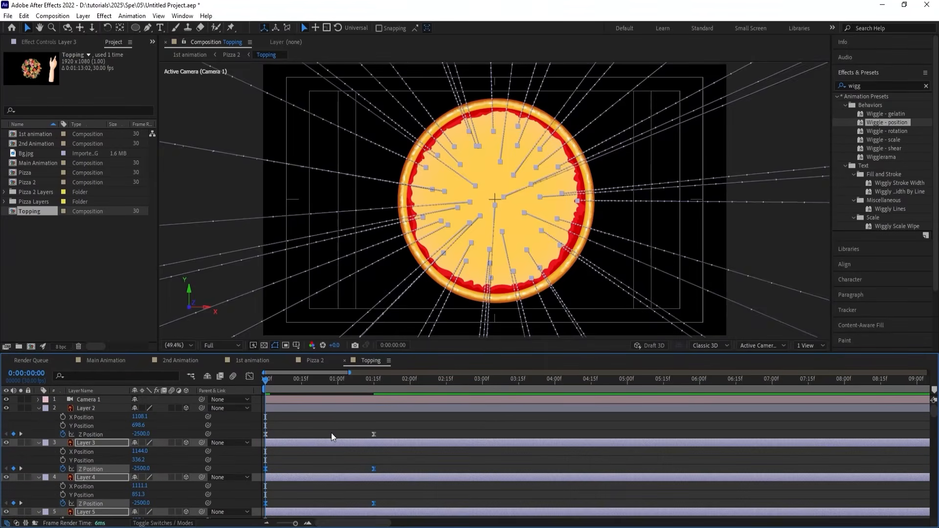
key(space)
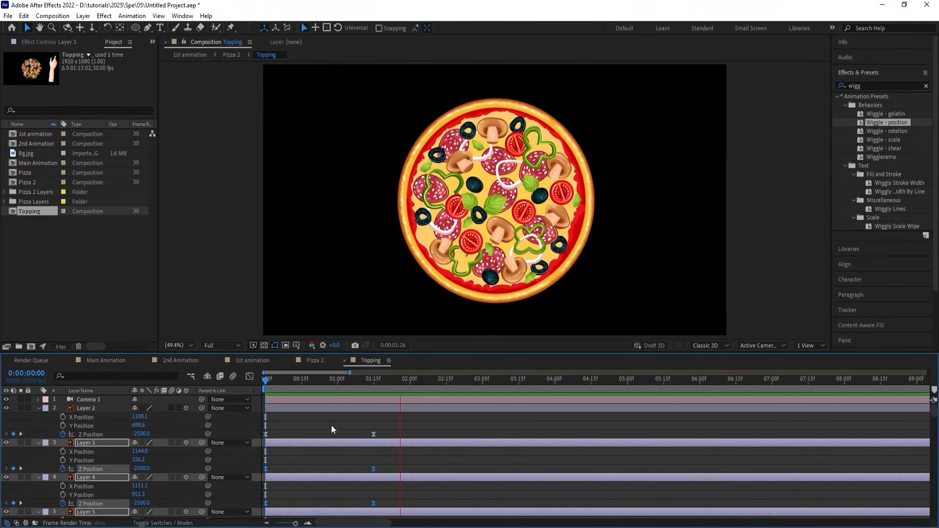
key(space)
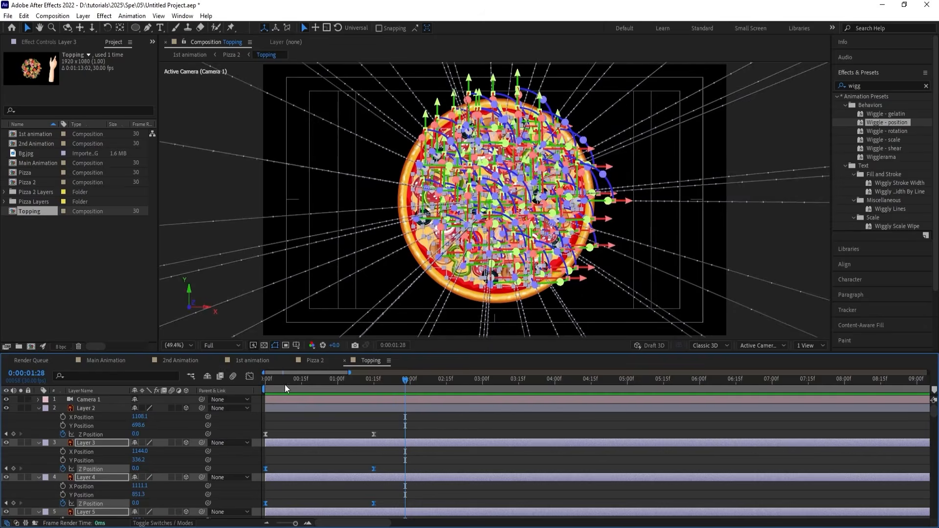
Lower the composition's preview resolution to Quarter and replay the topping drop from the start.
drag(285, 379, 253, 390)
key(Home)
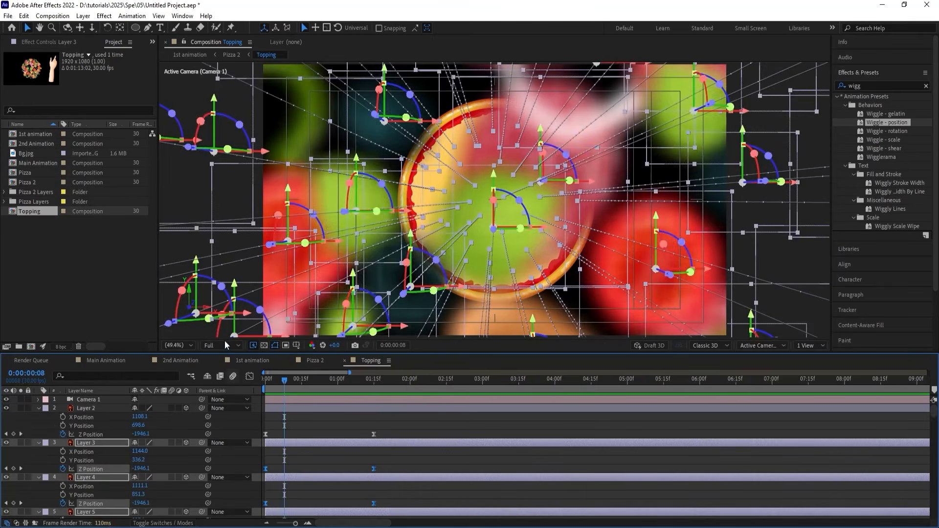
click(224, 345)
click(225, 402)
key(space)
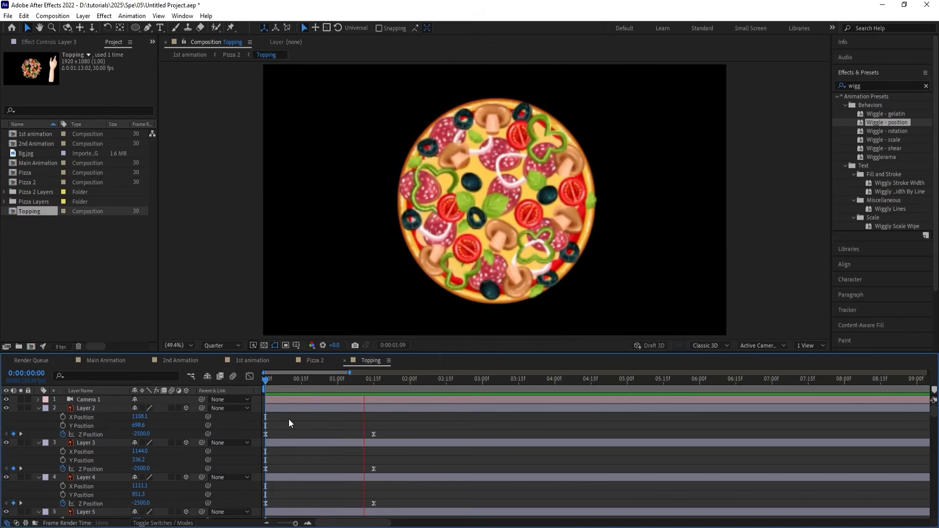
key(space)
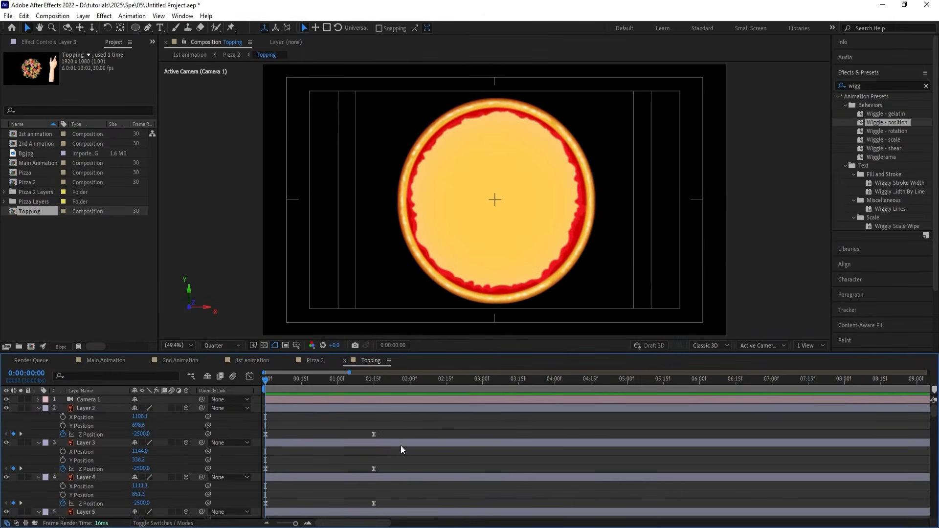
Apply Easy Ease to the toppings' Z Position keyframes and reshape the speed graph into an early peak with a long slowdown.
drag(400, 445, 240, 522)
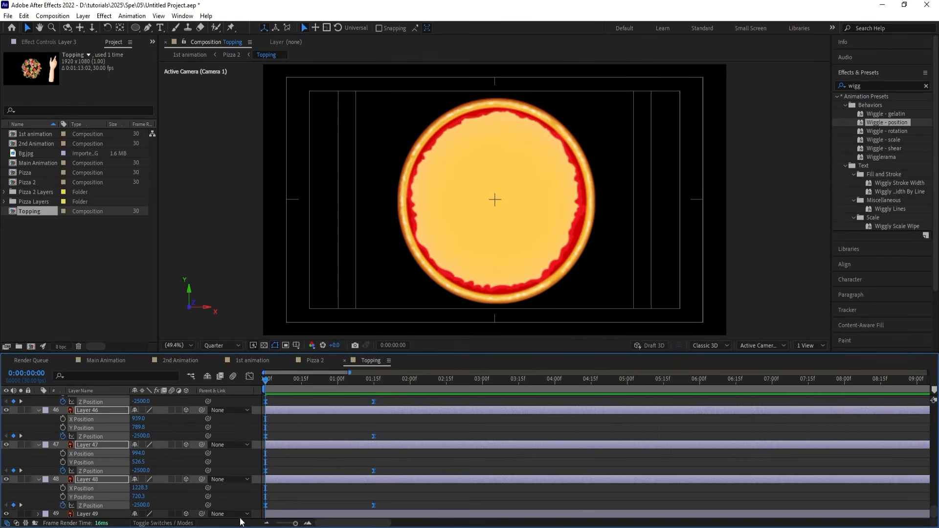
key(F9)
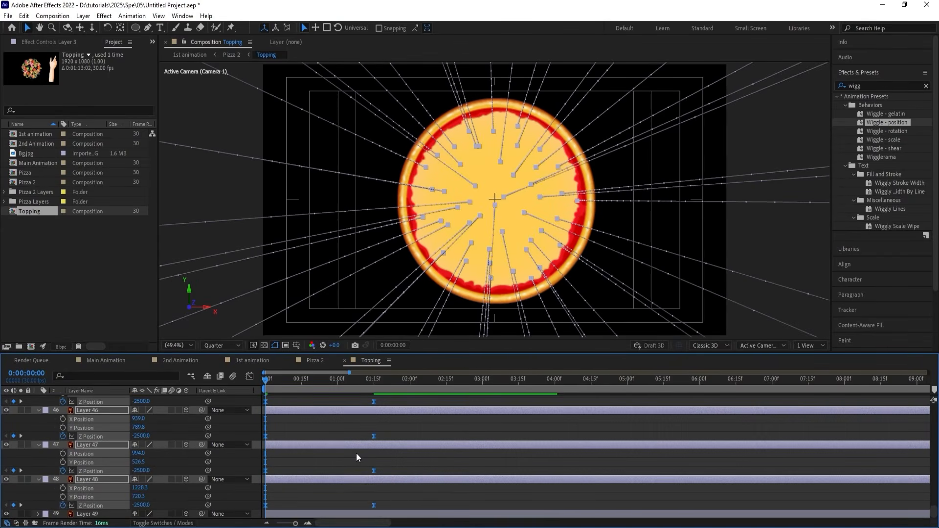
click(251, 373)
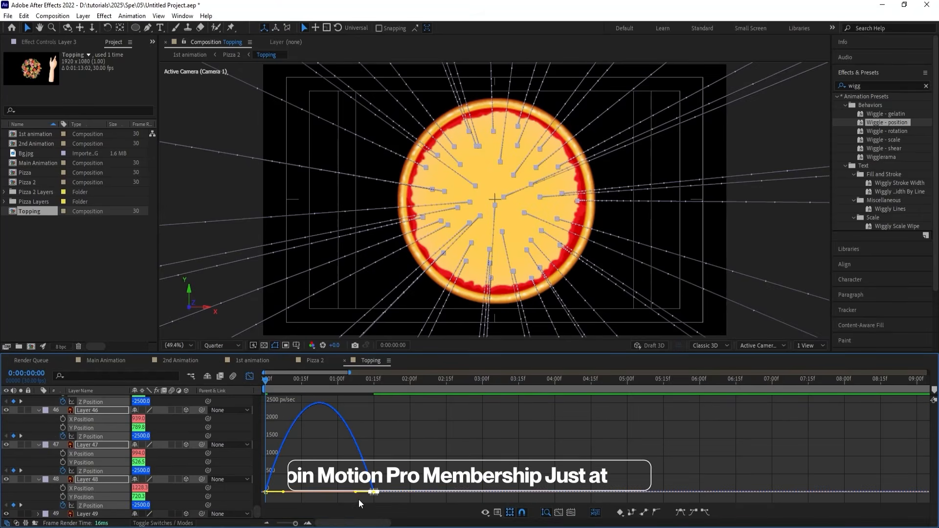
drag(343, 492, 303, 493)
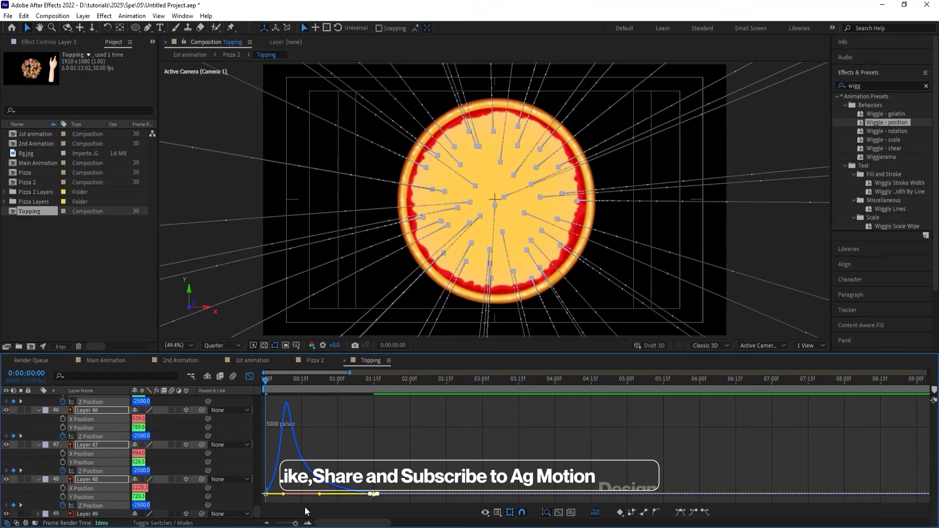
click(250, 376)
Preview the toppings' eased drop onto the pizza base.
key(space)
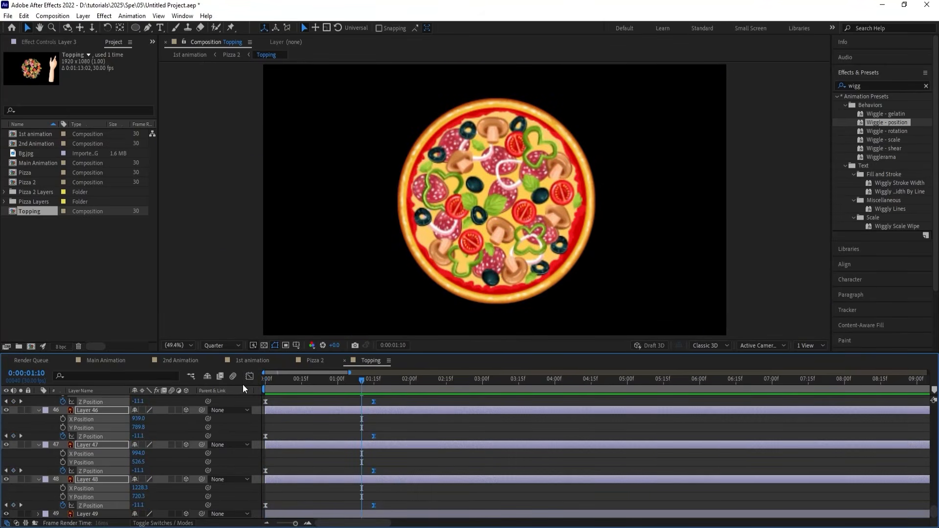
key(space)
click(280, 419)
key(space)
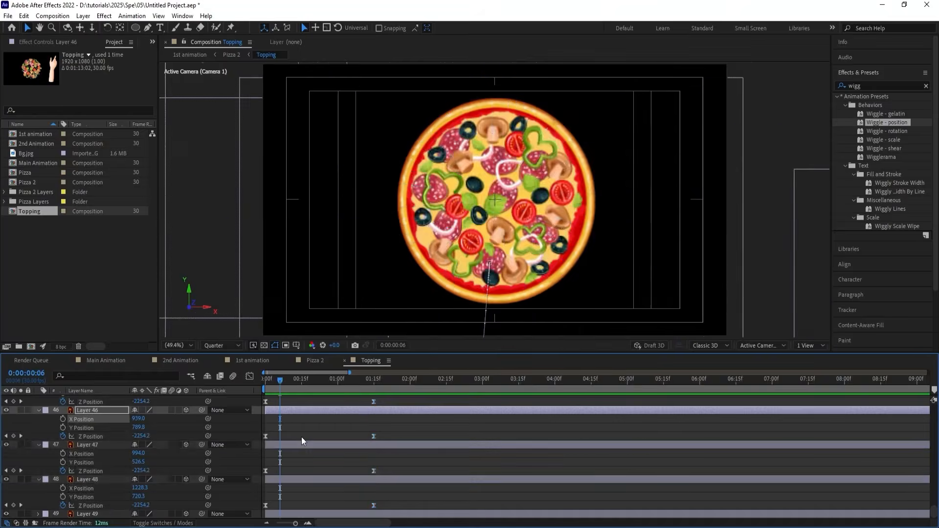
key(space)
Show only the toppings' keyframed Z Position properties and select Layer 2 through Layer 48.
scroll(297, 429, up, 10)
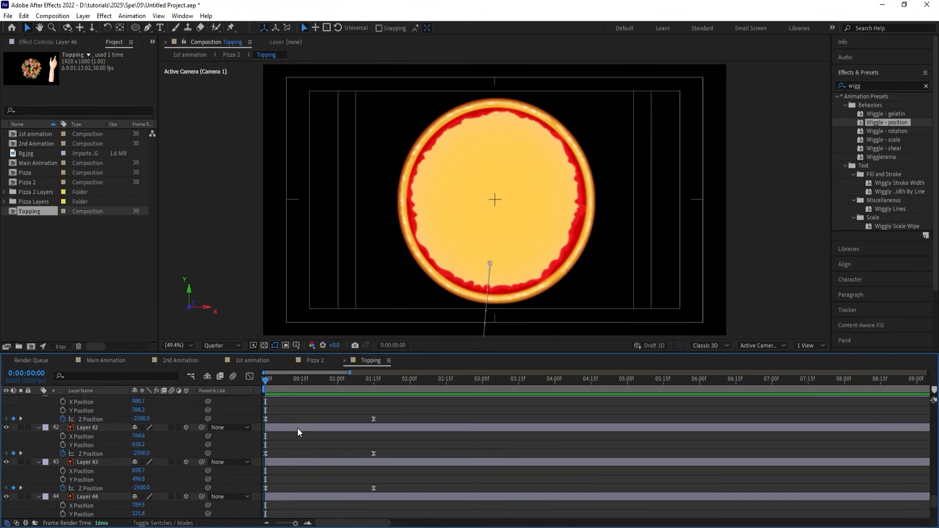
scroll(297, 427, up, 15)
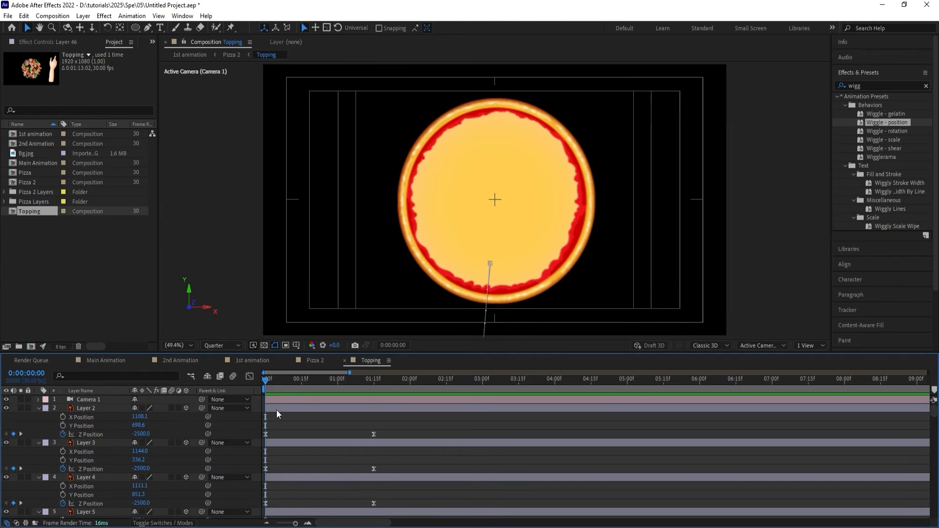
click(277, 410)
click(280, 424)
key(u)
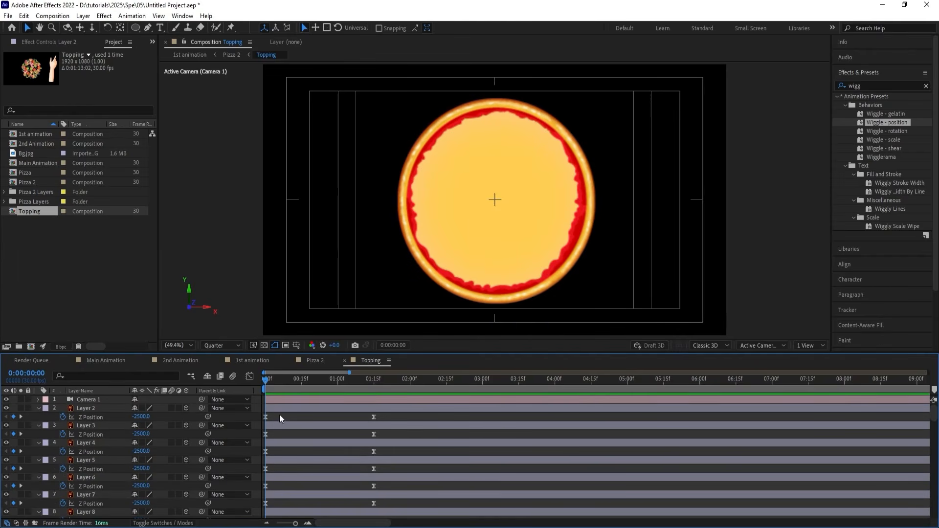
click(276, 410)
scroll(281, 421, down, 5)
scroll(283, 469, down, 8)
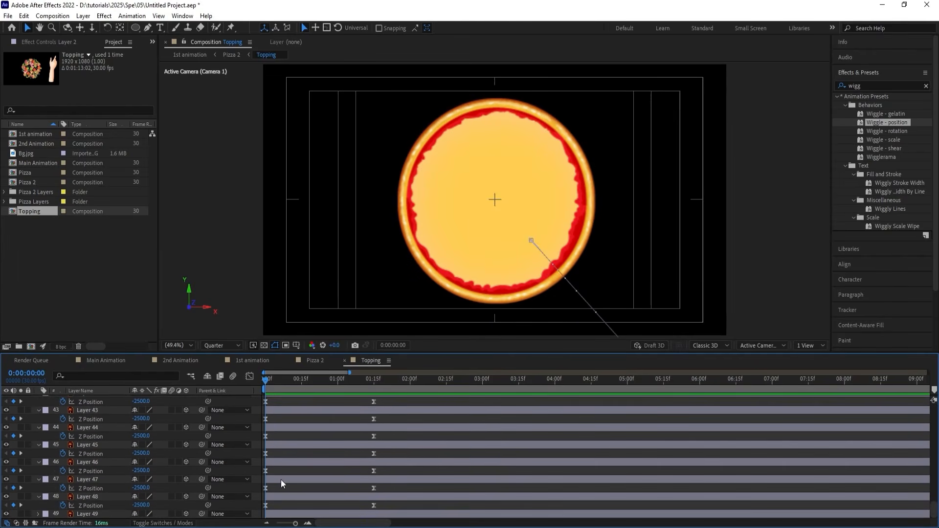
shift+click(275, 495)
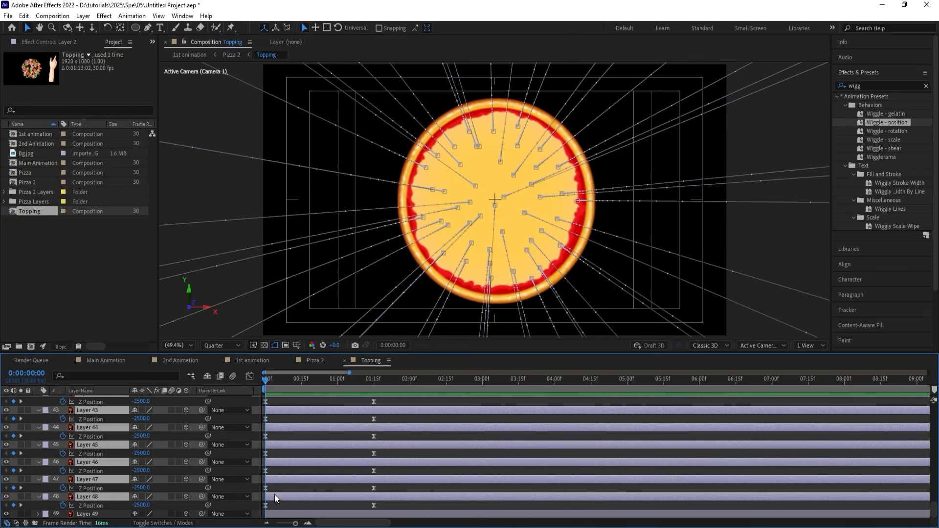
Trim the out points of Layer 2 through Layer 48 to 0:00:00:02.
key(Page_Down)
key(Page_Down)
key(Page_Down)
key(Page_Up)
key(alt+bracketright)
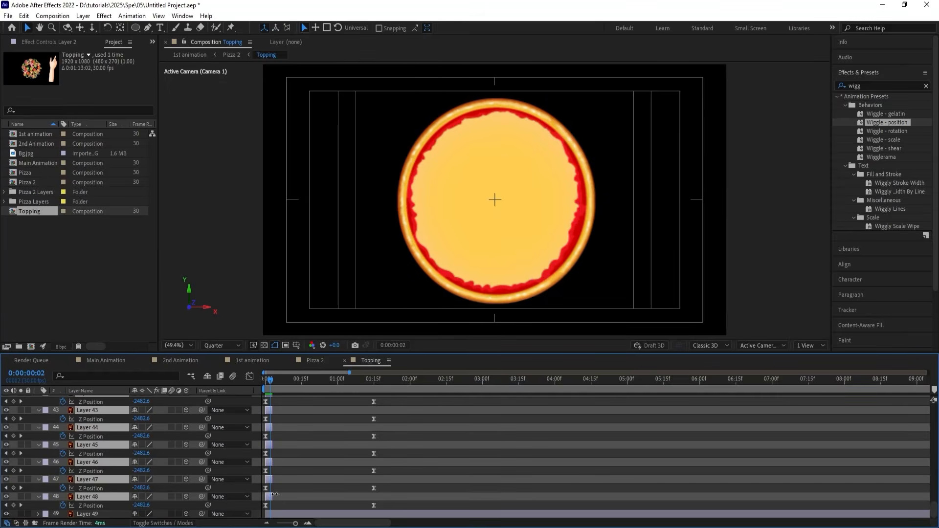
Sequence the trimmed topping layers one after another with Sequence Layers, leaving Overlap off.
right_click(268, 447)
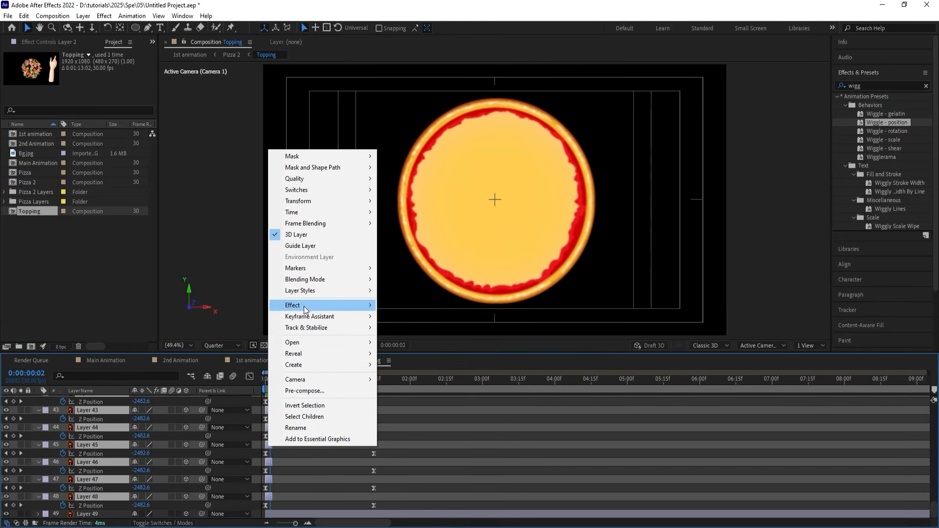
mouse_move(304, 317)
click(414, 406)
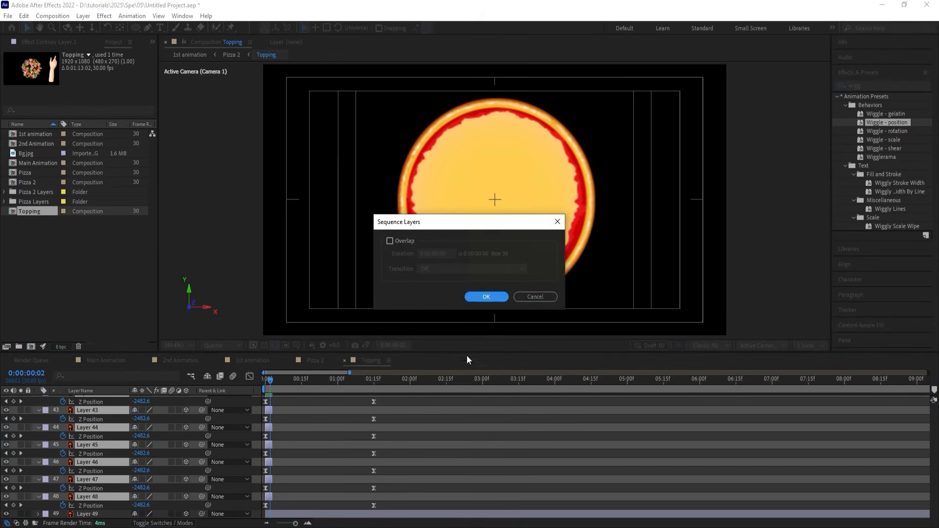
click(486, 297)
Extend the staggered topping layers to end at about 30 seconds and preview the toppings falling one by one.
key(minus)
key(minus)
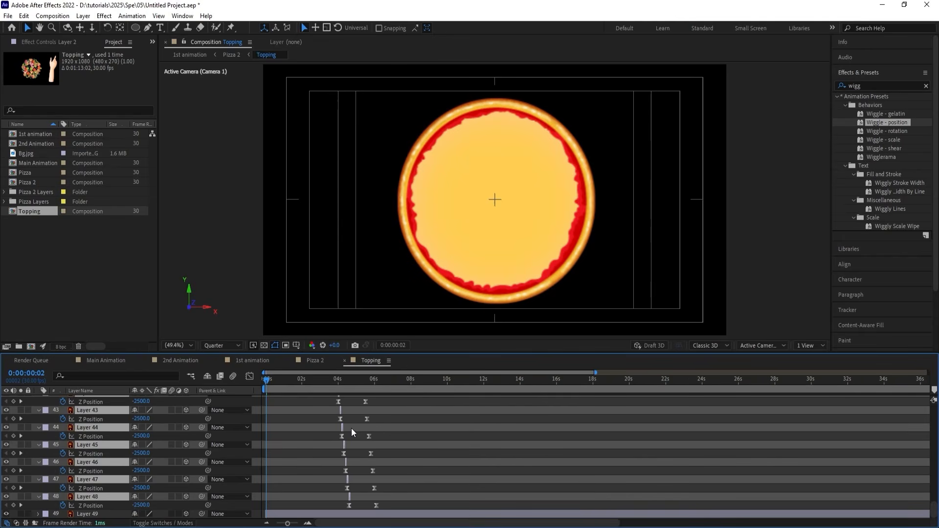
drag(344, 408, 800, 406)
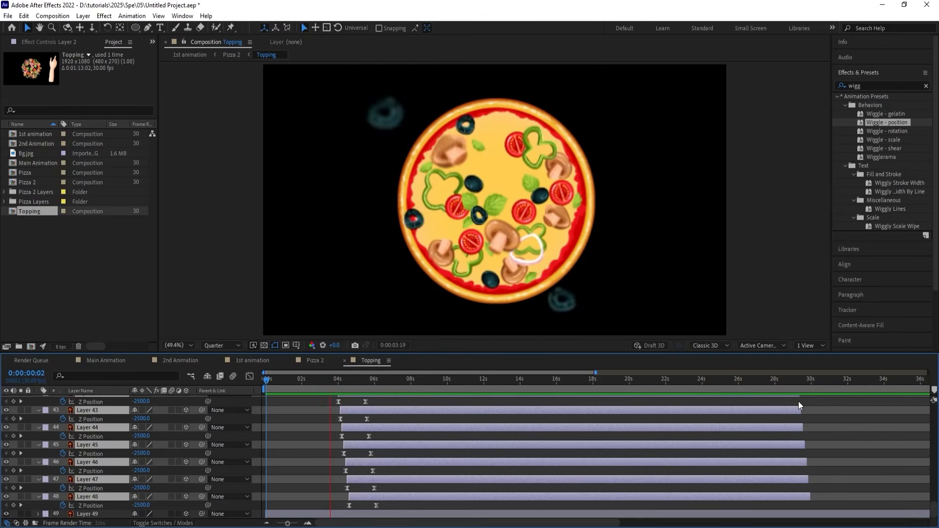
key(space)
key(Home)
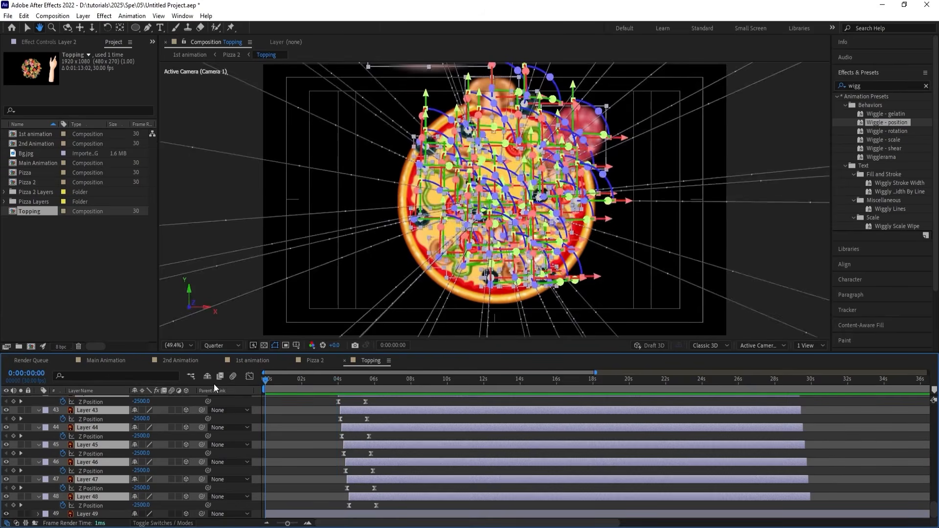
Move the in points of all selected topping layers back to 0:00:00:00.
key([)
key(=)
key(=)
key(=)
key(=)
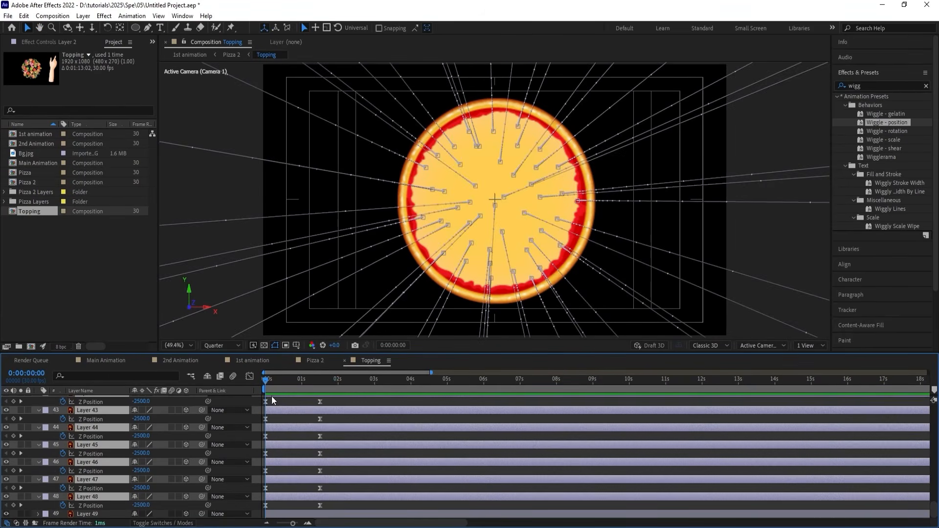
Trim the out points of Layer 2 through Layer 48 to 0:00:00:01 and stagger them with Sequence Layers.
key(Page_Down)
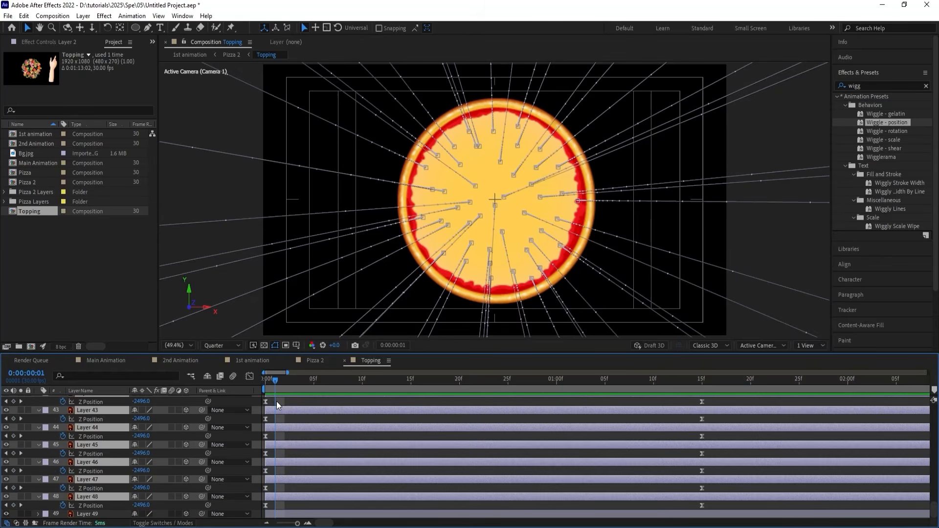
key(alt+bracketright)
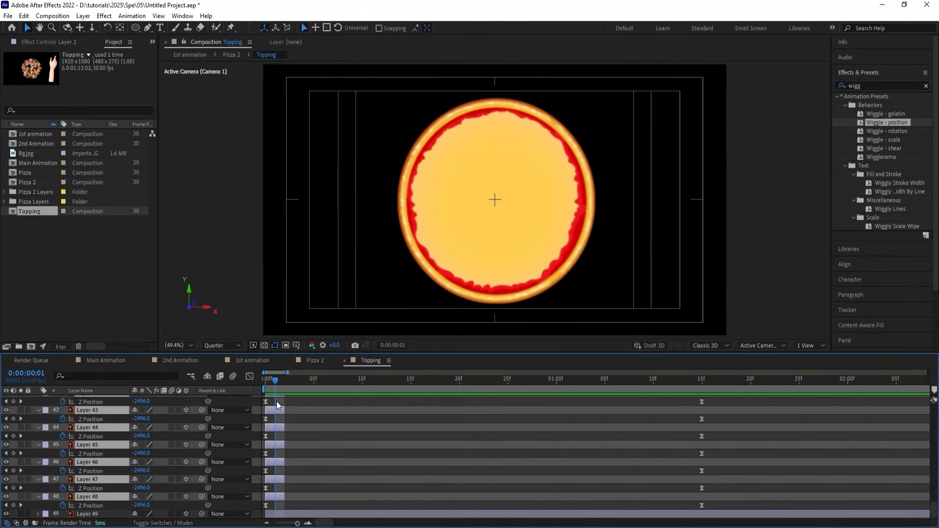
right_click(277, 410)
mouse_move(342, 281)
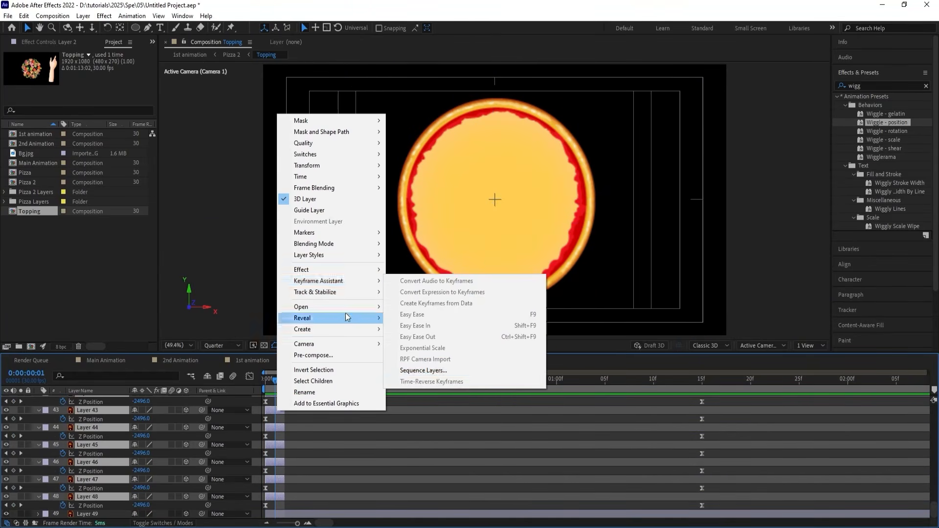
click(393, 370)
click(484, 296)
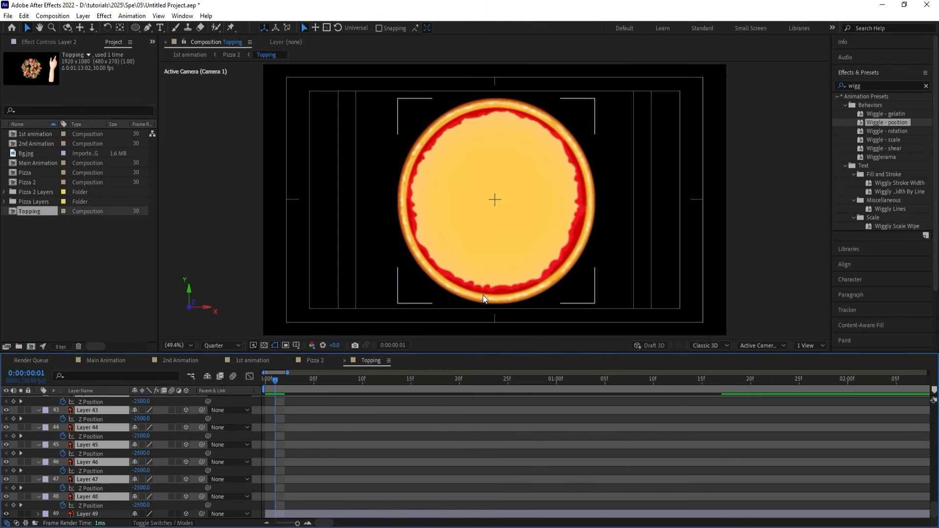
Extend the sequenced topping layers to about 58 seconds and preview the faster run of falling toppings.
alt+scroll(363, 408, down, 10)
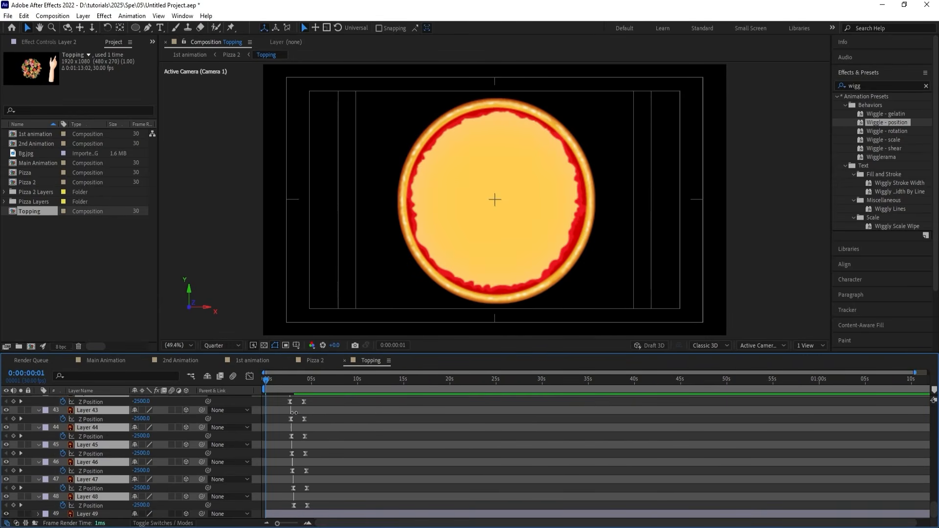
key(space)
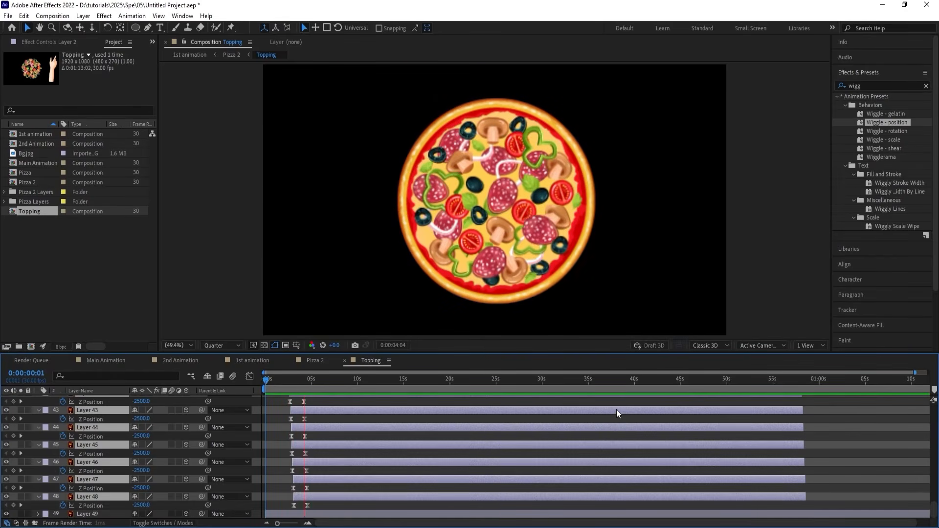
key(space)
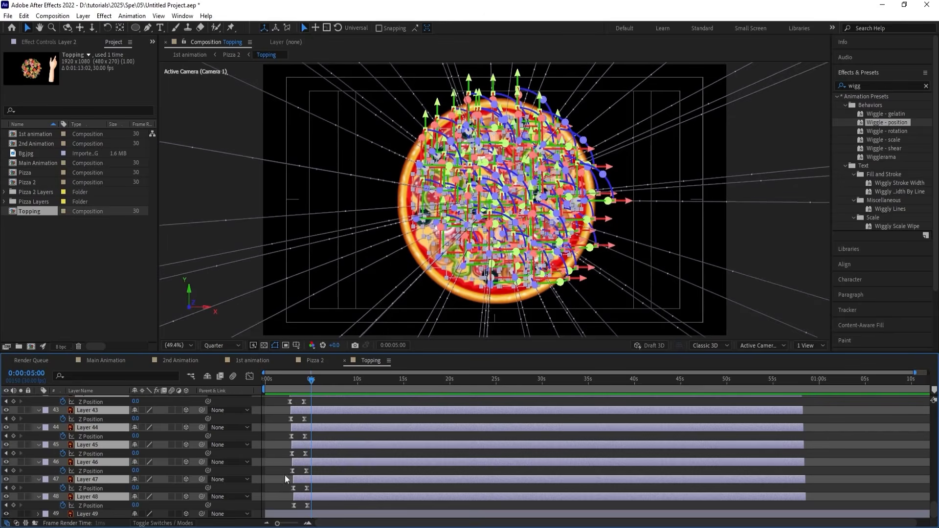
click(284, 383)
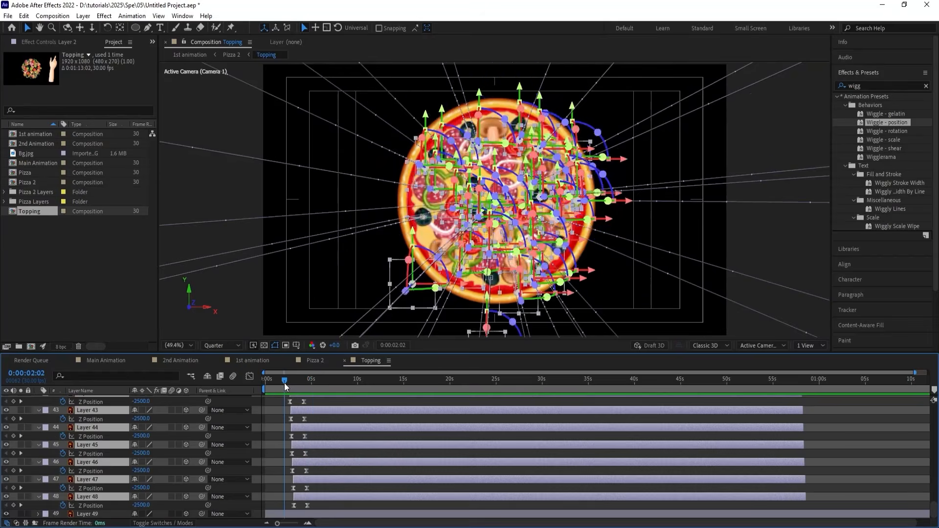
key(space)
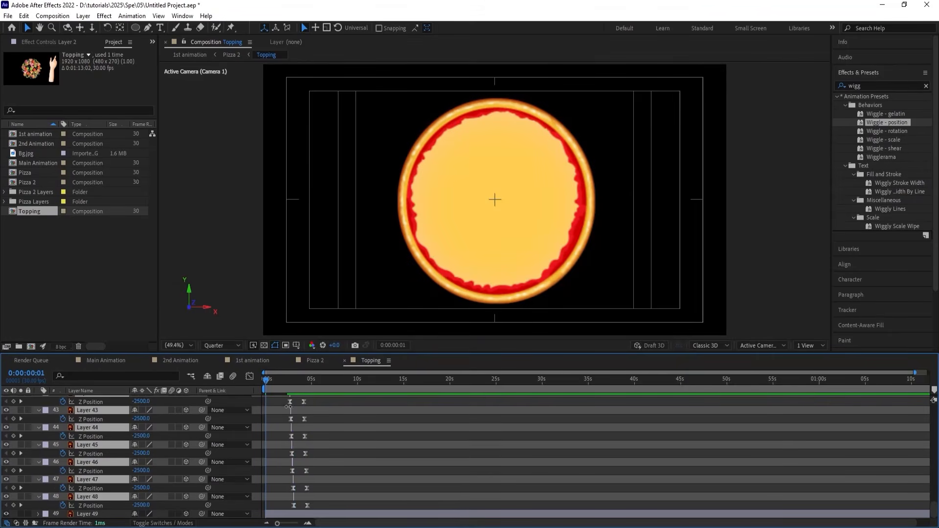
Return the trimmed topping layers' in points to the start of the composition and clear the layer selection.
key(bracketleft)
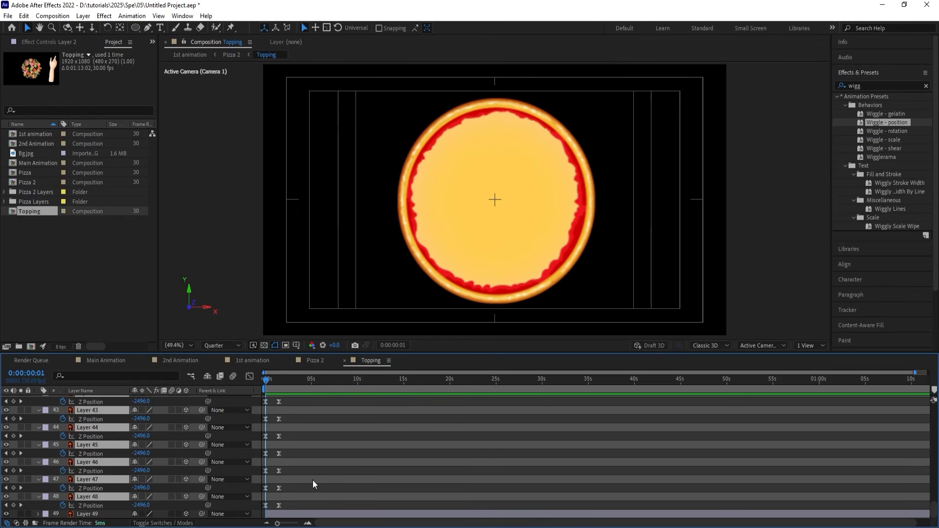
key(equal)
key(equal)
key(equal)
key(equal)
click(294, 480)
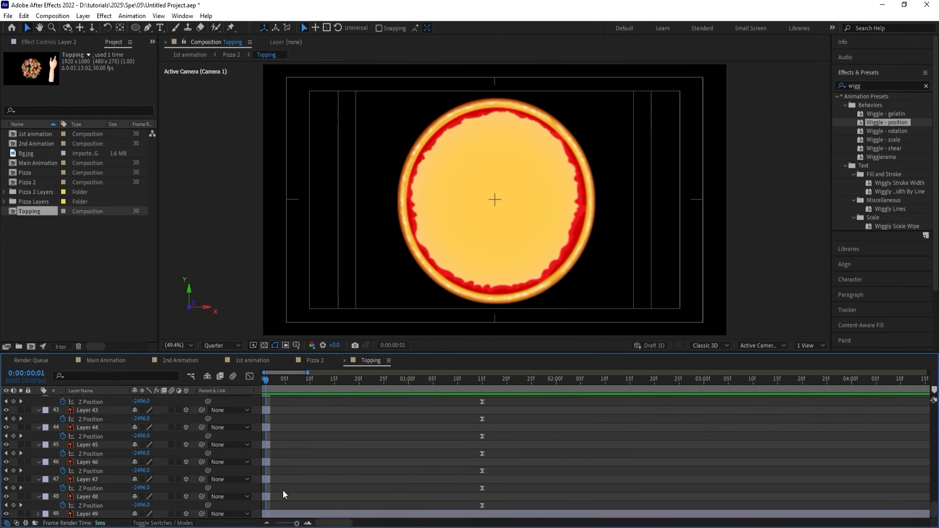
Select the topping layers in reverse order, from Layer 48 up to Layer 2, and stagger them with Sequence Layers.
click(273, 496)
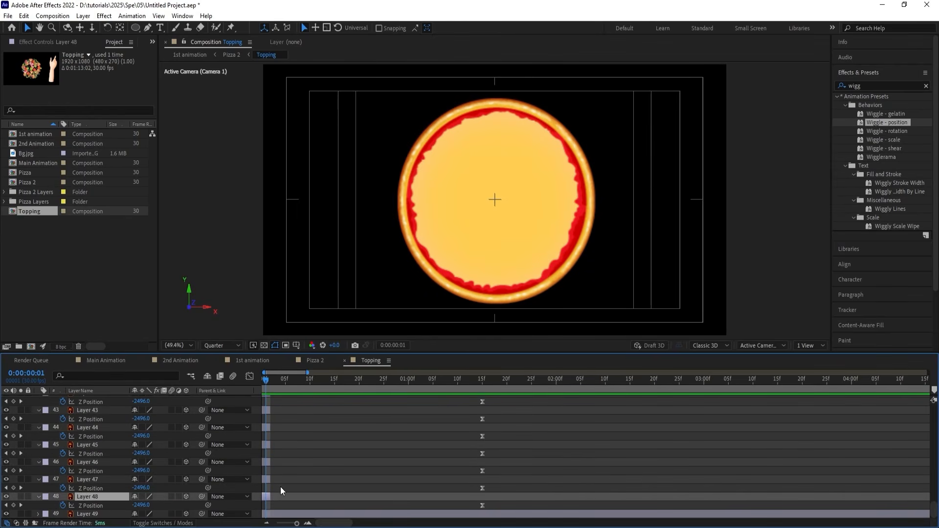
scroll(282, 485, up, 20)
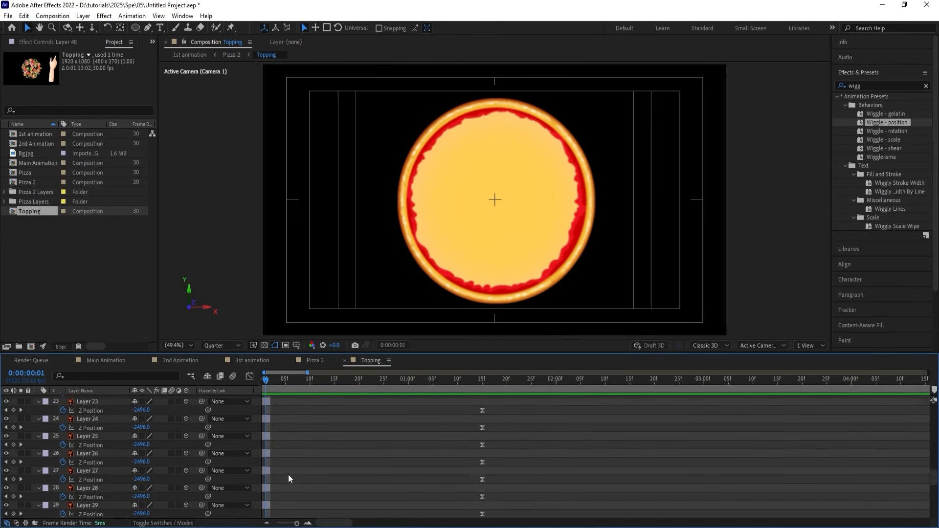
shift+click(267, 408)
right_click(268, 409)
mouse_move(310, 279)
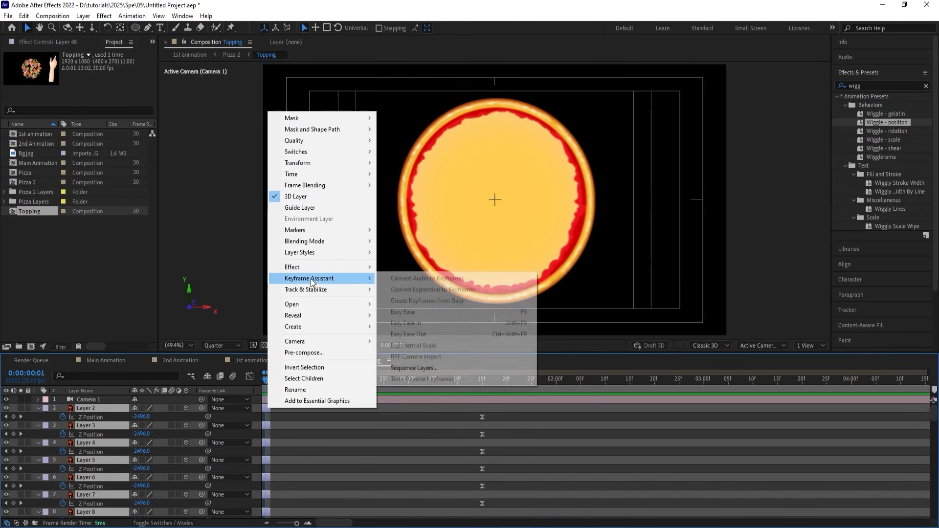
click(398, 368)
click(482, 298)
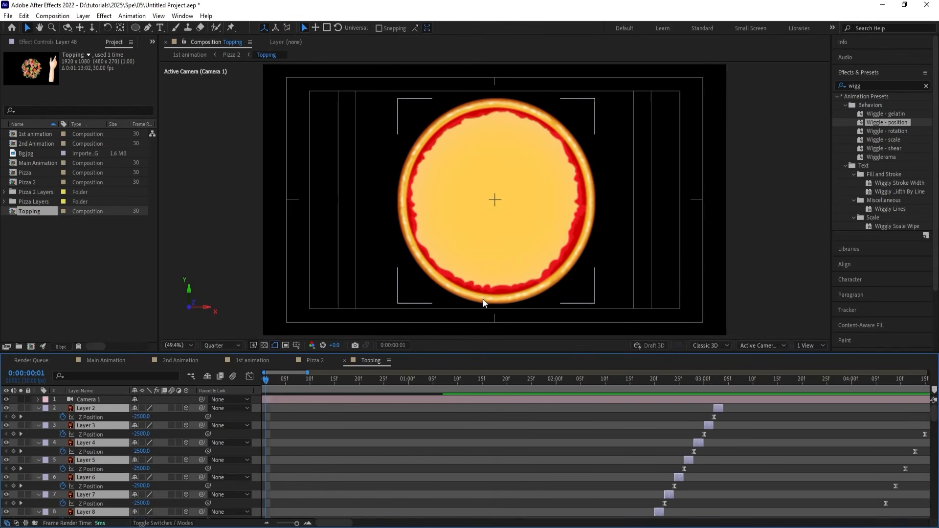
Extend the reverse-sequenced topping layers to about 47 seconds and preview the toppings landing on the base.
key(minus)
key(minus)
key(minus)
key(minus)
key(minus)
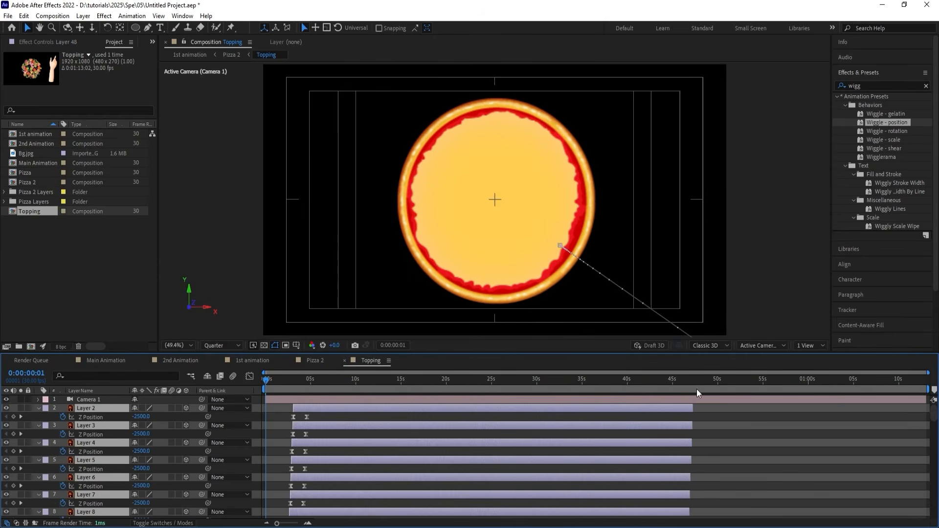
key(space)
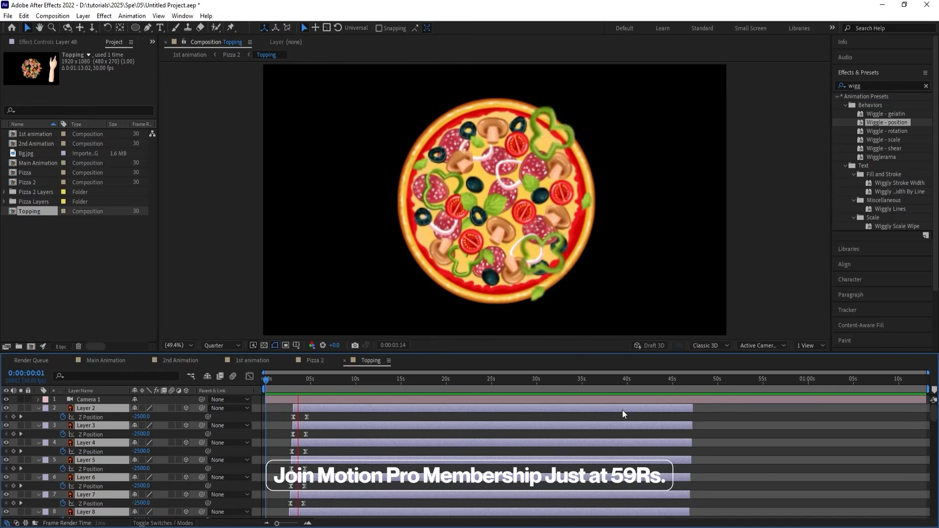
key(space)
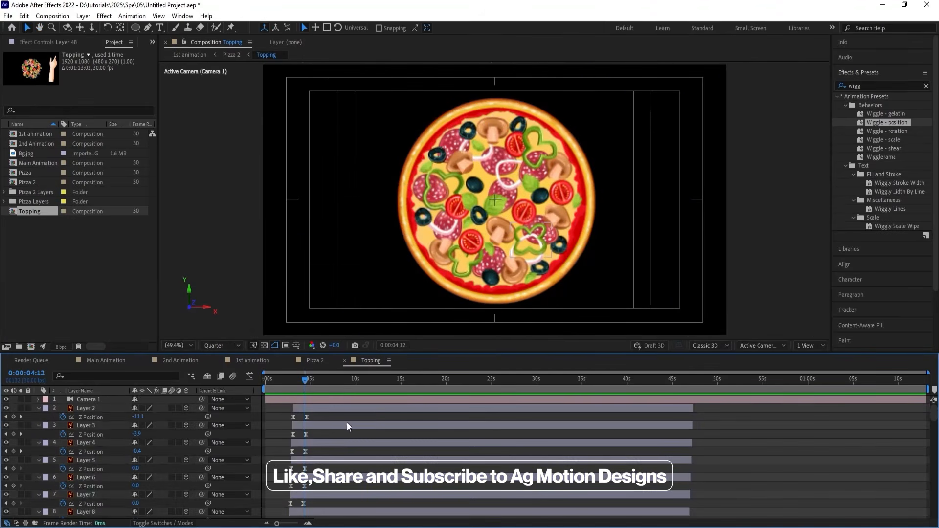
Delete Layer 49, the pizza base, from the Topping composition.
click(110, 401)
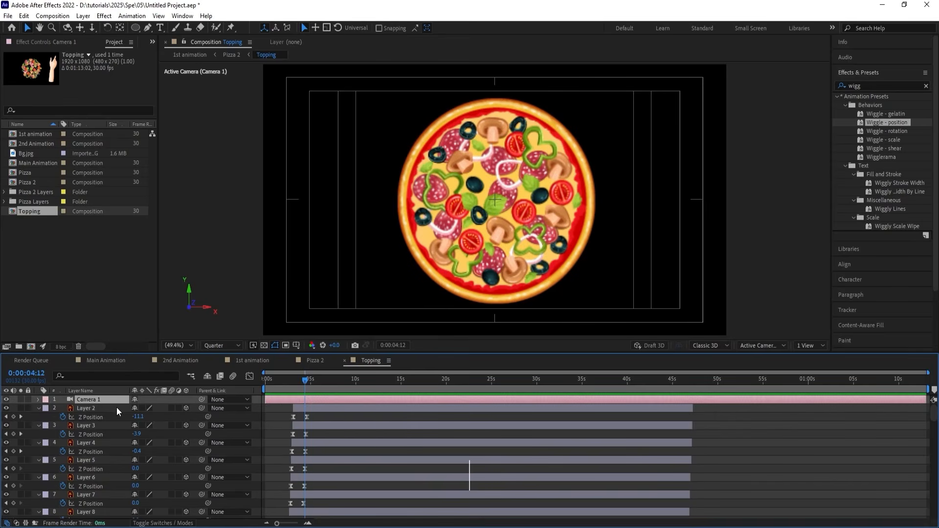
scroll(302, 444, down, 12)
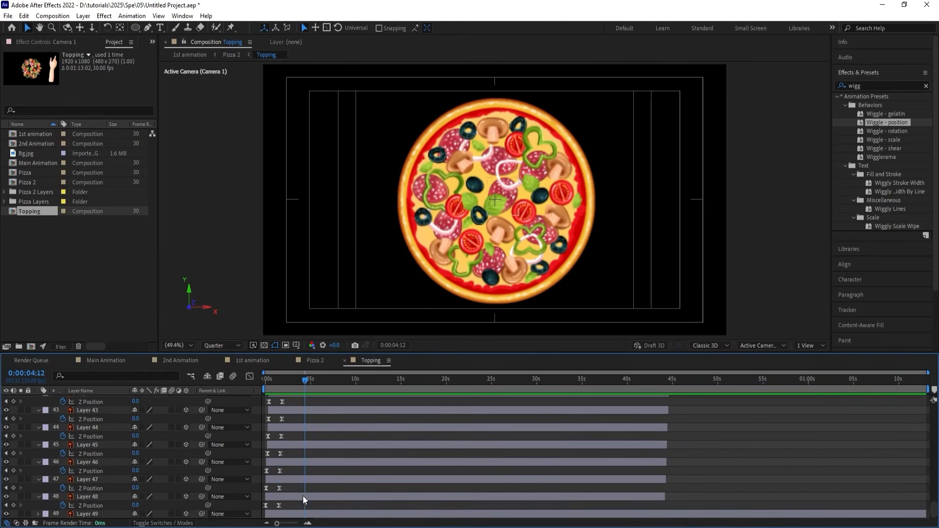
click(290, 513)
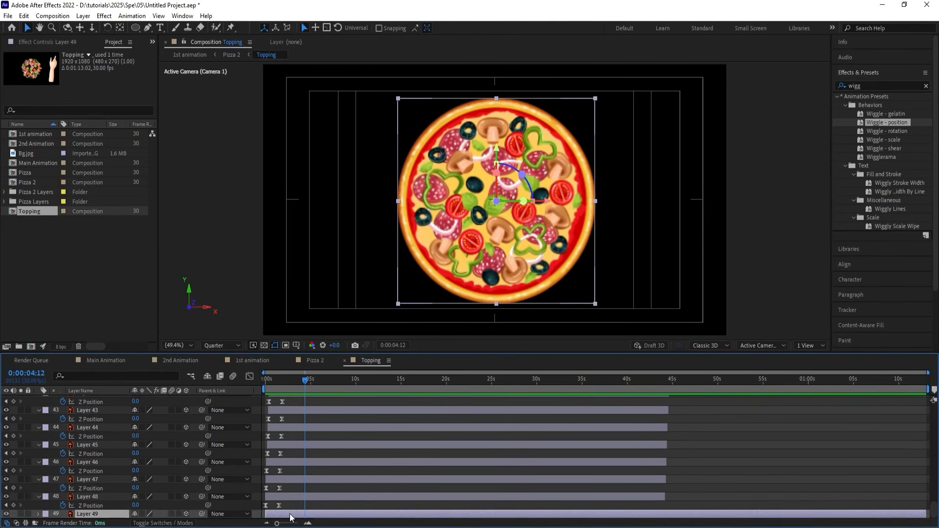
key(Delete)
Open the Pizza 2 composition and preview the base and topping animation from the first frame.
click(310, 360)
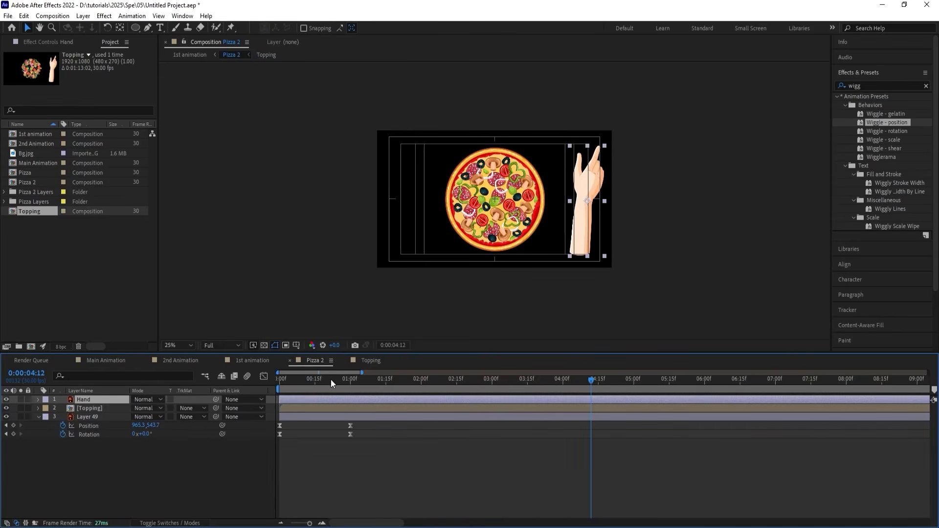
key(Home)
key(space)
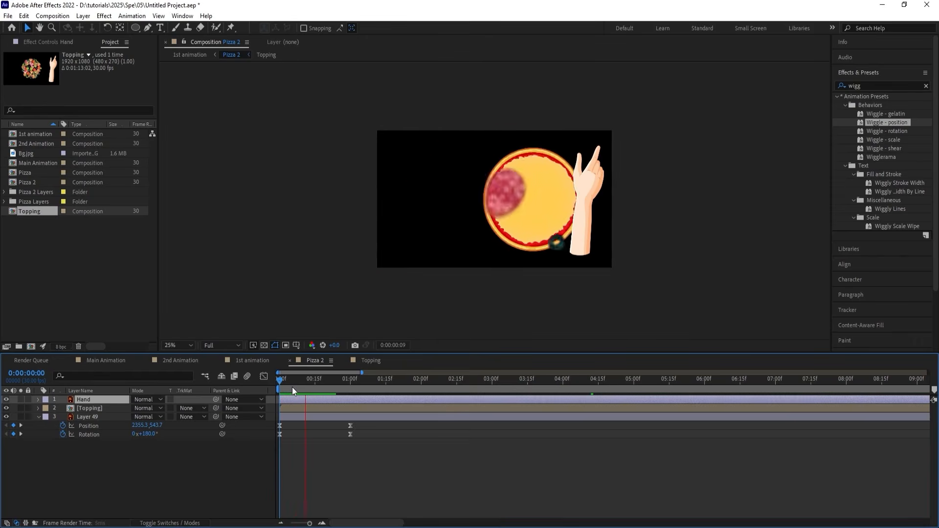
Set the viewer magnification to Fit and move the Topping layer's in point to 0:00:01:00, when the base finishes moving.
drag(292, 387, 349, 382)
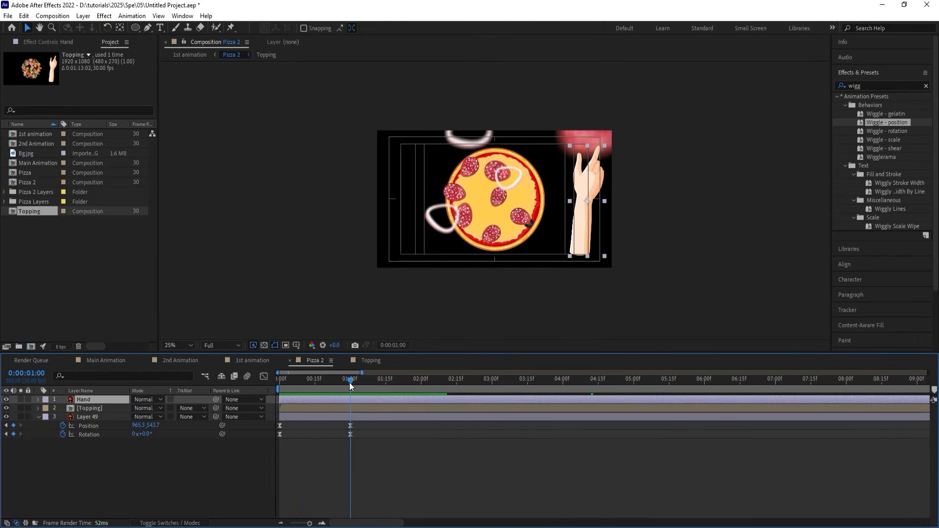
click(239, 346)
click(185, 347)
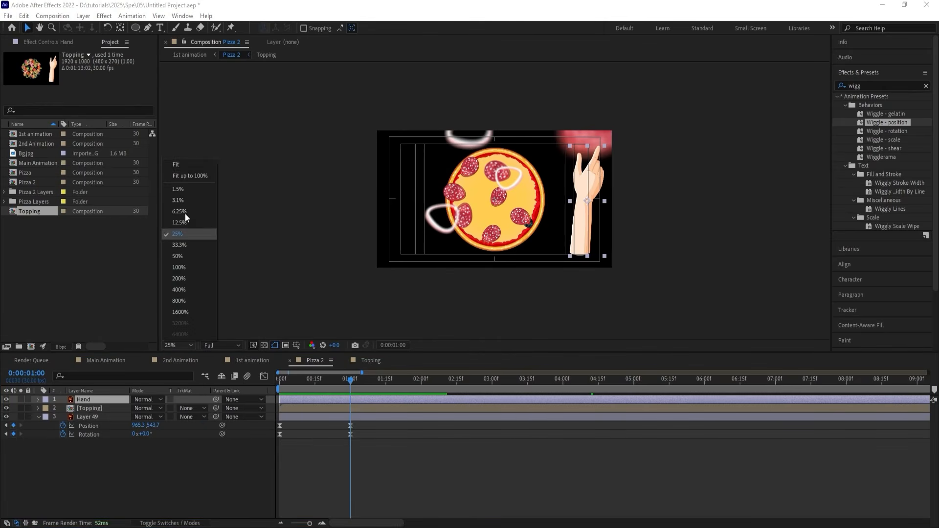
click(185, 163)
click(352, 408)
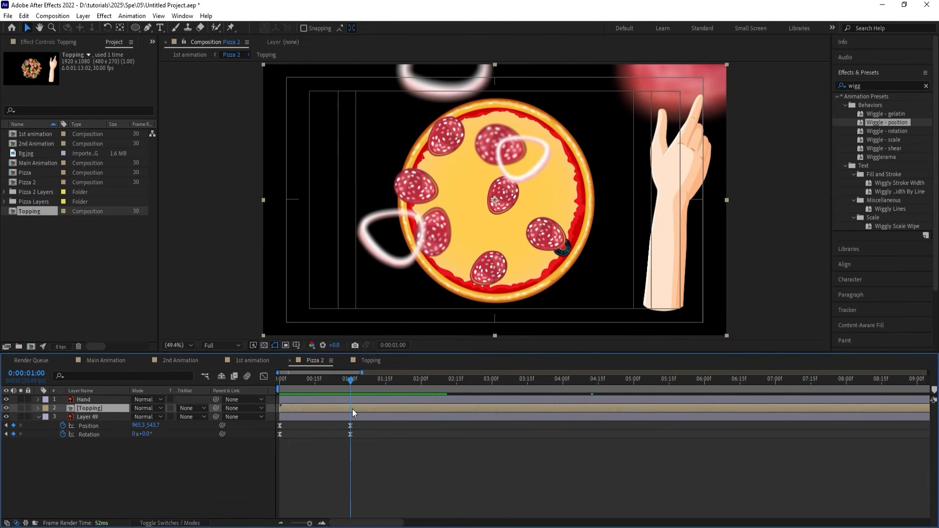
key(bracketleft)
Preview Pizza 2 from one second and again from the start to check the timing of the delayed toppings.
key(space)
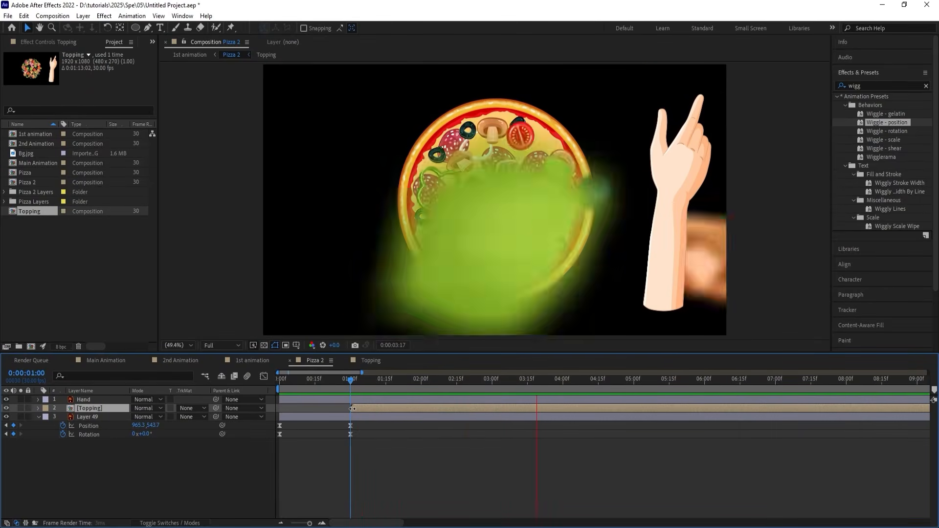
key(space)
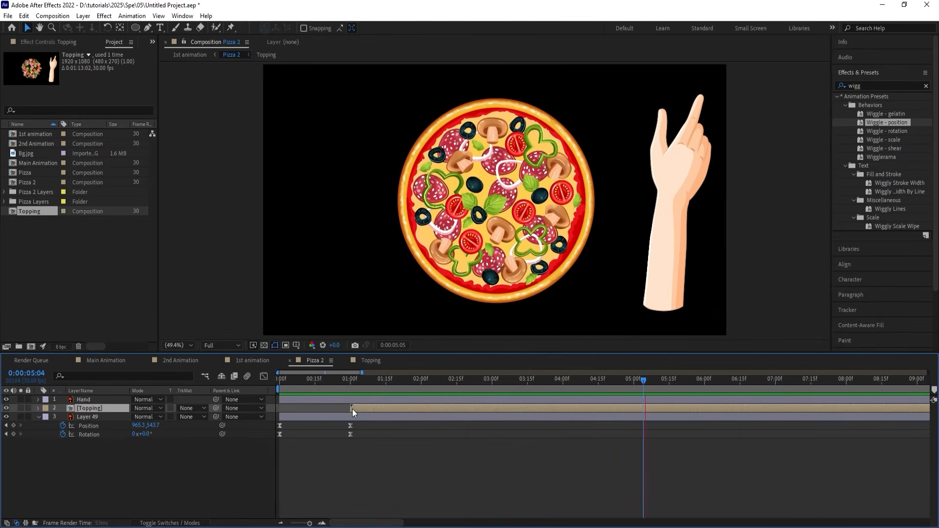
drag(327, 381, 244, 380)
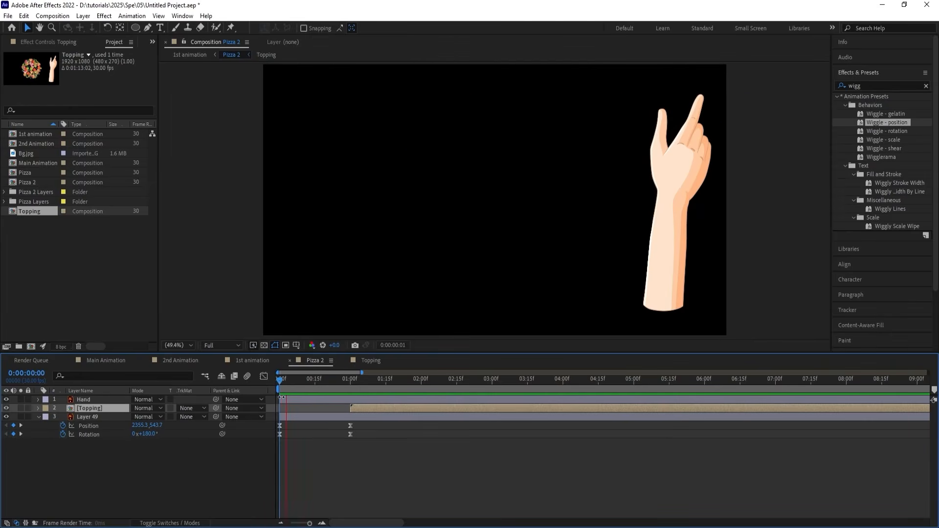
key(space)
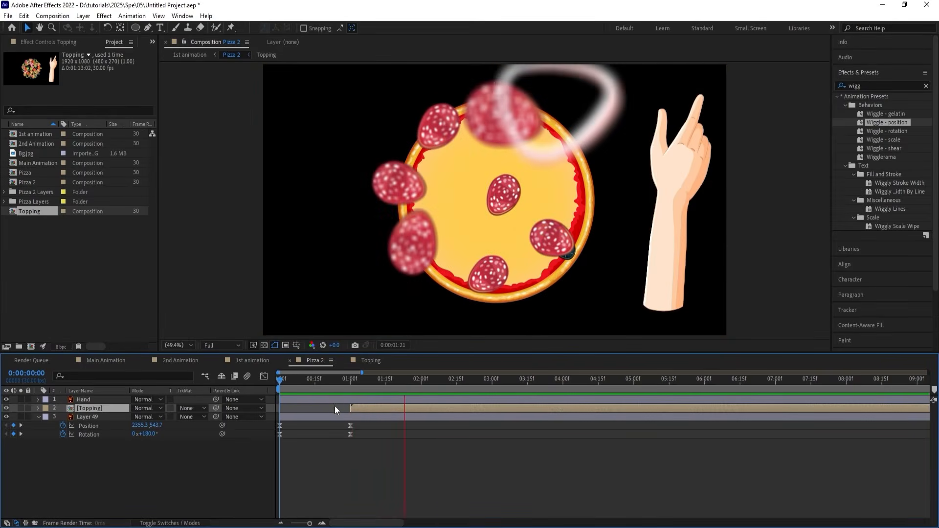
key(space)
Time-stretch the Topping layer with a Stretch Factor of 50, holding its in point in place.
right_click(352, 407)
mouse_move(399, 173)
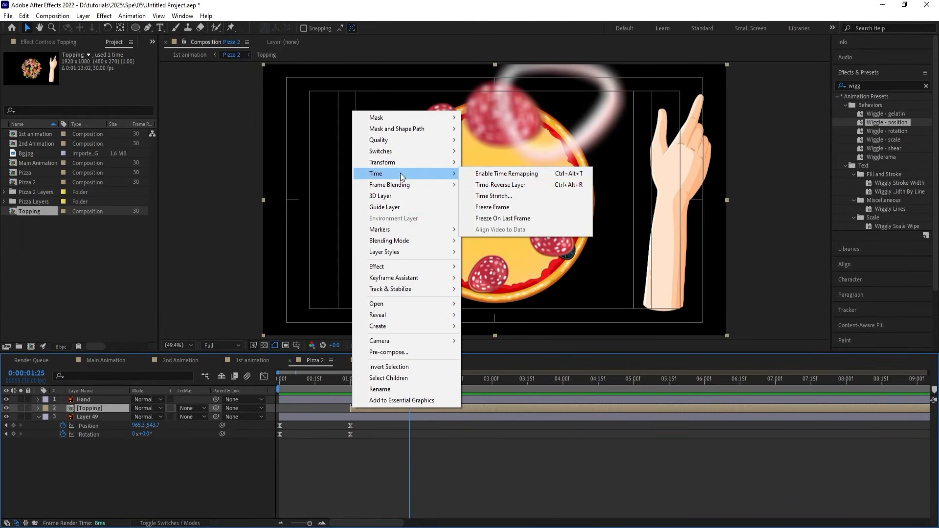
click(515, 195)
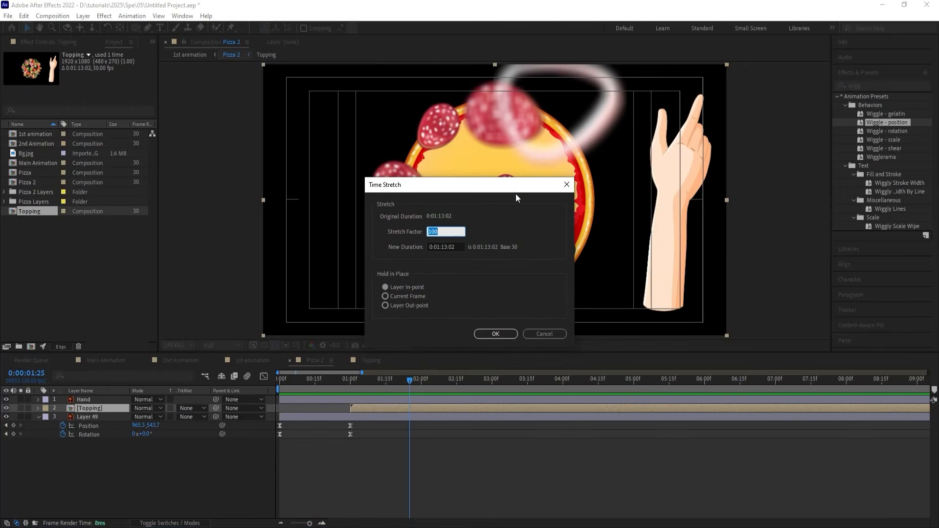
text(50)
key(Return)
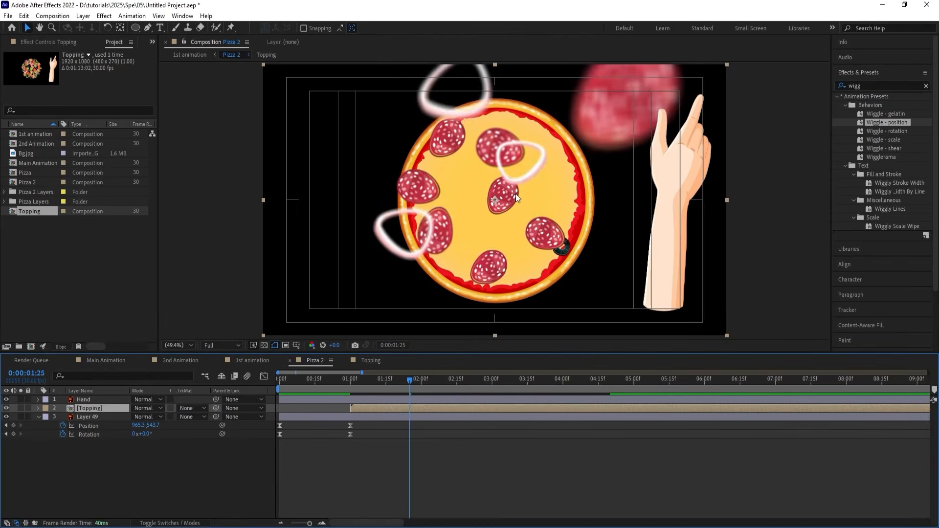
Preview the sped-up topping drop in Pizza 2 from 0:00:01:00.
key(j)
key(space)
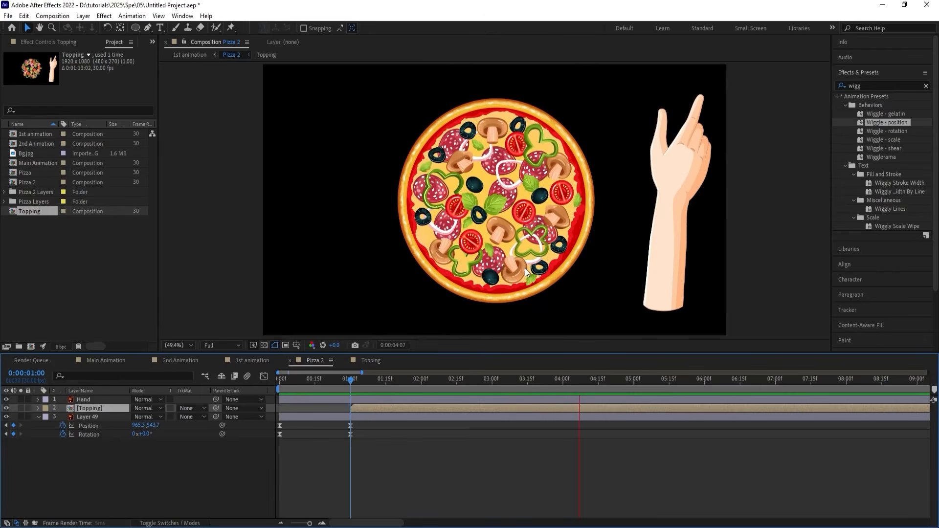
key(space)
key(space)
key(space)
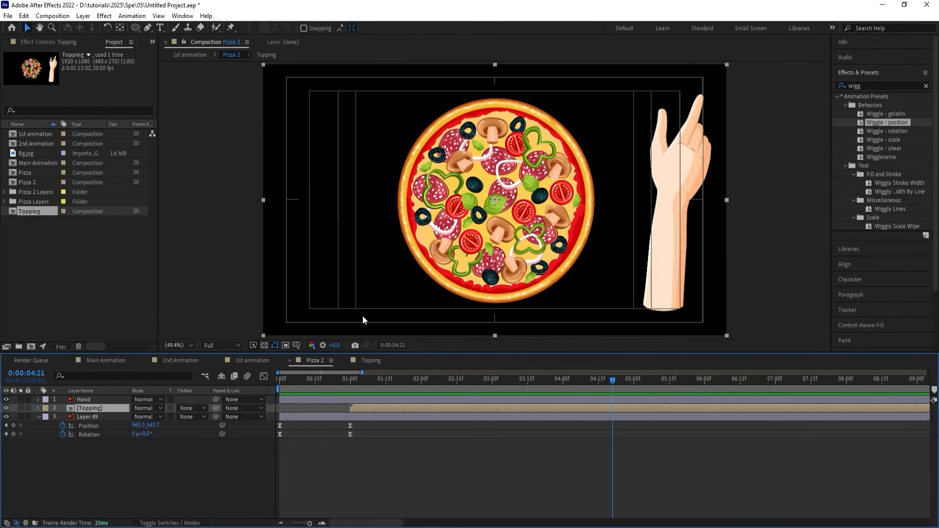
Pre-compose the Topping layer and Layer 49 into a new composition named Pizza.
click(97, 419)
shift+click(95, 408)
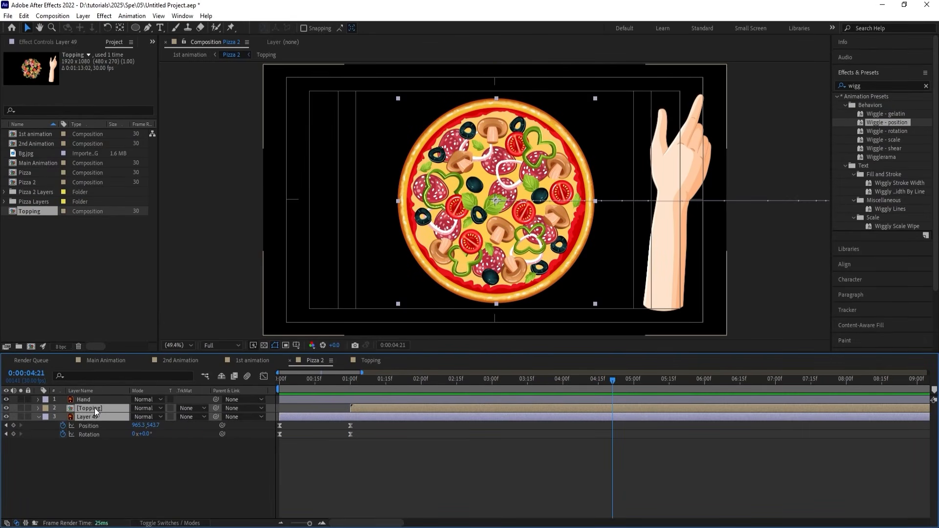
key(ctrl+shift+c)
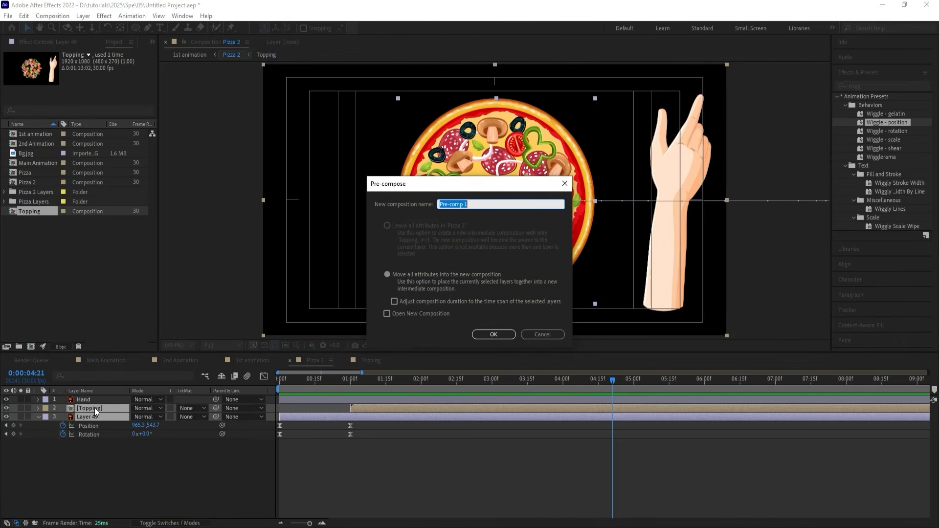
text(Pizza)
key(Return)
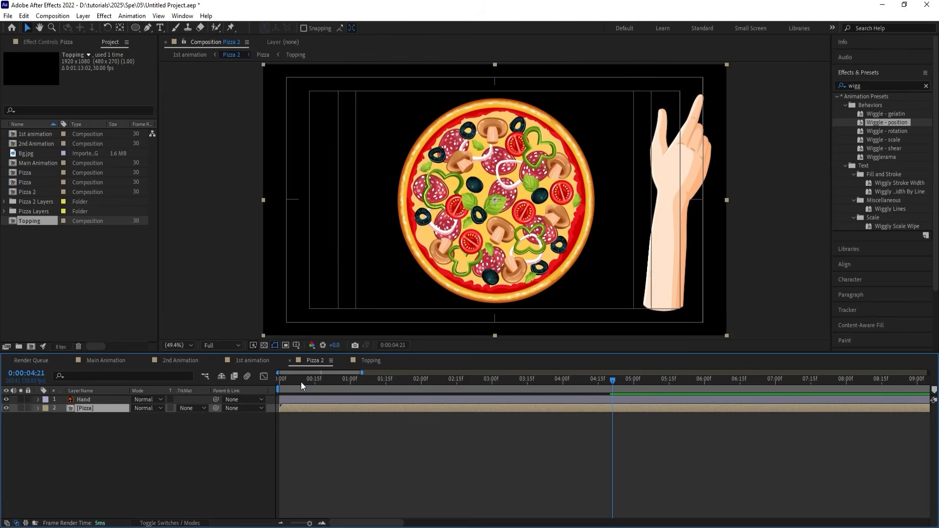
Keyframe the Pizza layer's Rotation from 0° at 0:00:04:28 to one full turn (1x+0.0°) at 0:00:06:08.
key(space)
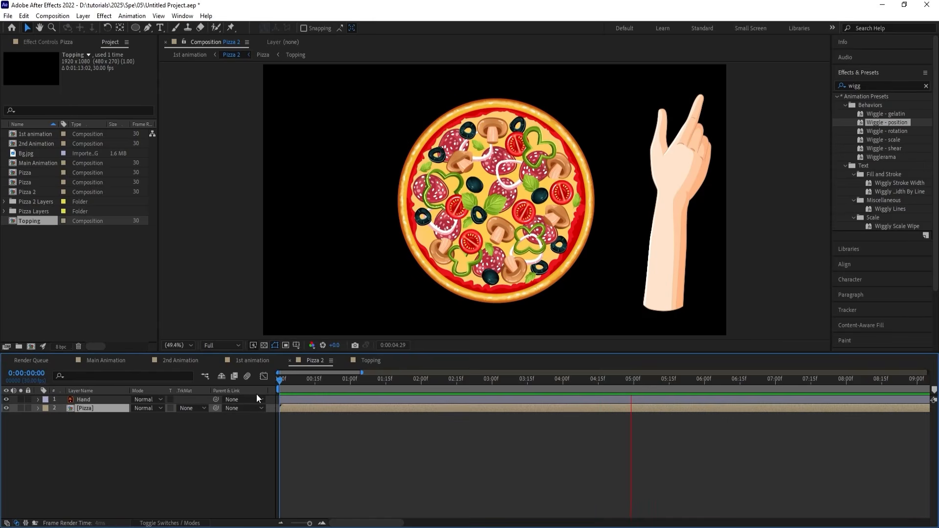
key(space)
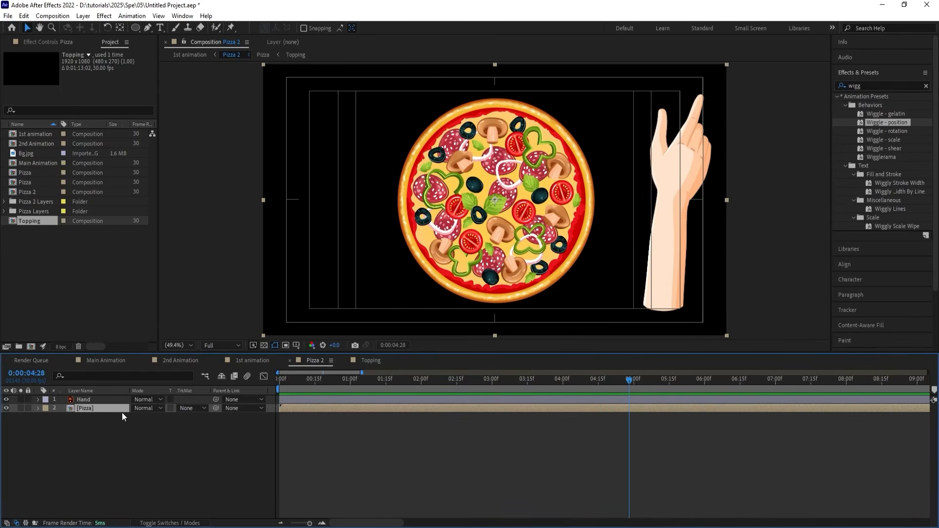
key(r)
click(63, 417)
click(576, 445)
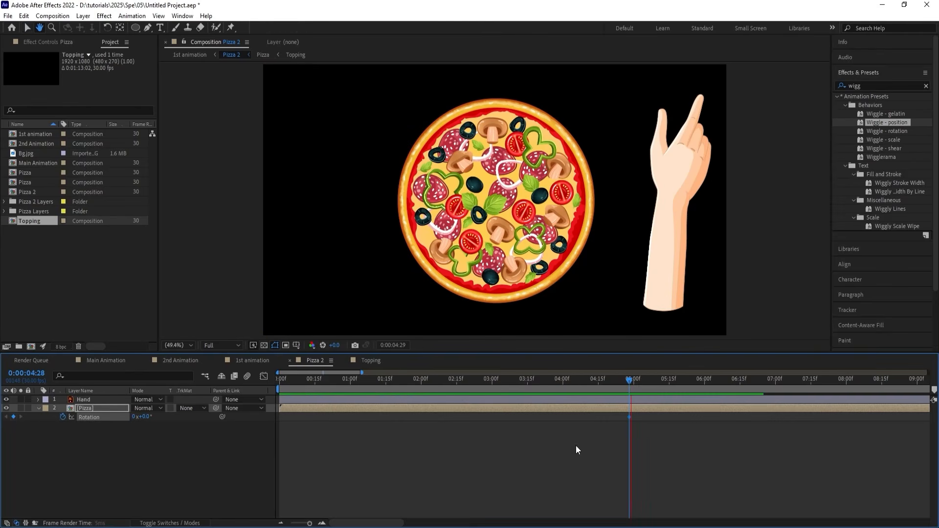
key(space)
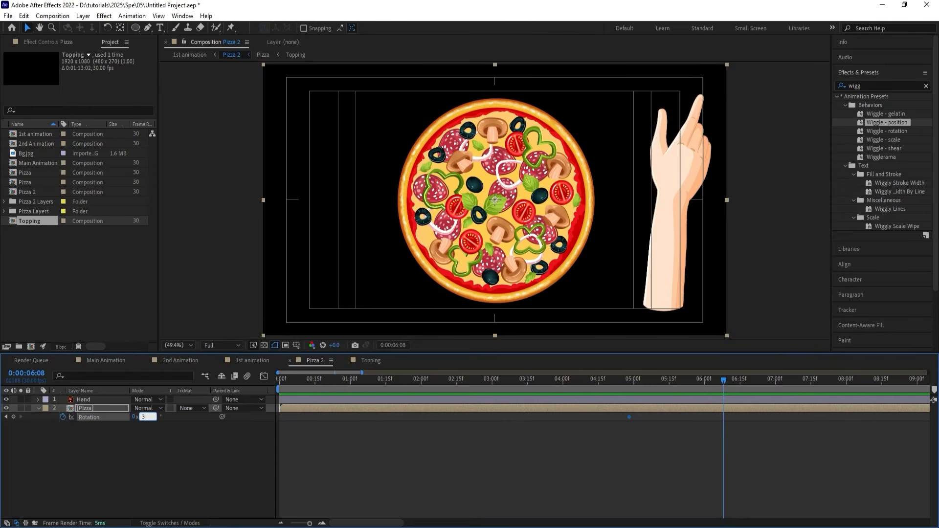
key(Return)
Ease both Rotation keyframes into a steep speed curve with about 66% influence, and preview the spin.
click(264, 376)
drag(763, 467, 571, 514)
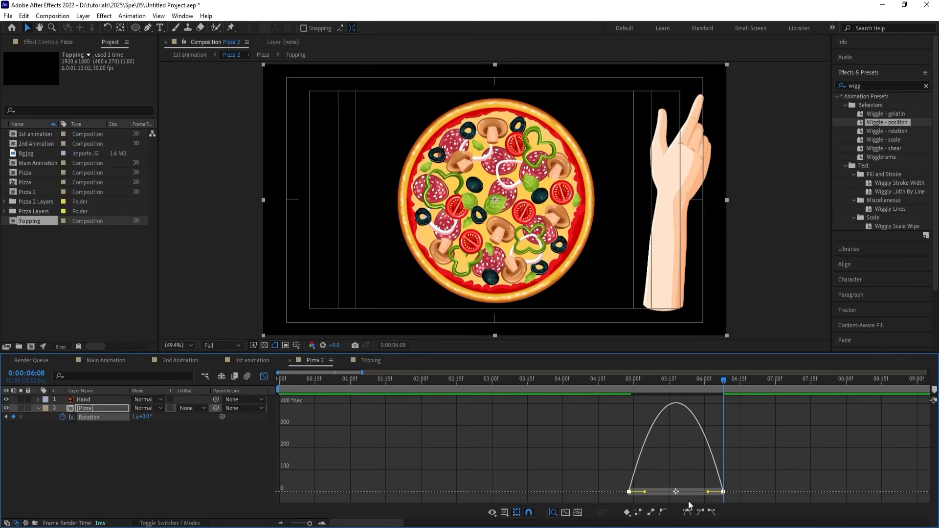
drag(708, 492, 661, 491)
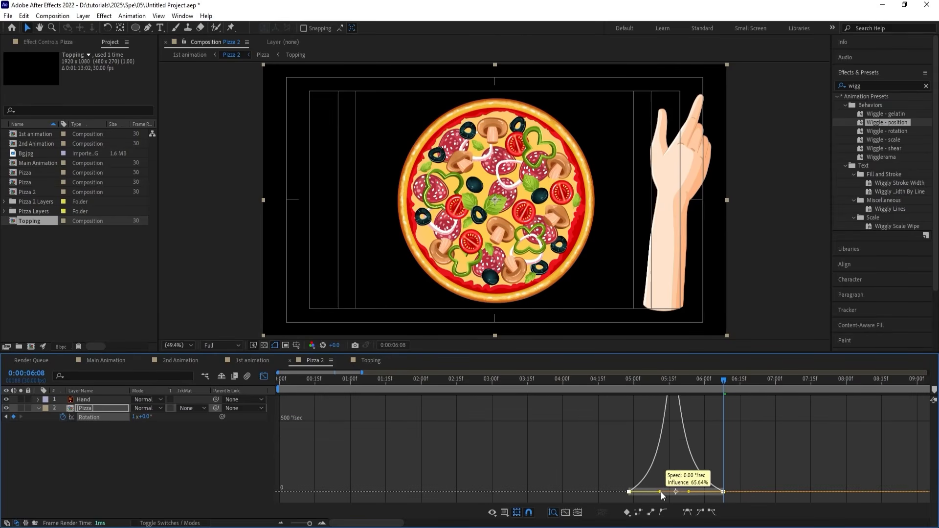
click(626, 380)
key(space)
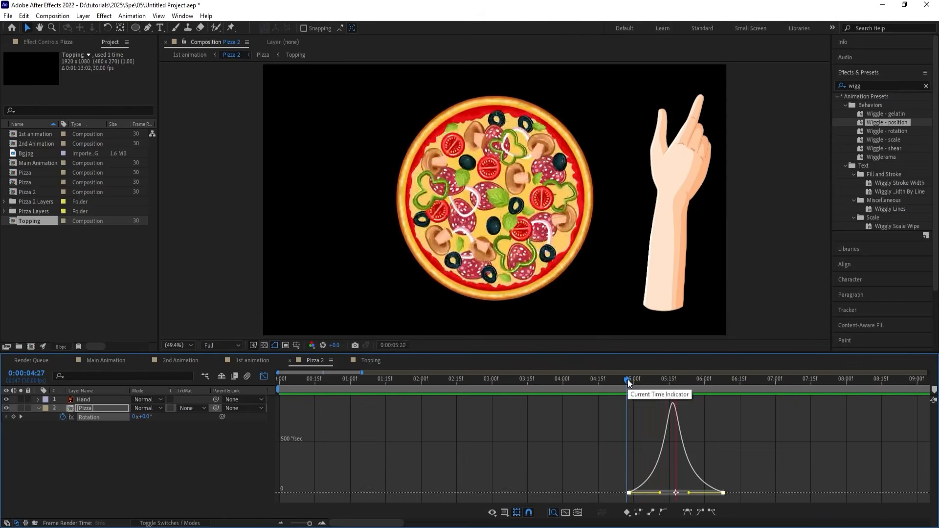
key(space)
click(264, 376)
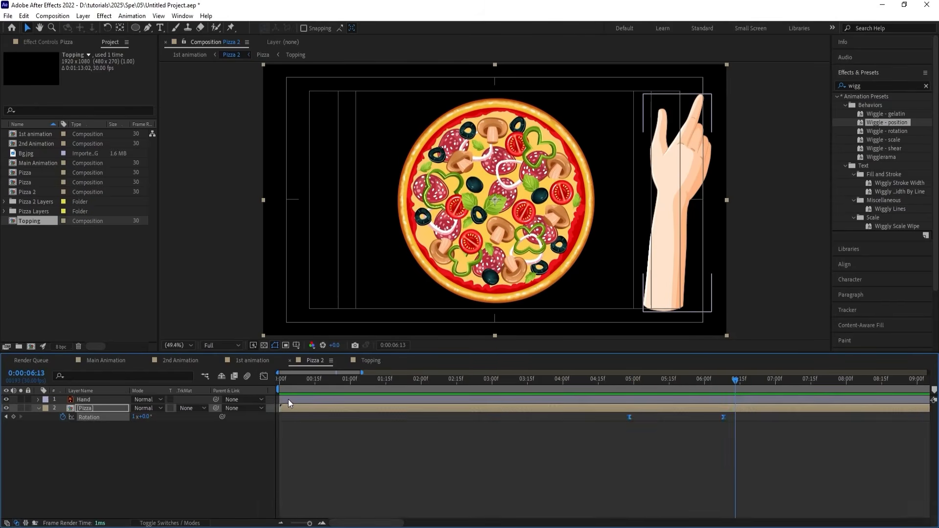
Raise the Rotation keyframe at 0:00:06:08 to 4x+0.0° and preview the faster spin.
key(j)
click(167, 444)
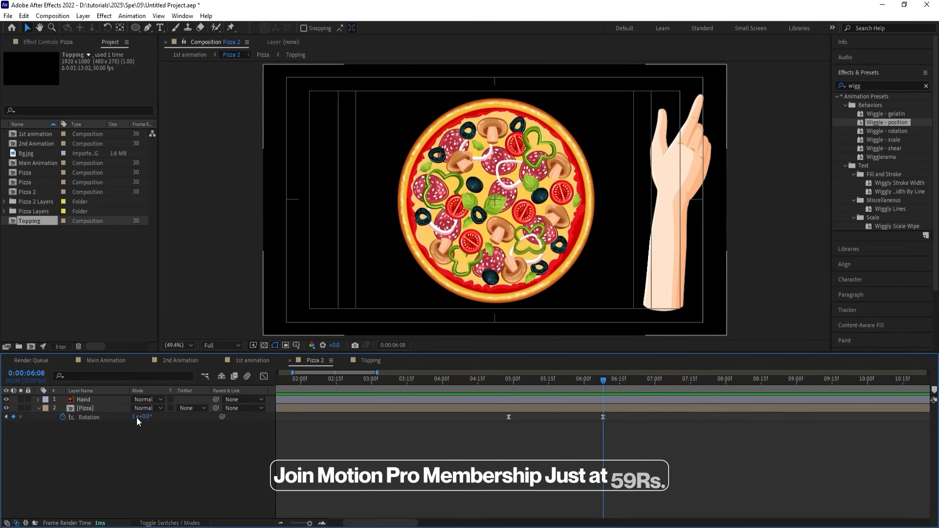
click(135, 417)
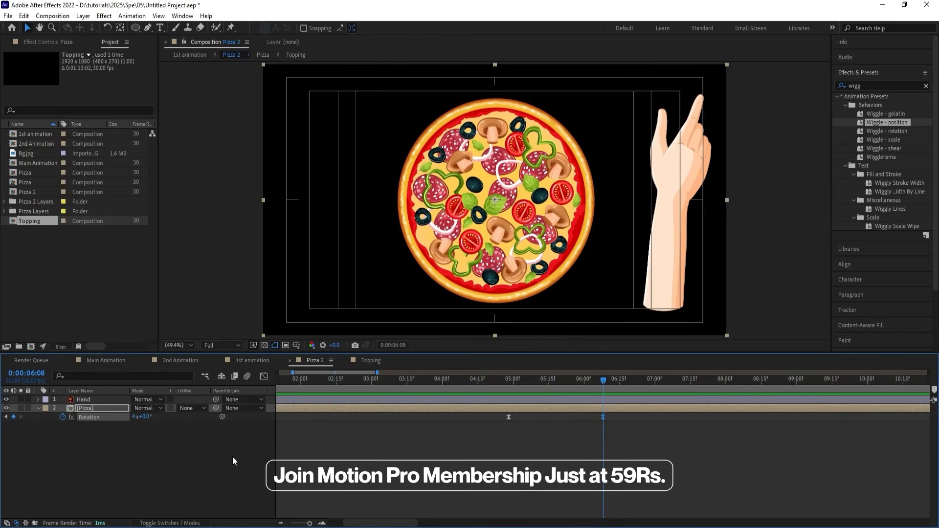
key(j)
key(space)
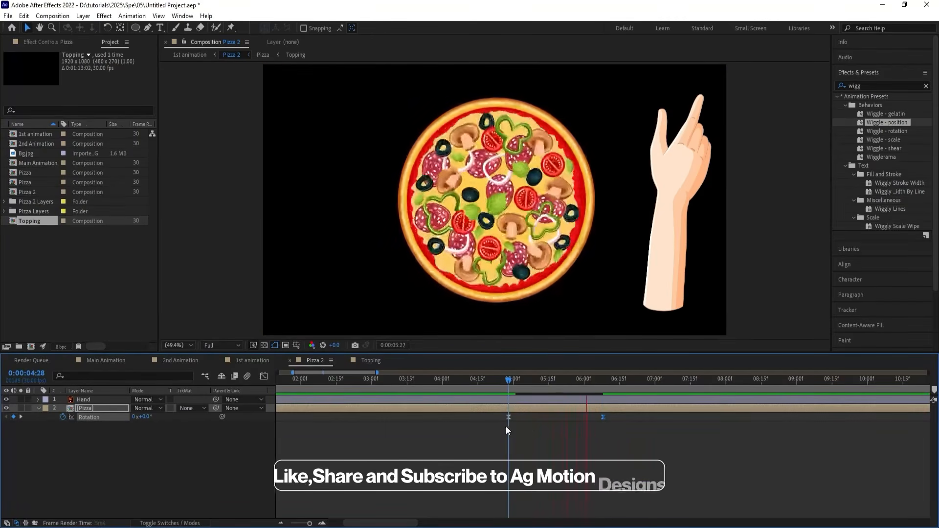
key(space)
key(j)
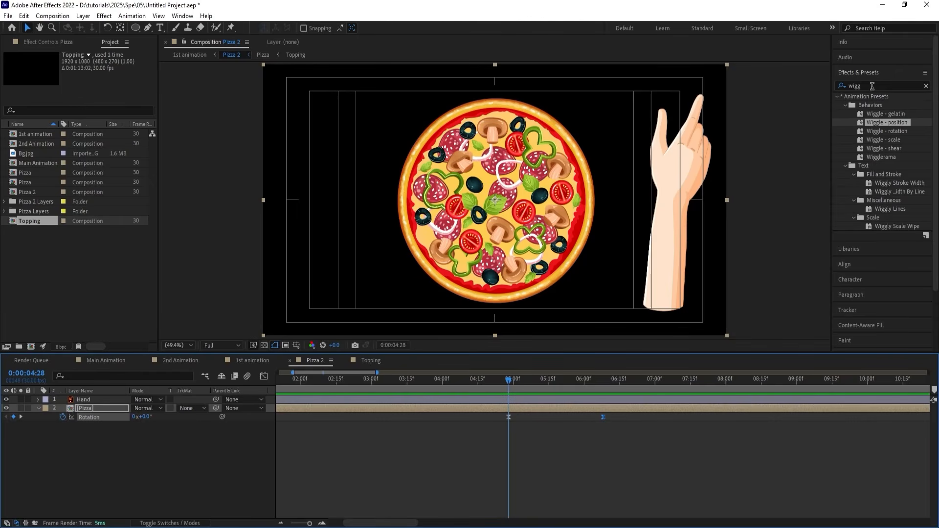
Apply a Drop Shadow effect to the Topping layer inside the Pizza precomp and set its Distance to 11.
double_click(539, 406)
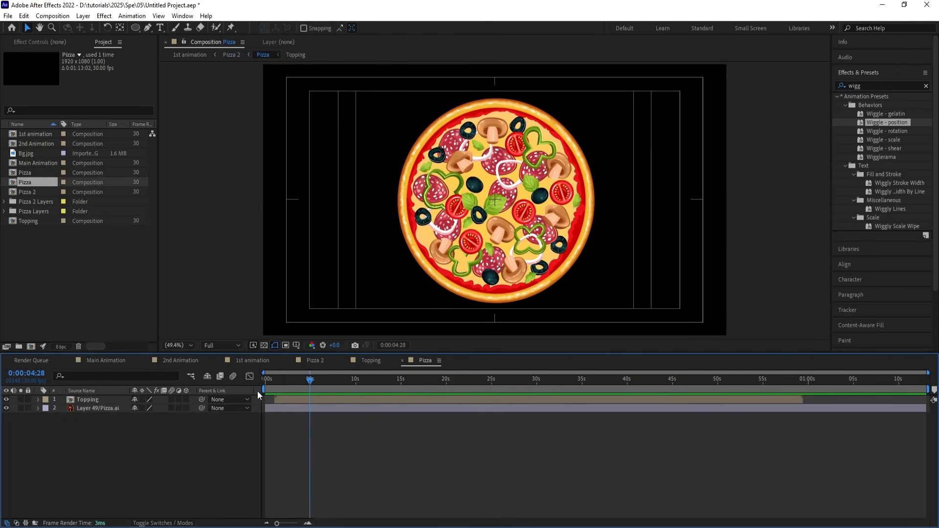
click(316, 399)
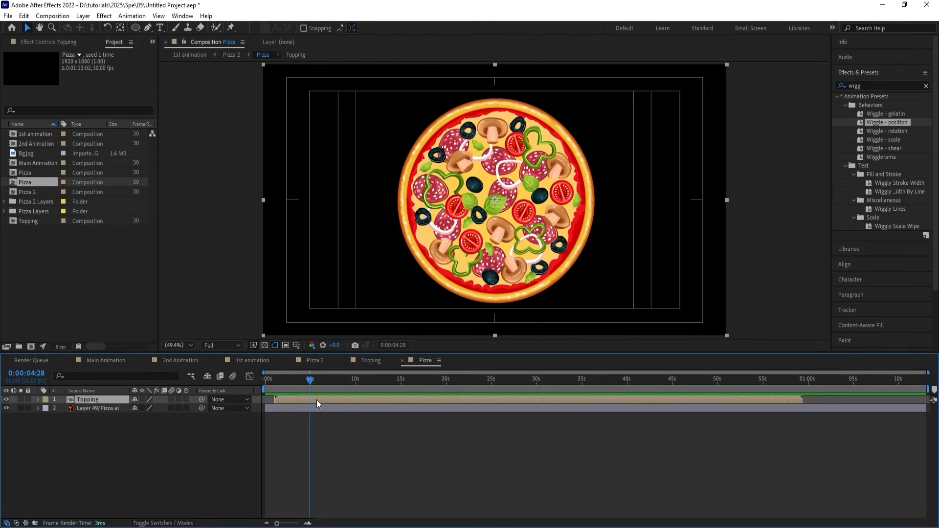
click(884, 85)
text(dtr)
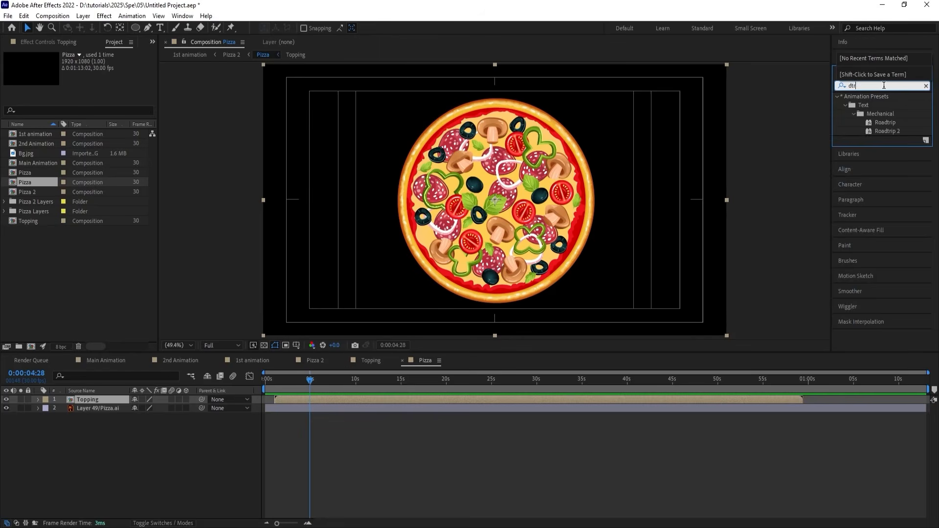
text(op)
text(dro)
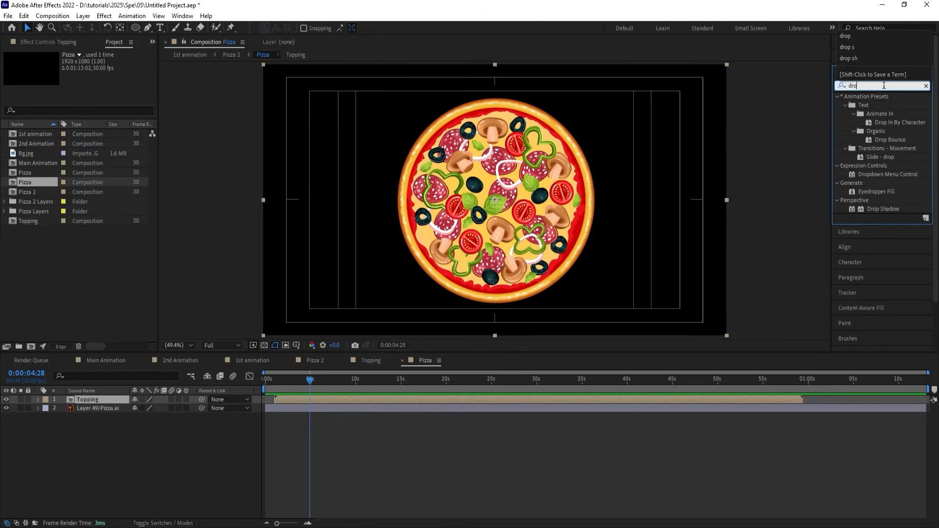
double_click(872, 210)
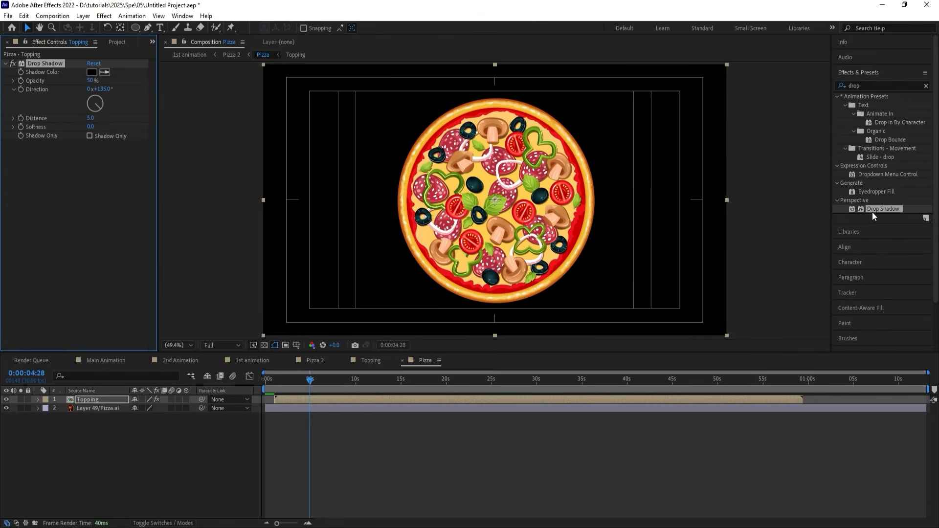
drag(91, 117, 94, 117)
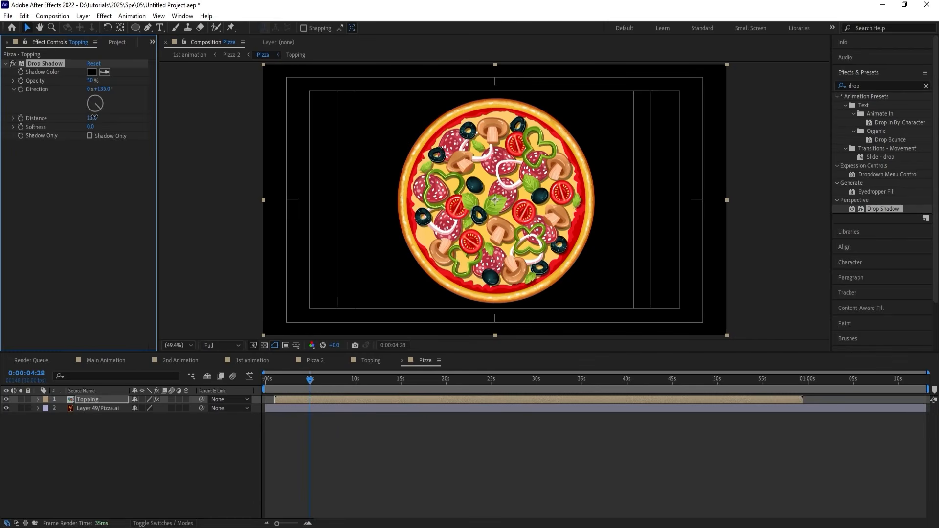
Change the topping shadow's color to orange, its Distance to 16 and its Opacity to 100%.
click(92, 72)
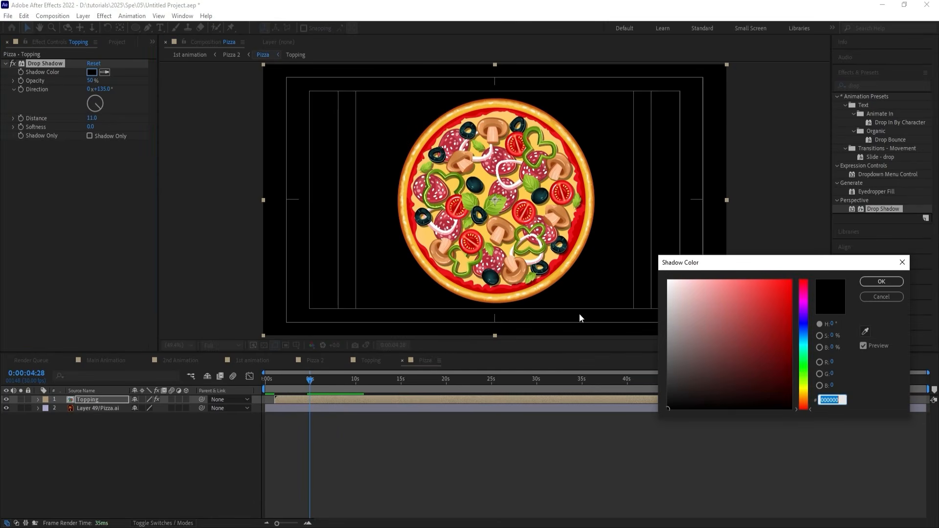
text(FFBA00)
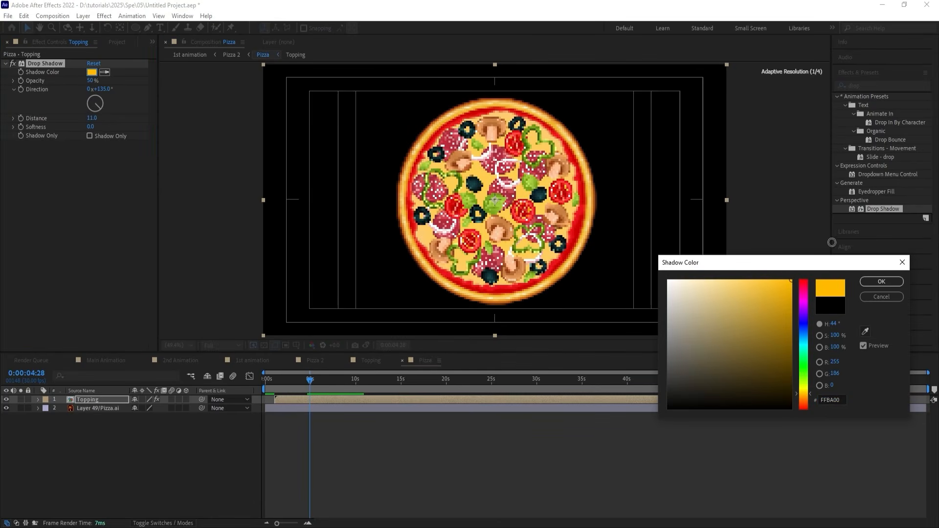
drag(797, 316, 822, 246)
click(804, 397)
click(873, 281)
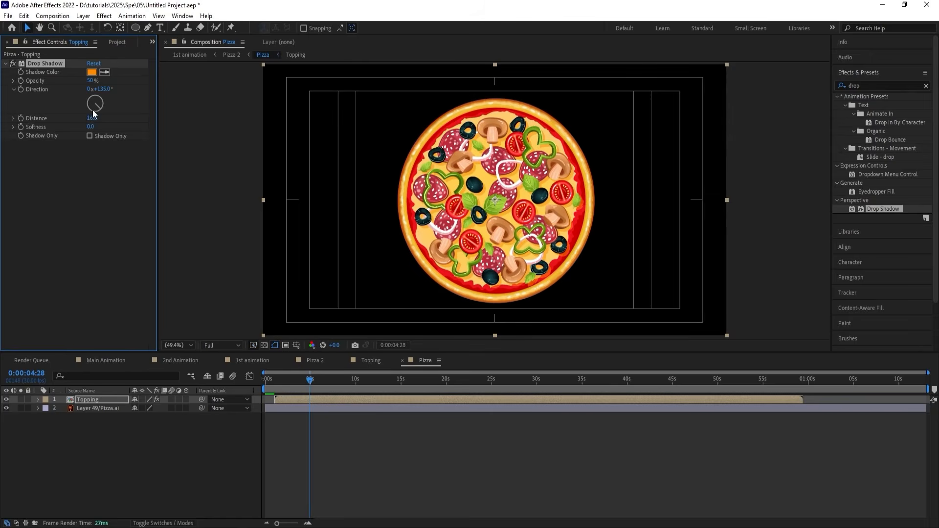
drag(91, 80, 155, 110)
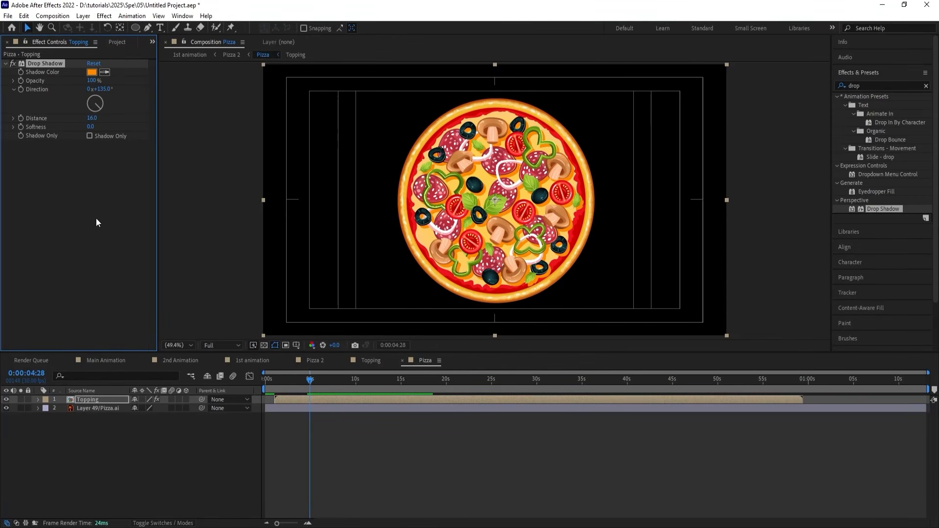
Keyframe the topping shadow's Opacity from 0% at 0:00:04:28 to 100% at 0:00:06:08, matching the Pizza layer's rotation keyframes.
click(302, 359)
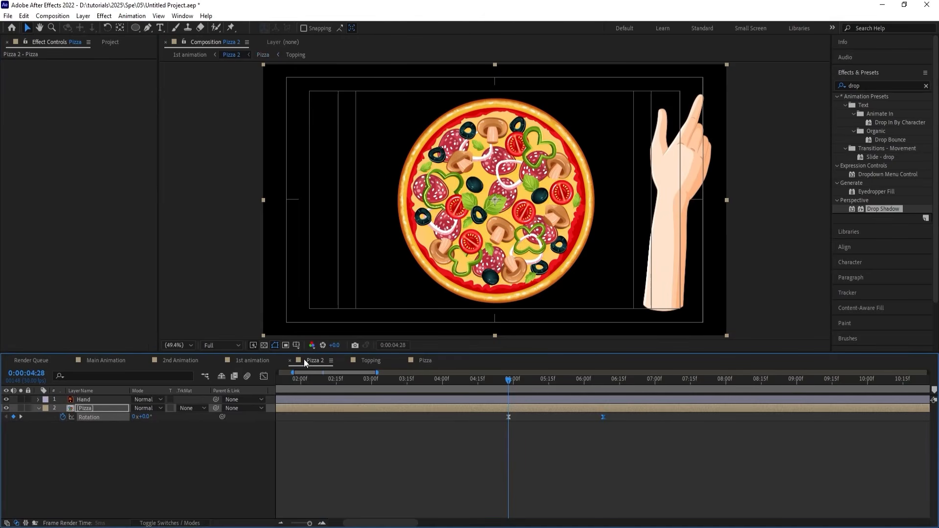
double_click(512, 409)
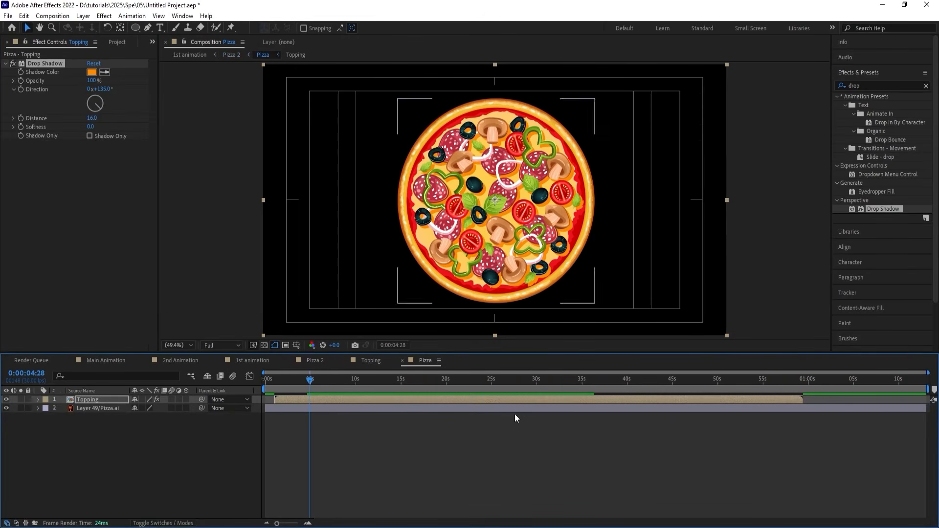
click(91, 81)
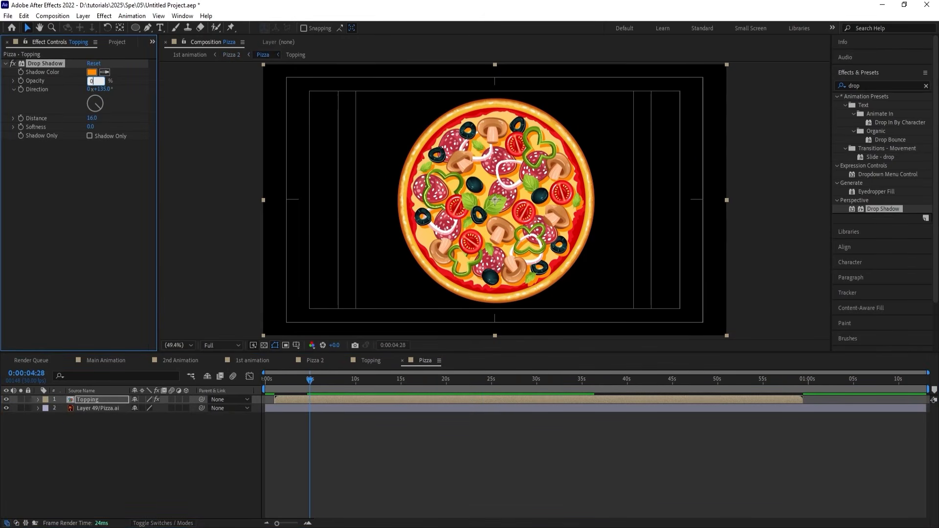
key(Return)
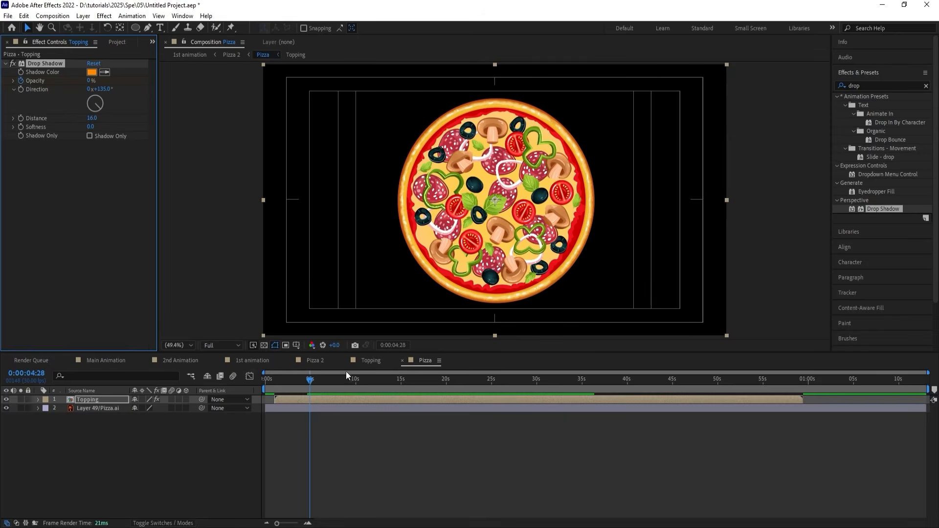
click(315, 360)
key(k)
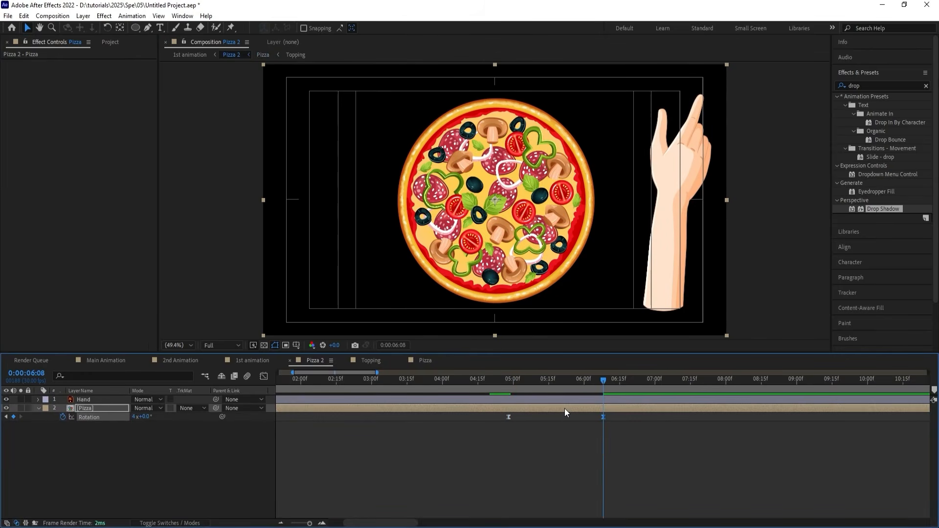
double_click(564, 409)
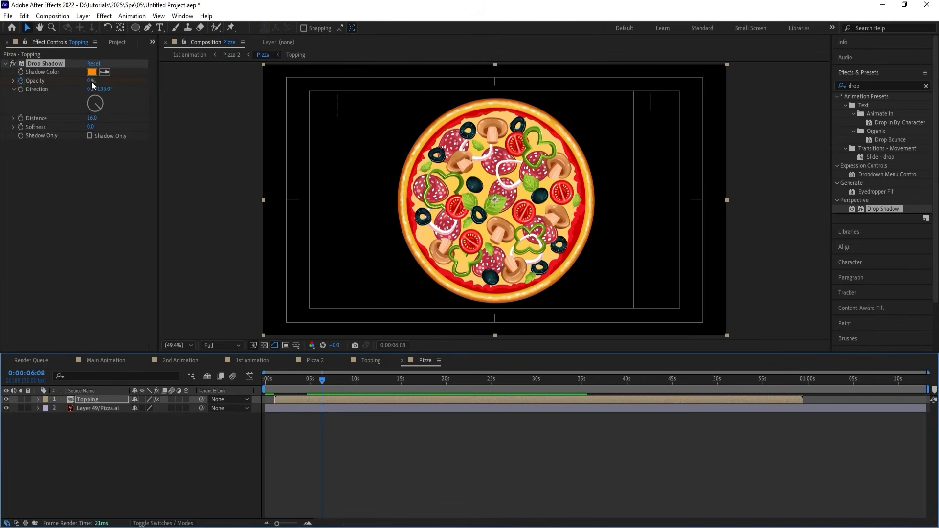
drag(92, 82, 389, 77)
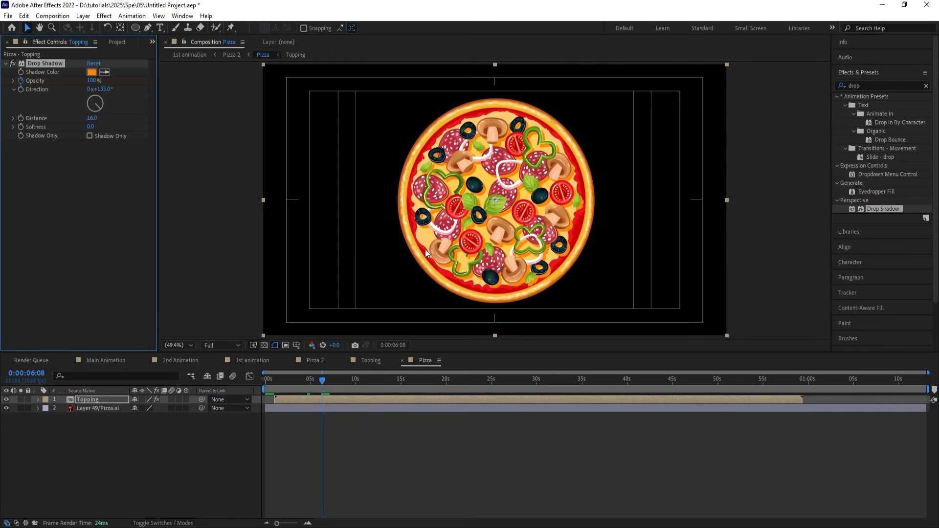
Add an adjustment layer above the Topping layer in the Pizza precomp, with the time at 0:00:04:28.
click(320, 363)
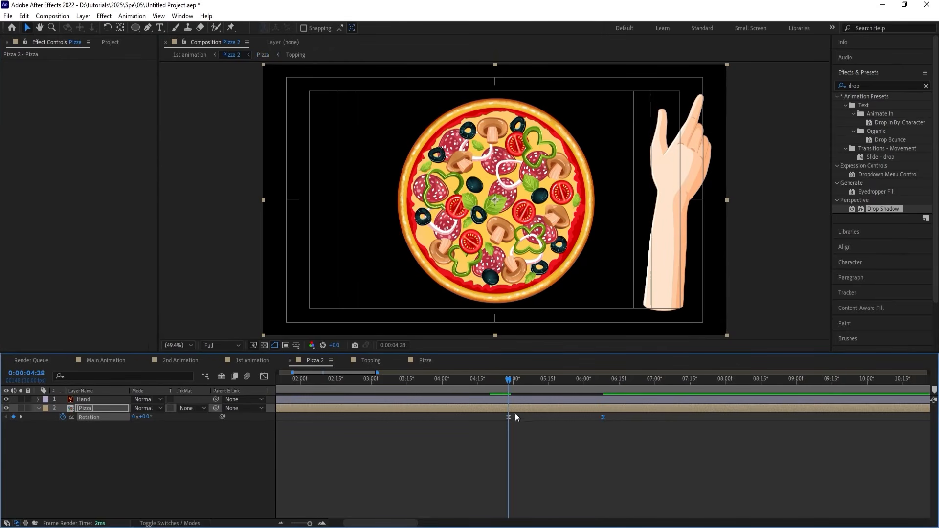
double_click(514, 408)
click(404, 435)
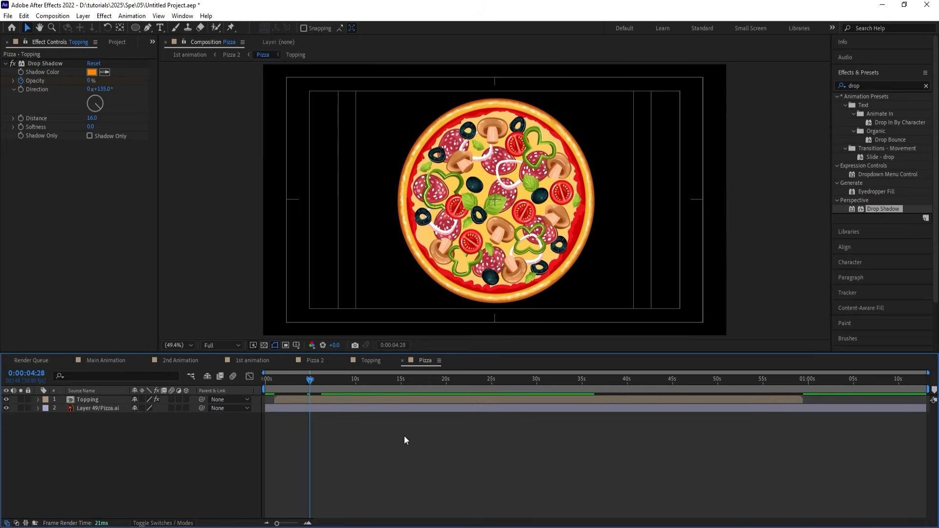
right_click(404, 436)
mouse_move(422, 314)
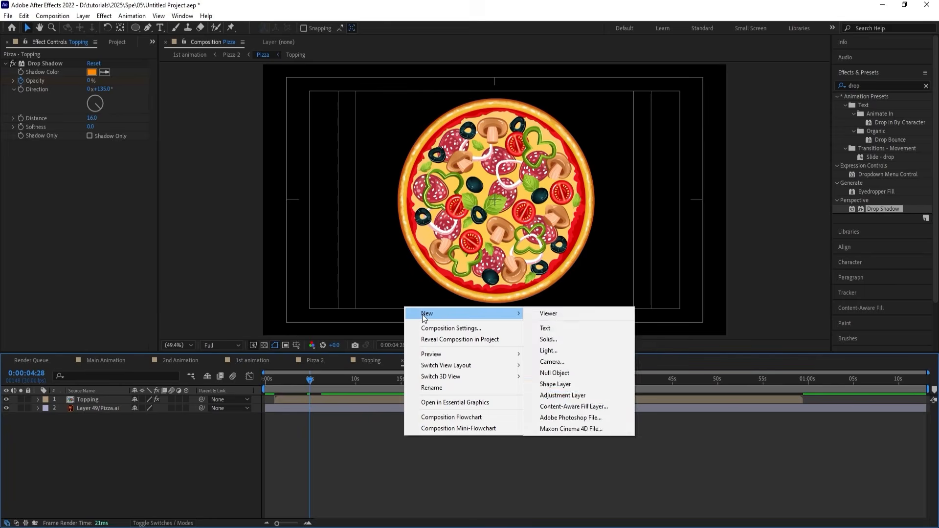
click(586, 392)
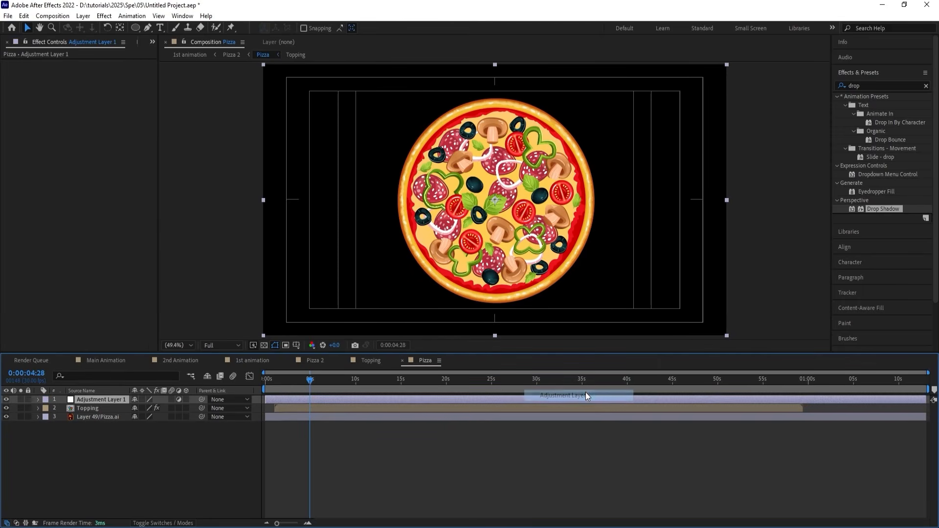
Find the Brightness & Contrast effect and apply it to the adjustment layer.
click(864, 85)
text(cur)
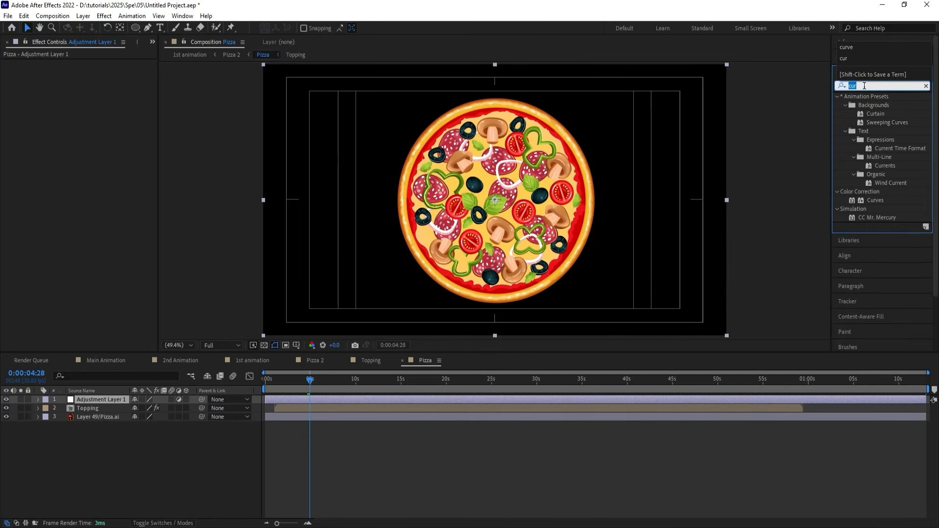
text(v)
text(bri)
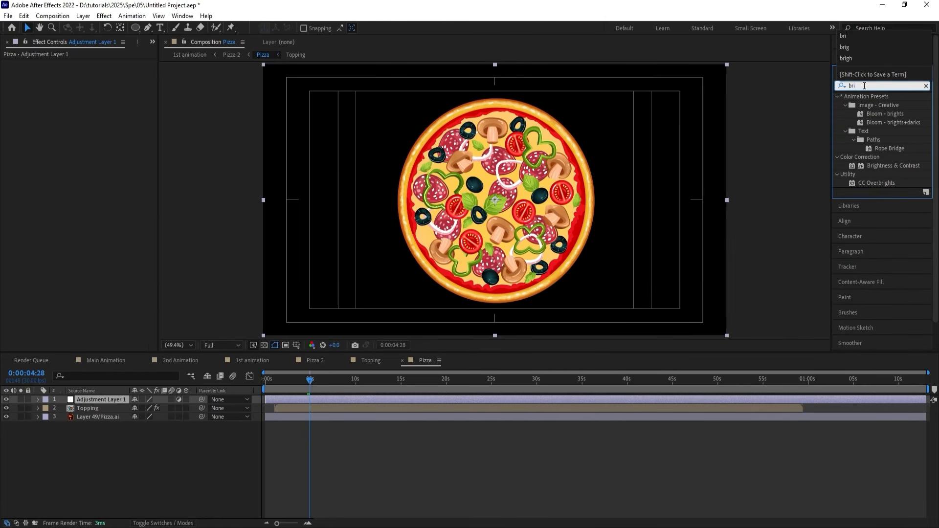
double_click(873, 166)
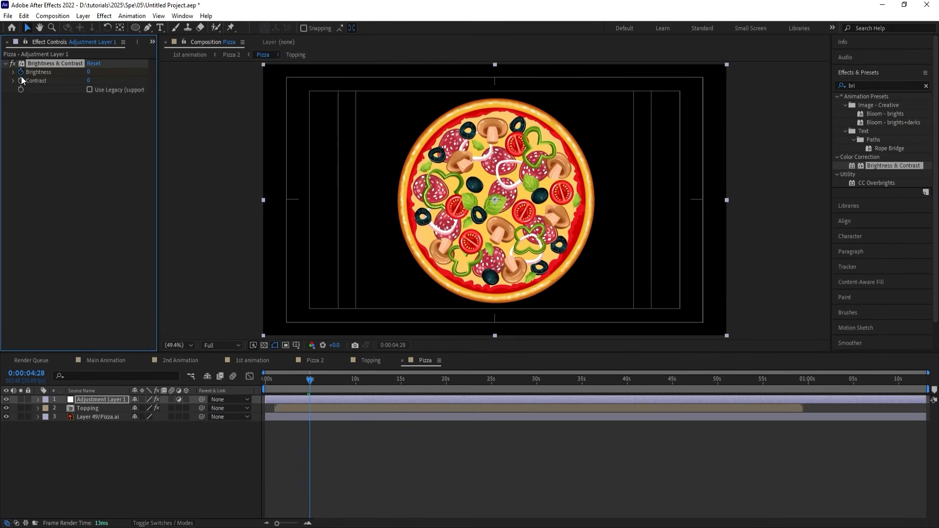
Keyframe the adjustment layer's Brightness from 0 to -9 and Contrast from 0 to 100 between 0:00:04:28 and 0:00:06:08.
click(325, 453)
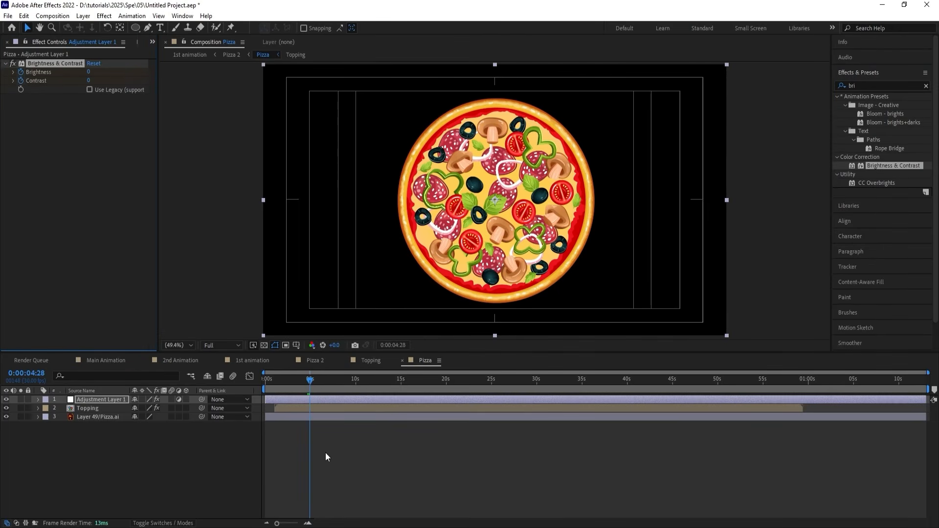
key(u)
key(k)
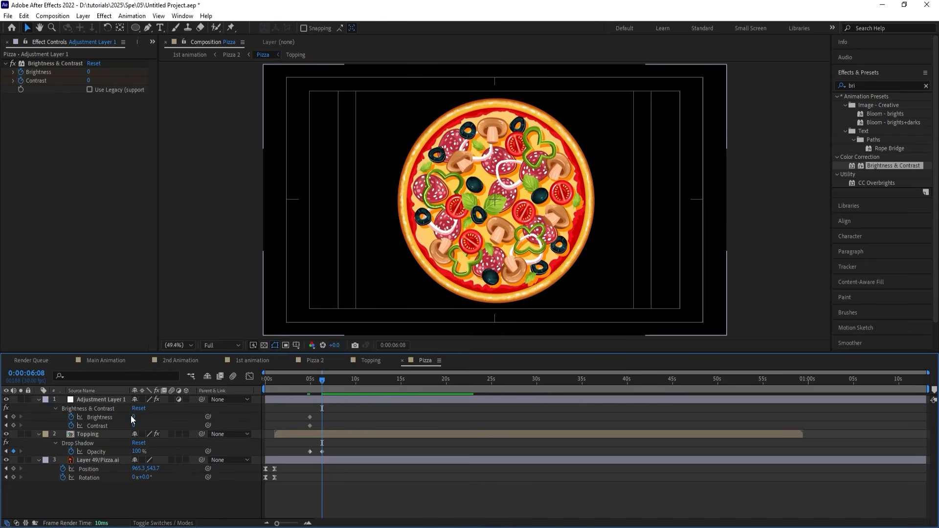
drag(133, 416, 218, 416)
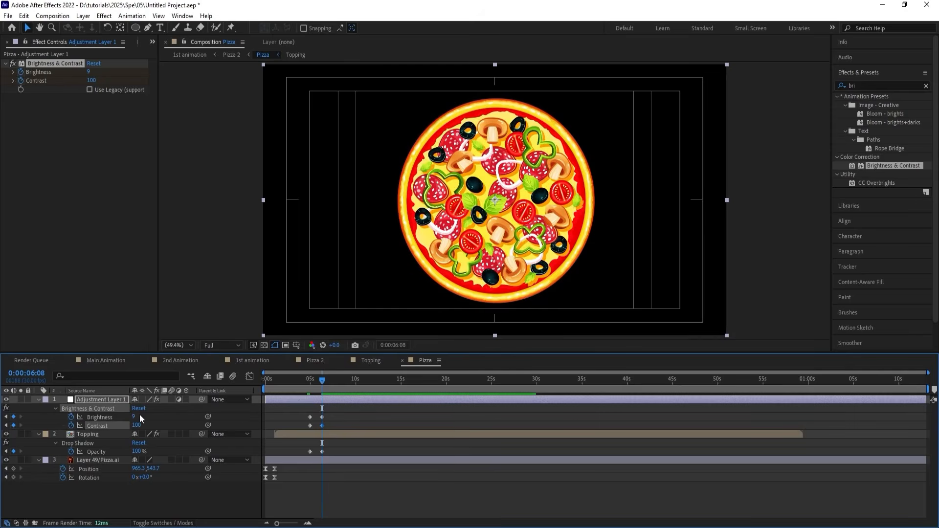
drag(140, 415, 125, 415)
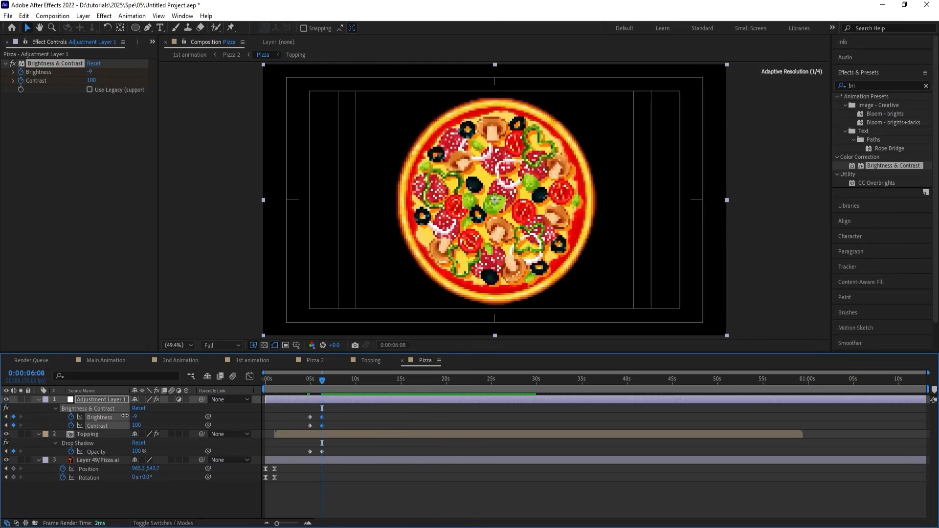
key(j)
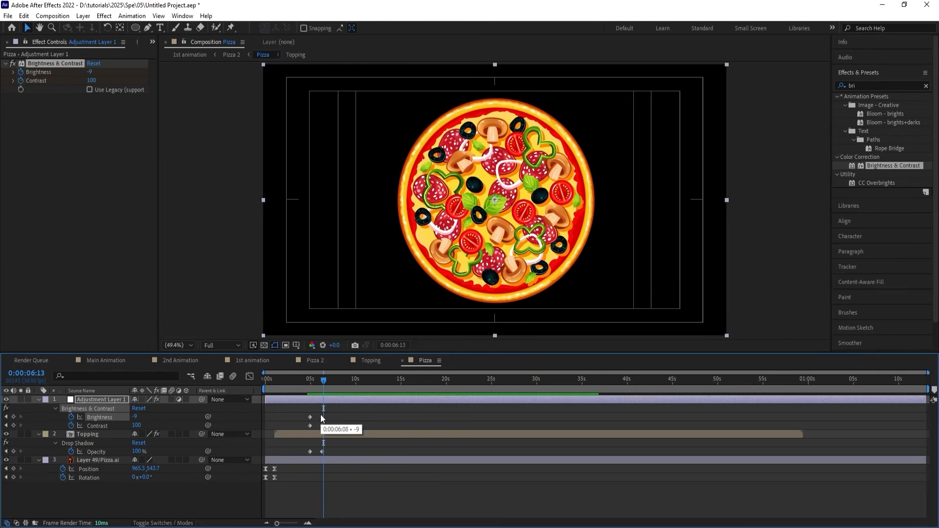
key(k)
Preview the spinning pizza in the Pizza 2 composition from 0:00:04:28.
click(315, 360)
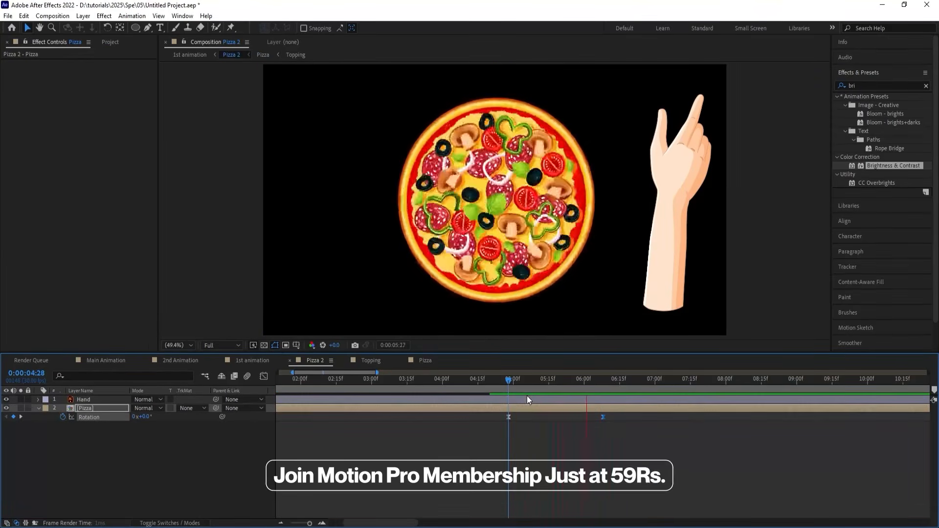
key(space)
key(space)
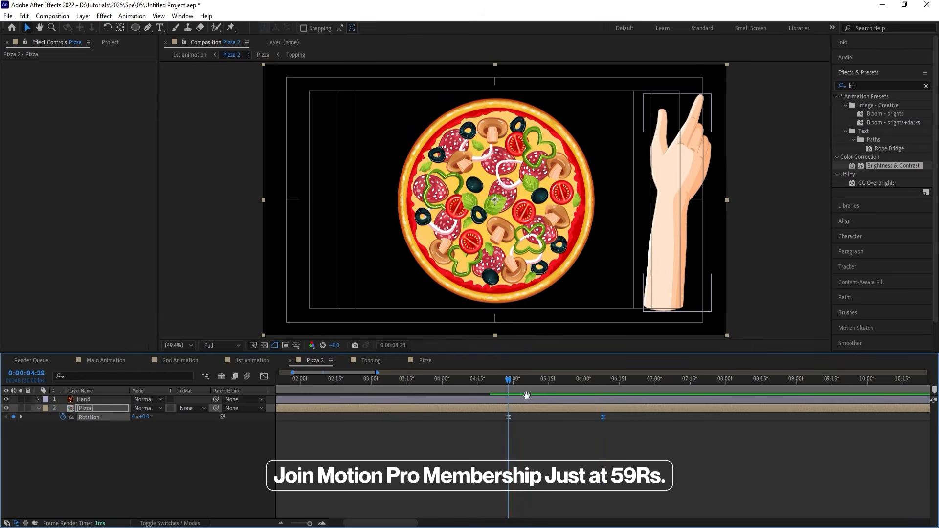
key(space)
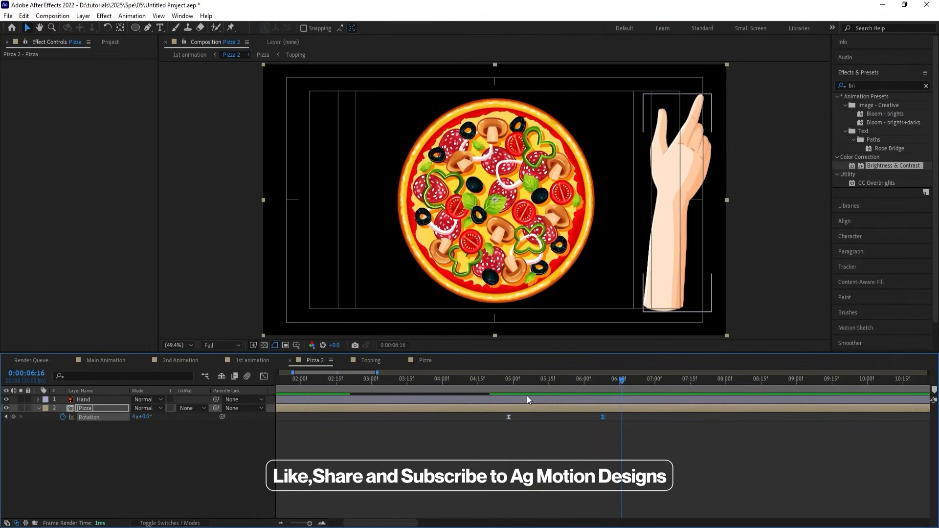
Split the Pizza layer at 0:00:06:08 in Pizza 2 and remove the Rotation keyframes from the second part.
click(111, 445)
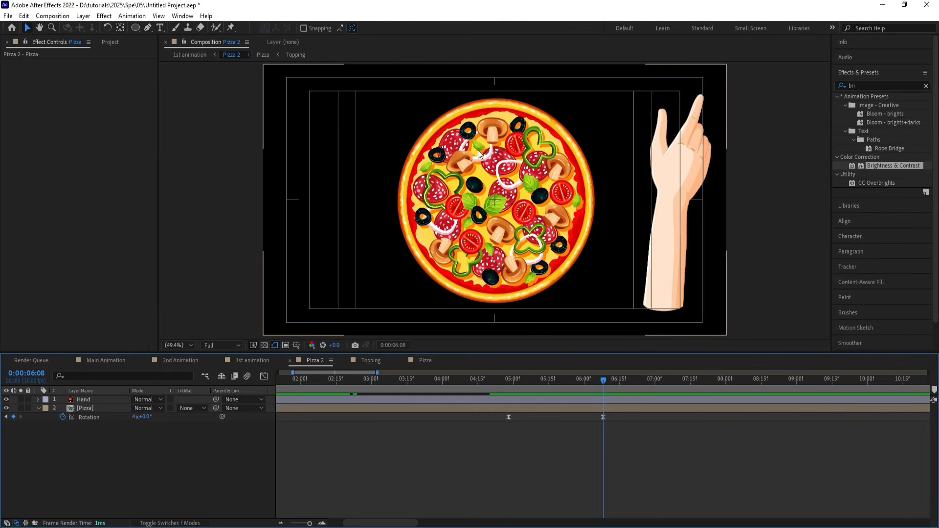
click(618, 408)
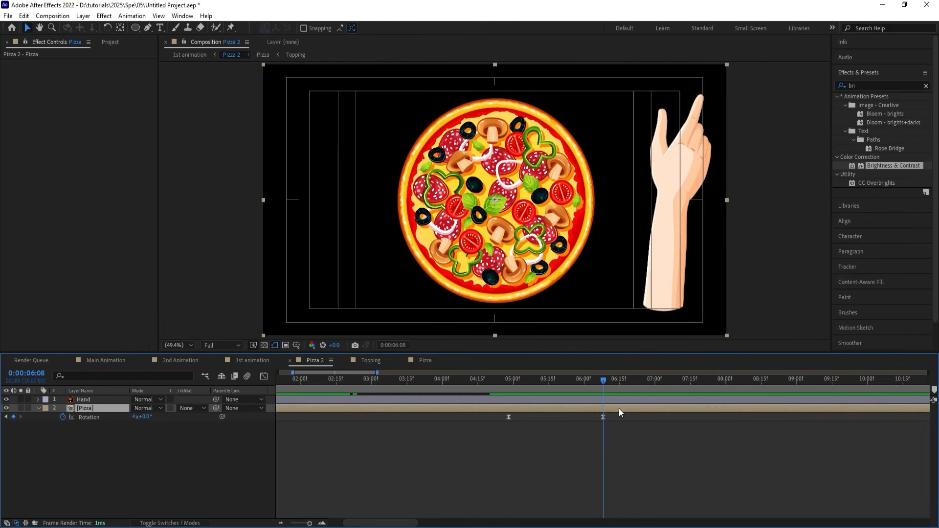
key(ctrl+shift+d)
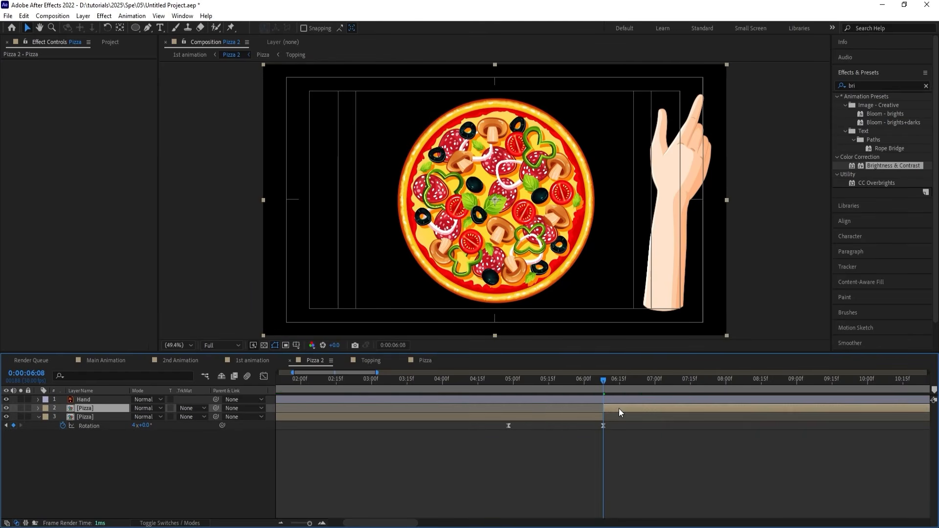
drag(622, 420, 504, 407)
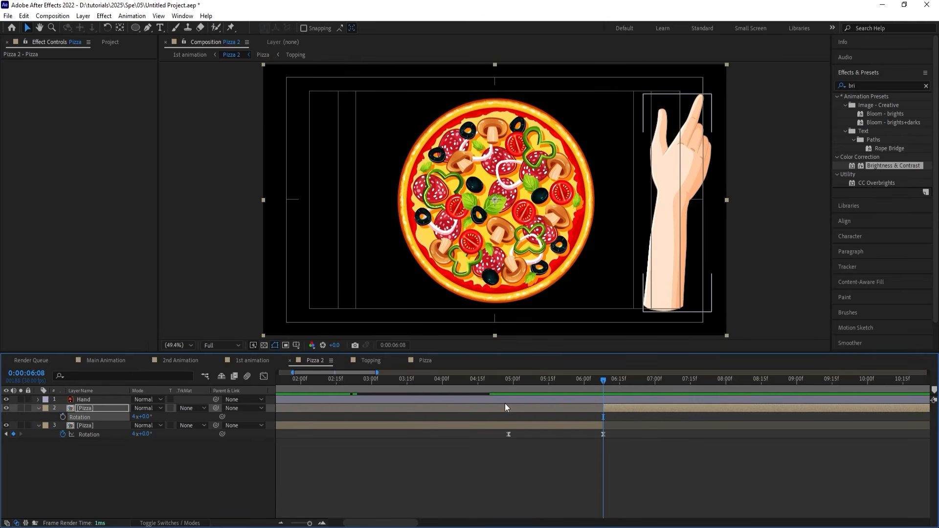
Select the second part of the split Pizza layer and activate the Pen tool for drawing a mask on it.
key(minus)
key(minus)
key(minus)
click(447, 455)
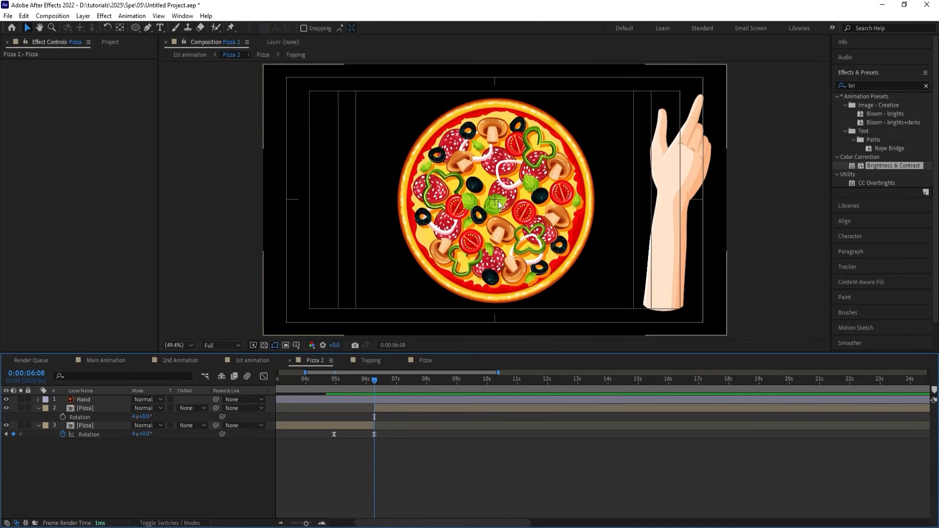
click(378, 410)
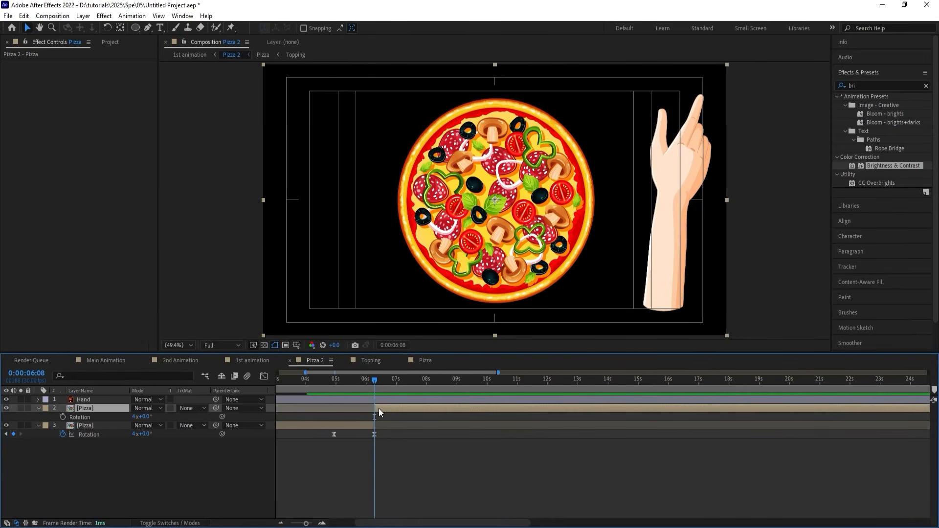
key(g)
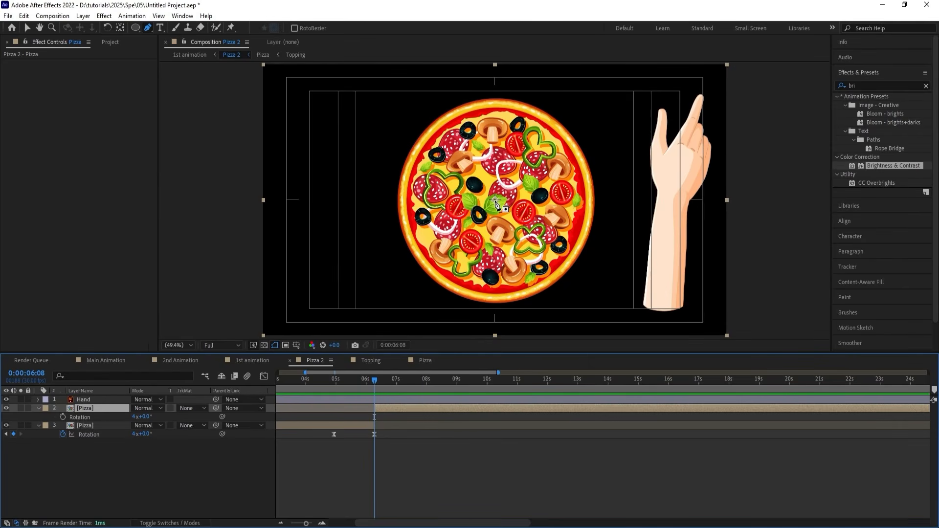
Draw a closed four-point mask around the upper-right quarter of the pizza, with its lower edge levelled at the pizza's centre.
click(495, 203)
click(495, 89)
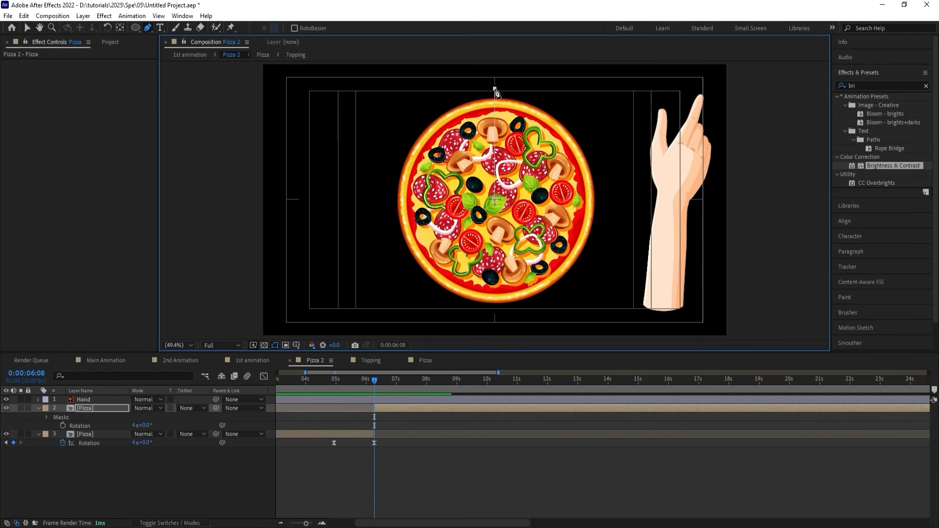
click(620, 106)
drag(620, 106, 622, 94)
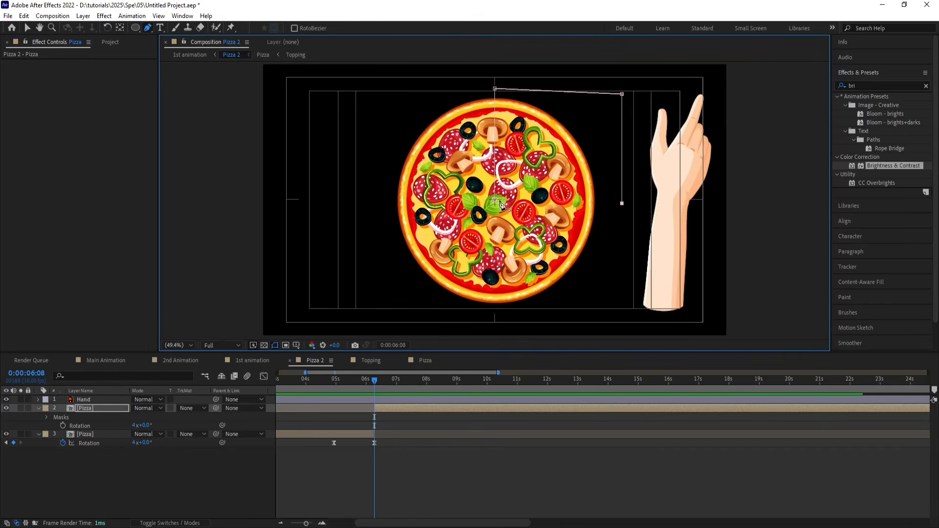
click(496, 202)
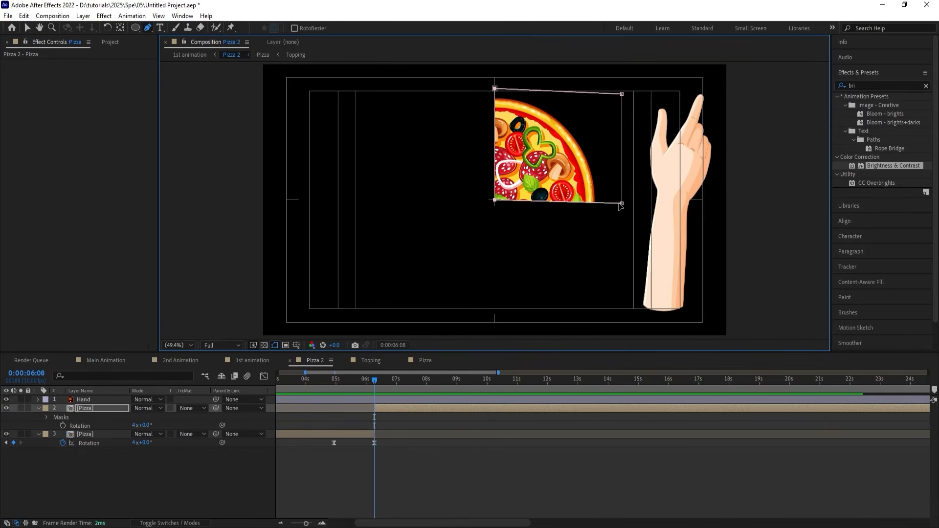
drag(620, 203, 620, 200)
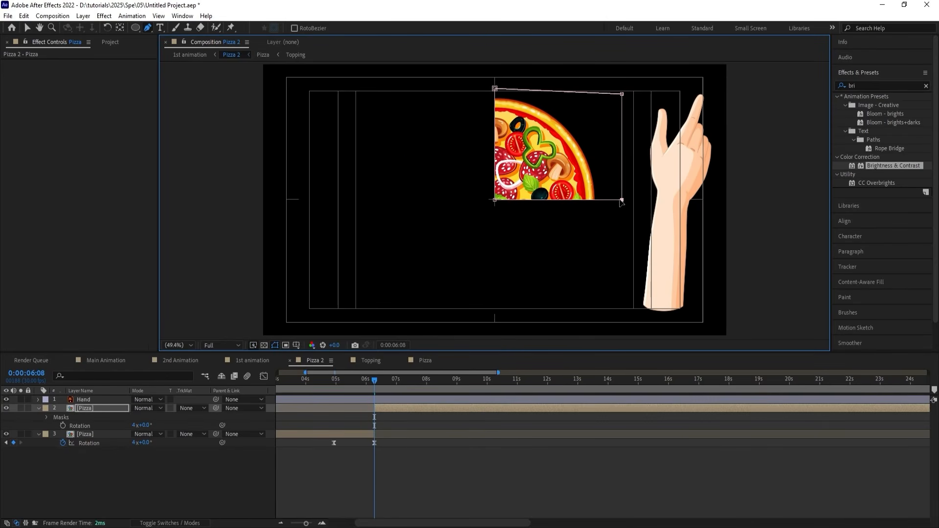
Duplicate the masked Pizza layer, move the copy's mask over the lower-right quarter, and adjust it to close the gap between the slices.
key(ctrl+d)
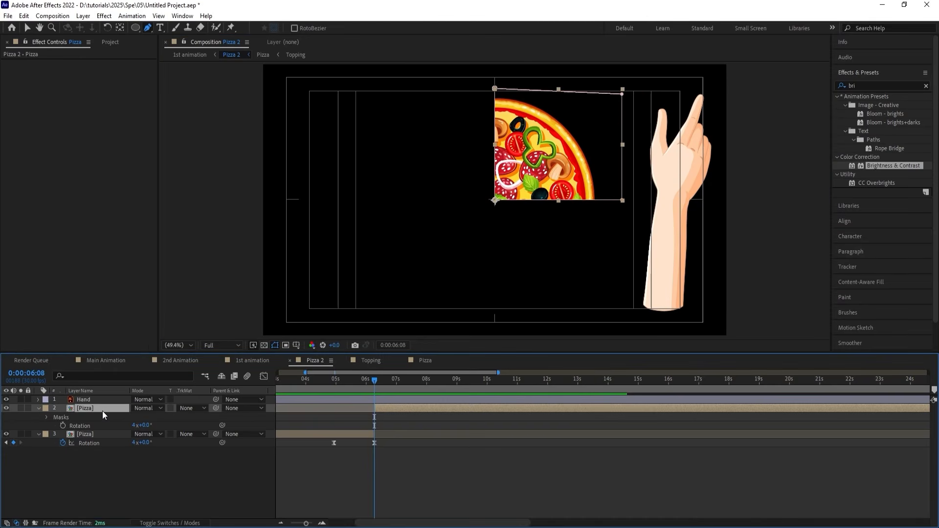
key(m)
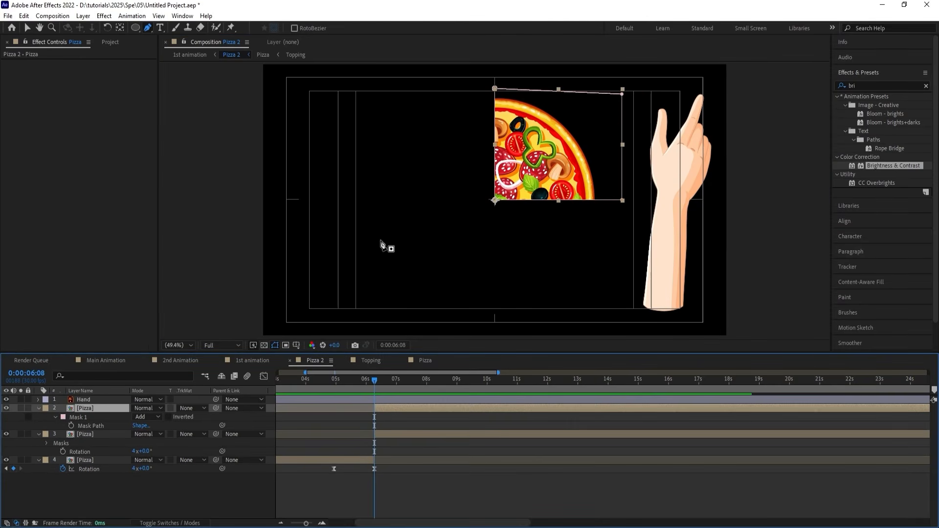
double_click(495, 199)
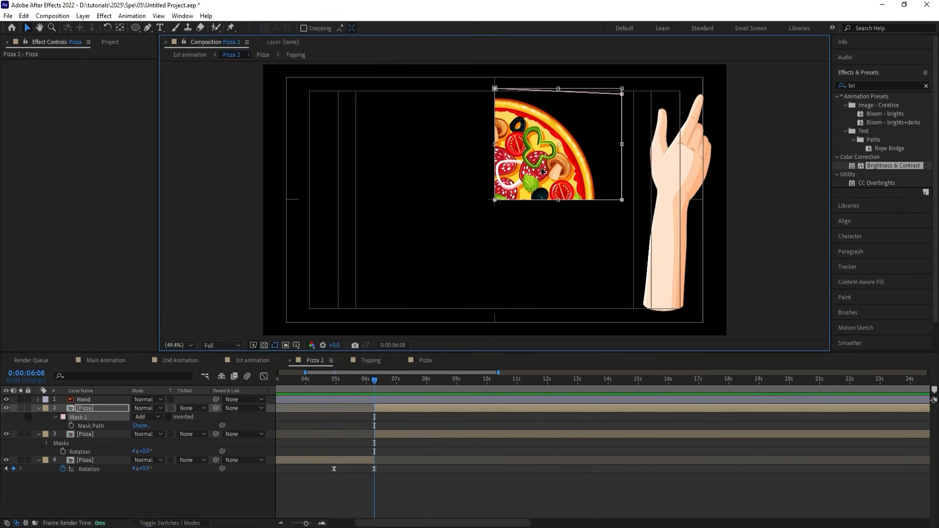
drag(539, 167, 543, 273)
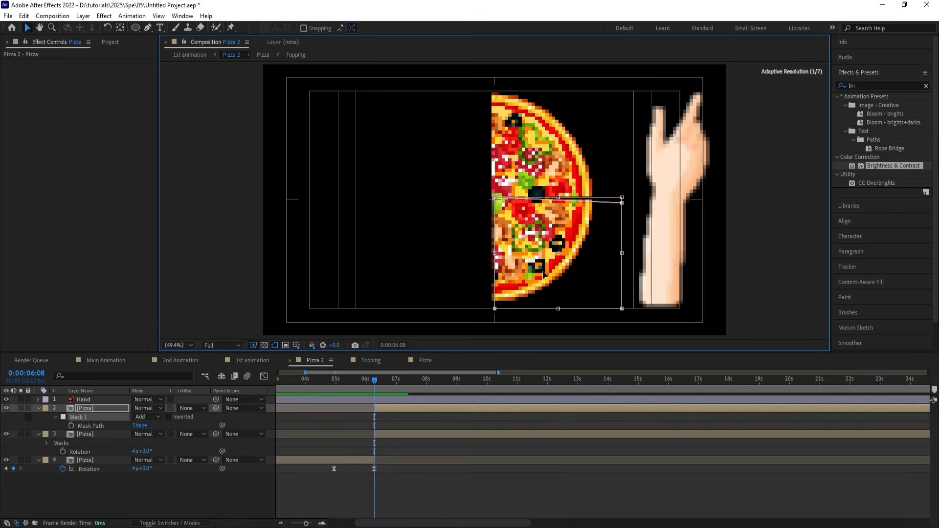
scroll(628, 196, up, 3)
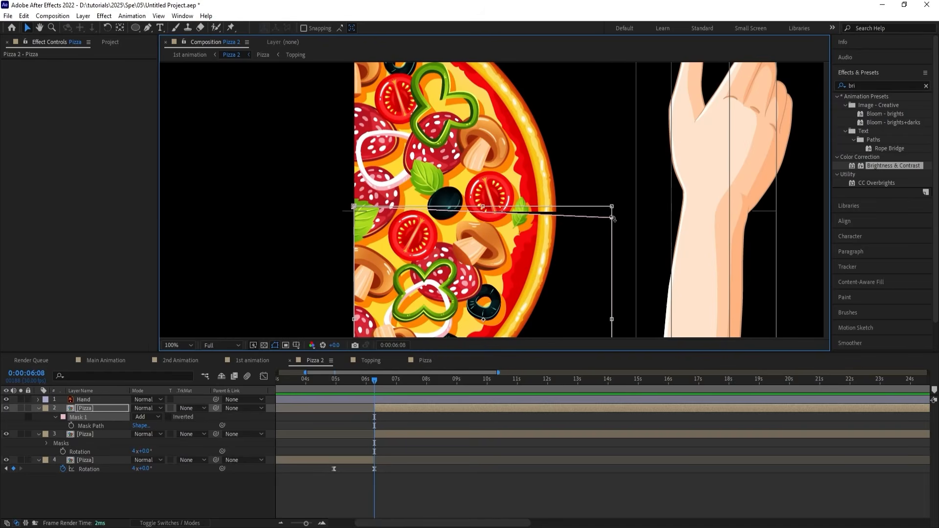
key(g)
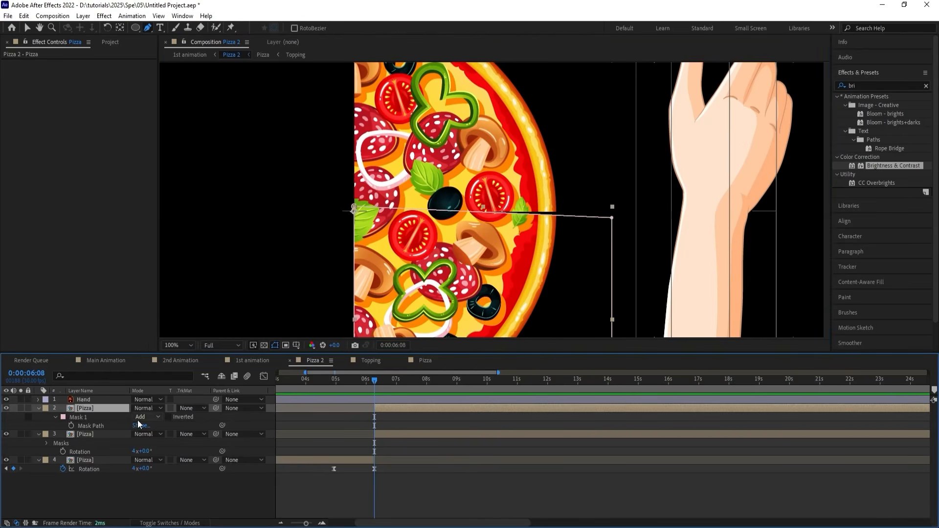
click(104, 426)
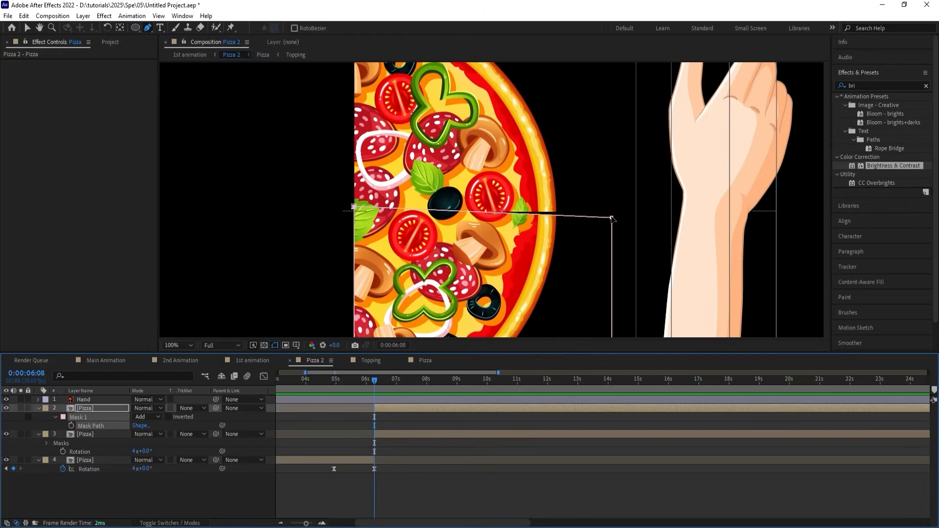
drag(613, 219, 611, 216)
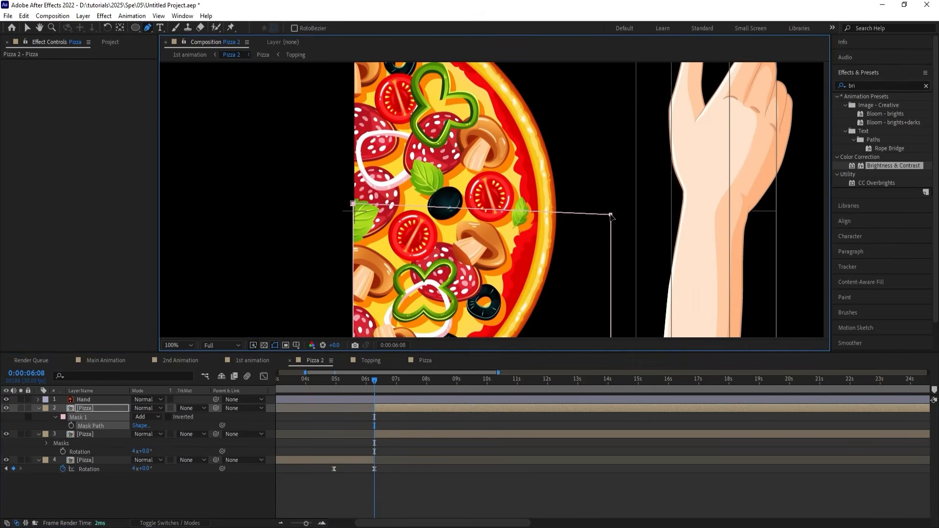
Duplicate the lower-right slice layer and flip the copy's mask across to cover the lower-left quarter of the pizza.
click(383, 410)
key(ctrl+d)
scroll(490, 233, down, 2)
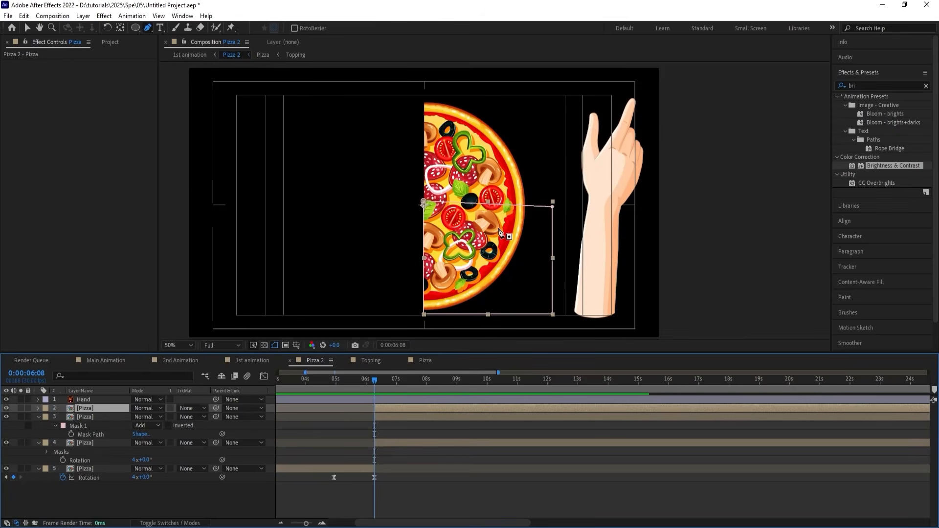
key(m)
click(90, 425)
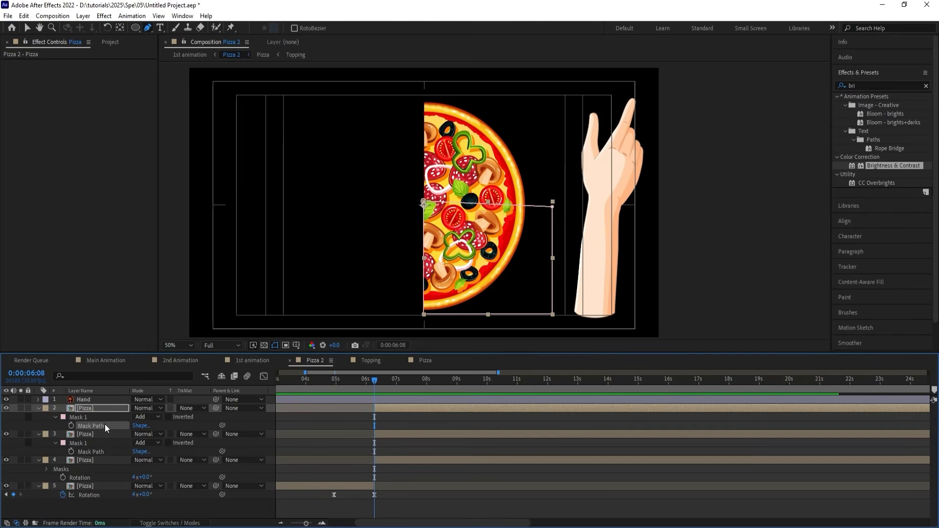
click(552, 208)
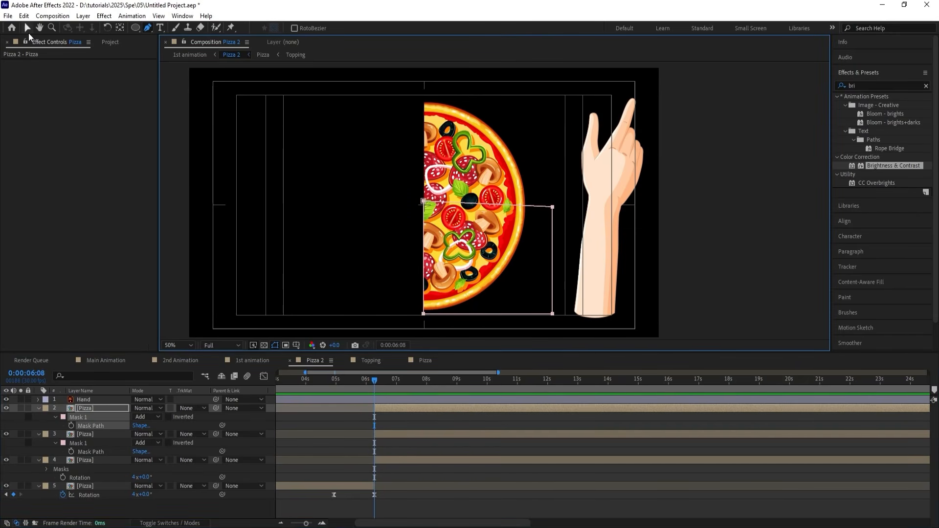
click(28, 28)
drag(563, 324, 320, 209)
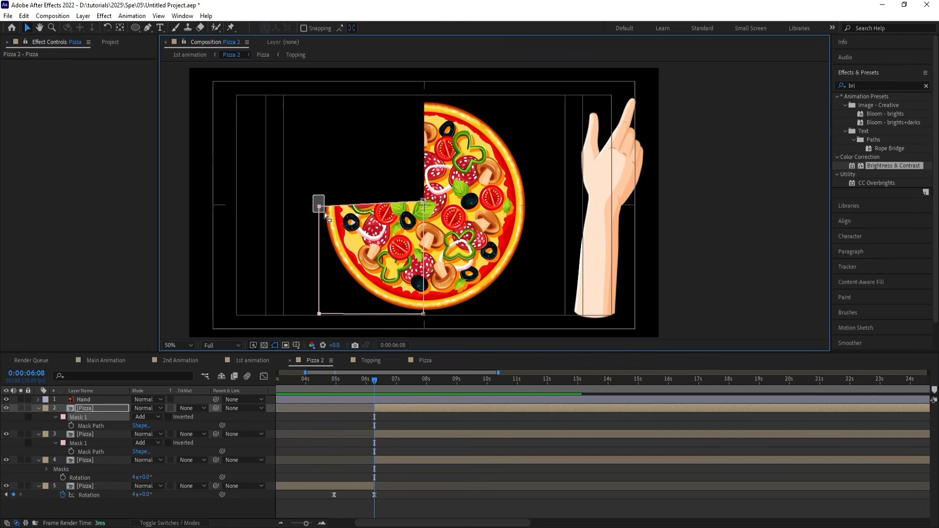
Nudge the outer upper corner of the lower-left mask vertically until its top edge is level.
key(Up)
key(Up)
key(Up)
key(Up)
key(Up)
key(Up)
key(Up)
key(Up)
key(Up)
key(Up)
key(Up)
key(Up)
key(Up)
key(Up)
key(Up)
key(Up)
key(Up)
key(Up)
key(Up)
key(Up)
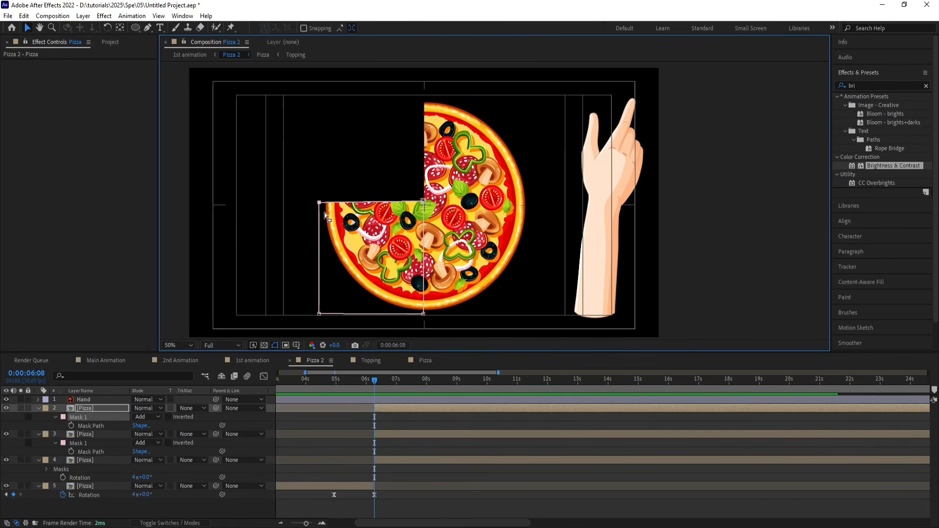
key(Down)
key(Down)
Duplicate the lower-left slice layer, move the copy's mask over the upper-left quarter of the pizza, and collapse the layers' properties.
click(365, 409)
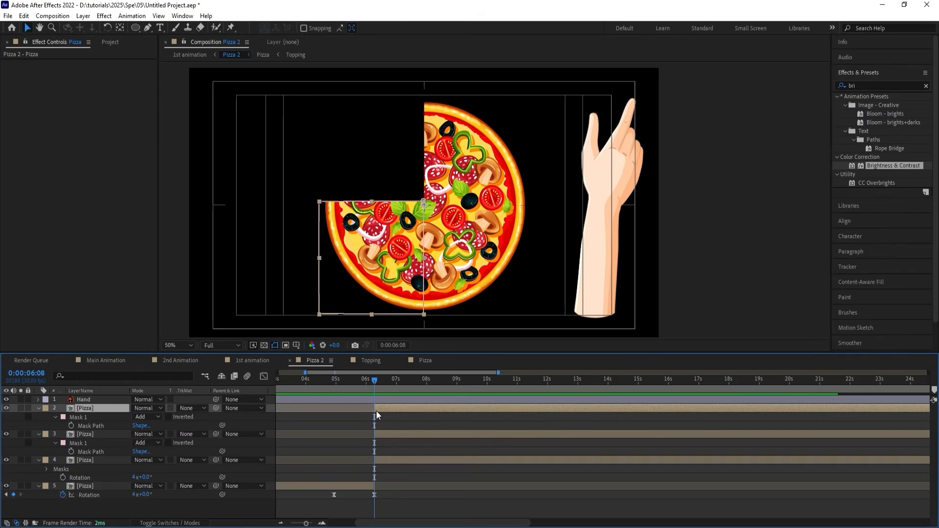
key(ctrl+d)
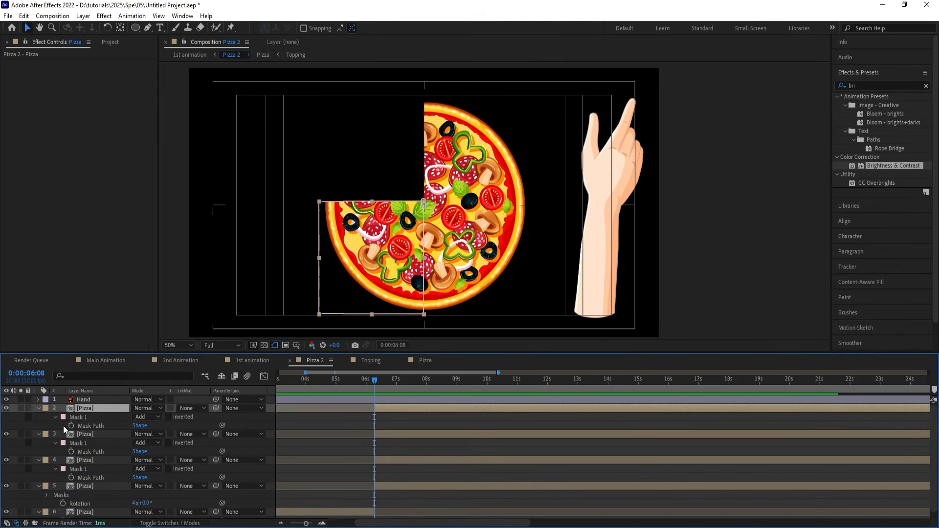
click(100, 427)
drag(307, 307, 426, 186)
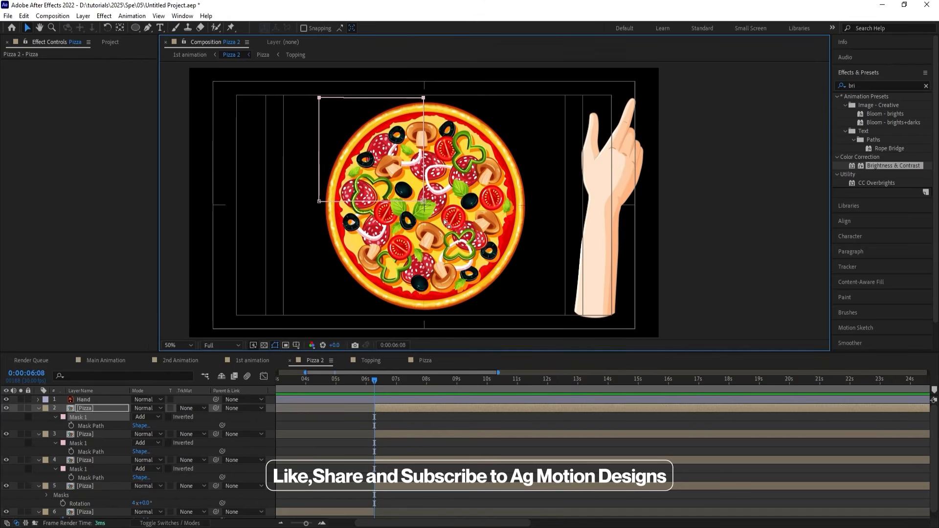
click(383, 419)
key(u)
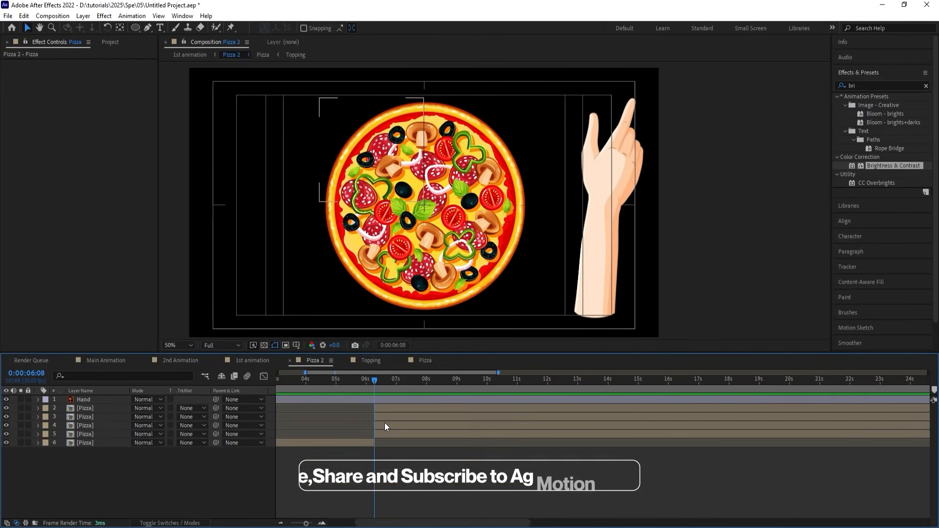
Try pulling the upper-right slice away from the pizza, and undo the move.
click(385, 435)
drag(470, 161, 510, 124)
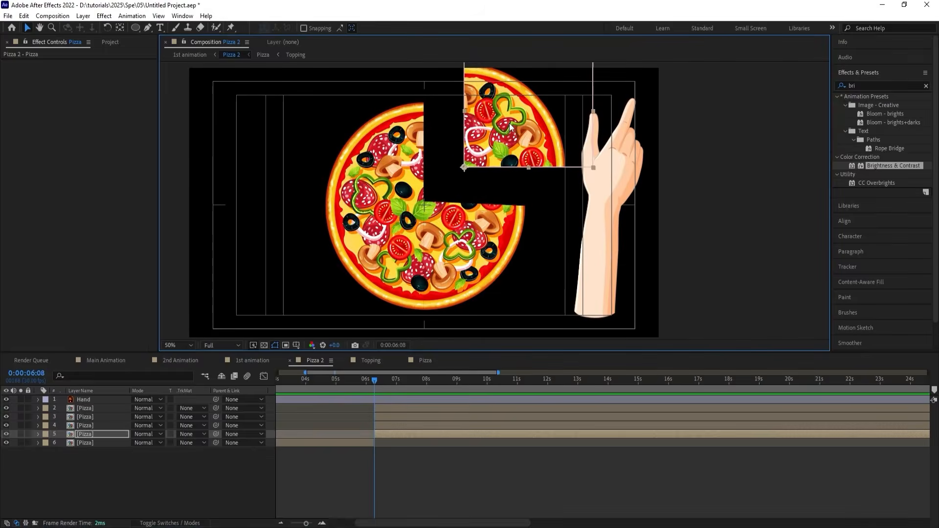
key(ctrl+z)
click(405, 481)
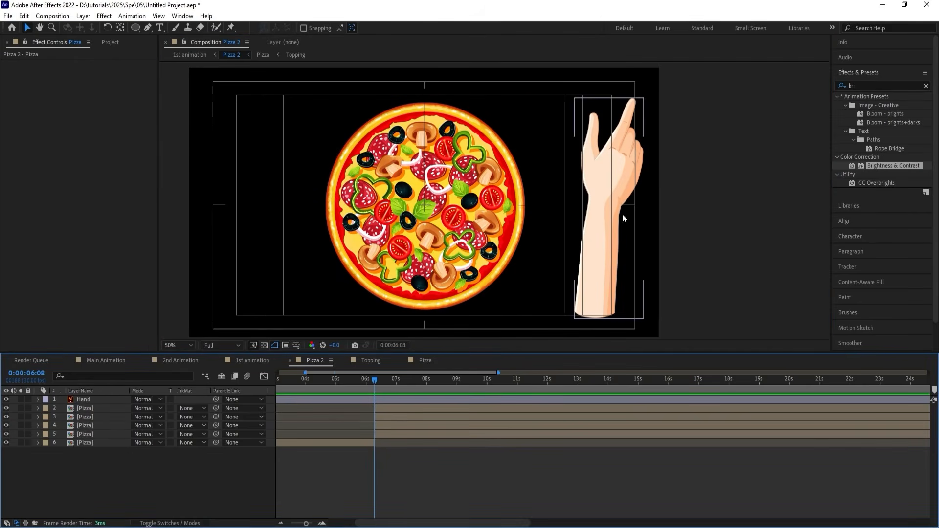
Nudge the upper-right slice's mask points along the vertical cut slightly left and preview the pizza from 0:00:05:14.
click(451, 170)
click(424, 93)
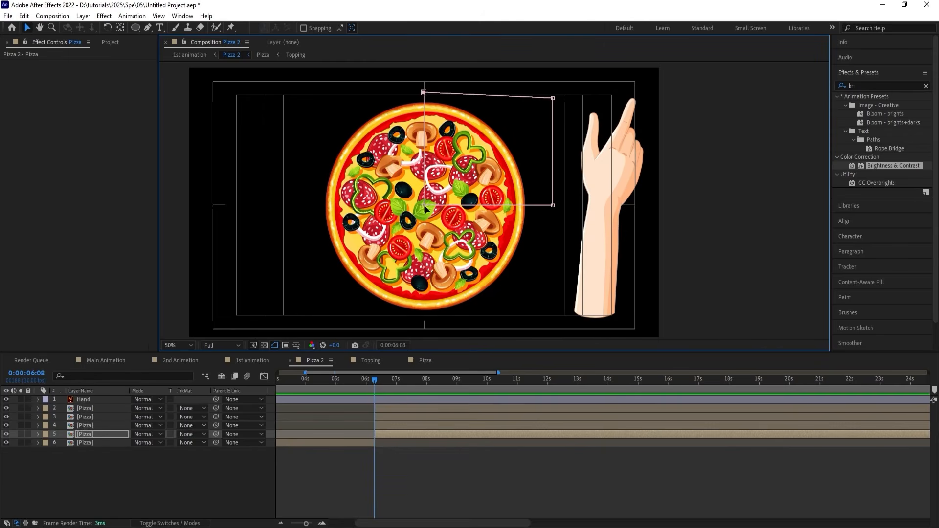
key(Left)
key(Left)
click(396, 445)
click(350, 375)
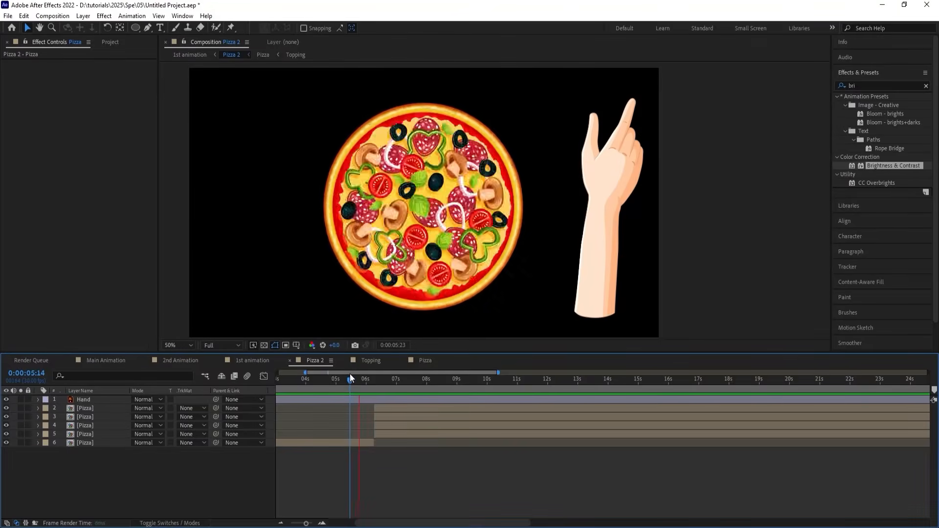
key(space)
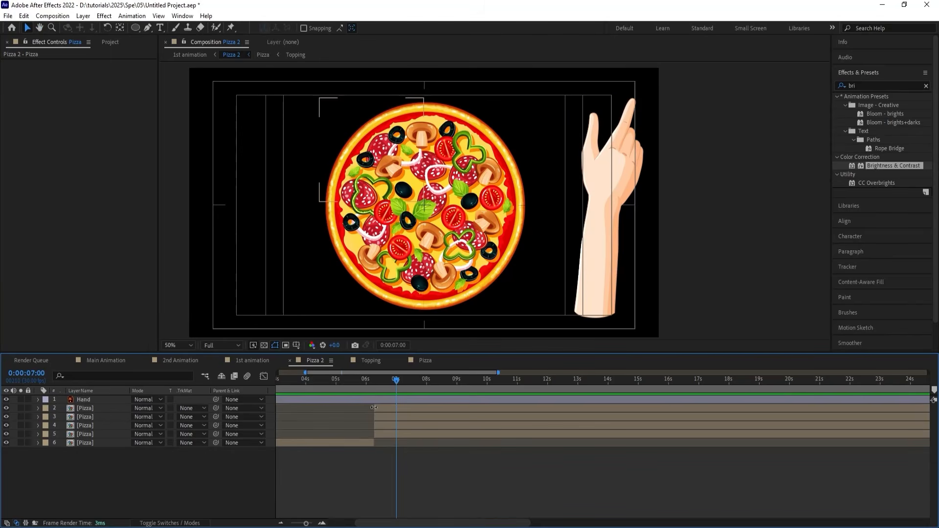
Rotate the Hand layer to point at the pizza, scale it to 124%, and place it over the upper-right slice.
click(379, 400)
key(w)
drag(655, 150, 561, 241)
key(s)
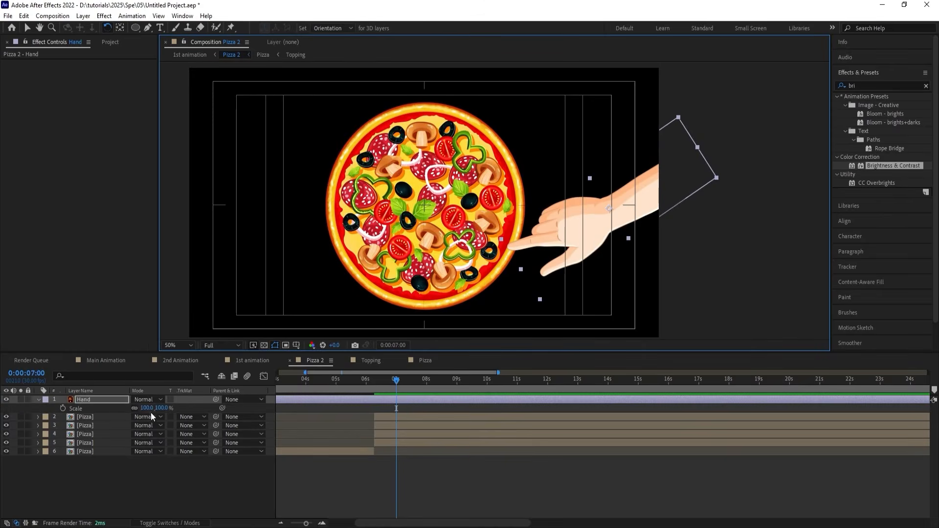
drag(148, 408, 159, 408)
key(v)
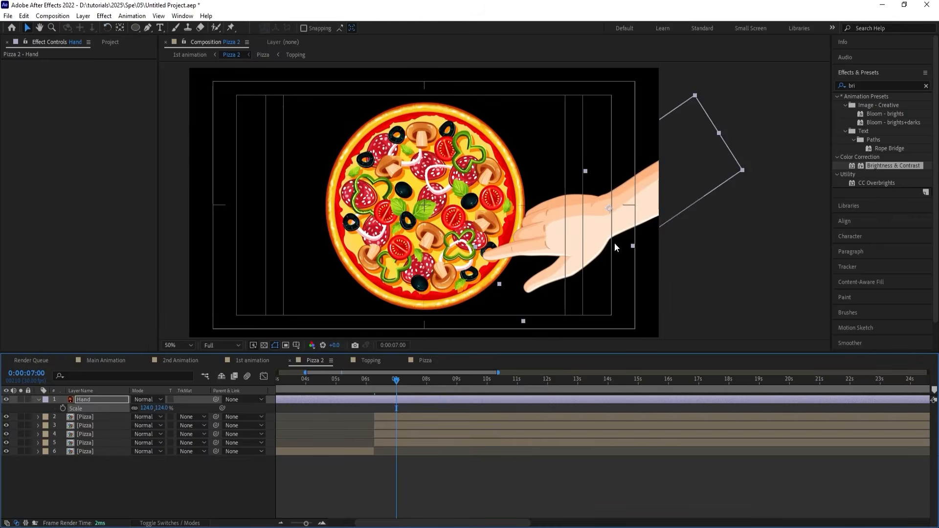
drag(614, 242, 567, 135)
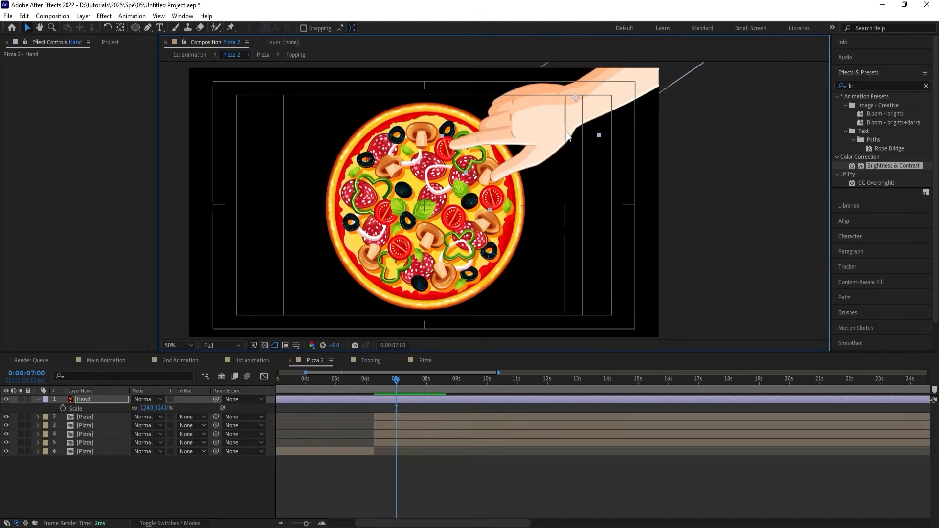
Duplicate the Hand layer, rotate the copy, and place it reaching over the lower-right slice.
key(ctrl+d)
key(w)
drag(632, 117, 632, 159)
key(v)
drag(545, 112, 538, 327)
Duplicate the lower-right hand, rotate the copy to face inward, and place it over the lower-left slice.
key(ctrl+d)
key(w)
key(v)
drag(621, 249, 345, 356)
Duplicate the lower-left hand, rotate the copy to face inward, and place it over the upper-left slice.
key(ctrl+d)
key(w)
key(v)
drag(358, 325, 348, 145)
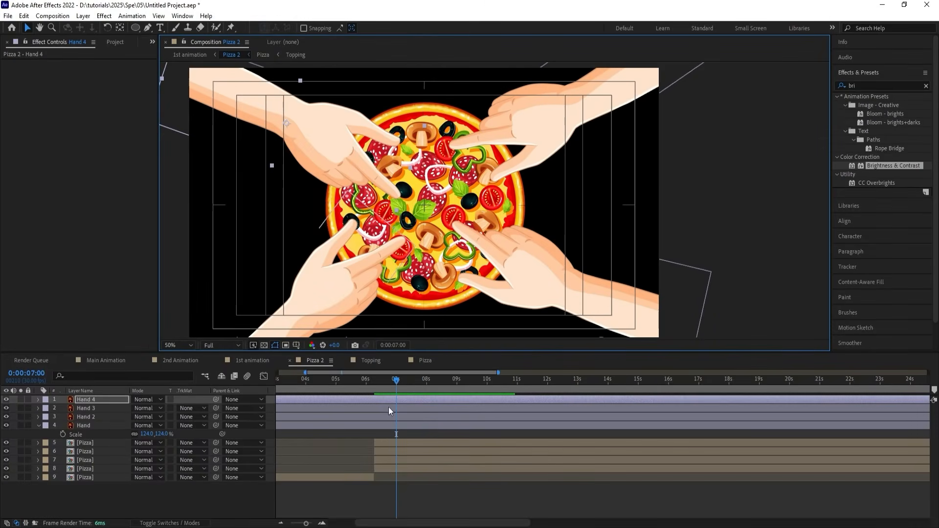
Trim the start of all four hand layers to 0:00:06:08, where the pizza slice layers begin.
click(377, 444)
key(i)
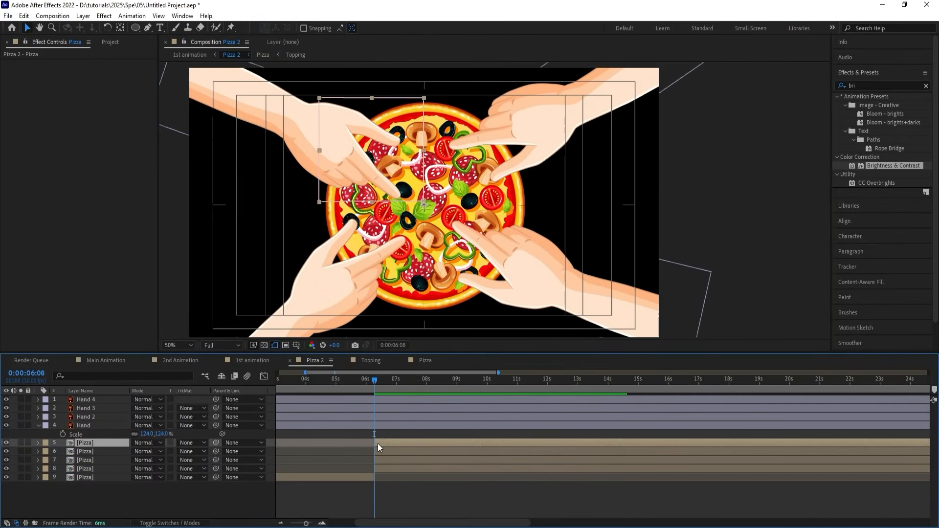
click(380, 427)
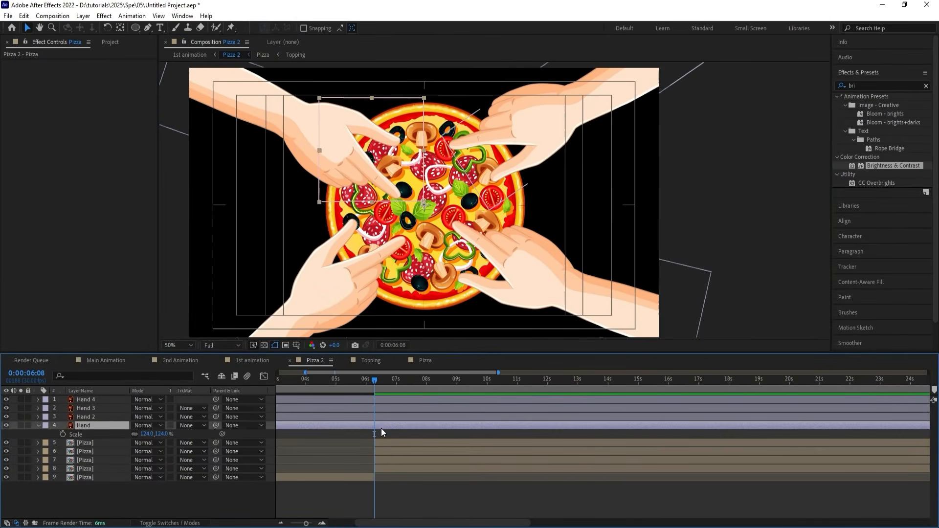
shift+click(382, 401)
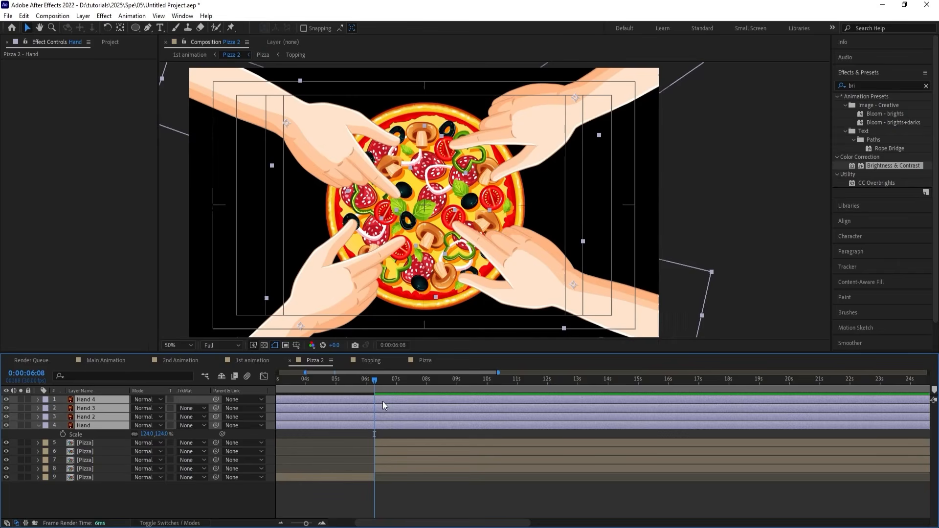
key(alt+bracketleft)
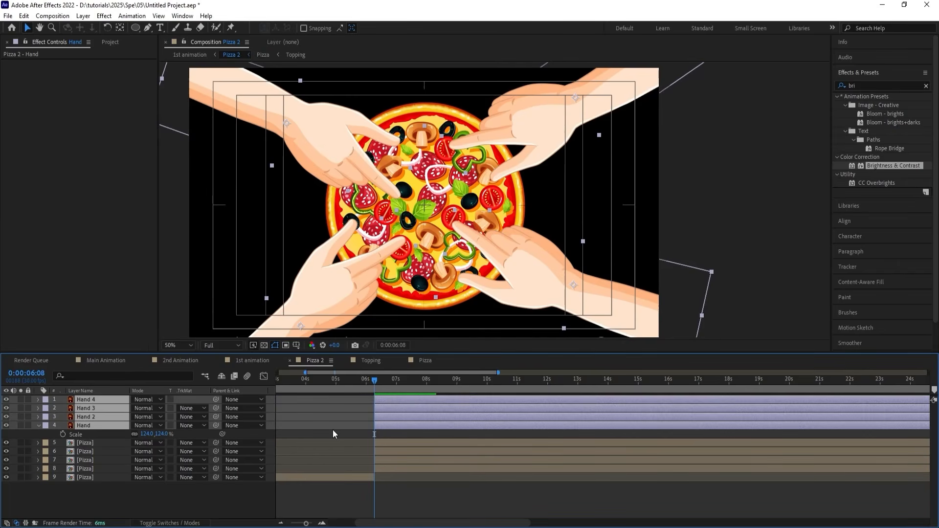
Shift the Hand 3 layer slightly up and left over the lower-left slice.
click(333, 429)
click(341, 311)
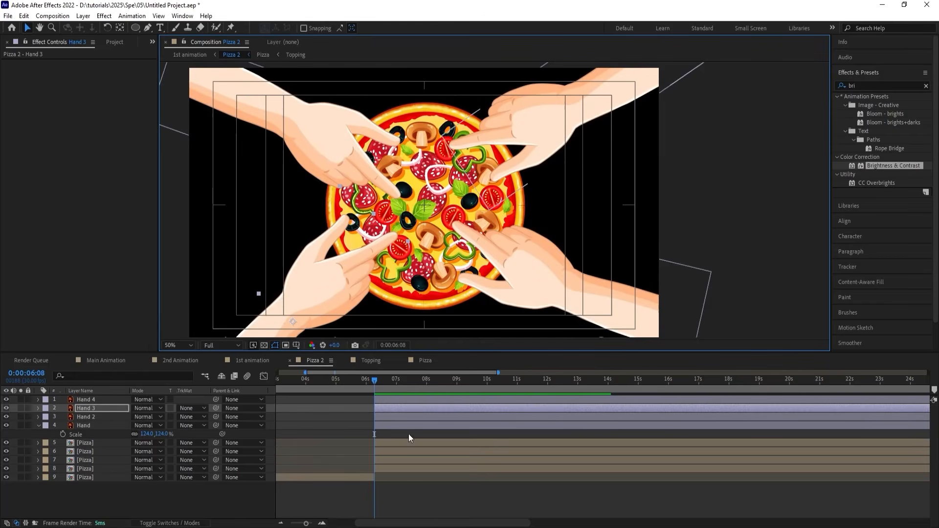
Apply Freeze Frame to the four pizza slice layers at 0:00:06:08 and collapse their properties.
click(385, 445)
shift+click(381, 468)
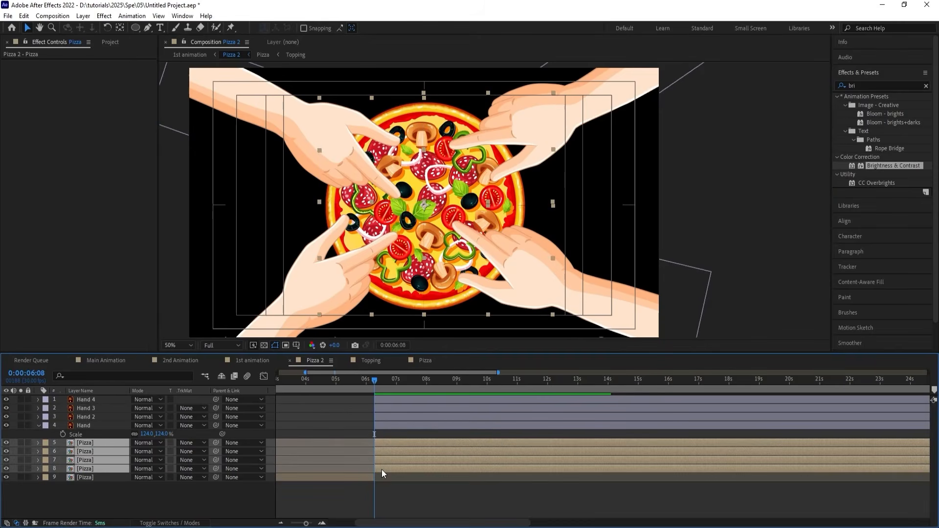
right_click(381, 469)
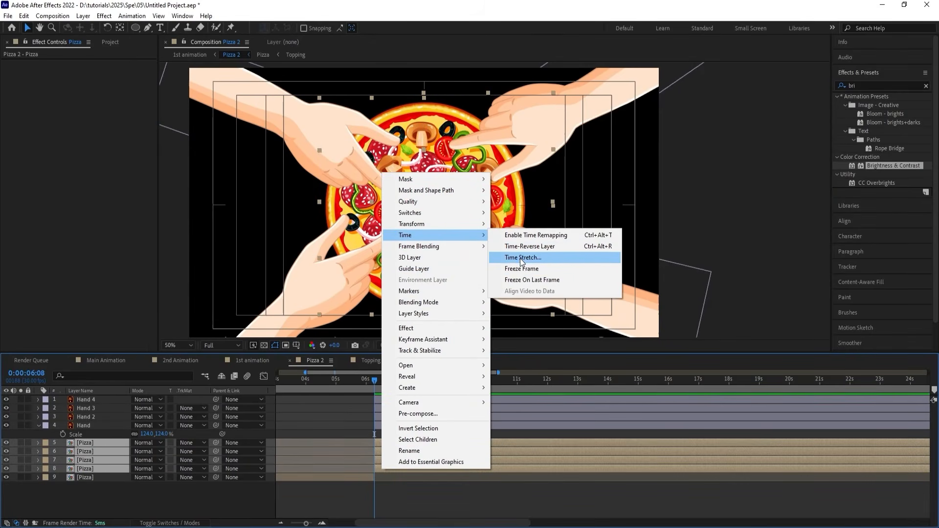
click(519, 268)
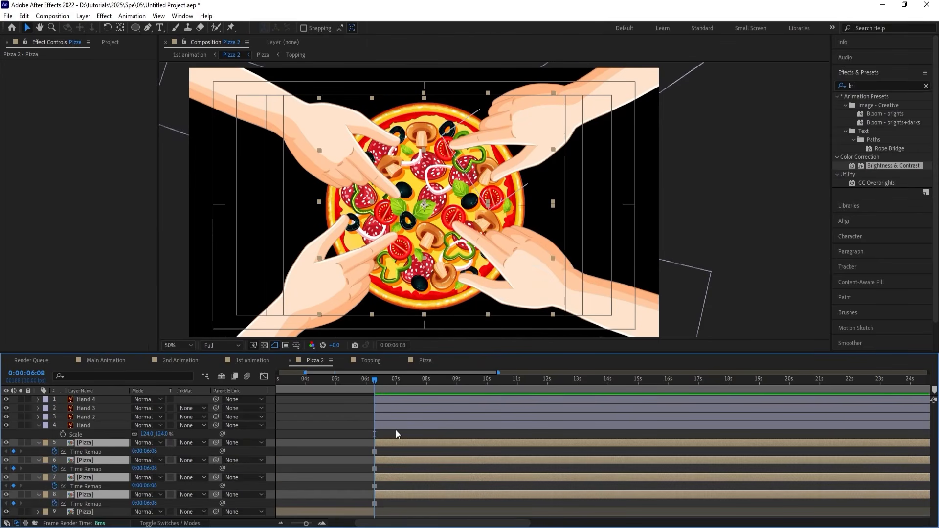
key(u)
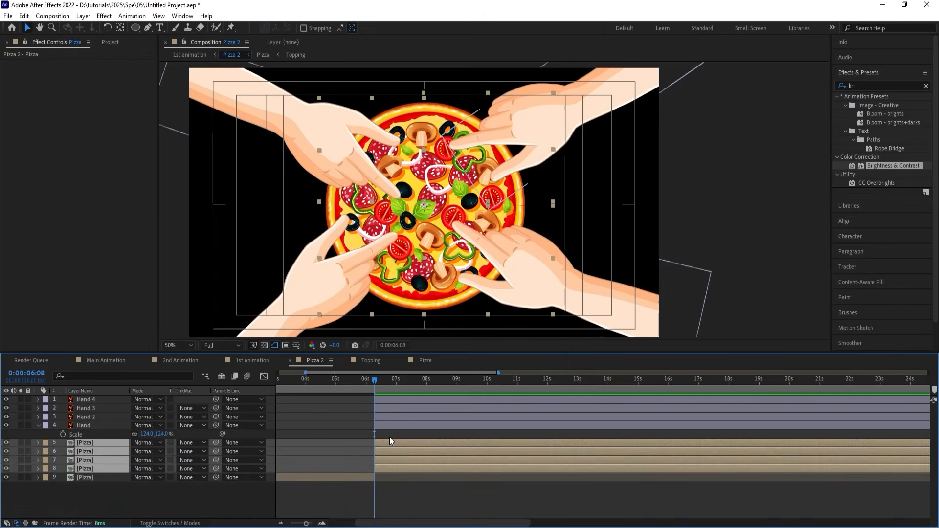
click(389, 436)
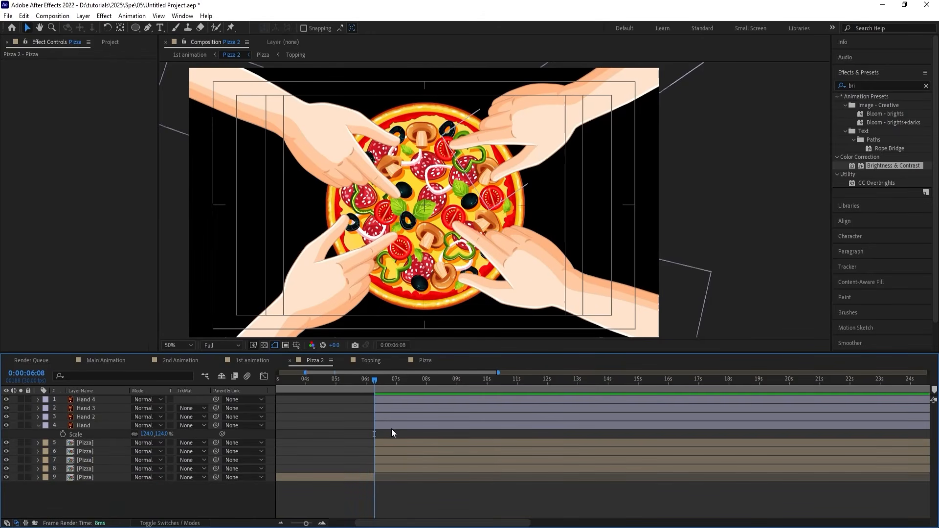
Add Position keyframes to all four hand layers at 0:00:06:08 and again at 0:00:06:22 with their current placement.
click(391, 428)
shift+click(386, 400)
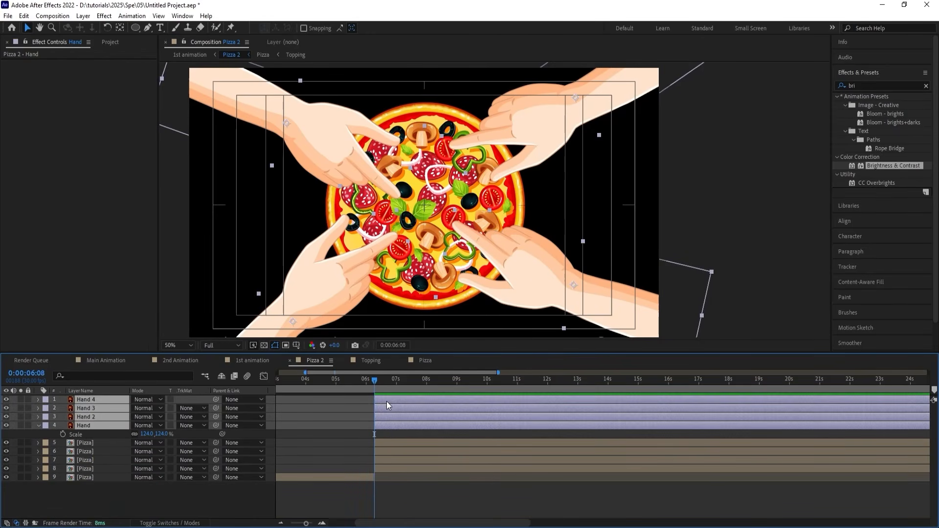
key(p)
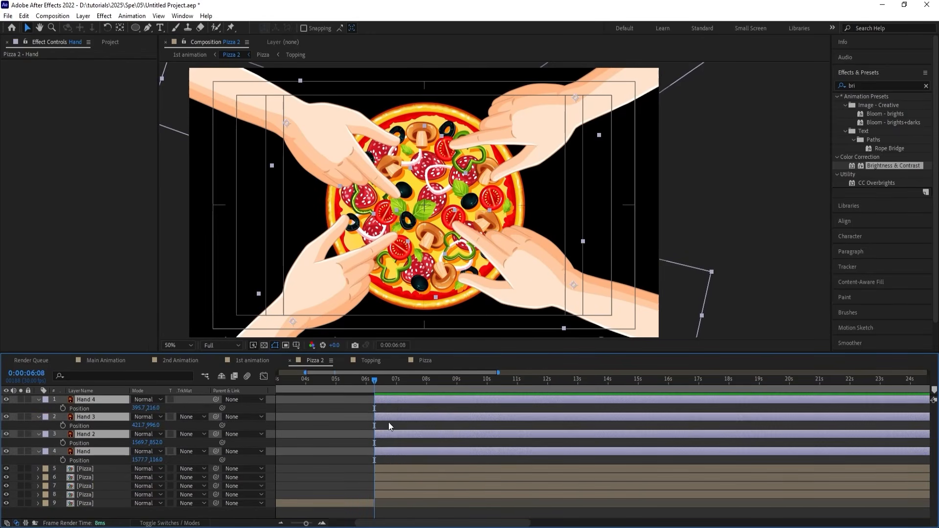
click(66, 404)
key(equal)
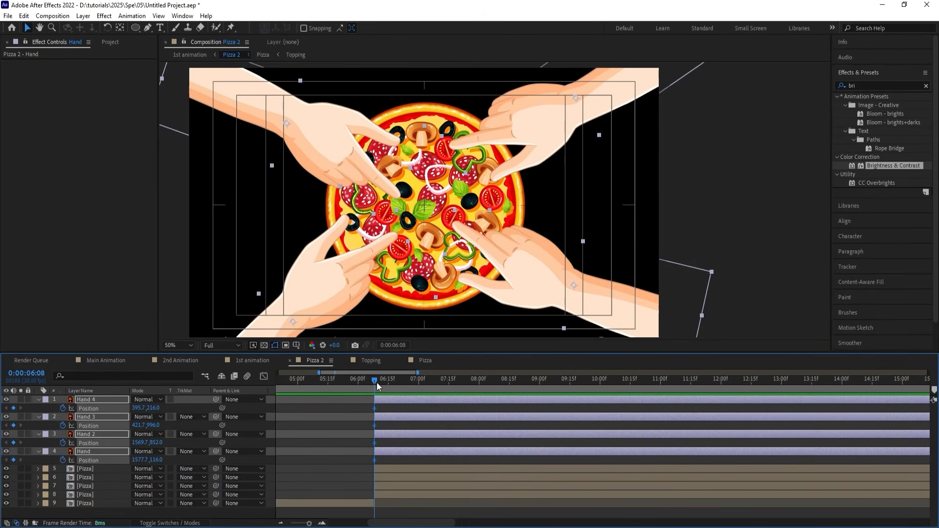
drag(377, 382, 403, 385)
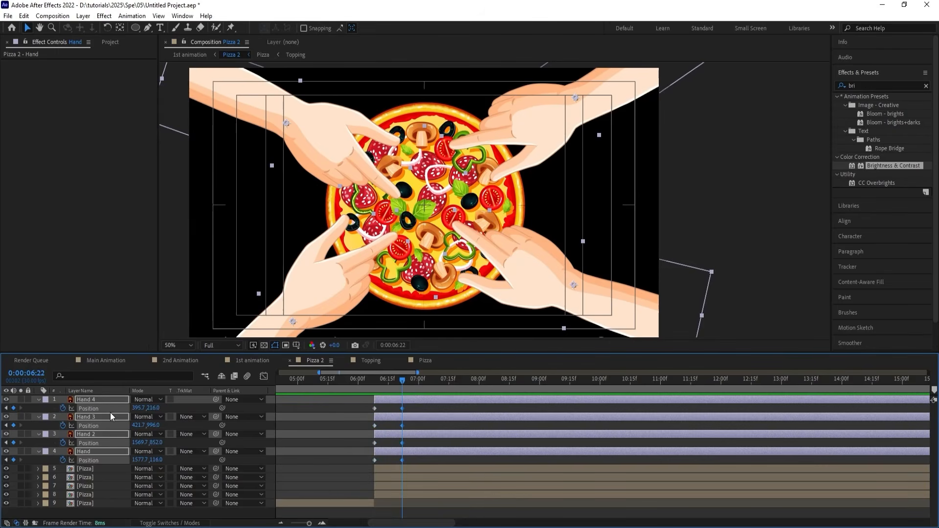
At the 0:00:06:08 keyframes, move each of the four hands diagonally outward beyond its frame corner and preview the entrance.
key(j)
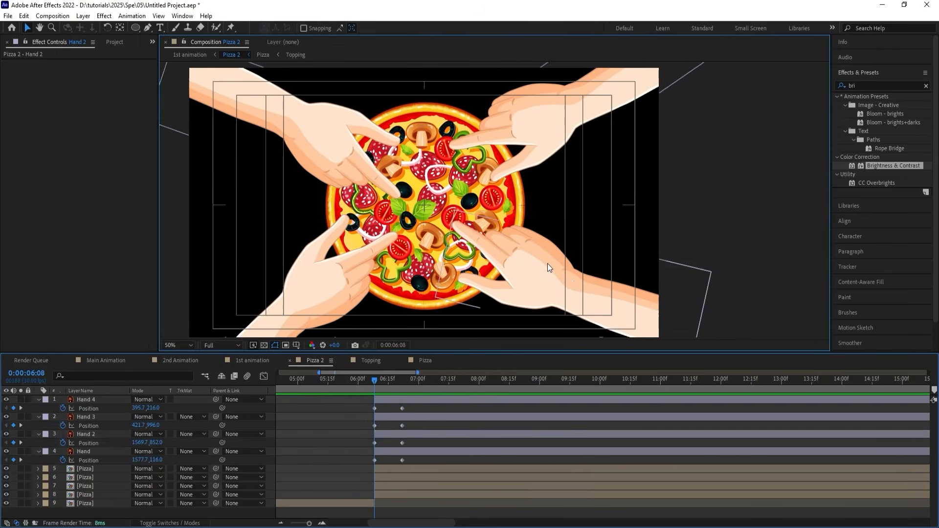
drag(548, 263, 756, 330)
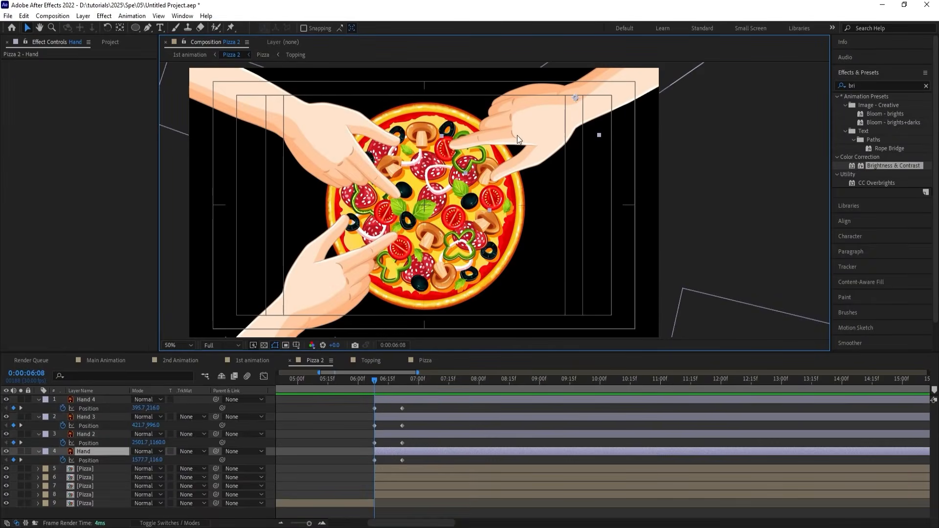
drag(517, 135, 703, 38)
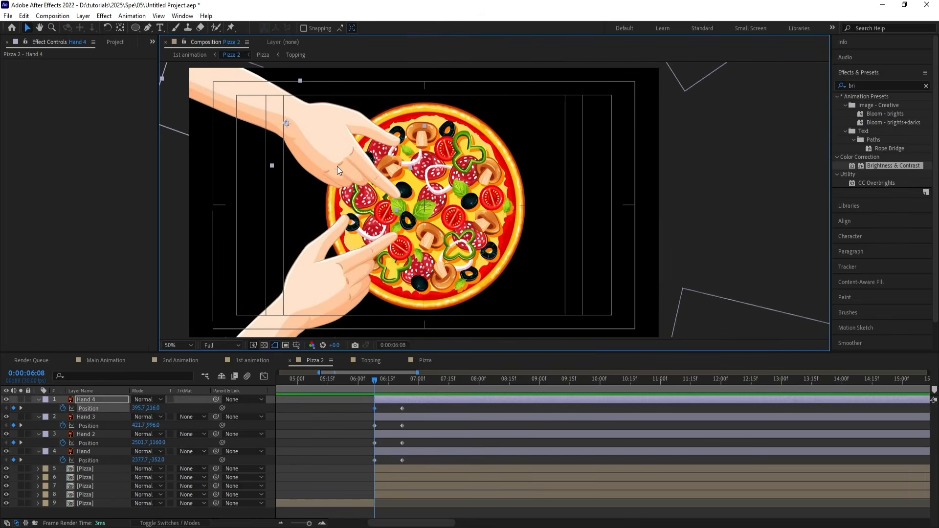
drag(336, 166, 153, 32)
key(comma)
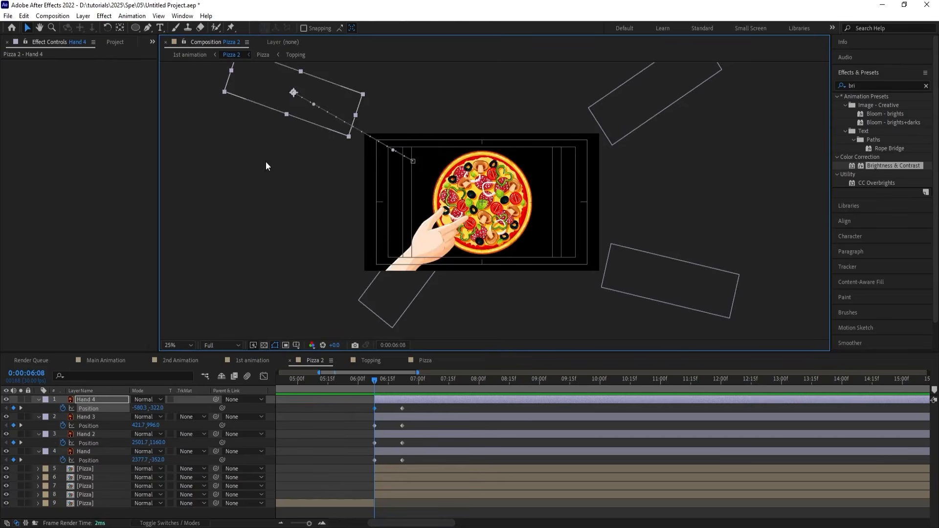
drag(315, 122, 317, 136)
drag(435, 243, 355, 315)
key(space)
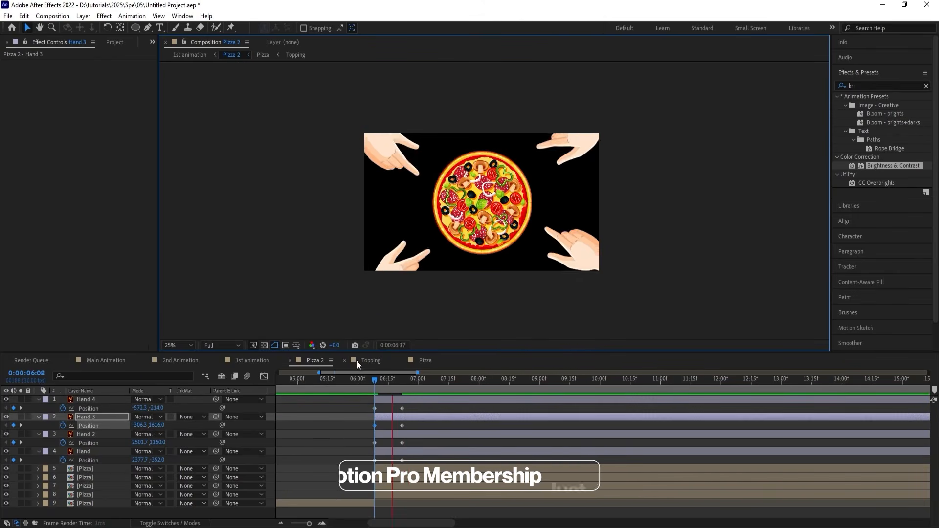
Copy each hand's off-screen Position keyframe from 0:00:06:08 to 0:00:07:05, so all four hands retreat.
drag(415, 383, 428, 383)
click(376, 409)
key(ctrl+c)
key(ctrl+v)
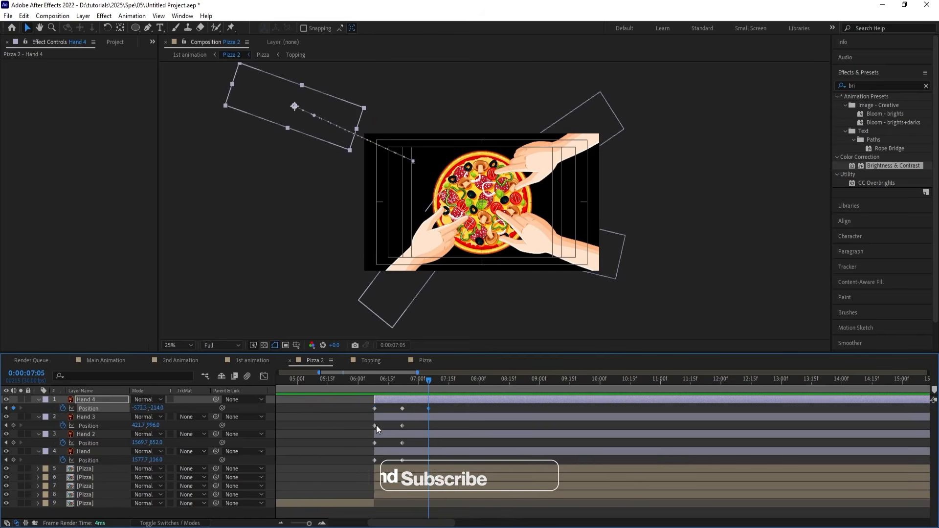
click(376, 426)
key(ctrl+c)
key(ctrl+v)
click(375, 442)
key(ctrl+c)
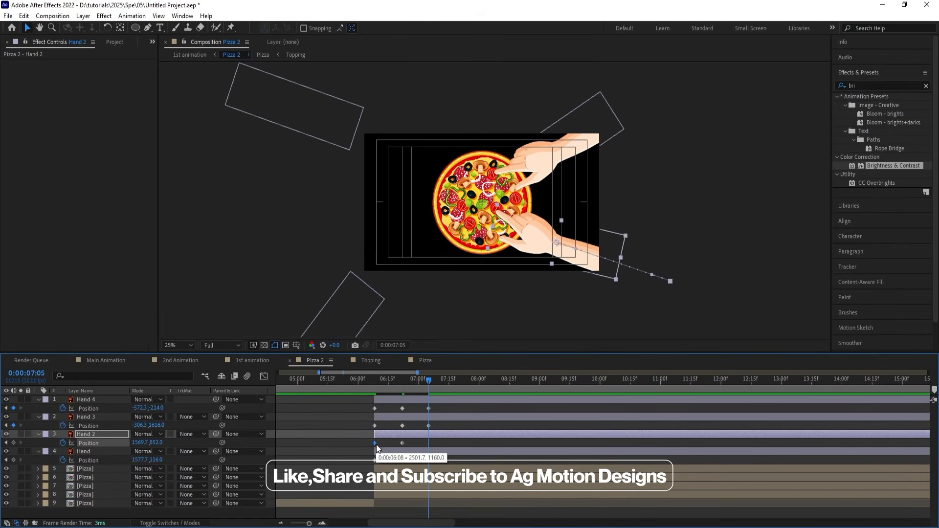
key(ctrl+v)
click(374, 460)
key(ctrl+c)
key(ctrl+v)
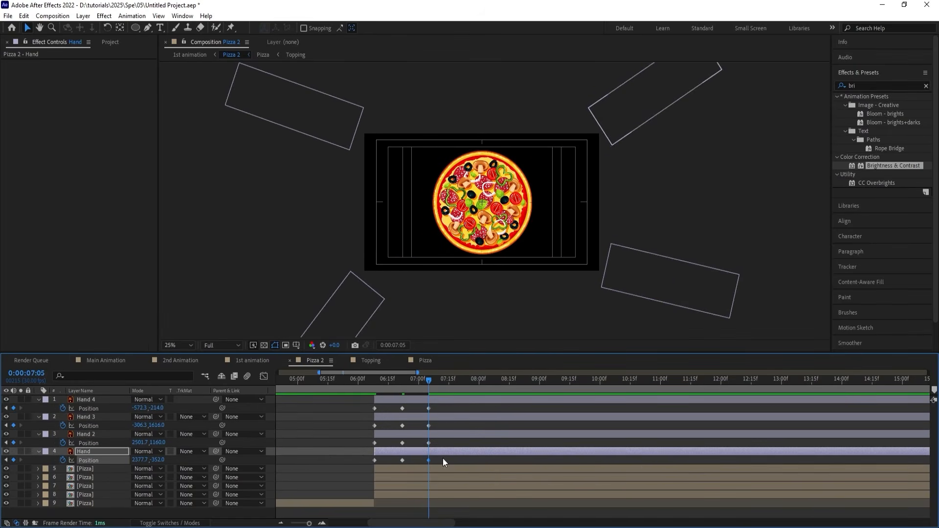
Apply Easy Ease to all Position keyframes of the four hands and preview their motion.
drag(442, 462, 369, 383)
key(F9)
key(j)
key(j)
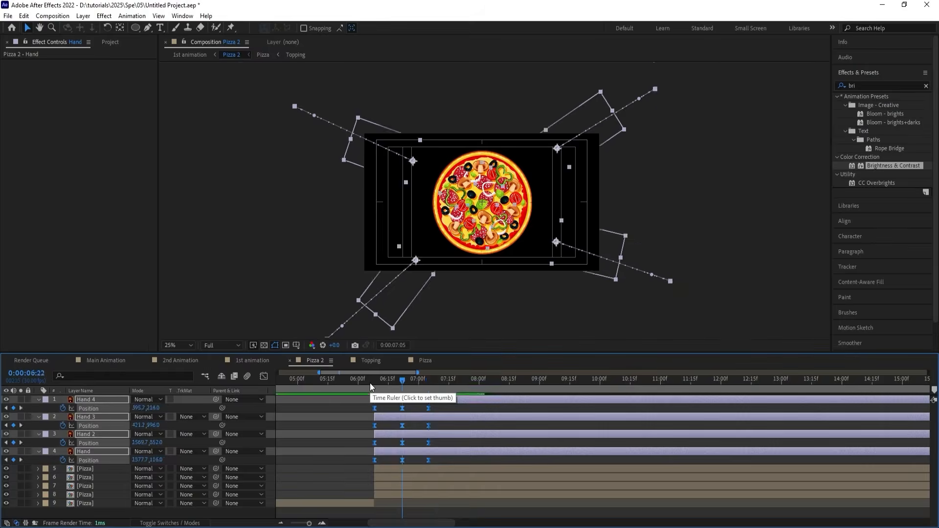
click(182, 346)
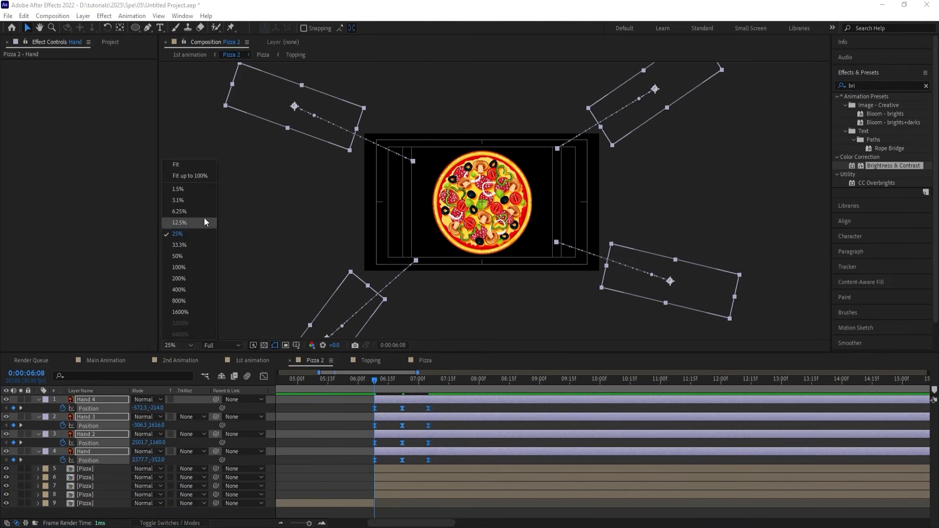
click(181, 166)
key(space)
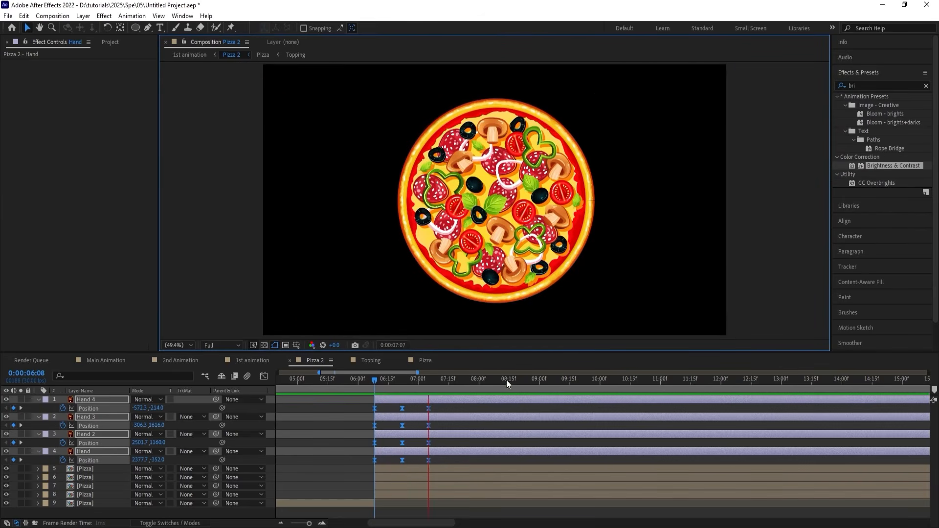
key(space)
drag(399, 380, 372, 372)
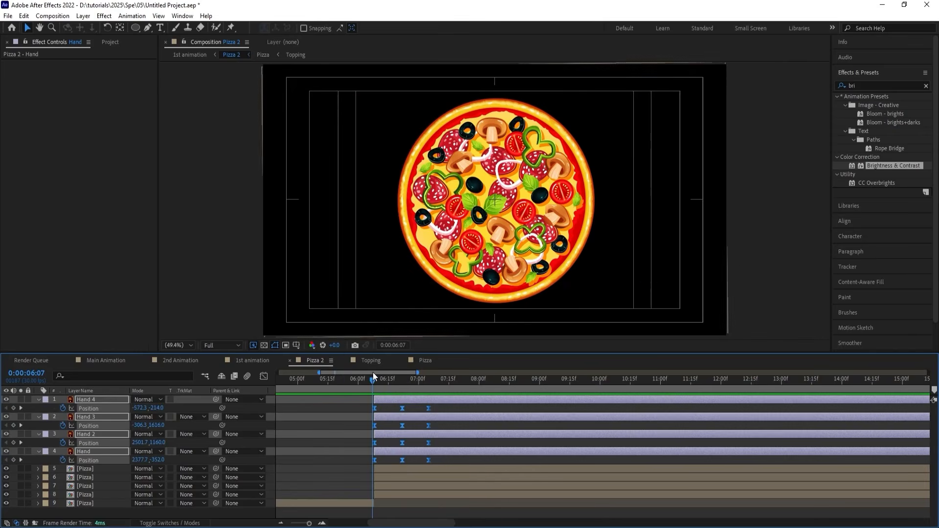
key(space)
Reshape the hands' speed graph to ease longer around the middle Position keyframes, and preview the result.
key(space)
click(264, 376)
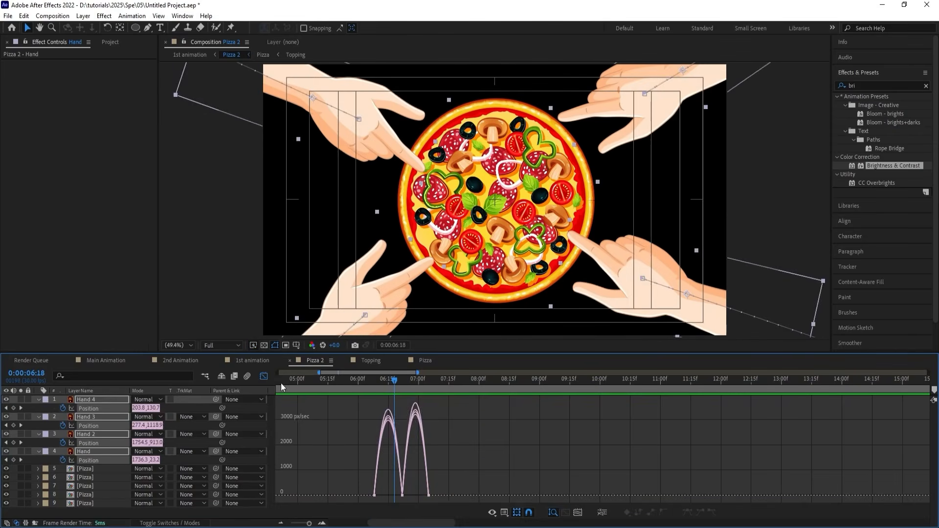
key(equal)
mouse_move(426, 480)
mouse_down()
mouse_move(391, 501)
mouse_move(386, 493)
mouse_move(431, 493)
mouse_up()
click(357, 380)
key(space)
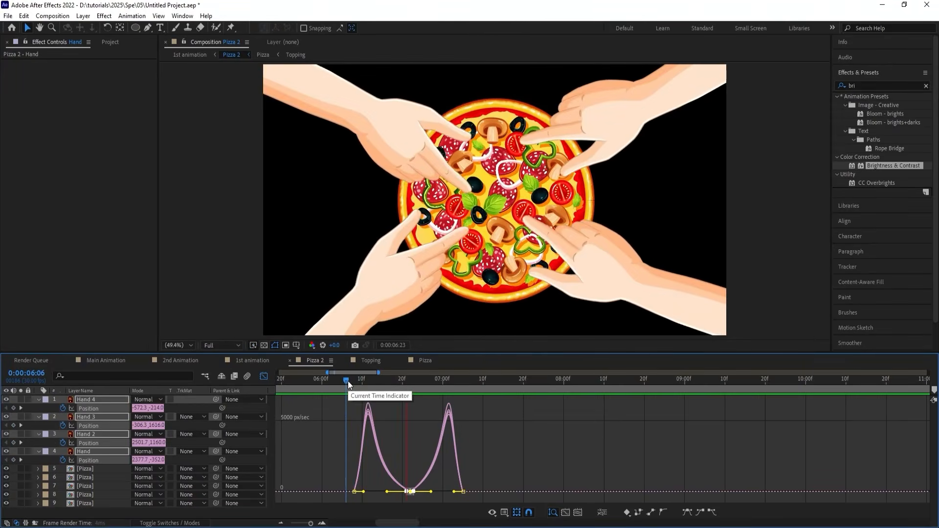
click(265, 377)
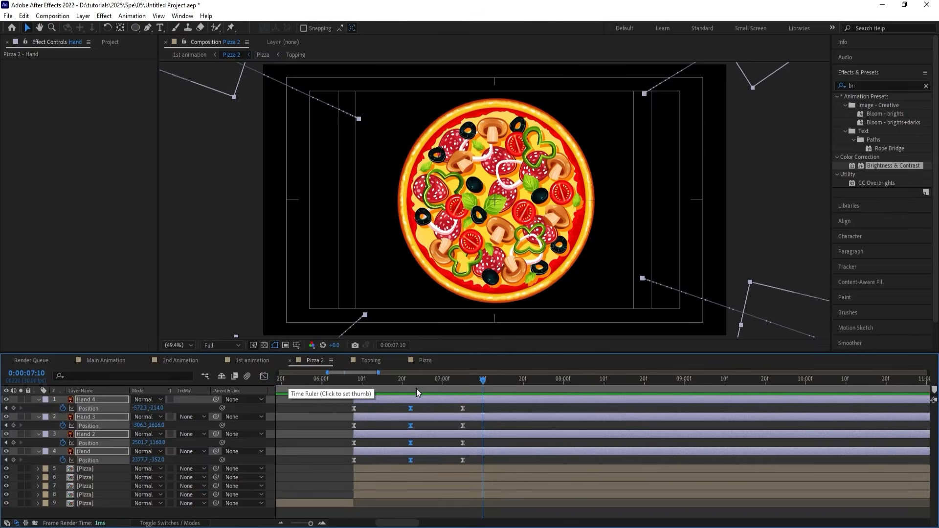
Reorder the upper-right pizza slice directly beneath the Hand layer and the lower-right slice directly beneath Hand 2.
drag(416, 388, 376, 389)
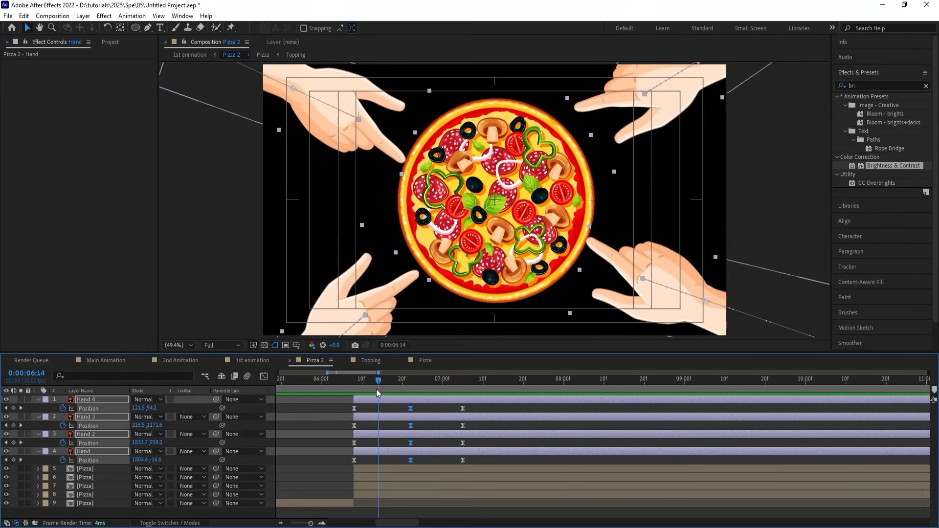
click(388, 455)
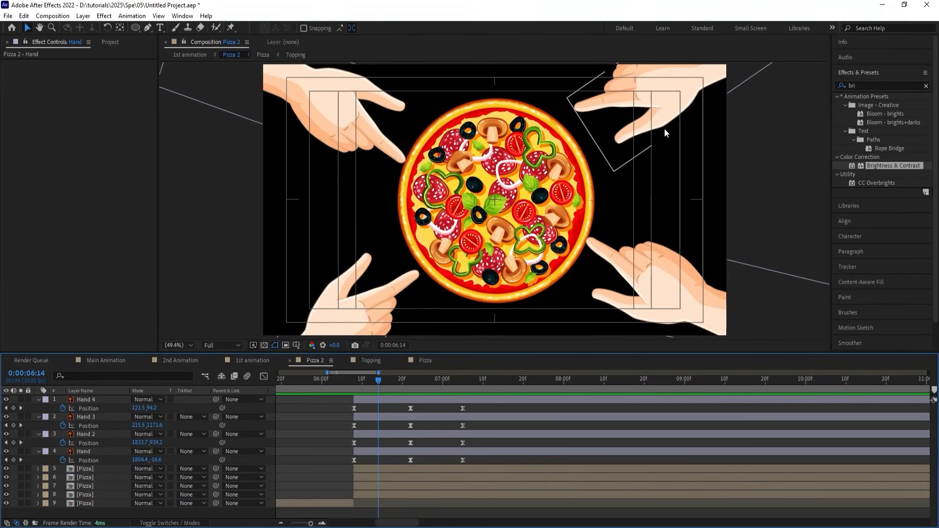
click(568, 153)
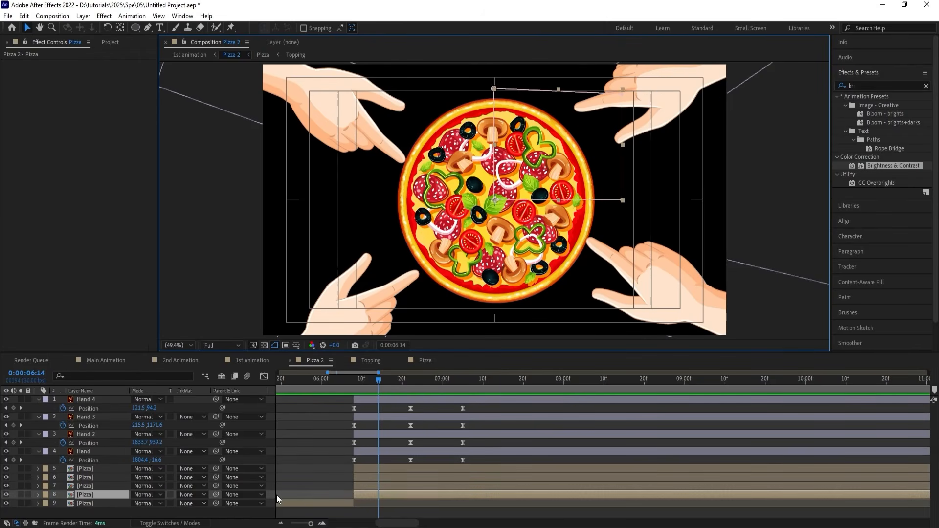
click(125, 470)
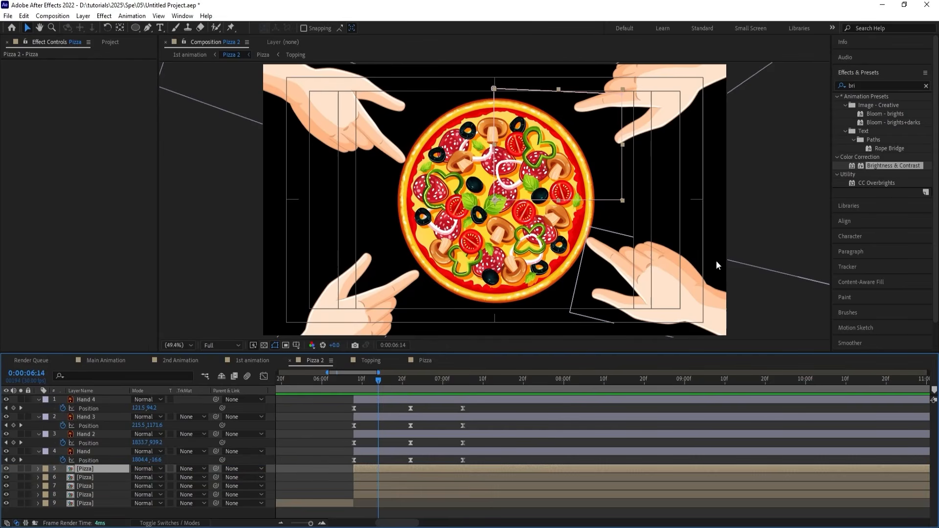
click(86, 495)
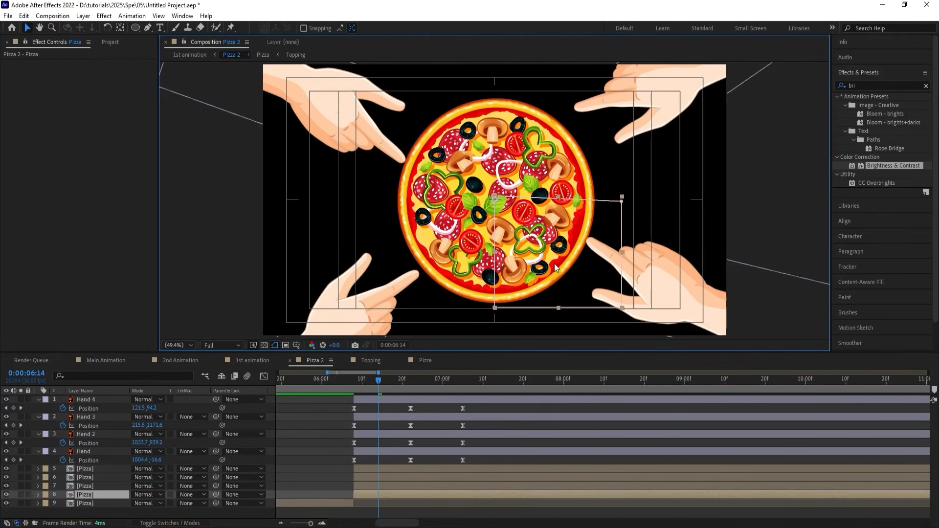
drag(127, 496, 134, 438)
Reorder the lower-left pizza slice directly beneath Hand 3 and the upper-left slice directly beneath Hand 4.
click(449, 283)
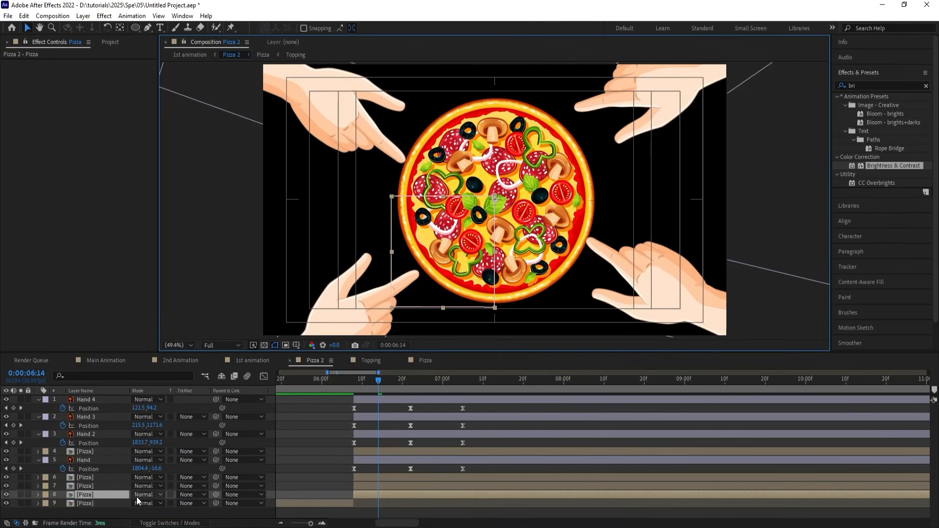
ctrl+click(130, 486)
drag(130, 486, 133, 439)
click(343, 489)
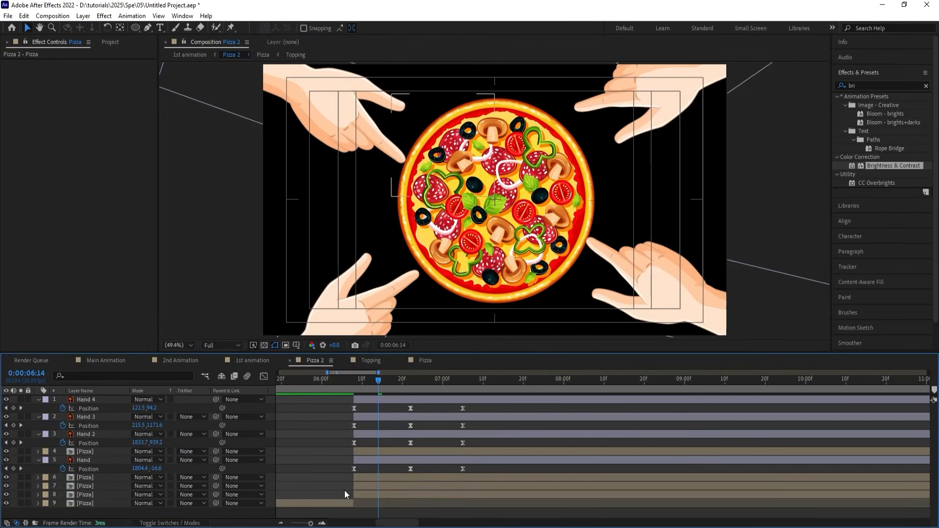
click(355, 492)
drag(84, 494, 87, 432)
click(357, 493)
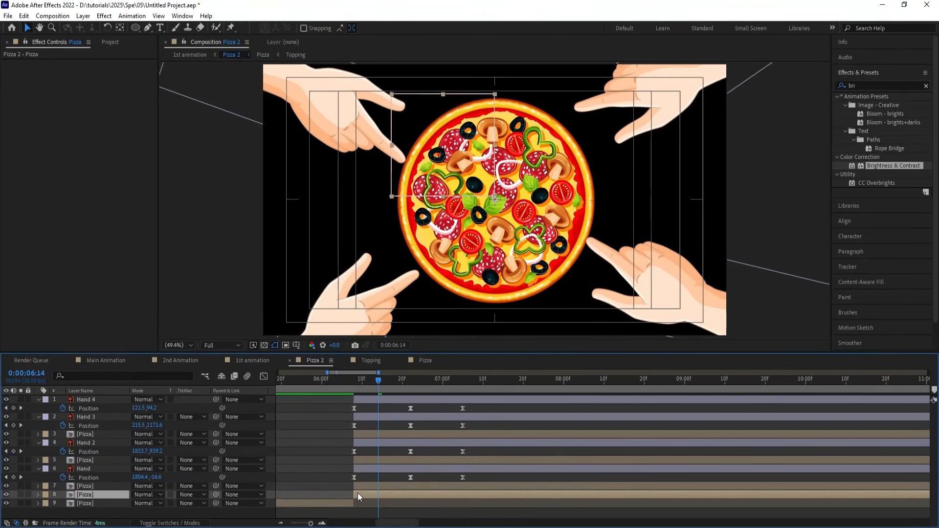
drag(97, 494, 102, 413)
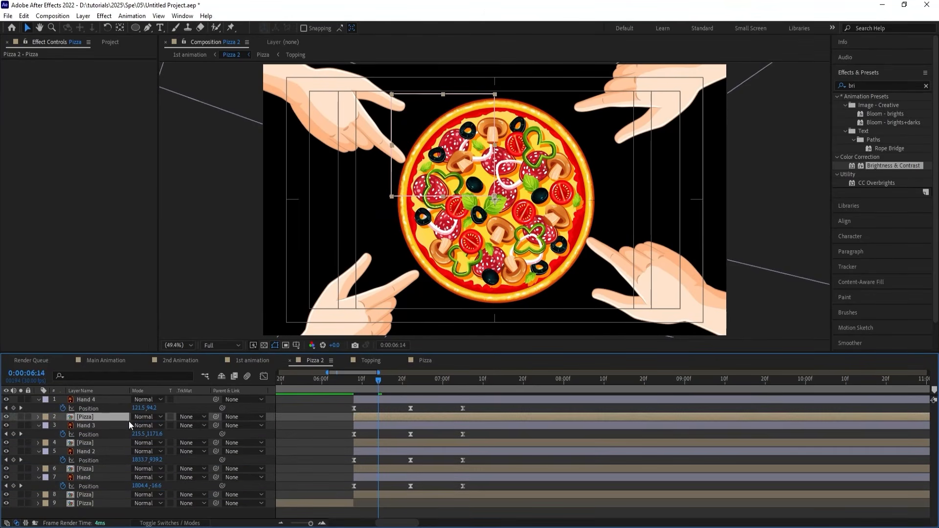
Split the upper-right pizza slice layer at 0:00:06:22 and parent its second part to the Hand layer.
click(356, 383)
key(space)
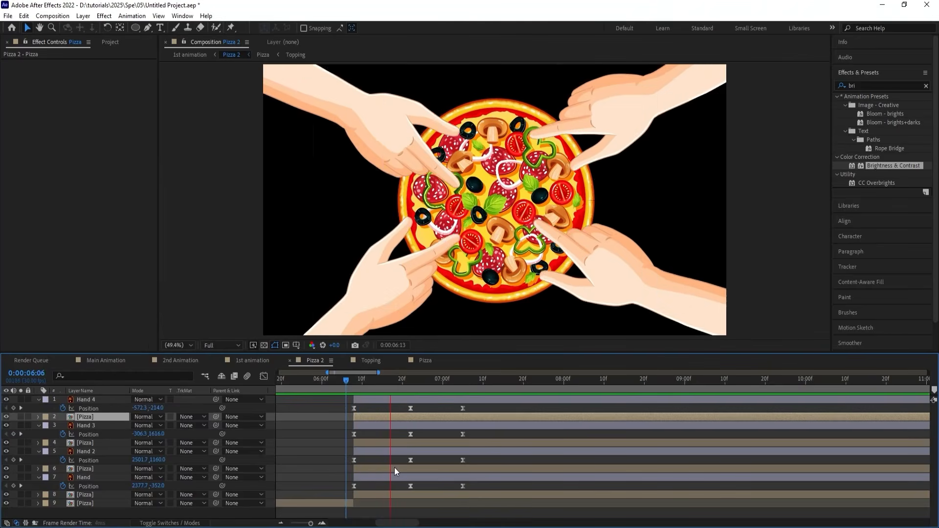
key(j)
click(417, 492)
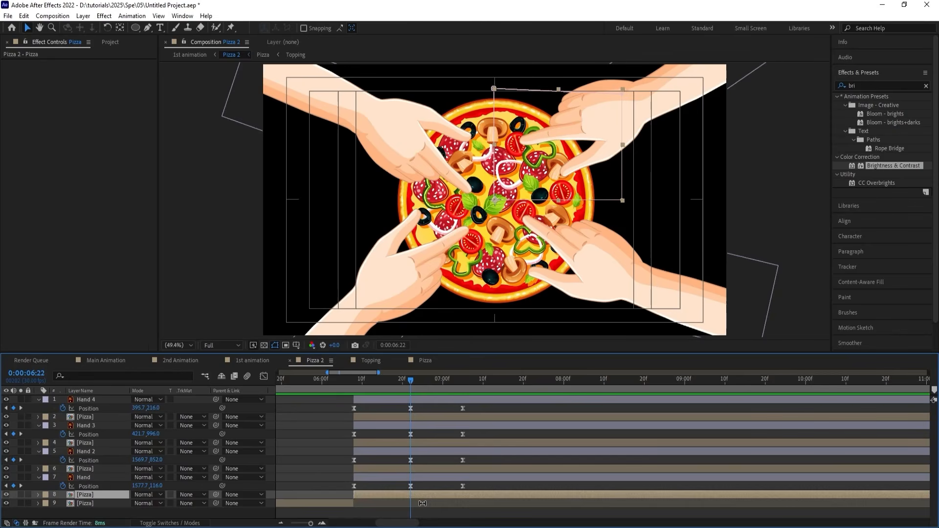
key(ctrl+shift+d)
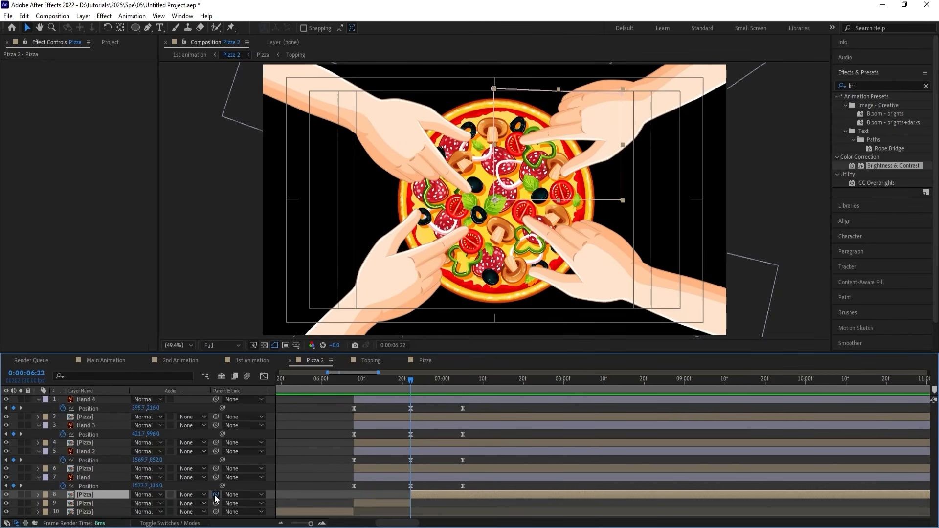
drag(214, 498, 108, 478)
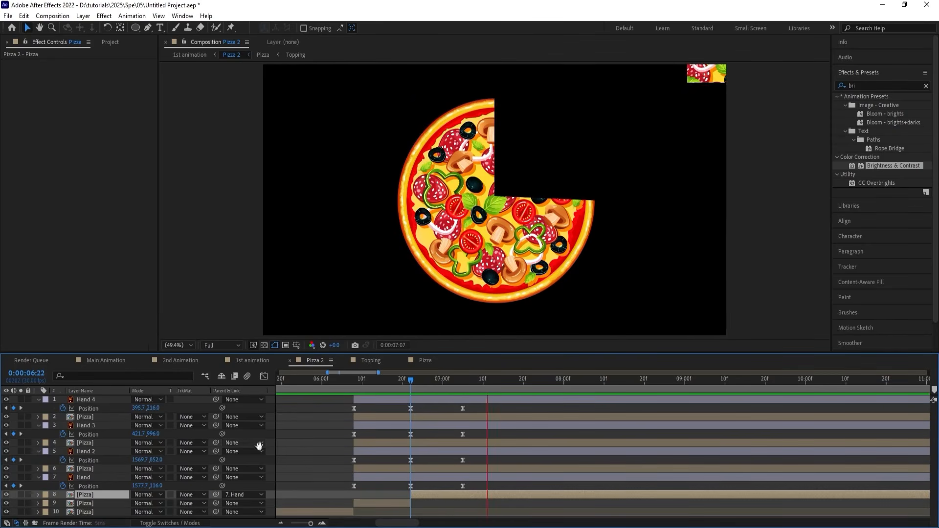
Move the Hand layer farther off-screen to the upper right at its last Position keyframe, 0:00:07:05.
key(k)
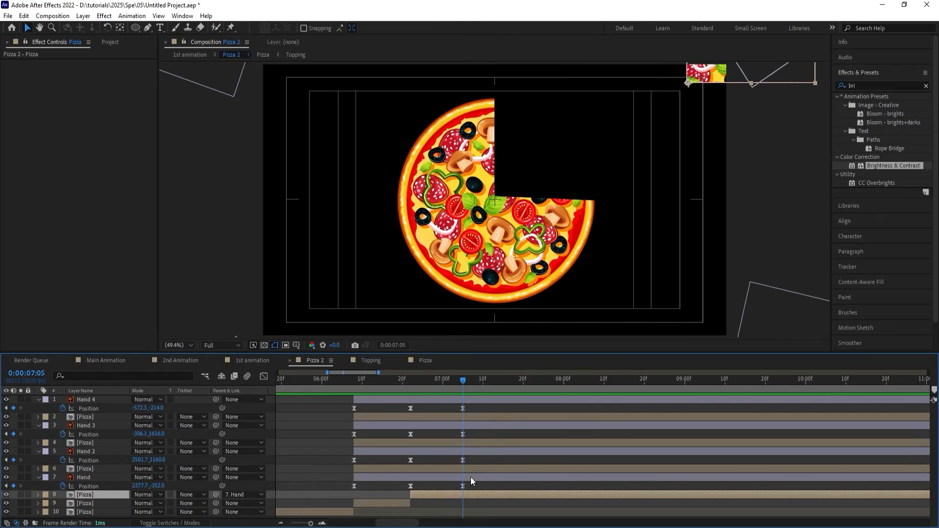
click(470, 477)
key(comma)
key(comma)
drag(663, 107, 675, 97)
Split the lower-right pizza slice at 0:00:06:22, parent its second part to Hand 2, and preview the motion.
key(j)
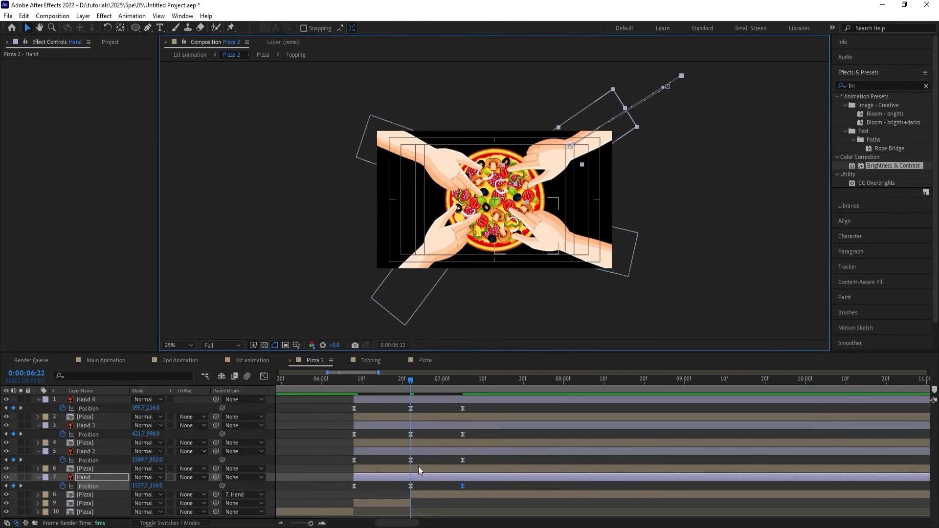
click(414, 471)
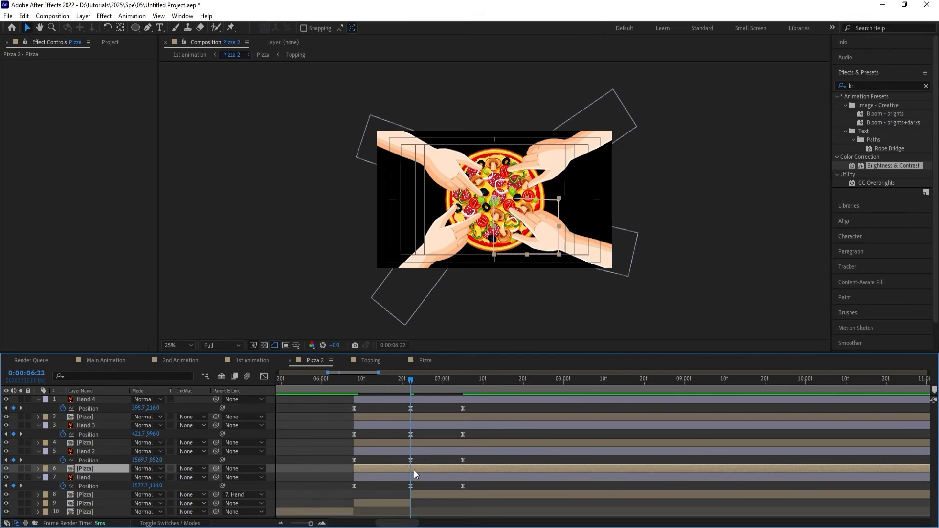
key(ctrl+shift+d)
drag(215, 469, 104, 453)
key(space)
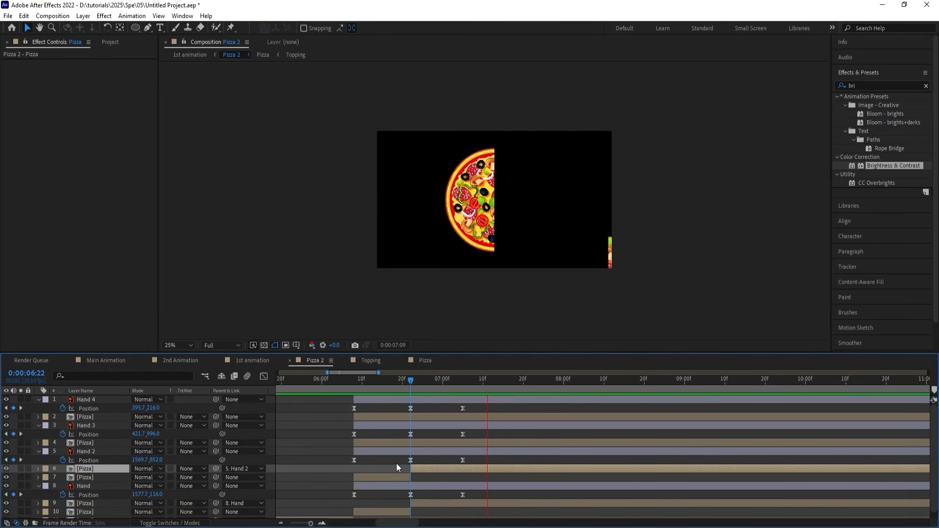
Move Hand 2 farther off-screen at 0:00:07:05, to a Position of about 2629.7, 1224.0.
key(space)
click(472, 449)
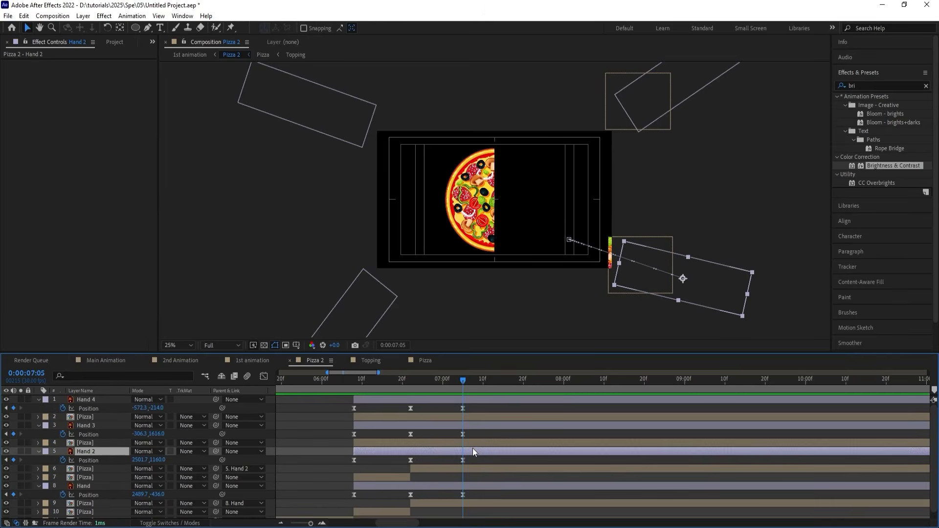
drag(720, 290, 735, 298)
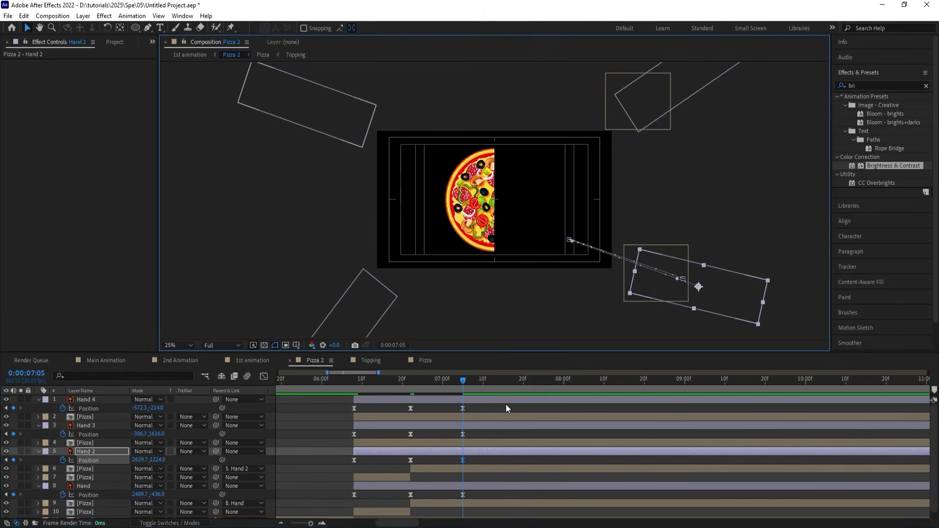
Split the lower-left pizza slice layer at 0:00:06:22 and parent its second part to Hand 3.
key(j)
click(413, 443)
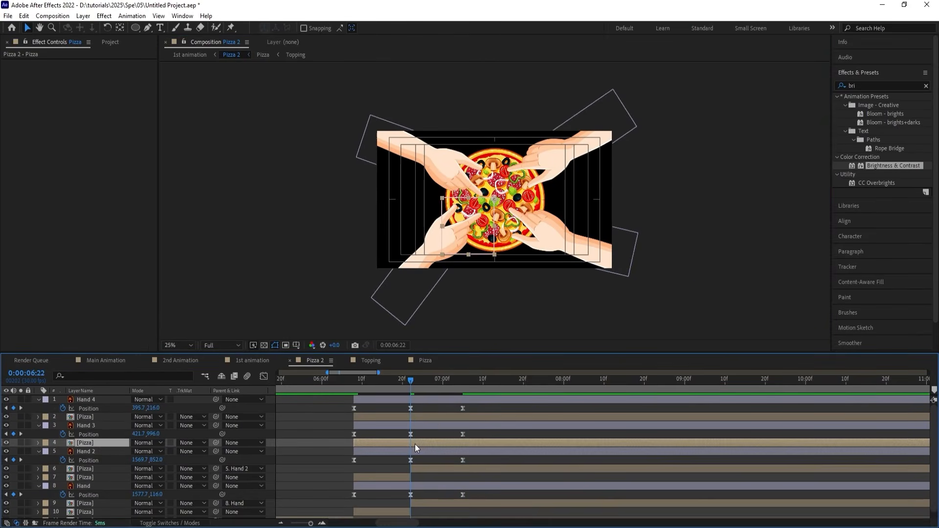
key(ctrl+shift+d)
drag(215, 442, 105, 426)
key(k)
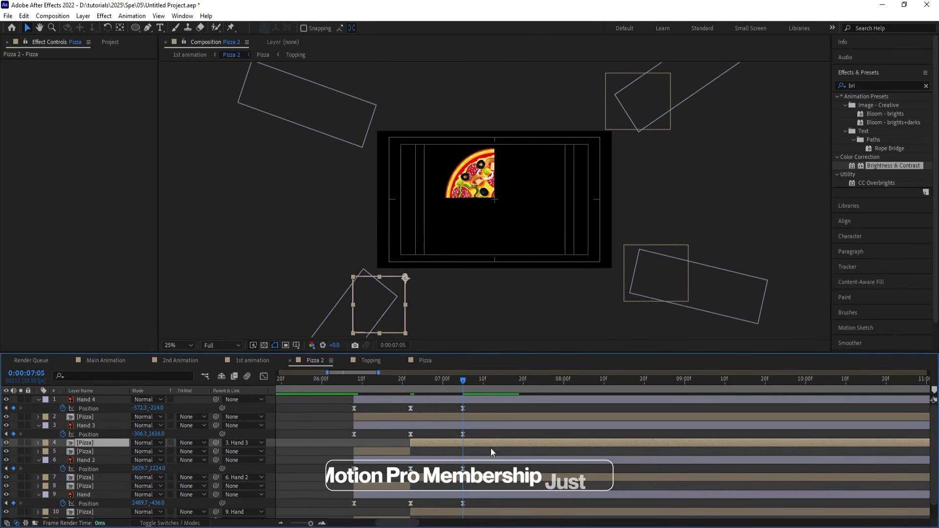
click(474, 425)
Split the upper-left pizza slice layer at 0:00:06:22 and parent its second part to Hand 4.
key(j)
click(425, 419)
key(ctrl+shift+d)
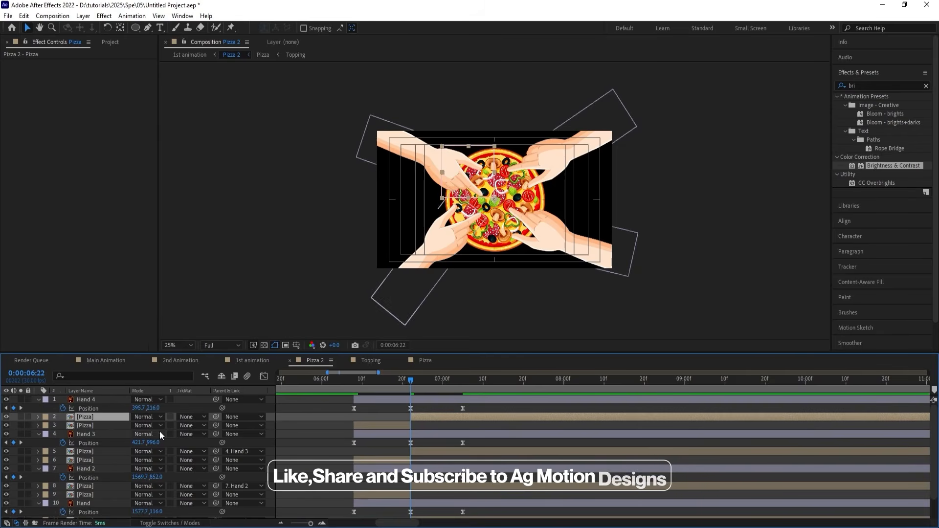
drag(215, 417, 80, 400)
key(space)
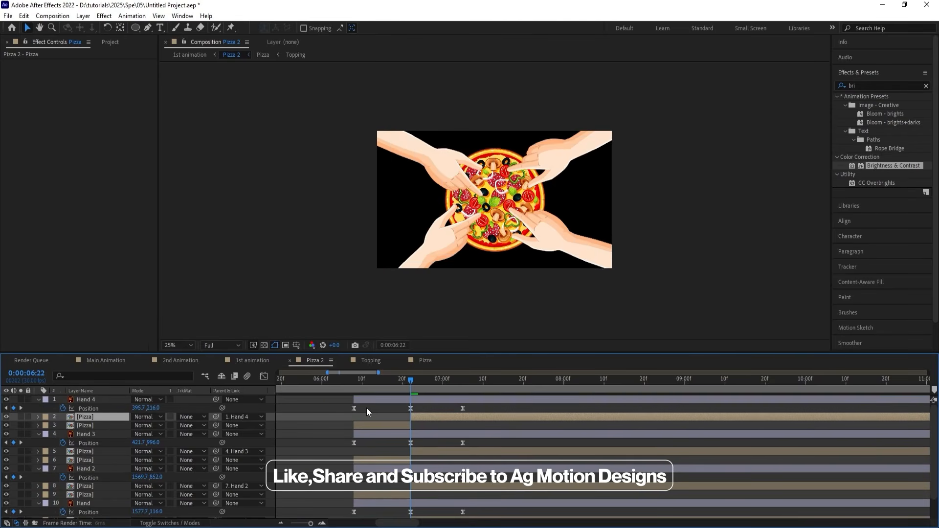
Preview the four hands grabbing the pizza slices and pulling them out of the frame.
click(491, 384)
click(336, 383)
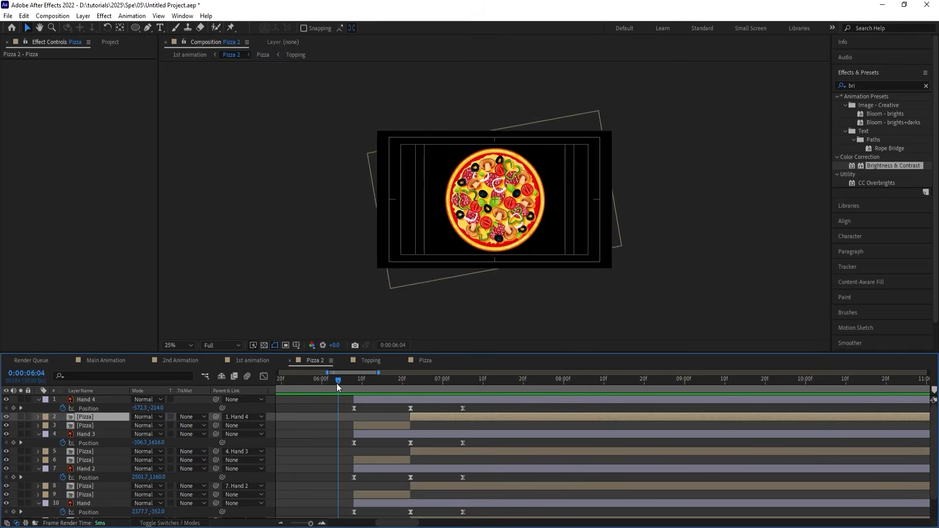
key(space)
key(space)
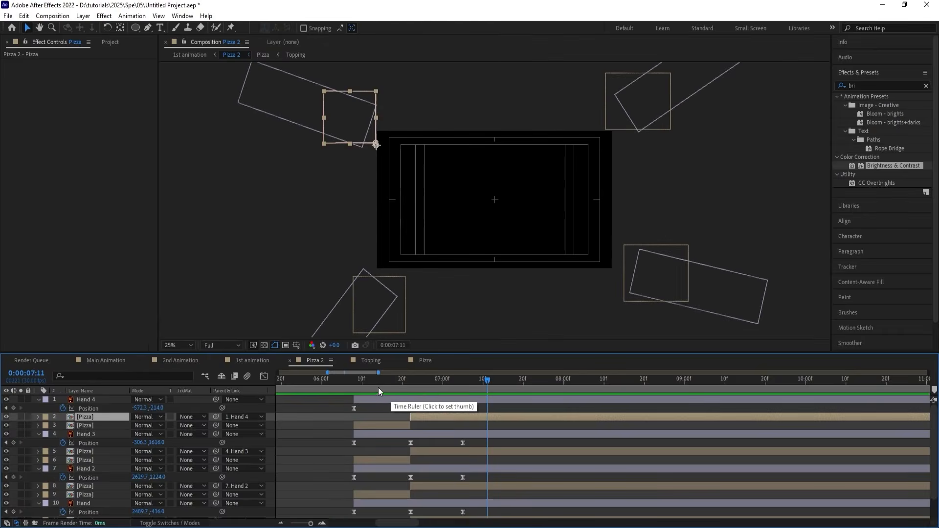
scroll(373, 447, down, 2)
key(space)
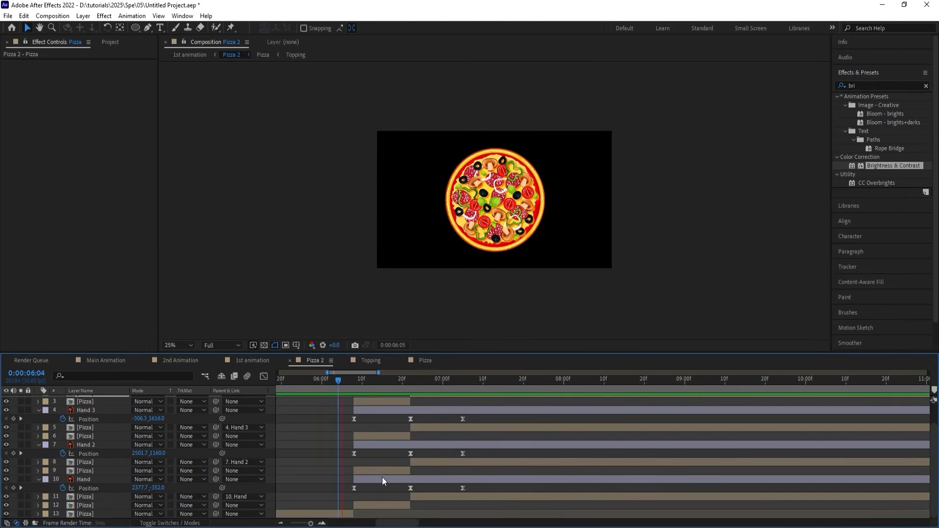
key(space)
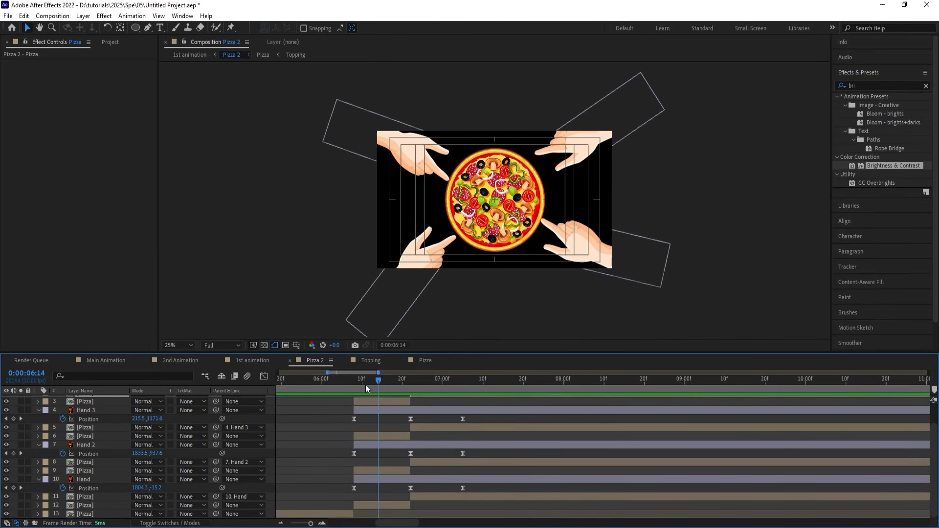
Shift Hand 3 and its two lower-left slice layers later in time, starting at about 0:00:06:13.
click(361, 384)
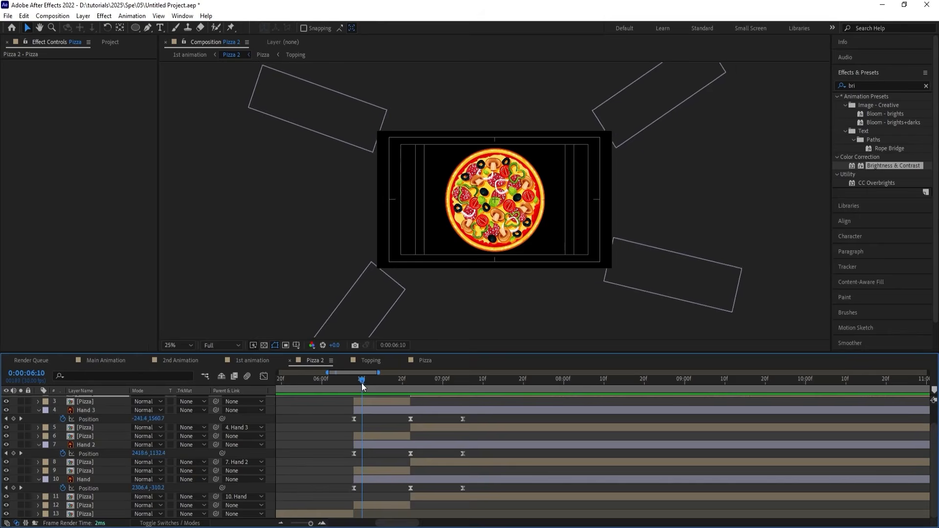
drag(363, 385, 399, 397)
click(380, 437)
shift+click(377, 412)
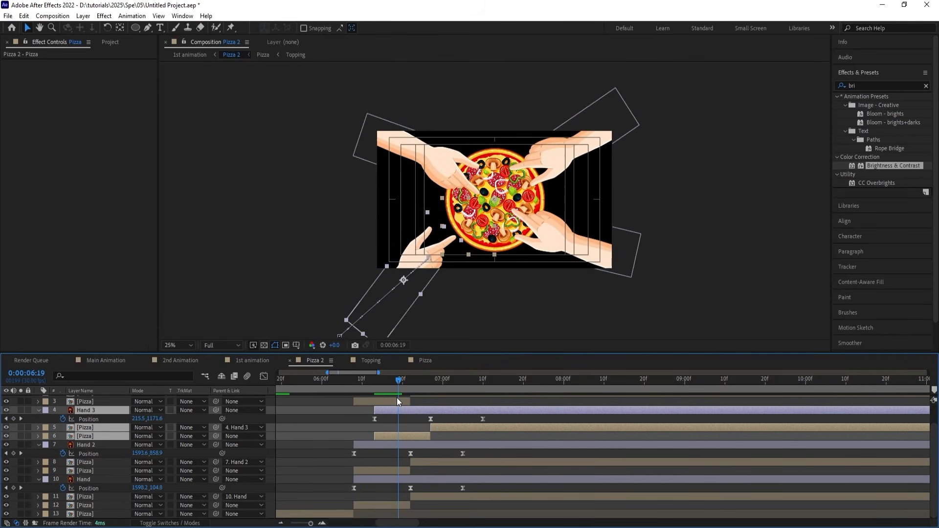
Shift Hand 2 and its two lower-right slice layers later in time, starting at 0:00:06:19.
click(386, 446)
shift+click(374, 480)
drag(368, 479, 414, 468)
key(ctrl+z)
ctrl+click(378, 477)
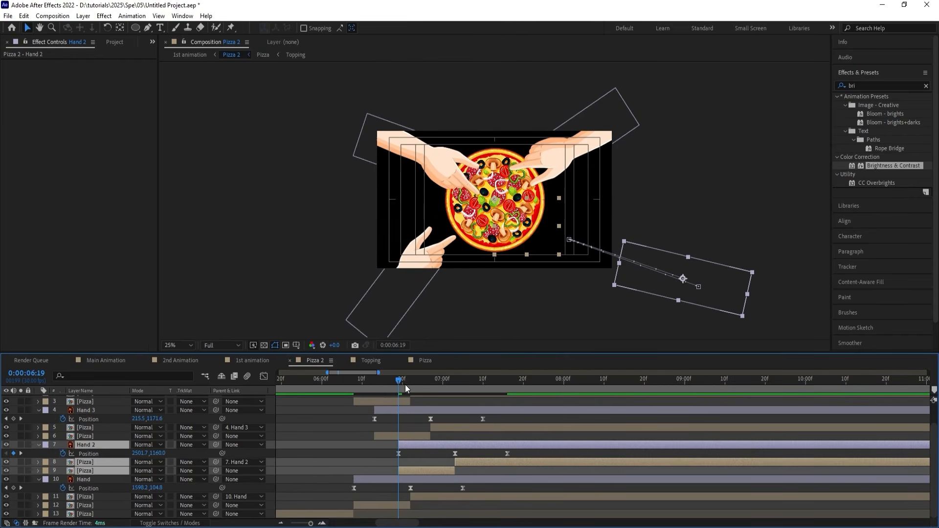
Shift Hand 4 and its two upper-left slice layers to start at about 0:00:06:24, and preview the staggered motion.
drag(405, 385, 423, 388)
scroll(414, 424, up, 2)
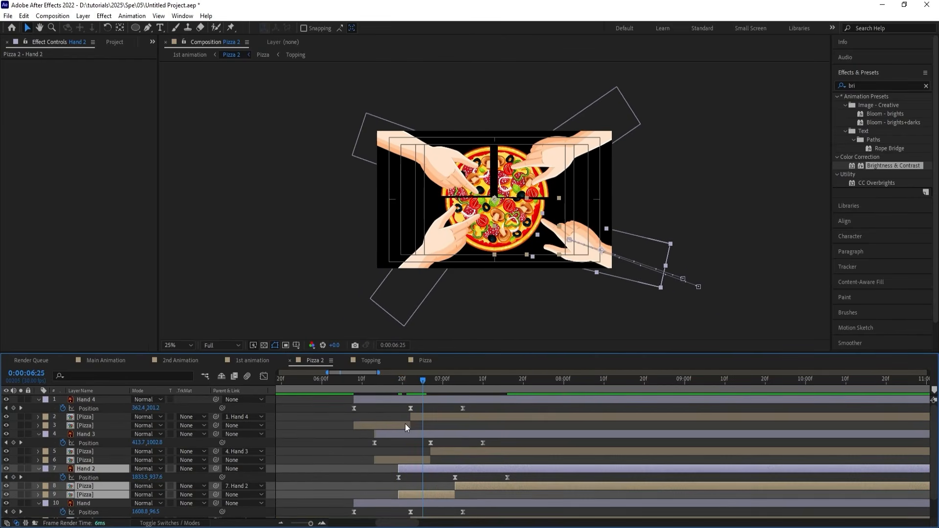
click(405, 423)
shift+click(370, 400)
drag(370, 400, 430, 408)
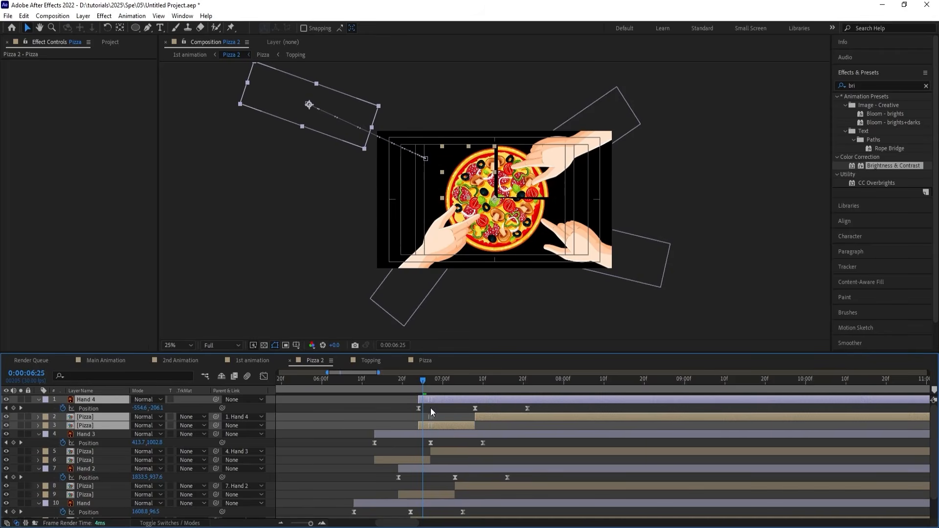
click(364, 381)
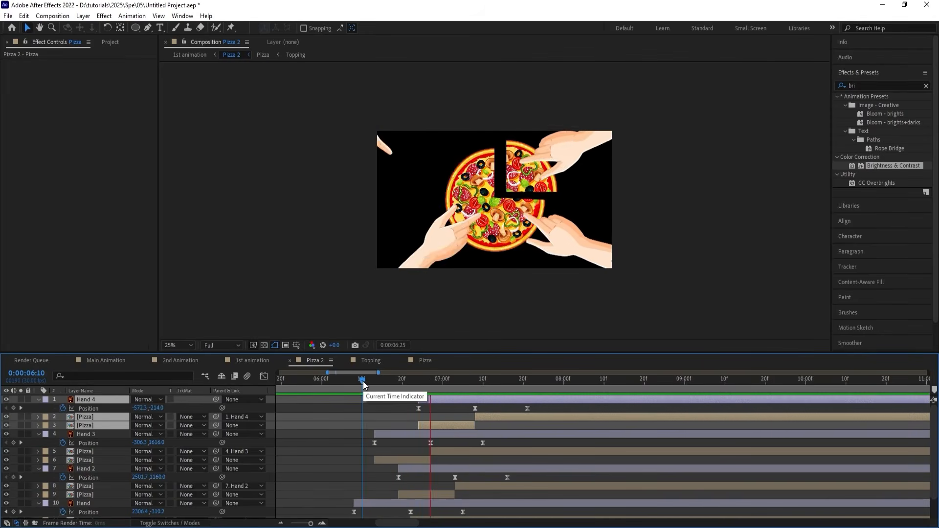
key(space)
key(space)
scroll(359, 428, down, 2)
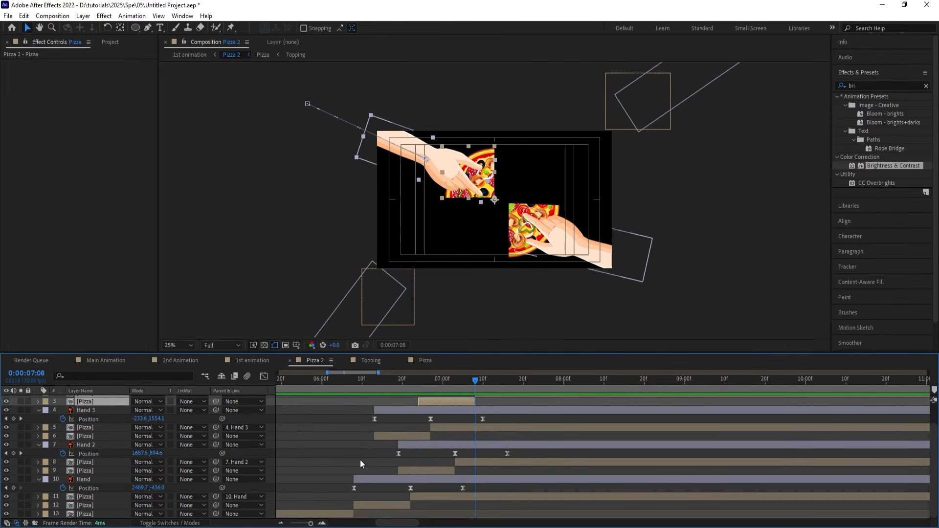
Extend the starts of the unparented lower-right and lower-left slice layers back to 0:00:06:08.
click(354, 382)
scroll(368, 488, left, 5)
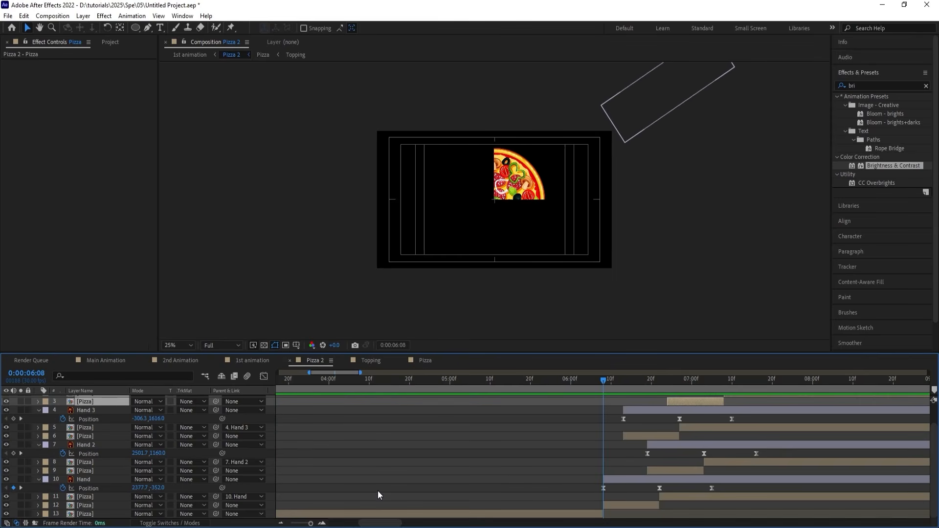
key(minus)
key(minus)
key(equal)
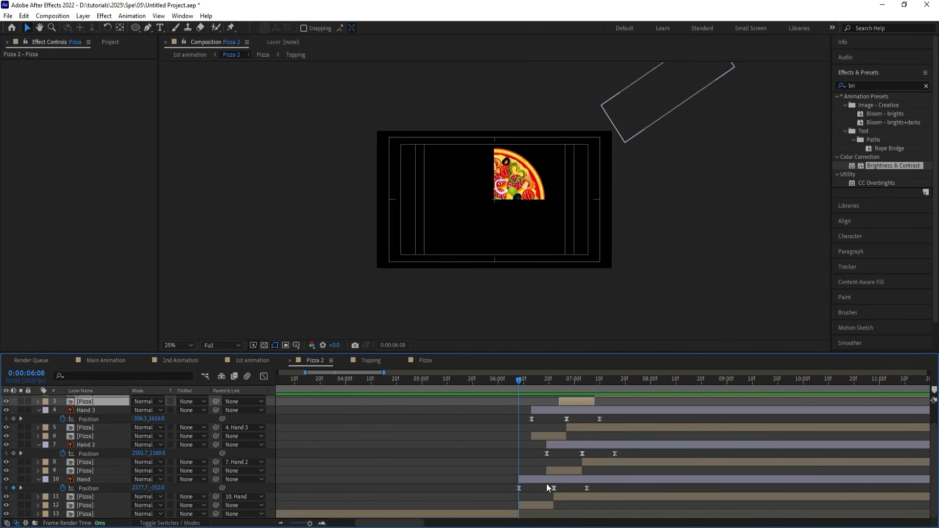
click(547, 484)
click(554, 471)
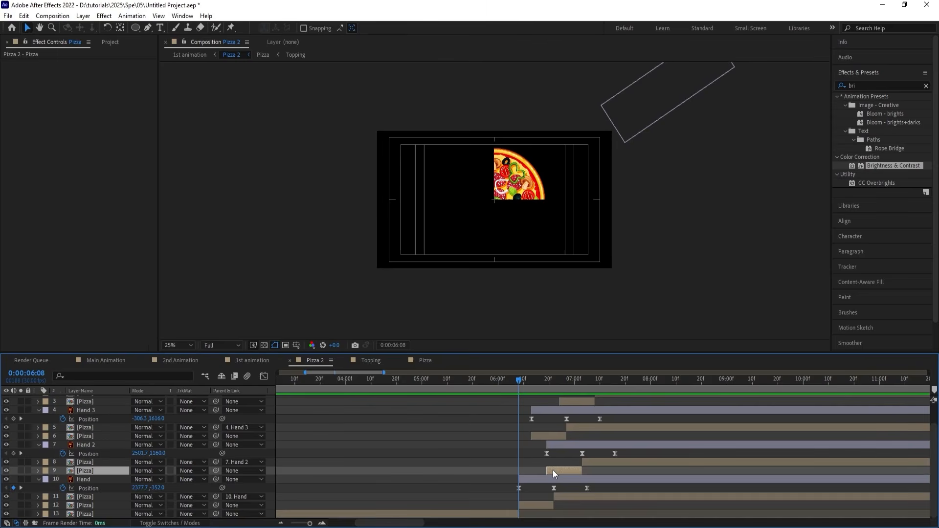
key(alt+bracketleft)
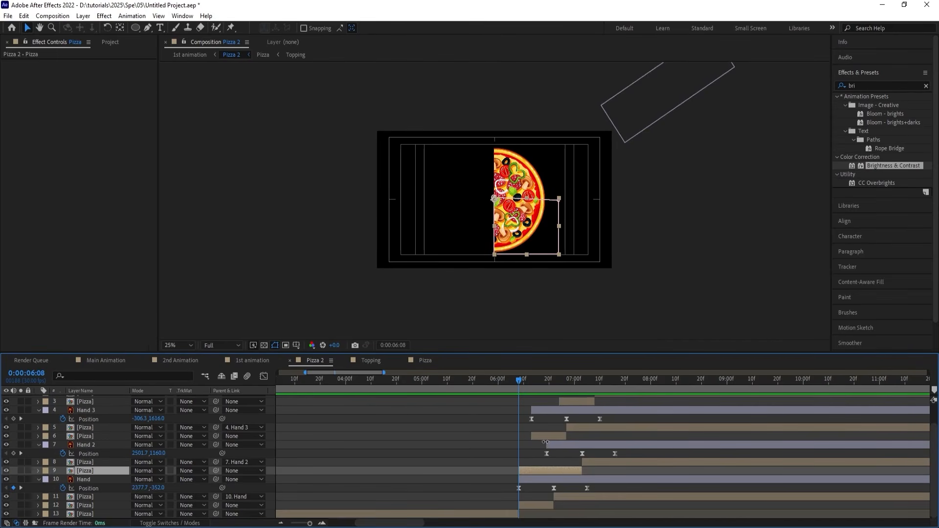
click(543, 436)
key(alt+bracketleft)
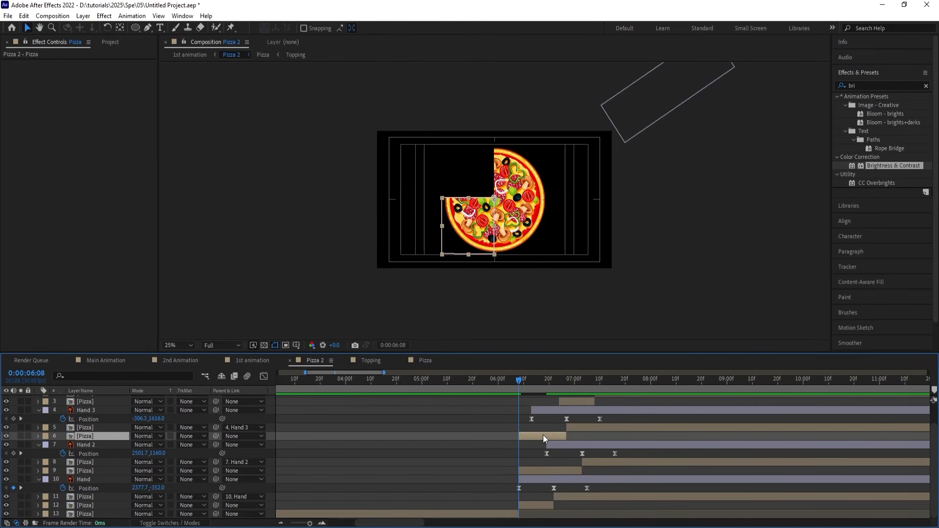
Extend the start of the unparented upper-left slice layer back to 0:00:06:08 and preview the complete slice removal.
scroll(605, 362, up, 2)
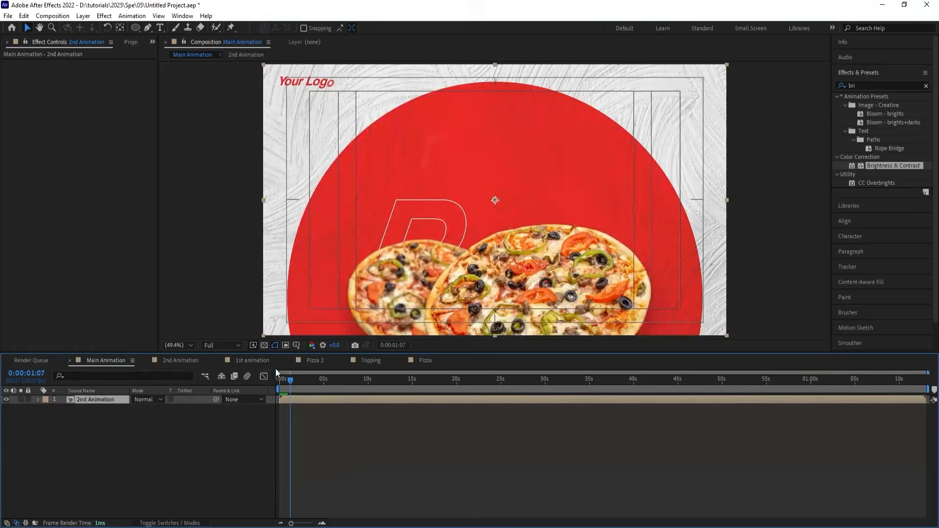
click(313, 363)
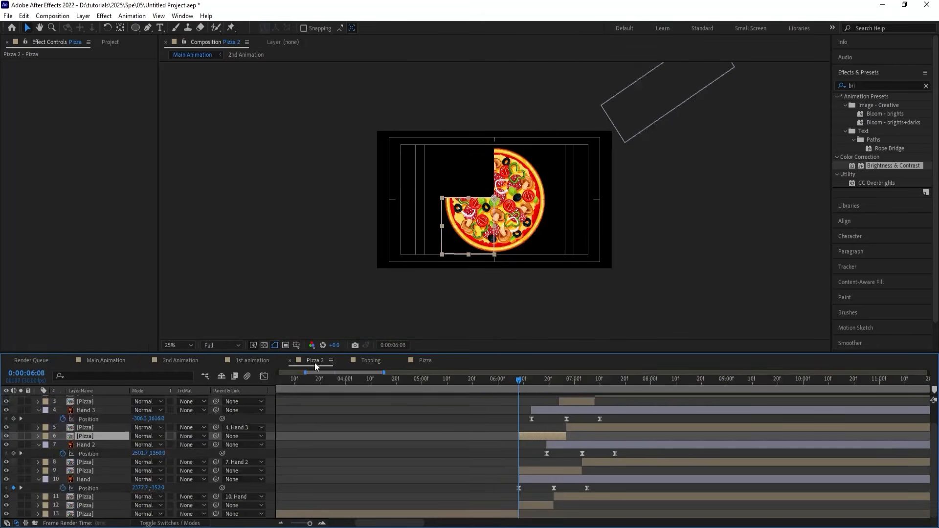
click(564, 404)
scroll(564, 405, up, 1)
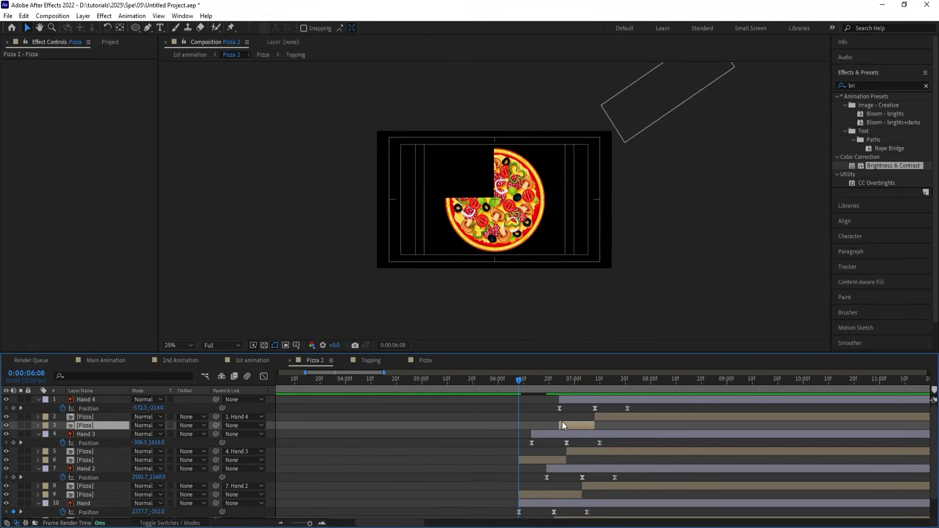
key(alt+bracketleft)
key(space)
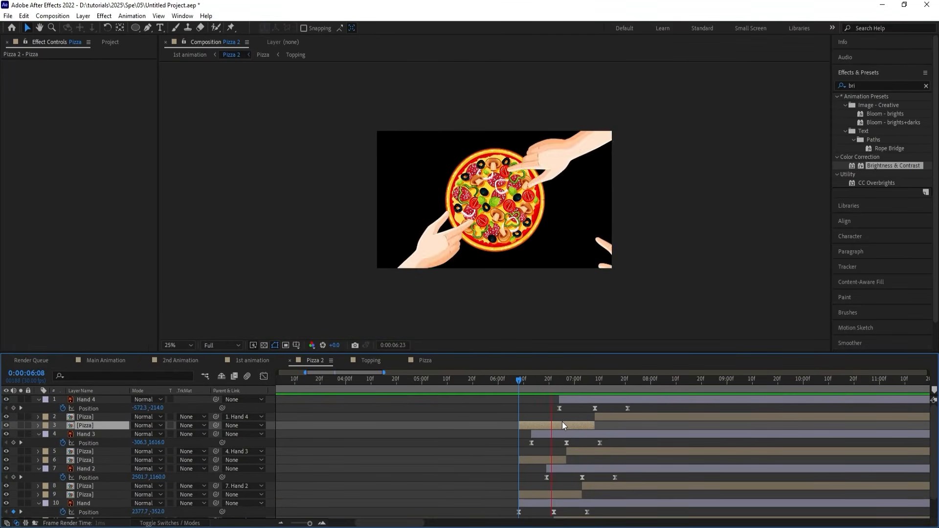
key(space)
Collapse the layer keyframes, fit the composition to the viewer and preview Pizza 2 from the start.
drag(477, 379, 138, 420)
scroll(321, 447, down, 2)
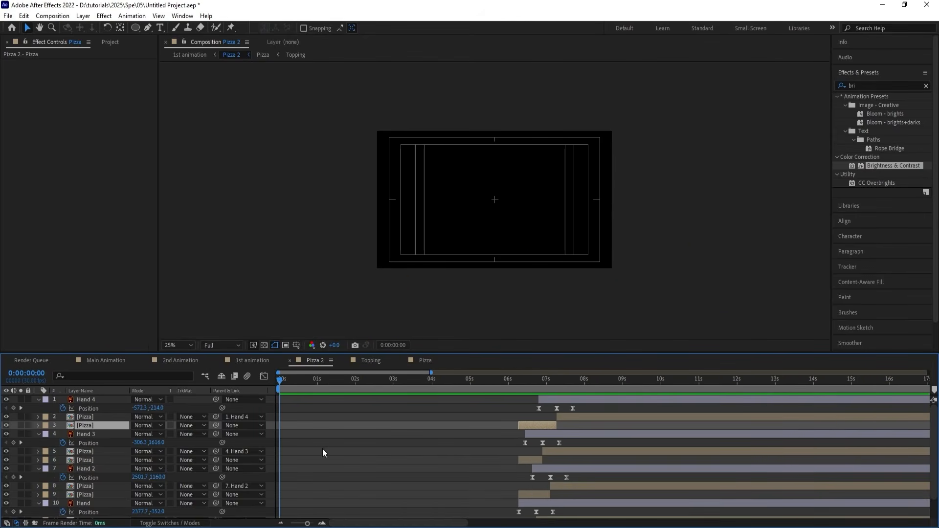
click(189, 344)
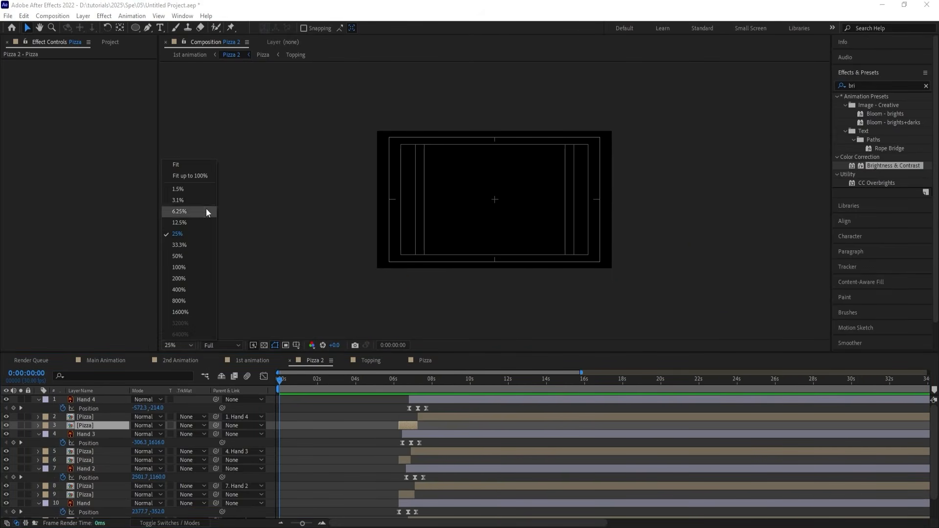
click(202, 163)
click(305, 418)
key(u)
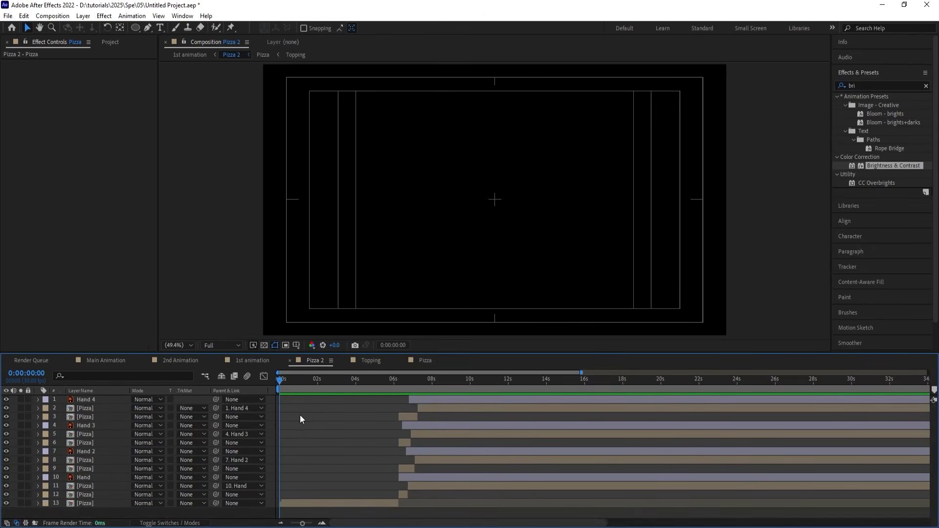
key(space)
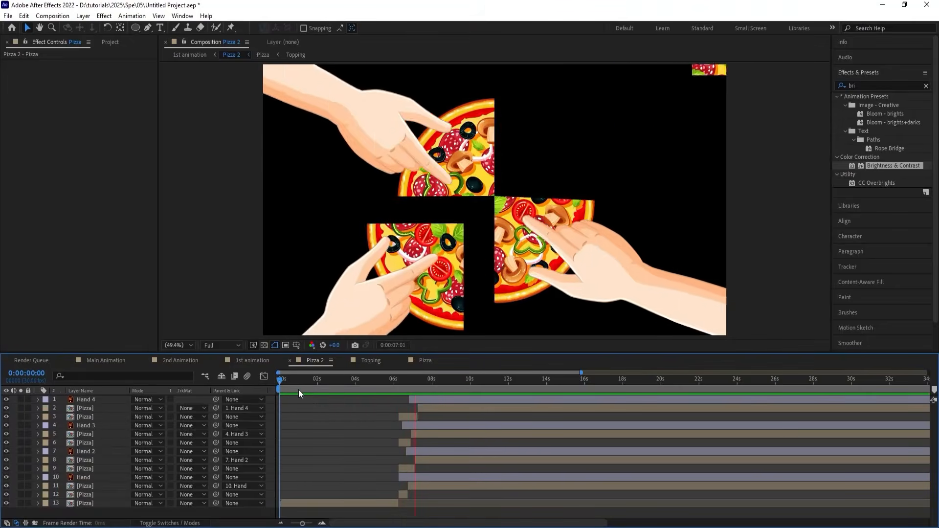
key(space)
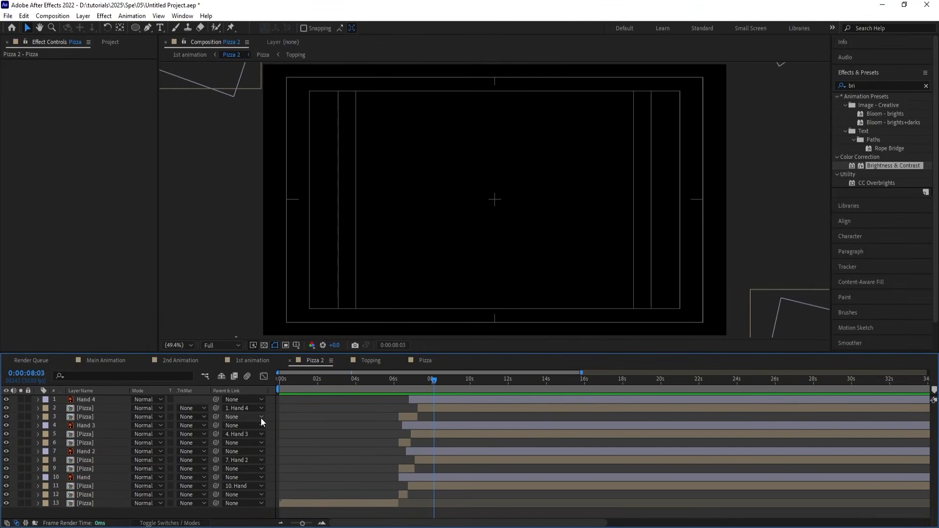
Enable motion blur on all layers of Pizza 2 and preview the slice removal with blur.
key(F4)
key(ctrl+a)
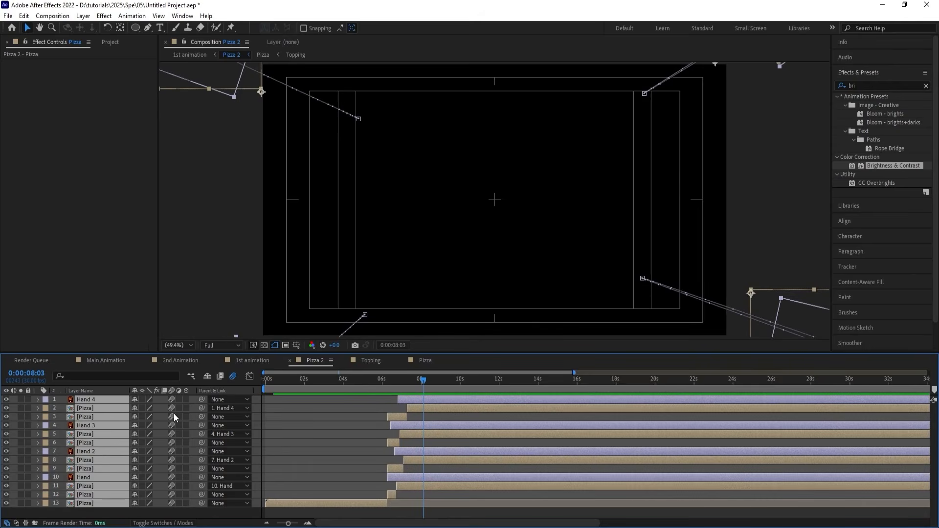
key(Home)
key(space)
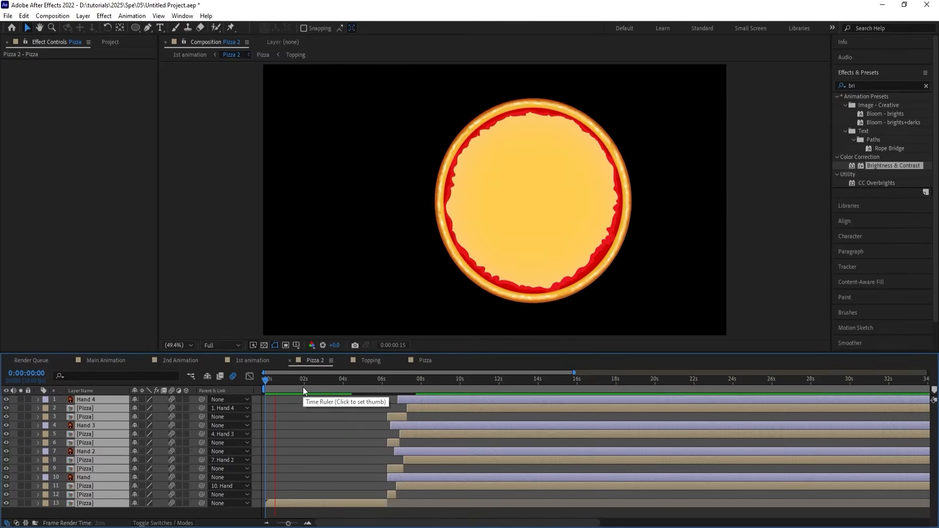
click(351, 385)
key(space)
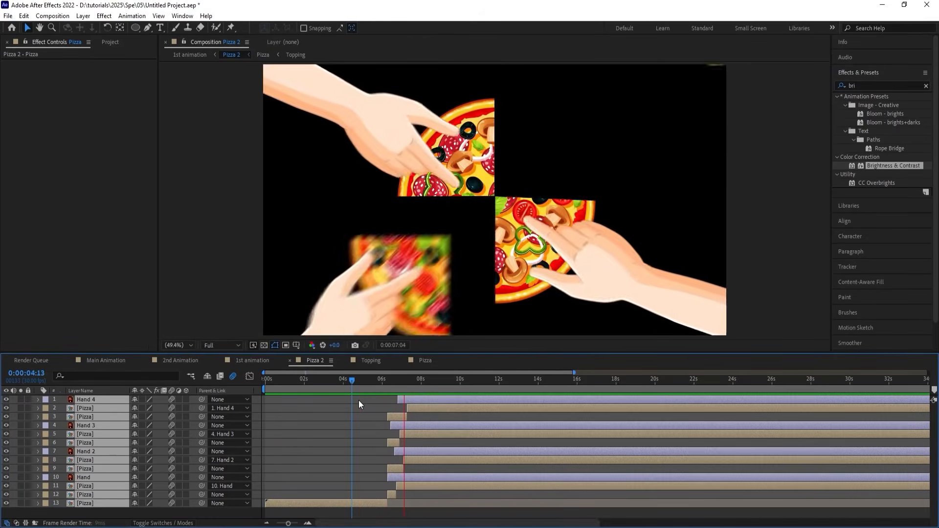
click(359, 405)
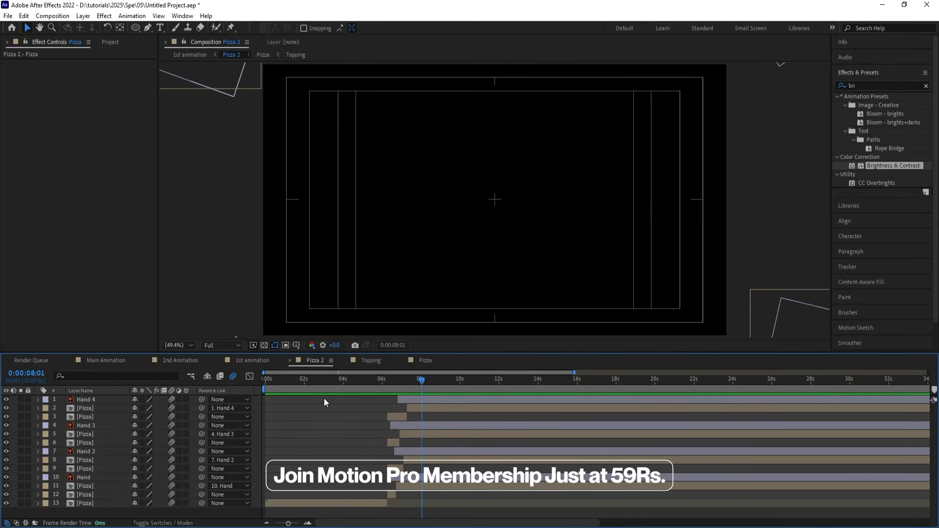
Add the 1st animation composition below 2nd Animation in Main Animation, and shift 2nd Animation to start at about 16 seconds.
click(107, 360)
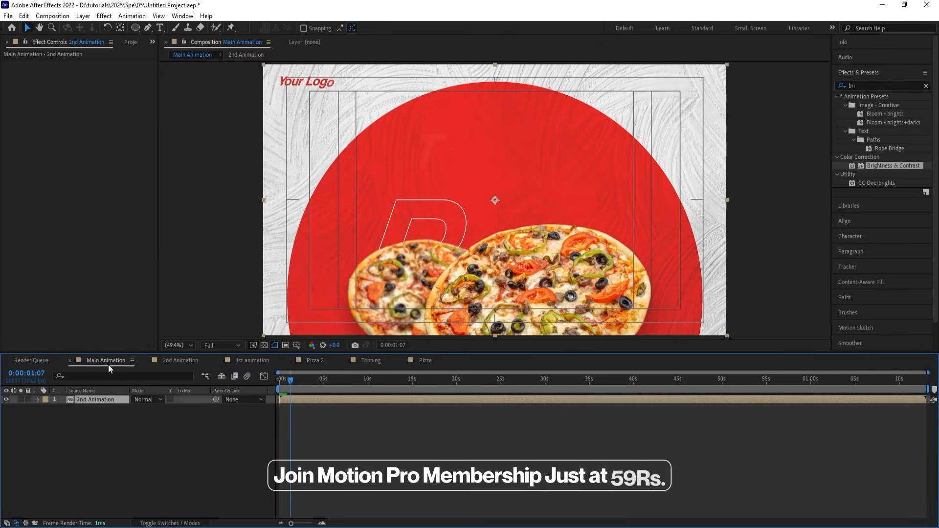
key(ctrl+0)
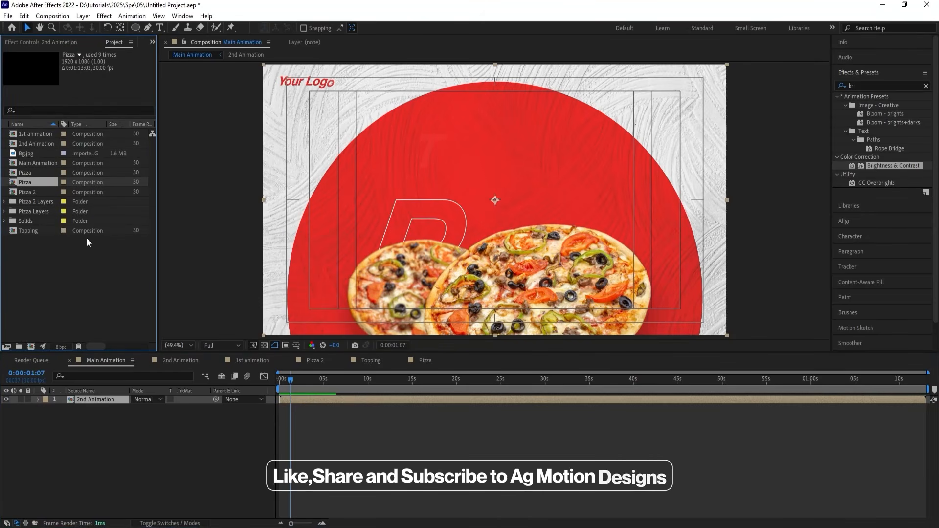
drag(38, 135, 86, 407)
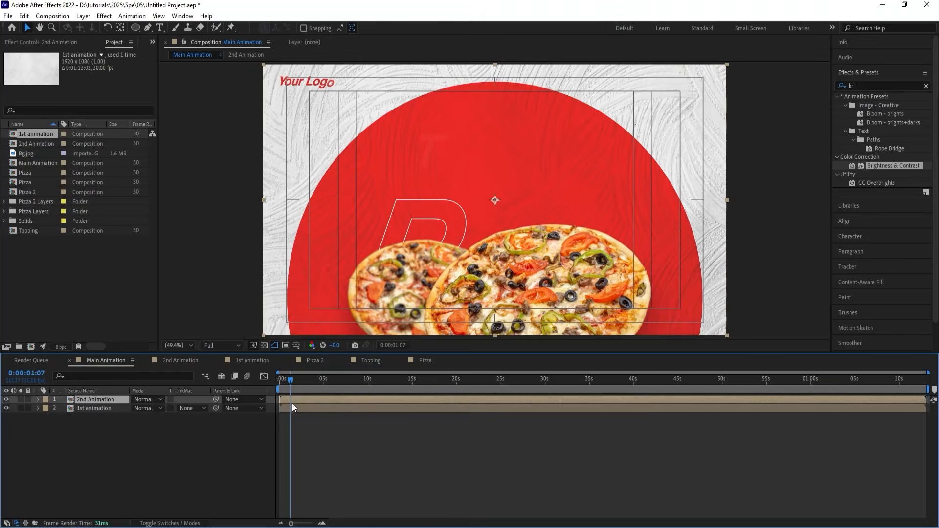
drag(292, 404, 389, 398)
click(276, 380)
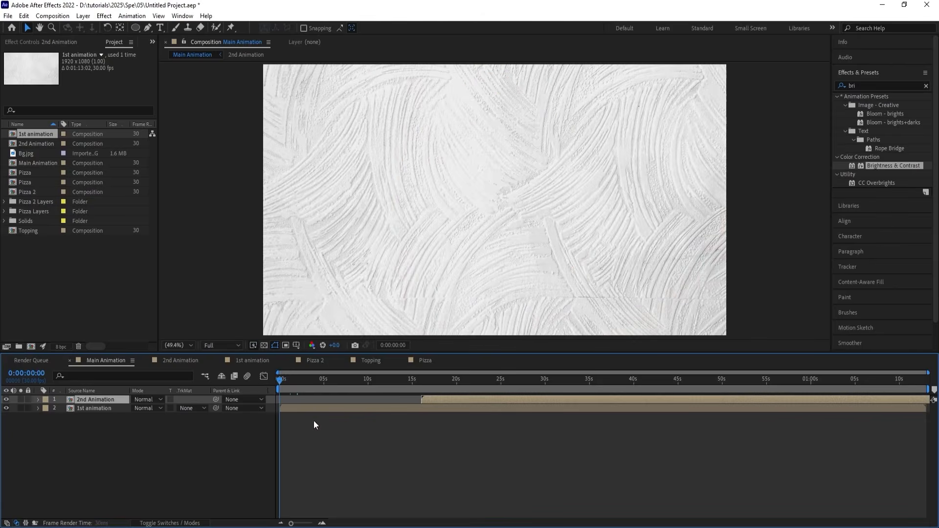
Preview the combined Main Animation from the start.
key(space)
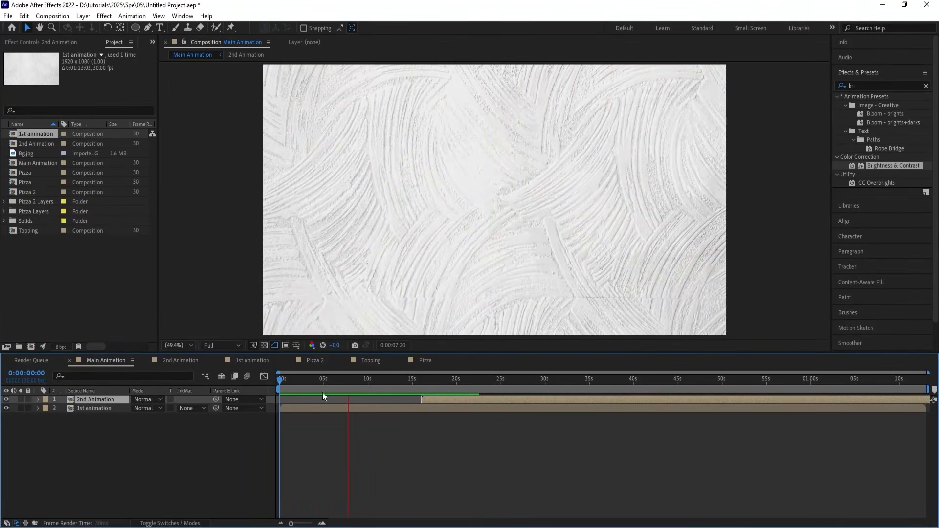
key(space)
drag(350, 380, 256, 380)
key(space)
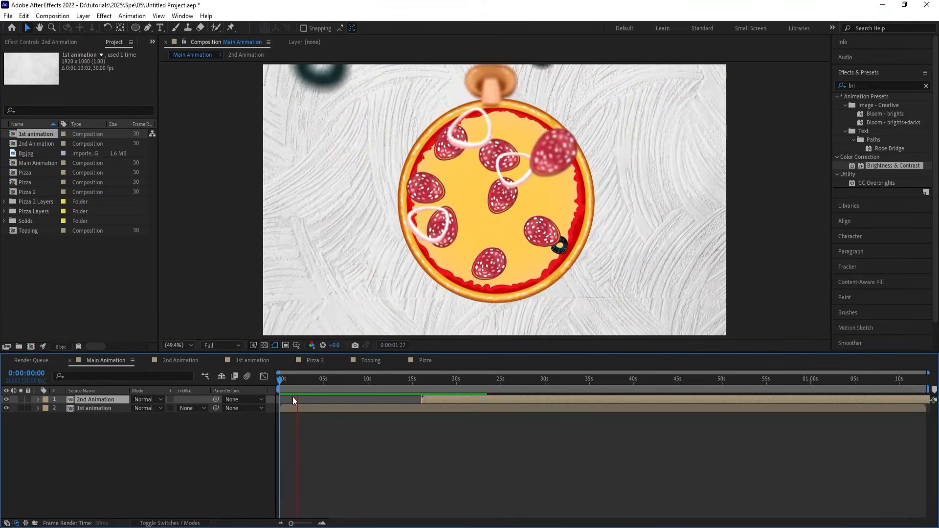
key(space)
Copy the red circle Shape Layer 1 from 2nd Animation into 1st animation, between Pizza 2 and Bg.jpg.
double_click(302, 410)
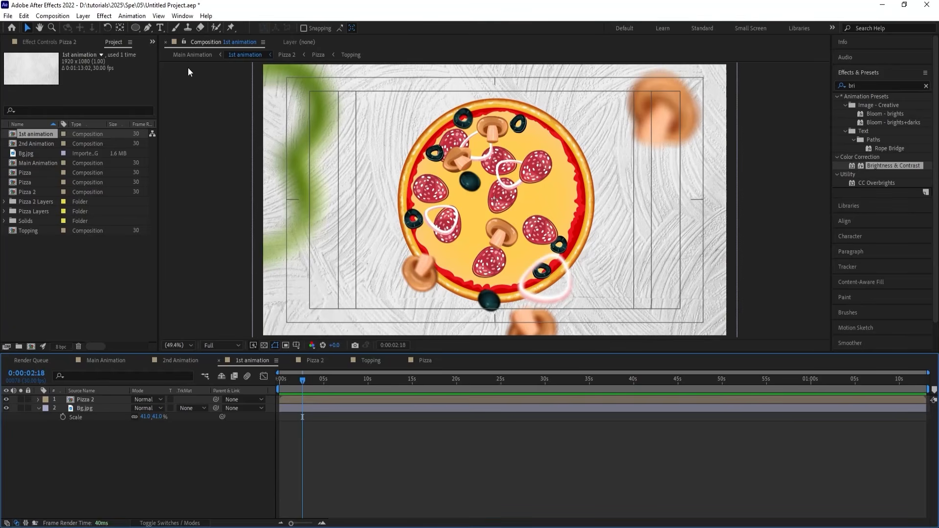
click(136, 26)
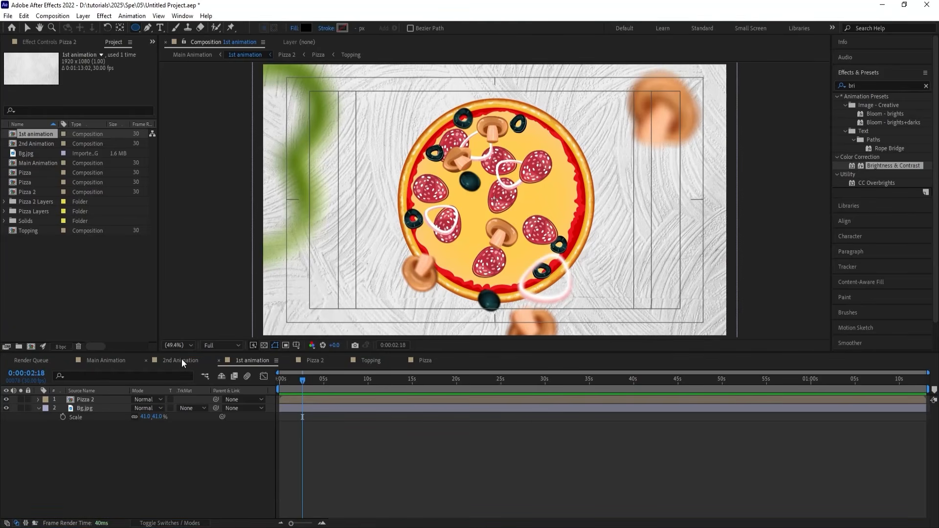
click(182, 361)
drag(314, 392, 327, 389)
click(286, 475)
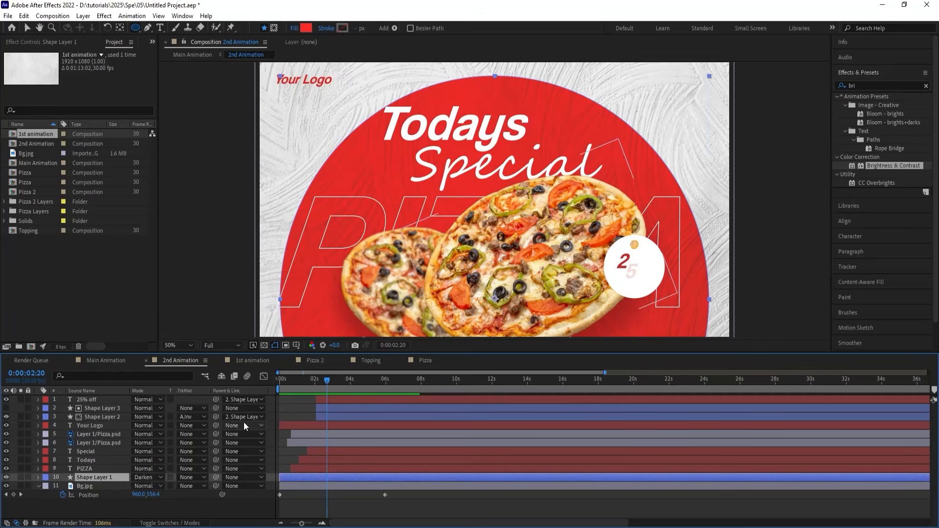
click(242, 360)
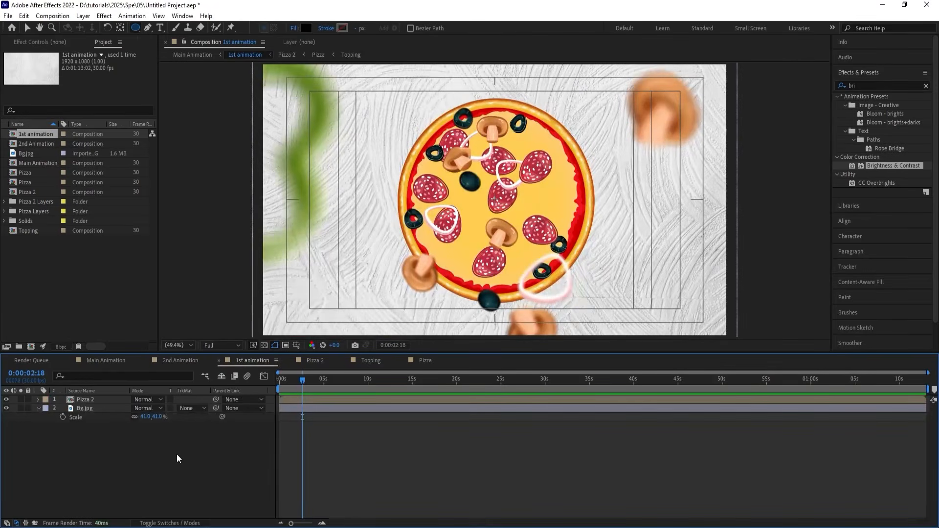
drag(105, 400, 111, 414)
key(v)
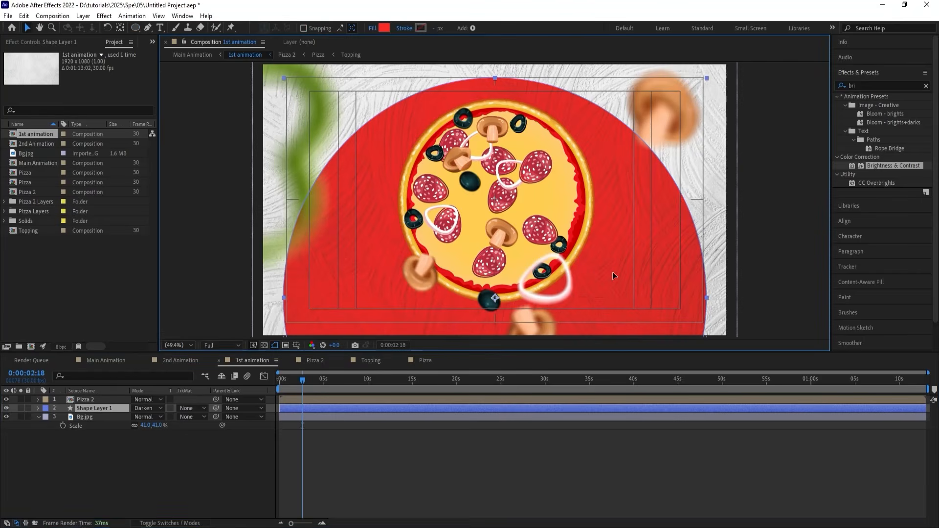
Move the red circle down so its upper edge sits at about mid-frame, and preview 1st animation.
drag(612, 271, 618, 399)
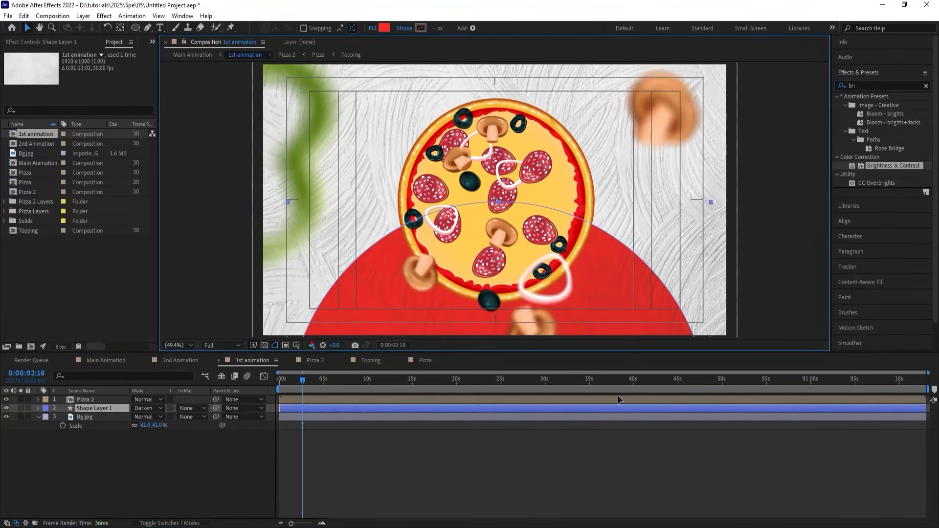
key(Home)
key(space)
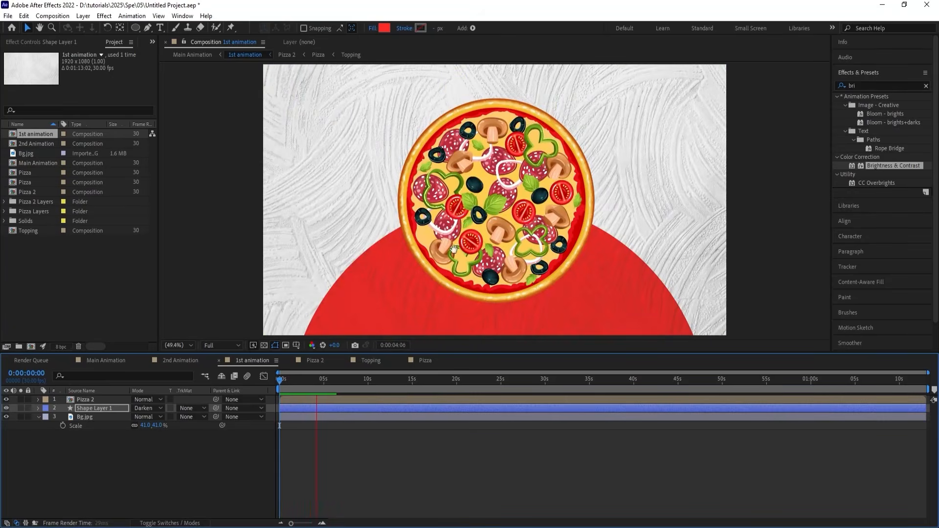
key(space)
Duplicate the red circle, place the copy at the frame's upper edge, lower the original slightly, and preview from the start.
key(ctrl+d)
drag(453, 302, 450, 43)
drag(540, 226, 533, 29)
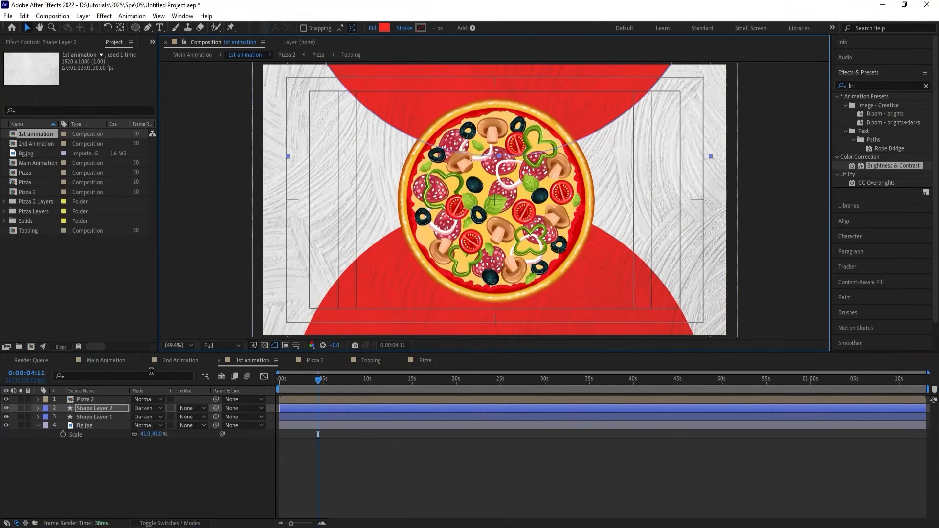
click(101, 416)
drag(380, 264, 379, 290)
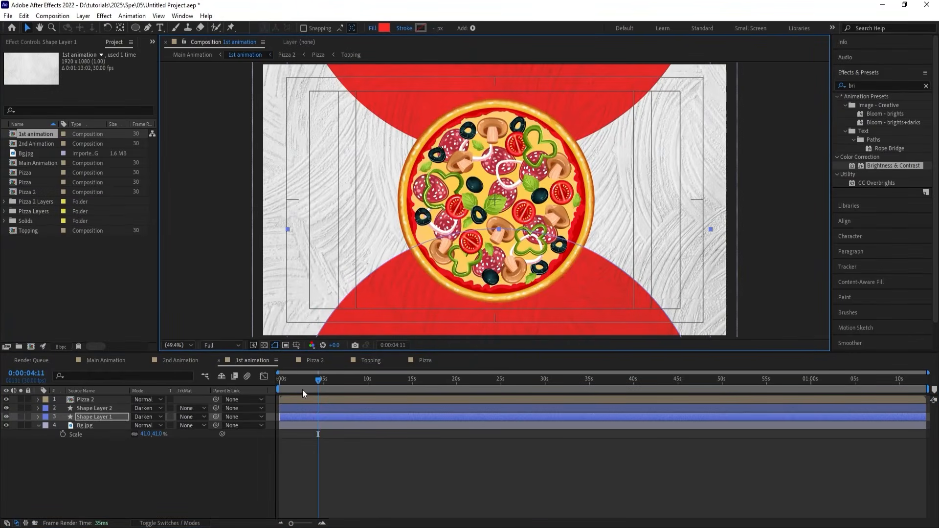
key(Home)
key(space)
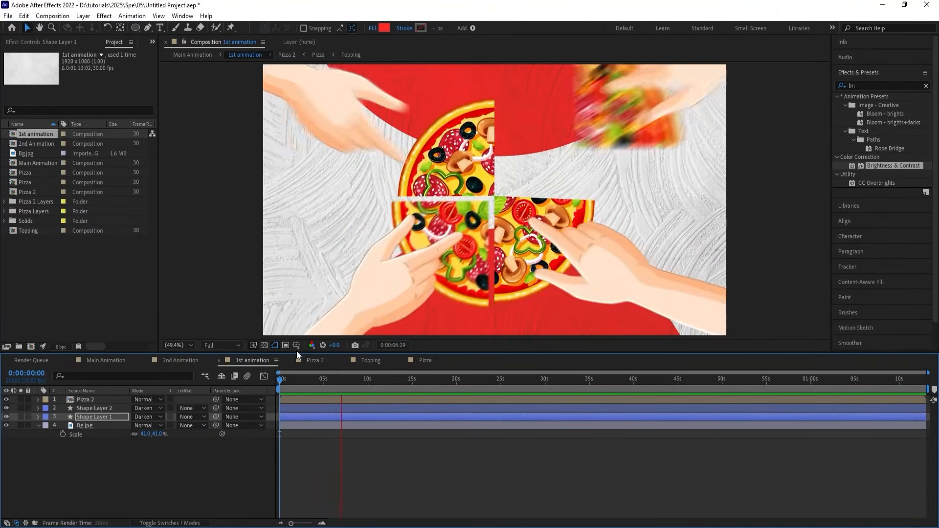
Apply the Drop Shadow effect to the Pizza 2 layer in 1st animation.
drag(297, 380, 305, 382)
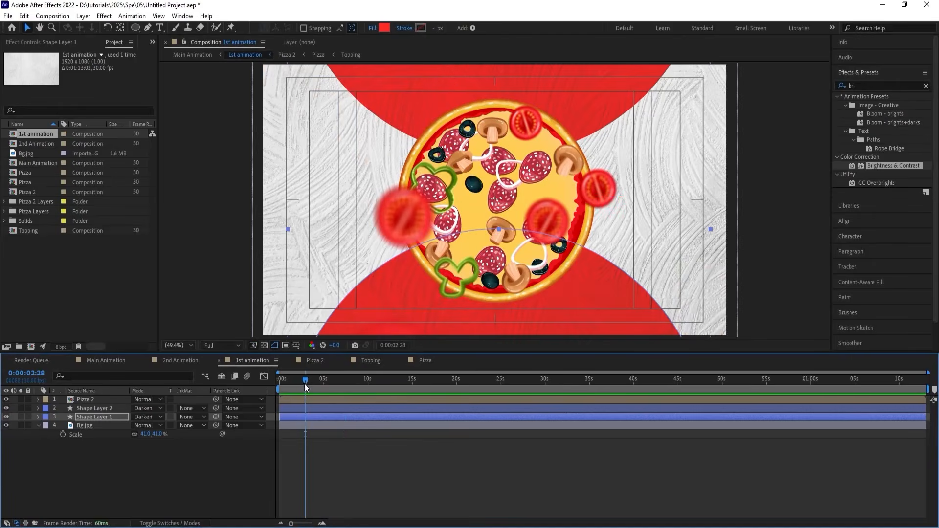
click(293, 398)
click(867, 85)
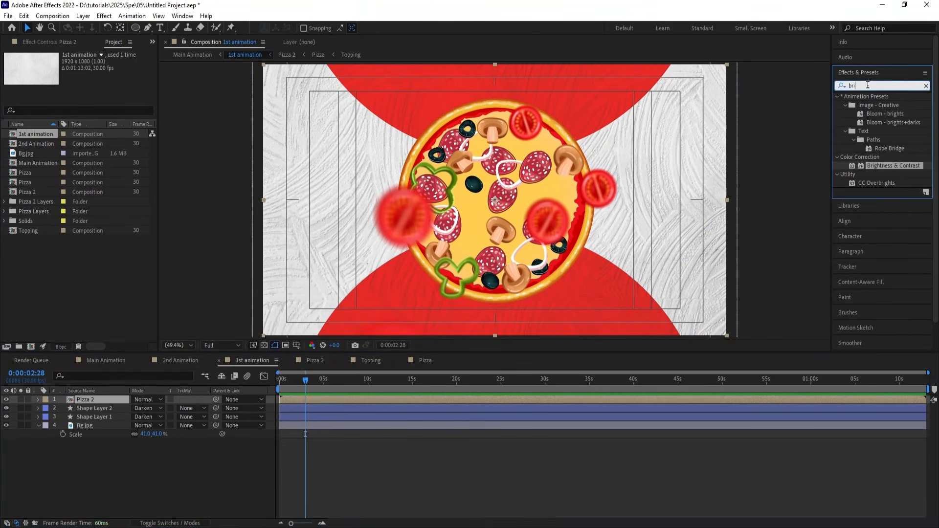
text(drop)
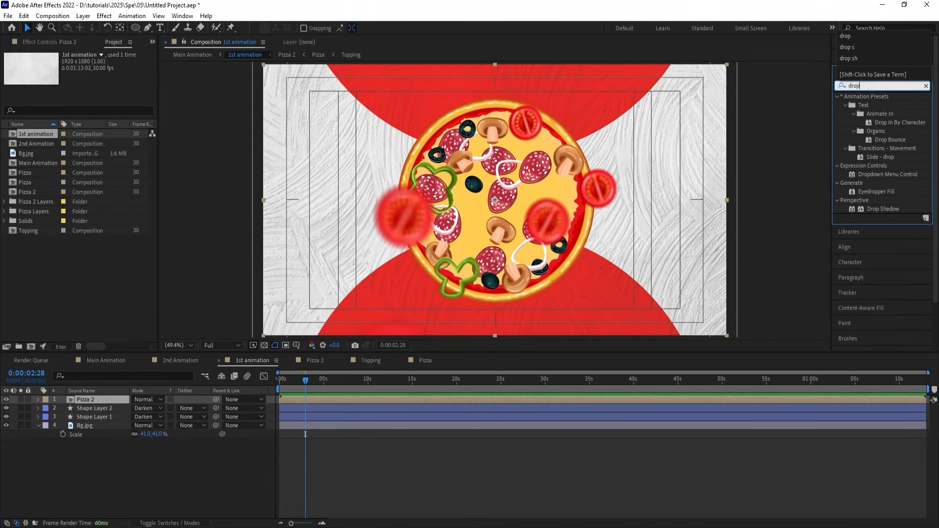
double_click(872, 208)
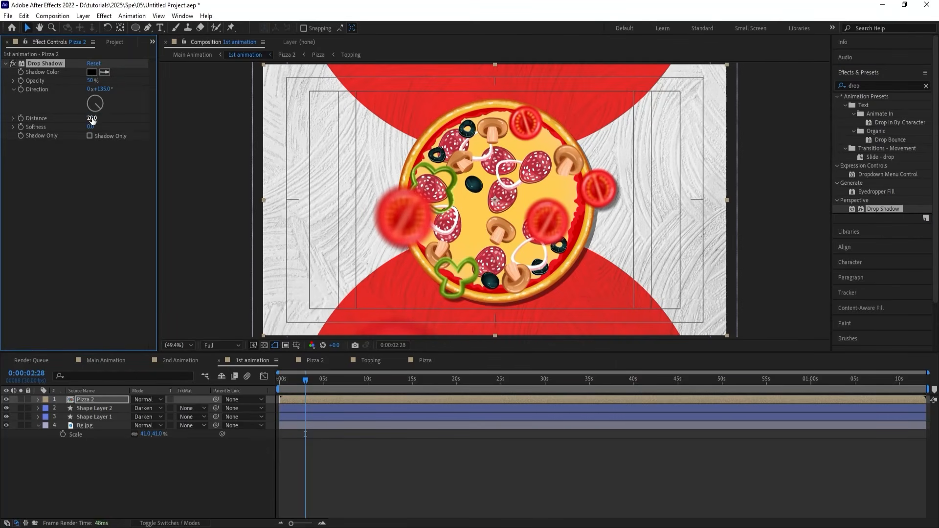
Set the Pizza 2 drop shadow to softness 200, opacity 25% and distance 50, and preview it.
key(Return)
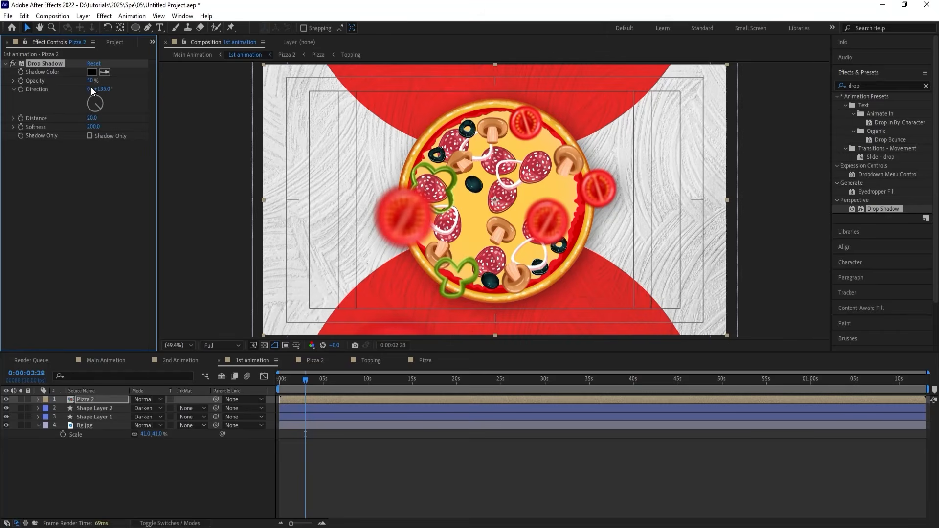
key(Return)
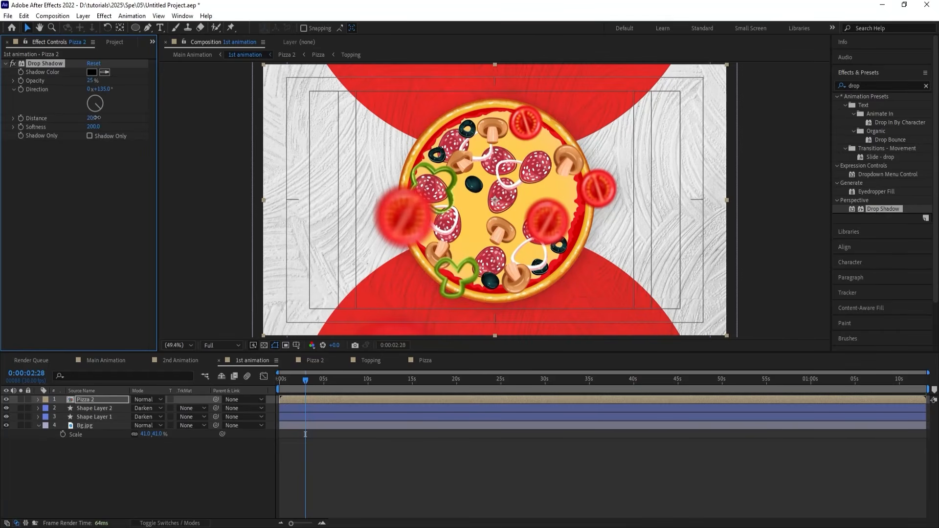
drag(97, 118, 112, 118)
key(space)
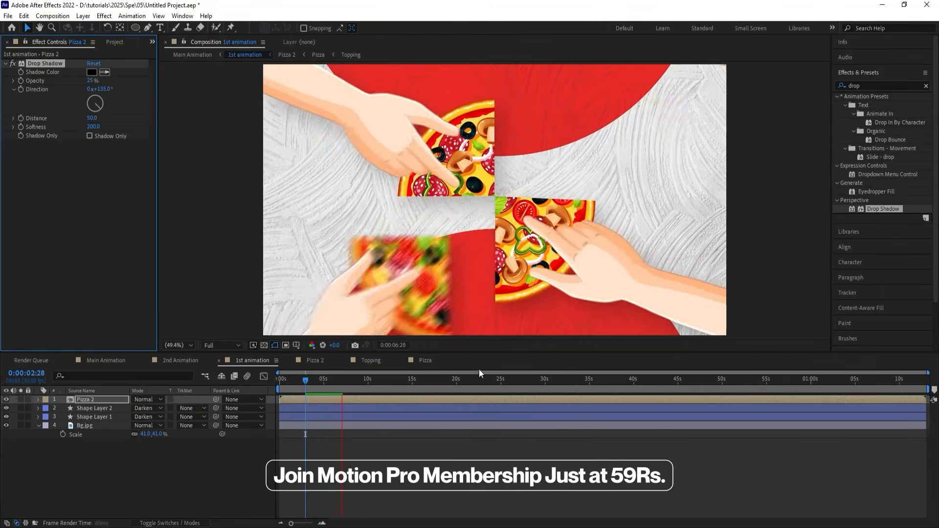
key(space)
Return to 0:00:00:00 and add a null object to 1st animation.
drag(321, 382, 248, 383)
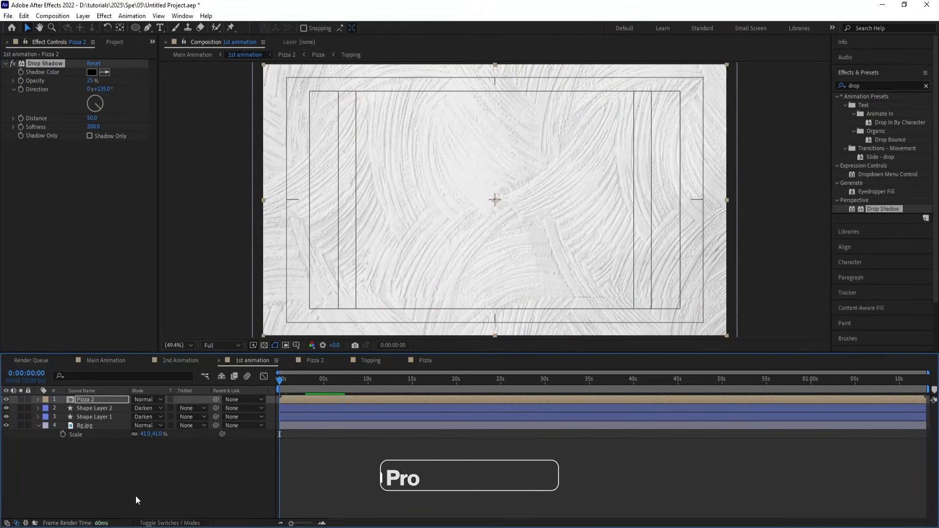
right_click(137, 482)
mouse_move(207, 363)
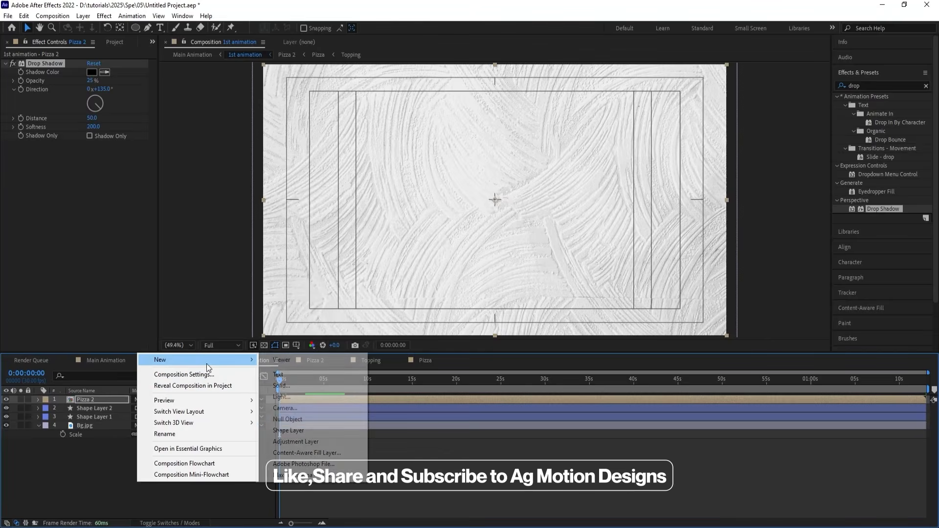
click(311, 420)
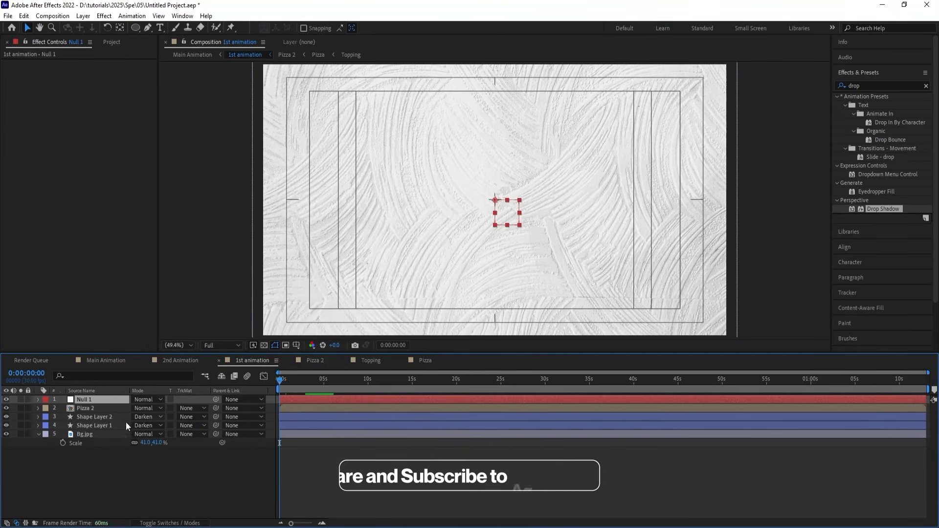
Parent Shape Layer 2 and Shape Layer 1 to the Null 1 layer.
click(97, 416)
shift+click(93, 425)
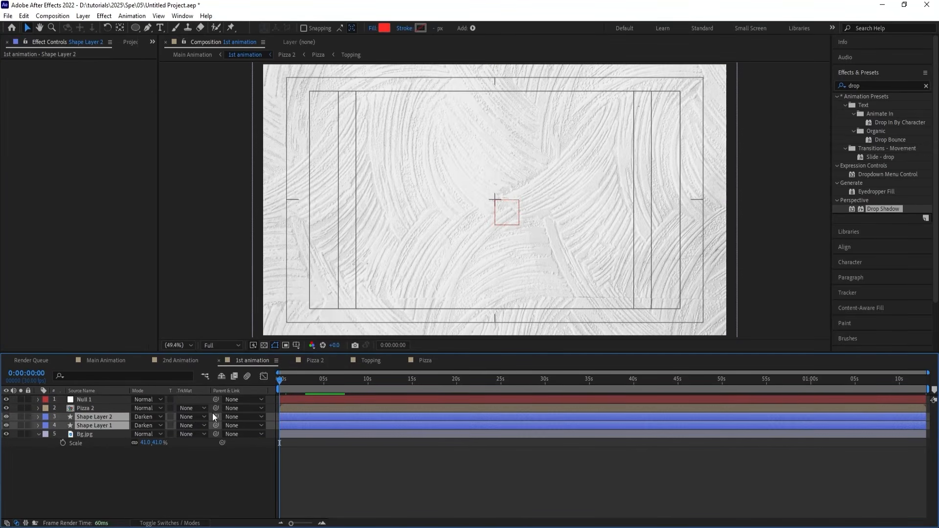
drag(156, 410, 110, 401)
Add the expression time*80 to the rotation of Null 1 and preview the animation.
click(109, 400)
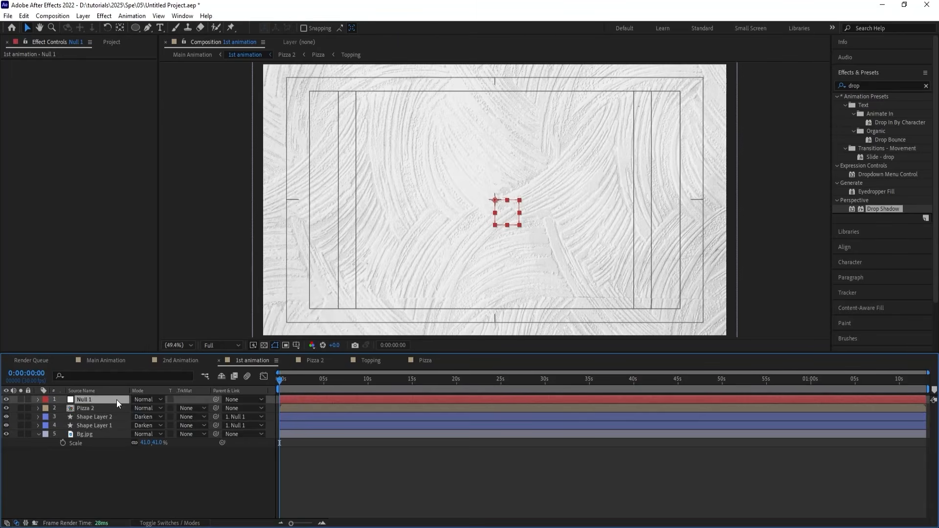
key(r)
alt+click(63, 407)
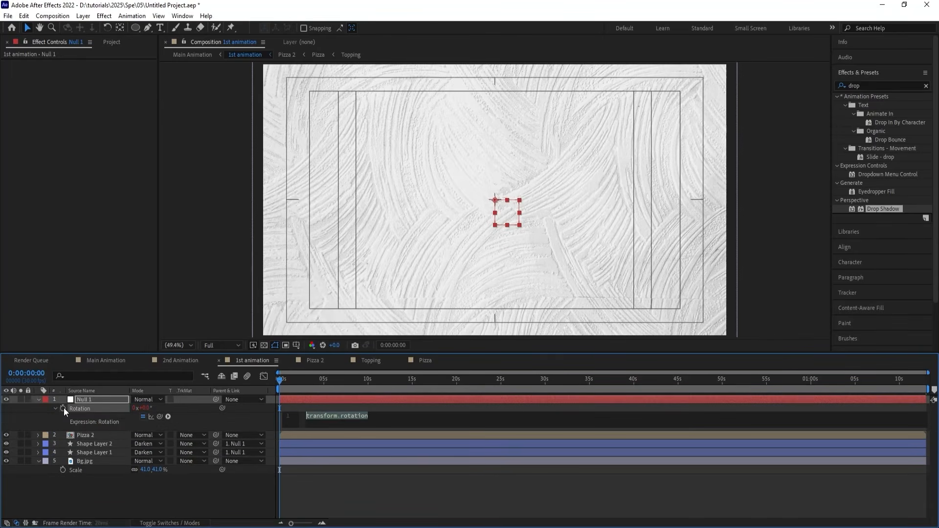
text(time)
key(Return)
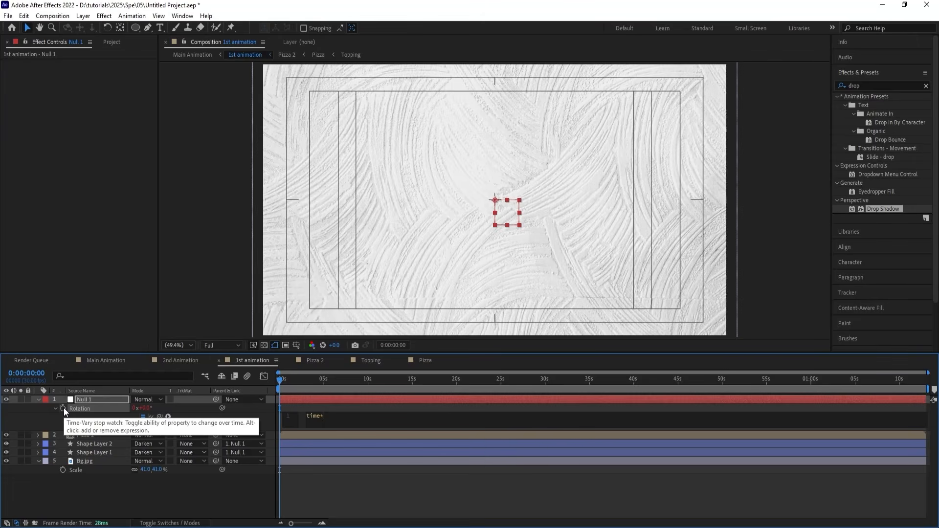
click(107, 507)
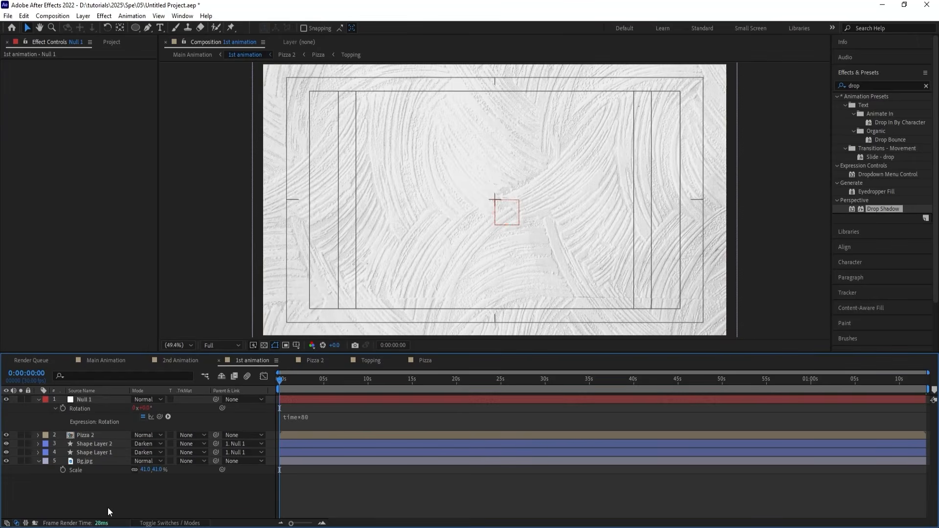
key(space)
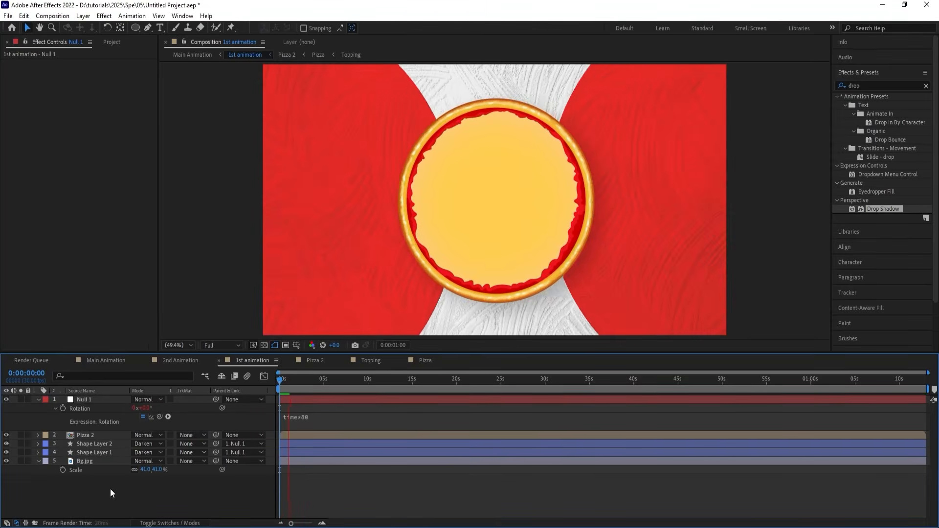
Change the Null 1 rotation expression to time*10 and preview the slower spin.
click(302, 418)
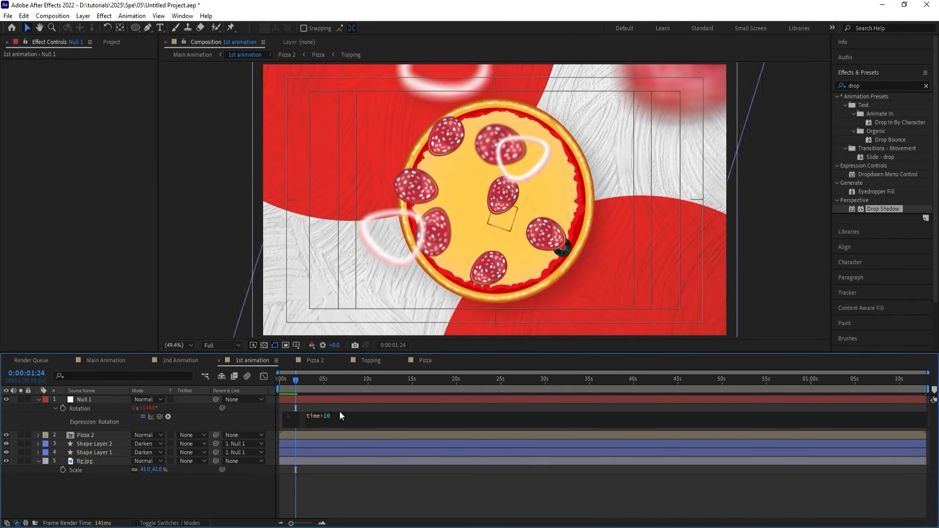
key(KP_Enter)
key(space)
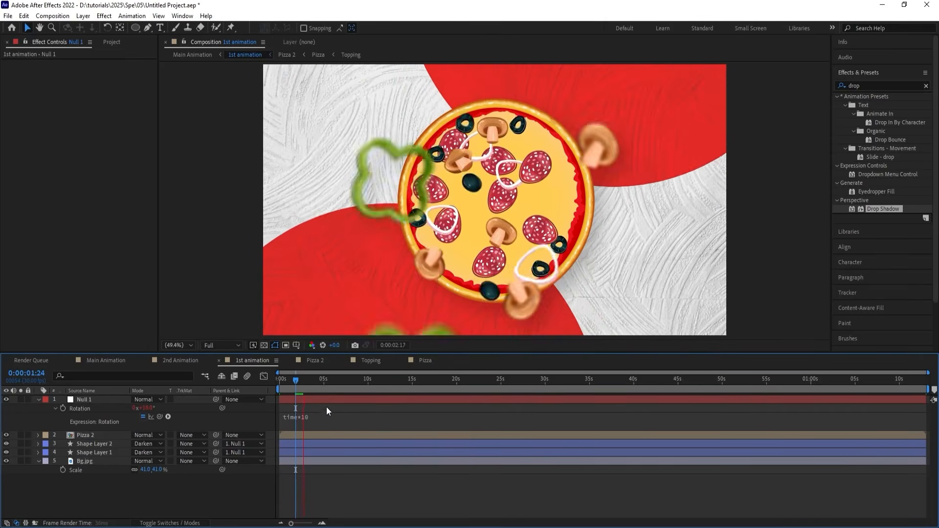
key(space)
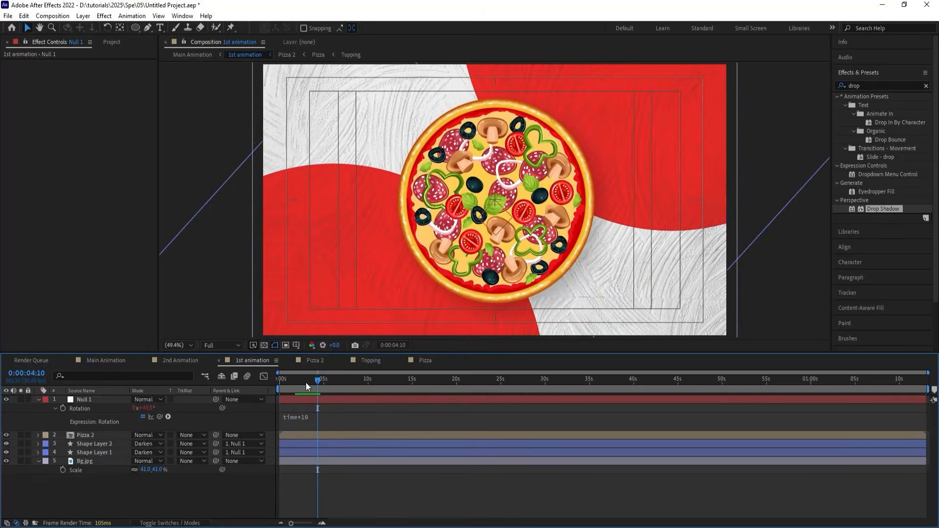
Animate the Bg.jpg position vertically from 960, 648 at 0:00:00:00 to 960, 428 at 0:00:08:04.
key(Home)
click(98, 460)
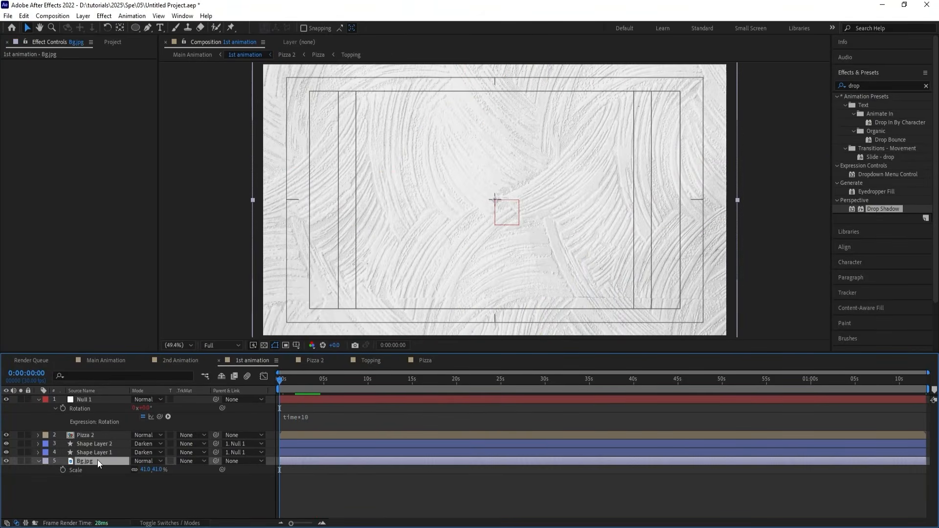
key(comma)
drag(475, 188, 476, 202)
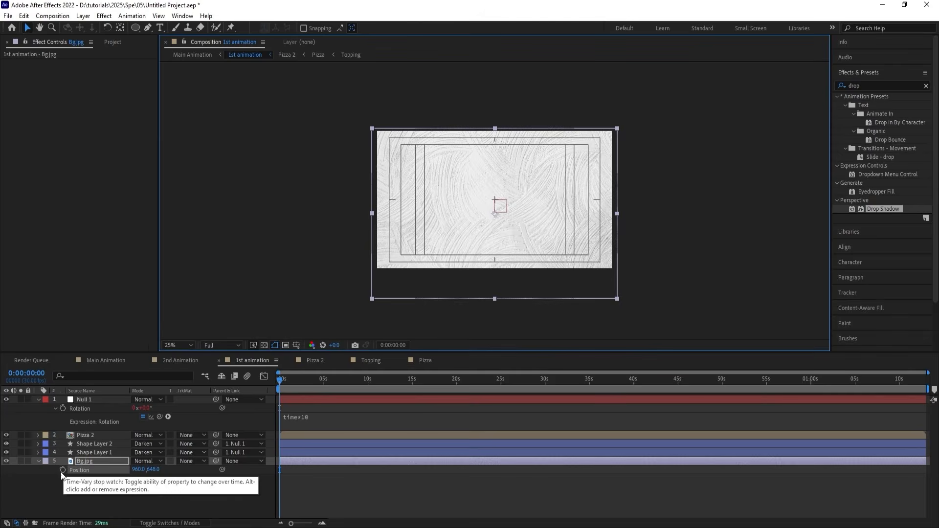
key(alt+shift+p)
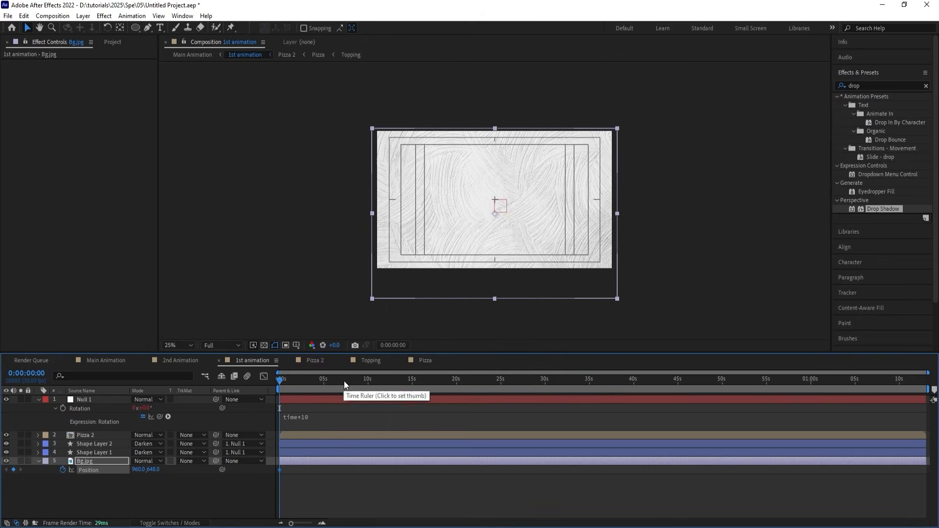
drag(344, 380, 352, 380)
drag(508, 235, 503, 207)
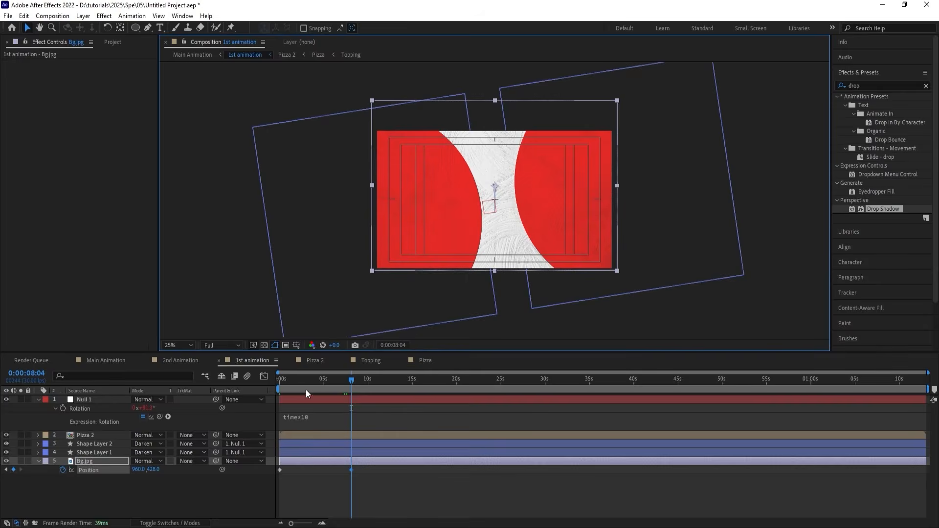
Preview 1st animation from the start with the composition view fitted and the timeline enlarged.
drag(297, 381, 216, 380)
key(equal)
key(equal)
key(space)
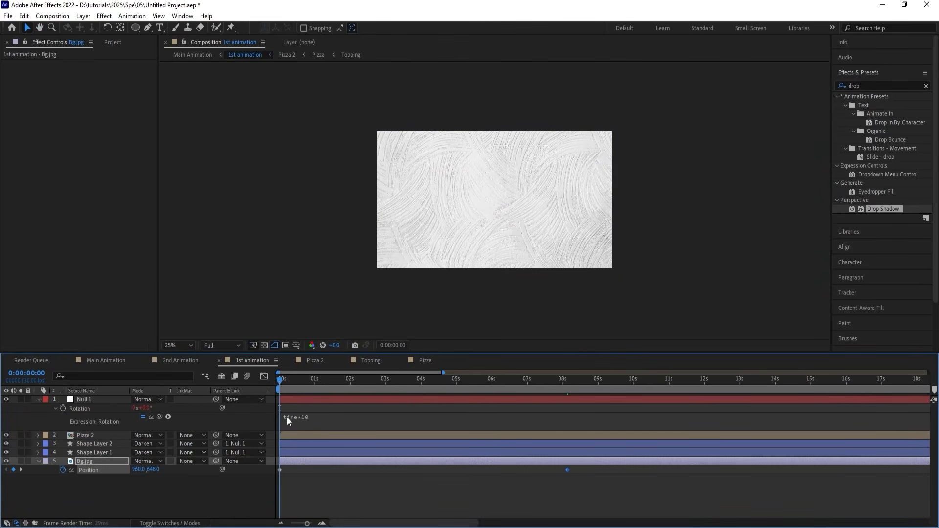
click(194, 346)
click(201, 163)
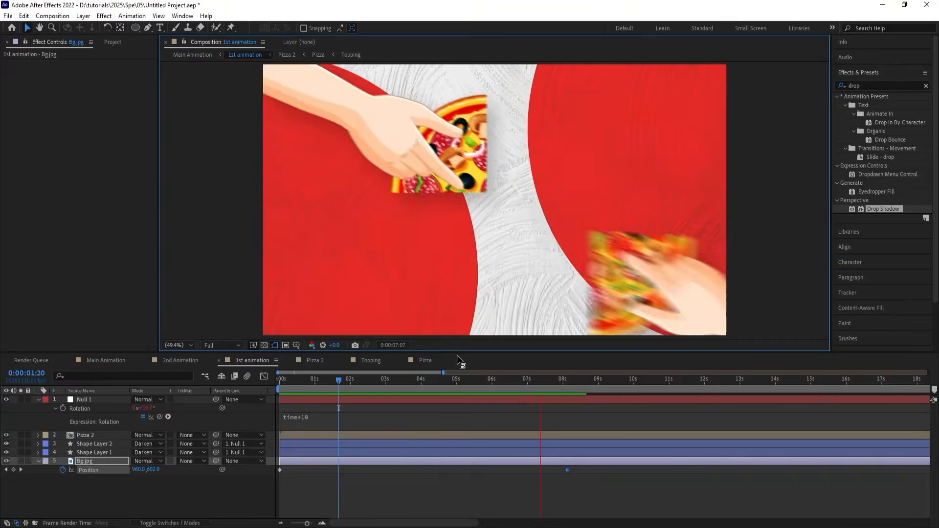
key(space)
Copy the scale keyframes of Shape Layer 2 and Shape Layer 1 and paste them on the same layers at 0:00:06:20.
drag(537, 381, 515, 383)
click(503, 450)
shift+click(500, 444)
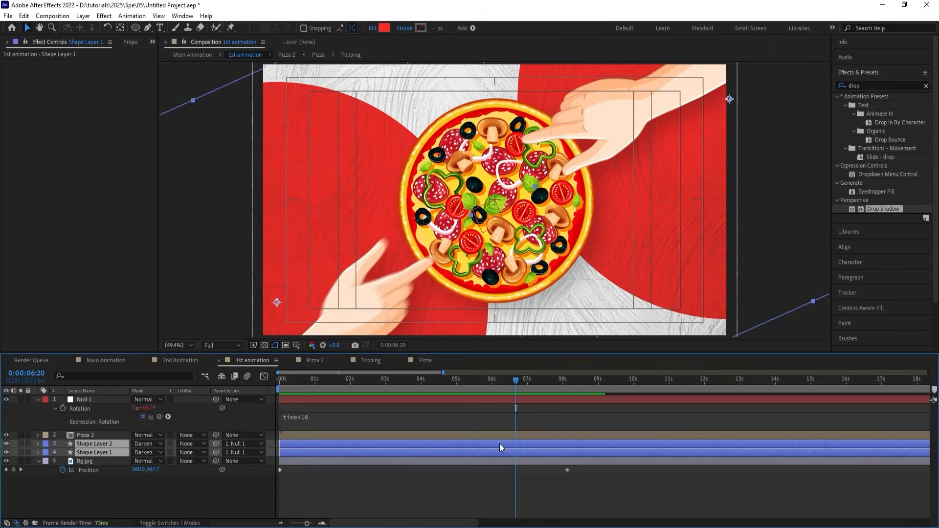
key(s)
drag(364, 452, 284, 450)
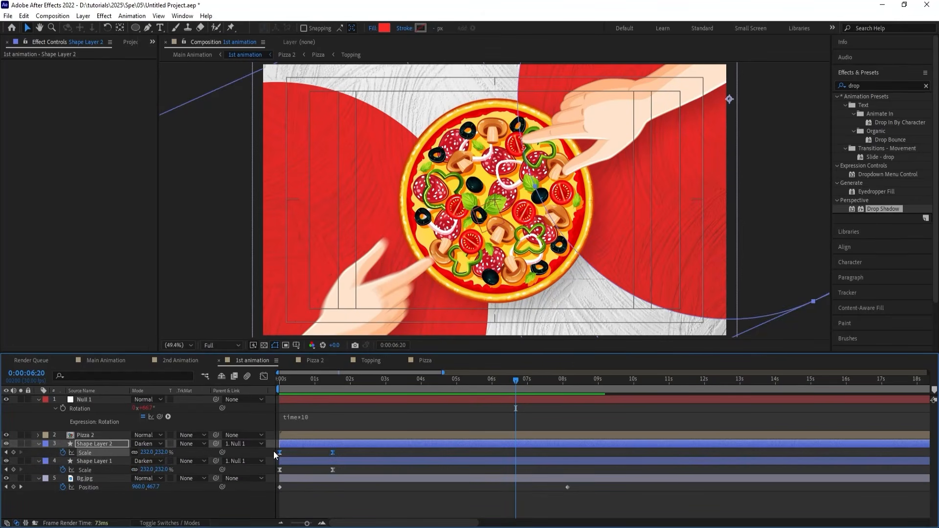
key(ctrl+v)
click(344, 469)
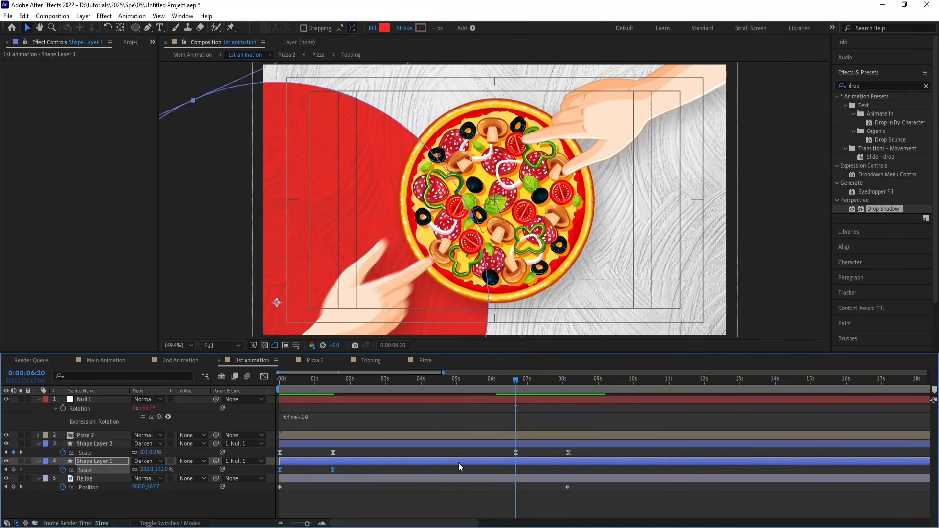
key(ctrl+v)
Time-reverse the pasted scale keyframes on both shape layers and preview the circles shrinking.
drag(506, 450, 573, 473)
right_click(567, 469)
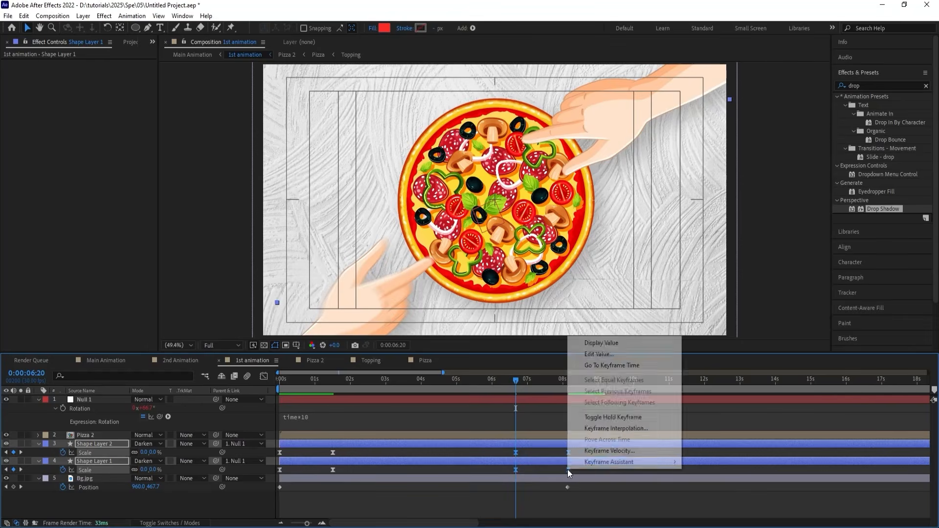
mouse_move(589, 463)
click(758, 462)
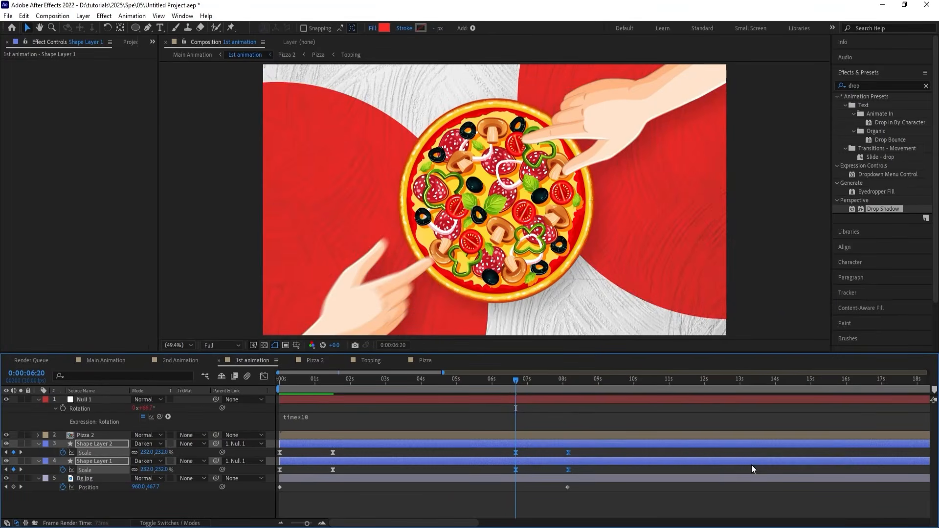
key(space)
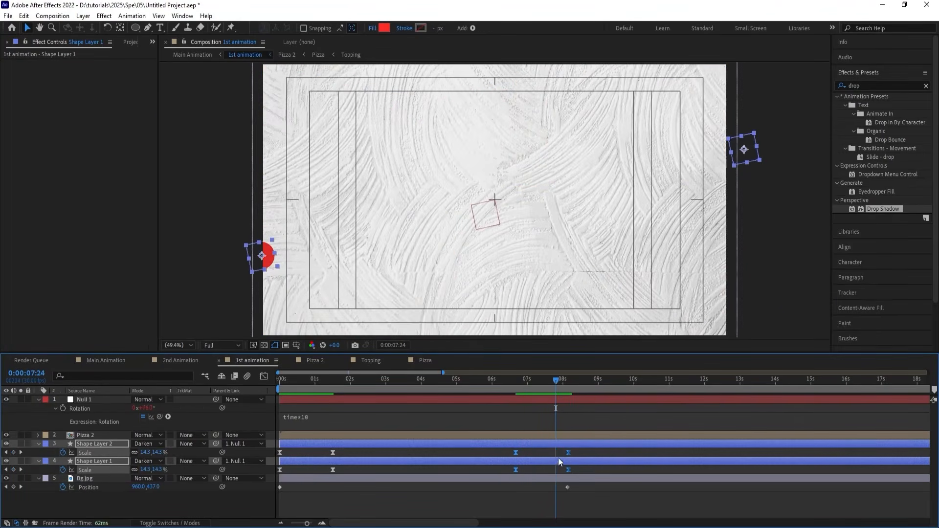
In 2nd Animation, apply the Linear Wipe transition preset to Bg.jpg at 0:00:00:00 and preview it.
click(168, 362)
drag(296, 389, 278, 384)
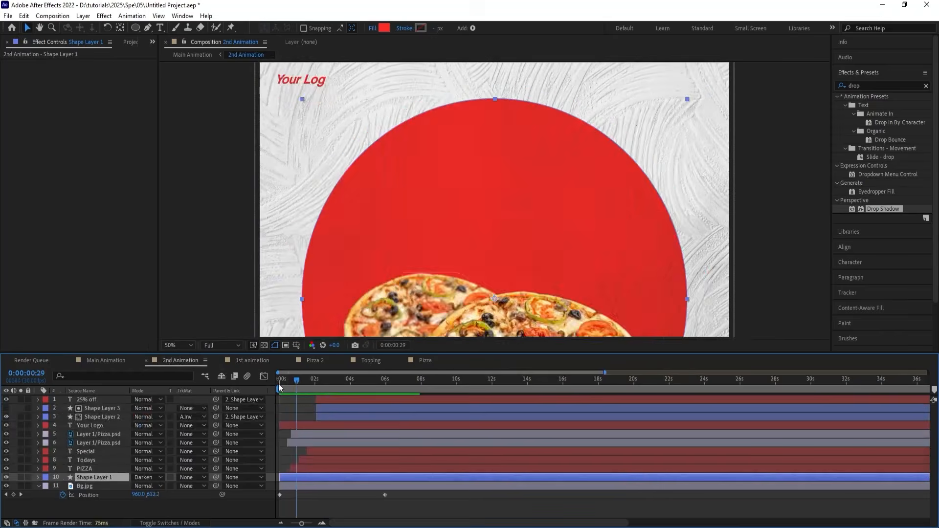
click(100, 485)
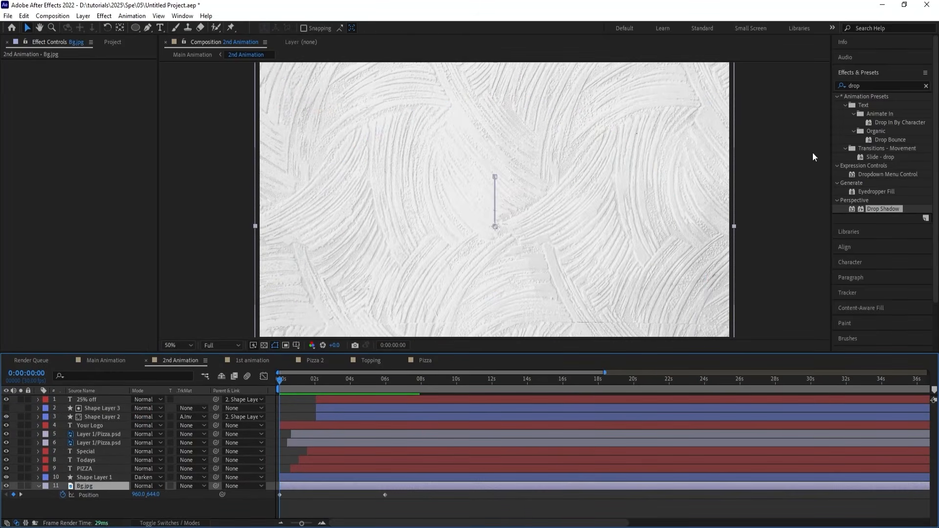
click(861, 83)
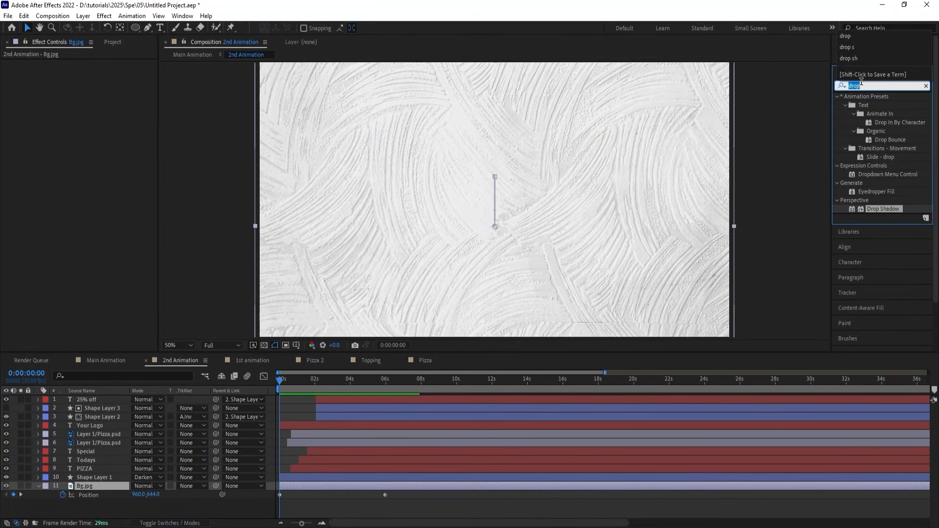
text(linea)
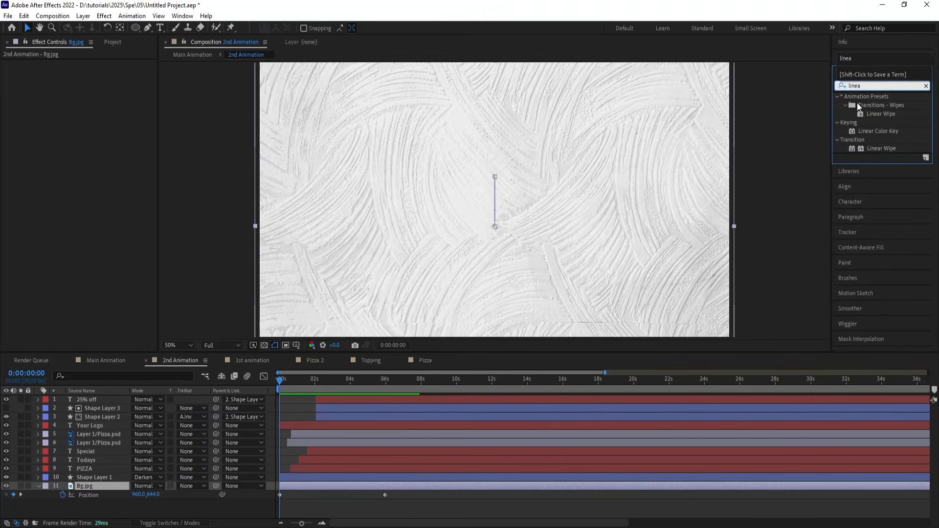
double_click(876, 112)
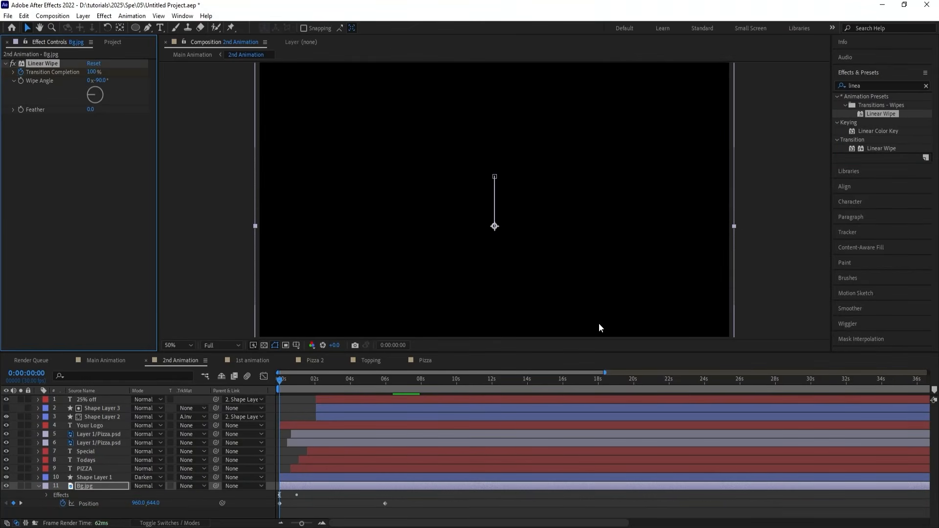
key(space)
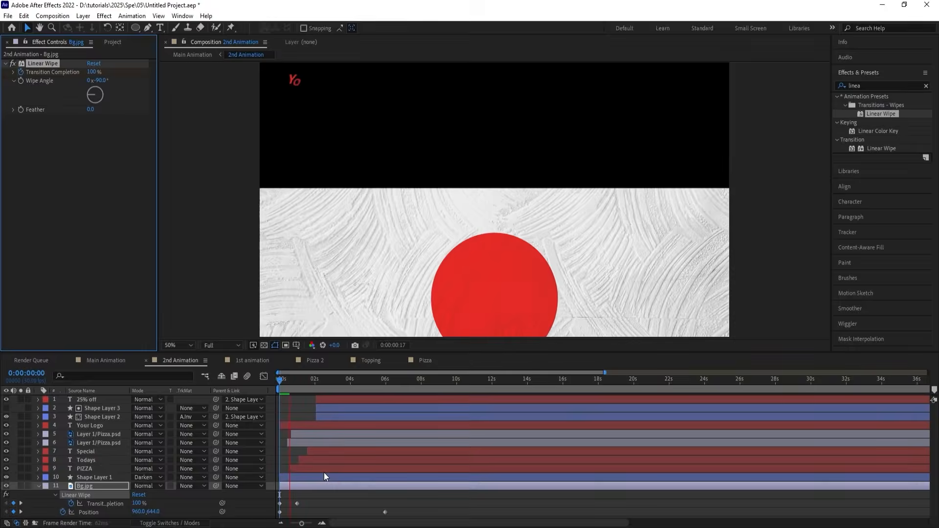
Apply Easy Ease to the Bg.jpg wipe's Transition Completion keyframes and preview the wipe.
click(300, 501)
click(270, 492)
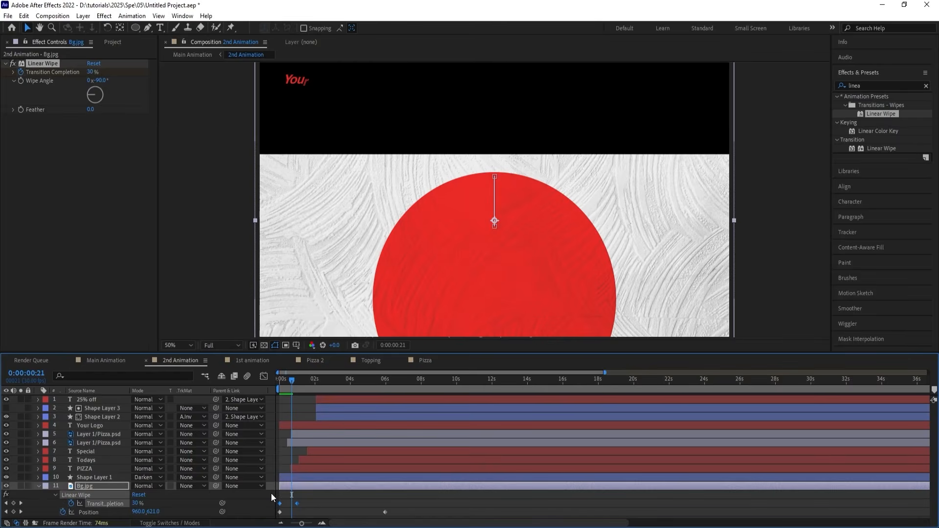
key(space)
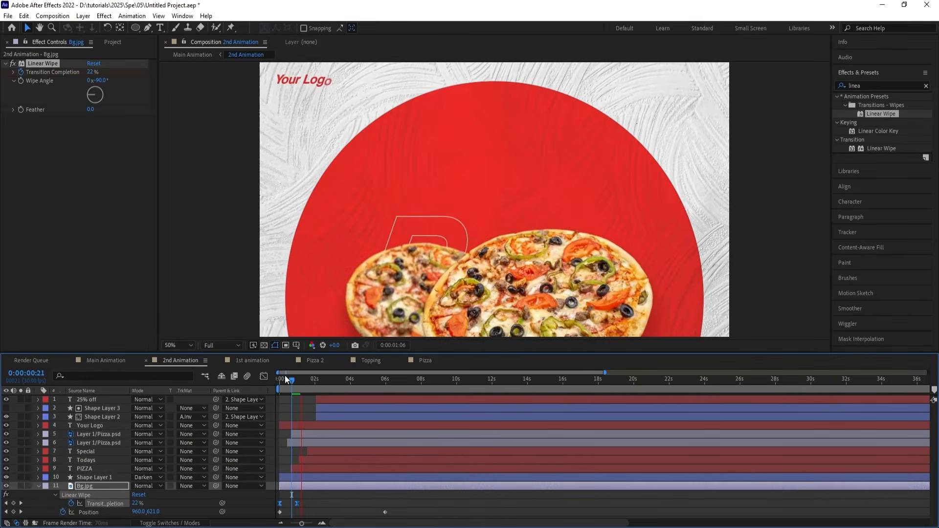
key(space)
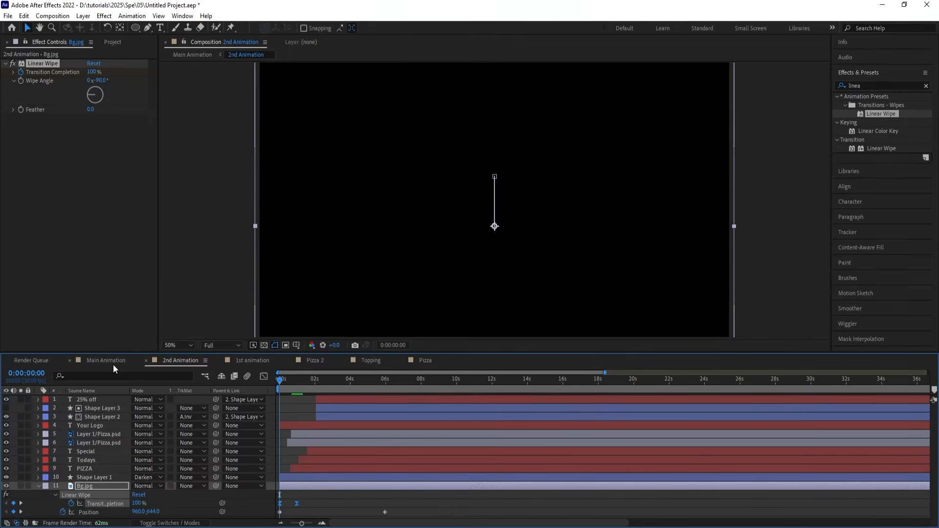
In Main Animation, time-stretch the 1st animation layer with a stretch factor of 80.
click(113, 364)
key(space)
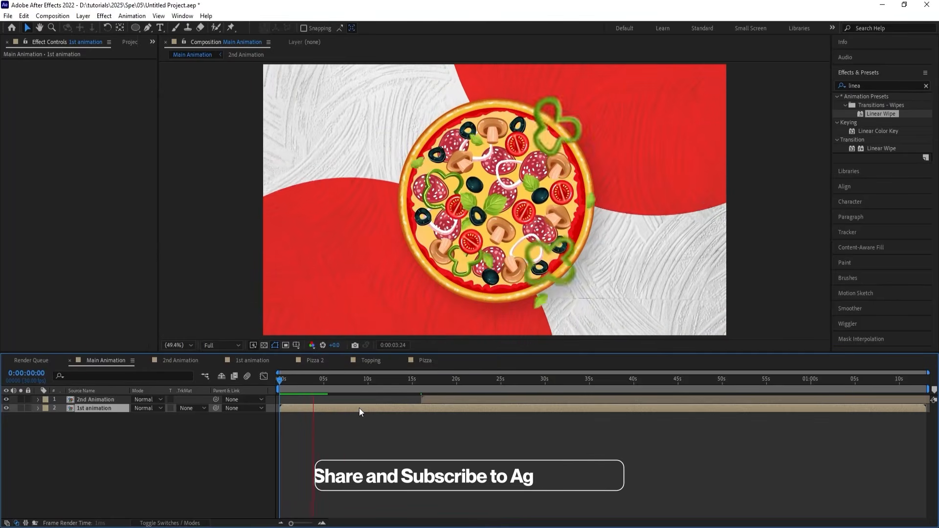
right_click(359, 408)
mouse_move(407, 176)
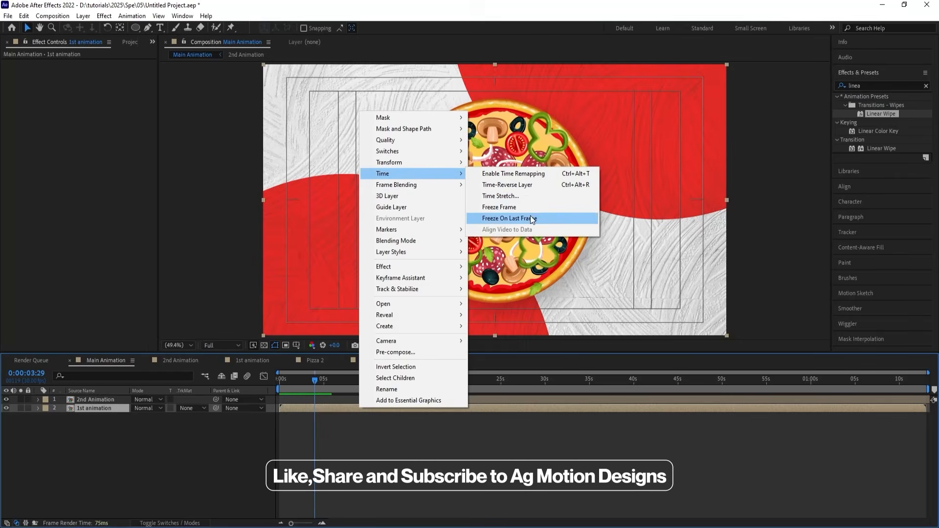
click(520, 199)
text(80)
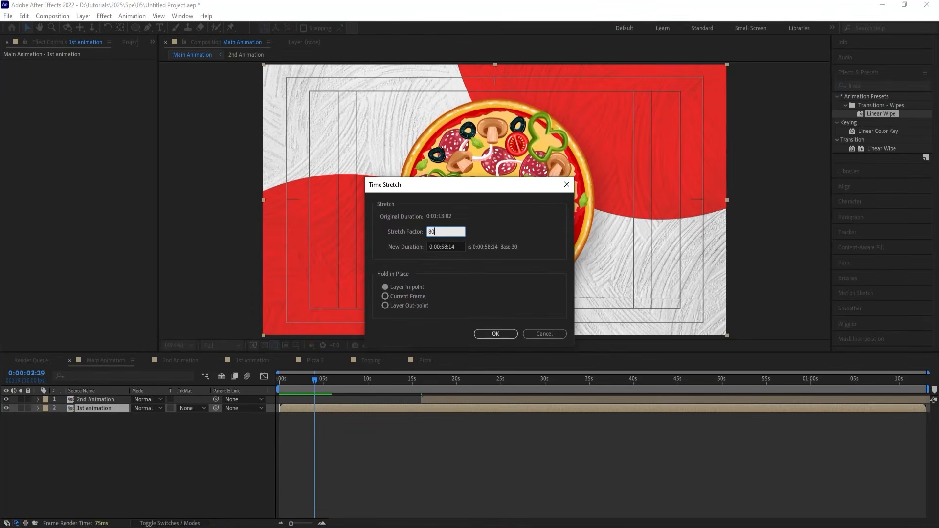
key(Return)
Preview Main Animation, move the 2nd Animation layer's start to 0:00:06:02, and play back the transition.
key(Home)
key(space)
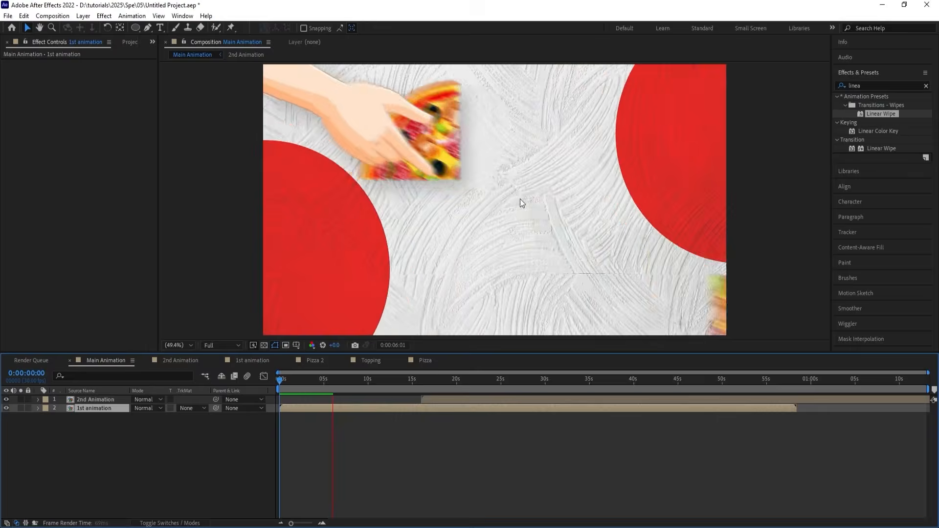
key(space)
click(430, 399)
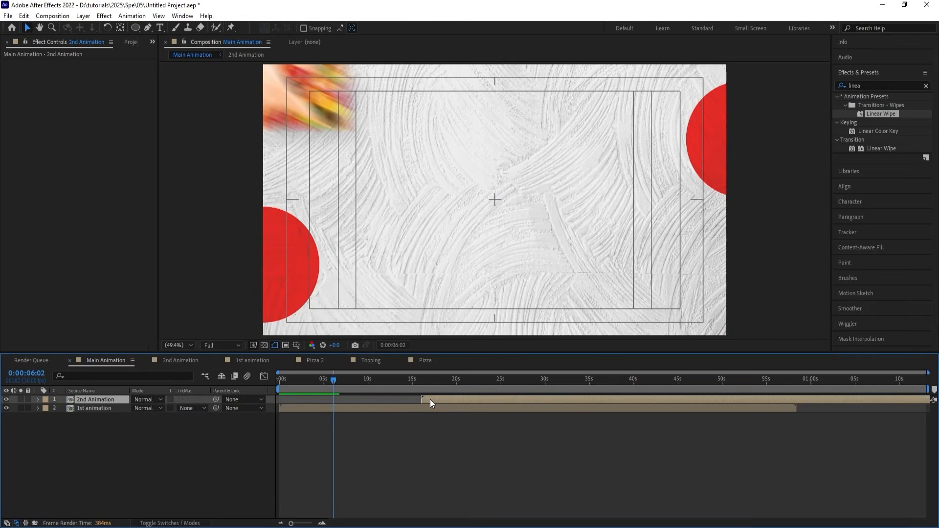
key(bracketleft)
key(space)
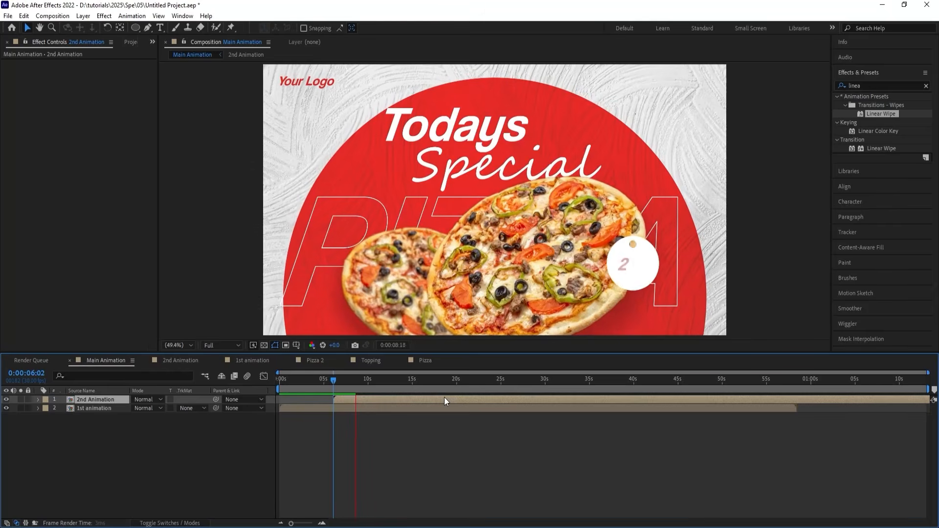
key(equal)
key(equal)
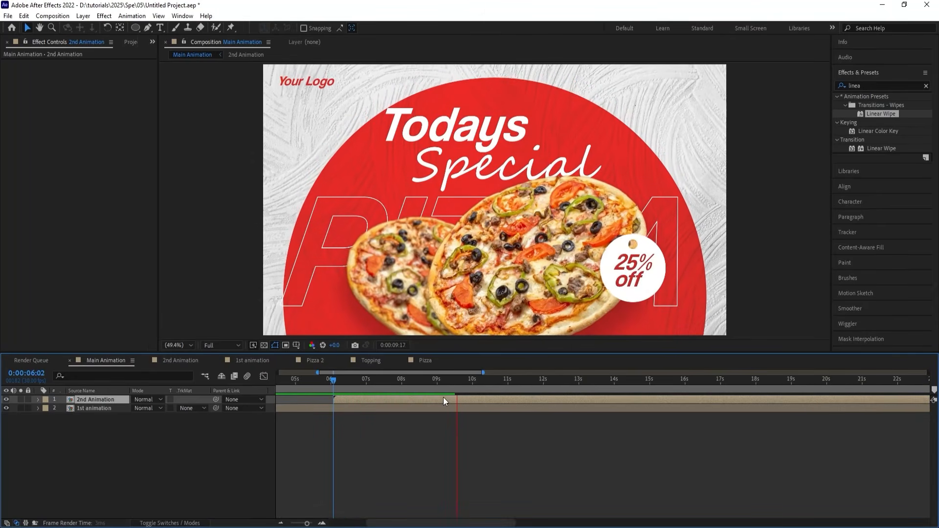
key(space)
Preview Main Animation from the beginning and set the work area's end at 0:00:10:21.
key(Home)
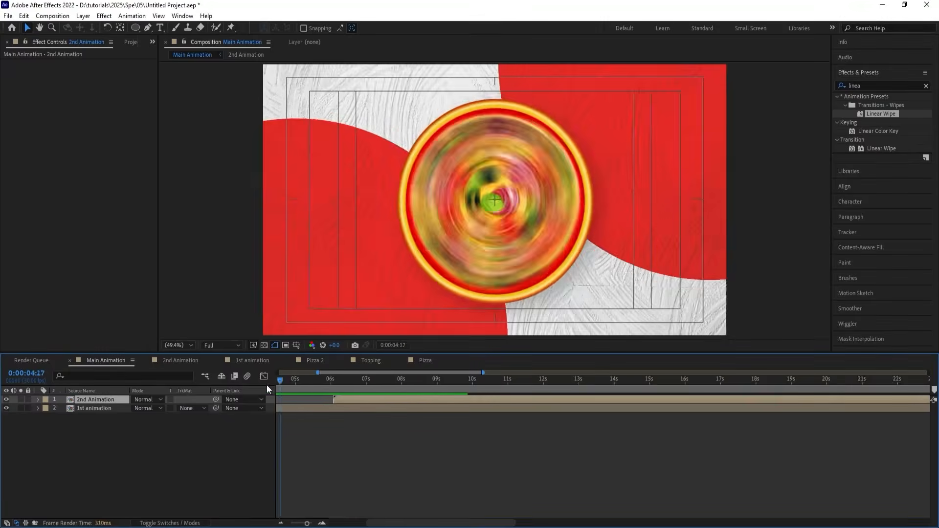
key(space)
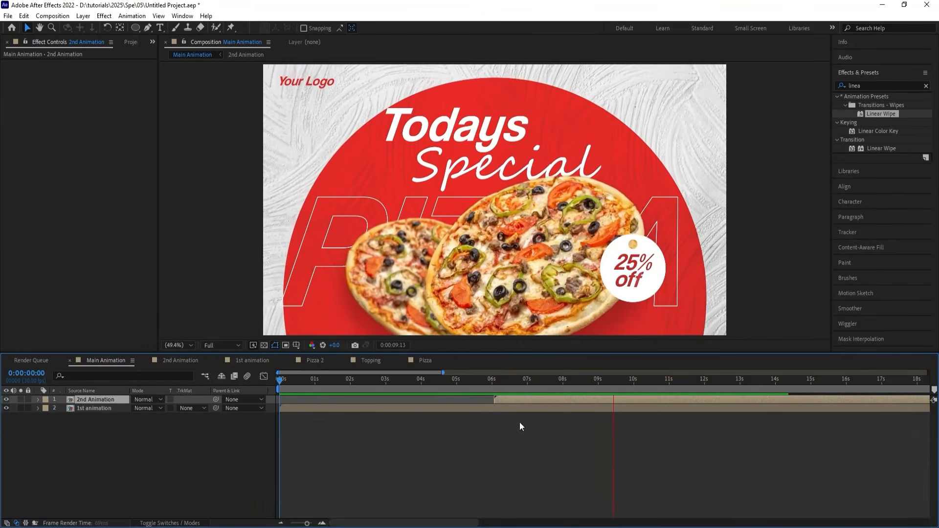
key(space)
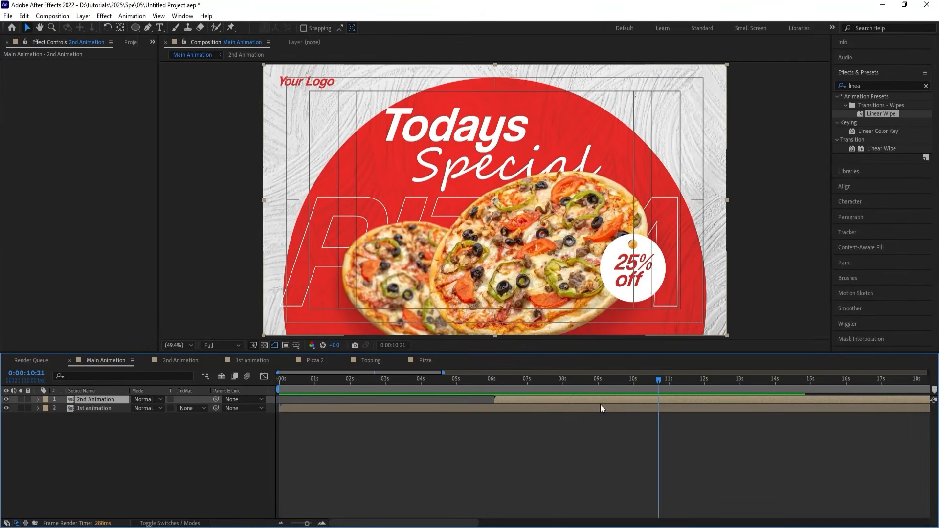
key(space)
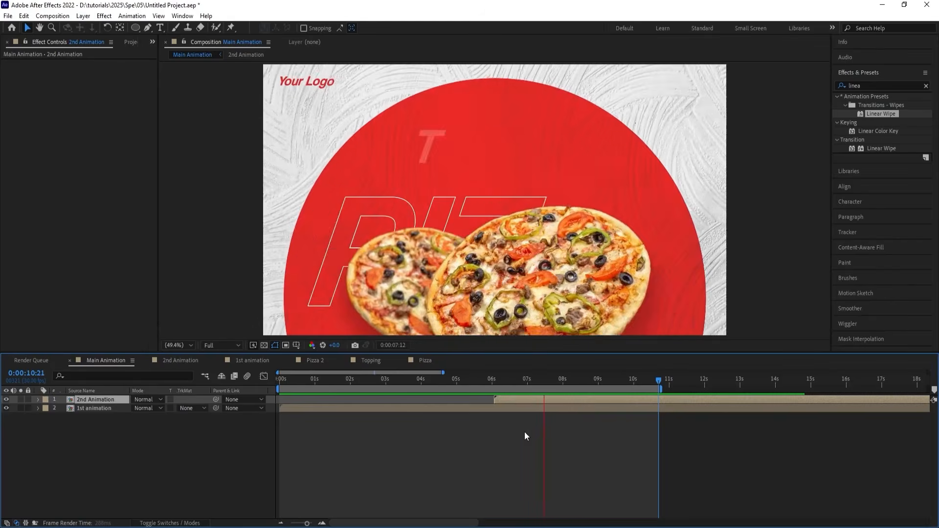
key(space)
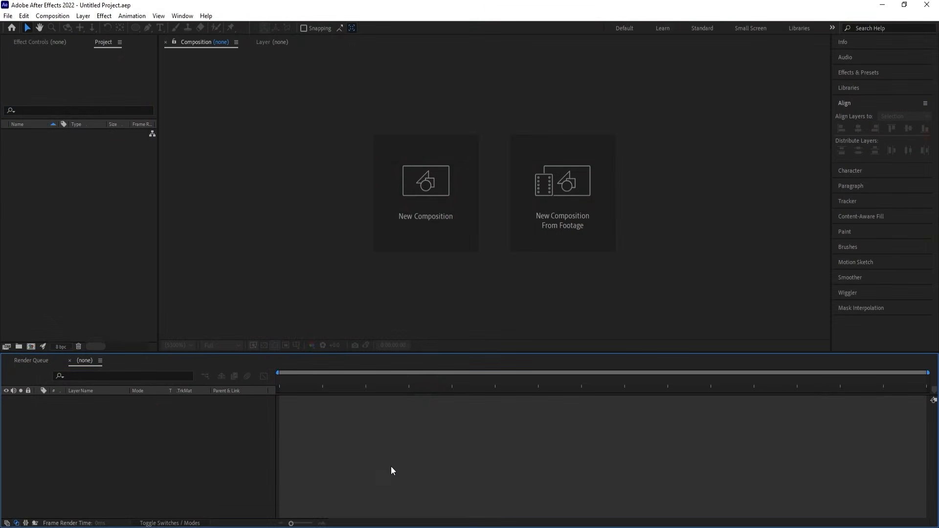
Create a 1920 x 1080, 30 fps composition named Main Animation and turn on the Title/Action Safe overlay.
click(450, 244)
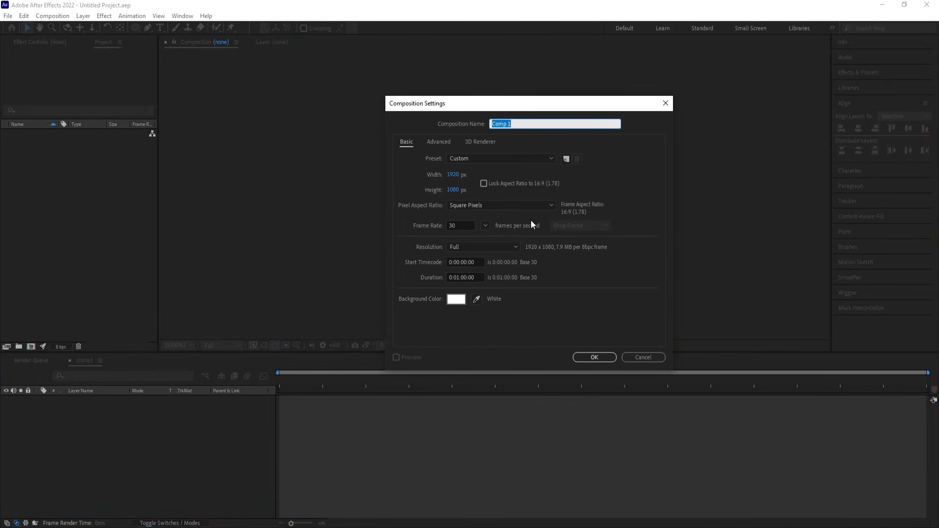
text(Main Animation)
click(586, 357)
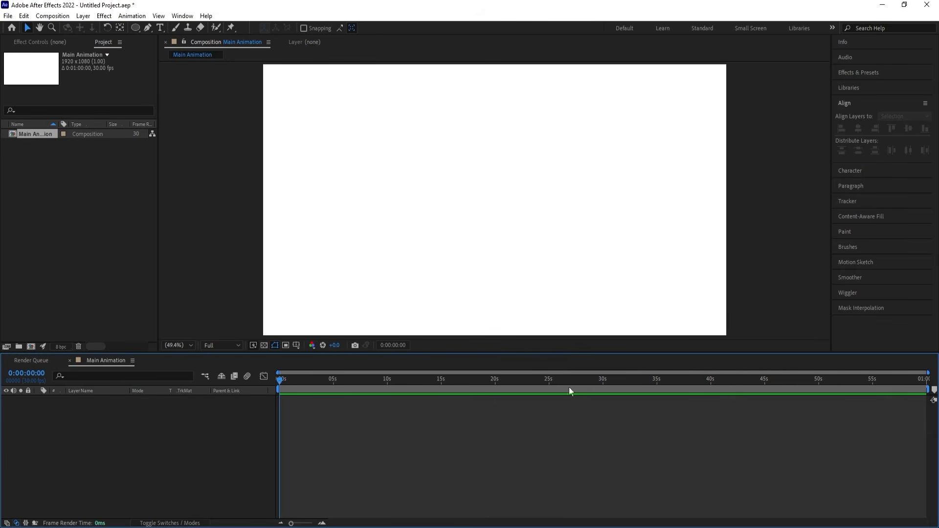
click(296, 346)
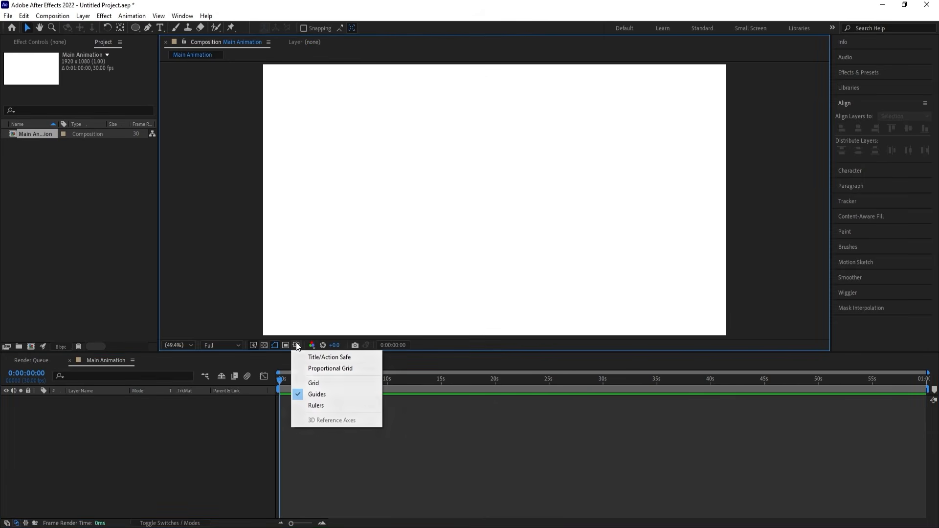
click(323, 357)
Import pngimg.com - google_PNG19644 from folder 04 into the composition and set its scale to 40%.
key(alt+Tab)
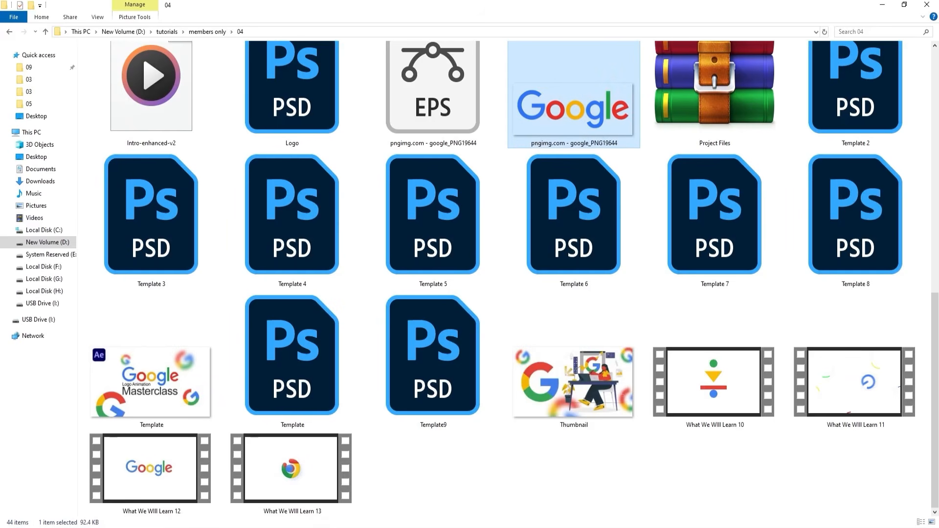
drag(605, 292, 457, 234)
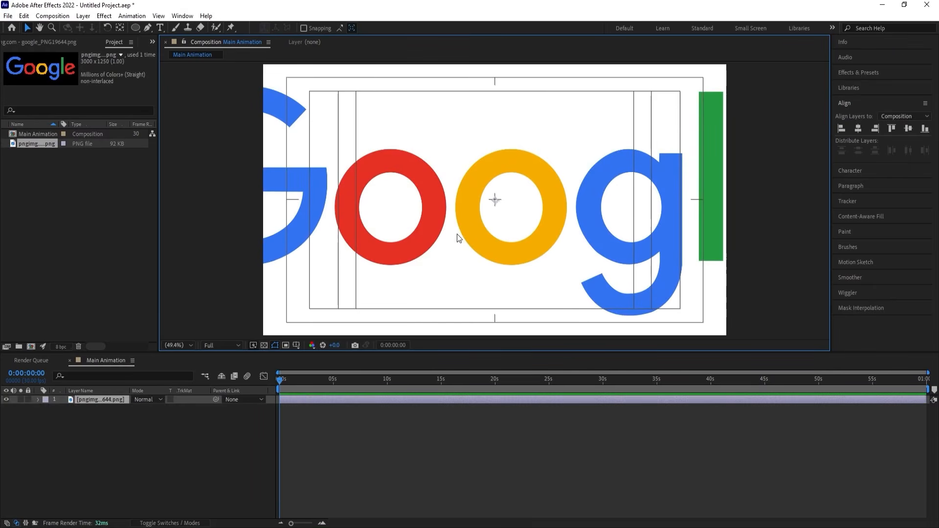
key(s)
drag(146, 408, 117, 406)
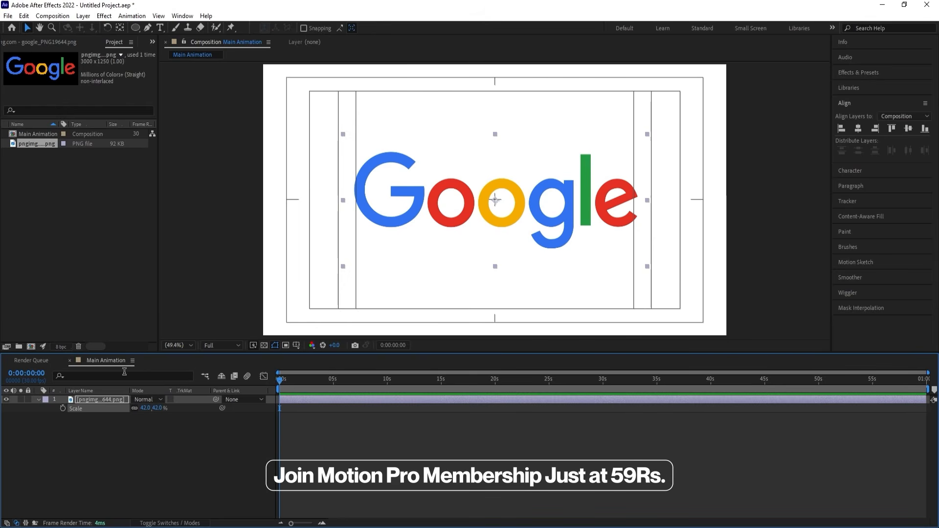
click(115, 456)
click(105, 401)
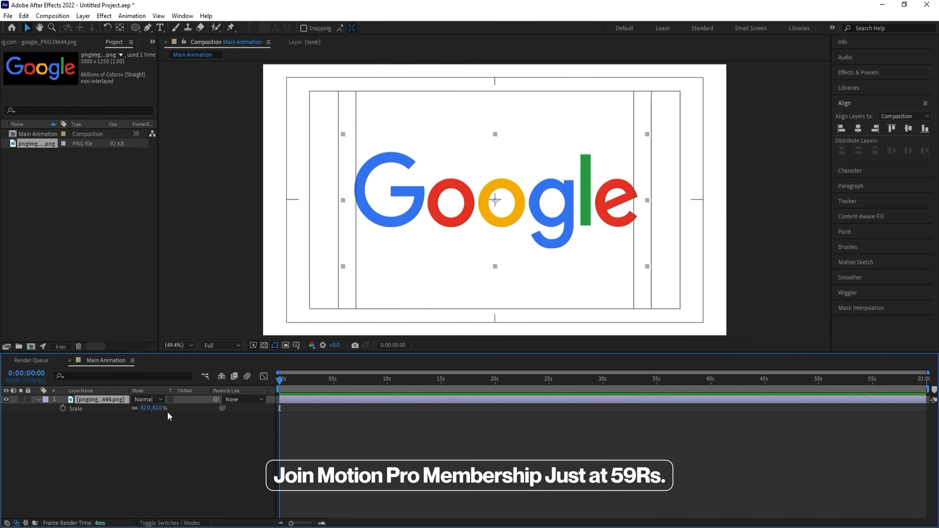
drag(145, 408, 142, 409)
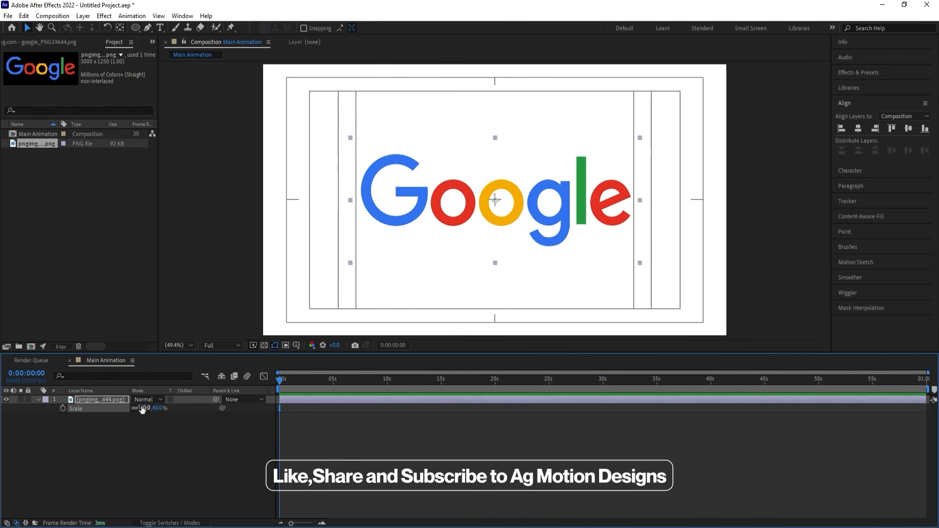
click(153, 454)
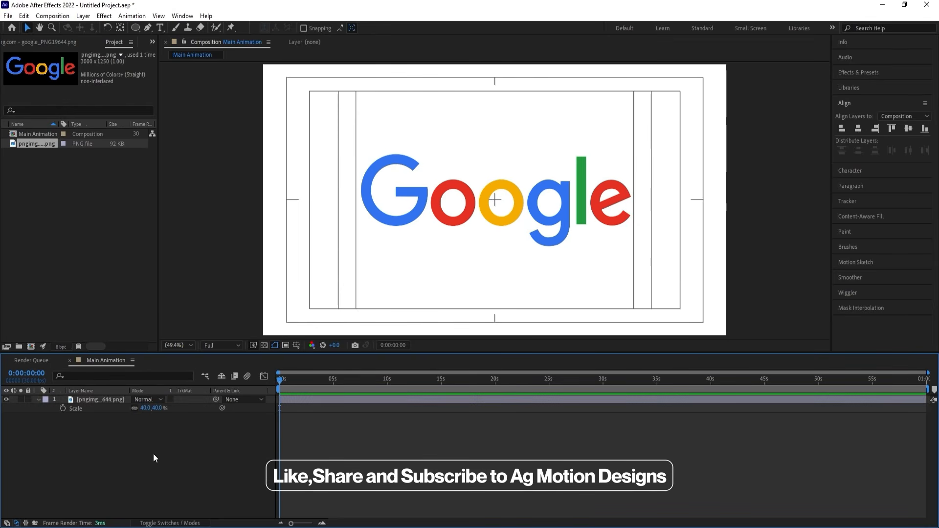
click(38, 399)
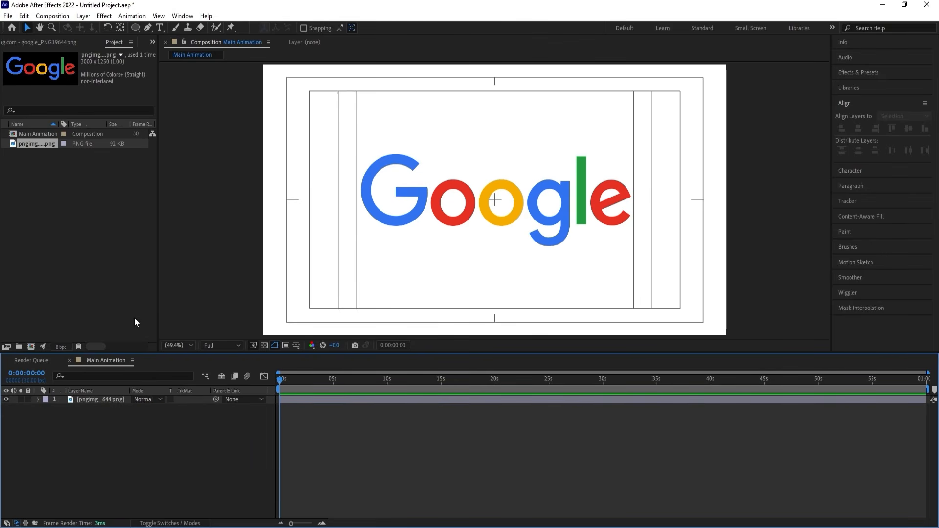
Draw a rectangular mask on the Google logo layer around the blue capital G.
drag(135, 30, 167, 30)
scroll(364, 185, up, 3)
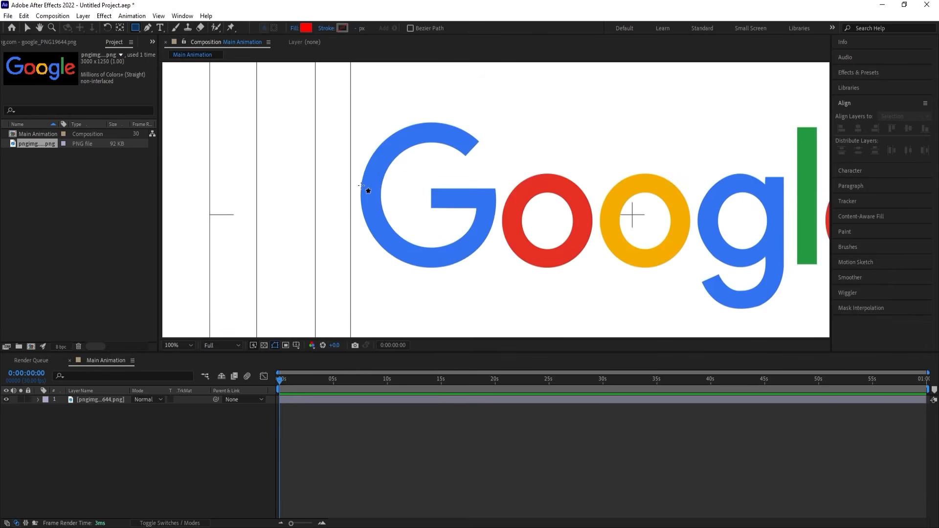
drag(354, 107, 461, 243)
key(ctrl+z)
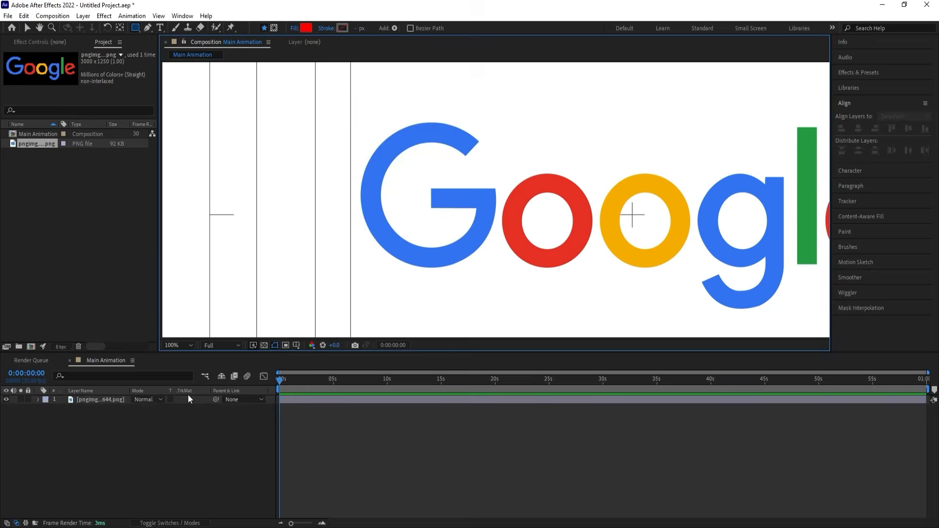
click(114, 397)
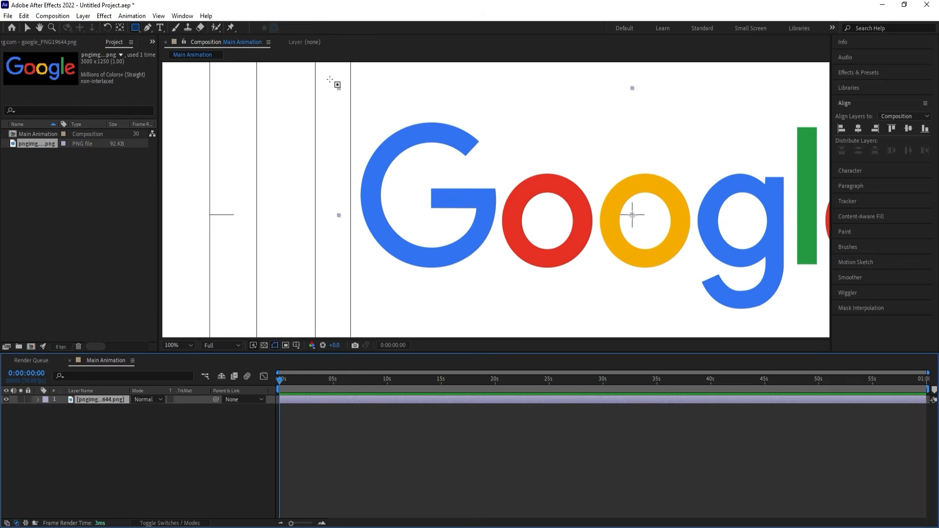
drag(324, 77, 499, 285)
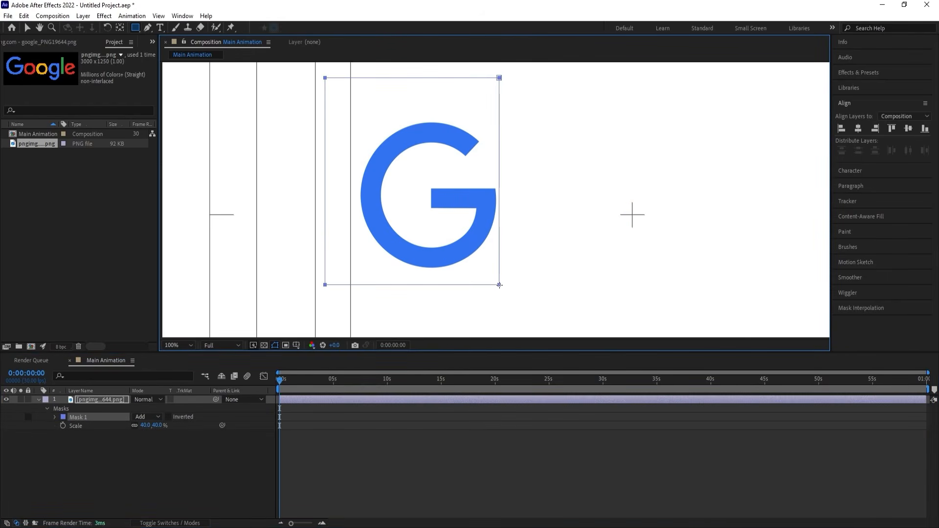
Duplicate the masked G layer and replace the copy's mask with a rectangle around the red o.
key(ctrl+d)
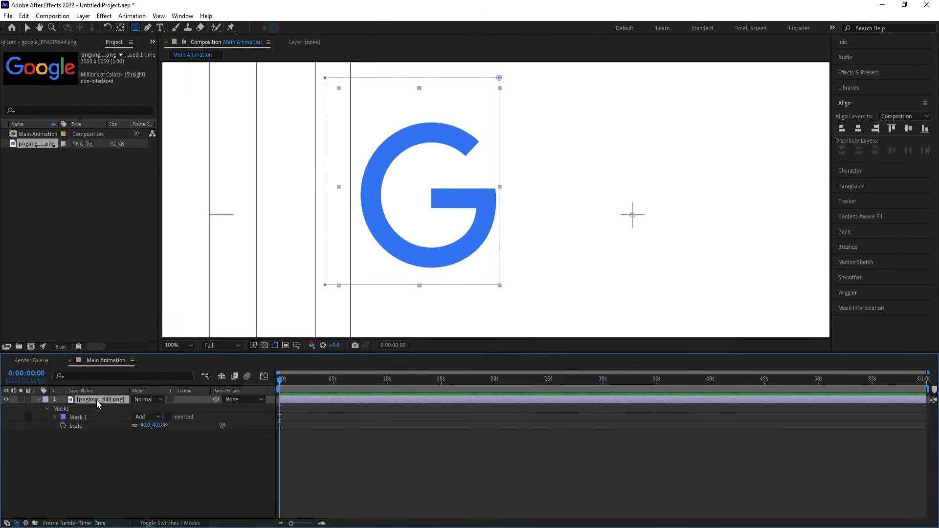
key(m)
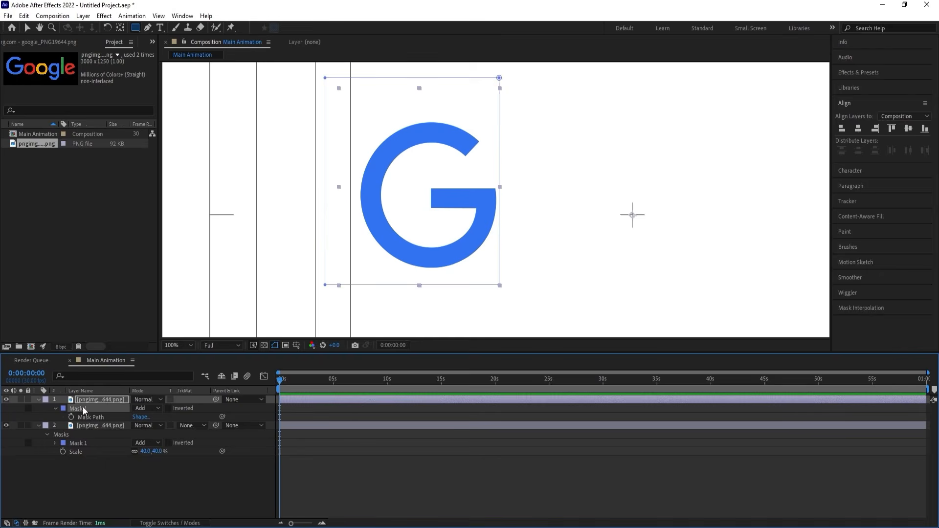
key(Delete)
drag(501, 158, 597, 267)
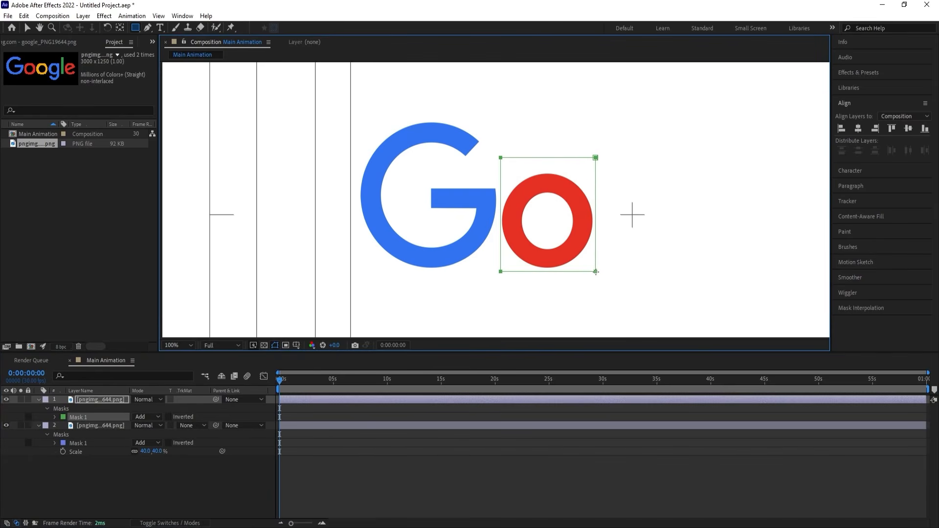
Duplicate the red o layer and replace the copy's mask with a rectangle around the yellow o.
click(107, 400)
key(ctrl+d)
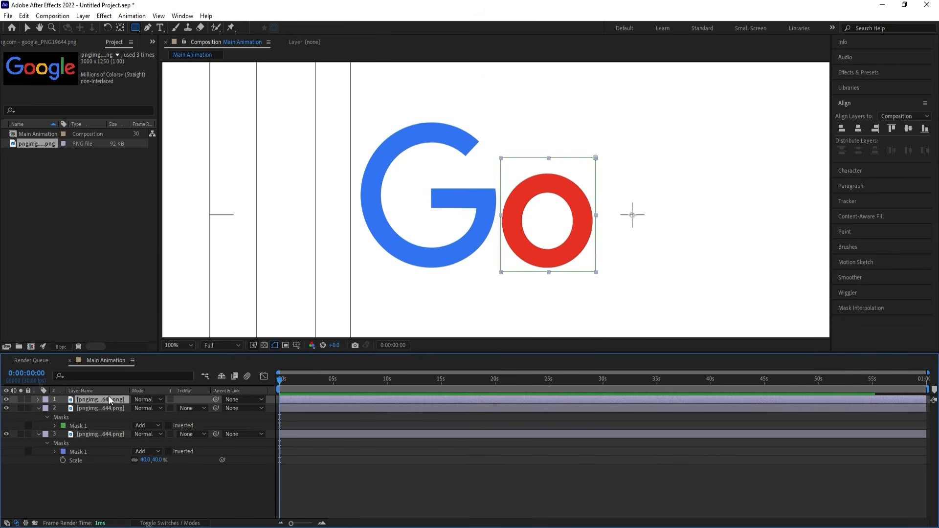
key(m)
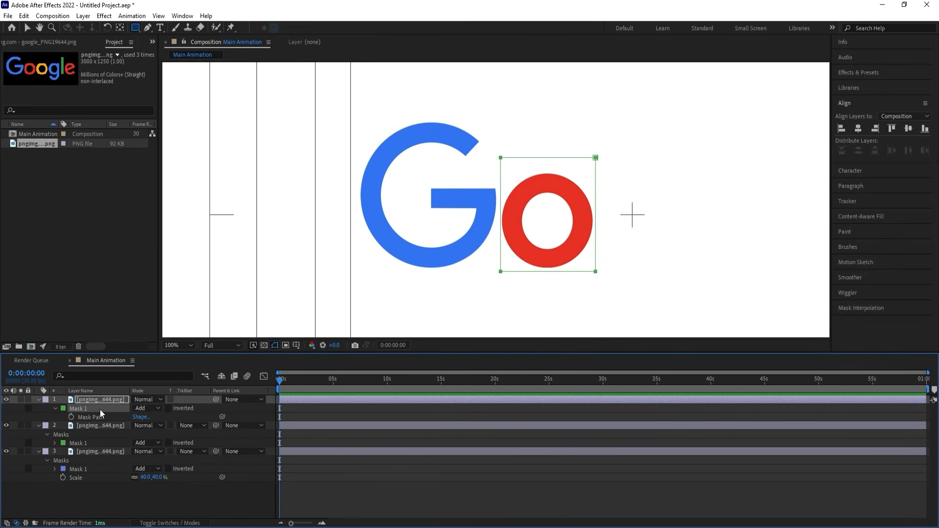
key(Delete)
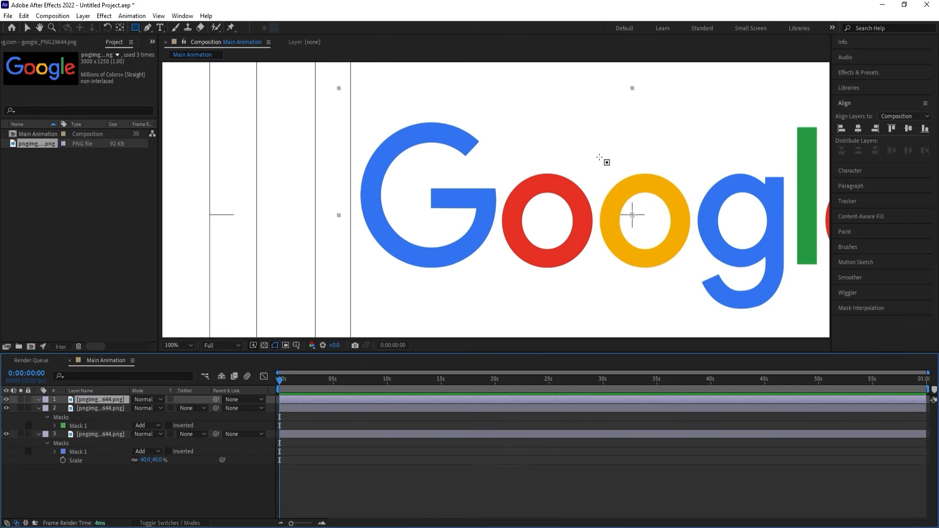
drag(599, 157, 693, 274)
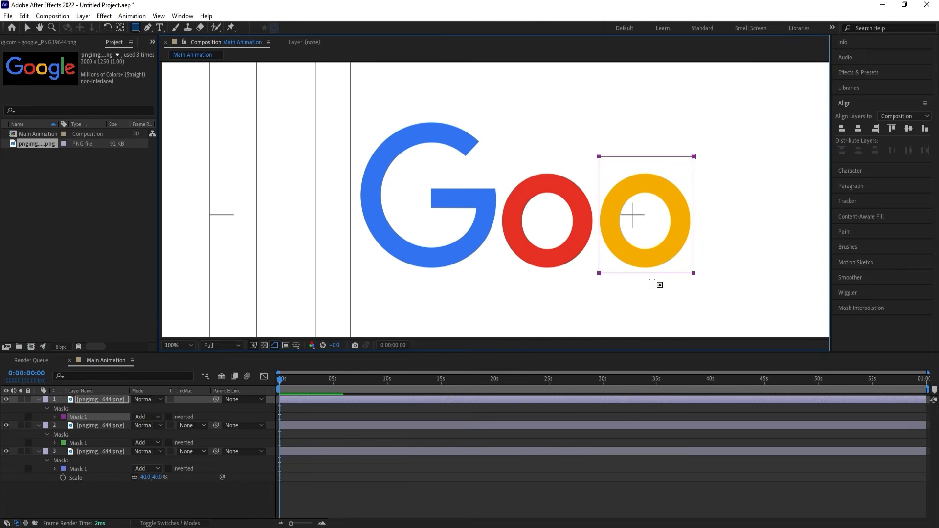
Duplicate the yellow o layer and replace the copy's mask with a rectangle around the blue lowercase g.
key(ctrl+d)
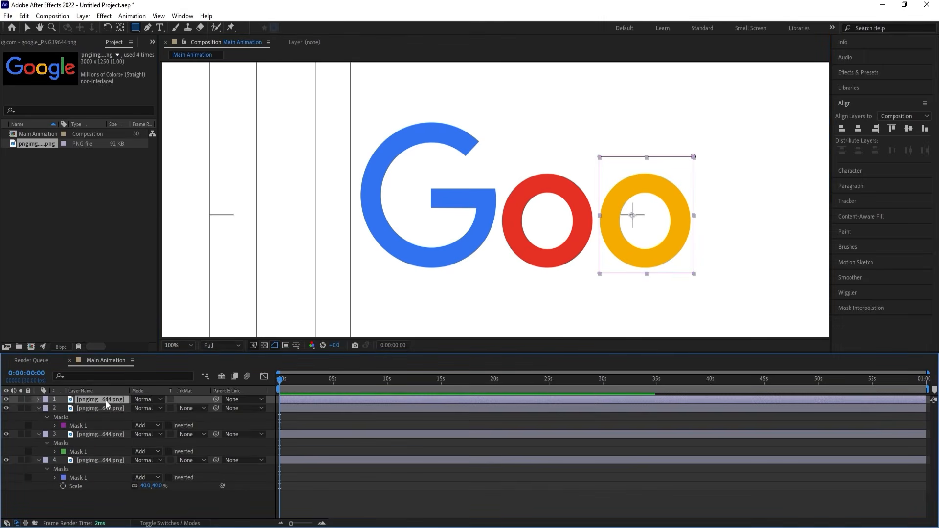
key(m)
click(82, 408)
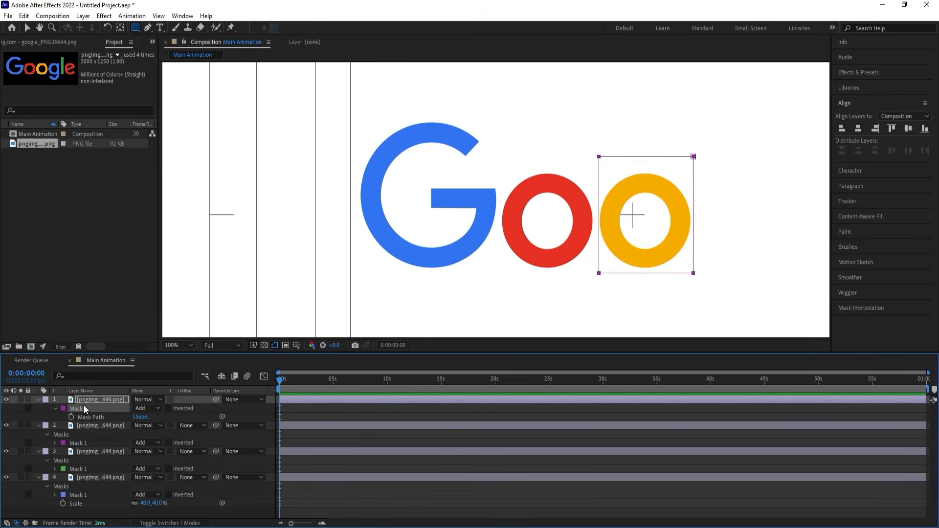
key(Delete)
drag(725, 221, 552, 184)
key(q)
drag(522, 113, 620, 273)
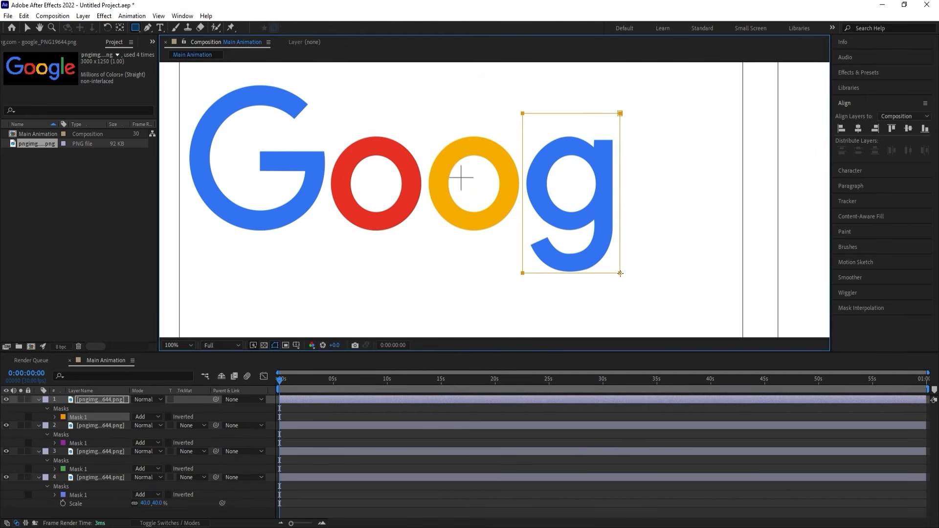
Duplicate the lowercase g layer and replace the copy's mask with a narrow rectangle around the green l.
click(109, 400)
key(ctrl+d)
key(m)
click(100, 409)
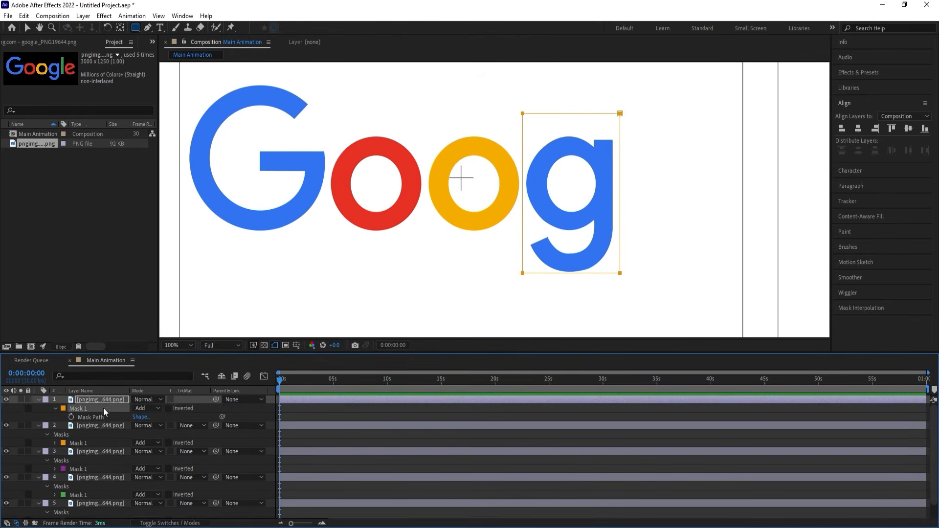
key(Delete)
drag(617, 84, 651, 235)
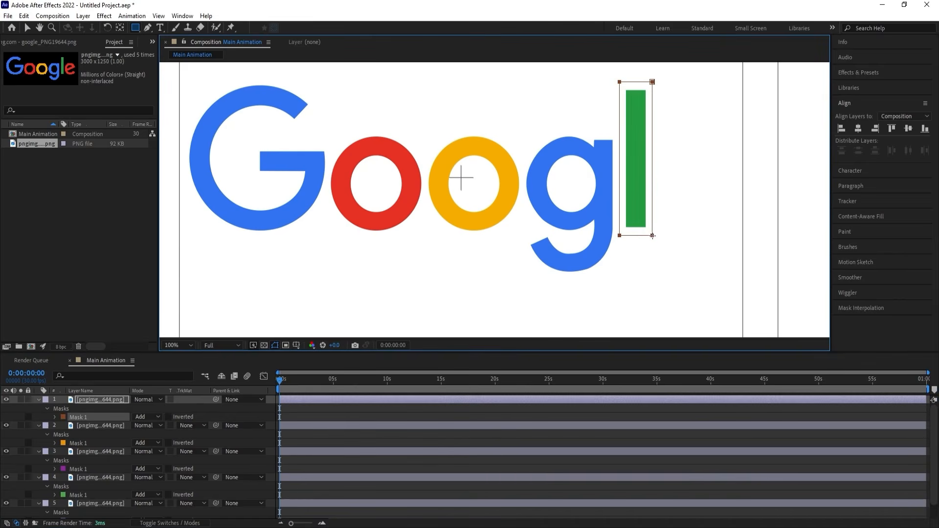
Duplicate the green l layer and replace the copy's mask with a rectangle around the red e.
click(99, 399)
key(ctrl+d)
key(m)
click(87, 406)
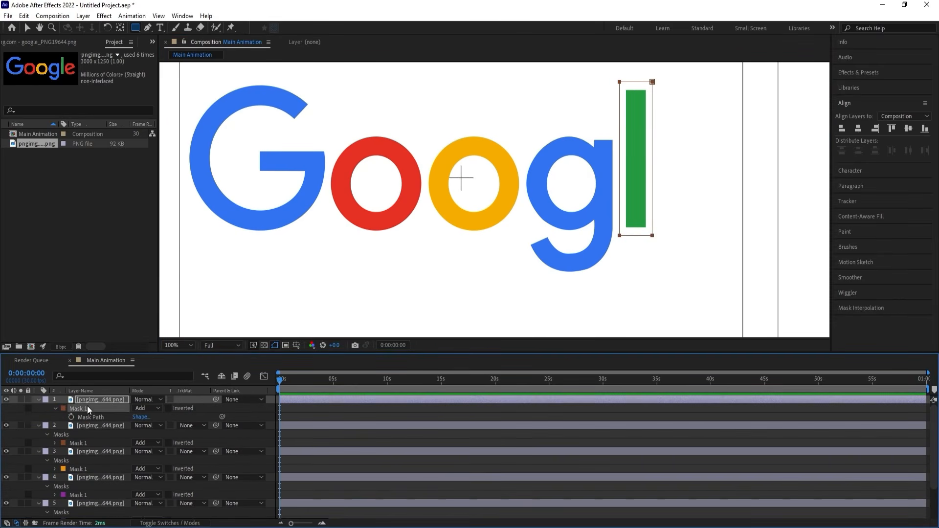
key(Delete)
drag(756, 253, 654, 100)
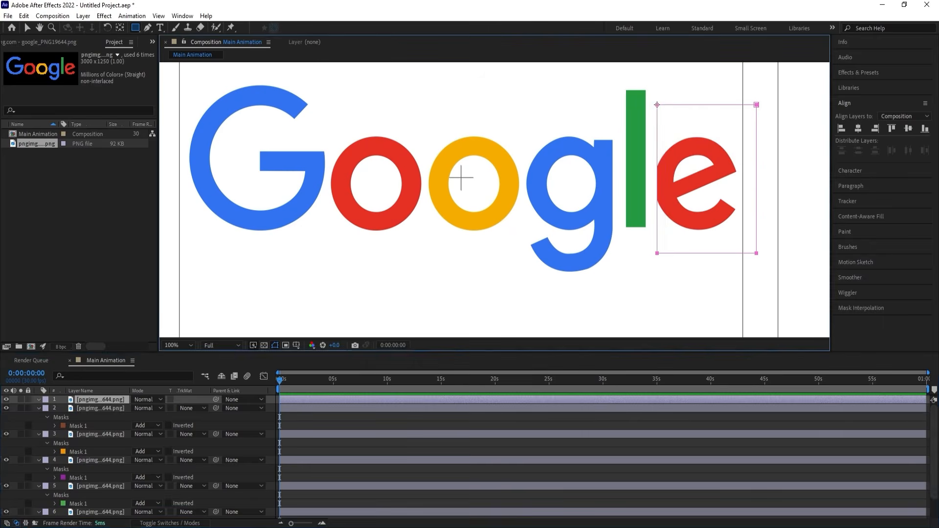
click(313, 405)
key(m)
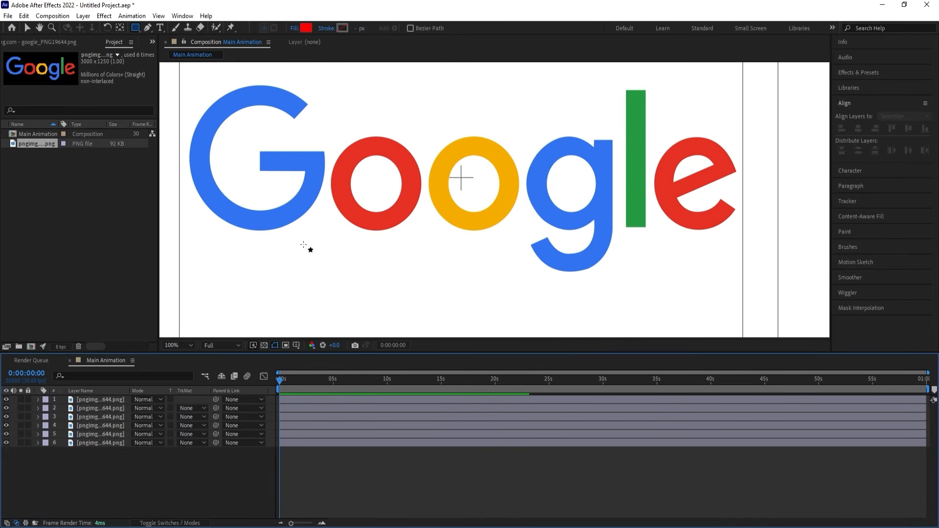
Set up the Ellipse tool with no fill and a black stroke.
scroll(303, 244, down, 1)
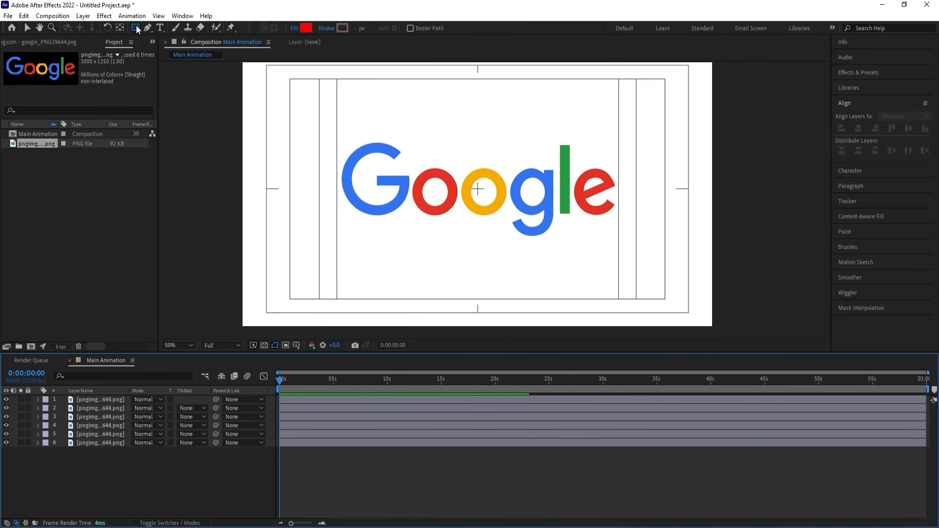
drag(136, 28, 162, 50)
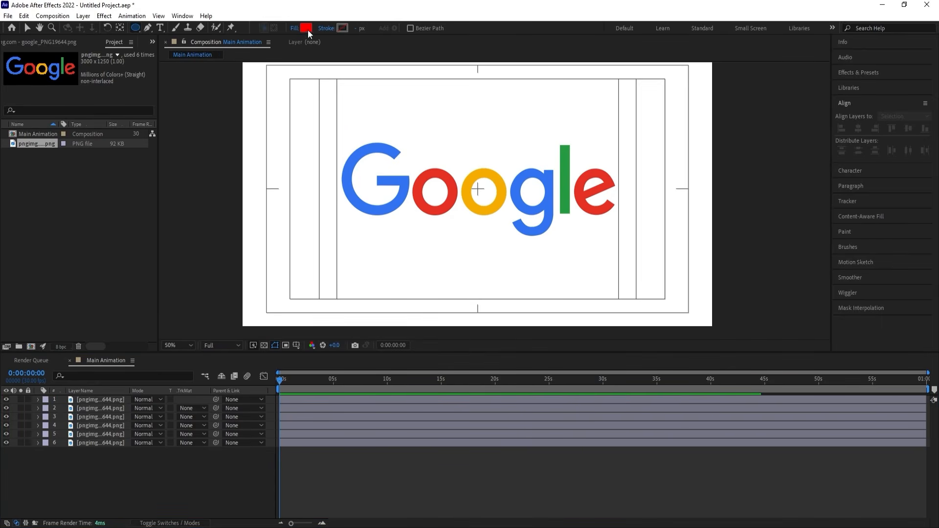
click(295, 28)
click(419, 241)
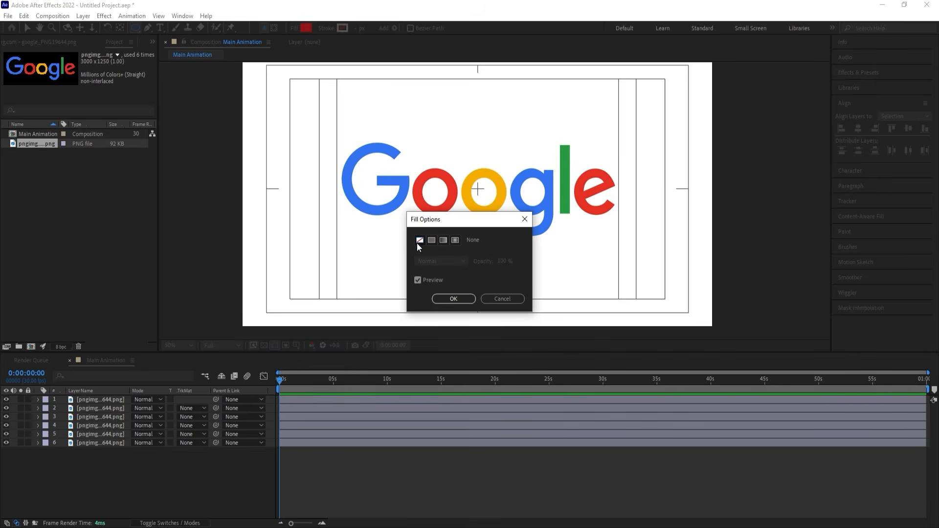
click(454, 299)
click(343, 28)
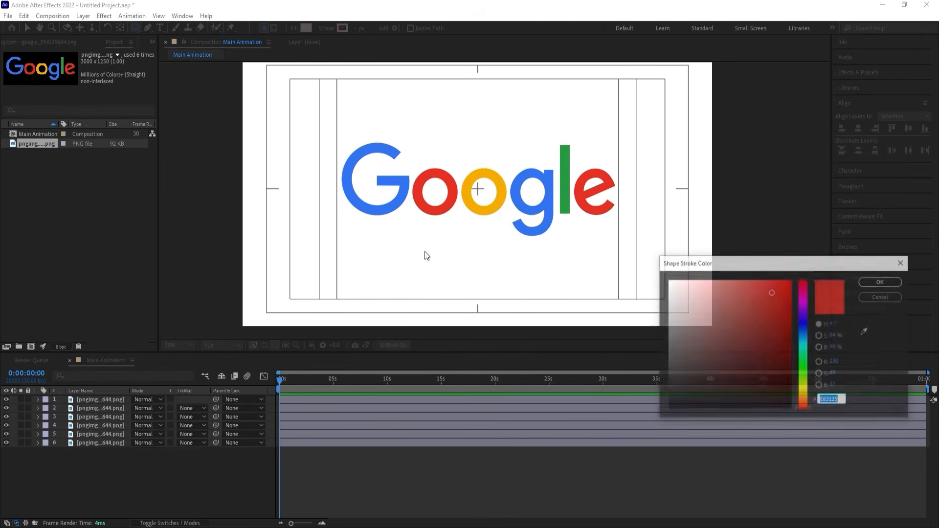
drag(683, 357, 647, 442)
key(Return)
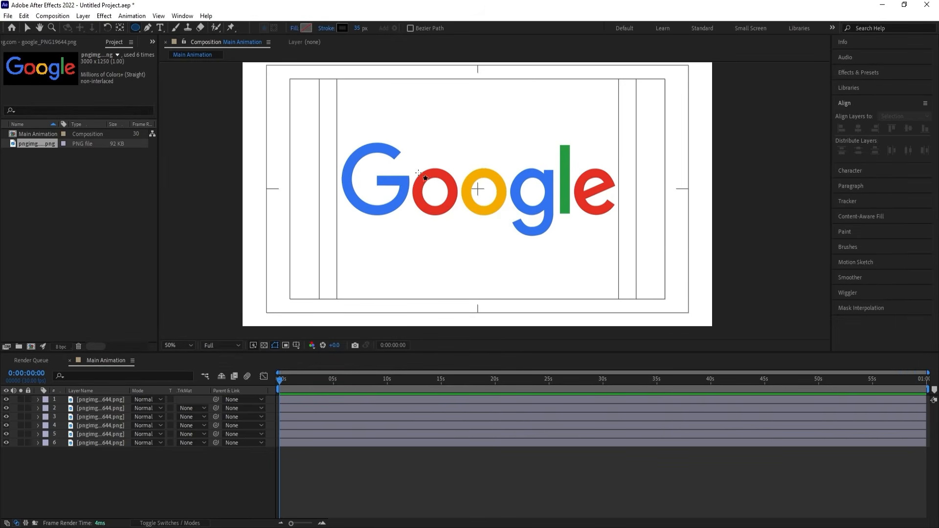
Draw a black-stroked ellipse over the red o and center the new shape layer's anchor point on it.
scroll(435, 186, up, 3)
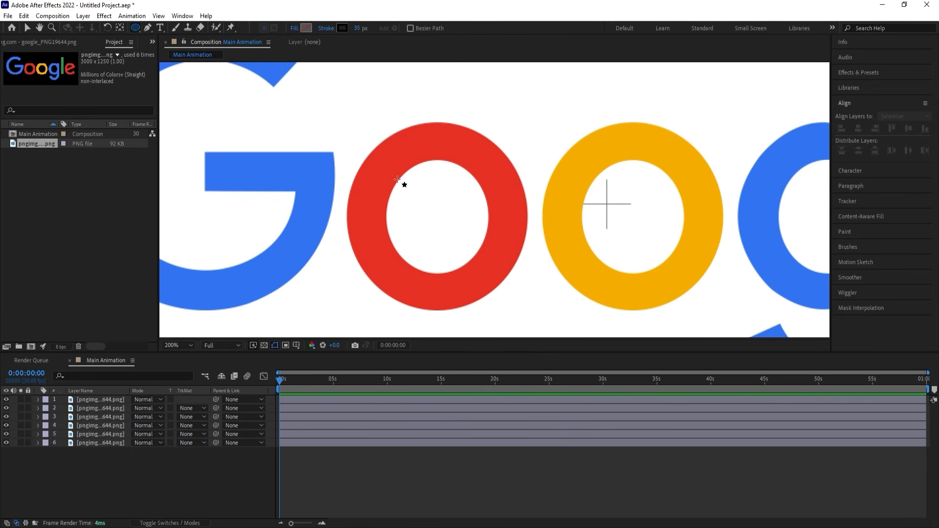
drag(377, 161, 495, 284)
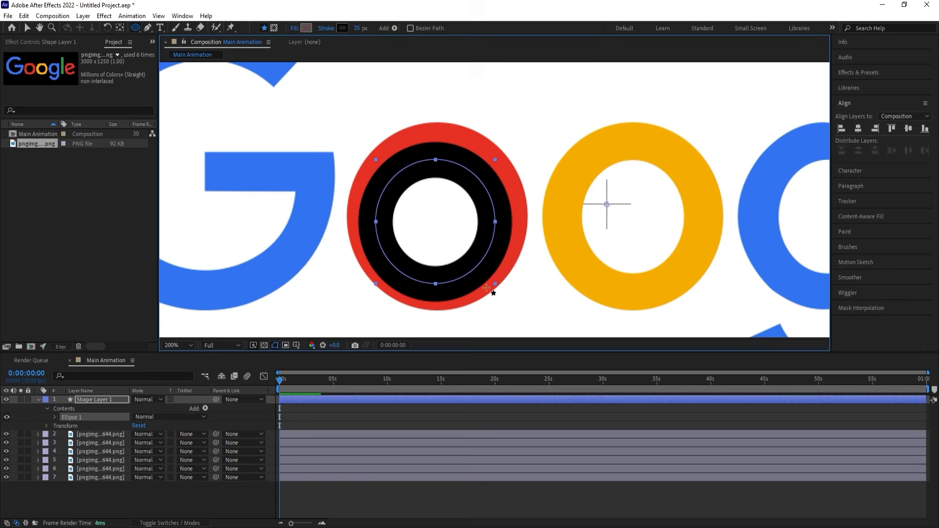
click(314, 416)
click(304, 401)
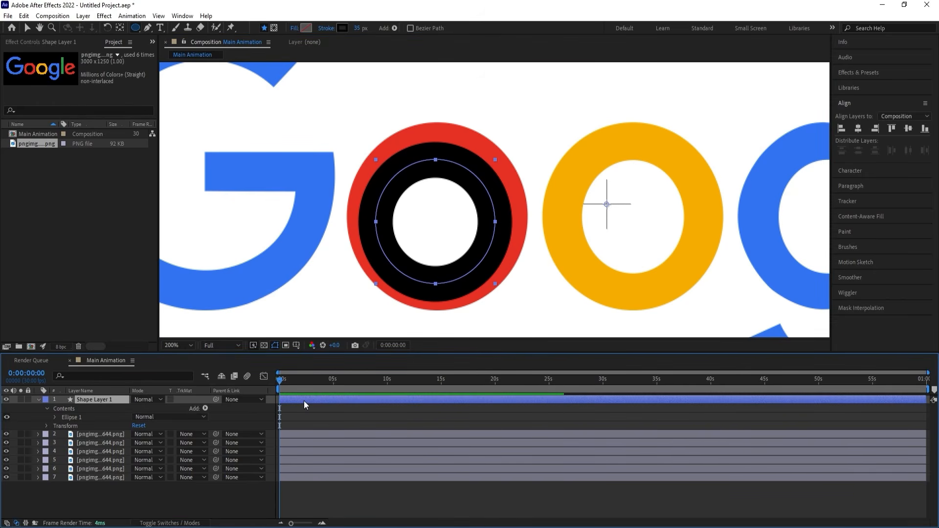
key(ctrl+alt+Home)
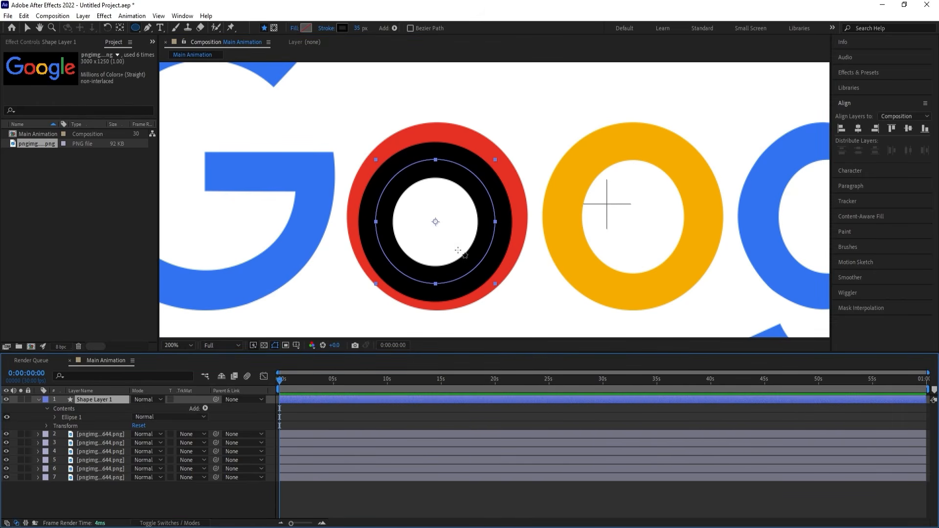
Center the black ring on the red o and scale it to 120%.
key(v)
drag(457, 236, 459, 232)
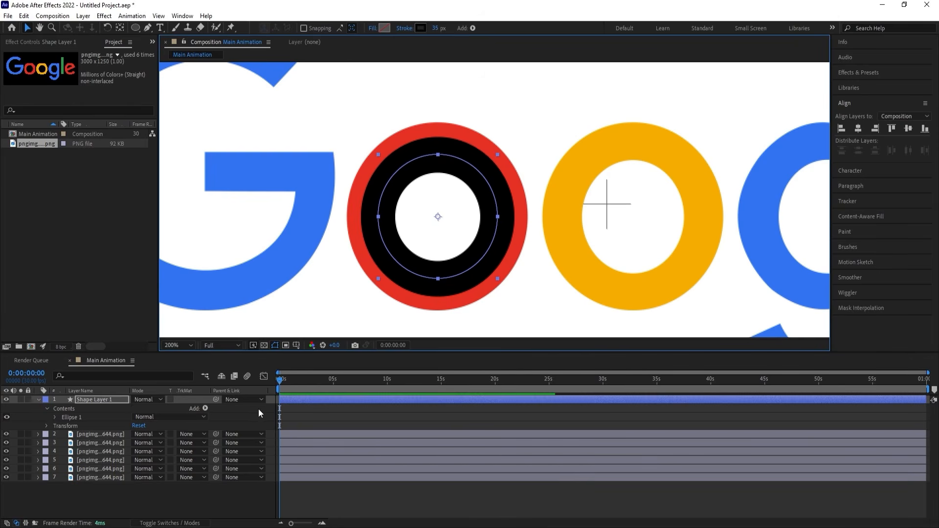
key(s)
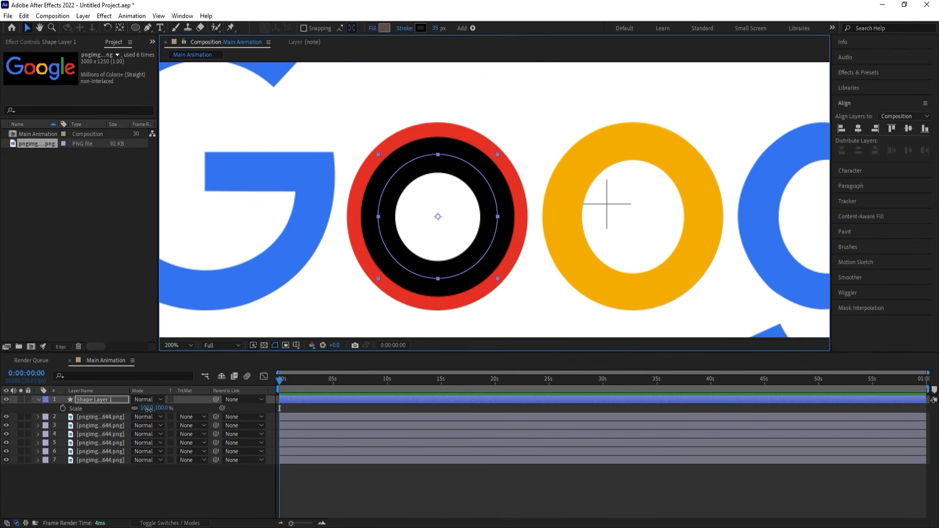
drag(148, 409, 159, 412)
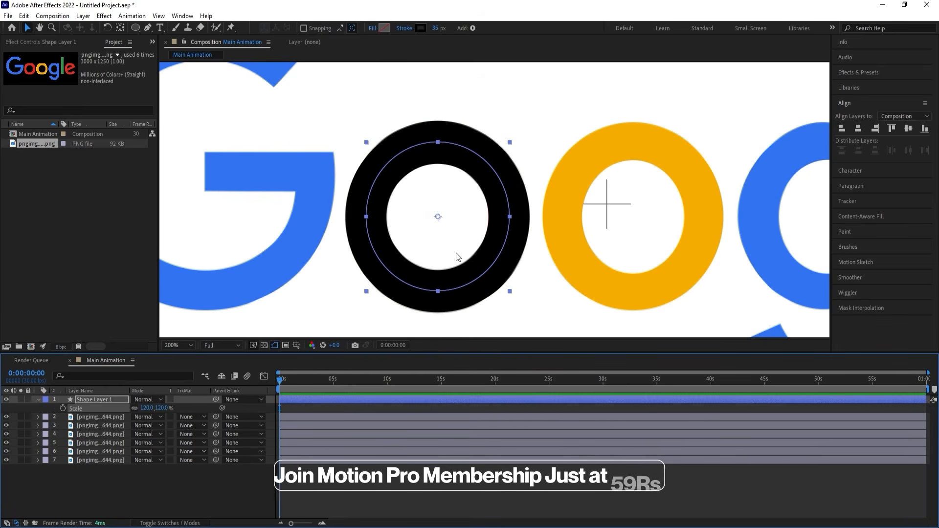
key(comma)
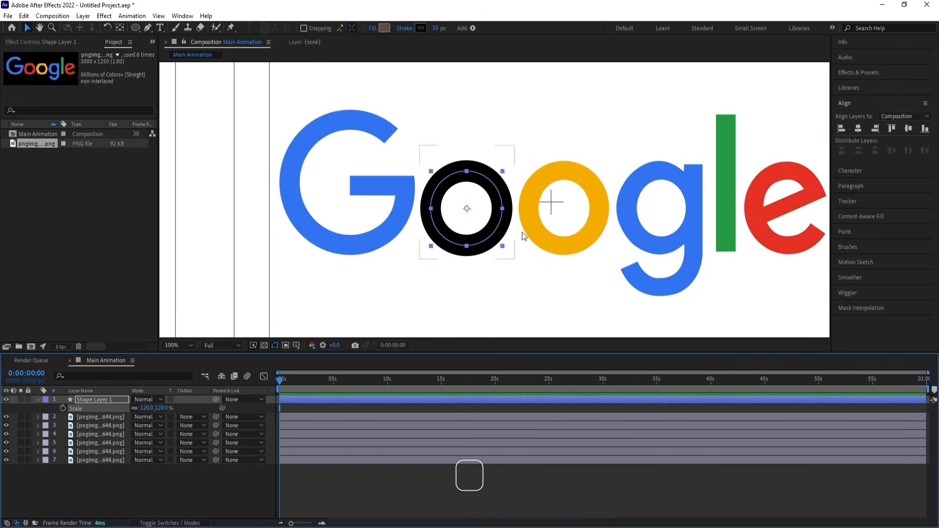
Recolor the ring's stroke with the red E63125 sampled from the logo's letter e.
click(190, 348)
click(176, 164)
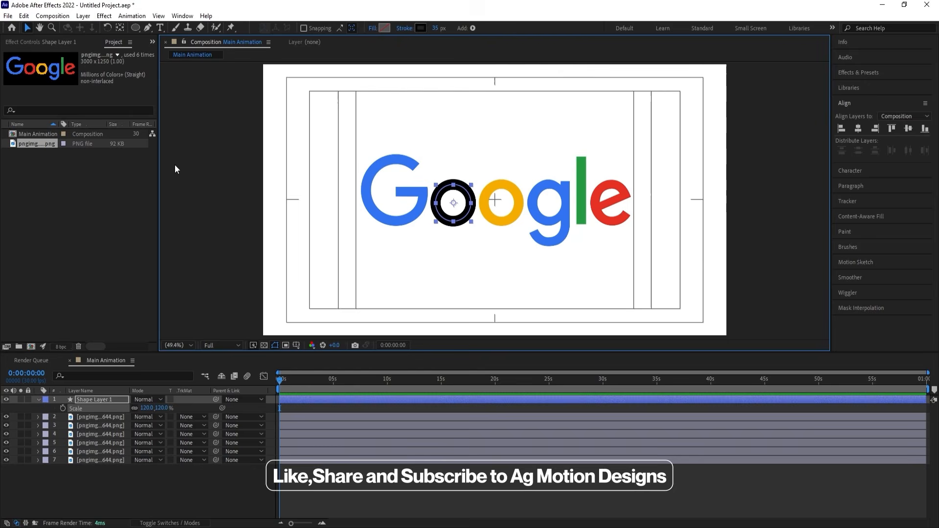
click(421, 29)
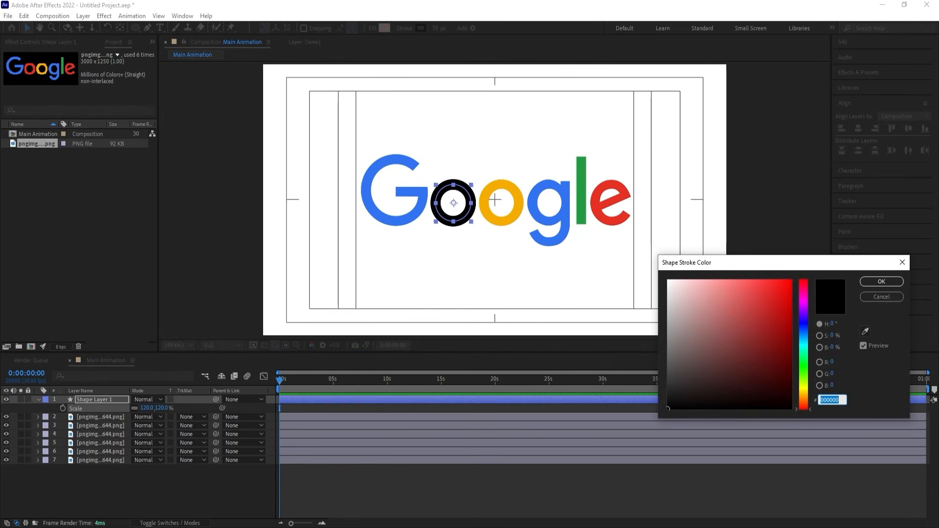
click(864, 332)
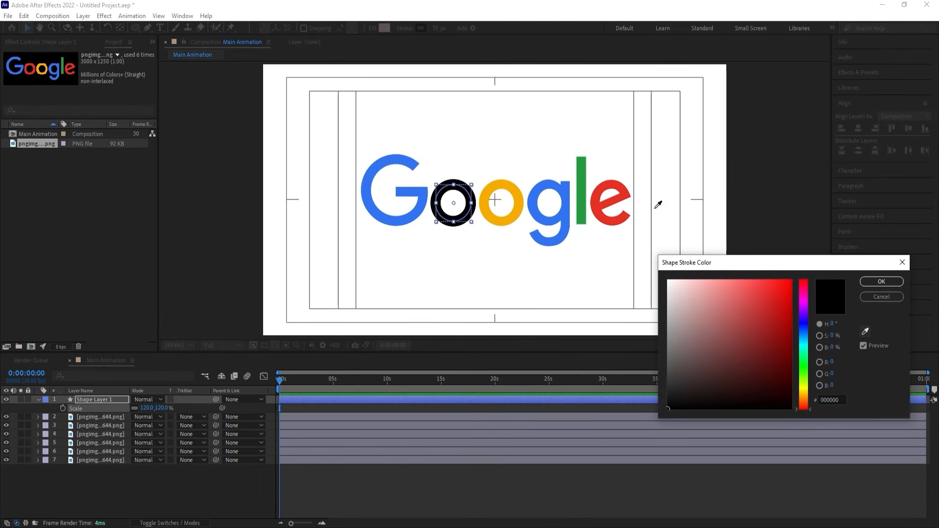
click(622, 202)
click(881, 282)
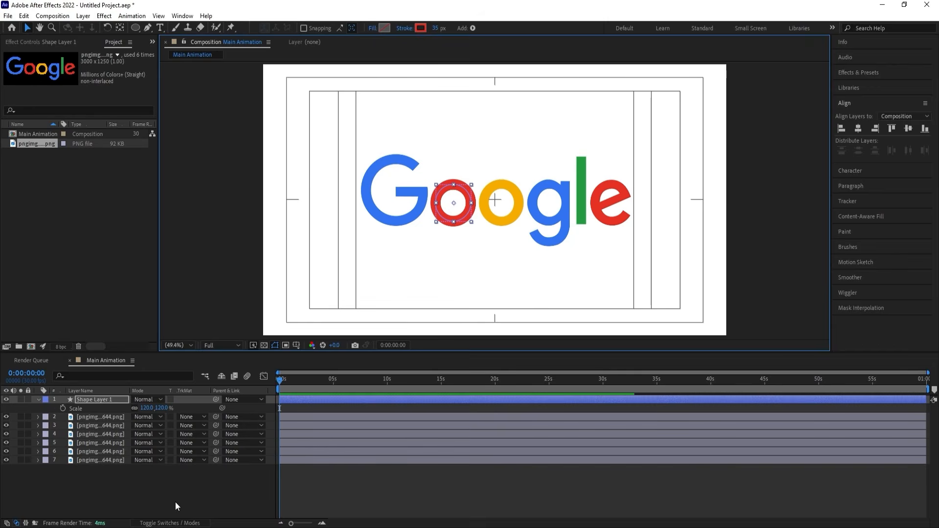
Add starting keyframes for the ring layer's position and its ellipse size at 0 seconds.
click(167, 492)
click(95, 399)
key(p)
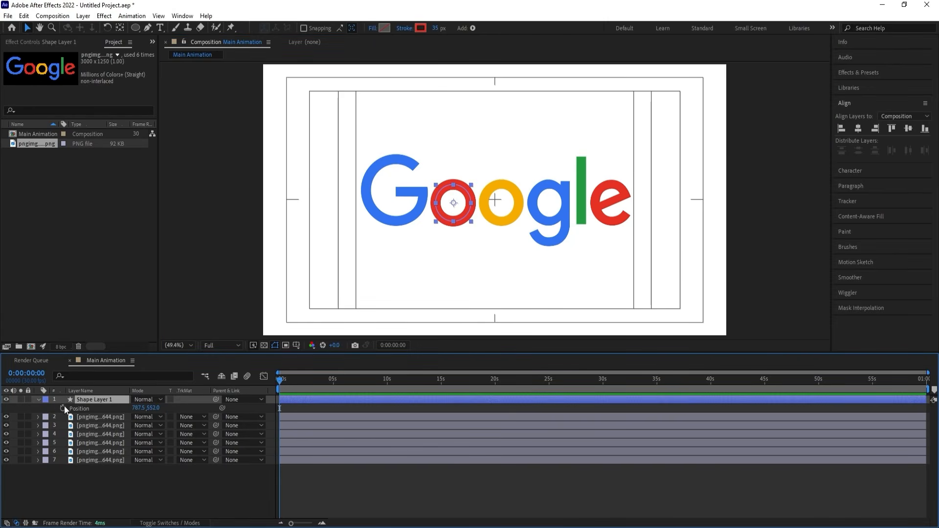
click(62, 408)
click(74, 373)
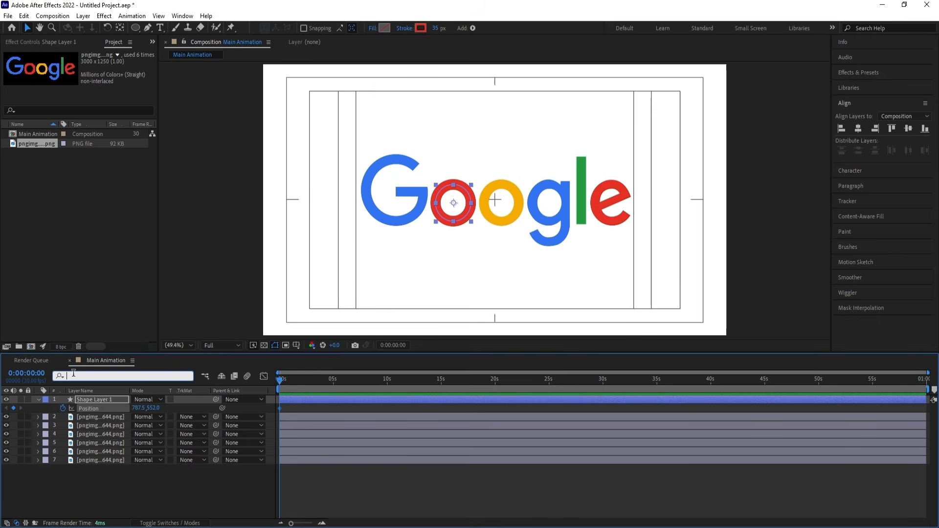
text(si)
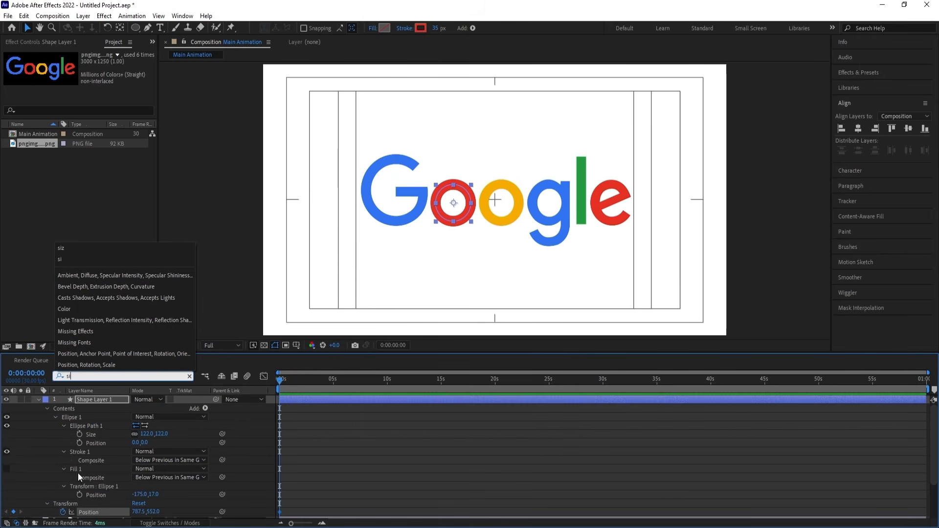
click(81, 434)
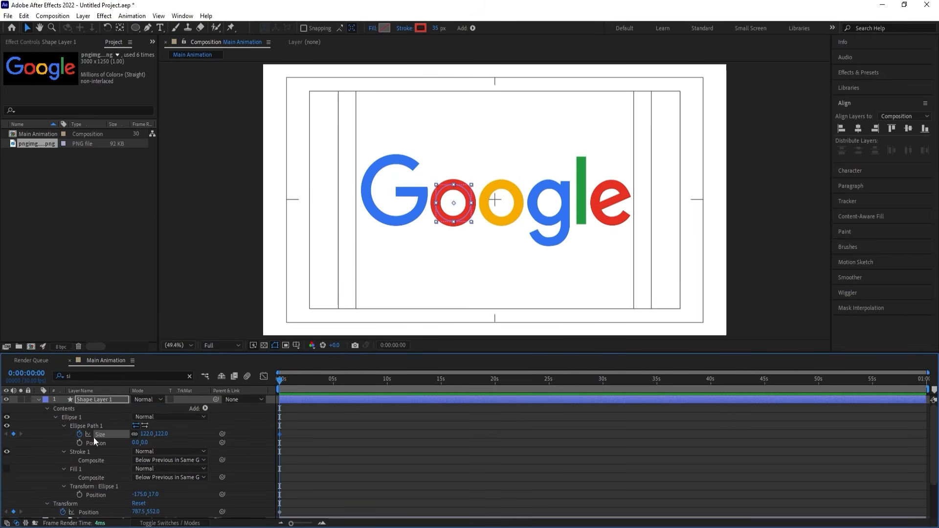
key(u)
click(304, 410)
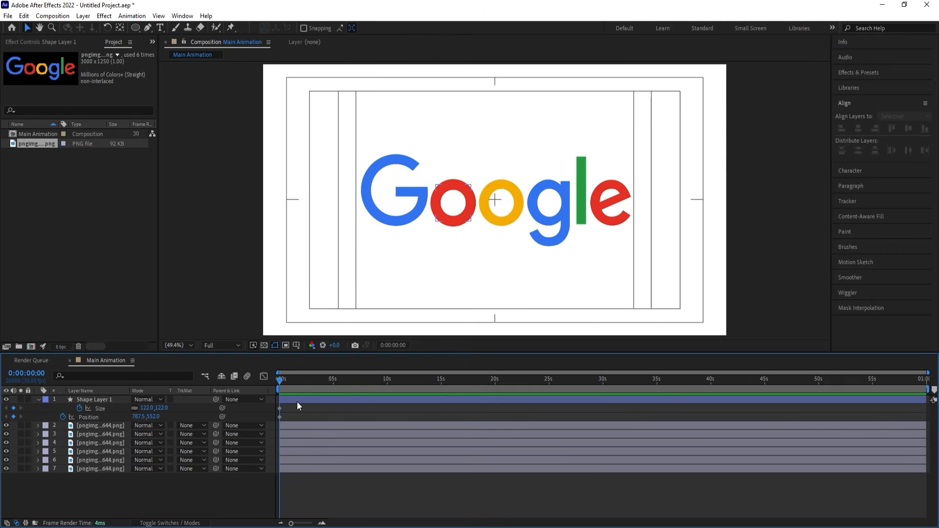
Keyframe the ring's position at 1, 2, 3 and 4 seconds: above the e, below the g, above the first o, below the G.
key(equal)
key(equal)
click(323, 381)
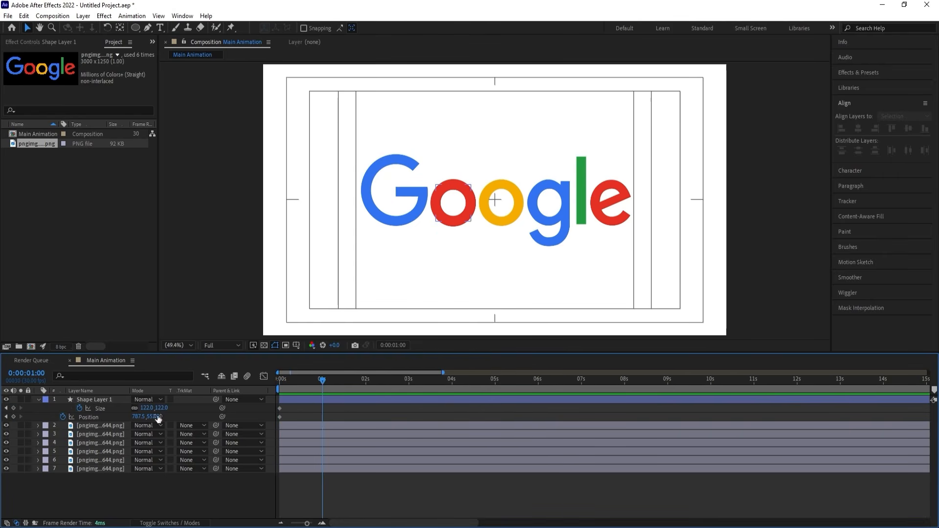
click(112, 399)
drag(462, 216, 626, 152)
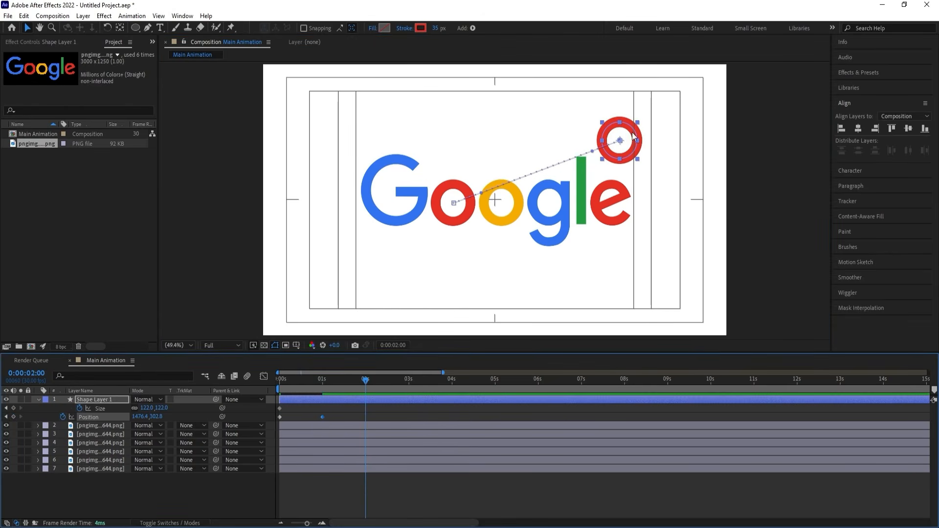
drag(629, 150, 358, 252)
click(408, 379)
click(451, 380)
At 0:00:04:29, center the ring horizontally and vertically in the composition.
click(493, 381)
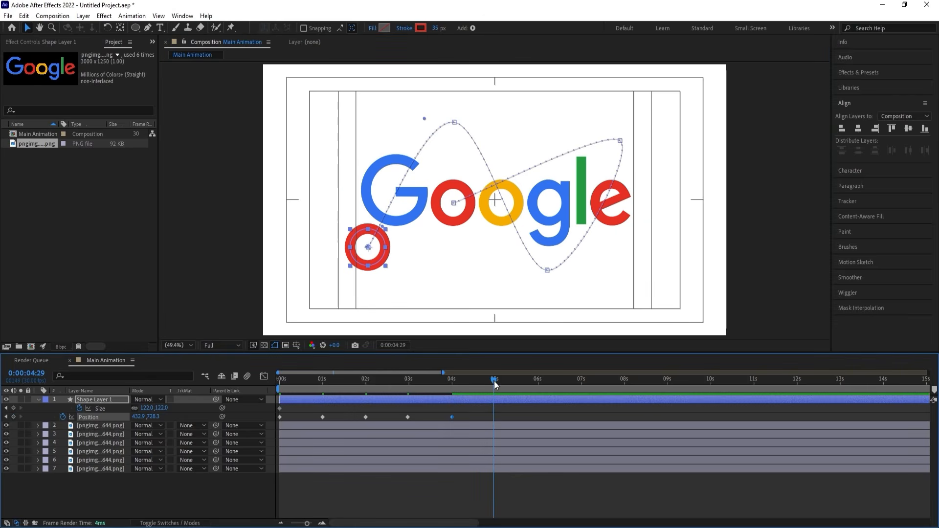
click(859, 129)
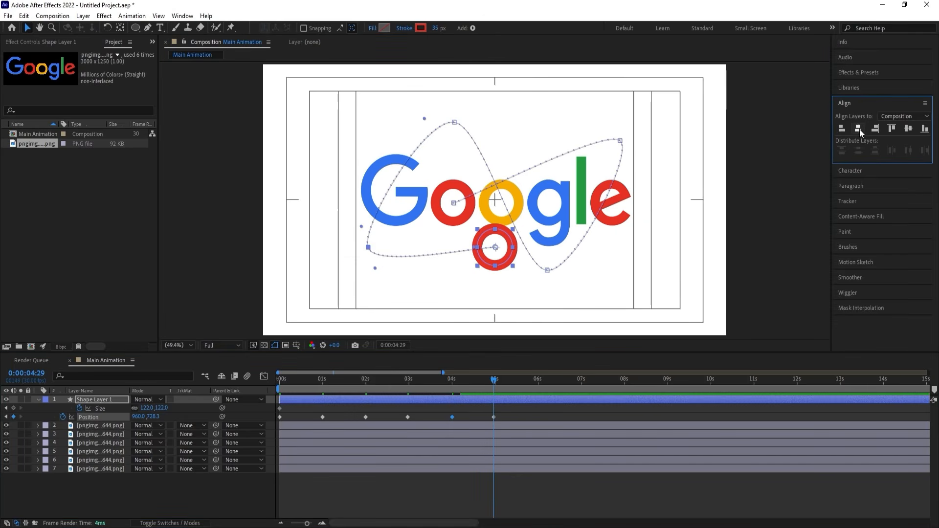
click(908, 129)
Keyframe the ring's ellipse size at 231 at 1 second.
drag(306, 380, 248, 386)
key(k)
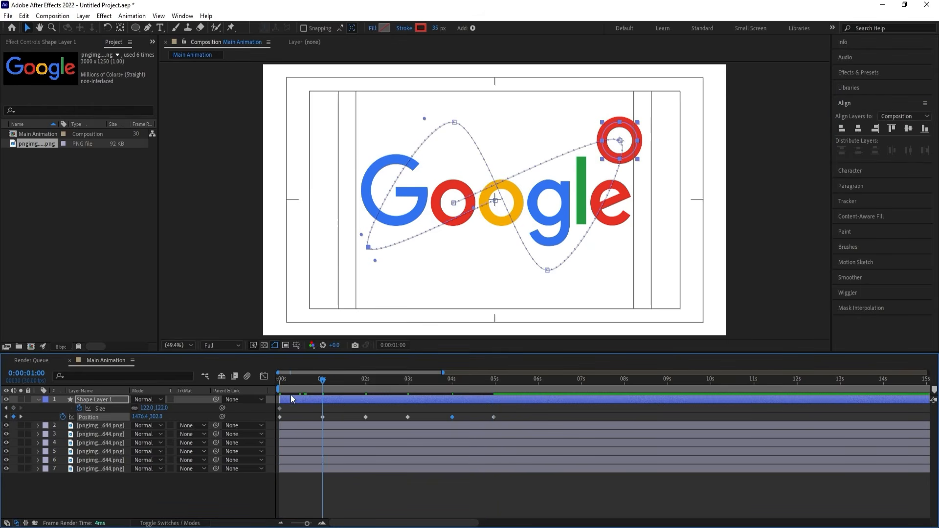
drag(147, 407, 201, 407)
click(336, 407)
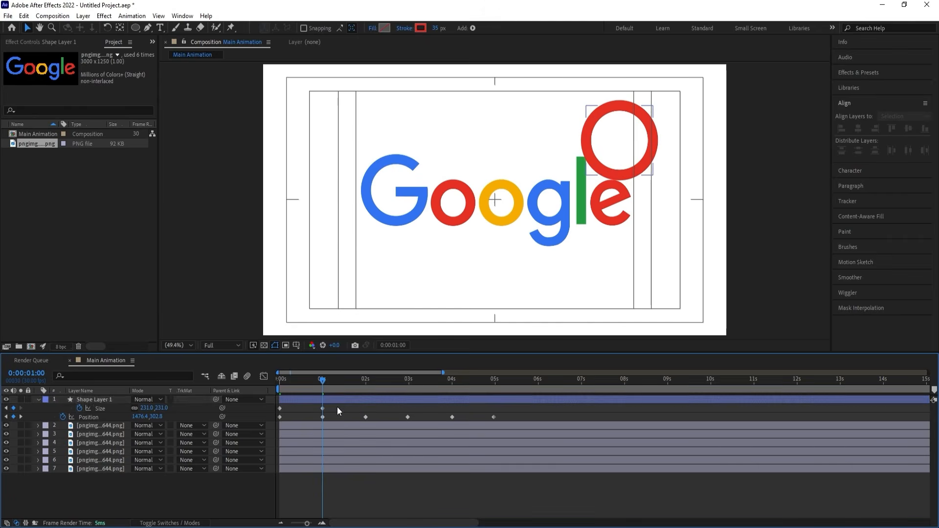
Enlarge the ring's ellipse size to 419 at 2 seconds.
click(337, 402)
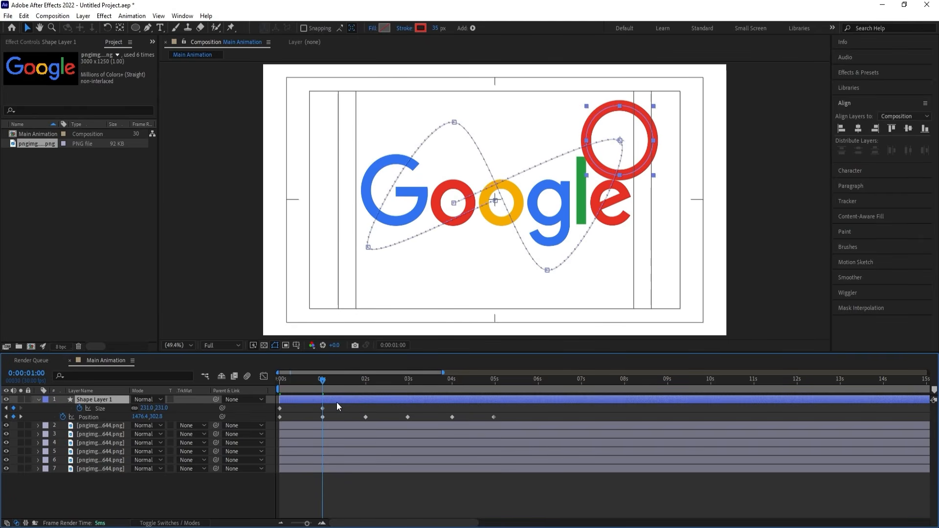
click(357, 383)
drag(357, 383, 363, 388)
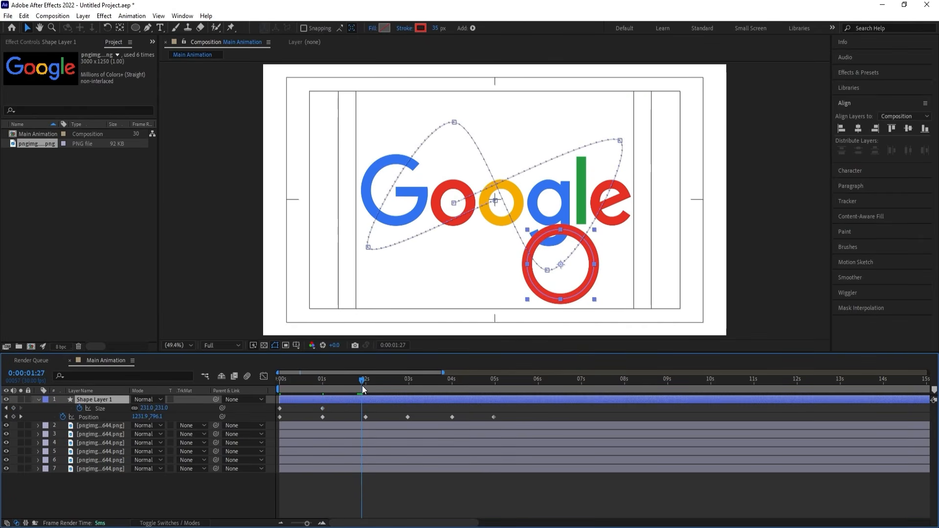
drag(150, 409, 413, 393)
Reduce the ring's ellipse size to 226 at the position keyframe at 0:00:02:29.
key(k)
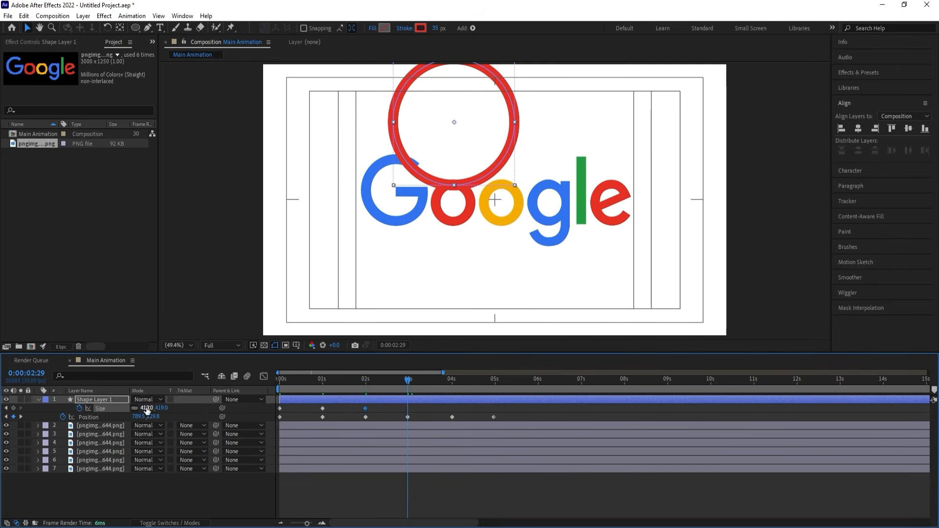
drag(142, 407, 54, 409)
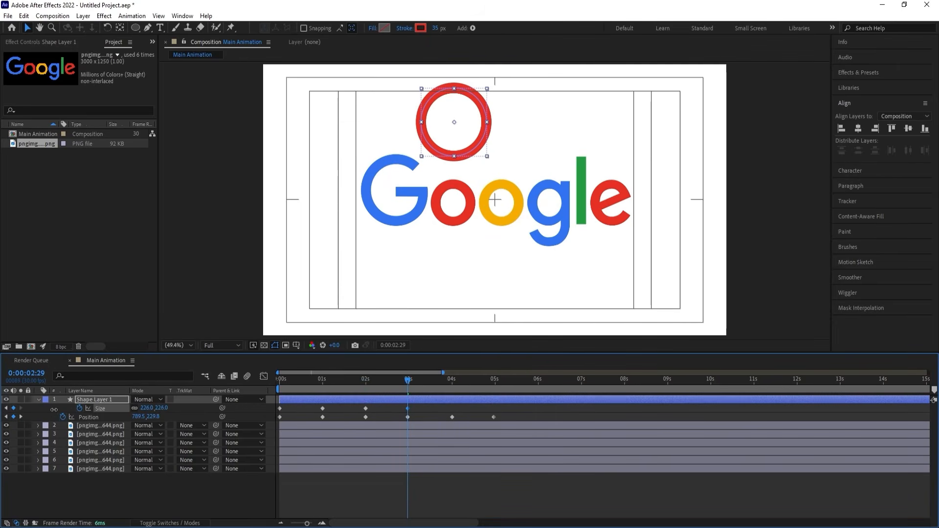
click(88, 416)
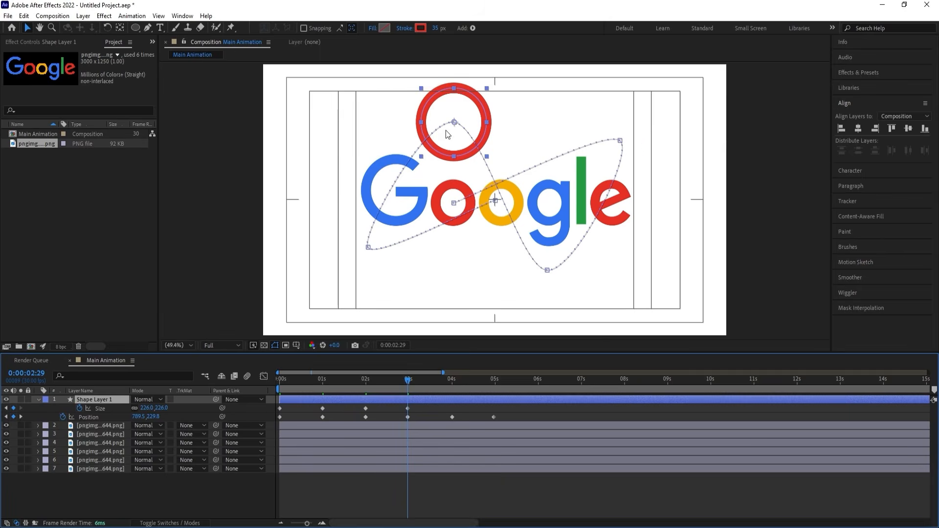
Move the ring down to the top of the letters at 0:00:02:29 and enlarge its ellipse size to 397 at 4 seconds.
drag(457, 148, 456, 195)
click(451, 380)
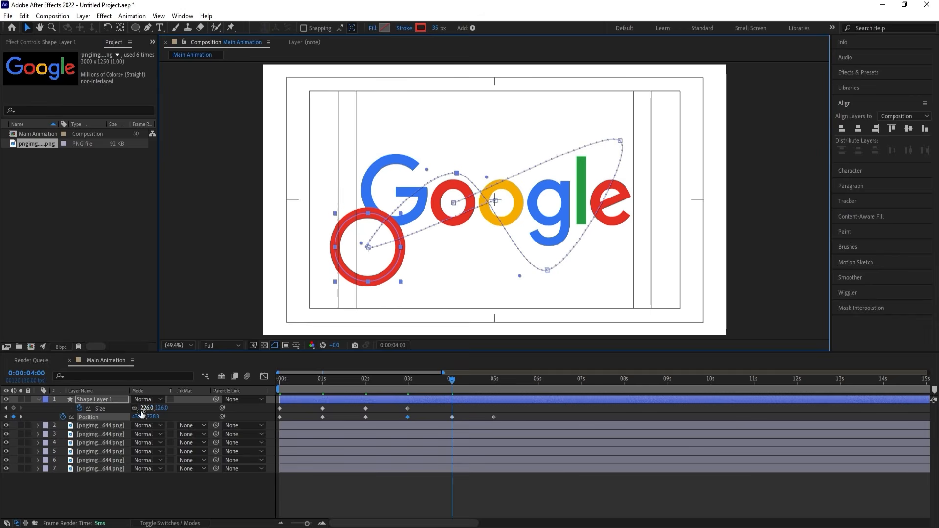
drag(146, 407, 230, 408)
Set the ring's ellipse size to 100 at the last position keyframe, 0:00:04:29.
key(k)
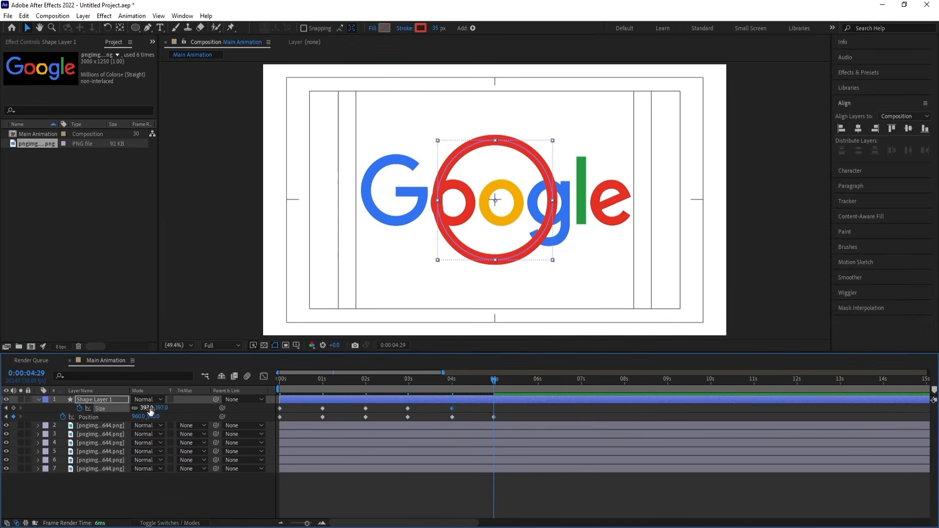
text(100)
key(Return)
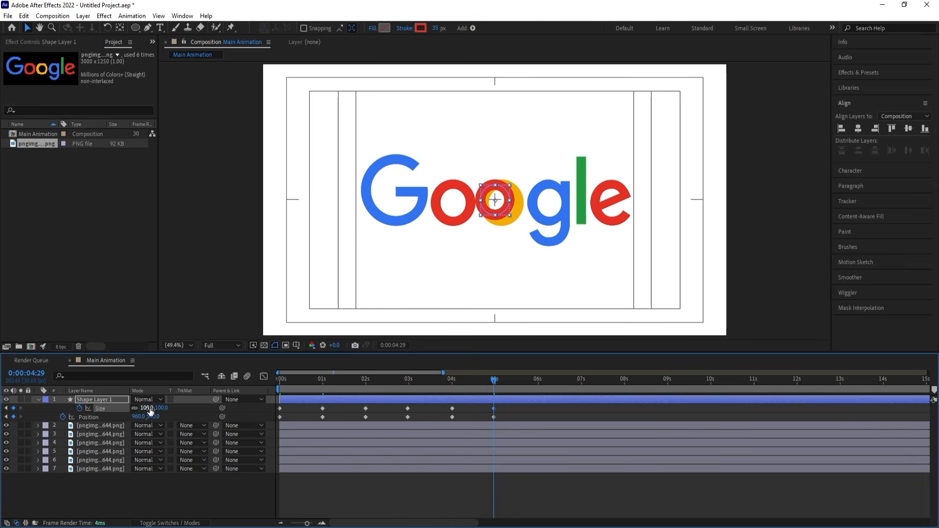
Find the ring layer's stroke width property and start keyframing it at 0:00:00:00 with a value of 35.
drag(316, 383, 277, 387)
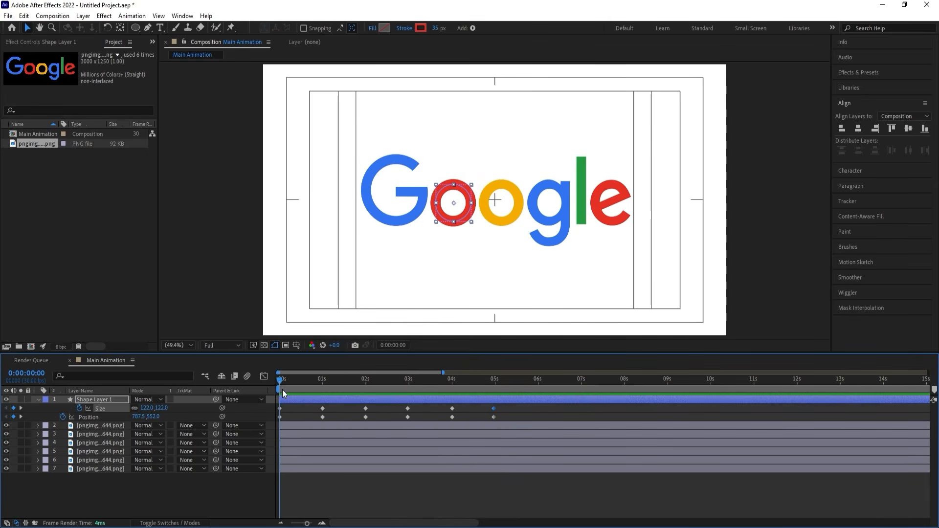
click(50, 404)
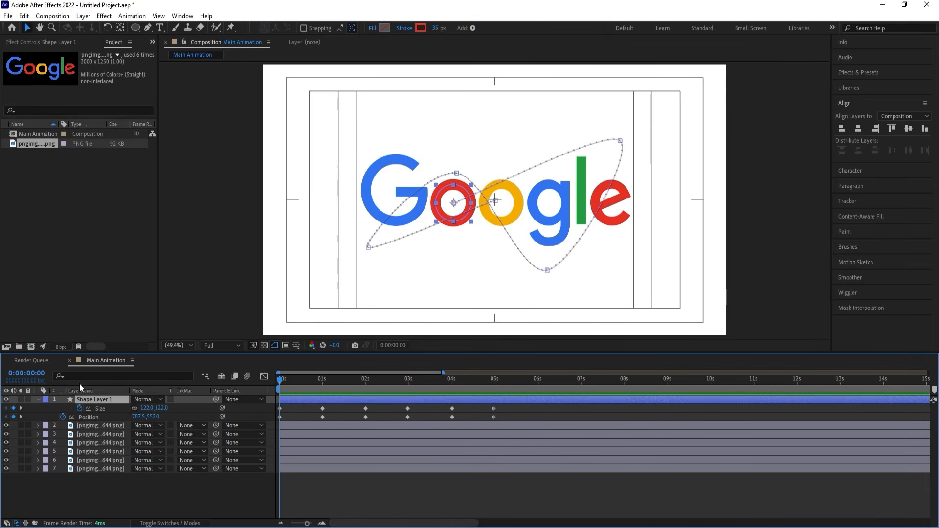
click(122, 374)
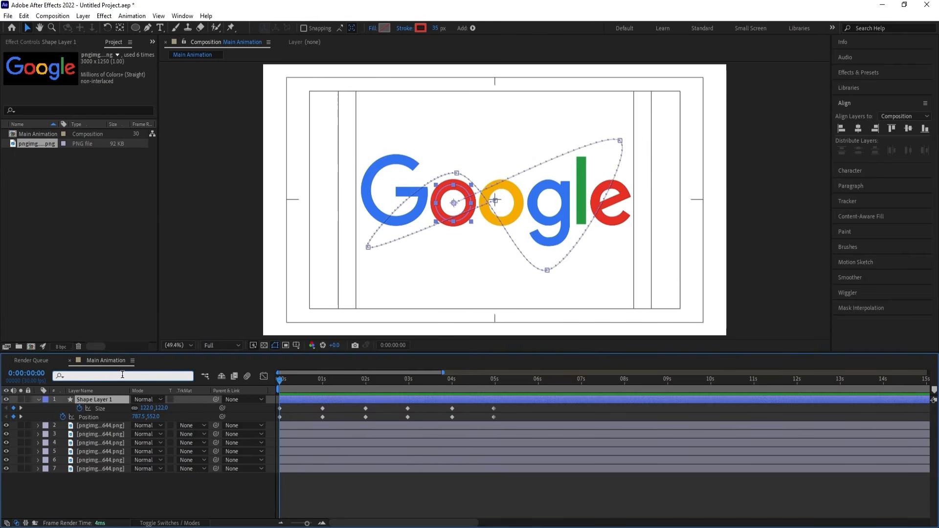
text(strok)
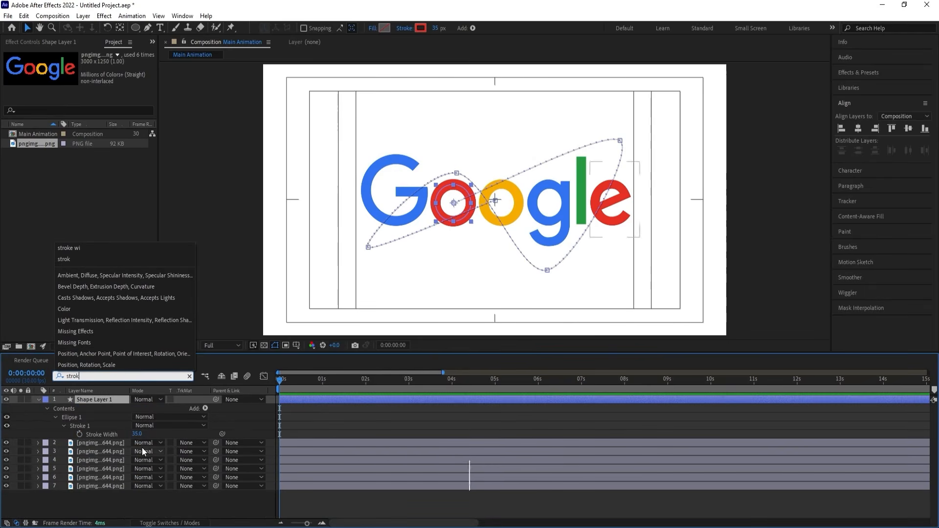
click(85, 434)
click(80, 434)
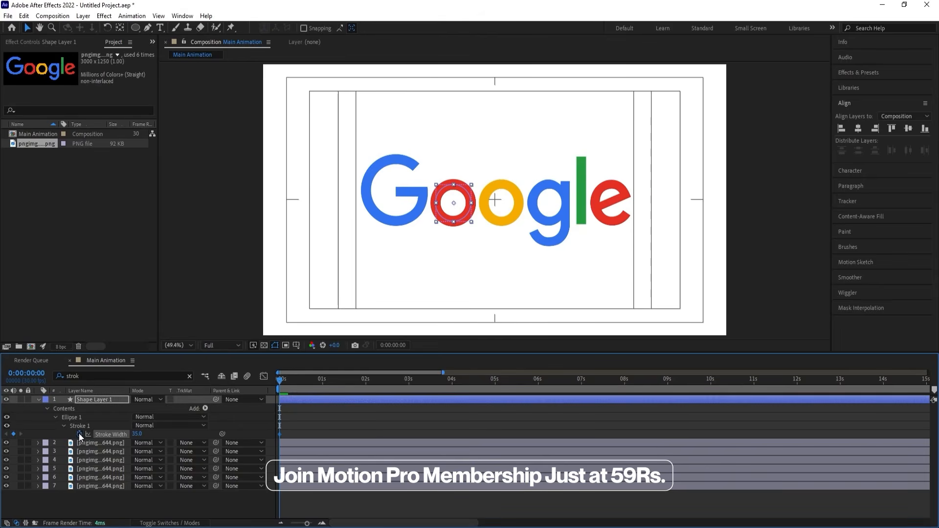
Keyframe varying stroke widths for the ring at 1, 2, 3 and 4 seconds, using 26 at 4 seconds.
key(u)
key(k)
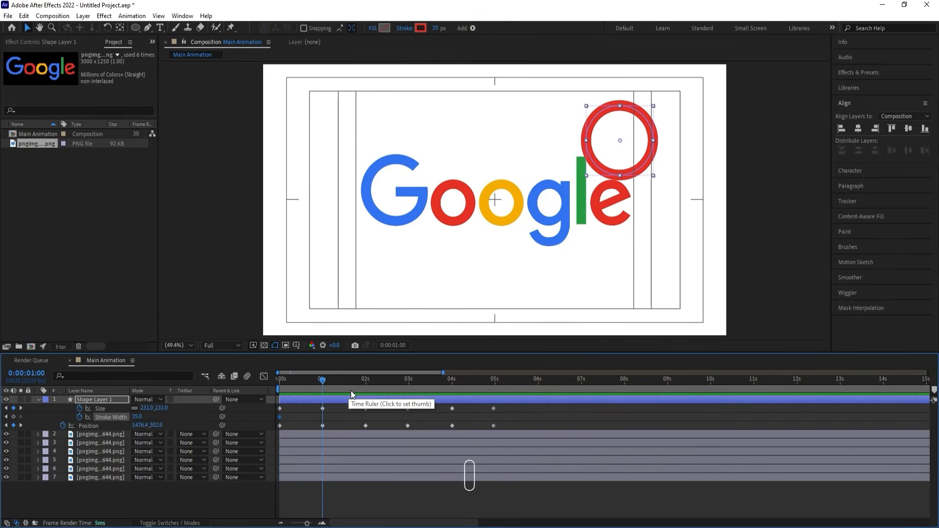
mouse_move(137, 417)
mouse_down()
mouse_move(122, 416)
mouse_move(147, 416)
mouse_up()
key(k)
key(k)
key(k)
key(k)
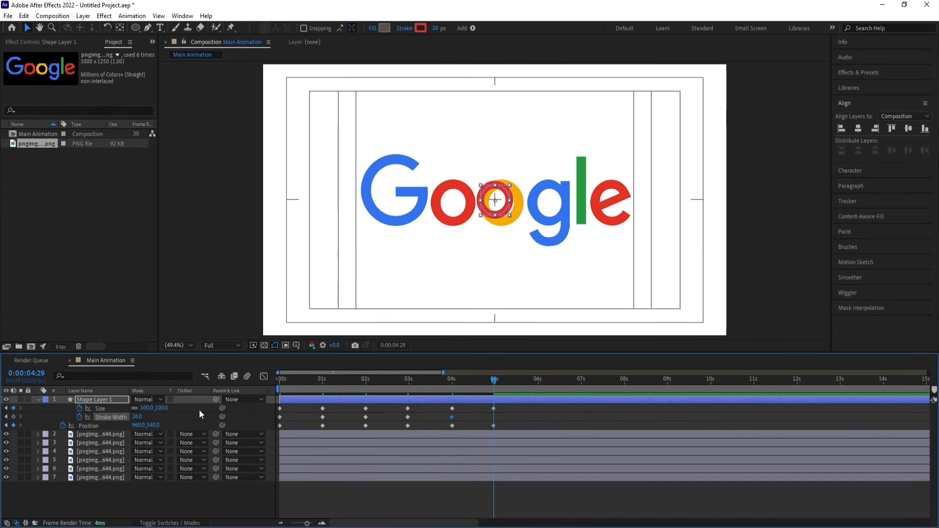
Copy the ring's first stroke width keyframe to 0:00:04:29.
click(279, 418)
key(ctrl+c)
key(ctrl+v)
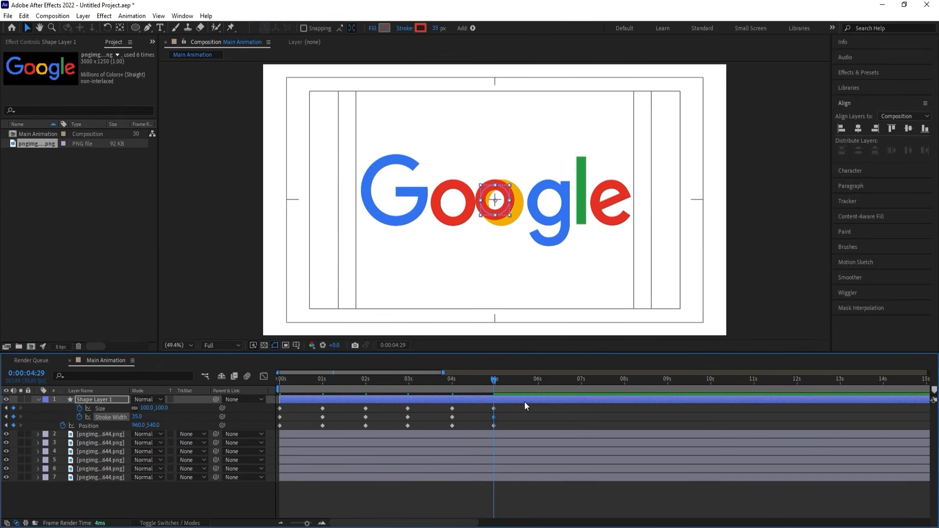
Enlarge the ring's ellipse size to 1887 at 0:00:06:15 so it extends beyond the frame.
drag(529, 382, 559, 385)
drag(146, 408, 831, 222)
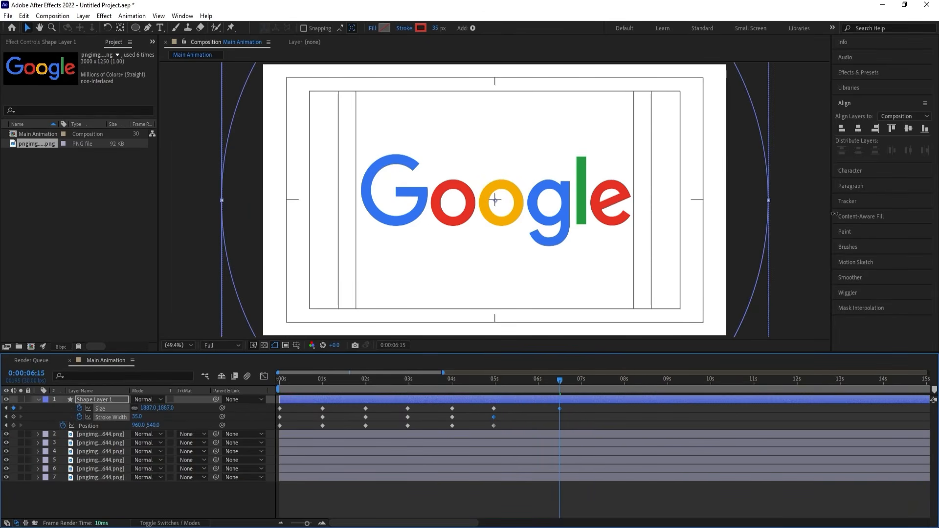
Apply Easy Ease to all of the ring's keyframes and raise their influence in the speed graph to about 75%.
drag(577, 407, 265, 439)
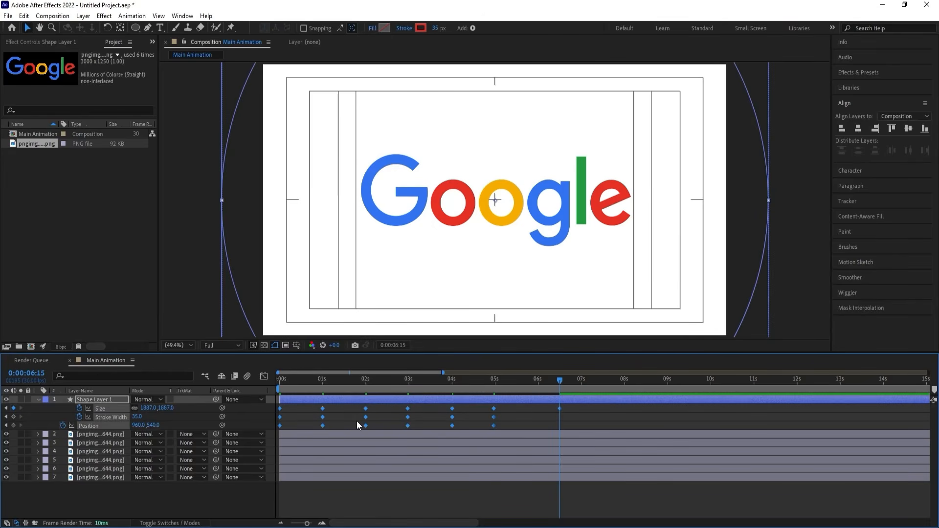
key(F9)
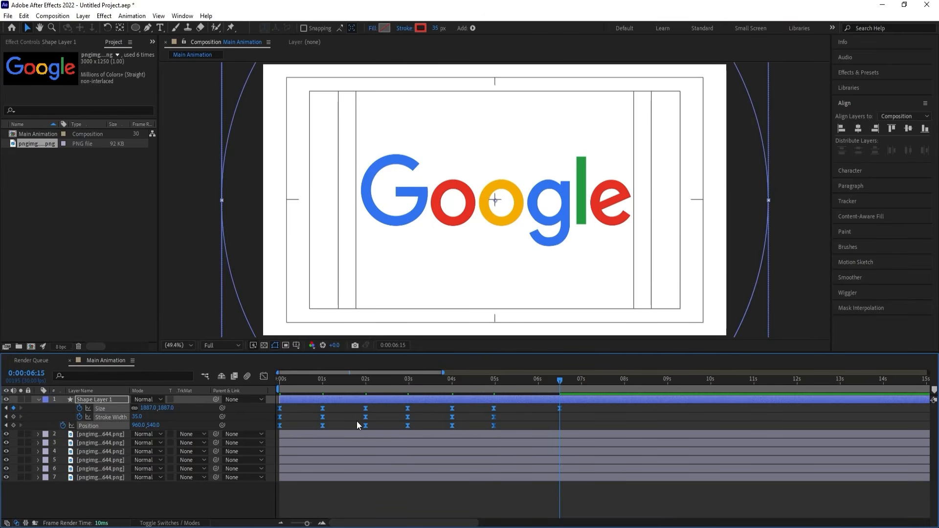
click(264, 376)
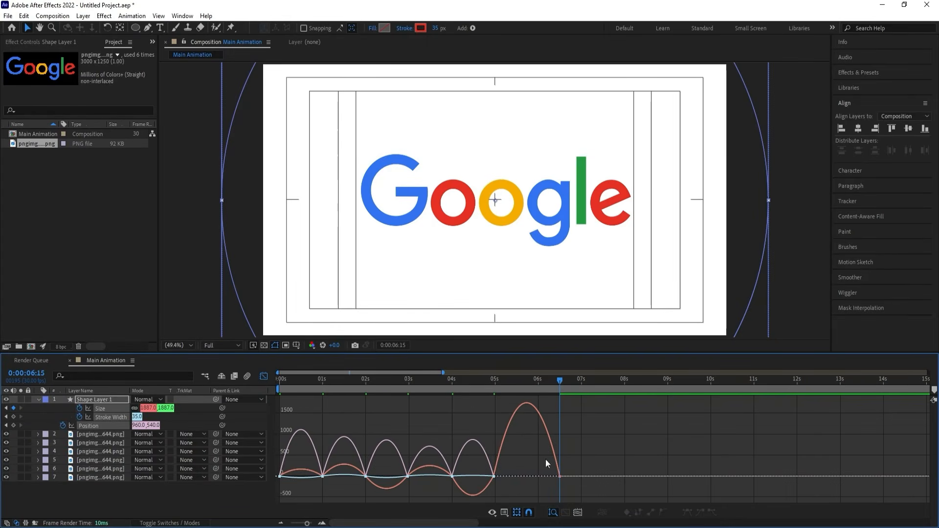
drag(629, 447, 240, 502)
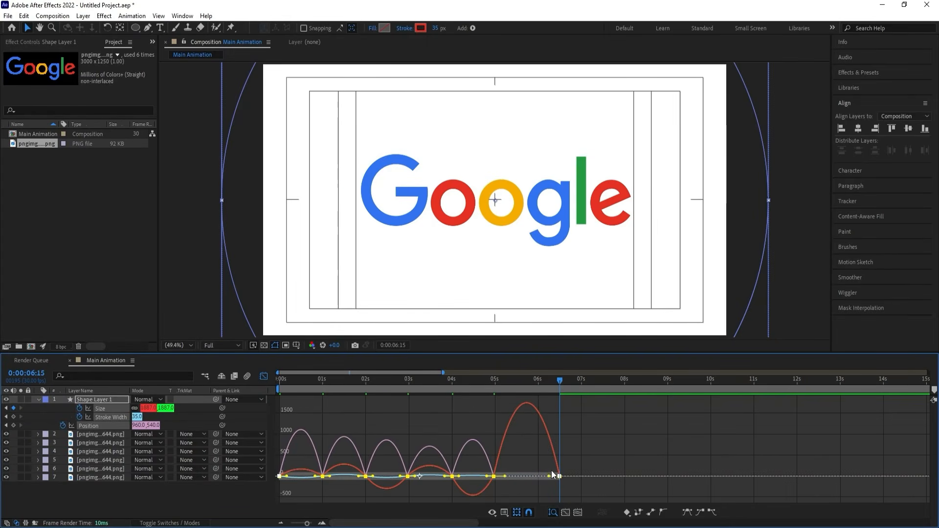
drag(550, 476, 518, 471)
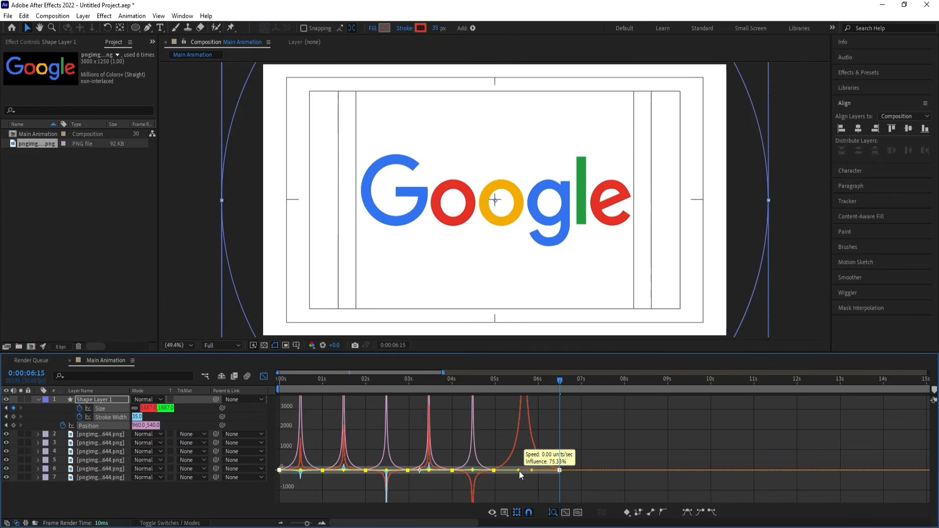
Close the graph editor and preview the ring animation from the start.
key(space)
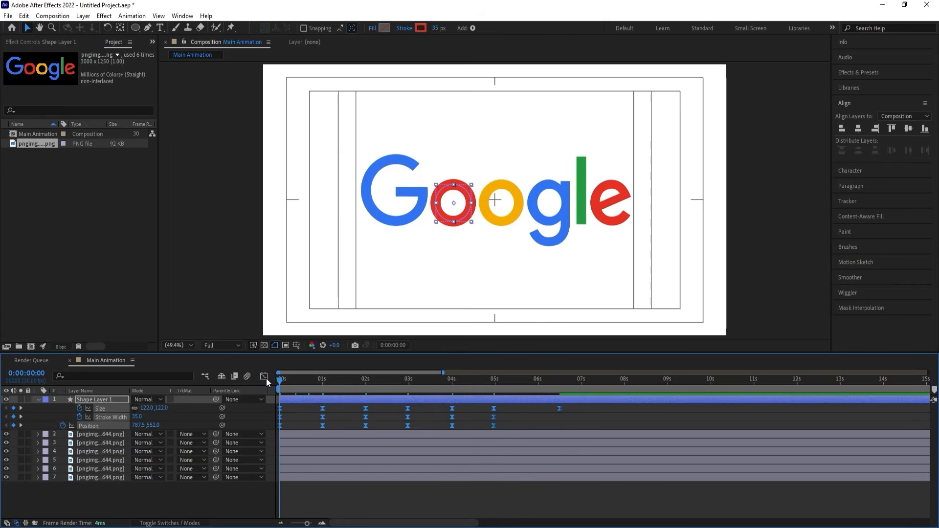
click(264, 377)
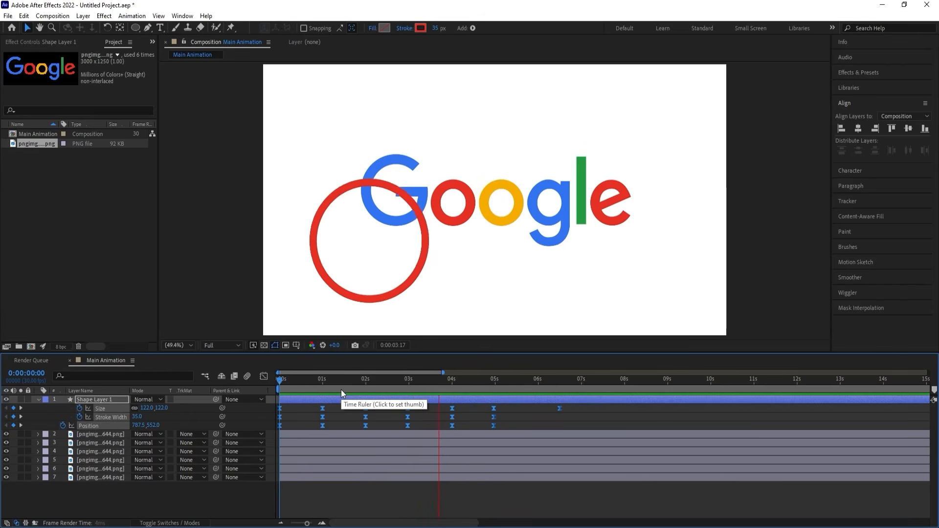
key(space)
key(space)
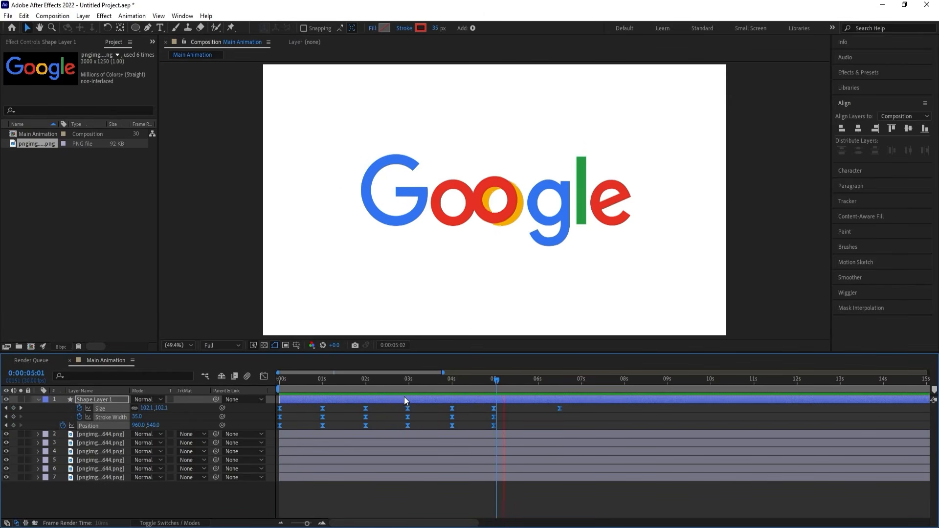
key(space)
click(533, 409)
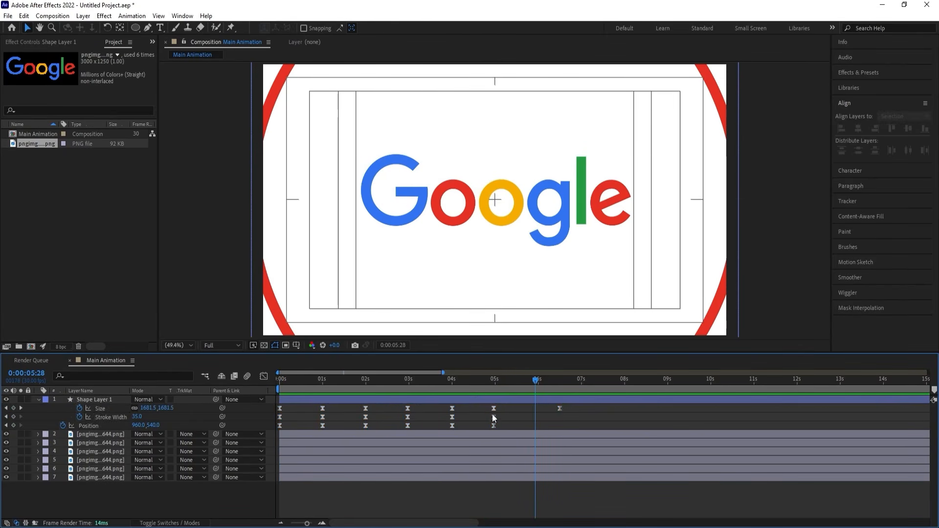
Pre-compose the six Google letter layers into a new composition named Logo, moving all attributes.
key(u)
click(98, 405)
shift+click(87, 448)
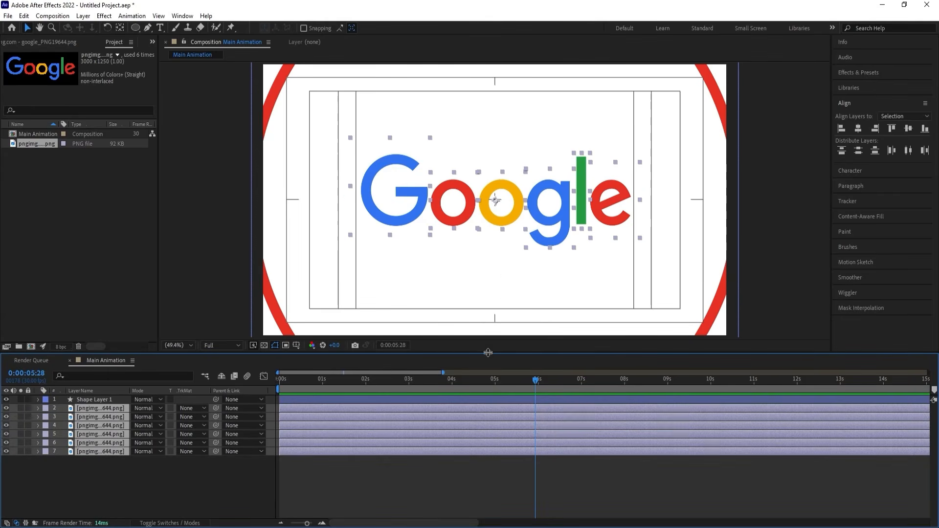
key(ctrl+shift+c)
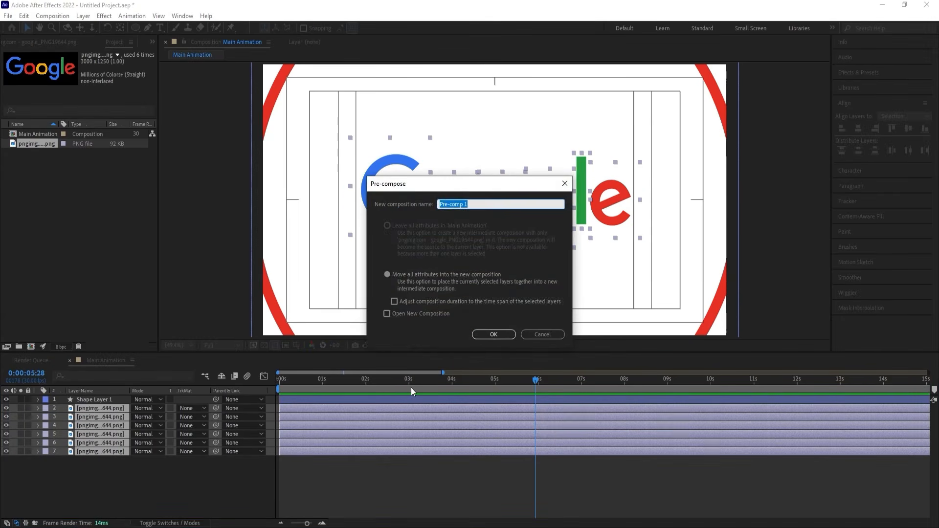
text(Logo)
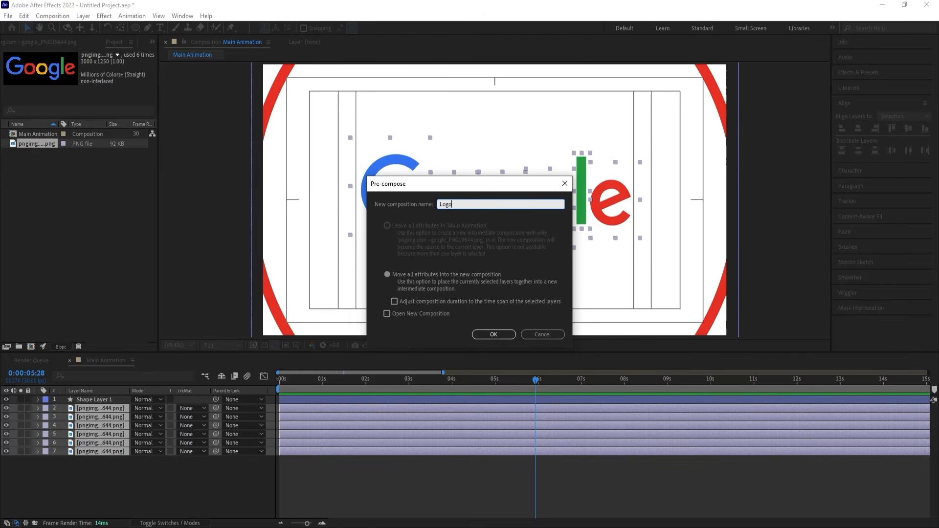
key(Return)
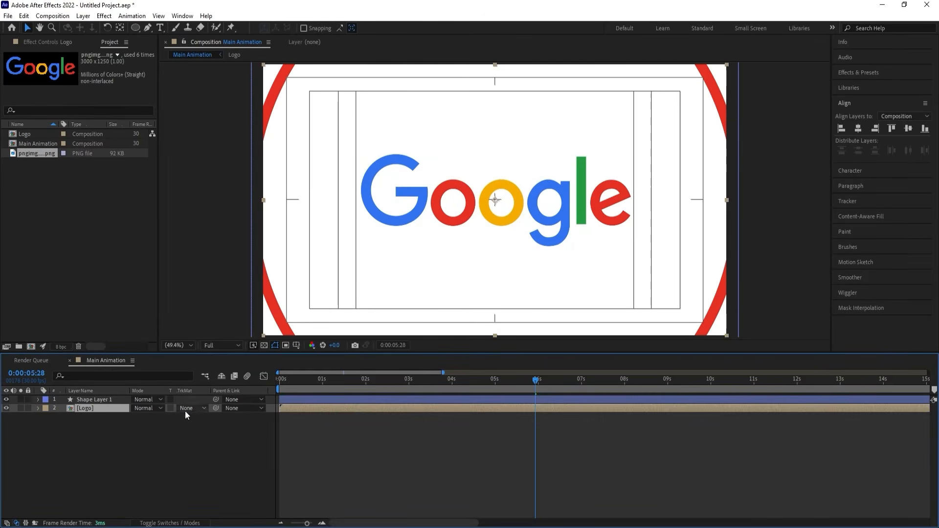
Rename the ring's shape layer Stoke and duplicate it.
click(109, 401)
key(Return)
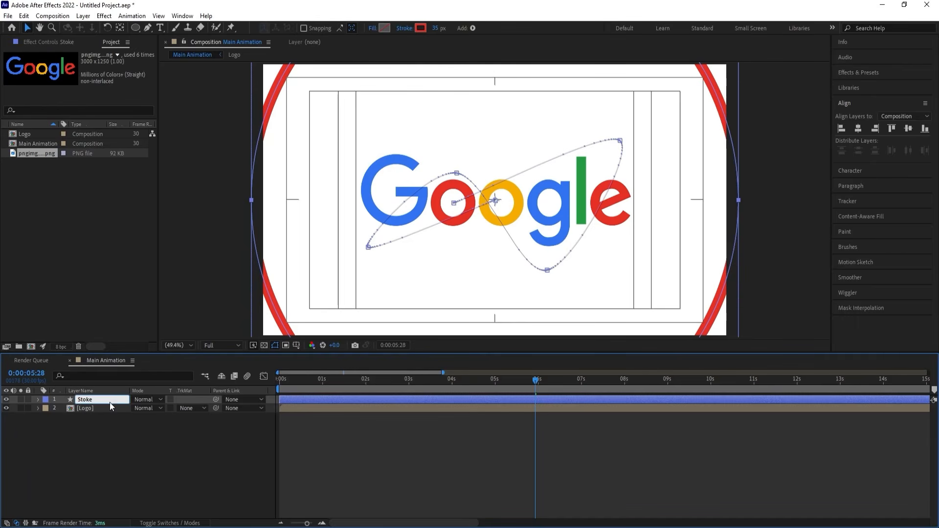
key(ctrl+d)
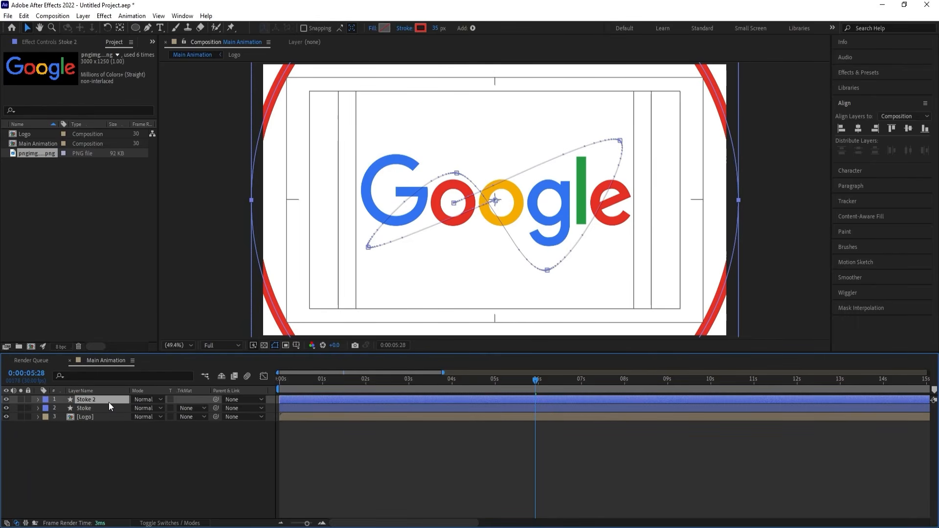
Rename the lower of the two ring layers Mask.
click(101, 409)
key(Return)
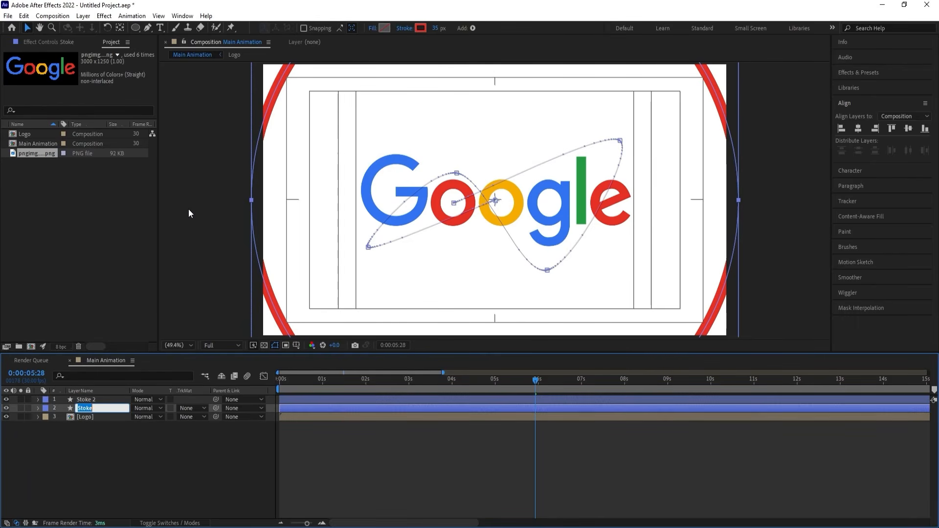
key(Return)
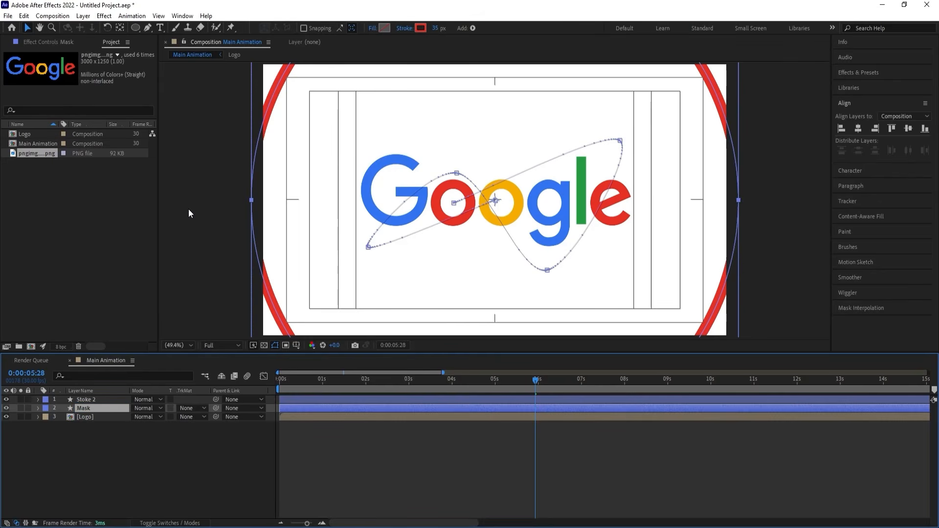
Give the ellipse on the Mask layer a solid red fill.
click(384, 28)
key(Return)
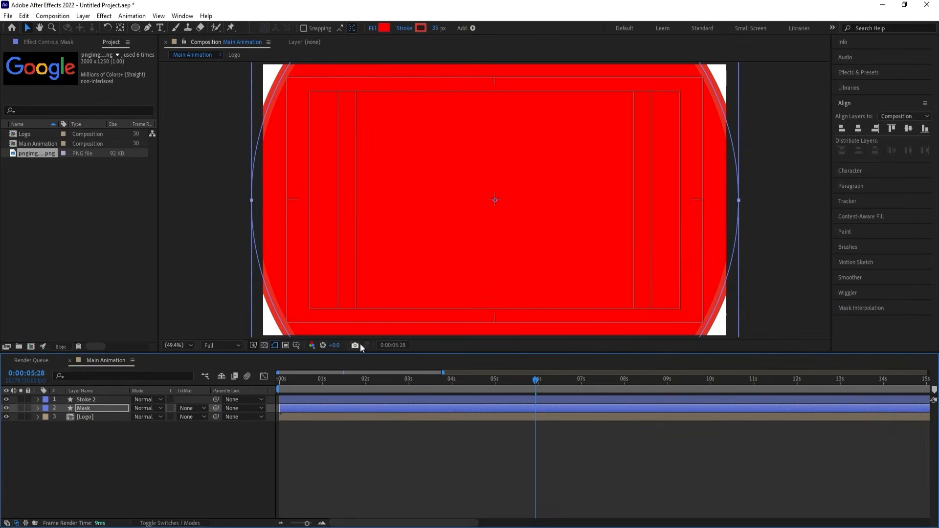
click(160, 465)
Set the Logo layer's track matte to Alpha using the Mask layer, and preview the animation from the start.
click(95, 417)
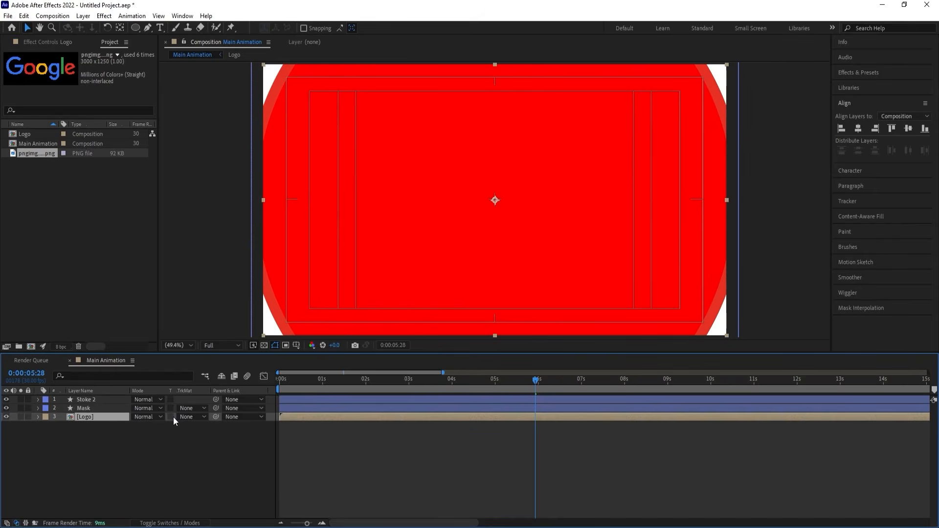
click(190, 417)
click(204, 442)
drag(317, 381, 277, 386)
key(space)
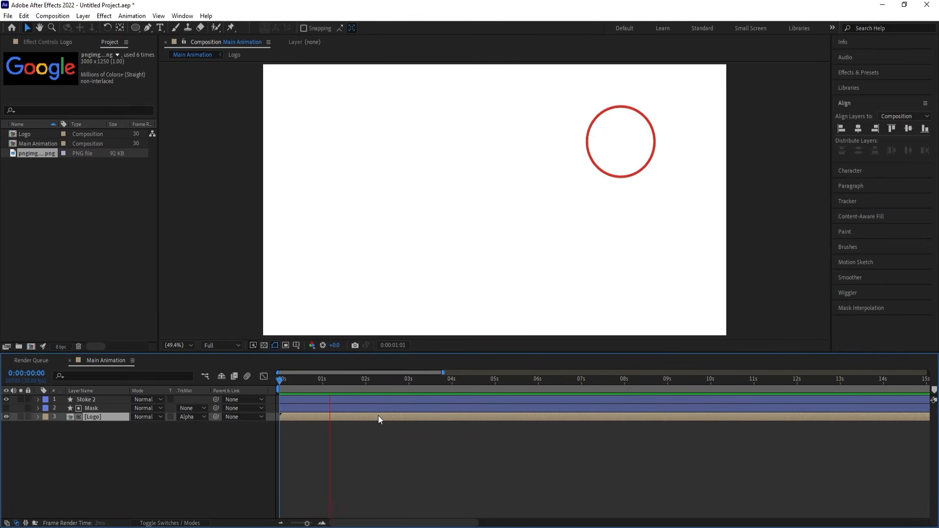
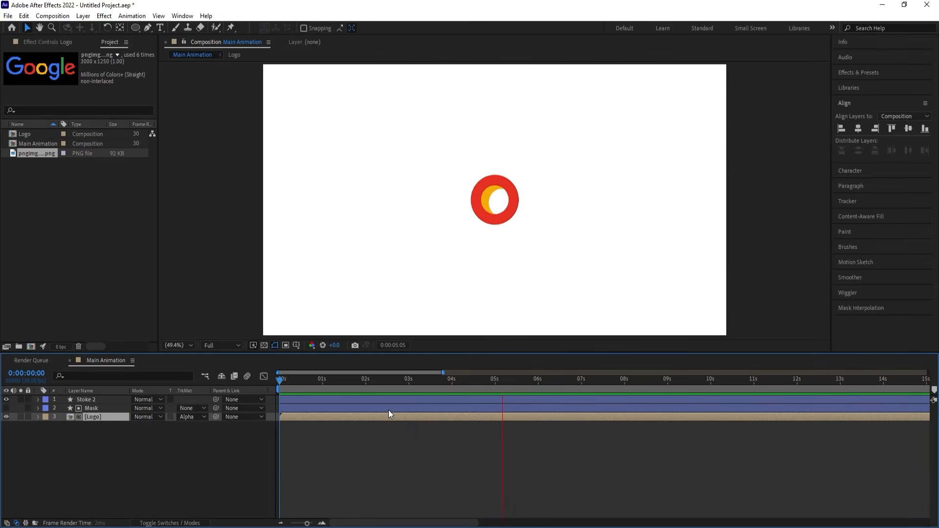
Move the Main Animation playhead to 0:00:05:28, where the full logo is revealed, and open the Logo composition.
key(space)
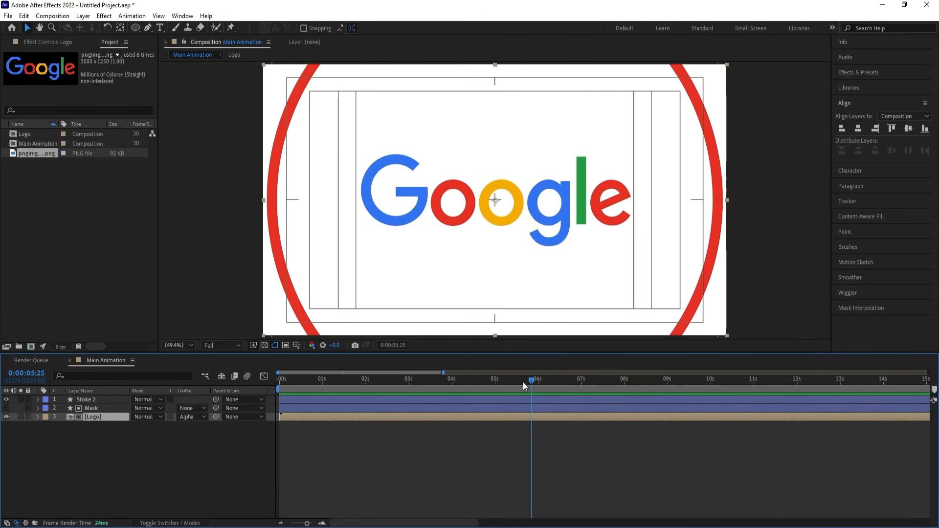
click(521, 380)
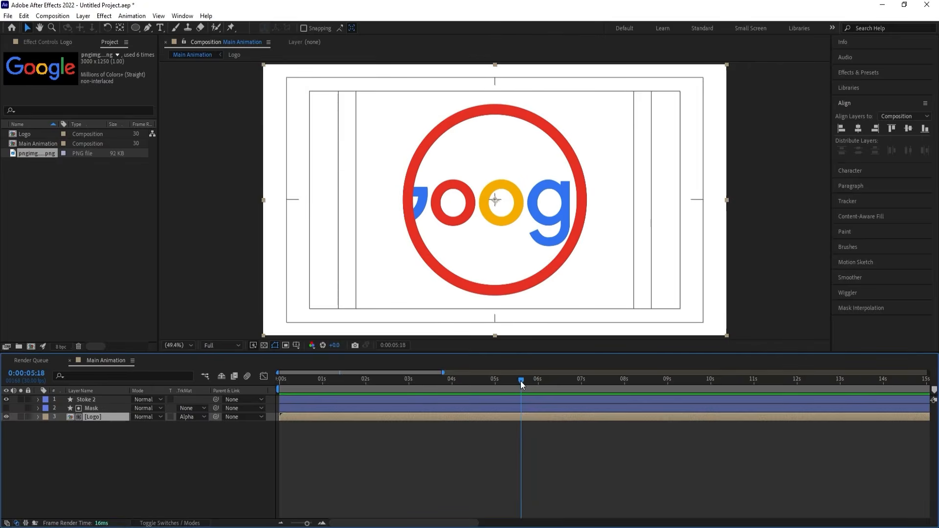
key(space)
key(space)
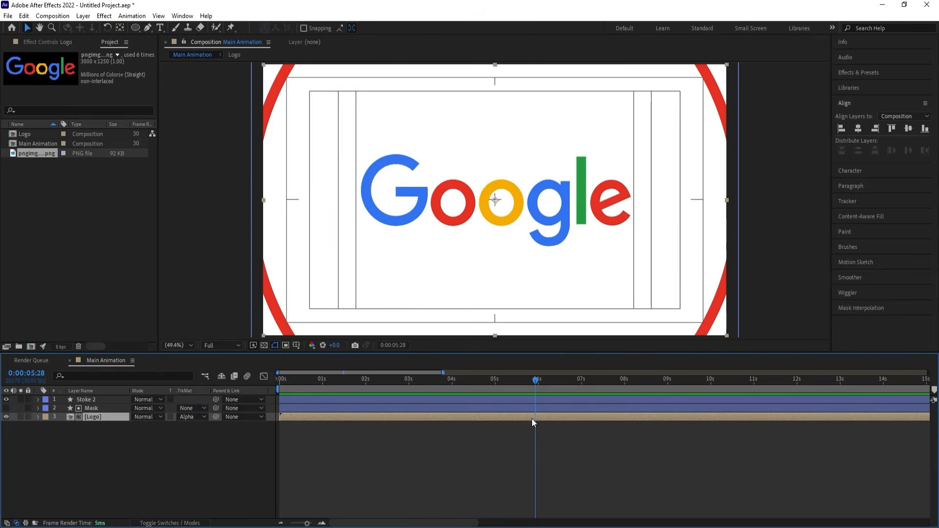
double_click(532, 416)
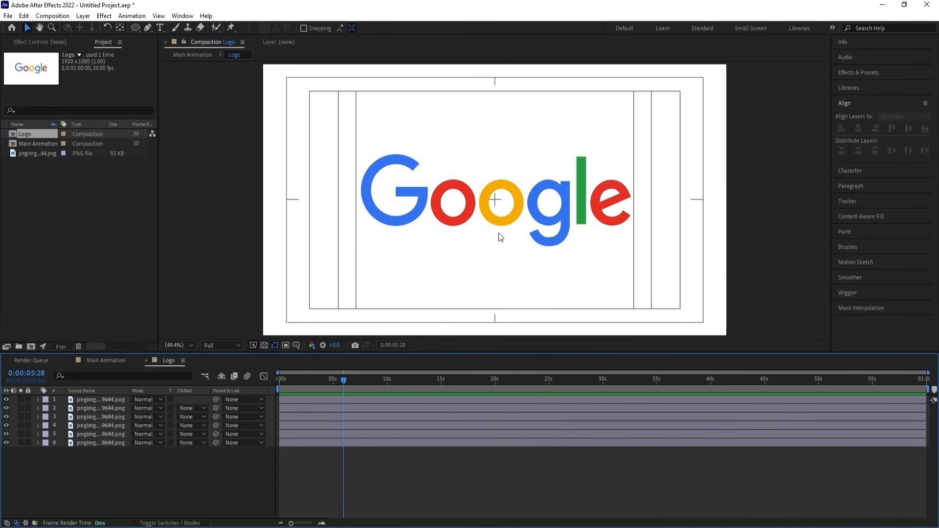
Add Position and Rotation keyframes at 0:00:05:28 to every letter layer except the first red "o".
click(442, 222)
click(409, 206)
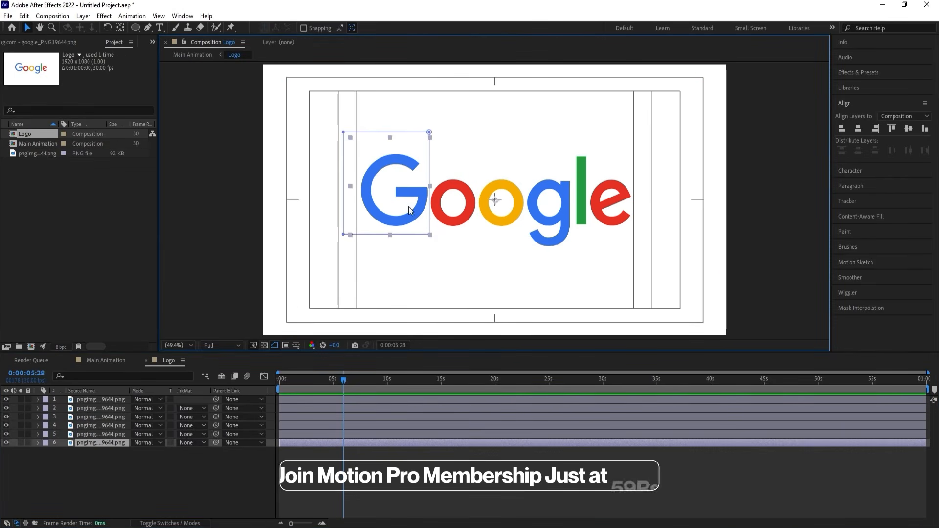
shift+click(497, 218)
shift+click(563, 214)
shift+click(582, 181)
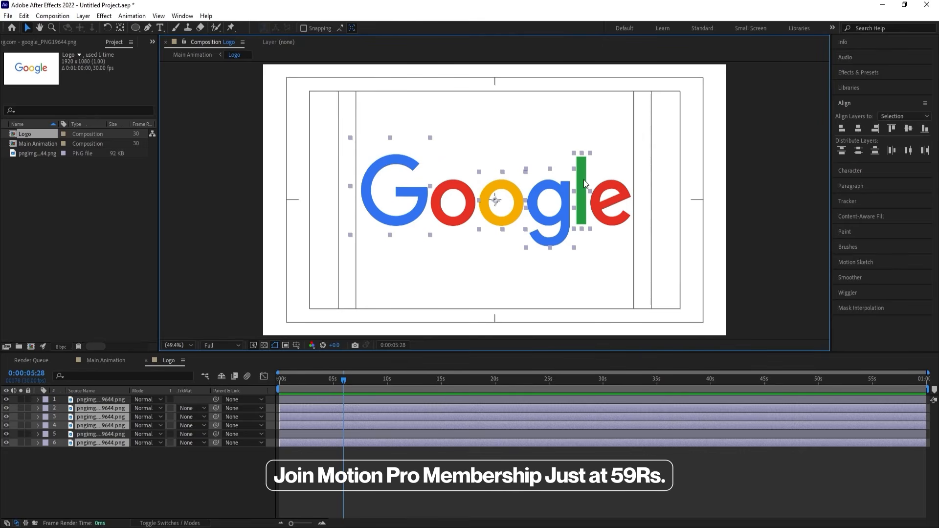
shift+click(611, 208)
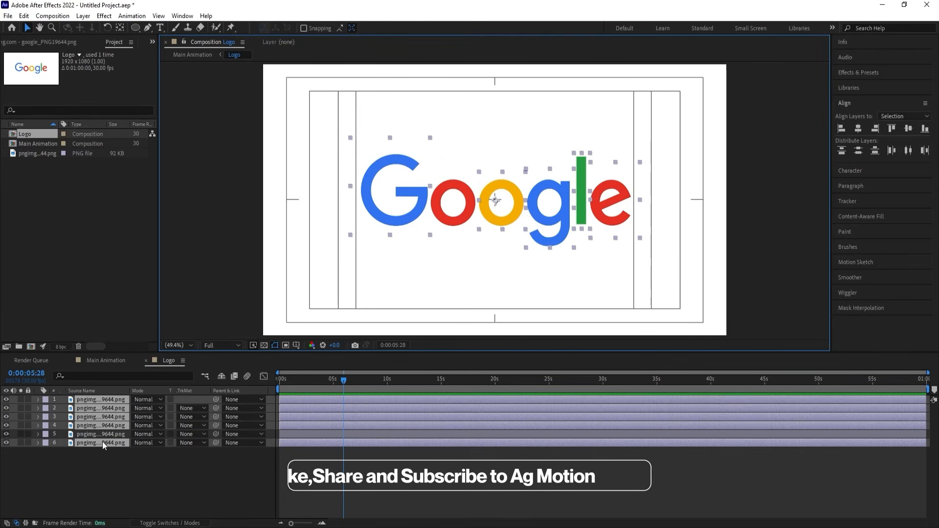
drag(102, 441, 101, 433)
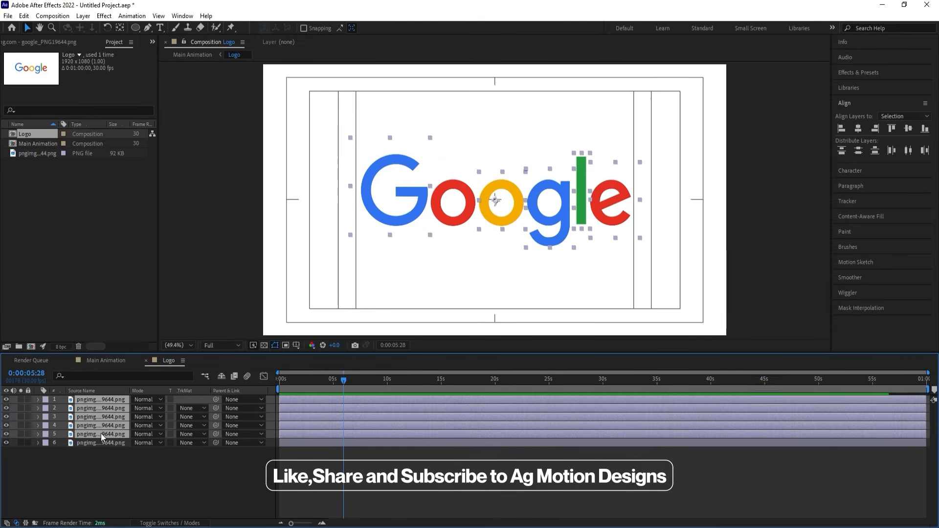
key(p)
key(r)
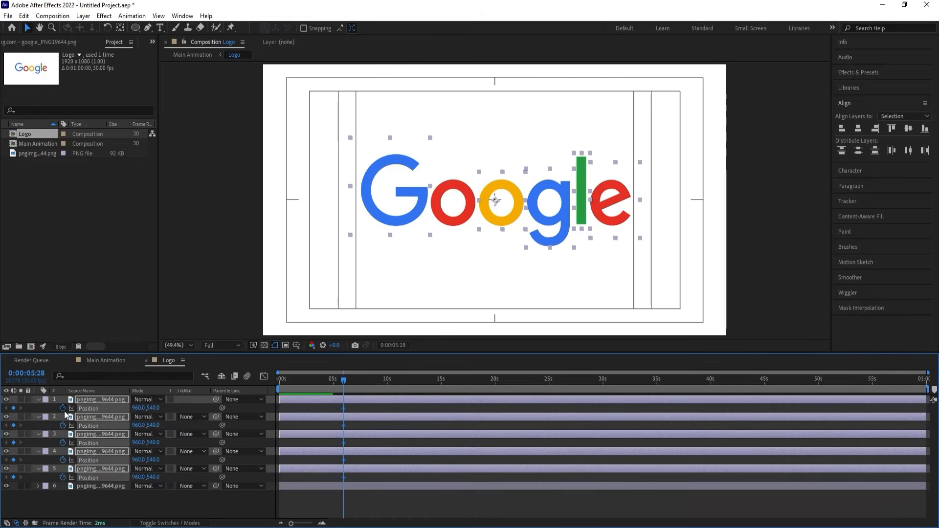
click(64, 409)
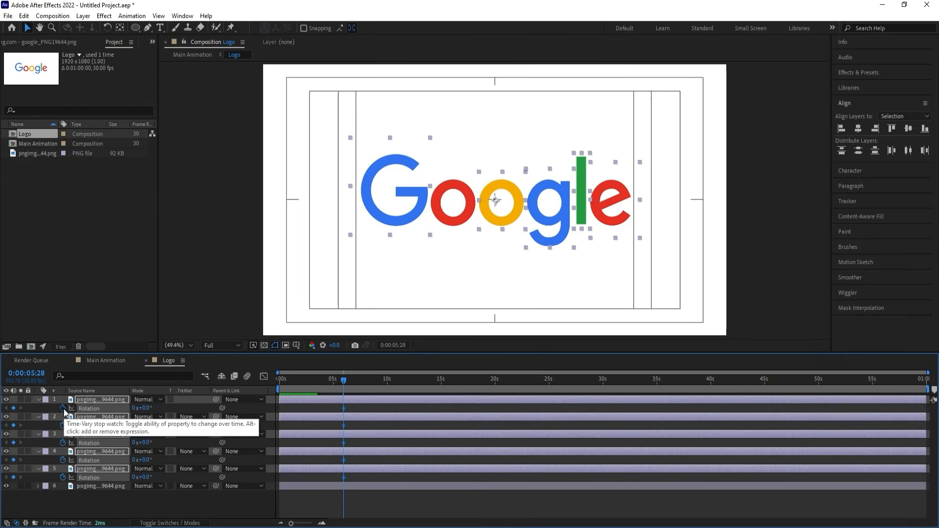
key(alt+shift+p)
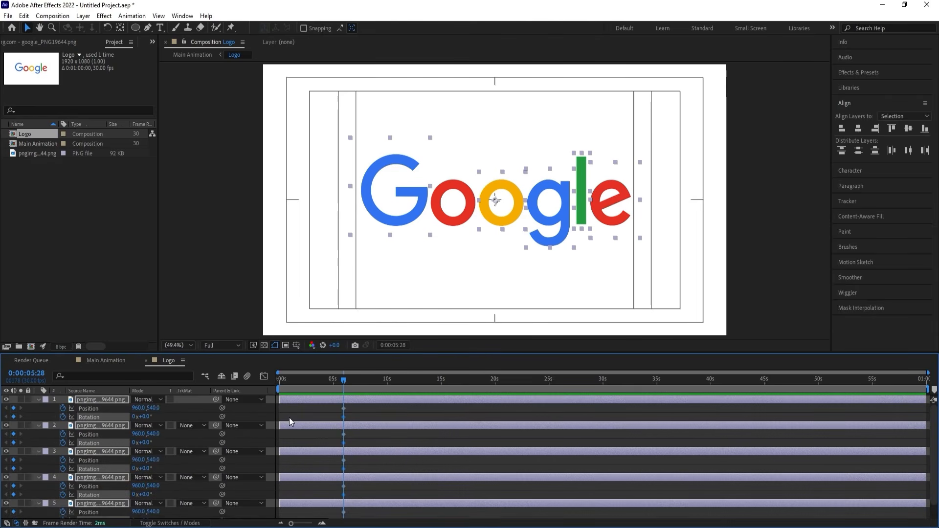
At 0:00:06:29, move the "G" below the frame to Y about 1284 and the yellow "o" above the frame to Y about -155.
key(equal)
key(equal)
click(388, 382)
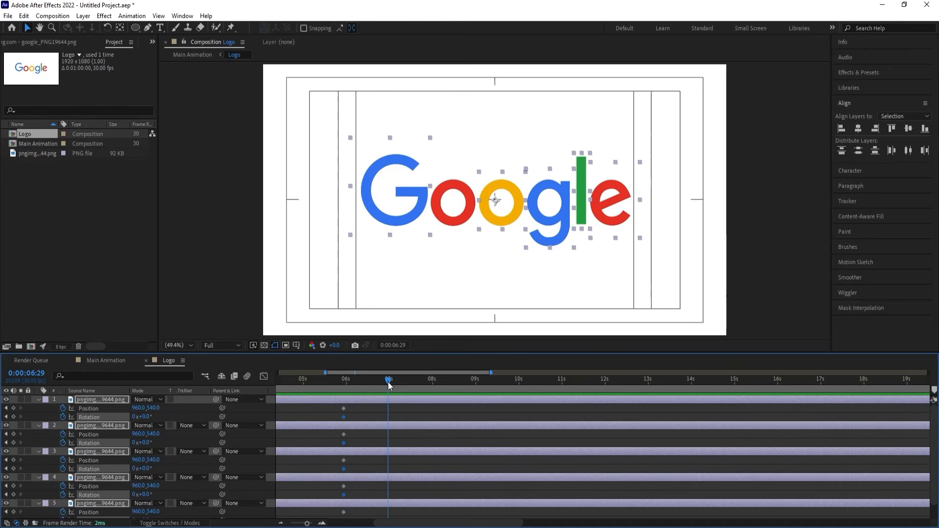
click(371, 409)
click(405, 206)
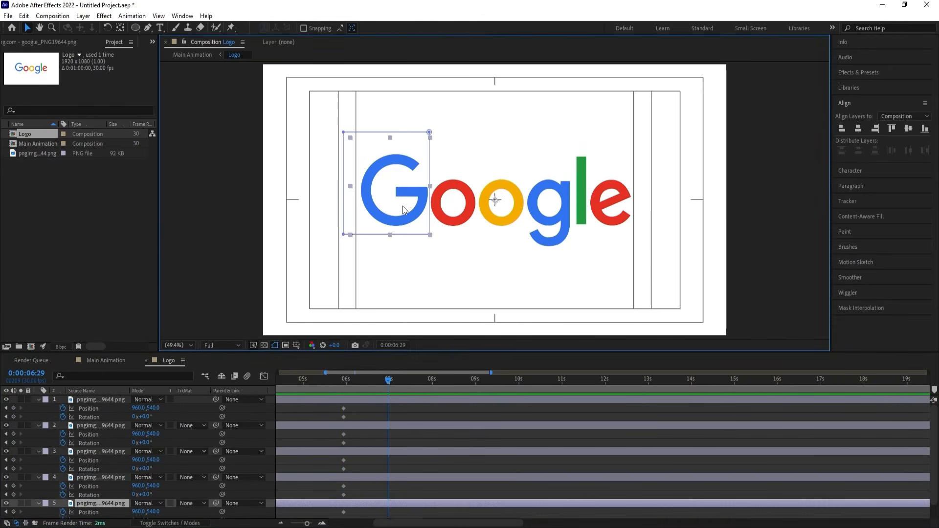
drag(405, 206, 415, 387)
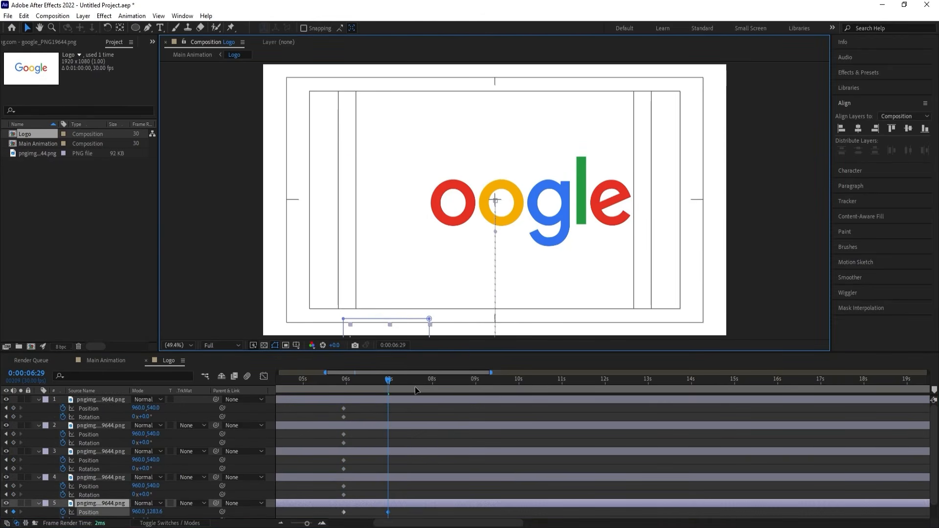
click(509, 212)
drag(510, 212, 511, 44)
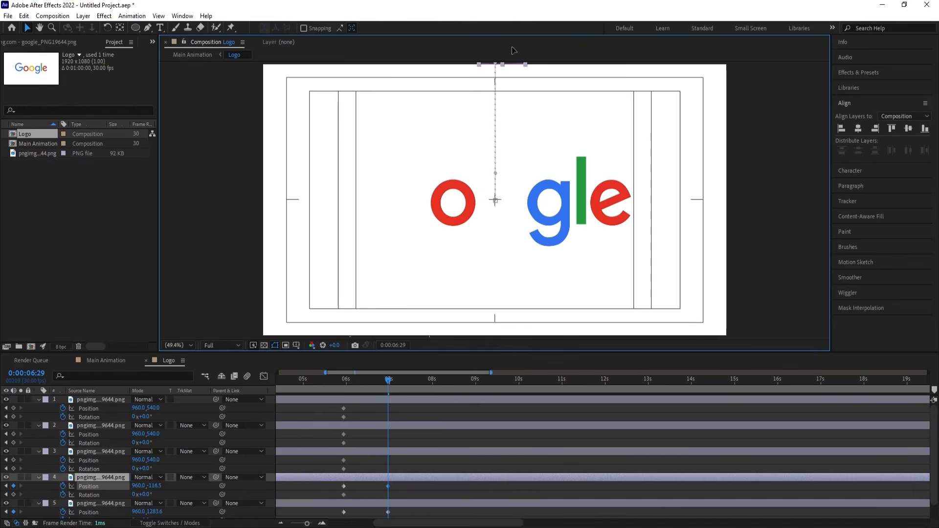
Move the "g" below the frame to Y about 1201, the "l" above it to Y about -183, and the "e" below it to Y about 1243.
click(537, 195)
drag(538, 197, 539, 356)
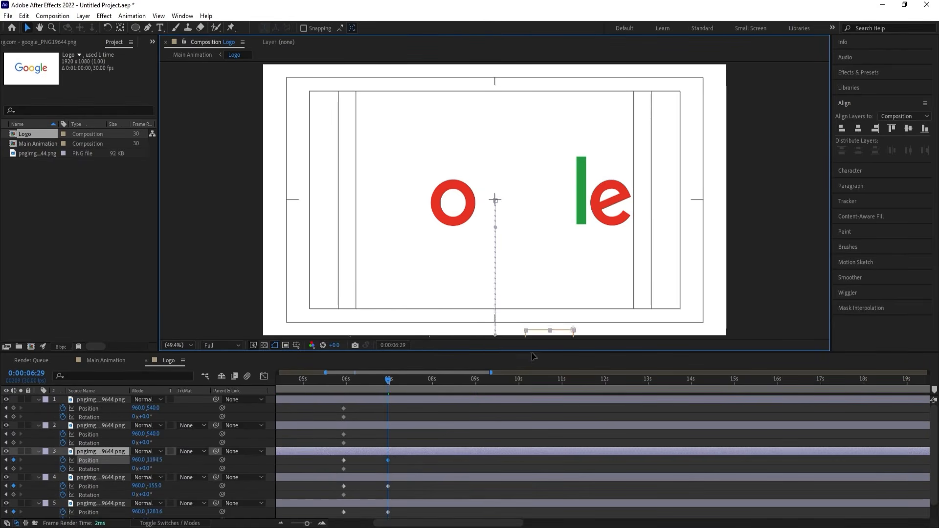
click(575, 217)
drag(575, 217, 578, 43)
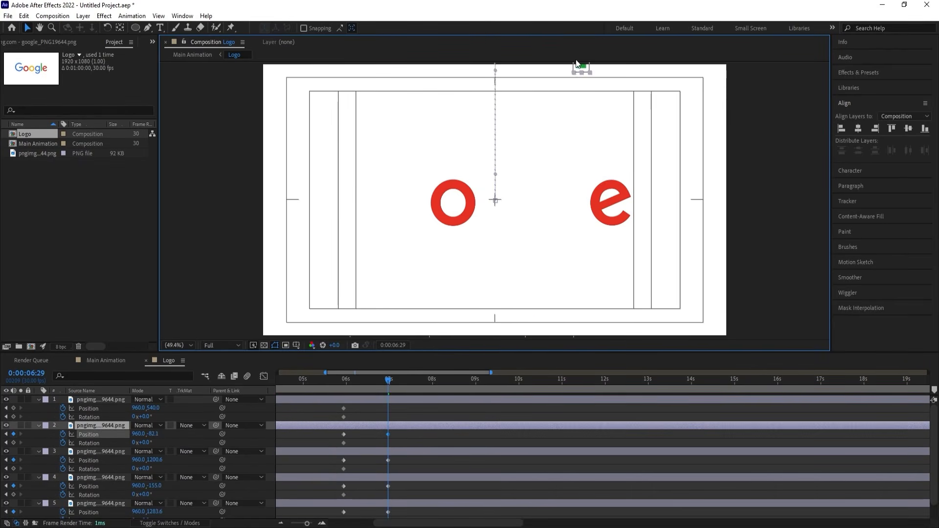
click(583, 199)
click(592, 215)
drag(593, 215, 597, 370)
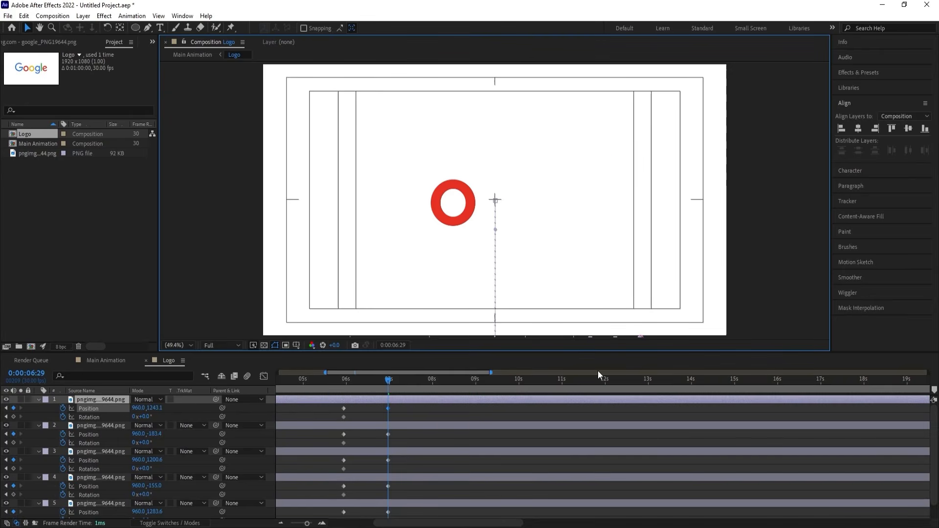
Set the rotation of the "e" and "l" layers to 2° at 0:00:06:29.
click(147, 416)
text(2)
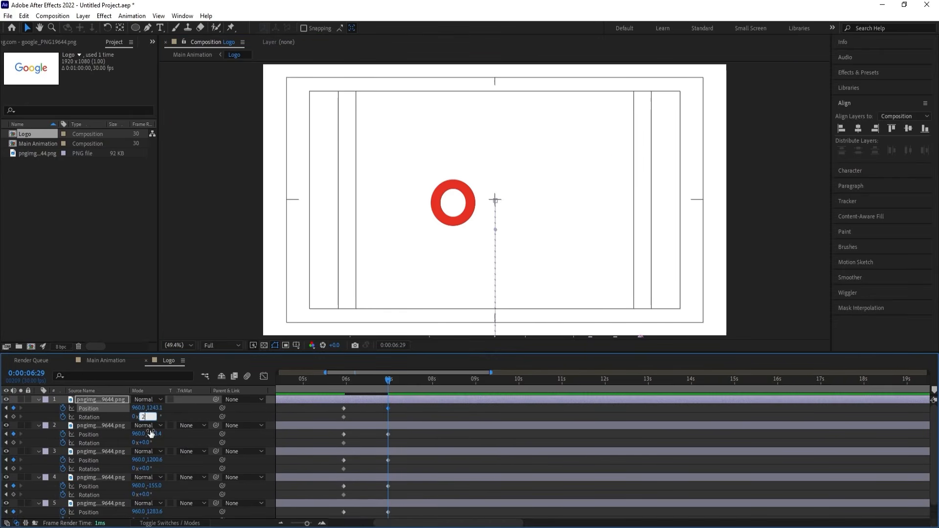
key(Return)
click(150, 443)
text(2)
key(Return)
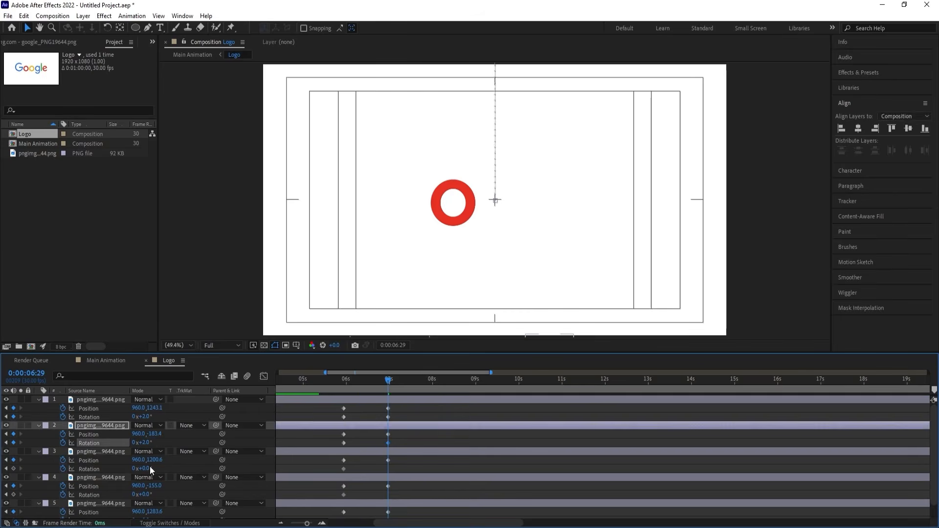
Set the rotation of the "g", yellow "o" and "G" layers to 2° at 0:00:06:29.
click(146, 468)
text(2)
key(Return)
click(146, 495)
text(2)
key(Return)
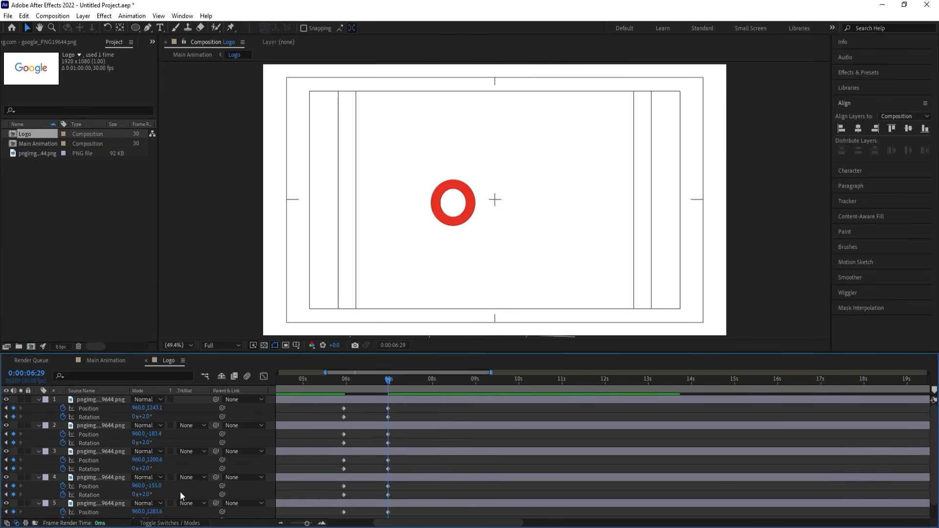
scroll(180, 492, down, 1)
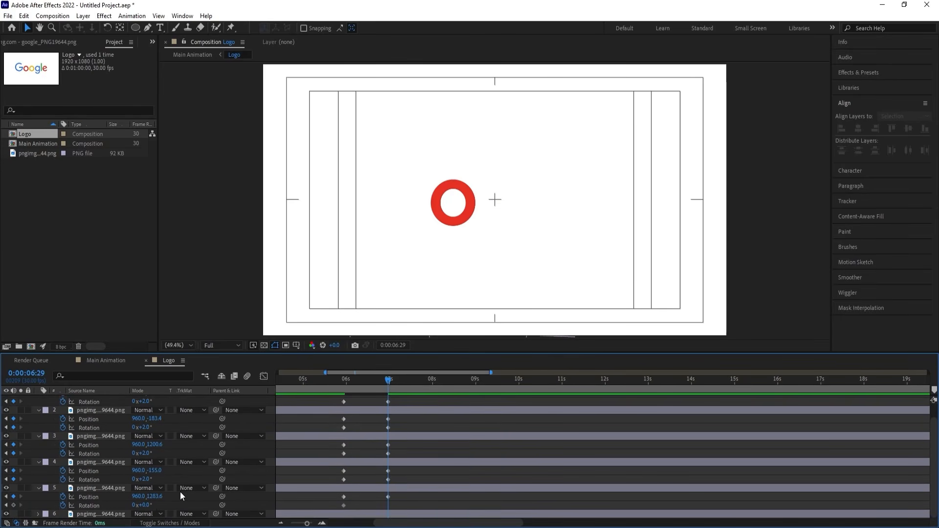
click(147, 505)
text(2)
key(Return)
Preview the letters flying out, then apply Easy Ease to all Position and Rotation keyframes of the five letter layers.
key(space)
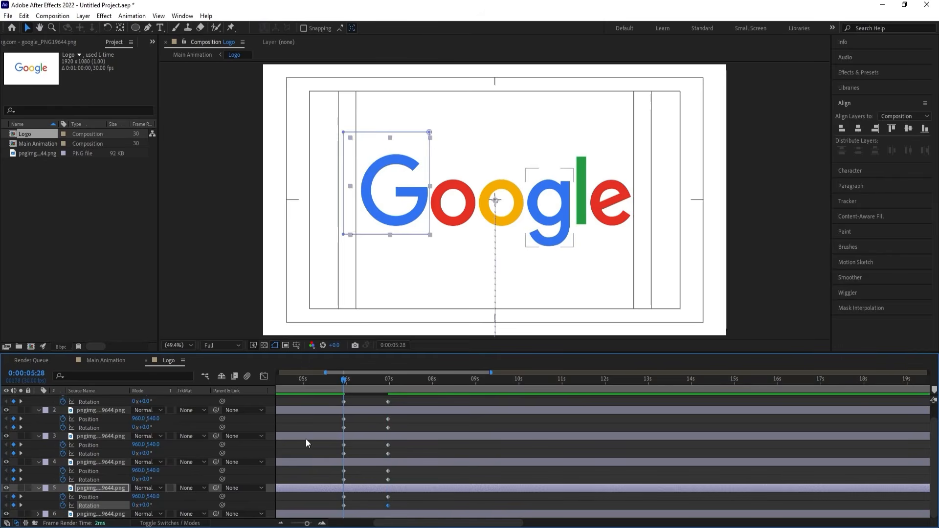
key(space)
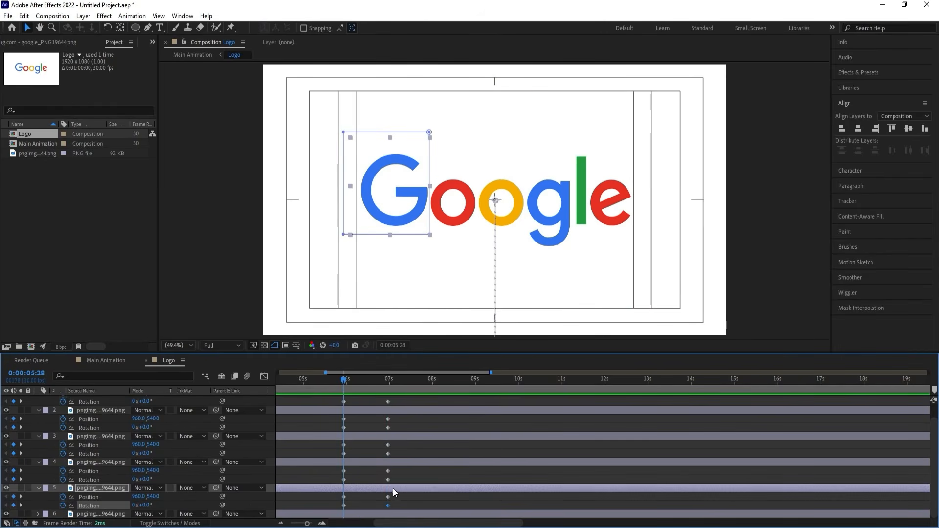
drag(402, 499, 323, 313)
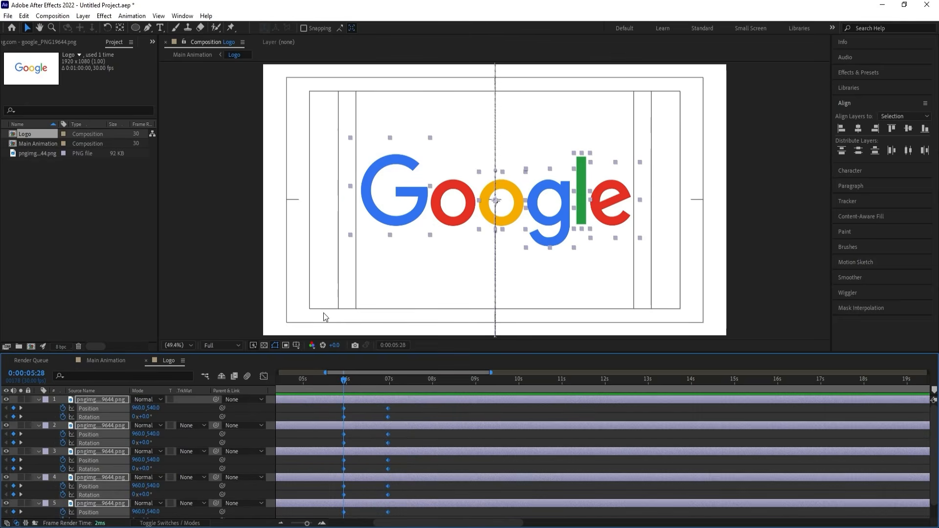
key(F9)
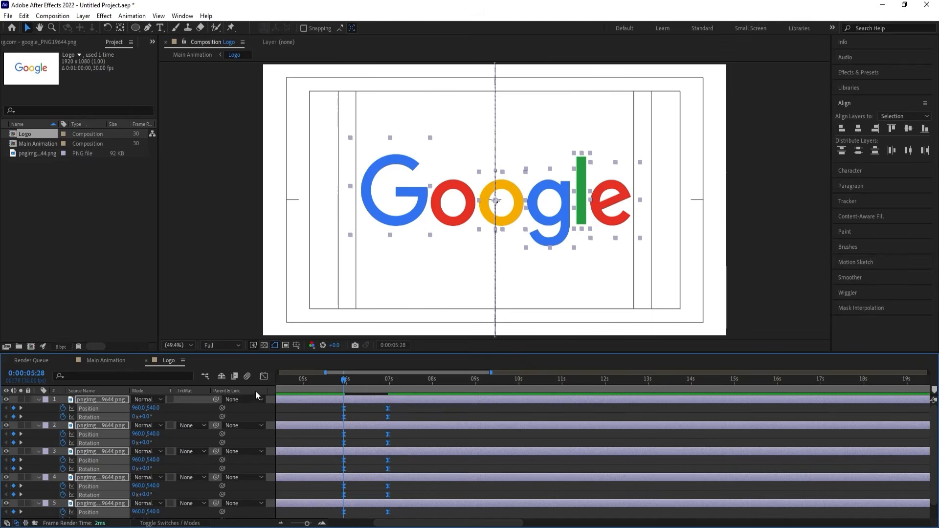
Reshape the eased keyframes' speed curves into a sharp central peak in the graph editor and preview the motion.
click(268, 374)
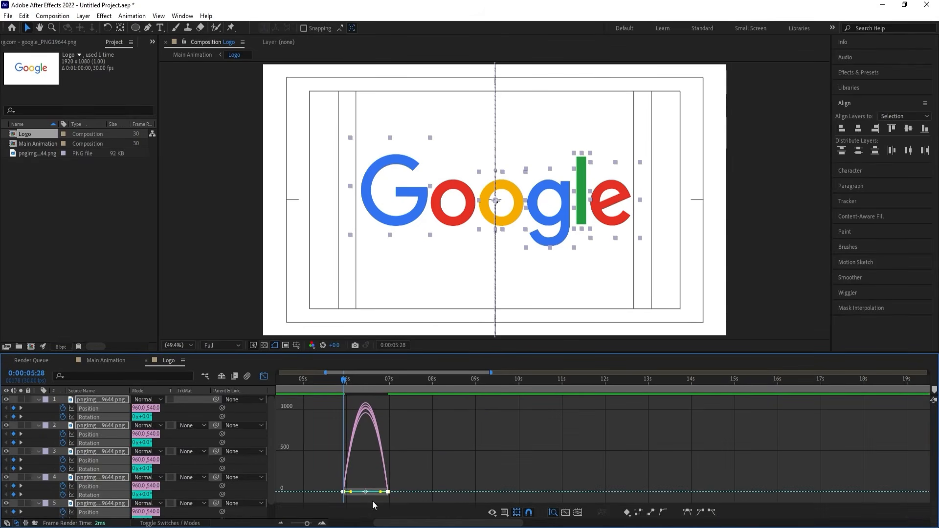
drag(380, 492, 361, 494)
key(space)
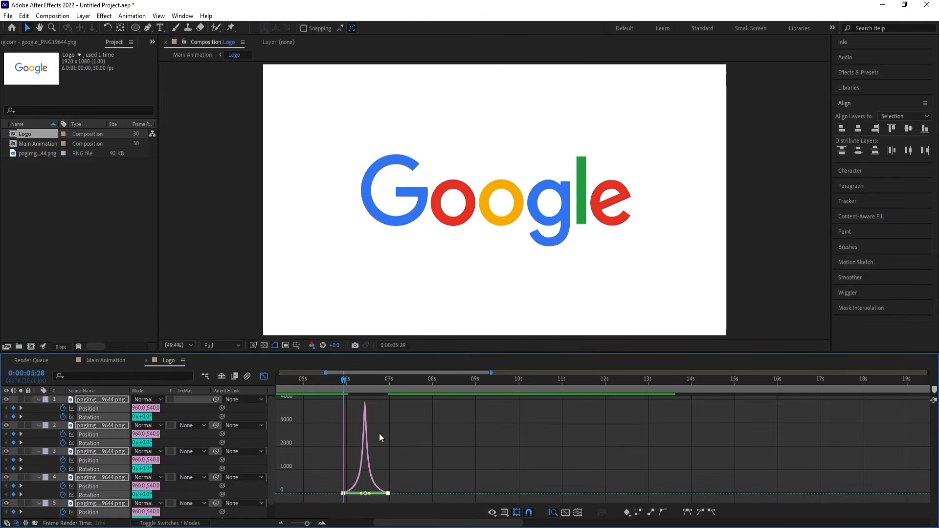
click(263, 376)
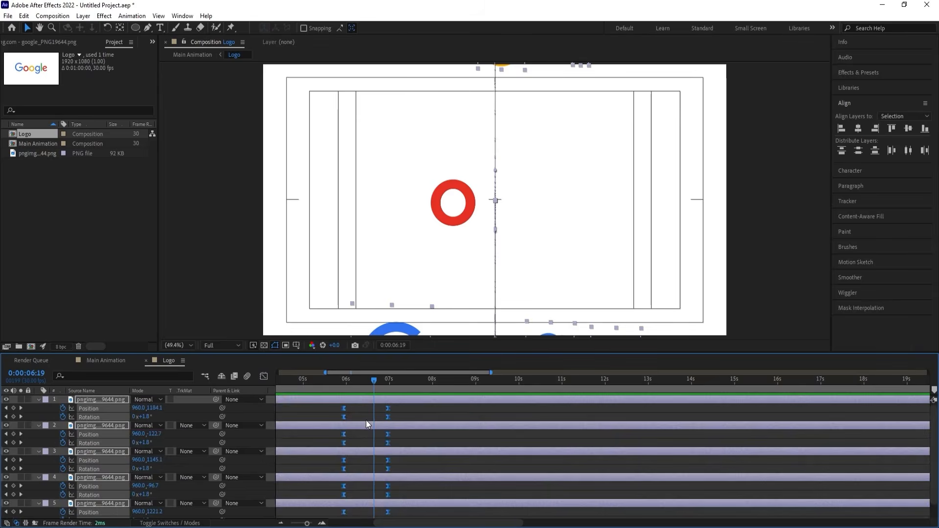
click(356, 411)
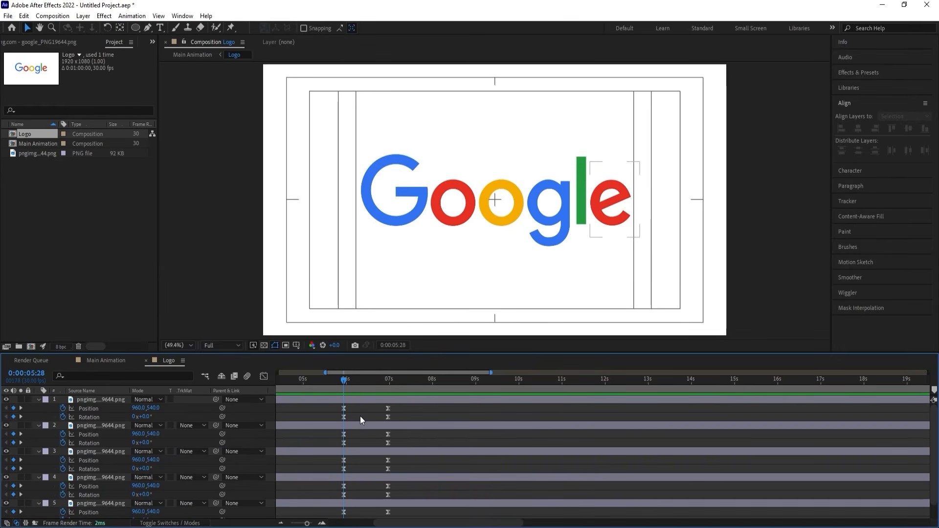
Stagger the layers by starting the yellow "o" layer at 0:00:00:02 and the "g" layer at 0:00:00:04.
drag(322, 381, 207, 376)
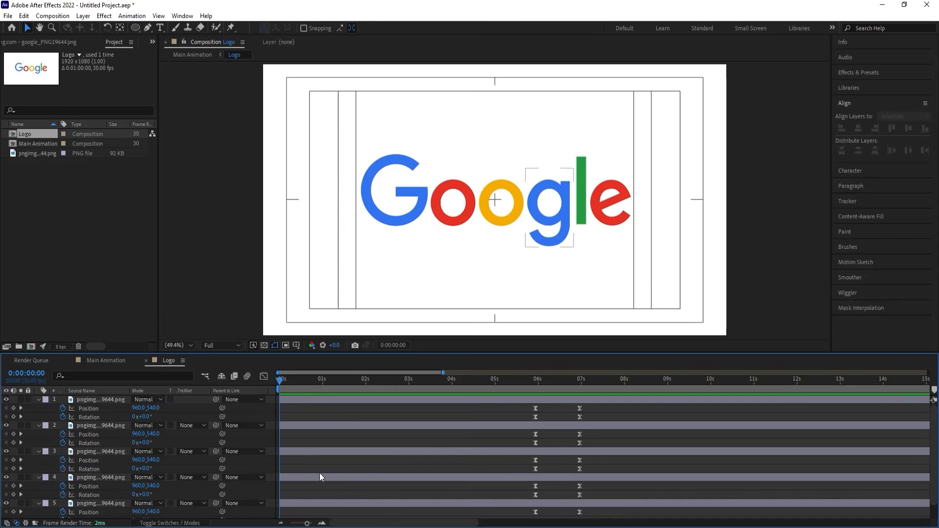
scroll(321, 475, down, 1)
alt+scroll(322, 475, up, 3)
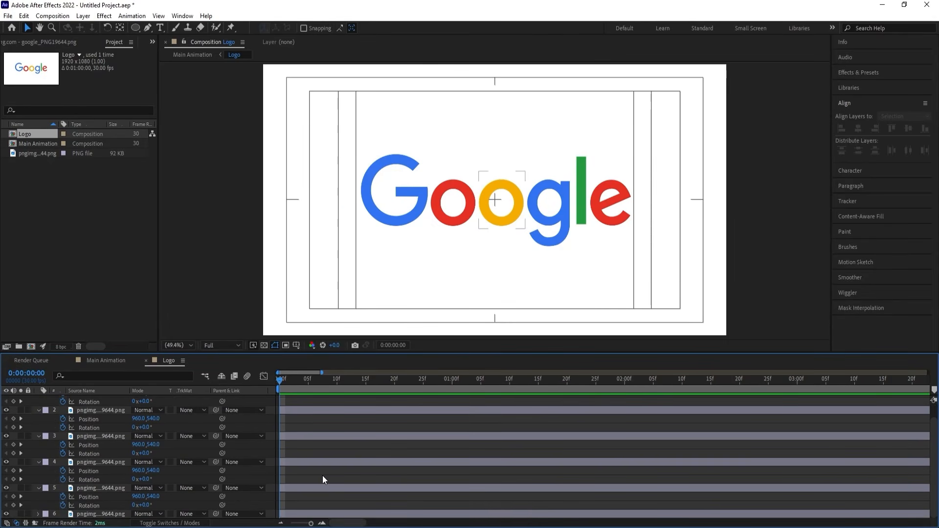
key(Page_Down)
key(Page_Down)
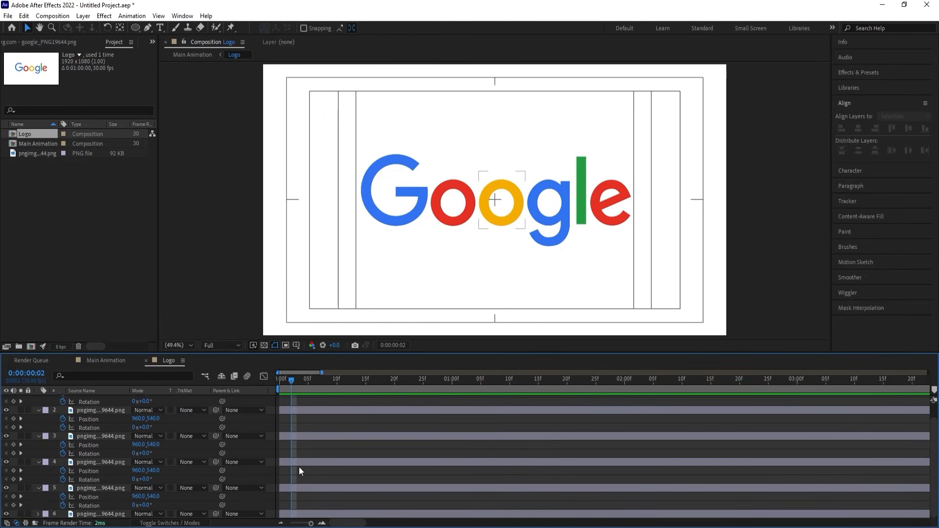
click(300, 465)
key(alt+bracketleft)
key(Page_Down)
key(Page_Down)
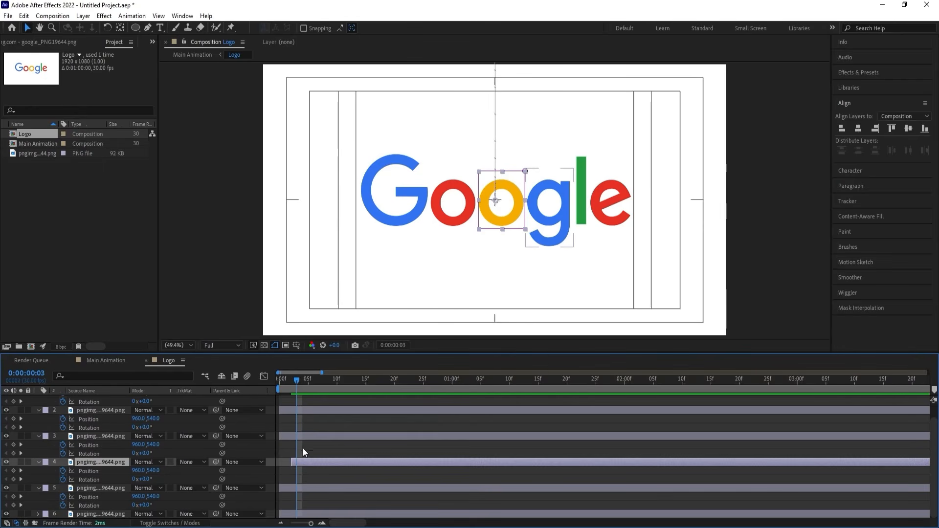
click(300, 437)
key(alt+bracketleft)
Start the "l" layer at 0:00:00:06 and the "e" layer at 0:00:00:08.
click(306, 412)
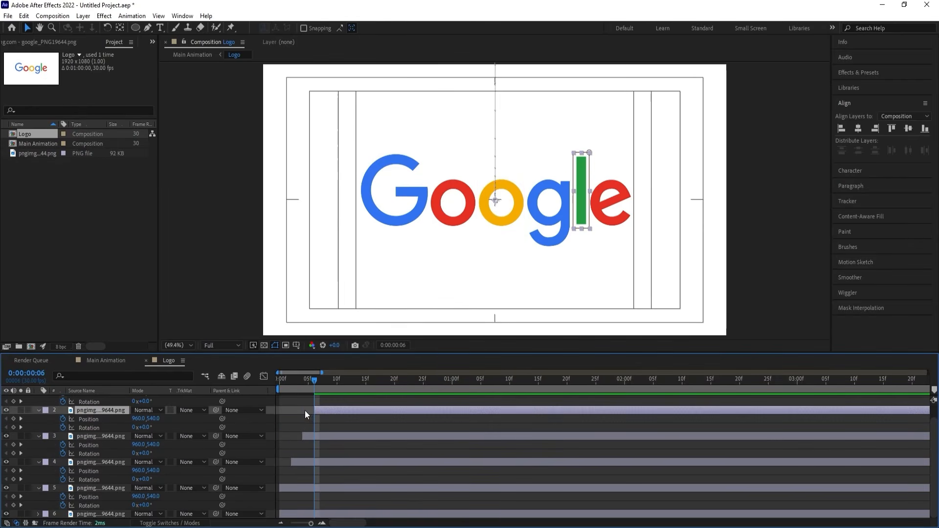
key(alt+bracketleft)
key(Page_Down)
key(Page_Down)
scroll(311, 435, up, 1)
click(316, 401)
key(alt+bracketleft)
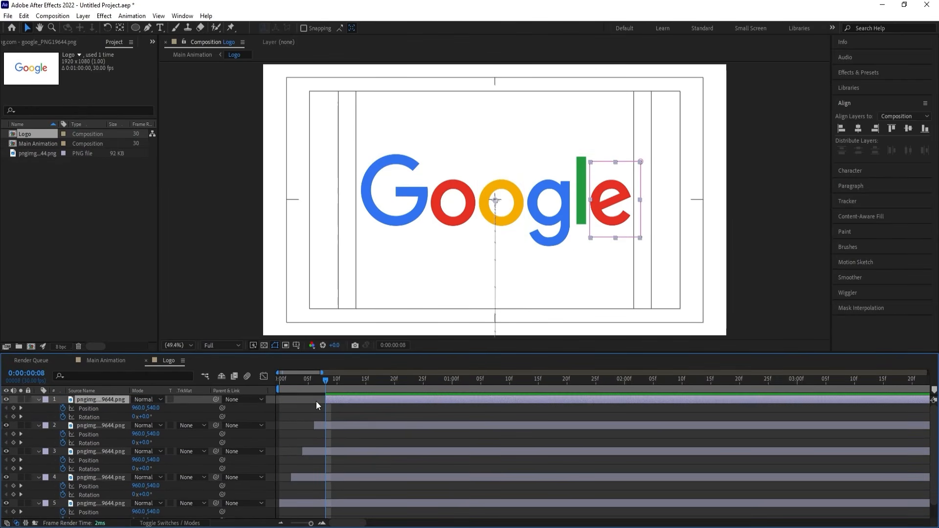
Preview the staggered exit of the letters in the Logo composition from around 0:00:05:19.
key(minus)
key(minus)
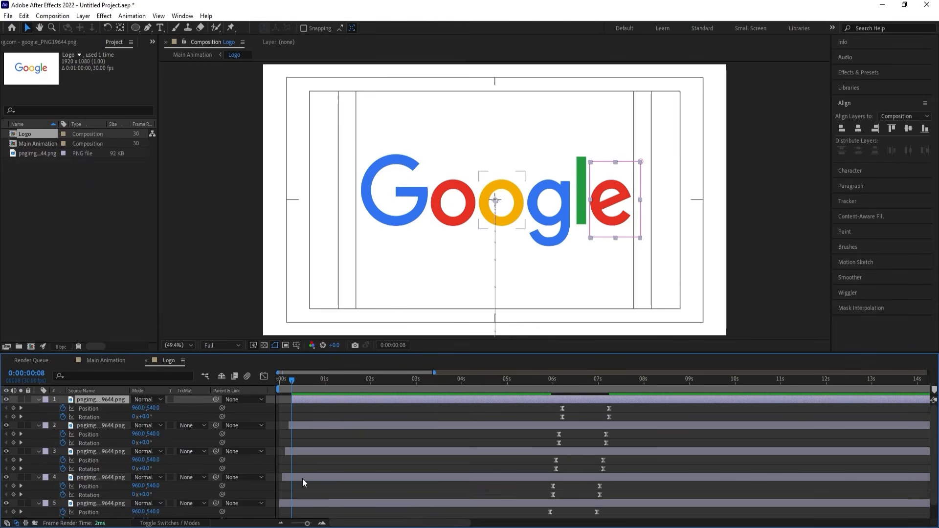
key(space)
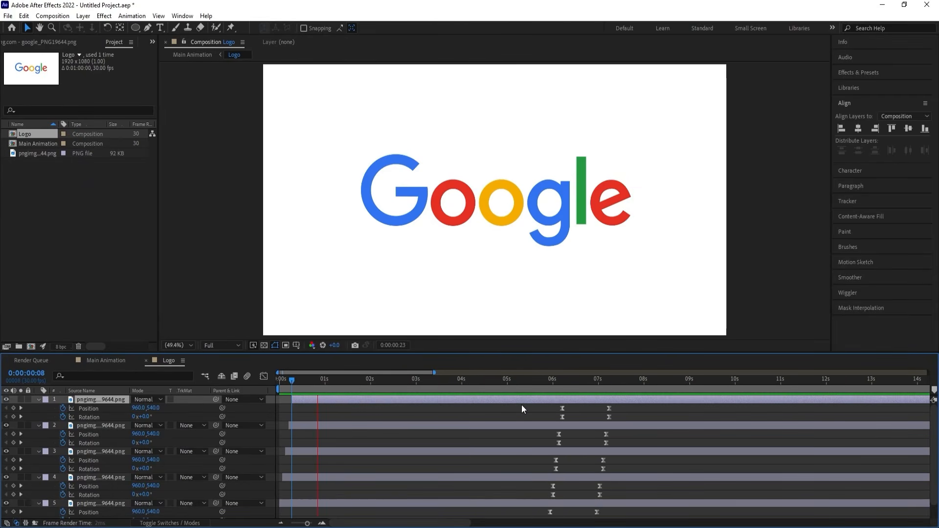
click(536, 388)
key(space)
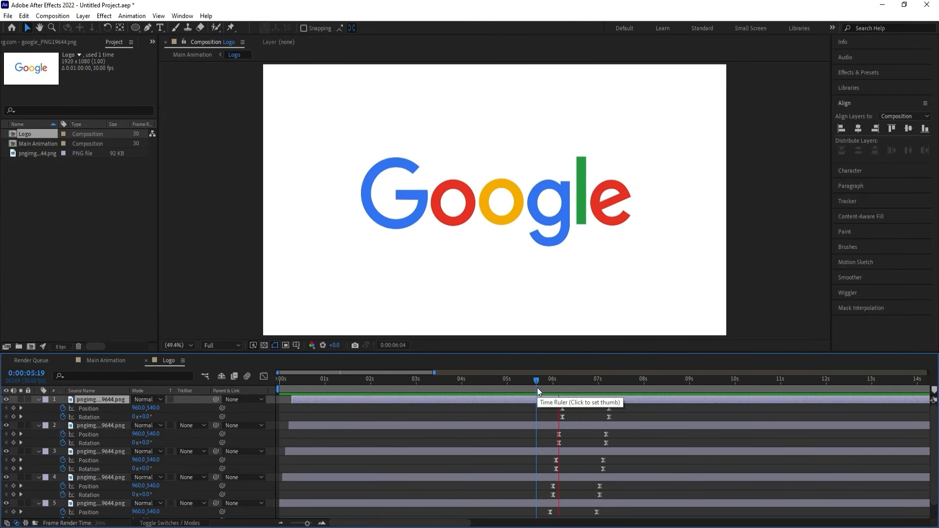
key(space)
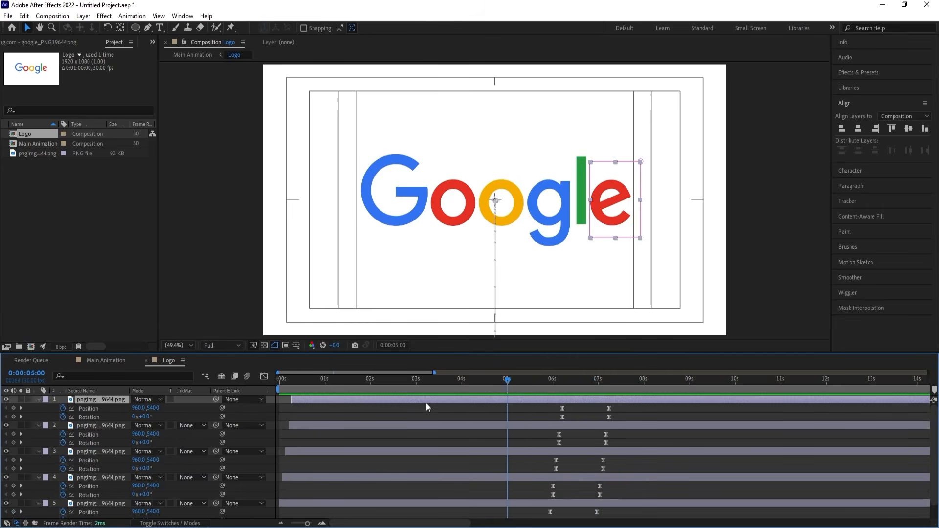
Extend the start of all layers in the Logo composition back to 0:00:00:00.
key(Home)
scroll(277, 466, down, 1)
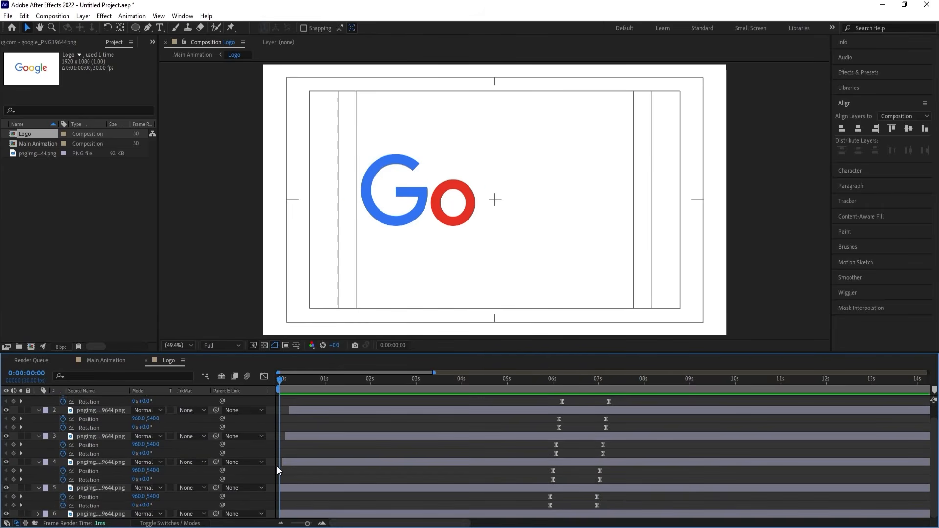
key(ctrl+a)
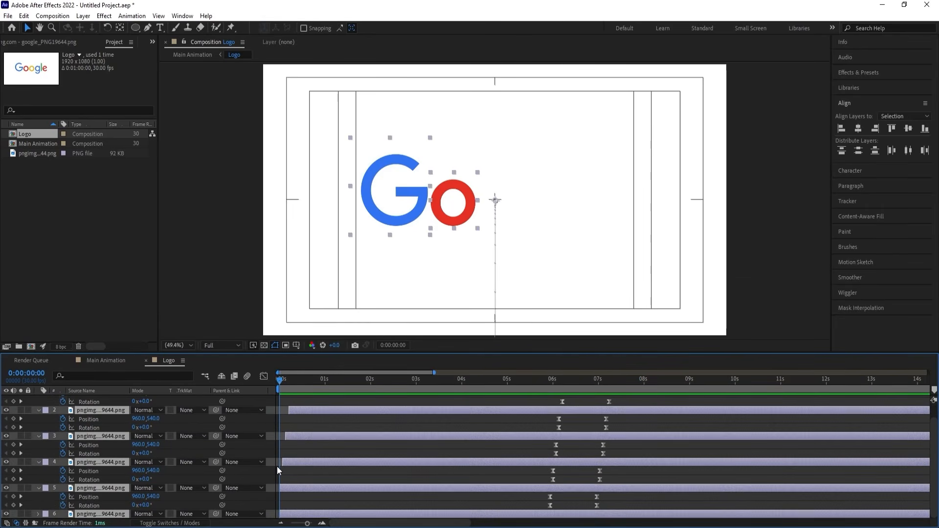
key(alt+bracketleft)
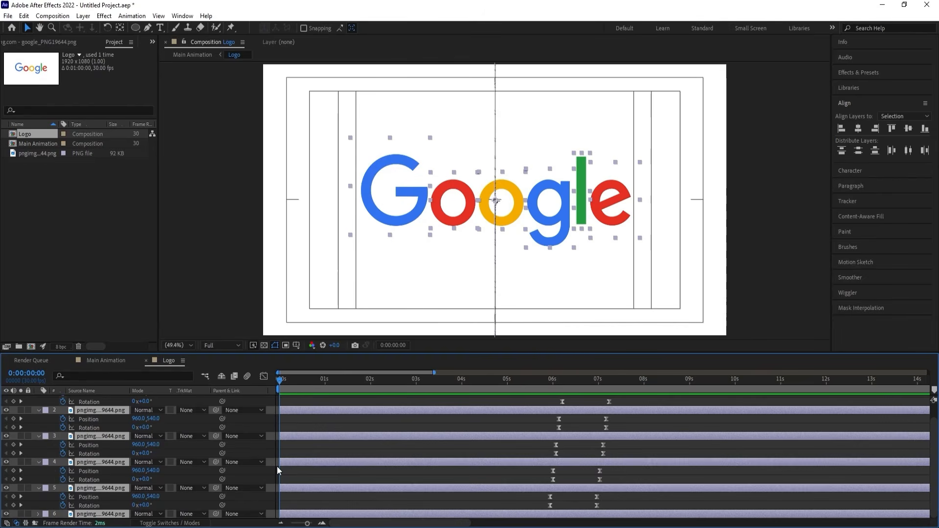
Preview the Main Animation composition and end its work area at 0:00:06:29.
click(95, 359)
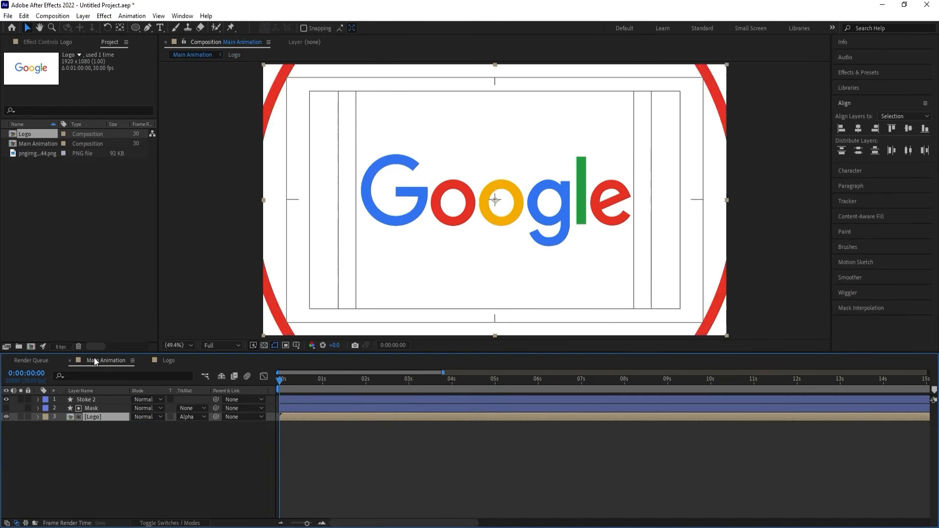
key(space)
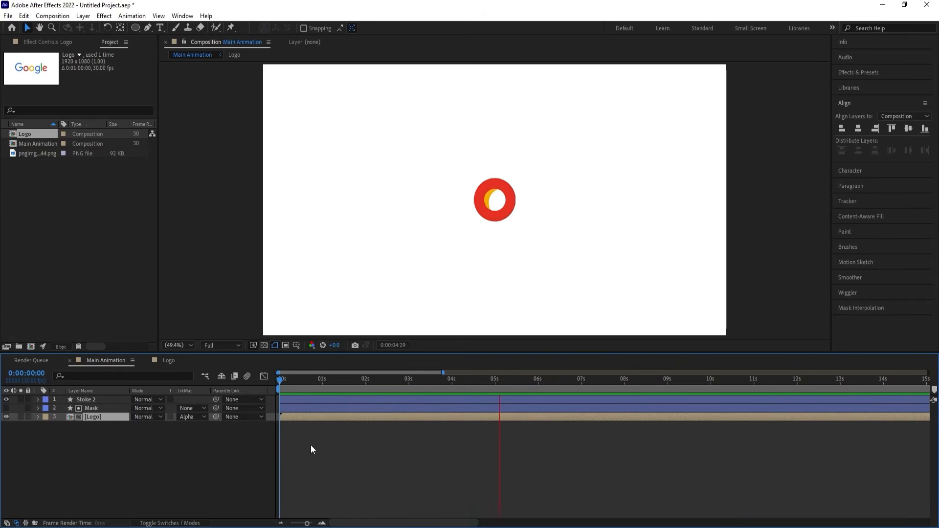
key(space)
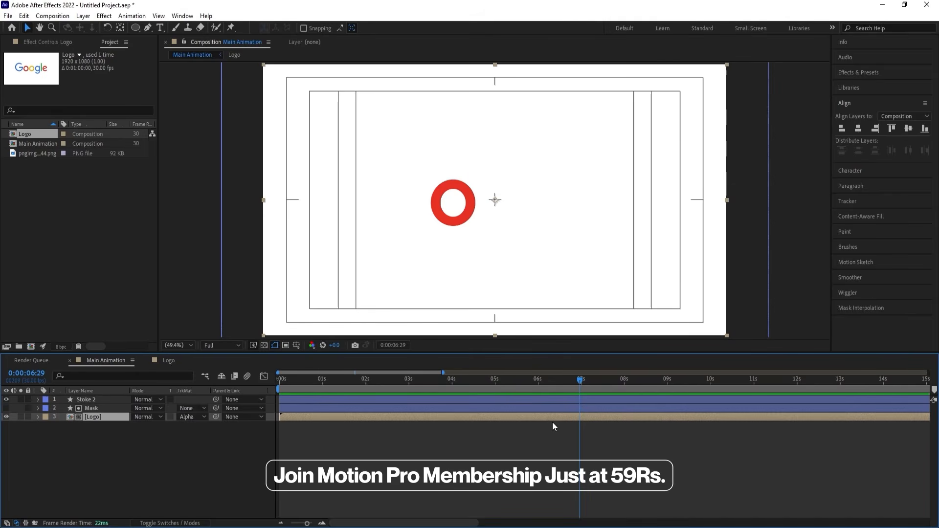
key(n)
key(space)
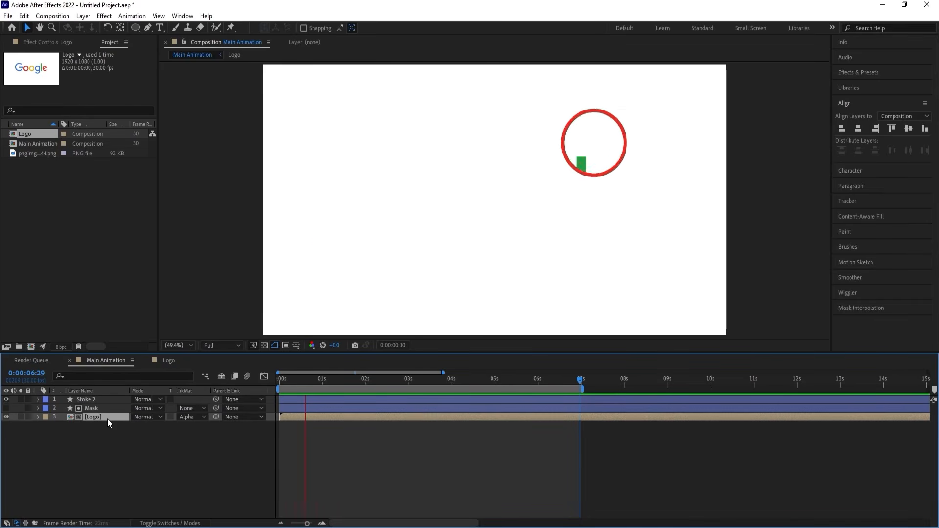
key(space)
Pre-compose the stroke, Mask and Logo layers into a new composition named "Animation".
click(106, 448)
drag(105, 446, 70, 386)
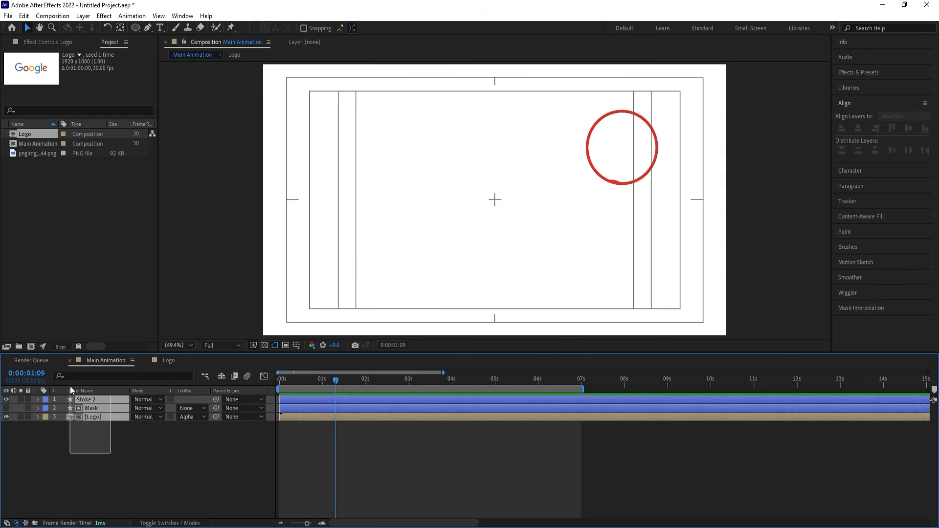
key(ctrl+shift+c)
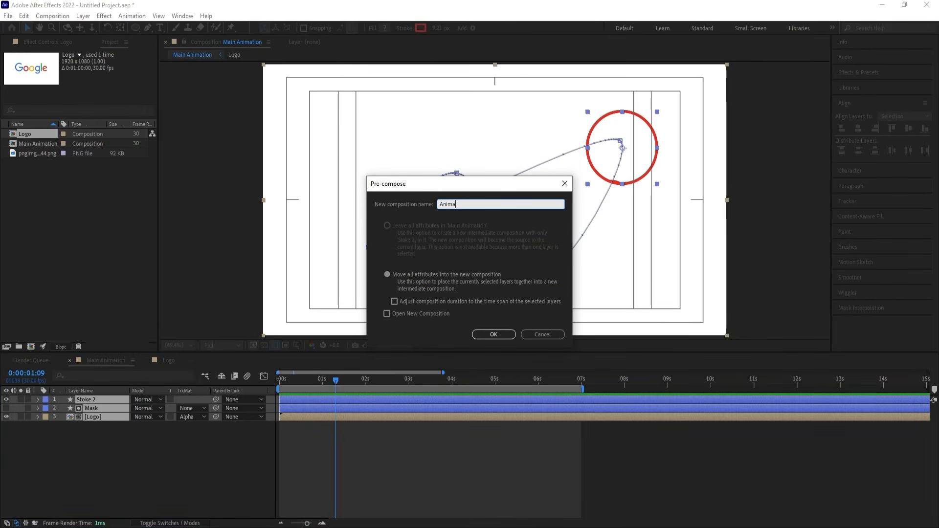
key(Return)
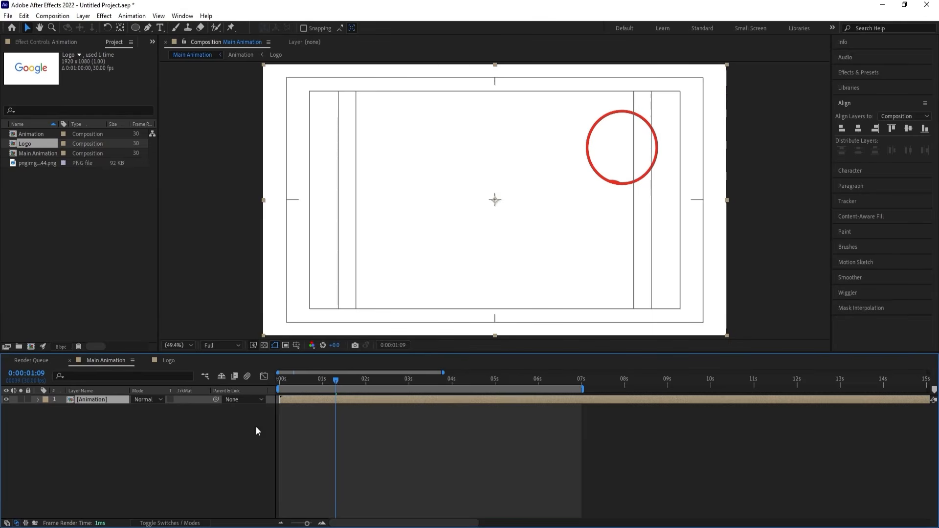
Return to the first frame and apply the Drop Shadow effect to the Animation layer.
drag(289, 382, 264, 374)
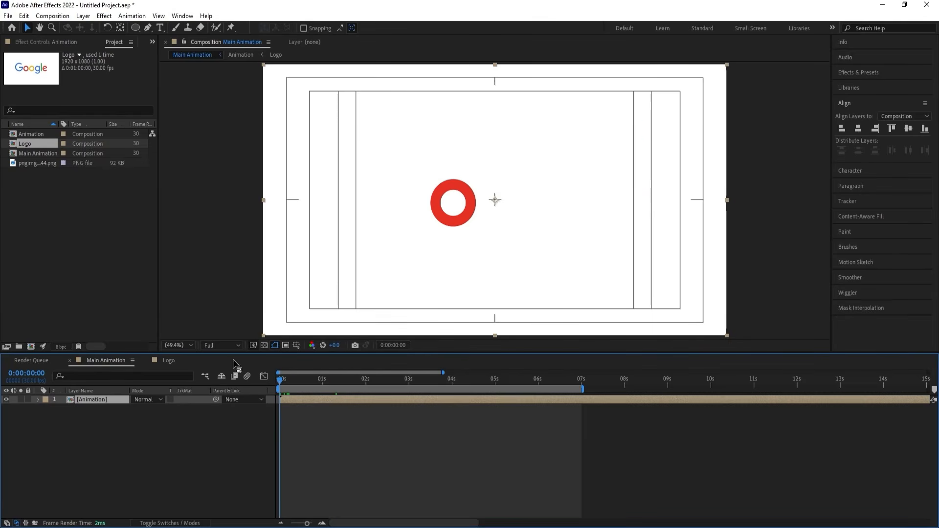
click(859, 73)
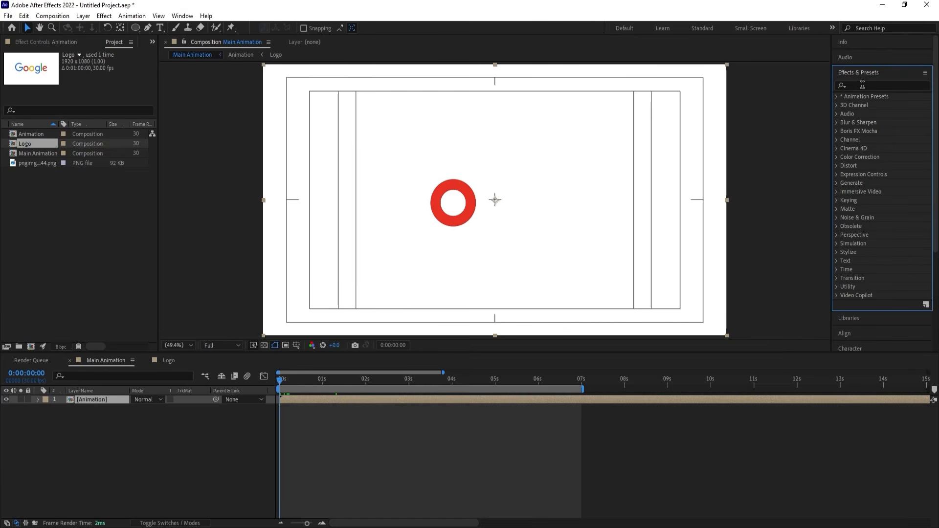
click(862, 85)
text(dro)
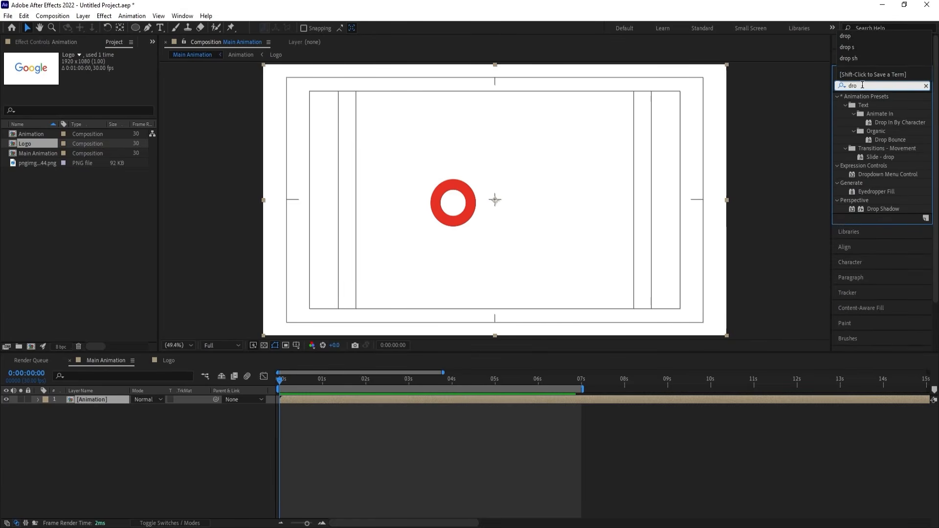
double_click(882, 209)
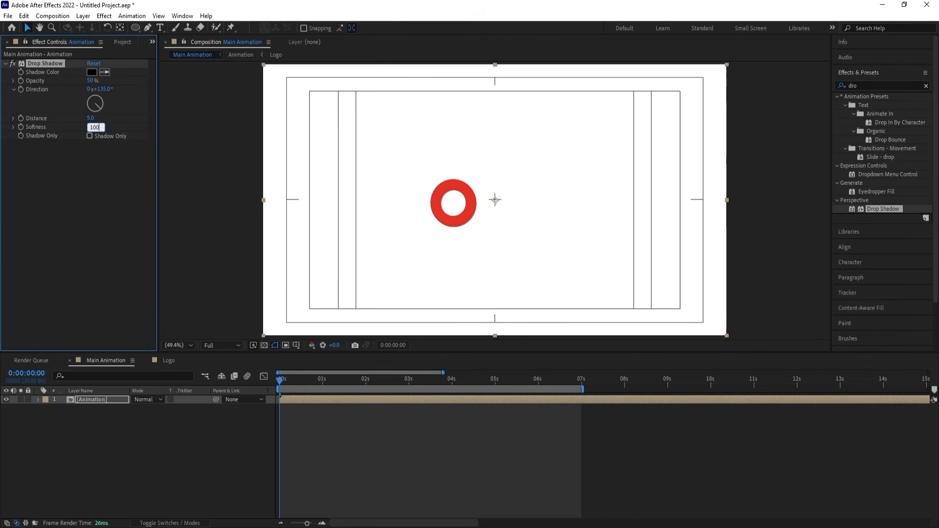
Set the drop shadow's softness to 200, distance to 50 and opacity to 20%.
text(100)
key(Return)
key(Return)
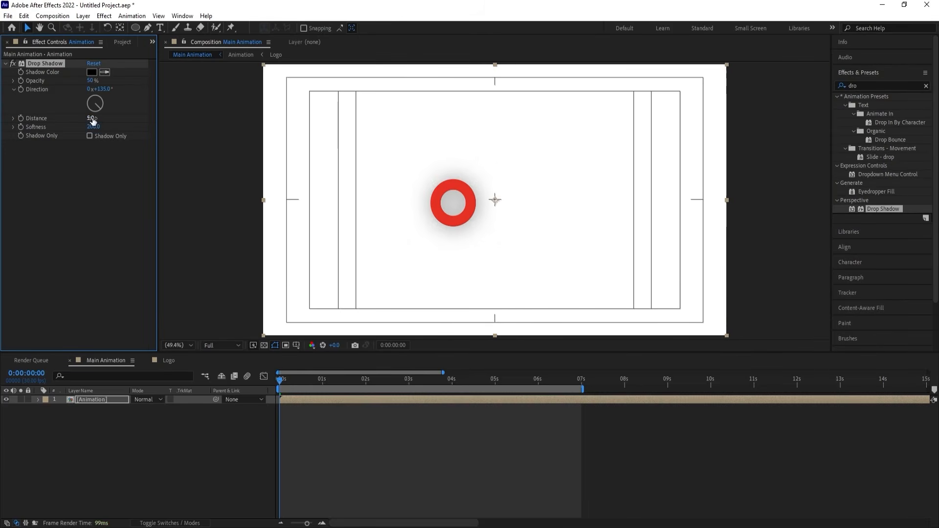
click(91, 119)
text(20)
drag(93, 118, 102, 118)
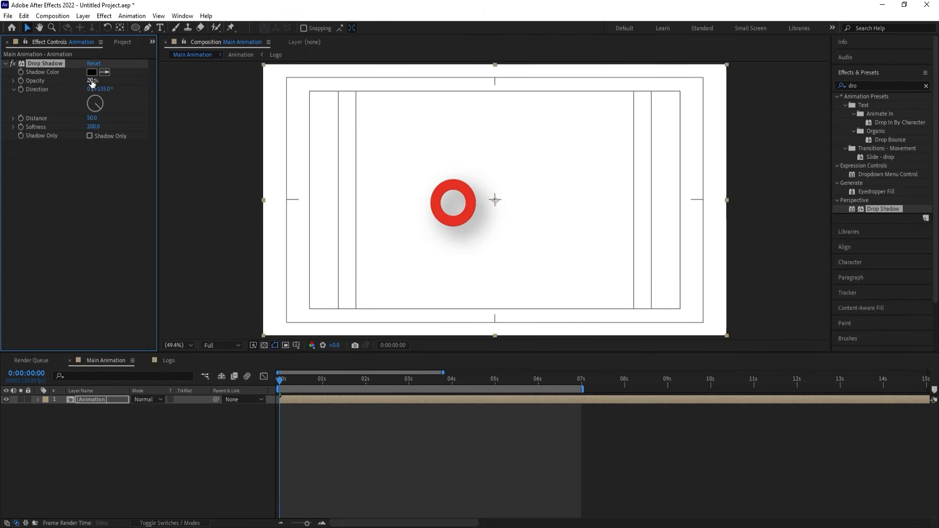
Preview the drop shadow over the animation, then change its color to light blue.
key(space)
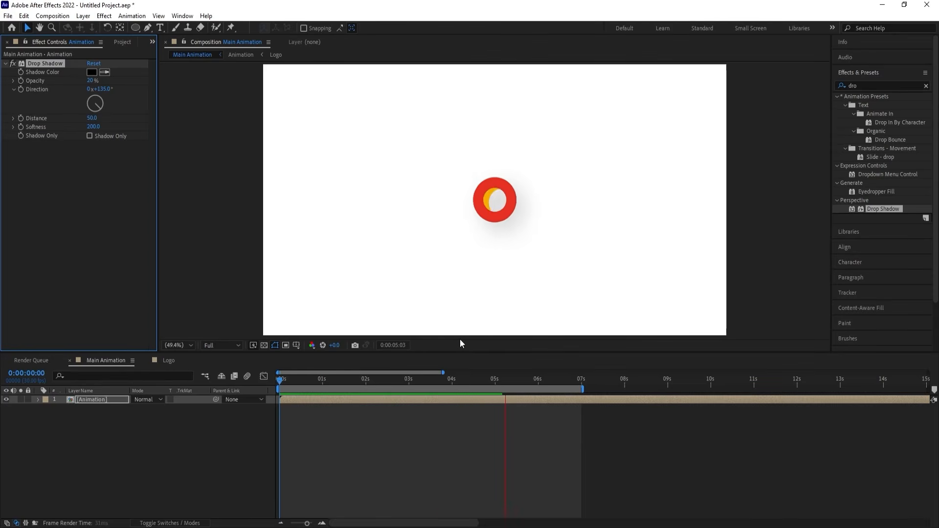
key(space)
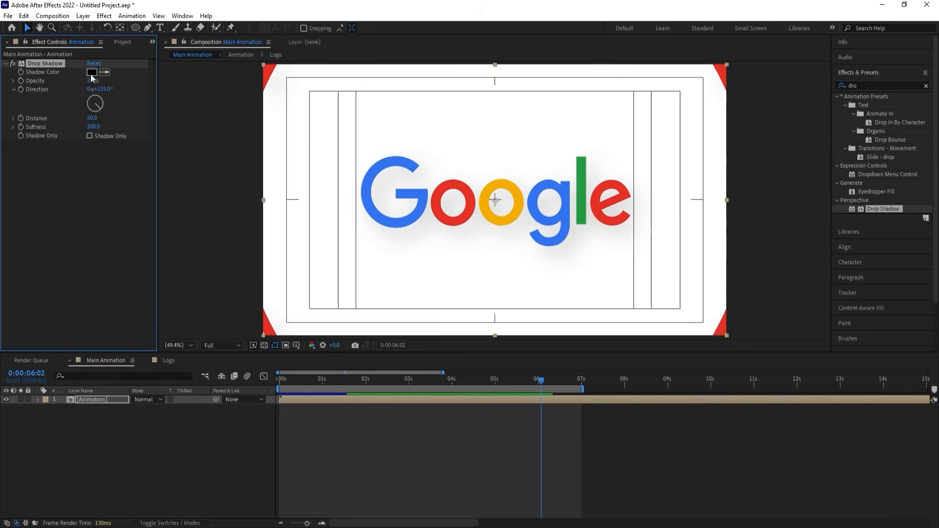
click(91, 72)
click(802, 330)
mouse_move(760, 318)
mouse_down()
mouse_move(747, 268)
mouse_move(717, 244)
mouse_up()
key(Return)
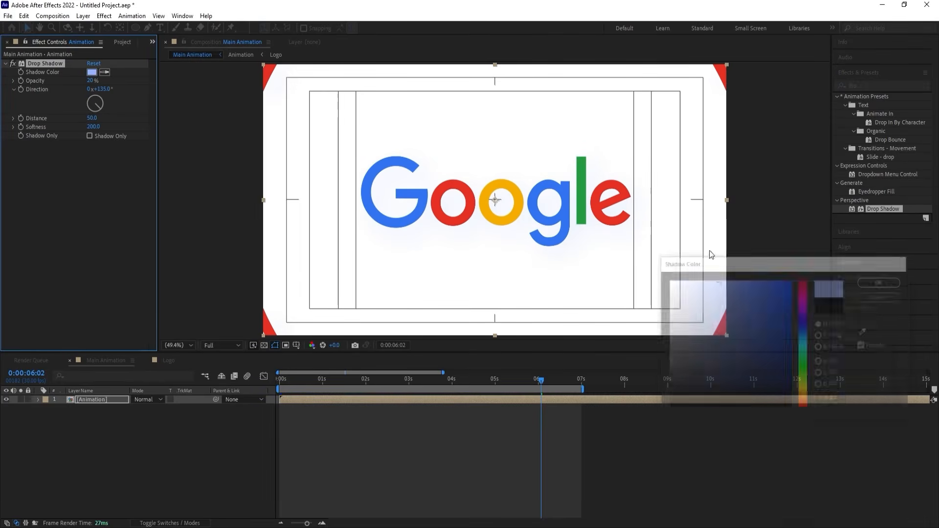
Preview the recolored shadow around the end and the looping start of the animation.
key(space)
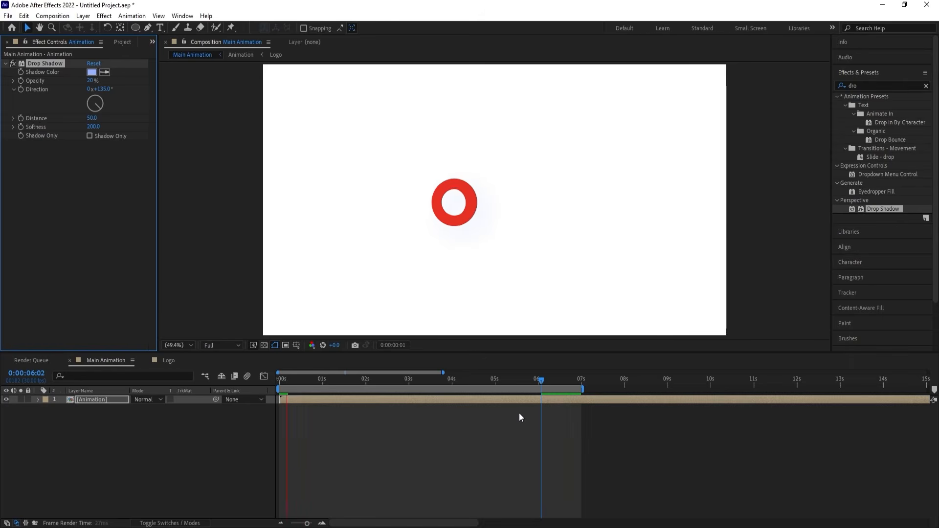
key(space)
click(536, 377)
key(space)
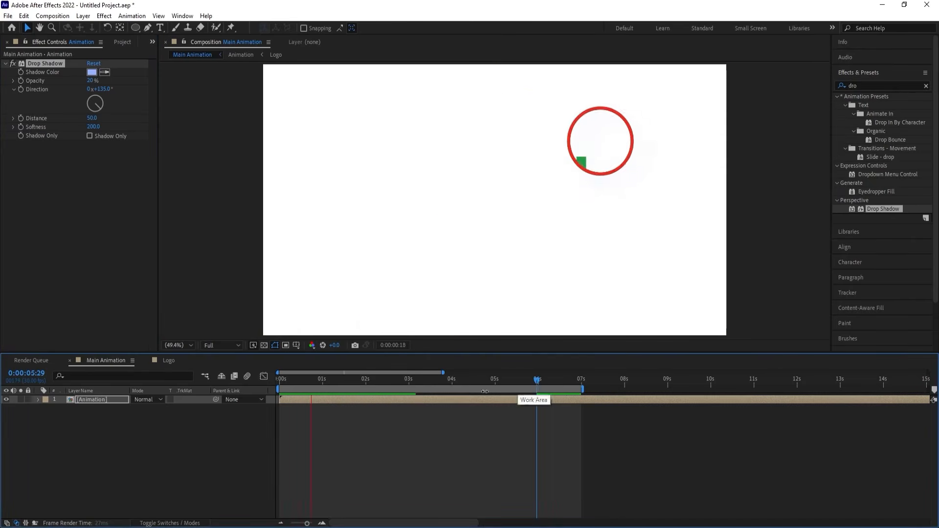
drag(536, 377, 252, 377)
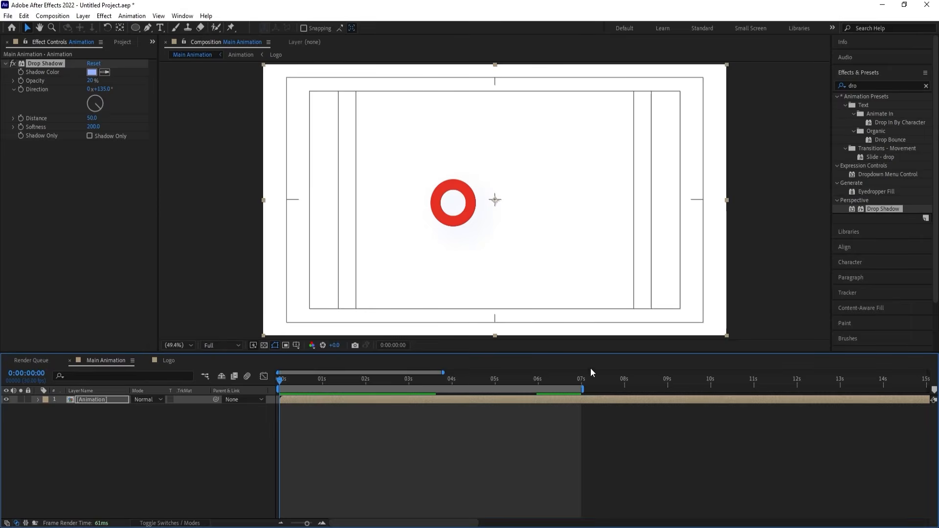
click(552, 379)
key(space)
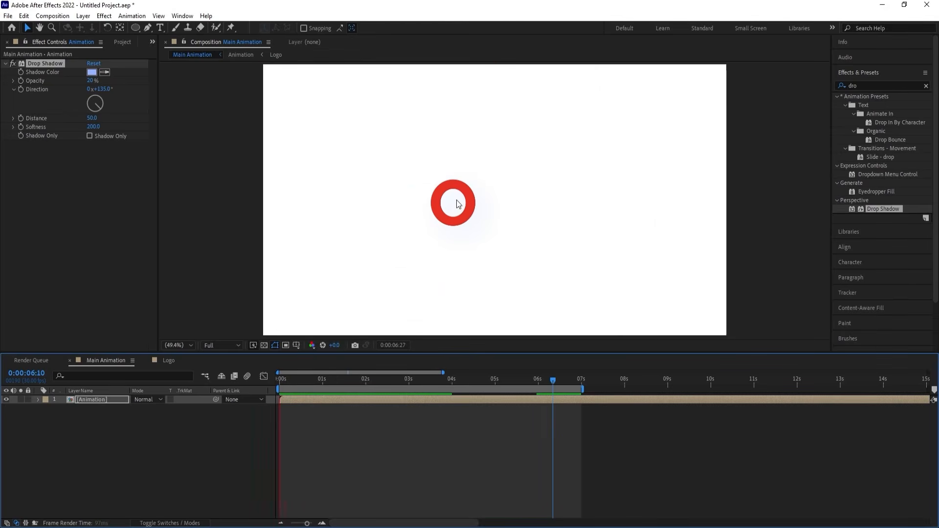
key(space)
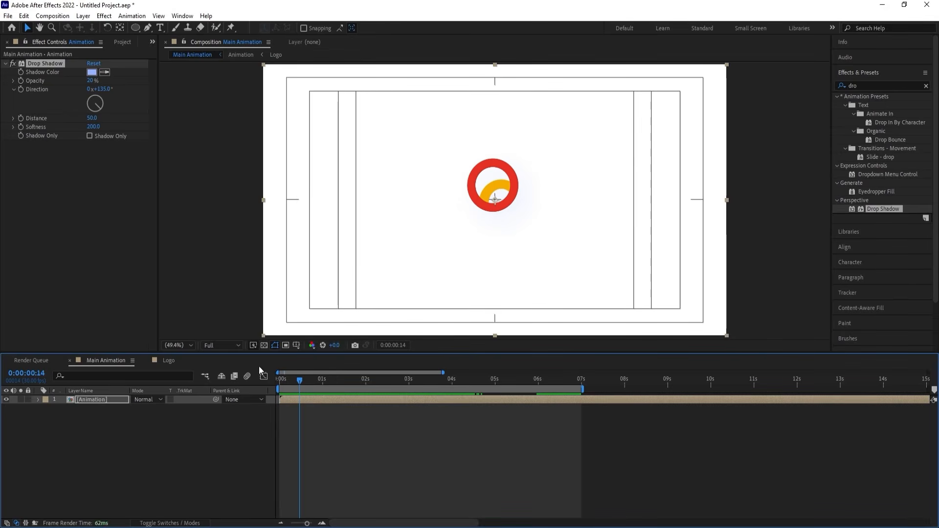
Keyframe the drop shadow's Opacity from 0% at 0:00:00:00 to 20% at 0:00:00:14.
drag(301, 378, 207, 389)
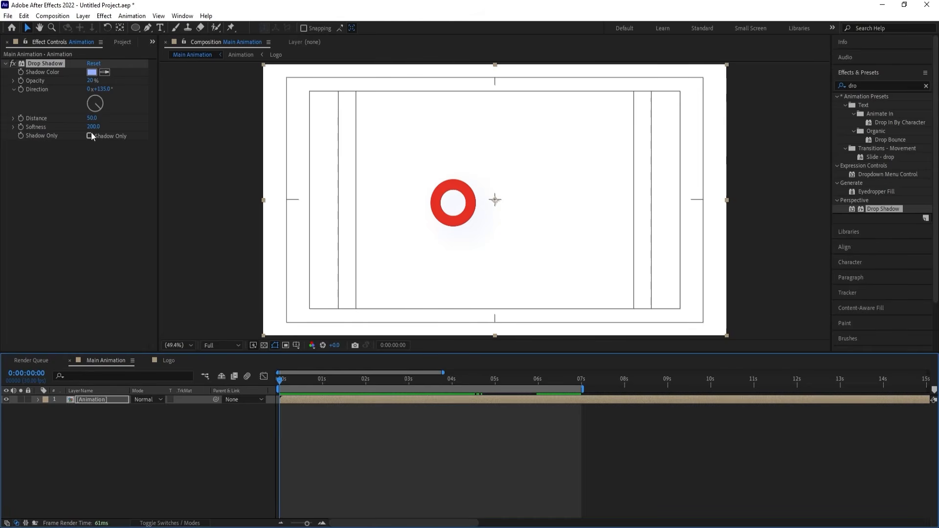
click(21, 81)
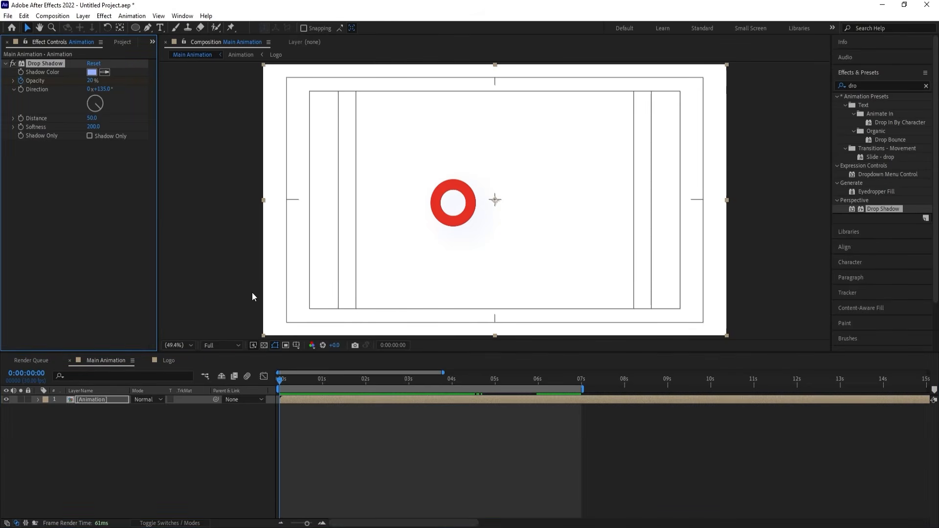
key(u)
key(space)
click(93, 417)
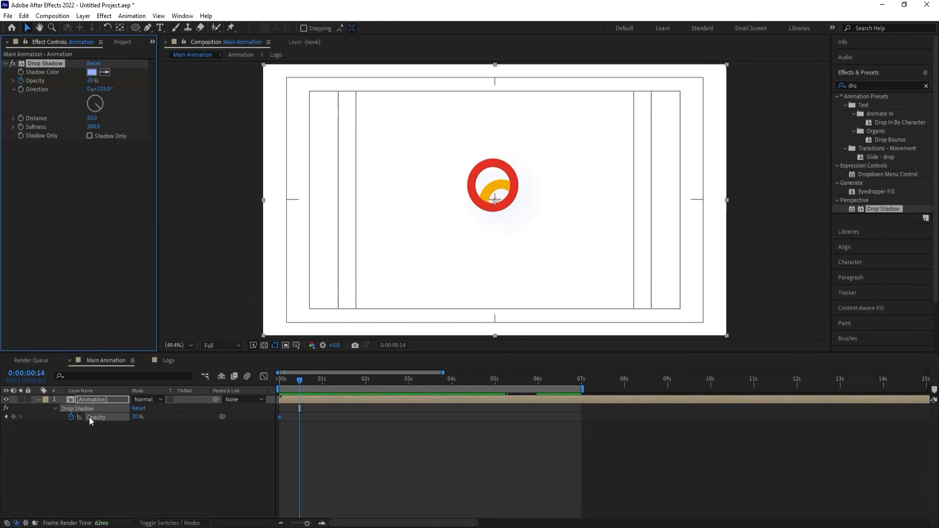
click(12, 416)
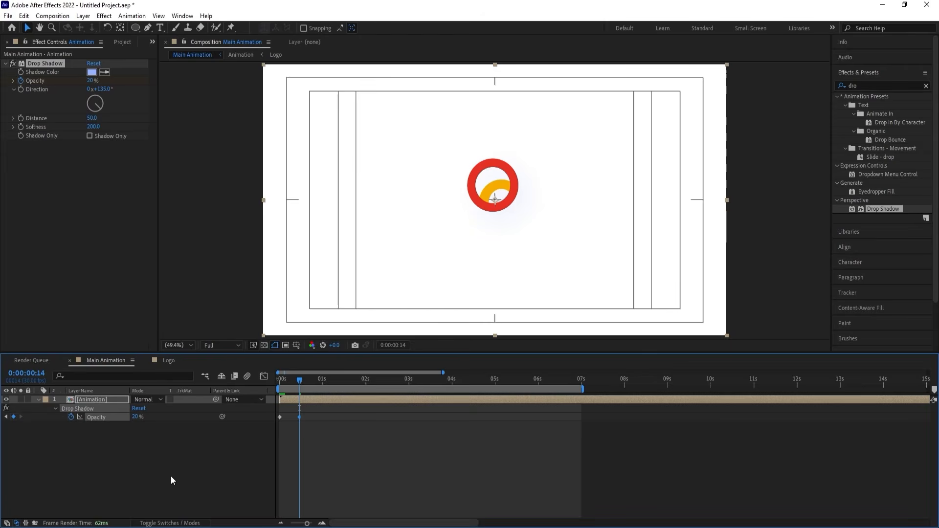
key(Home)
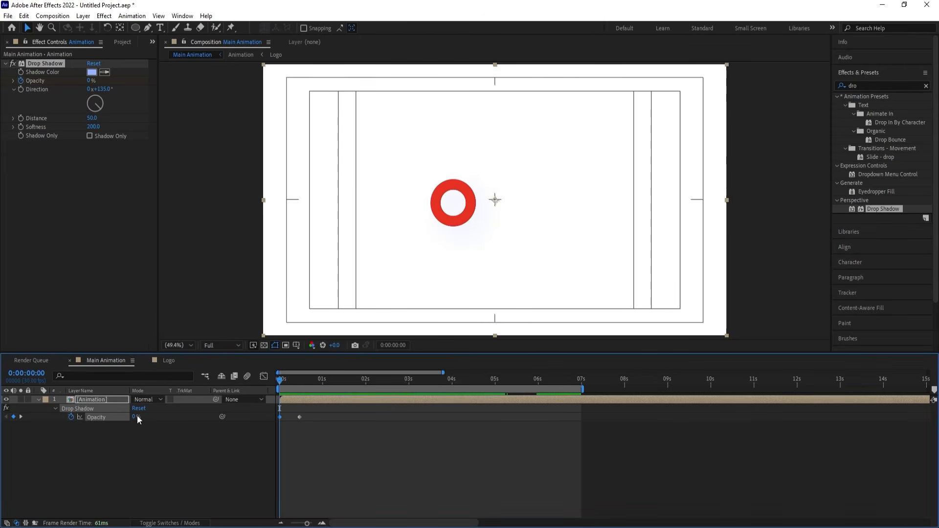
Apply Easy Ease to both Opacity keyframes of the drop shadow and preview the fade-in.
drag(336, 436, 271, 408)
key(F9)
key(space)
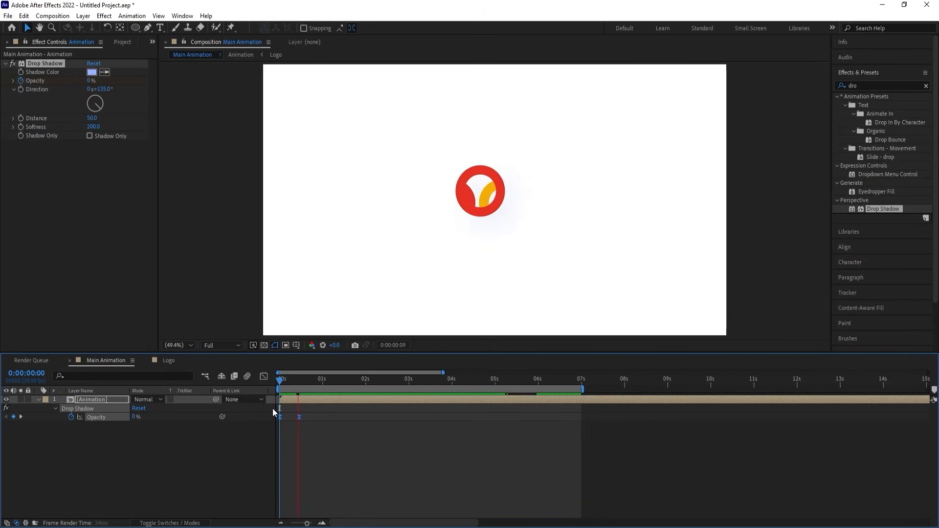
key(space)
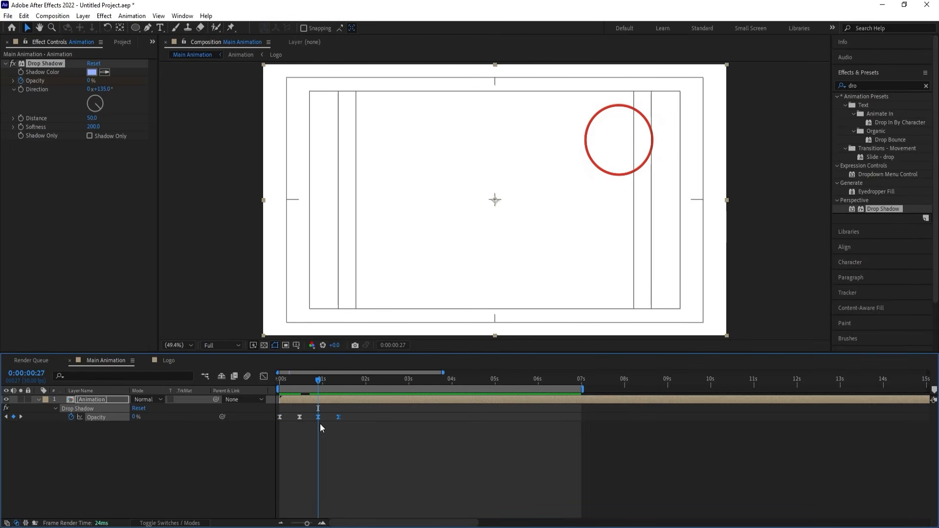
Move the copied Opacity keyframes to the end of the work area near 7 seconds and time-reverse them for a fade-out.
drag(319, 418, 562, 425)
right_click(560, 418)
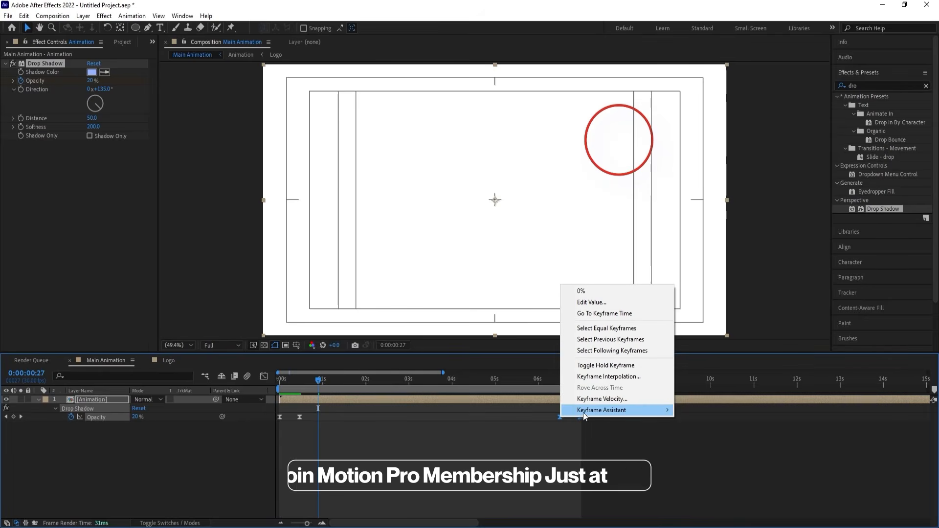
mouse_move(585, 410)
click(714, 511)
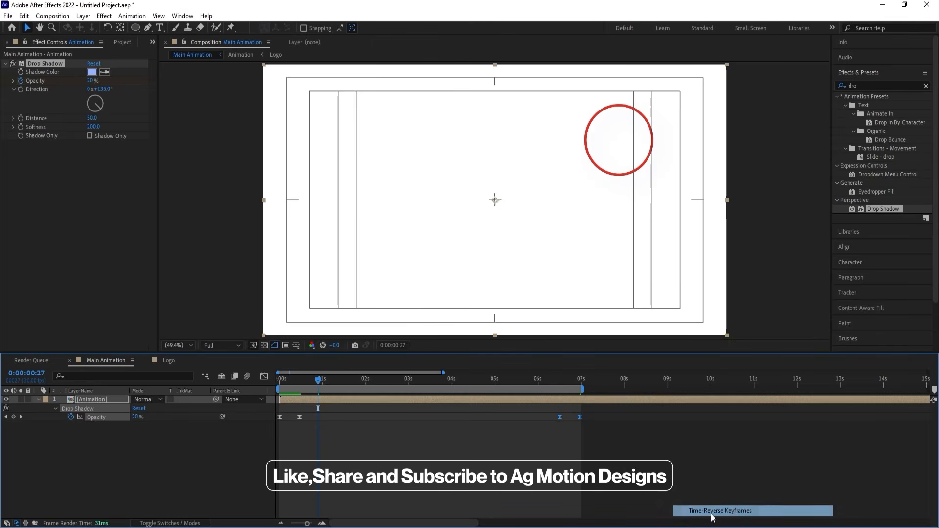
Shift the last two Opacity keyframes to end at 0:00:06:25 and trim the work area's end to match.
click(509, 381)
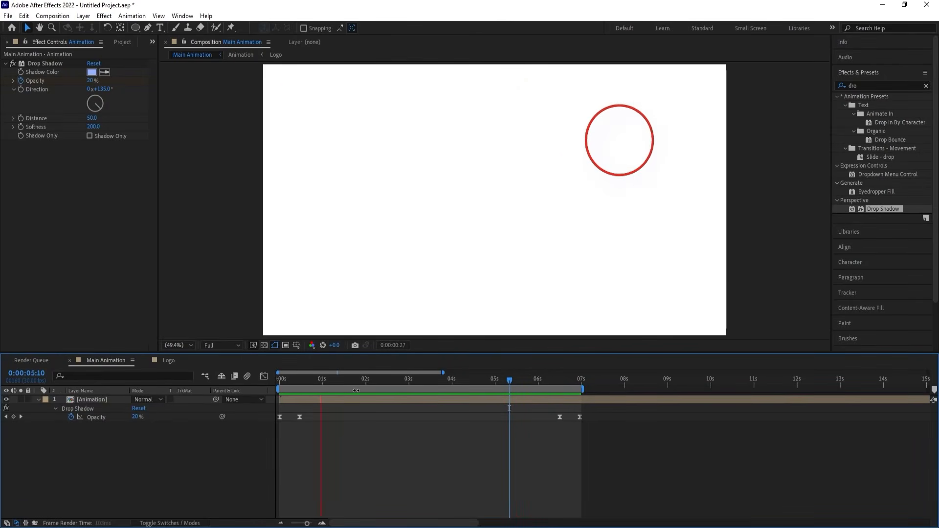
key(apostrophe)
drag(550, 378, 572, 388)
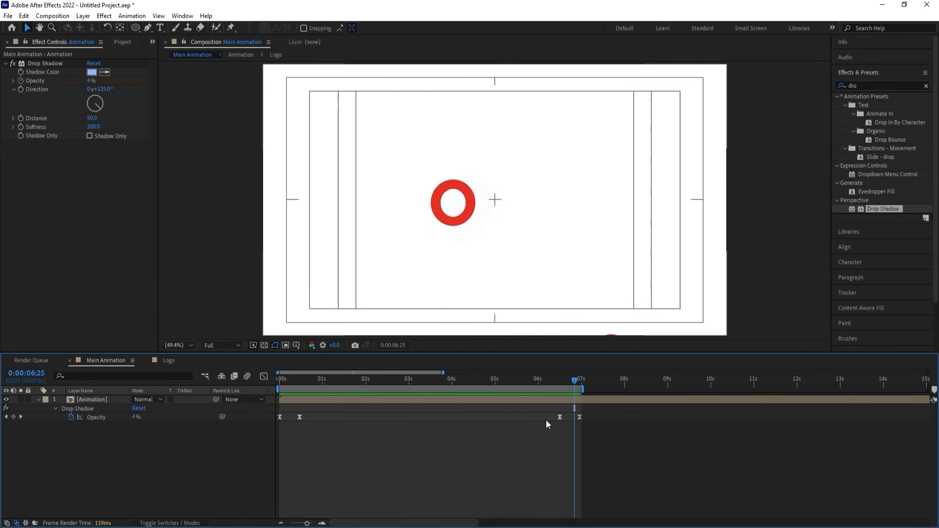
drag(547, 414, 575, 416)
key(space)
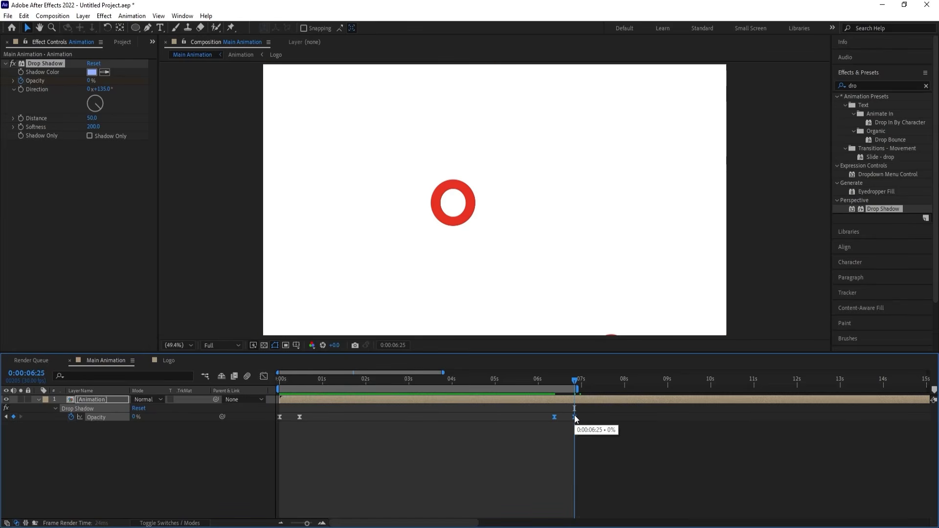
Preview the shadow fade from the start of the Main Animation composition.
click(345, 426)
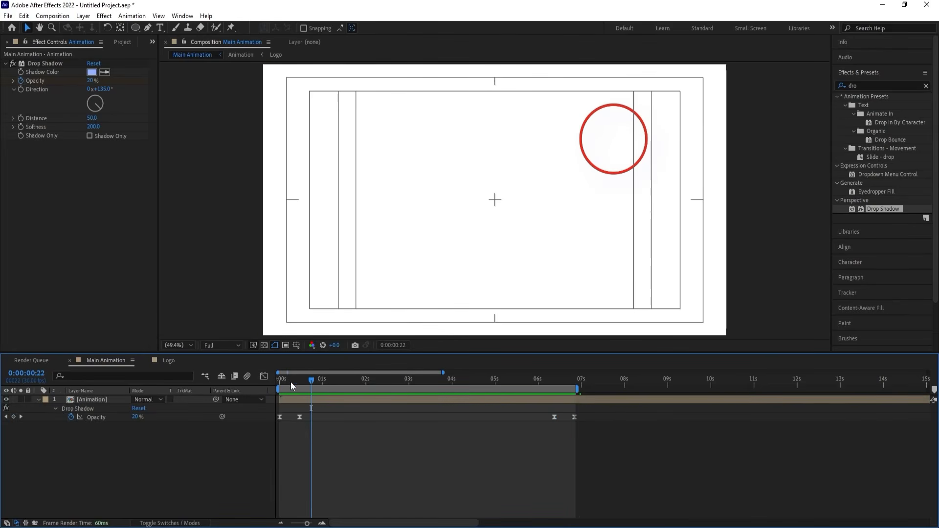
drag(291, 381, 275, 381)
key(space)
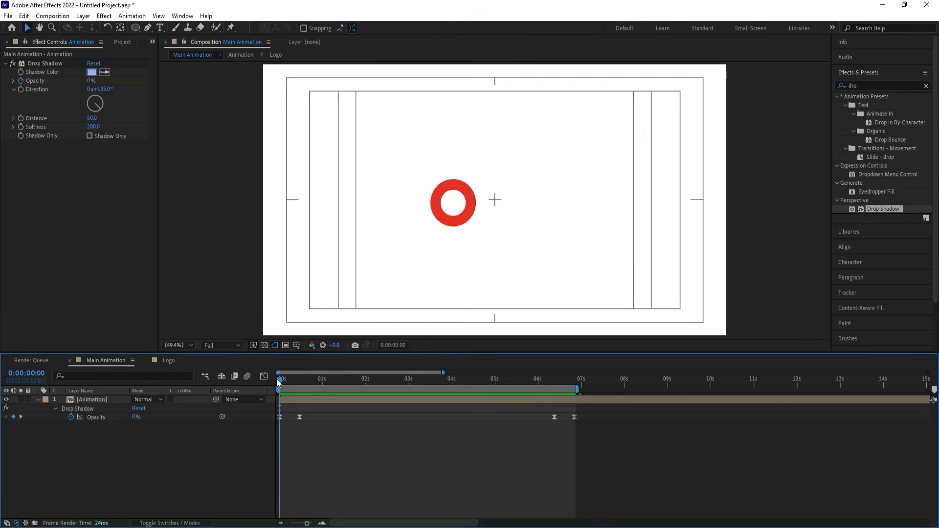
Open the Animation pre-comp, reveal the Stoke 2 and Mask keyframes and select those at 0 and 1 second.
double_click(289, 398)
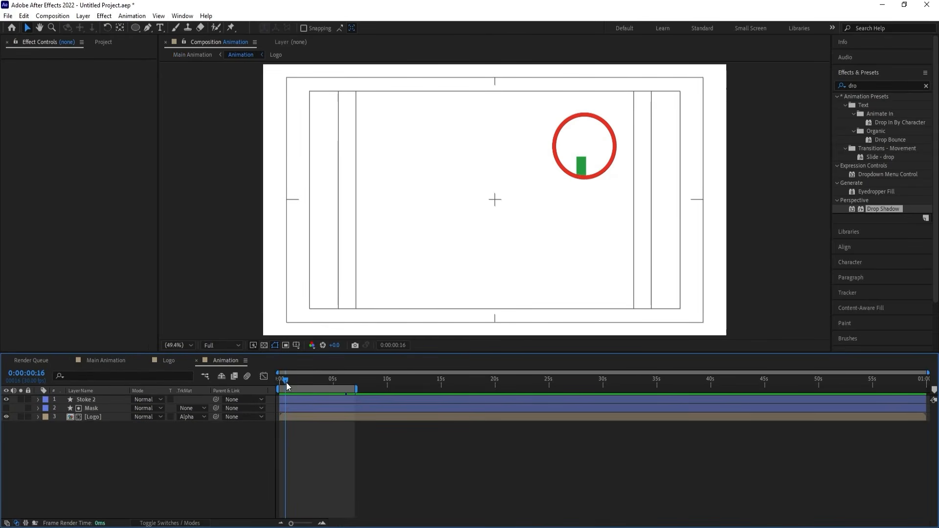
drag(286, 381, 276, 382)
key(u)
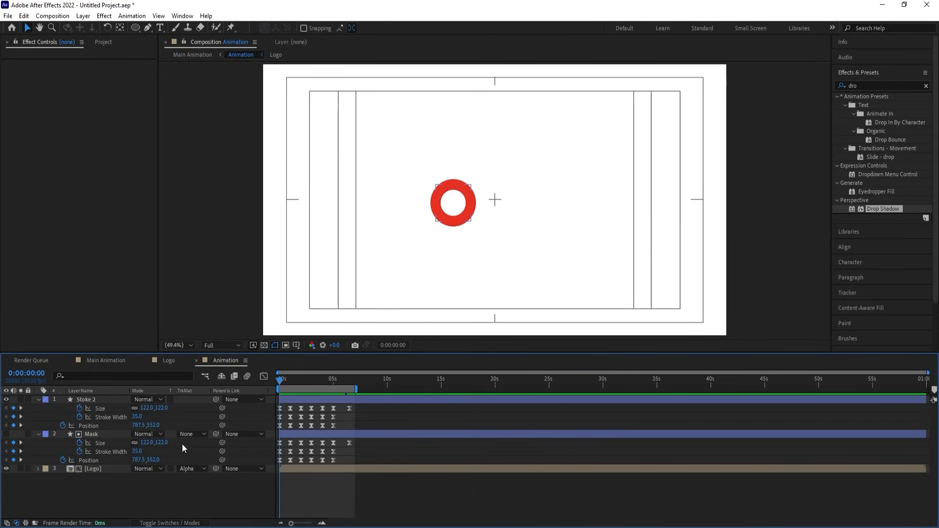
key(equal)
key(equal)
key(equal)
drag(298, 380, 322, 397)
drag(377, 408, 267, 459)
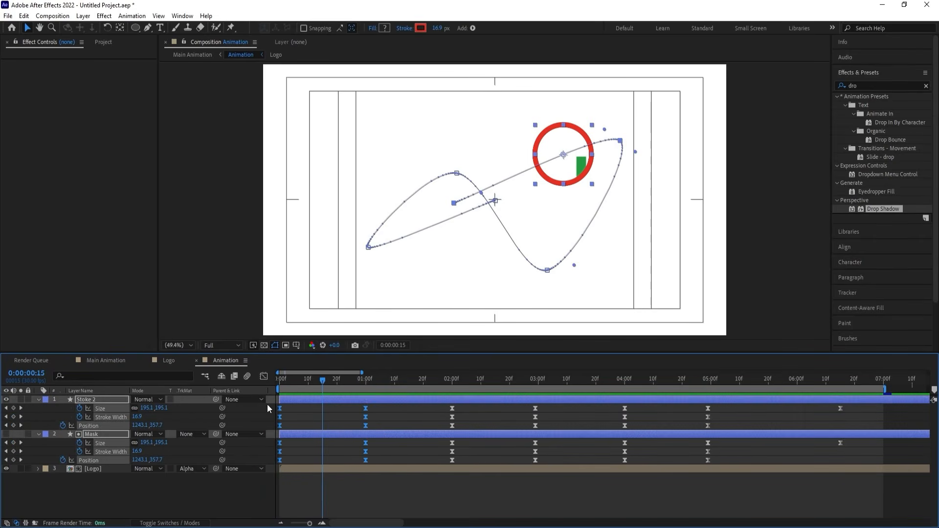
Reshape the selected keyframes' speed curve in the Graph Editor for a faster start and preview the opening movement.
click(264, 377)
drag(306, 487, 285, 471)
key(Delete)
drag(294, 380, 249, 375)
key(space)
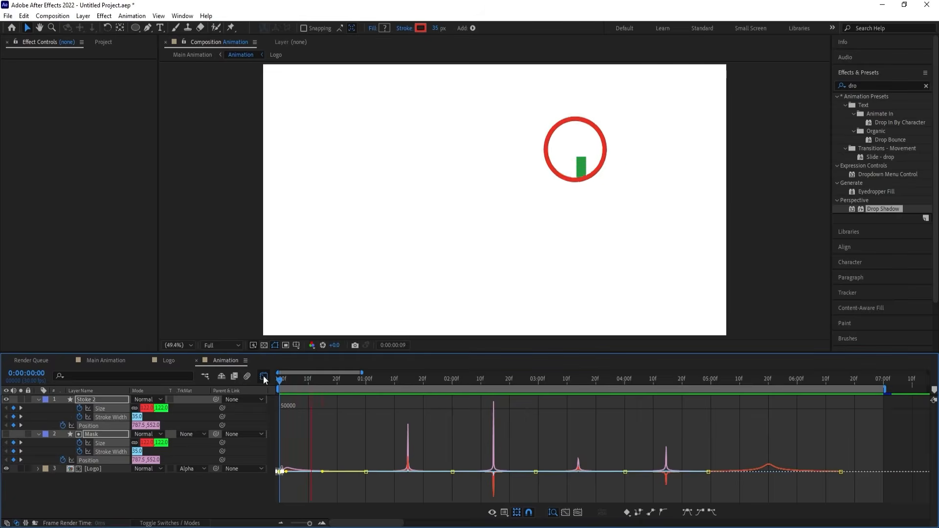
click(263, 376)
Return to the Main Animation composition and preview the loop from about 0:00:04:29.
click(95, 359)
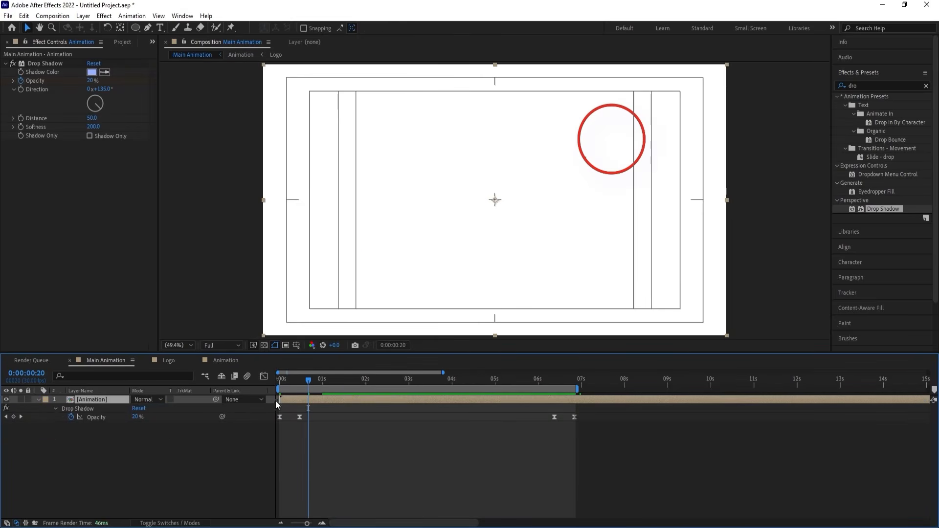
click(494, 377)
key(space)
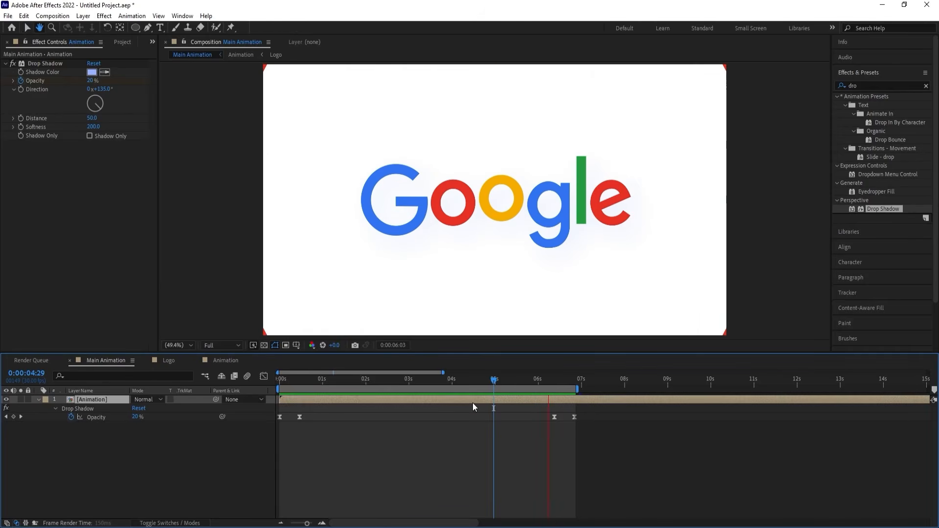
key(space)
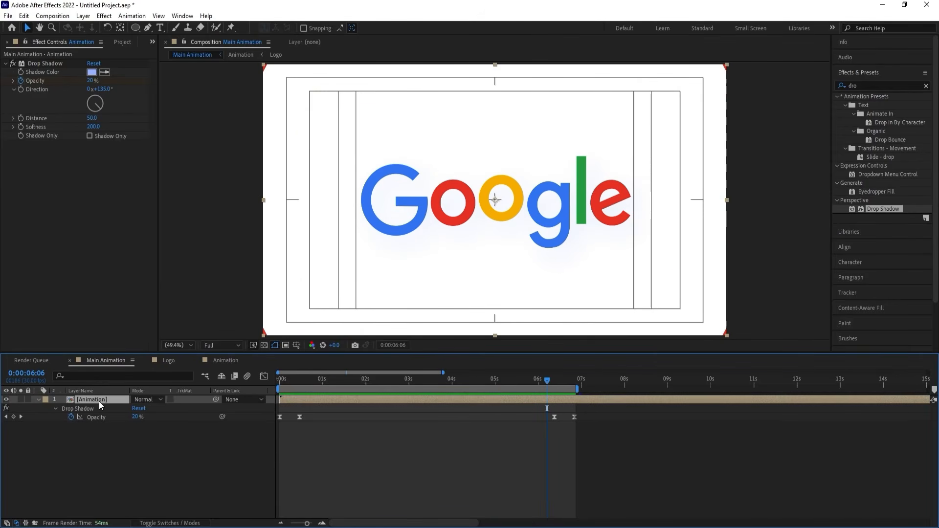
Add the expression wiggle(3,3) to the Animation layer's Position and preview the motion.
key(p)
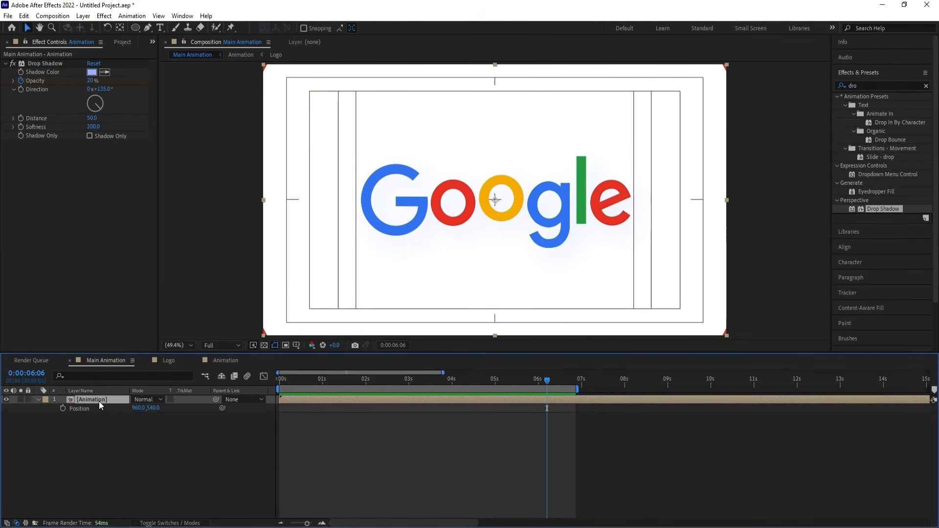
alt+click(62, 409)
text(wigg)
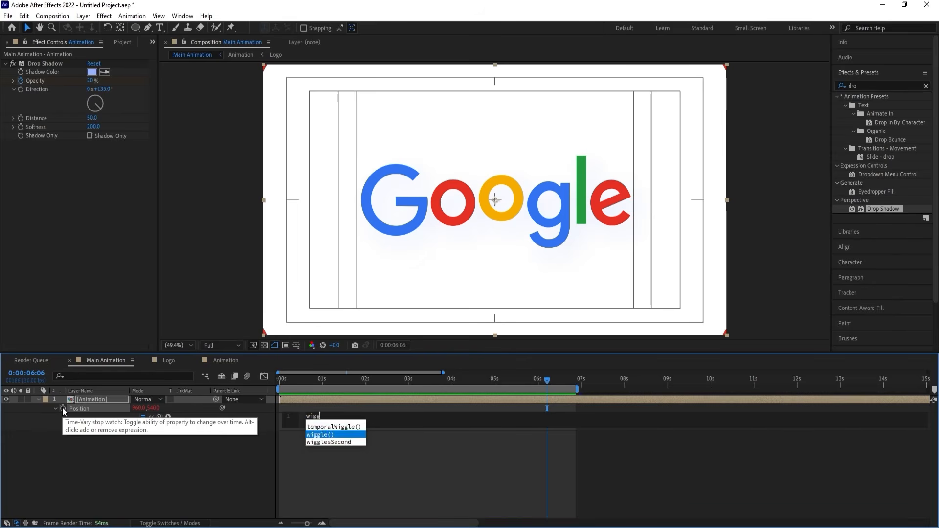
key(Return)
text(3,)
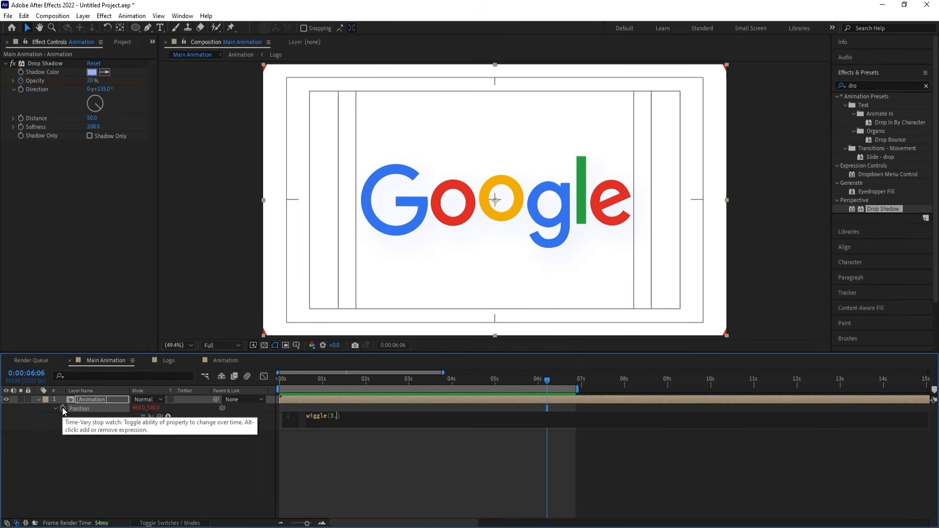
text(3)
click(296, 454)
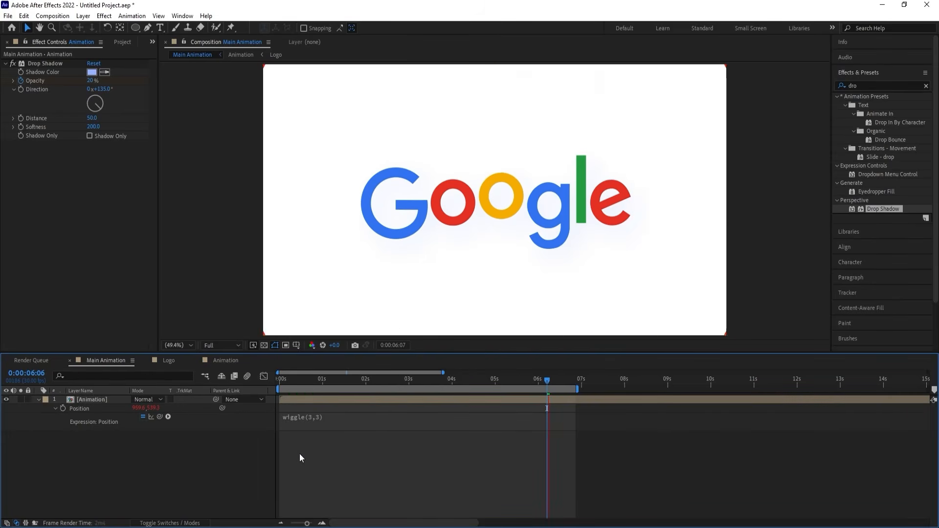
key(space)
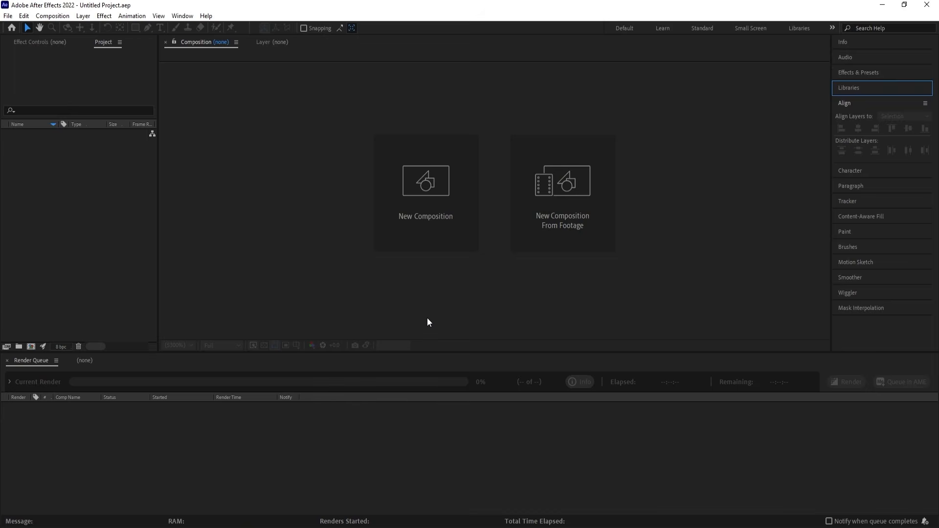
In the new project, create a 1920 x 1080, 30 fps composition named Main Animation and show its Title/Action Safe guides.
click(434, 212)
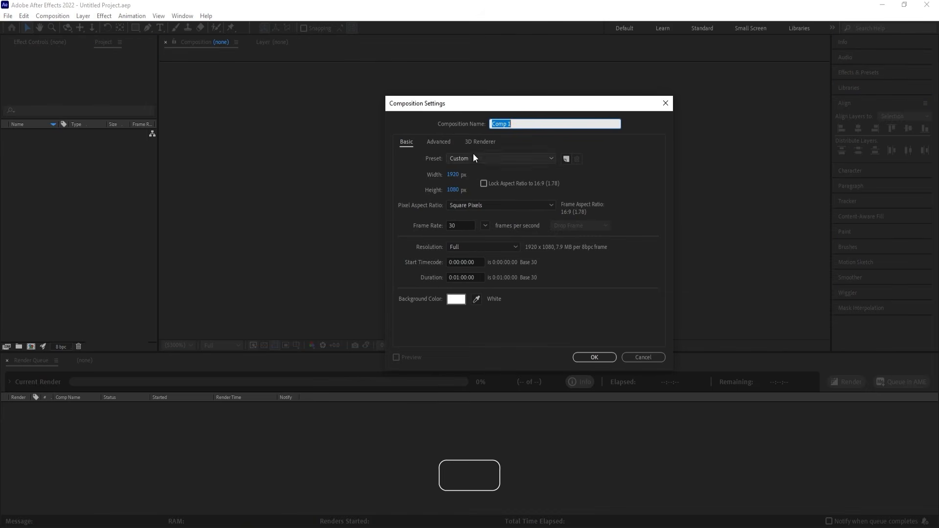
text(Main)
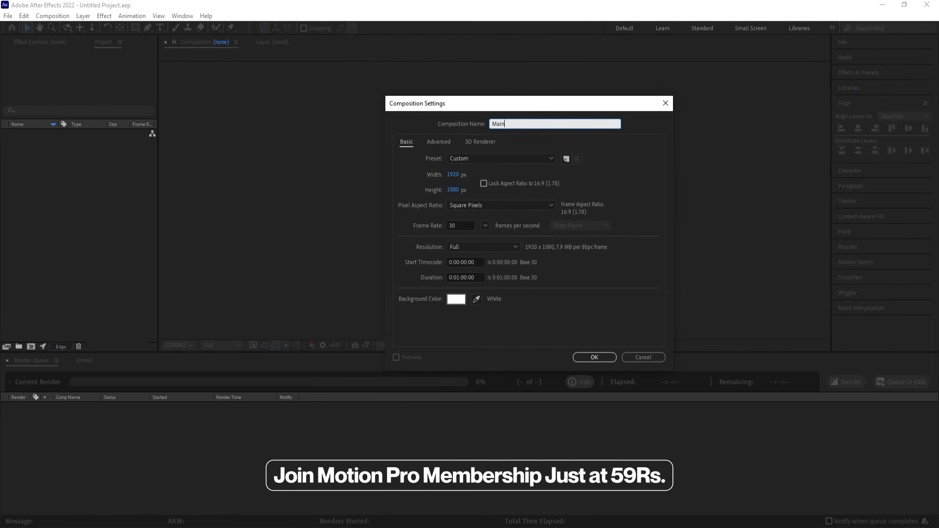
text( Animation)
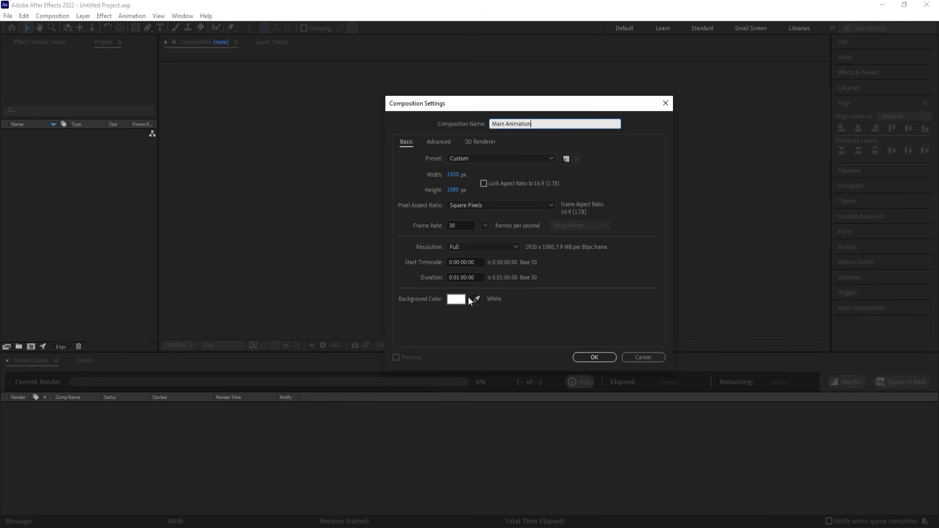
click(583, 357)
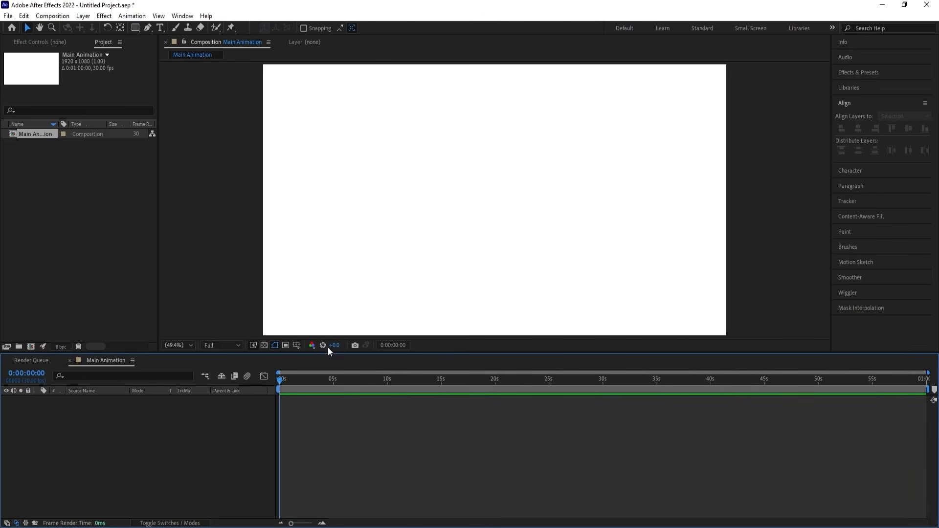
click(300, 345)
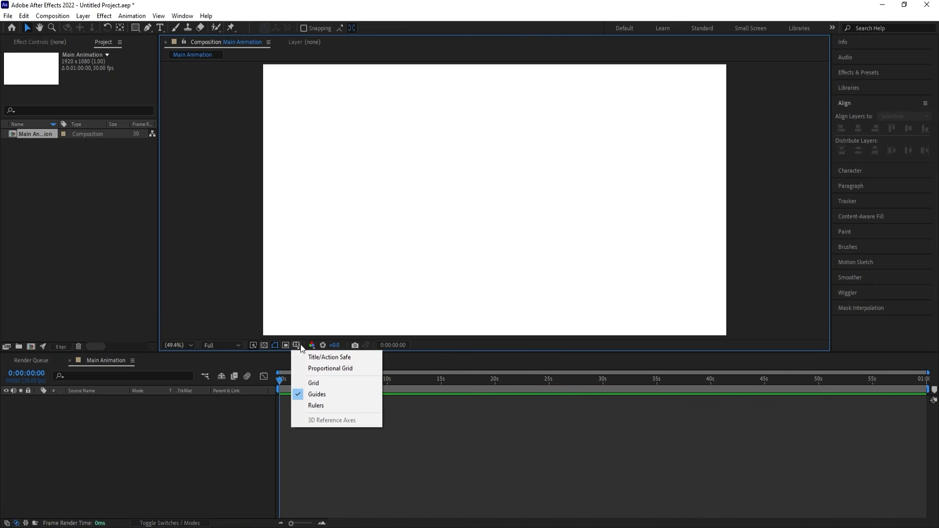
click(337, 354)
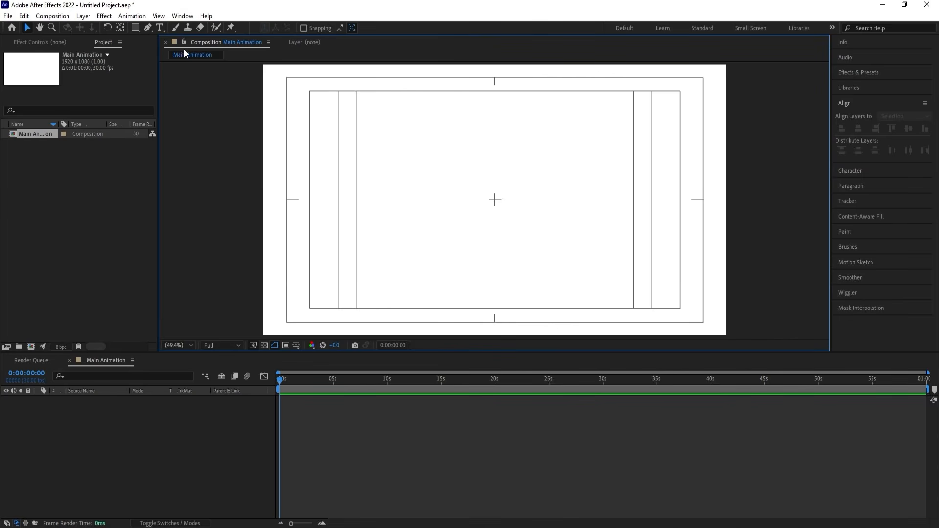
Add a text layer reading "Motion" near the middle of the composition.
click(159, 28)
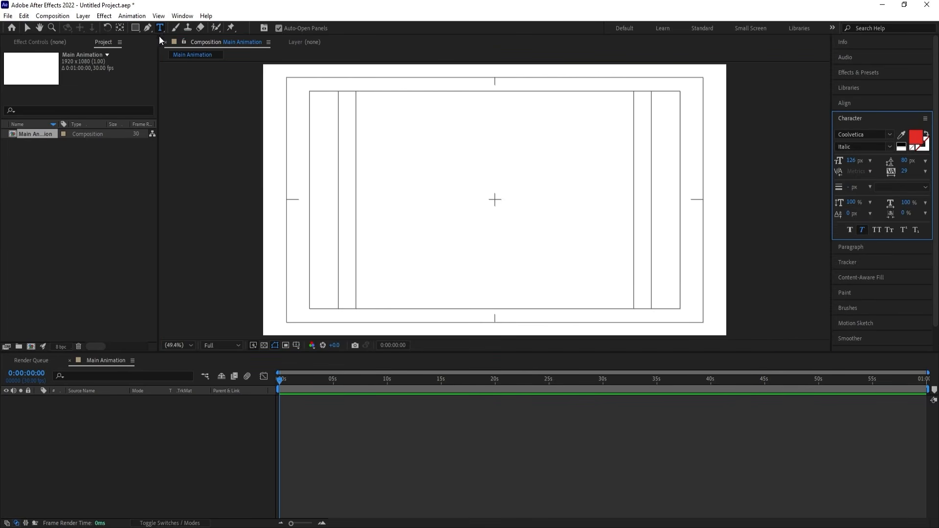
click(465, 208)
text(Mot)
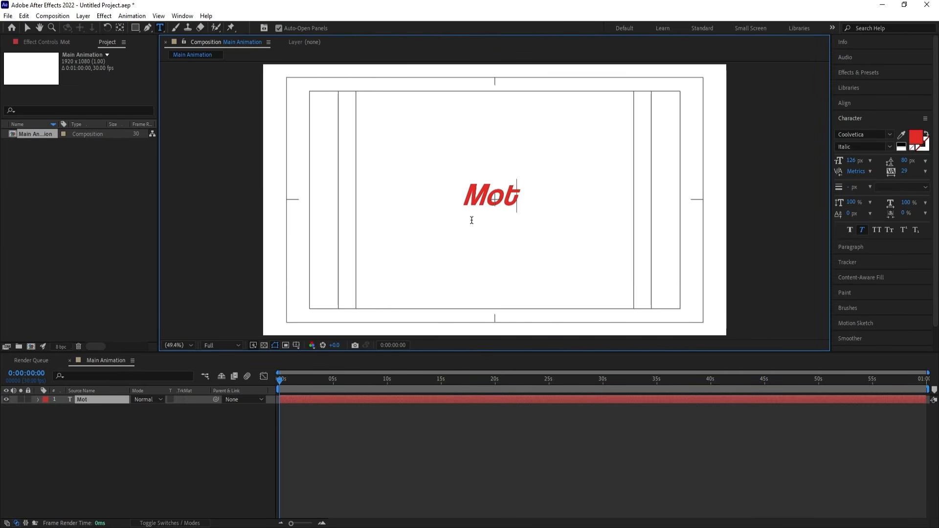
text(ion)
Remove the faux italic from the Motion text, set its Coolvetica style to Regular and its fill to black.
key(ctrl+a)
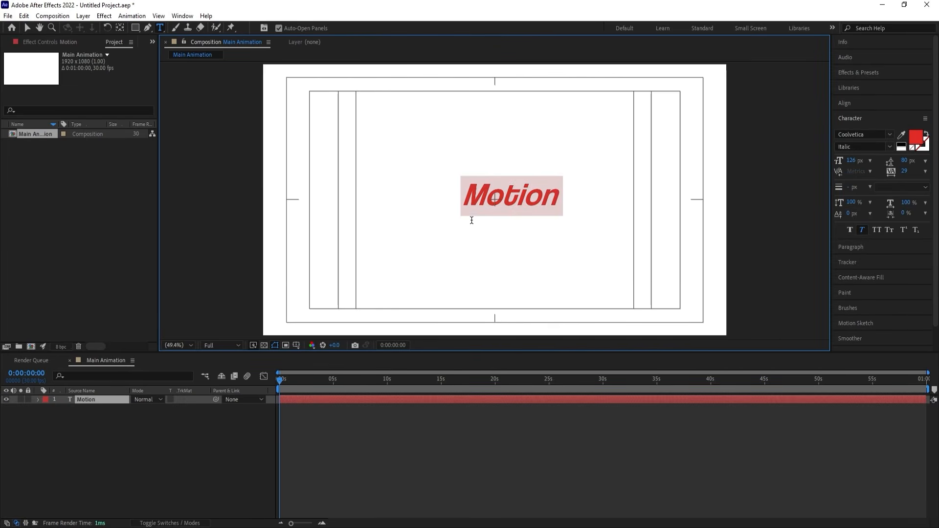
click(861, 230)
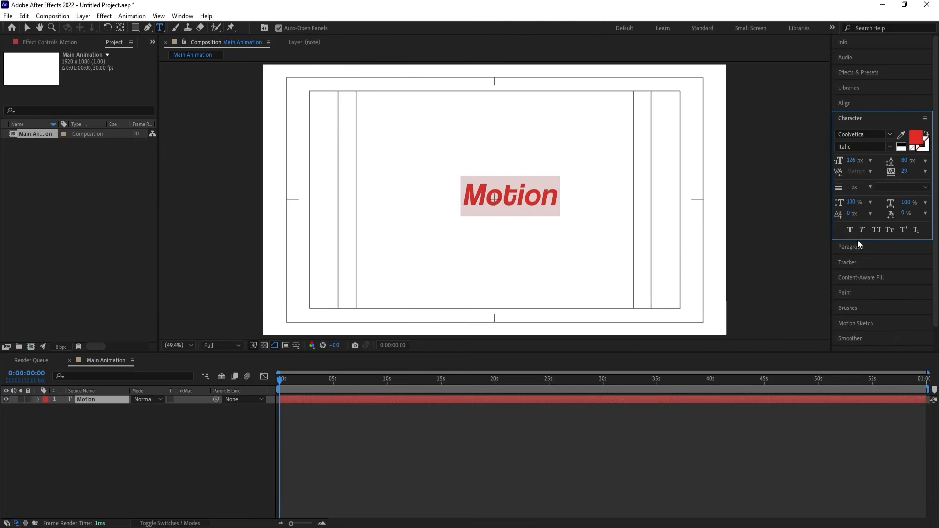
click(888, 149)
click(855, 182)
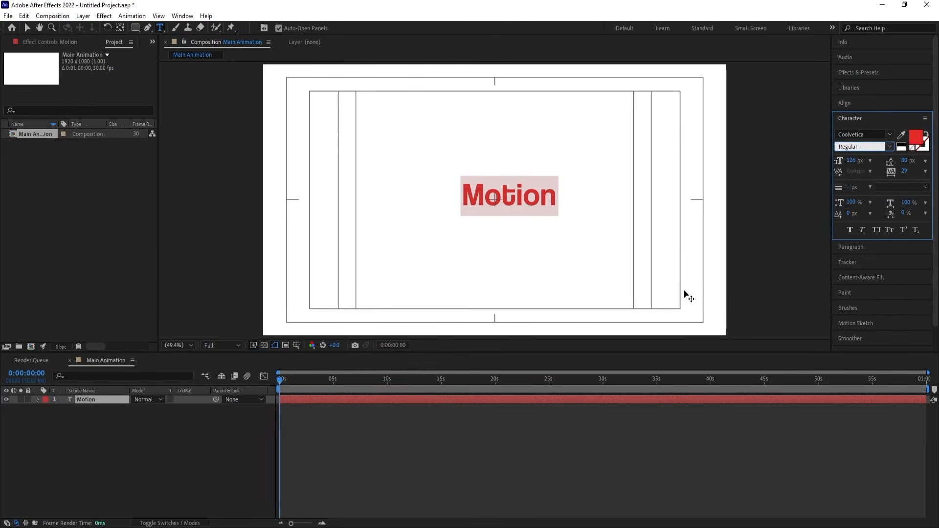
click(901, 144)
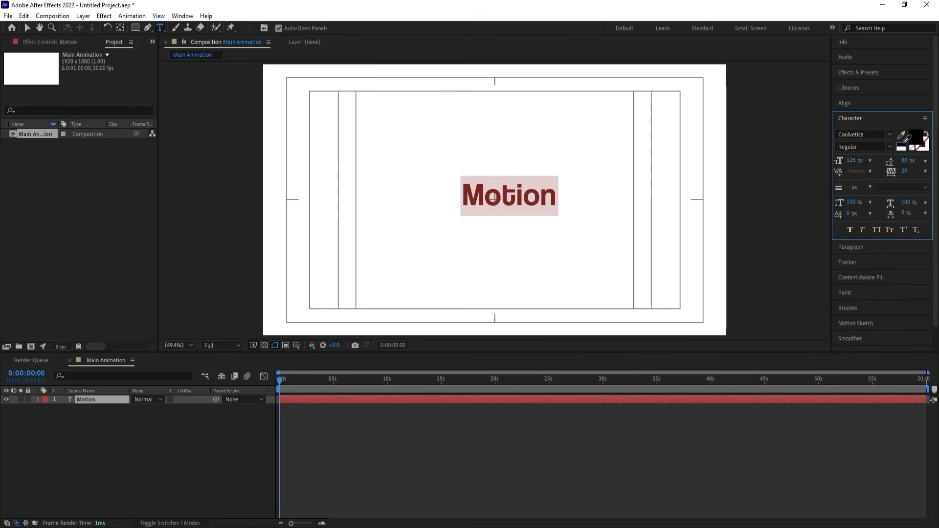
click(169, 438)
Center the Motion layer's anchor point in the text and align the layer horizontally and vertically to the composition's center.
click(99, 399)
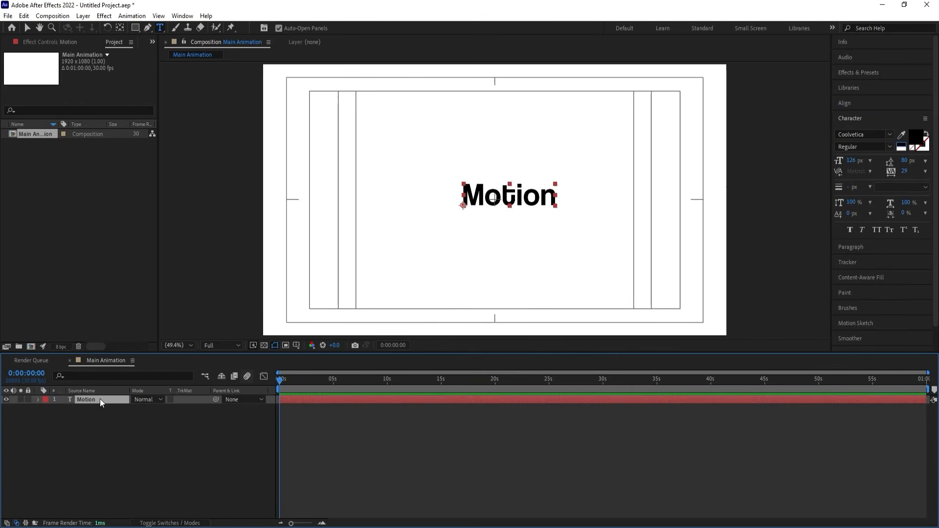
key(ctrl+alt+Home)
click(852, 102)
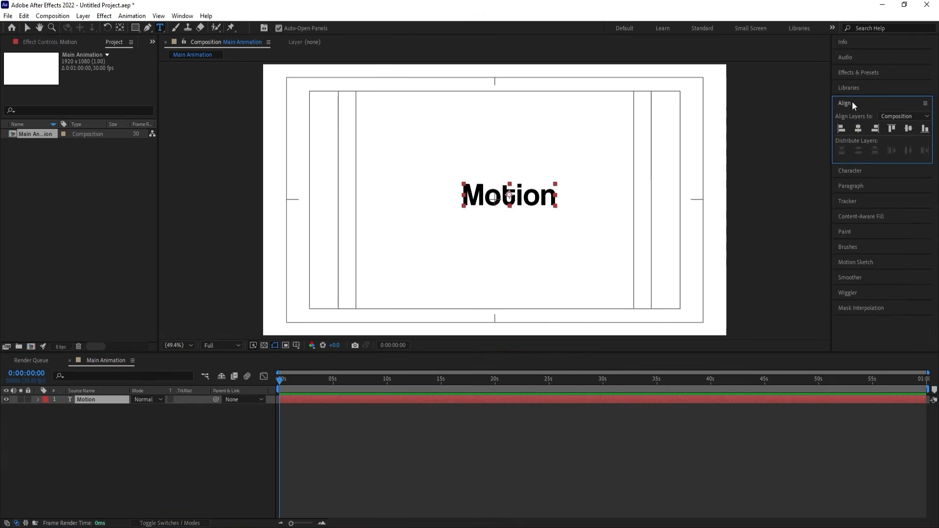
click(857, 128)
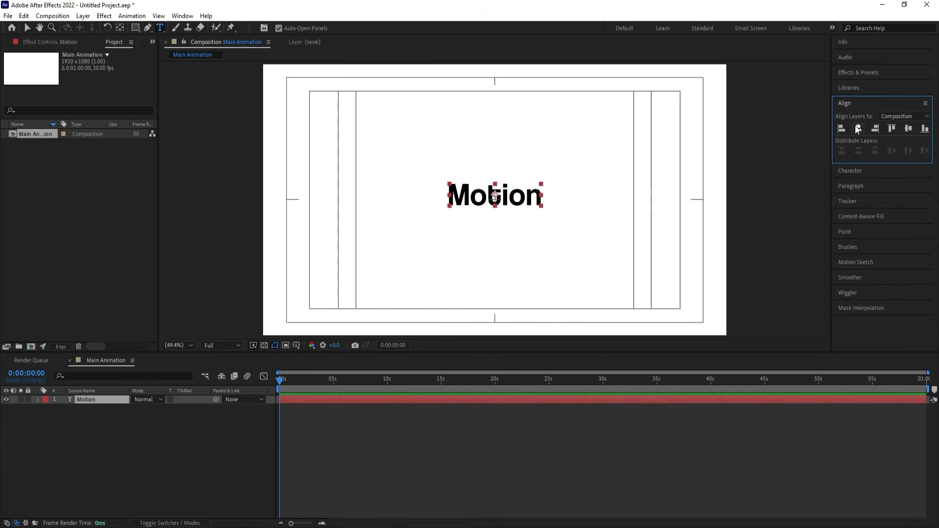
click(908, 129)
Scale the Motion text layer up to 191% and duplicate it.
key(s)
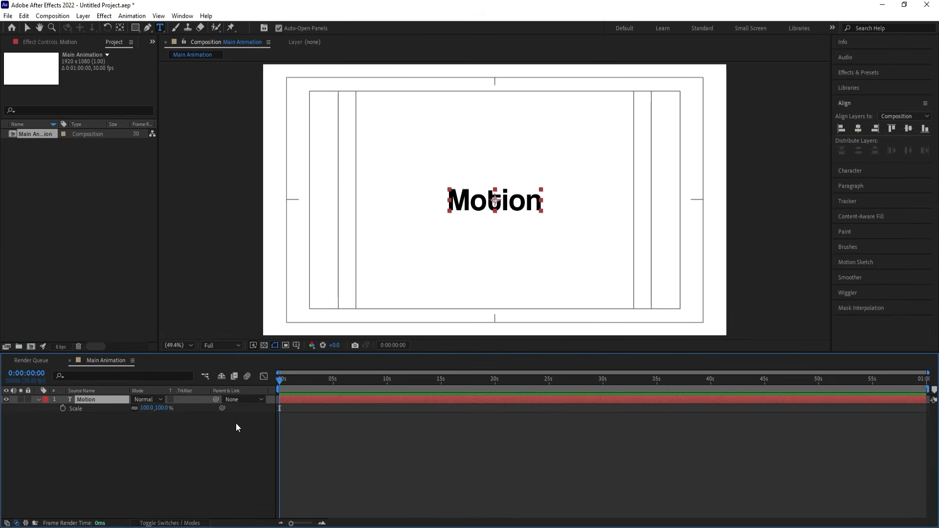
drag(148, 408, 192, 409)
click(106, 398)
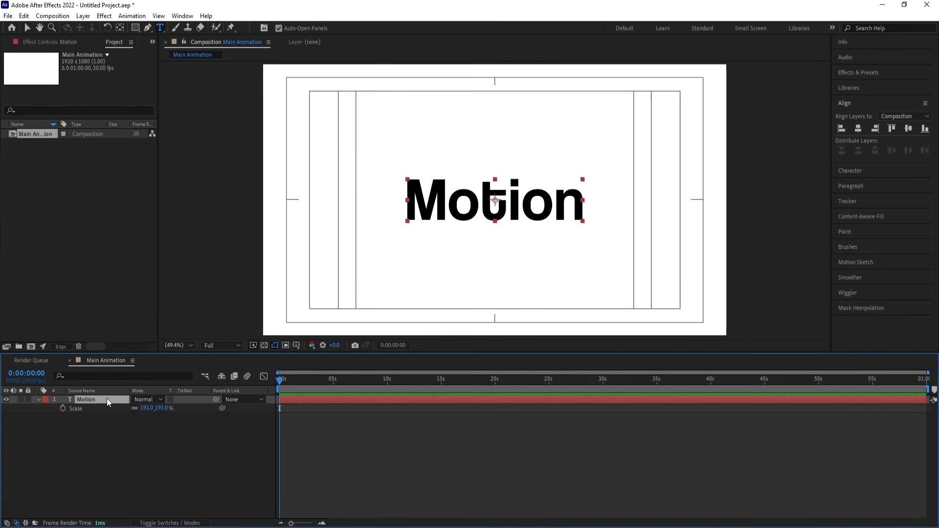
key(ctrl+d)
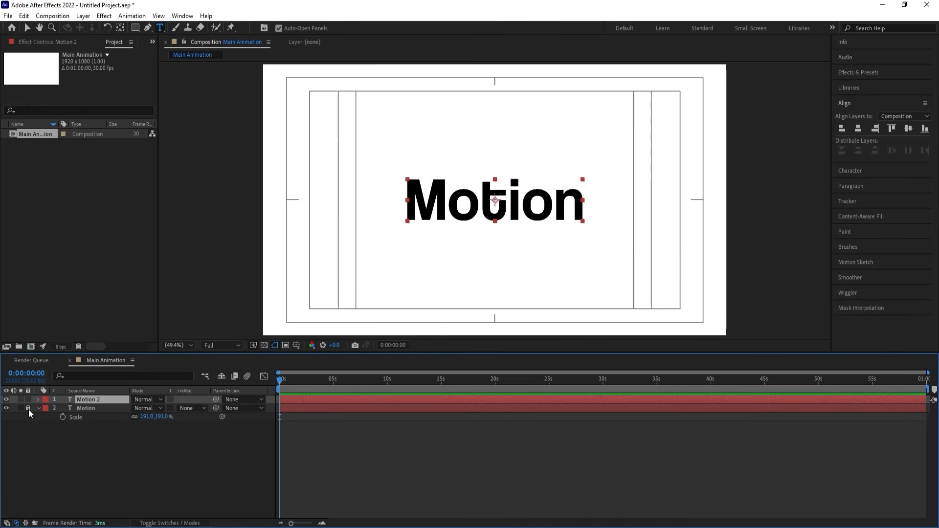
Set the original Motion layer's text fill to red (ff0000) and lock that layer as a reference.
click(89, 408)
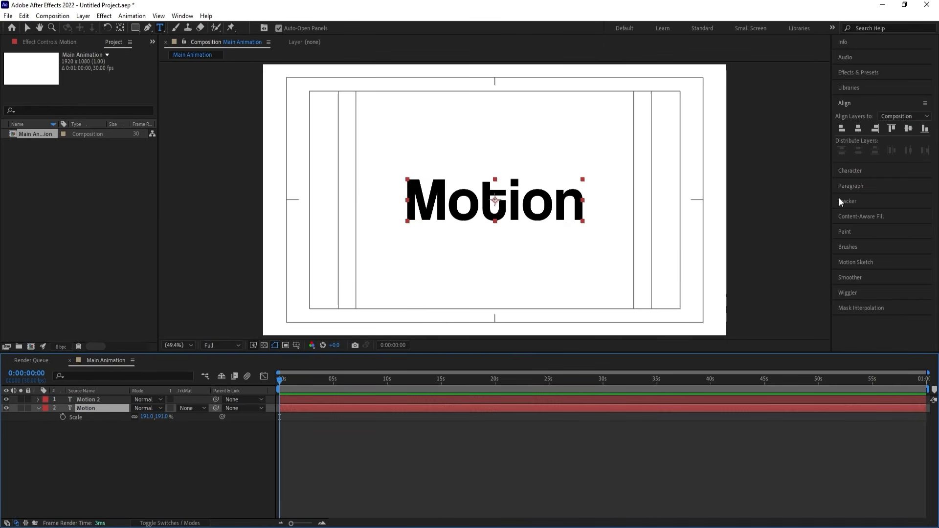
click(841, 171)
click(913, 140)
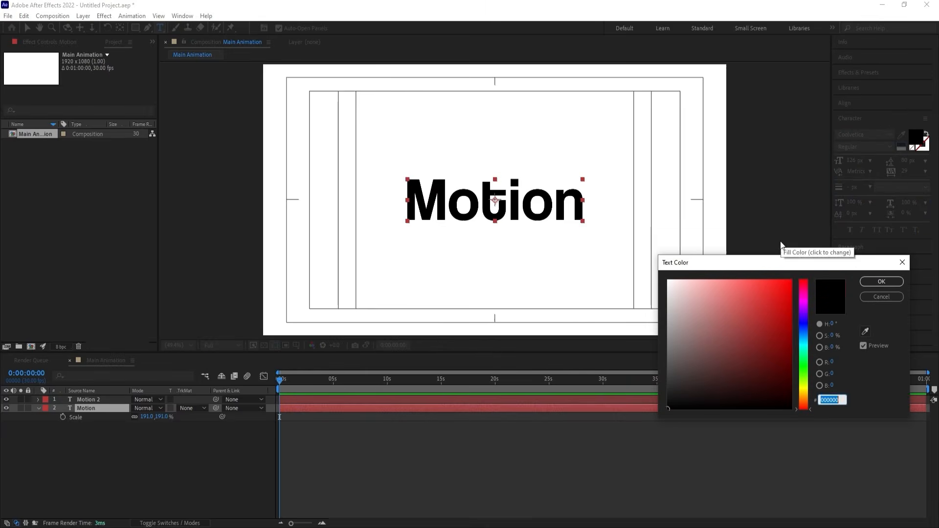
text(ff0000)
click(880, 281)
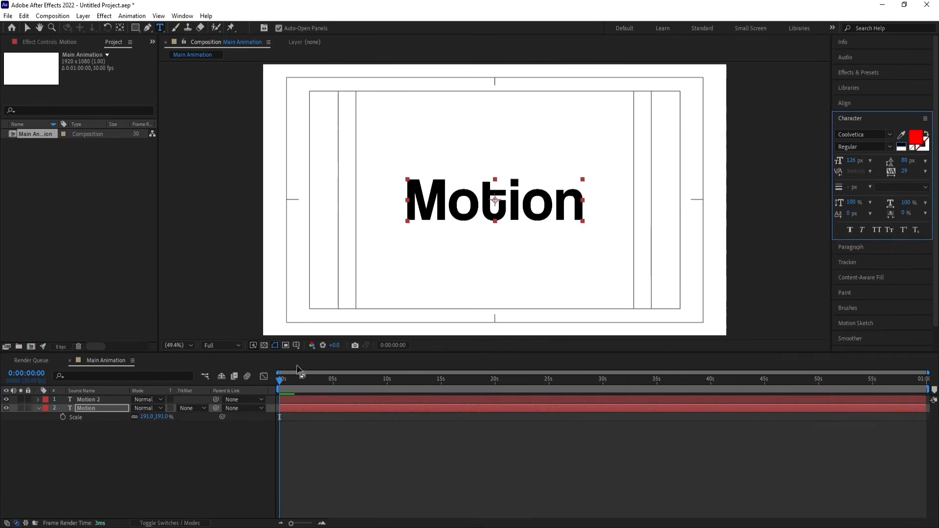
click(129, 426)
click(28, 408)
Delete the letters "otion" from the duplicated text layer, leaving only the "M".
click(96, 399)
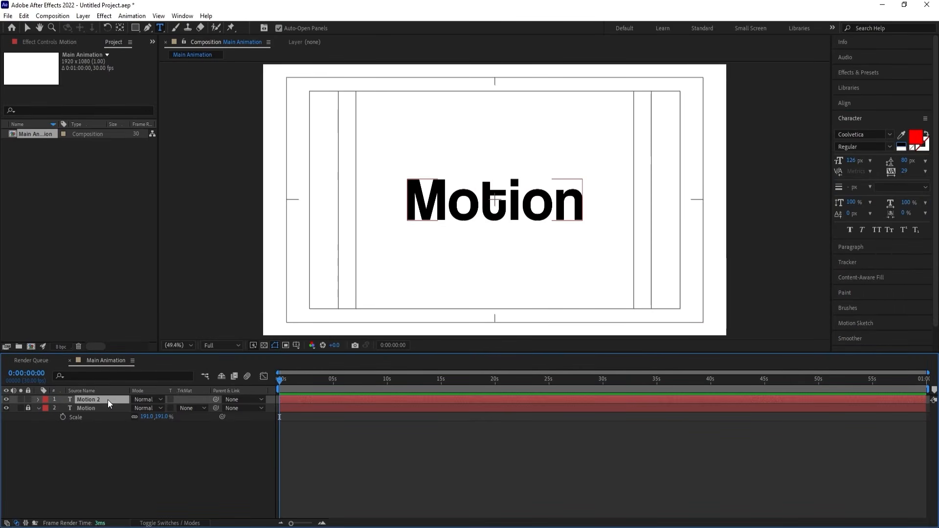
drag(456, 205, 605, 204)
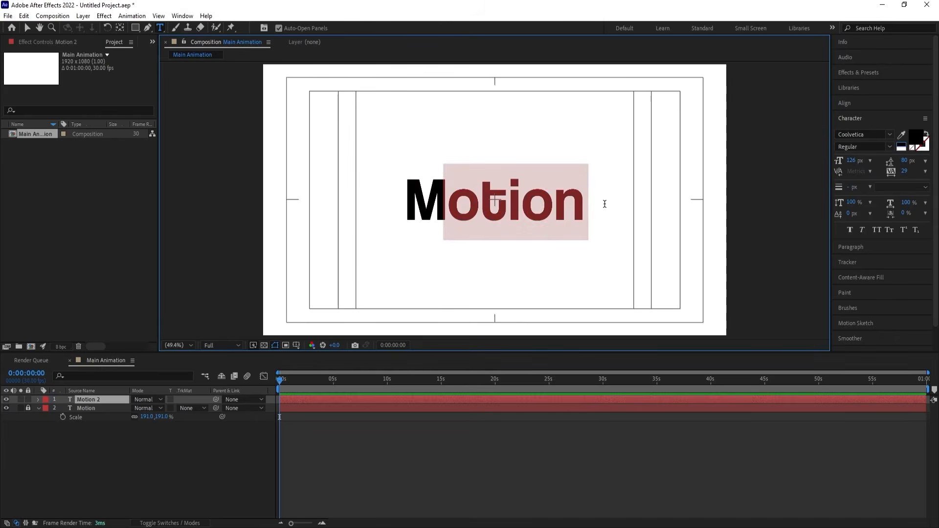
key(BackSpace)
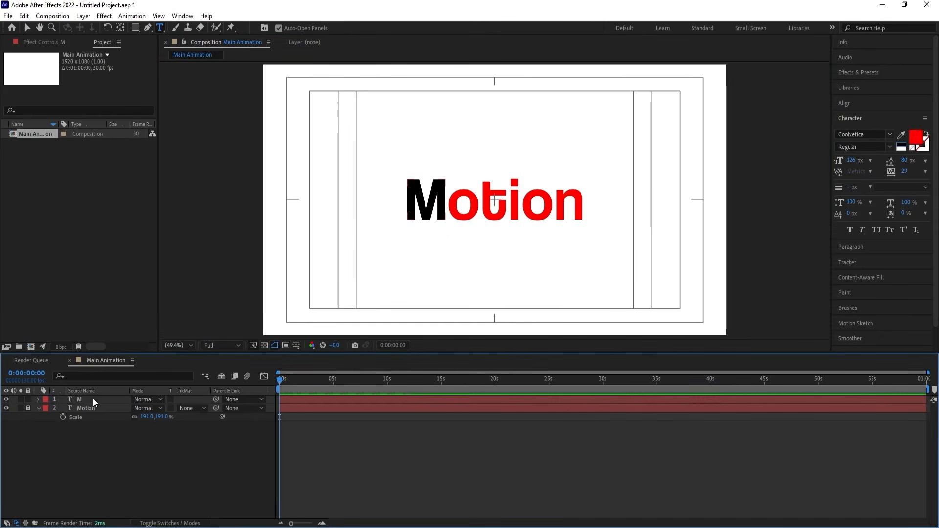
Duplicate the M layer, change its text to "o" and place it over the first red o.
click(93, 398)
key(ctrl+d)
double_click(439, 199)
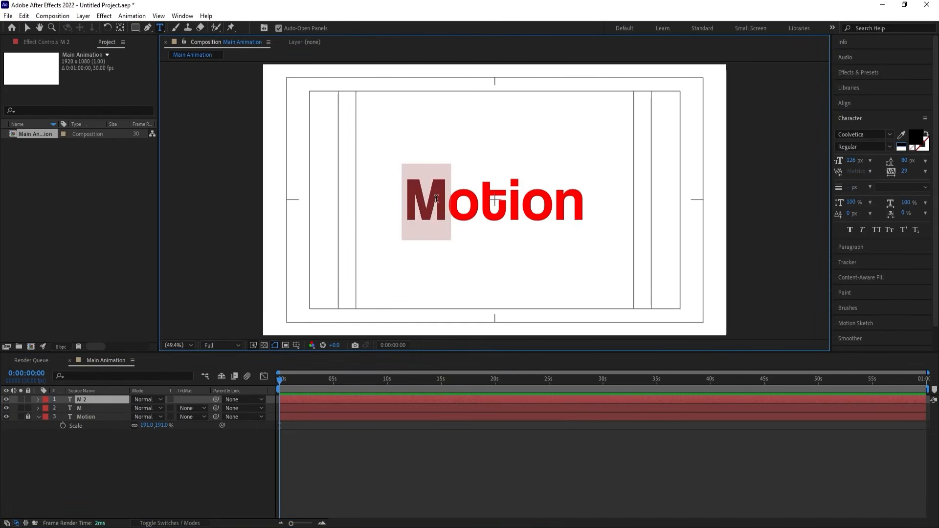
text(o)
click(104, 400)
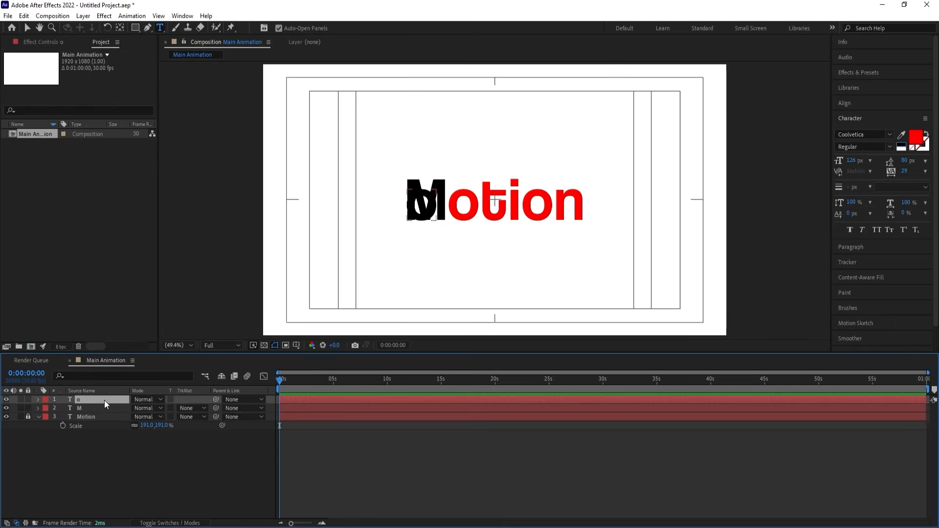
key(v)
scroll(431, 201, up, 3)
drag(432, 202, 563, 213)
Duplicate the o layer, change its text to "t" and place it over the red t.
key(ctrl+d)
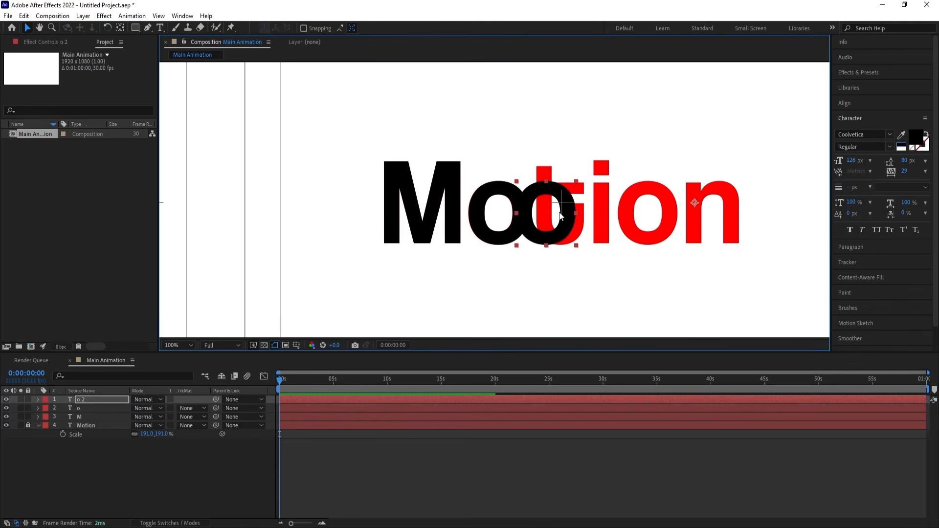
key(ctrl+t)
double_click(558, 211)
text(t)
click(130, 461)
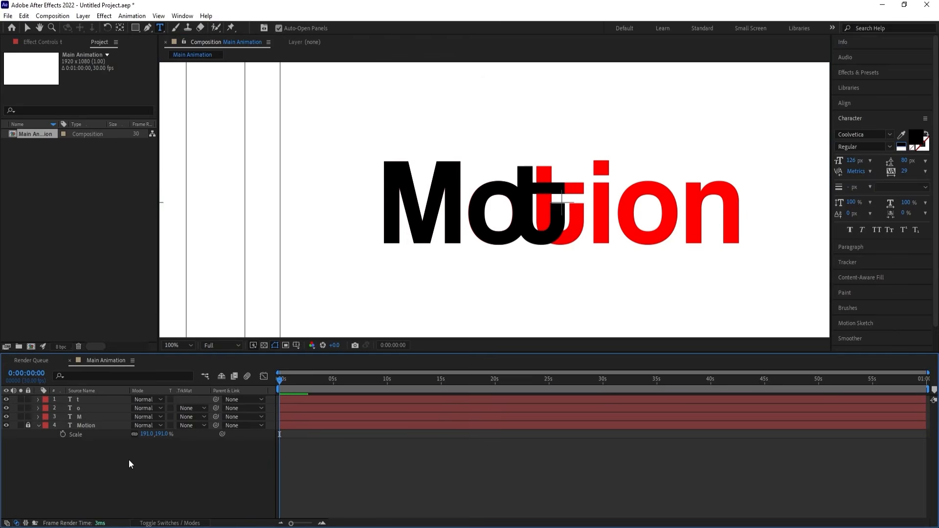
click(110, 400)
key(v)
drag(552, 243, 611, 240)
Duplicate the t layer, change its text to "i" and place it over the red i.
key(ctrl+d)
double_click(611, 240)
key(ctrl+a)
text(i)
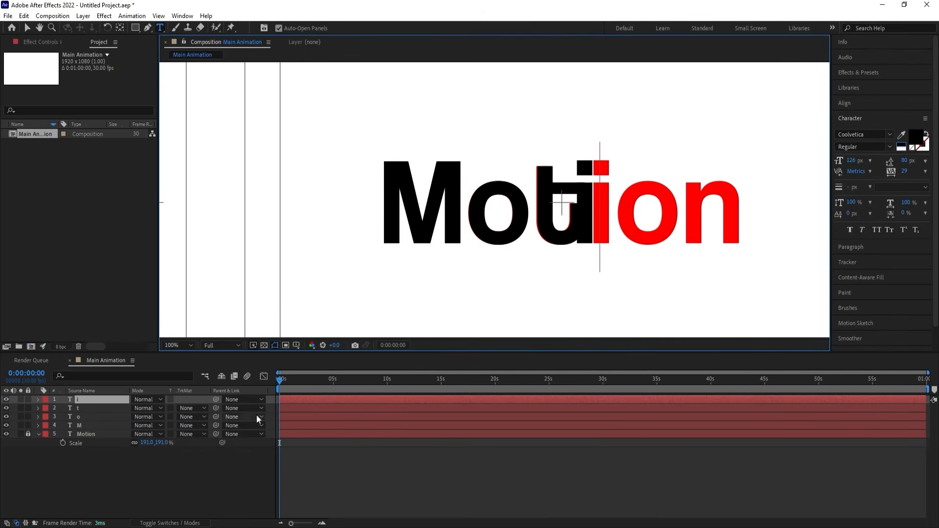
click(115, 482)
click(96, 398)
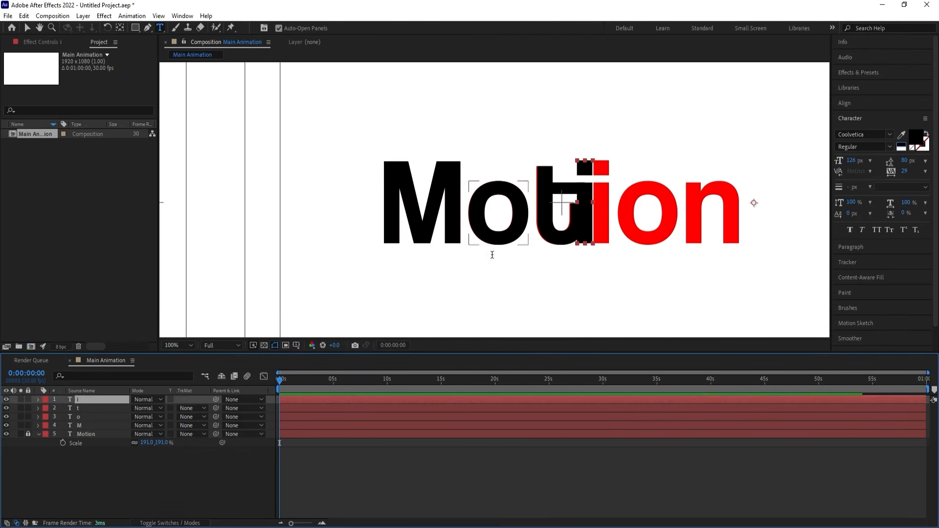
key(v)
drag(594, 229, 632, 221)
Duplicate the i layer, change its text to "o" and align it over the second red o.
key(ctrl+d)
double_click(635, 222)
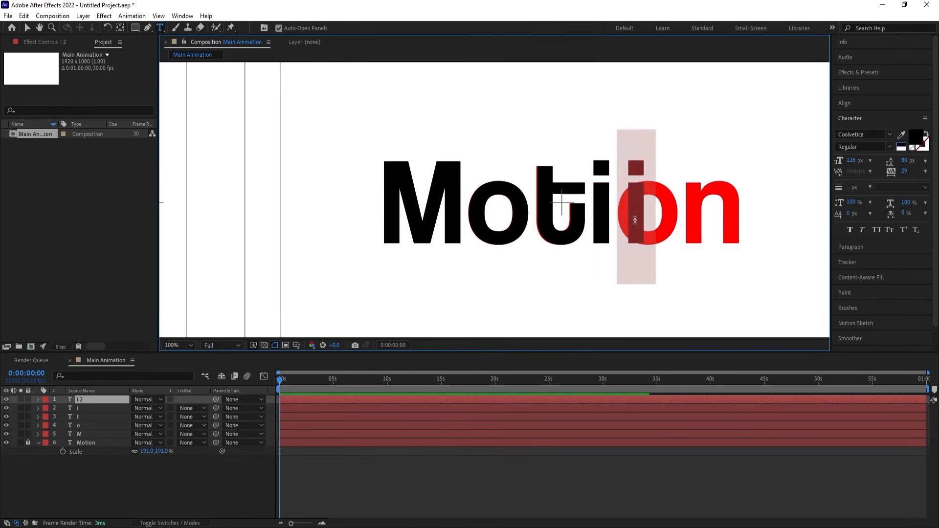
text(o)
click(105, 402)
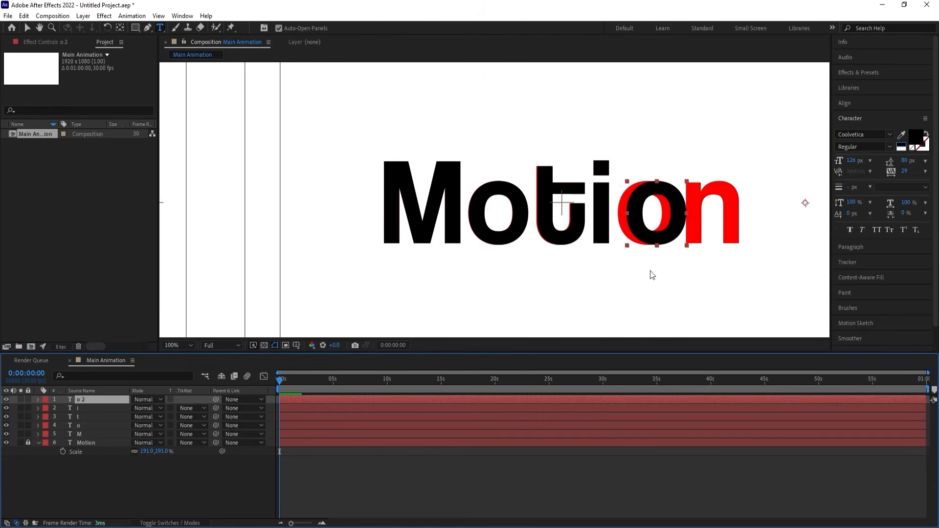
key(v)
drag(653, 239, 645, 234)
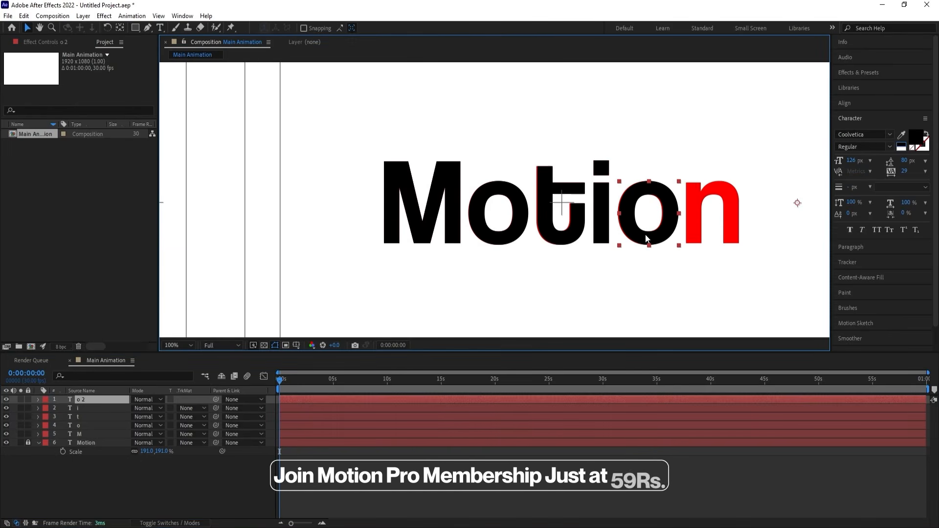
Duplicate the second o layer, change its text to "n" and place it over the red n.
key(ctrl+d)
double_click(651, 222)
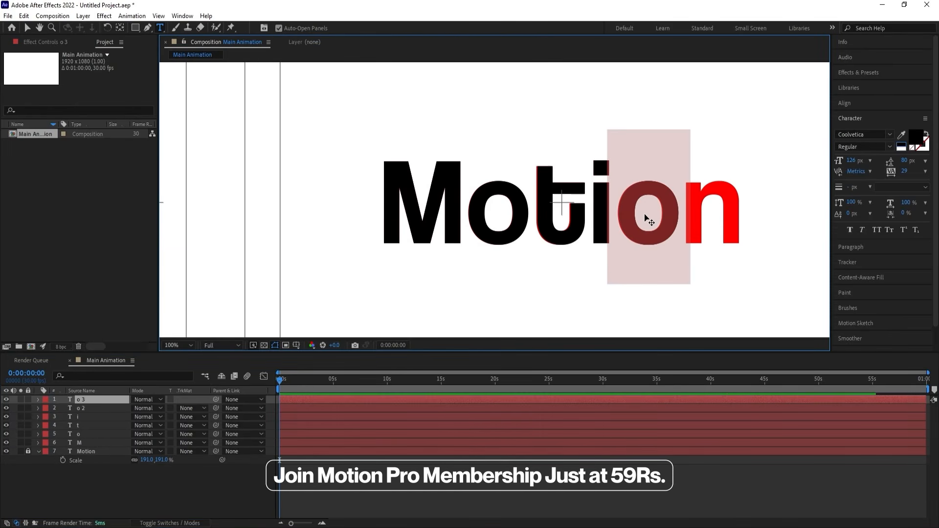
text(n)
key(Escape)
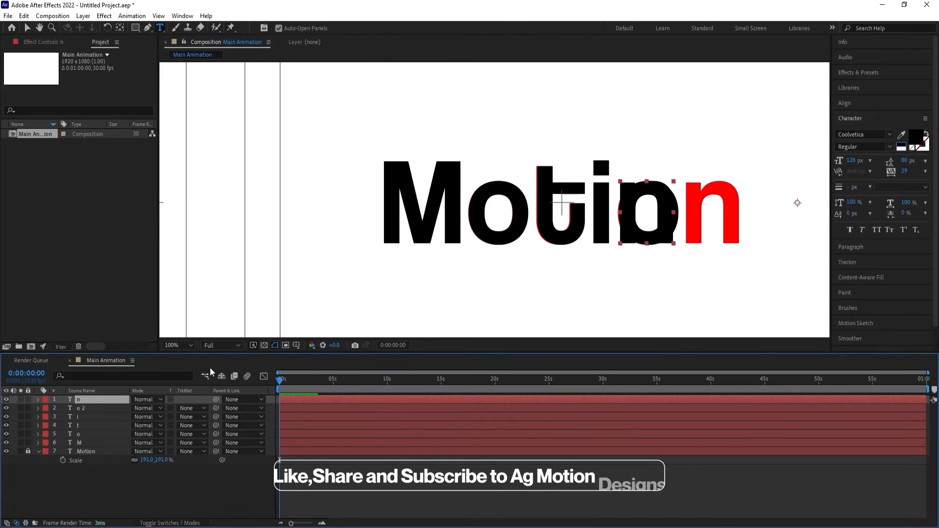
key(v)
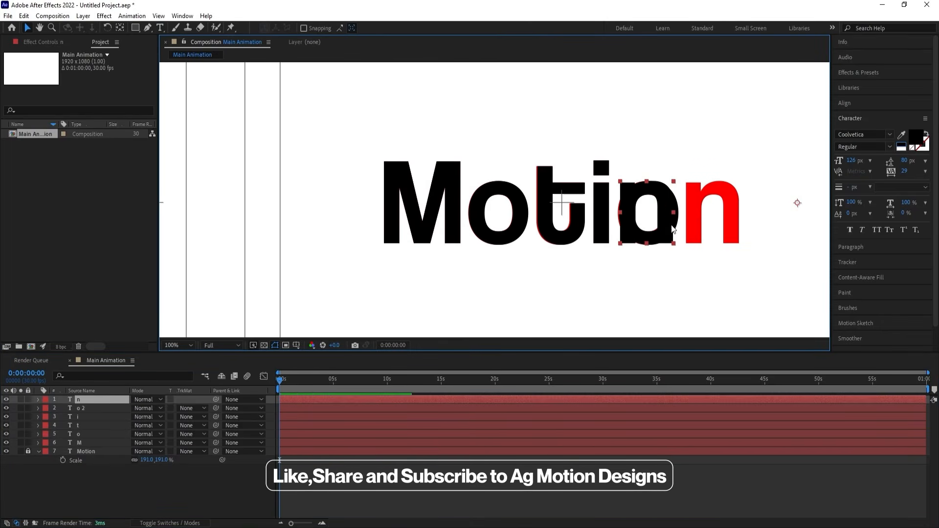
drag(662, 205, 728, 206)
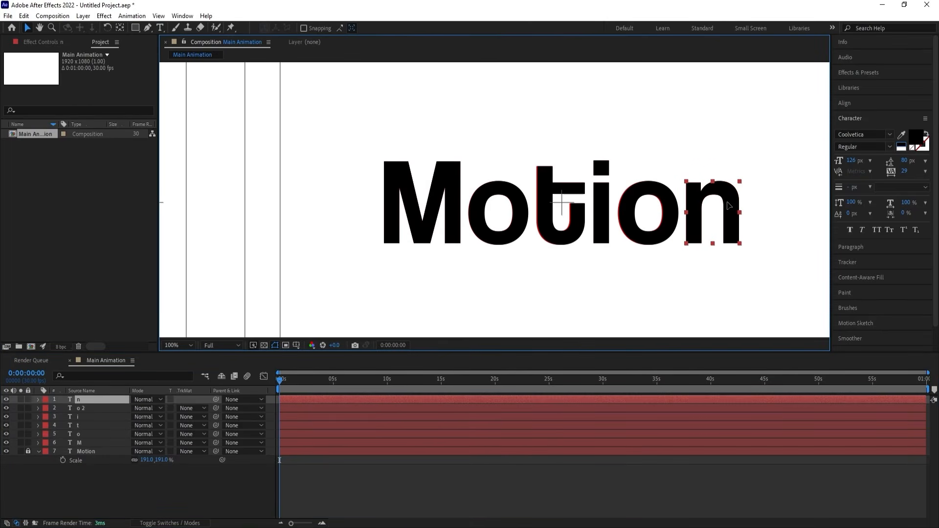
Unlock the red Motion reference layer and delete it.
click(185, 345)
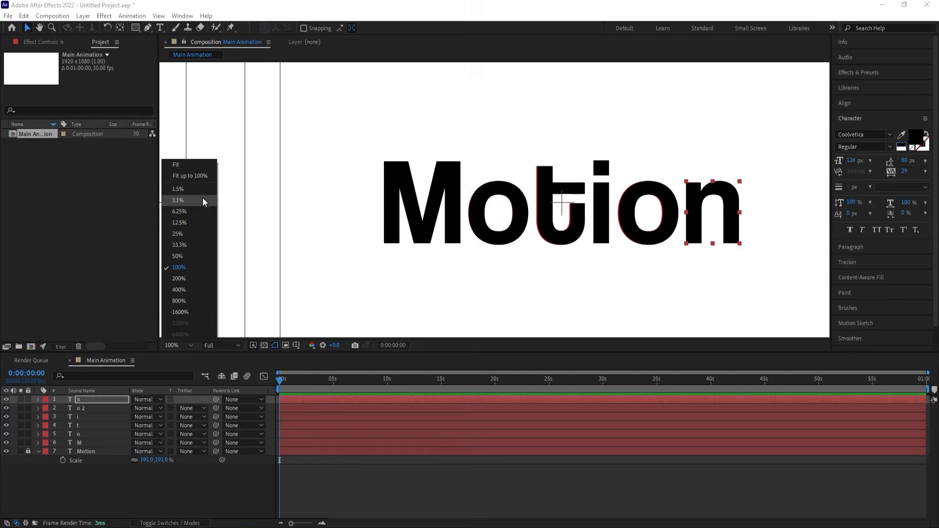
click(189, 175)
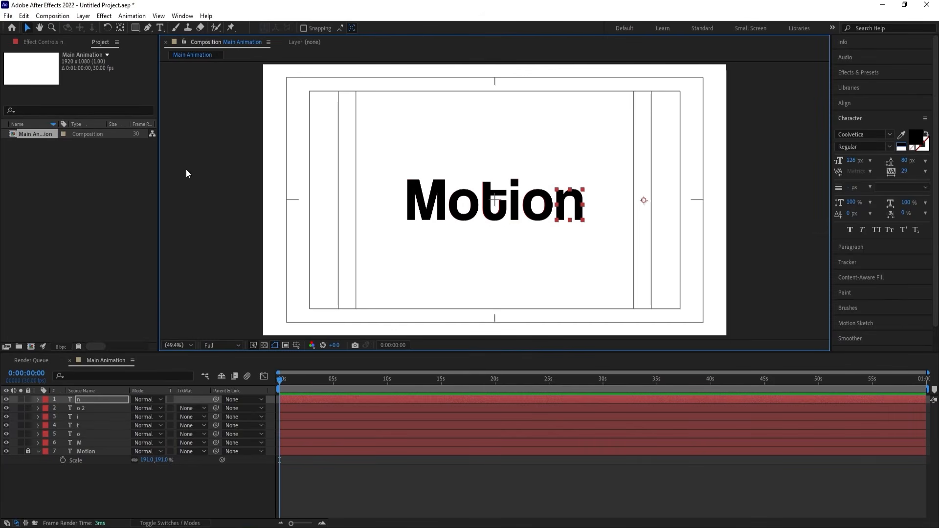
click(28, 450)
click(90, 450)
key(Delete)
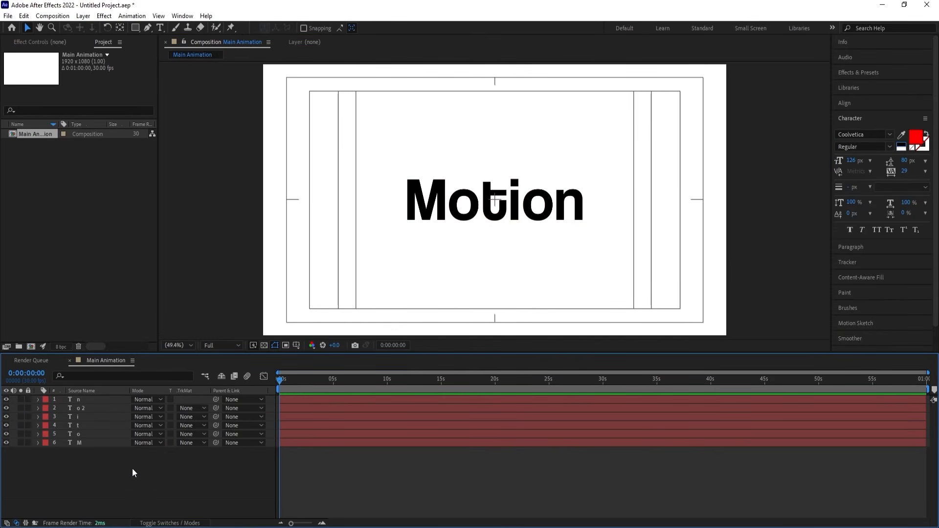
Center the anchor point of every letter layer within its own letter.
key(ctrl+a)
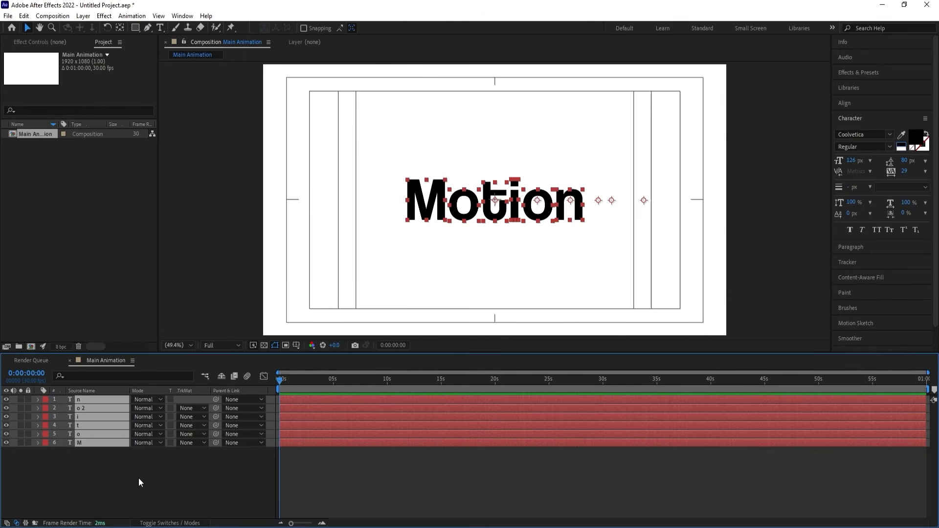
key(ctrl+alt+Home)
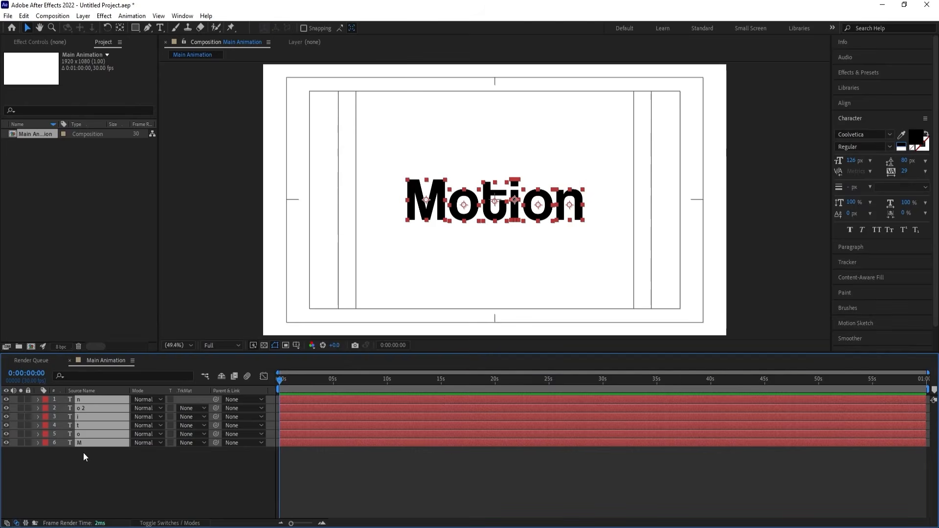
Duplicate all six letter layers, move the copies below the originals and give them a yellow label.
key(ctrl+d)
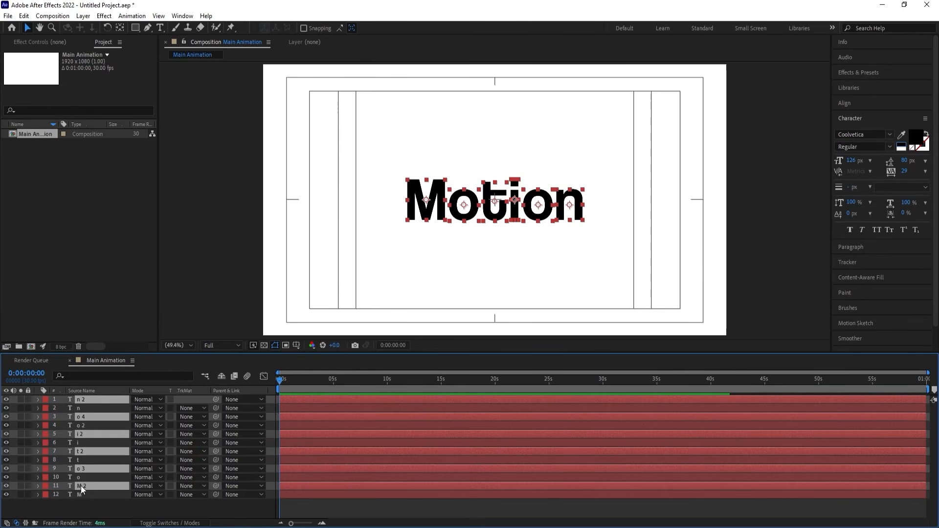
drag(81, 485, 83, 506)
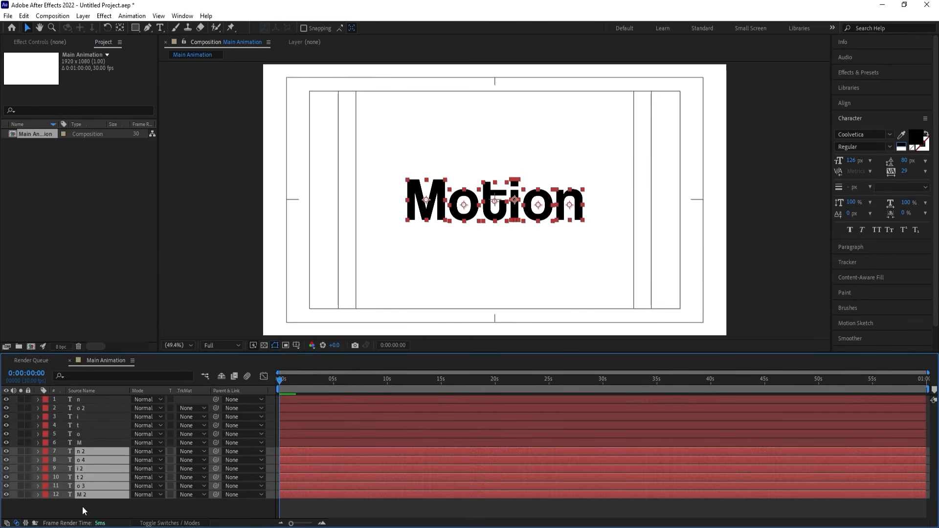
click(47, 452)
click(72, 296)
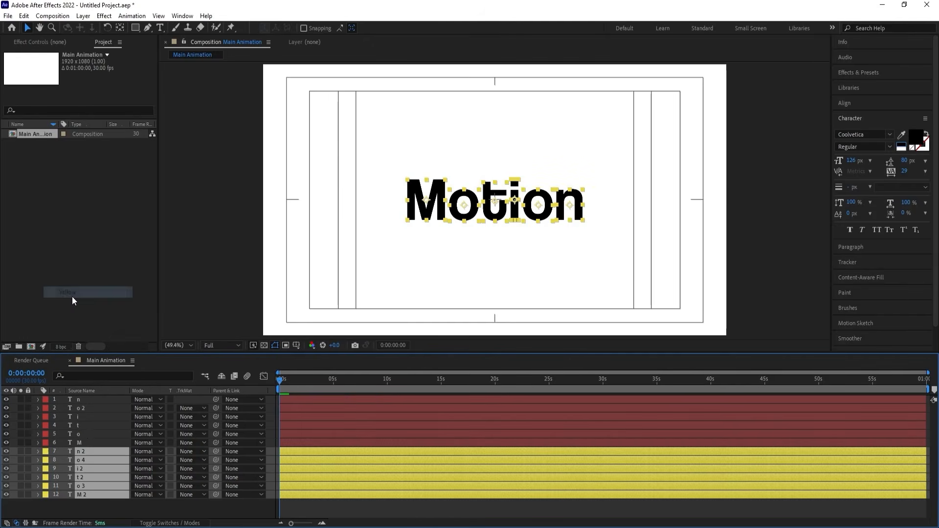
Hide the six original red-labelled letter layers.
click(78, 442)
shift+click(81, 401)
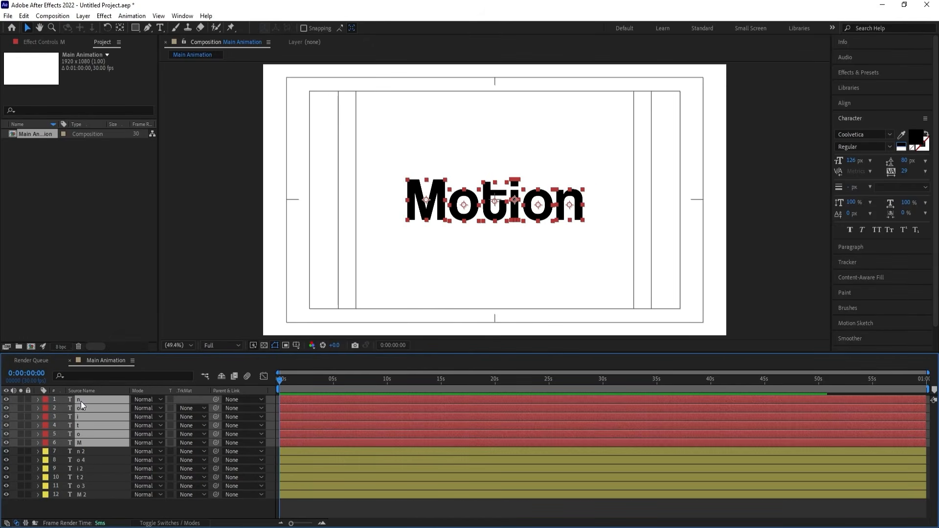
click(8, 399)
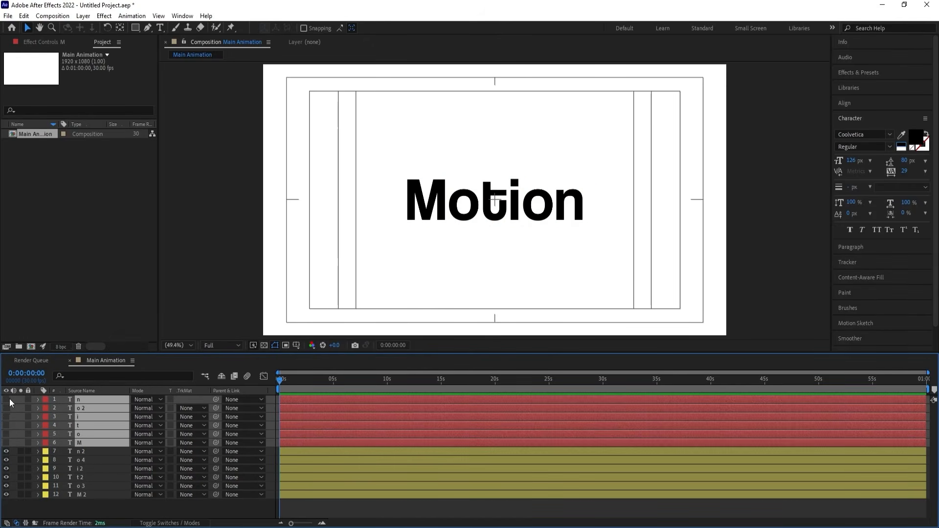
click(270, 404)
Show the Position of the six yellow letter layers and separate its dimensions into X and Y on all of them.
click(83, 451)
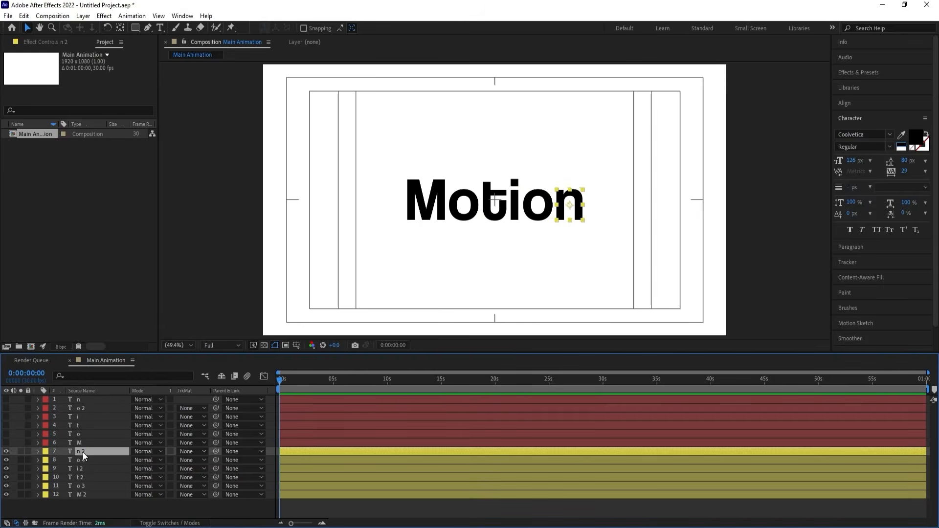
shift+click(78, 495)
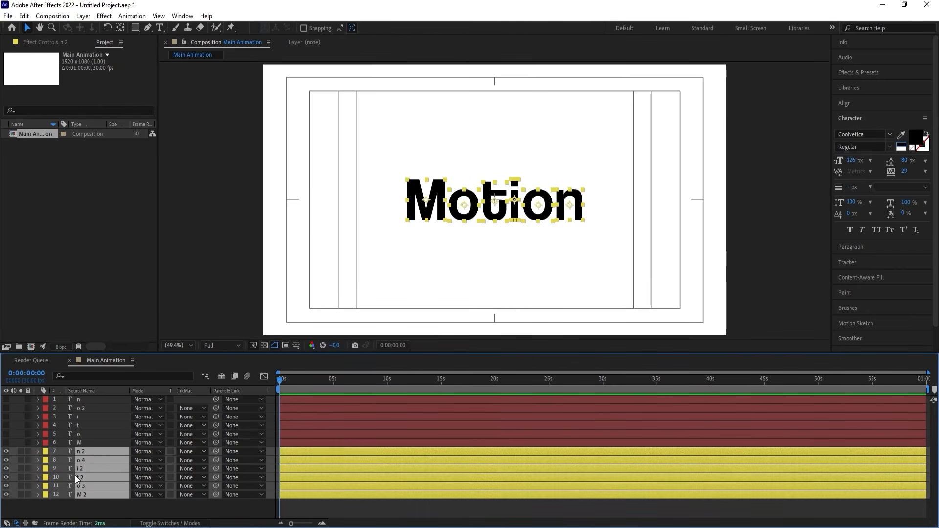
key(p)
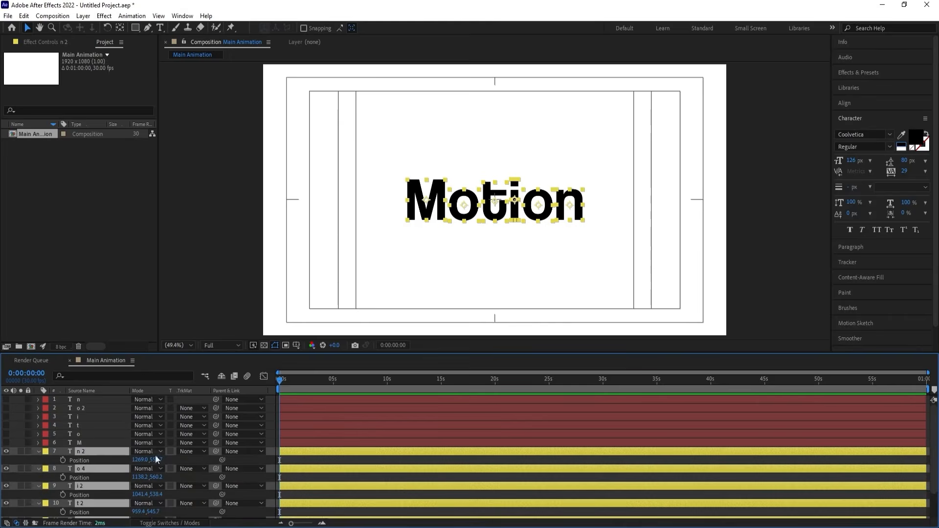
scroll(79, 457, down, 2)
click(73, 428)
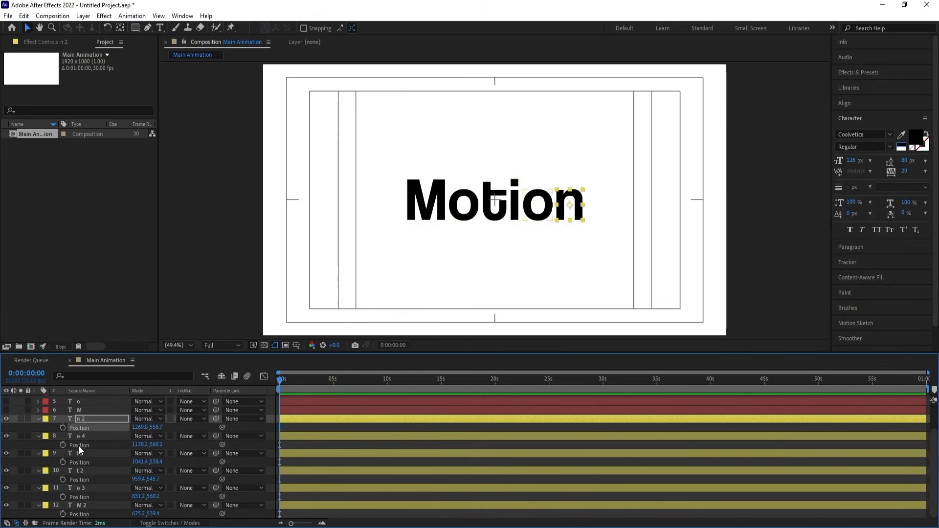
shift+click(78, 445)
shift+click(77, 460)
shift+click(82, 480)
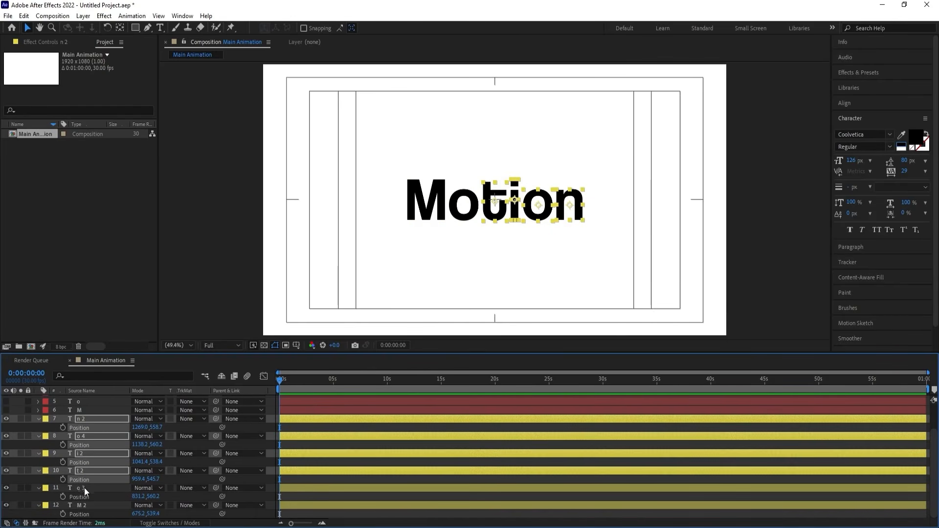
shift+click(84, 496)
shift+click(86, 514)
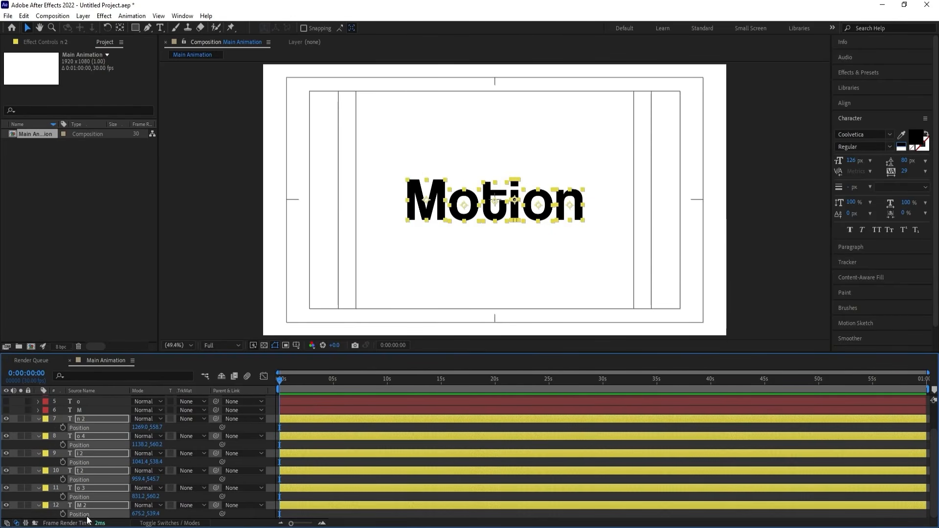
right_click(87, 514)
click(130, 389)
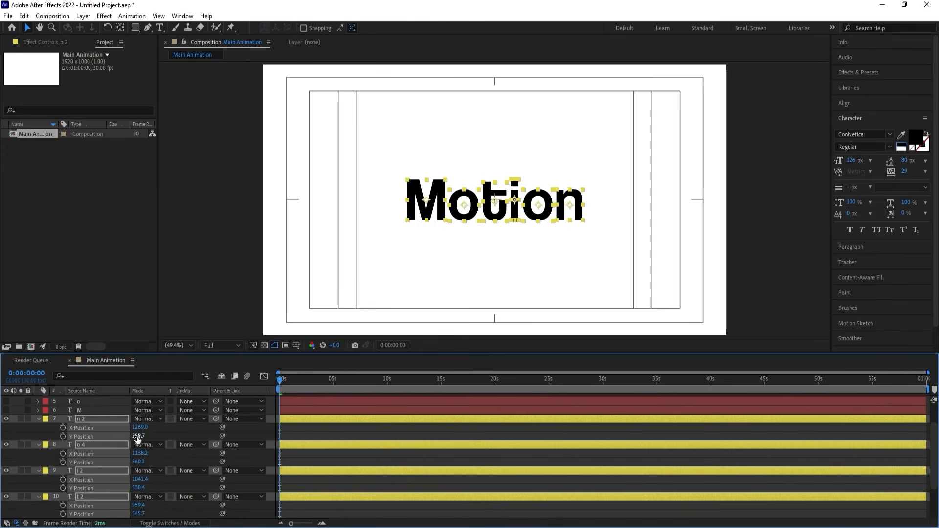
Add X and Y Position keyframes to all six yellow letter layers at 0 seconds and at 2 seconds.
click(63, 427)
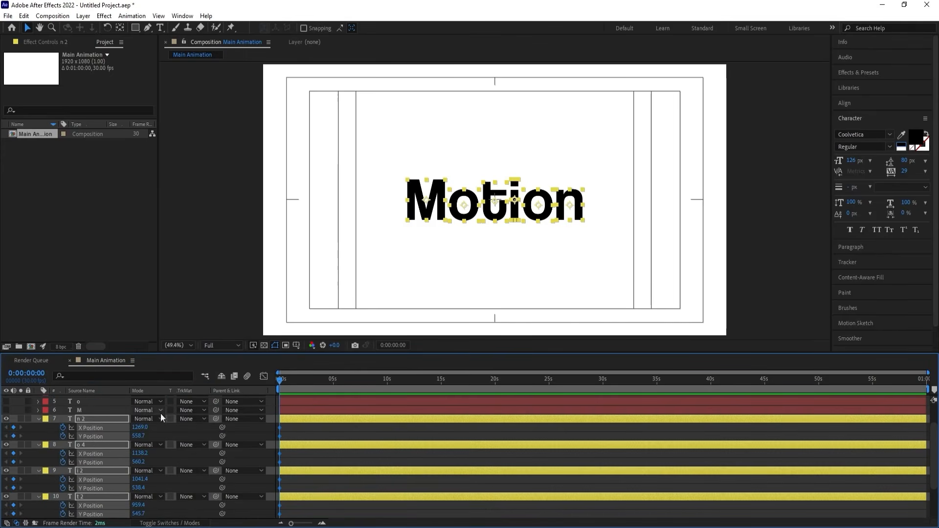
scroll(326, 401, up, 5)
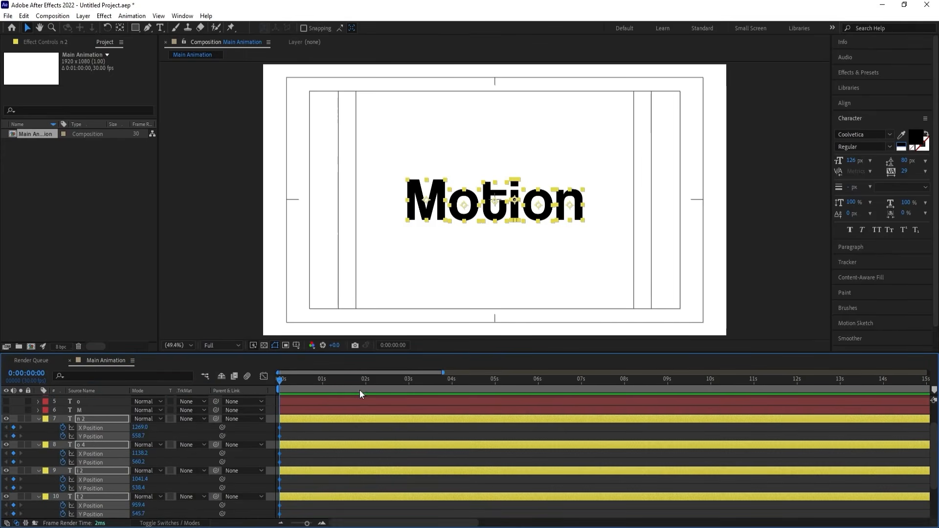
click(366, 378)
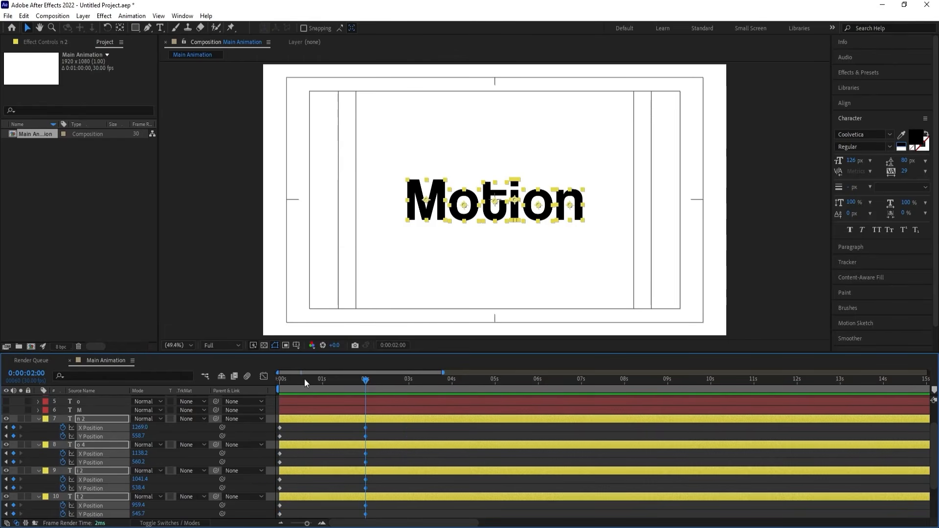
At 0 seconds, stack the yellow letters by aligning them horizontally to each other and move them past the frame's right edge.
drag(320, 378, 277, 379)
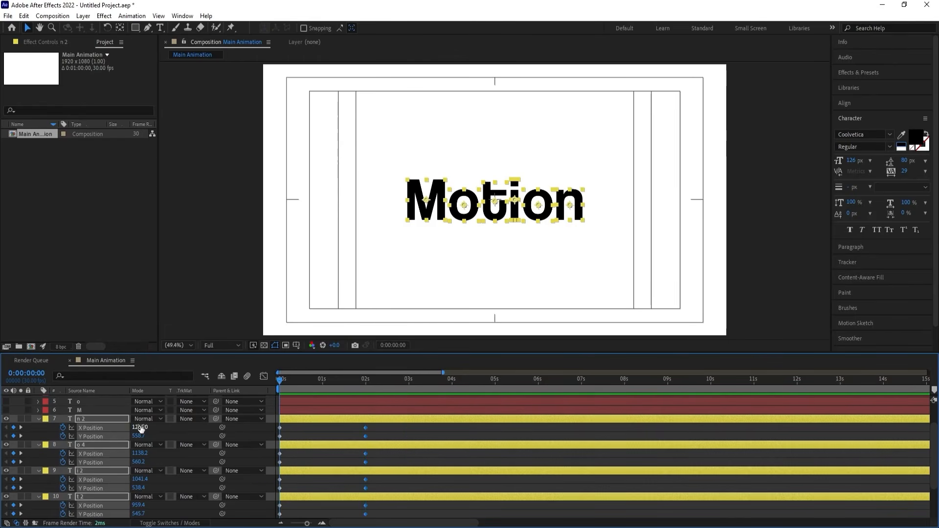
drag(141, 428, 441, 365)
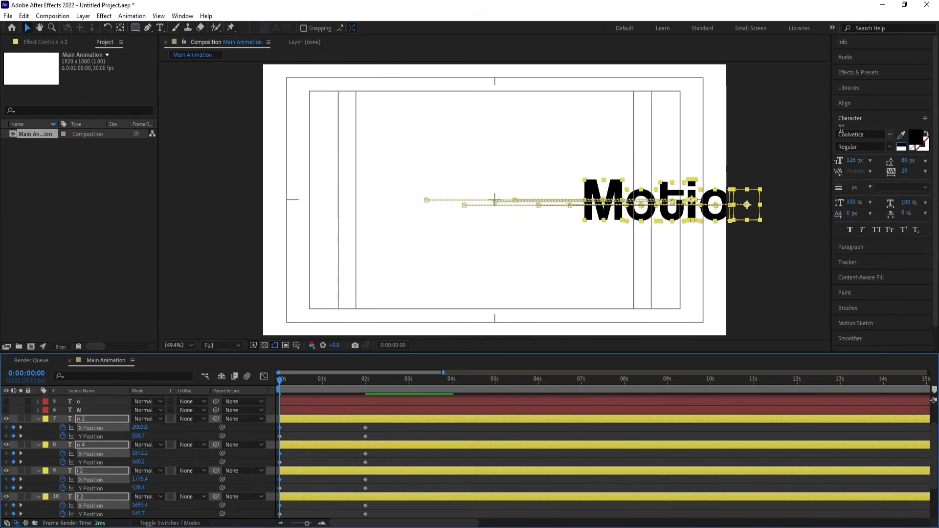
click(845, 103)
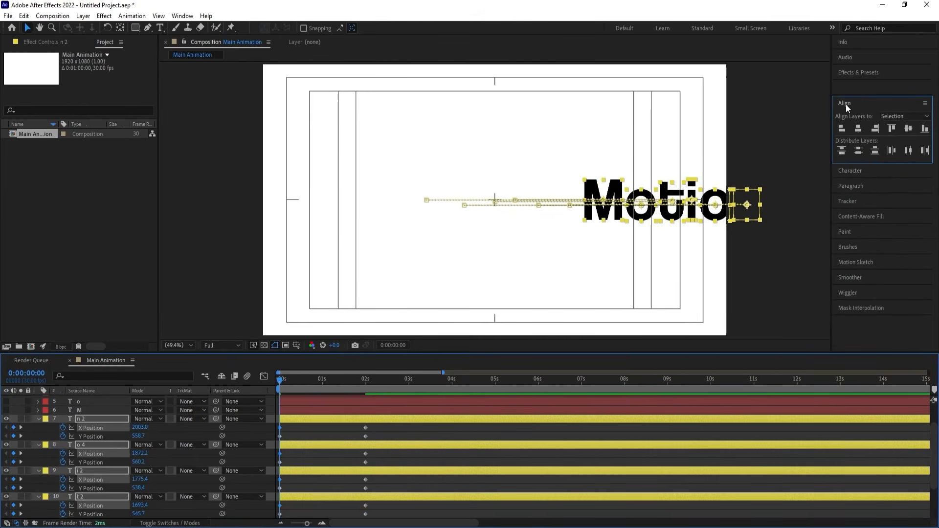
click(858, 129)
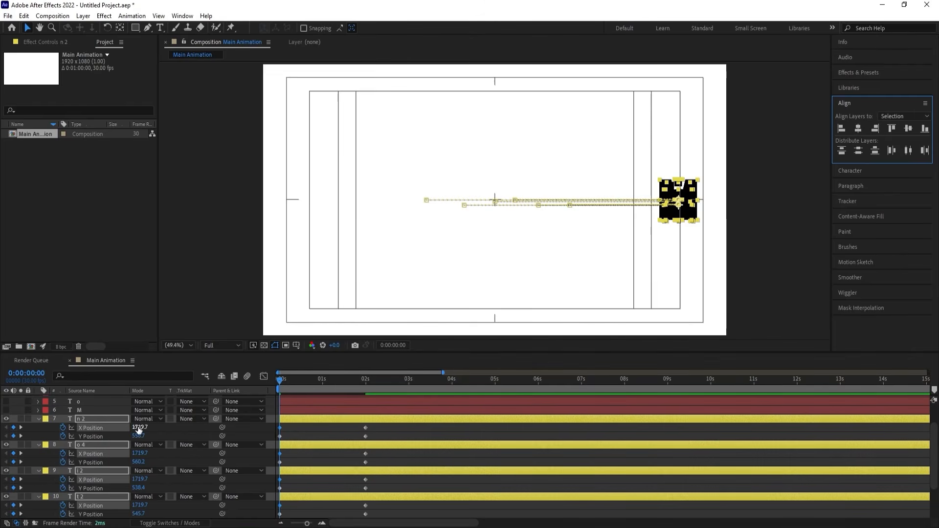
drag(139, 428, 276, 414)
Add a Y Position keyframe to all six yellow letter layers at 0:00:00:29.
click(316, 381)
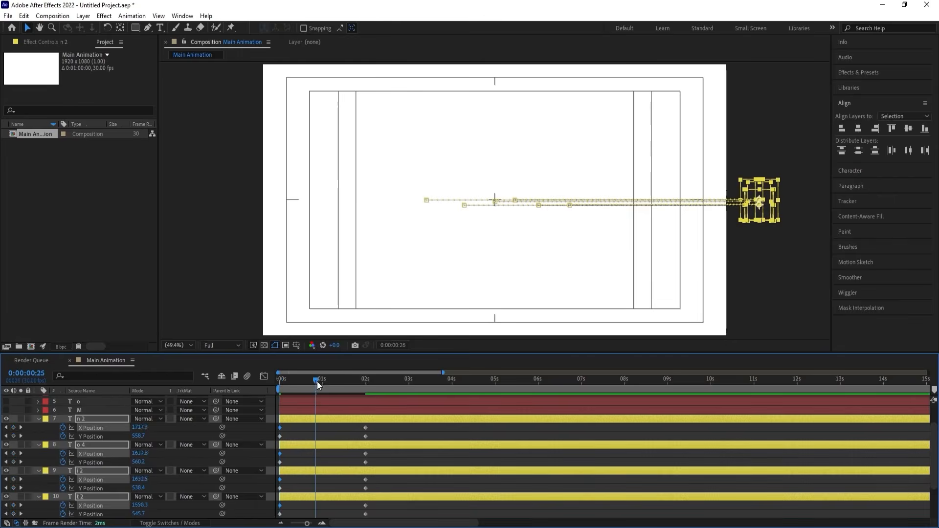
drag(317, 382, 321, 384)
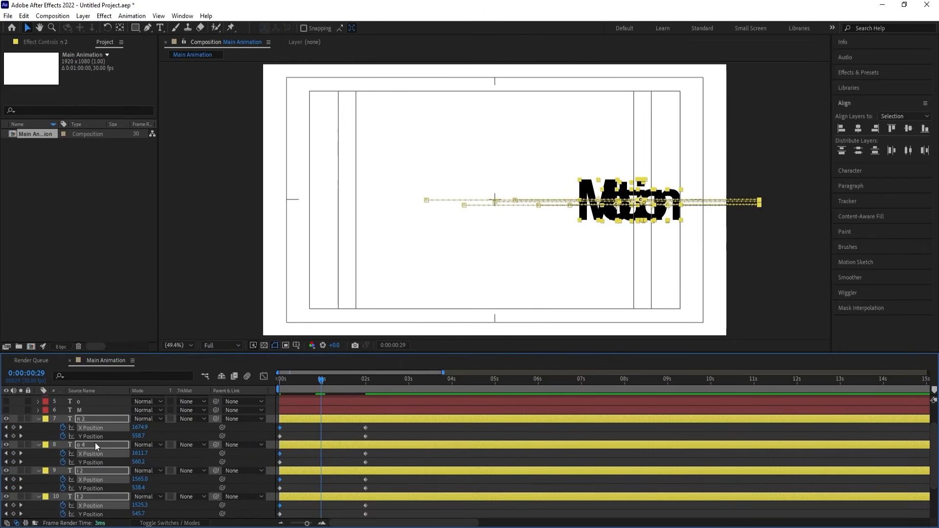
click(13, 436)
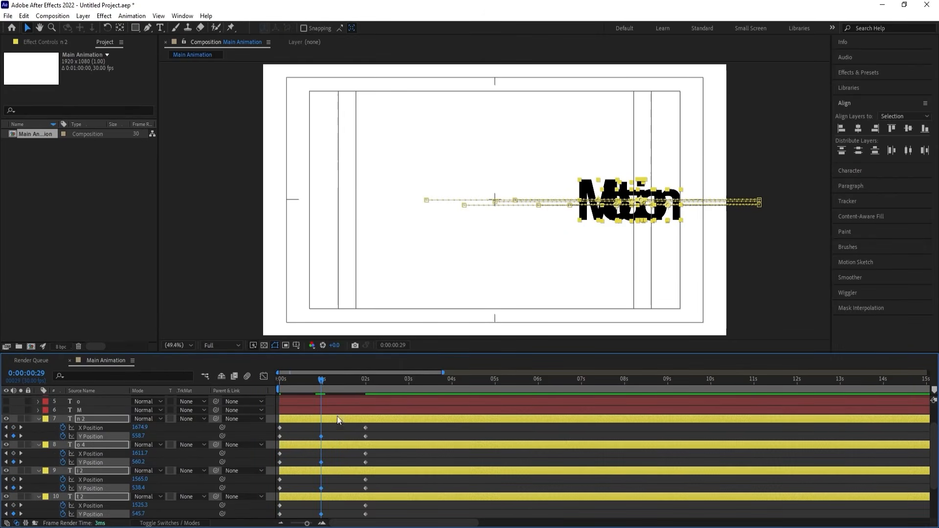
At 0:00:00:13, keyframe all yellow letters higher in the frame, bringing n 2's Y Position to about 242.7.
drag(321, 384, 296, 380)
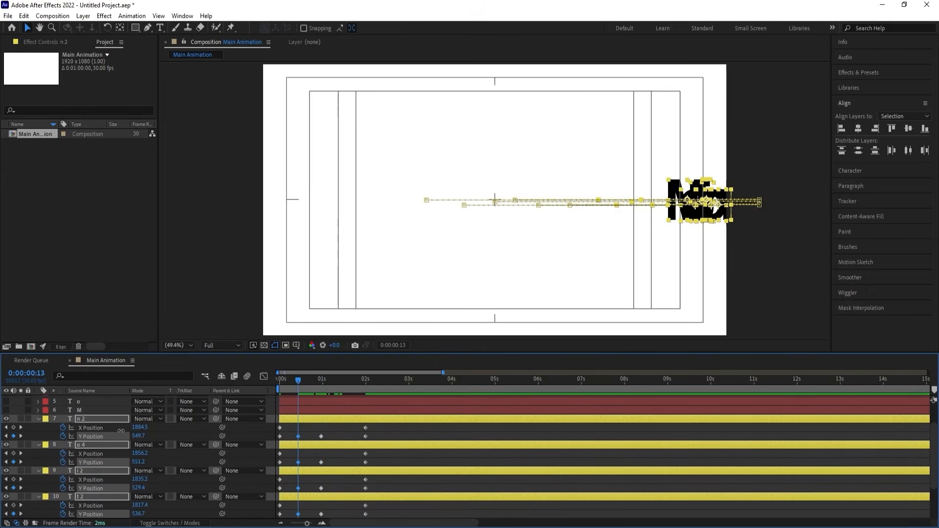
drag(139, 436, 37, 407)
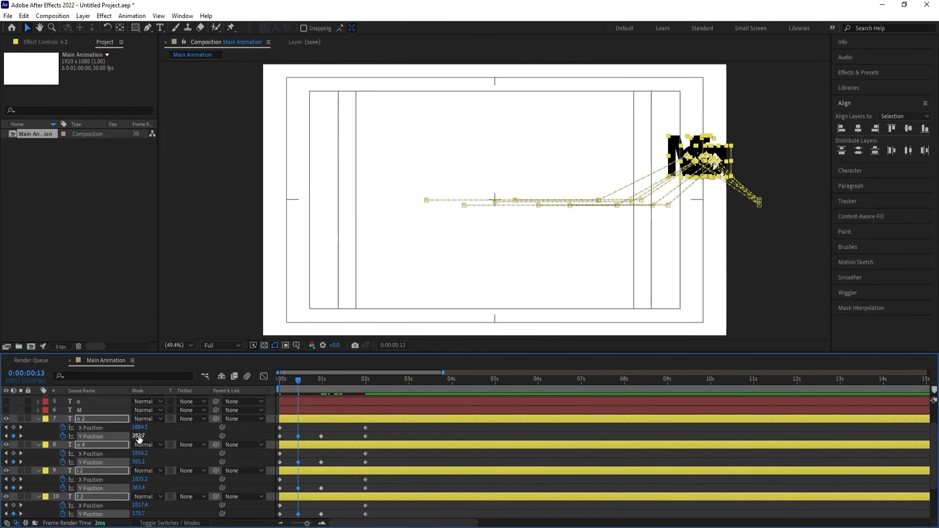
drag(139, 435, 57, 425)
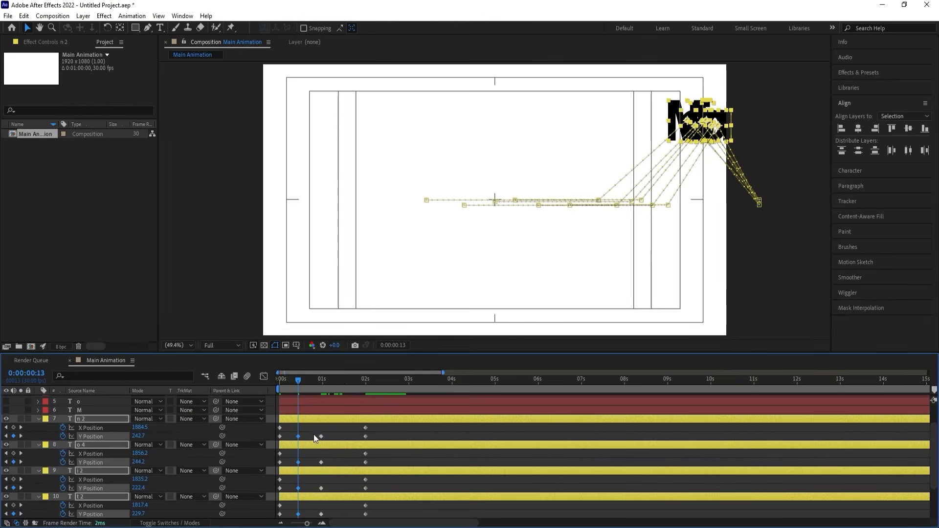
Raise all yellow letters at 0:00:01:14 to about 340.7 Y on n 2, and at 0:00:00:13 to about 227.7.
click(342, 380)
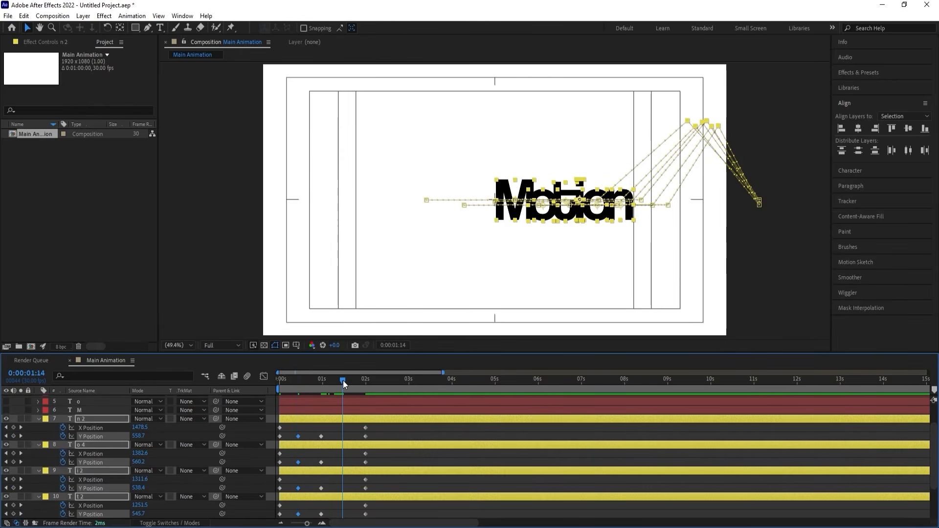
drag(139, 436, 82, 428)
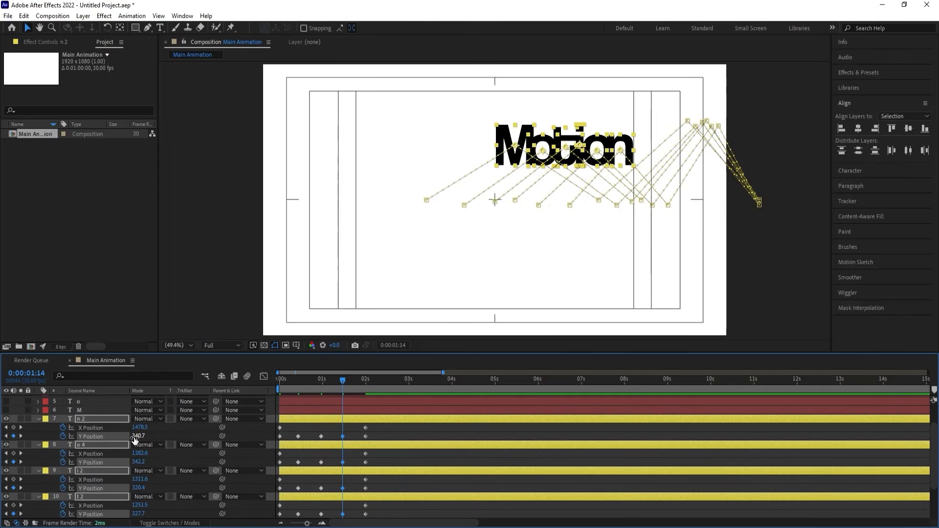
click(299, 380)
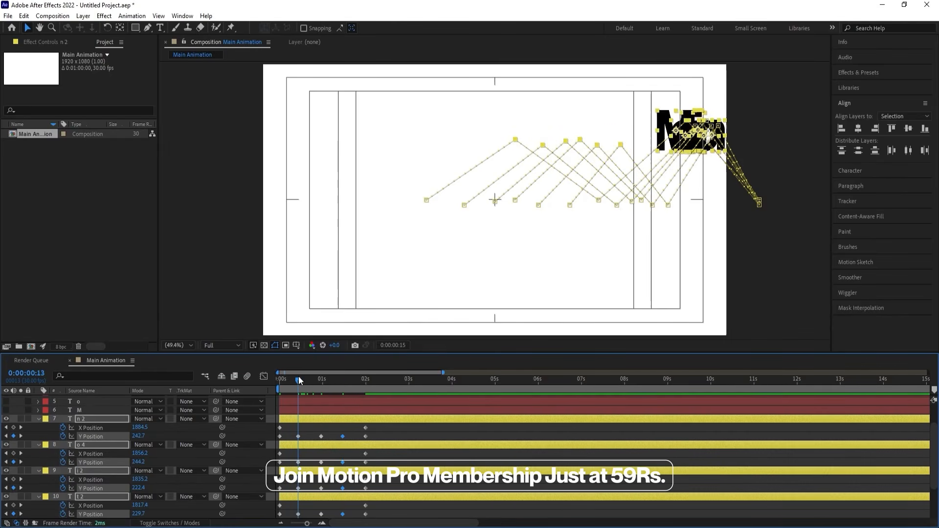
drag(141, 436, 134, 436)
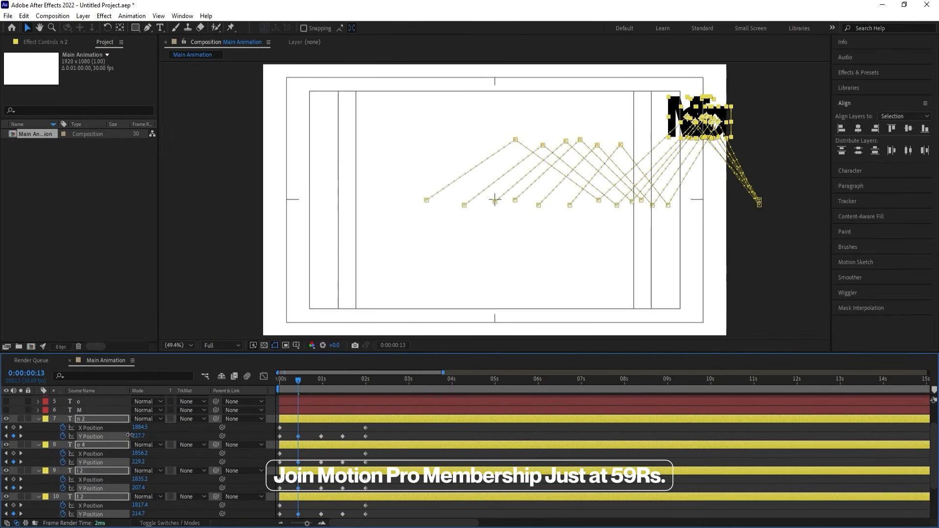
Filter the timeline properties by "y" and shift the second Y Position keyframe of all six letters one frame later.
click(154, 376)
text(y)
click(389, 460)
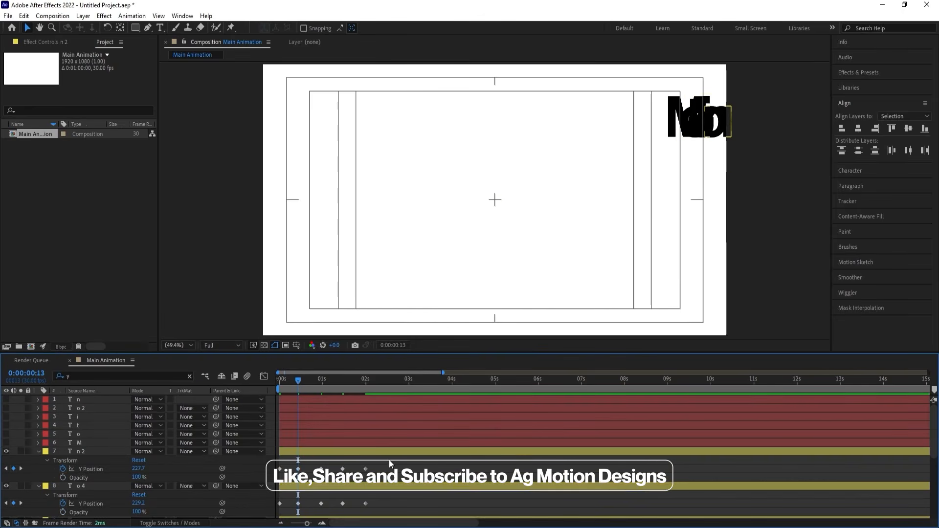
scroll(362, 473, down, 3)
scroll(363, 473, down, 3)
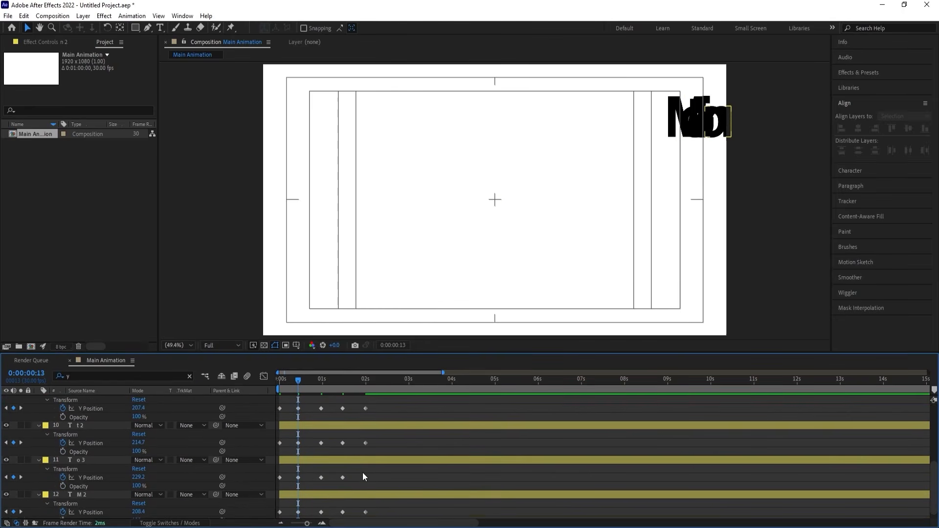
click(298, 512)
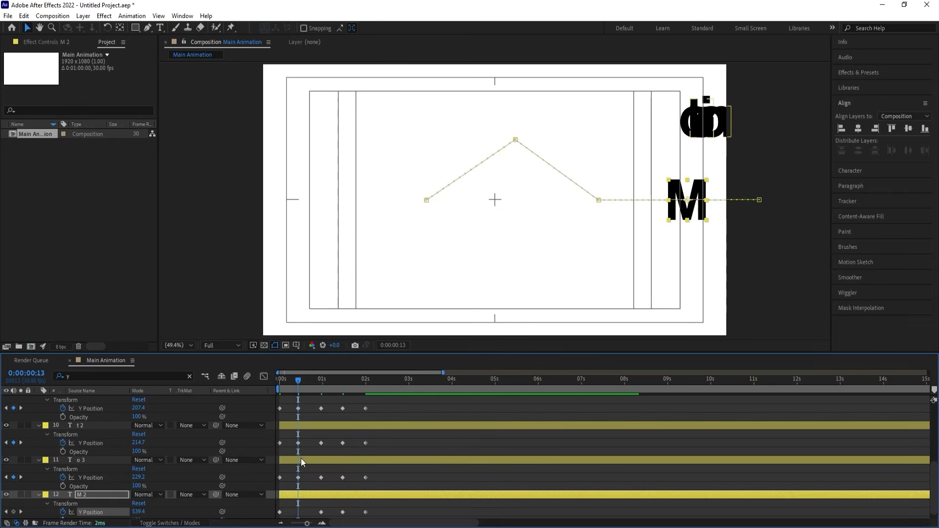
drag(307, 517, 295, 353)
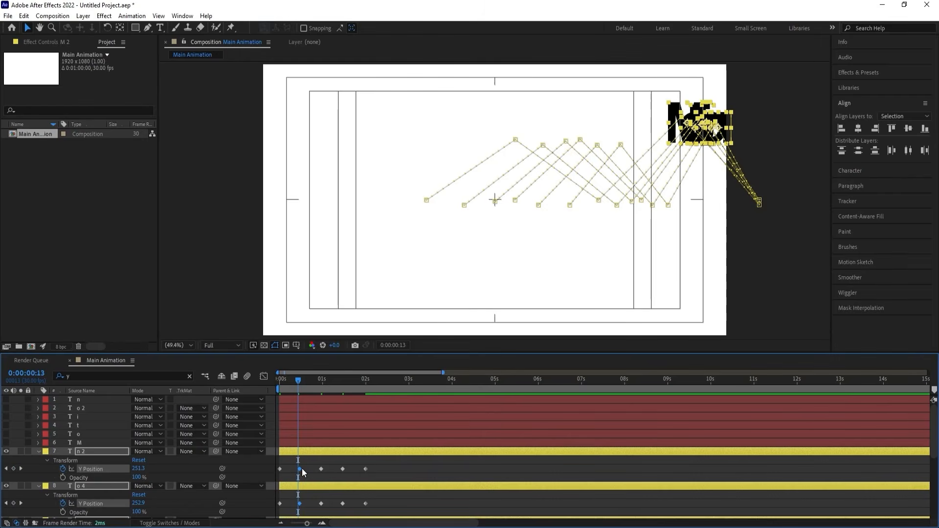
Apply Easy Ease to every Y Position keyframe of the yellow letters and display their speed graph.
drag(400, 462, 317, 504)
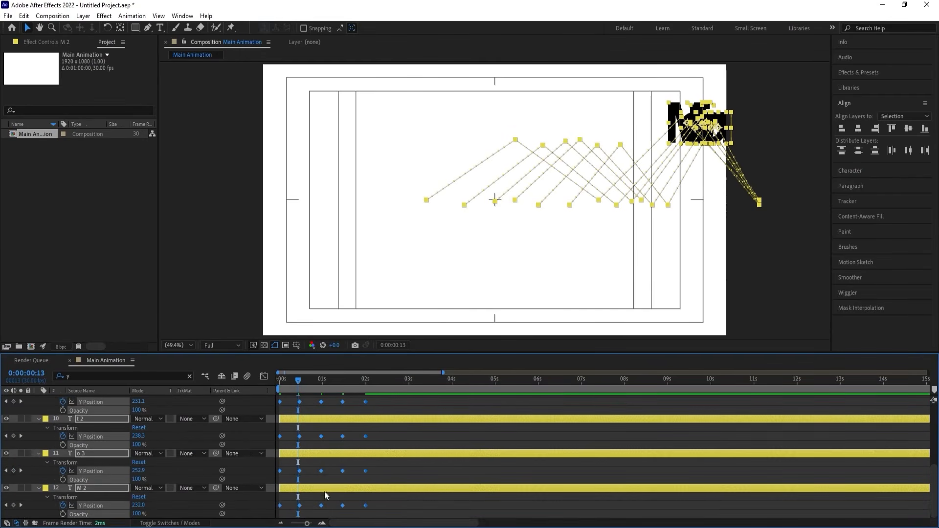
key(F9)
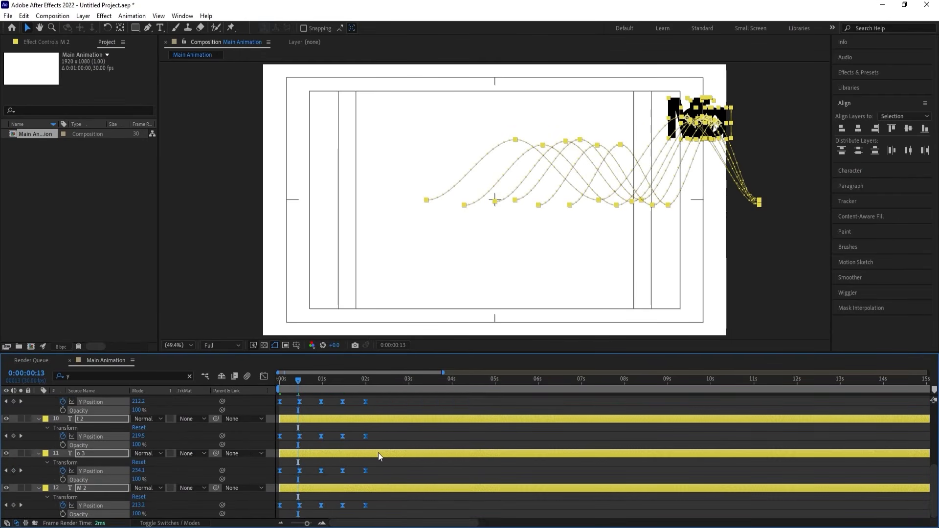
click(264, 377)
right_click(397, 414)
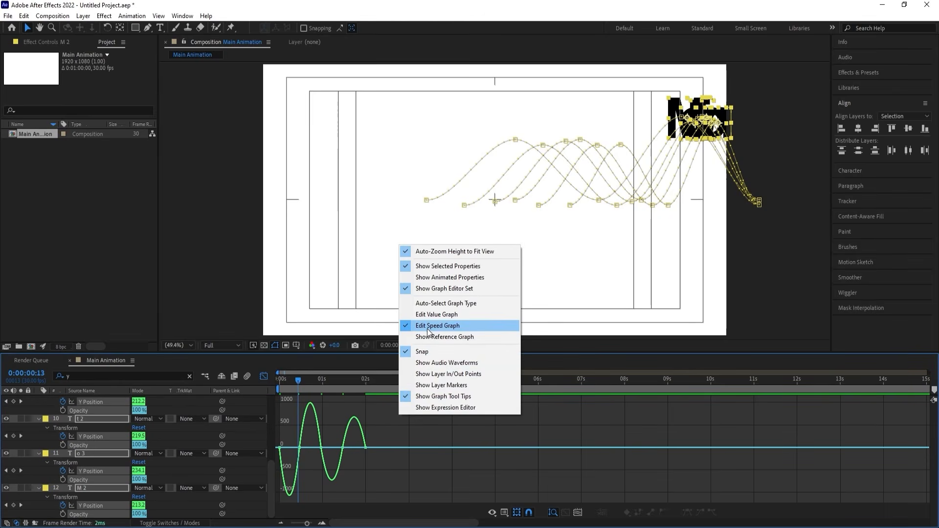
click(343, 405)
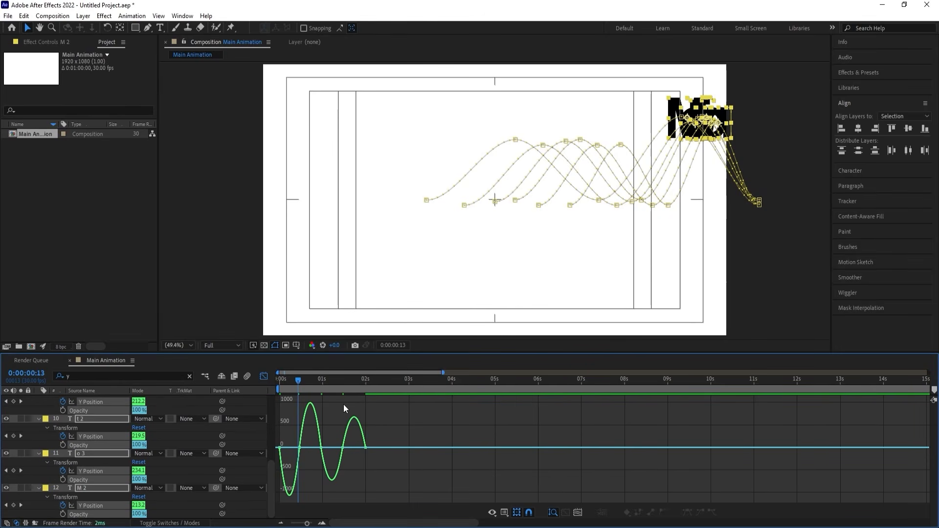
Extend the incoming influence of the second Y Position keyframes toward the start so the rise begins fast and slows into the peak.
key(equal)
key(equal)
drag(343, 522, 332, 522)
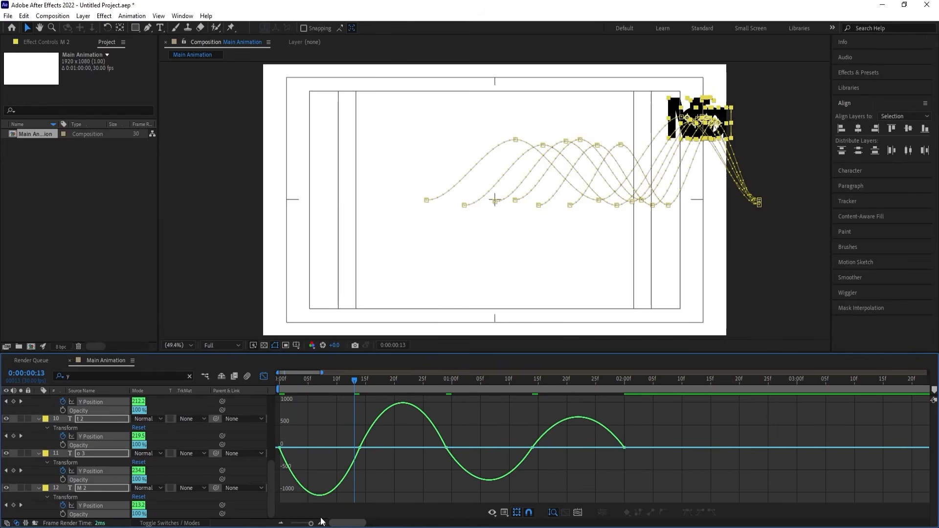
drag(343, 425, 386, 476)
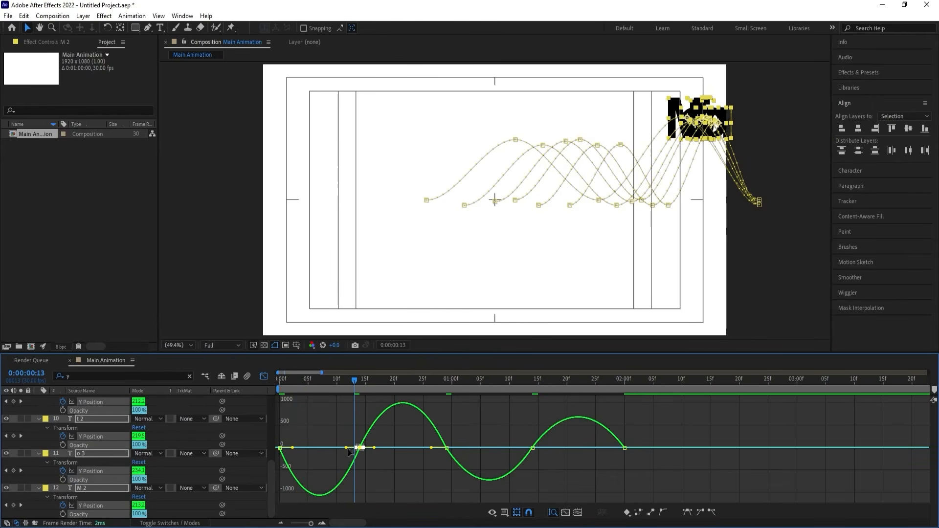
drag(349, 449, 318, 448)
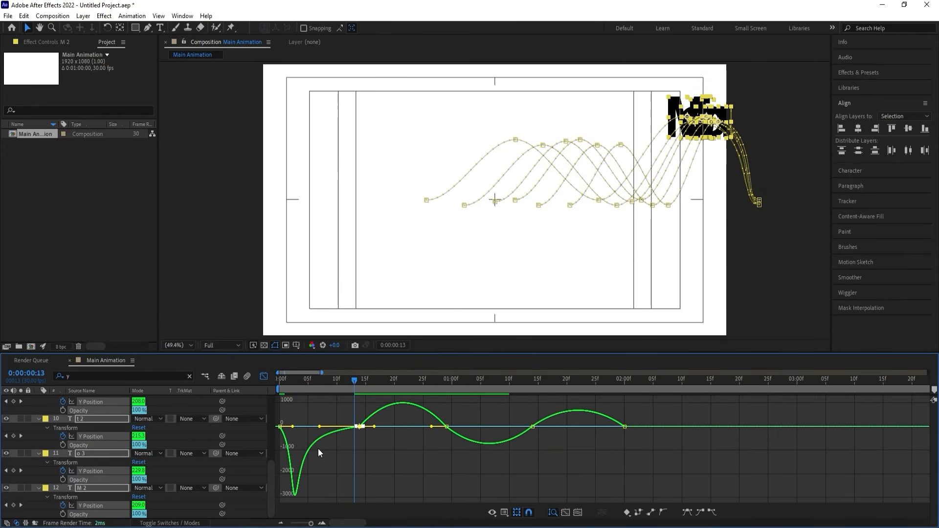
Lengthen the outgoing influence of the second Y Position keyframes and shorten the first keyframes' outgoing influence to about 10.9%.
drag(399, 461, 406, 426)
drag(313, 415, 252, 473)
drag(292, 449, 283, 447)
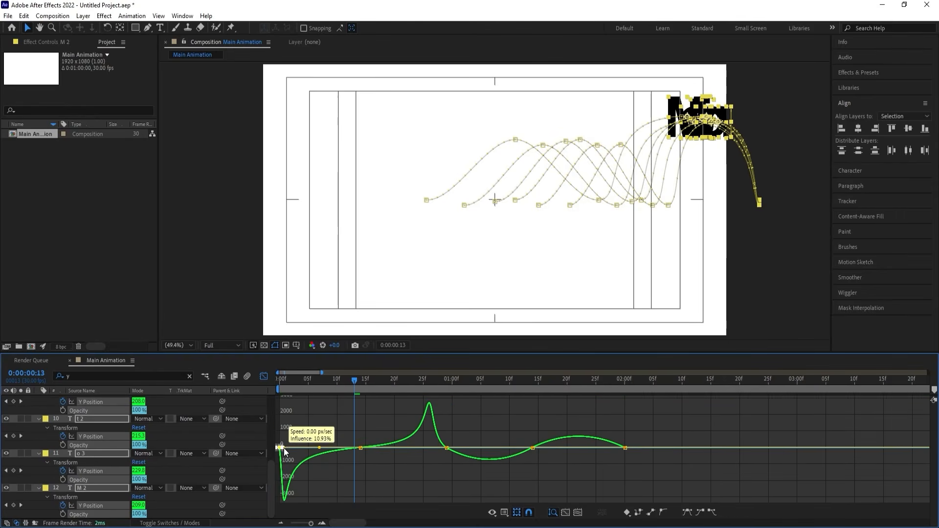
click(398, 476)
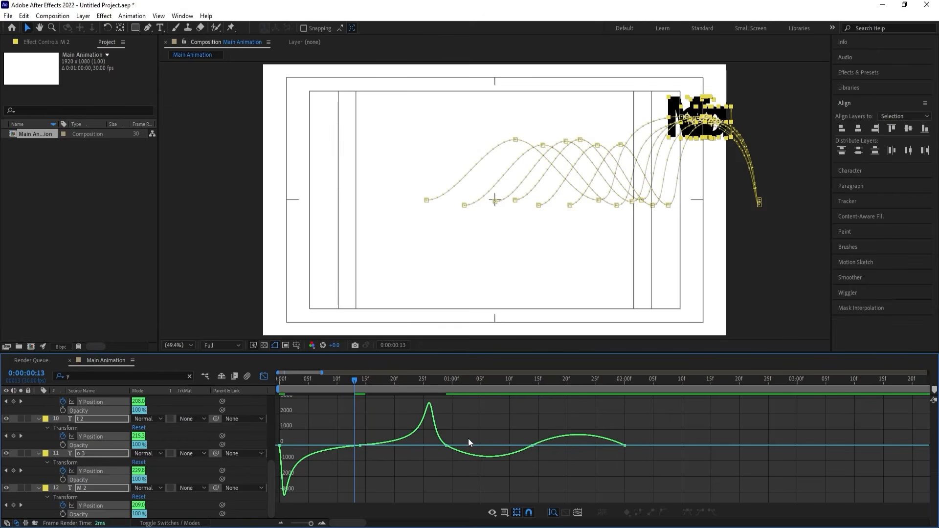
Shorten the influences of the third and last Y Position keyframes and extend the fourth's on both sides for sharp landings and soft peaks.
mouse_move(468, 438)
mouse_down()
mouse_move(434, 462)
mouse_move(442, 448)
mouse_up()
mouse_move(510, 424)
mouse_down()
mouse_move(559, 465)
mouse_move(483, 447)
mouse_up()
drag(548, 446, 578, 447)
drag(463, 427, 449, 447)
drag(639, 430, 590, 498)
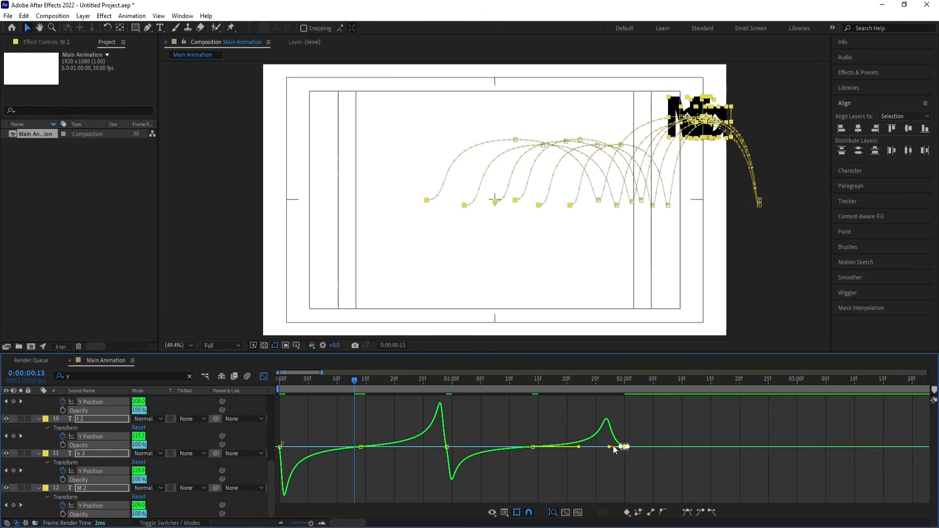
drag(611, 446, 620, 447)
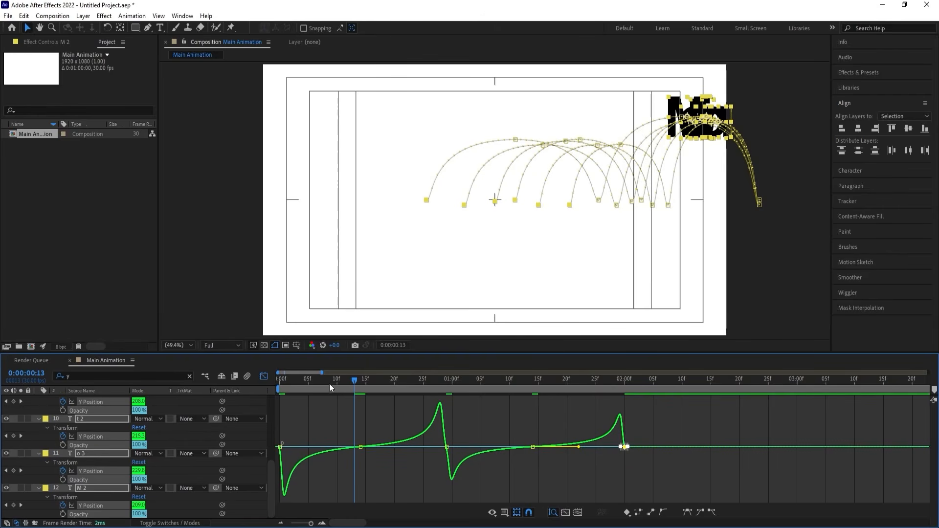
Play the bounce animation from the first frame in the regular timeline view.
drag(329, 383, 268, 386)
click(264, 376)
key(space)
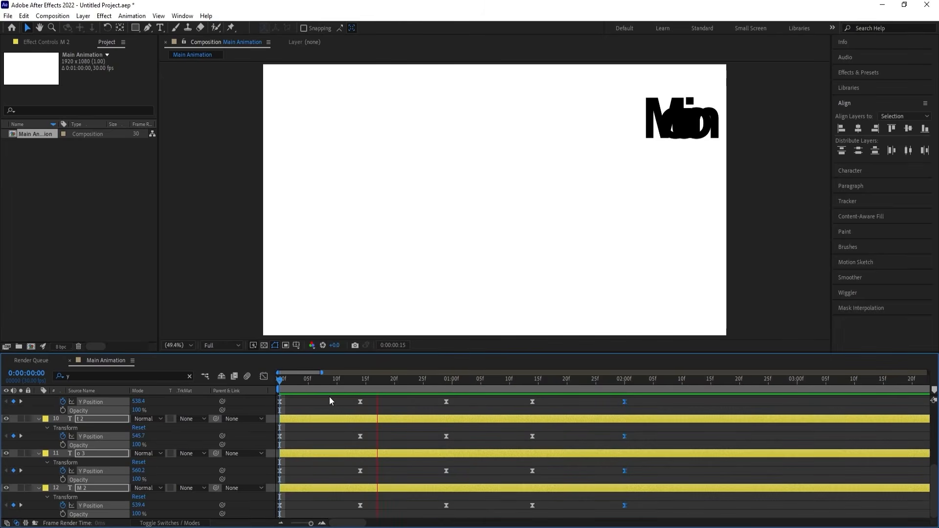
key(space)
key(space)
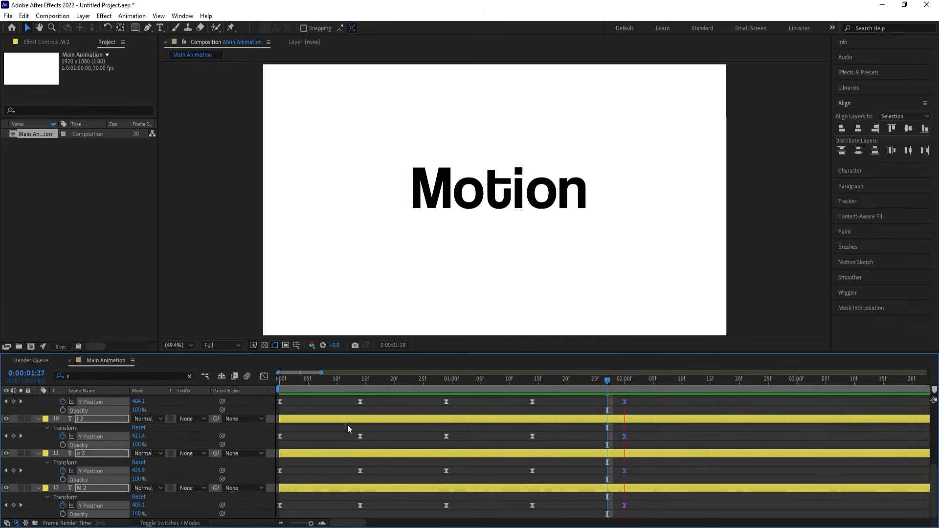
key(space)
Add Y Position keyframes to the yellow letters at 0:00:02:10, and raise all letters by about 33 px at 0:00:02:05.
key(minus)
key(minus)
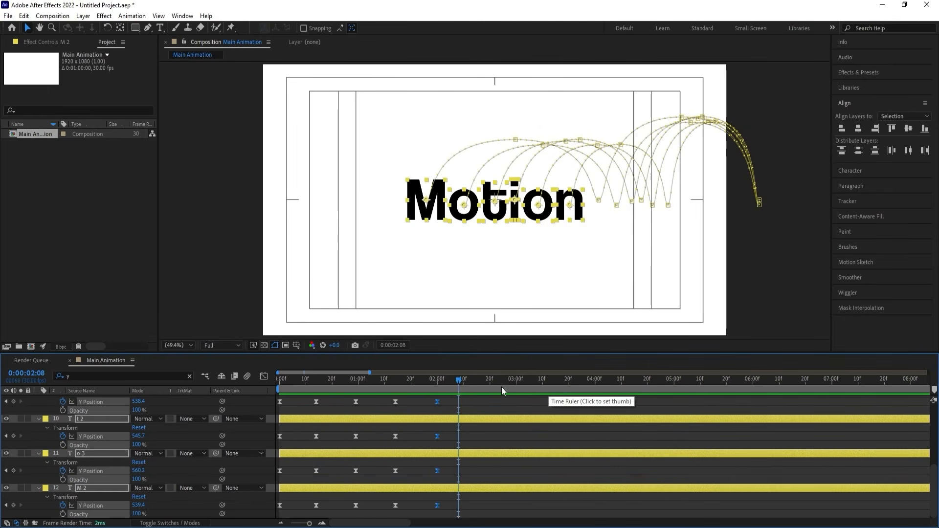
drag(439, 379, 463, 385)
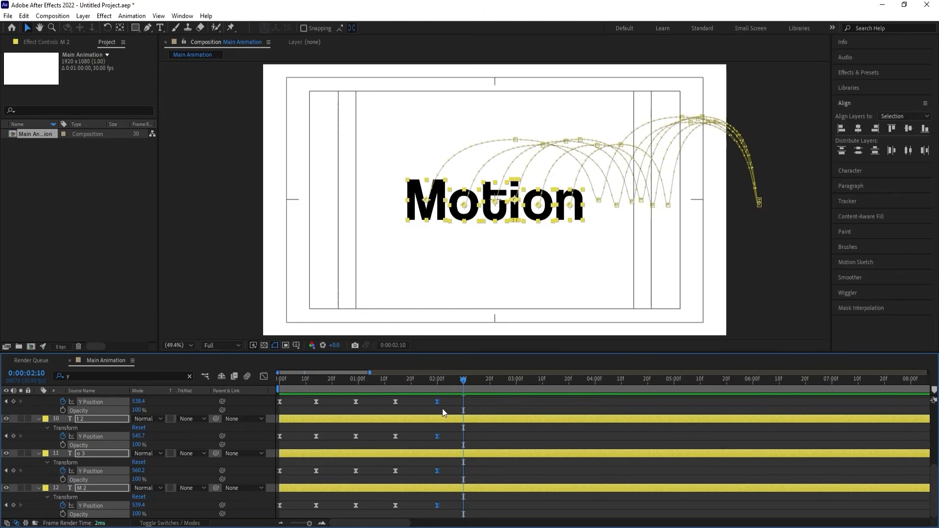
click(13, 401)
drag(461, 385, 449, 380)
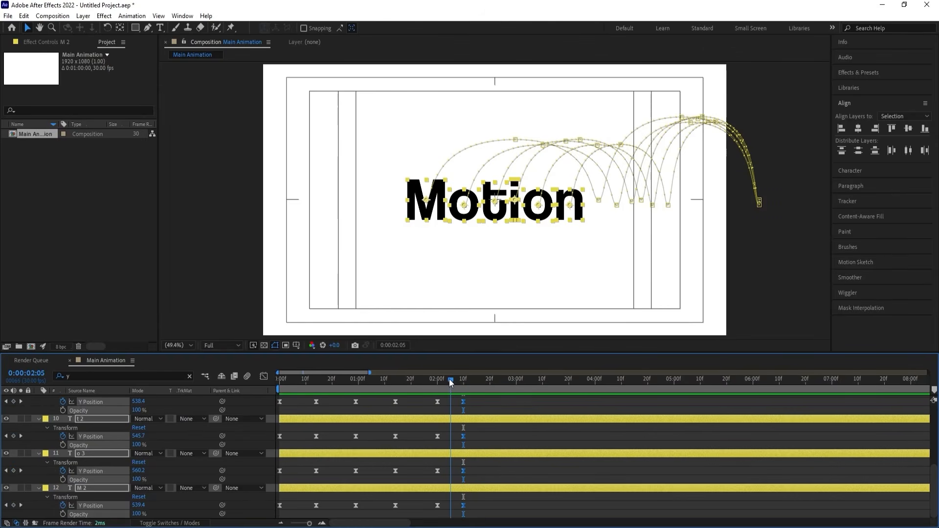
drag(143, 404, 122, 402)
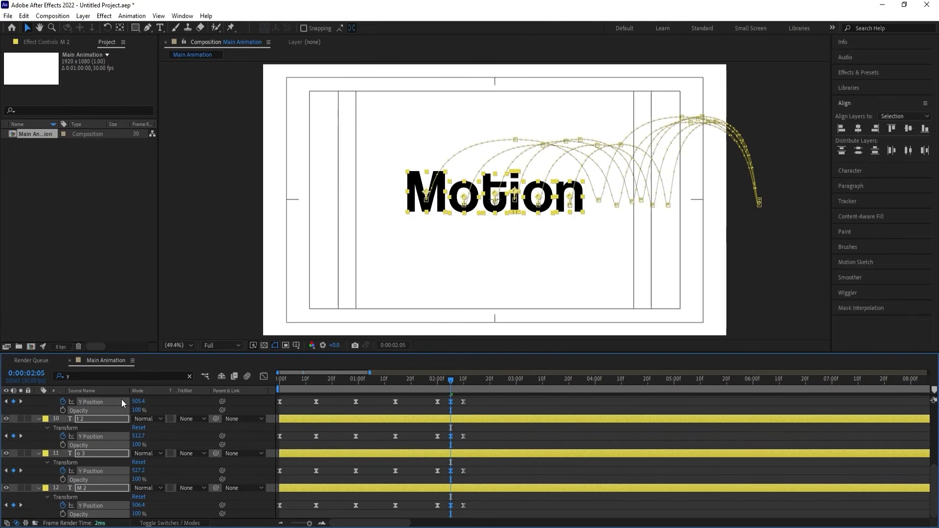
In the speed graph, widen the 0:00:02:05 Y Position influences and shorten those at 0:00:02:00 (outgoing, about 15%) and 0:00:02:10 (incoming).
click(263, 376)
key(equal)
key(equal)
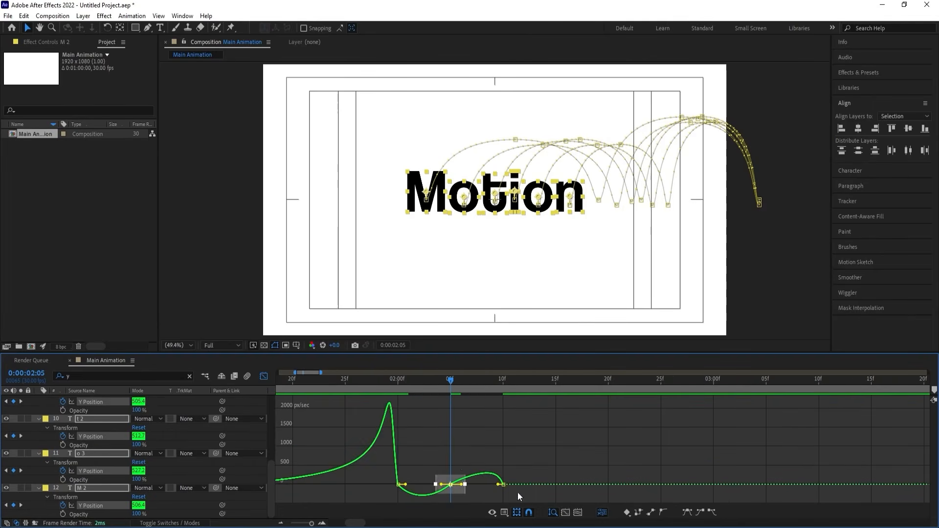
drag(517, 492, 484, 474)
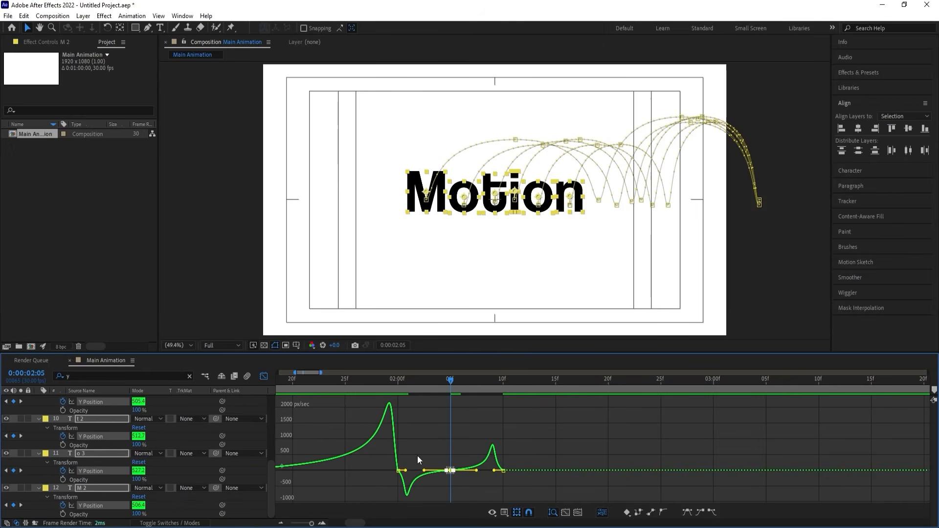
click(400, 472)
drag(400, 472, 404, 472)
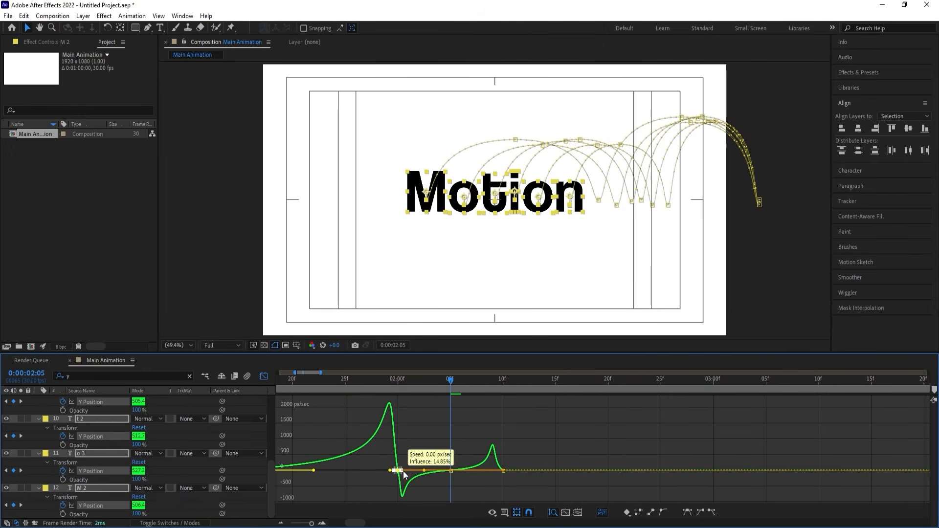
click(503, 470)
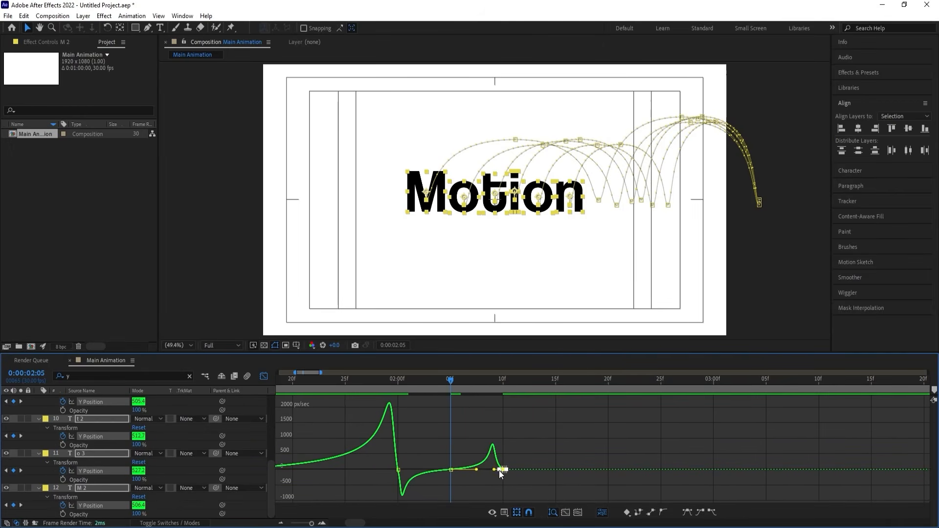
drag(500, 473, 503, 471)
click(357, 379)
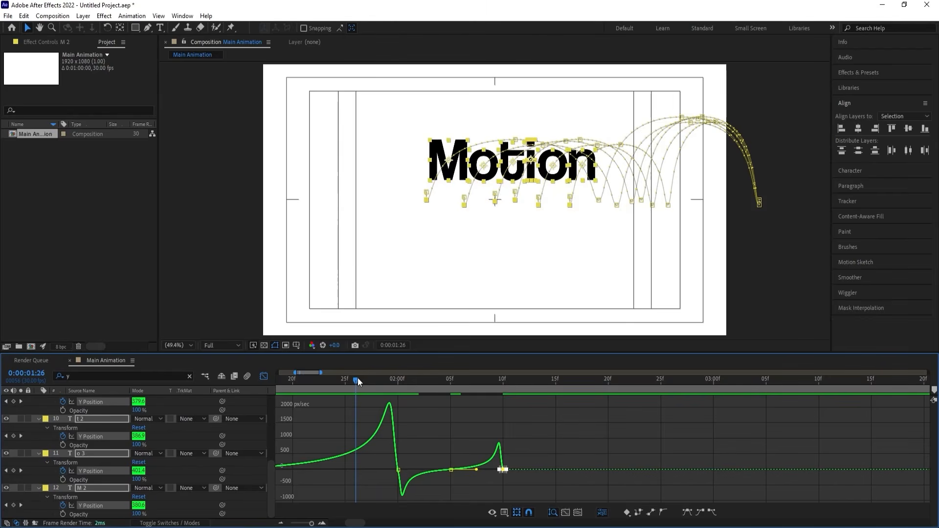
click(264, 376)
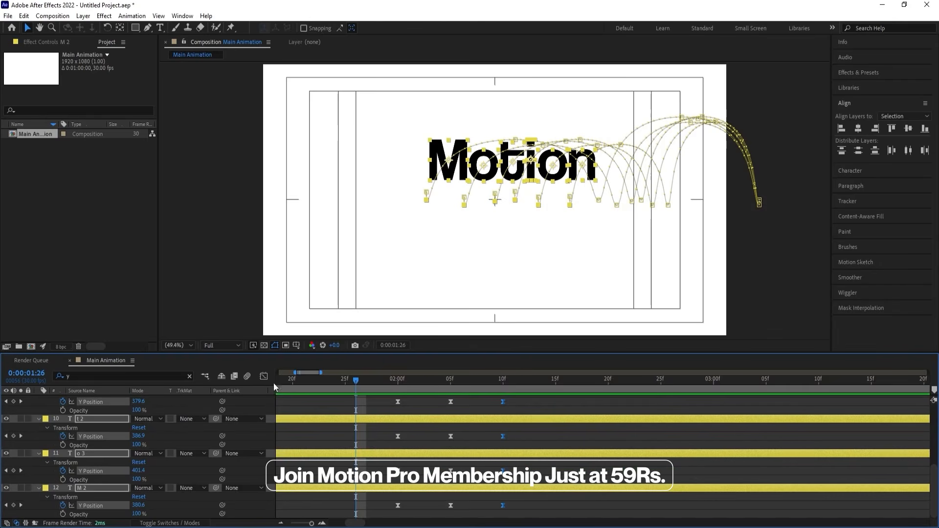
Add Rotation keyframes of 0x+0.0° to all six yellow letters at 0:00:00:00.
key(minus)
key(minus)
key(minus)
drag(299, 381, 269, 379)
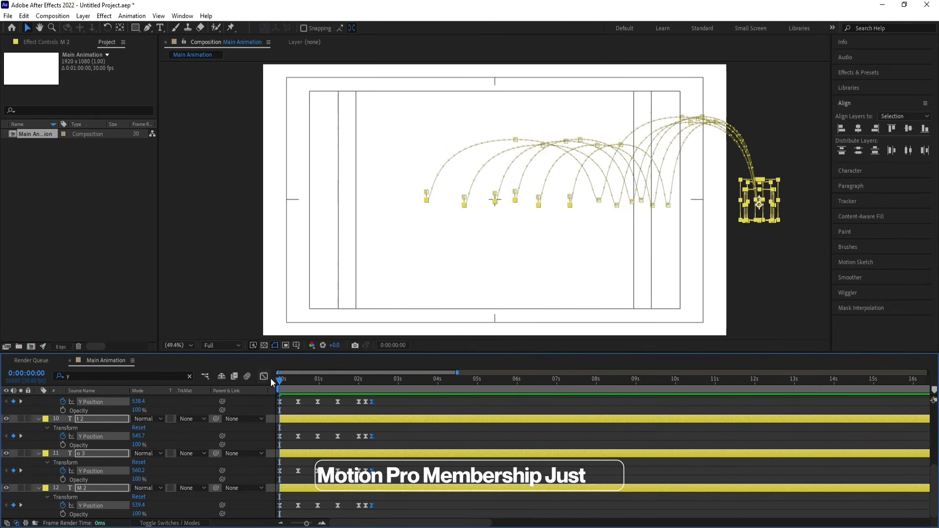
key(r)
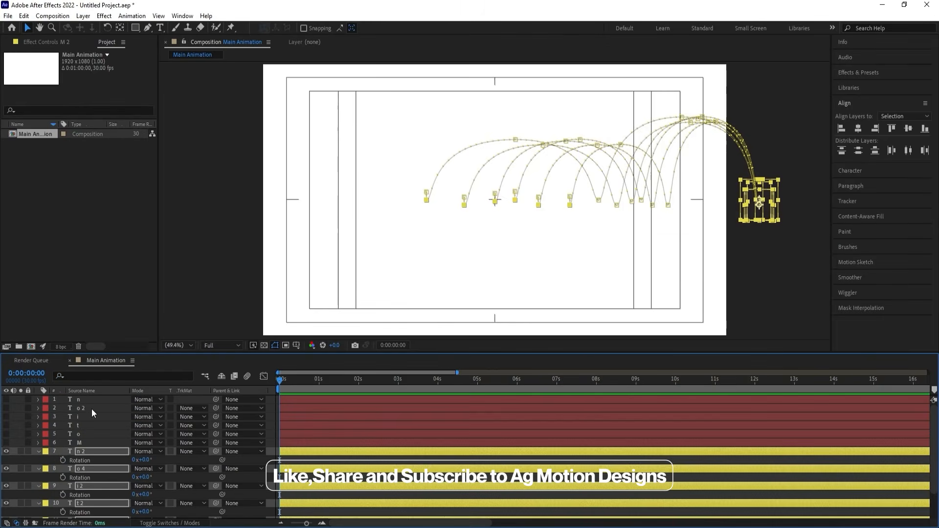
click(63, 460)
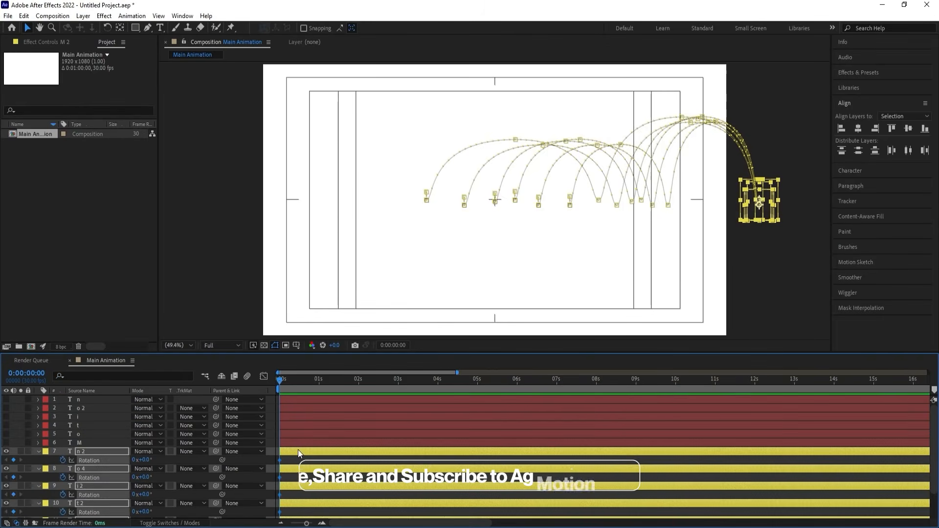
Display all keyframed properties and set the yellow letters' Rotation to 2x+0.0° at 0:00:02:00.
key(u)
scroll(304, 448, down, 4)
key(k)
key(k)
key(k)
key(k)
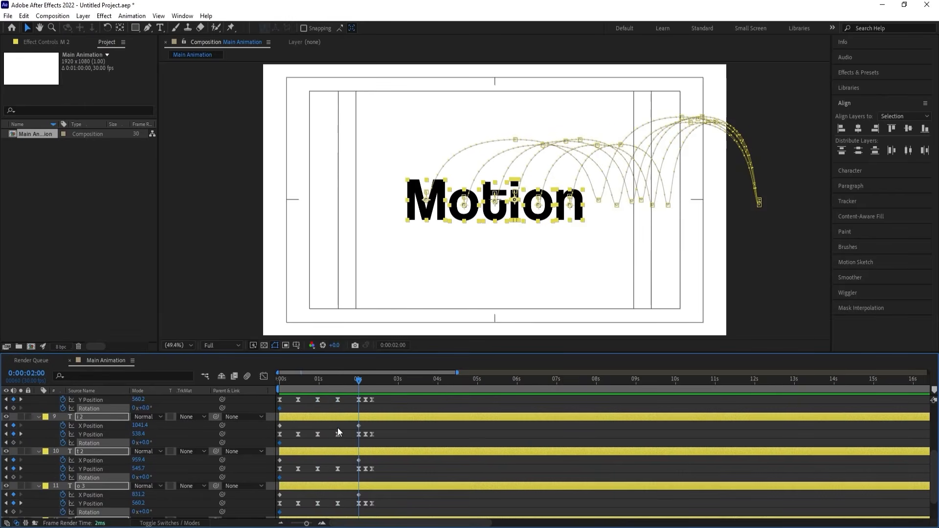
drag(145, 409, 136, 411)
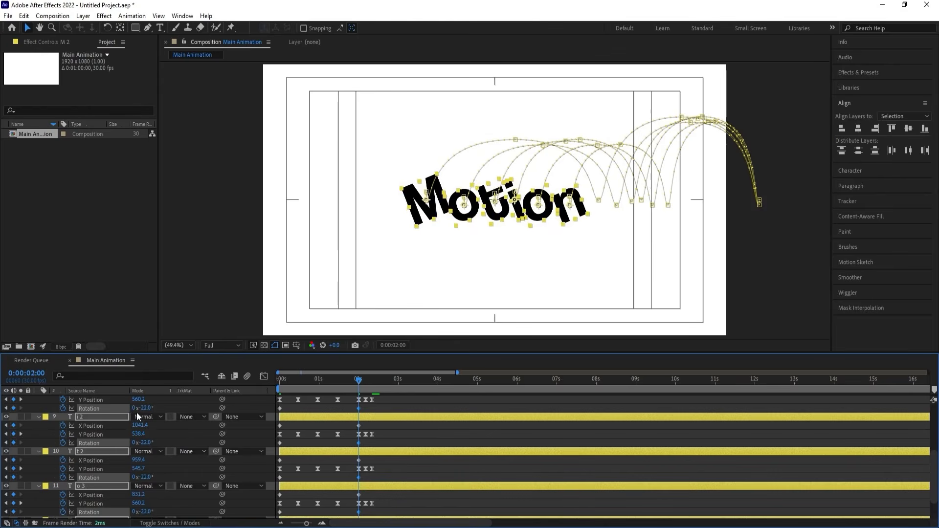
key(ctrl+z)
click(133, 409)
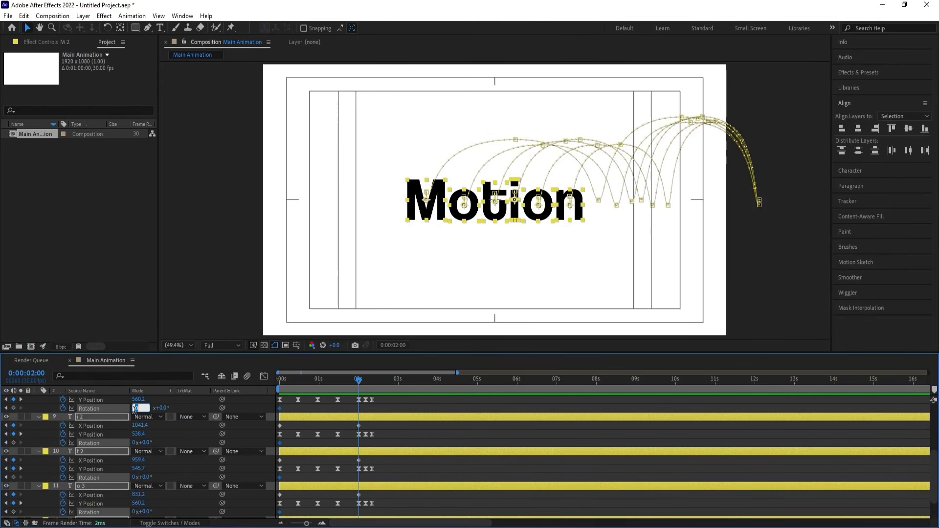
text(2)
key(Return)
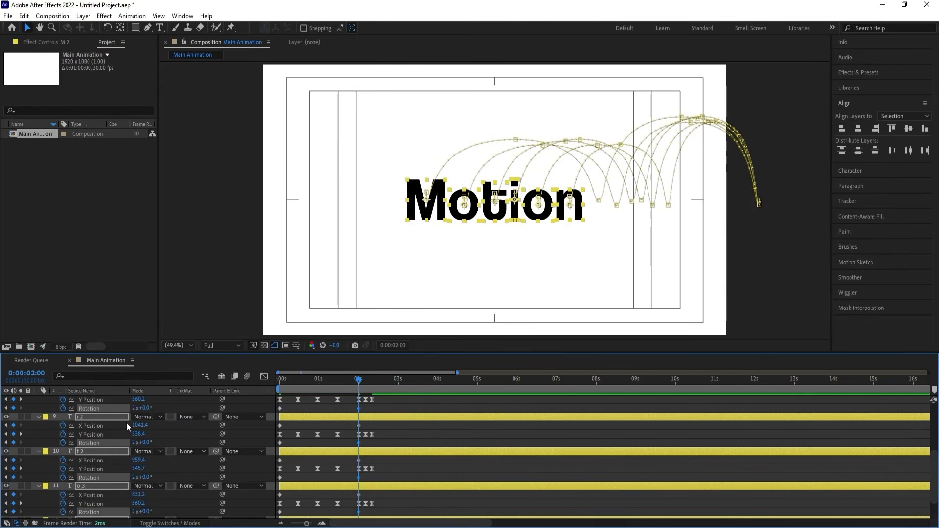
Reverse the spin by setting the Rotation at 0:00:02:00 to -2x+0.0°, and play the animation from the start.
click(133, 410)
text(-)
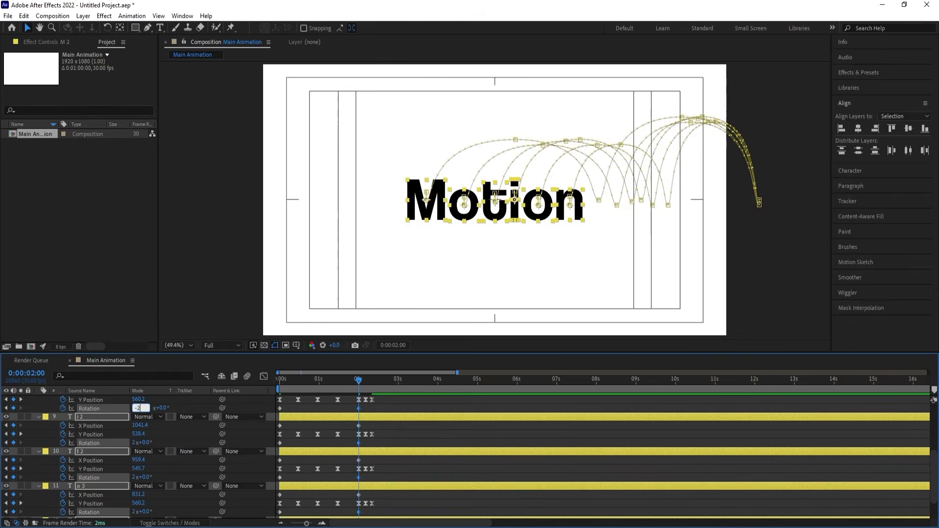
key(Return)
drag(305, 380, 257, 390)
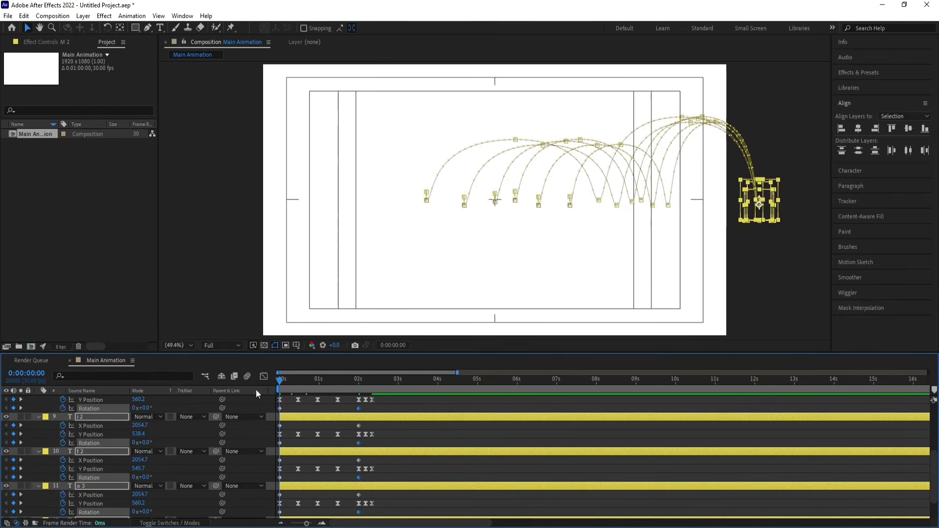
key(space)
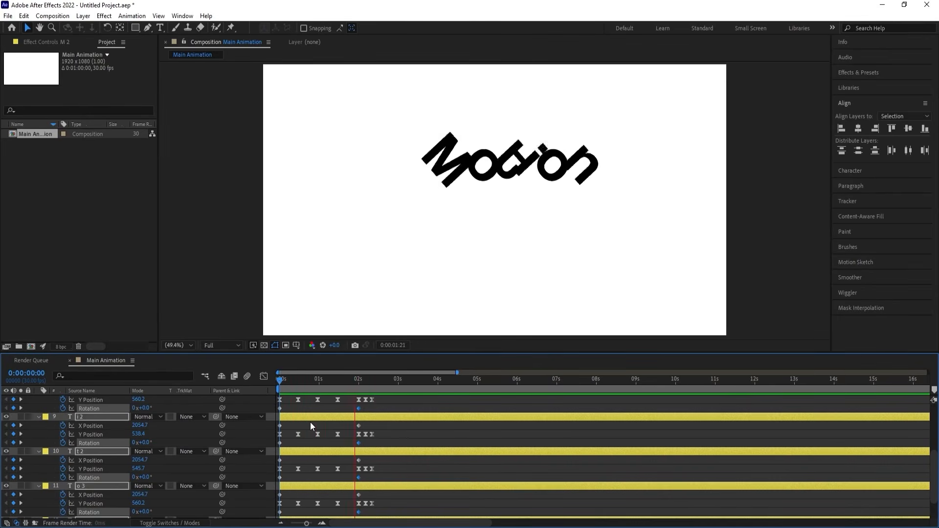
key(space)
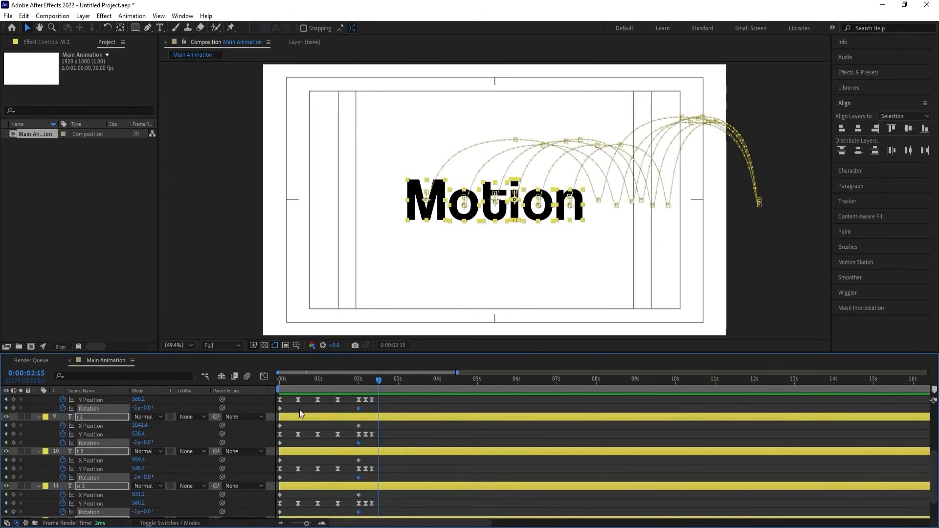
Collapse the layer properties and move the start of layer o 3 to 0:00:00:05.
click(299, 411)
key(u)
click(276, 384)
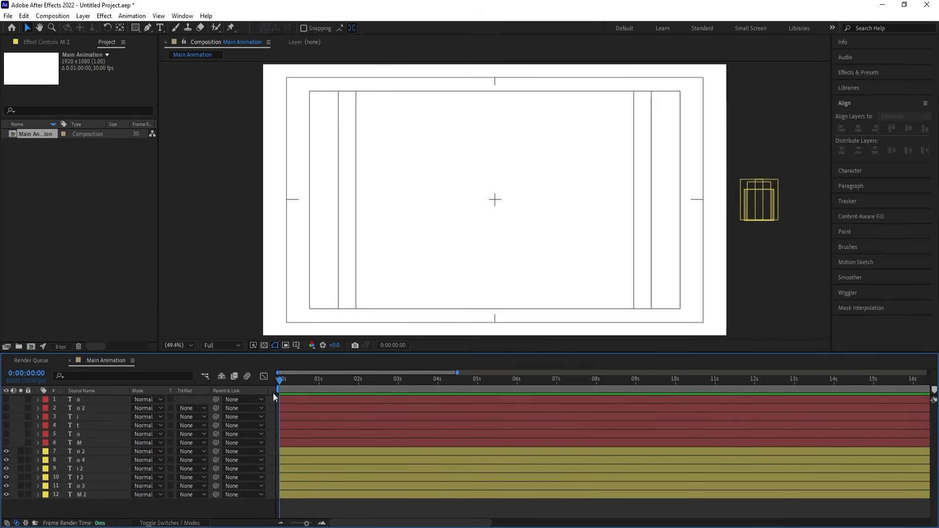
scroll(307, 440, up, 3)
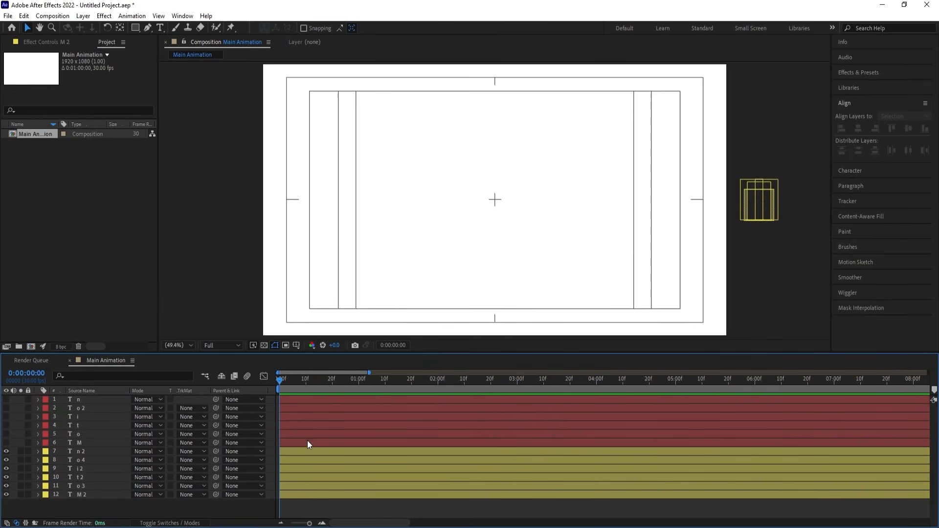
click(306, 384)
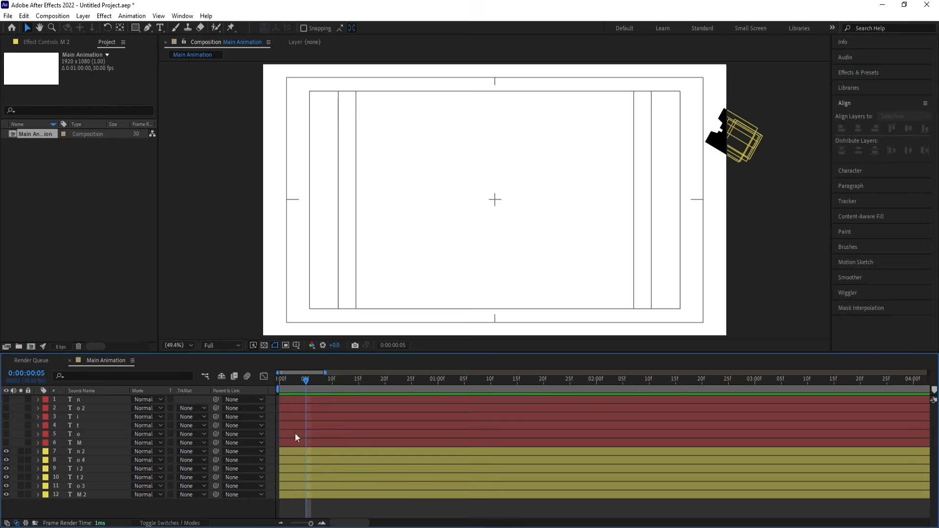
click(306, 487)
Move the start of layer t 2 to 0:00:00:10 and layer i 2 to 0:00:00:15.
click(331, 385)
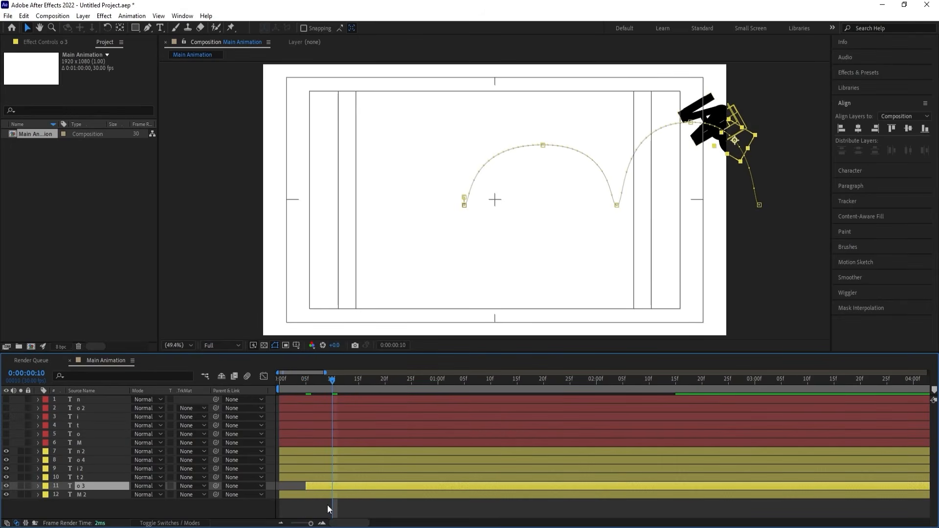
click(329, 477)
key(bracketleft)
click(357, 382)
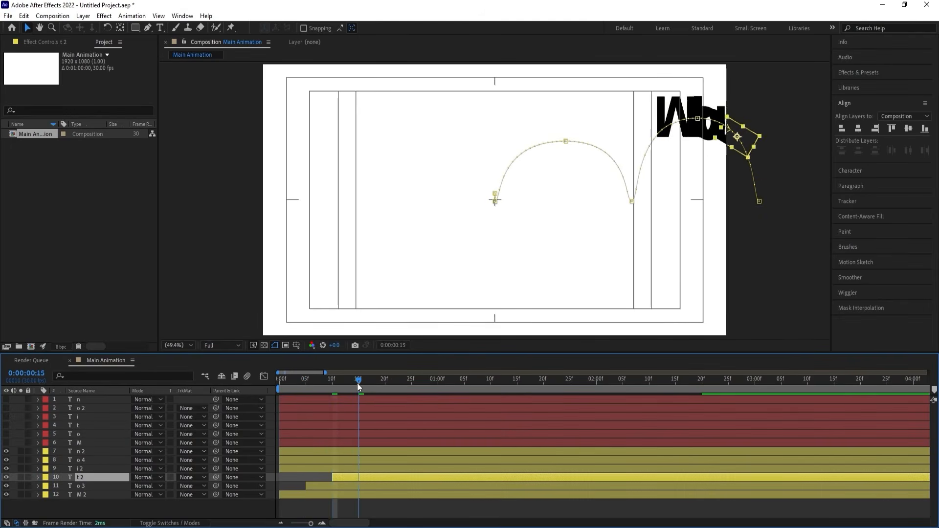
click(363, 468)
key(bracketleft)
Move the start of layer o 4 to 0:00:00:20 and layer n 2 to 0:00:00:25.
click(384, 383)
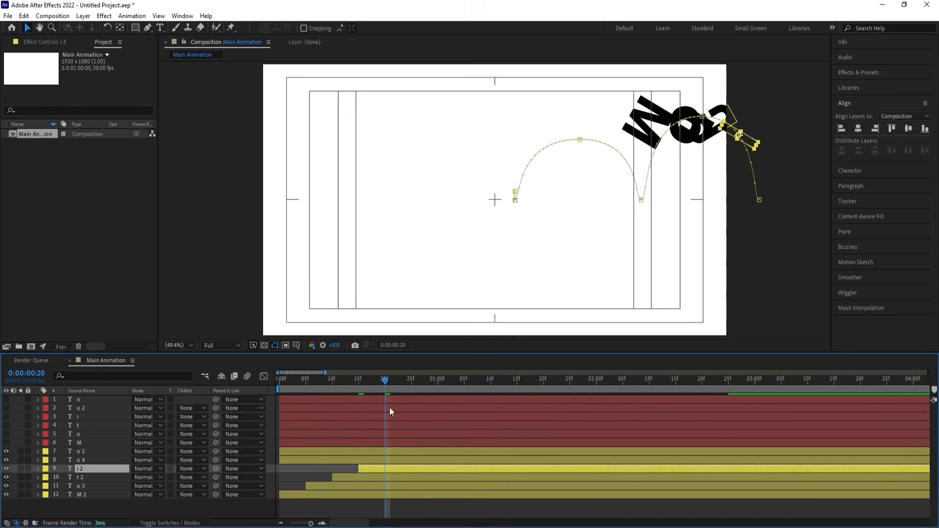
click(386, 456)
key(bracketleft)
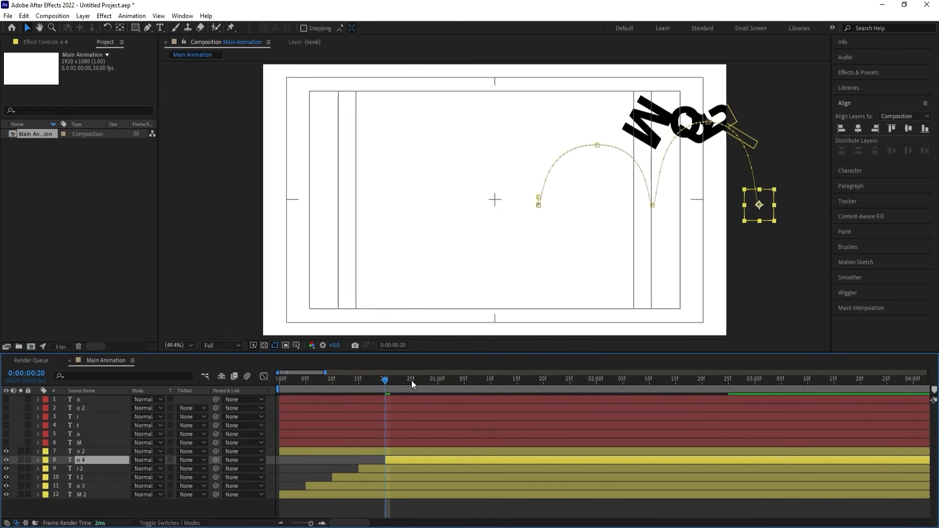
click(411, 381)
click(414, 450)
key(bracketleft)
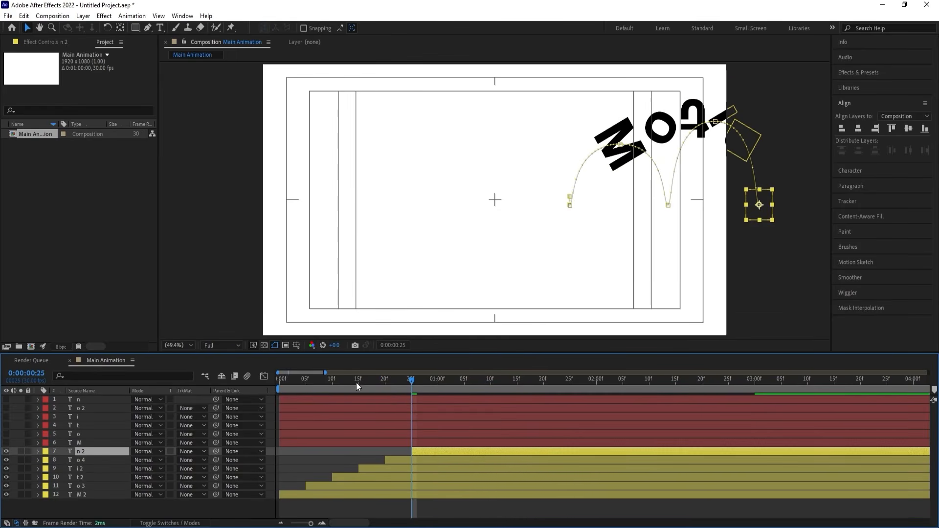
Preview the staggered letter animation and set the fill of all six visible letter layers, n 2 through M 2, to white.
key(space)
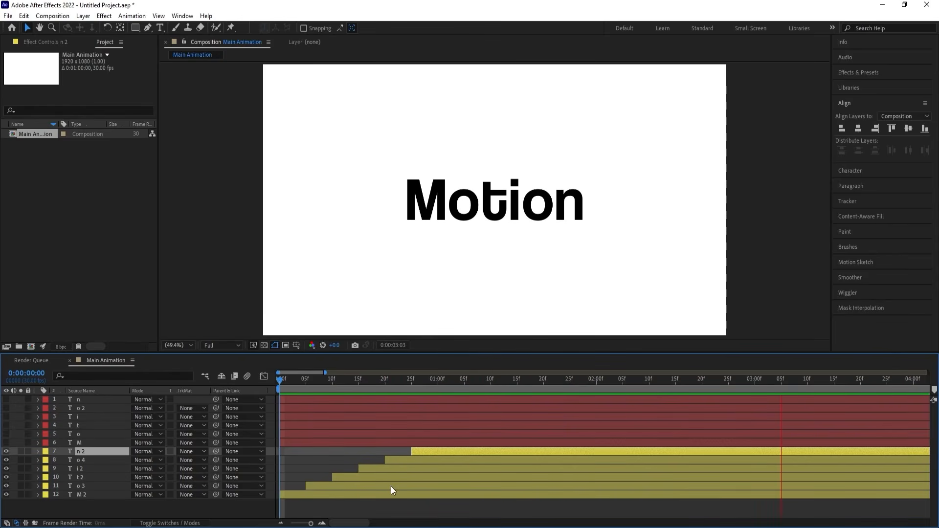
key(space)
shift+click(94, 494)
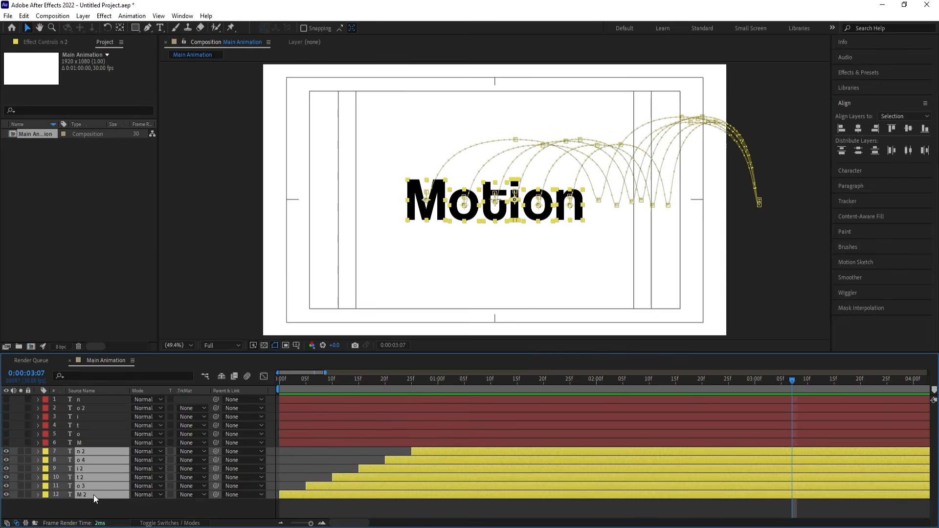
click(839, 171)
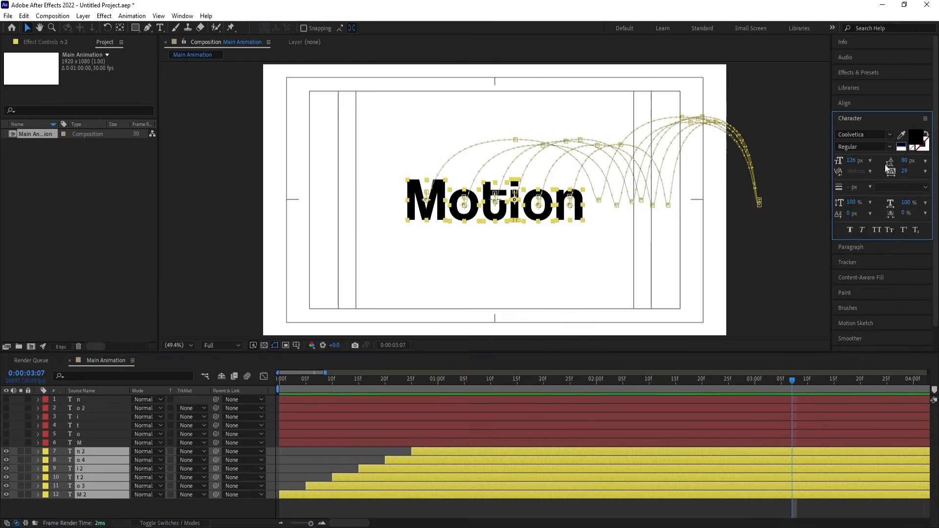
click(901, 149)
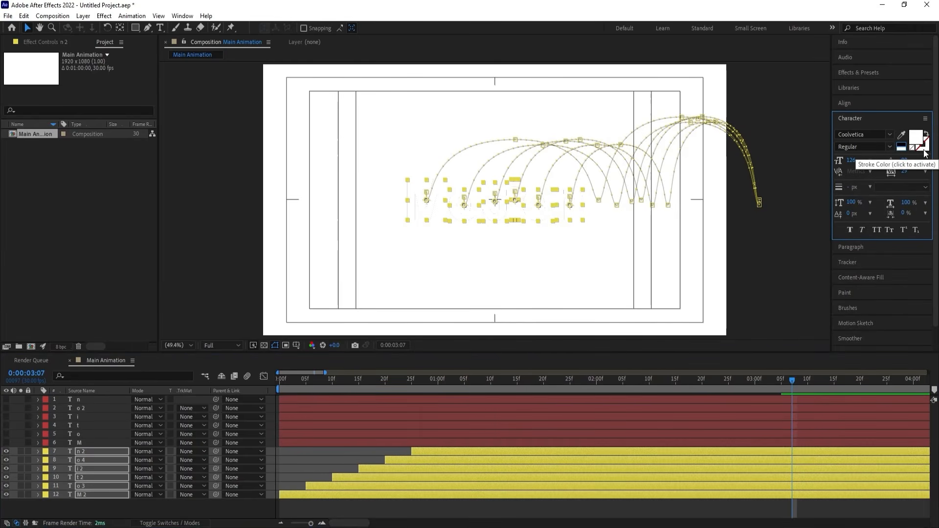
Give the six selected letter layers a black stroke with a width of 1 px.
click(923, 147)
click(901, 145)
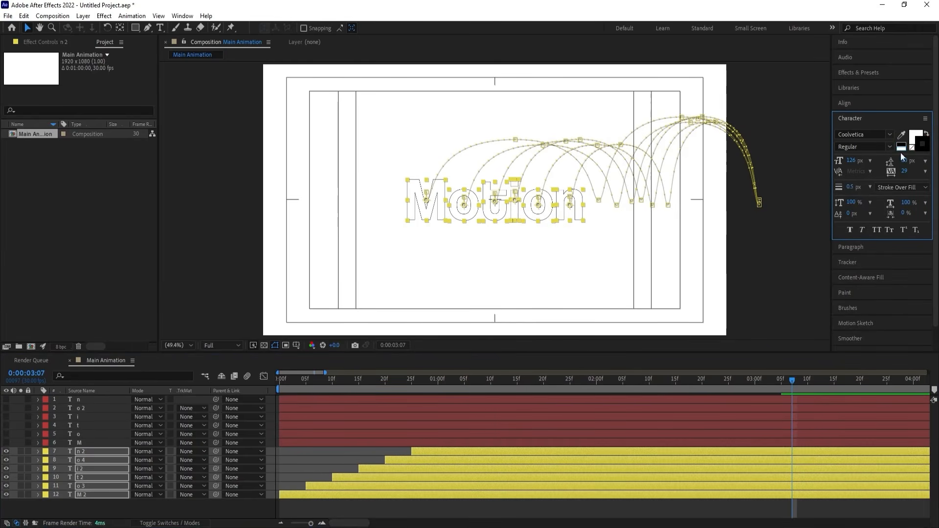
text(1)
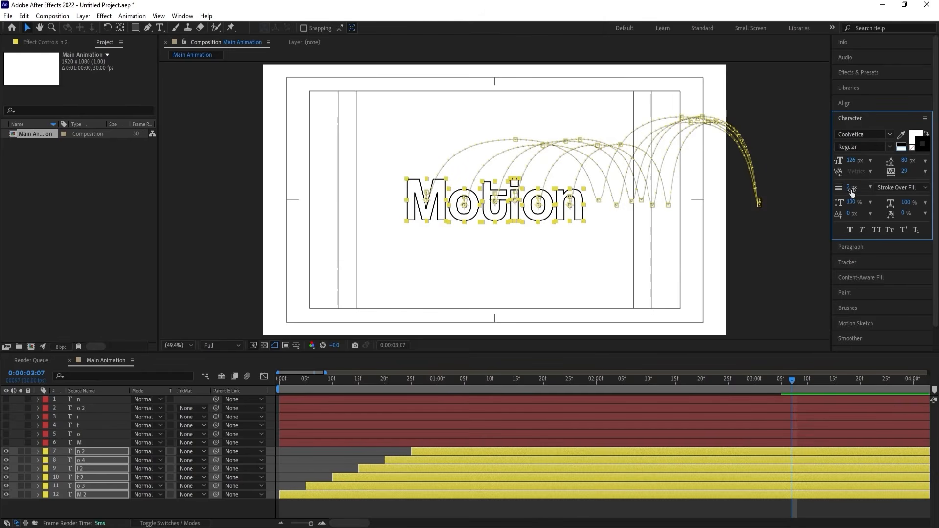
key(Return)
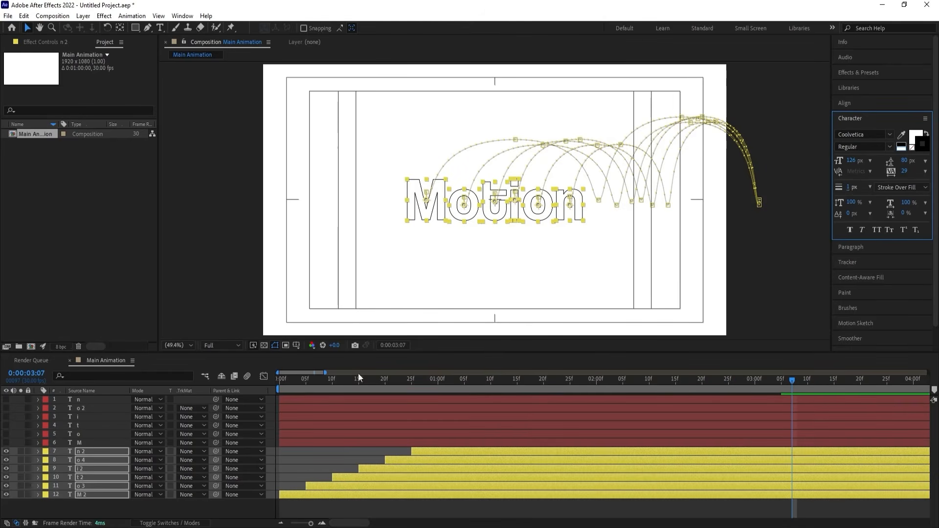
Play the outlined letters' animation from the start, with the layers deselected and more of the timeline in view.
drag(334, 380, 278, 381)
key(space)
key(minus)
key(minus)
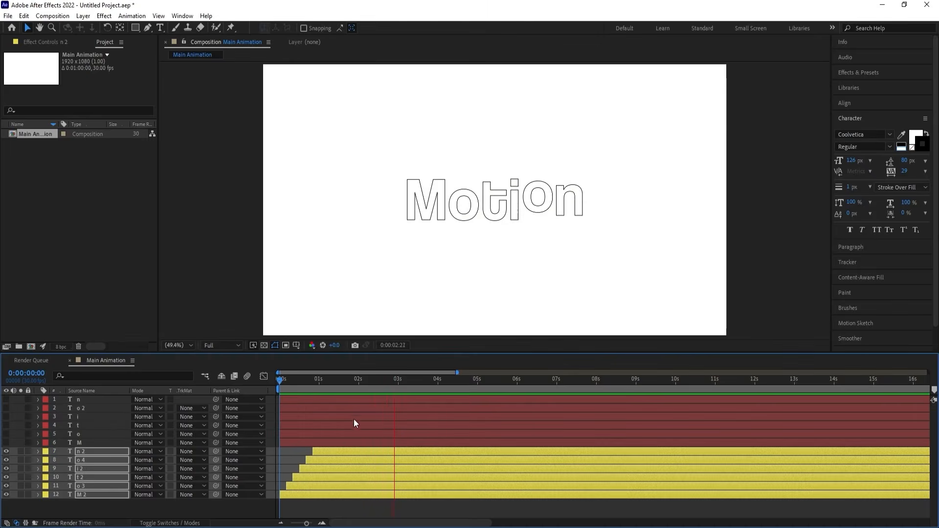
key(space)
click(302, 502)
key(space)
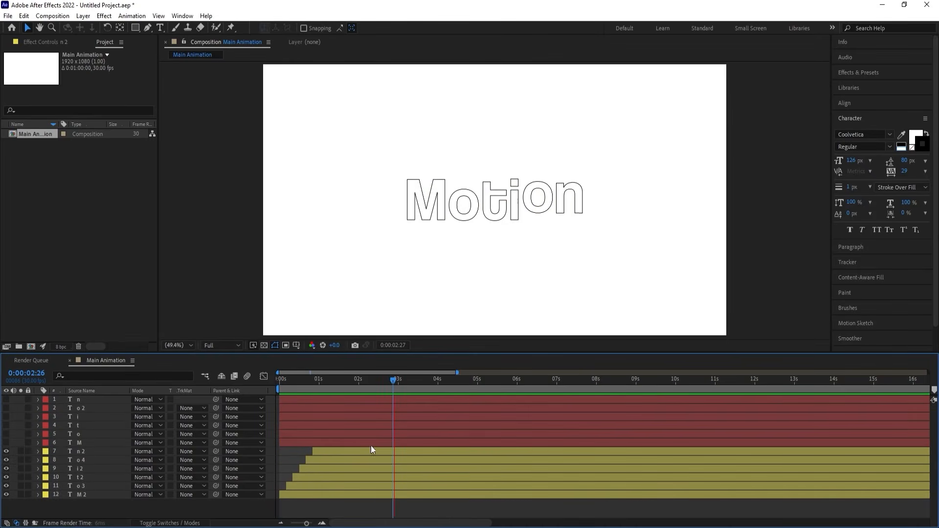
key(space)
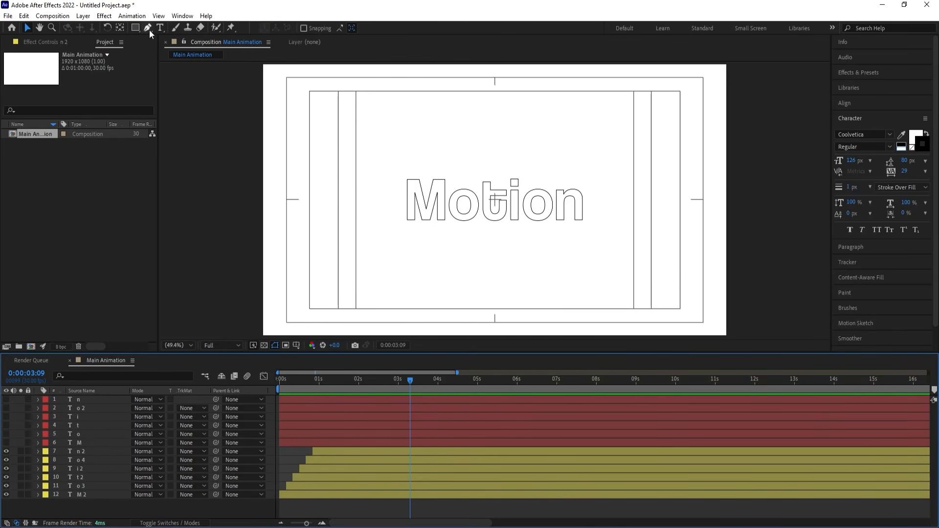
Draw a small circle on a new shape layer just above the letter M with the Ellipse tool.
click(137, 27)
click(172, 49)
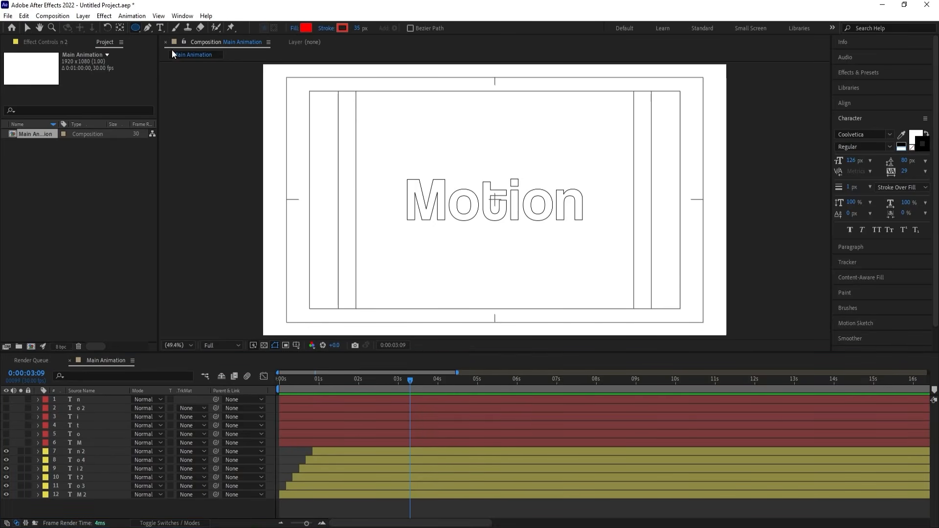
click(434, 169)
drag(434, 169, 436, 172)
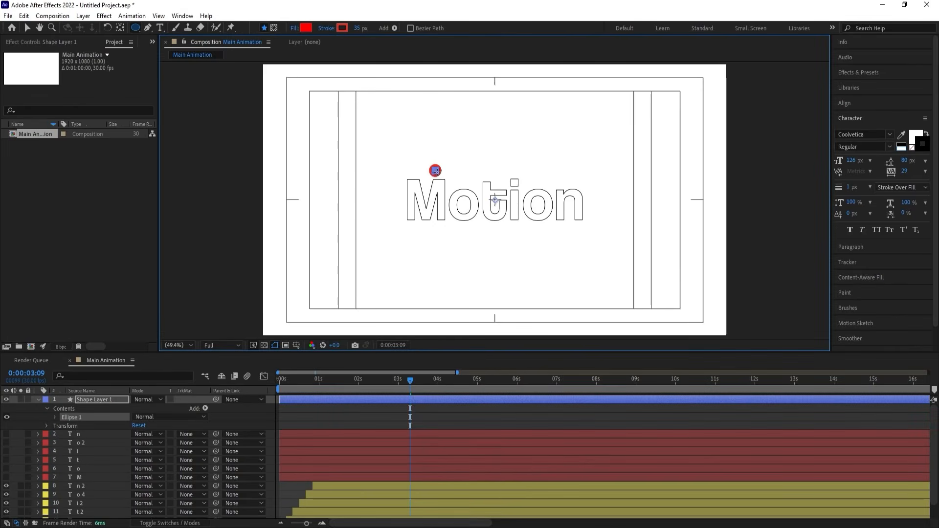
Remove the circle's stroke by setting it to None, and change its fill color to black.
click(324, 29)
click(419, 241)
click(454, 299)
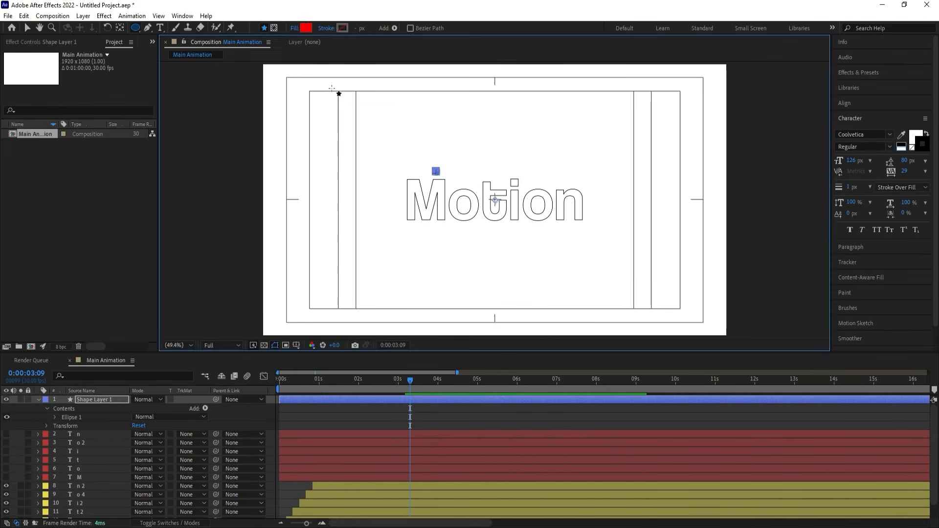
click(306, 28)
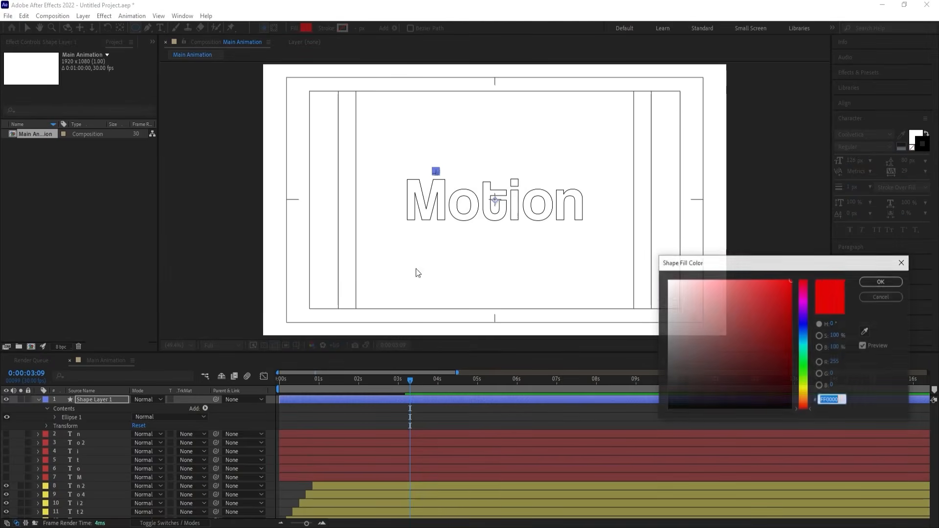
click(881, 281)
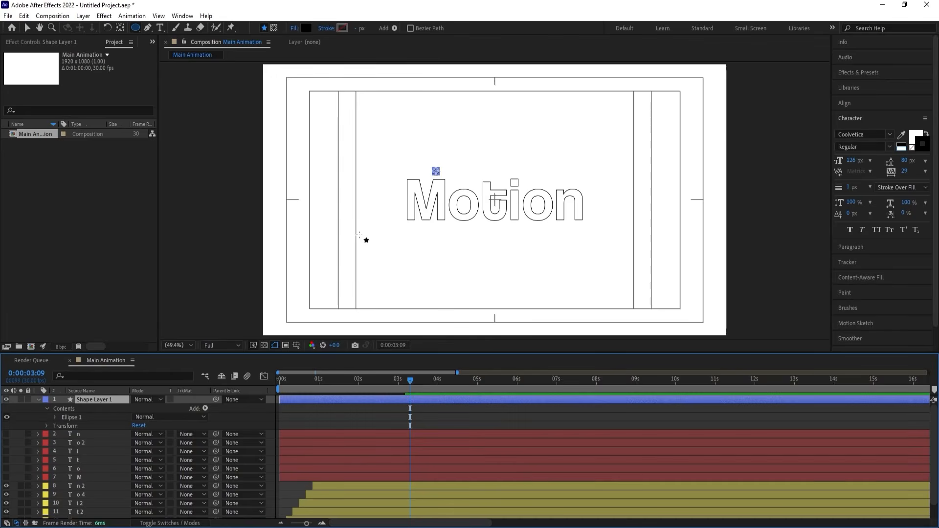
Scrub through the letter animation to 0:00:02:10 with Shape Layer 1 selected.
click(330, 382)
drag(324, 383, 371, 383)
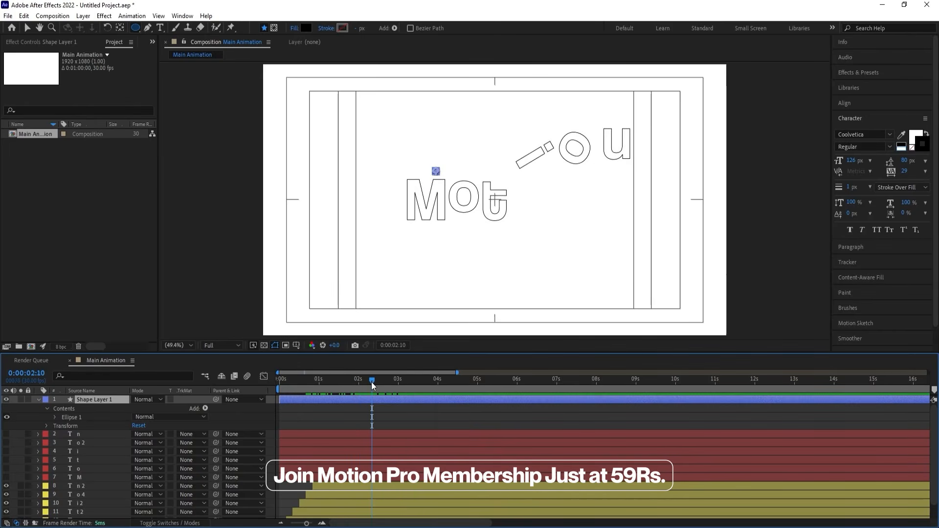
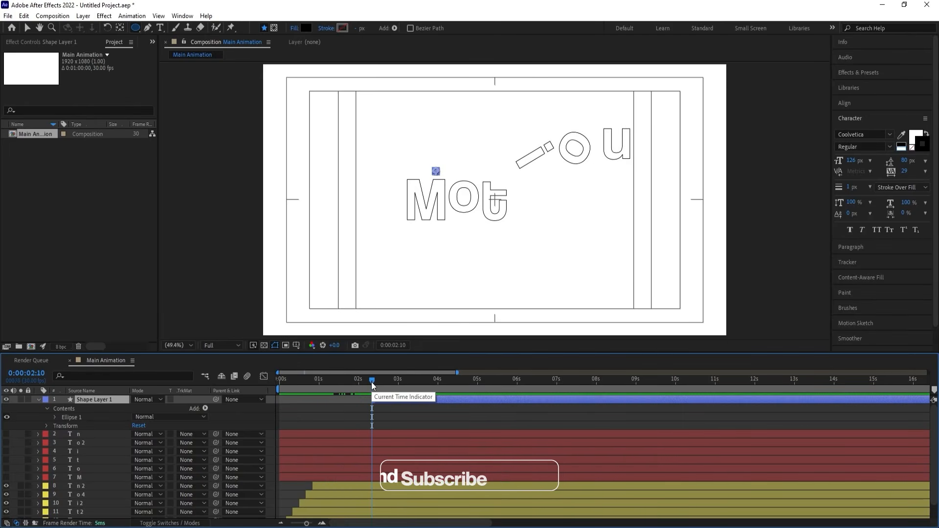
Add Position keyframes to Shape Layer 1 at 0:00:02:10 and 0:00:03:10.
key(p)
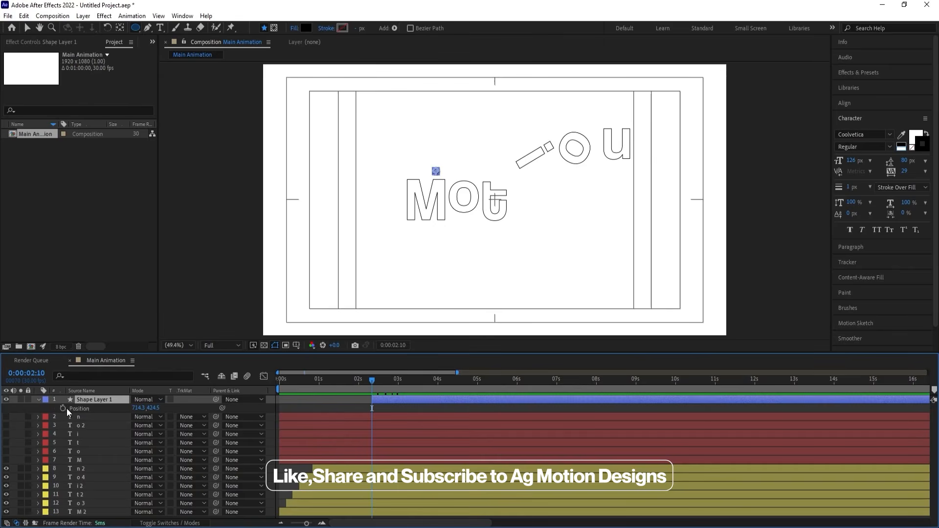
click(63, 408)
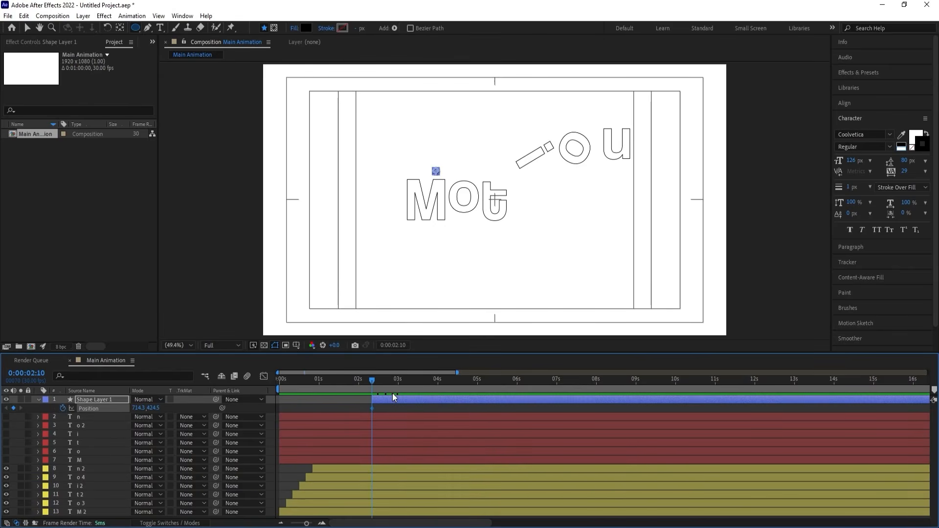
key(equal)
drag(426, 382, 451, 385)
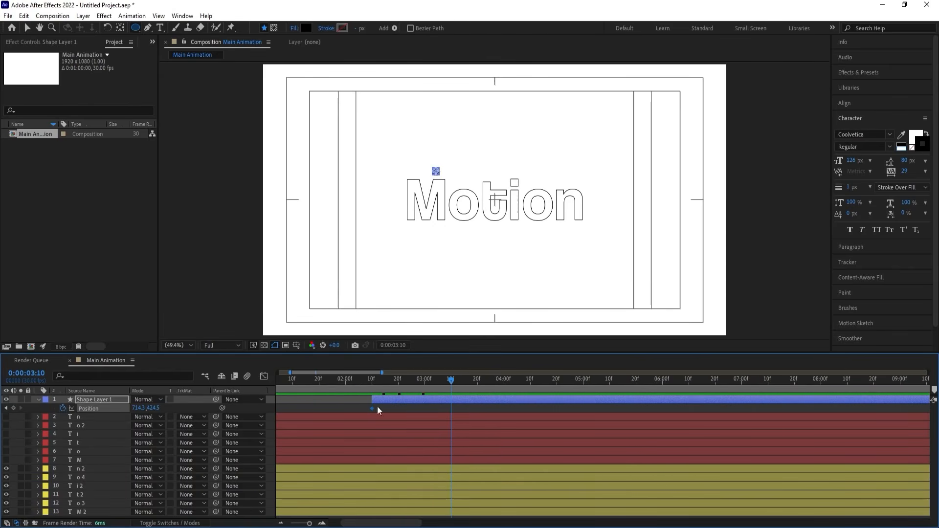
click(13, 407)
Set the circle's Y position to -25.5 at the first keyframe, above the frame, and to 457.5 at the second, on the M.
key(j)
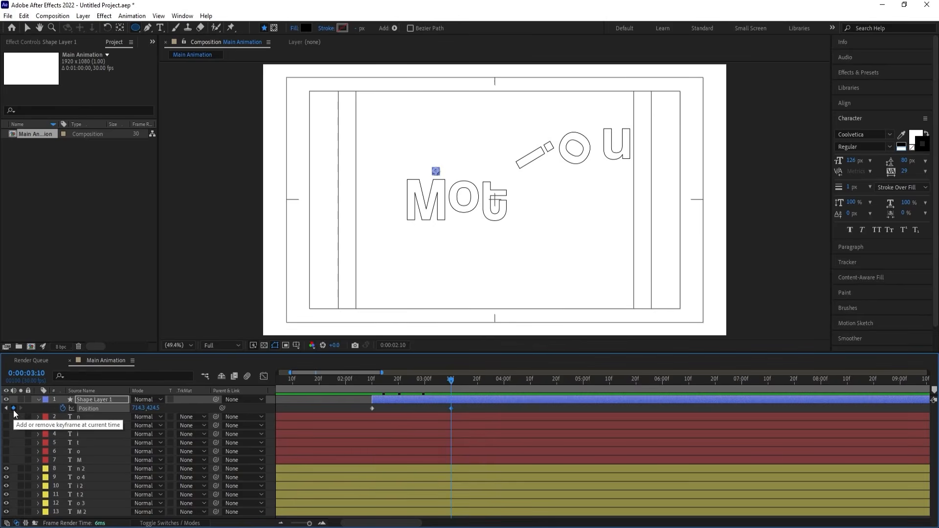
drag(155, 408, 3, 345)
key(k)
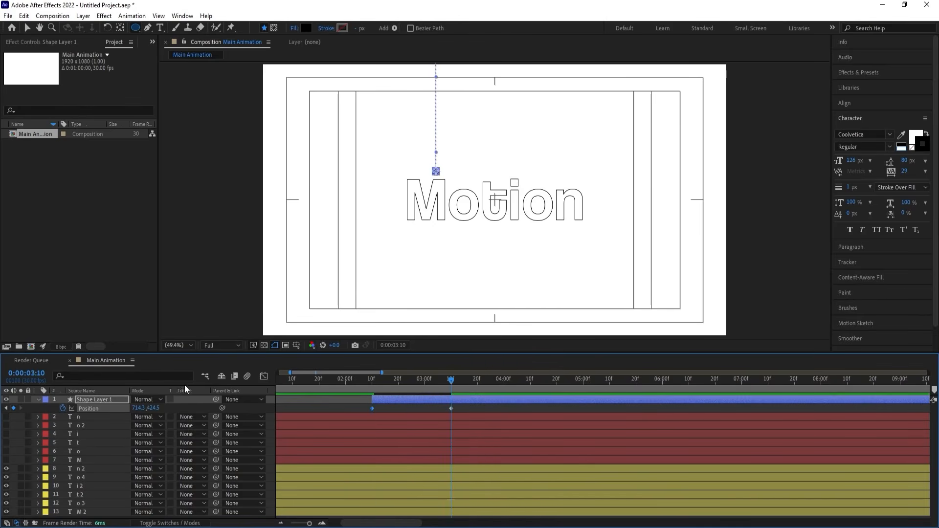
drag(153, 408, 166, 408)
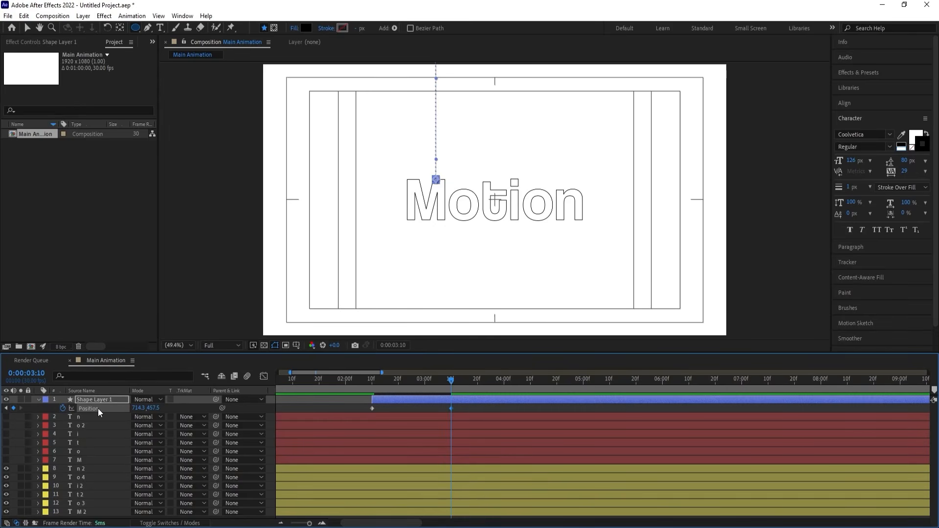
Apply Easy Ease to the circle's Position keyframes and reshape the speed graph so the speed peaks just before the second keyframe.
key(F9)
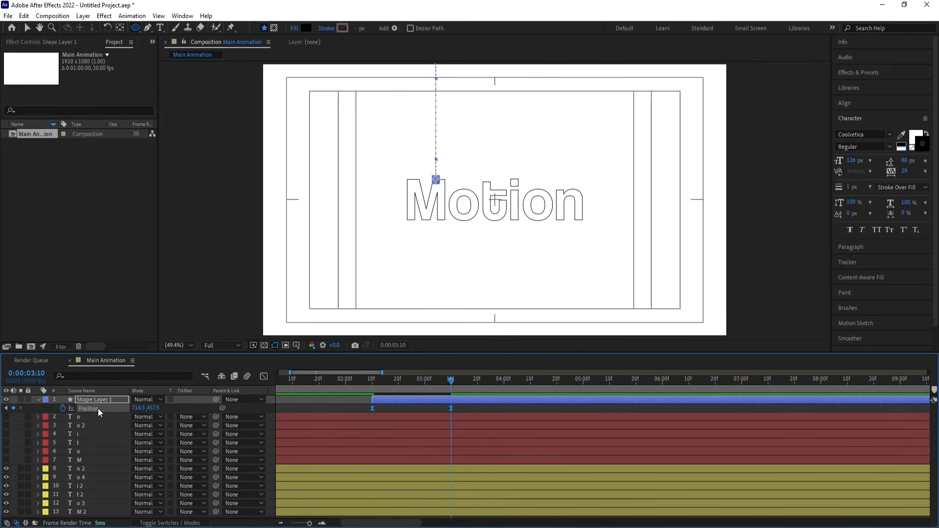
click(260, 375)
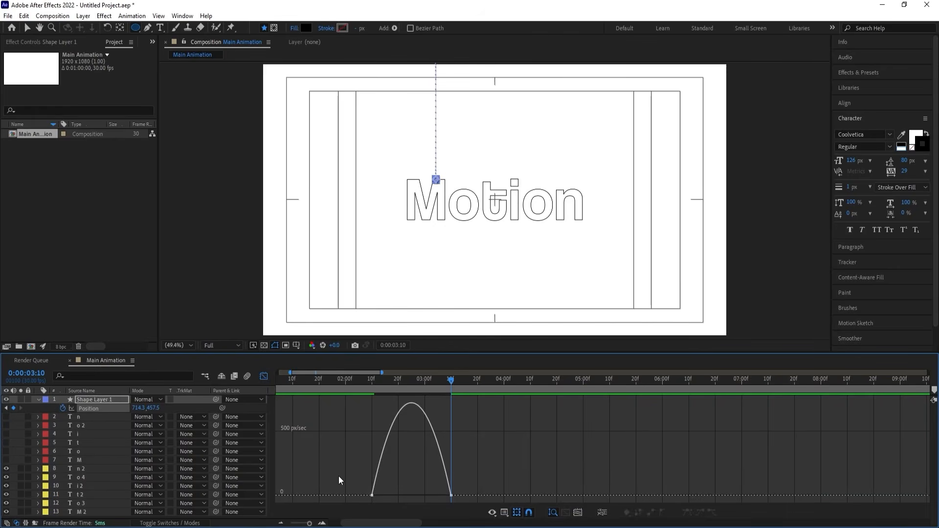
drag(385, 495, 444, 497)
Preview the circle's drop onto the M and return from the speed graph to the layer bar view.
key(space)
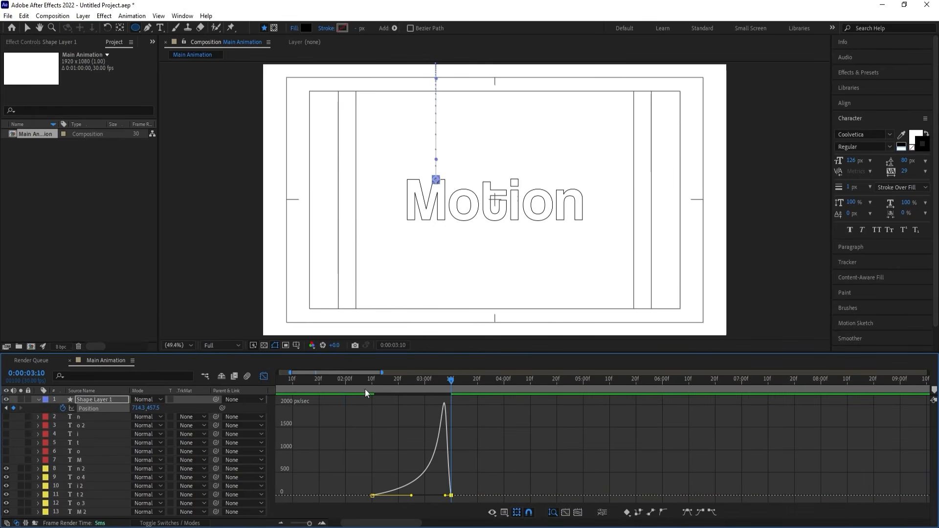
click(345, 381)
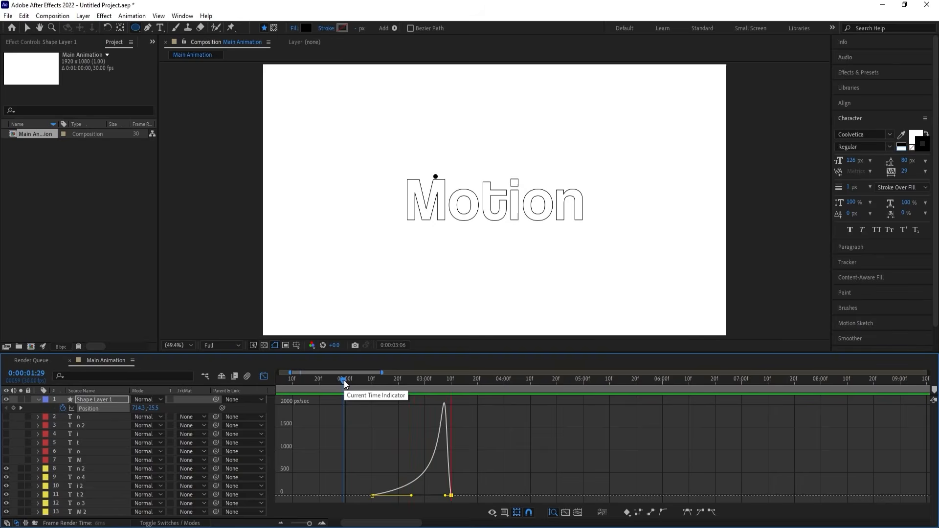
key(space)
click(264, 375)
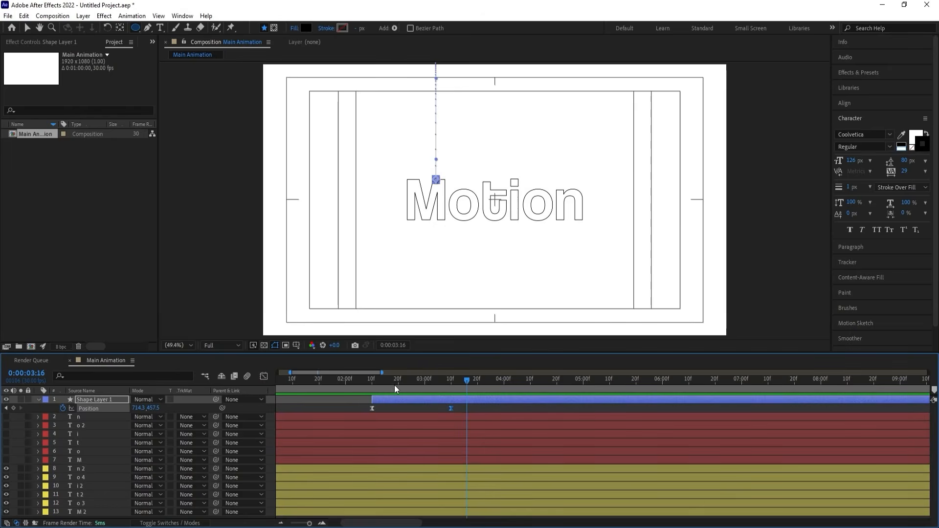
click(374, 379)
key(space)
key(space)
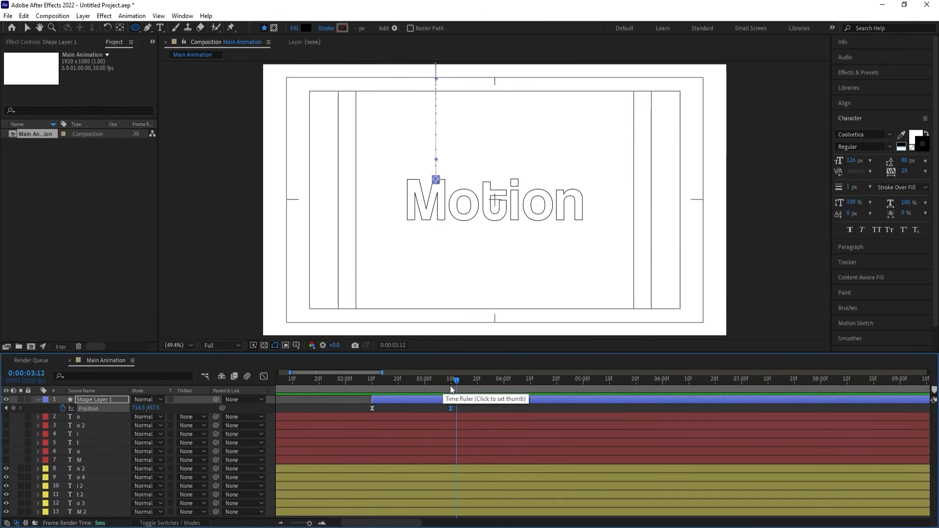
Duplicate the circle at 0:00:03:10, shift both keyframes to X 825.3 and set the landing Y to 504.5 on the first o.
click(451, 381)
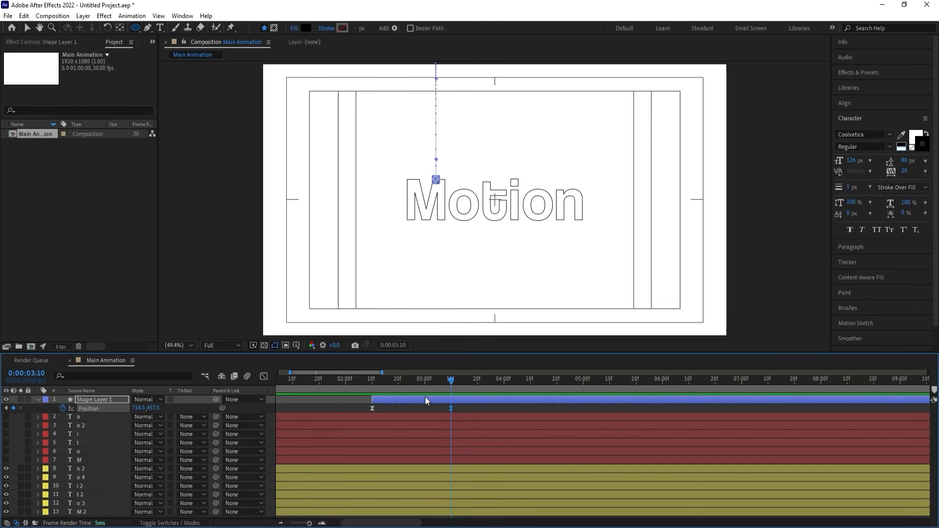
key(ctrl+d)
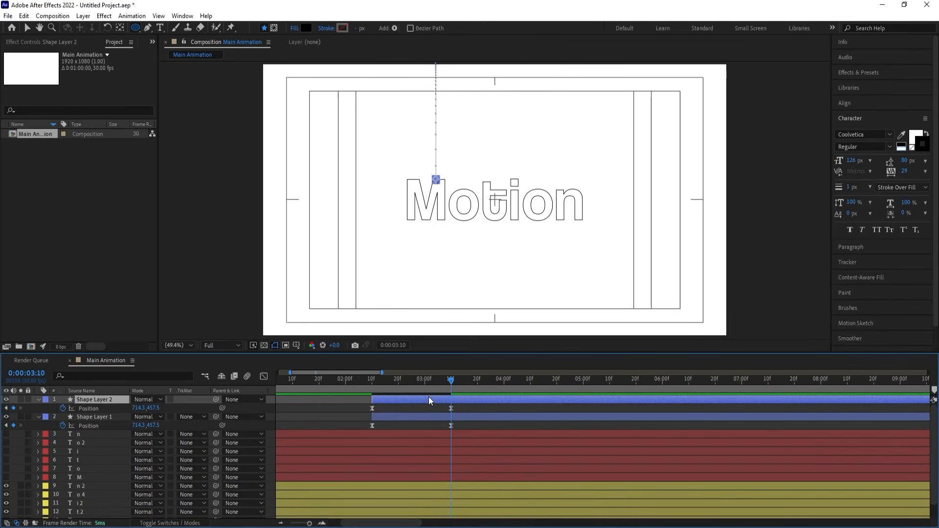
click(94, 409)
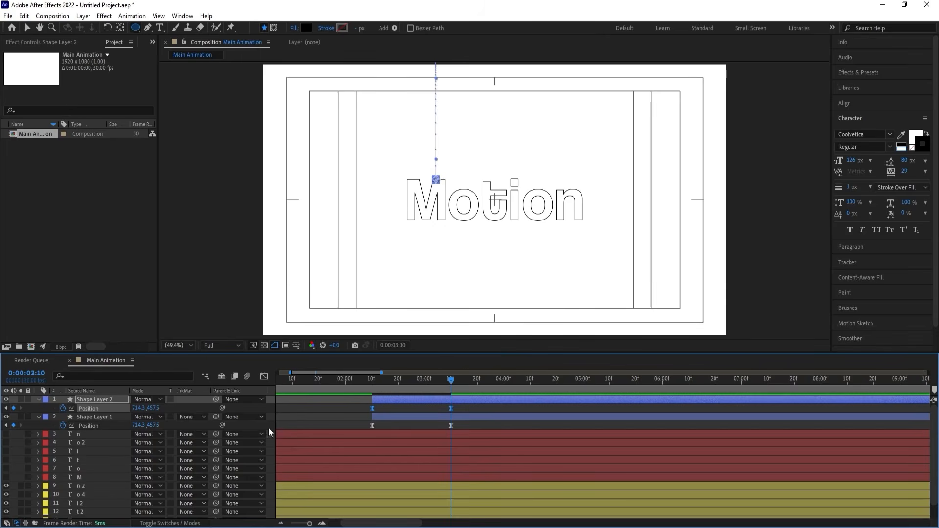
drag(141, 408, 195, 408)
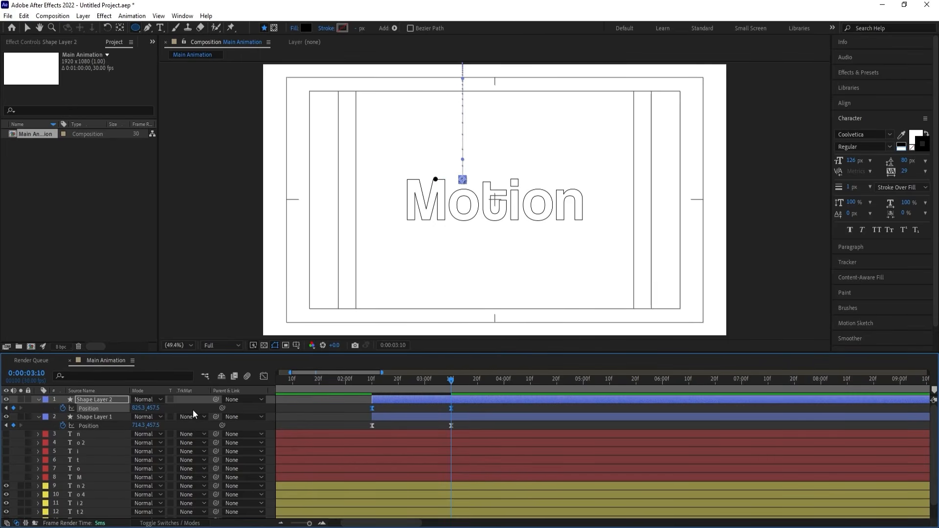
click(192, 408)
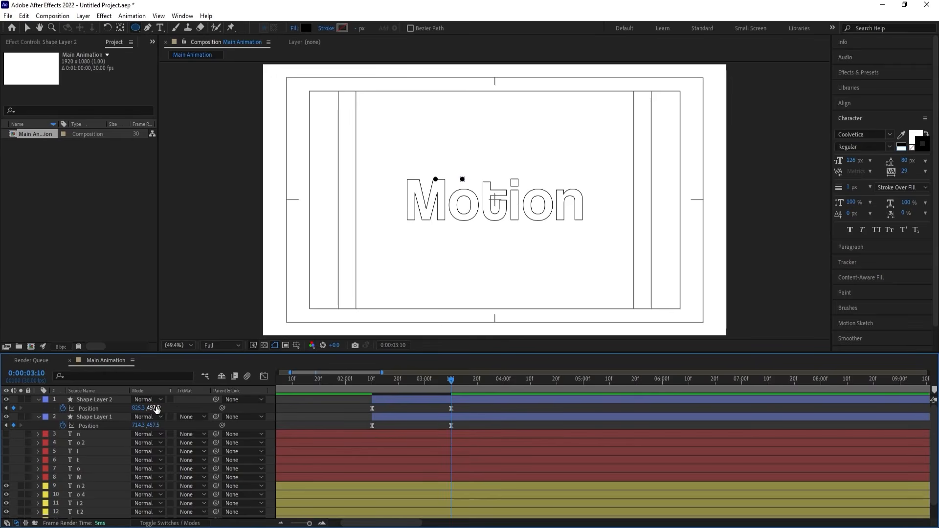
drag(157, 409, 178, 407)
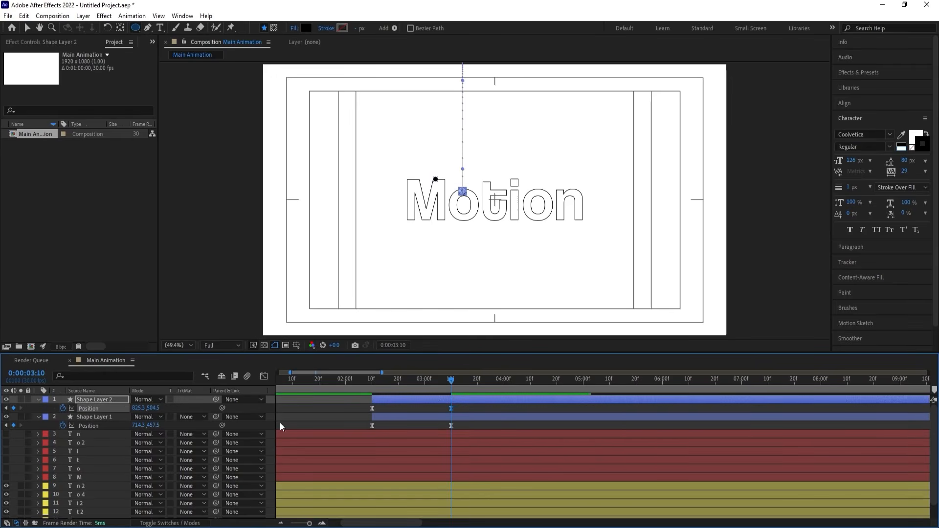
Duplicate the first o's circle, shift its keyframes to X 925.3 and set the landing Y to 464.5 on the t.
key(ctrl+d)
click(108, 408)
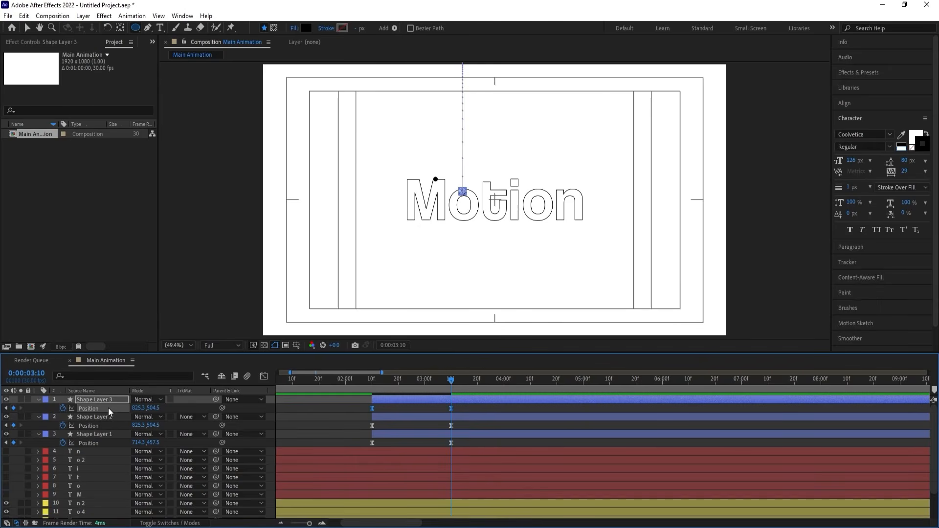
mouse_move(139, 407)
mouse_down()
mouse_move(185, 407)
mouse_move(137, 408)
mouse_up()
click(198, 410)
Duplicate the t's circle and shift both Position keyframes to X 1039.3, so it drops onto the i.
click(81, 400)
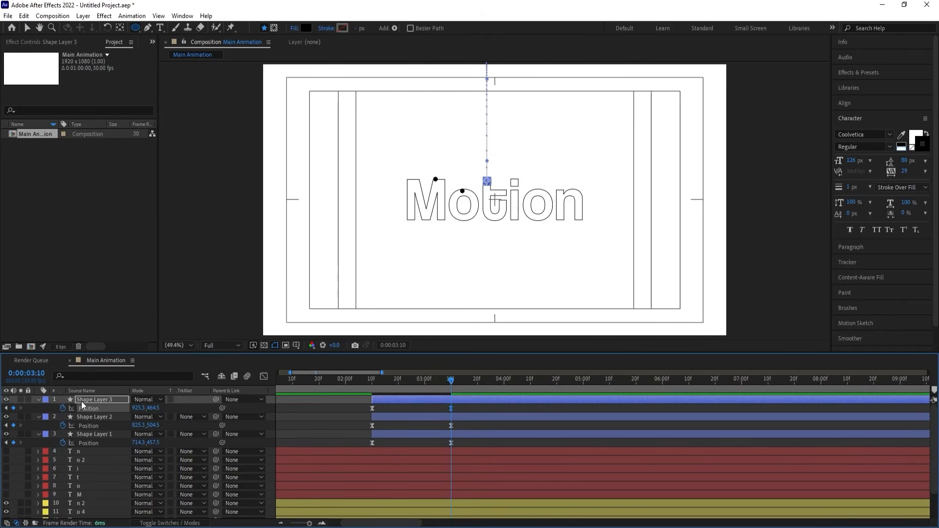
key(ctrl+d)
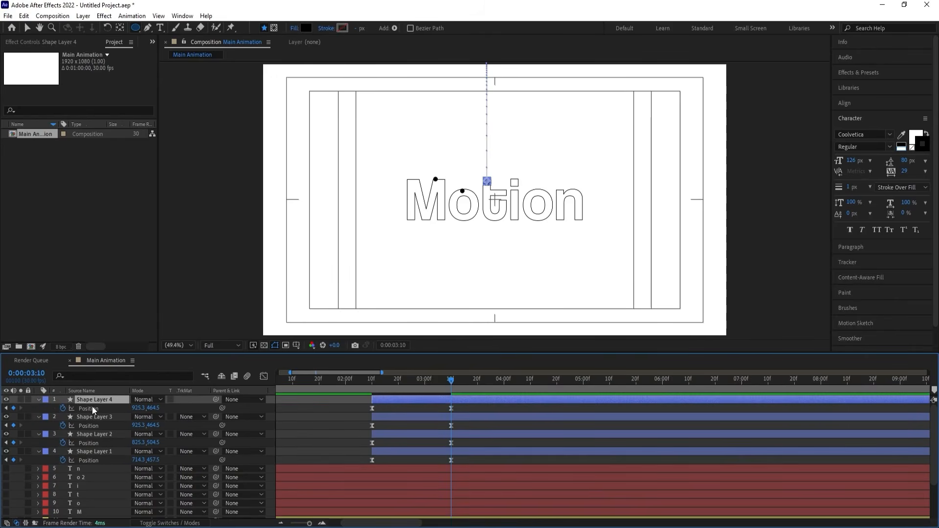
click(92, 407)
drag(138, 408, 194, 408)
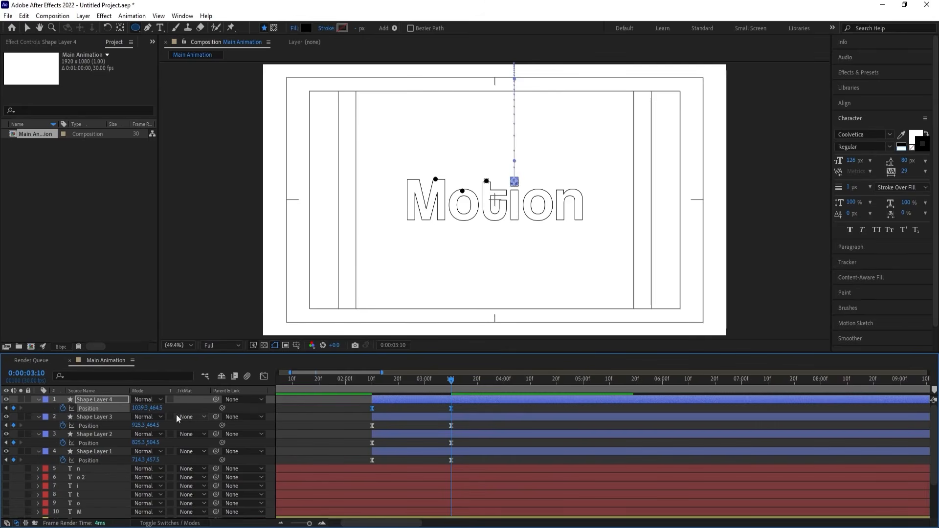
Duplicate the i's circle for the second o, landing at 1133.3, 498.5, and duplicate that one for the n at X 1271.3.
click(110, 398)
key(ctrl+d)
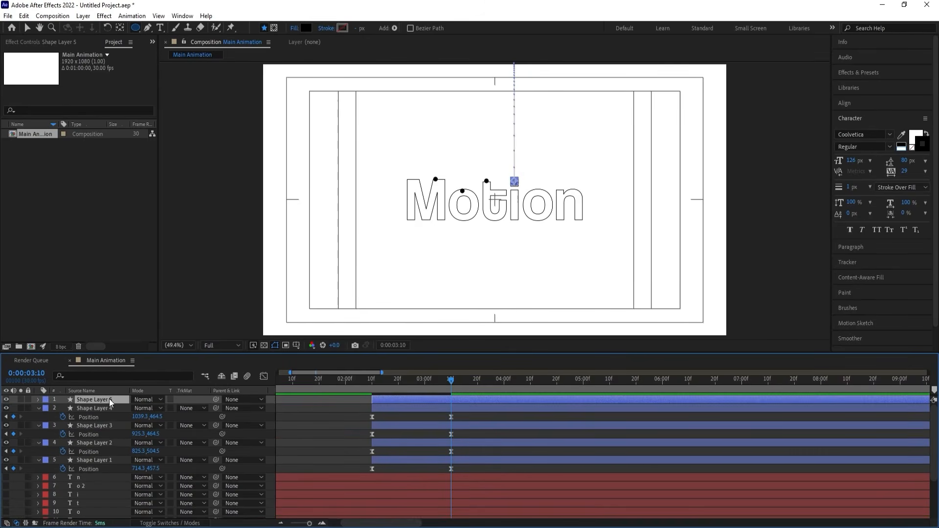
key(p)
drag(138, 409, 177, 409)
click(190, 406)
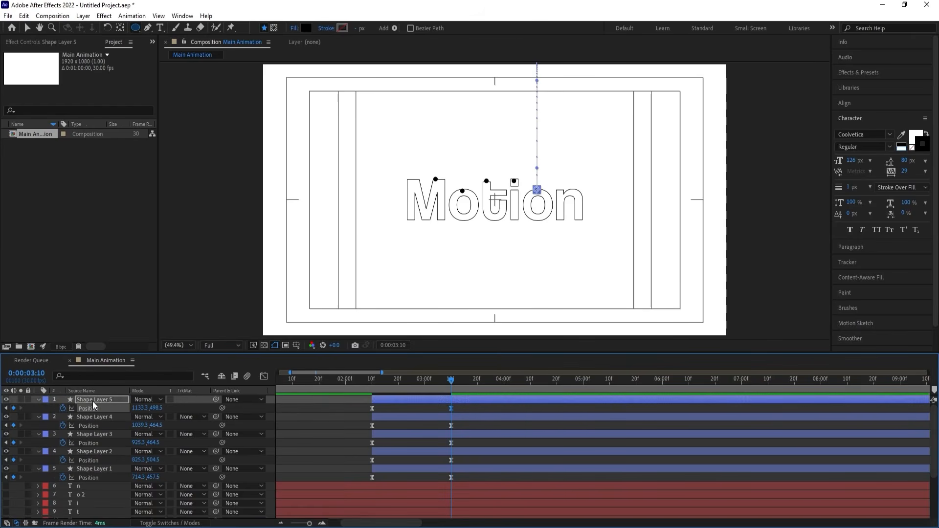
key(ctrl+d)
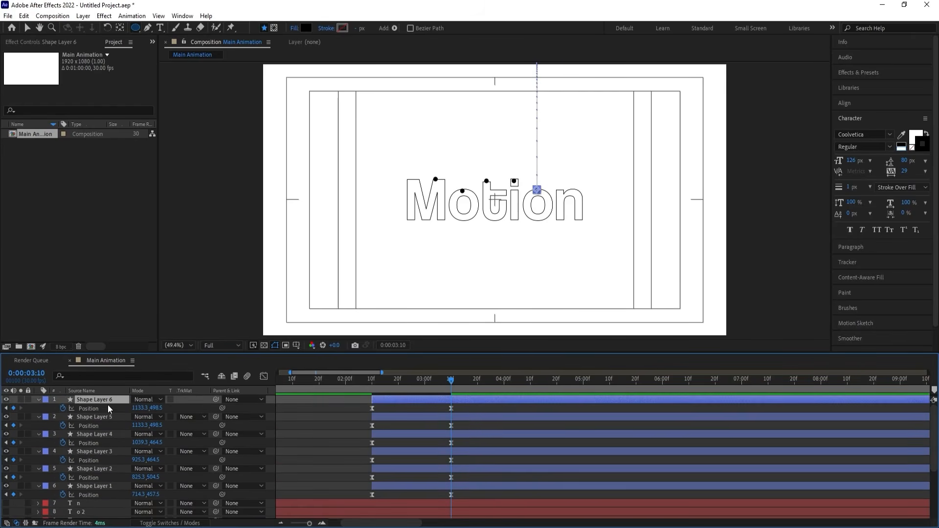
drag(137, 408, 202, 402)
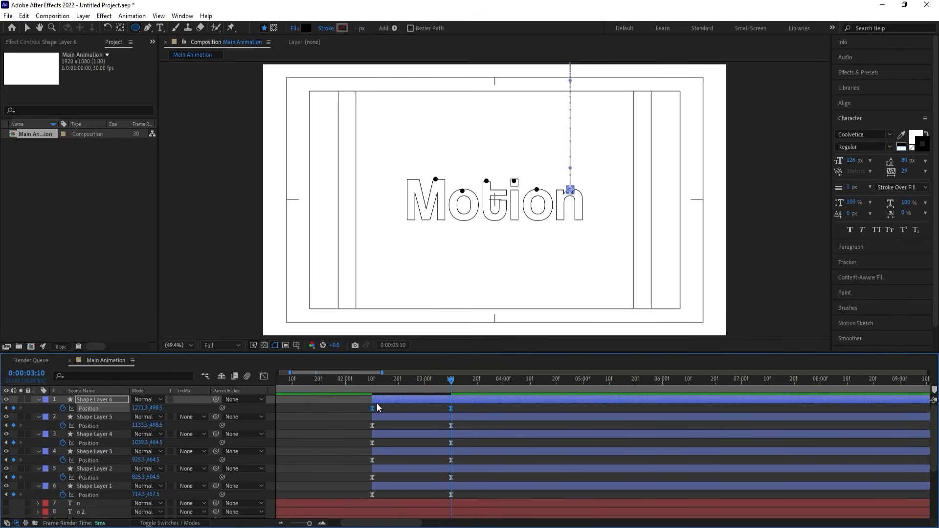
Play the six circles' drop from 0:00:02:10 with the layers deselected.
click(371, 388)
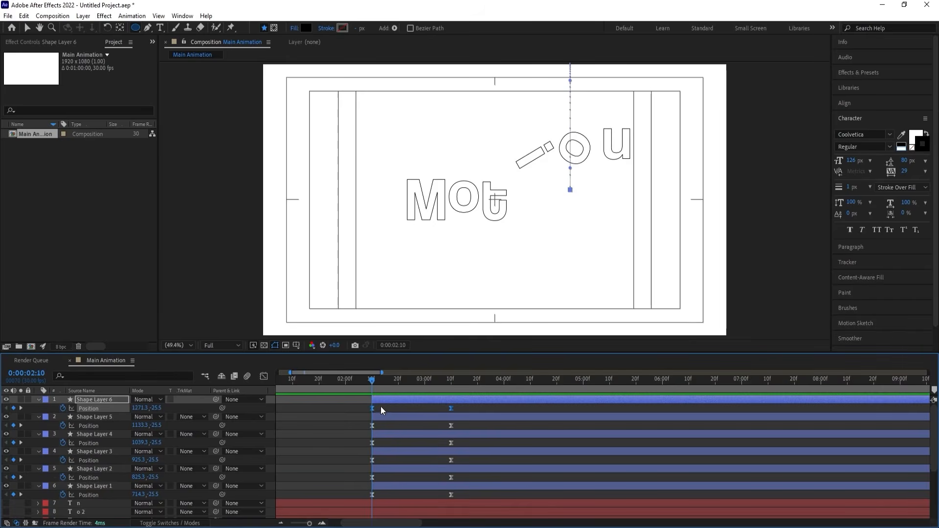
click(380, 408)
key(space)
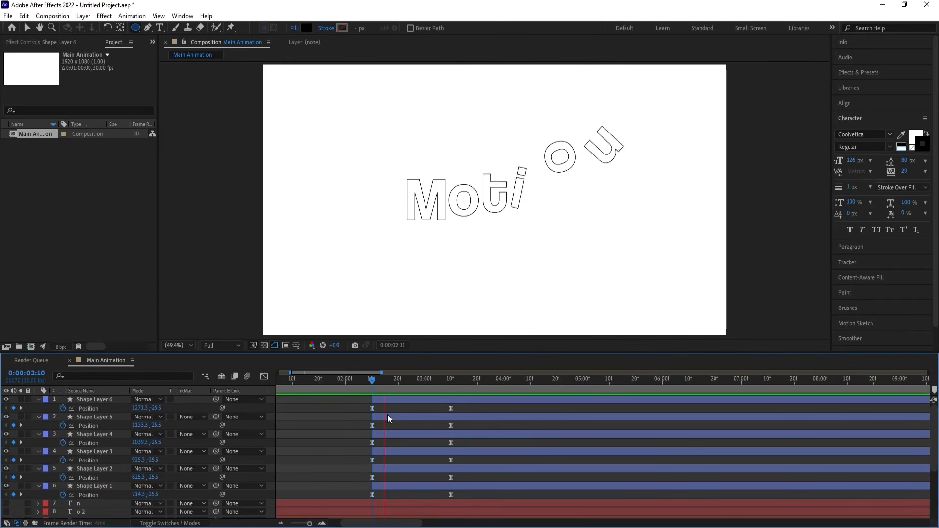
key(space)
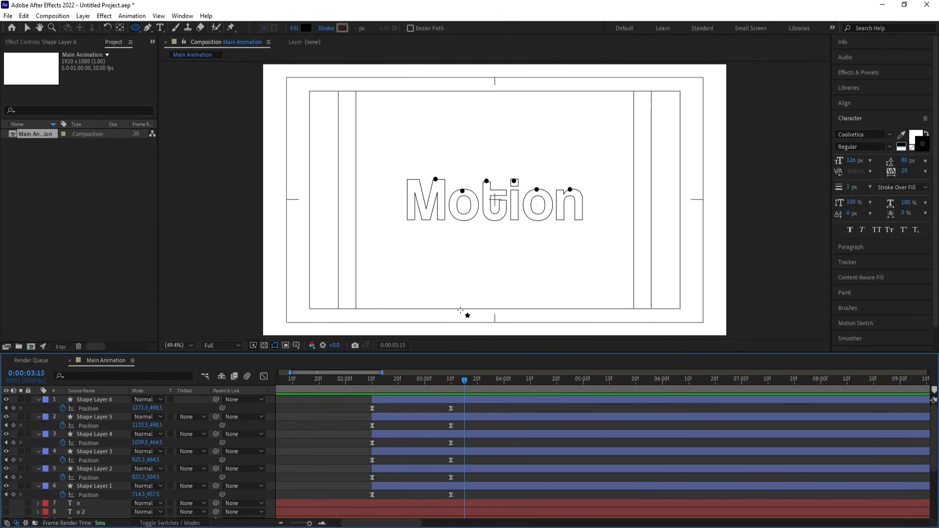
Split all six circle layers at 0:00:03:10, then deselect them and collapse their revealed keyframes.
key(j)
click(461, 489)
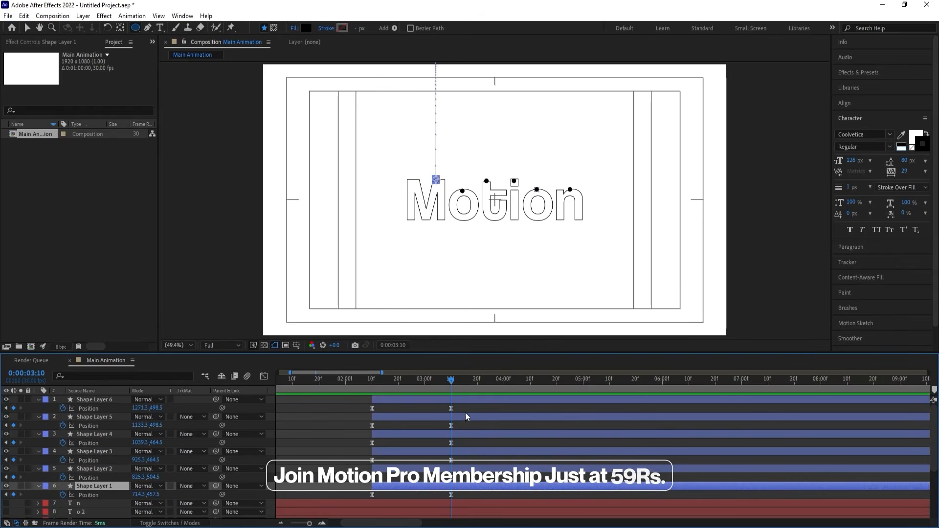
shift+click(454, 400)
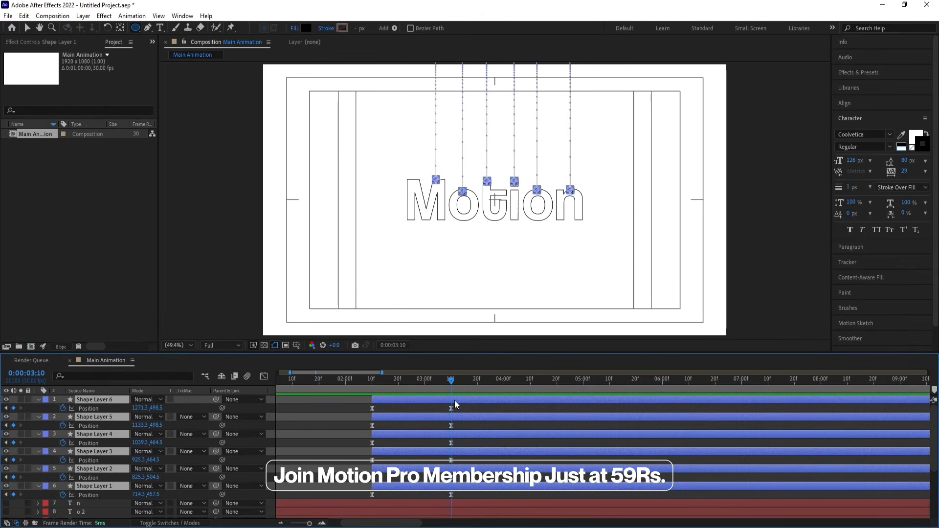
key(ctrl+shift+d)
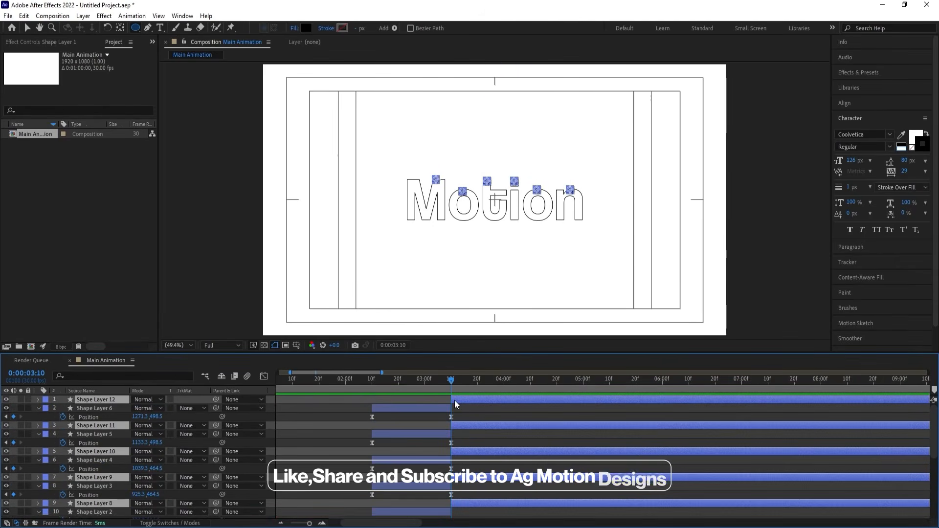
key(u)
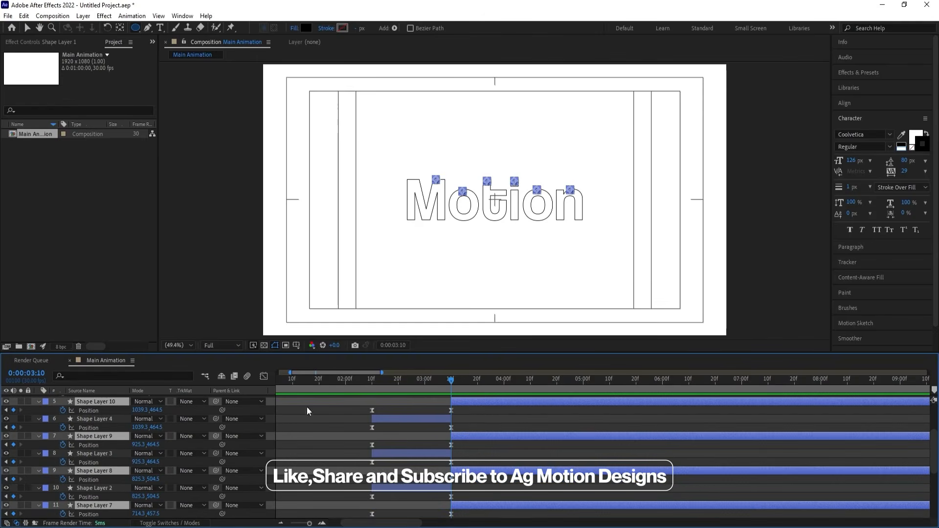
scroll(353, 410, down, 3)
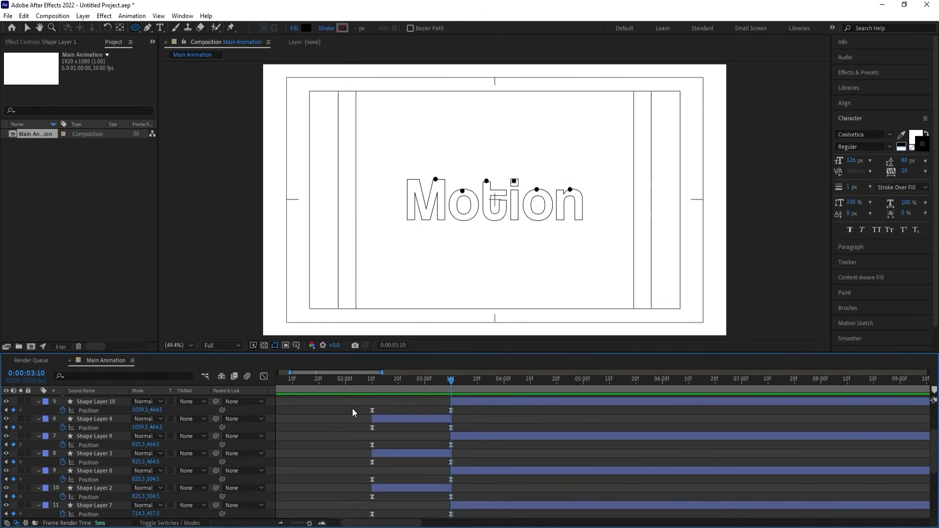
key(u)
scroll(460, 426, up, 4)
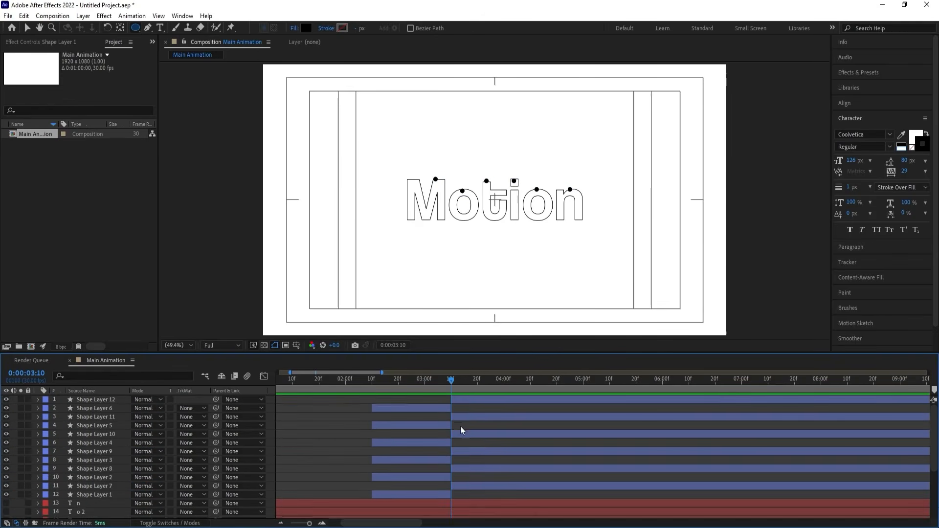
Delete the Position keyframes from the six circle layers that start at 0:00:03:10.
click(459, 483)
ctrl+click(458, 469)
ctrl+click(459, 451)
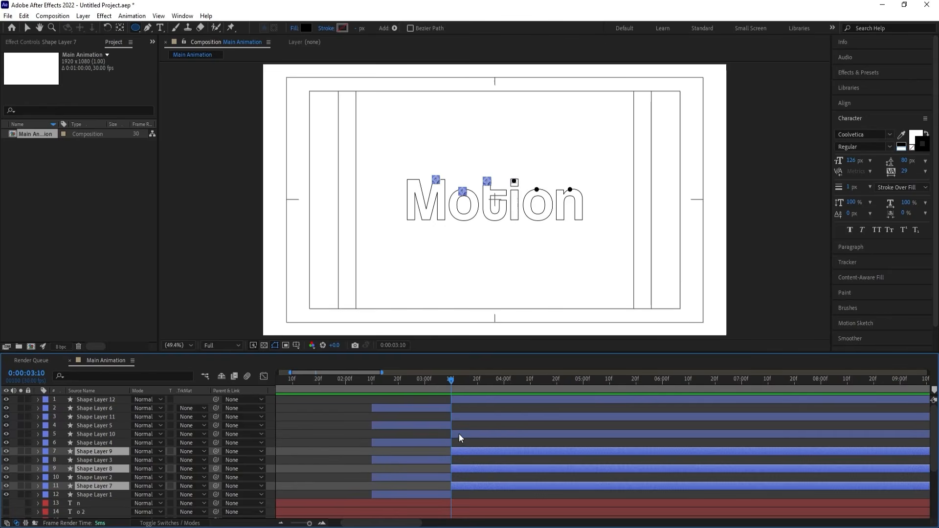
ctrl+click(459, 433)
ctrl+click(457, 416)
ctrl+click(459, 399)
key(p)
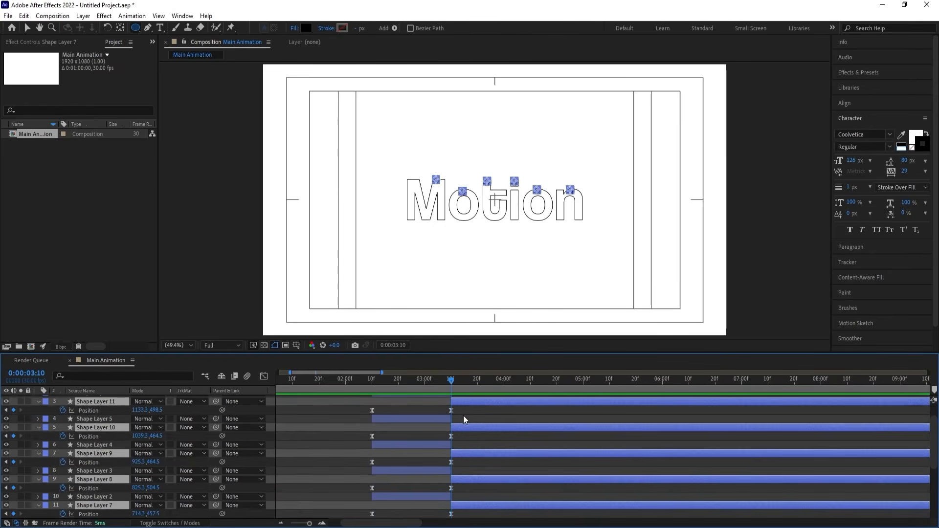
click(463, 415)
scroll(460, 438, down, 3)
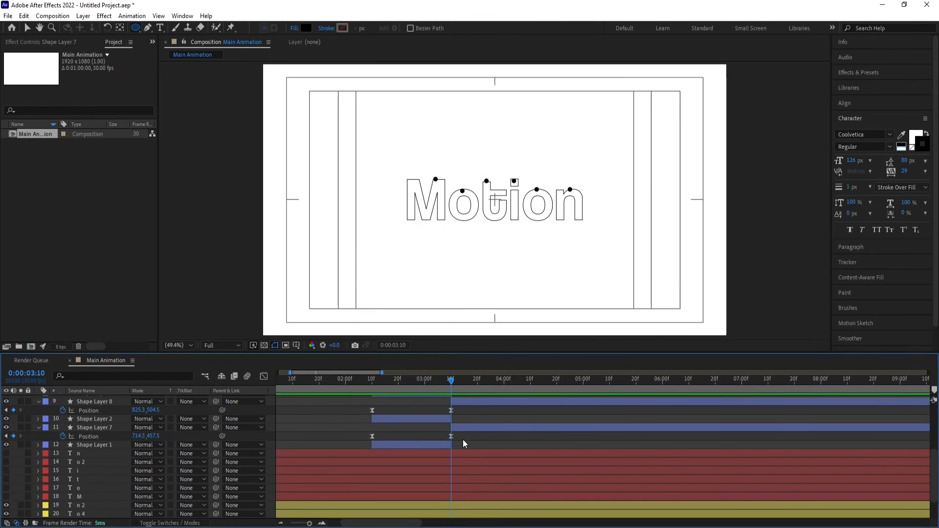
drag(462, 436, 355, 316)
key(Delete)
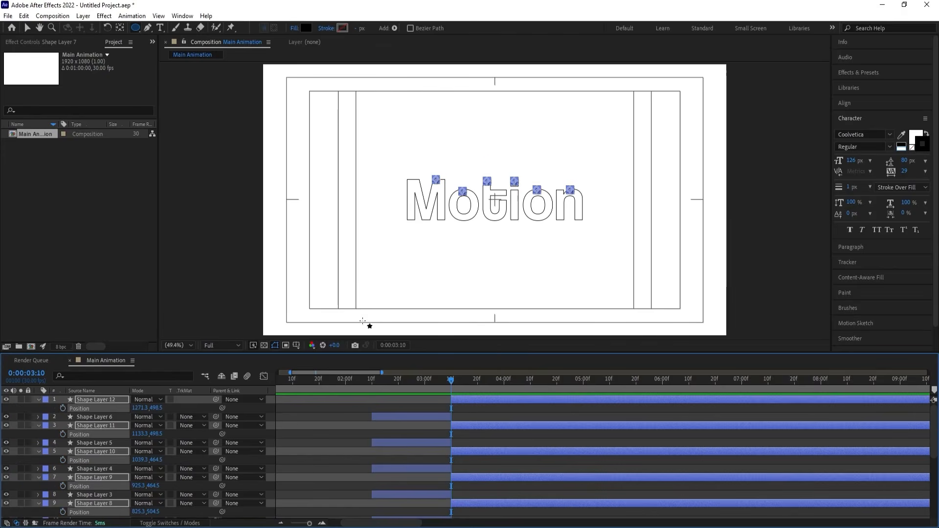
Keyframe the six later circles' Scale from 100% at 0:00:03:10 to 2360% at 0:00:04:11.
key(s)
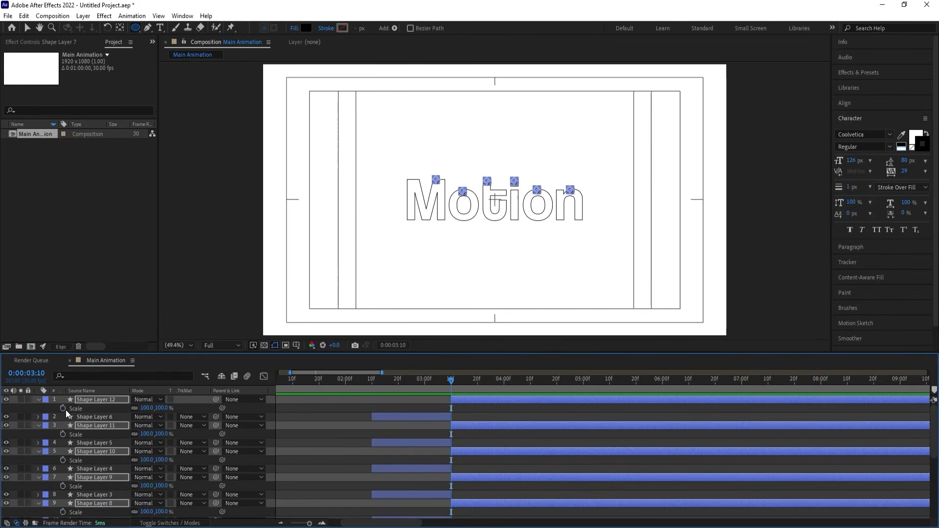
click(63, 408)
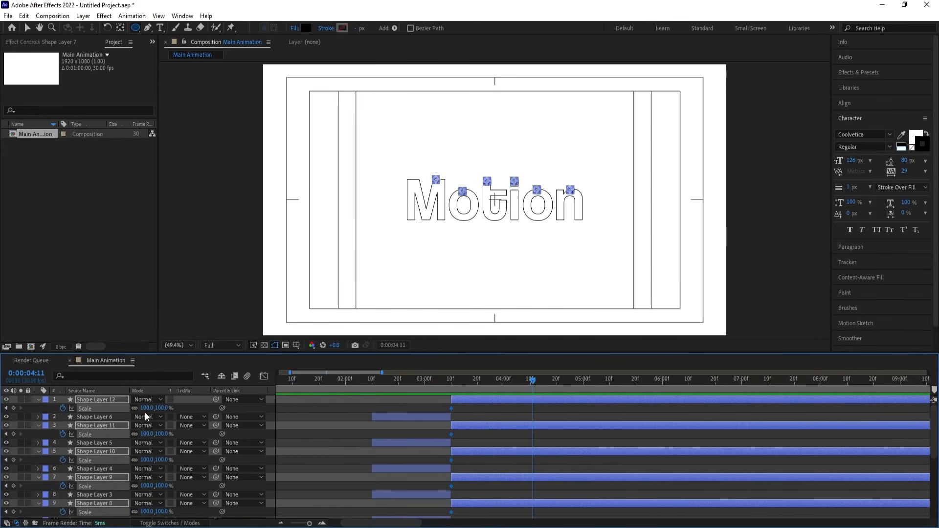
drag(144, 409, 904, 48)
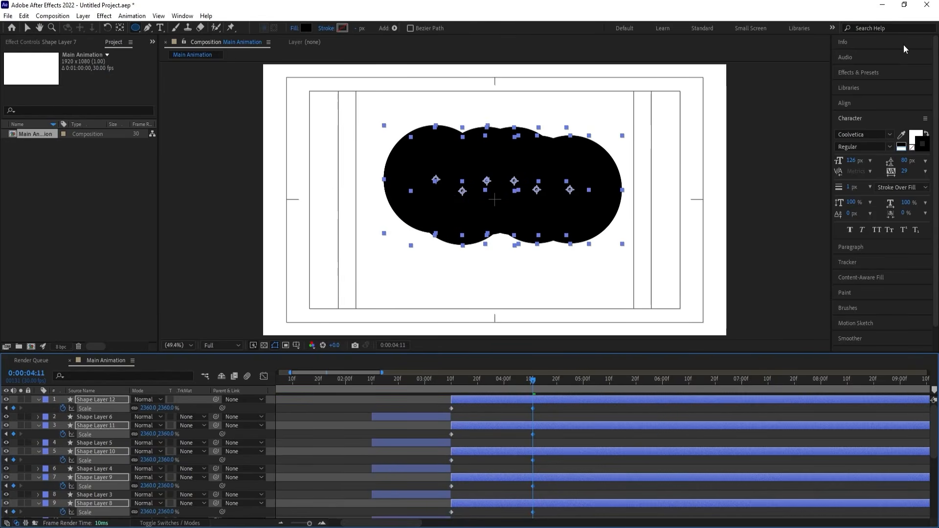
Easy-ease all the Scale keyframes and lengthen the ending influence so the circles' speed peaks early, then play the growth.
scroll(568, 449, down, 3)
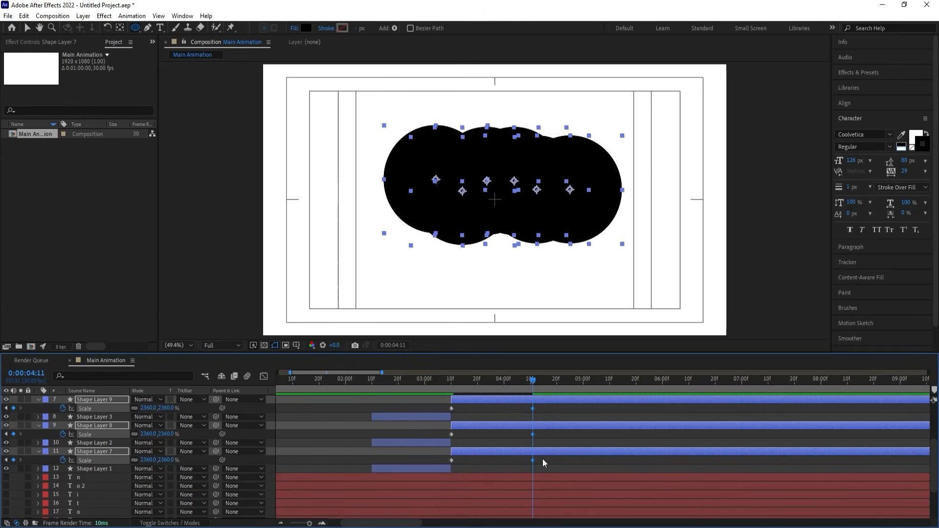
drag(542, 462, 423, 292)
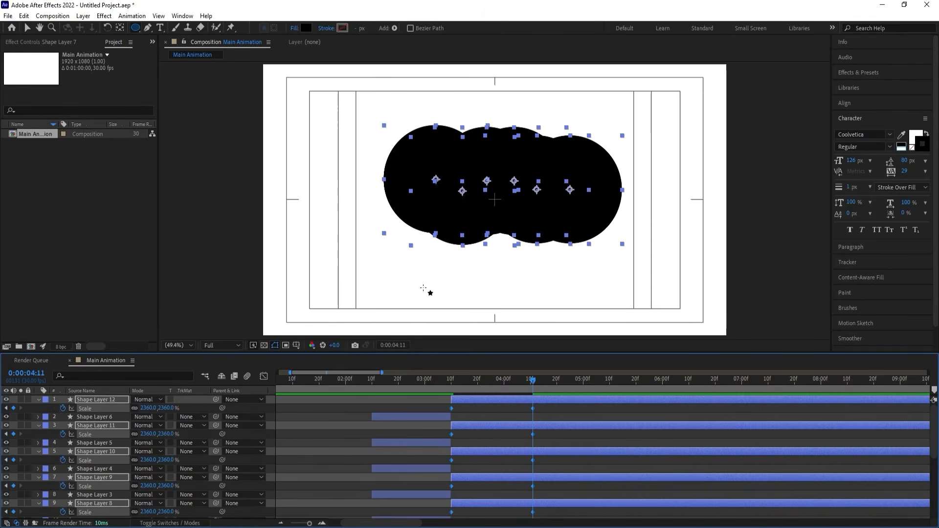
click(264, 376)
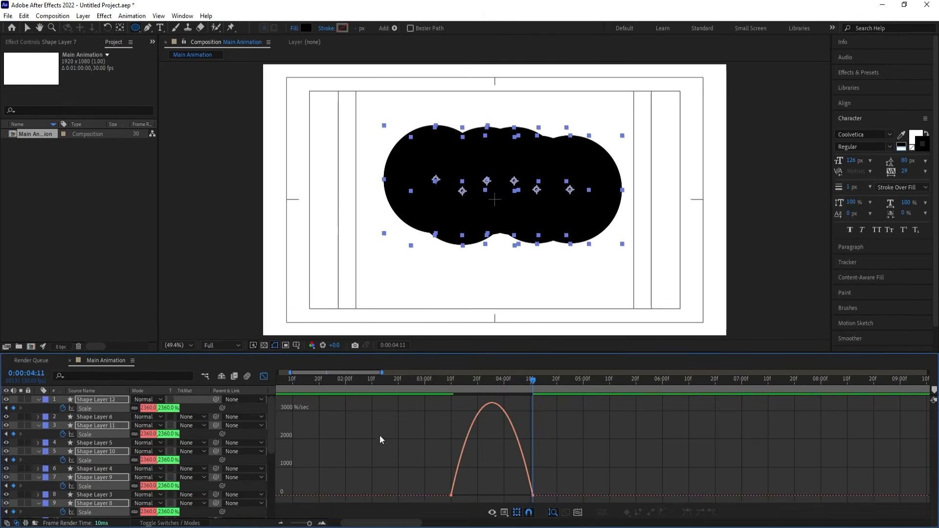
drag(560, 457, 492, 494)
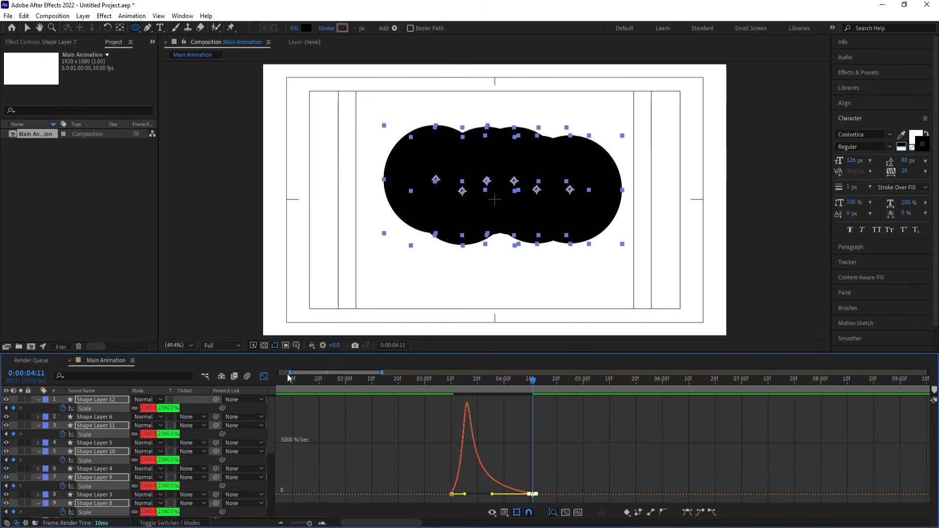
click(263, 376)
click(430, 379)
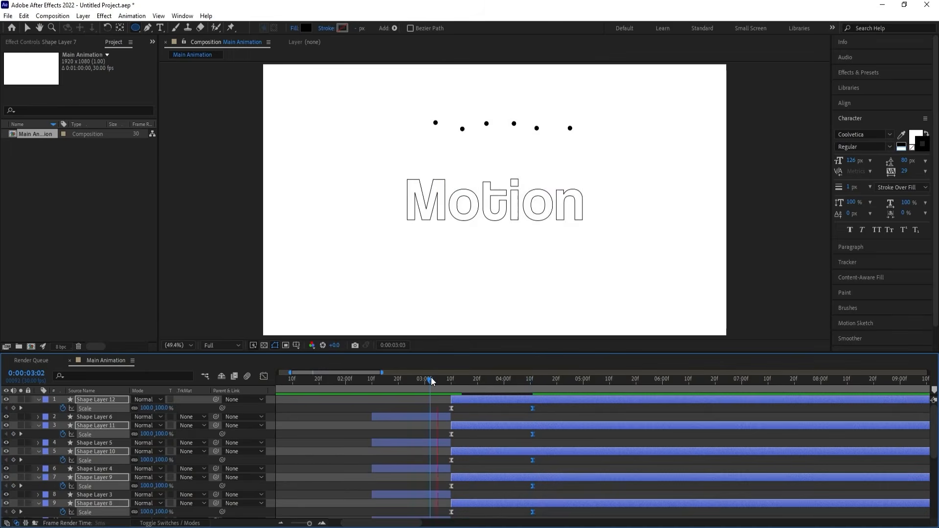
drag(430, 377, 505, 467)
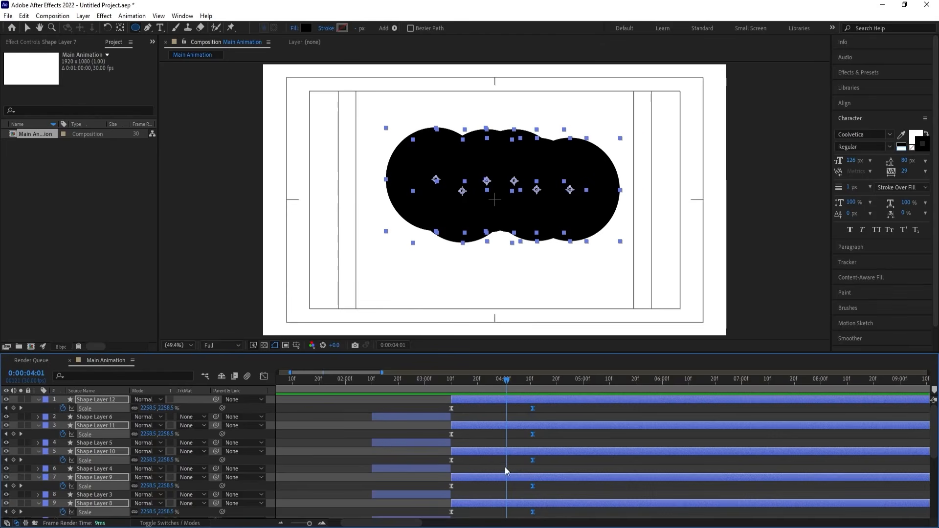
Shorten the first Scale keyframes' outgoing influence to almost nothing, preview the faster growth, then deselect and collapse the layers.
scroll(513, 464, down, 4)
click(263, 376)
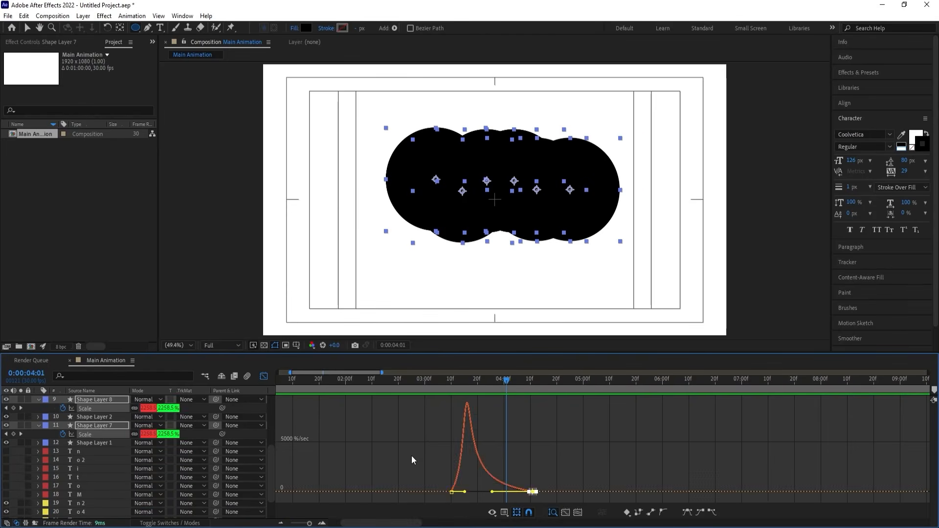
drag(419, 456, 455, 493)
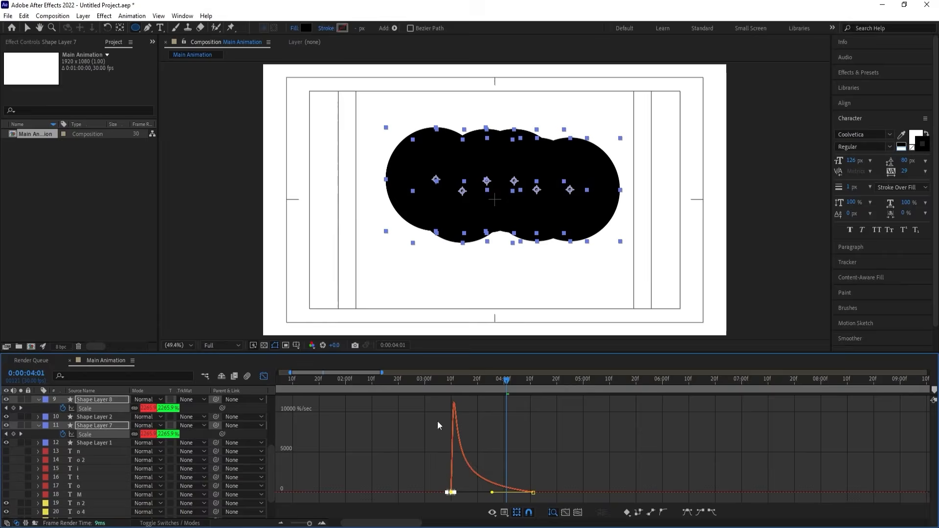
click(421, 383)
key(space)
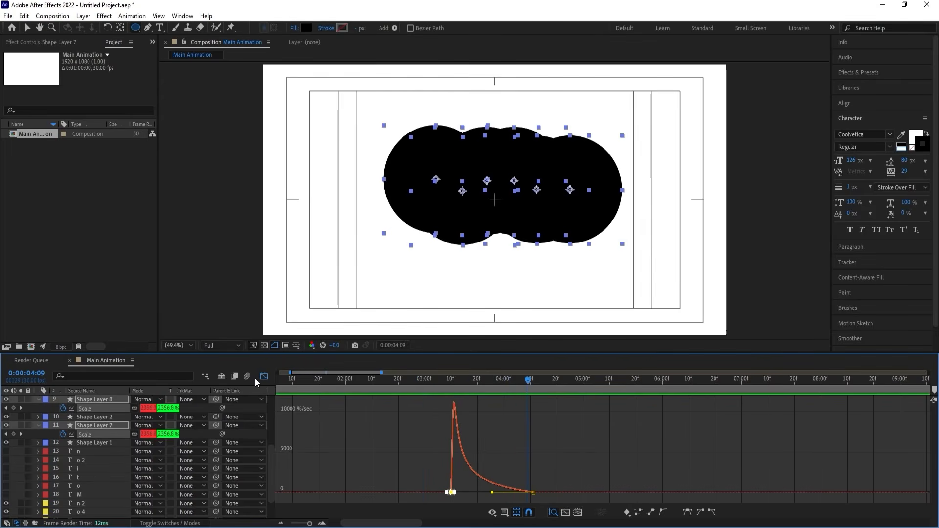
click(262, 376)
click(463, 412)
key(u)
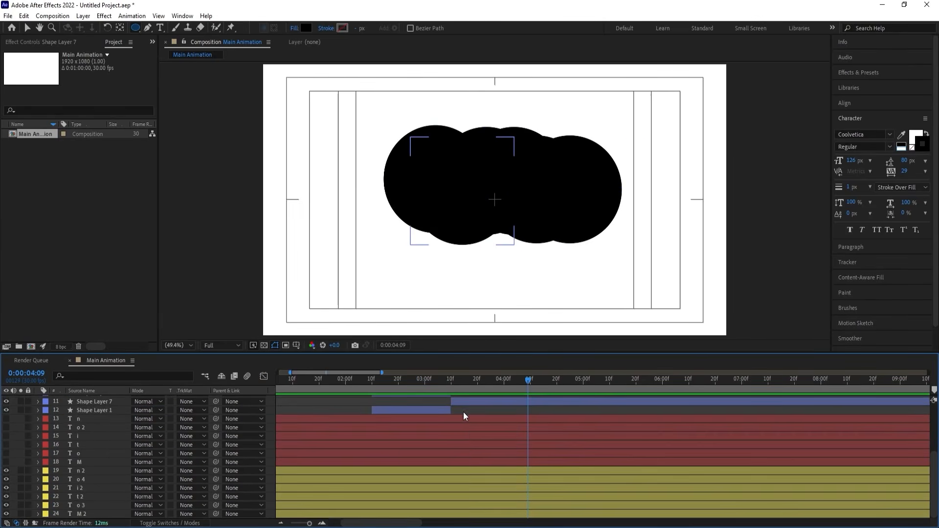
Show the solid M layer, place it directly below Shape Layer 7, and trim its start to 0:00:03:10.
click(458, 403)
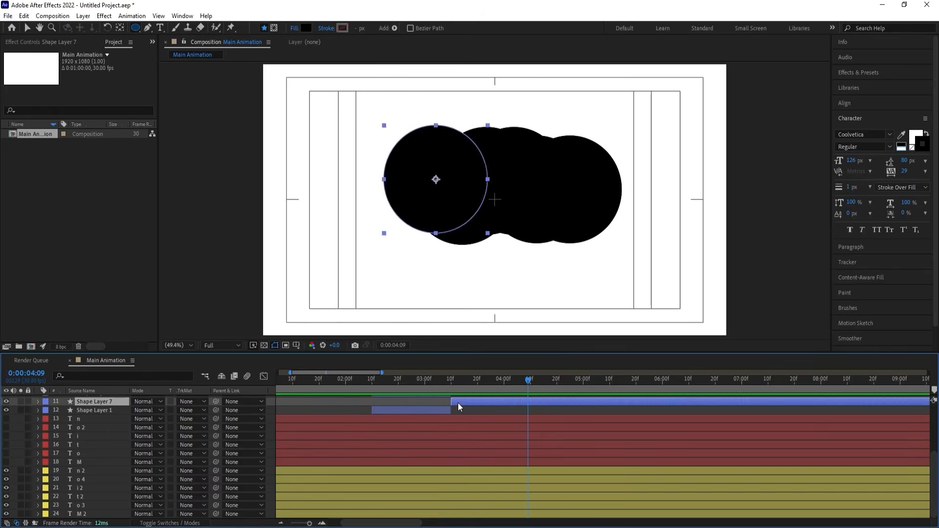
key(i)
click(79, 461)
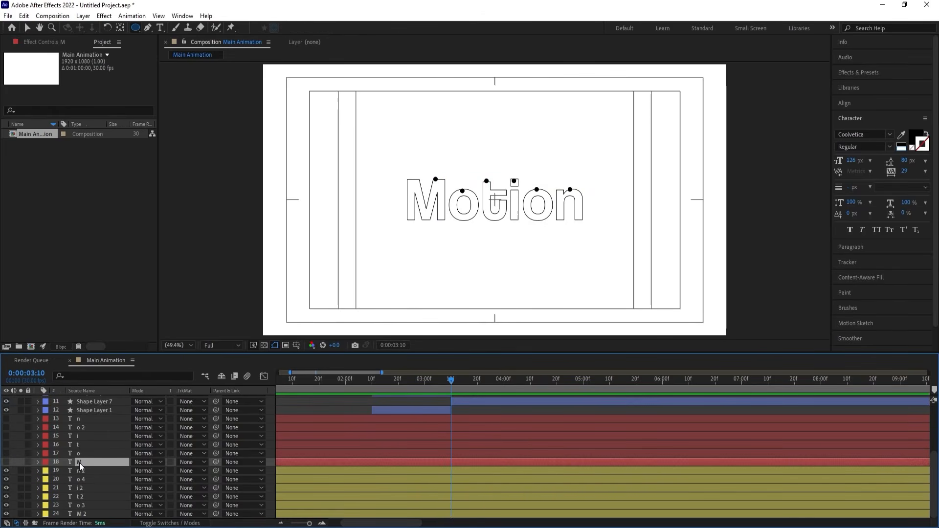
click(8, 460)
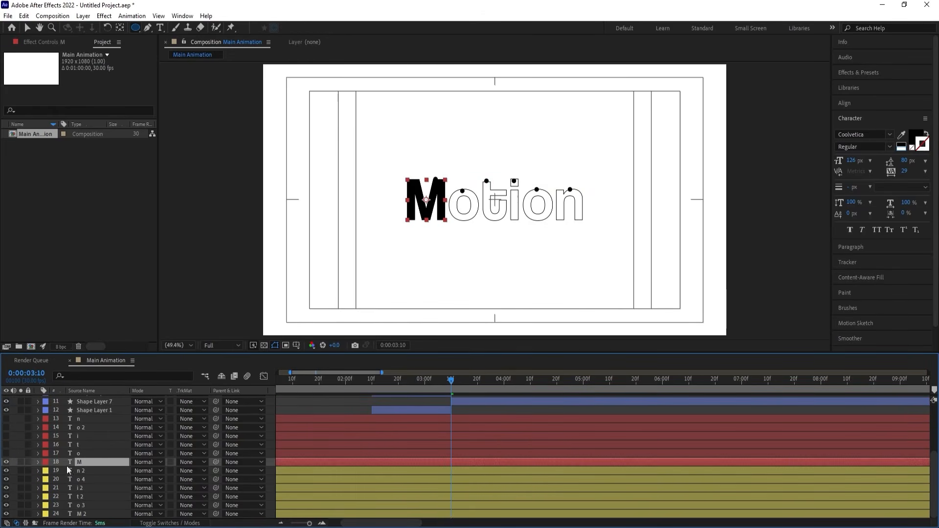
drag(81, 461, 89, 409)
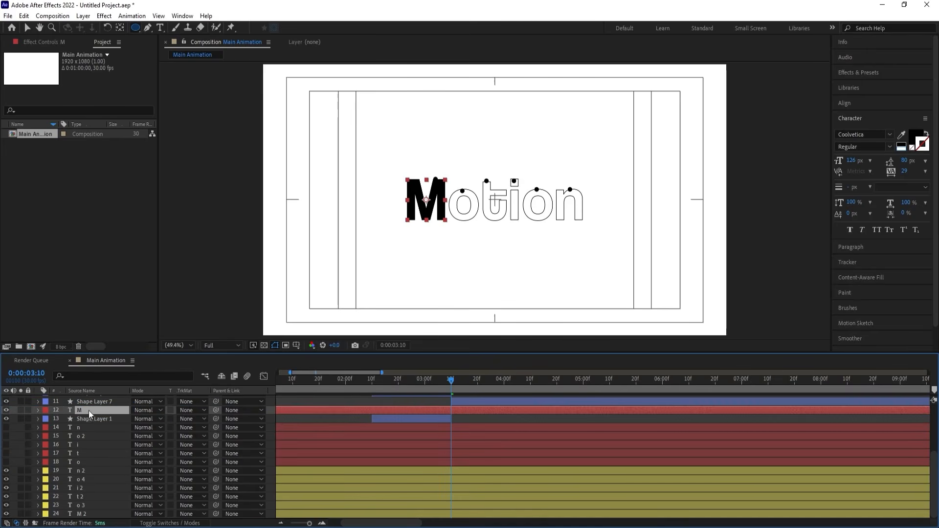
key(alt+bracketleft)
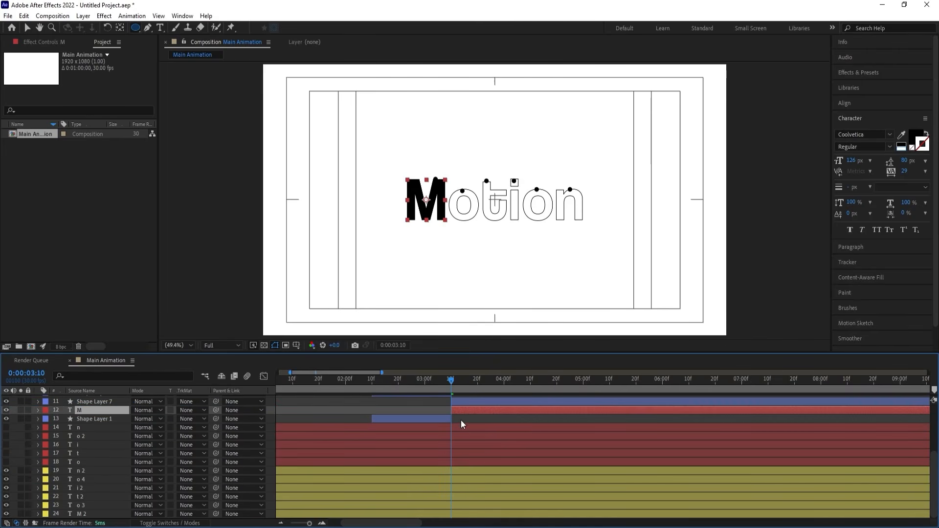
Set the M layer's track matte to Alpha using Shape Layer 7, and preview the fill from 0:00:03:10.
scroll(461, 425, up, 1)
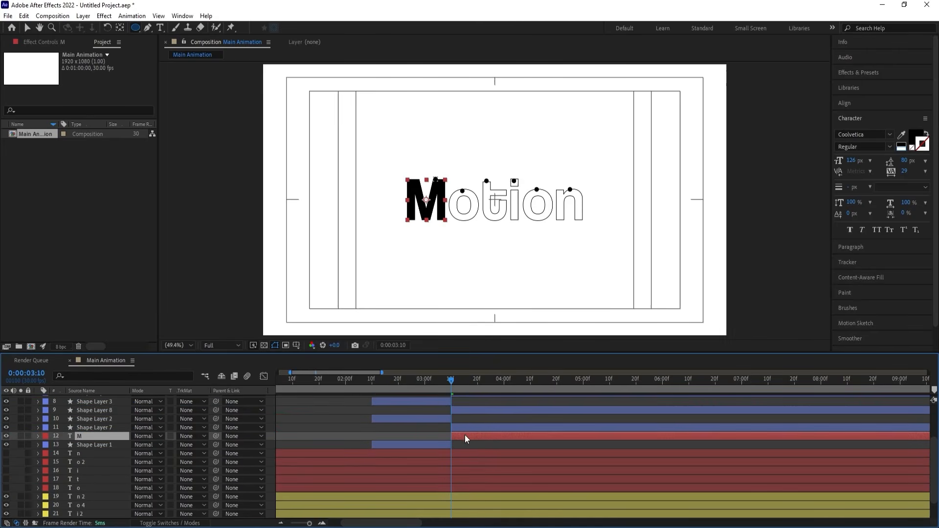
click(180, 437)
click(210, 461)
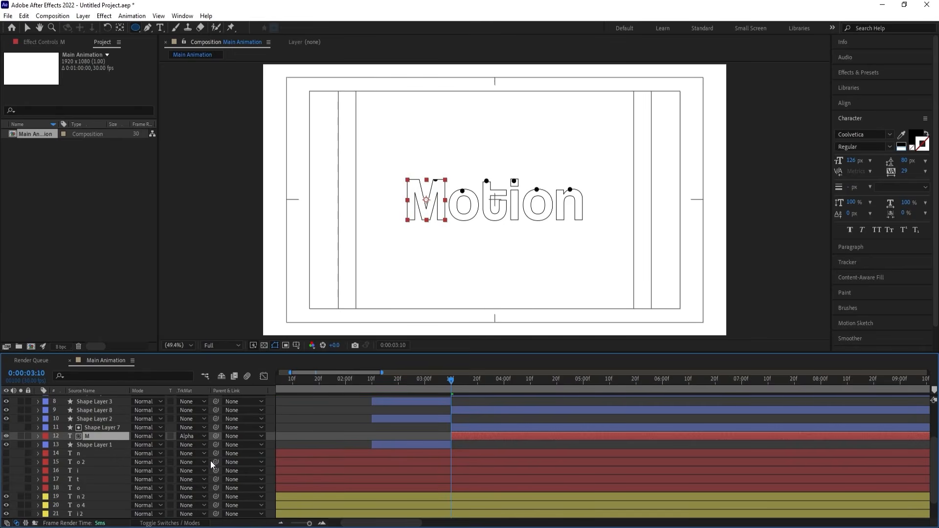
key(space)
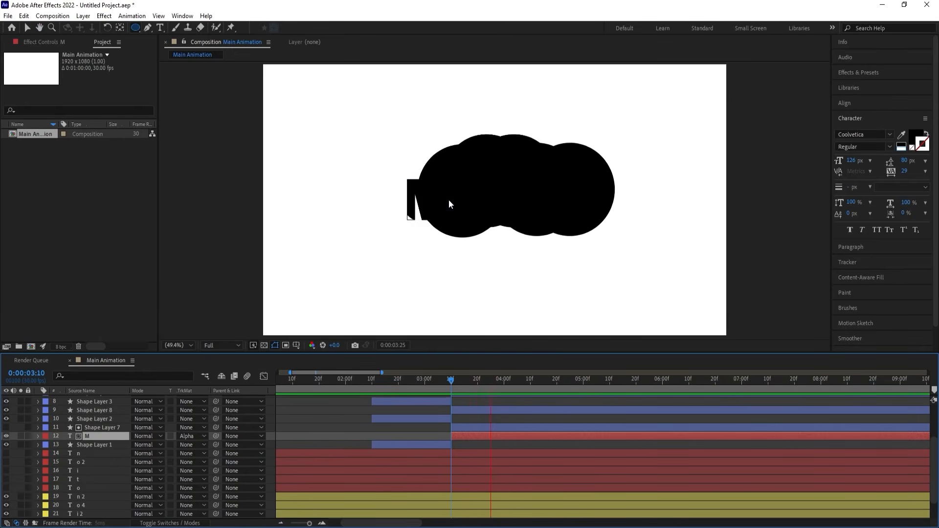
key(space)
drag(453, 384, 450, 383)
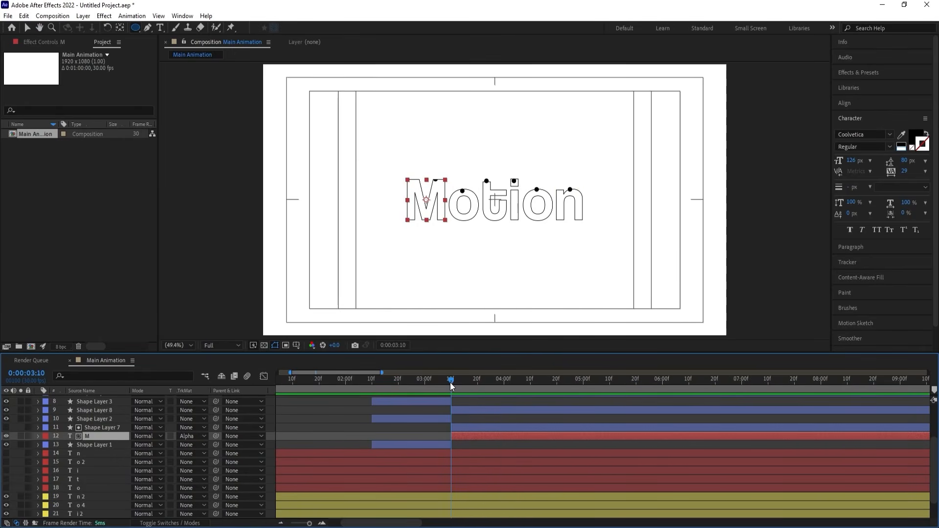
Show the first solid o, move it below Shape Layer 8, trim its start to 0:00:03:10, and apply an Alpha matte.
click(469, 488)
click(6, 488)
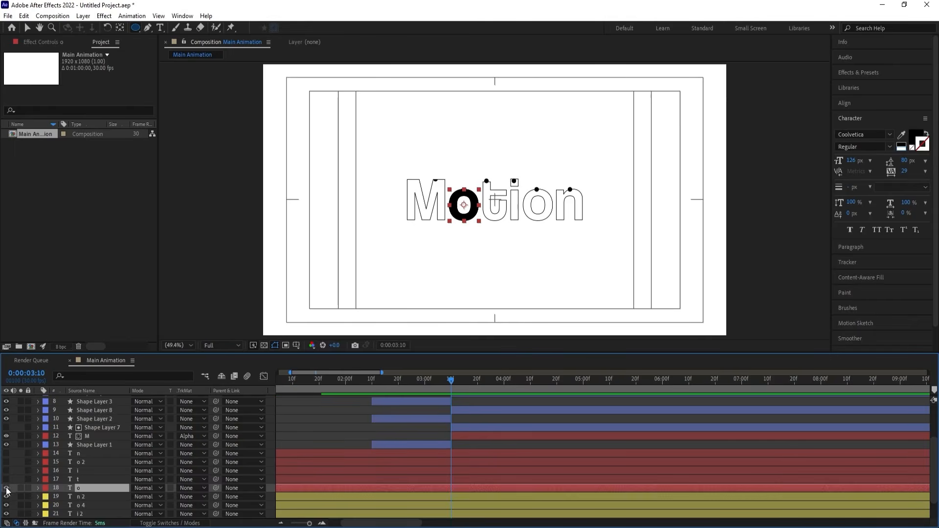
key(Delete)
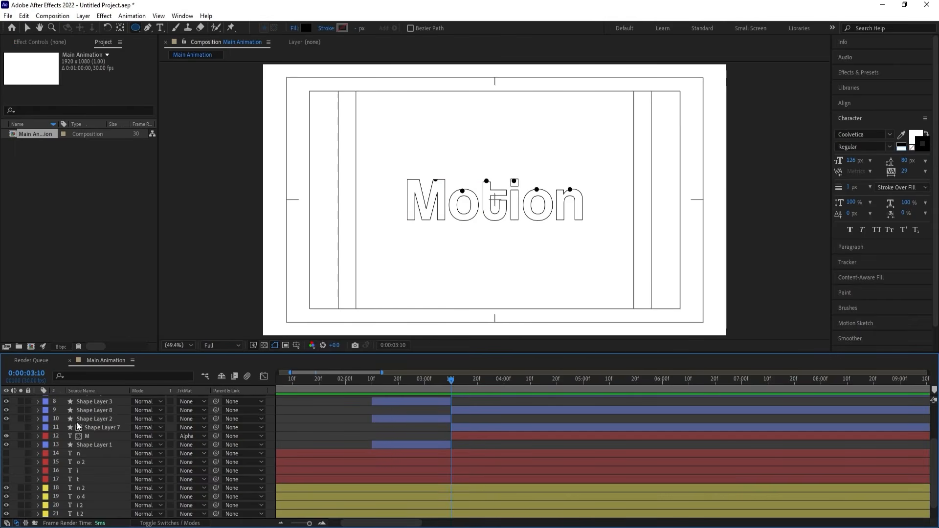
click(381, 418)
key(ctrl+v)
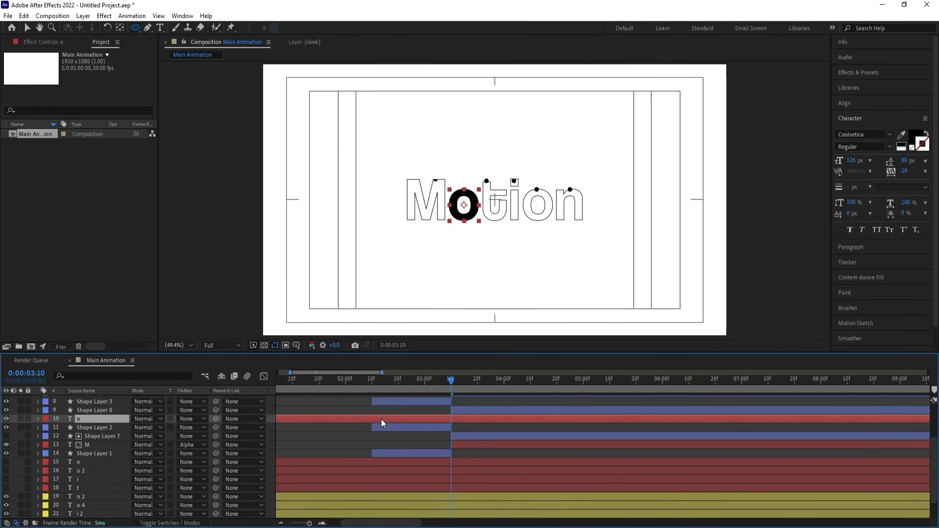
key(alt+bracketleft)
click(196, 419)
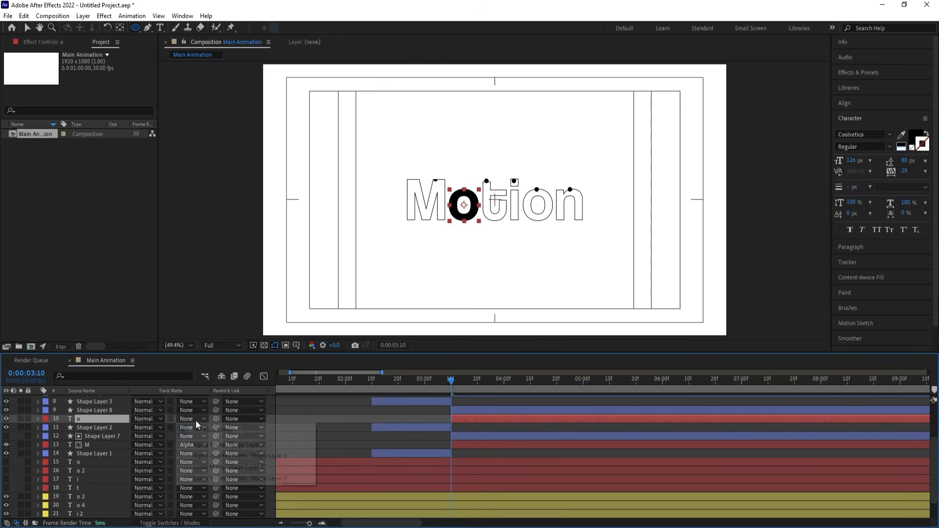
click(215, 444)
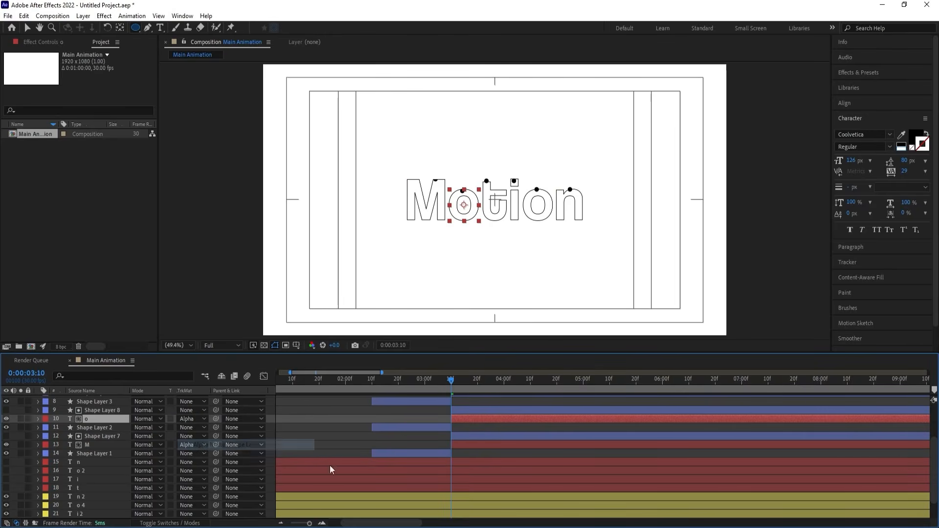
Move the solid t below Shape Layer 9, trim its start to 0:00:03:10, and set its track matte to Alpha.
click(407, 486)
key(Delete)
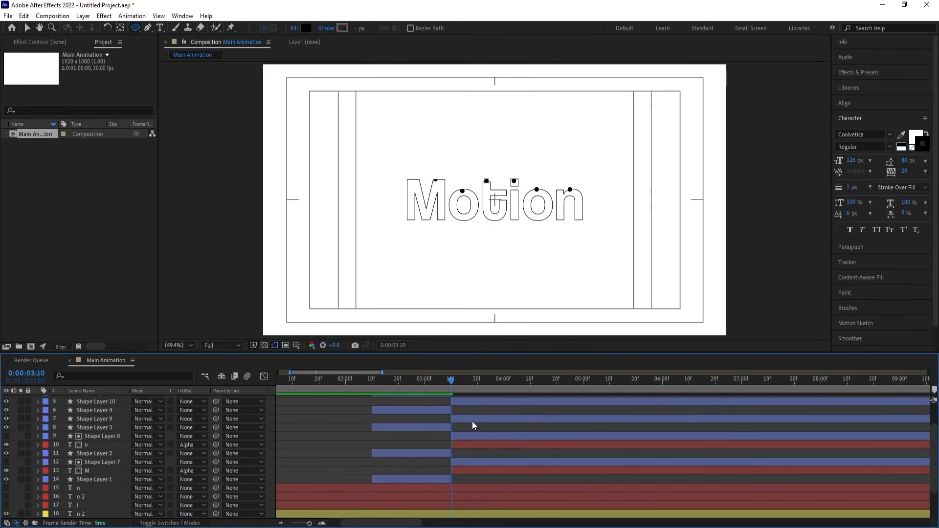
click(448, 426)
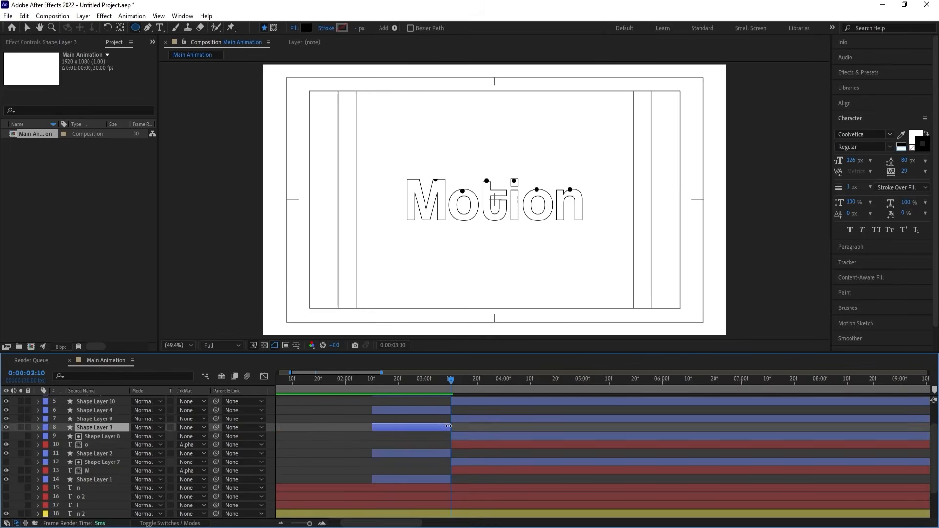
key(ctrl+v)
key(alt+[)
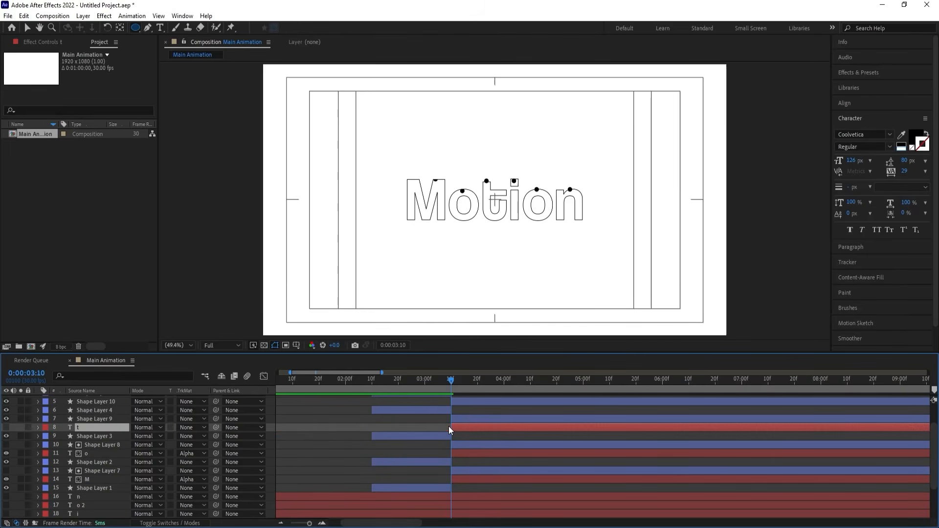
click(182, 427)
click(168, 451)
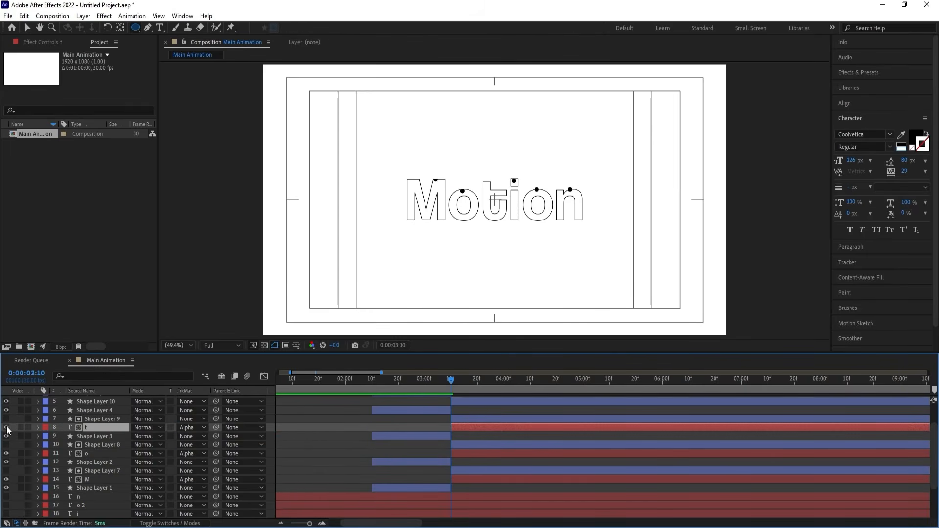
Show the solid t layer and move the solid i layer directly below Shape Layer 10.
click(7, 427)
scroll(417, 467, down, 3)
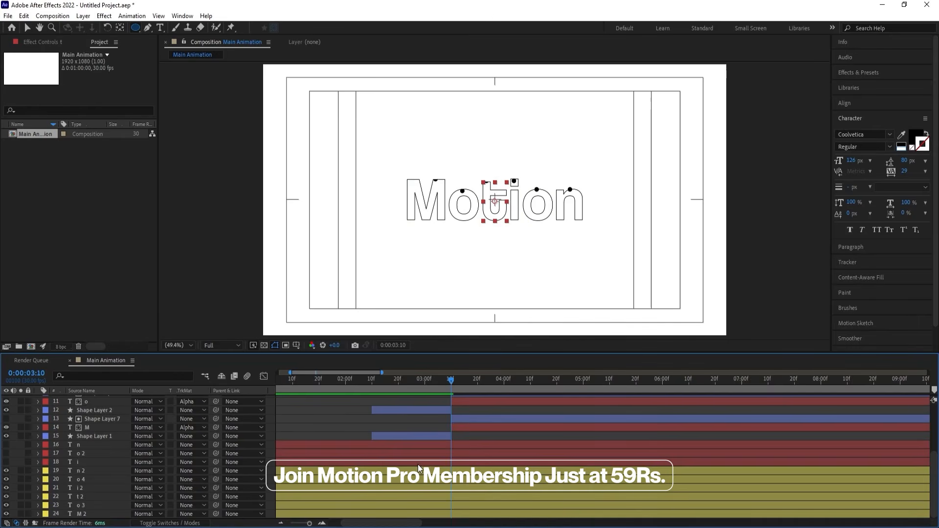
scroll(417, 465, up, 5)
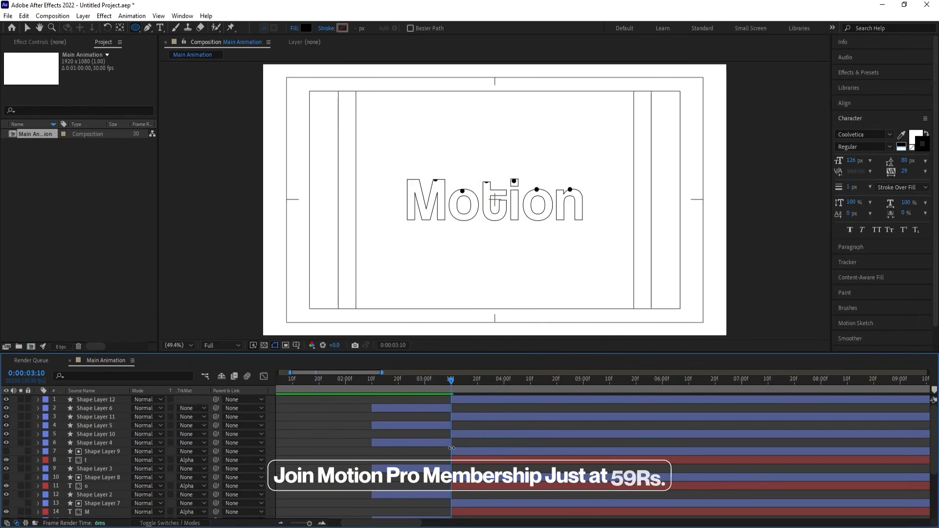
click(447, 444)
key(ctrl+v)
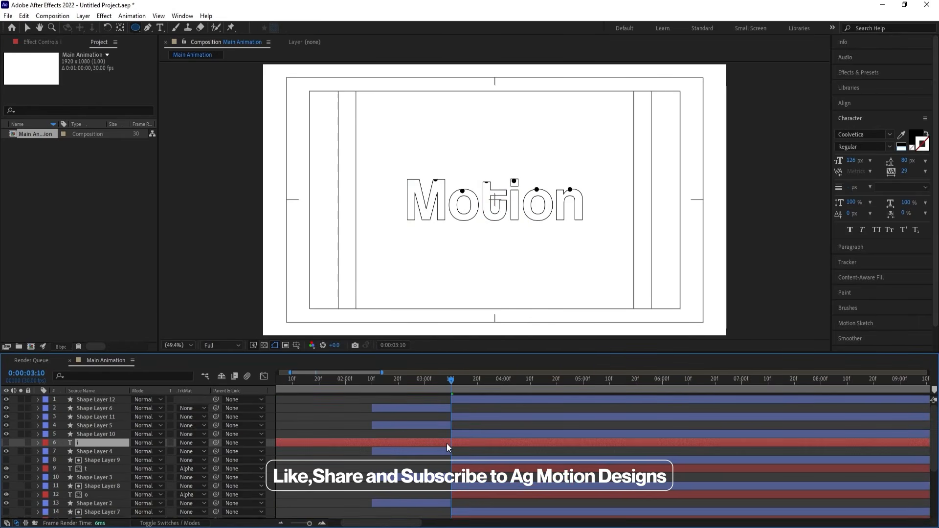
Trim the start of the solid i layer to 0:00:03:10 and set its track matte to Alpha using Shape Layer 10.
key(alt+bracketleft)
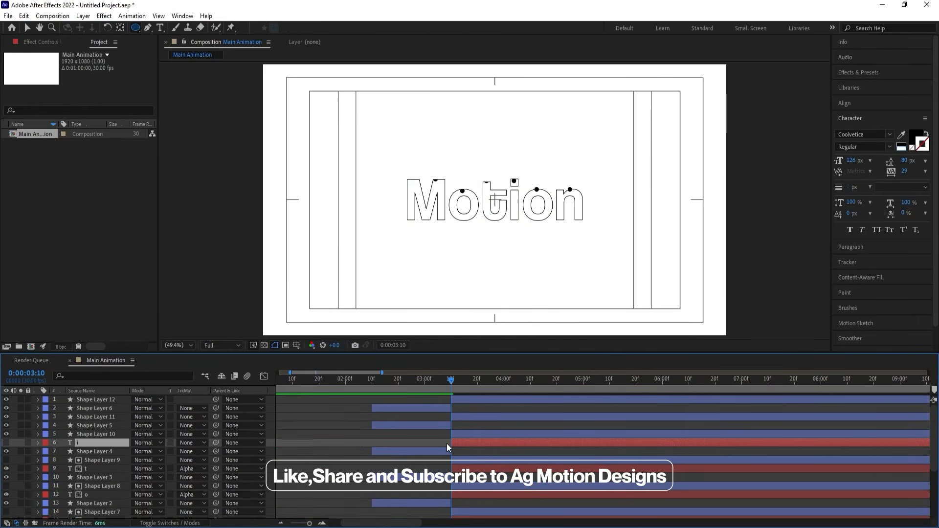
click(192, 442)
click(217, 464)
Move the solid o 2 layer below Shape Layer 11, trim its start to 0:00:03:10, and set its track matte to Alpha.
scroll(365, 455, down, 5)
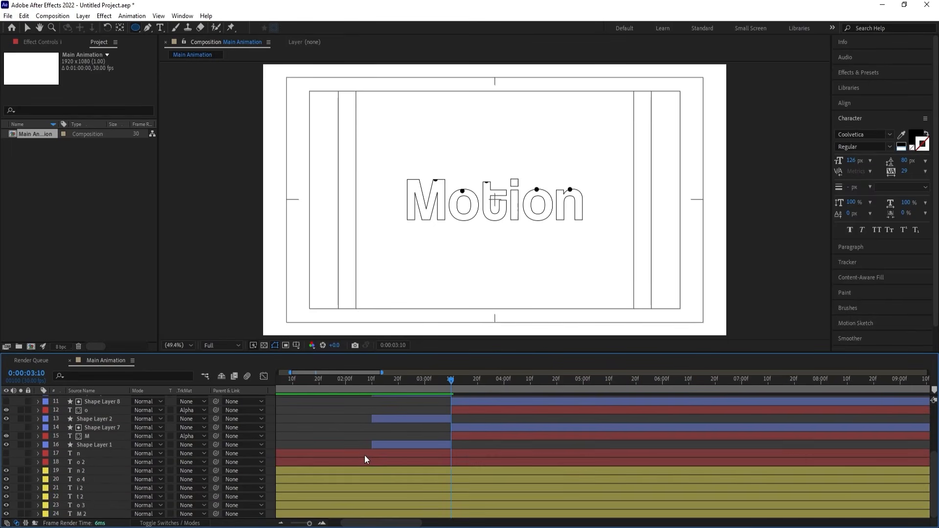
click(394, 463)
scroll(442, 457, up, 5)
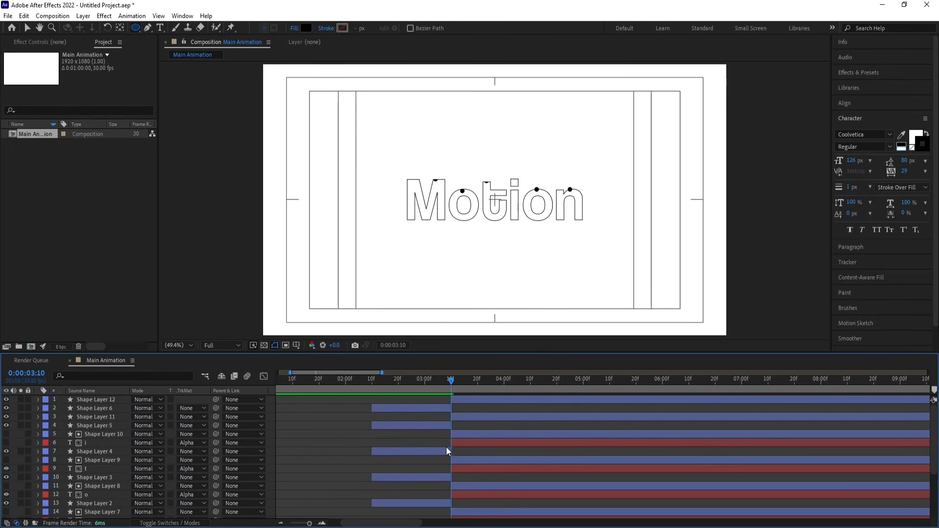
click(442, 426)
key(ctrl+v)
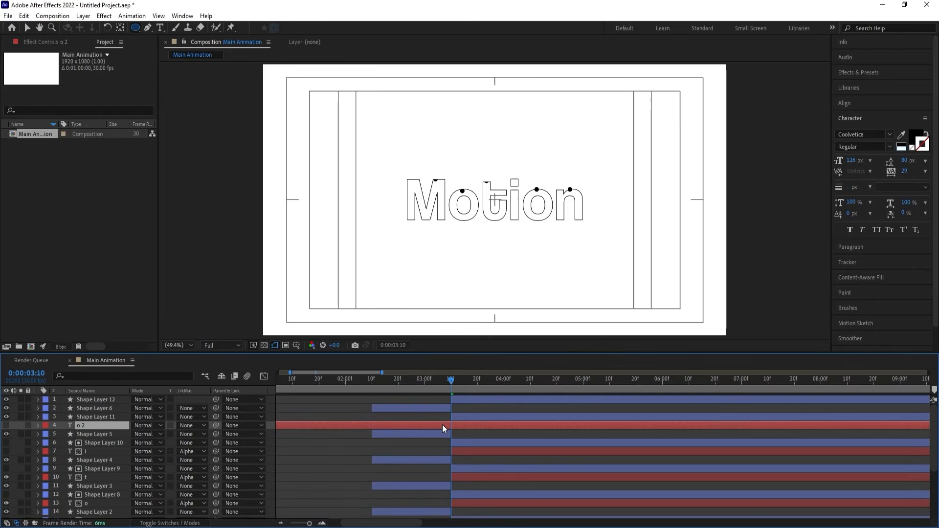
click(201, 424)
click(215, 452)
Move the solid n layer directly below Shape Layer 12.
scroll(505, 458, down, 5)
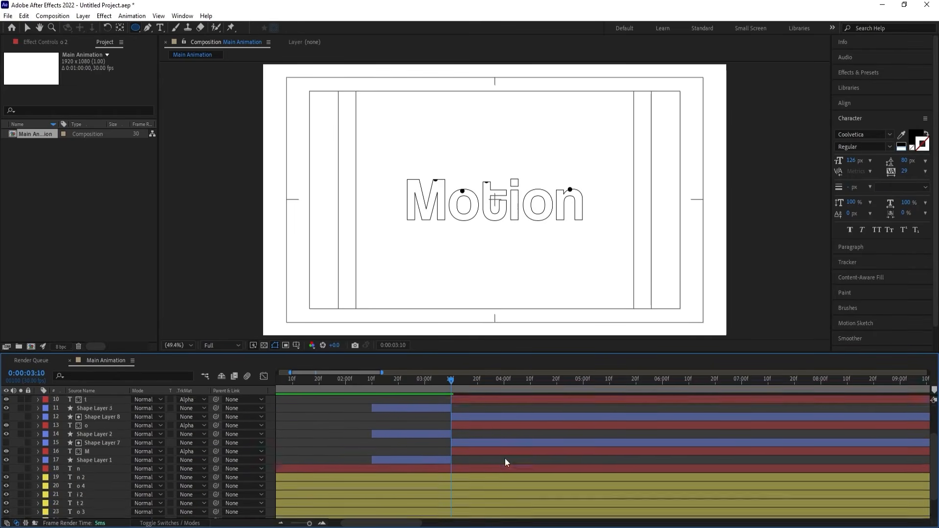
click(445, 462)
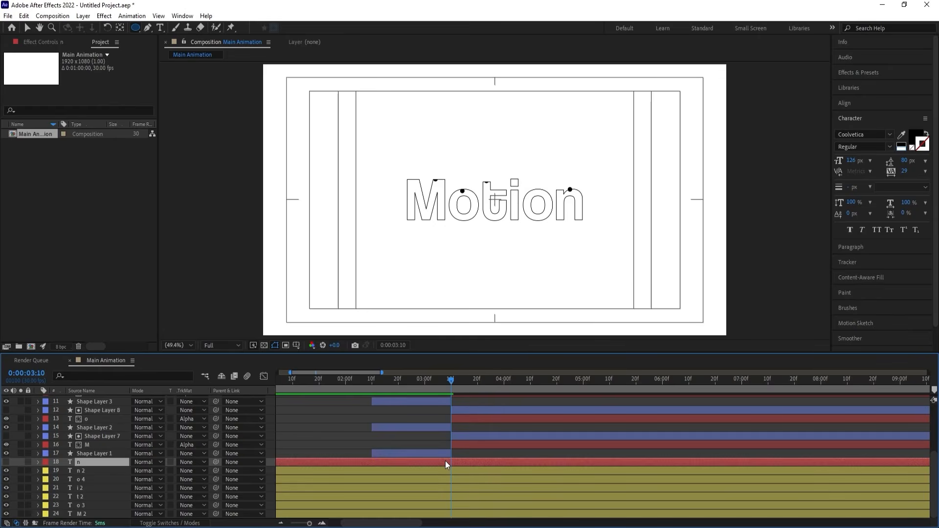
key(ctrl+x)
scroll(470, 458, up, 5)
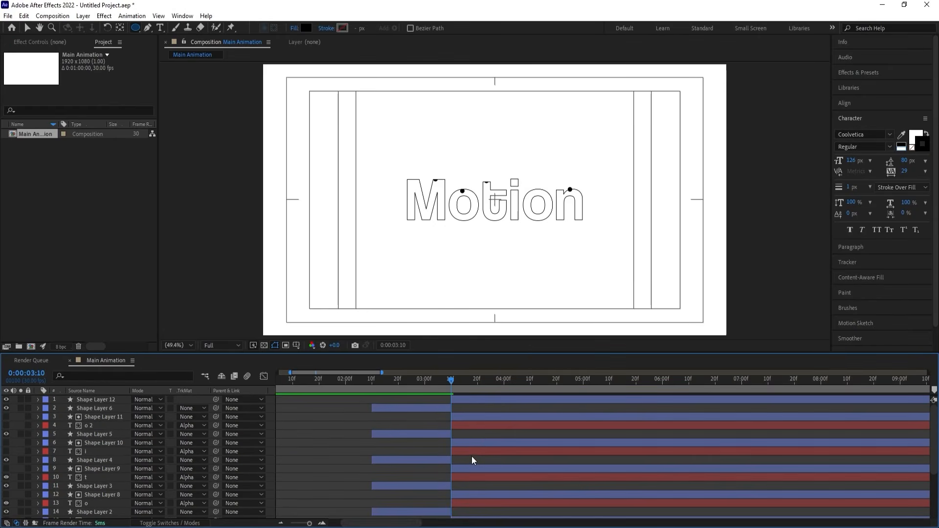
click(444, 406)
key(ctrl+v)
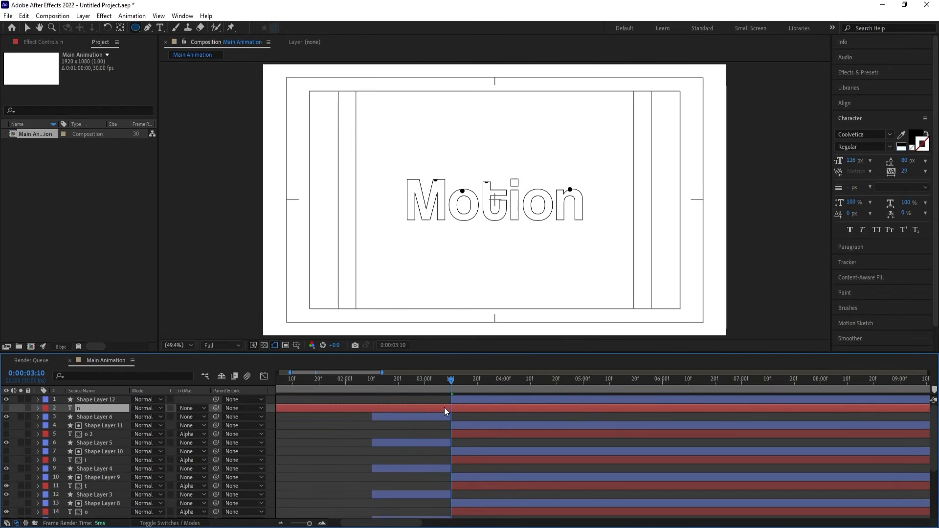
Trim the start of the solid n layer to 0:00:03:10 and set its track matte to Alpha using Shape Layer 12.
key(alt+bracketleft)
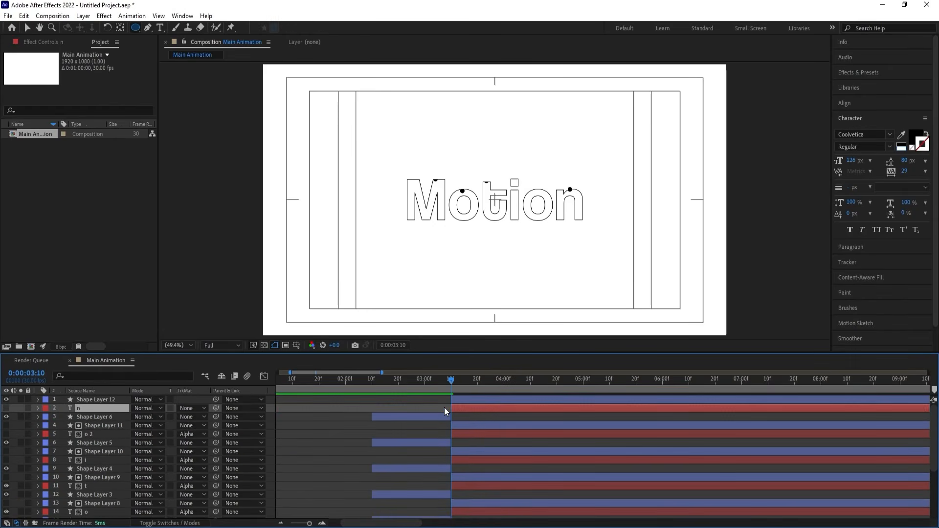
click(198, 408)
click(207, 434)
Show the solid n, o 2 and i layers, and preview the letter fills from about 0:00:02:08.
click(381, 380)
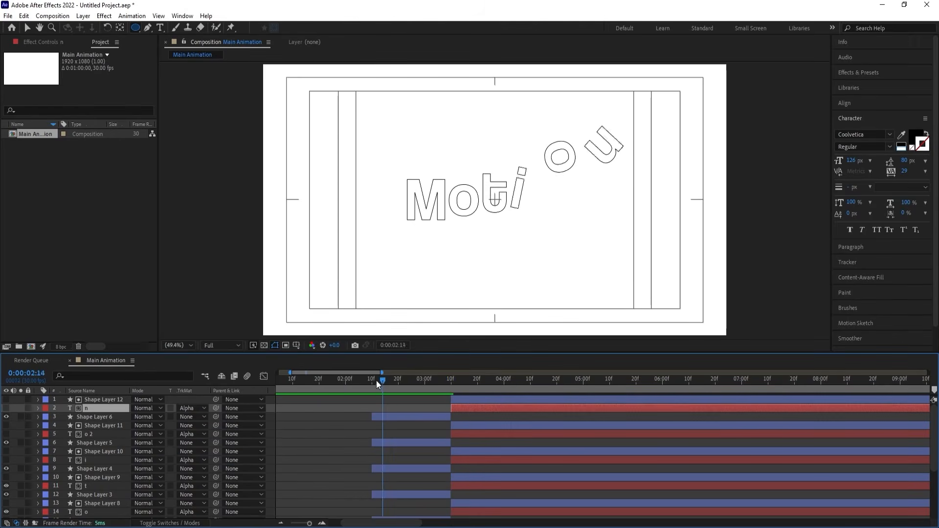
drag(376, 380, 362, 371)
key(space)
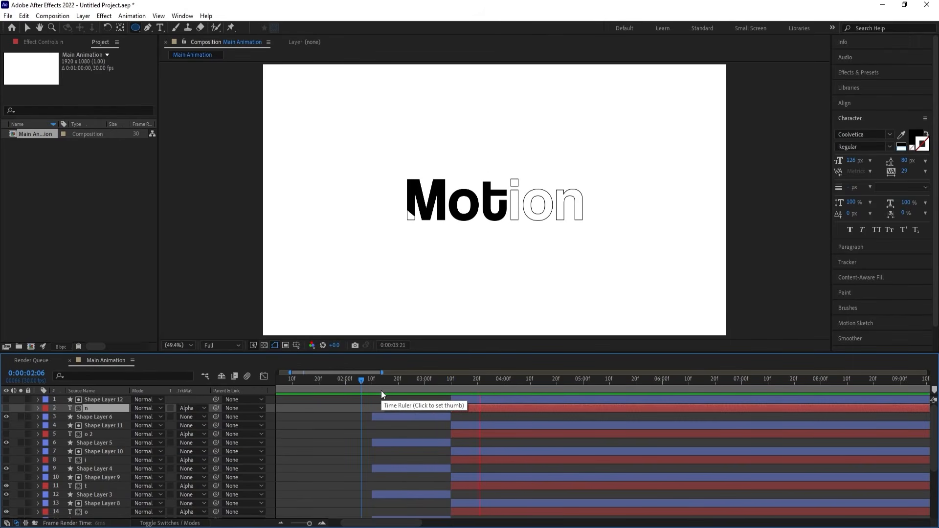
click(8, 408)
click(8, 434)
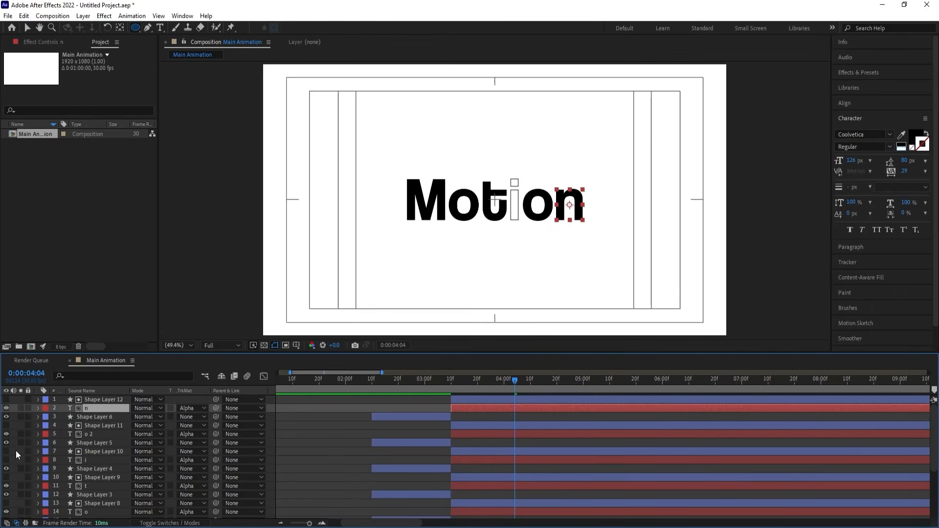
click(6, 459)
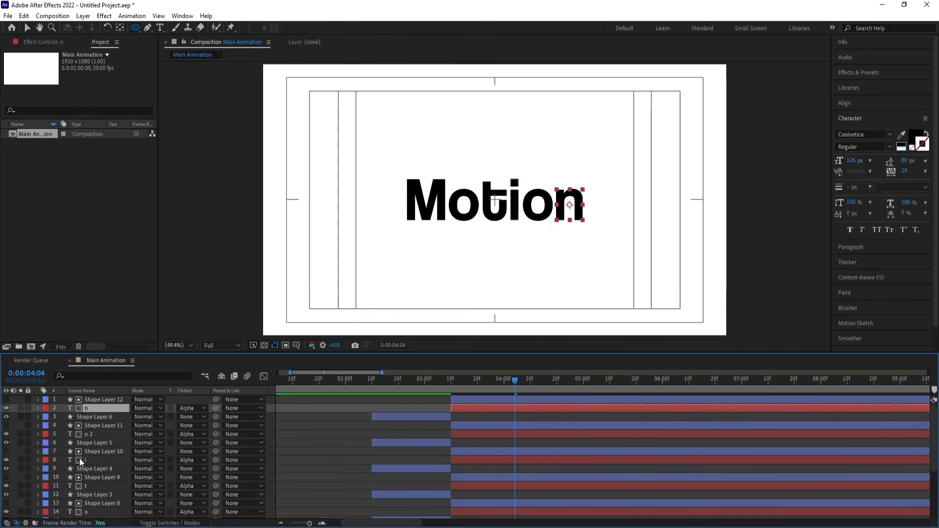
click(367, 380)
key(space)
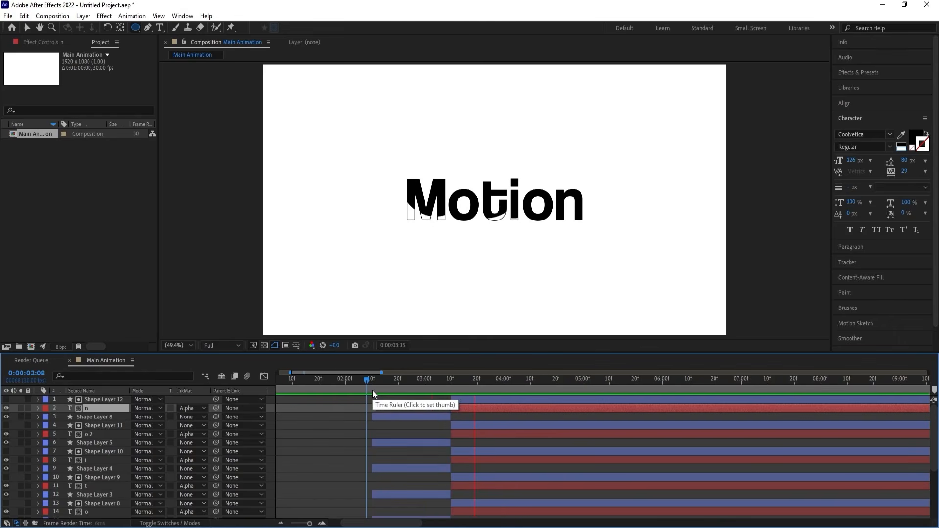
Shift Shape Layer 8, the solid o and Shape Layer 2 together so that Shape Layer 2 starts at 0:00:02:15.
scroll(389, 495, down, 1)
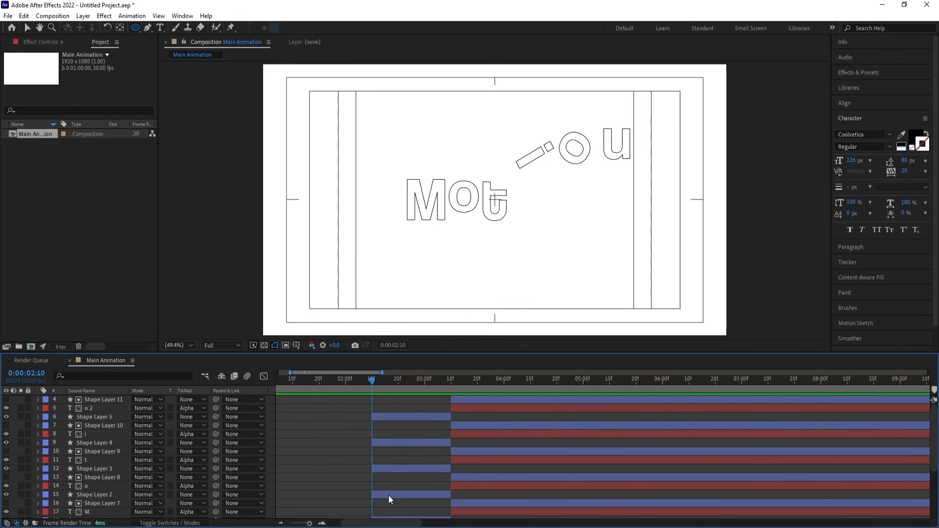
scroll(388, 495, down, 1)
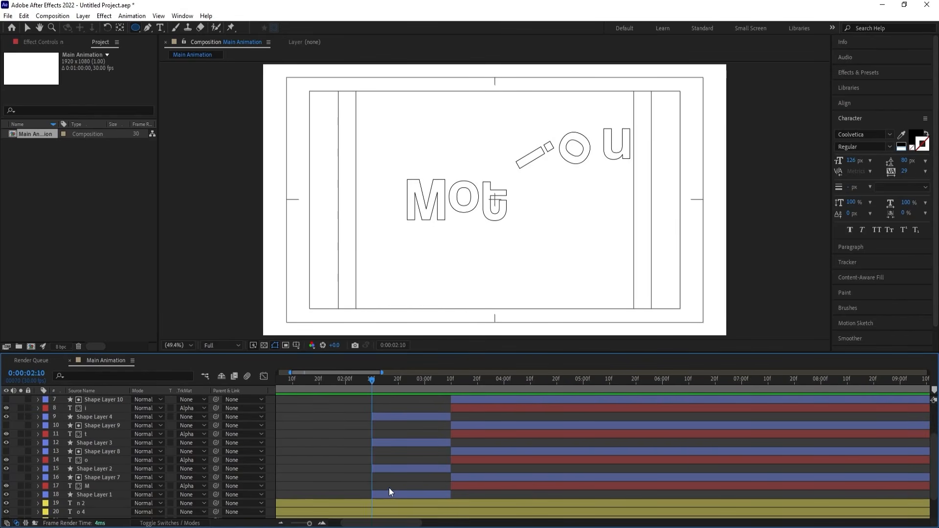
scroll(391, 472, up, 1)
click(398, 384)
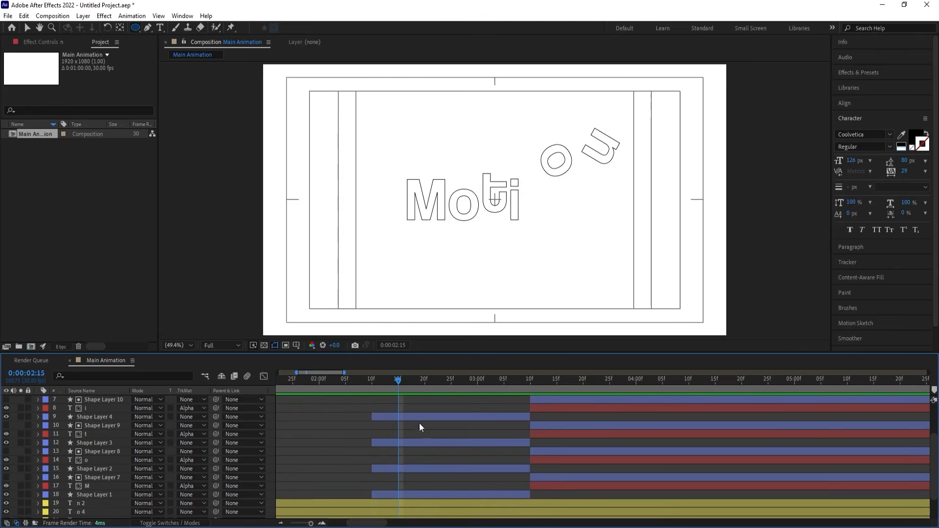
click(526, 468)
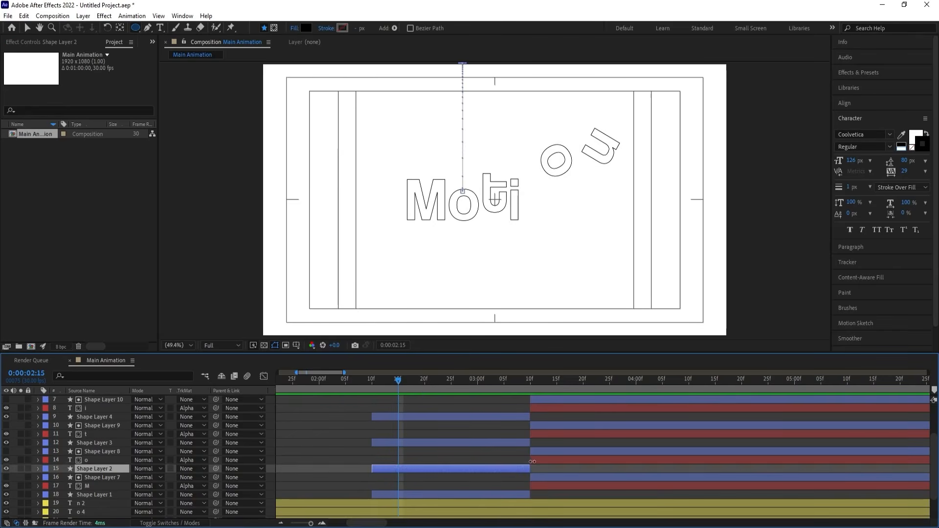
shift+click(541, 451)
drag(388, 470, 413, 470)
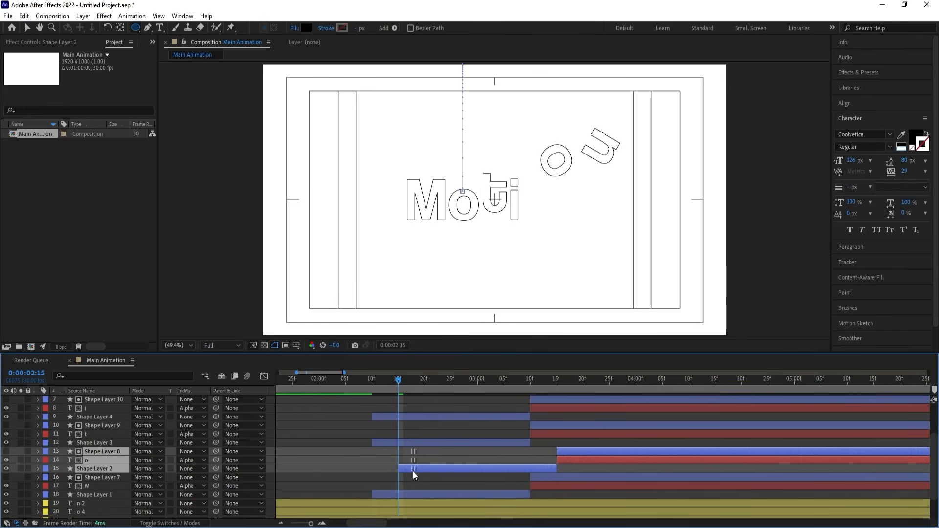
Shift Shape Layer 9, the solid t and Shape Layer 3 together so that Shape Layer 3 starts at 0:00:02:20.
click(424, 383)
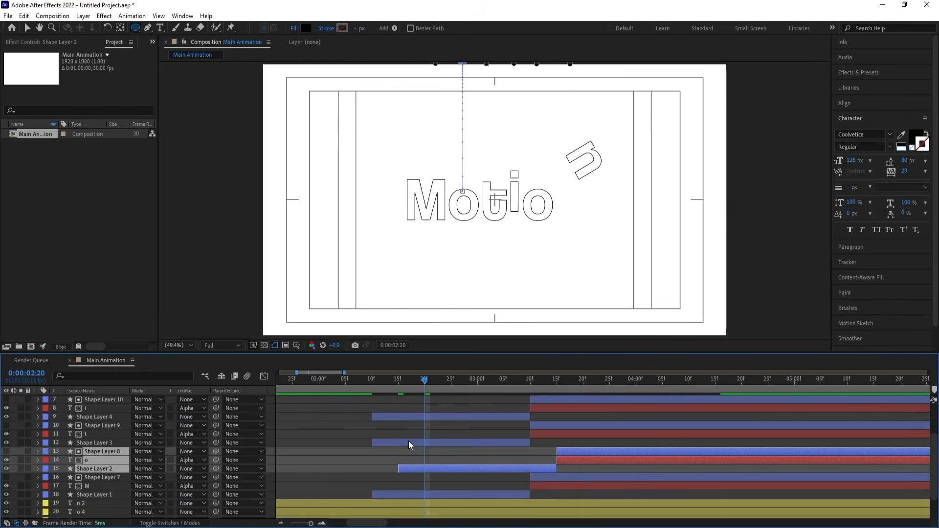
click(408, 443)
shift+click(550, 425)
drag(400, 441, 442, 442)
Shift Shape Layer 10, the solid i and Shape Layer 4 together so that Shape Layer 4 starts at 0:00:02:25.
click(452, 382)
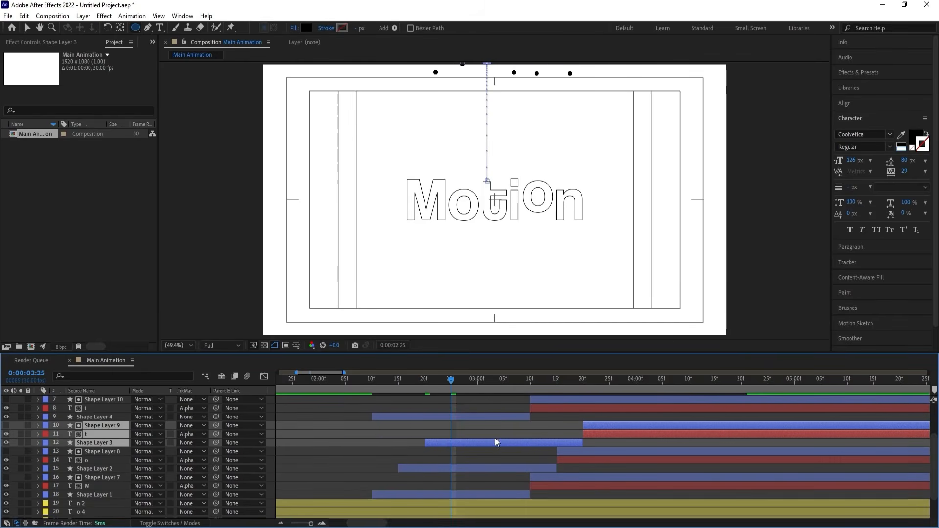
scroll(491, 433, up, 2)
click(495, 444)
shift+click(532, 428)
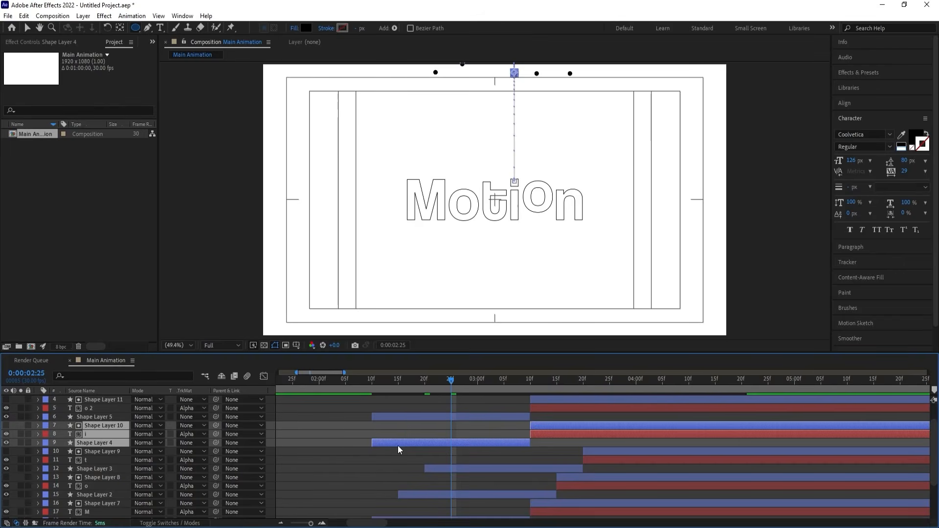
drag(397, 445, 473, 450)
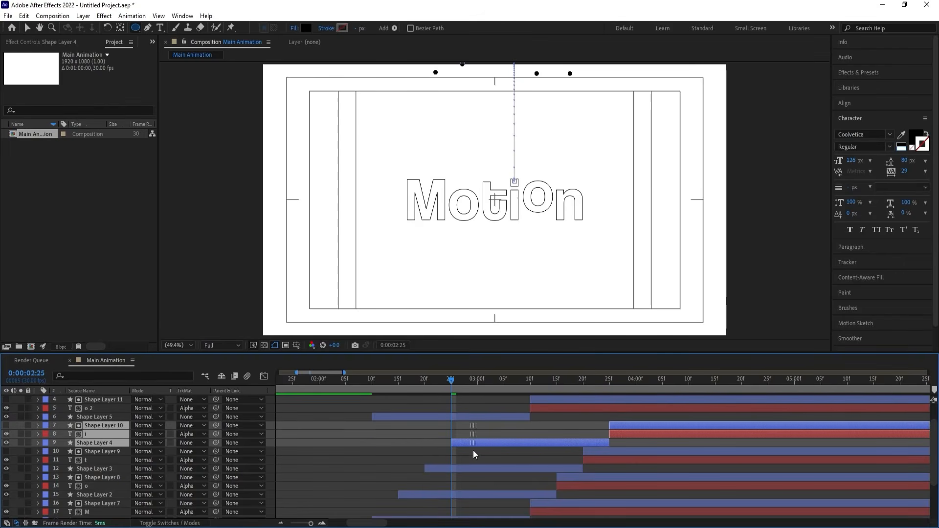
Shift Shape Layer 11, the solid o 2 and Shape Layer 5 so that Shape Layer 5 starts at 0:00:03:00, and preview the stagger.
click(477, 382)
click(477, 416)
shift+click(535, 398)
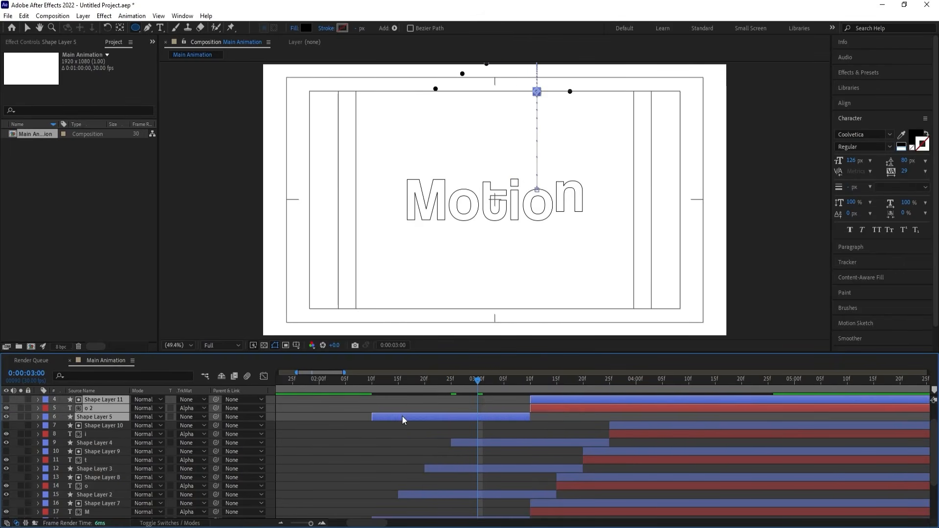
drag(402, 416, 507, 425)
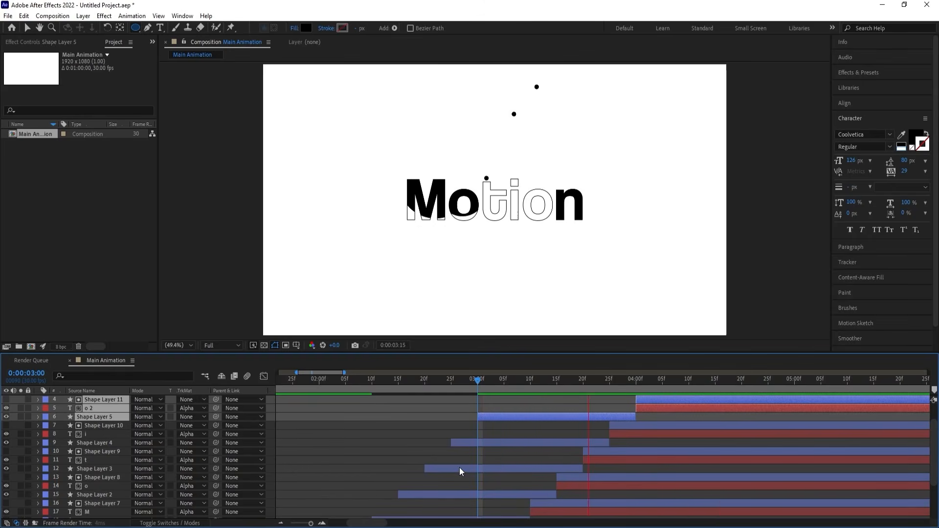
key(space)
Shift Shape Layer 12, the solid n and Shape Layer 6 so that Shape Layer 6 starts at 0:00:03:05, and preview the stagger.
scroll(495, 440, up, 1)
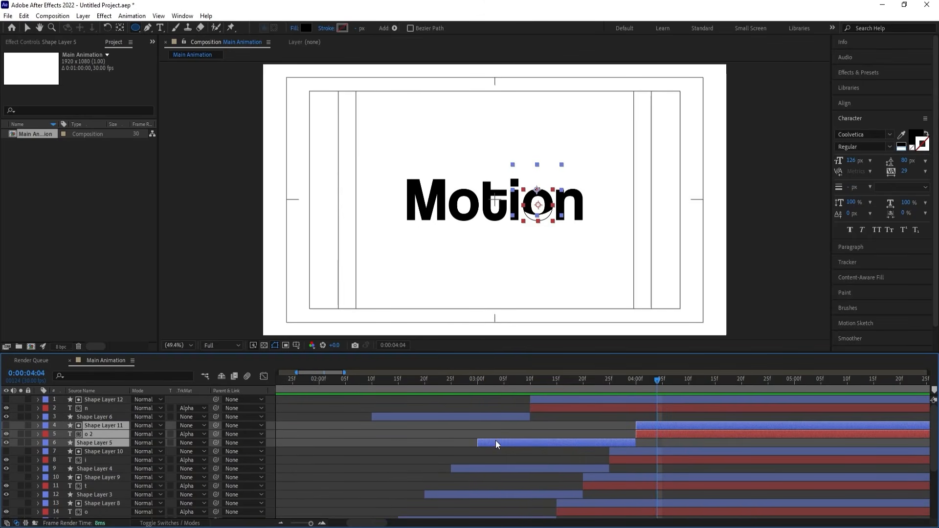
click(504, 378)
click(484, 418)
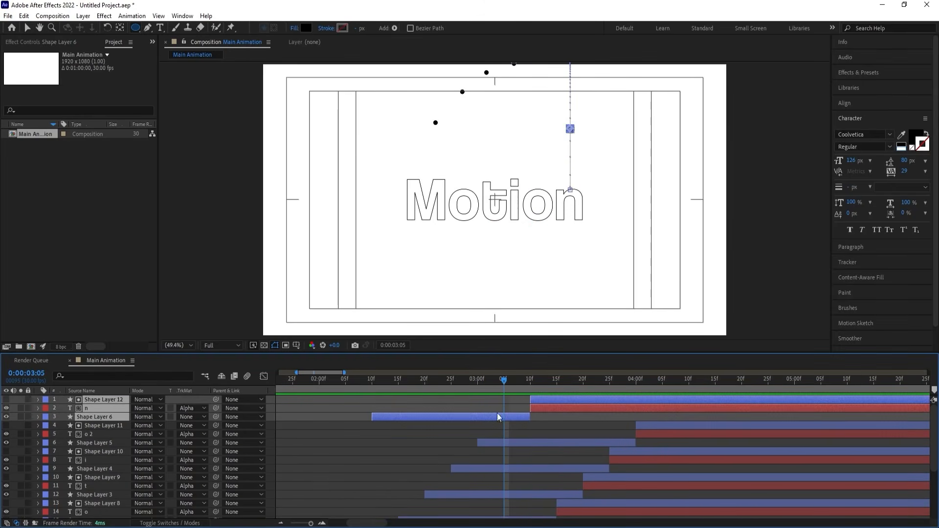
drag(380, 418, 513, 423)
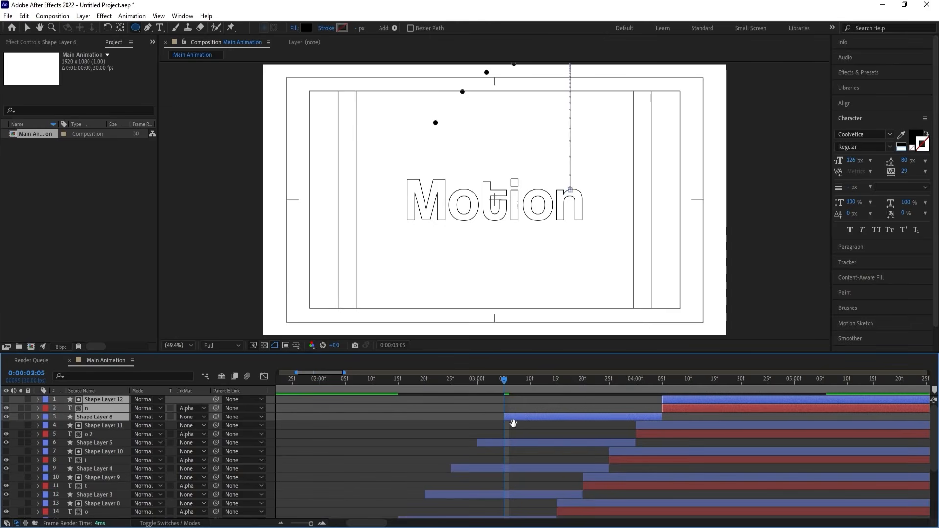
key(space)
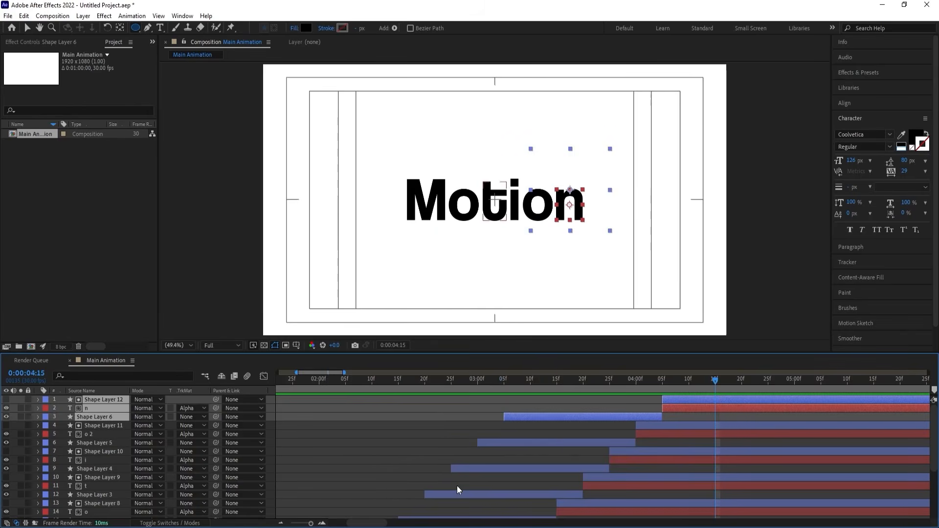
Preview the whole animation from 0:00:00:00.
key(minus)
key(minus)
key(minus)
drag(307, 384, 256, 380)
key(space)
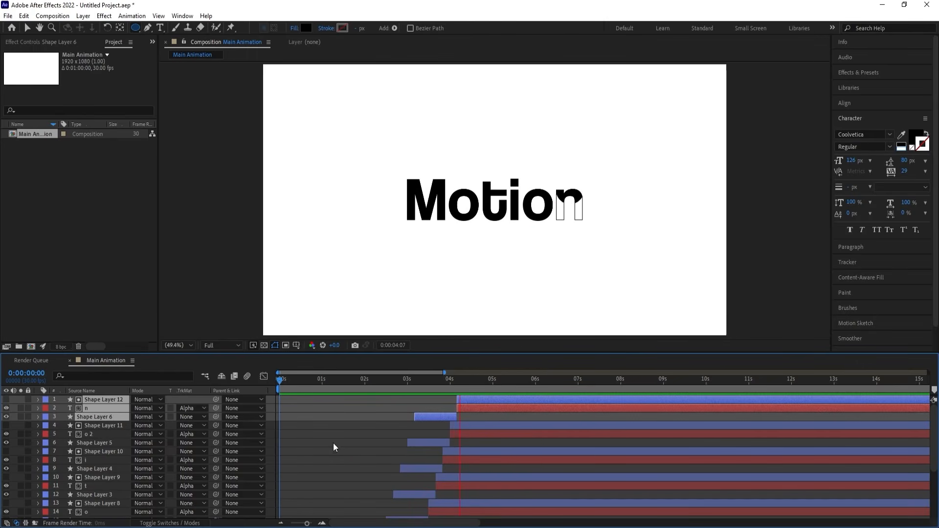
Shift all circle and solid letter layers, from Shape Layer 1 to Shape Layer 12, about 19 frames earlier and preview from 0:00:00:00.
click(402, 381)
drag(404, 384, 379, 376)
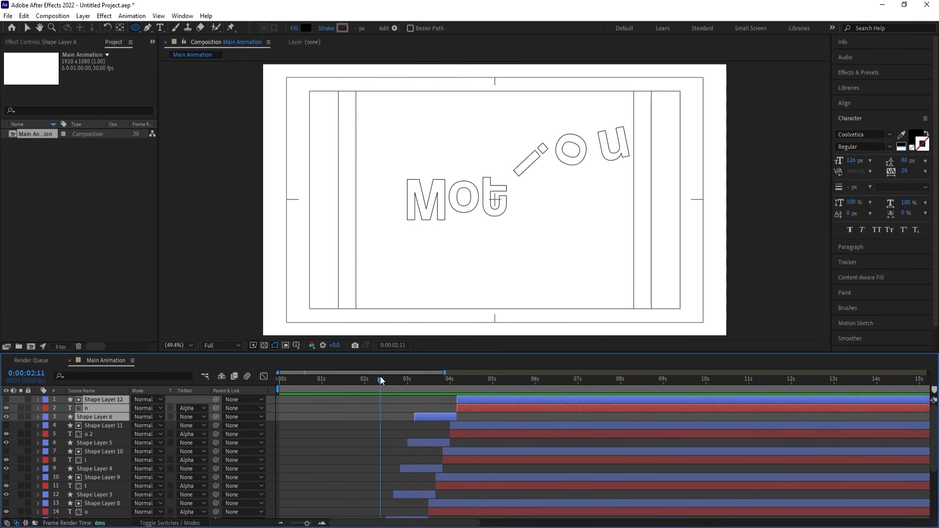
scroll(405, 453, down, 3)
click(390, 462)
scroll(438, 442, up, 3)
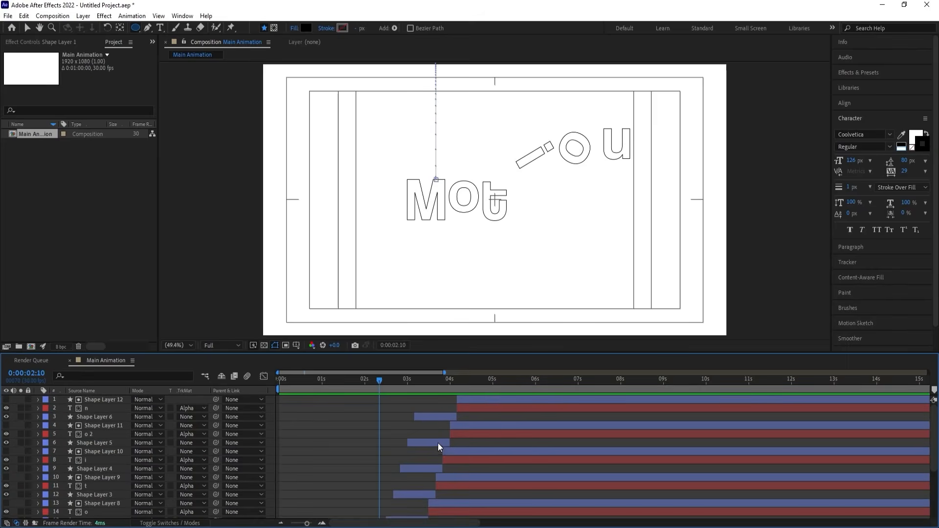
key(ctrl+a)
drag(473, 401, 444, 398)
key(space)
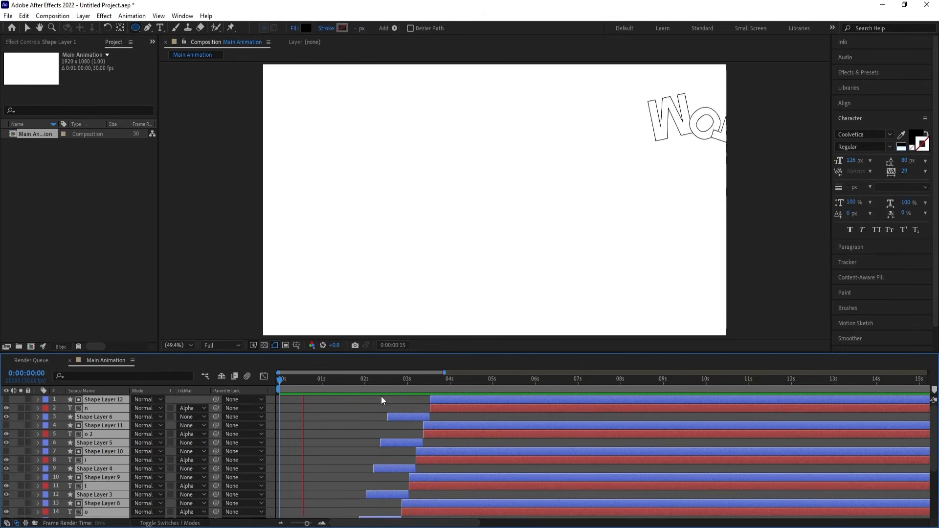
Shift all circle and solid letter layers about 8 frames earlier and preview the animation from 0:00:00:00.
mouse_move(428, 382)
mouse_down()
mouse_move(409, 375)
mouse_move(434, 400)
mouse_move(425, 394)
mouse_up()
click(322, 386)
key(space)
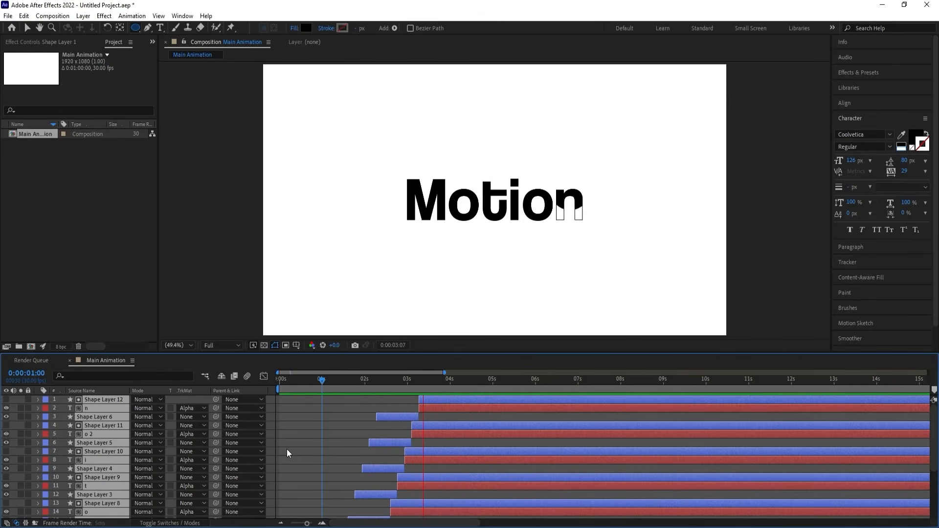
key(space)
key(Home)
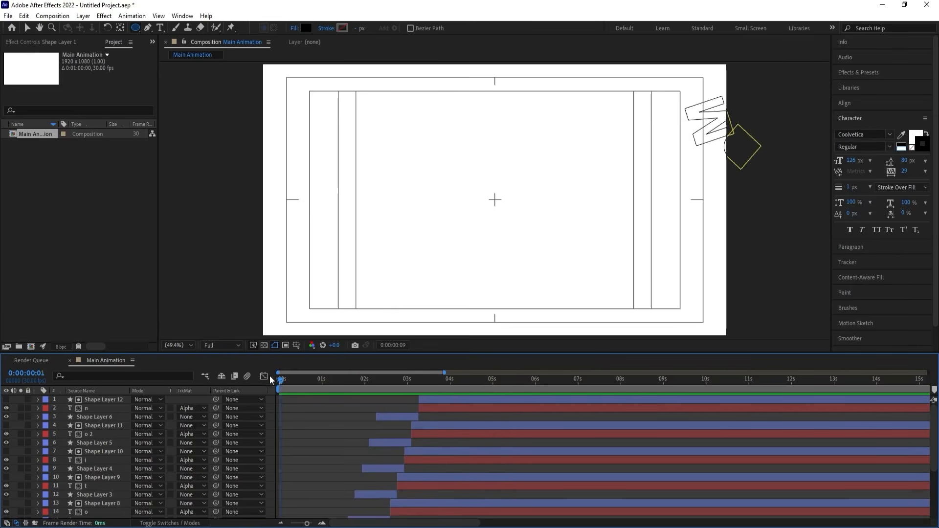
key(space)
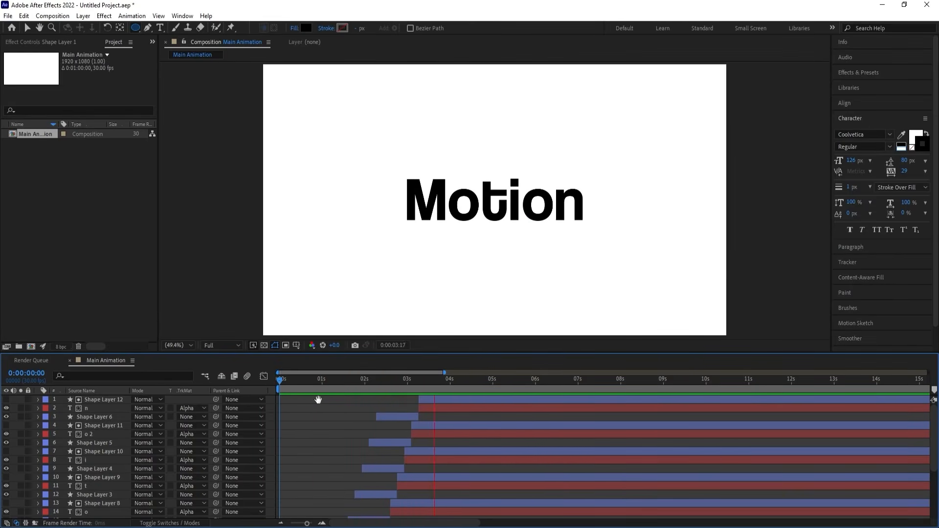
key(space)
Pre-compose all layers into a new composition named Animation, moving all attributes into it.
scroll(57, 419, down, 5)
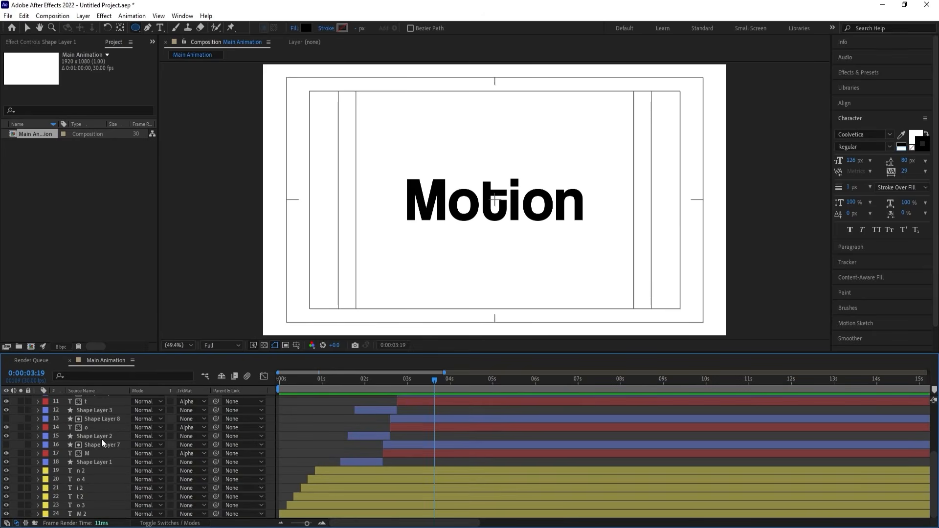
key(ctrl+a)
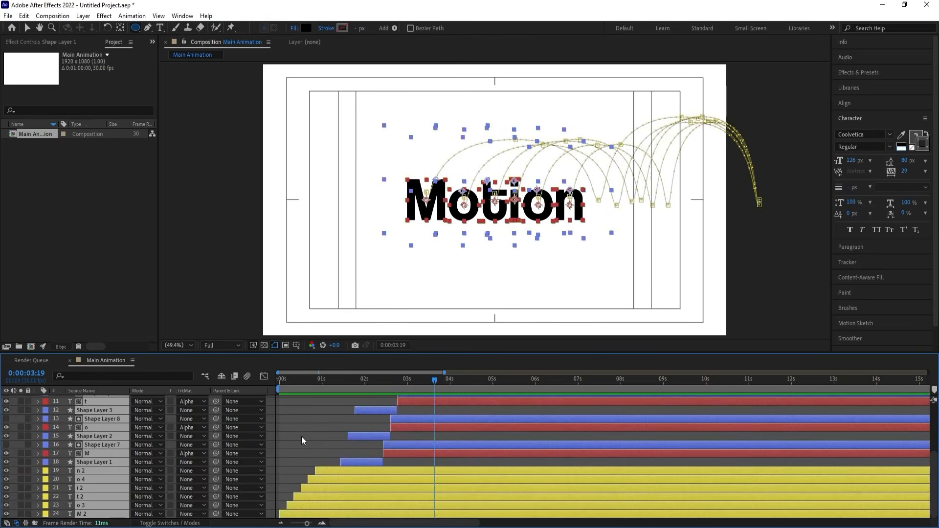
key(ctrl+shift+c)
text(Animation)
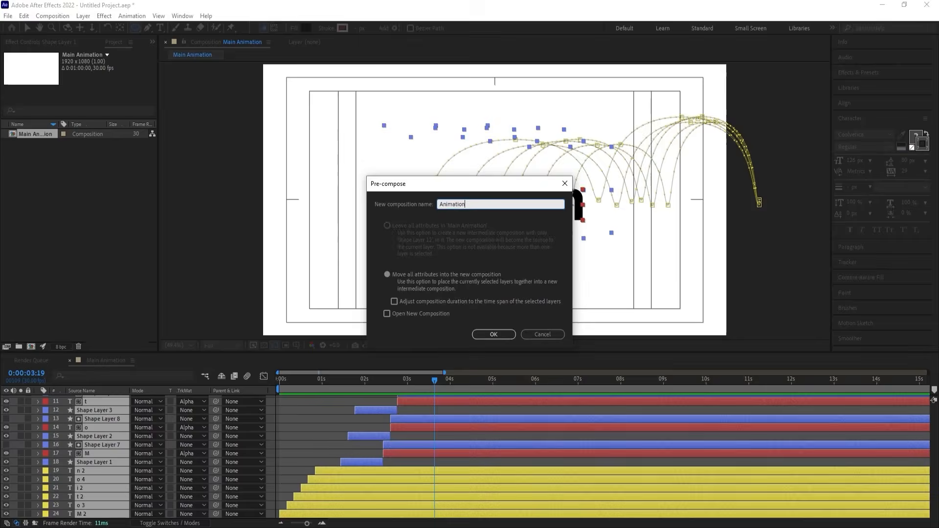
key(Return)
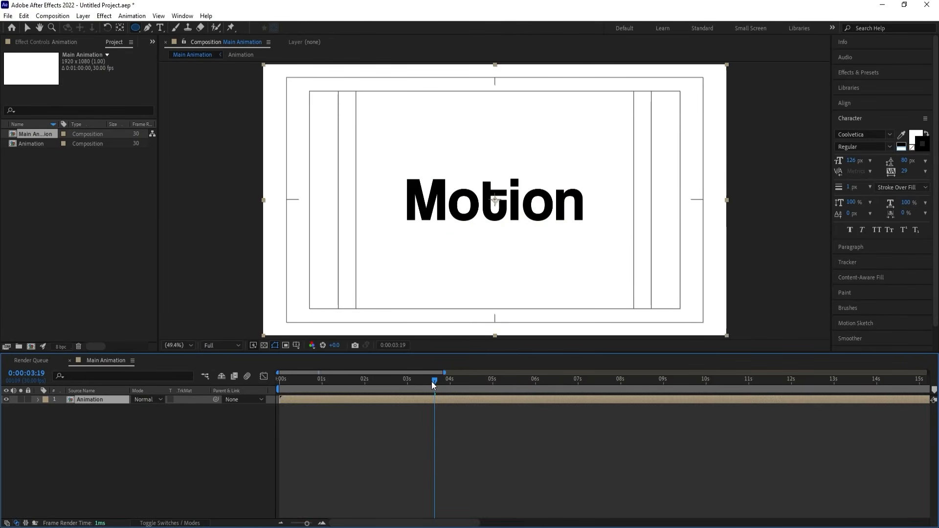
At 0:00:03:03, draw a vertical line just left of the M with the Pen tool, extending above and below the word.
drag(432, 383, 410, 379)
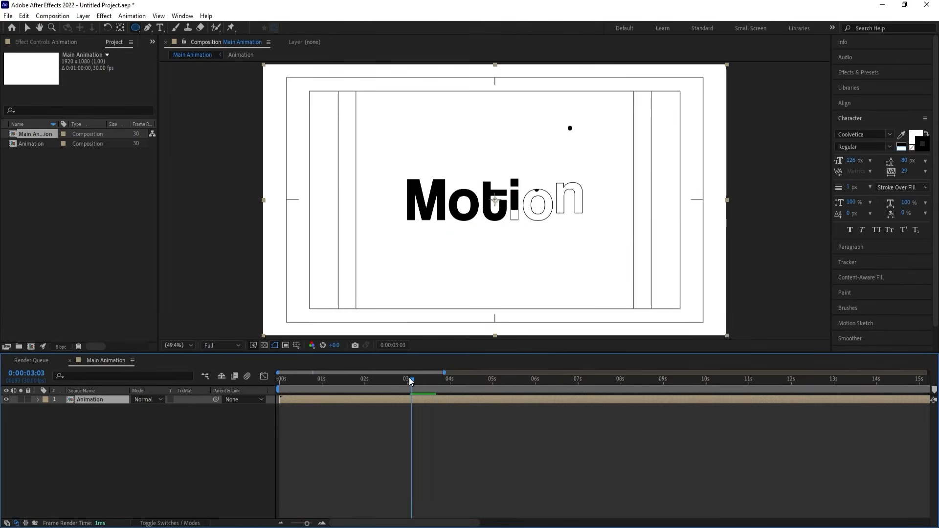
click(310, 440)
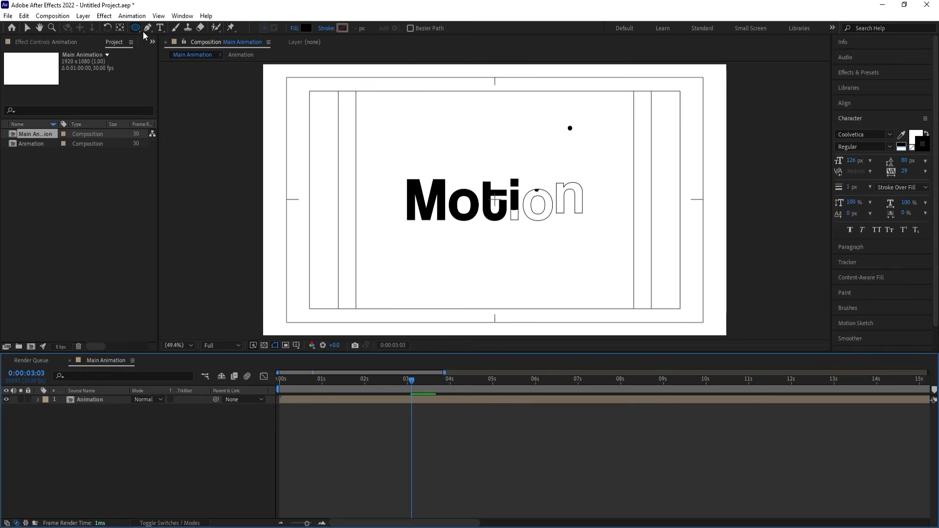
click(380, 154)
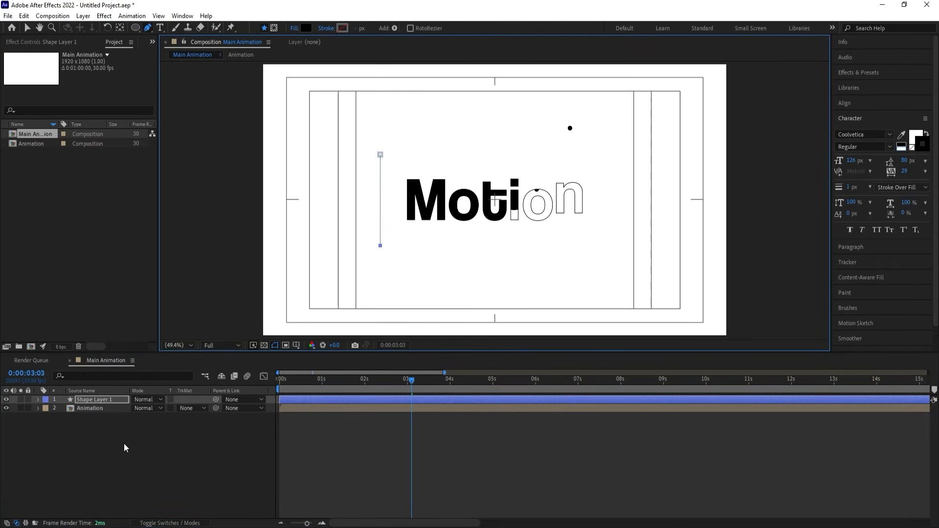
Give the vertical line a black stroke and set its fill to None.
click(342, 28)
drag(710, 393, 616, 452)
key(Return)
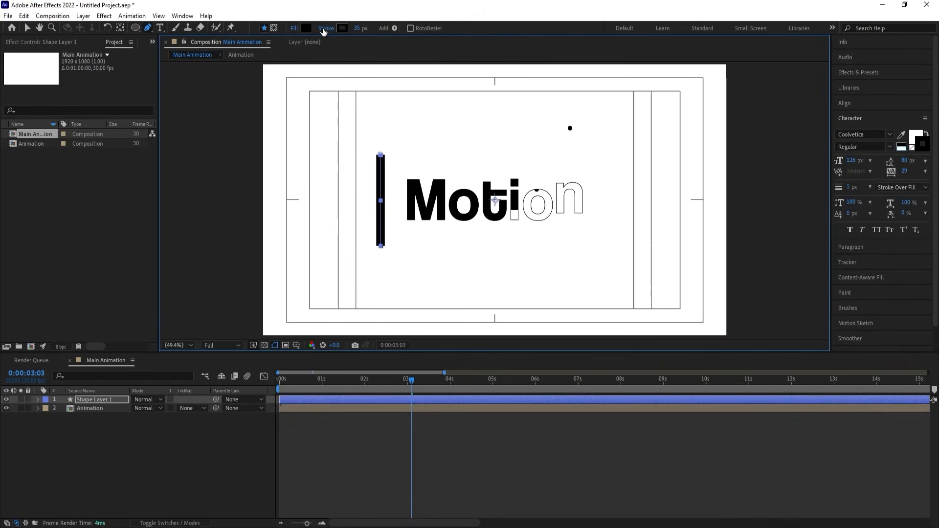
click(295, 28)
click(419, 240)
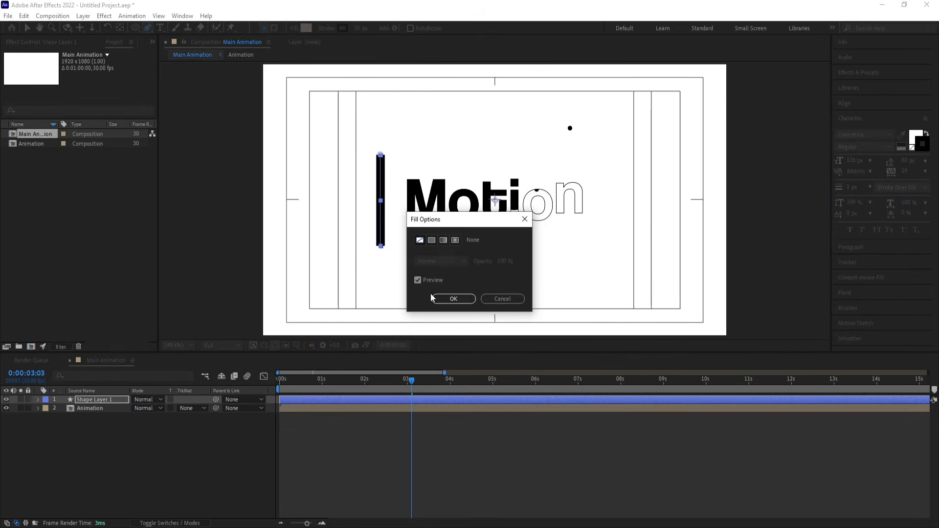
click(454, 299)
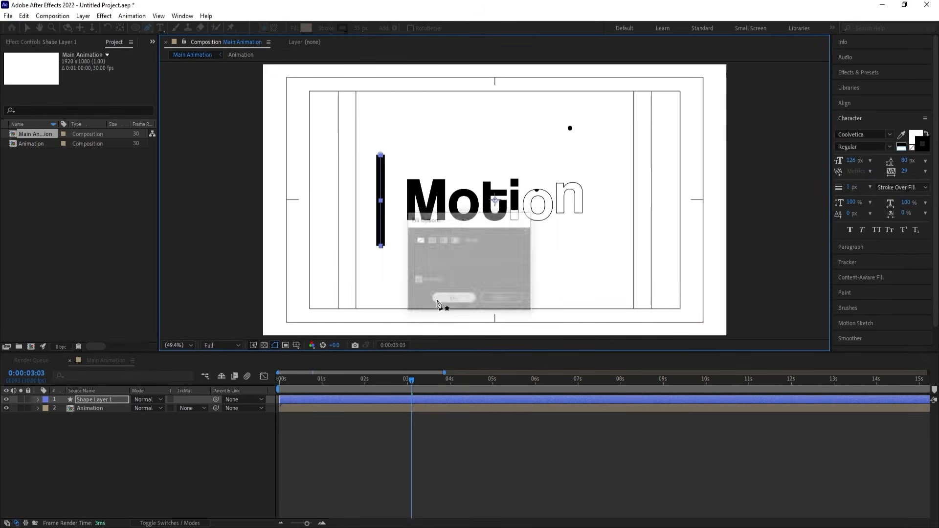
Confirm the line's stroke colour as 000000 and set its stroke width to 5 px.
click(344, 28)
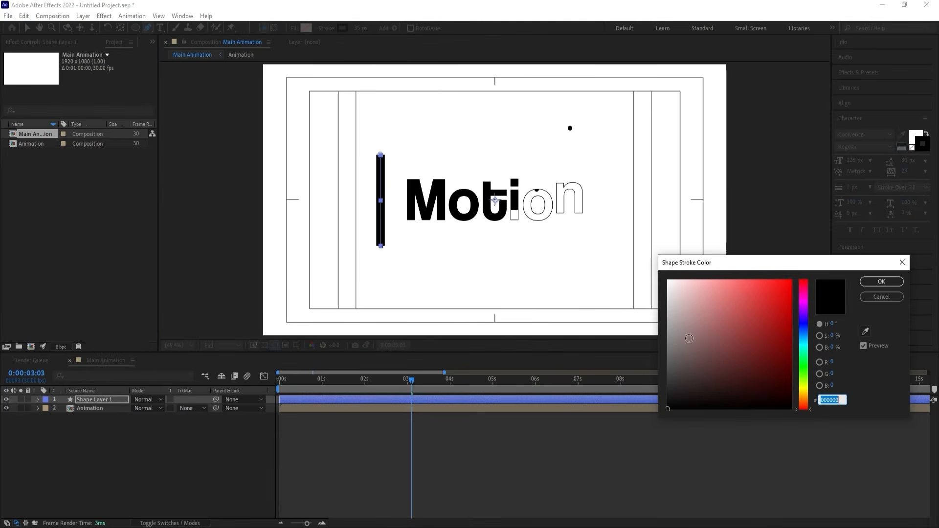
click(881, 281)
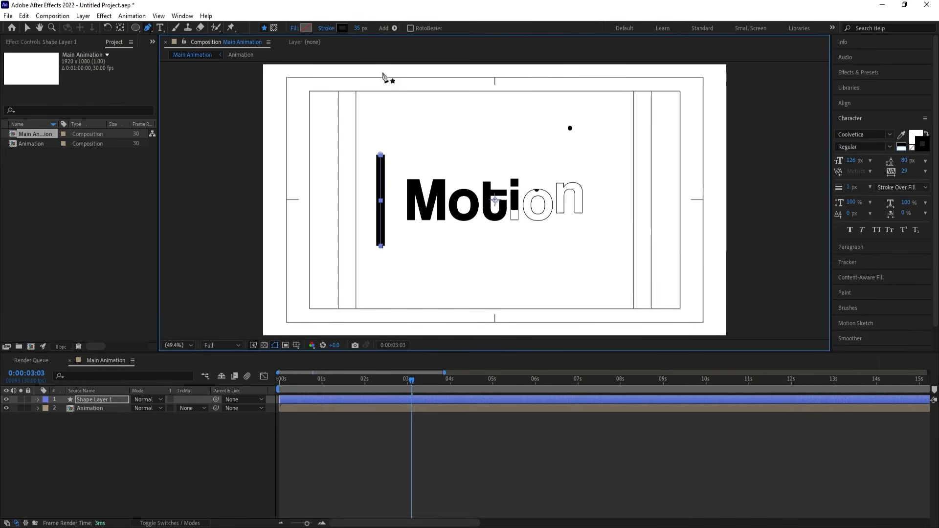
click(360, 28)
text(5)
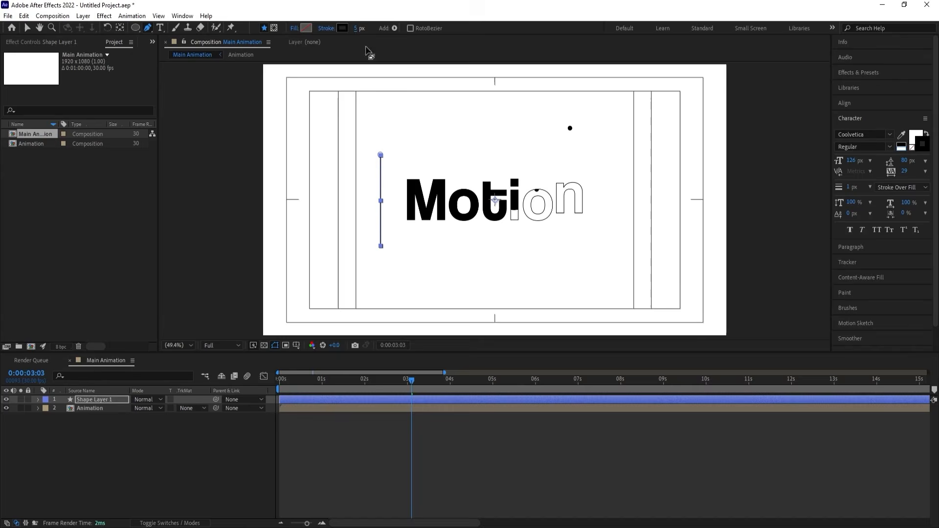
Centre the anchor point on the vertical line and trim Shape Layer 1 to start at 0:00:02:29.
click(146, 442)
click(116, 397)
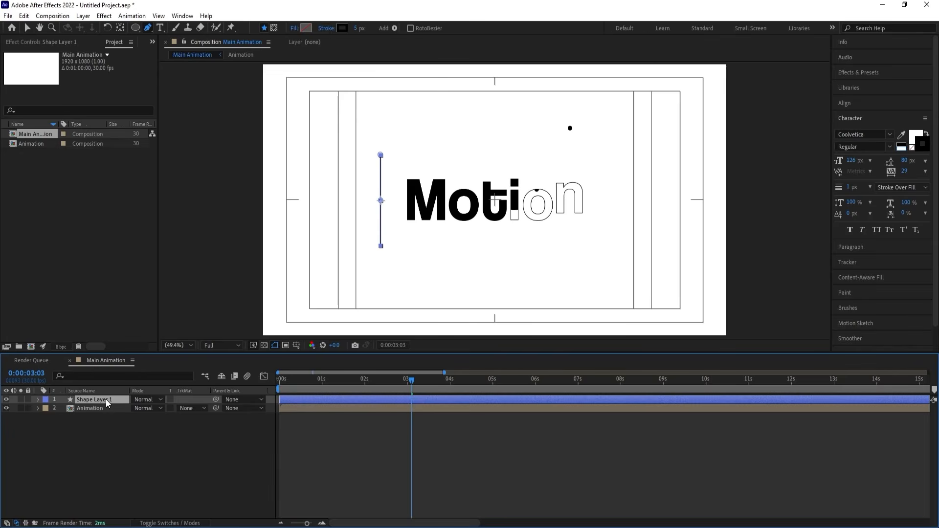
click(403, 380)
drag(403, 380, 406, 381)
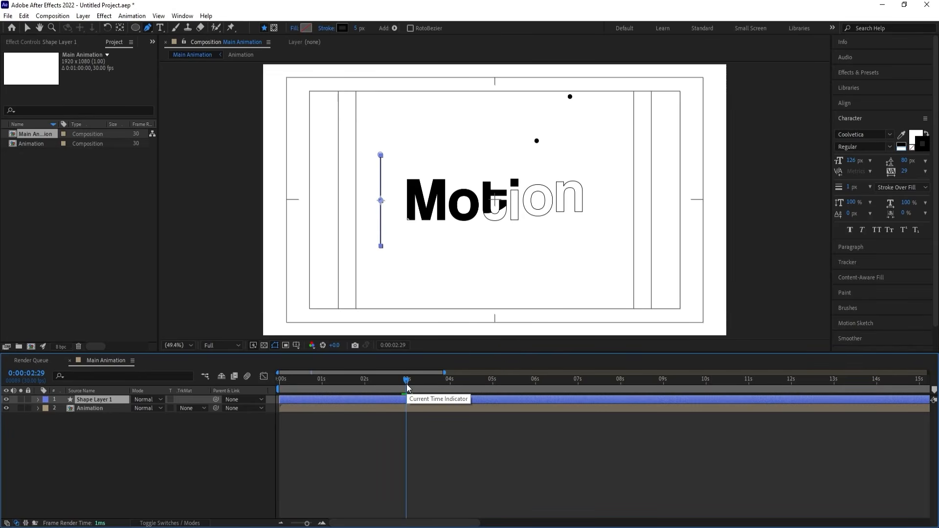
key(alt+bracketleft)
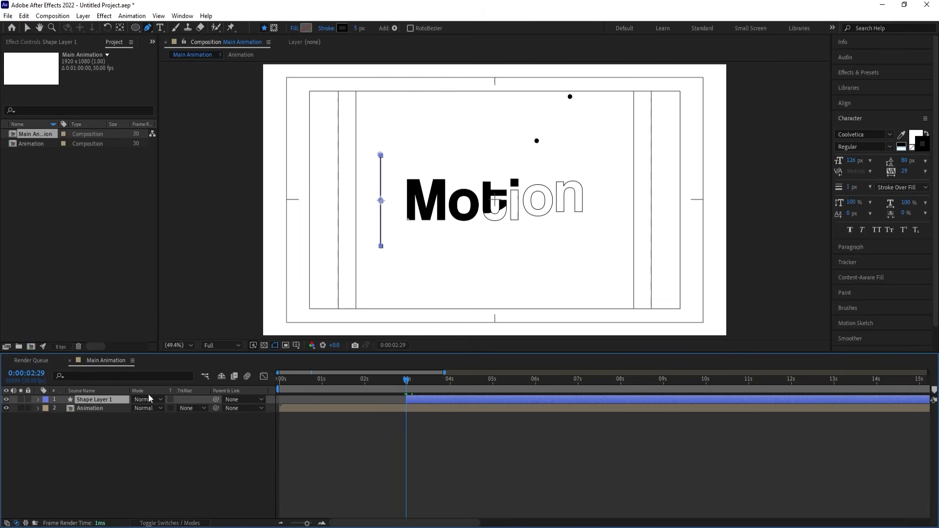
Add 100% Scale keyframes to Shape Layer 1 at 0:00:02:29 and 0:00:04:00, and apply Easy Ease to both.
key(s)
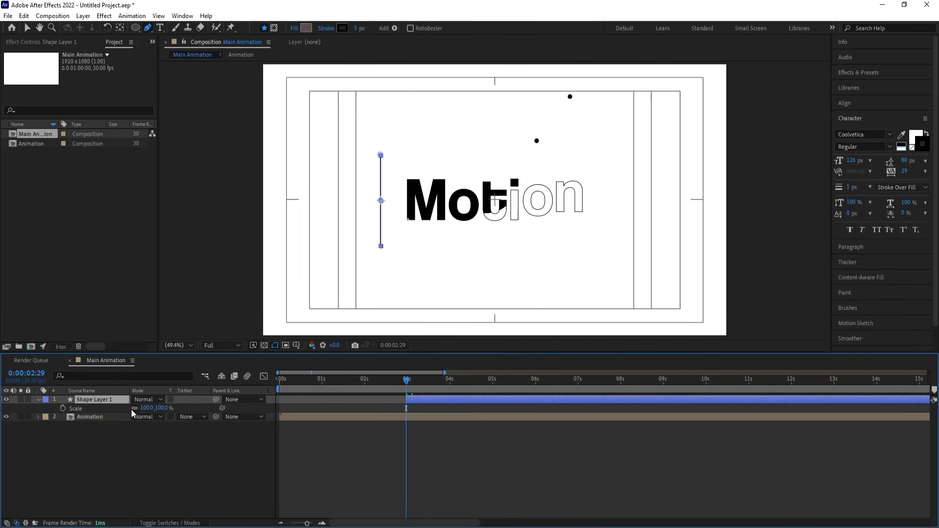
click(62, 408)
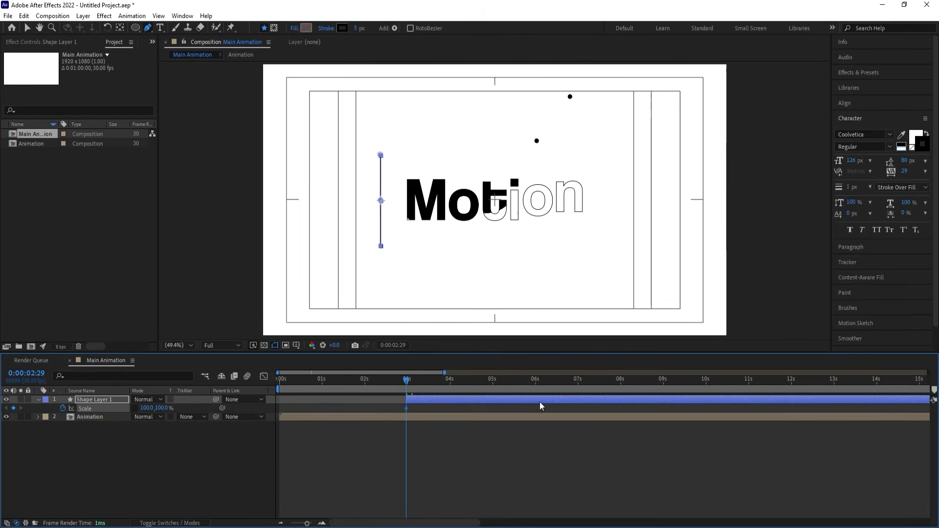
click(450, 381)
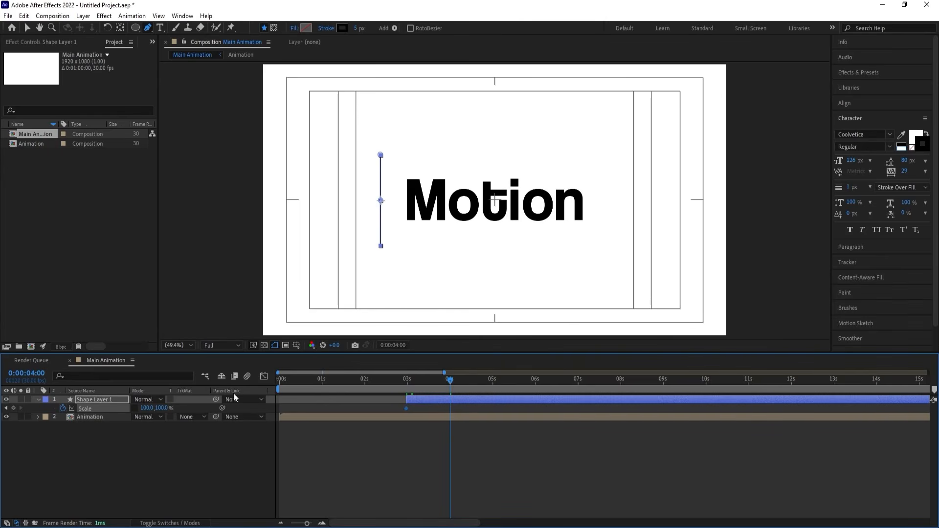
click(13, 408)
drag(467, 442, 386, 383)
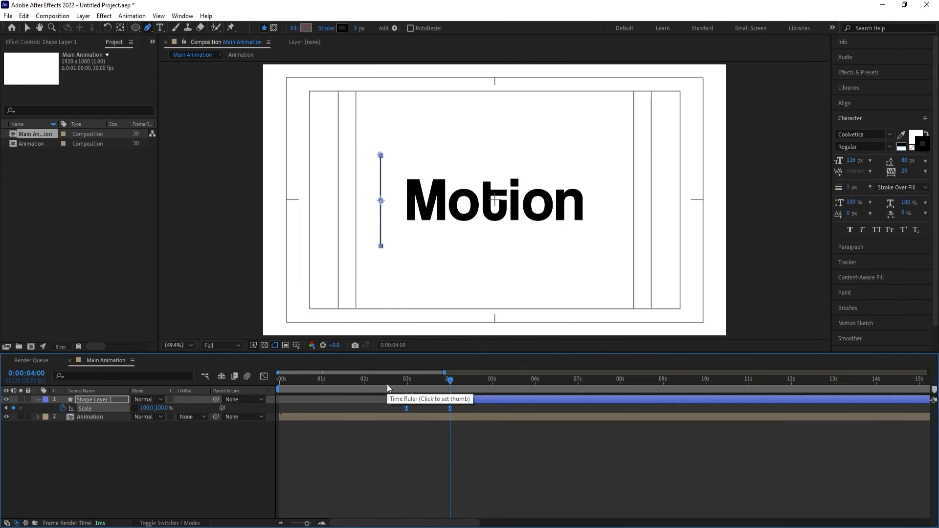
At the first Scale keyframe, 0:00:02:29, set the line's vertical scale to 0% while keeping the horizontal scale at 100%.
key(j)
click(380, 436)
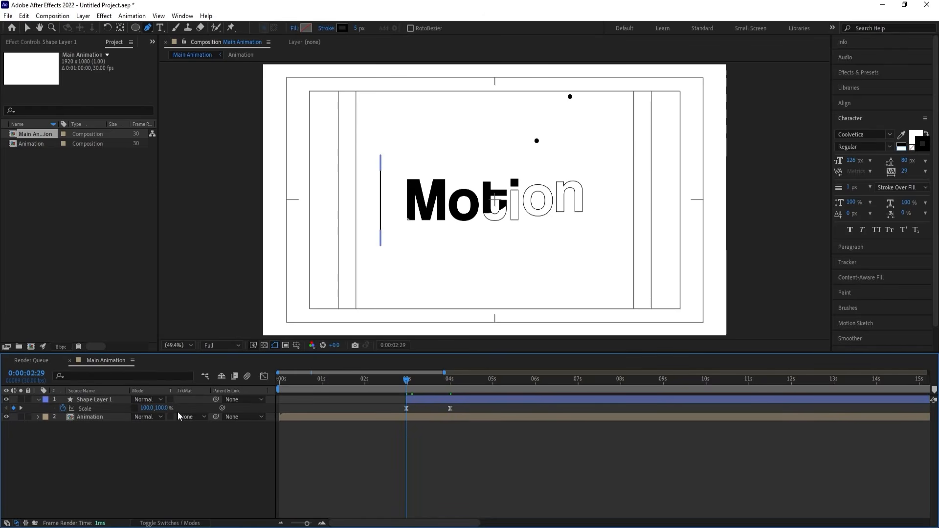
key(Return)
Reshape the Scale speed curve of Shape Layer 1 by lengthening the ending keyframe's ease handle, and preview the line growing.
drag(481, 464, 343, 396)
click(264, 376)
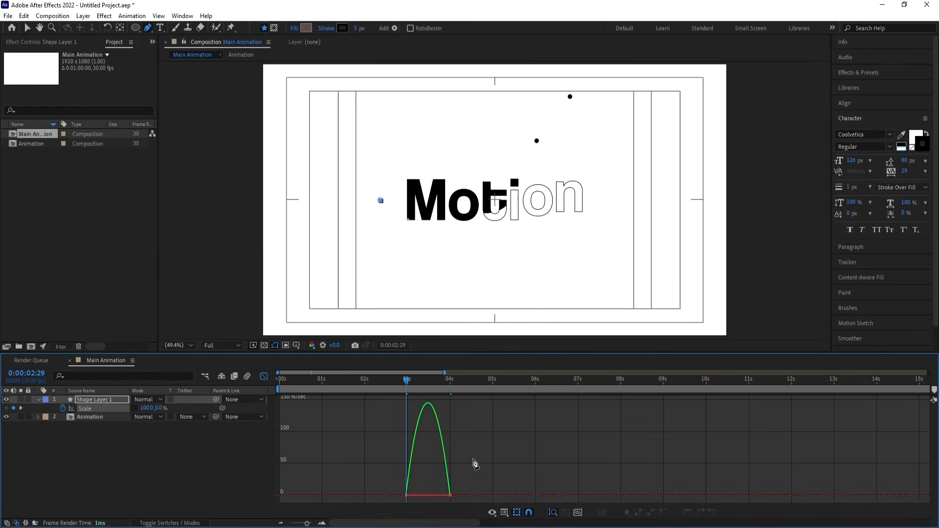
key(equal)
drag(550, 453, 353, 504)
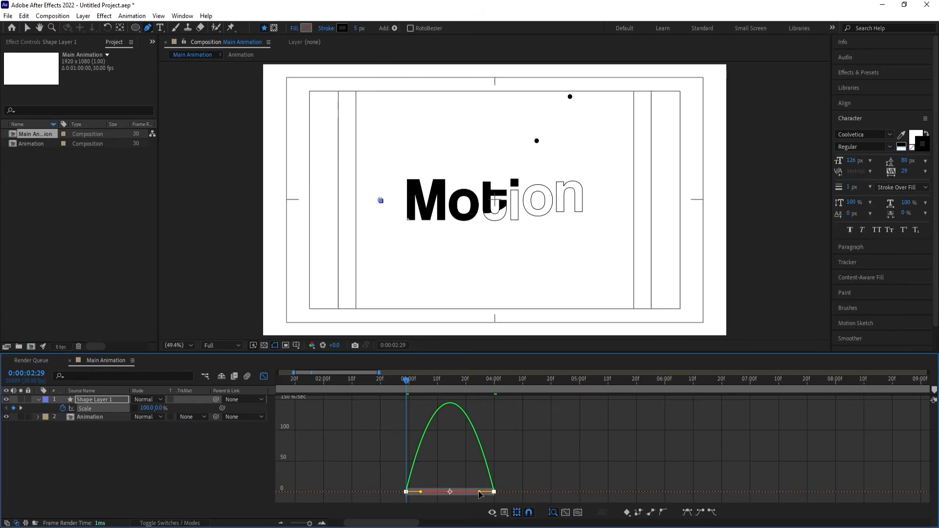
drag(479, 493, 438, 494)
click(264, 376)
key(space)
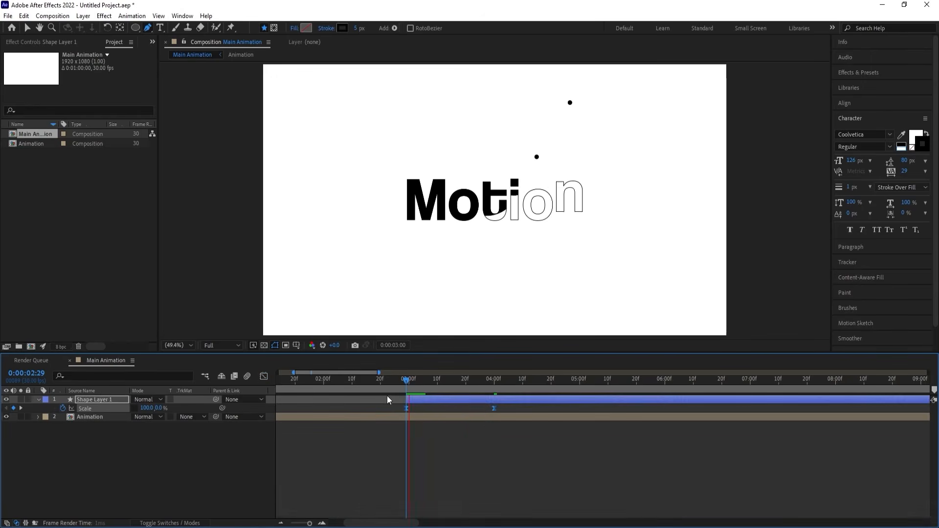
key(space)
Add a Position keyframe to Shape Layer 1 at 0:00:03:17 and preview the line's timing.
drag(465, 381, 457, 380)
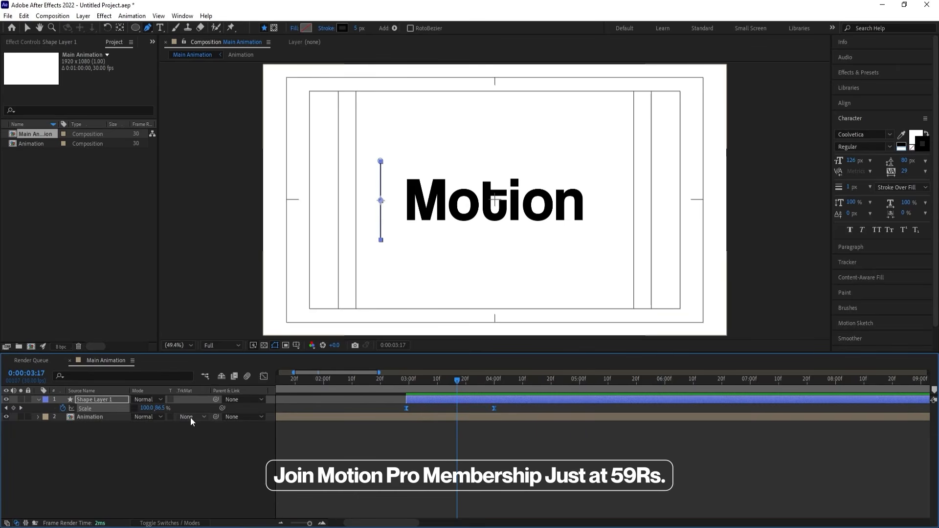
key(p)
click(63, 409)
key(space)
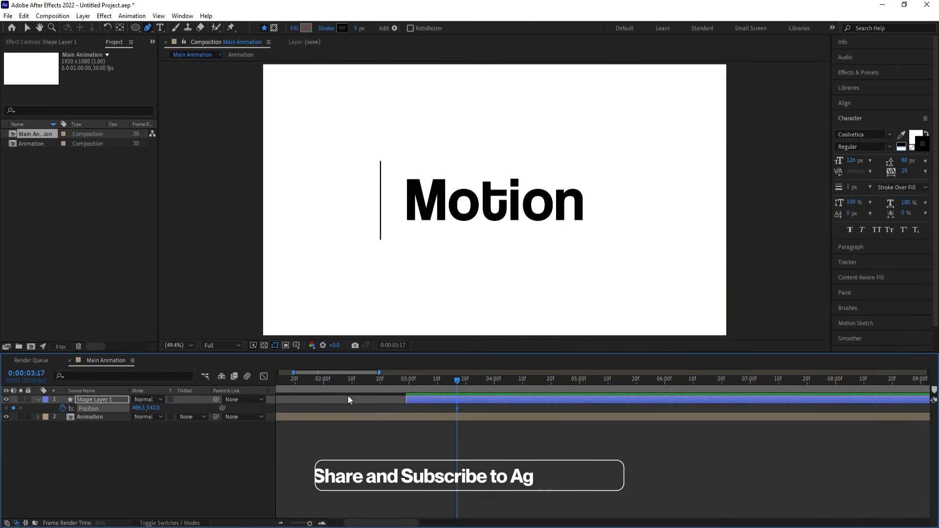
key(space)
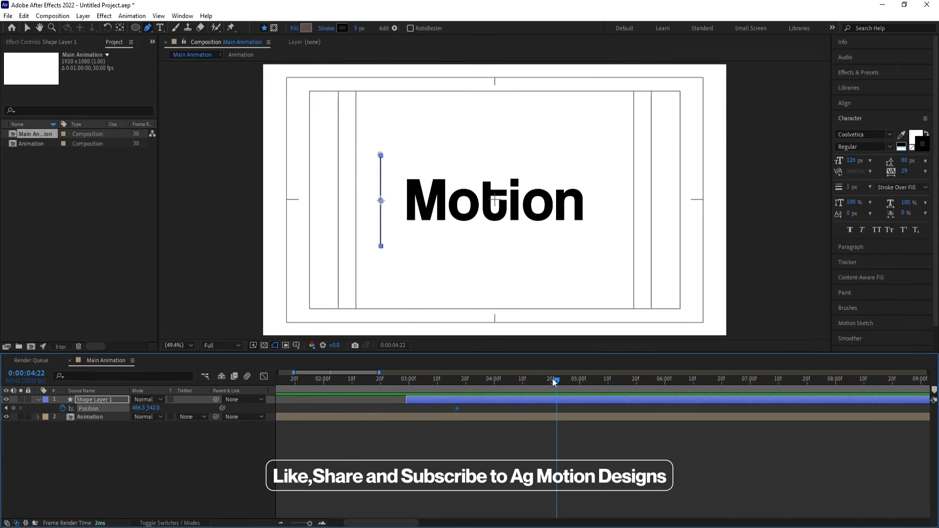
At 0:00:04:20, move the line past the frame's right edge to X position 1932.3 and apply Easy Ease to both Position keyframes.
drag(554, 381, 550, 380)
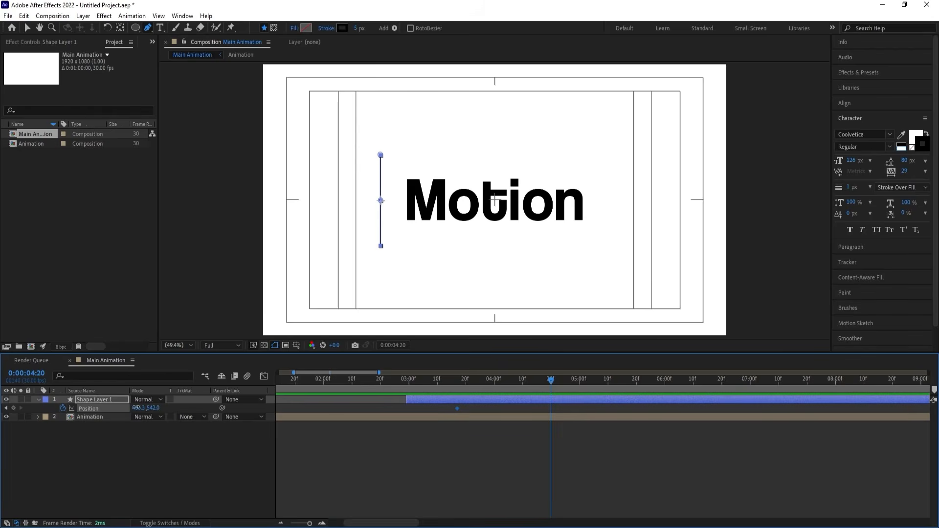
drag(136, 407, 755, 315)
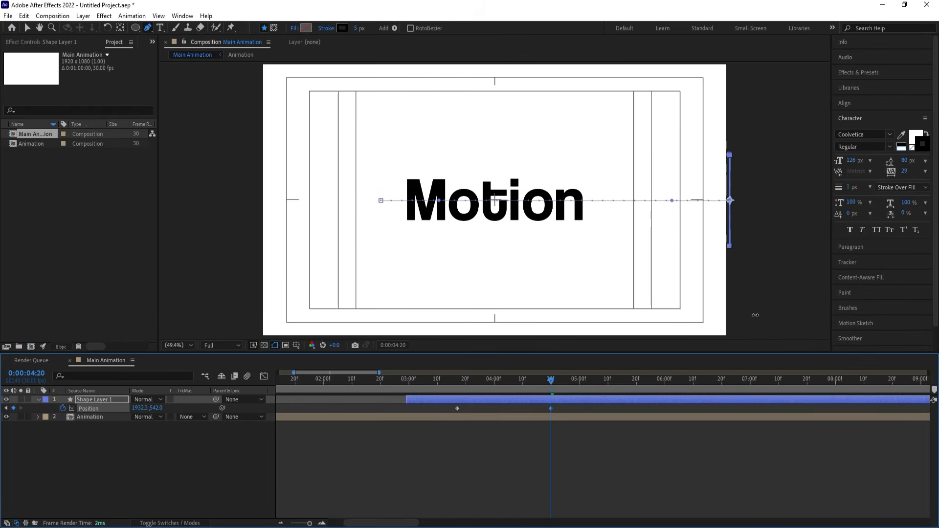
drag(605, 450, 426, 368)
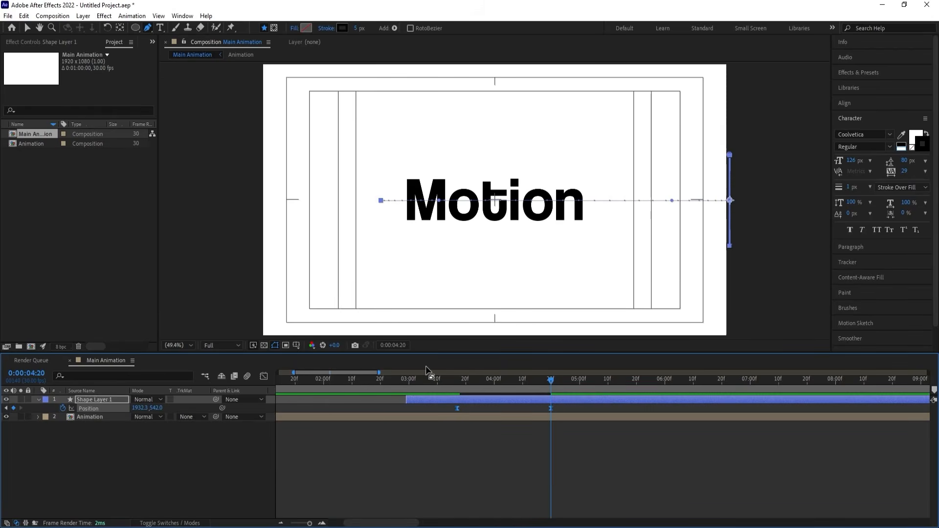
Lengthen the ease handles in the Position speed graph to form a sharp central peak between the two keyframes.
click(263, 376)
drag(610, 446, 433, 521)
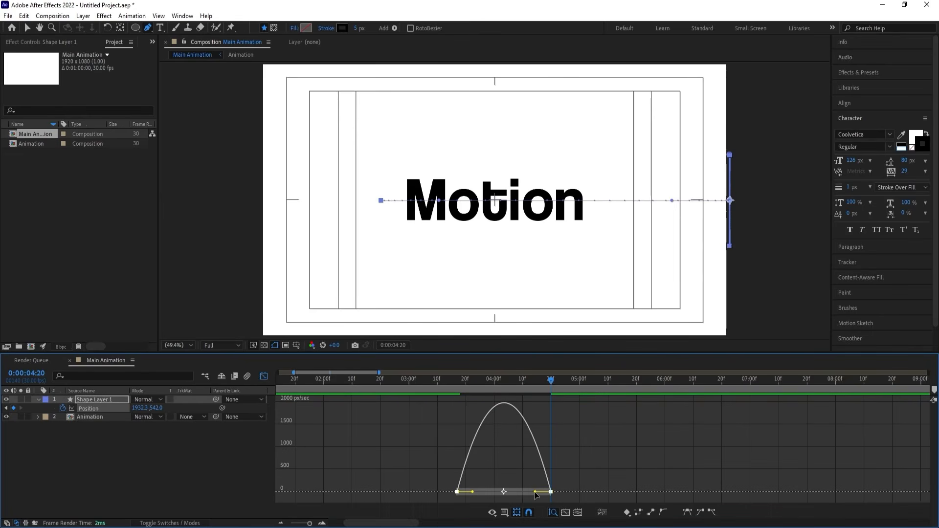
drag(534, 492, 497, 492)
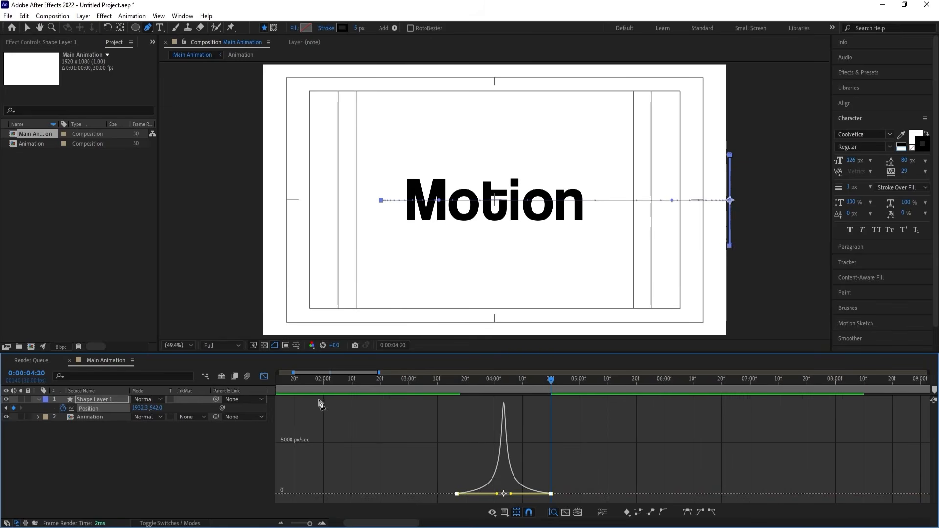
Close the speed graph and preview the line growing and sweeping past the word around 0:00:03:17.
click(264, 376)
click(400, 379)
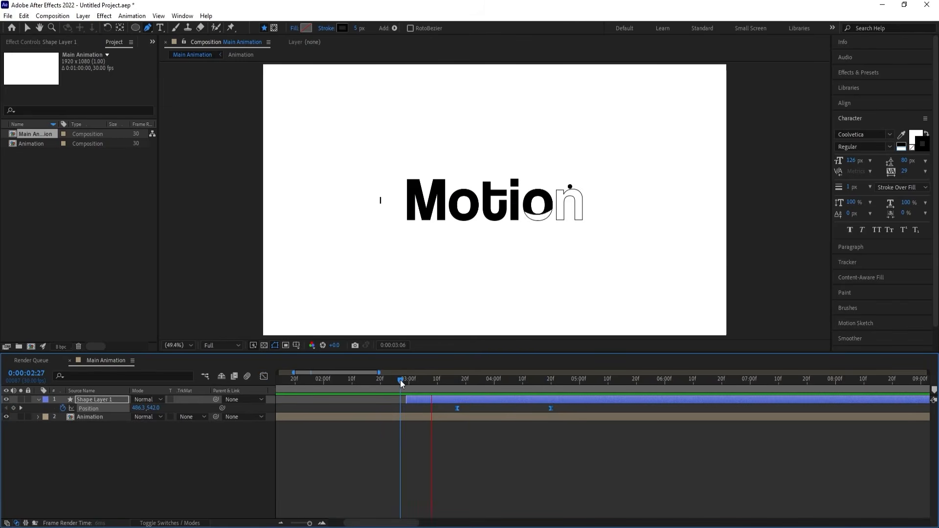
key(space)
drag(467, 382, 433, 383)
key(space)
key(space)
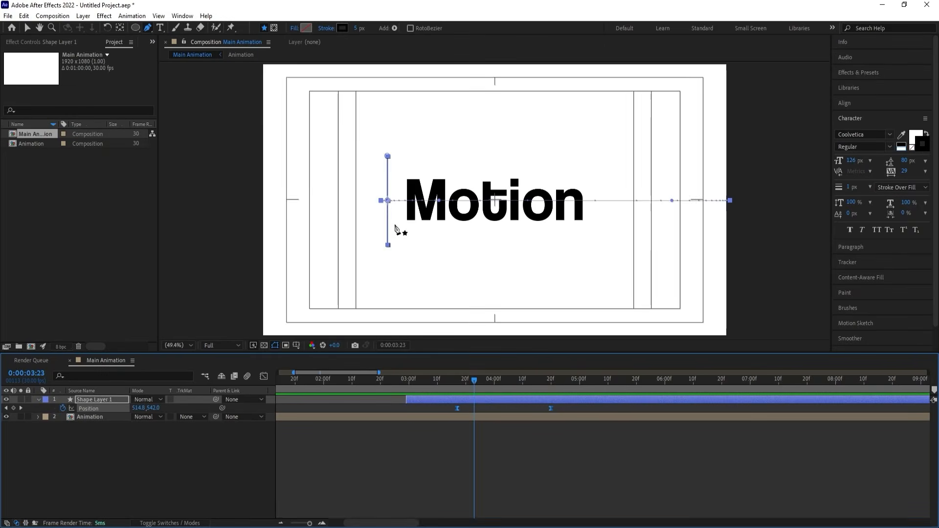
key(space)
key(space)
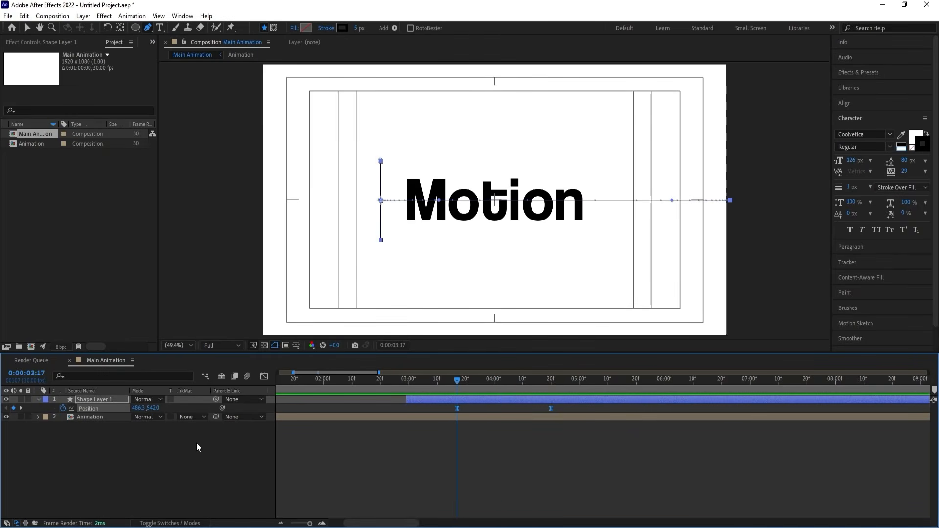
With no layer selected, choose the Rectangle Tool and set its fill colour to ff0000 with no stroke.
click(166, 444)
click(99, 418)
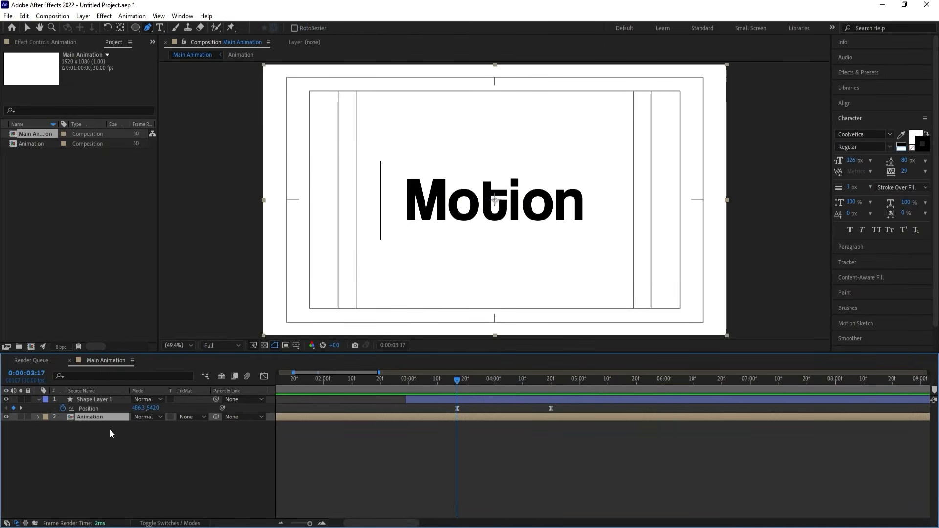
click(138, 452)
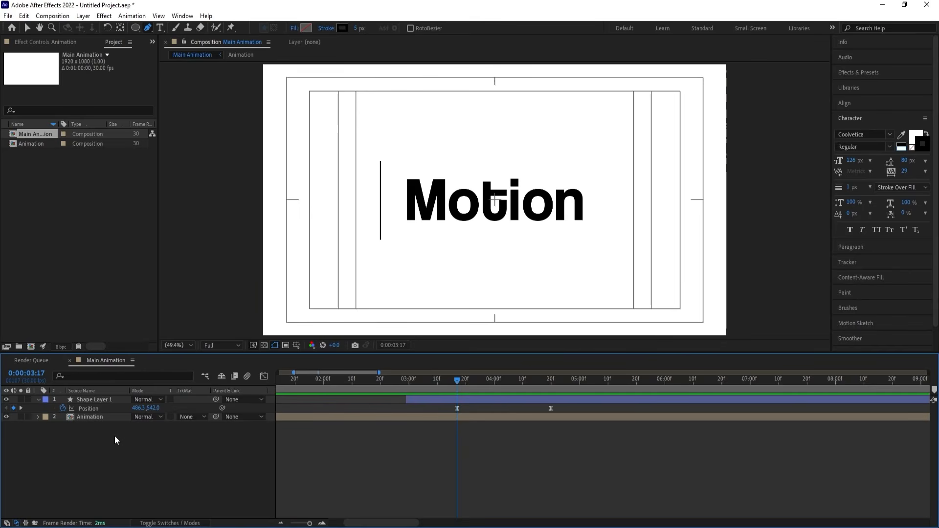
click(136, 25)
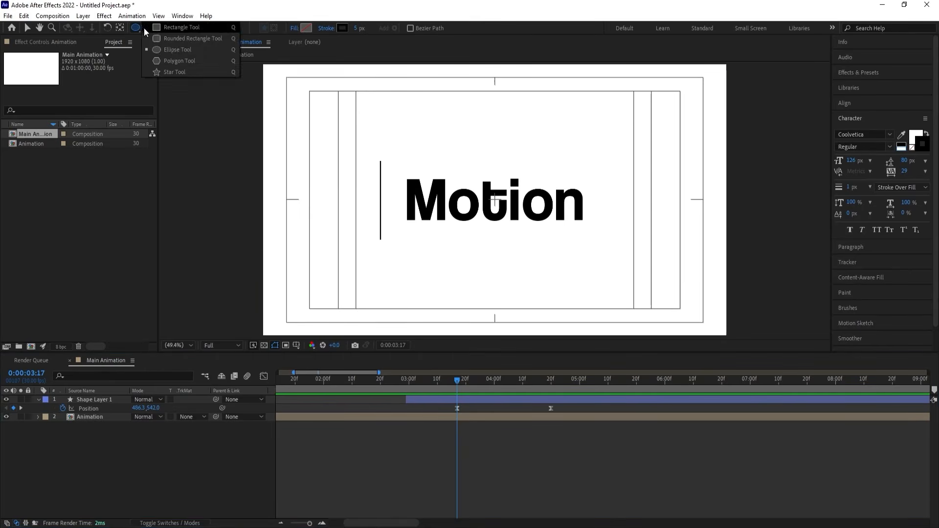
click(161, 34)
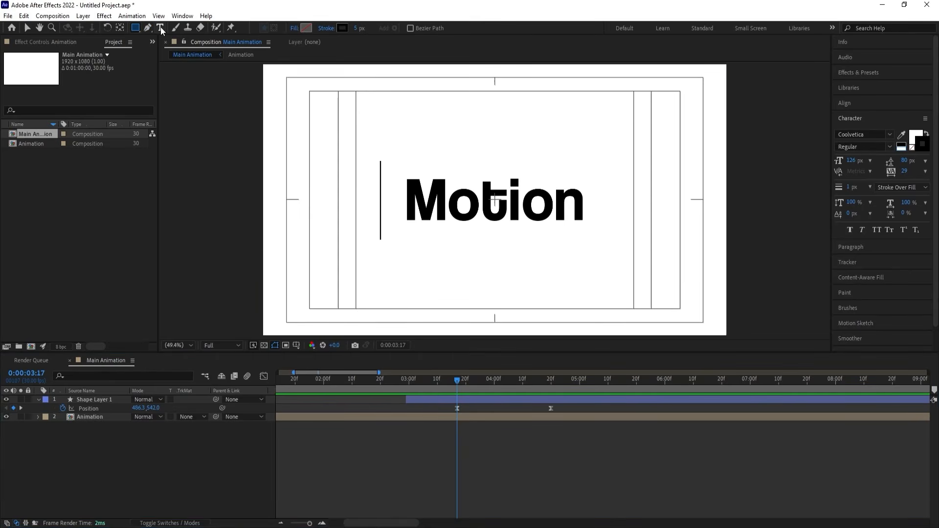
click(306, 29)
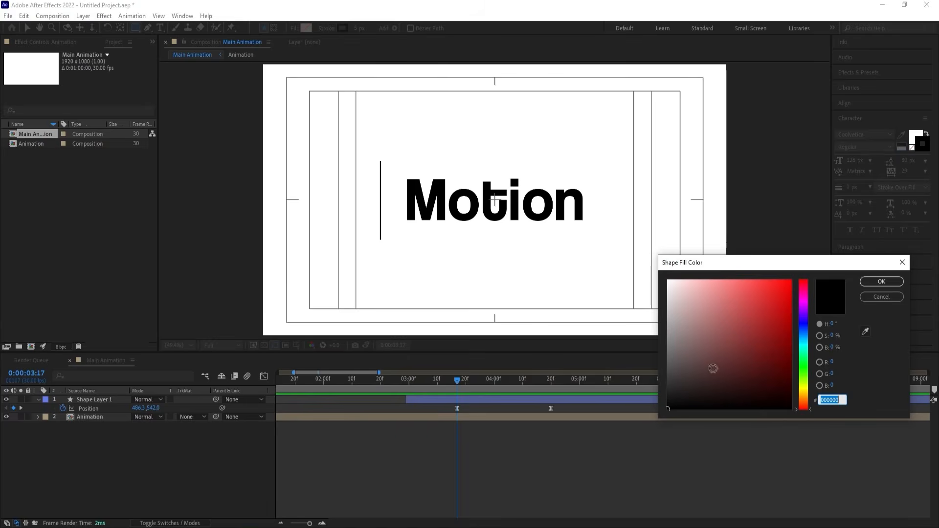
text(ff0000)
key(Return)
click(326, 28)
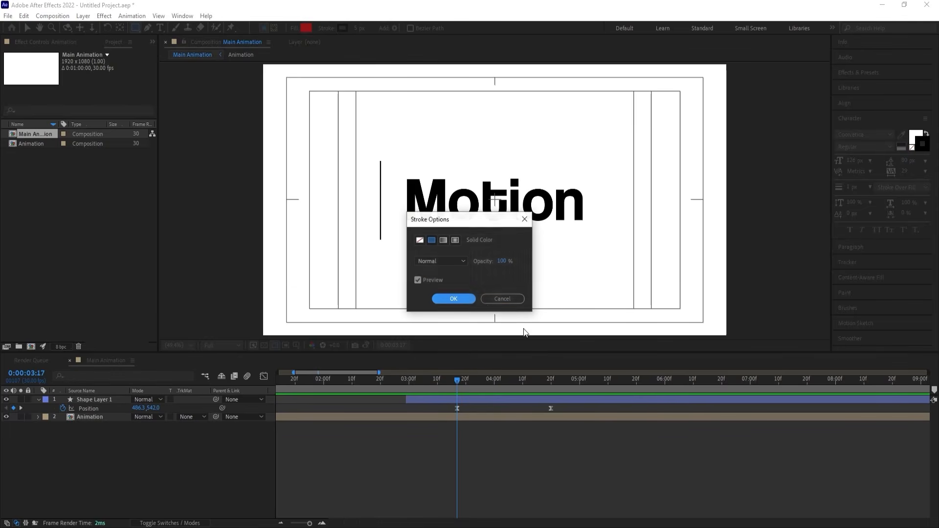
click(422, 239)
click(453, 299)
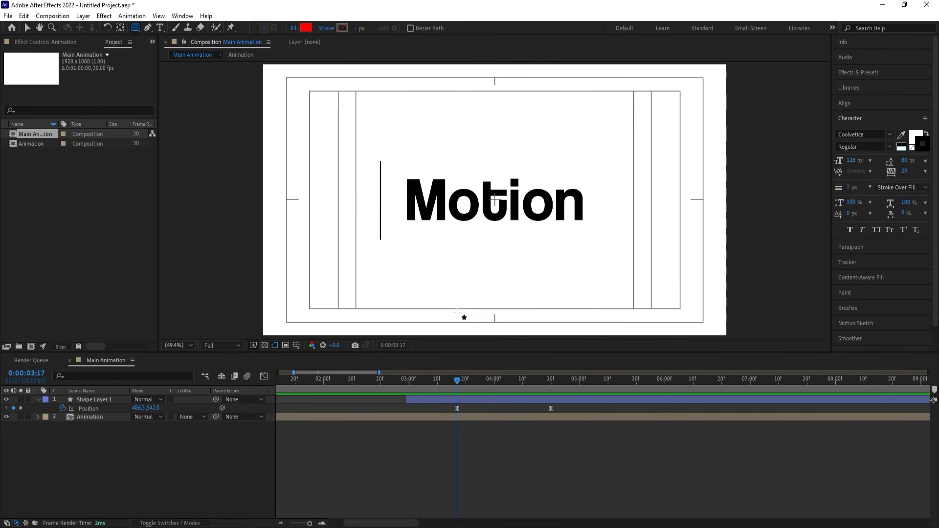
Draw a red rectangle covering the frame's full height from beyond its left edge up to the vertical line.
scroll(381, 186, down, 2)
drag(386, 221, 440, 243)
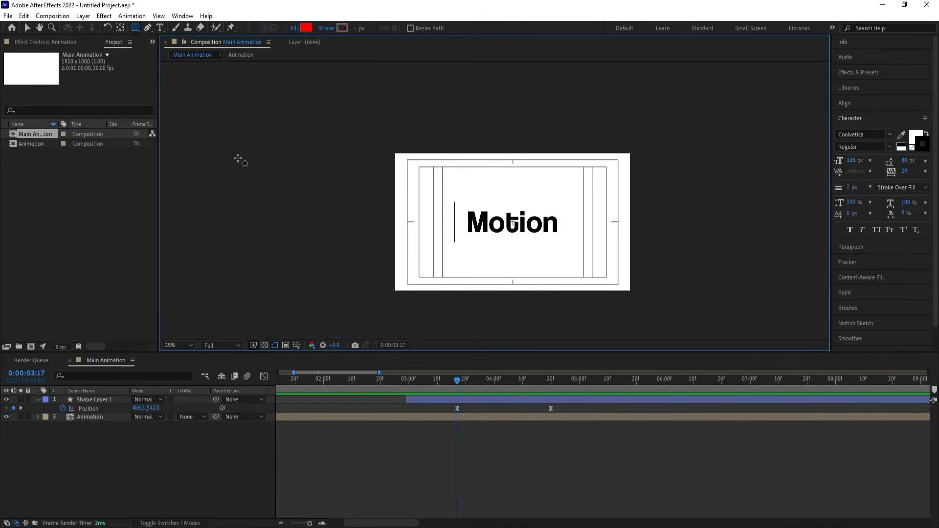
mouse_move(220, 133)
mouse_down()
mouse_move(420, 282)
mouse_move(454, 296)
mouse_up()
scroll(454, 262, up, 4)
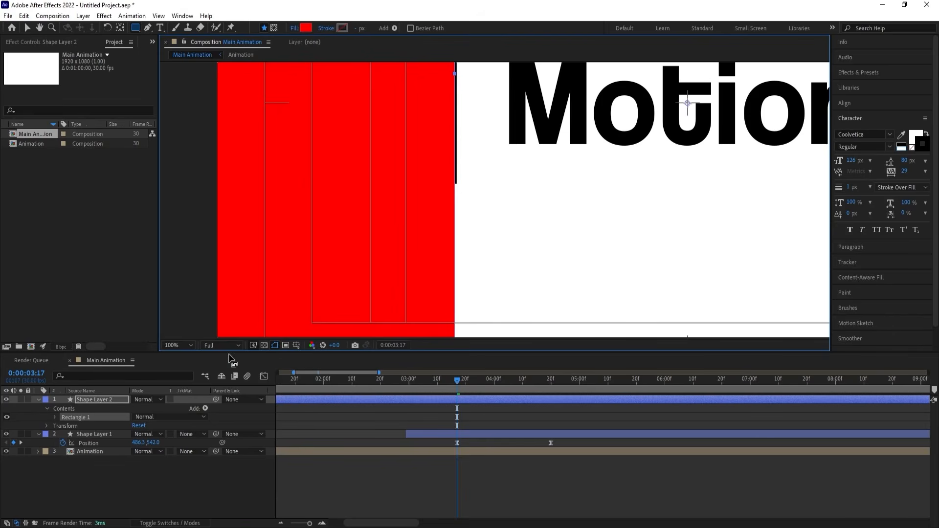
click(189, 345)
click(168, 165)
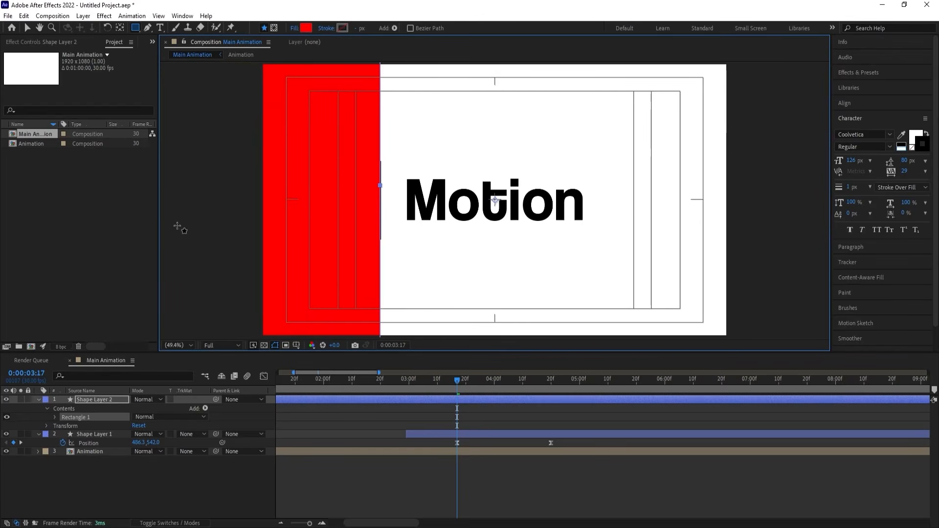
Rename the red rectangle layer as Mask and place it directly between Shape Layer 1 and the Animation layer.
click(98, 400)
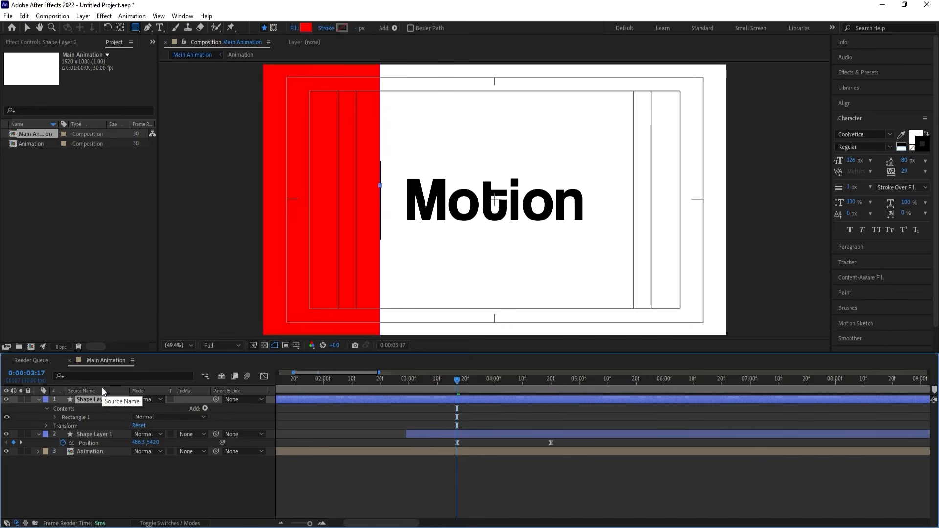
key(Return)
text(Mask)
drag(108, 398, 113, 439)
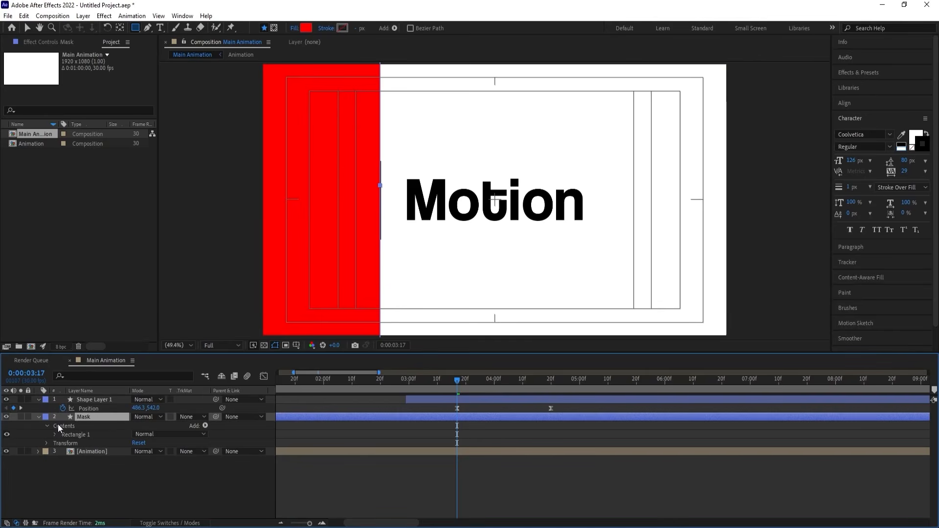
click(40, 416)
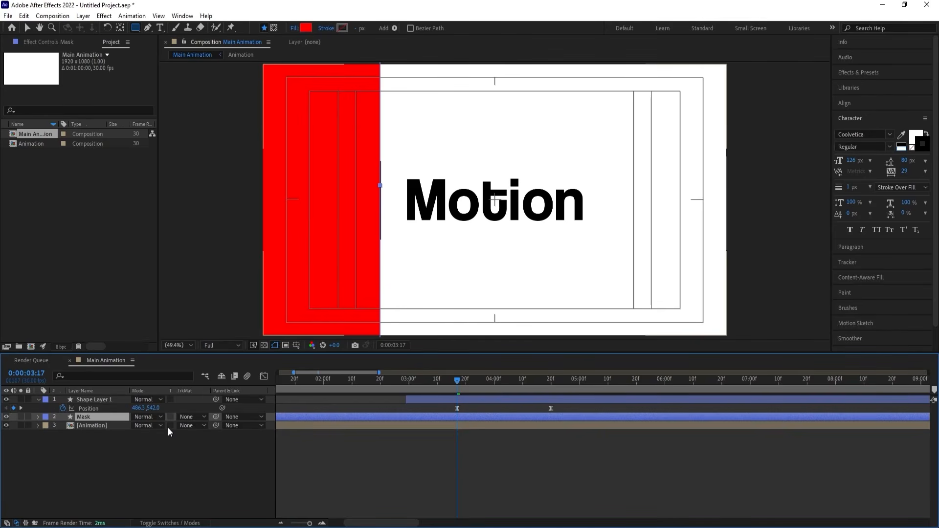
Set the Animation layer's track matte to Alpha Inverted Matte "Mask" and preview the result.
click(187, 425)
click(215, 462)
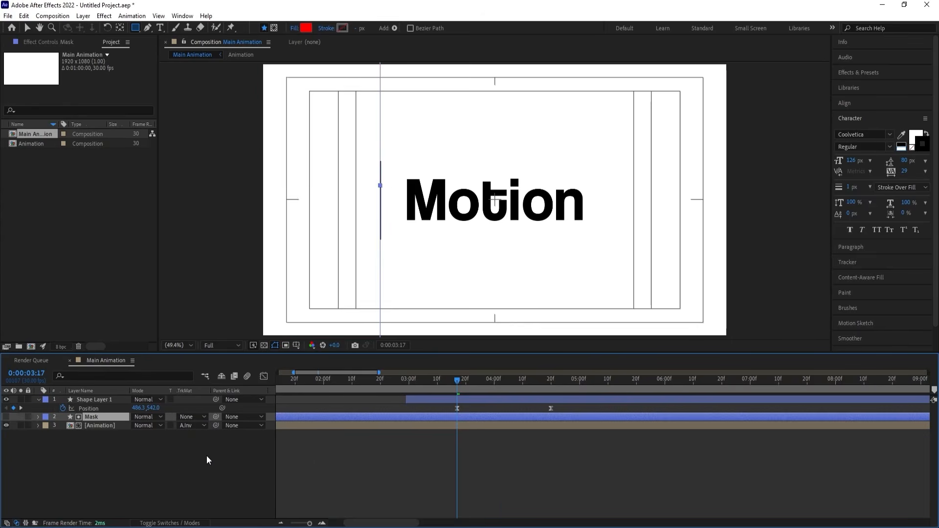
key(space)
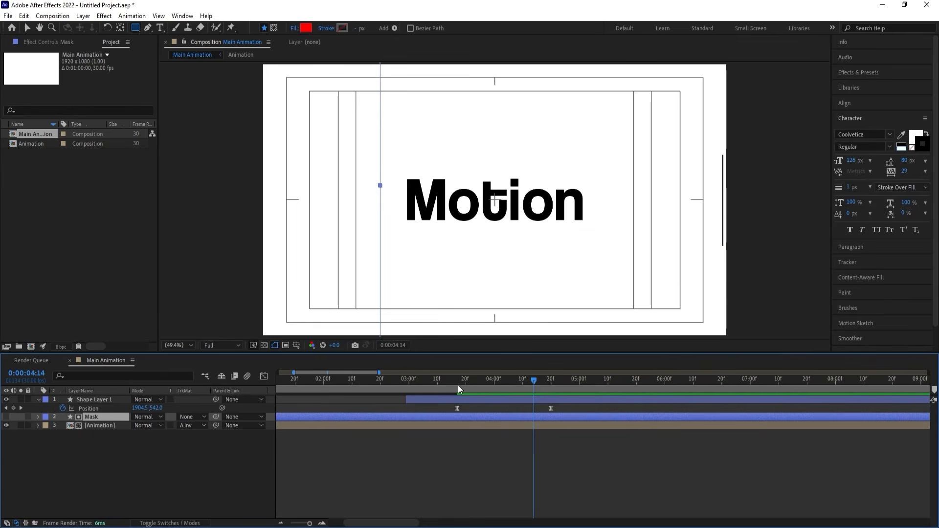
click(455, 383)
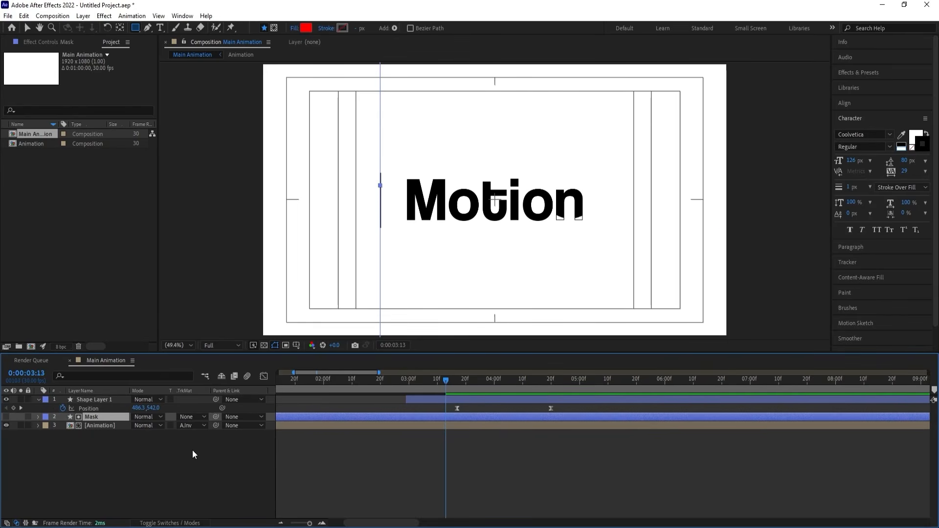
Try the regular Alpha Matte on the Animation layer, then restore Alpha Inverted Matte "Mask".
click(192, 426)
click(203, 450)
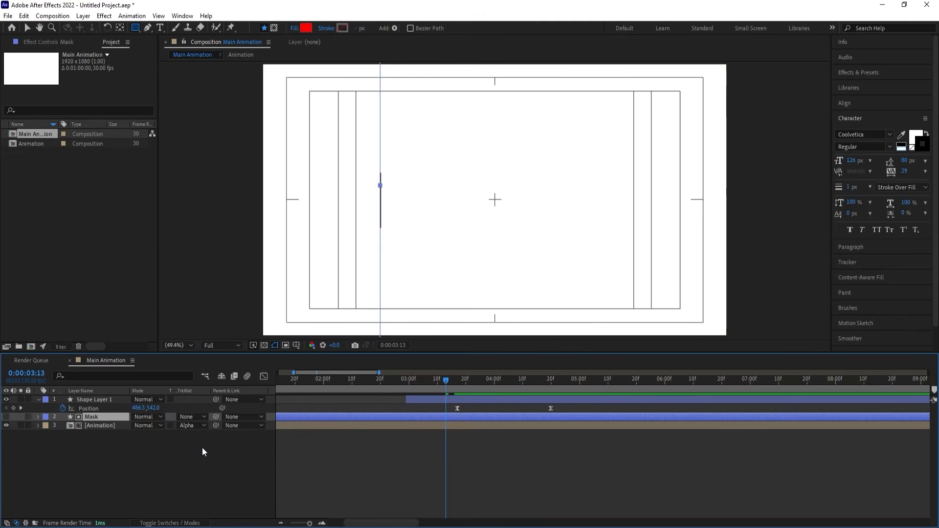
click(187, 426)
click(200, 462)
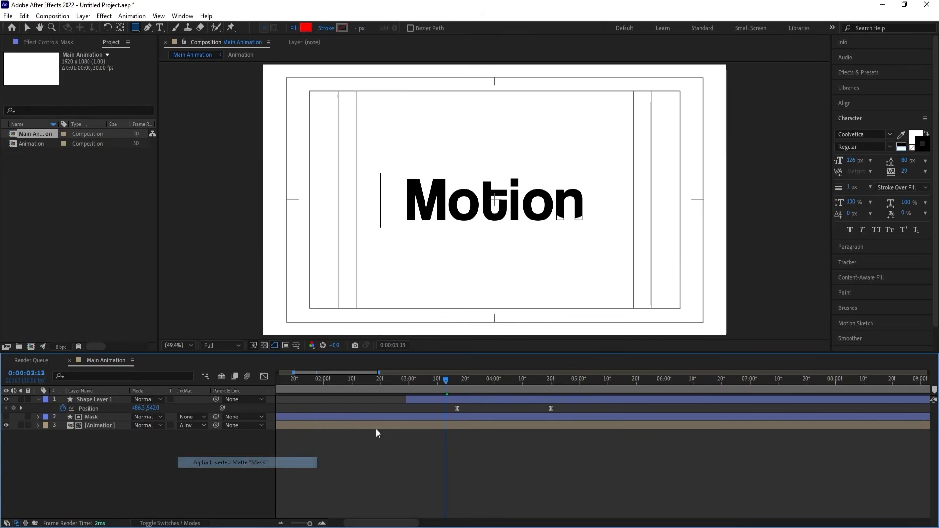
Show the Mask layer at 0:00:03:17 and preview how the red rectangle behaves as the line moves.
click(456, 387)
click(6, 416)
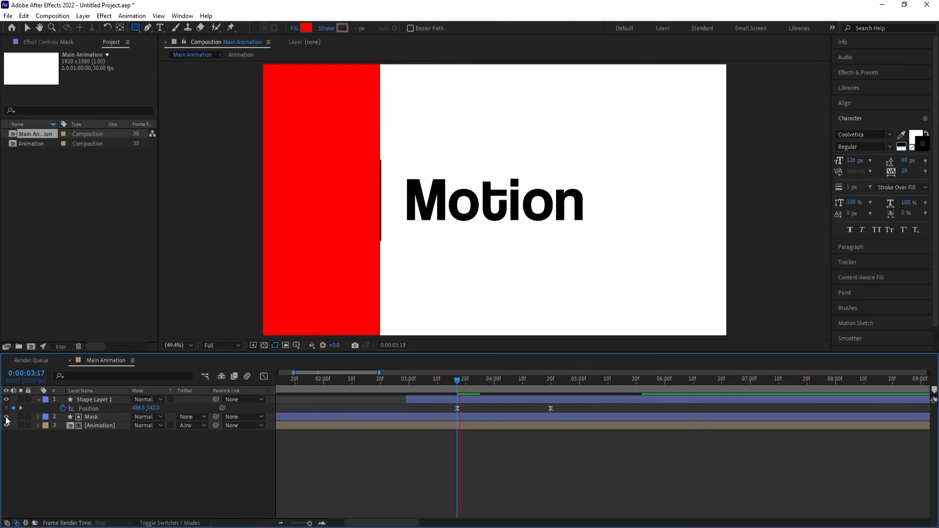
key(space)
key(space)
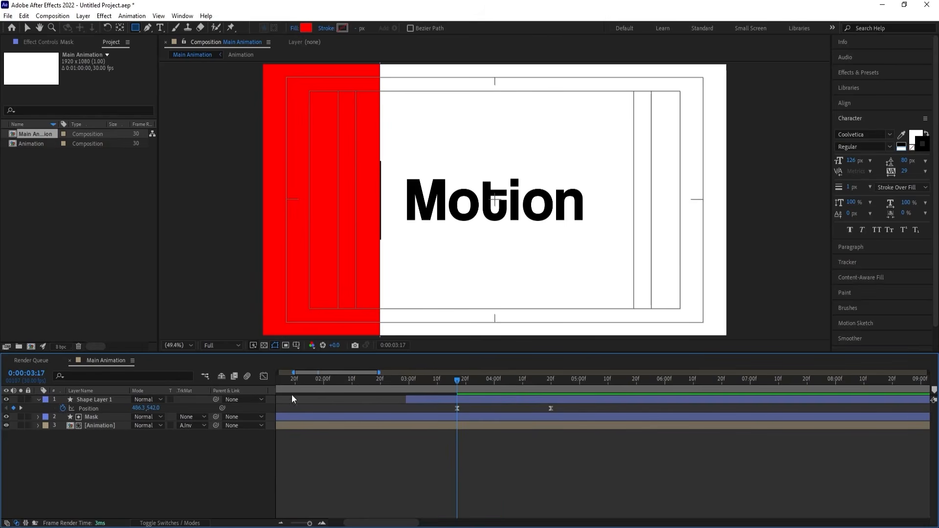
Parent the Mask layer to Shape Layer 1, hide the mask again, and preview the line wiping the word away.
click(104, 419)
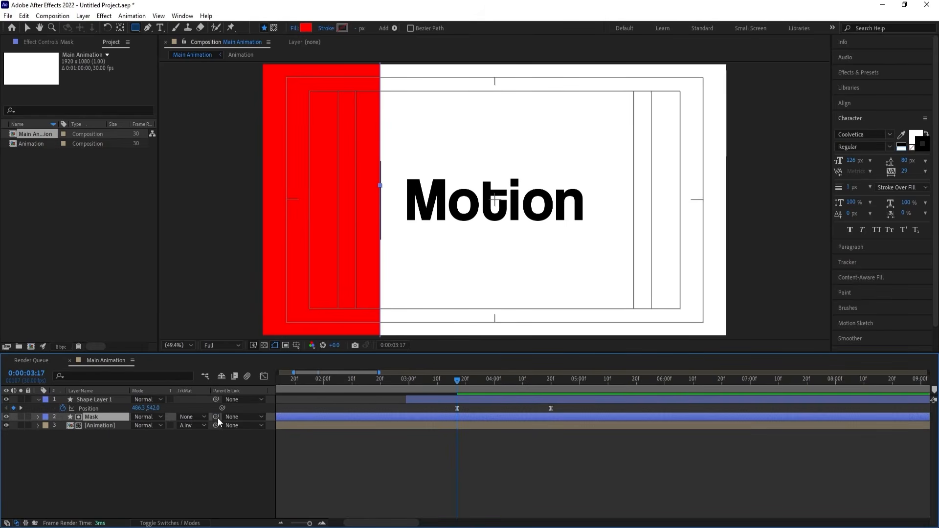
drag(218, 417, 115, 402)
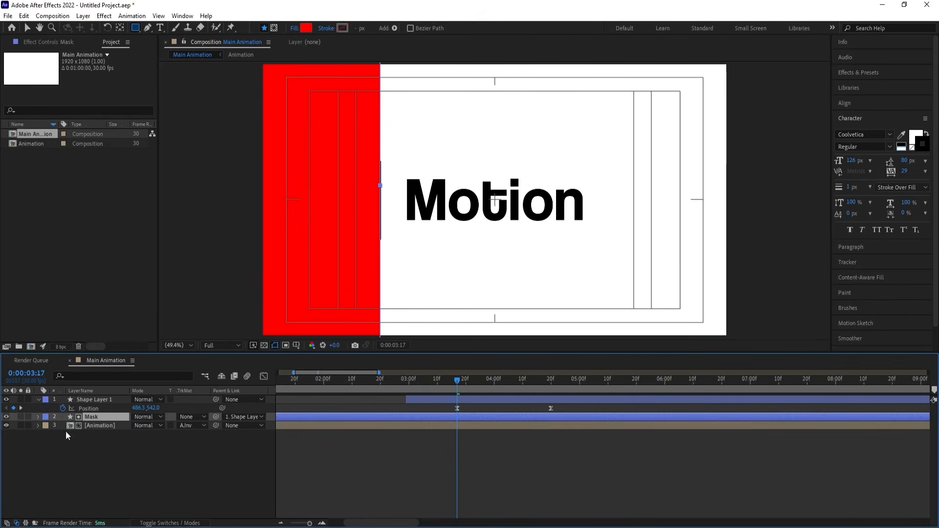
key(space)
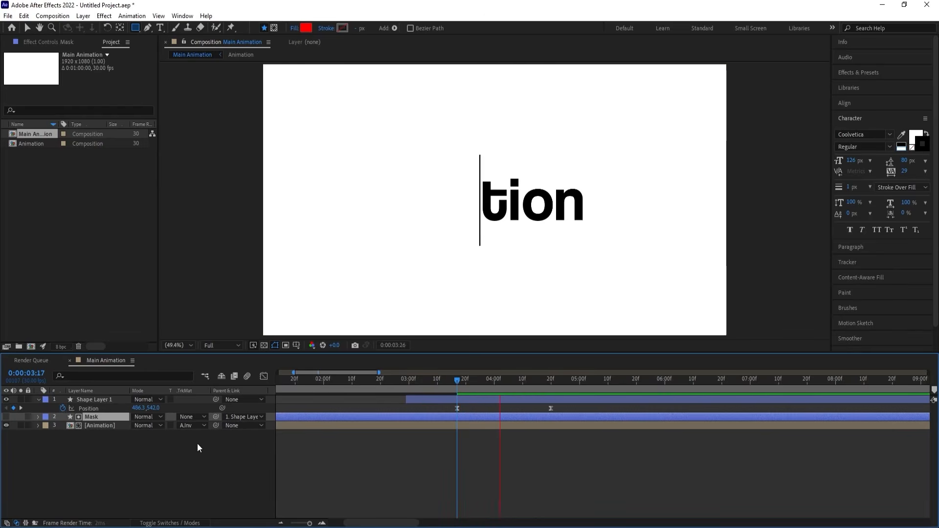
key(space)
Preview the whole animation from 0:00:00:00, and scrub back to where the line grows.
key(minus)
drag(456, 381, 228, 380)
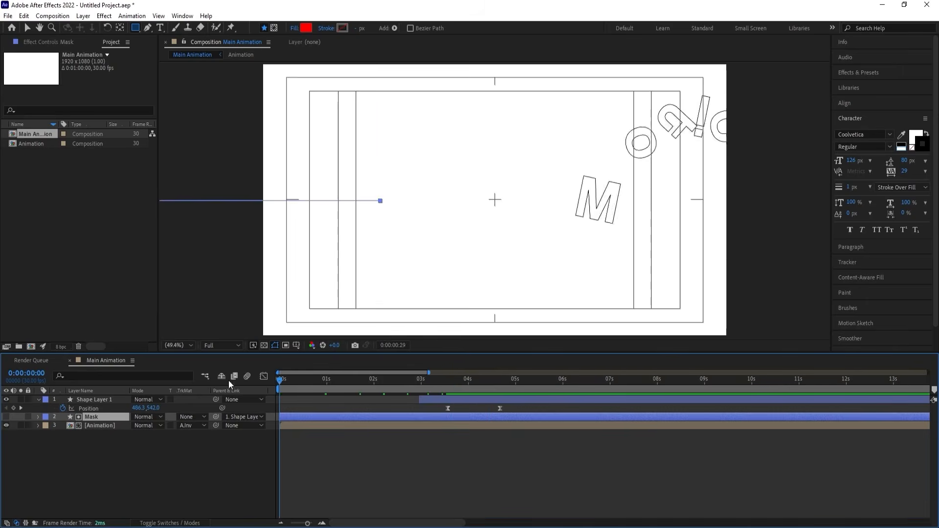
key(space)
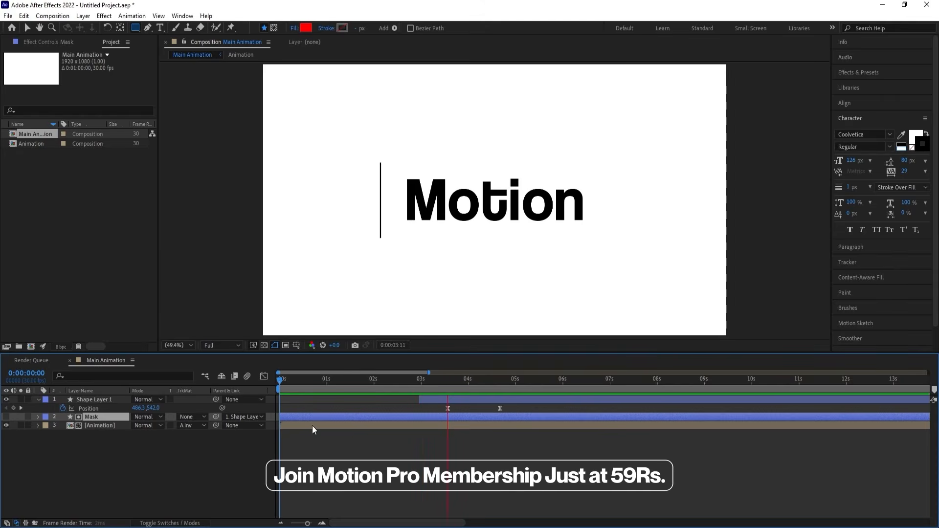
key(space)
drag(457, 389, 445, 386)
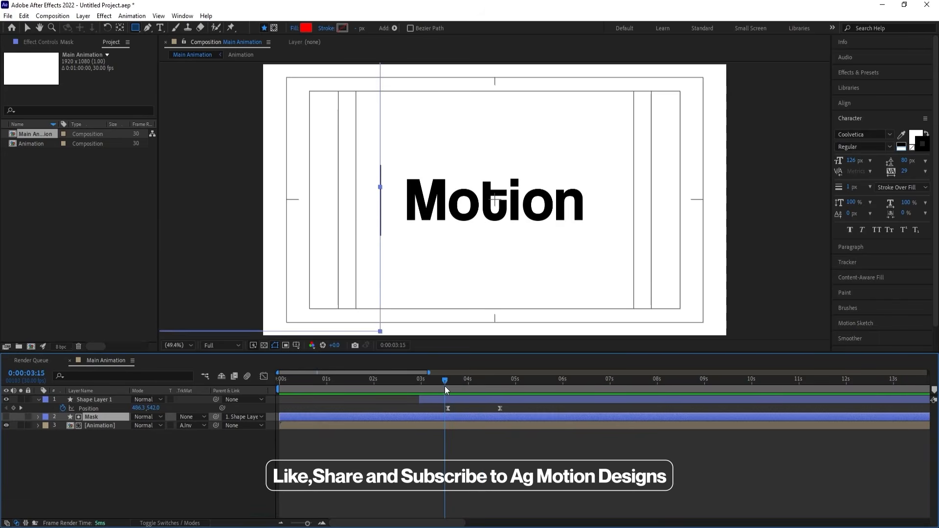
Collapse the layer properties, duplicate Shape Layer 1, Mask and Animation together, and preview the duplicated set.
key(u)
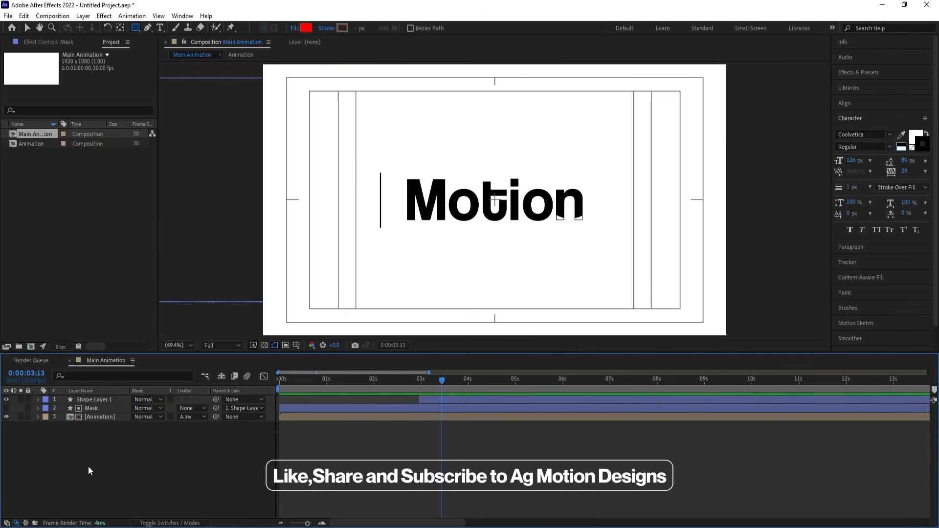
key(ctrl+a)
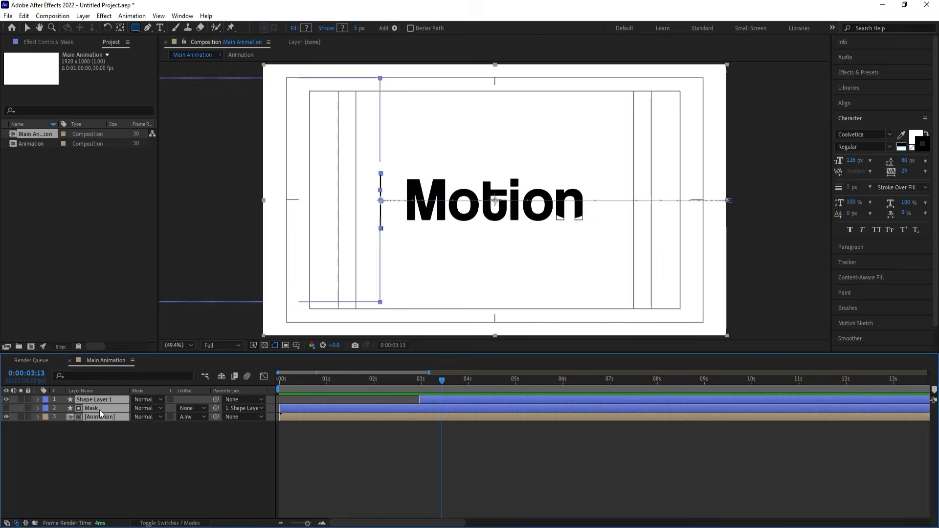
key(ctrl+d)
drag(105, 417, 101, 408)
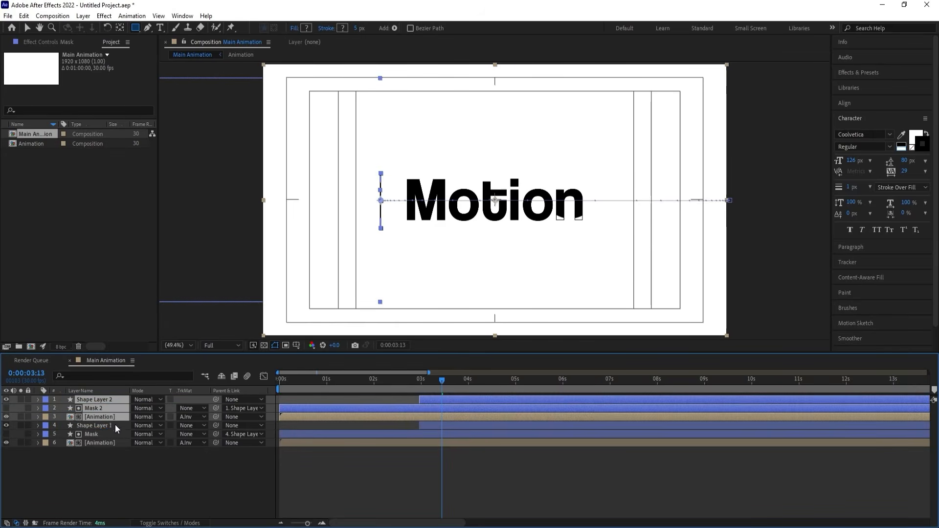
click(139, 468)
key(space)
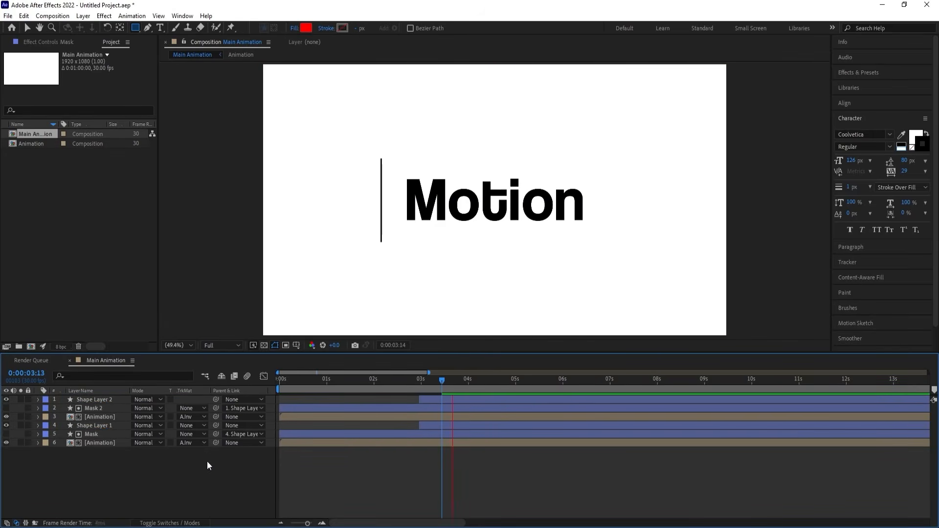
key(space)
Shift the duplicated Shape Layer 2, Mask 2 and upper Animation layers together a few frames later in time.
click(392, 416)
shift+click(431, 399)
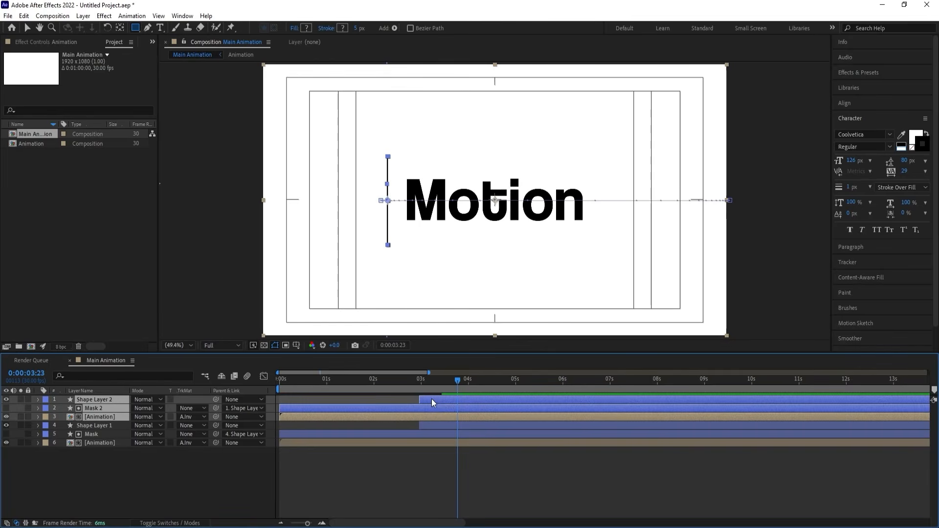
mouse_move(431, 398)
mouse_down()
mouse_move(445, 399)
mouse_move(429, 381)
mouse_move(443, 380)
mouse_up()
click(427, 447)
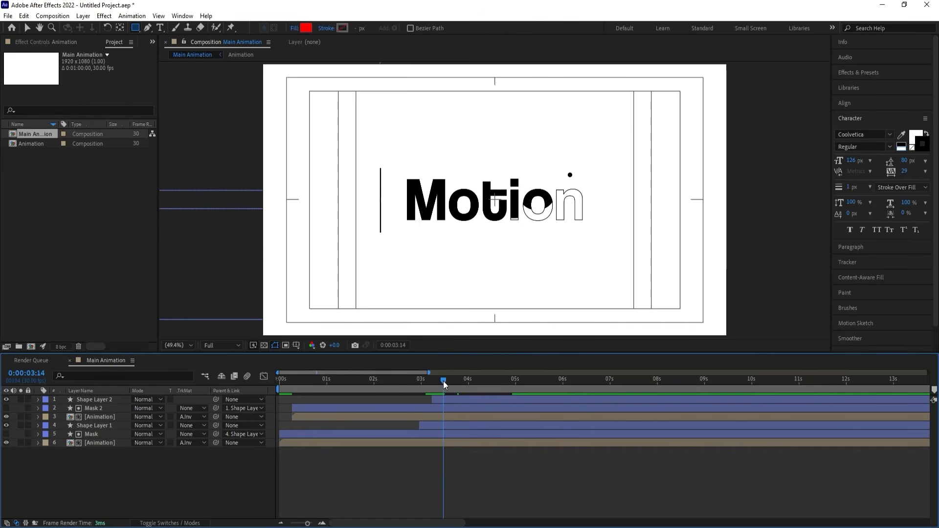
Trim the start of the upper Animation layer to 0:00:03:14 and preview the result.
click(434, 417)
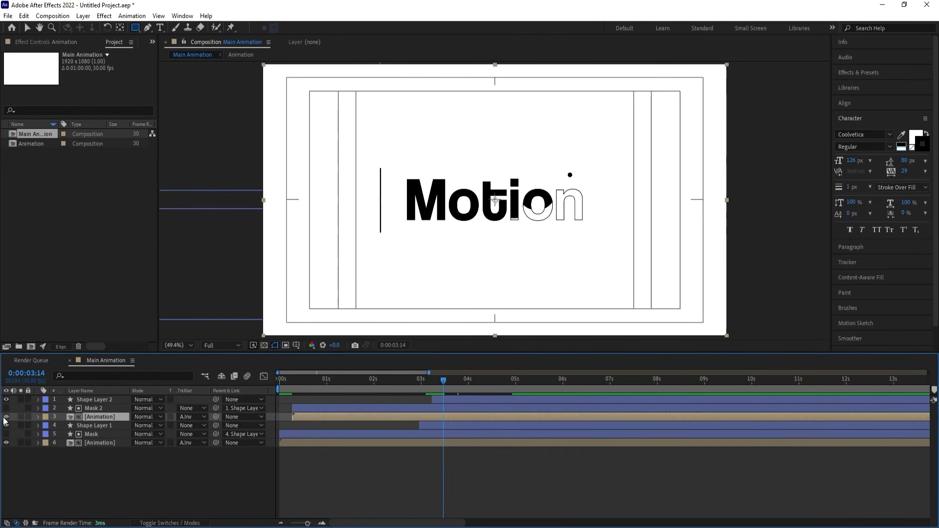
key(alt+bracketleft)
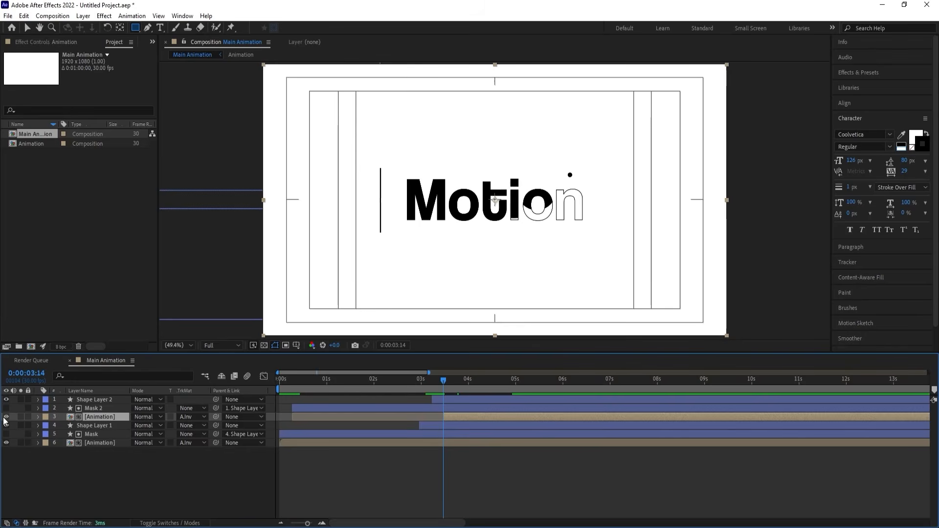
key(space)
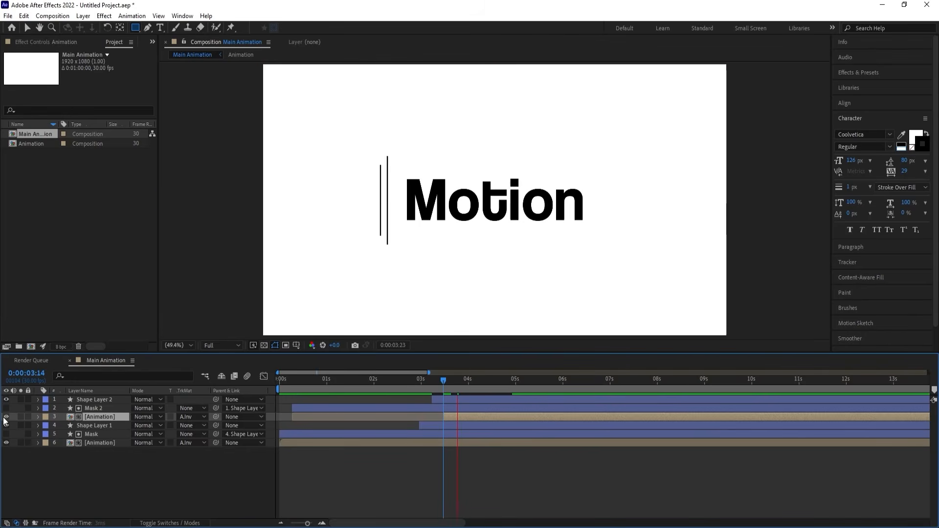
key(space)
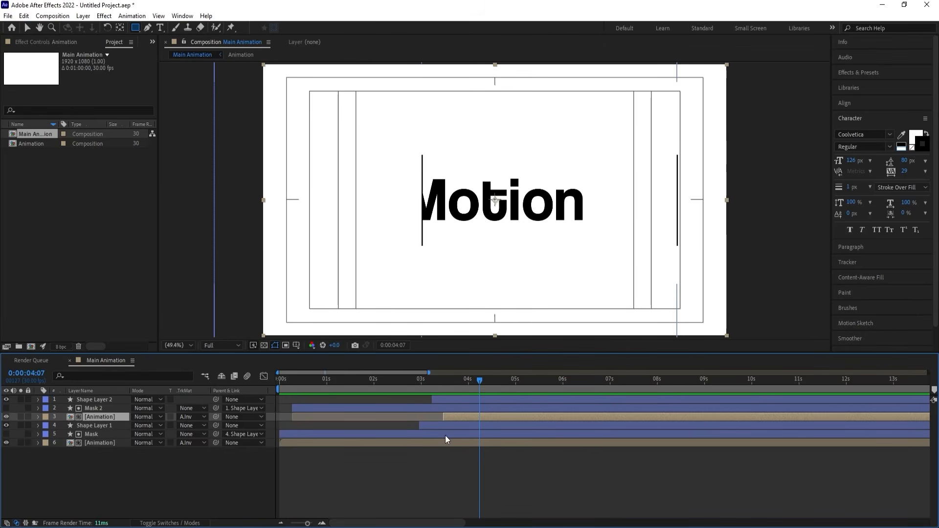
Duplicate the Animation composition in the project and replace the upper Animation layer's source with the Animation 2 copy.
right_click(460, 418)
mouse_move(489, 325)
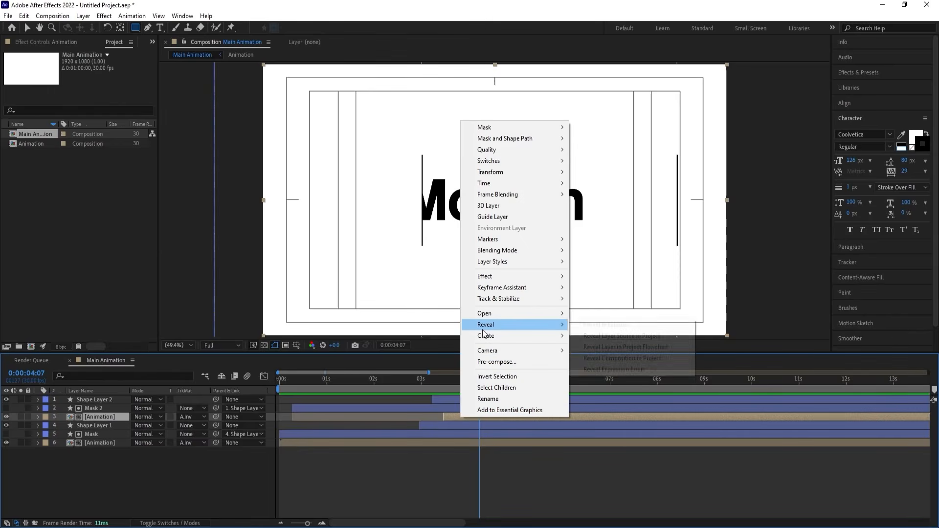
click(637, 336)
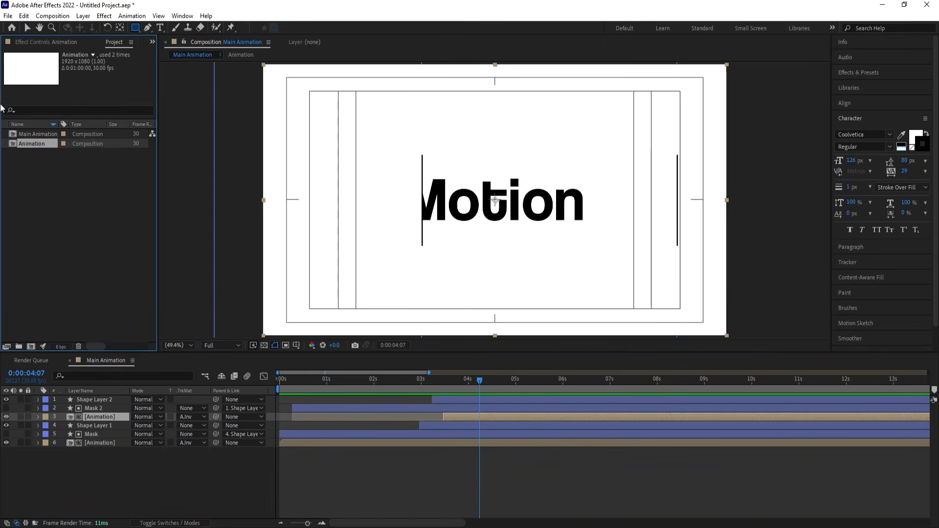
key(ctrl+d)
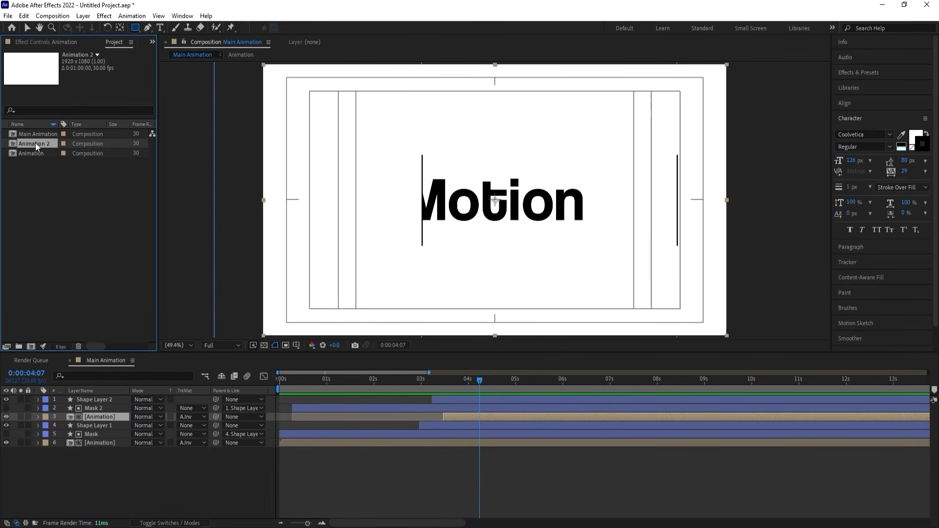
drag(95, 418, 95, 418)
Delete the shape layers and filled letters inside Animation 2, keeping only the outlined letters, and return to Main Animation.
double_click(95, 416)
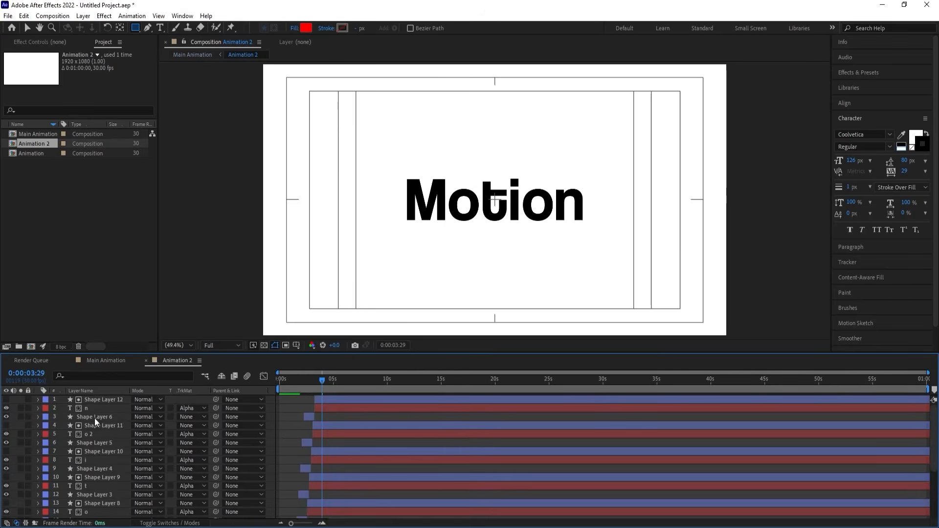
scroll(342, 430, up, 4)
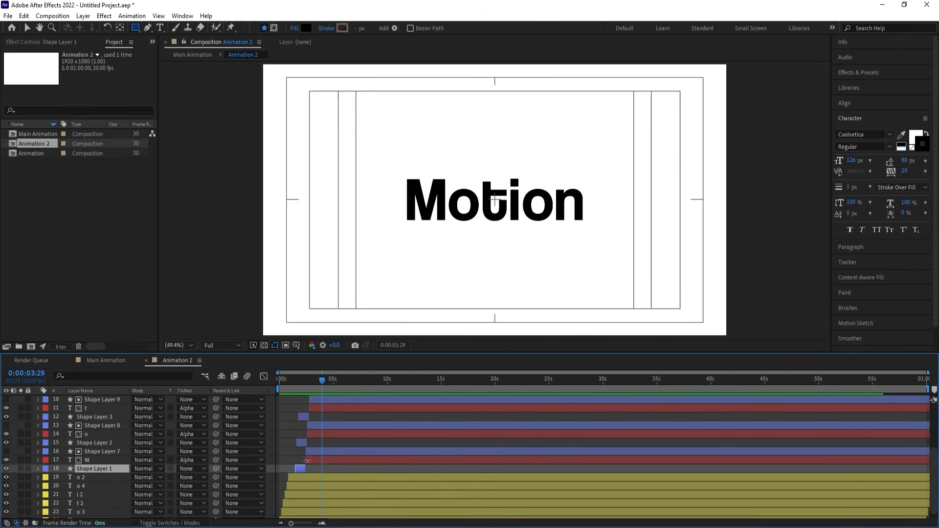
key(ctrl+a)
scroll(323, 401, down, 4)
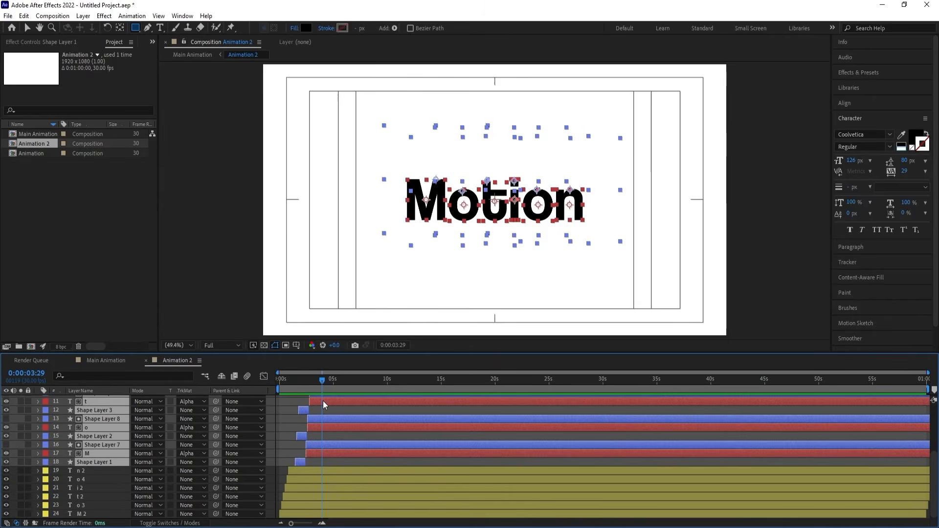
key(Delete)
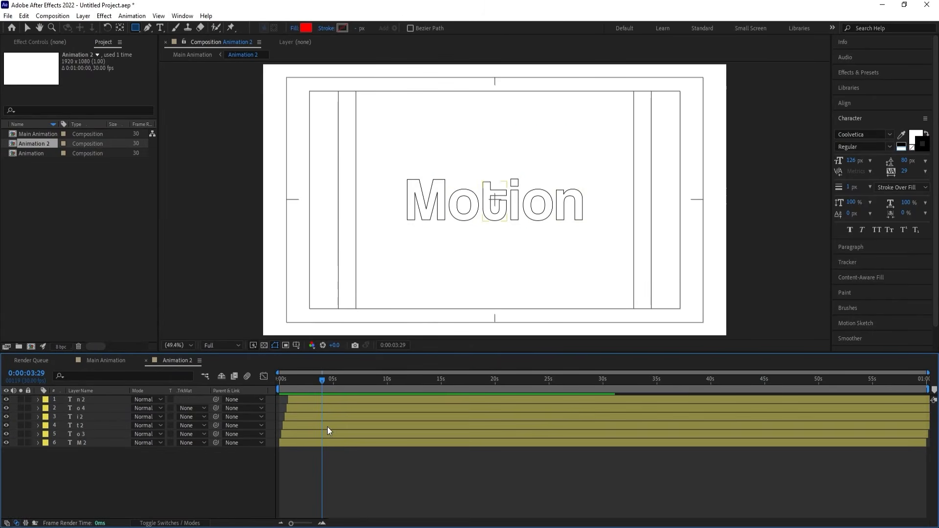
click(98, 360)
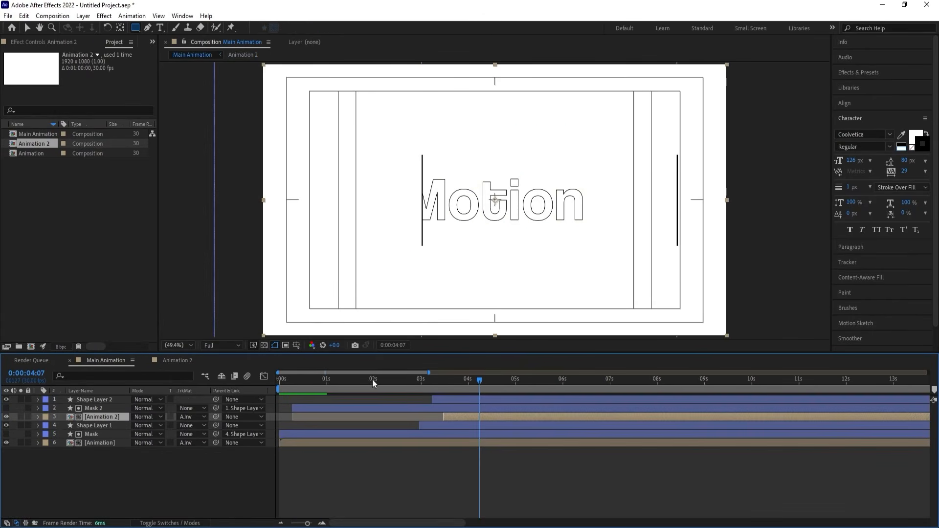
Move Shape Layer 2, Mask 2 and Animation 2 together below the Animation layer and preview from the start.
click(427, 383)
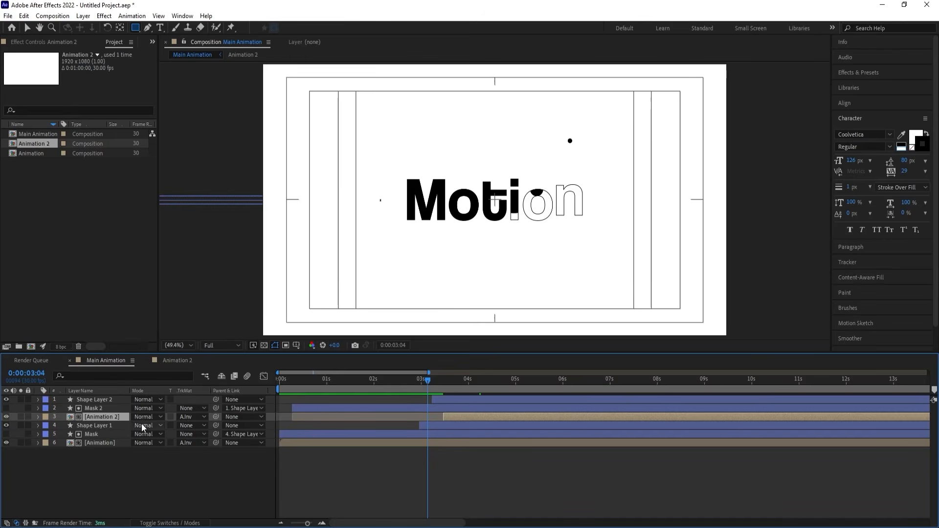
shift+click(98, 400)
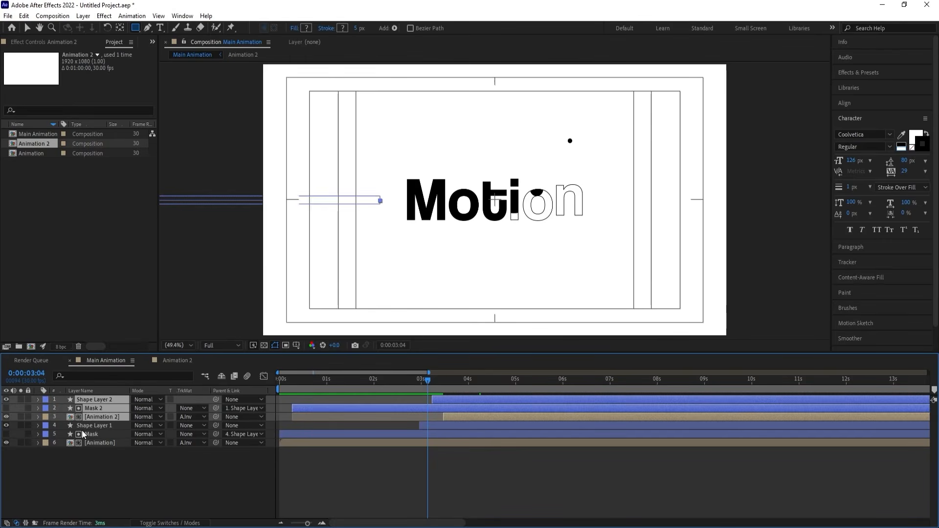
drag(93, 418, 105, 468)
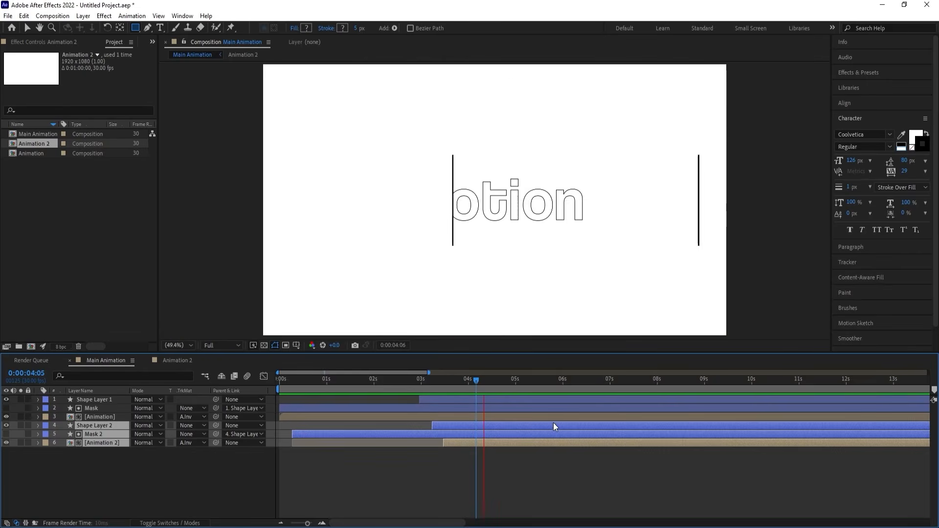
key(space)
drag(341, 382, 235, 386)
key(space)
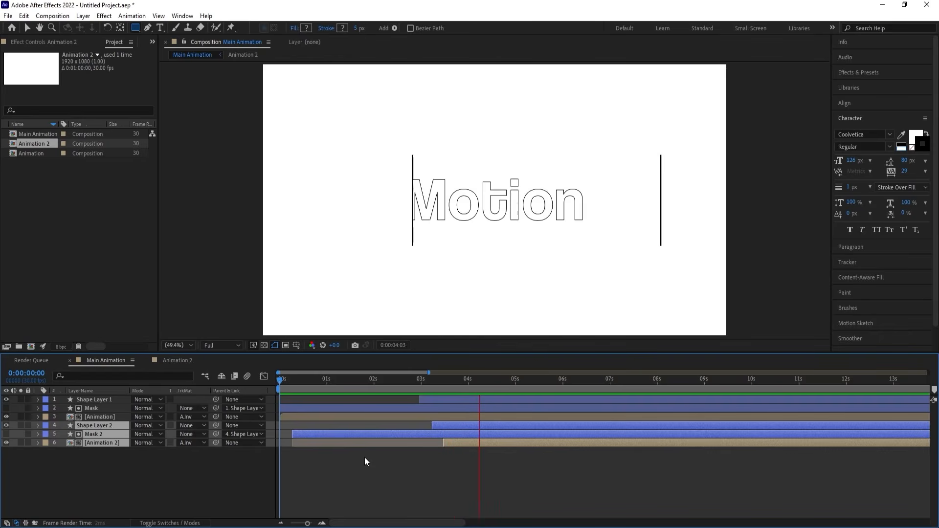
key(space)
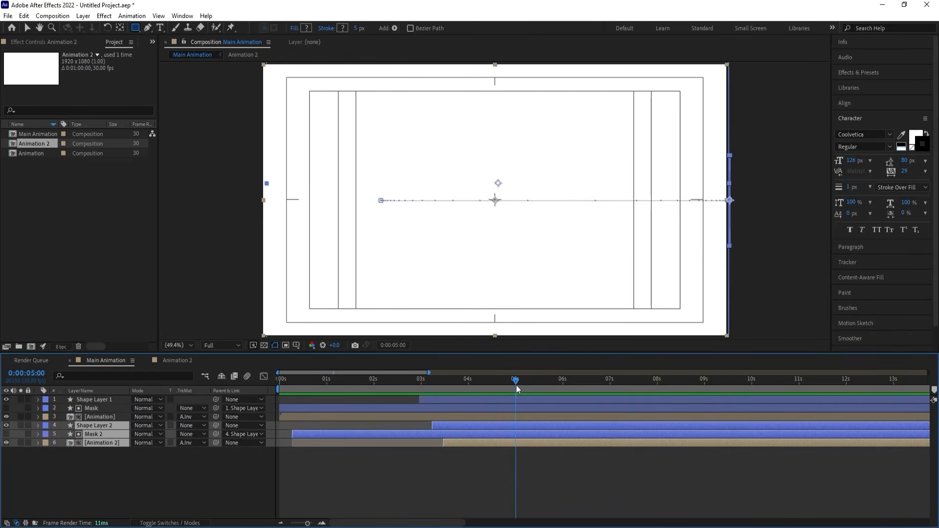
End the work area at 0:00:04:24 and add a white solid beneath all layers of Main Animation.
mouse_move(516, 386)
mouse_down()
mouse_move(486, 376)
mouse_move(503, 382)
mouse_up()
click(116, 485)
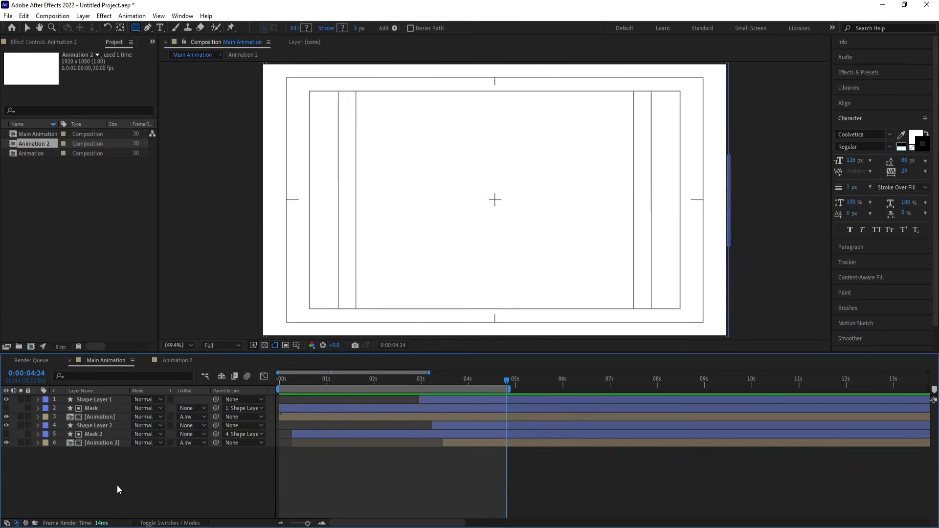
key(ctrl+y)
key(Return)
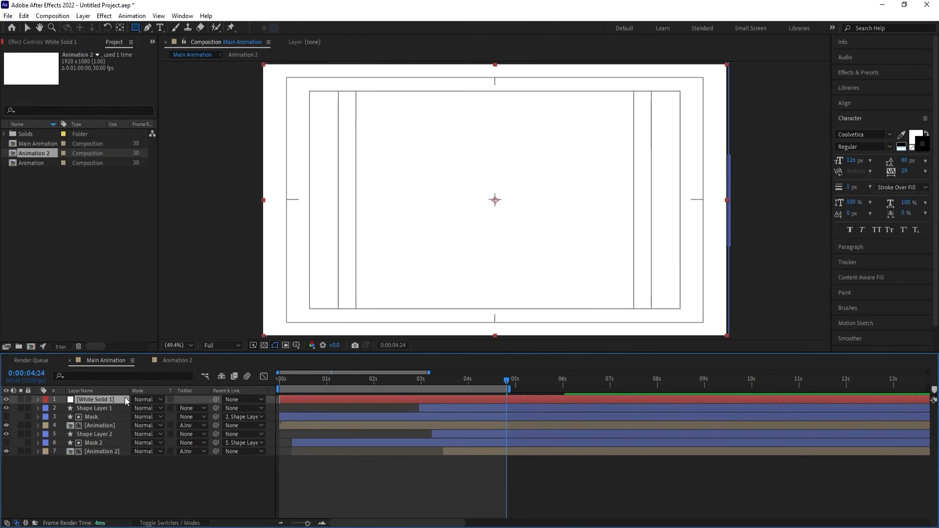
drag(125, 397, 126, 470)
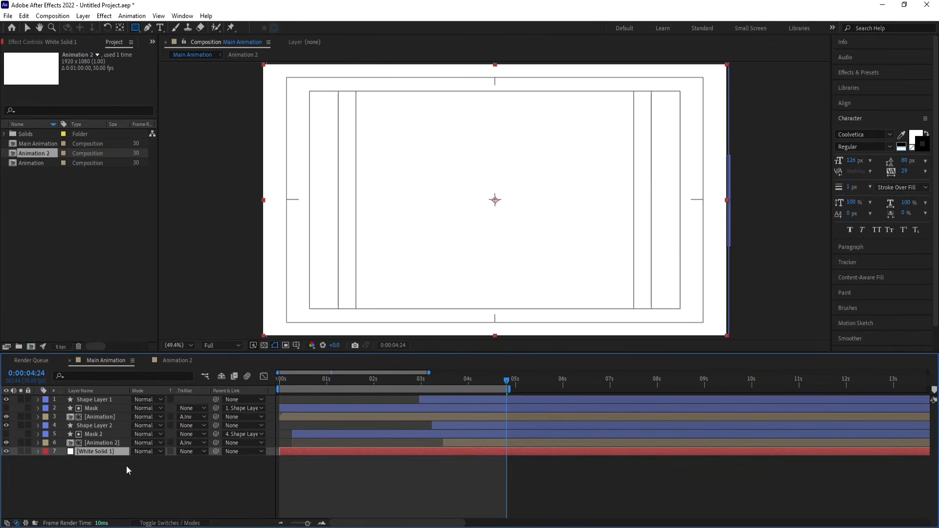
Enable motion blur on all layers inside the Animation 2 and Animation compositions, and return to Main Animation.
double_click(93, 440)
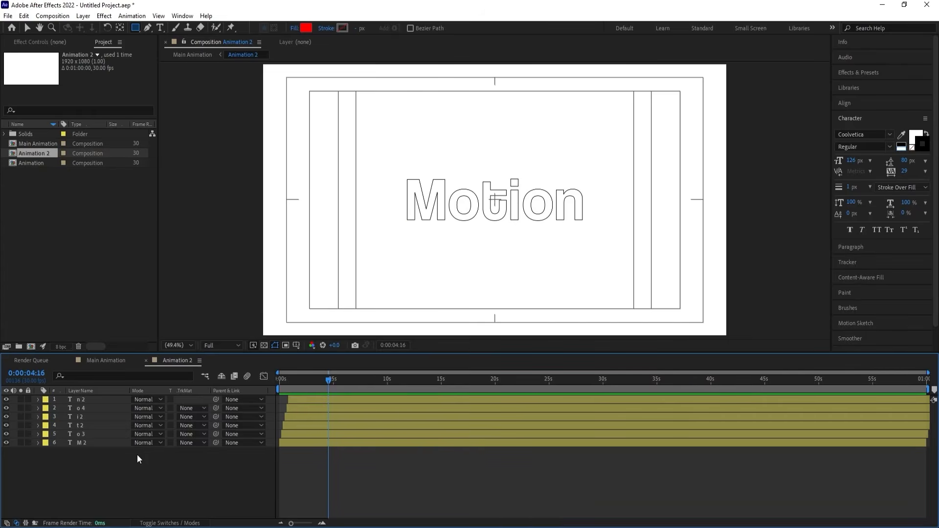
key(F4)
key(ctrl+a)
click(116, 362)
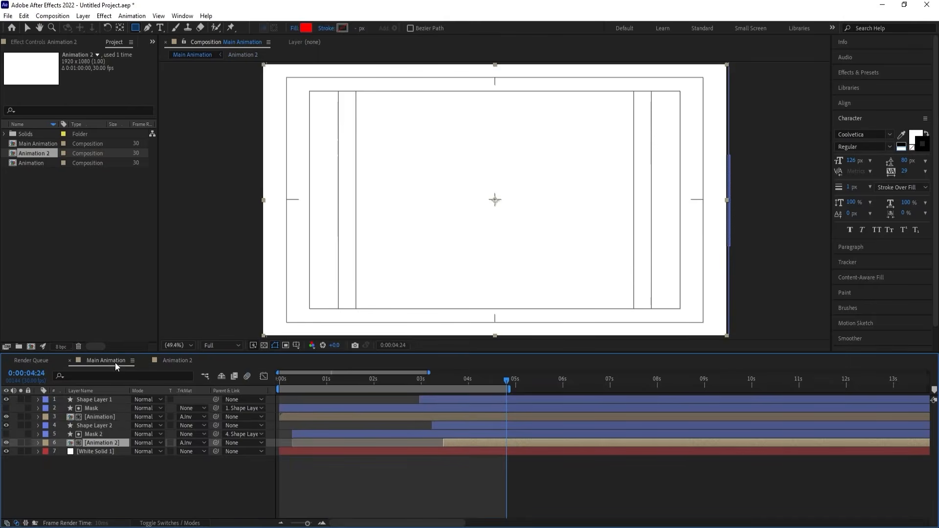
double_click(107, 415)
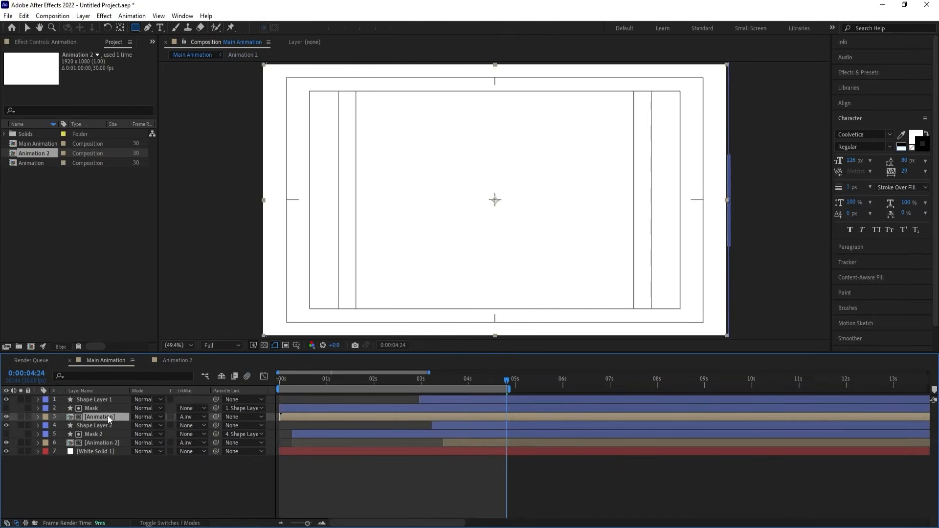
key(ctrl+a)
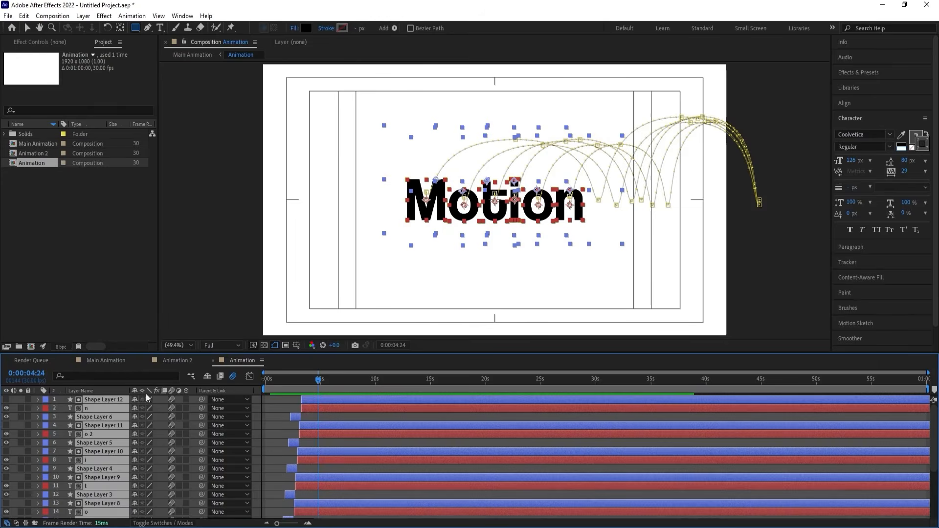
click(103, 360)
Preview Main Animation from 0:00:00:00 with motion blur.
key(Home)
key(space)
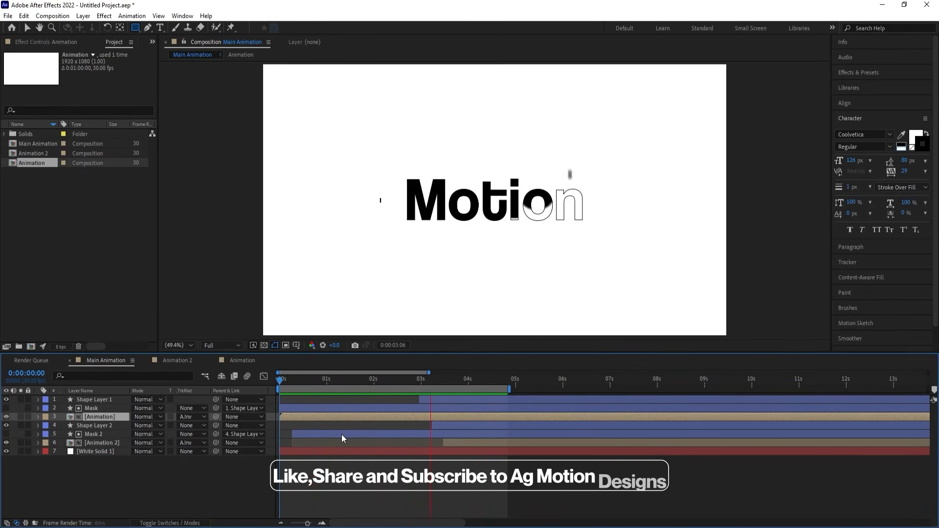
key(space)
Add an adjustment layer on top of Main Animation and apply the Tint effect to it.
click(189, 465)
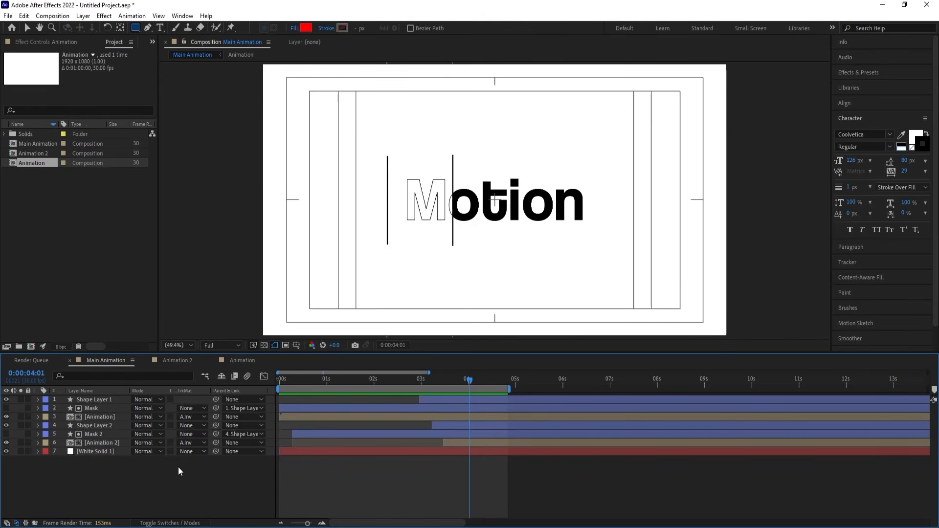
right_click(153, 477)
mouse_move(166, 352)
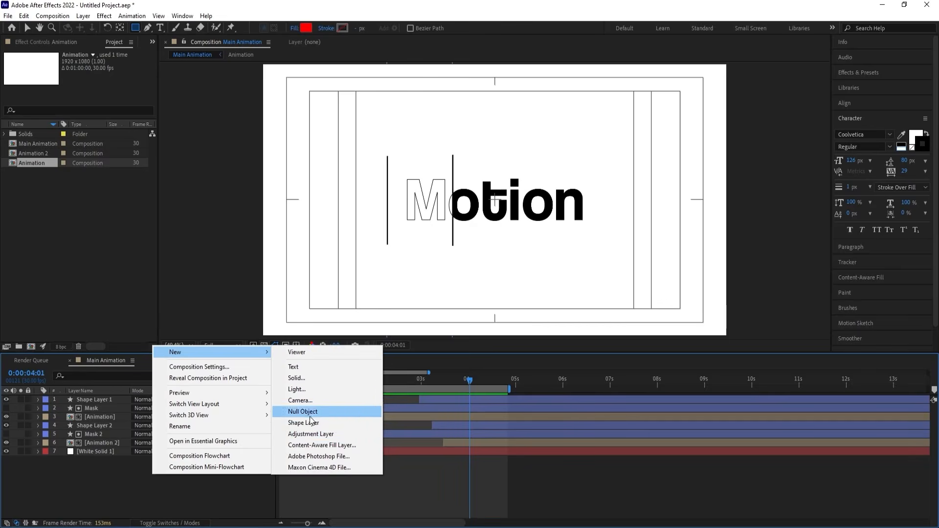
click(302, 434)
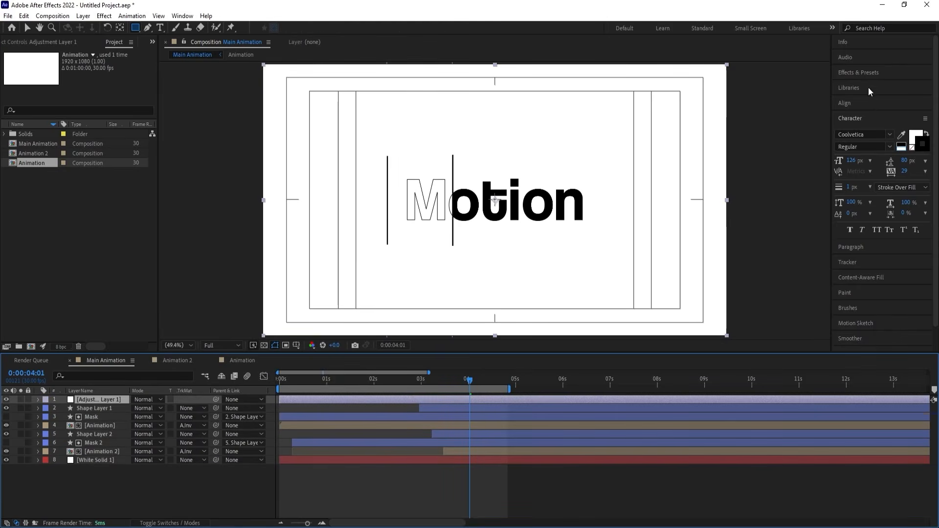
click(859, 72)
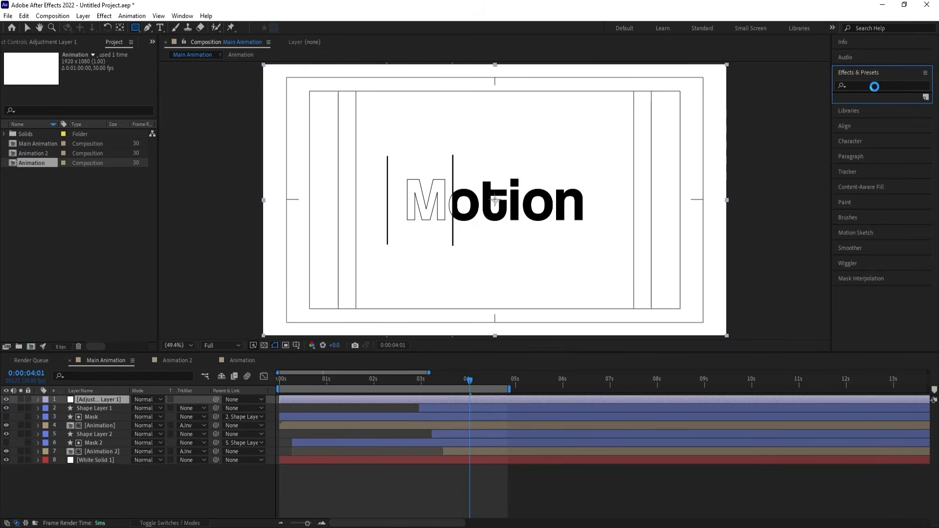
click(874, 87)
text(tint)
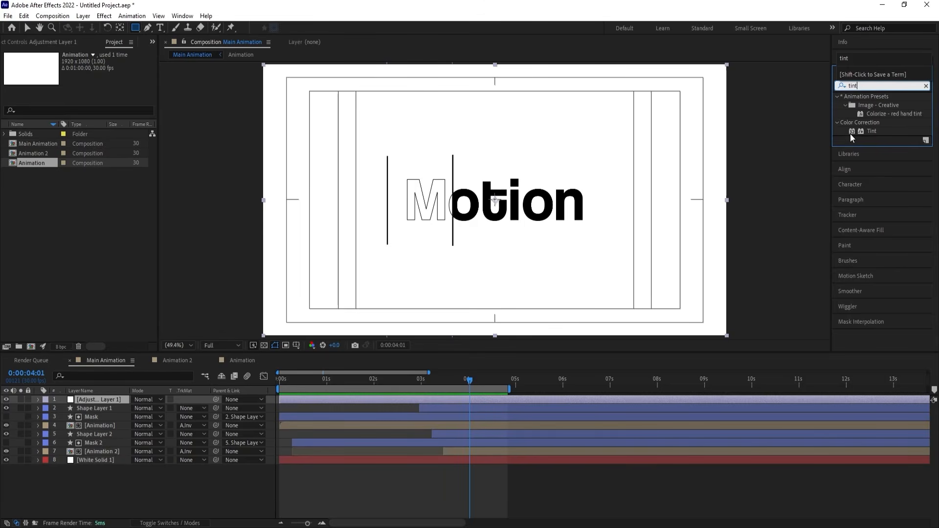
double_click(872, 132)
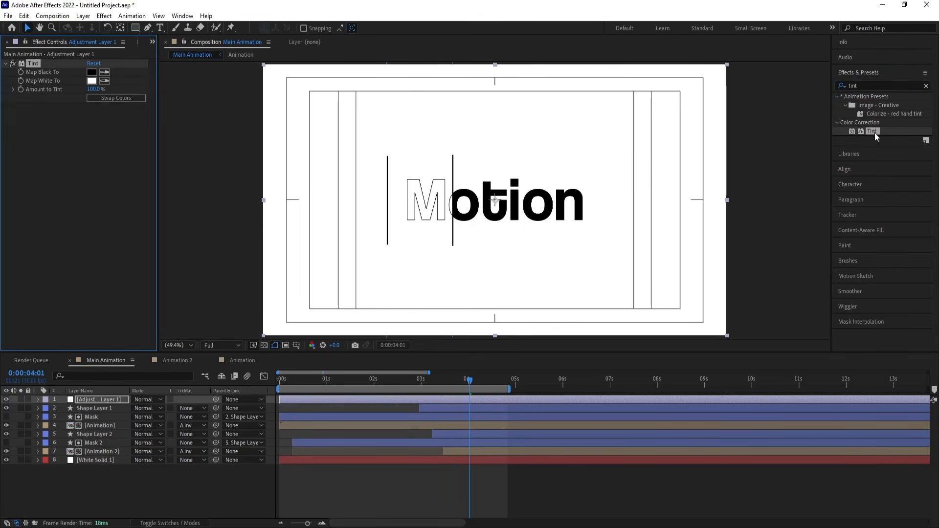
Try the Tint effect with swapped colors, preview the inverted animation, and swap the colors back.
click(132, 98)
key(space)
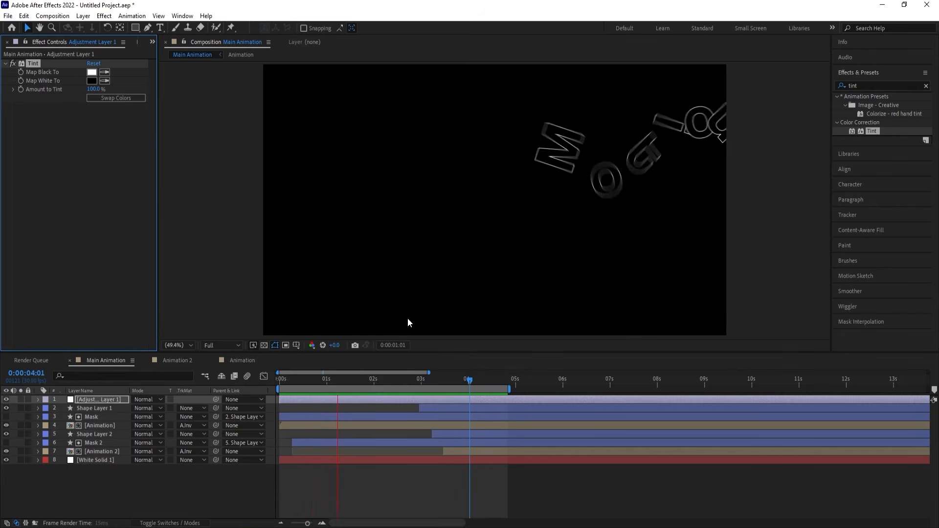
key(space)
click(123, 98)
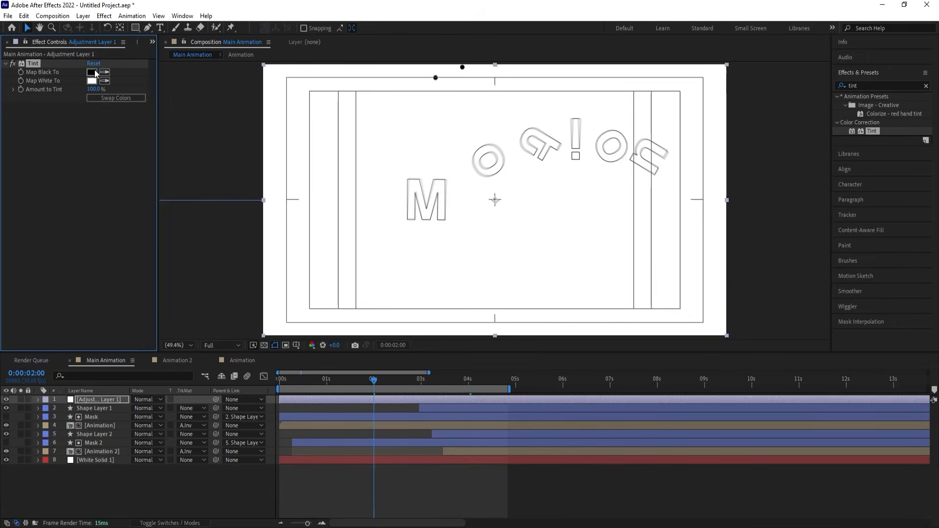
Set the Tint effect's Map Black To color to red and preview the recolored animation.
click(92, 72)
drag(718, 299, 797, 256)
key(Return)
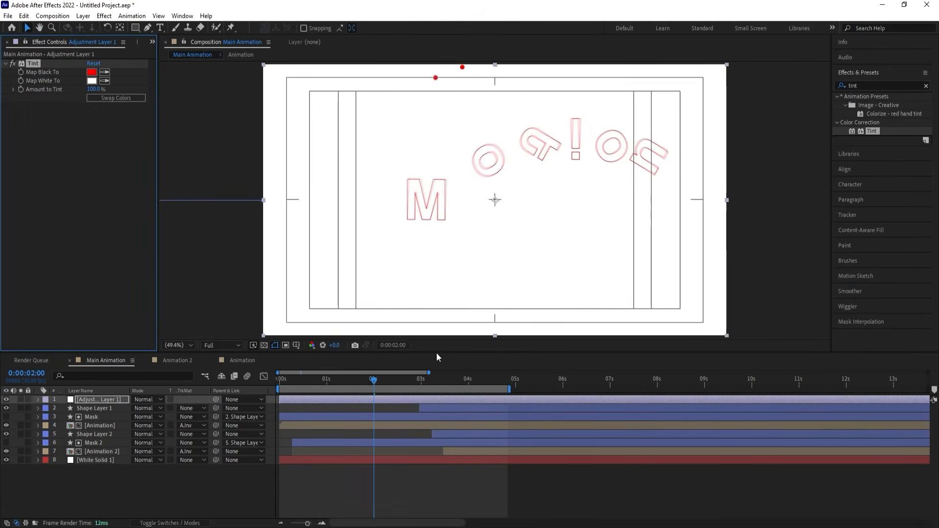
key(space)
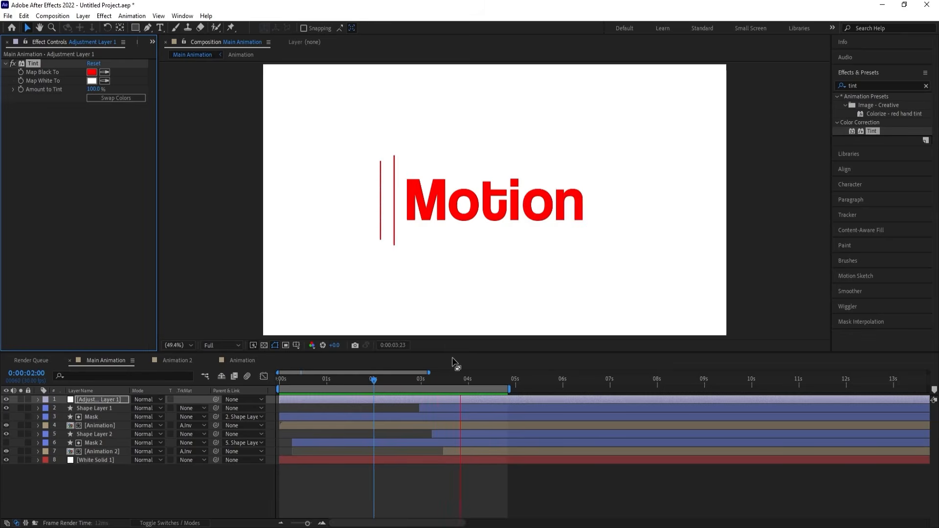
Try the red Tint effect with swapped colors, preview the inverted animation, and swap the colors back.
key(space)
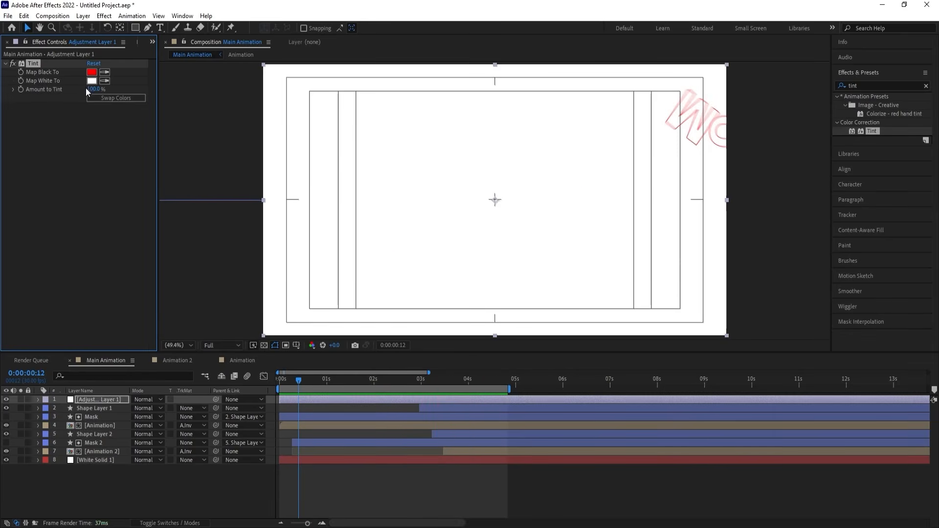
click(101, 100)
key(space)
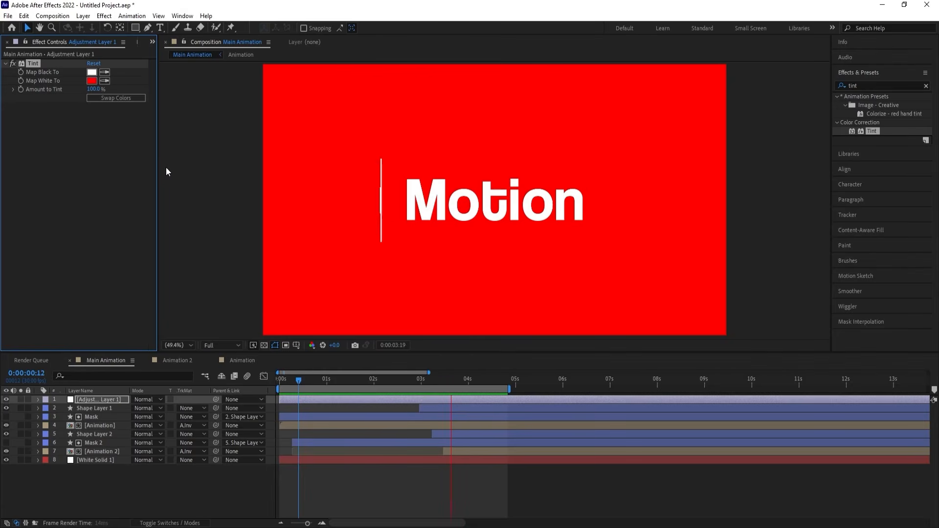
click(115, 99)
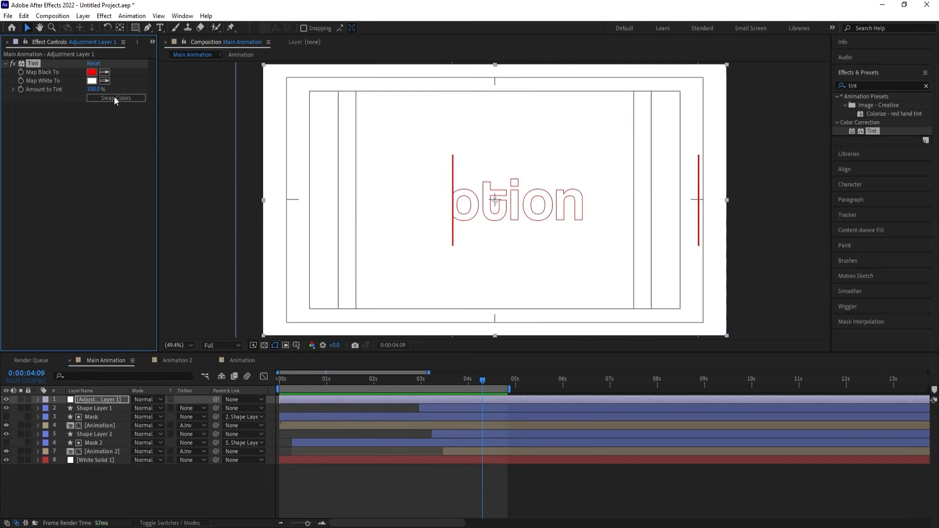
Change the Tint effect's Map Black To color to blue 3000FF and preview the recolored animation from around 0:00:02:26.
click(92, 72)
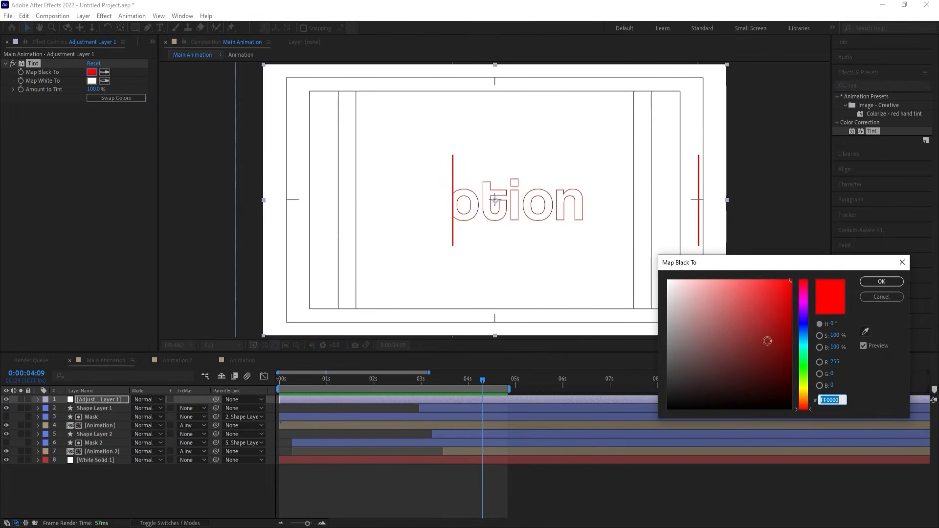
click(803, 319)
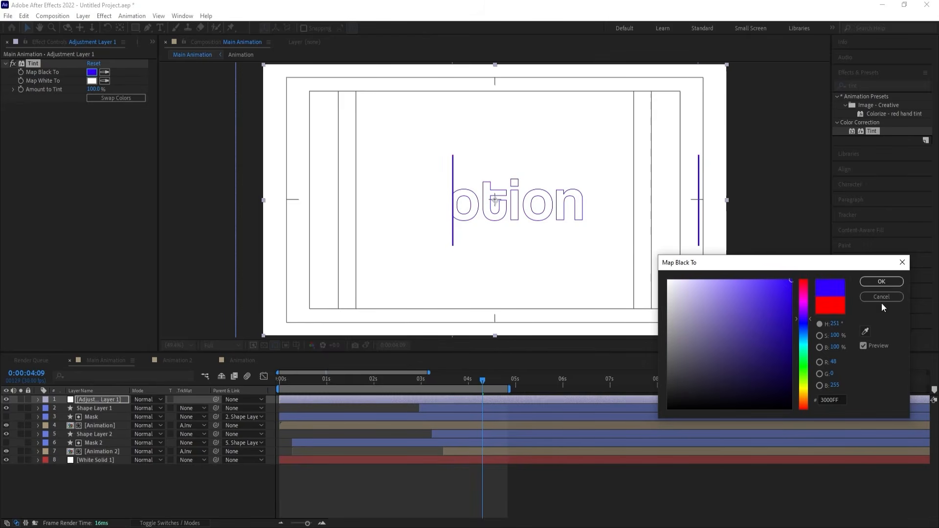
click(880, 282)
drag(425, 381, 416, 382)
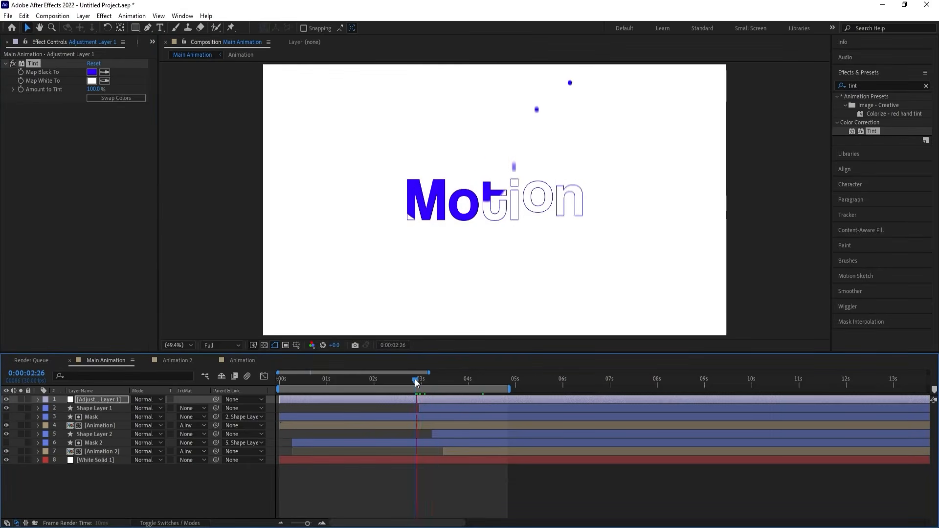
key(space)
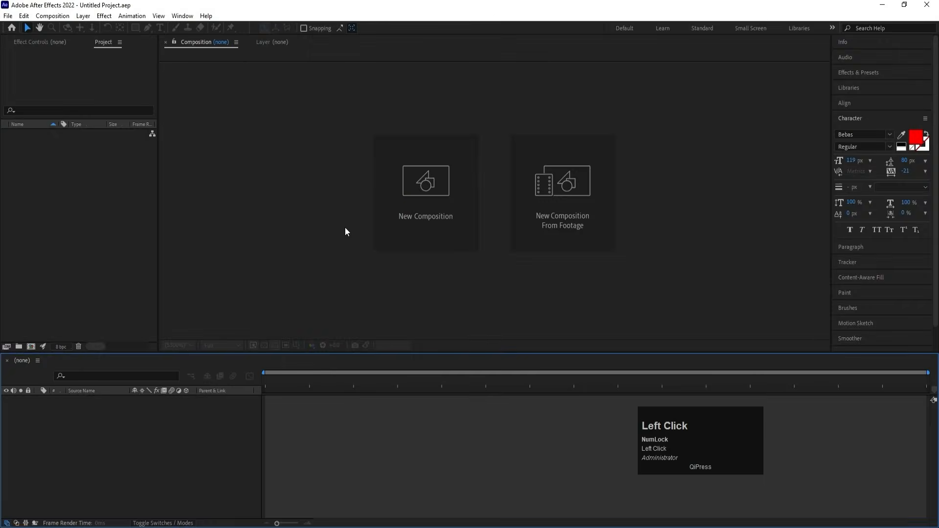
Create a 1920 x 1080 composition named Main Animation in the new project and show the Title/Action Safe guides.
click(442, 208)
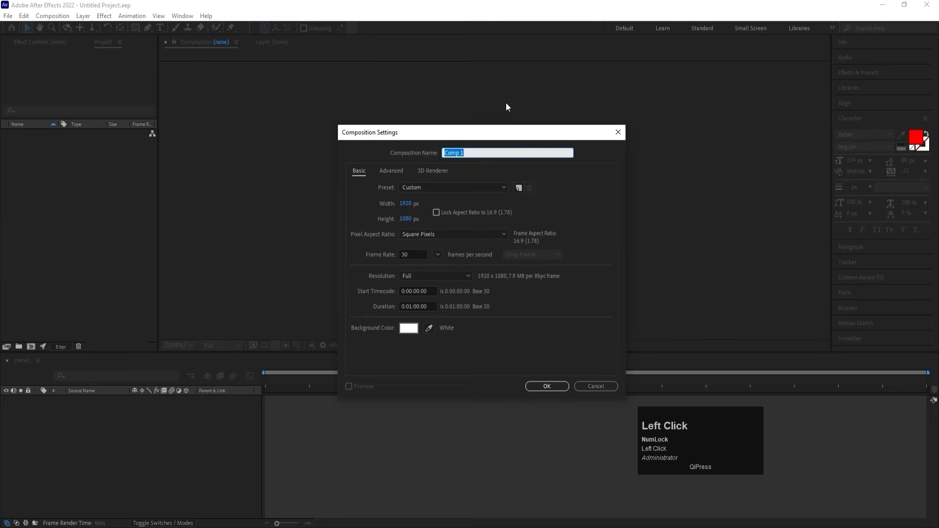
text(Main Animation)
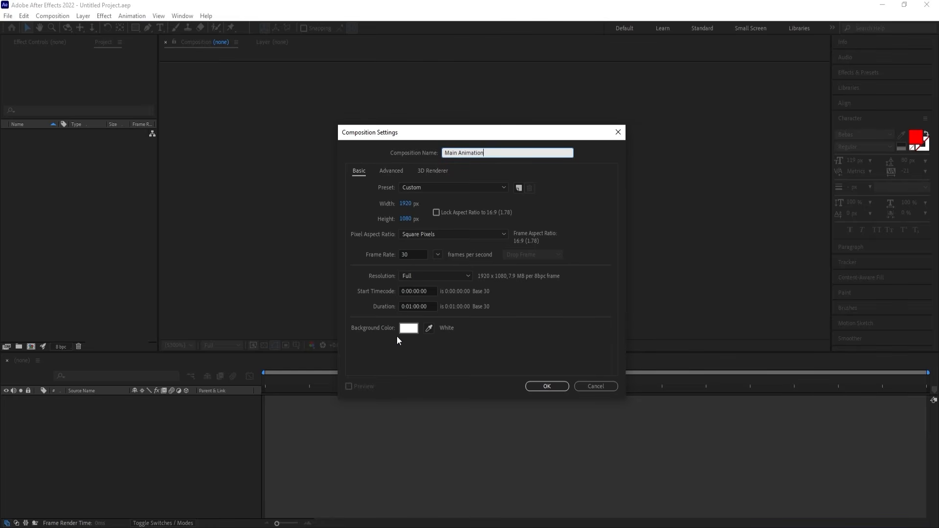
click(553, 389)
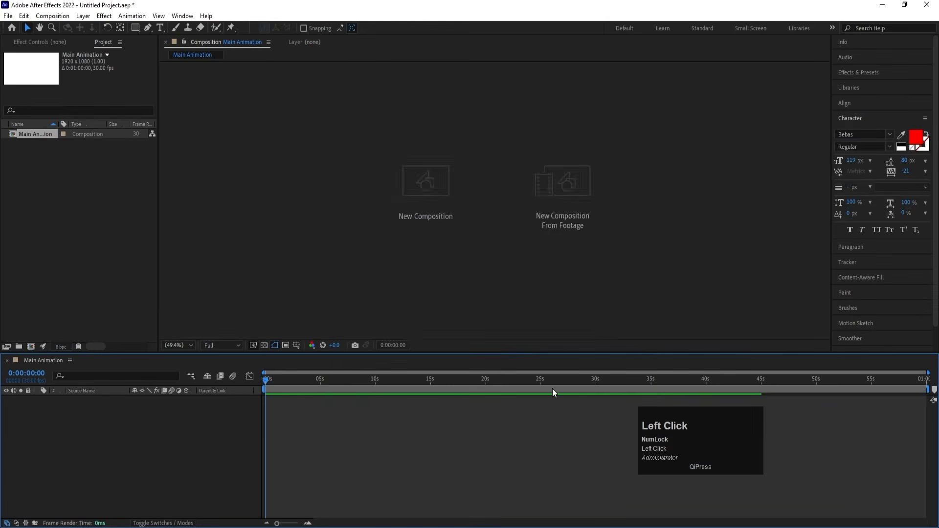
click(297, 346)
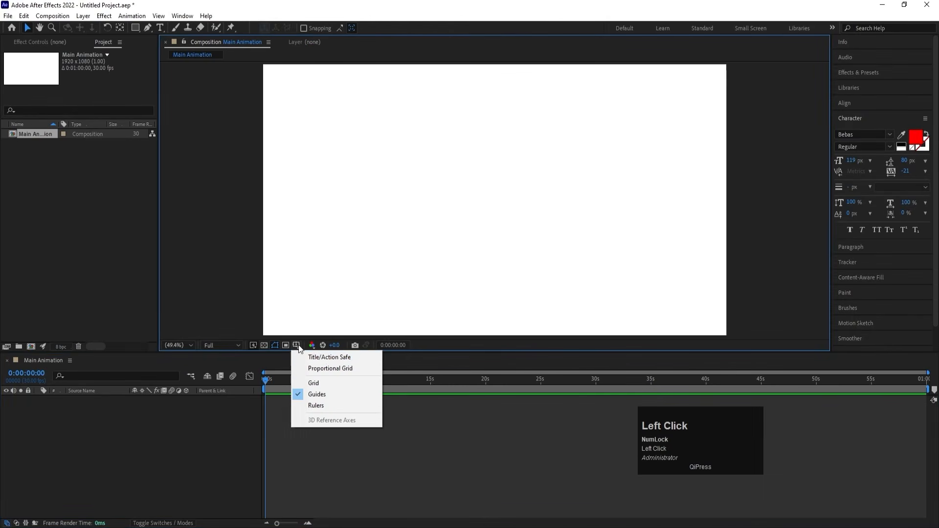
click(326, 356)
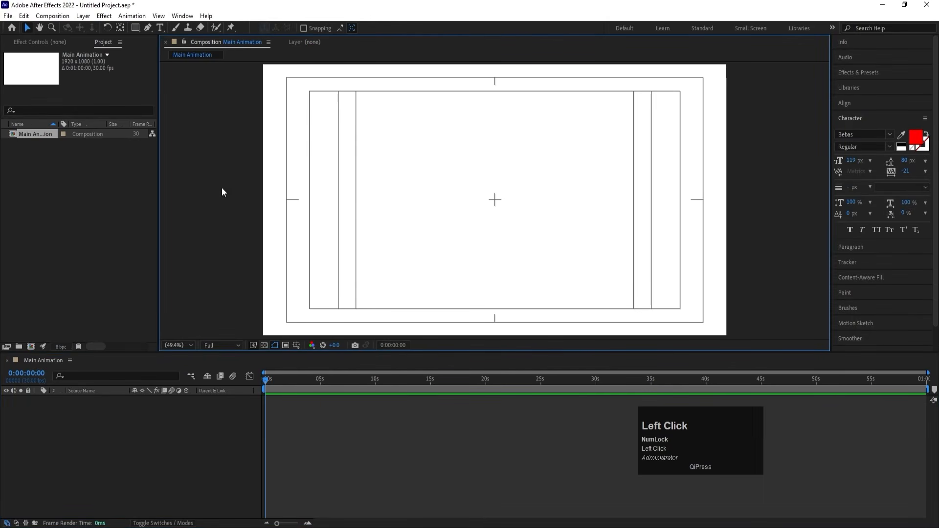
Create a second composition named Strip with a width of 1000 px and a height of 200 px.
click(120, 456)
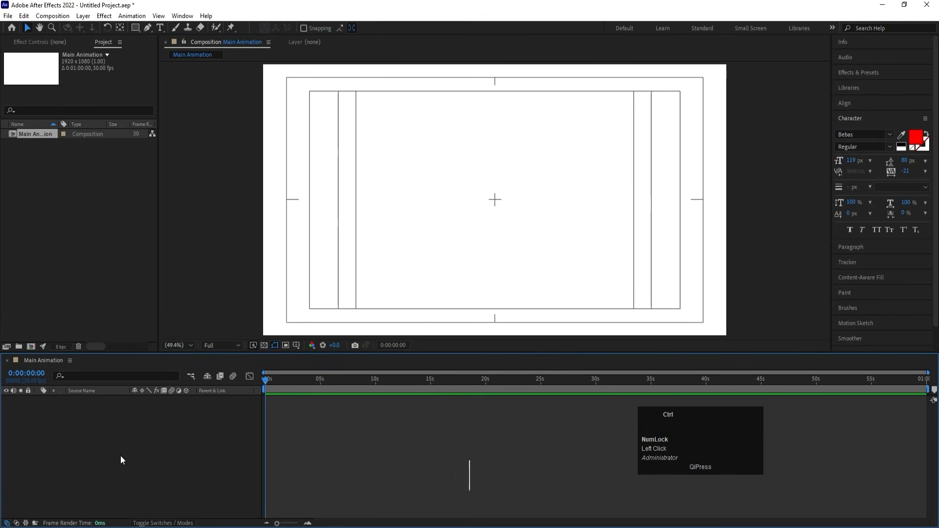
key(ctrl+n)
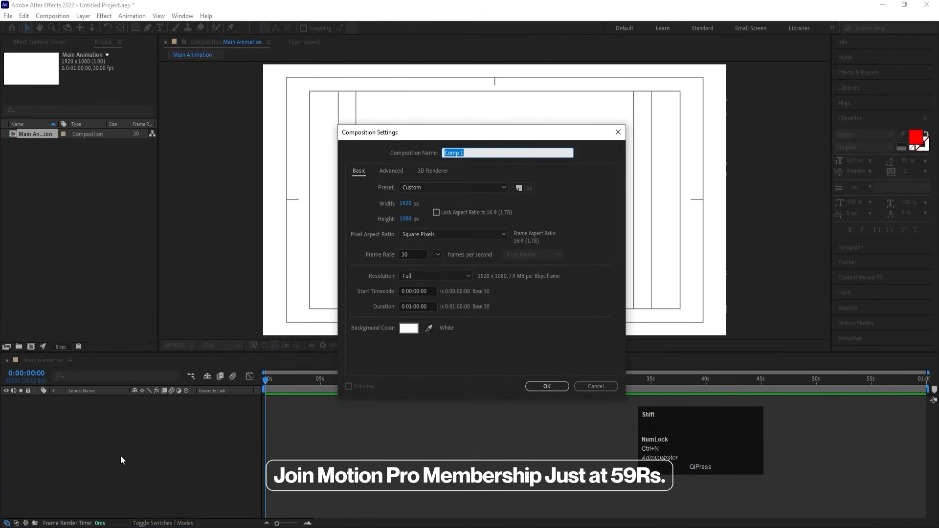
text(Strip)
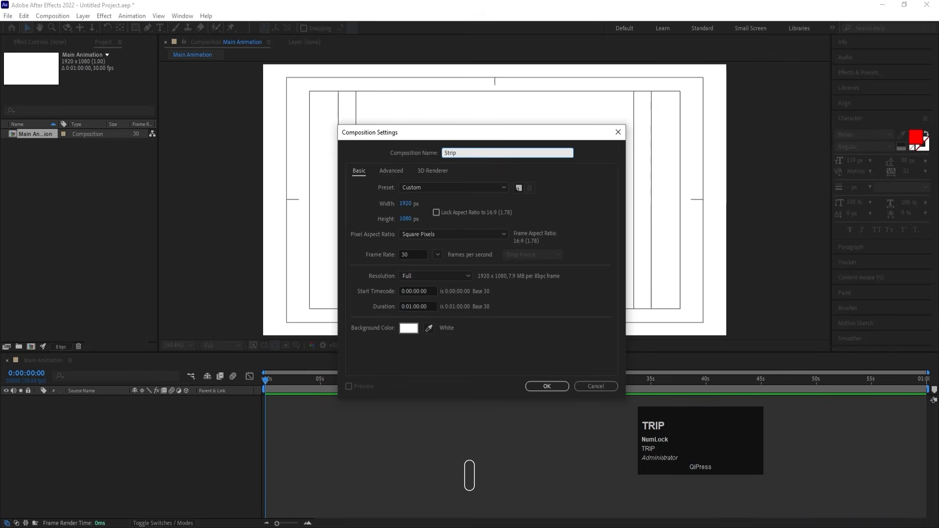
click(405, 203)
text(10)
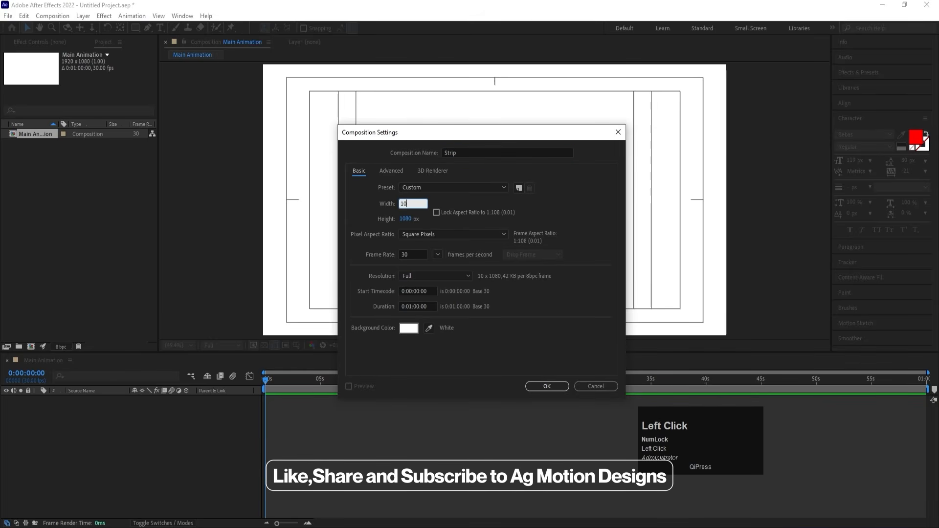
text(00)
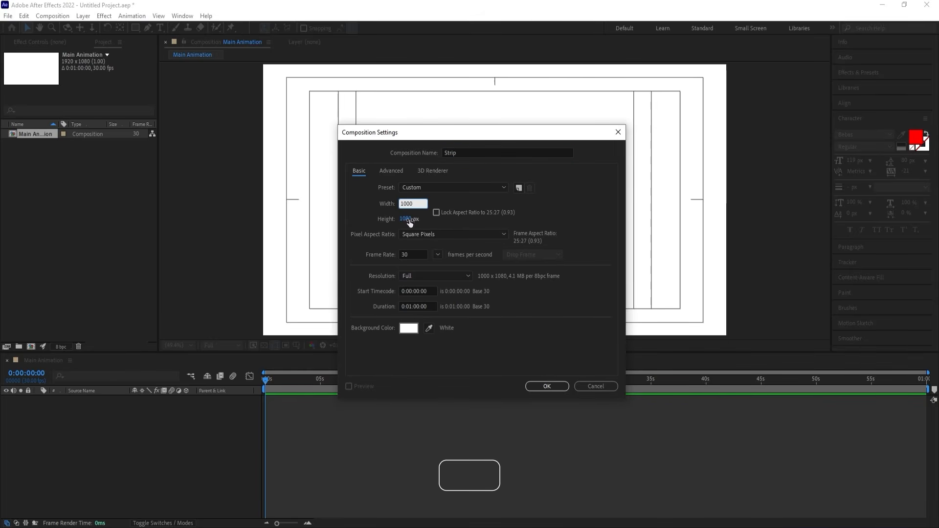
click(408, 219)
text(200)
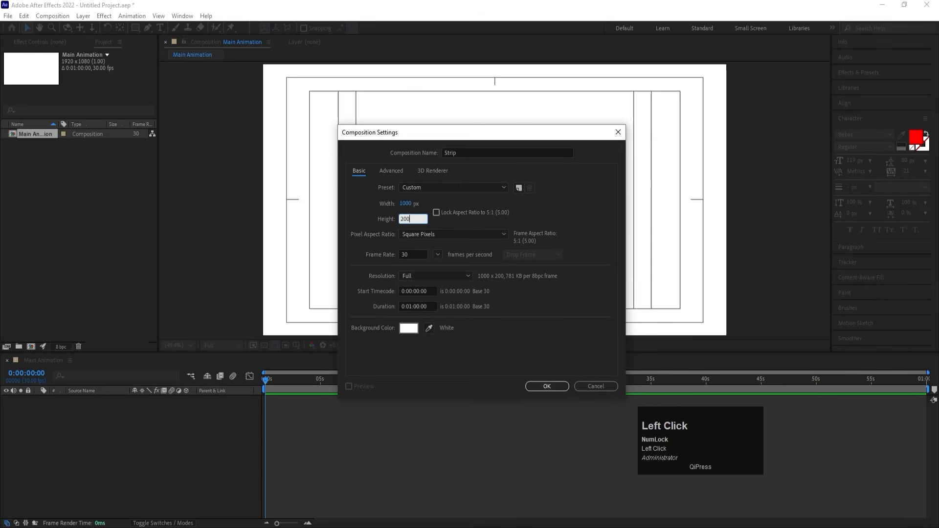
key(Return)
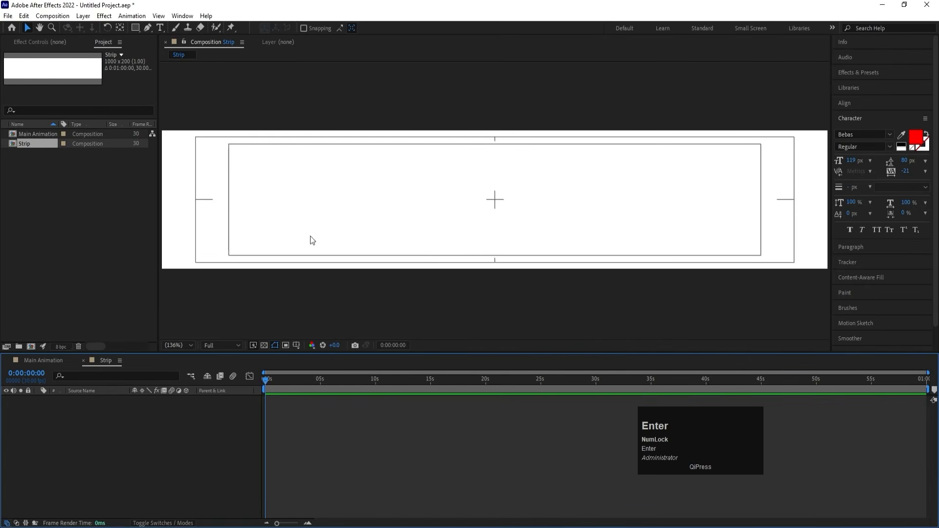
Add a white solid the size of the composition to Strip.
click(206, 440)
key(ctrl+y)
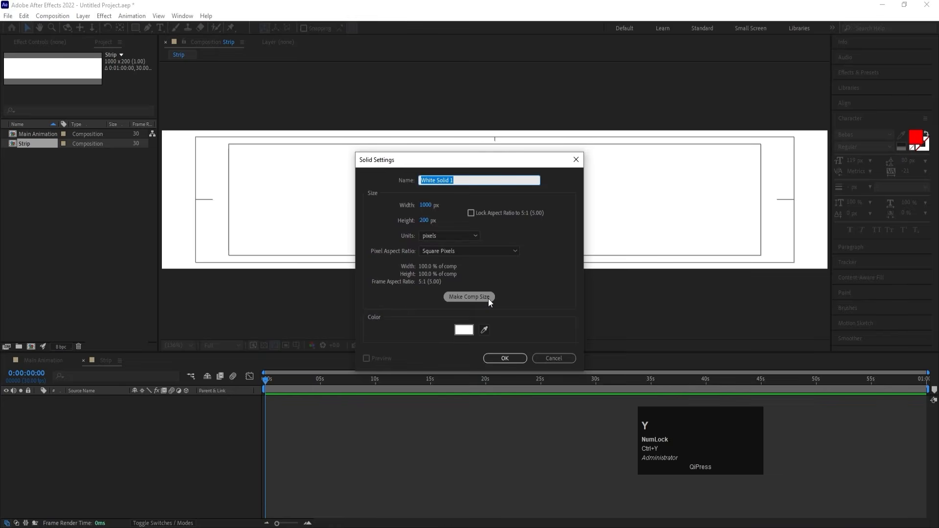
key(Return)
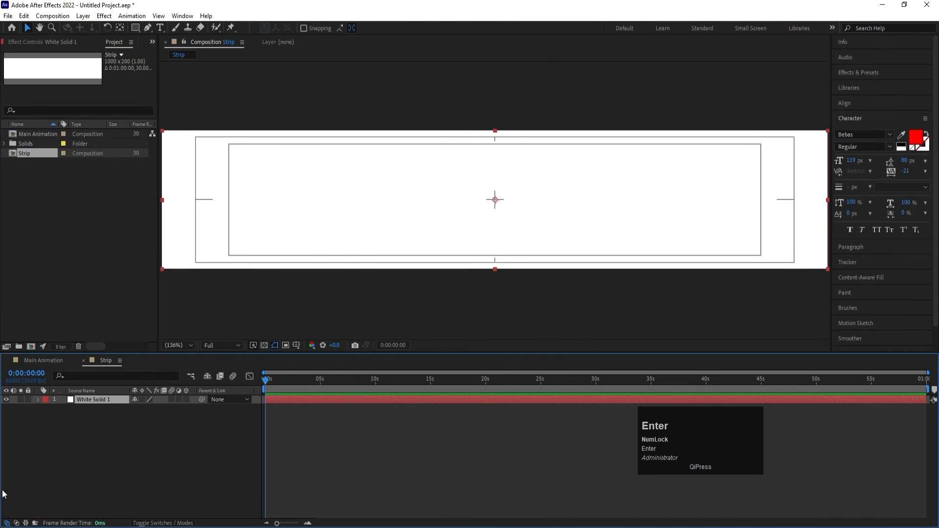
Add a black 1000 x 200 px solid above the white solid and hide it.
click(105, 444)
key(ctrl+y)
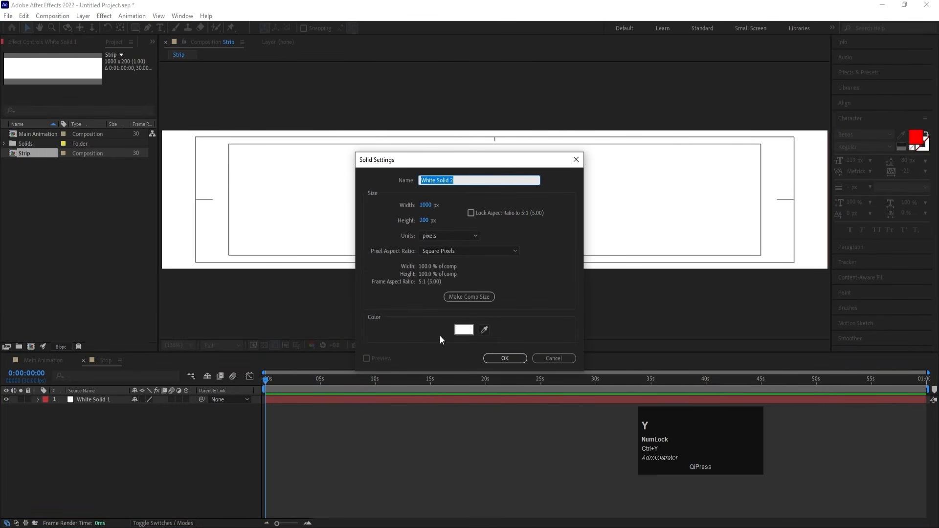
click(463, 330)
drag(732, 342, 620, 429)
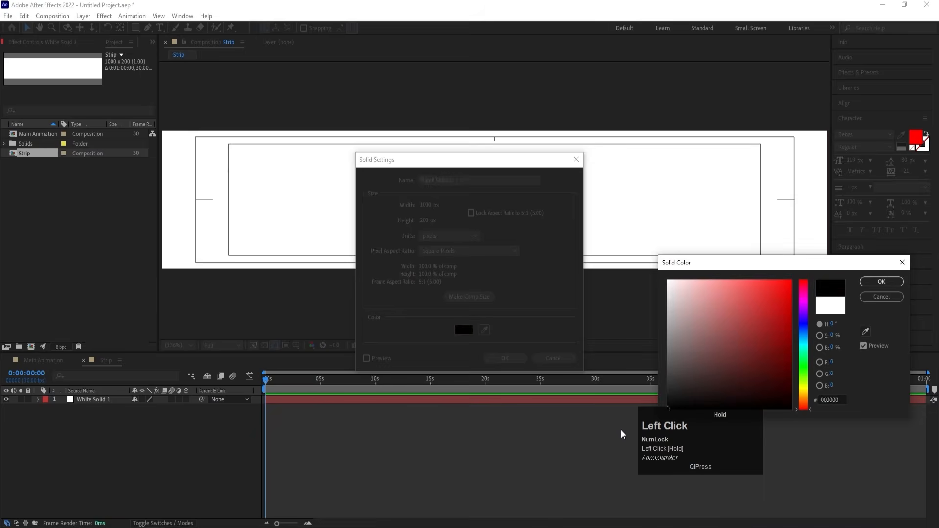
key(Return)
key(Return)
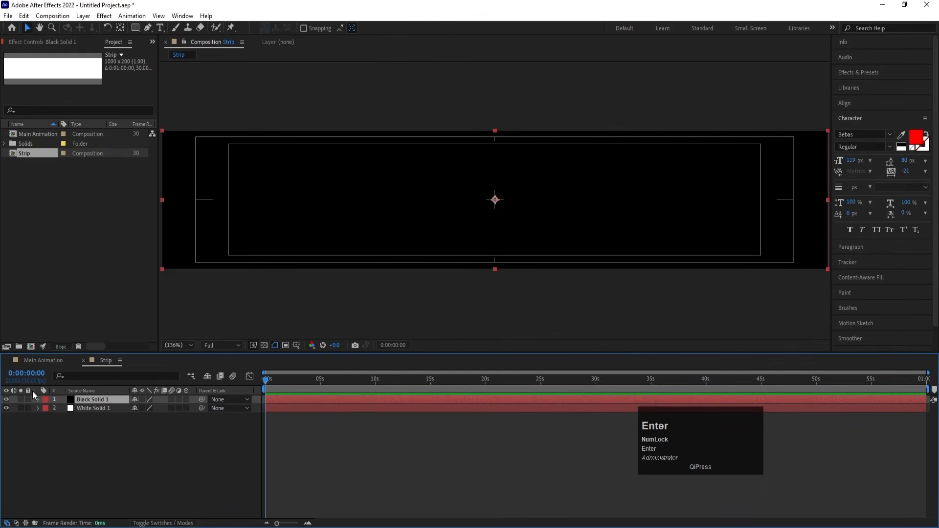
click(6, 400)
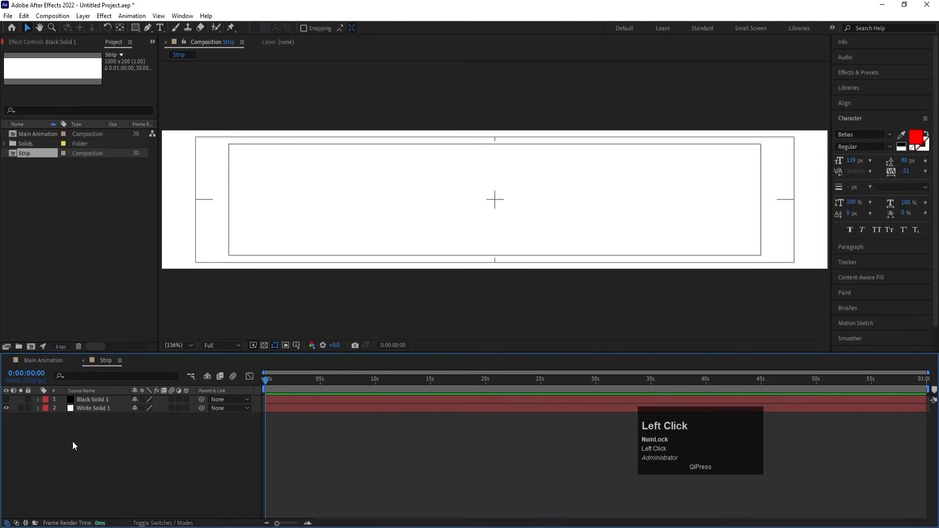
Add a text layer reading MOTION to the Strip composition.
click(160, 27)
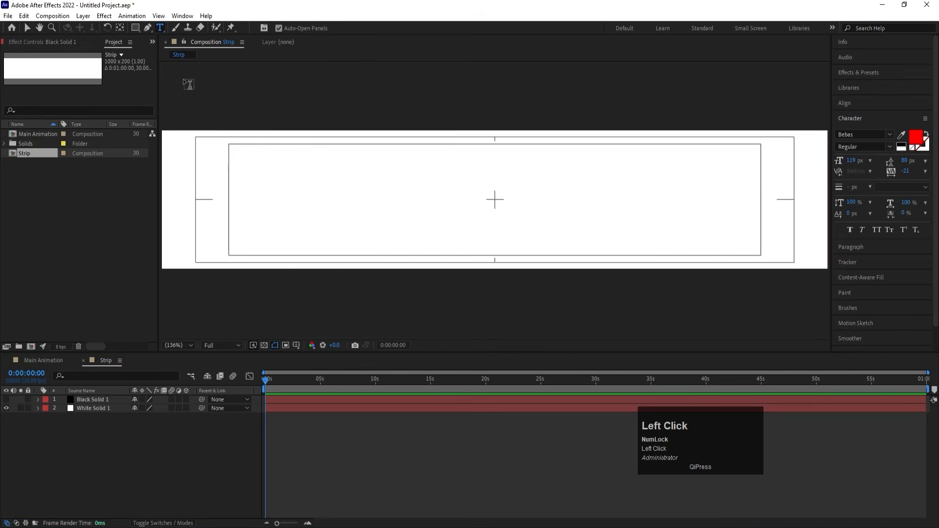
click(390, 228)
text(MOTIOM)
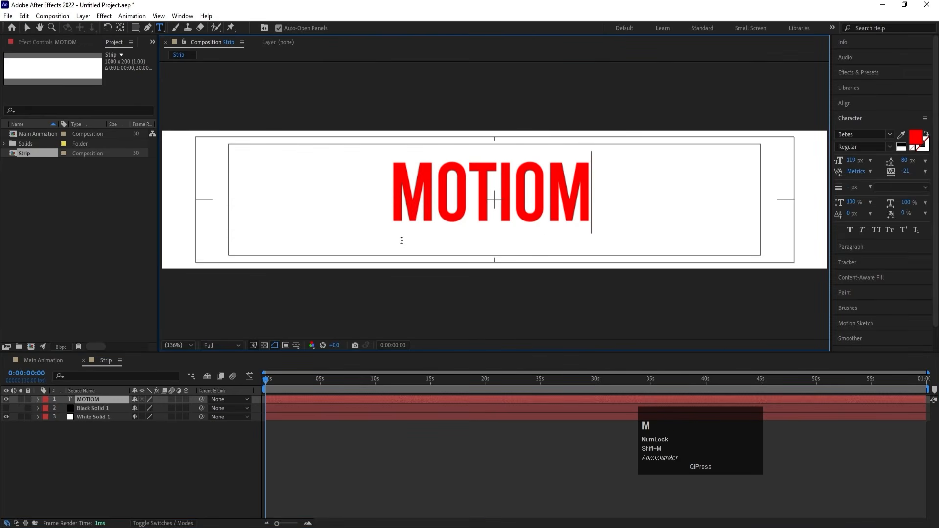
key(BackSpace)
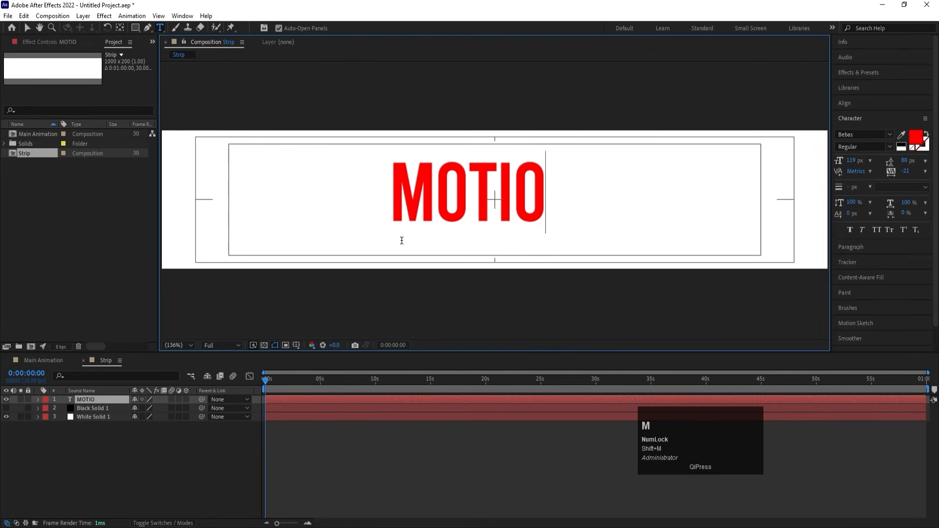
text(N)
Give the MOTION text a black fill and the Brigends Expanded font.
key(ctrl+a)
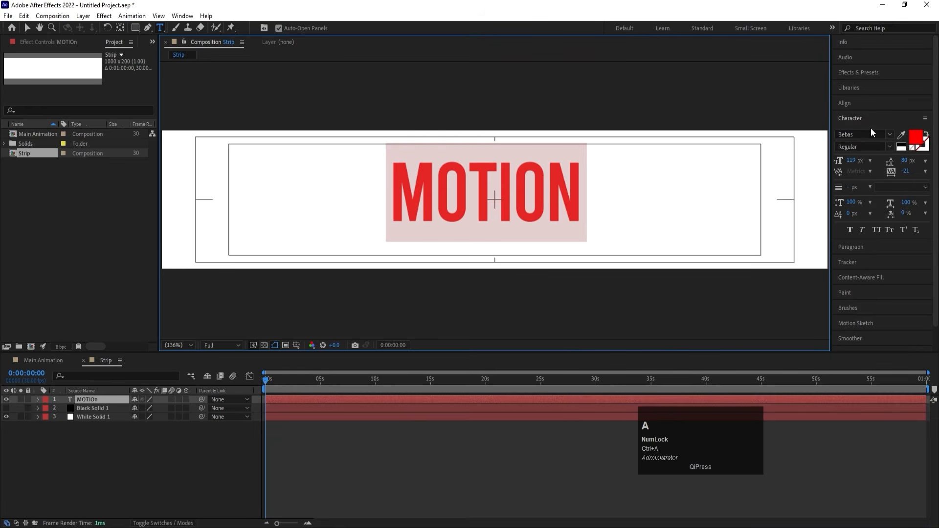
click(898, 144)
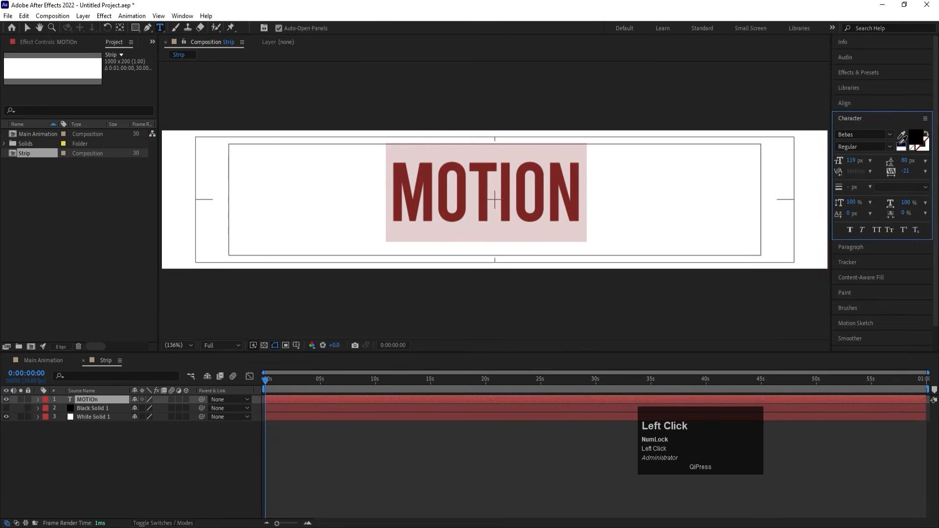
click(889, 135)
click(886, 173)
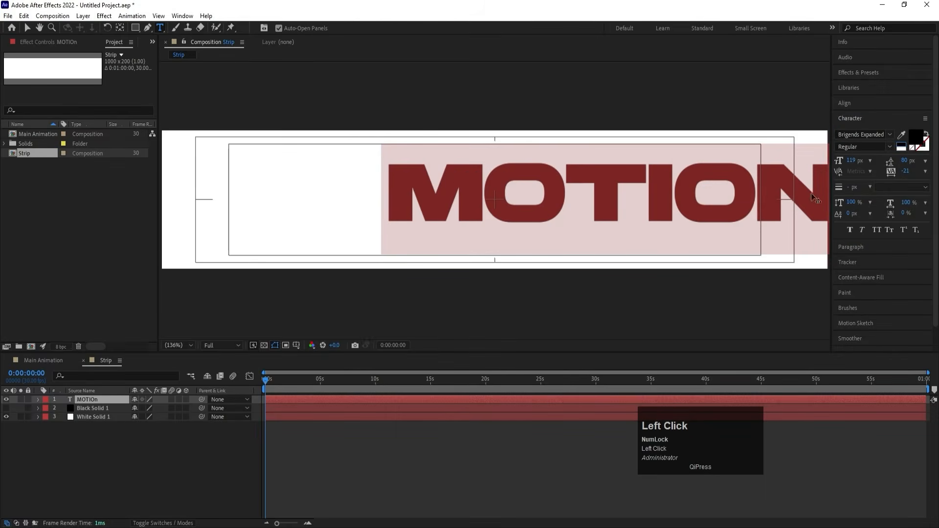
click(96, 458)
Center the MOTION layer's anchor point and align the layer horizontally and vertically to the center of the composition.
click(90, 401)
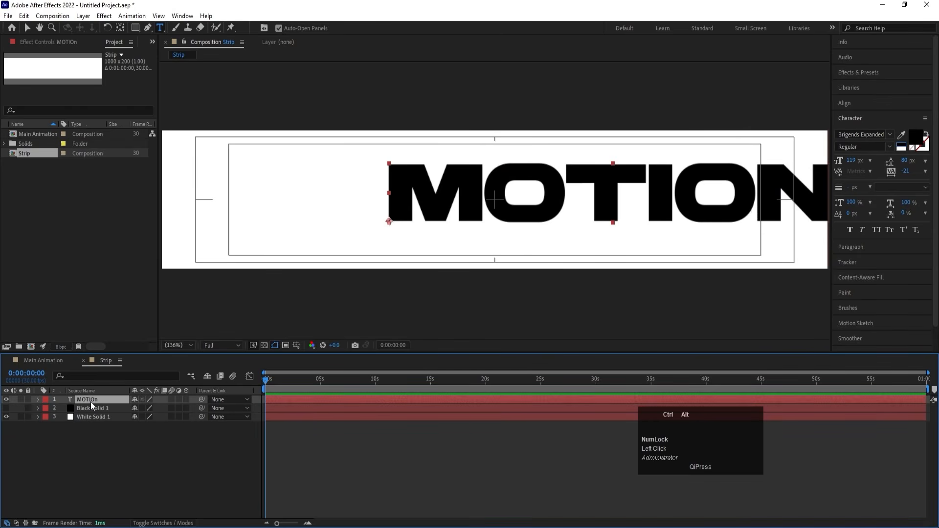
key(ctrl+alt+Home)
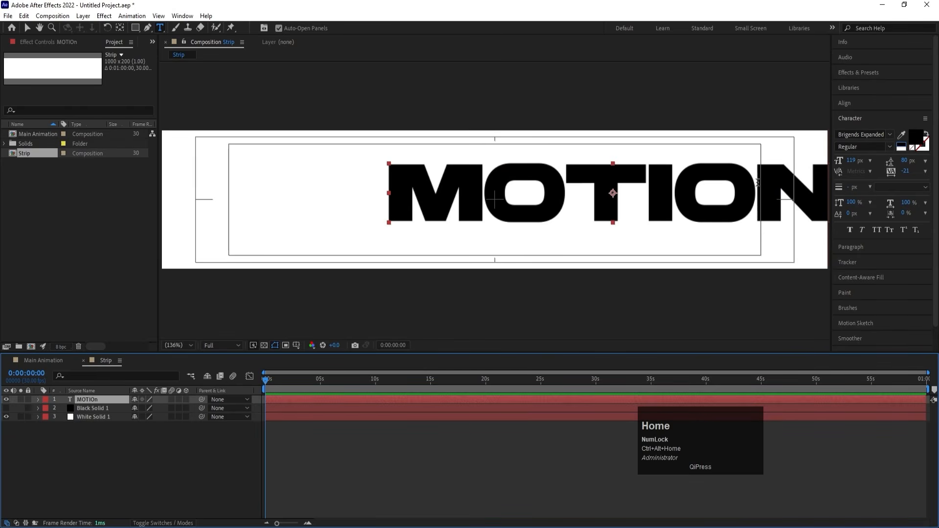
click(866, 104)
click(858, 129)
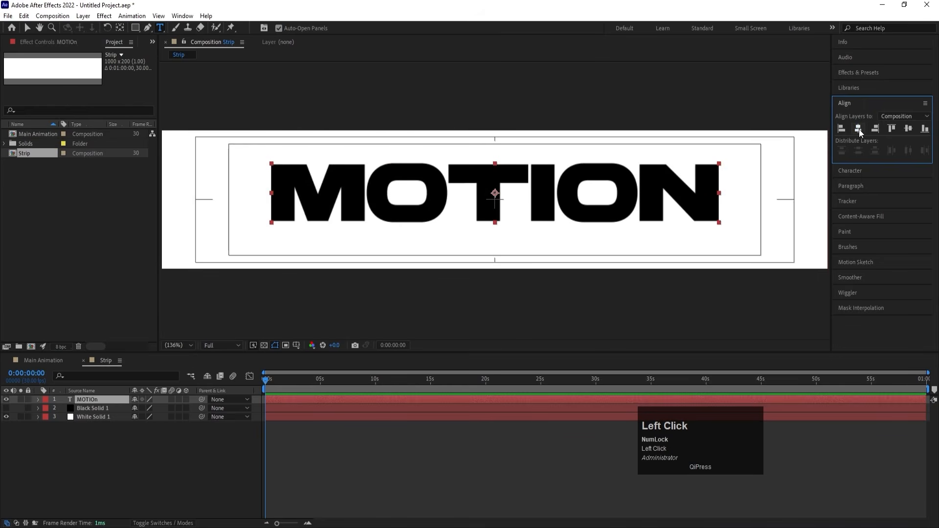
click(907, 129)
Scale the MOTION text layer to 121% and add a spaced dash before the word.
key(s)
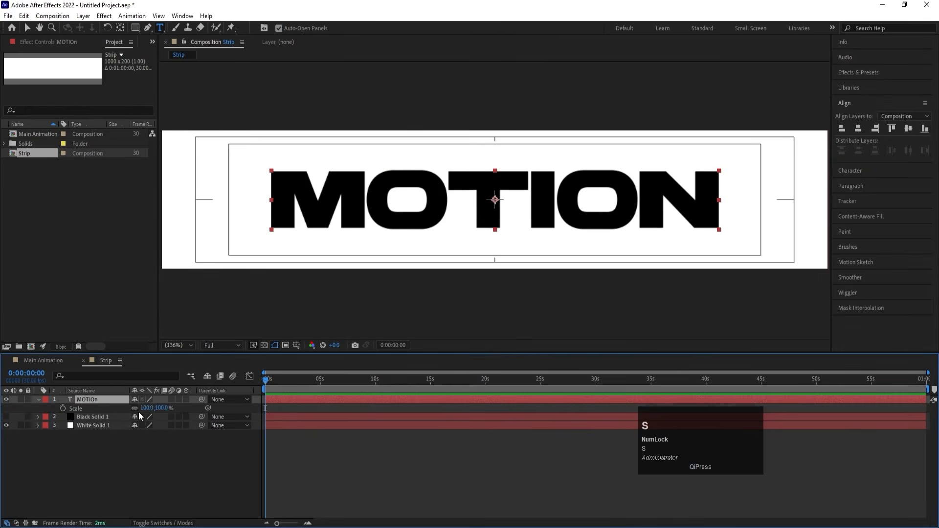
drag(145, 407, 152, 408)
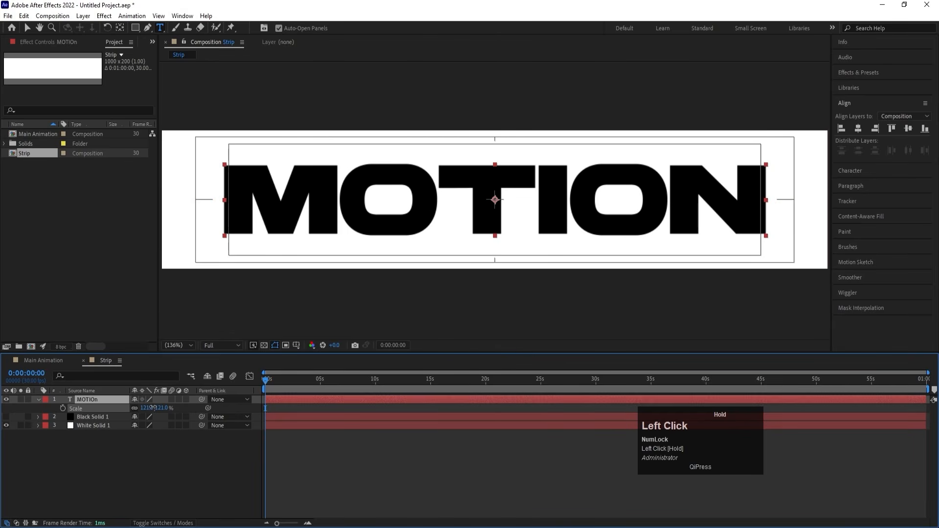
click(226, 230)
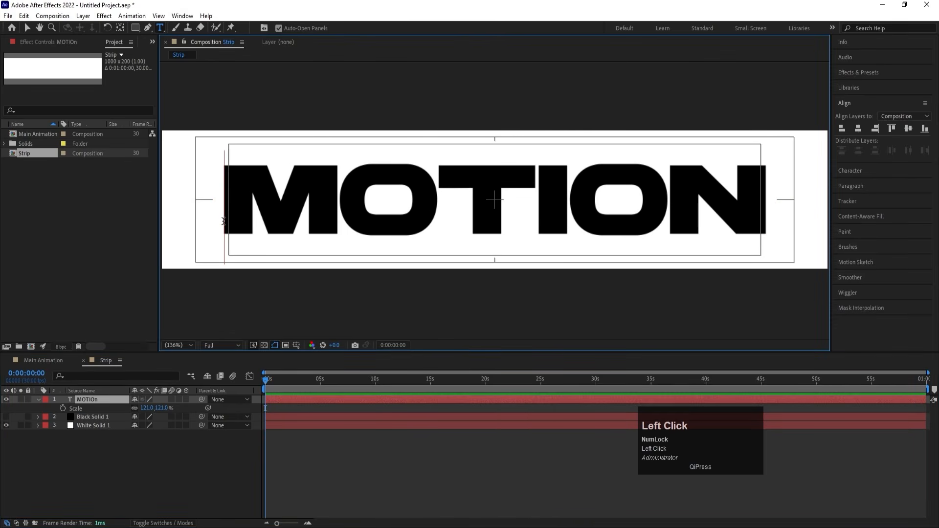
text(-)
Set the whole text's font size to 99 px and add a spaced dash after MOTION.
key(ctrl+a)
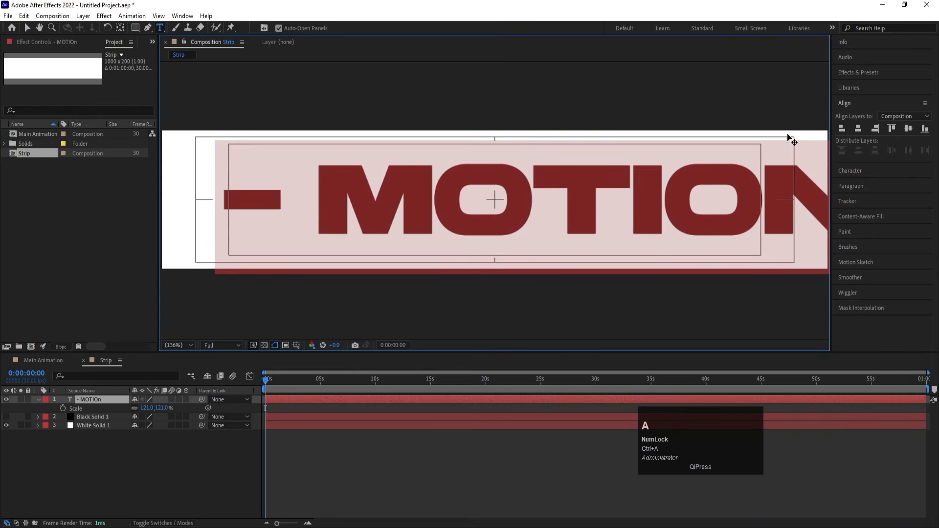
click(848, 172)
drag(849, 161, 833, 157)
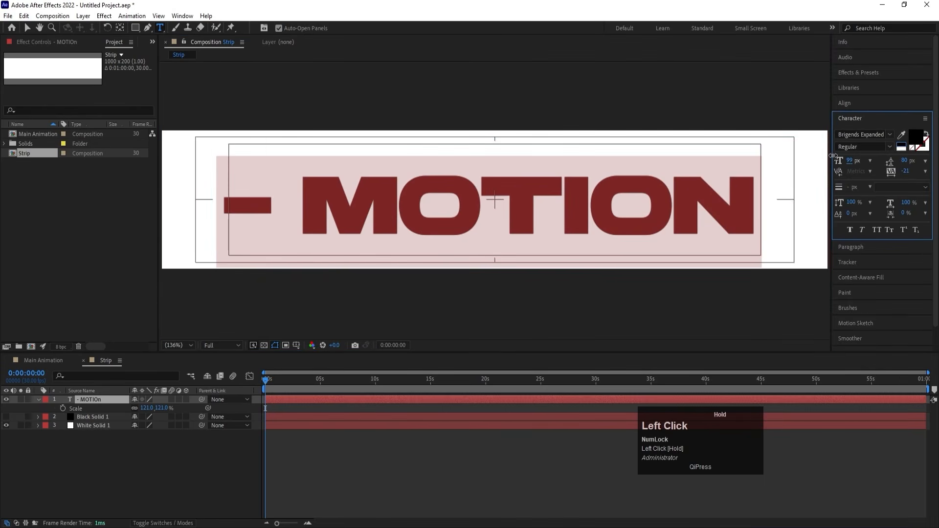
click(758, 192)
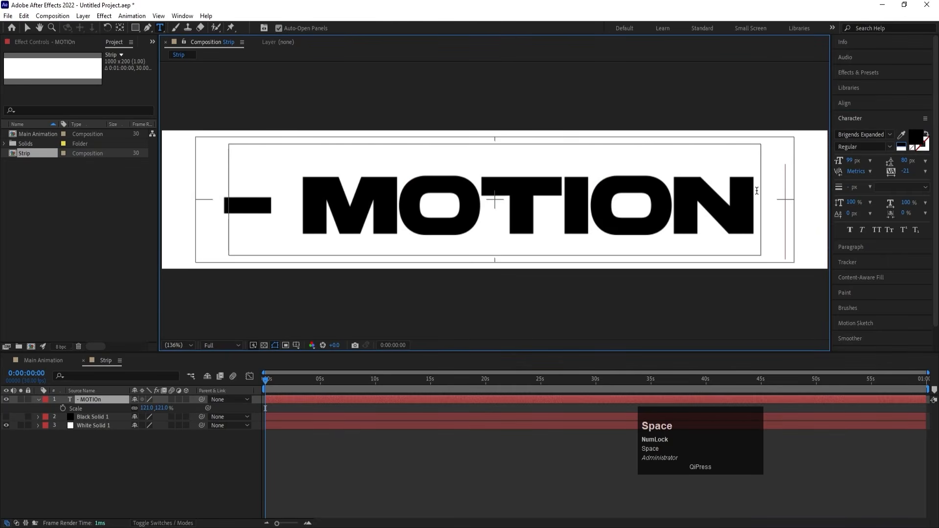
text(-)
Recenter the dashed MOTION layer's anchor point and align the layer horizontally and vertically to the center of the composition.
click(98, 398)
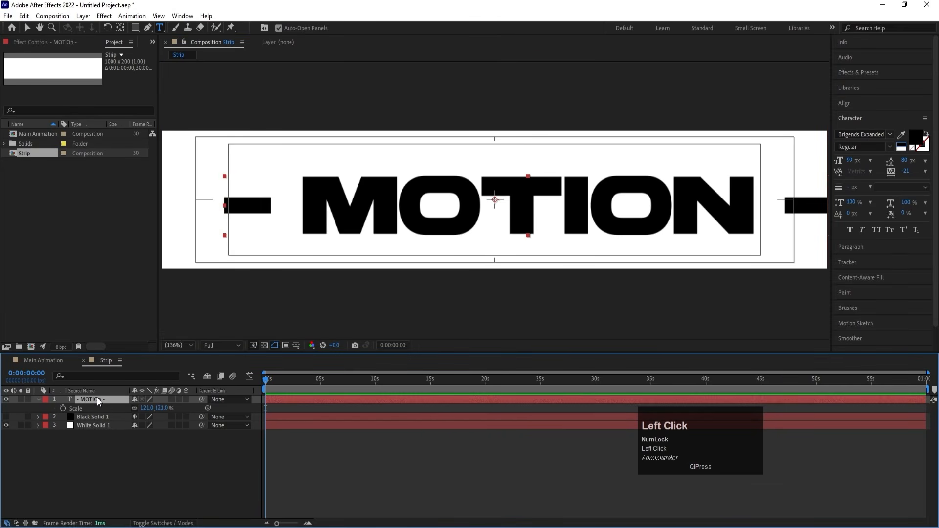
key(ctrl+alt+Home)
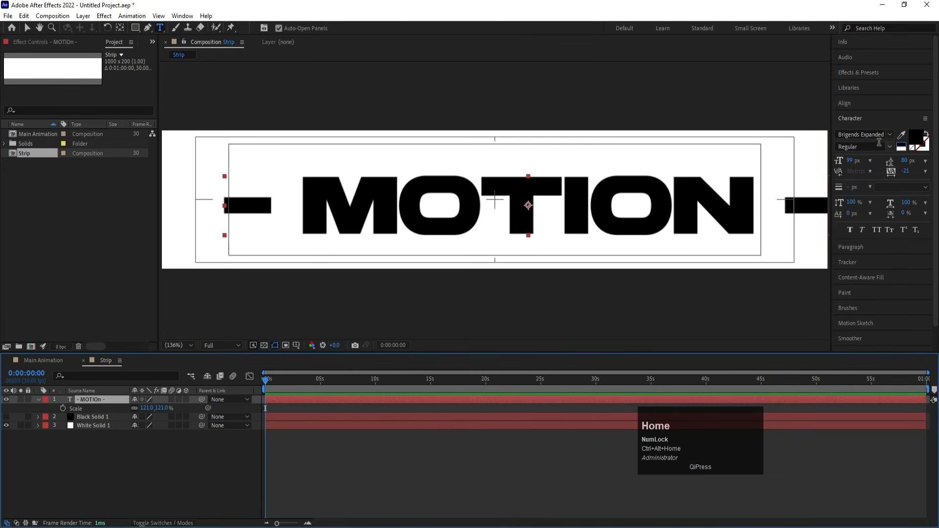
click(851, 103)
click(858, 128)
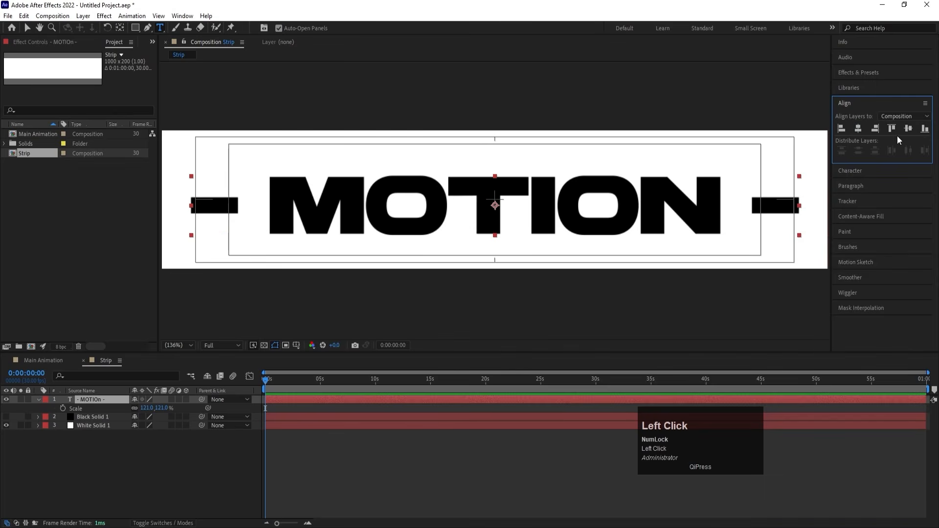
click(908, 128)
click(141, 452)
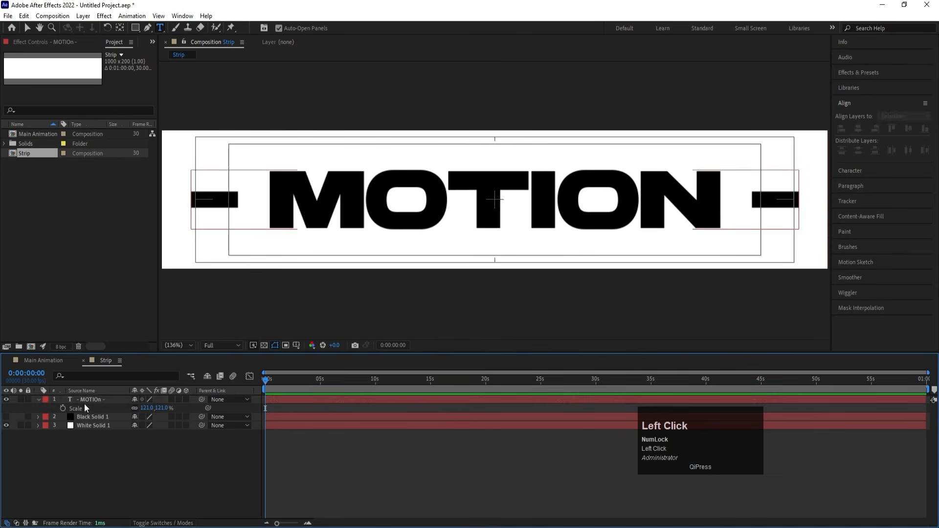
Duplicate the MOTION text layer, solo the copy and replace its word with DESIGN, keeping the dashes.
click(85, 400)
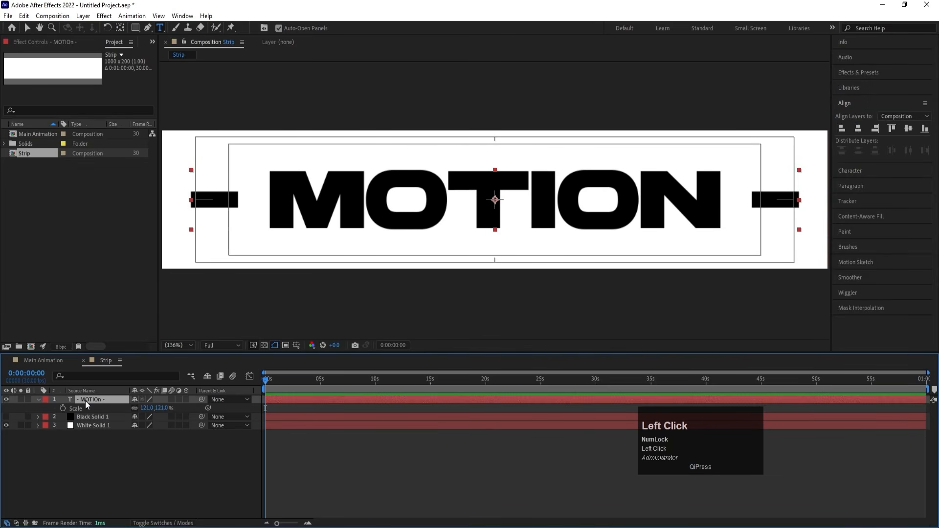
key(ctrl+d)
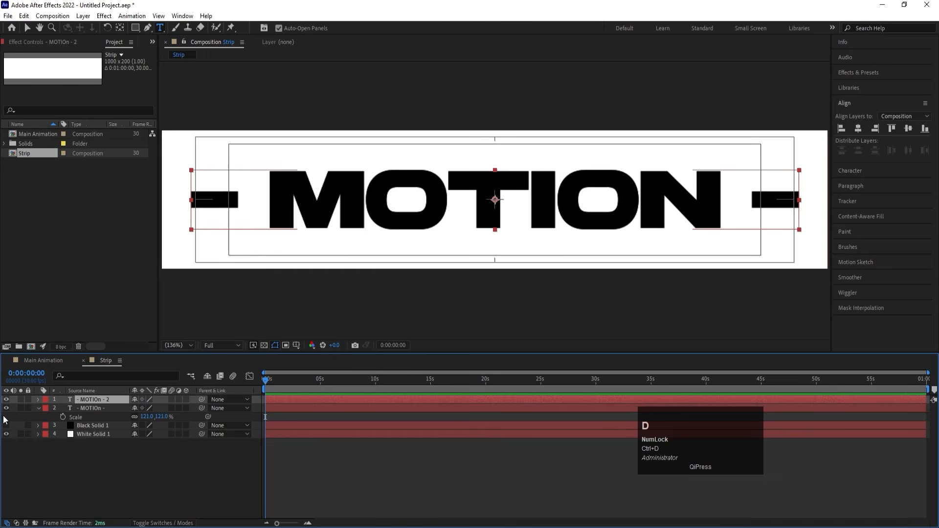
click(19, 398)
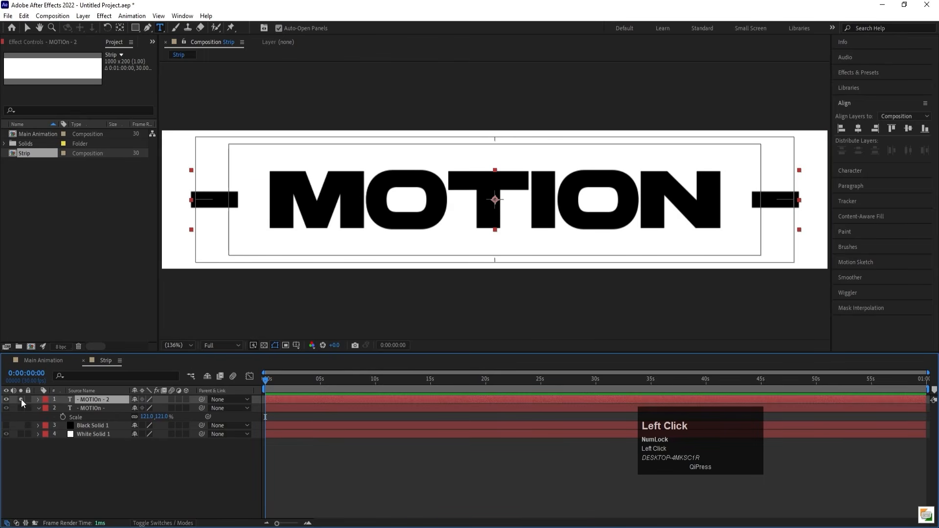
drag(269, 202, 703, 194)
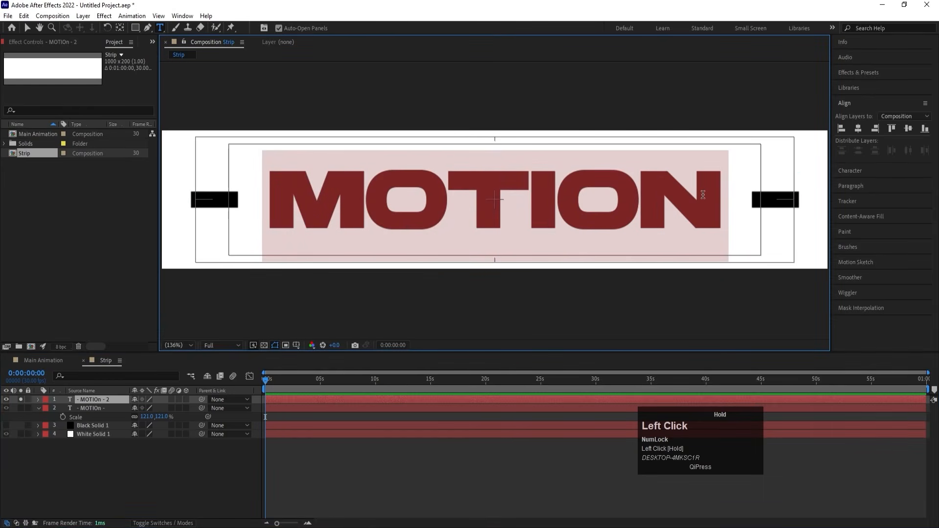
text(DESI)
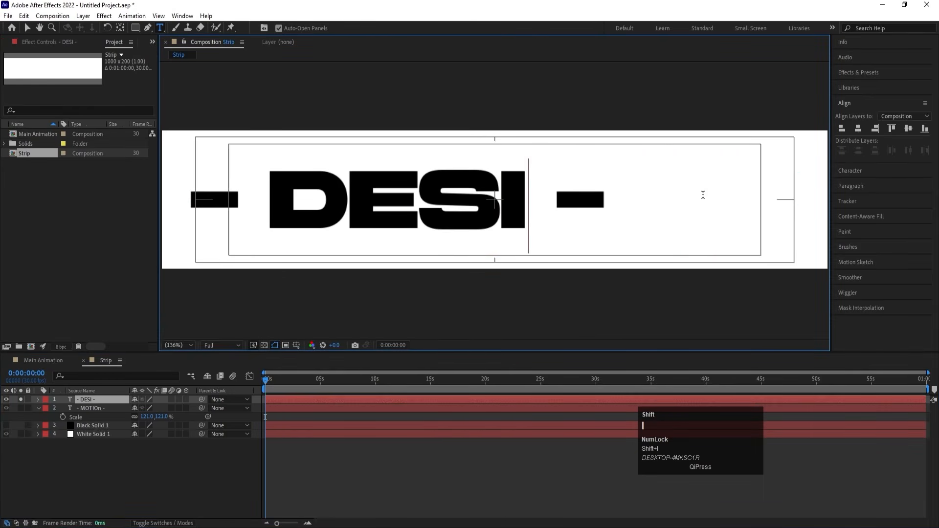
text(GN)
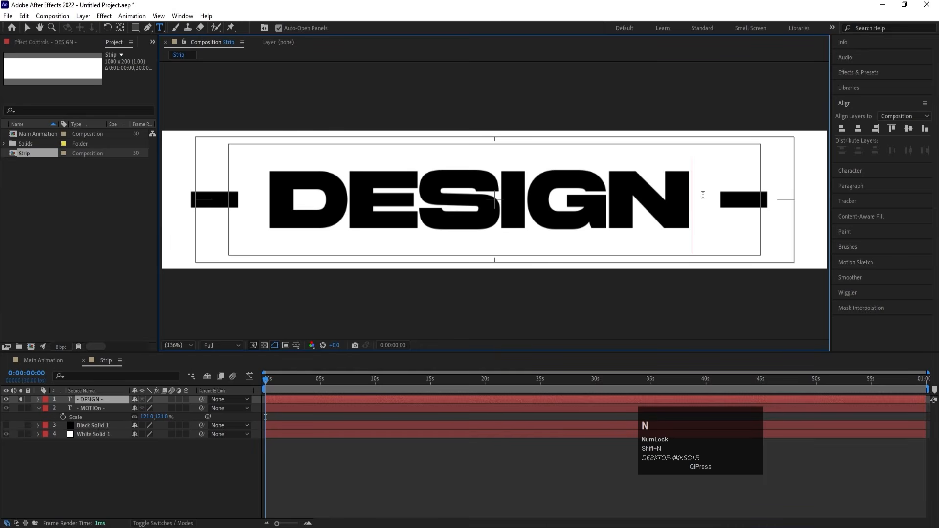
Align the DESIGN text layer horizontally to the center of the composition.
click(93, 400)
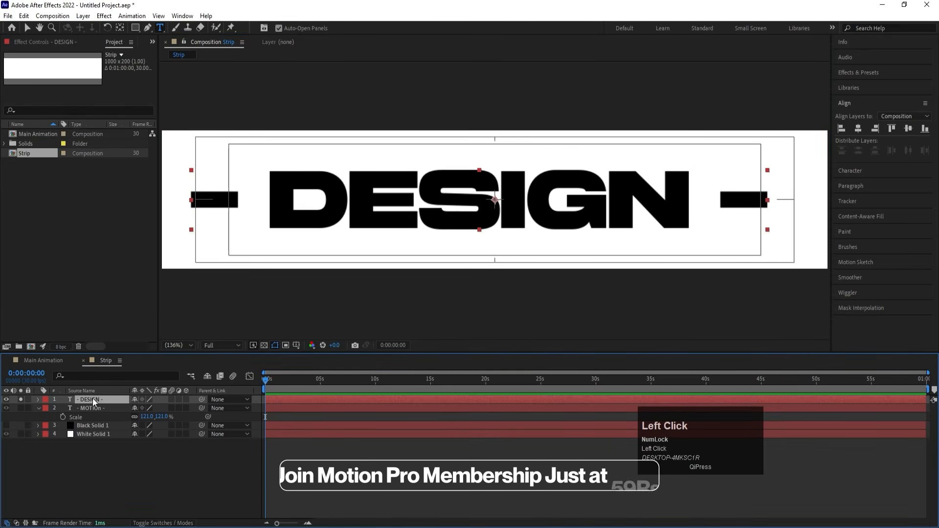
click(858, 129)
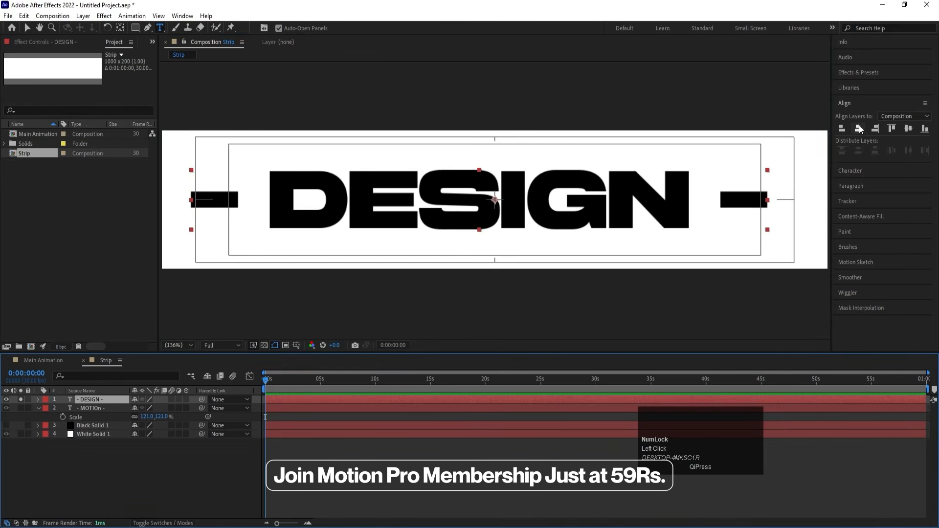
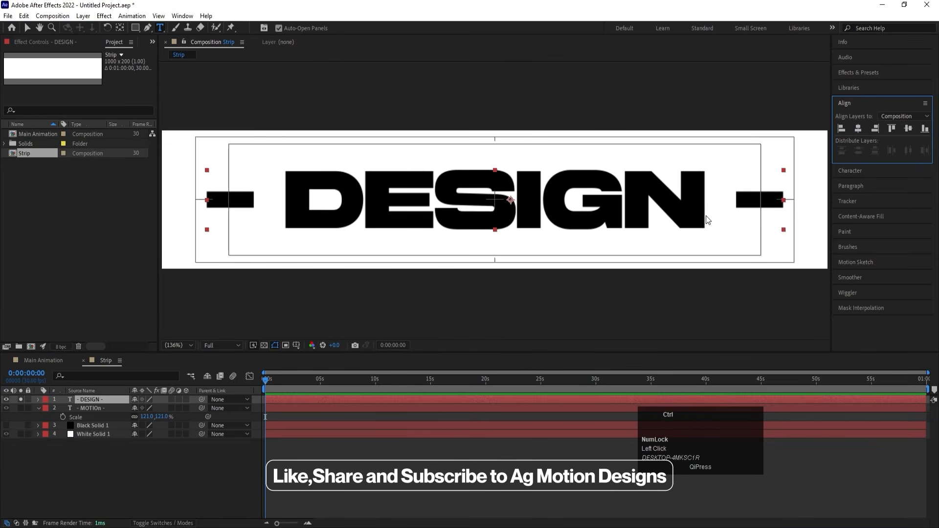
Center the DESIGN text layer's anchor point on its content and change its text fill to white.
key(ctrl+alt+Home)
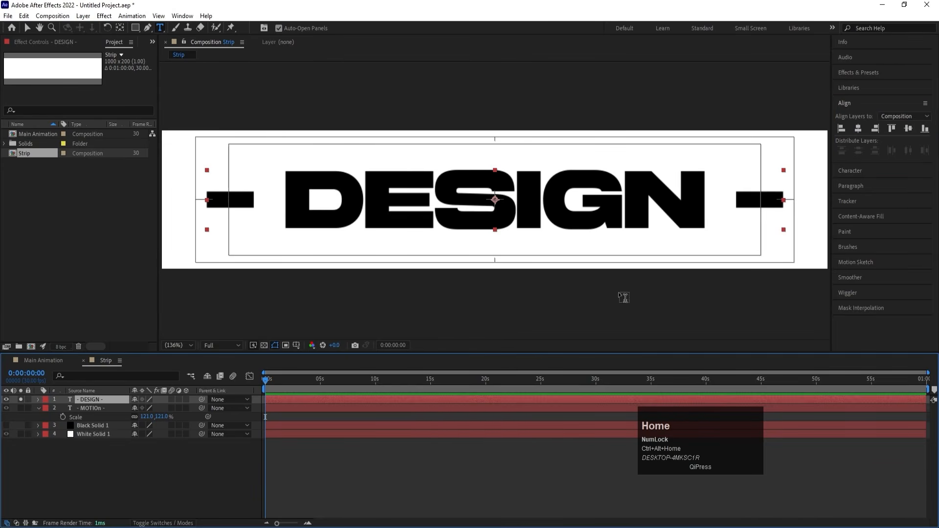
click(89, 403)
click(850, 170)
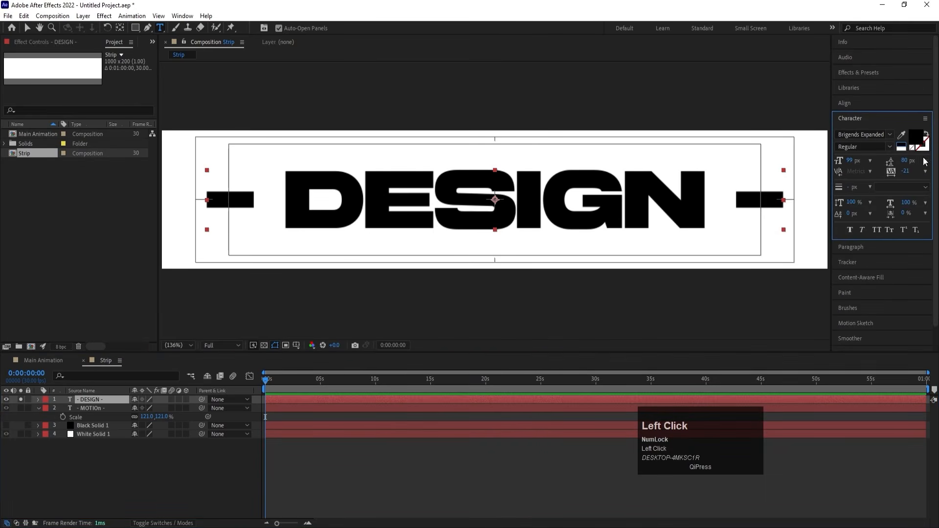
click(903, 149)
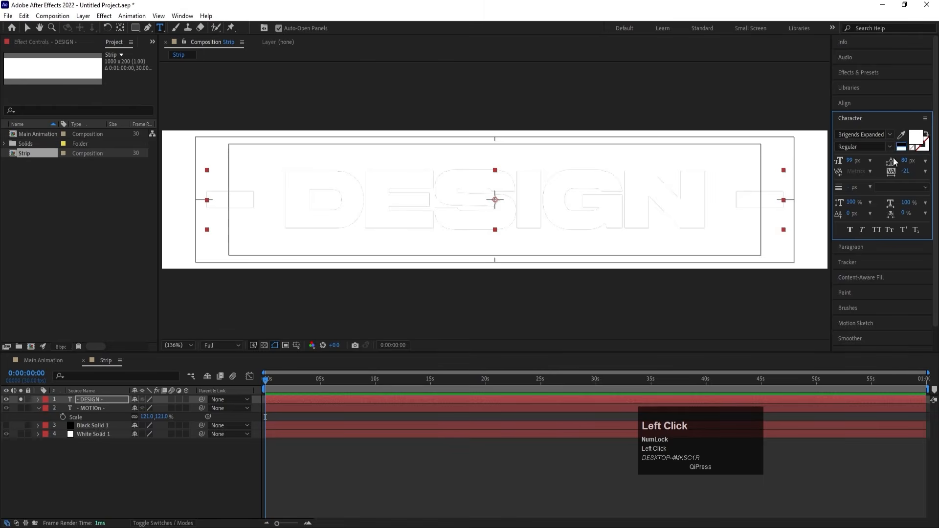
click(88, 474)
Unsolo the DESIGN layer and move the MOTION layer directly below Black Solid 1, with that solid's visibility switched on.
click(20, 400)
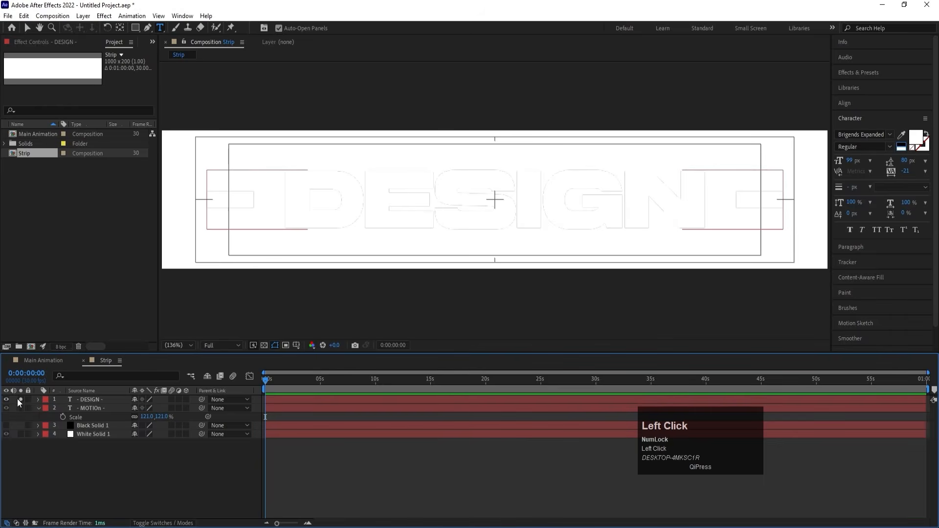
click(37, 408)
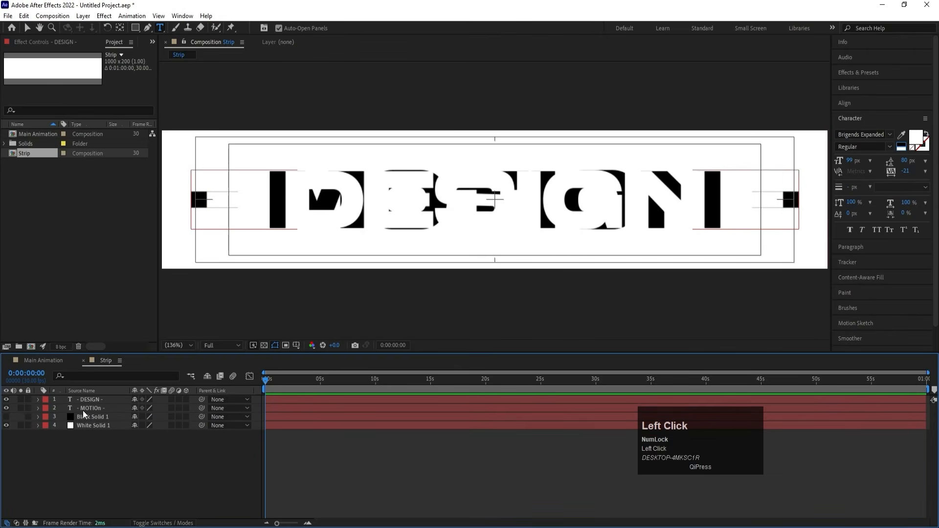
click(84, 407)
drag(90, 406, 90, 415)
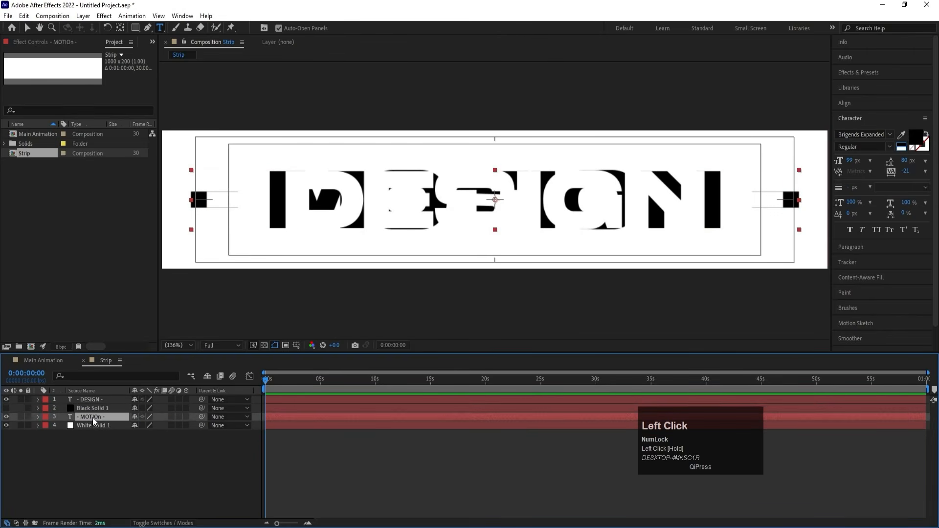
click(6, 408)
click(98, 441)
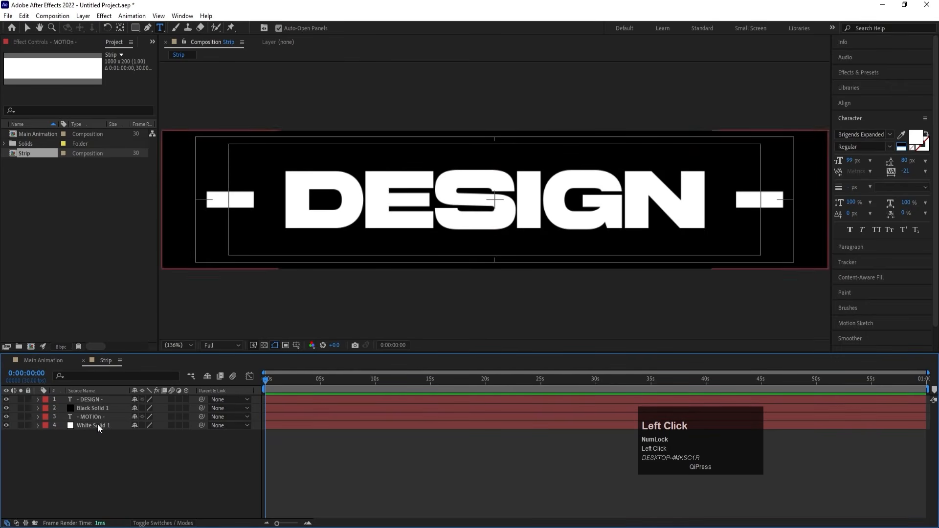
Hide the DESIGN text and Black Solid 1 layers, keeping MOTION and White Solid 1 visible.
click(92, 401)
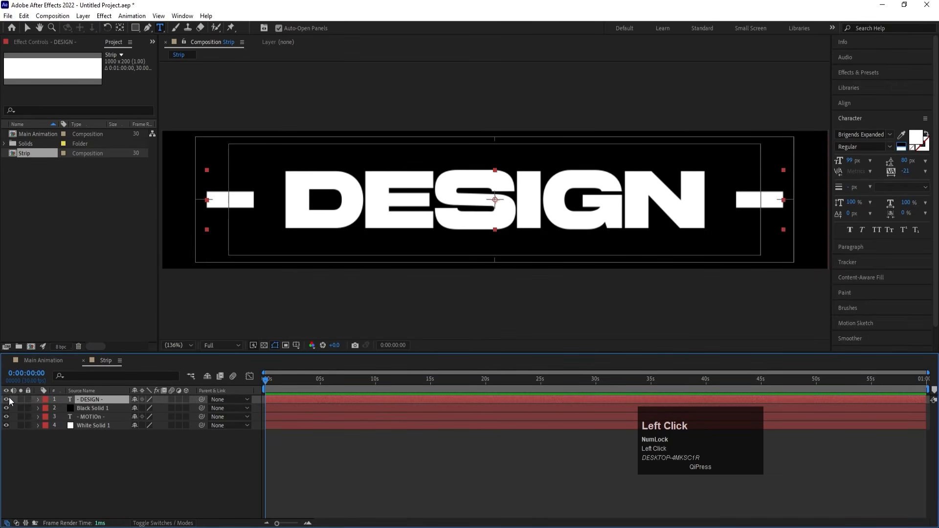
click(7, 399)
click(6, 408)
click(78, 409)
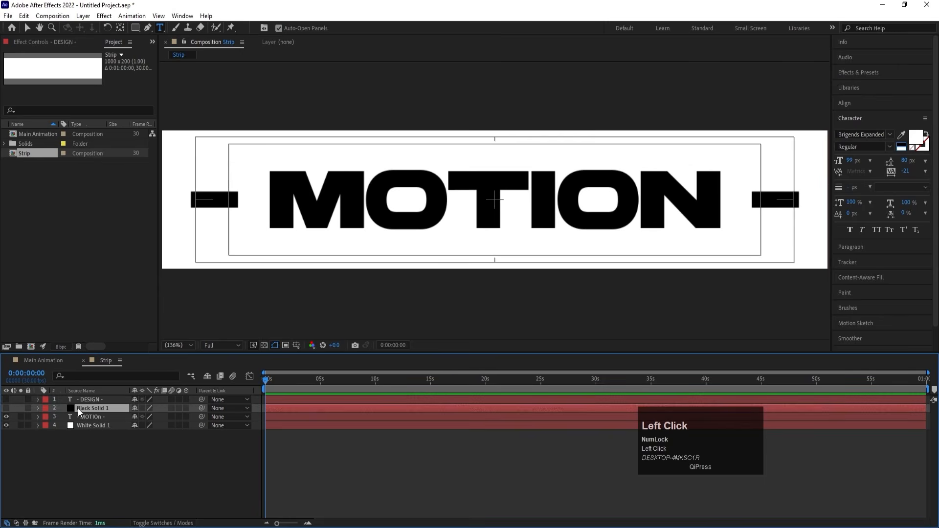
click(6, 408)
click(7, 409)
click(73, 417)
click(6, 417)
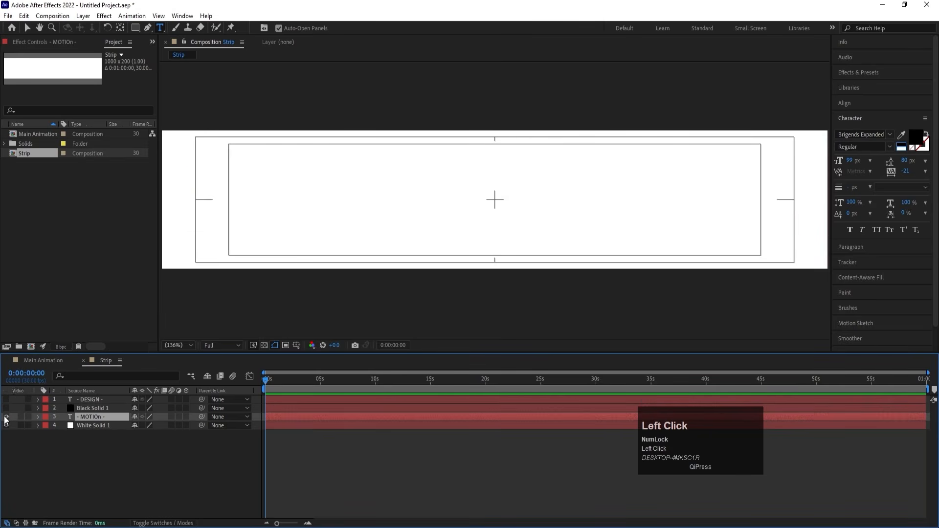
click(7, 417)
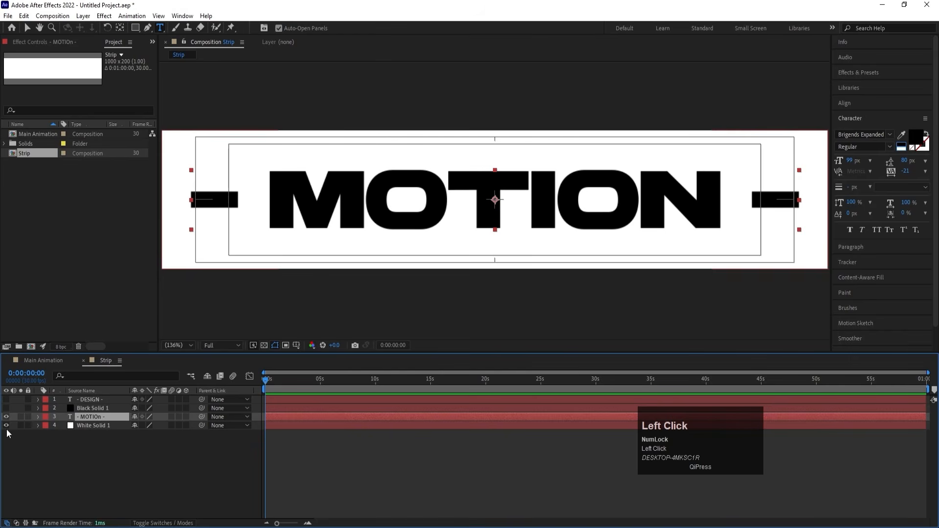
click(84, 440)
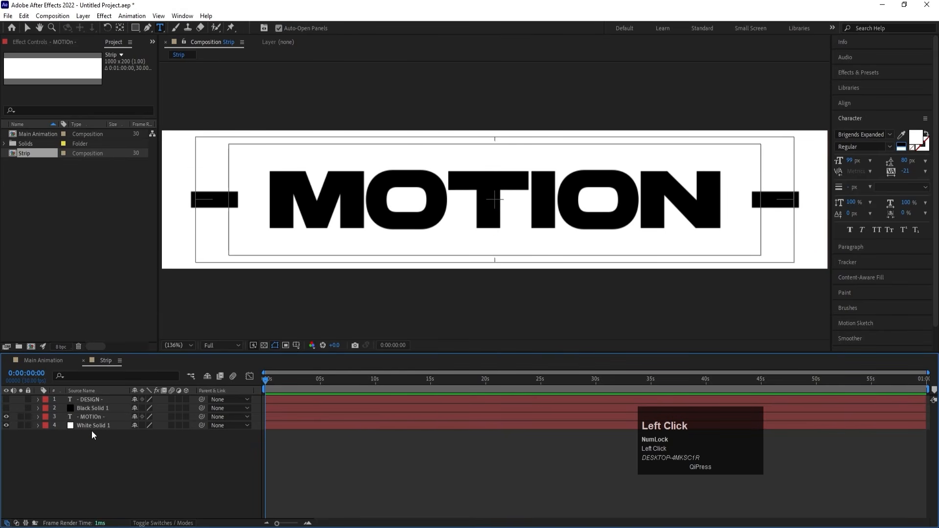
Pre-compose the MOTION text and White Solid 1 layers into a new composition named Text 01.
click(89, 415)
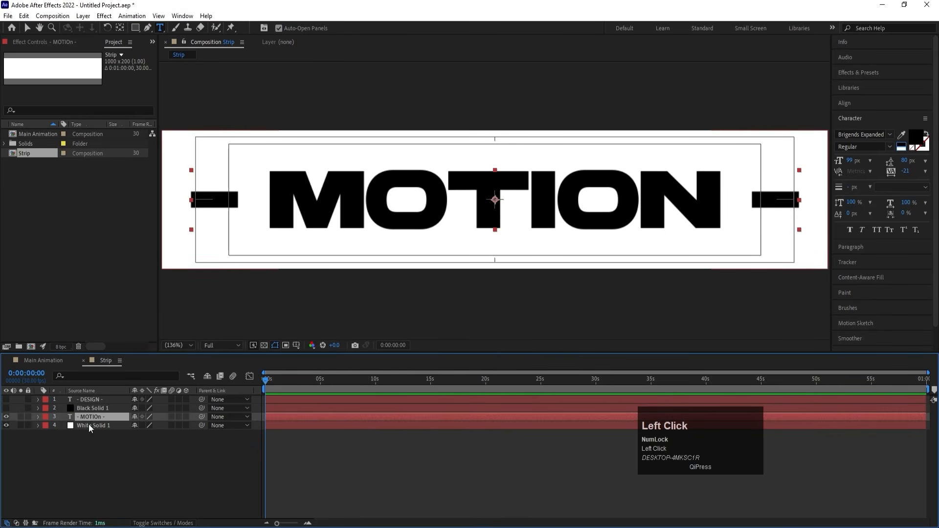
shift+click(88, 425)
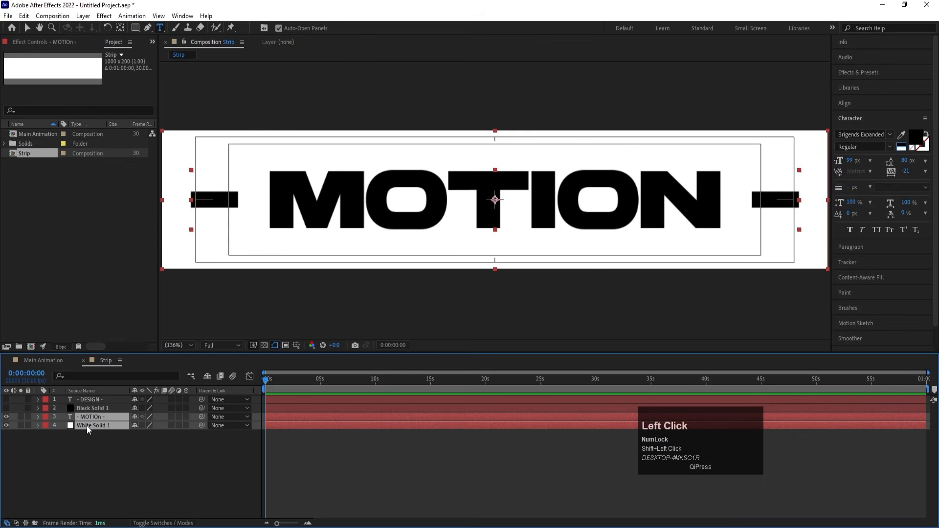
key(ctrl+shift+c)
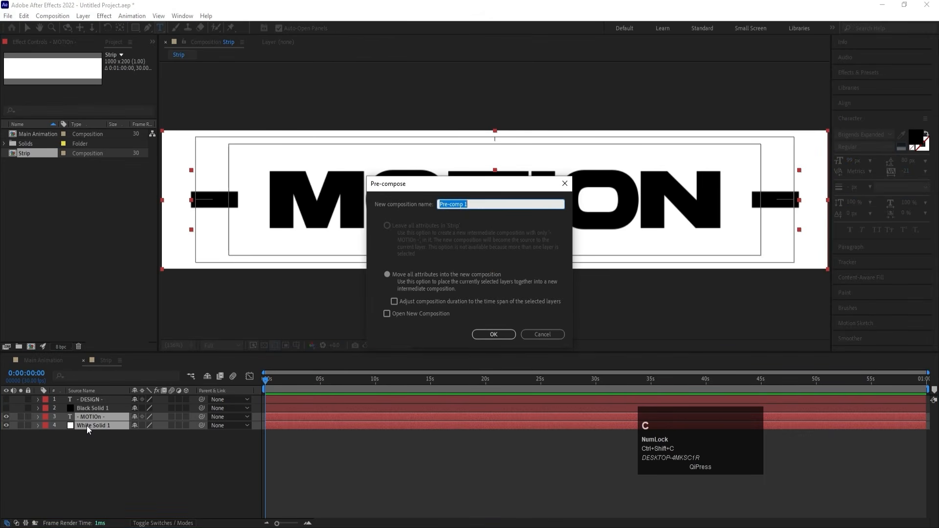
text(Tex)
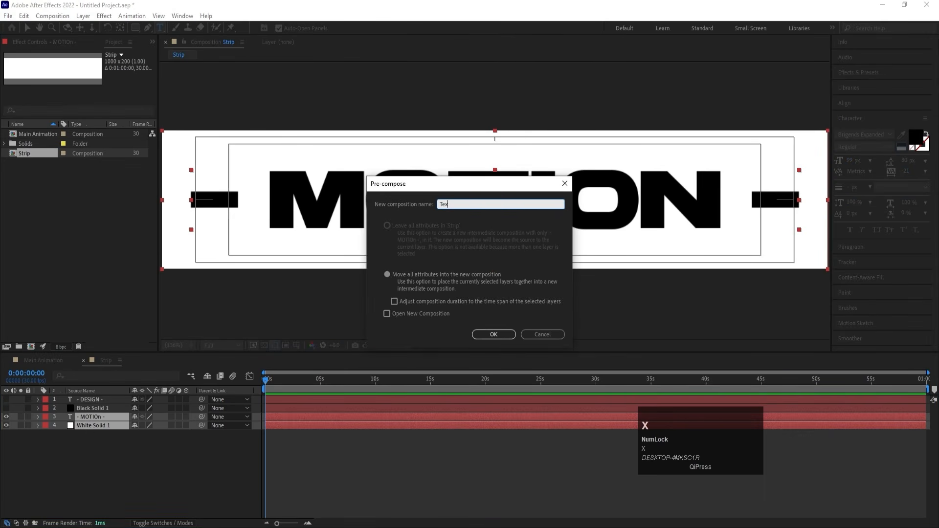
text(t 01)
key(Return)
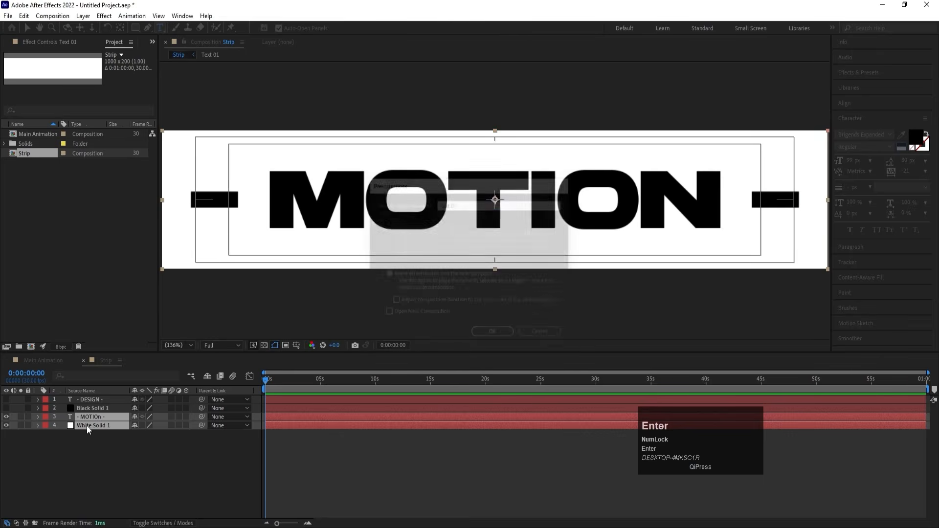
Show the DESIGN text and Black Solid 1 layers again and pre-compose them as Text 02.
drag(7, 409, 6, 399)
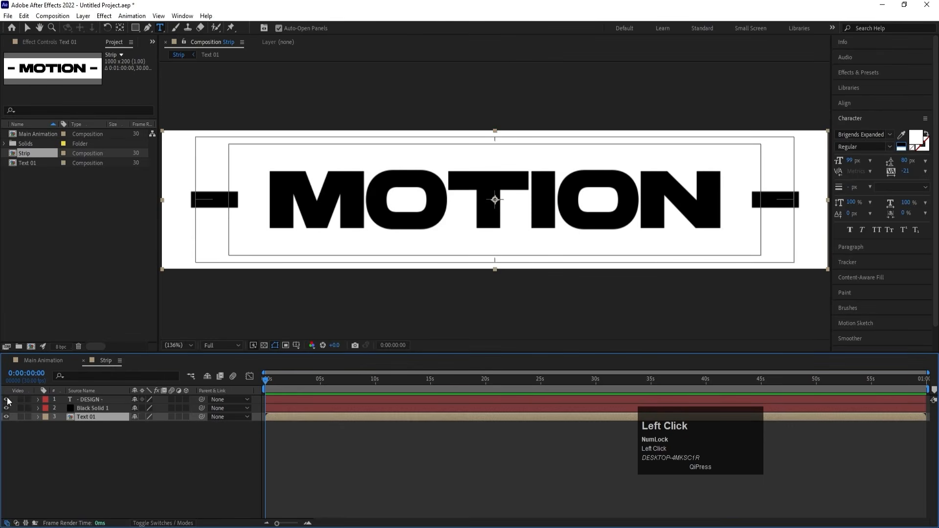
click(95, 407)
shift+click(90, 399)
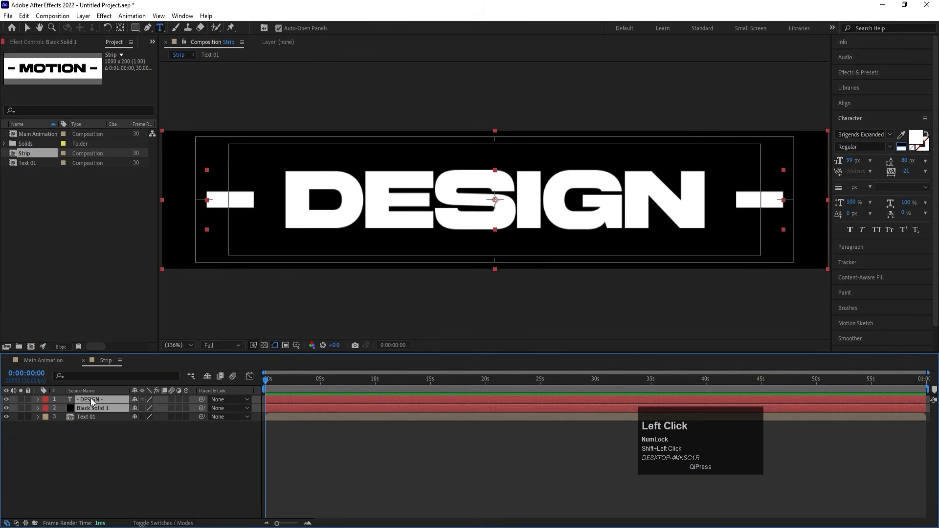
key(ctrl+shift+c)
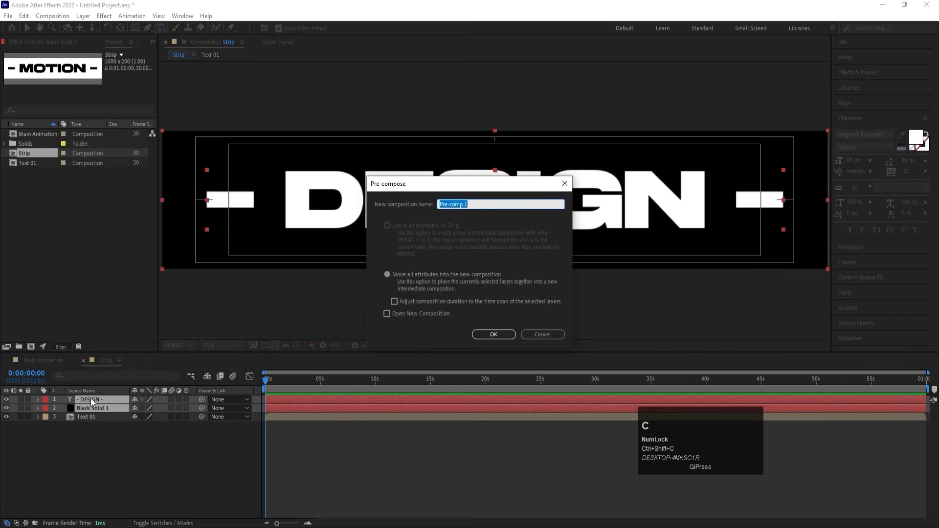
text(Text )
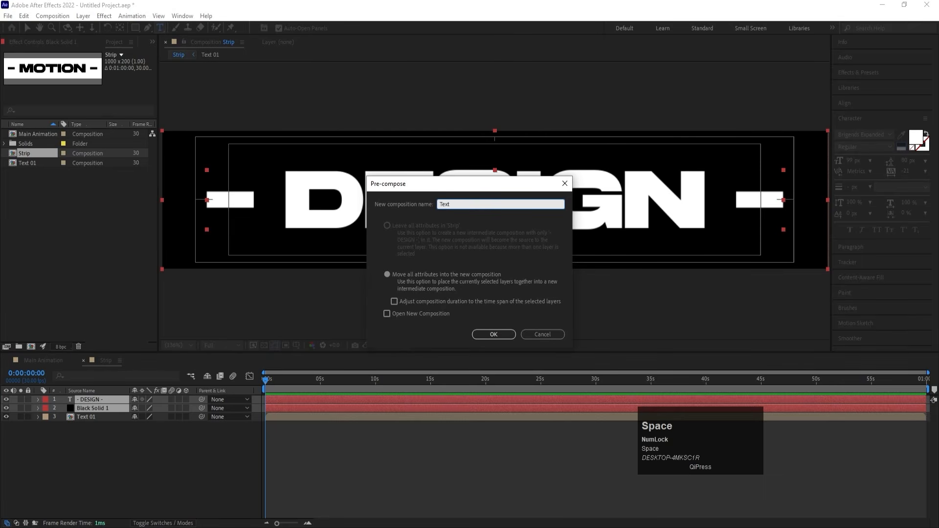
text(02)
key(Return)
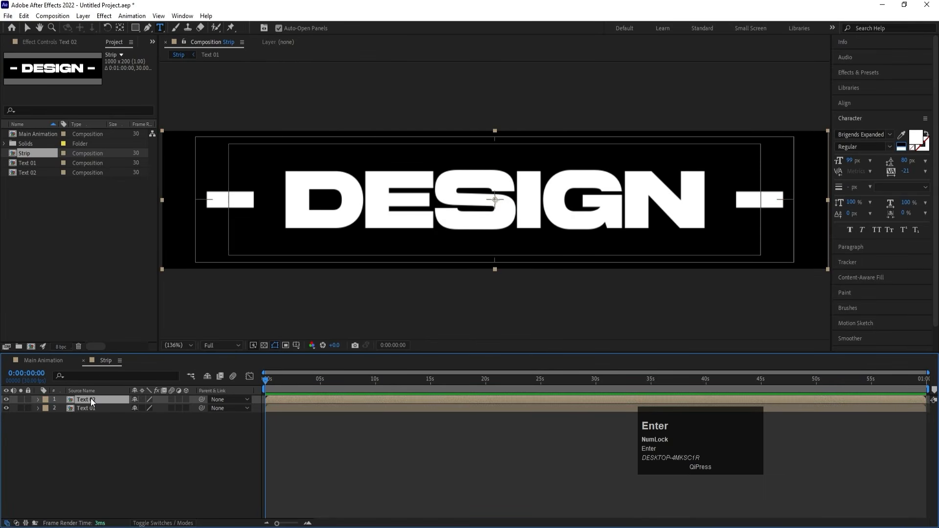
Hide the Text 02 layer and set a starting Position keyframe of 500, 100 on Text 01 at 0 seconds.
click(6, 399)
click(79, 408)
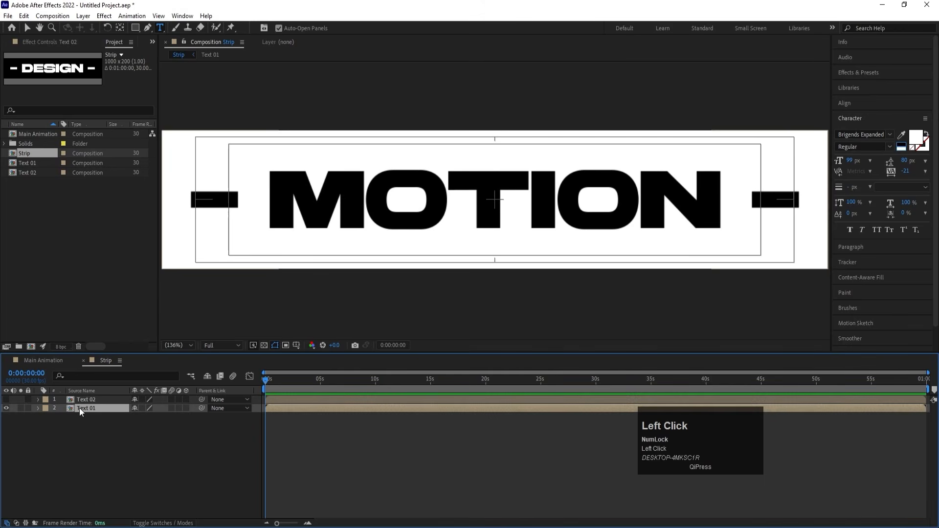
key(p)
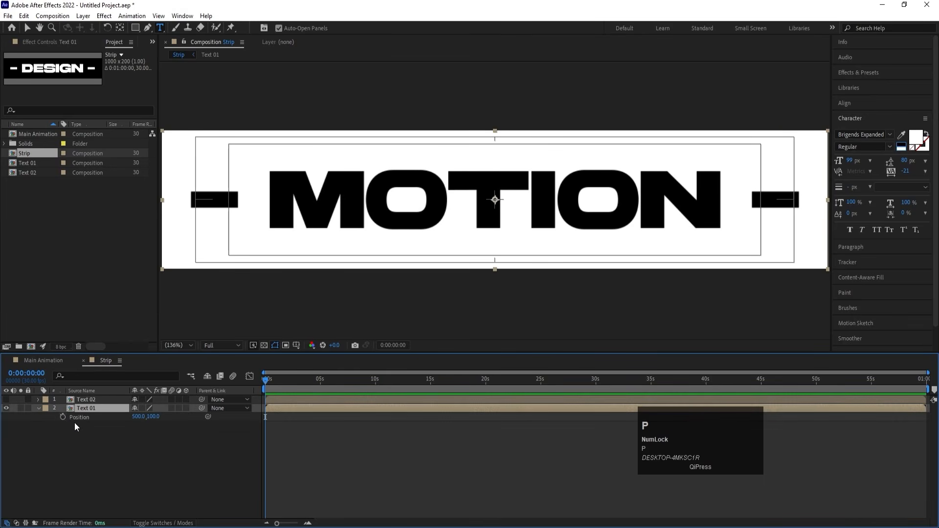
click(63, 417)
At 2 seconds, slide Text 01 horizontally out past the composition's left edge to an X position of about -496.
key(equal)
key(equal)
key(equal)
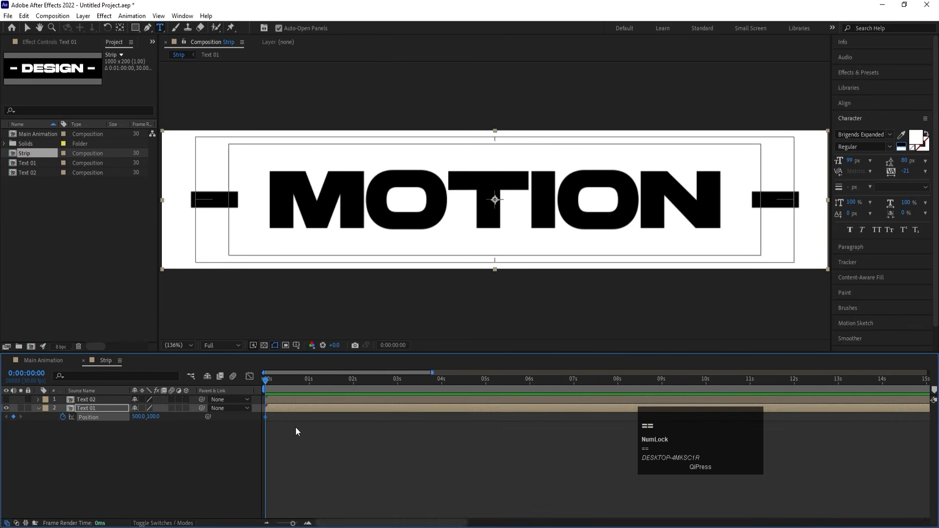
click(441, 383)
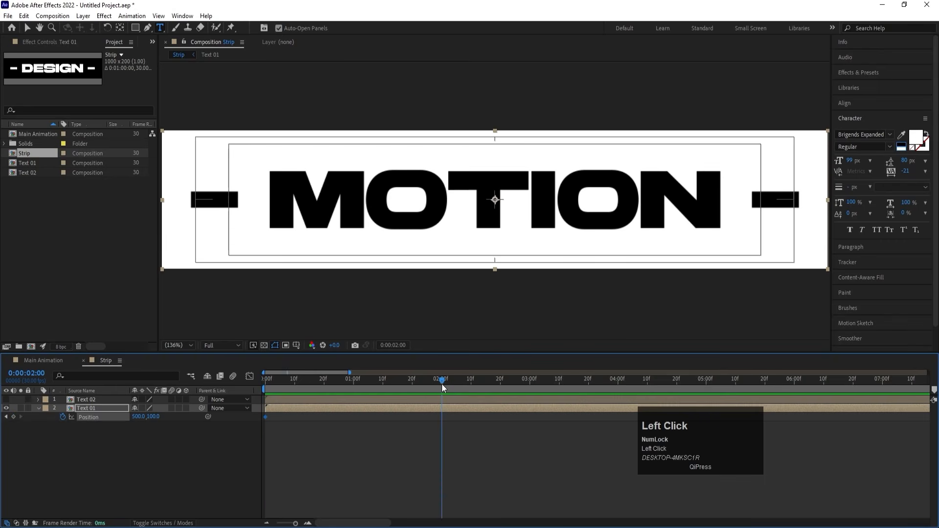
key(v)
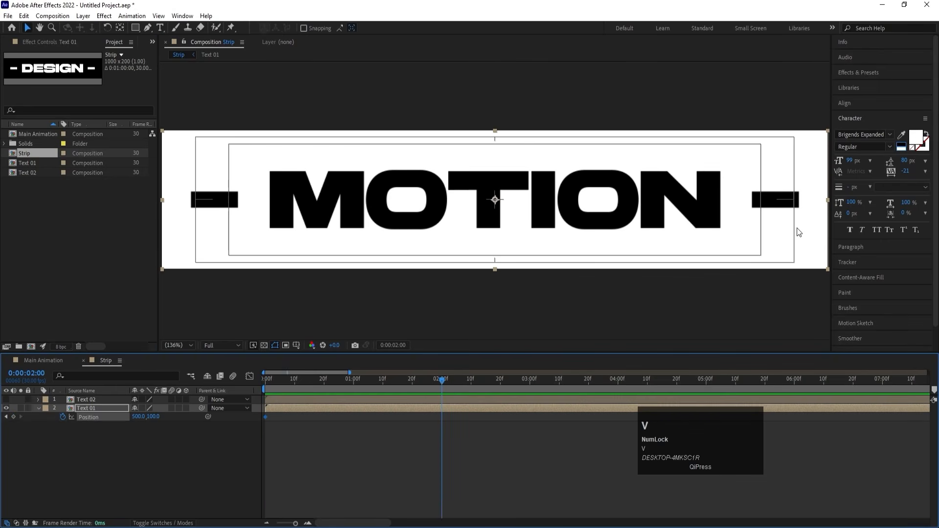
drag(788, 240, 135, 219)
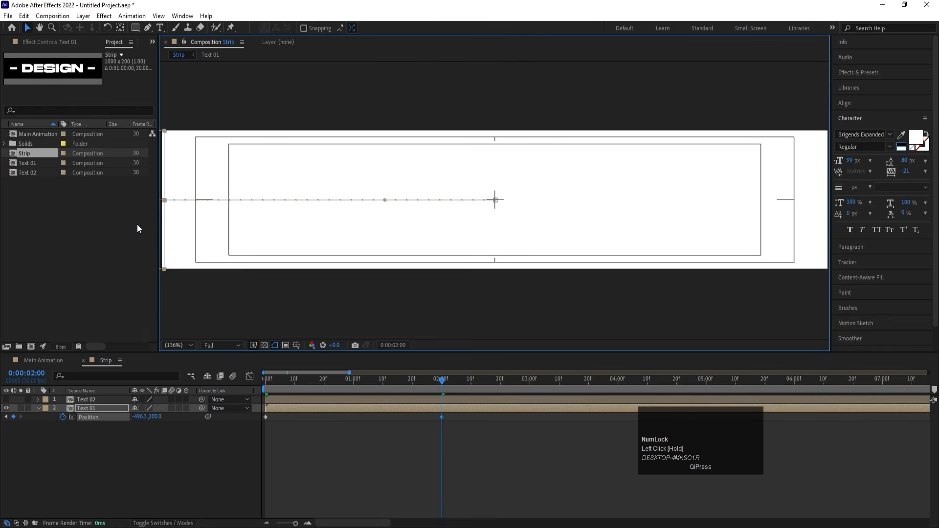
Nudge Text 01 further left to X -500.3 so its right edge meets the composition's left edge.
key(Left)
key(Left)
key(Left)
key(Left)
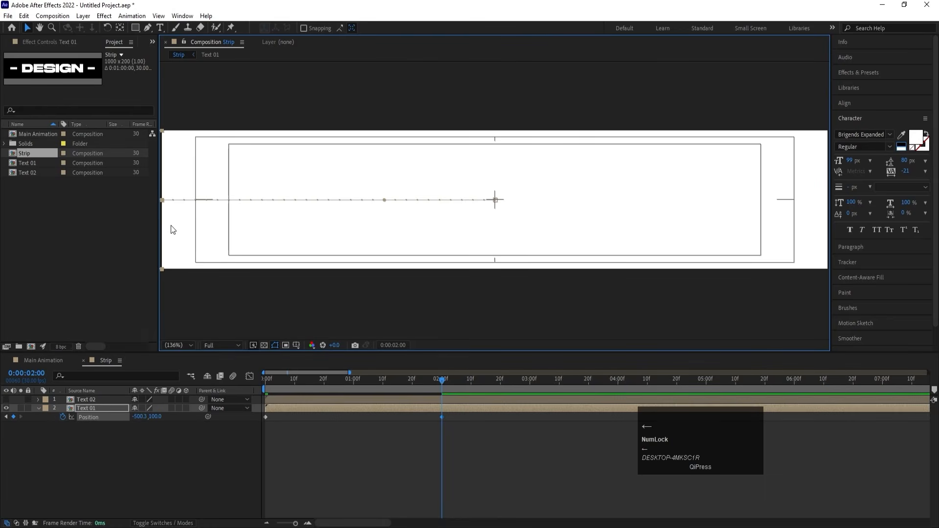
key(Right)
key(Left)
scroll(351, 246, up, 1)
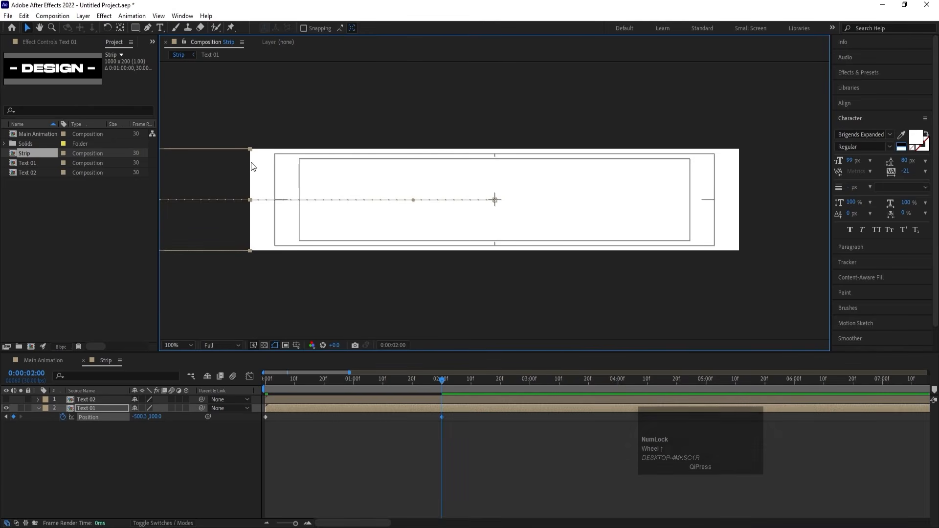
click(71, 459)
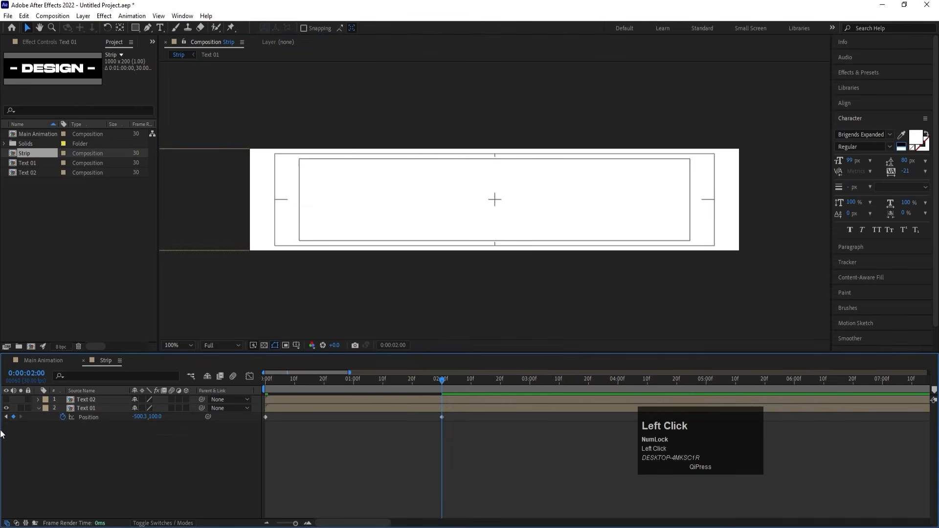
Make the Text 02 layer visible and parent it to Text 01.
click(7, 399)
click(90, 401)
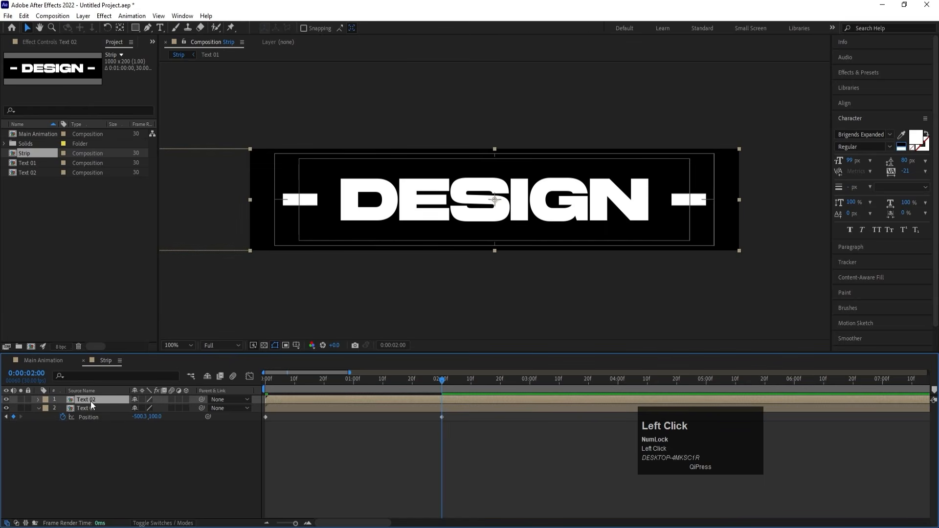
drag(202, 399, 97, 411)
Copy Text 01's first Position keyframe to 4 seconds and preview the animation from the start.
click(618, 379)
click(266, 417)
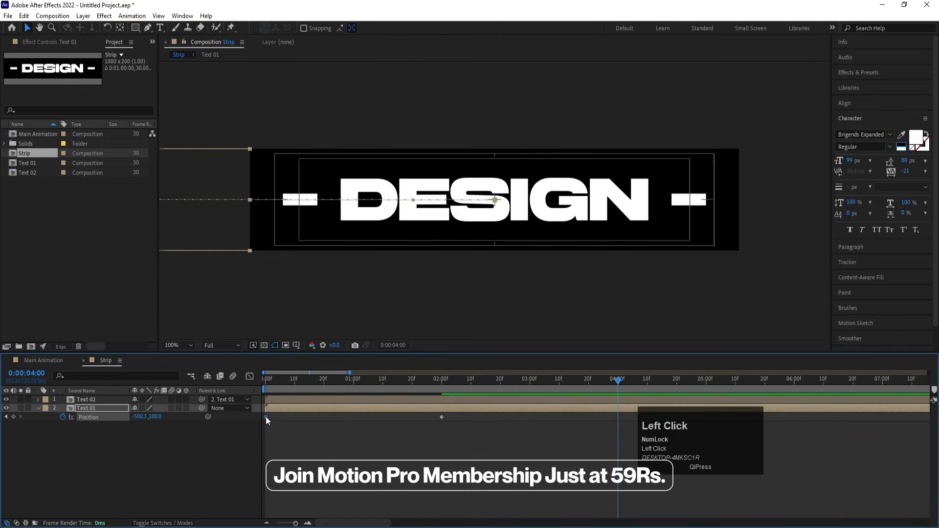
key(ctrl+c)
key(ctrl+v)
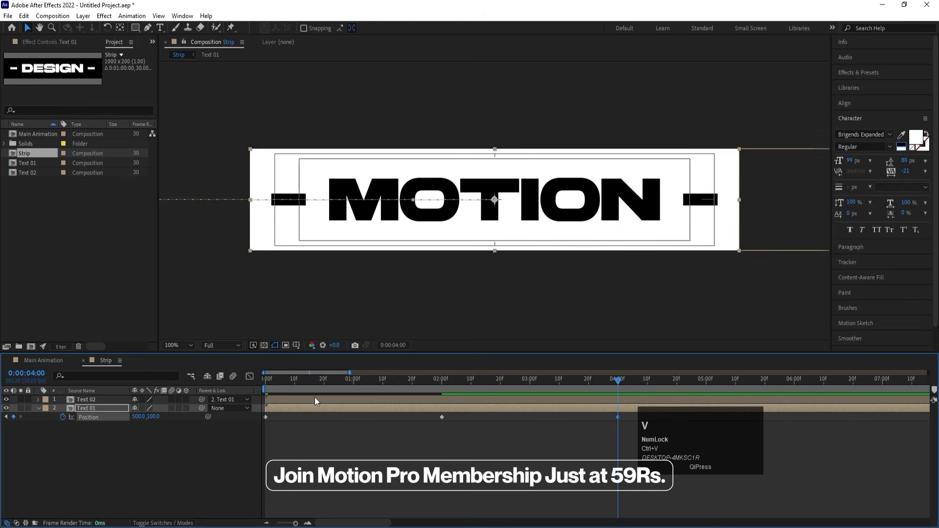
click(268, 381)
key(space)
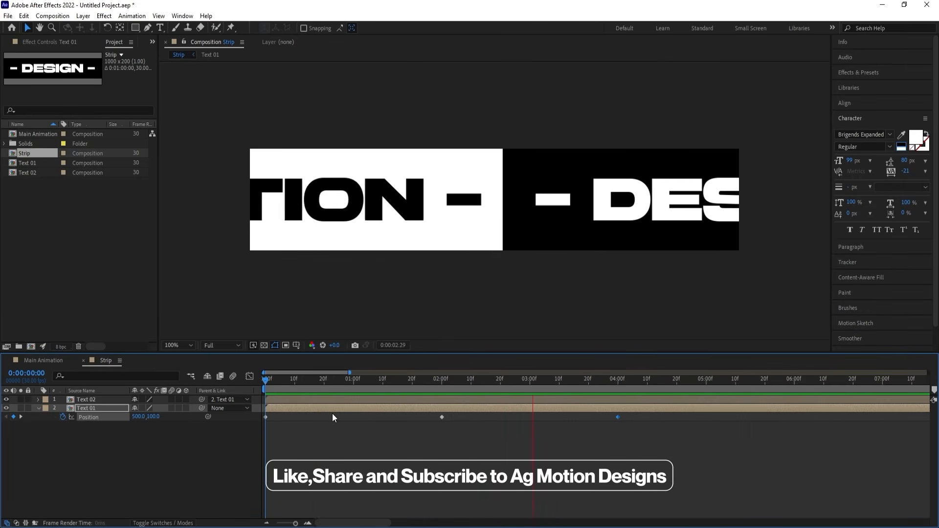
Copy Text 01's Position keyframe from 2 seconds to 0:00:02:20 to hold the slide between the two times.
key(space)
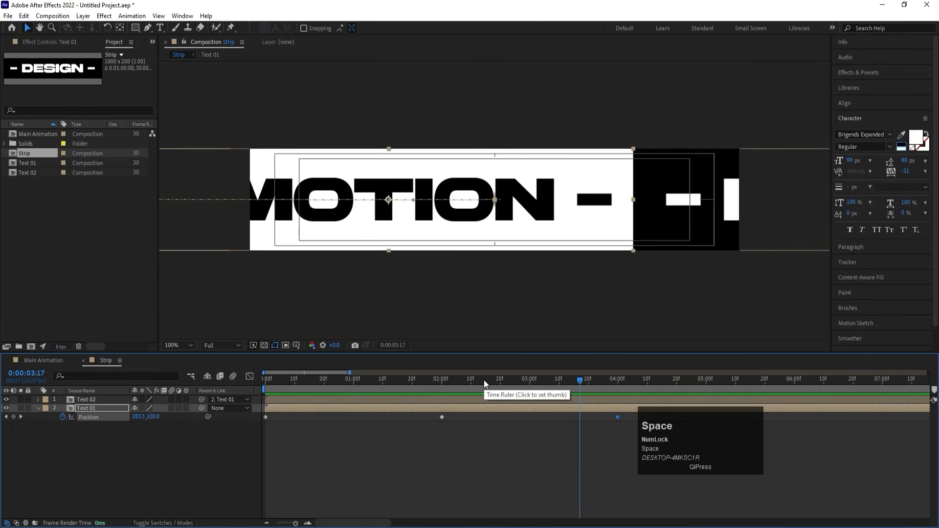
drag(494, 384, 499, 384)
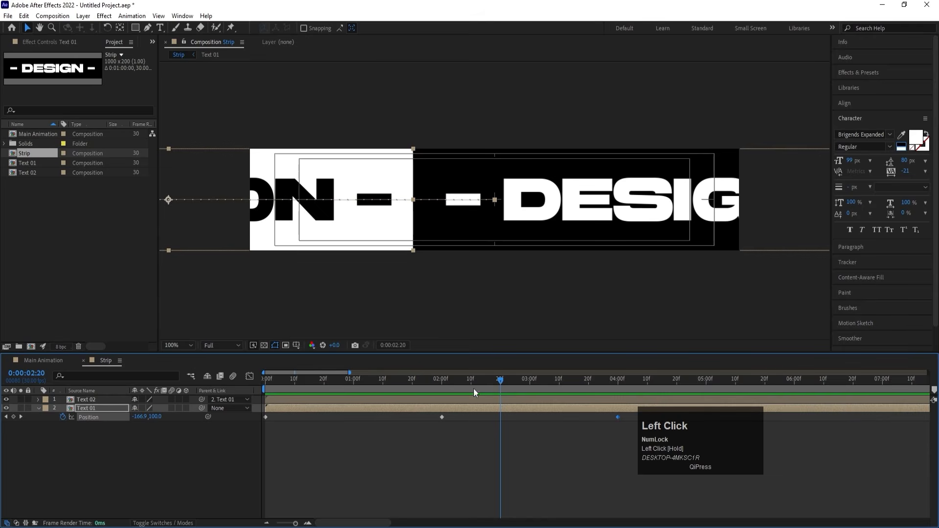
click(442, 417)
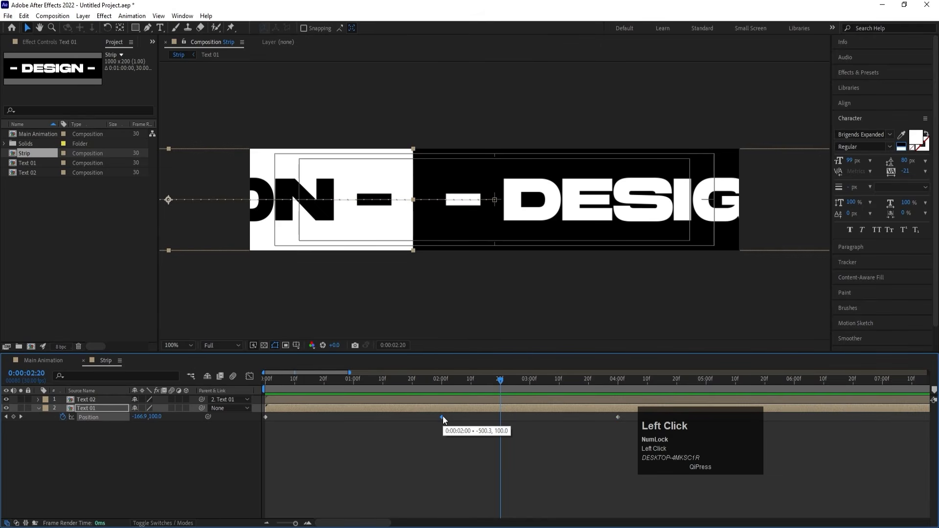
key(ctrl+c)
key(ctrl+v)
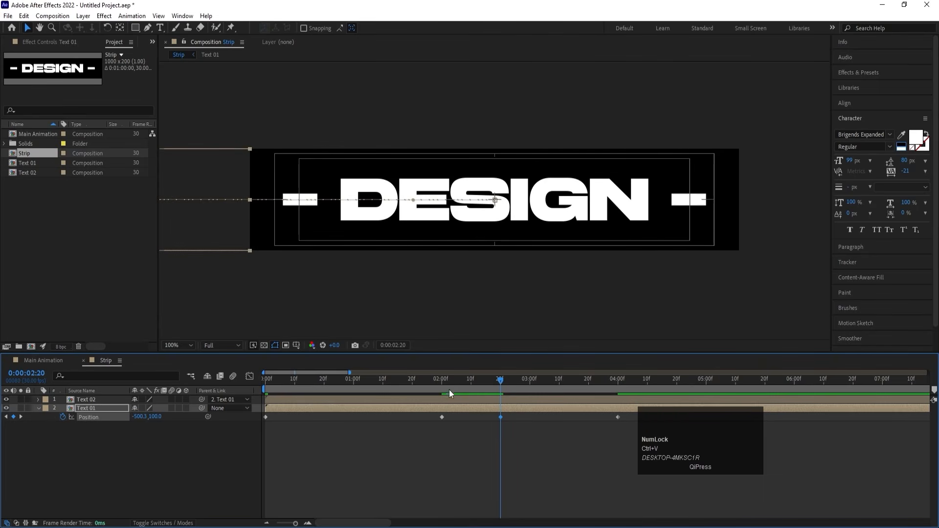
Move Text 01's last Position keyframe to 0:00:04:20.
click(617, 381)
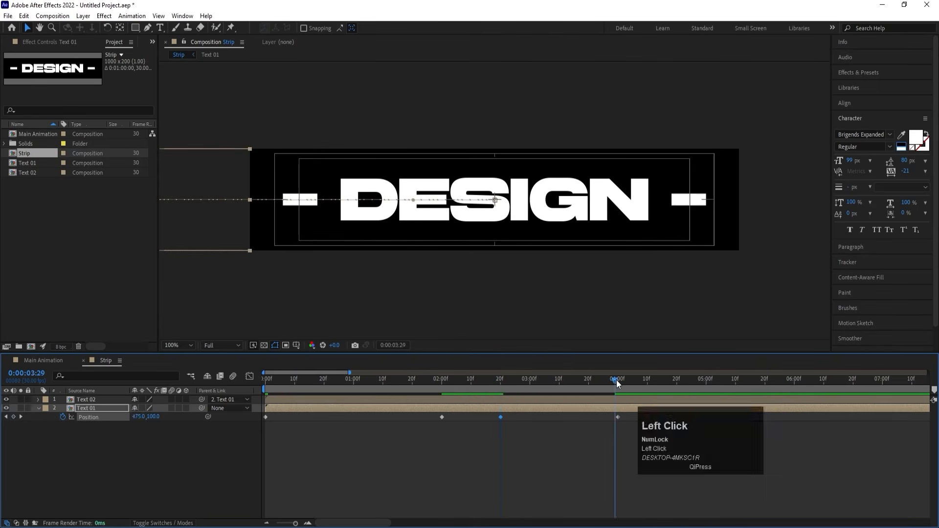
drag(674, 381, 676, 383)
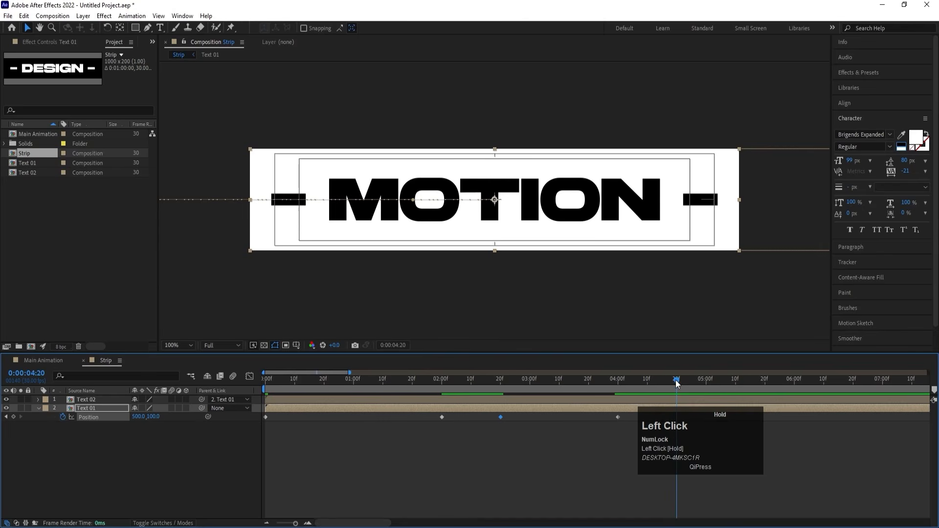
drag(617, 417, 677, 433)
Easy-ease all of Text 01's Position keyframes and reshape their speed graph with longer influences and an early peak in each slide.
drag(748, 486, 256, 374)
key(F9)
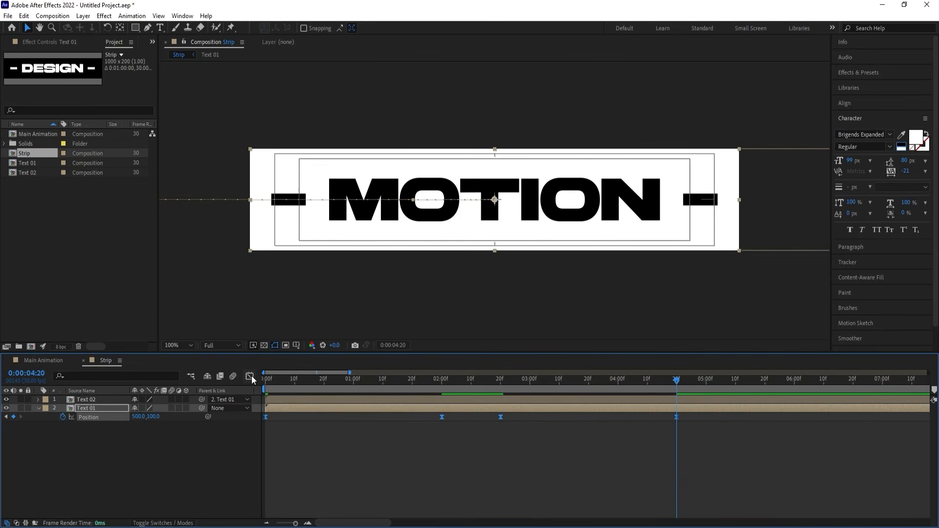
click(251, 375)
right_click(378, 455)
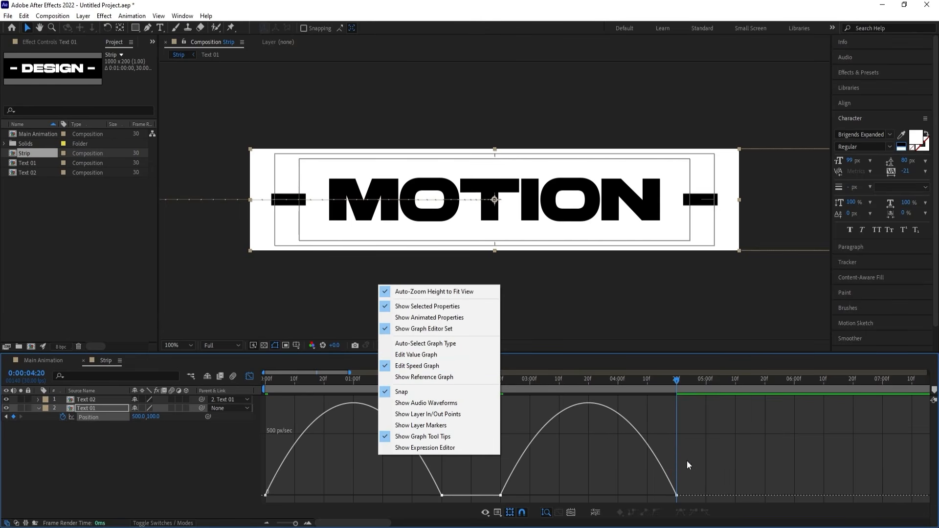
drag(724, 431, 246, 510)
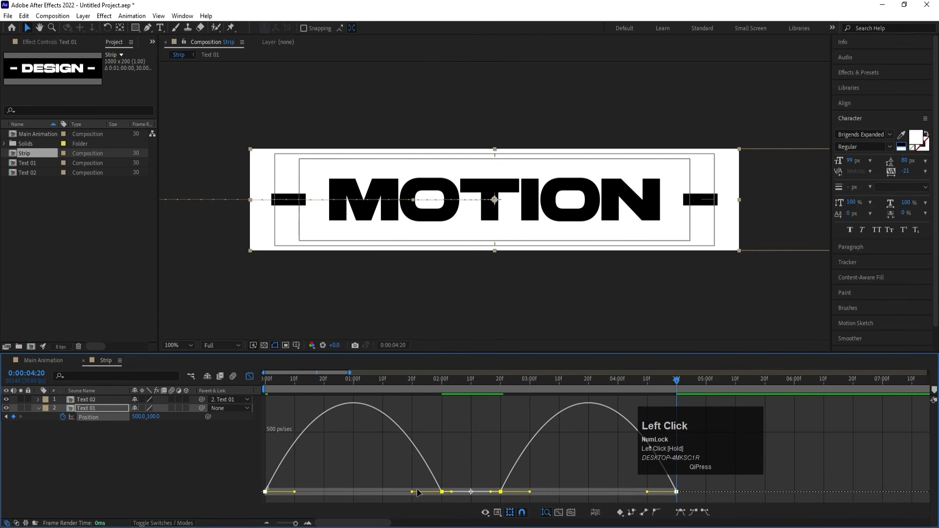
drag(413, 495, 369, 493)
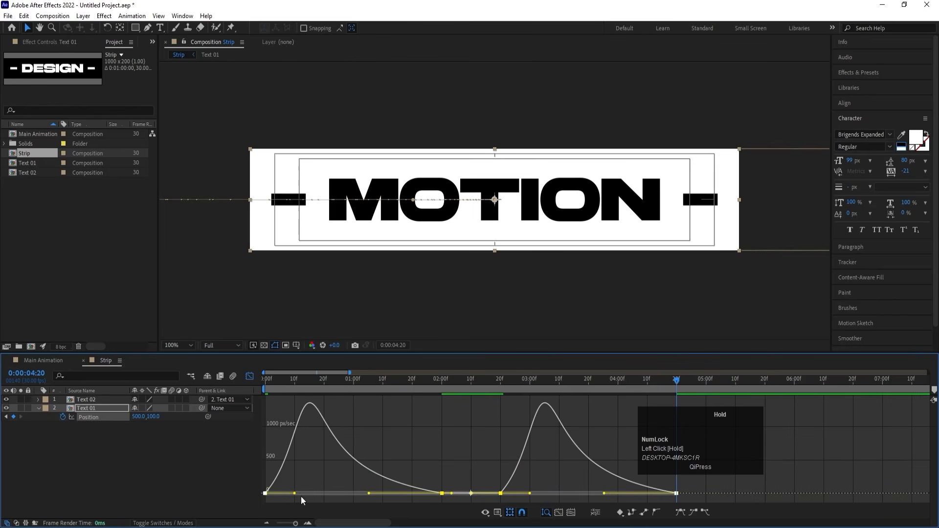
drag(294, 493, 323, 493)
click(249, 376)
Preview the eased slides and proportionally compress all Position keyframes so that the last one lands at 4 seconds.
key(space)
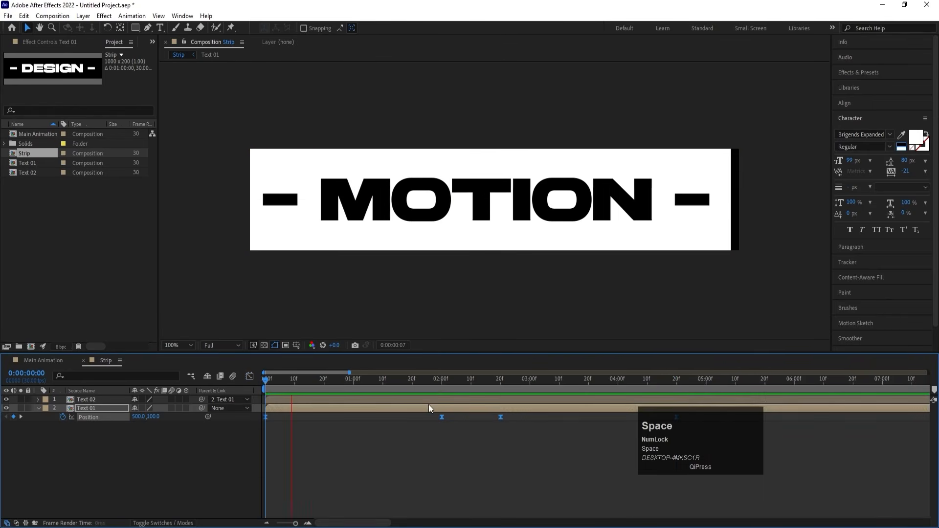
key(minus)
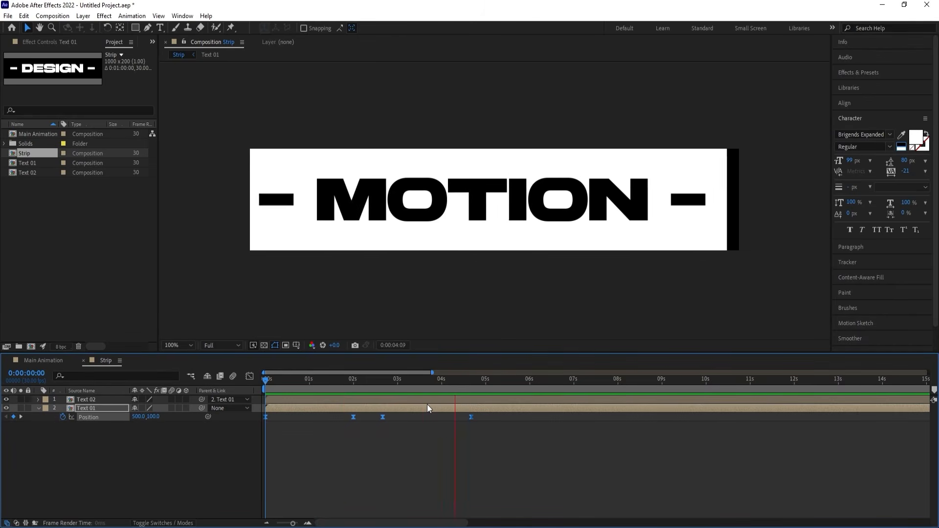
key(space)
drag(444, 381, 442, 383)
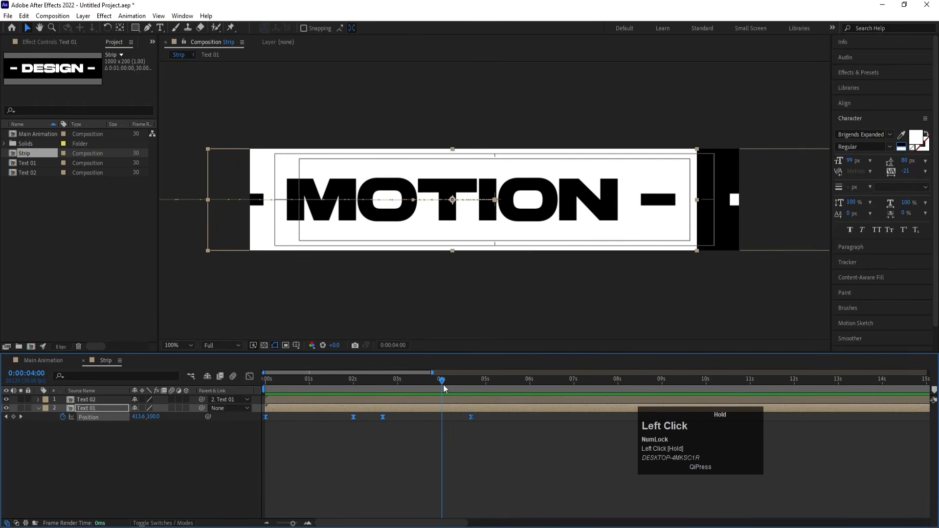
drag(507, 448, 260, 405)
drag(471, 417, 442, 418)
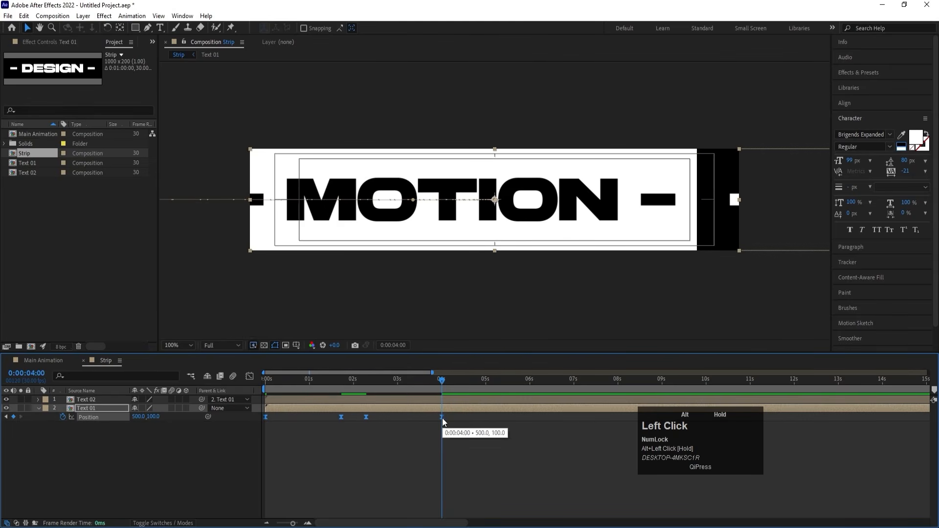
Add a loopOut() expression to Text 01's Position.
click(21, 453)
alt+click(63, 416)
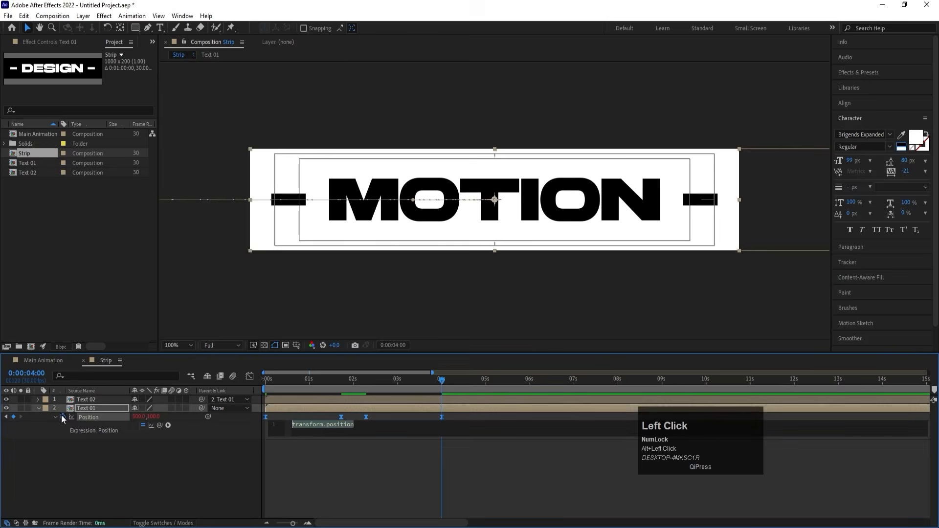
text(lo)
key(Down)
key(Down)
key(Down)
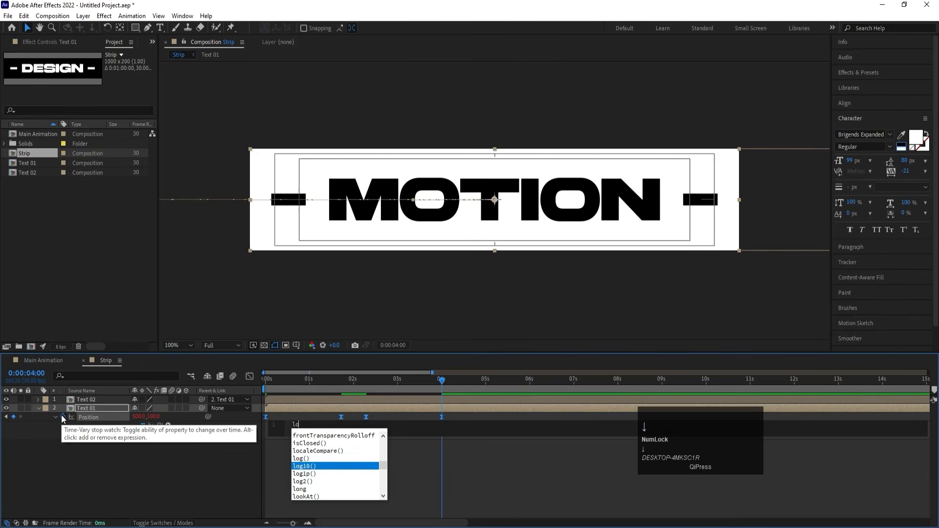
text(op)
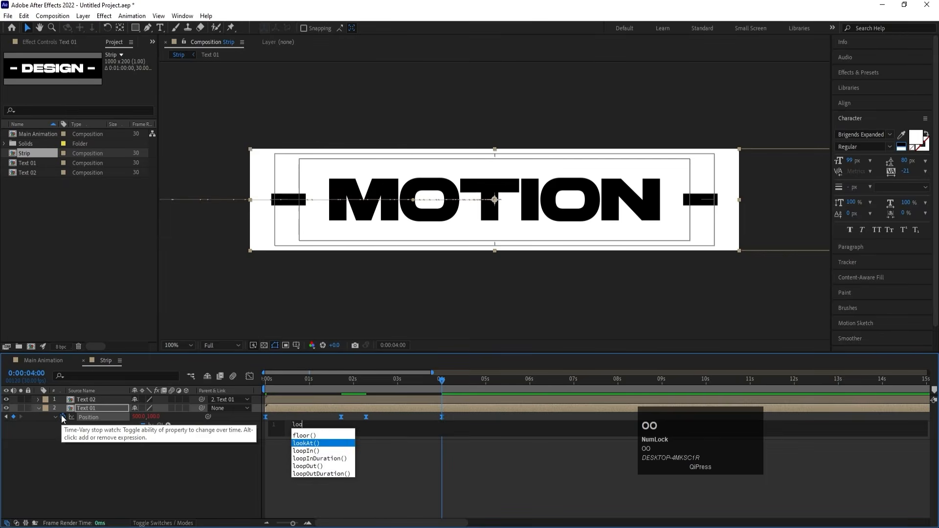
key(Down)
key(Down)
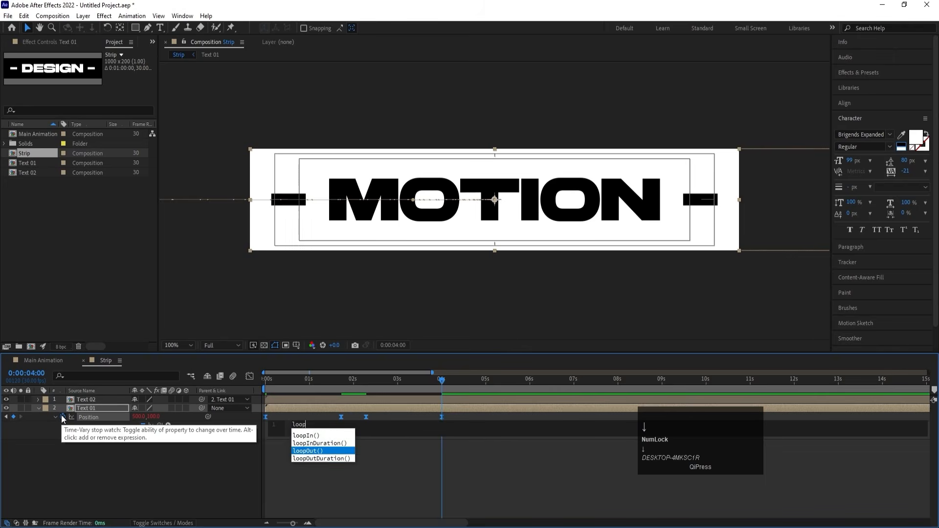
key(Return)
click(128, 498)
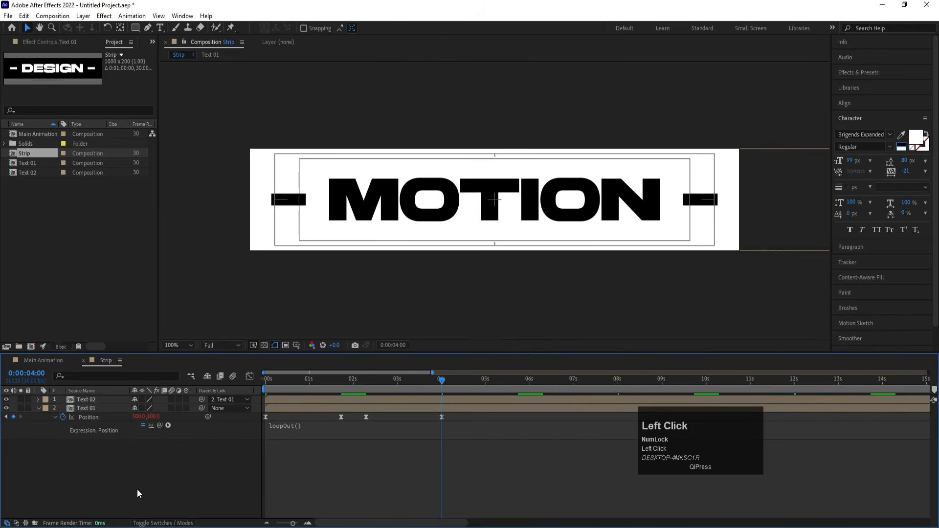
Preview the looping strip over the whole timeline and check how the motion repeats around 4 seconds.
key(minus)
key(minus)
key(minus)
key(space)
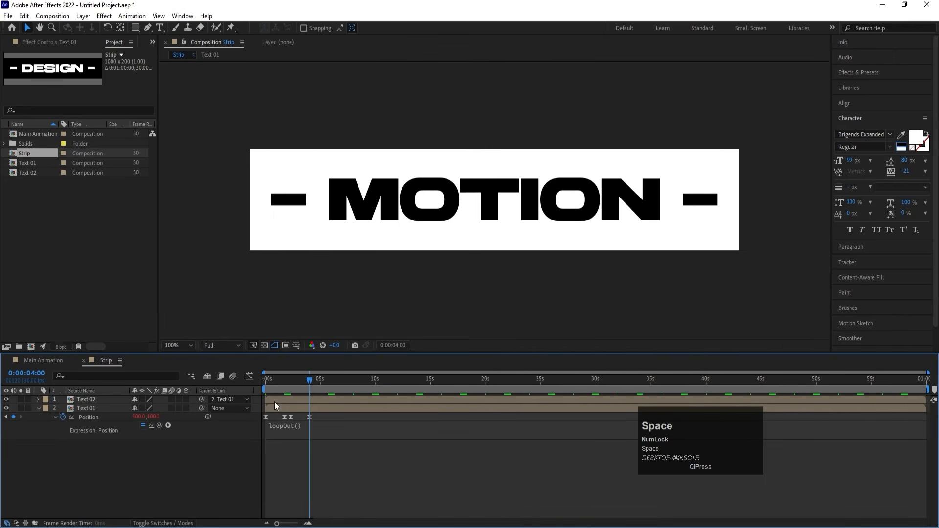
key(space)
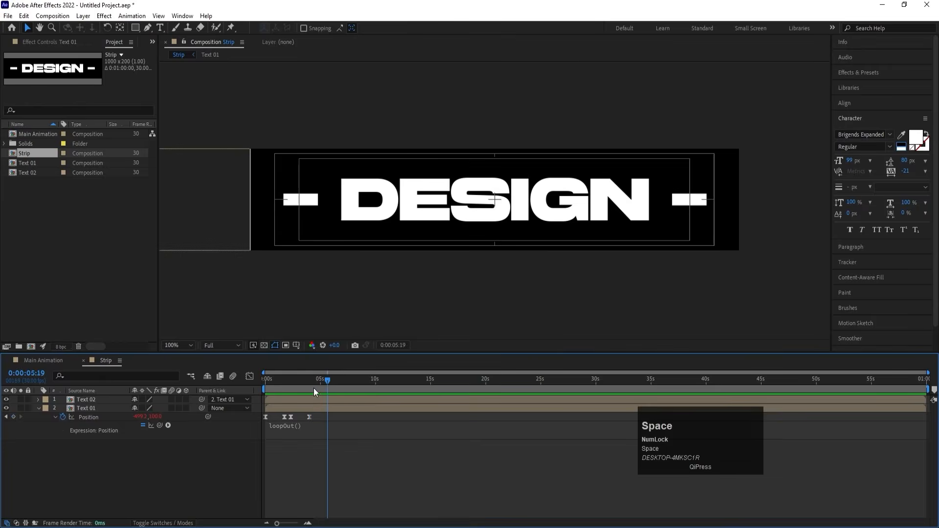
drag(308, 381, 210, 387)
key(equal)
key(equal)
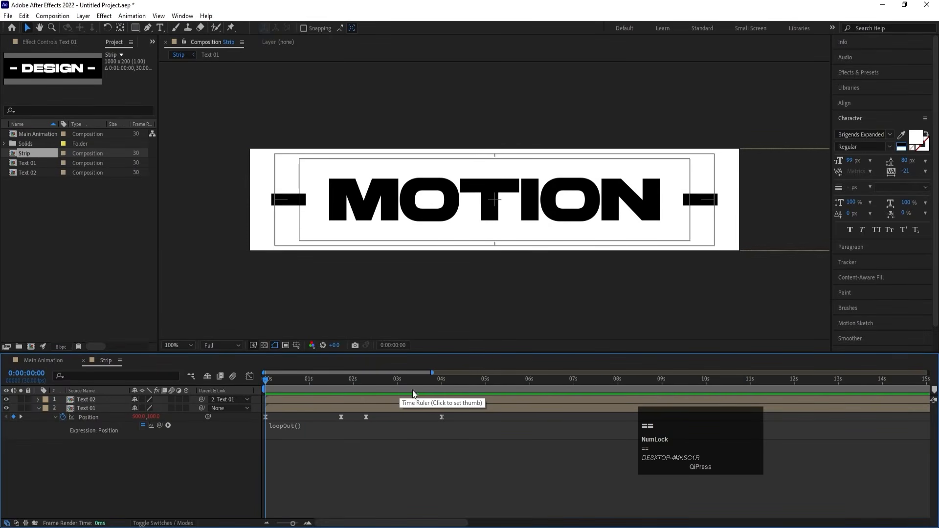
key(space)
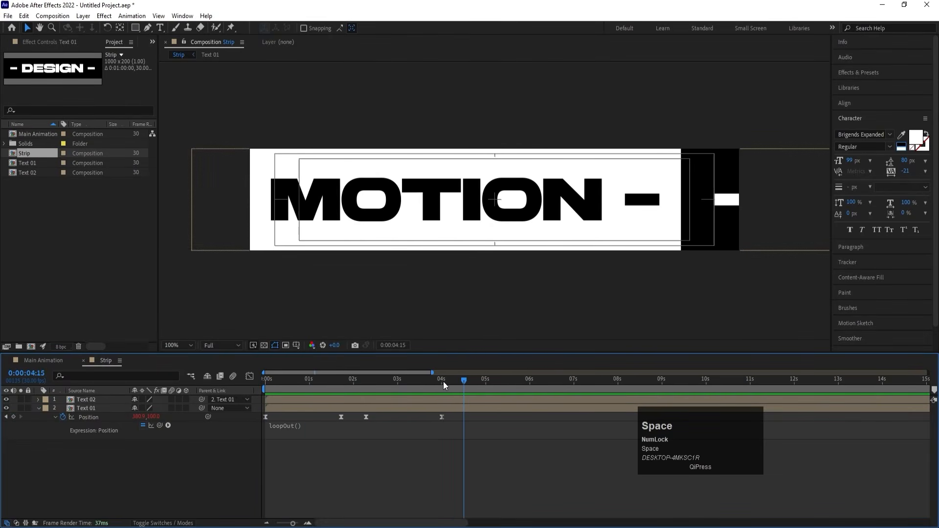
click(443, 381)
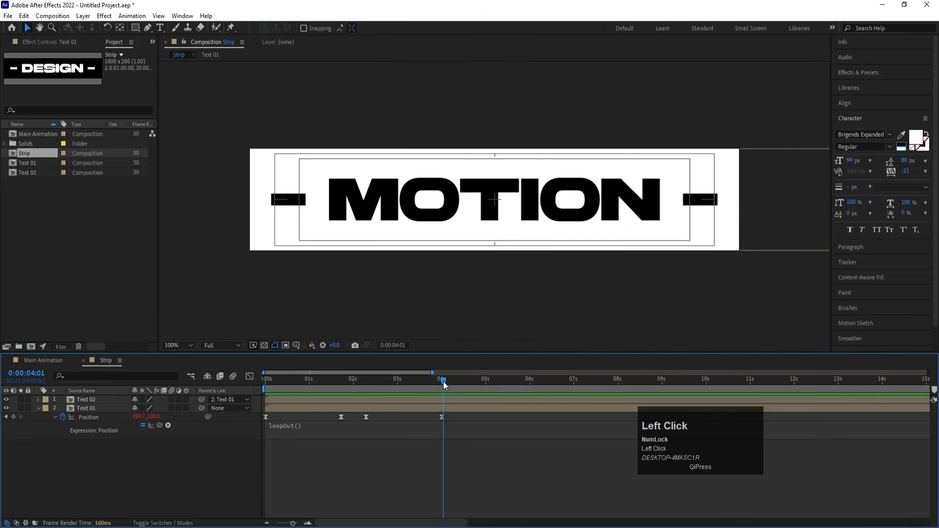
Add the Strip composition to Main Animation and set Main Animation's background color to bright red.
click(50, 360)
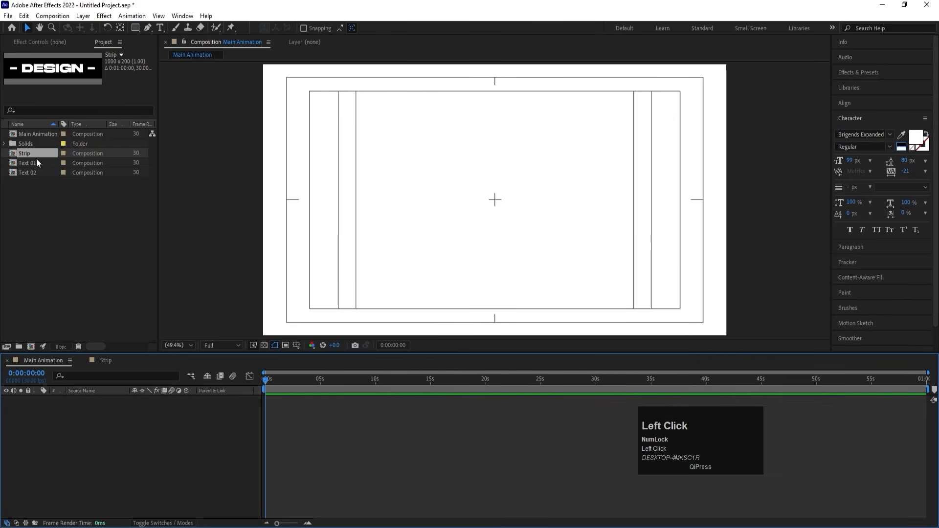
drag(31, 153, 115, 407)
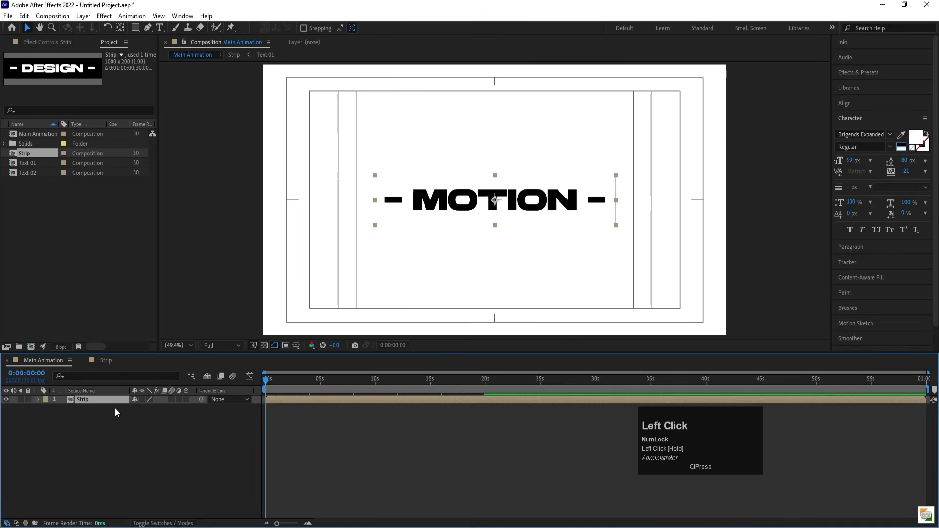
key(ctrl+k)
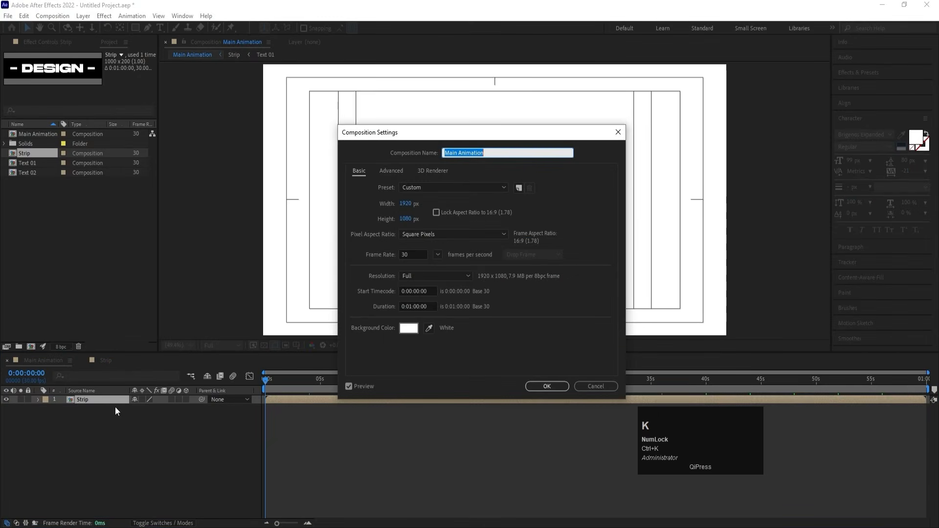
click(409, 328)
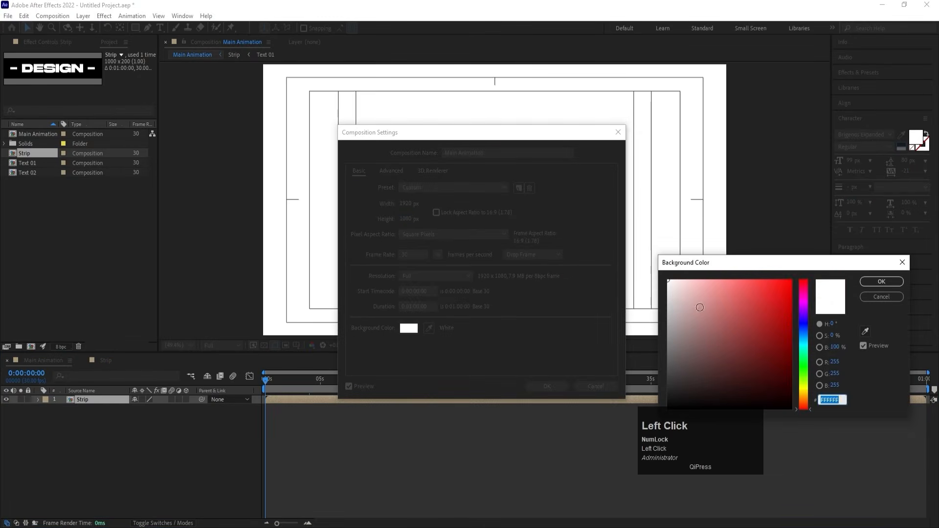
drag(738, 306, 809, 254)
key(Return)
key(Return)
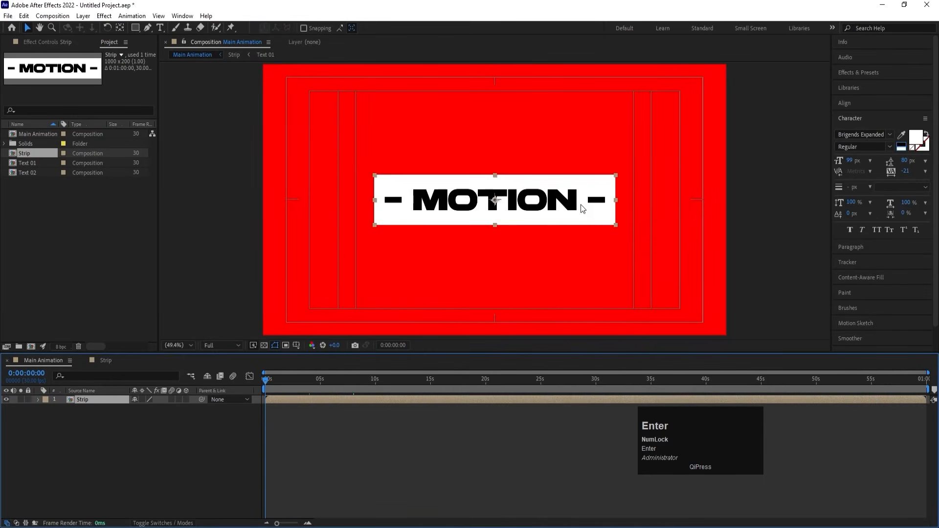
Duplicate the Strip layer and move the upper copy's anchor point to the middle of its left edge with Anchor Point Mover.
click(92, 406)
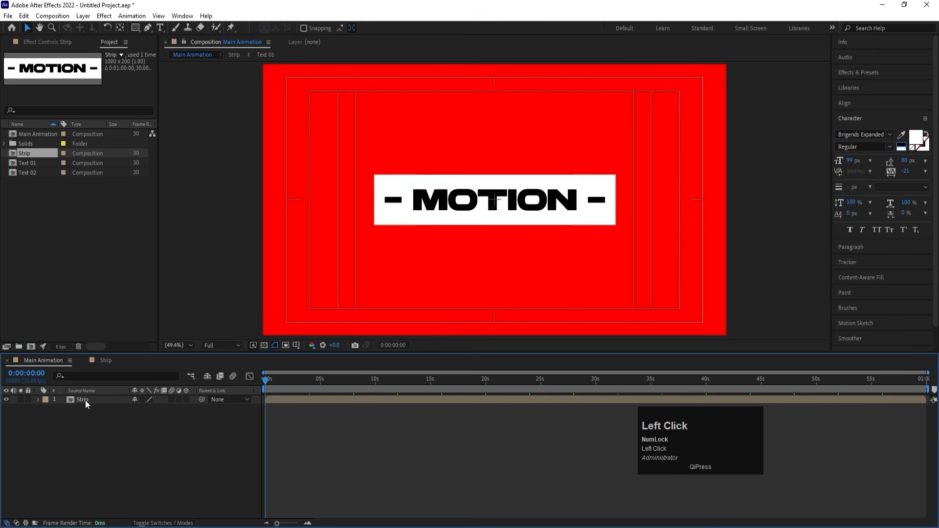
click(85, 400)
key(ctrl+d)
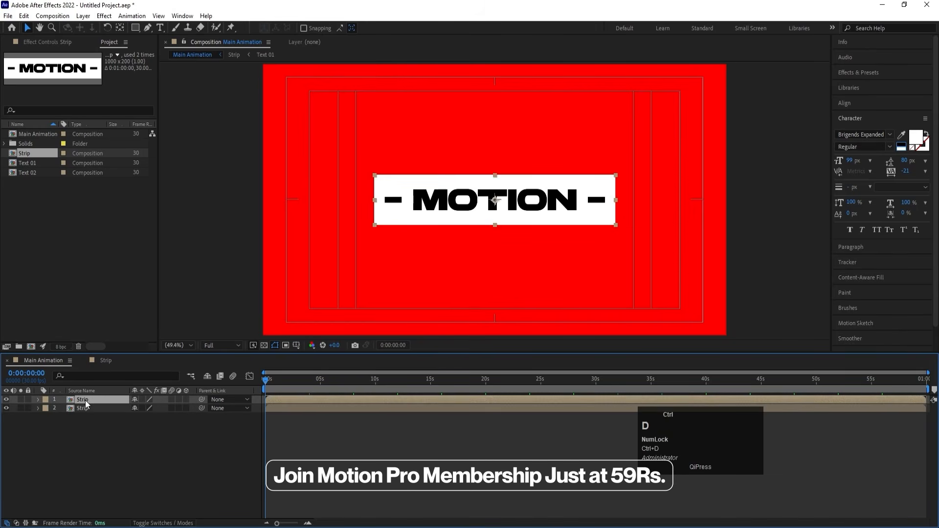
click(189, 19)
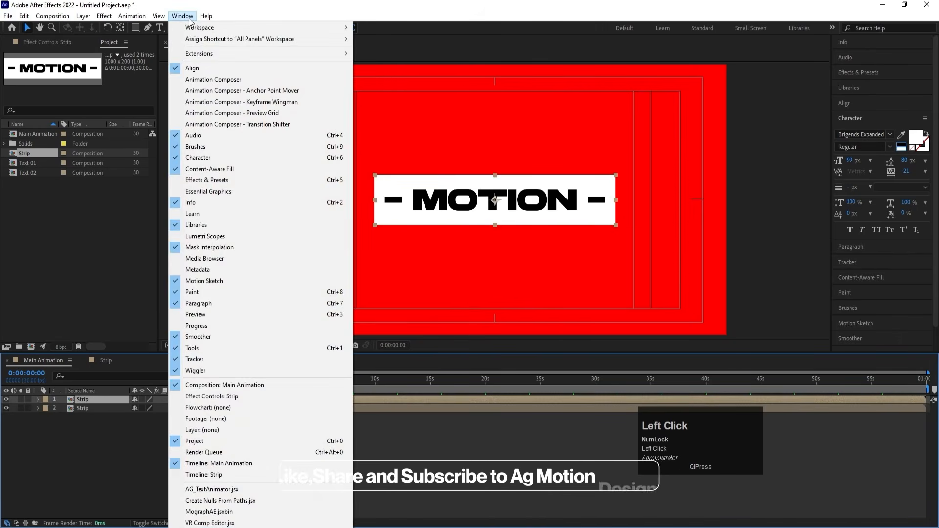
click(250, 93)
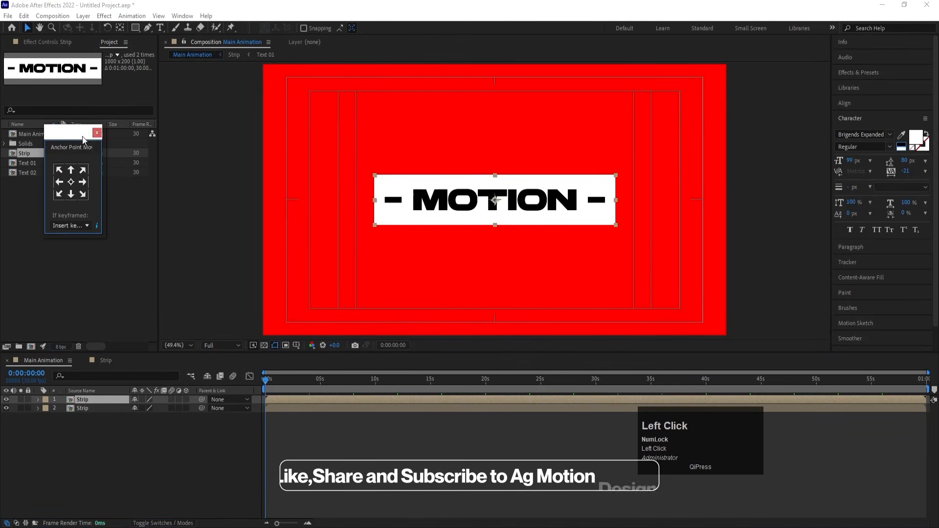
drag(74, 133, 217, 114)
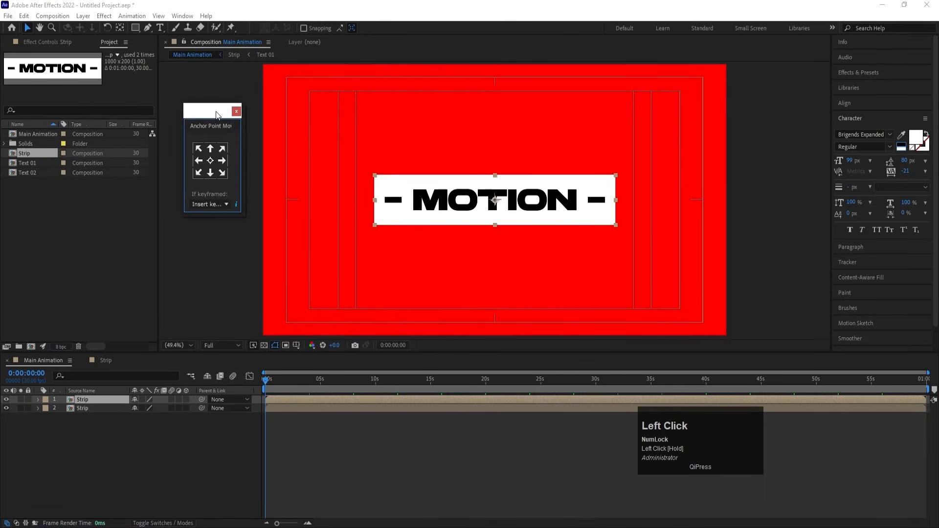
click(199, 161)
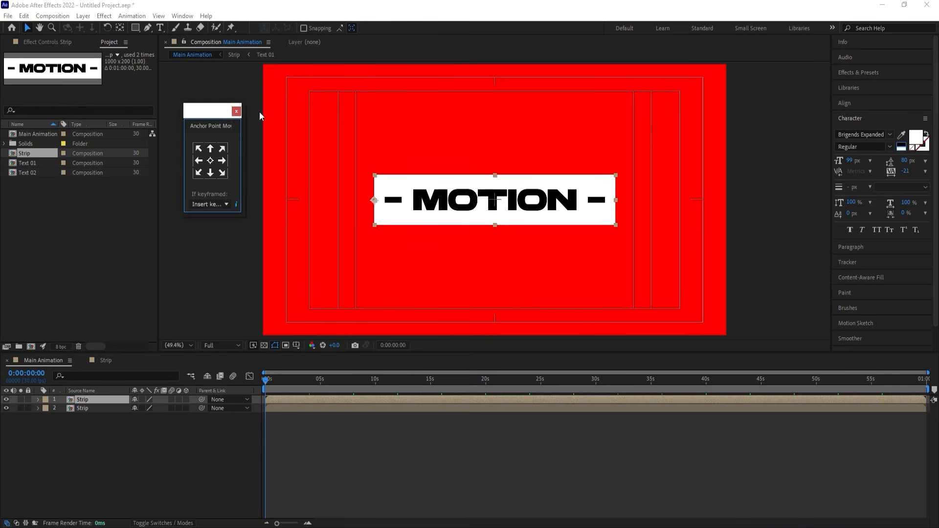
Undo the last anchor point move and snap the upper Strip layer's anchor point to its left edge's middle with the Pan Behind tool.
click(237, 112)
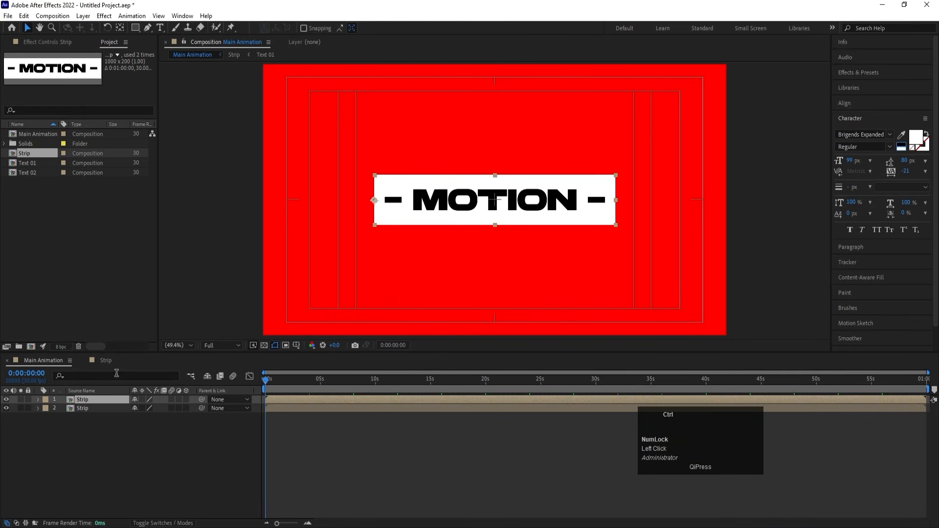
click(90, 399)
key(ctrl+z)
click(90, 399)
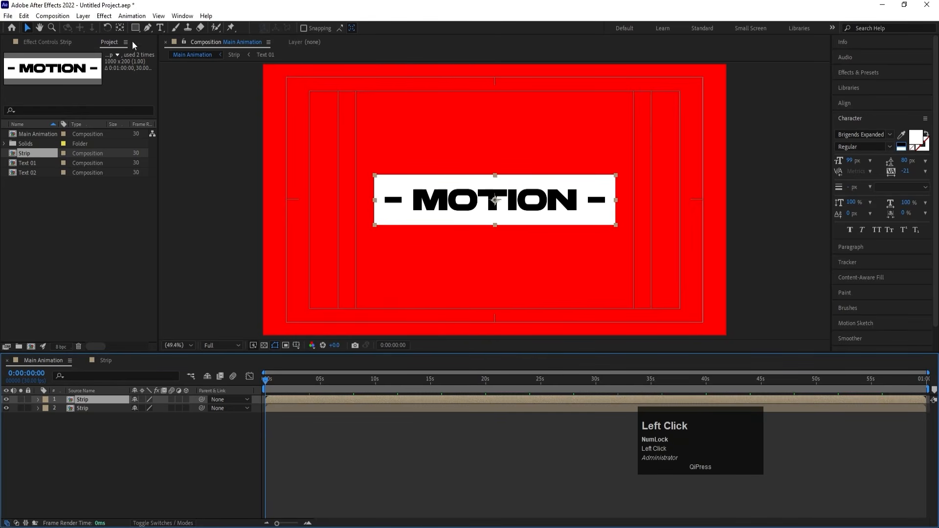
click(121, 30)
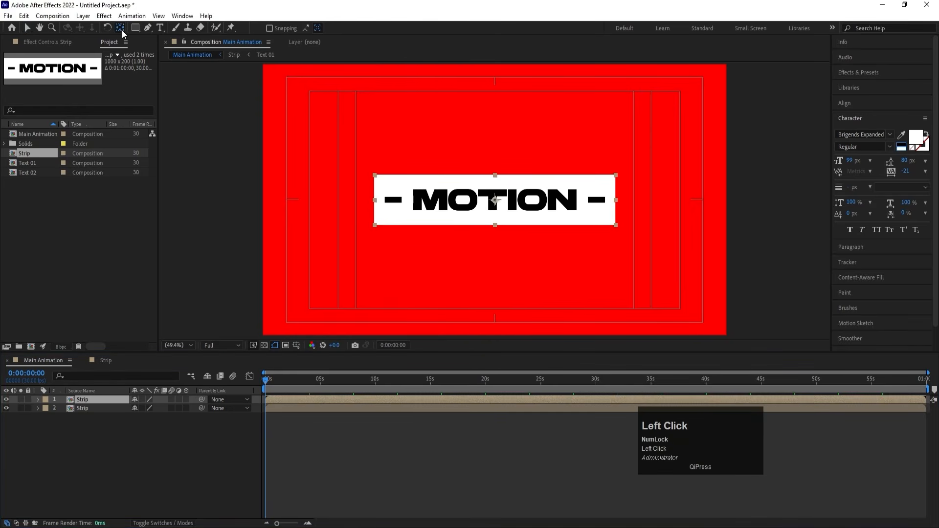
click(269, 28)
drag(494, 200, 378, 203)
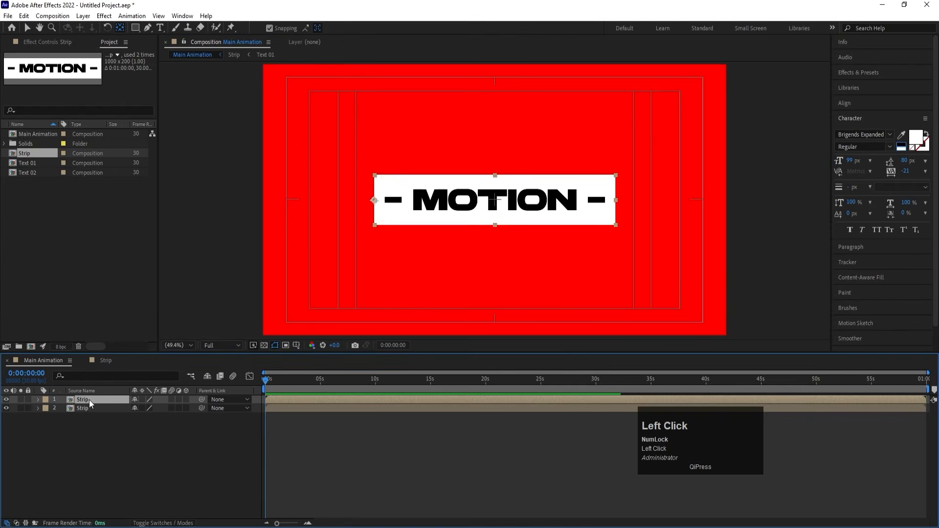
Duplicate the Strip layer twice, anchoring the first copy at the middle of its right edge and the second at its centre.
key(ctrl+d)
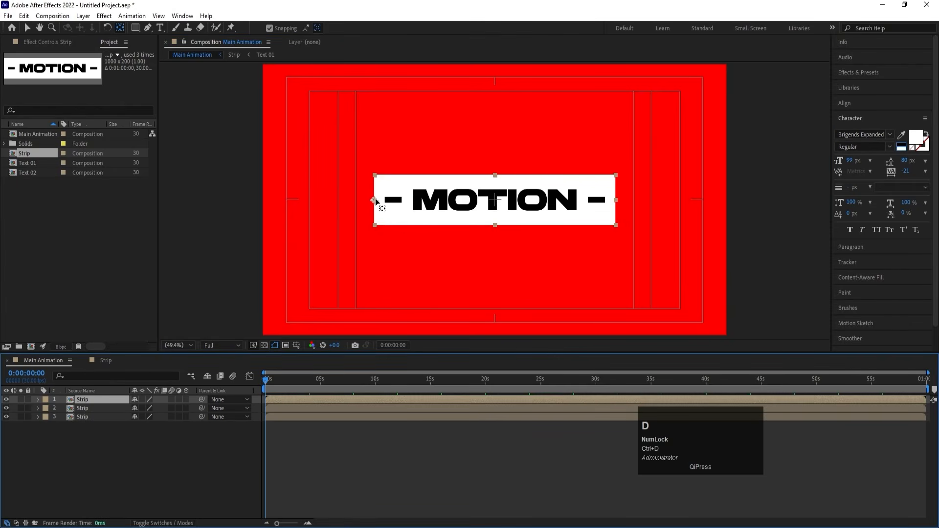
drag(376, 201, 616, 200)
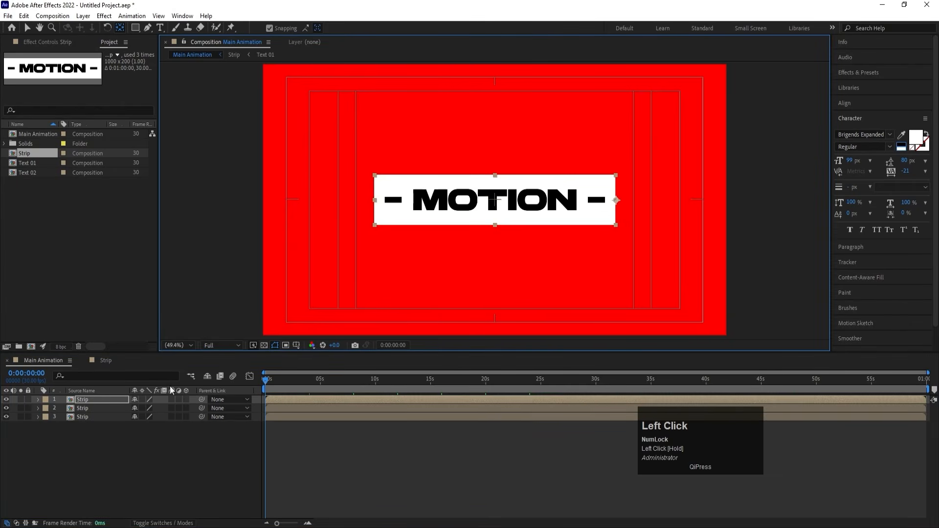
click(87, 398)
key(ctrl+d)
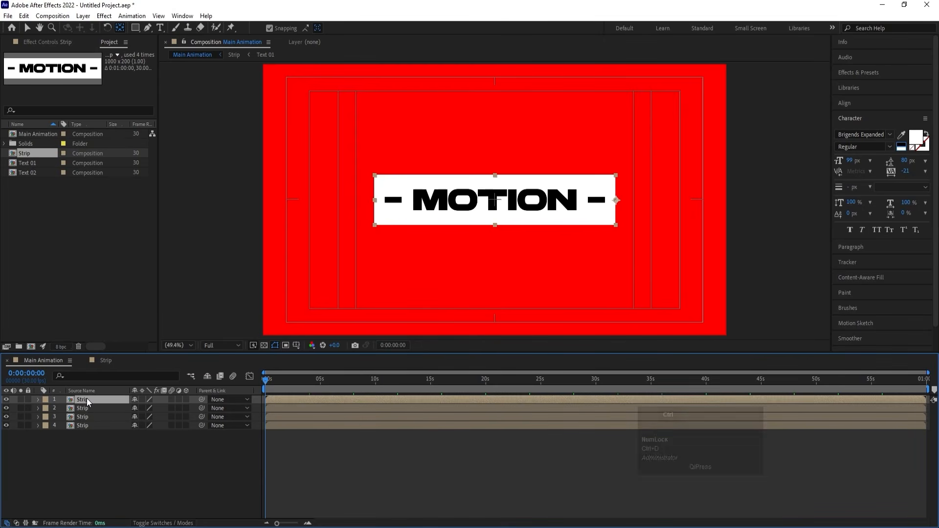
key(ctrl+alt+Home)
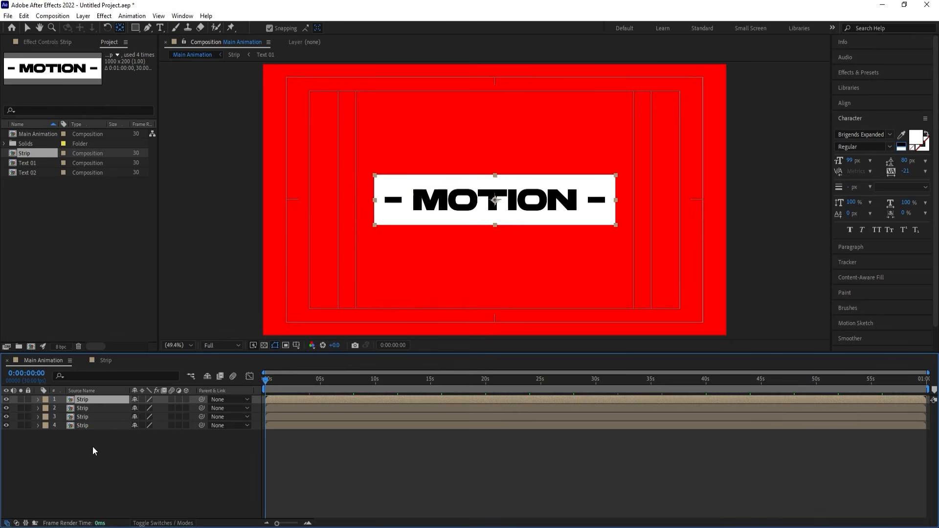
Turn all four Strip layers into 3D layers.
click(100, 457)
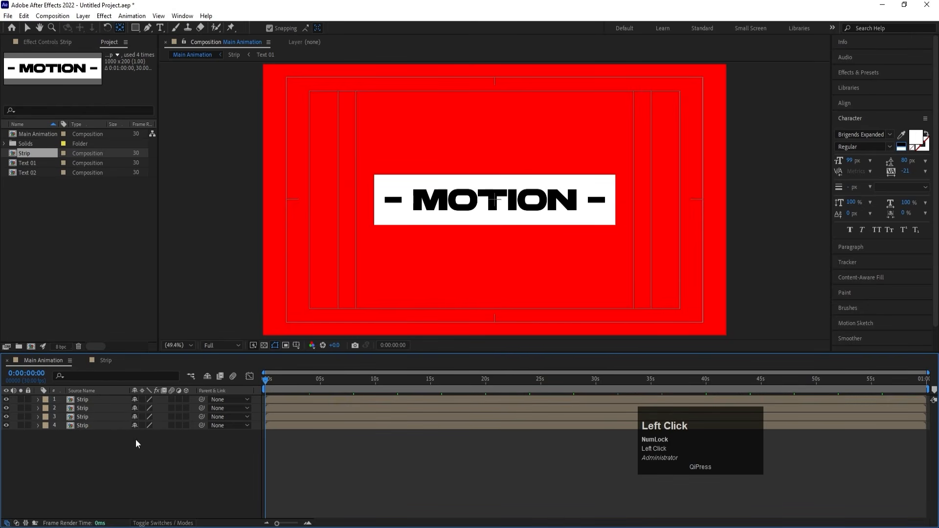
key(ctrl+a)
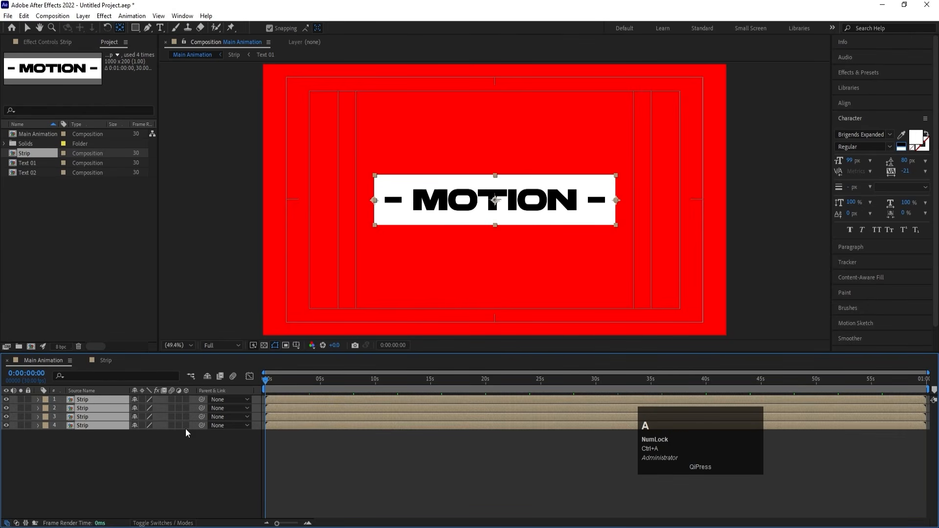
click(186, 426)
click(168, 462)
Set the Y Rotation of the third Strip layer, anchored at its left edge, to 90°.
click(93, 420)
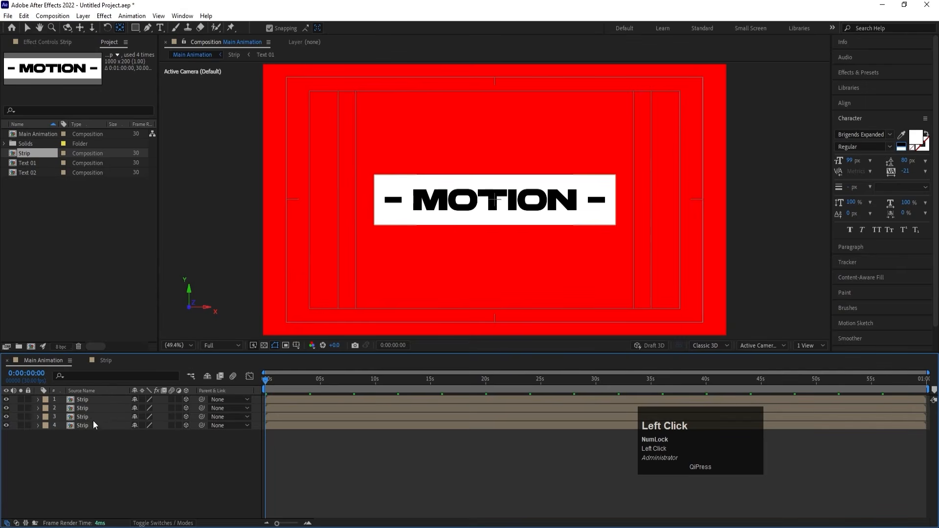
key(r)
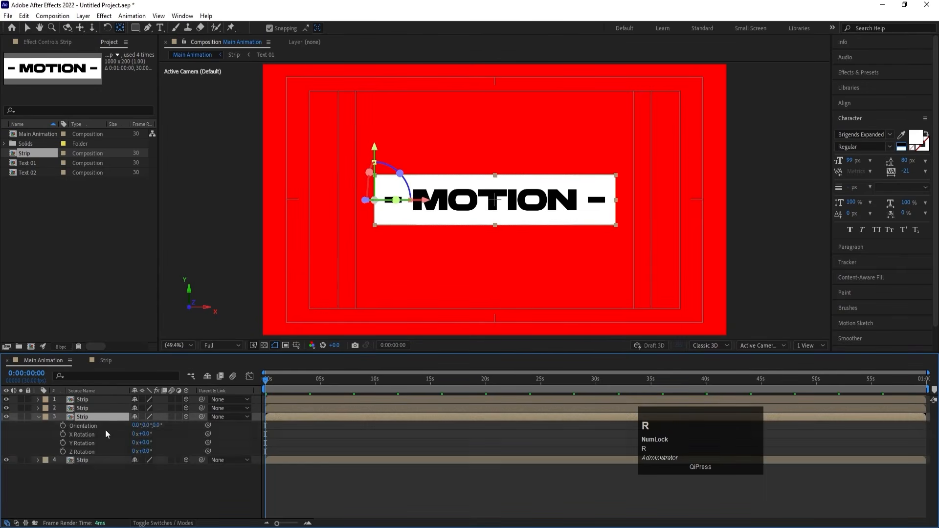
drag(135, 442, 148, 446)
click(147, 442)
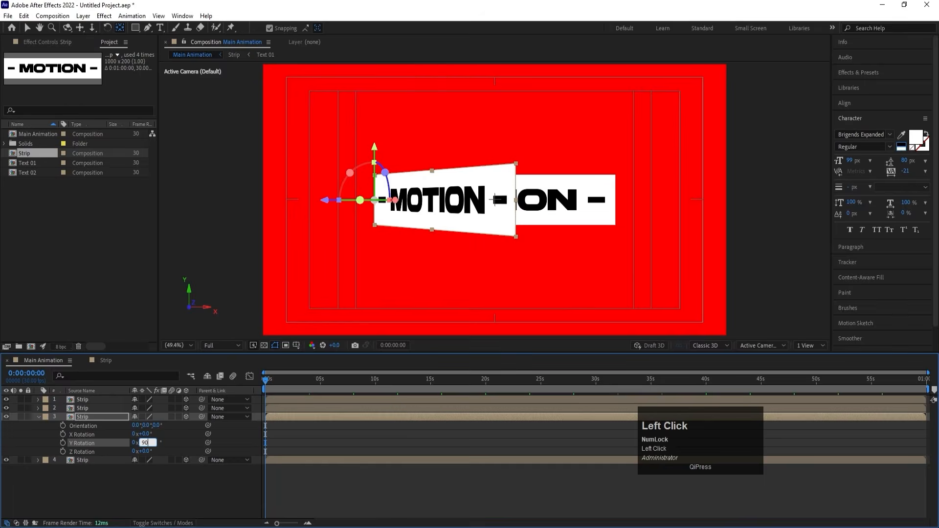
key(Return)
Set the Y Rotation of the second Strip layer, anchored at its right edge, to -90°.
click(92, 409)
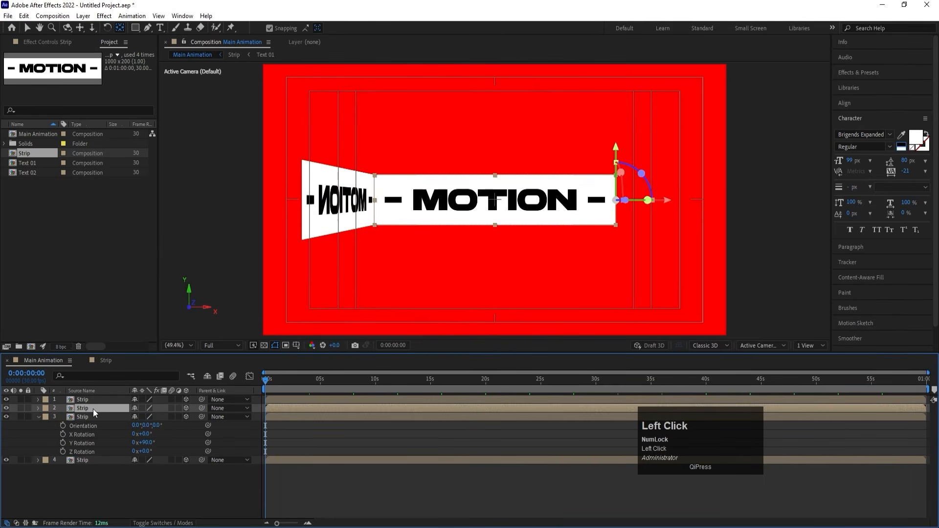
key(r)
drag(145, 434, 139, 435)
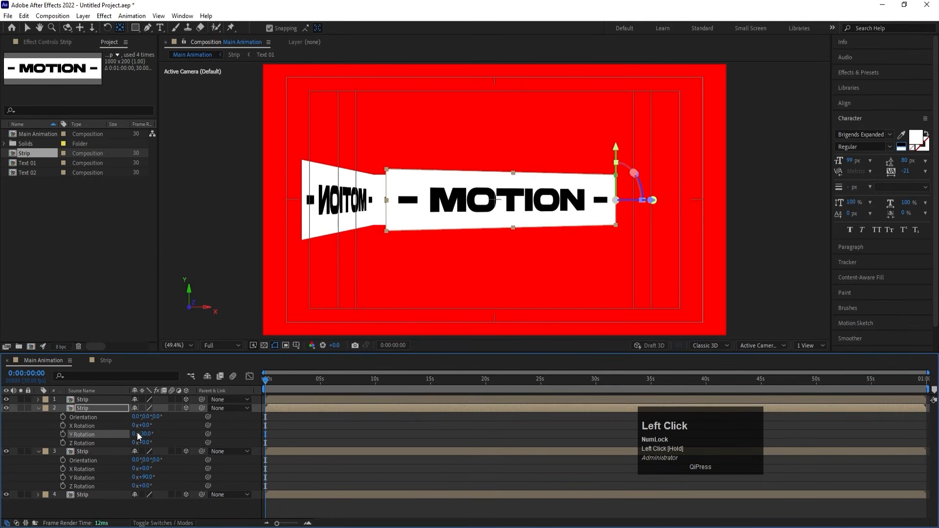
click(144, 434)
text(-90)
key(Return)
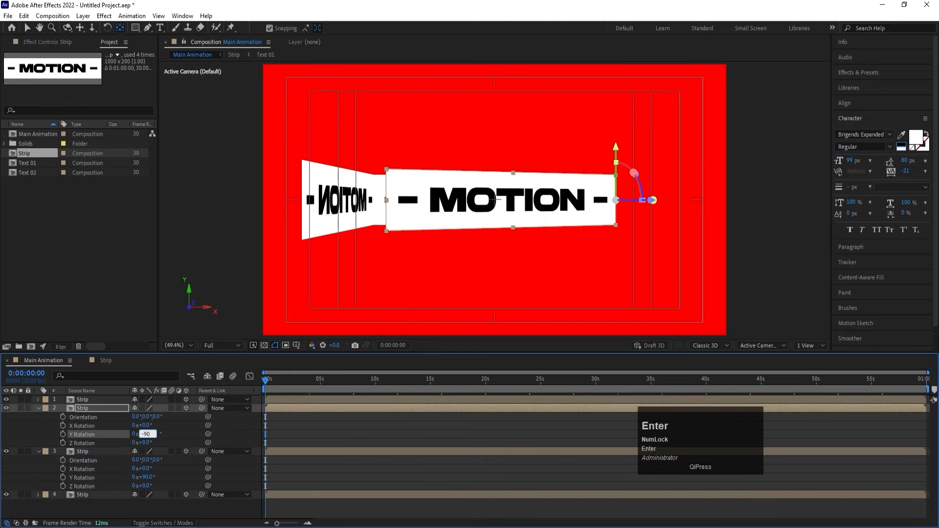
In Top view, move the first Strip layer along Z to the far ends of the two side strips to close the box.
click(86, 400)
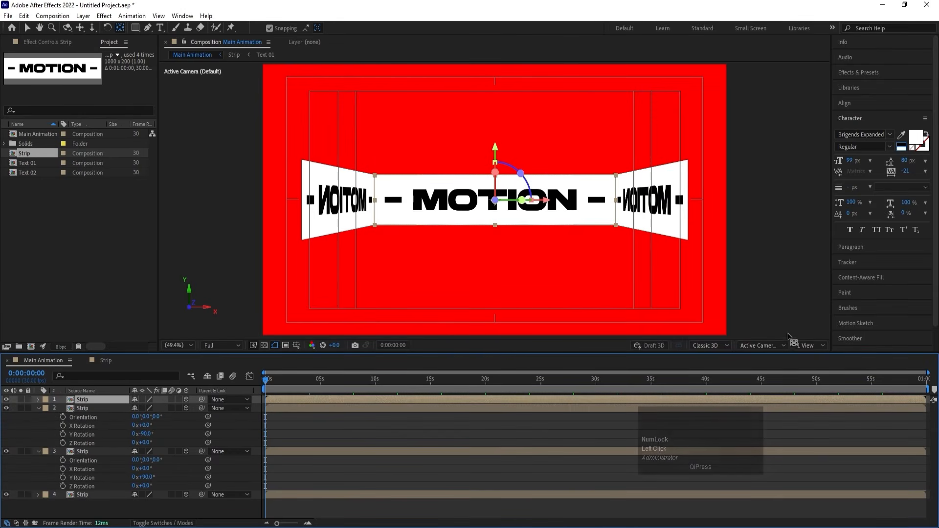
click(776, 343)
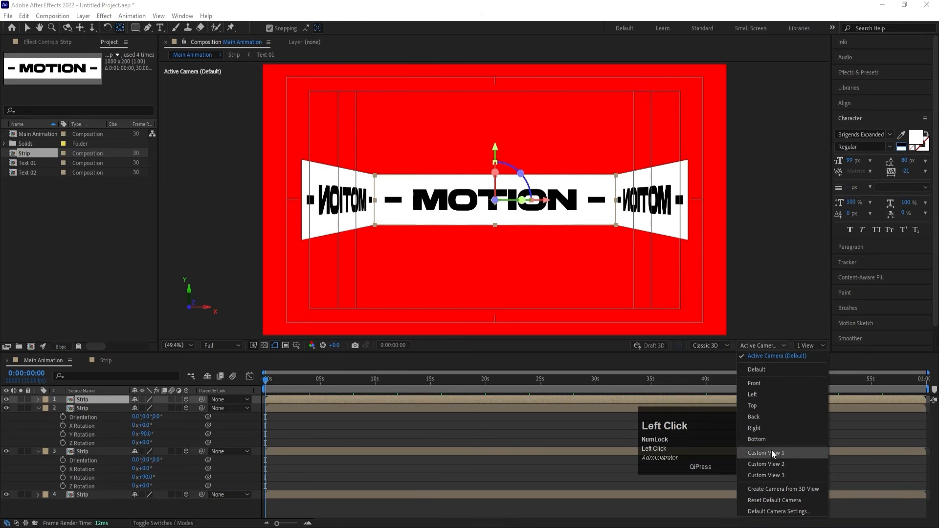
click(756, 406)
scroll(549, 182, down, 2)
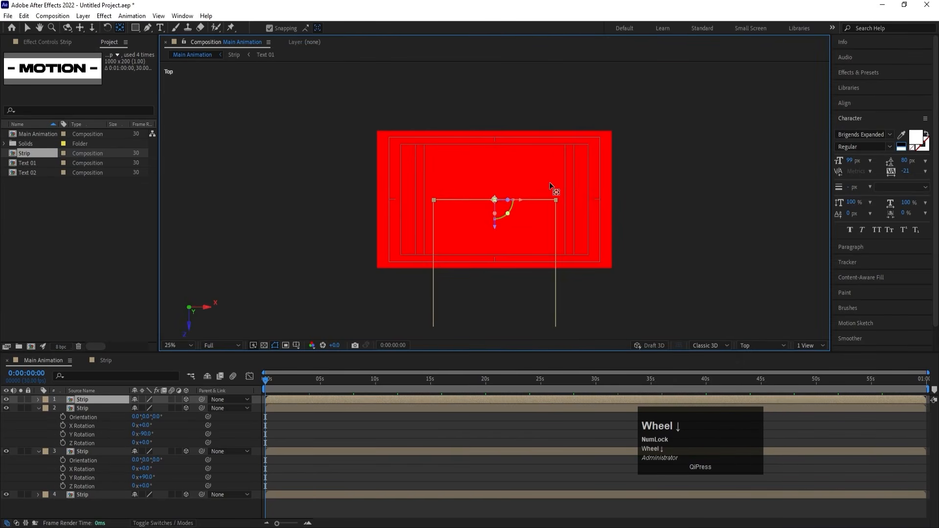
click(28, 28)
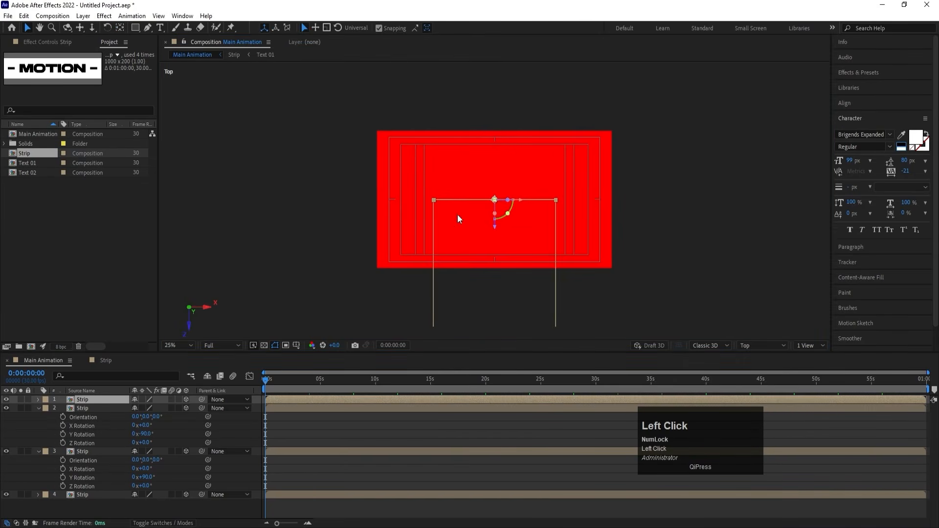
drag(494, 229, 497, 325)
scroll(496, 325, up, 6)
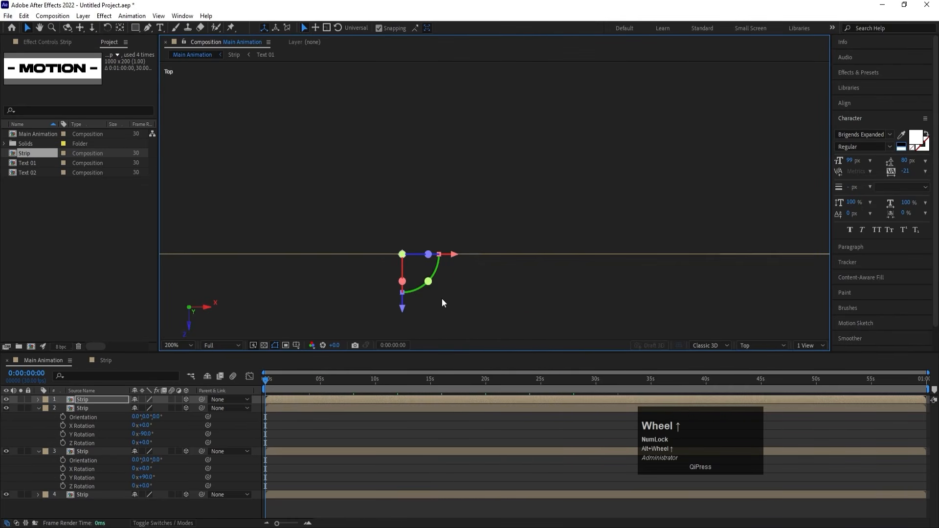
scroll(442, 301, down, 2)
drag(431, 331, 426, 337)
click(454, 475)
Nudge the first Strip layer in Top view until it lines up exactly with the ends of both side strips.
click(277, 399)
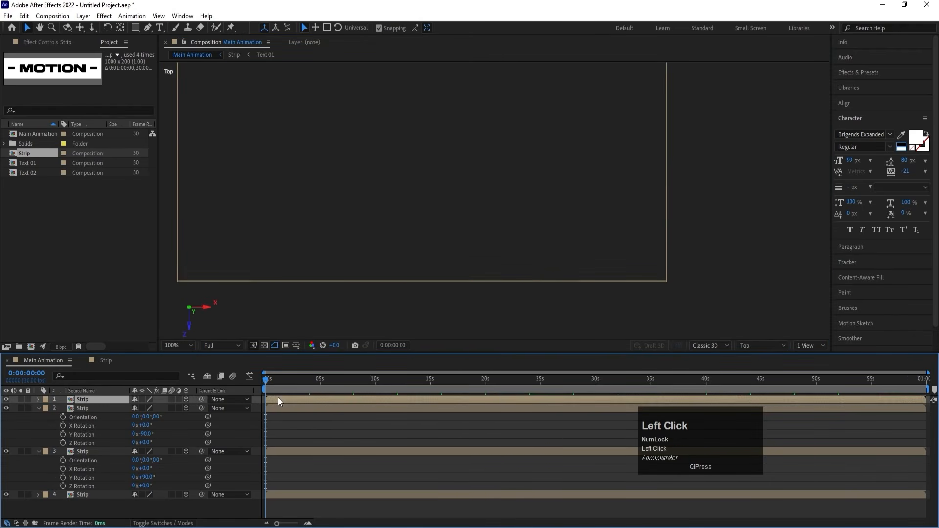
scroll(220, 297, up, 2)
drag(303, 266, 541, 290)
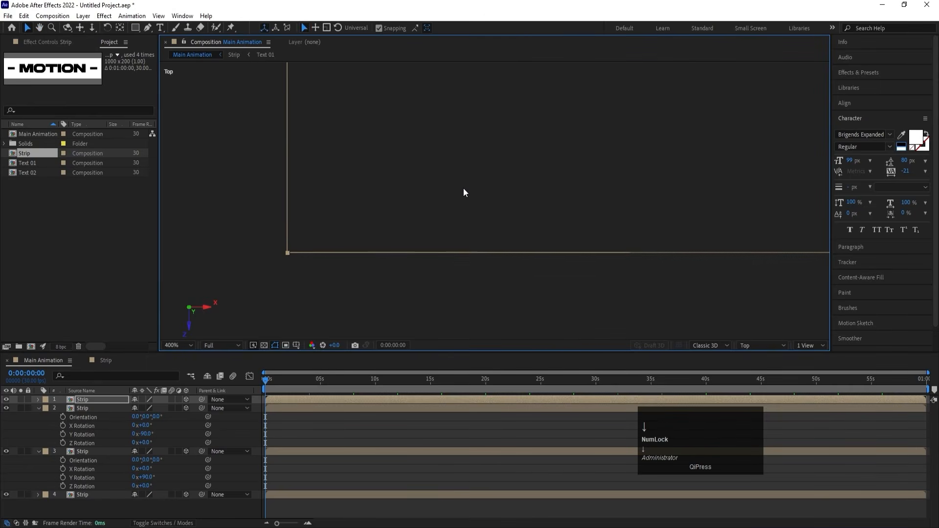
click(302, 425)
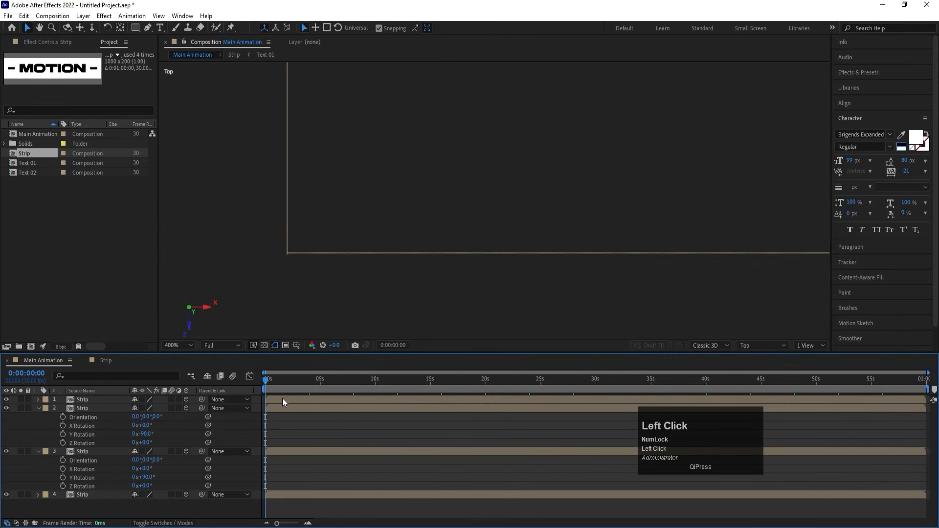
click(282, 398)
click(294, 443)
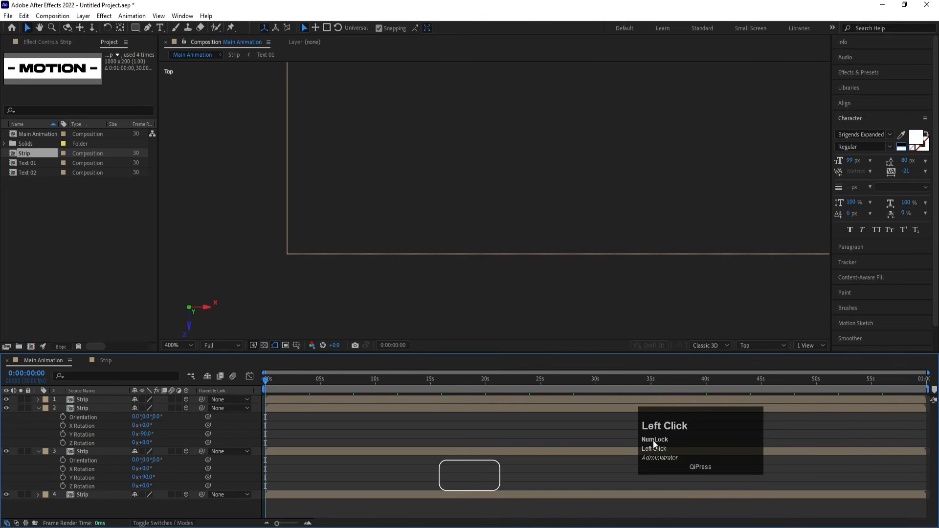
Preview the four-sided strip box from Custom View 1 with the composition fitted to the viewer, and return to the first frame.
scroll(628, 232, down, 4)
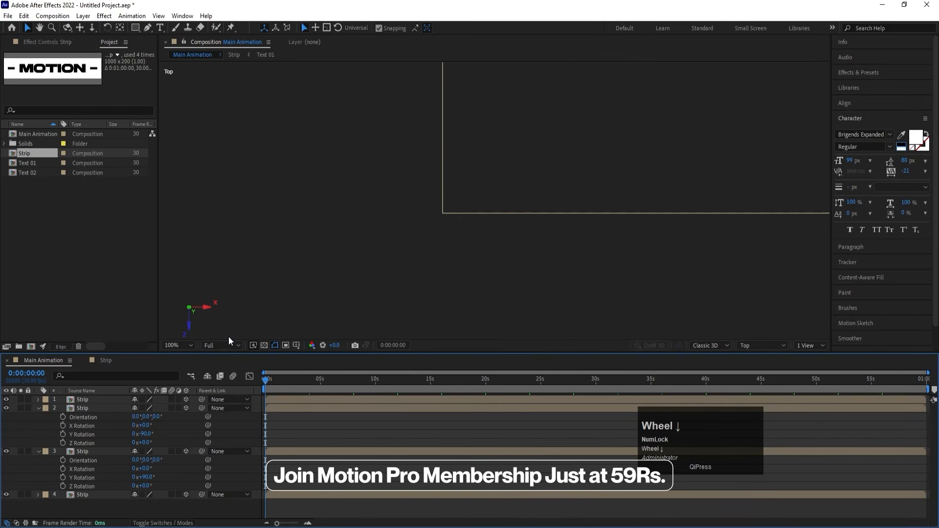
click(186, 345)
click(175, 166)
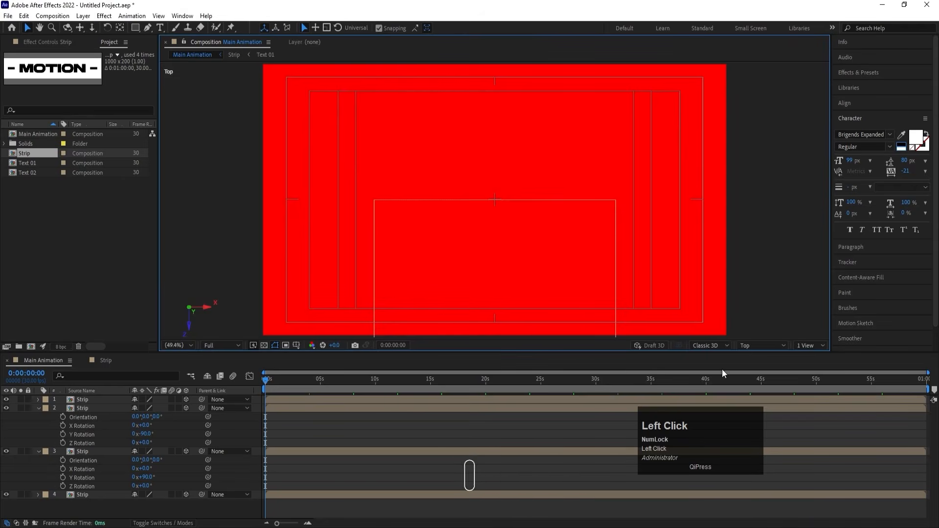
click(765, 346)
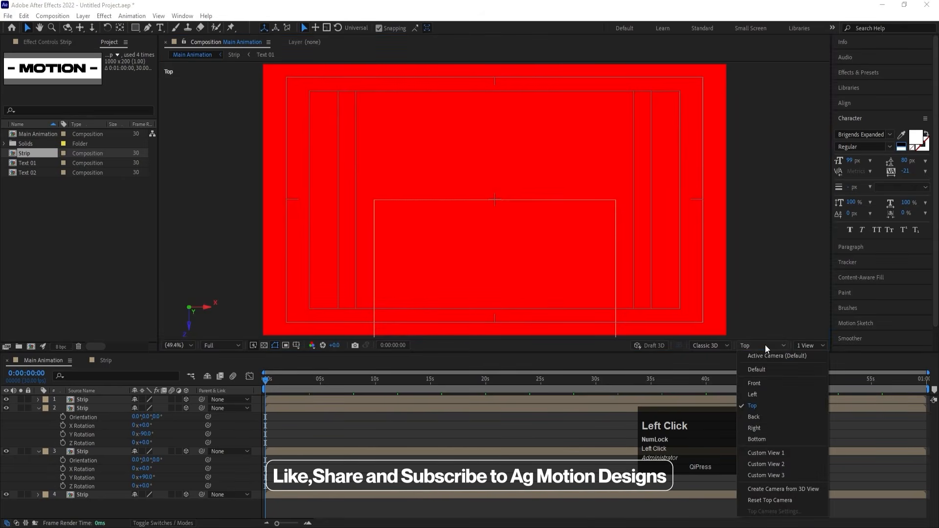
click(771, 456)
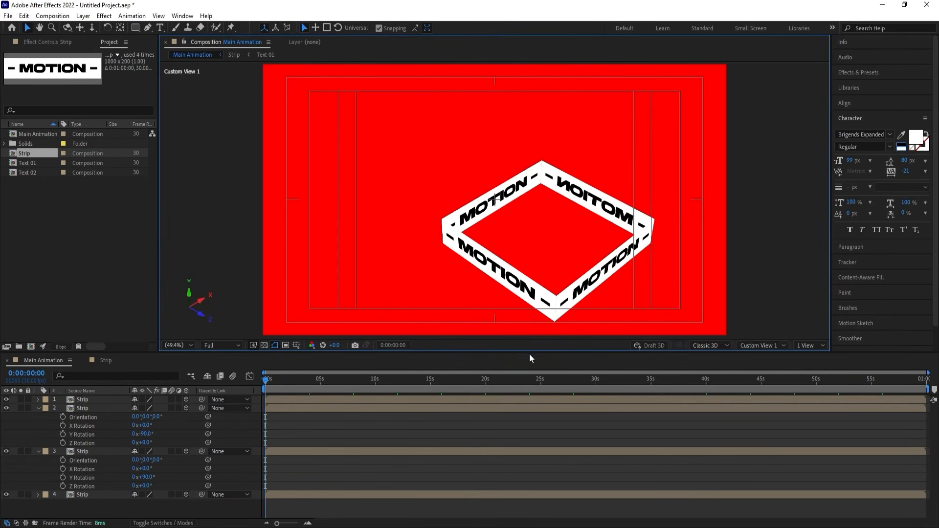
key(u)
key(space)
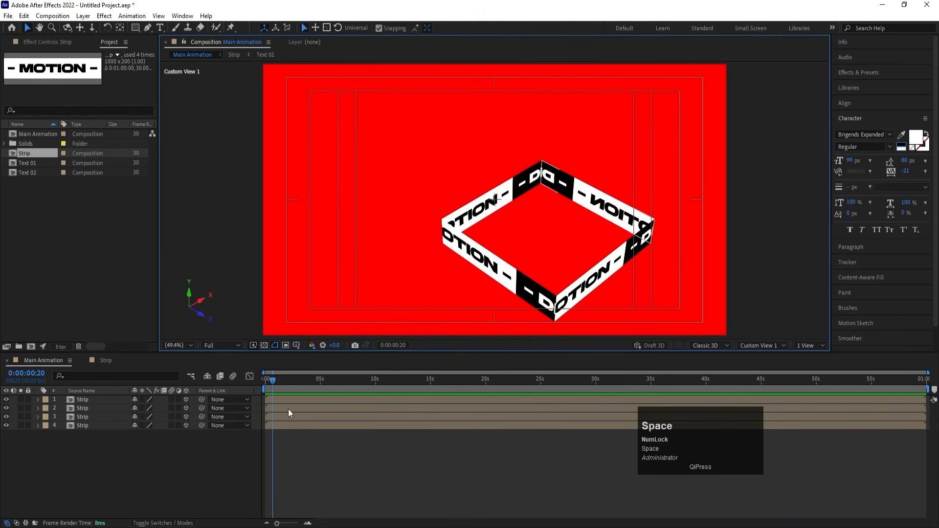
drag(274, 380, 243, 367)
Centre the anchor points of all four Strip layers within their layer content.
click(604, 207)
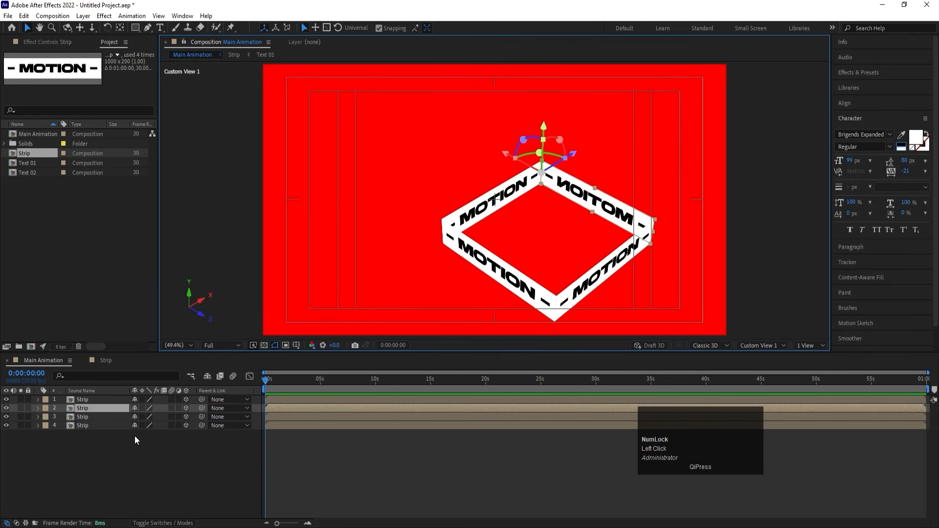
click(114, 444)
drag(113, 442, 82, 397)
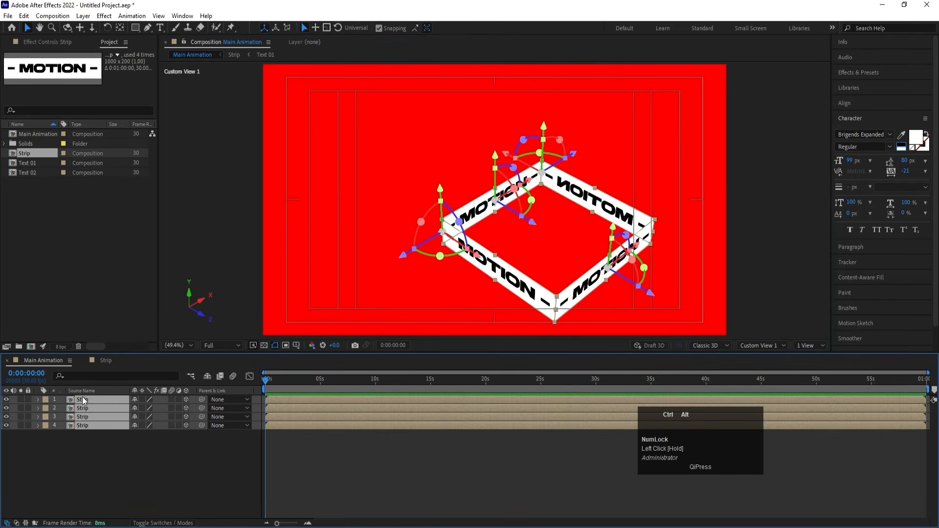
key(ctrl+alt+Home)
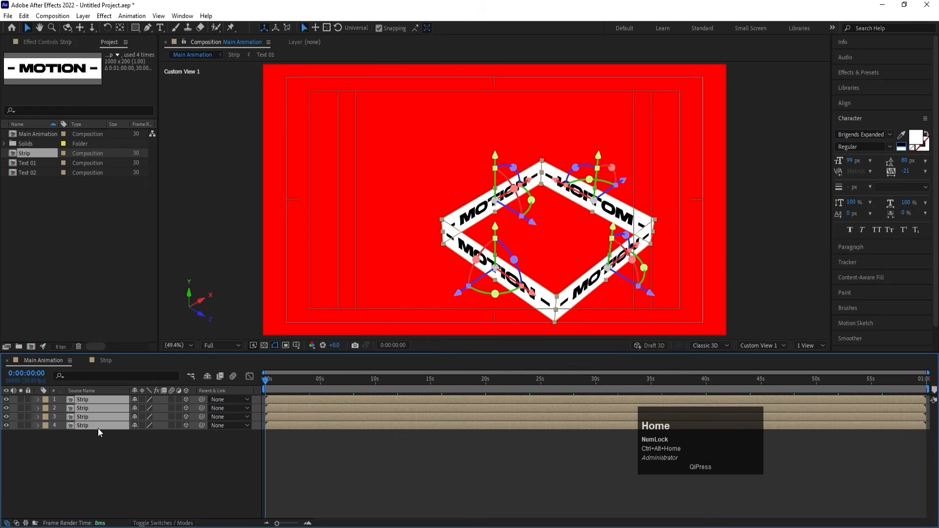
click(126, 455)
From the first frame, set the Y Rotation of the third Strip layer, the box's front-left side, to -90°.
click(269, 382)
drag(269, 383, 262, 383)
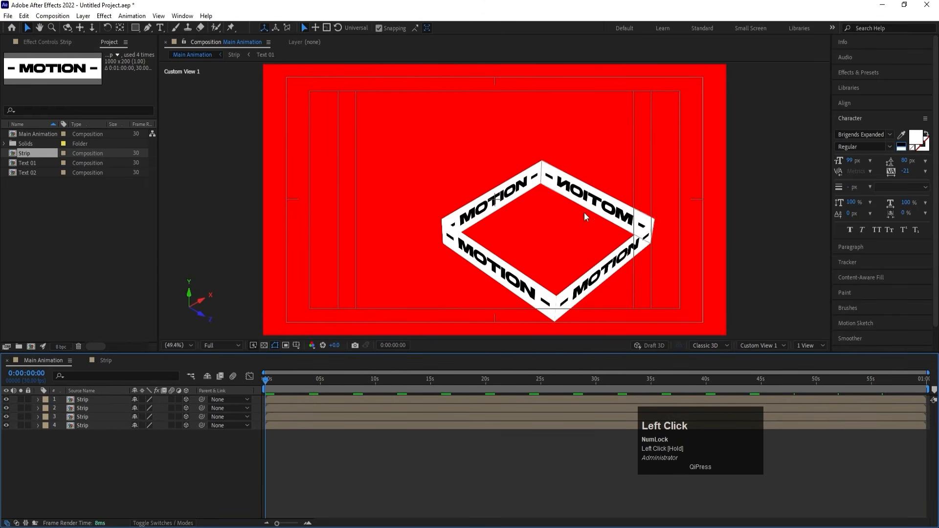
click(491, 271)
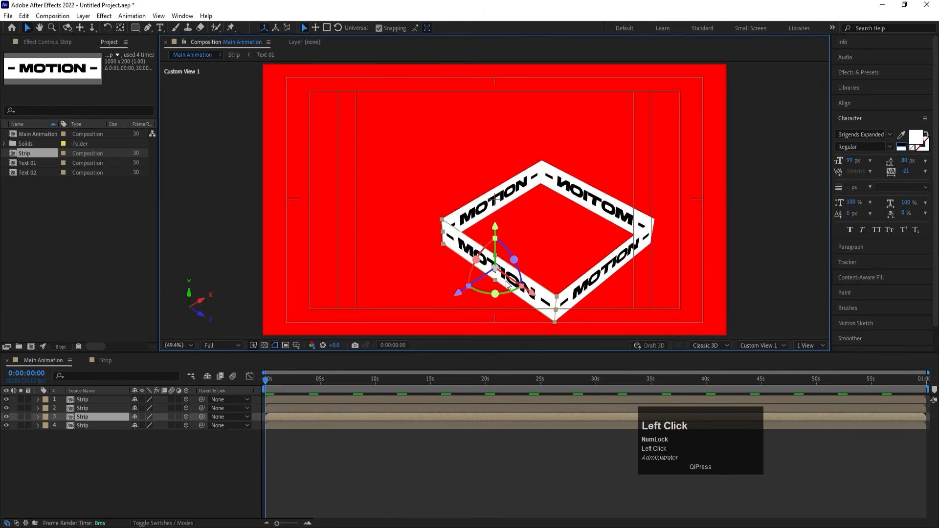
key(r)
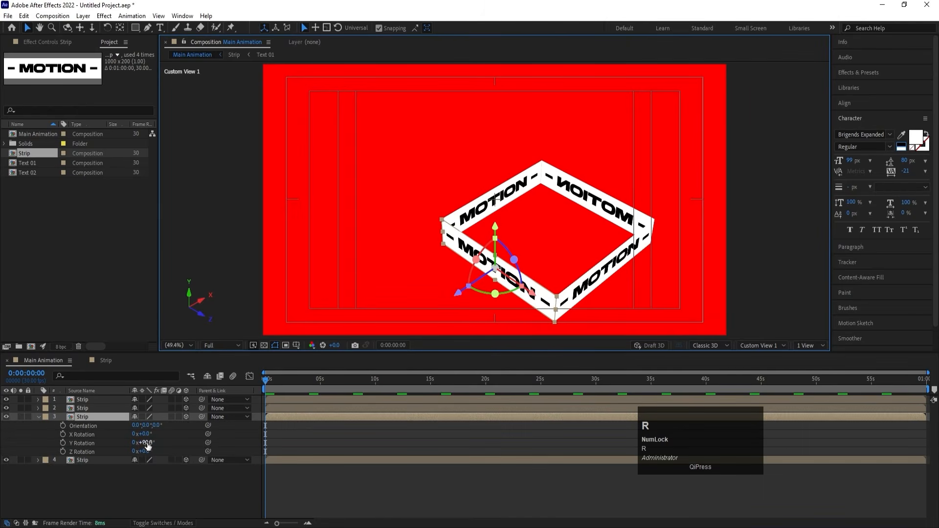
click(146, 443)
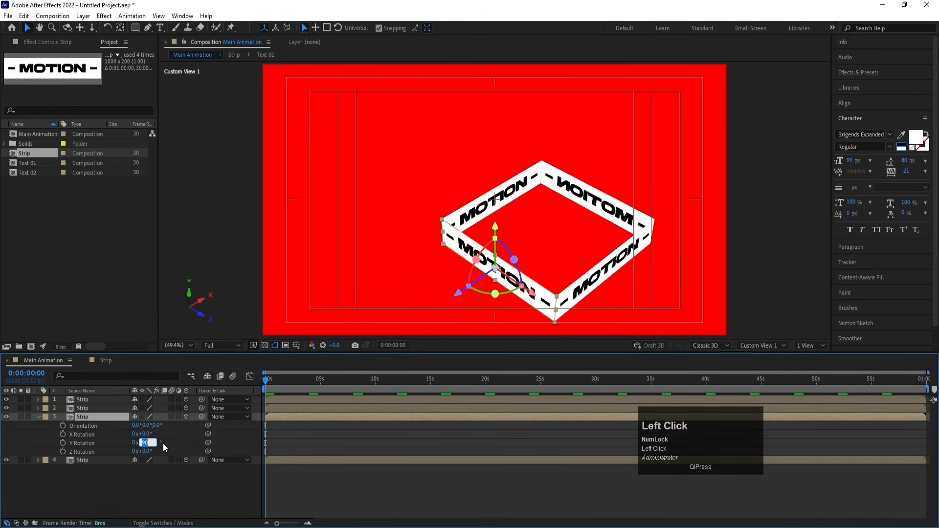
text(-90)
key(Return)
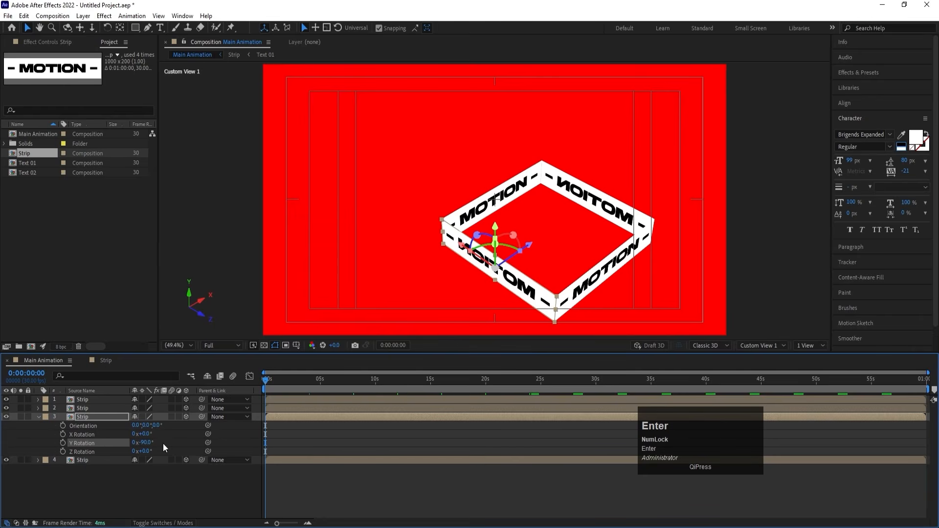
Set the Y Rotation of the second Strip layer, the box's back-right side, to 90°.
click(608, 198)
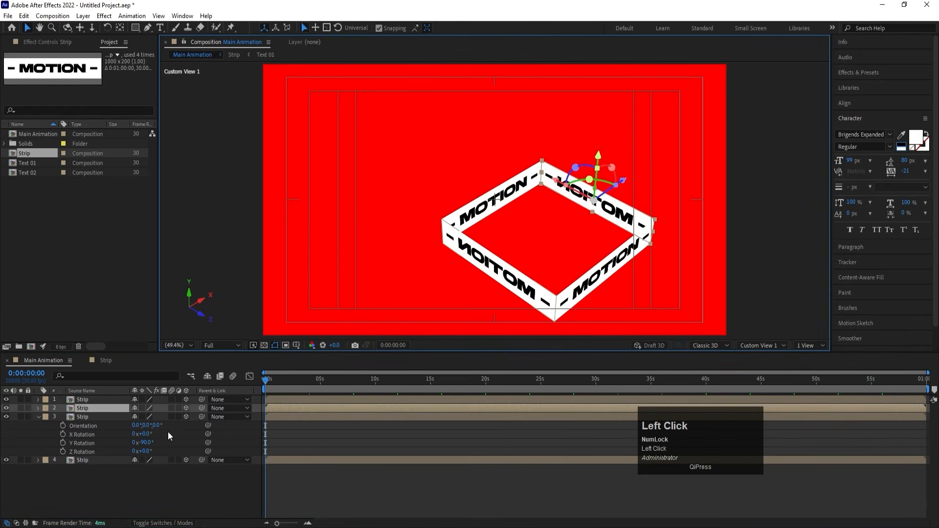
key(r)
click(150, 435)
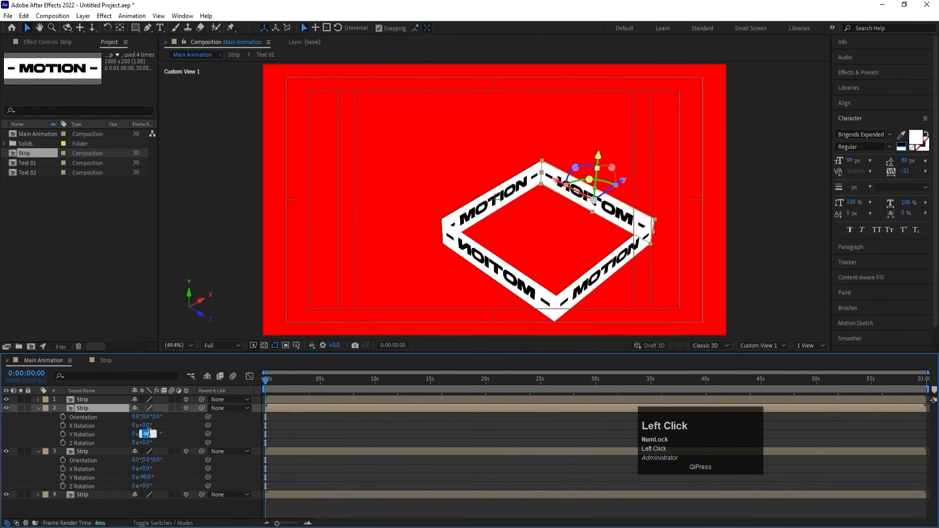
text(90)
key(Return)
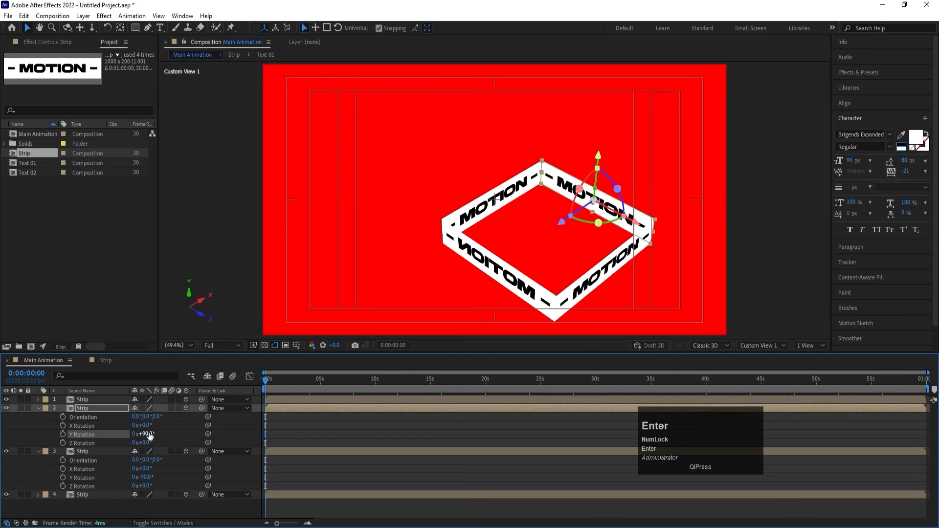
Preview the rotated strips in motion and collapse the rotation properties of the second and third Strip layers.
key(space)
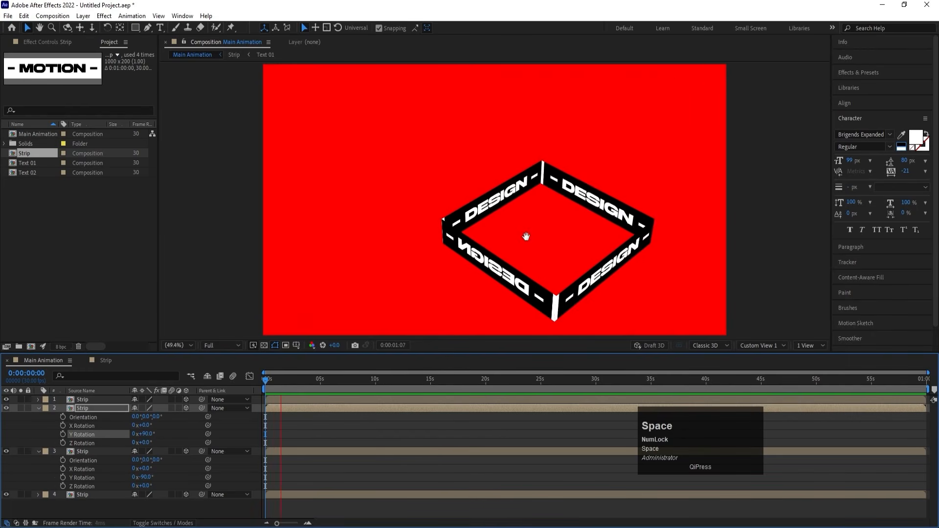
key(space)
key(space)
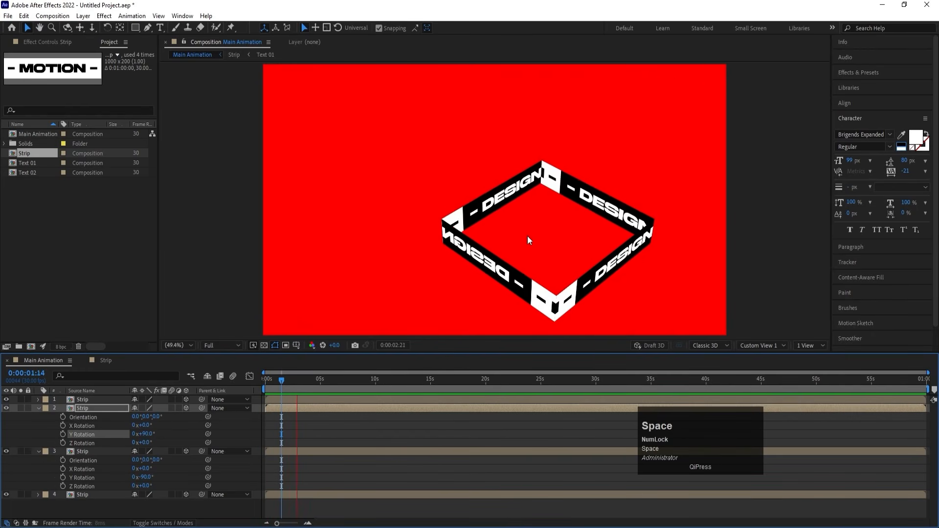
click(309, 427)
key(u)
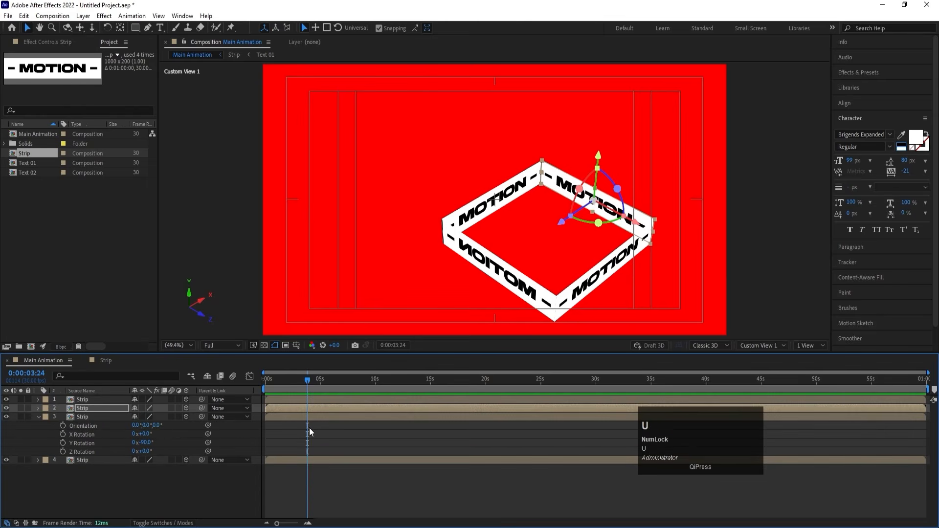
key(u)
click(131, 496)
key(u)
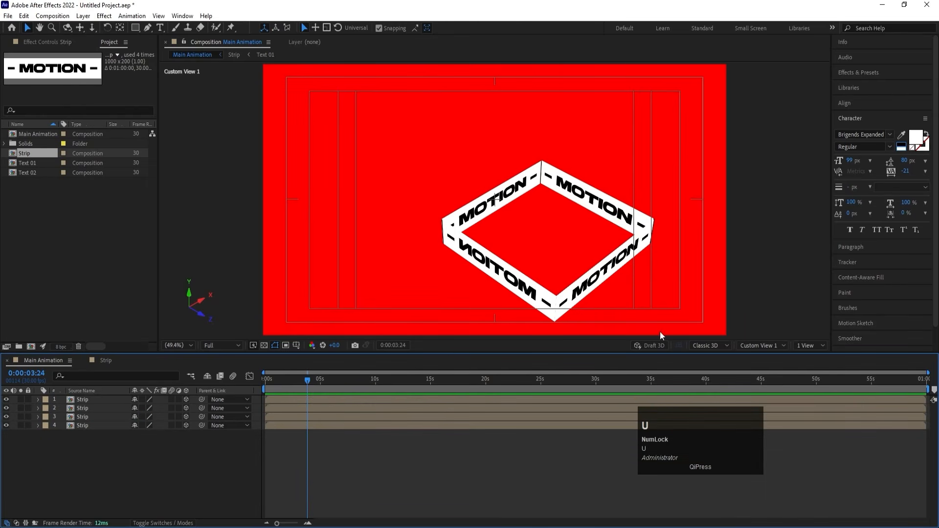
Switch the viewer back to the Active Camera (Default) view and return to the first frame.
click(757, 344)
click(764, 353)
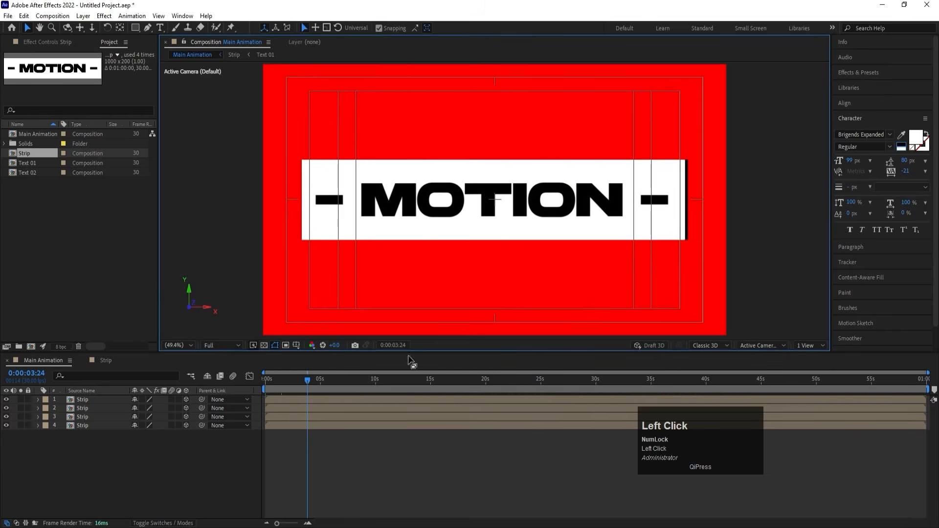
drag(292, 383, 119, 409)
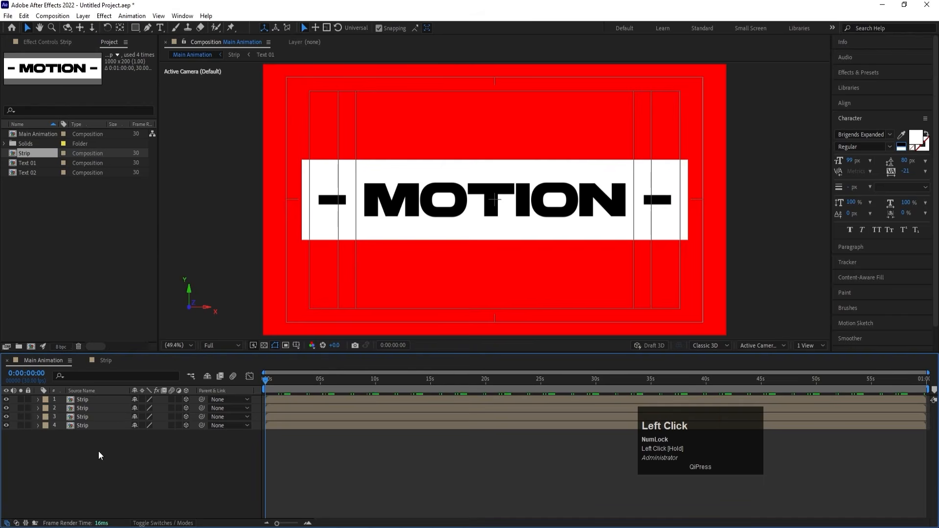
Pre-compose all four Strip layers as Cube, then enable Collapse Transformations and 3D on the Cube layer.
drag(98, 450, 80, 394)
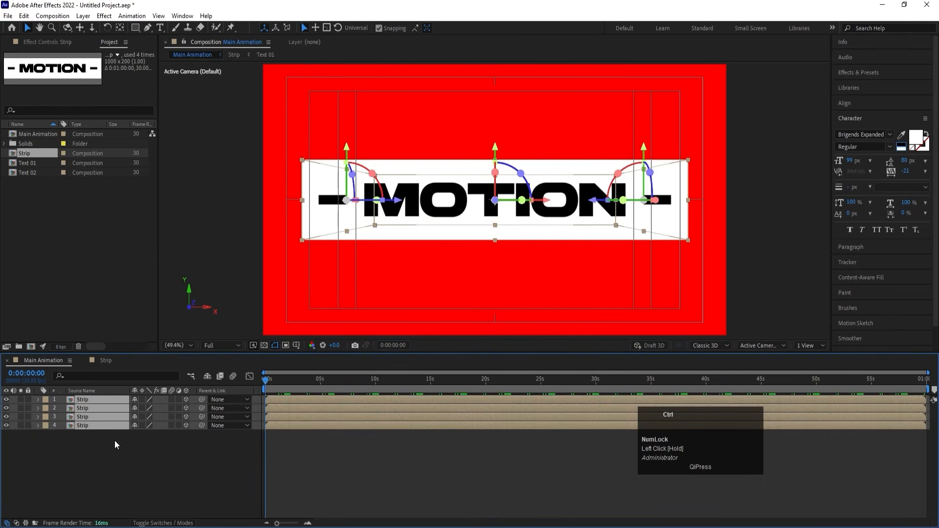
key(ctrl+shift+c)
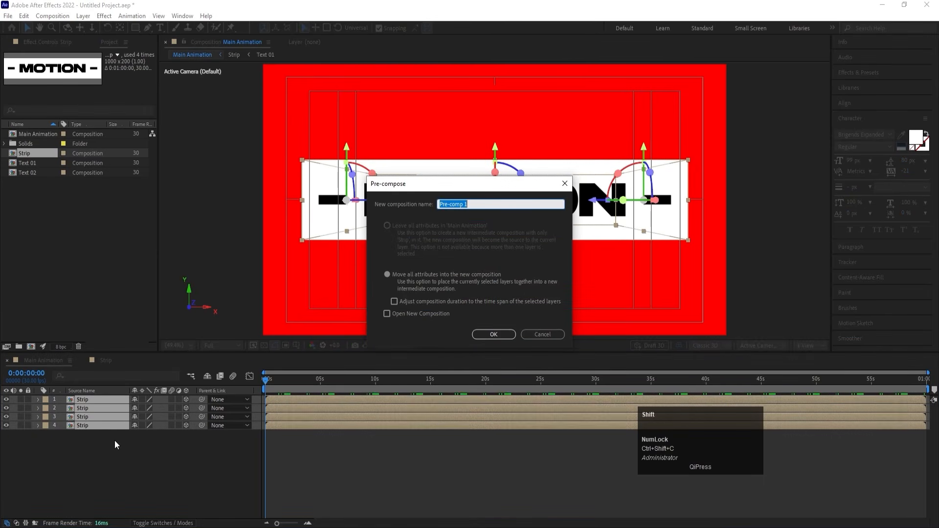
text(Cube)
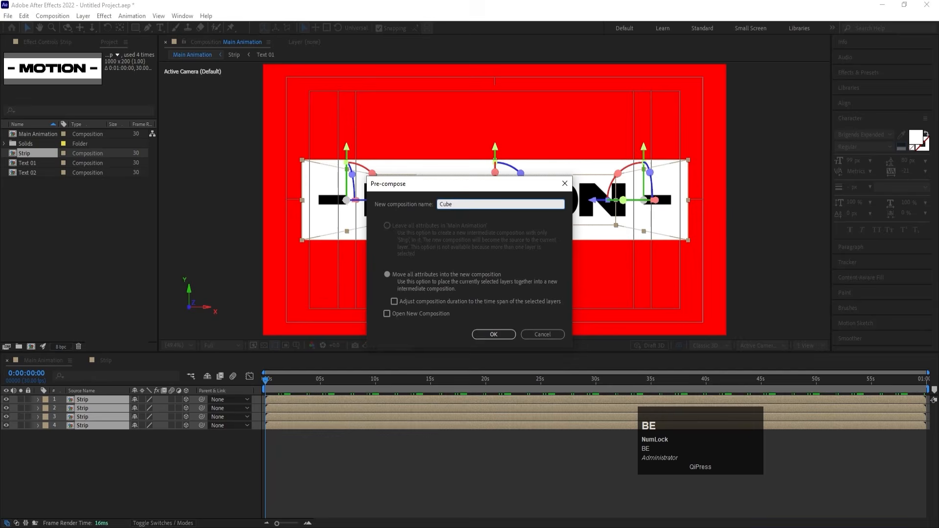
key(Return)
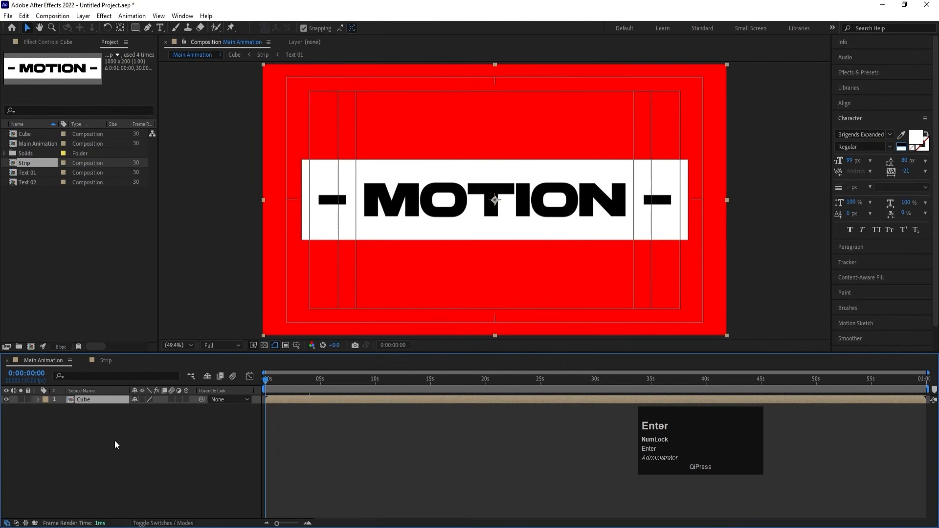
click(141, 400)
click(187, 400)
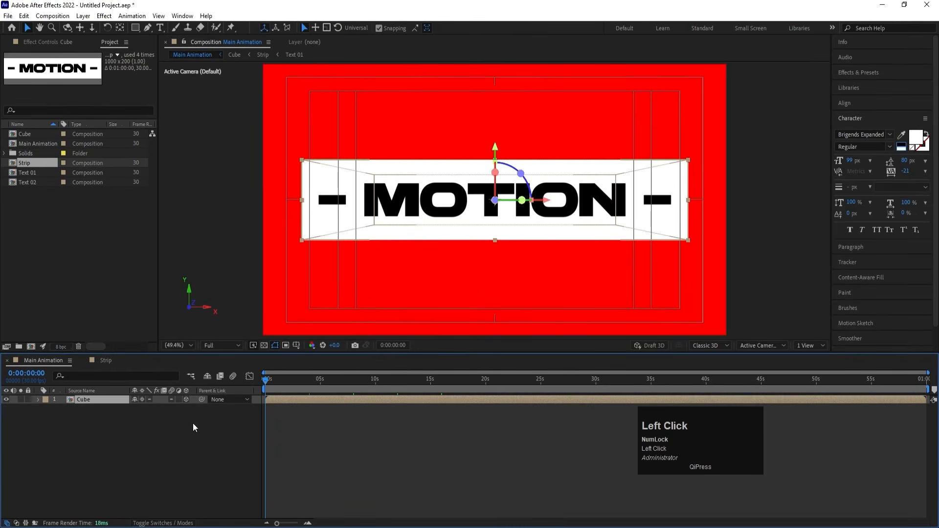
Set the Cube layer's X Rotation to -90° and move it down until the square frame sits centred in the composition.
key(r)
drag(139, 416, 141, 417)
click(142, 416)
text(-9)
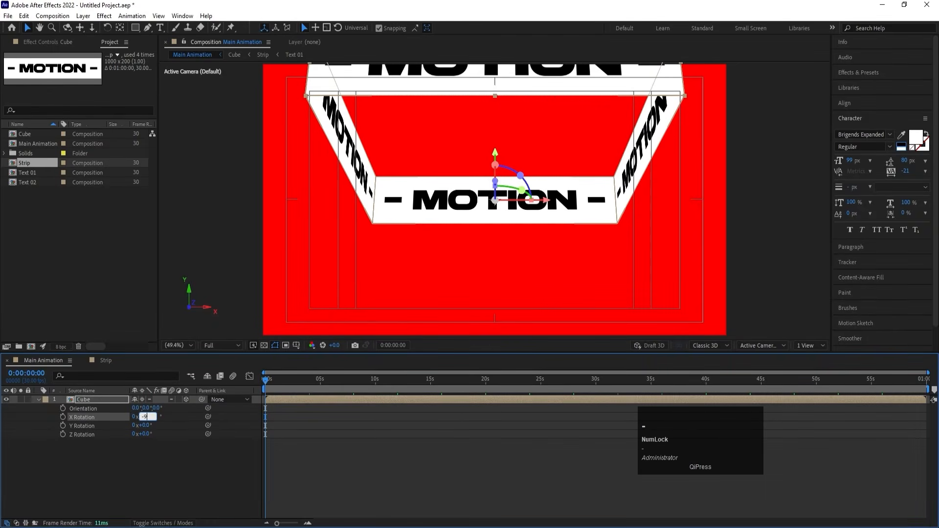
text(0)
key(Return)
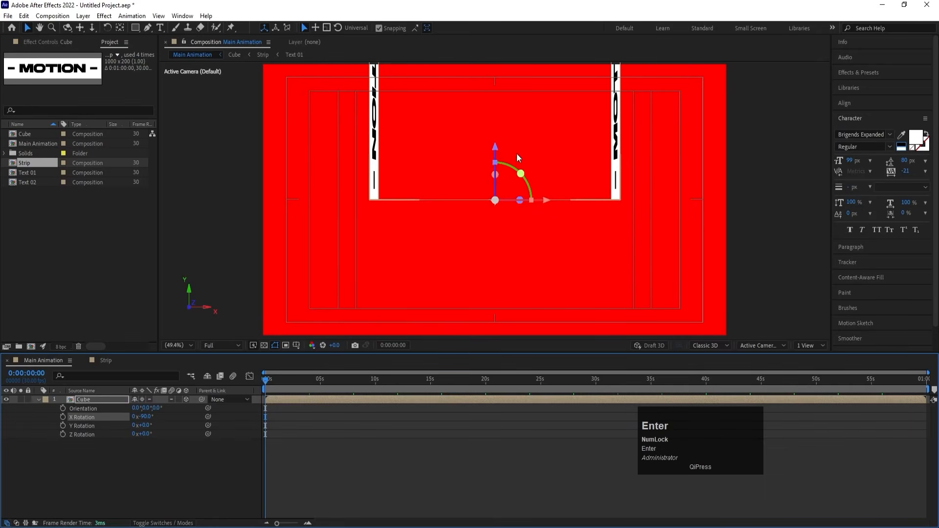
key(v)
drag(496, 148, 492, 275)
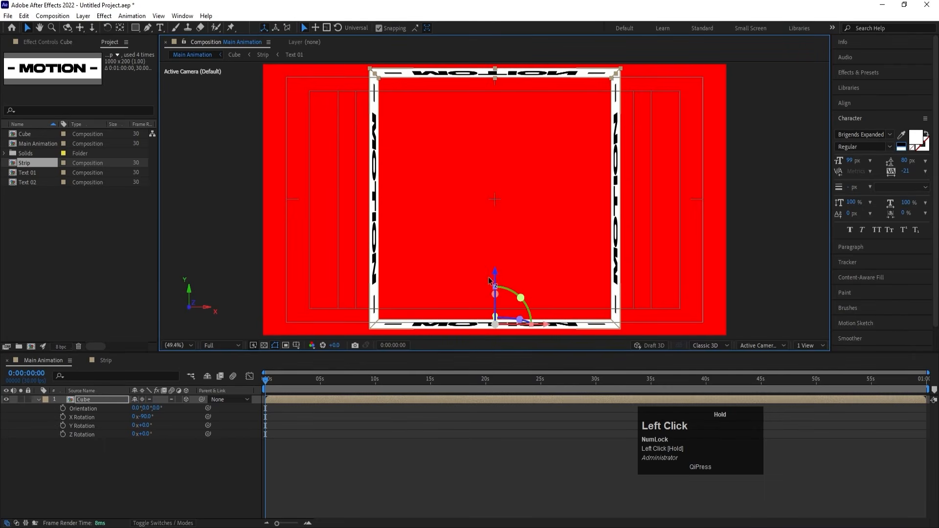
Add a two-node camera named Camera 1 with an 89° angle of view.
click(205, 459)
right_click(184, 464)
mouse_move(240, 350)
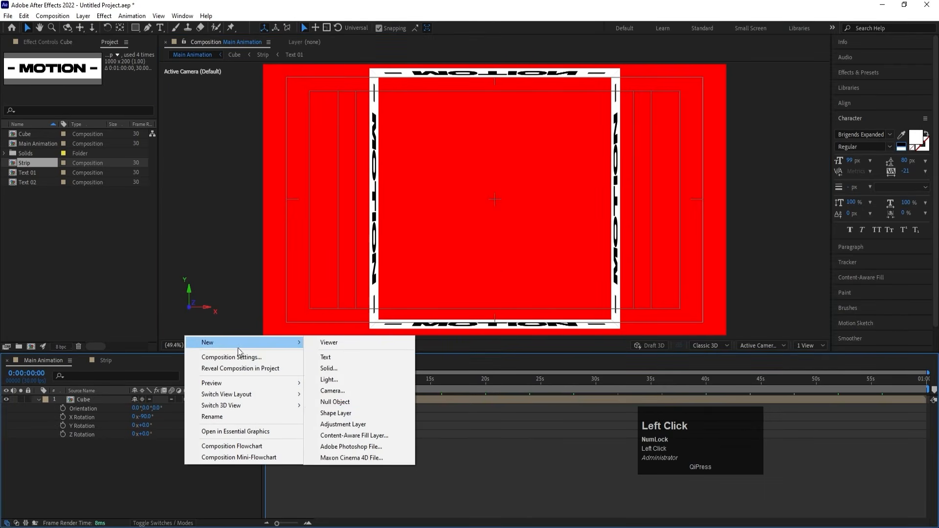
click(333, 390)
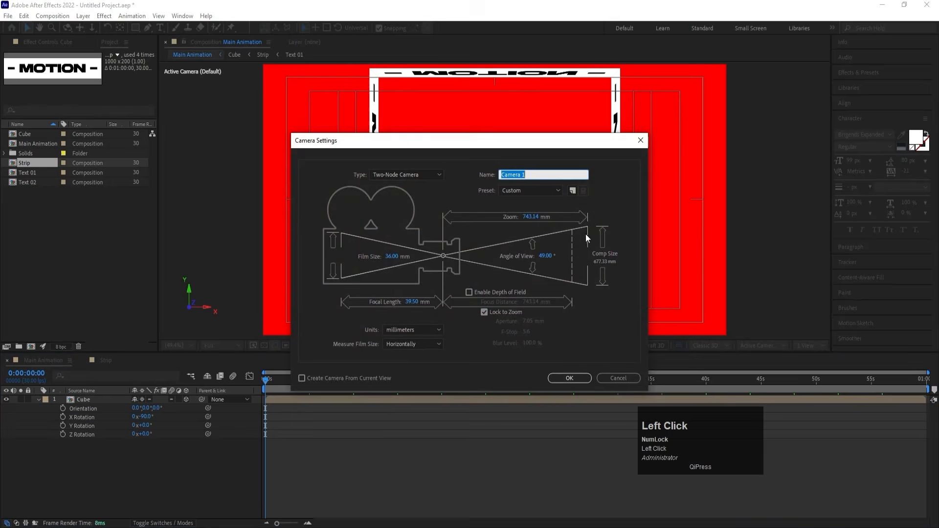
click(545, 256)
text(89)
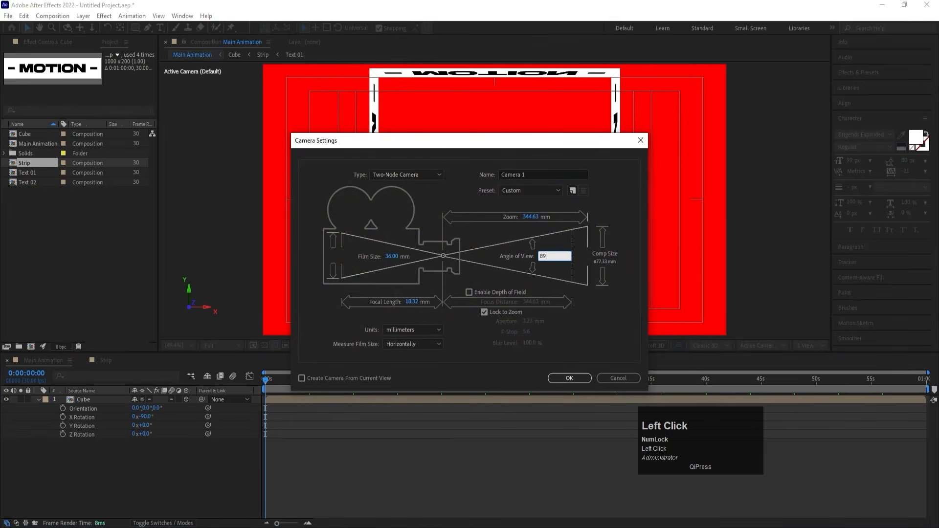
key(Return)
Push the Cube layer back in depth to a Z position of 2296.
click(87, 409)
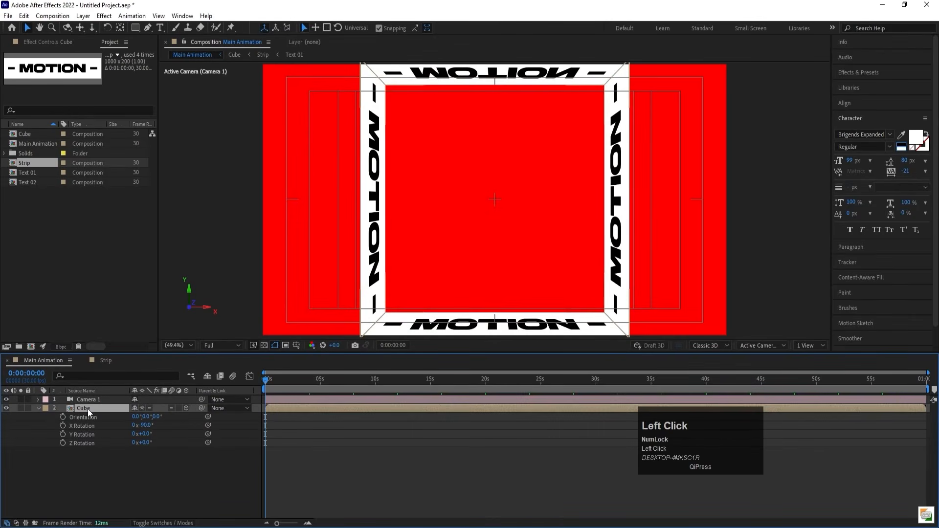
key(p)
drag(170, 420, 533, 419)
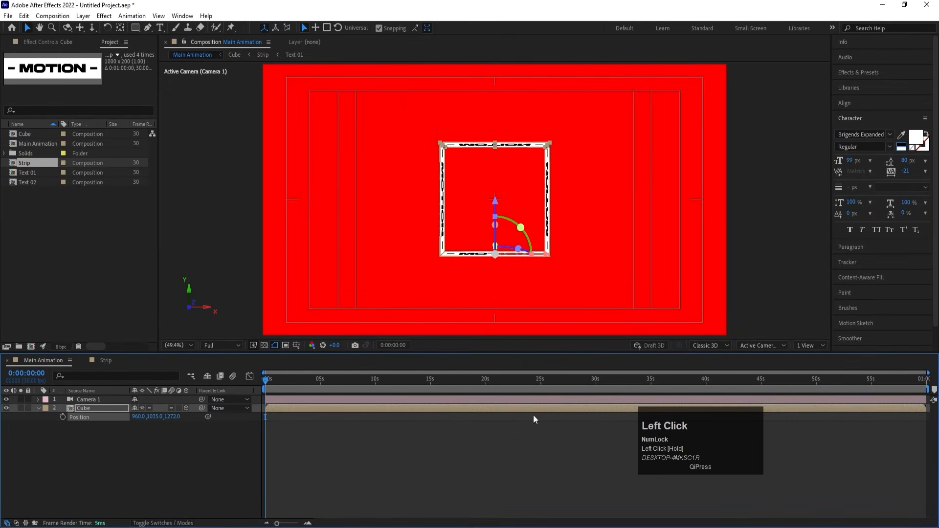
drag(172, 416, 565, 391)
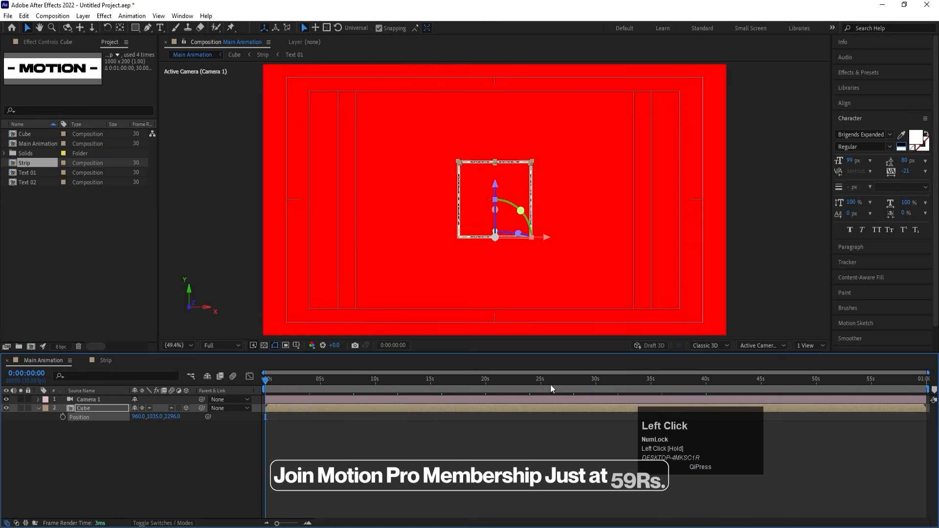
In Top view, duplicate the Cube layer and move the copy along Z to 2096 so it adjoins the original.
click(756, 345)
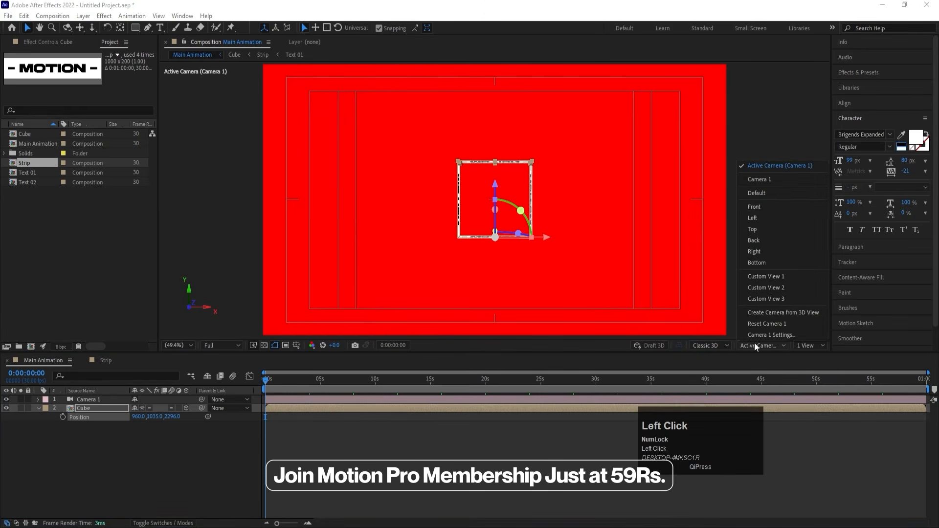
click(756, 230)
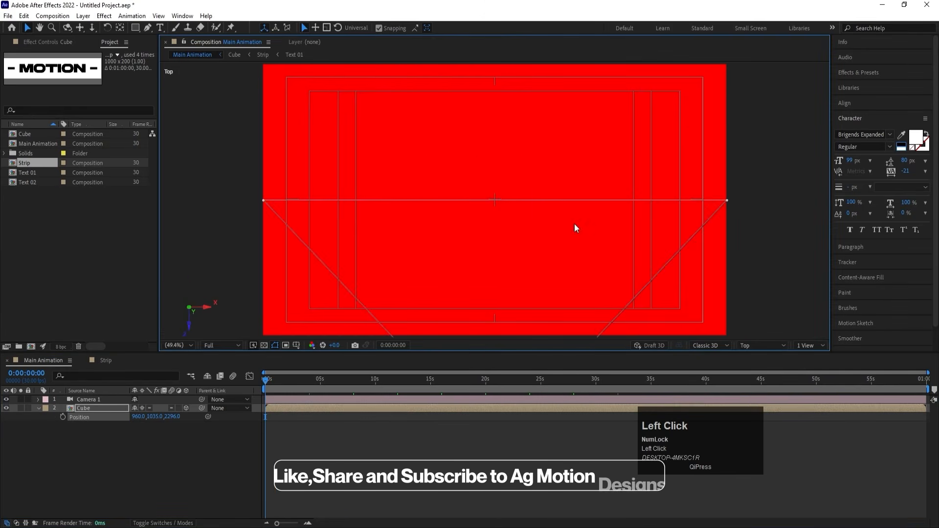
scroll(567, 229, down, 6)
scroll(566, 231, up, 6)
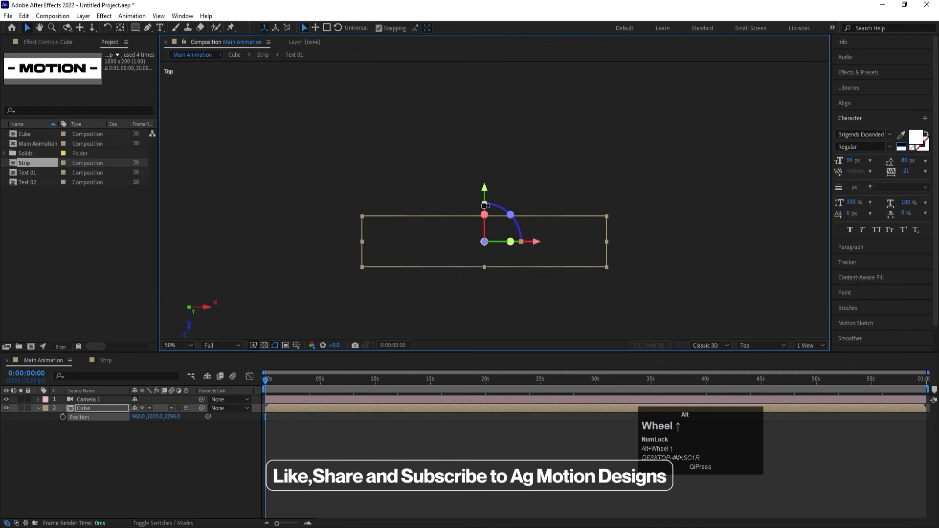
click(98, 406)
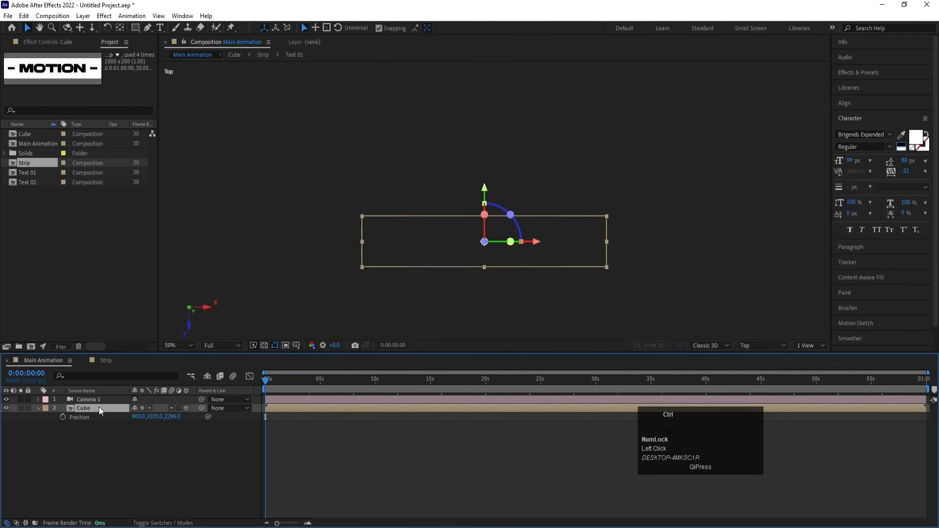
key(ctrl+d)
key(p)
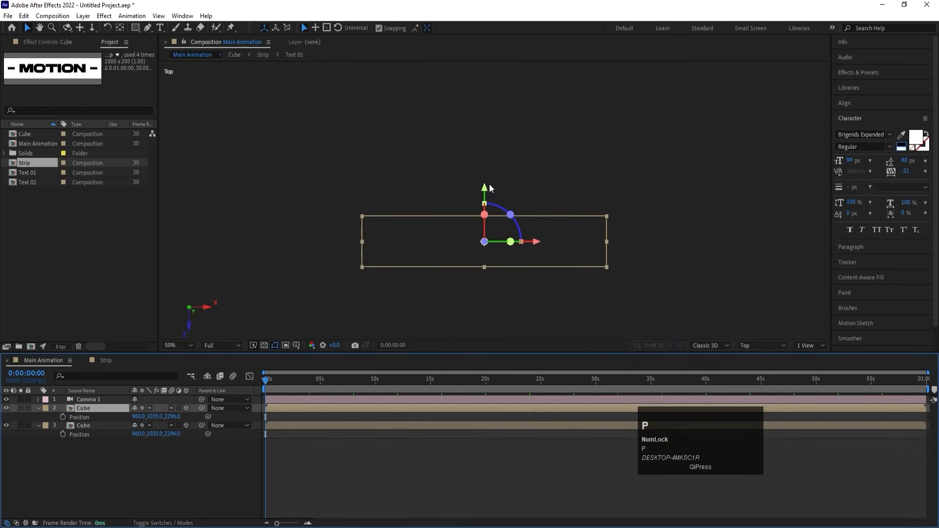
drag(486, 187, 487, 239)
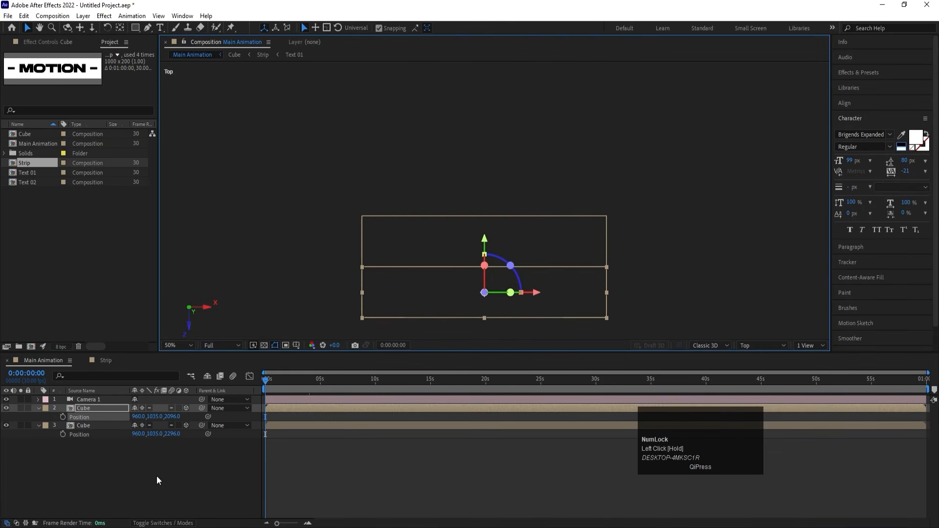
Set the original Cube layer's Z position to 2300.
click(166, 468)
scroll(154, 456, up, 2)
scroll(154, 456, up, 2)
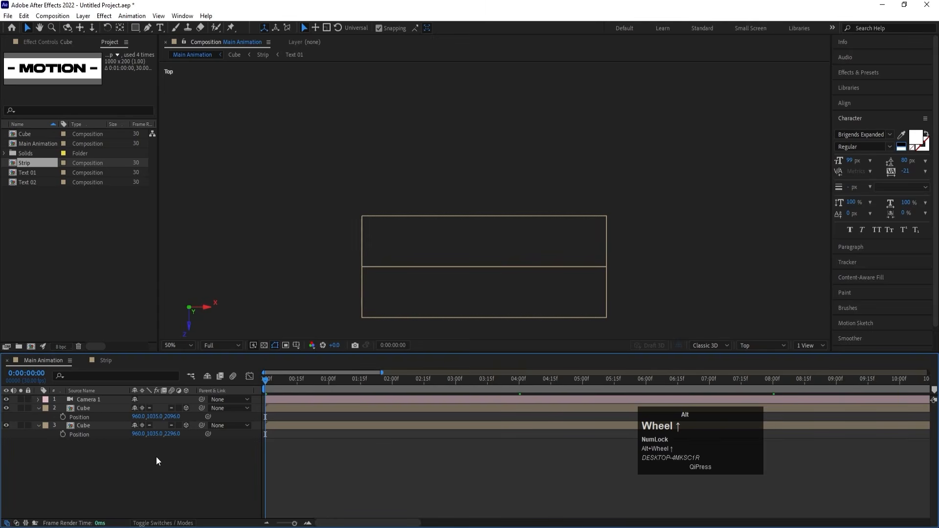
click(173, 435)
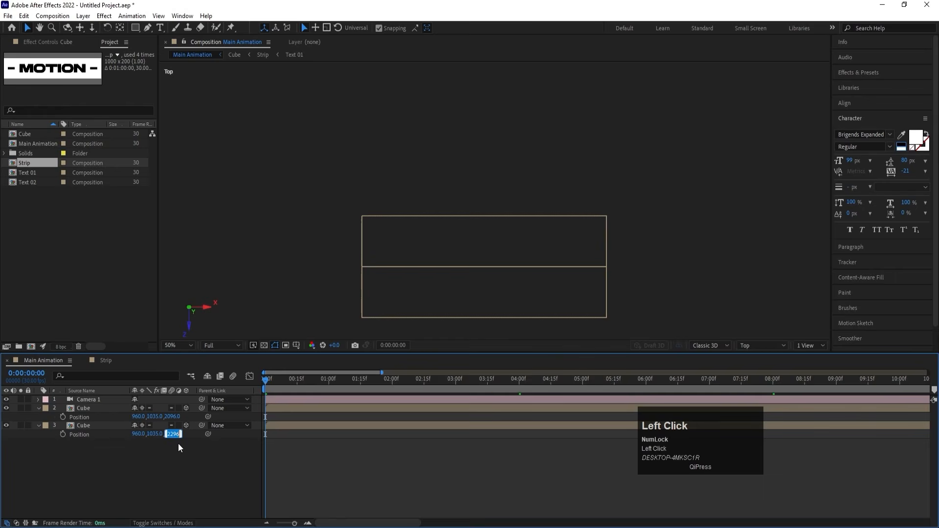
text(2300)
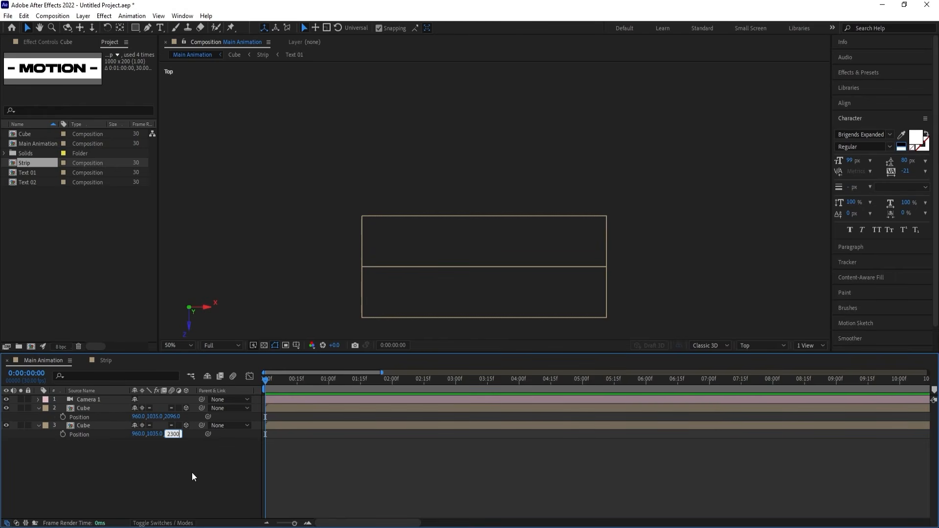
click(192, 473)
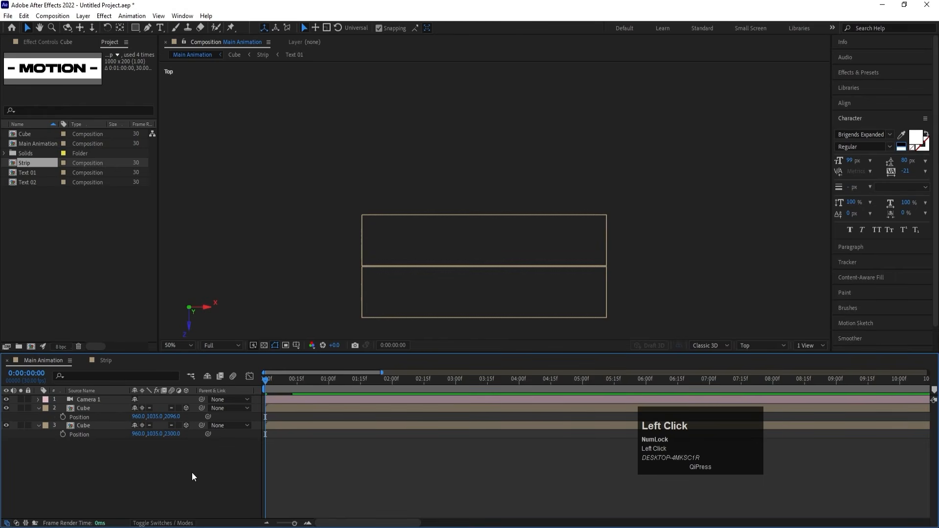
Set the duplicated Cube layer's Z position to 2100 so it adjoins the original.
click(175, 417)
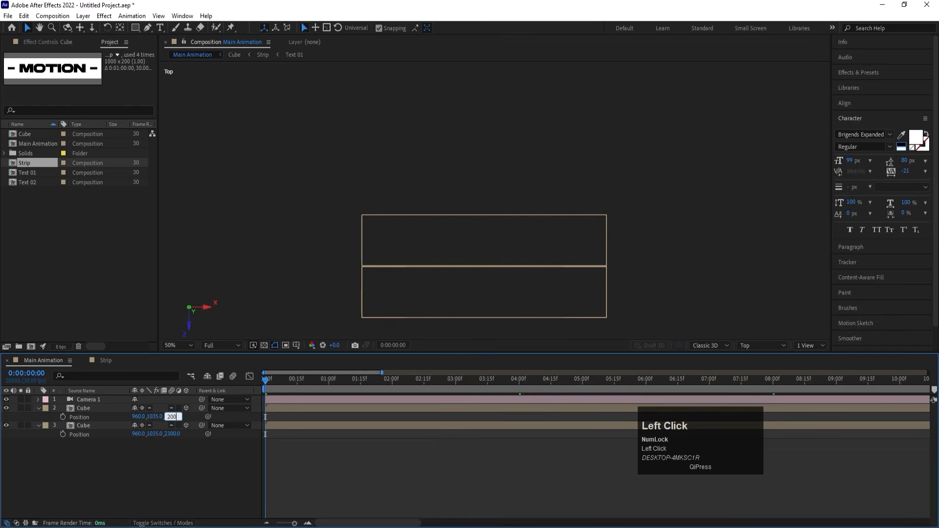
key(Return)
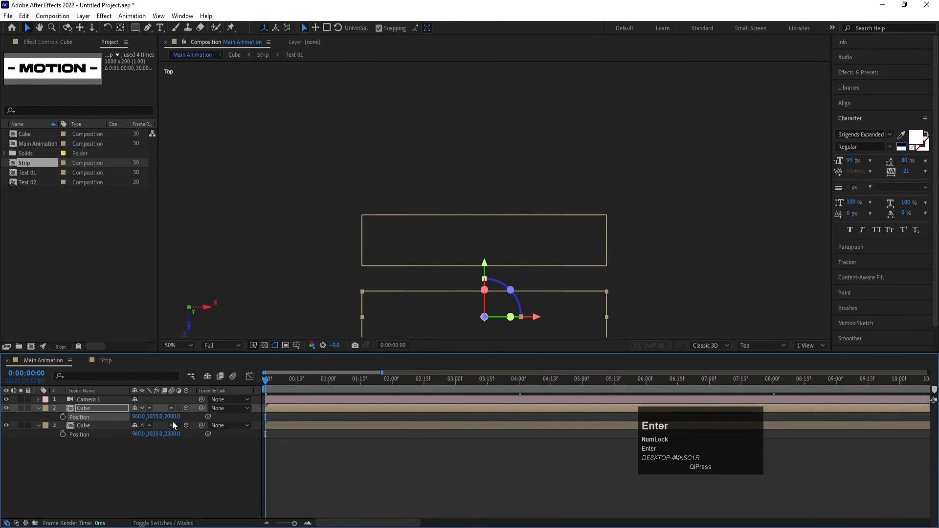
click(175, 417)
key(Return)
click(198, 458)
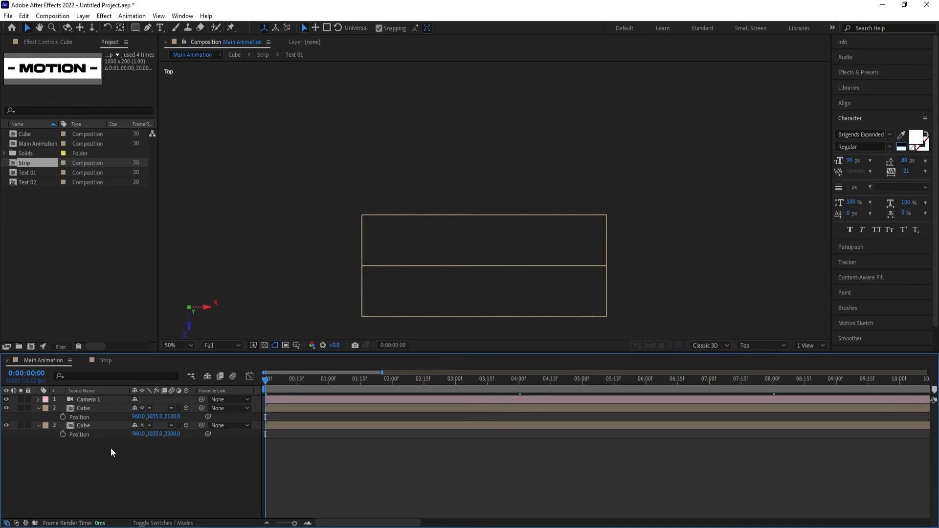
Delete the duplicated Cube layer directly below the camera, keeping the original Cube.
click(100, 426)
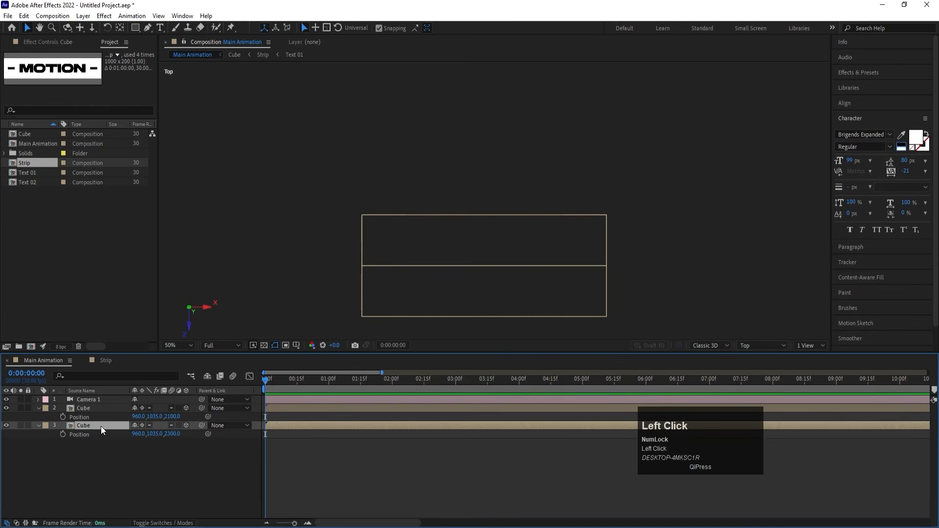
click(103, 412)
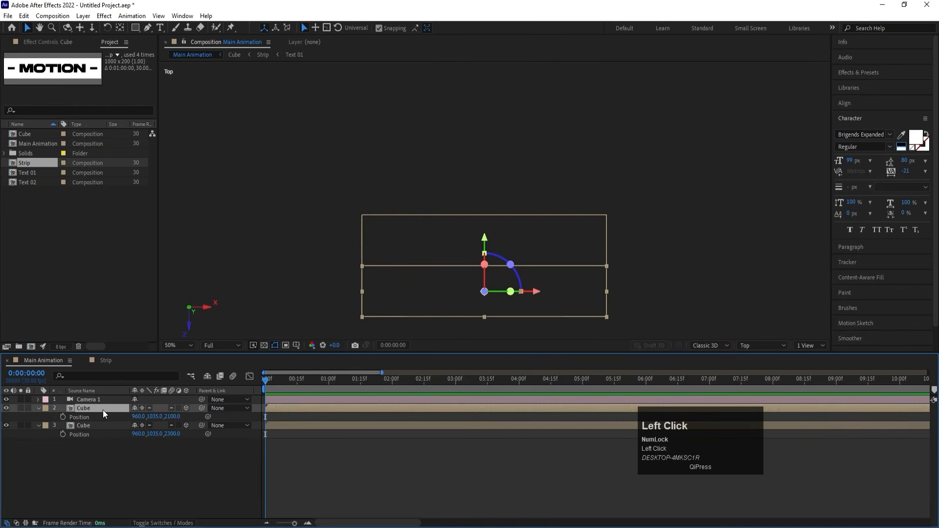
key(Delete)
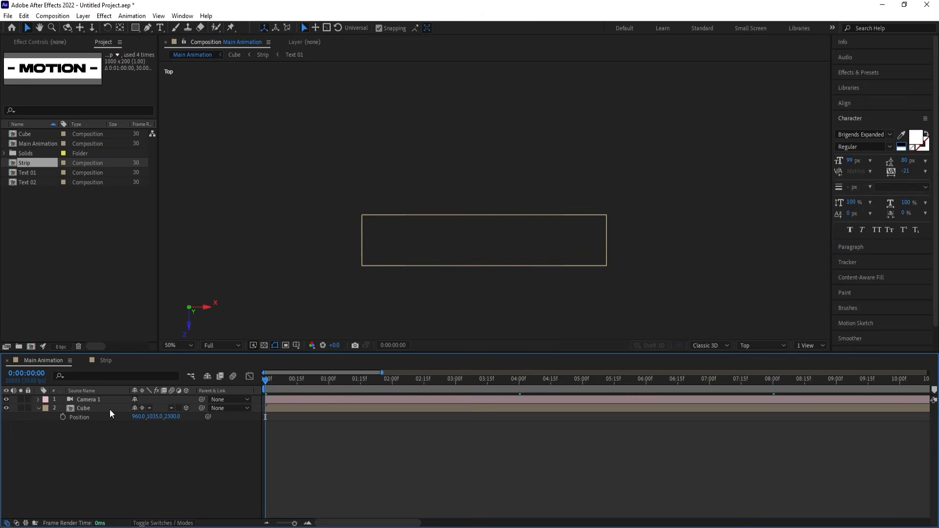
Add an expression to the Cube layer's Position and start an array with position[0] as its first element.
click(98, 409)
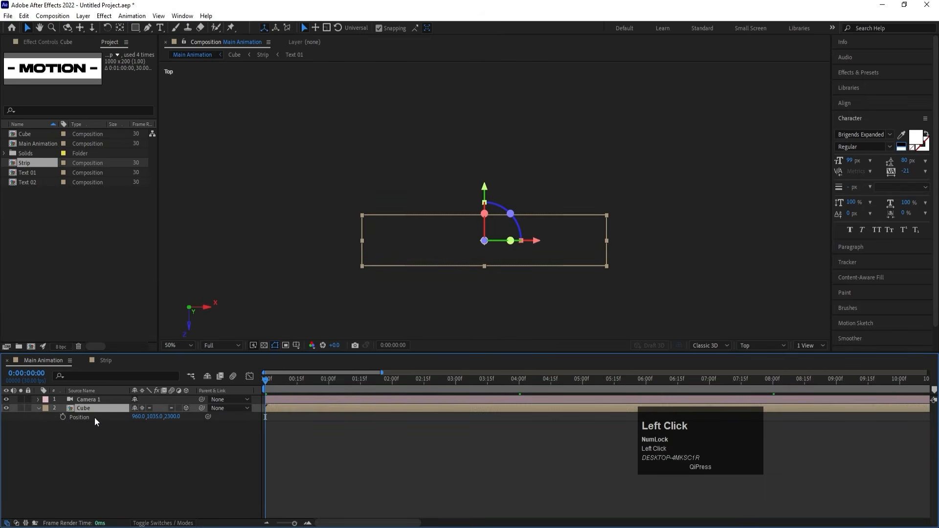
alt+click(62, 417)
text([)
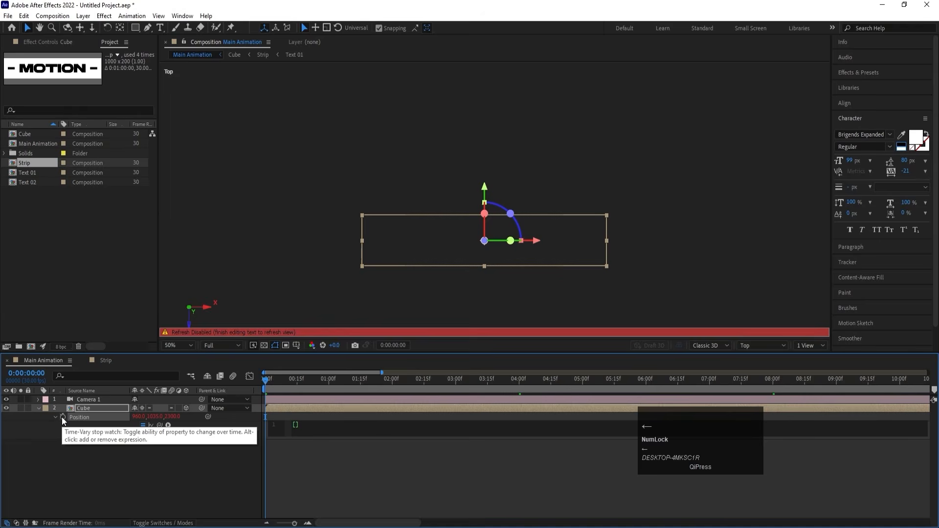
text(pos)
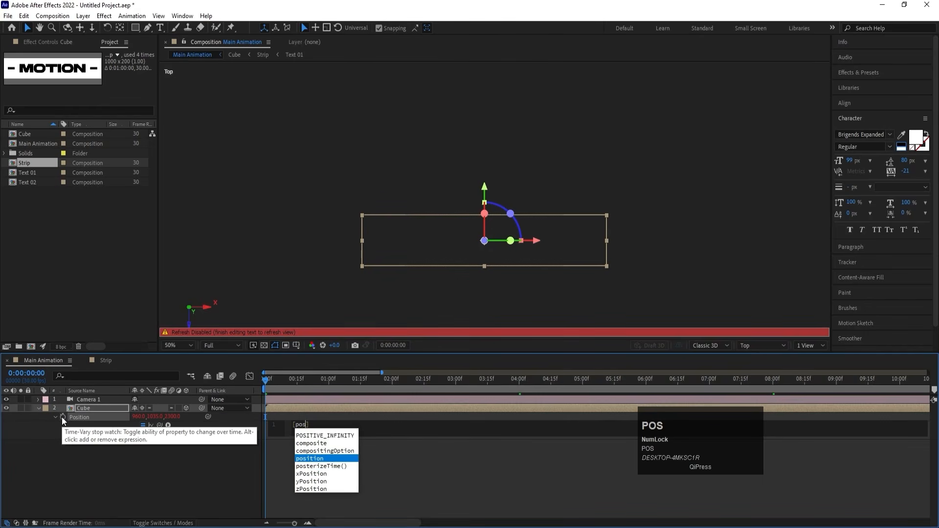
key(Return)
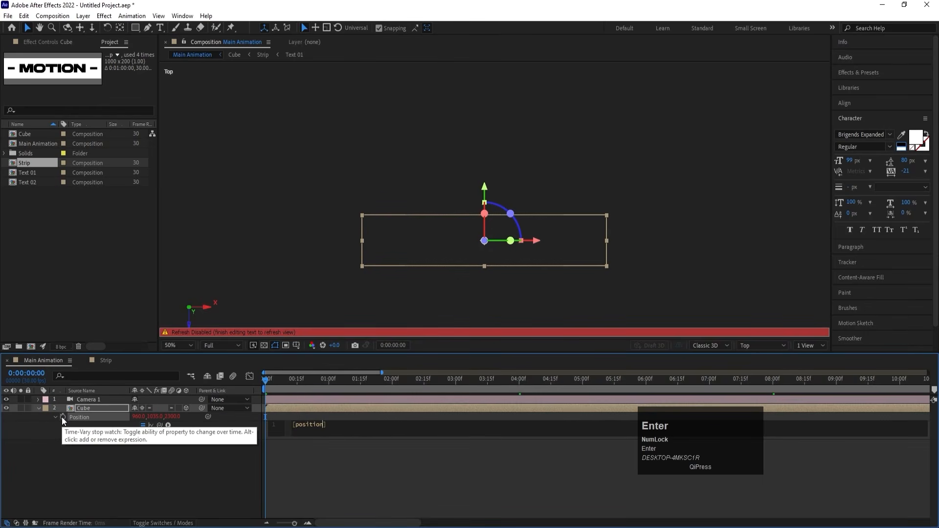
text([)
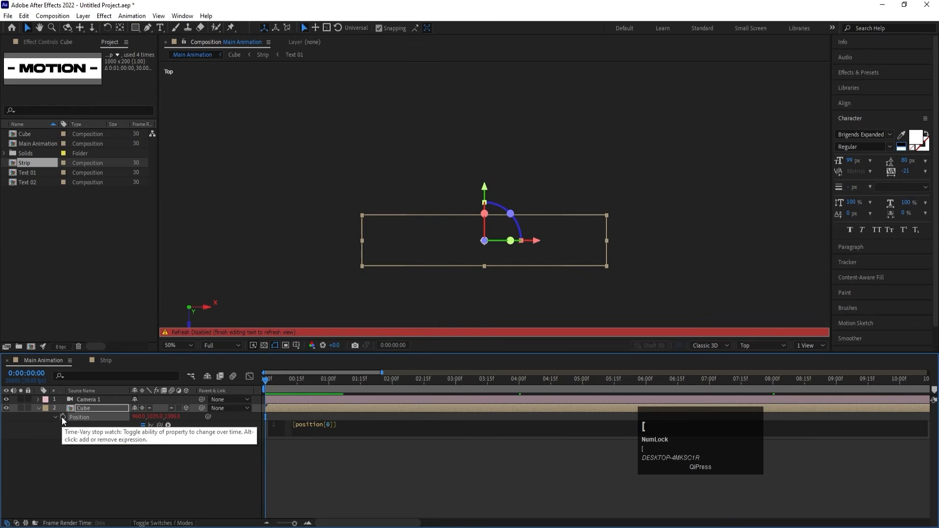
text(0)
key(Right)
Add position[1] and position[2] as the second and third elements of the Position expression's array.
text(,pos)
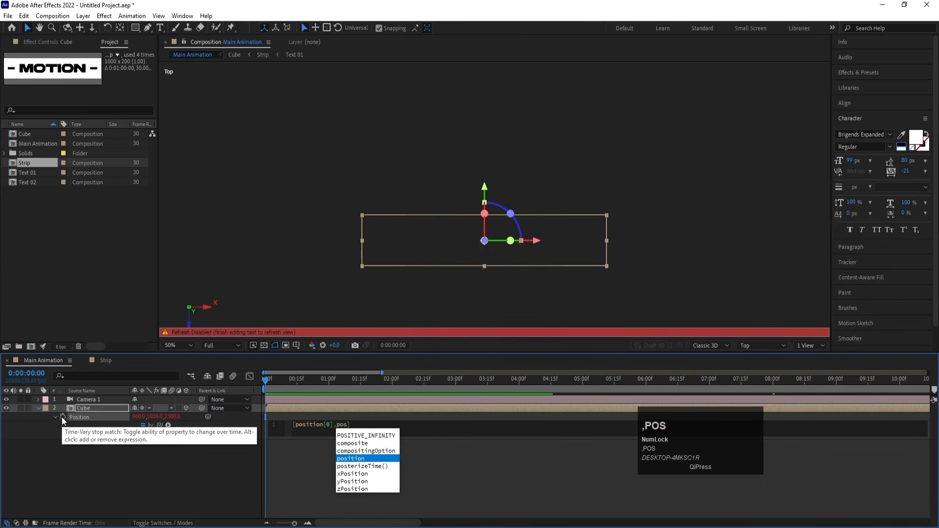
key(Return)
text([)
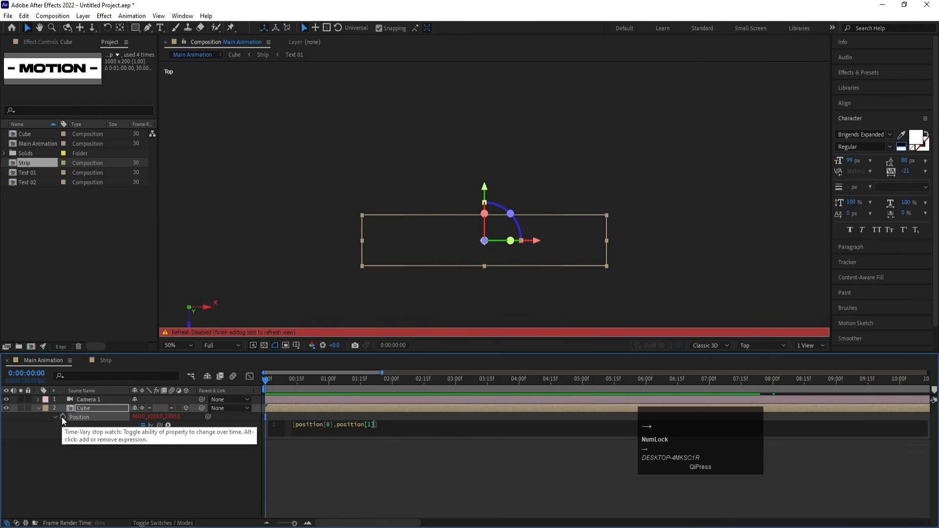
text(1],pos)
key(Return)
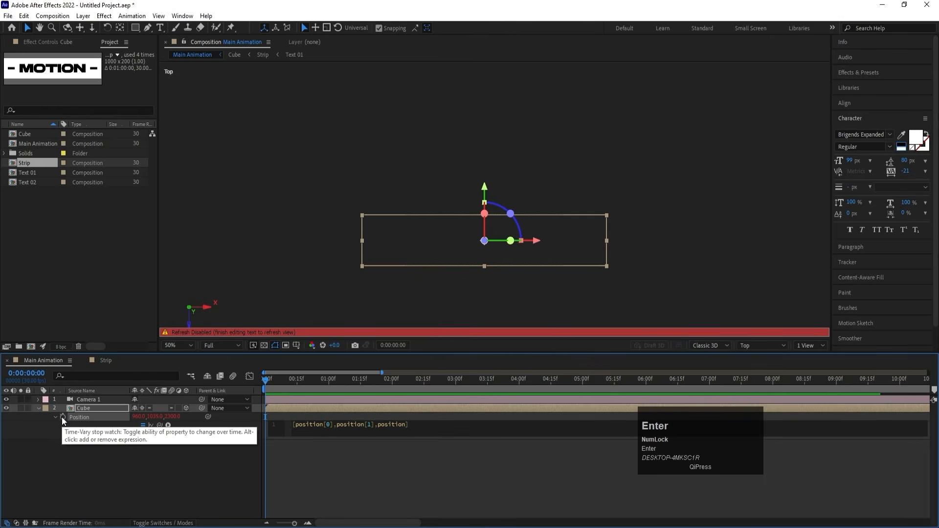
text([2)
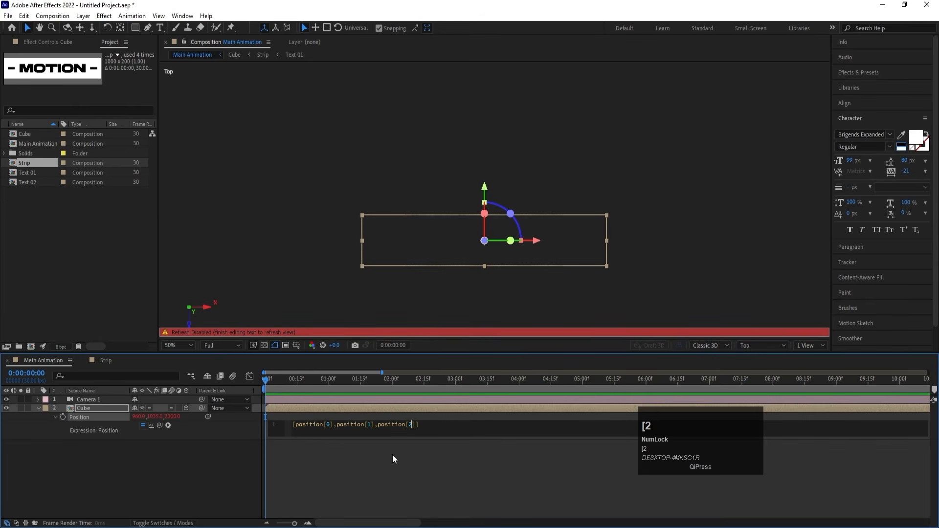
Extend the Z element of the Position expression with -200*index and apply the expression.
click(417, 426)
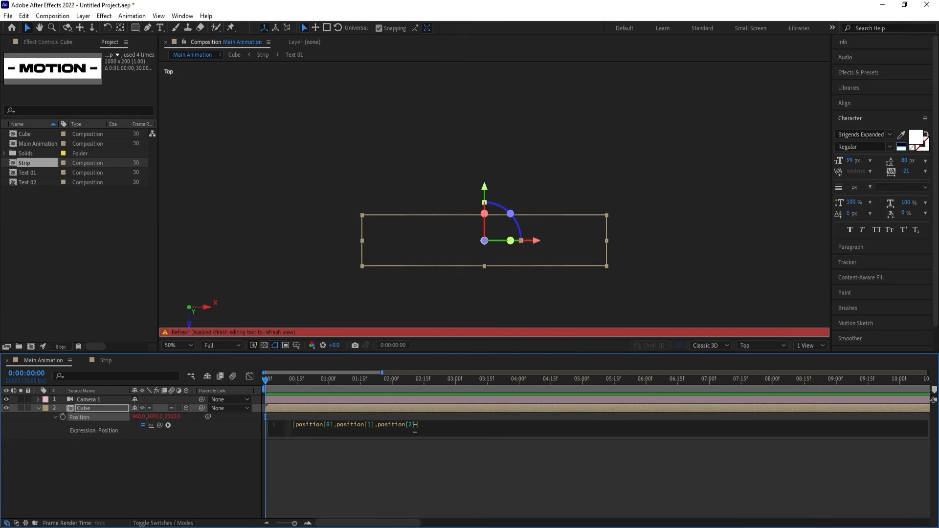
text(-2)
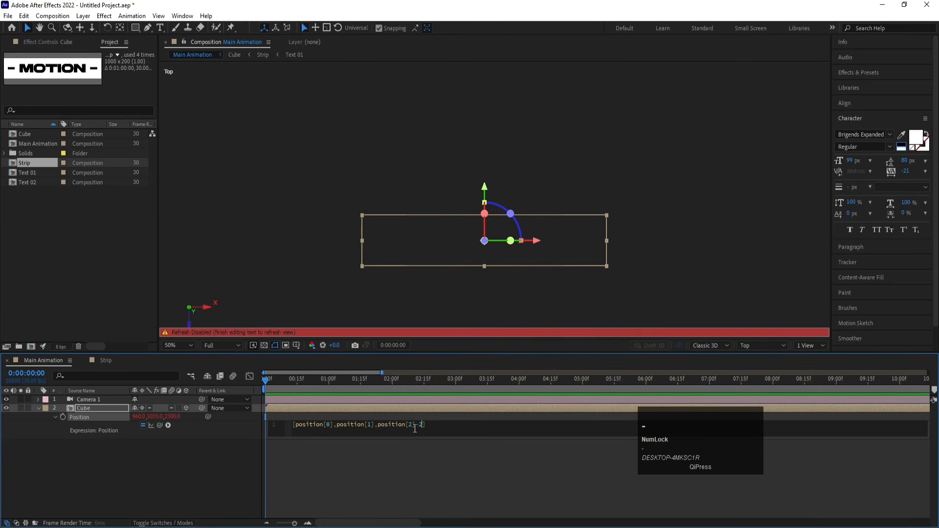
text(00*ind)
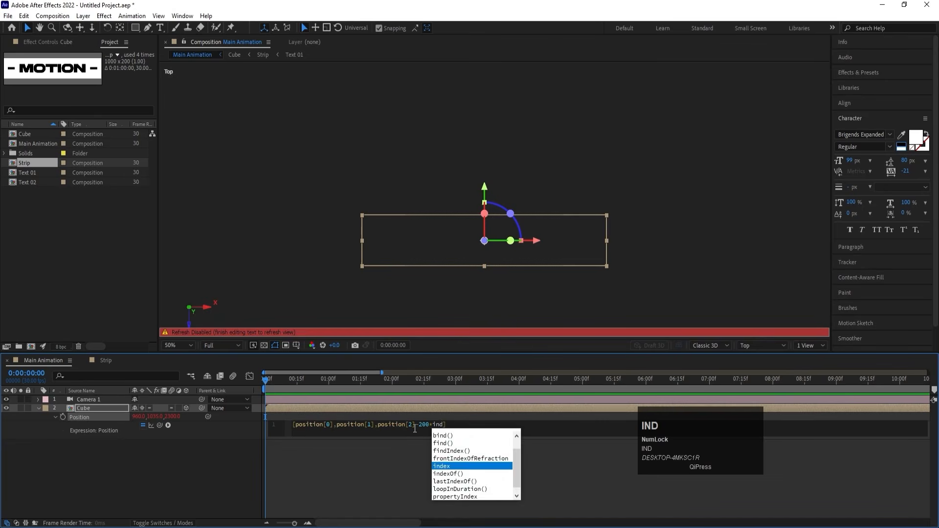
key(Return)
click(444, 466)
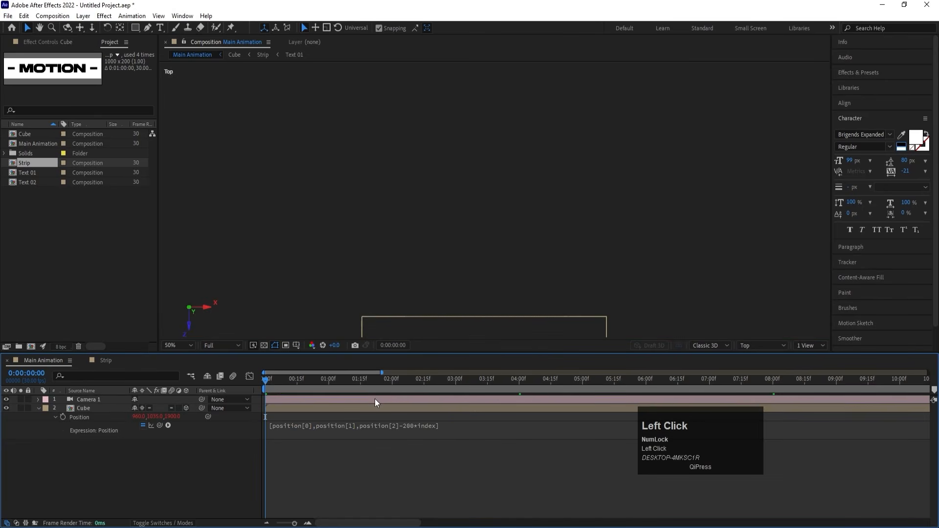
In Top view, move the Cube layer back along its depth axis to a Z position of about 2208.
click(363, 409)
scroll(471, 263, down, 4)
scroll(494, 252, up, 2)
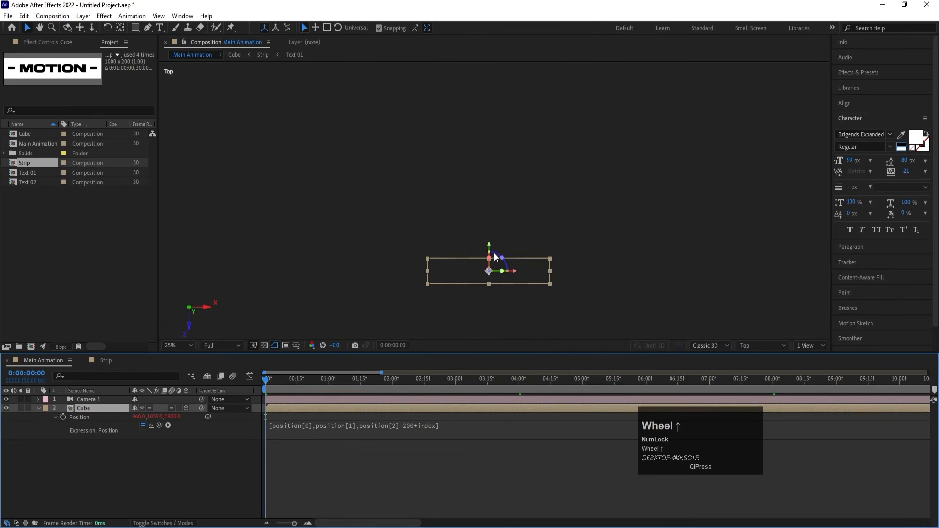
drag(489, 238, 488, 201)
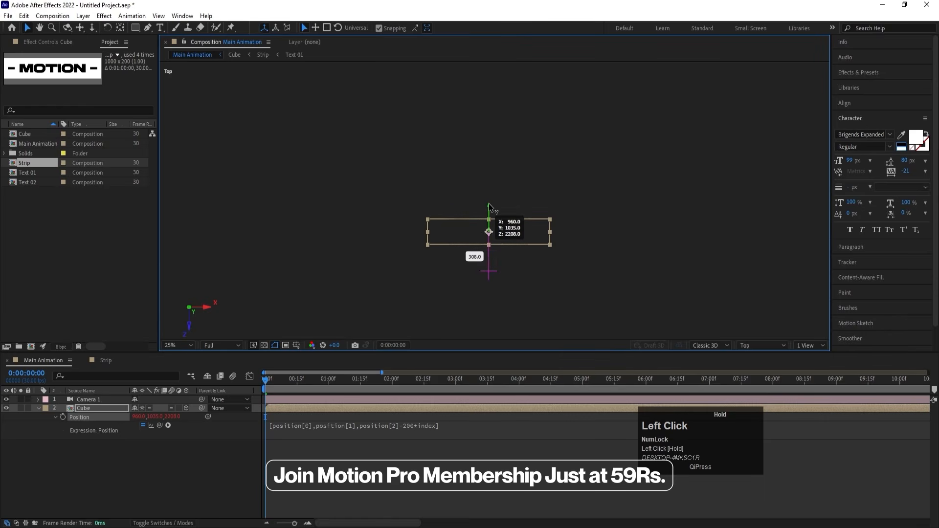
Duplicate the Cube layer three times to stack four adjoining Cubes in depth.
key(ctrl+d)
key(ctrl+d)
key(ctrl+d)
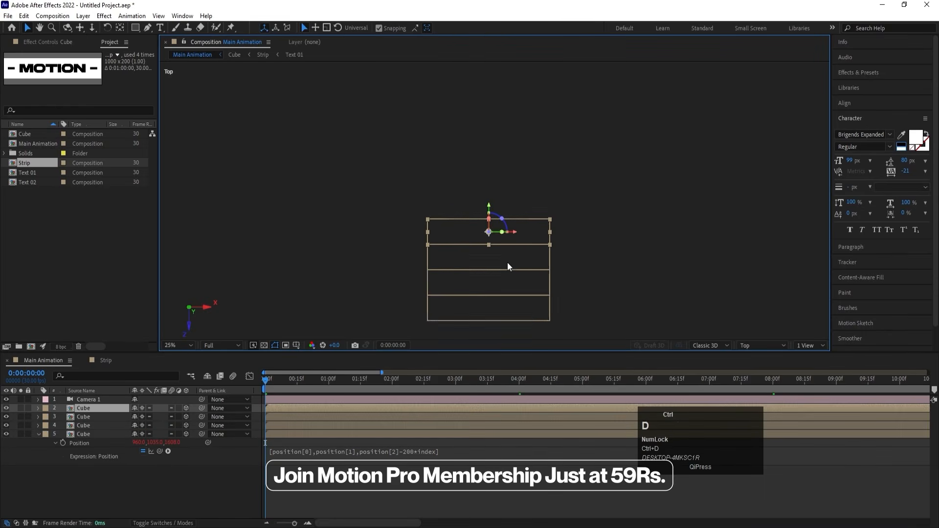
scroll(507, 262, down, 2)
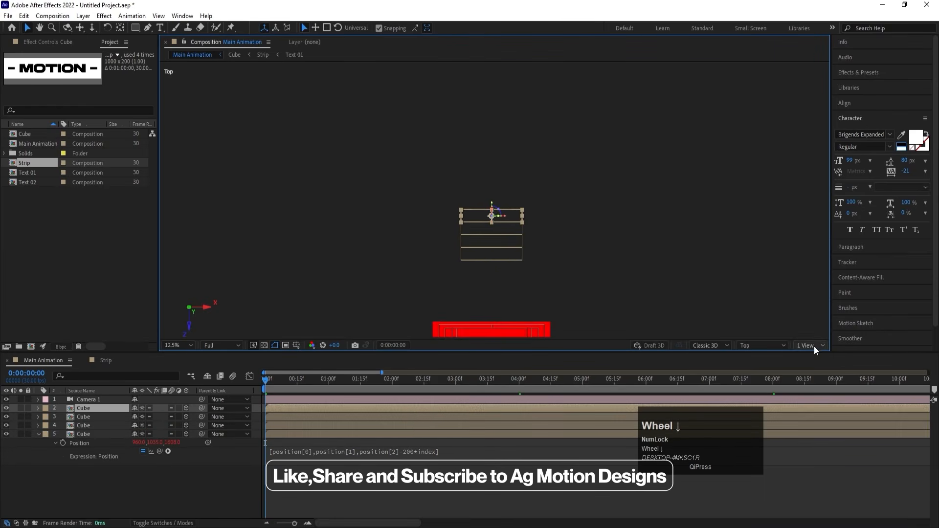
Switch the composition view to the active camera and fit the whole frame in the viewer.
click(770, 345)
click(778, 164)
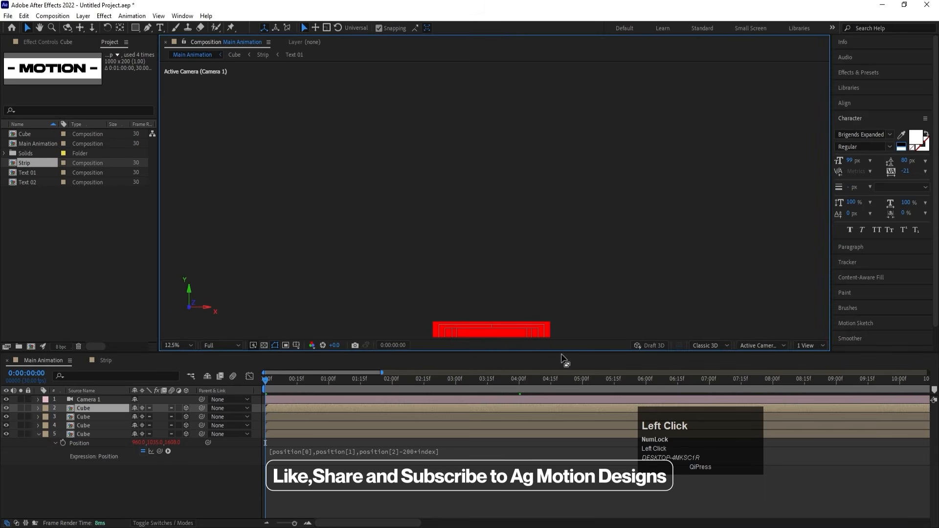
click(184, 339)
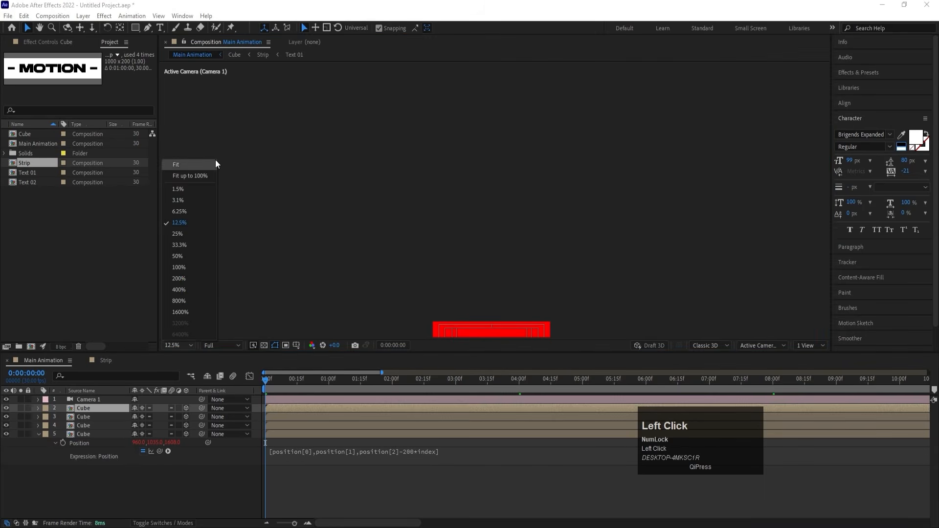
click(185, 164)
Keep duplicating the Cube layer until 17 Cubes form a tunnel filling the frame, and preview the animation from the start.
key(ctrl+d)
key(ctrl+d)
key(ctrl+d)
key(ctrl+d)
key(ctrl+d)
key(ctrl+d)
key(ctrl+d)
key(ctrl+d)
key(ctrl+d)
key(ctrl+d)
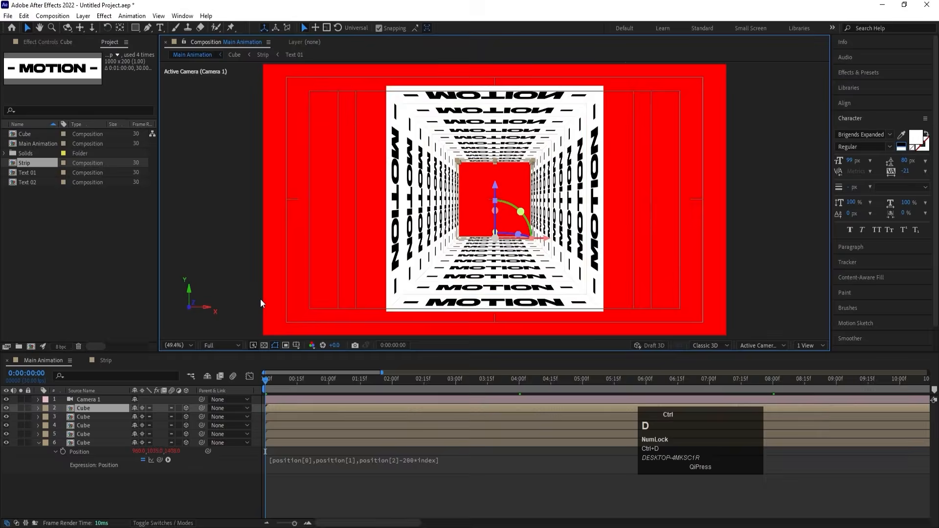
key(space)
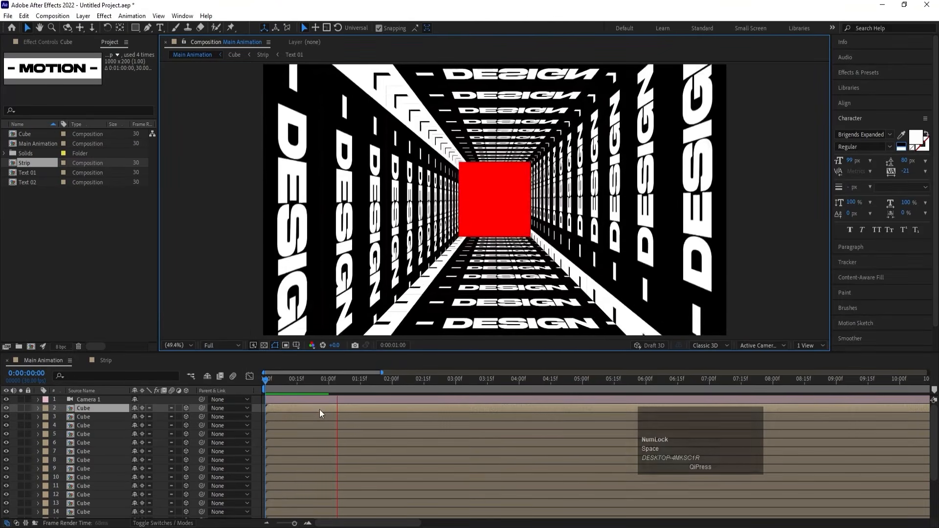
click(266, 380)
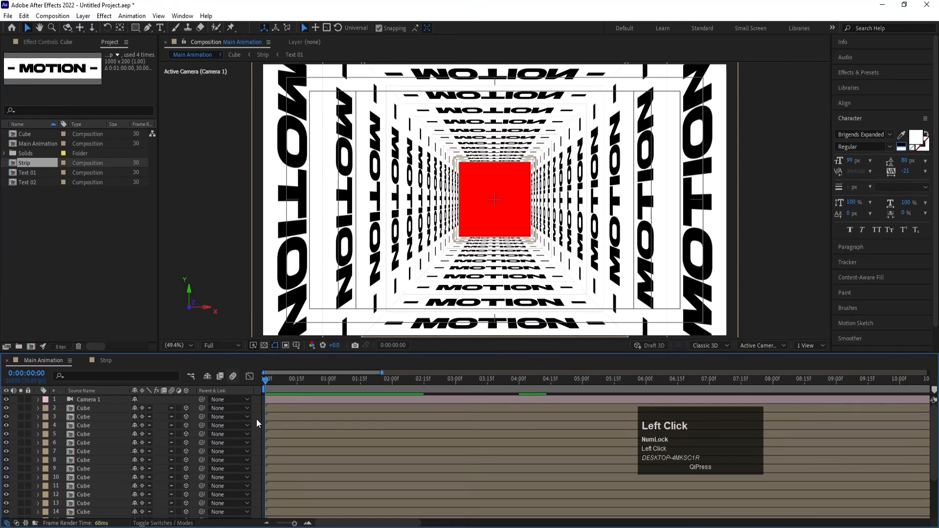
Select all 17 Cube layers and trim their ends to 0:00:00:05.
click(72, 406)
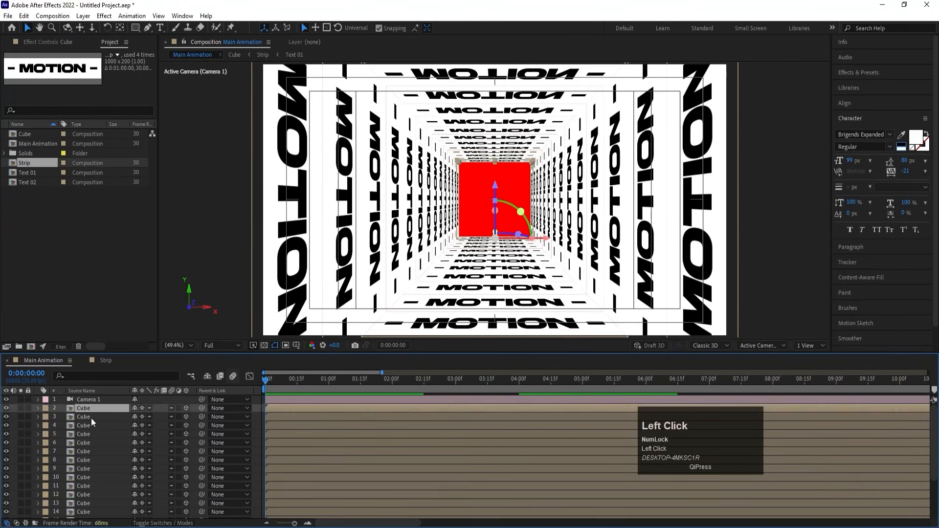
scroll(117, 423, down, 3)
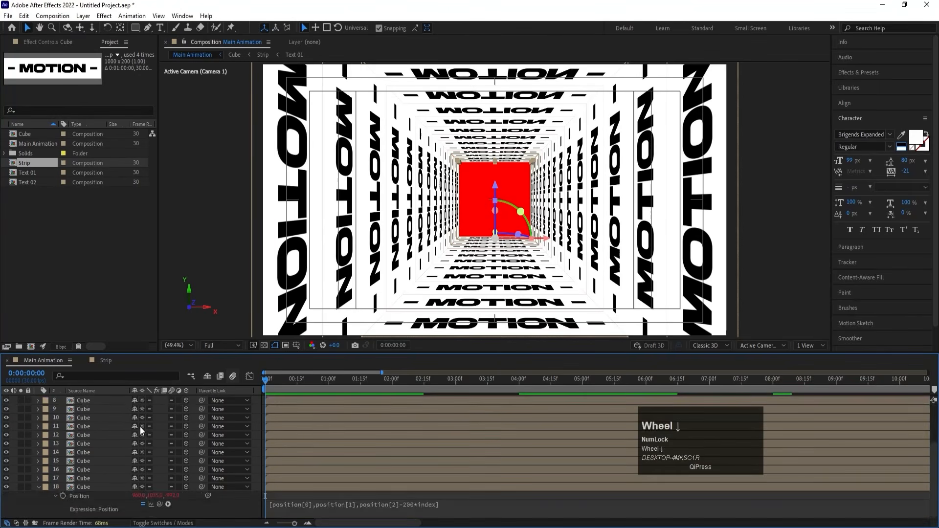
click(39, 485)
key(equal)
key(equal)
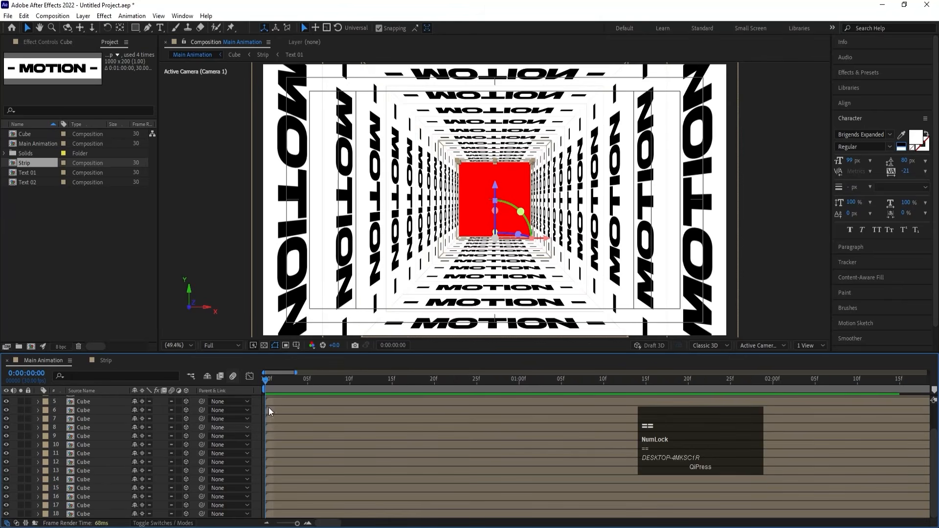
click(306, 380)
scroll(307, 415, up, 2)
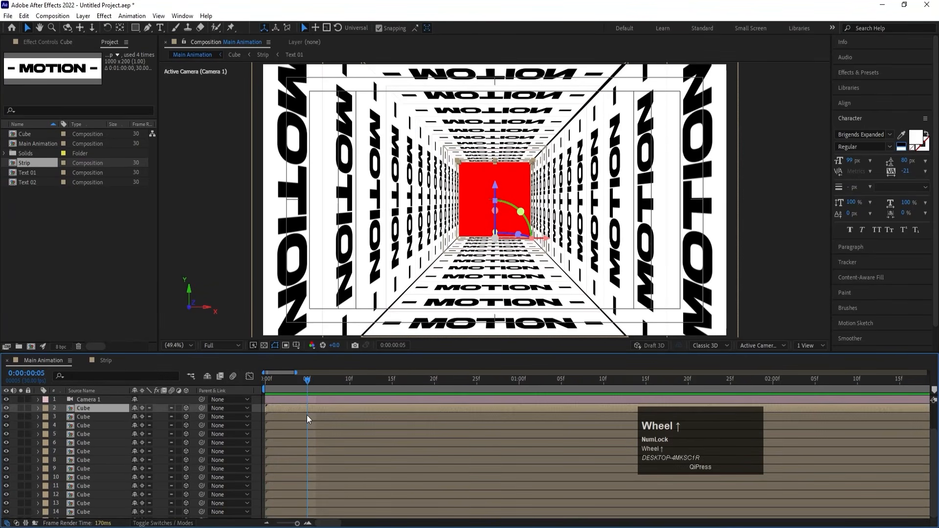
scroll(298, 417, down, 2)
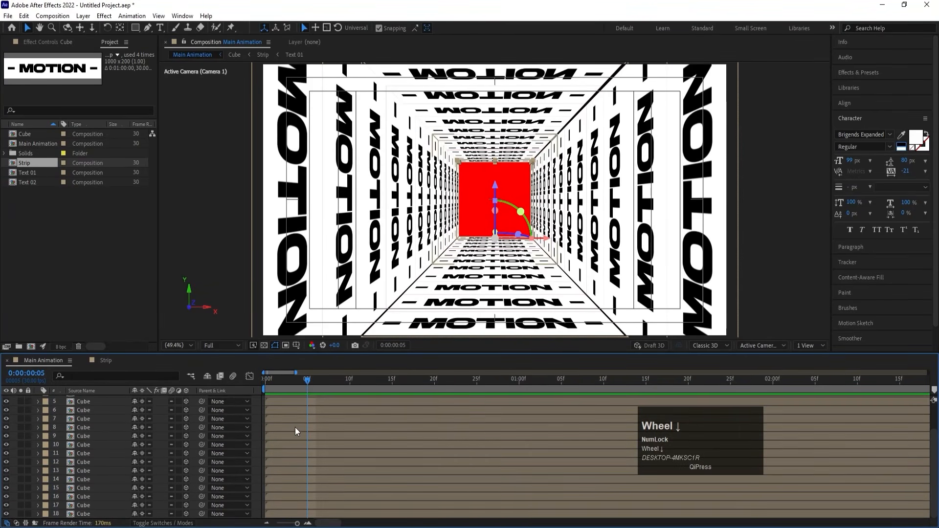
shift+click(93, 517)
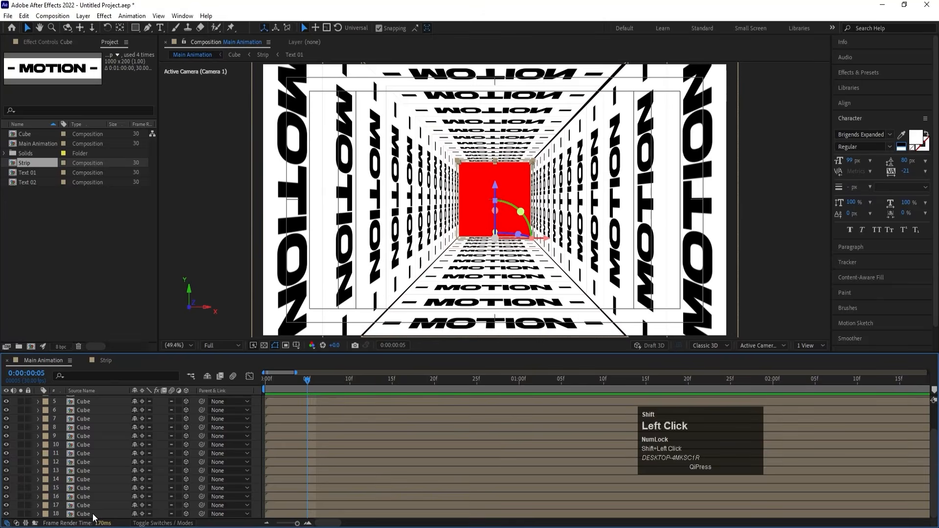
key(alt+bracketright)
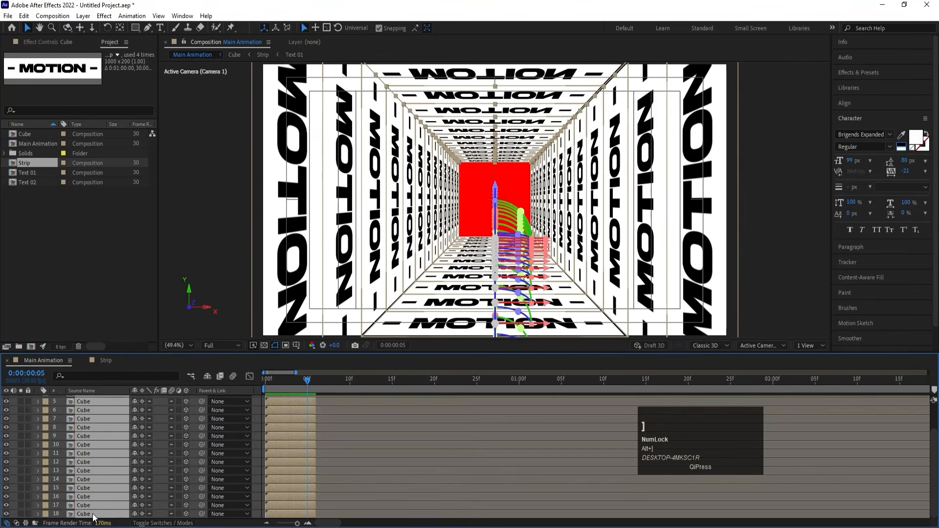
Sequence the selected Cube layers one after another in time with no overlap.
right_click(291, 430)
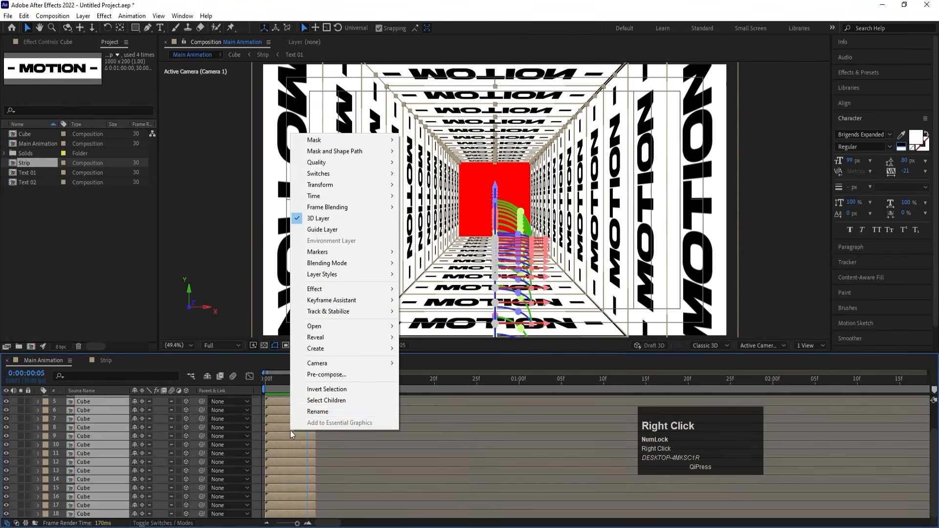
click(332, 300)
click(477, 390)
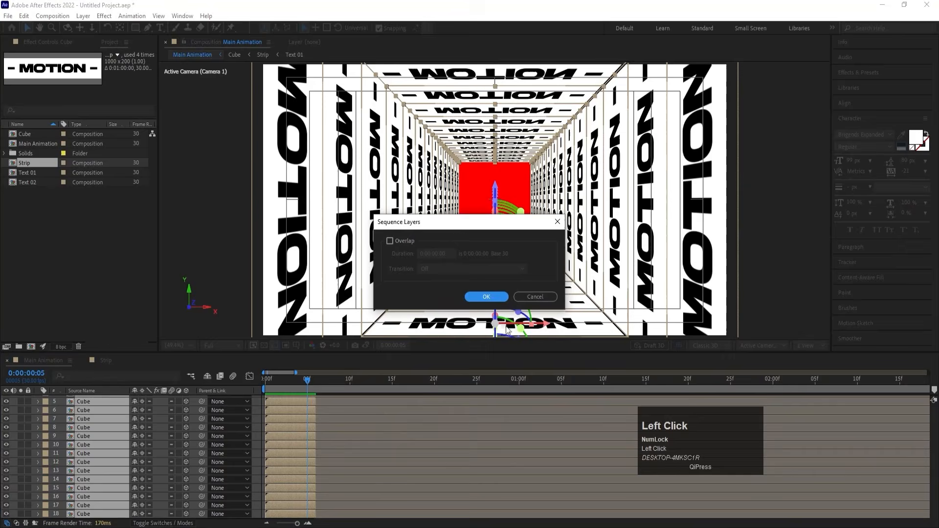
click(487, 295)
Extend the ends of all the staggered Cube layers out toward the end of the composition.
key(minus)
key(minus)
key(minus)
key(minus)
key(minus)
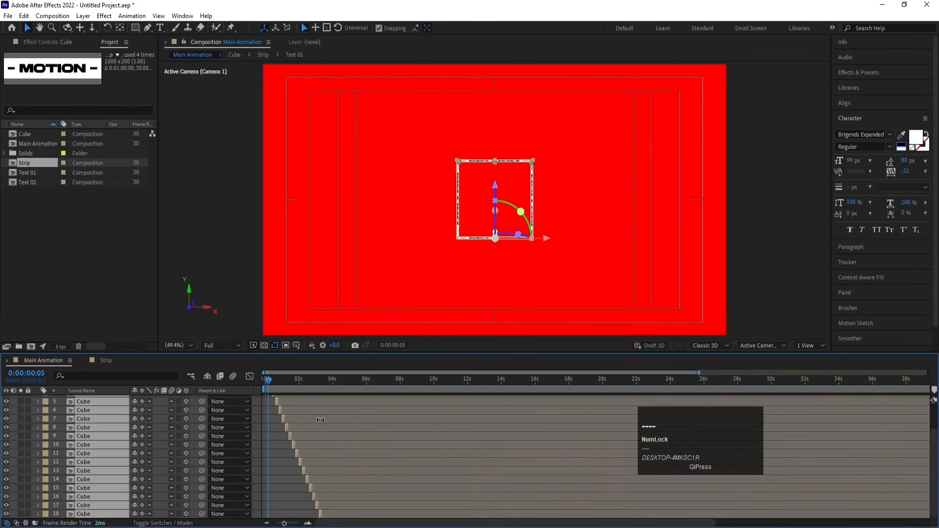
drag(276, 402, 911, 387)
scroll(243, 443, down, 1)
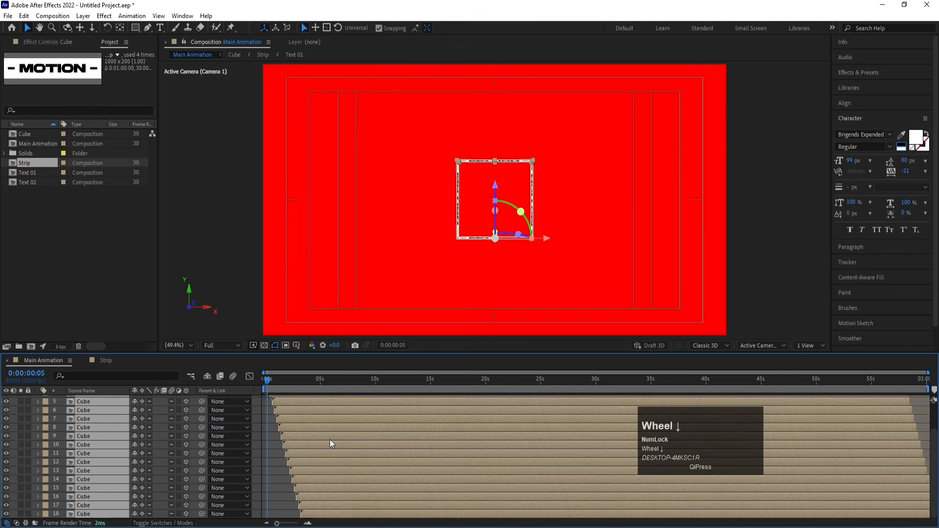
Trim the starts of all Cube layers to 0:00:03:06, where the last Cube layer begins.
click(272, 486)
click(310, 513)
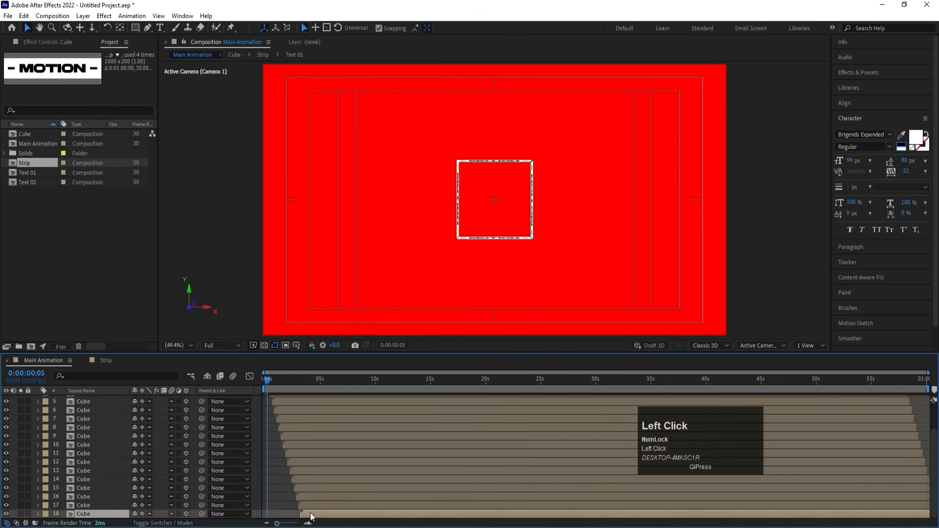
scroll(309, 485, up, 2)
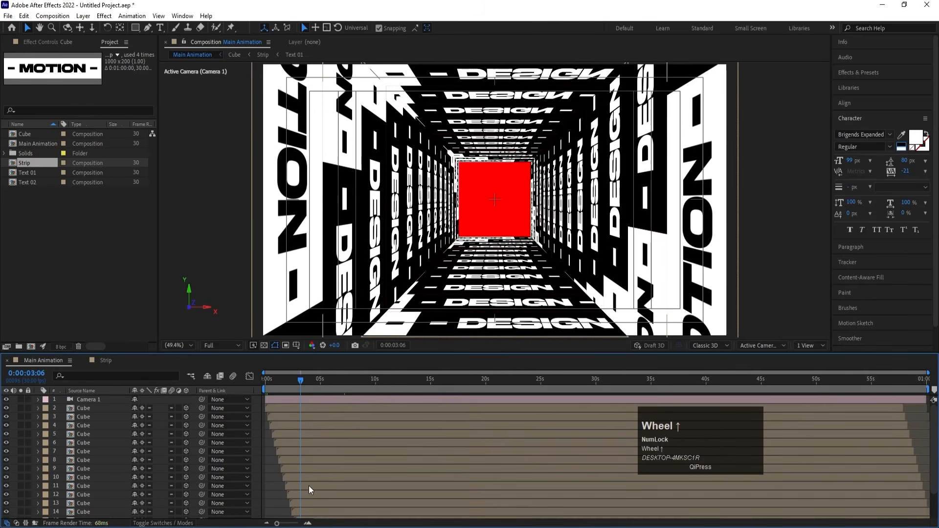
shift+click(293, 408)
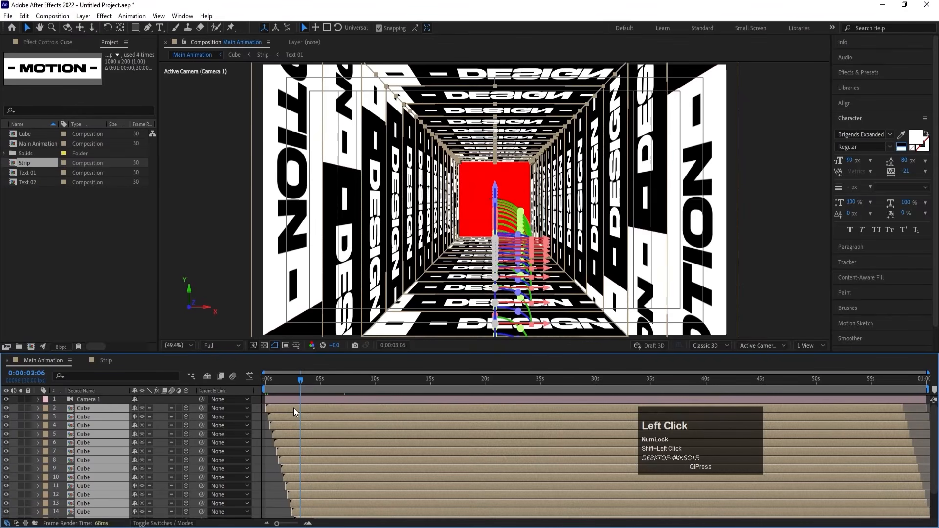
key(alt+bracketleft)
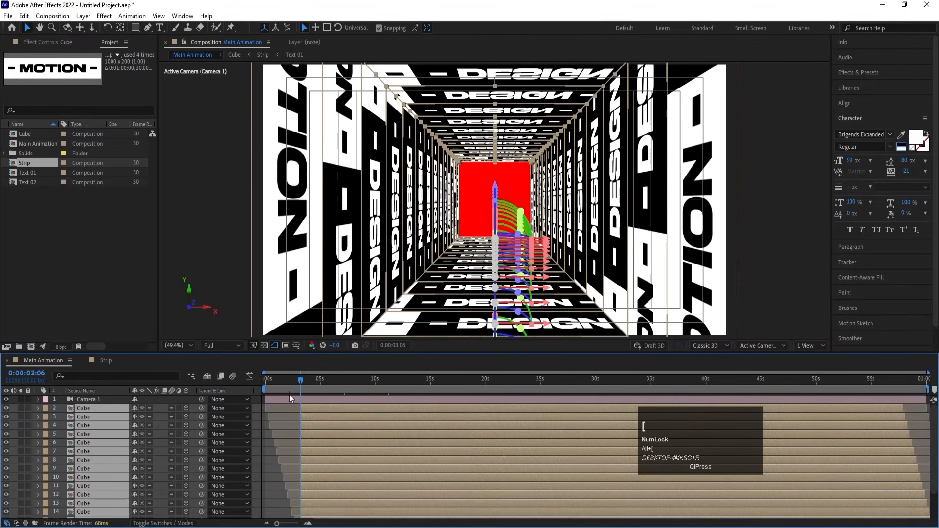
Shift all the trimmed Cube layers so they start at 0:00:00:00, and preview the staggered tunnel animation.
click(276, 380)
drag(277, 379, 244, 380)
key(bracketleft)
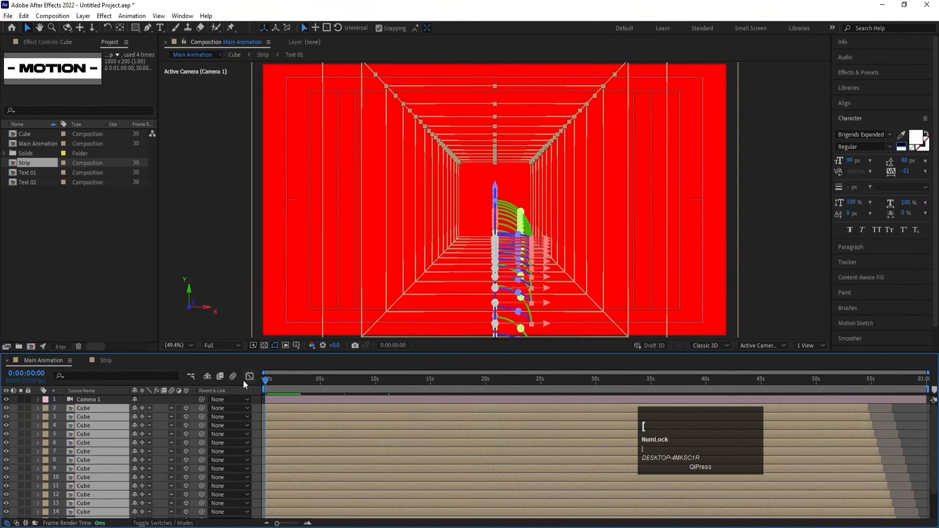
key(space)
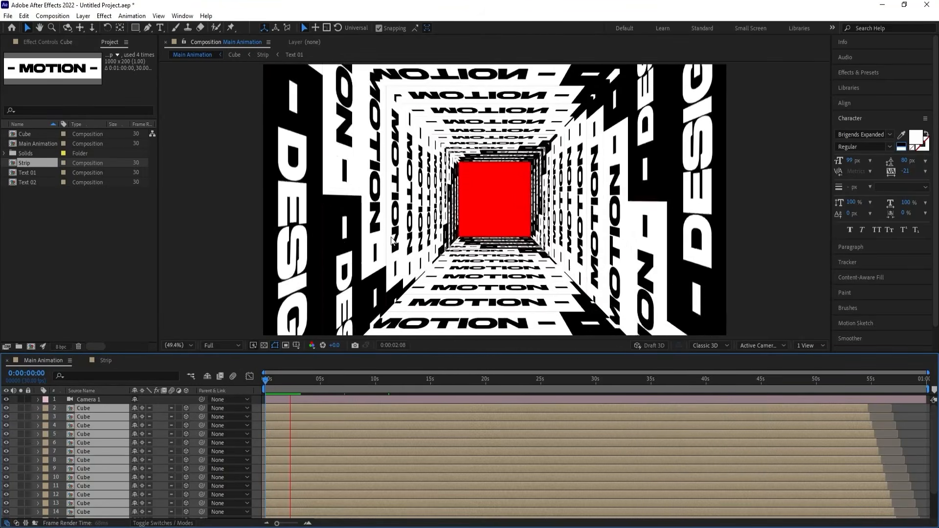
key(space)
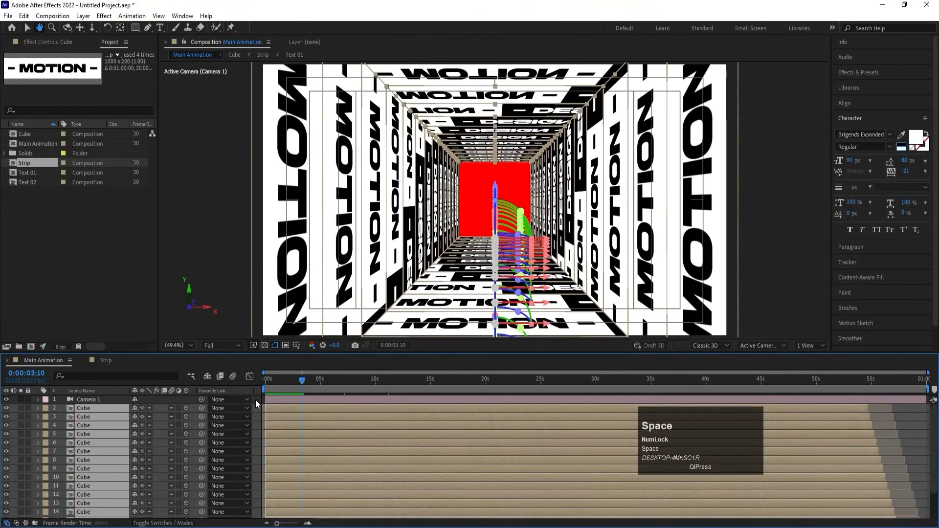
Add a null object to the Main Animation composition and make it a 3D layer.
click(254, 401)
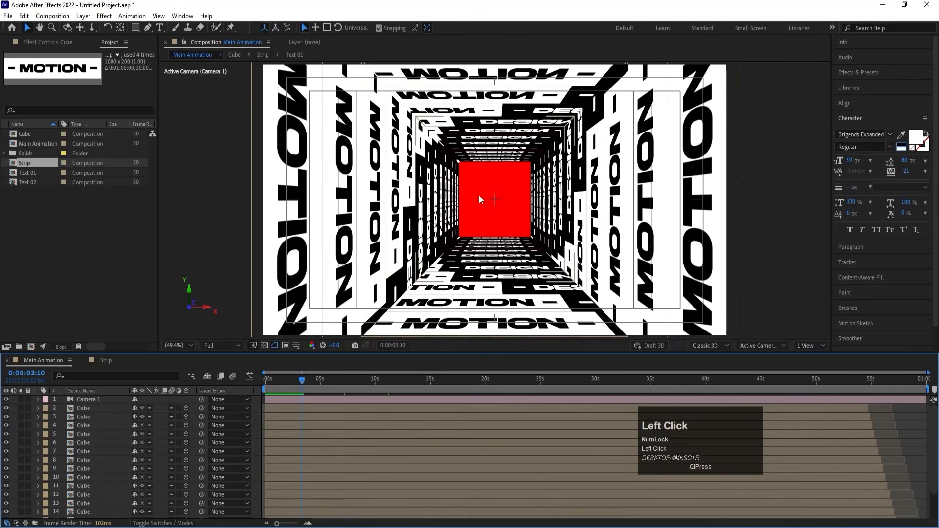
right_click(253, 409)
mouse_move(278, 283)
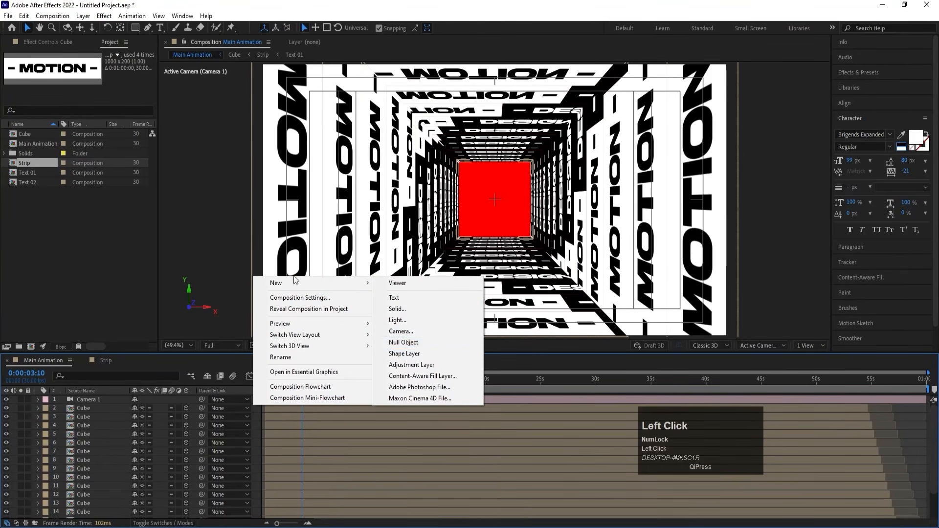
click(428, 342)
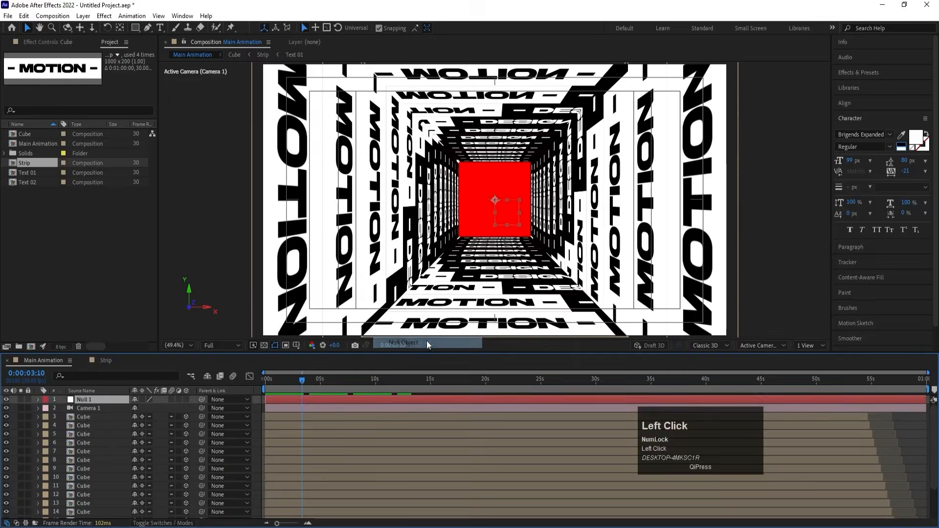
click(187, 399)
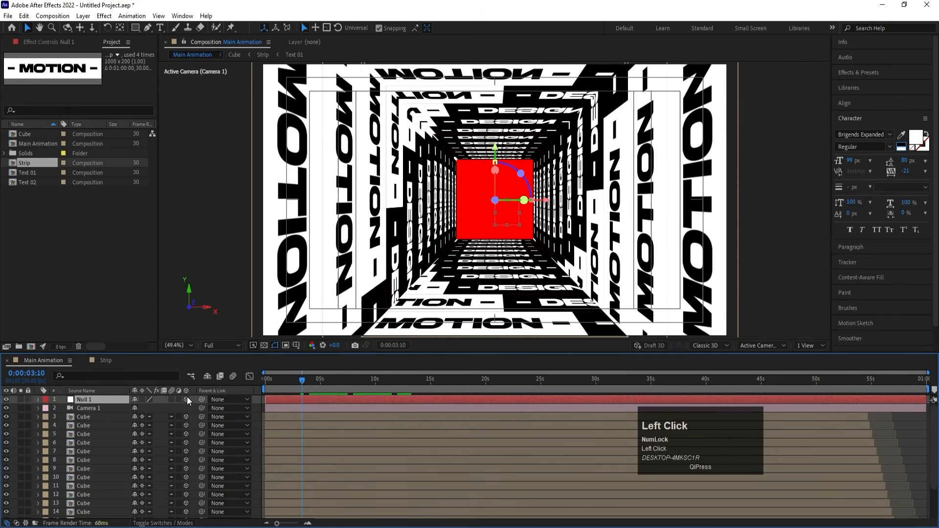
Parent all the Cube layers to the null object.
click(97, 416)
scroll(101, 445, down, 3)
shift+click(104, 508)
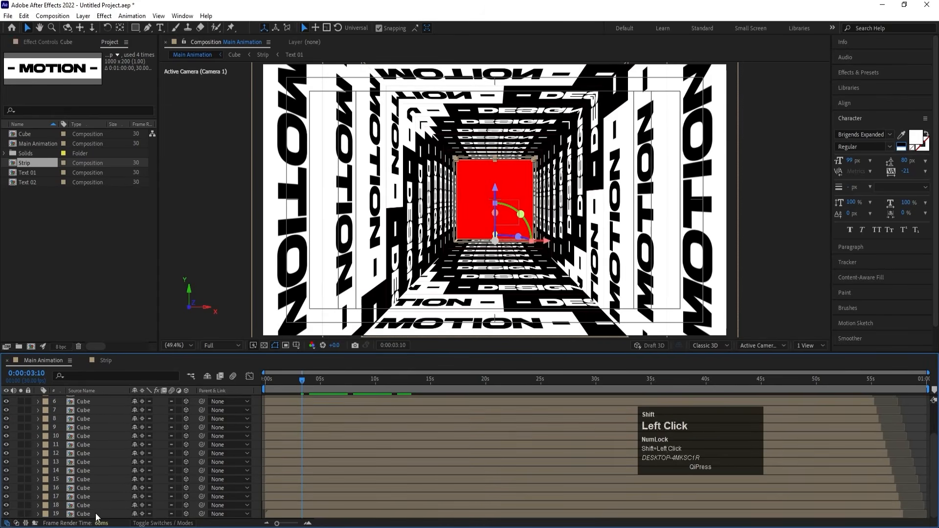
scroll(101, 462, up, 3)
drag(201, 414, 98, 397)
Move the null back in depth to a Z position of 805 and return to the first frame.
click(98, 397)
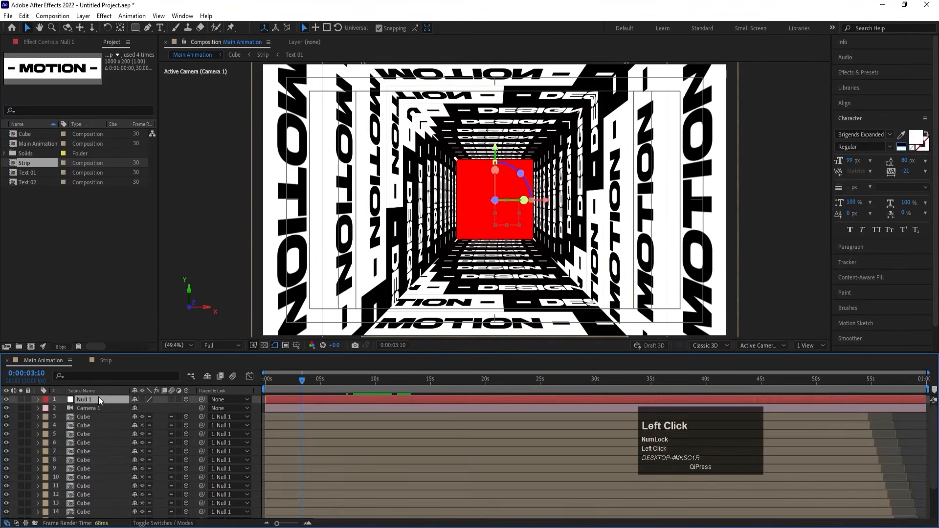
key(p)
drag(158, 409, 344, 381)
scroll(360, 246, down, 6)
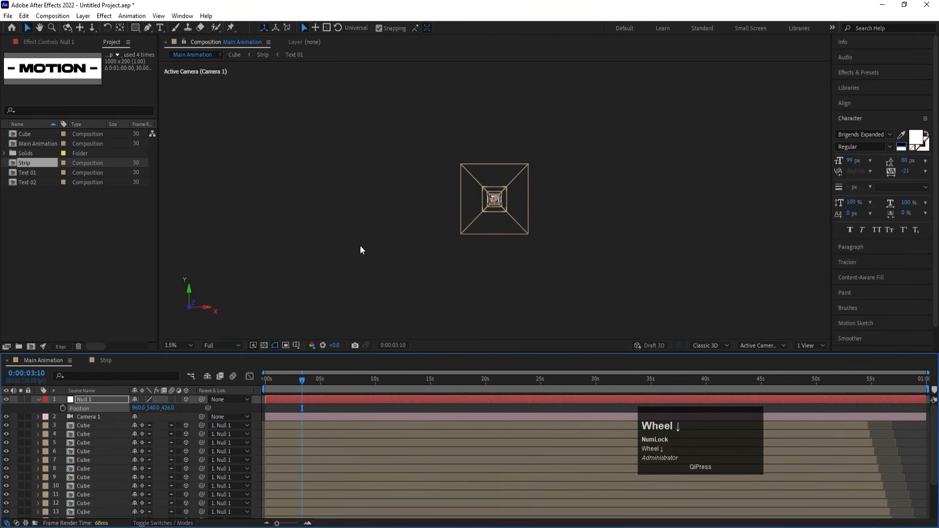
scroll(360, 245, up, 2)
drag(172, 408, 346, 397)
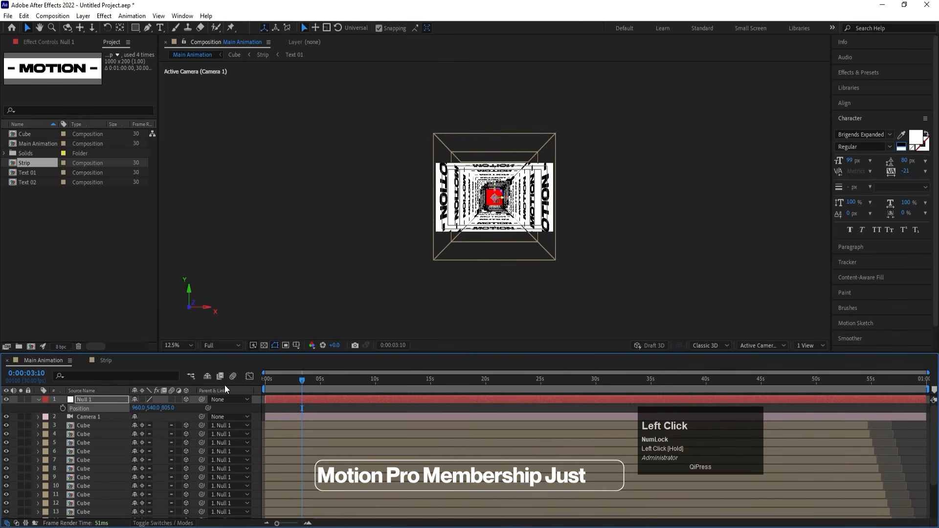
click(184, 344)
click(197, 167)
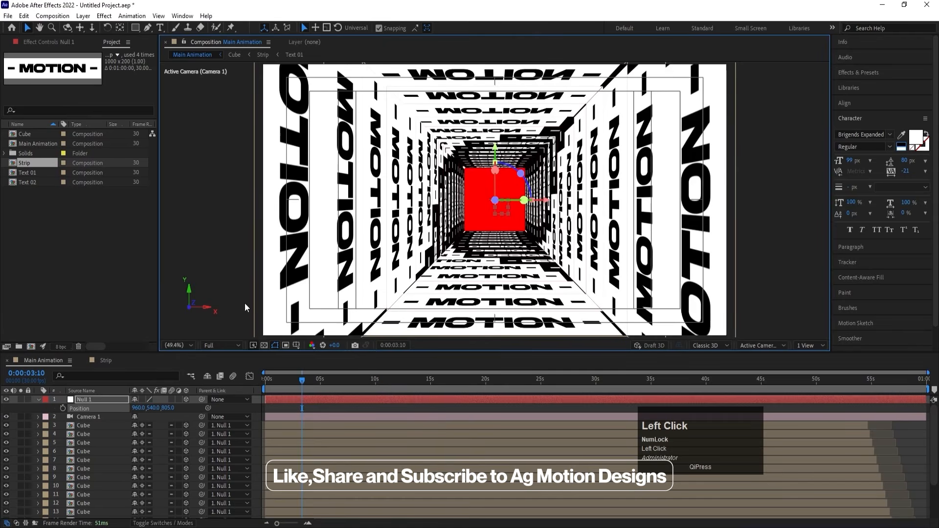
drag(277, 376, 213, 377)
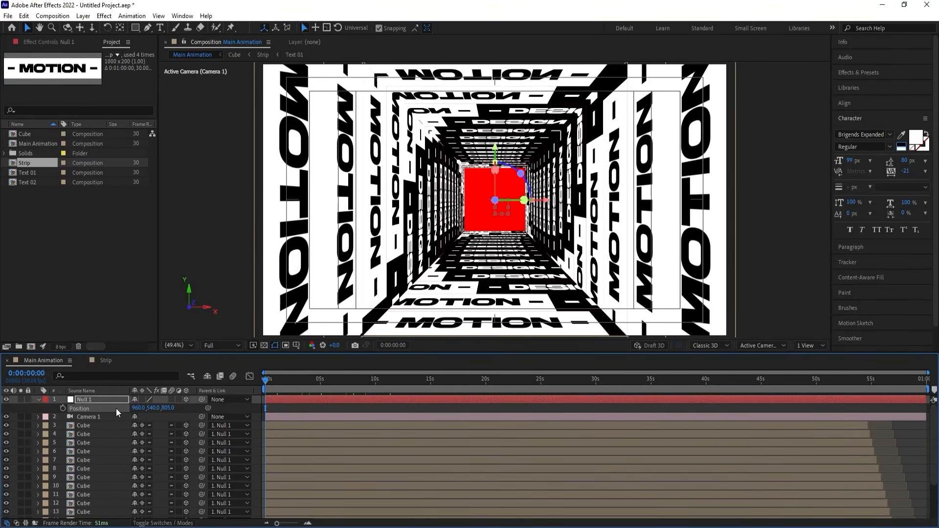
Try rotating the tunnel with the null's rotation properties, then reset its Z Rotation to 0.
key(equal)
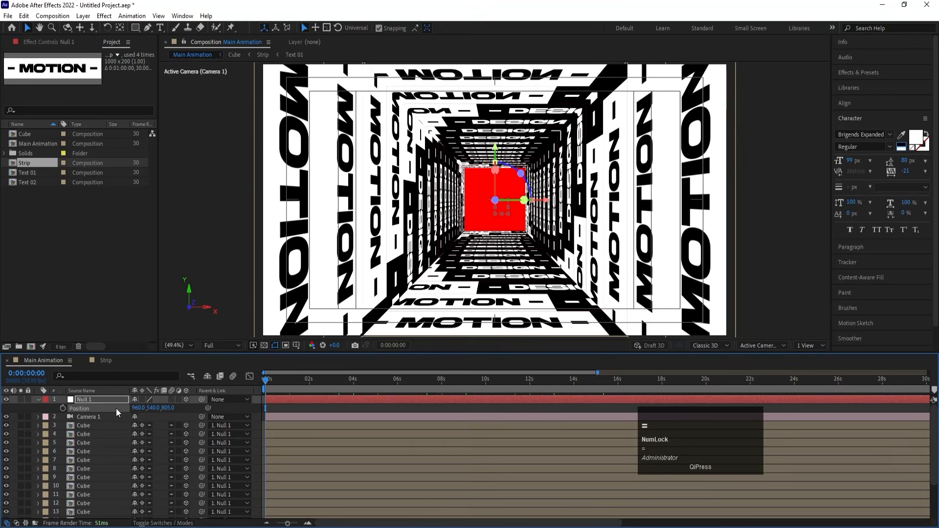
click(95, 398)
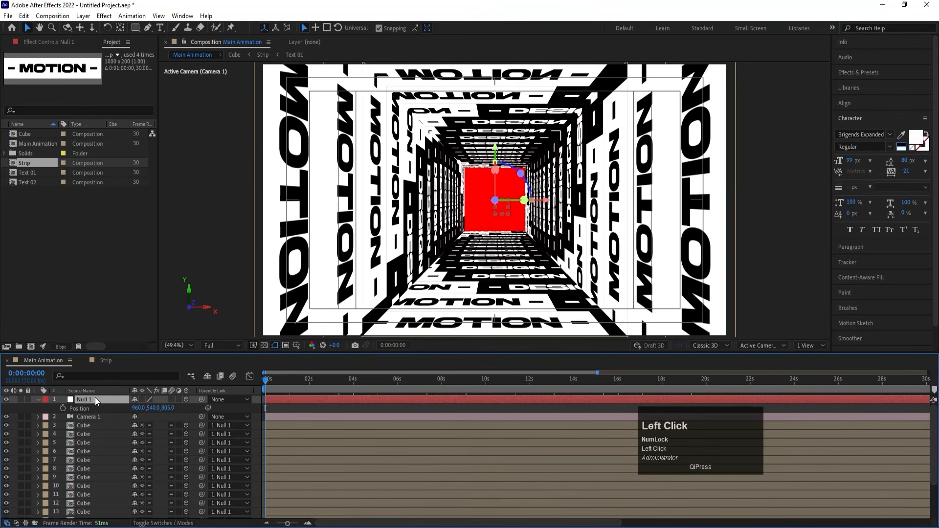
key(r)
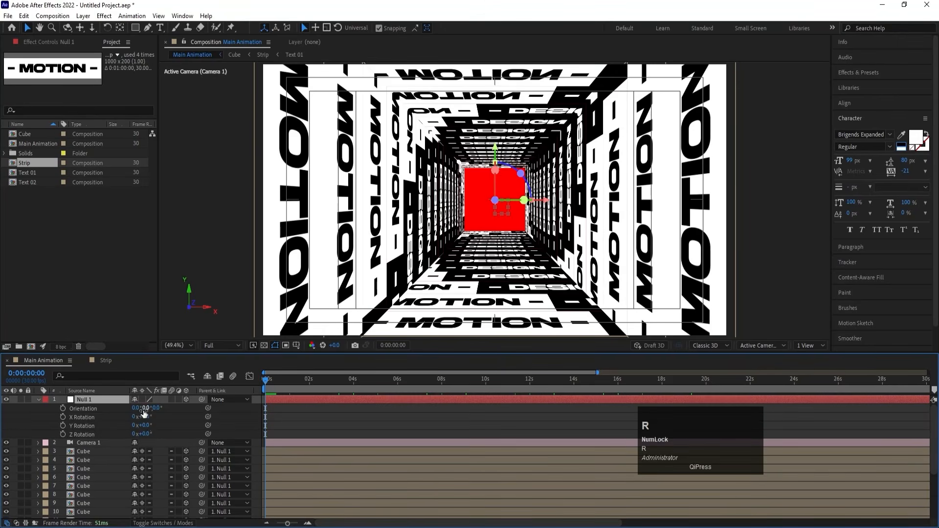
drag(145, 417, 152, 437)
key(Return)
key(Return)
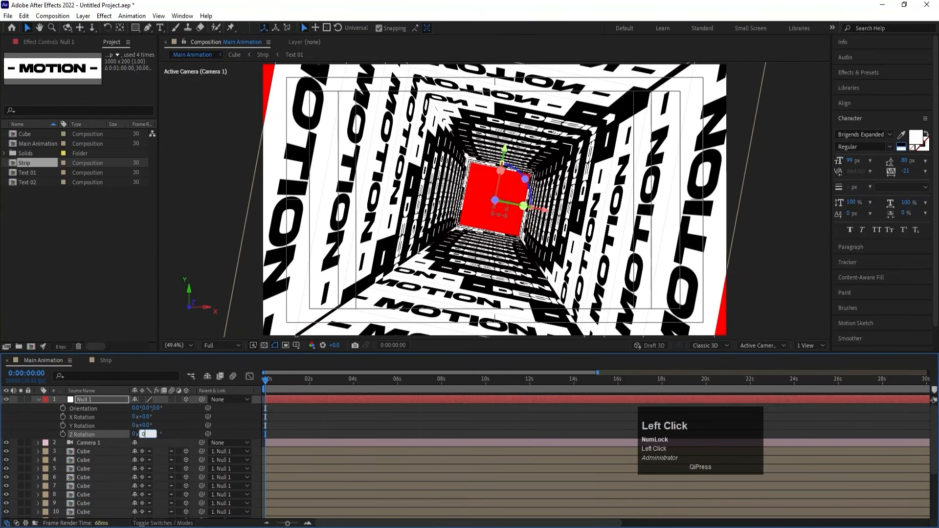
key(Return)
Bring the null forward in depth to a Z position of 622 and reveal its rotation properties.
key(p)
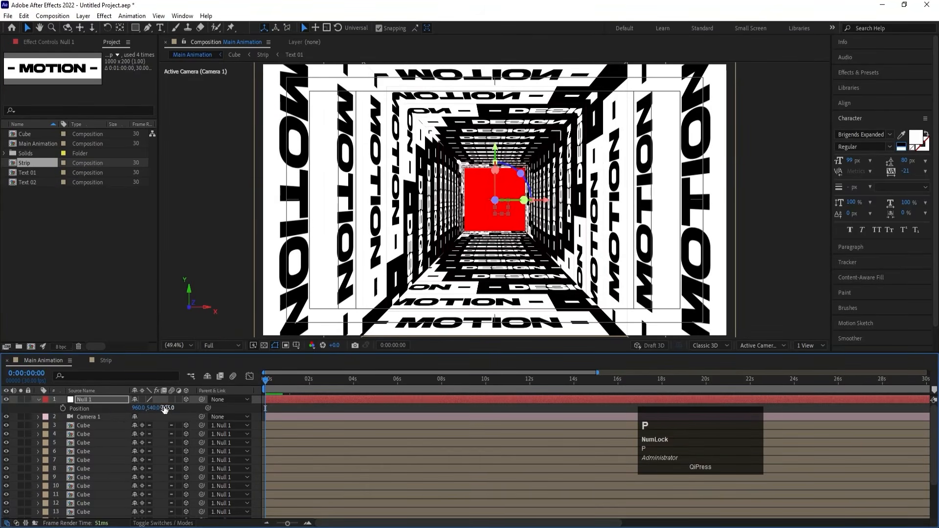
drag(165, 410, 89, 402)
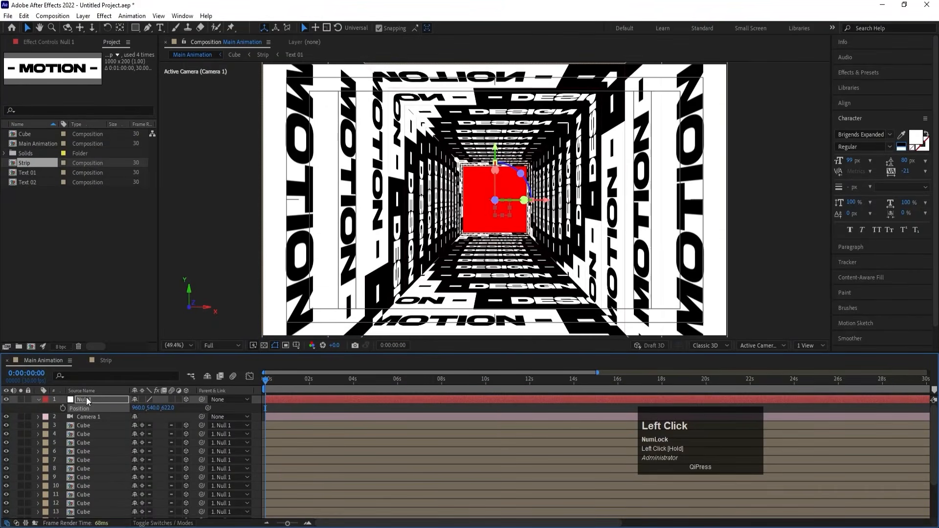
key(r)
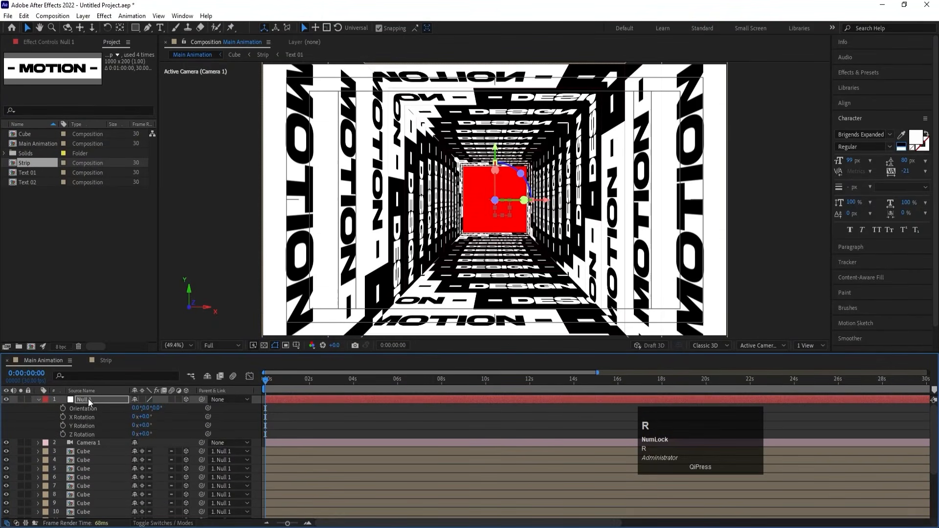
Keyframe the null's Z Rotation from 0 at the first frame to one full 360° turn at 8 seconds, and end the work area there.
click(64, 434)
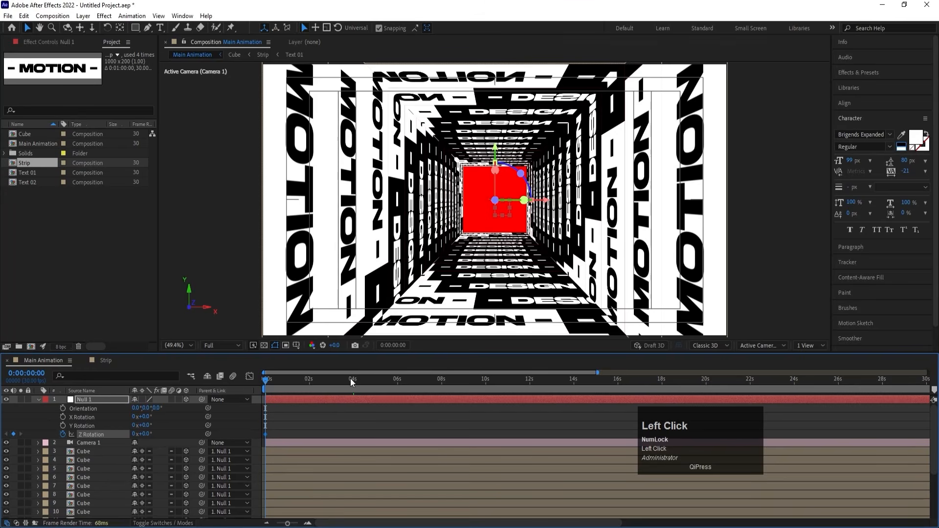
click(442, 381)
key(equal)
key(equal)
key(equal)
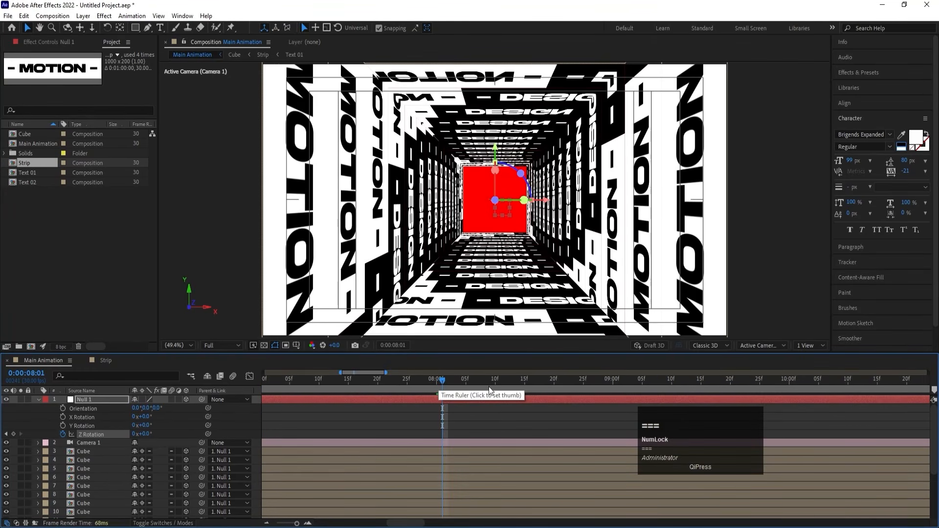
drag(447, 384, 436, 382)
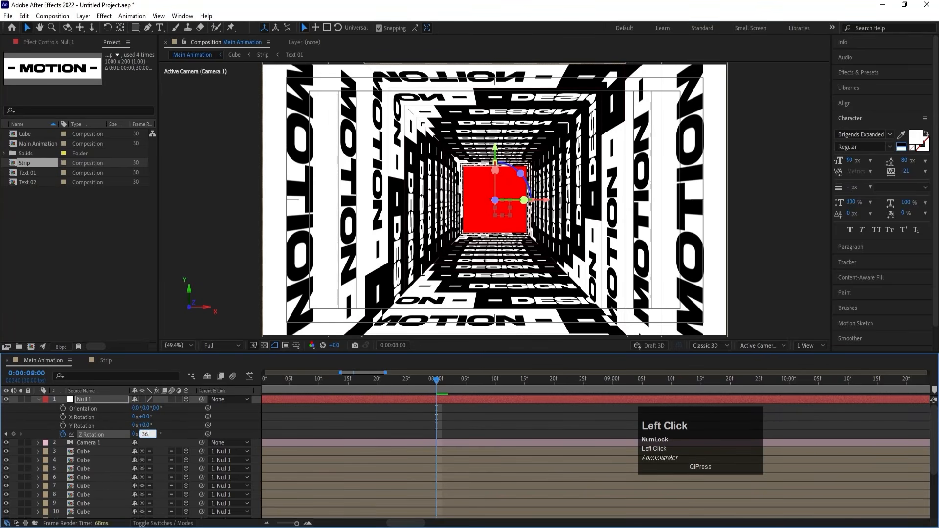
key(Return)
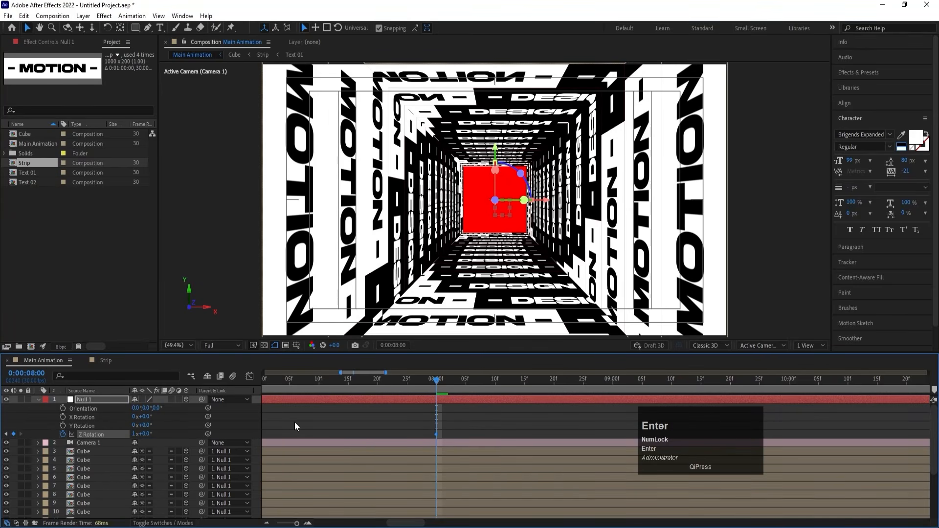
key(minus)
key(minus)
key(minus)
key(minus)
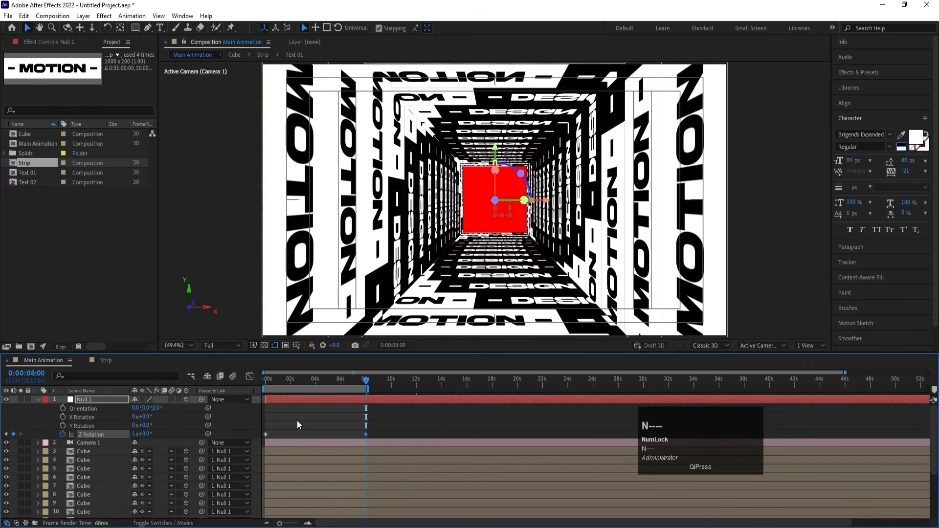
Collapse the null's properties and preview the rotating tunnel.
click(297, 420)
key(u)
click(288, 383)
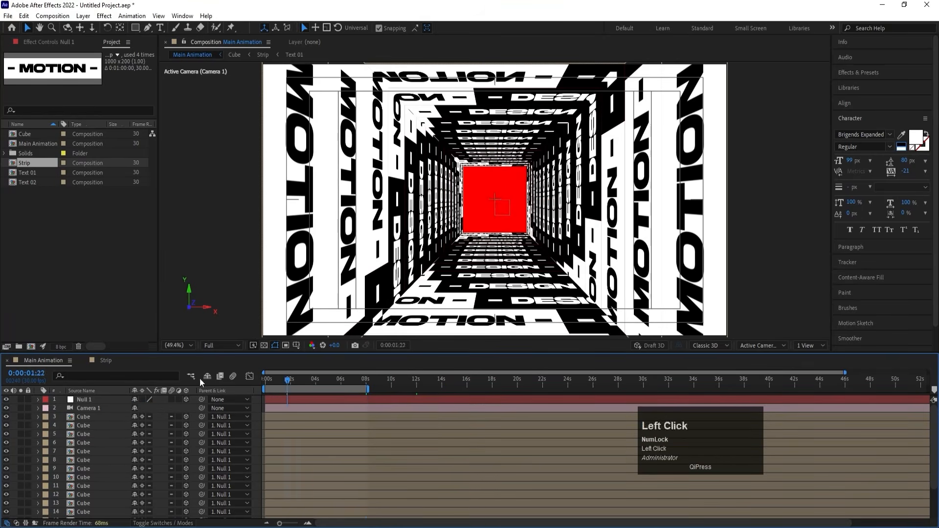
key(space)
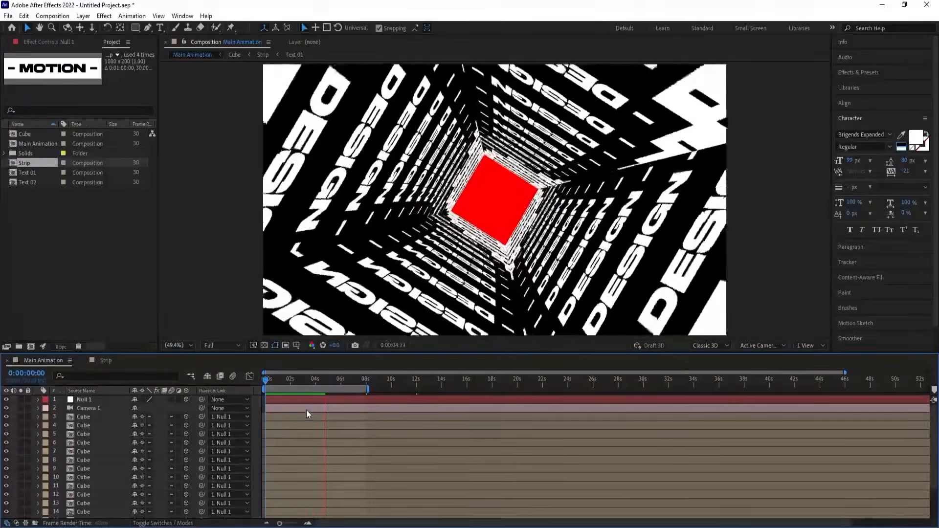
key(space)
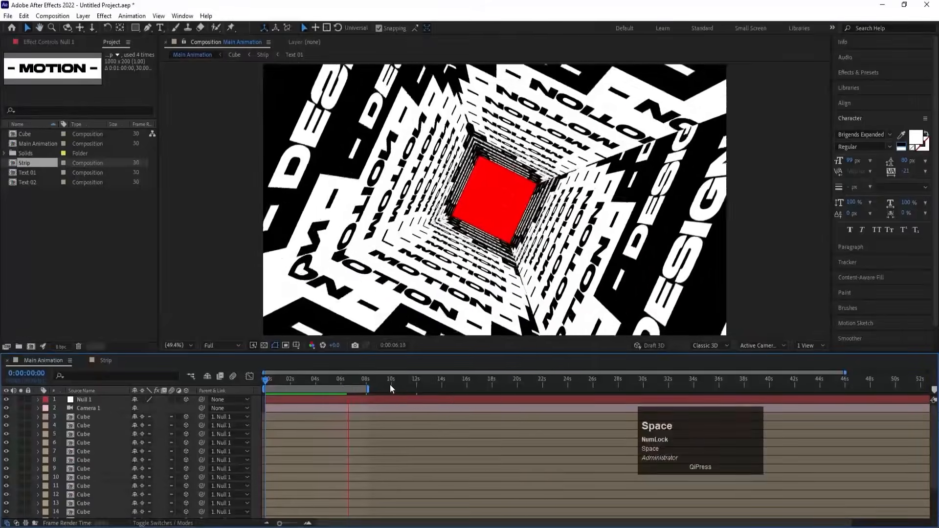
Slow the rotation by moving the null's ending Z Rotation keyframe to 12 seconds, and extend the work area to that time.
click(415, 380)
key(equal)
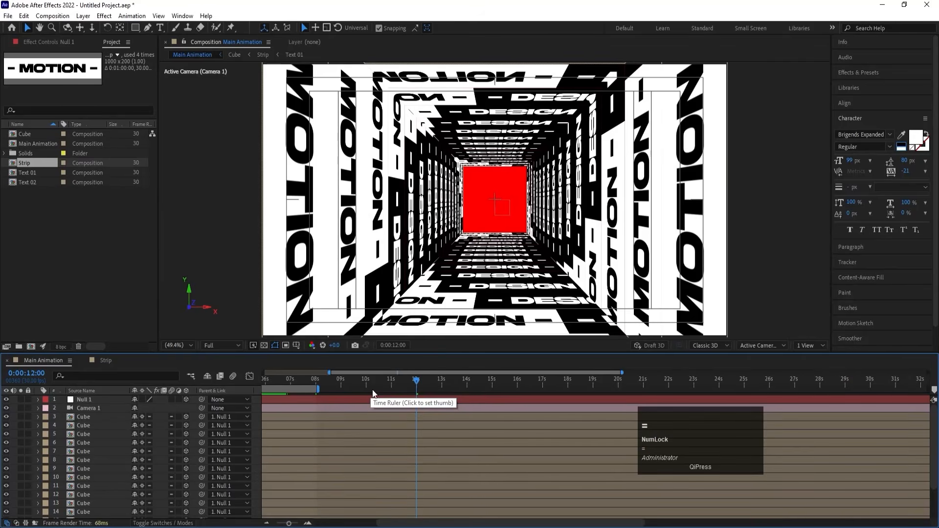
key(equal)
key(minus)
key(minus)
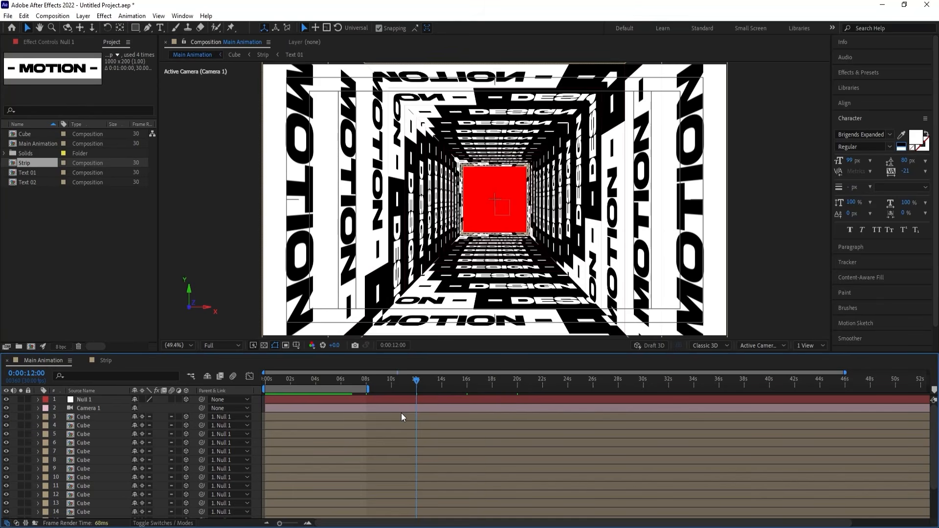
click(392, 400)
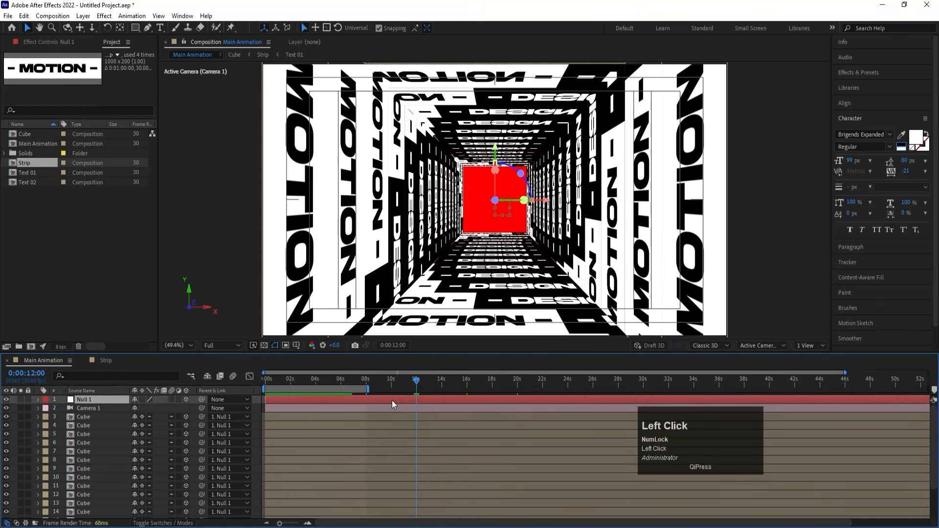
key(r)
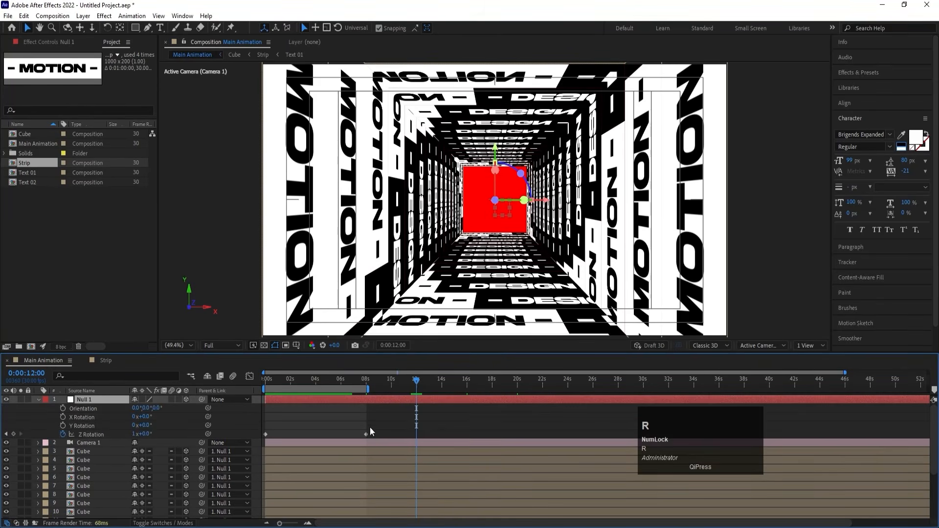
drag(367, 434, 416, 436)
key(equal)
key(equal)
key(minus)
Preview the tunnel with the slower rotation and collapse the null's properties.
click(394, 382)
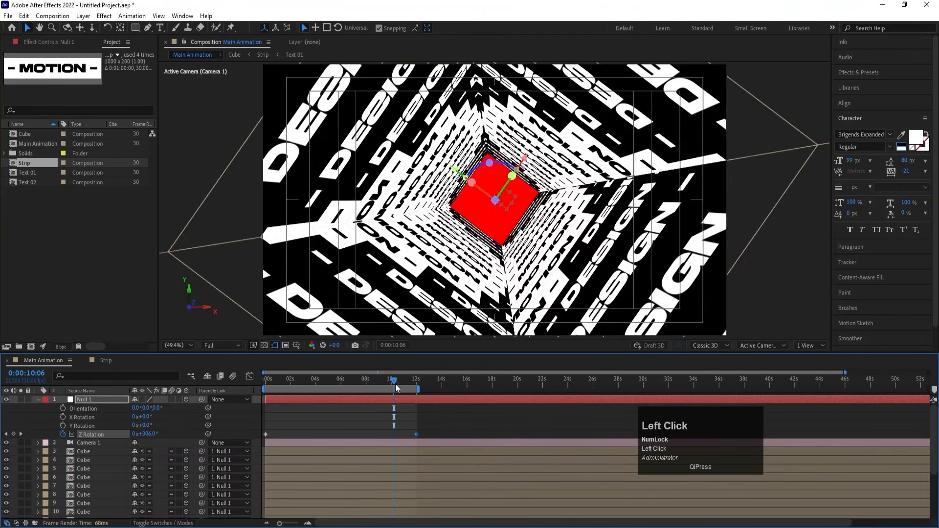
key(space)
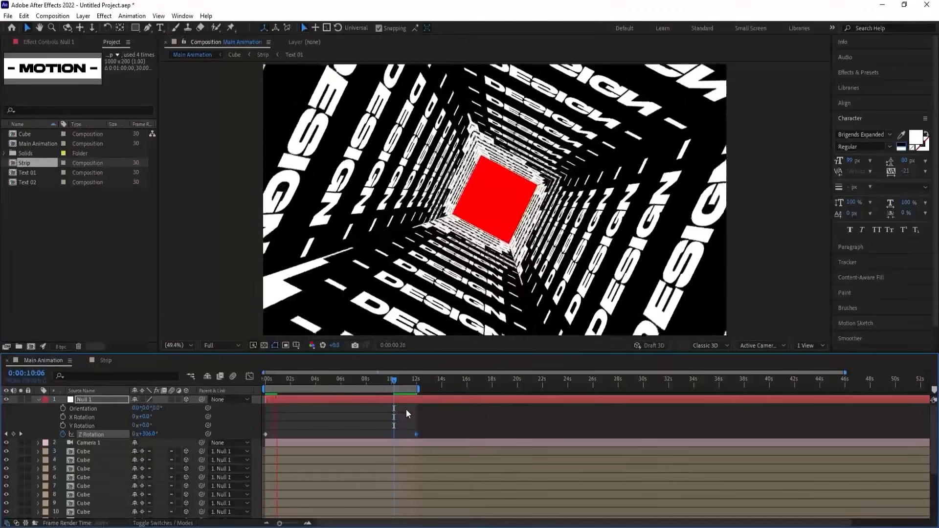
key(space)
click(318, 415)
key(u)
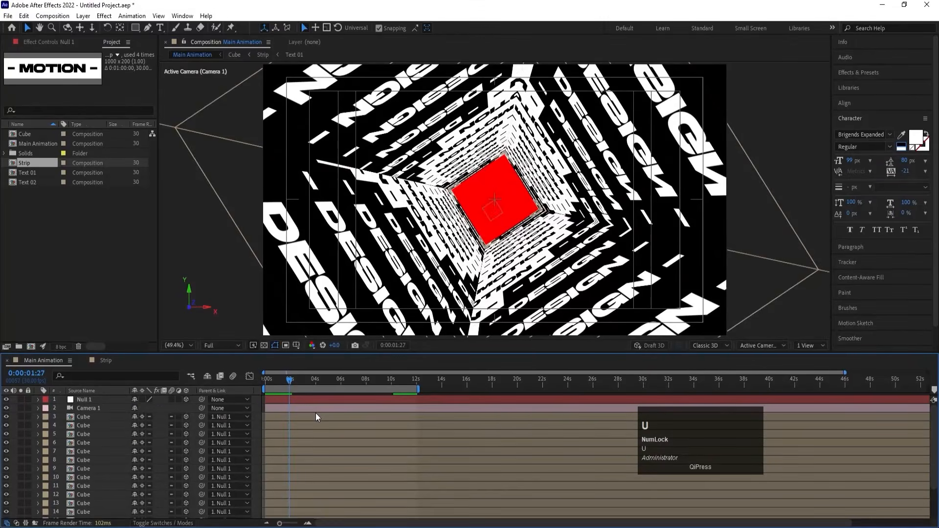
Pre-compose all layers of the main composition into a new composition named Animation.
key(ctrl+a)
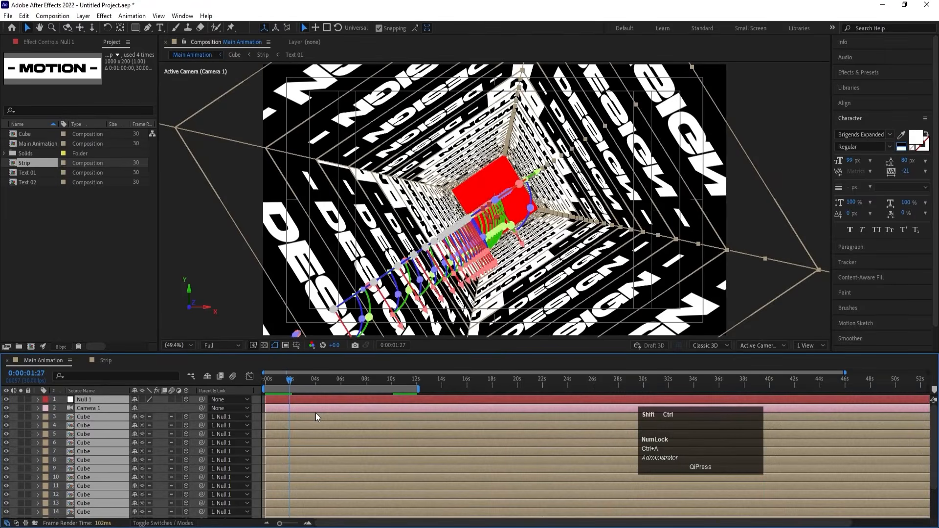
key(ctrl+shift+c)
text(Anima)
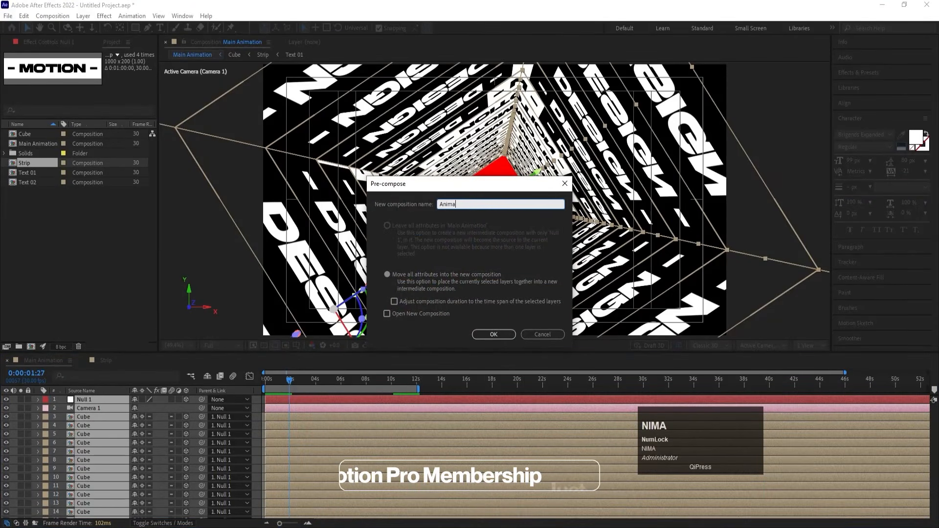
text(tion)
key(Return)
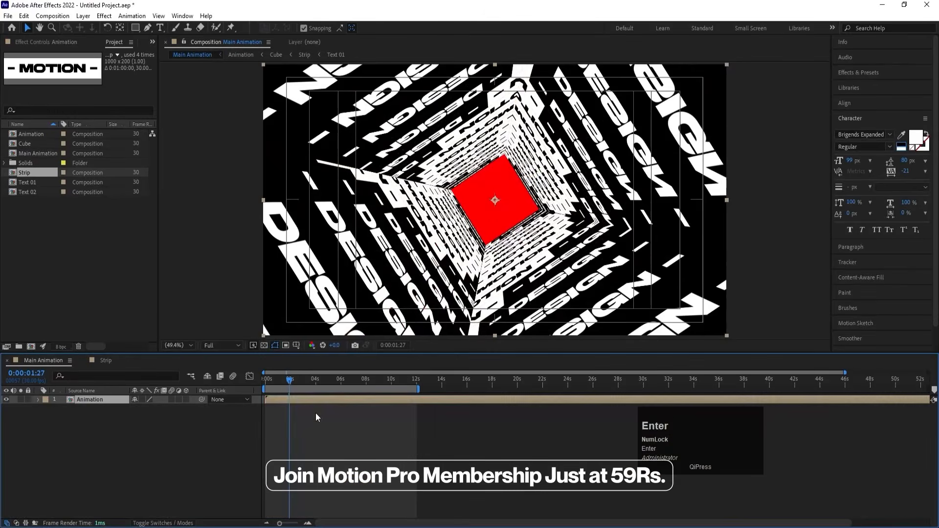
Add a black 1920 x 1080 solid beneath the Animation layer and preview the tunnel against it.
key(ctrl+y)
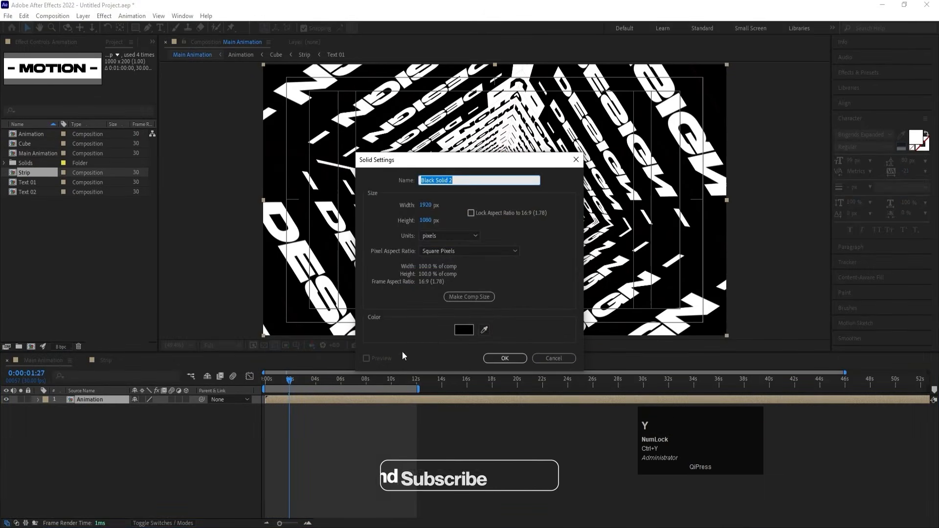
key(Return)
drag(89, 400, 93, 436)
key(space)
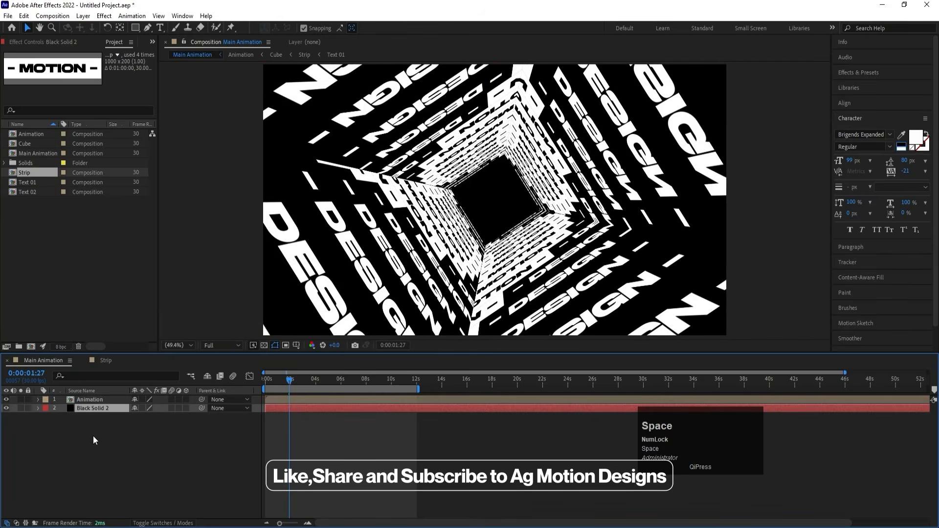
key(space)
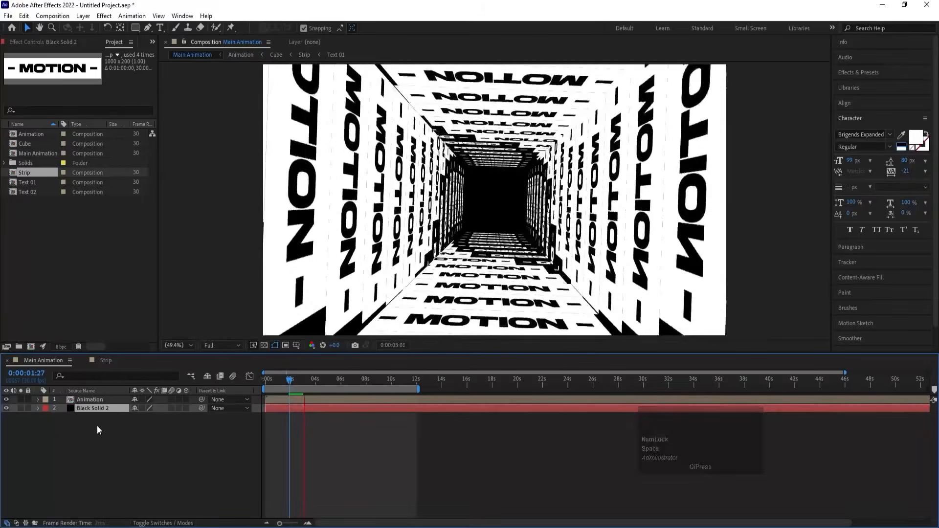
Add a white 1920 x 1080 solid between the Animation layer and the black solid, and preview the tunnel against white.
click(90, 410)
key(ctrl+y)
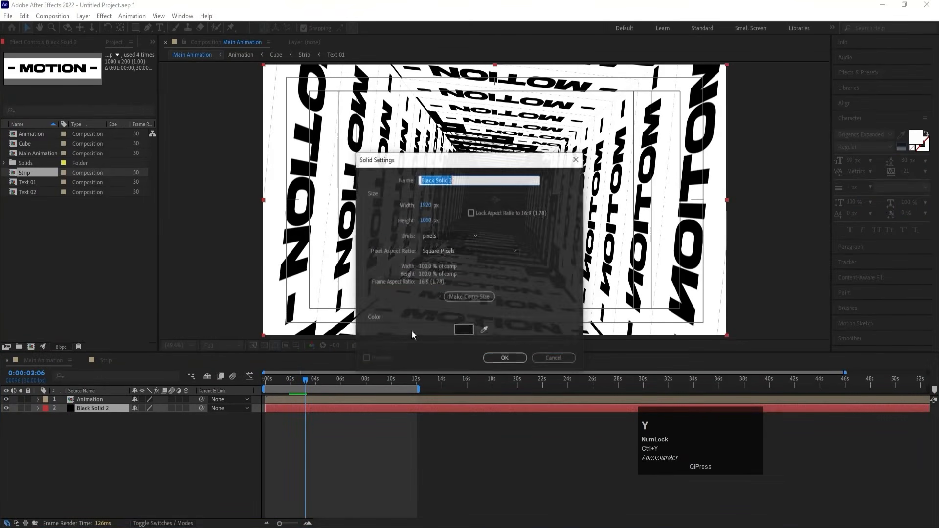
click(464, 330)
click(590, 208)
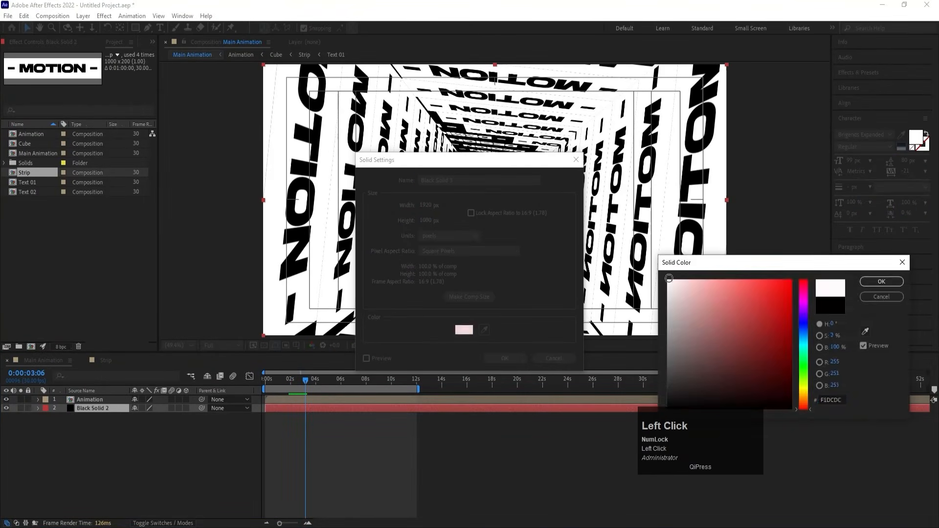
key(Return)
key(Return)
key(space)
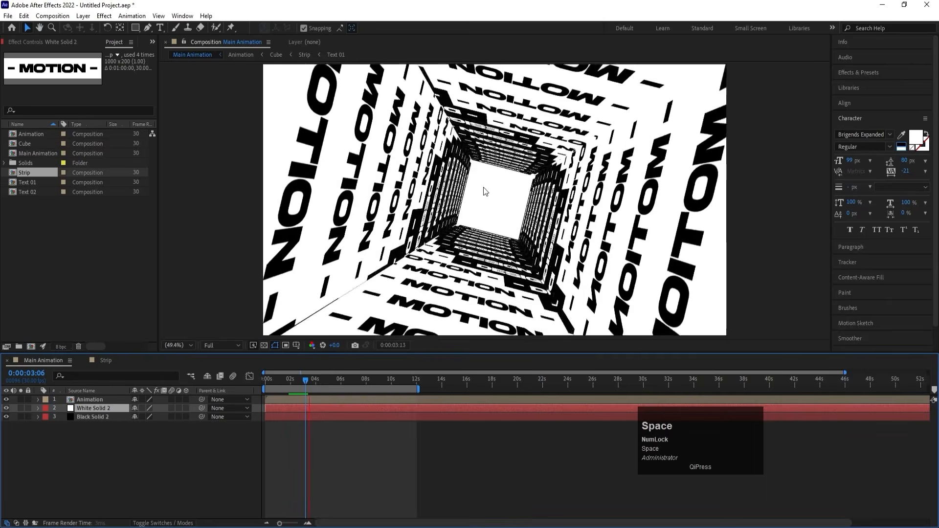
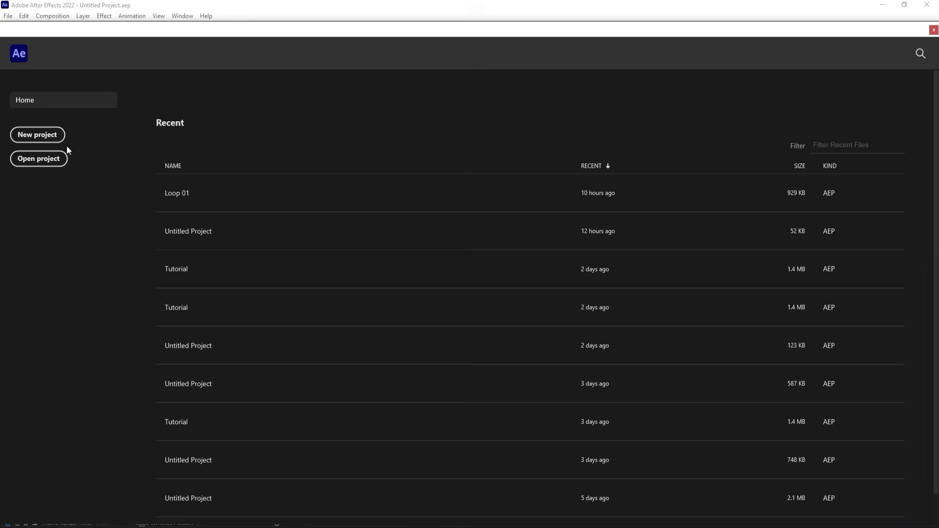
Start a new project with a 1920 x 1080, 30 fps, one-minute composition named Main Animation.
click(56, 136)
click(401, 205)
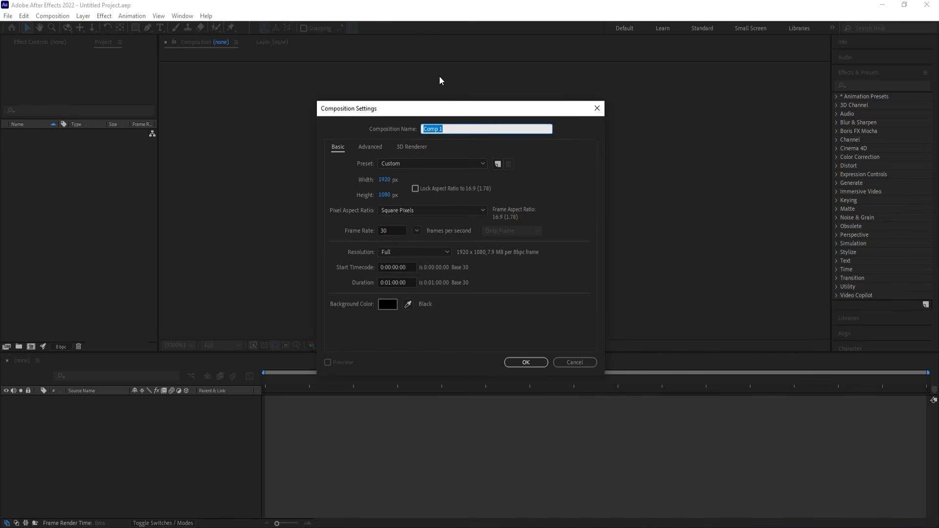
text(Main Animation)
click(390, 281)
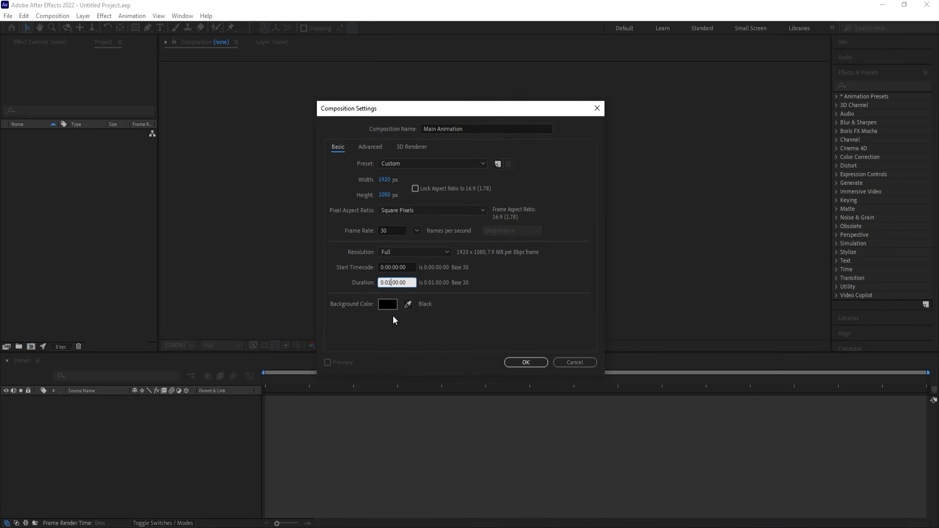
Give the Main Animation composition a white (FFFFFF) background and show the Title/Action Safe guides in the viewer.
click(391, 304)
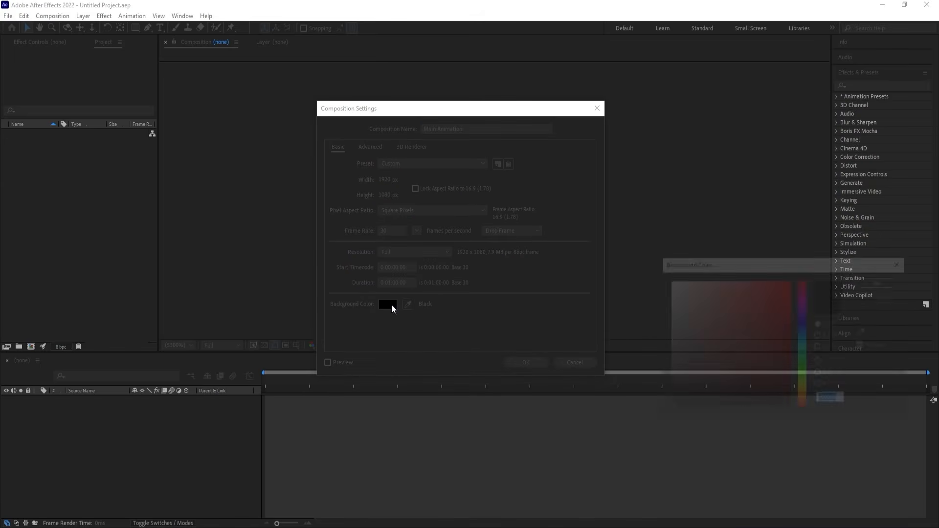
click(701, 364)
drag(695, 357, 570, 155)
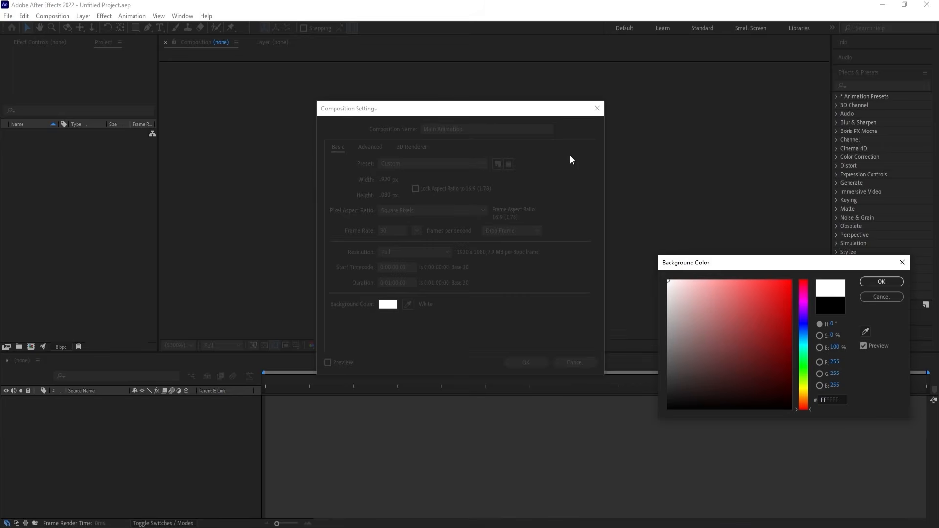
key(Return)
key(Return)
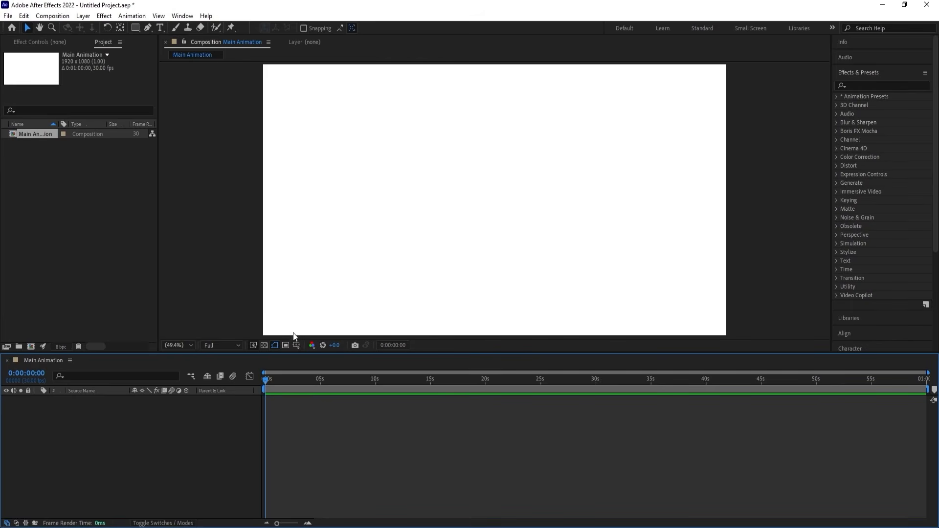
click(295, 345)
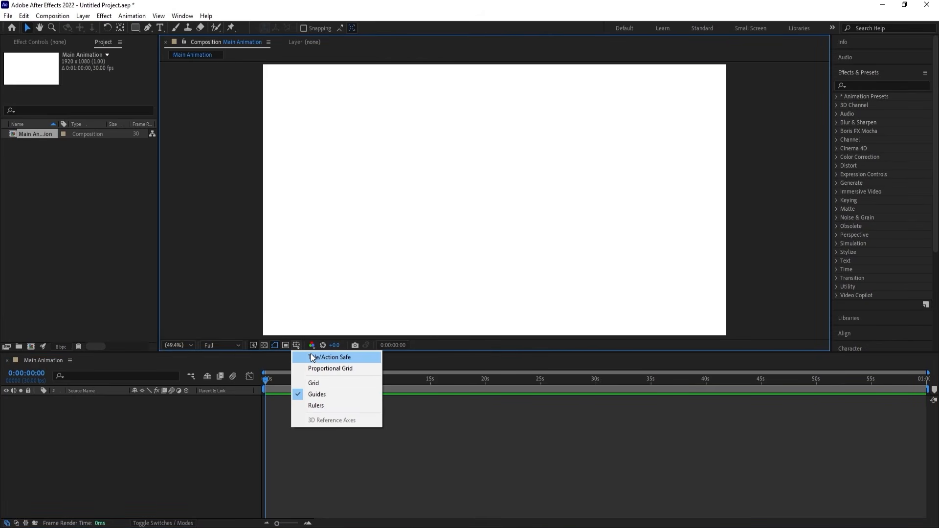
click(312, 357)
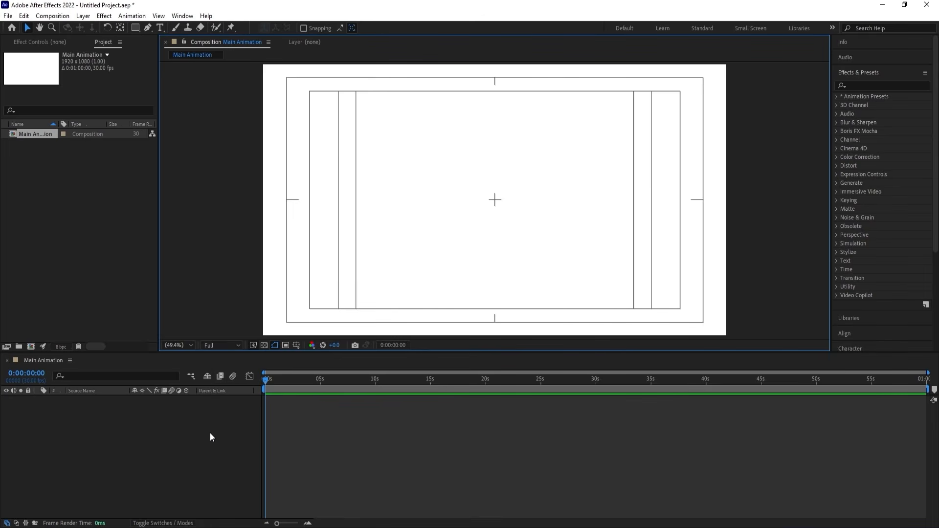
Create a second composition named Sphere, 500 x 500 px, keeping the one-minute duration and white background.
key(ctrl+n)
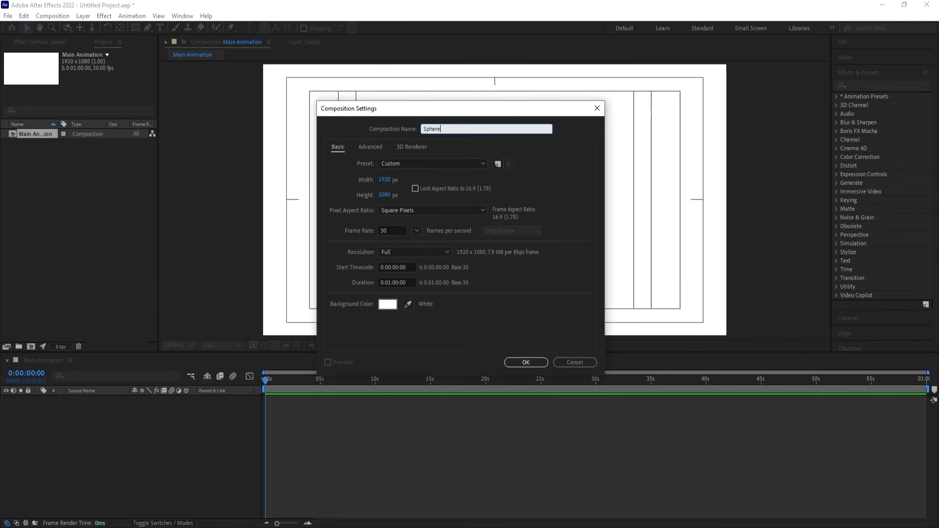
click(387, 179)
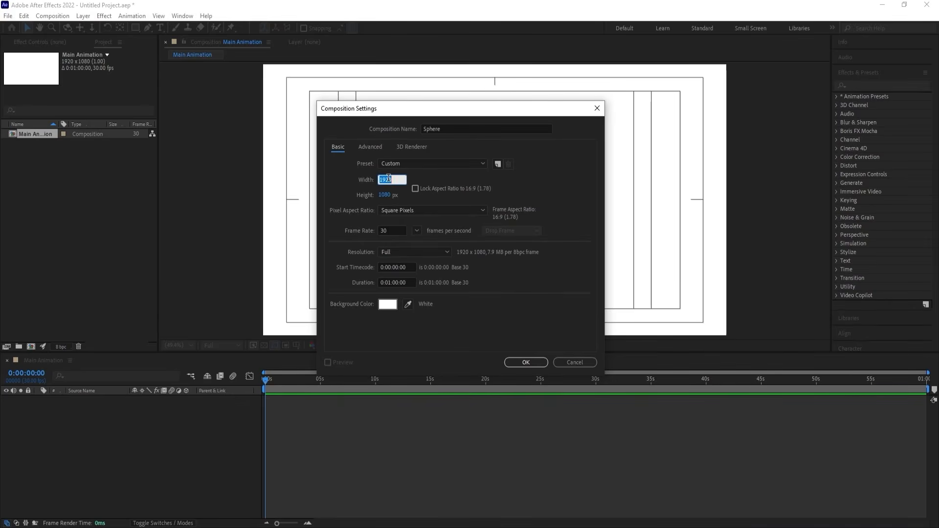
text(500)
click(383, 198)
text(500)
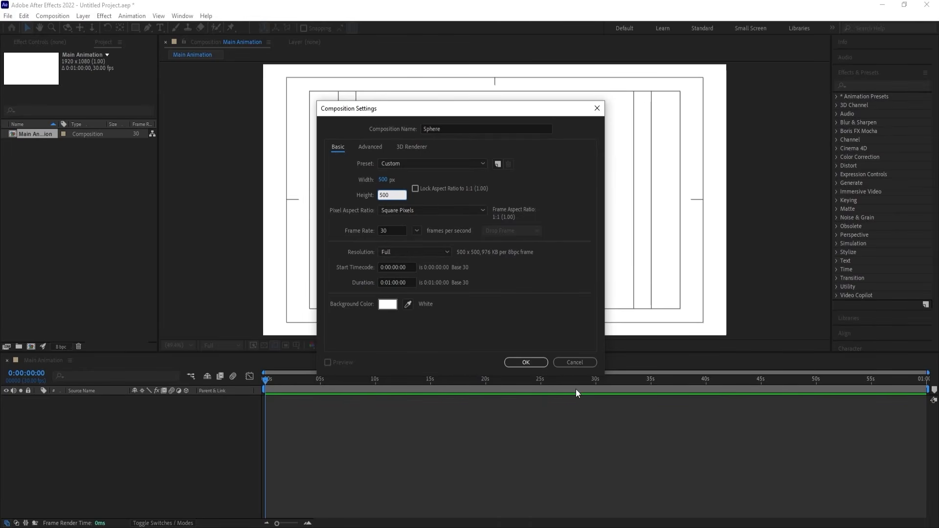
click(541, 362)
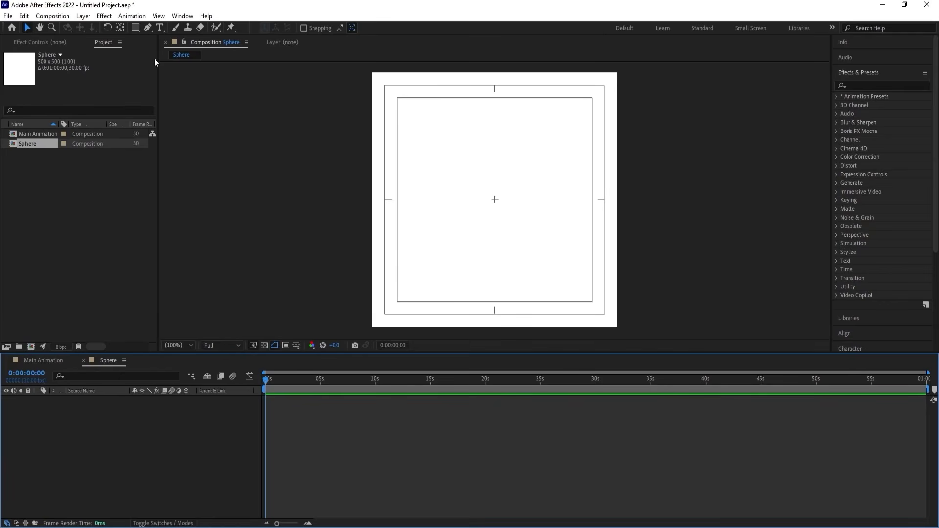
Add a black ellipse shape layer filling the whole Sphere composition and rename the layer Black.
drag(136, 29, 151, 48)
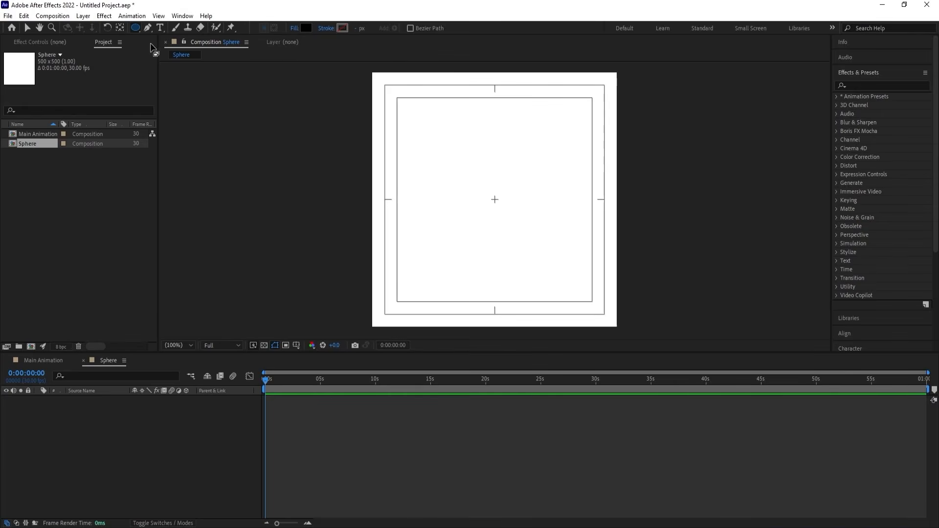
double_click(135, 28)
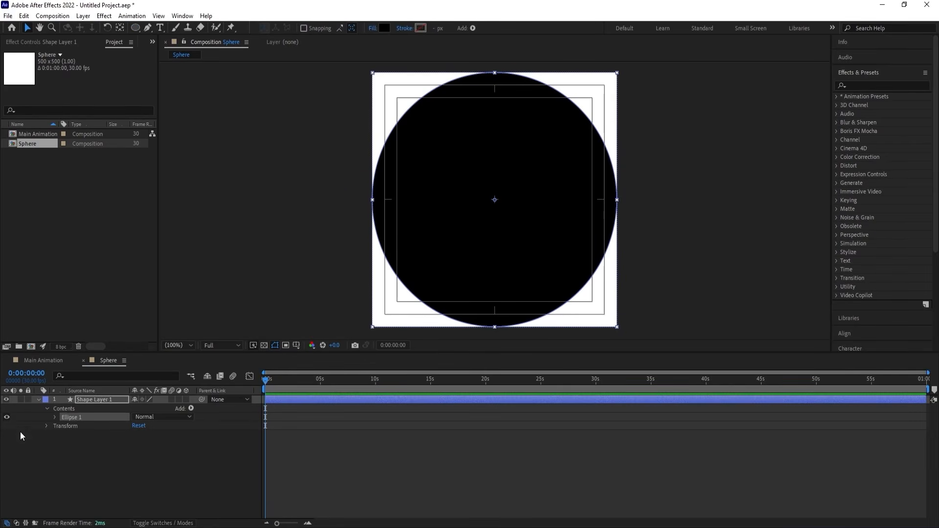
click(39, 399)
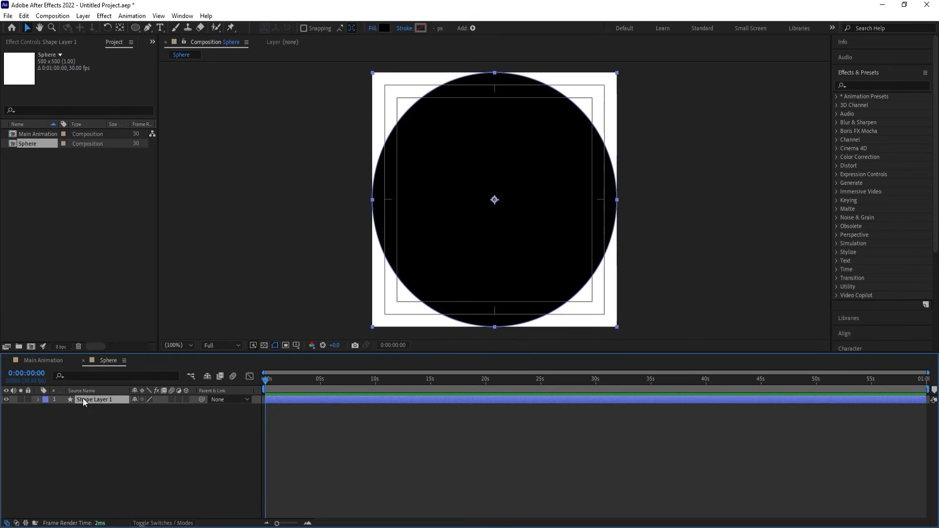
key(Return)
text(Black)
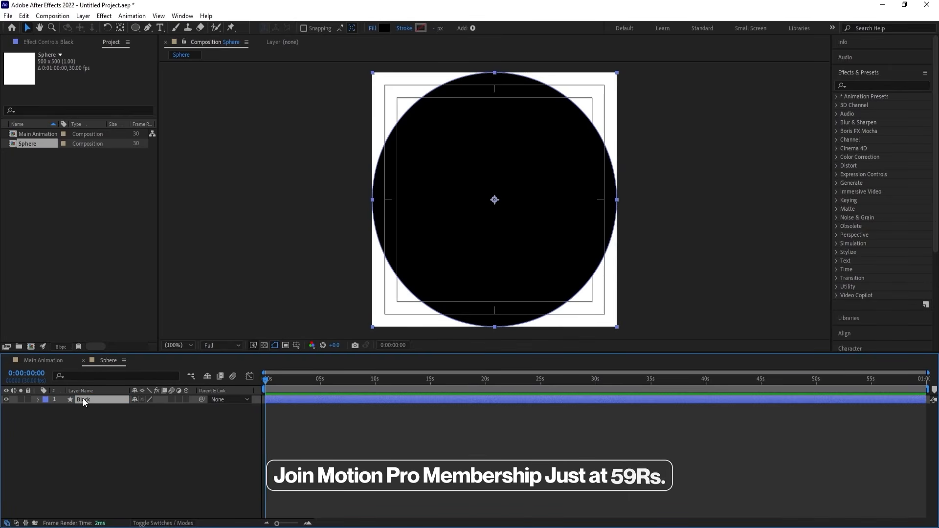
click(81, 462)
Duplicate the Black circle layer and rename the copy White.
click(90, 399)
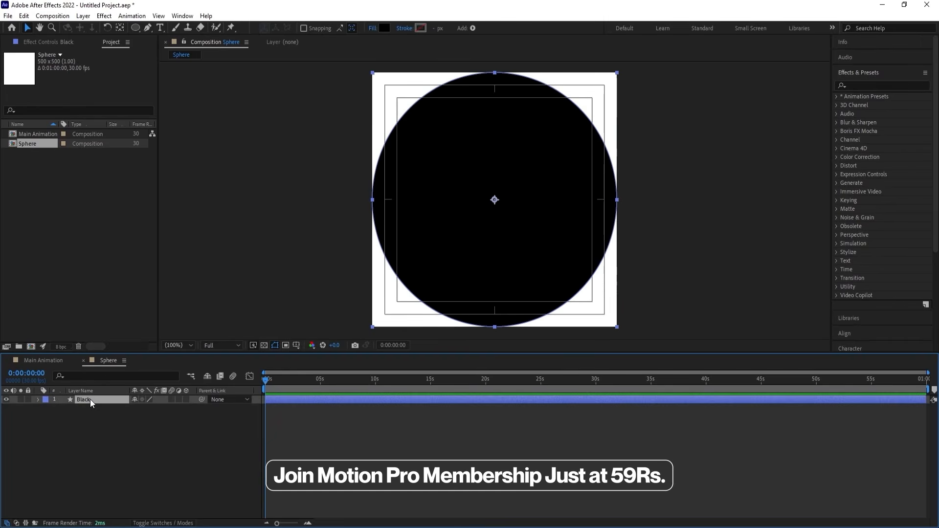
key(ctrl+d)
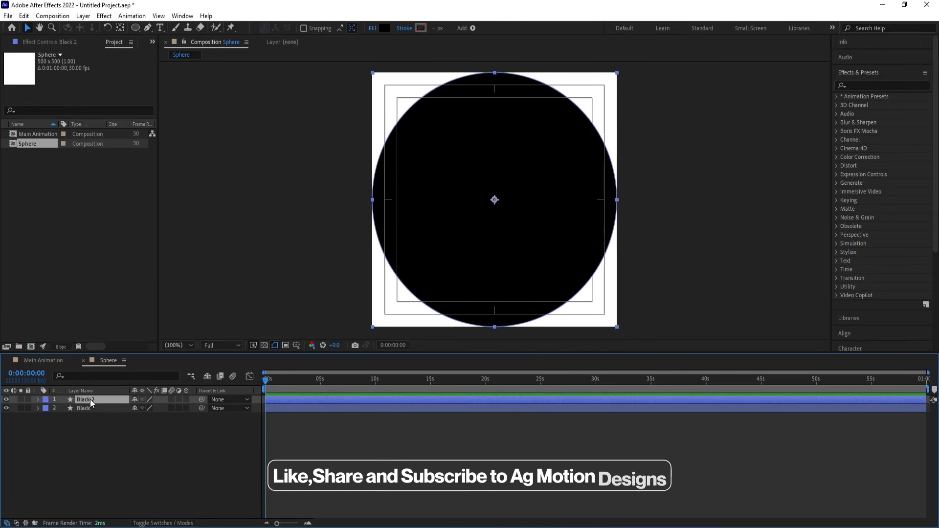
key(Return)
text(WHi)
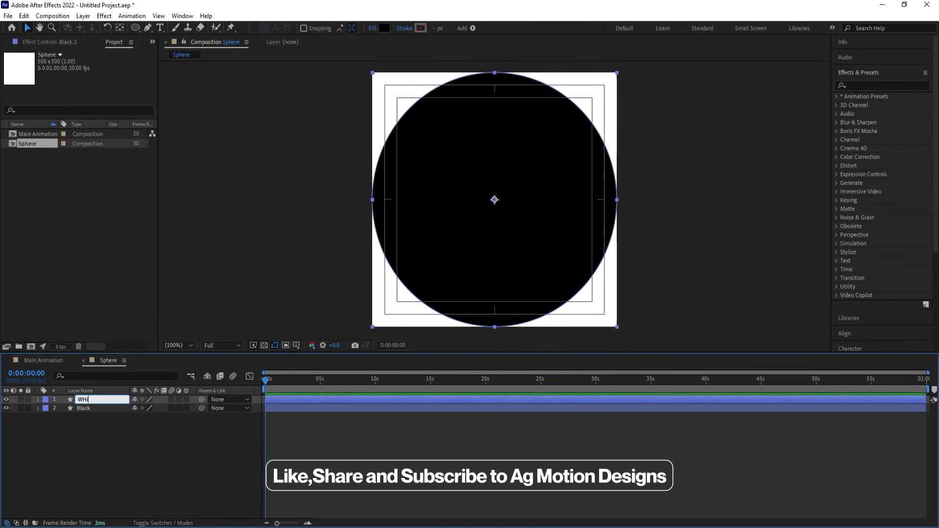
text(te)
key(Return)
key(Return)
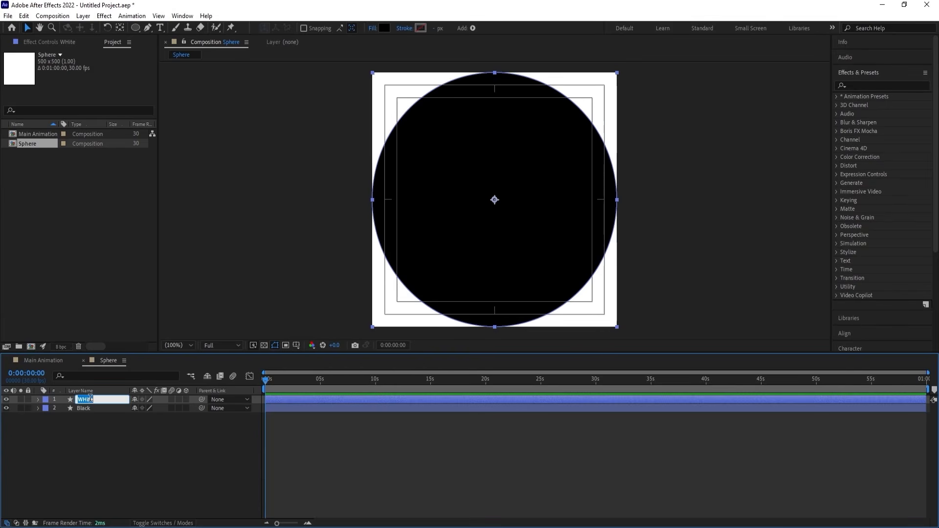
click(84, 399)
click(93, 430)
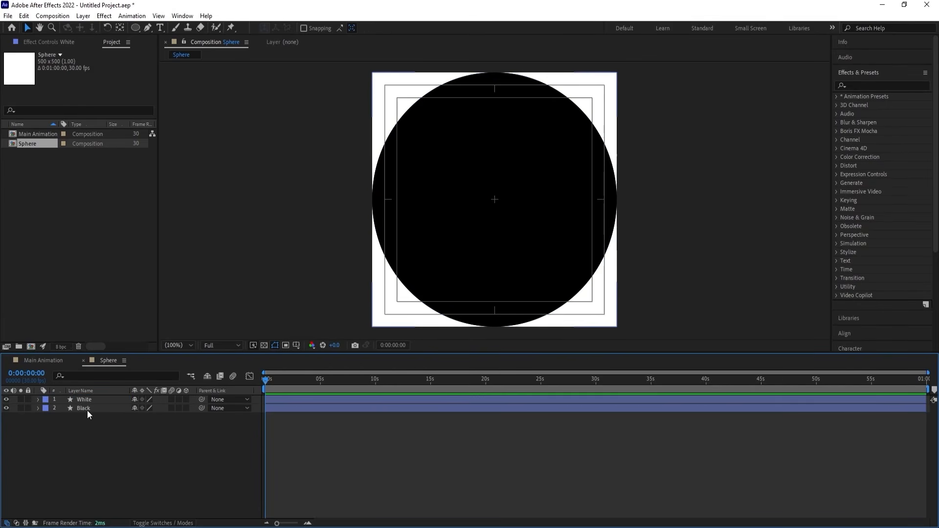
Change the White layer's shape fill color to FFFFFF.
click(80, 400)
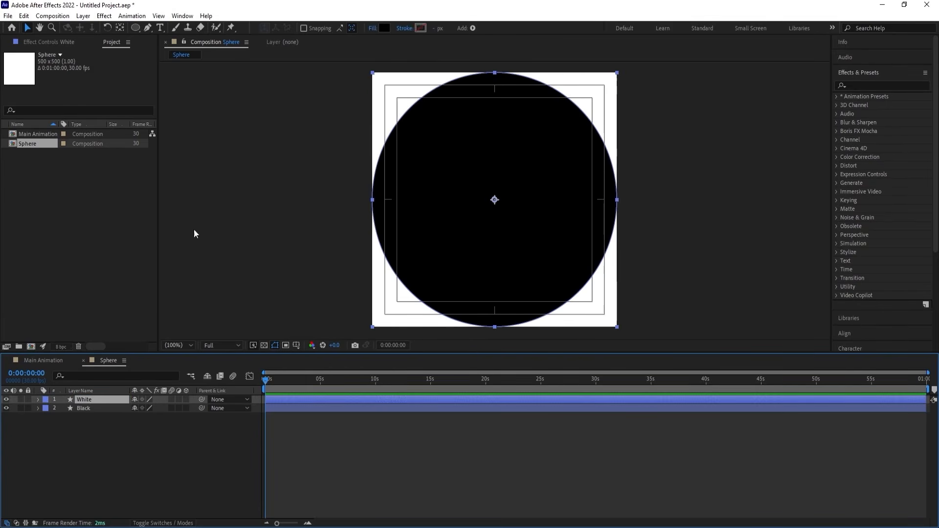
click(384, 28)
text(ffffff)
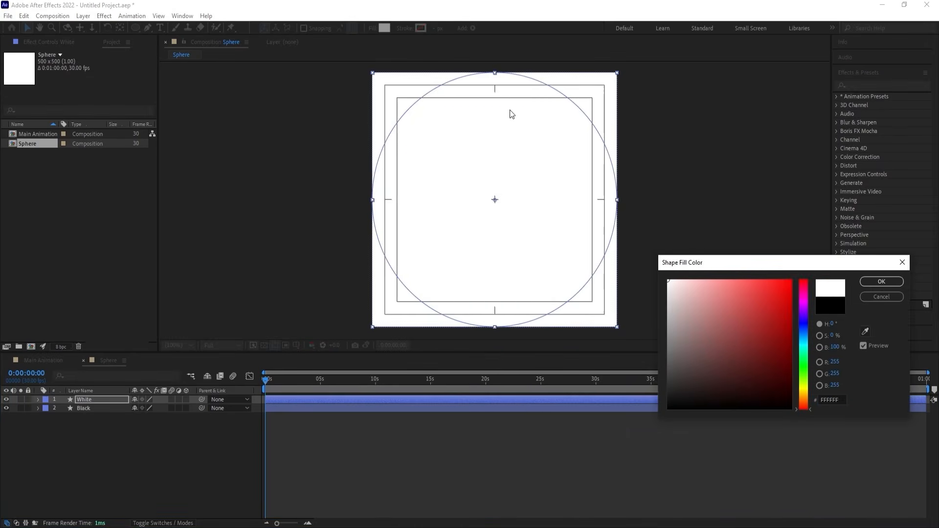
key(Return)
click(43, 442)
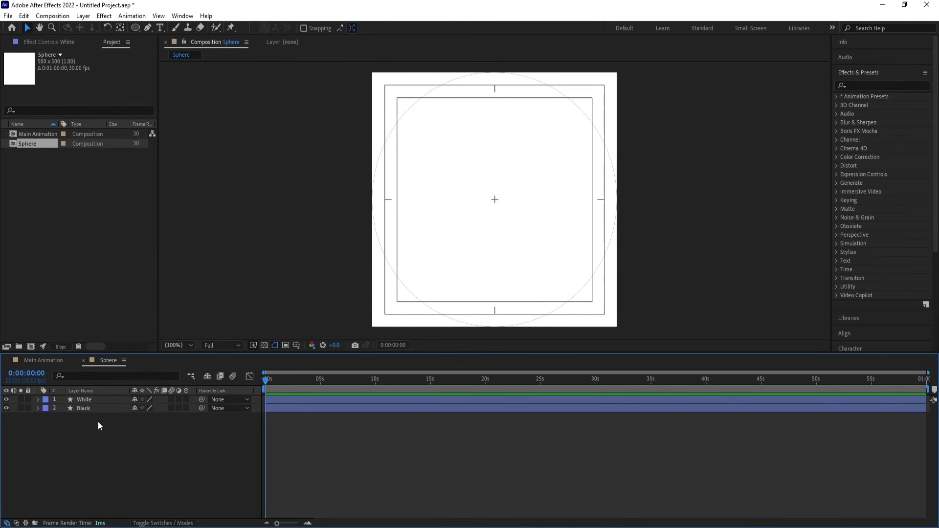
Apply the Linear Wipe animation preset from Transitions - Wipes to the White layer.
click(88, 405)
click(88, 397)
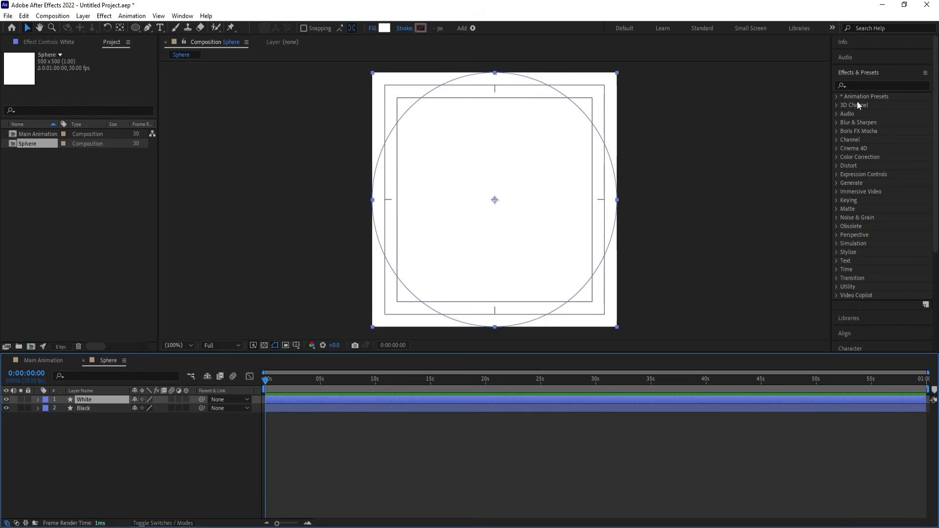
click(858, 84)
text(li)
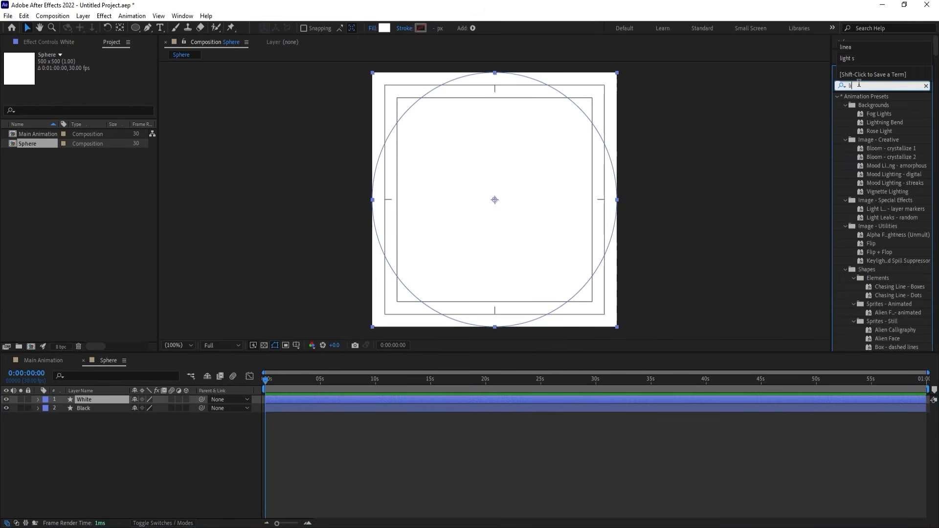
text(nea)
double_click(876, 113)
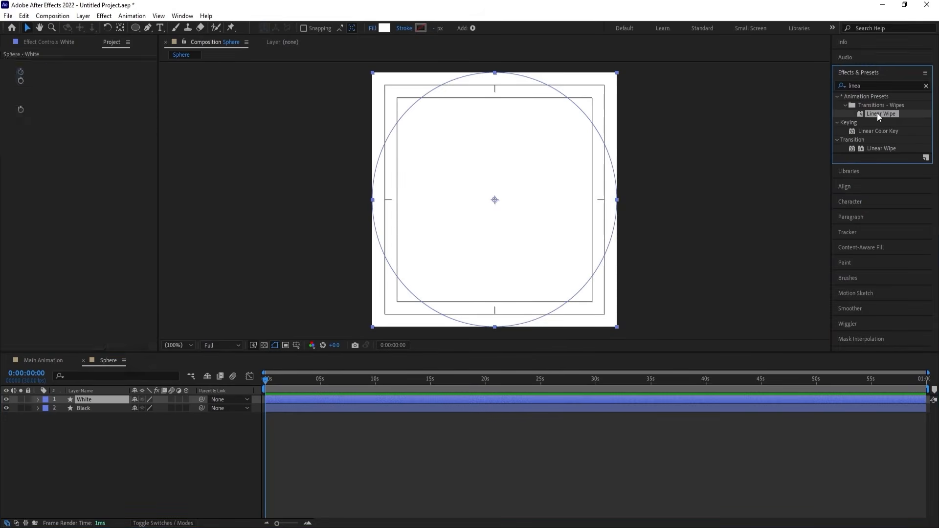
Hold the White layer's Linear Wipe at 50% by deleting its Transition Completion keyframes at frame 15, and return to the start.
key(u)
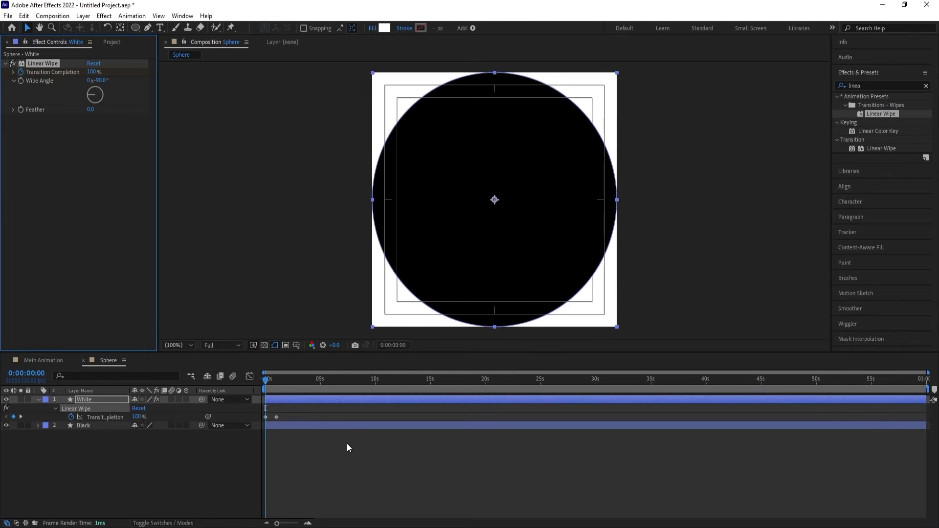
scroll(348, 442, up, 3)
key(equal)
key(minus)
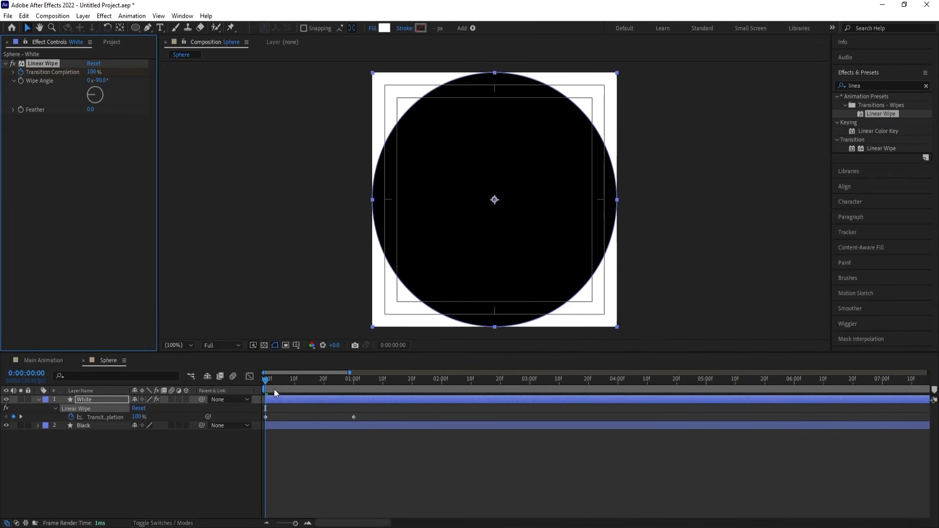
drag(264, 381, 307, 389)
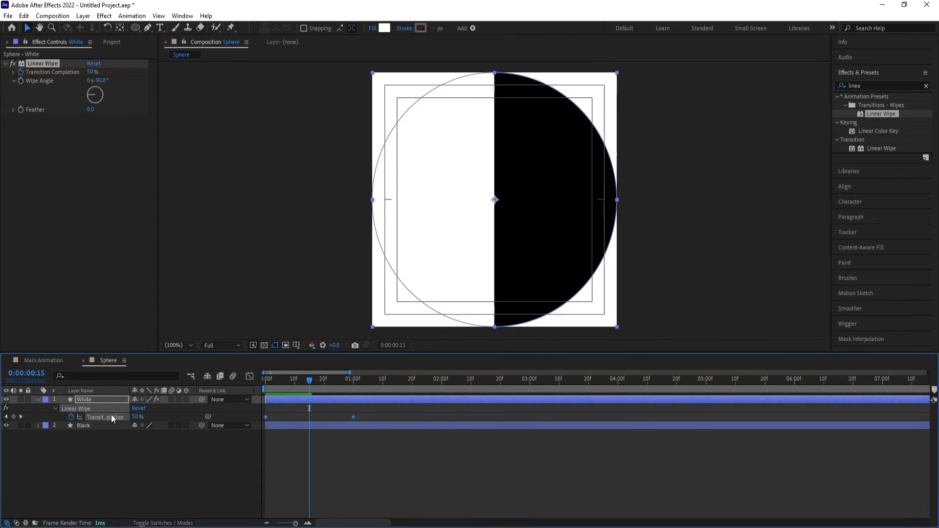
key(Delete)
click(142, 461)
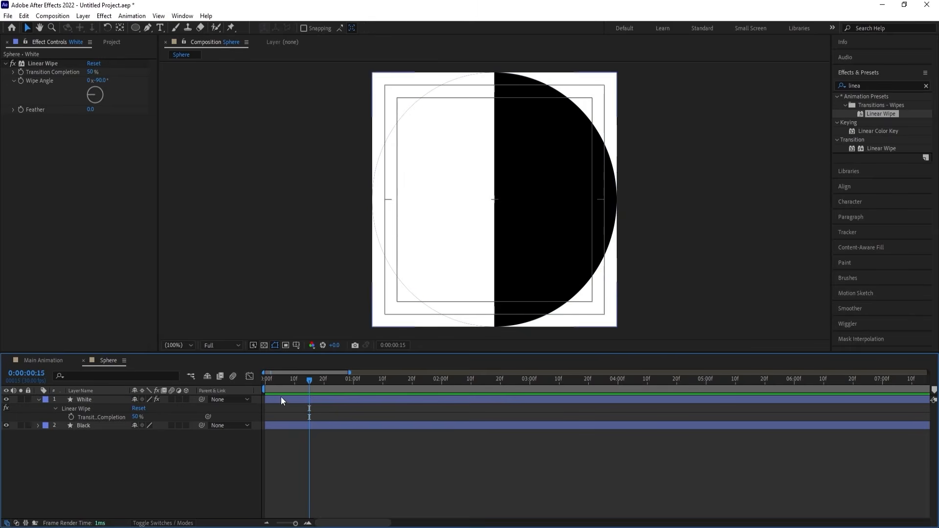
click(265, 380)
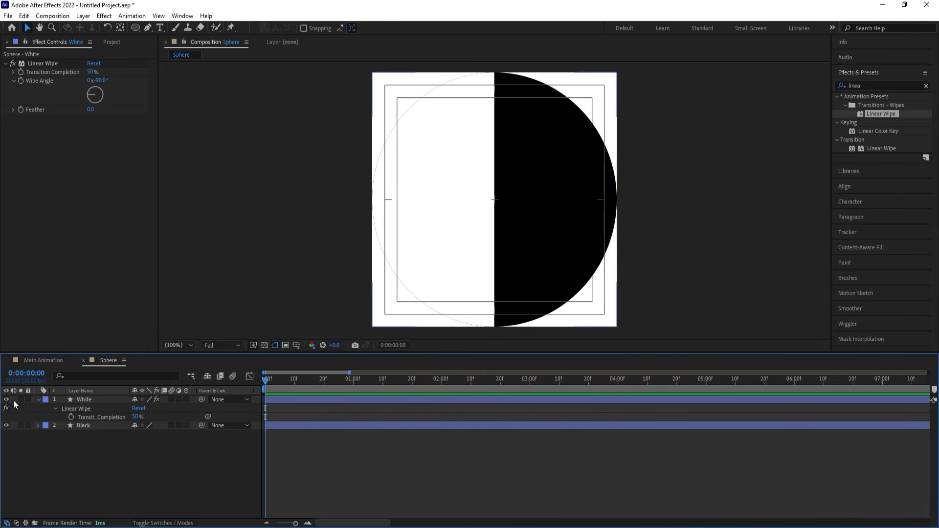
click(38, 400)
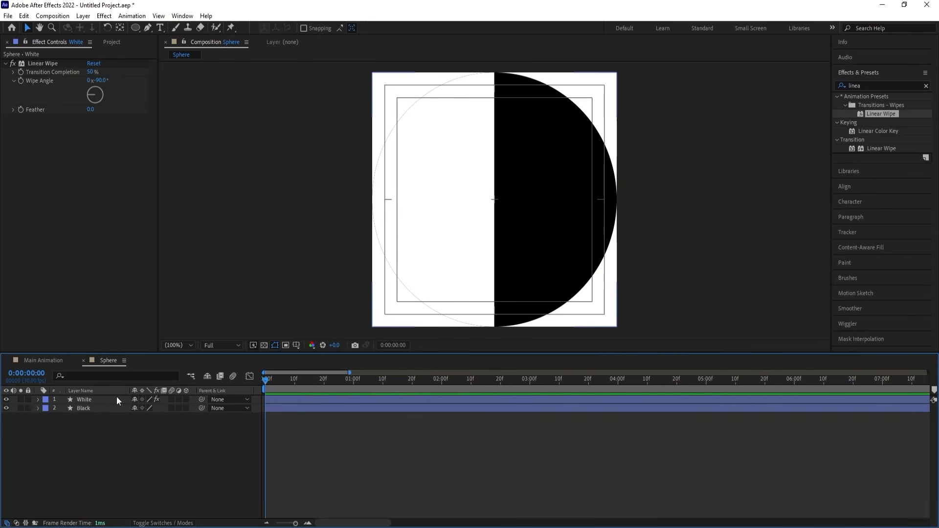
Add the Sphere composition as a layer in the Main Animation composition.
click(45, 360)
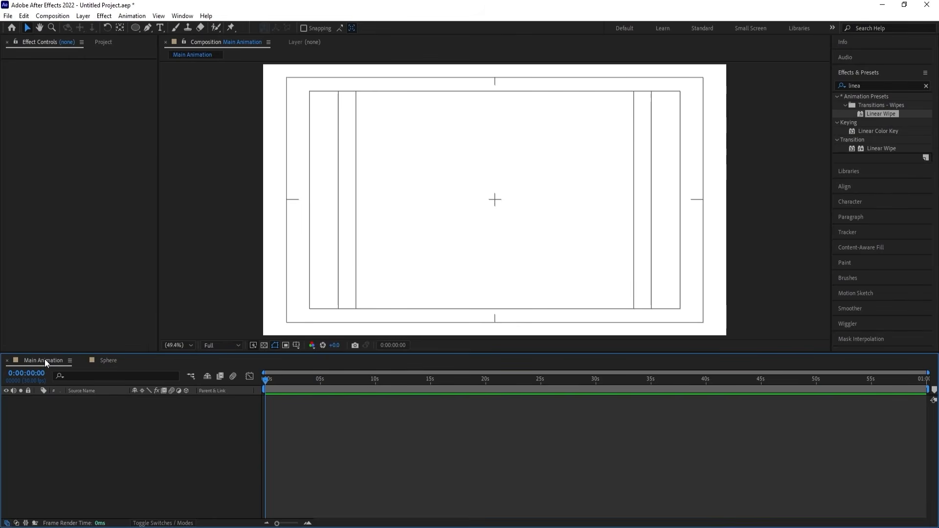
key(ctrl+0)
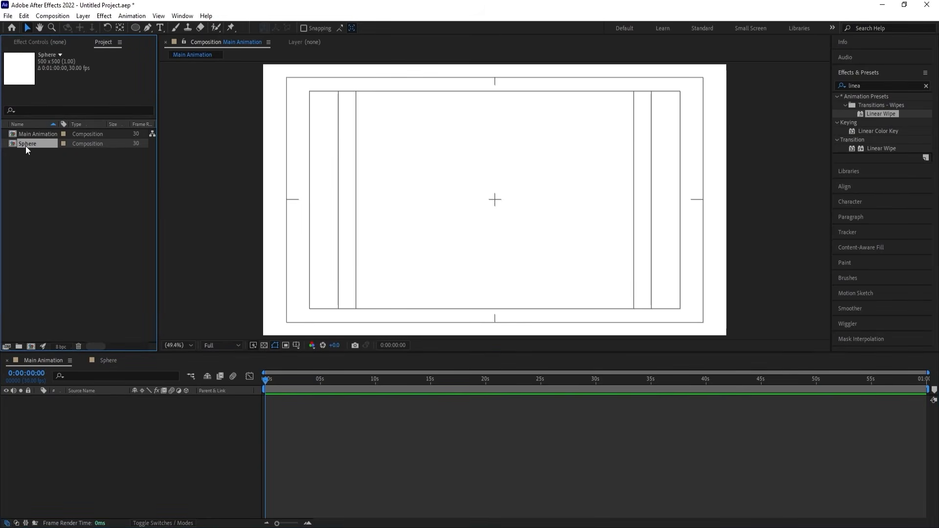
drag(26, 145, 130, 428)
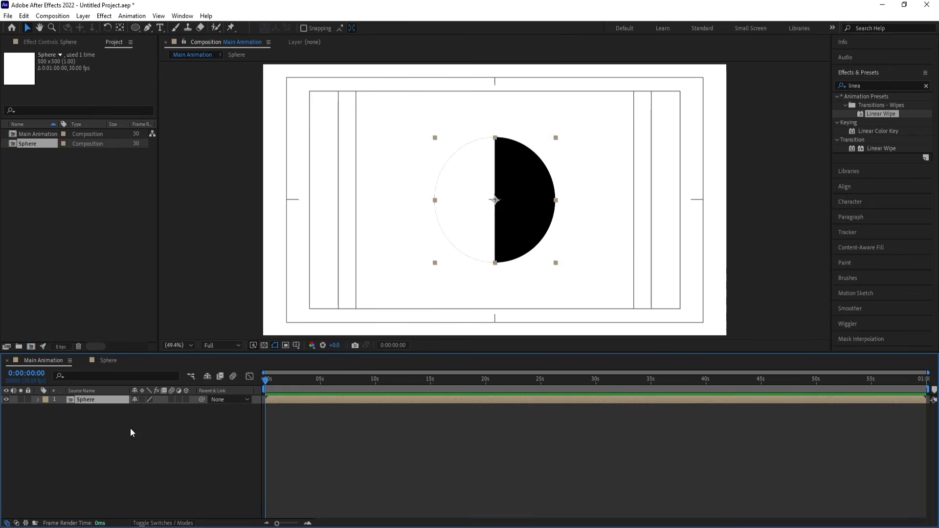
Add a light grey (EFEFEF) 1920 x 1080 solid as the background beneath the Sphere layer, and lock it.
key(ctrl+y)
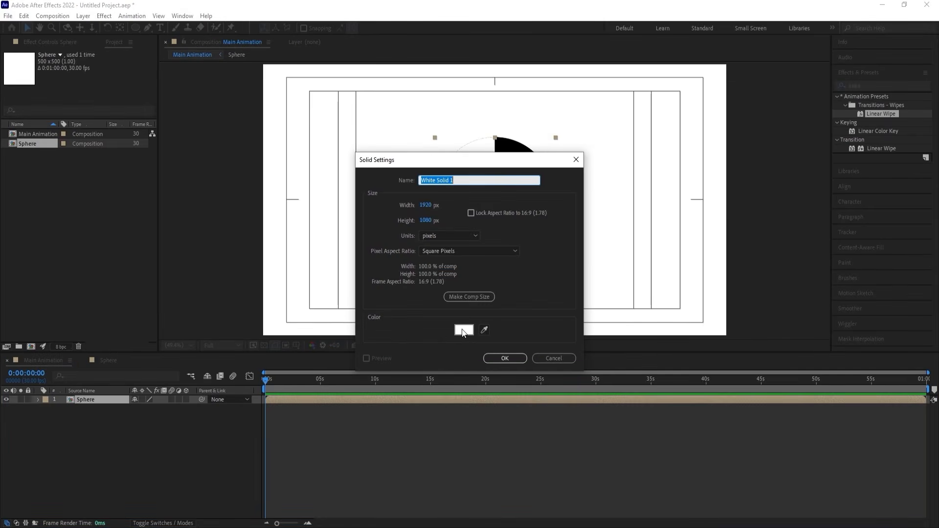
click(463, 331)
click(666, 288)
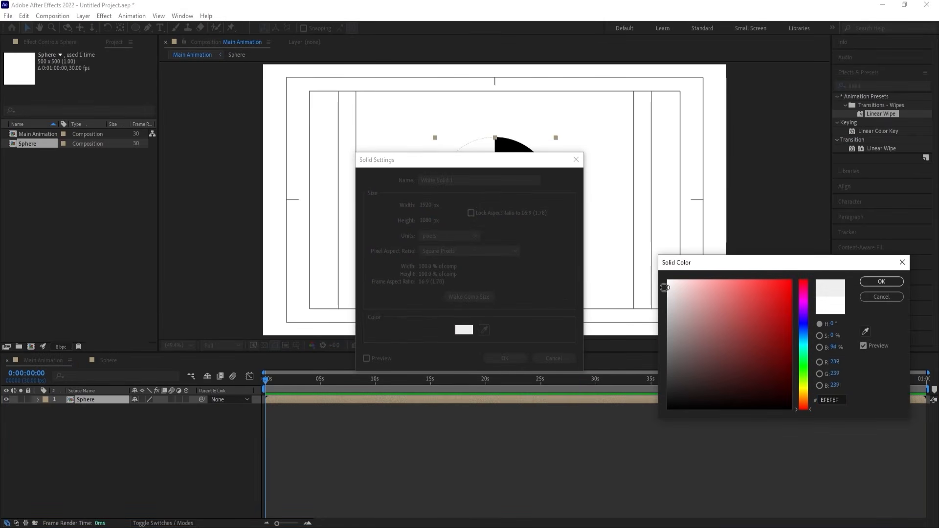
key(Return)
key(Return)
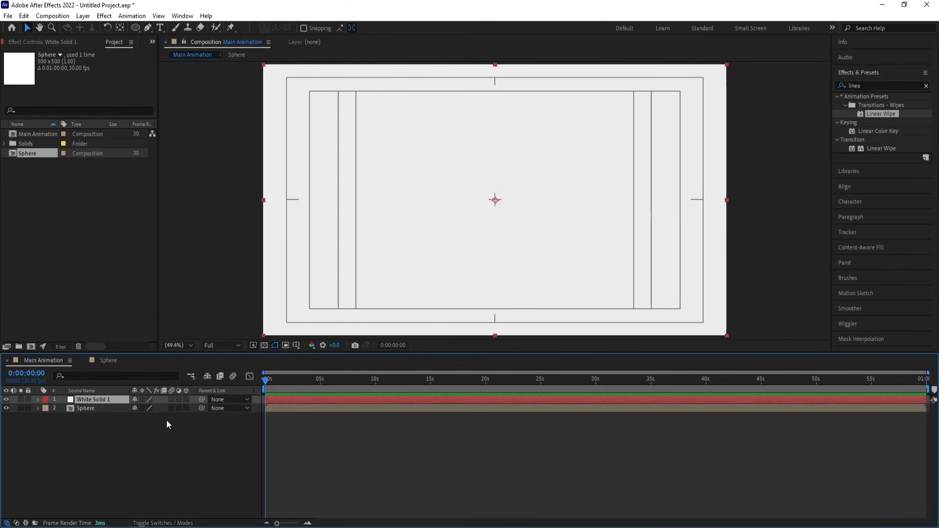
drag(104, 398, 107, 444)
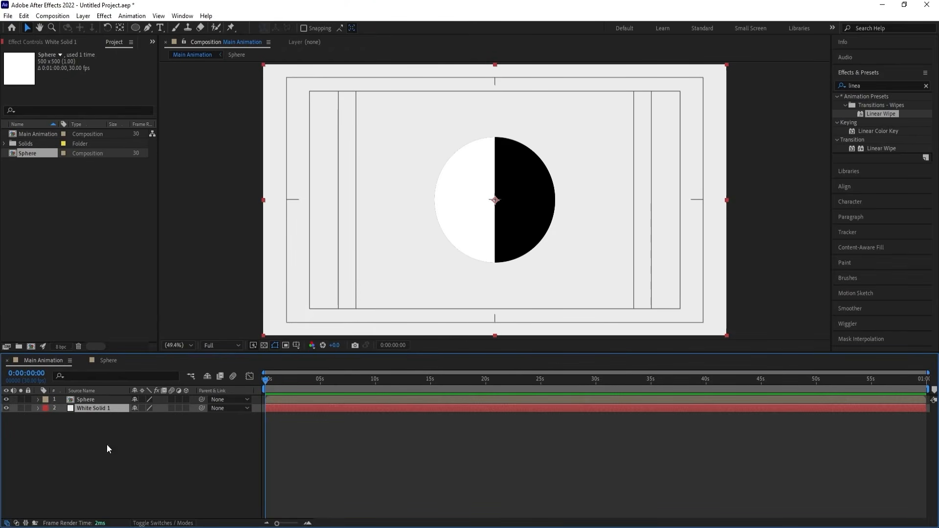
click(27, 408)
Scale the Sphere layer to 50%.
click(87, 400)
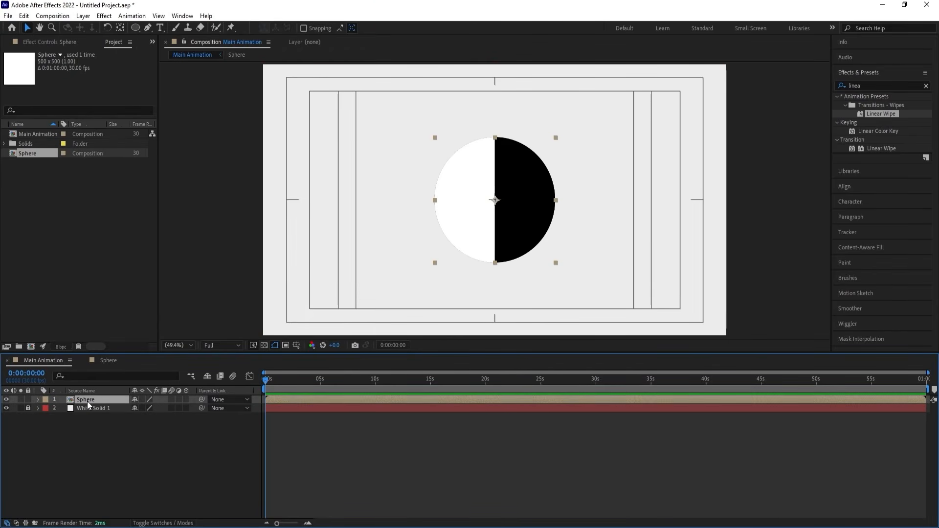
key(s)
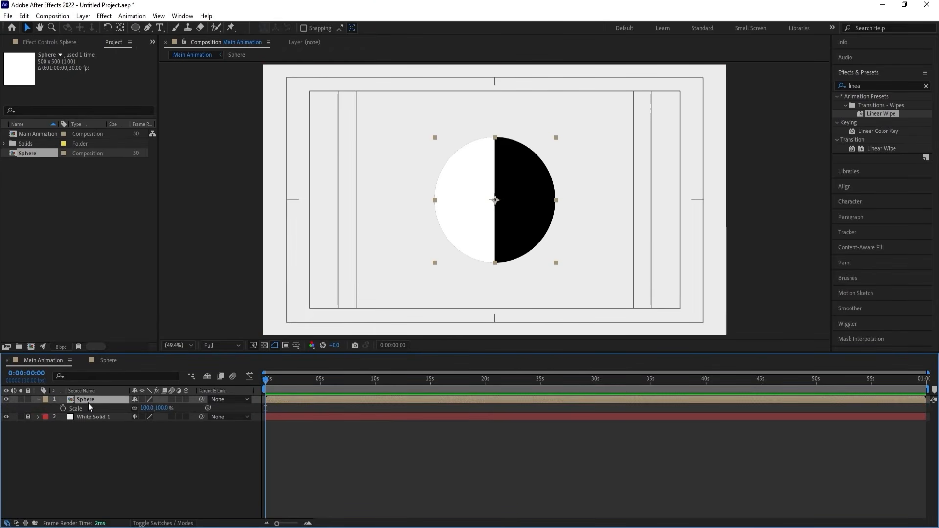
click(146, 407)
text(50)
key(Return)
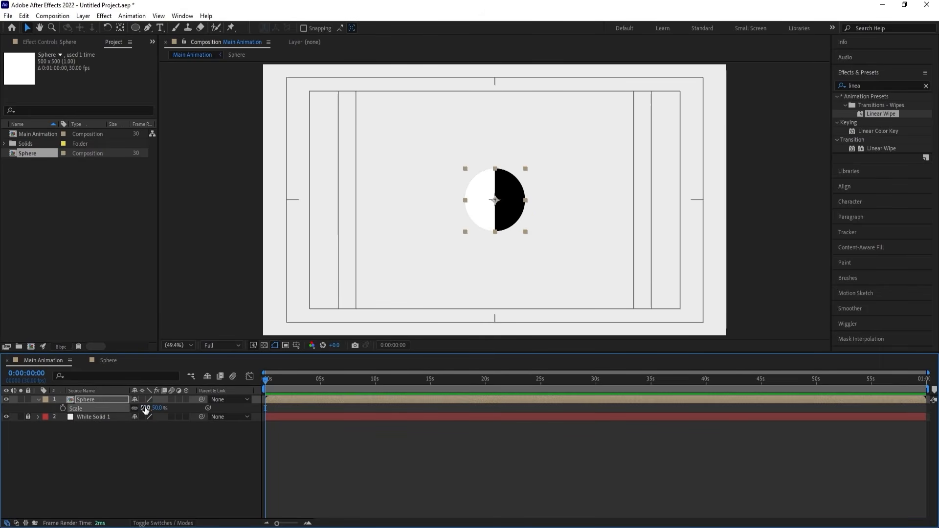
click(122, 442)
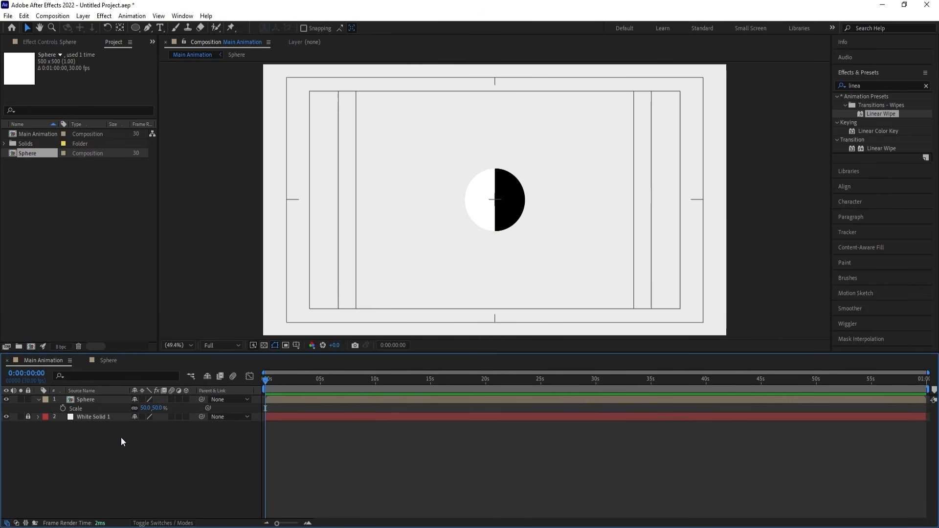
Duplicate the Sphere layer and, with Snapping enabled, place the copy directly below the original so their edges touch.
click(92, 399)
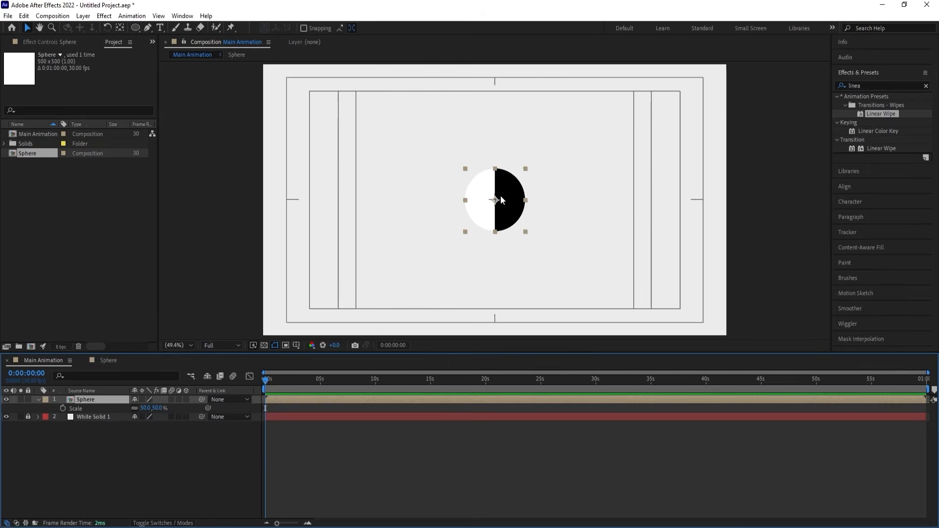
key(ctrl+d)
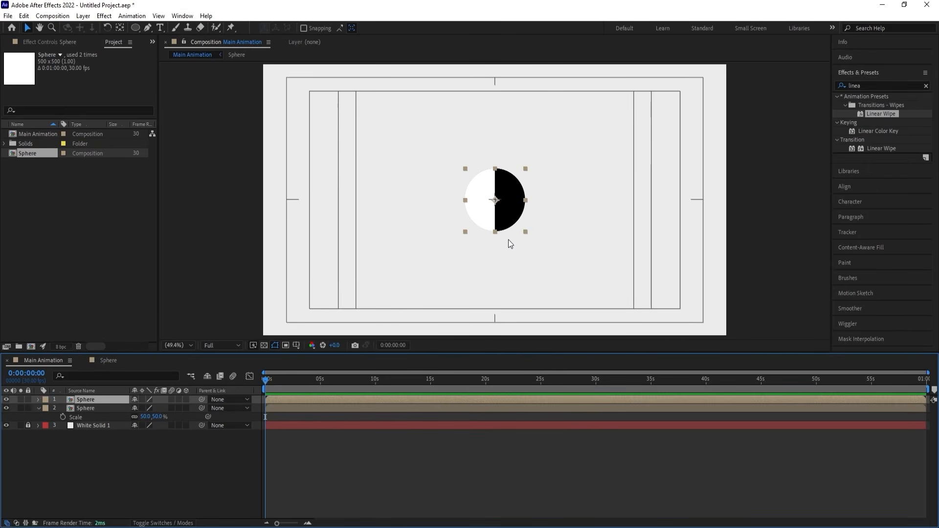
click(303, 28)
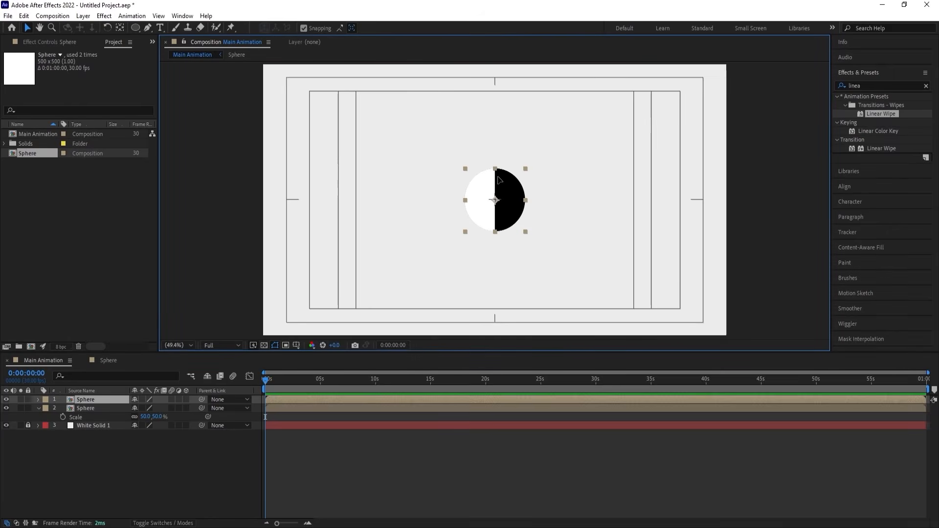
drag(499, 194, 498, 256)
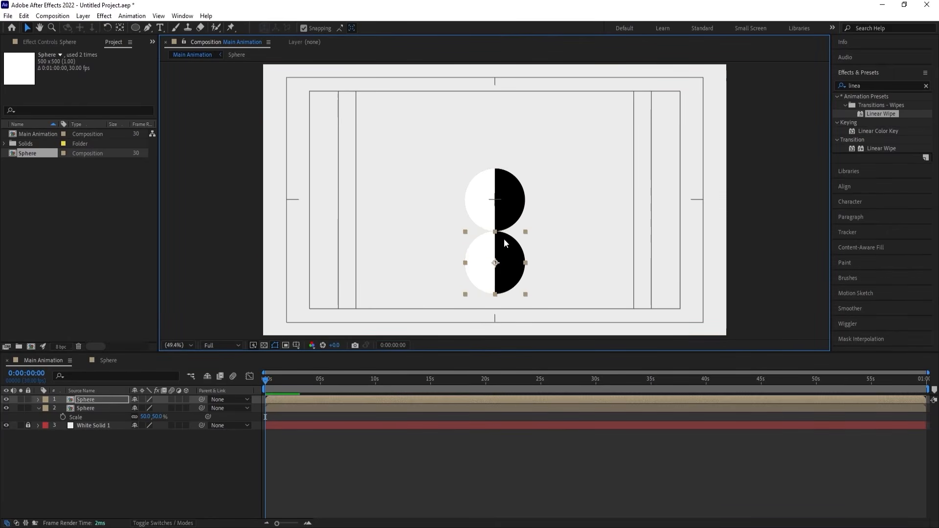
click(575, 242)
Try a third Sphere copy snapped beneath the second circle, and delete it.
click(504, 250)
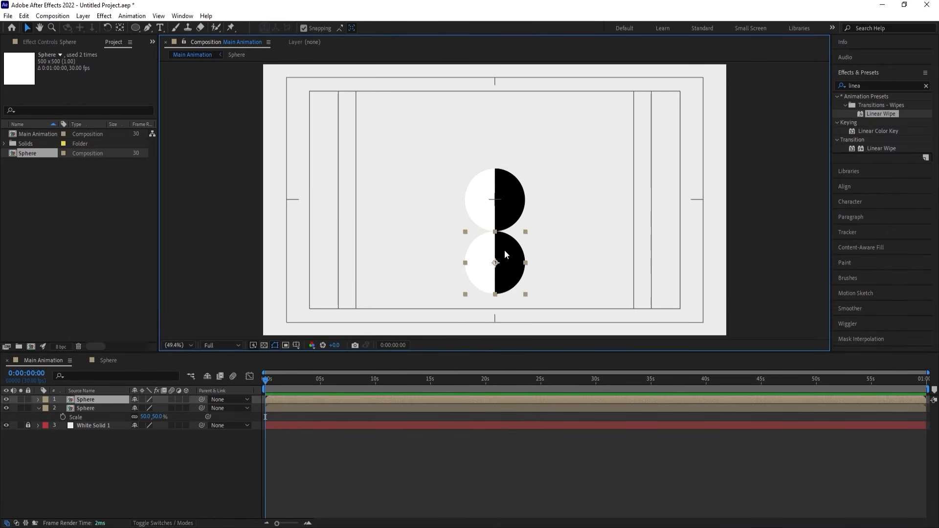
key(ctrl+d)
drag(500, 249, 510, 311)
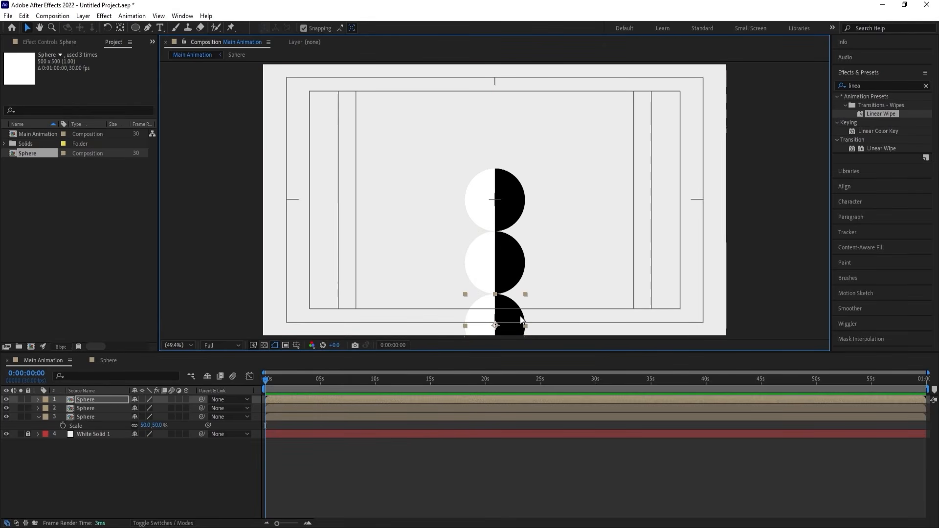
key(Delete)
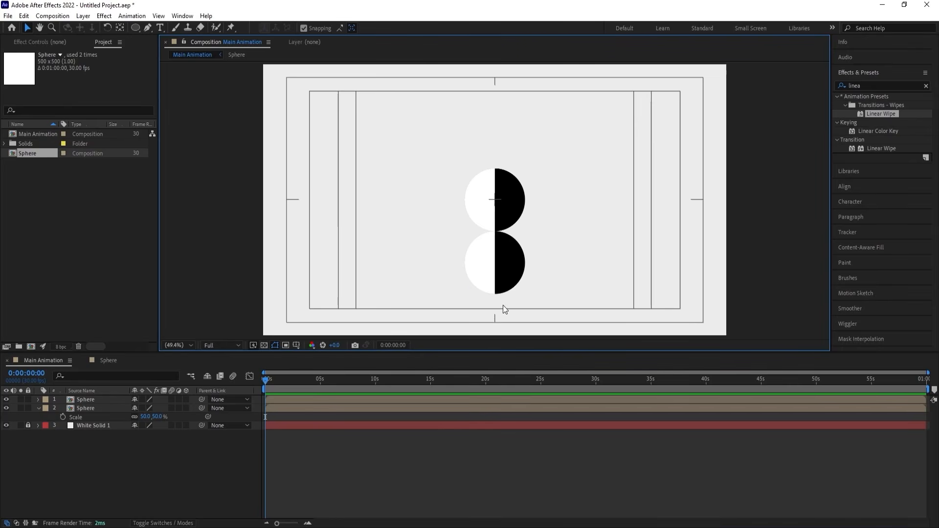
Set the lower Sphere layer's rotation to 90° and collapse the layers' properties.
click(501, 256)
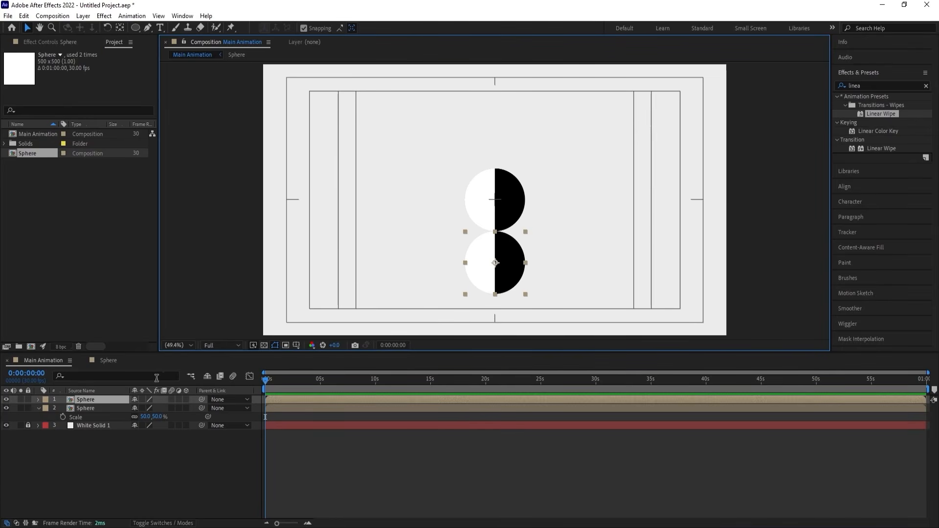
key(r)
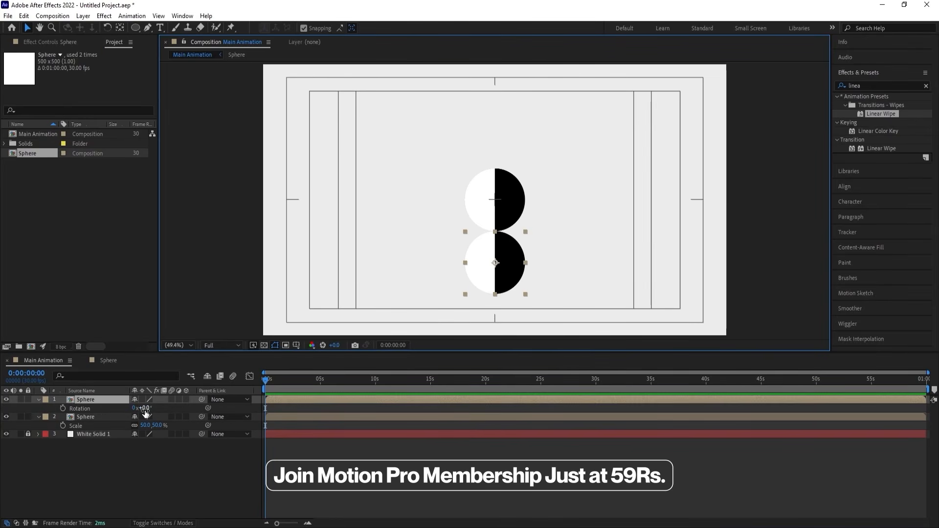
click(145, 407)
text(90)
key(Return)
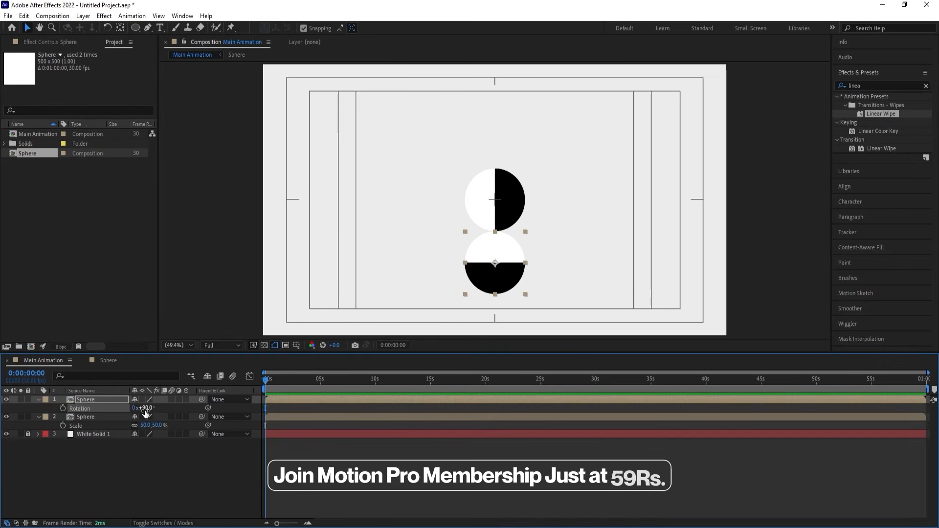
click(142, 474)
key(u)
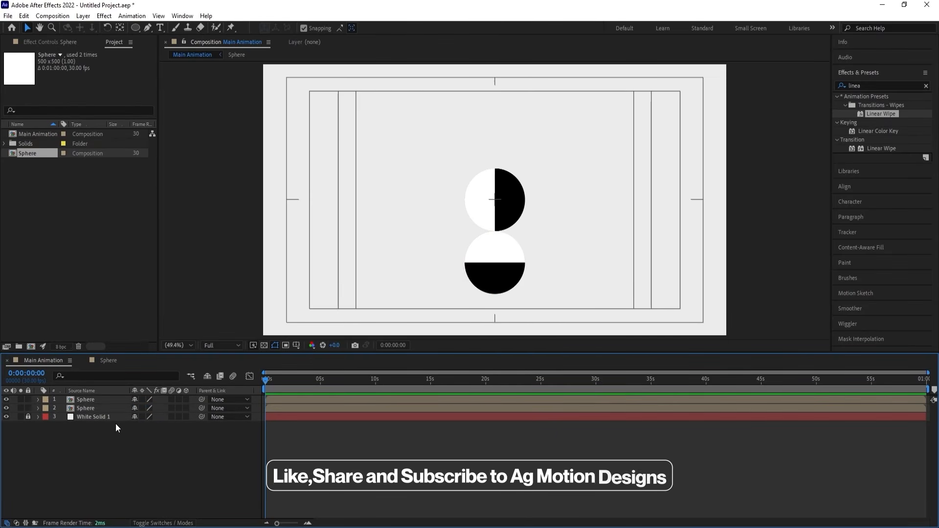
Reset the lower Sphere layer's rotation to 0°.
click(101, 401)
key(r)
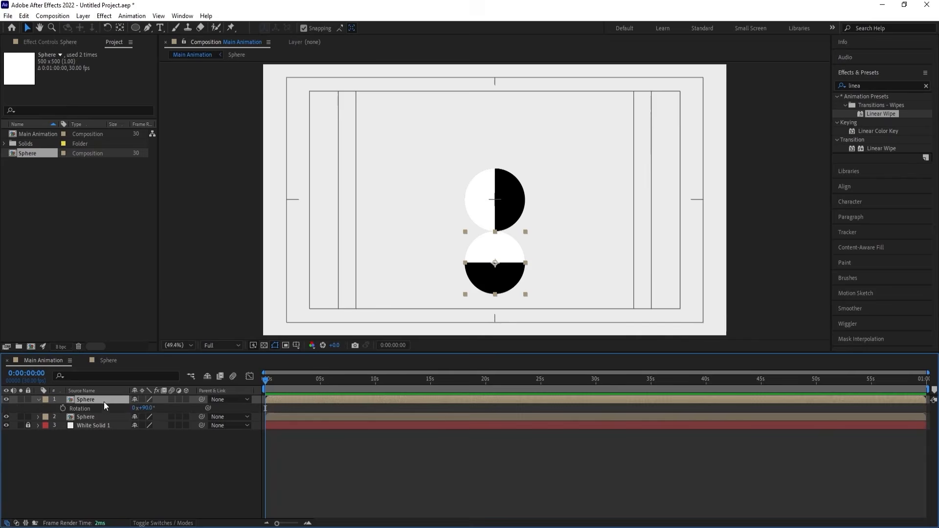
click(145, 408)
text(0)
key(Return)
click(145, 455)
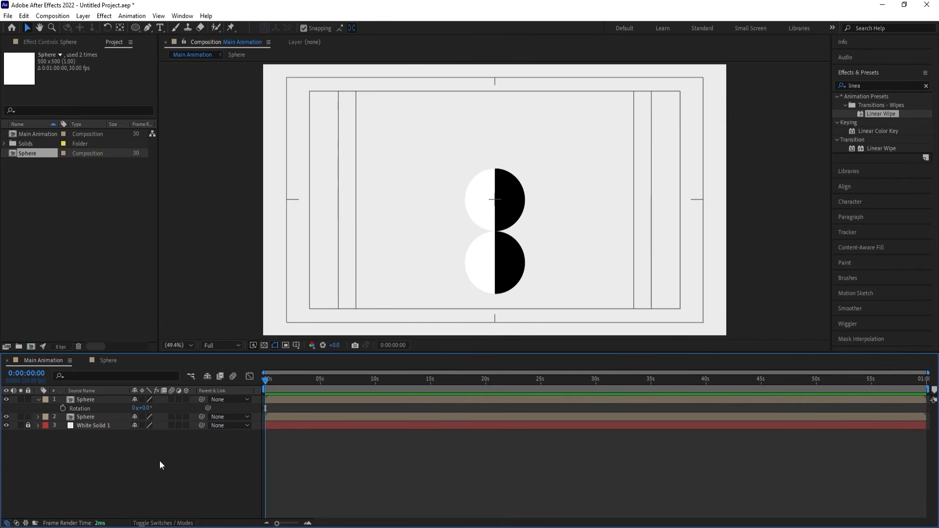
Replace the lower circle's layer source with a duplicate of the Sphere composition, and open that duplicate.
click(91, 398)
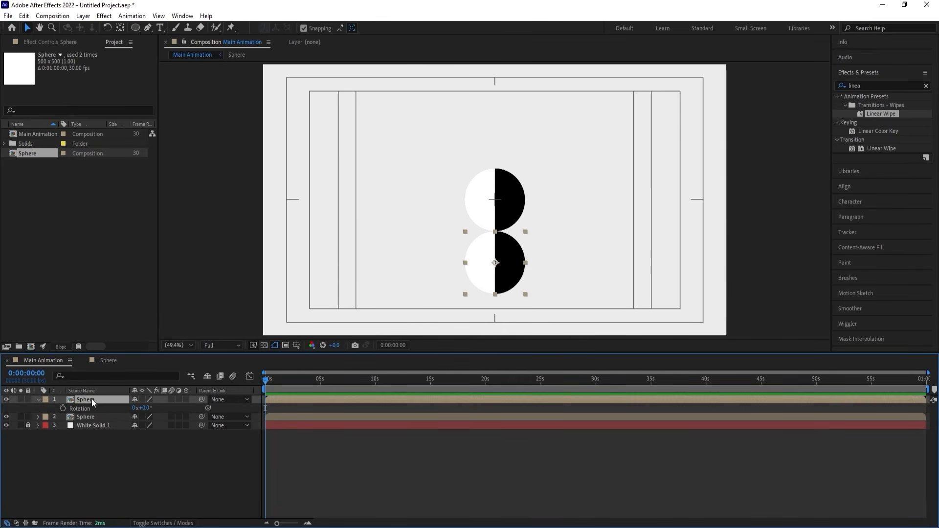
right_click(92, 398)
mouse_move(124, 307)
click(231, 316)
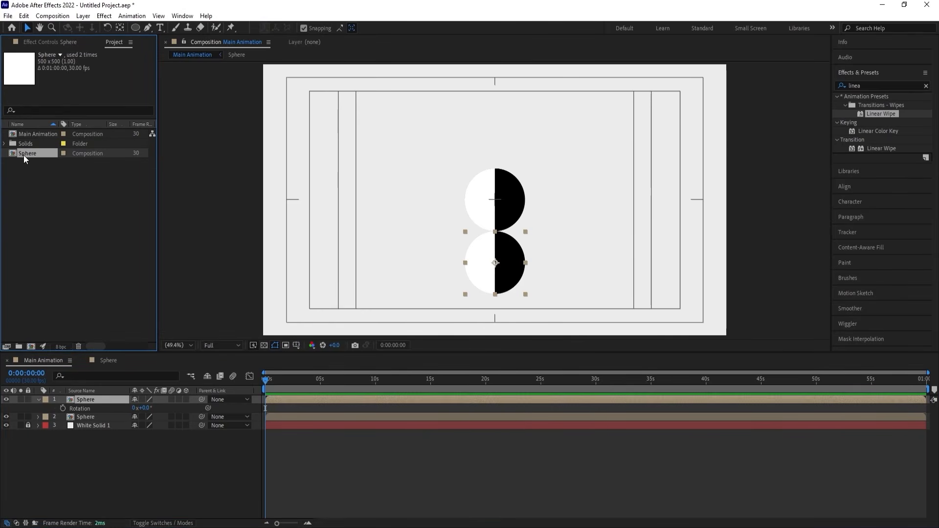
key(ctrl+d)
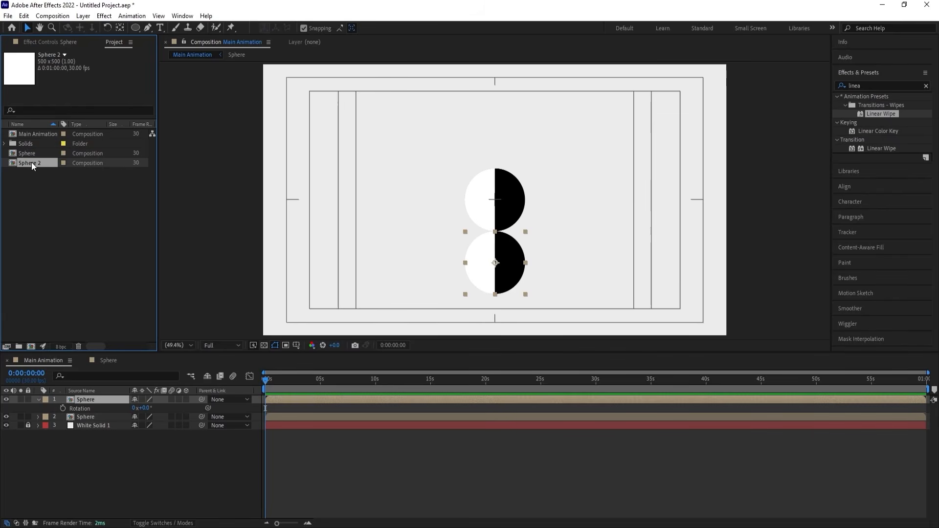
drag(31, 163, 106, 399)
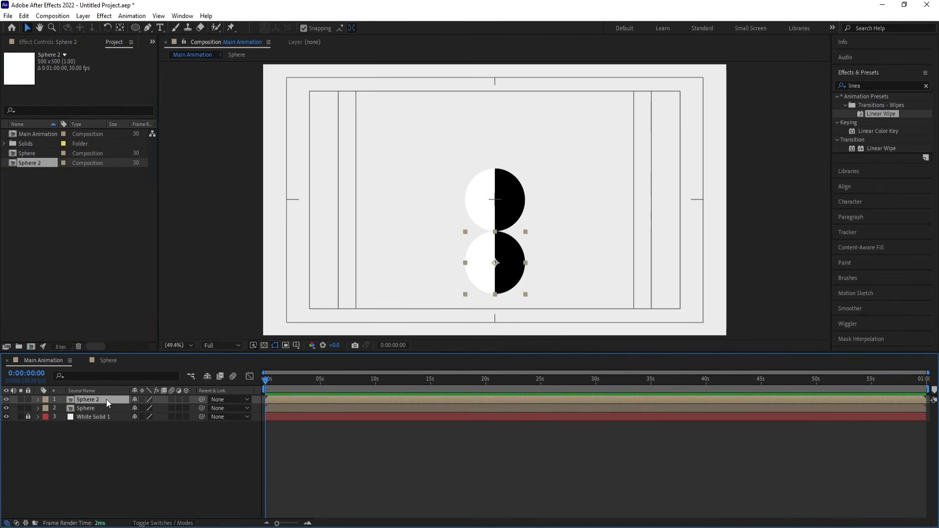
double_click(106, 399)
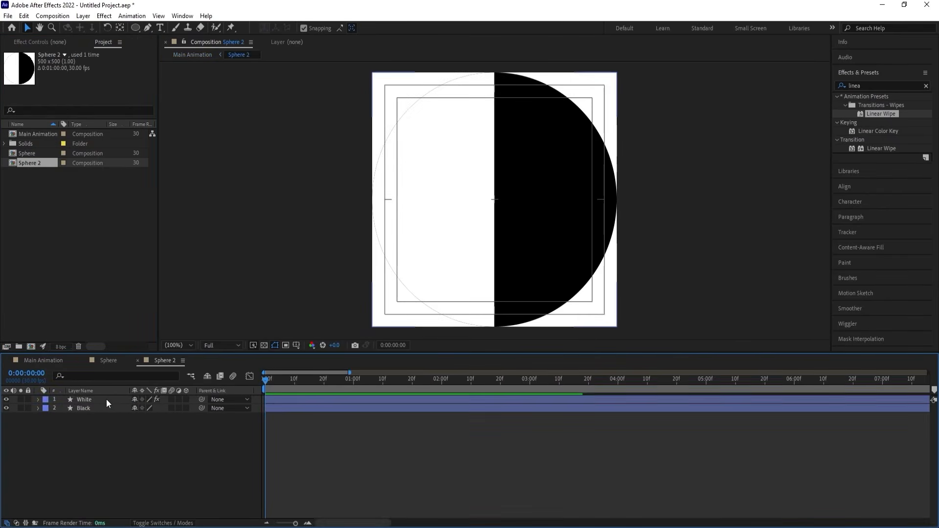
Parent the White layer to the Black layer and set the Black layer's rotation to 90°.
click(82, 396)
drag(201, 399, 90, 411)
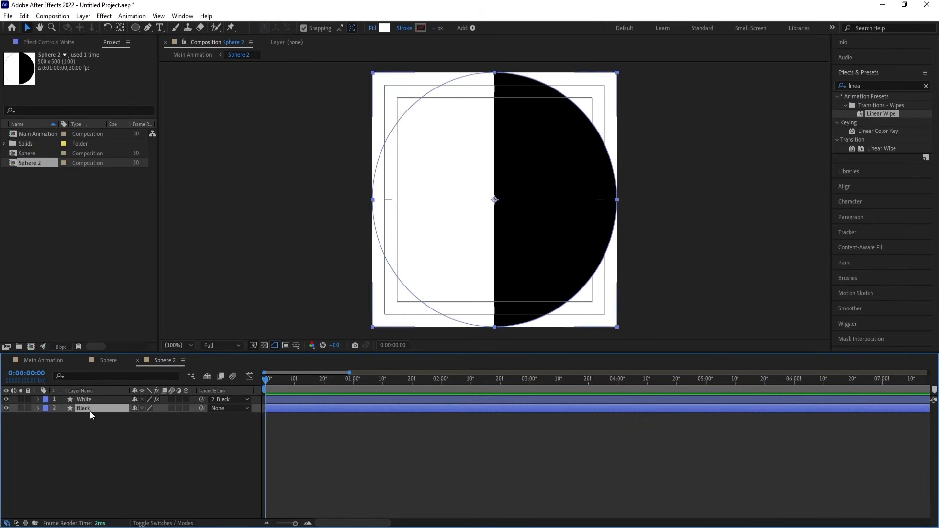
key(r)
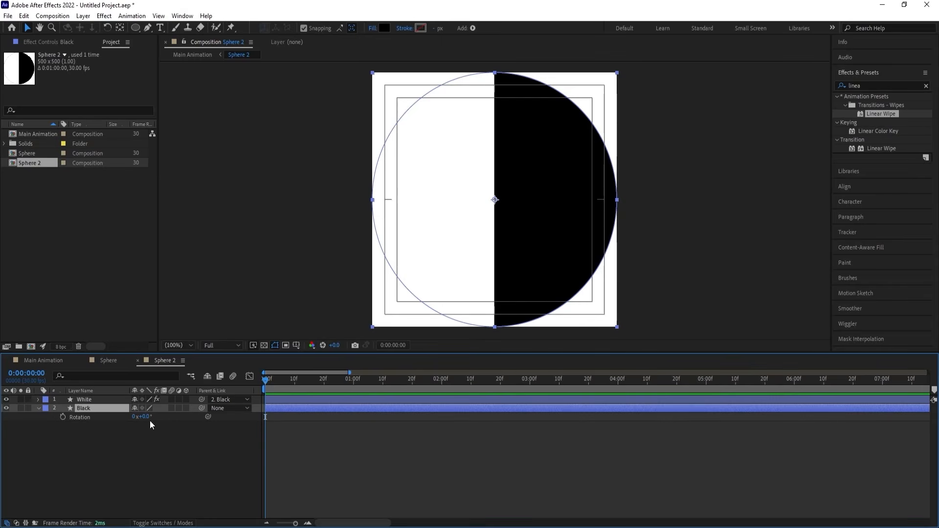
text(90)
key(Return)
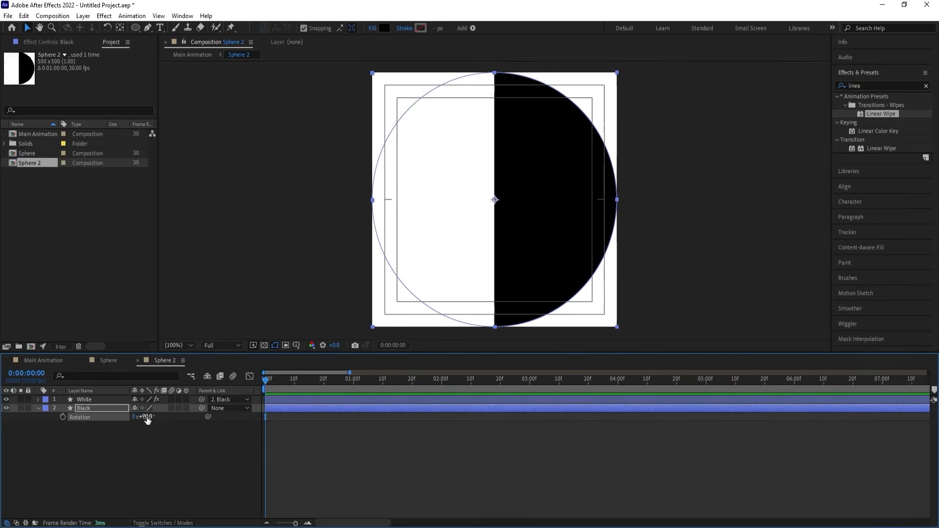
click(157, 439)
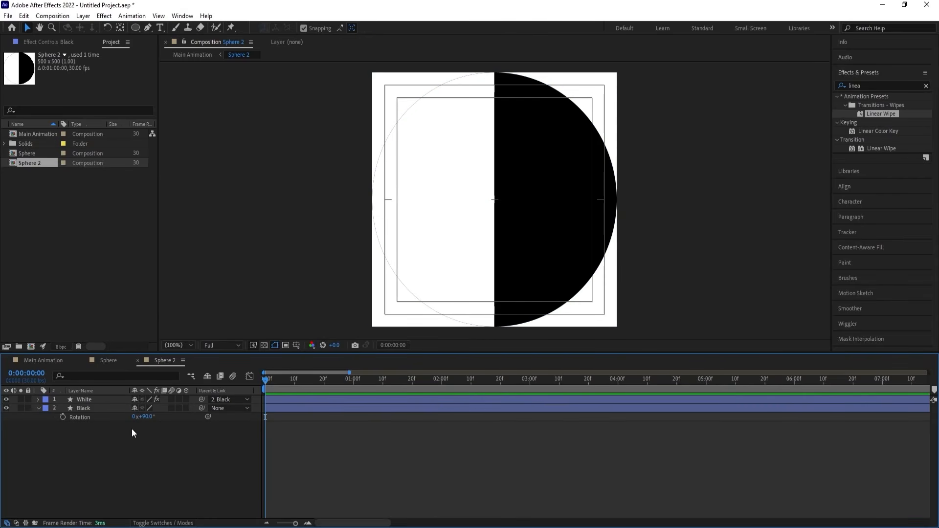
Set the White layer's parent to None and return the Black layer's rotation to 0°.
click(221, 398)
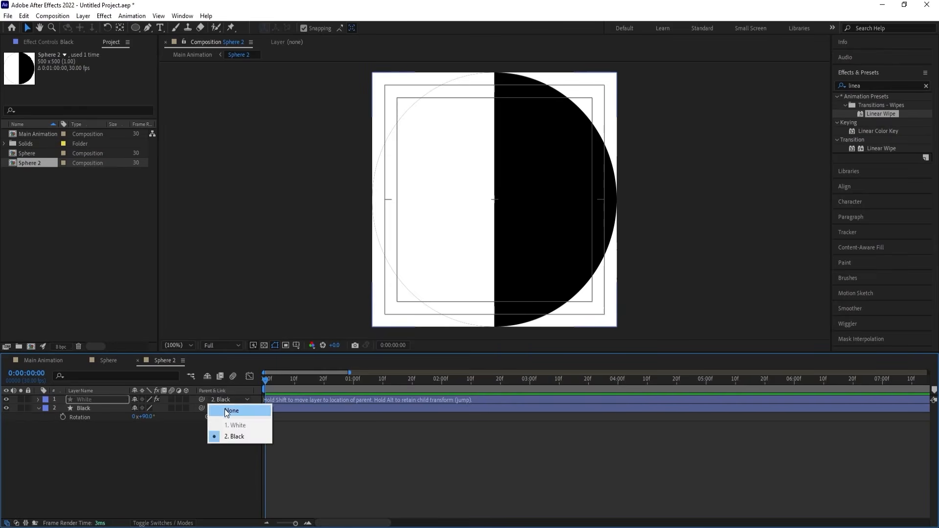
click(225, 410)
click(147, 417)
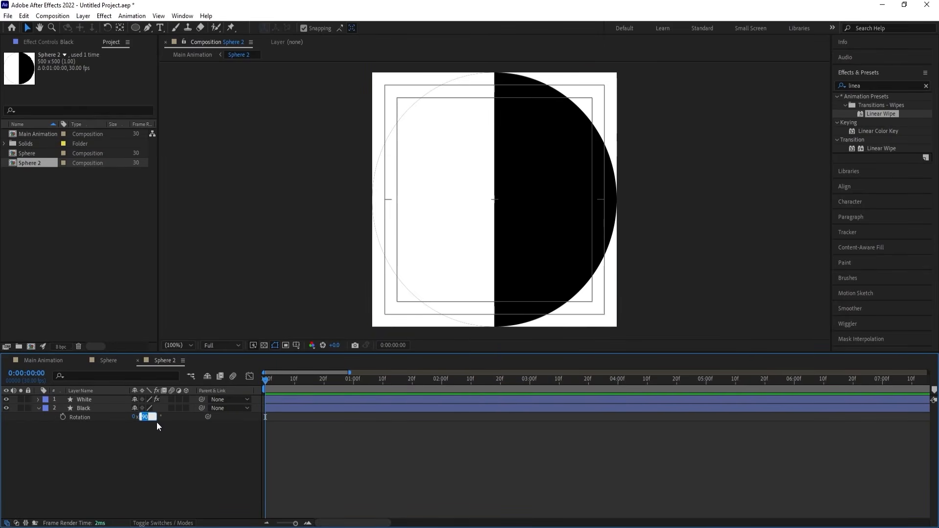
text(0)
key(Return)
click(100, 400)
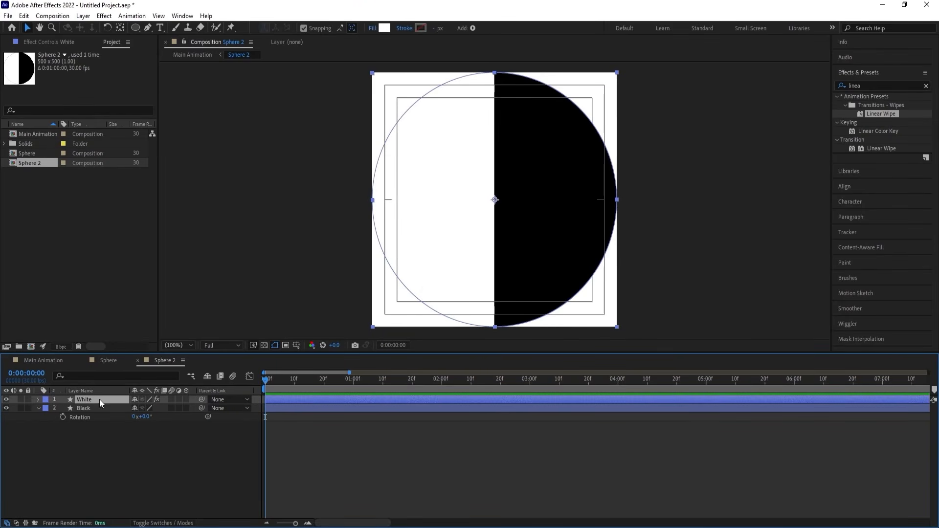
click(124, 451)
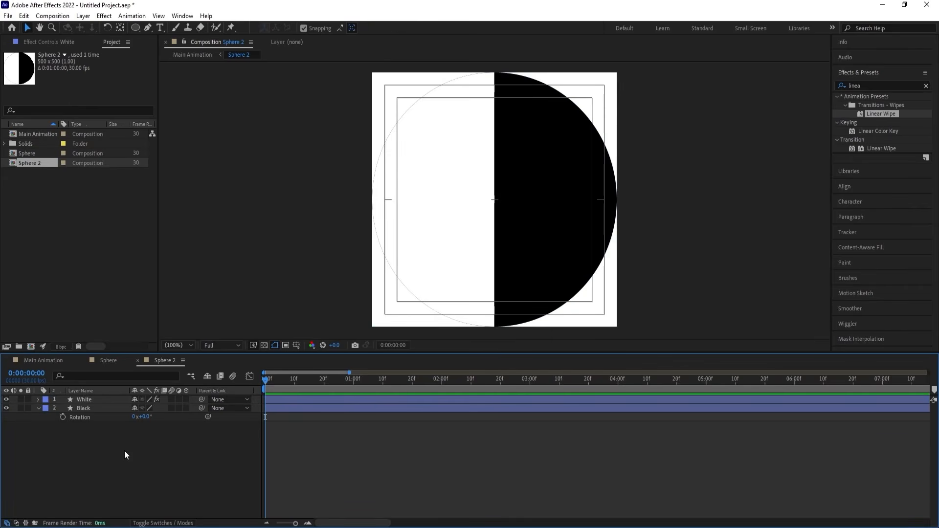
Pre-compose the White and Black layers in Sphere 2 into a new composition named Fill.
click(89, 410)
shift+click(82, 399)
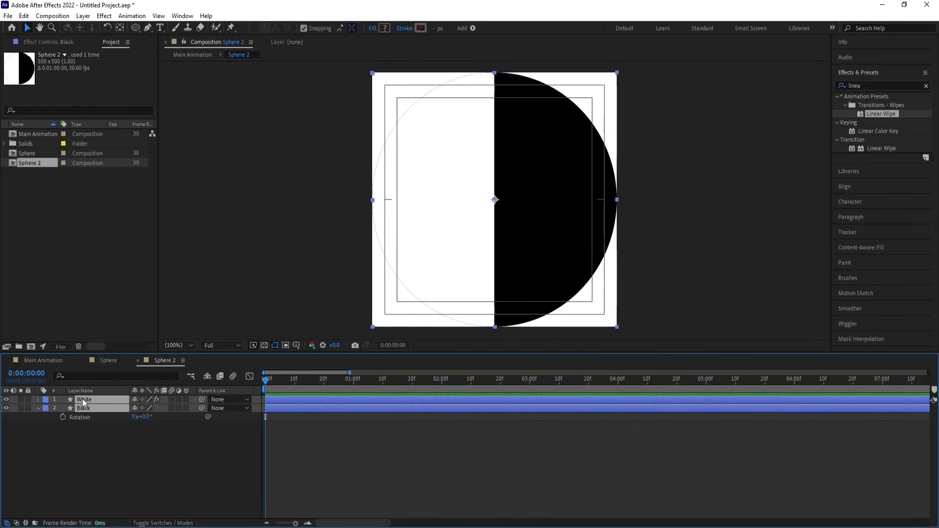
key(ctrl+shift+c)
text(F)
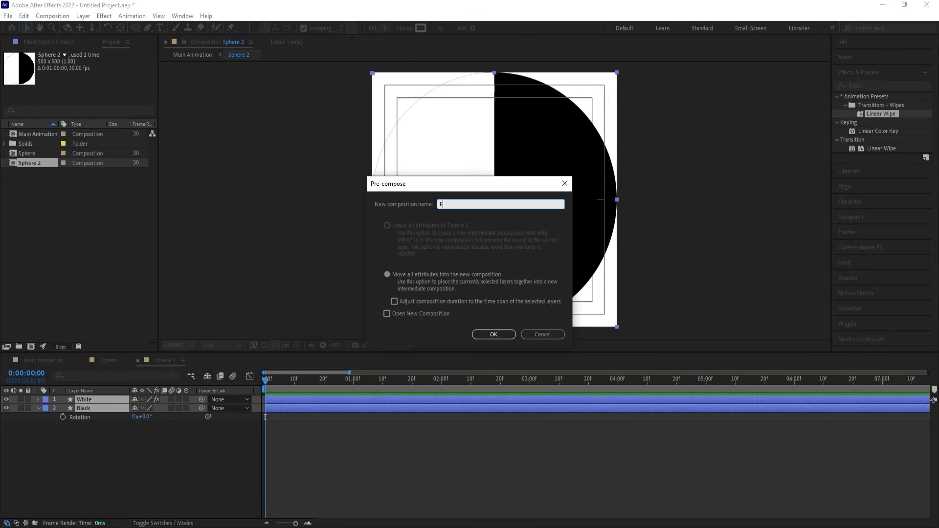
text(ill)
key(Return)
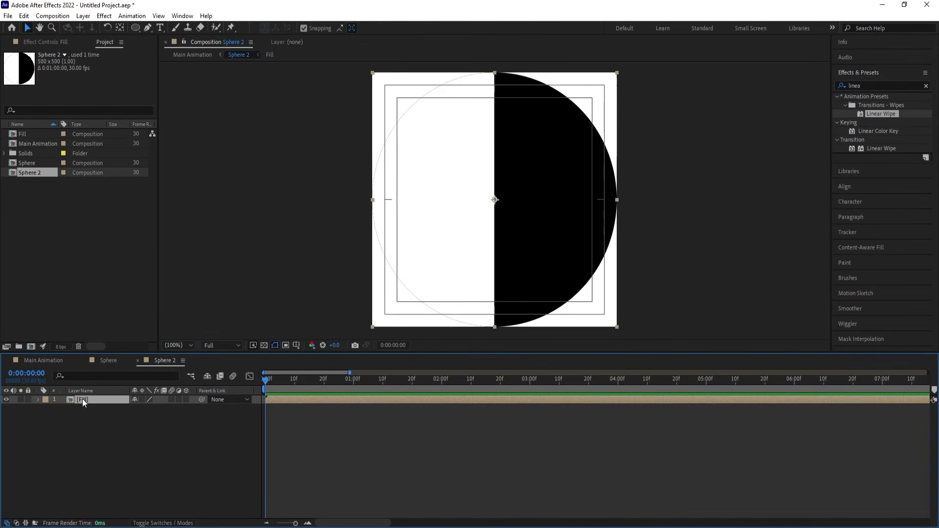
Set the Fill layer's rotation to 90° and return to the Main Animation composition.
click(147, 408)
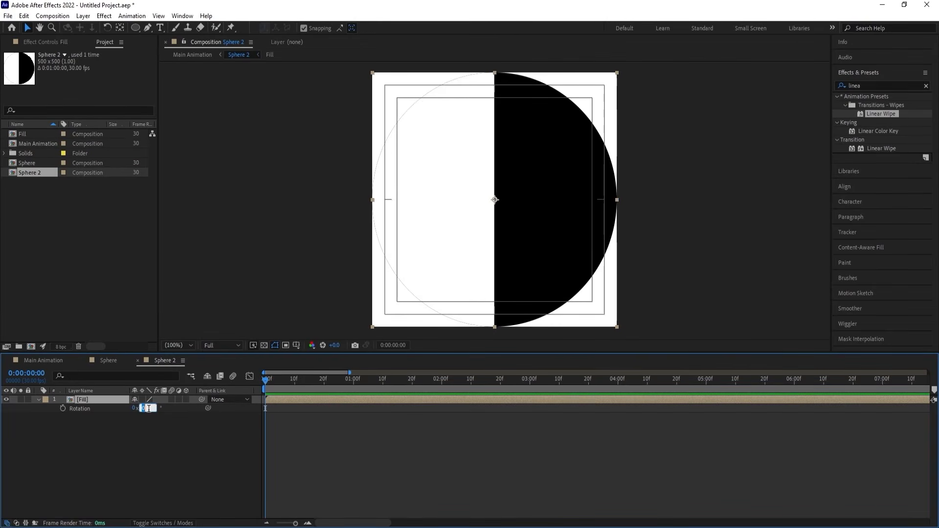
key(Return)
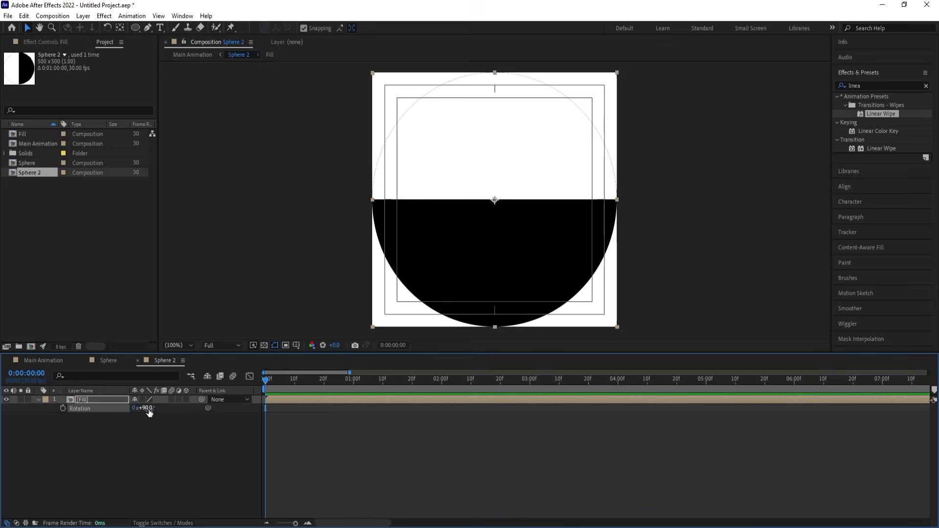
click(45, 362)
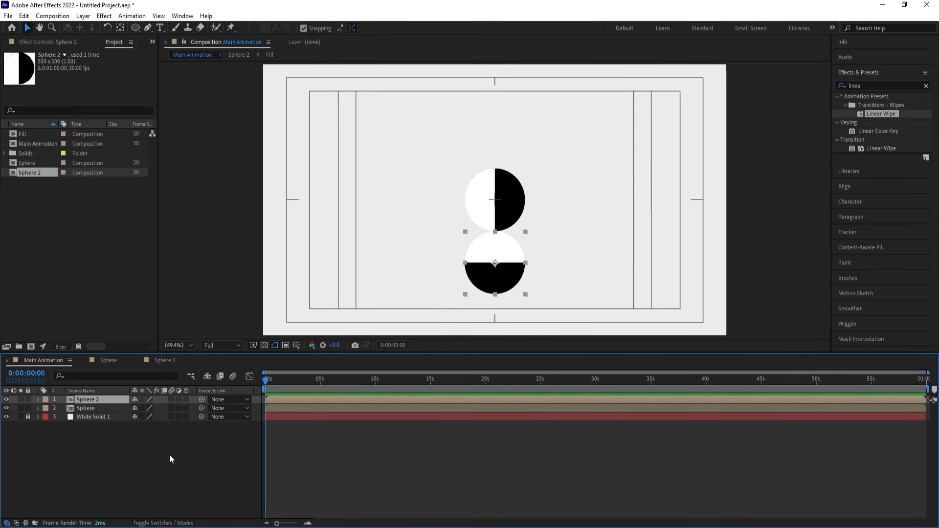
Check the Sphere 2 layer's rotation in Main Animation and compare it with the Fill layer's rotation inside Sphere 2.
key(r)
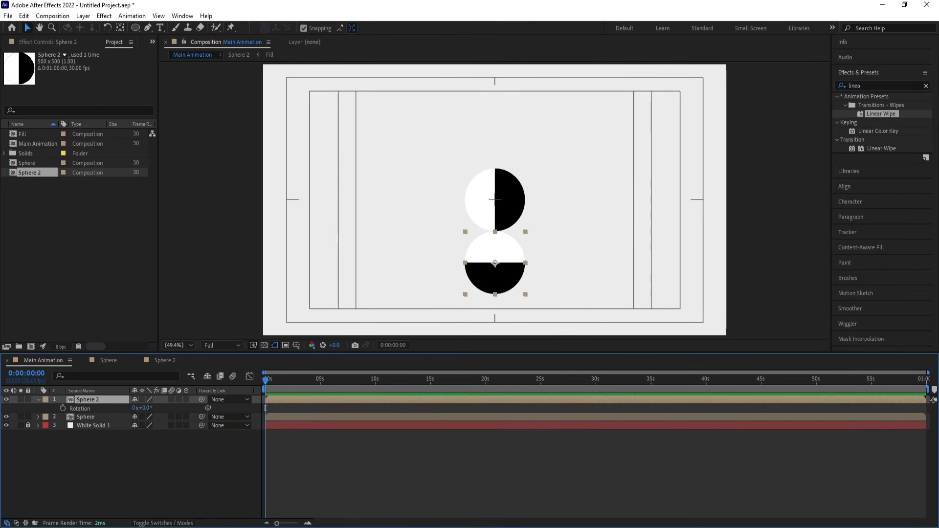
key(r)
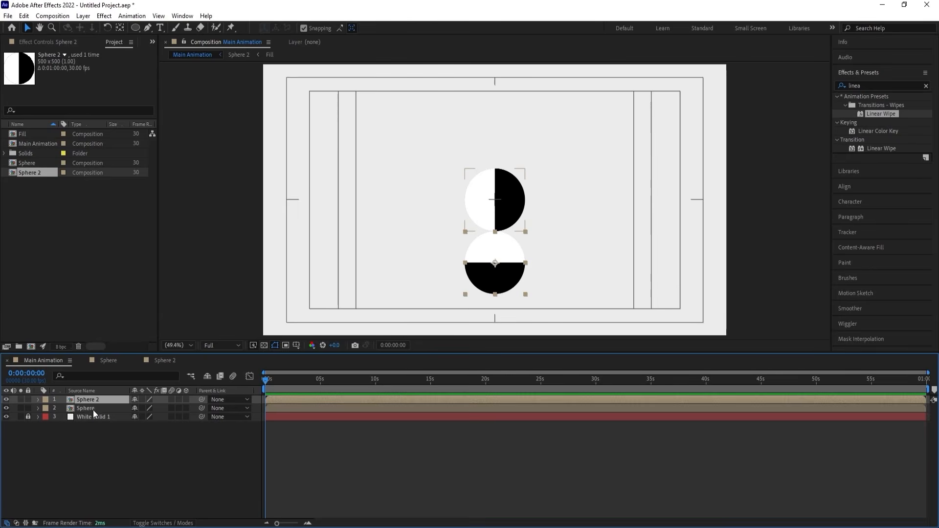
click(93, 409)
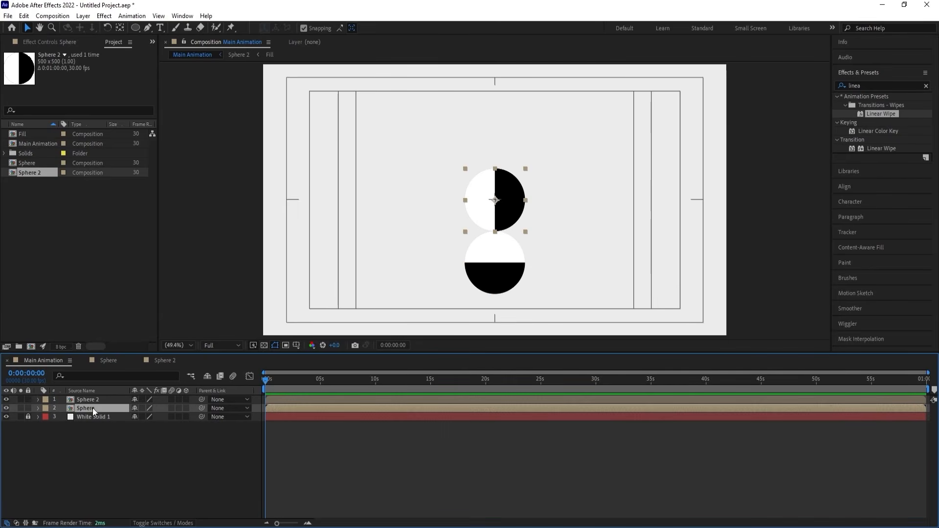
click(89, 431)
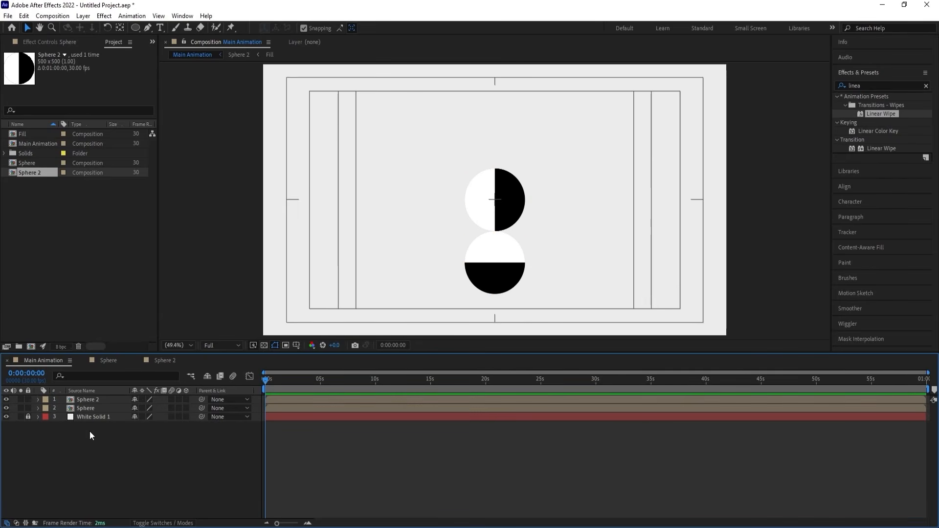
click(74, 400)
key(r)
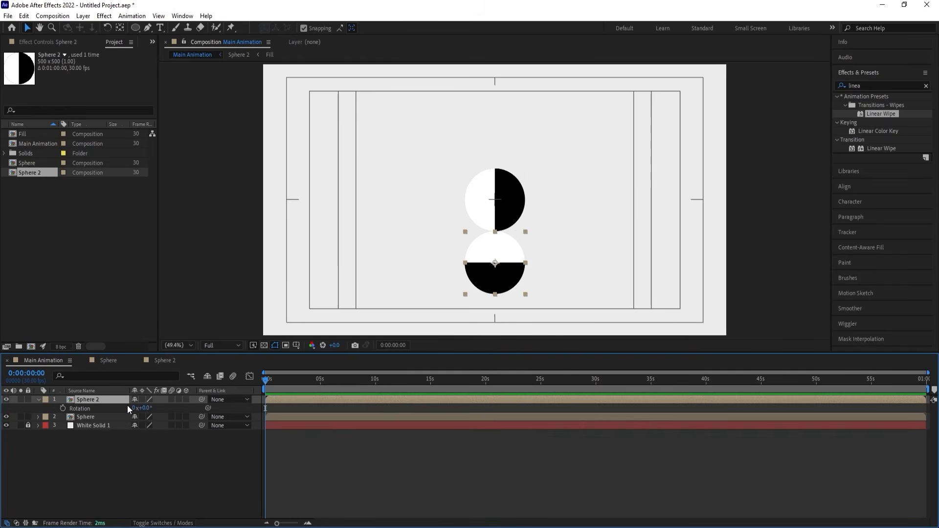
double_click(95, 399)
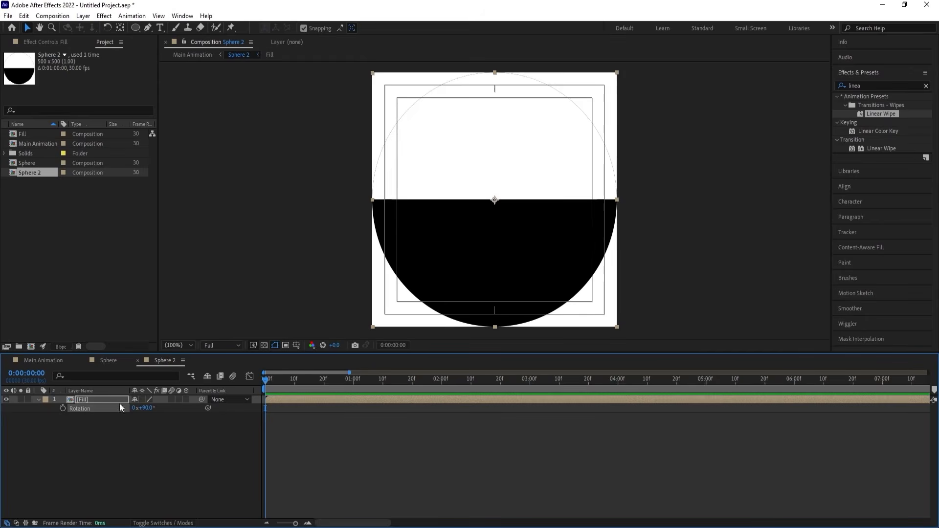
click(37, 361)
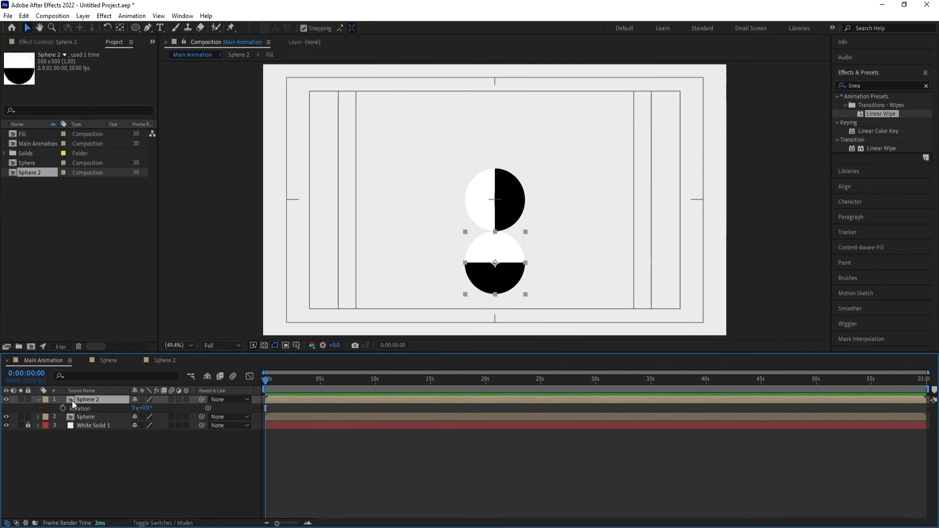
click(37, 400)
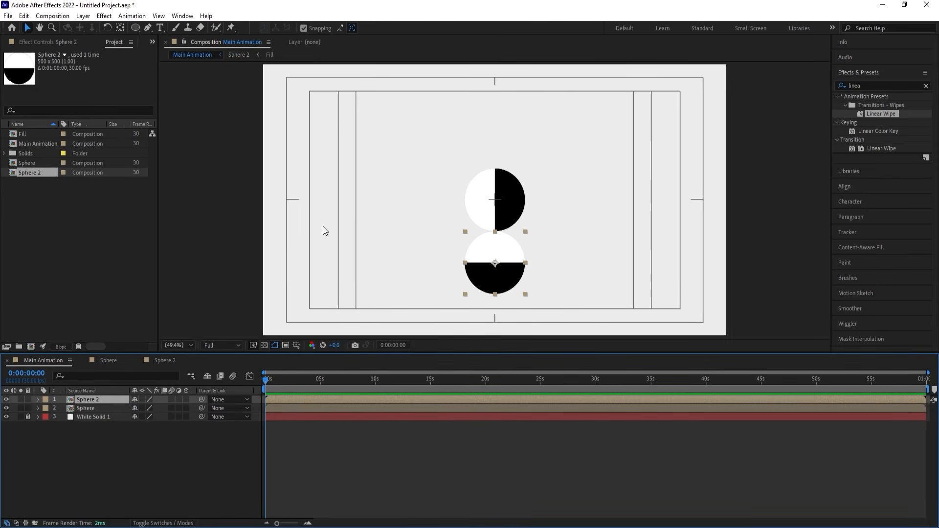
Duplicate both sphere layers, move the copies to the front of the layer order, and place them directly beneath the original pair.
drag(339, 177, 514, 286)
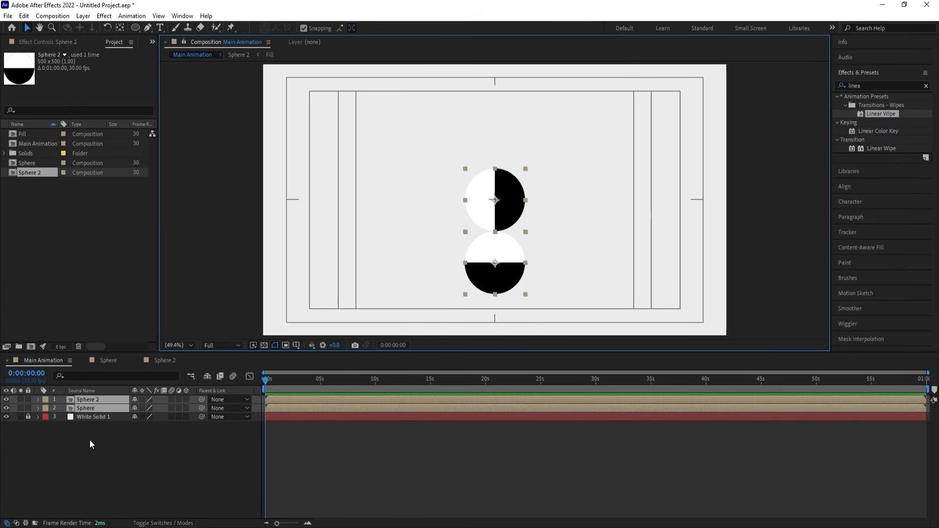
key(ctrl+d)
drag(89, 415, 89, 405)
drag(482, 192, 493, 288)
key(comma)
key(comma)
key(comma)
key(comma)
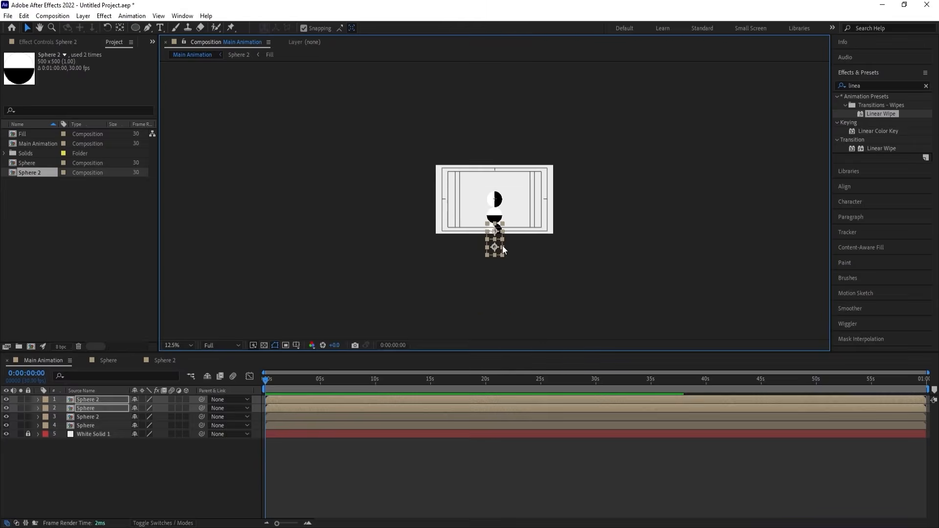
Duplicate the second sphere pair, keep the copies together above the other layers, and place them below as a third pair.
key(period)
key(period)
key(period)
key(period)
scroll(501, 192, down, 3)
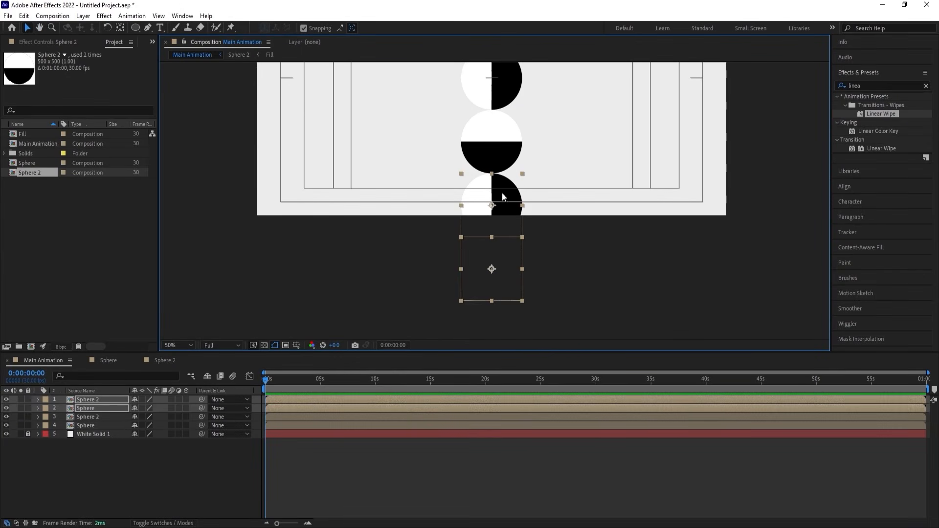
key(ctrl+d)
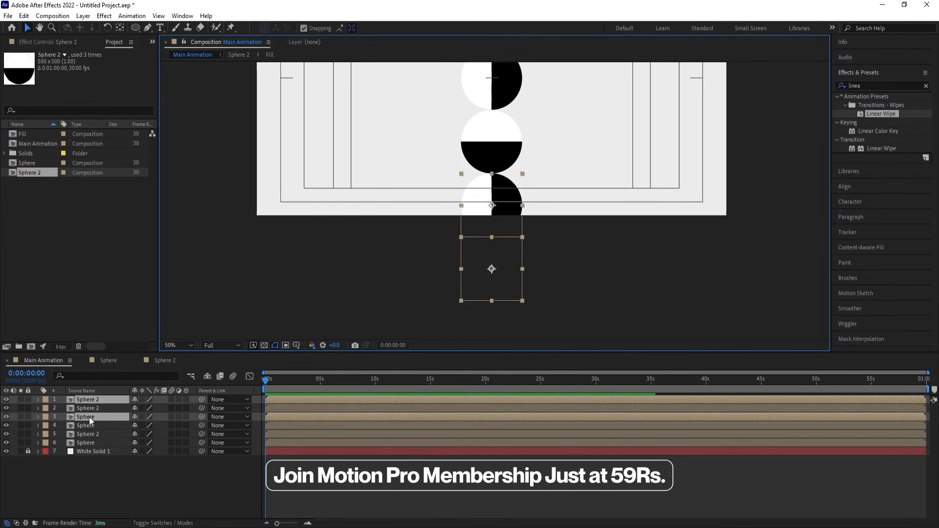
drag(89, 418, 94, 410)
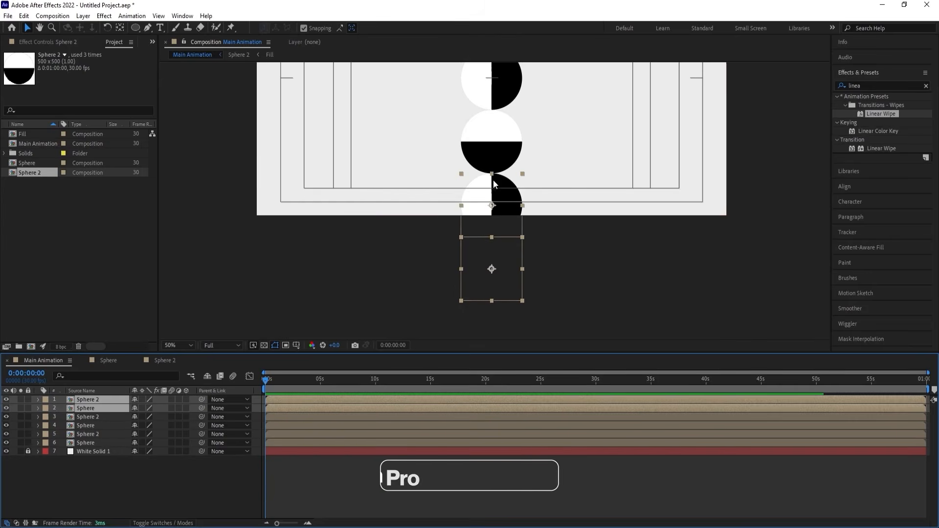
drag(494, 184, 493, 306)
key(comma)
key(comma)
key(comma)
key(comma)
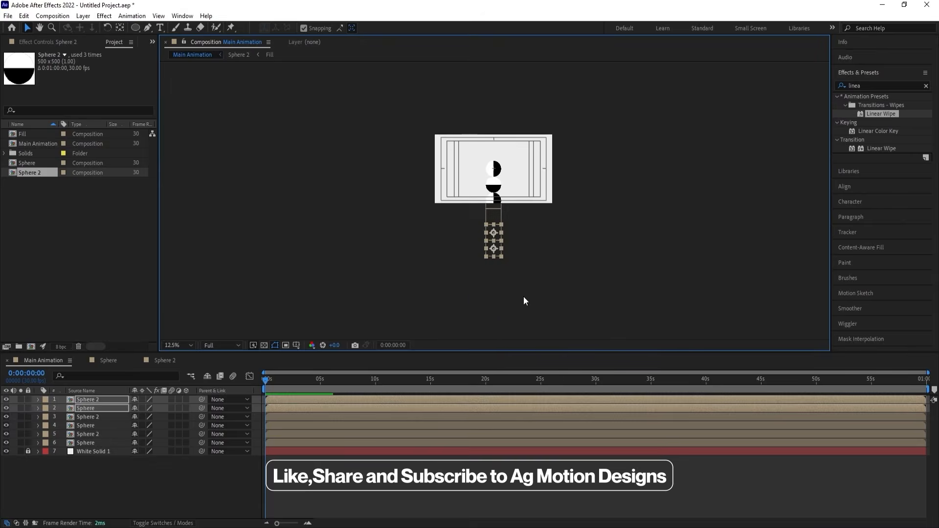
Duplicate the third sphere pair, group the copies first in the layer order, and extend the column downward with them.
key(period)
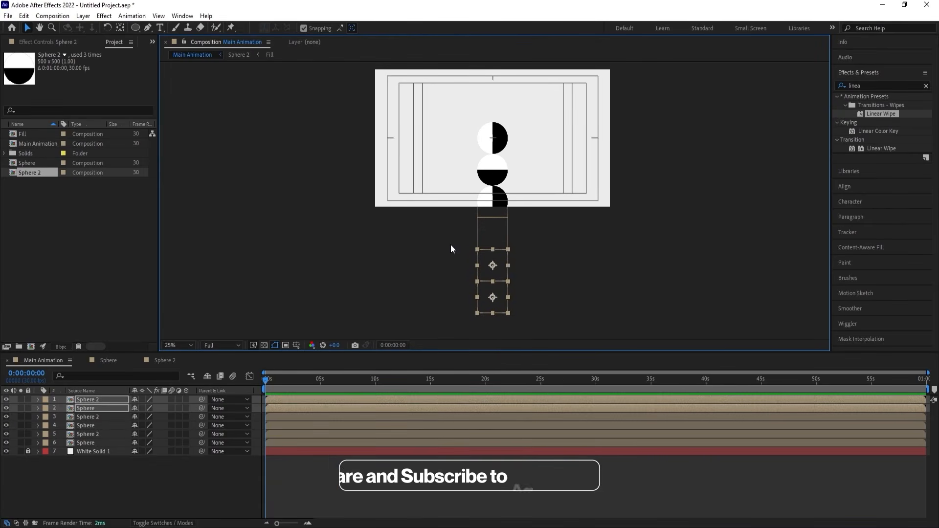
key(ctrl+d)
drag(87, 418, 80, 407)
drag(504, 262, 508, 319)
key(comma)
Separate the Position dimensions of the uppermost Sphere layer at the canvas centre.
click(189, 344)
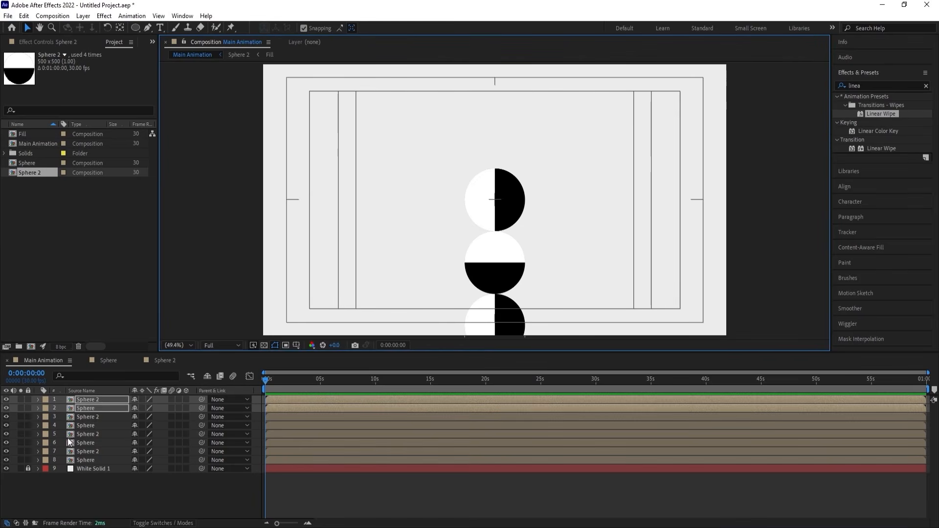
click(493, 193)
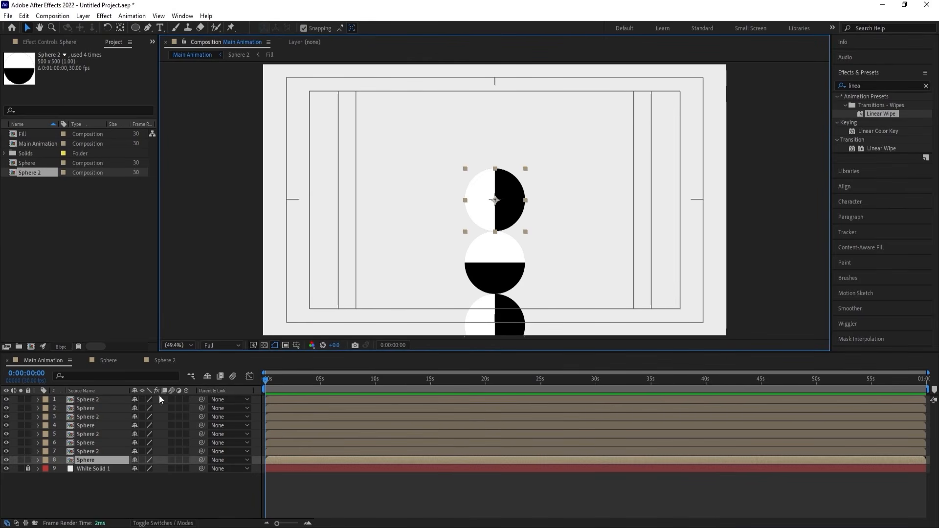
key(p)
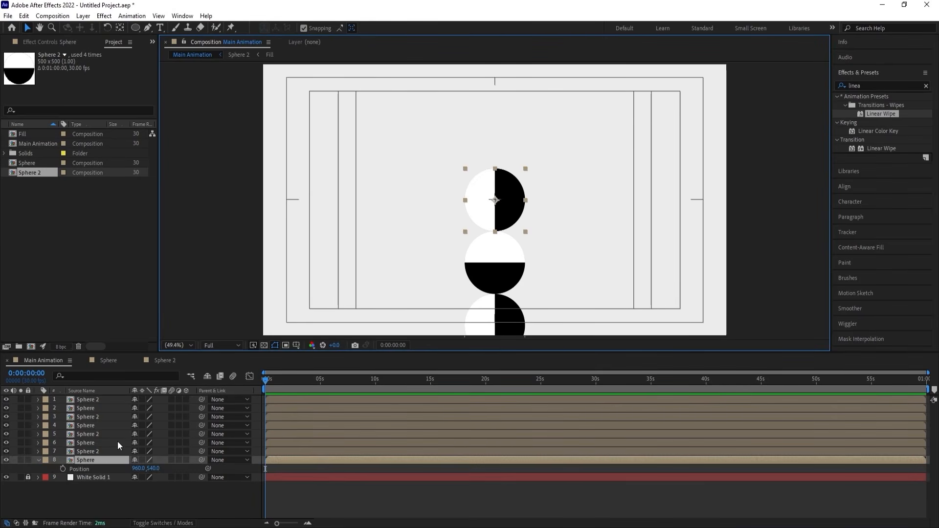
right_click(89, 468)
click(133, 342)
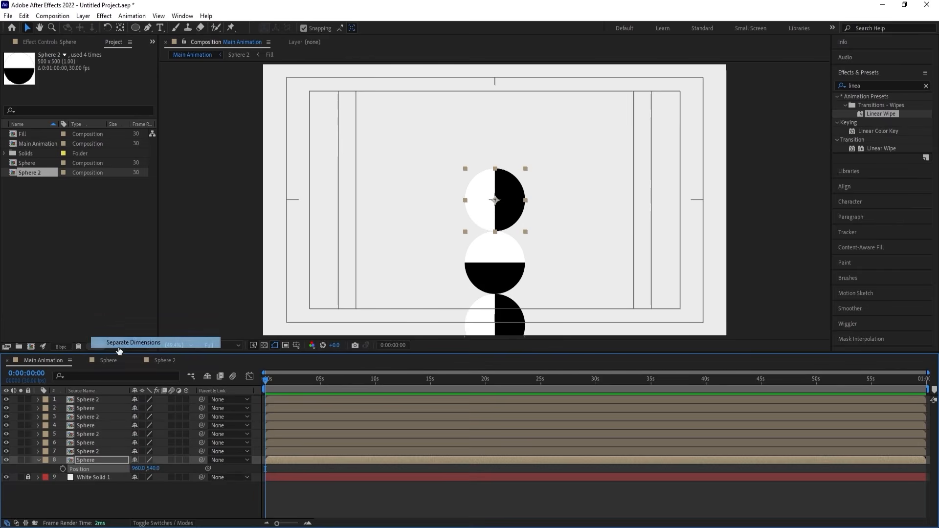
Add starting keyframes for the Sphere layer's X Position and Y Position at 0:00:00:00.
key(equal)
key(equal)
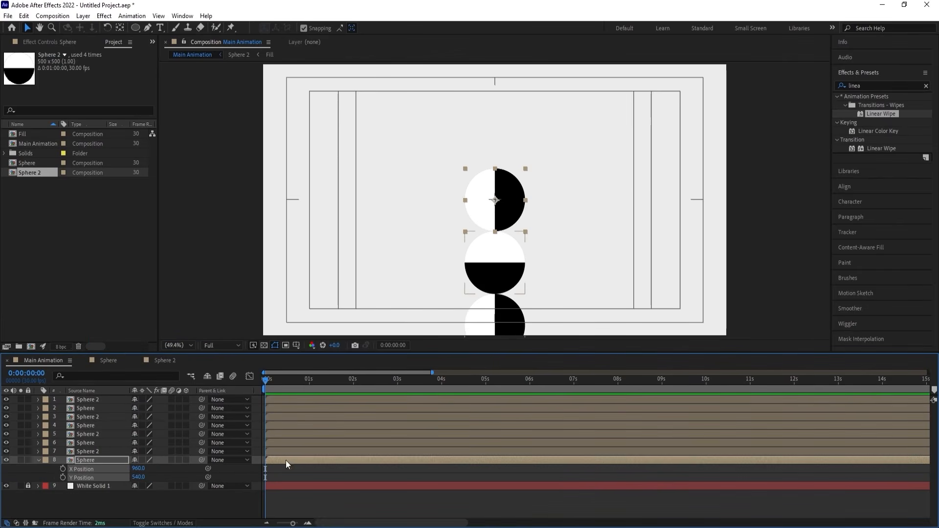
click(186, 477)
click(63, 468)
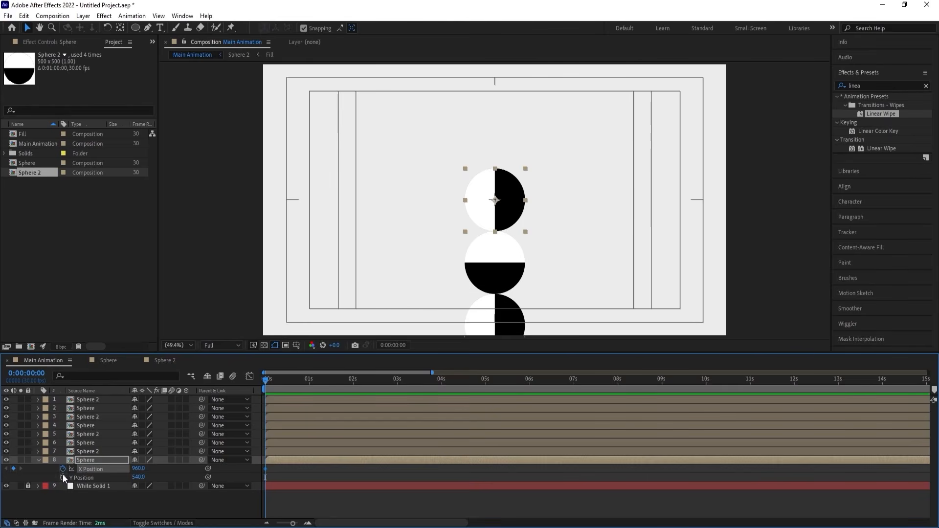
click(63, 476)
At 0:00:01:20, keyframe the Sphere off-canvas with X Position 1698 and Y Position 1644.
key(equal)
drag(357, 382, 411, 383)
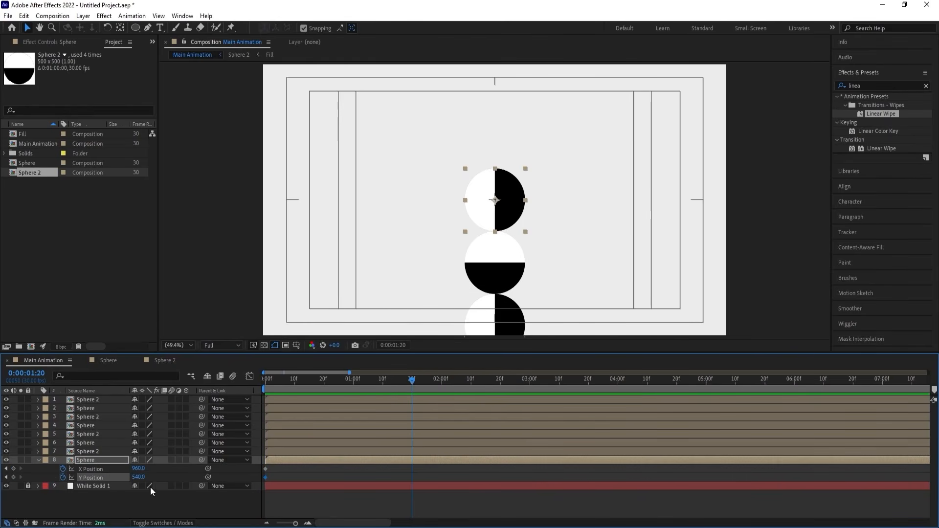
drag(138, 468, 457, 425)
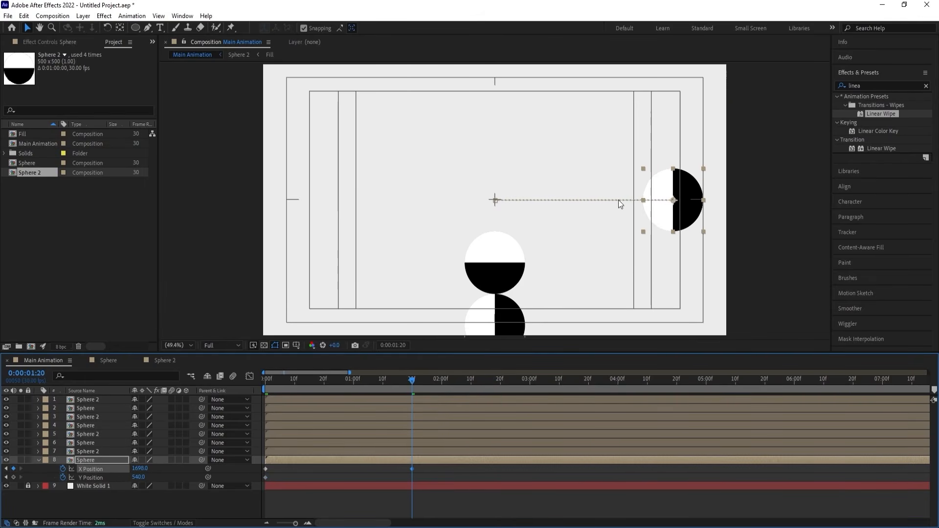
key(comma)
key(comma)
drag(585, 201, 584, 346)
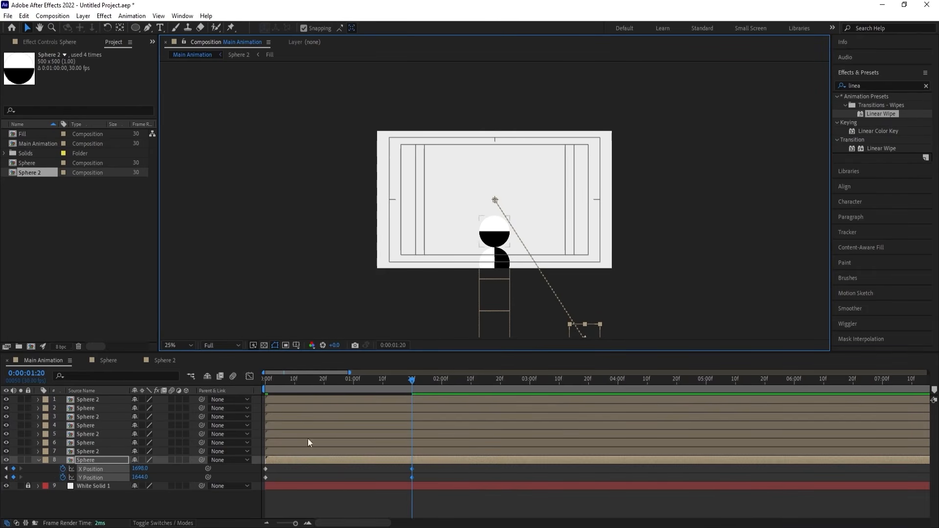
At 0:00:00:20, raise the Sphere near the canvas's upper edge by keyframing its Y Position at 180.6.
click(323, 387)
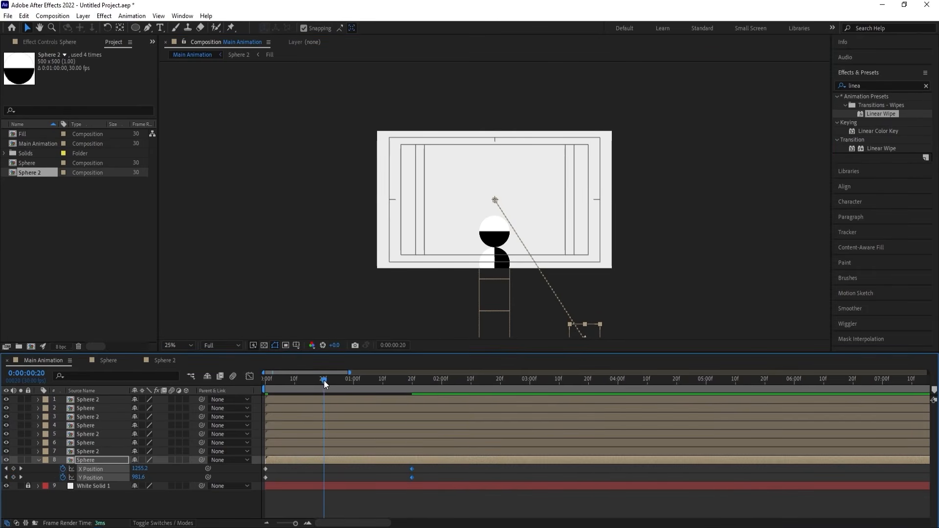
click(315, 473)
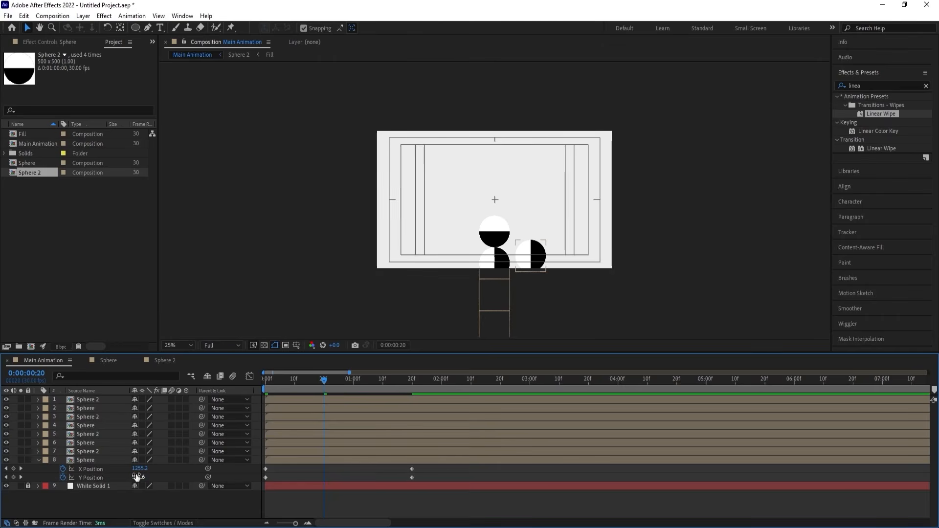
drag(138, 477, 32, 477)
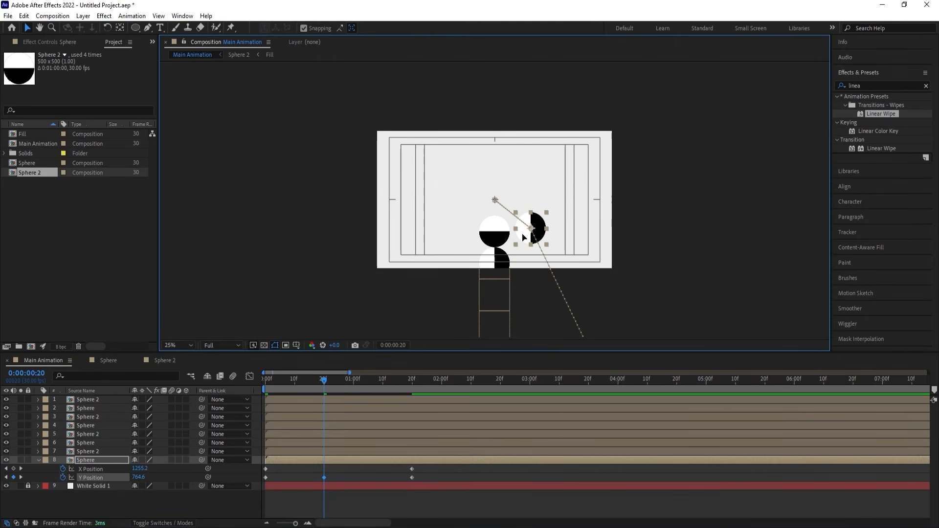
drag(523, 234, 523, 163)
Delete the Sphere layer's X Position keyframe at 0:00:00:20.
click(350, 466)
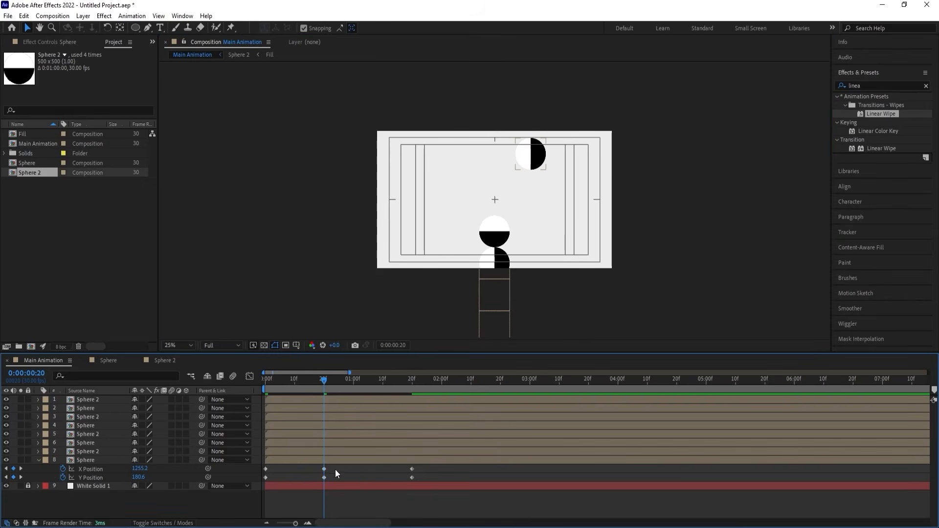
click(322, 468)
key(Delete)
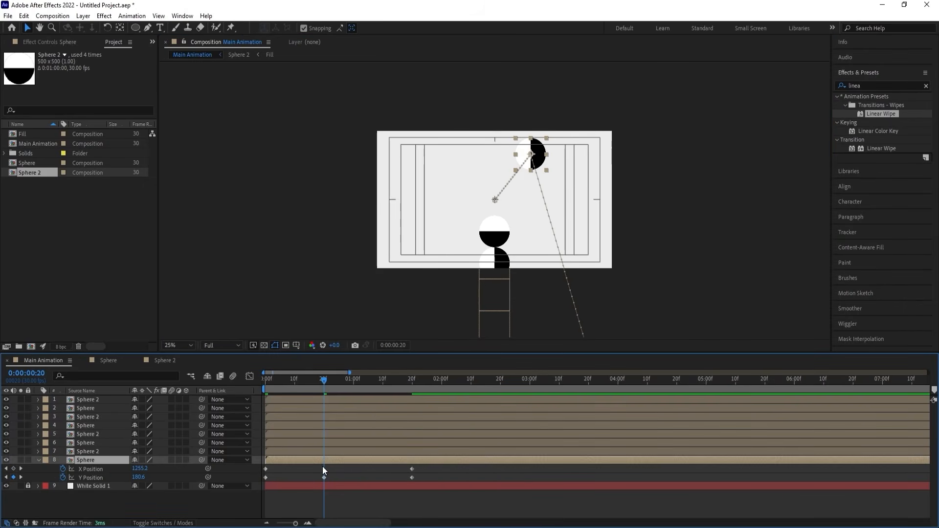
Apply Easy Ease to the Sphere layer's Y Position keyframes and lengthen the speed handles around the peak keyframe.
click(102, 478)
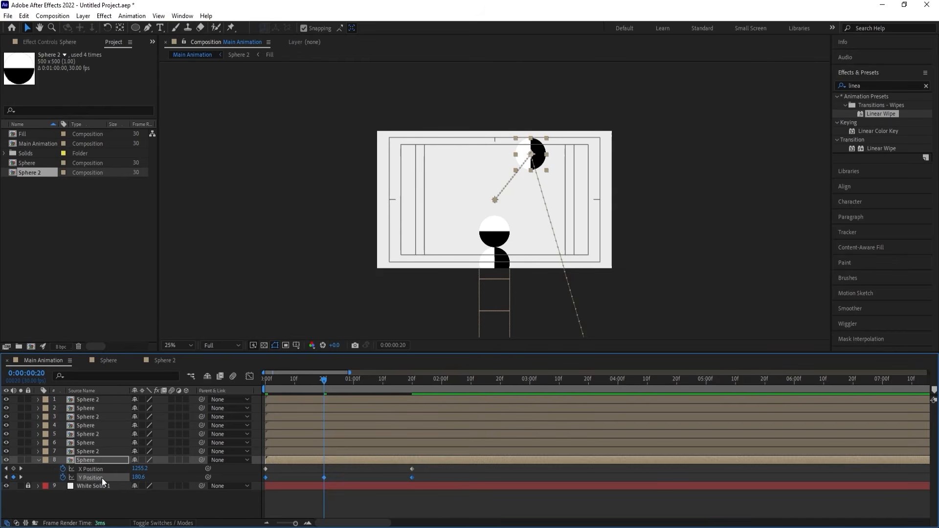
key(F9)
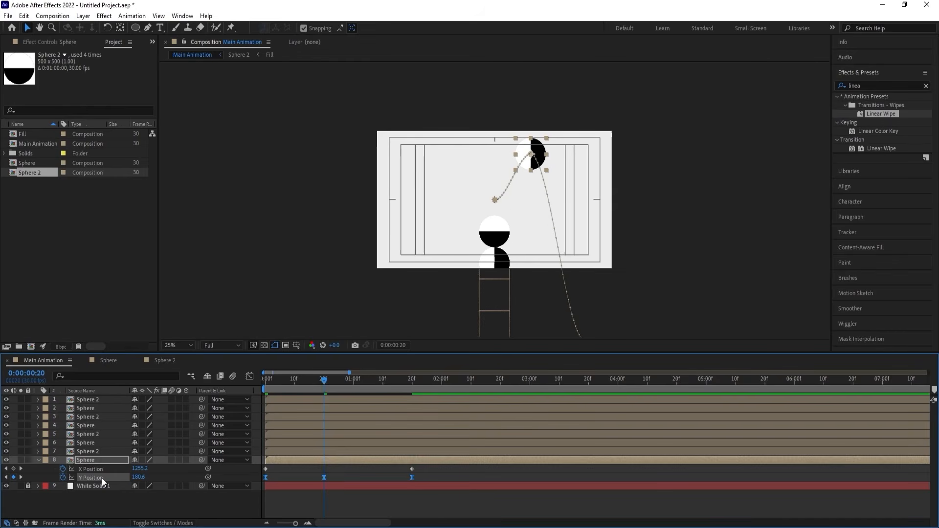
click(249, 375)
drag(304, 447, 390, 451)
key(ctrl+z)
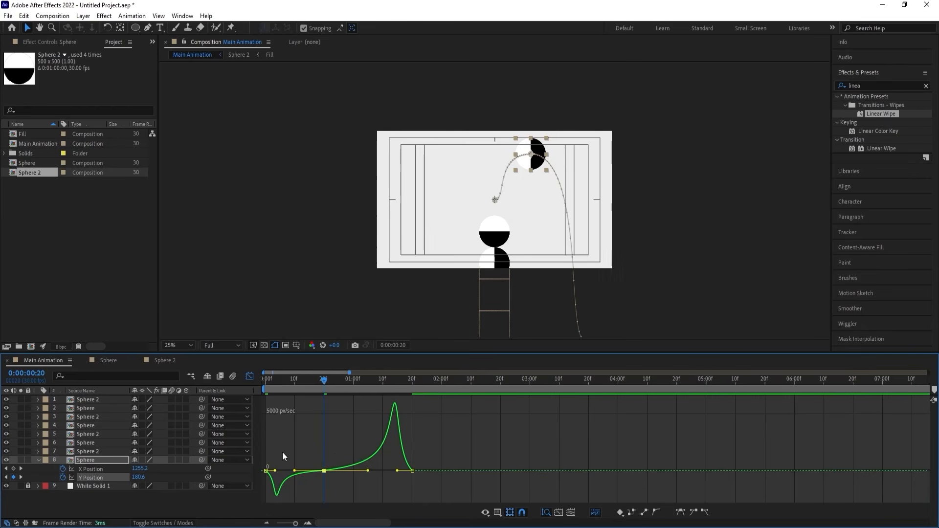
Shorten the speed handles at the Sphere's first and last Y Position keyframes for a fast launch and drop, and preview the motion.
drag(283, 452, 344, 469)
drag(455, 445, 408, 469)
click(270, 384)
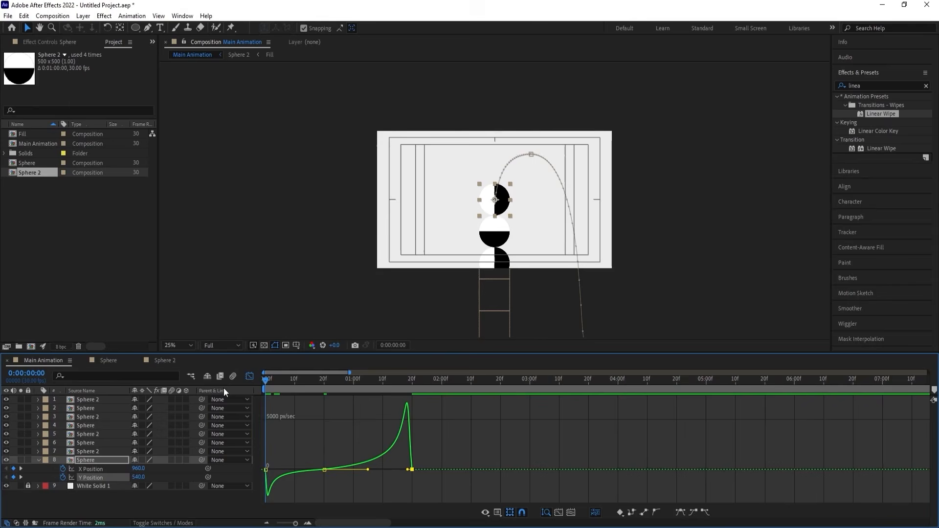
click(250, 376)
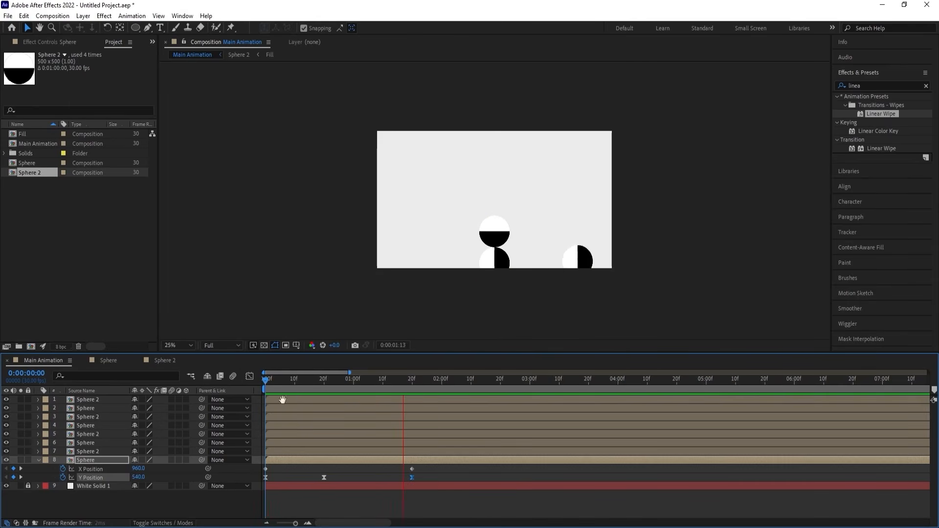
key(space)
drag(284, 383, 239, 391)
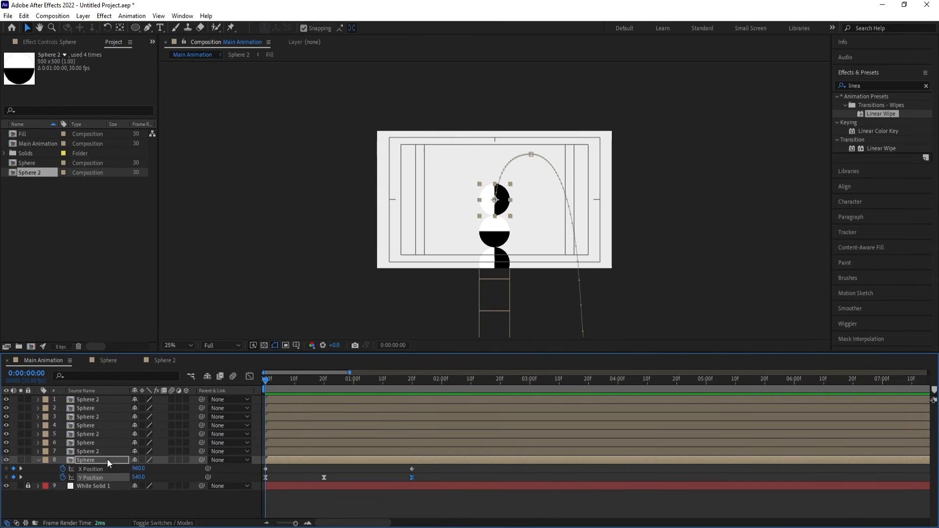
Keyframe the Sphere's Rotation at 0 at 0:00:00:00 and at 3 full turns at 0:00:01:20, and preview the spin.
key(r)
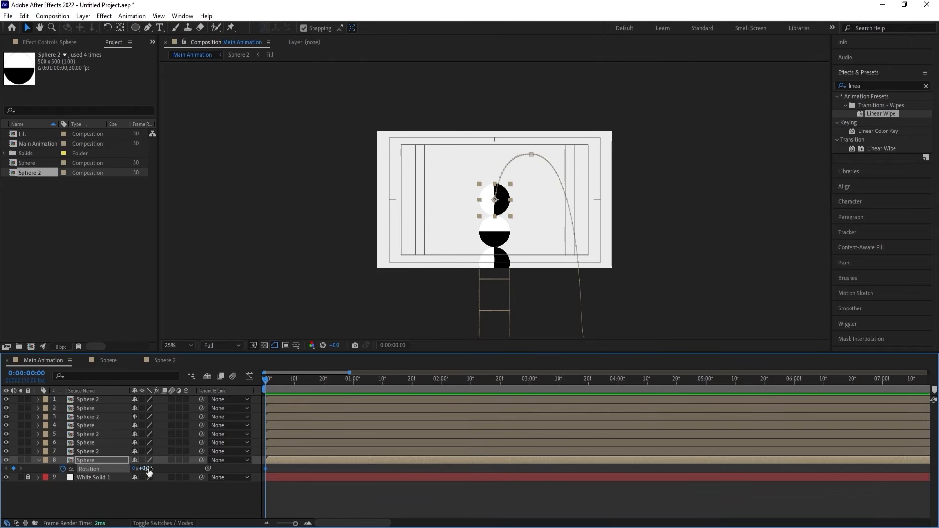
key(shift+p)
key(k)
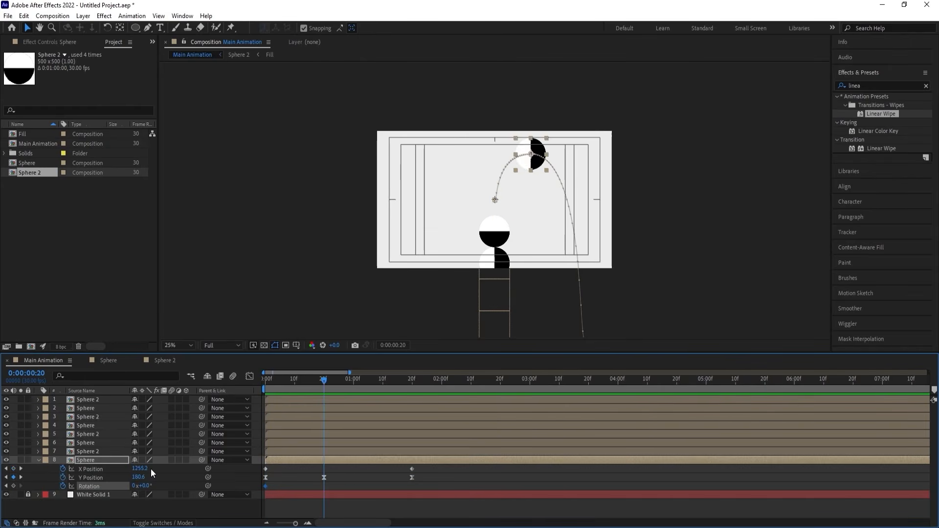
key(k)
click(133, 486)
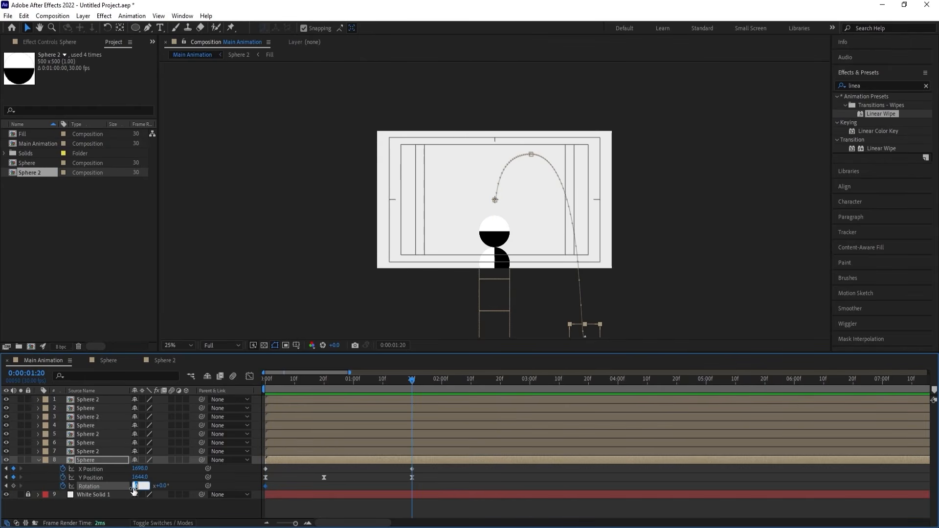
text(3)
key(Return)
key(Home)
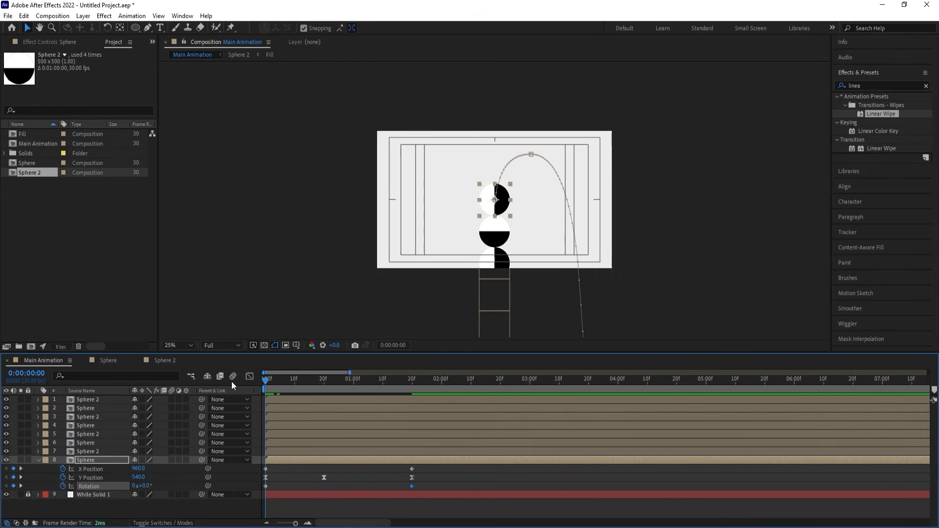
key(space)
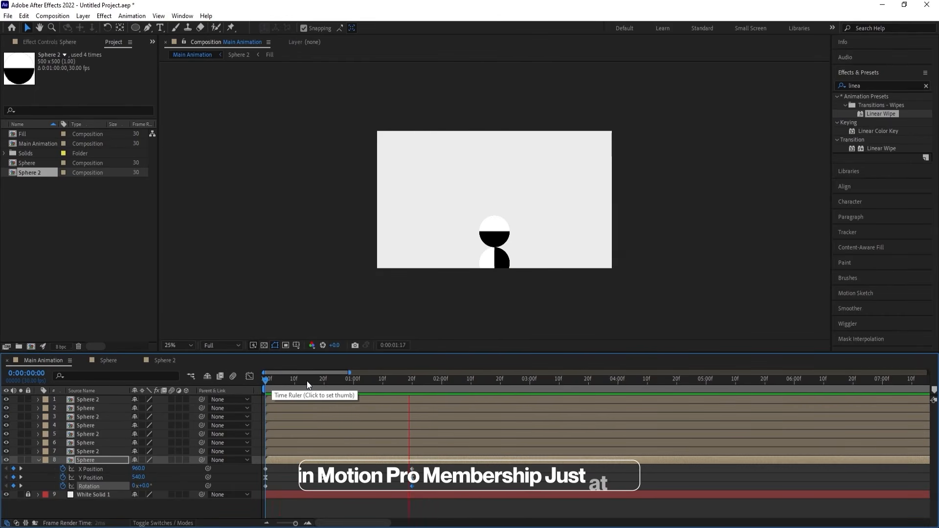
key(space)
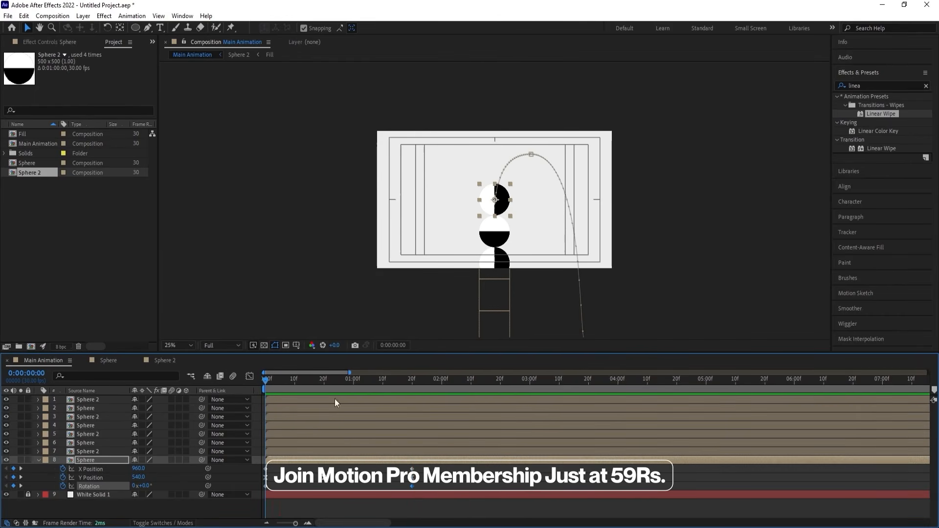
Separate the Position dimensions of the Sphere 2 layer directly below the animated sphere, at 0:00:00:00.
click(98, 451)
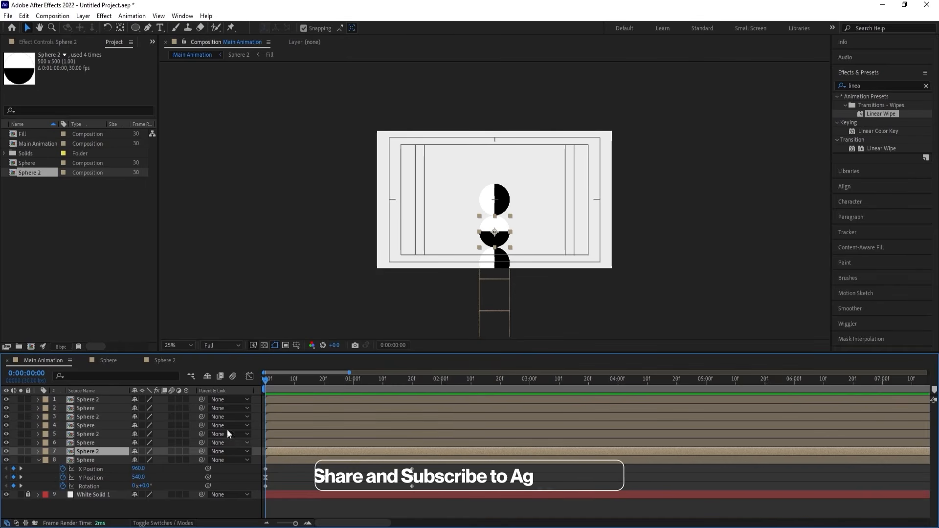
drag(285, 380, 210, 393)
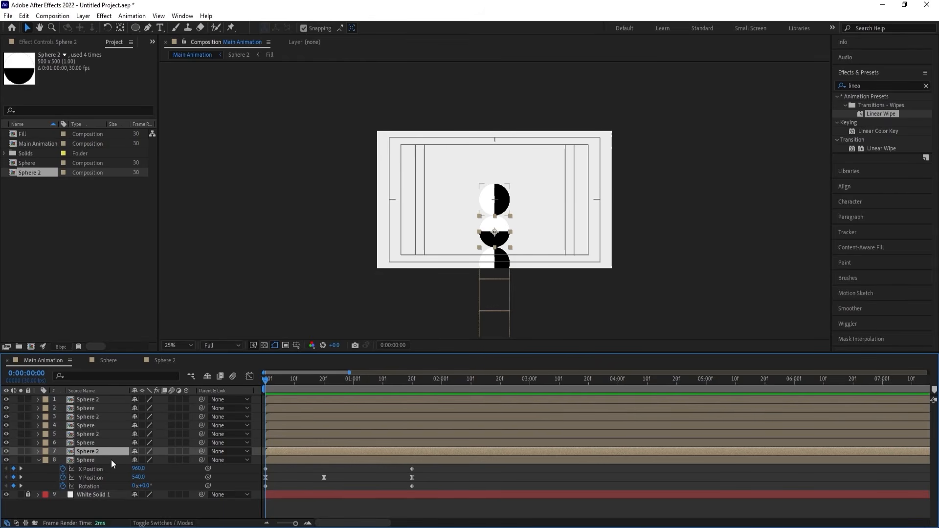
key(p)
right_click(92, 461)
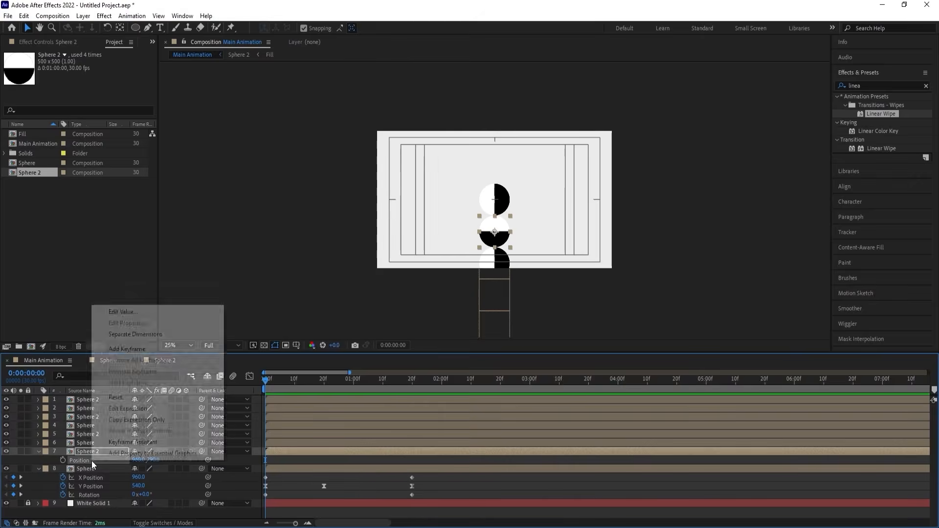
click(124, 334)
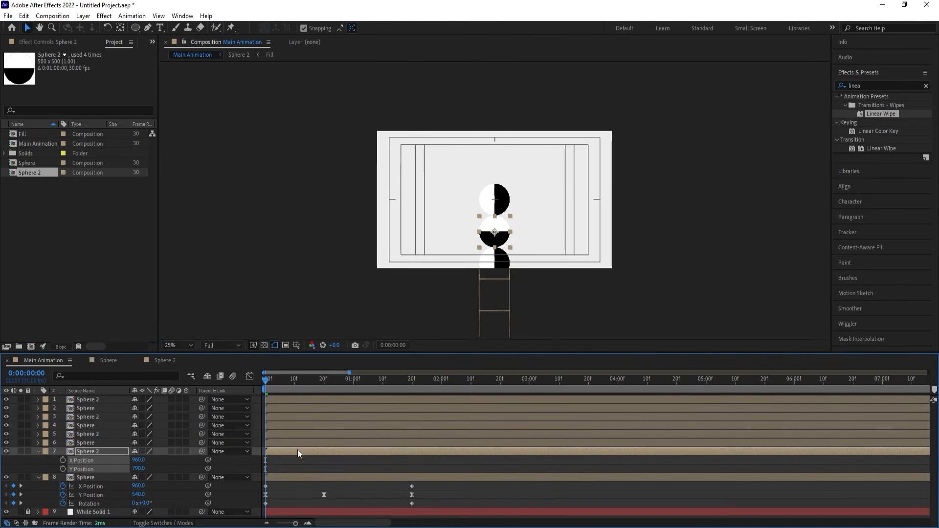
Copy the Sphere layer's X and Y Position keyframes onto the layer 7 Sphere 2 at 0:00:00:00 and preview the motion.
drag(417, 483, 247, 500)
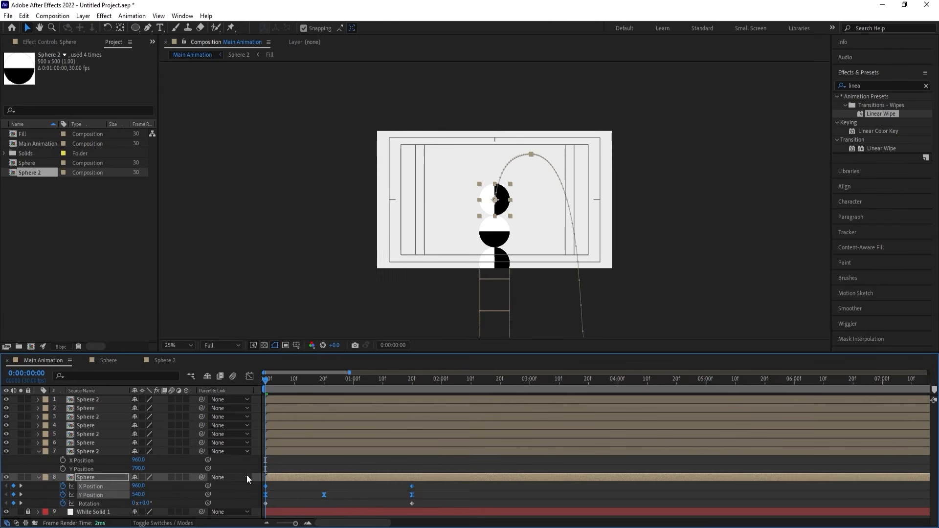
click(102, 452)
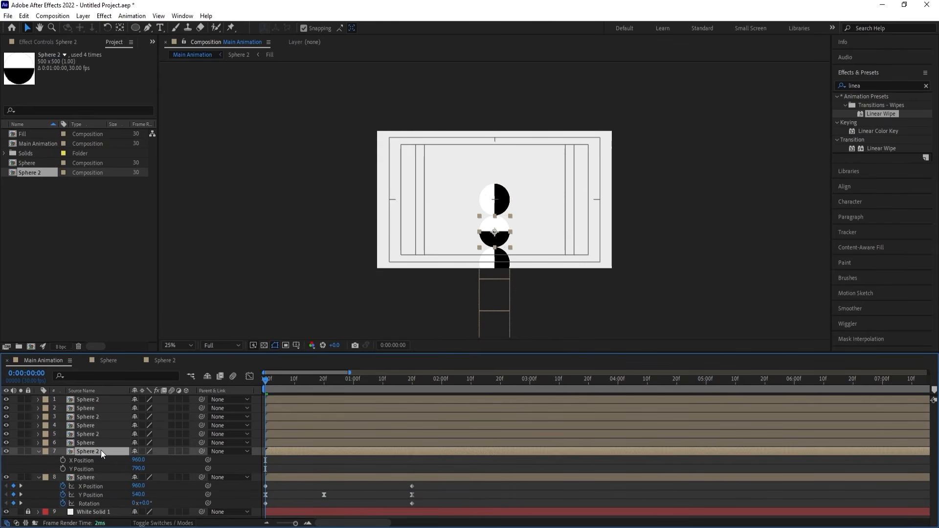
key(ctrl+v)
key(space)
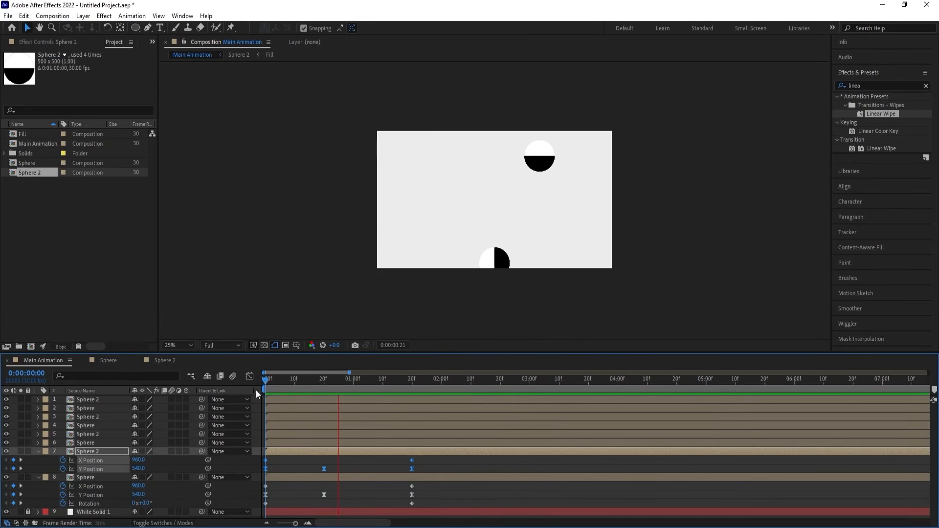
key(space)
click(296, 384)
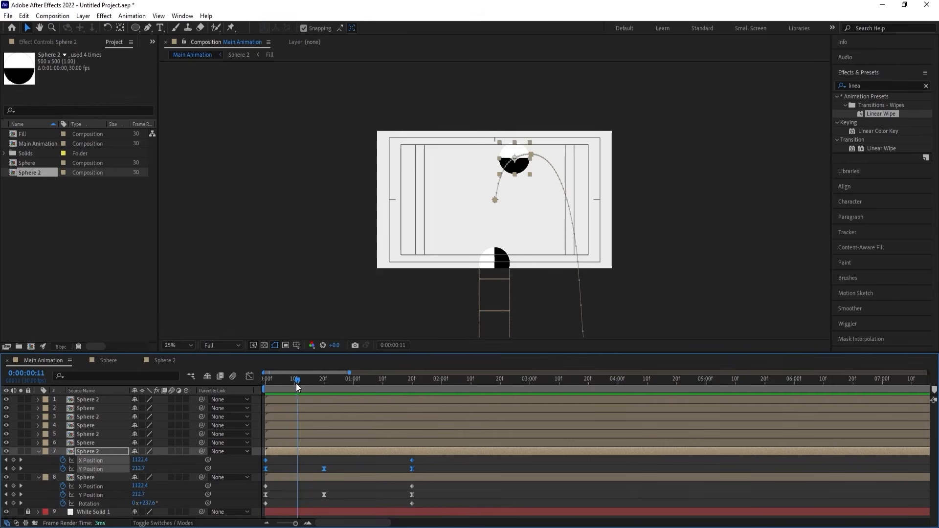
drag(297, 384, 201, 391)
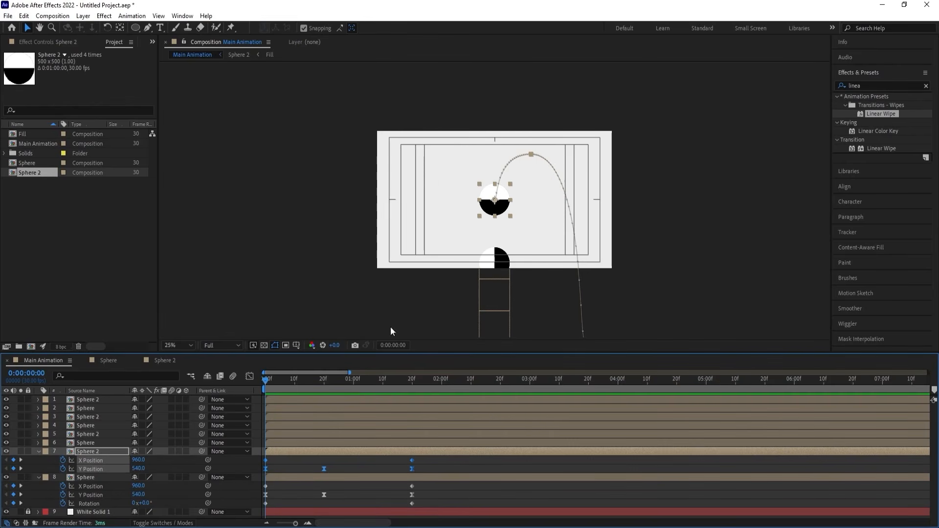
At 0:00:00:00, move Sphere 2 down to touch the underside of the first sphere, at Y Position about 790.8.
click(93, 451)
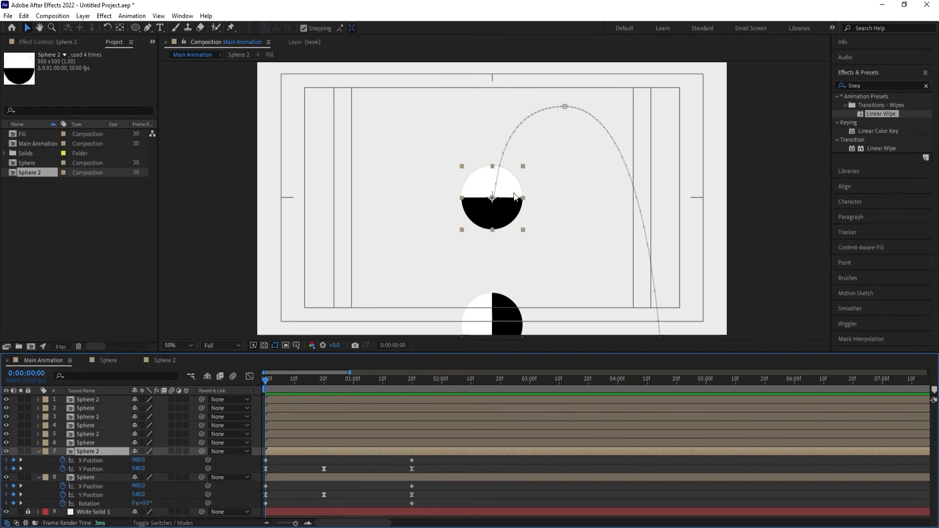
drag(514, 196, 491, 237)
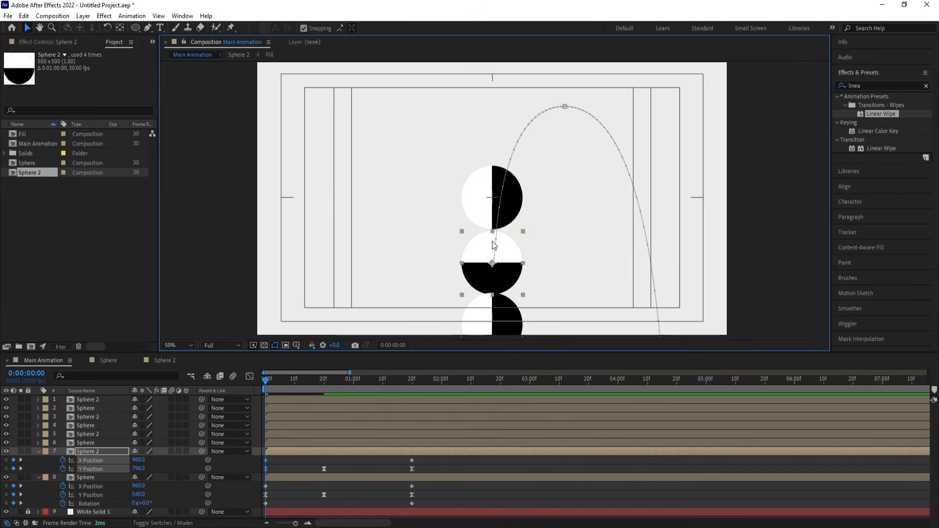
scroll(493, 244, up, 6)
drag(497, 191, 498, 174)
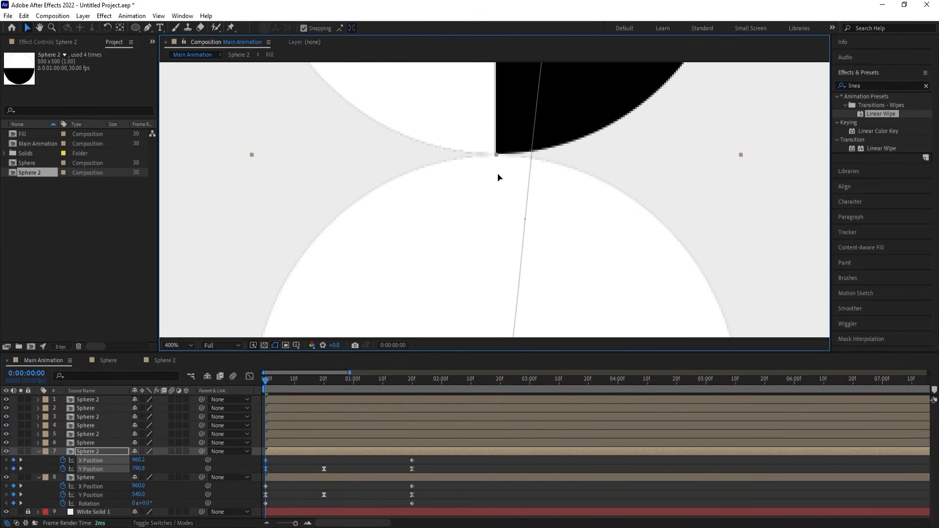
scroll(508, 210, down, 2)
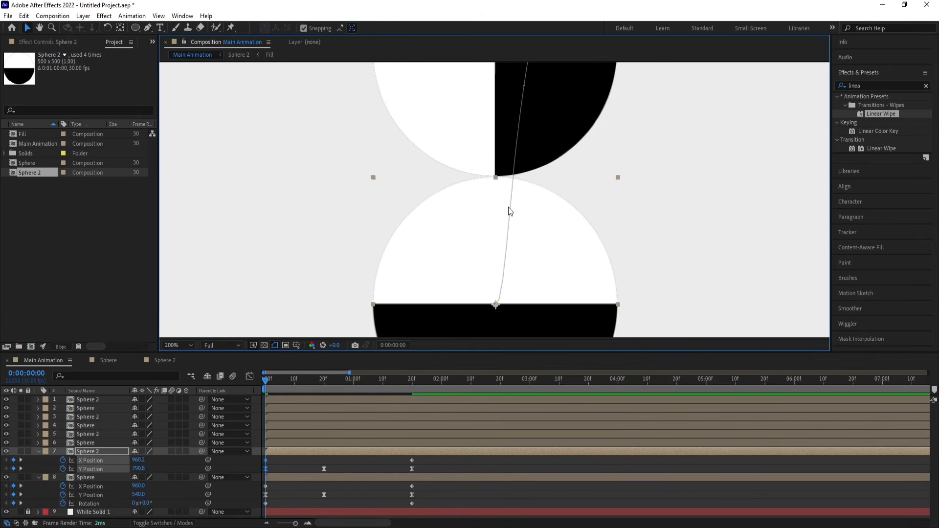
Set Sphere 2's starting X Position to 960 at 0:00:00:00 and preview both spheres.
key(Left)
click(163, 486)
click(141, 461)
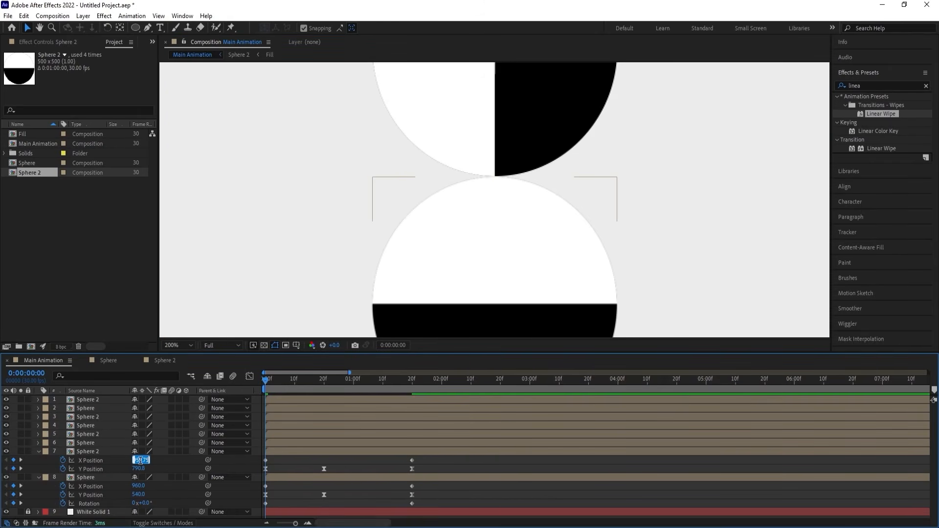
text(960)
key(Return)
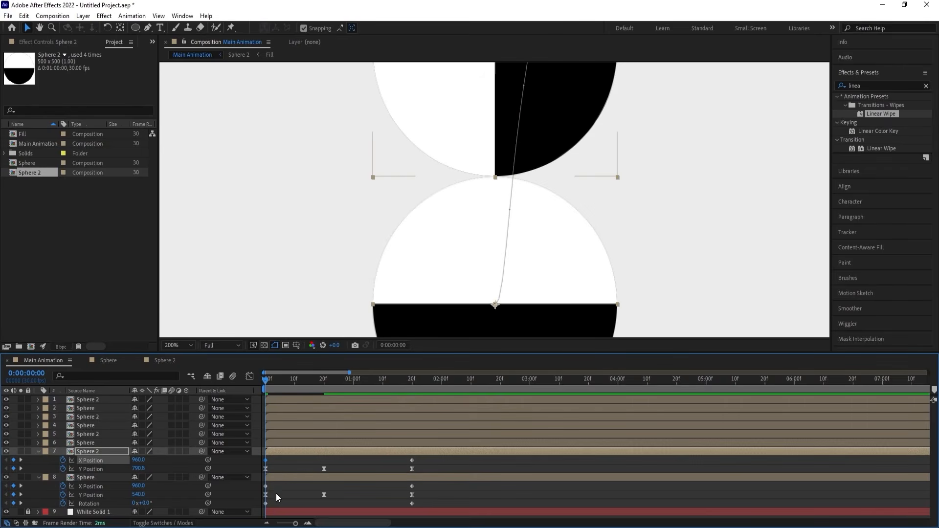
click(178, 342)
click(180, 158)
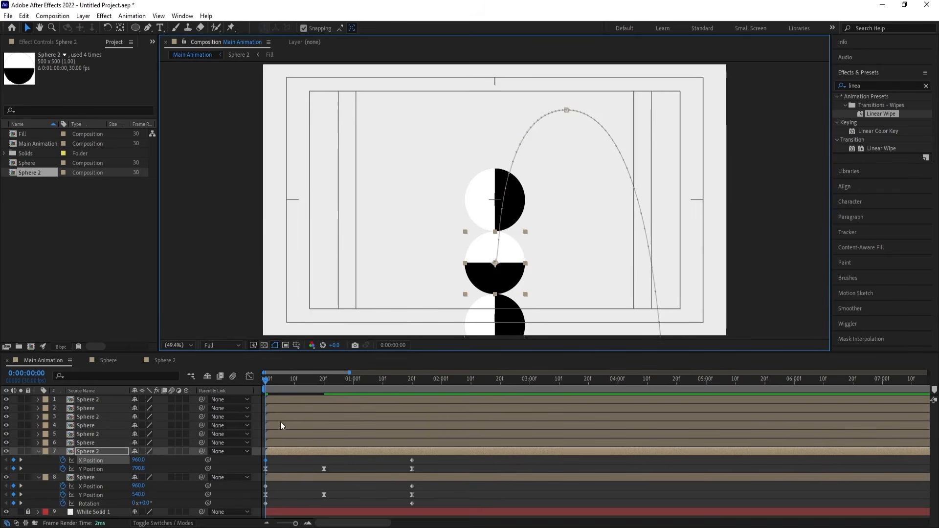
click(291, 467)
key(space)
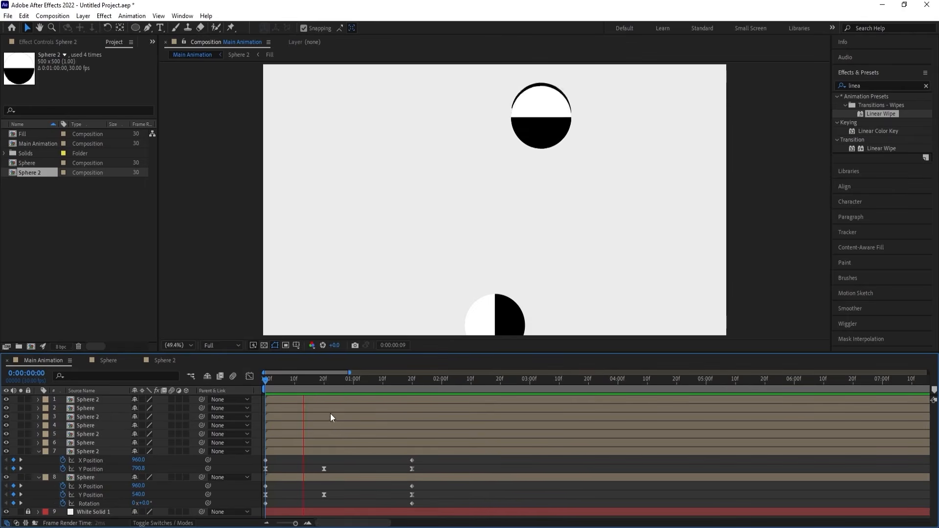
key(space)
At 0:00:01:20, move Sphere 2's end keyframe to the opposite side of the column, X Position about -18, and preview the animation.
drag(377, 383, 411, 399)
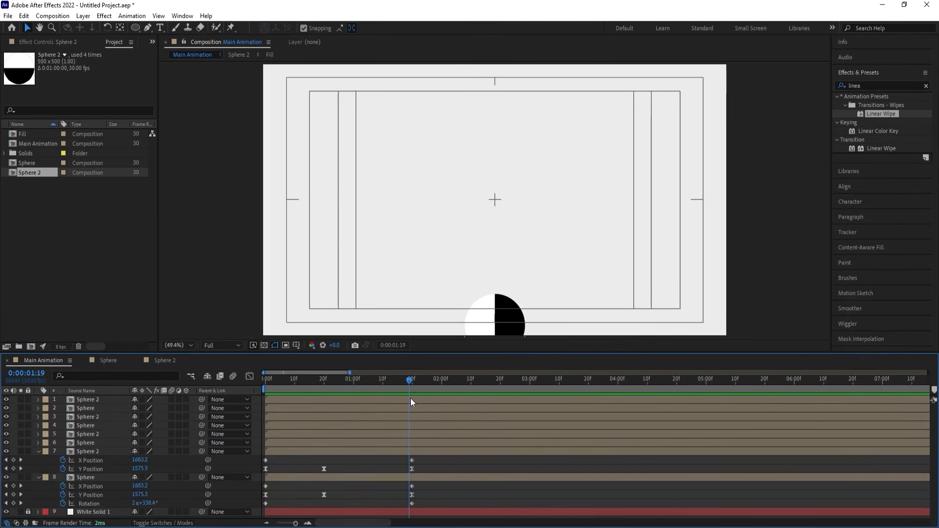
click(403, 453)
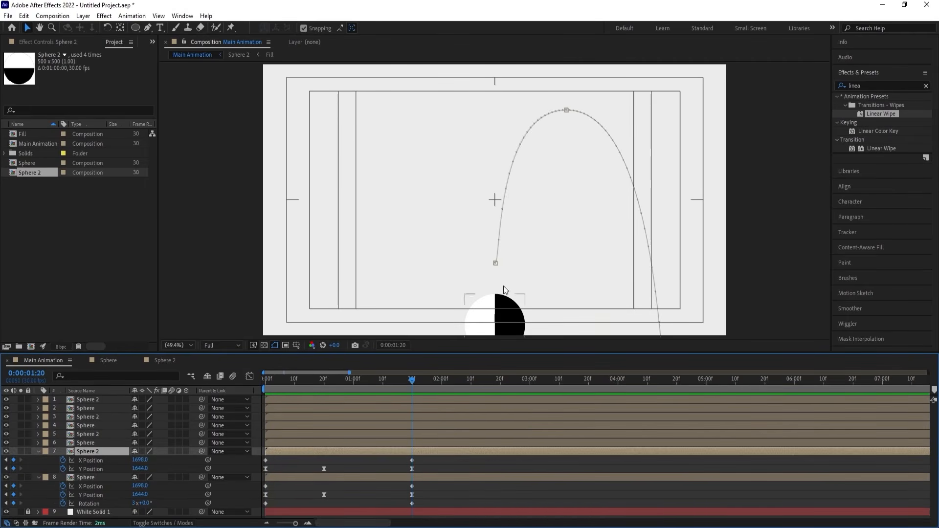
scroll(505, 286, down, 3)
scroll(537, 275, up, 1)
drag(557, 284, 586, 187)
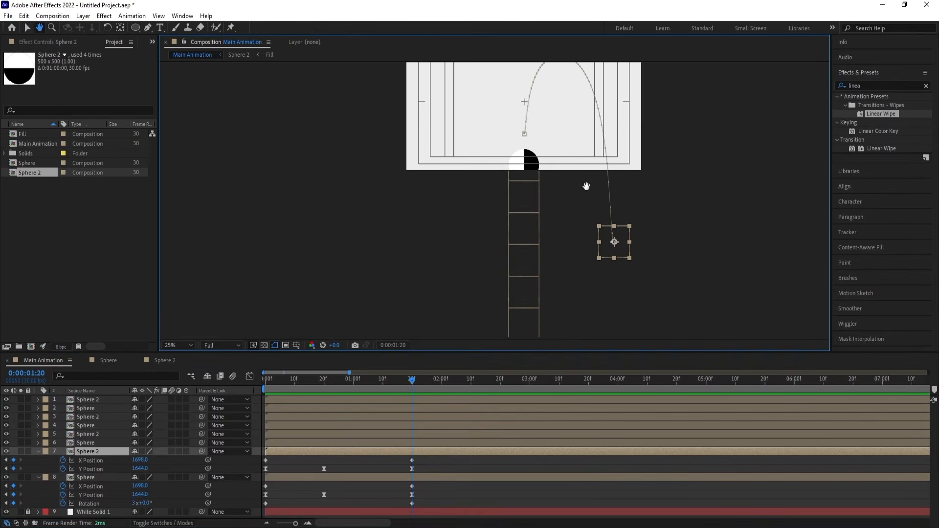
drag(608, 251, 406, 250)
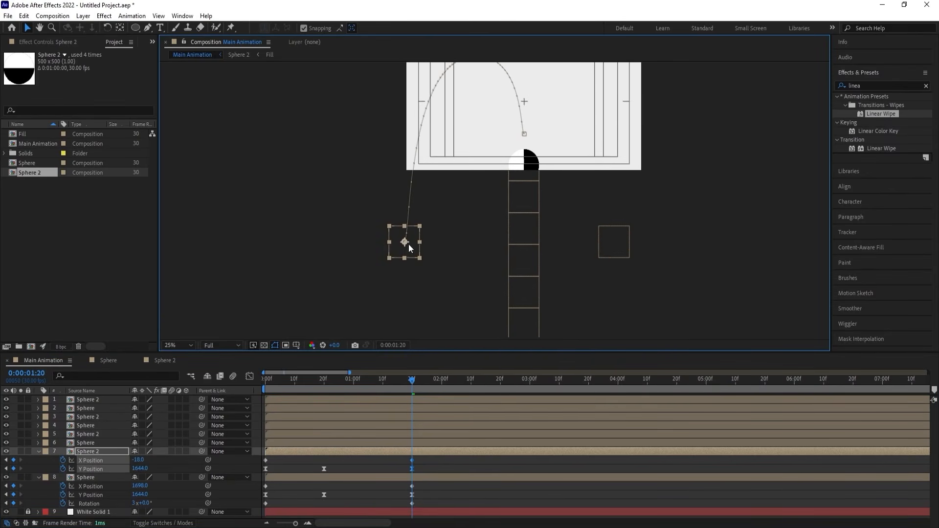
click(268, 381)
click(187, 347)
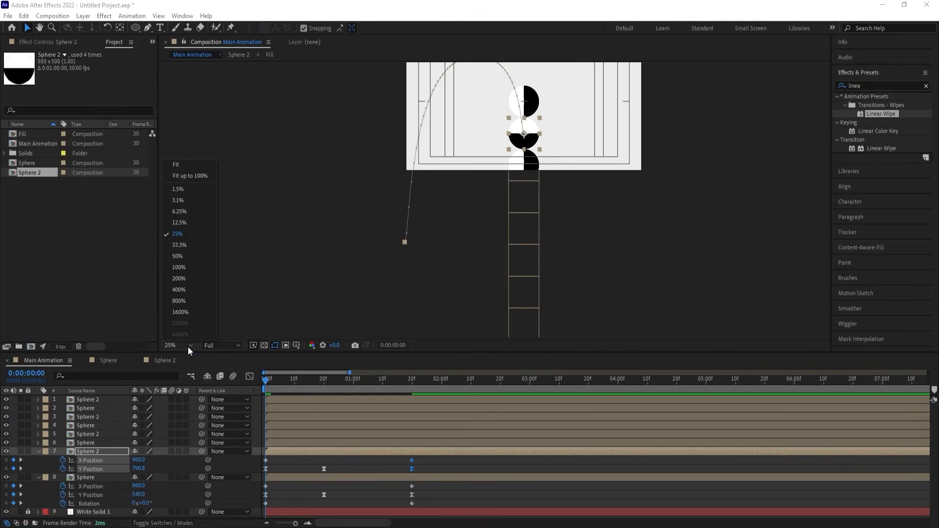
click(174, 165)
key(space)
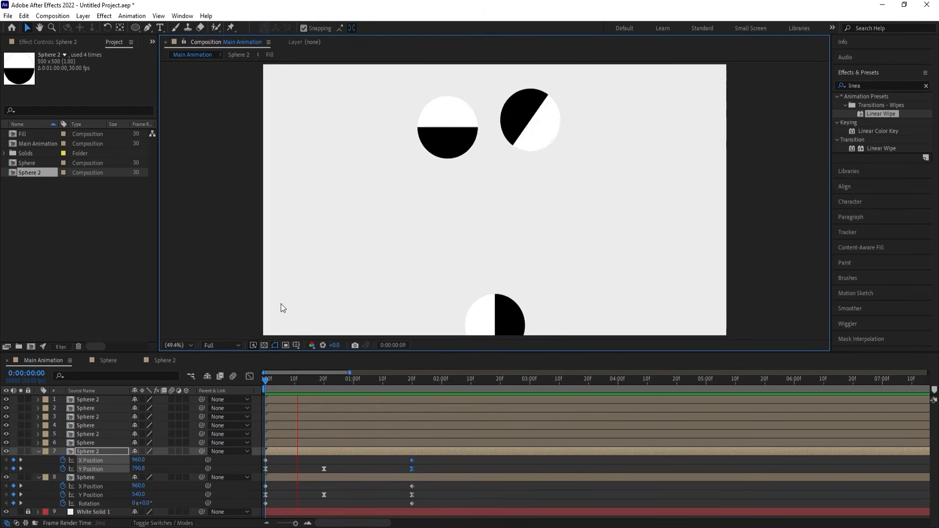
Copy the Sphere layer's Rotation keyframes onto the layer 7 Sphere 2 at 0:00:00:00 and preview the spin.
key(space)
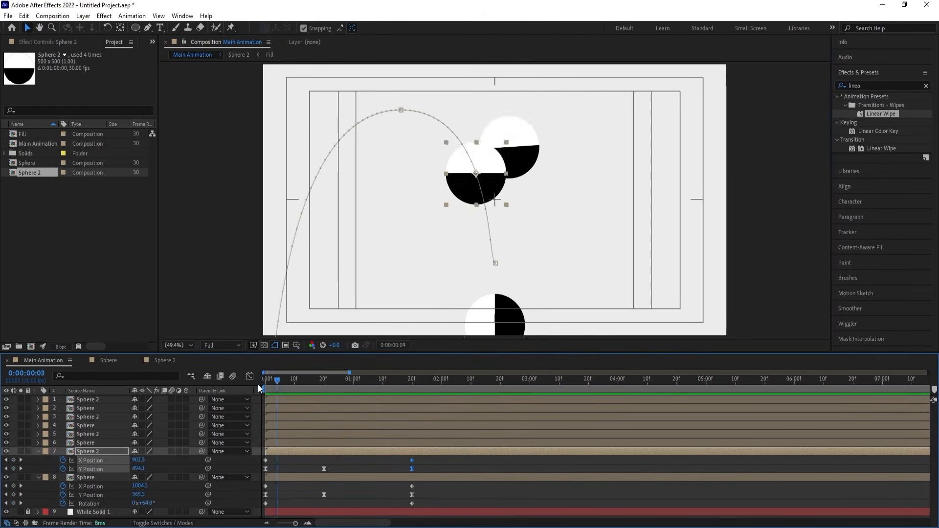
click(83, 503)
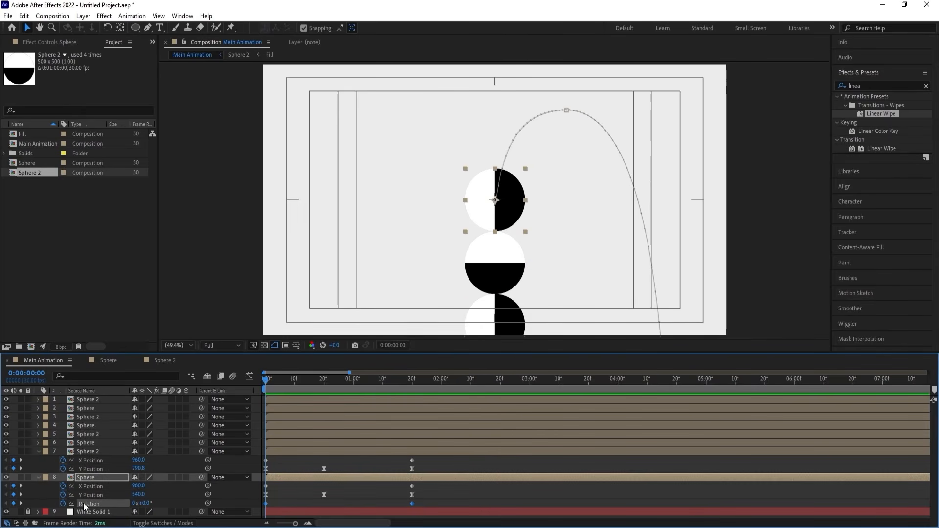
click(95, 451)
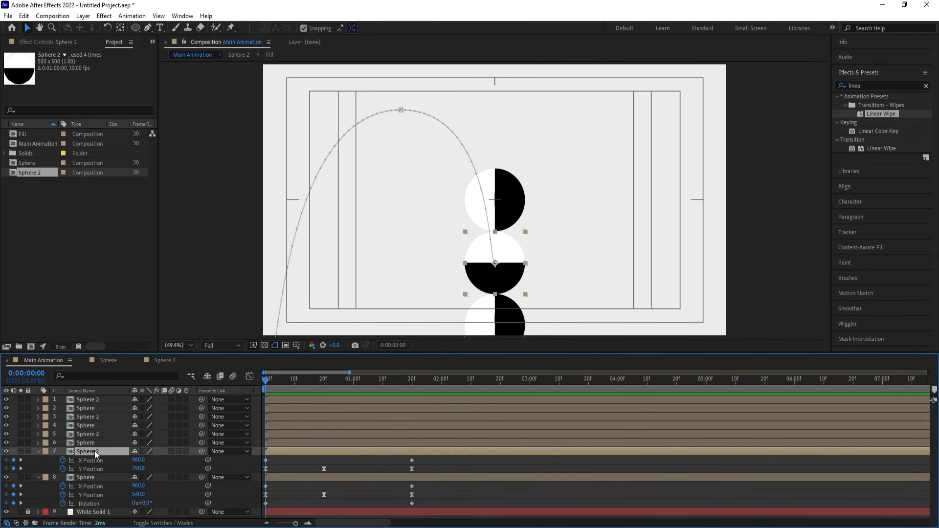
key(Return)
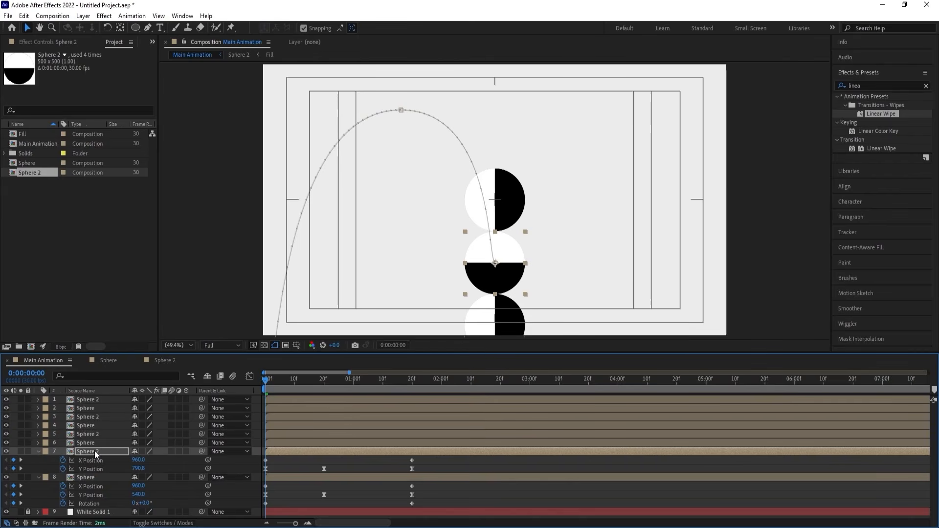
key(r)
key(space)
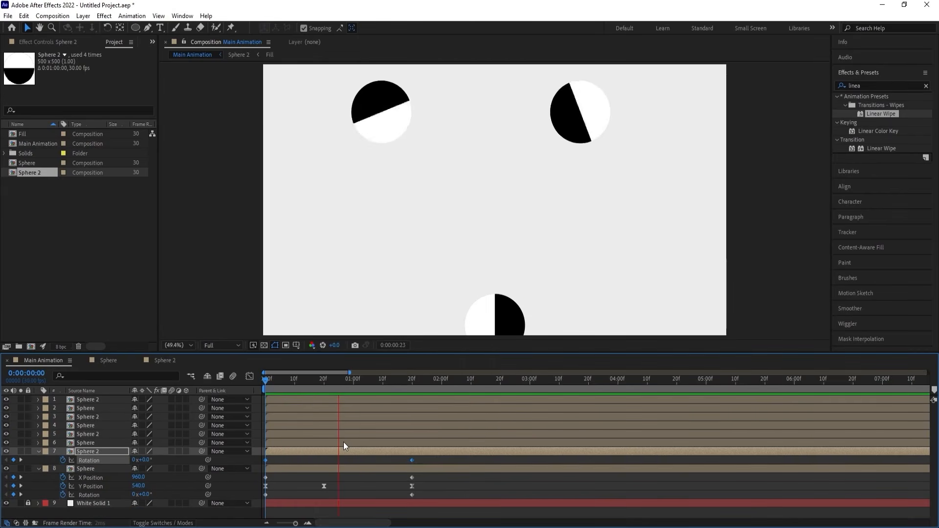
Set Sphere 2's end Rotation keyframe at 0:00:01:20 to -3 revolutions and preview the animation from the start.
click(385, 458)
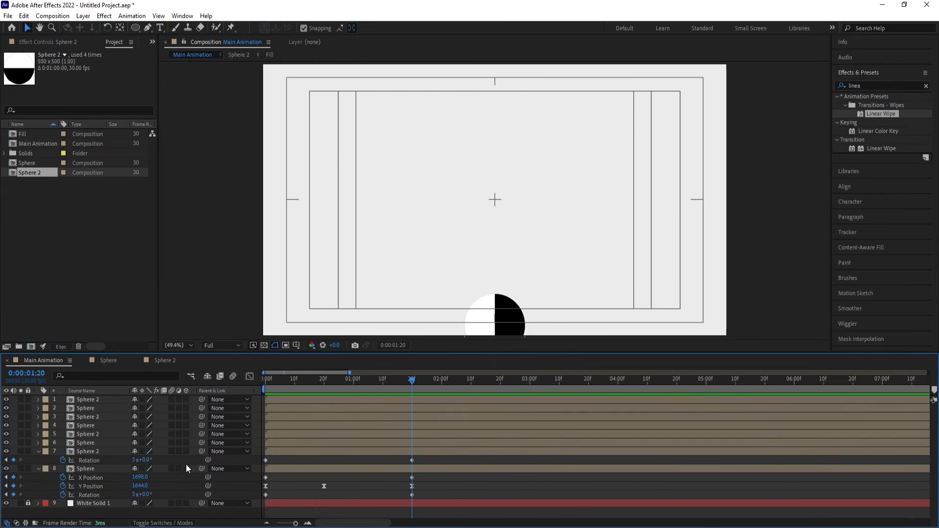
click(136, 459)
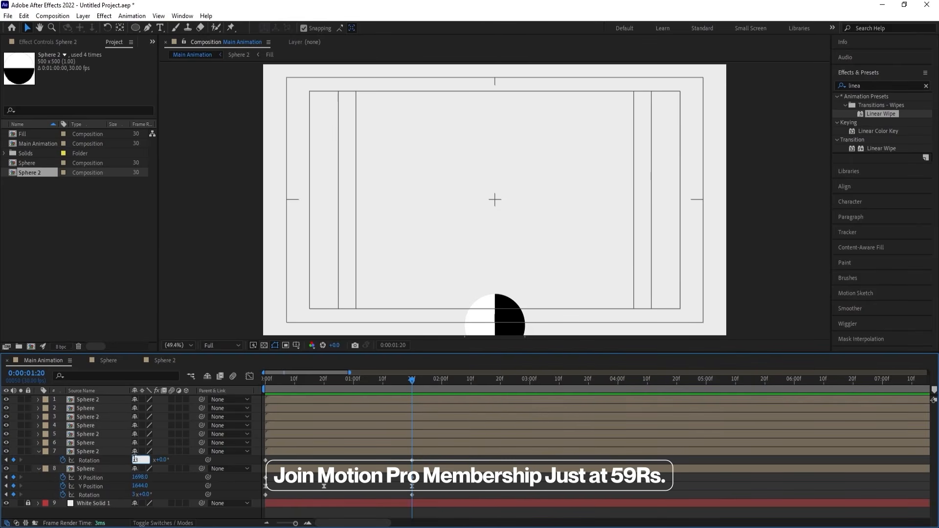
text(-3)
key(Return)
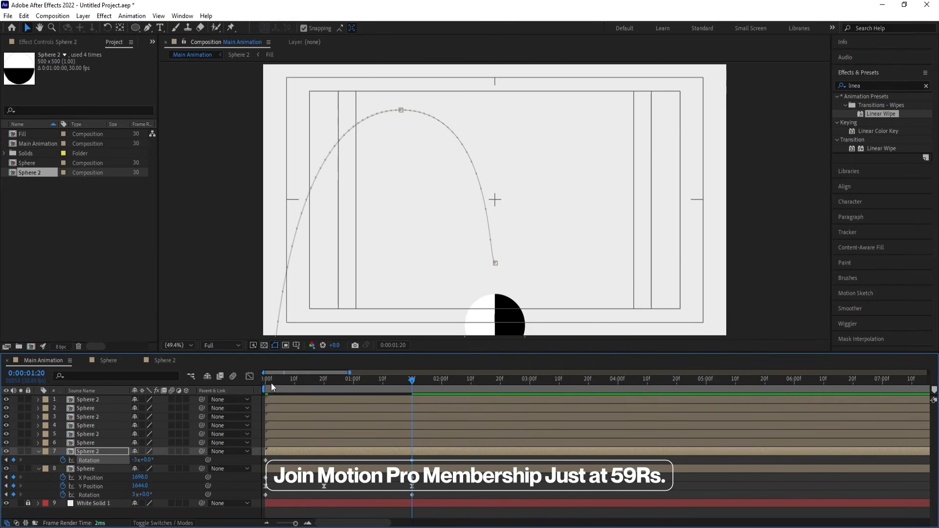
drag(271, 380, 256, 381)
key(space)
key(space)
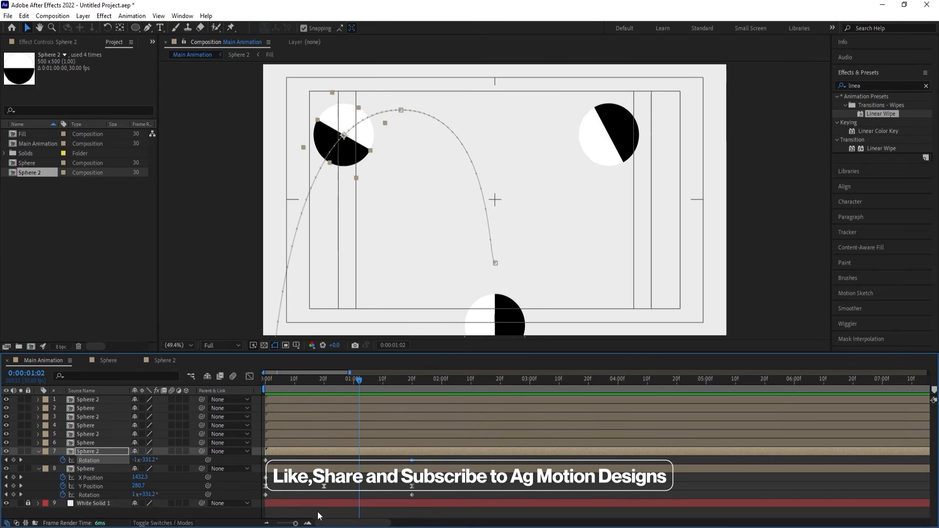
Shift all of Sphere 2's position and rotation keyframes so they start at 0:00:00:20, and preview the staggered motion.
click(297, 468)
click(297, 461)
key(u)
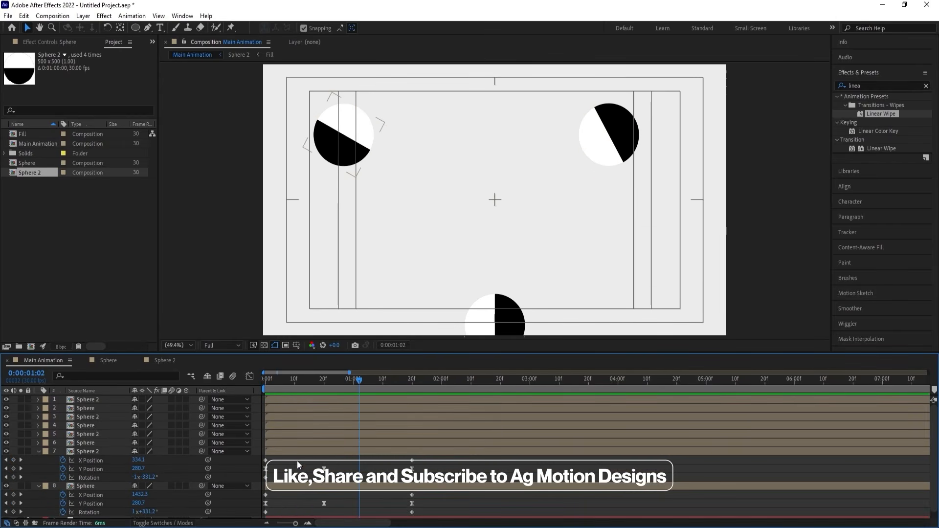
key(j)
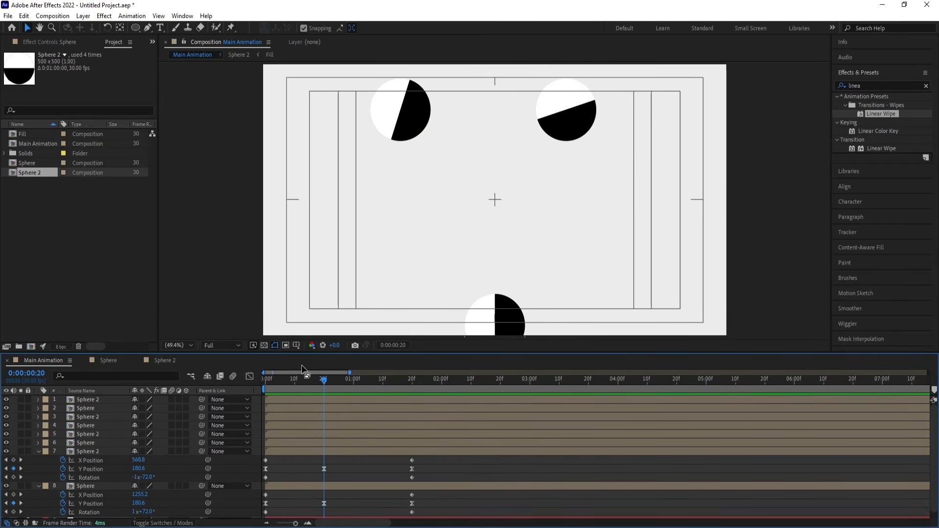
drag(428, 462, 321, 472)
click(261, 384)
key(space)
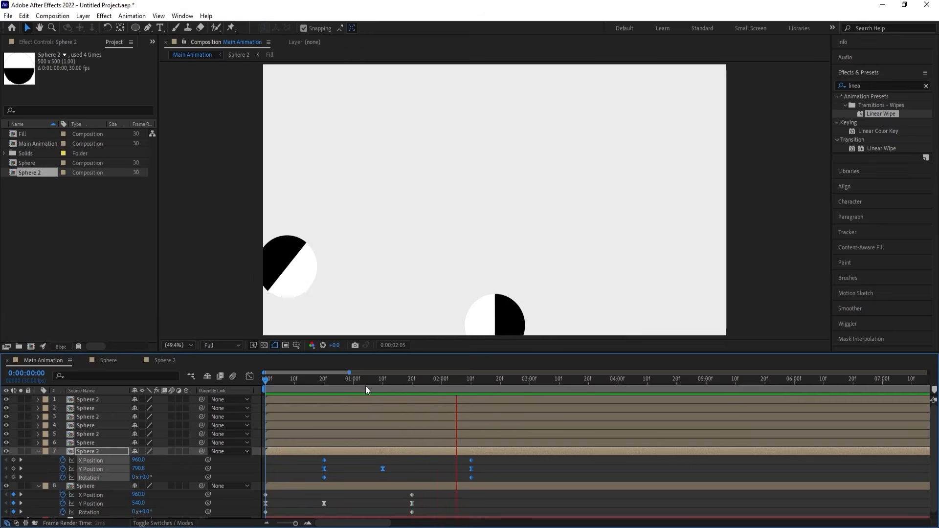
key(space)
Collapse the open layer properties and add a null object to the Main Animation composition.
click(307, 462)
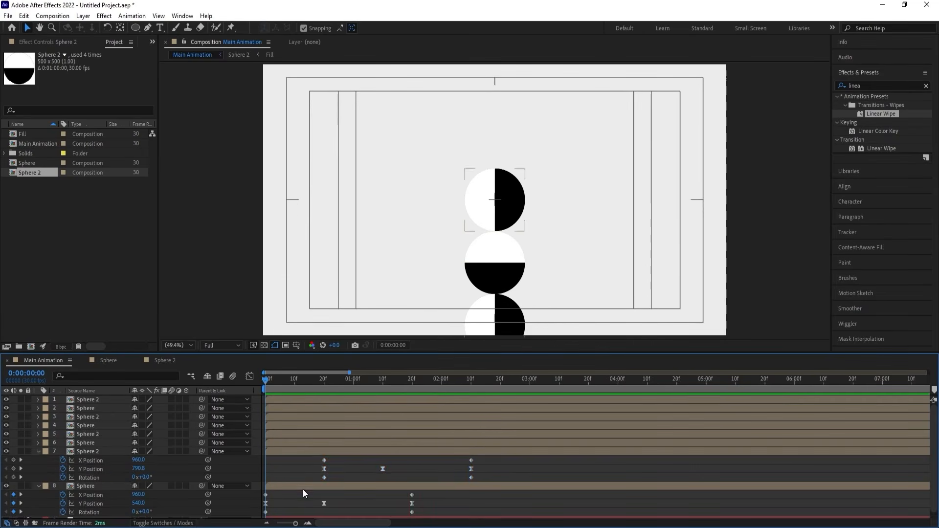
key(u)
right_click(127, 494)
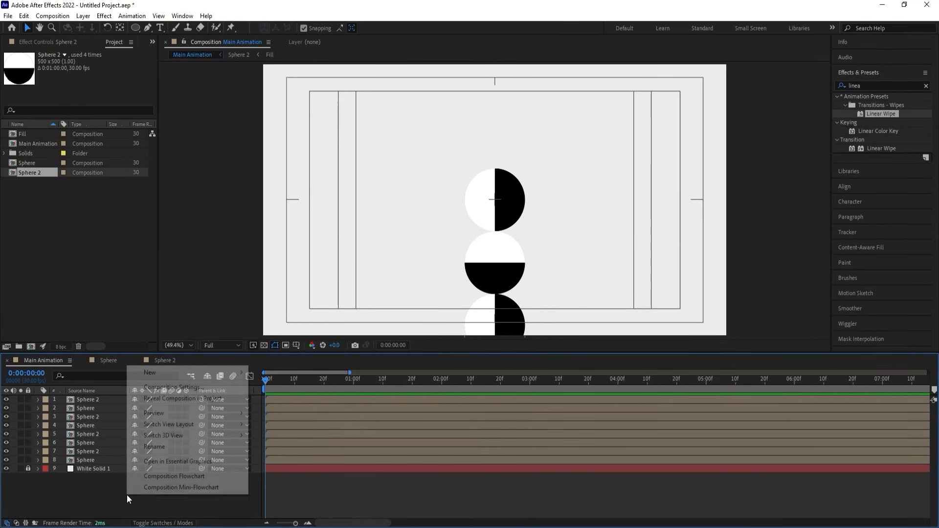
mouse_move(152, 374)
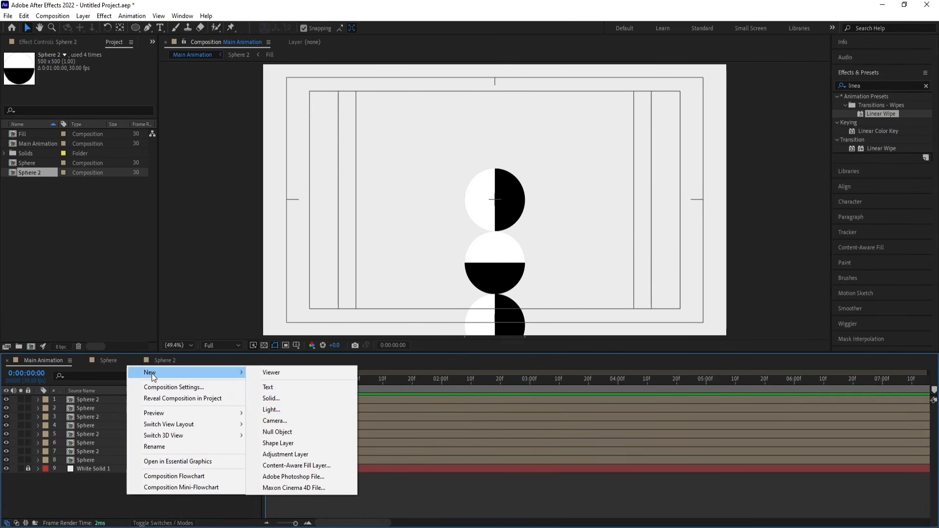
click(277, 432)
Parent all eight Sphere and Sphere 2 layers to Null 1.
click(101, 407)
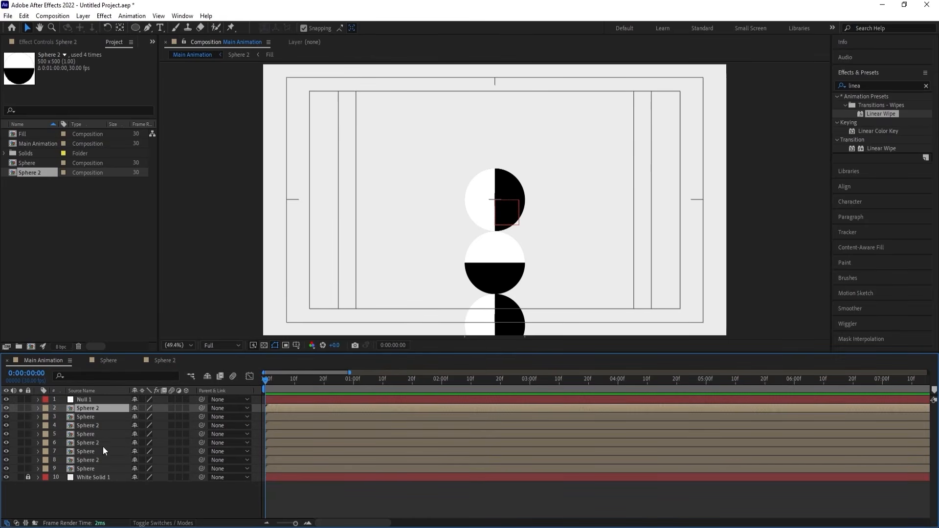
shift+click(91, 468)
drag(200, 407, 102, 400)
click(120, 496)
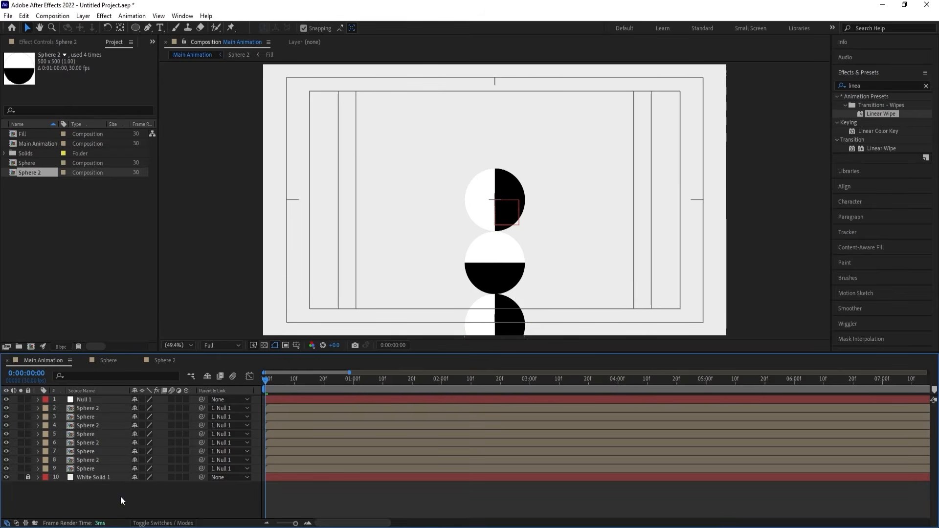
Show the rulers and place a horizontal guide along the upper edge of the topmost sphere.
key(ctrl+r)
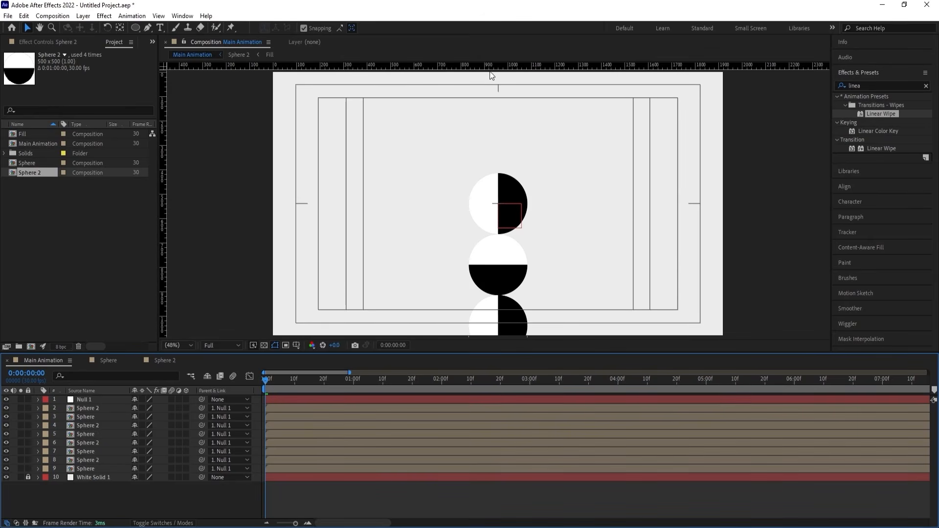
drag(489, 70, 510, 171)
scroll(504, 162, up, 5)
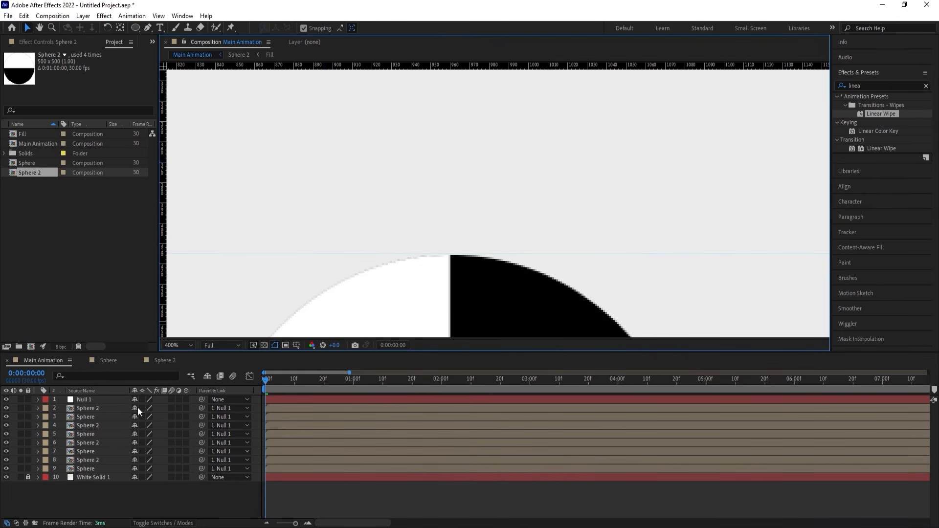
Add a Position keyframe to Null 1 at 0:00:00:00.
click(93, 399)
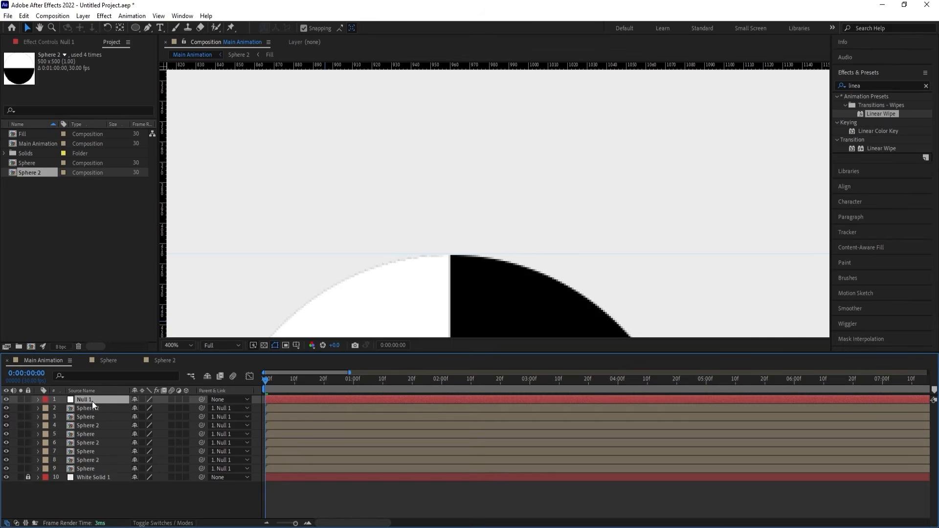
key(p)
click(62, 407)
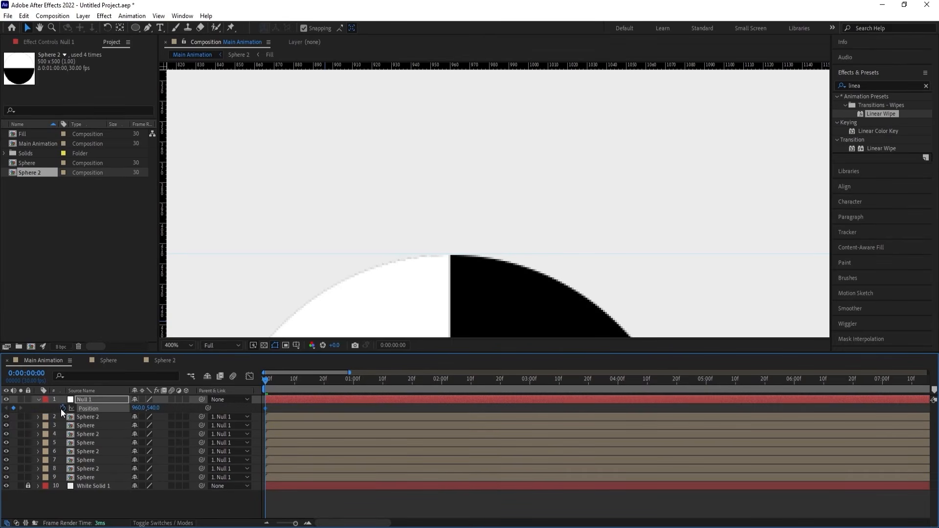
At Sphere 2's end keyframes, 0:00:02:10, raise Null 1 to Position 960, 41 so the next sphere's top meets the guide.
click(291, 406)
key(u)
key(u)
scroll(416, 390, down, 1)
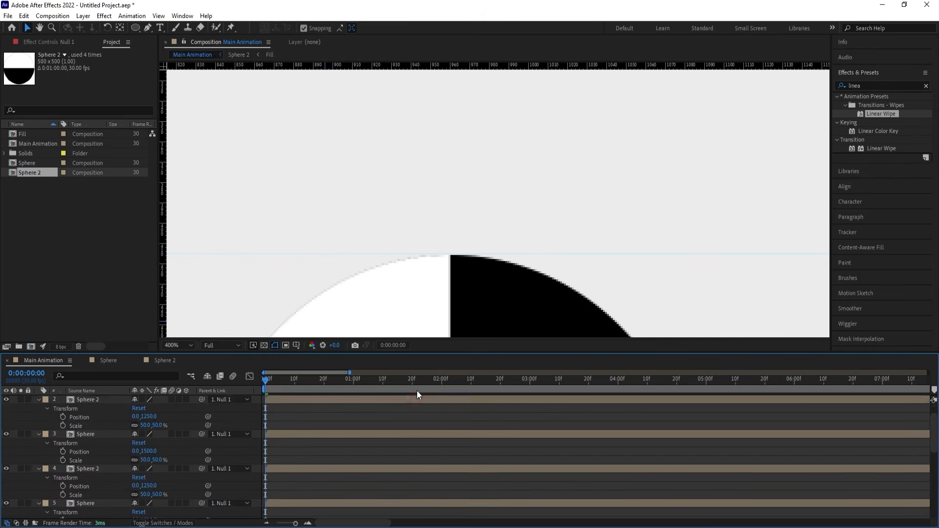
scroll(417, 390, down, 10)
drag(467, 384, 470, 382)
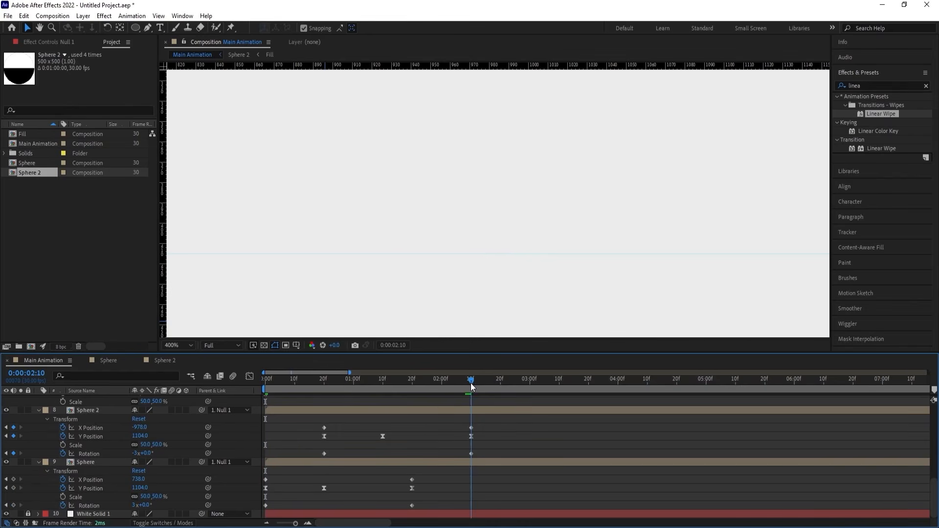
scroll(482, 207, down, 4)
scroll(473, 454, up, 12)
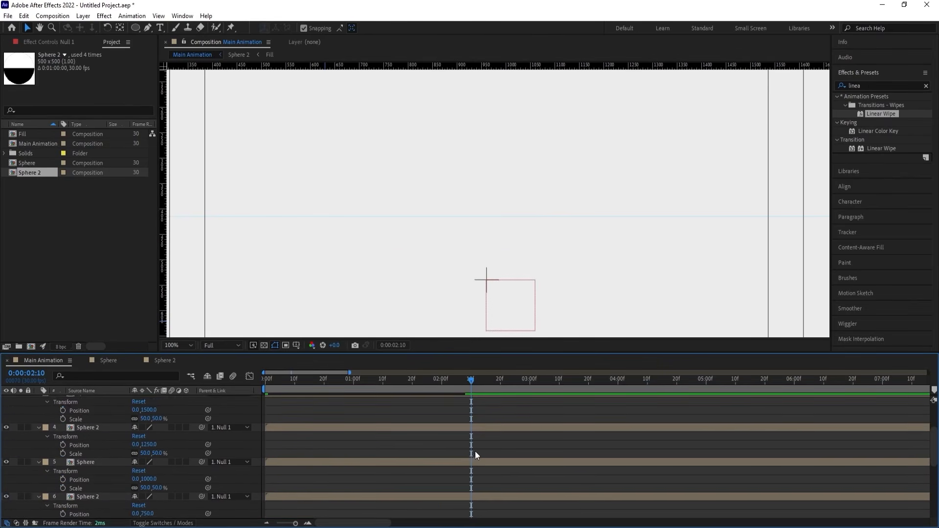
click(119, 403)
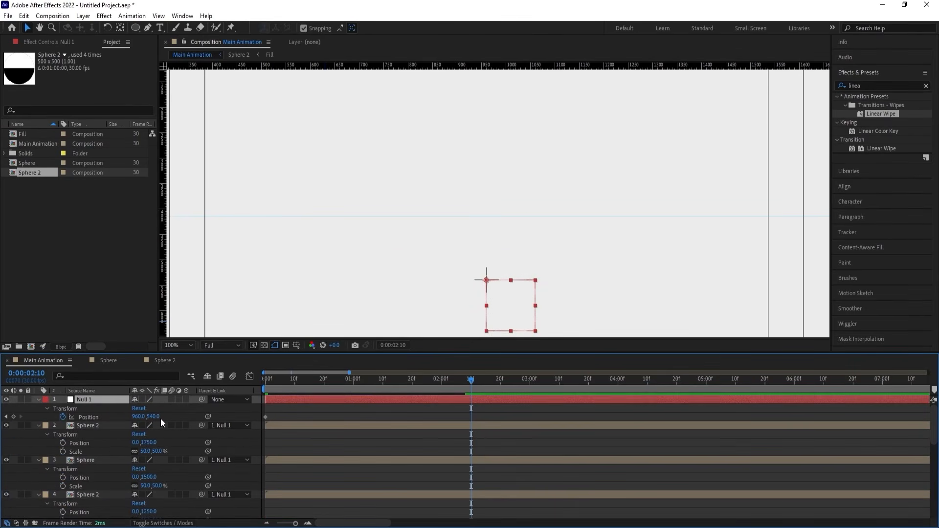
drag(160, 418, 88, 410)
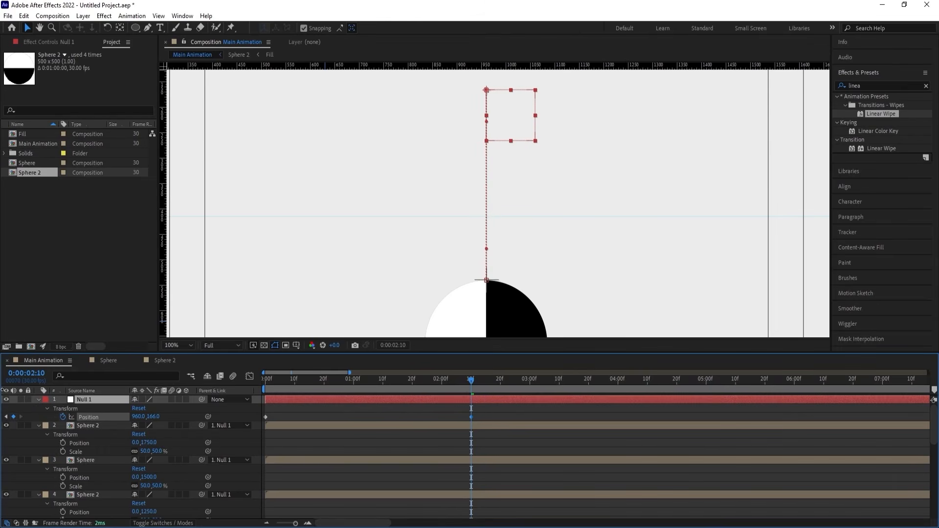
drag(157, 419, 116, 402)
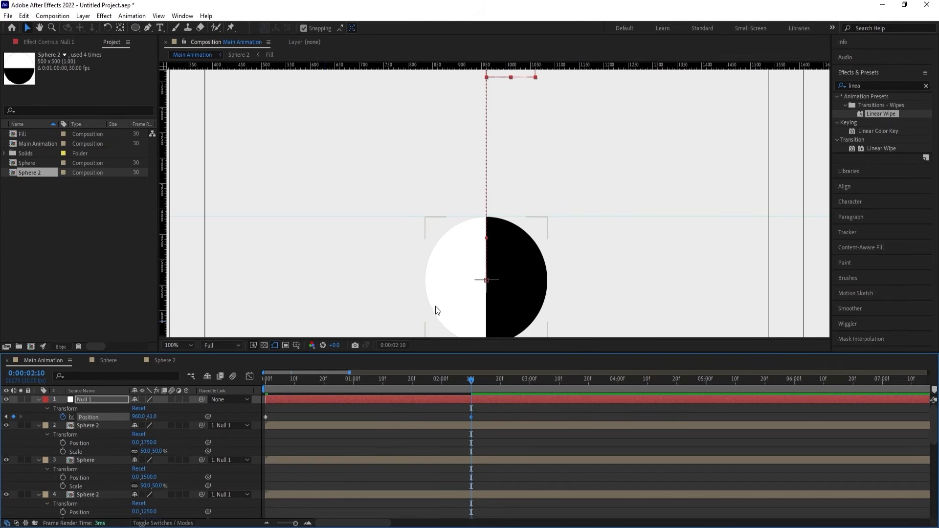
End the work area at 0:00:02:10, fit the composition in the viewer, and preview the rising column of spheres.
key(n)
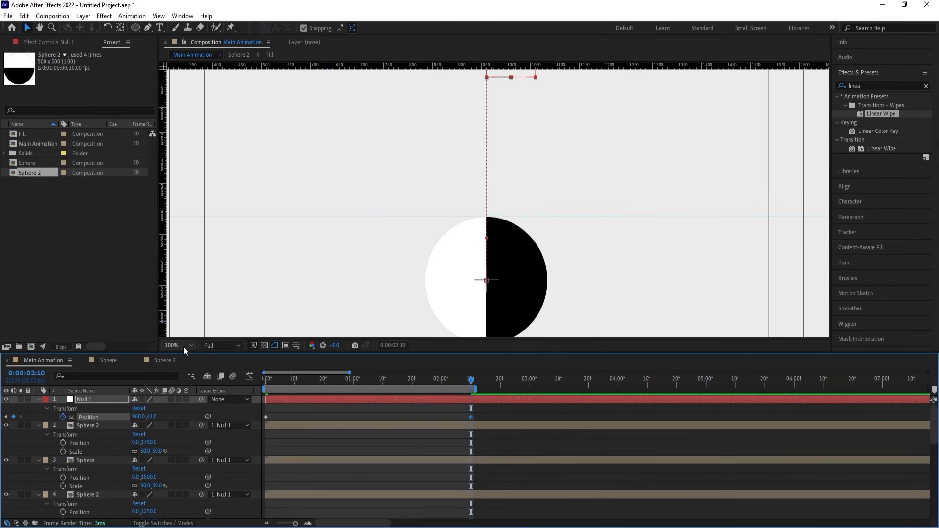
click(183, 346)
click(201, 158)
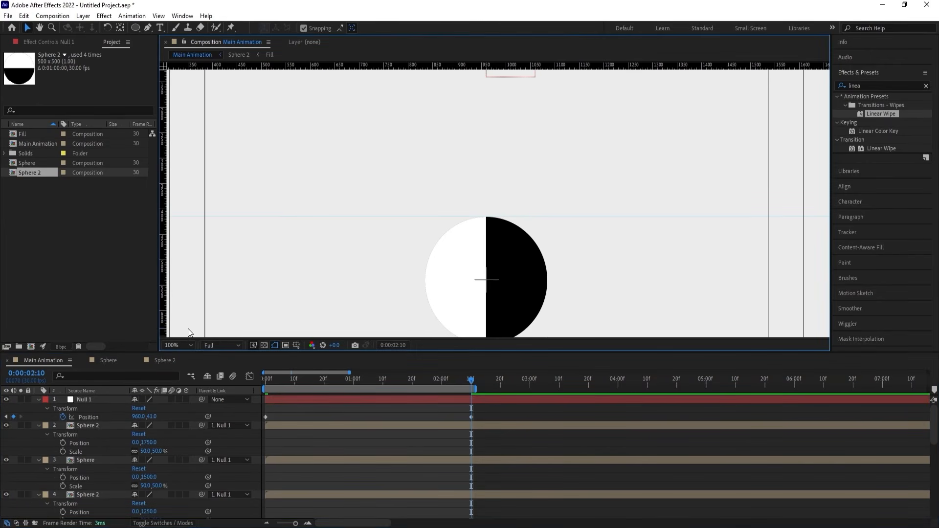
click(188, 345)
click(187, 165)
key(space)
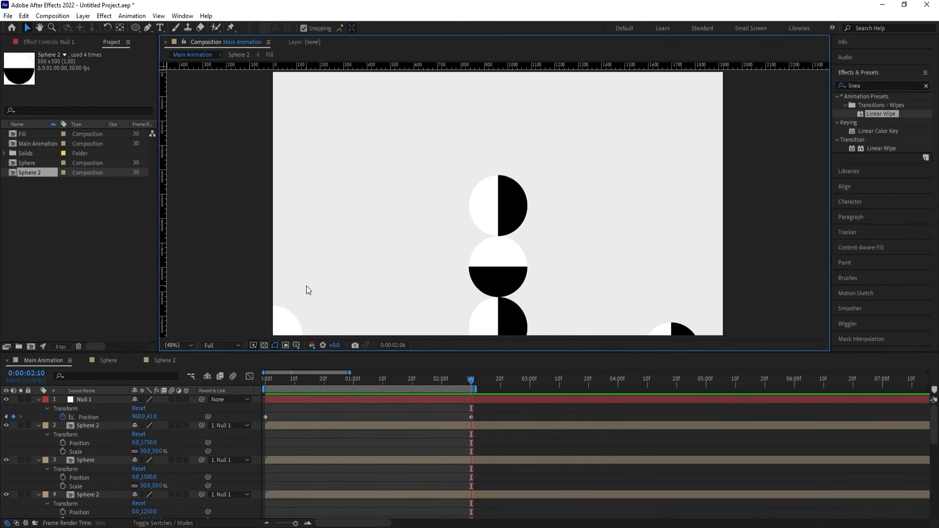
click(295, 379)
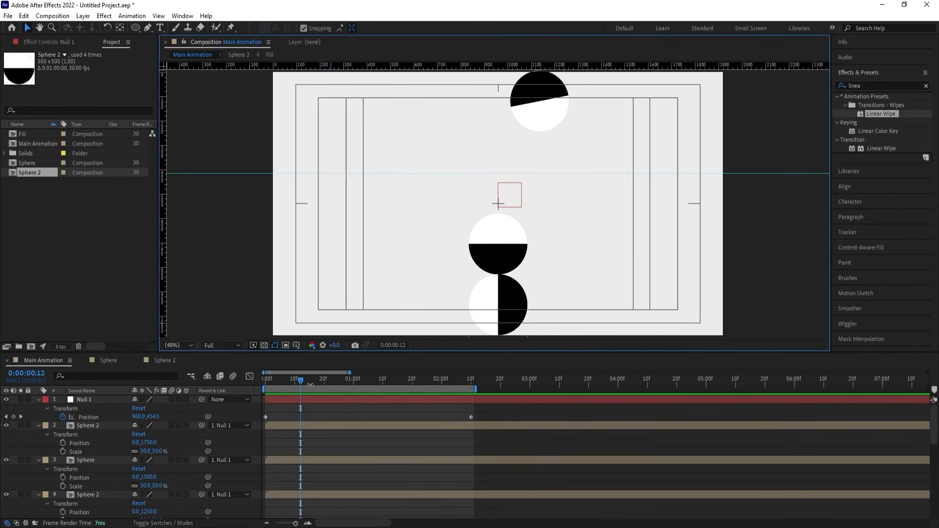
key(k)
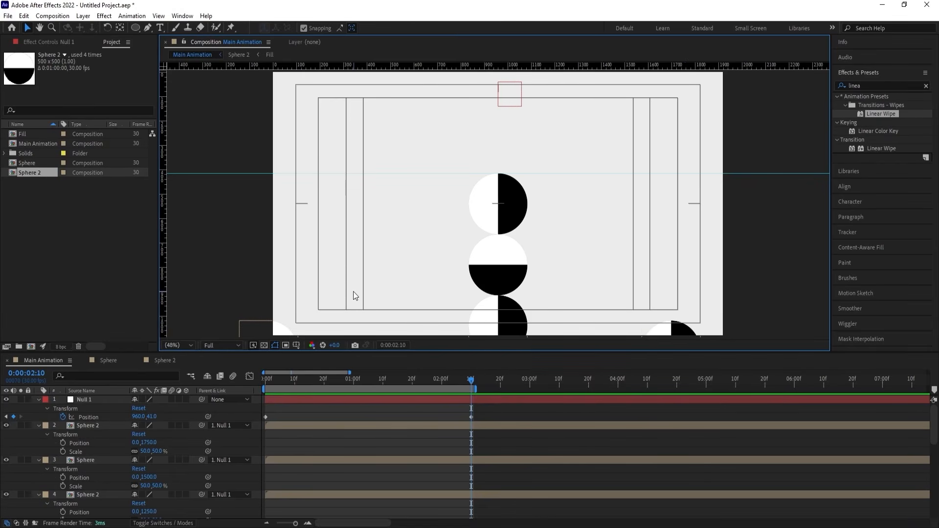
At the bottom Sphere layer's end keyframes, 0:00:01:20, lower the sphere by setting its Y Position to 1301.
scroll(408, 450, down, 10)
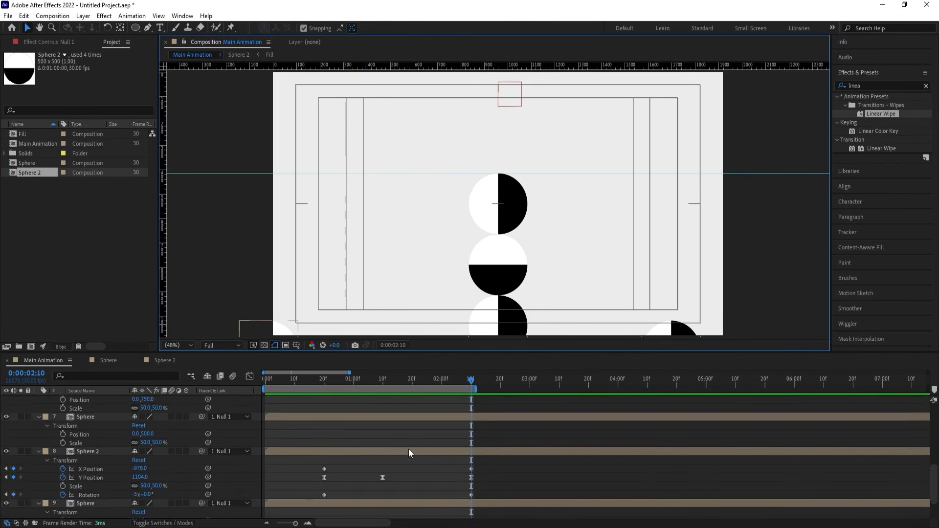
click(679, 332)
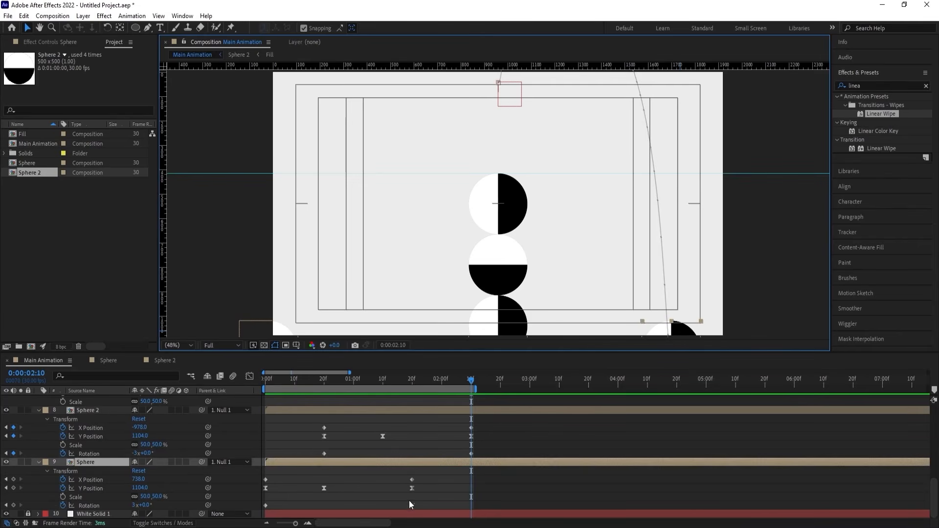
key(j)
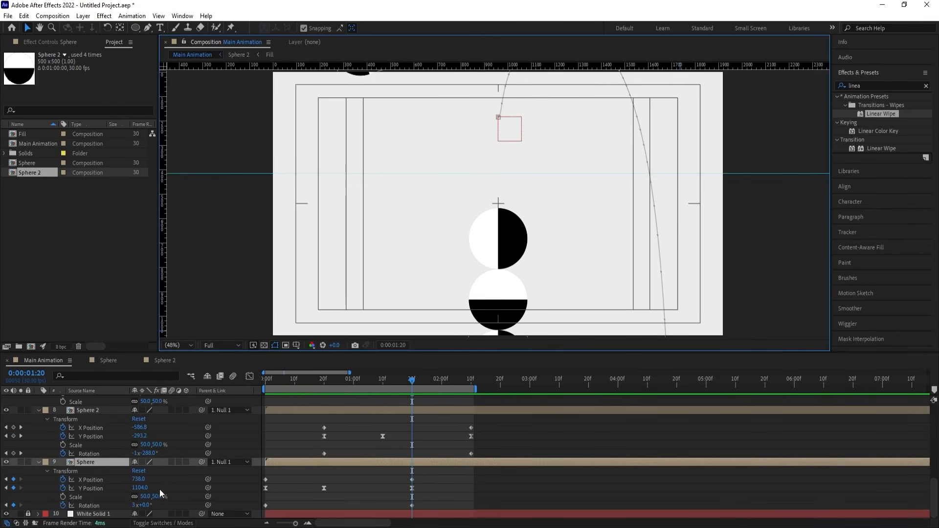
drag(142, 488, 217, 486)
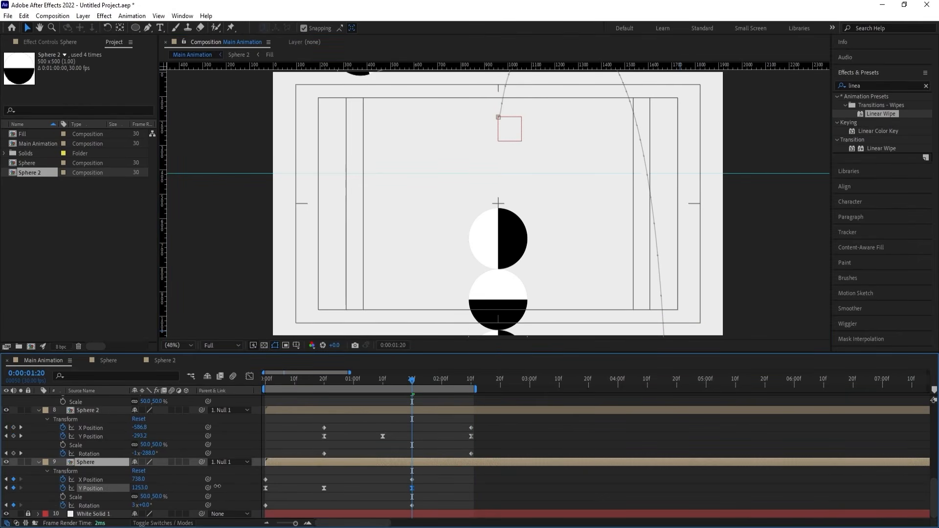
At 0:00:02:10, set the animated Sphere 2 layer's end Y Position to 1222 and preview both bounces from the start.
key(k)
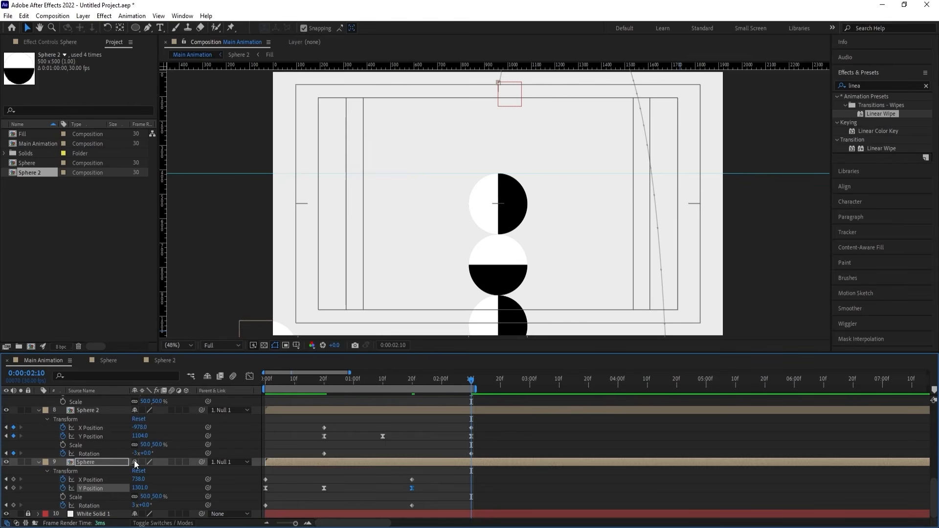
drag(143, 440, 201, 439)
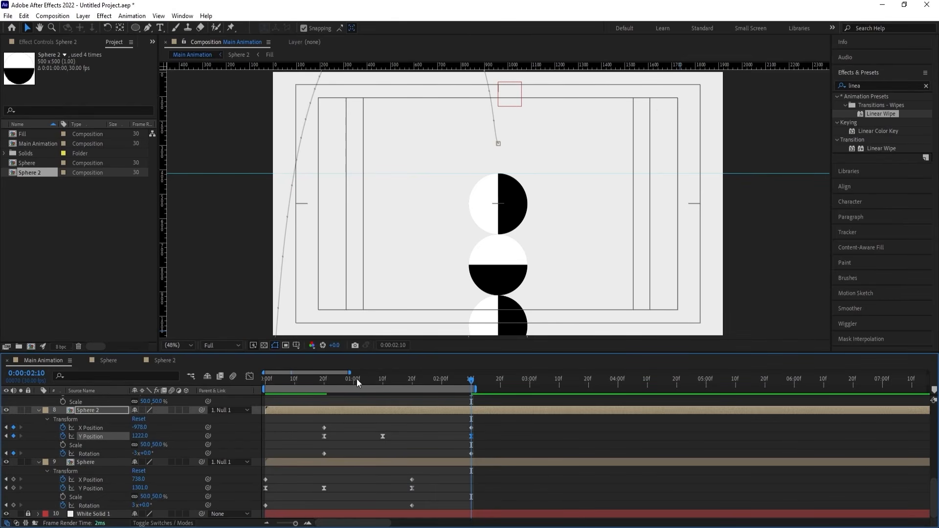
key(Home)
key(space)
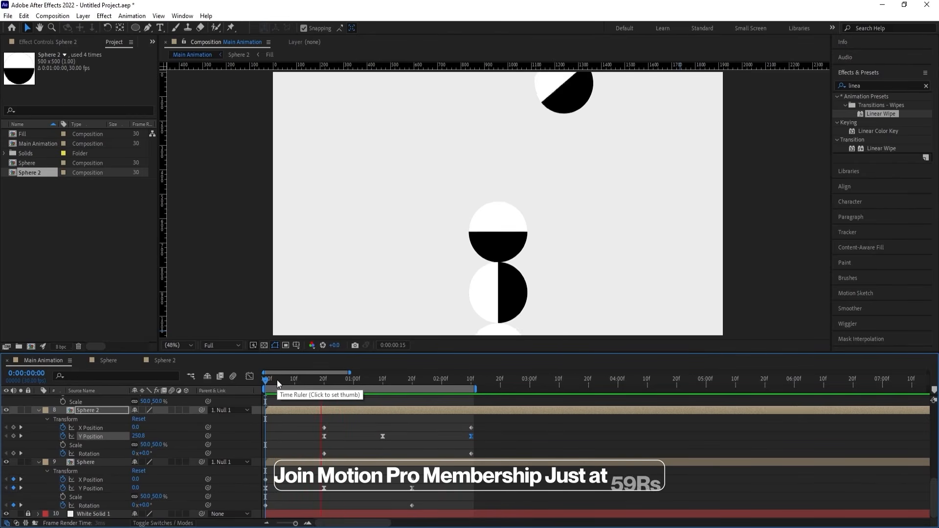
key(space)
Collapse the layer properties and pre-compose Null 1 with all eight sphere layers into a new composition named Animation.
click(291, 432)
key(u)
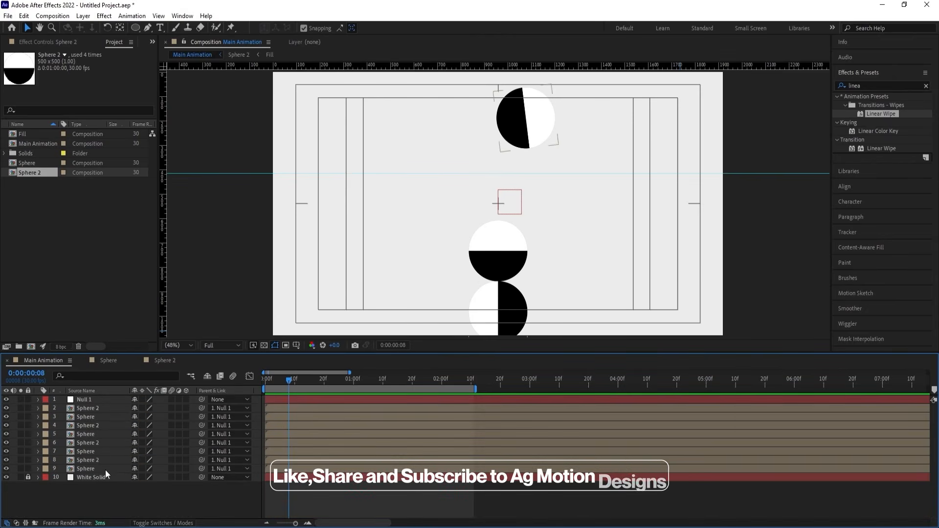
click(100, 468)
shift+click(93, 401)
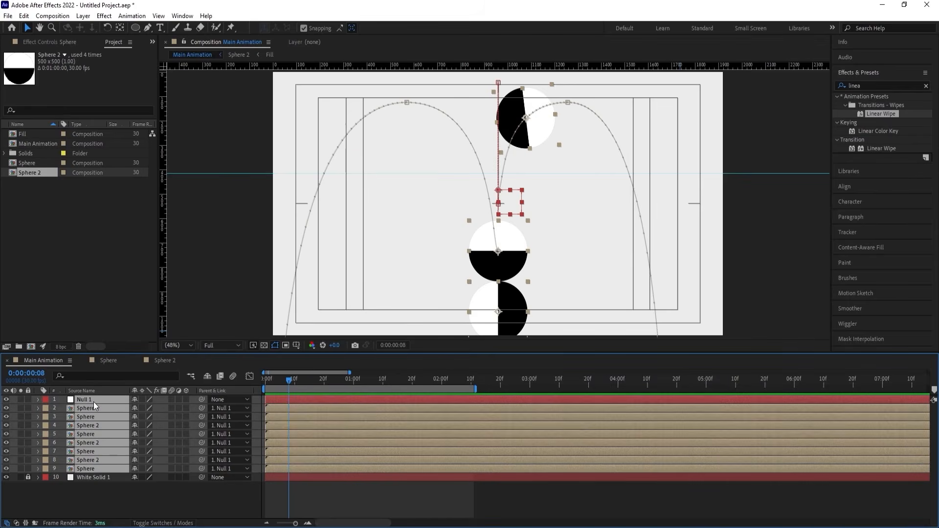
key(ctrl+shift+c)
text(Animatio)
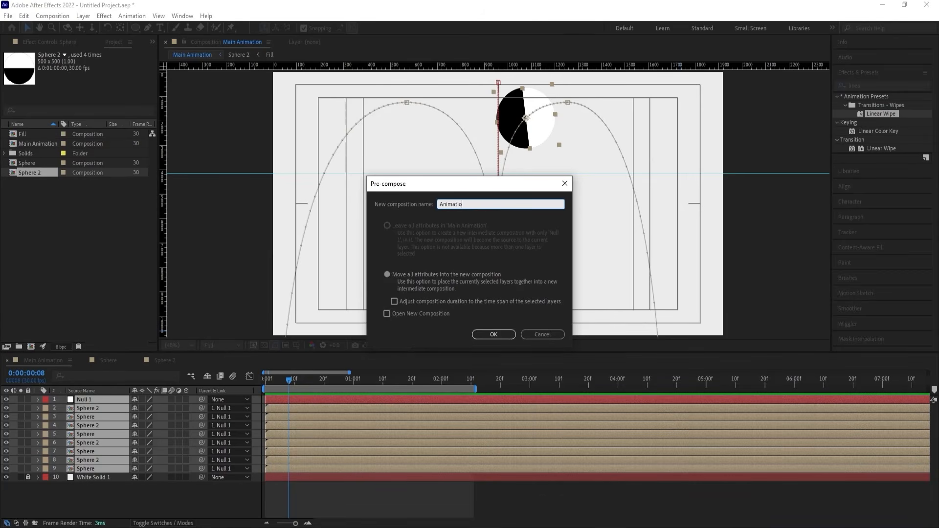
text(n)
key(Return)
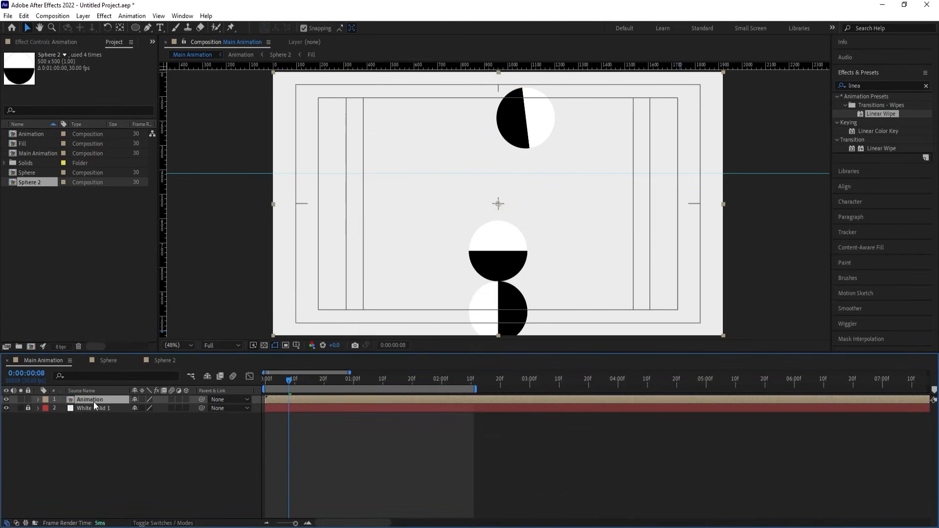
Open the Animation composition and trim its duration to the work area.
double_click(93, 400)
key(equal)
key(equal)
key(equal)
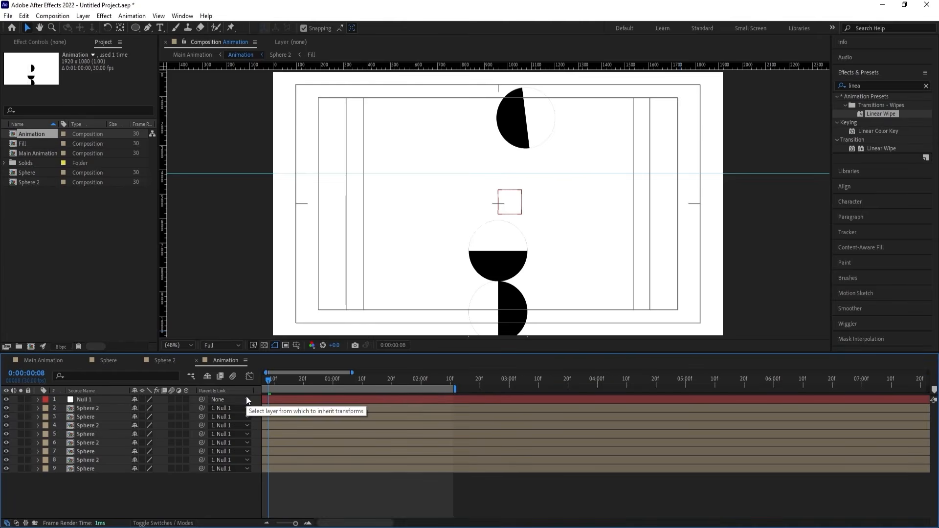
key(u)
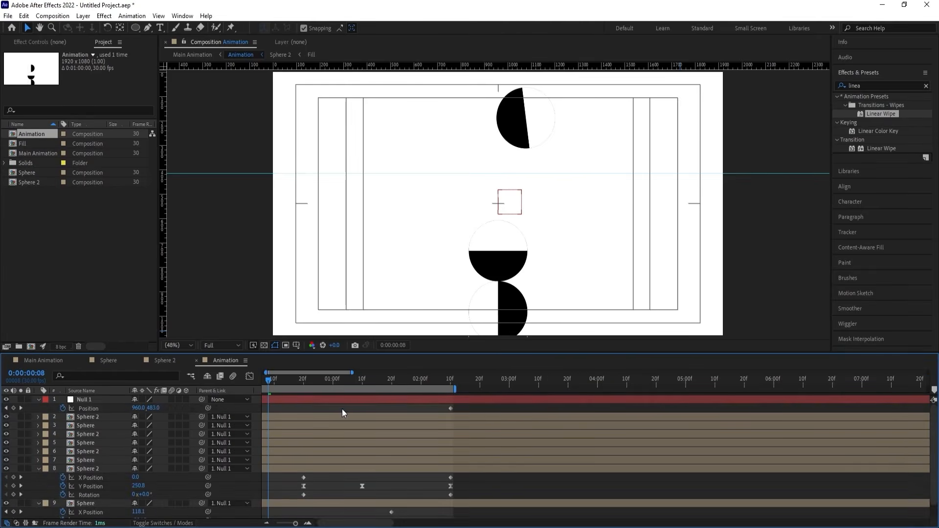
click(424, 383)
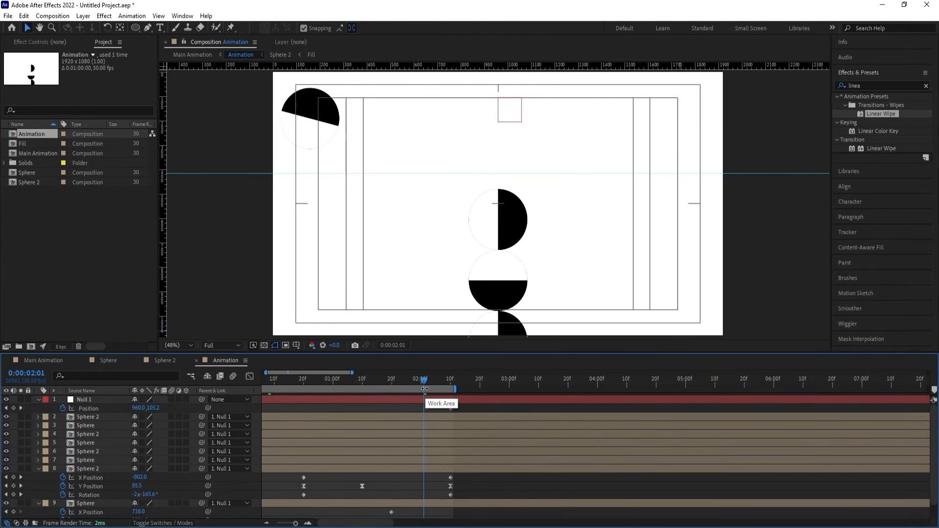
right_click(424, 388)
click(446, 417)
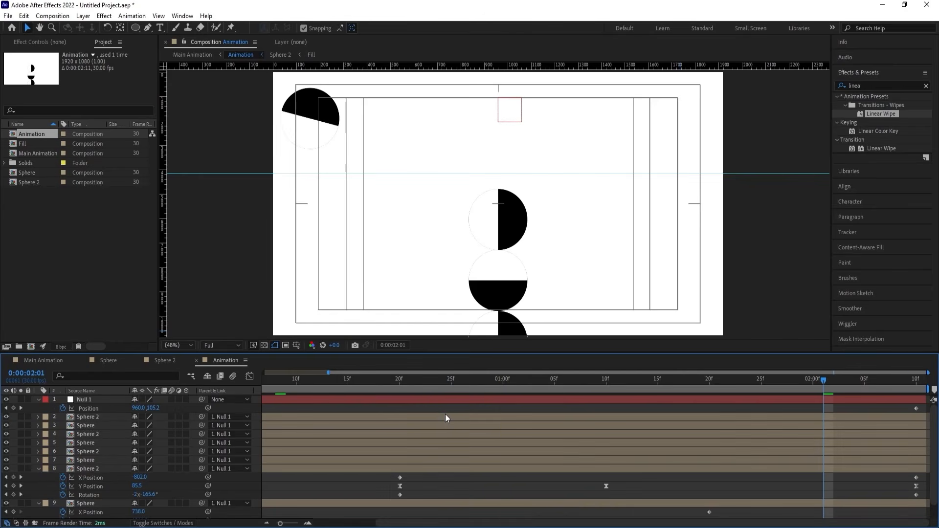
In Main Animation, enable time remapping on the Animation layer, add a Time Remap keyframe at 0:00:02:10 and delete the original end keyframe.
click(58, 360)
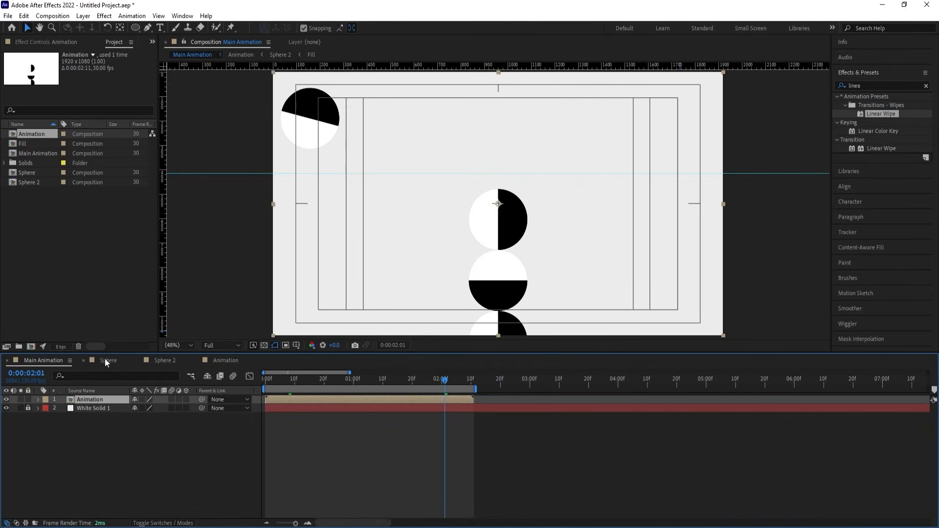
click(469, 381)
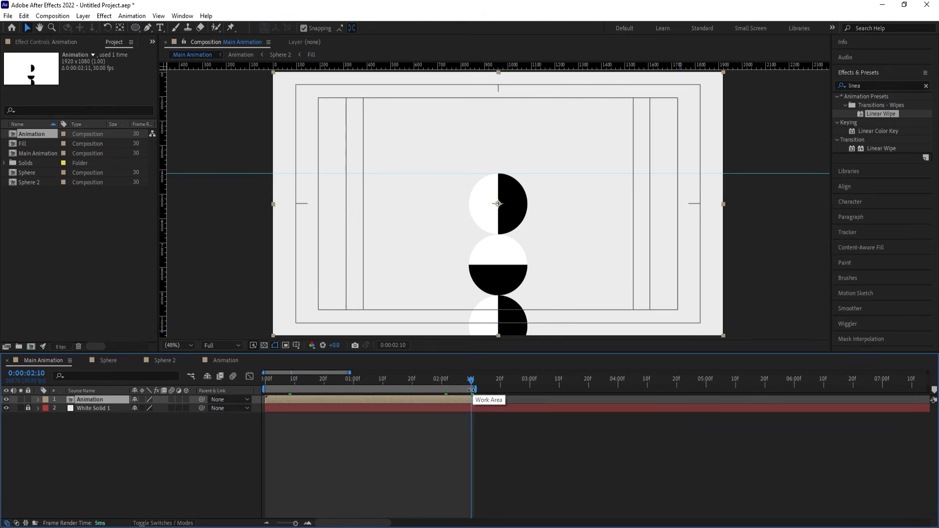
right_click(470, 401)
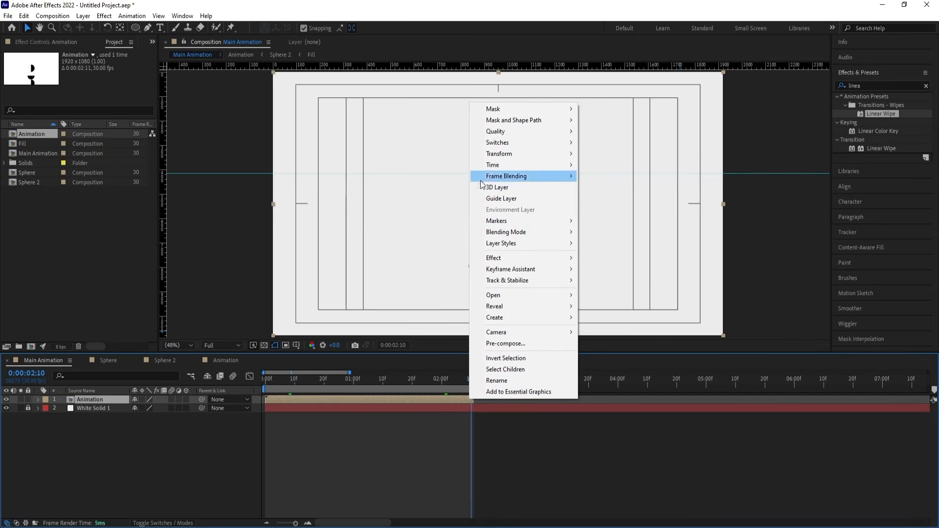
mouse_move(538, 165)
click(628, 165)
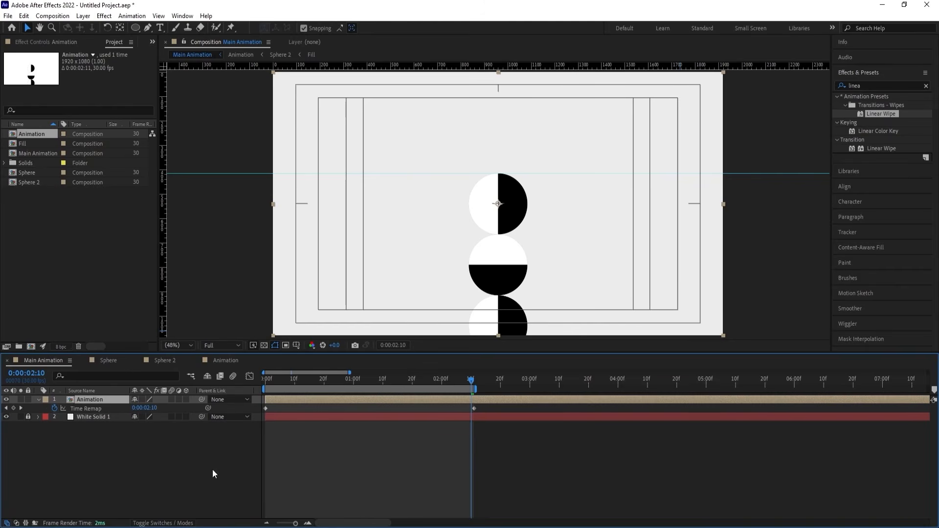
click(13, 408)
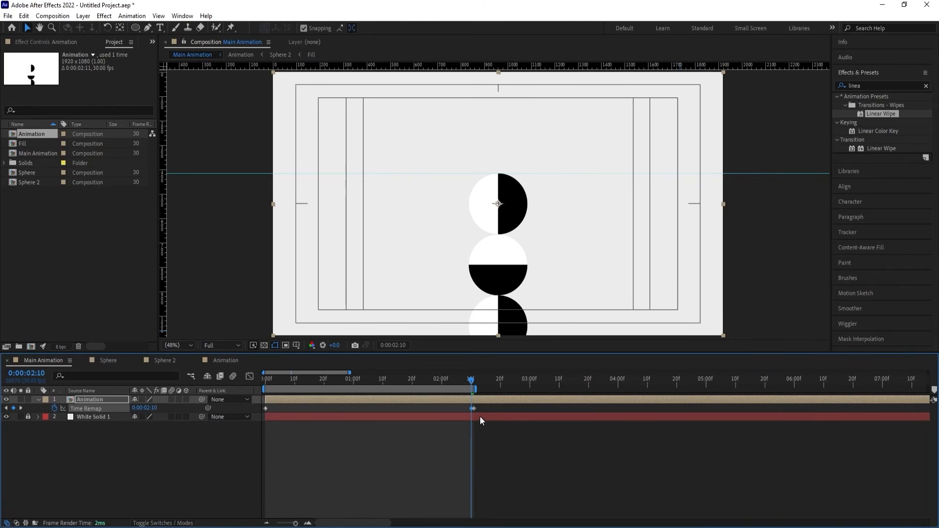
key(Delete)
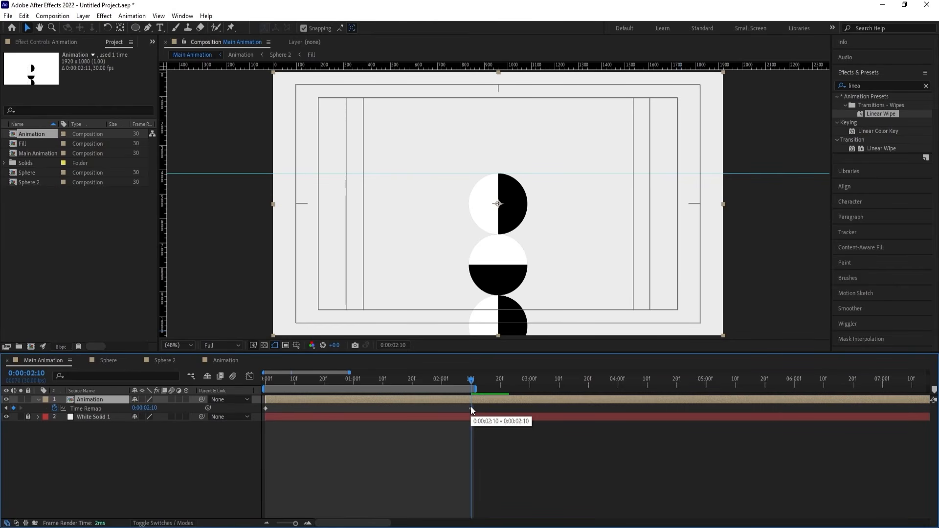
Extend the end of the work area to about 14 seconds and preview the time-remapped layer from the start.
scroll(476, 406, down, 2)
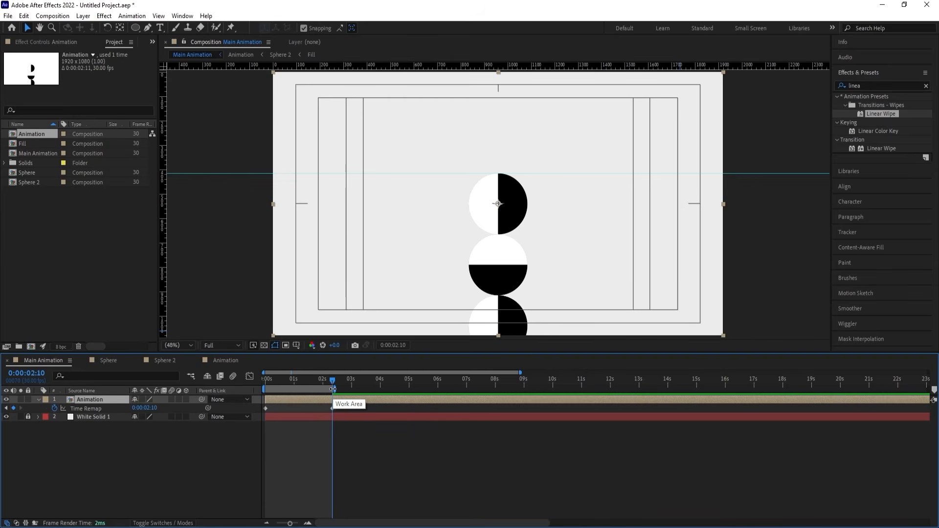
drag(332, 389, 434, 389)
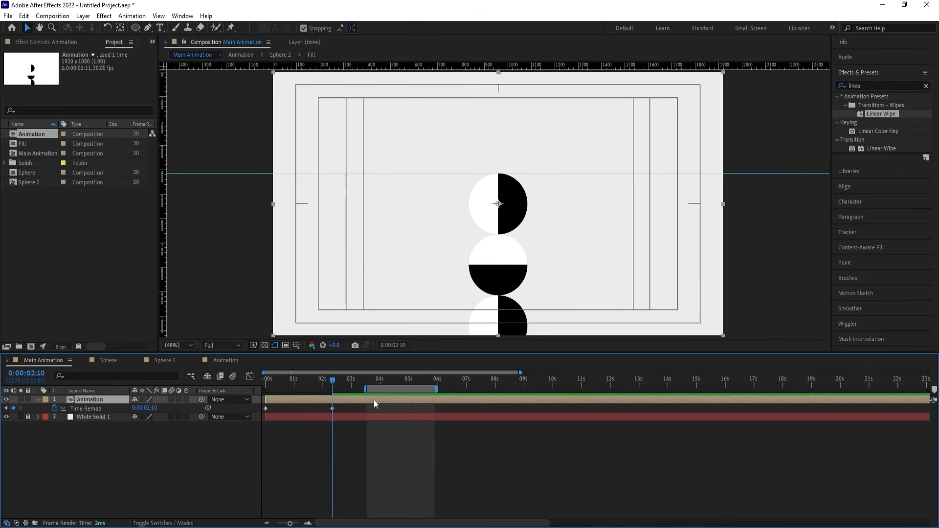
key(ctrl+z)
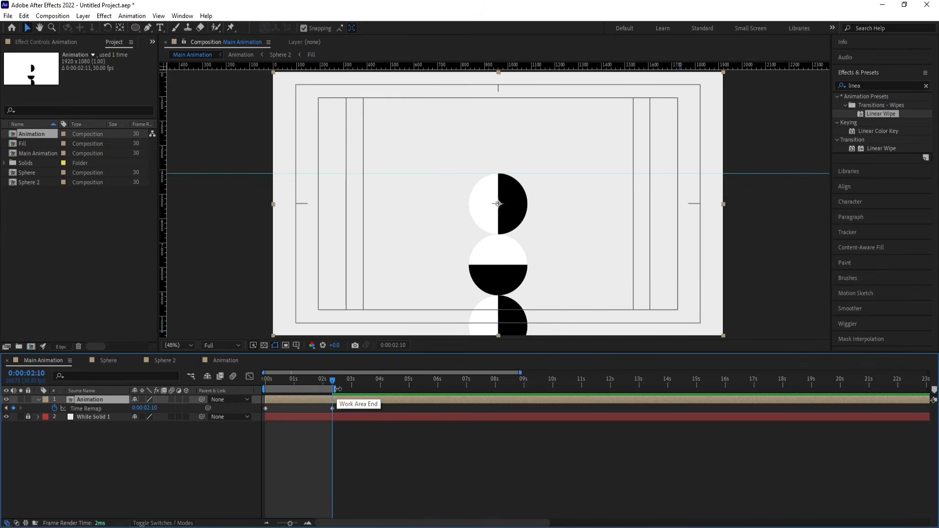
drag(337, 389, 667, 398)
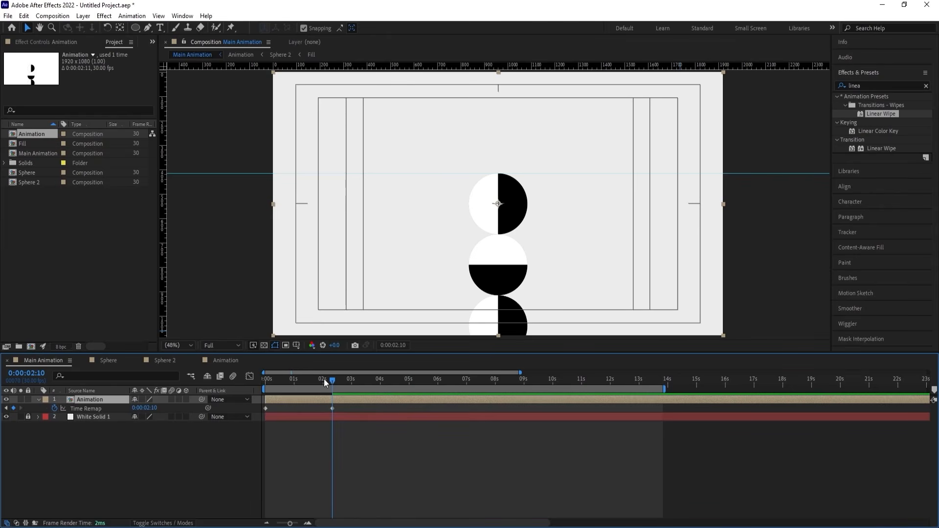
drag(331, 383, 227, 381)
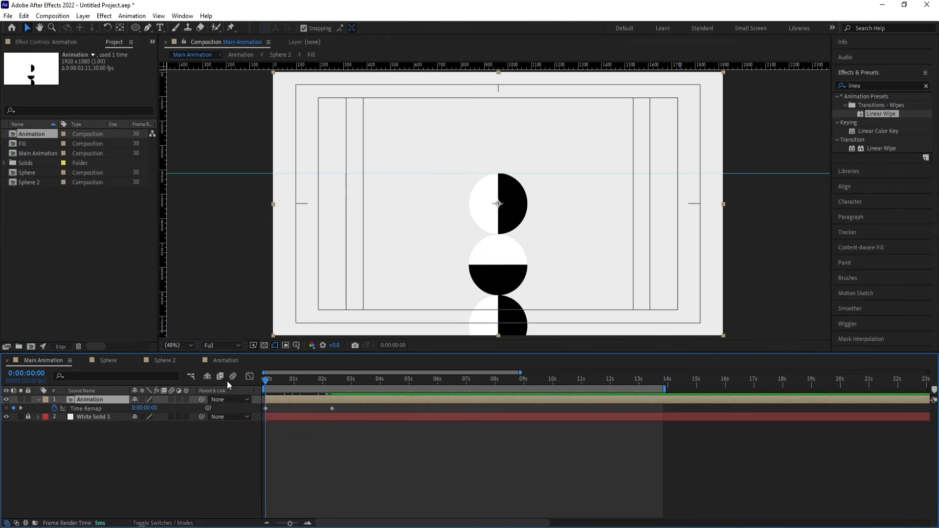
key(space)
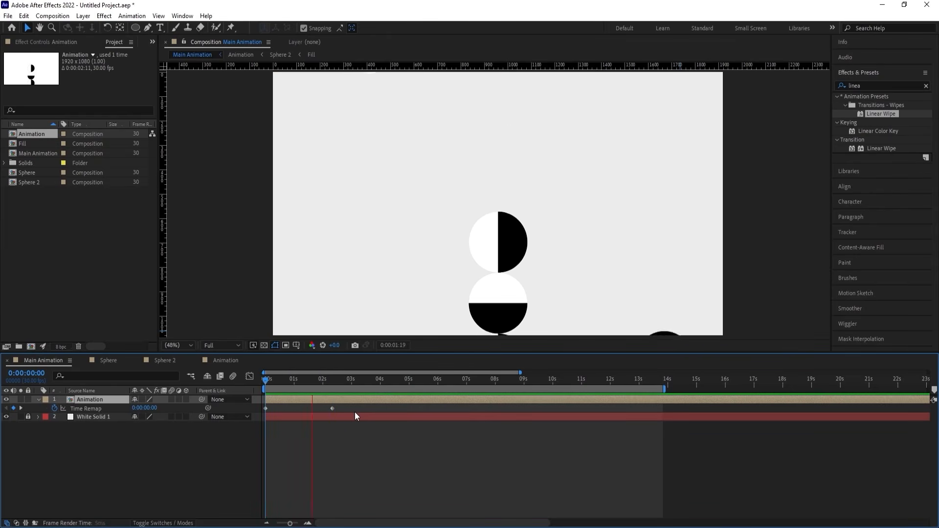
key(space)
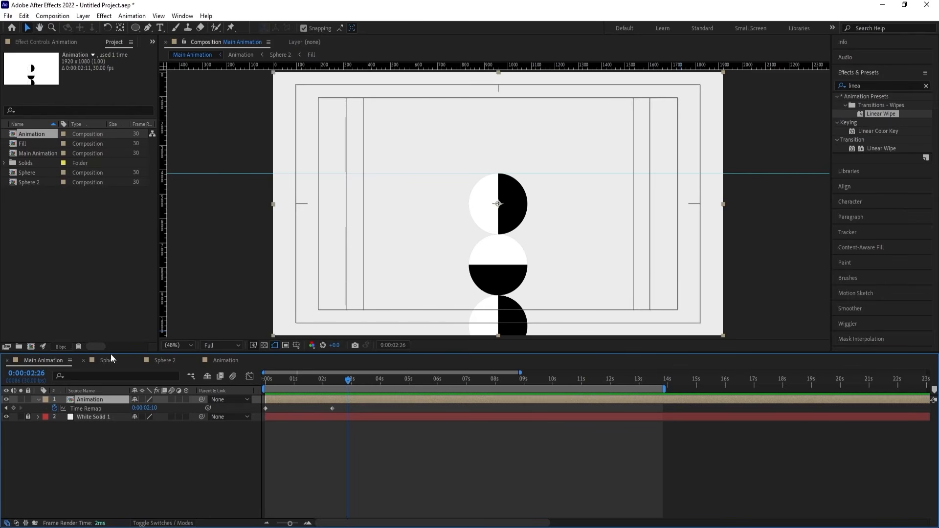
Add the expression loopOut() to the Animation layer's Time Remap property.
alt+click(55, 408)
text(loo)
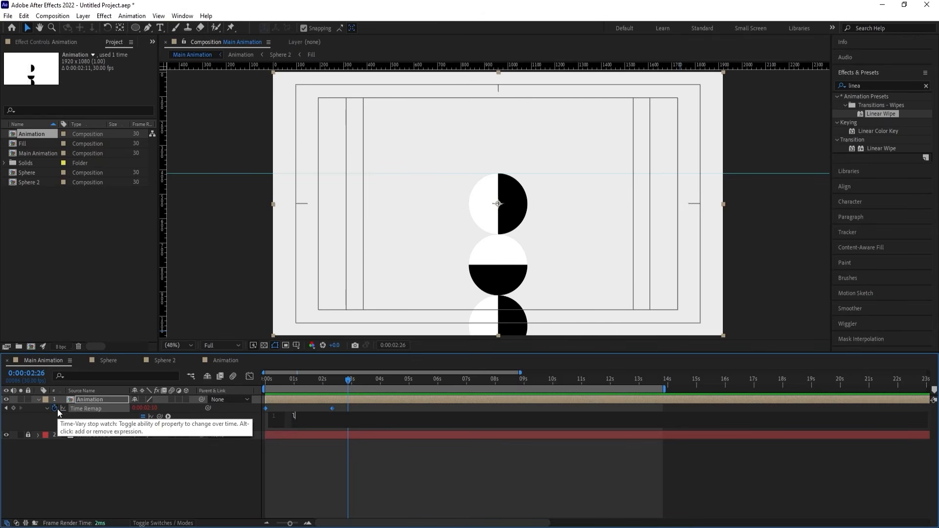
key(Down)
key(Down)
key(Down)
key(Down)
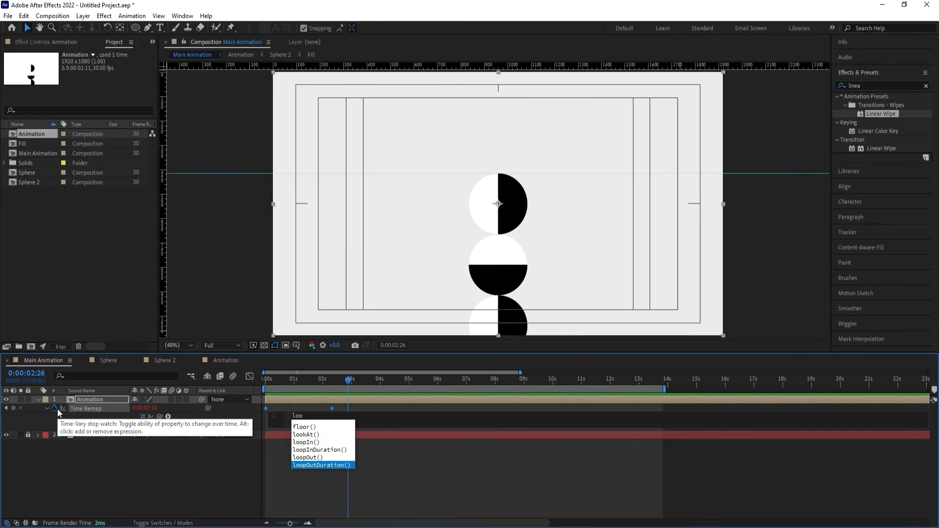
key(Up)
key(Return)
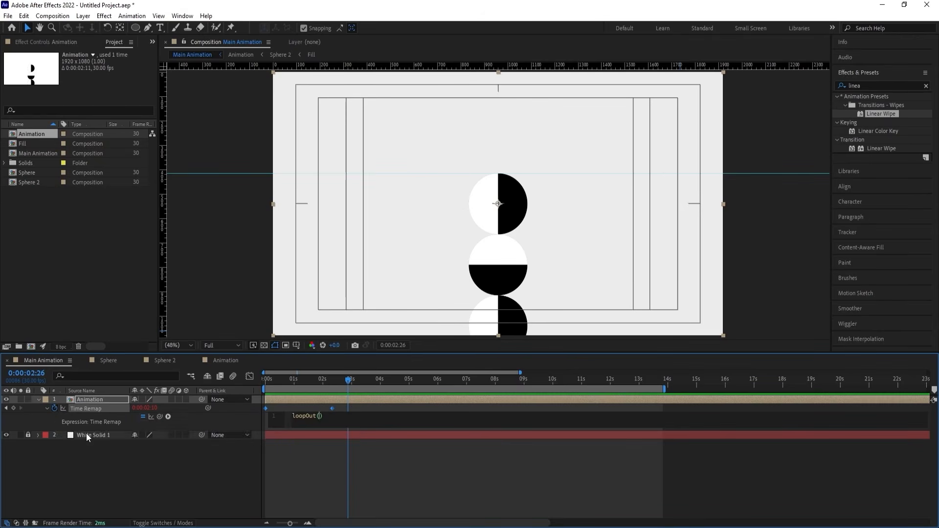
click(86, 434)
Preview the looping animation from the start, then examine the top sphere up close around 0:00:09:02.
key(space)
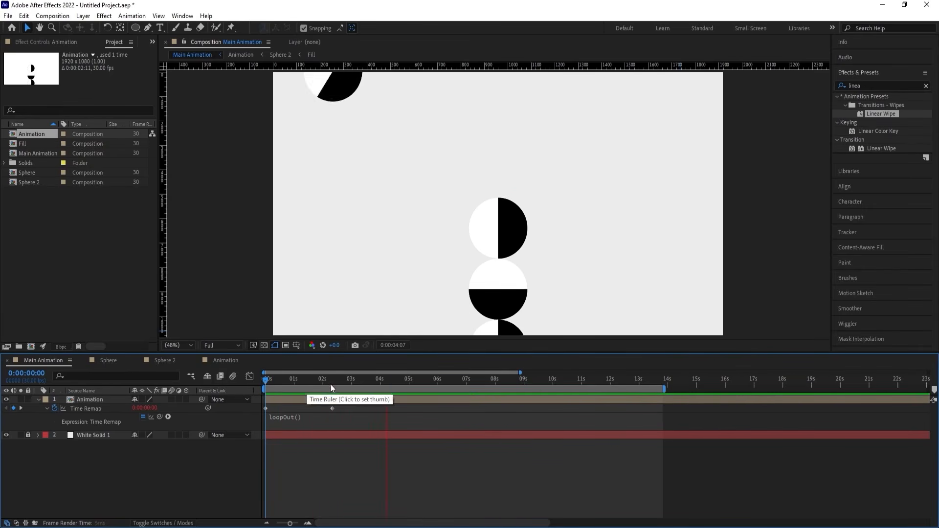
key(space)
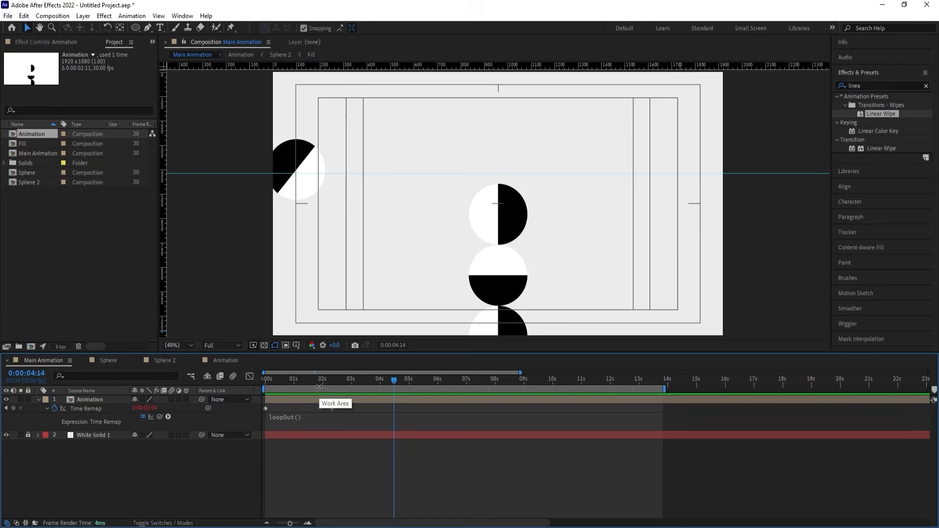
key(Home)
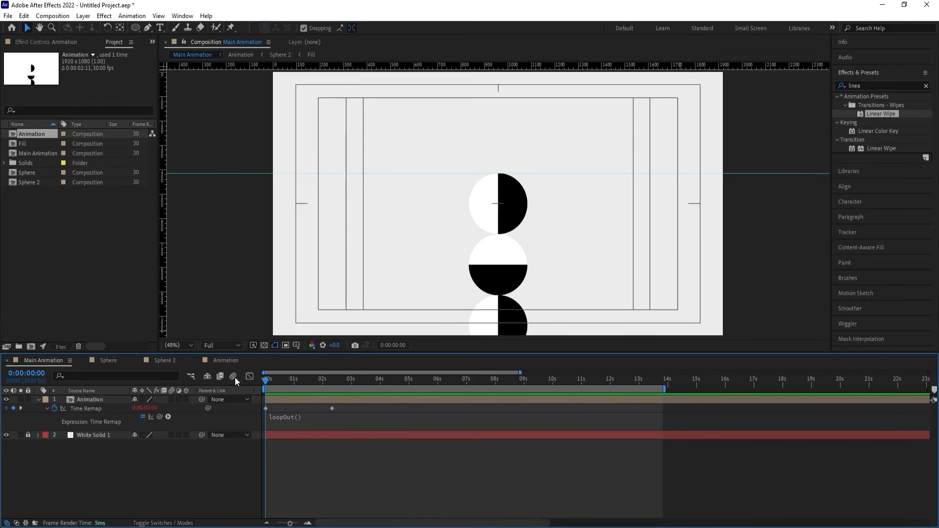
key(space)
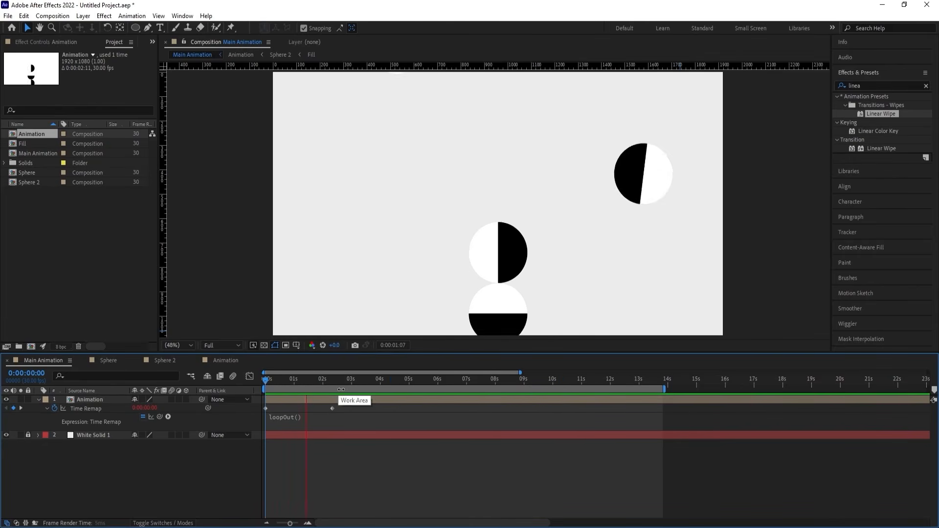
key(space)
drag(474, 378, 526, 394)
scroll(509, 181, up, 7)
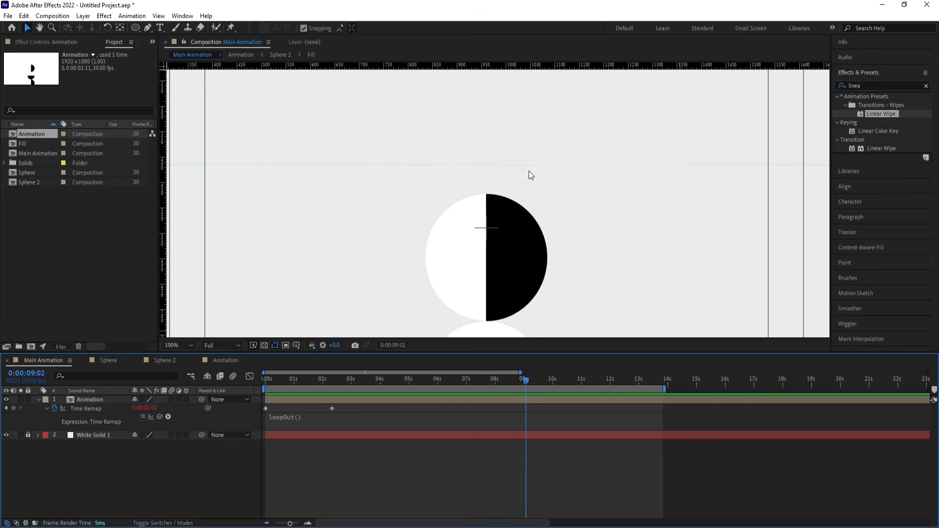
End the Main Animation work area at about 0:00:09:10, where the top sphere reaches the horizontal guide.
scroll(443, 252, down, 2)
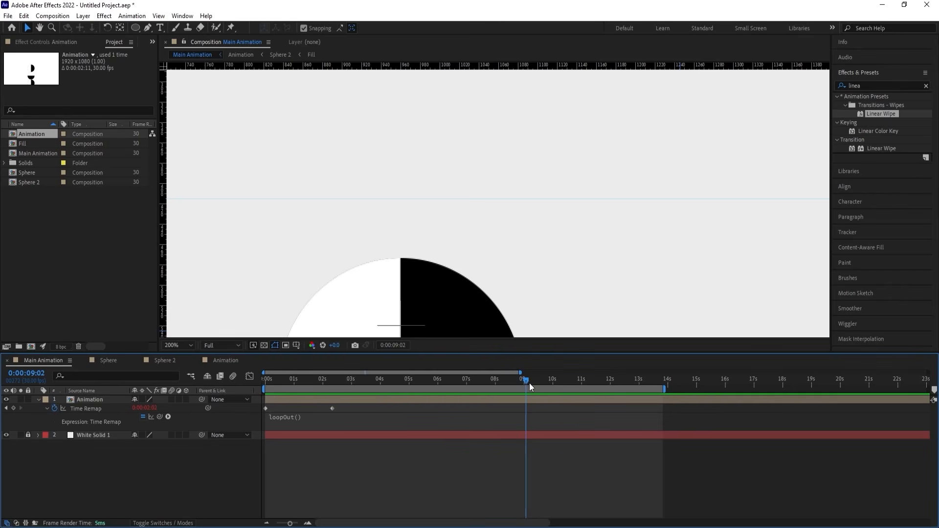
drag(526, 380, 535, 382)
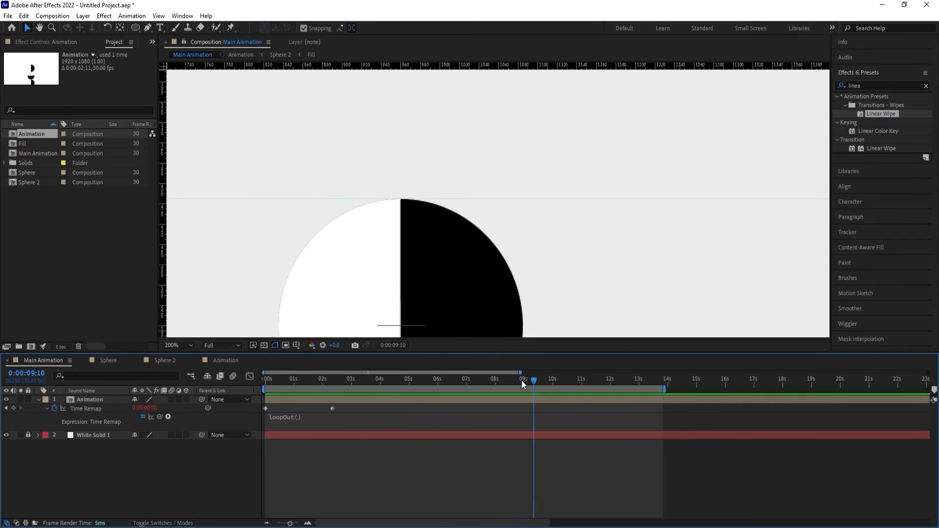
mouse_move(533, 380)
mouse_down()
mouse_move(577, 391)
mouse_move(602, 382)
mouse_move(533, 374)
mouse_up()
key(n)
Preview the trimmed loop with the whole composition fitted in the viewer, checking playback from about 0:00:08:17 across the loop point.
key(space)
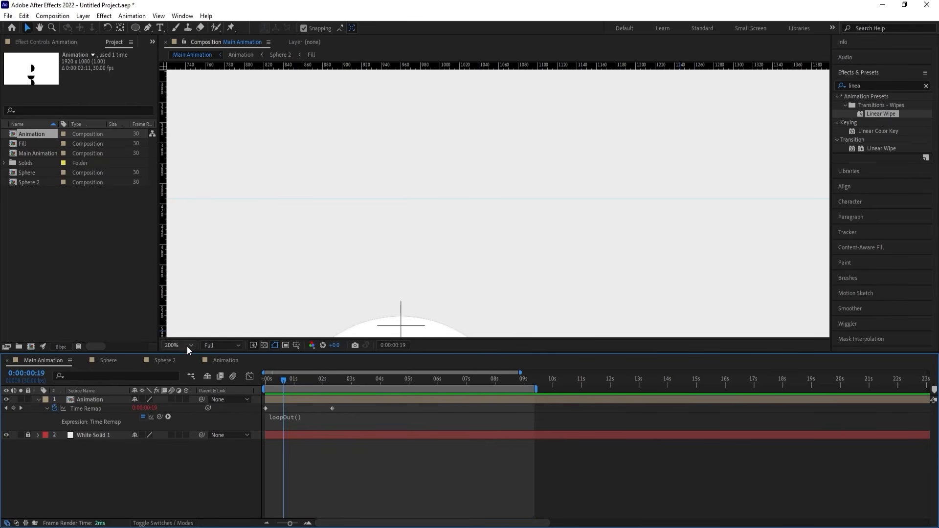
click(187, 345)
click(189, 164)
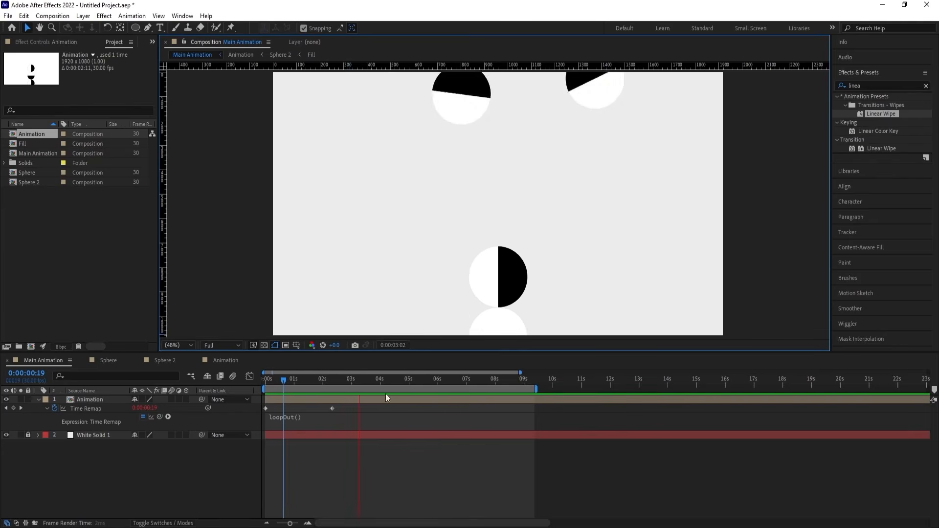
click(511, 379)
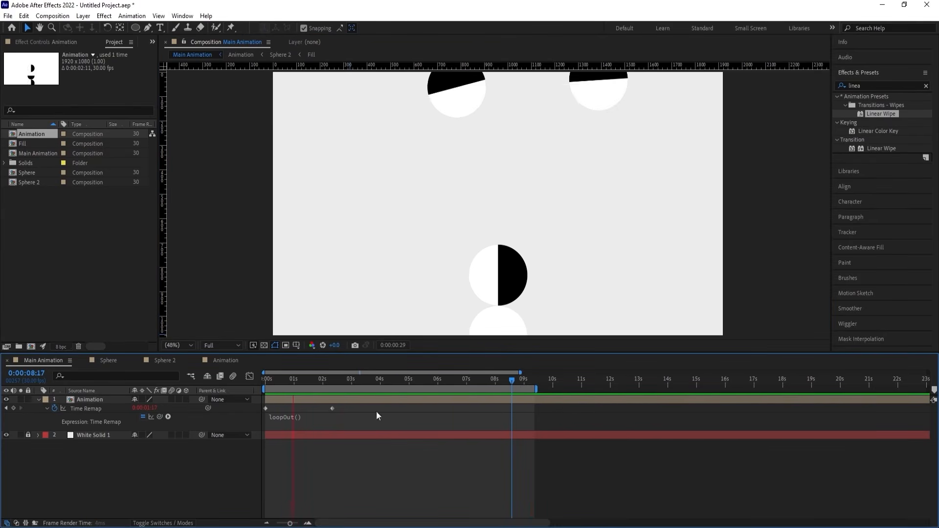
key(space)
Collapse the Animation layer's properties and add an adjustment layer at the top of Main Animation.
key(u)
right_click(150, 454)
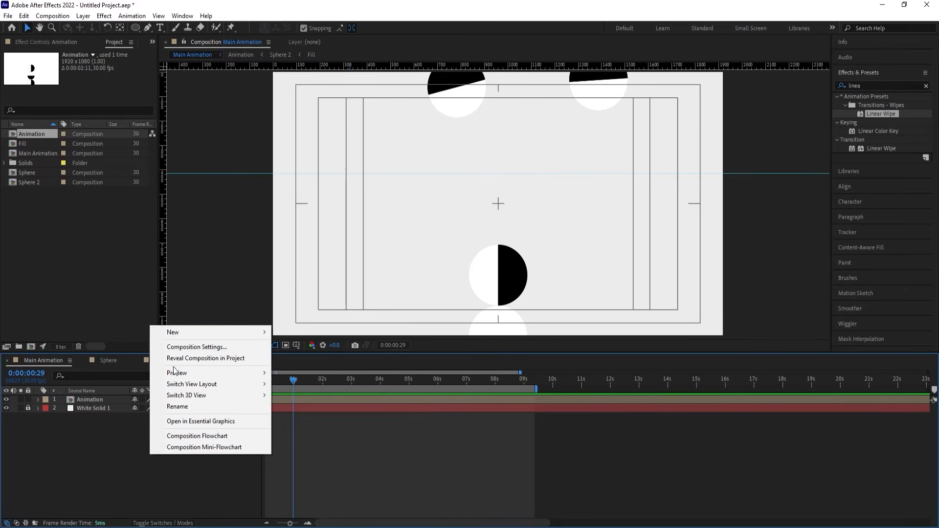
mouse_move(174, 332)
click(315, 413)
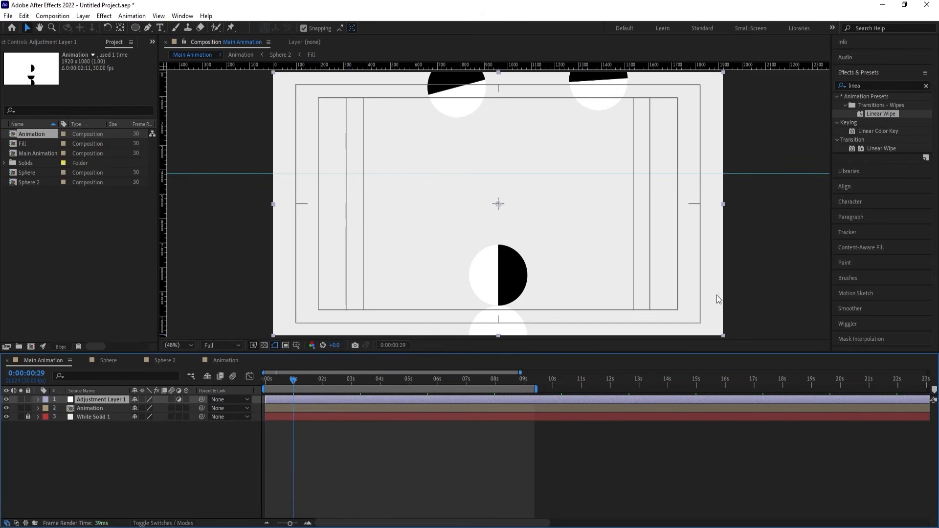
Apply the Tint effect to the adjustment layer and test swapping its black and white colors.
click(865, 81)
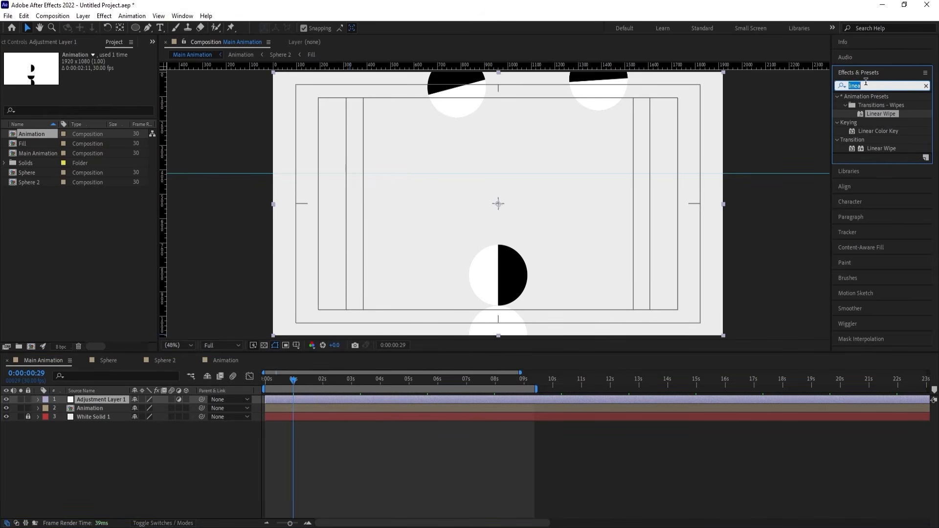
text(tint)
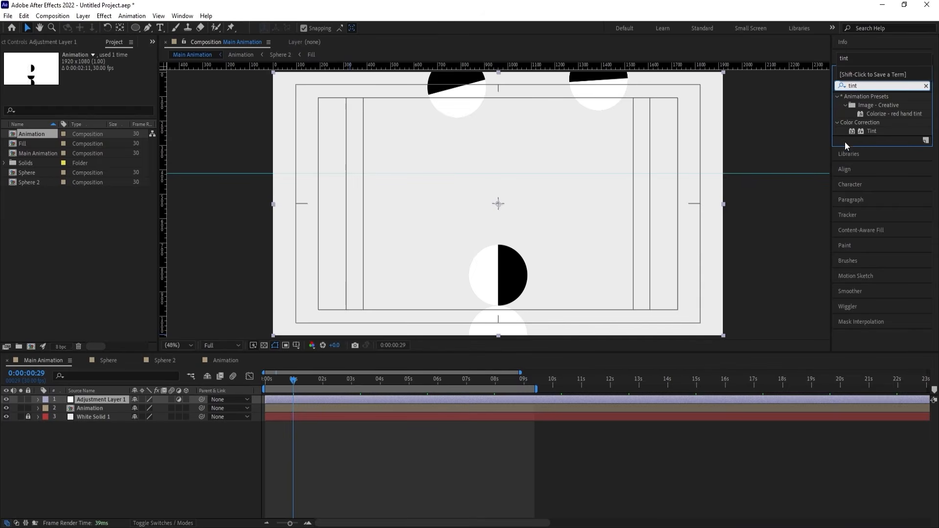
double_click(861, 133)
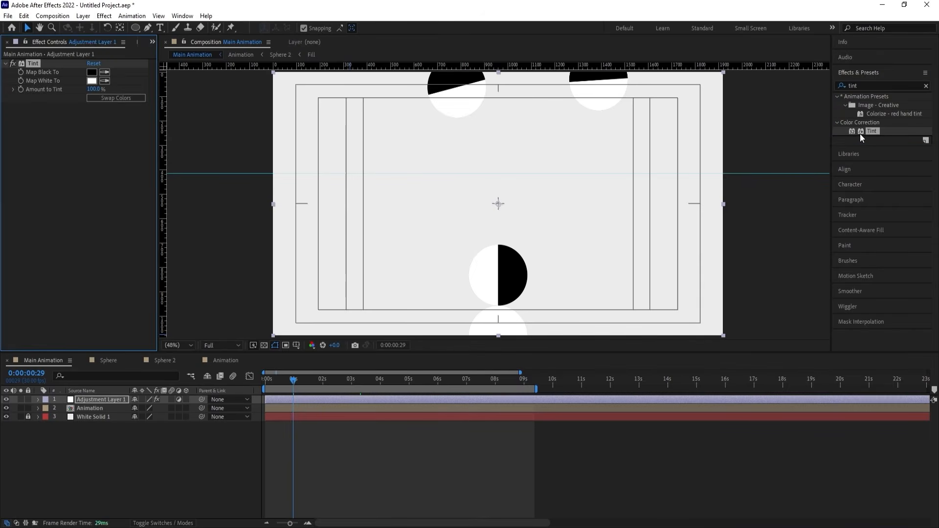
click(143, 101)
click(144, 101)
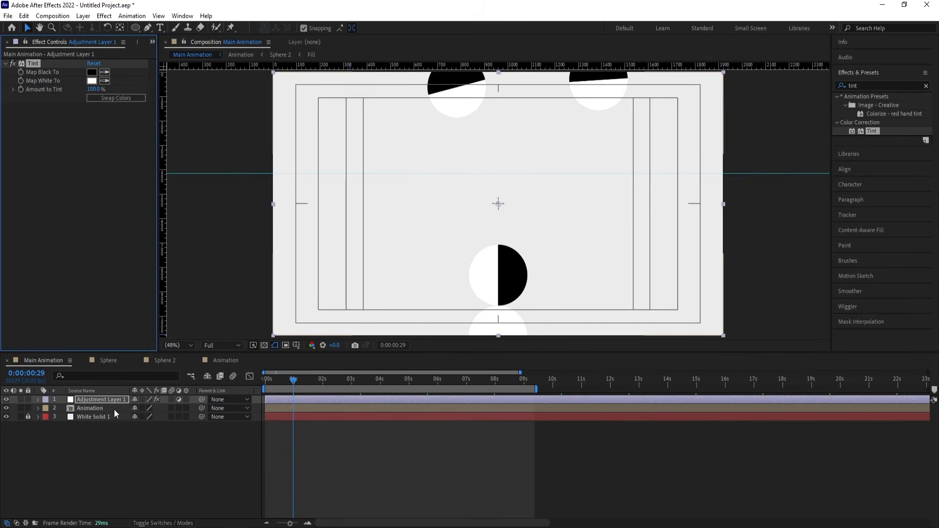
Open the Animation composition and move to its first frame.
double_click(98, 408)
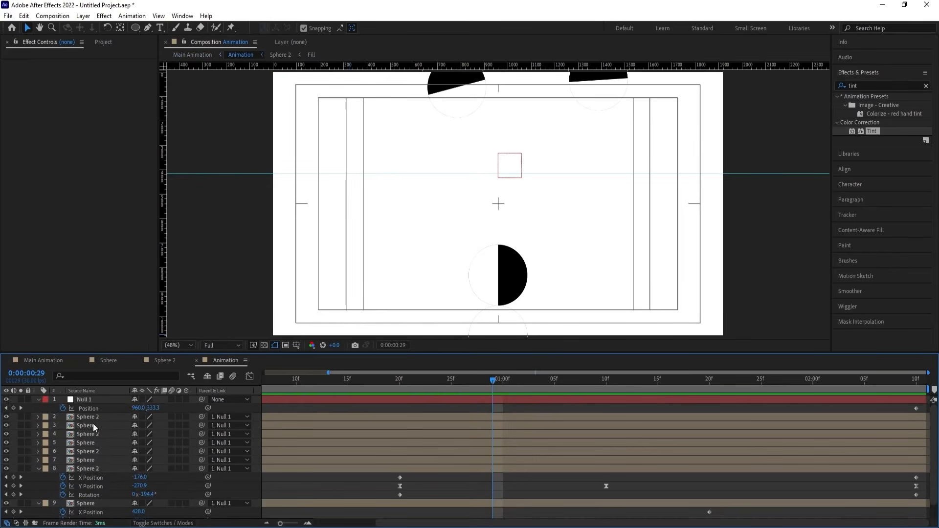
click(93, 418)
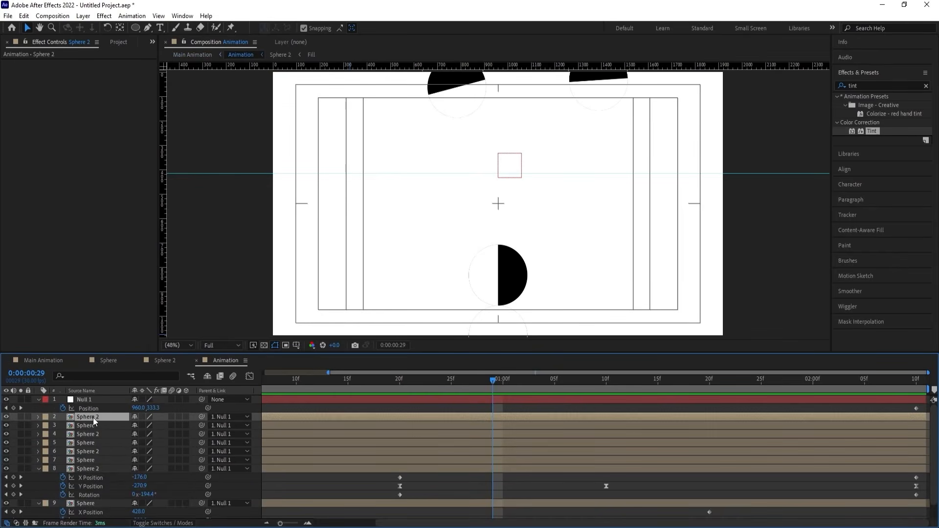
click(276, 386)
key(Home)
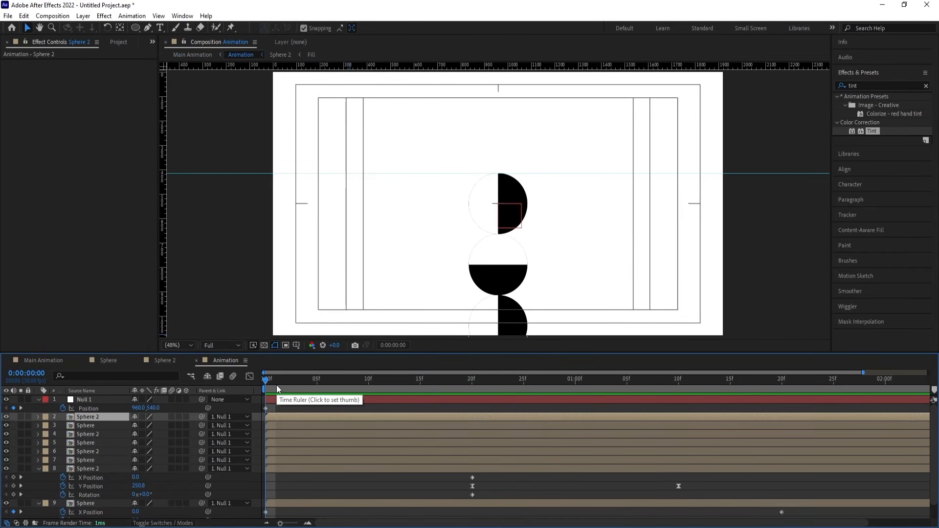
Try adding a Bevel and Emboss layer style to the topmost Sphere 2 layer.
right_click(96, 418)
mouse_move(127, 264)
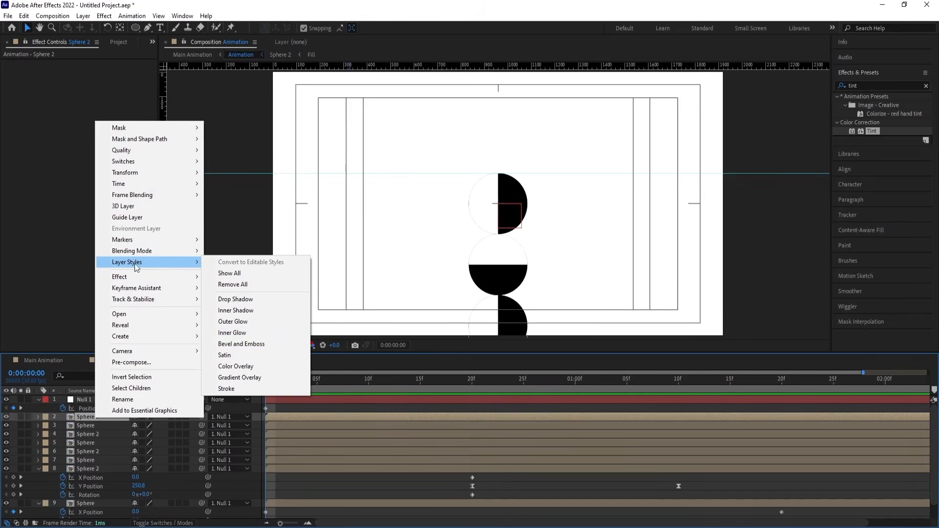
click(239, 341)
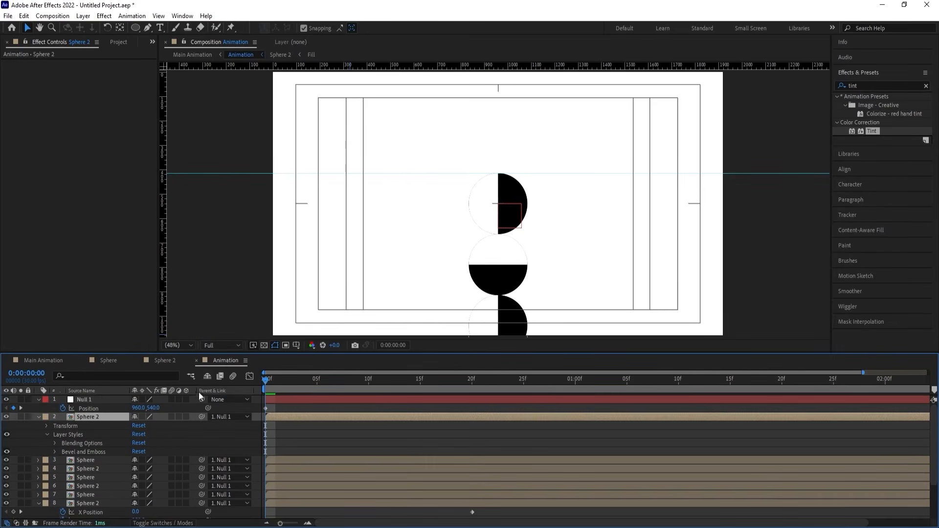
key(ctrl+z)
Add a Bevel and Emboss layer style to the Sphere layer at number 9.
scroll(107, 431, down, 2)
click(105, 488)
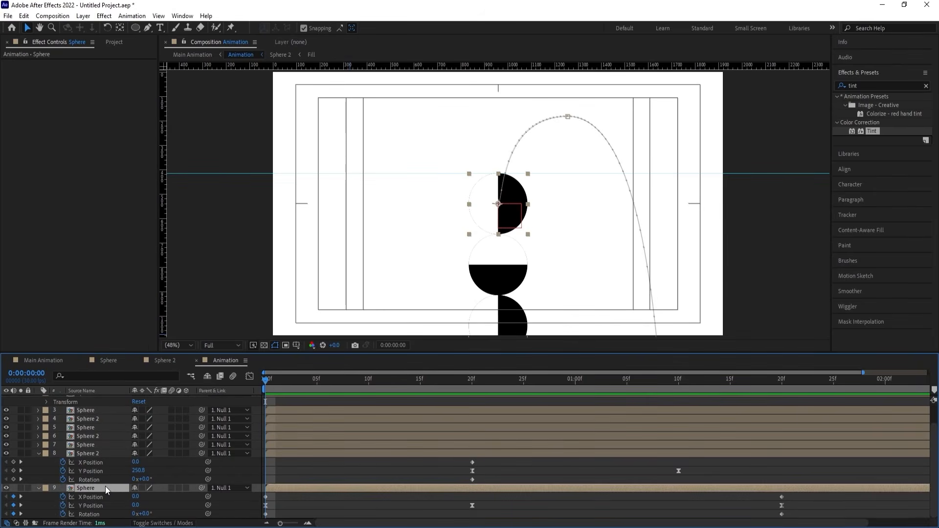
right_click(105, 486)
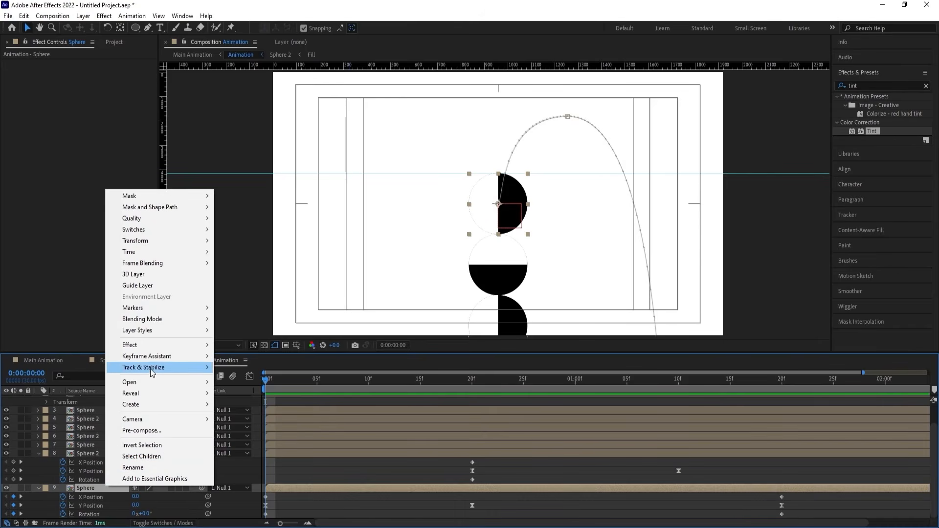
mouse_move(149, 339)
click(261, 412)
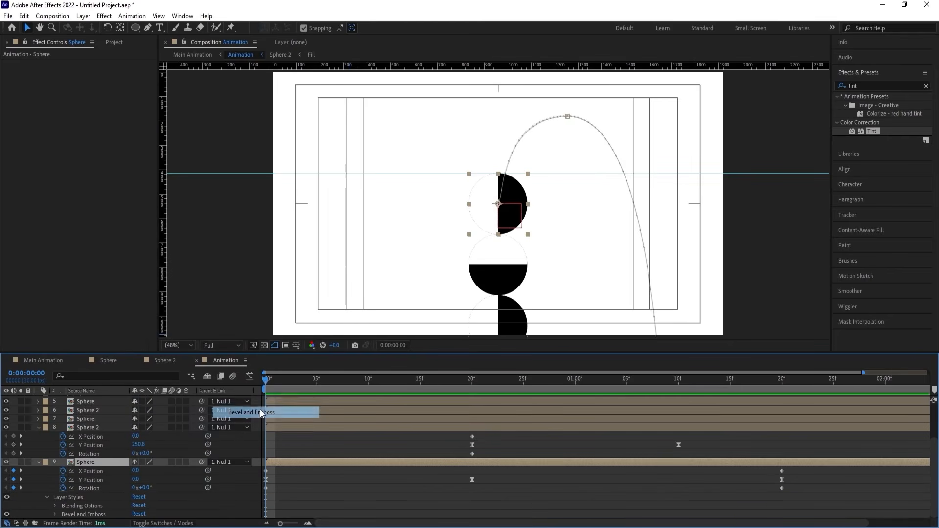
Set the Sphere layer's Bevel and Emboss to size 104, soften 16 and shadow opacity 28%.
click(55, 514)
mouse_move(138, 452)
mouse_down()
mouse_move(170, 449)
mouse_move(159, 439)
mouse_move(179, 435)
mouse_up()
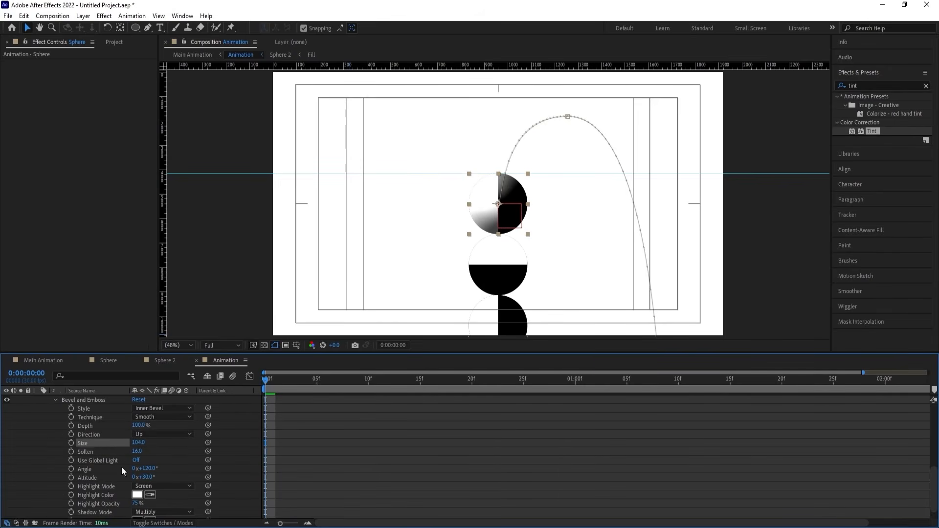
scroll(100, 473, down, 1)
drag(135, 515, 115, 512)
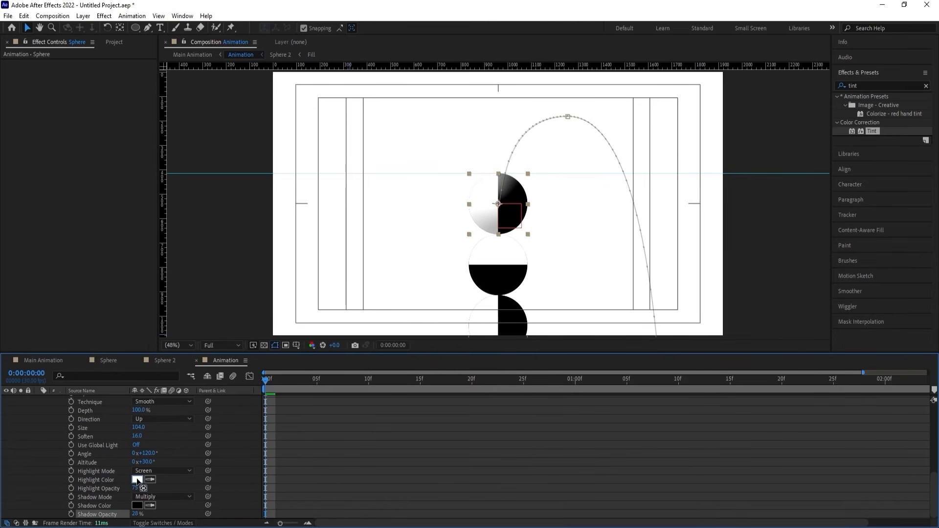
Try grey and red for the bevel's highlight color, then return it to white.
click(137, 479)
click(697, 349)
mouse_move(697, 348)
mouse_down()
mouse_move(674, 335)
mouse_move(653, 288)
mouse_move(645, 357)
mouse_move(643, 344)
mouse_up()
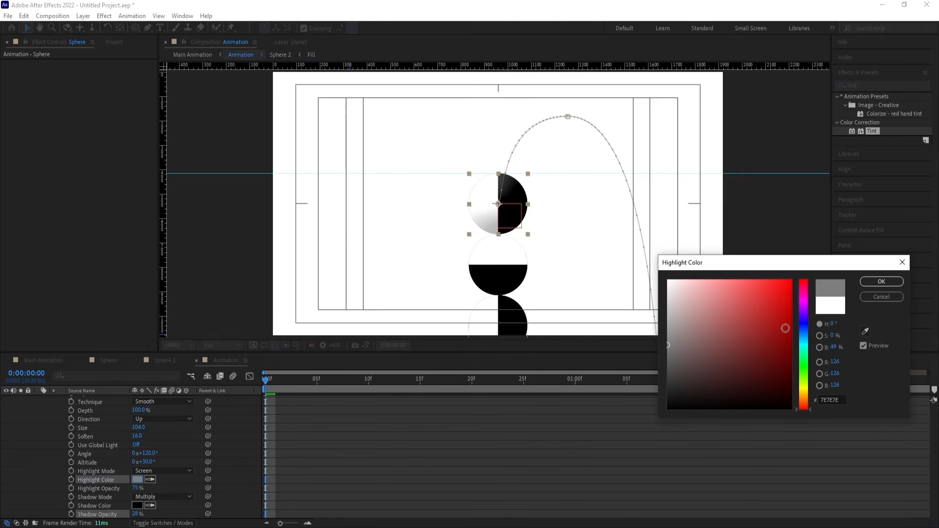
drag(781, 337, 791, 279)
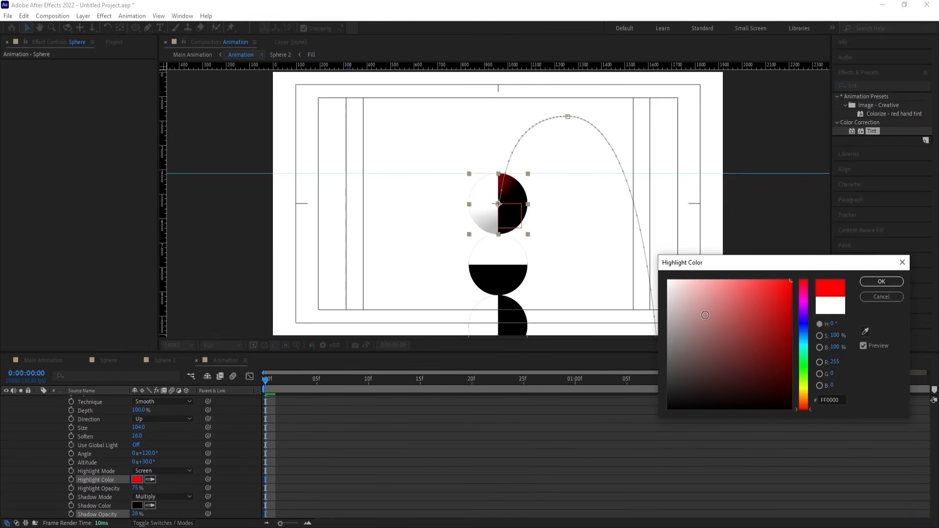
mouse_move(677, 330)
mouse_down()
mouse_move(662, 337)
mouse_move(626, 241)
mouse_move(658, 248)
mouse_up()
click(898, 286)
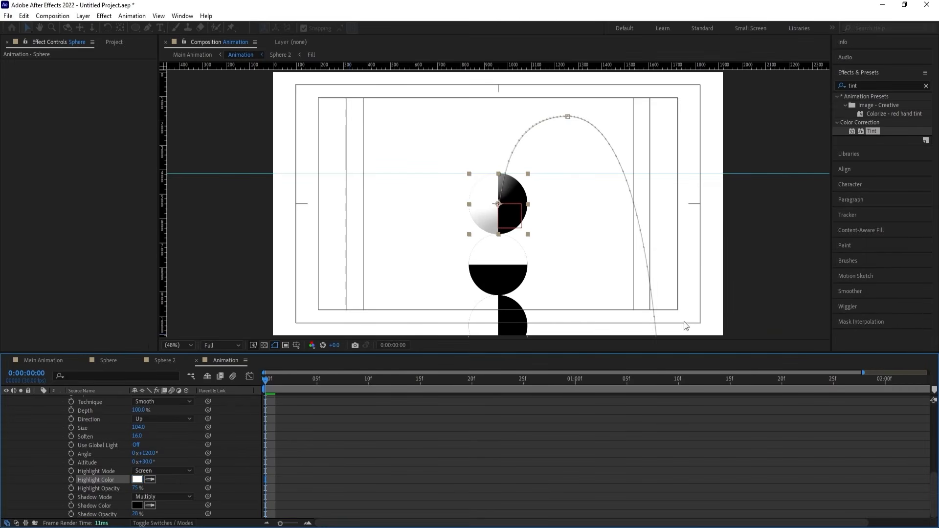
Copy the Layer Styles from Sphere layer 9 and paste them onto the sphere layers numbered 2 to 8.
scroll(98, 419, up, 1)
scroll(98, 419, up, 3)
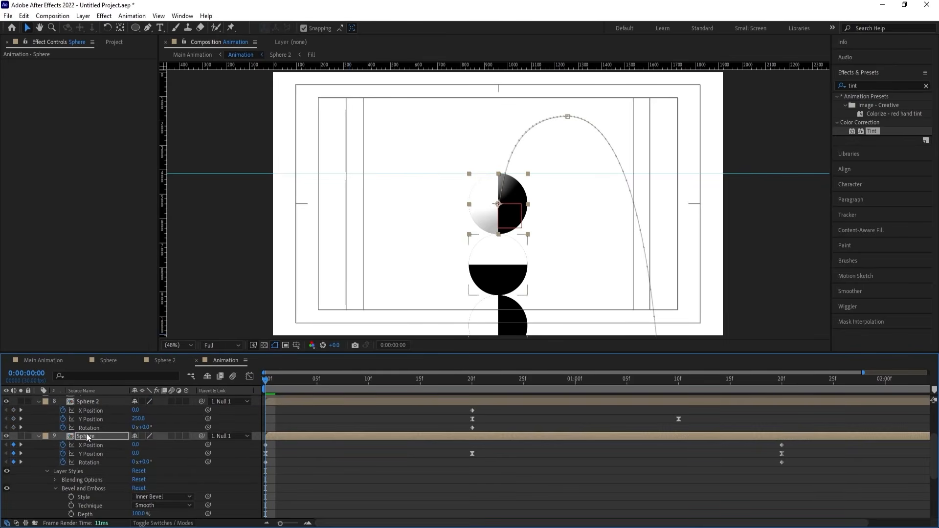
click(73, 488)
click(72, 471)
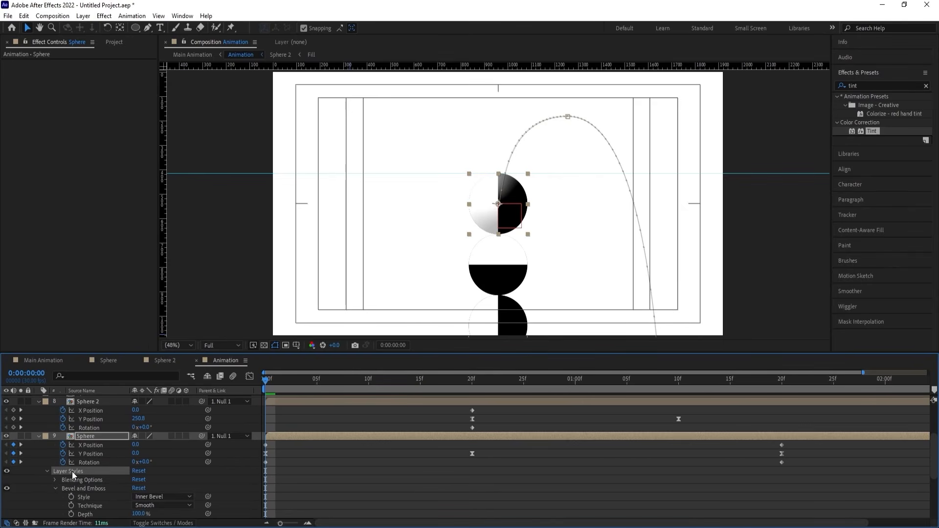
click(86, 401)
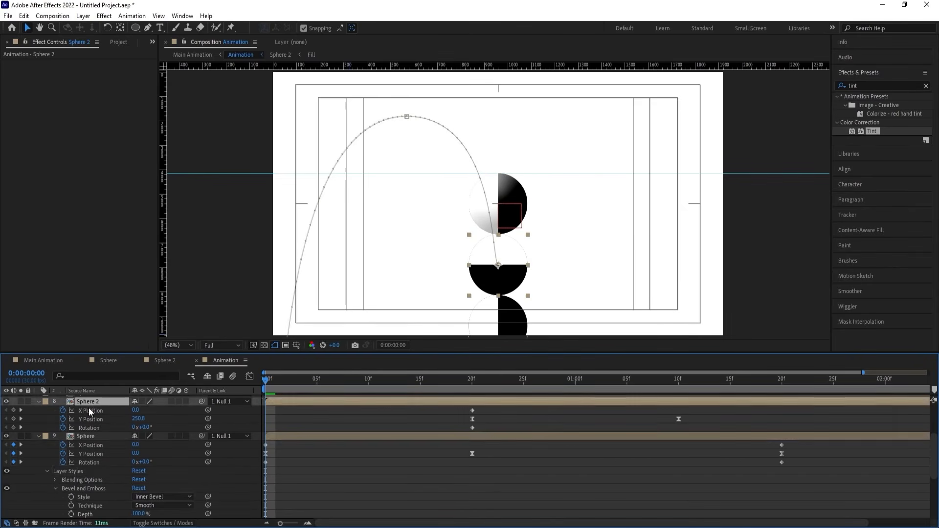
scroll(95, 432, up, 3)
shift+click(87, 416)
key(ctrl+v)
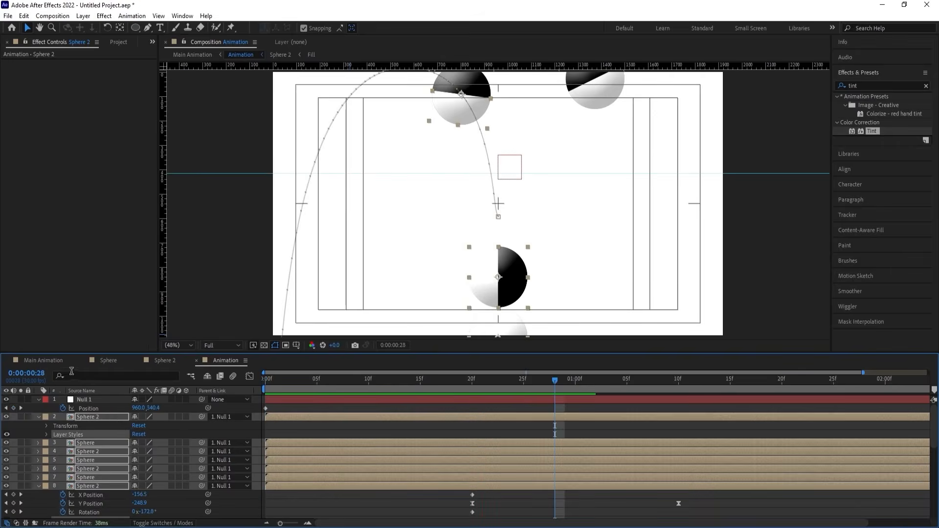
Preview the shaded spheres in Main Animation and compare the look with the adjustment layer's Tint colors swapped and unswapped.
click(53, 361)
key(space)
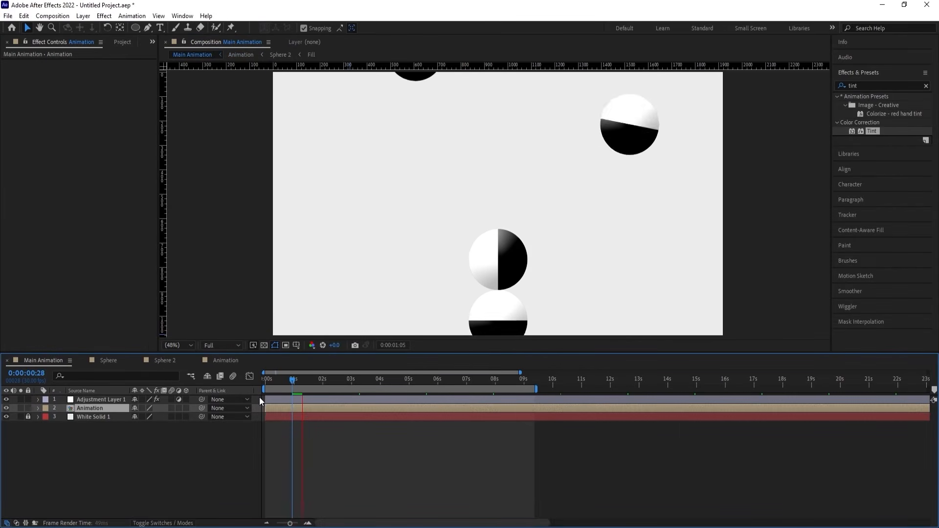
click(98, 399)
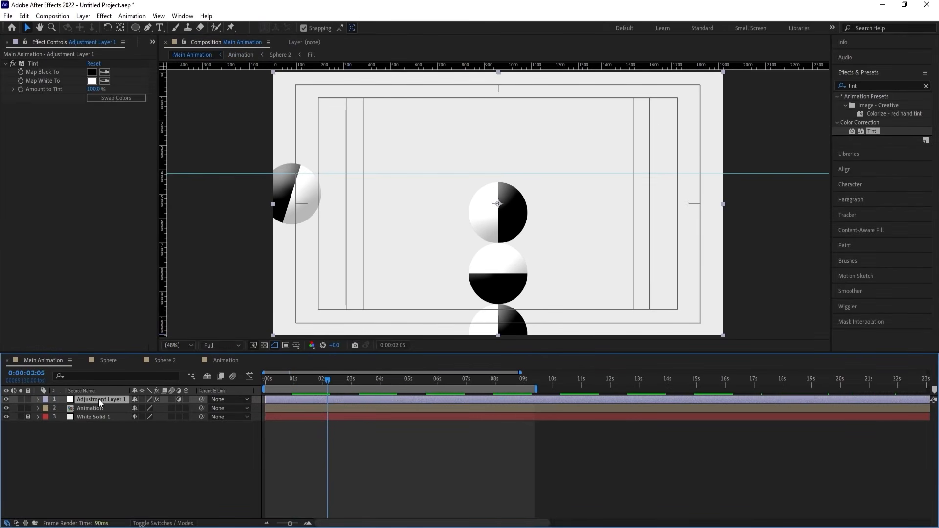
click(100, 98)
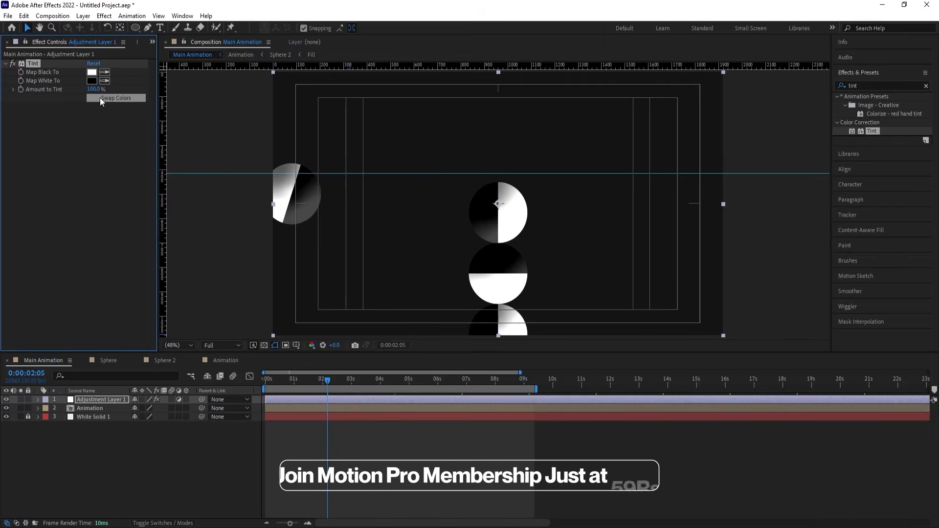
click(100, 98)
click(267, 379)
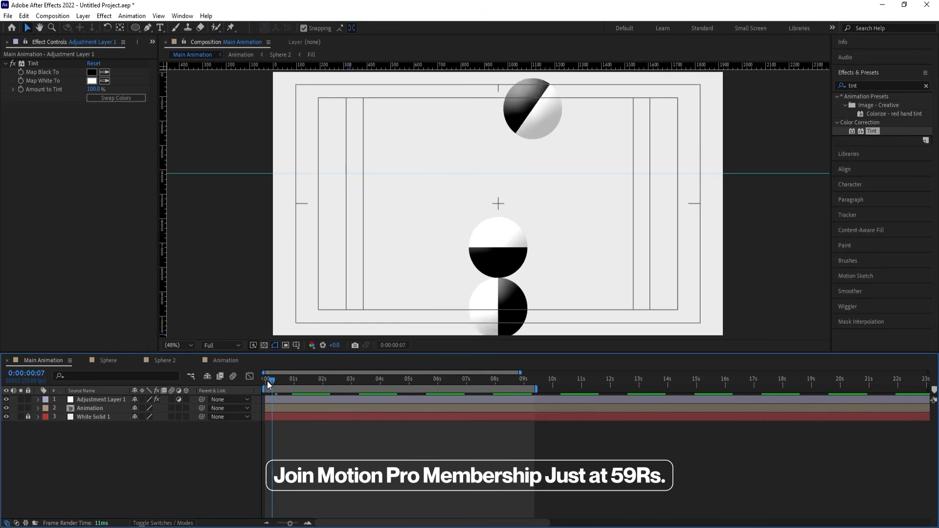
key(space)
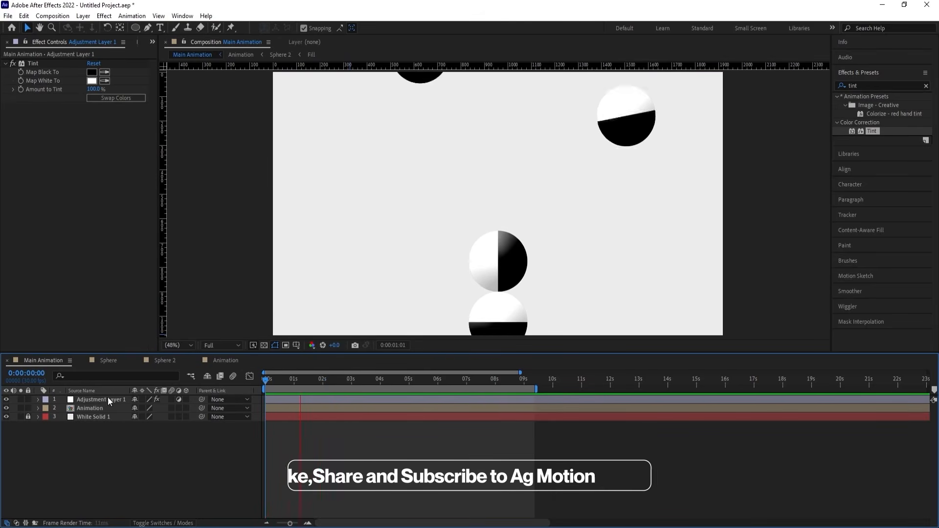
Swap the adjustment layer's Tint colors so black maps to white and white maps to black.
click(98, 400)
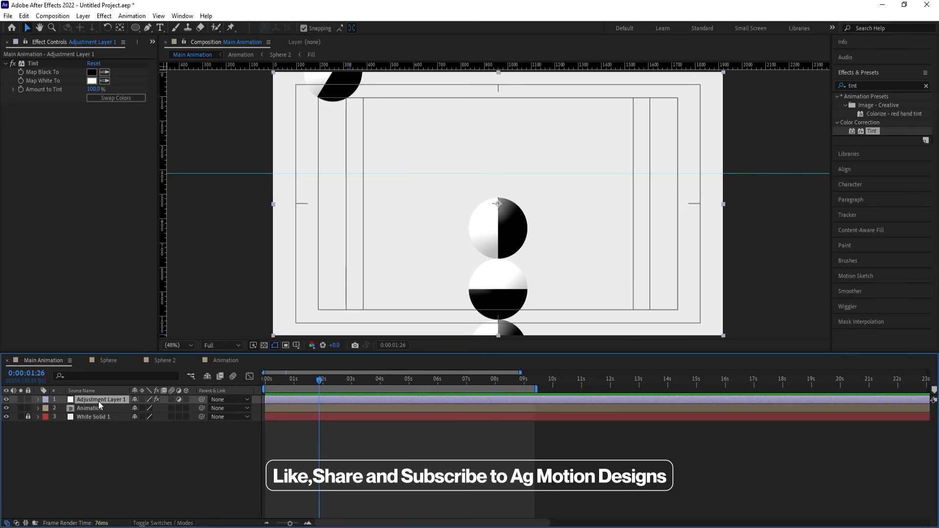
click(108, 98)
click(128, 452)
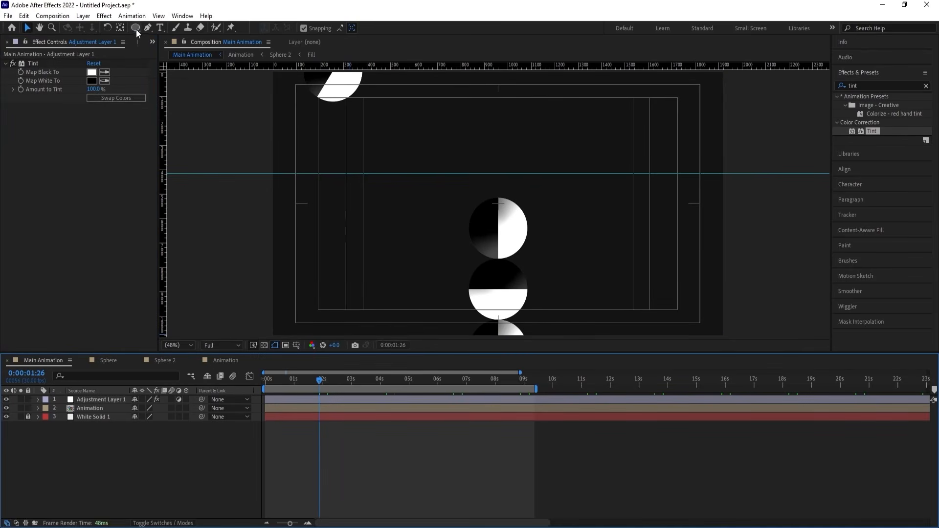
Draw a white circle shape in Main Animation and center it horizontally and vertically in the composition.
drag(135, 30, 178, 50)
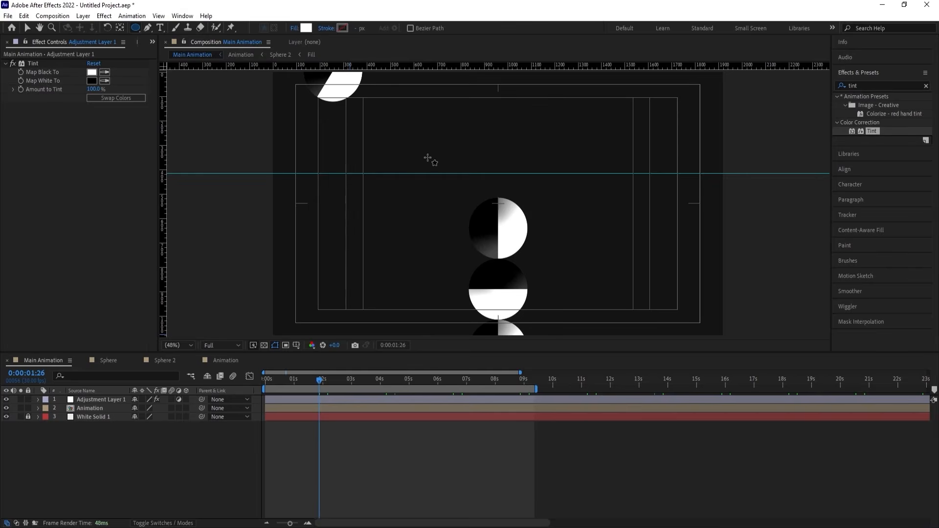
drag(427, 155, 529, 260)
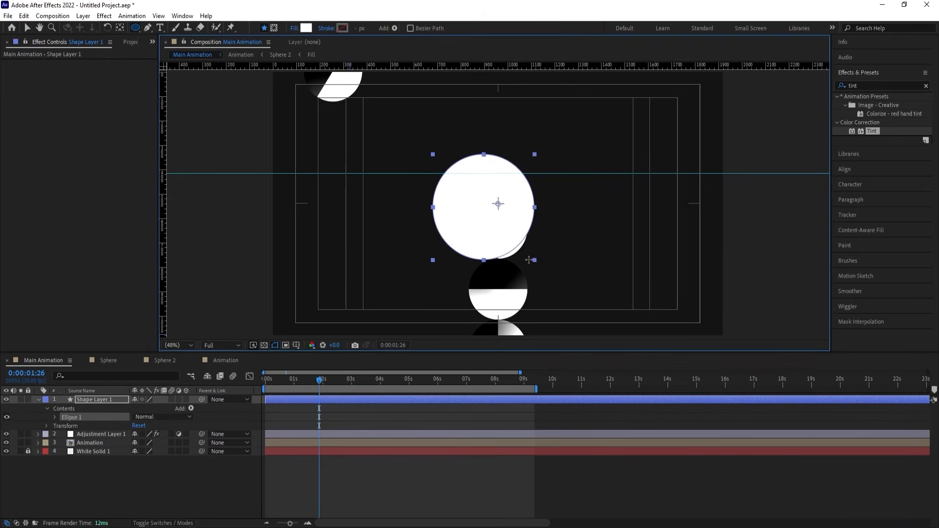
click(288, 412)
click(282, 400)
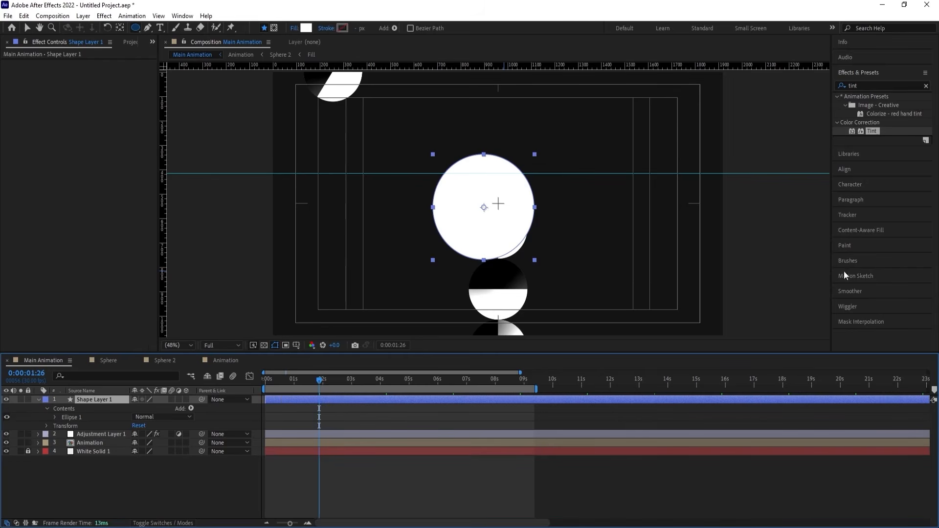
click(848, 171)
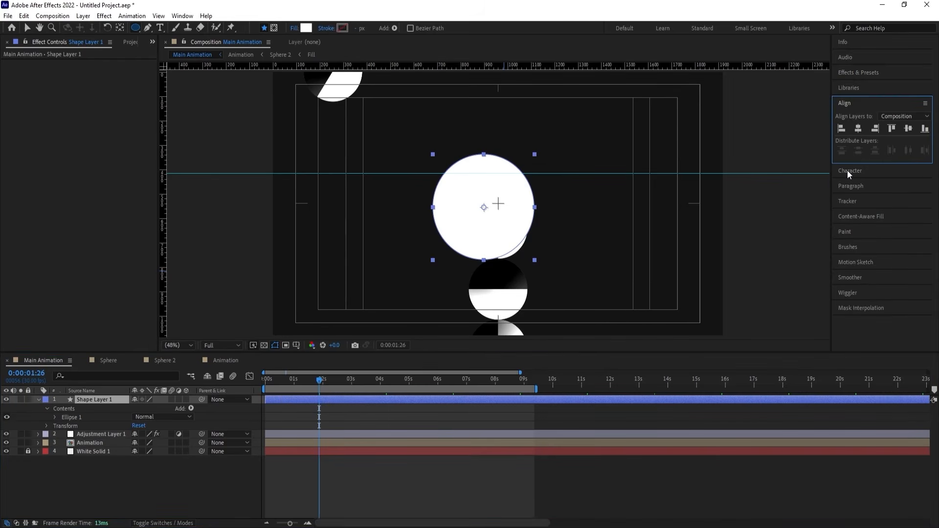
click(861, 130)
click(908, 127)
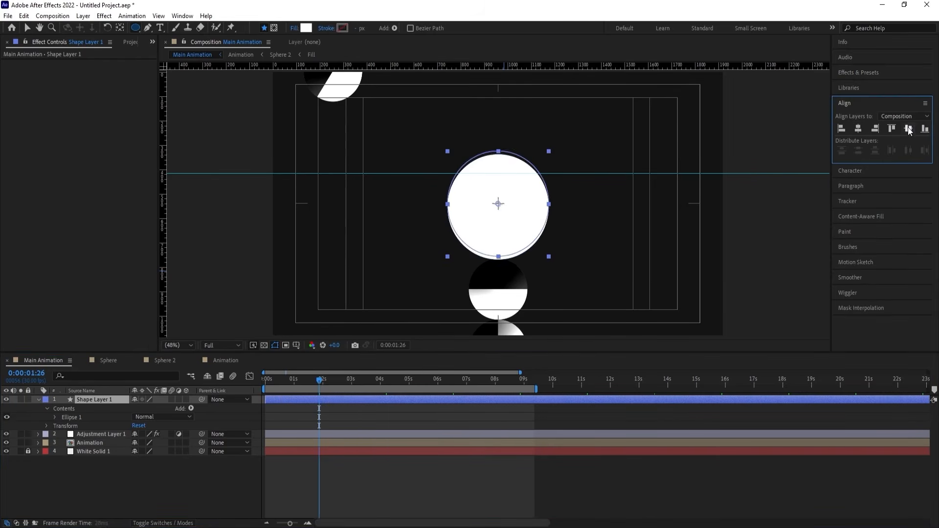
Set the Tint adjustment layer's track matte to Alpha so the circle shape layer masks it.
click(101, 433)
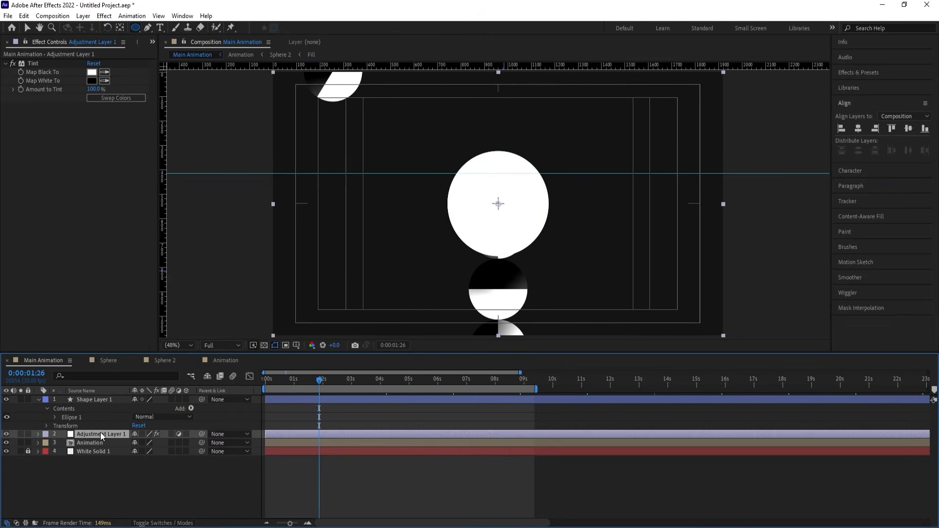
key(F4)
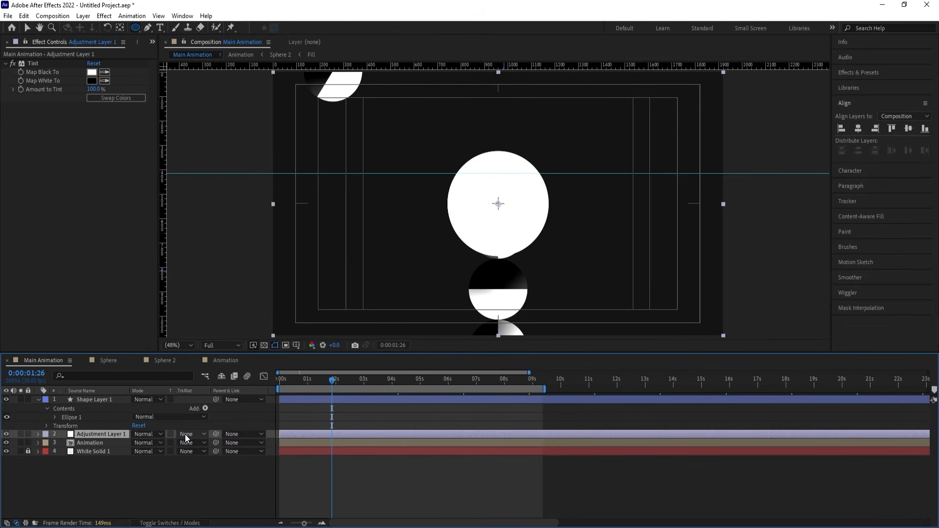
click(186, 433)
click(199, 459)
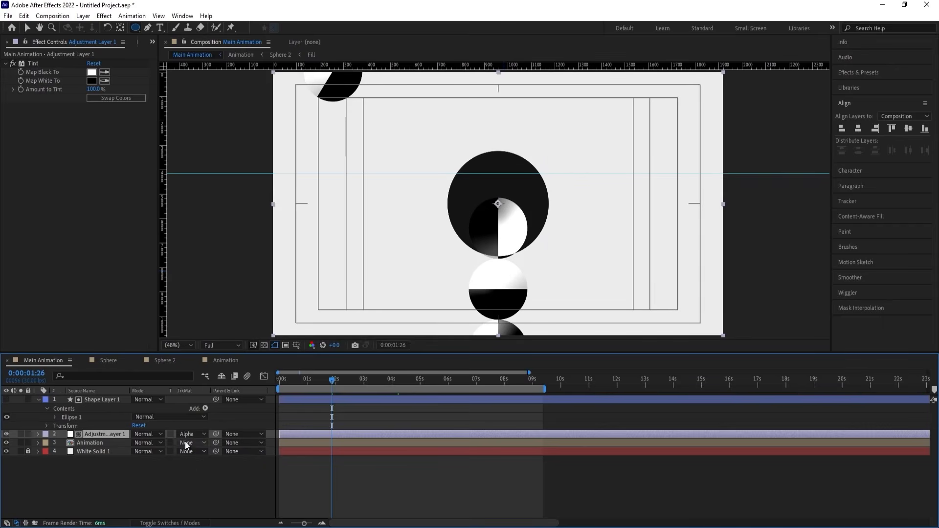
Set the circle shape layer's Scale to 0% with a keyframe at 0:00:00:00.
click(213, 399)
key(Home)
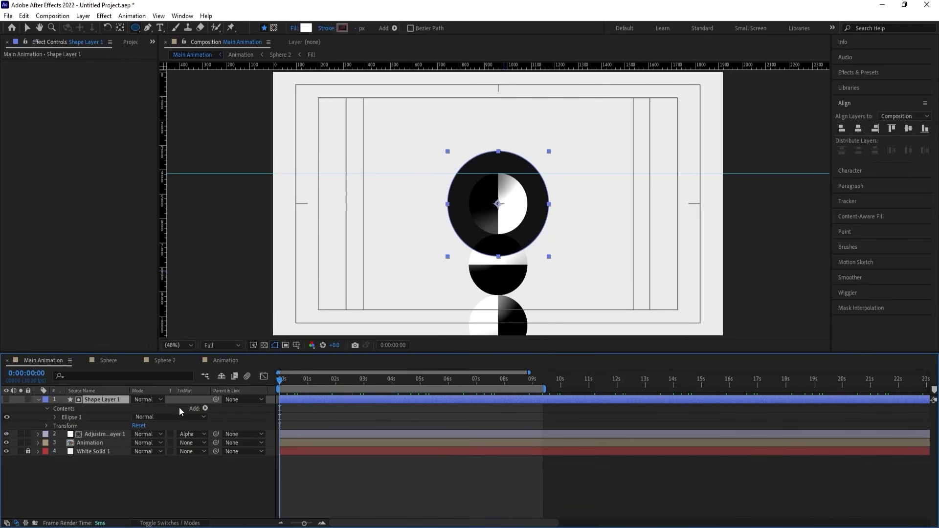
key(s)
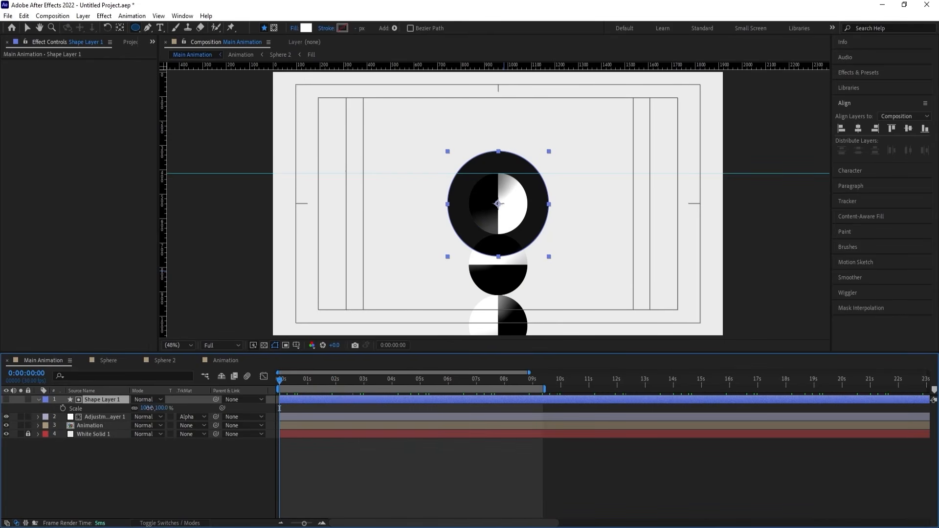
click(147, 408)
text(0)
key(Return)
click(63, 408)
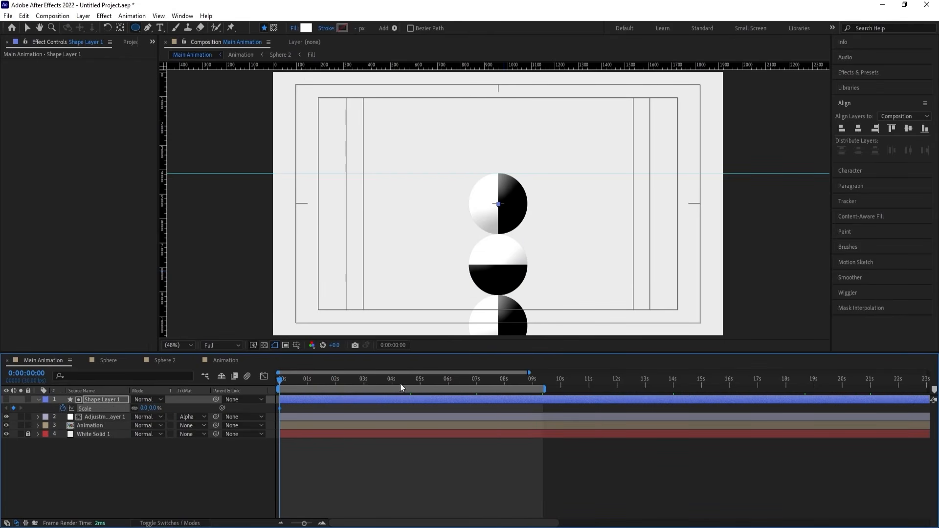
Keyframe the circle's Scale at 522% at 0:00:04:19 and preview the growing color inversion.
click(409, 381)
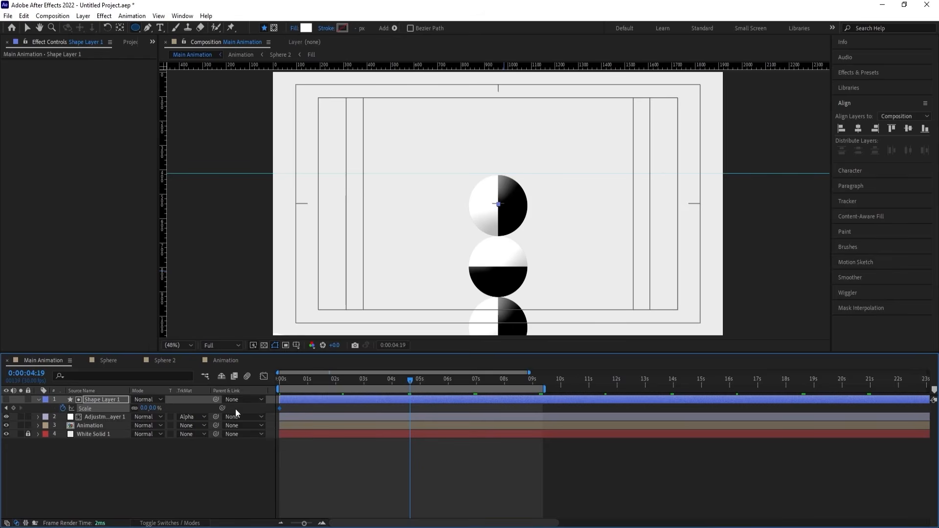
drag(145, 408, 338, 386)
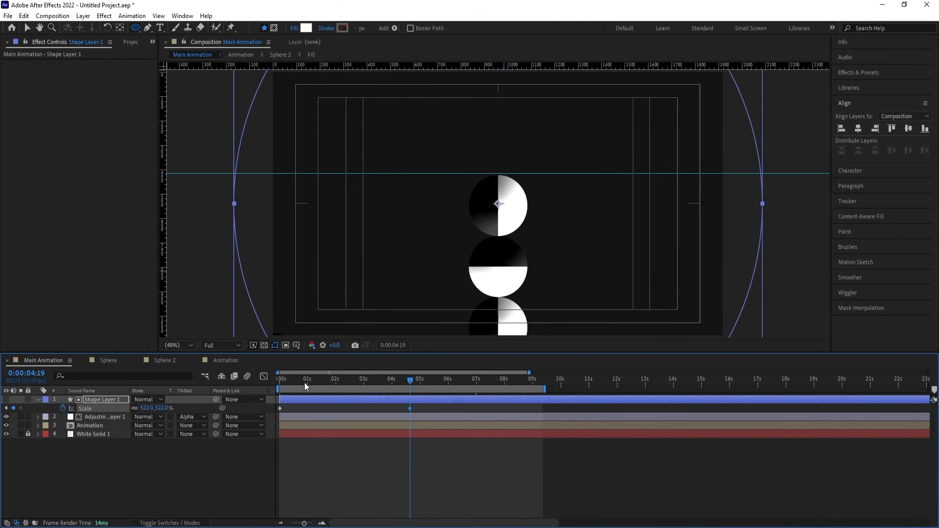
key(Home)
key(space)
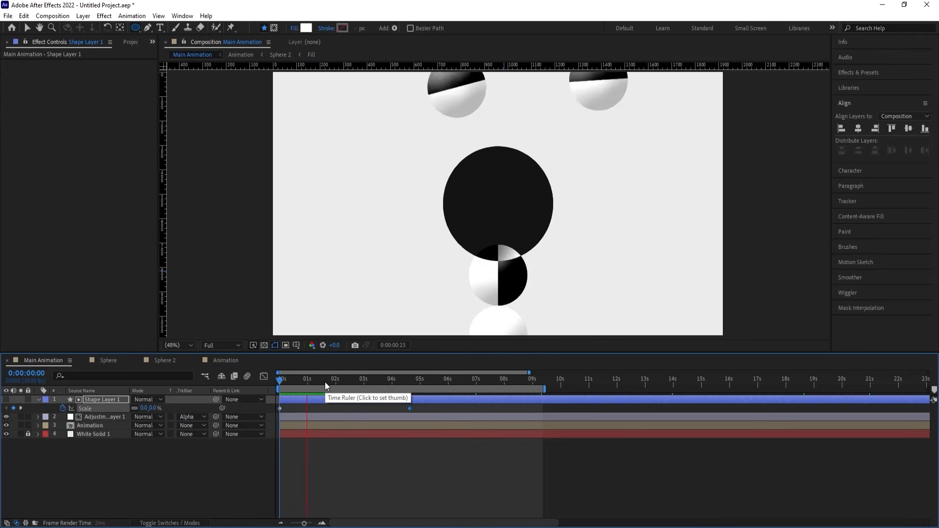
key(space)
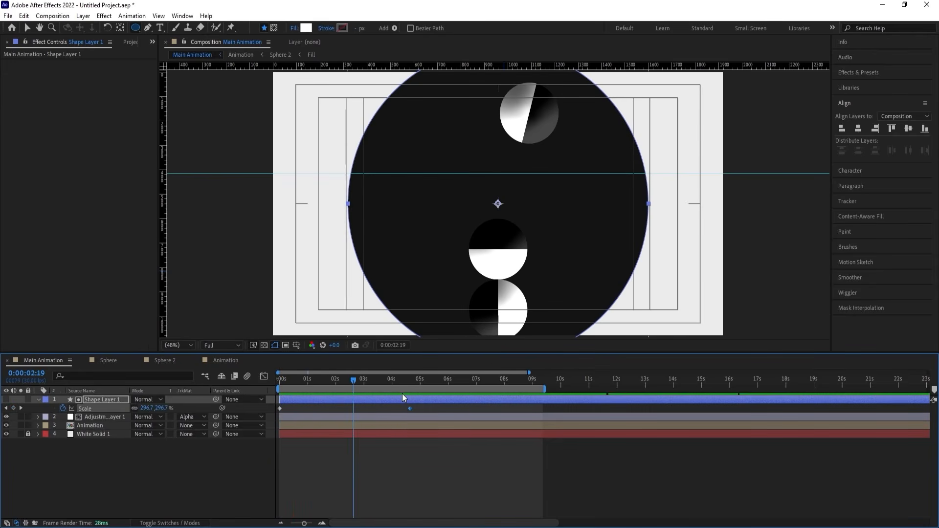
Duplicate the circle shape layer together with its matted adjustment layer and start the copies at 0:00:04:19.
key(k)
click(115, 419)
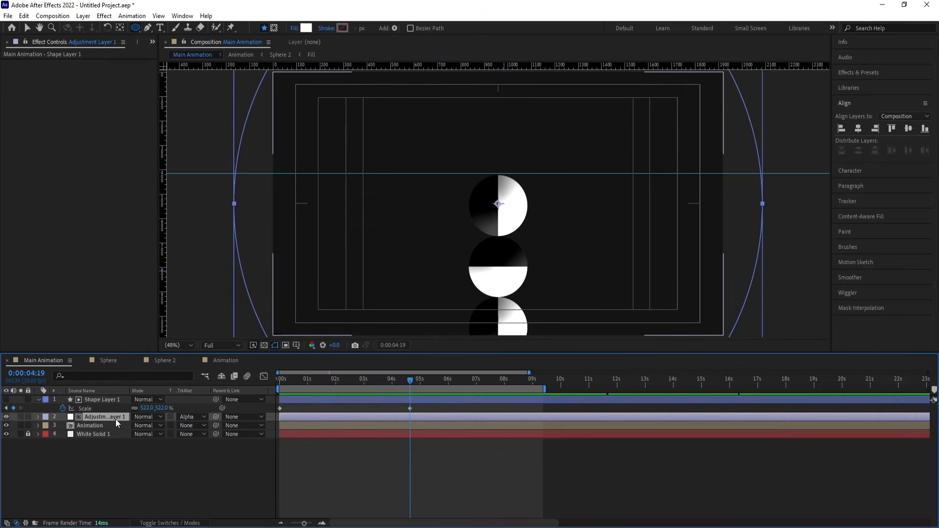
shift+click(106, 400)
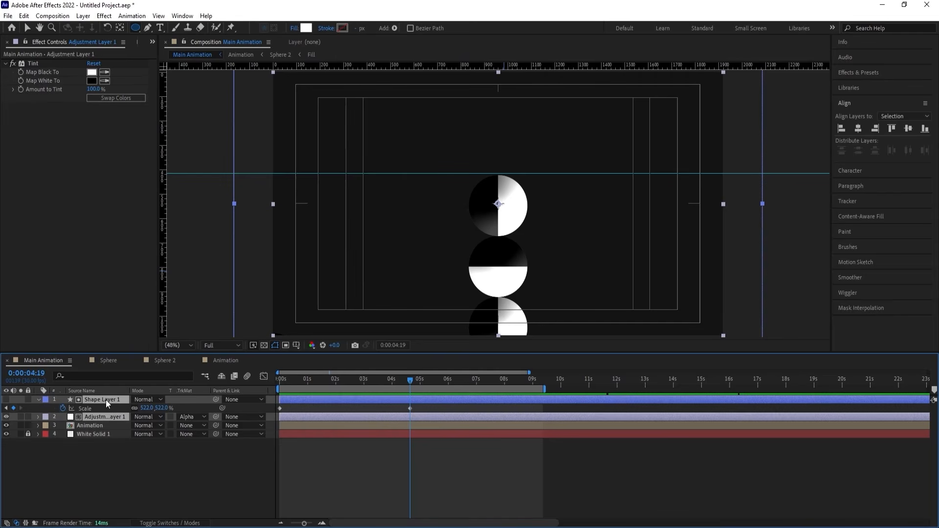
key(ctrl+d)
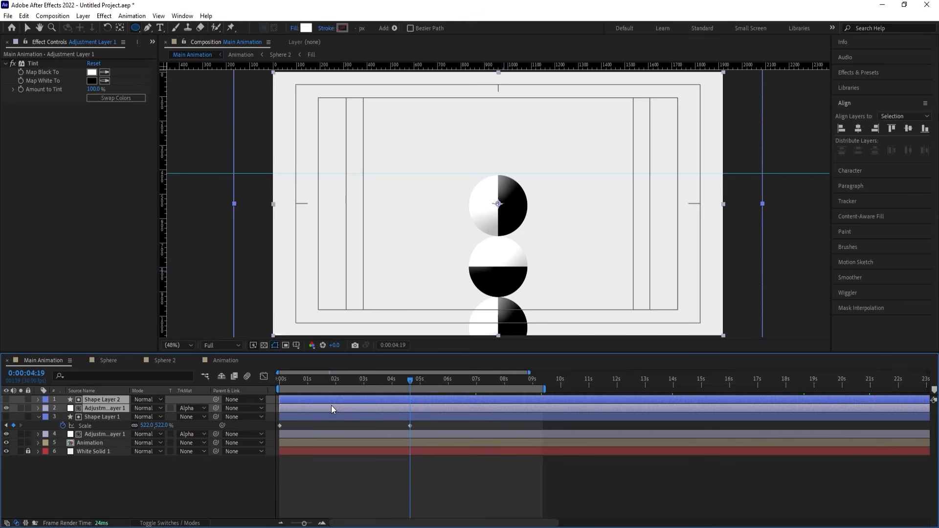
key(alt+bracketleft)
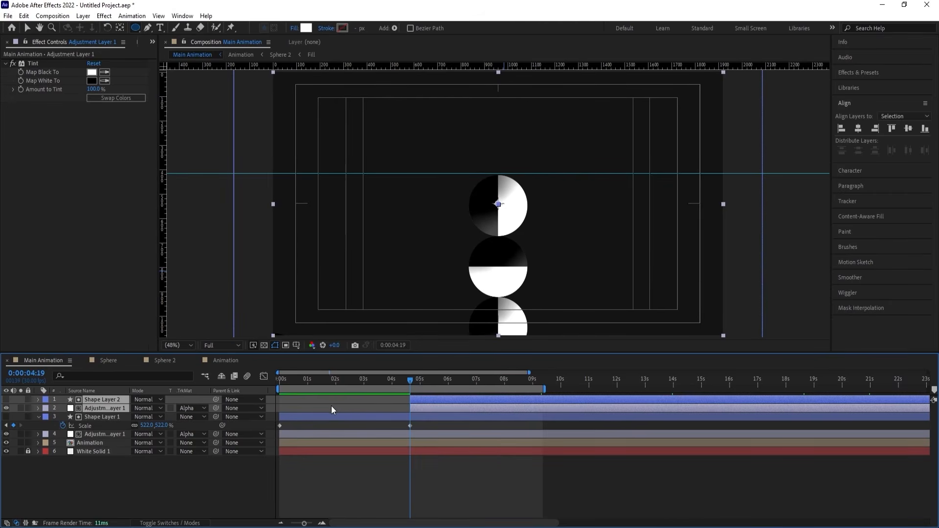
key(u)
click(533, 410)
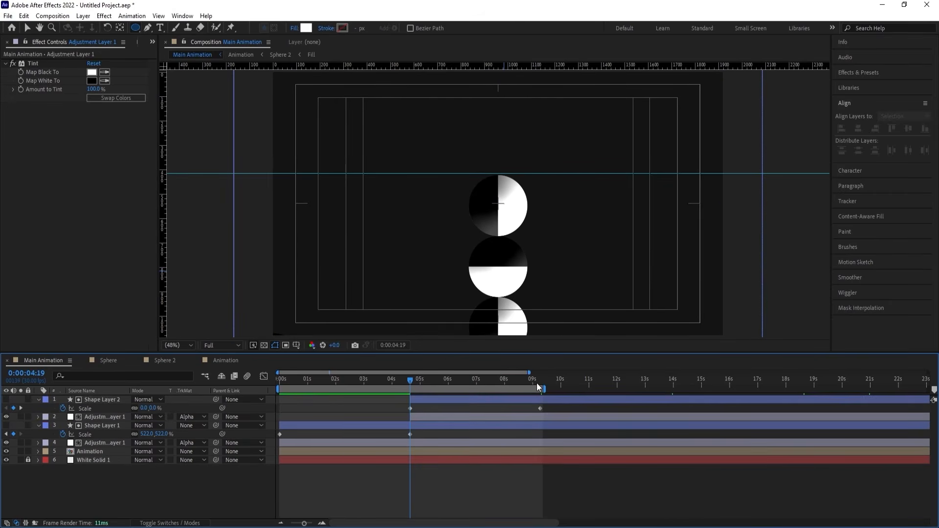
Check the second circle's end keyframe and preview both circular color inversions across the loop.
click(536, 383)
key(space)
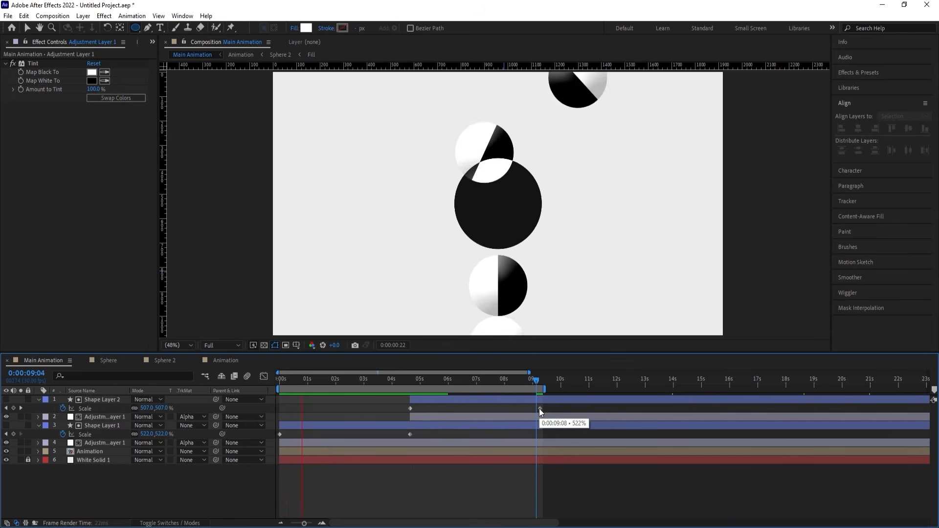
click(398, 382)
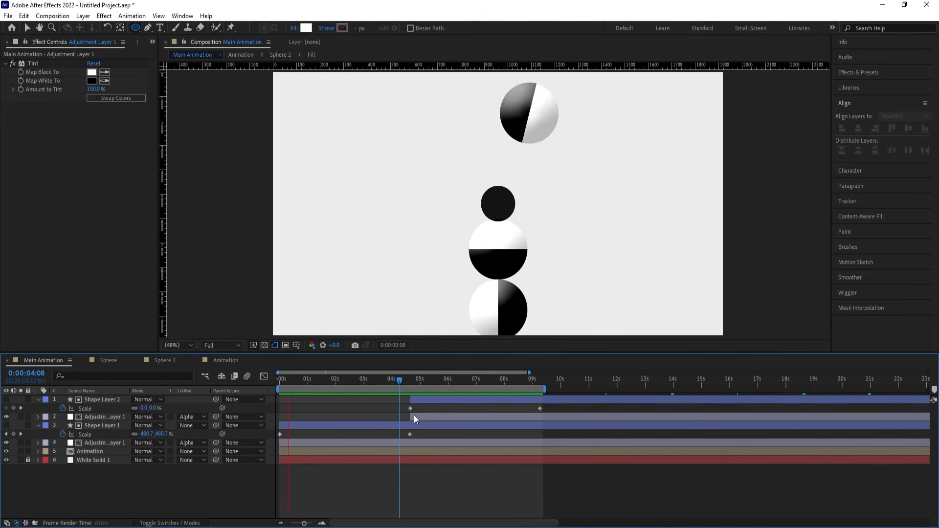
key(space)
key(u)
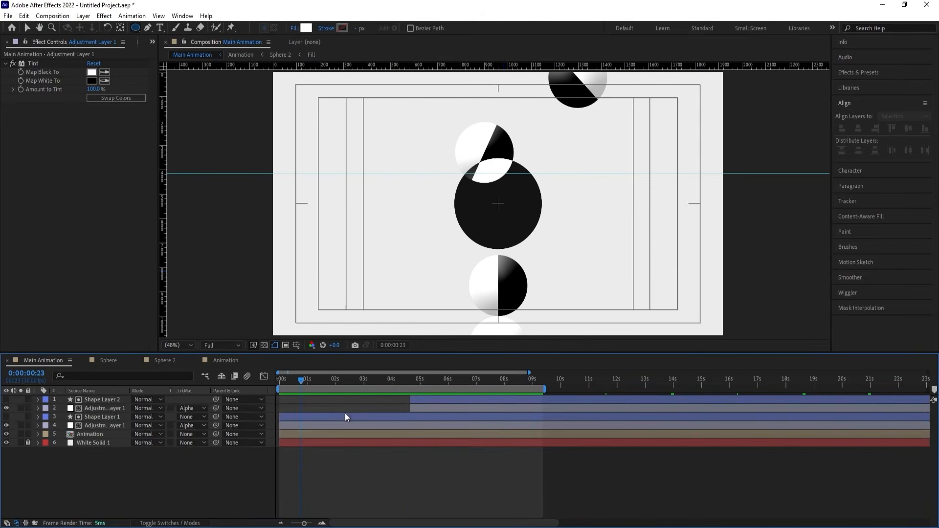
Add a new adjustment layer on top with a Tint effect and swap its colors to map black to white.
right_click(150, 468)
mouse_move(234, 345)
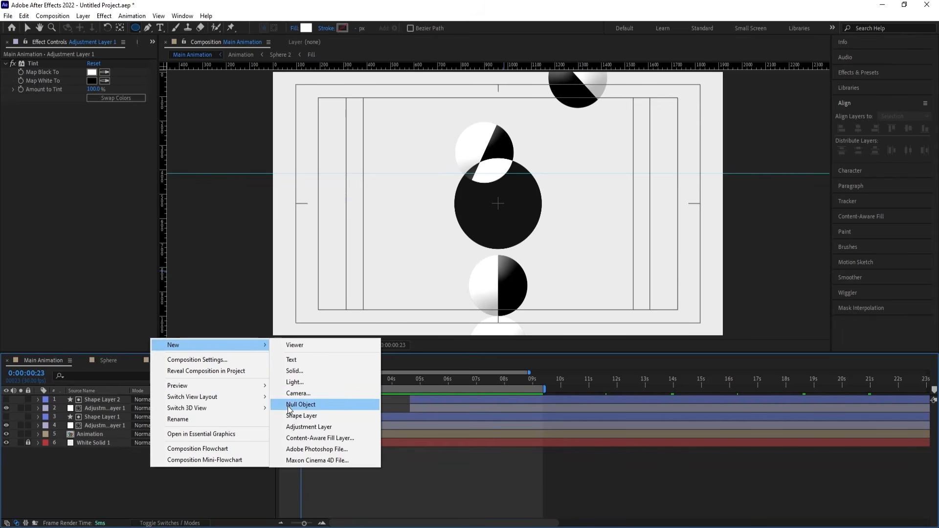
click(293, 427)
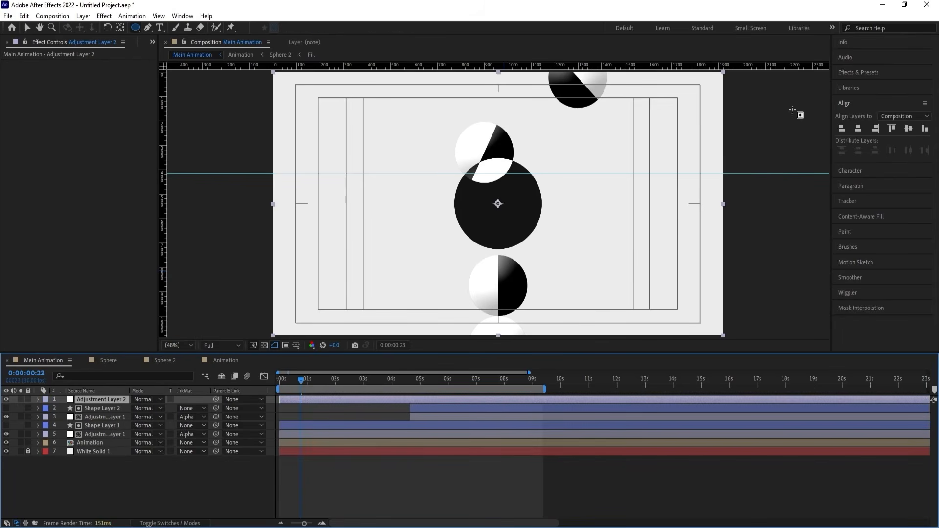
click(841, 72)
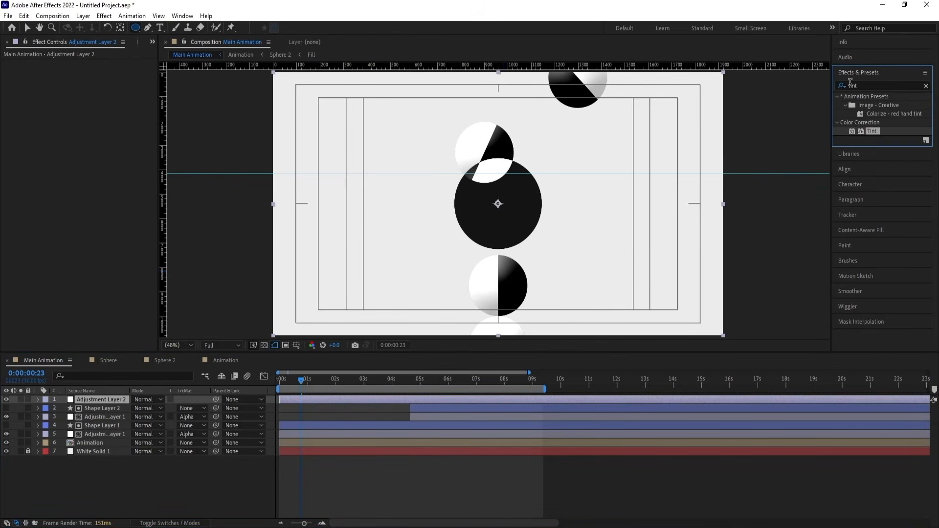
double_click(871, 131)
click(144, 98)
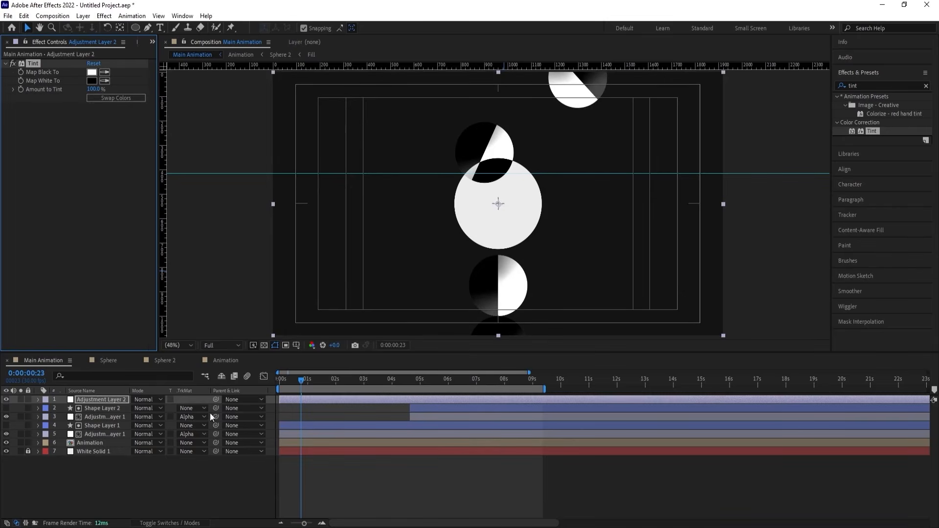
Set the new adjustment layer's vertical Scale to 0% and keyframe it at 0:00:00:00.
key(s)
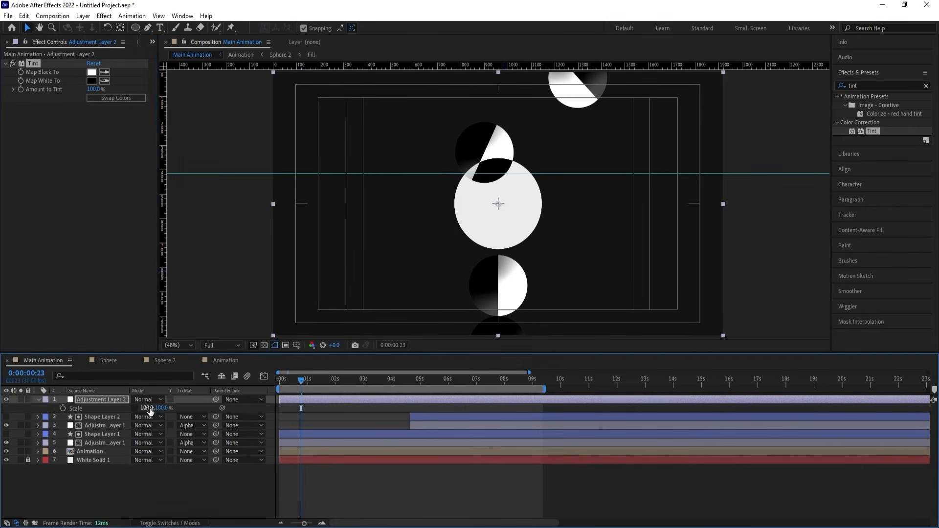
click(159, 409)
text(0)
key(Return)
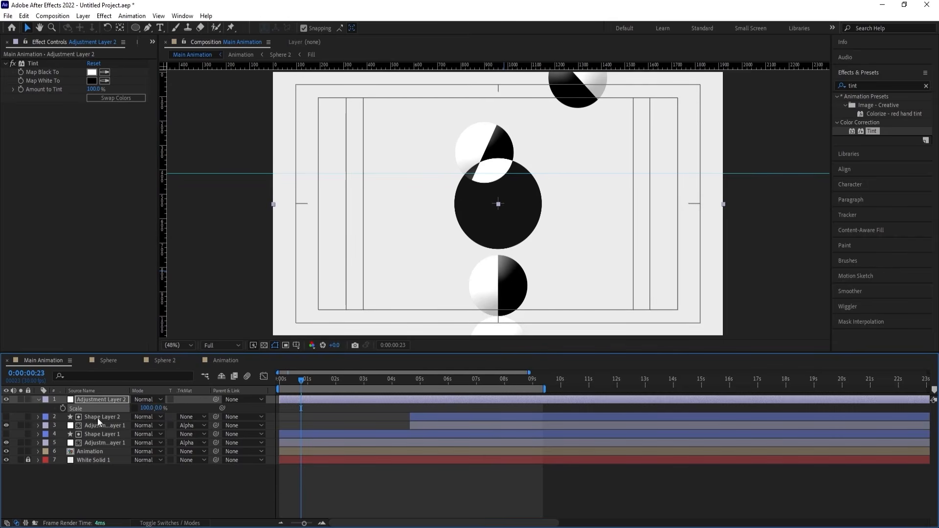
click(63, 408)
key(ctrl+z)
key(Home)
click(63, 408)
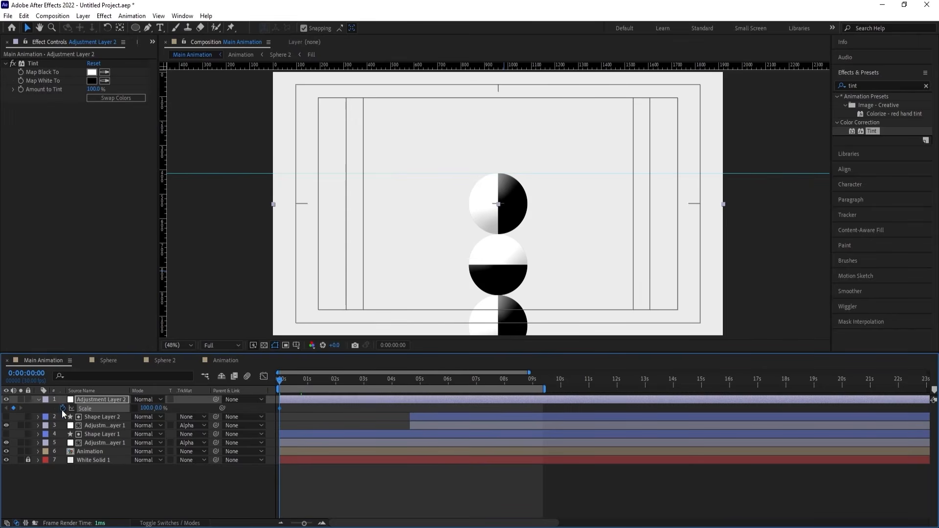
Set the new adjustment layer's vertical Scale to 100% at 0:00:04:18.
click(408, 382)
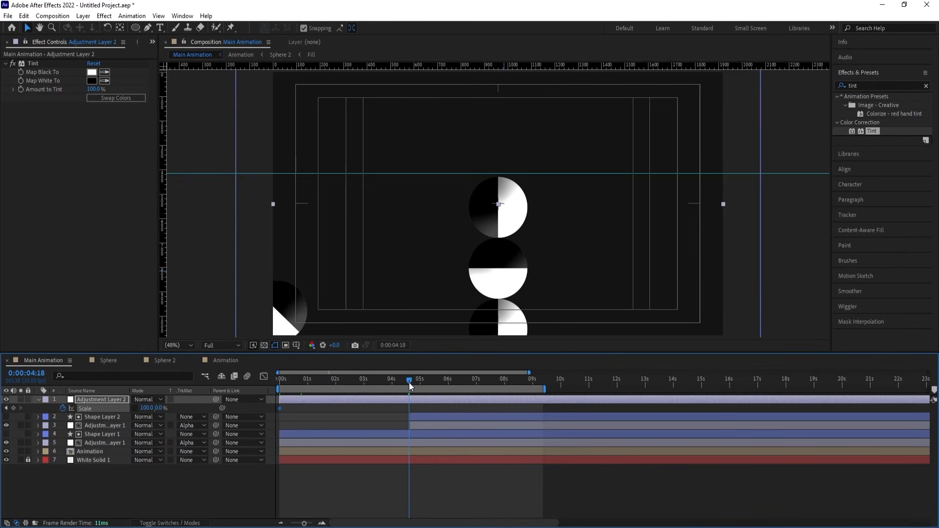
click(157, 408)
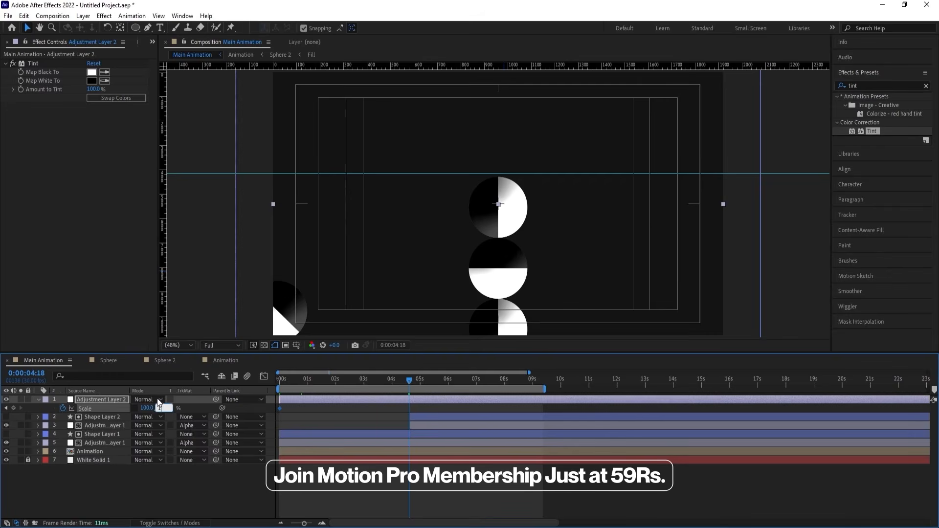
key(Return)
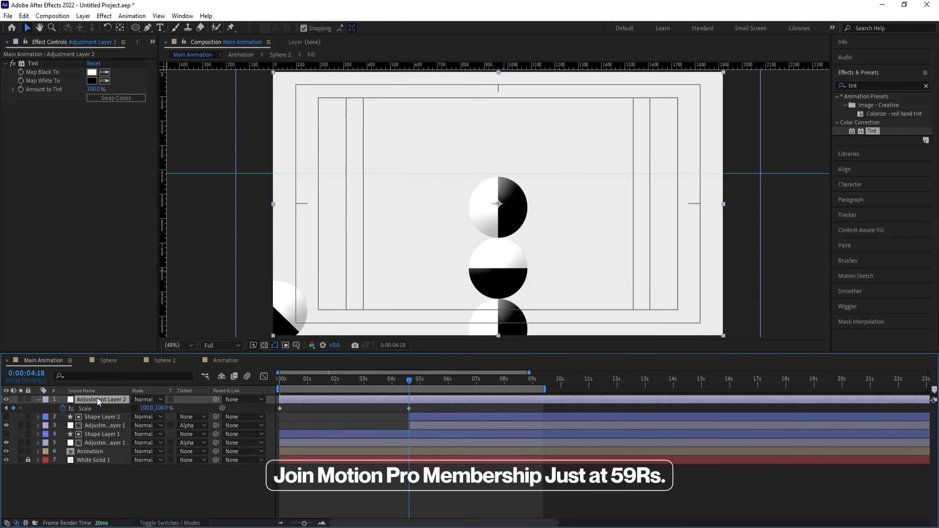
Duplicate the scaling adjustment layer, start the copy at 0:00:04:18 and move its last Scale keyframe to 0:00:09:09, previewing the result.
key(ctrl+d)
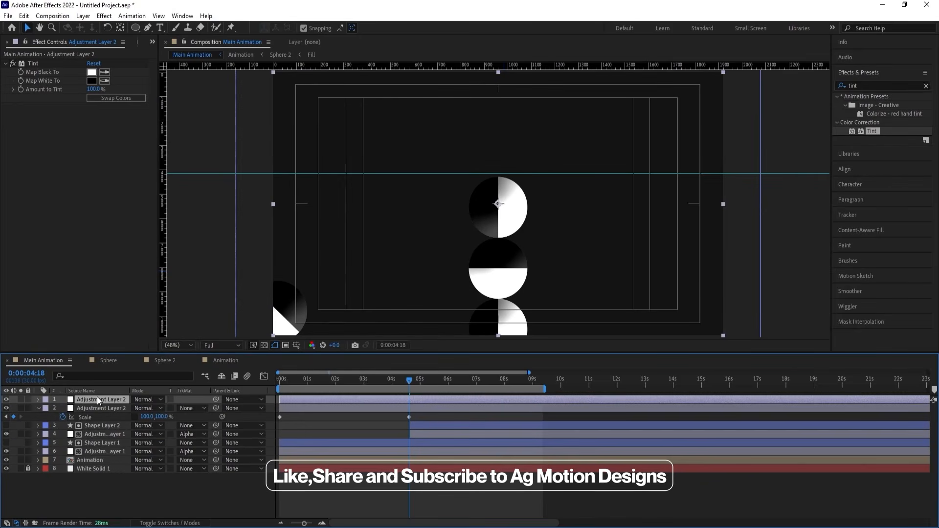
key(alt+[)
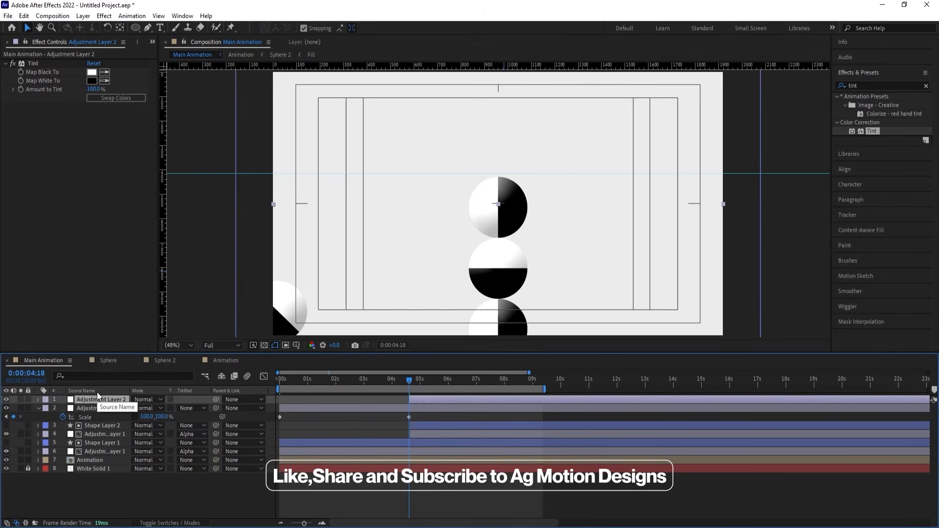
key(u)
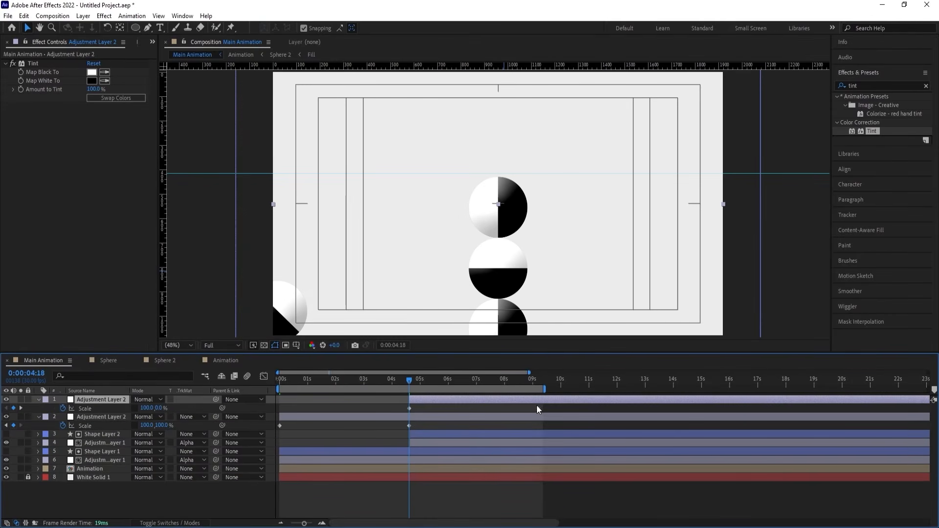
drag(537, 408, 541, 408)
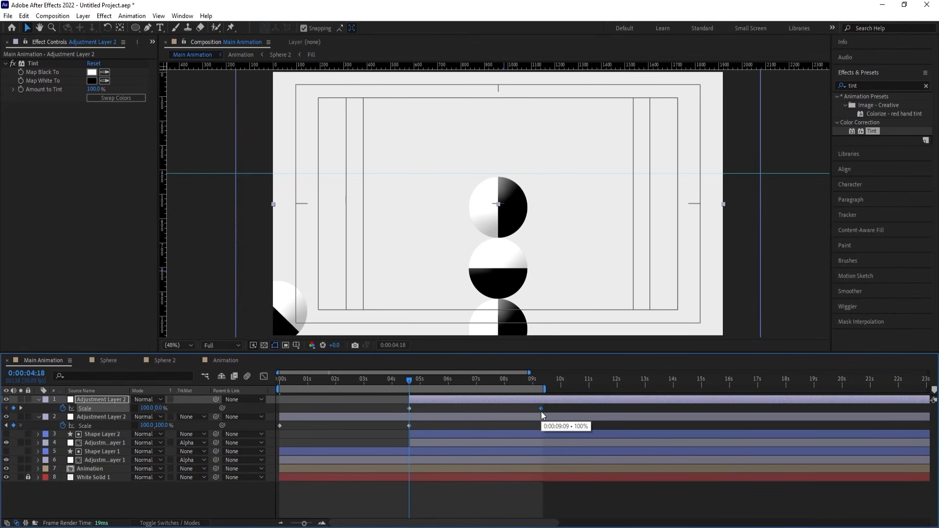
key(Home)
key(space)
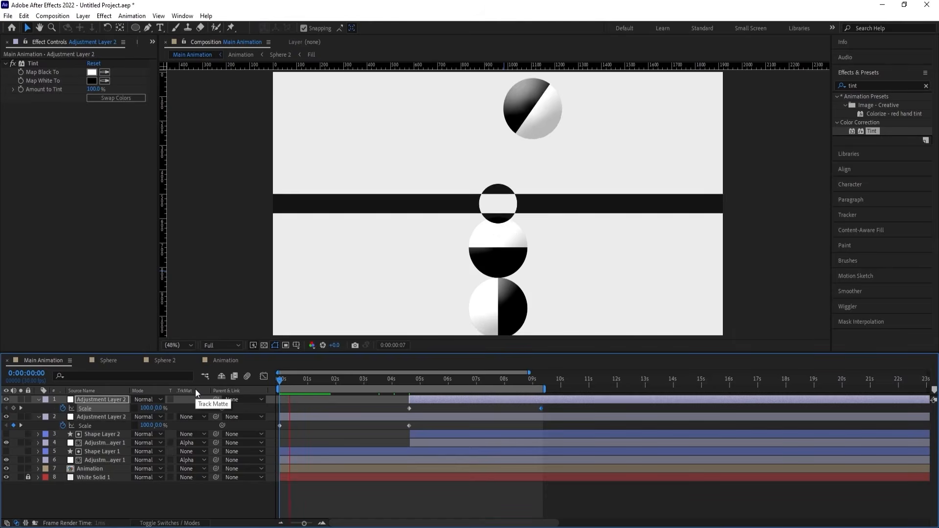
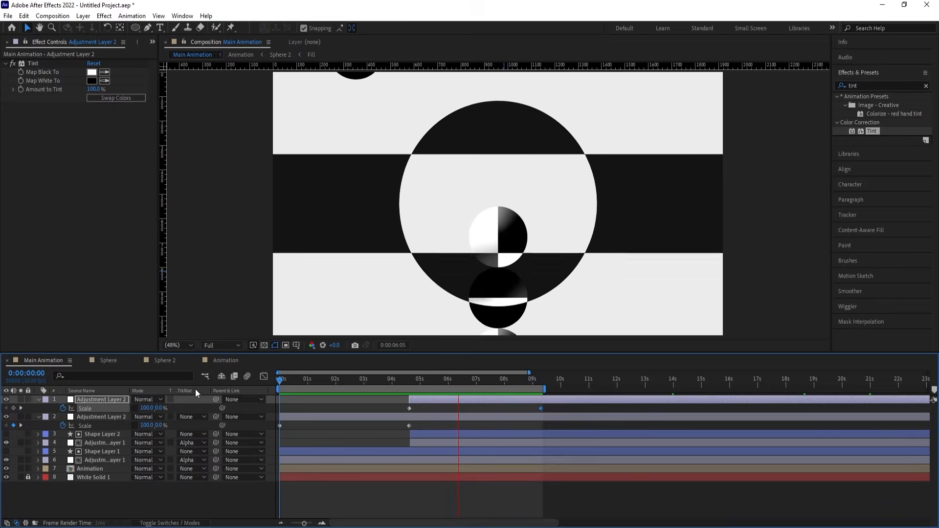
Pre-compose the two Adjustment Layer 2 layers into a new composition named Animation.
key(space)
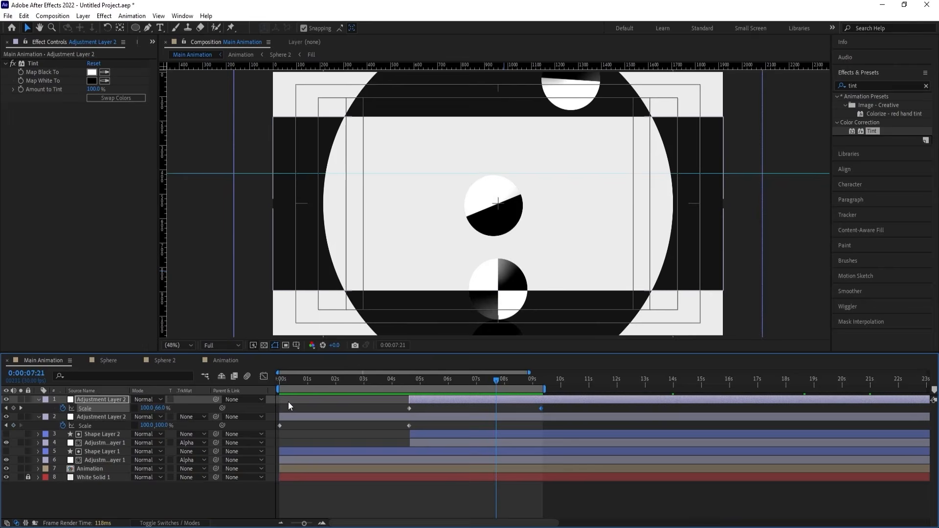
click(288, 401)
key(u)
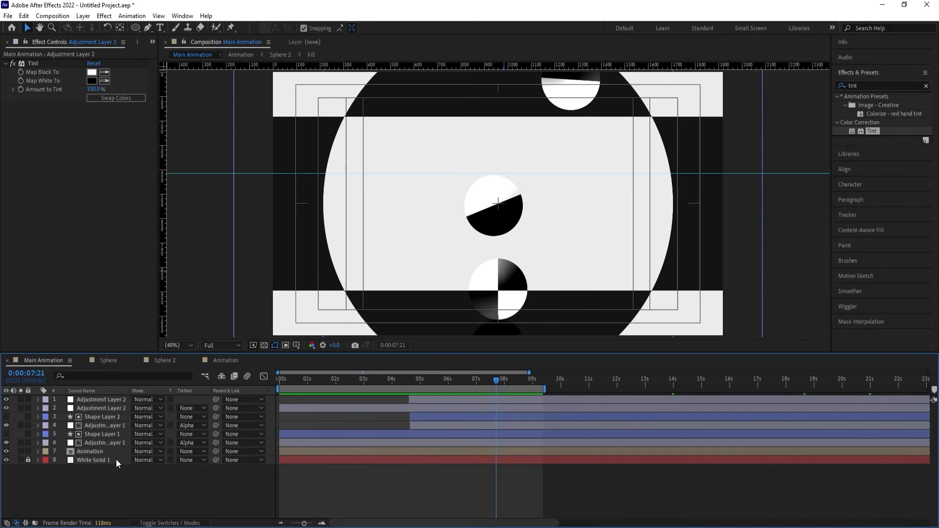
click(89, 408)
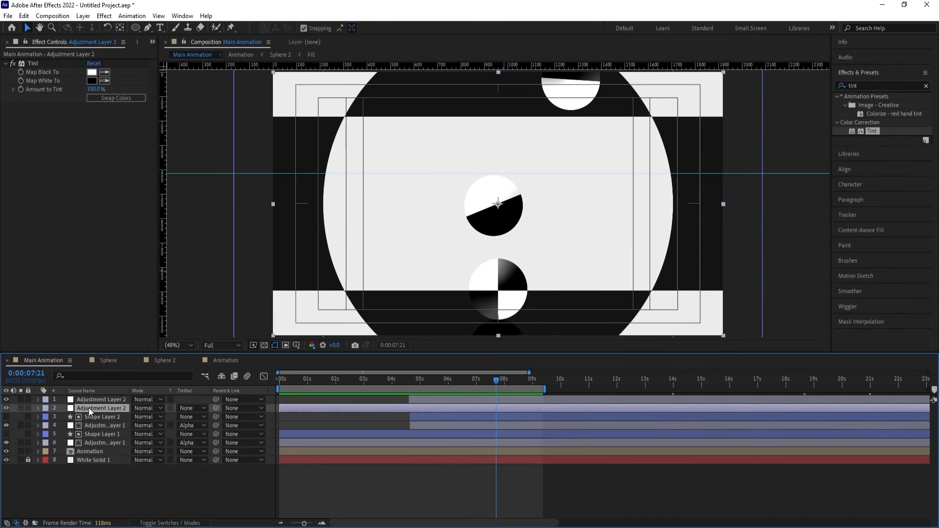
shift+click(87, 401)
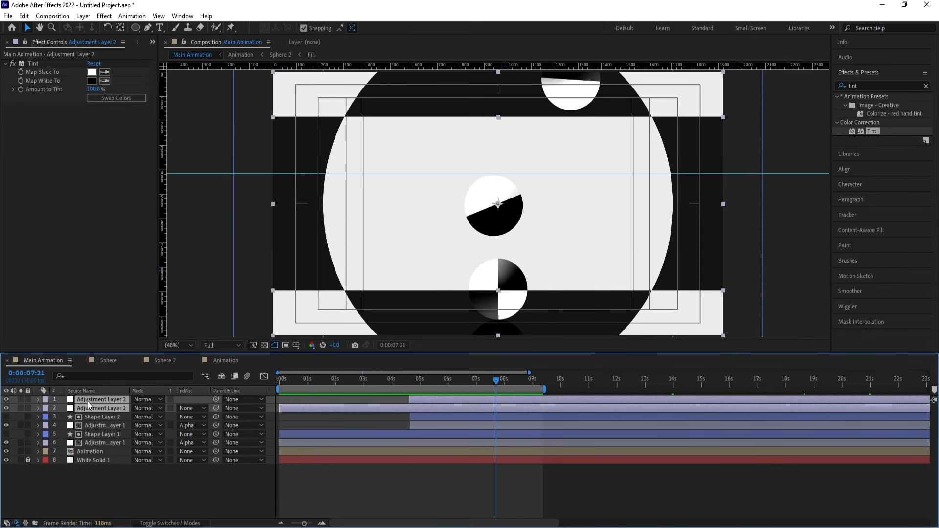
key(ctrl+shift+c)
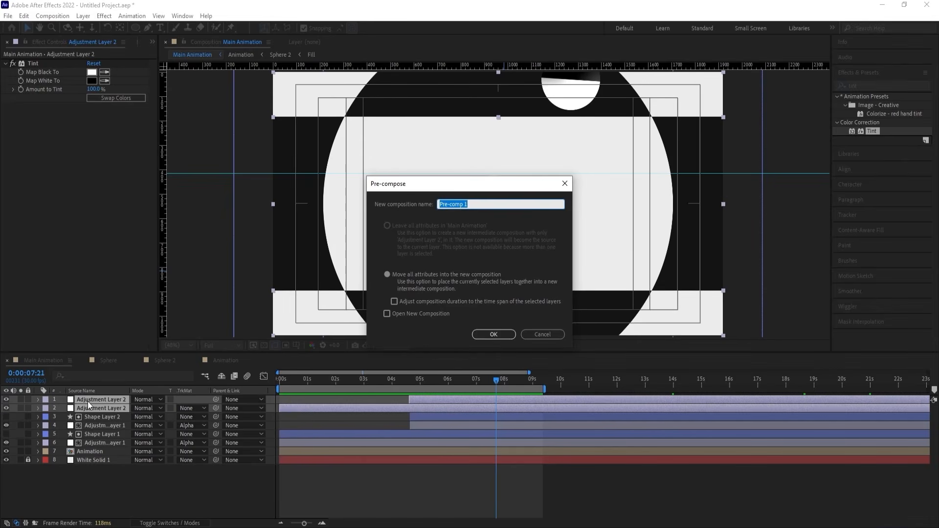
text(Animation)
key(Return)
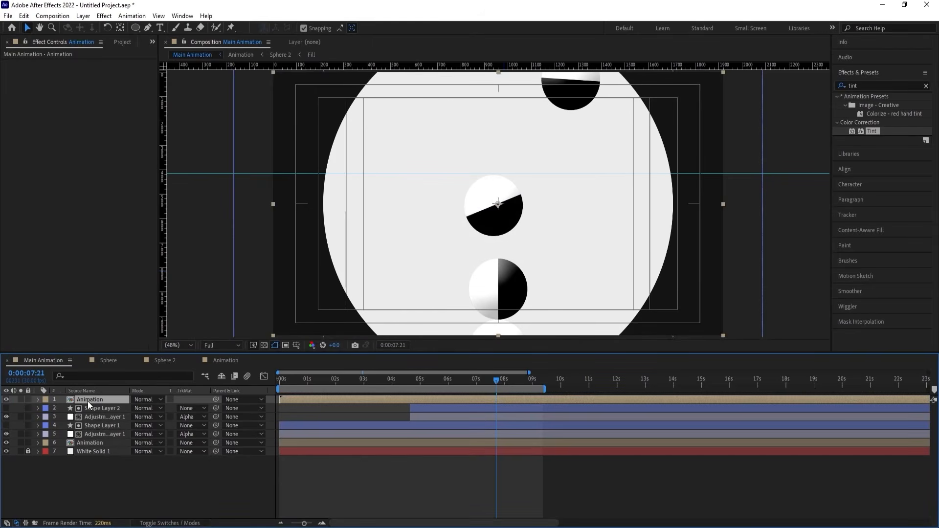
Open the new Animation pre-comp and apply Easy Ease to all Scale keyframes of both adjustment layers.
double_click(88, 399)
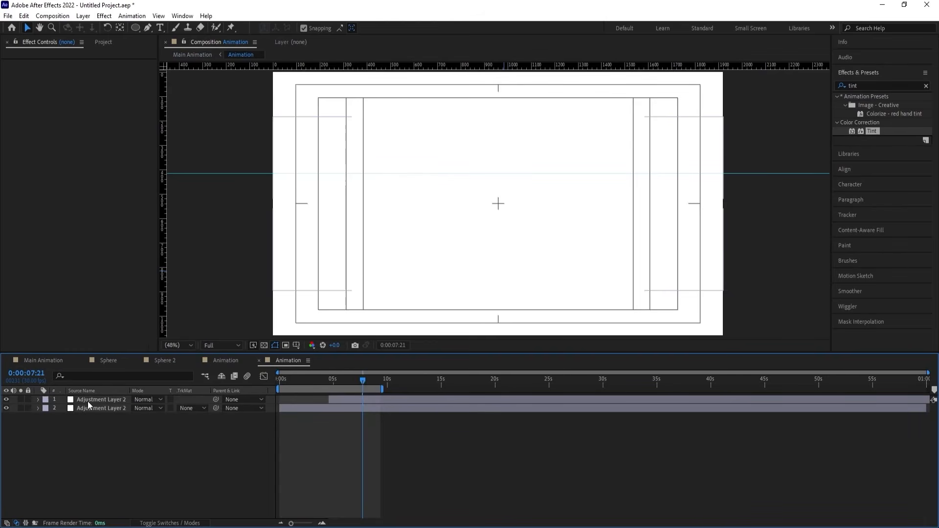
key(u)
drag(465, 462, 235, 395)
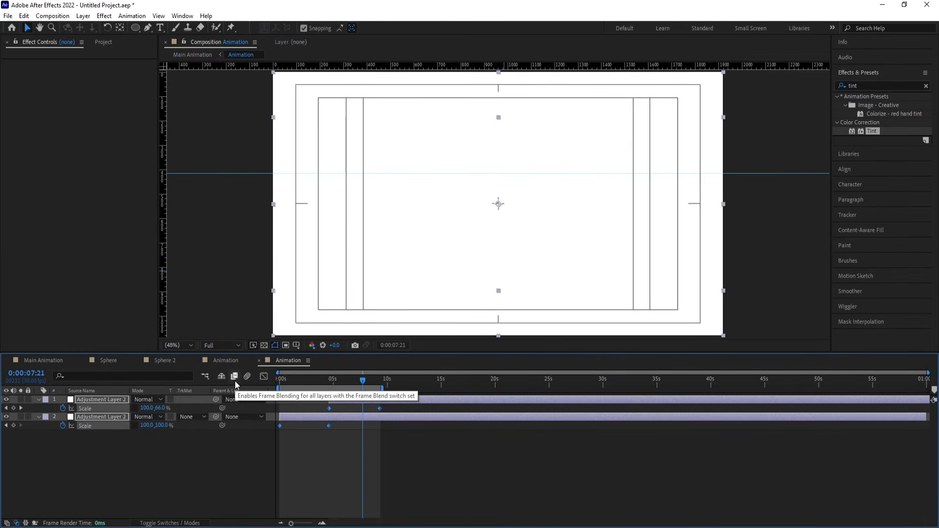
key(F9)
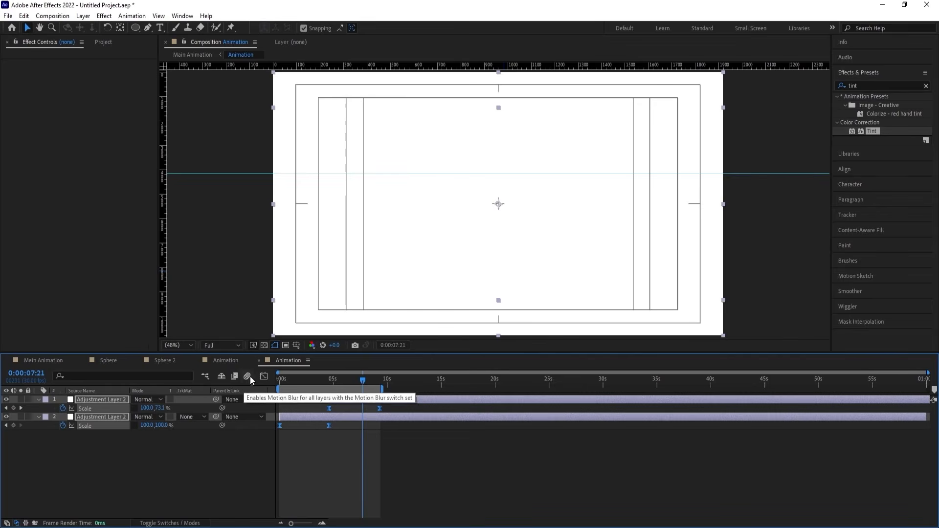
Reshape the Scale speed curves of both adjustment layers into steep peaks with long, slow starts and ends.
click(264, 376)
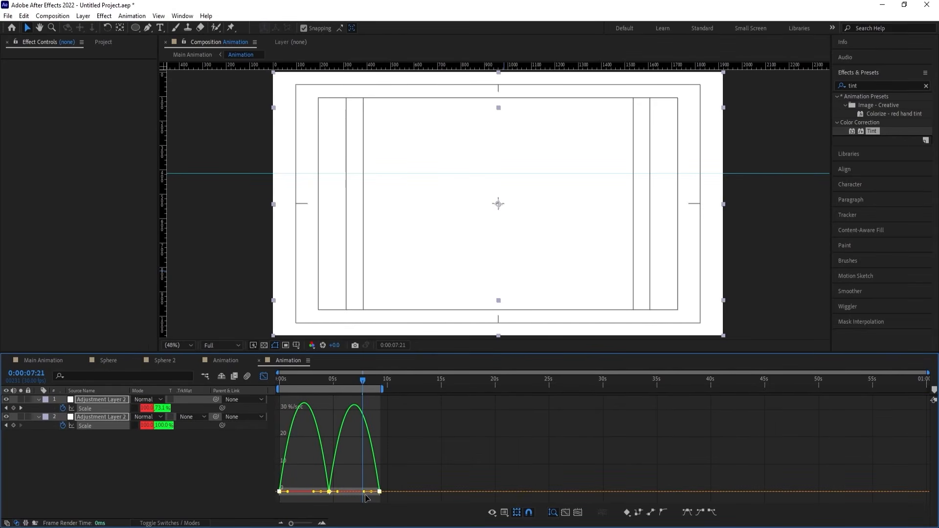
click(135, 425)
drag(408, 456, 224, 504)
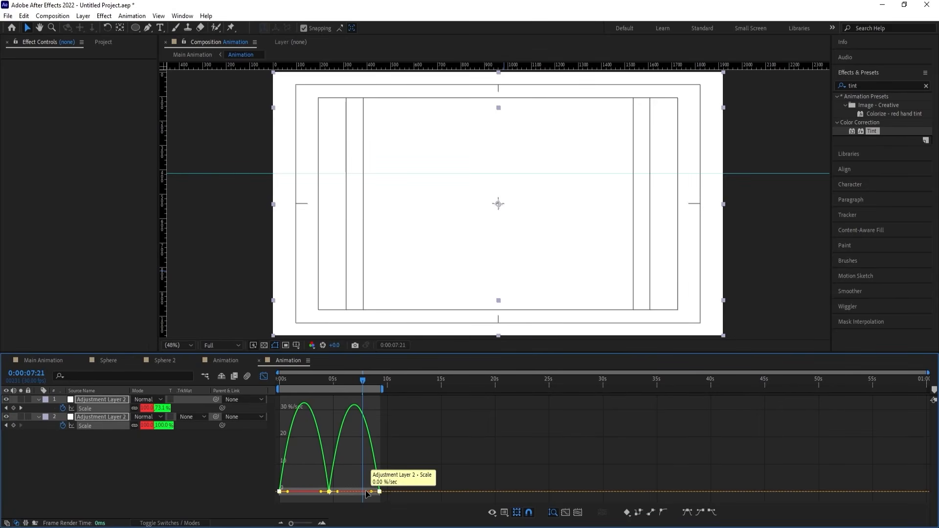
drag(370, 491, 347, 492)
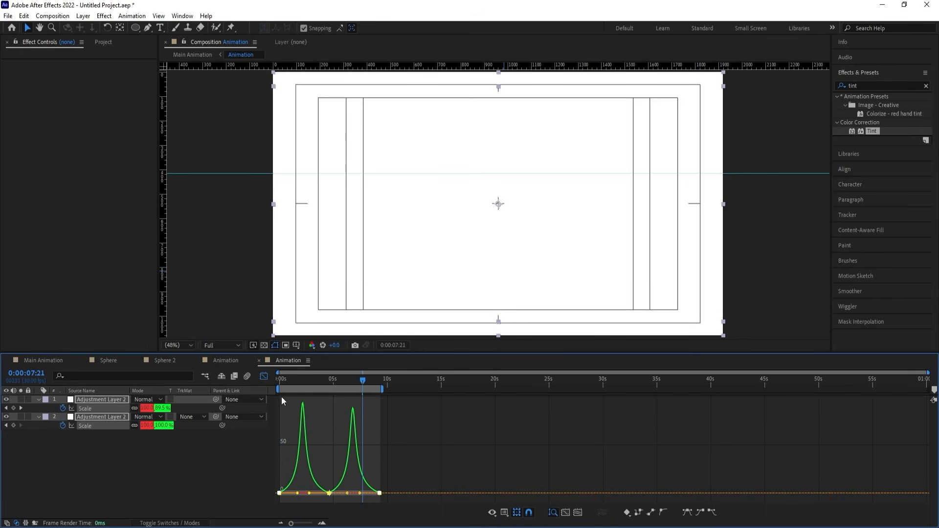
key(Home)
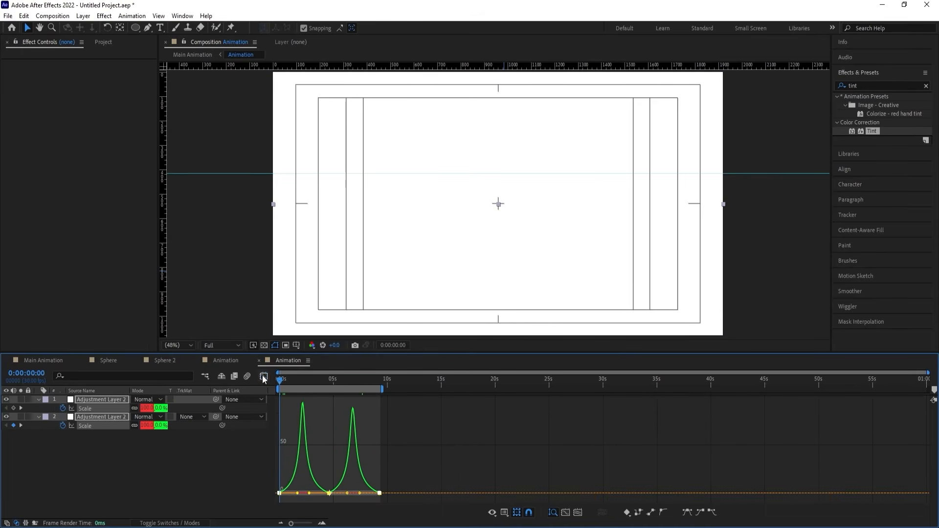
click(263, 376)
Return to the Main Animation composition, enable Collapse Transformations on the top Animation layer and preview the result.
click(45, 360)
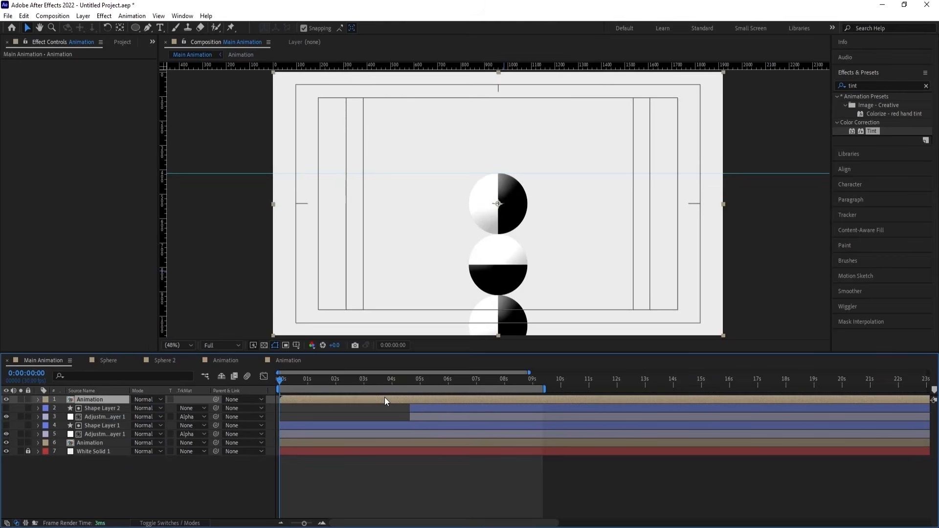
key(space)
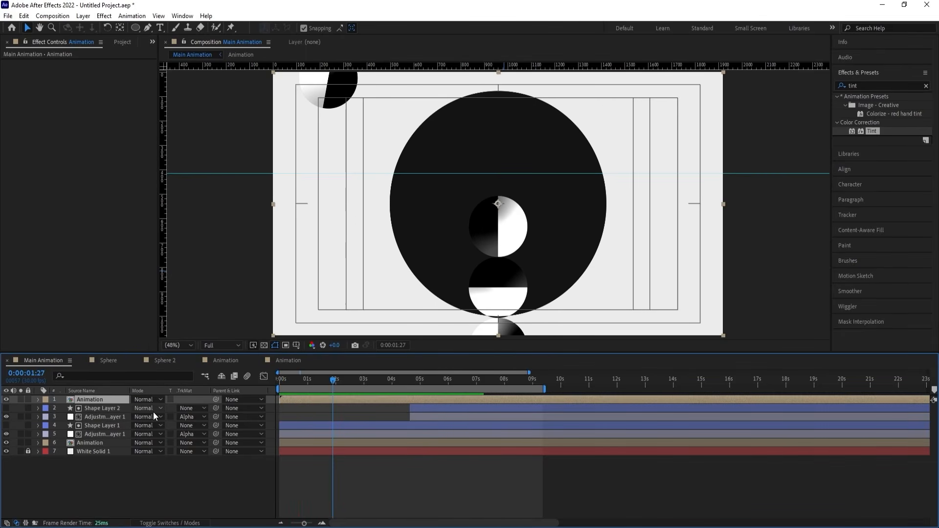
key(F4)
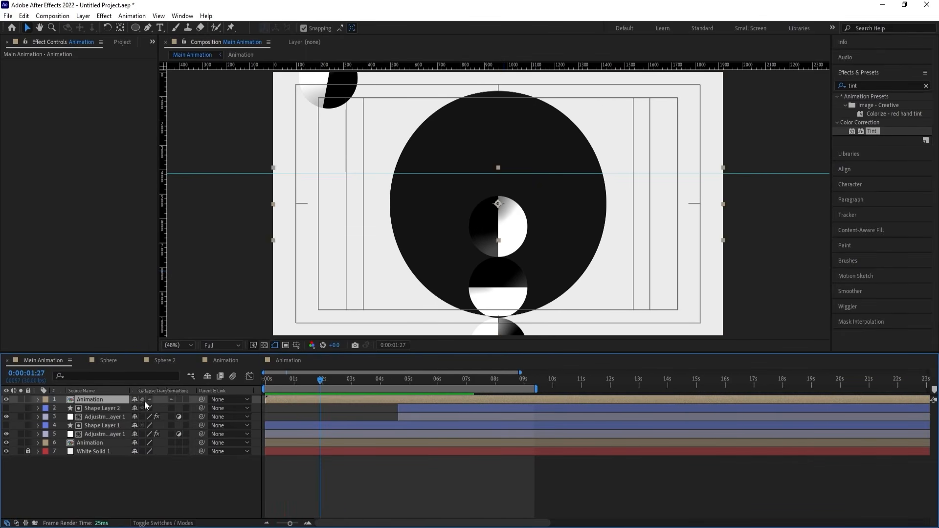
click(144, 401)
key(space)
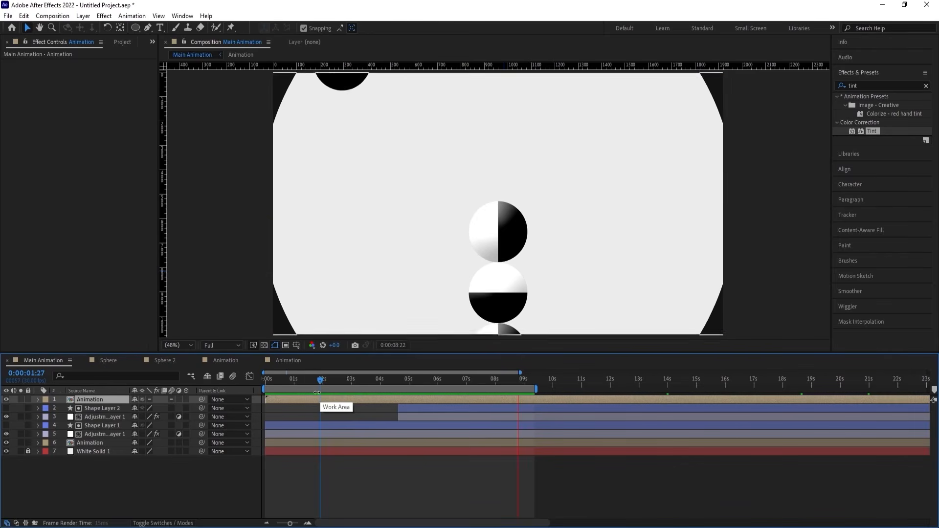
Duplicate the top Animation layer, set the copy's Rotation to 90° and preview the crossing bands.
click(306, 399)
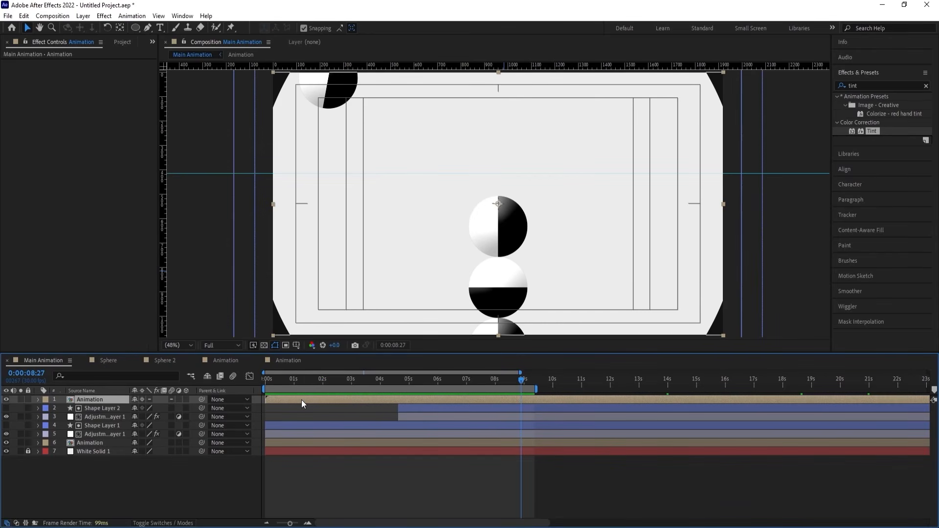
key(ctrl+d)
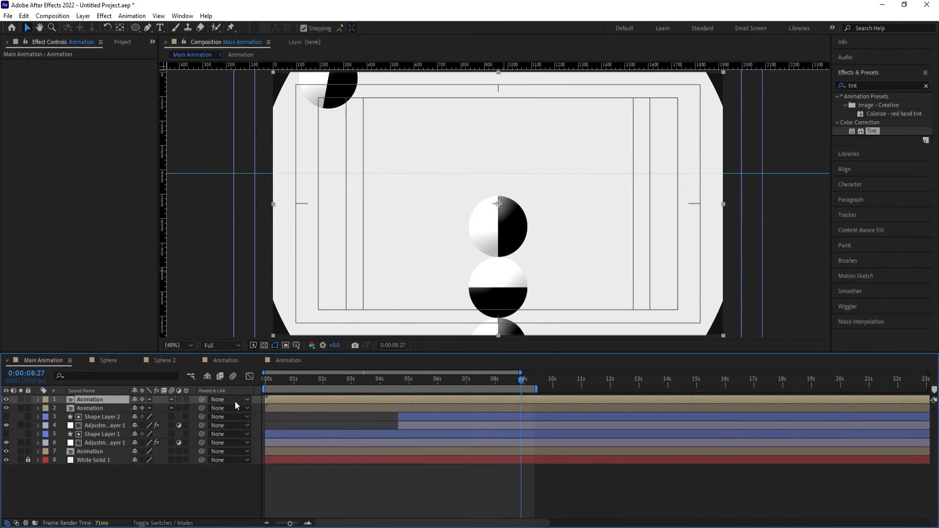
key(r)
click(147, 407)
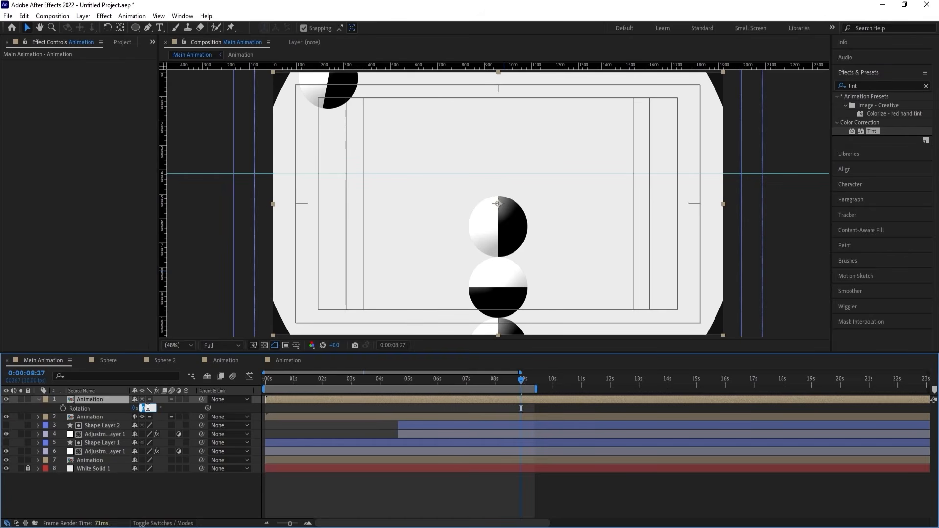
text(90)
key(Return)
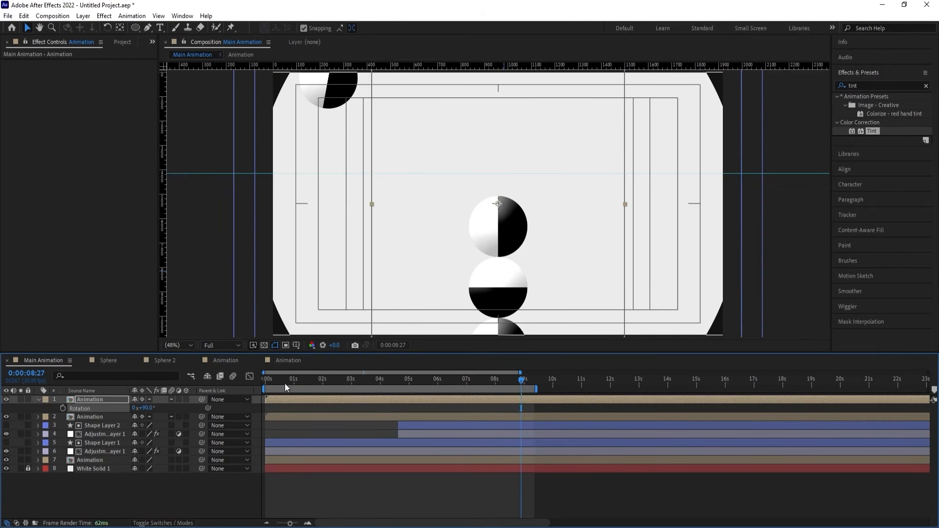
key(space)
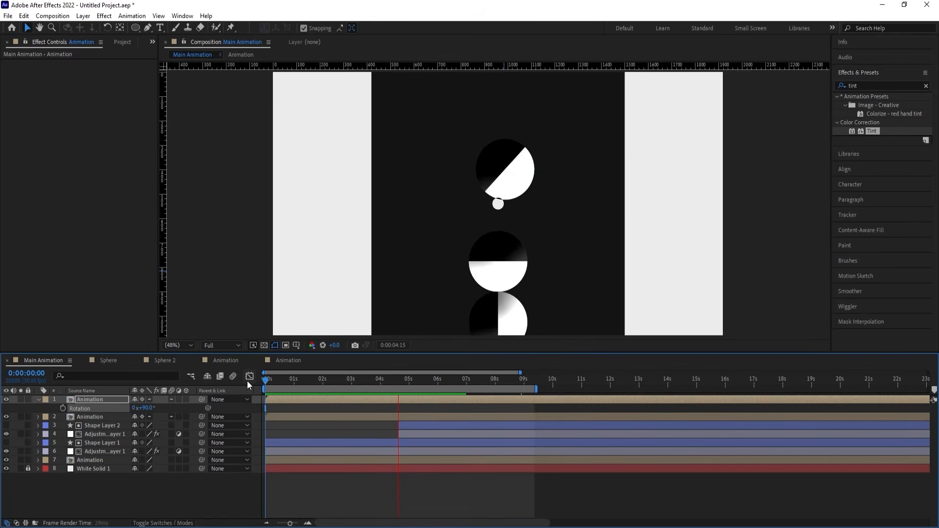
key(space)
key(space)
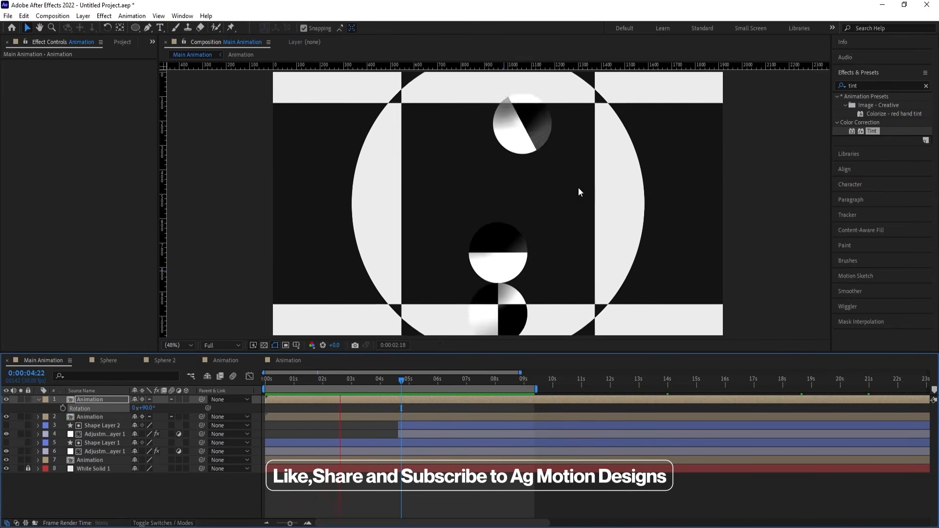
Unlink the rotated Animation layer's Scale proportions, stretch it to 100, 182% and preview the result.
key(space)
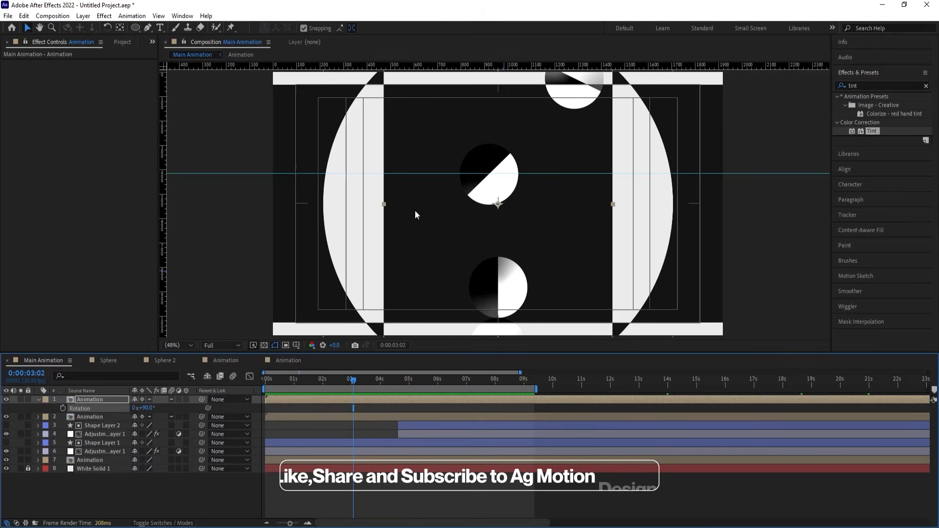
key(space)
key(space)
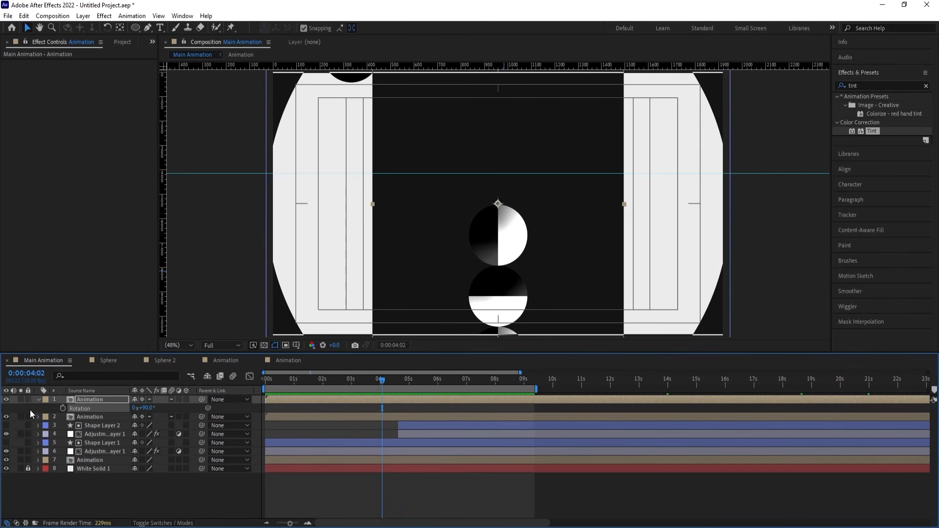
key(s)
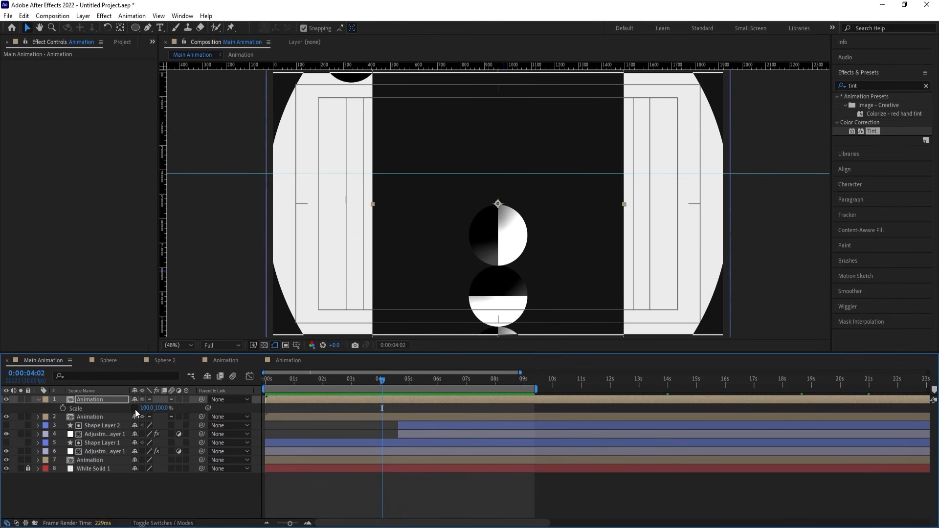
click(134, 408)
drag(164, 407, 357, 450)
key(space)
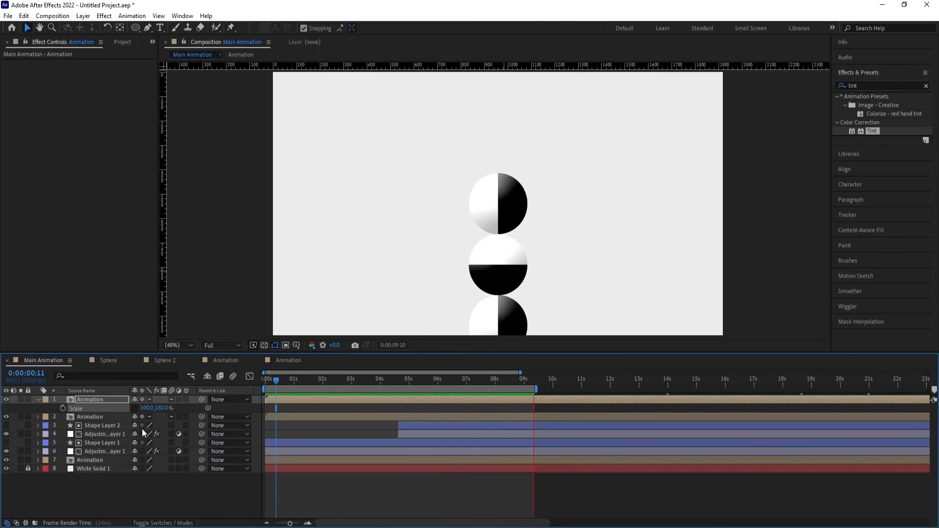
key(space)
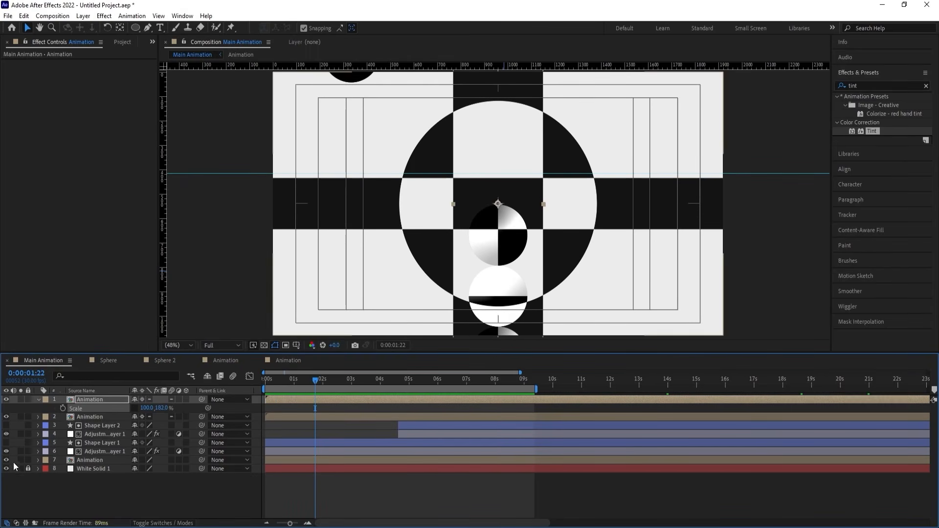
key(space)
key(space)
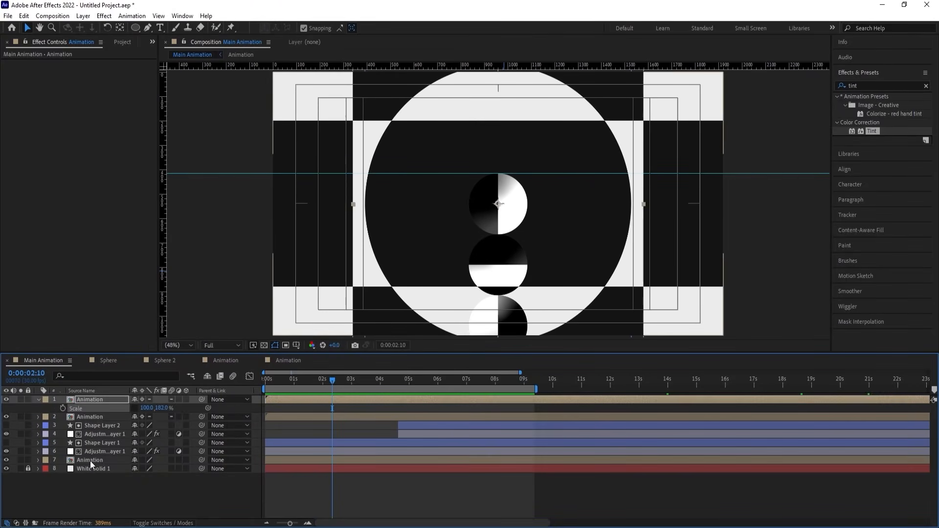
Apply the Drop Shadow effect to the Animation layer containing the spheres, just above White Solid 1.
click(90, 461)
click(877, 85)
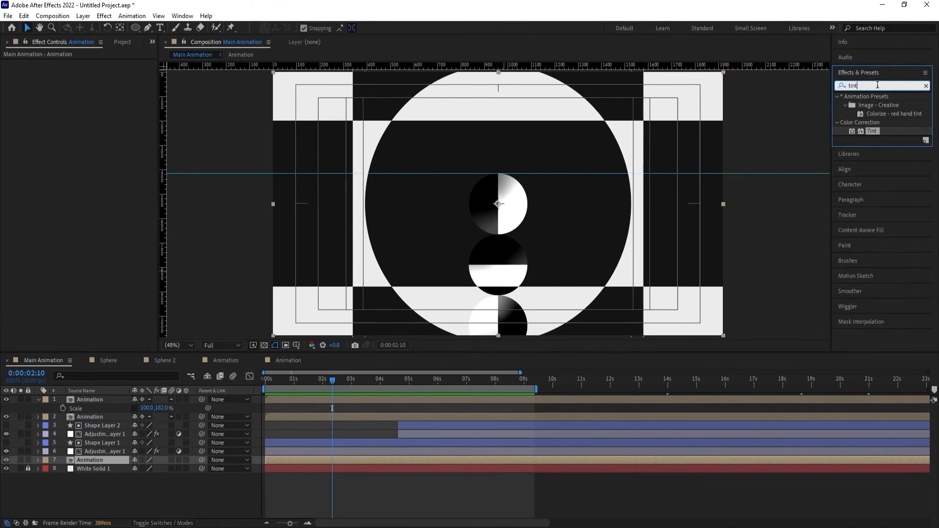
text(dro)
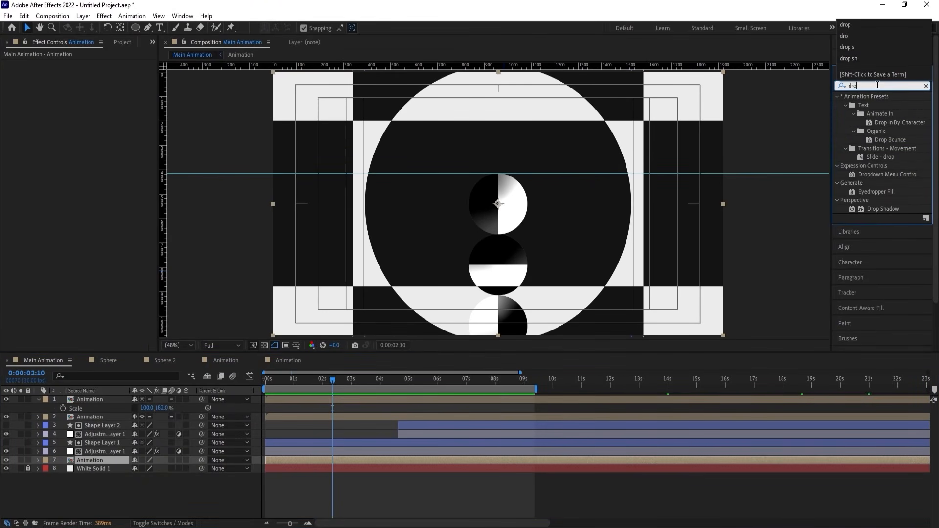
text(p)
double_click(888, 210)
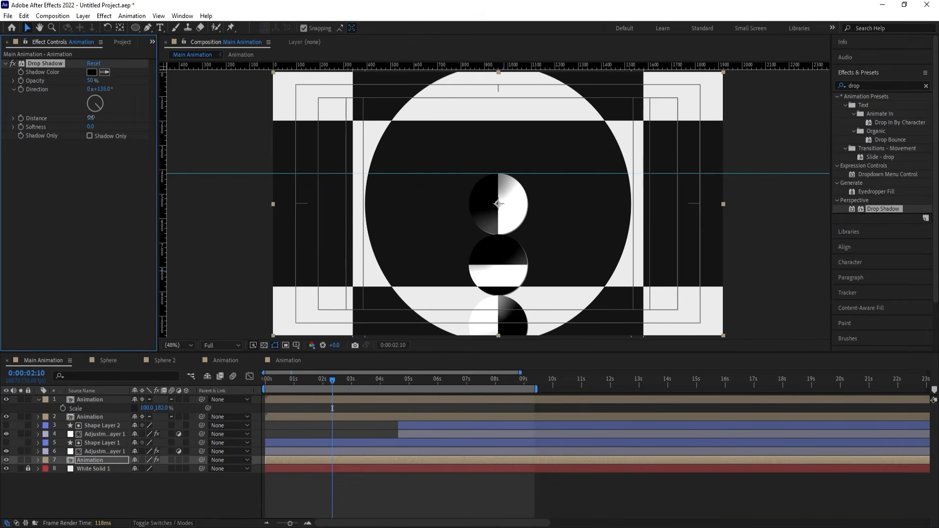
Set the drop shadow's softness to 180, distance to 53 and opacity to about 35%, and preview the animation.
drag(91, 117, 149, 127)
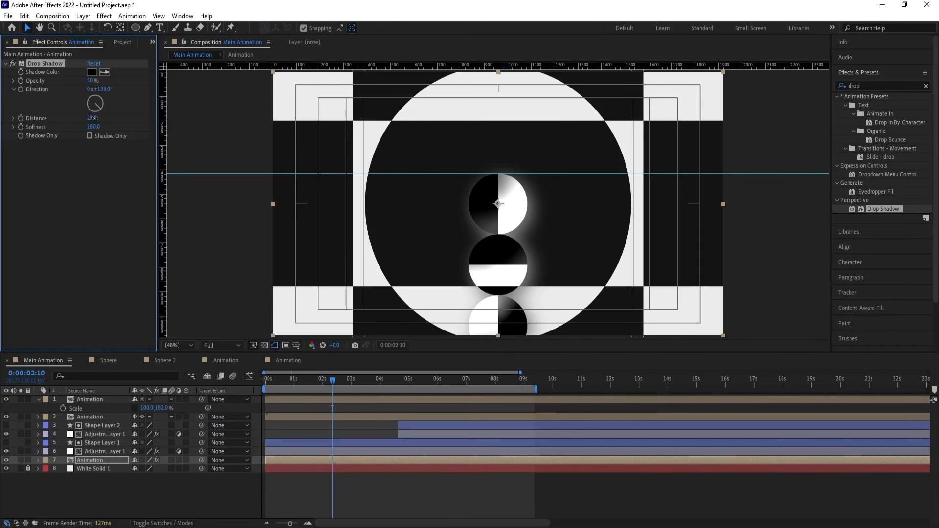
drag(93, 118, 107, 118)
drag(92, 83, 66, 77)
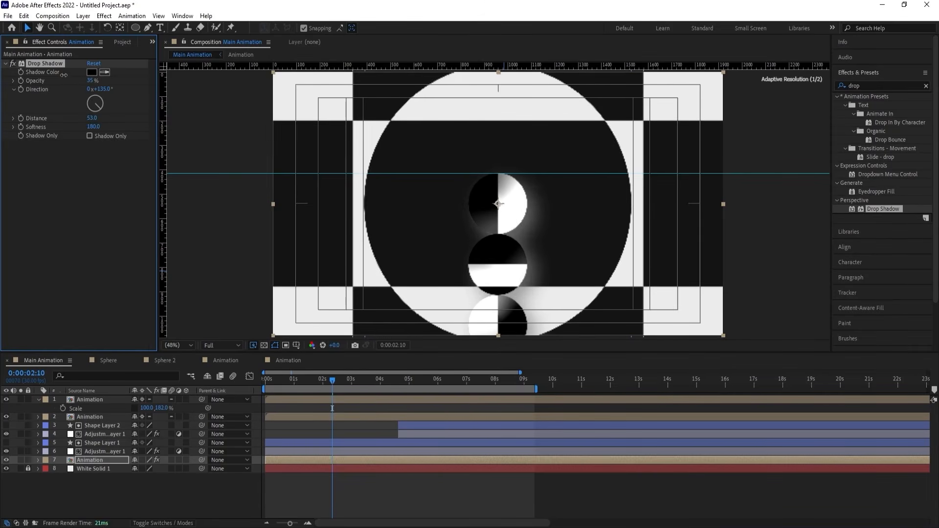
key(space)
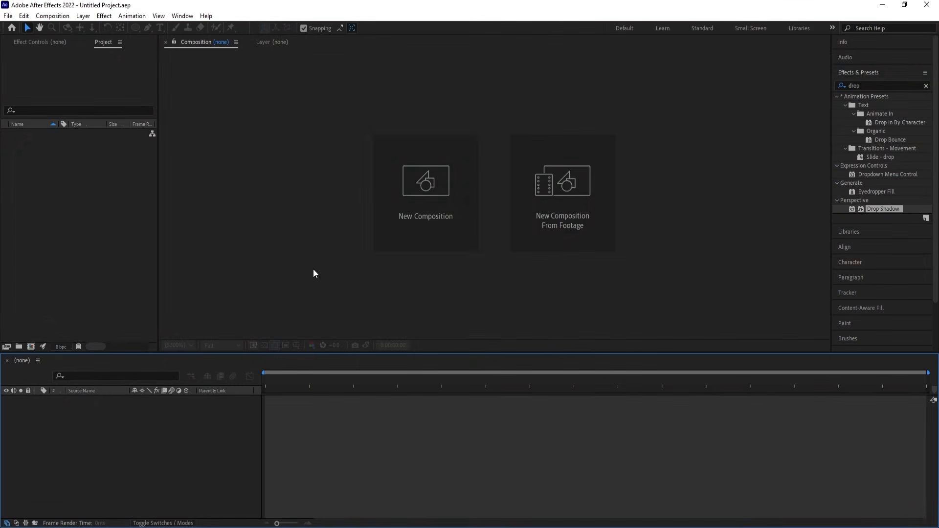
Create a 1920 × 1080 px composition named Main Animation and show its title/action safe guides.
click(431, 195)
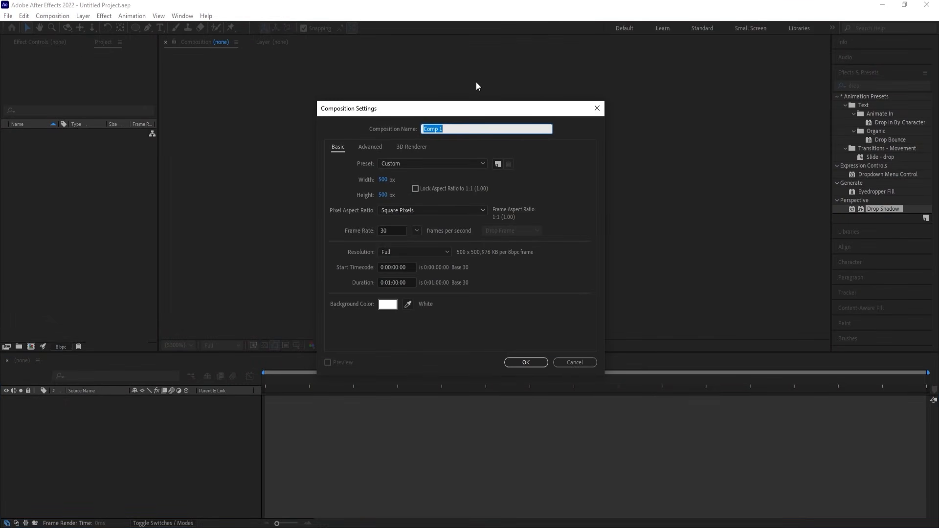
text(Main Animation)
click(382, 184)
text(108)
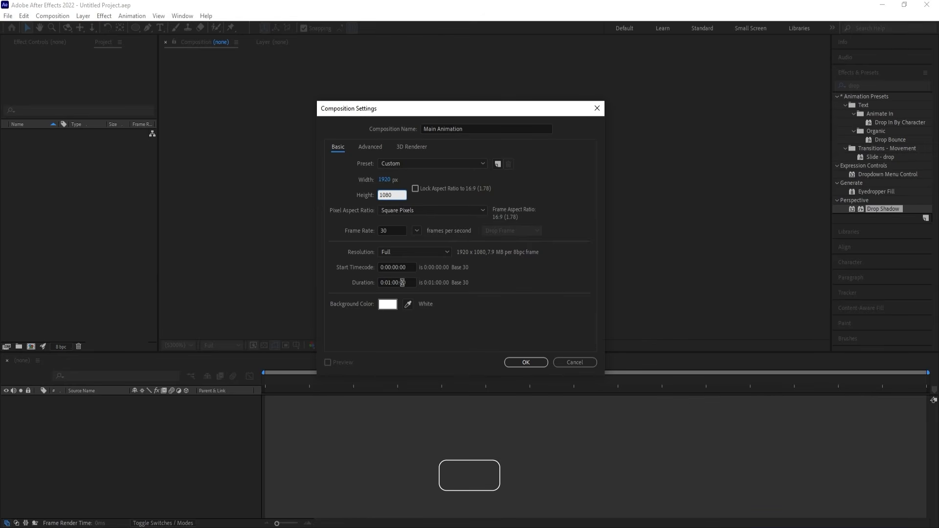
click(525, 363)
click(297, 345)
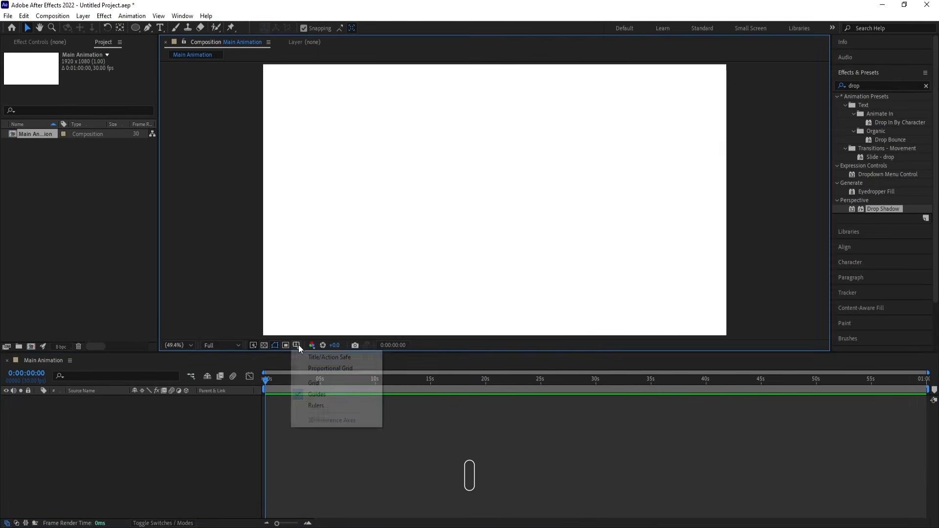
click(321, 357)
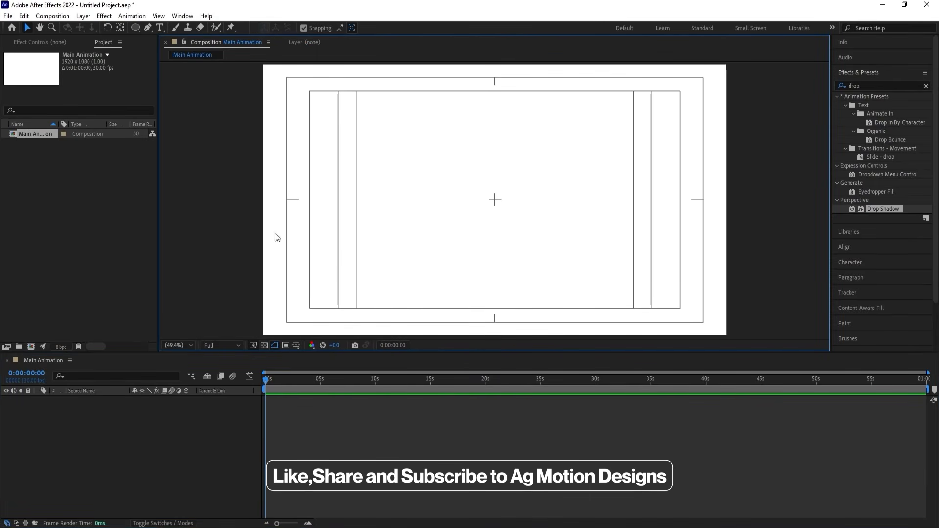
Add a text layer reading MOTION in the composition and set its fill to black.
click(161, 28)
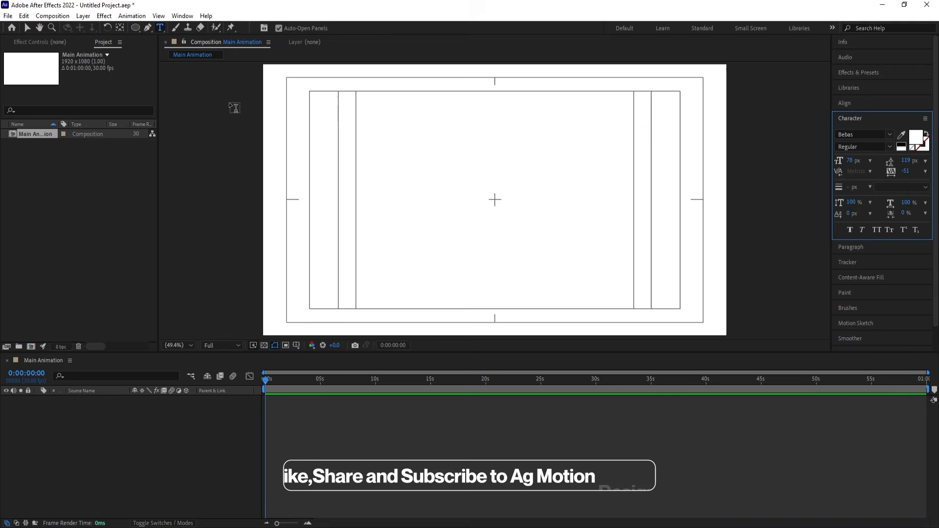
click(415, 220)
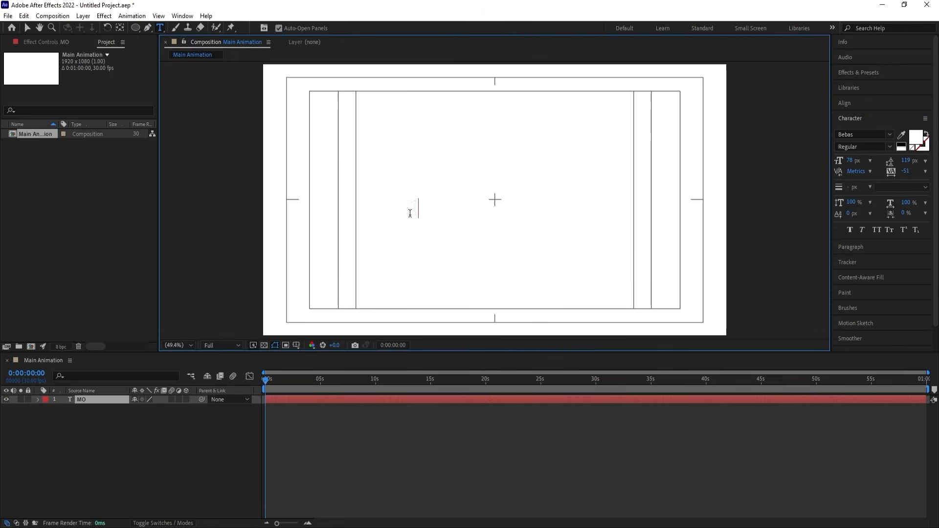
key(ctrl+a)
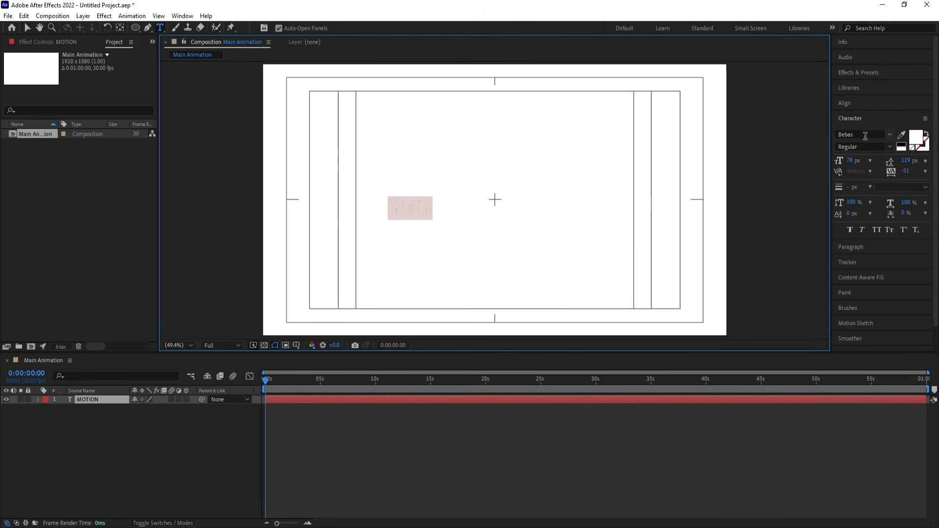
click(901, 144)
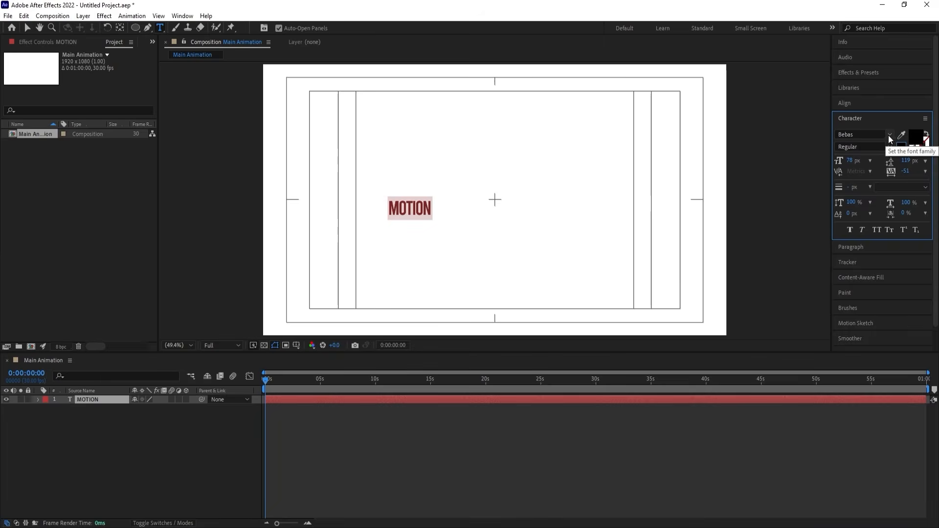
Set the MOTION text's font to Coolvetica Regular and its tracking to 0.
click(890, 134)
click(873, 288)
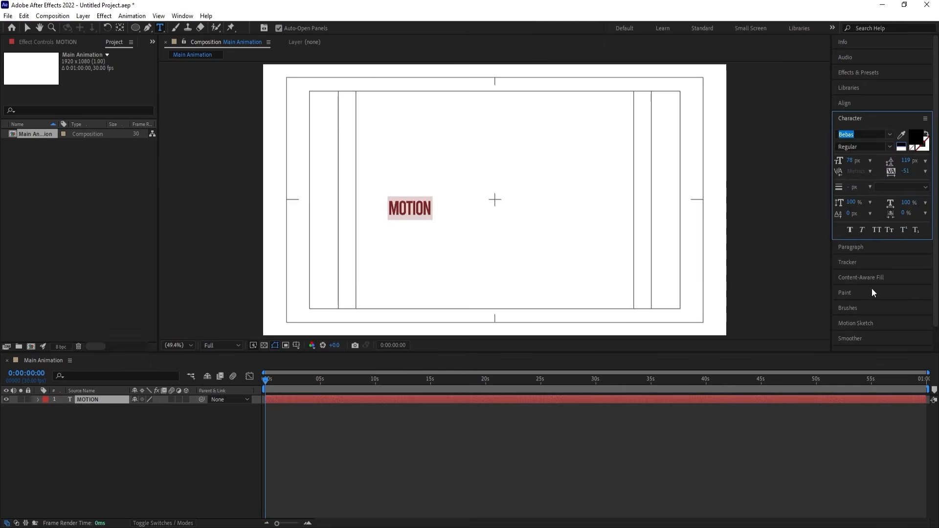
click(888, 146)
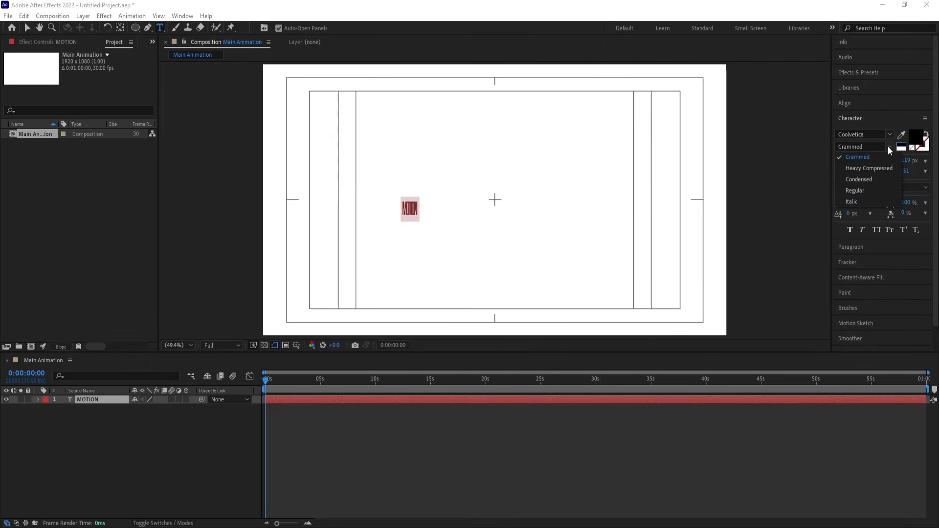
click(858, 193)
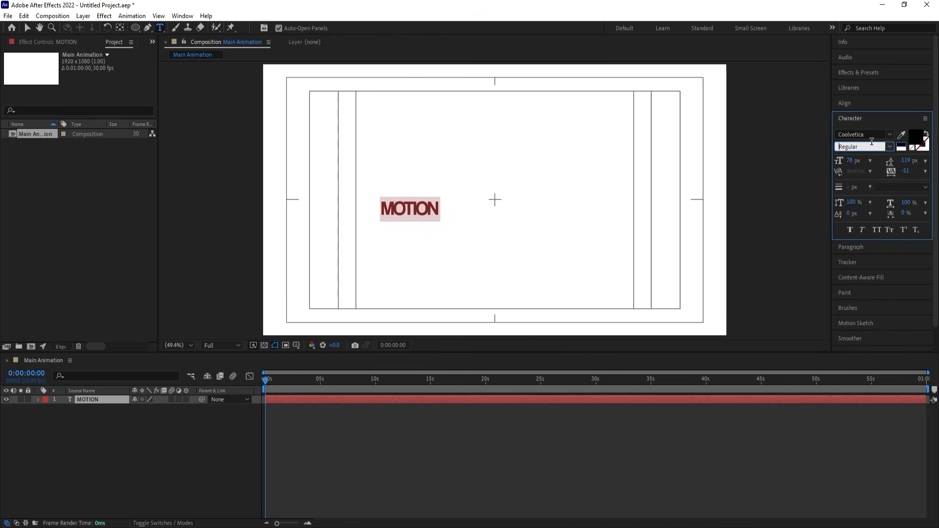
click(907, 172)
text(0)
key(Return)
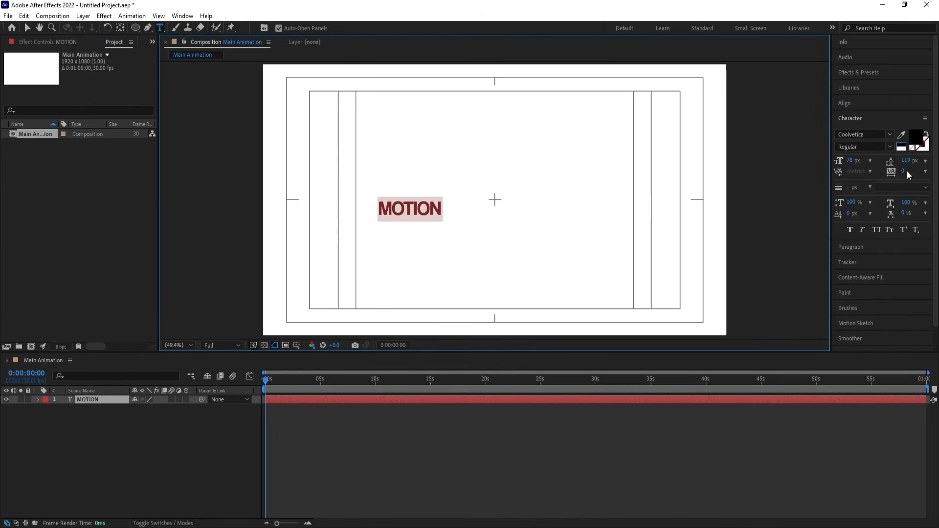
Center the MOTION layer's anchor point in its content and align the layer horizontally and vertically to the composition's center.
click(74, 441)
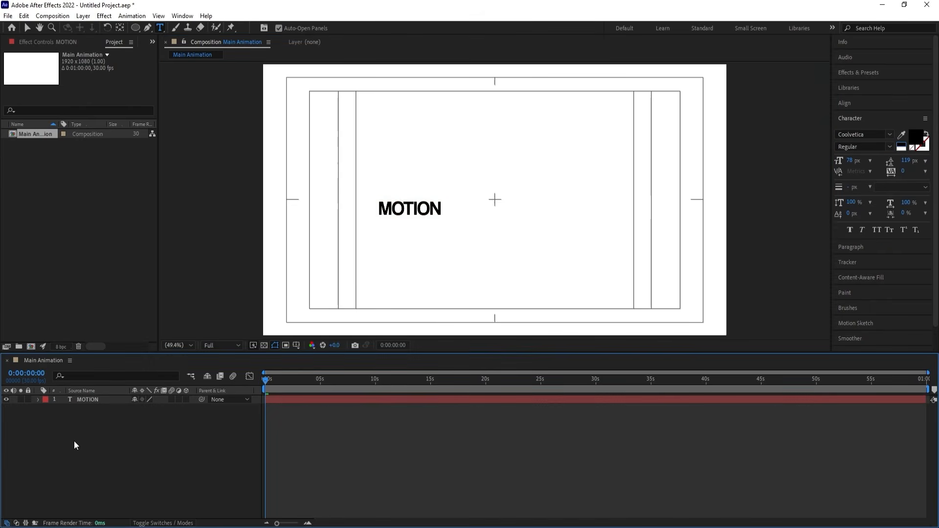
click(92, 400)
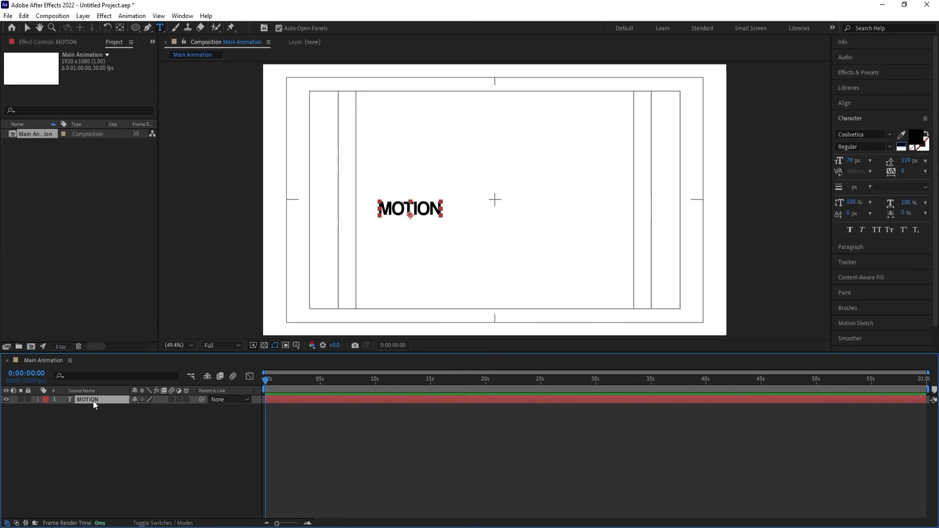
key(ctrl+alt+Home)
click(845, 103)
click(859, 129)
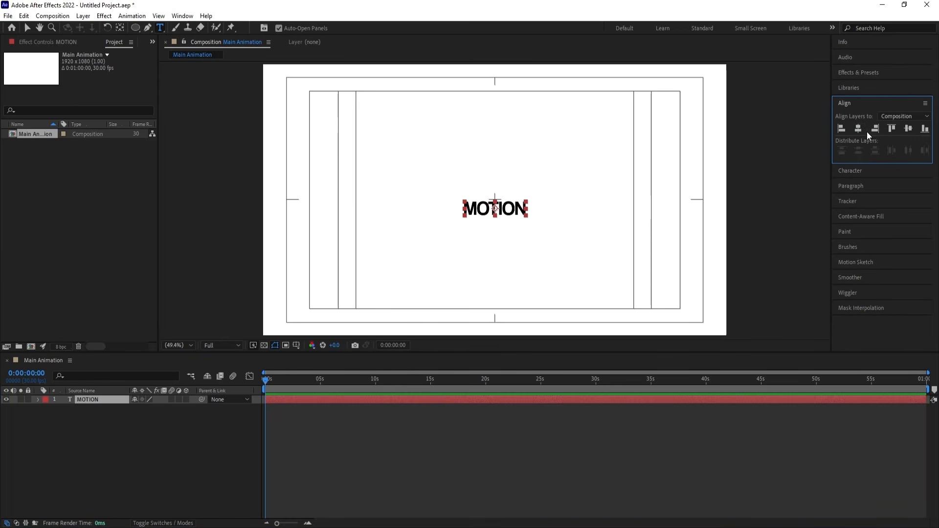
click(905, 129)
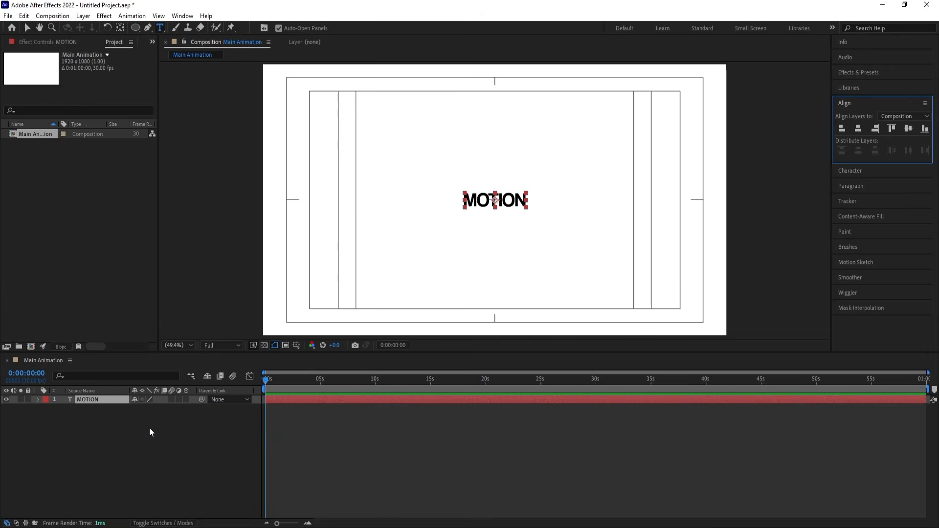
Scale the MOTION layer to 278% and set its text in Eurostile Extended Bold with tracking -78.
key(s)
drag(146, 408, 210, 389)
click(863, 171)
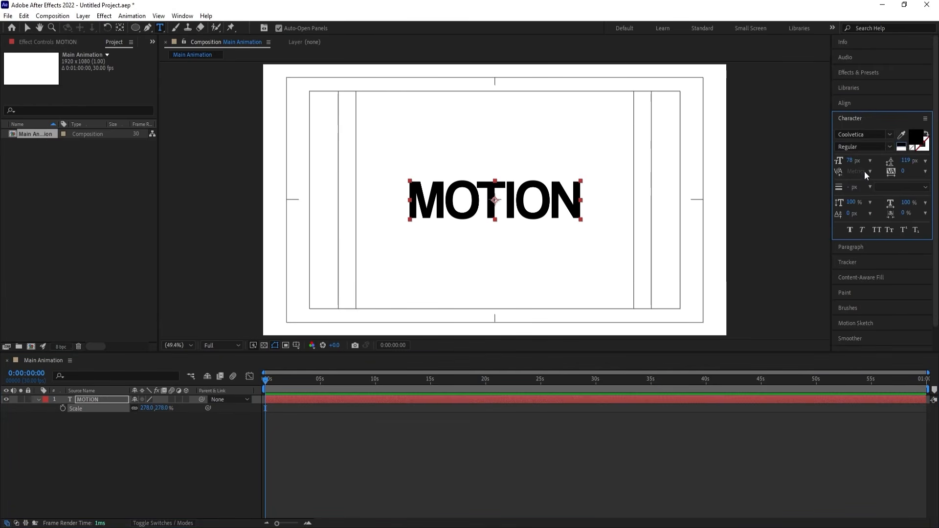
click(890, 135)
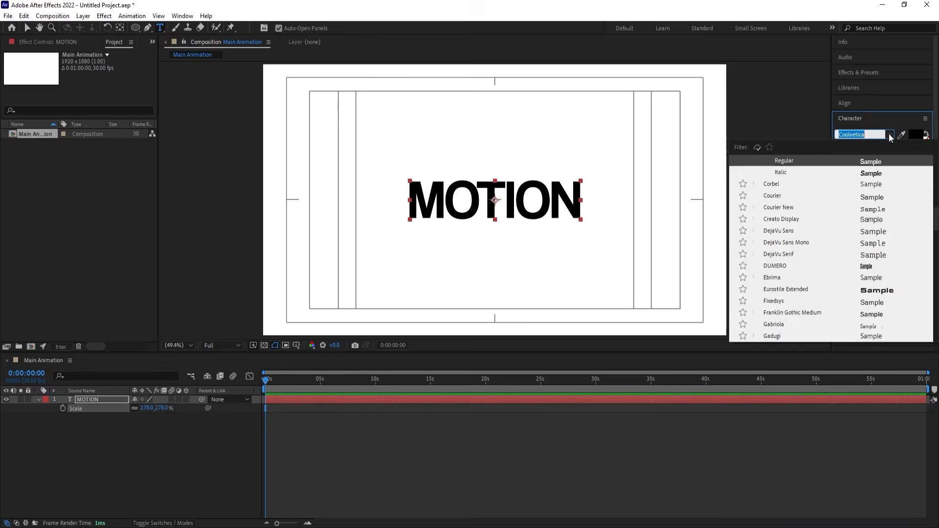
click(882, 286)
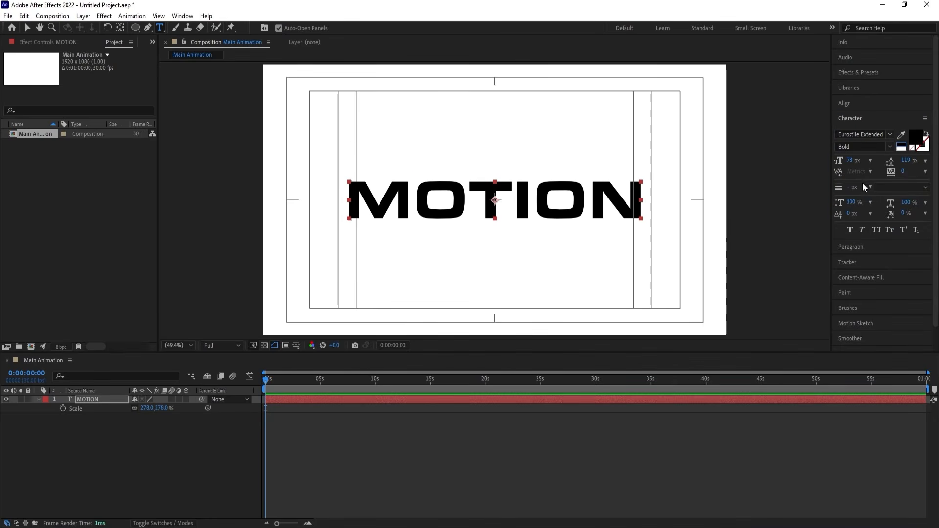
drag(903, 173, 861, 171)
Change the MOTION text's fill color to red, FF0000.
click(90, 423)
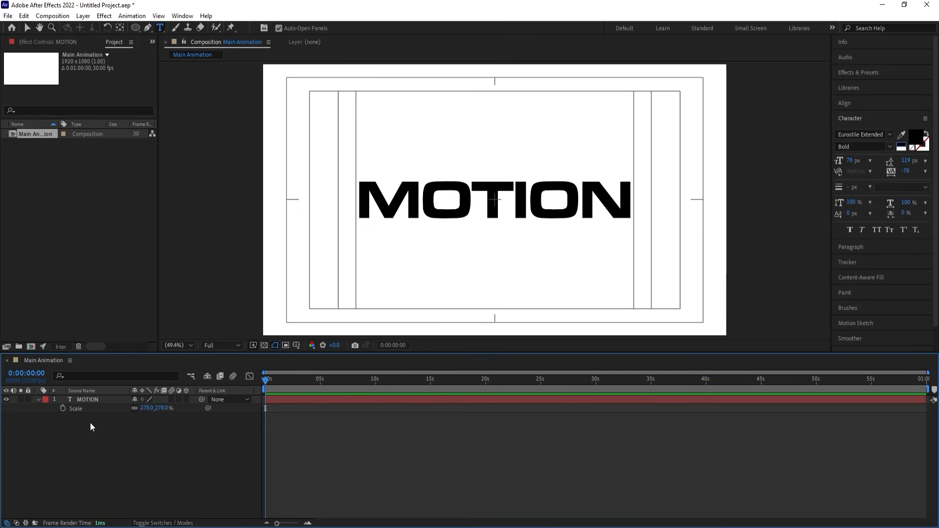
click(83, 399)
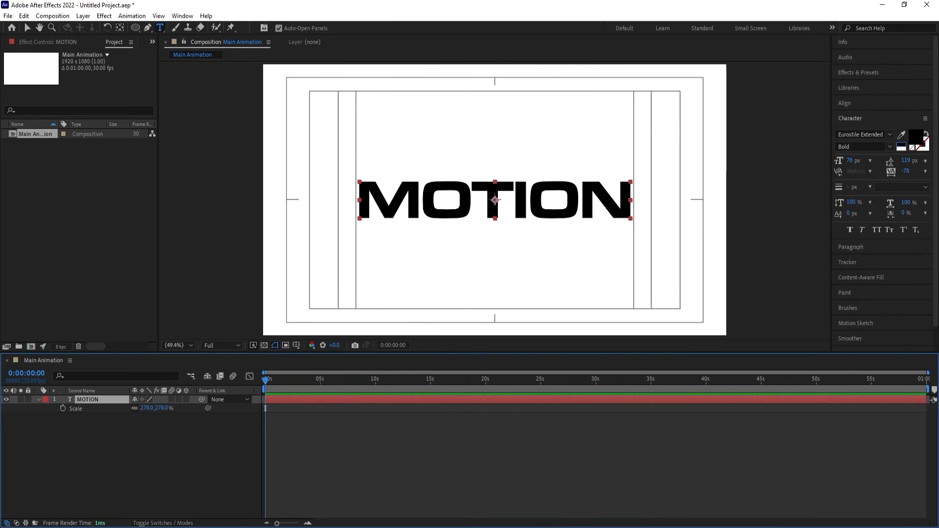
click(911, 139)
text(FF0000)
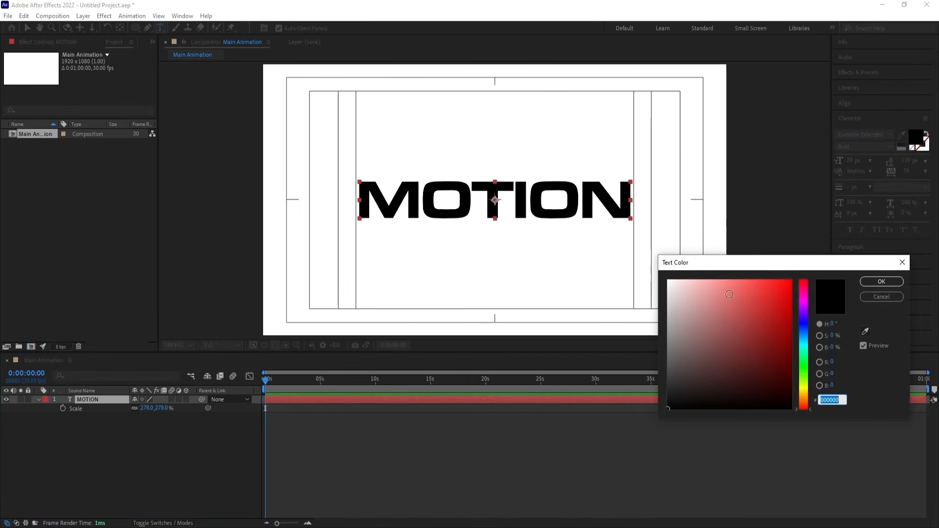
click(881, 282)
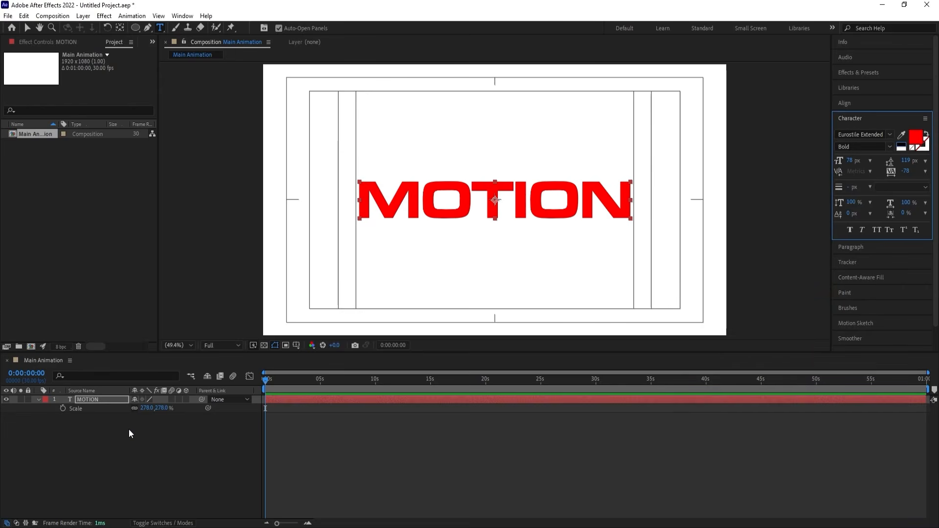
Duplicate the red MOTION layer, make the copy's fill black and shorten its text to the letter M.
click(115, 433)
click(93, 400)
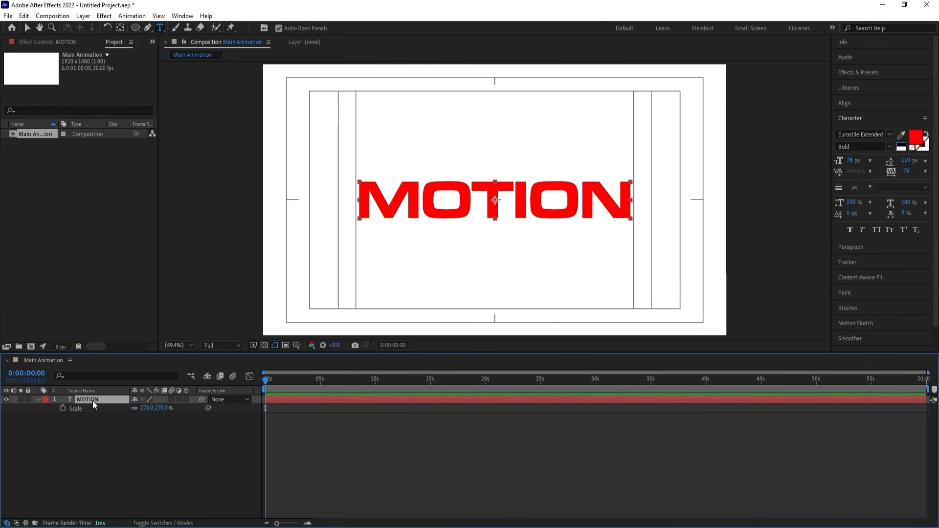
key(ctrl+d)
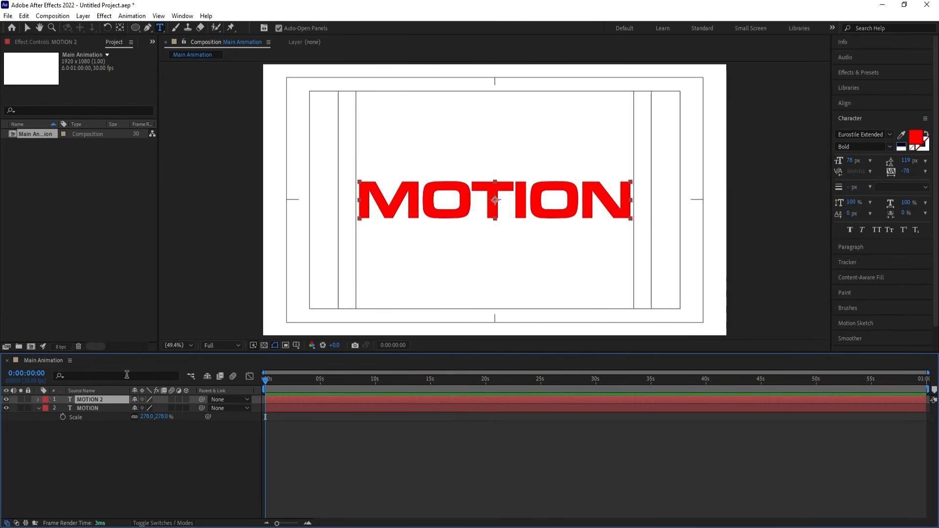
click(901, 145)
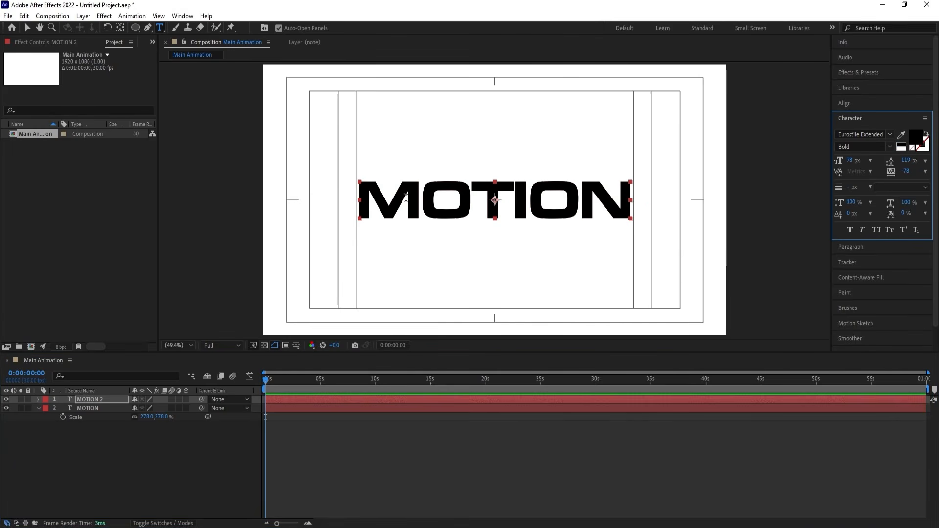
drag(417, 196, 646, 197)
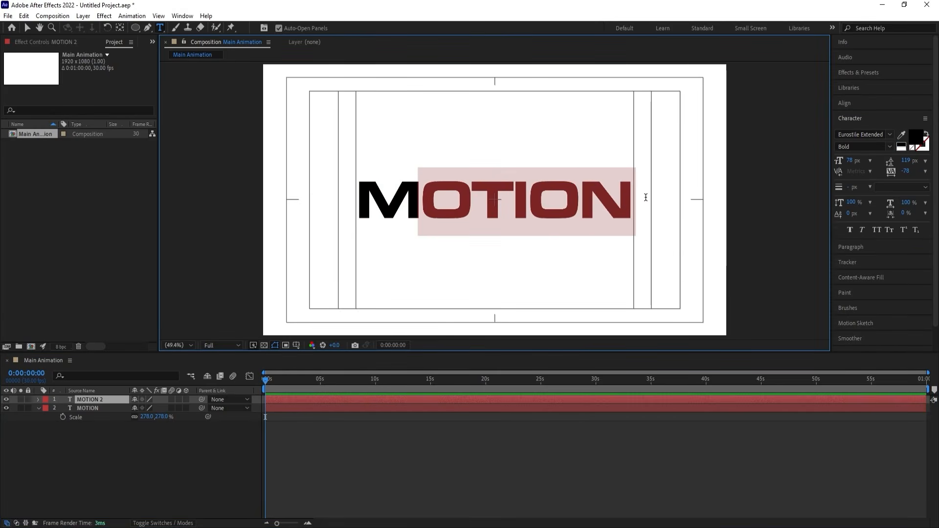
key(BackSpace)
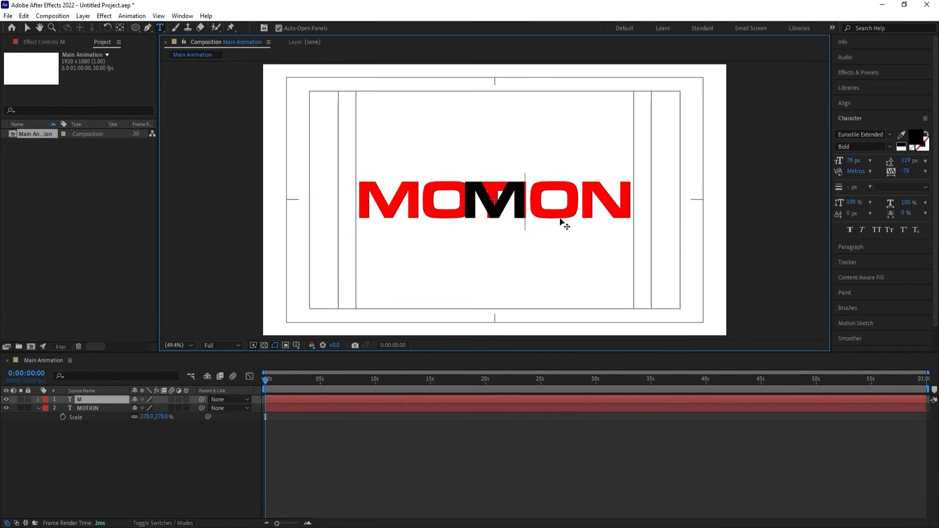
Move the black M exactly over the first letter of the red MOTION text.
click(96, 402)
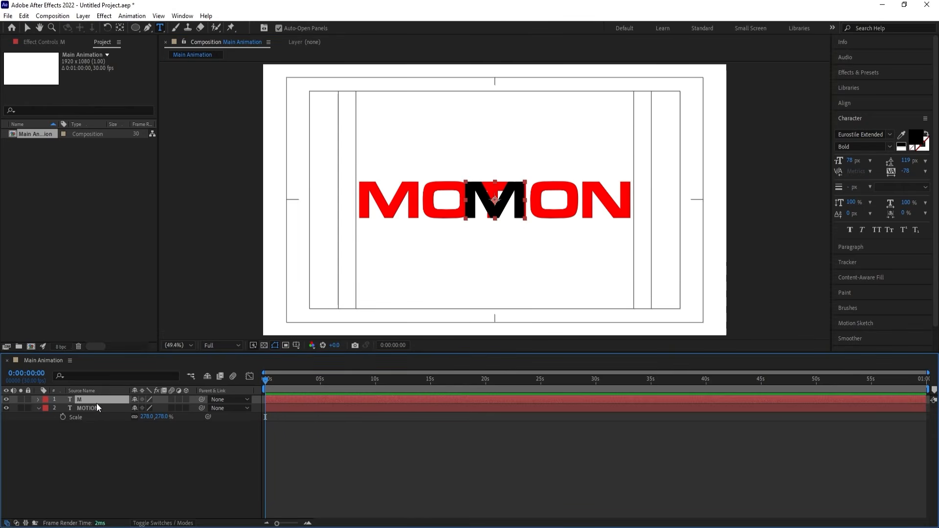
scroll(527, 179, up, 3)
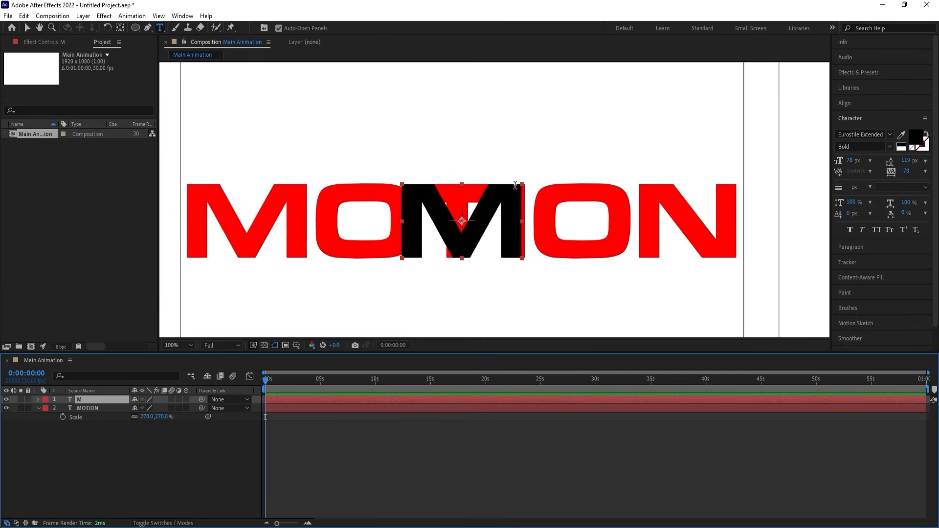
drag(482, 213, 268, 215)
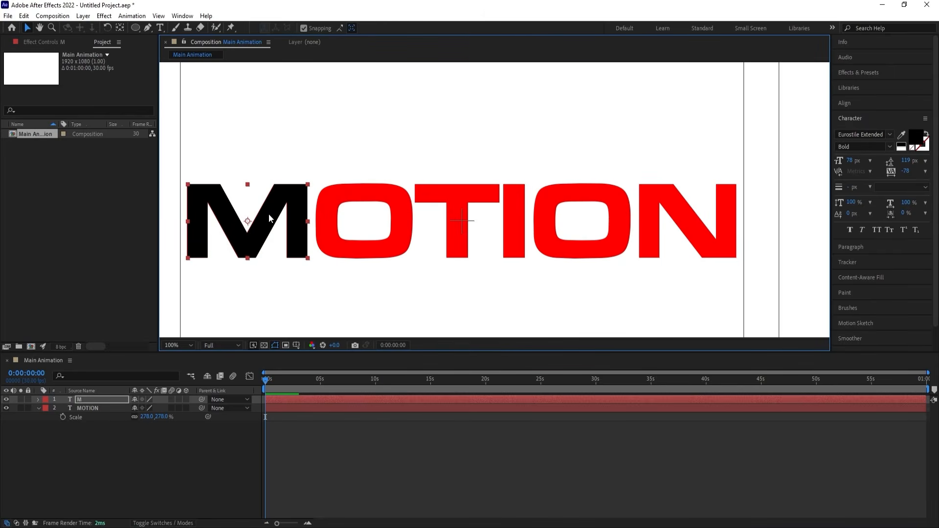
Duplicate the black M over the first red O and replace the copy's text with O.
key(ctrl+d)
drag(271, 215, 380, 214)
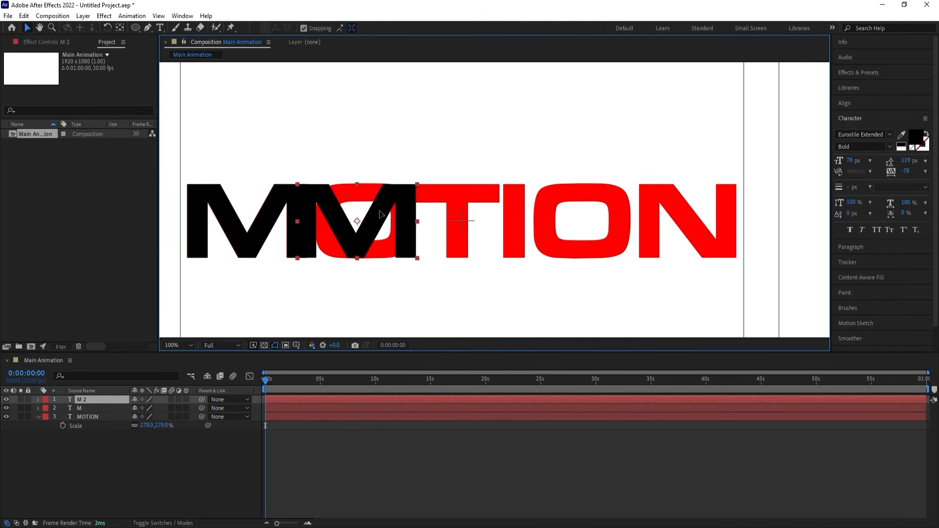
double_click(380, 214)
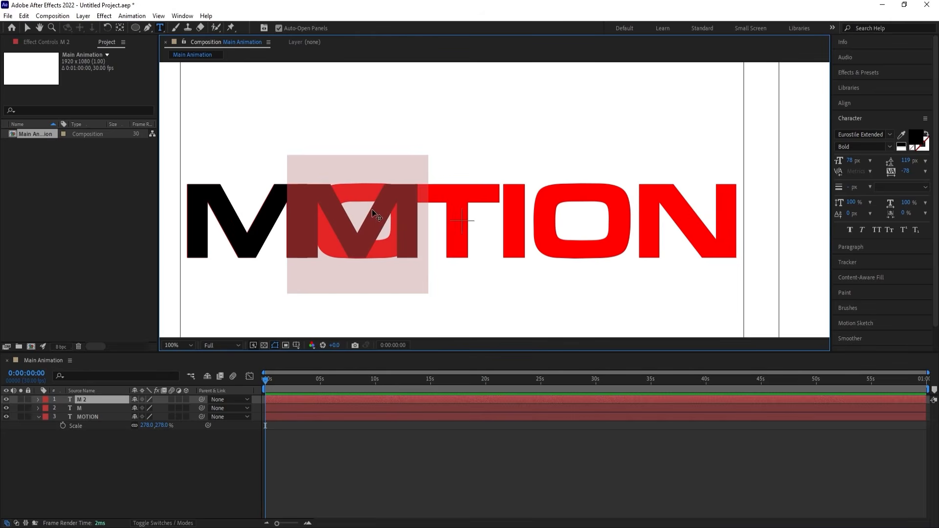
text(O)
Align the black O over the first red O, duplicate it over the red T, and replace the copy's text with T.
click(33, 28)
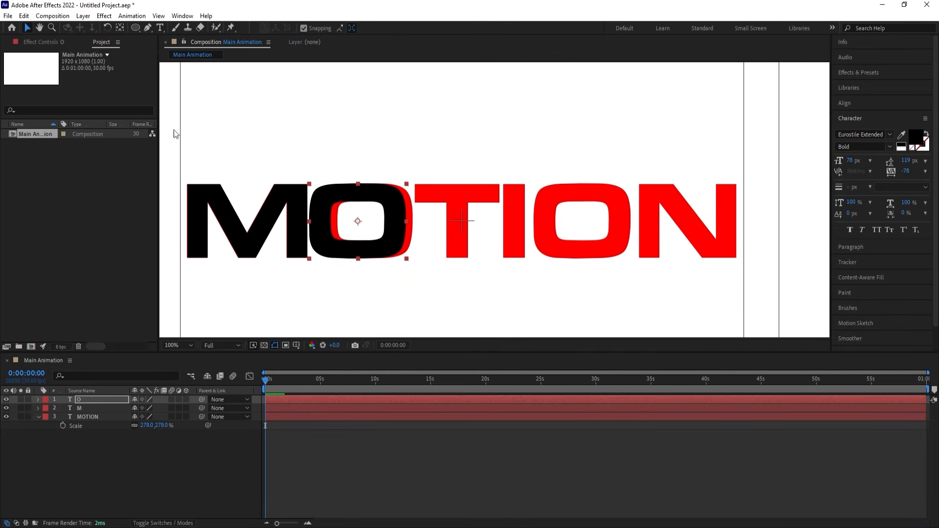
drag(319, 211, 429, 211)
key(ctrl+d)
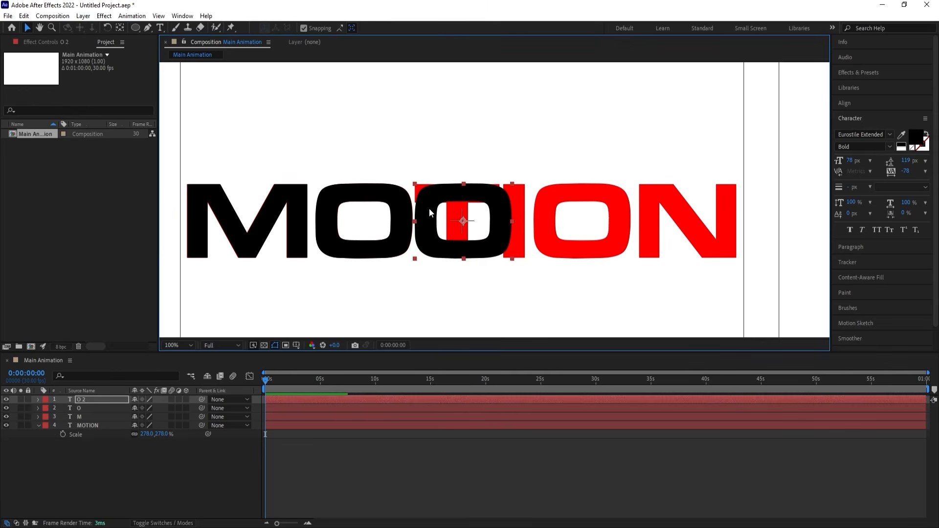
key(ctrl+t)
click(446, 208)
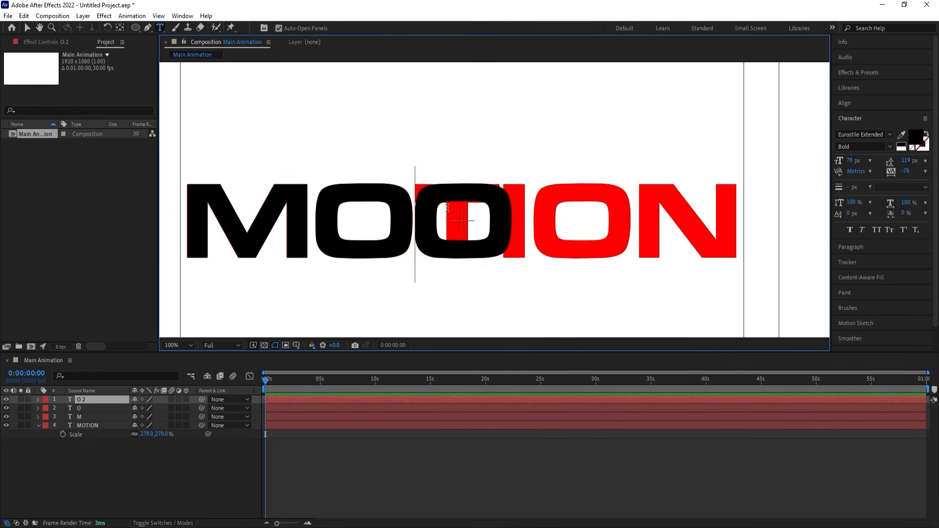
key(ctrl+a)
text(T)
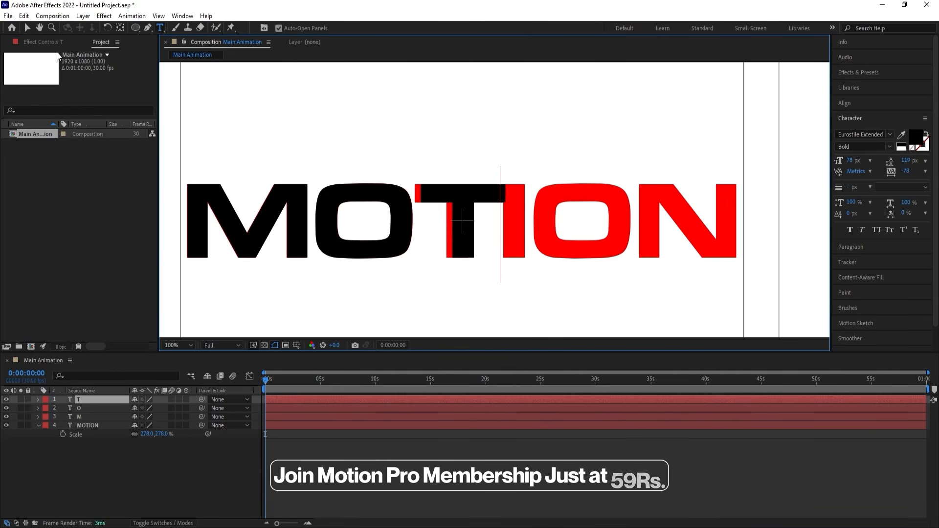
text(v)
Align the black T over the red T, duplicate it over the red I, and replace the copy's text with I.
drag(459, 213, 527, 209)
key(ctrl+d)
key(ctrl+t)
double_click(529, 206)
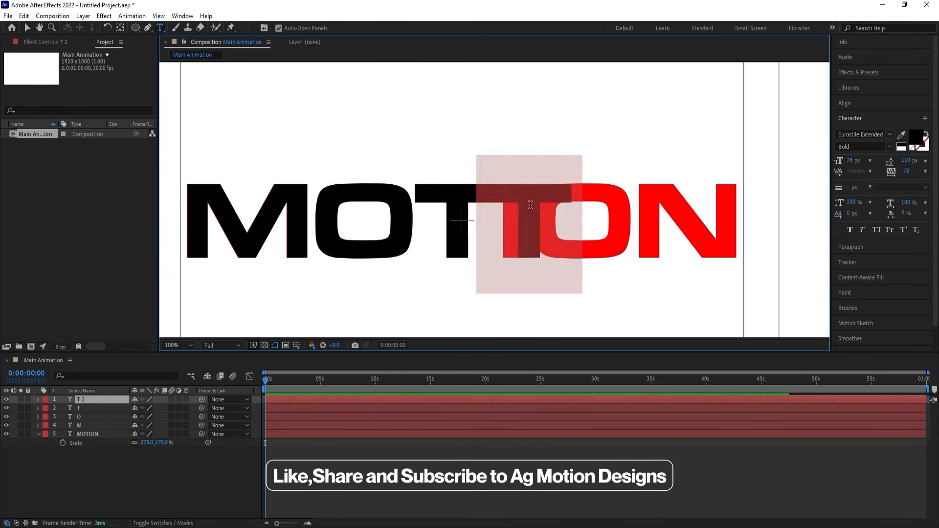
text(I)
Align the black I over the red I and create a duplicate with the text O exactly over the second red O.
click(26, 28)
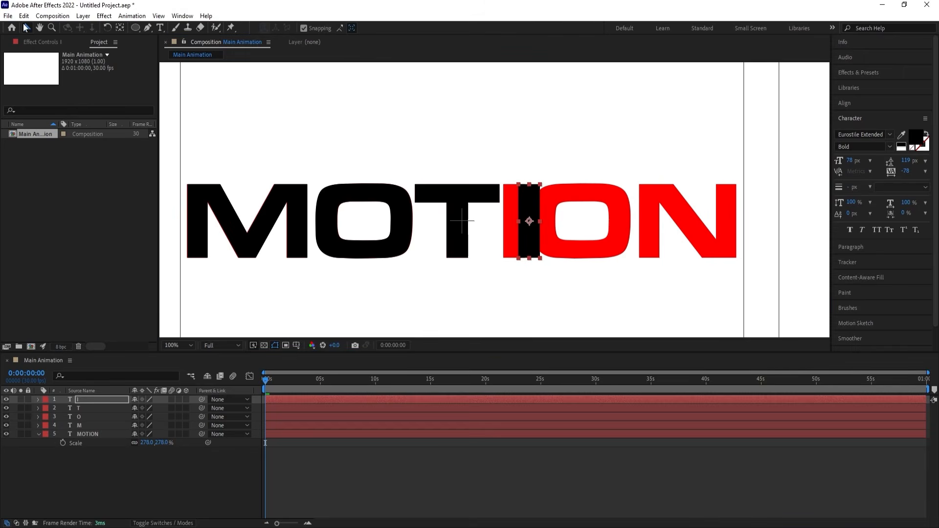
drag(533, 211, 521, 207)
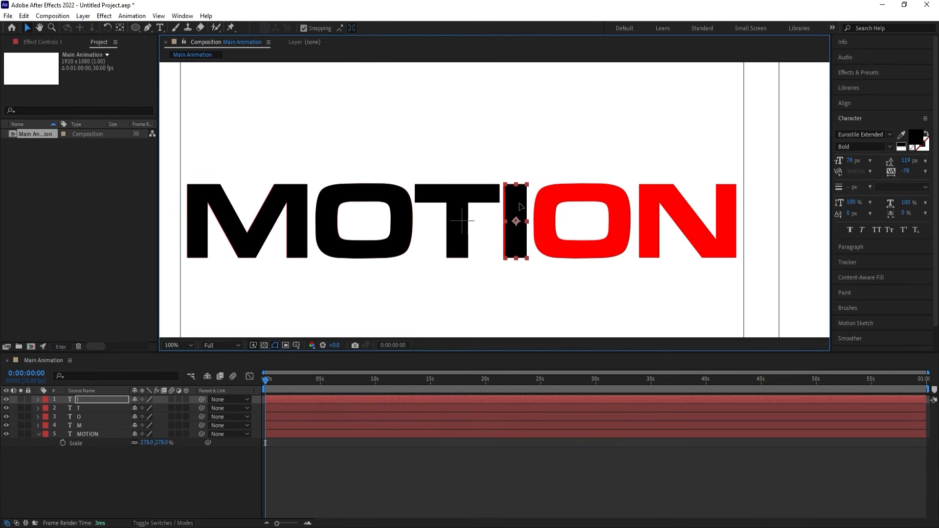
drag(516, 211, 577, 209)
key(ctrl+t)
double_click(577, 208)
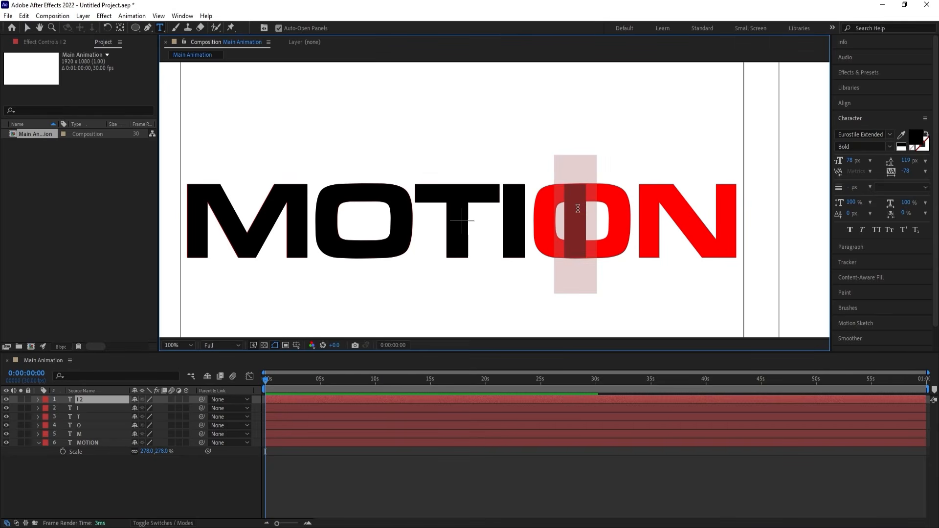
text(O)
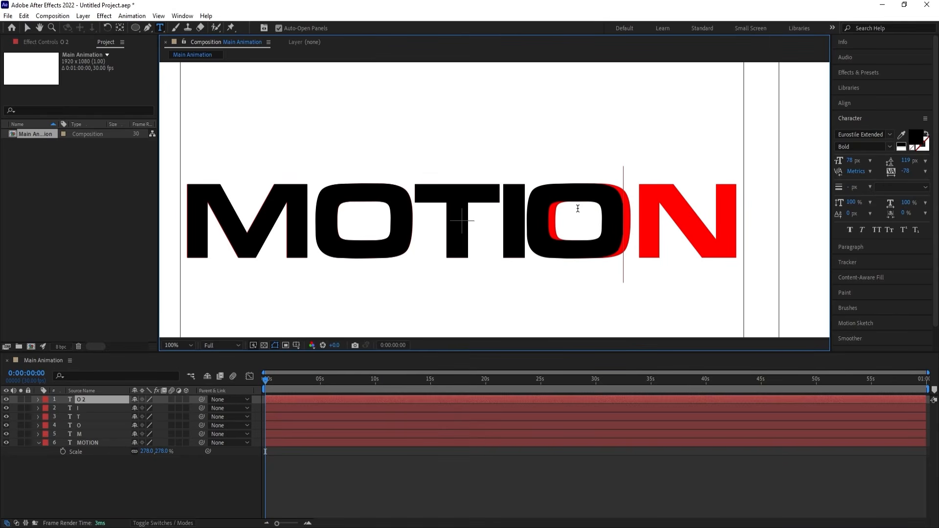
click(27, 31)
drag(559, 197, 567, 196)
Duplicate the second black O, replace the copy's text with N, and move it exactly over the red N.
click(99, 402)
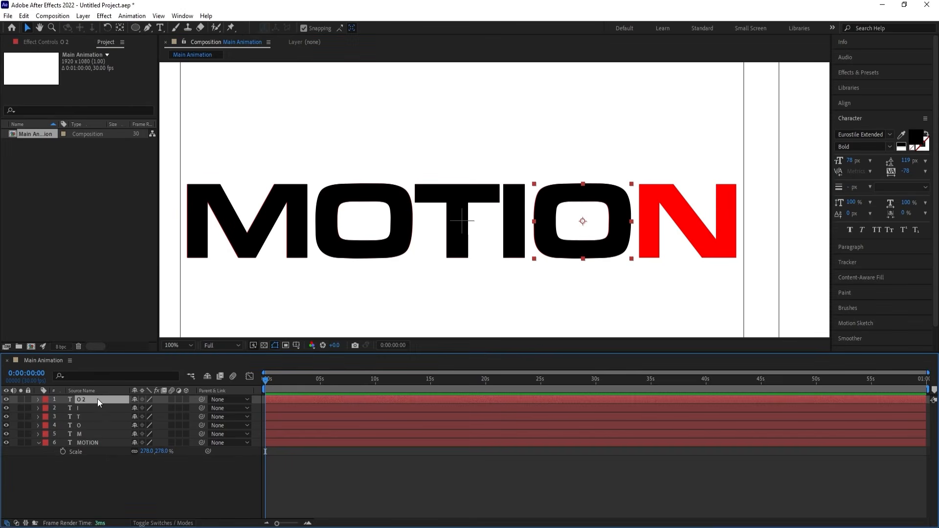
key(ctrl+d)
double_click(574, 223)
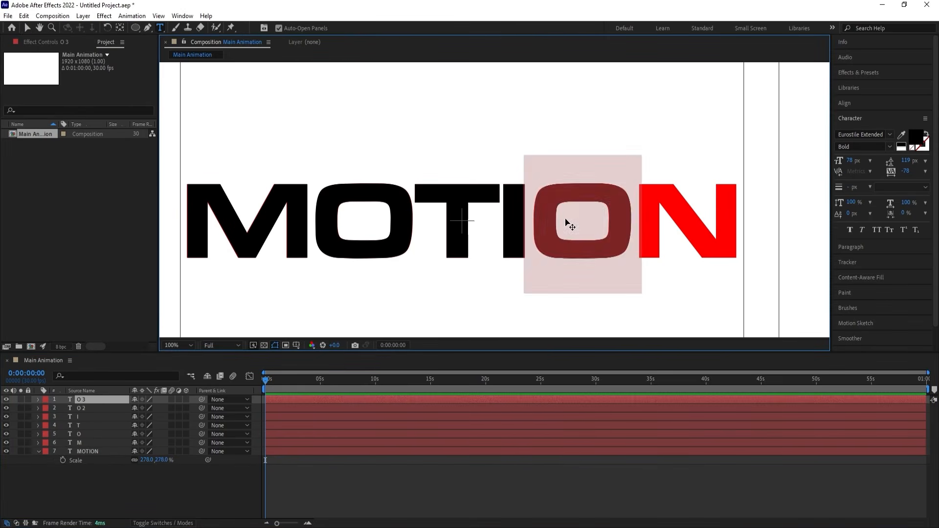
text(N)
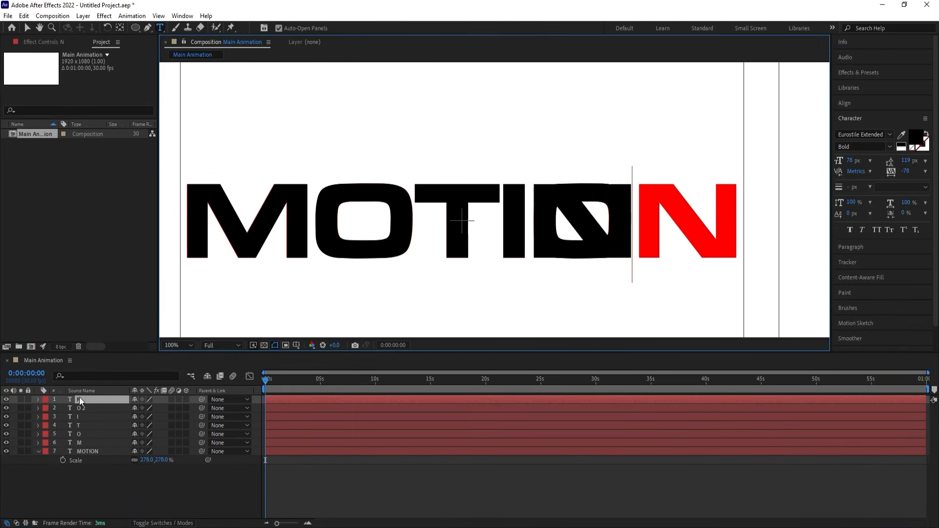
key(Escape)
drag(607, 231, 713, 231)
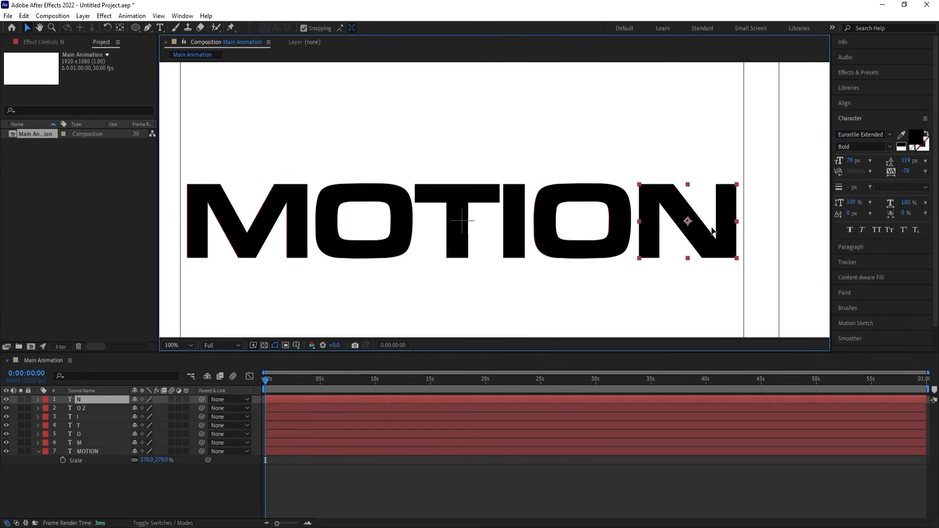
Fit the whole composition in the viewer and delete the red MOTION guide layer.
click(186, 345)
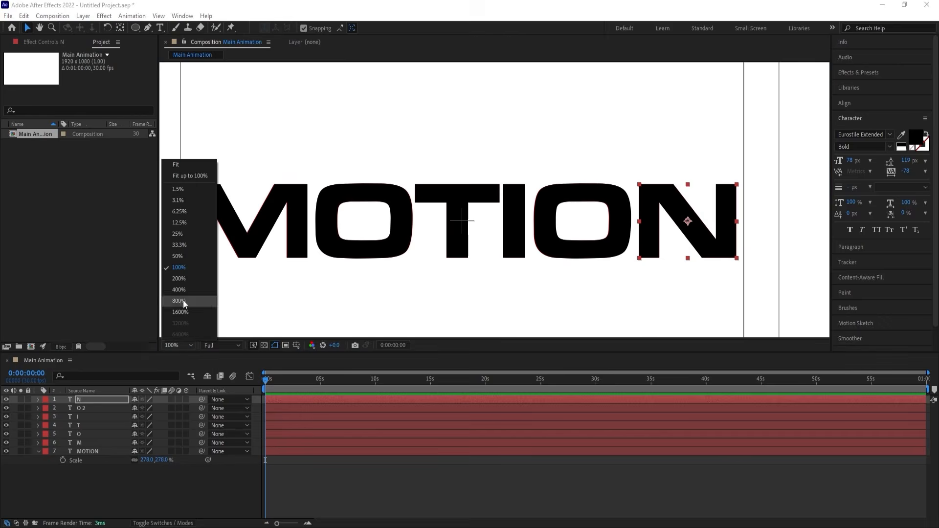
click(175, 168)
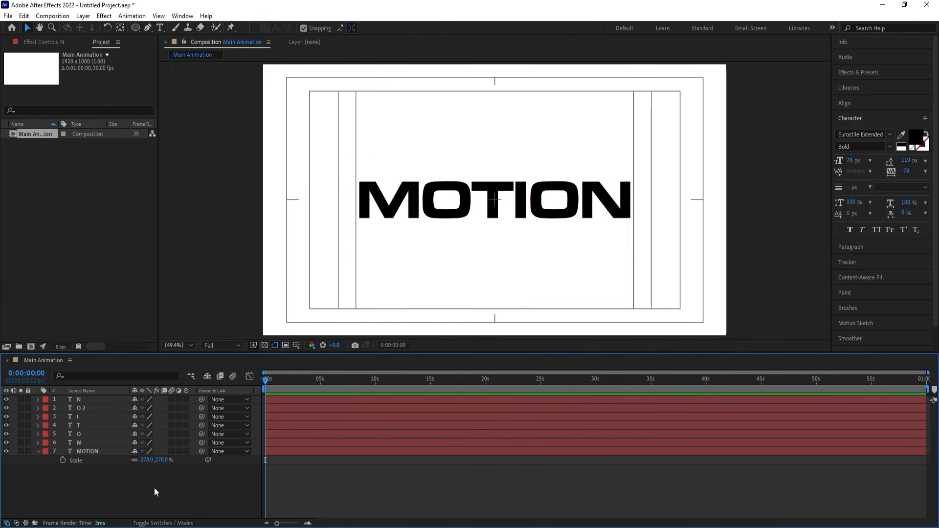
click(78, 451)
key(Delete)
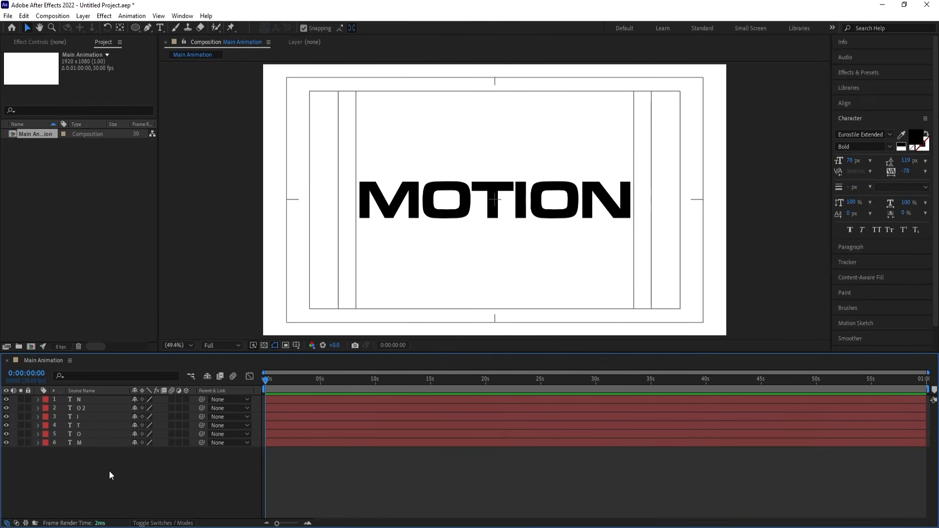
Select both O layers, move them to the top of the layer stack, and reveal their Position properties.
click(464, 209)
click(567, 210)
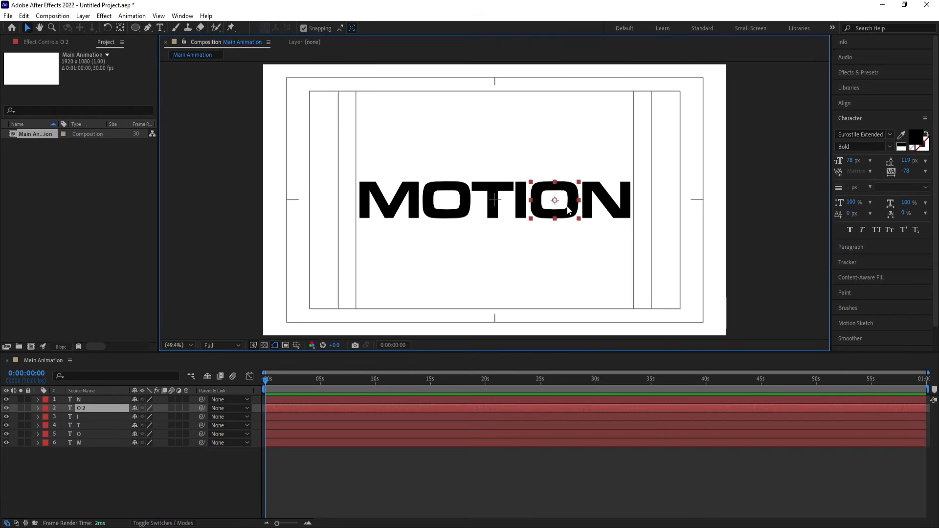
shift+click(456, 214)
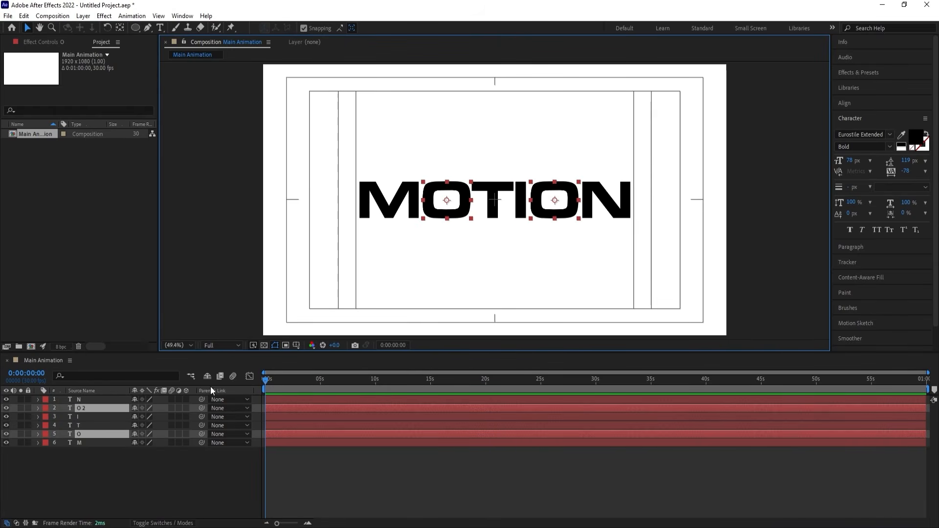
drag(81, 407, 78, 398)
key(p)
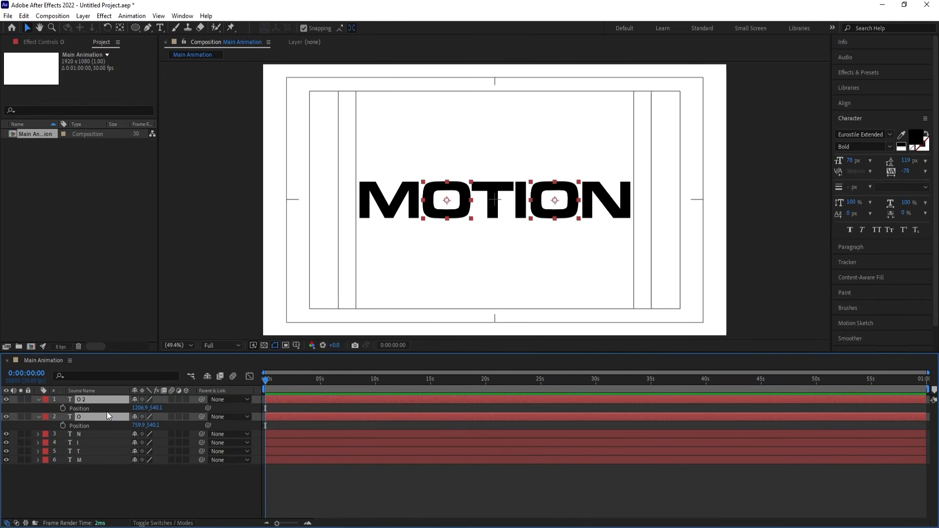
Separate the Position dimensions of both O layers into X Position and Y Position.
click(98, 409)
right_click(86, 426)
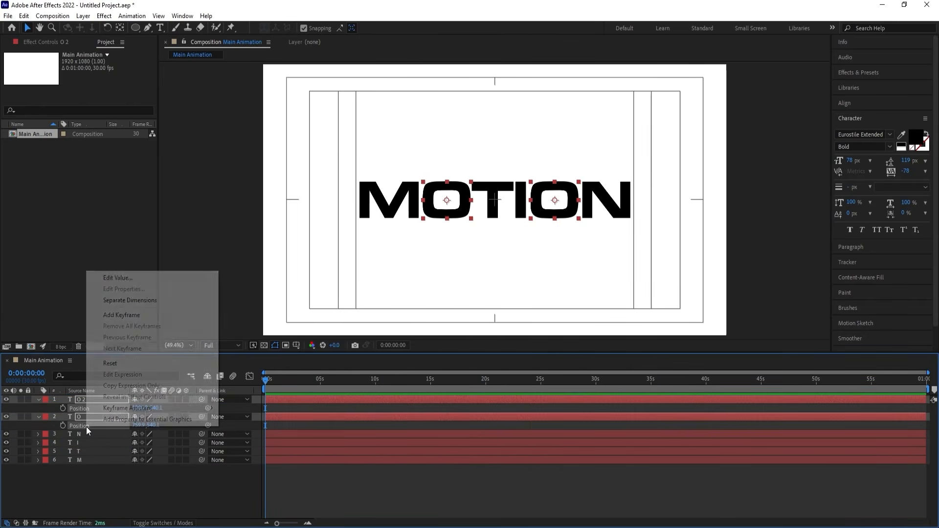
click(113, 298)
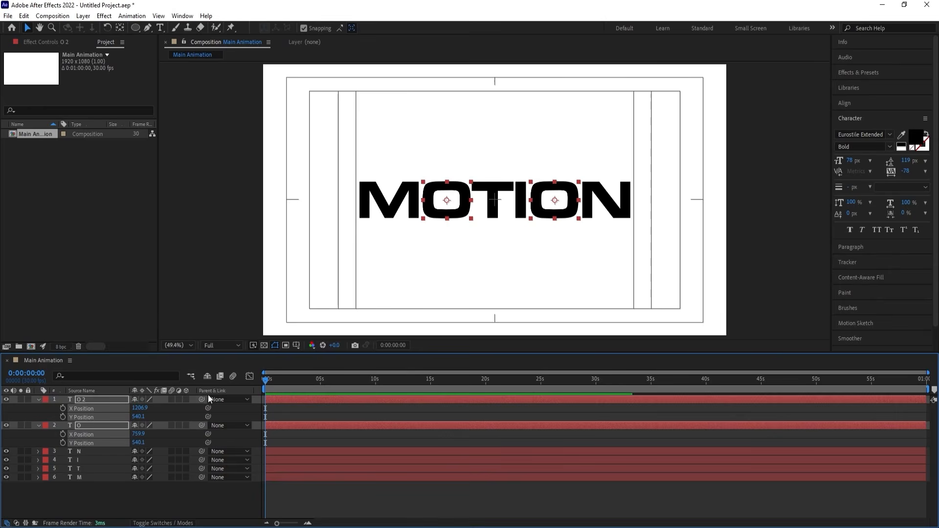
key(equal)
key(equal)
click(280, 410)
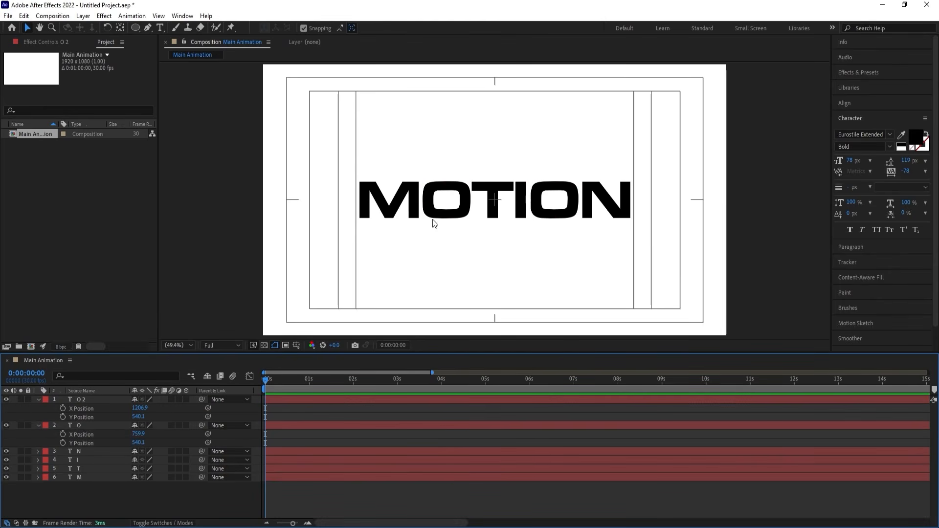
Set X Position and Y Position keyframes for the first O layer at 0:00:00:00 and 0:00:01:10.
click(432, 216)
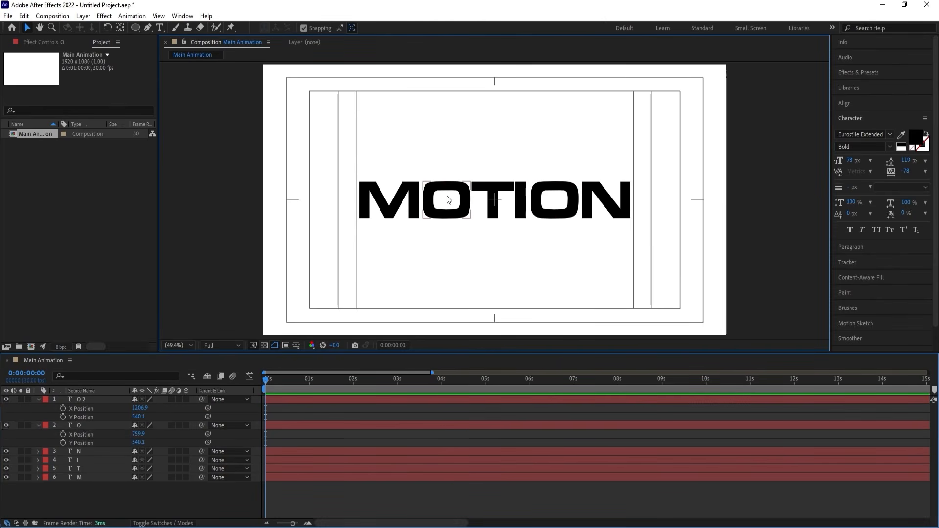
click(64, 434)
click(62, 442)
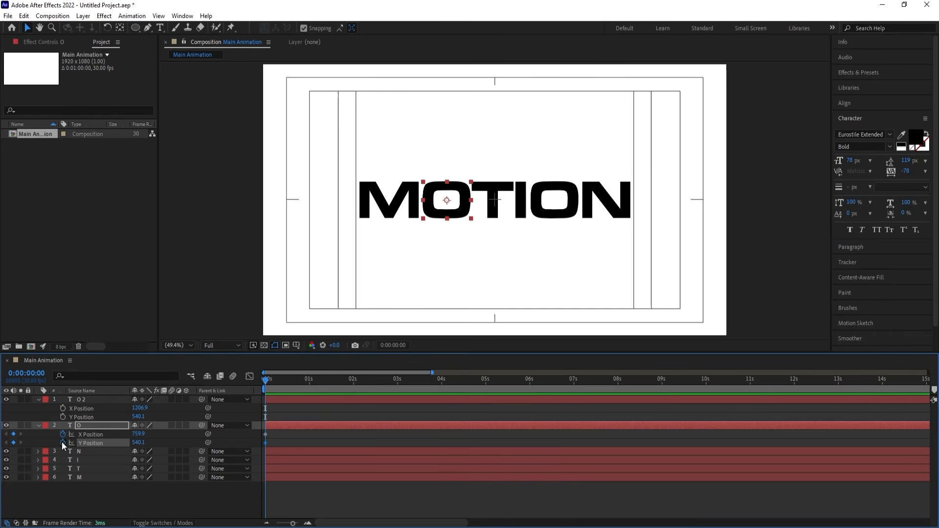
key(equal)
click(327, 383)
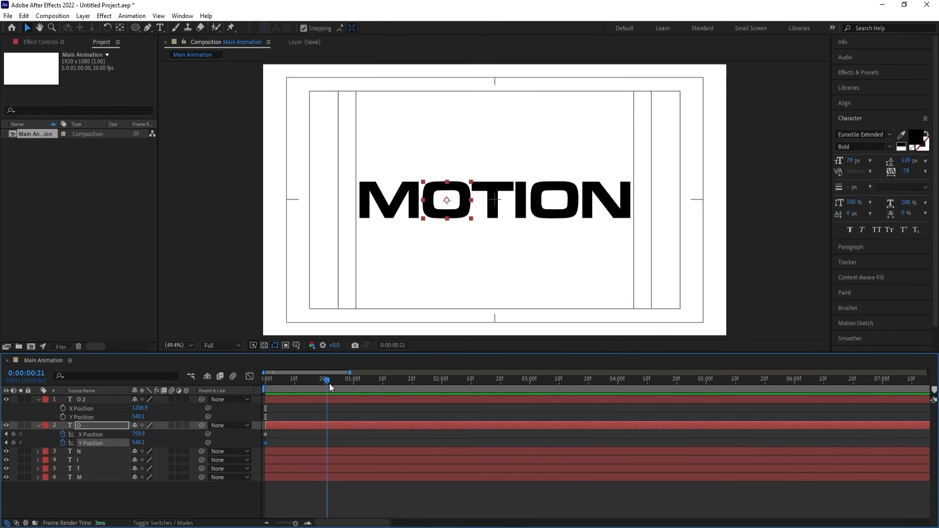
drag(329, 383, 383, 385)
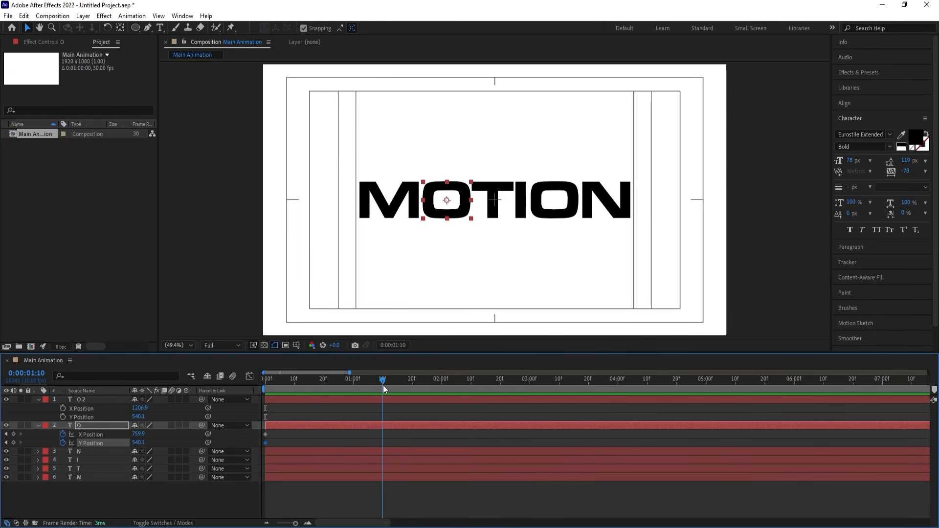
click(14, 435)
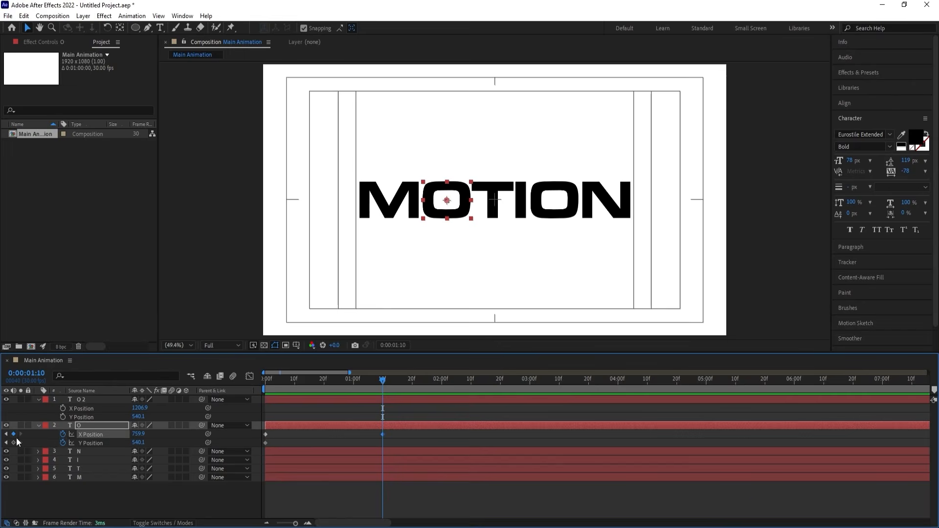
click(14, 442)
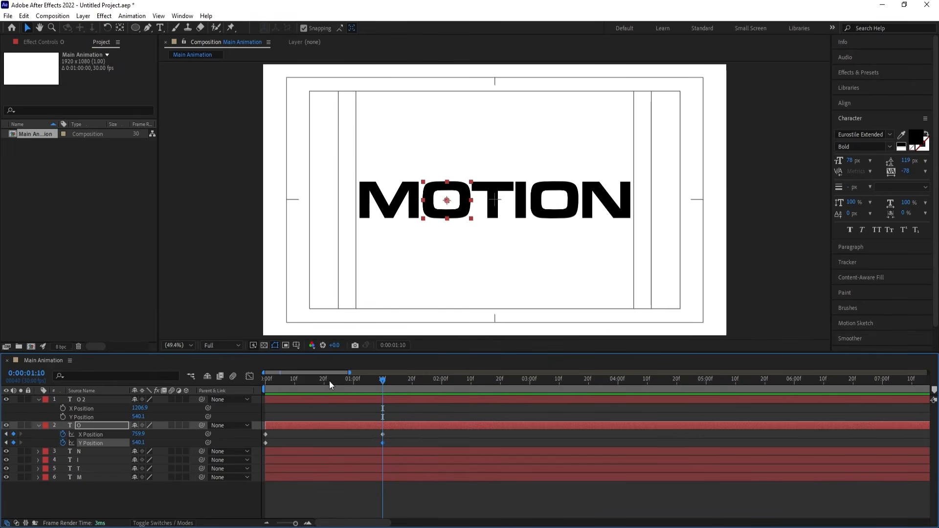
At 0:00:00:00, move the first O horizontally out of the frame's left side, to X Position about -107.
drag(330, 381, 207, 391)
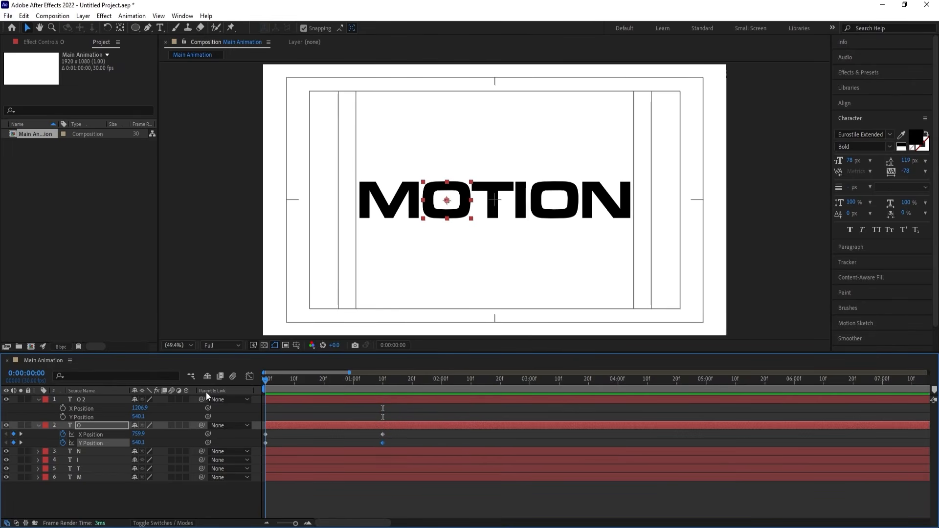
click(289, 441)
click(276, 424)
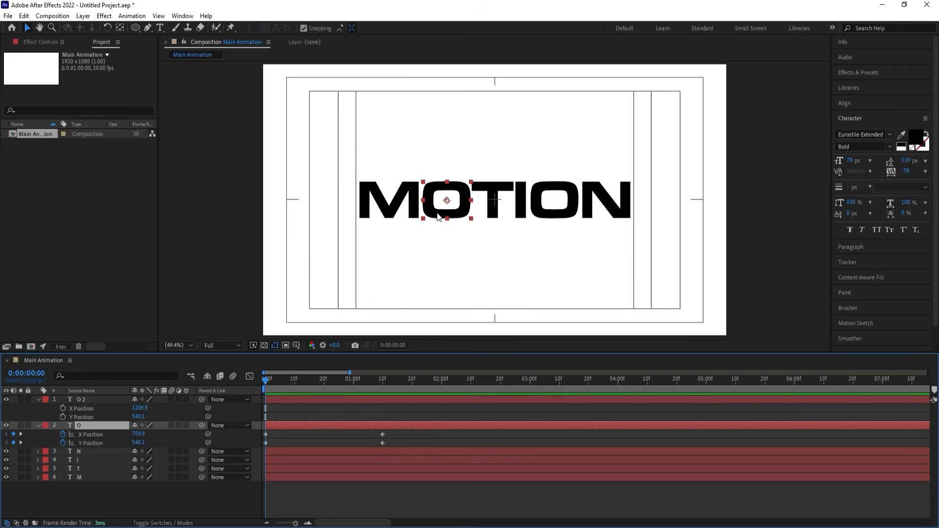
drag(438, 223, 227, 206)
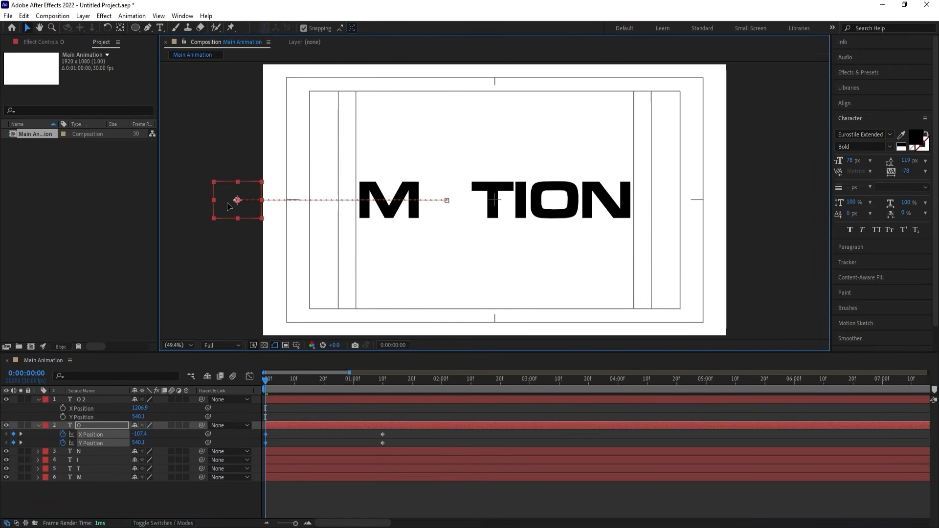
Add a Y Position keyframe to the first O at frame 20 and raise the letter above the baseline at frame 10.
click(314, 394)
click(323, 378)
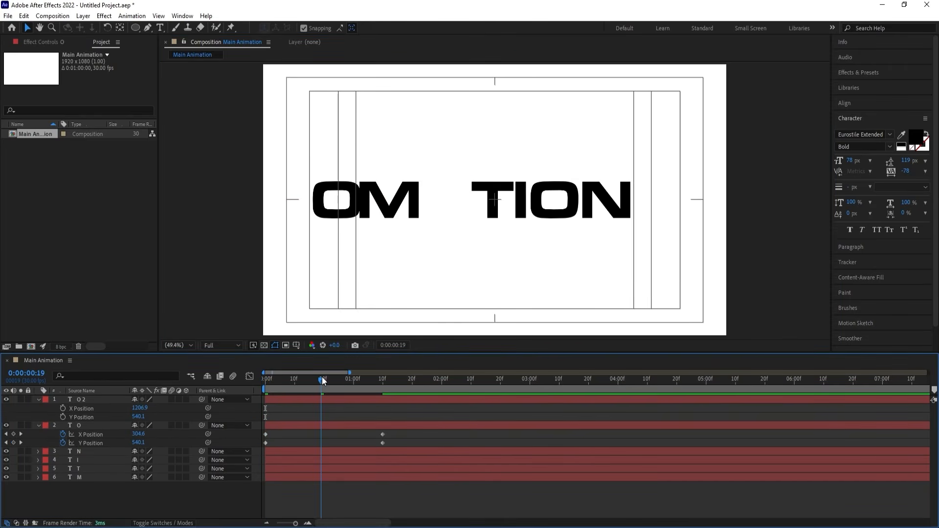
click(16, 442)
drag(306, 378, 294, 377)
drag(138, 442, 88, 442)
At 0:00:01:00, raise the first O for a second bounce, to Y Position 233.6.
click(353, 379)
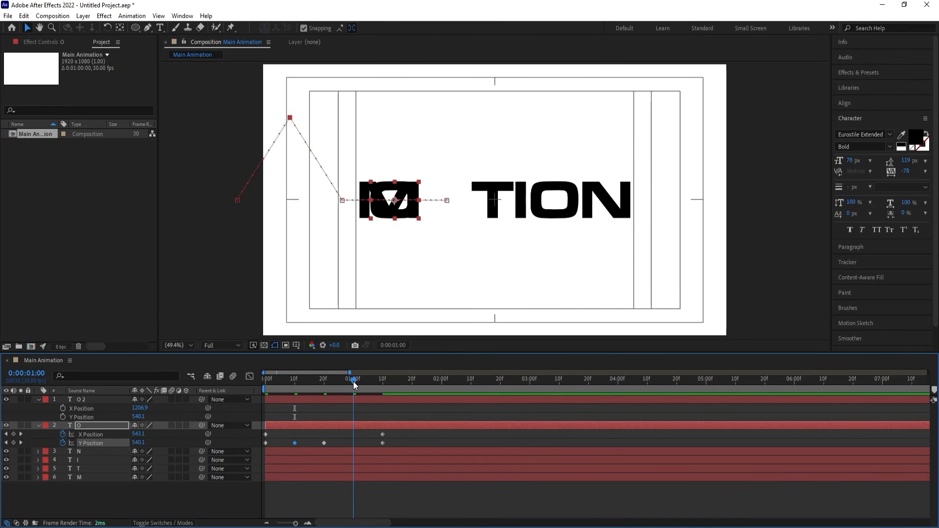
drag(141, 442, 48, 443)
drag(392, 167, 393, 139)
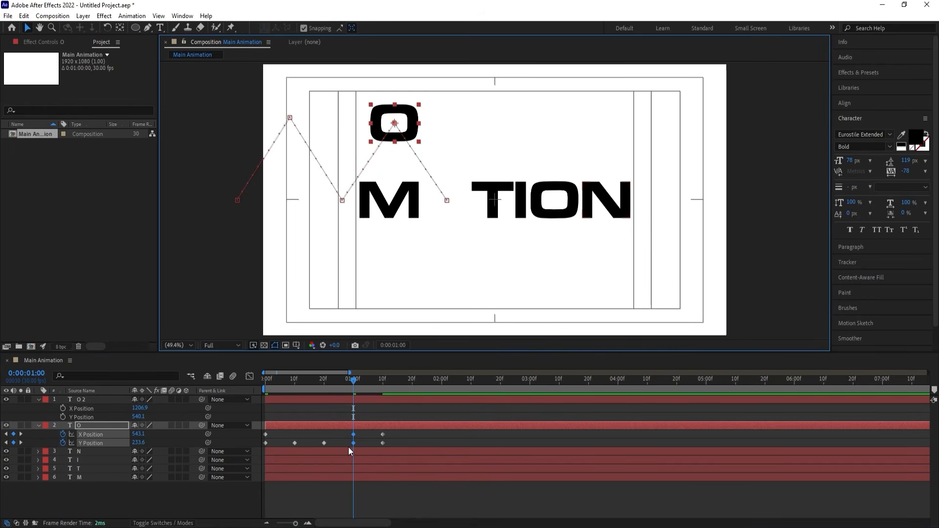
Delete the first O's X Position keyframe at 0:00:01:00 and select all of its Y Position keyframes.
click(359, 434)
click(354, 434)
key(Delete)
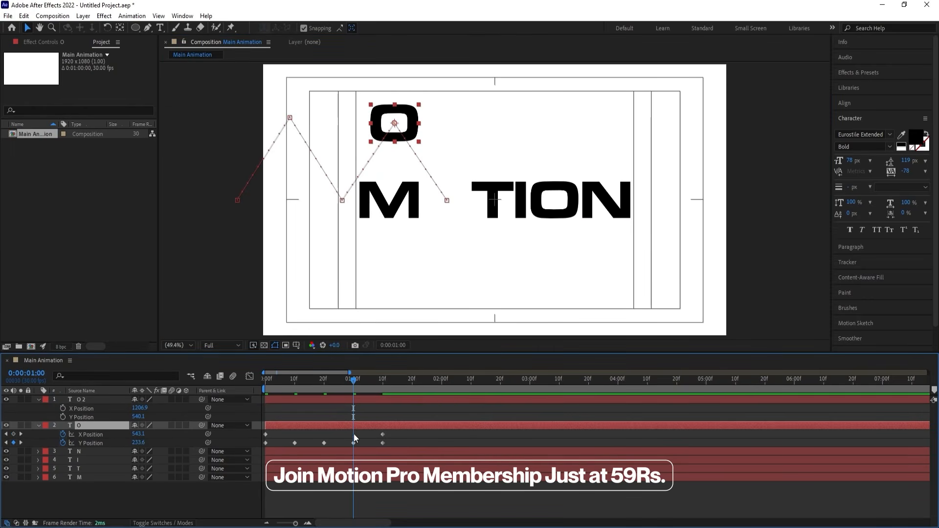
click(113, 442)
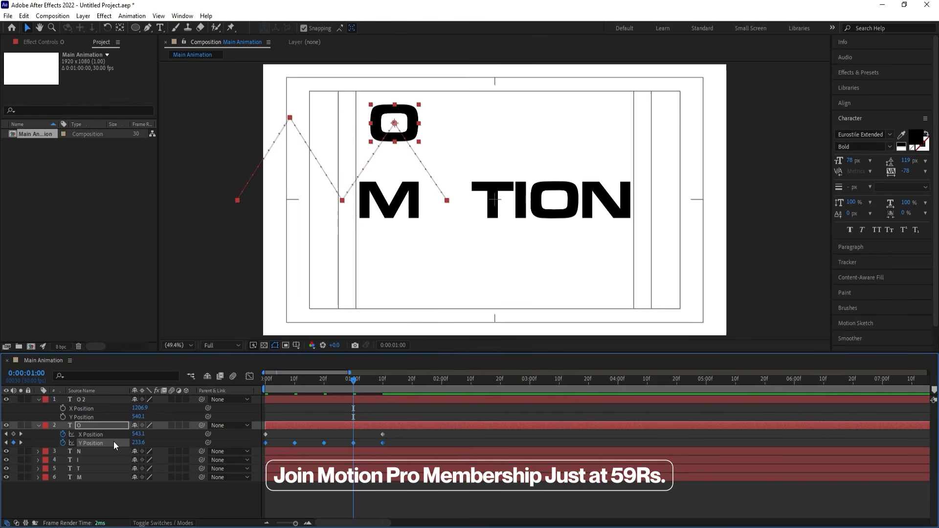
Apply Easy Ease to the first O's selected Y Position keyframes and open their speed graph.
key(F9)
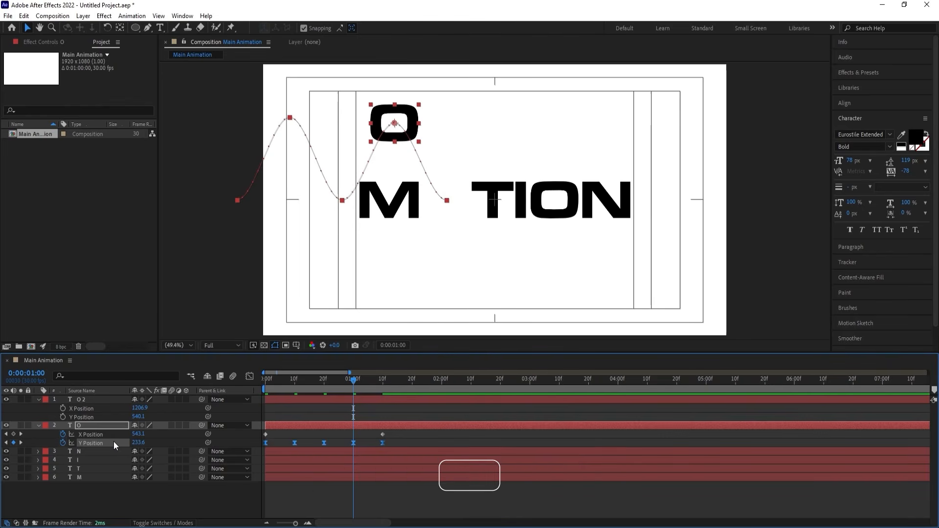
click(249, 376)
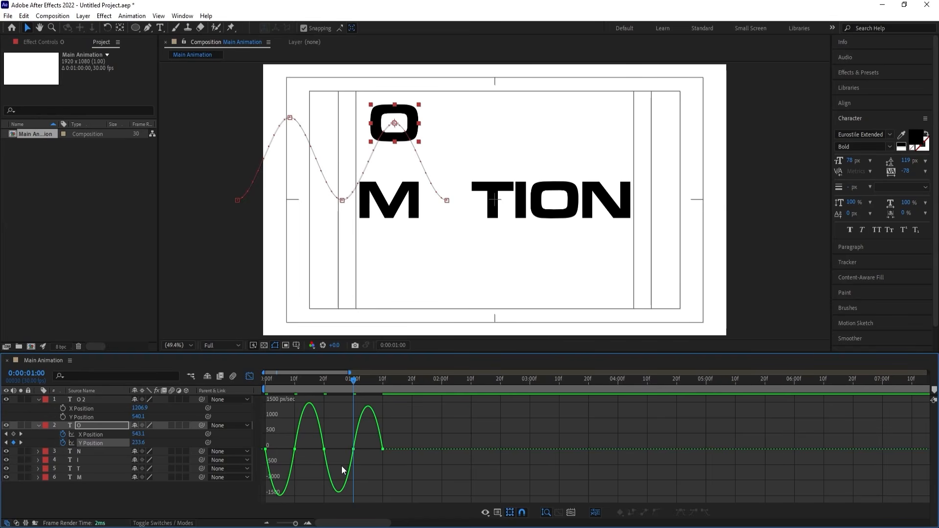
key(equal)
drag(333, 524, 326, 525)
right_click(392, 414)
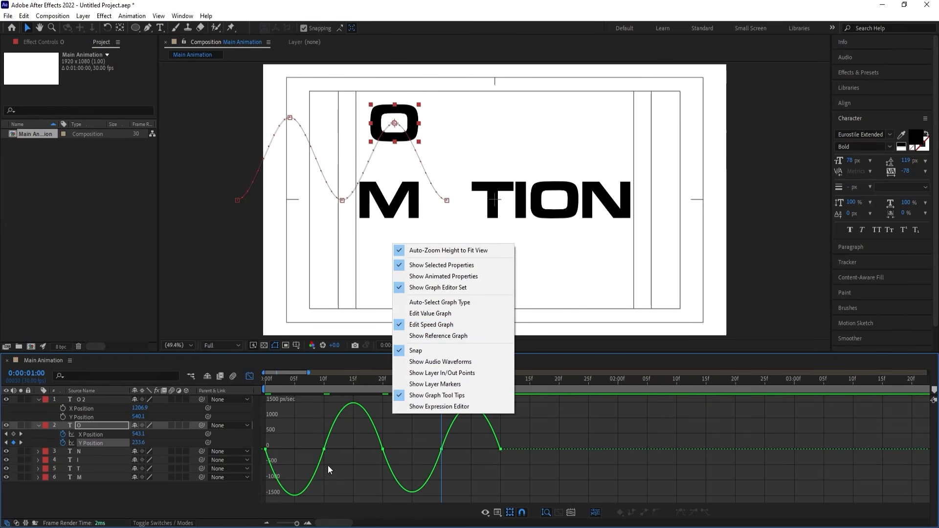
Reshape the Y Position speed curve with long easing around both bounce peaks and sharp speed spikes at the baseline keyframes.
click(310, 430)
drag(310, 430, 281, 448)
drag(334, 428, 366, 429)
drag(280, 419, 268, 450)
drag(393, 426, 462, 488)
drag(432, 445, 497, 447)
Return to 0:00:00:00, close the speed graph and preview the first O's bounce.
drag(334, 383, 231, 395)
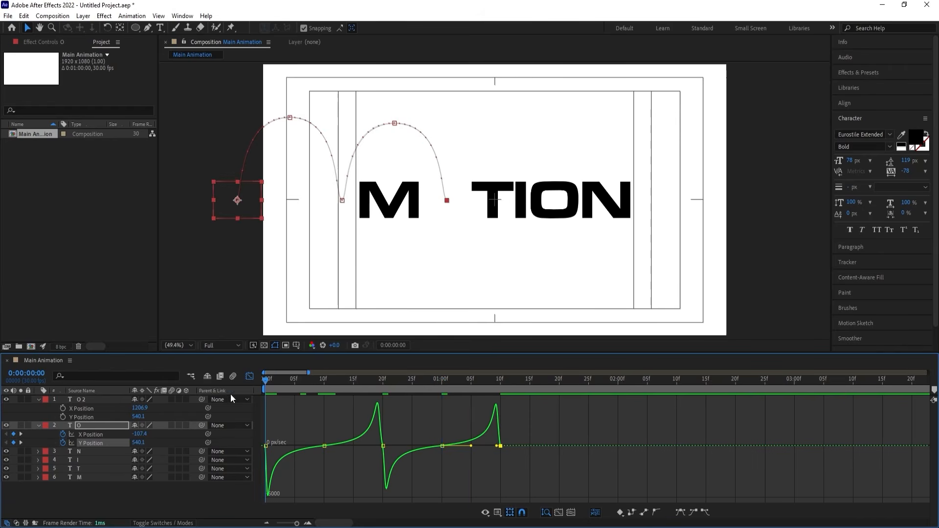
click(249, 376)
key(space)
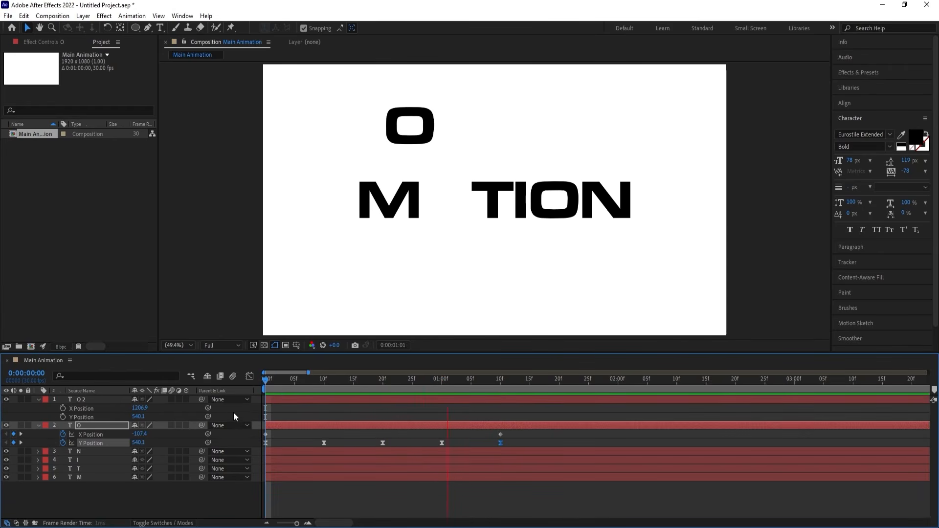
key(space)
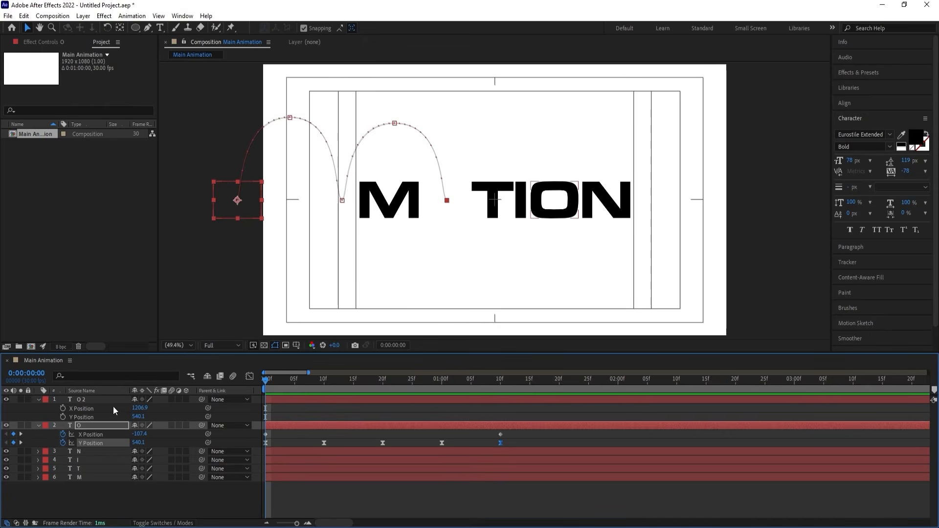
Animate the first O's Rotation from 0 at 0:00:00:00 to 2 full turns at 0:00:01:10.
key(r)
click(62, 434)
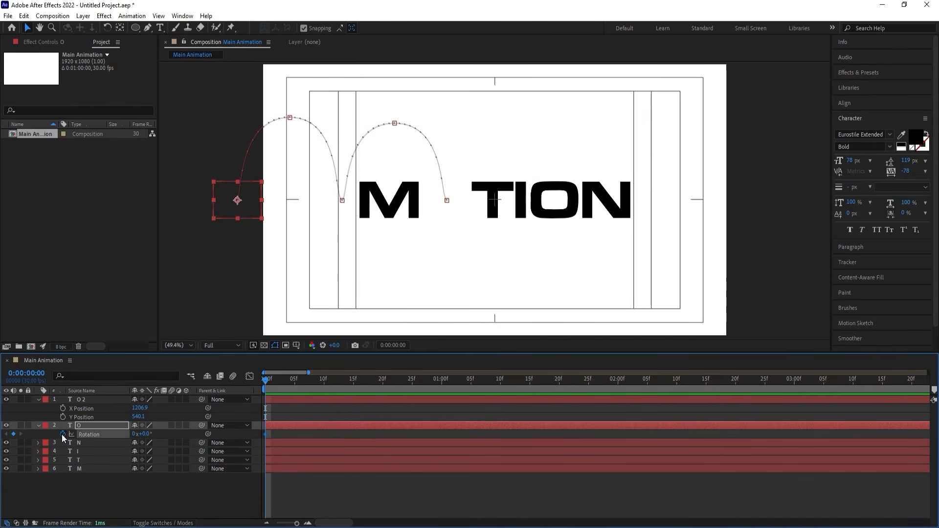
key(shift+p)
key(shift+Page_Down)
key(shift+Page_Down)
key(shift+Page_Down)
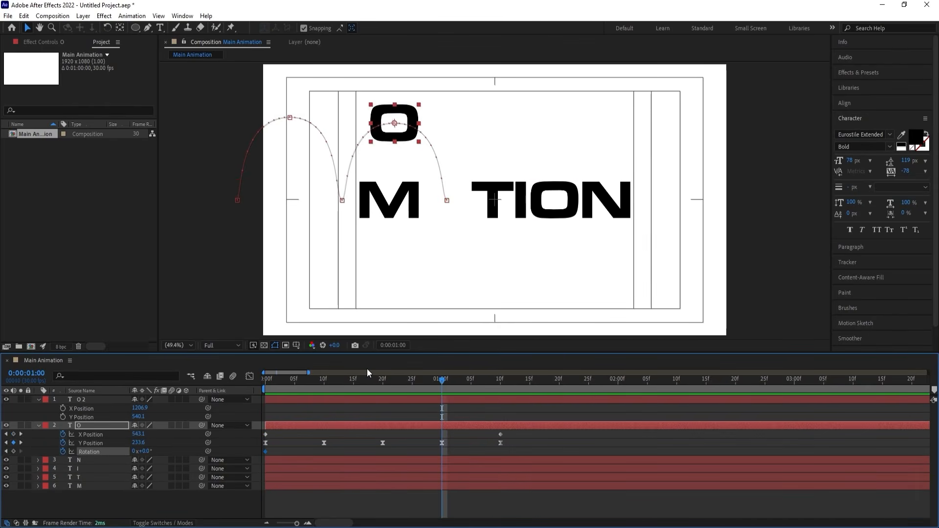
key(shift+Page_Down)
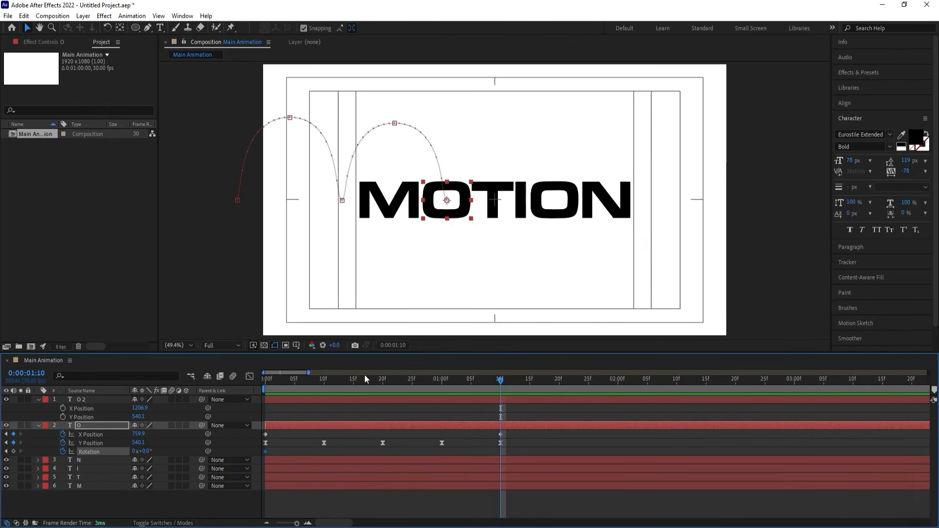
click(139, 451)
text(2)
key(Return)
Preview the first O's rotating bounce from the start of the composition.
click(270, 382)
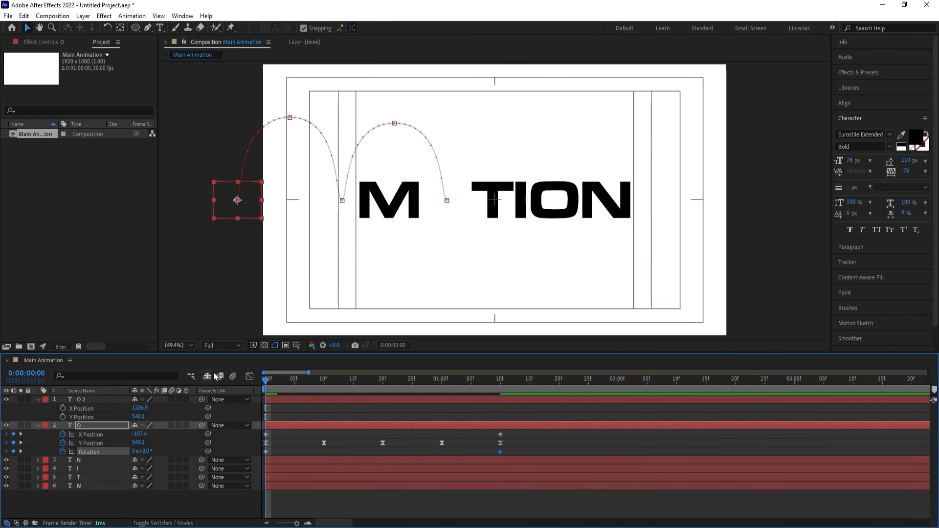
key(space)
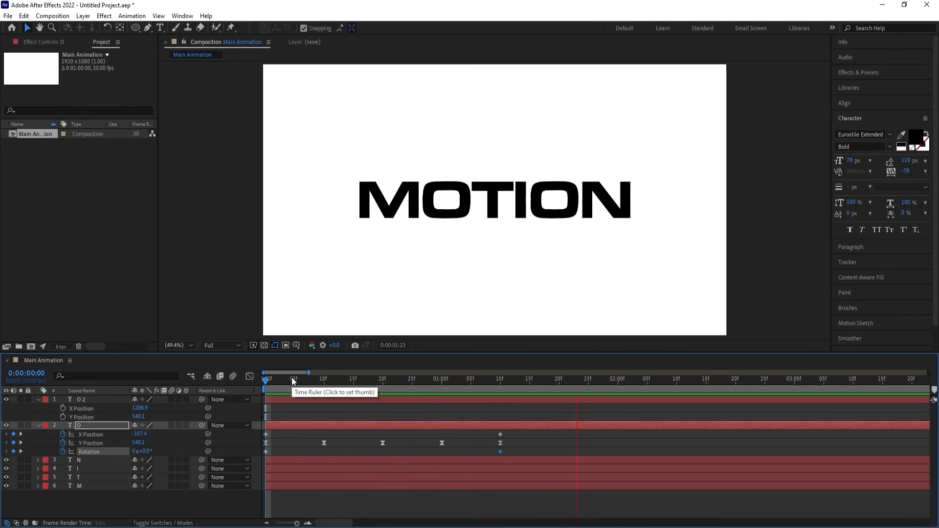
key(space)
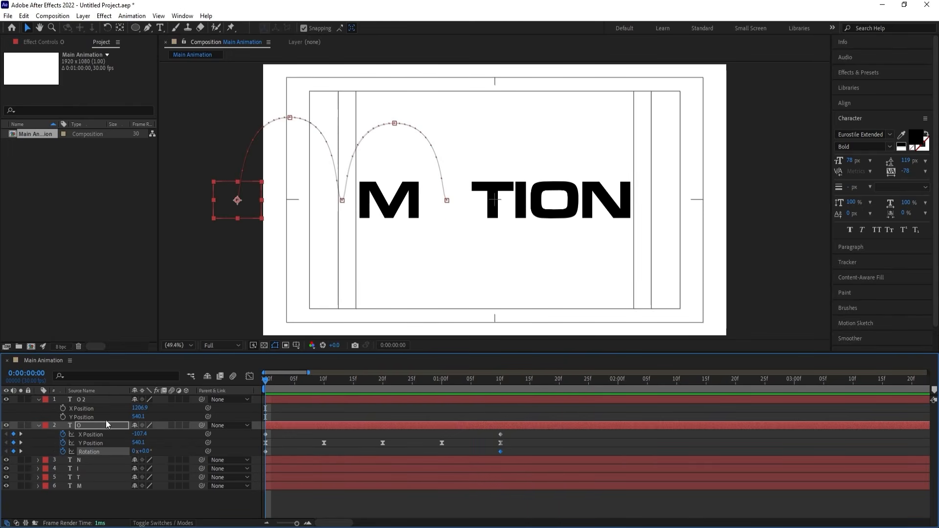
Duplicate the first O layer with its keyframes and make the copy start at 0:00:01:10.
click(89, 425)
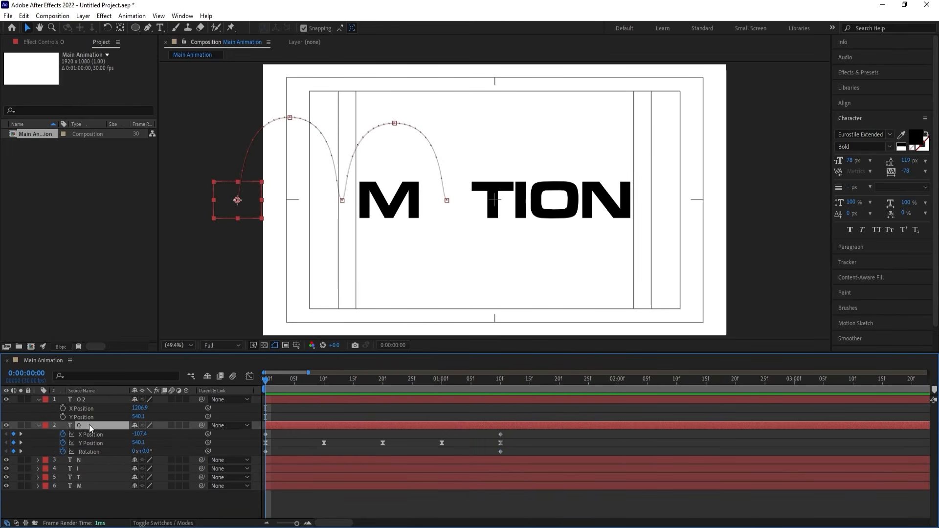
key(ctrl+d)
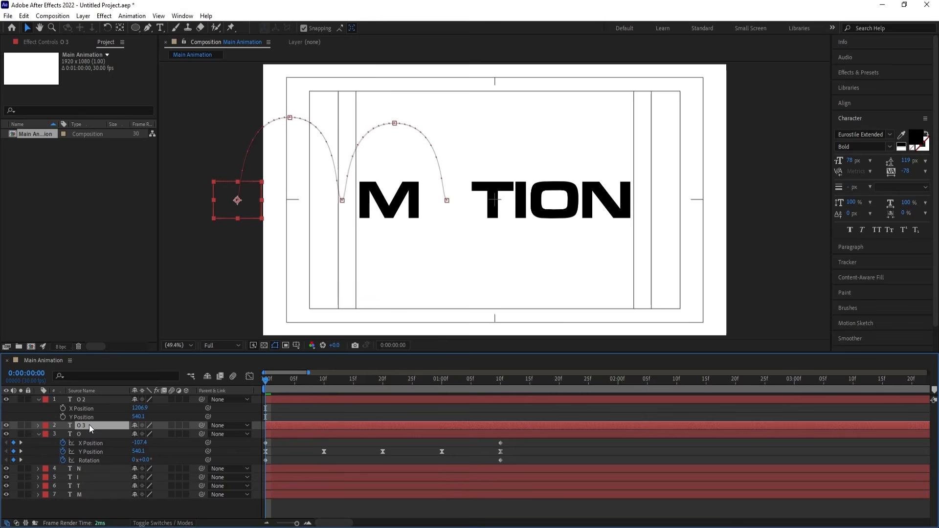
key(u)
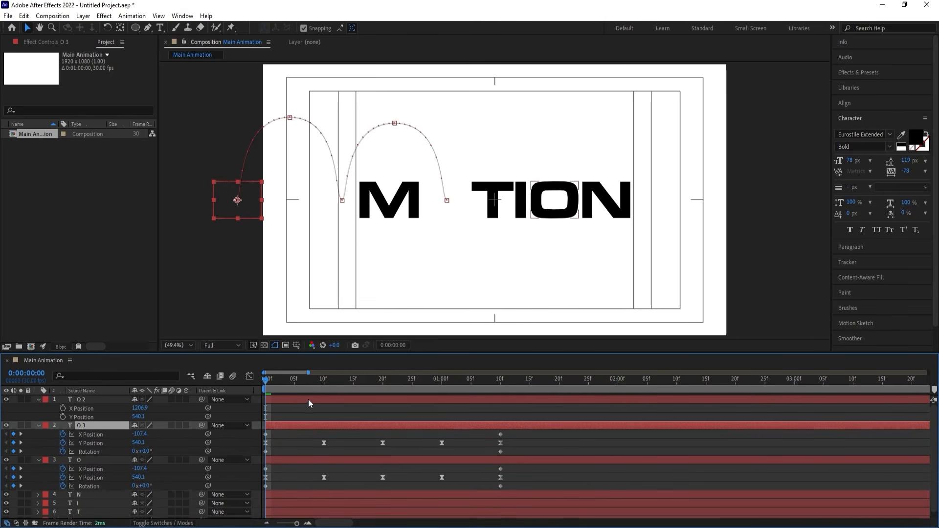
drag(303, 381, 497, 403)
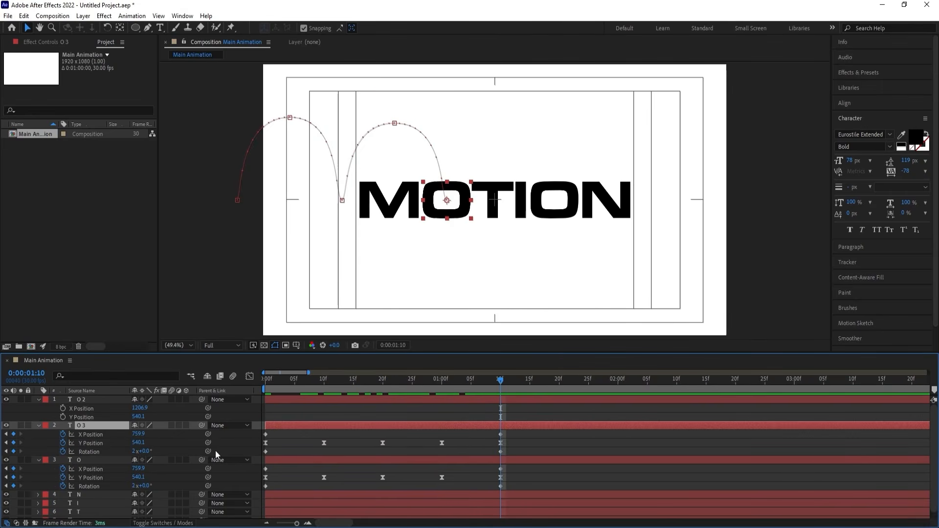
key(bracketleft)
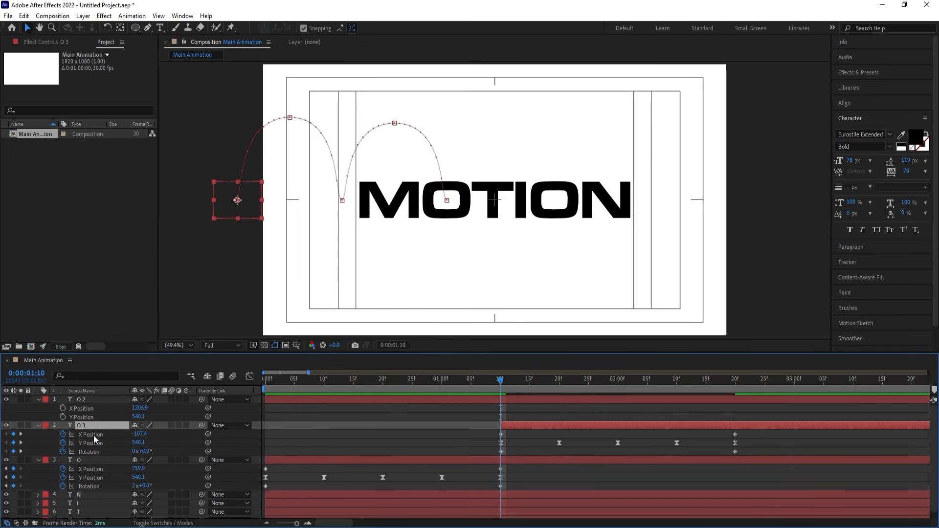
Delete the copied O's last two Y Position keyframes and move its end Rotation keyframe to 0:00:02:00.
key(minus)
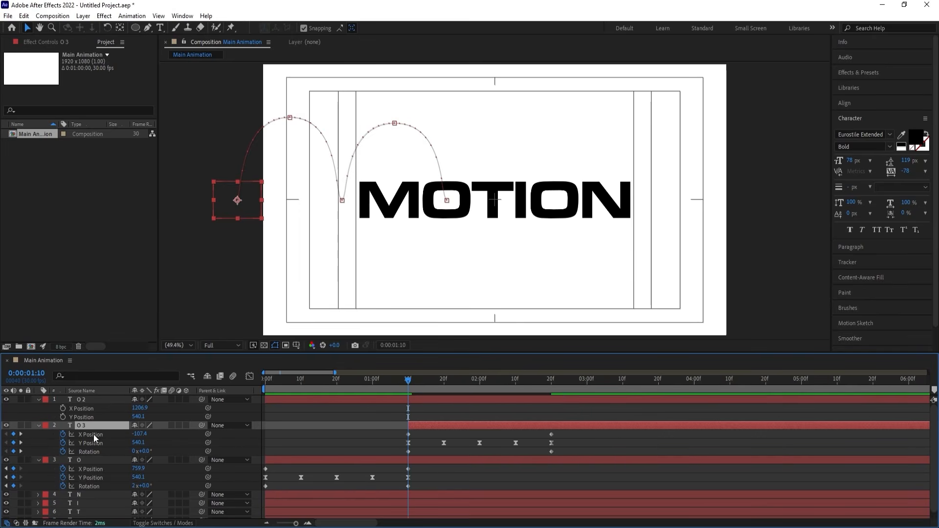
drag(453, 383, 553, 397)
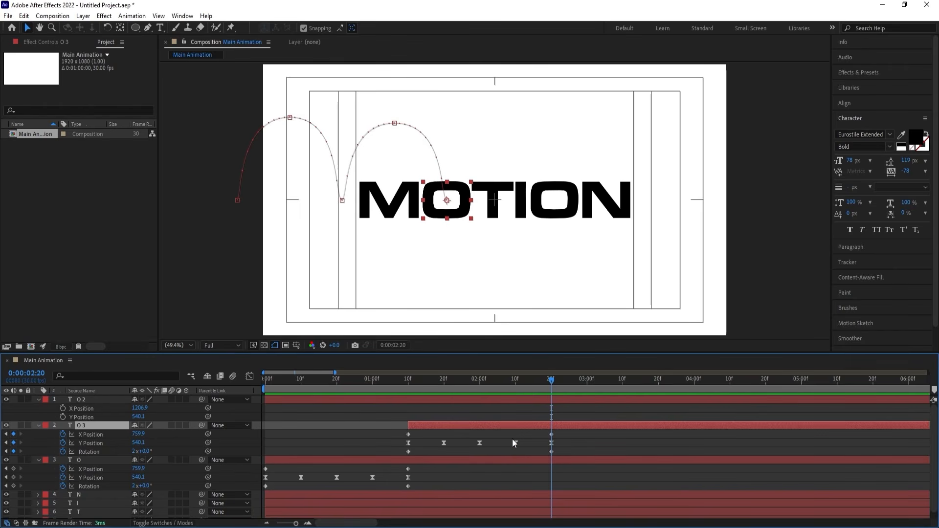
drag(515, 443, 483, 454)
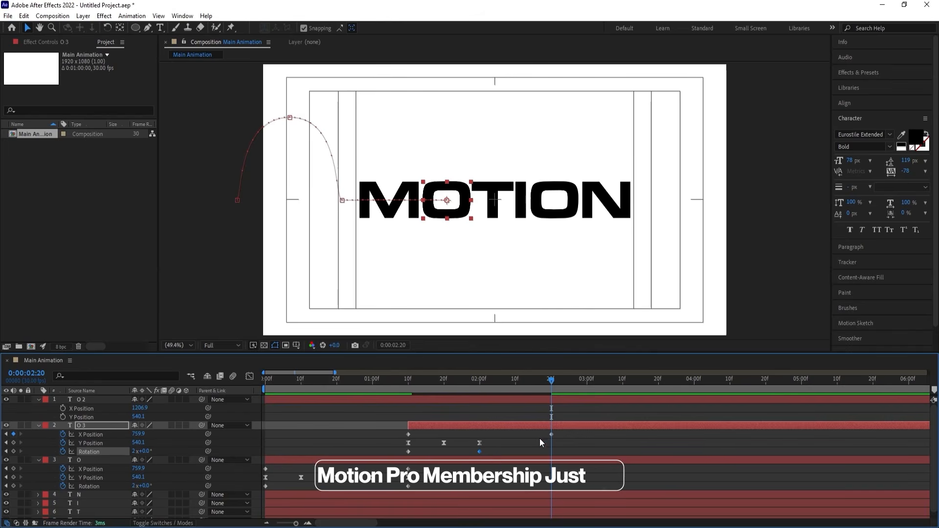
click(135, 452)
text(1)
key(Return)
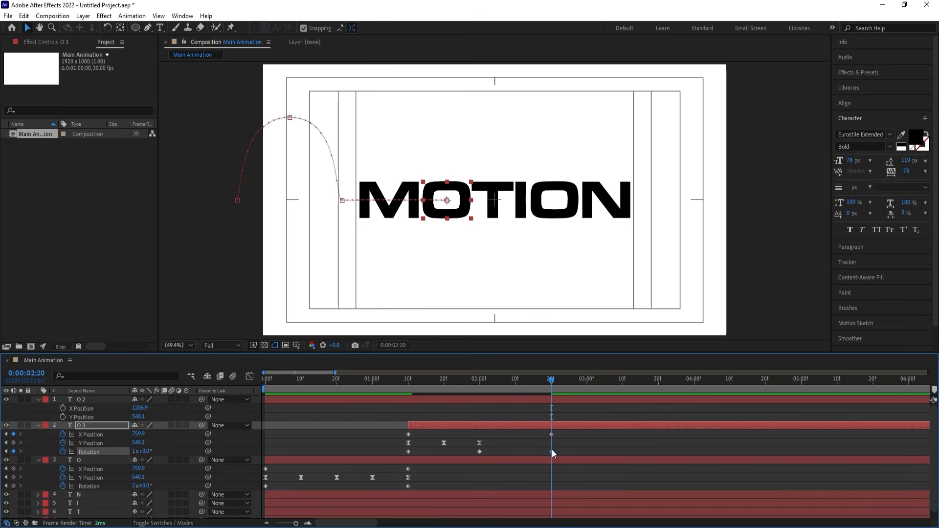
key(Delete)
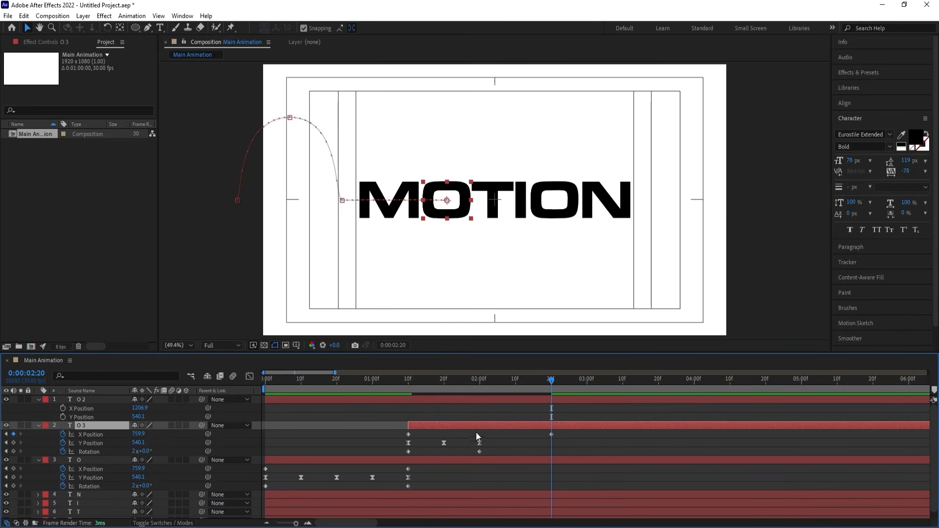
At 0:00:02:00, set the copied O's Rotation to 1 full turn and move its end X Position keyframe there.
click(481, 386)
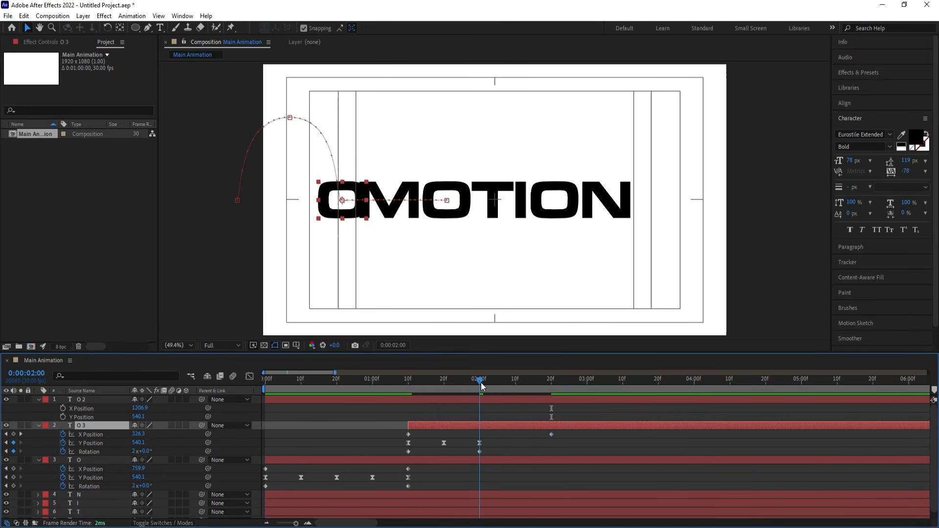
click(135, 451)
key(Return)
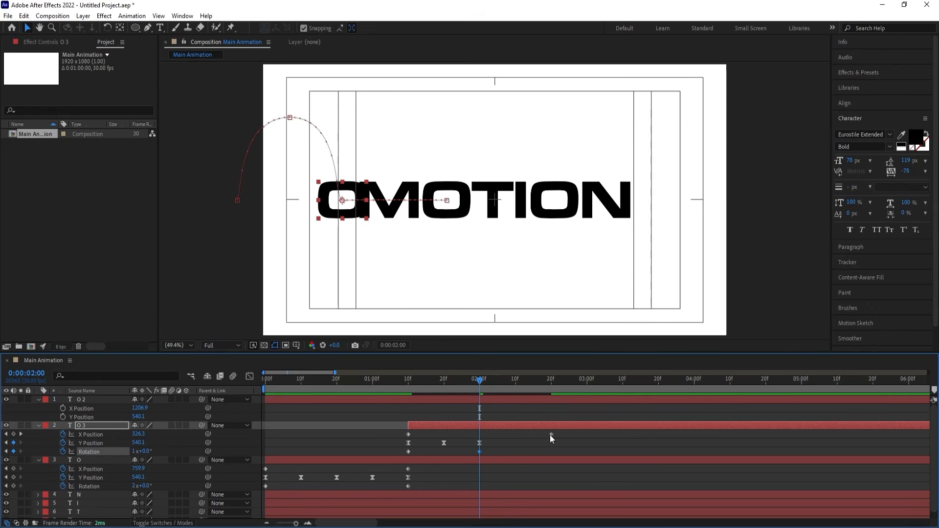
drag(549, 435, 478, 436)
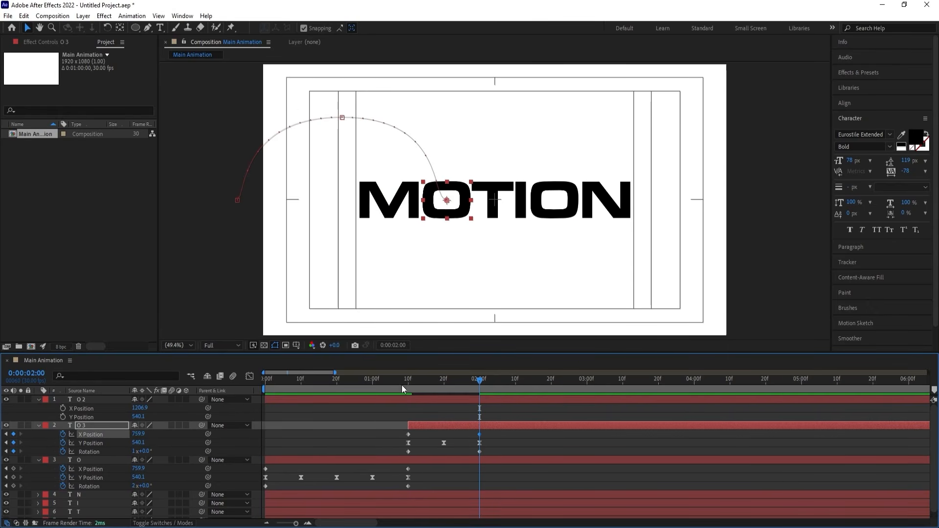
Preview the first O's bounce followed by the copied O's single bounce.
drag(401, 385, 247, 388)
key(space)
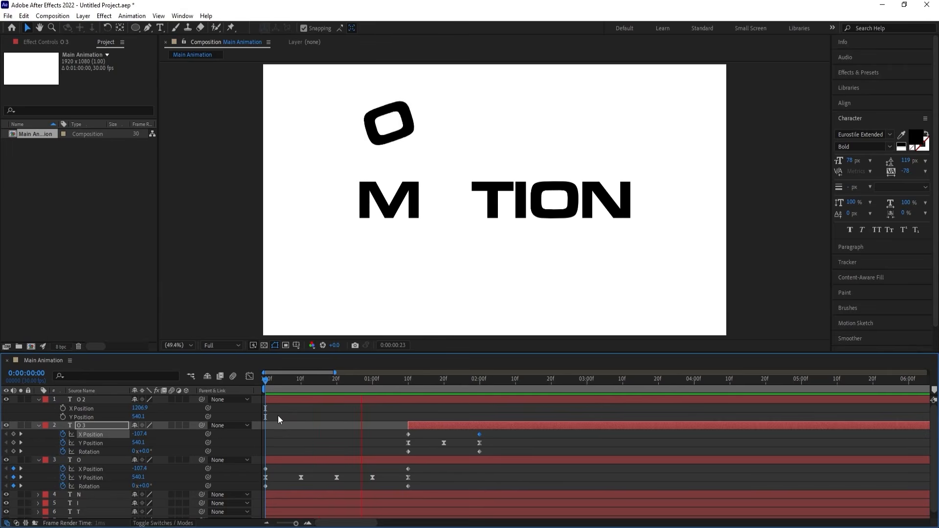
key(space)
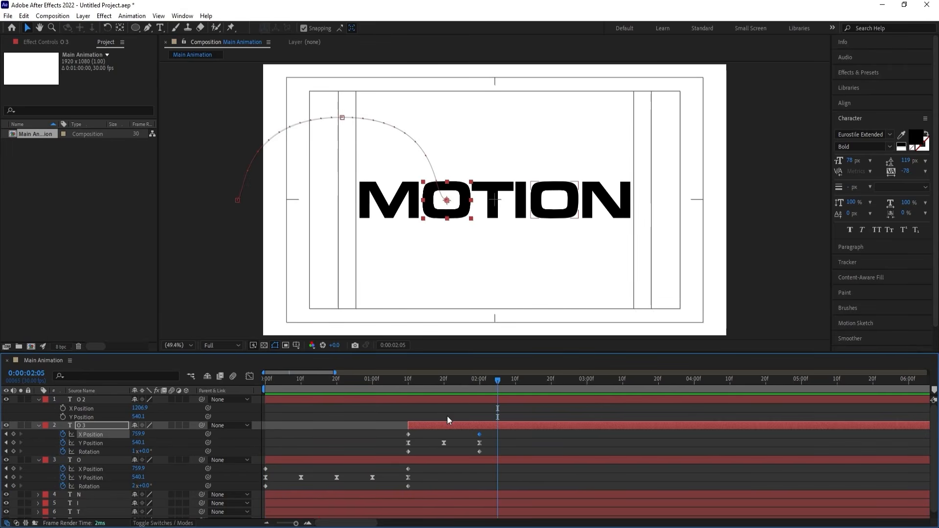
At 0:00:02:00, move the copied O onto the second O of MOTION, to X Position about 1201.
drag(426, 380, 474, 412)
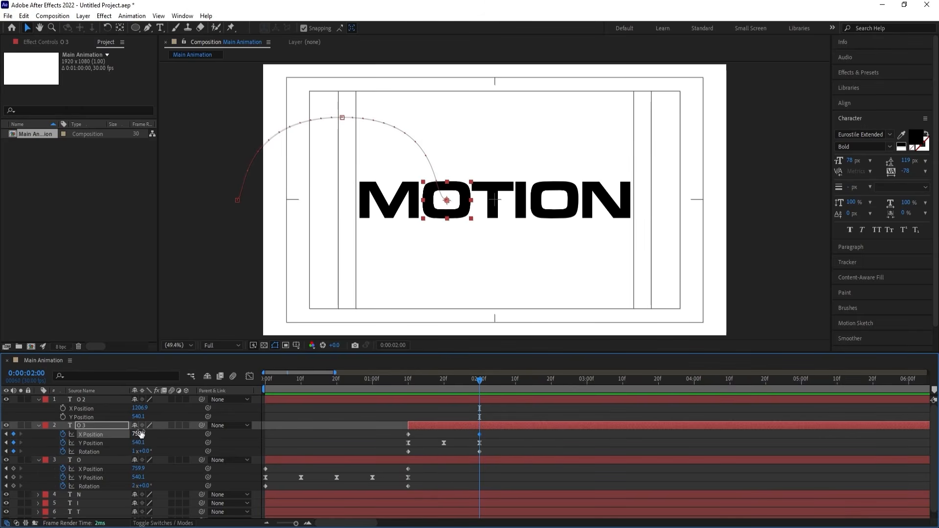
drag(139, 433, 347, 422)
Change the fill color of the second O layer, O 2, to red.
click(79, 400)
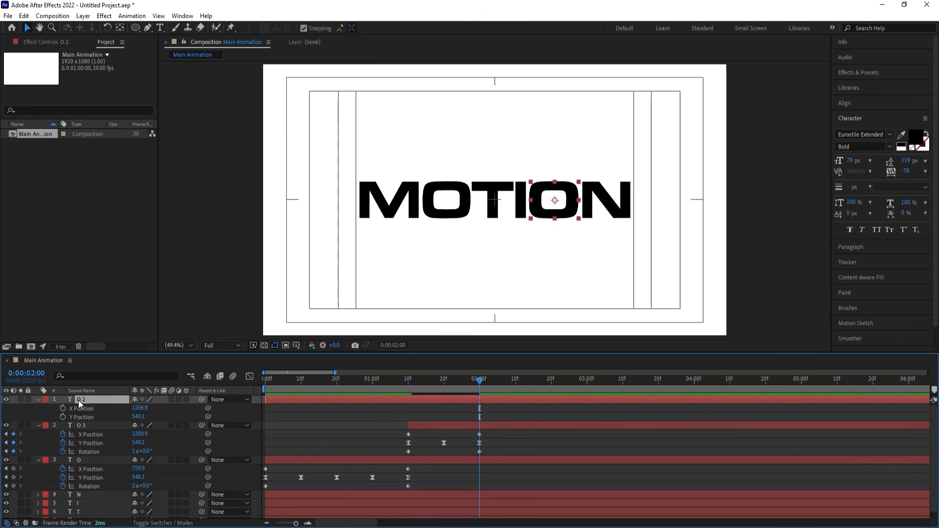
click(915, 136)
drag(775, 338, 838, 219)
key(Return)
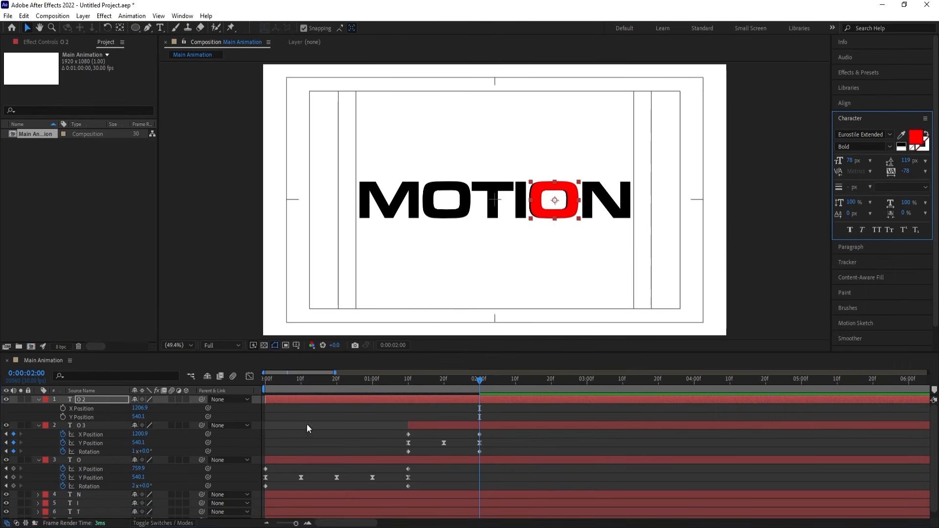
Set the copied O's X Position to 1205.9 at 0:00:02:00 and to 753.6 at 0:00:01:10.
click(143, 434)
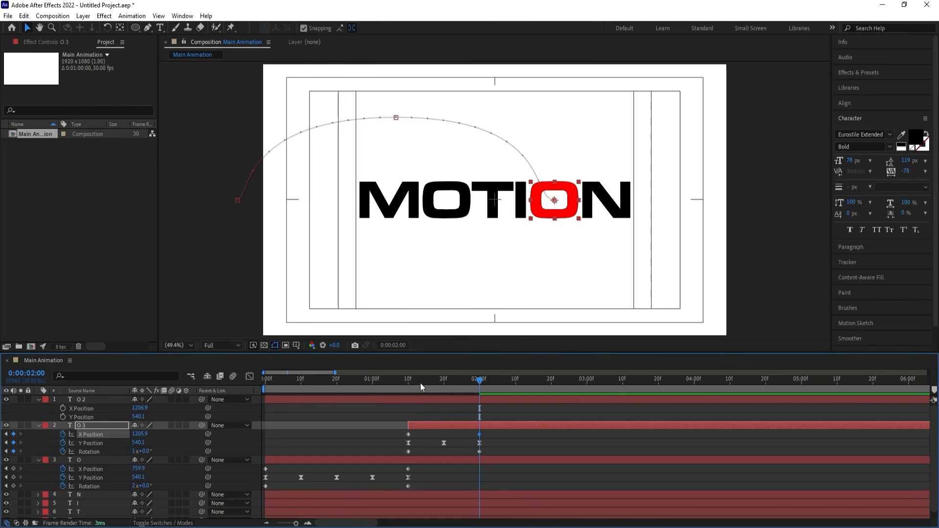
drag(420, 379, 410, 377)
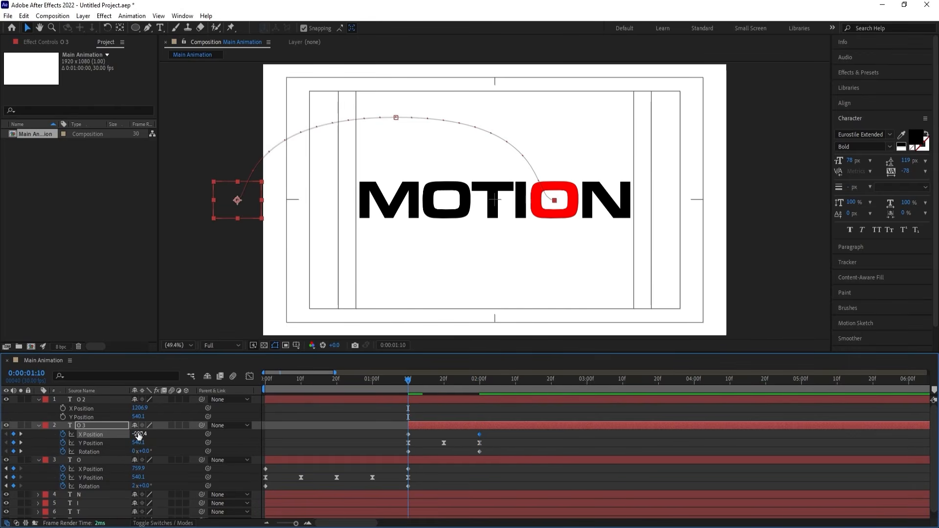
drag(138, 434, 526, 400)
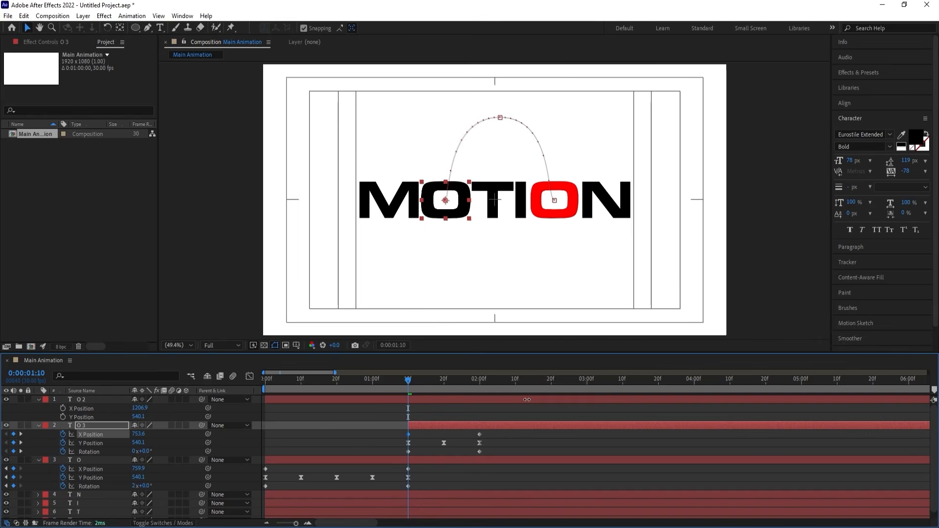
Preview the O bouncing from the first position to the second, and select the red O 2 layer.
key(space)
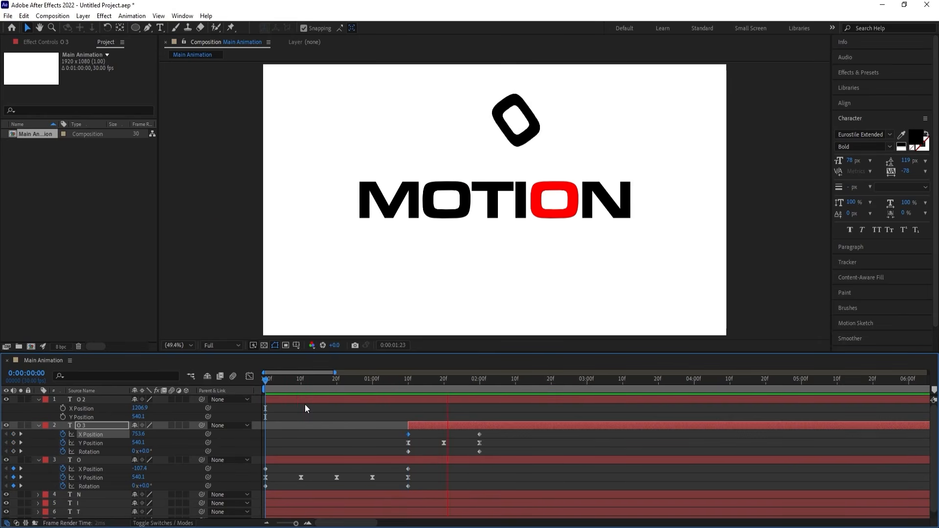
key(space)
click(382, 399)
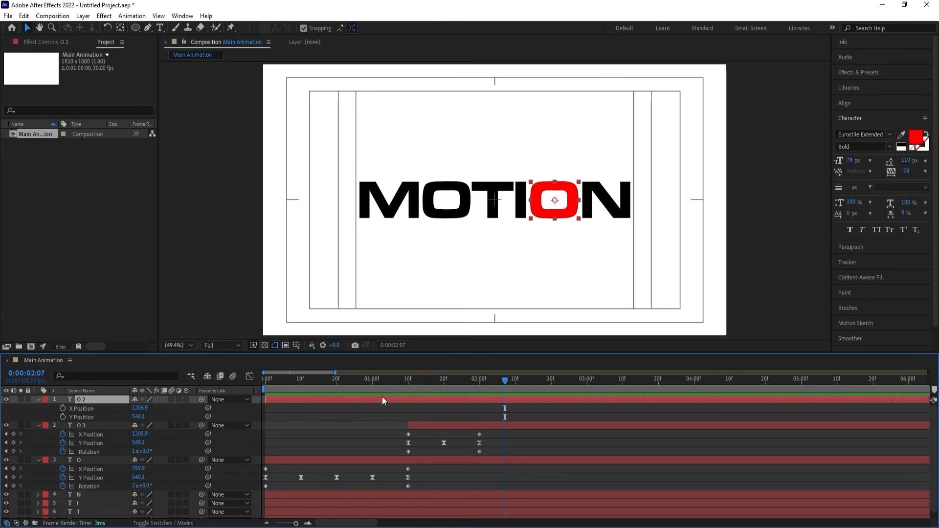
Delete the red O 2 layer and check the two O bounces from the start, stopping at 0:00:01:06.
key(Delete)
drag(374, 375, 245, 381)
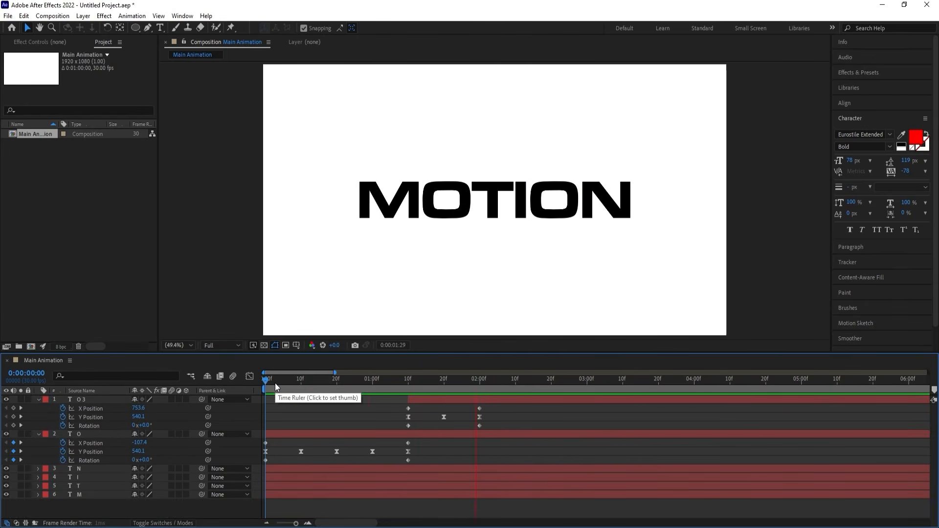
drag(275, 382, 392, 401)
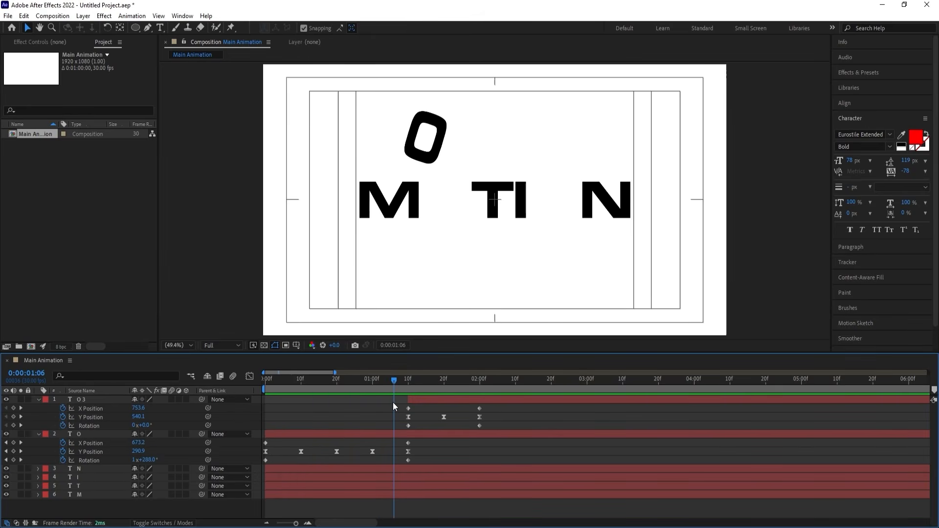
Collapse the expanded layer properties and lock the O 3 and O layers.
click(397, 202)
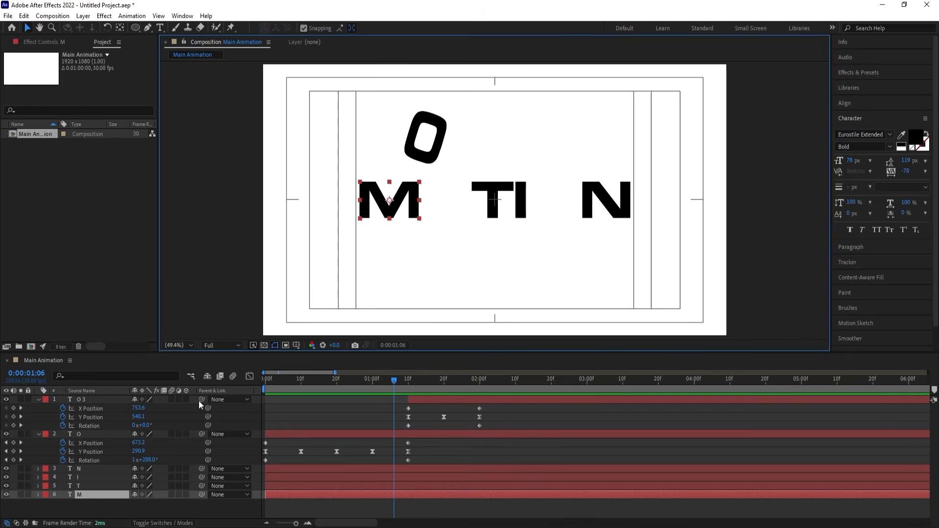
click(289, 408)
key(u)
click(90, 409)
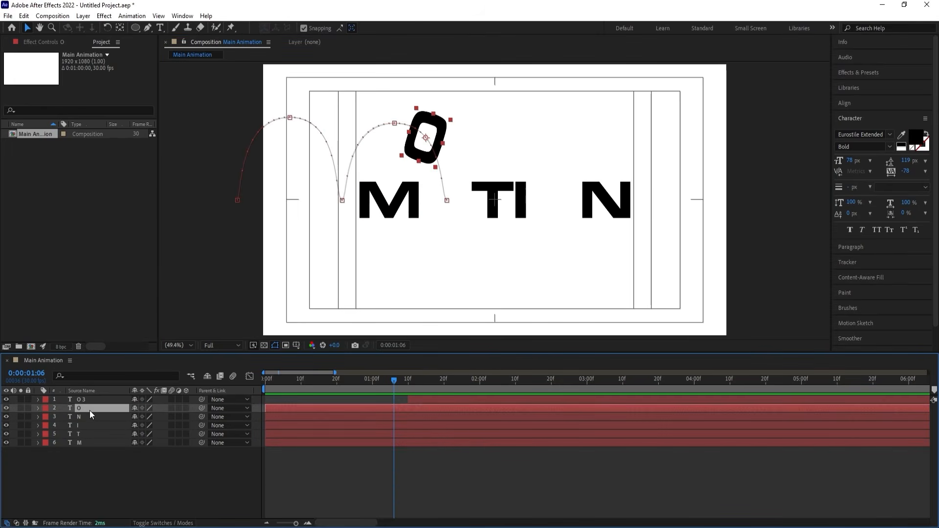
shift+click(84, 401)
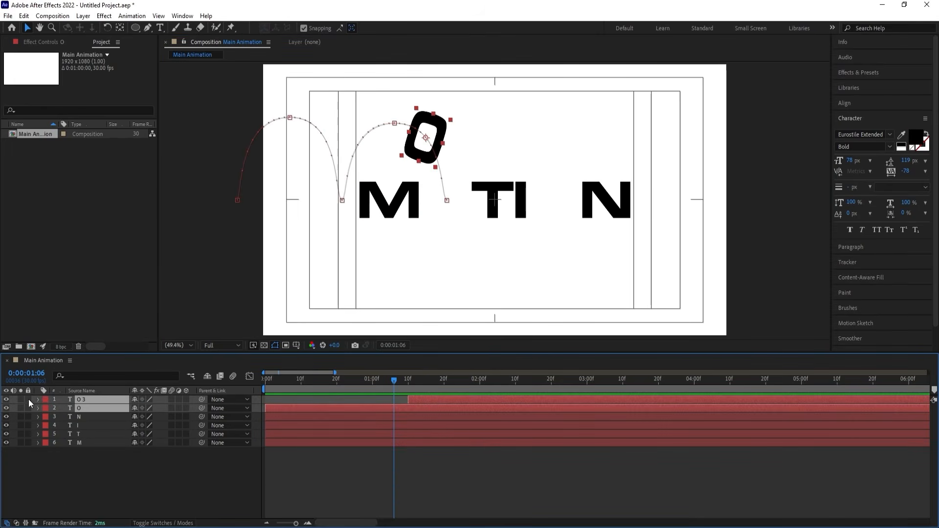
drag(29, 399, 29, 405)
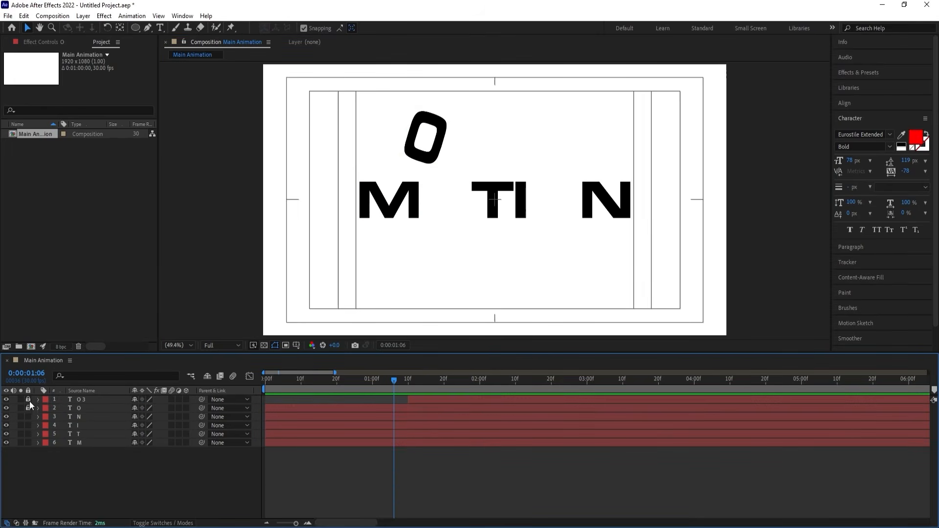
Trim the M layer's start to 0:00:01:06 and set a Position keyframe on it there.
click(368, 203)
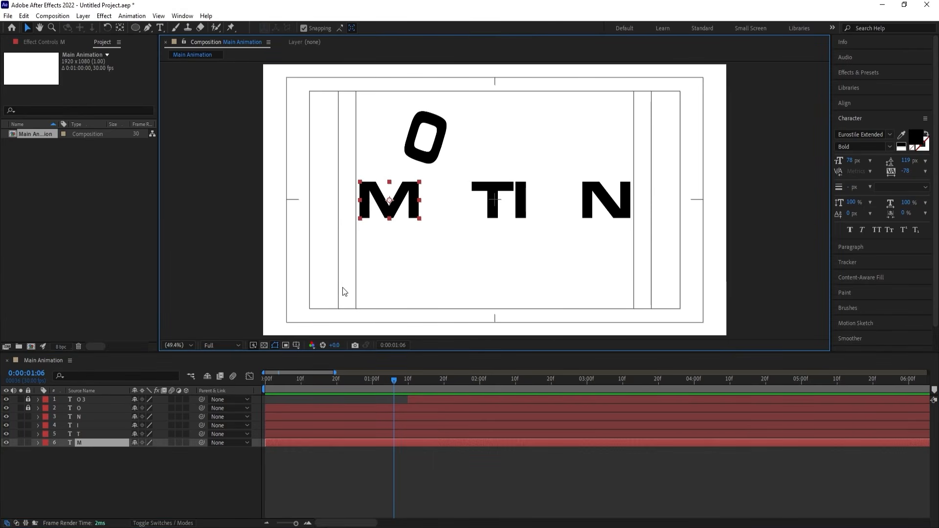
key(alt+bracketleft)
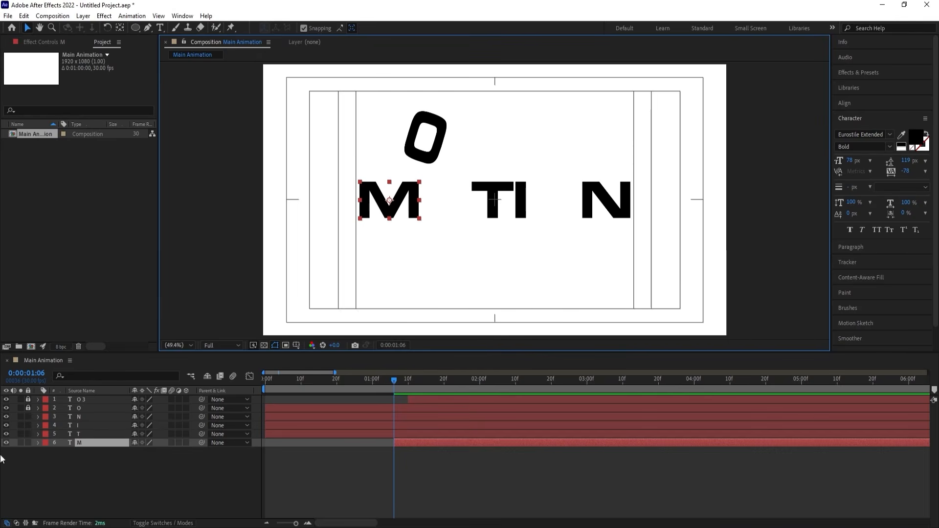
key(p)
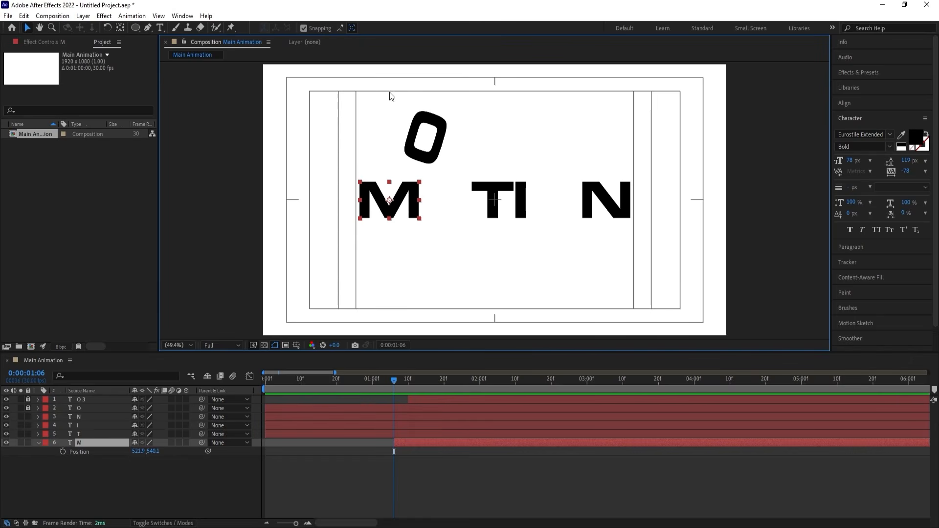
click(63, 451)
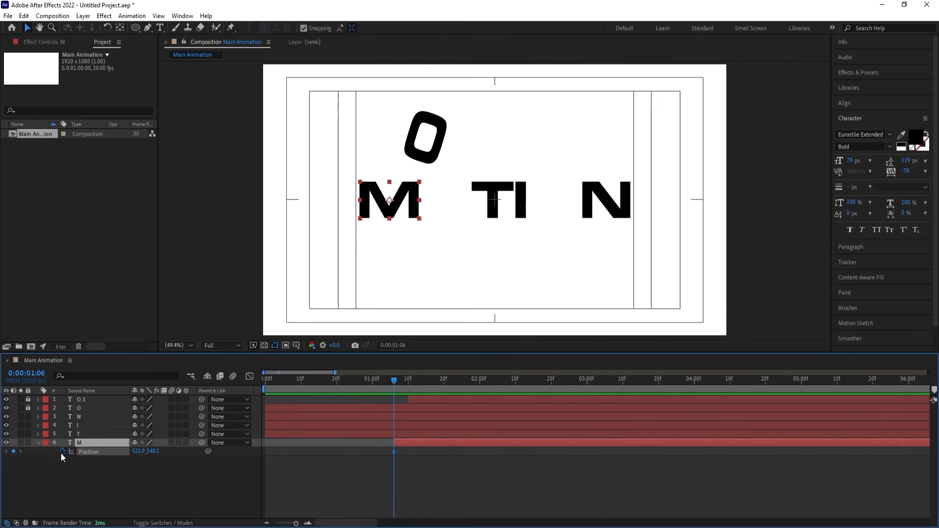
Add Position keyframes at the M's resting place at 0:00:01:21 and 0:00:01:29.
key(space)
key(space)
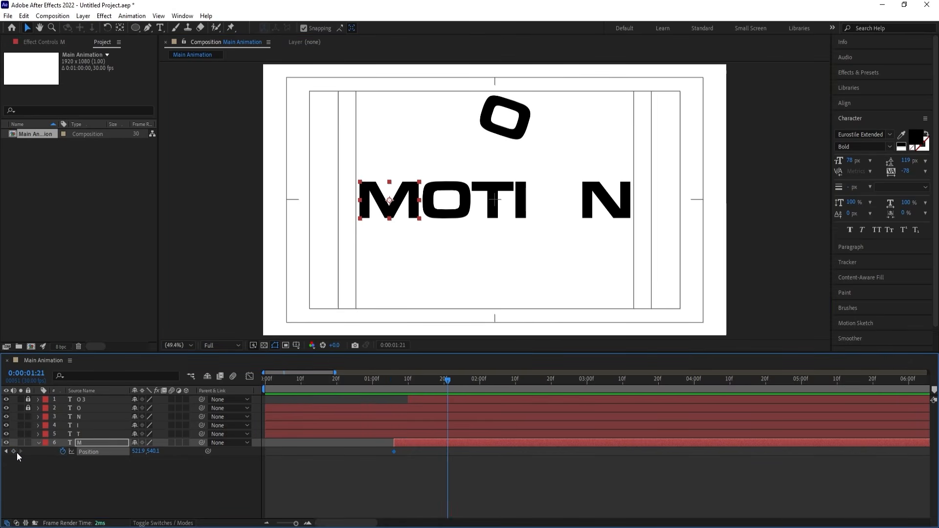
click(14, 451)
key(space)
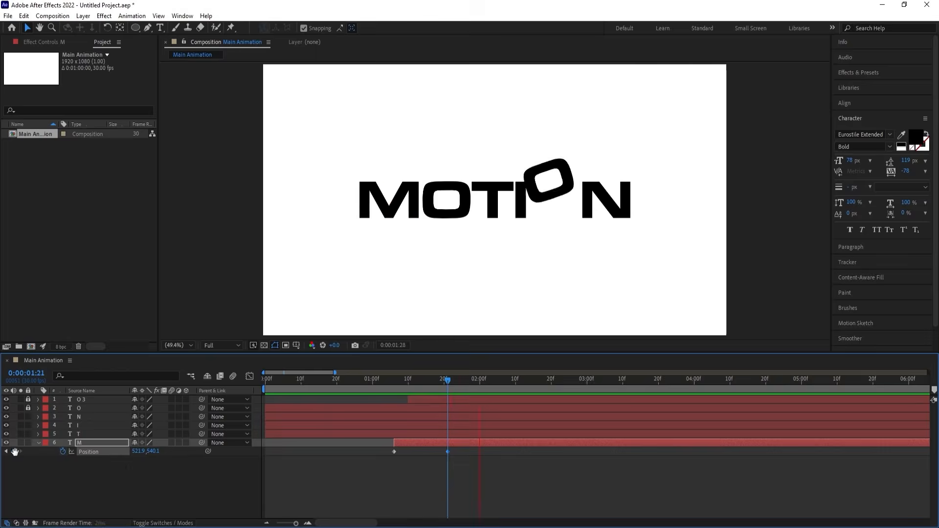
key(space)
click(14, 451)
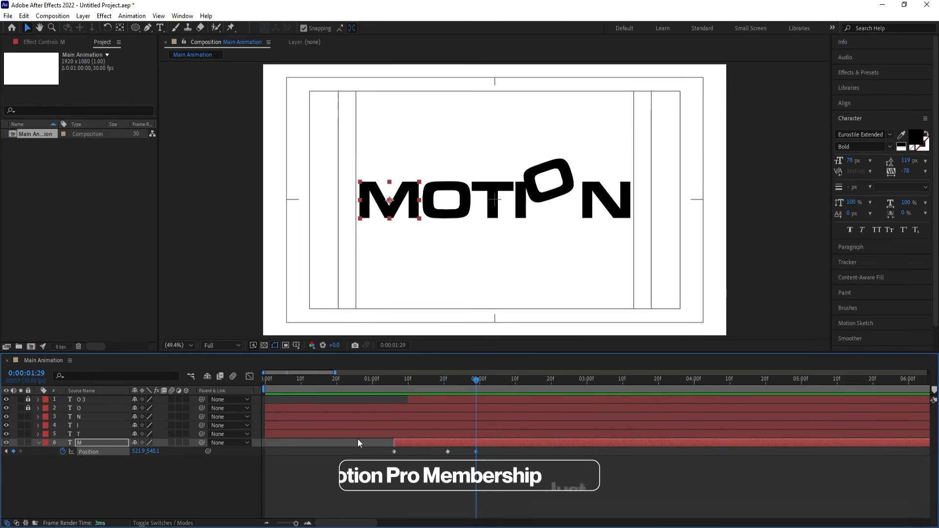
Raise the M slightly at about 0:00:01:25 and move it above the frame at 0:00:01:06, to Y Position -100.2.
drag(460, 385, 462, 386)
drag(153, 452, 117, 452)
drag(462, 386, 394, 377)
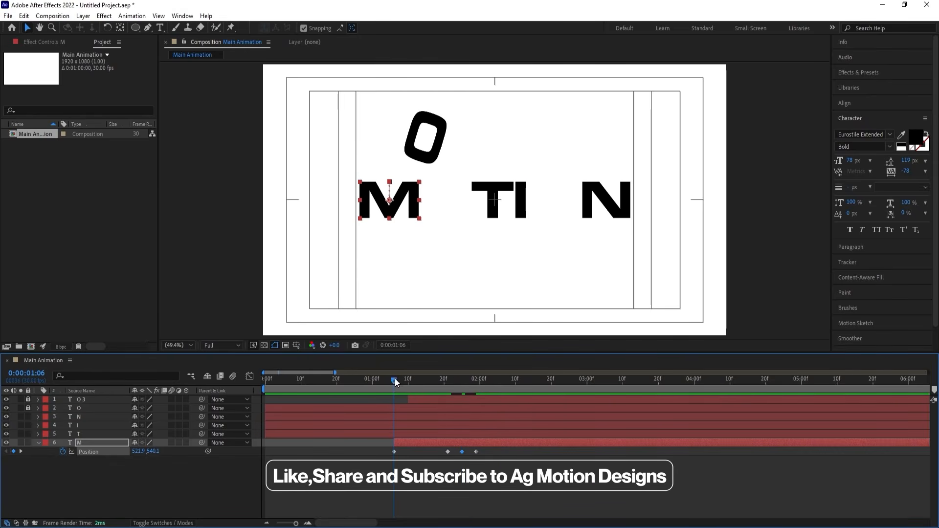
drag(398, 200, 397, 40)
Apply Easy Ease to all four M Position keyframes and reshape the drop's speed curve to peak just before landing.
drag(513, 476, 362, 408)
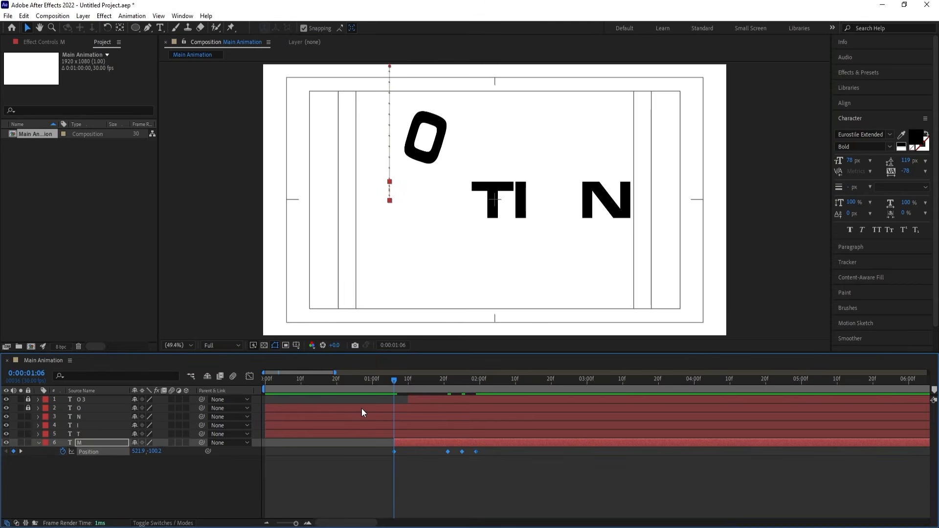
key(F9)
click(249, 376)
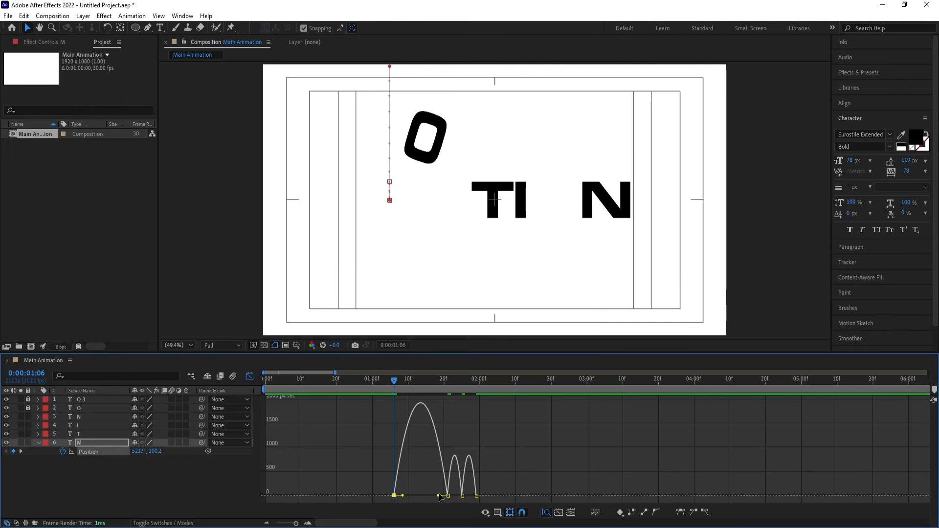
drag(403, 495, 448, 496)
Reshape the M's small bounce to slow down at its peak, with about 20% incoming influence on the final keyframe.
key(=)
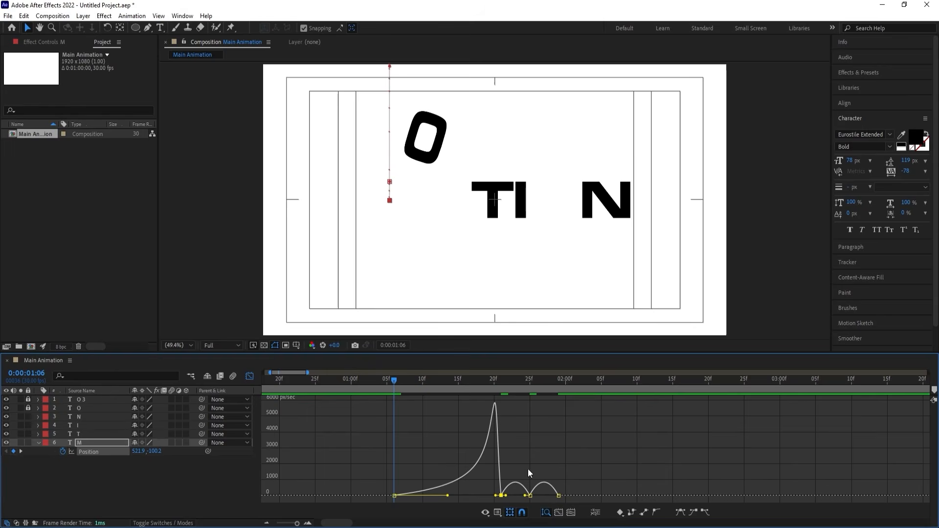
drag(524, 465, 611, 496)
key(=)
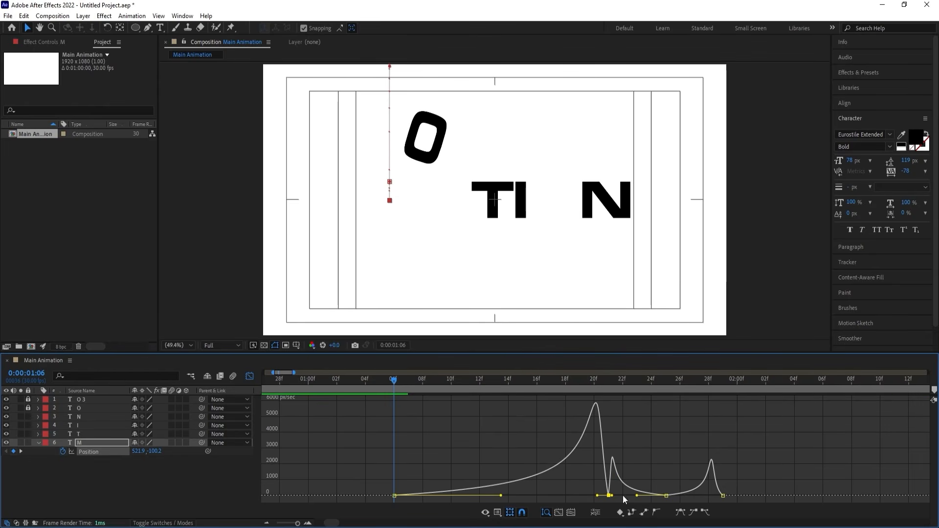
click(722, 495)
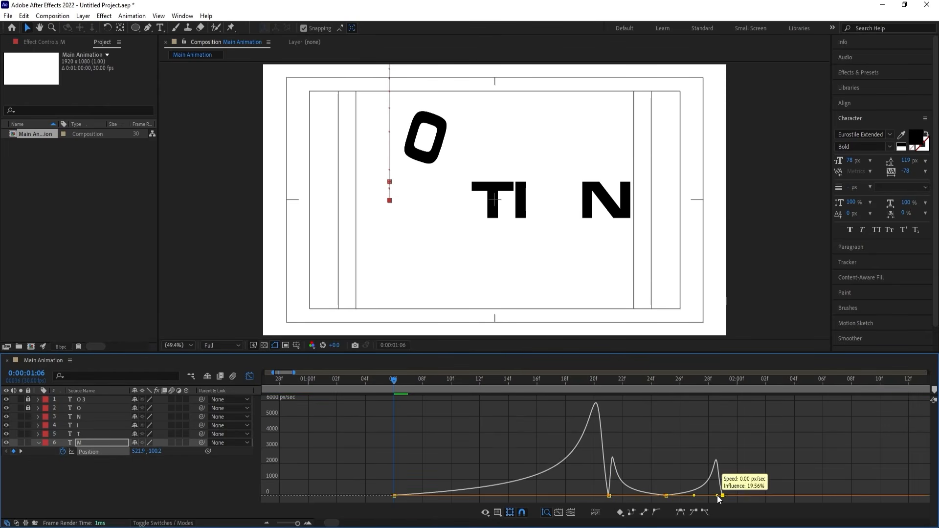
drag(713, 496, 716, 495)
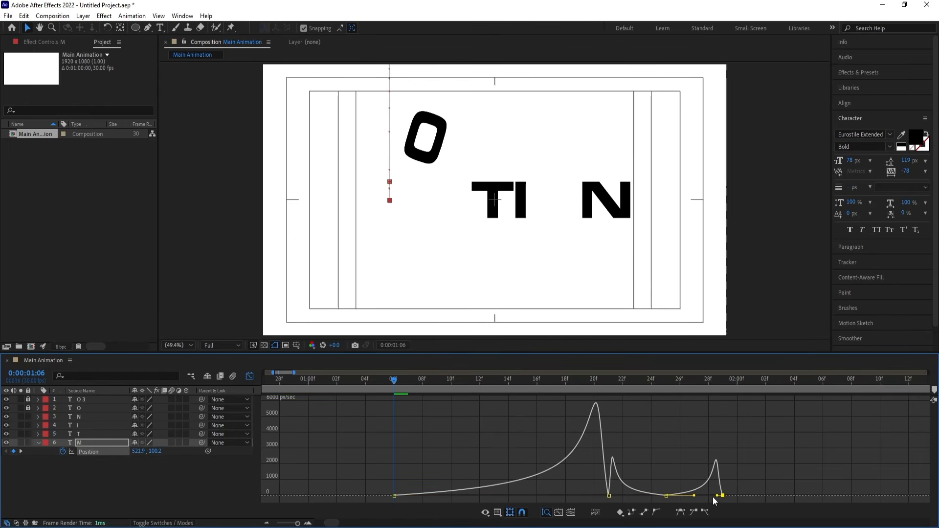
click(249, 376)
Preview the M dropping in together with the bouncing O animation from the start of the composition.
key(space)
key(space)
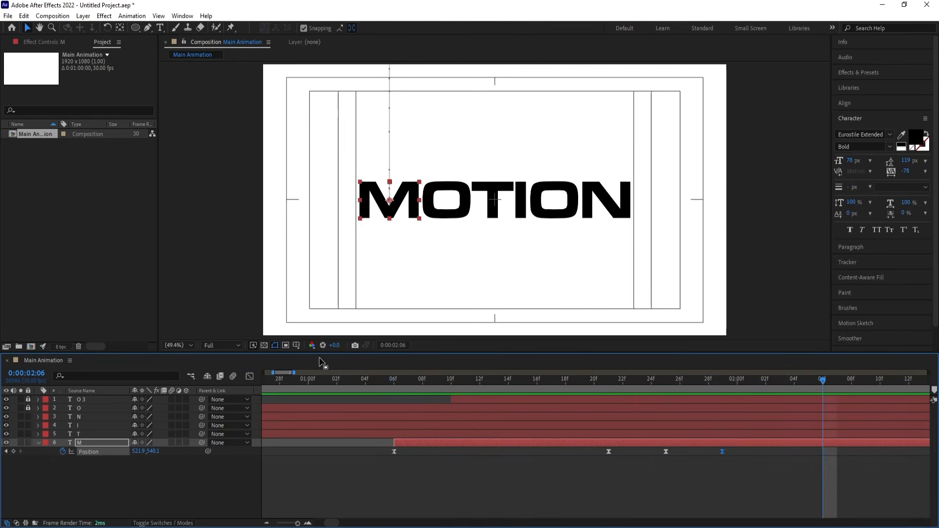
key(minus)
key(minus)
key(minus)
key(minus)
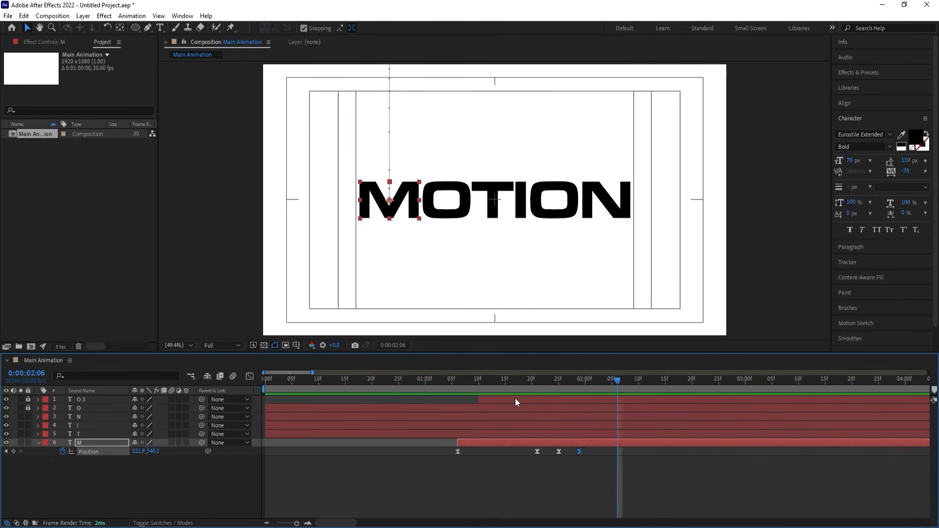
key(minus)
key(minus)
key(Home)
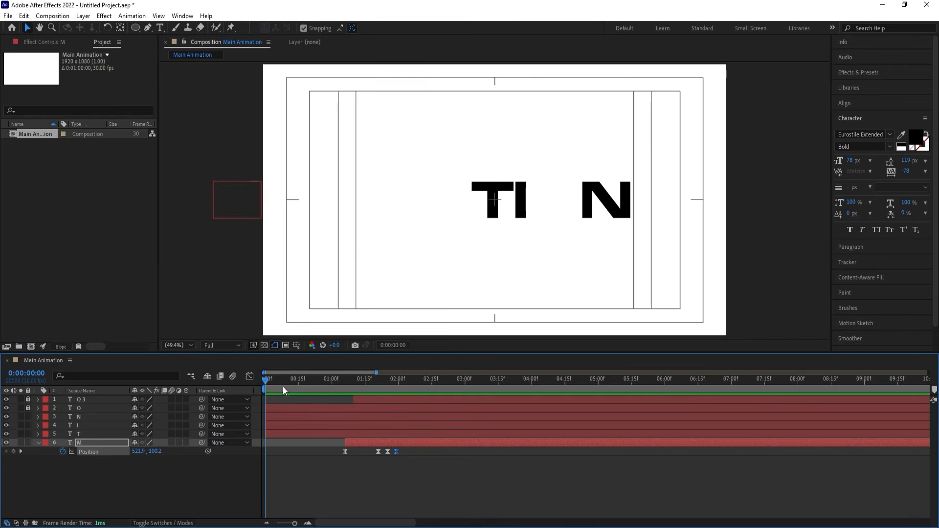
key(space)
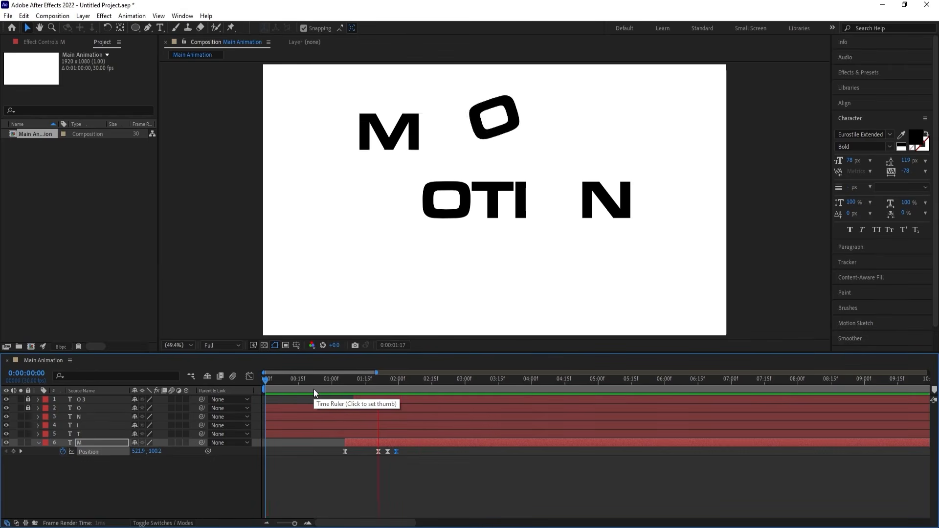
key(space)
With the playhead at 0:00:01:00, draw a horizontal Pen tool line along the T's top edge, extending past both frame sides.
drag(363, 385, 333, 377)
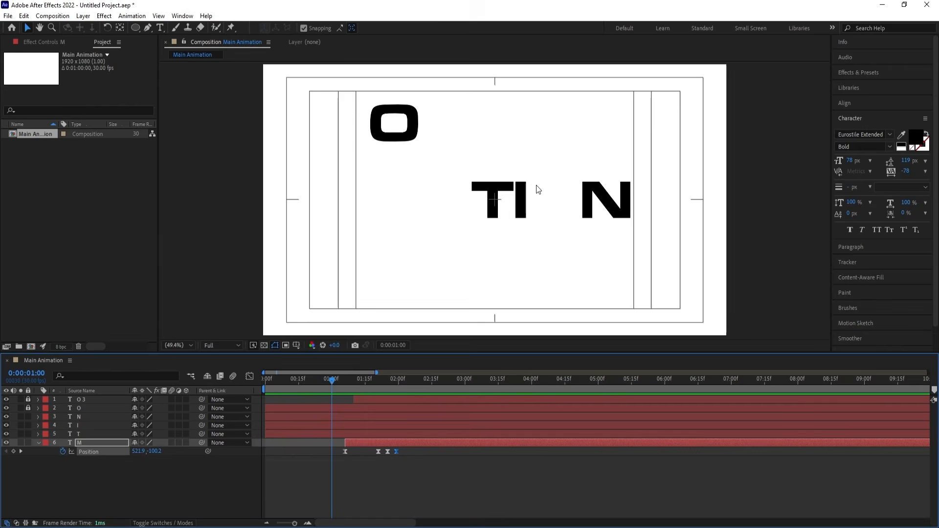
click(491, 198)
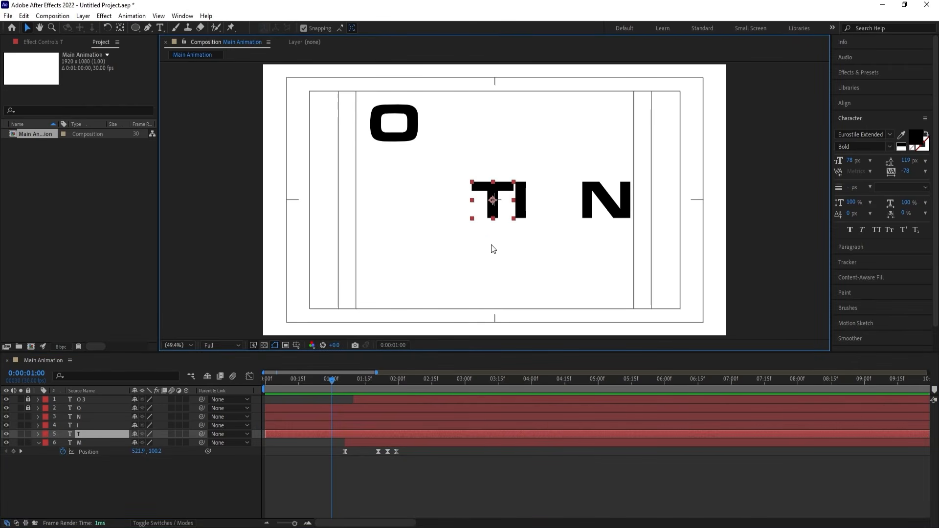
click(200, 463)
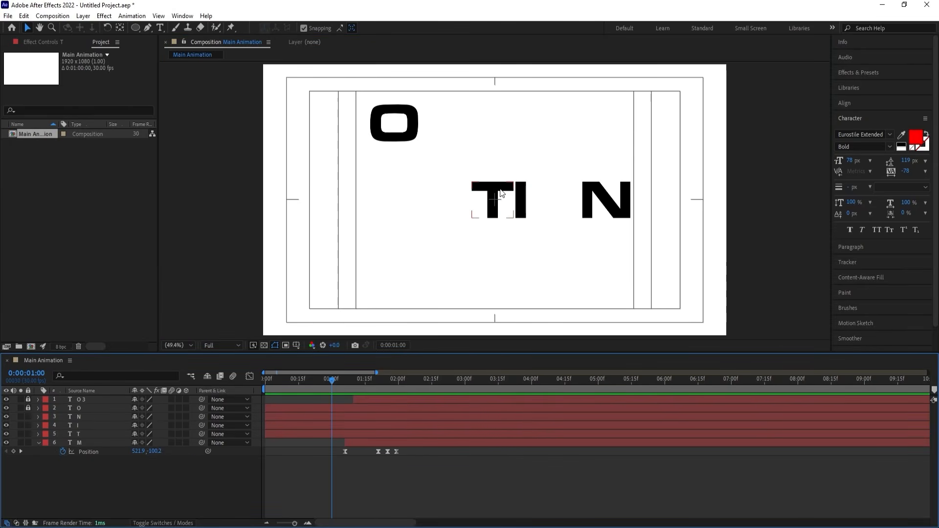
click(148, 29)
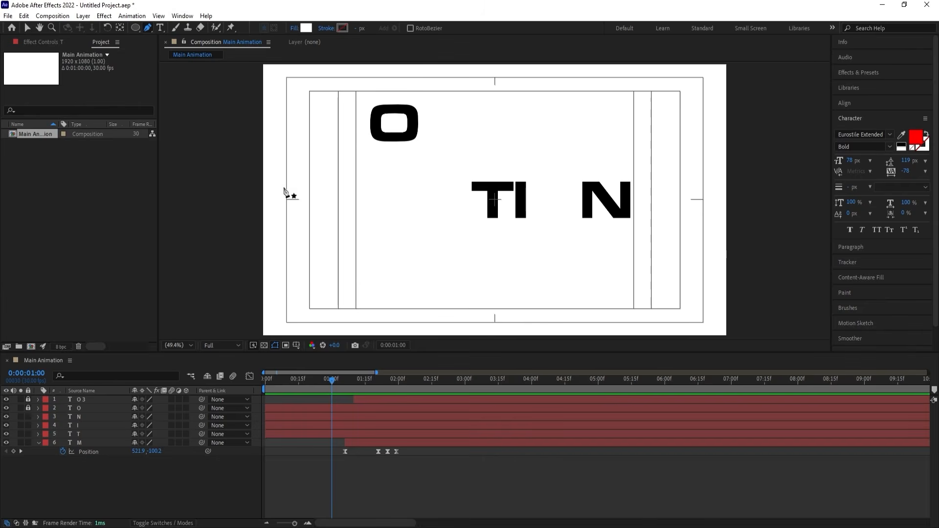
click(252, 183)
click(753, 183)
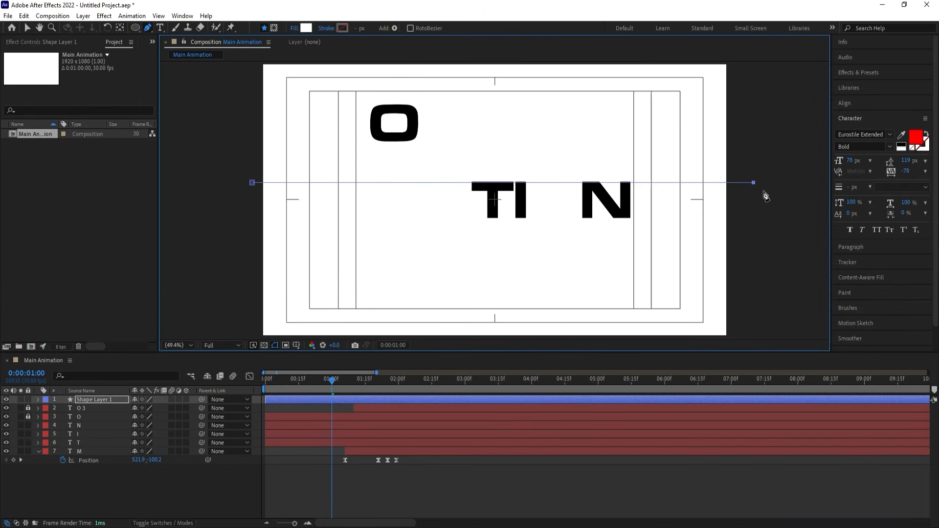
Give the line a red ff0000 stroke and set its fill to None.
click(344, 30)
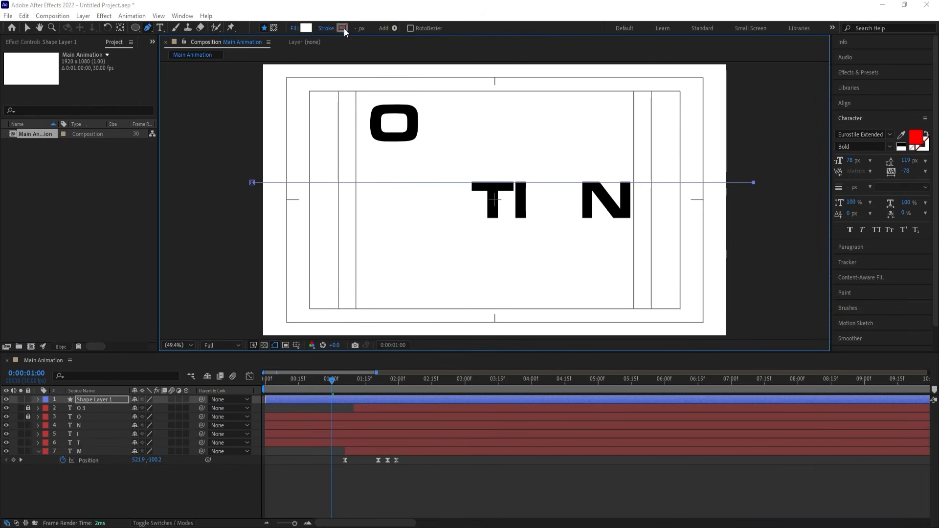
text(ff0000)
key(Return)
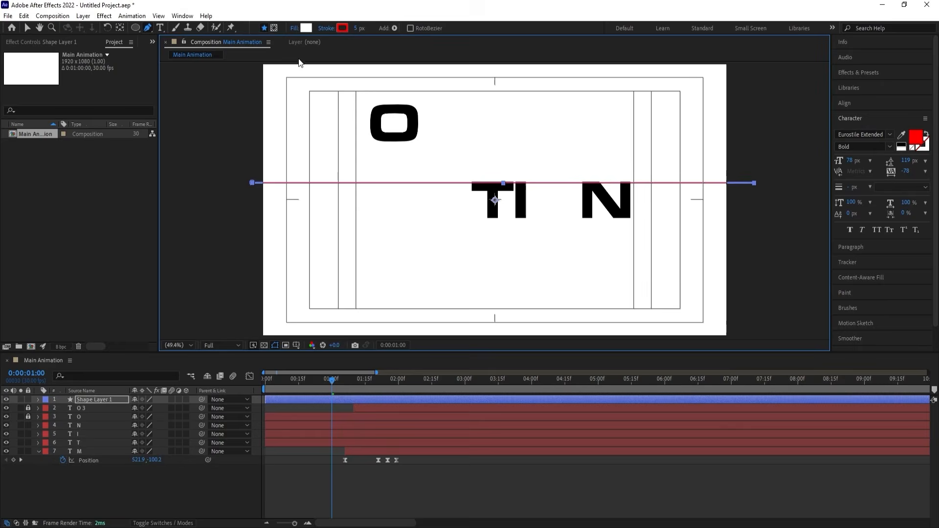
click(292, 28)
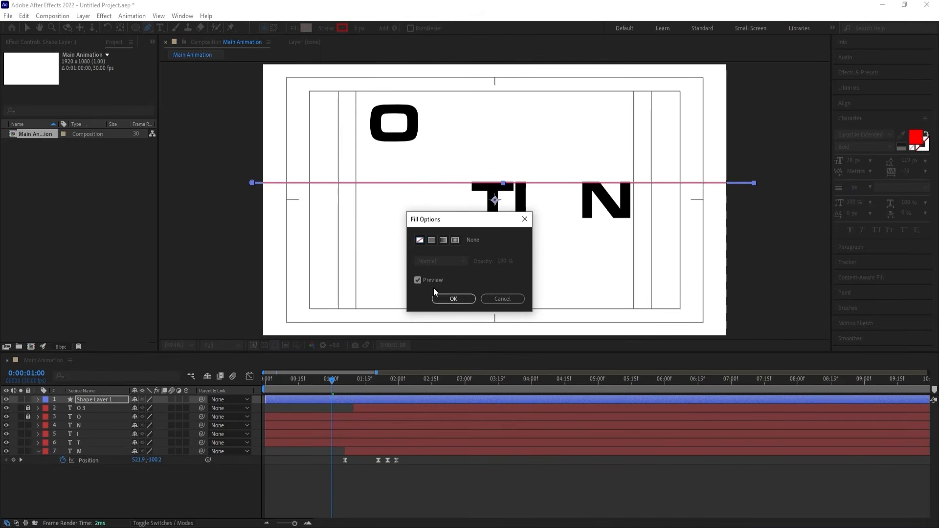
click(443, 298)
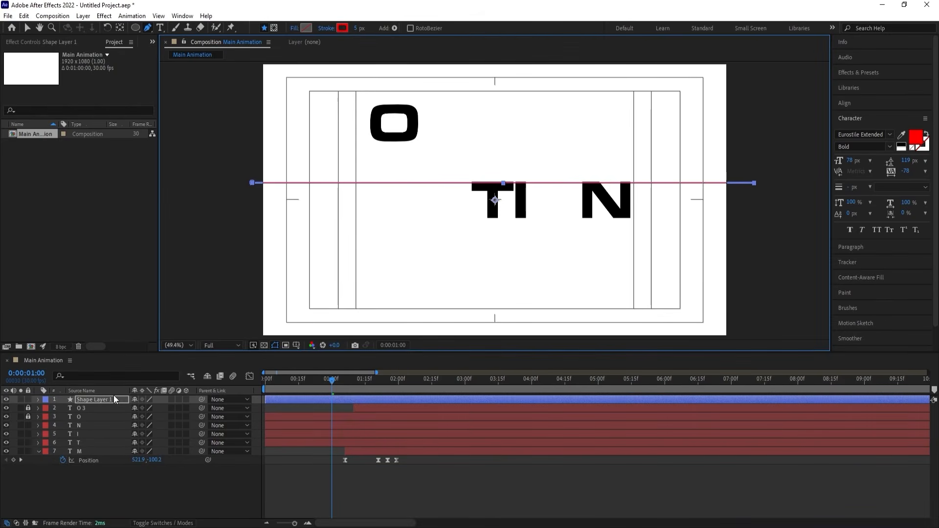
Center the line's anchor point on the line and move the line onto the middle of the T's crossbar.
click(98, 399)
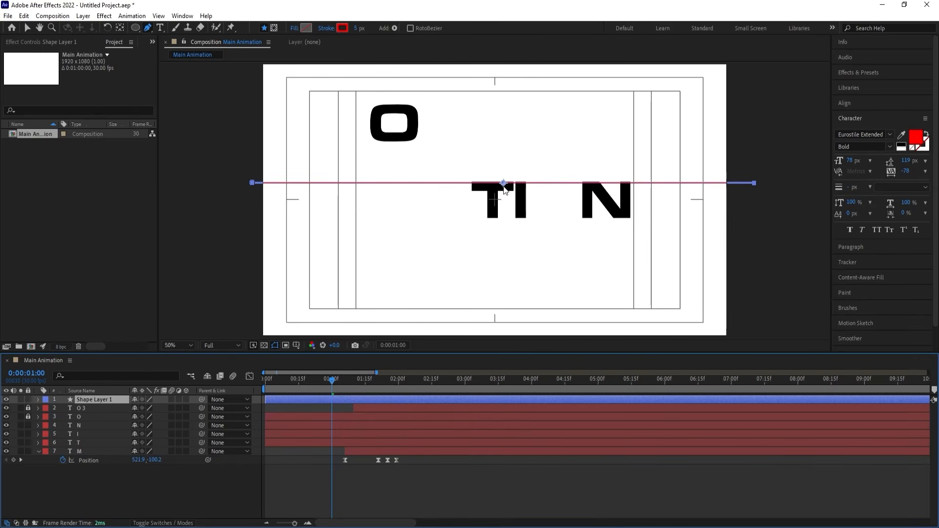
scroll(503, 186, up, 2)
key(v)
drag(503, 174, 462, 188)
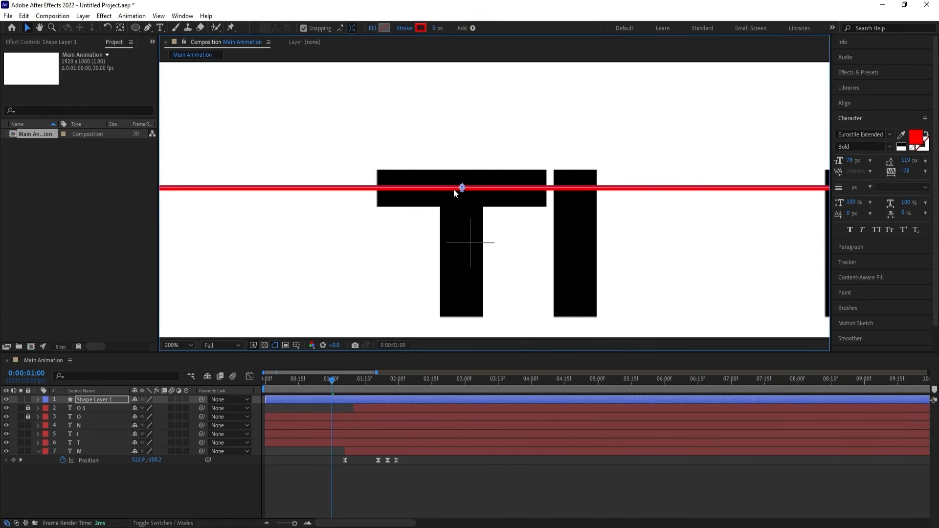
Set the horizontal line's stroke width to 36 px and duplicate its layer.
drag(432, 30, 455, 31)
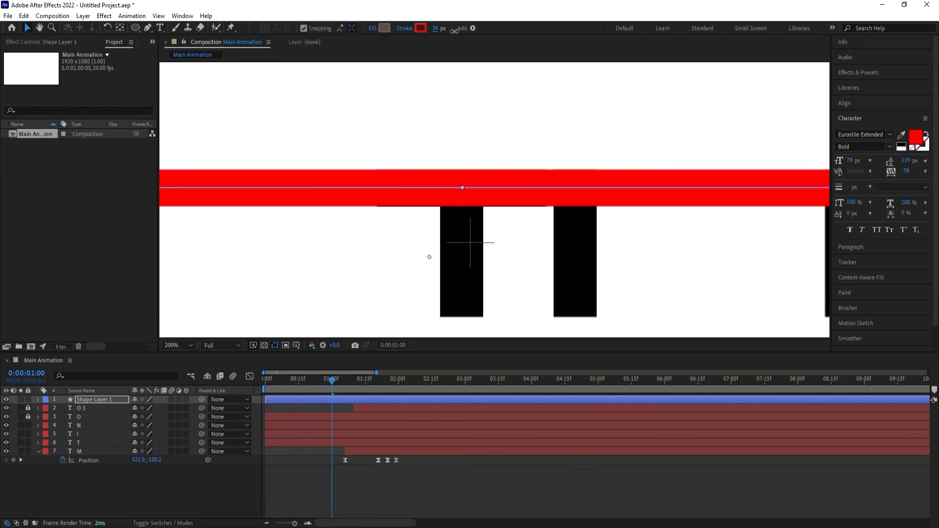
click(342, 398)
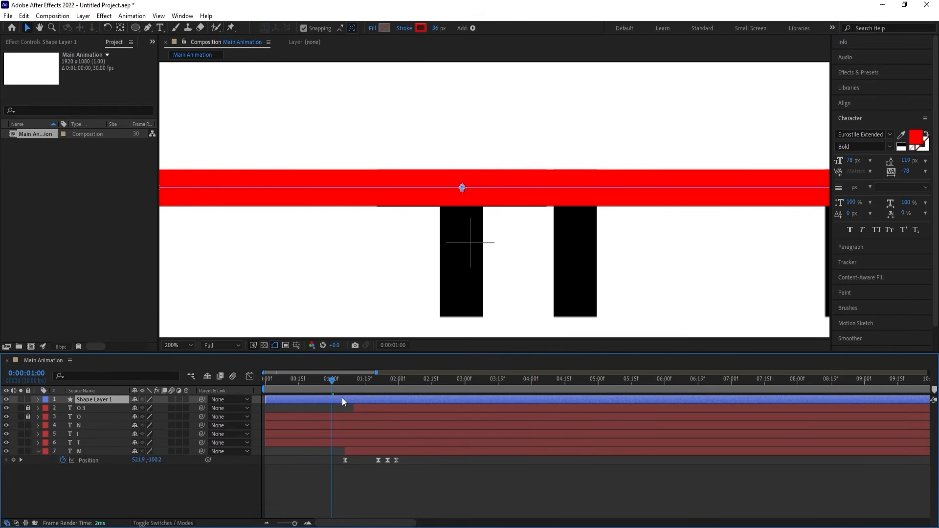
key(ctrl+d)
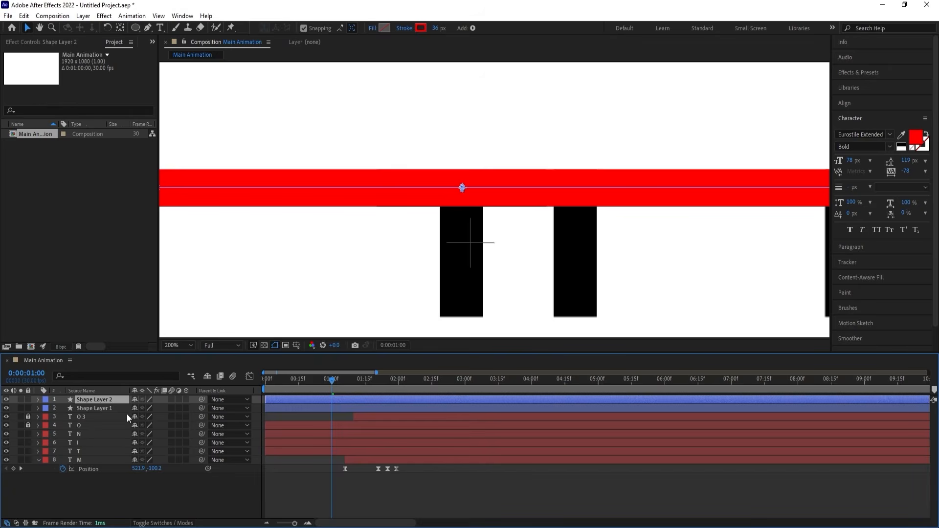
Rotate the duplicated line by 90° and set its stroke width to 48 px so it covers the T's stem.
key(r)
click(147, 408)
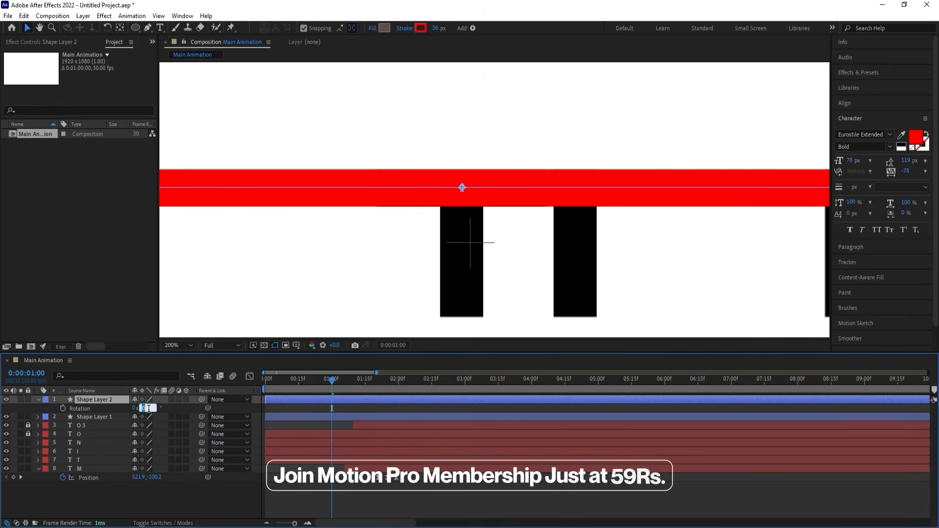
text(90)
key(Return)
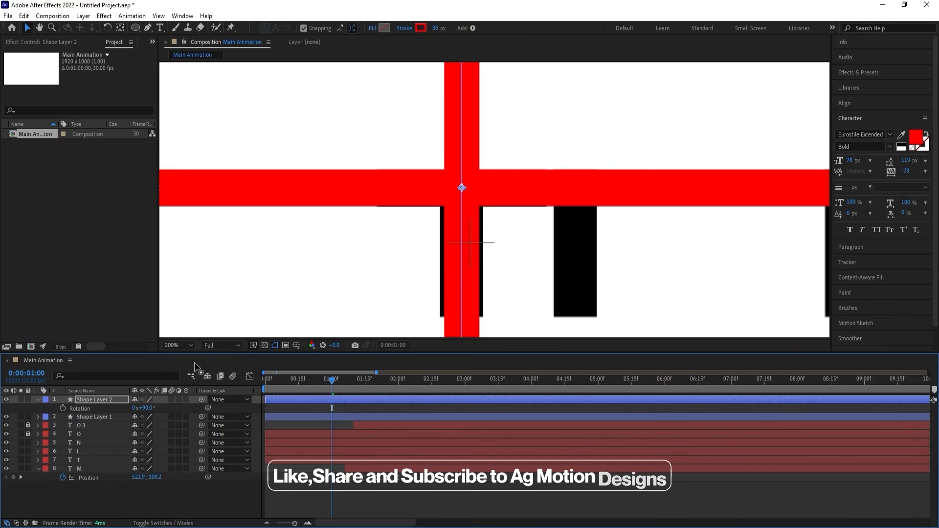
drag(437, 33, 443, 33)
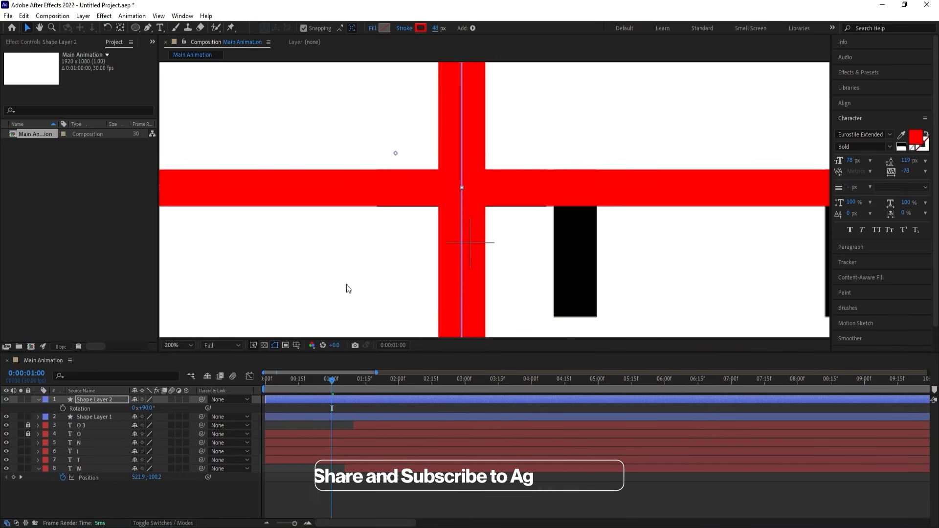
click(183, 343)
click(172, 161)
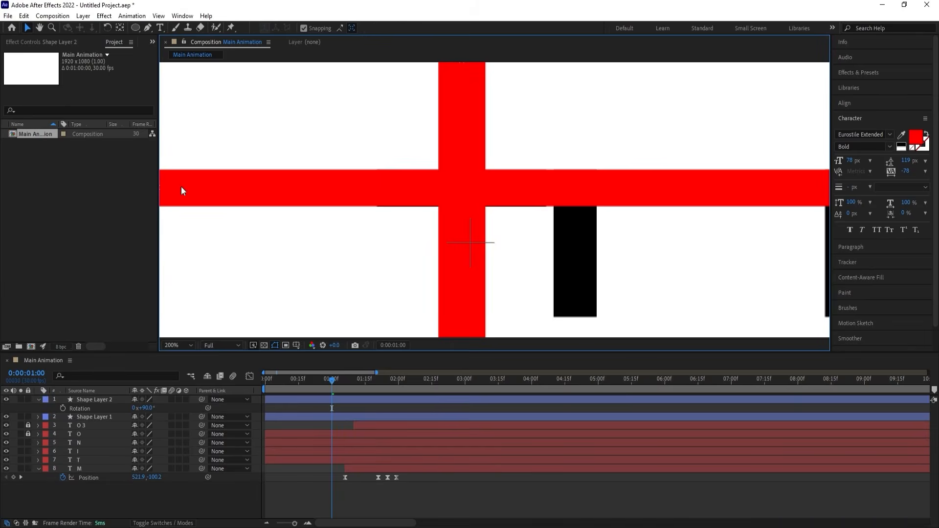
click(175, 341)
click(191, 164)
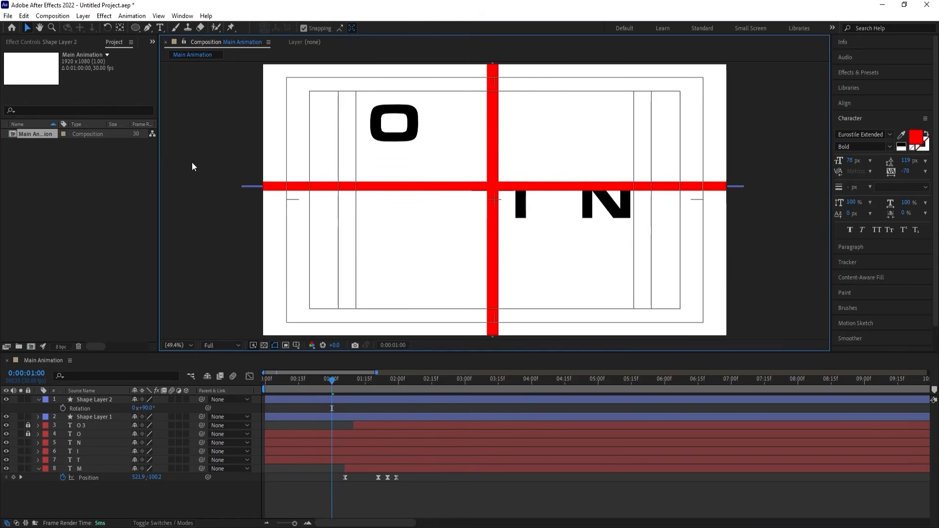
Trim the start of both line layers to 0:00:01:20.
click(95, 398)
shift+click(91, 416)
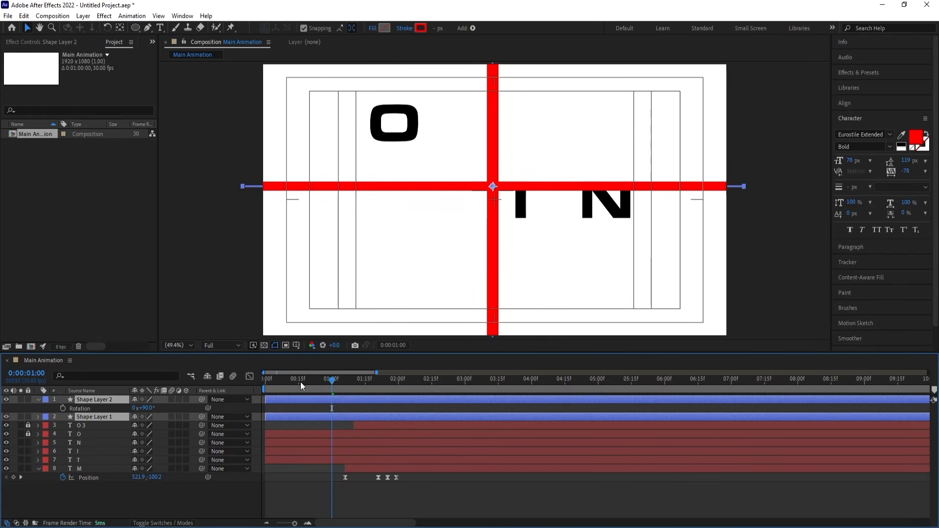
drag(321, 383, 255, 384)
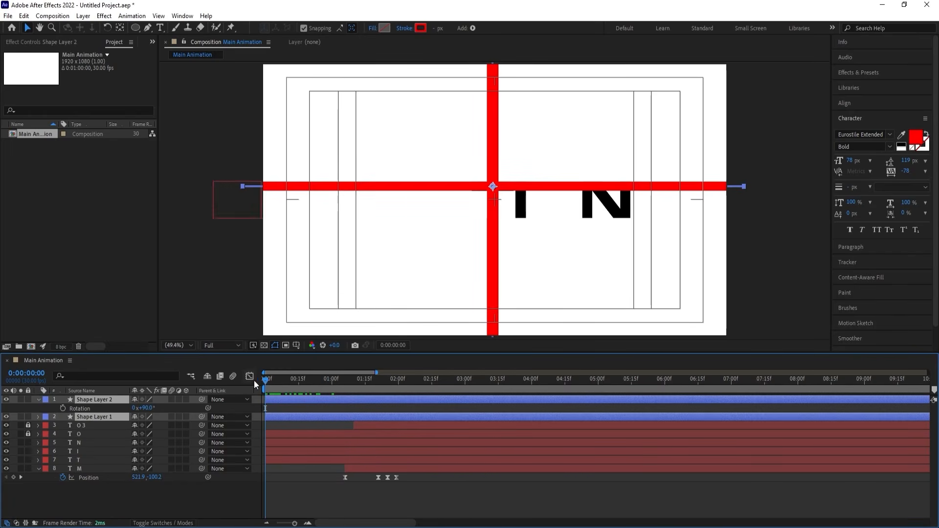
key(space)
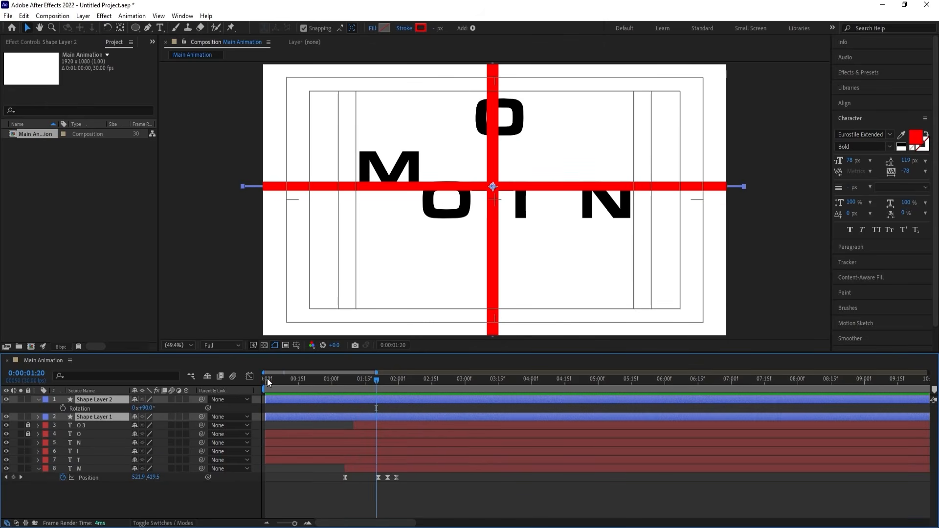
key(alt+bracketleft)
key(s)
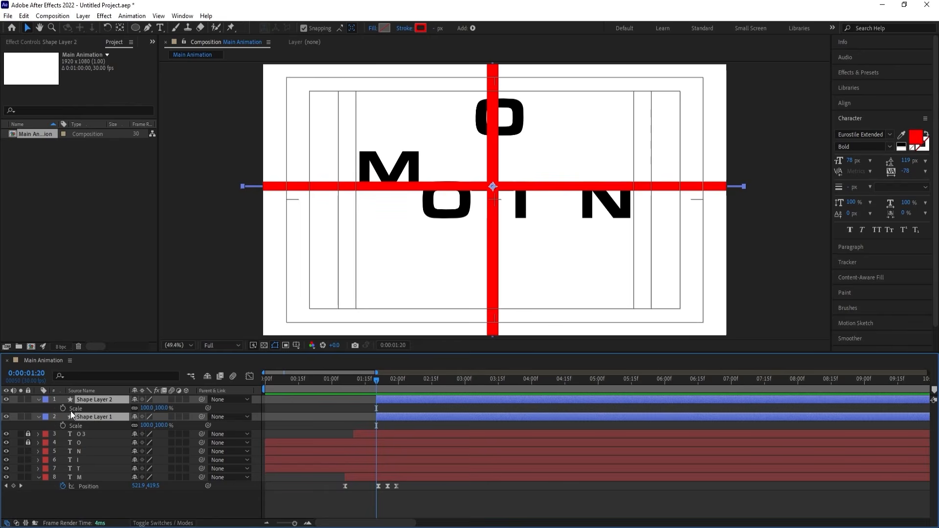
click(184, 407)
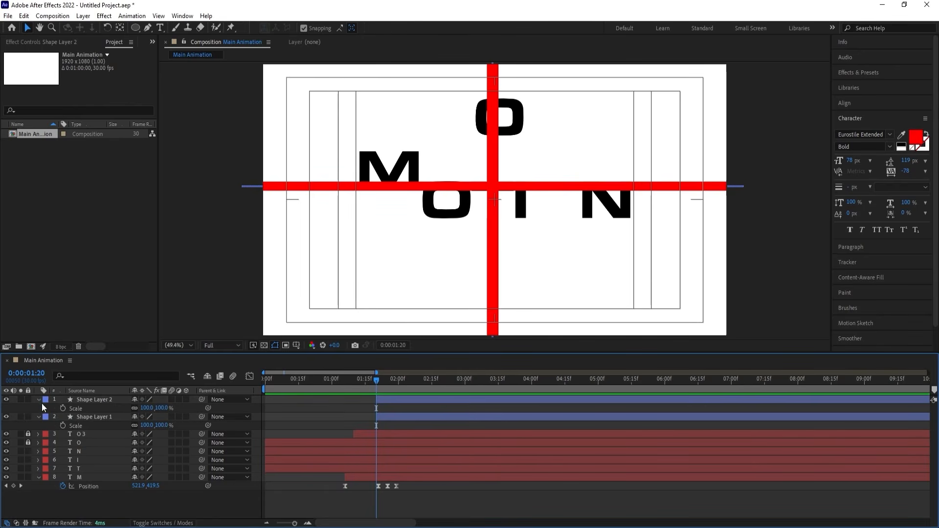
Add Trim Paths to the horizontal line on Shape Layer 1 and expand its properties.
click(39, 417)
click(39, 416)
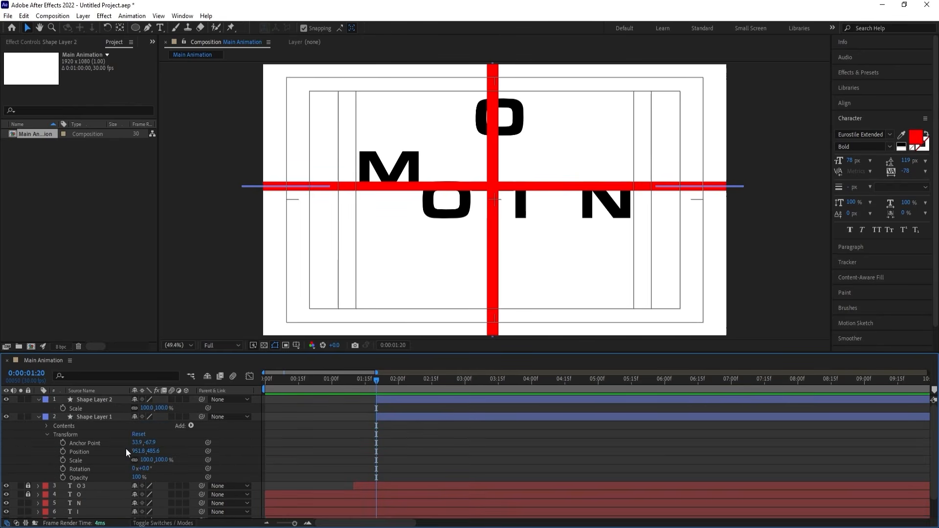
click(191, 426)
click(217, 375)
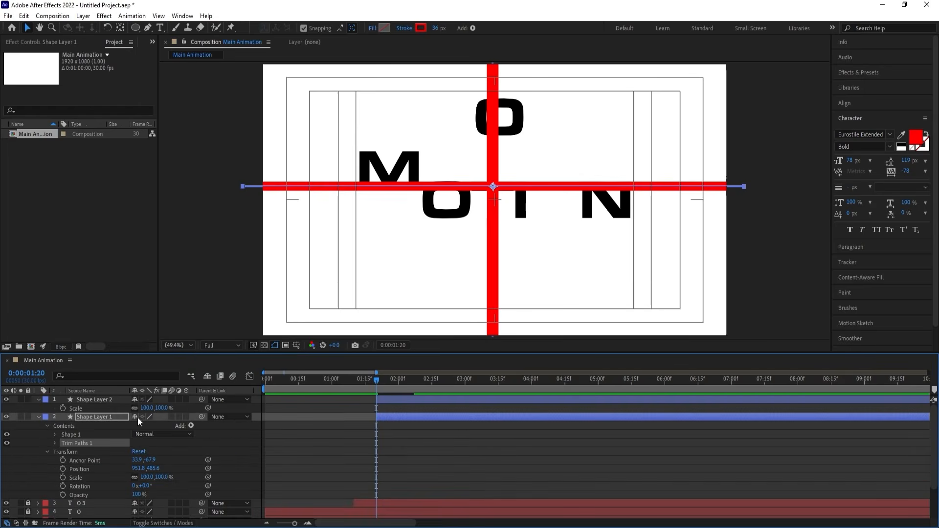
click(54, 442)
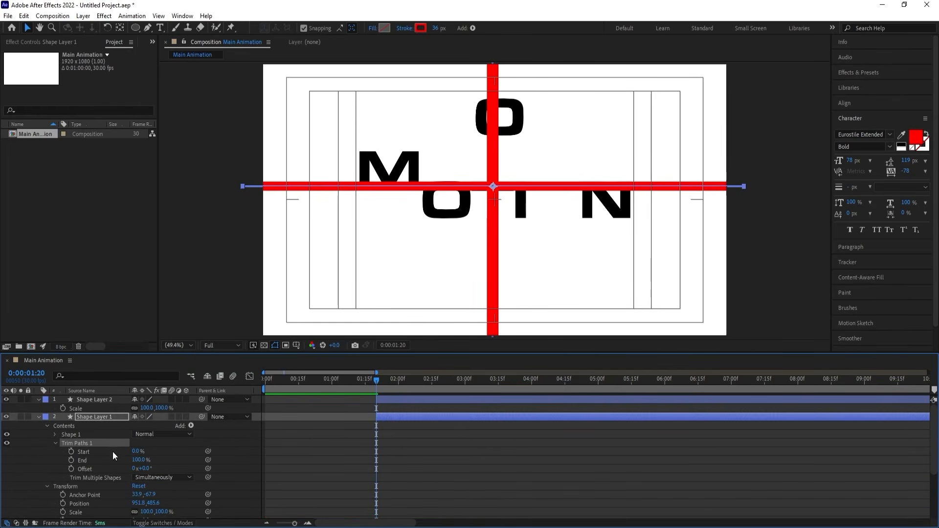
Keyframe the horizontal line's Trim Paths Start and End at 0% at 0:00:01:20.
click(71, 451)
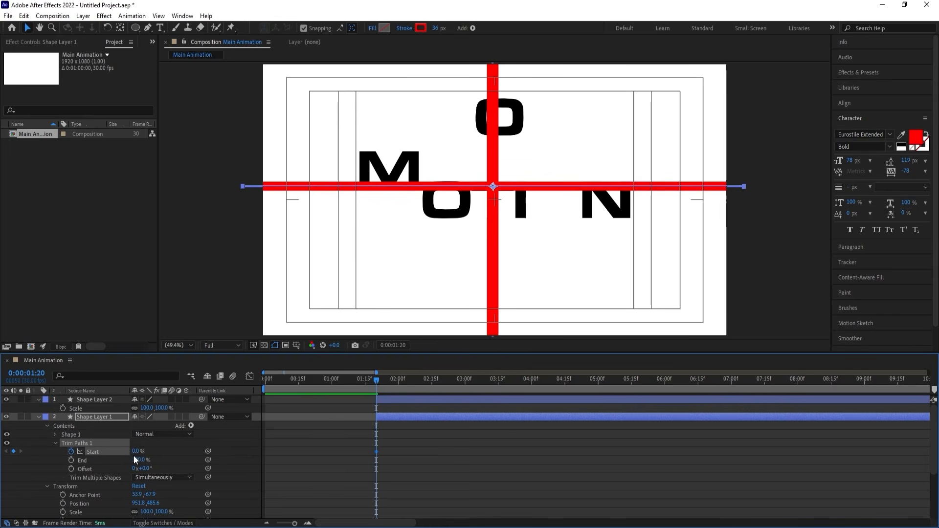
click(71, 460)
drag(141, 460, 98, 460)
Keyframe the Trim Paths End and Start at 100% at 0:00:03:00.
key(space)
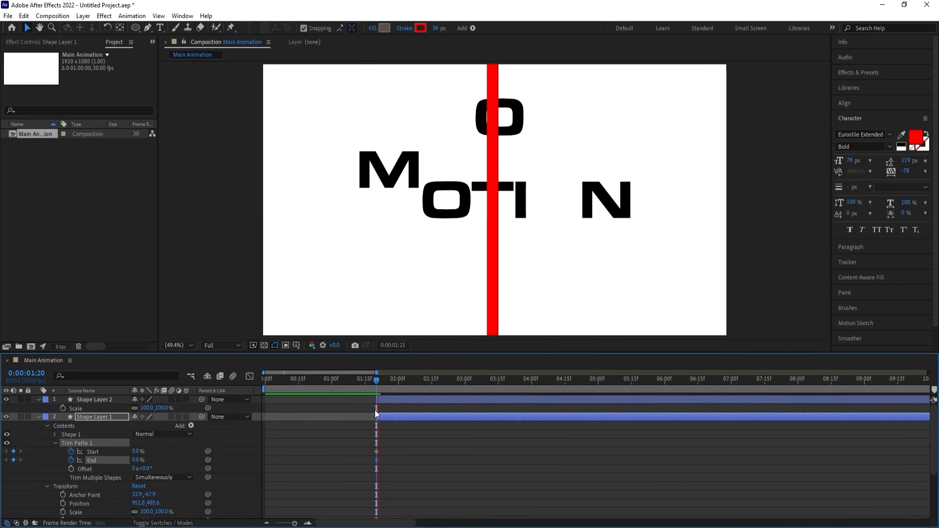
key(space)
click(465, 383)
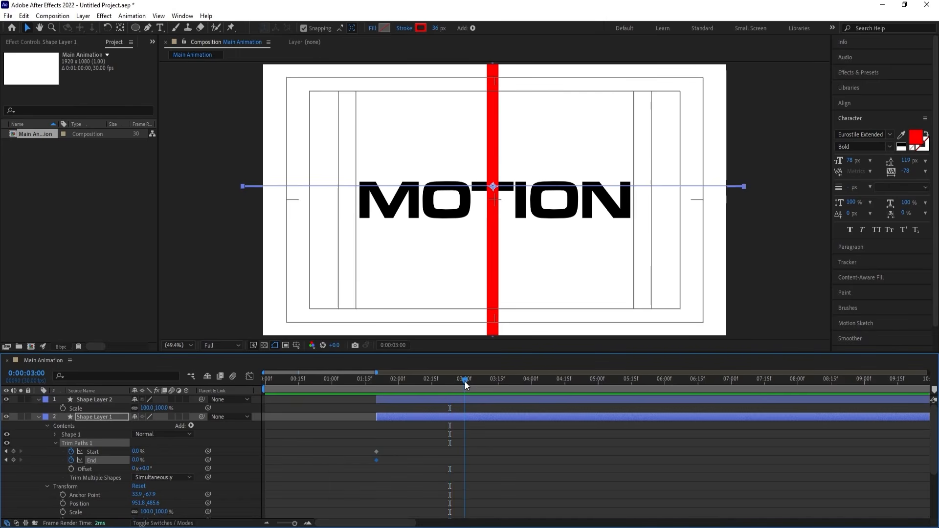
drag(136, 460, 291, 450)
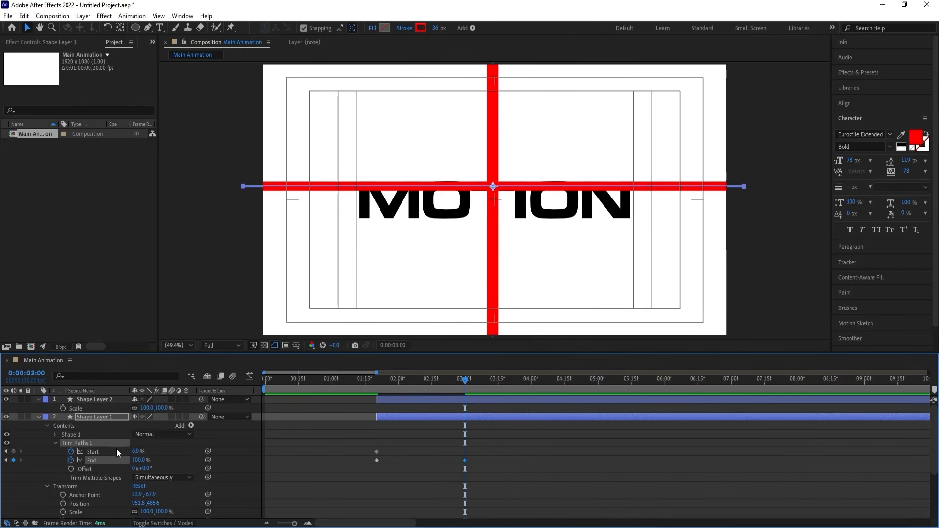
drag(136, 451, 326, 433)
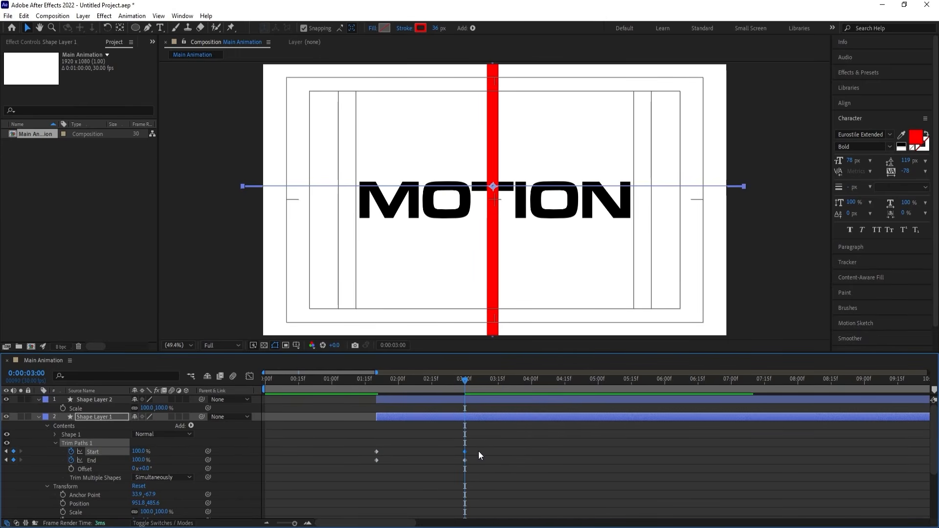
Move both Start keyframes about 19 frames later and apply Easy Ease to all Trim Paths keyframes.
drag(478, 450, 416, 452)
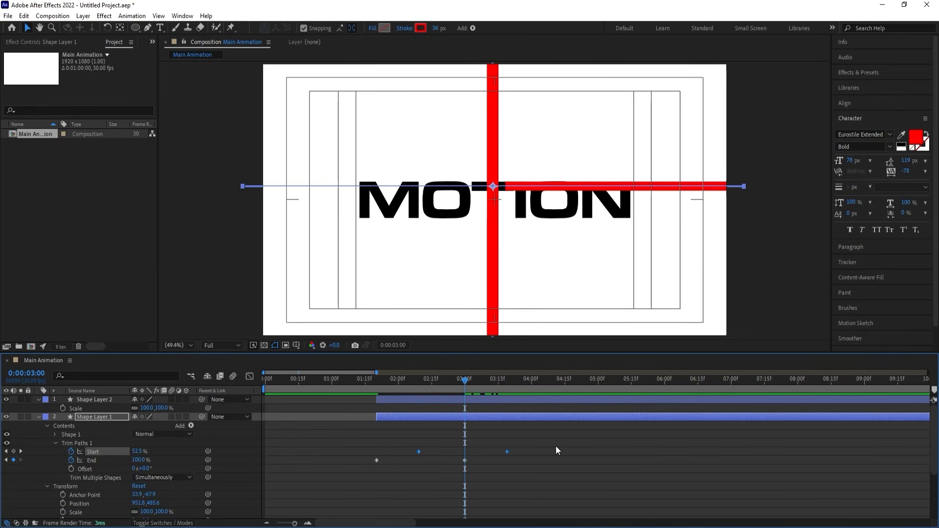
drag(555, 445, 352, 477)
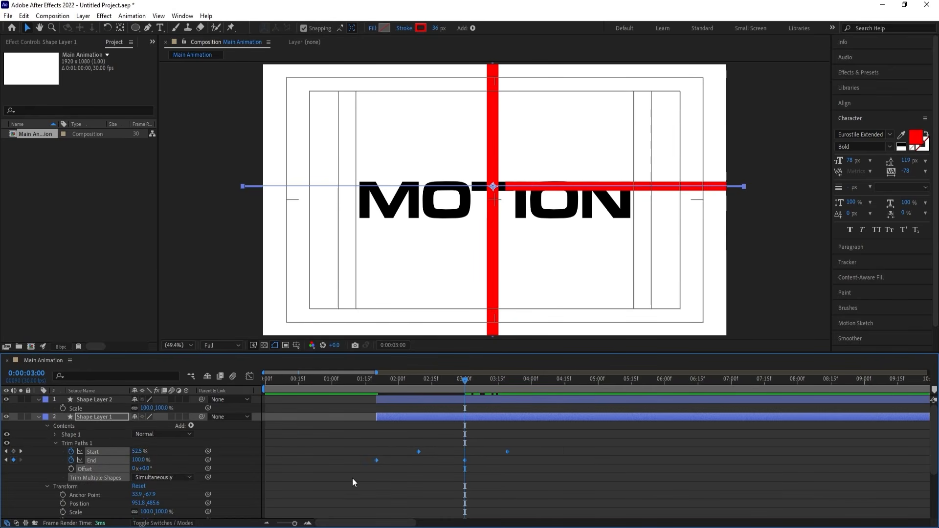
key(F9)
Reshape the Start and End speed graphs into steep peaks midway between their keyframes and preview the line sweep.
click(248, 375)
drag(559, 462, 346, 515)
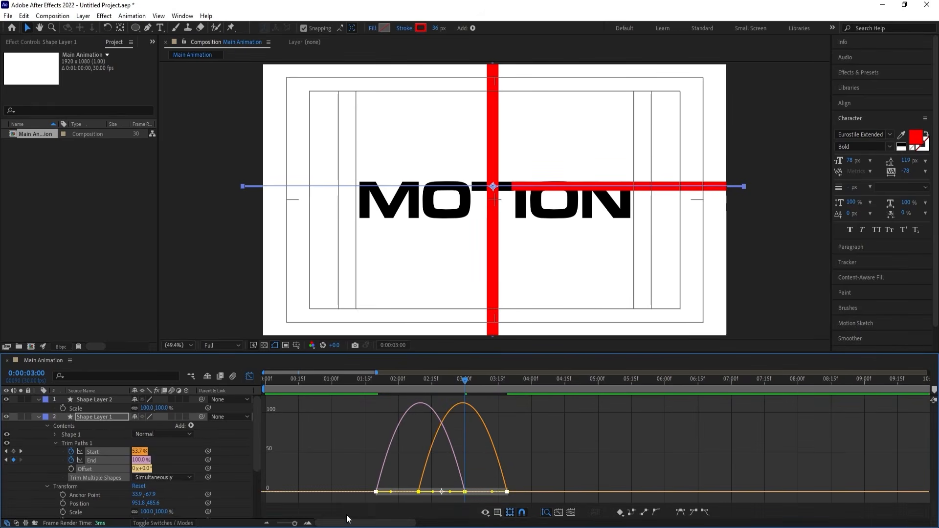
drag(494, 492, 468, 491)
drag(391, 495, 405, 491)
click(358, 385)
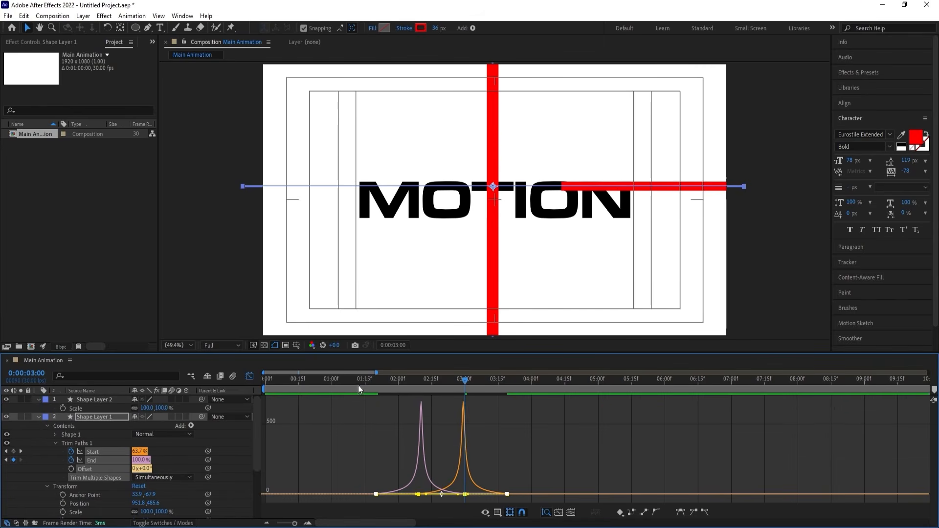
click(250, 377)
key(space)
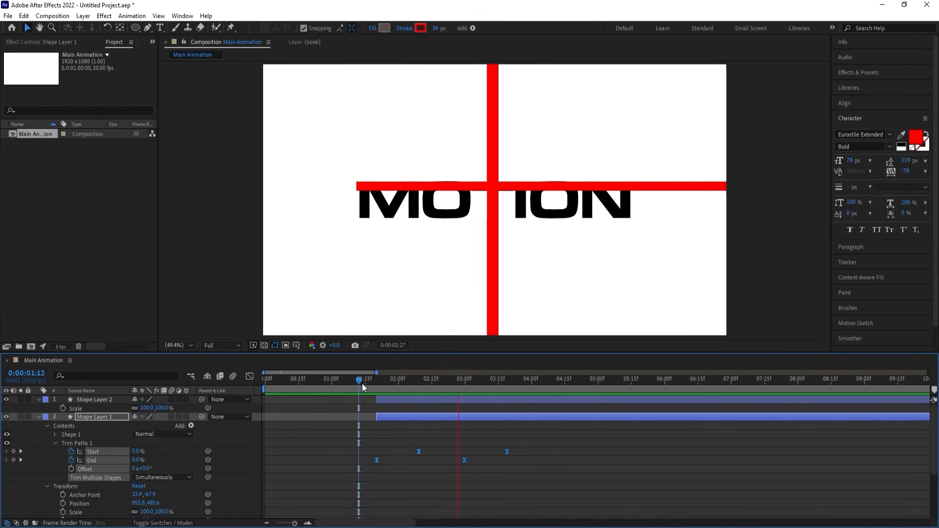
Copy the horizontal line's Trim Paths to the vertical line on Shape Layer 2 at 0:00:01:20 and preview both lines.
drag(361, 383, 373, 384)
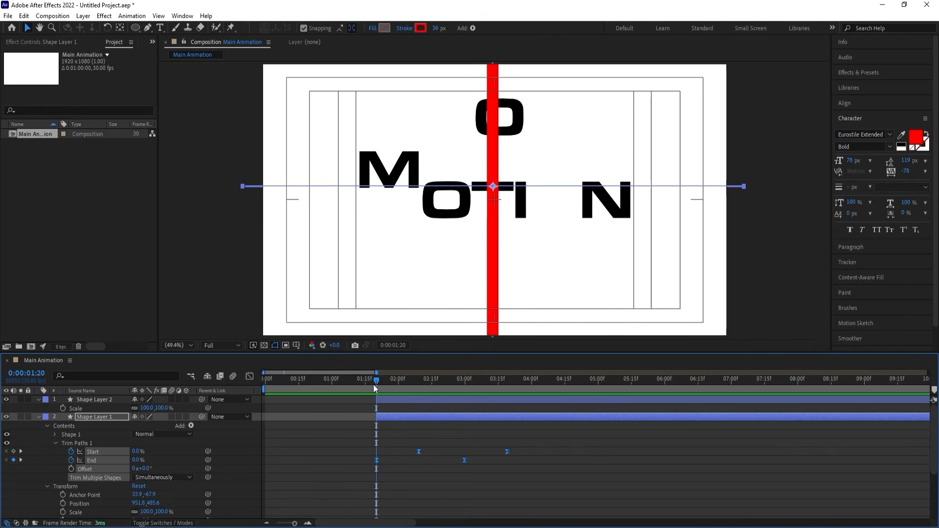
click(75, 442)
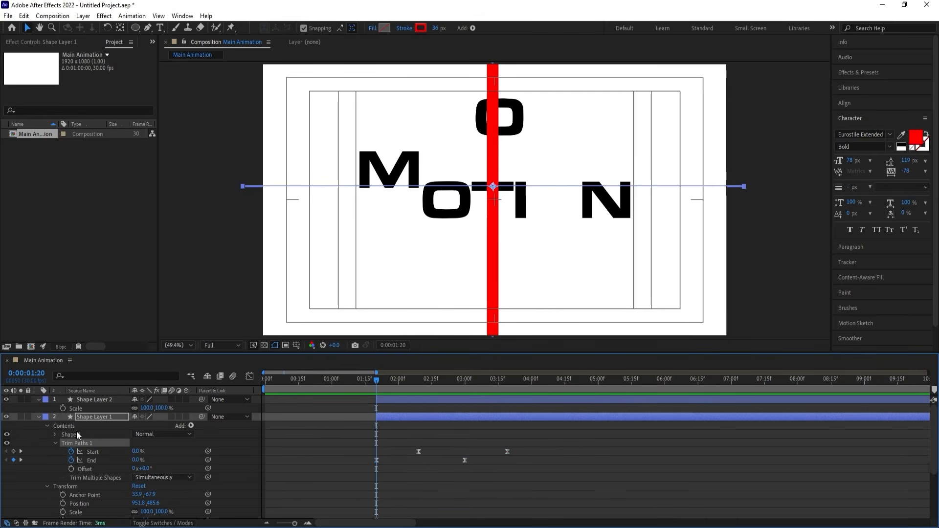
click(89, 400)
key(ctrl+v)
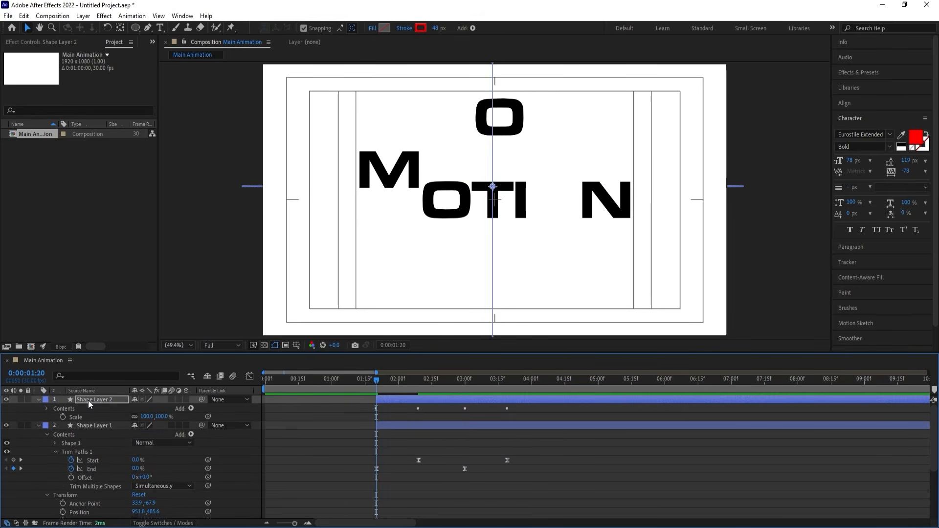
key(space)
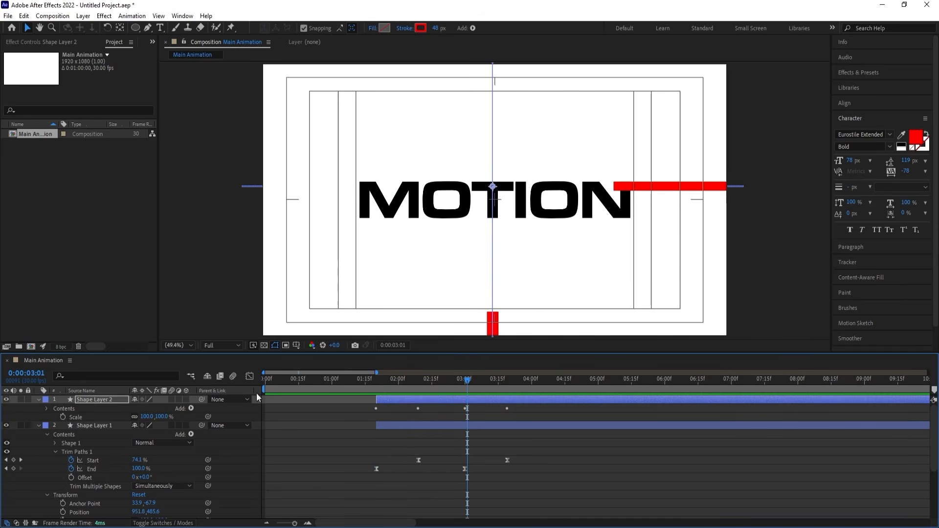
Shift Shape Layer 2 with its keyframes to start at 0:00:01:28 and preview the staggered lines.
key(u)
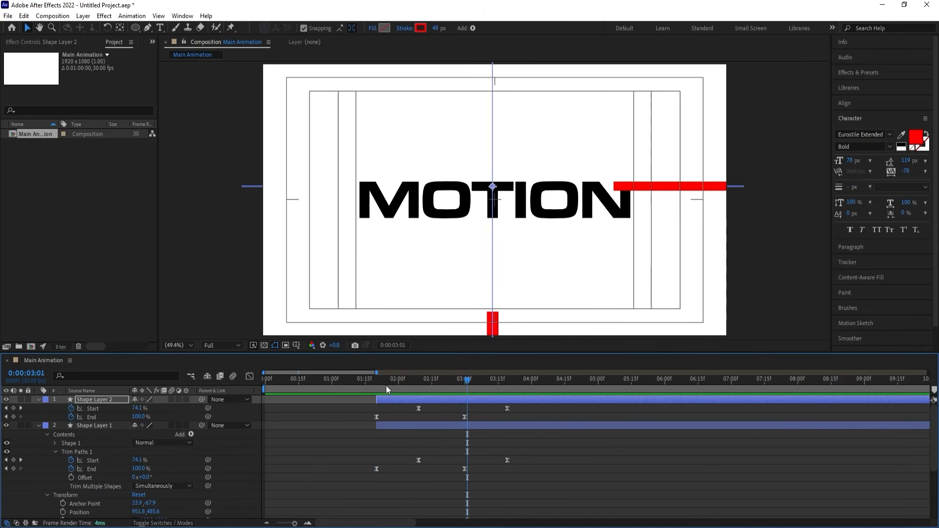
drag(386, 385, 395, 385)
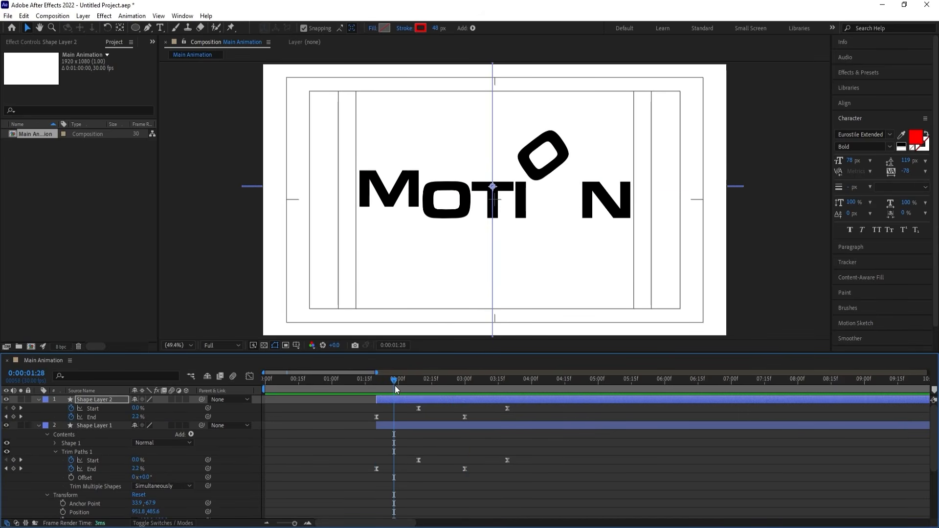
key(bracketleft)
key(space)
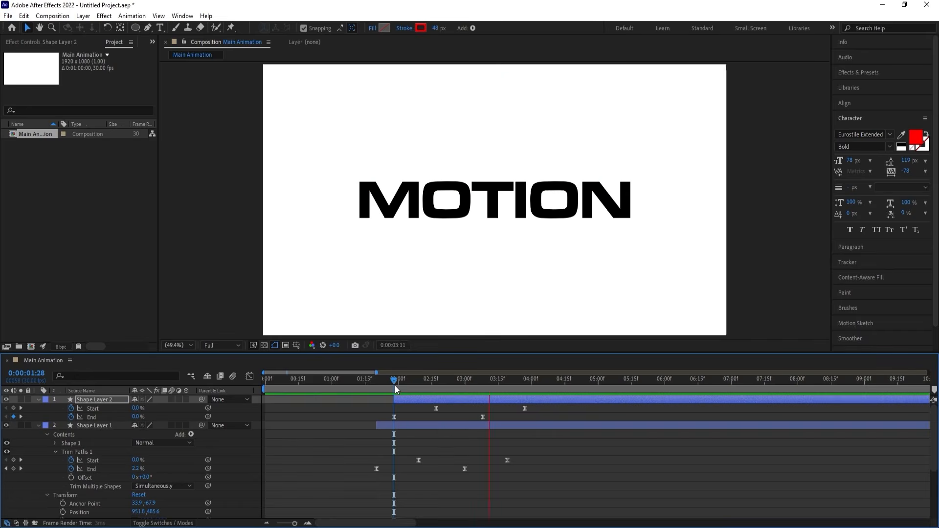
Show the title/action-safe guides and change the stroke colour of Shape Layer 1 and Shape Layer 2 to black.
key(apostrophe)
click(400, 410)
key(u)
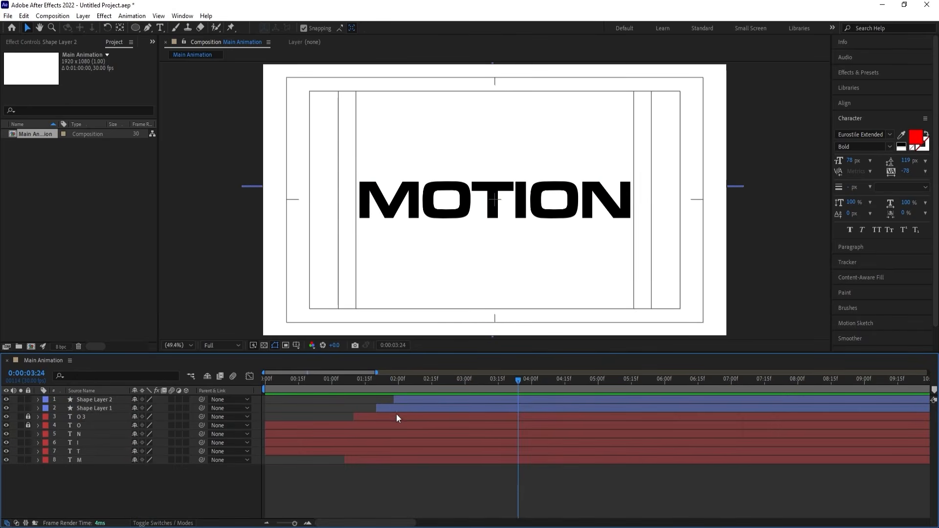
click(396, 410)
shift+click(399, 403)
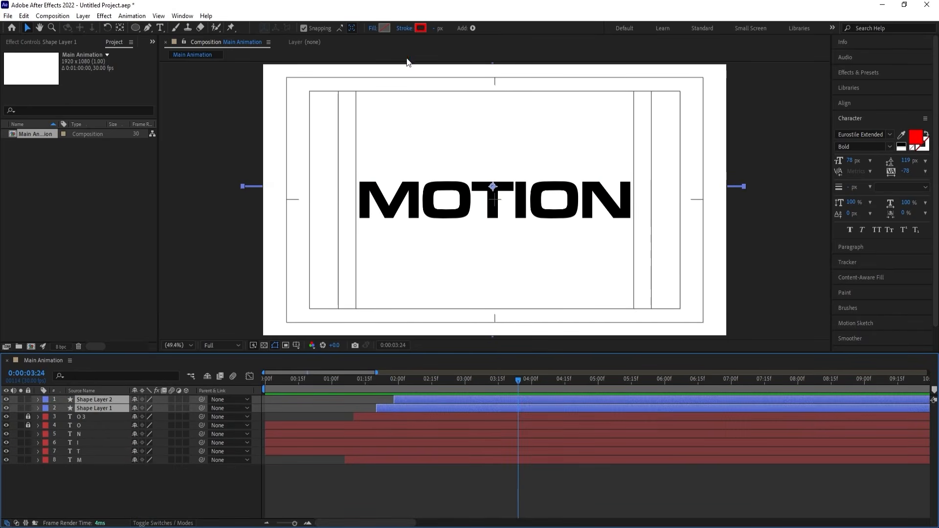
click(420, 28)
click(700, 402)
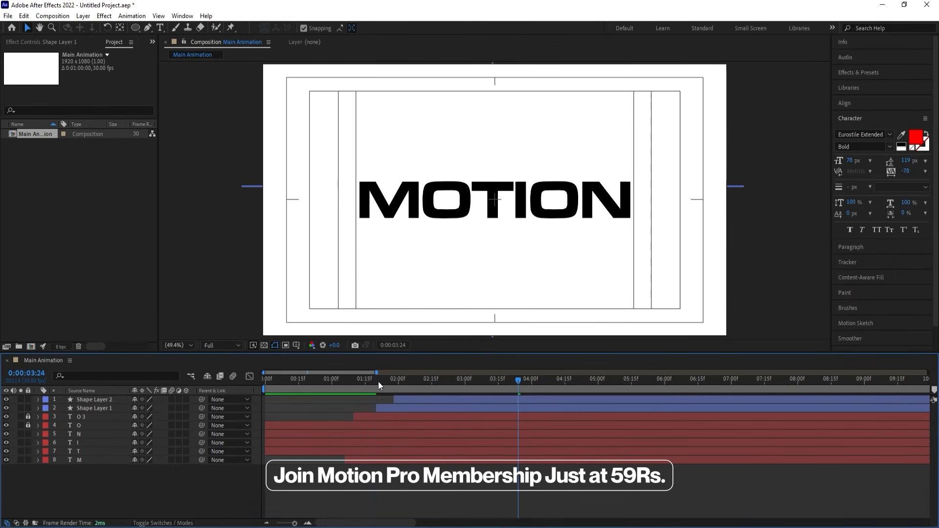
Make the T layer start at 0:00:02:21, where the two black lines cross over it, and preview the reveal.
drag(377, 382, 444, 400)
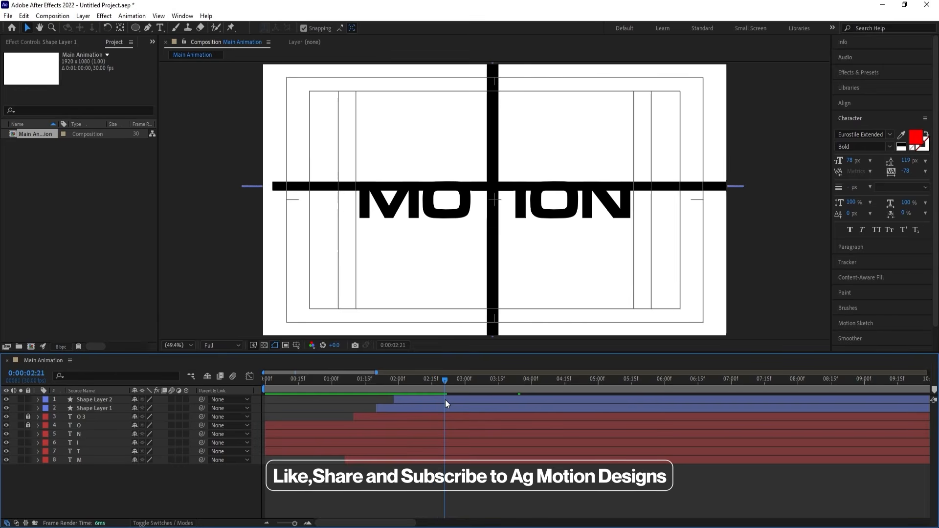
click(83, 452)
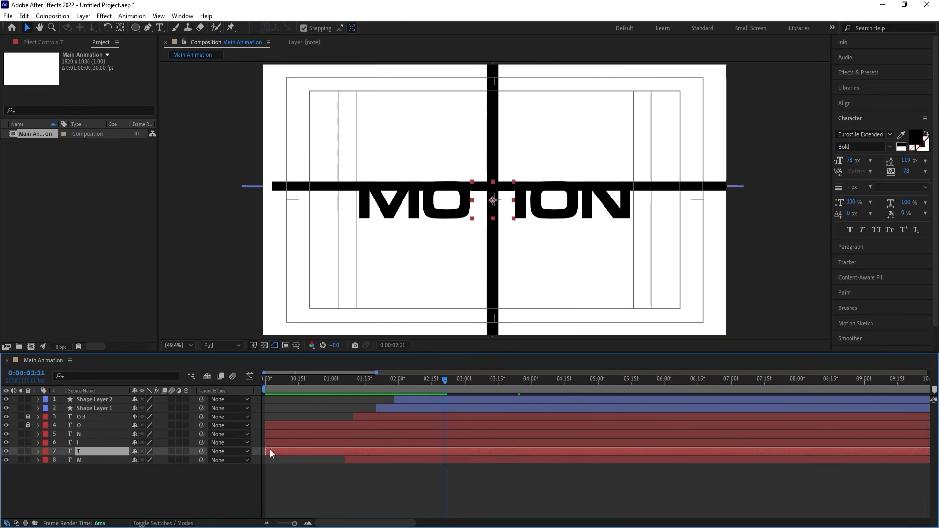
drag(289, 453, 447, 453)
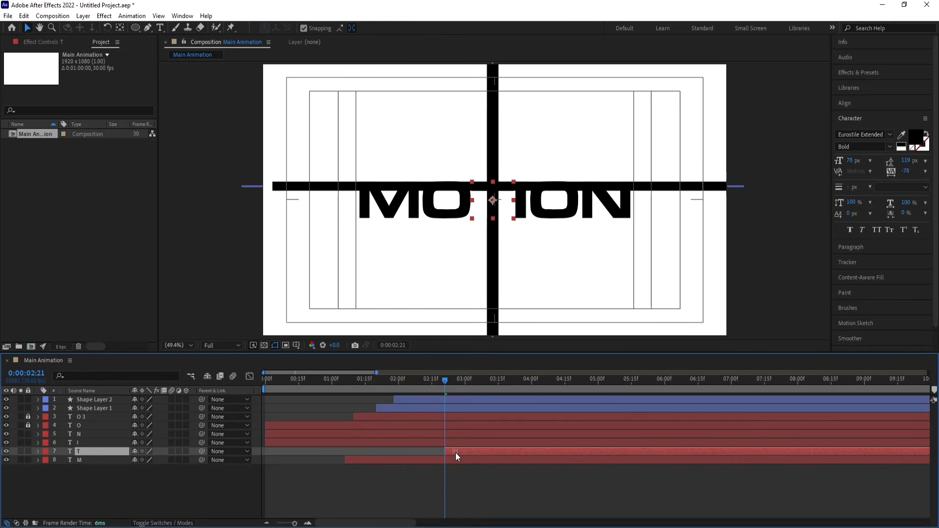
key(space)
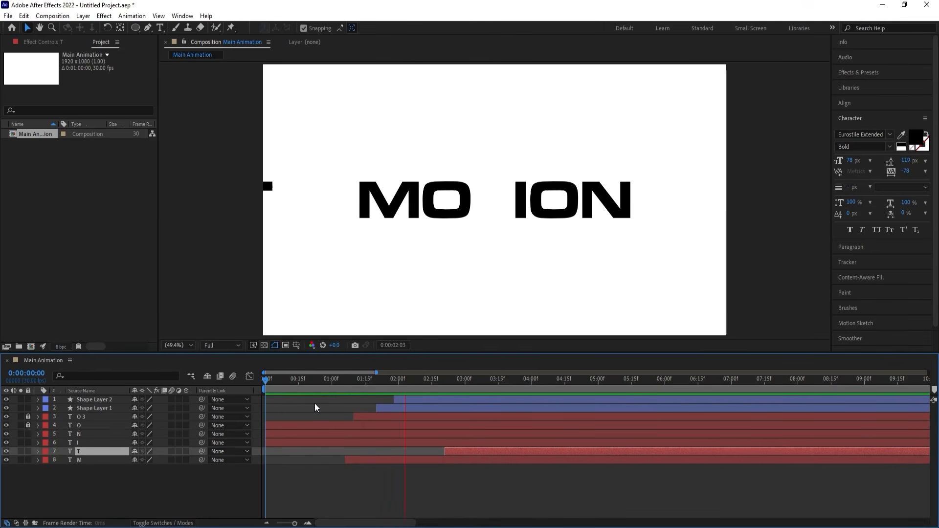
key(space)
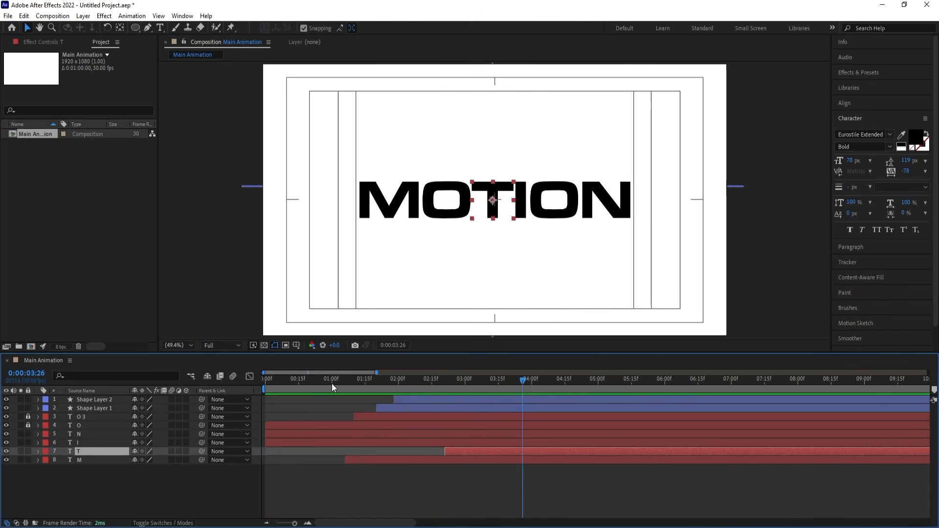
key(space)
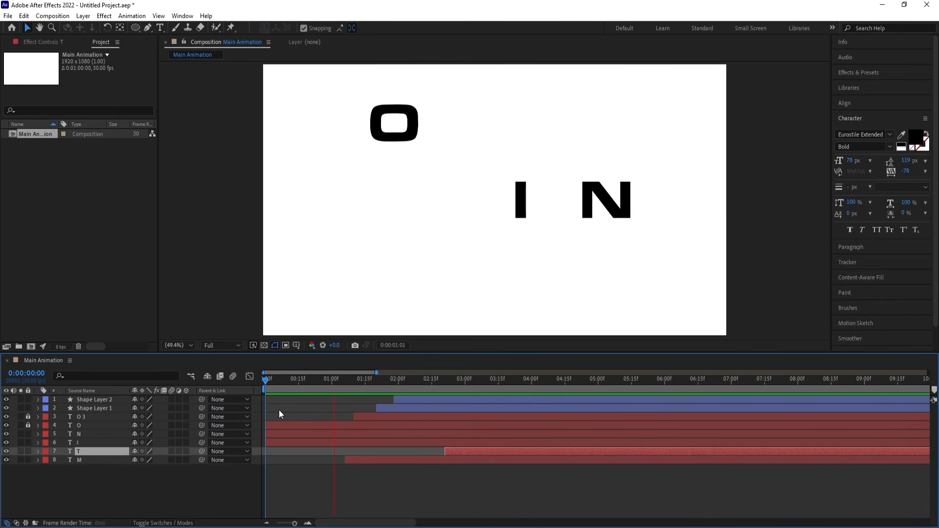
key(space)
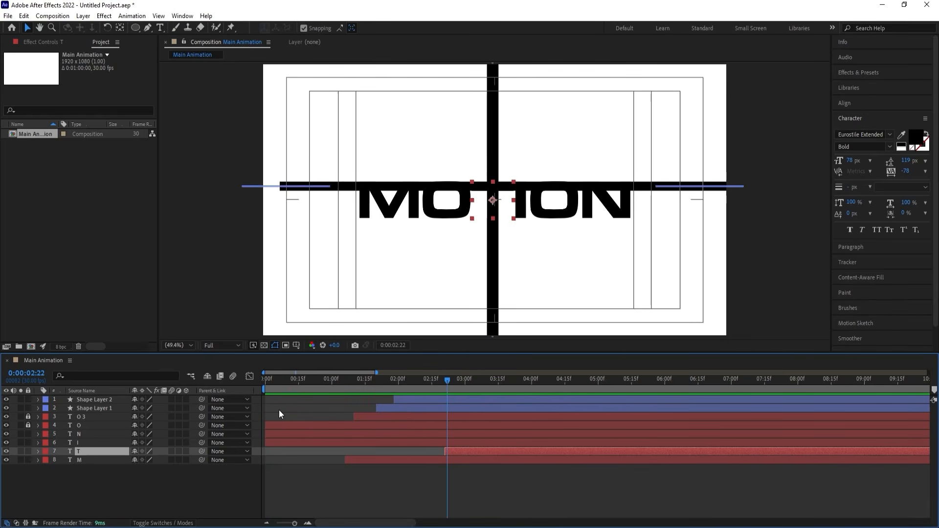
Select the N layer and move the current time to 0:00:02:15, while the horizontal line passes over the letter.
click(520, 215)
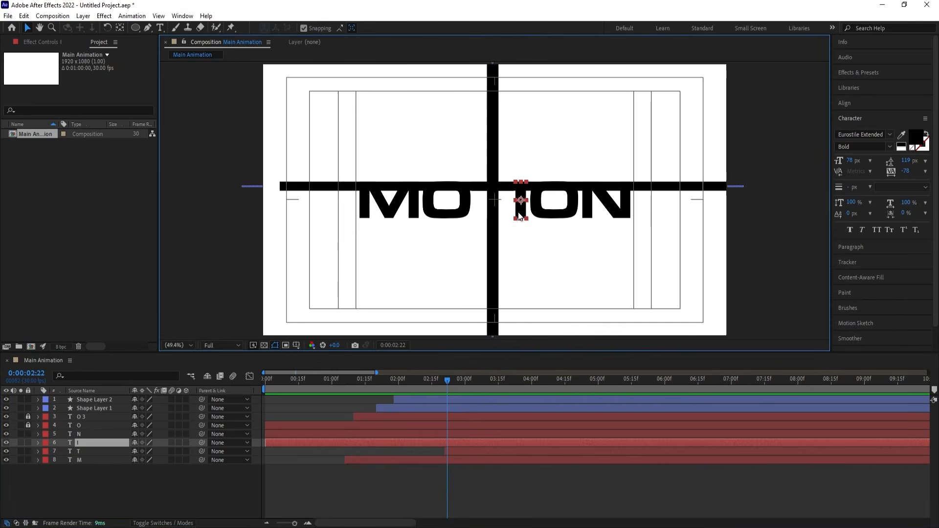
drag(441, 383, 436, 382)
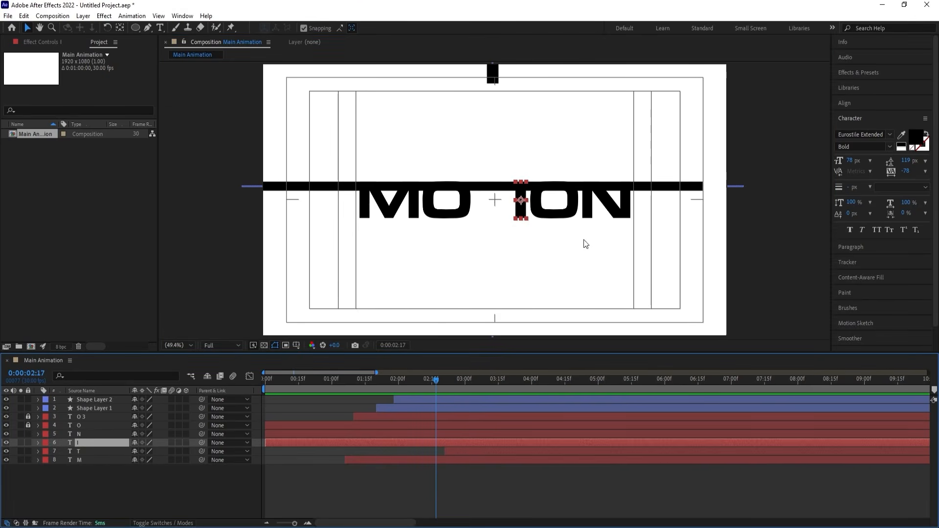
click(594, 215)
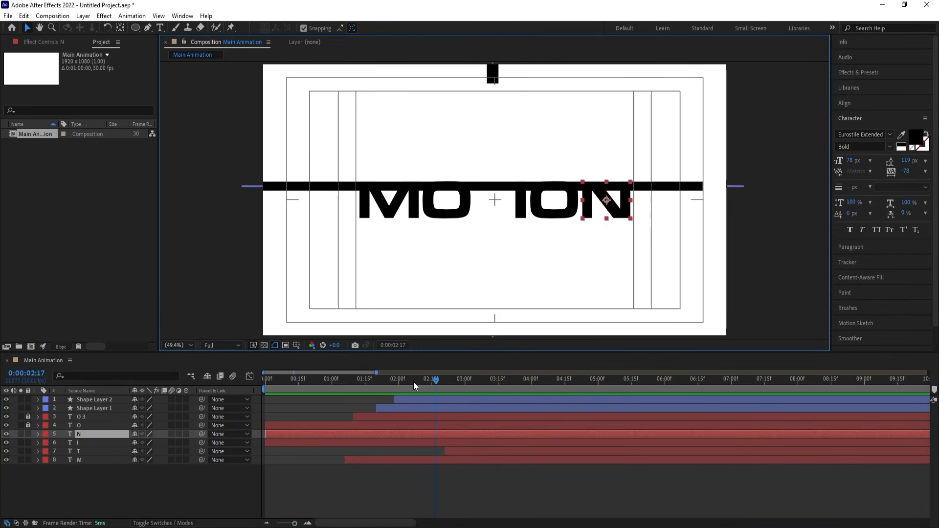
drag(412, 382, 430, 402)
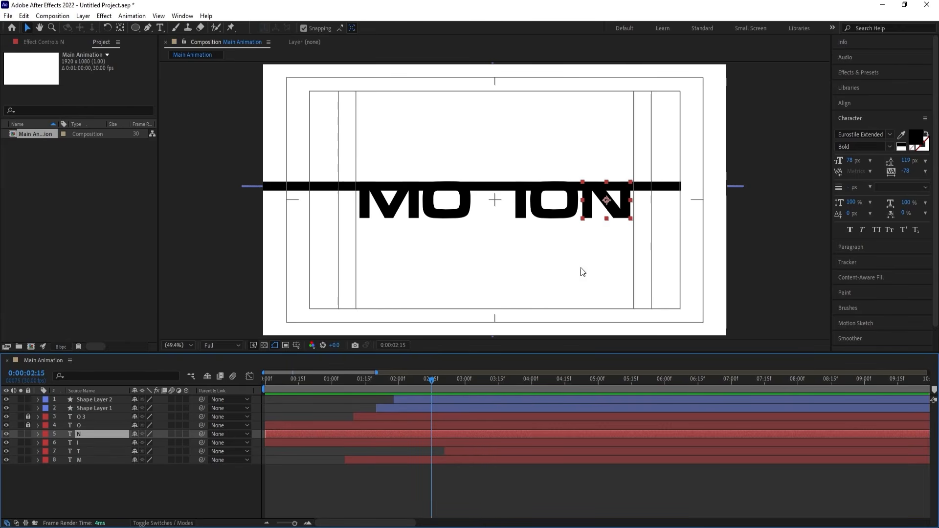
Trim the N layer to start at 0:00:02:13 and add a Position keyframe at that time.
drag(422, 380, 424, 379)
key(alt+bracketleft)
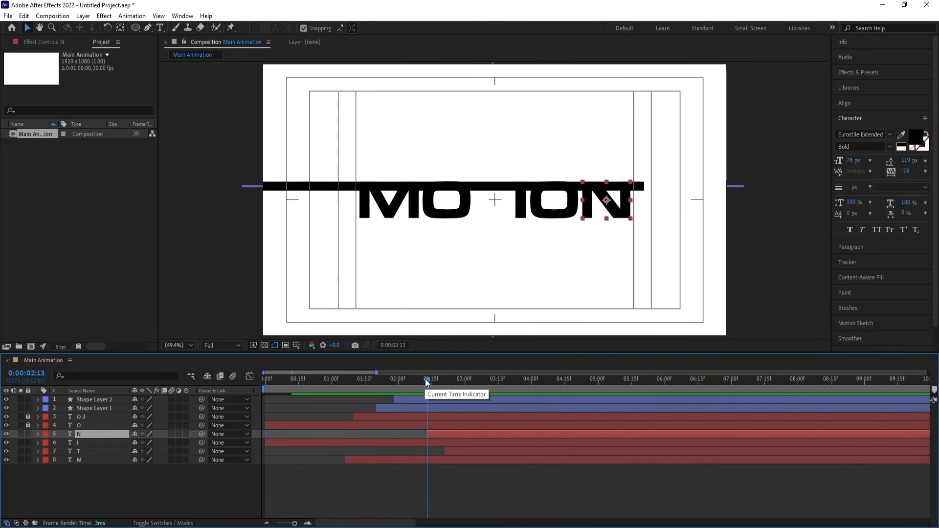
key(p)
click(64, 443)
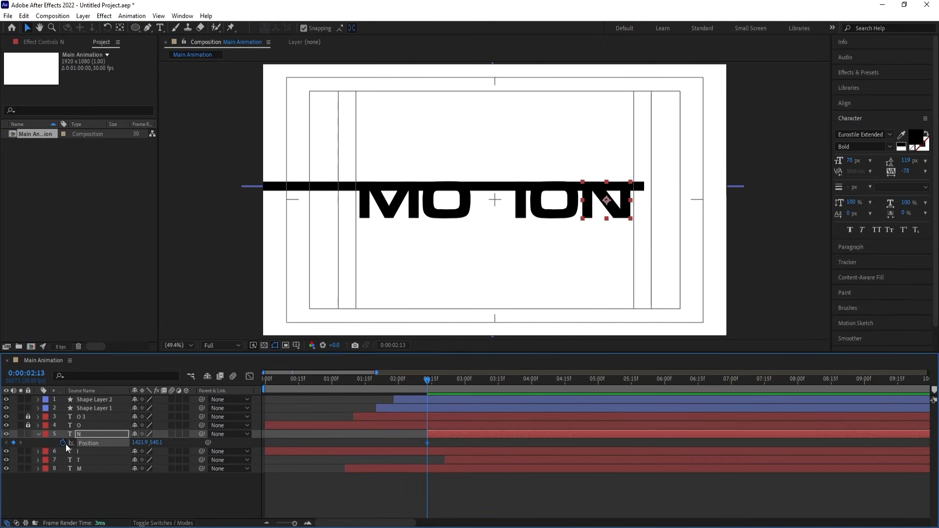
Add a second Position keyframe for N at 0:00:03:00 and raise the first keyframe's Y position to 394.1.
drag(427, 380, 465, 384)
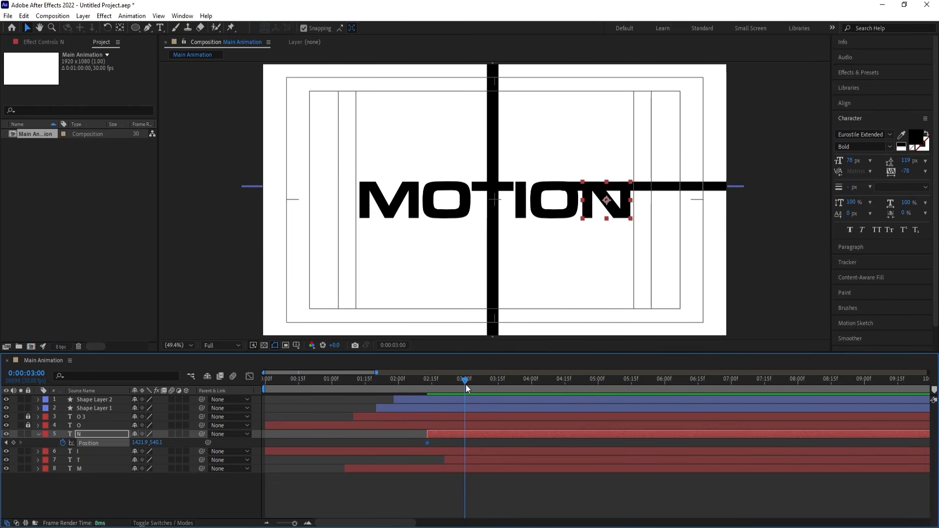
click(13, 442)
click(93, 437)
key(i)
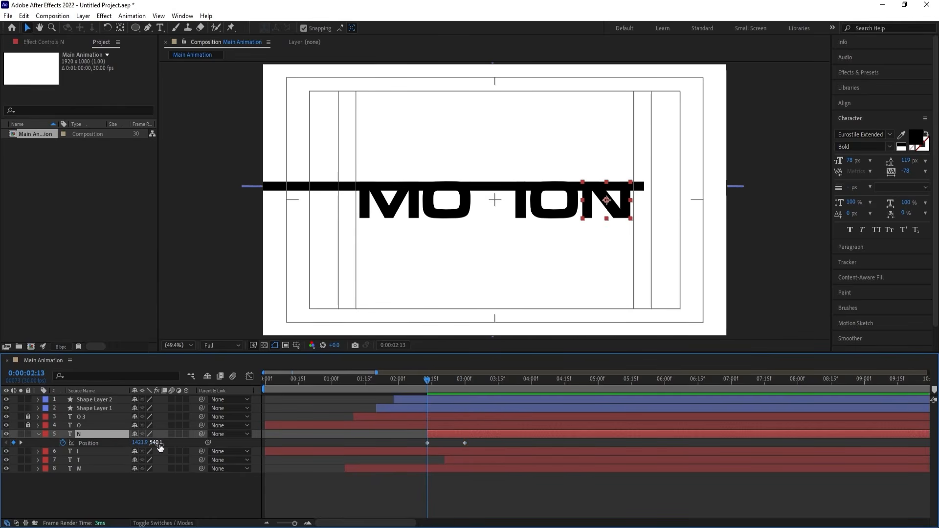
drag(159, 442, 100, 432)
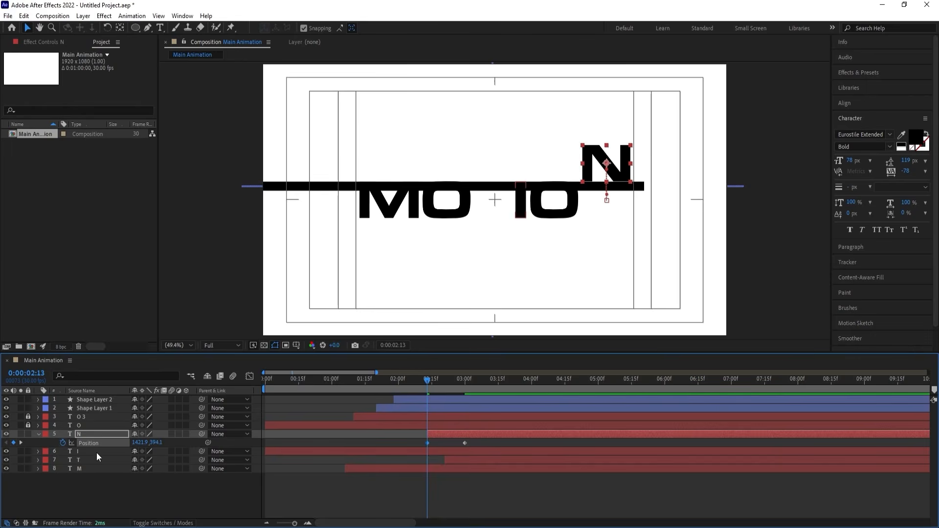
Apply Easy Ease to N's Position keyframes, shape the speed graph into a sharp early peak with a slow finish, and preview the drop.
key(F9)
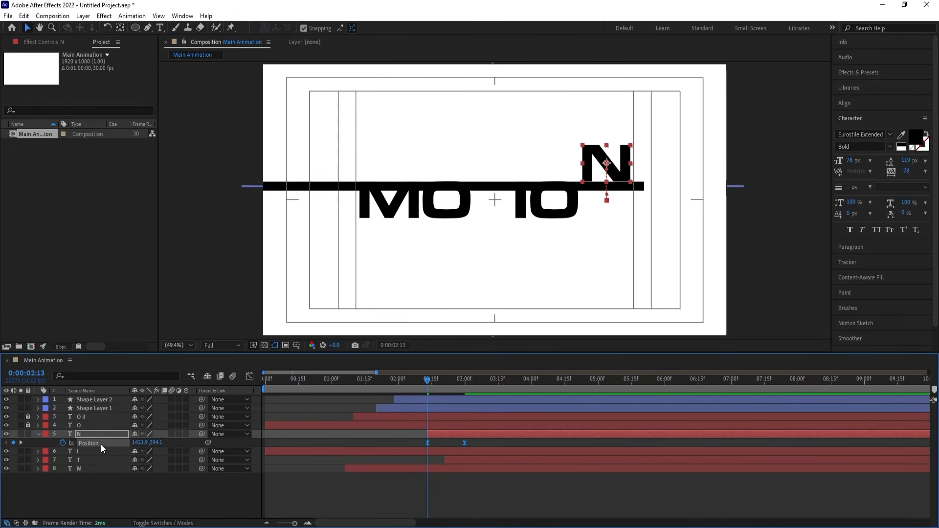
click(250, 378)
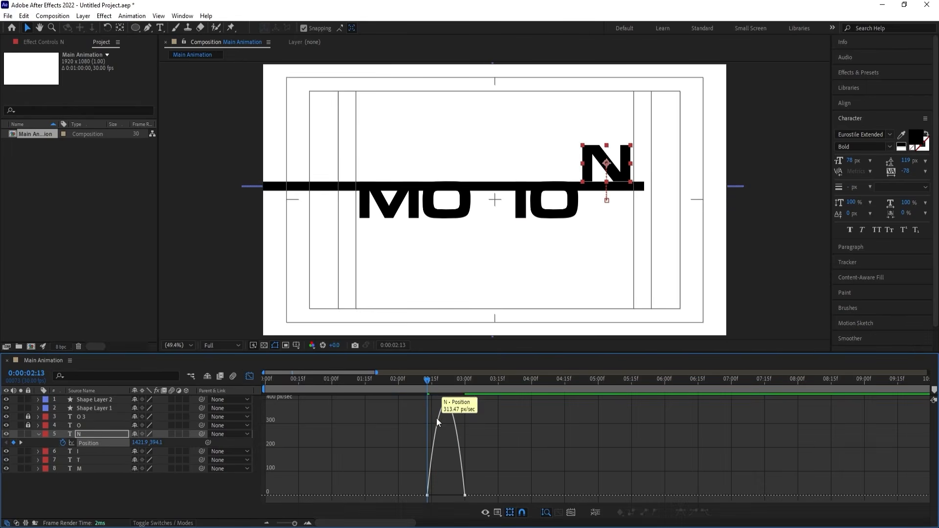
key(=)
drag(527, 461, 444, 496)
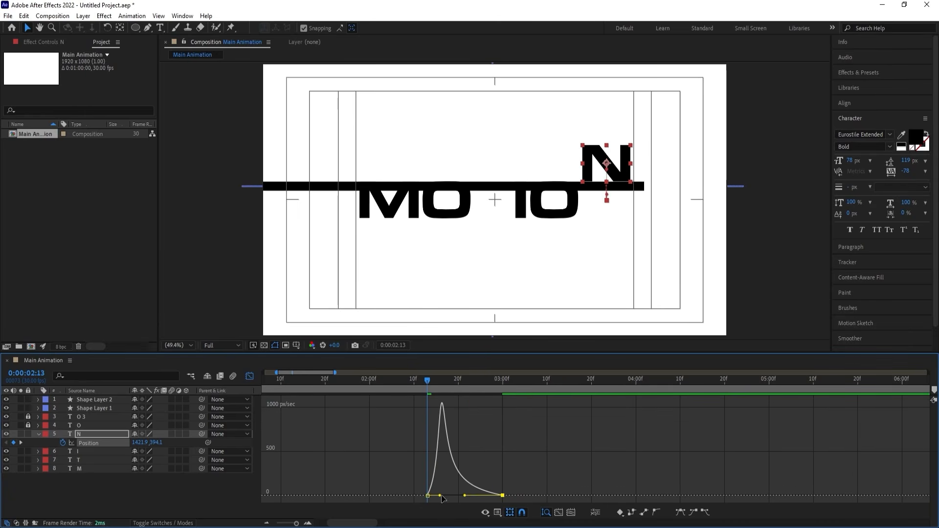
key(space)
key(space)
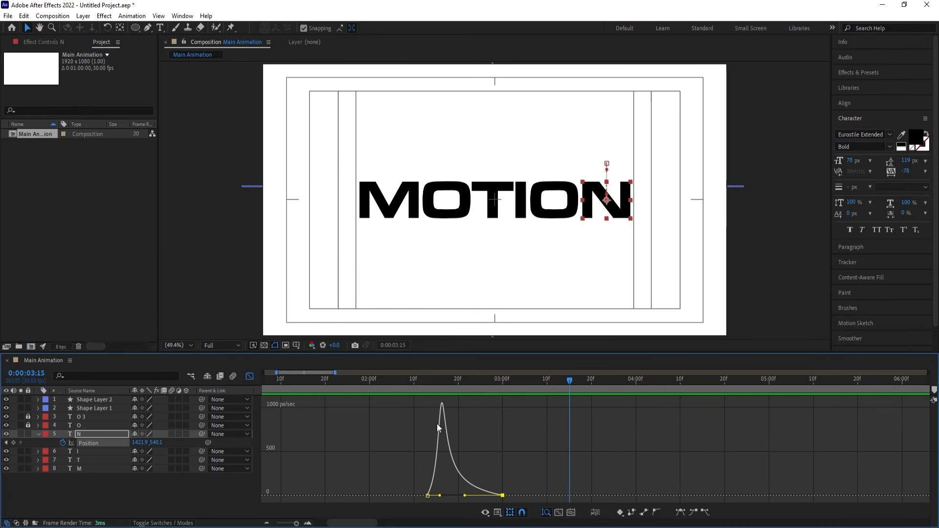
click(250, 378)
Draw a red rectangle without a stroke over the N at 0:00:03:00, its upper edge aligned with the top of the letter.
key(j)
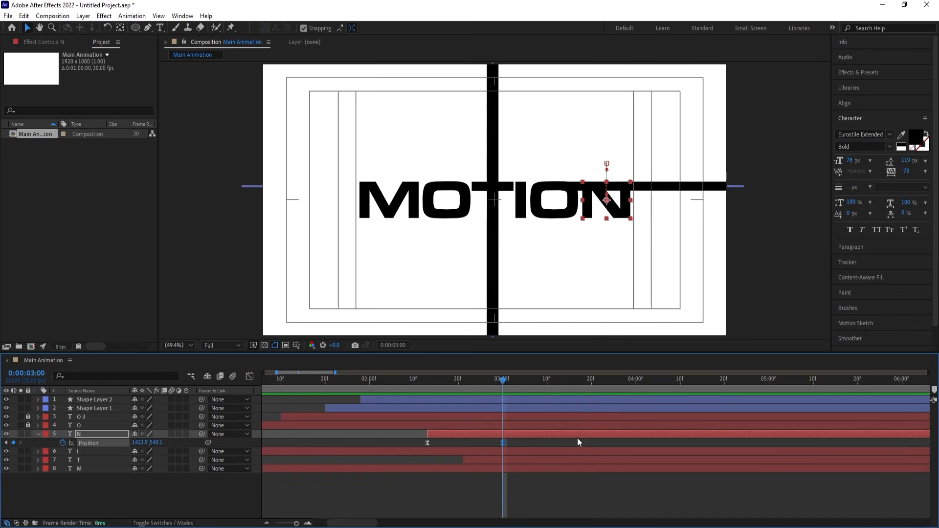
click(515, 441)
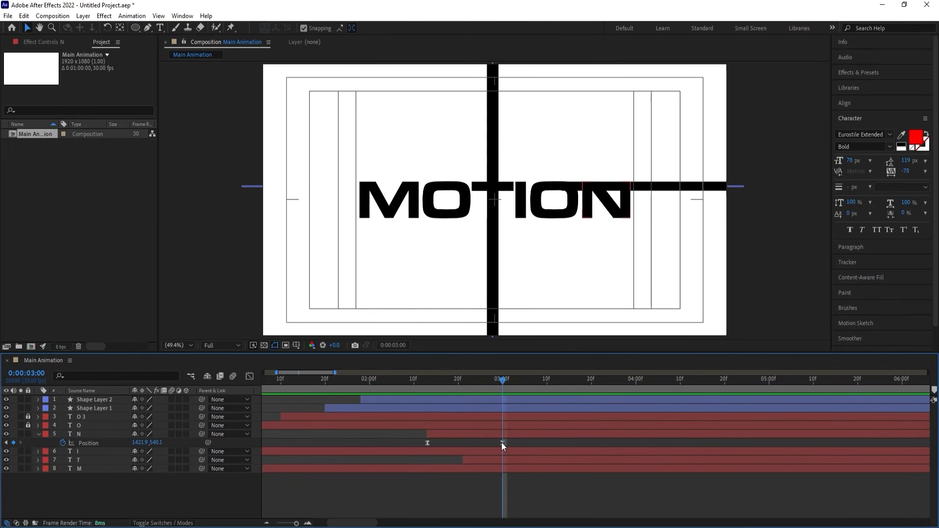
drag(136, 28, 166, 29)
click(304, 29)
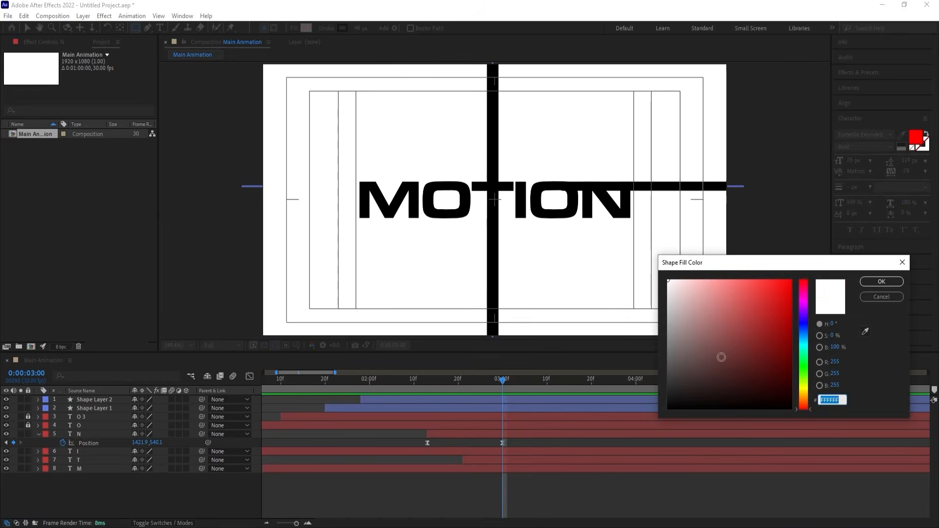
drag(721, 356, 793, 278)
click(879, 281)
click(326, 28)
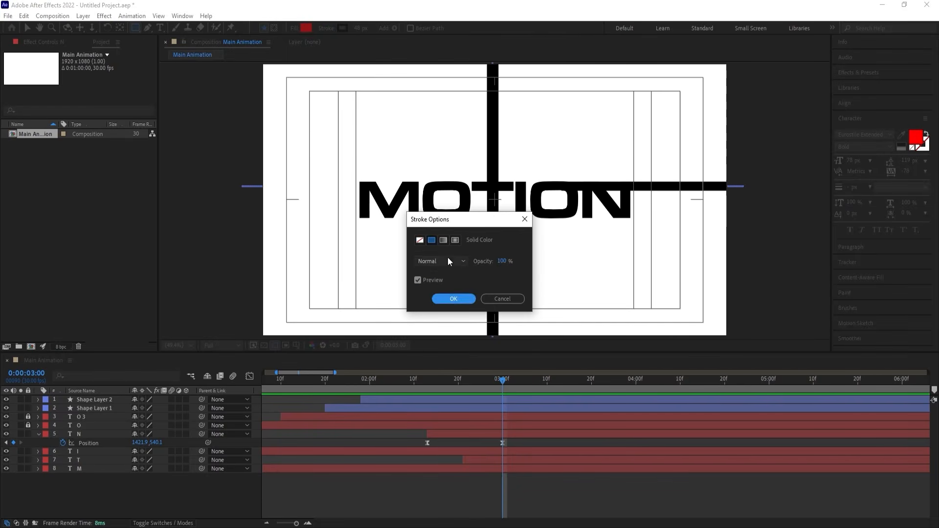
click(419, 240)
click(441, 298)
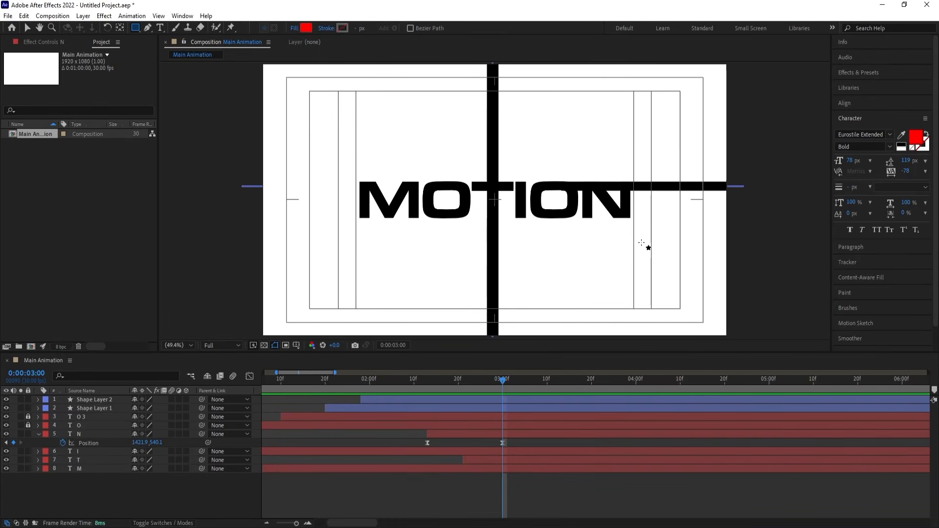
drag(641, 243, 578, 185)
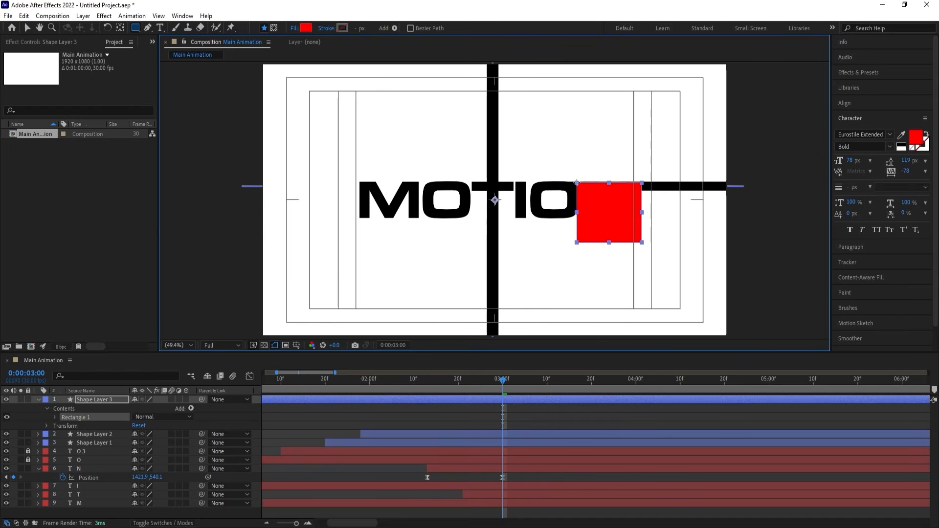
Place the rectangle's shape layer directly above the N layer and rename it Mask.
drag(103, 406, 106, 462)
key(Return)
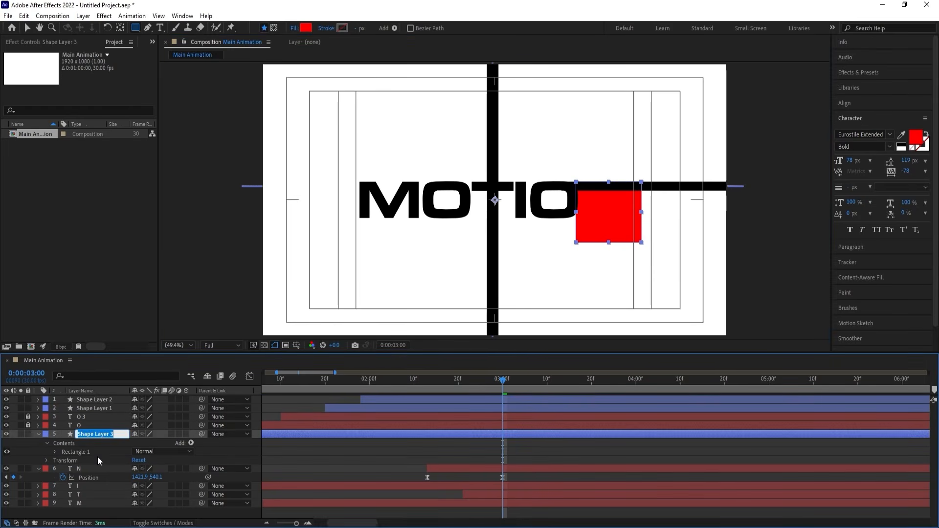
text(Mask)
key(Return)
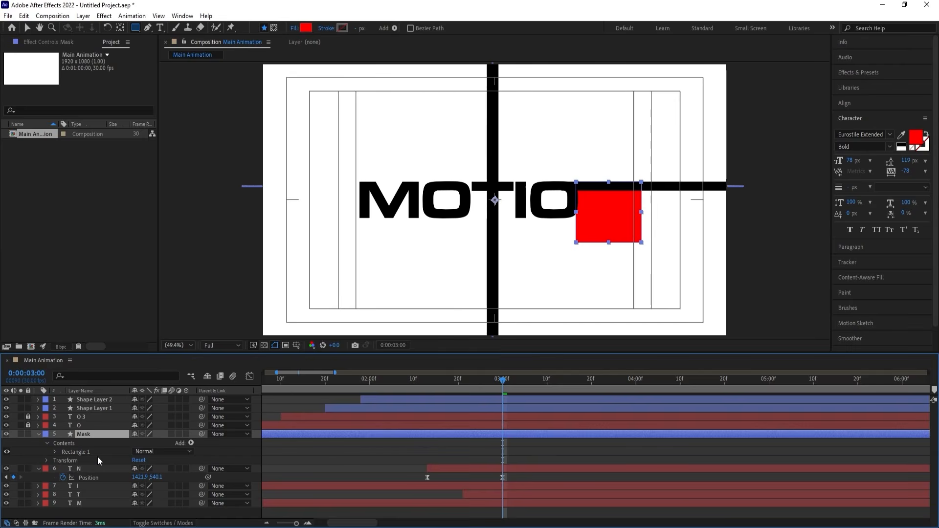
Set the N layer's track matte to Alpha Matte using the Mask layer and collapse the Mask layer's properties.
key(F3)
key(F4)
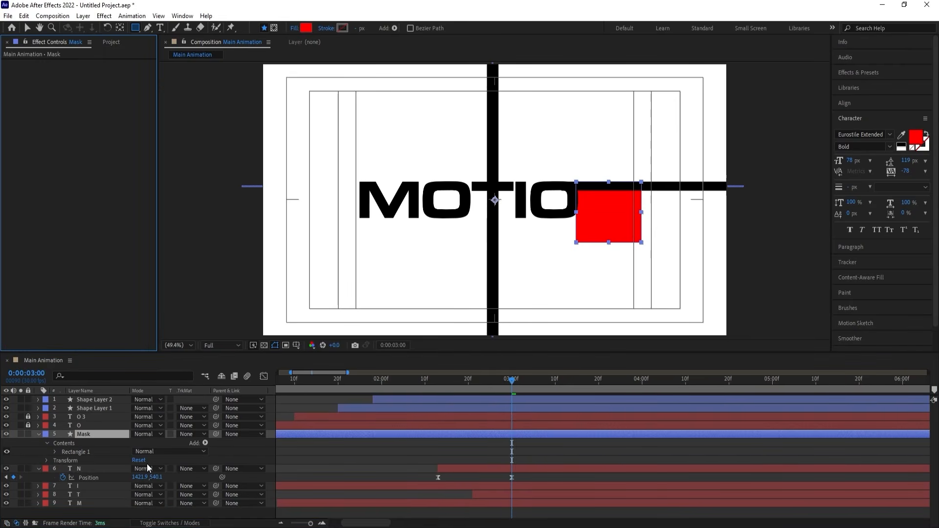
click(184, 470)
click(210, 424)
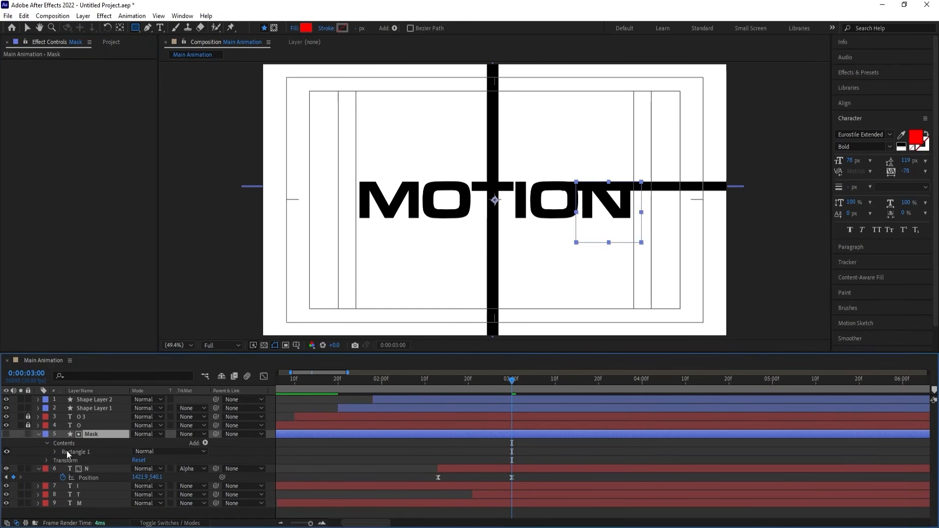
click(38, 434)
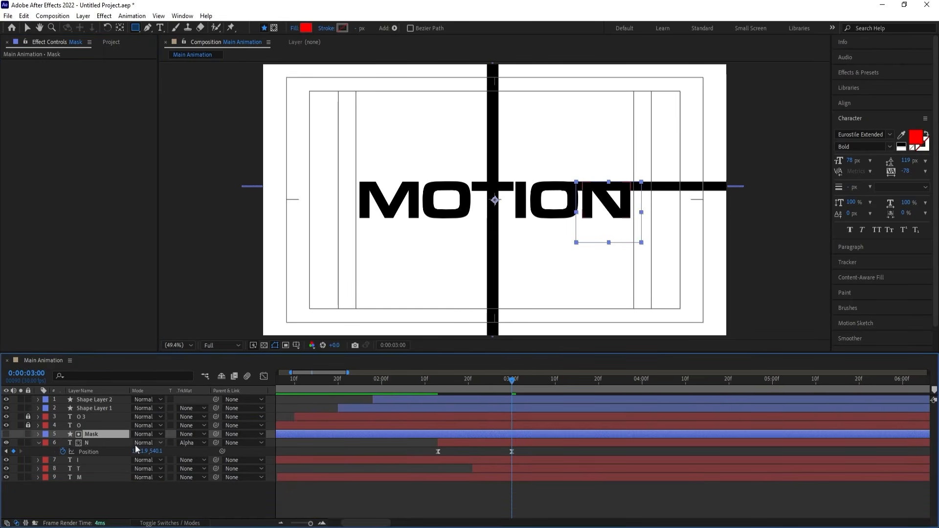
Trim the Mask layer to start at 0:00:02:13 and preview the N dropping from behind the horizontal line.
click(438, 382)
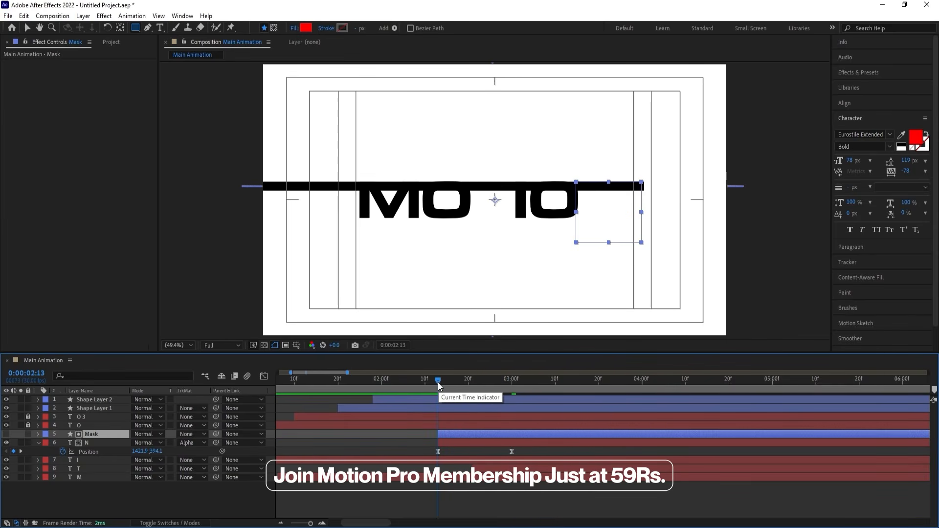
drag(438, 383, 408, 382)
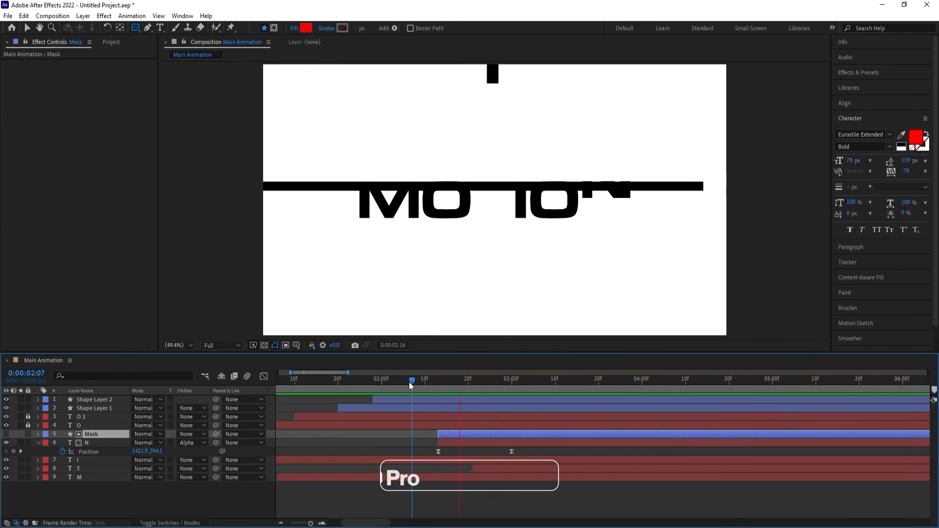
key(space)
drag(494, 384, 488, 384)
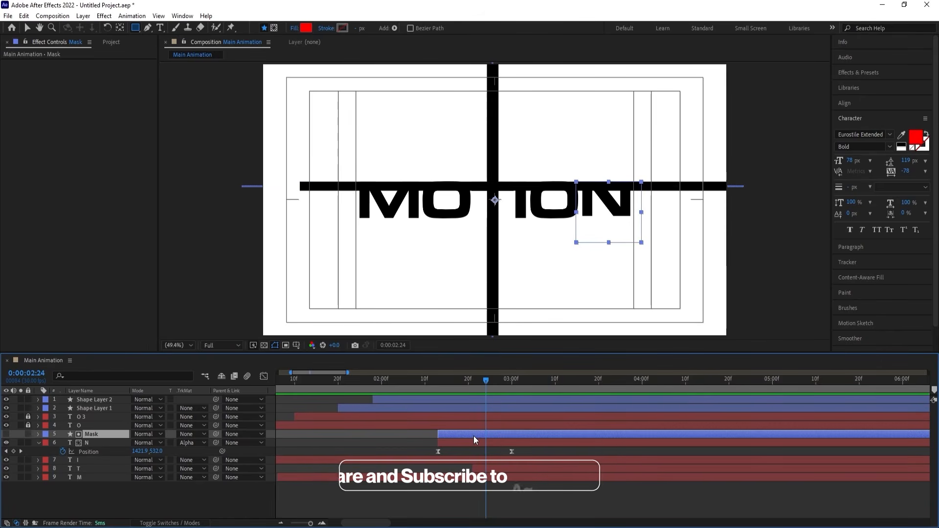
Nudge the Mask layer slightly downward in the frame and preview the whole animation from the start.
key(Return)
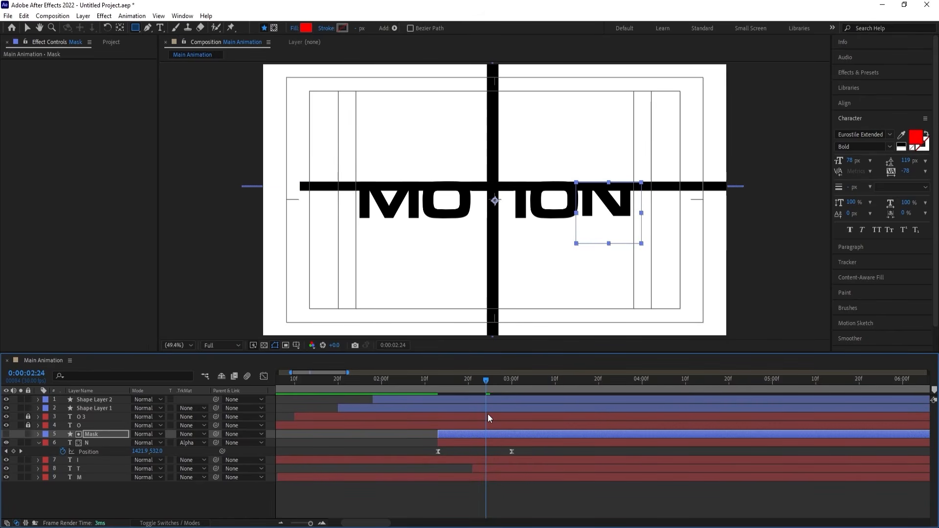
key(space)
drag(485, 381, 386, 383)
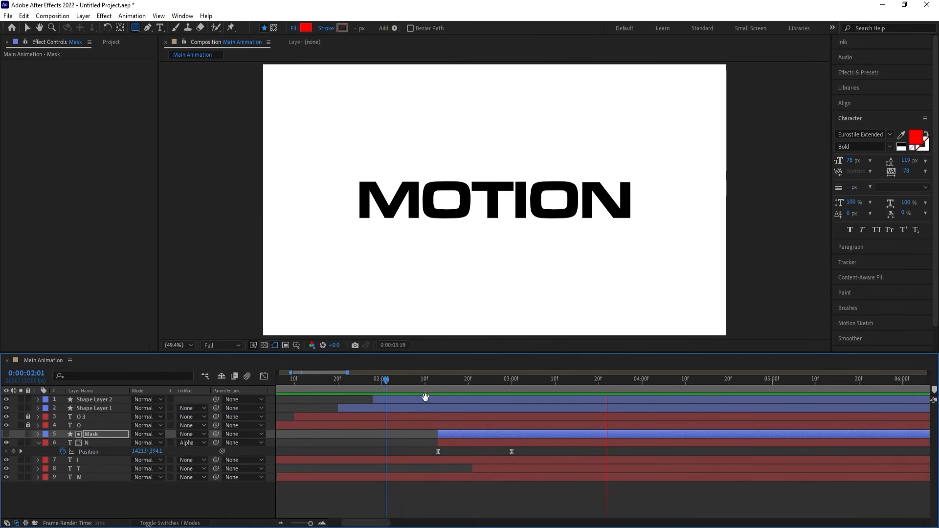
key(space)
drag(395, 384, 139, 408)
key(space)
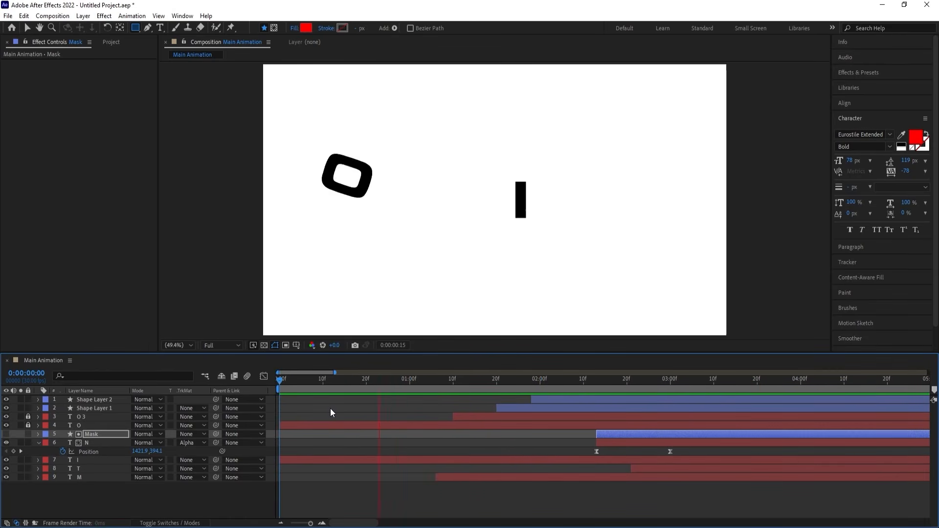
scroll(330, 409, down, 3)
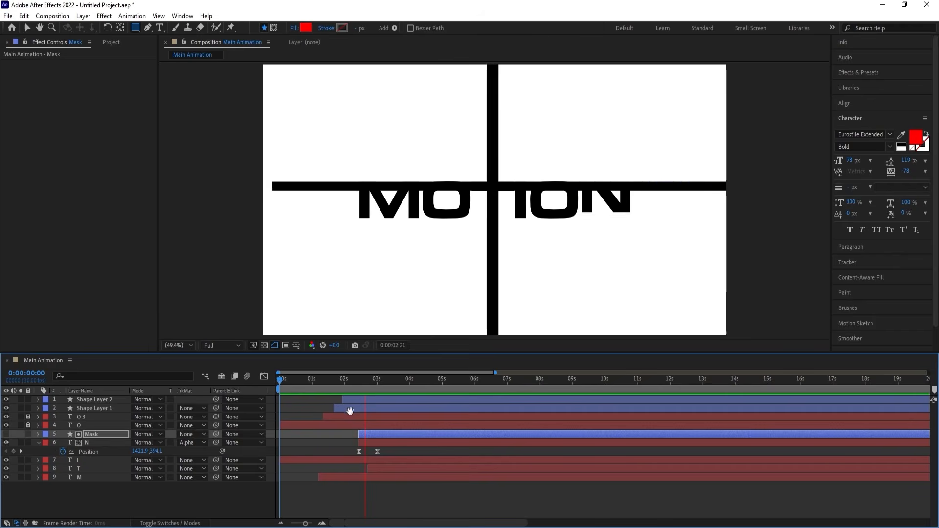
key(space)
Move the current time to 0:00:01:20 and pre-compose Shape Layer 1 and Shape Layer 2 as "Storke Animations".
click(352, 408)
shift+click(355, 399)
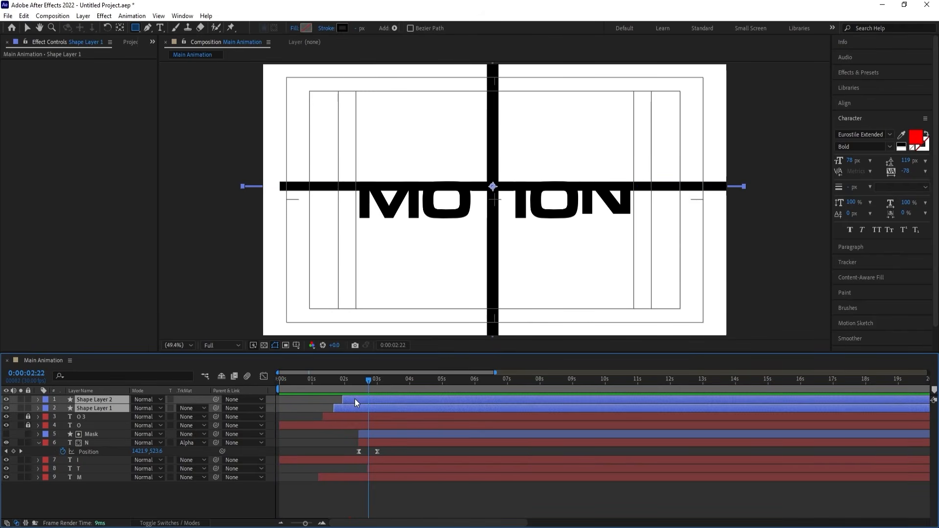
key(i)
drag(343, 380, 334, 382)
key(ctrl+shift+c)
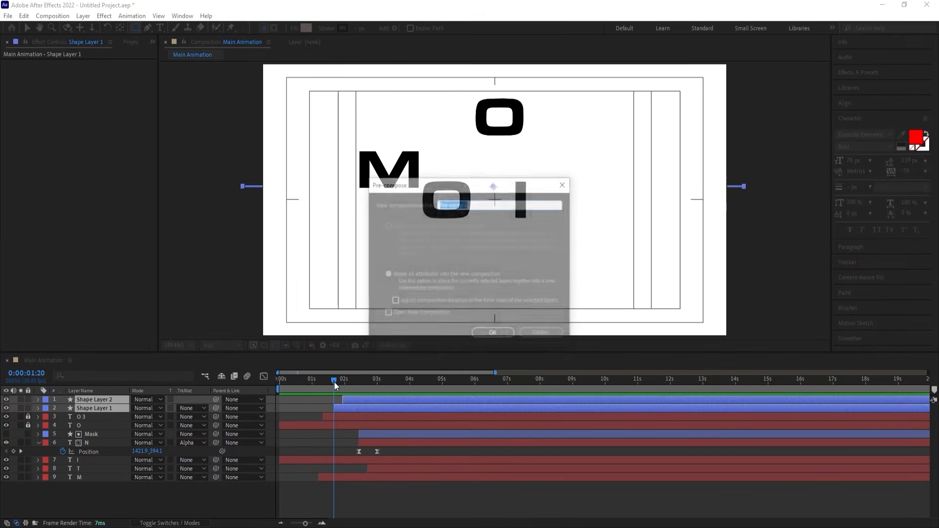
text(Storke A)
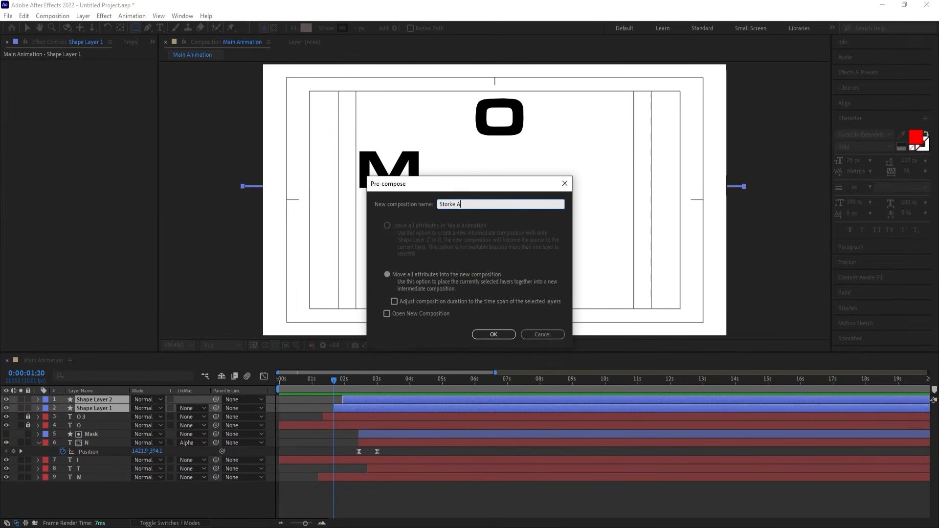
text(nimations)
key(Return)
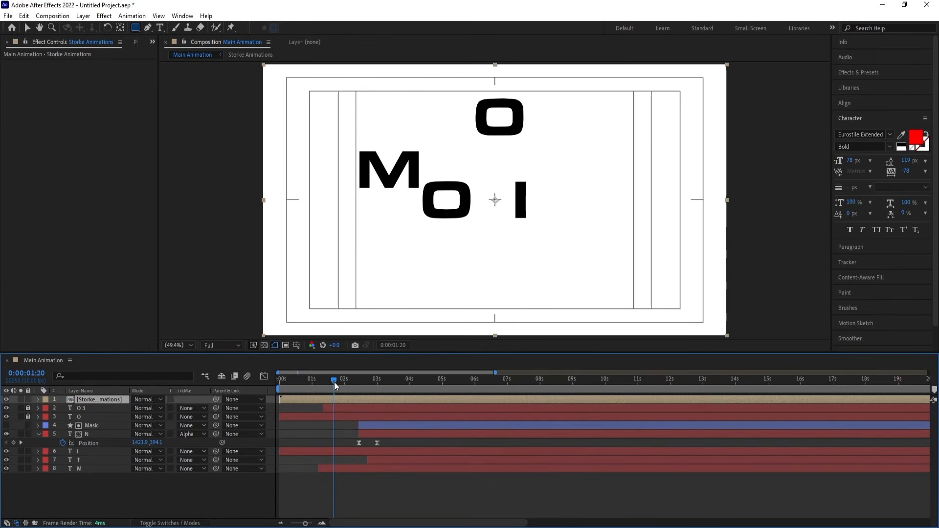
Trim the Storke Animations layer to start at 0:00:01:20, then duplicate it and move the copy's start to 0:00:01:24.
key(alt+bracketleft)
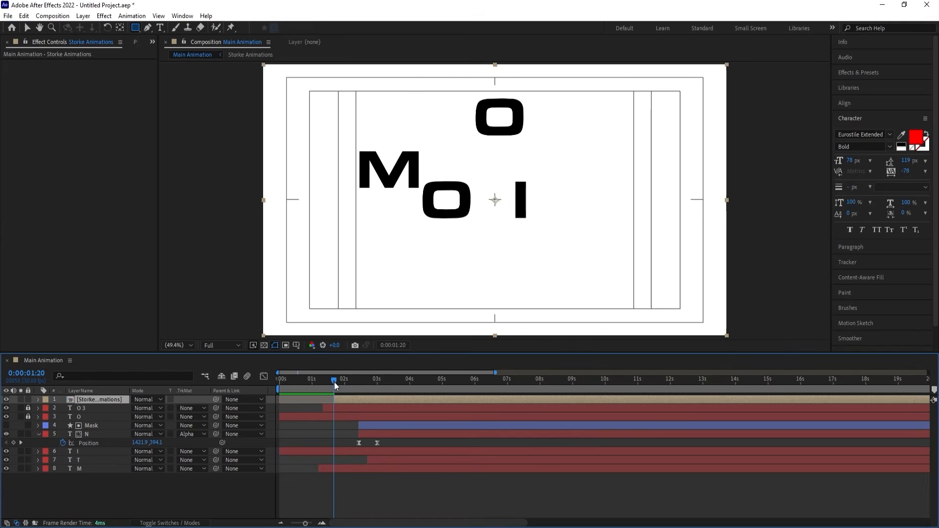
key(ctrl+d)
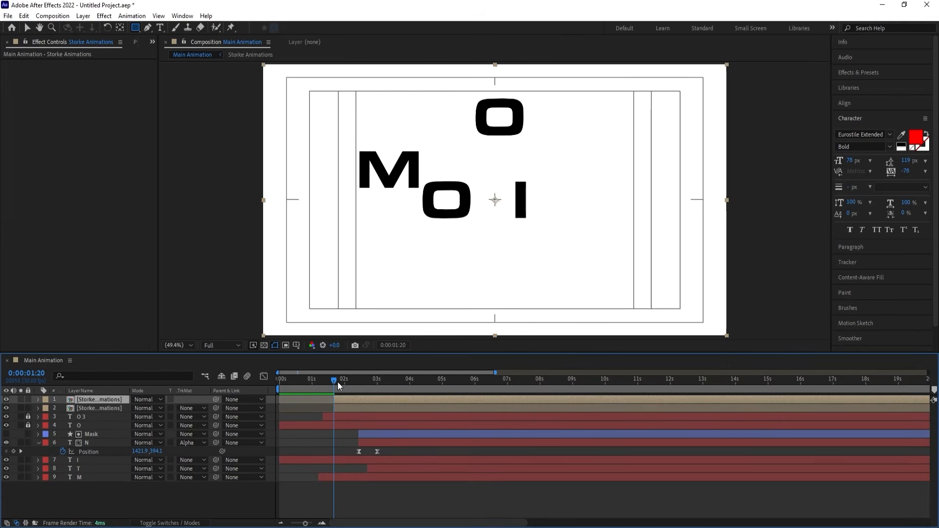
click(337, 382)
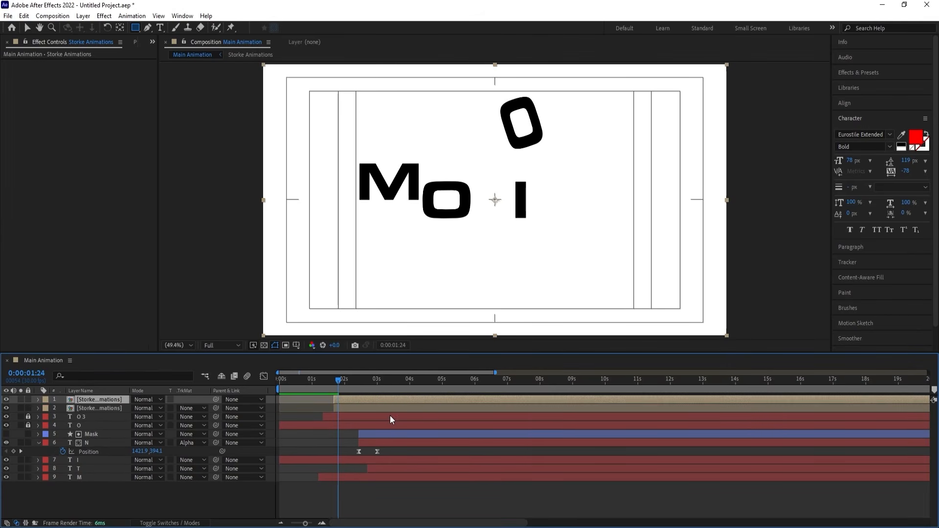
key(bracketleft)
key(equal)
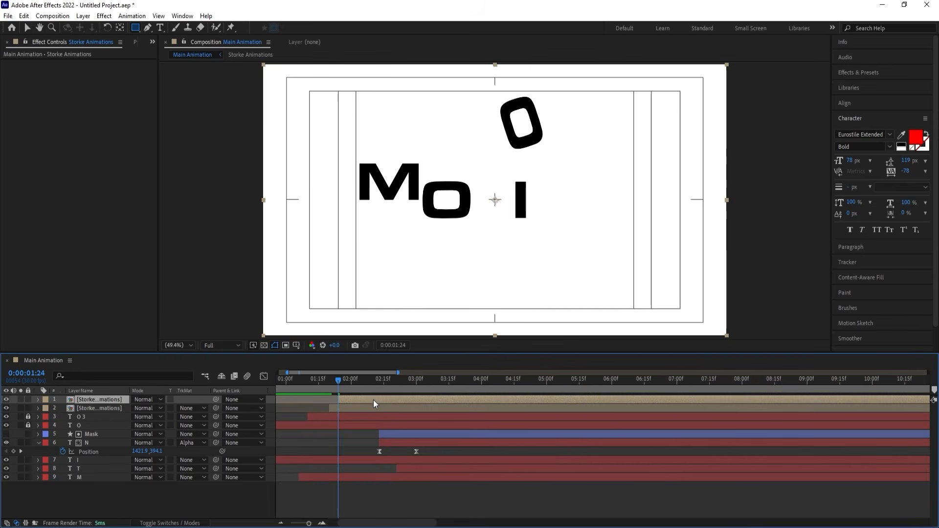
Duplicate the Storke Animations composition in the project and replace the top layer's source with the new copy.
right_click(363, 398)
mouse_move(385, 305)
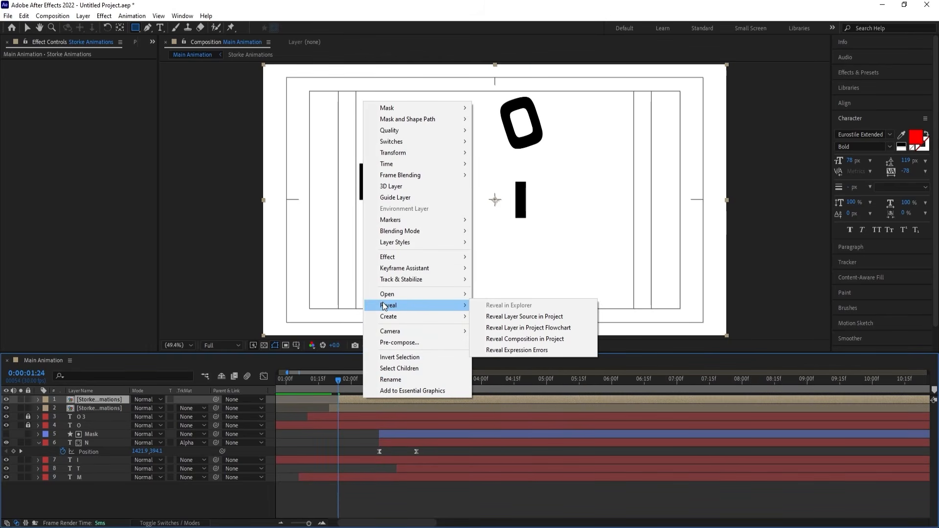
click(553, 319)
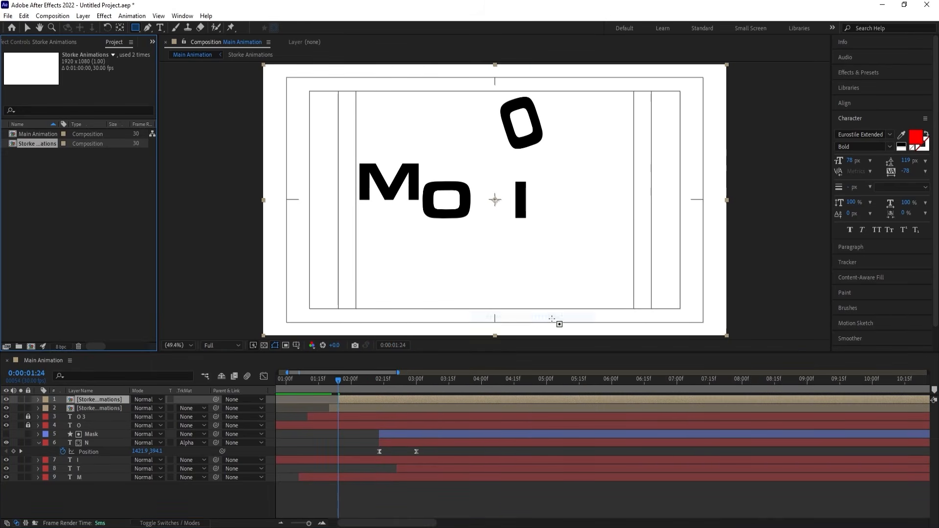
key(ctrl+d)
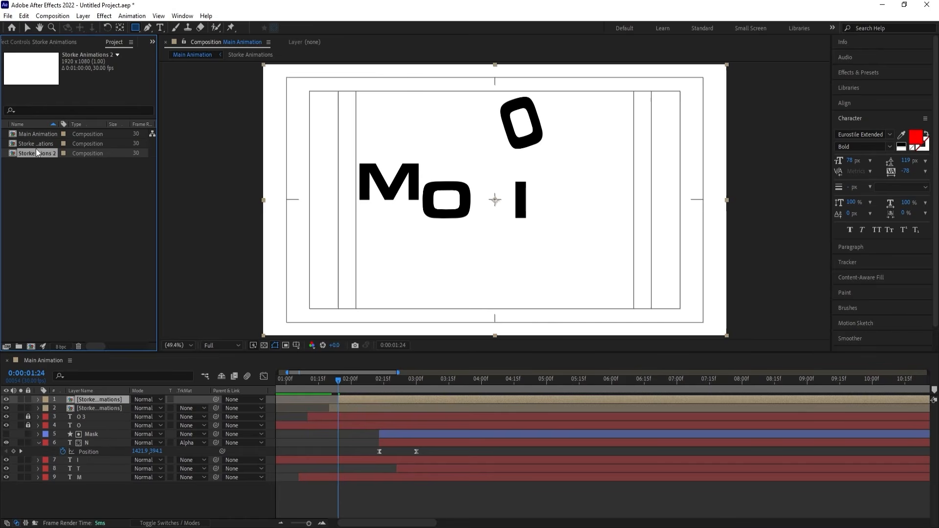
drag(32, 154, 104, 400)
Open Storke Animations 2 and give both shape layers a white stroke 8 px wide.
double_click(104, 400)
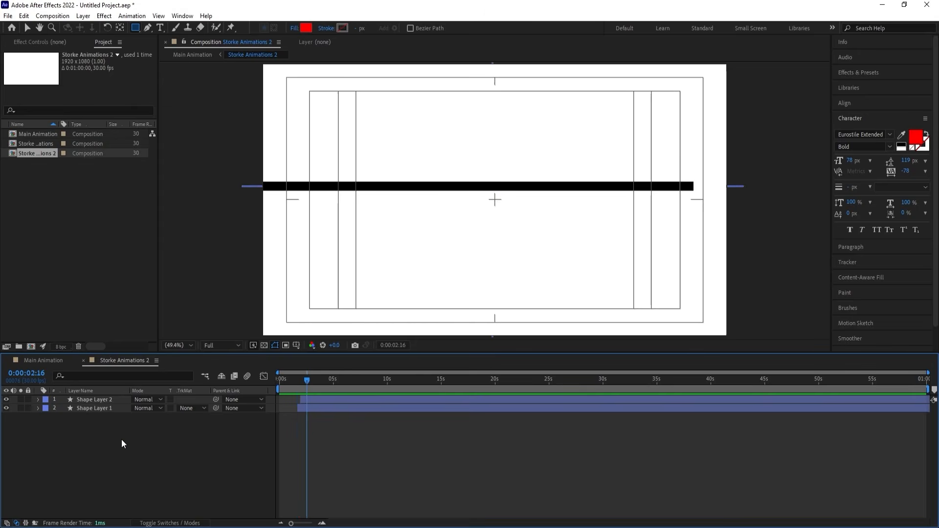
key(ctrl+a)
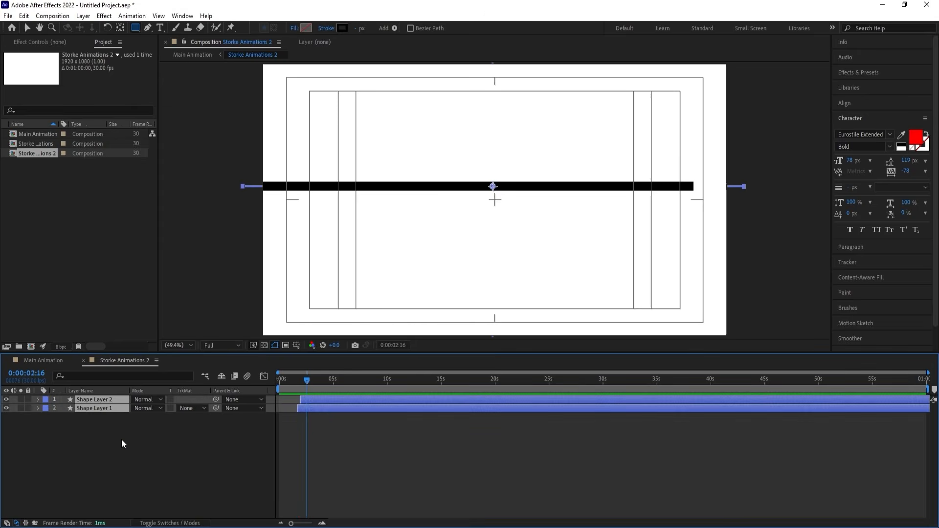
click(342, 30)
drag(685, 361, 625, 196)
key(Return)
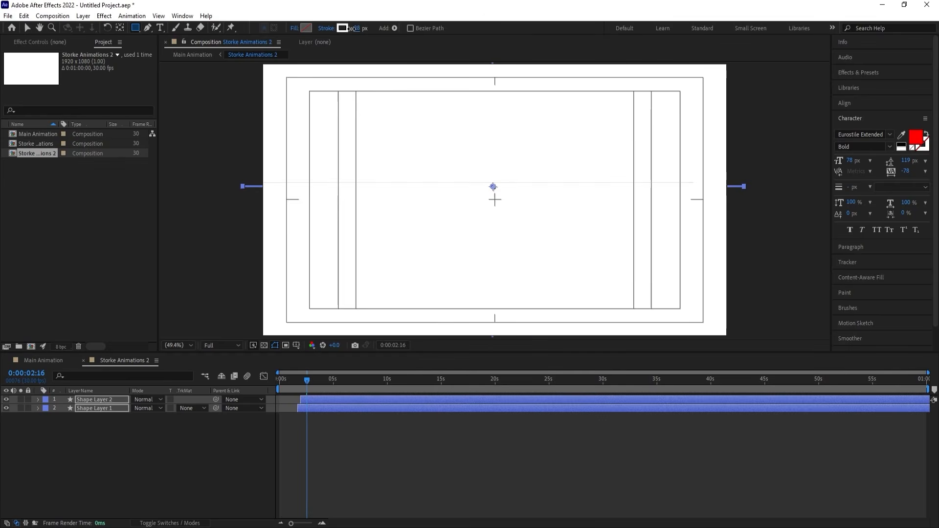
drag(351, 29, 342, 28)
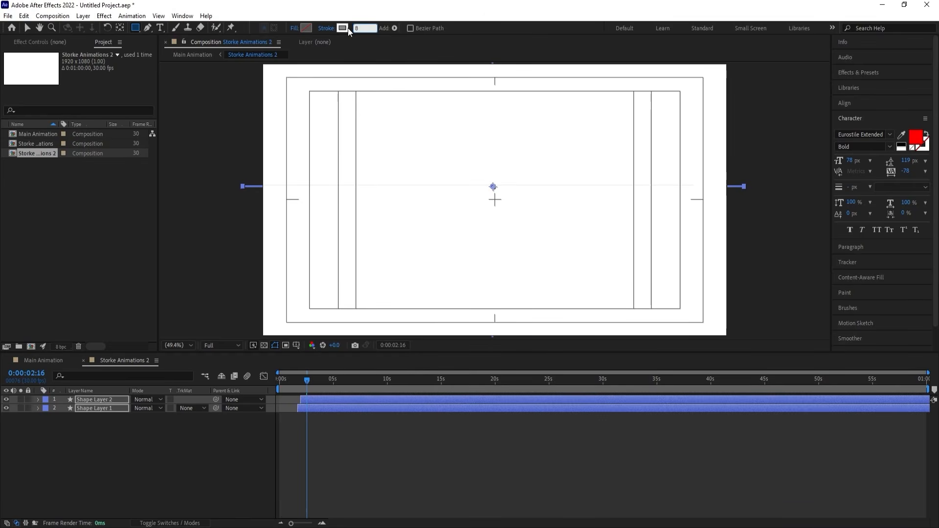
Return to the Main Animation composition and preview how the thin white lines follow the black crossing lines.
click(54, 360)
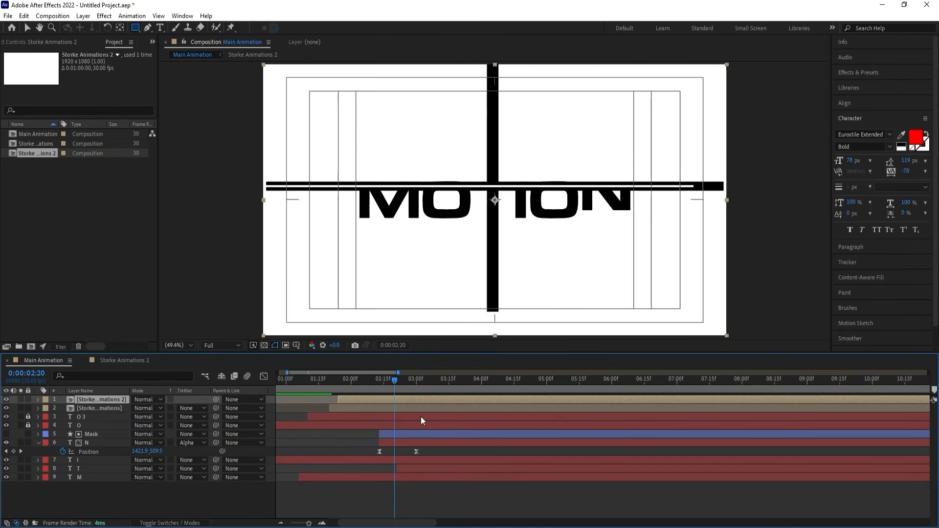
click(330, 380)
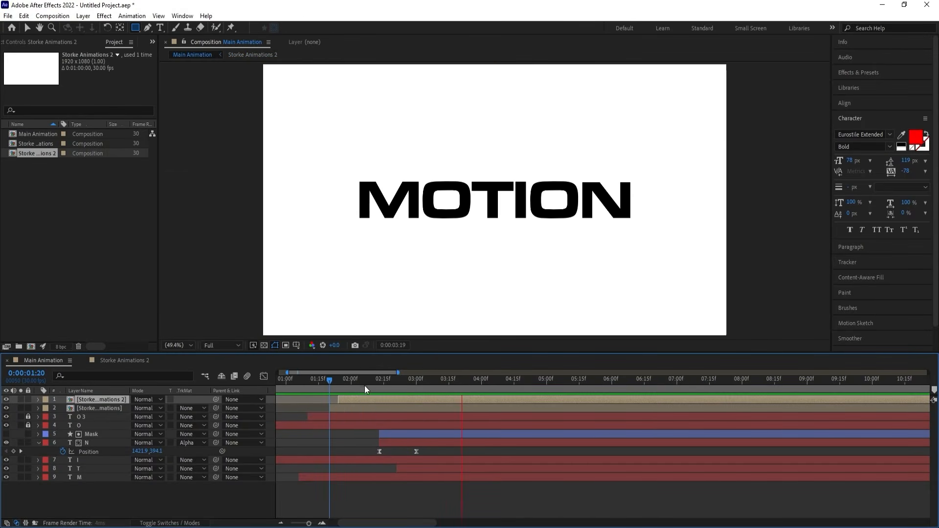
click(303, 382)
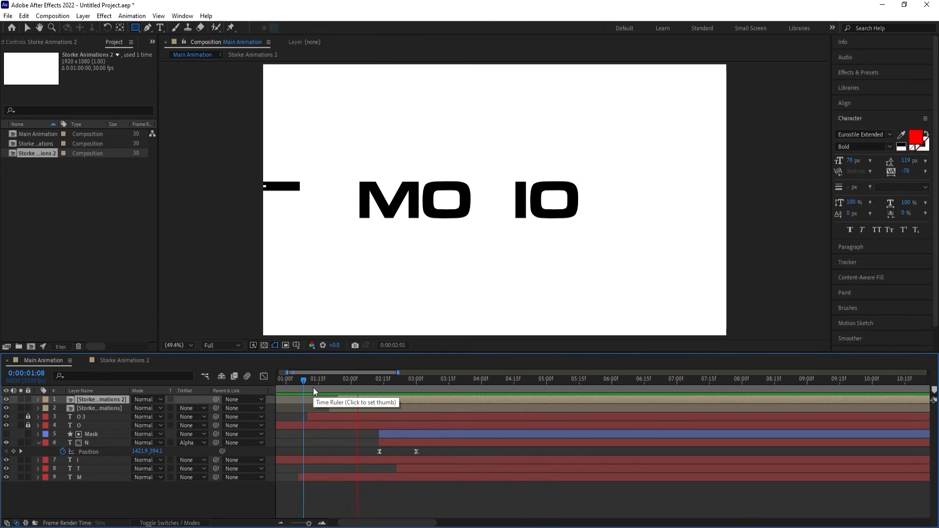
key(space)
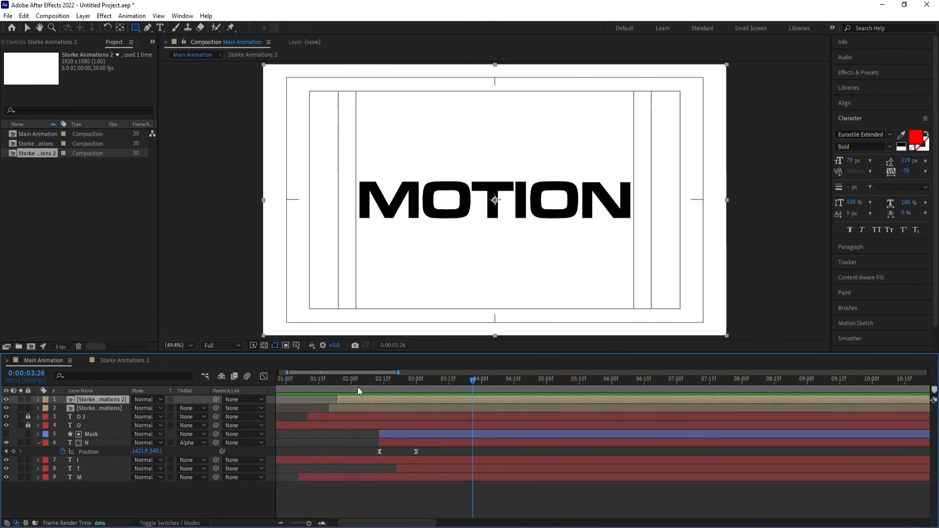
drag(357, 386, 145, 408)
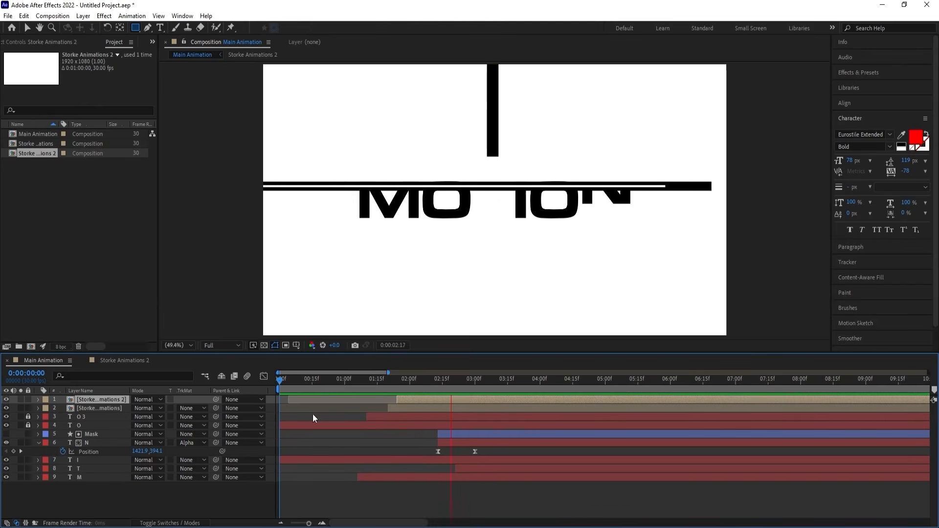
key(space)
key(space)
key(space)
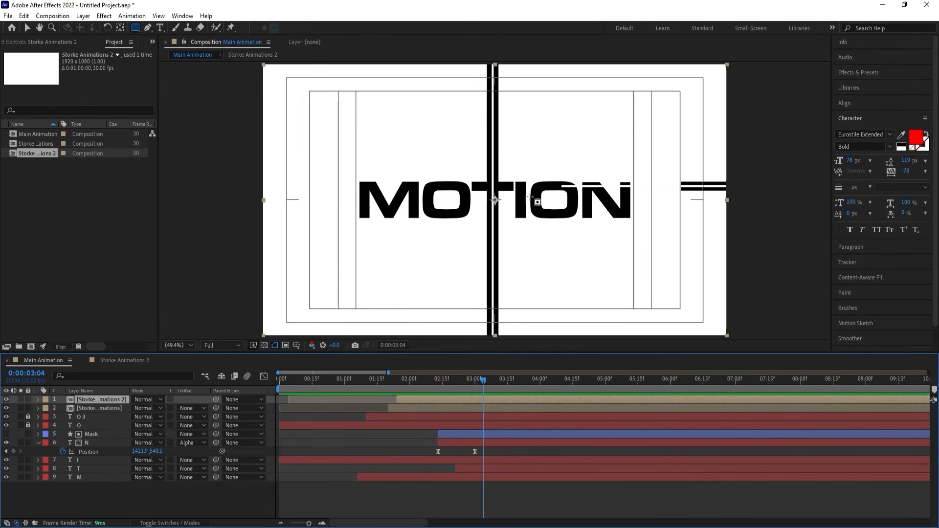
Move the current time to 0:00:03:01 and place the I layer's anchor point at the bottom centre of the letter.
drag(479, 381, 471, 377)
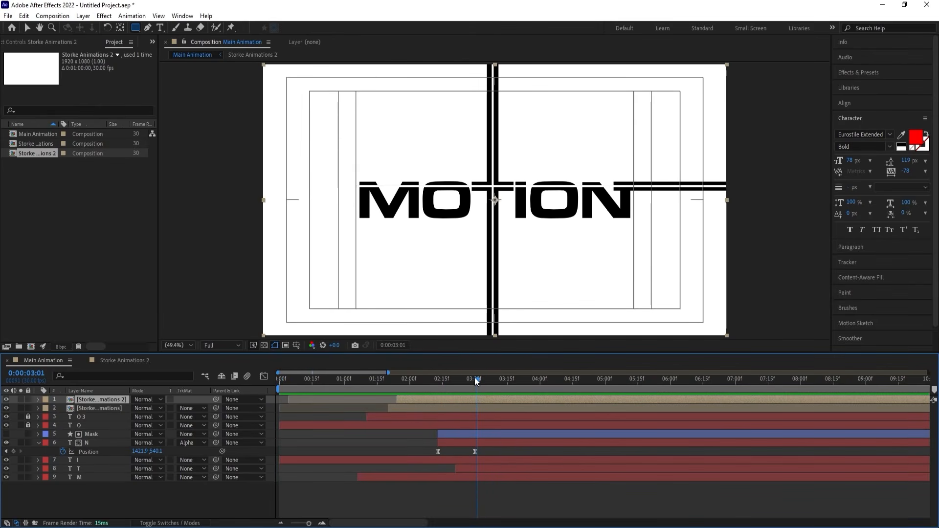
click(80, 460)
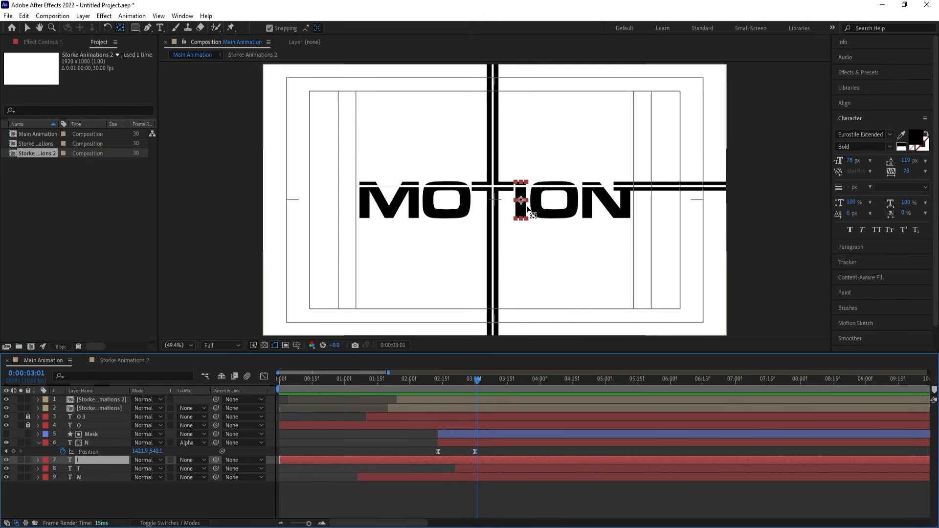
scroll(526, 206, up, 4)
key(y)
drag(502, 180, 502, 253)
Trim the I layer to start at 0:00:03:03 and keyframe its Scale with Easy Ease from 278, 0% there to 278% at 0:00:04:01.
drag(441, 388, 480, 388)
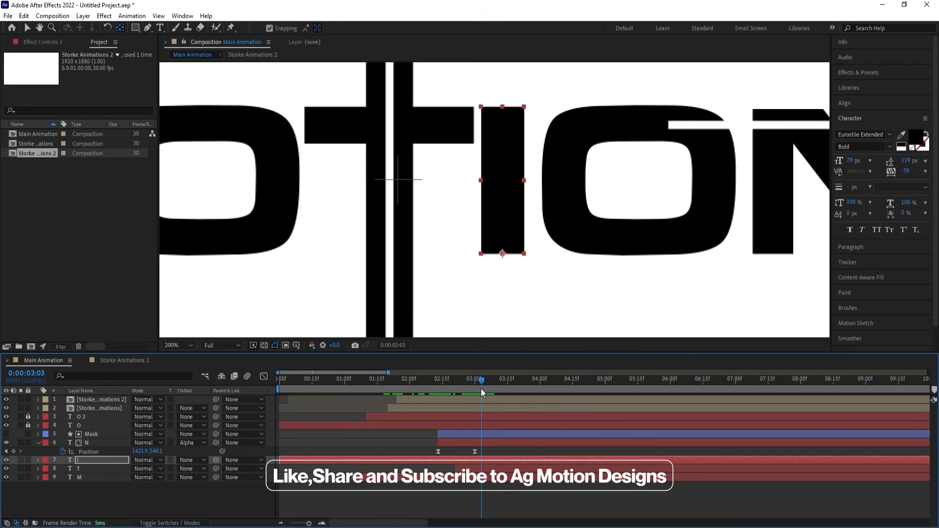
key(alt+bracketleft)
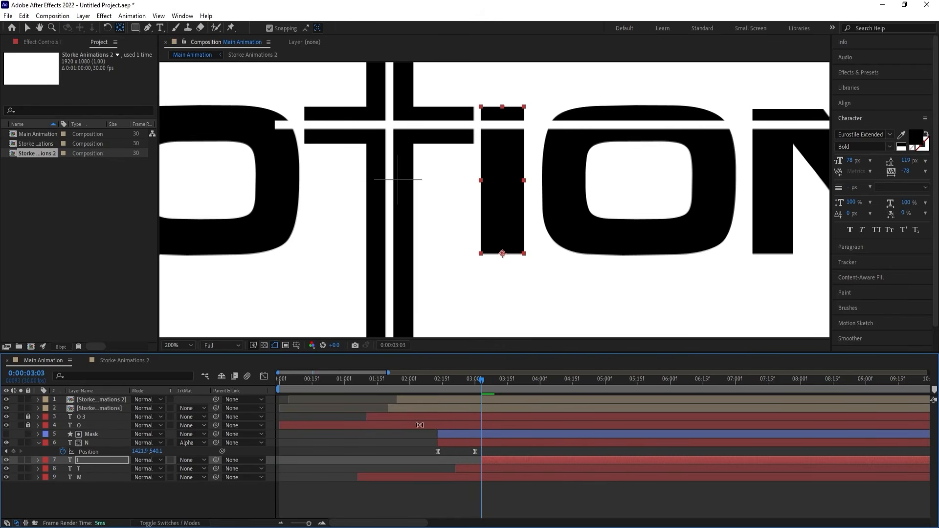
key(s)
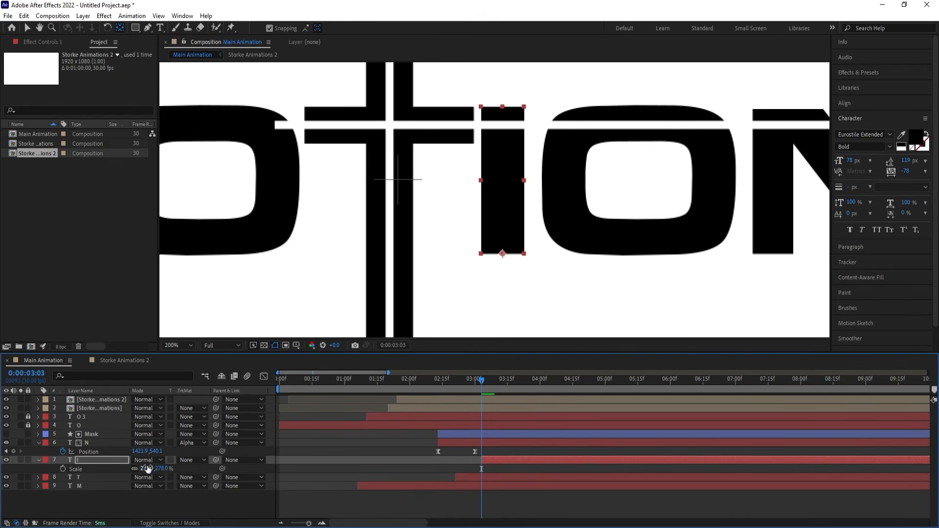
click(62, 468)
key(space)
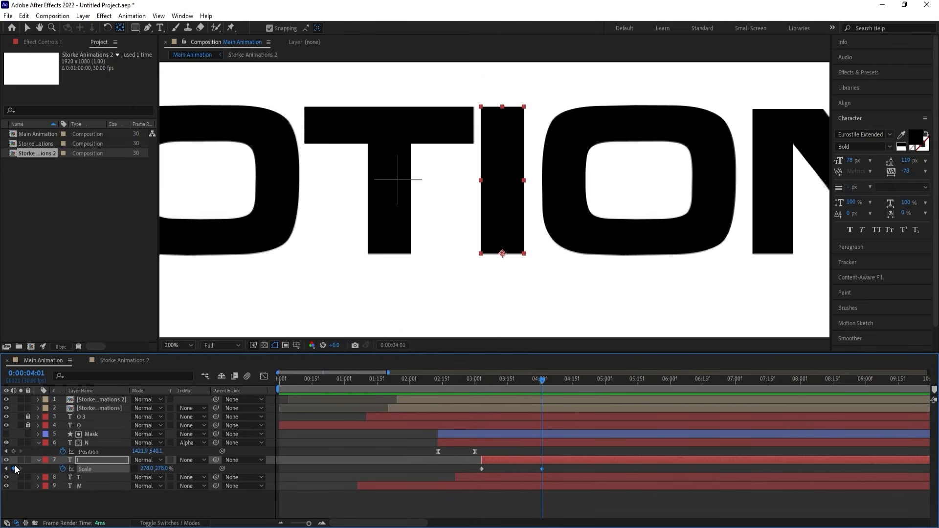
key(space)
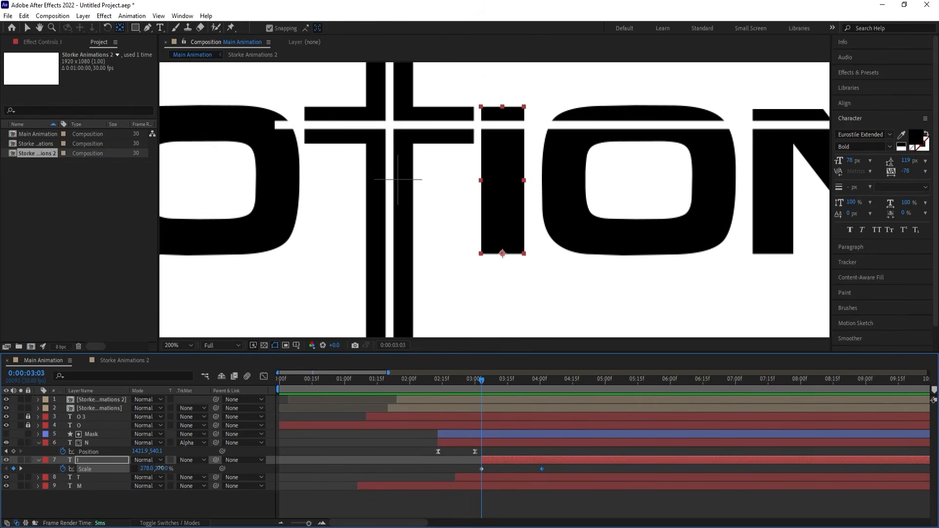
key(Return)
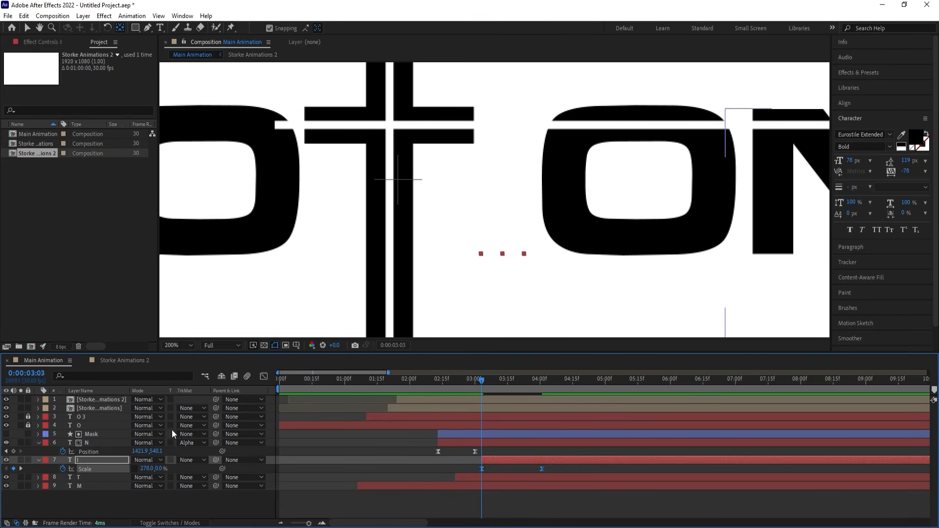
Reshape the I layer's Scale speed graph for a fast start and a long ease into the last keyframe, and preview the growth.
click(263, 376)
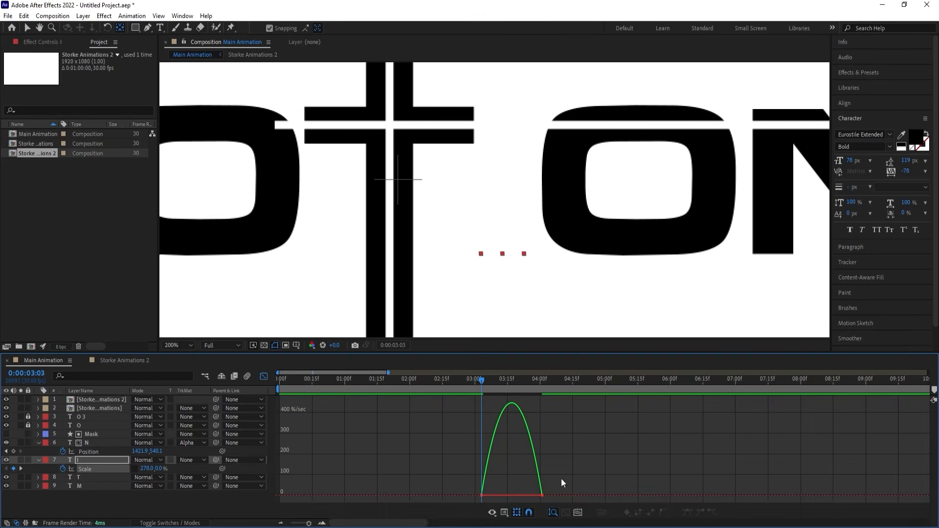
drag(562, 483, 494, 497)
click(263, 377)
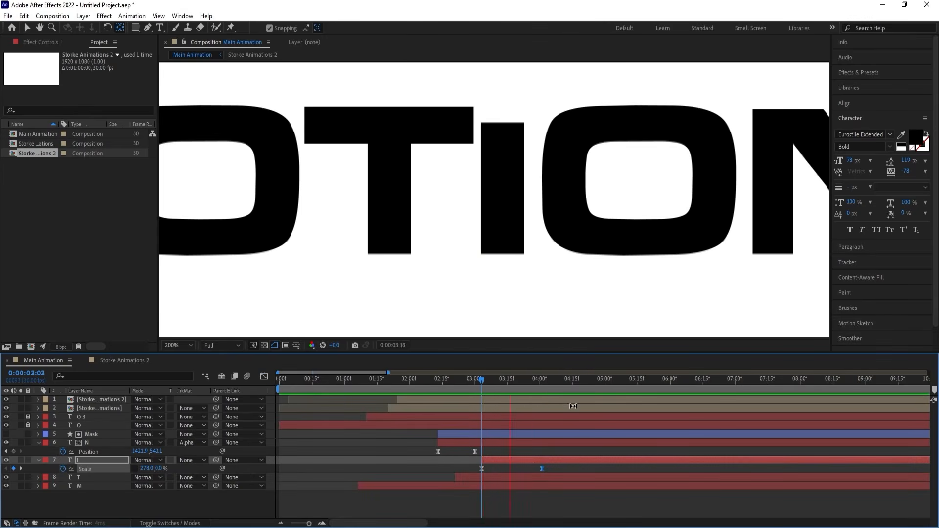
key(space)
Fit the composition in the viewer and preview the whole animation from the start.
drag(488, 379, 209, 381)
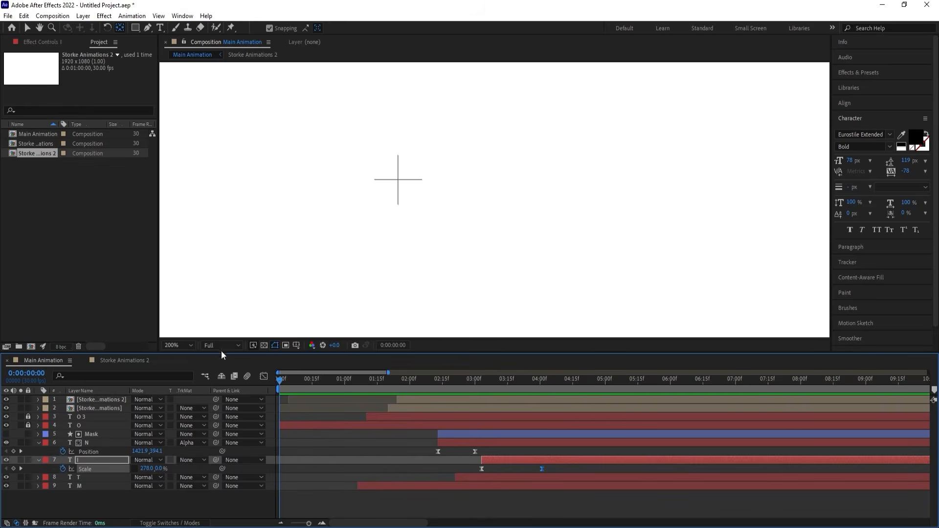
click(176, 346)
click(191, 166)
key(space)
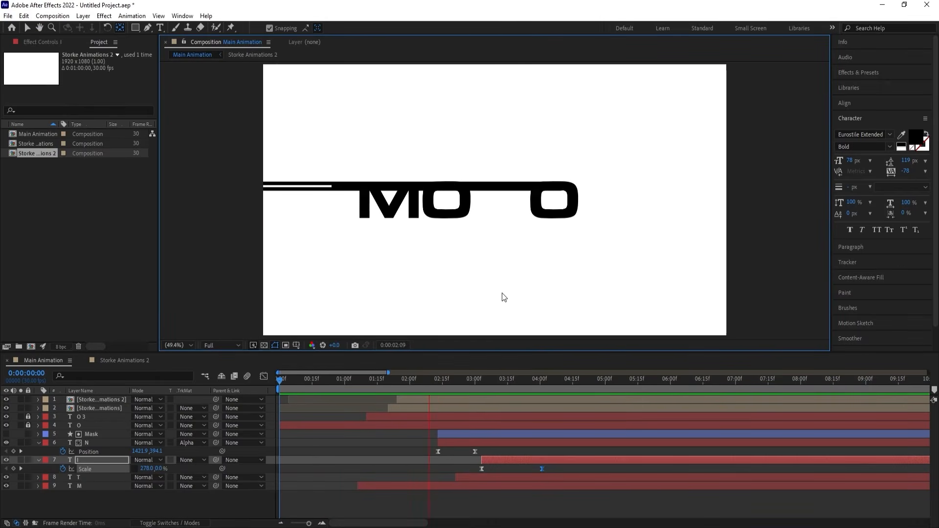
Move the I layer to start at 0:00:01:00 and shift its last Scale keyframe to 0:00:04:02.
drag(471, 382, 344, 398)
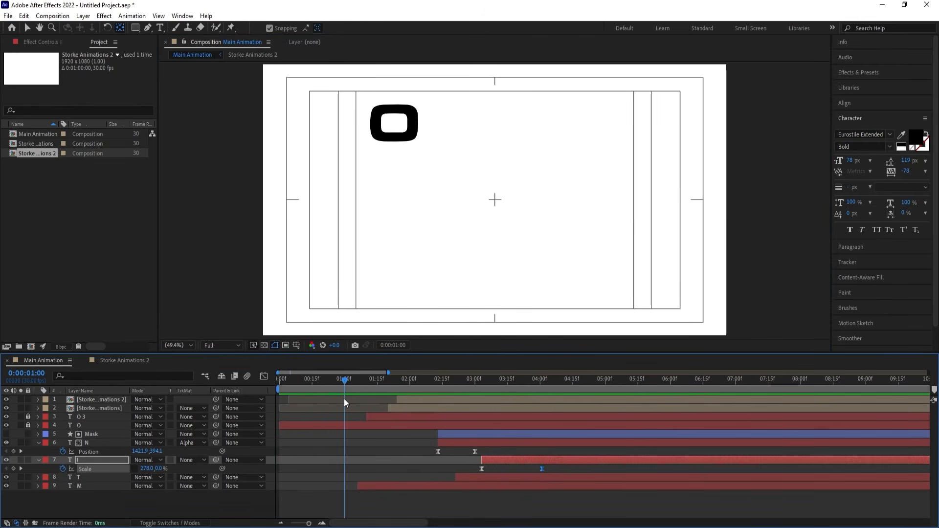
key(bracketleft)
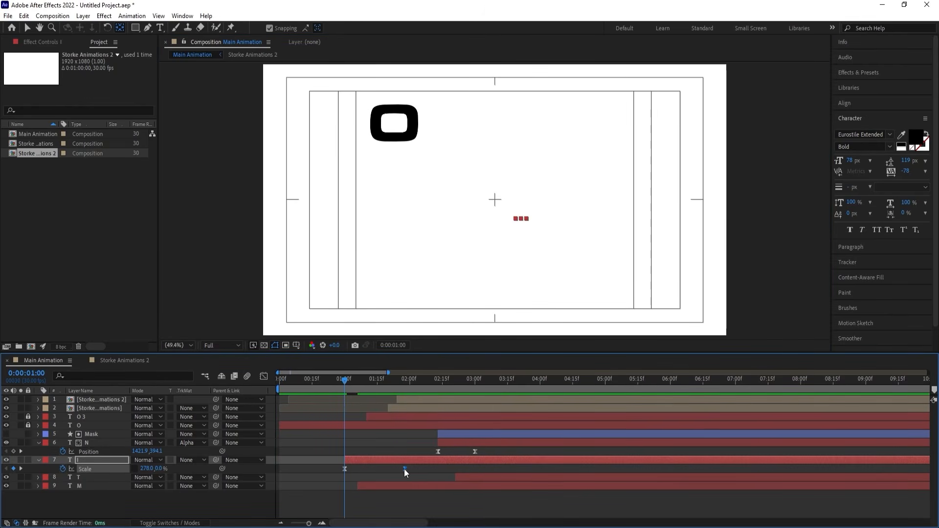
drag(404, 468, 543, 467)
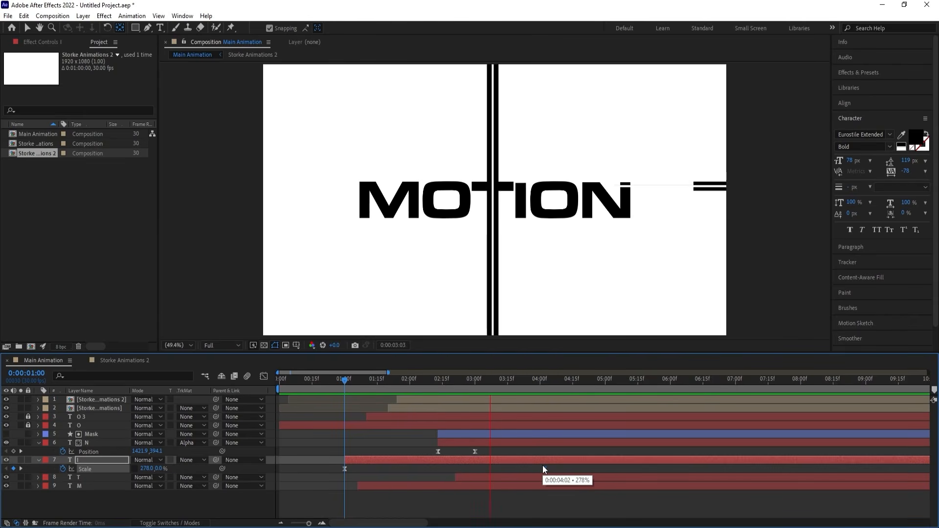
Preview the retimed growth of the I from the beginning of the composition.
key(space)
drag(403, 382, 180, 394)
key(space)
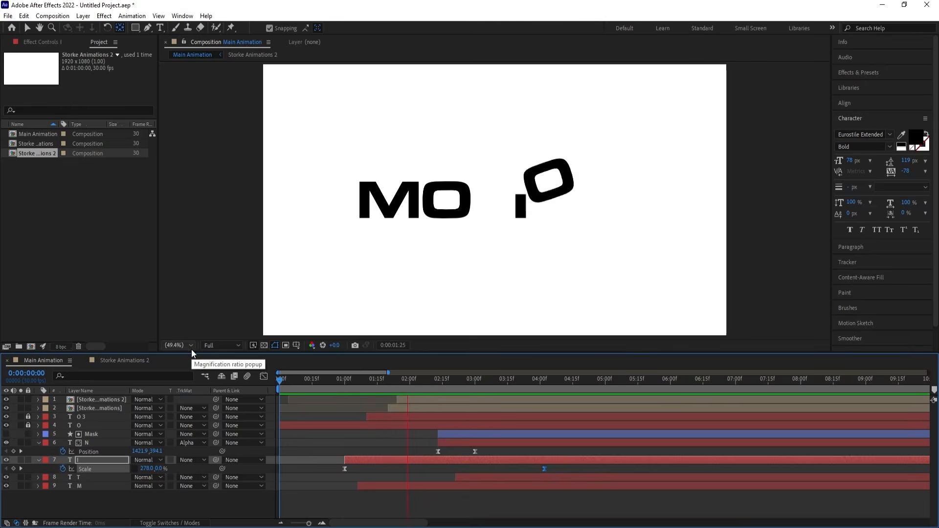
key(space)
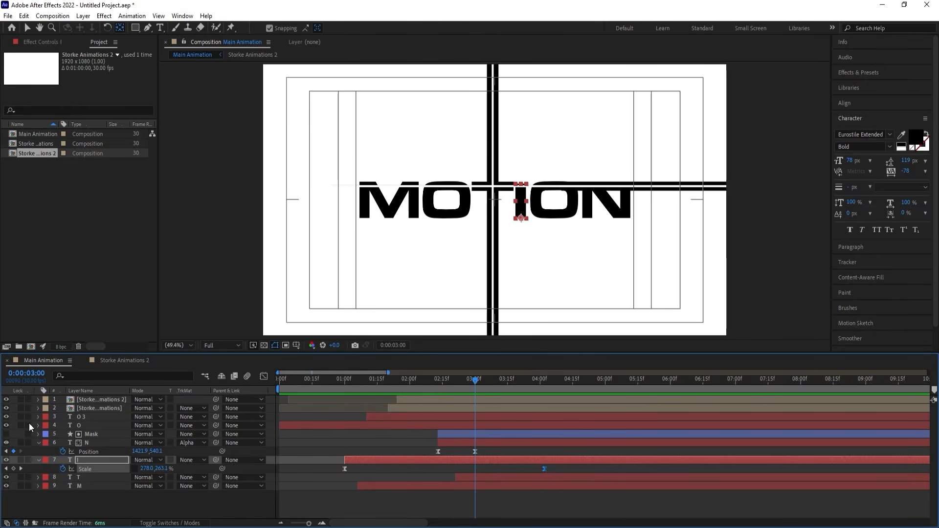
Enable motion blur for all layers in the Main Animation composition.
key(F4)
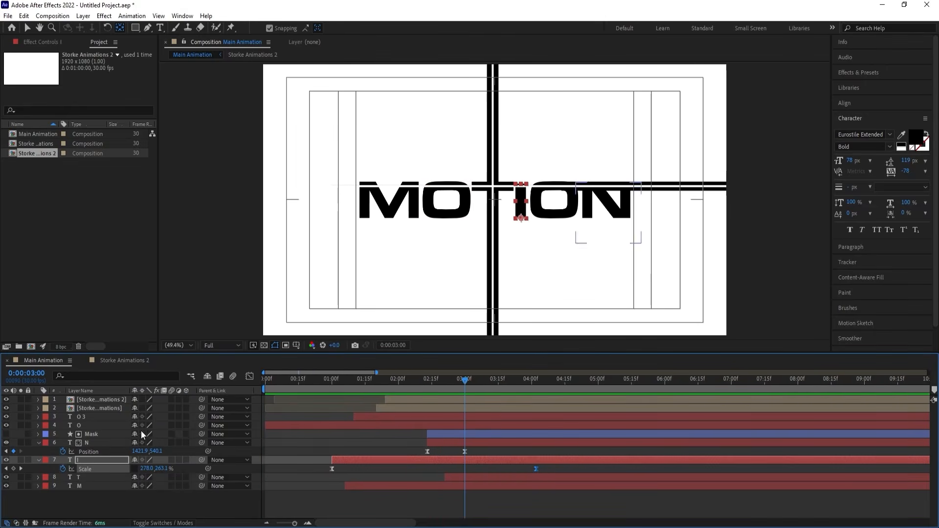
key(ctrl+a)
click(171, 409)
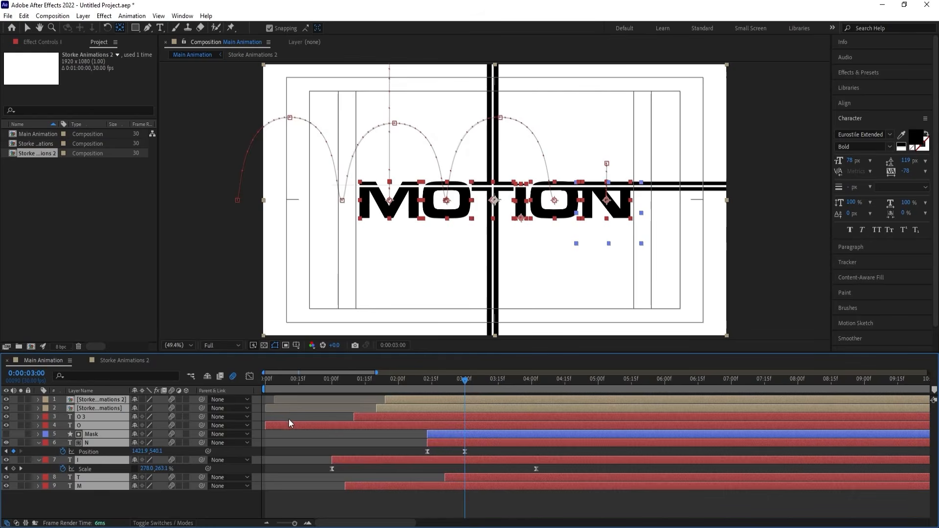
click(289, 420)
Enable motion blur on both shape layers inside the Storke Animations and Storke Animations 2 compositions.
double_click(101, 407)
key(ctrl+a)
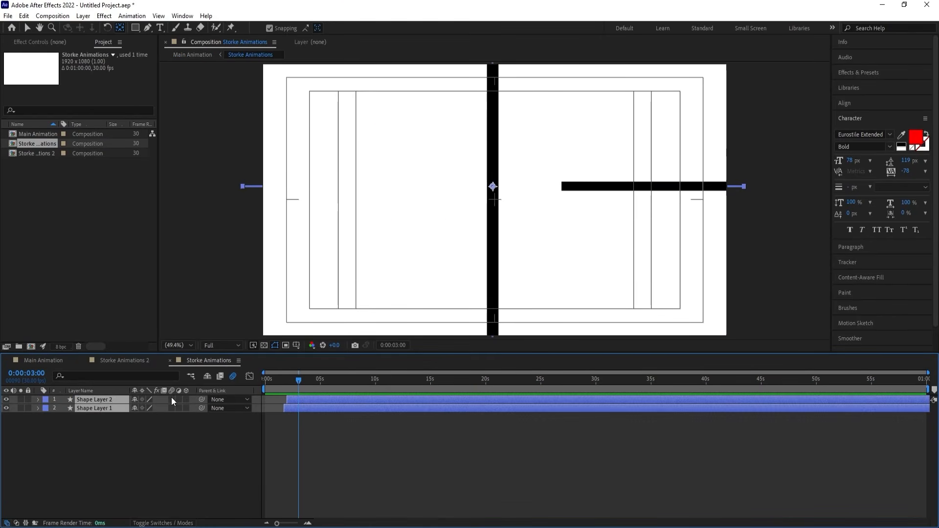
click(133, 361)
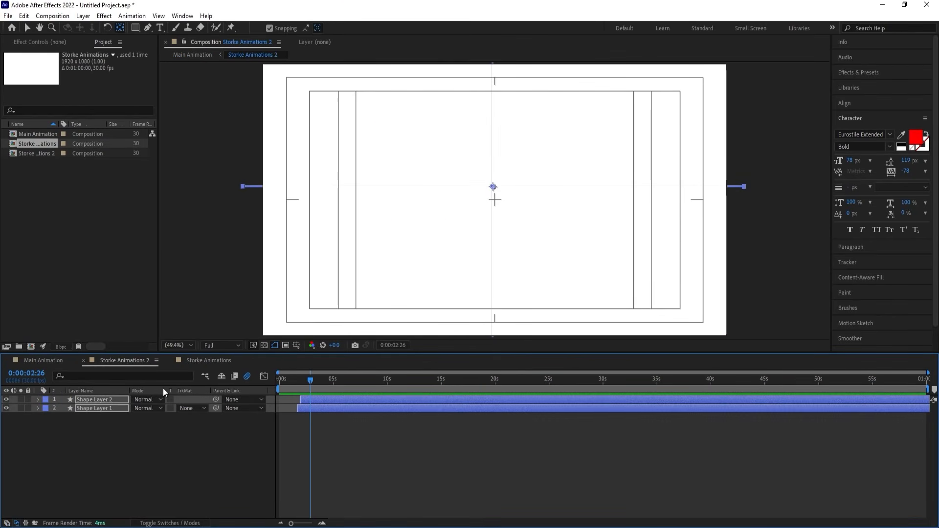
click(172, 399)
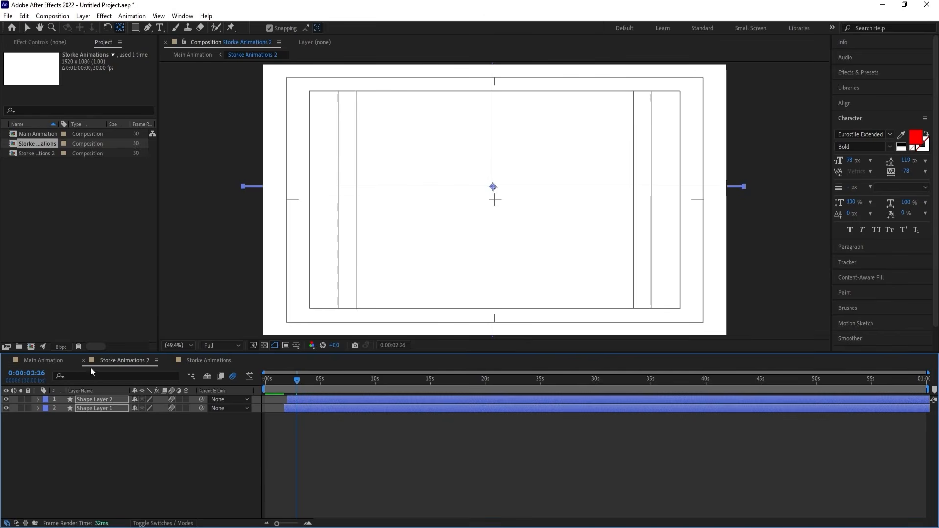
Return to the Main Animation composition and preview the motion-blurred animation from the start.
click(43, 360)
drag(314, 380, 184, 377)
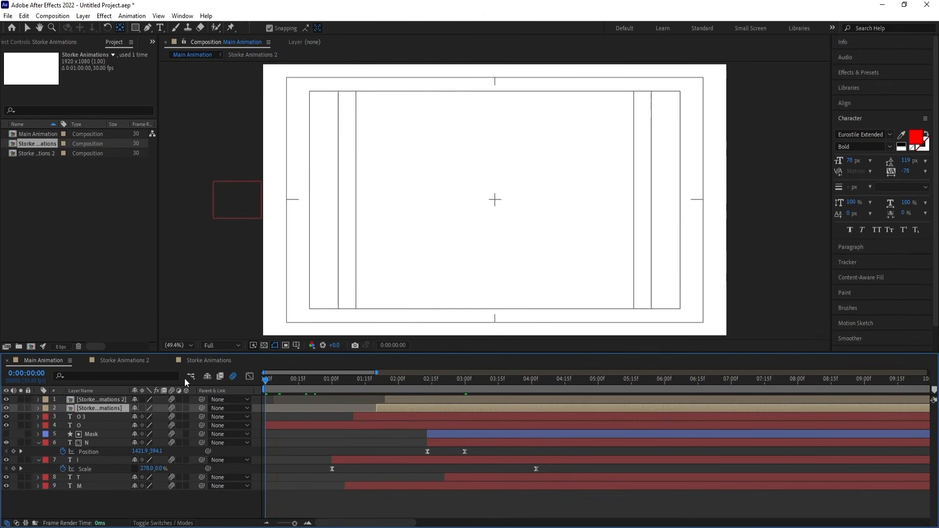
key(space)
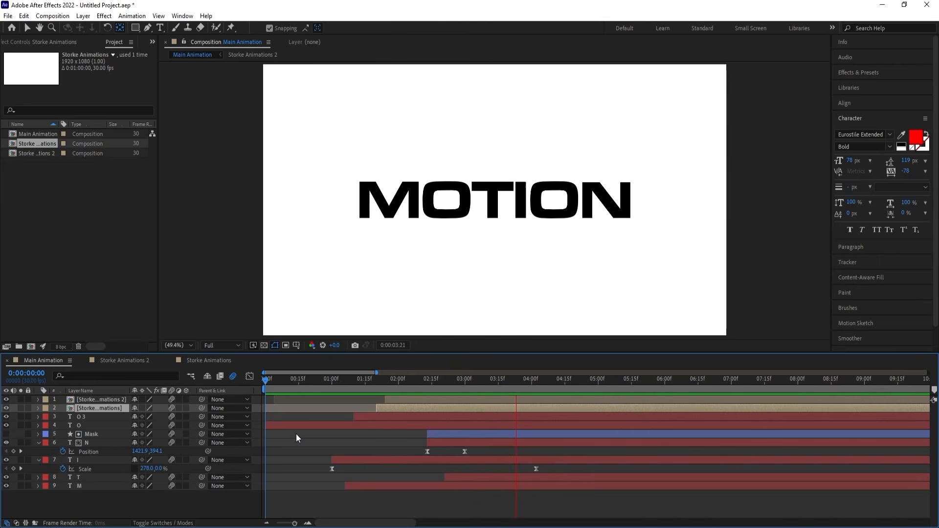
key(space)
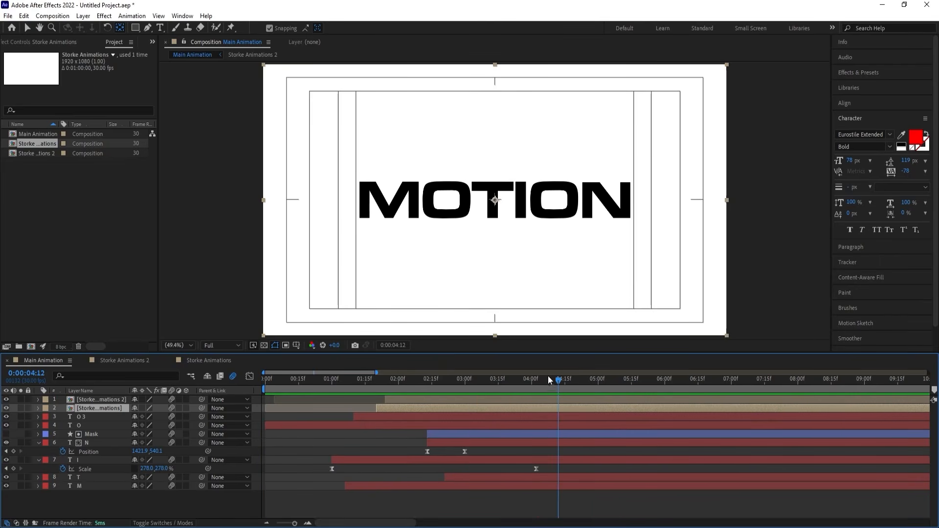
drag(547, 380, 260, 381)
key(space)
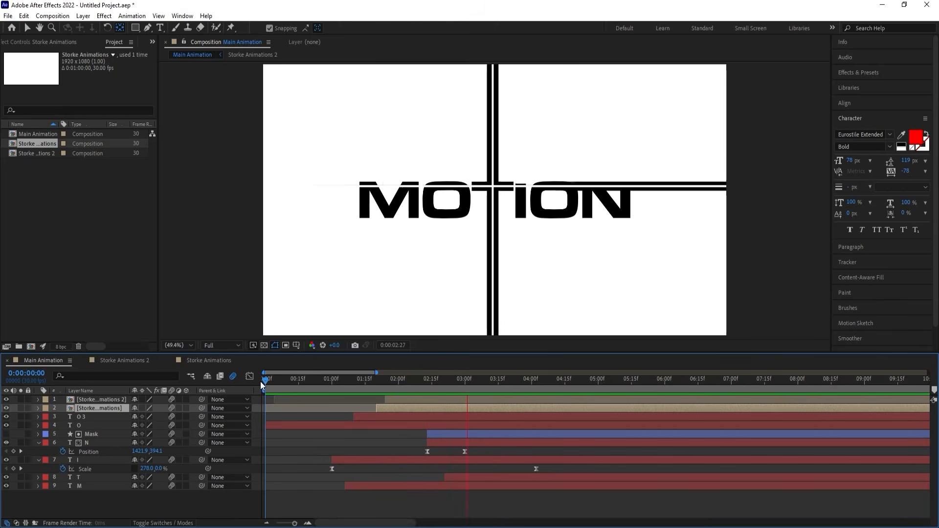
key(space)
Collapse the revealed keyframe properties and pre-compose all layers of Main Animation under the default name, moving all attributes.
click(278, 442)
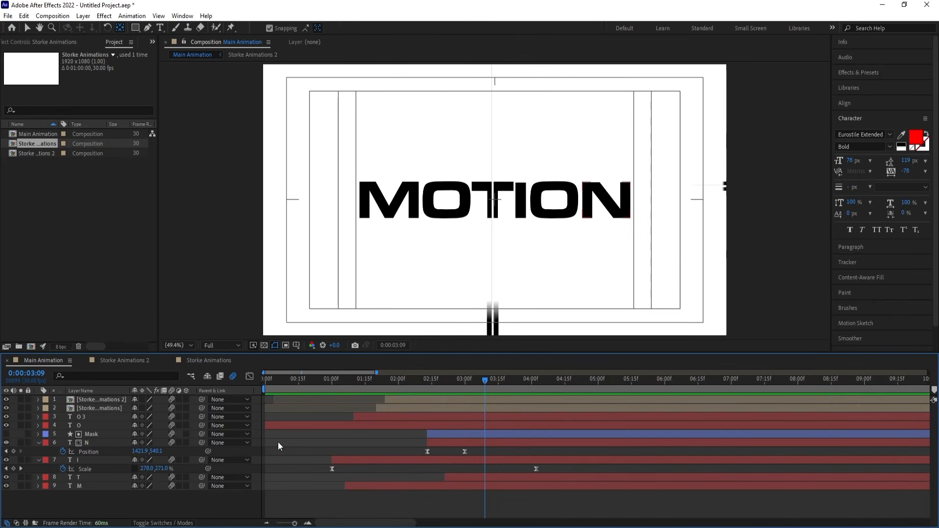
key(u)
key(u)
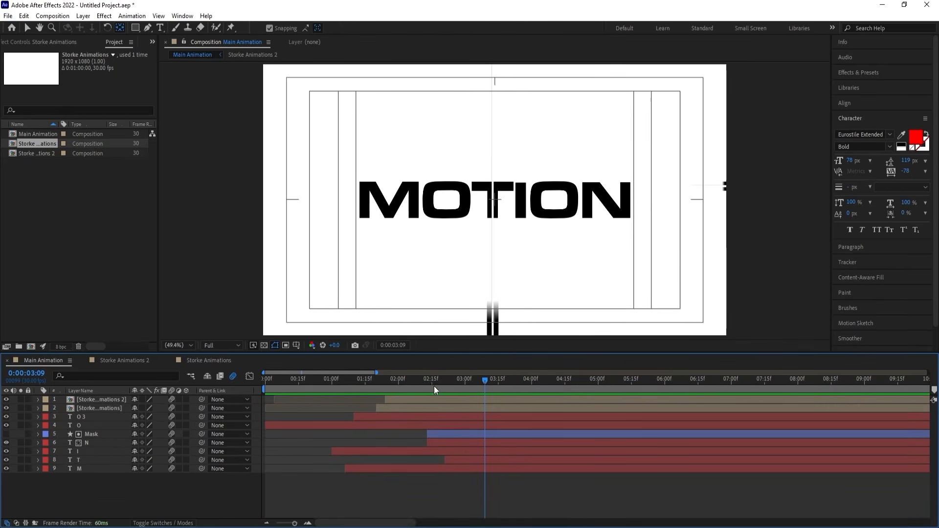
click(504, 384)
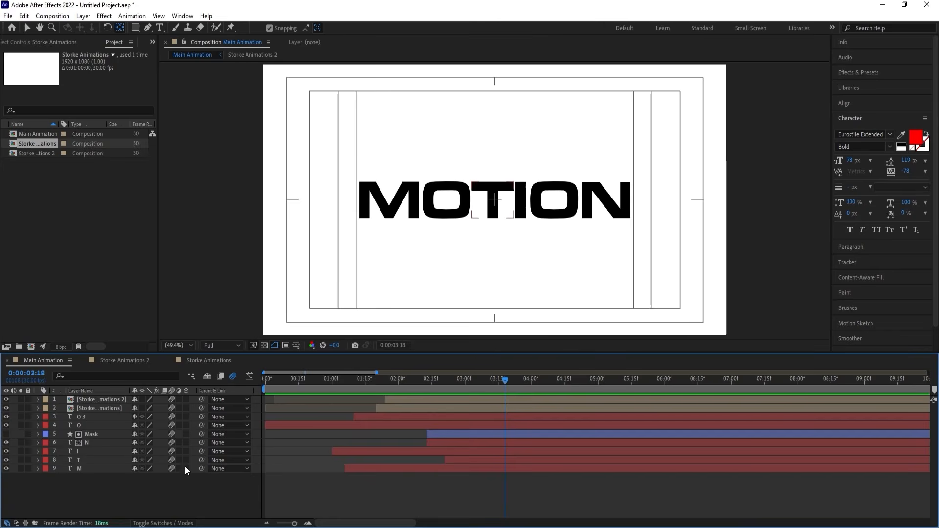
key(ctrl+a)
key(ctrl+shift+c)
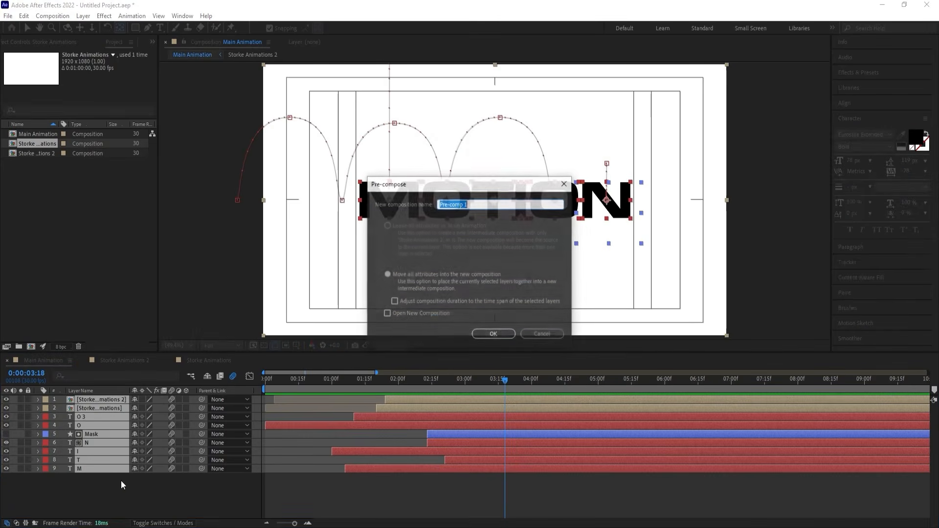
key(Return)
Keyframe the pre-comp's Position at 0:00:03:23, and lower it to 960, 688 at 0:00:04:29.
click(269, 381)
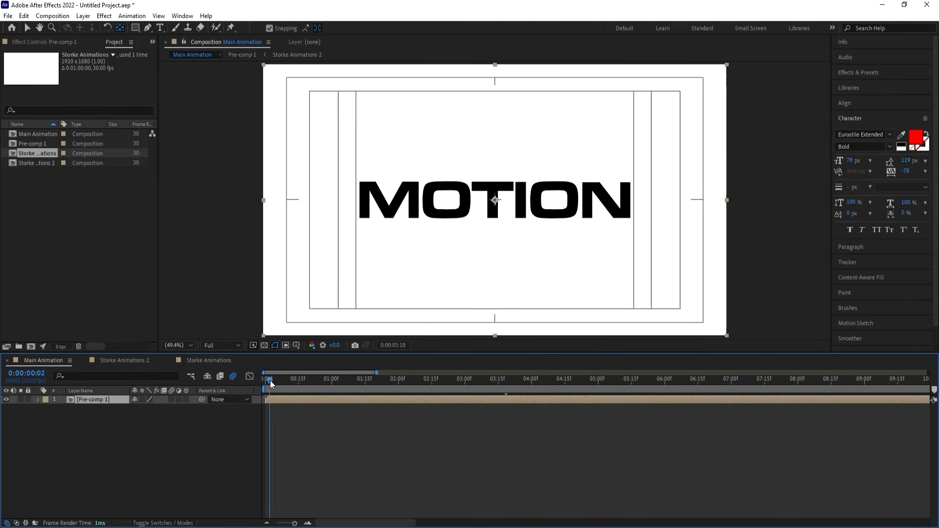
key(space)
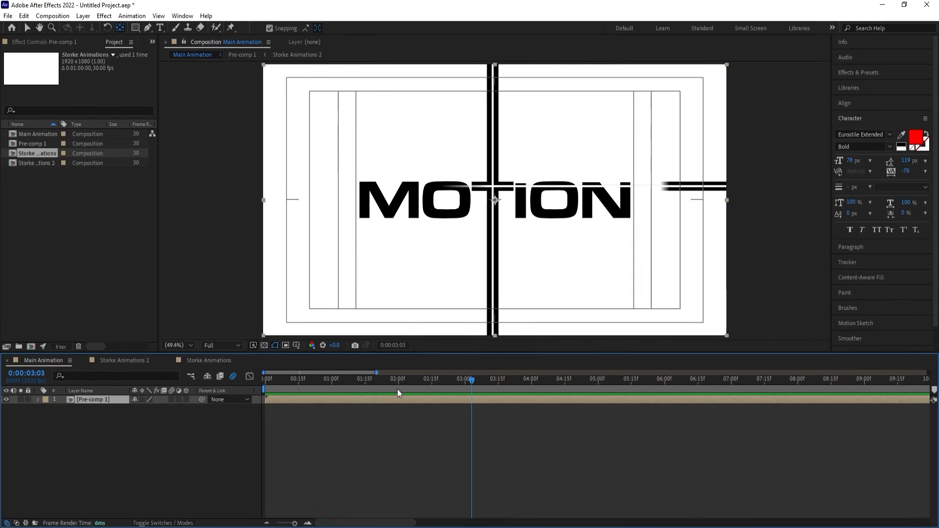
click(516, 382)
key(p)
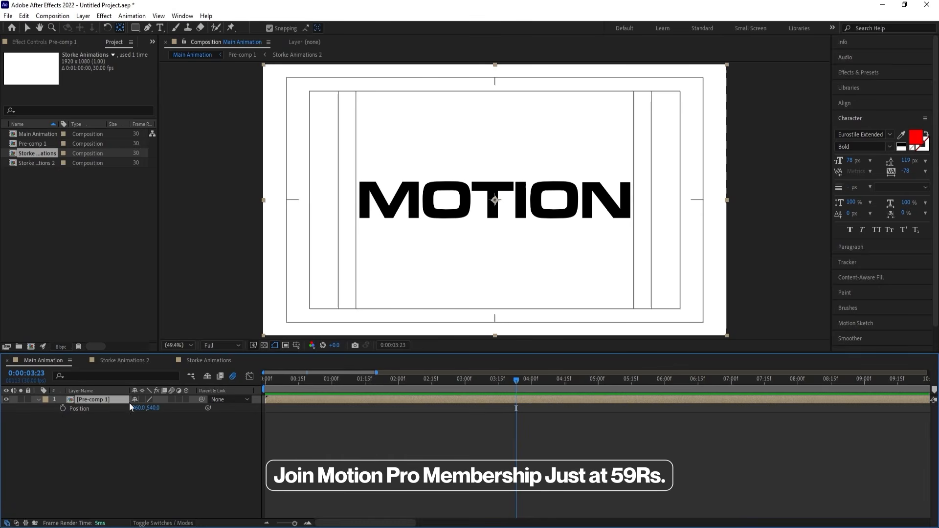
click(62, 408)
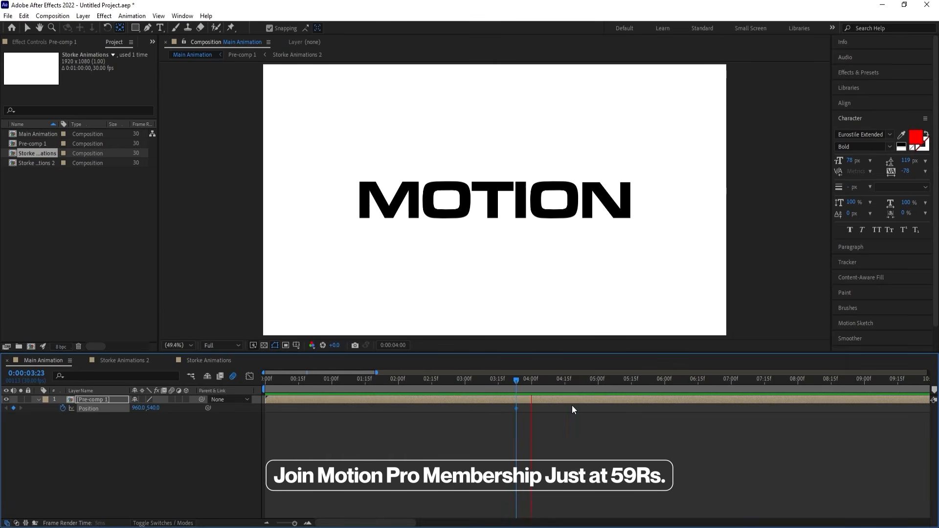
click(596, 382)
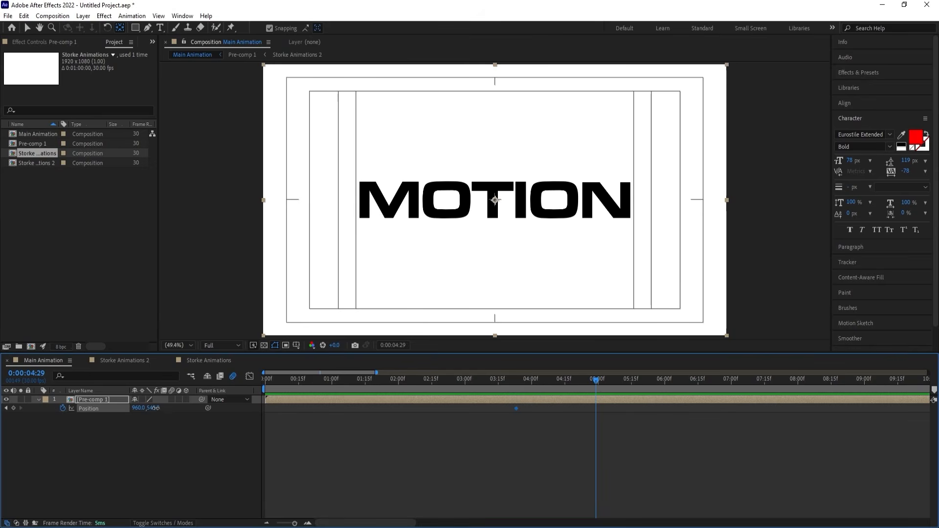
drag(154, 408, 227, 407)
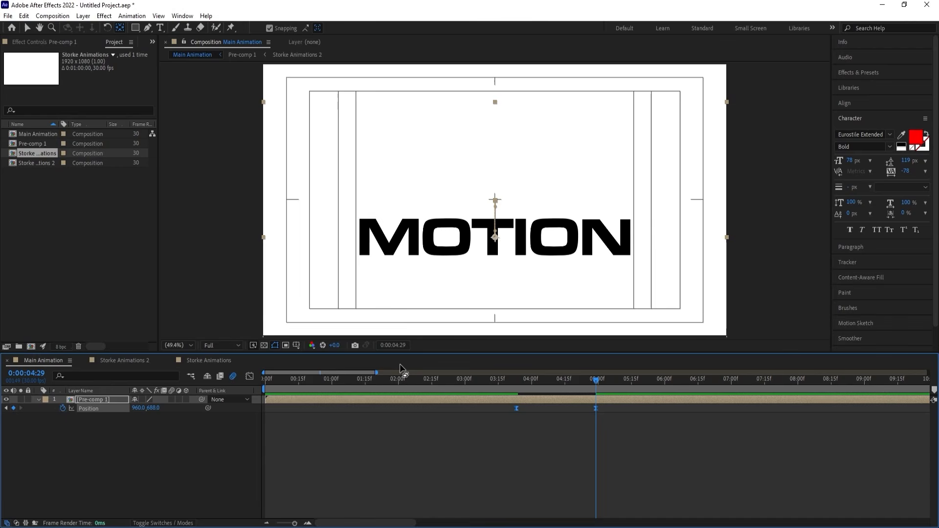
Reshape the eased Position speed graph for a slow start and a late peak, and preview the drop from 0:00:03:23.
click(249, 376)
drag(457, 411, 567, 495)
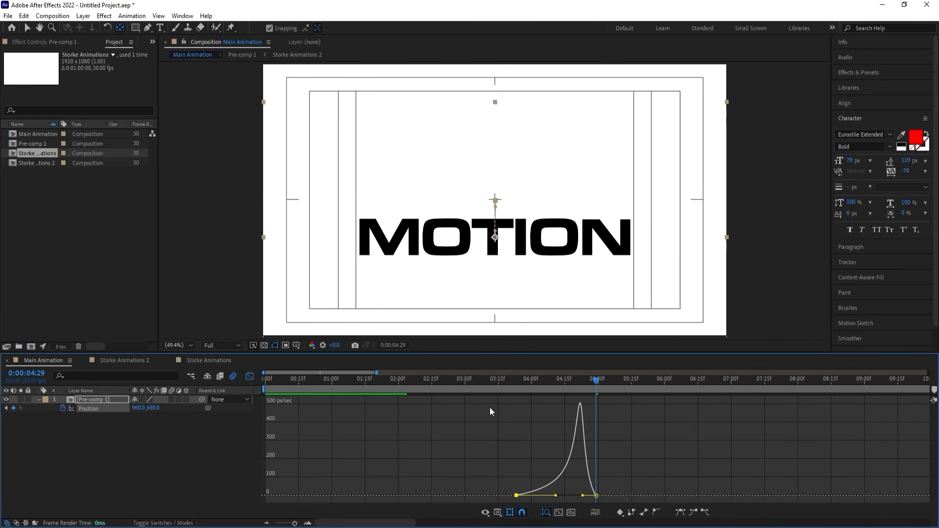
click(511, 379)
click(249, 376)
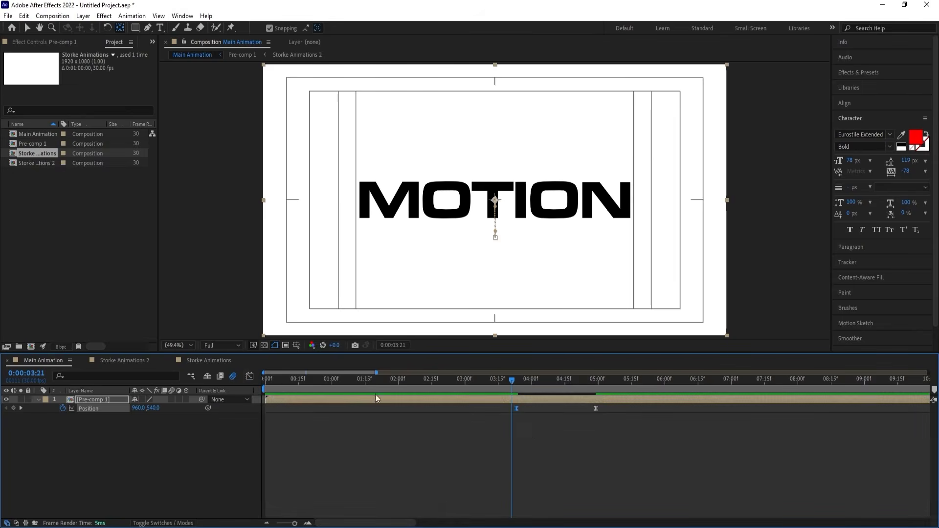
click(530, 436)
key(Page_Down)
key(Page_Down)
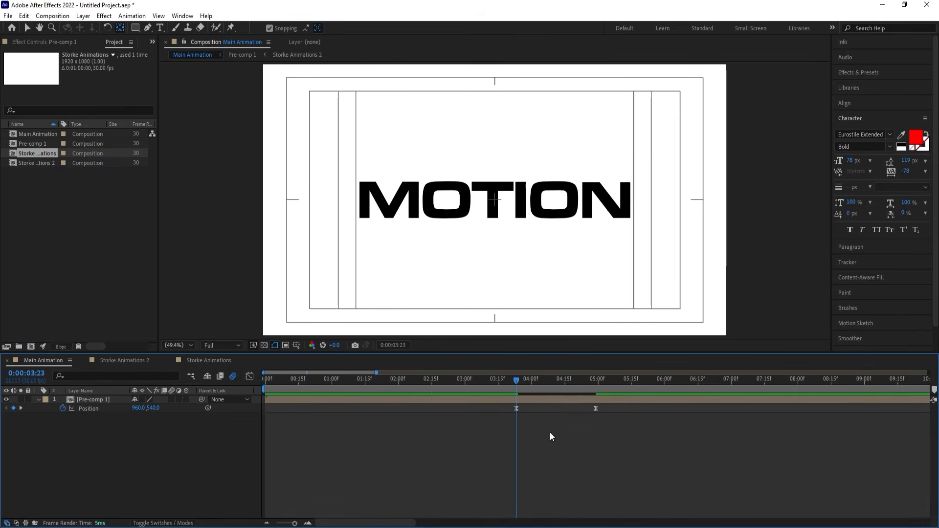
key(space)
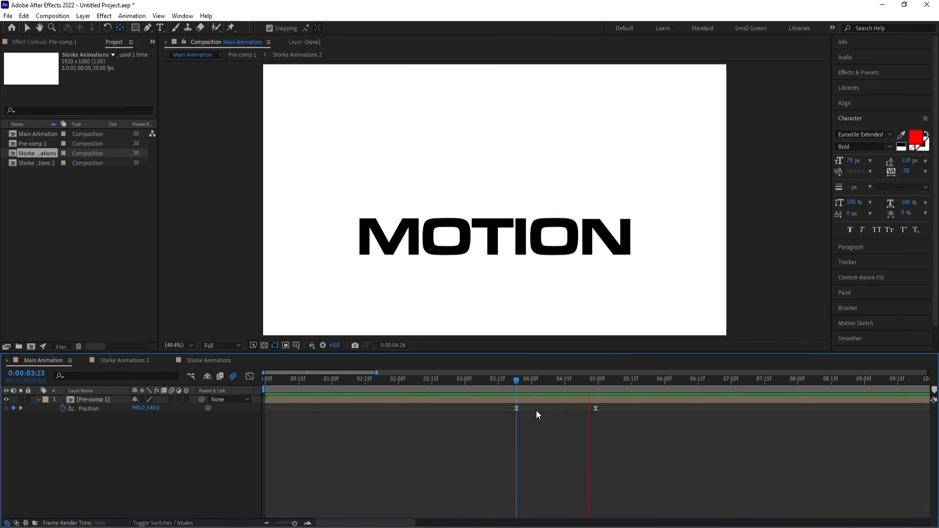
key(space)
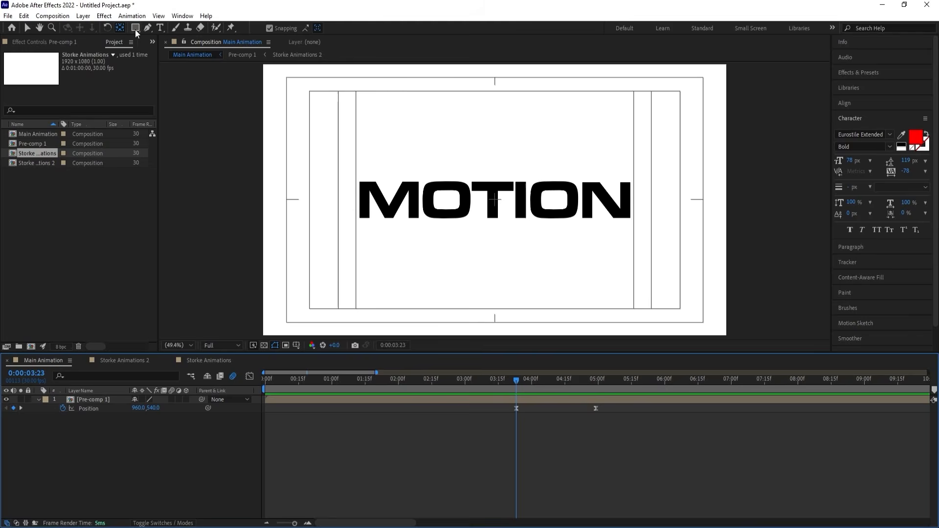
Draw a red rectangle without stroke across the full composition width, with its upper edge at the base of the MOTION text.
click(135, 28)
click(325, 28)
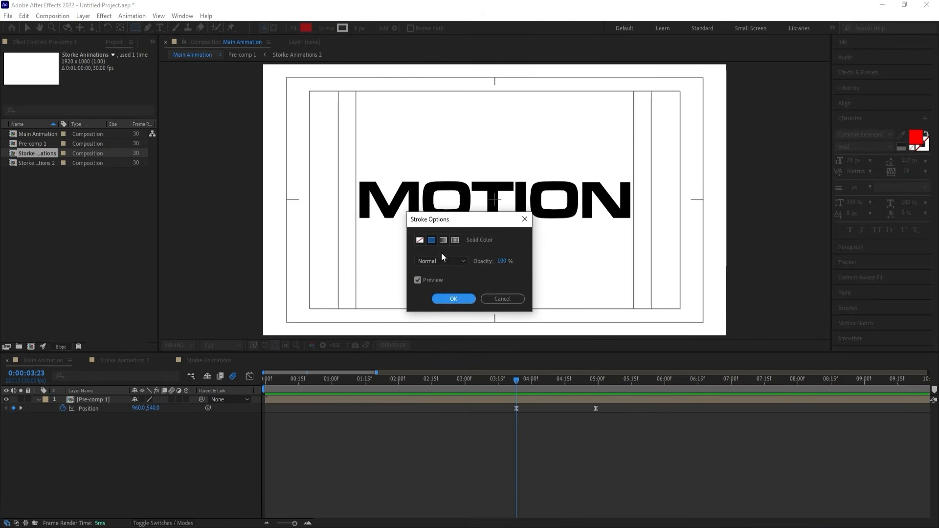
click(438, 295)
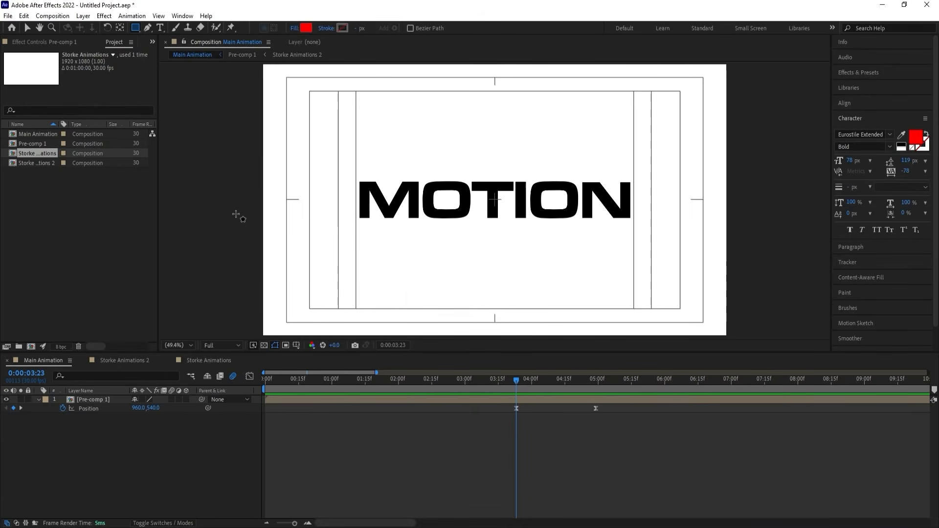
drag(237, 219, 738, 315)
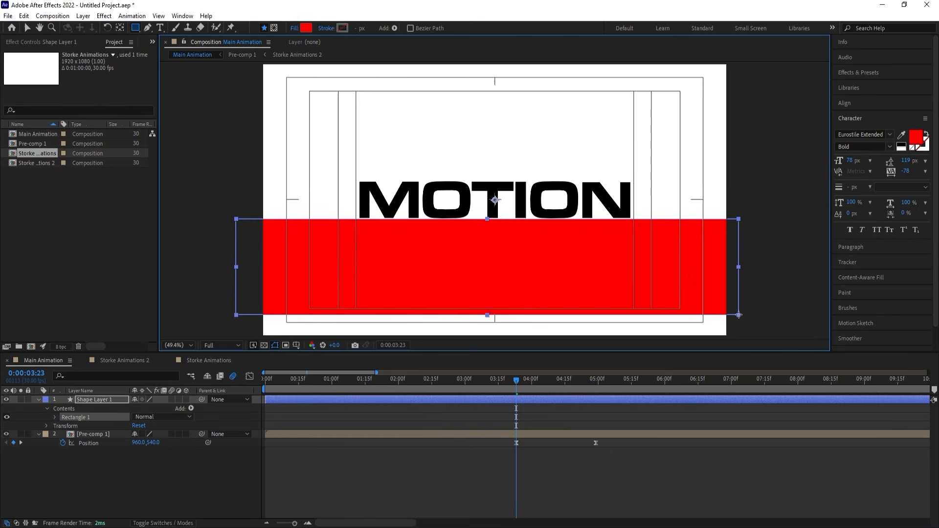
click(572, 399)
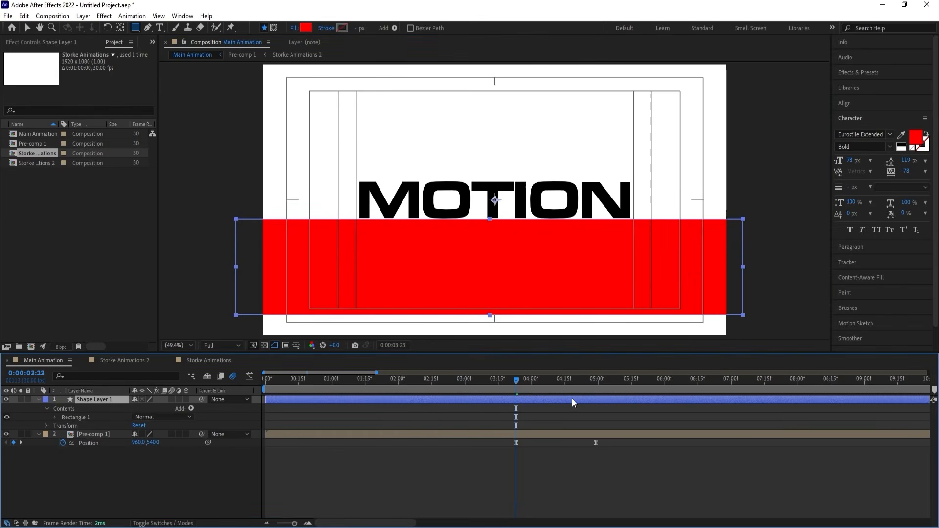
key(Return)
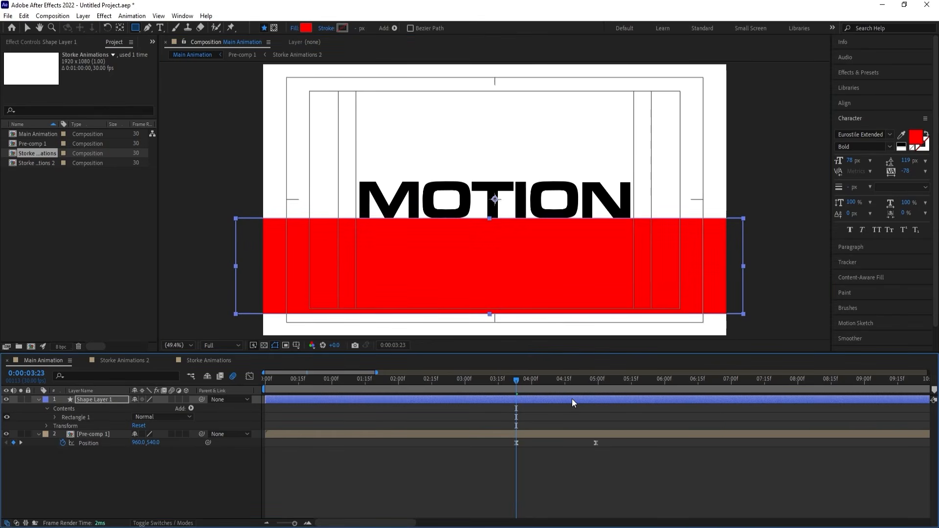
Set the pre-comp's track matte to Alpha Inverted using the rectangle layer, and preview the text disappearing.
click(87, 432)
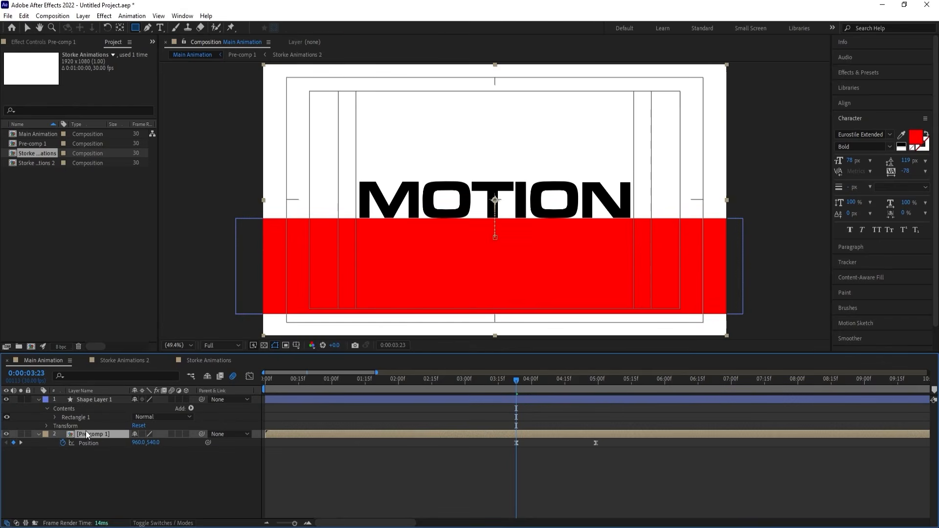
key(F4)
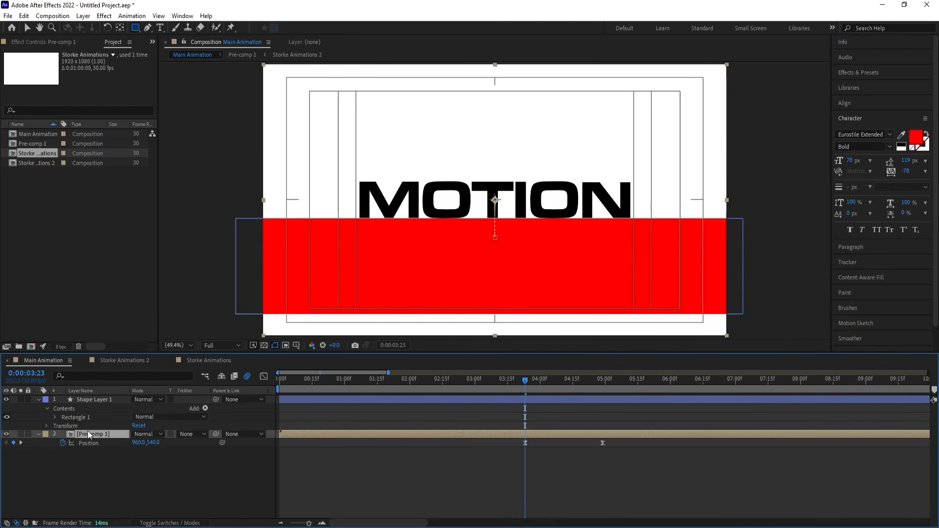
click(180, 433)
click(205, 470)
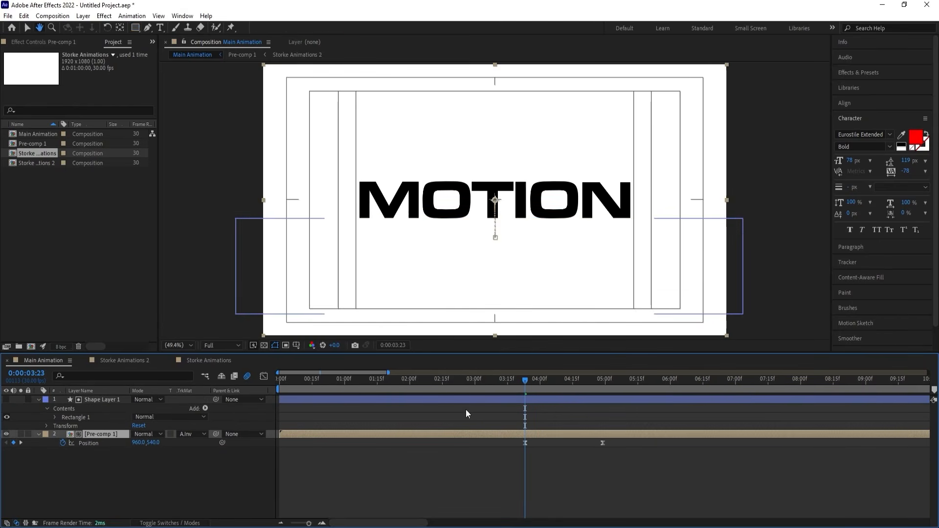
key(space)
key(space)
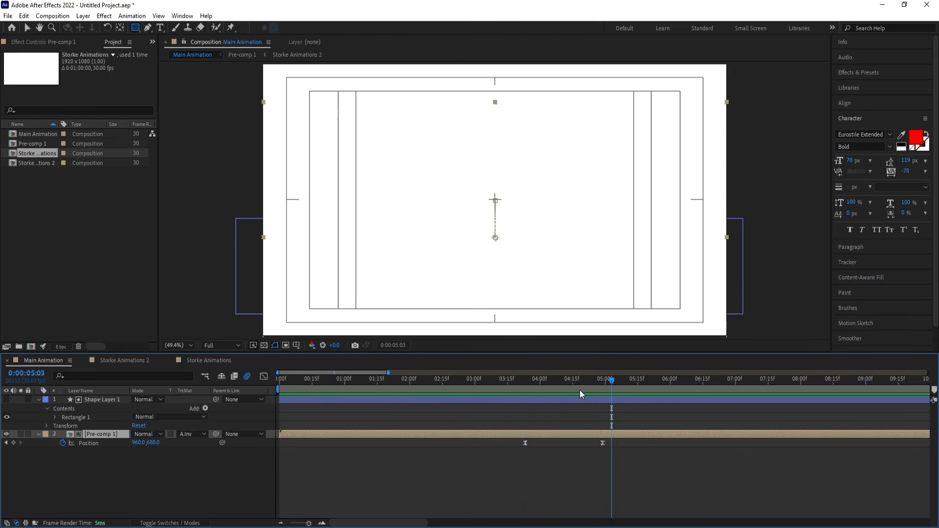
End the work area at the pre-comp's last Position keyframe at 0:00:04:29 and preview the whole animation.
key(j)
key(n)
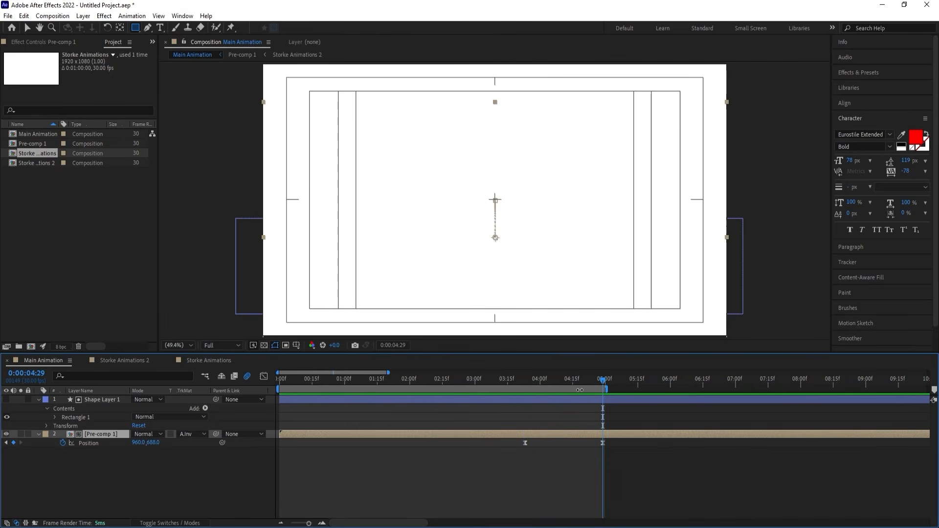
key(space)
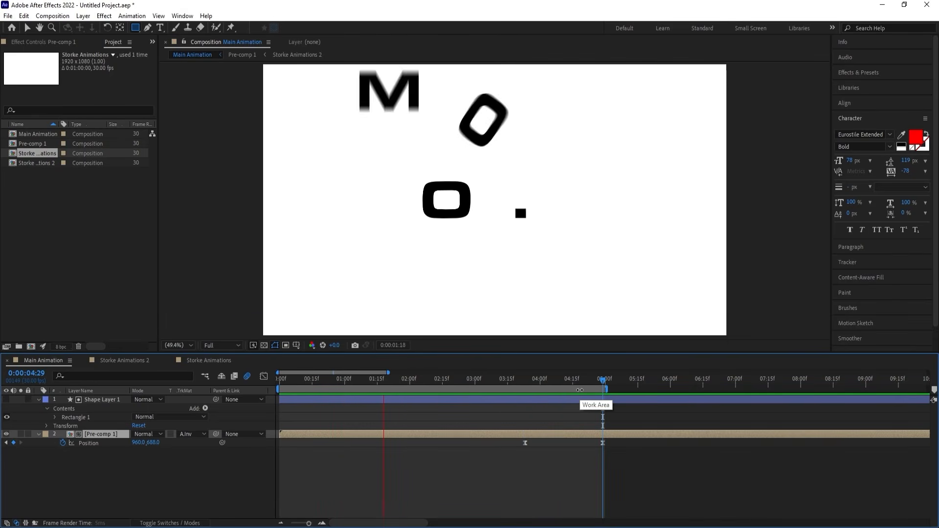
Stop the preview and move the current time to the pre-comp's first Position keyframe at 0:00:03:23.
key(space)
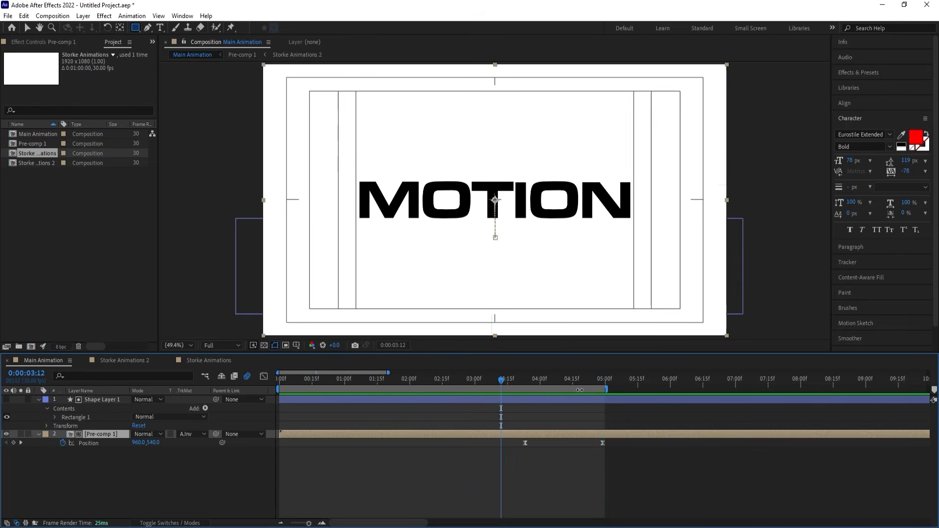
drag(500, 376, 466, 379)
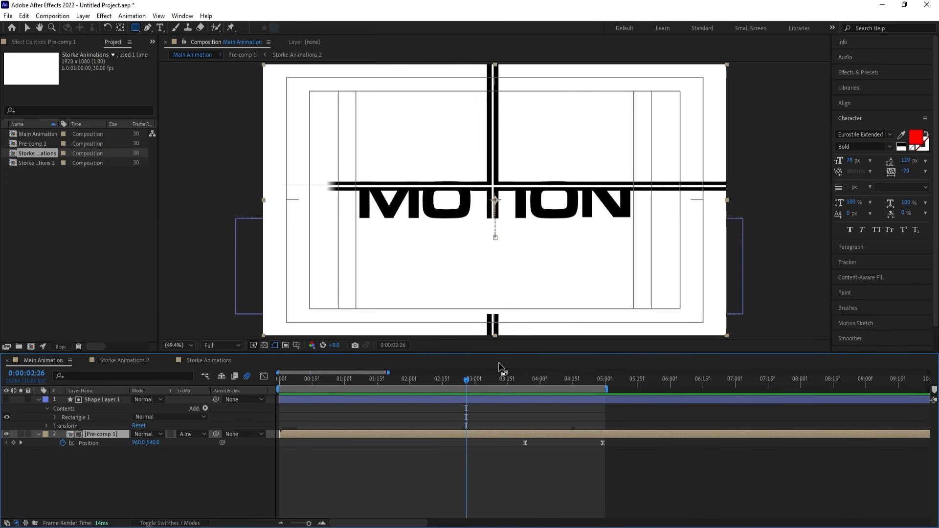
key(k)
click(149, 469)
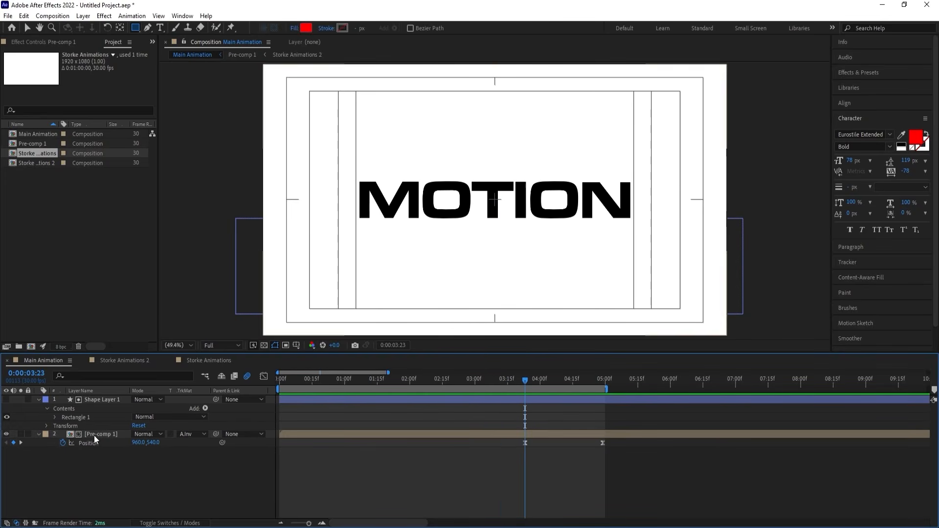
click(94, 433)
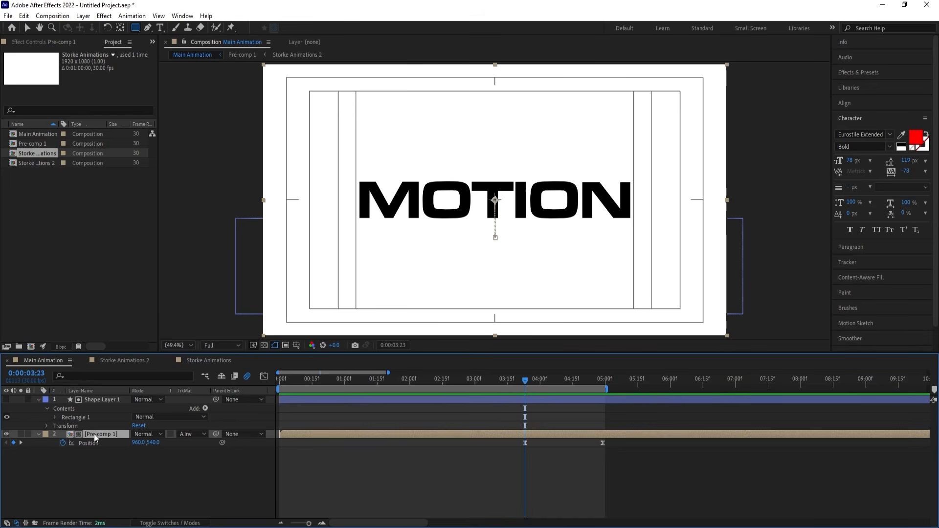
key(ctrl+d)
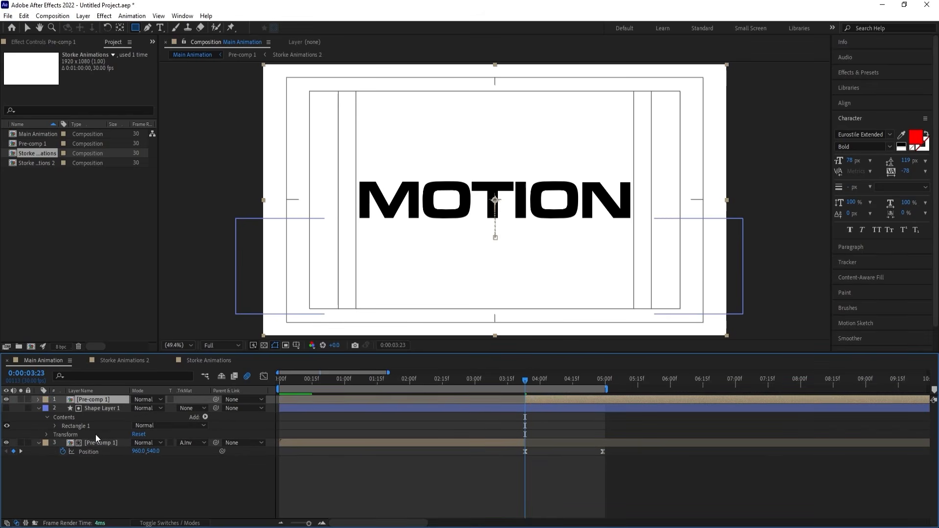
drag(105, 400, 105, 453)
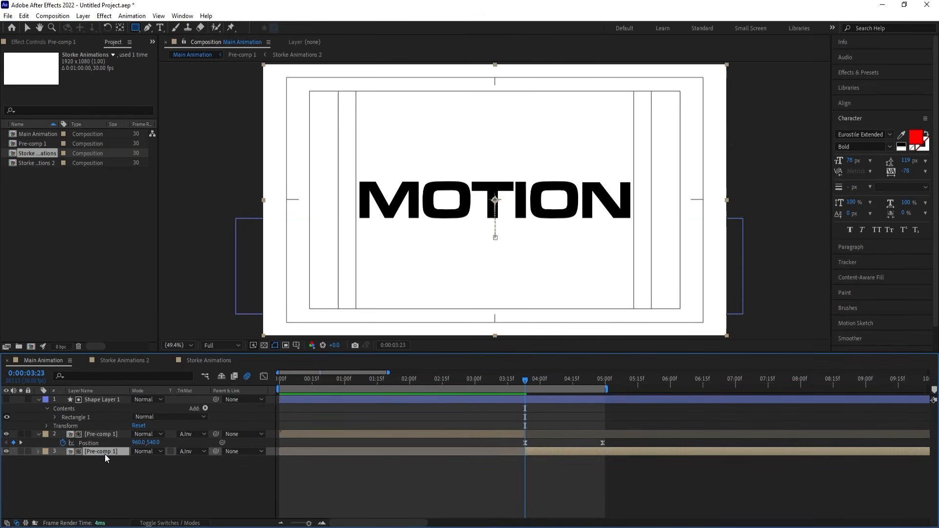
click(199, 450)
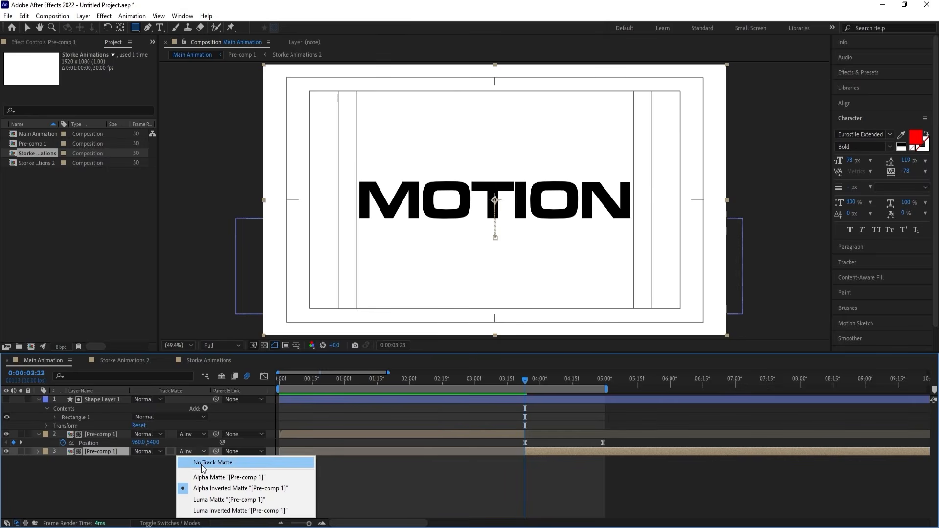
click(202, 465)
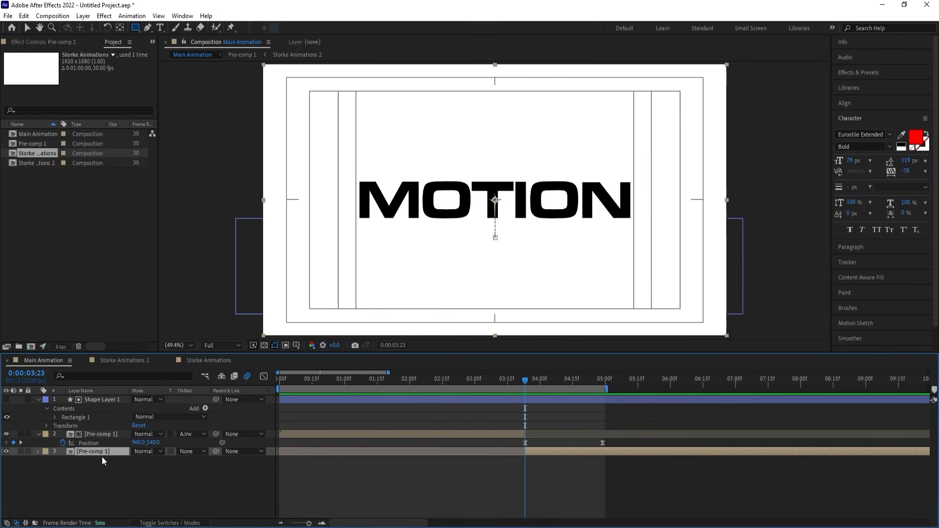
drag(102, 456, 107, 397)
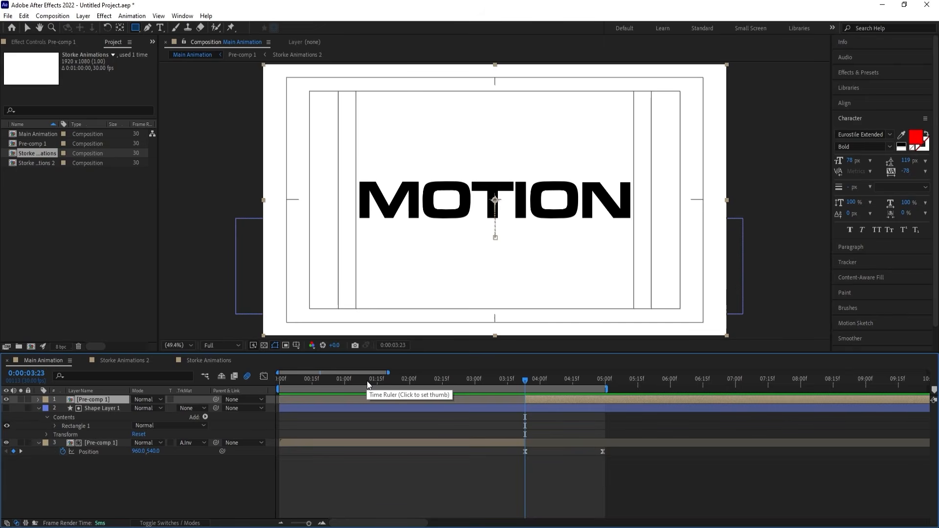
key(ctrl+z)
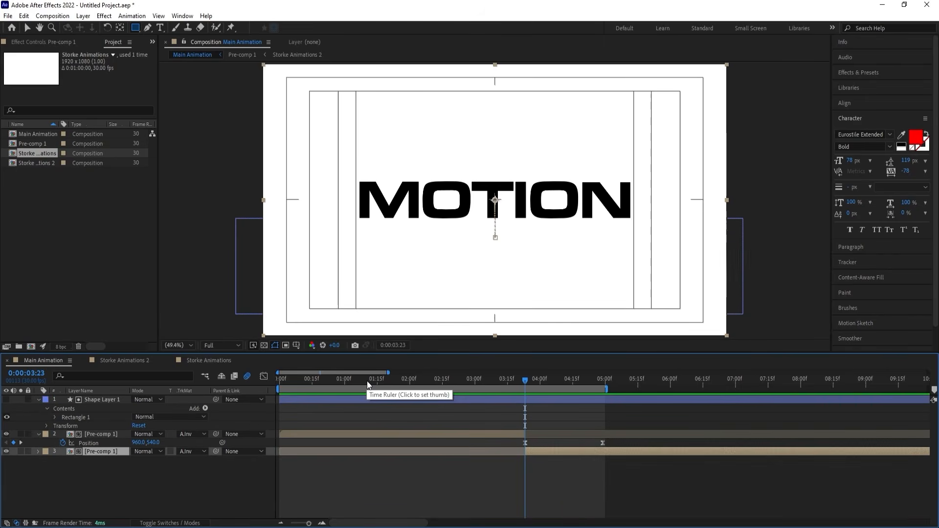
key(ctrl+z)
key(ctrl+z)
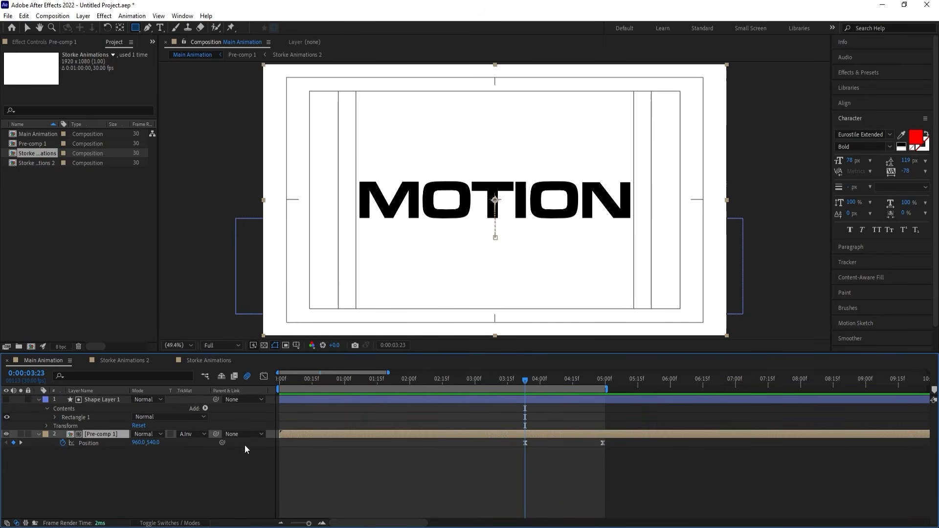
Split the Pre-comp 1 layer at 0:00:03:23 and place its later part directly below Shape Layer 1.
click(116, 470)
key(u)
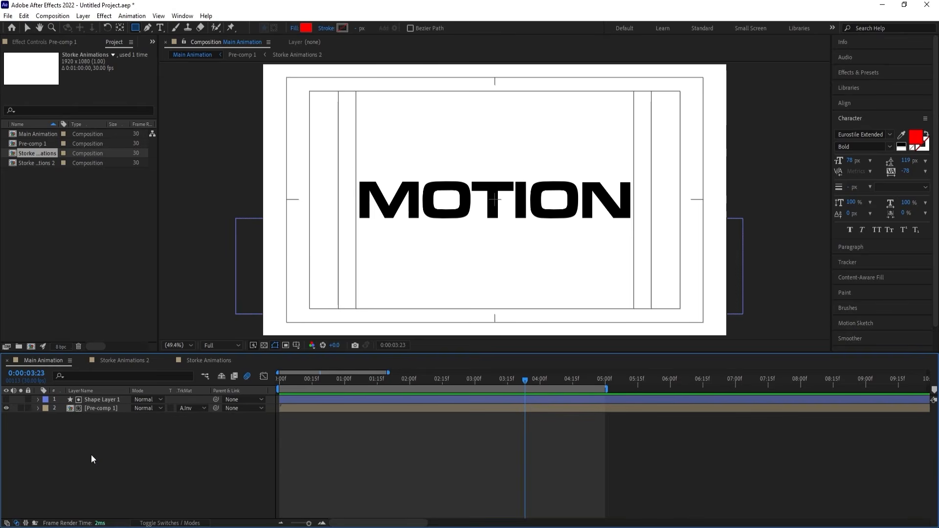
click(98, 410)
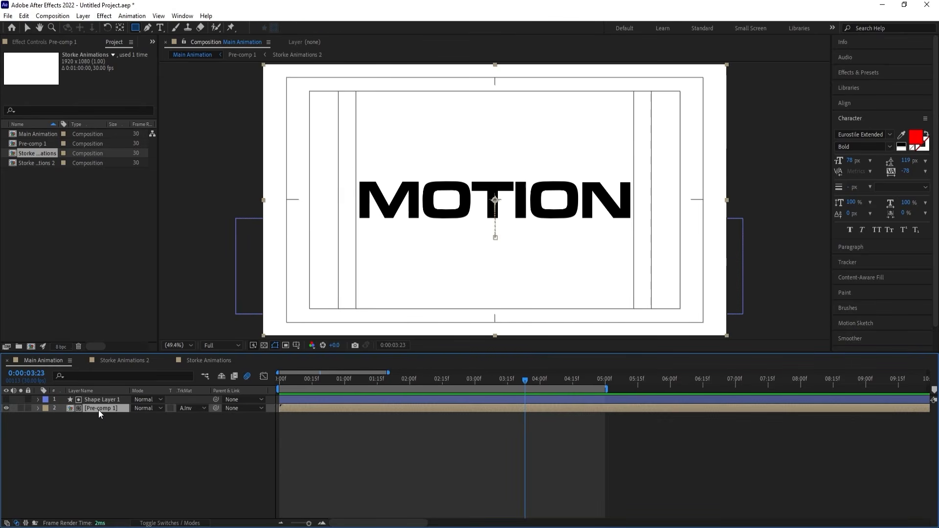
key(ctrl+shift+d)
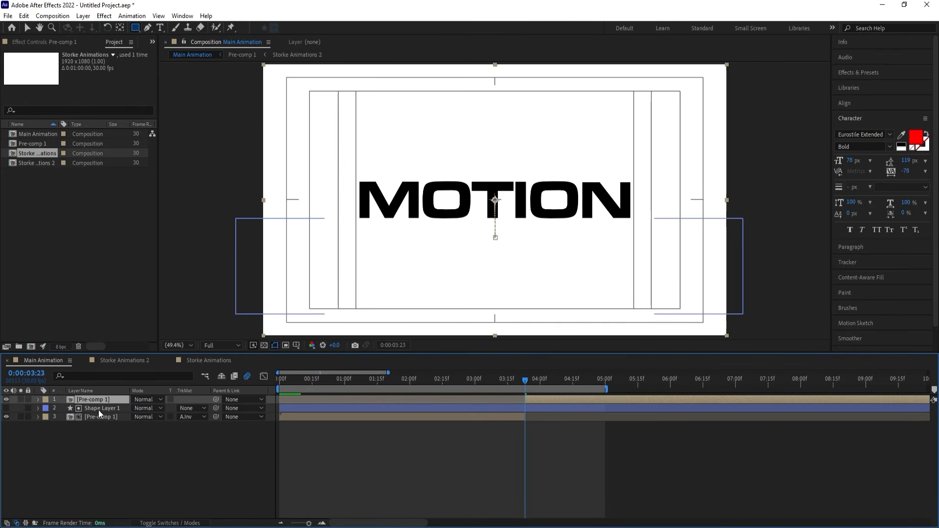
drag(97, 402, 100, 412)
Set the earlier Pre-comp 1 part to No Track Matte, move it above Shape Layer 1, and preview the animation.
click(83, 418)
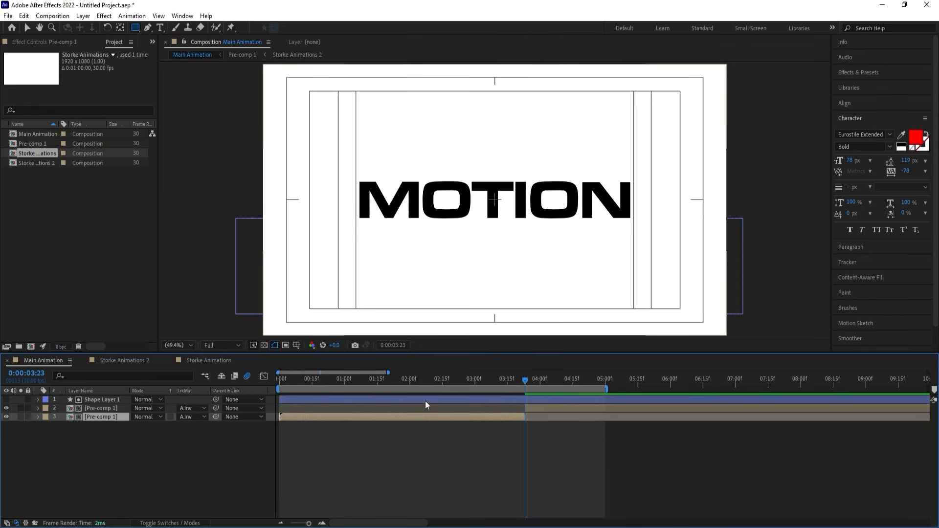
click(399, 383)
click(197, 421)
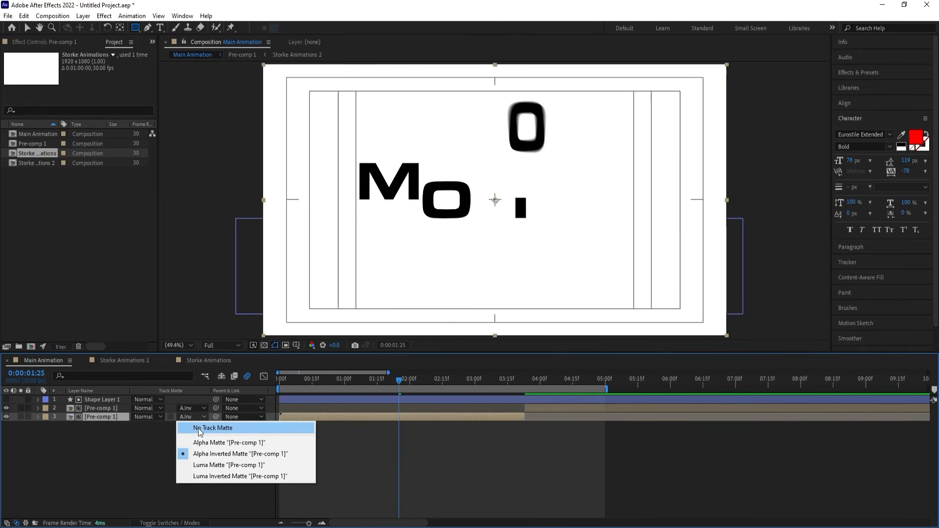
click(194, 428)
drag(112, 424, 112, 396)
key(space)
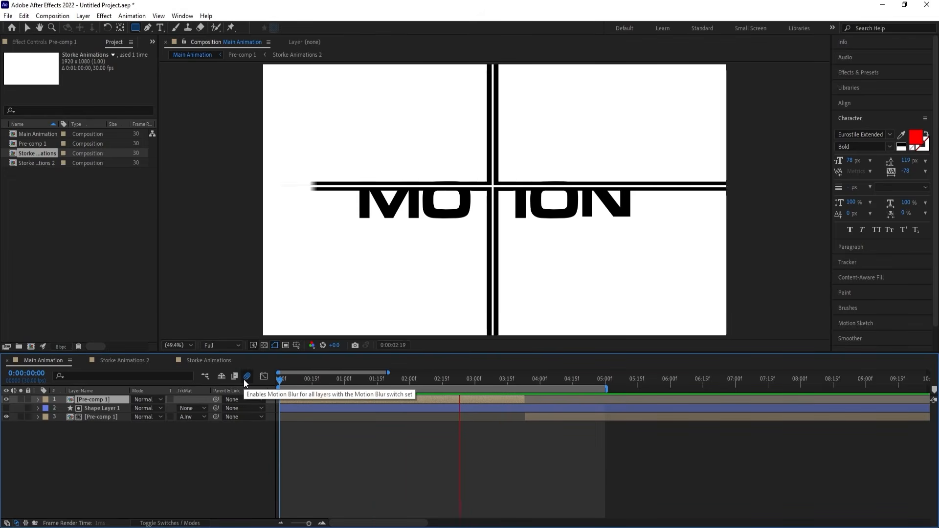
key(space)
Pre-compose both Pre-comp 1 parts and Shape Layer 1 into a composition named Animation.
drag(120, 444, 86, 393)
key(ctrl+shift+c)
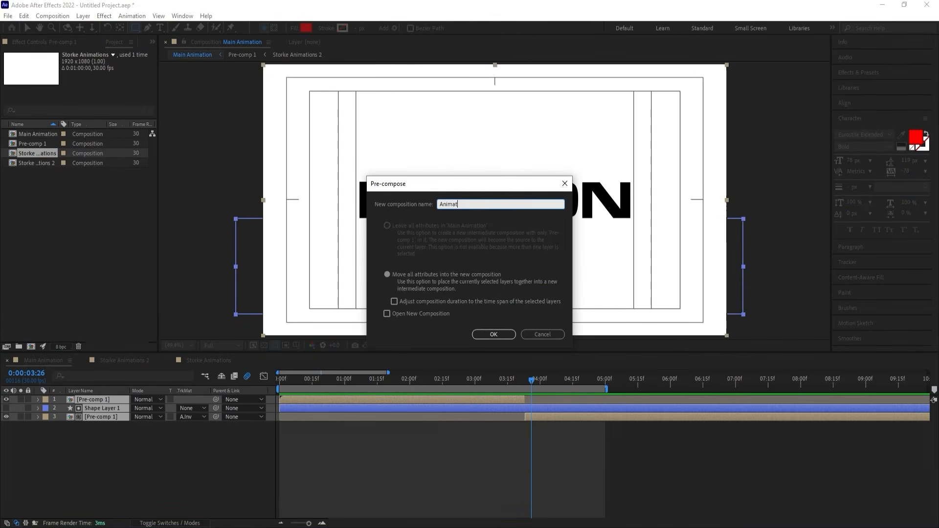
text(Animation)
key(Return)
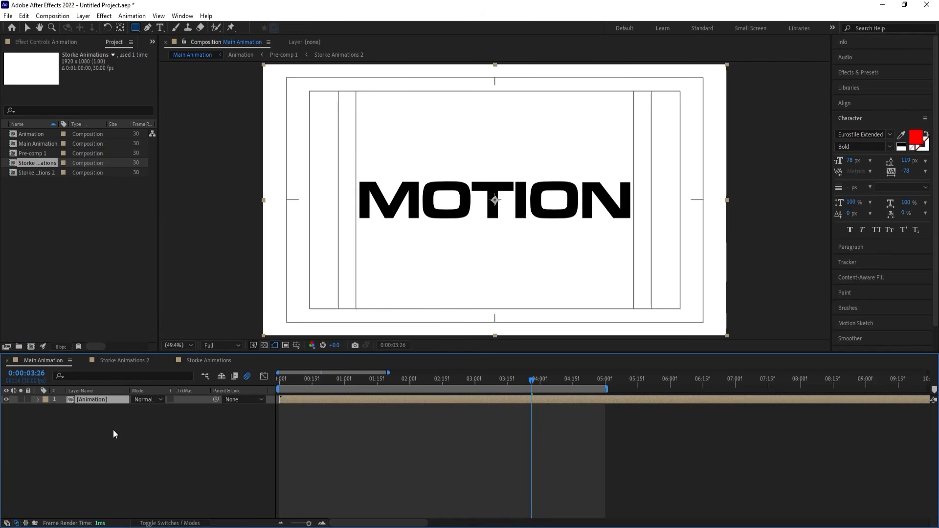
Duplicate the Animation layer and flip the upper copy vertically with a Scale of 100, -100%.
key(s)
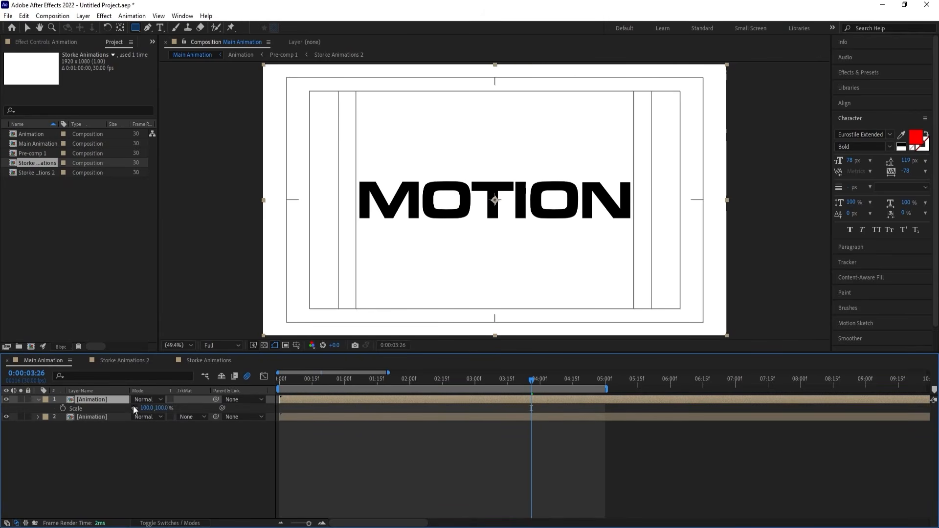
click(162, 408)
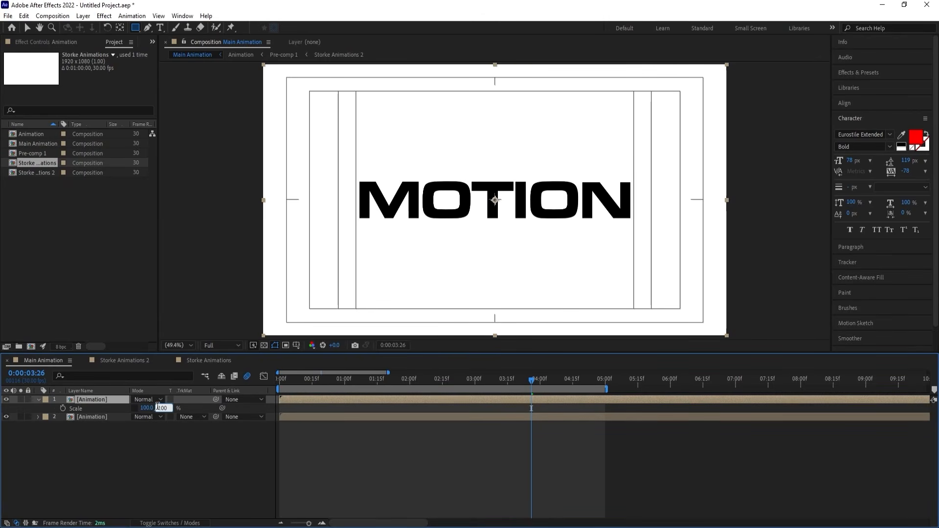
text(-100)
key(Return)
Lower the flipped copy to Position 960, 688 so it mirrors the word from its base, and preview the reflection.
key(p)
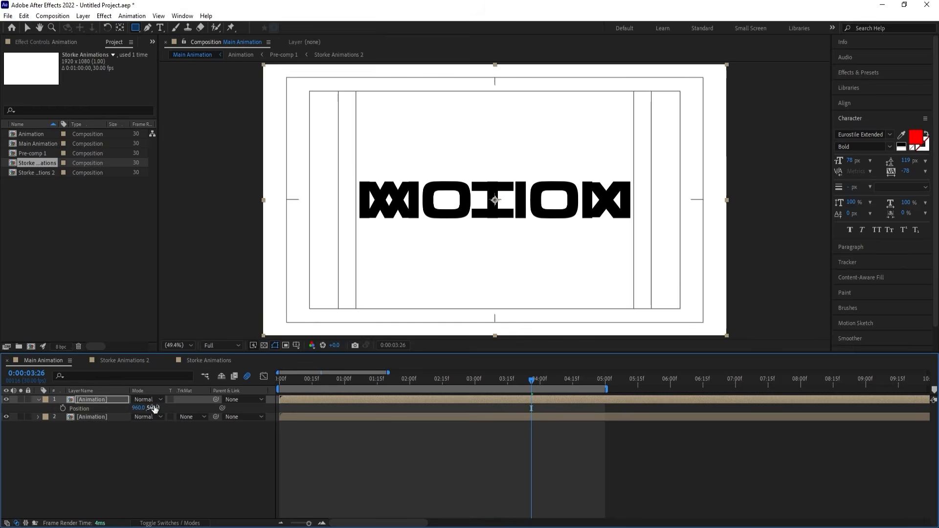
drag(153, 407, 202, 429)
key(space)
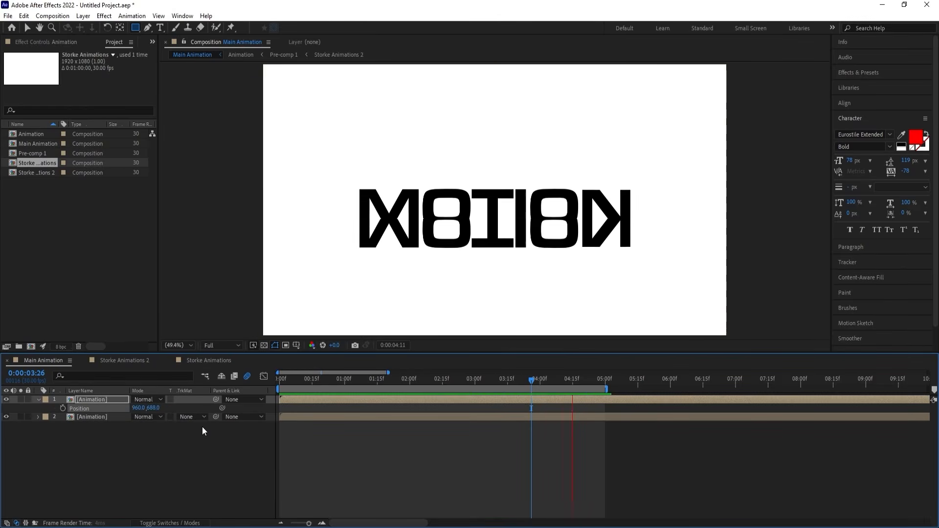
key(space)
key(space)
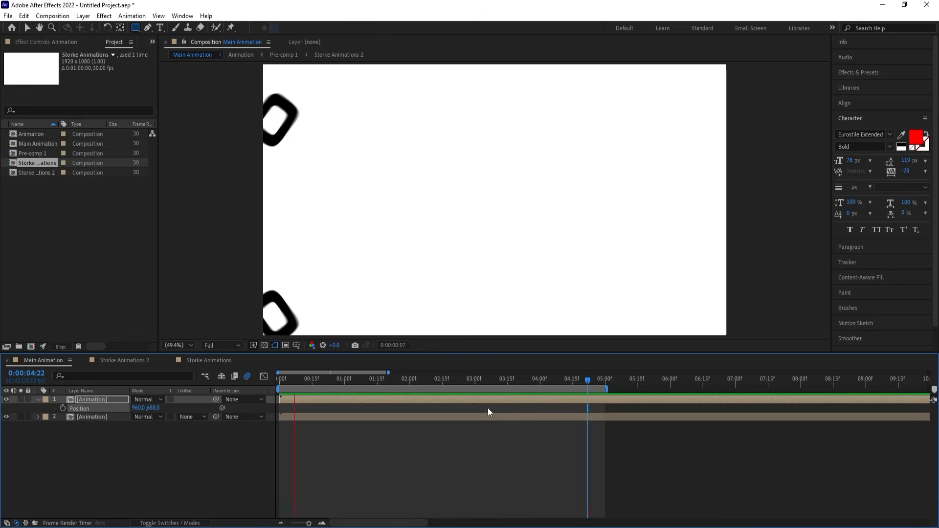
key(space)
key(space)
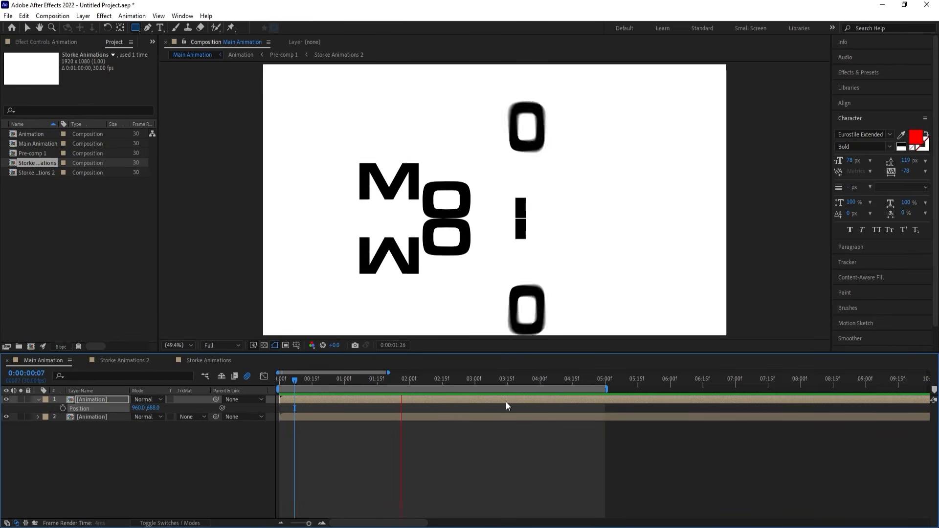
key(space)
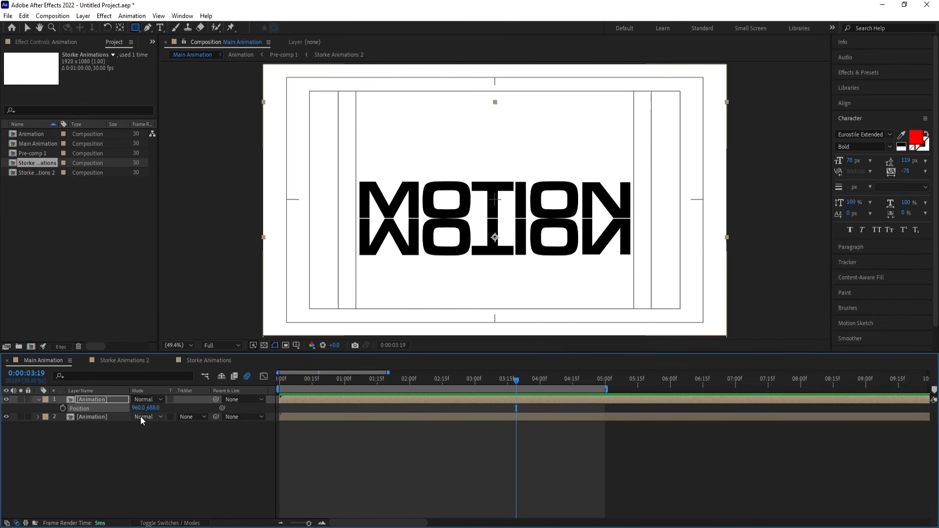
Set the flipped copy's Opacity to 27% and draw a full-width rectangular mask on it, ending about halfway down the reflection.
key(t)
drag(141, 409, 105, 406)
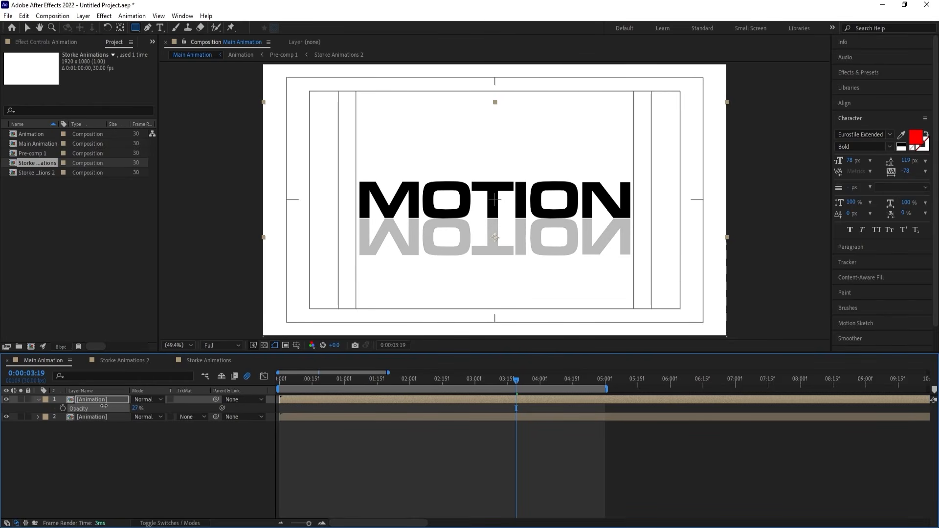
click(139, 31)
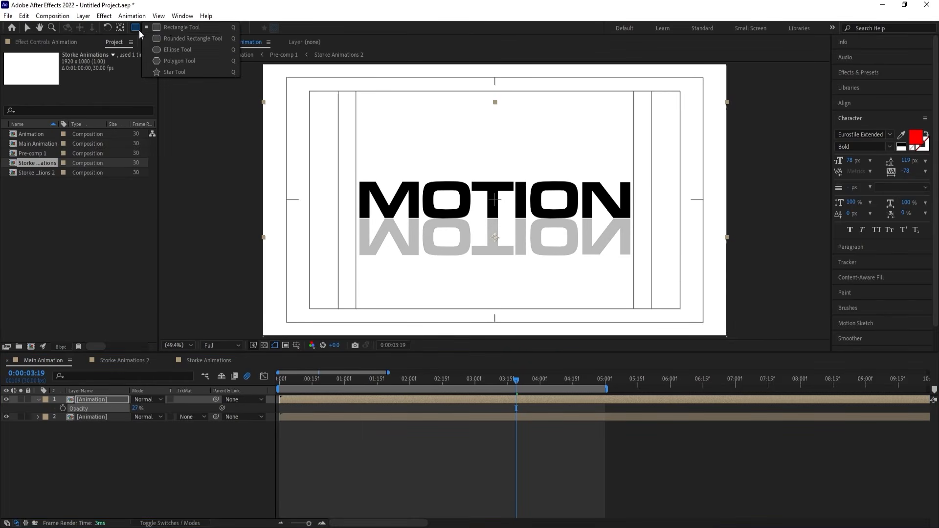
click(170, 27)
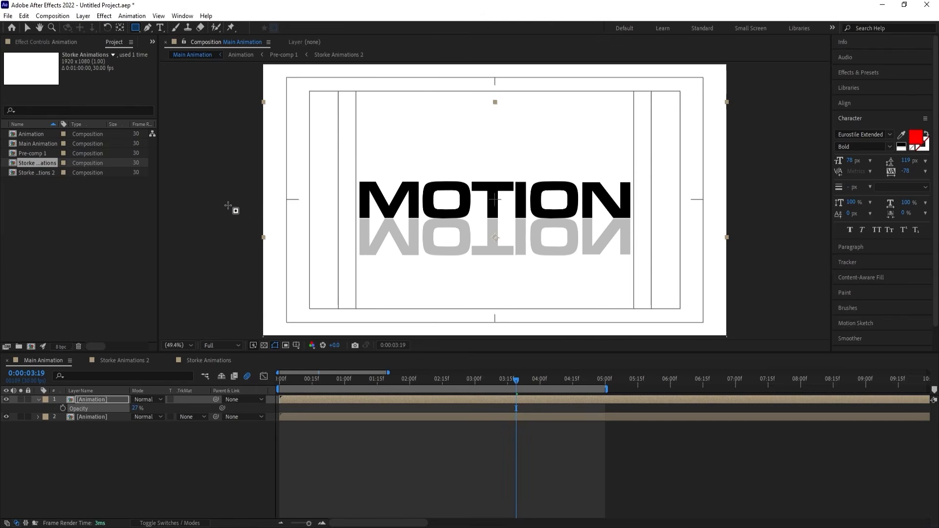
drag(209, 159, 723, 233)
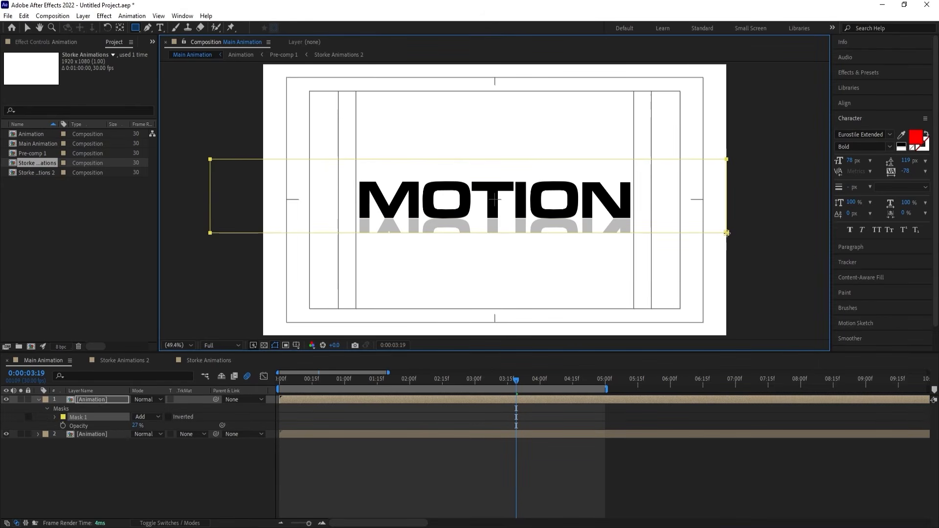
Set the reflection's Mask Feather to 162 pixels and preview the animation from the start of the composition.
click(55, 417)
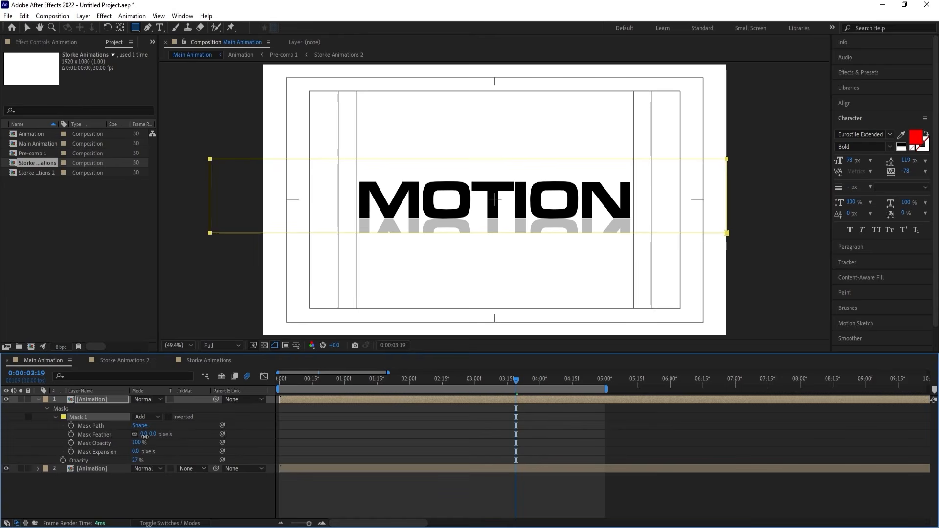
drag(145, 435, 282, 413)
key(Home)
key(space)
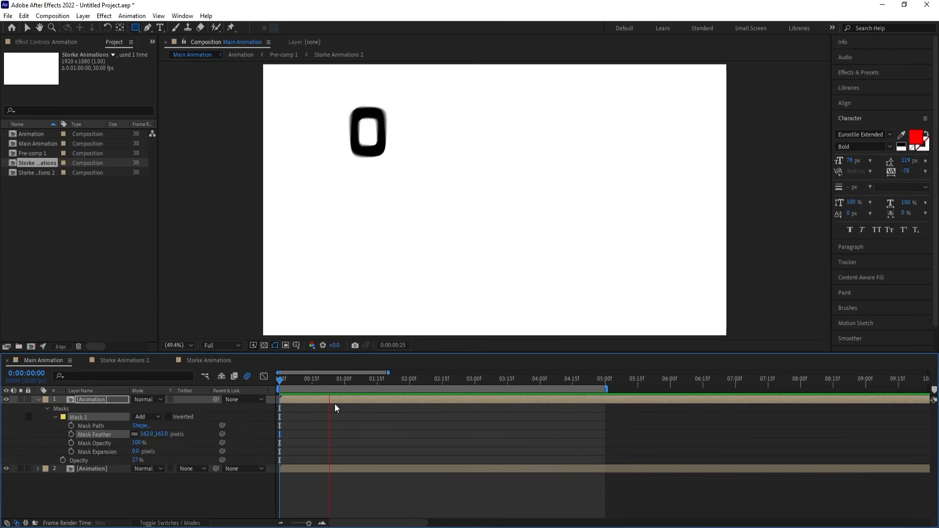
key(space)
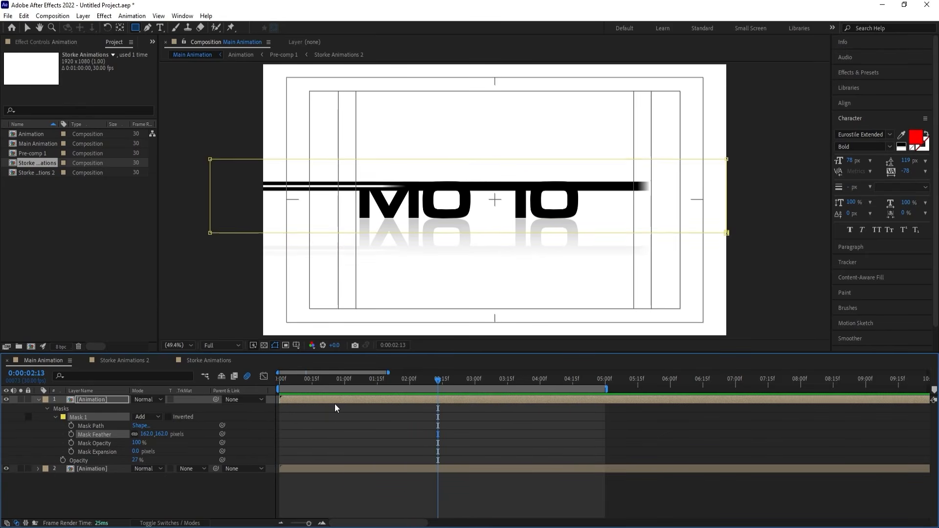
key(space)
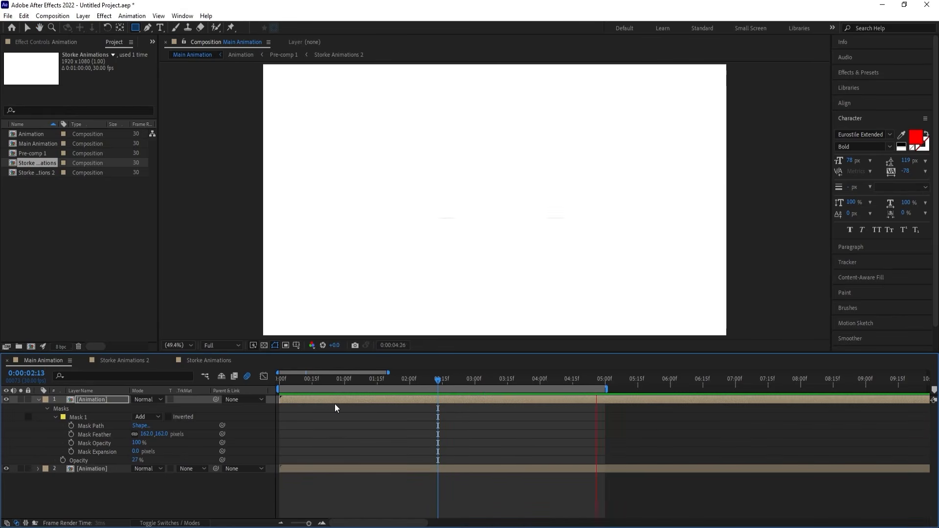
key(space)
key(u)
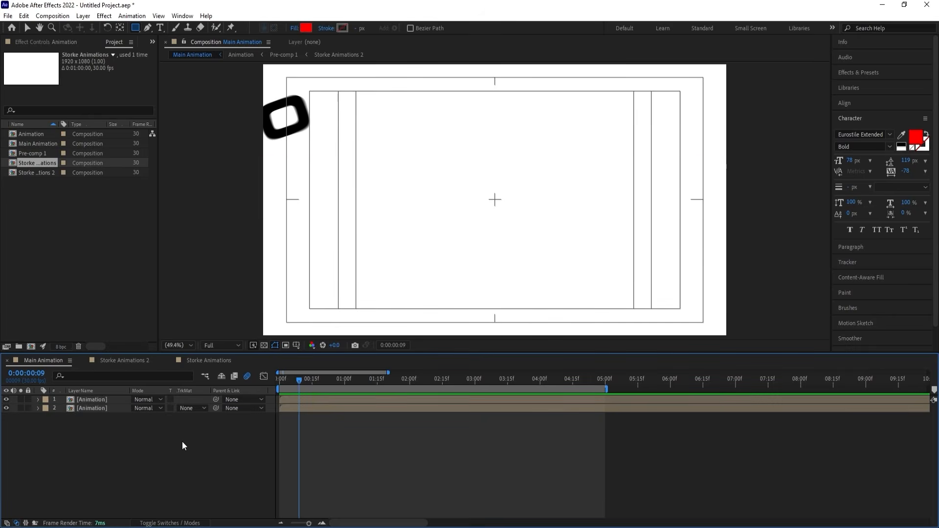
Add a white solid as the background beneath both Animation layers and preview the composition.
key(ctrl+y)
click(517, 356)
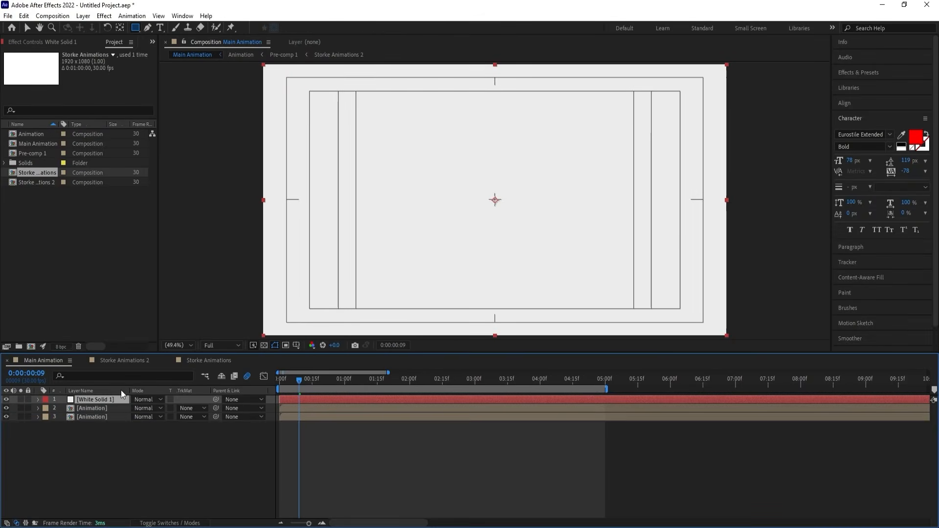
key(space)
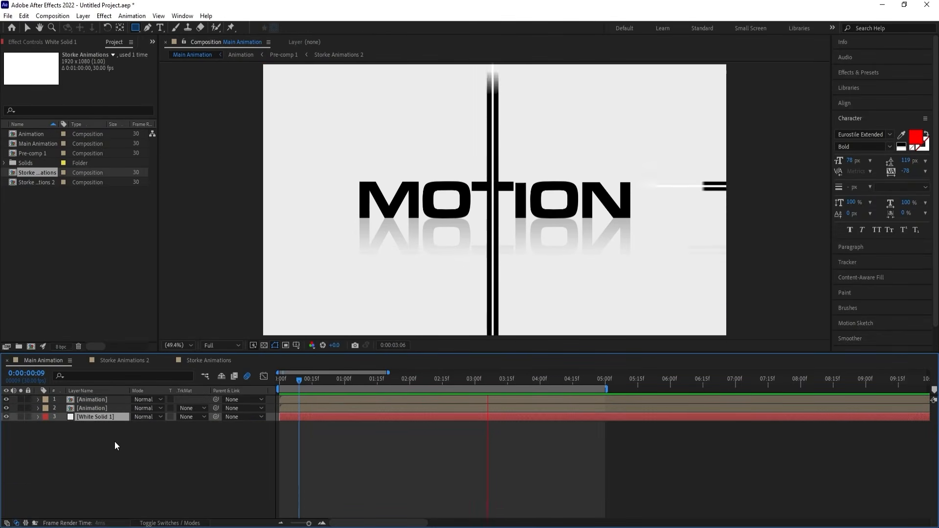
key(space)
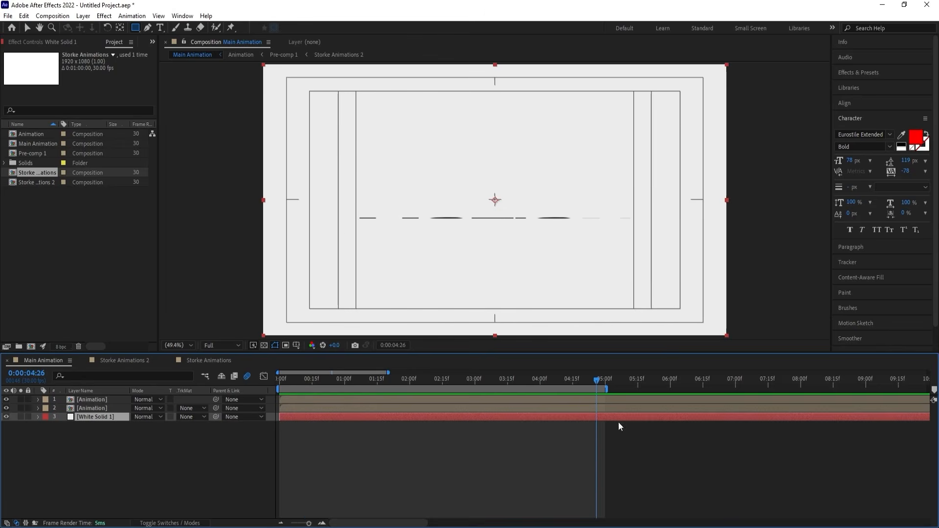
Move the playhead to 0:00:05:00 and pre-compose both Animation layers and the white solid into a new composition named Animation.
mouse_move(610, 389)
mouse_down()
mouse_move(628, 389)
mouse_move(612, 389)
mouse_up()
click(605, 383)
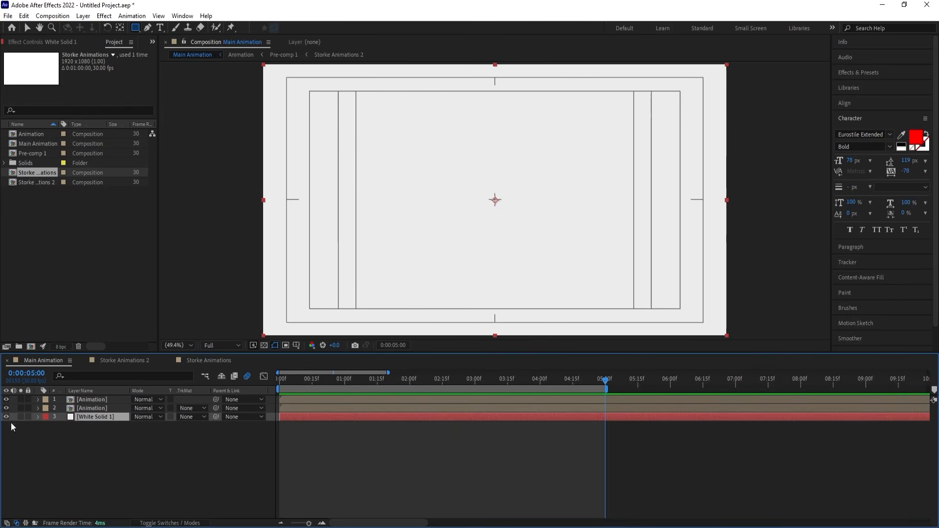
drag(90, 455, 78, 398)
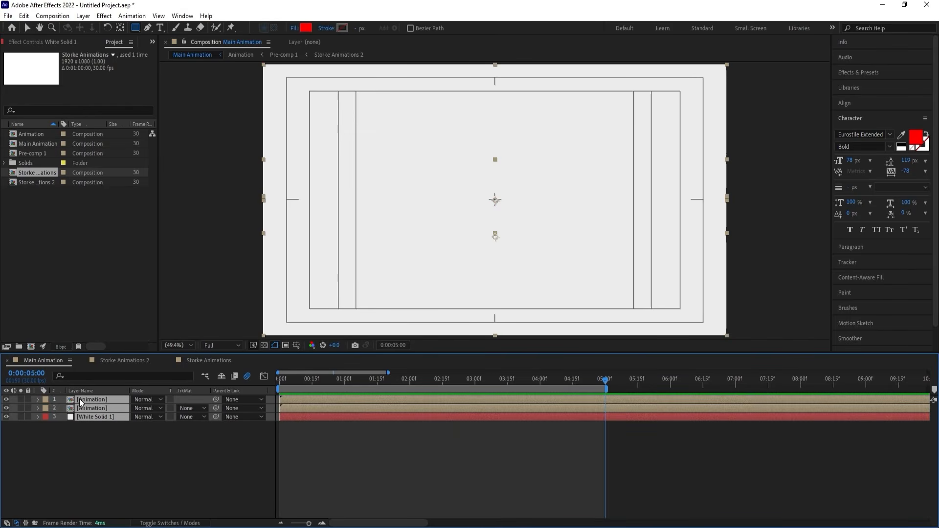
key(ctrl+shift+c)
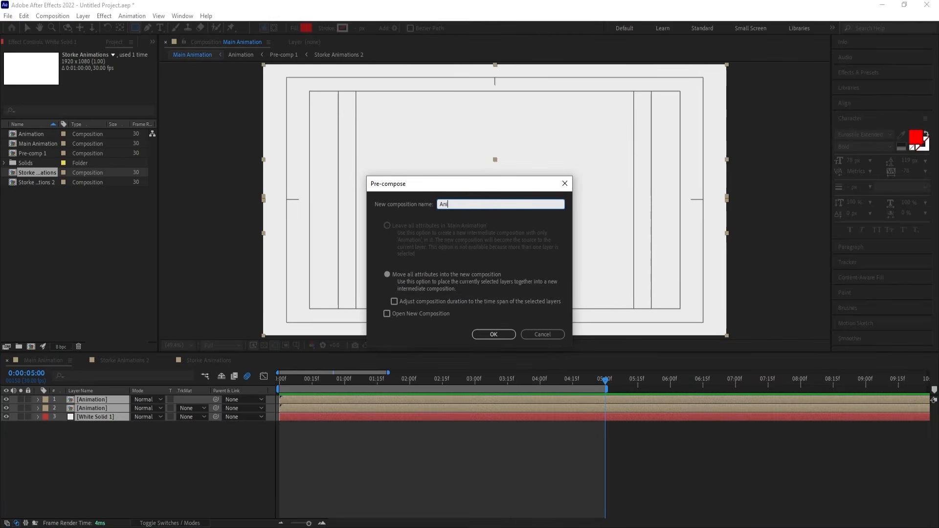
text(Animation)
key(Return)
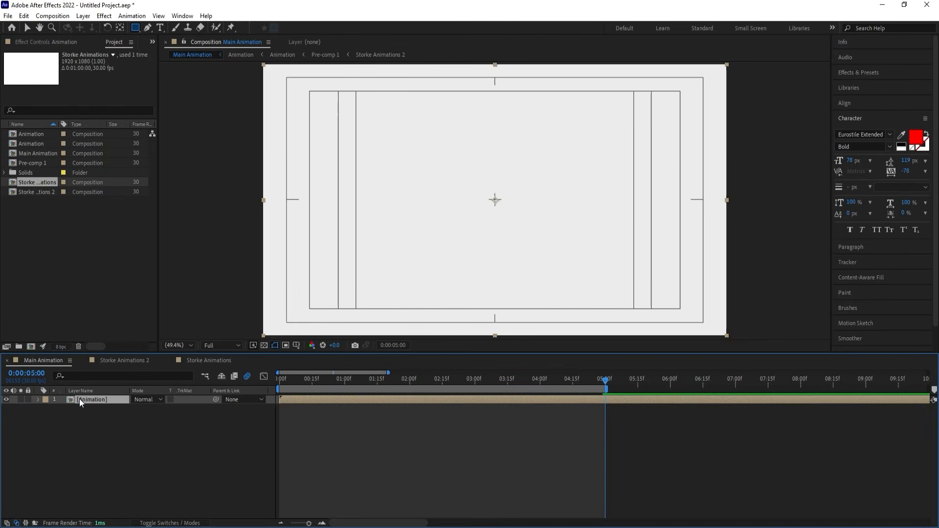
Trim the new Animation composition to its five-second work area and return to Main Animation.
double_click(79, 398)
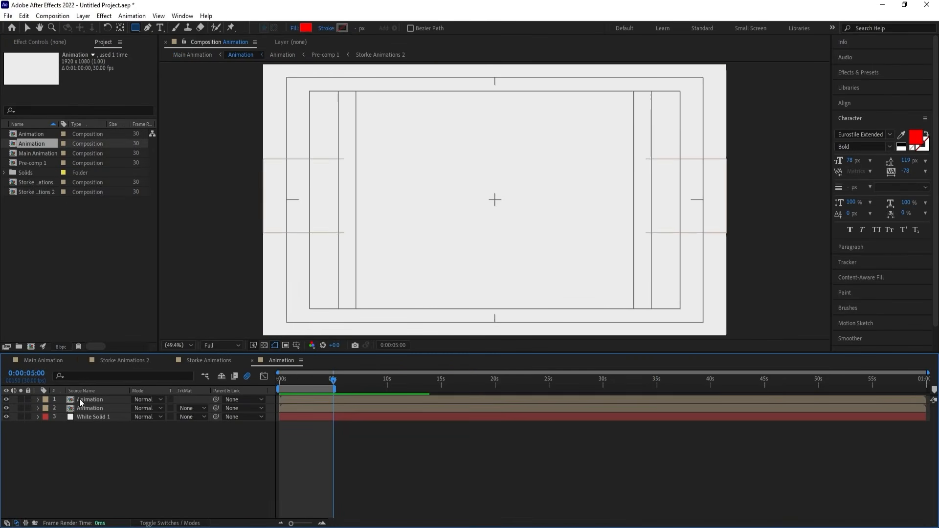
right_click(315, 389)
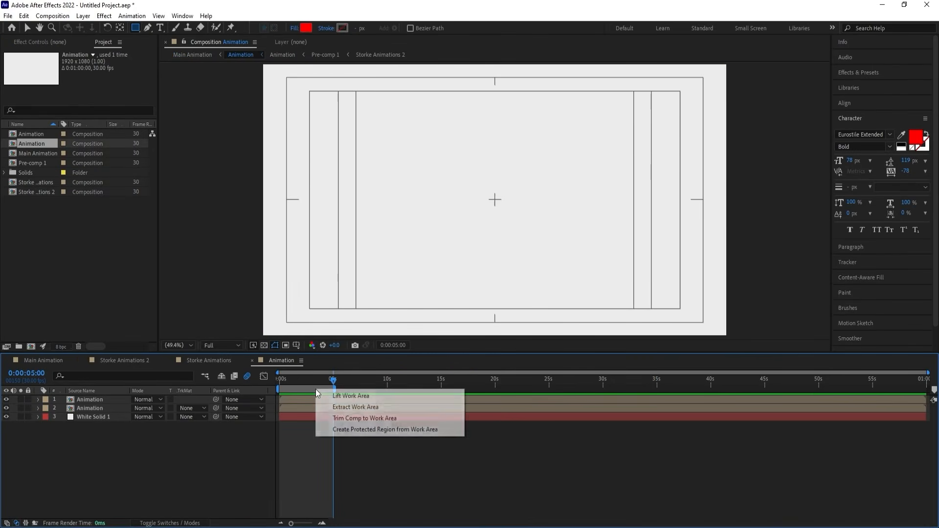
click(339, 418)
click(46, 360)
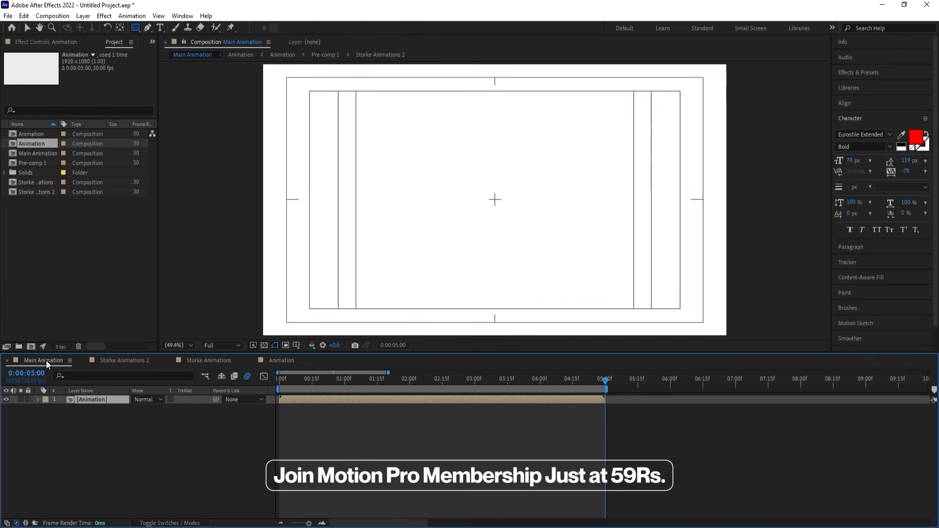
Enable time remapping on the trimmed Animation layer.
right_click(598, 400)
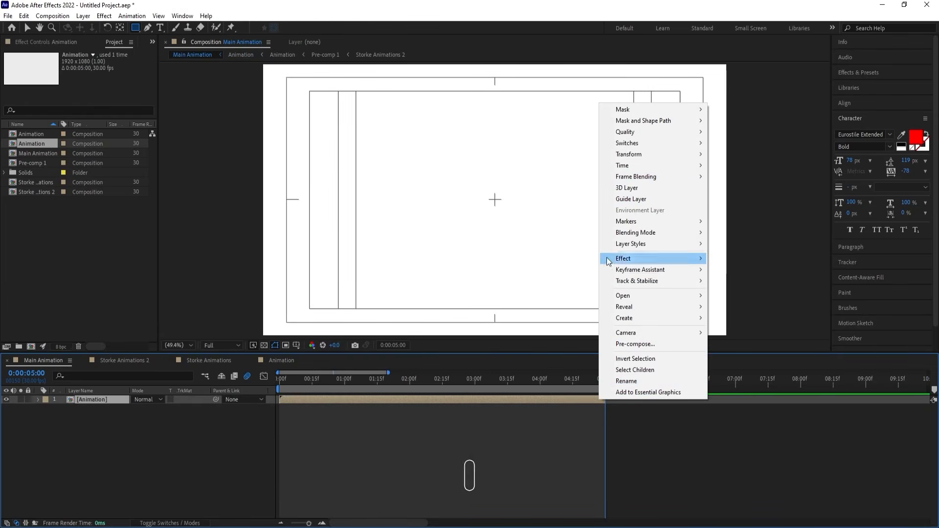
mouse_move(611, 166)
click(794, 169)
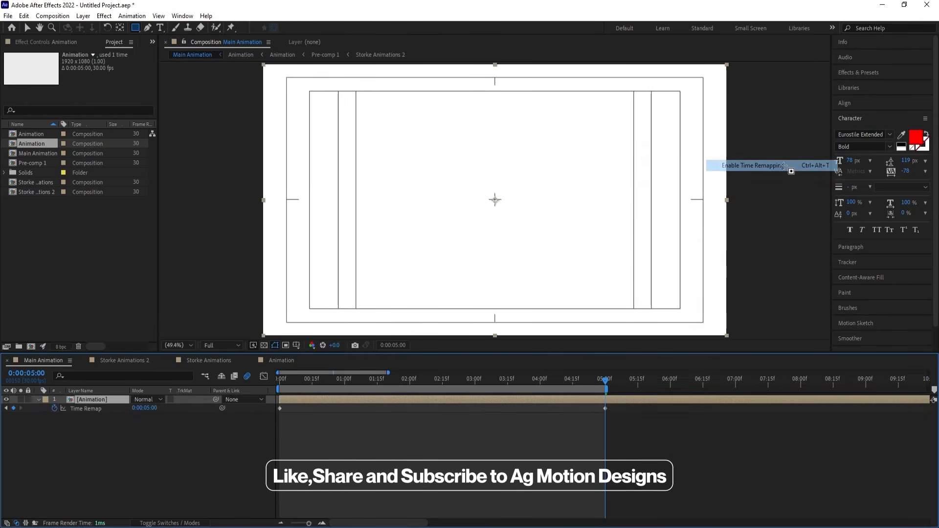
Add a Time Remap keyframe at 0:00:04:29 and delete the one at 0:00:05:00.
key(equal)
key(equal)
key(equal)
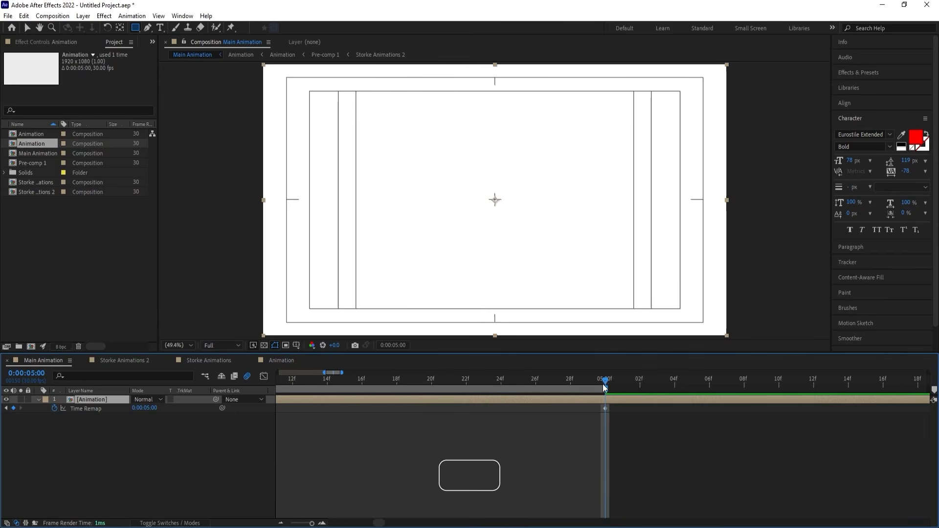
key(Page_Up)
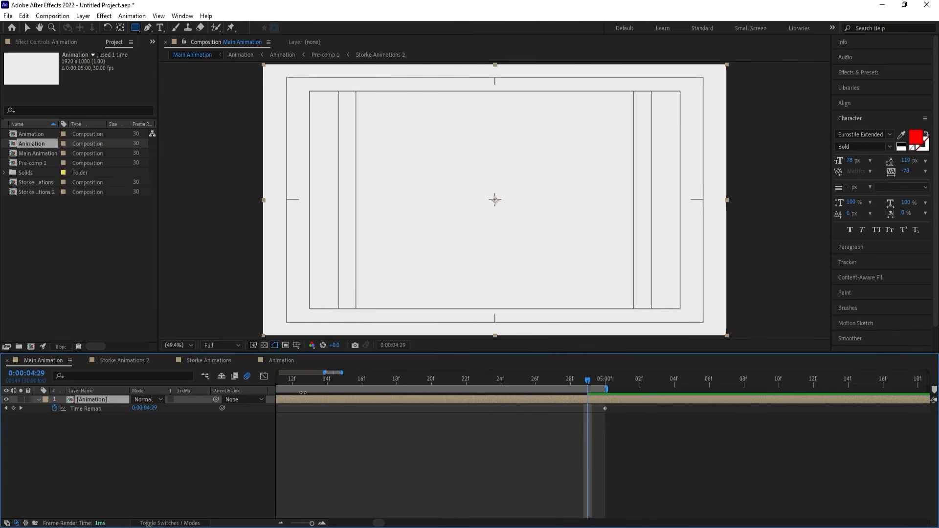
click(13, 408)
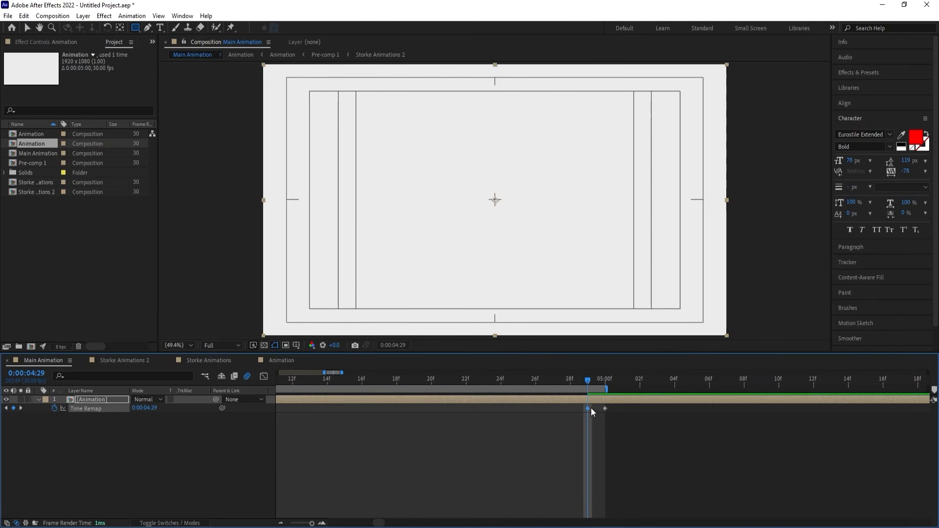
click(605, 406)
key(Delete)
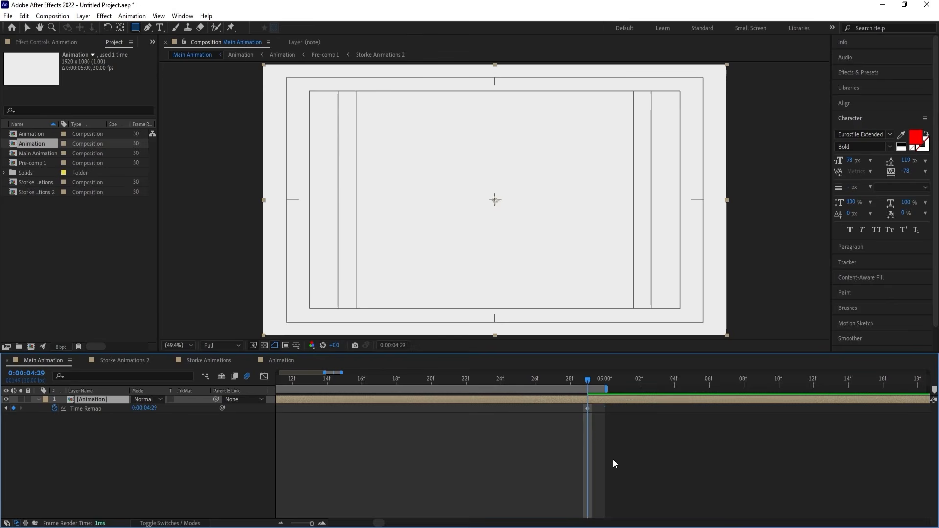
Give the Time Remap property the expression loopOut().
alt+click(55, 409)
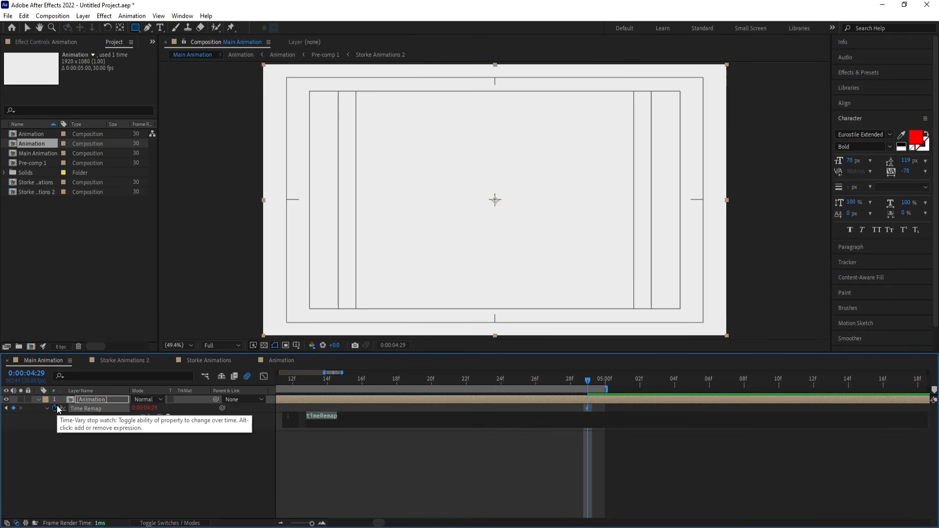
text(loo)
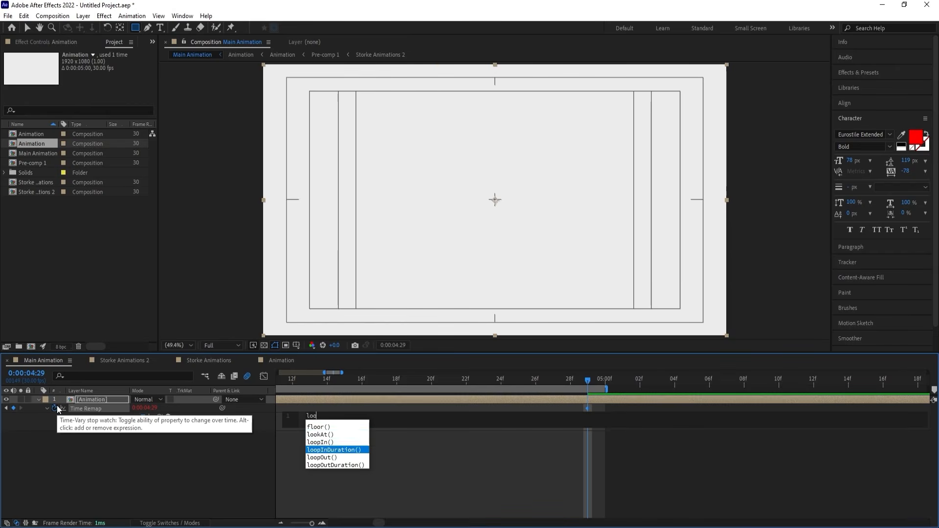
text(pOut())
click(140, 464)
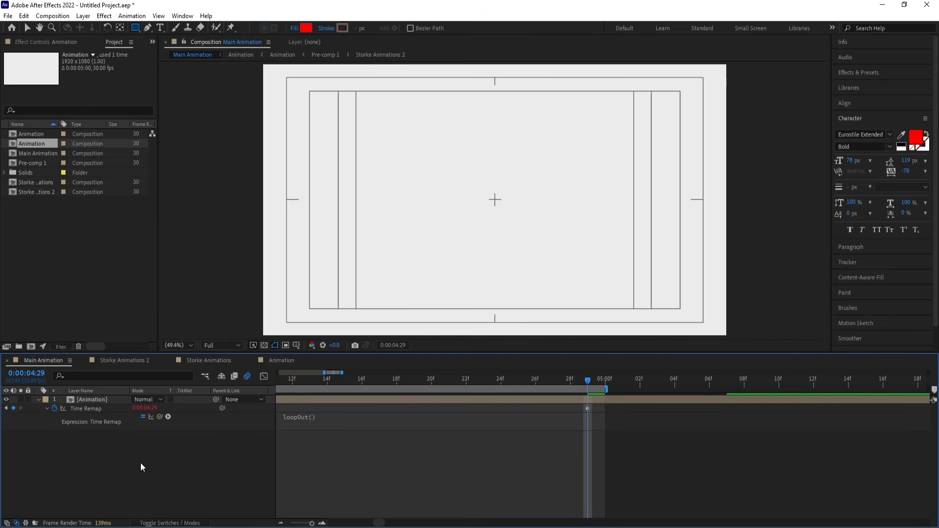
Extend the work area's end to 0:00:09:28, preview the looped animation, and collapse the layer's properties.
key(minus)
key(minus)
key(minus)
key(minus)
key(minus)
key(minus)
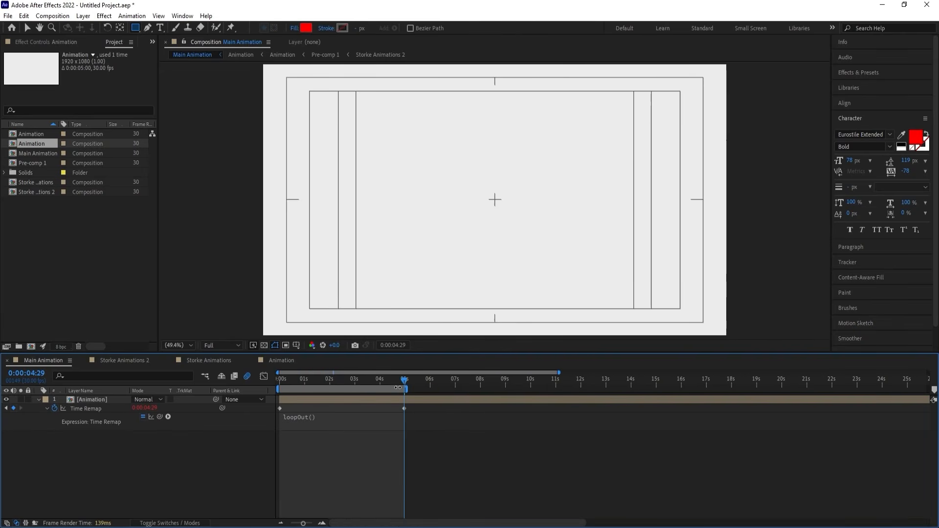
drag(406, 390, 649, 390)
key(space)
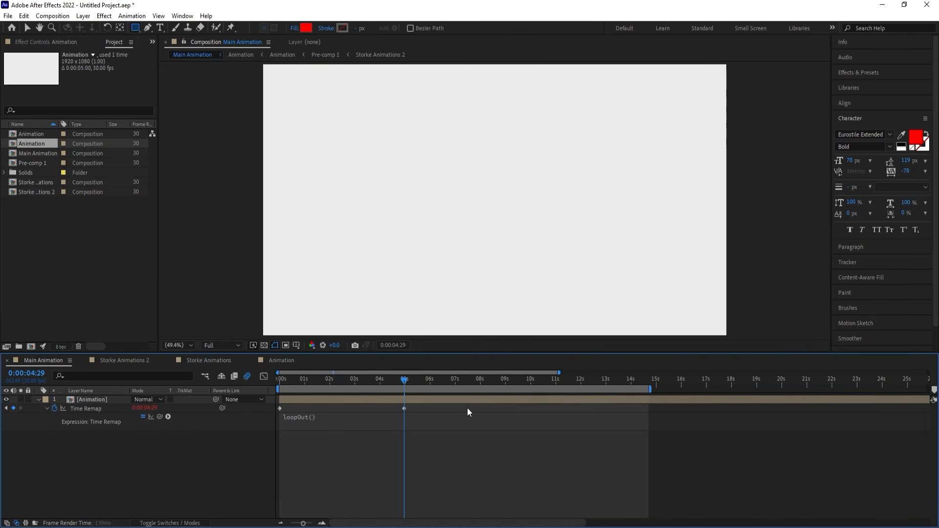
drag(468, 379, 527, 386)
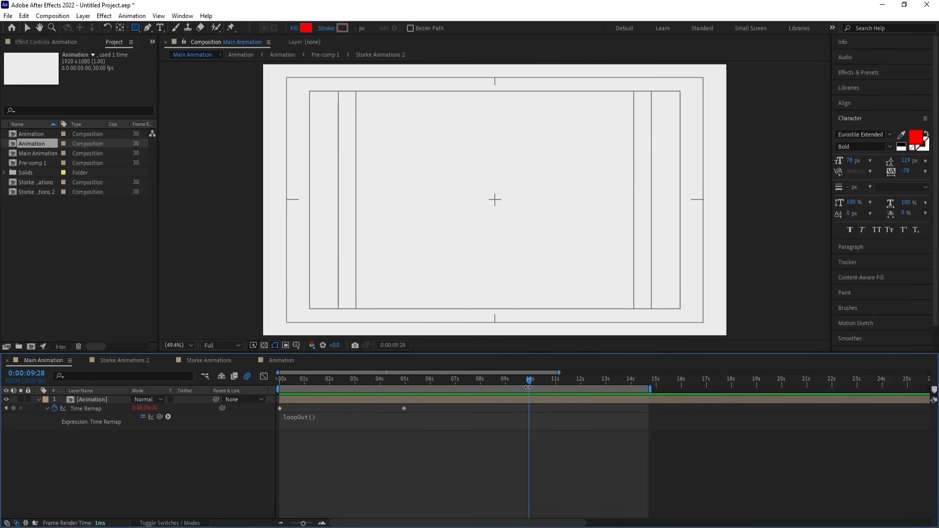
key(n)
key(space)
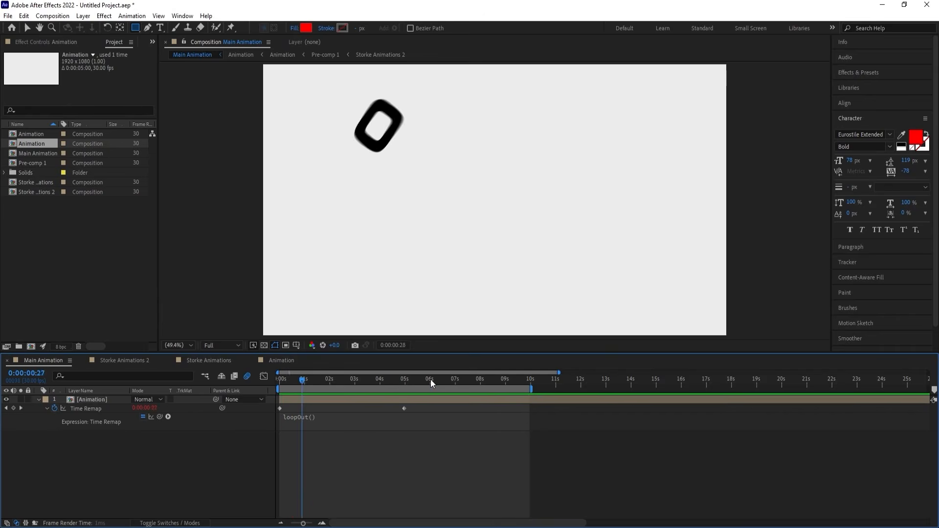
click(430, 379)
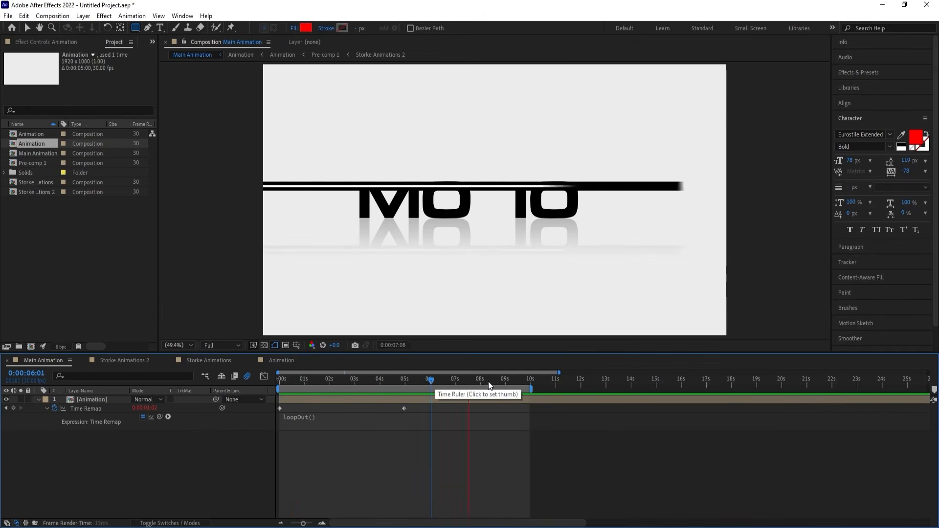
click(513, 379)
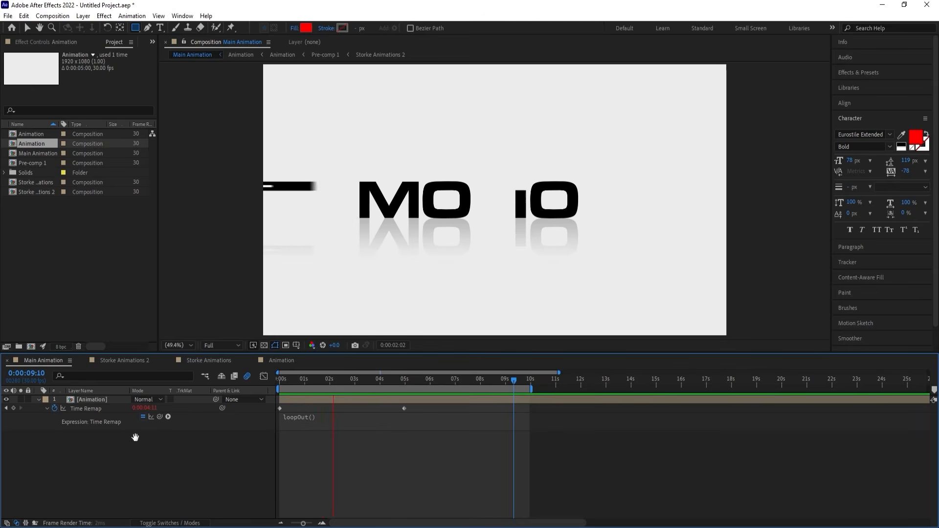
key(space)
key(u)
Add an adjustment layer above Animation and apply the Tint effect to it with its black and white colors swapped.
right_click(110, 439)
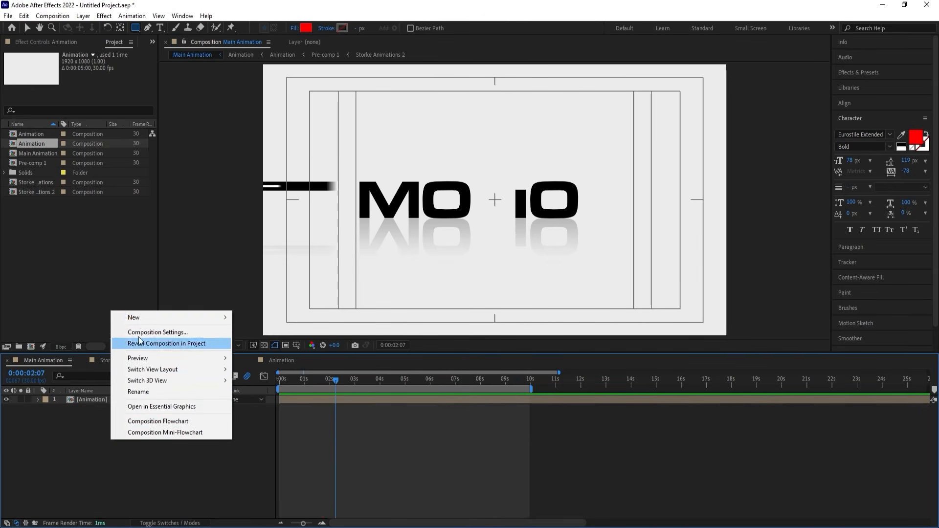
mouse_move(137, 320)
click(267, 398)
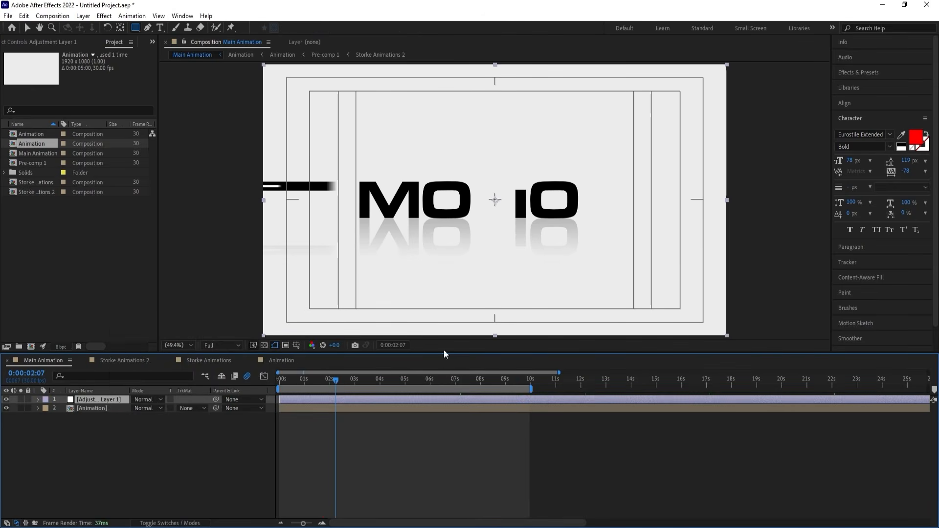
click(846, 73)
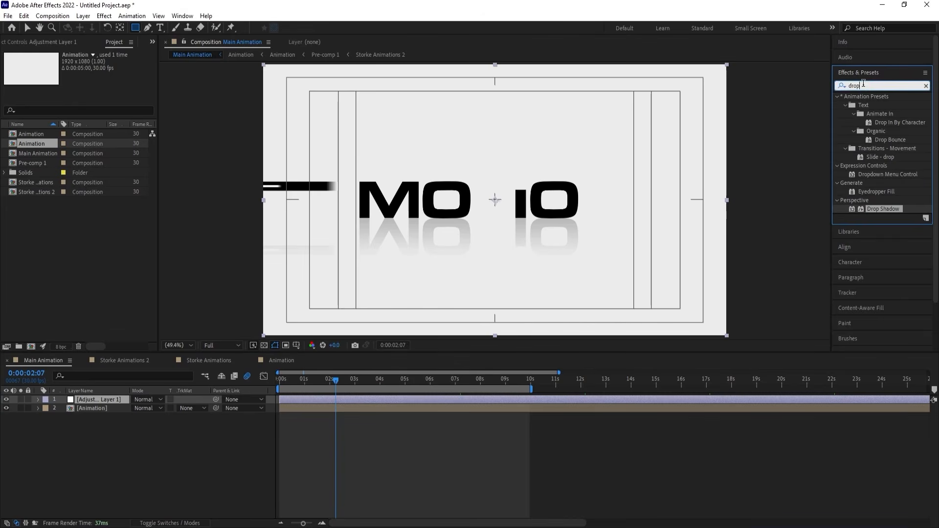
text(tint)
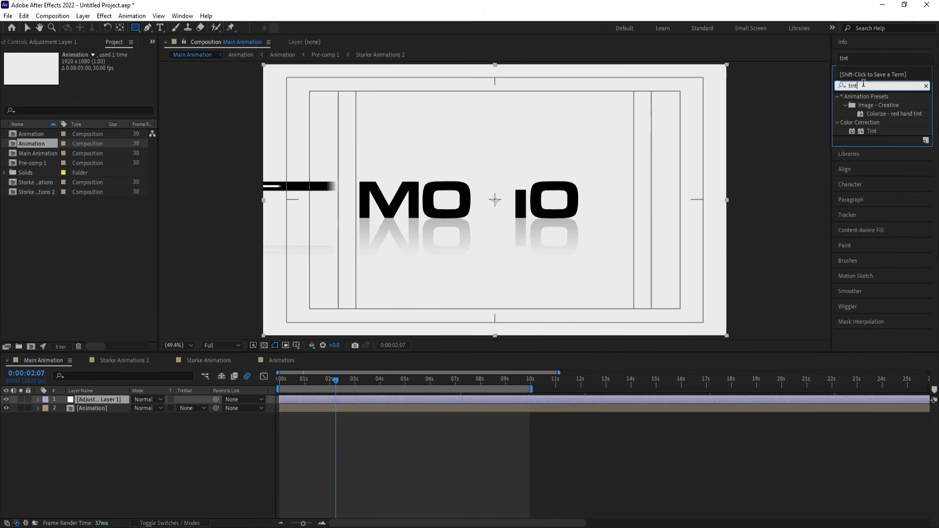
double_click(871, 131)
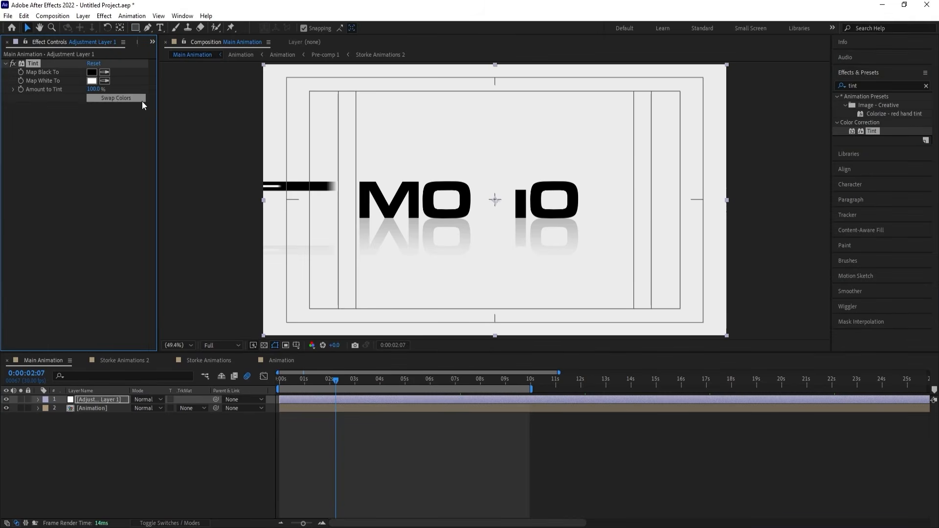
click(116, 99)
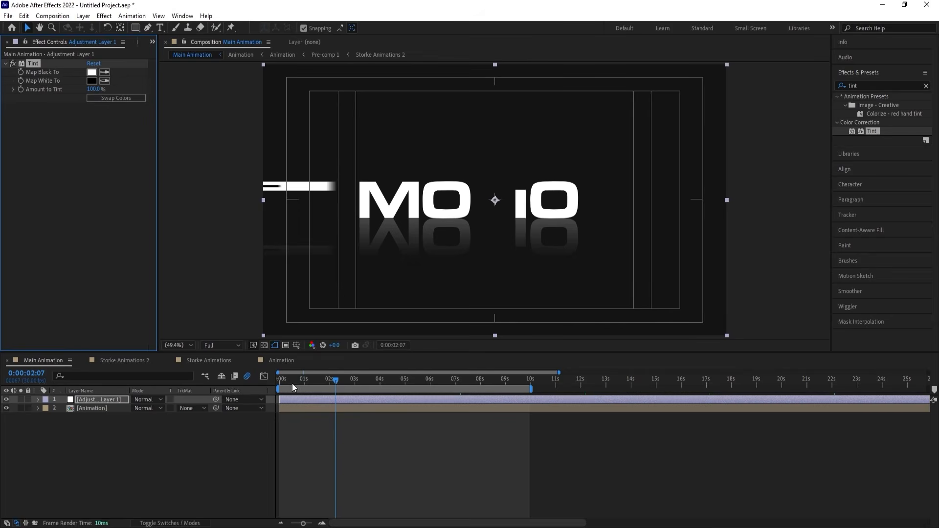
Move the adjustment layer just off the frame's left edge at 0:00:00:00 and keyframe its Position at about -960, 540.
key(Home)
drag(668, 206, 204, 189)
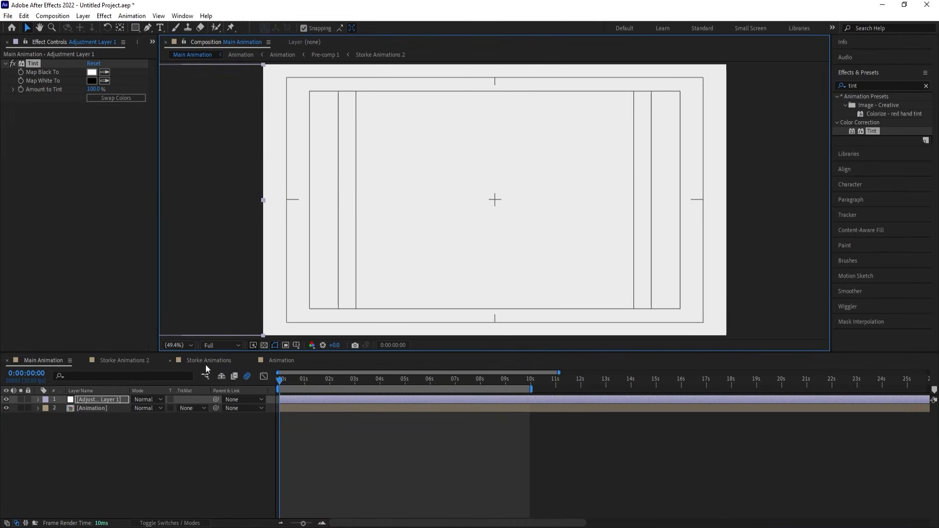
key(p)
click(63, 408)
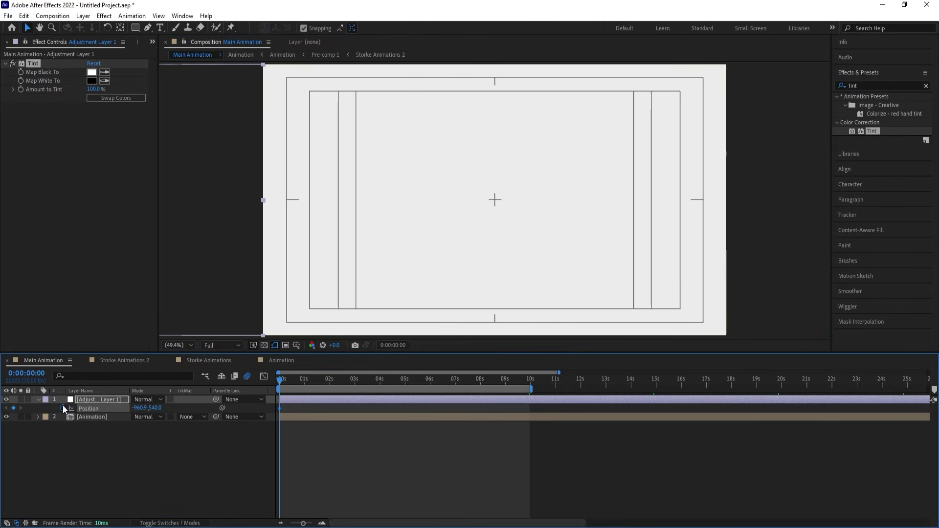
At 0:00:09:27, move the adjustment layer past the frame's right edge to Position about 2880, 540, and preview the sweep.
click(529, 376)
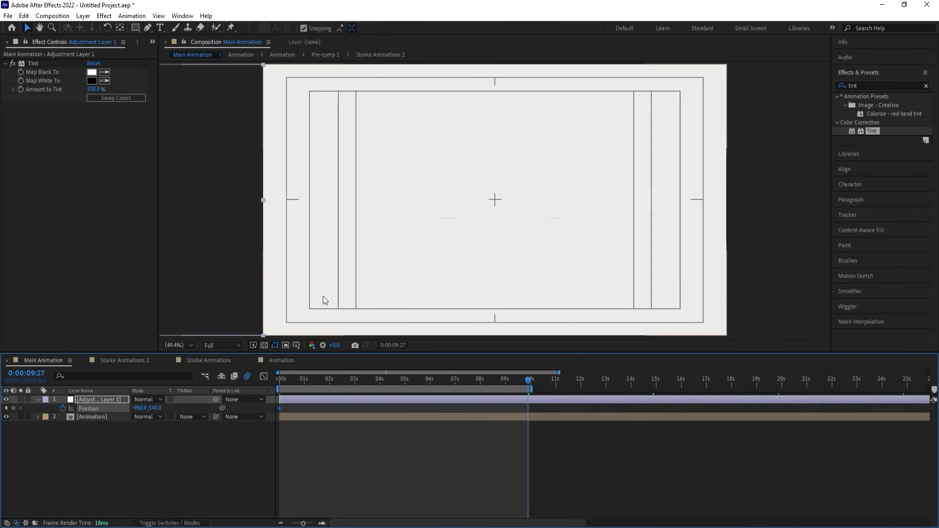
drag(225, 241, 750, 227)
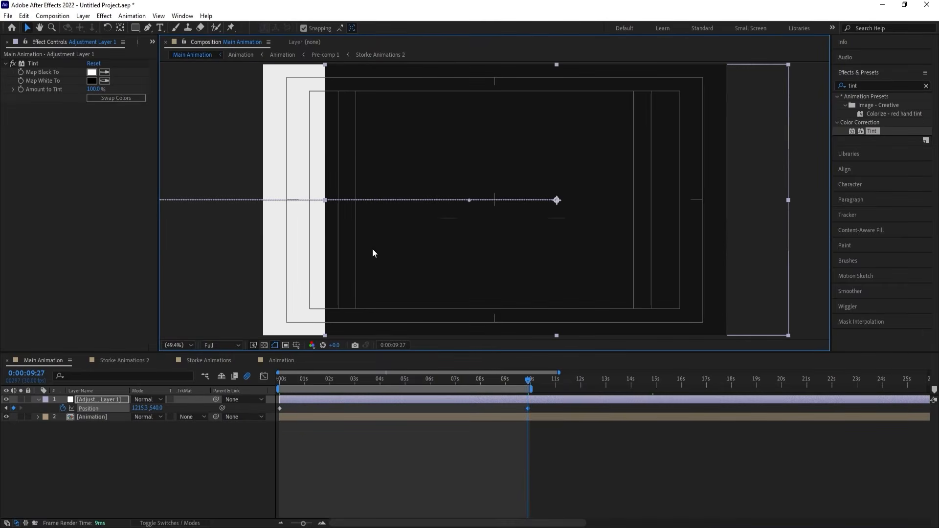
drag(372, 253, 775, 236)
key(space)
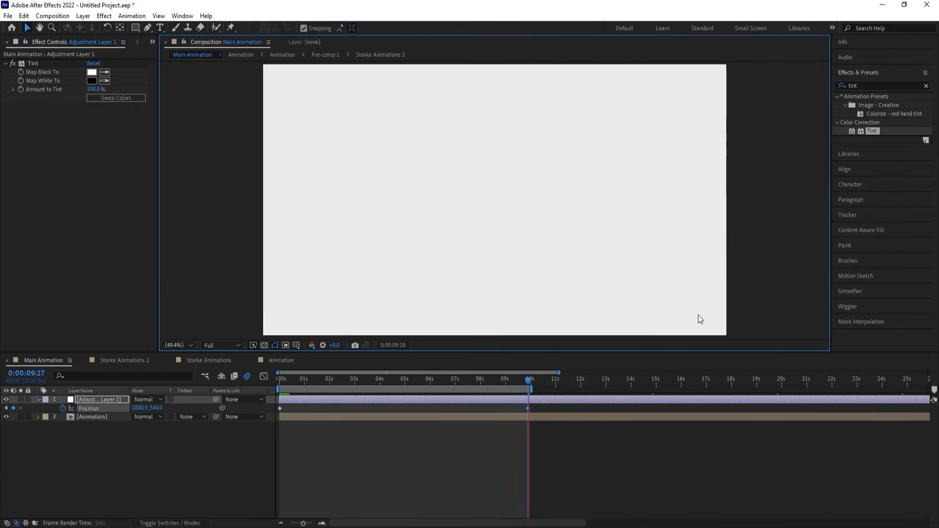